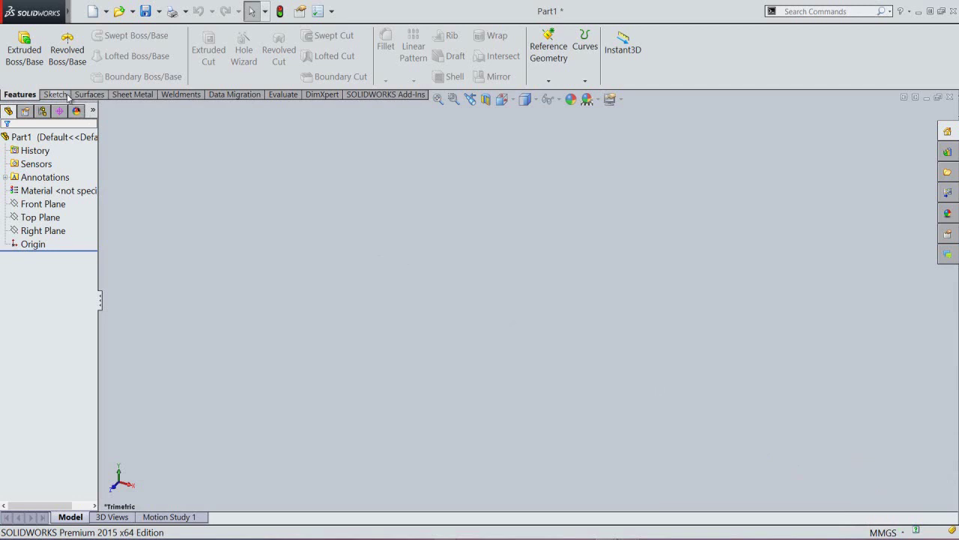
Step: Start a new sketch on the Top Plane
click(55, 94)
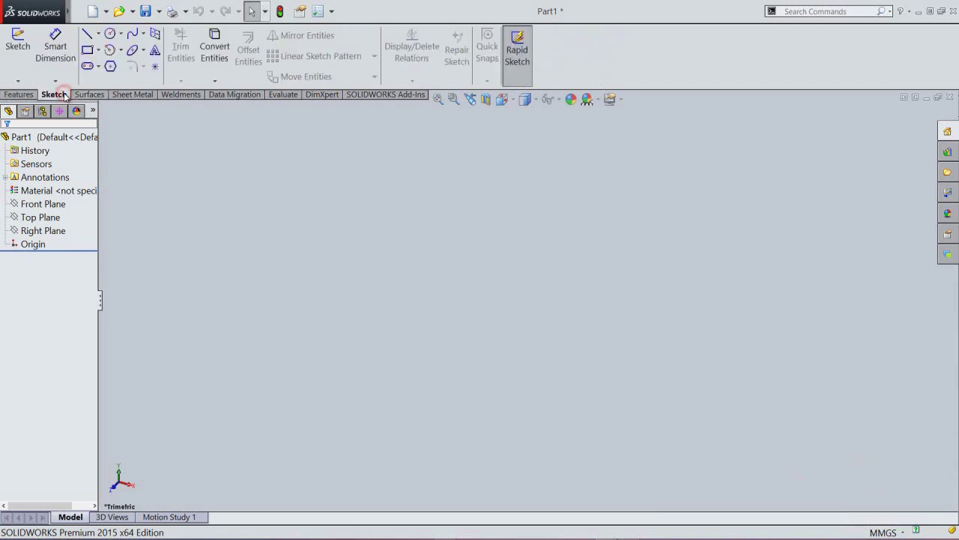
click(17, 60)
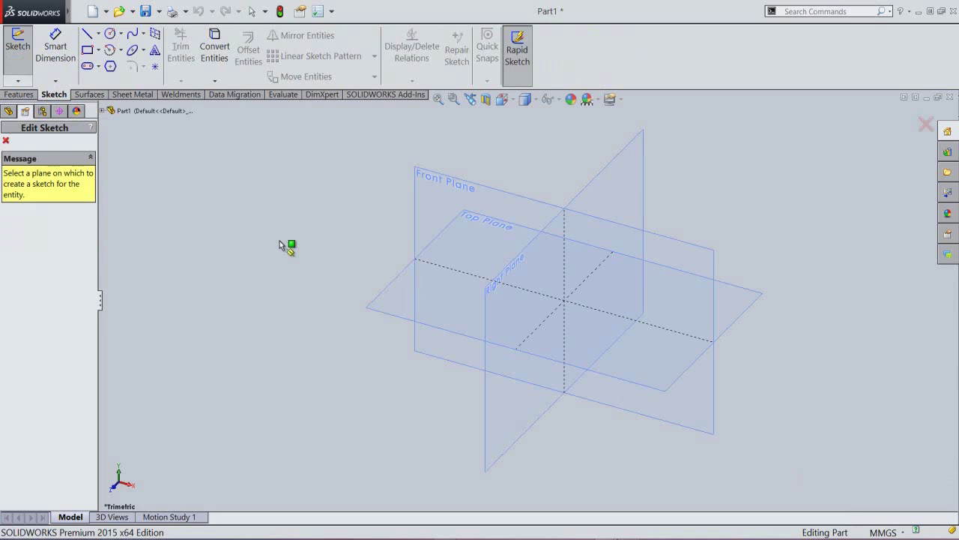
click(380, 295)
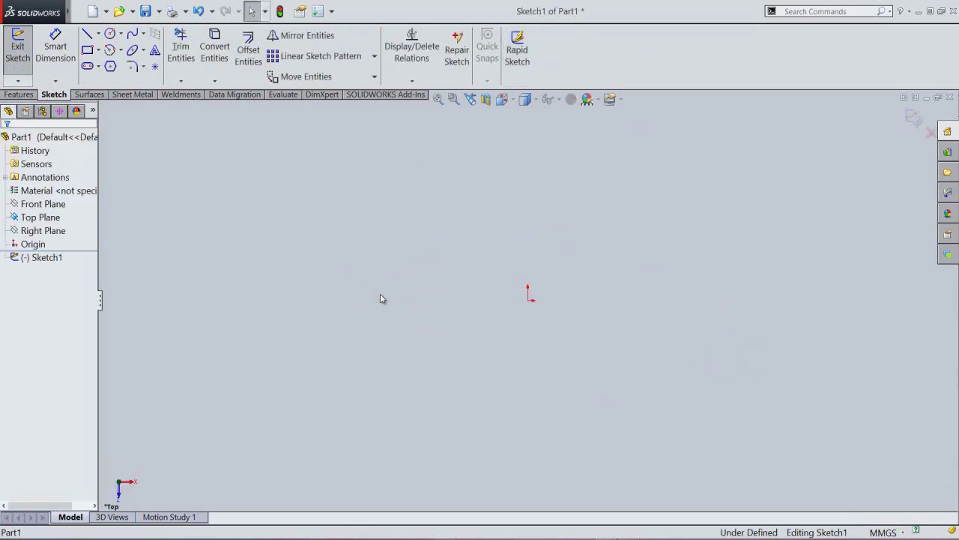
click(417, 290)
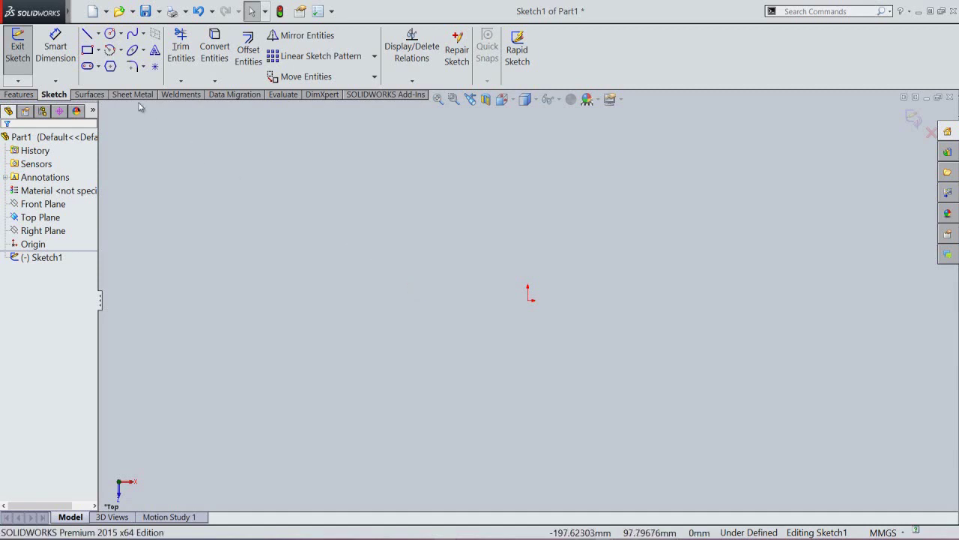
Step: Draw a center rectangle on the origin, 40 mm wide and 20 mm high, and finish the rectangle command
click(98, 50)
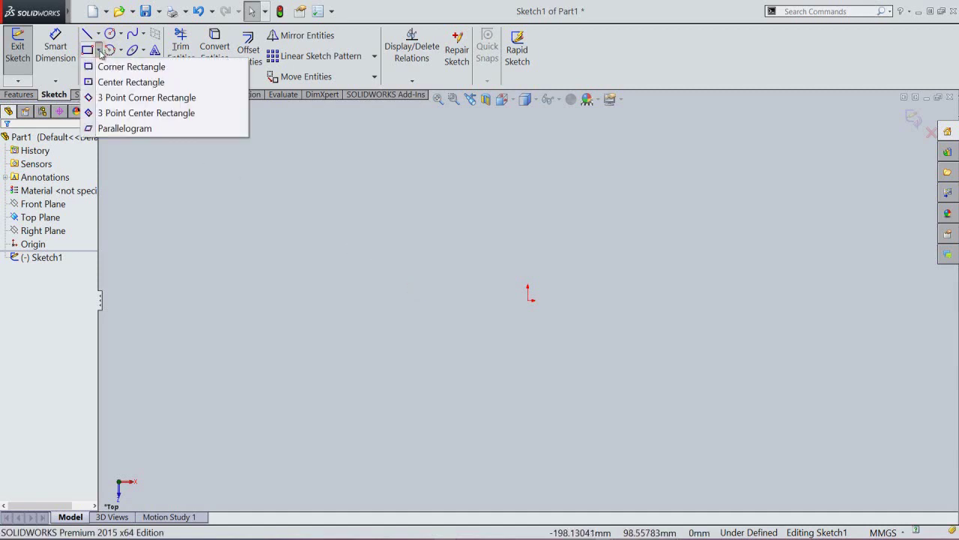
click(131, 82)
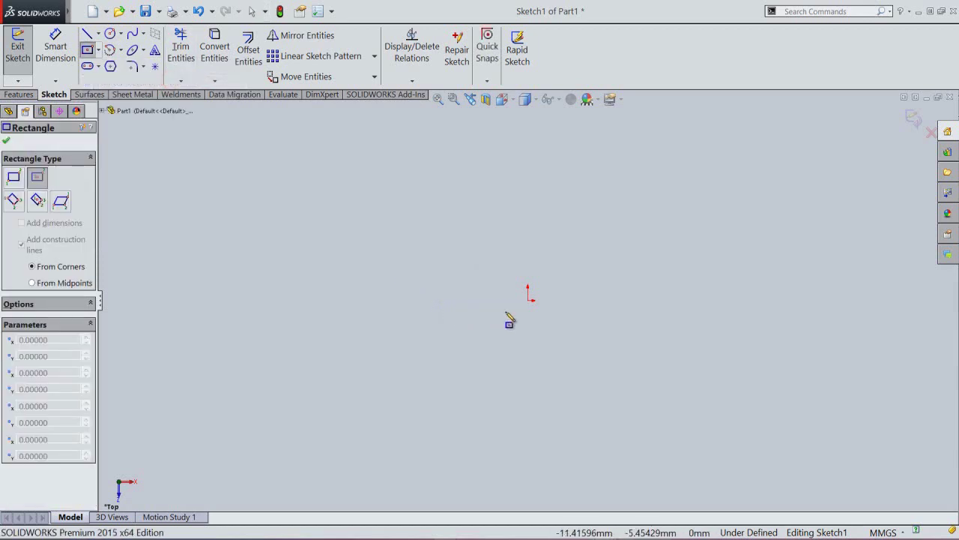
click(527, 300)
click(543, 313)
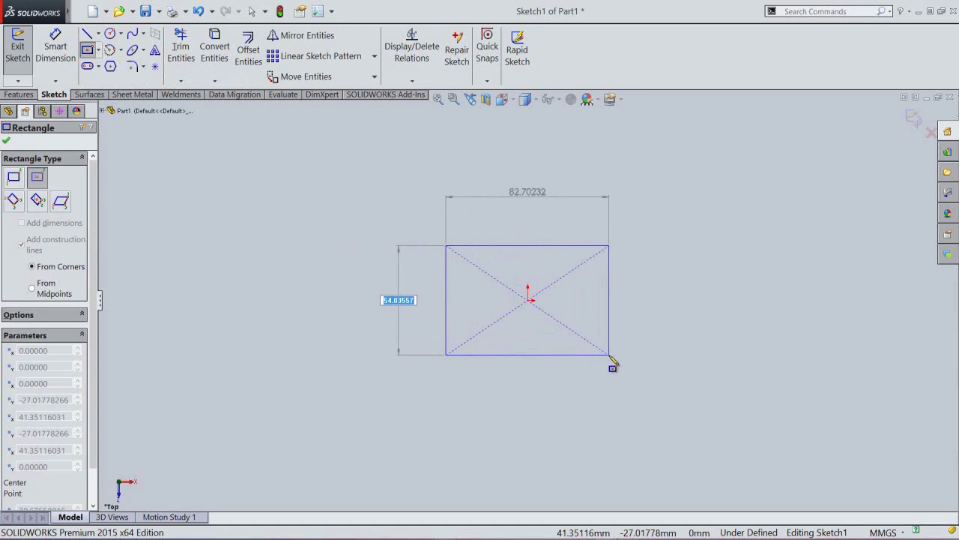
text(20)
key(Tab)
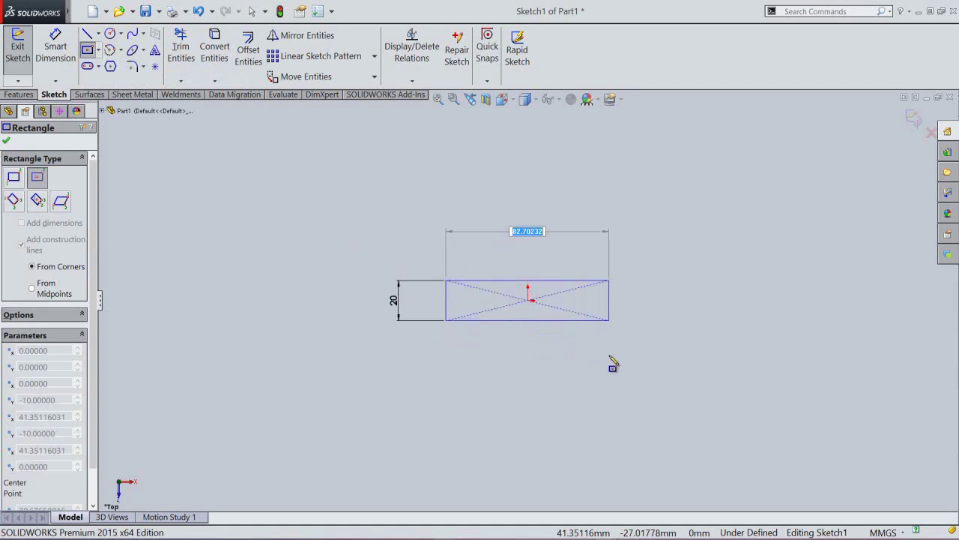
text(40)
key(Return)
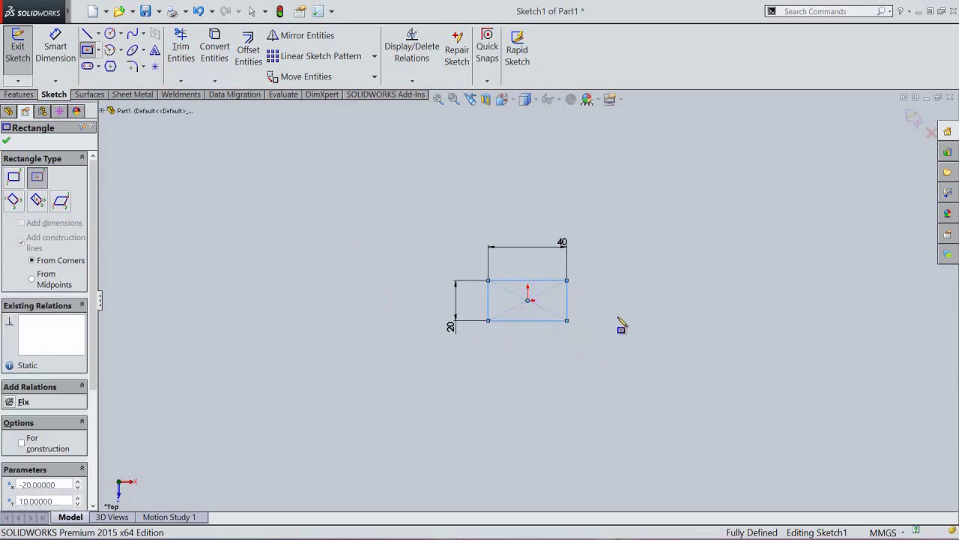
right_click(628, 291)
click(660, 298)
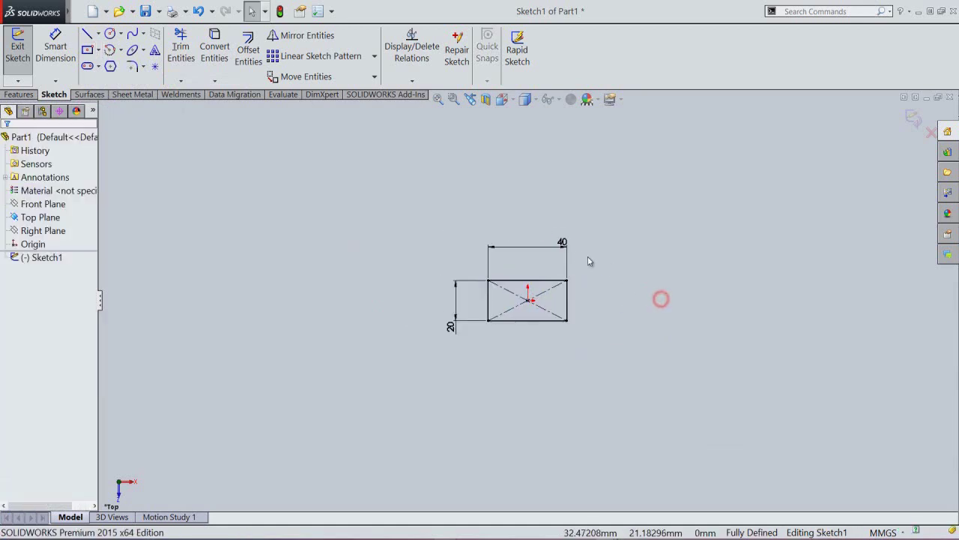
Step: Move the rectangle's width and height dimensions closer to its edges, centring each one along its side
drag(562, 247, 535, 261)
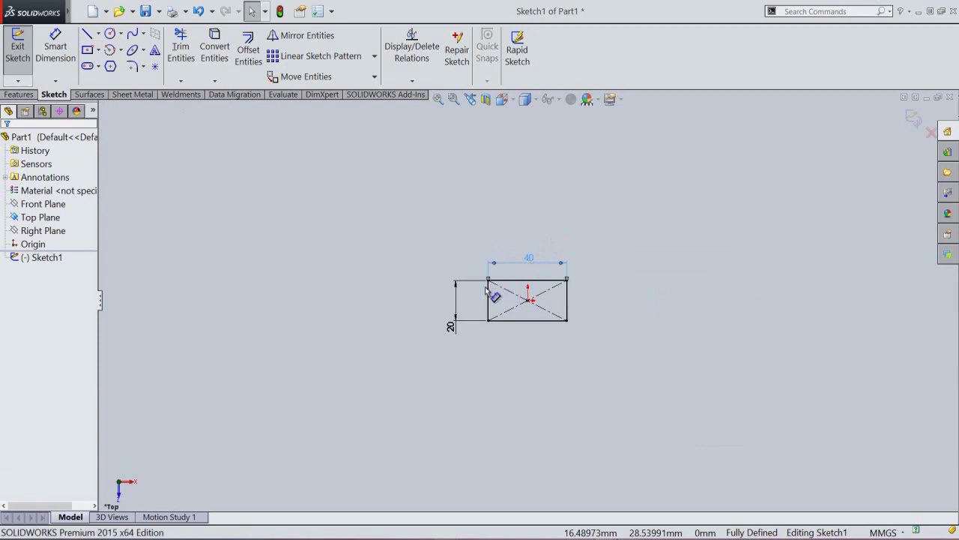
drag(450, 331, 469, 303)
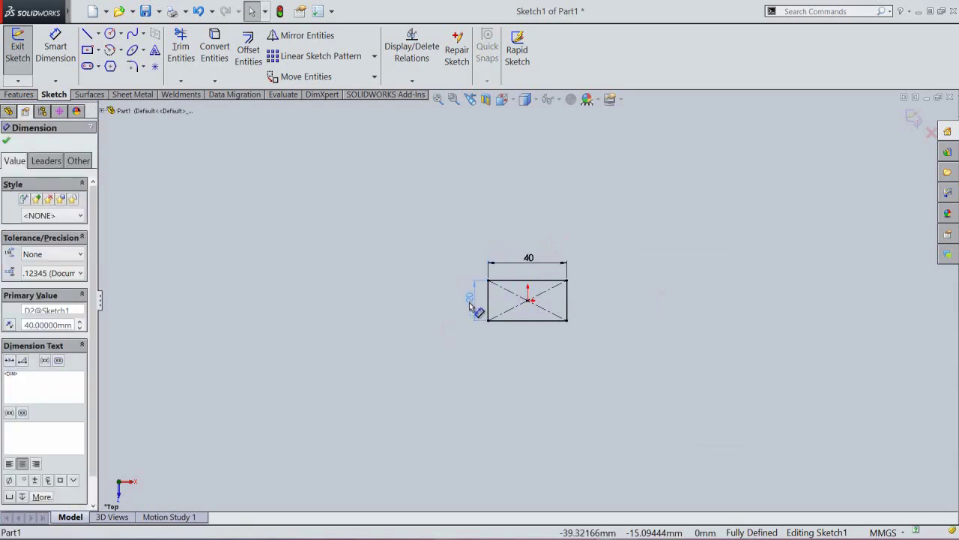
click(503, 193)
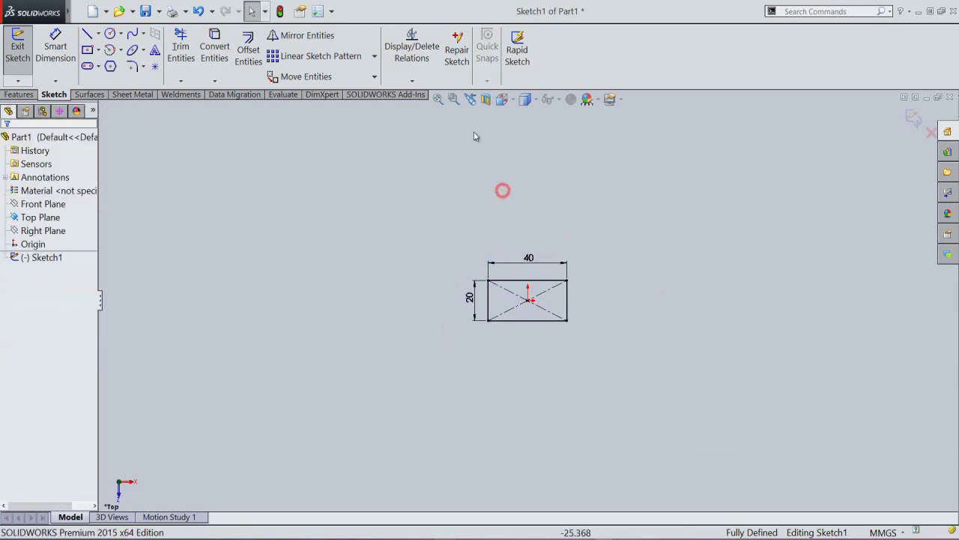
click(438, 99)
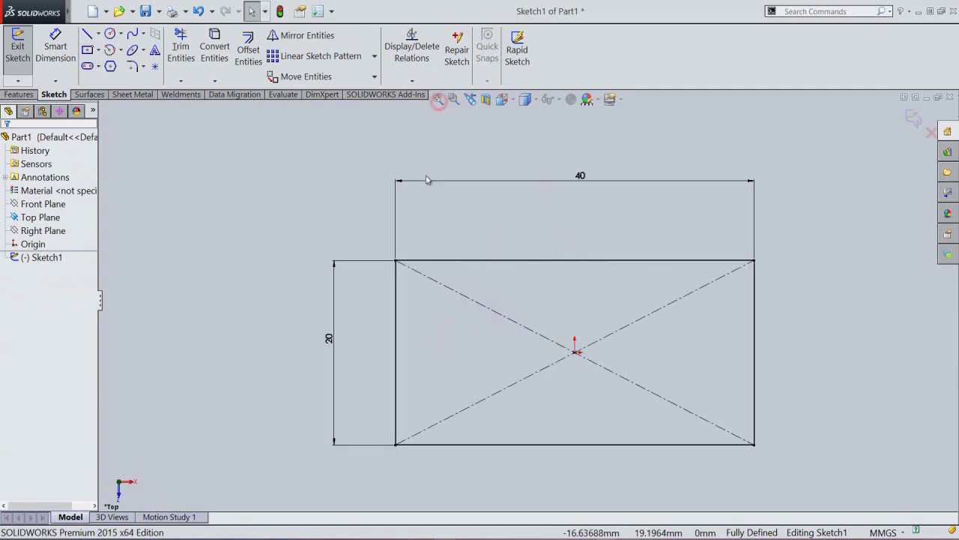
Step: Close the rectangle sketch and rebuild the part
click(442, 212)
click(435, 218)
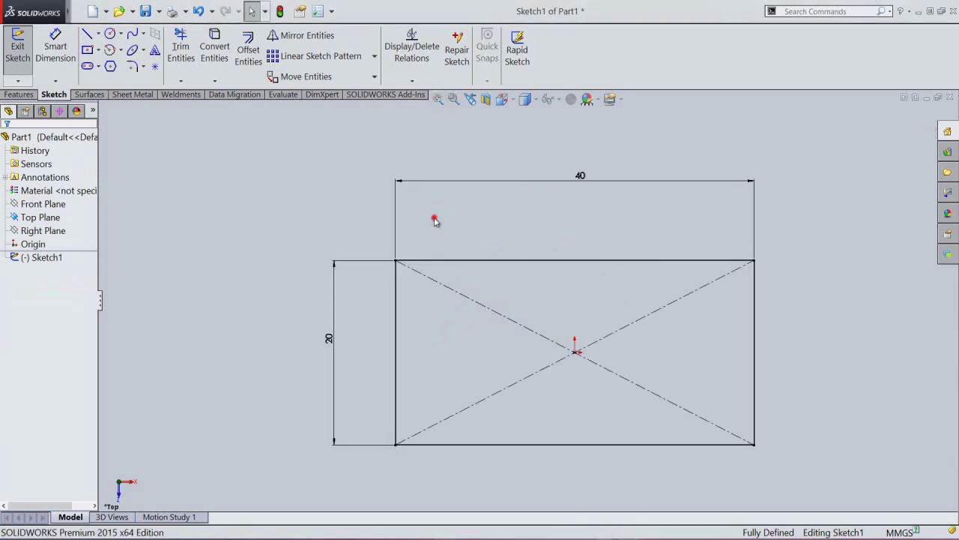
right_click(433, 217)
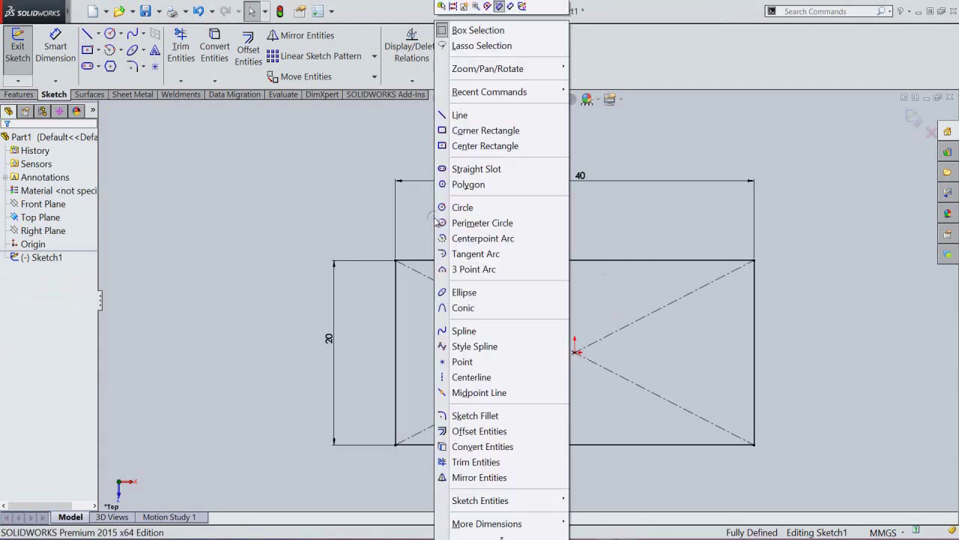
click(524, 5)
click(513, 171)
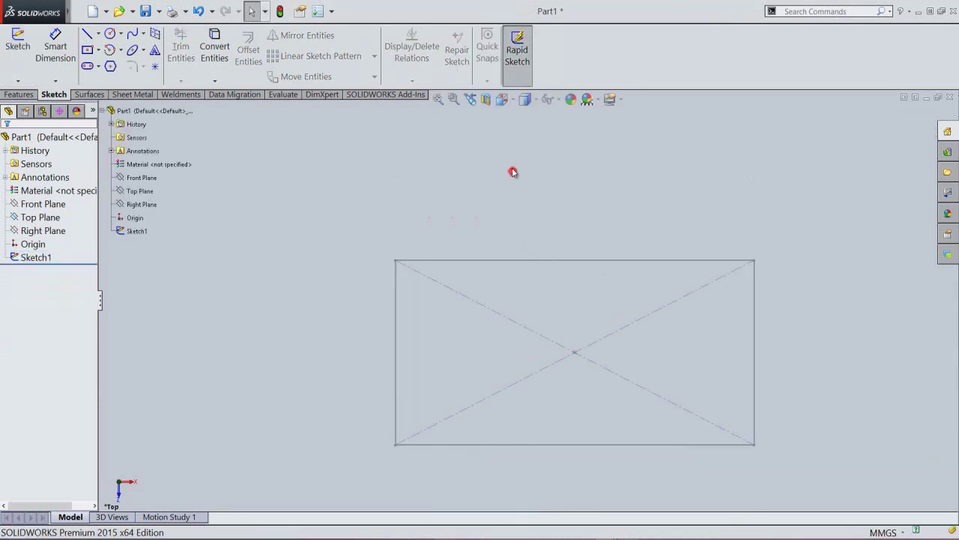
click(502, 99)
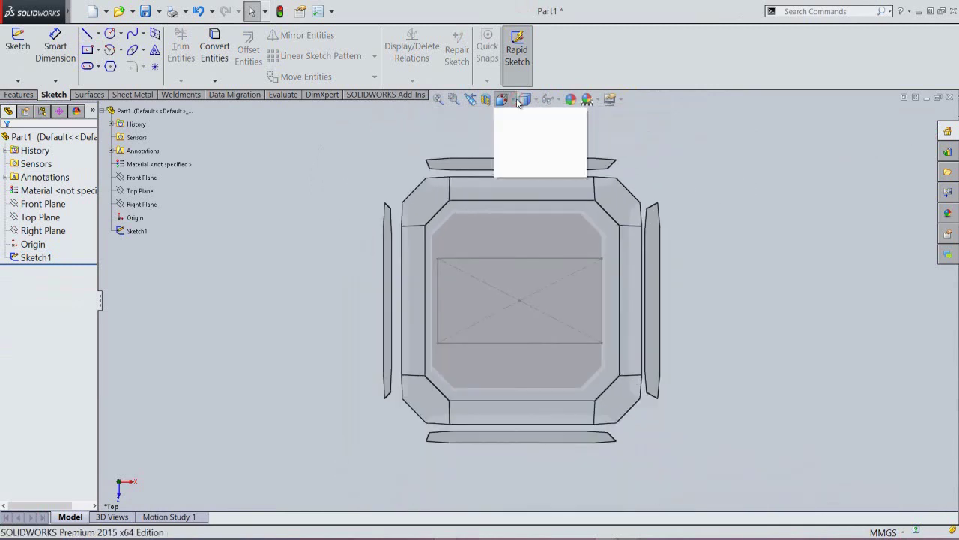
click(580, 134)
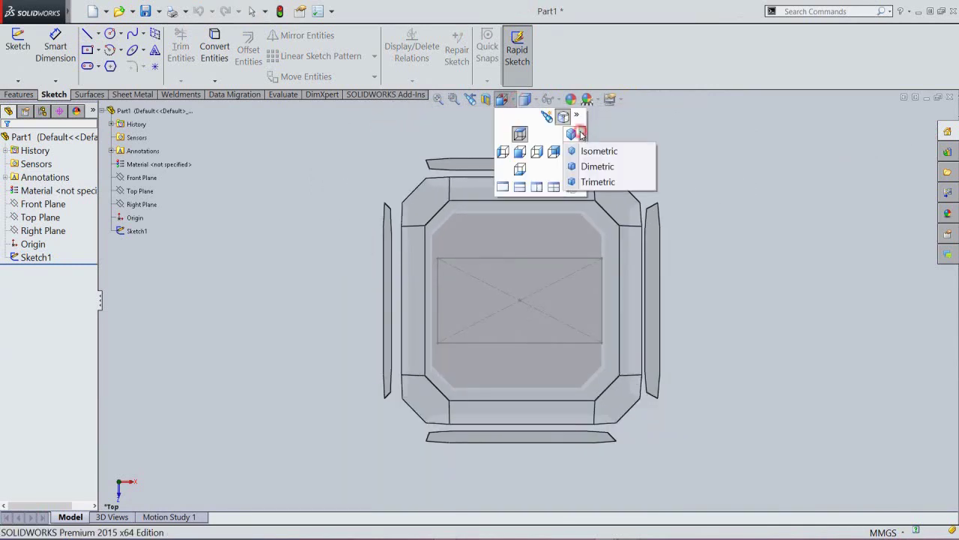
click(592, 150)
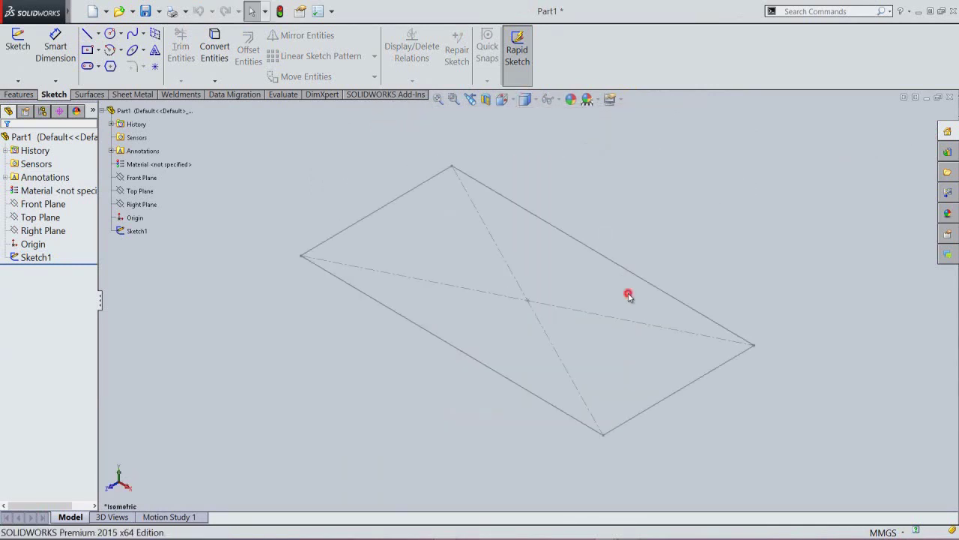
click(280, 11)
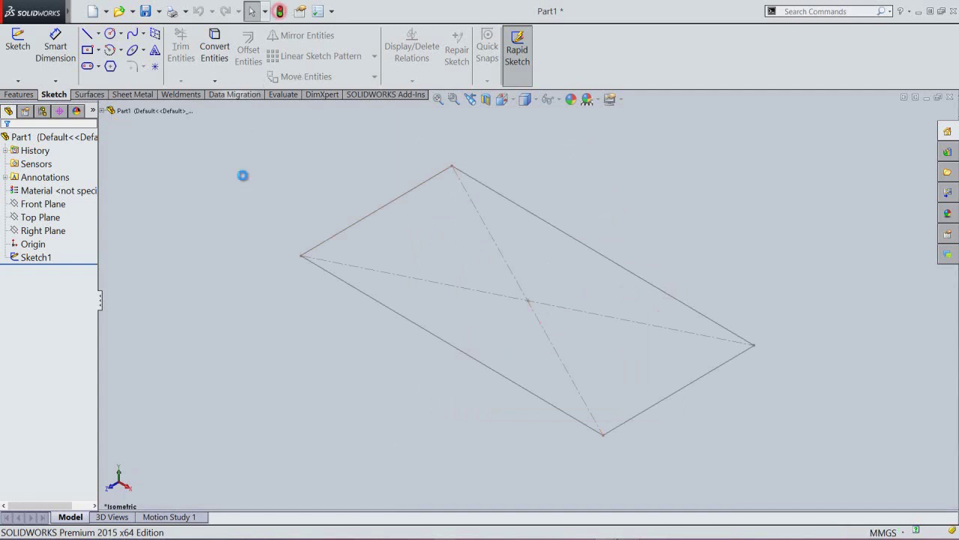
Step: Extrude the rectangle sketch upward as a solid boss with a blind depth of 3.5 mm
click(19, 95)
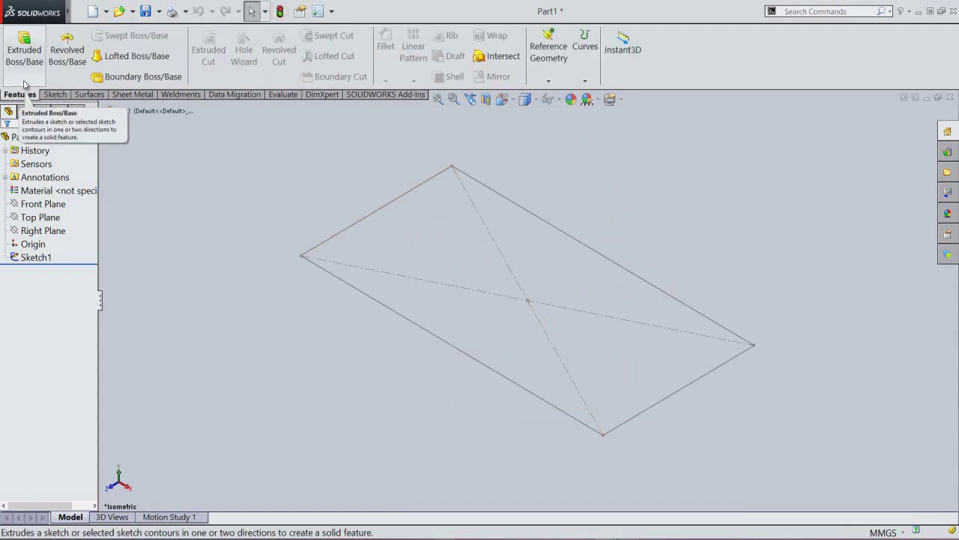
click(22, 56)
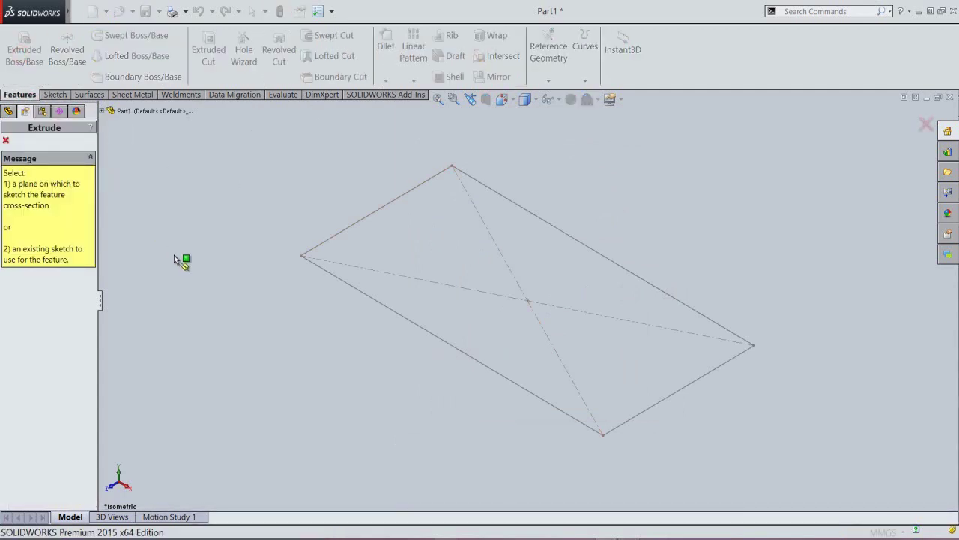
click(322, 240)
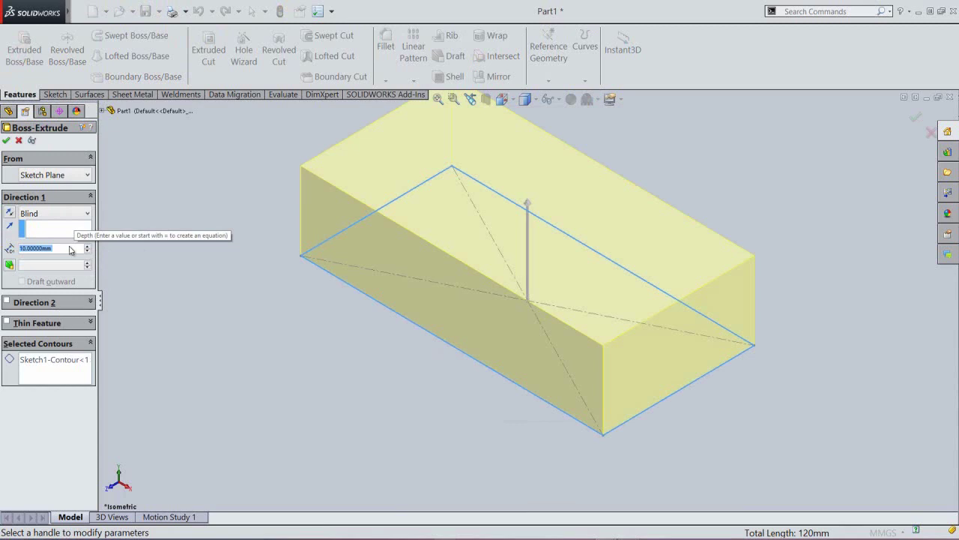
text(3.5)
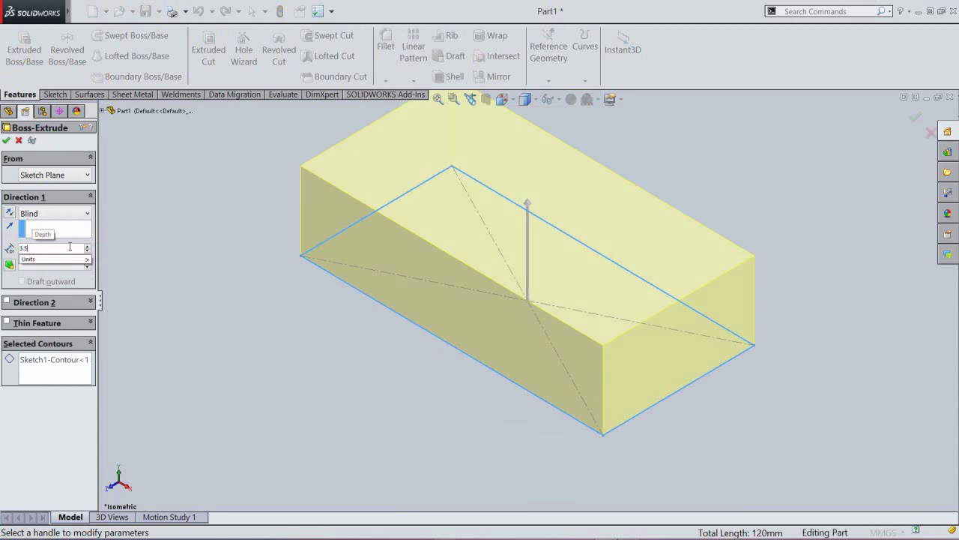
key(Return)
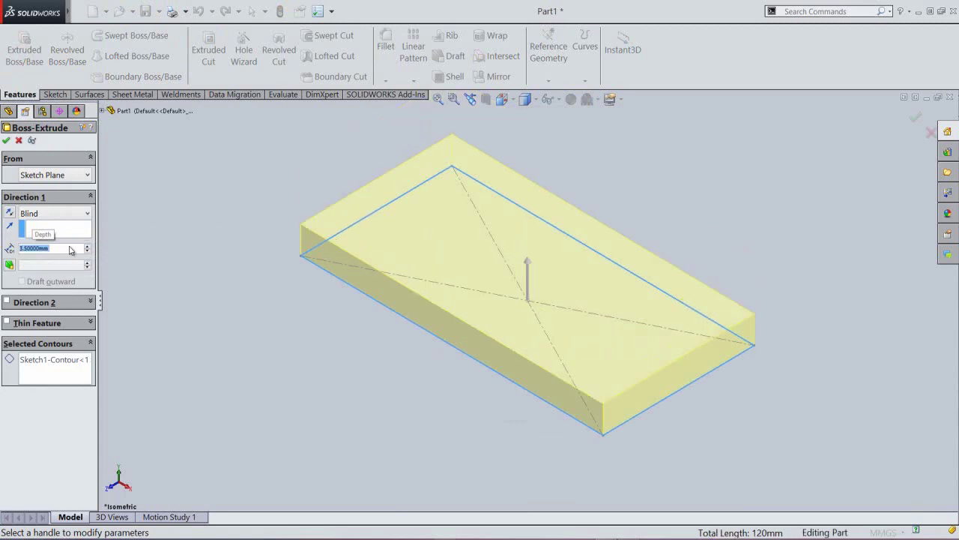
click(6, 140)
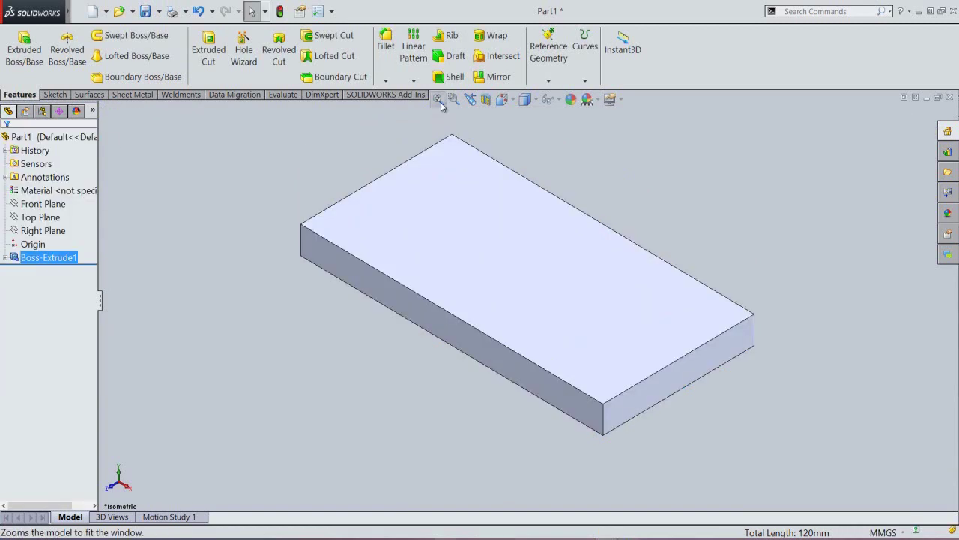
click(438, 99)
click(260, 203)
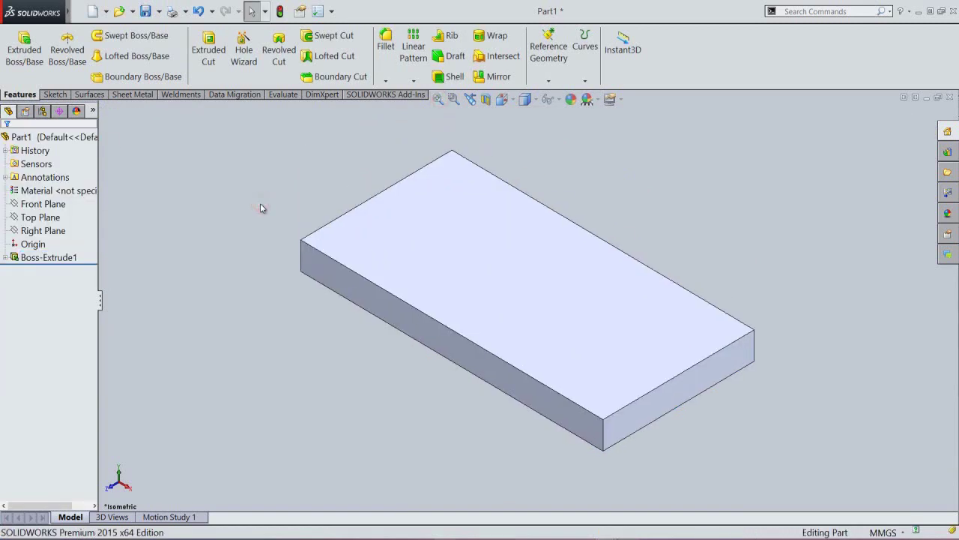
Step: Apply the satin finish bronze metal appearance to the whole part
click(68, 139)
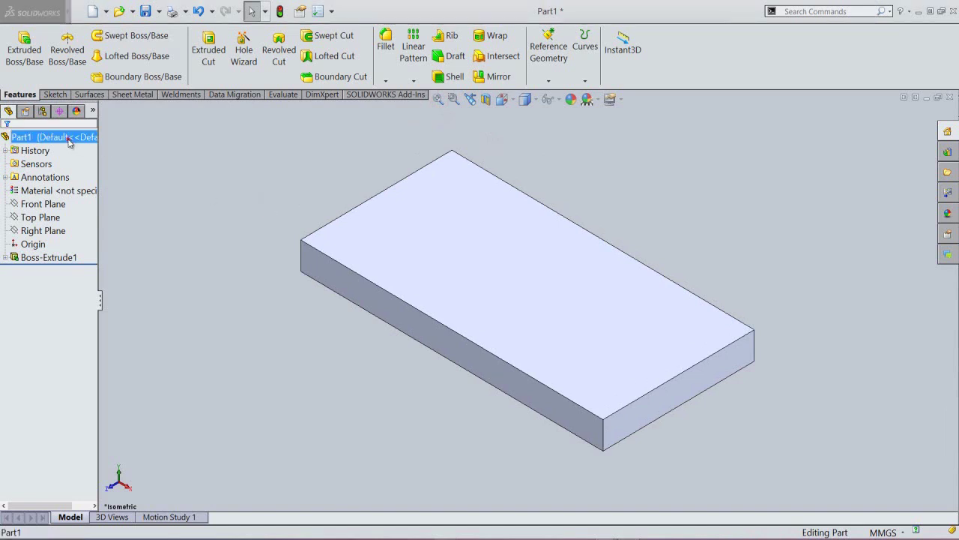
click(570, 99)
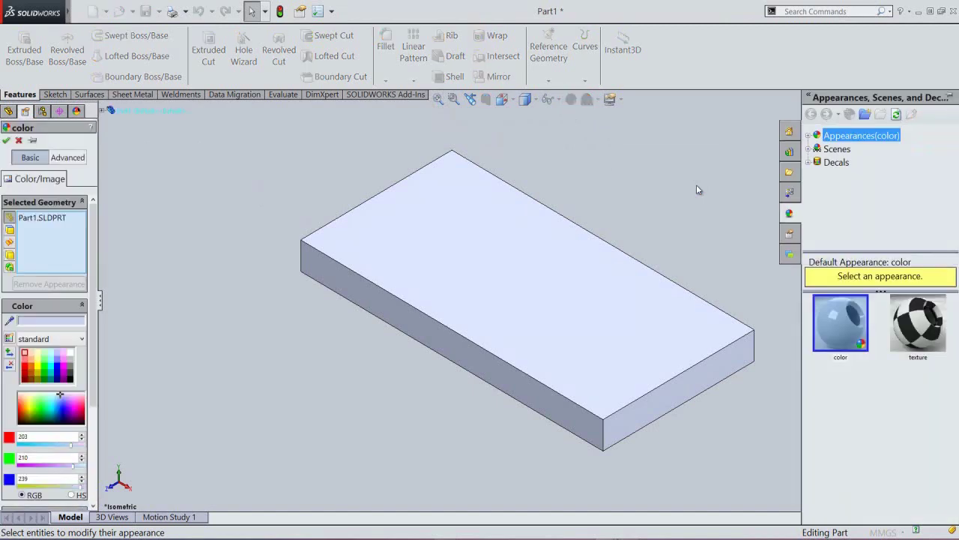
click(808, 136)
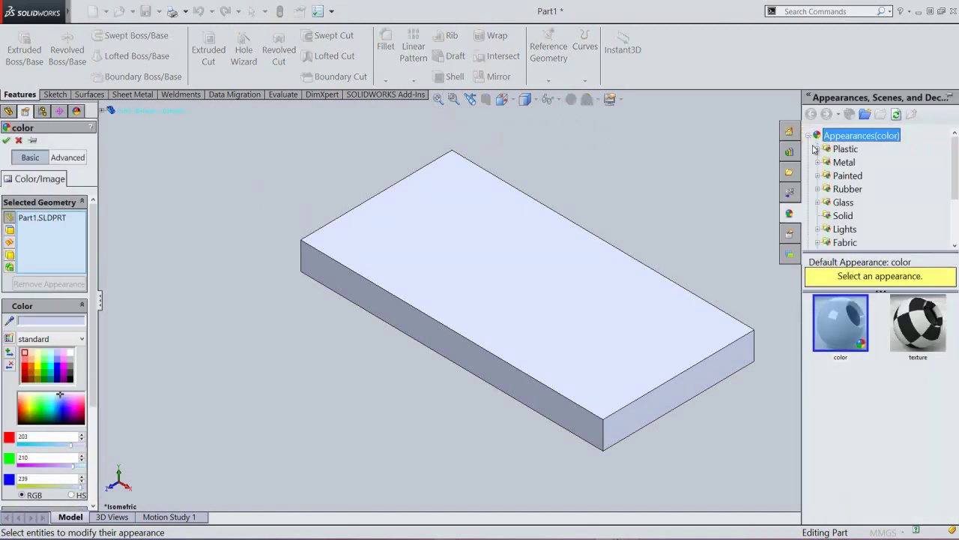
click(821, 167)
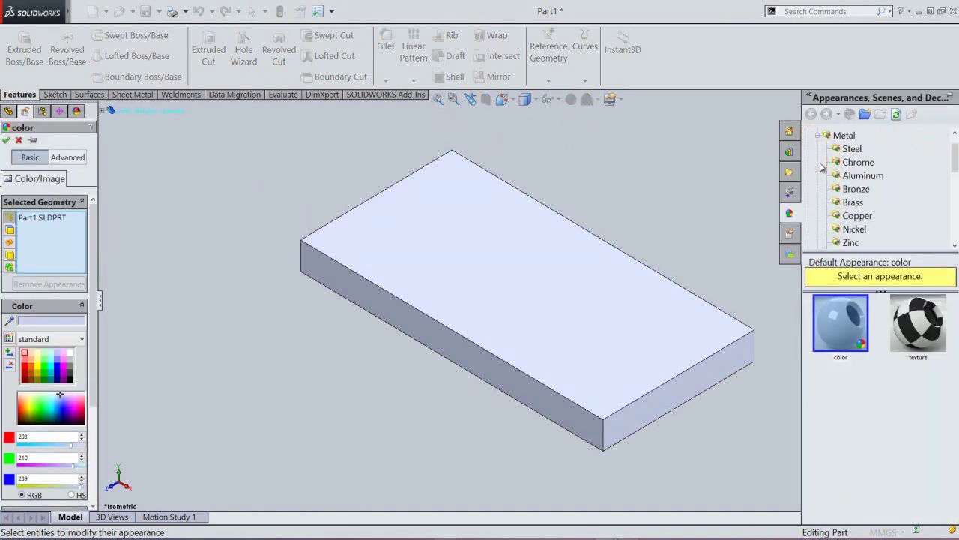
click(856, 192)
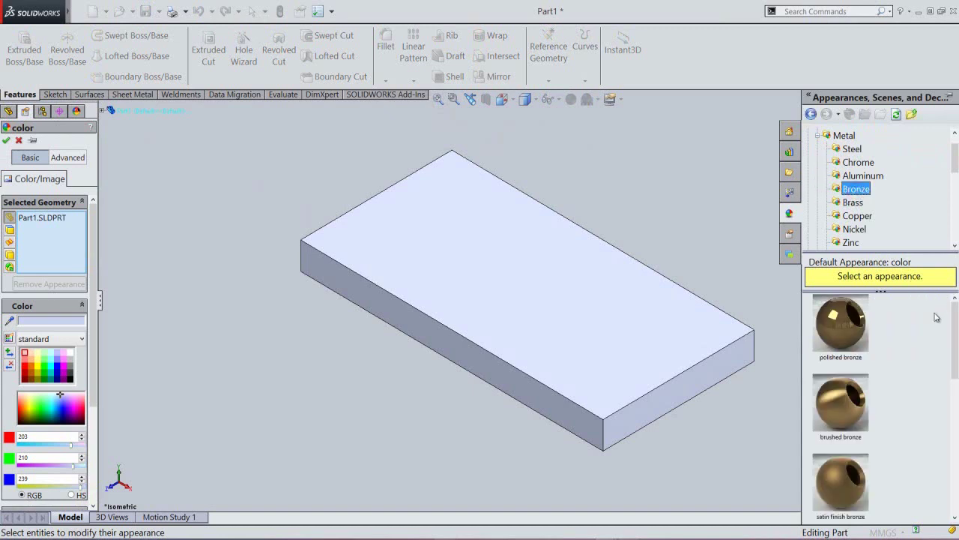
drag(955, 343, 955, 385)
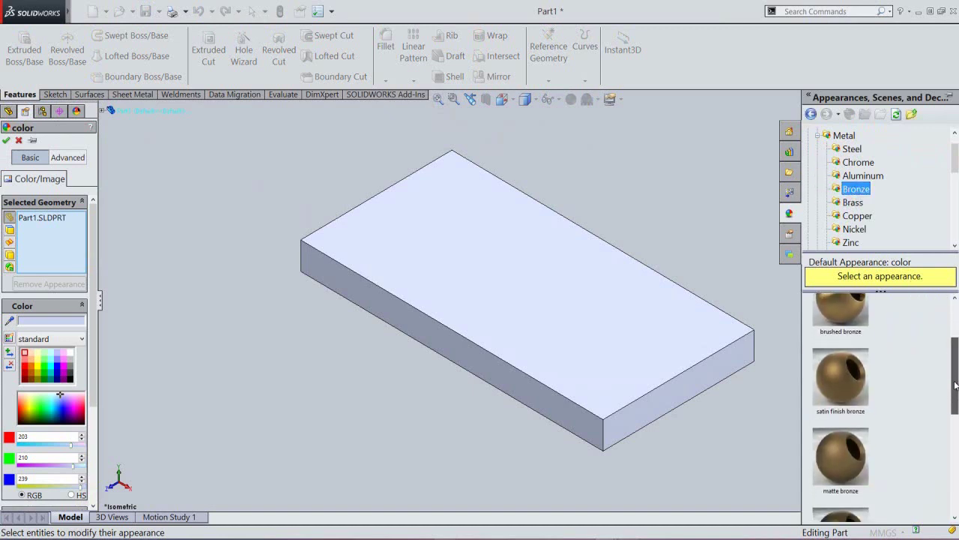
click(839, 379)
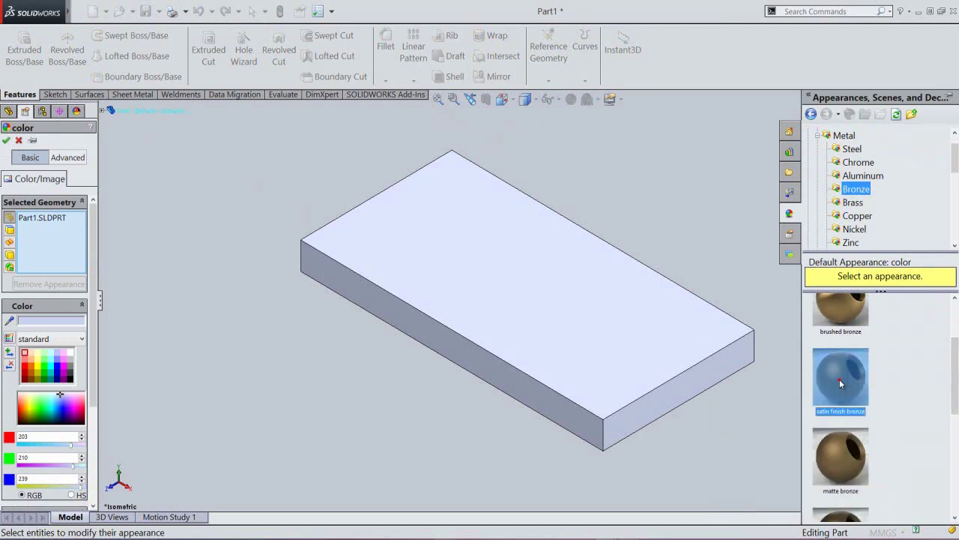
click(126, 183)
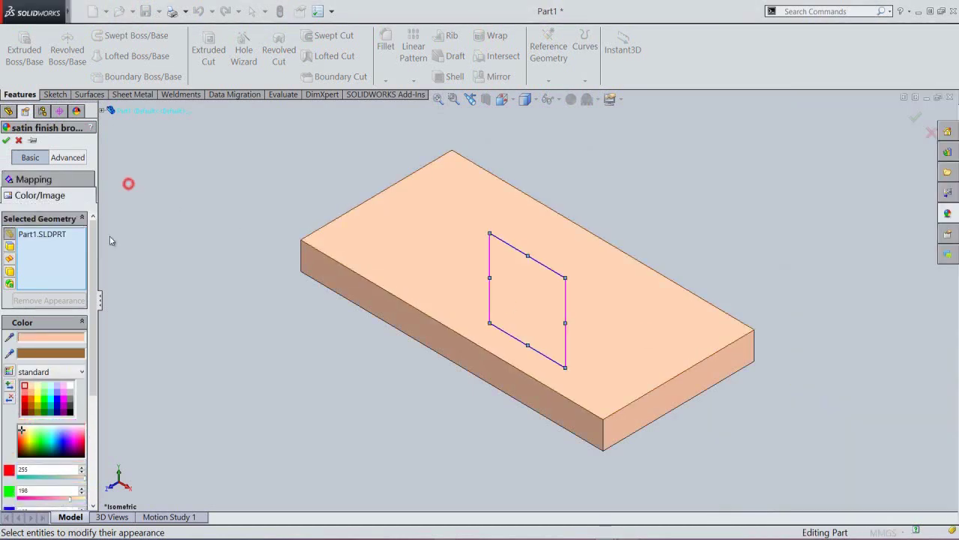
Step: Set the first colour of the satin finish bronze appearance to RGB 207, 138, 75
double_click(61, 336)
drag(452, 193, 140, 221)
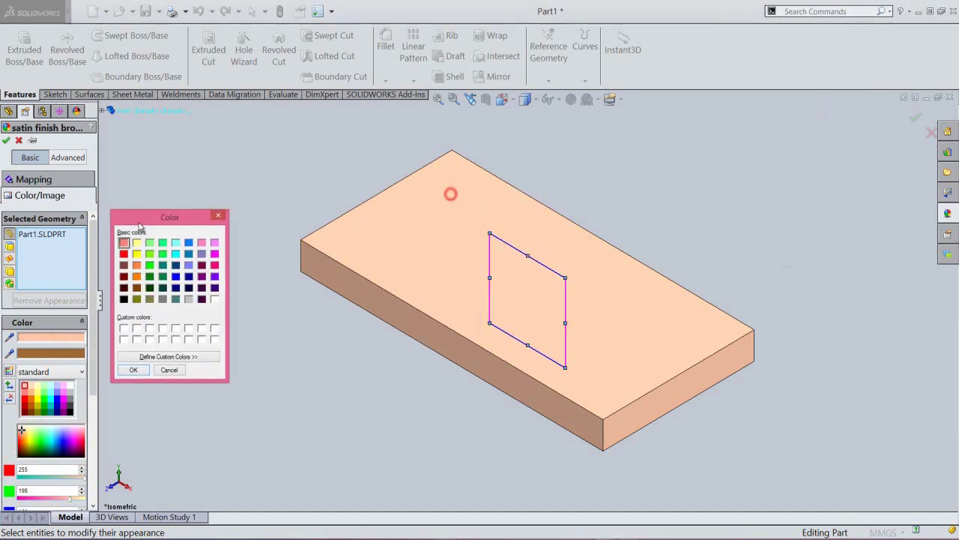
click(185, 357)
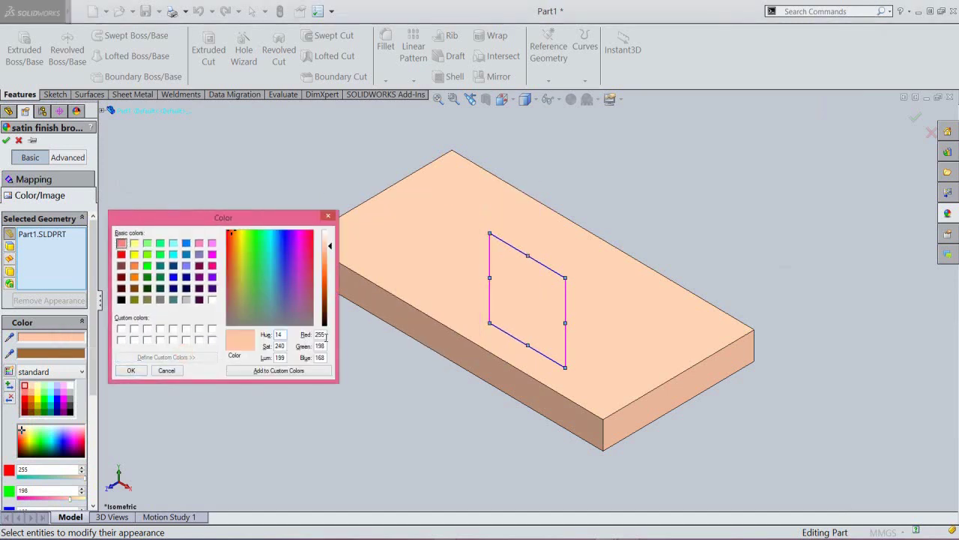
double_click(319, 334)
text(207)
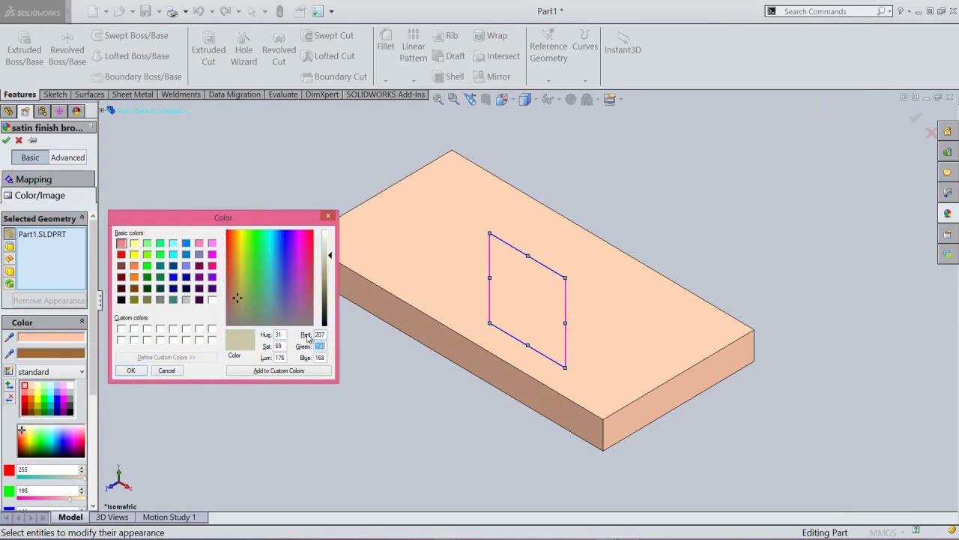
text(138)
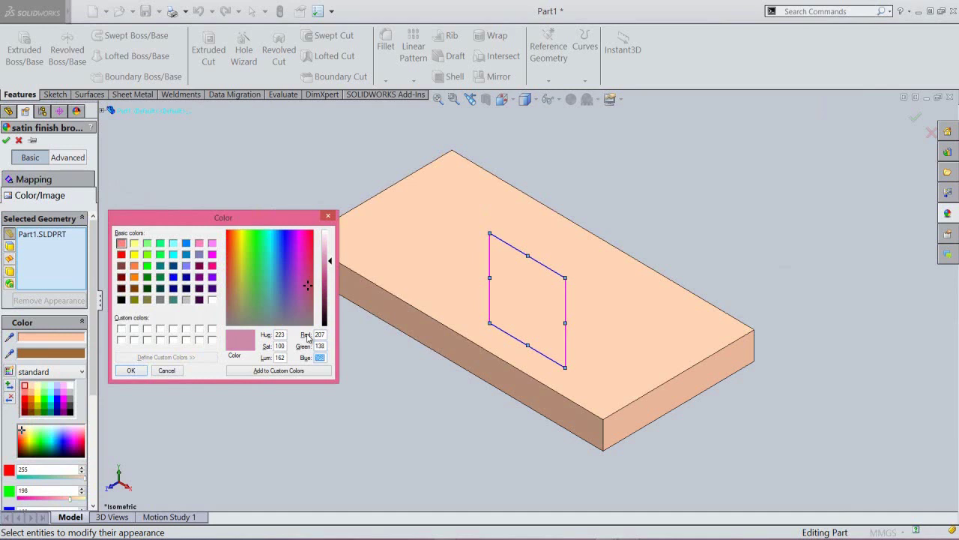
text(75)
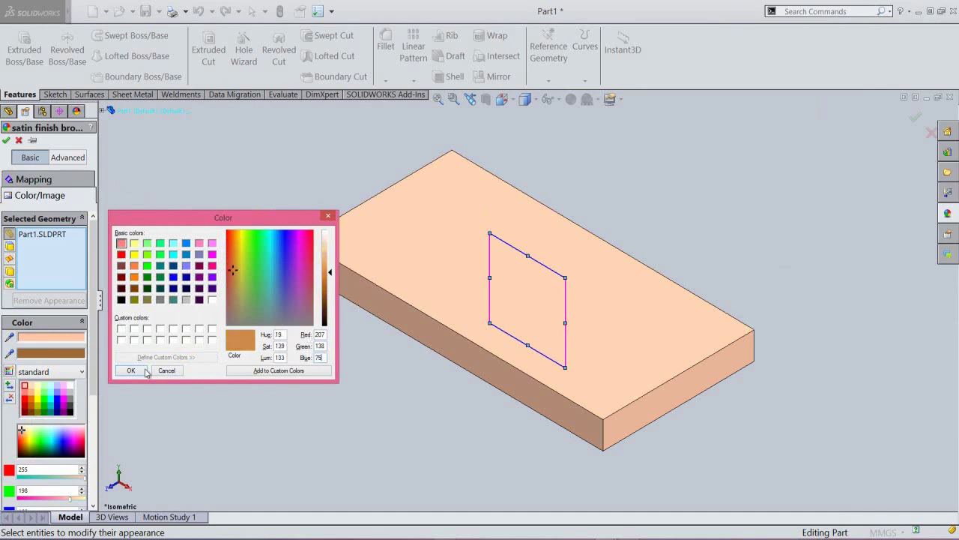
click(141, 371)
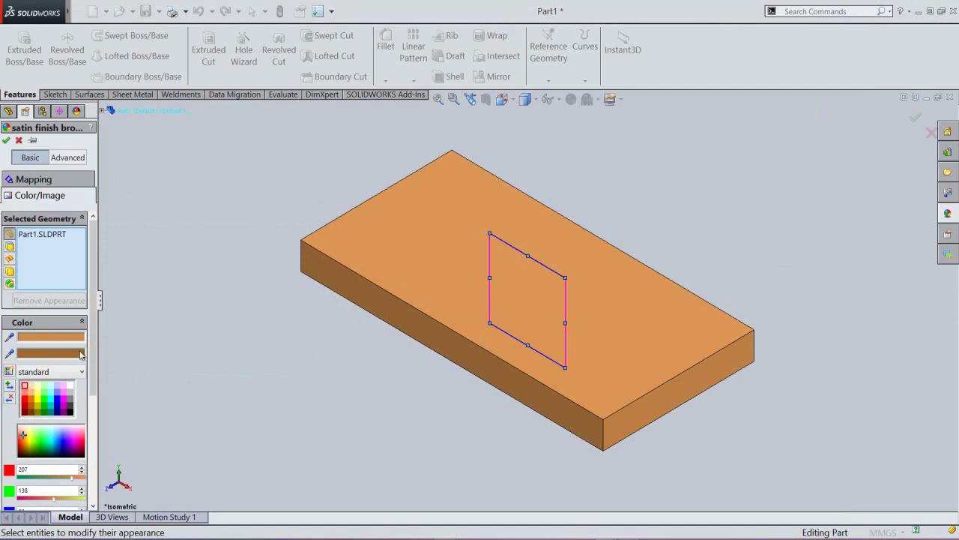
Step: Set the appearance's second colour to RGB 213, 152, 98 and accept the appearance changes
click(73, 355)
drag(448, 194, 148, 200)
click(201, 334)
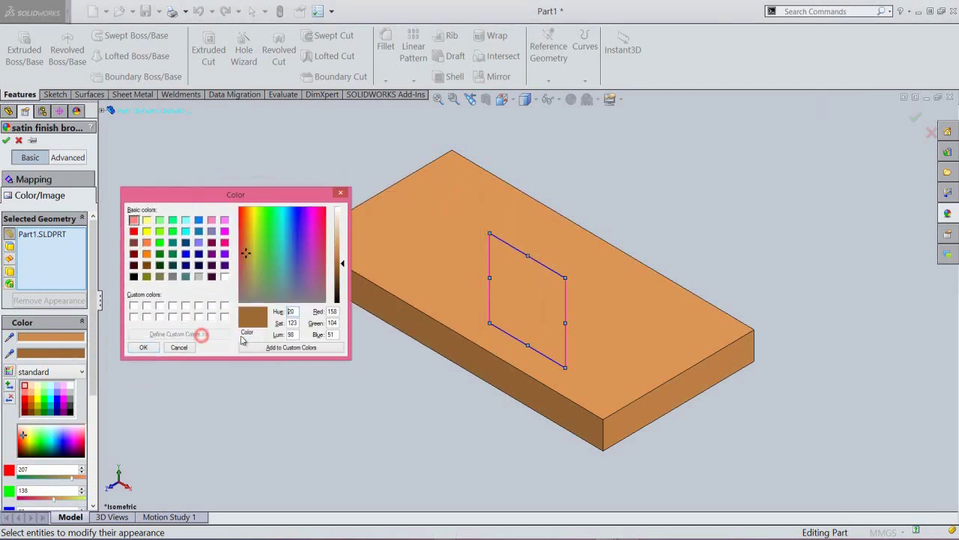
double_click(337, 311)
text(213)
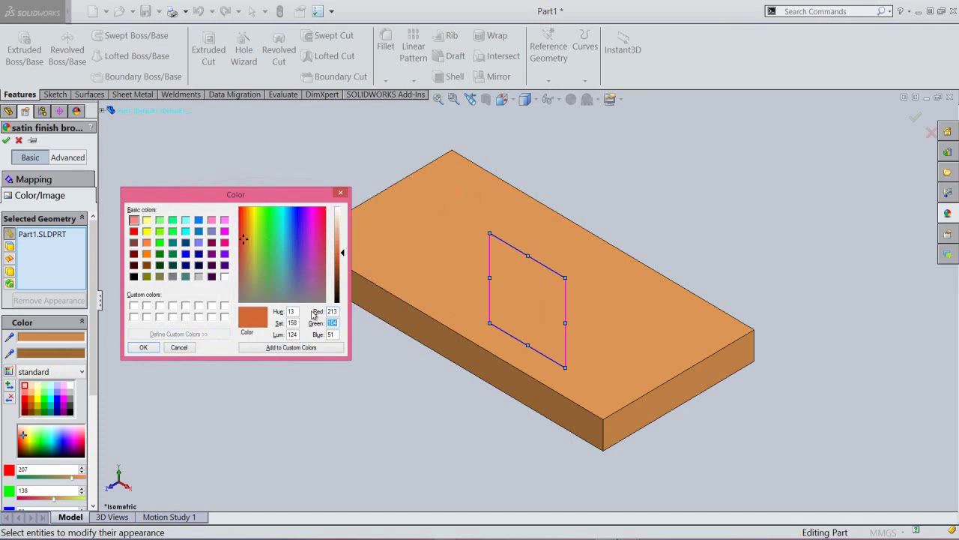
text(152)
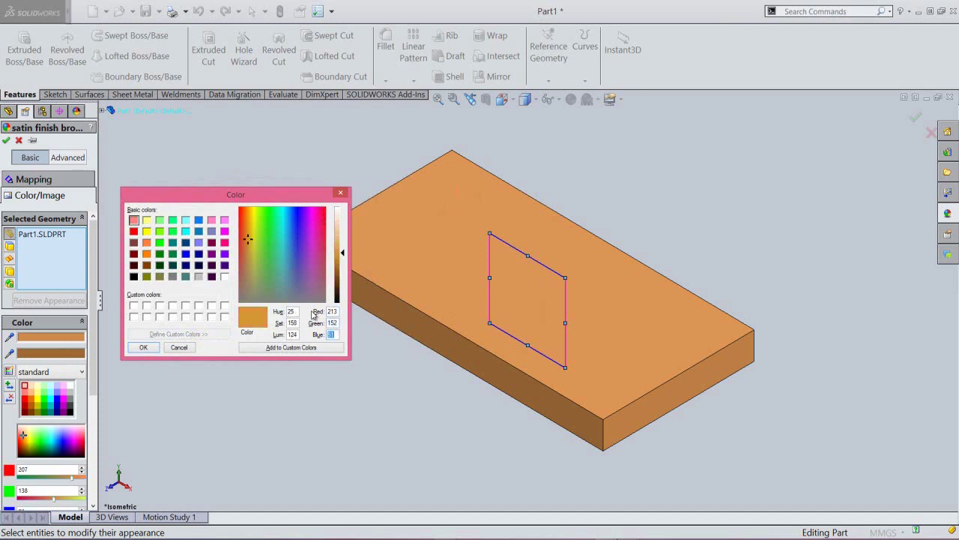
text(98)
click(144, 347)
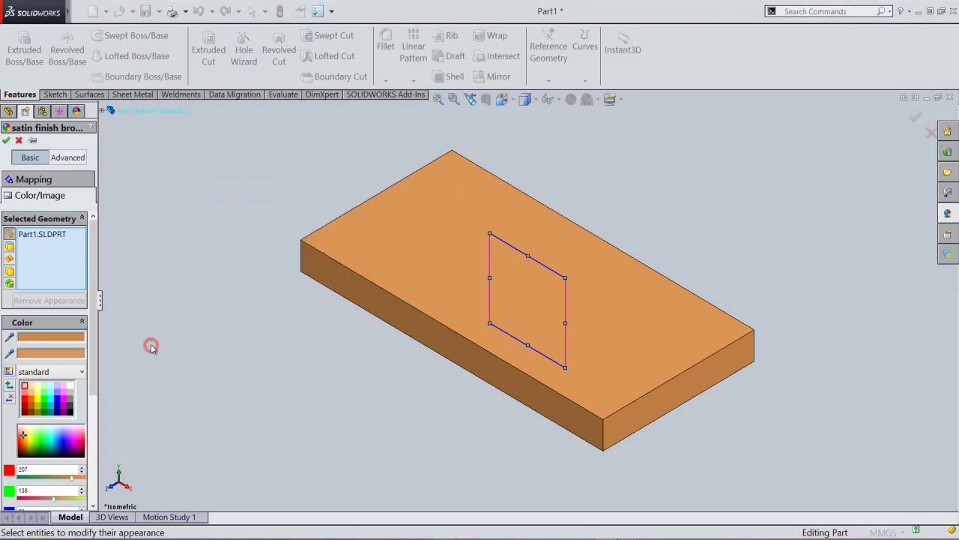
click(6, 141)
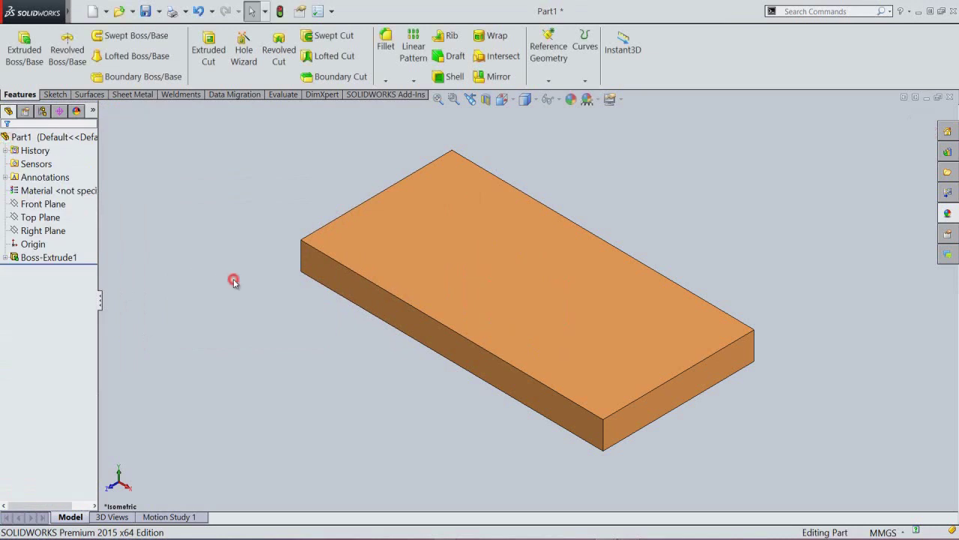
Step: Raise the scene's Ambient light intensity to 0.86 and accept it
click(76, 111)
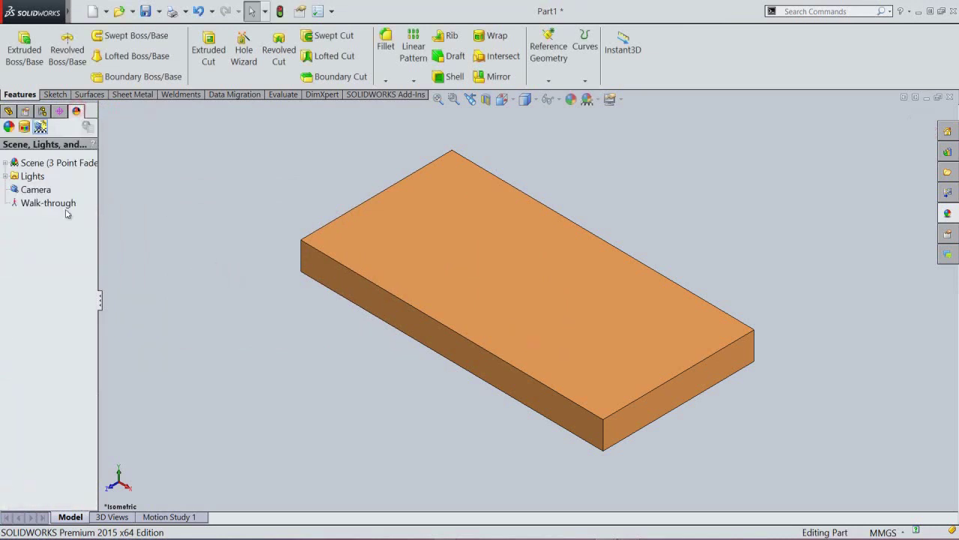
click(6, 176)
click(30, 192)
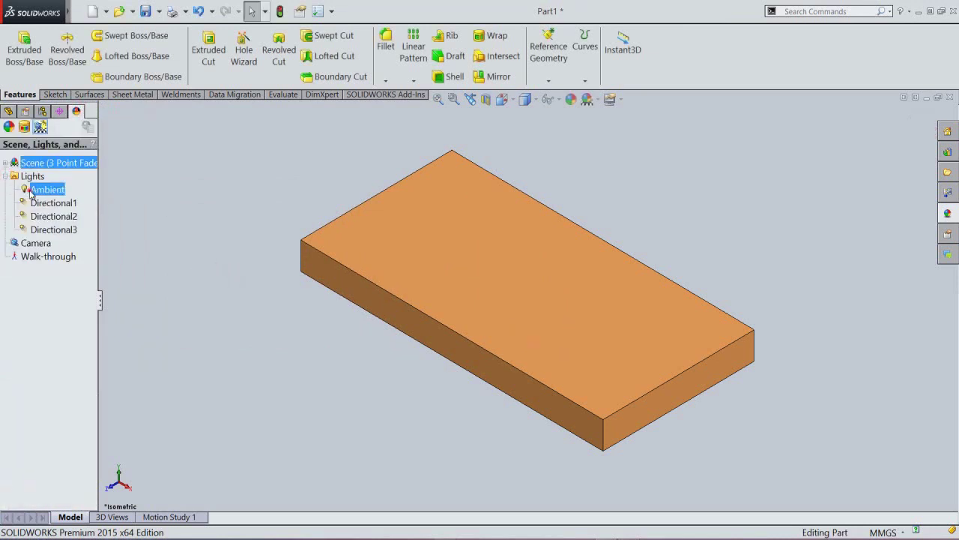
double_click(30, 191)
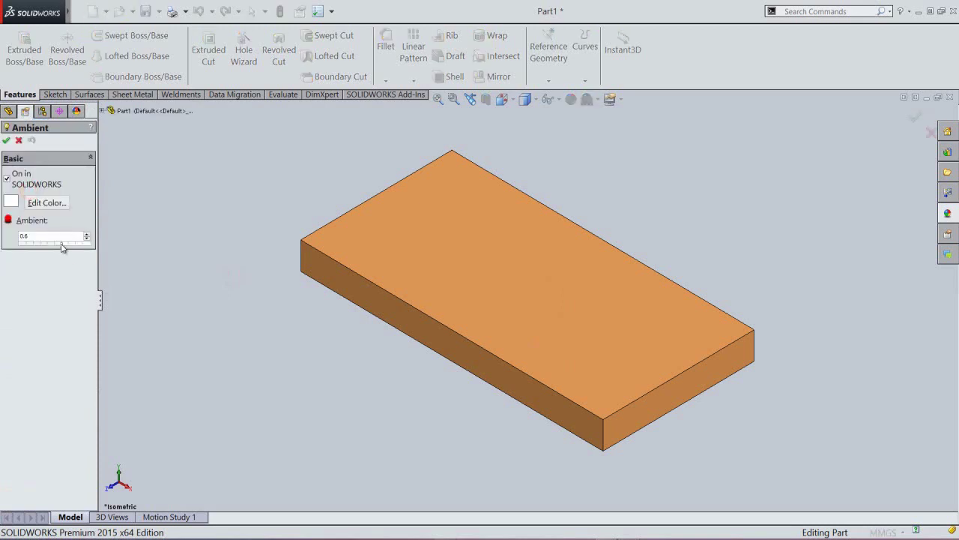
drag(62, 248, 81, 249)
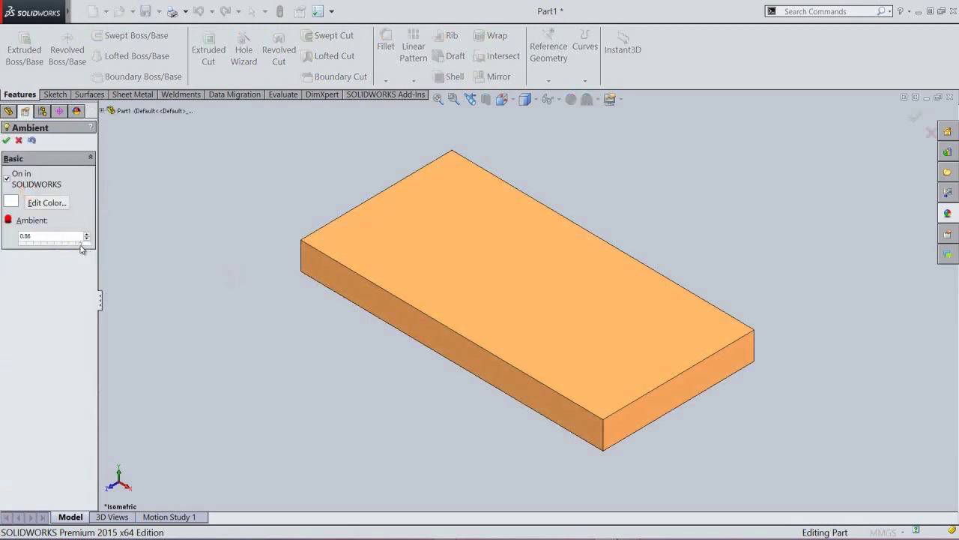
click(6, 140)
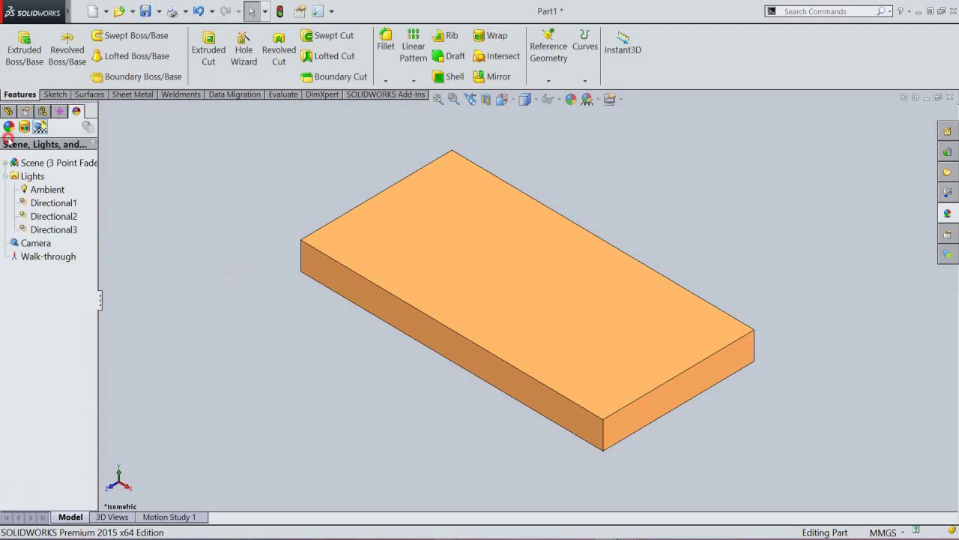
Step: Return to the feature tree and save the part as "Engine Case Rear"
click(8, 112)
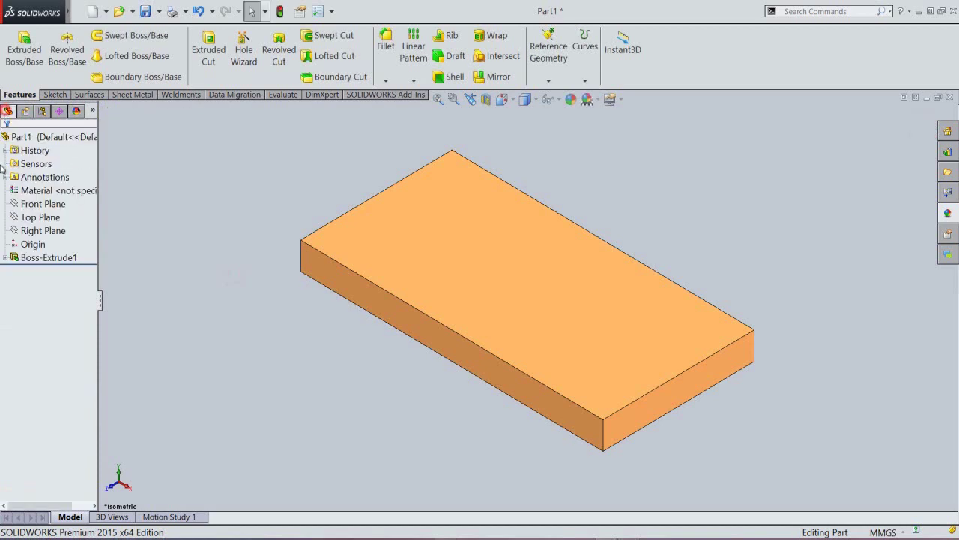
click(146, 12)
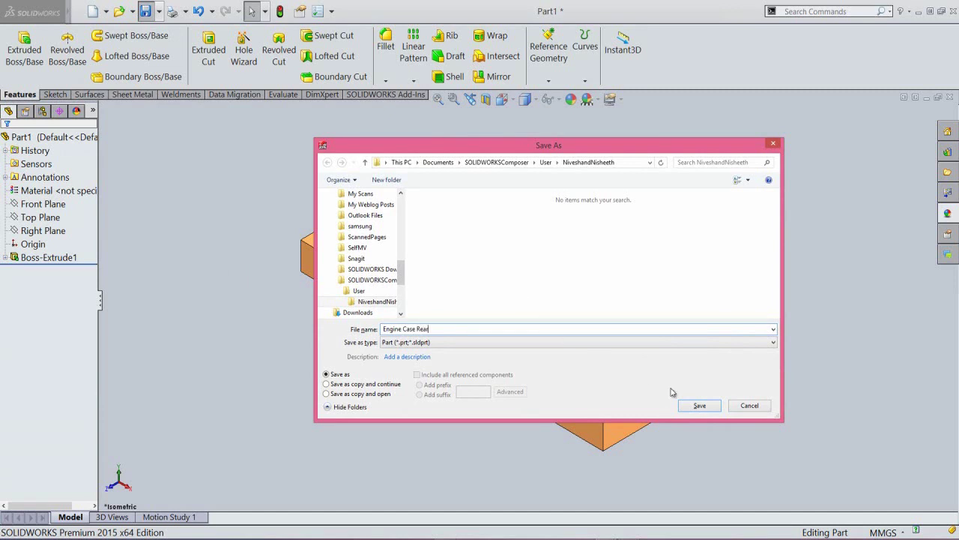
click(697, 405)
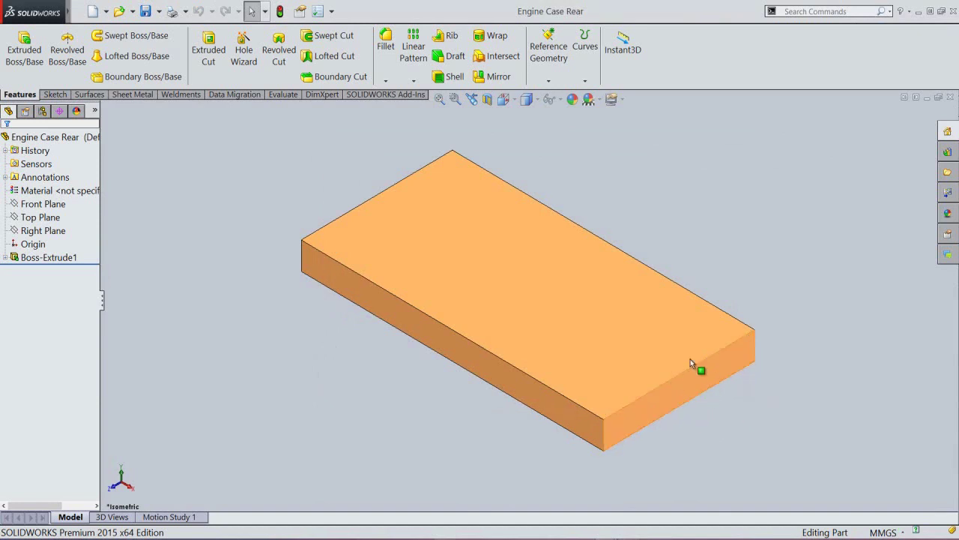
Step: Create a reference plane offset 3 mm outward from the plate's long front side face
click(548, 82)
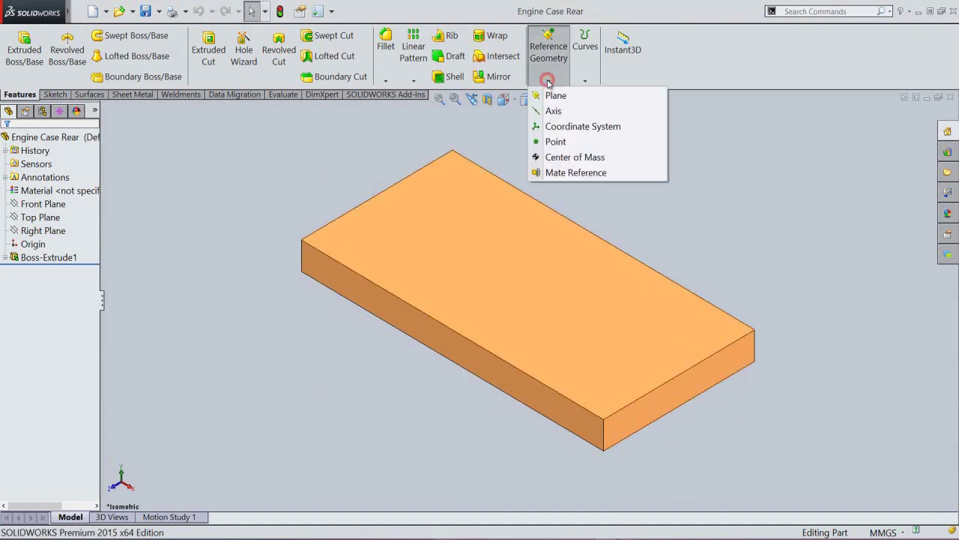
click(582, 96)
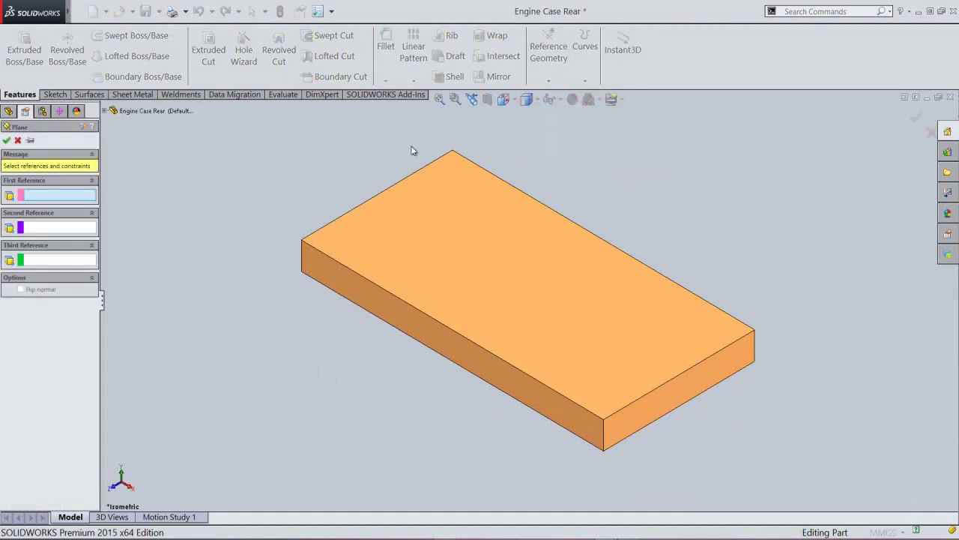
click(475, 357)
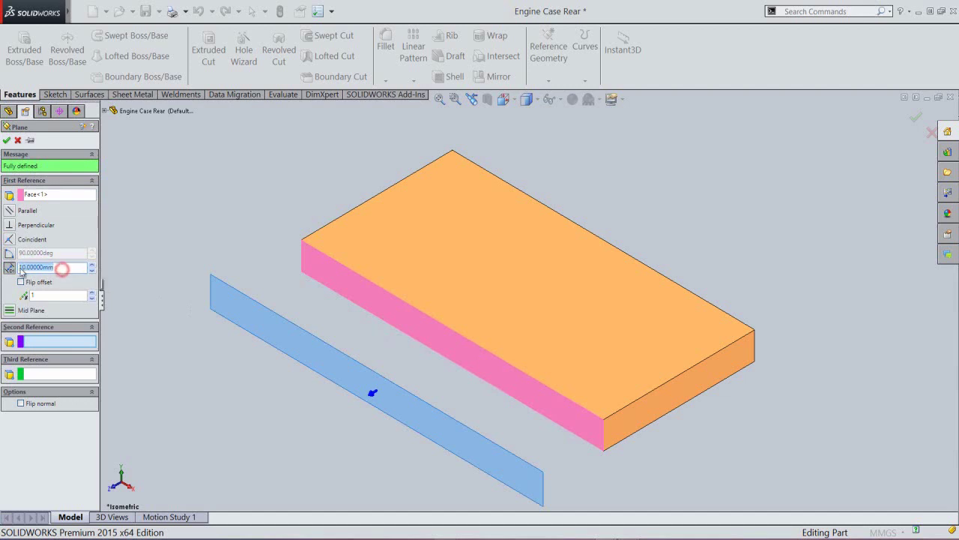
text(3)
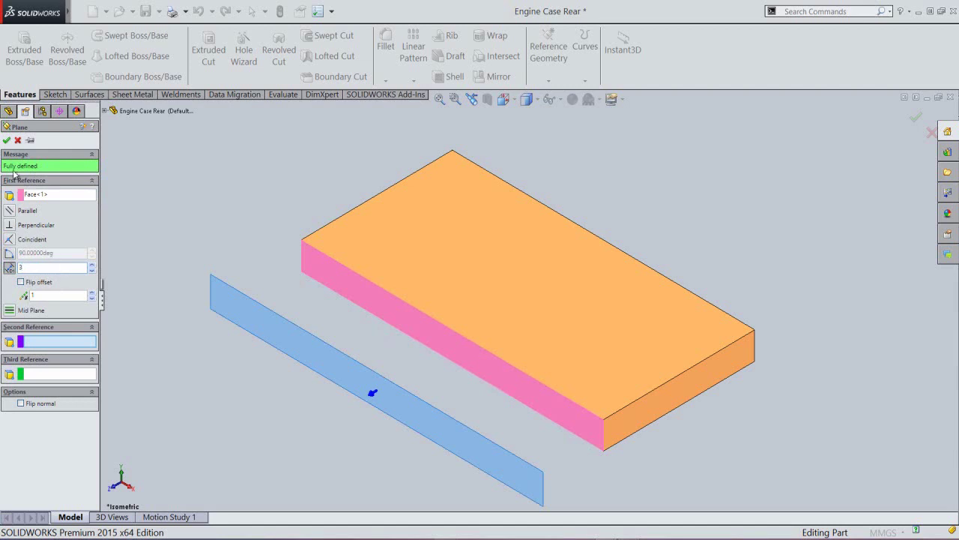
click(6, 141)
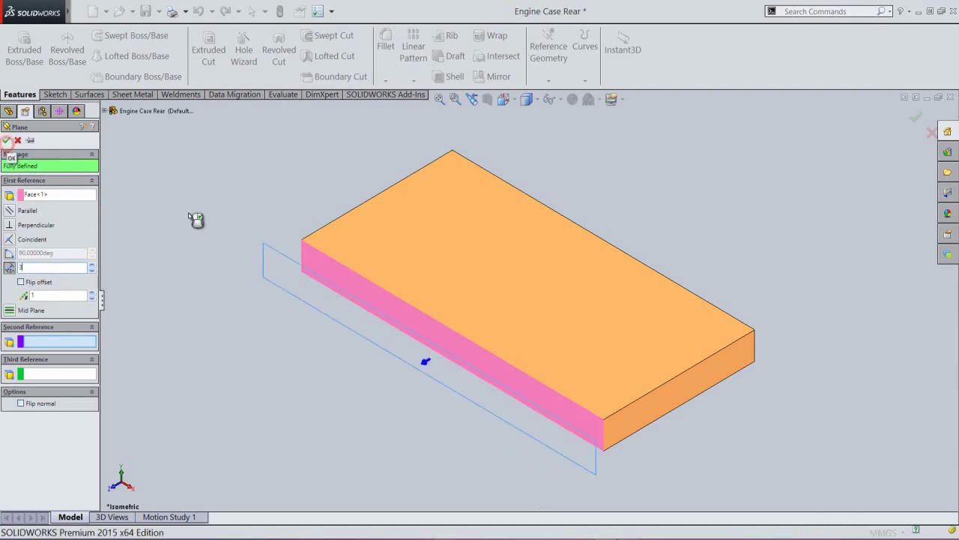
click(188, 212)
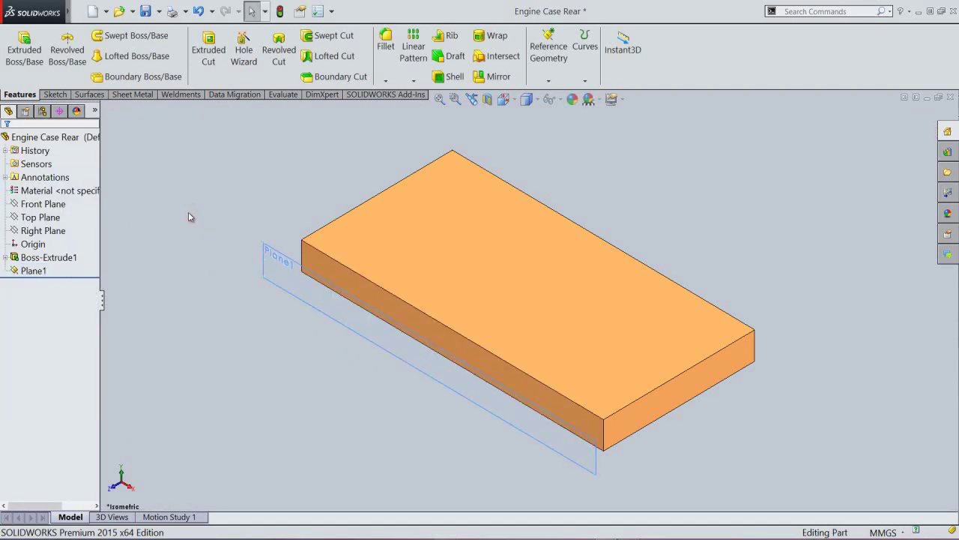
Step: Sketch a 24 mm diameter circle centred on the origin on the offset reference plane, and finish the sketch
click(266, 262)
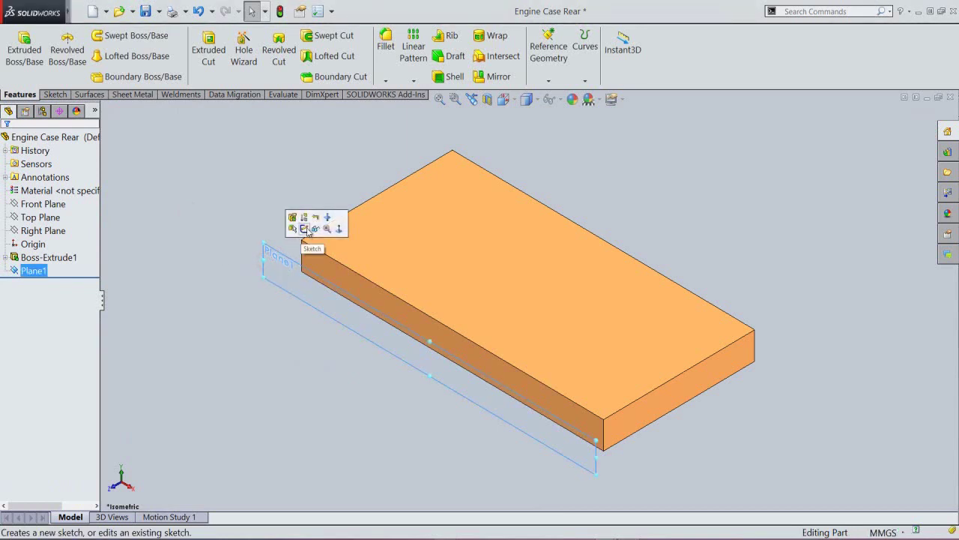
click(307, 228)
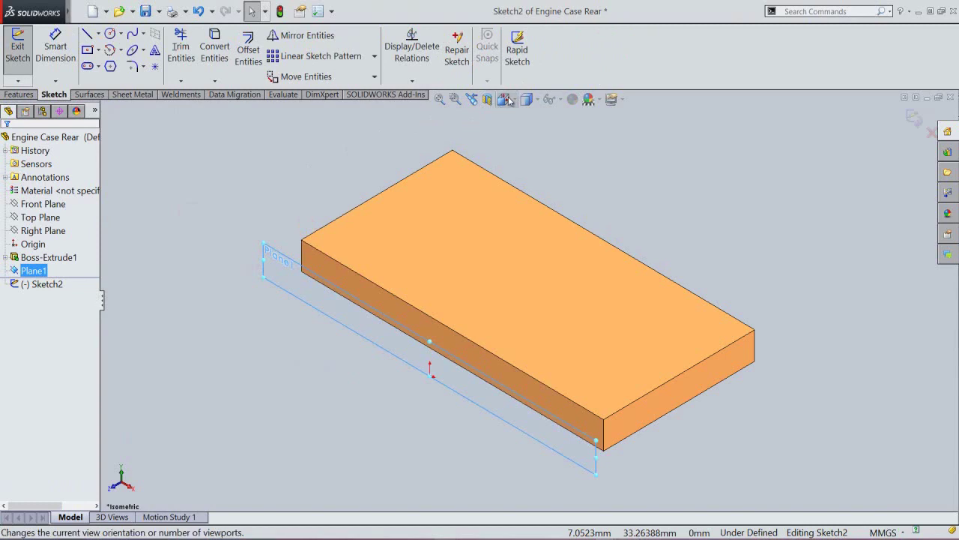
click(507, 98)
click(459, 310)
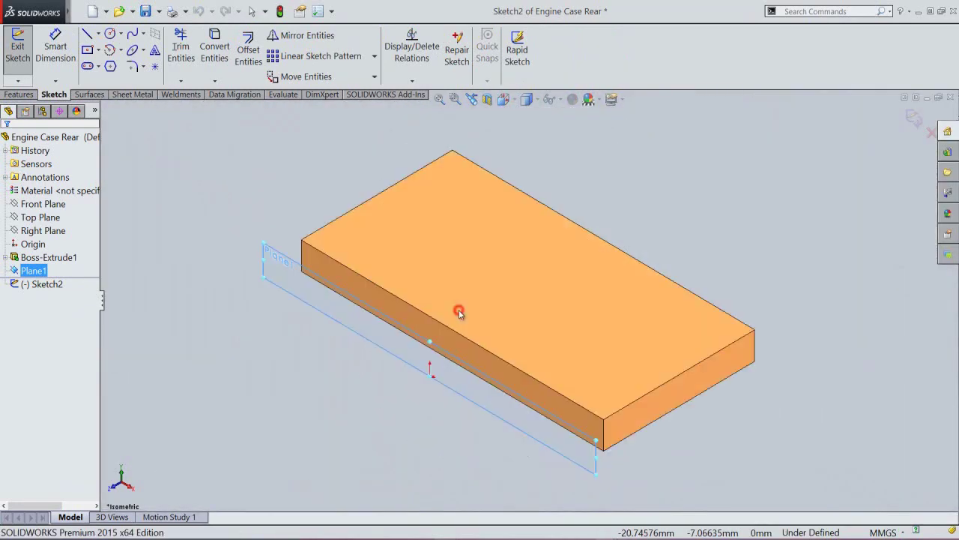
click(598, 195)
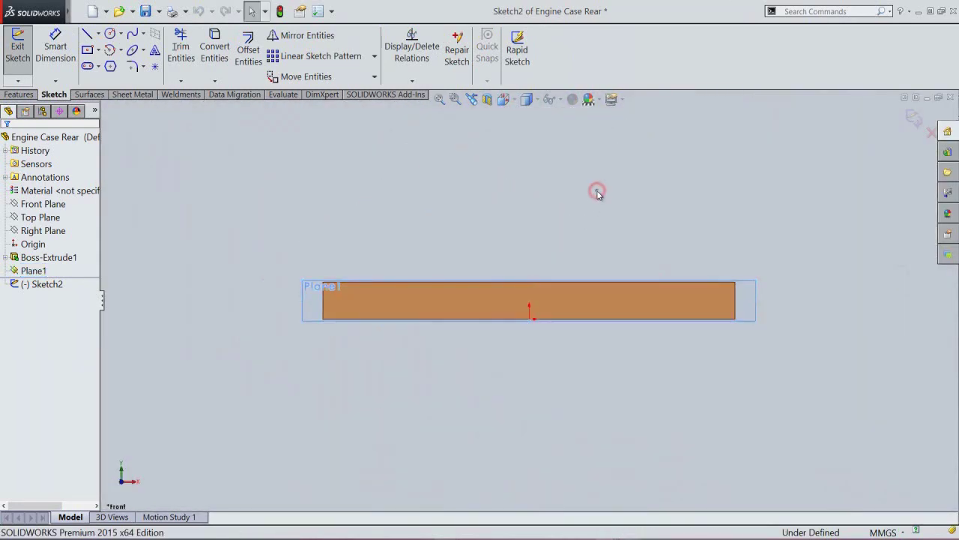
right_click(599, 195)
click(620, 207)
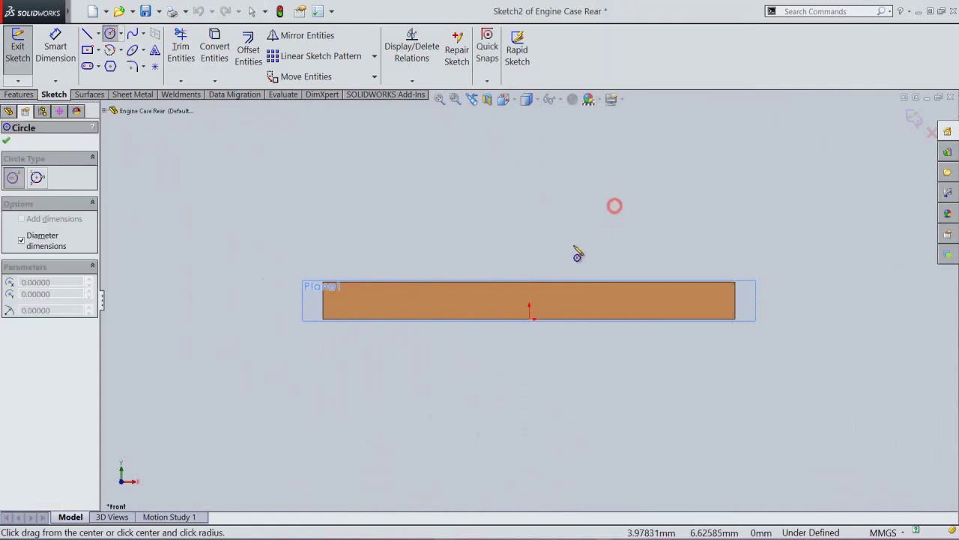
click(529, 319)
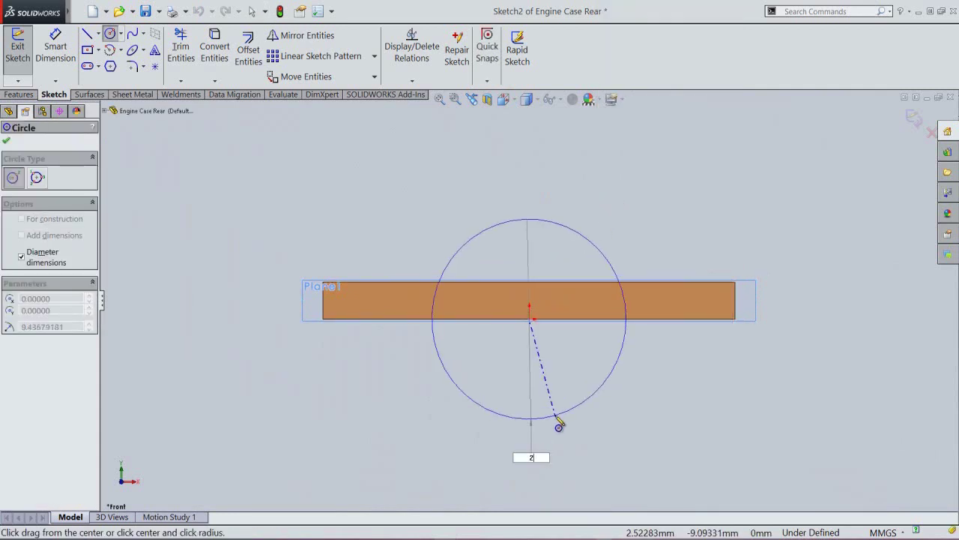
key(Return)
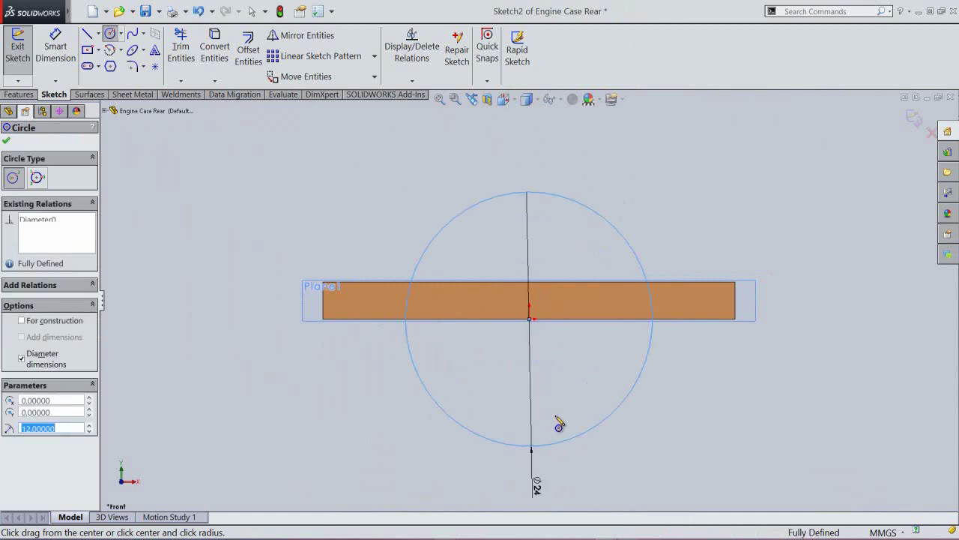
right_click(642, 213)
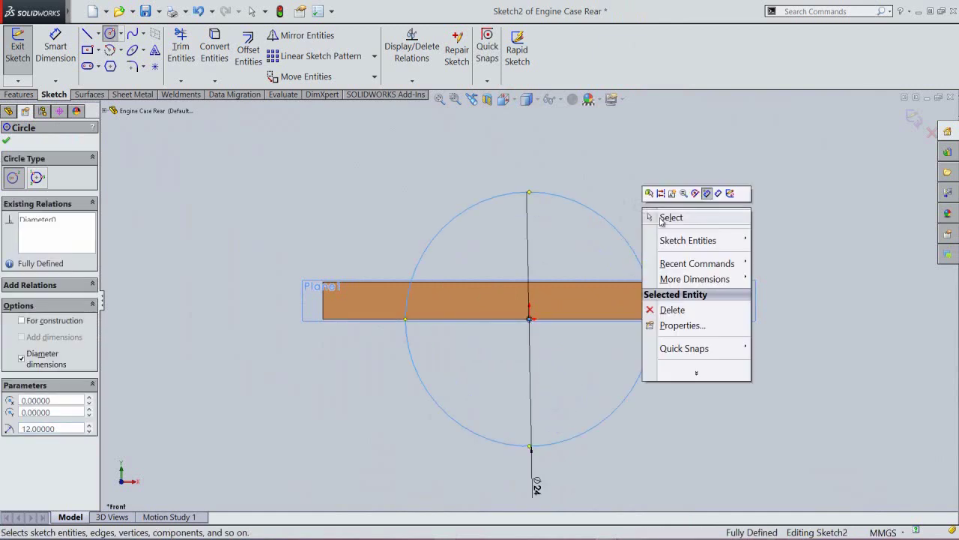
click(664, 219)
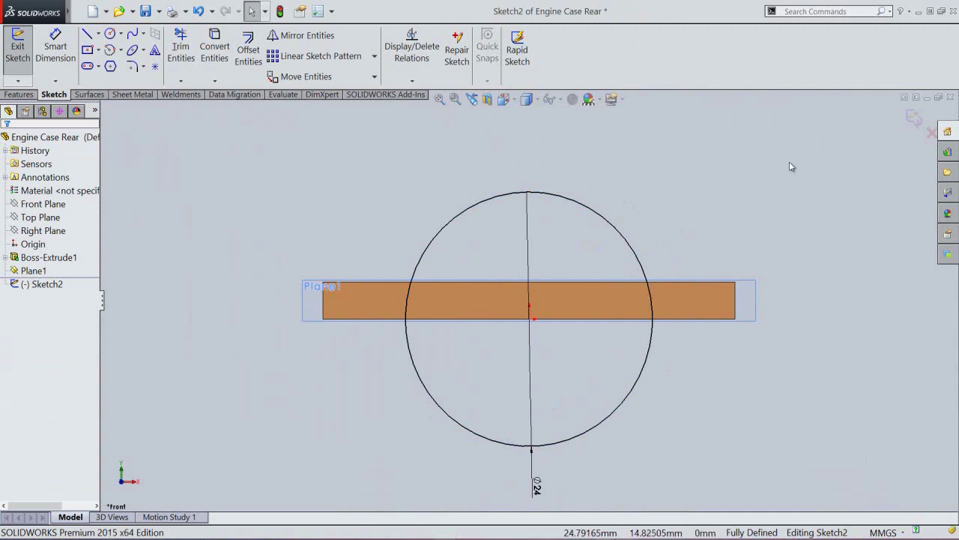
click(915, 120)
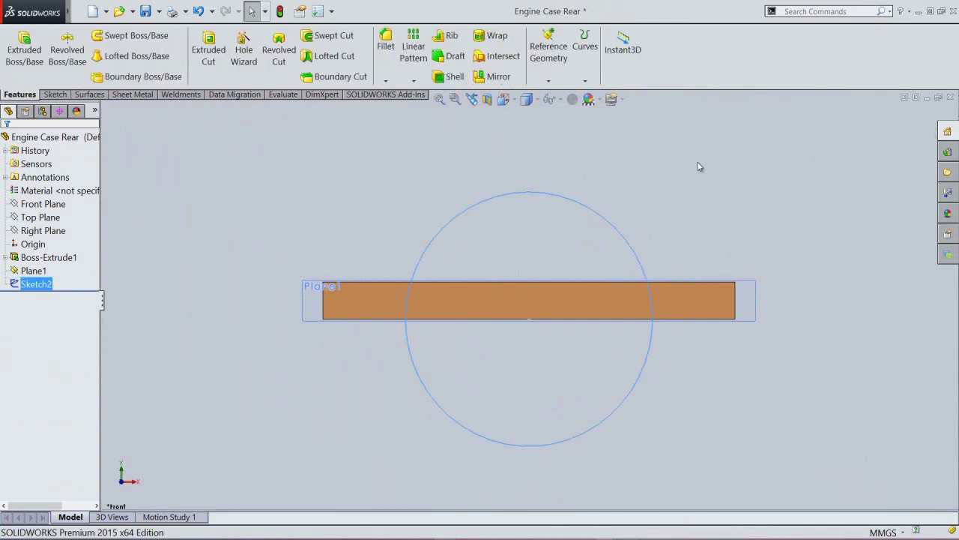
Step: Return to the isometric view and hide the offset reference plane
click(545, 145)
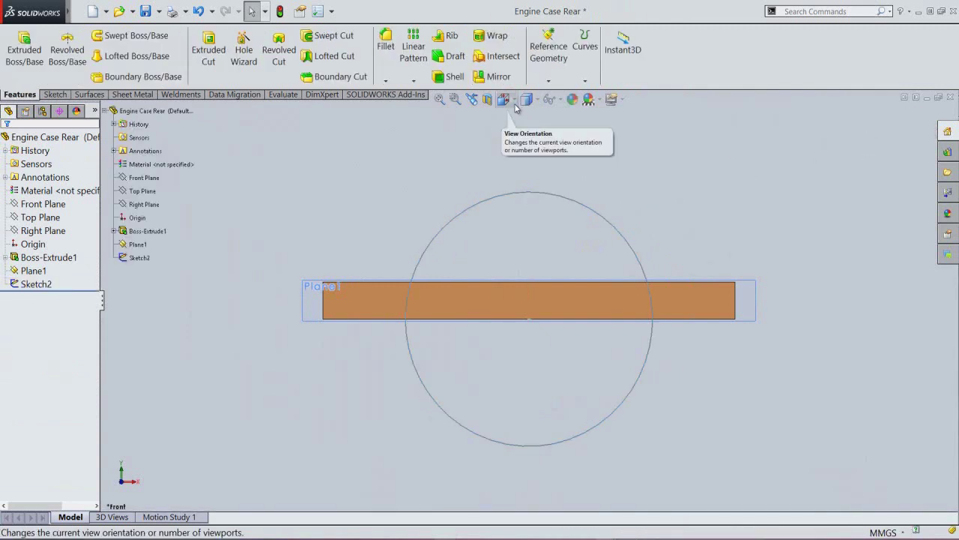
click(472, 100)
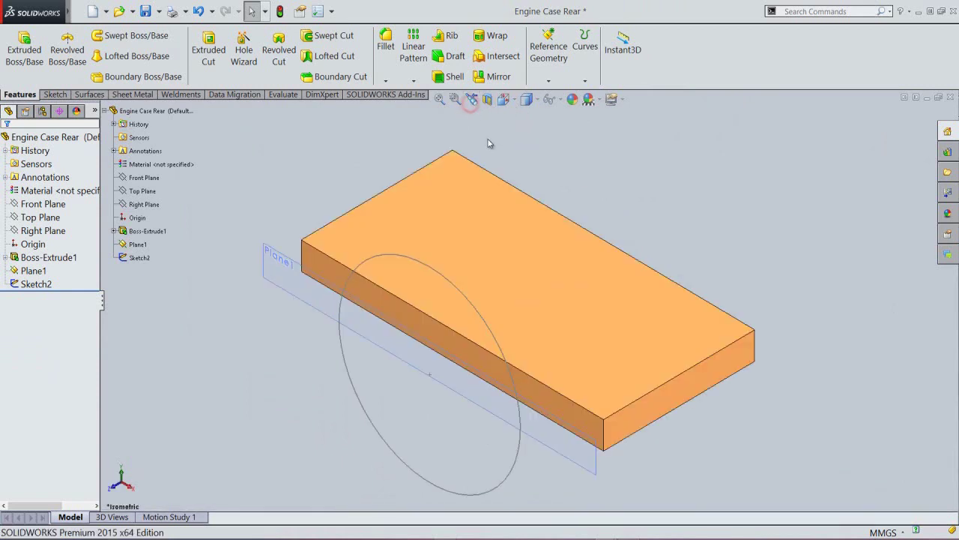
click(264, 250)
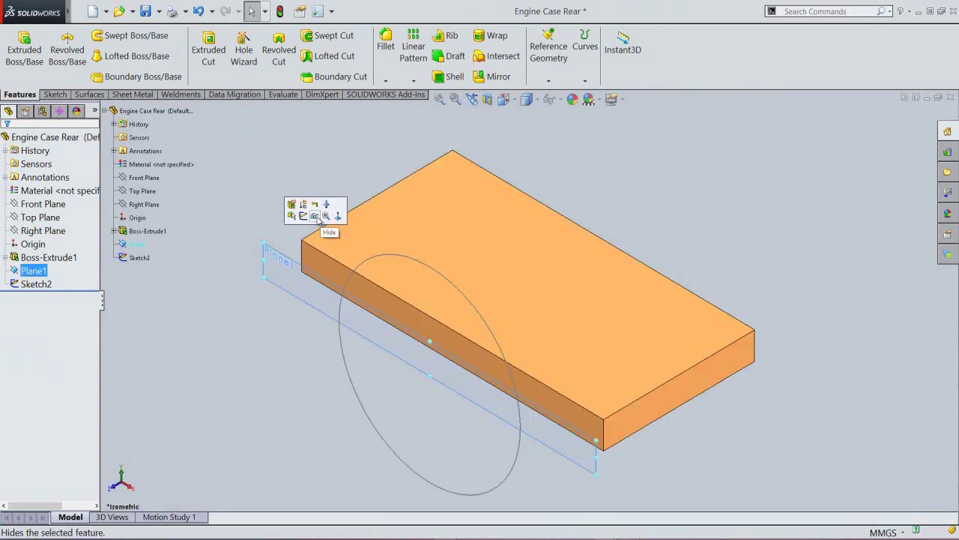
click(317, 217)
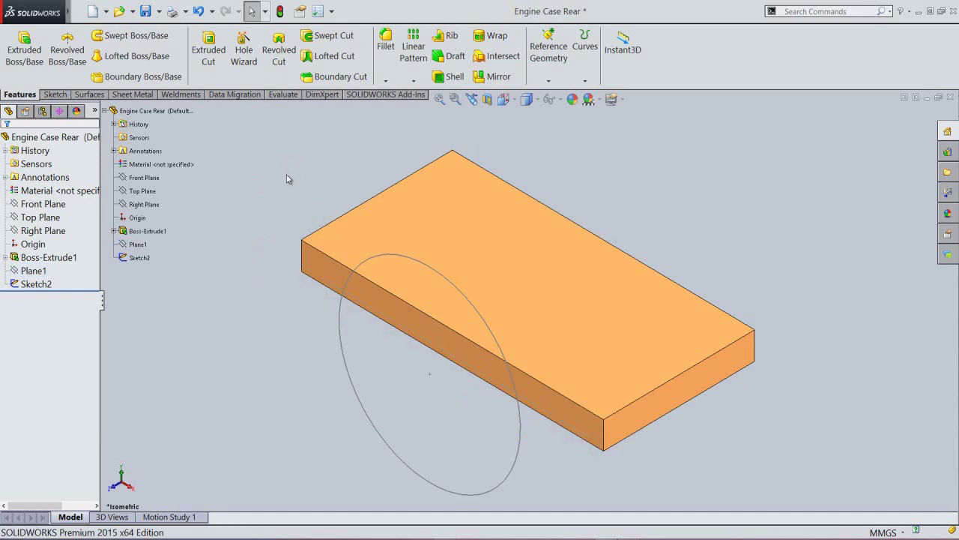
Step: Extrude the circle 25.5 mm with a blind end condition, reversed in direction so it passes through the plate
click(341, 355)
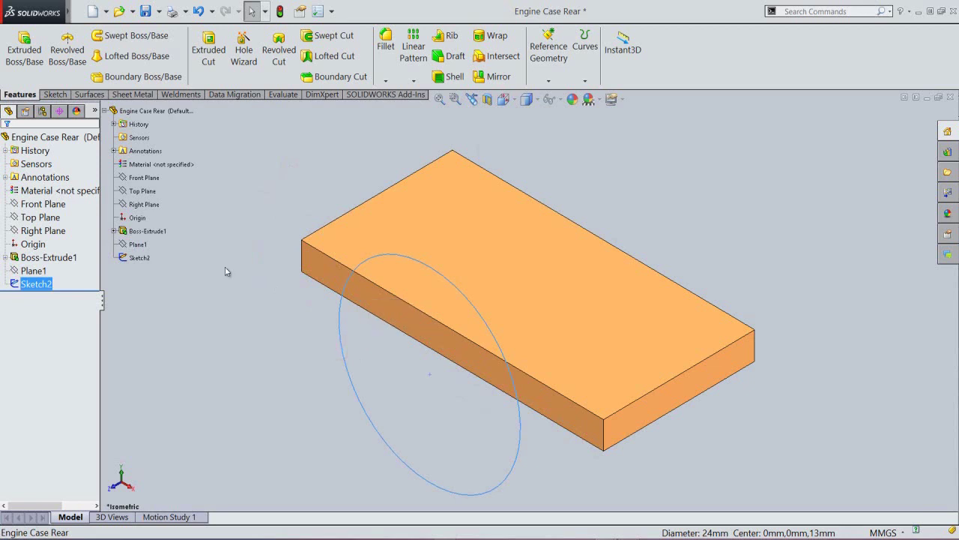
click(24, 59)
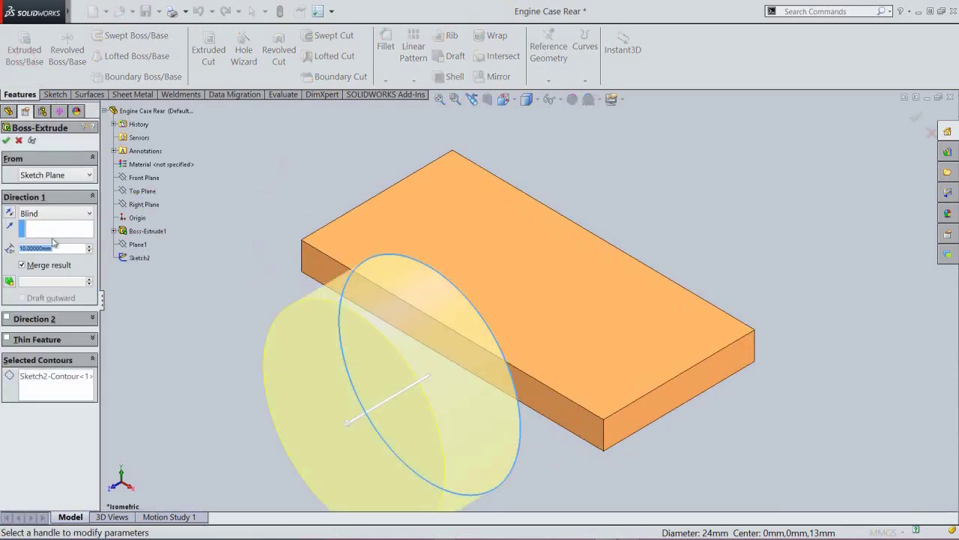
click(10, 215)
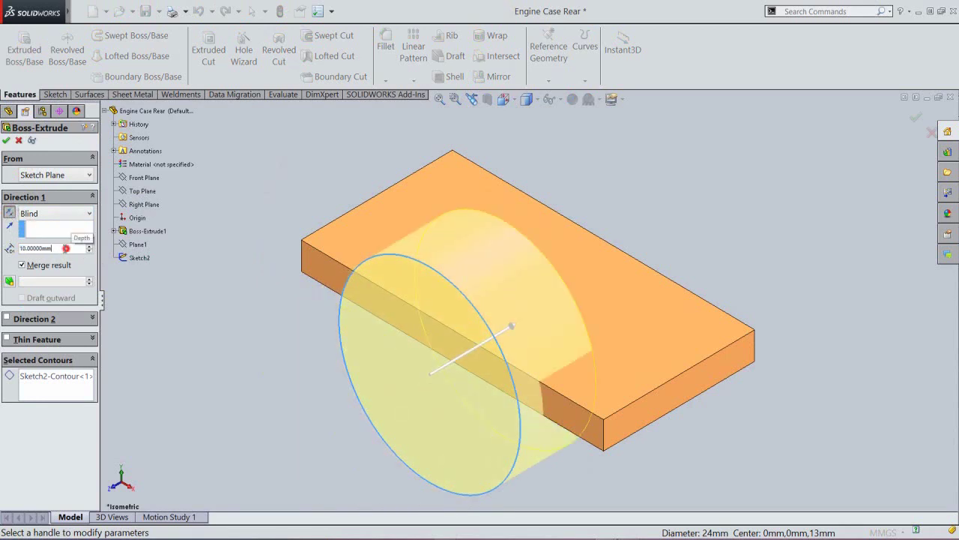
drag(66, 248, 21, 248)
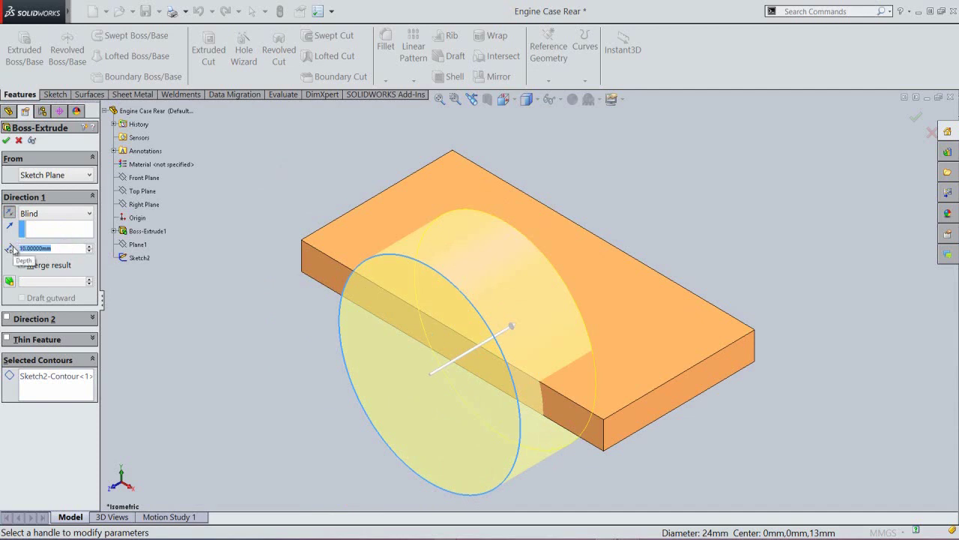
text(25.5)
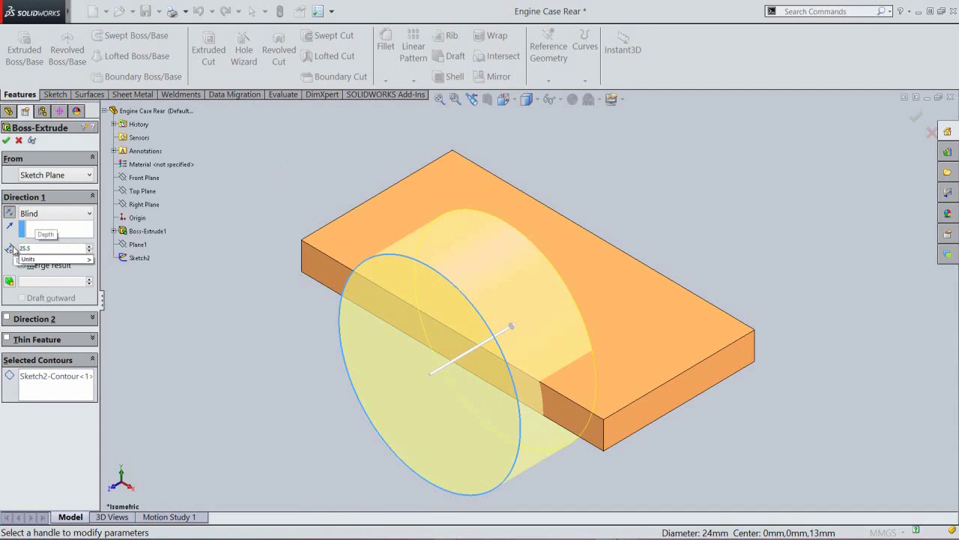
key(Return)
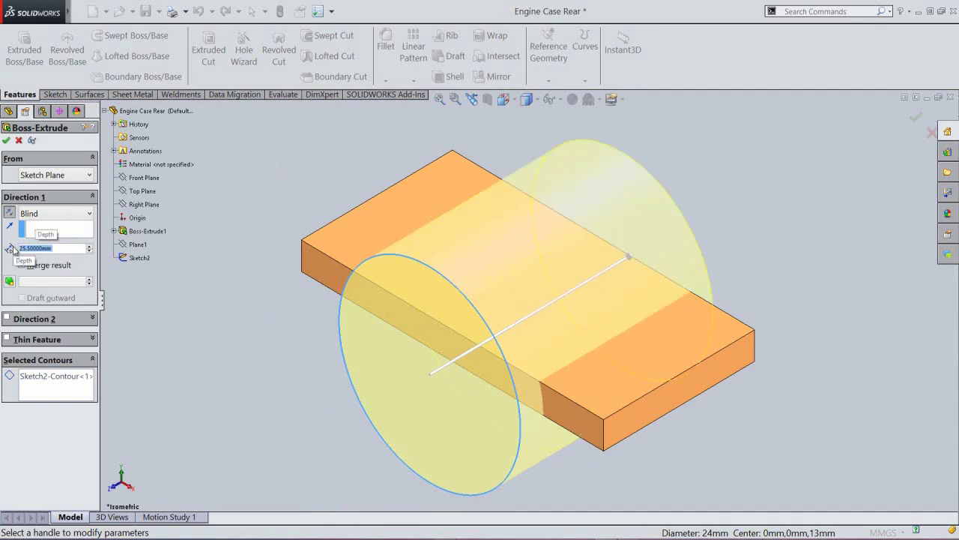
click(7, 141)
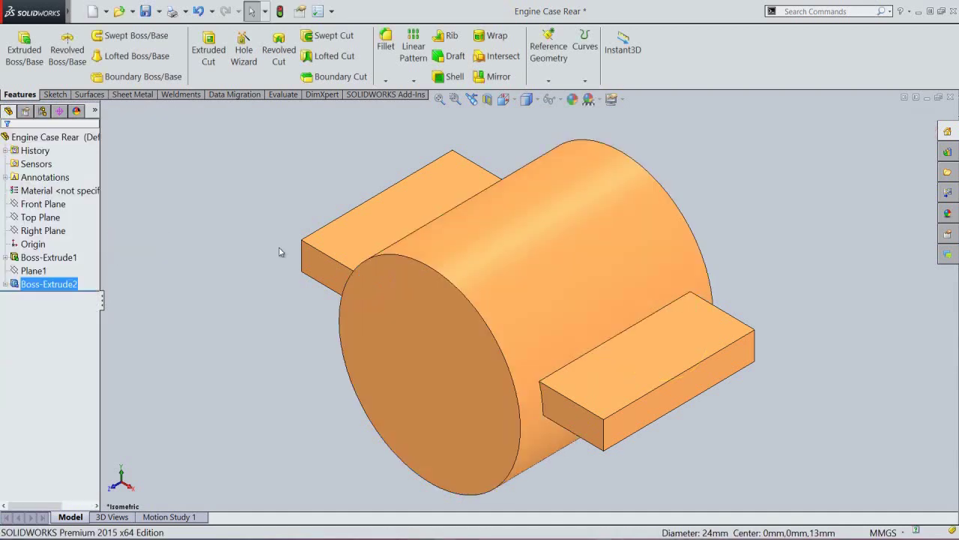
Step: Fit the whole model in the view and save the part
click(279, 248)
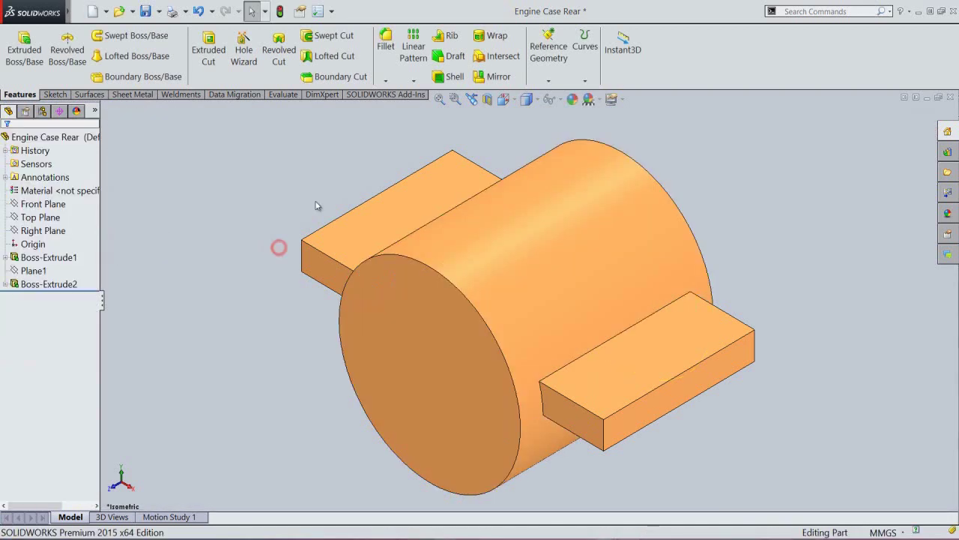
click(439, 99)
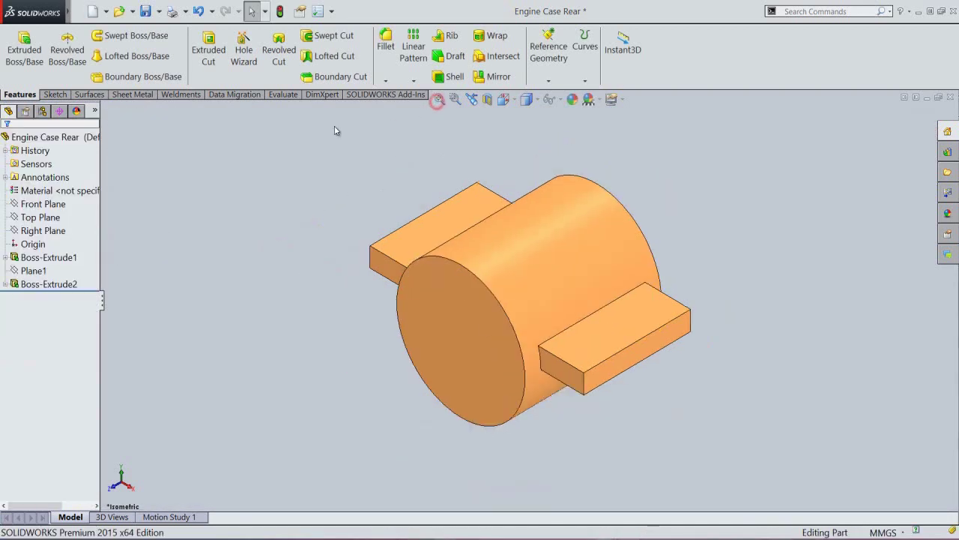
click(146, 11)
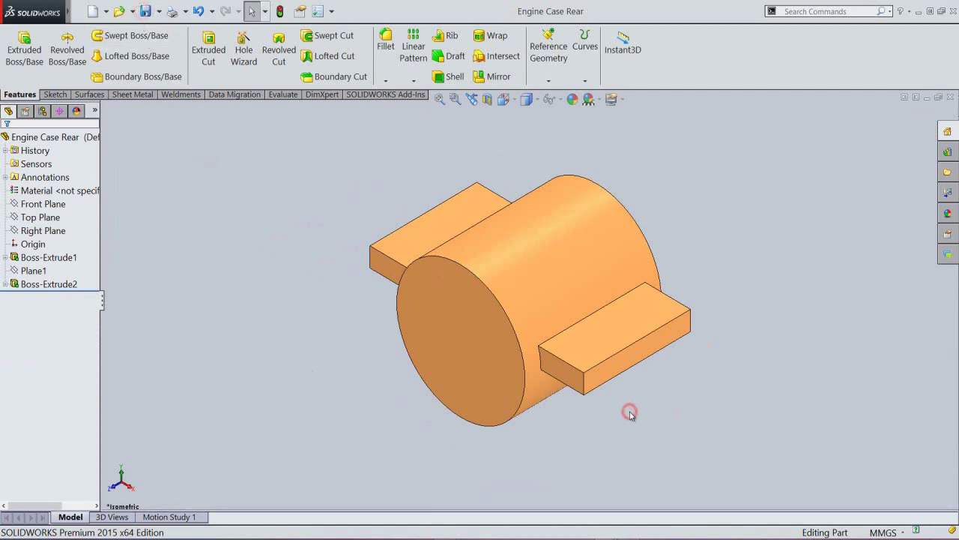
Step: Start a boss extrusion sketch on the plate's top face and apply a section view cut at that face
click(24, 50)
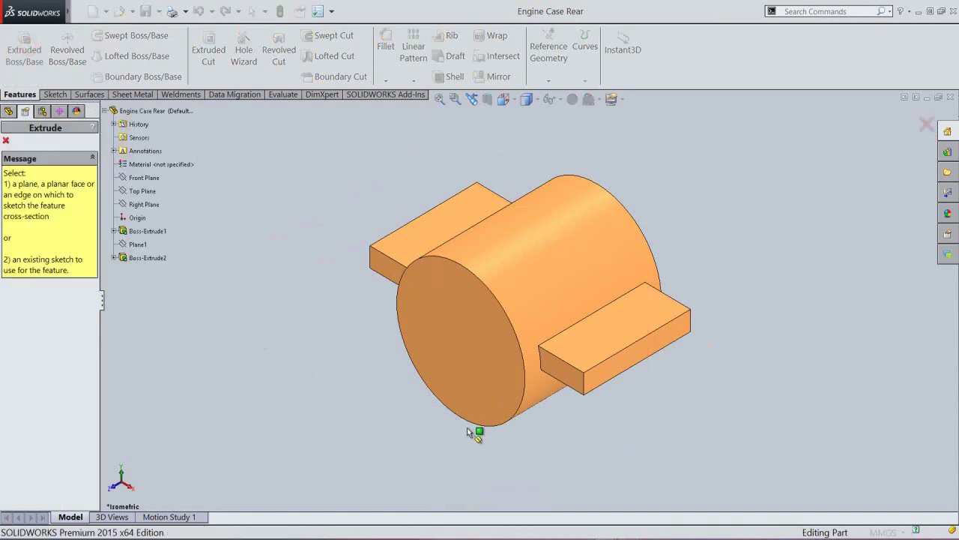
click(622, 331)
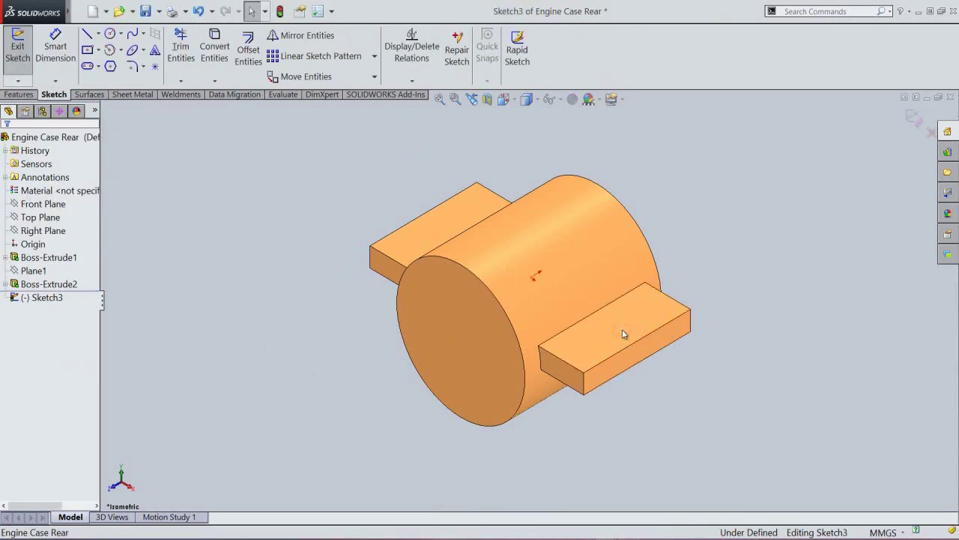
click(622, 331)
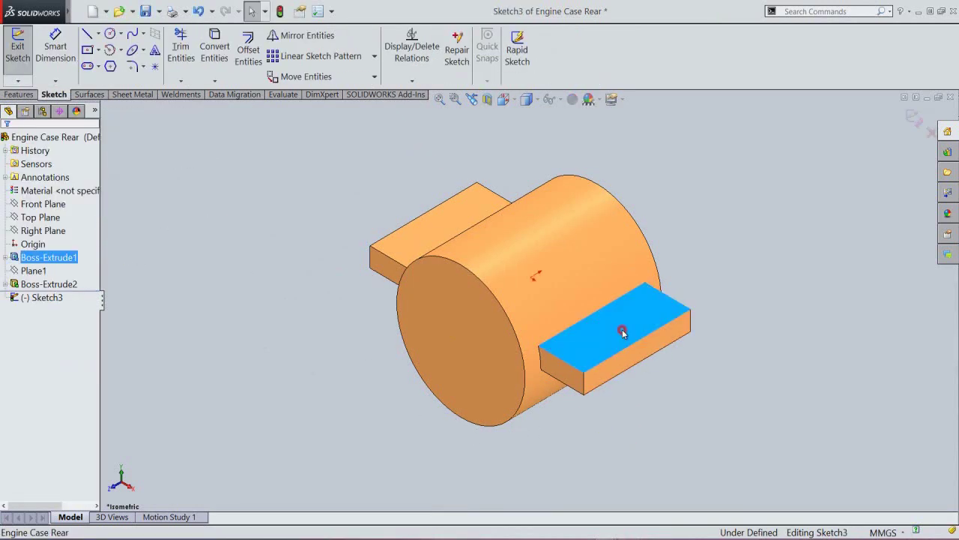
click(487, 101)
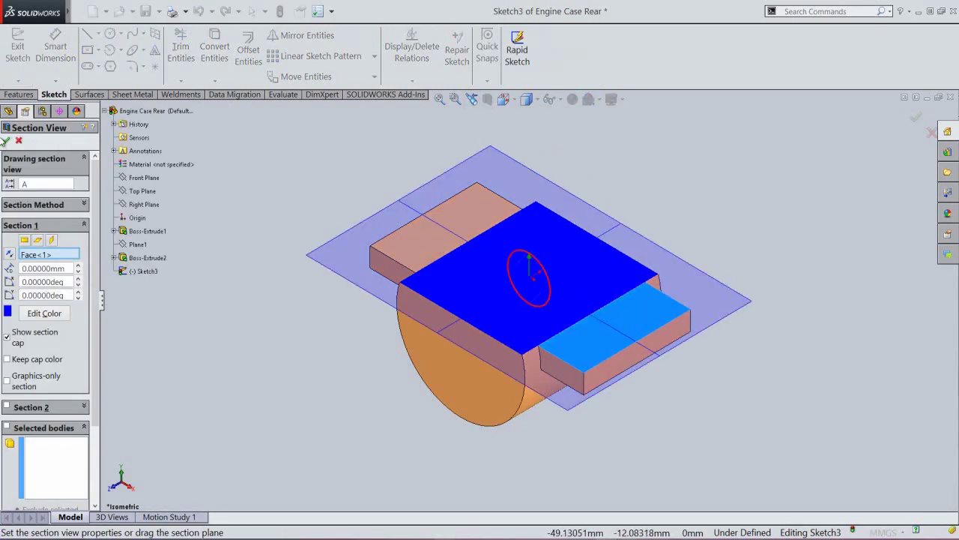
click(6, 142)
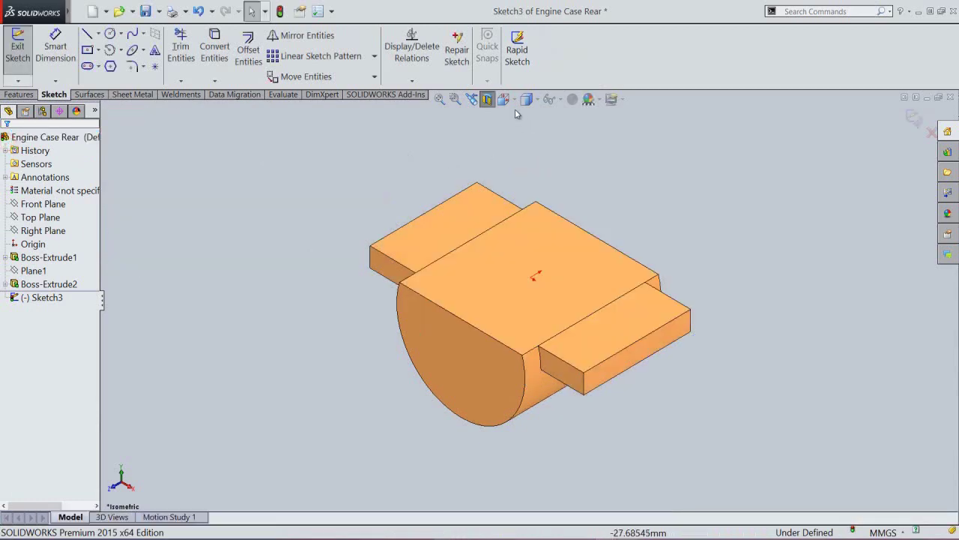
Step: Draw an infinite-length vertical centerline through the sketch origin, working in the top view
click(511, 104)
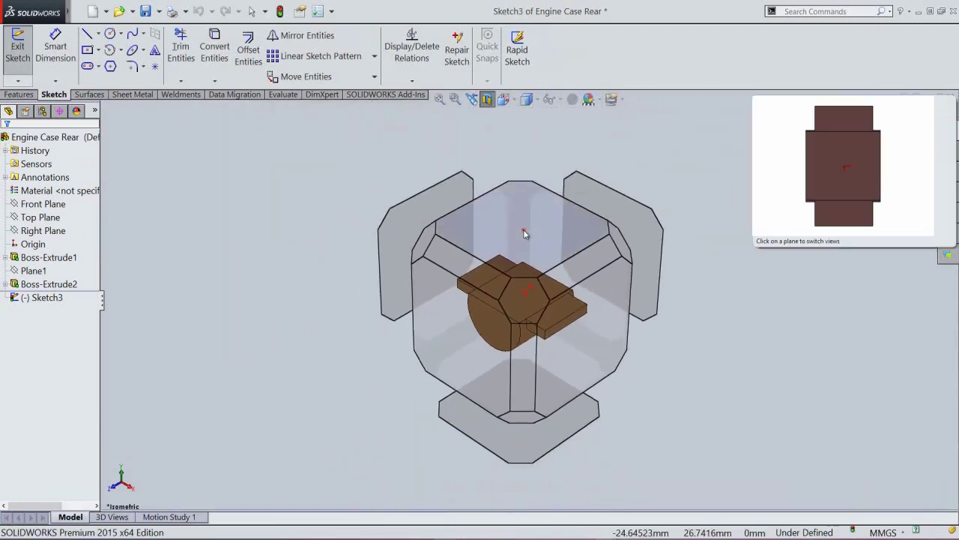
click(524, 232)
click(711, 258)
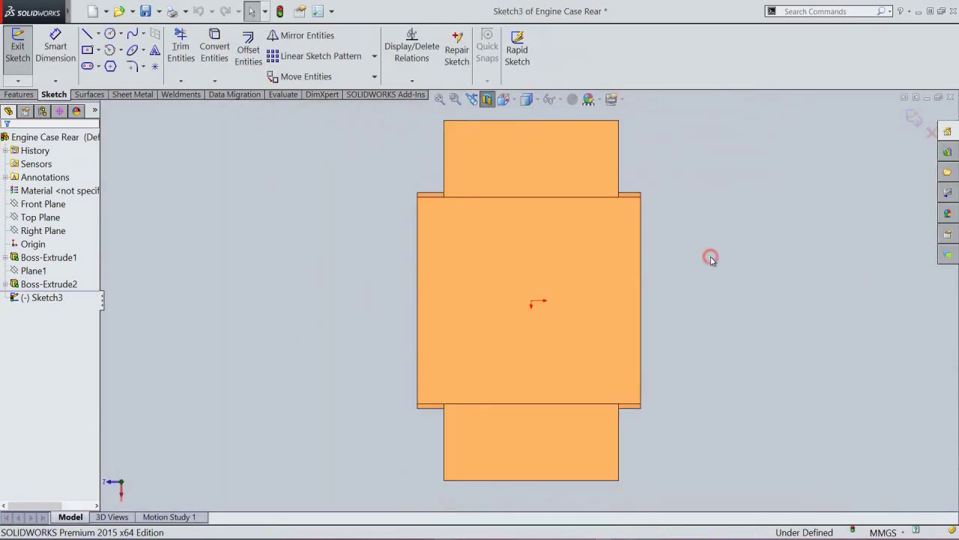
right_click(680, 204)
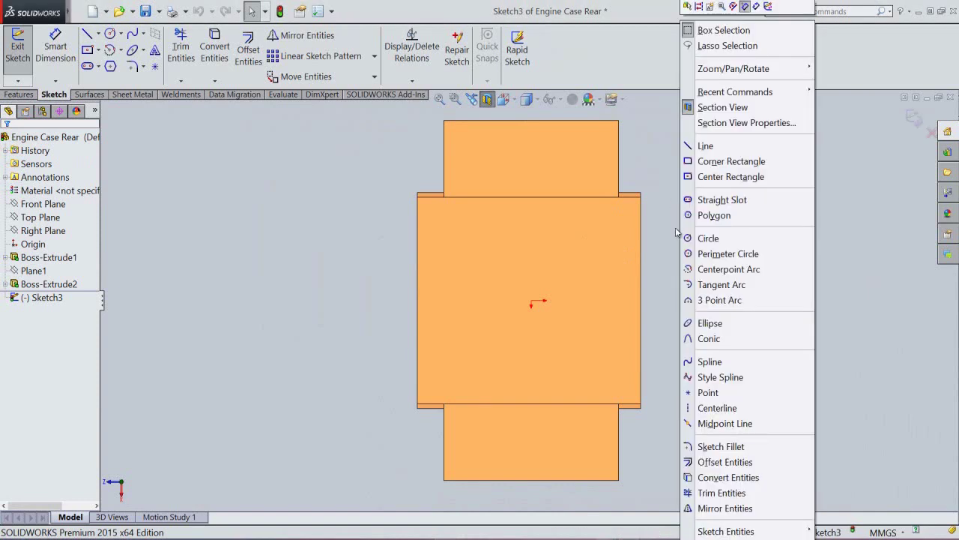
click(717, 408)
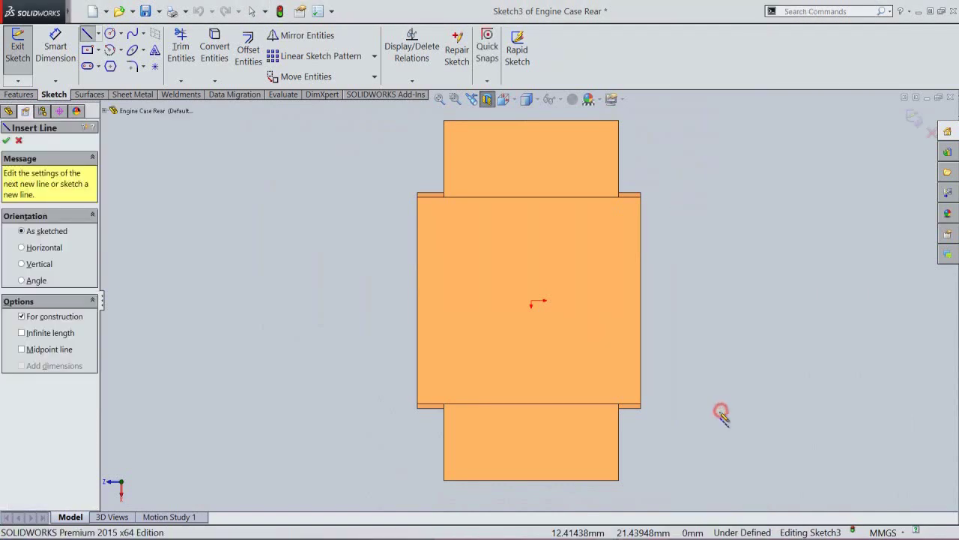
click(63, 335)
click(23, 264)
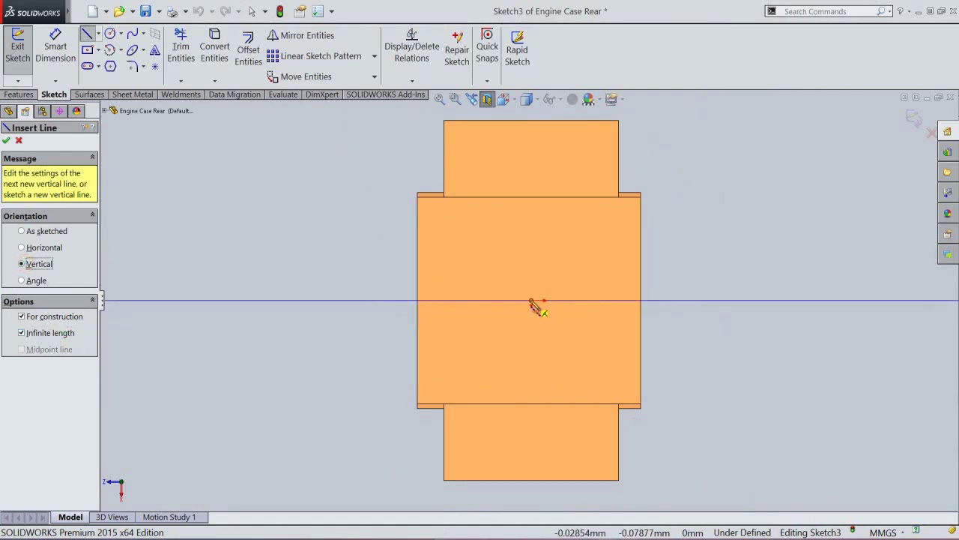
click(531, 301)
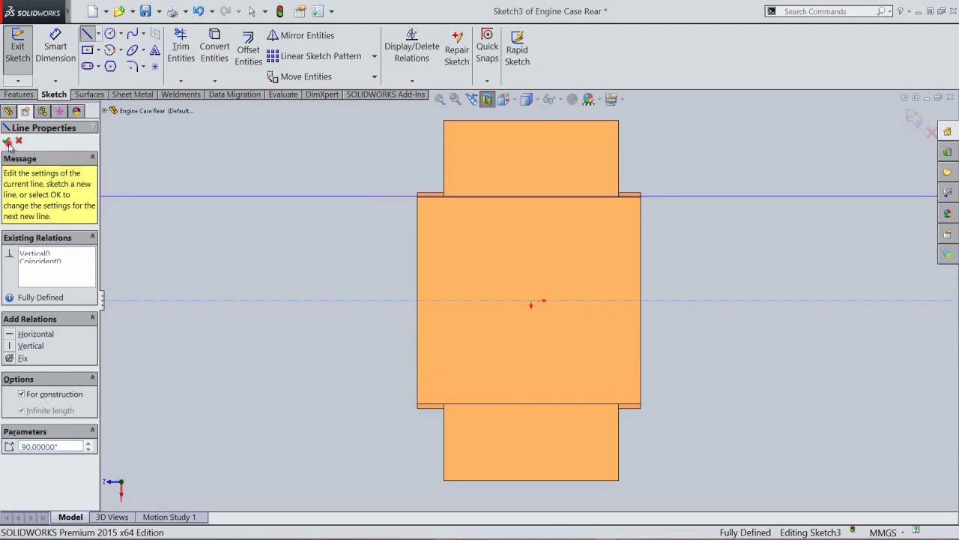
Step: Draw an infinite-length horizontal construction line through the sketch origin and end the line command
click(7, 141)
click(35, 250)
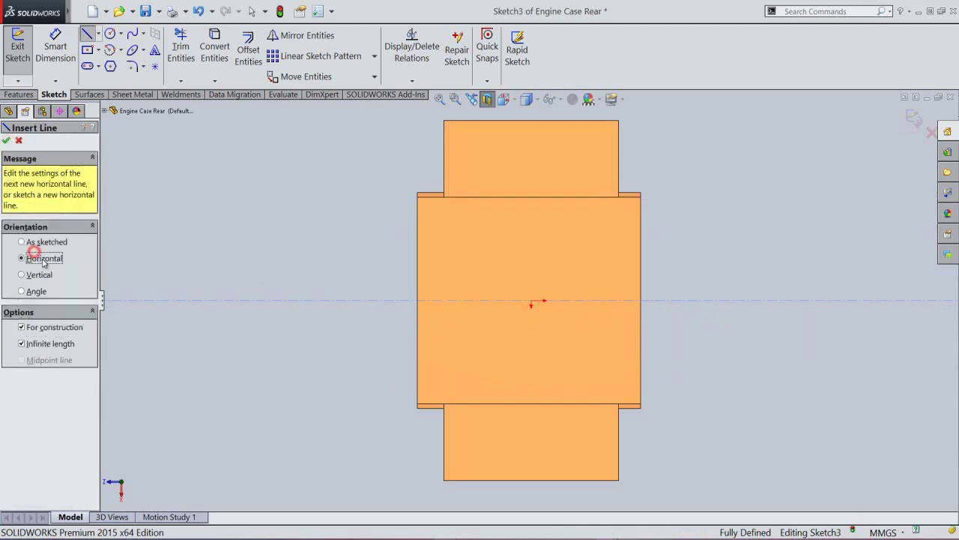
click(532, 303)
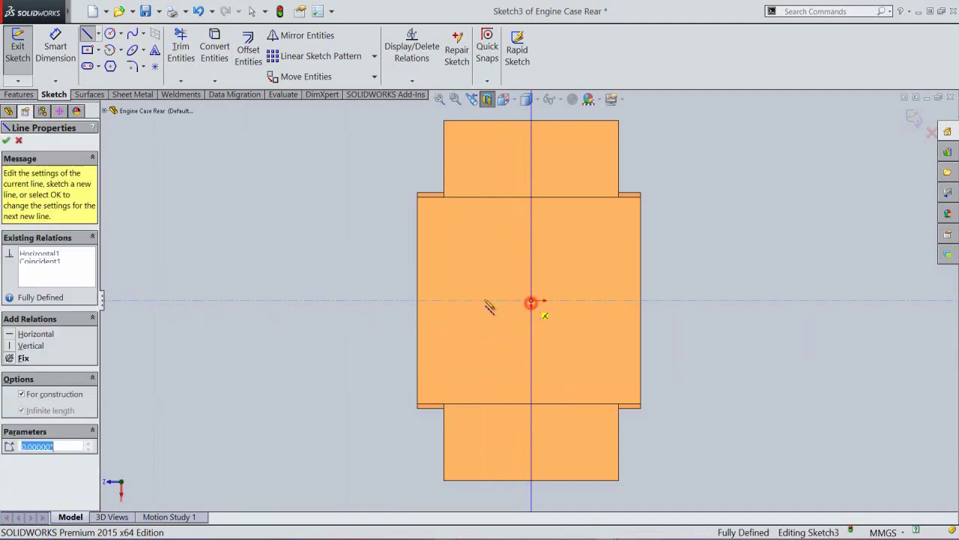
right_click(216, 255)
click(243, 261)
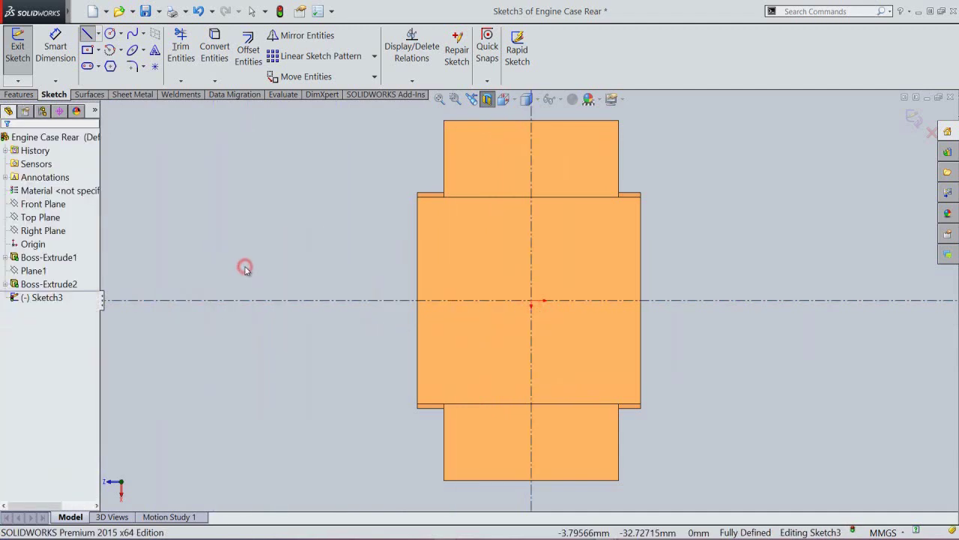
Step: Sketch a 12 mm line near the plate's left long side and a parallel line about 13.6 mm long near its right long side
right_click(246, 269)
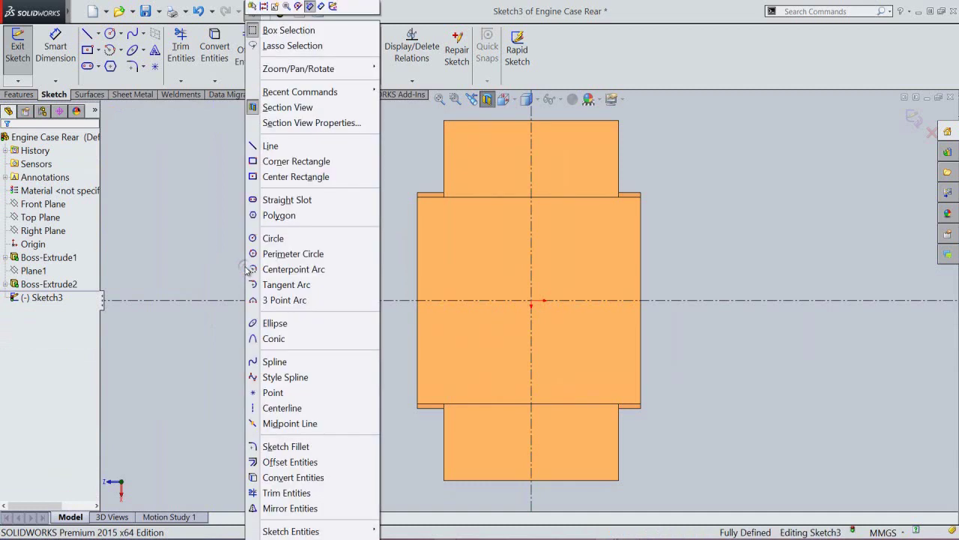
click(268, 149)
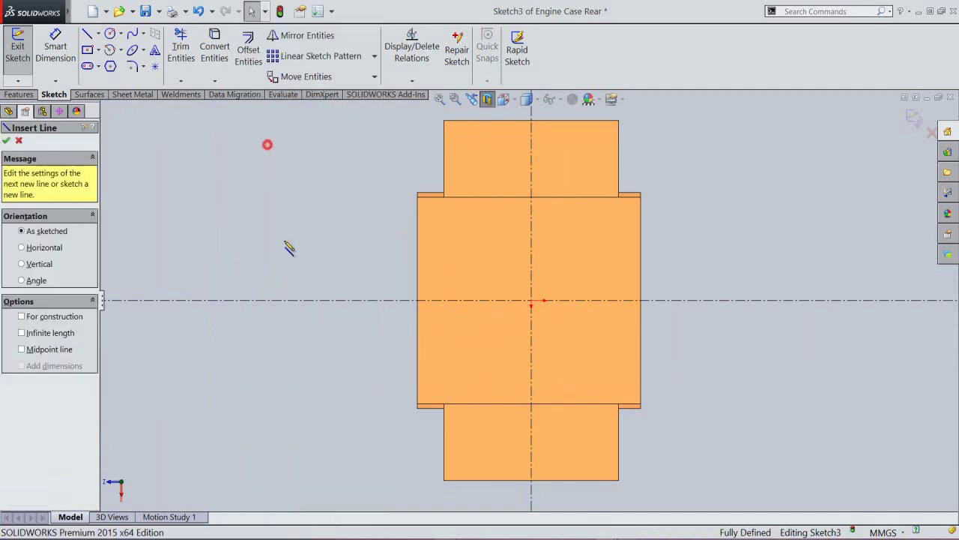
click(440, 240)
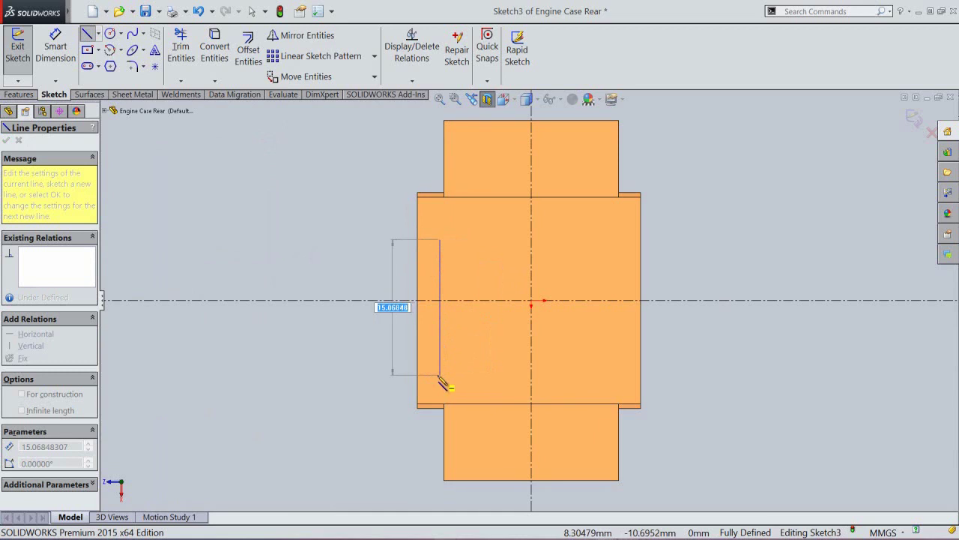
key(Return)
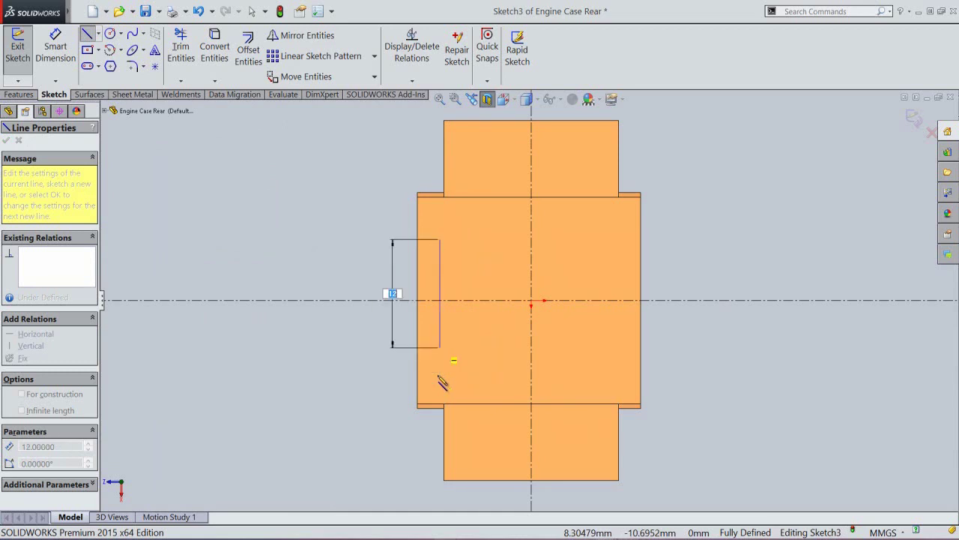
double_click(477, 334)
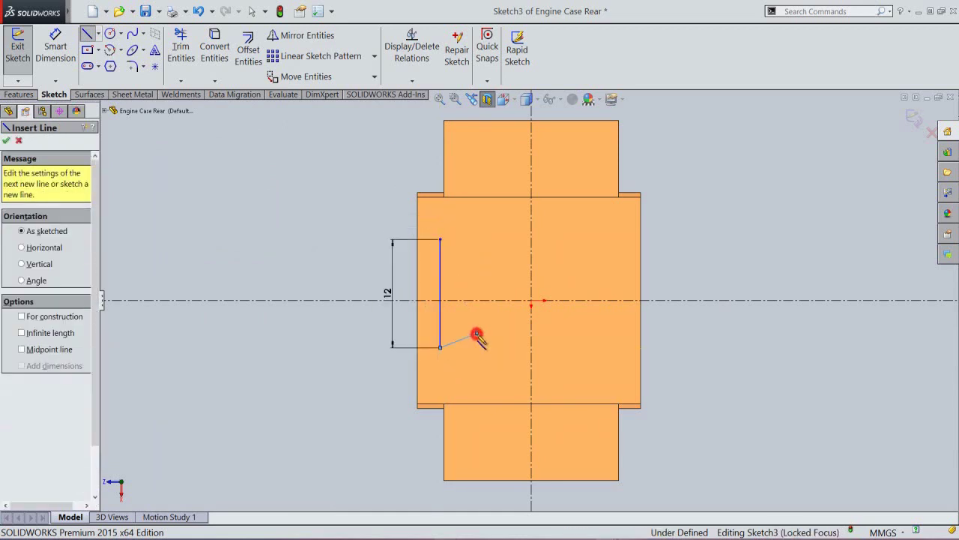
click(618, 240)
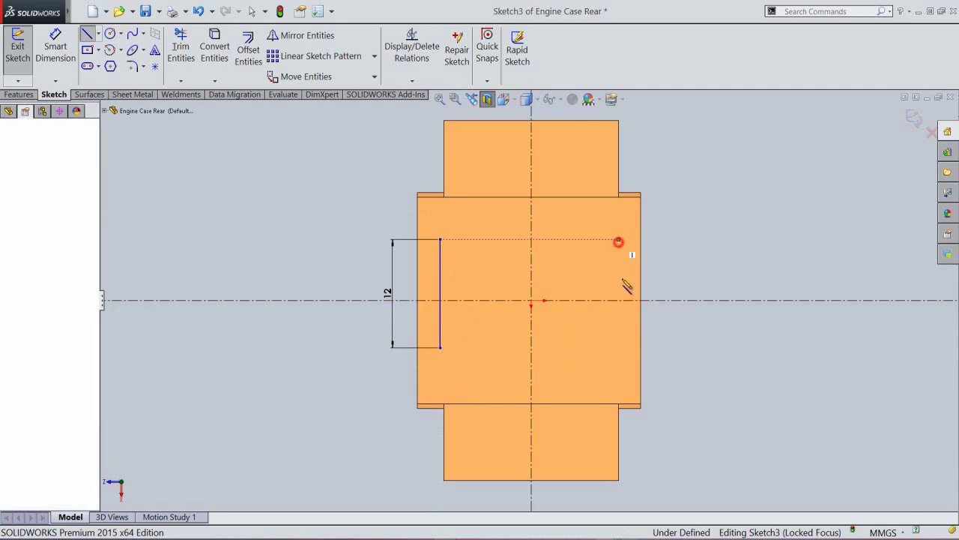
click(619, 363)
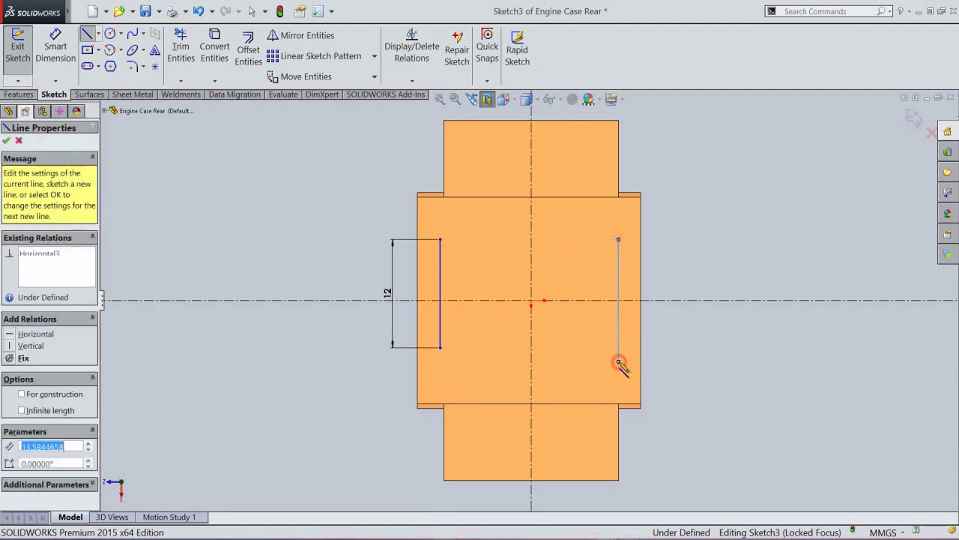
Step: Dimension the right-hand line with the equation "D1@Sketch3"*2, linking it to twice the left-hand line's 12 mm dimension
right_click(618, 363)
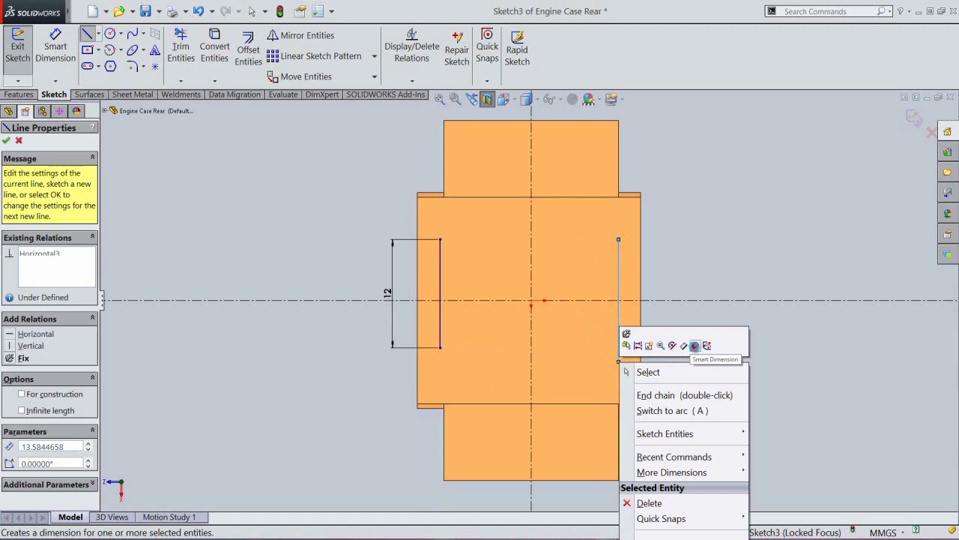
click(695, 346)
click(620, 314)
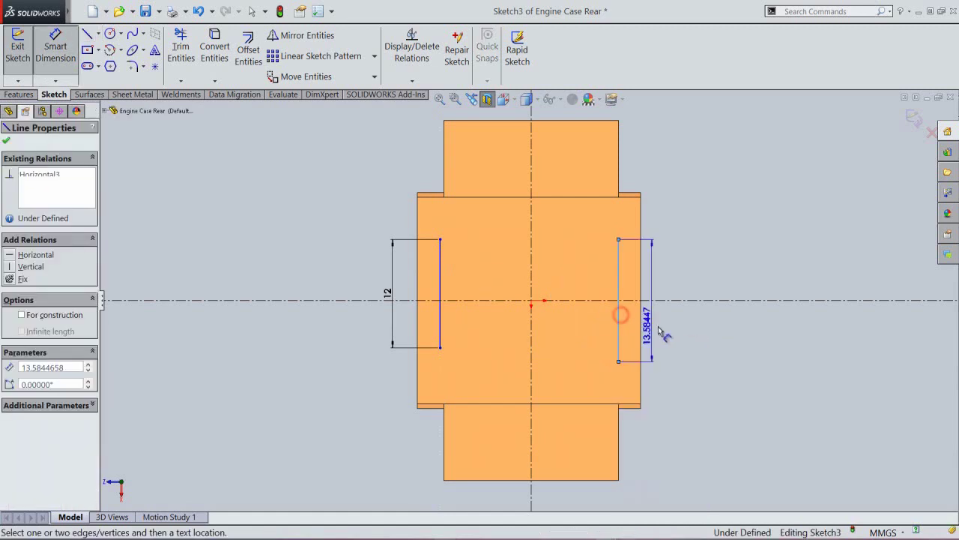
click(663, 330)
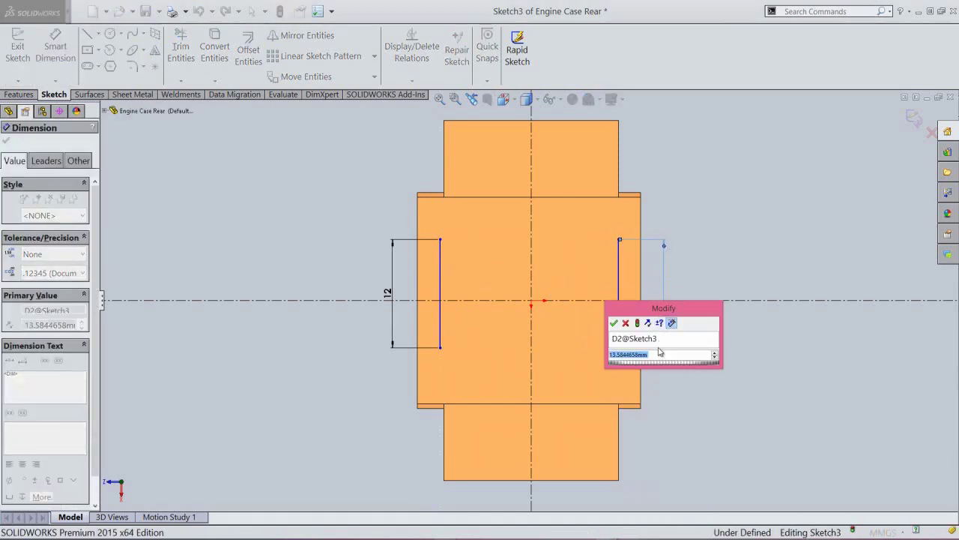
text(="D1@Sketch3)
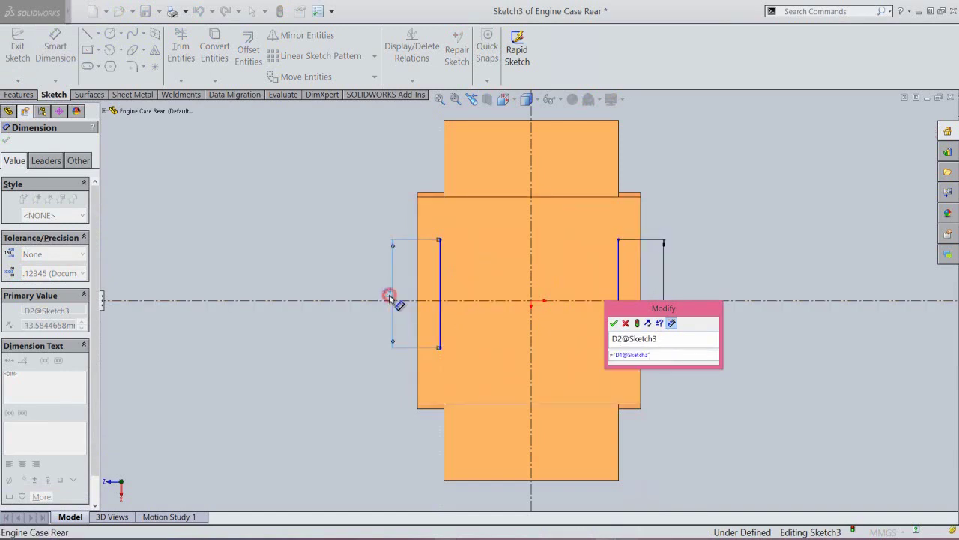
click(388, 298)
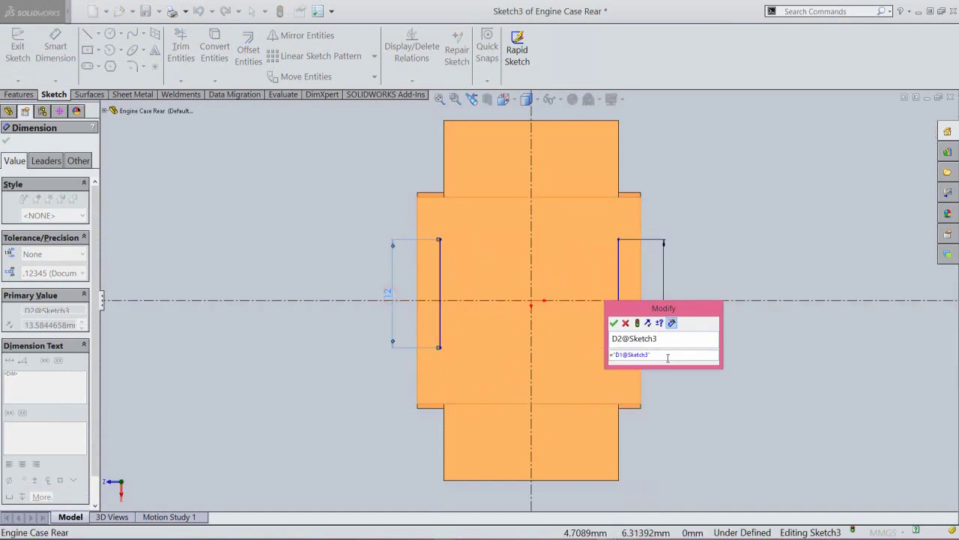
text(*2)
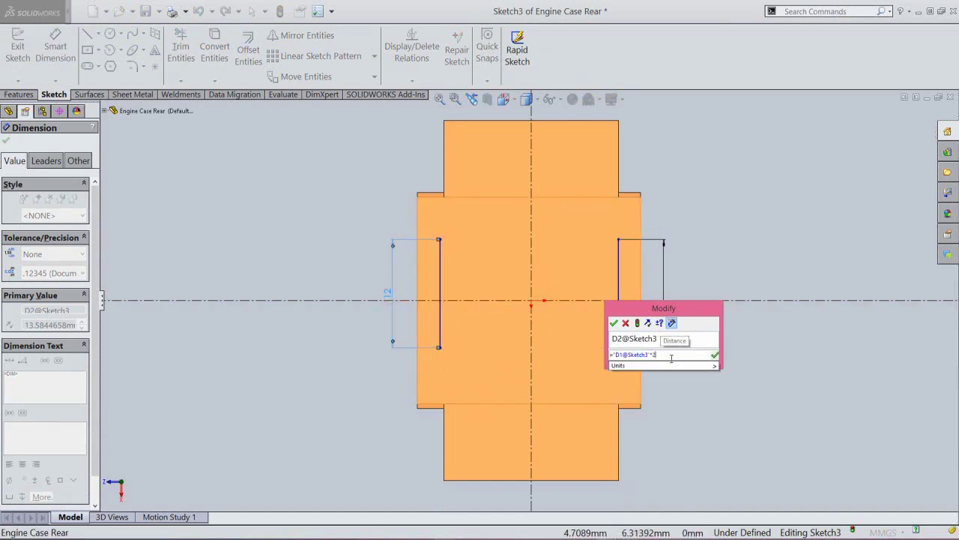
click(715, 357)
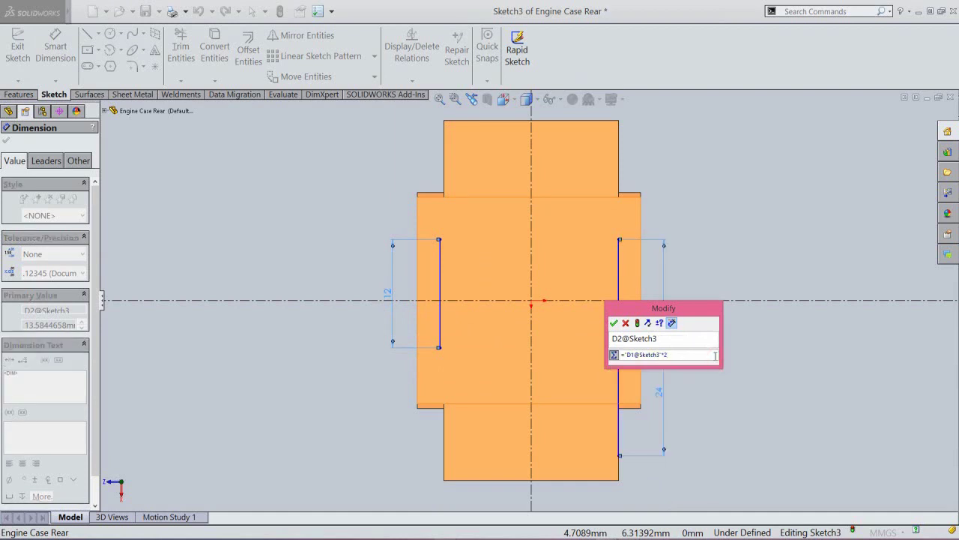
click(615, 322)
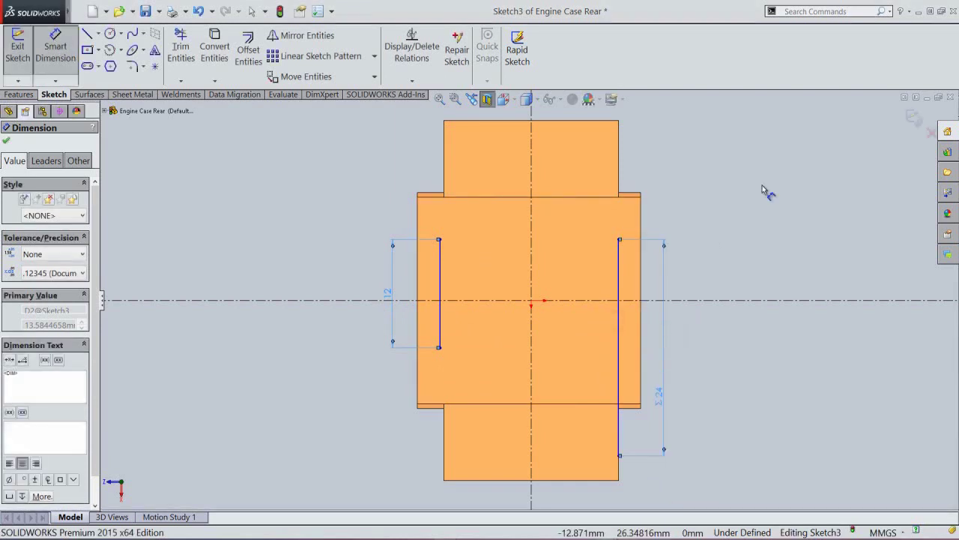
right_click(762, 185)
click(787, 75)
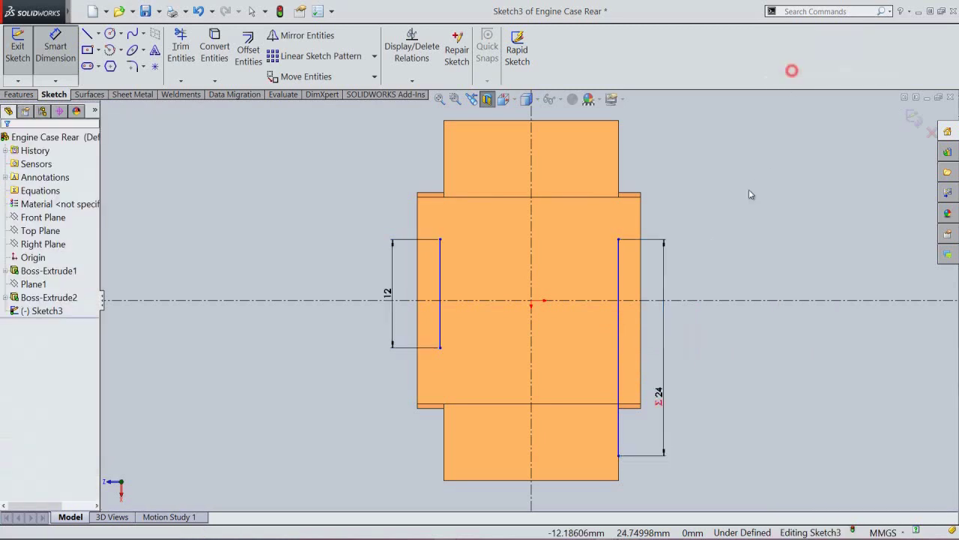
Step: Make the 24 mm line collinear with the plate's right long edge
click(619, 146)
ctrl+click(618, 278)
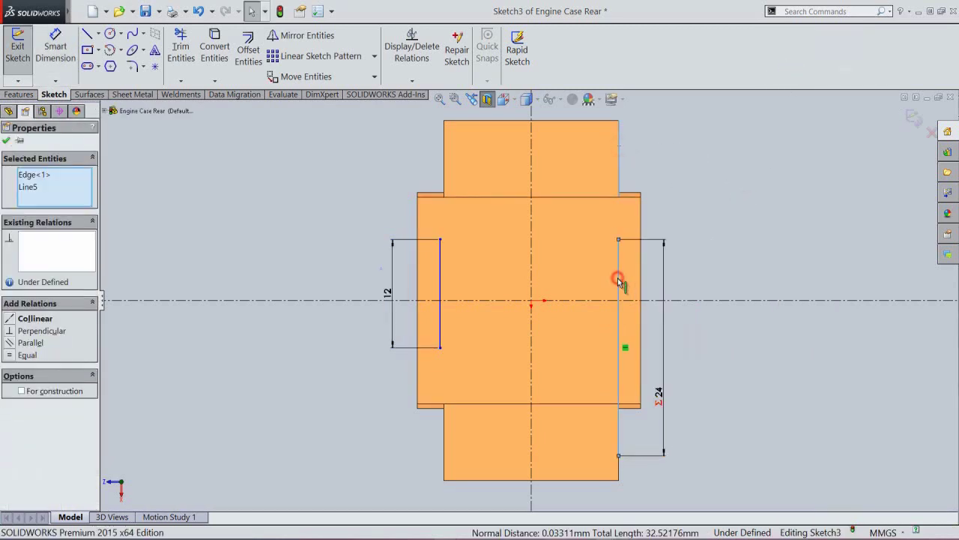
click(645, 234)
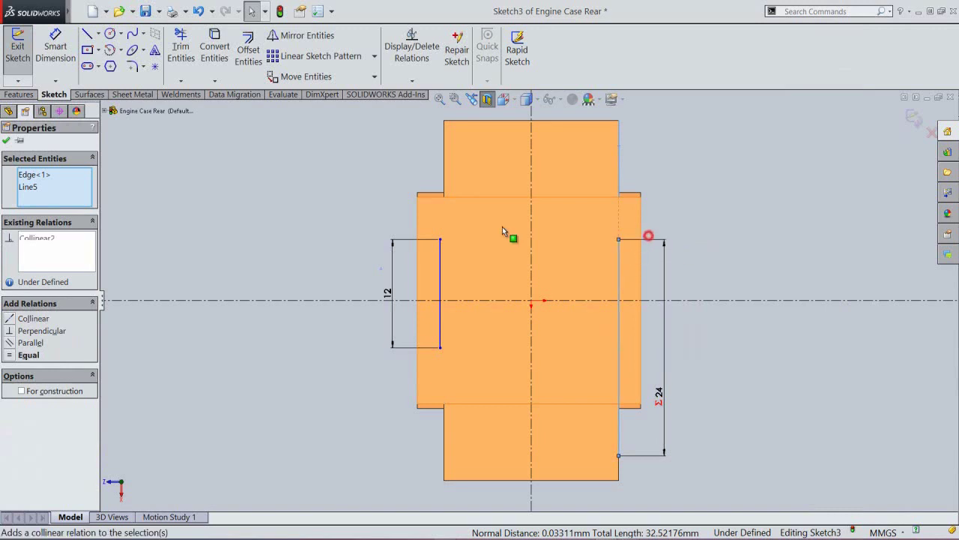
click(349, 182)
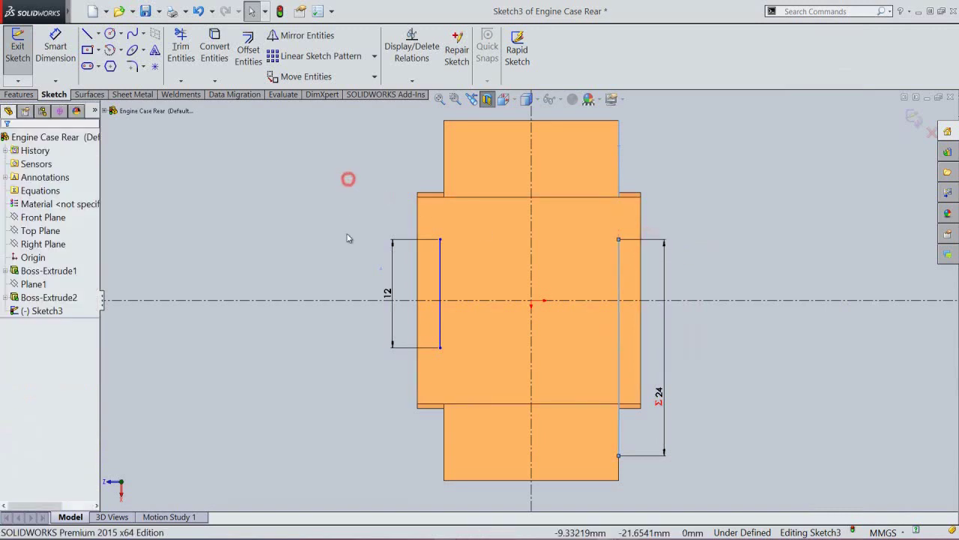
Step: Make the 12 mm line collinear with the plate's left long edge
click(440, 264)
ctrl+click(445, 164)
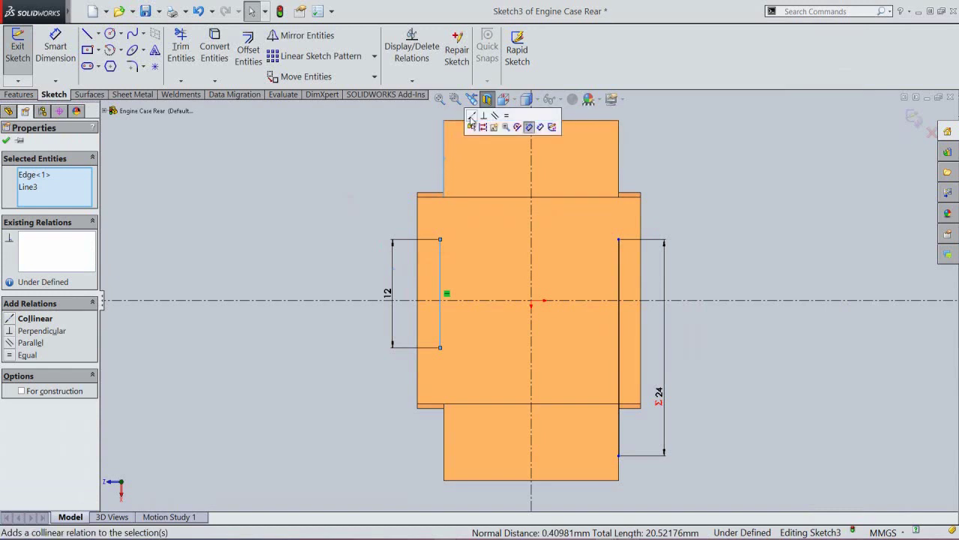
click(472, 119)
click(348, 212)
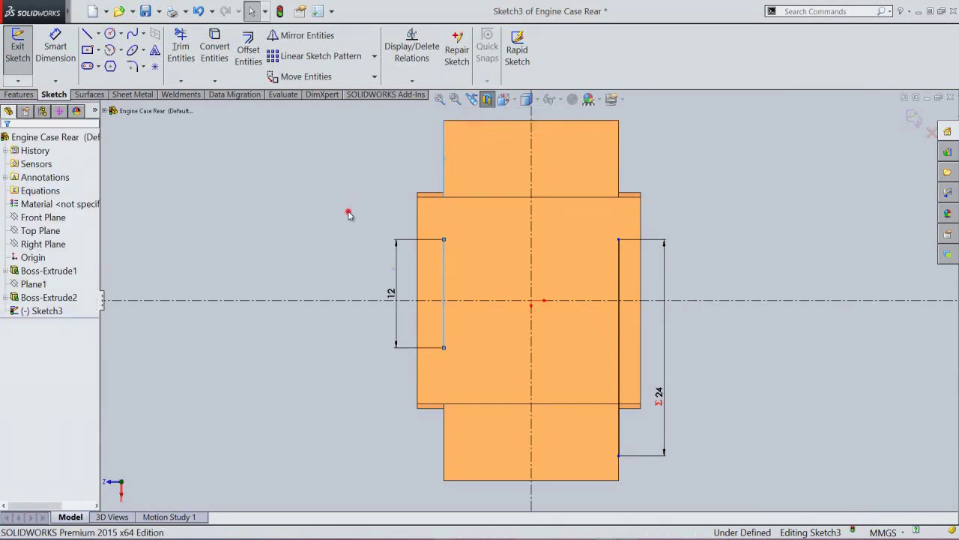
Step: Add a coincident relation between the 24 mm line's midpoint and the centerline crossing it, and clear the selected entities
click(412, 81)
click(412, 118)
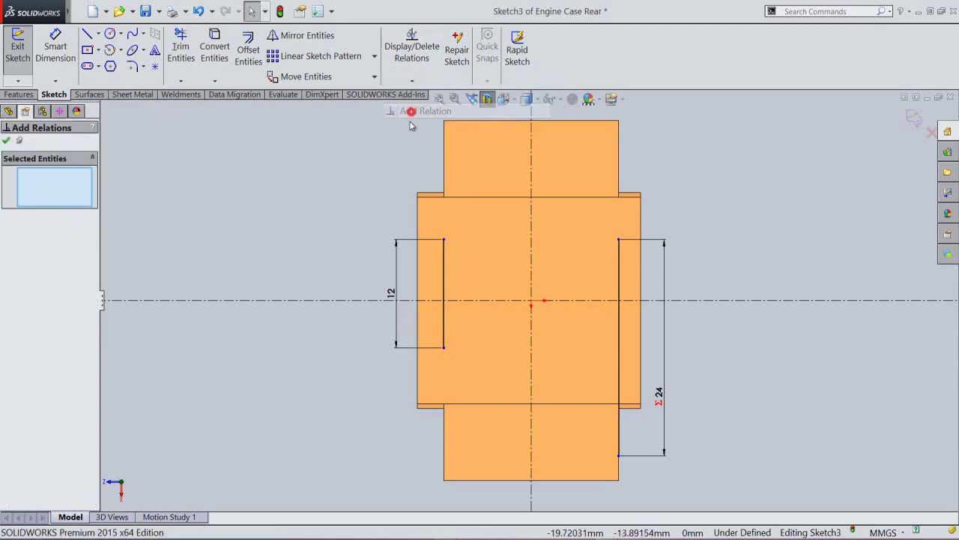
right_click(618, 280)
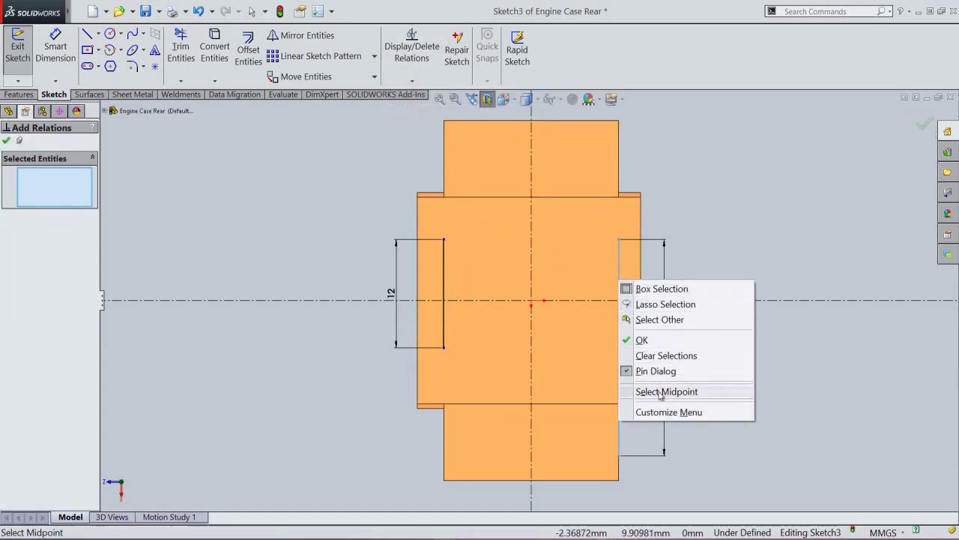
click(629, 392)
click(634, 300)
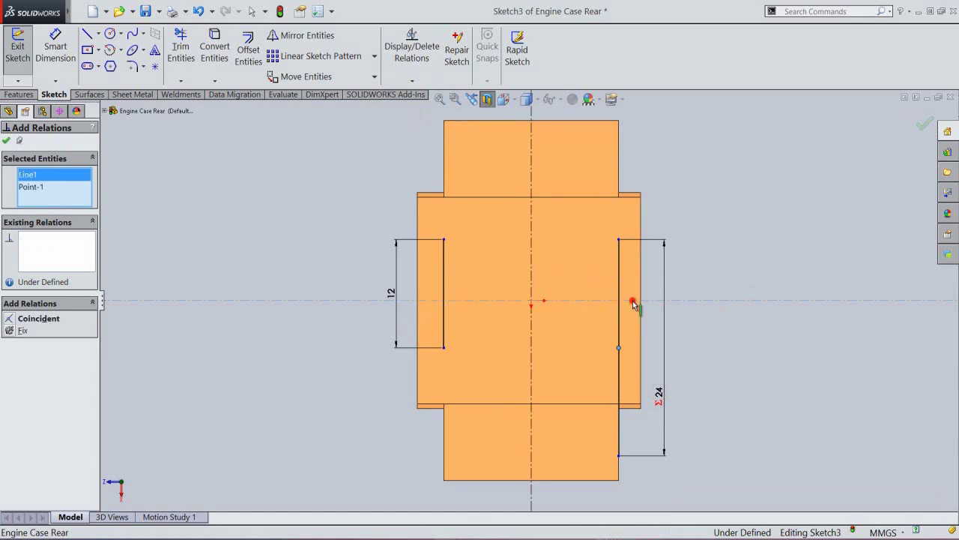
click(11, 320)
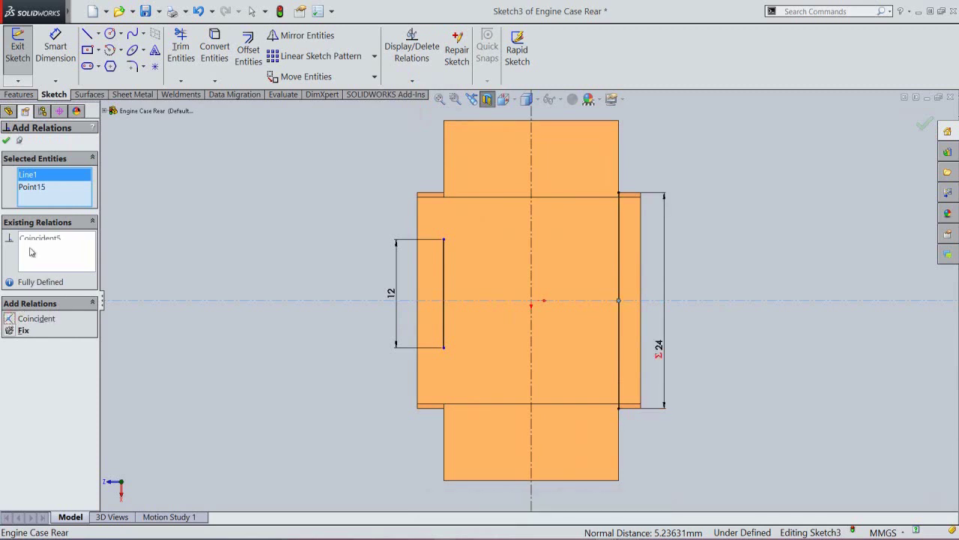
right_click(59, 186)
click(75, 192)
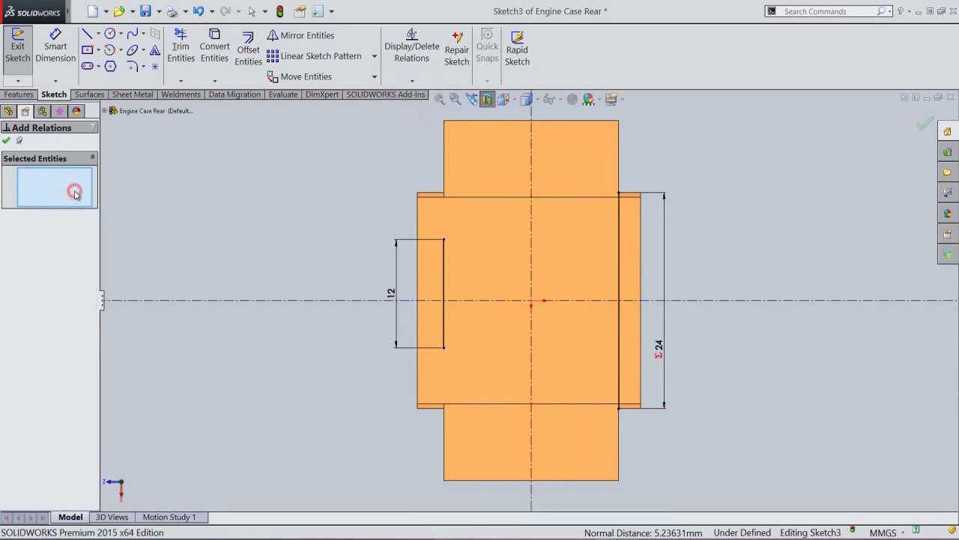
Step: Add a coincident relation between the 12 mm line's midpoint and the centerline crossing it, and finish adding relations
right_click(444, 293)
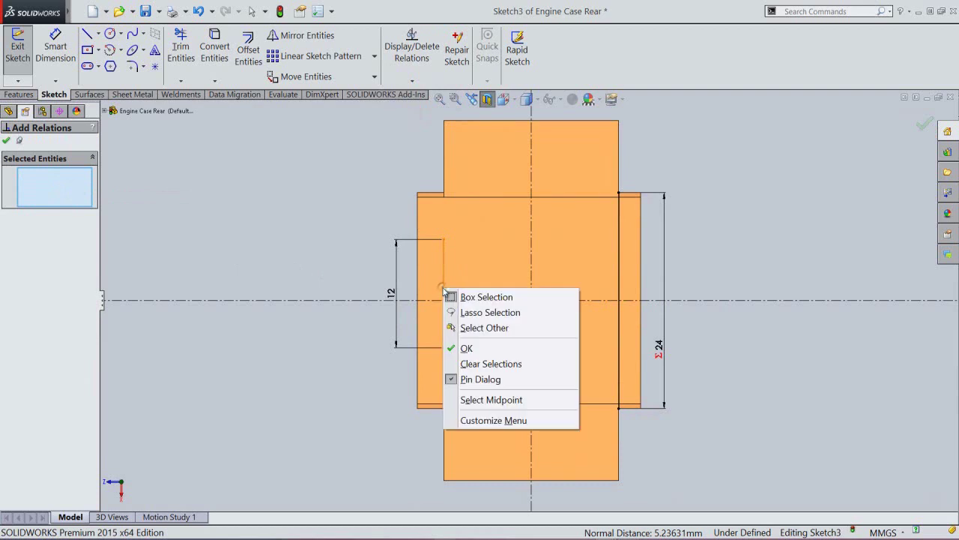
click(489, 400)
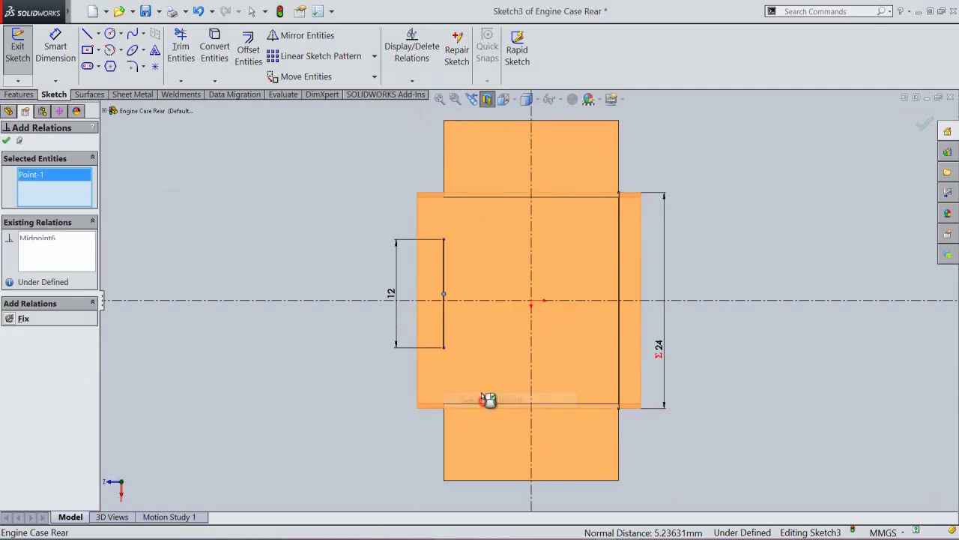
click(473, 301)
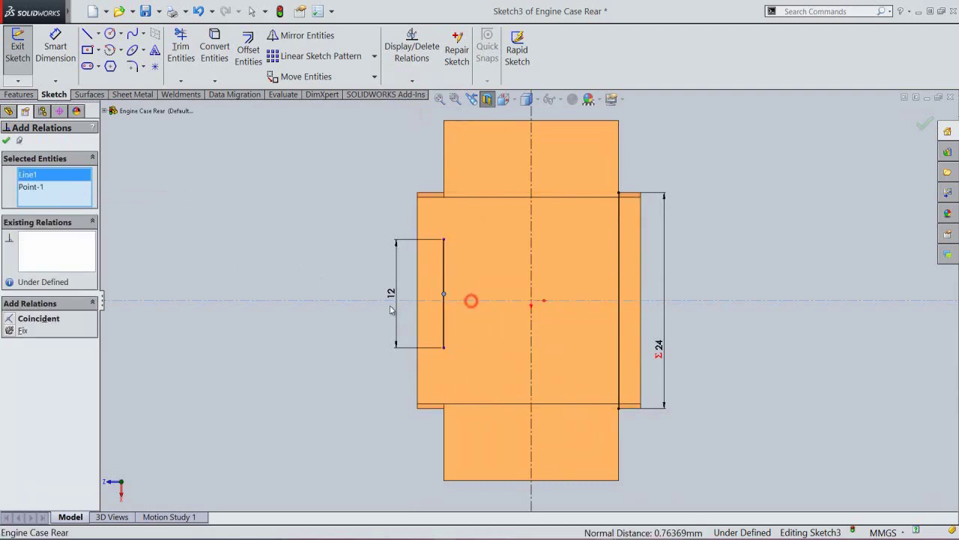
click(28, 319)
click(7, 142)
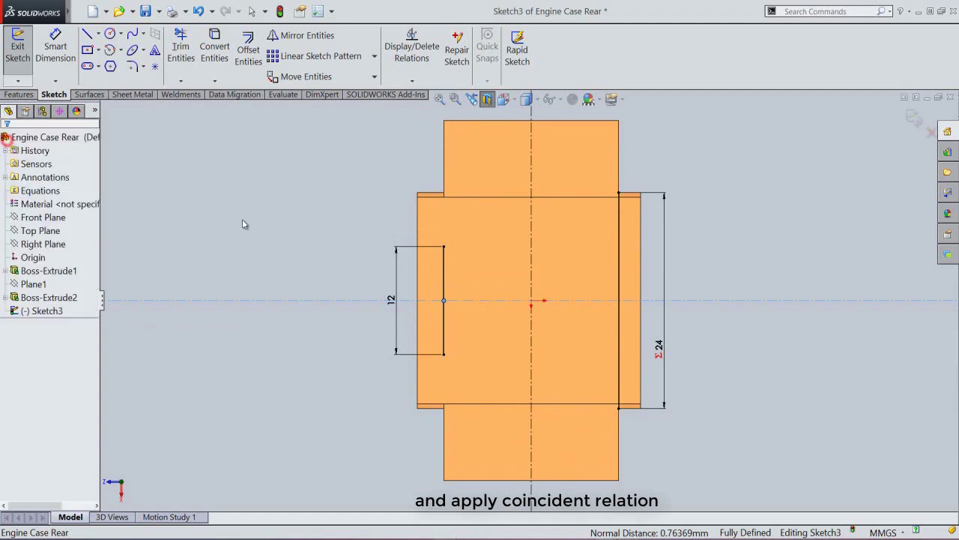
click(257, 230)
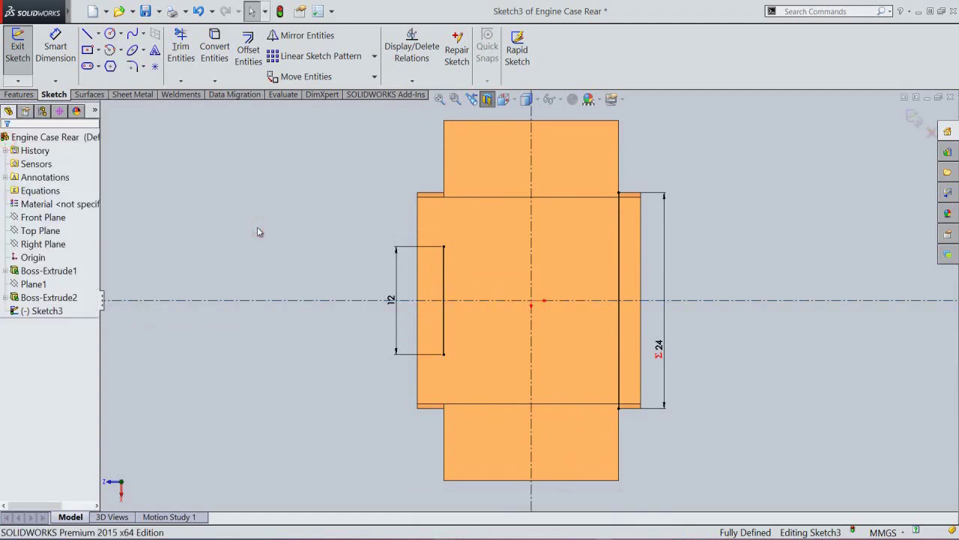
Step: Draw a three-point arc with a radius of about 37 mm joining the upper ends of the 12 mm and 24 mm lines
click(120, 50)
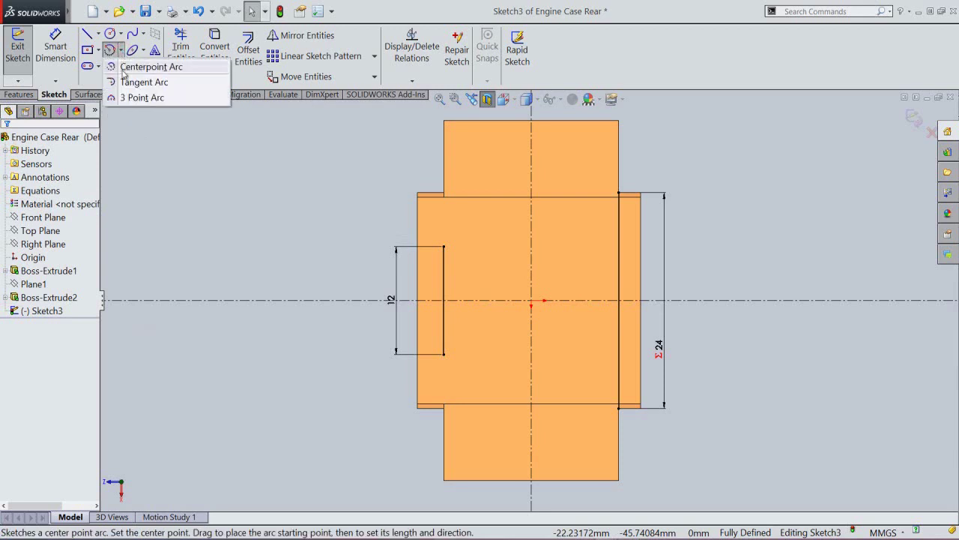
click(132, 98)
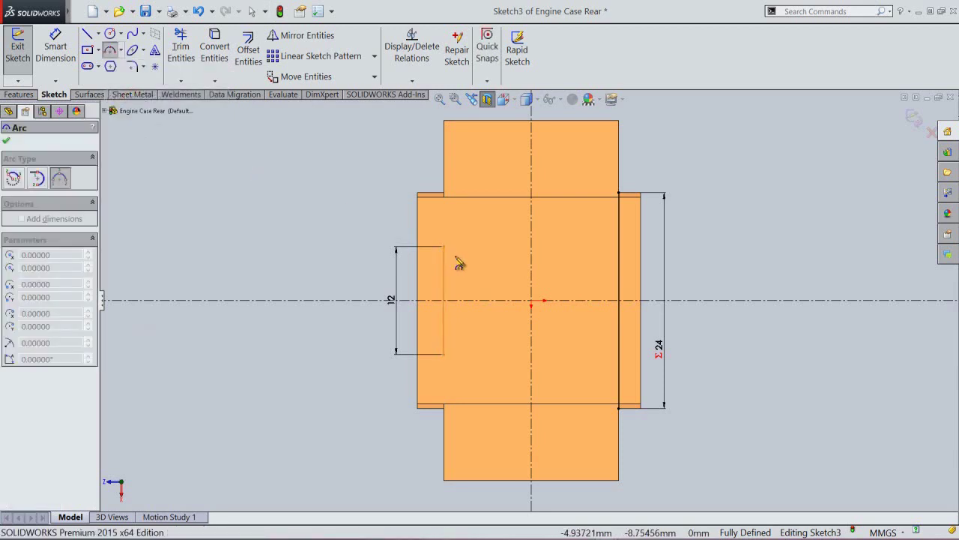
click(445, 247)
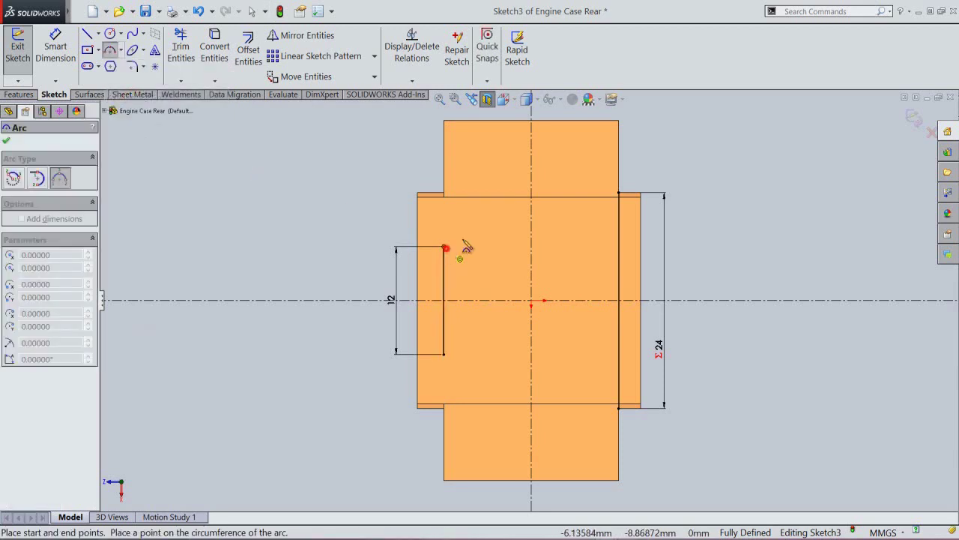
click(619, 194)
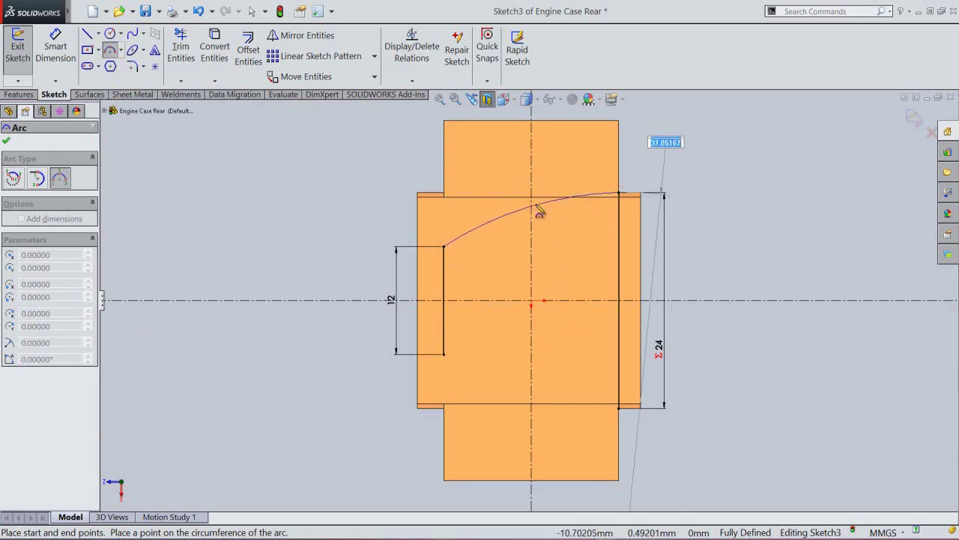
click(539, 211)
right_click(708, 180)
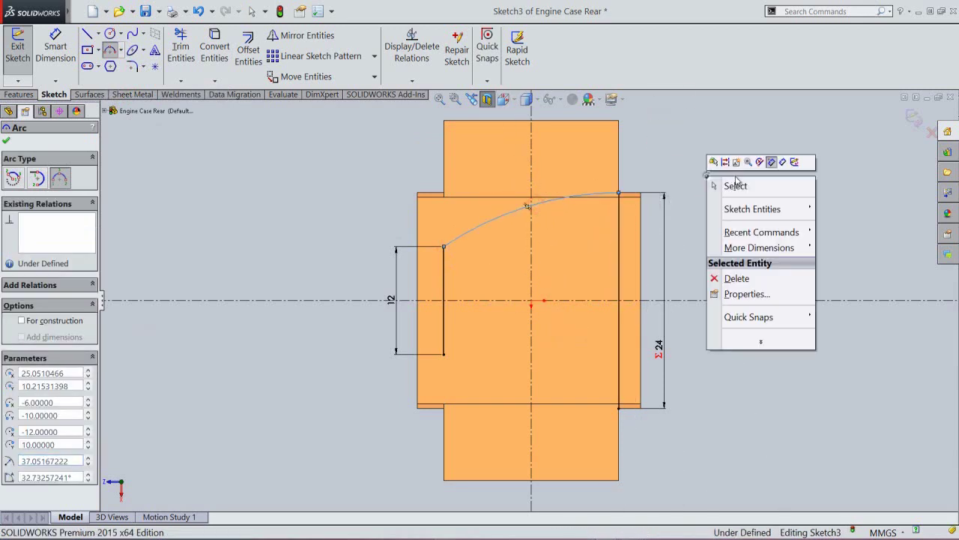
click(737, 184)
Step: Add a coincident relation between the upper arc's center point and the 24 mm line
scroll(684, 211, up, 1)
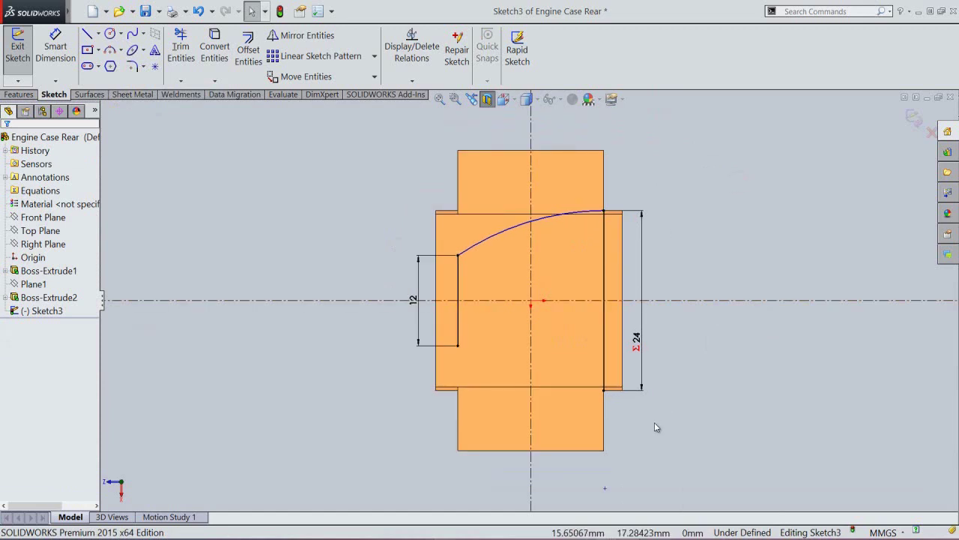
click(605, 489)
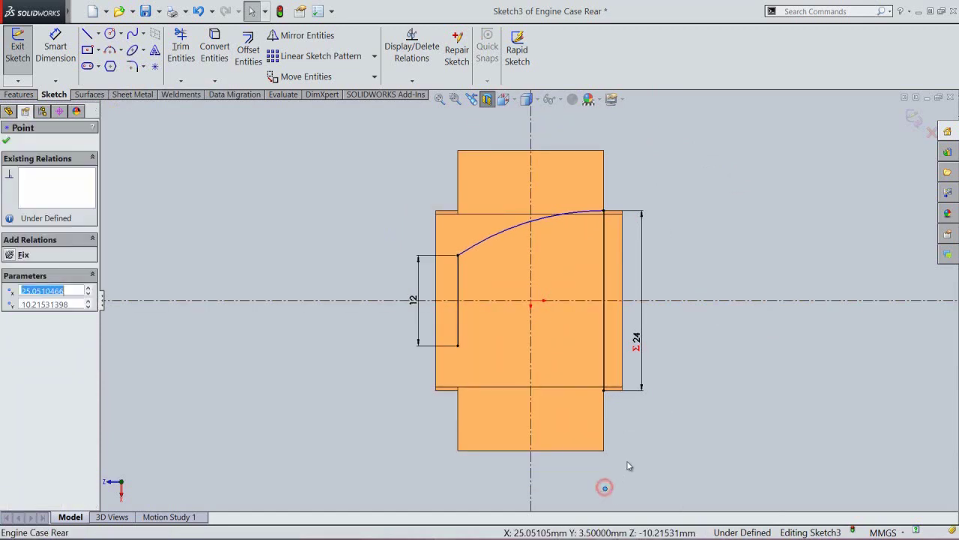
ctrl+click(605, 362)
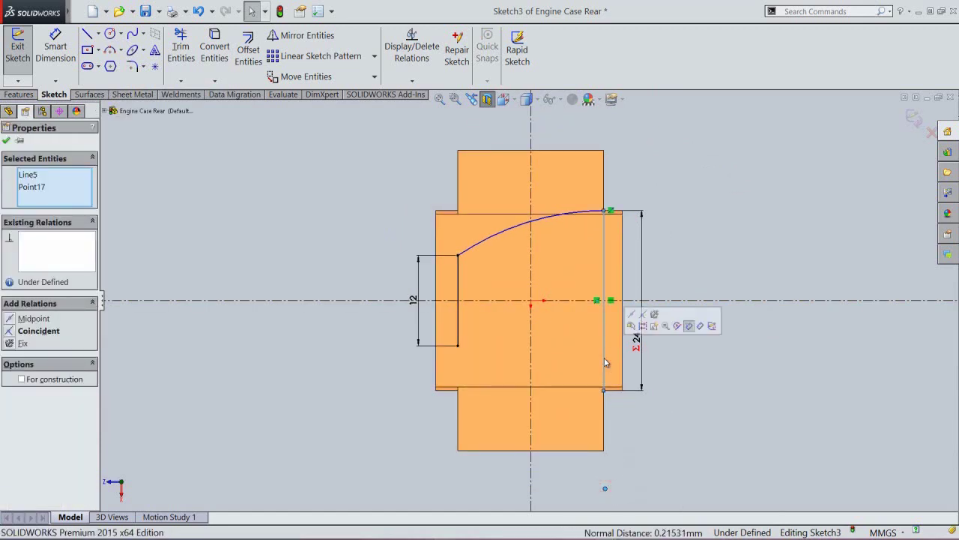
click(643, 317)
click(689, 338)
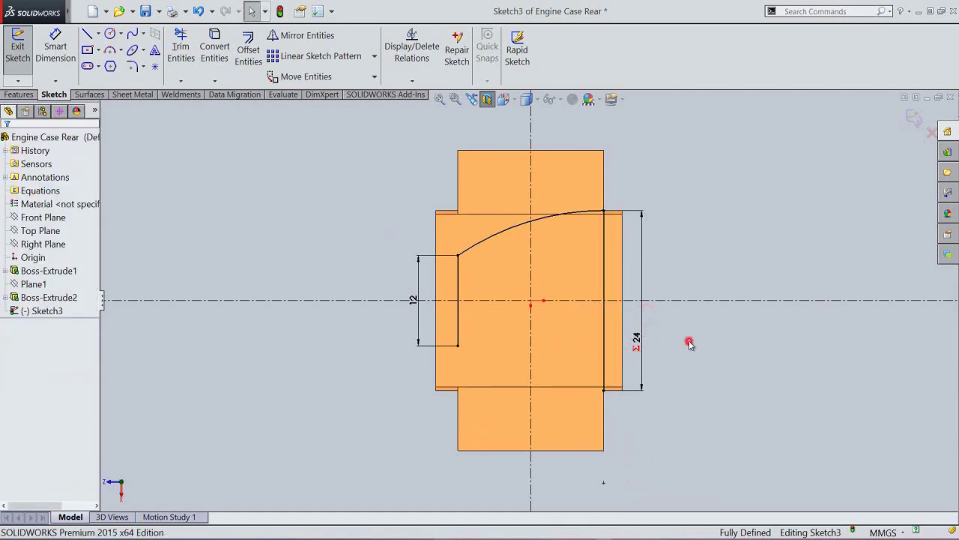
Step: Draw a three-point arc with a radius of about 47 mm joining the lower ends of the 12 mm and 24 mm lines
click(111, 50)
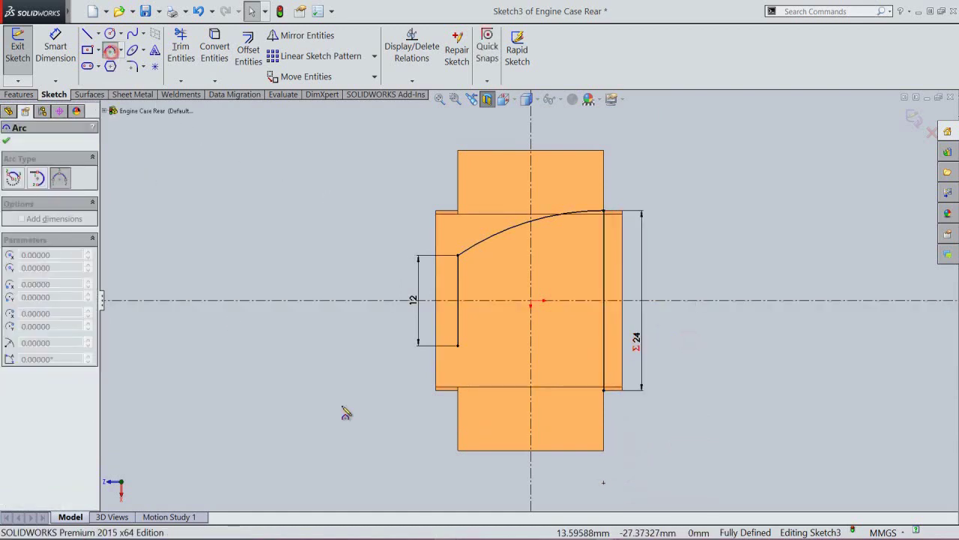
click(458, 346)
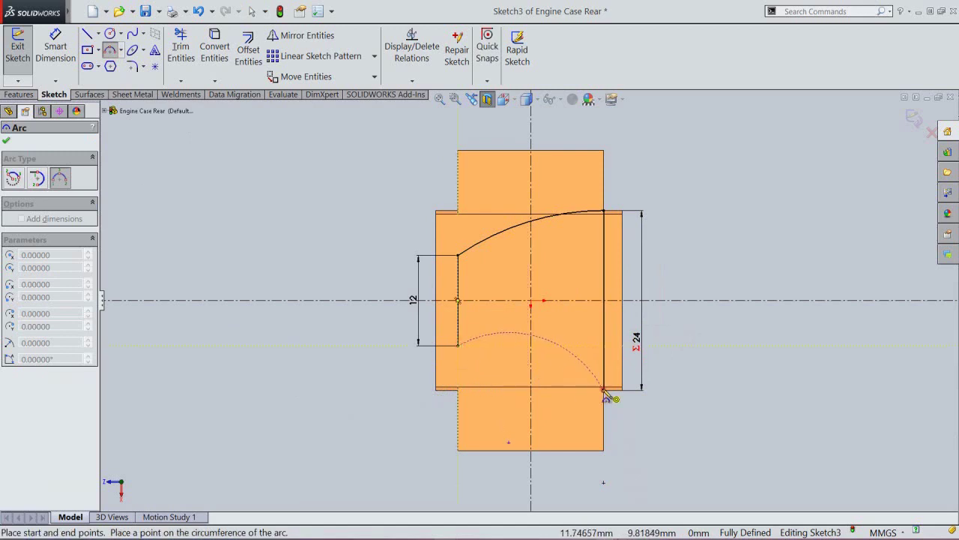
click(604, 389)
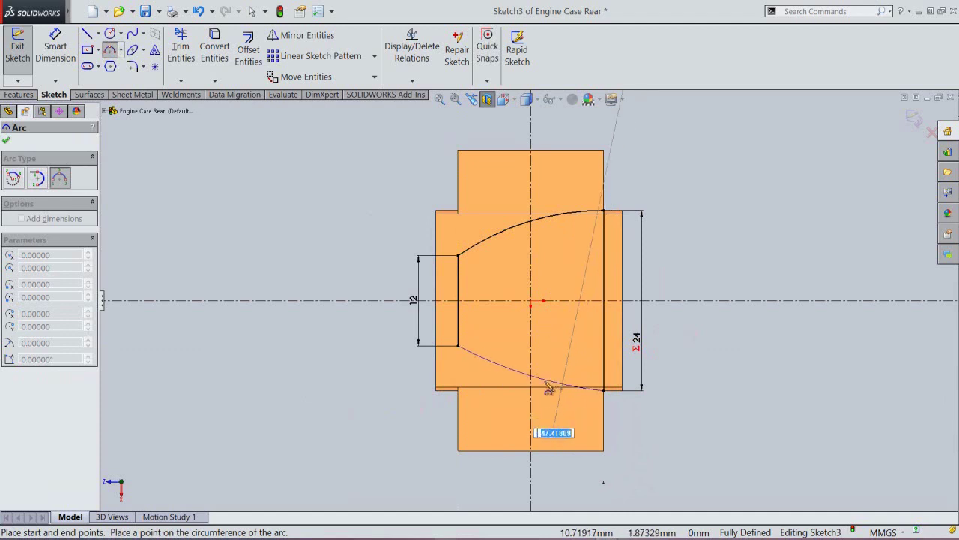
click(553, 387)
key(z)
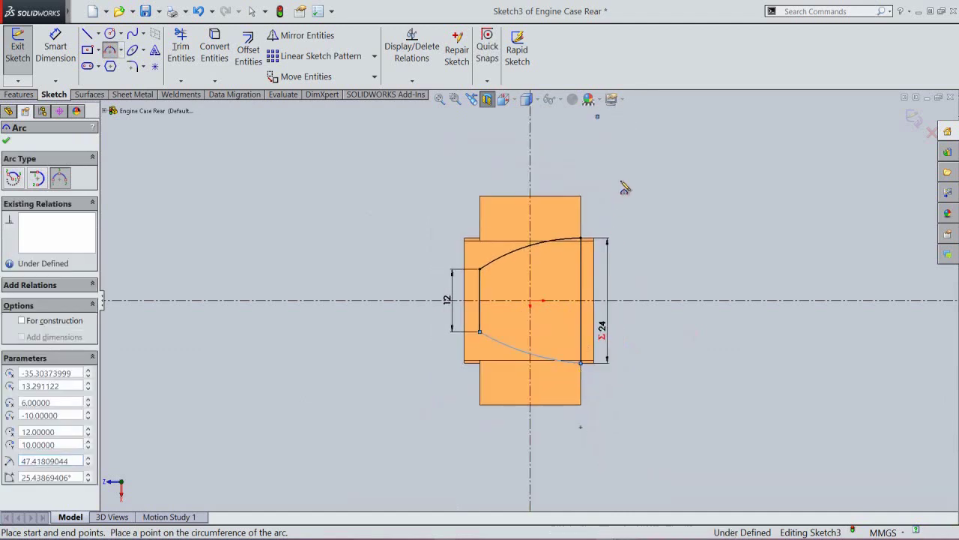
right_click(622, 183)
click(657, 188)
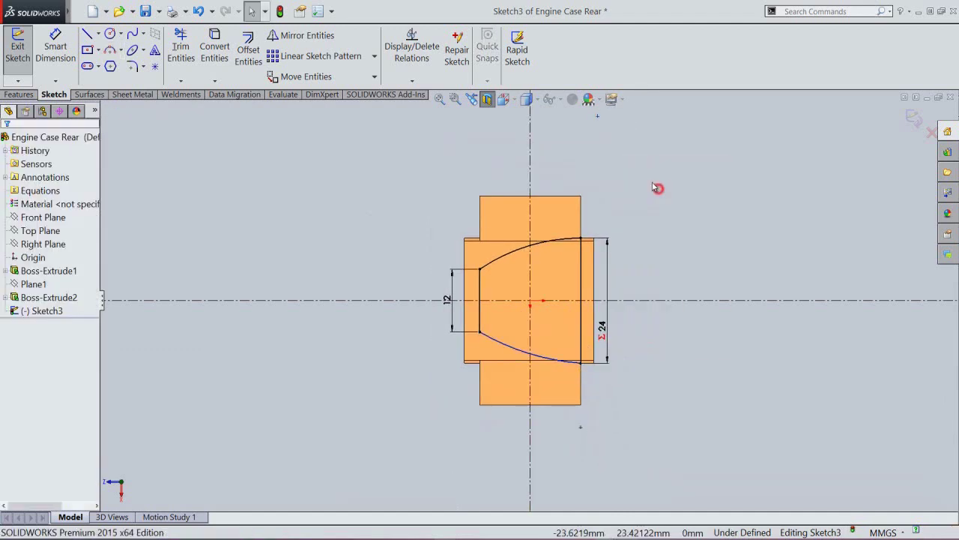
Step: Add a coincident relation between the lower arc's center point and the 24 mm line
click(597, 119)
ctrl+click(583, 255)
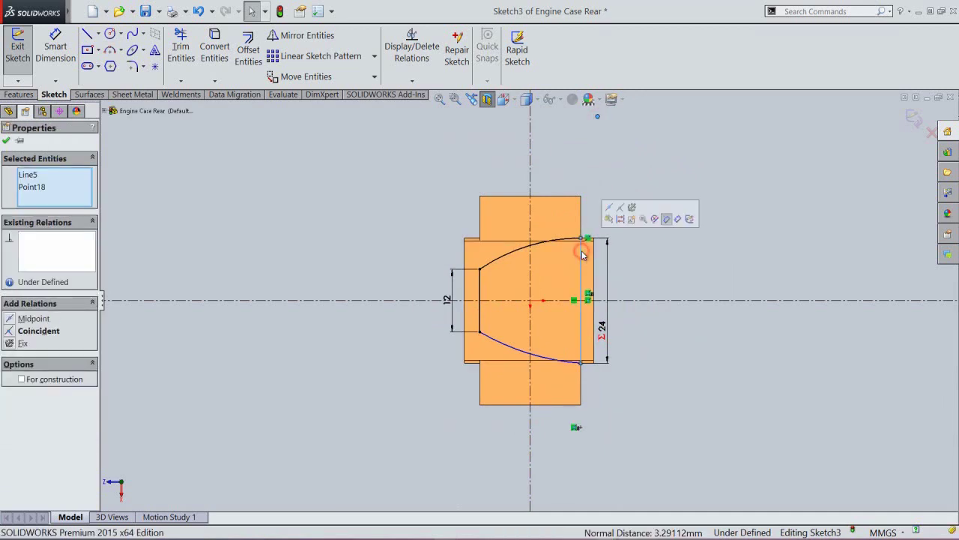
click(620, 207)
click(647, 212)
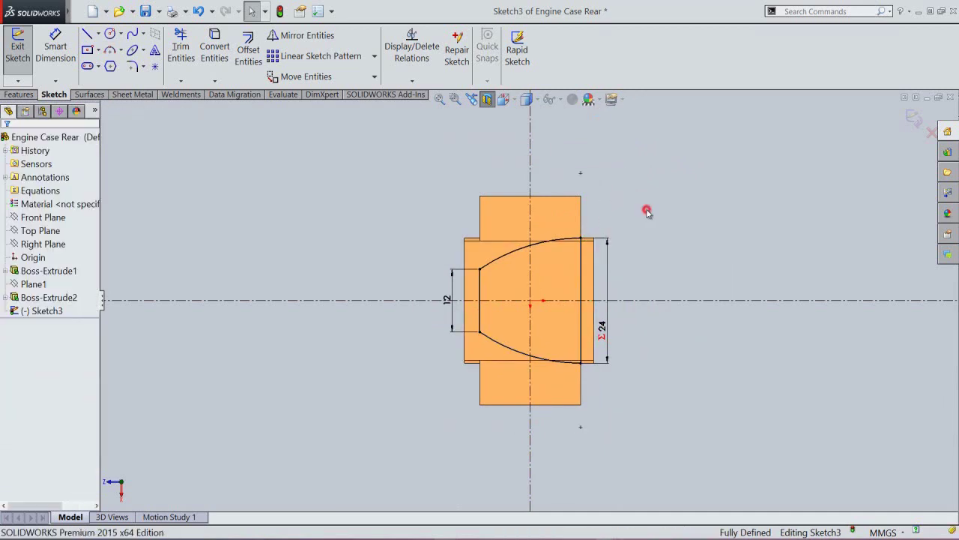
Step: Finish the boss profile sketch and extrude it upward as a 25 mm blind boss merged with the body
click(453, 105)
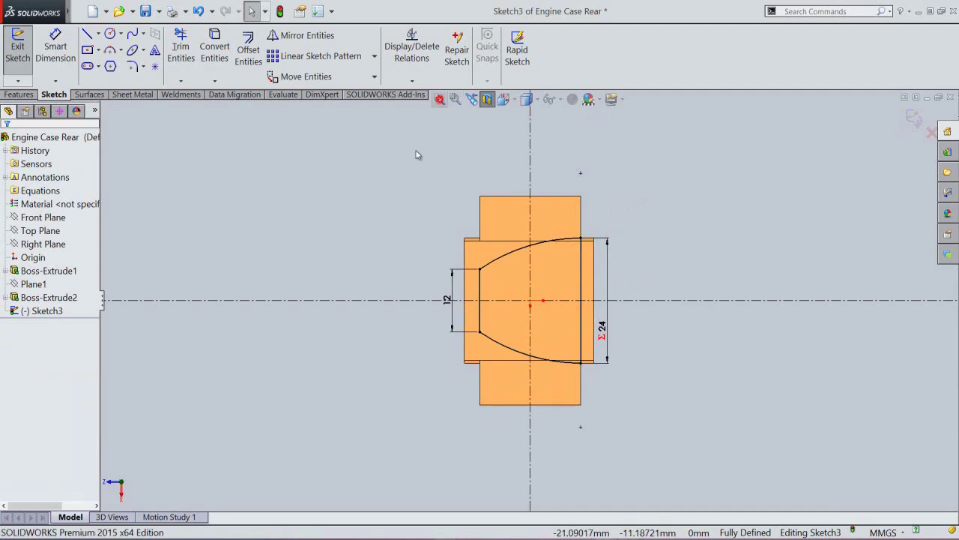
drag(417, 155, 642, 445)
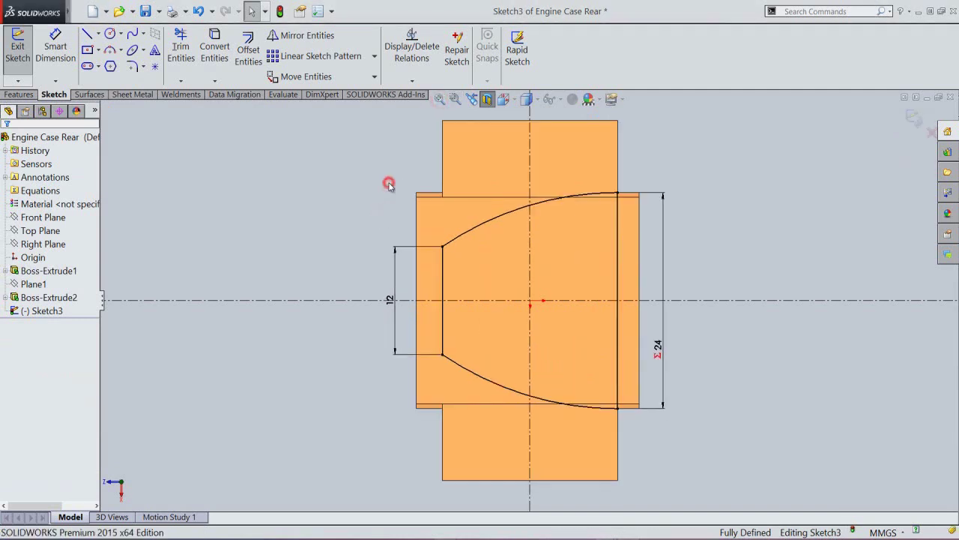
click(915, 121)
key(e)
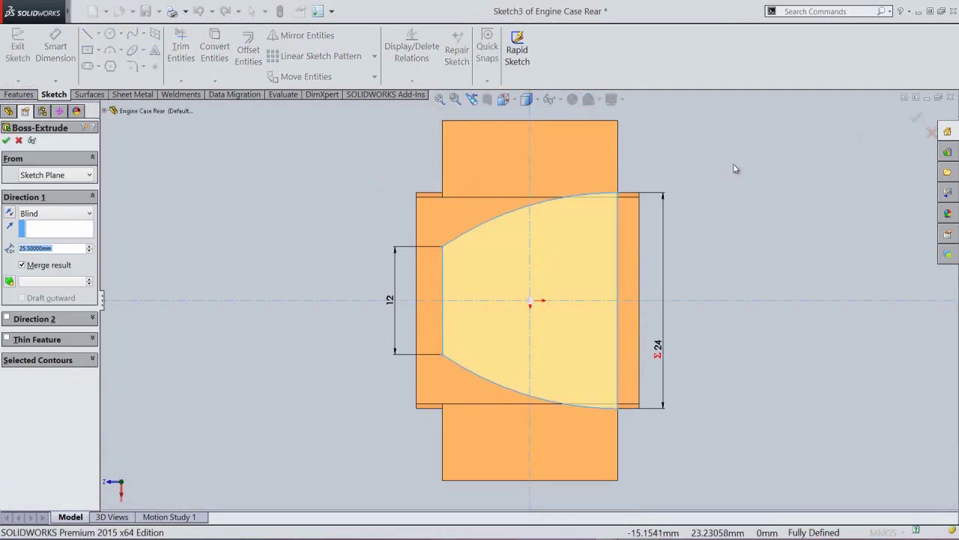
click(472, 99)
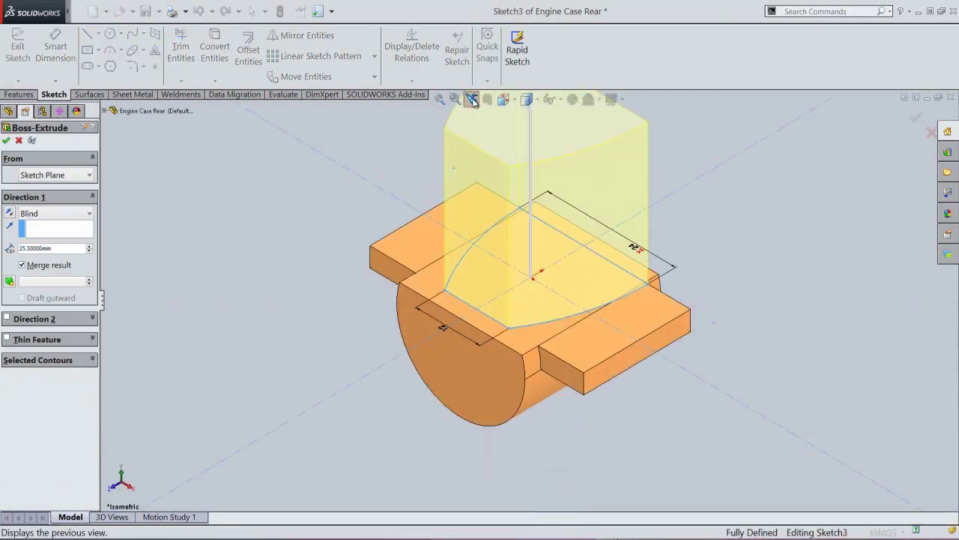
click(455, 100)
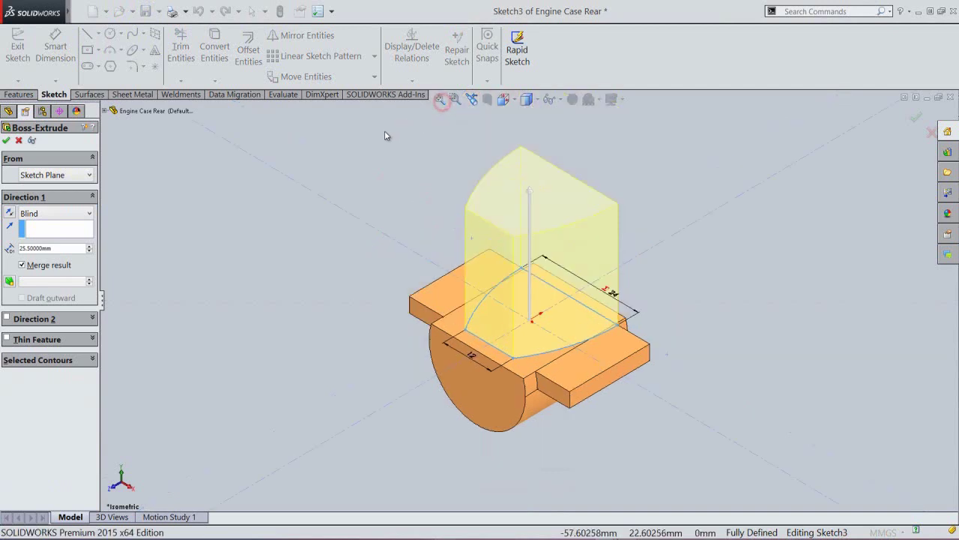
double_click(62, 249)
drag(64, 249, 13, 251)
text(25)
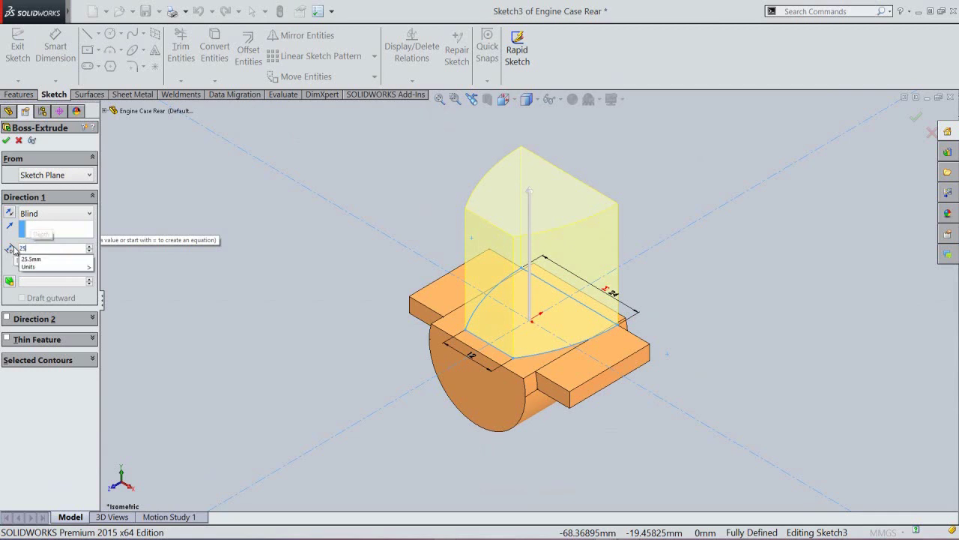
key(Return)
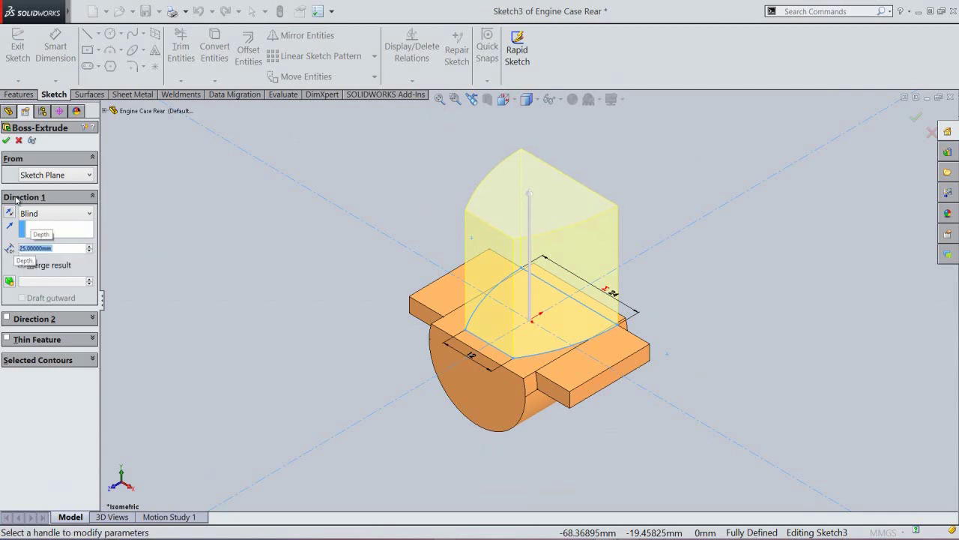
click(6, 141)
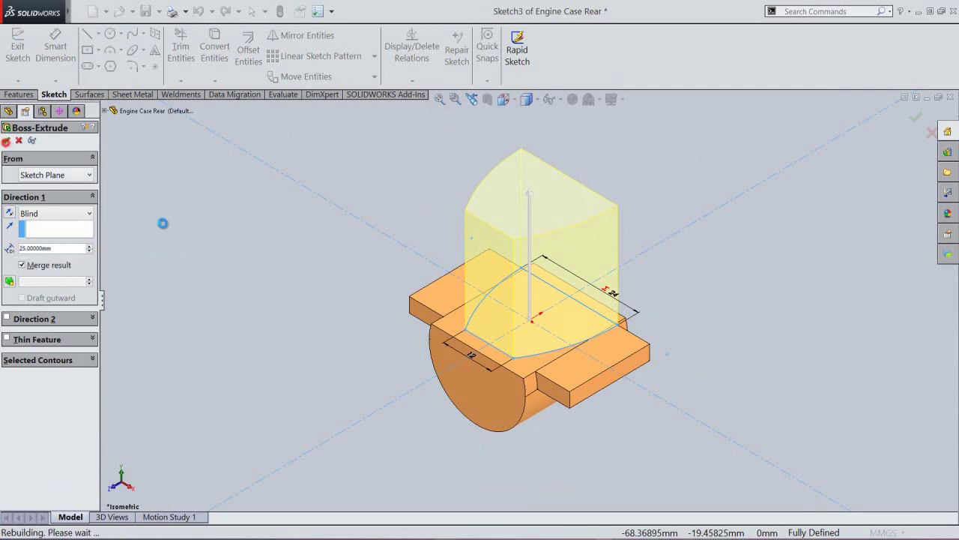
click(304, 288)
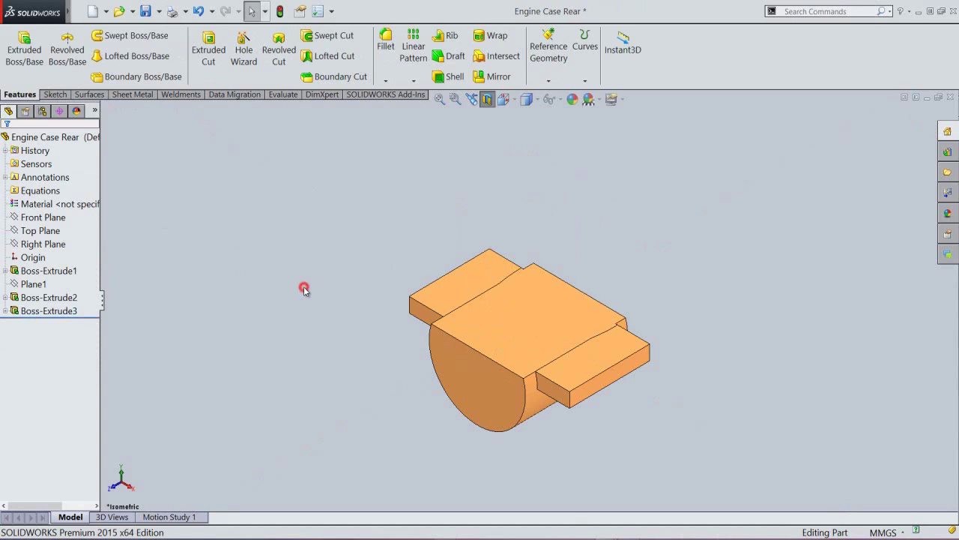
Step: Turn off the section view to show the whole body, and save the part
click(487, 99)
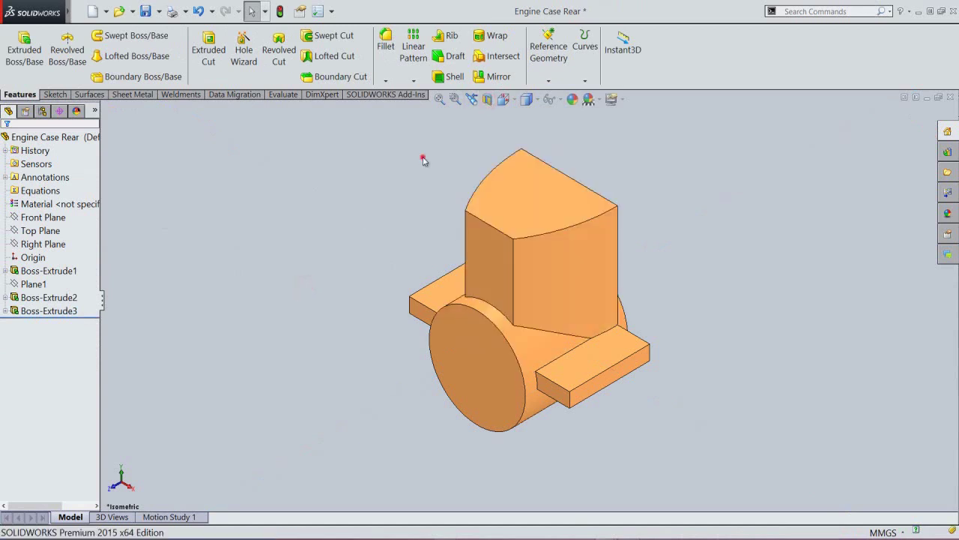
click(440, 99)
click(145, 11)
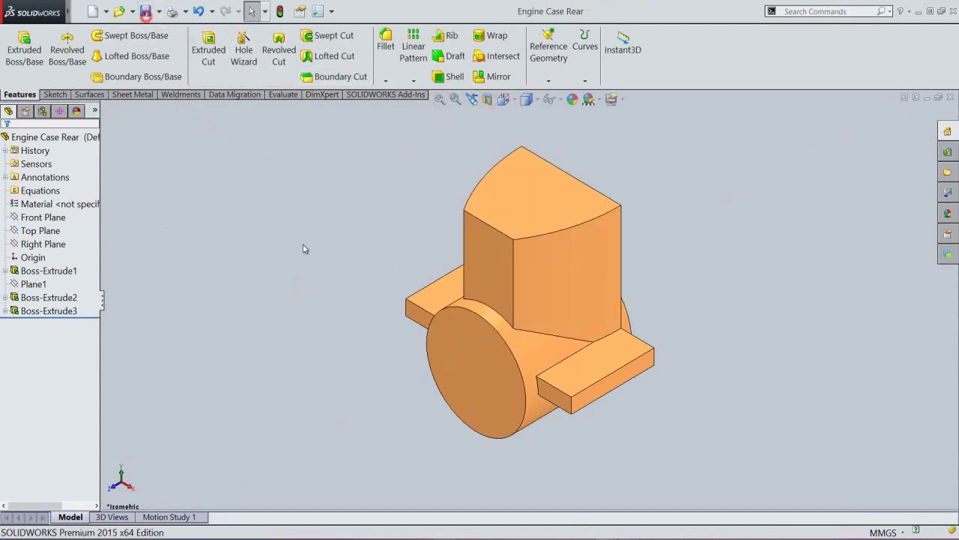
click(306, 225)
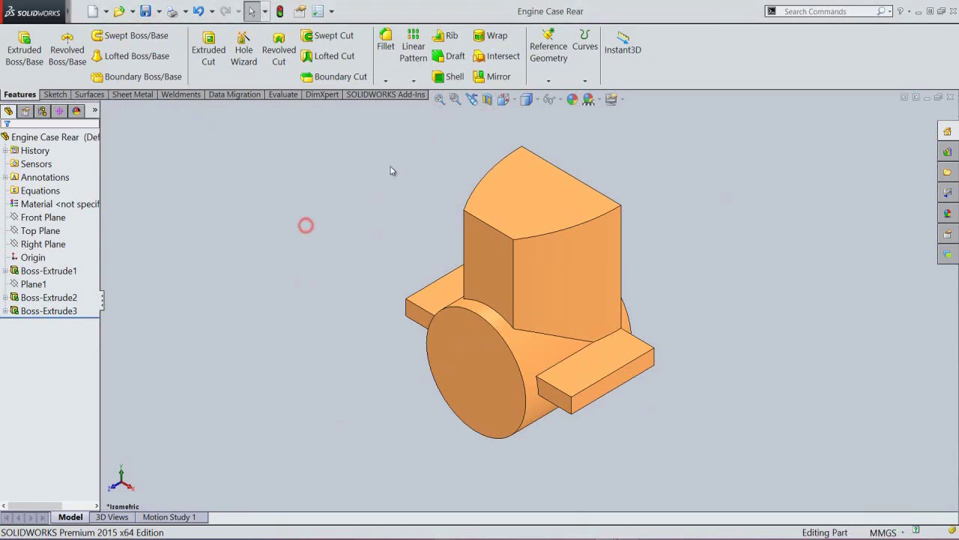
Step: Start an extruded boss sketch on the cylinder's end face beside the boss's wide flat side, and draw a 16 mm diameter circle at the origin
click(511, 100)
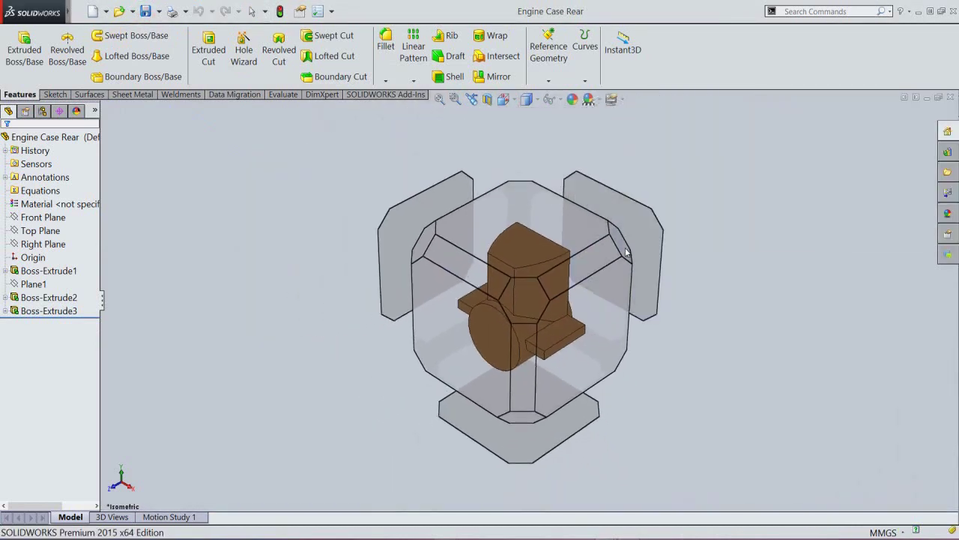
click(626, 252)
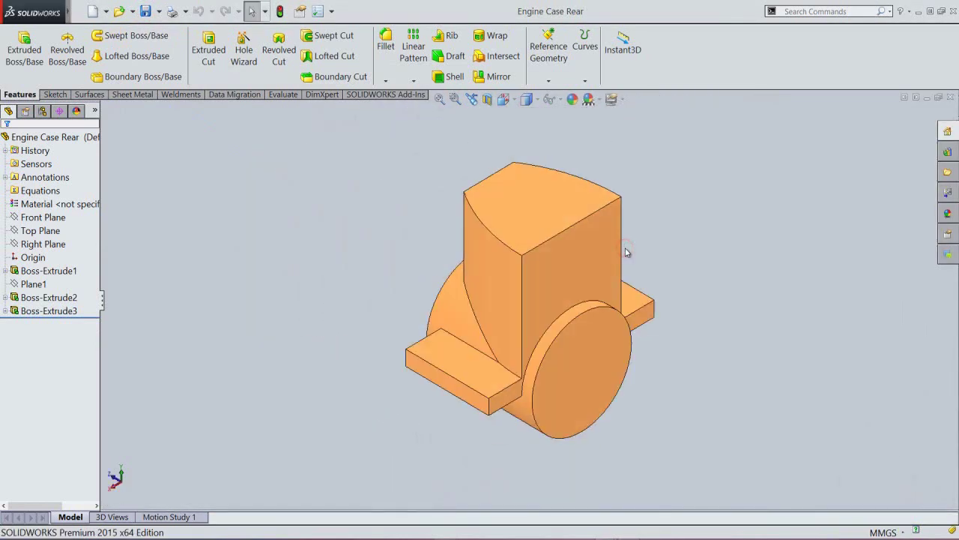
click(595, 364)
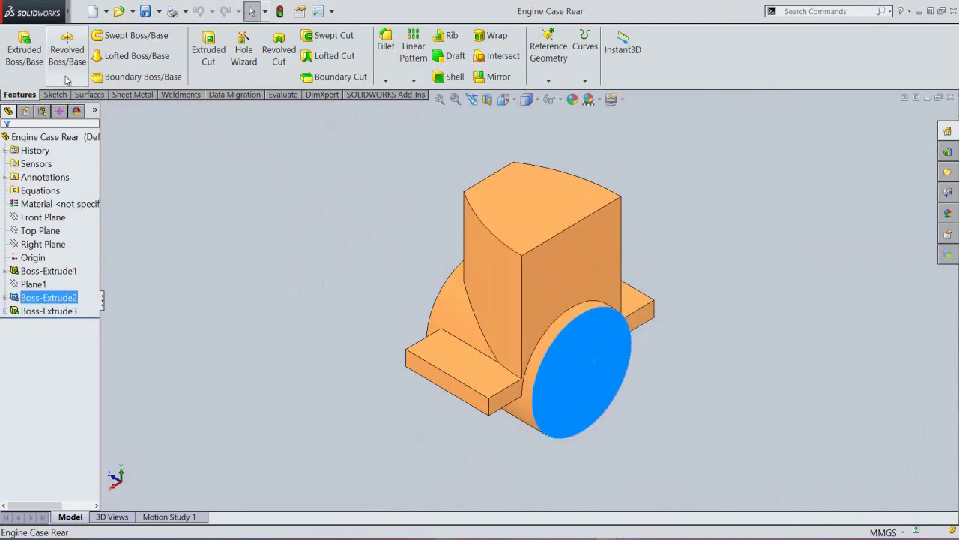
click(24, 49)
right_click(335, 307)
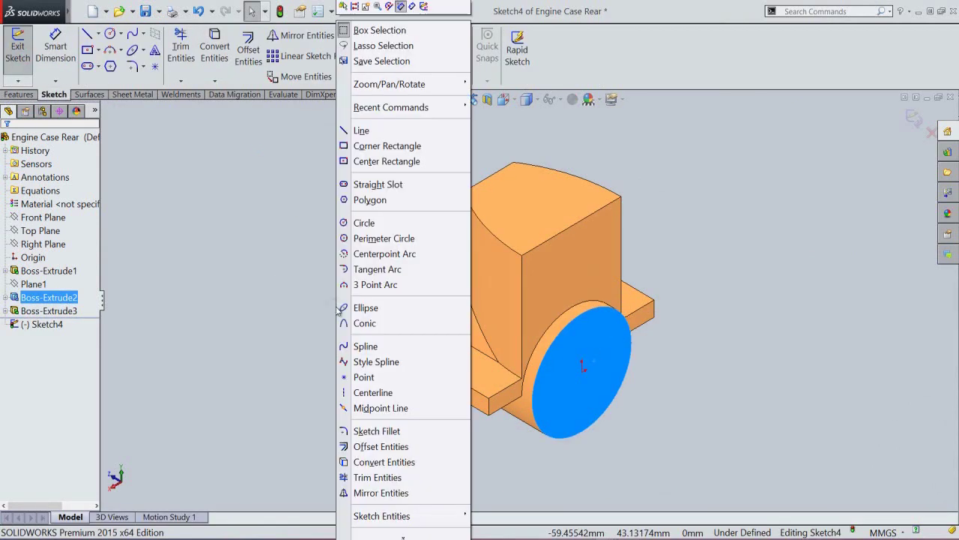
click(361, 221)
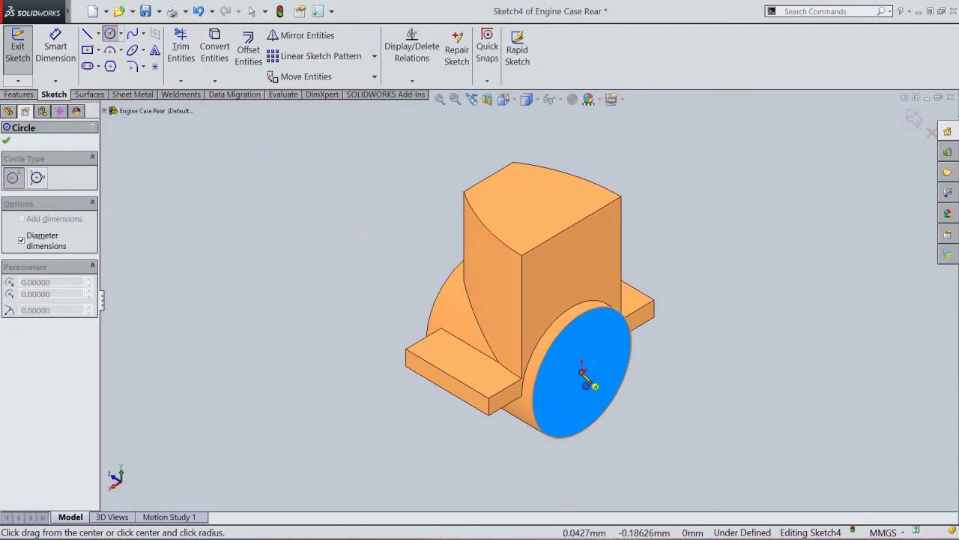
click(583, 367)
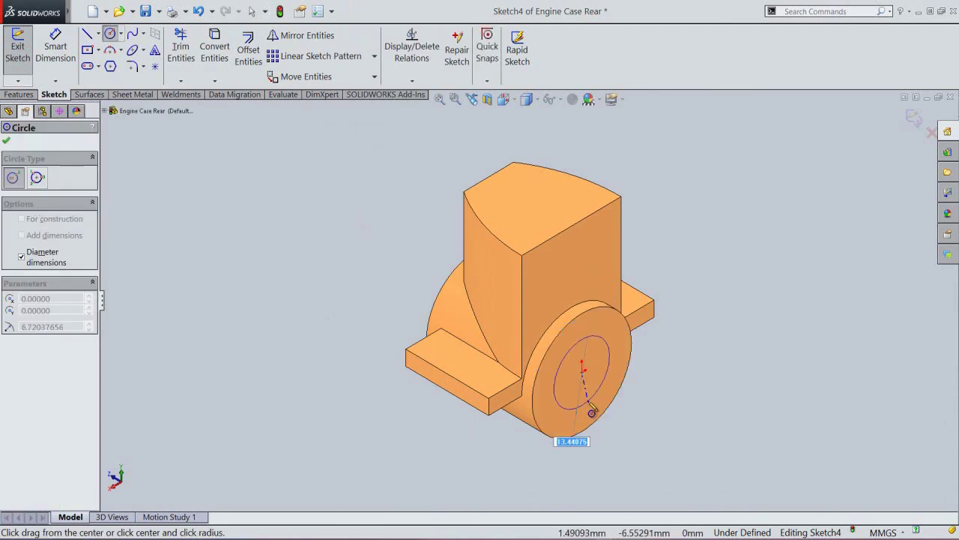
text(16)
key(Return)
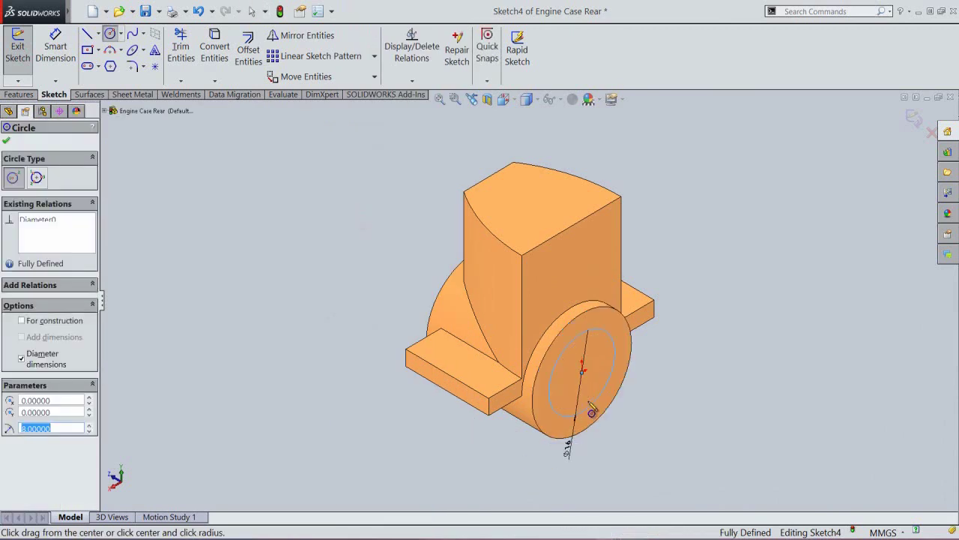
Step: Extrude the 16 mm circle outward as a 14 mm blind boss merged with the body, and save the part
key(Escape)
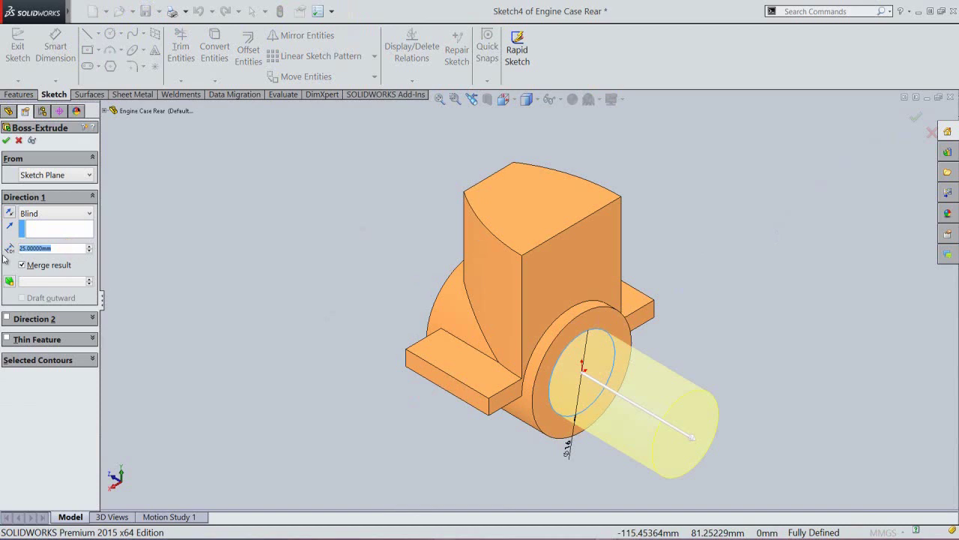
text(14)
key(Return)
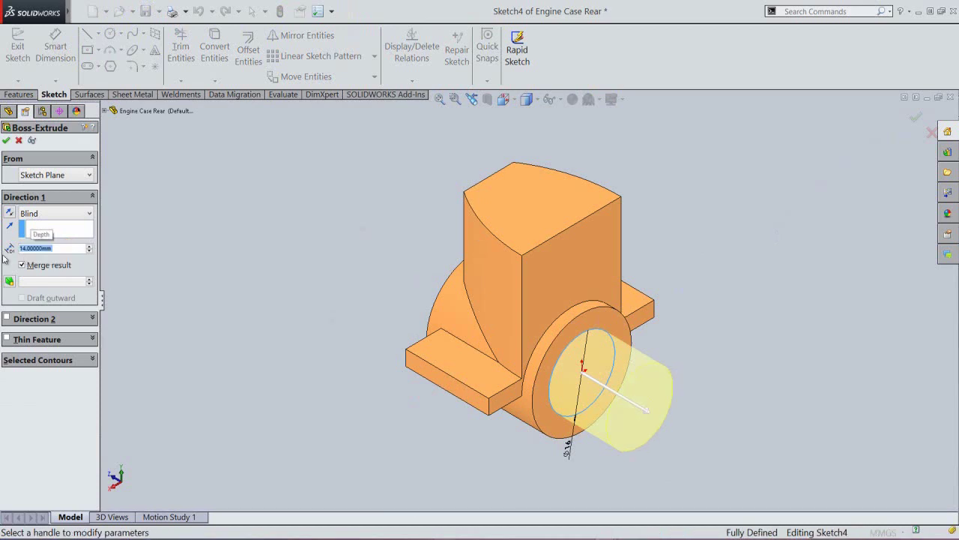
click(5, 141)
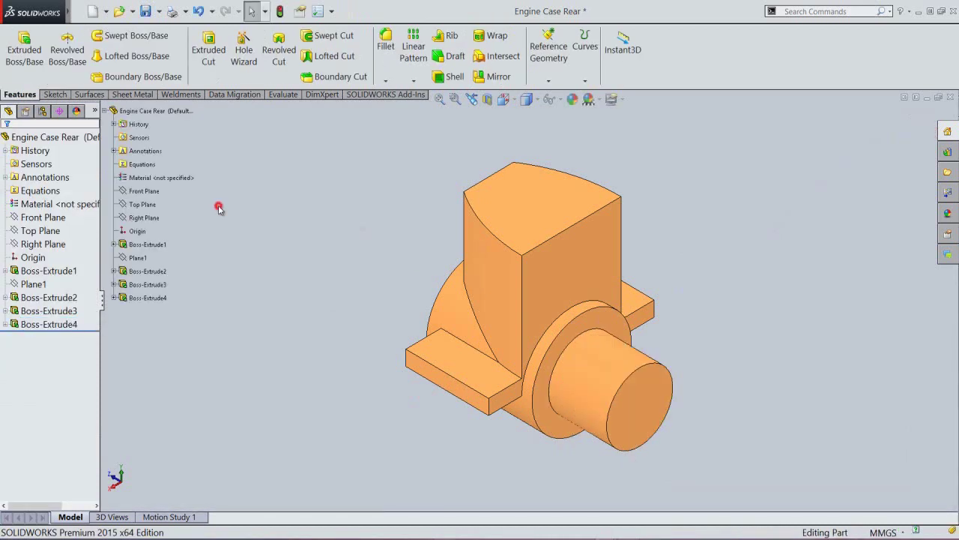
key(ctrl+s)
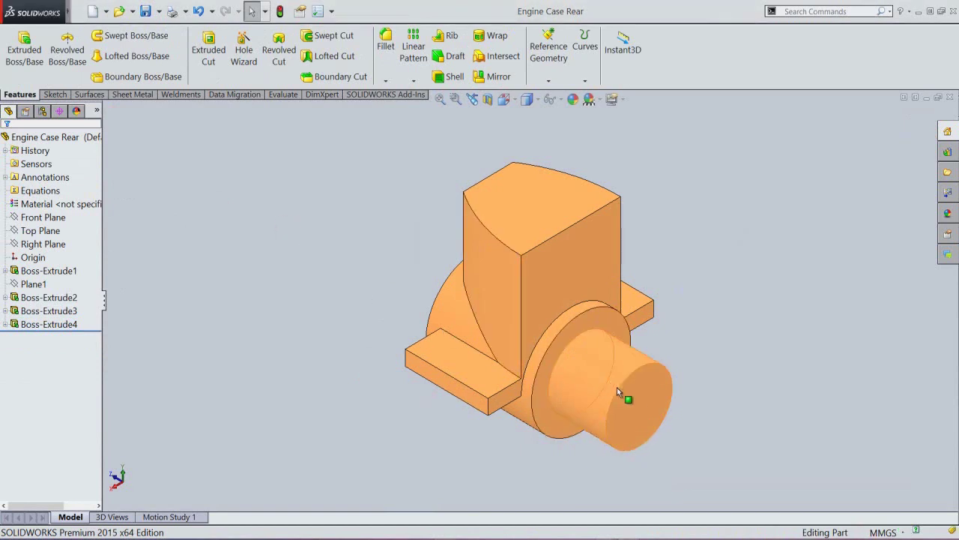
Step: Start a sketch on the 16 mm boss's end face and convert its circular edge into sketch geometry
click(636, 399)
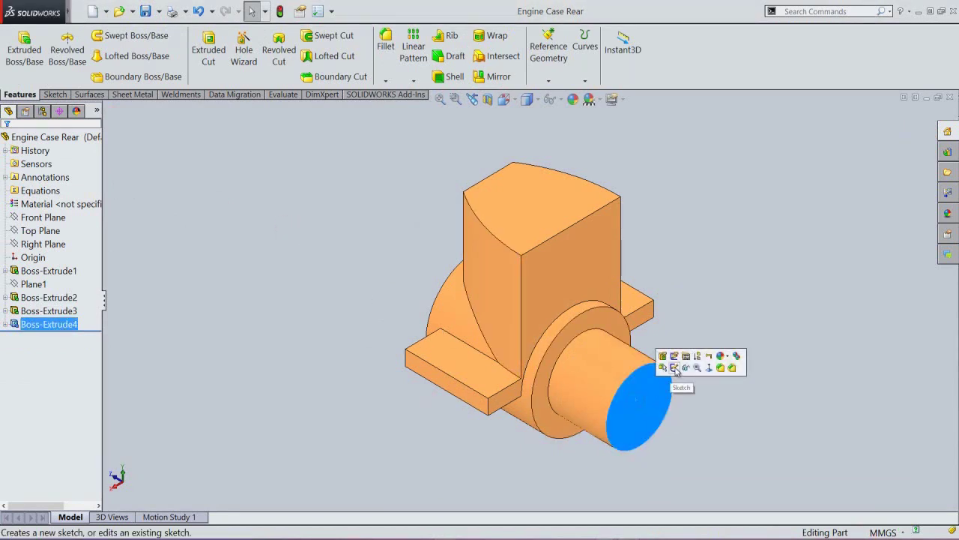
click(674, 368)
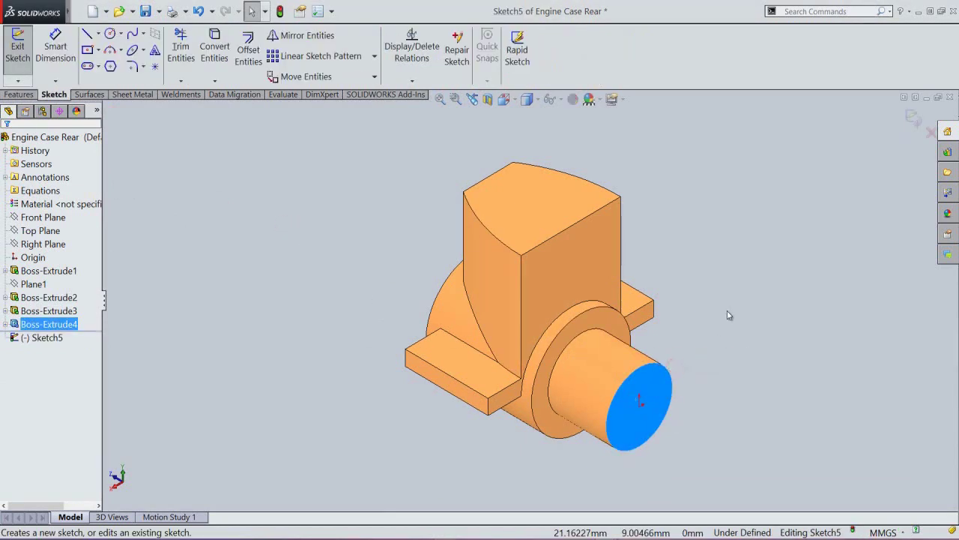
click(727, 310)
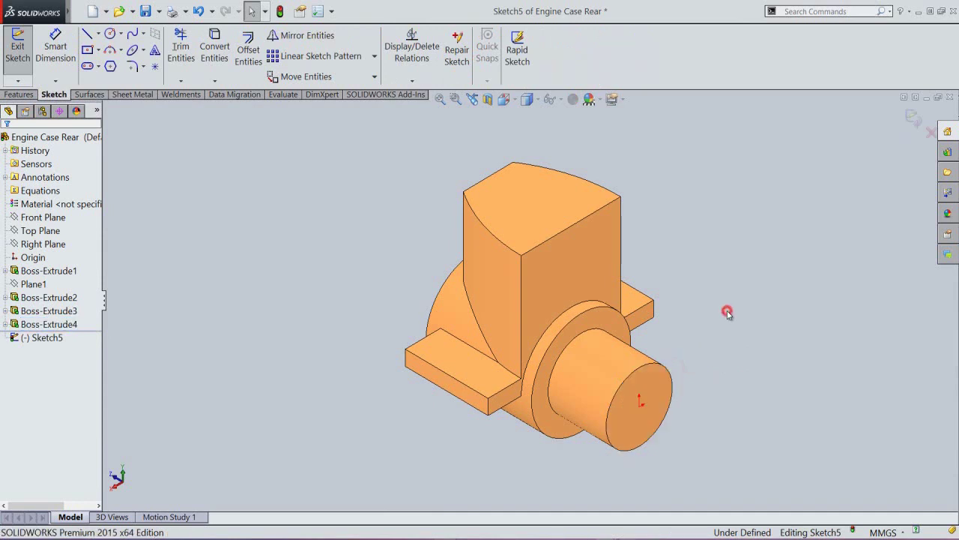
click(715, 282)
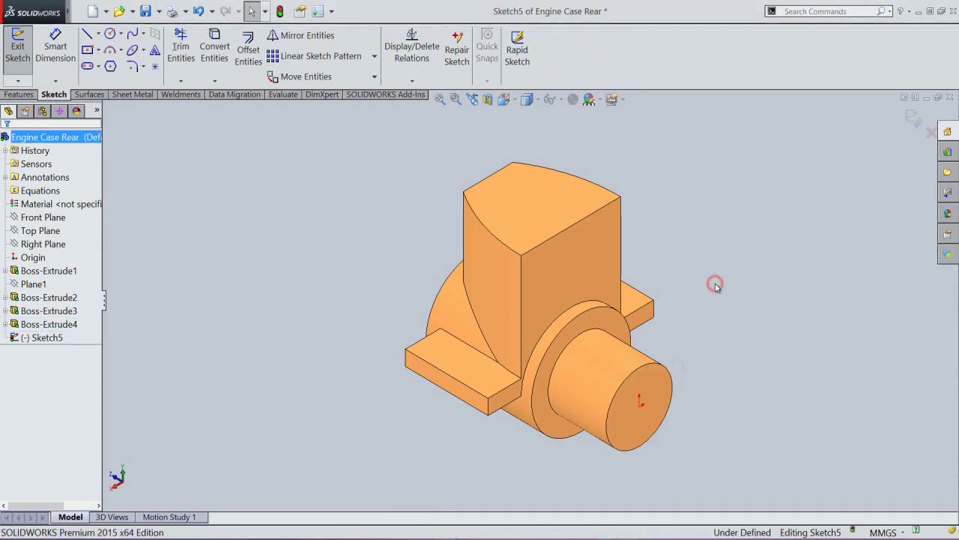
click(217, 57)
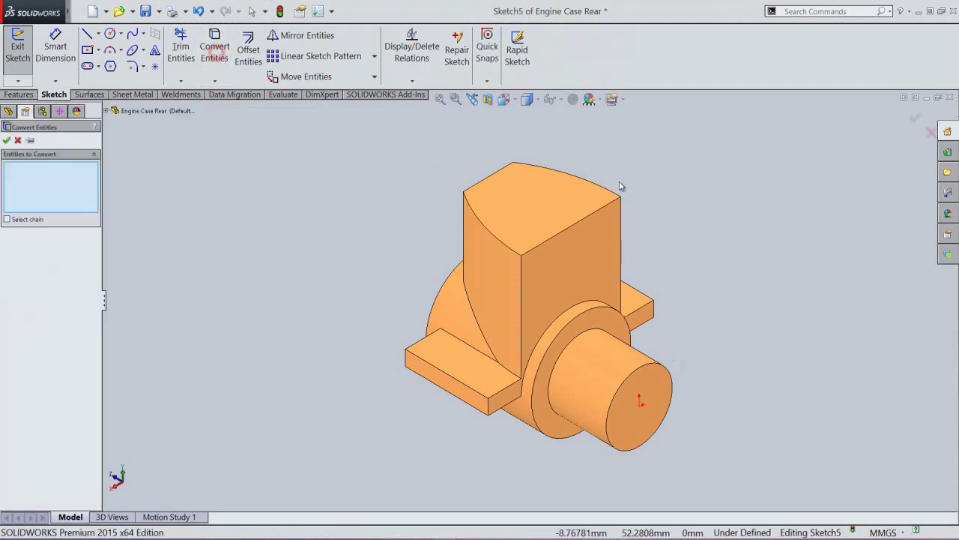
click(664, 370)
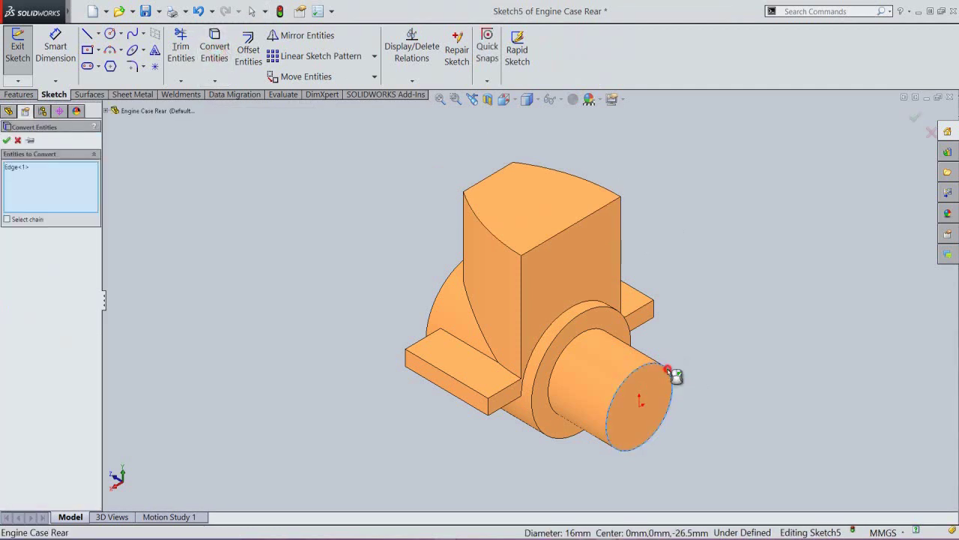
click(7, 140)
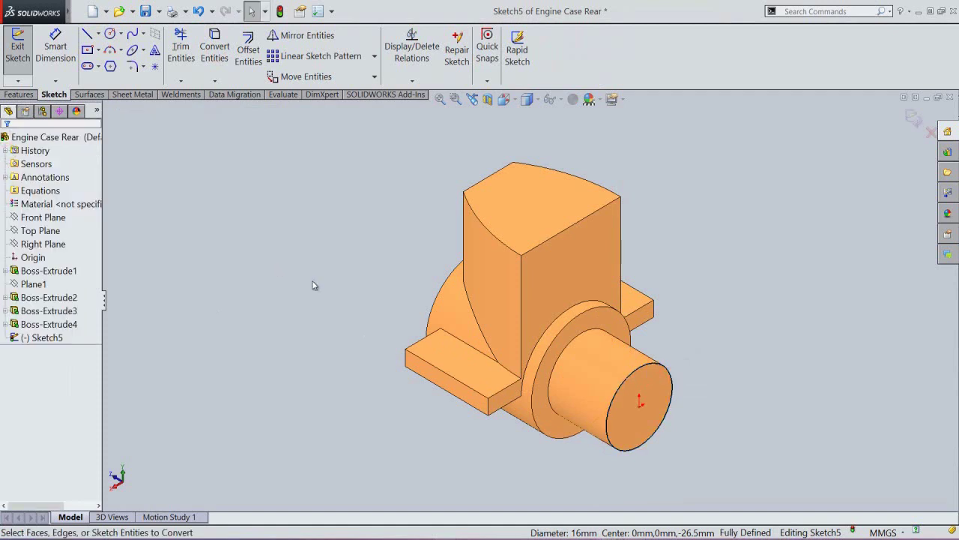
Step: Draw a 22 mm diameter circle centered on the origin, exit the sketch, and rebuild the part
right_click(313, 284)
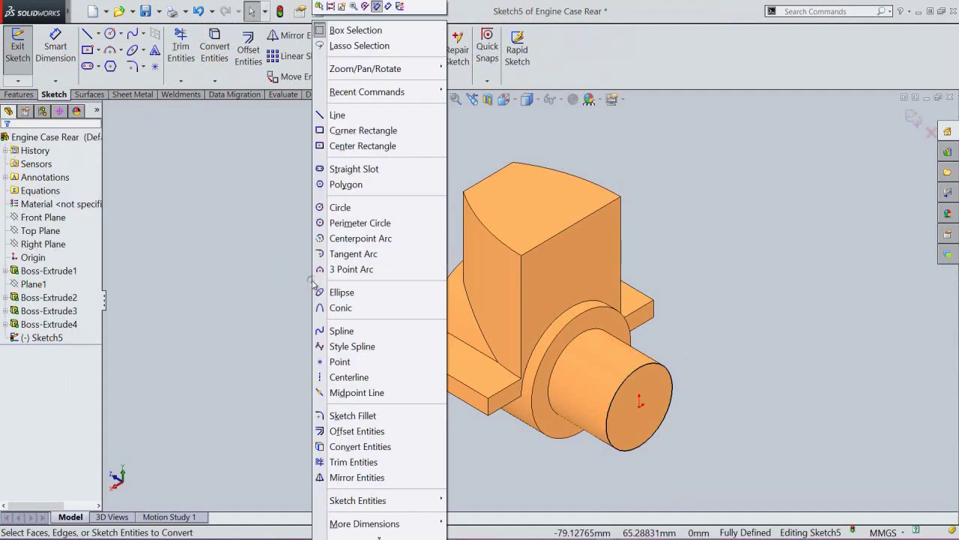
click(337, 208)
click(640, 405)
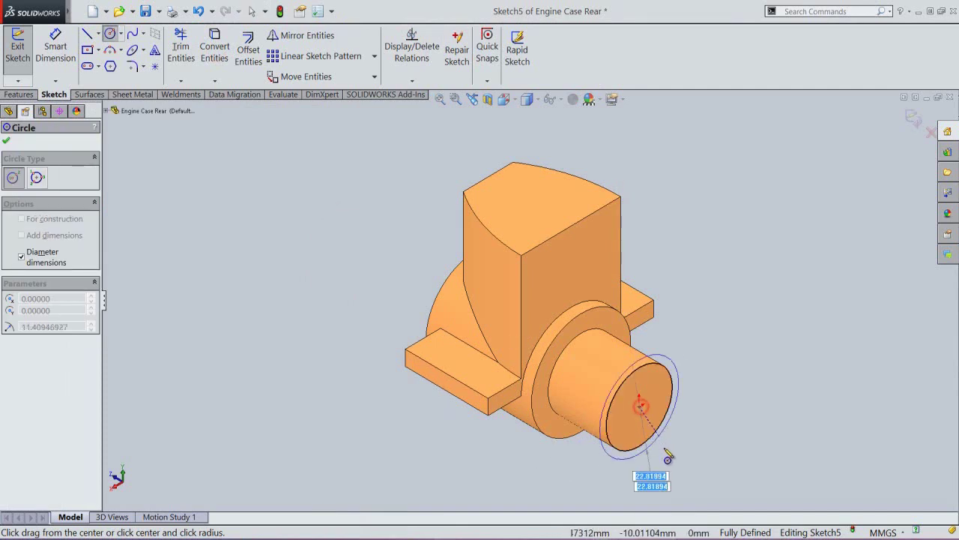
text(22)
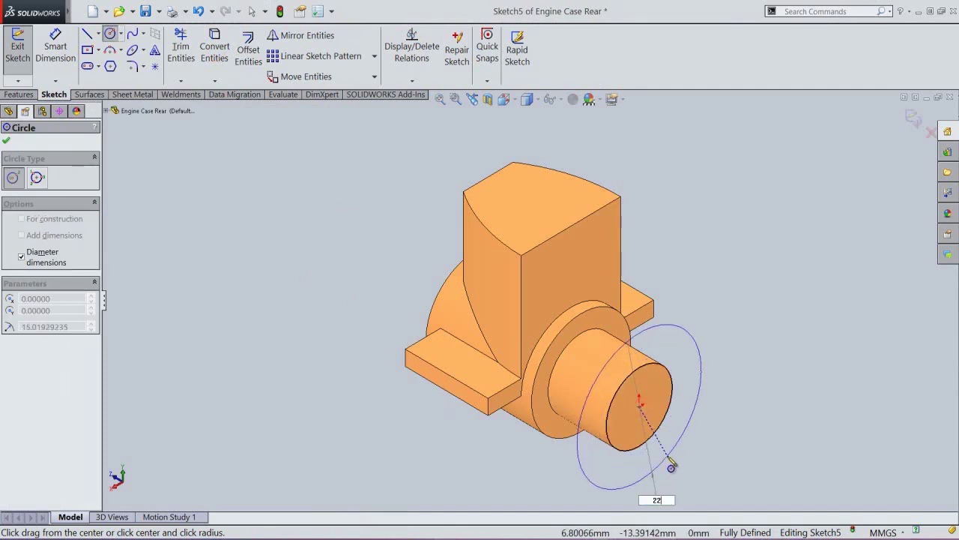
key(Return)
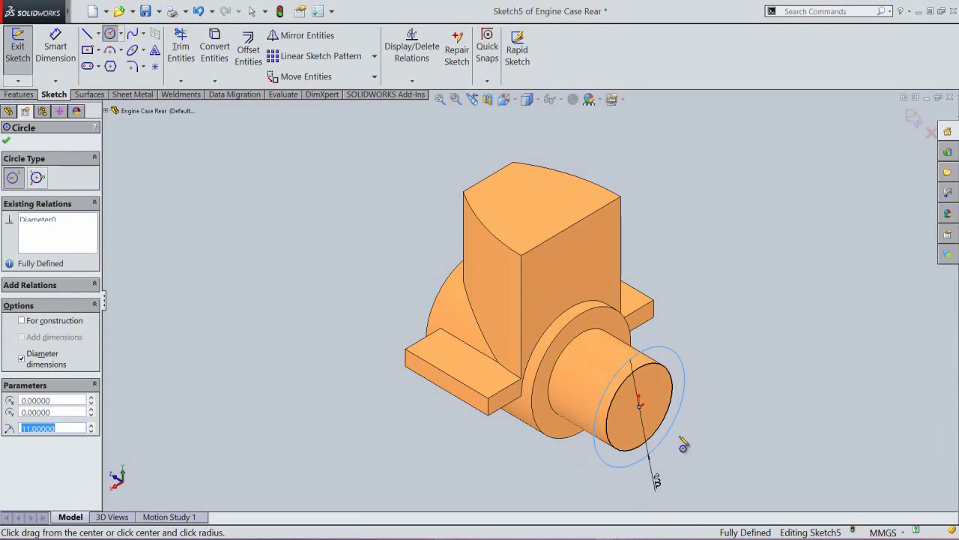
right_click(733, 322)
click(757, 328)
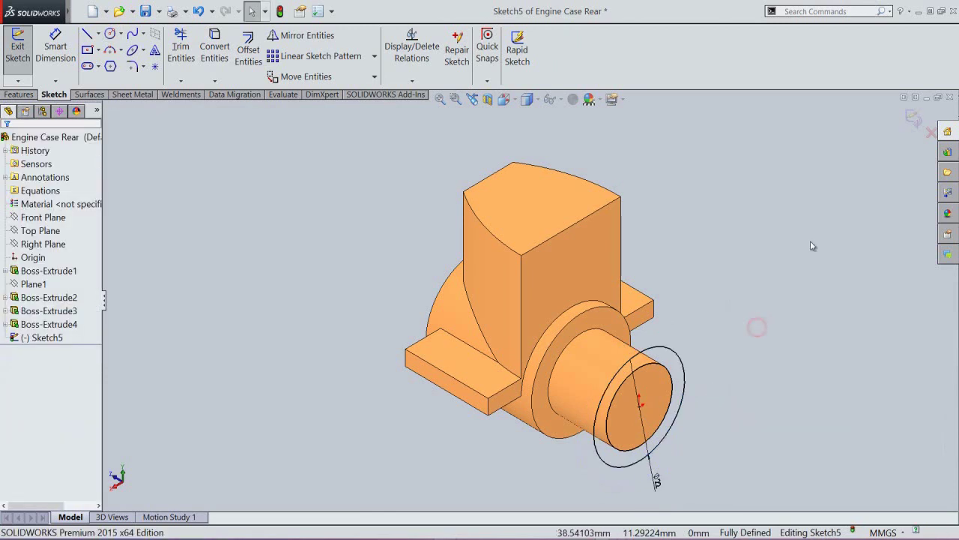
click(909, 116)
click(732, 336)
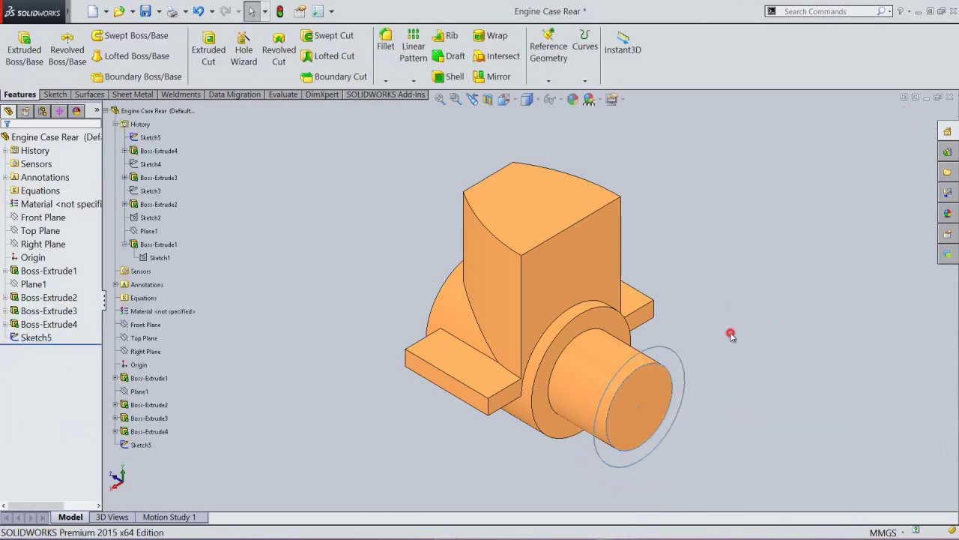
click(279, 10)
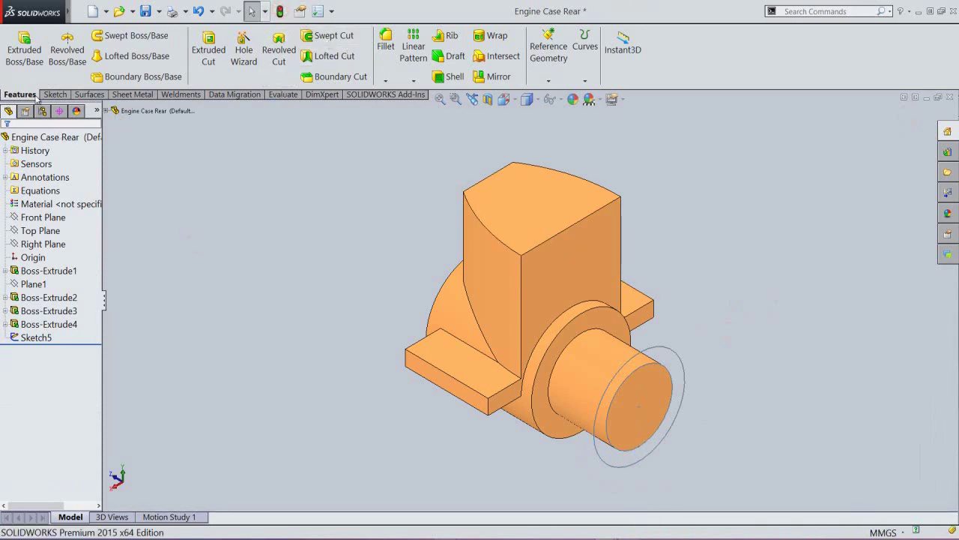
Step: Extrude the 22 mm circle contour outward as a 6 mm blind flange merged with the boss
click(21, 60)
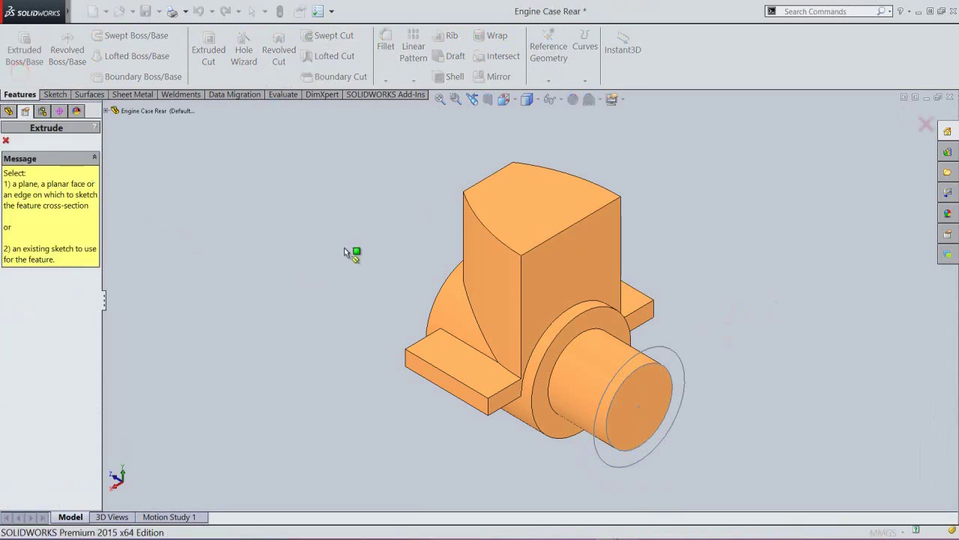
click(677, 352)
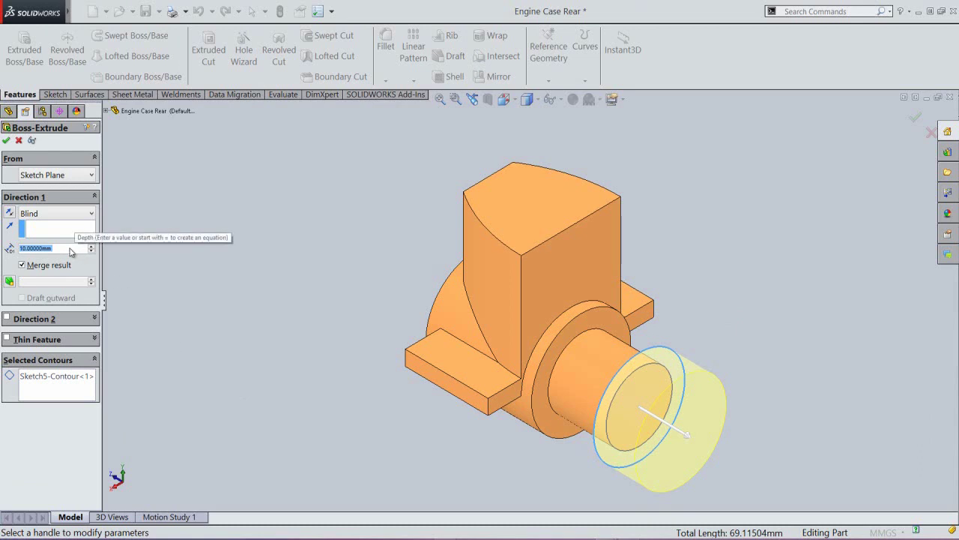
text(6)
key(Return)
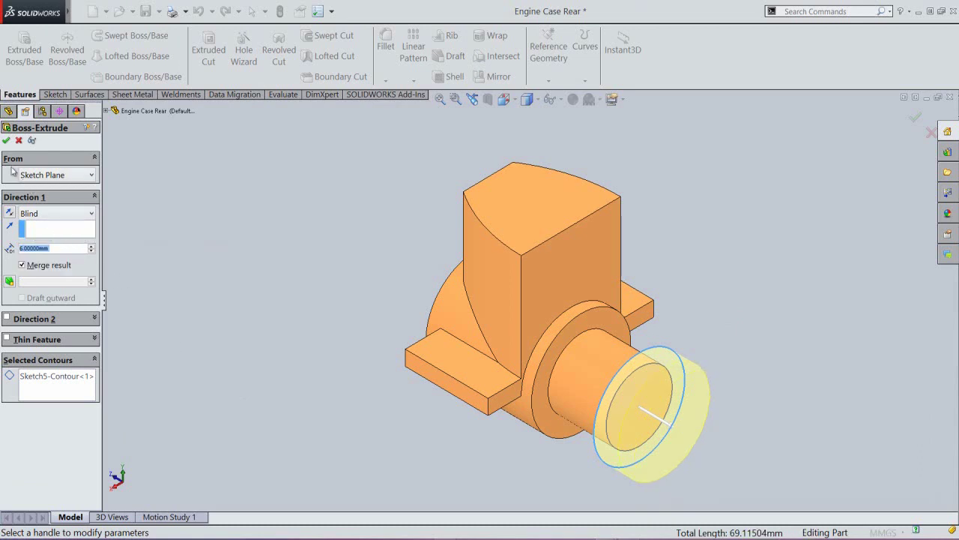
click(5, 142)
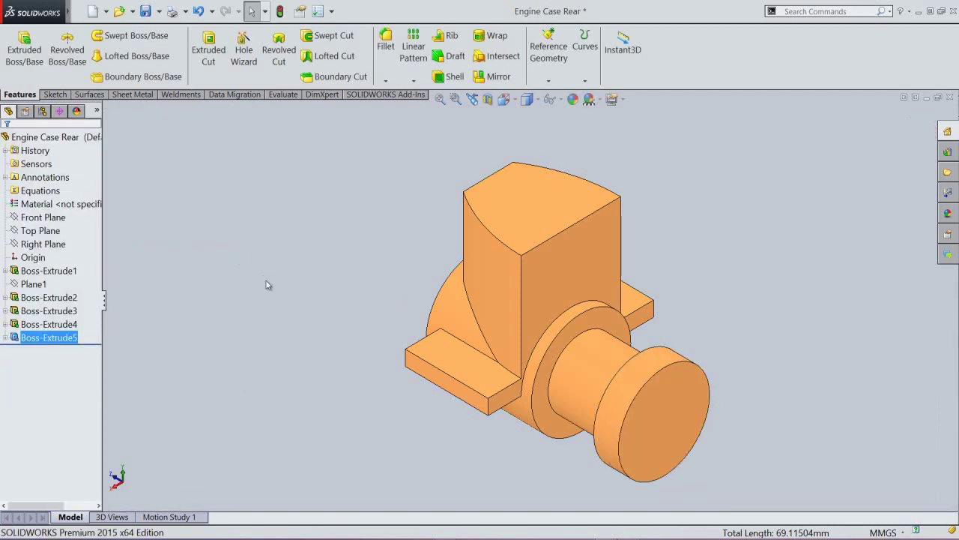
click(238, 258)
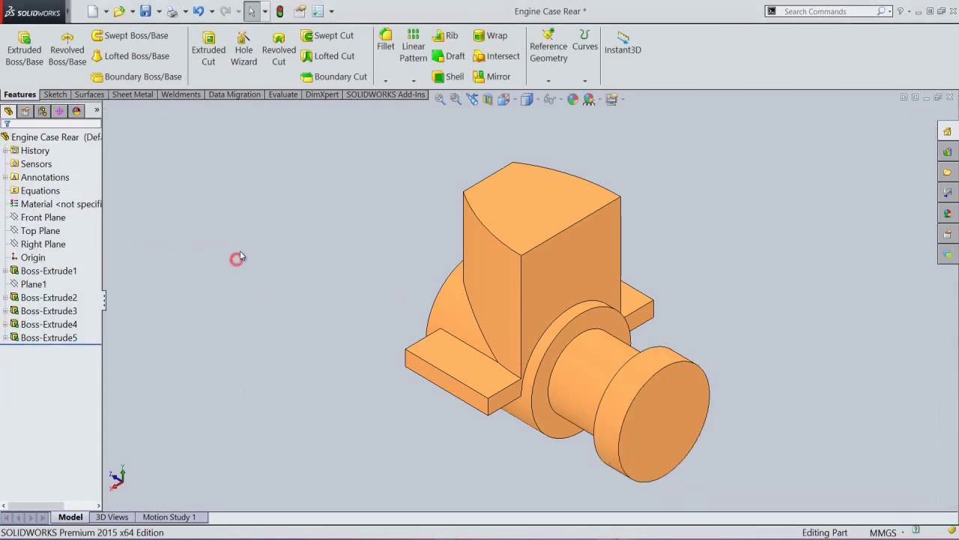
Step: Fillet the circular edges at both ends of the 16 mm boss with a 2 mm radius, and save the part
click(386, 41)
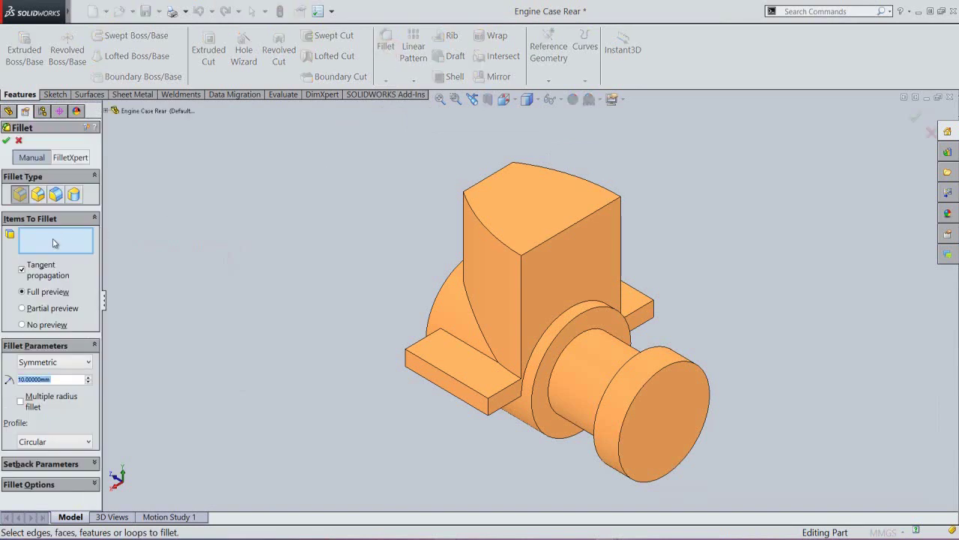
click(572, 342)
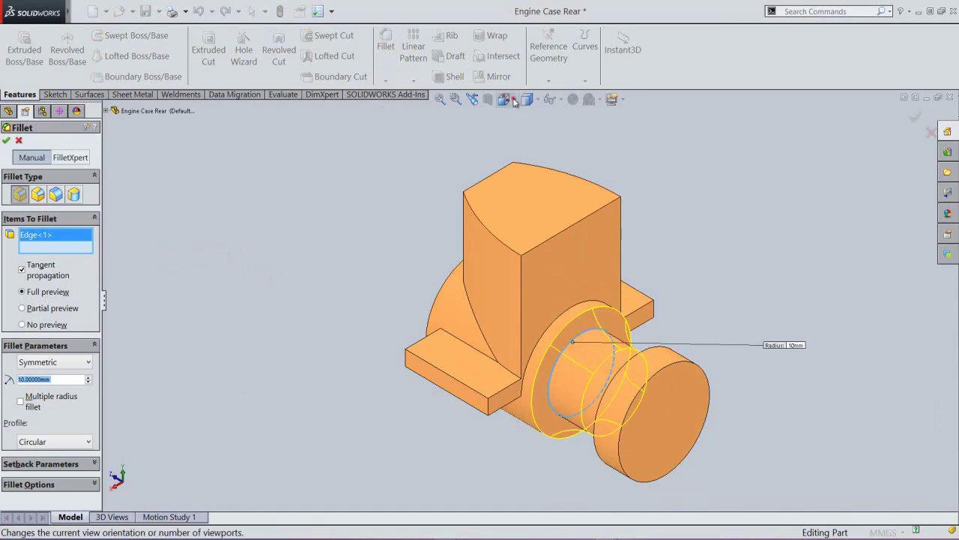
click(503, 99)
click(438, 246)
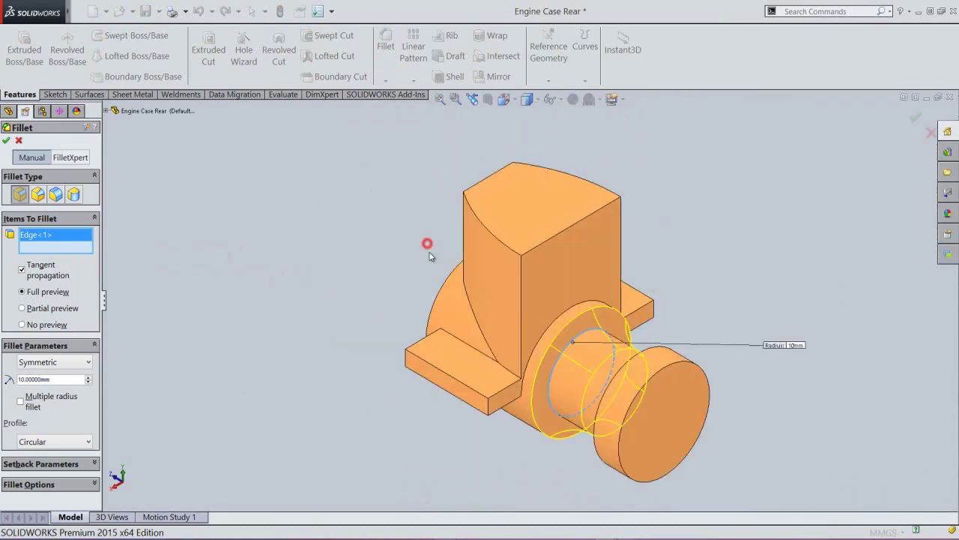
click(608, 295)
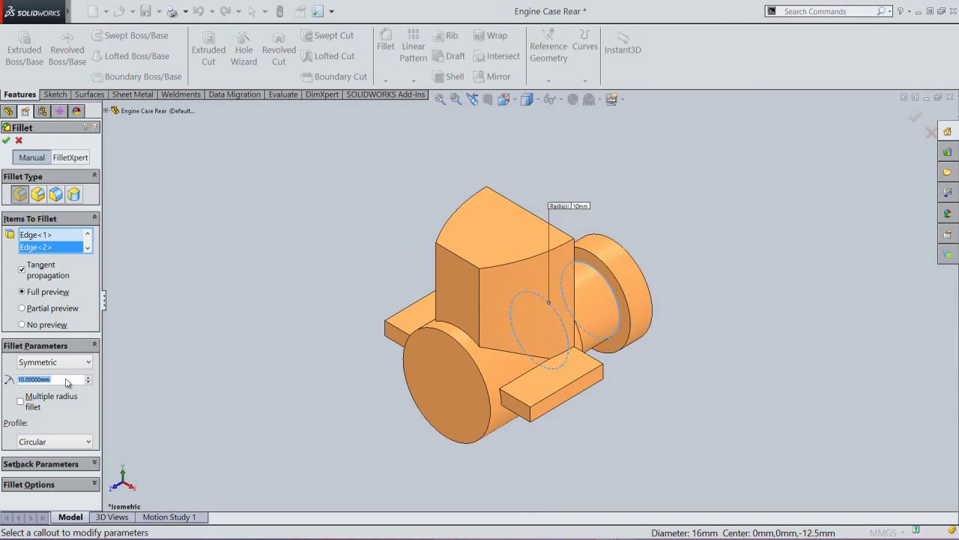
text(2)
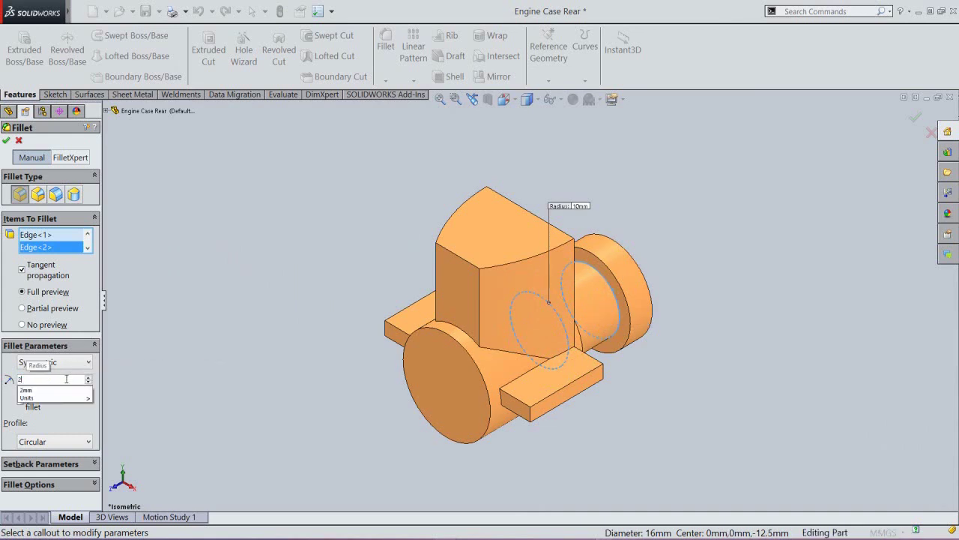
key(Return)
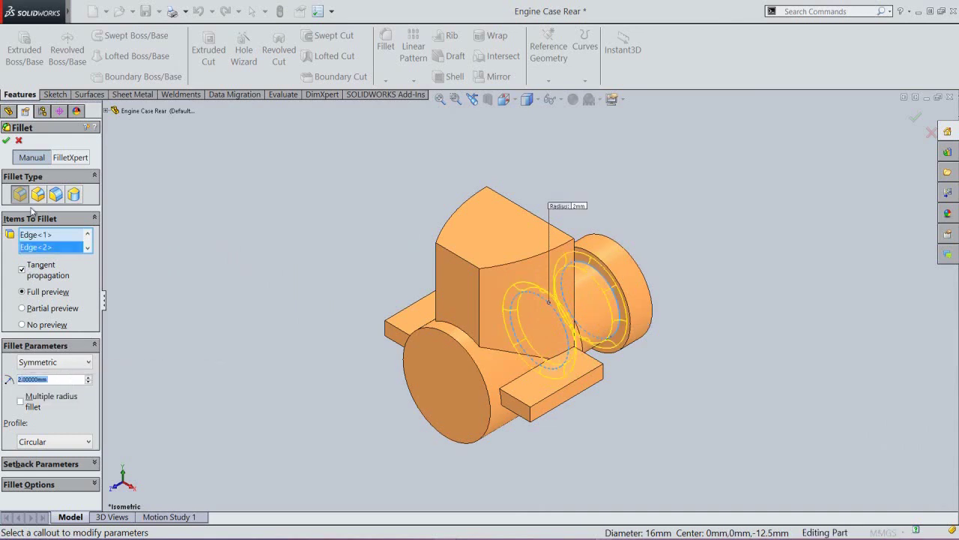
click(6, 140)
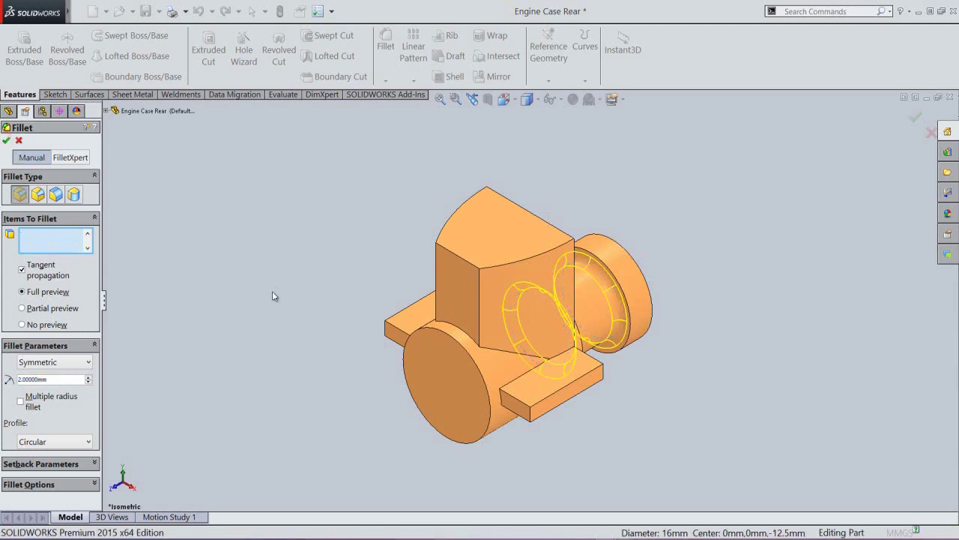
key(ctrl+s)
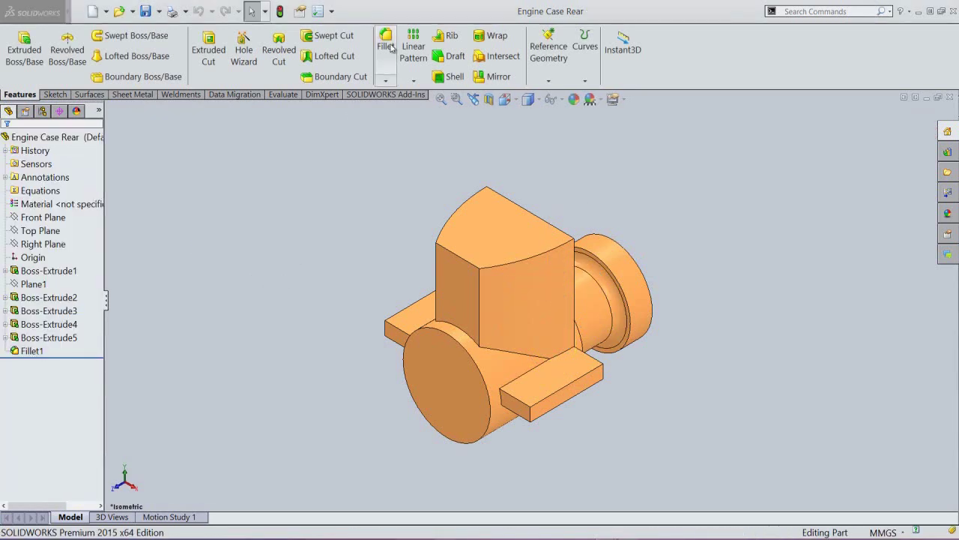
Step: Set up a multiple radius fillet with a 1 mm radius on the 22 mm flange's outer circular edge facing the cylinder
click(386, 45)
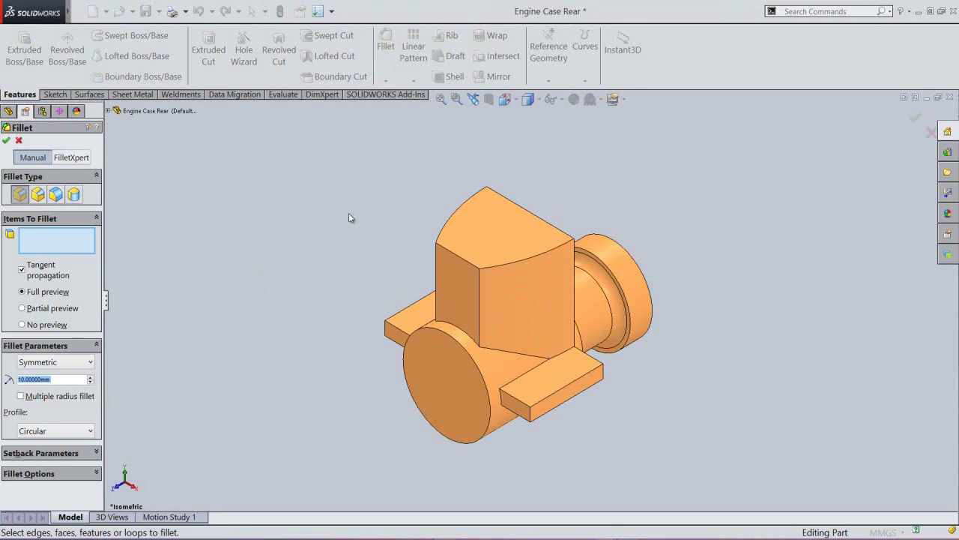
click(598, 259)
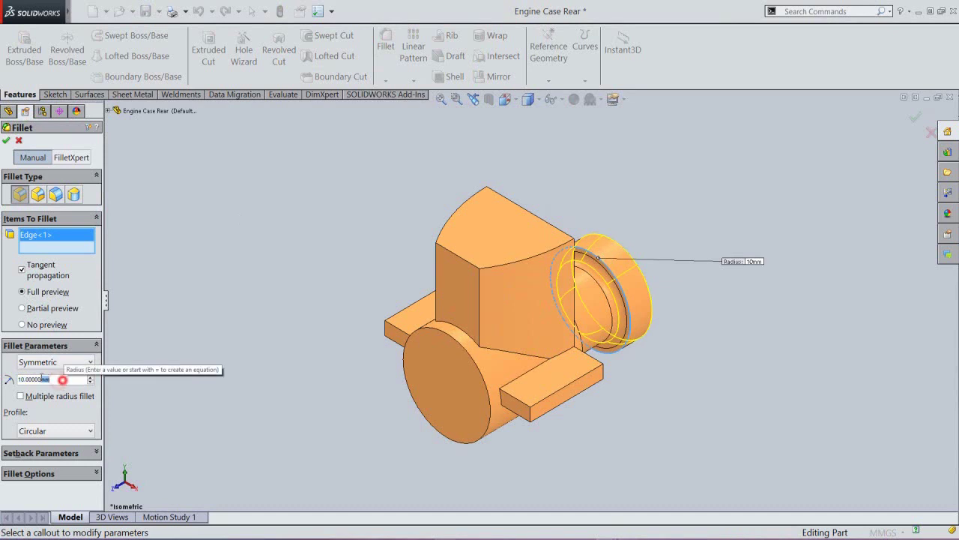
text(1)
key(Return)
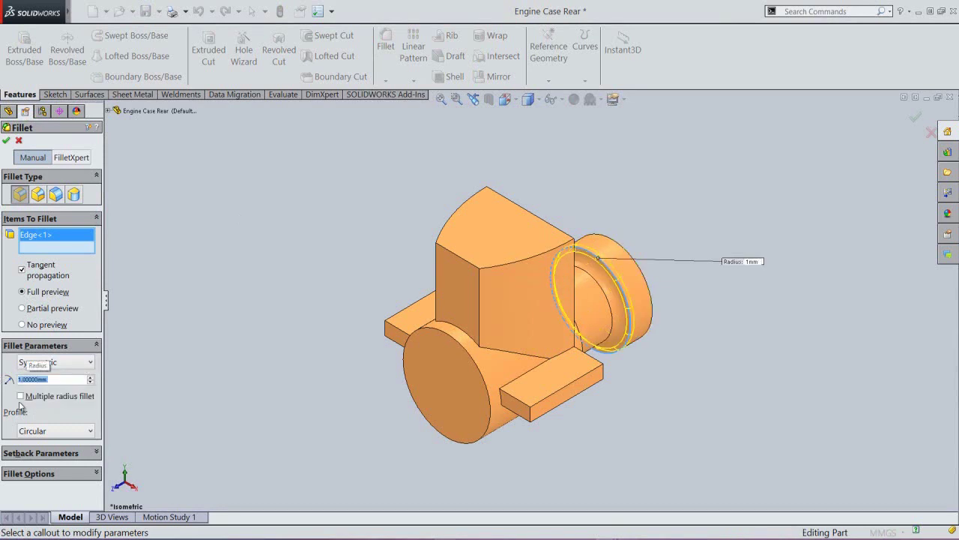
click(20, 397)
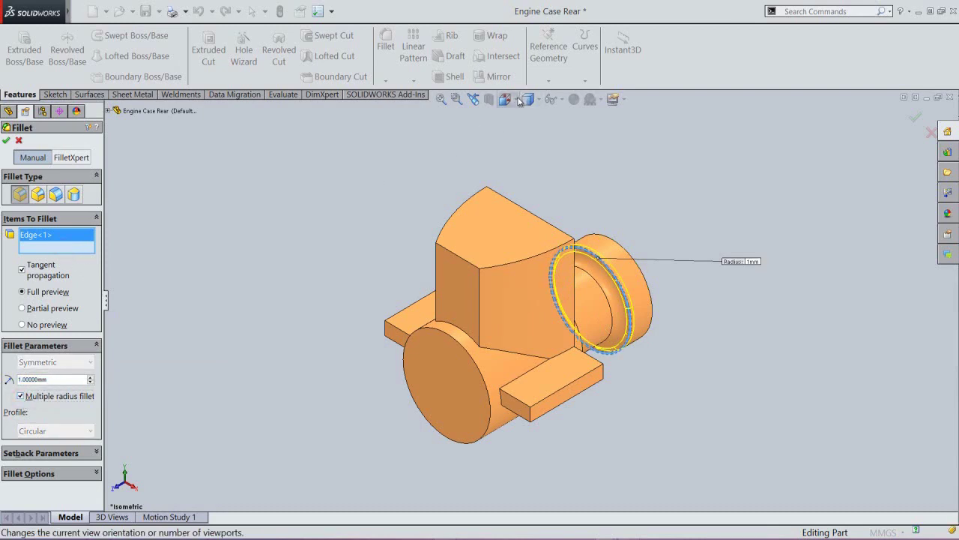
Step: Add the main cylinder's outer circular edge facing the flange with a 2 mm radius, complete the fillet, and save the part
click(517, 100)
click(618, 243)
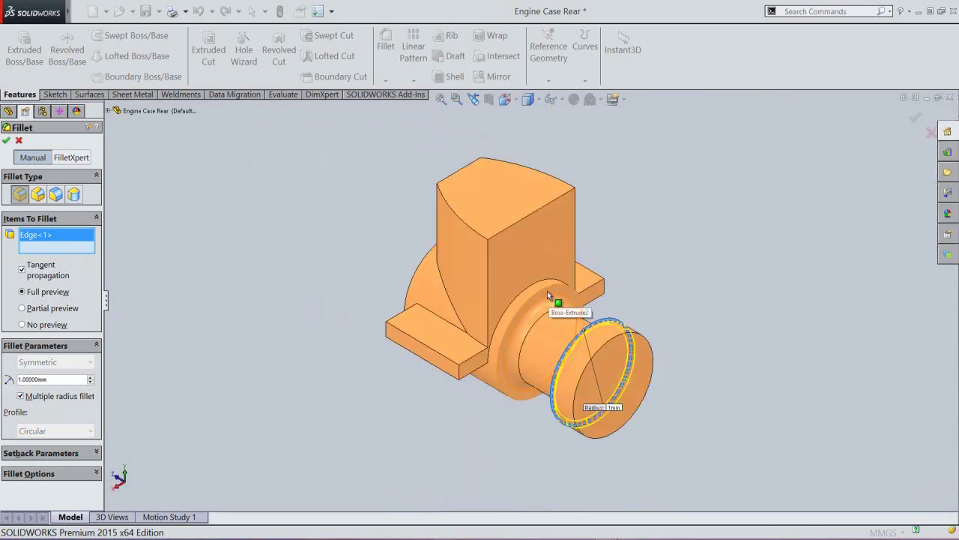
click(544, 289)
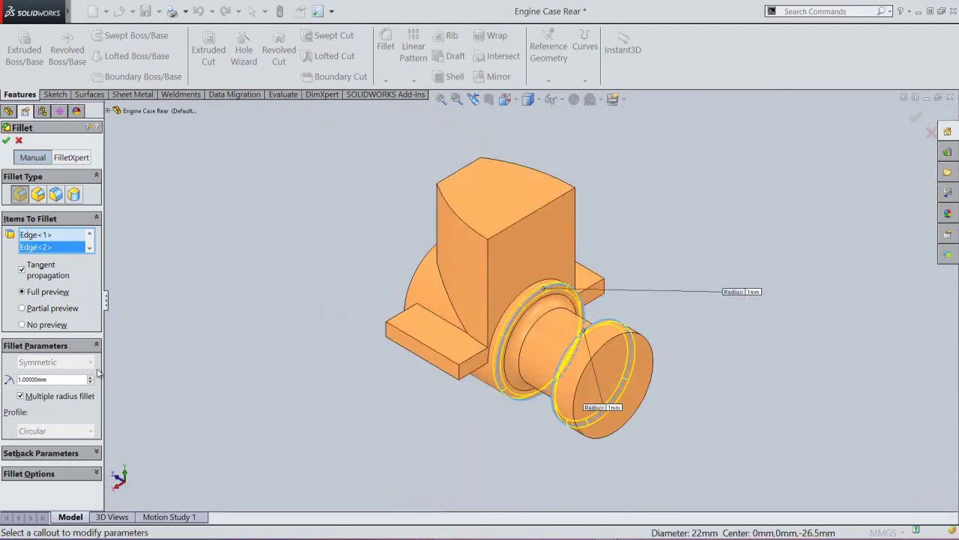
double_click(55, 380)
text(2)
key(Return)
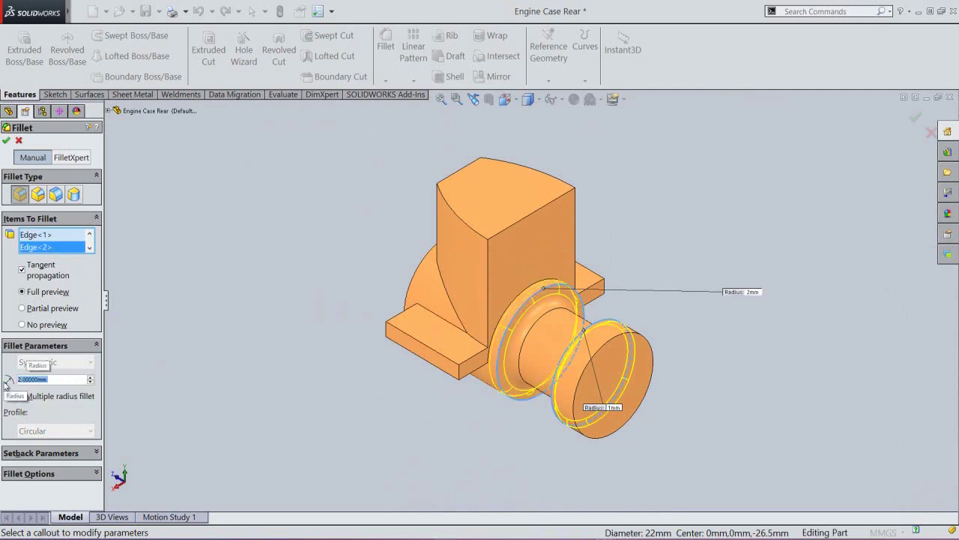
click(6, 140)
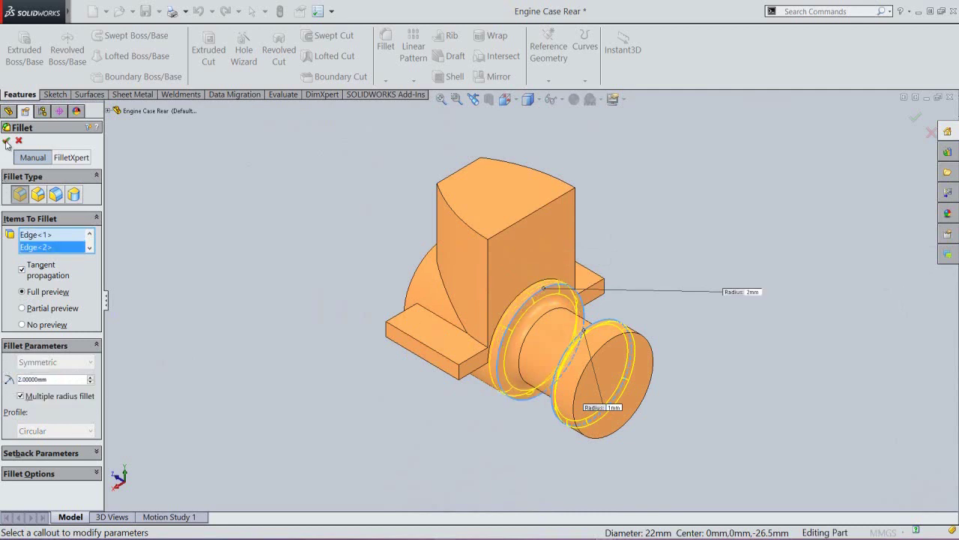
click(252, 246)
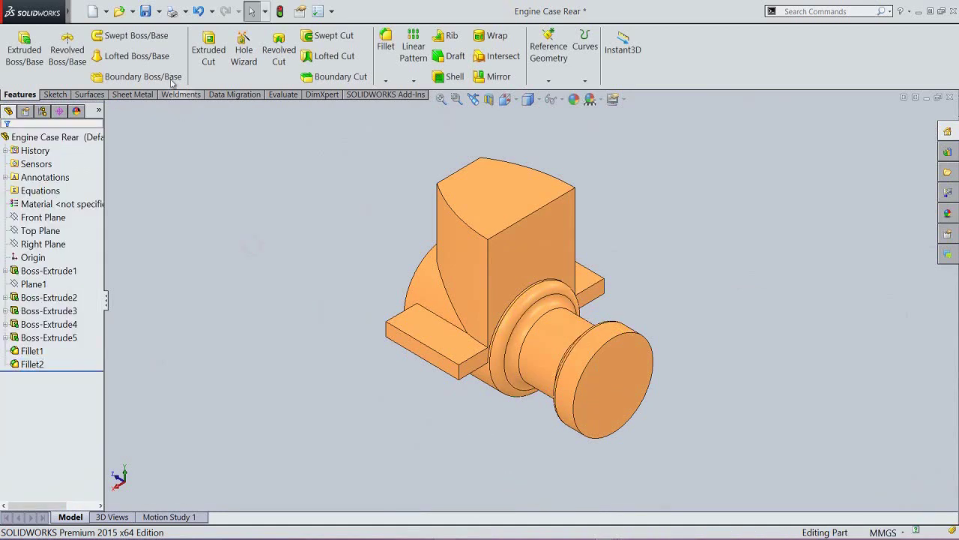
click(146, 13)
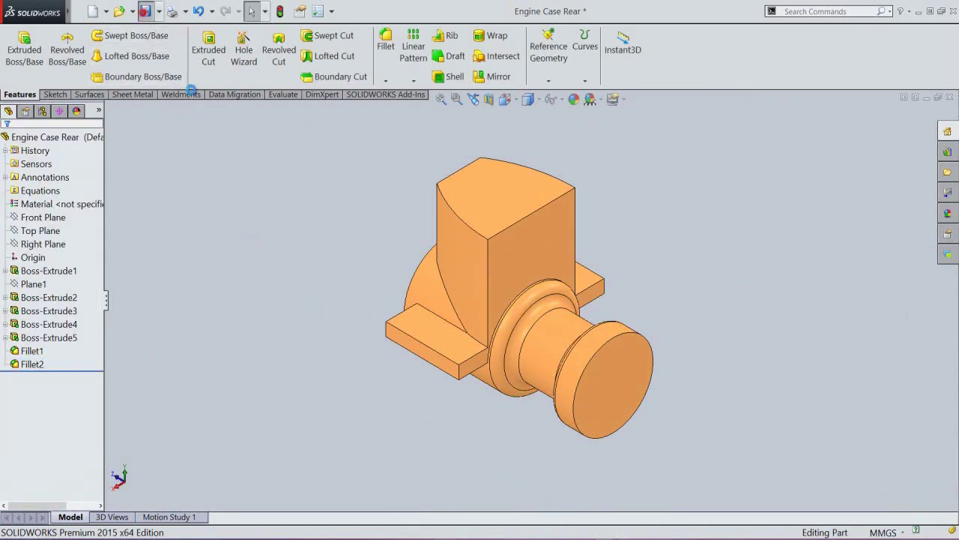
click(310, 249)
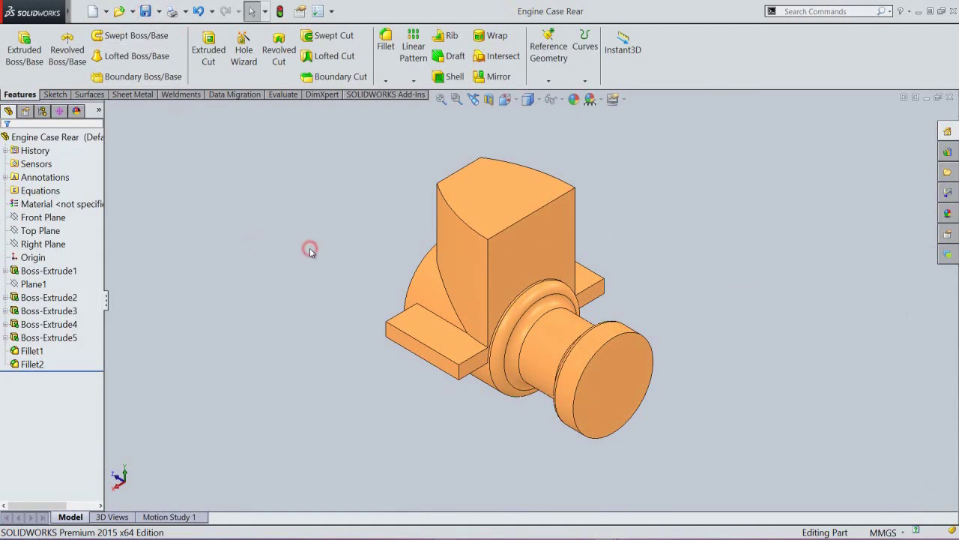
Step: Start a lofted surface between the outer fillet edge of the main cylinder and the outer fillet edge of the flange
click(315, 192)
click(91, 95)
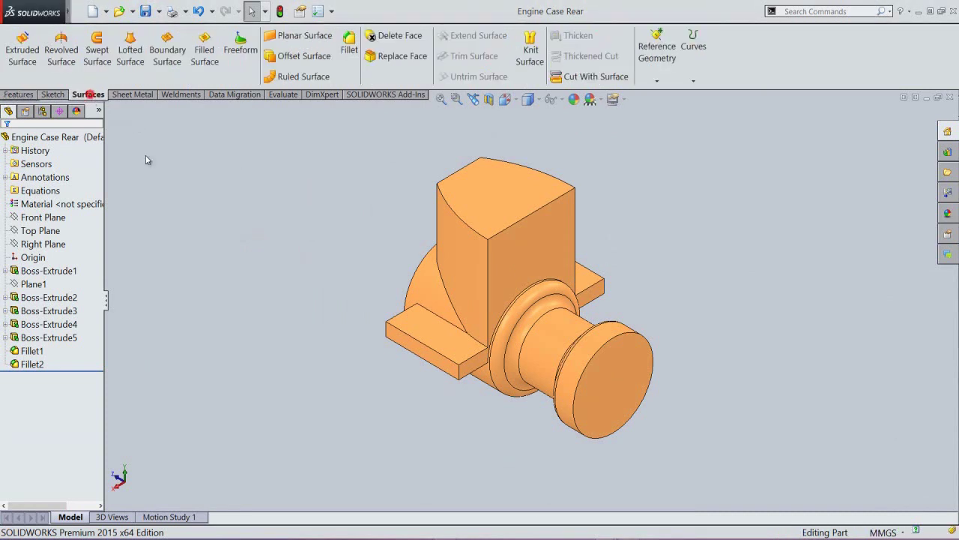
click(132, 53)
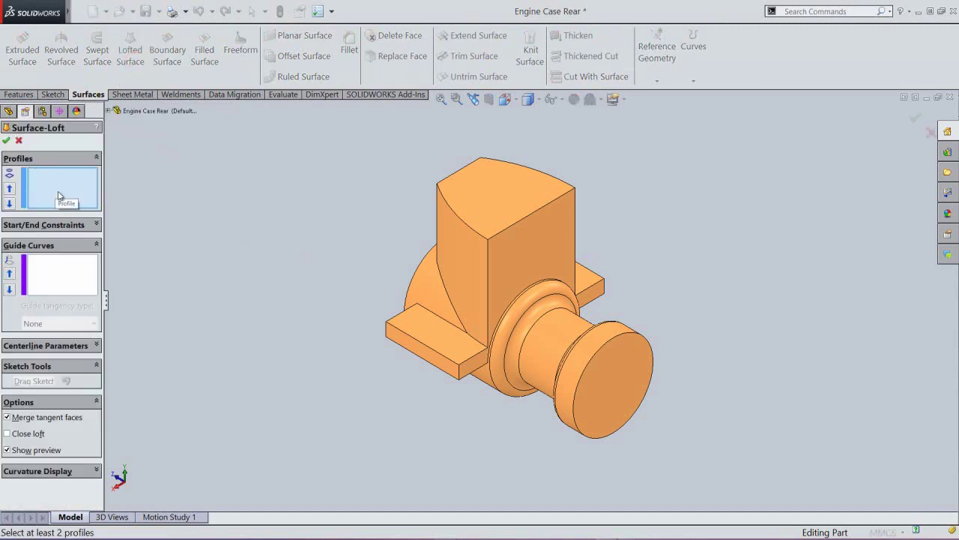
scroll(534, 312, down, 1)
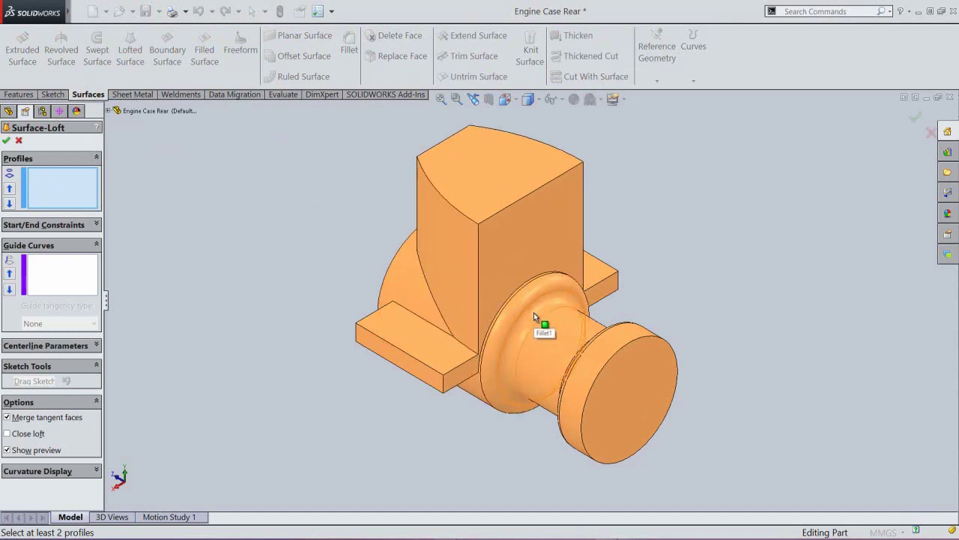
click(522, 288)
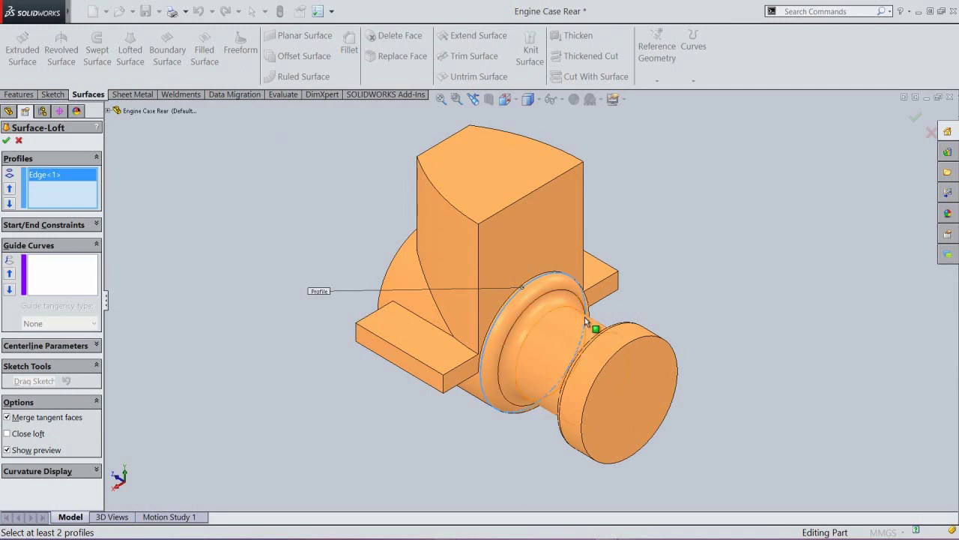
click(599, 336)
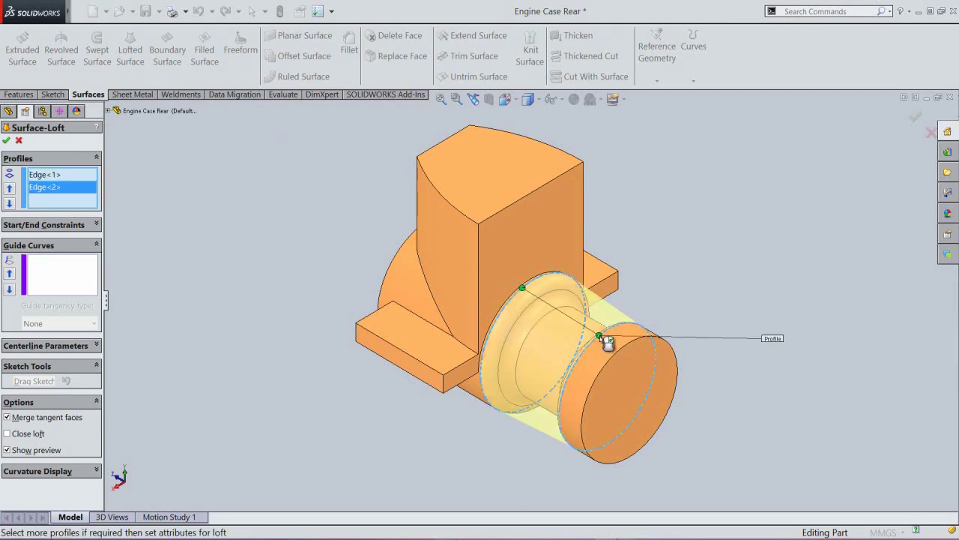
Step: Align the loft connector point on the cylinder edge with the one on the flange edge and complete the lofted surface
click(527, 99)
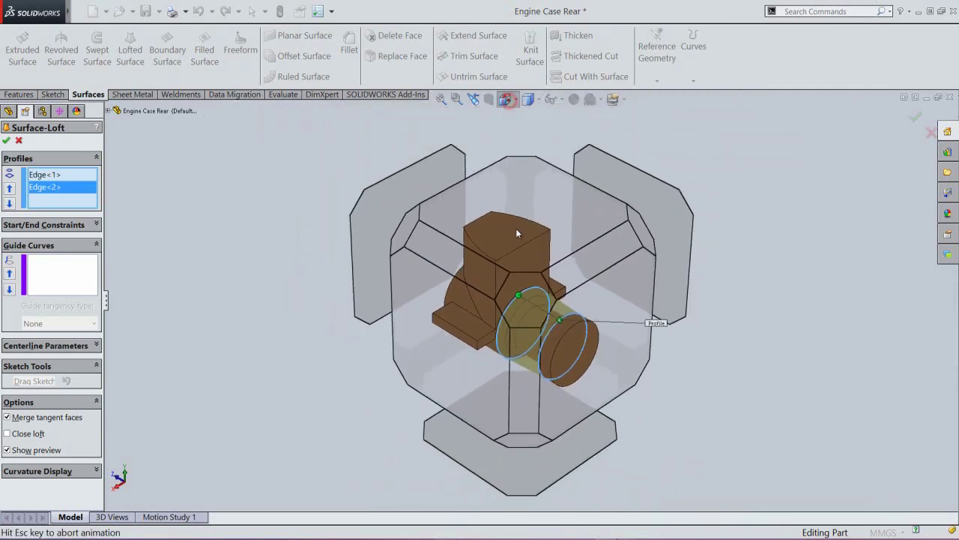
click(514, 244)
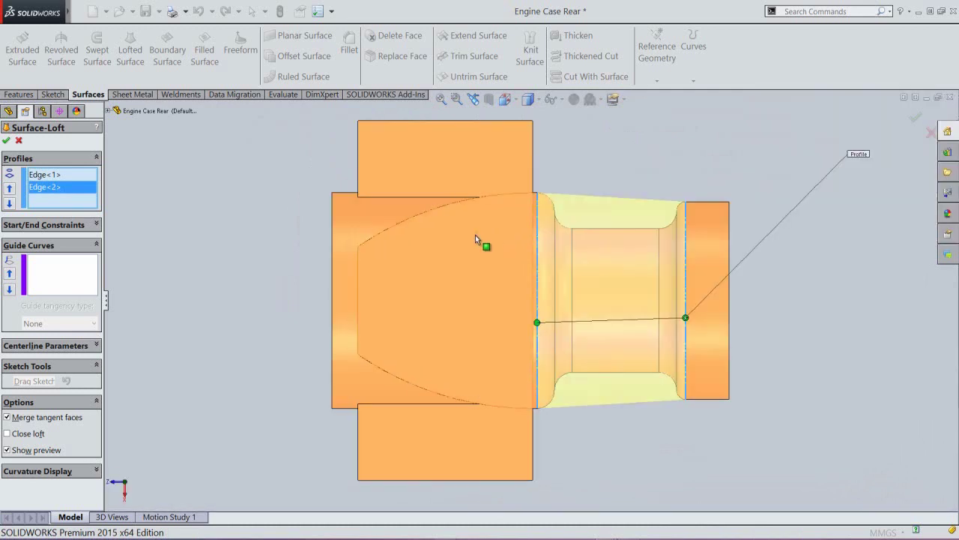
scroll(588, 316, down, 1)
scroll(588, 316, down, 1)
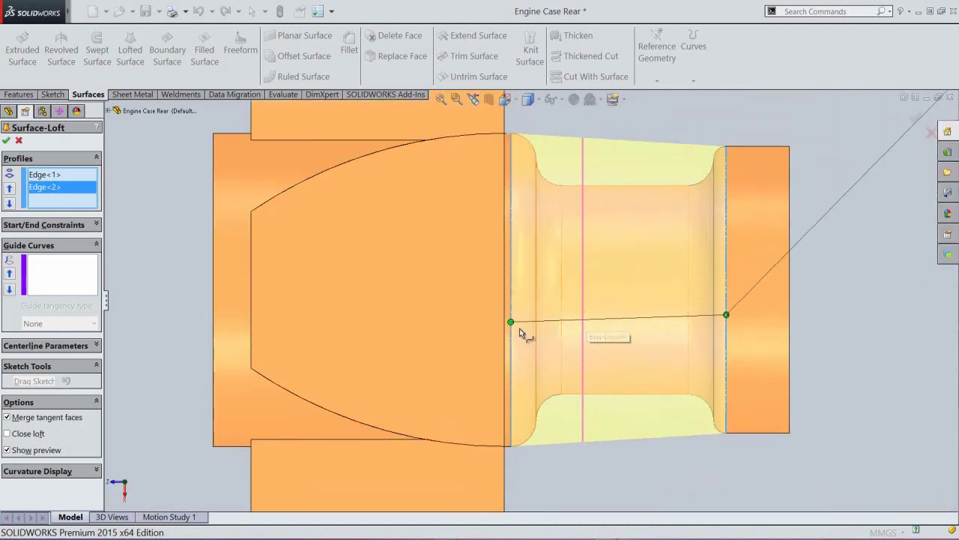
drag(514, 324, 511, 314)
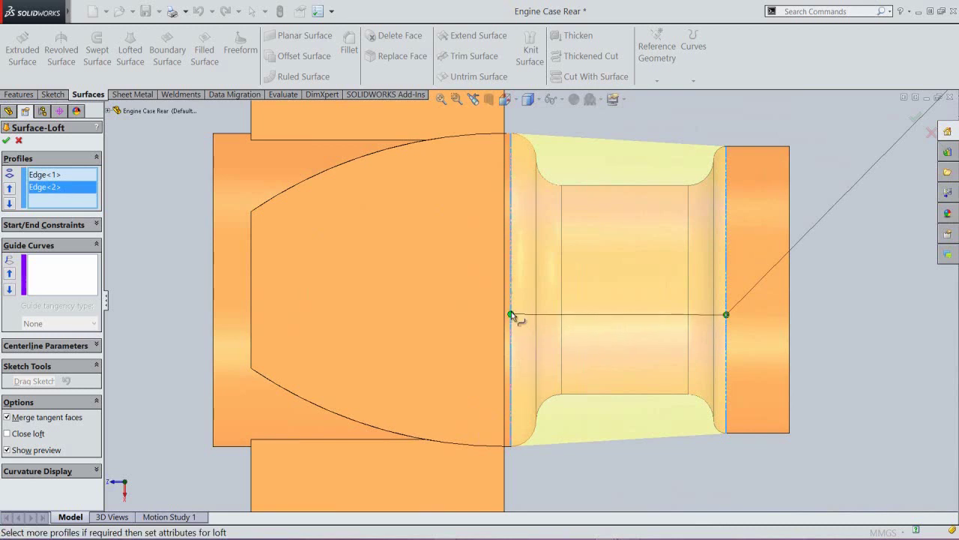
click(473, 99)
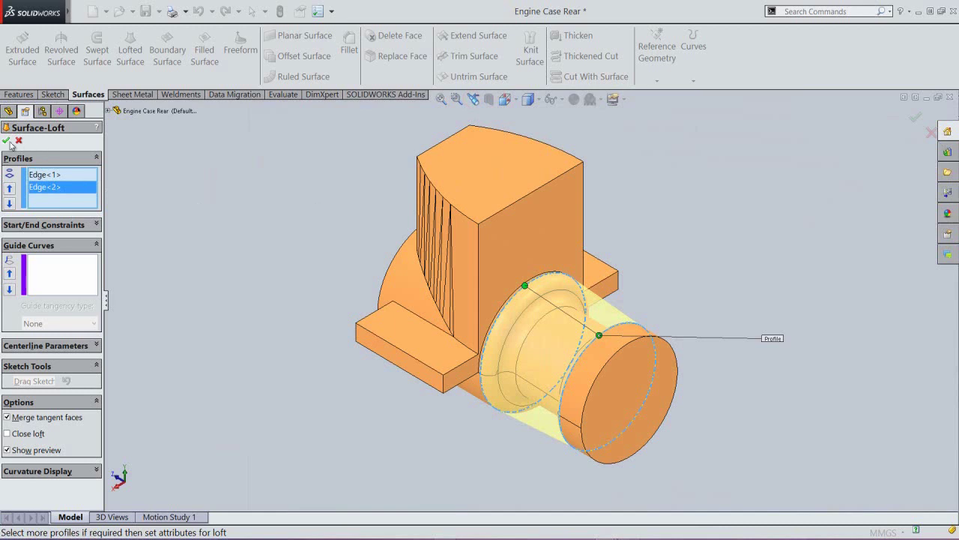
click(290, 238)
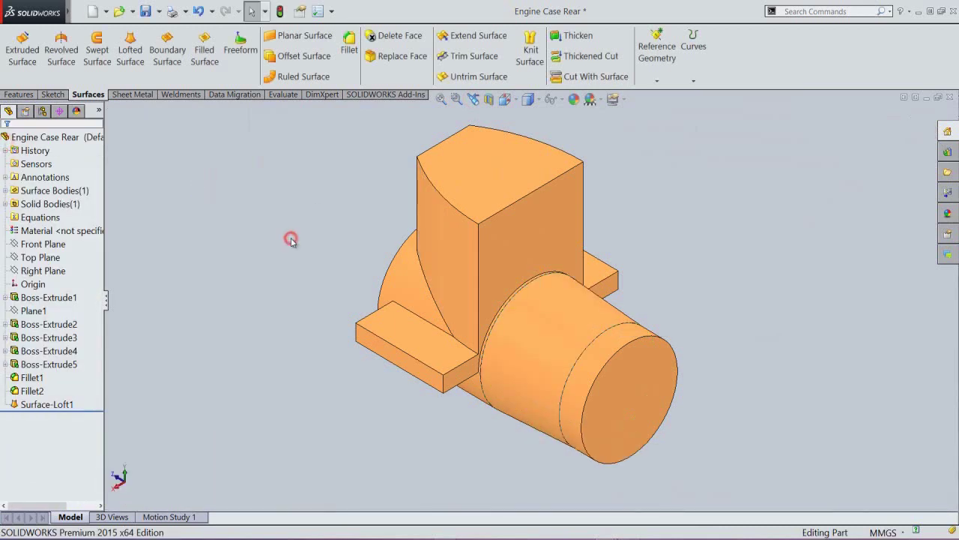
Step: Offset the lofted surface inward by 1 mm
click(306, 57)
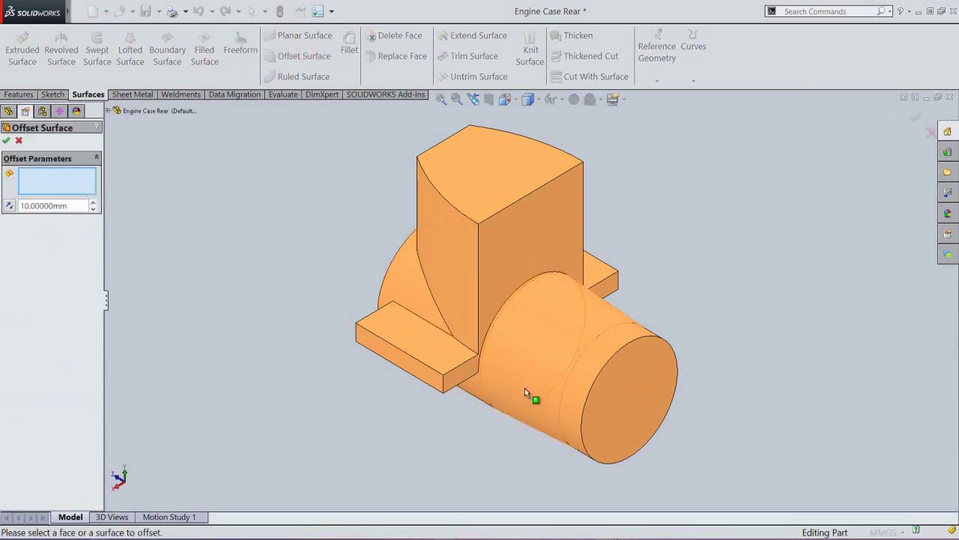
click(543, 370)
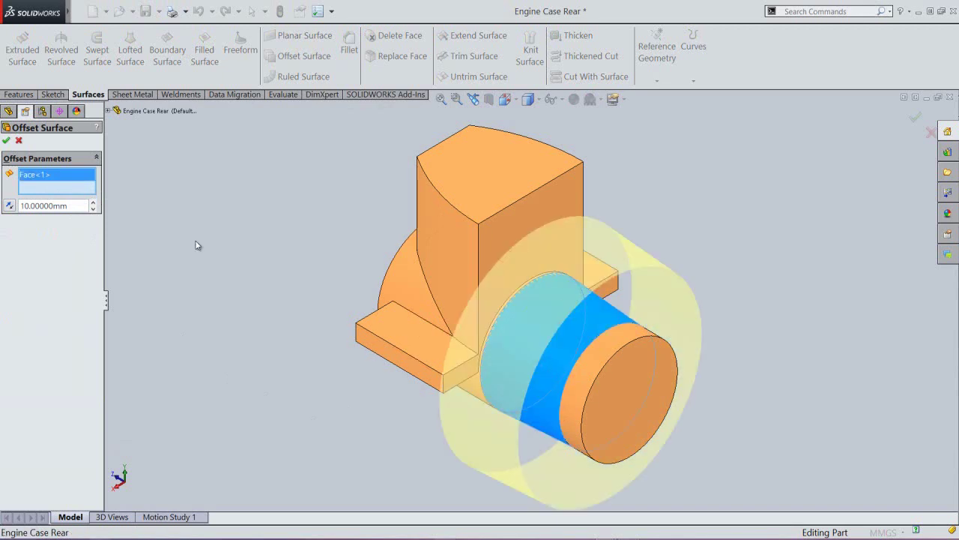
click(9, 207)
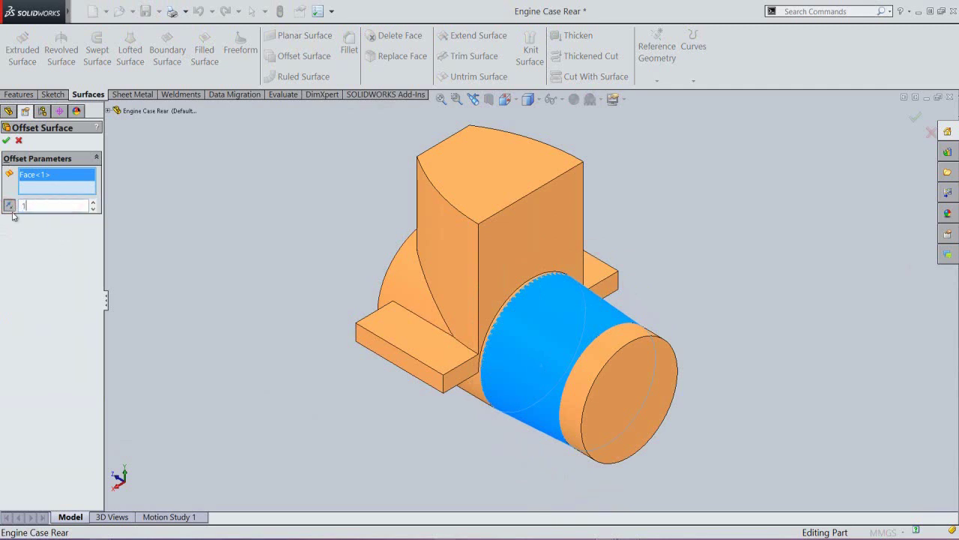
click(7, 141)
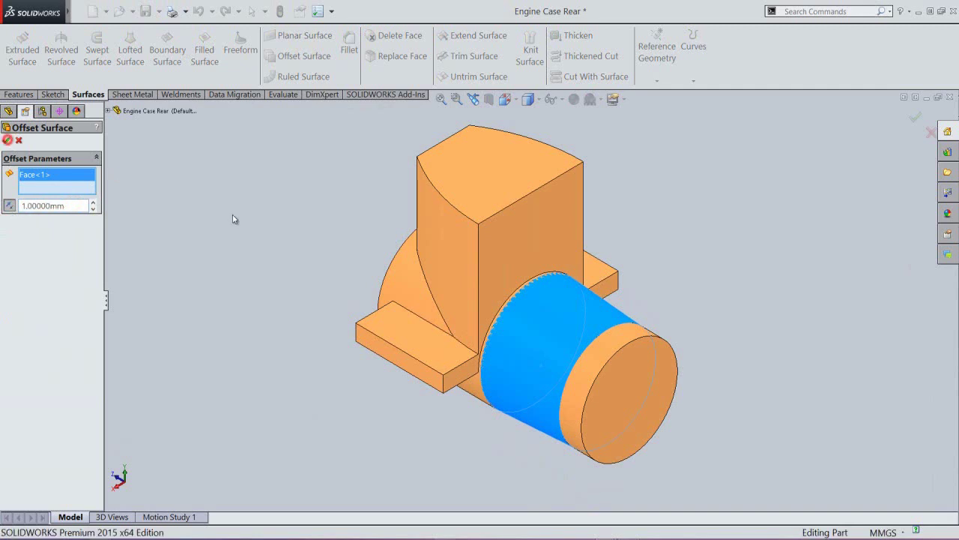
click(234, 216)
Step: Hide the lofted surface and save the part
click(54, 404)
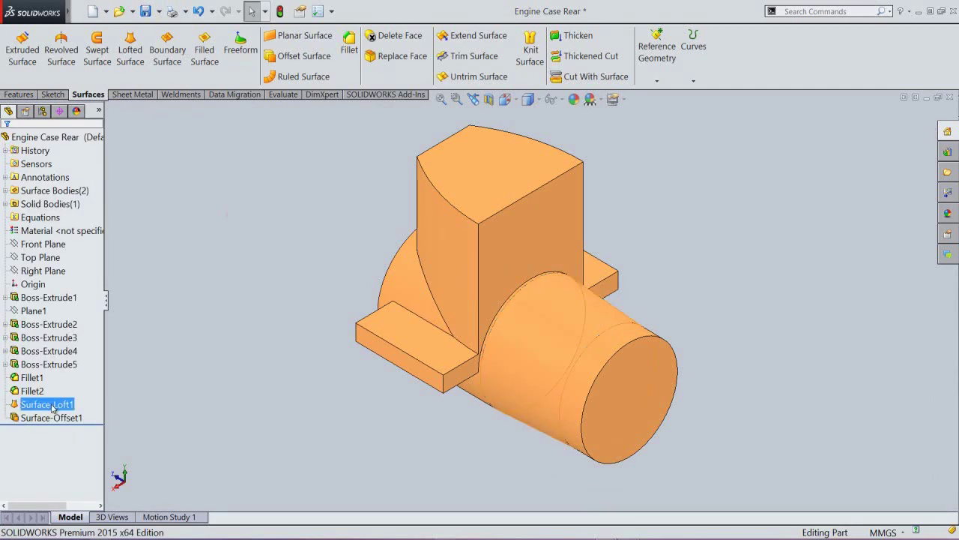
click(59, 389)
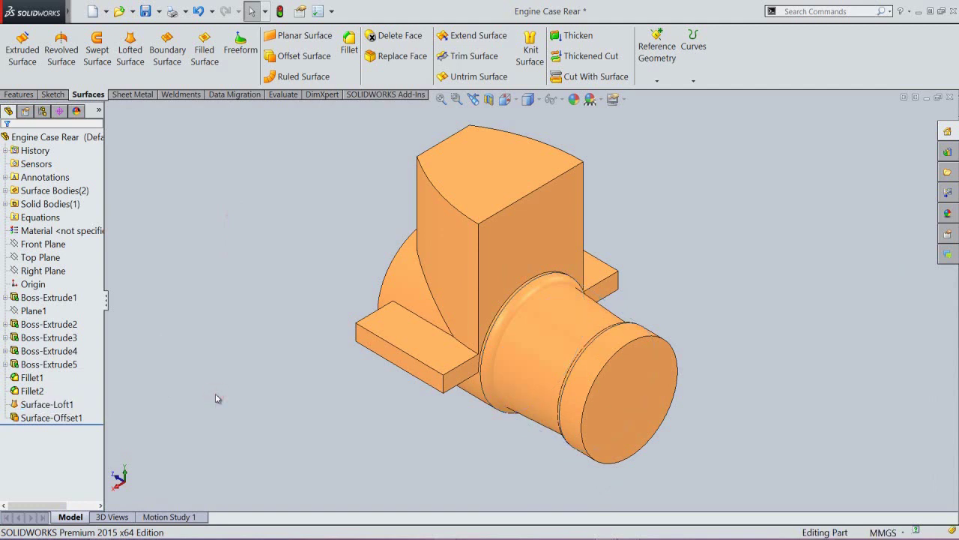
click(142, 13)
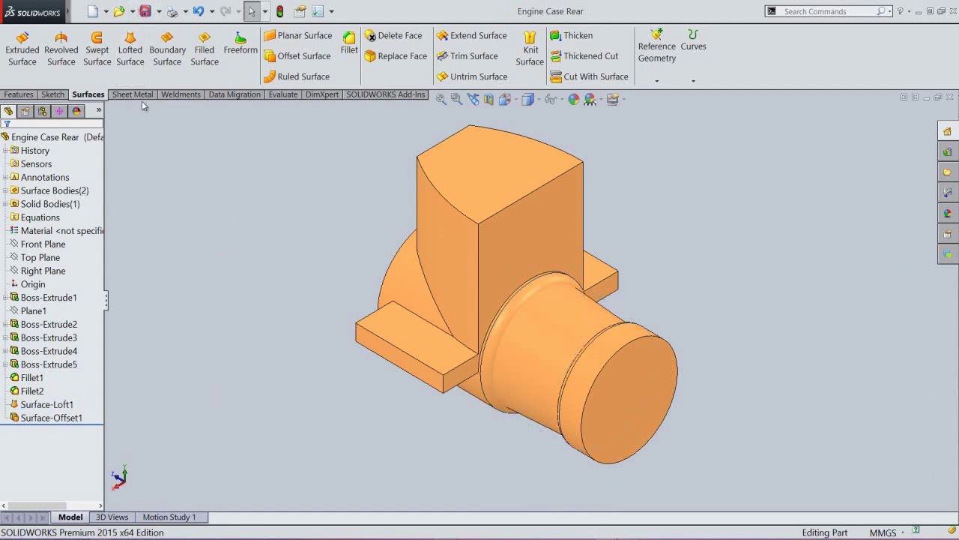
Step: Hide the offset surface and save the part
click(18, 94)
click(57, 413)
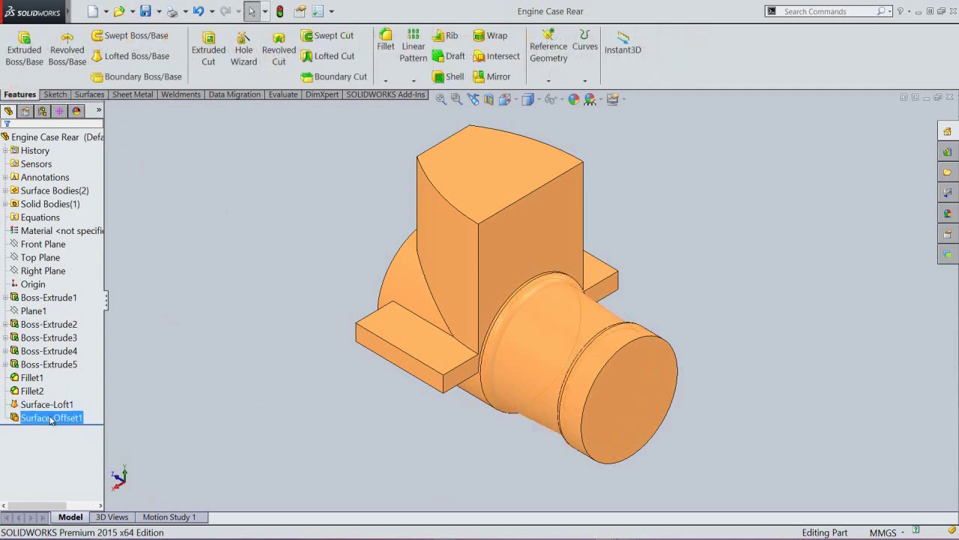
click(60, 400)
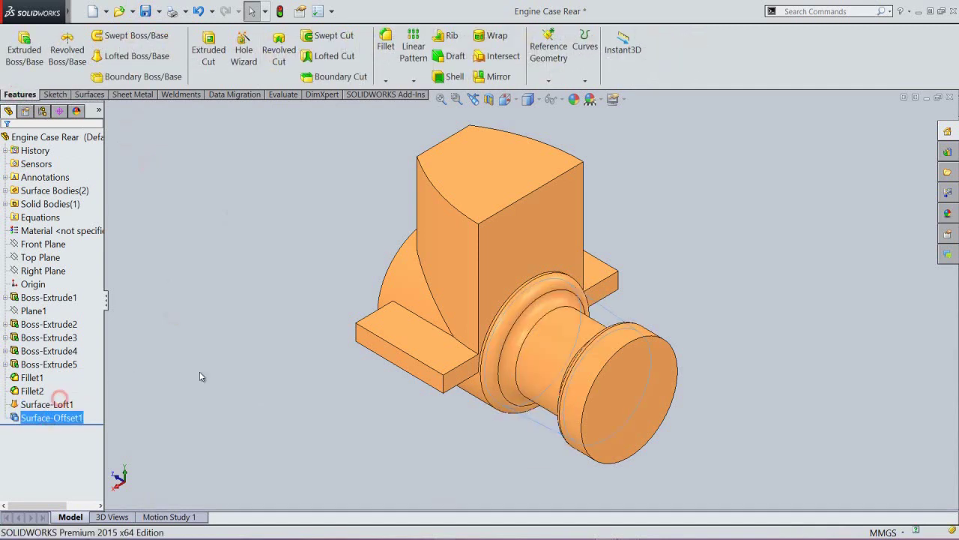
click(146, 11)
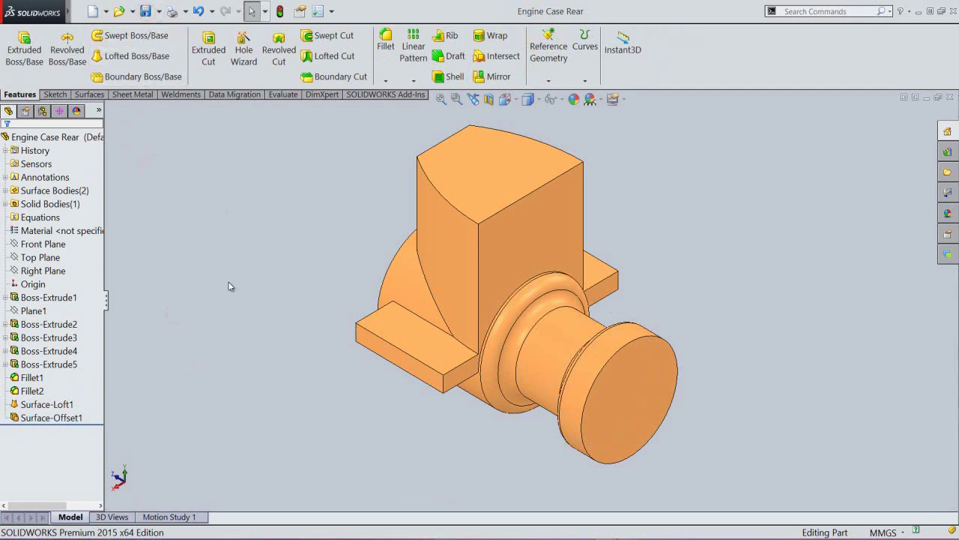
Step: Start a new sketch on the Top Plane
click(53, 94)
click(12, 46)
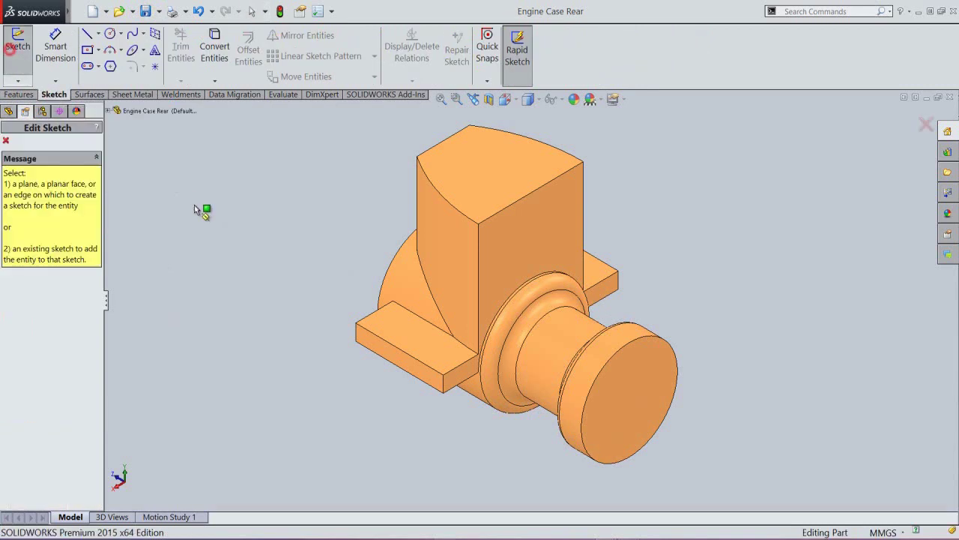
click(107, 111)
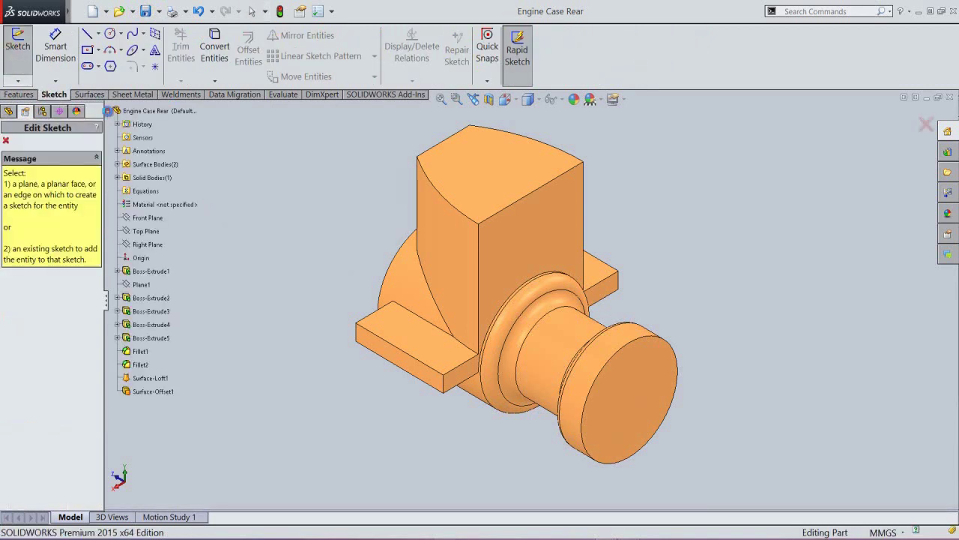
click(146, 231)
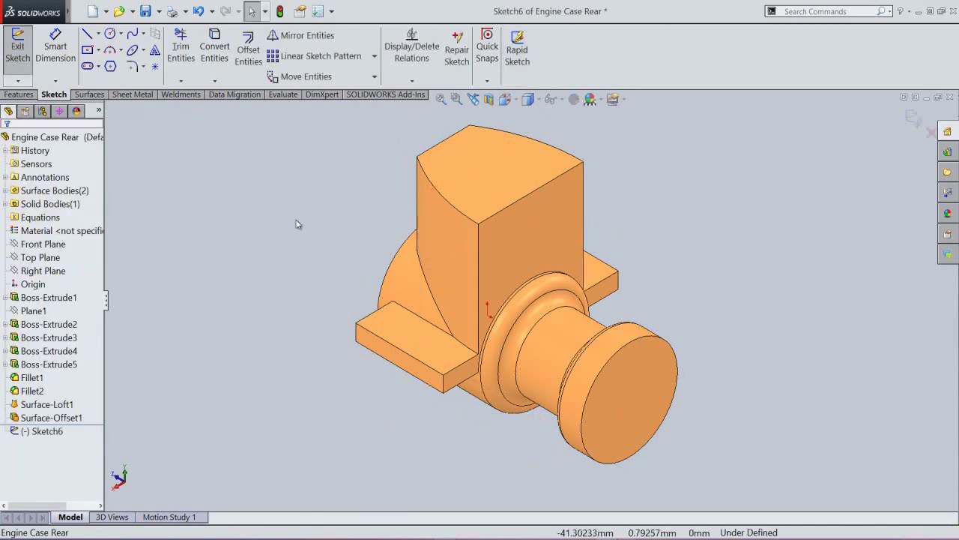
Step: Section the model along the Right Plane and orient the view to the Right side
click(489, 99)
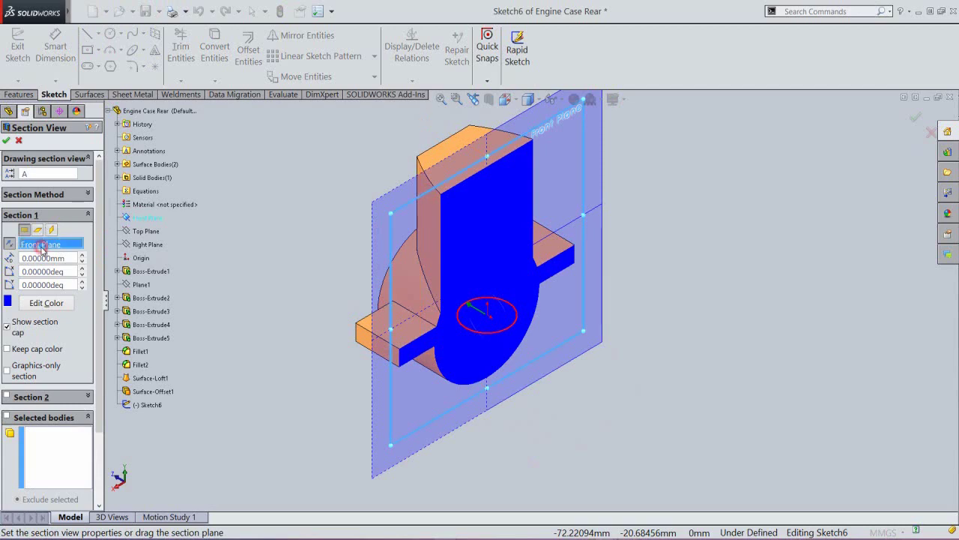
click(142, 244)
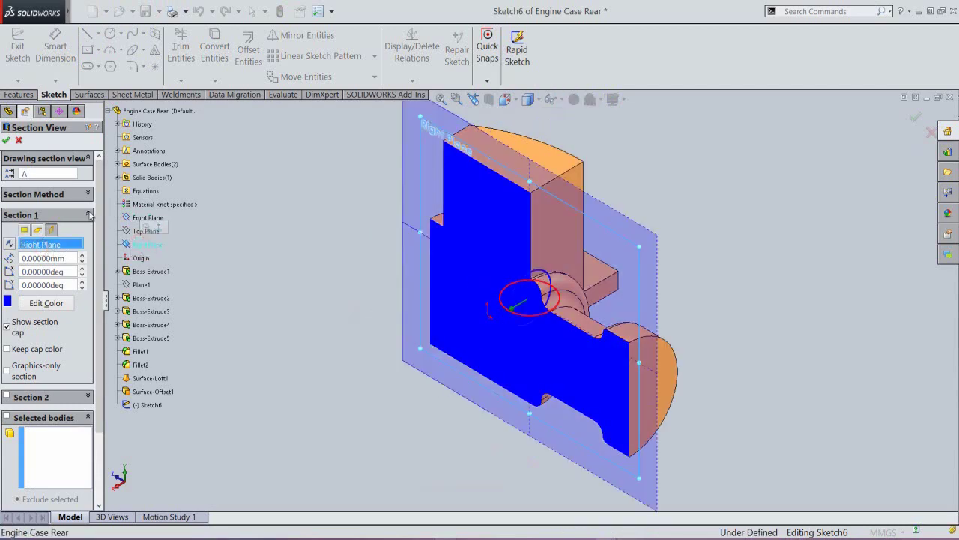
click(6, 141)
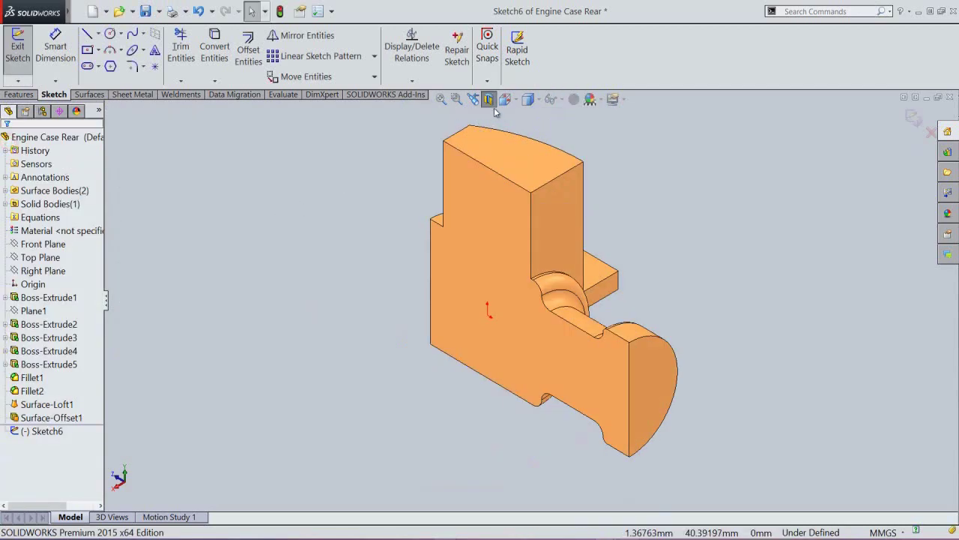
click(508, 99)
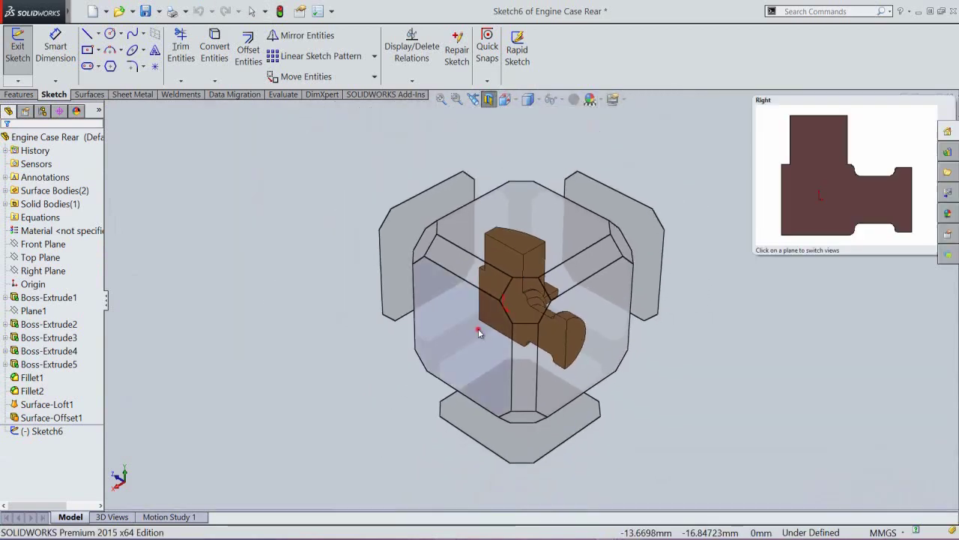
click(478, 328)
click(598, 211)
Step: Sketch an infinite-length horizontal centerline through the origin
right_click(597, 212)
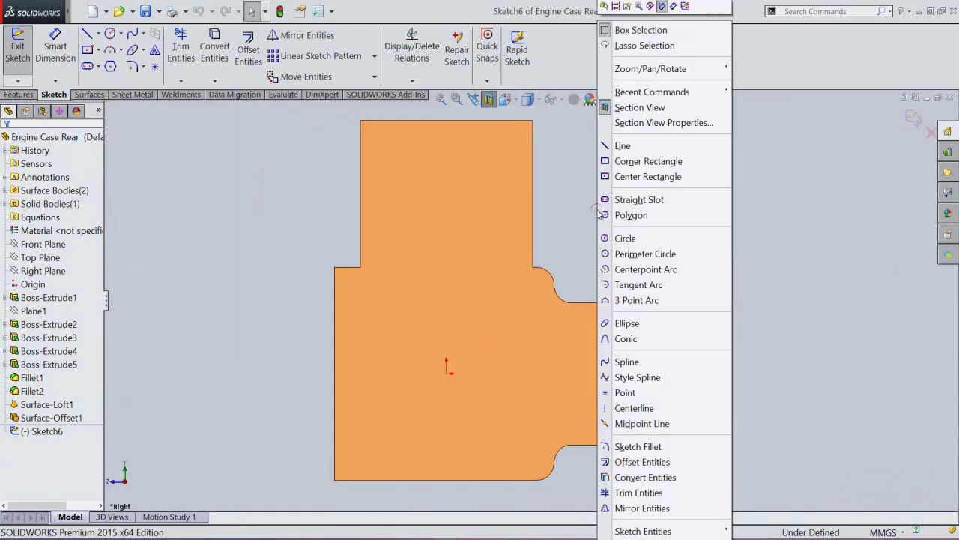
click(635, 408)
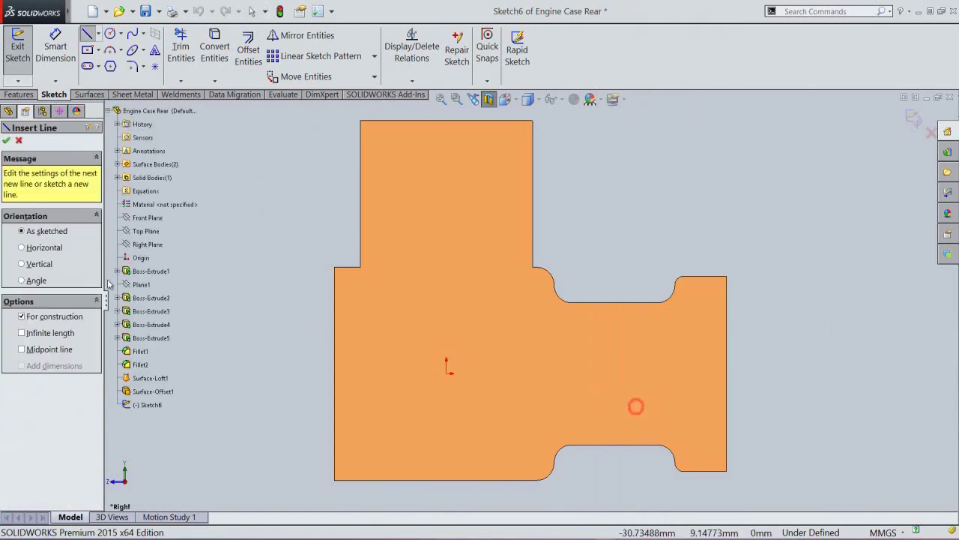
click(35, 335)
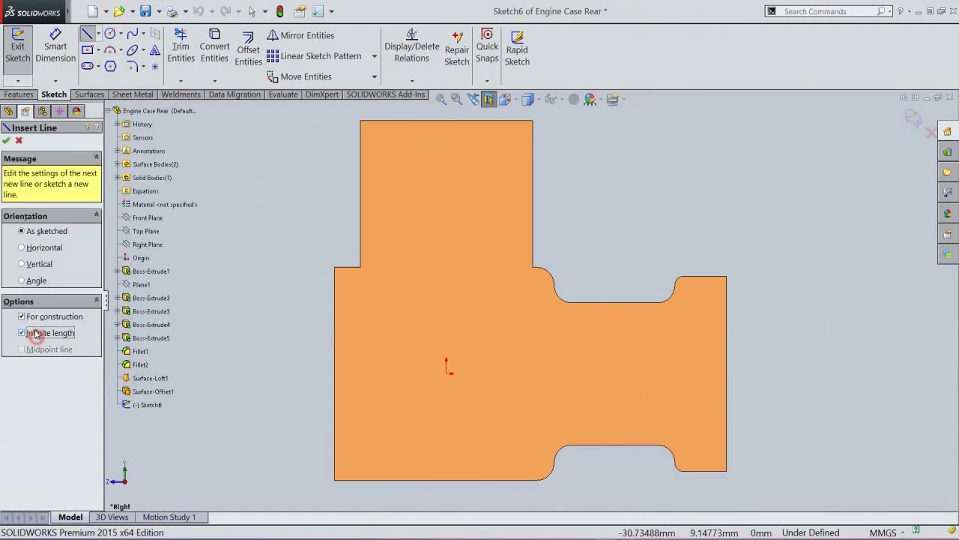
click(22, 249)
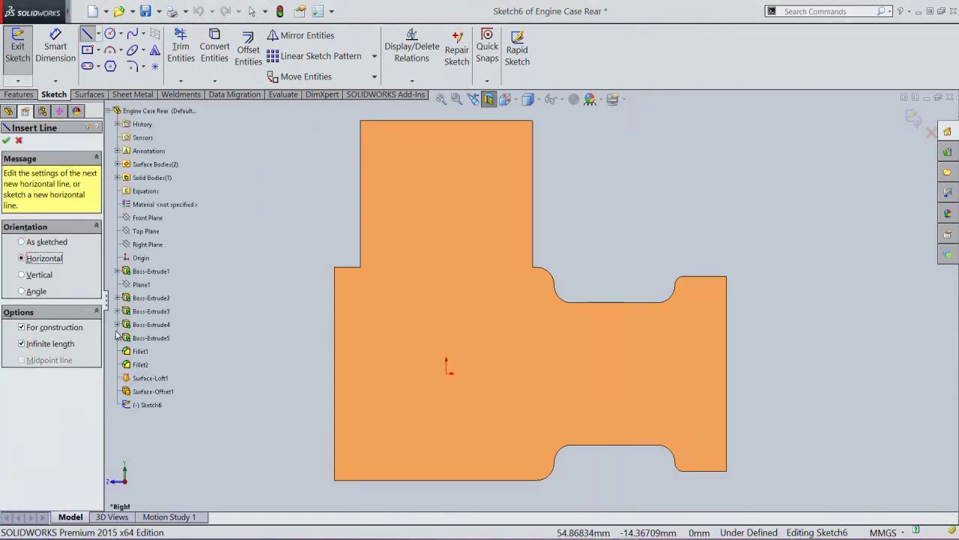
click(445, 374)
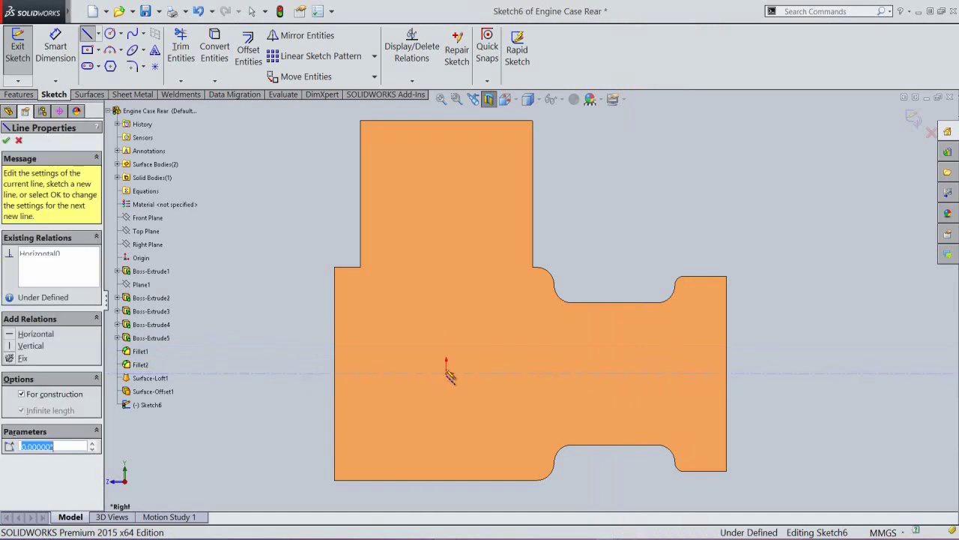
right_click(466, 322)
click(491, 325)
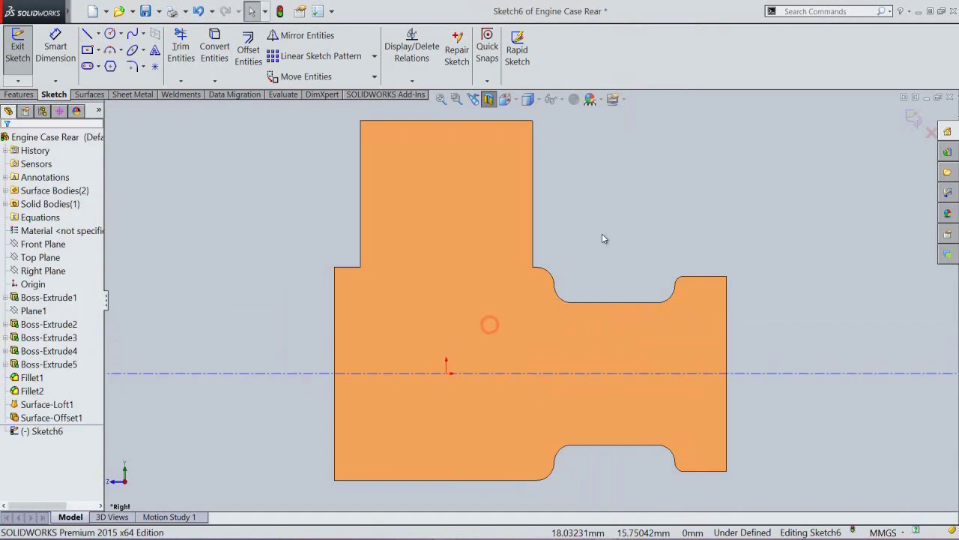
Step: Test whether the centerline moves freely, and constrain it coincident with the origin
drag(523, 373, 523, 359)
click(590, 220)
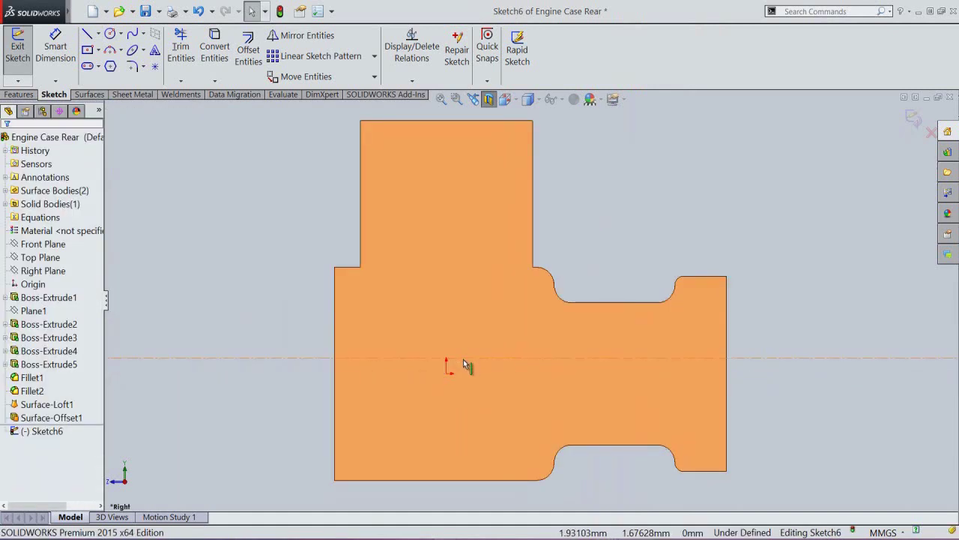
click(463, 358)
ctrl+click(447, 374)
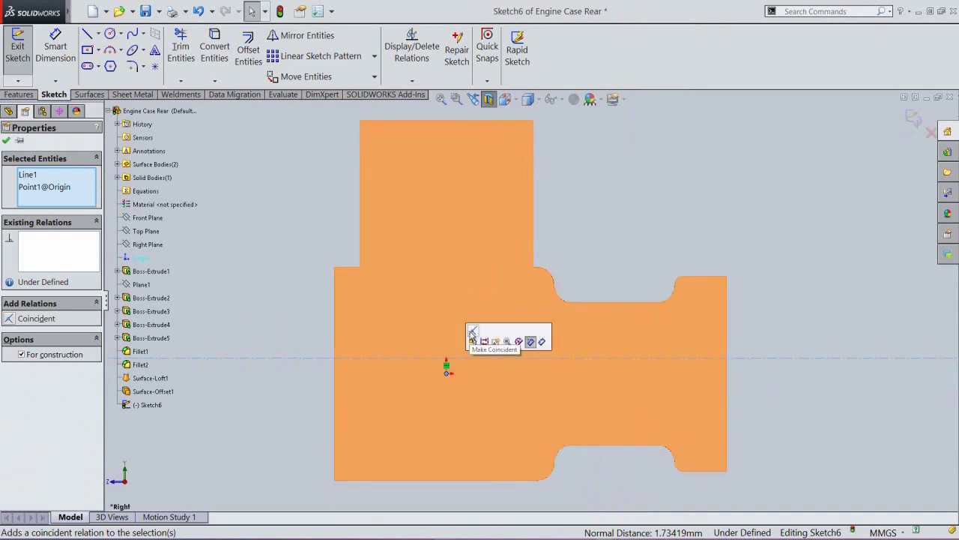
click(473, 341)
click(611, 198)
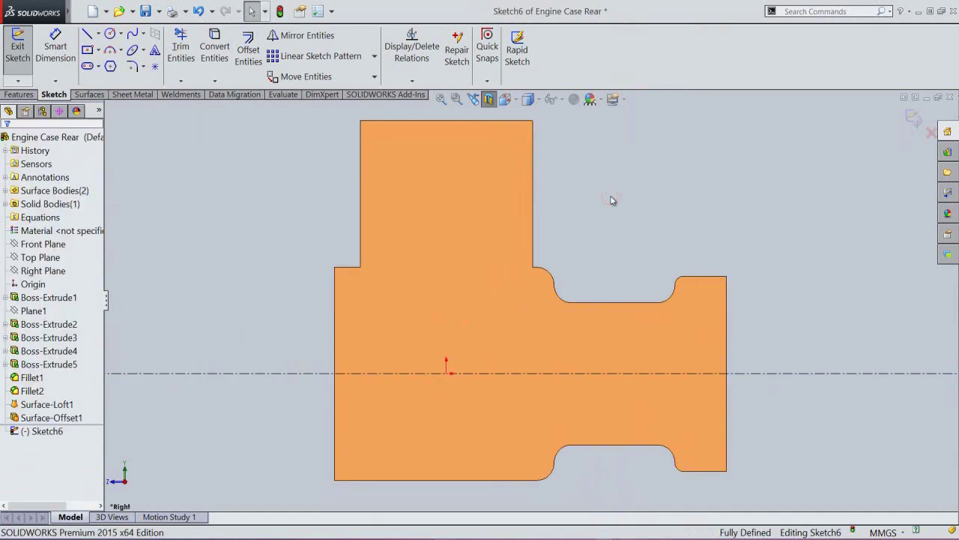
Step: Sketch a tilted three-point corner rectangle about 14.3 mm long across the upper neck recess, and make its long side nearer the end flange construction geometry
click(98, 51)
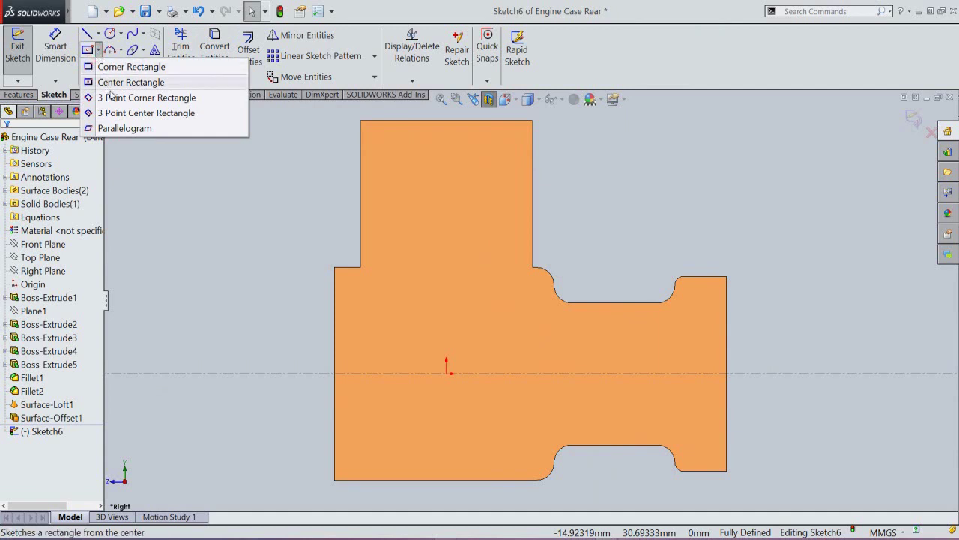
click(131, 81)
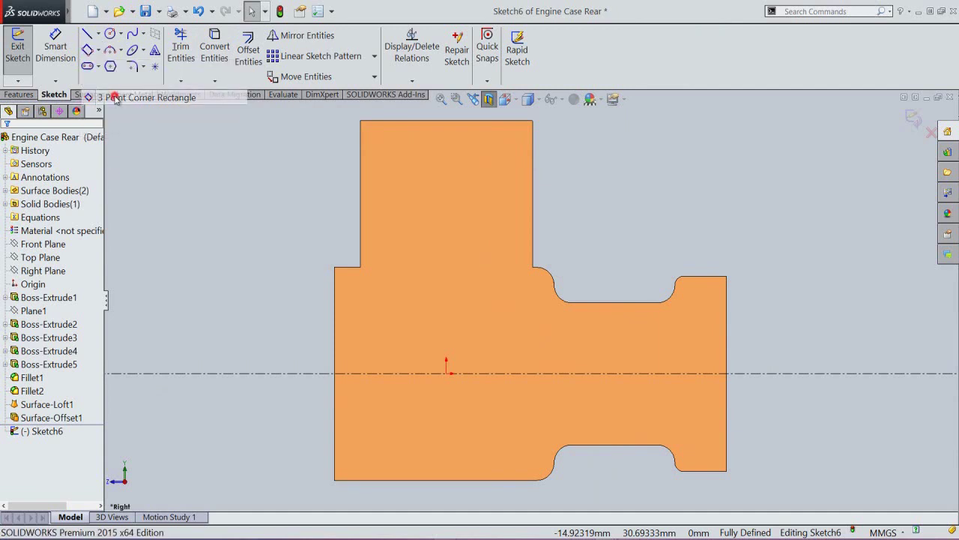
click(547, 322)
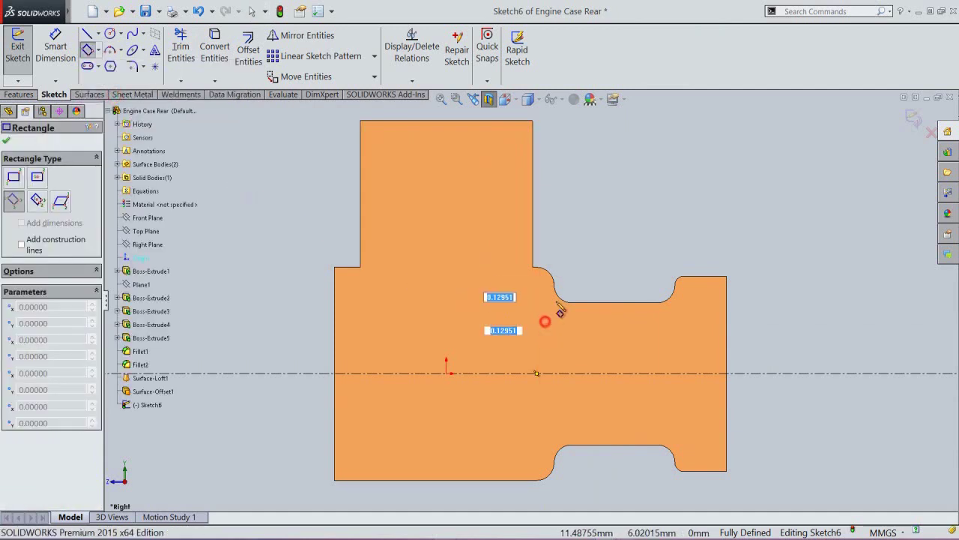
click(596, 205)
click(641, 300)
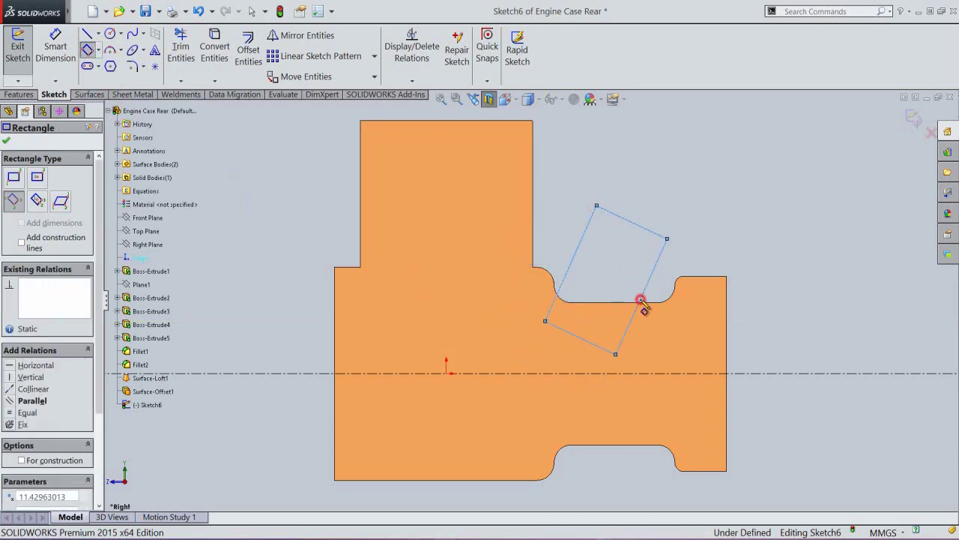
right_click(631, 166)
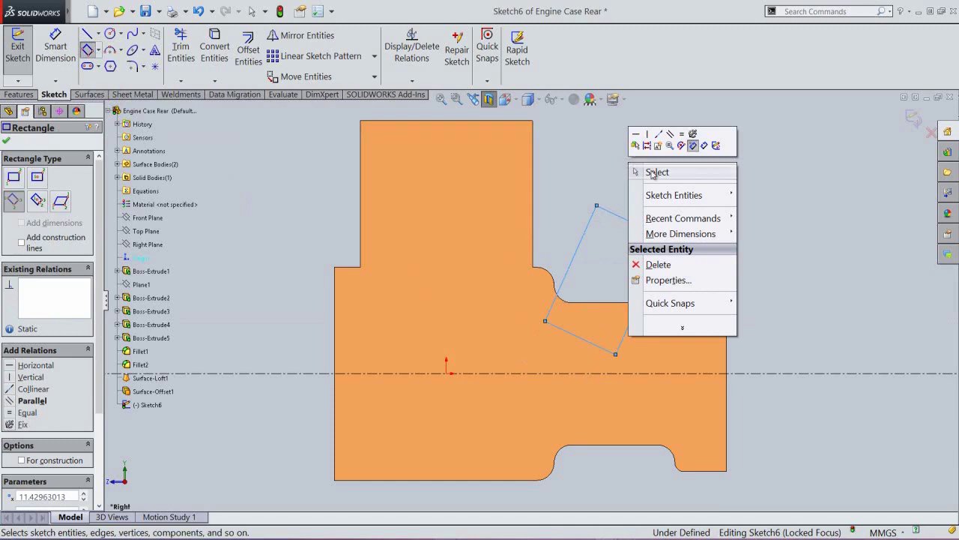
click(652, 172)
click(658, 259)
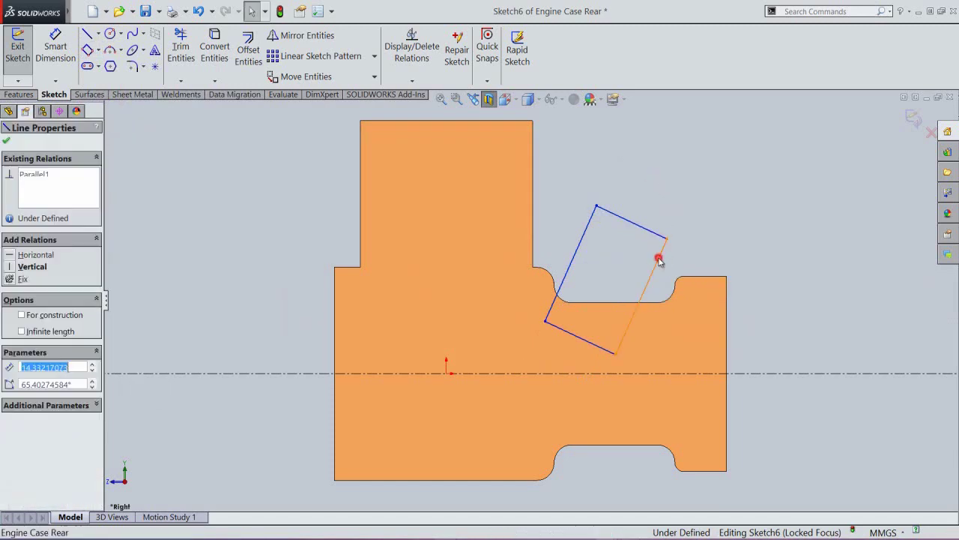
click(699, 227)
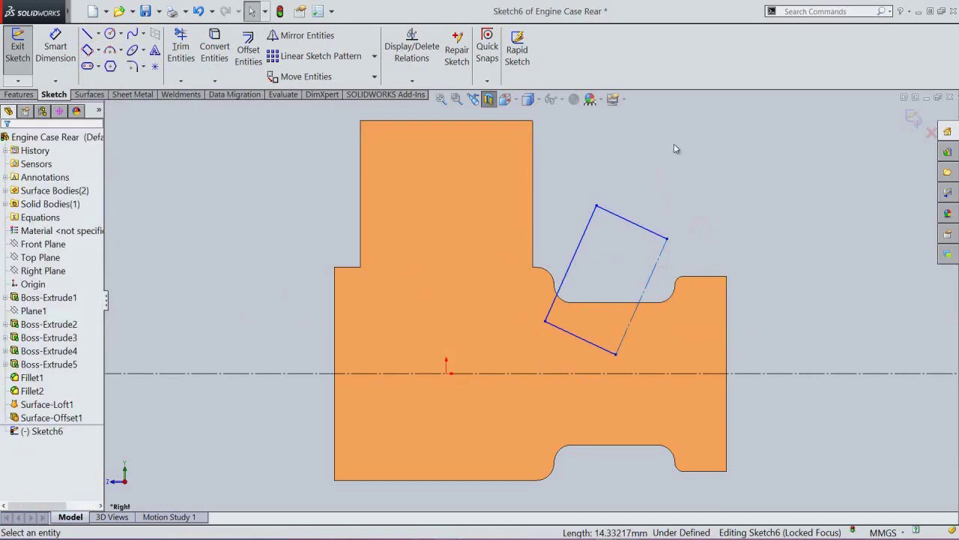
Step: Dimension the angle between the rectangle's solid long side and the horizontal centerline as 70 degrees
right_click(702, 181)
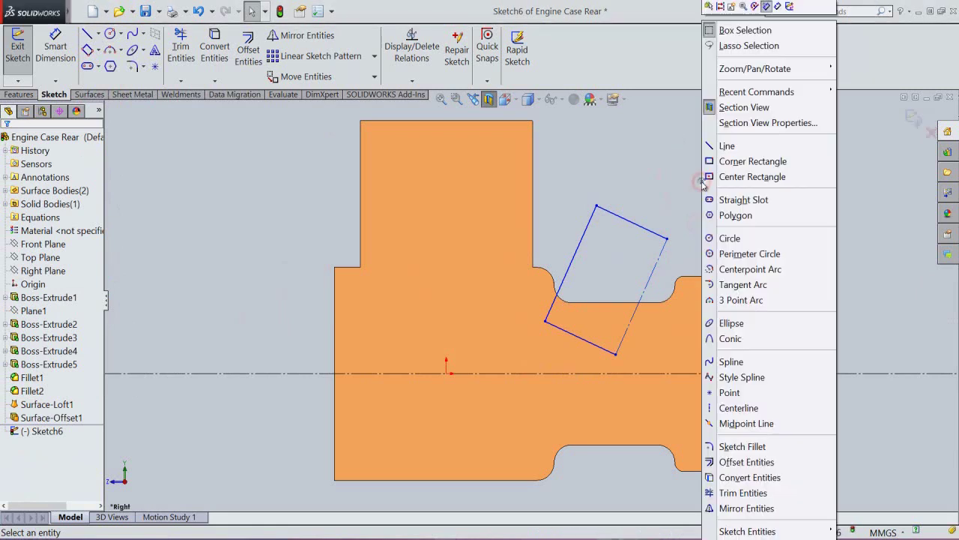
click(766, 6)
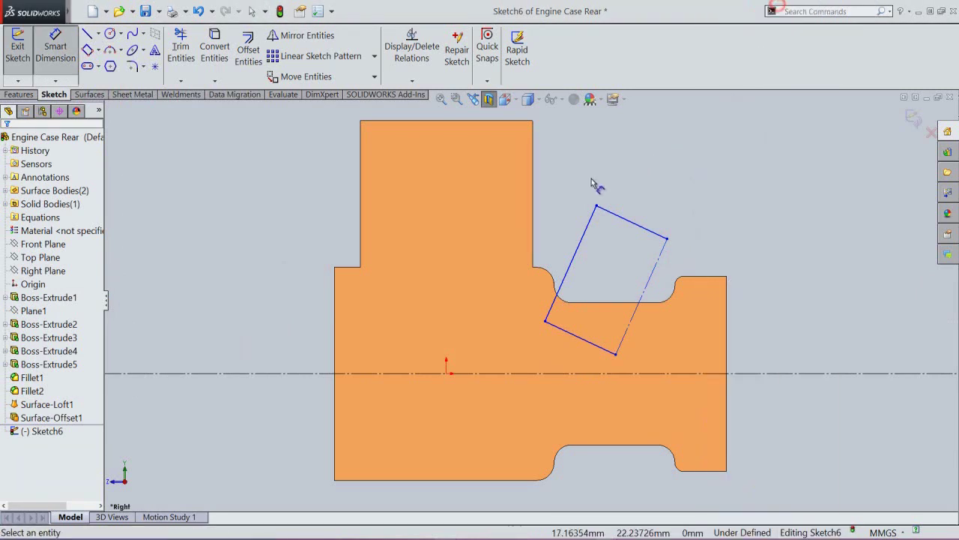
click(585, 238)
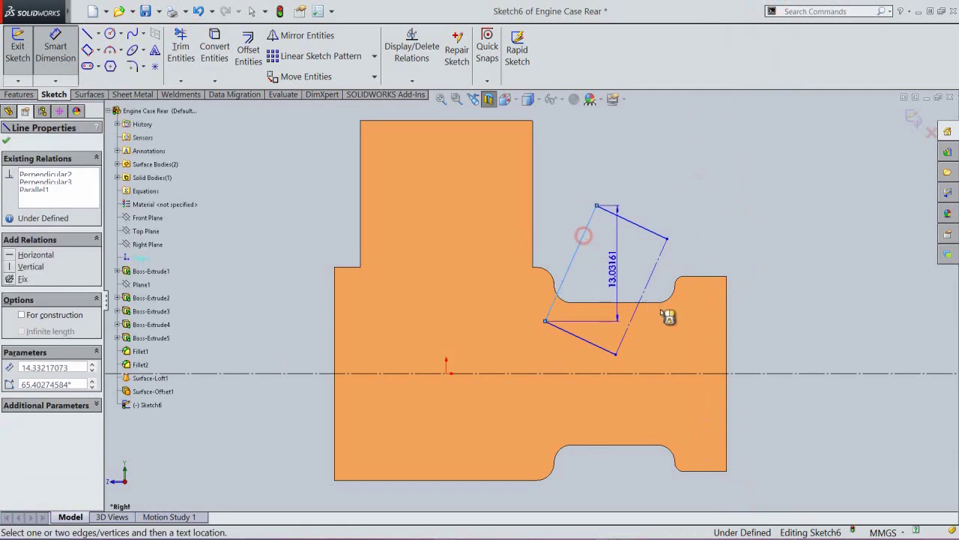
click(686, 372)
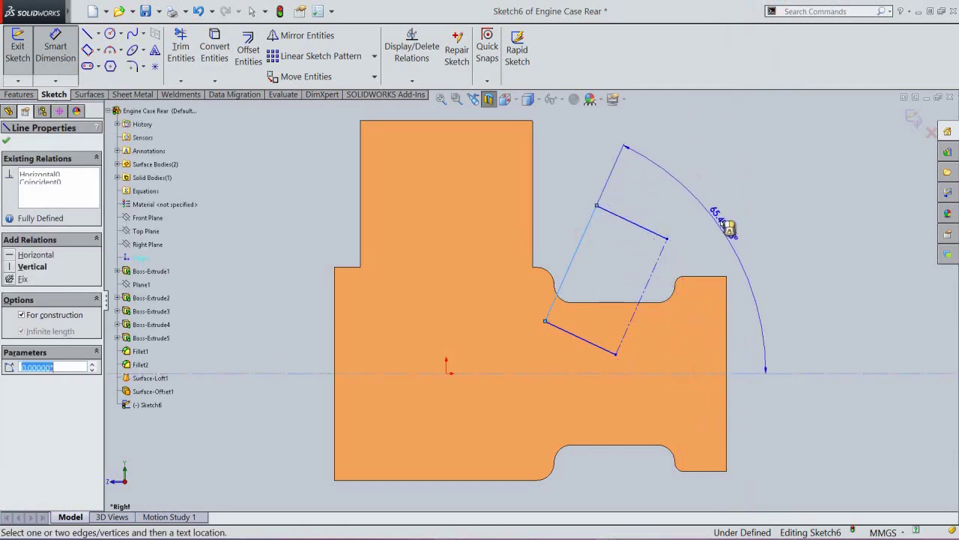
click(728, 228)
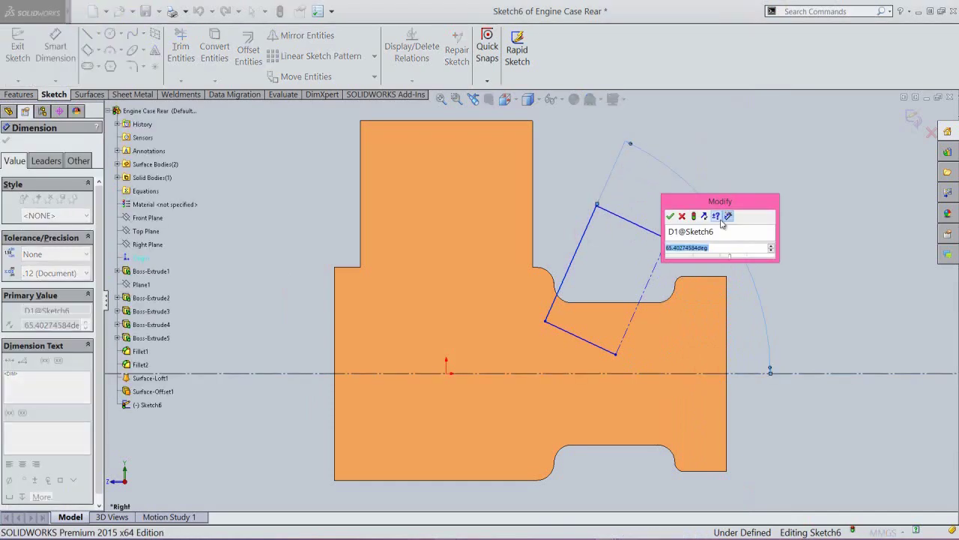
text(70)
key(Return)
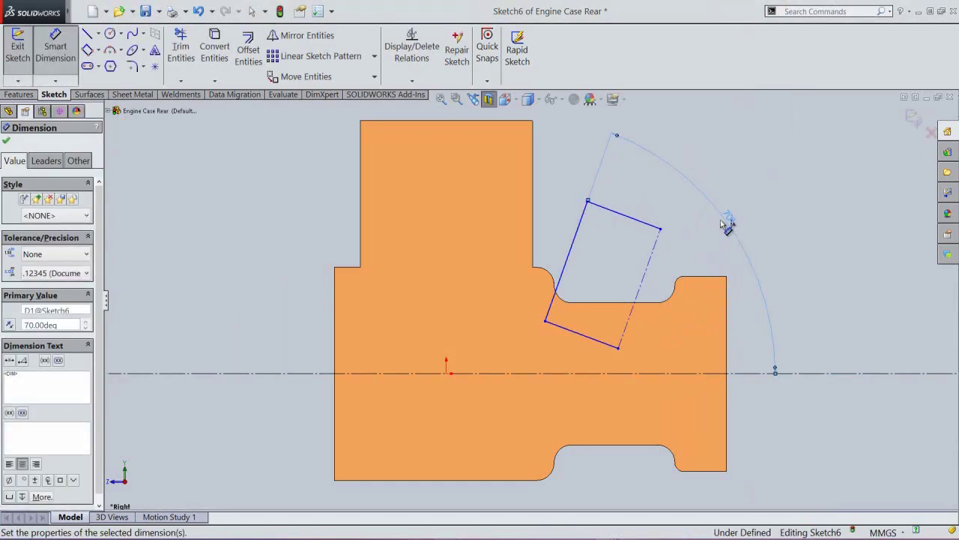
click(770, 208)
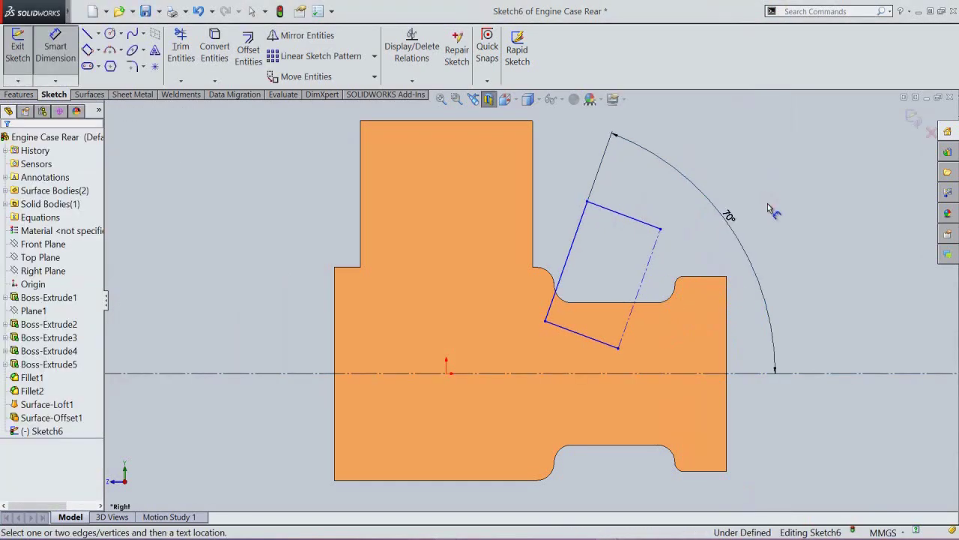
Step: Dimension the rectangle's solid long side to 14 mm
click(570, 253)
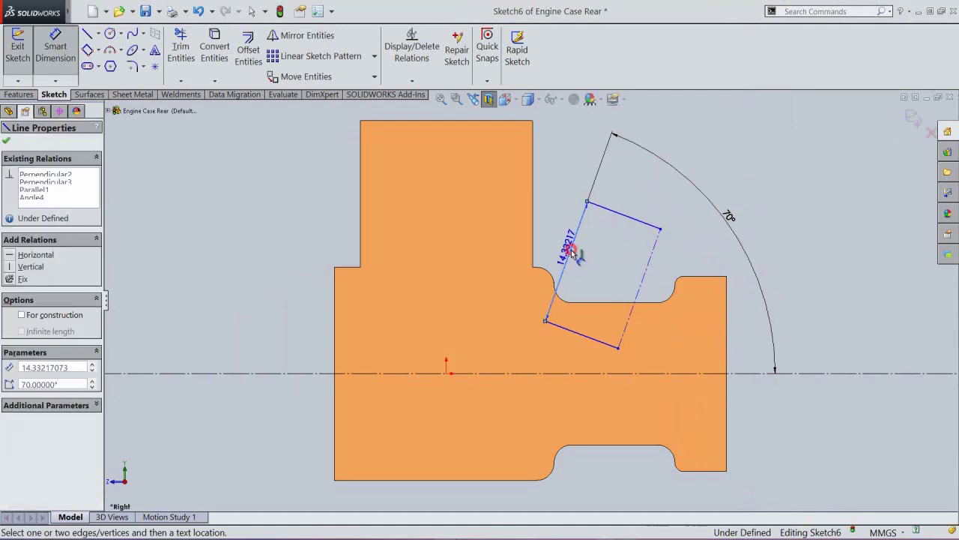
click(567, 252)
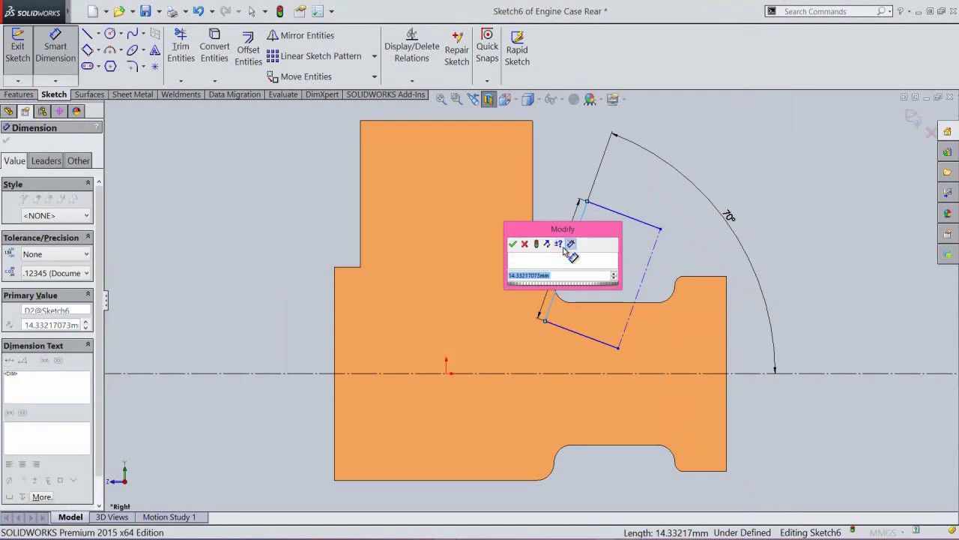
text(14)
key(Return)
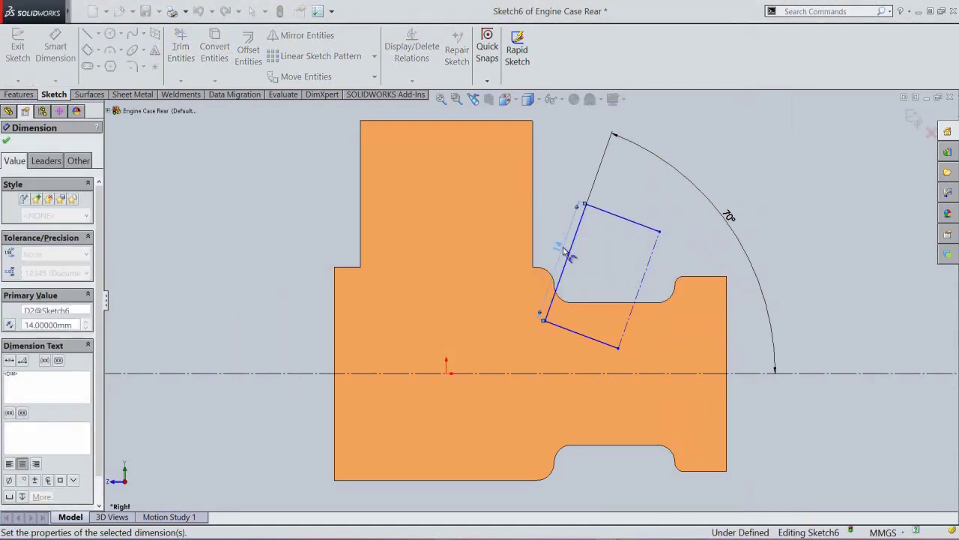
click(607, 259)
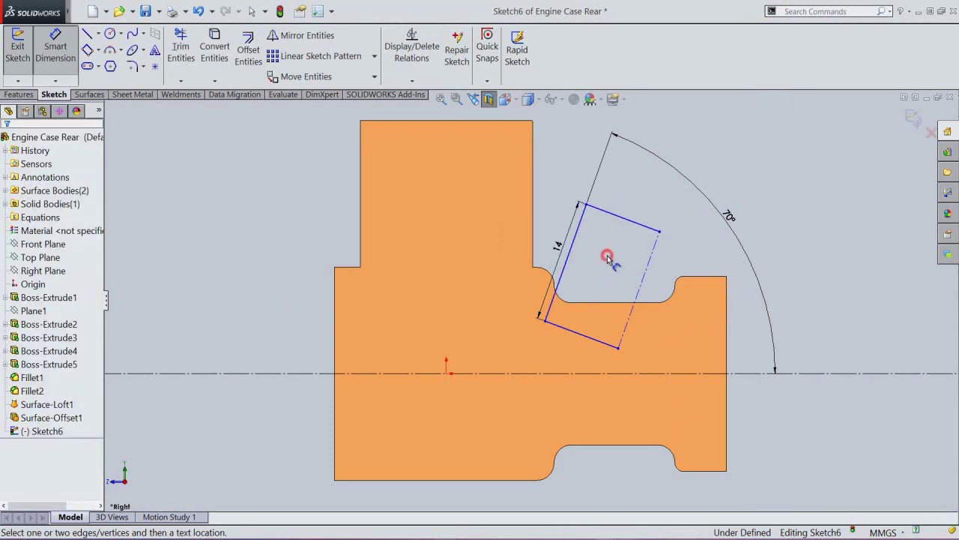
right_click(599, 245)
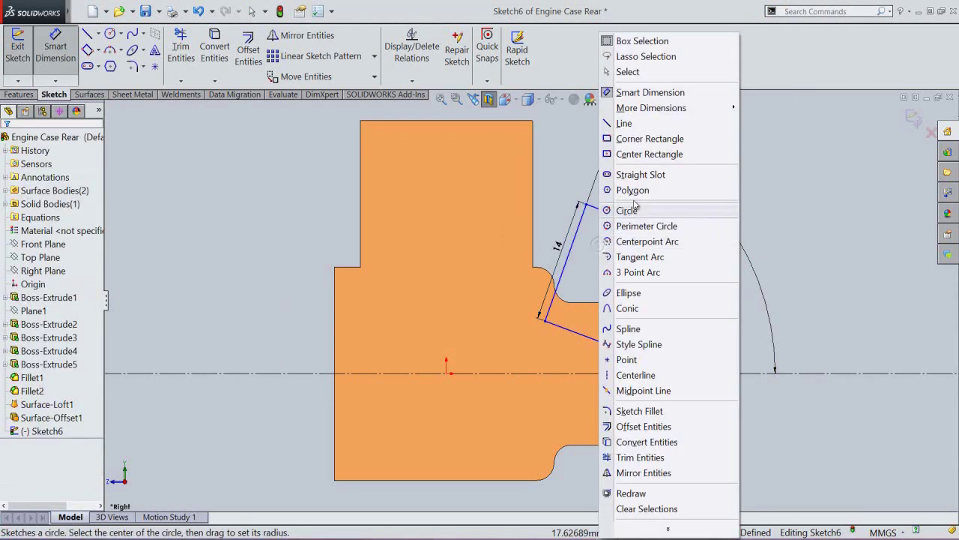
click(630, 71)
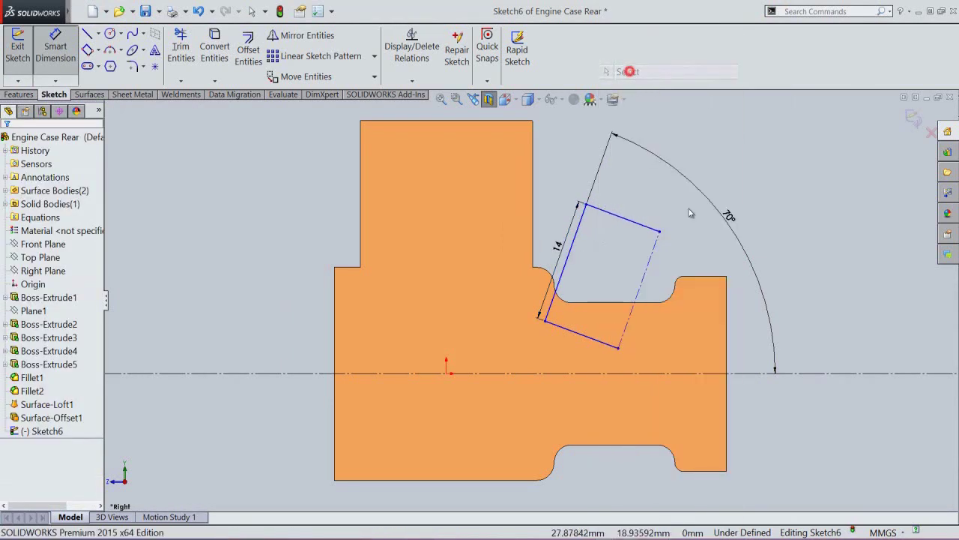
click(807, 272)
Step: Convert the two circular edges at the ends of the neck's straight section into sketch lines
middle_drag(808, 271, 787, 340)
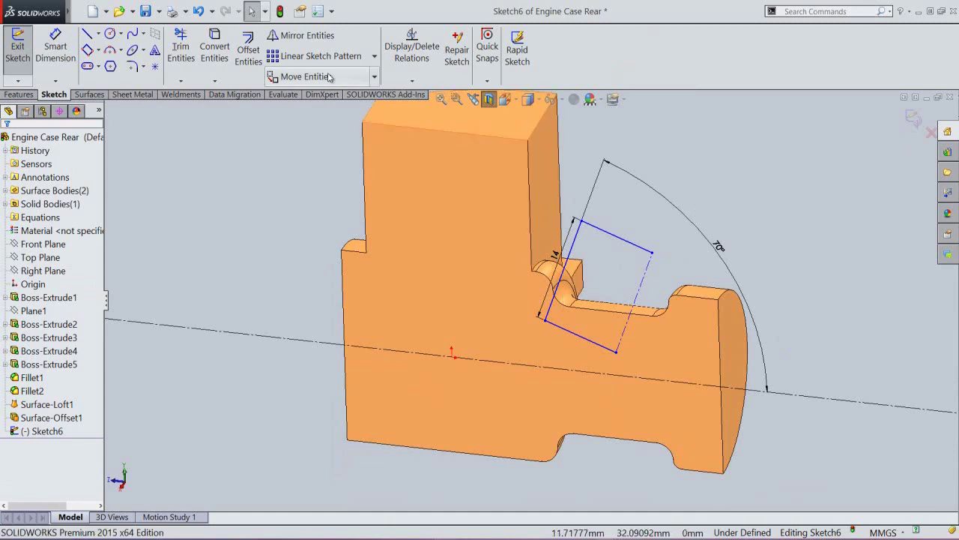
click(214, 46)
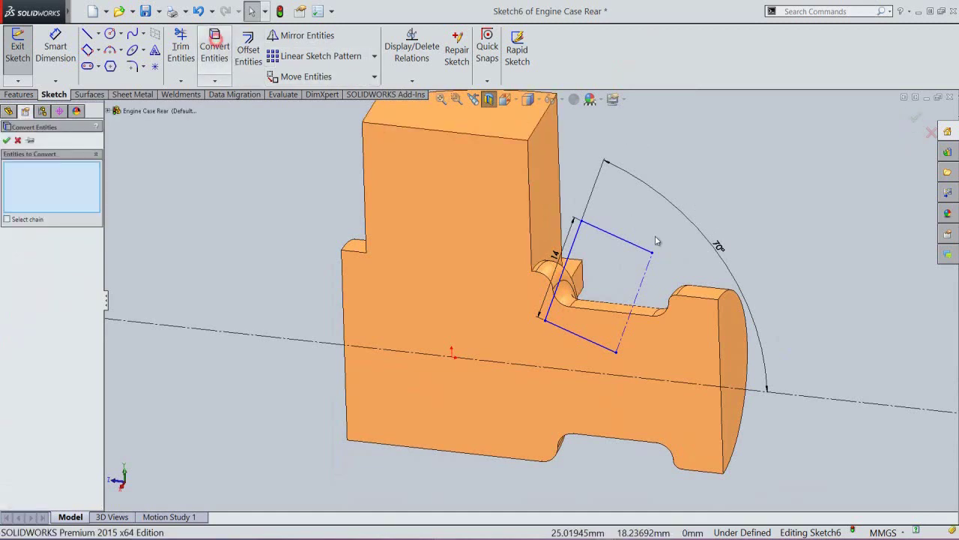
click(575, 304)
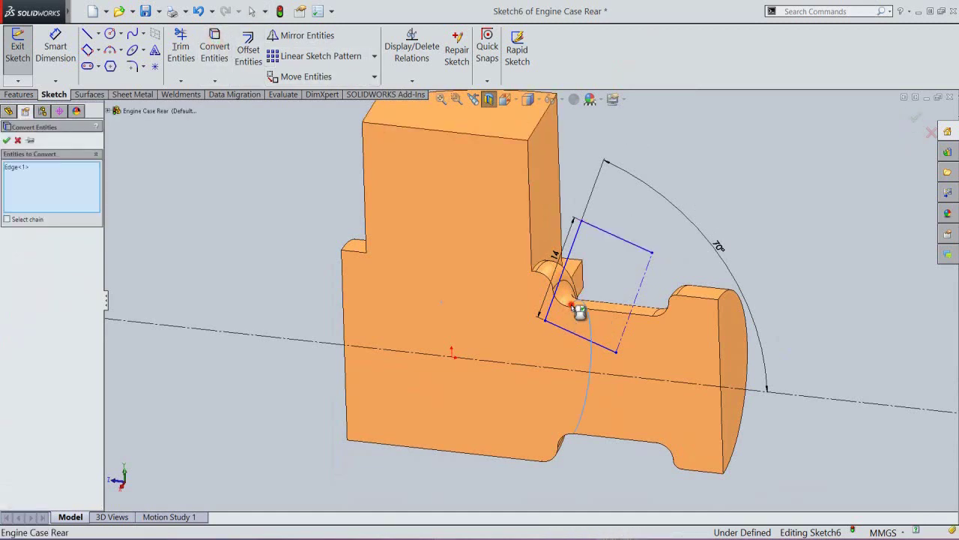
click(657, 316)
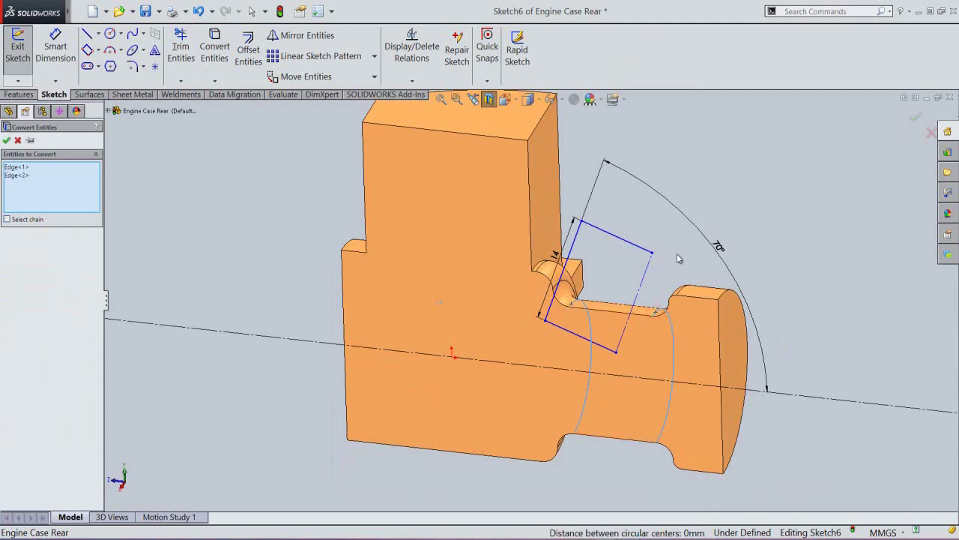
click(9, 141)
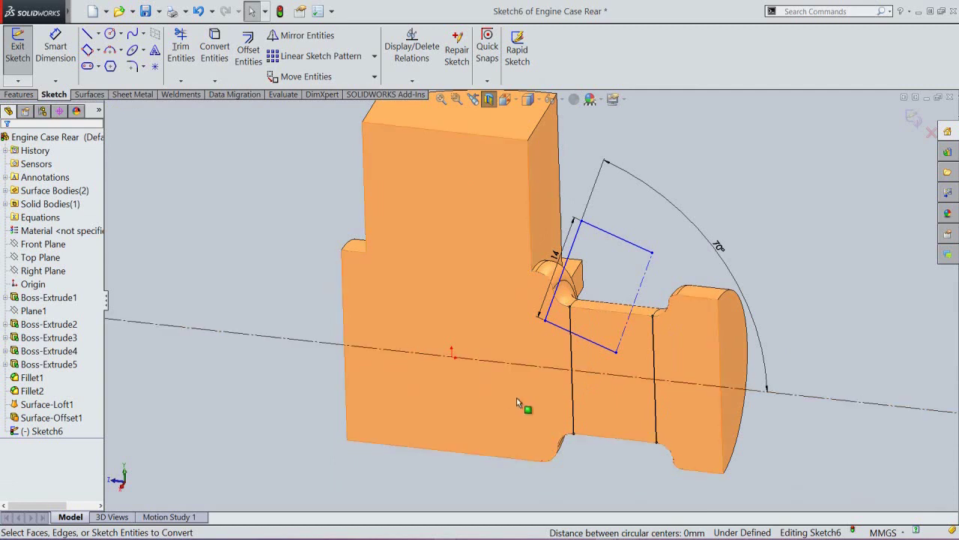
Step: Make both converted neck edge lines construction geometry and return to the view normal to the sketch
click(571, 353)
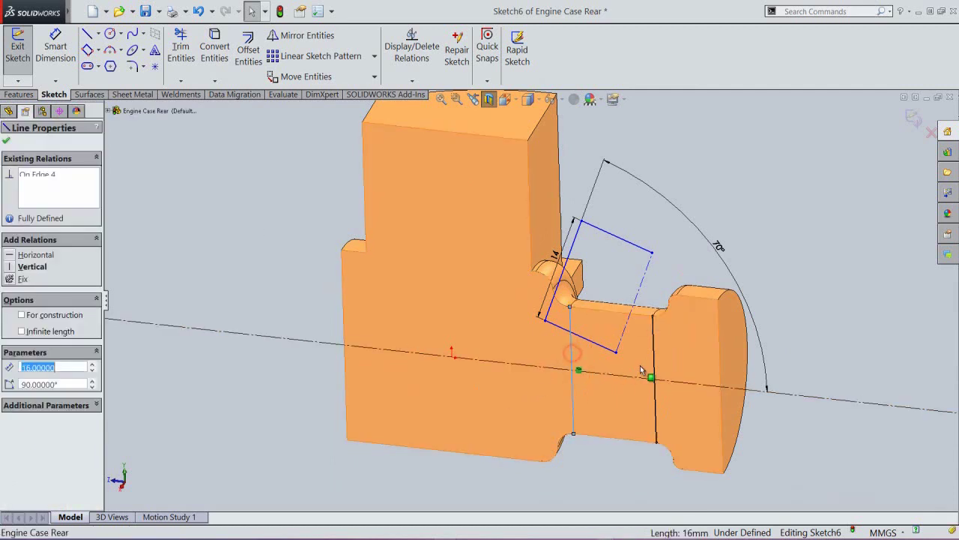
ctrl+click(655, 359)
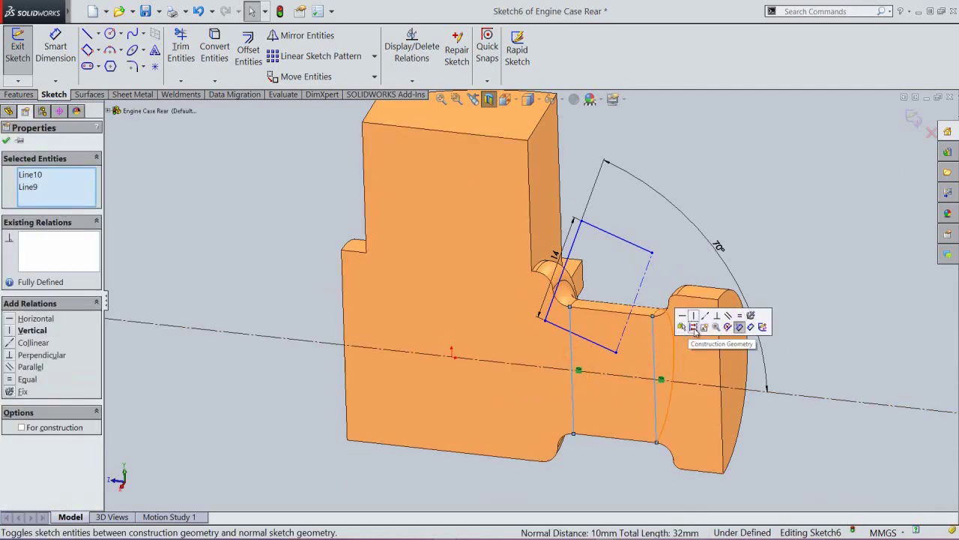
click(685, 323)
click(632, 200)
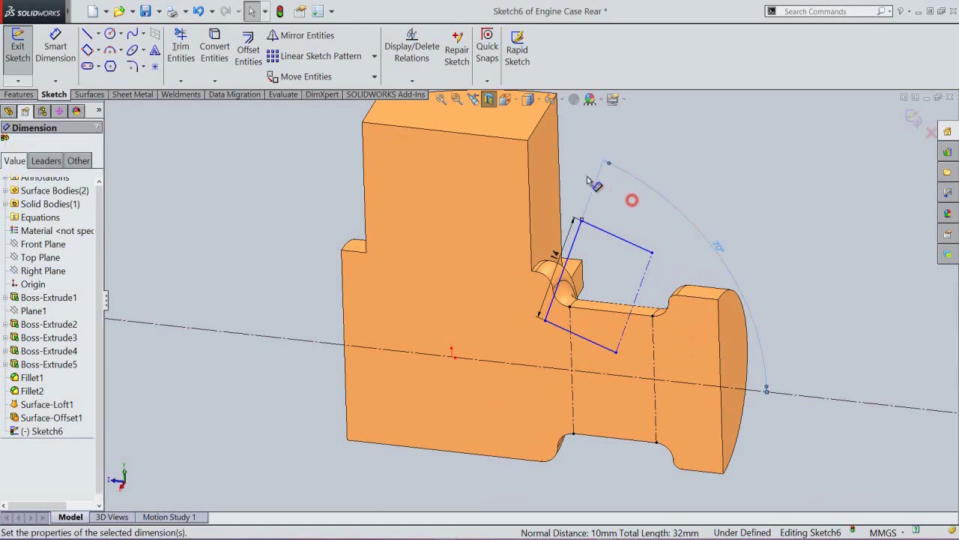
click(474, 102)
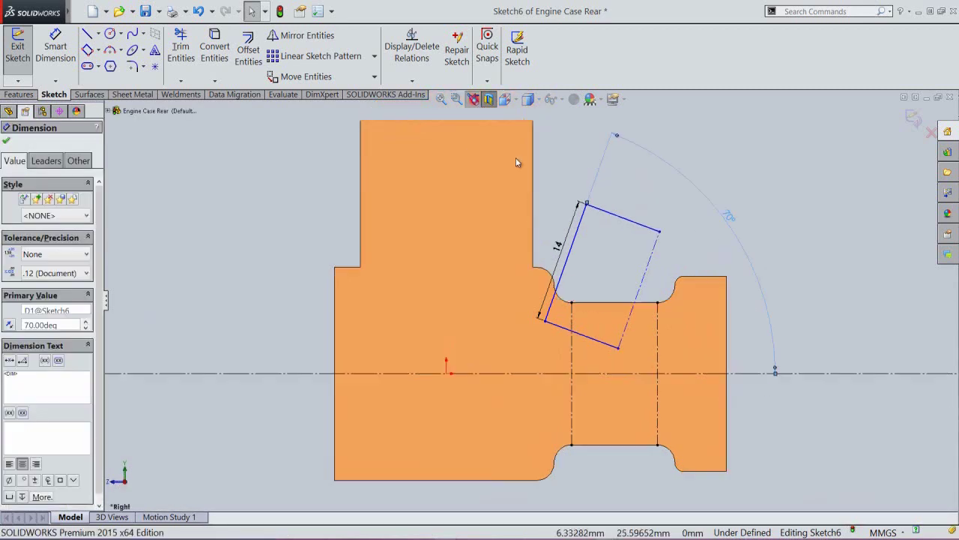
click(667, 199)
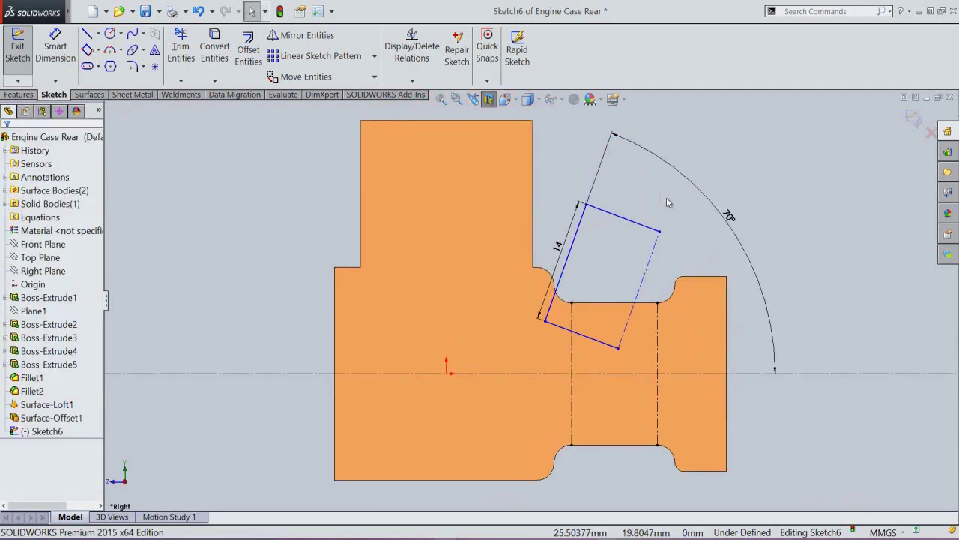
Step: Dimension the vertical distance from the rectangle's upper solid-side corner to the upper endpoint of the flange-side neck construction line as 10 mm
right_click(667, 199)
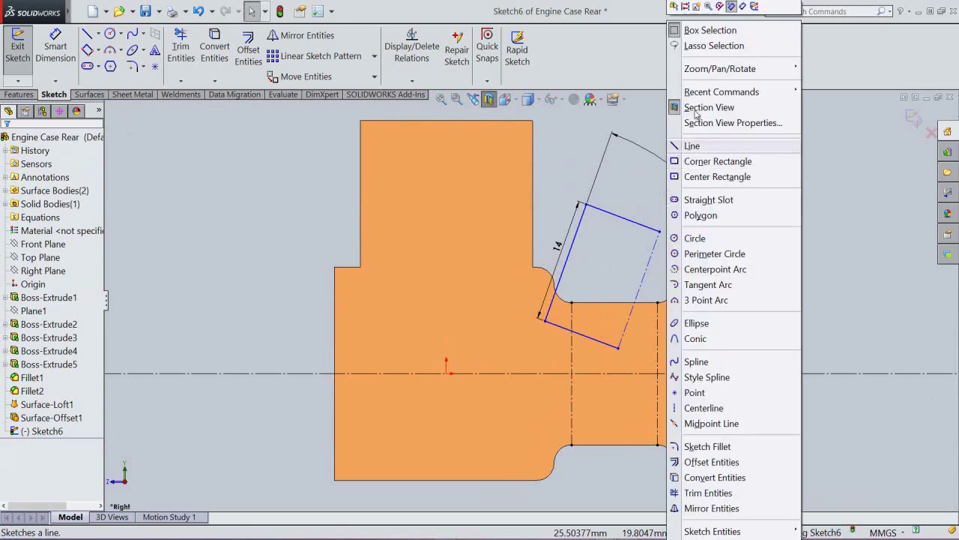
click(743, 7)
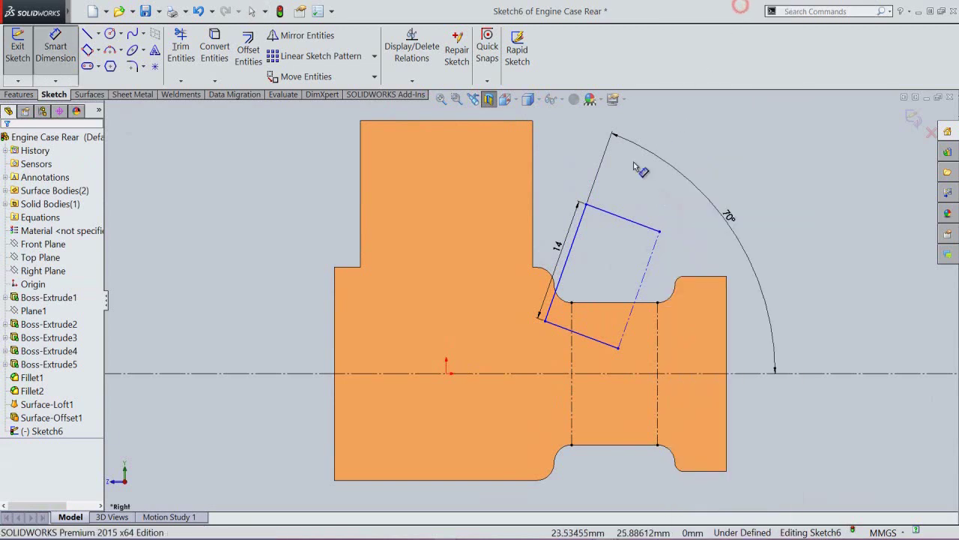
click(585, 204)
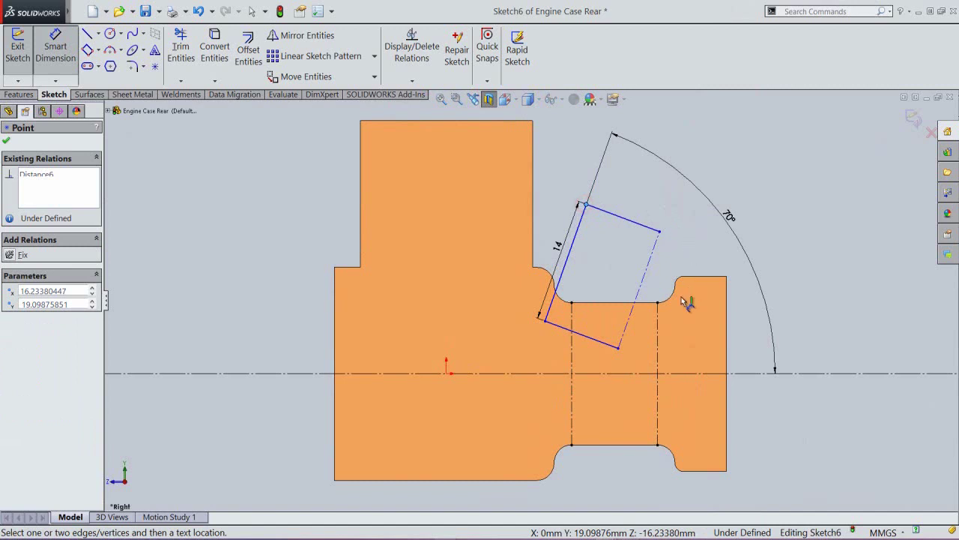
click(658, 305)
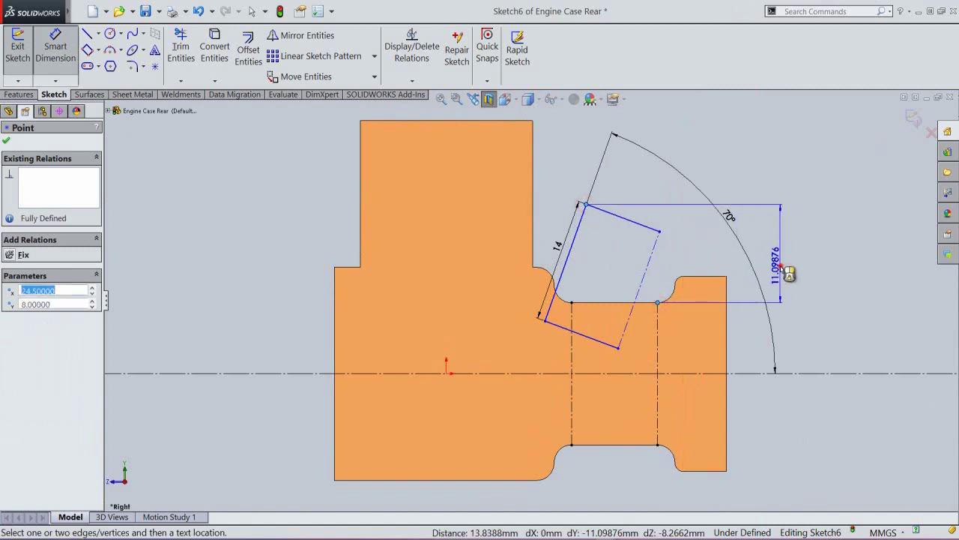
click(784, 272)
text(10)
key(Return)
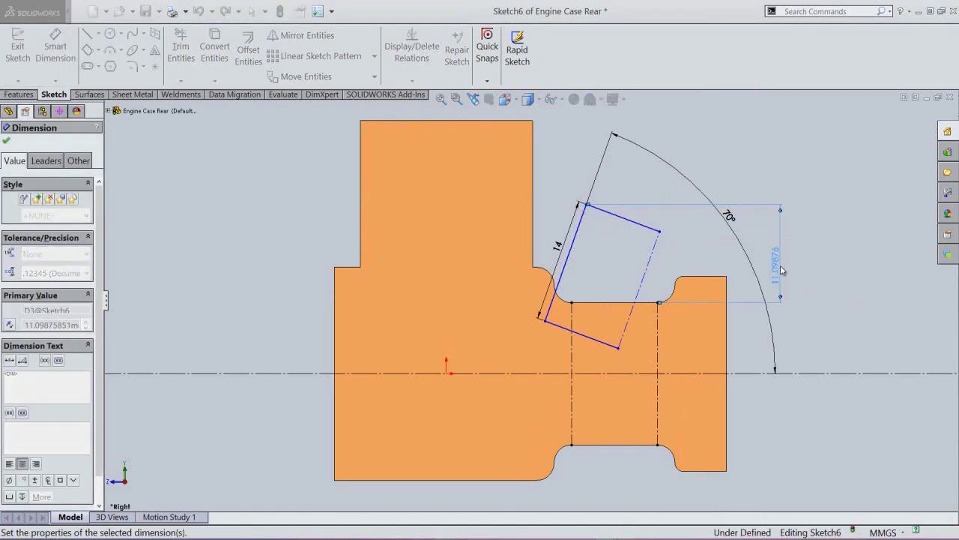
right_click(823, 260)
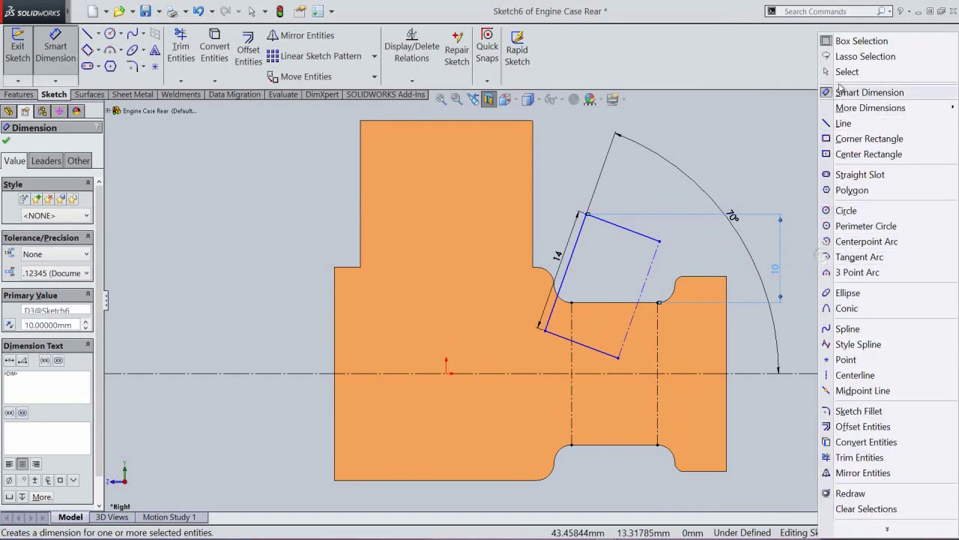
click(847, 64)
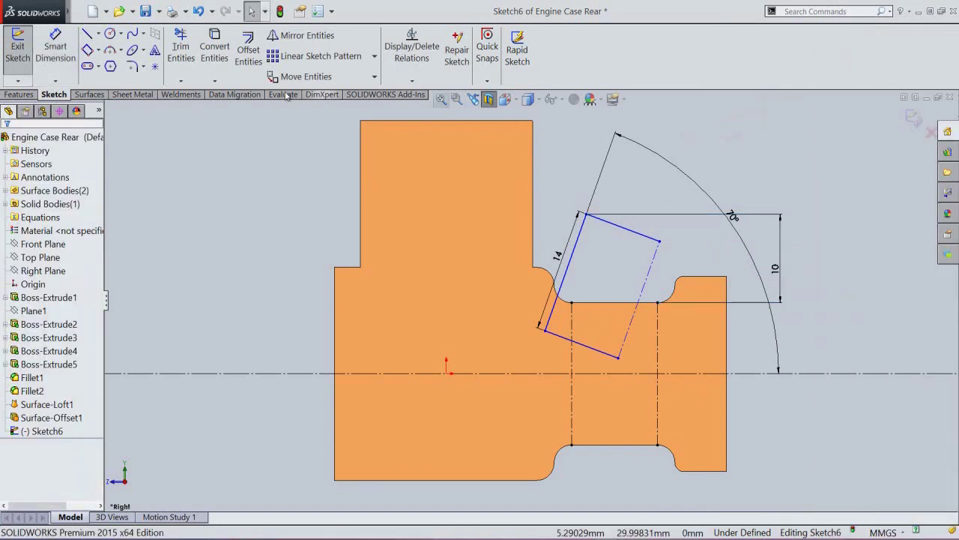
Step: Place a sketch point on the rectangle's solid long side, close to the level of the neck's upper edge
click(156, 68)
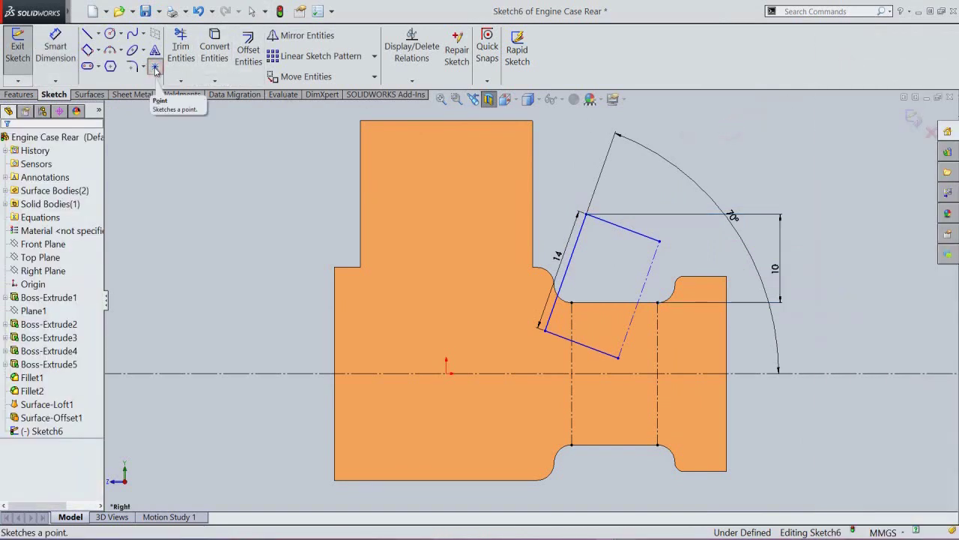
click(555, 307)
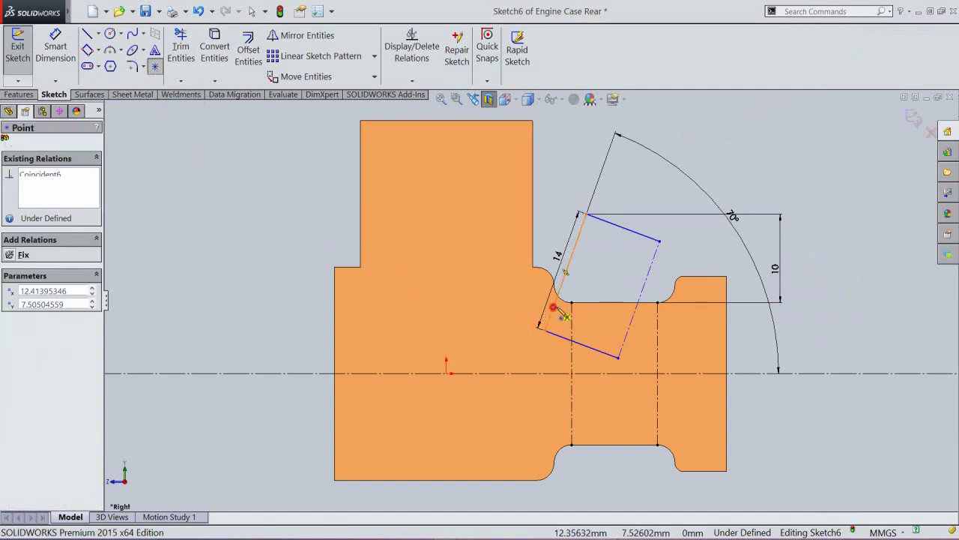
right_click(615, 272)
click(641, 275)
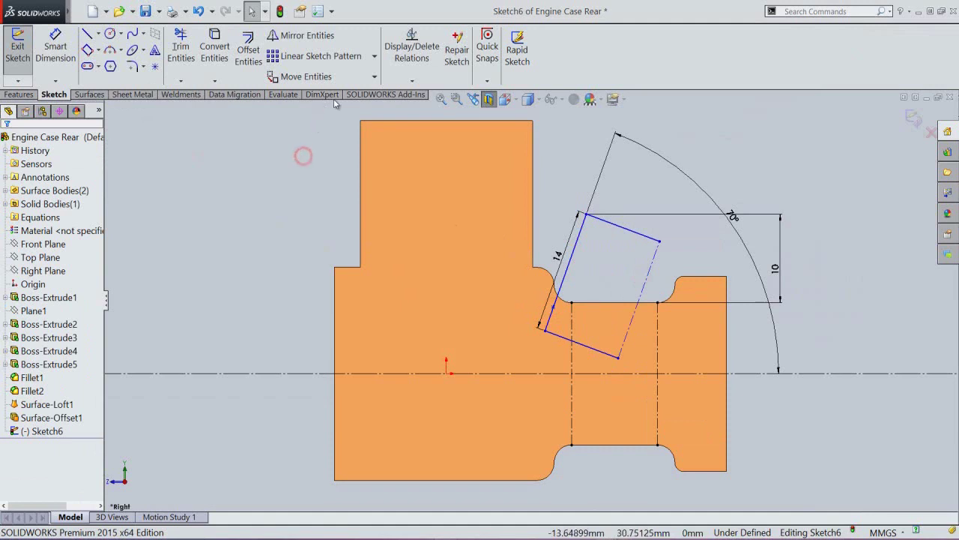
Step: Add a horizontal relation between the new point and the upper endpoint of the construction line at the neck's body end
click(398, 82)
click(416, 111)
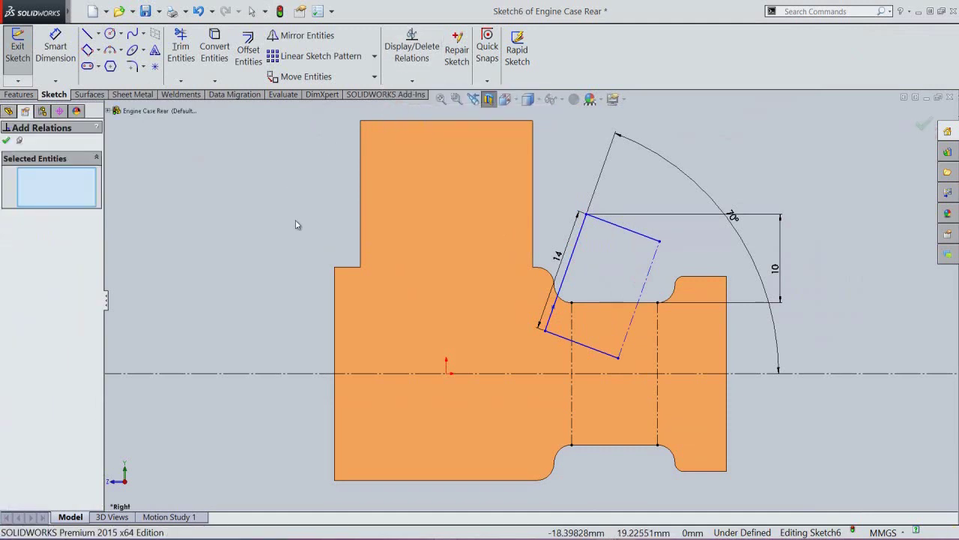
click(553, 307)
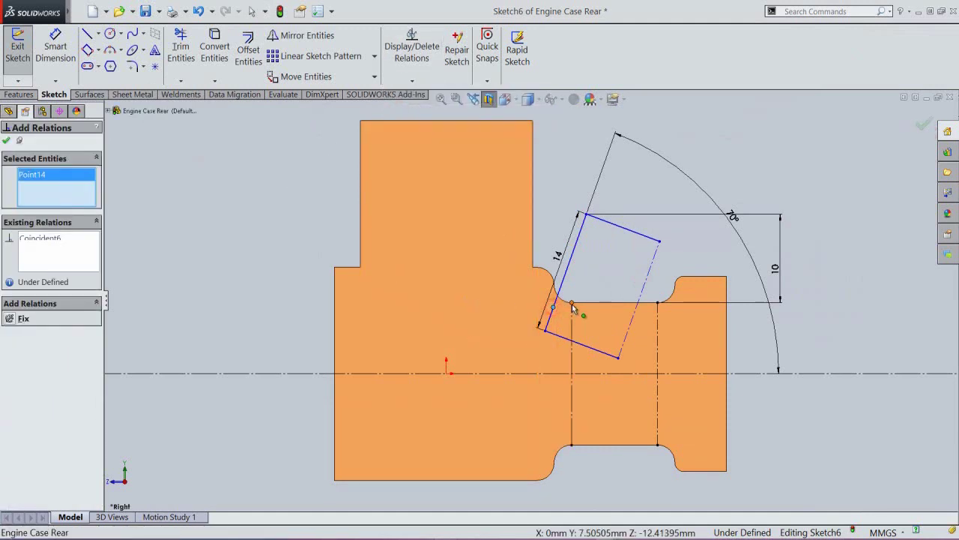
click(572, 304)
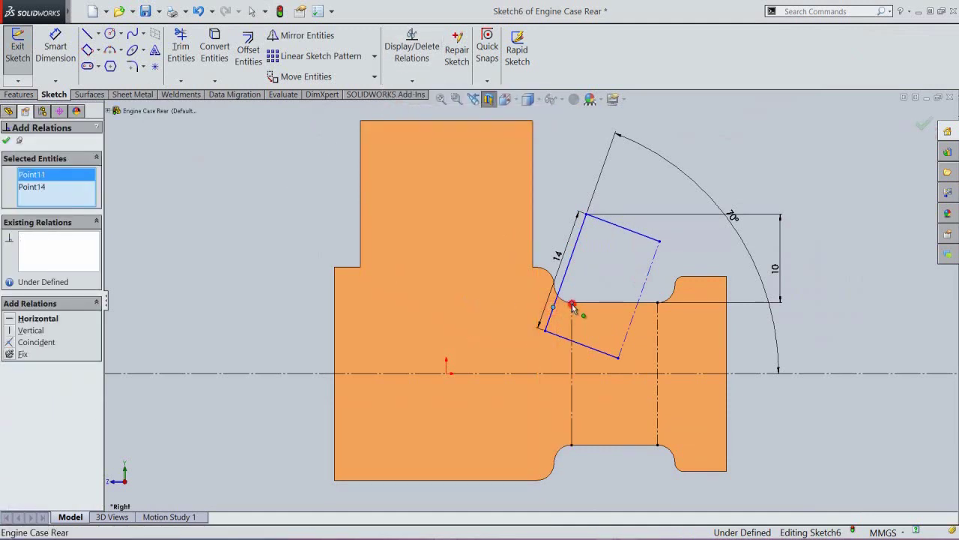
click(9, 319)
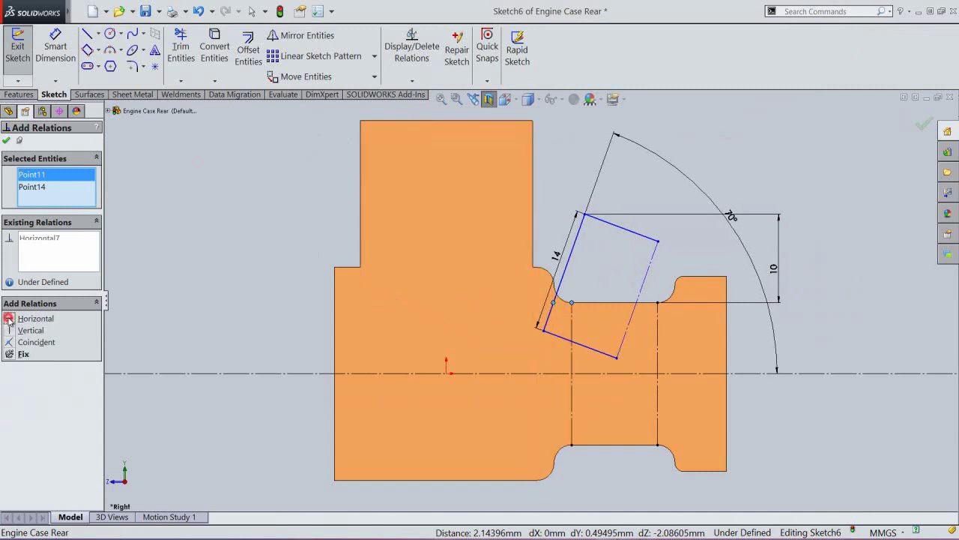
click(6, 141)
Step: Dimension the distance between the point and the nearby construction line's upper endpoint as 1 mm
click(55, 52)
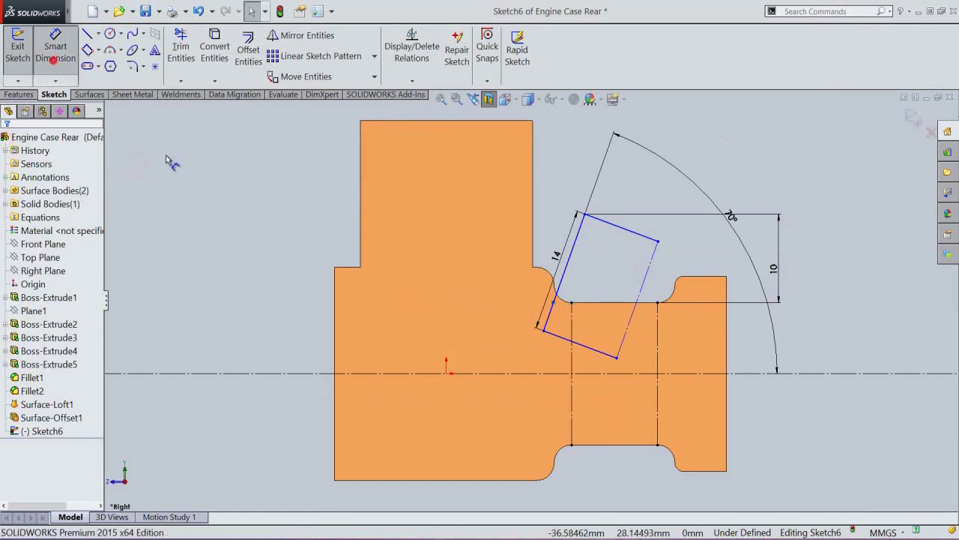
click(552, 302)
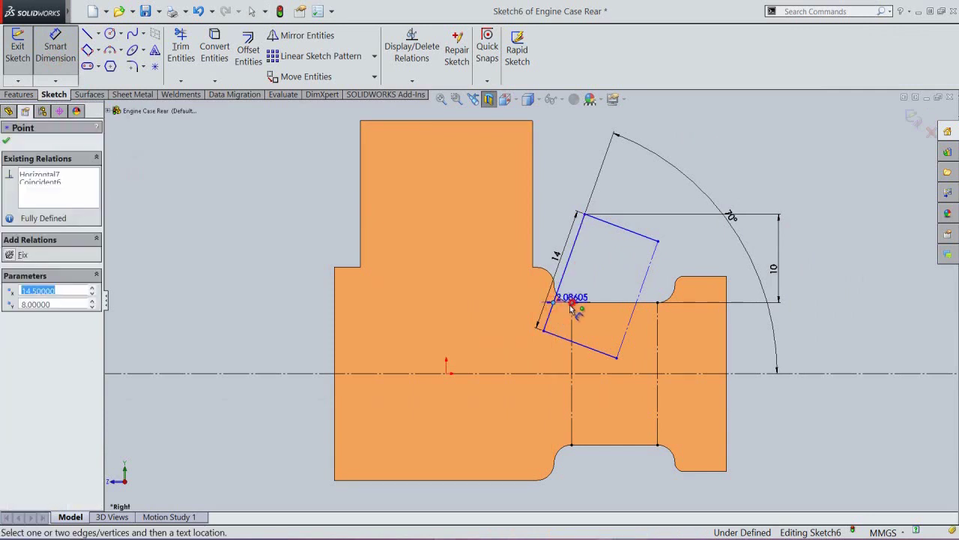
click(571, 305)
text(1)
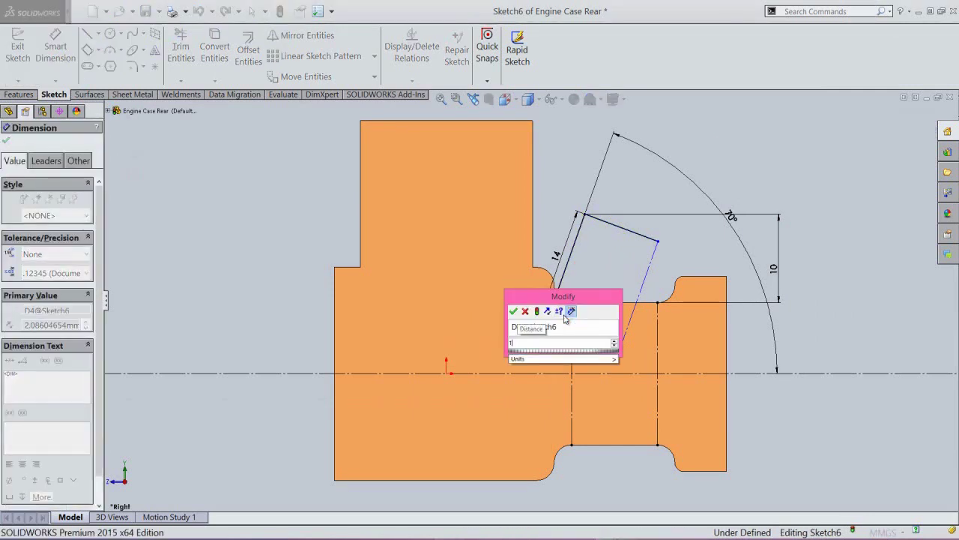
key(Return)
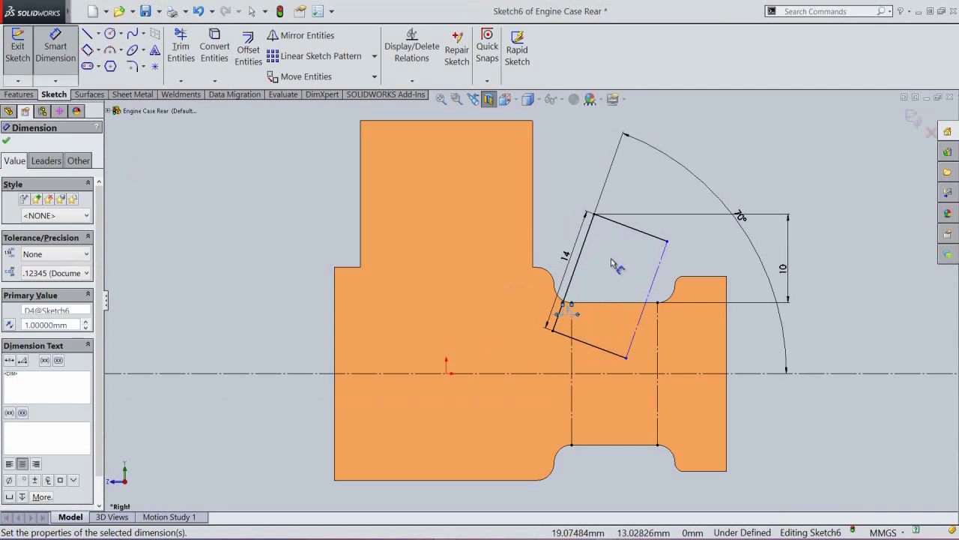
click(612, 261)
Step: Dimension the rectangle's solid long side about its construction side as a doubled diameter distance of 14 mm
click(590, 230)
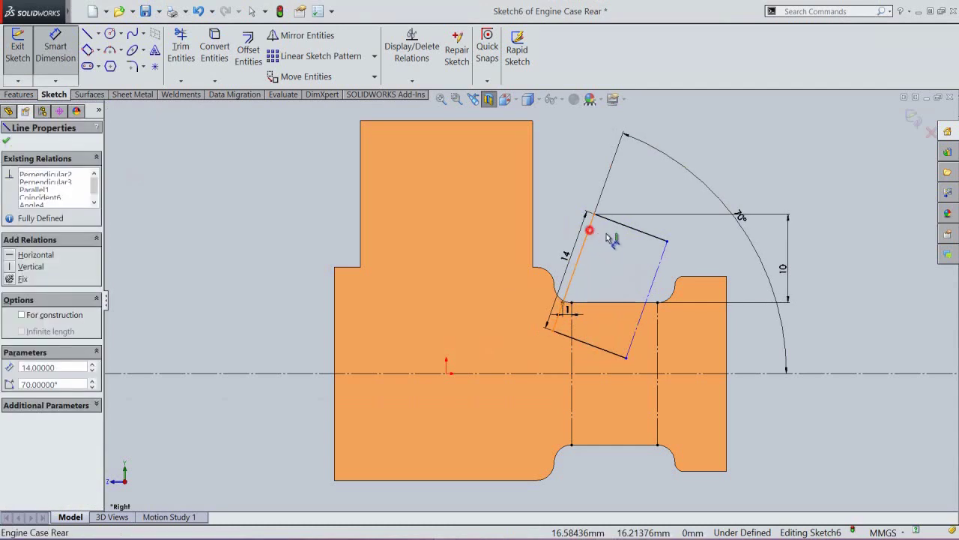
click(657, 267)
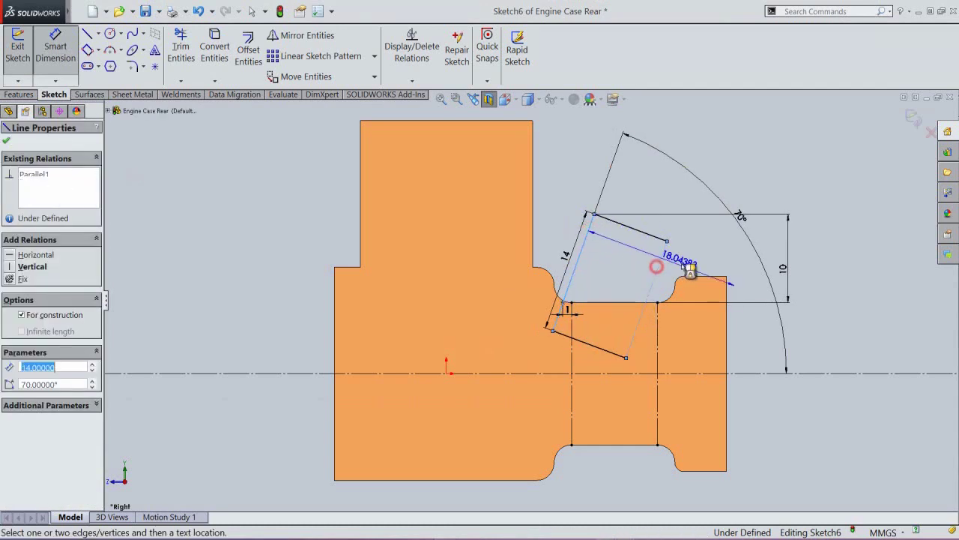
click(697, 243)
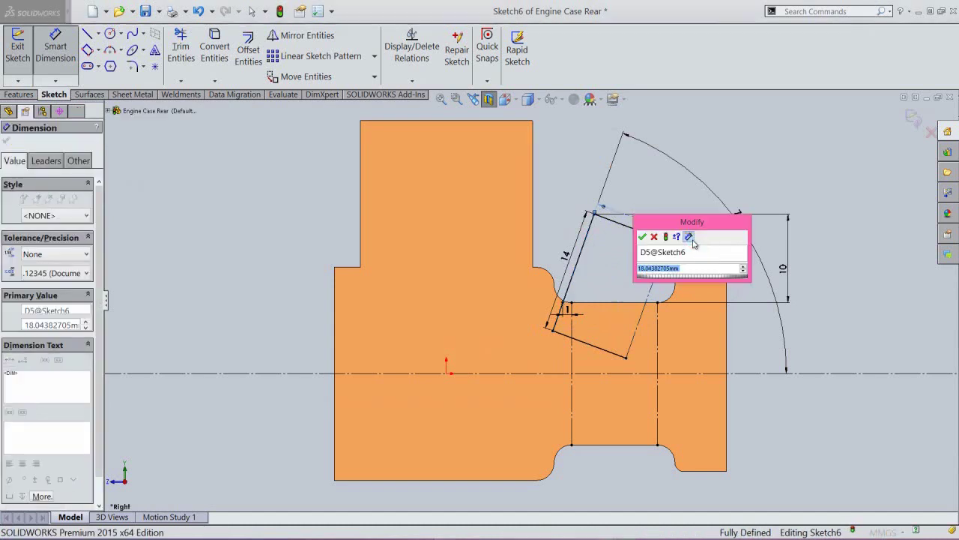
text(14)
key(Return)
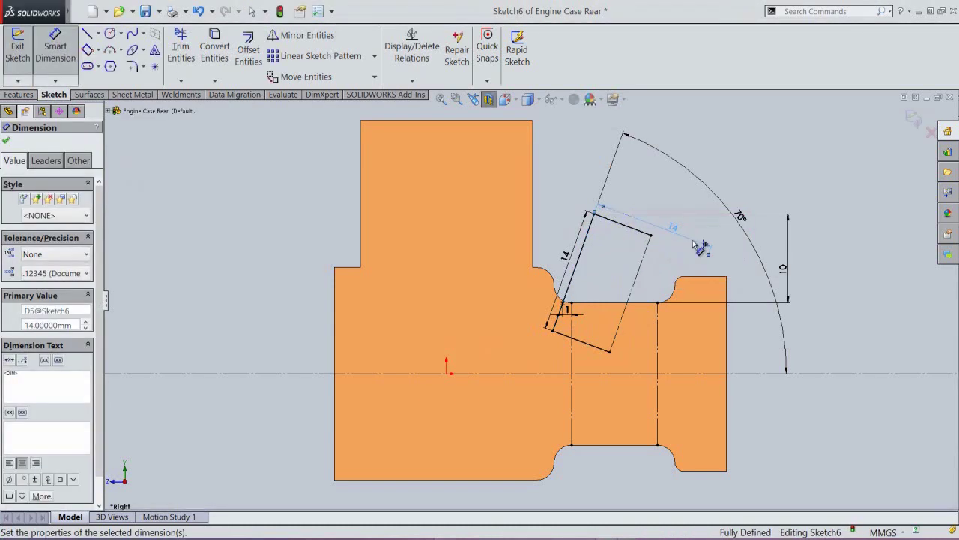
click(720, 126)
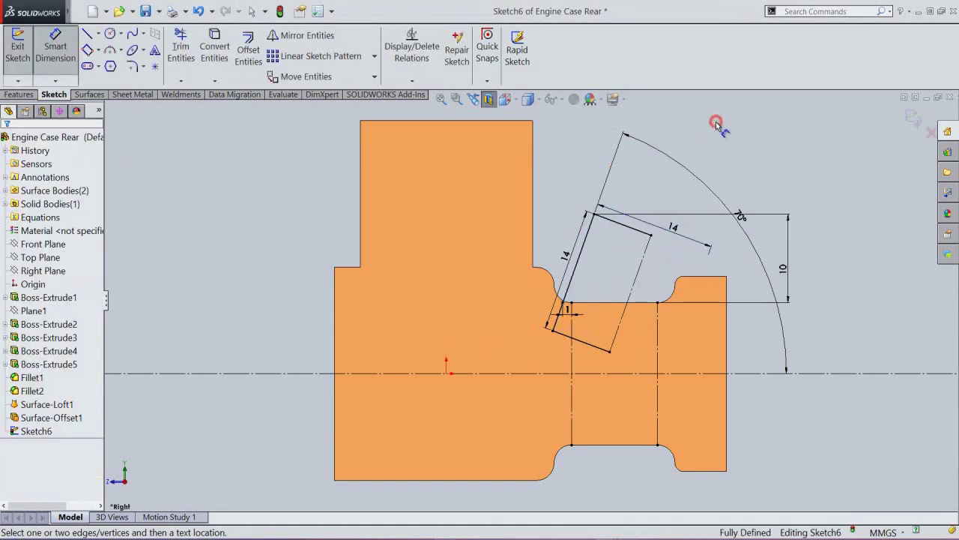
right_click(716, 123)
click(750, 72)
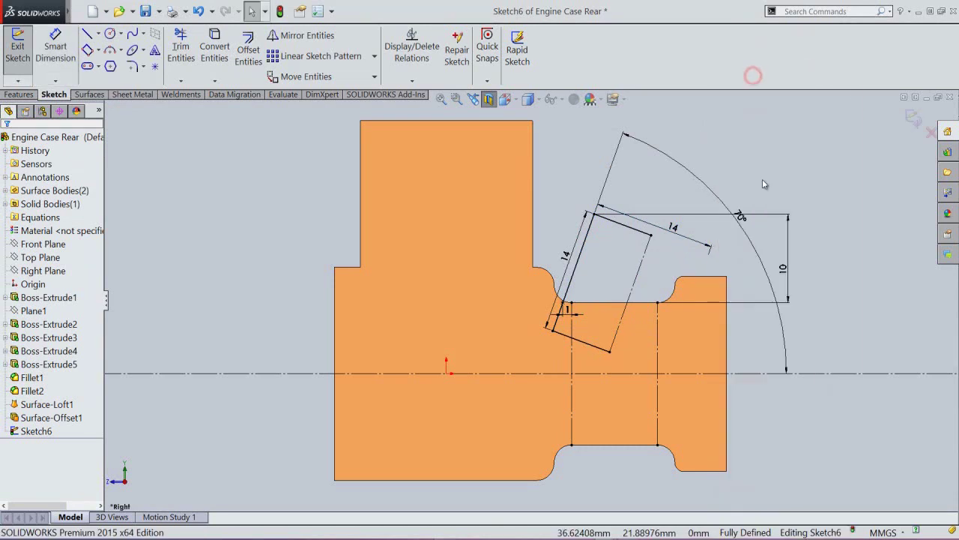
click(763, 181)
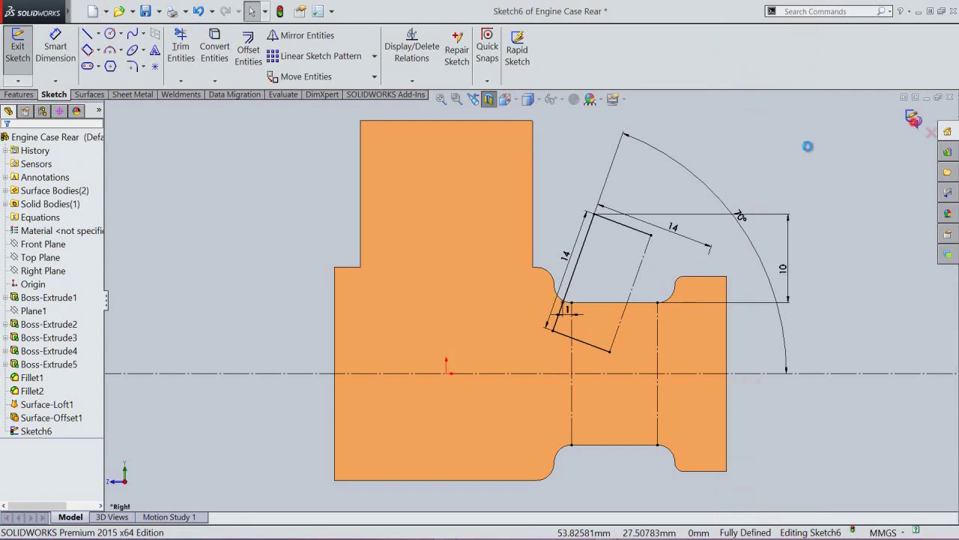
Step: Close the fully defined profile sketch, turn off the section view, and save the rebuilt part
click(758, 163)
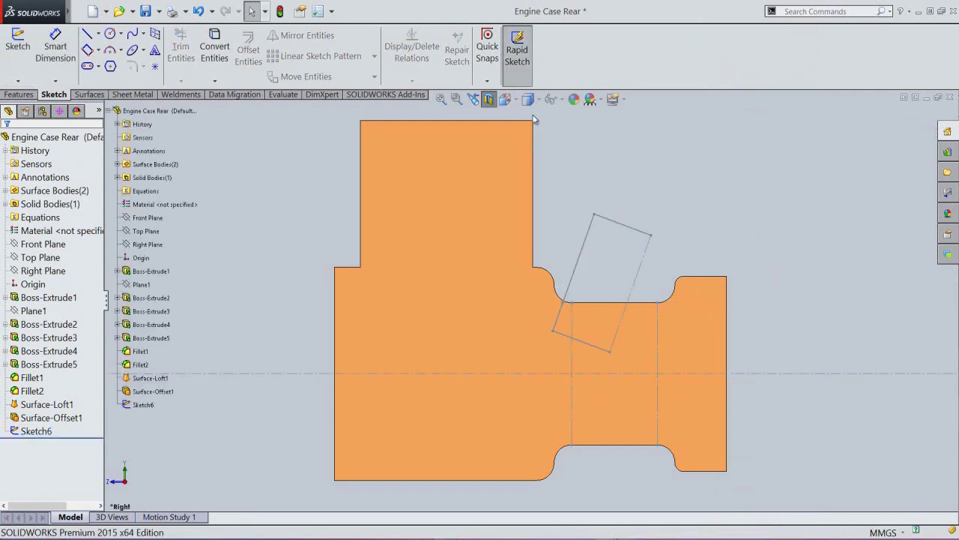
click(489, 98)
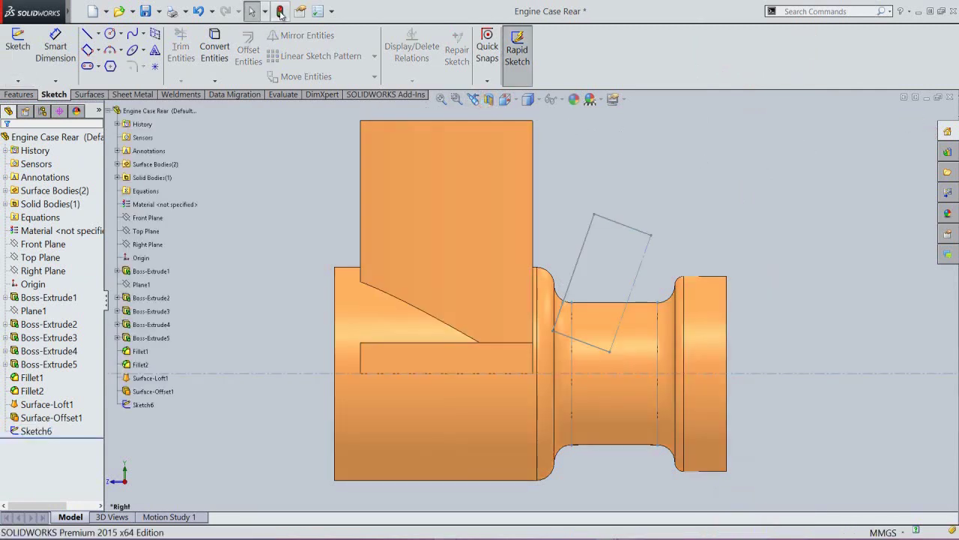
click(281, 12)
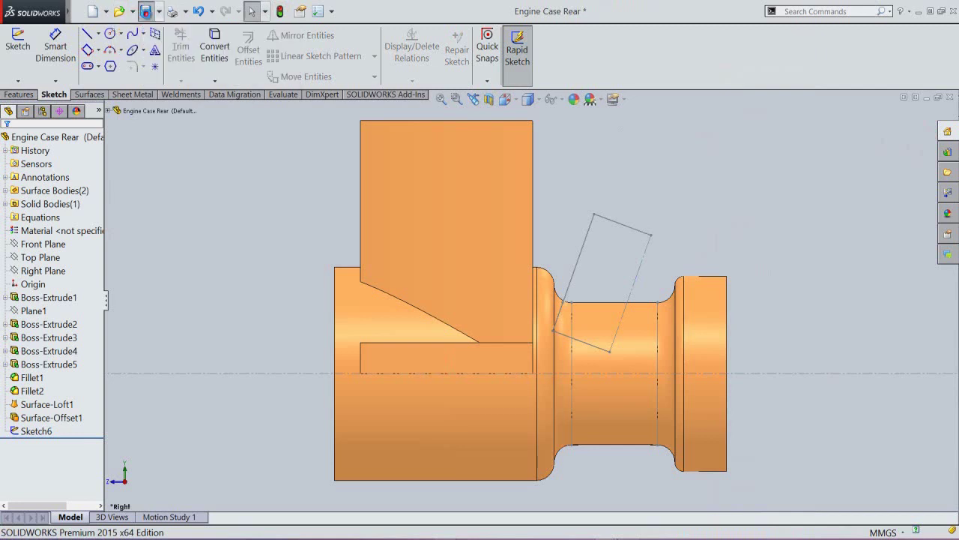
click(146, 12)
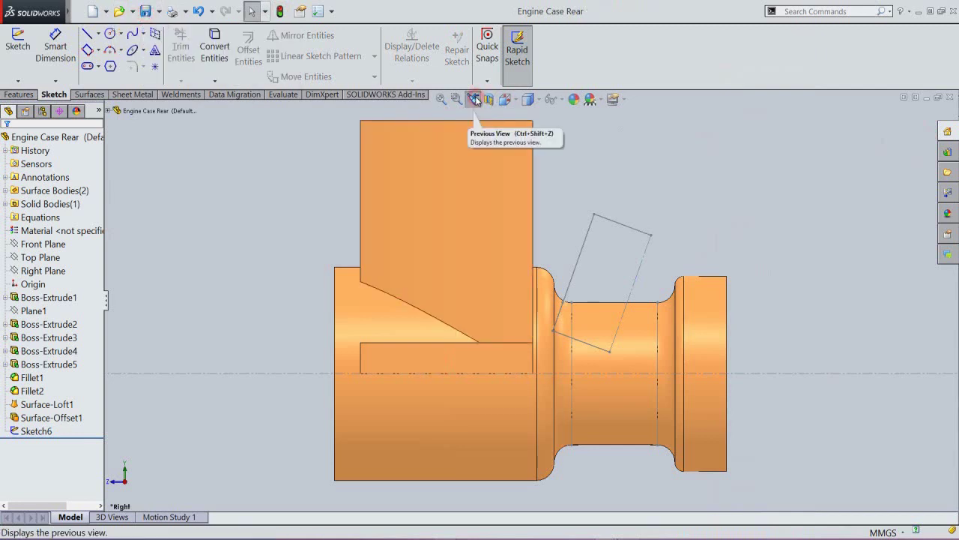
Step: Revolve the automatically closed tilted rectangle 360 degrees about its construction side as a merged boss, and save the part
click(474, 100)
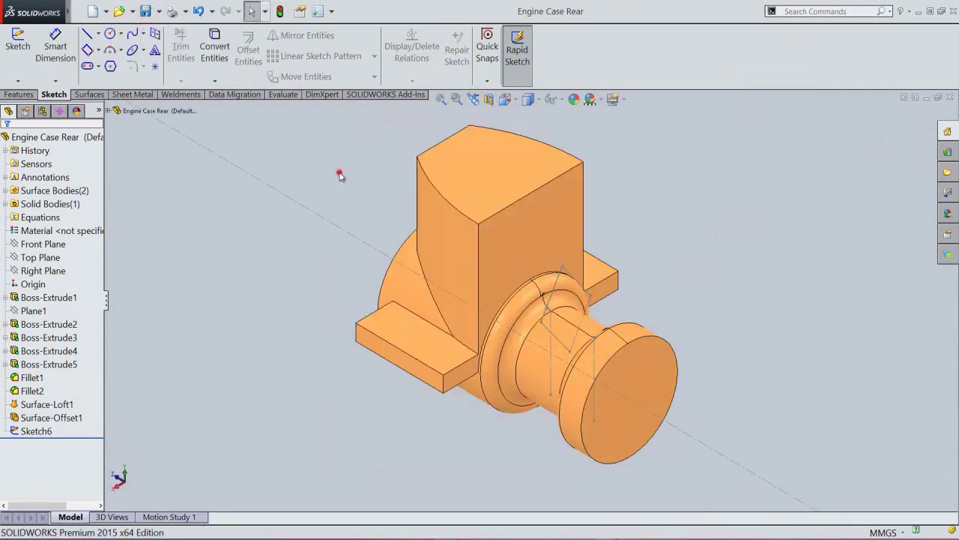
click(21, 94)
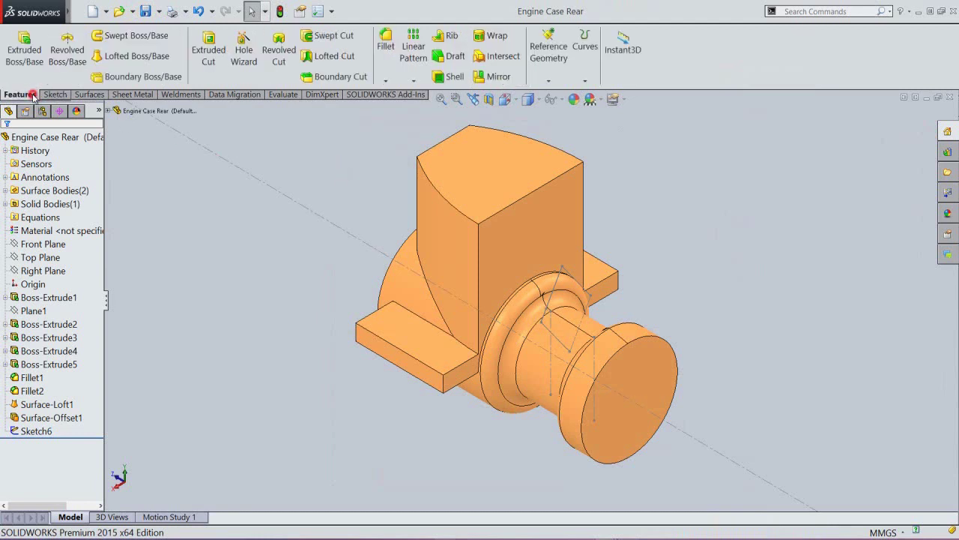
click(68, 59)
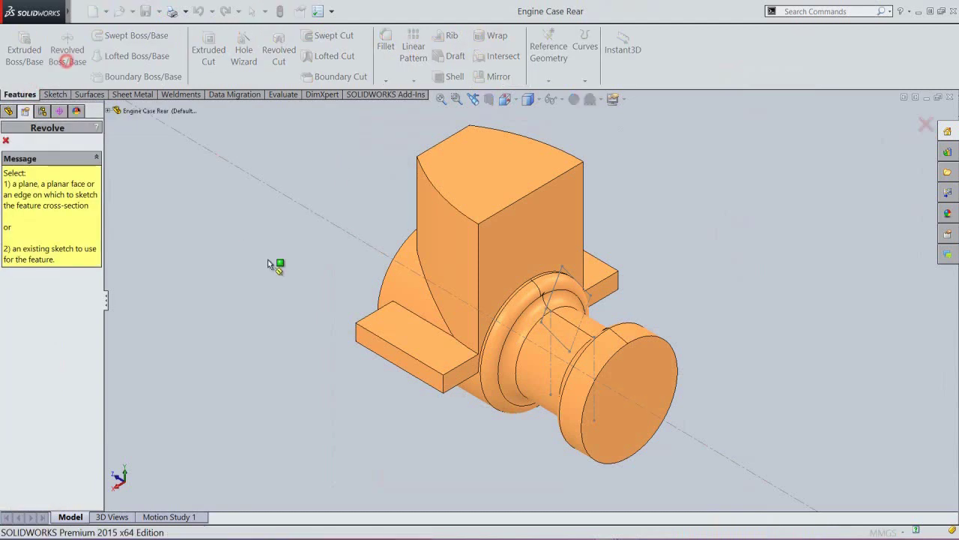
click(556, 290)
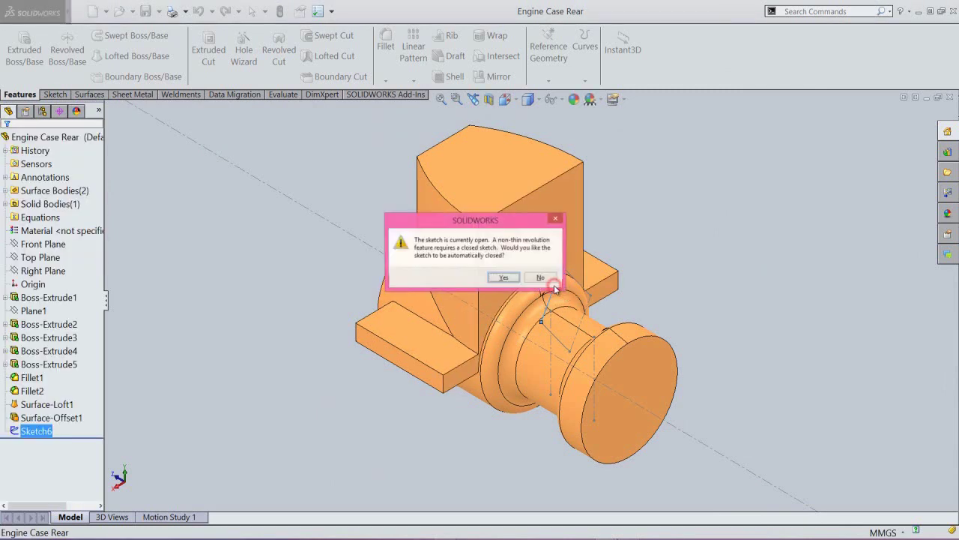
click(503, 278)
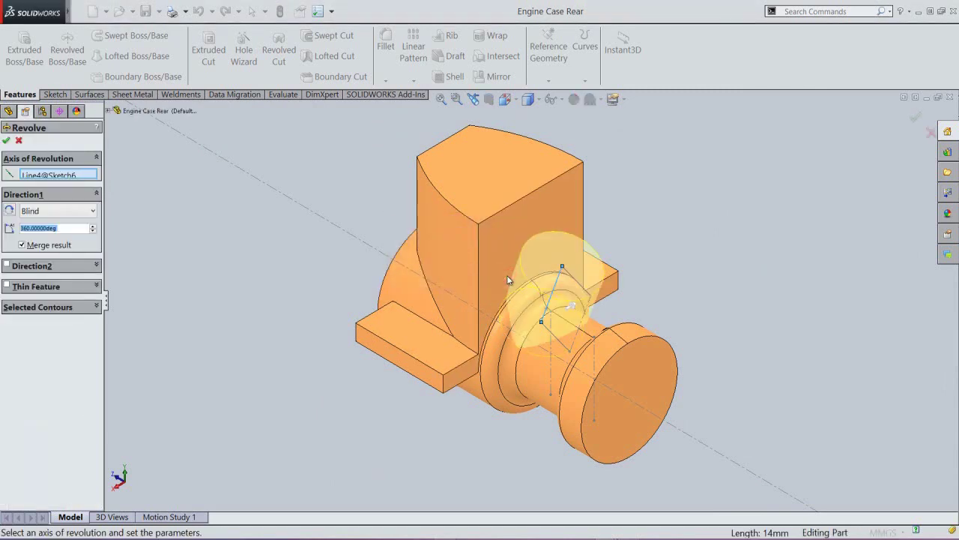
right_click(54, 178)
click(82, 186)
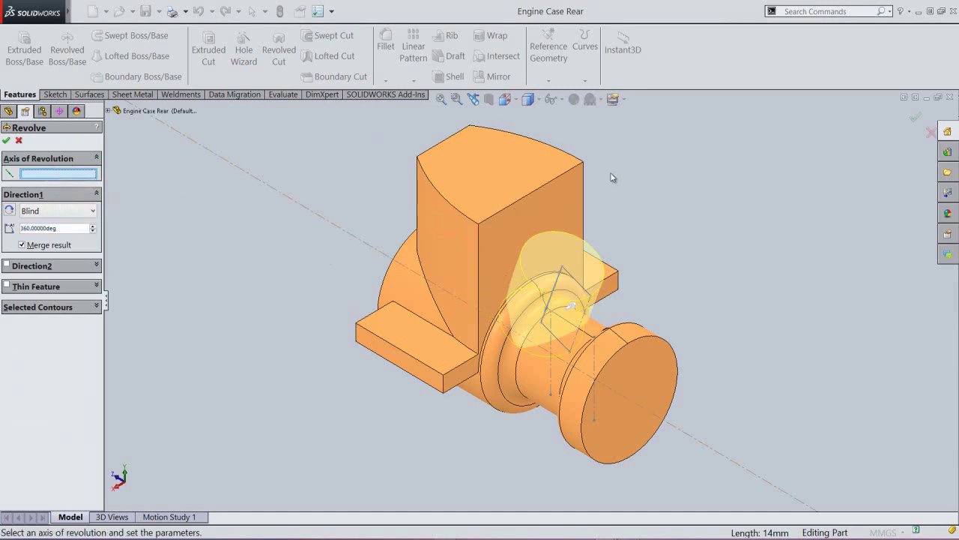
click(586, 307)
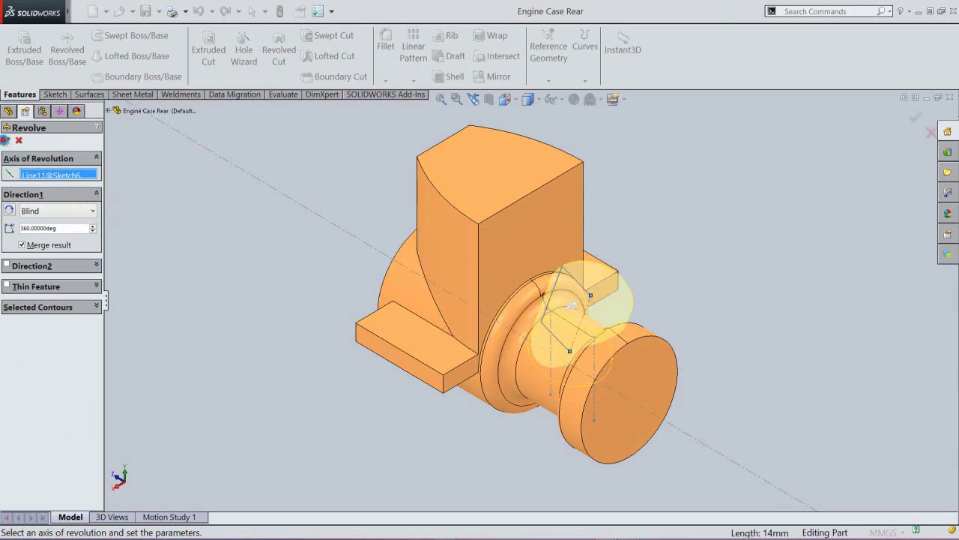
click(5, 140)
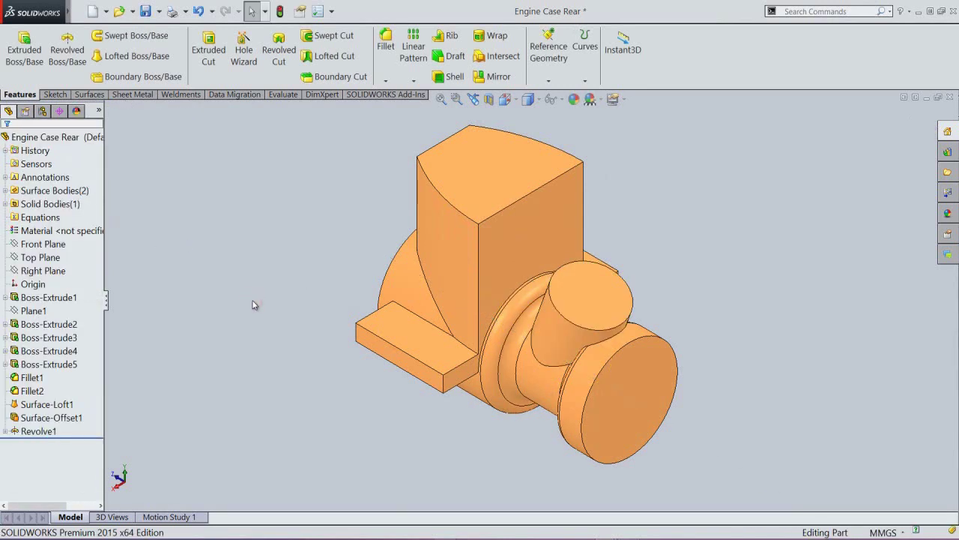
key(ctrl+s)
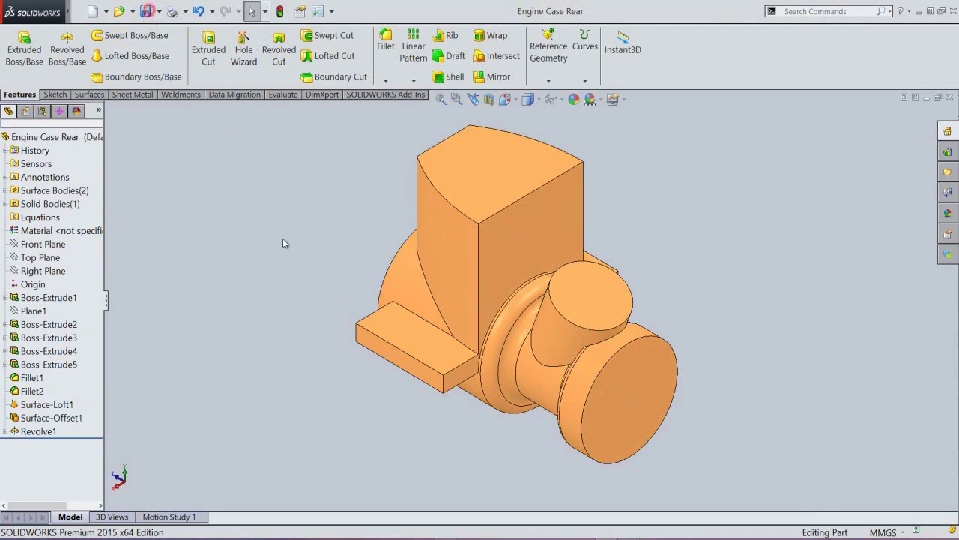
Step: Start a new sketch on the main cylinder's circular front face and orient the view to Front
key(space)
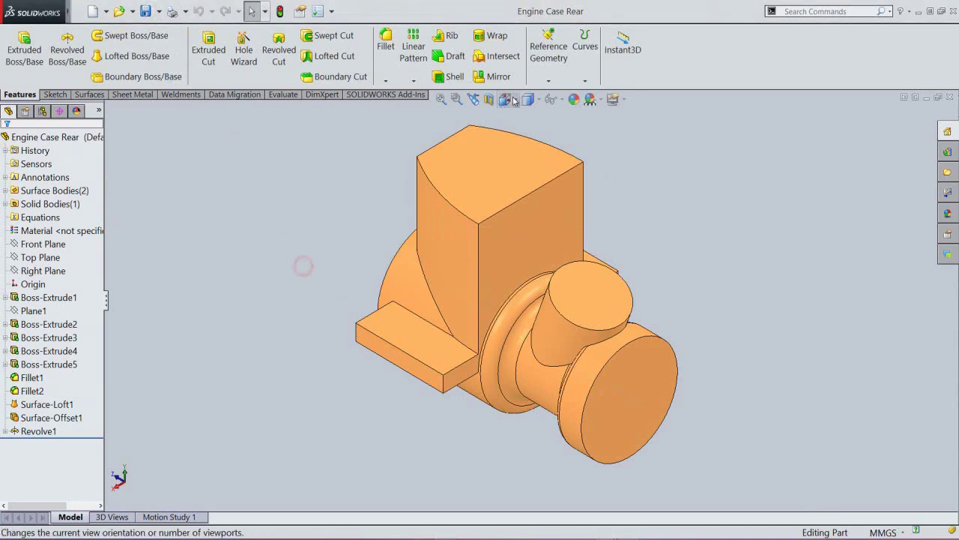
click(426, 244)
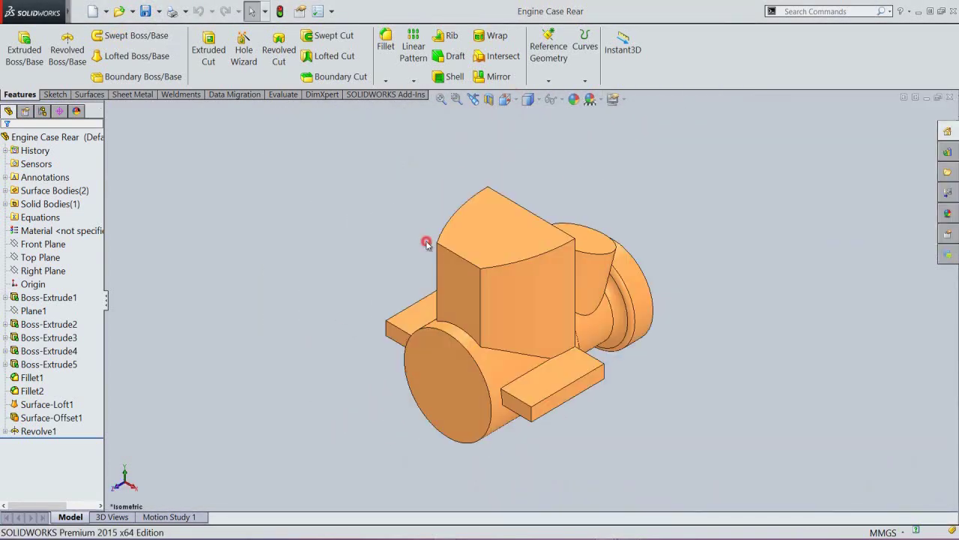
click(446, 380)
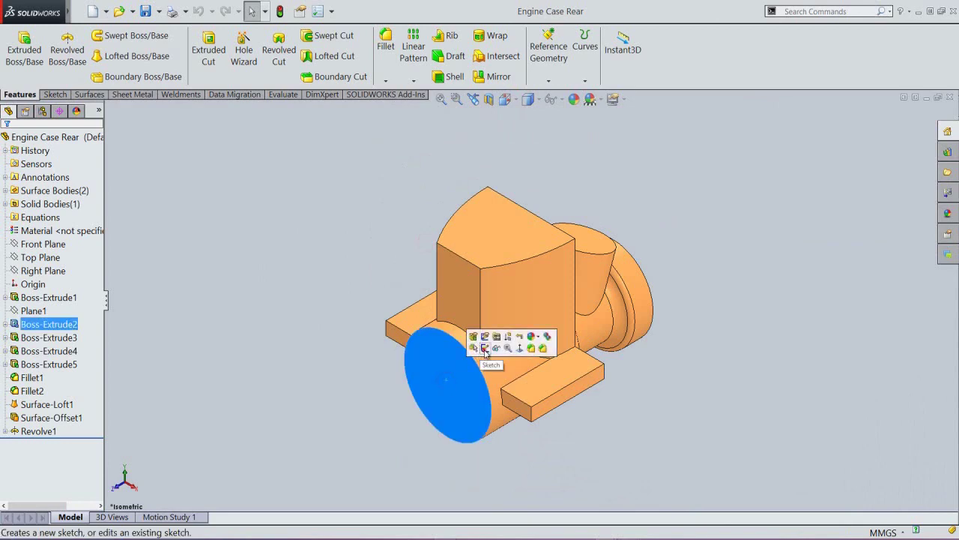
click(484, 350)
key(space)
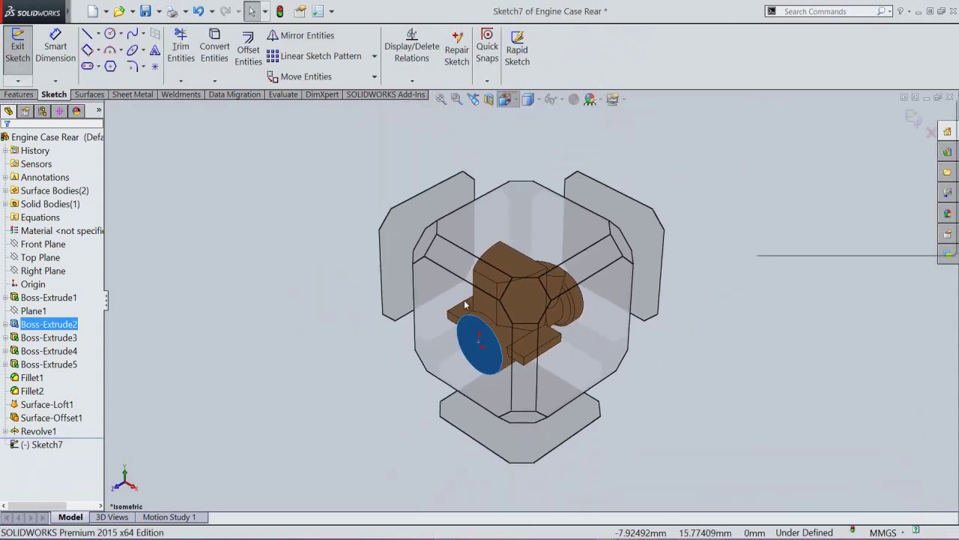
click(464, 300)
click(718, 272)
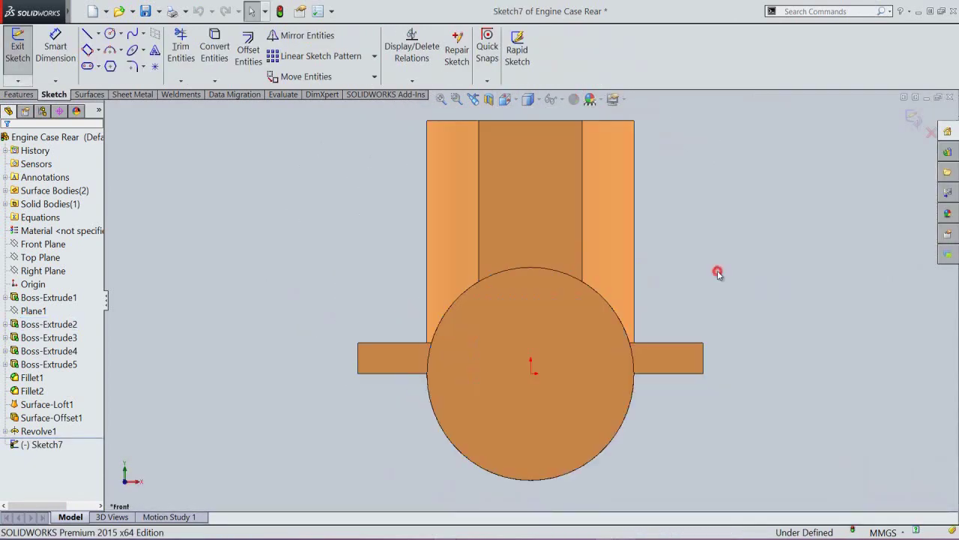
click(674, 281)
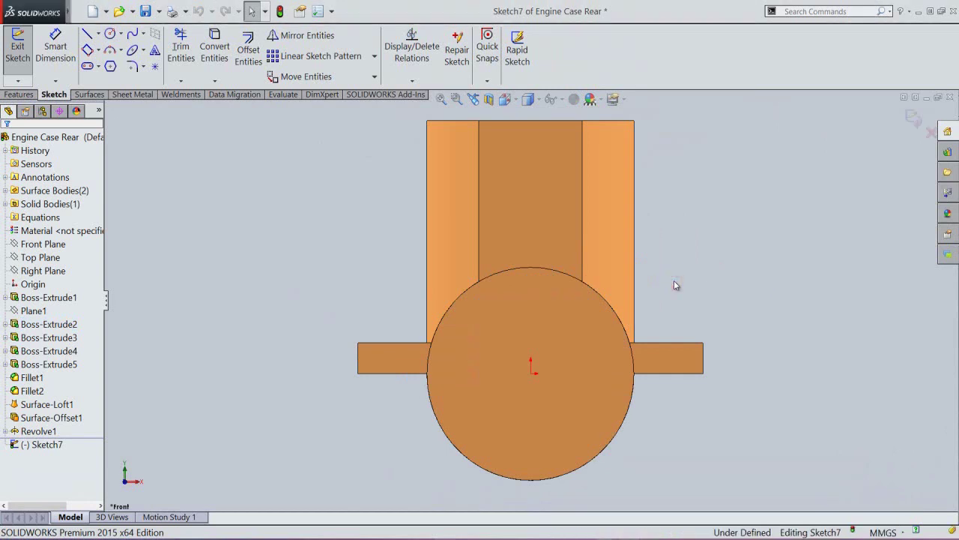
Step: Draw an 18 mm square centered on the origin with the Center Rectangle tool
right_click(674, 284)
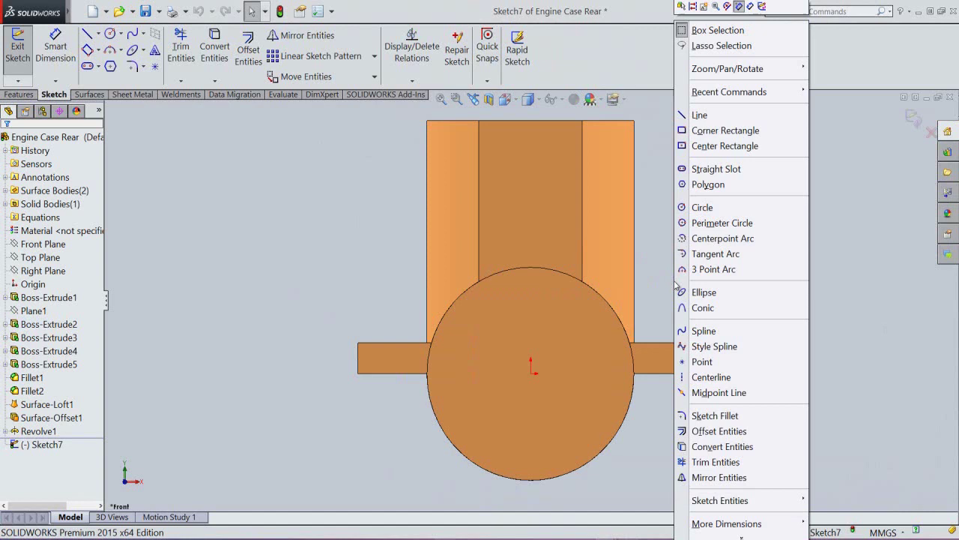
click(720, 146)
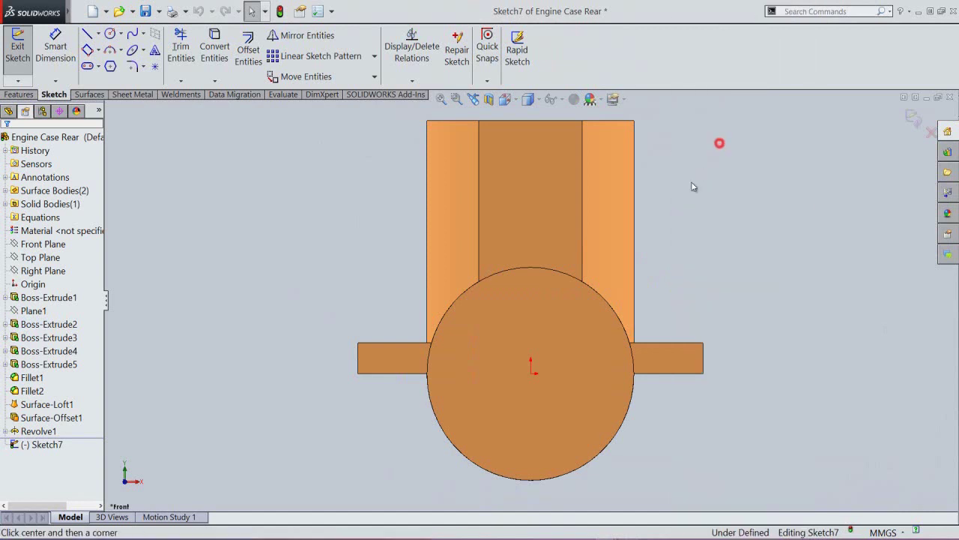
click(532, 374)
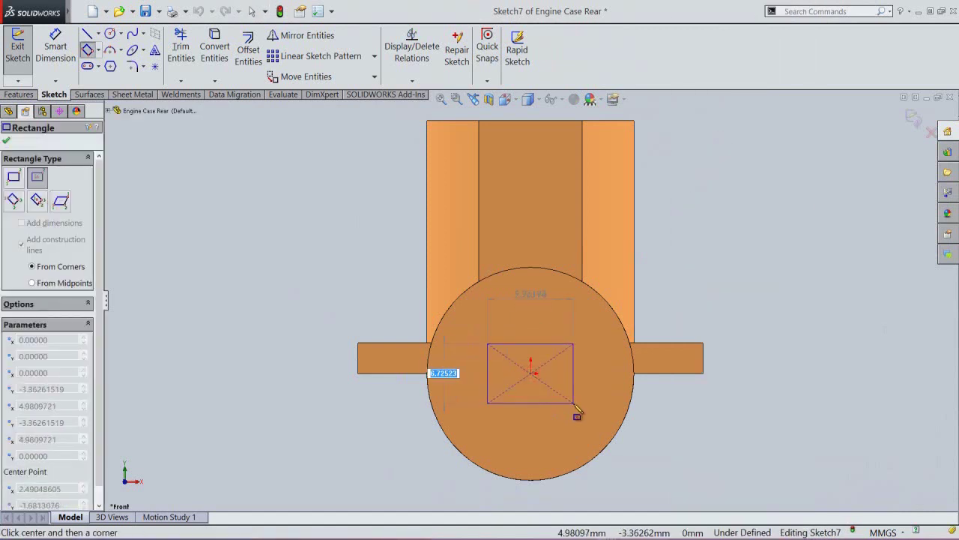
key(Tab)
text(18)
key(Return)
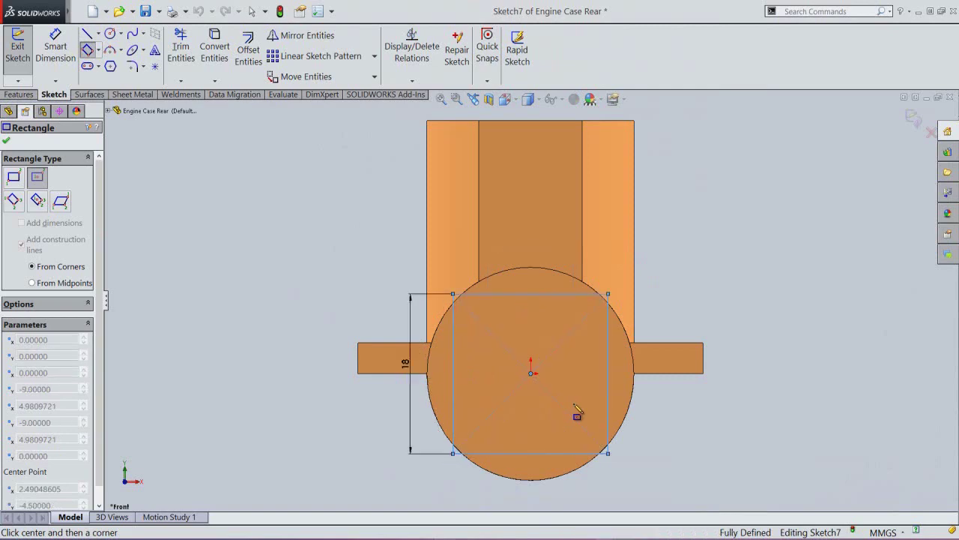
Step: Draw a 5 mm diameter circle centered on the square's upper-right corner
right_click(660, 257)
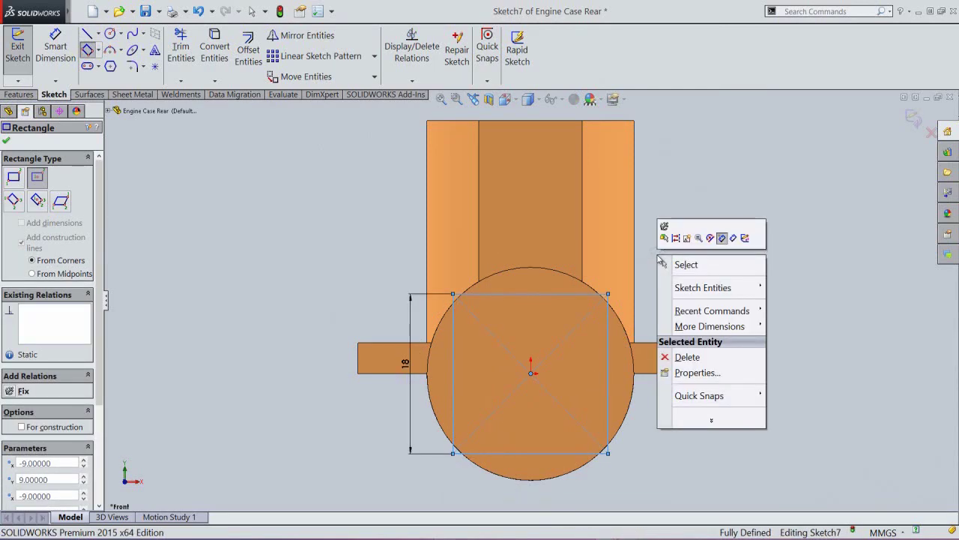
mouse_move(718, 288)
click(797, 211)
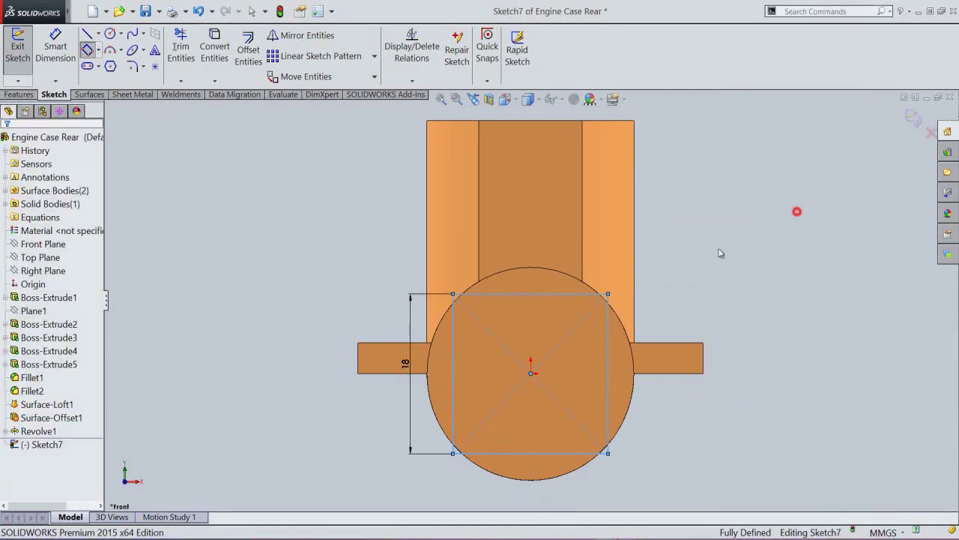
click(608, 295)
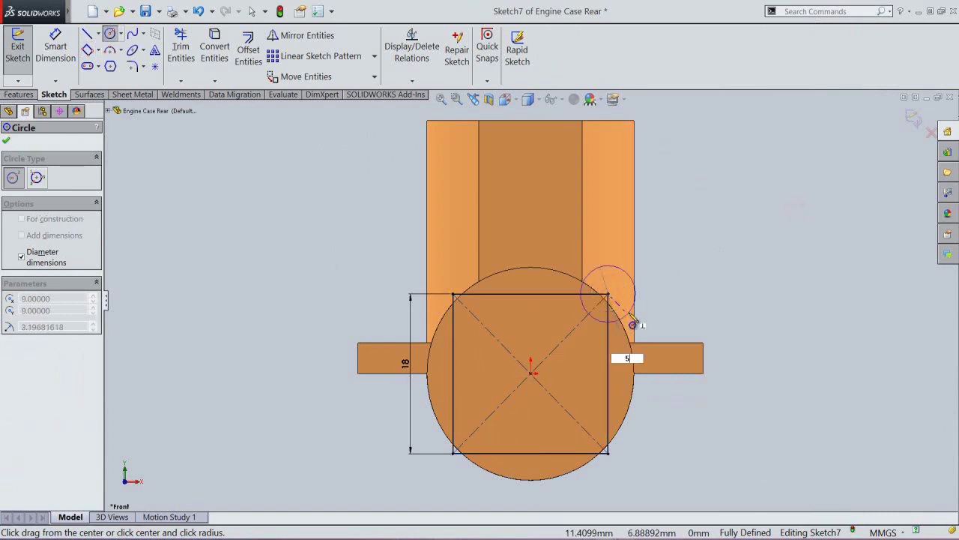
key(Return)
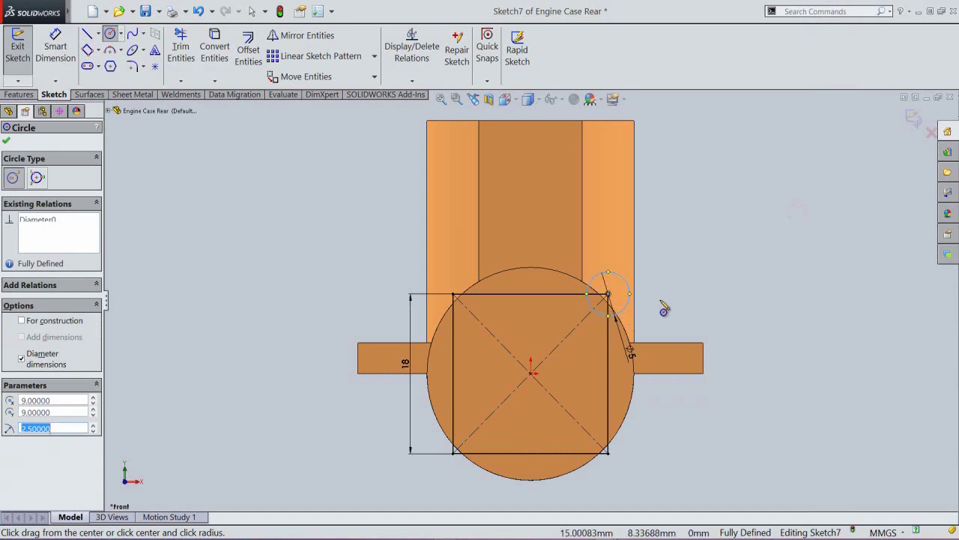
Step: Draw circles about 3.4, 5.2 and 6.5 mm in diameter on the square's lower-right, lower-left and upper-left corners
click(608, 452)
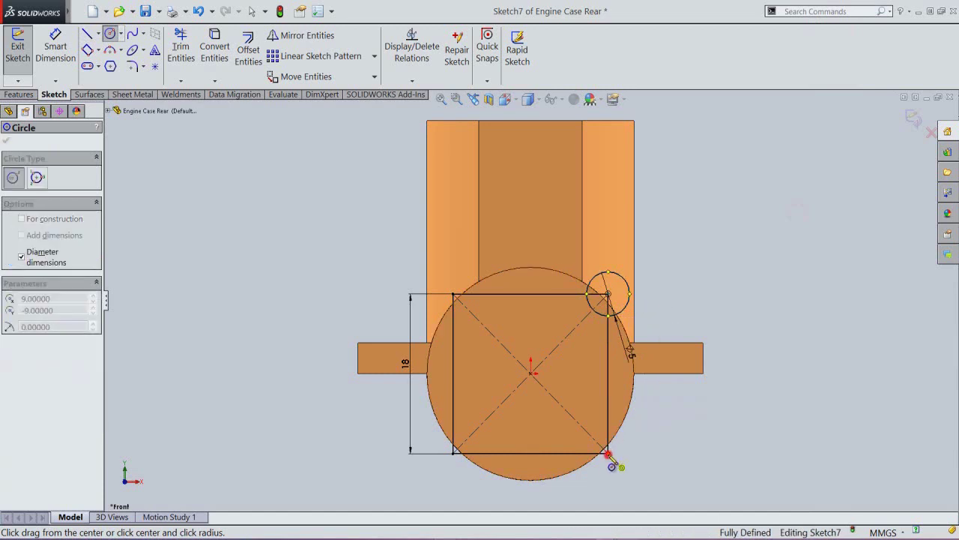
click(616, 467)
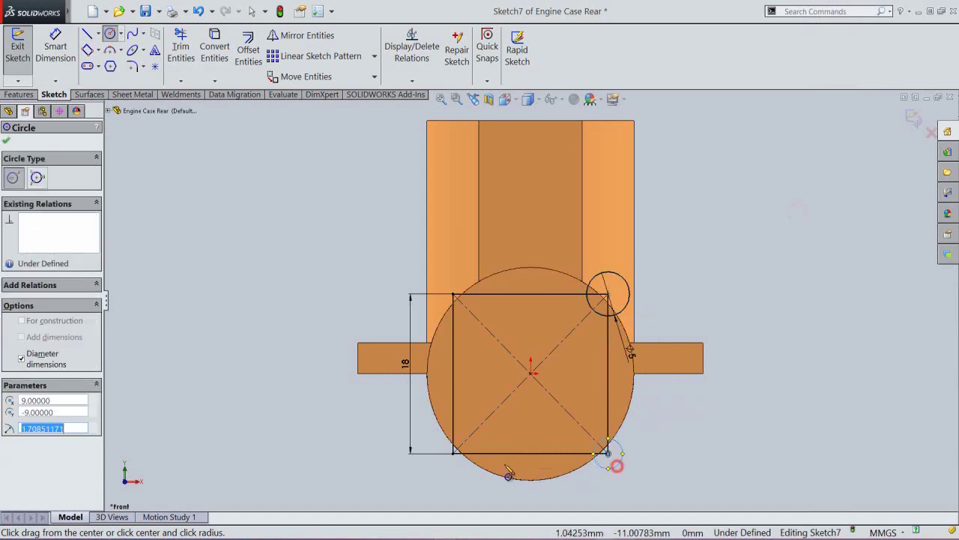
click(453, 453)
click(447, 430)
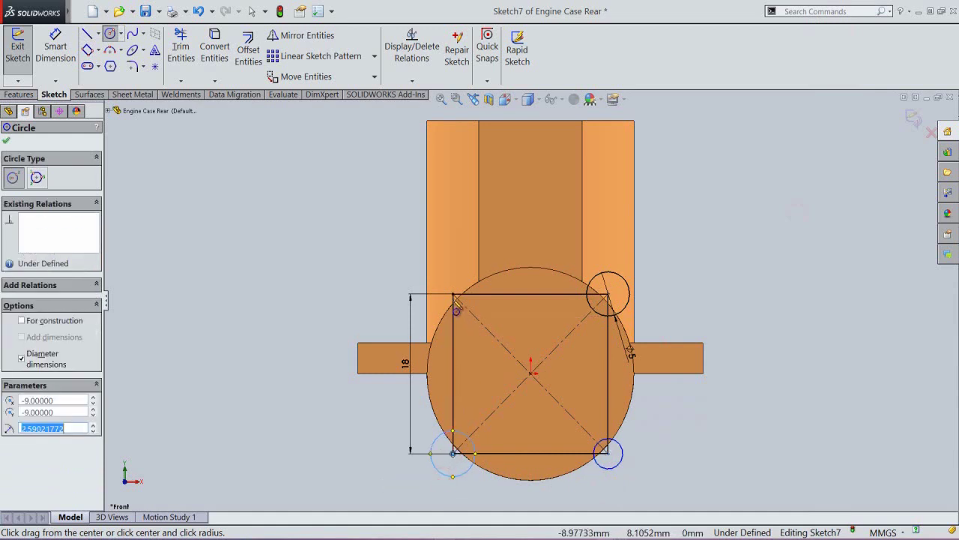
click(452, 293)
click(452, 322)
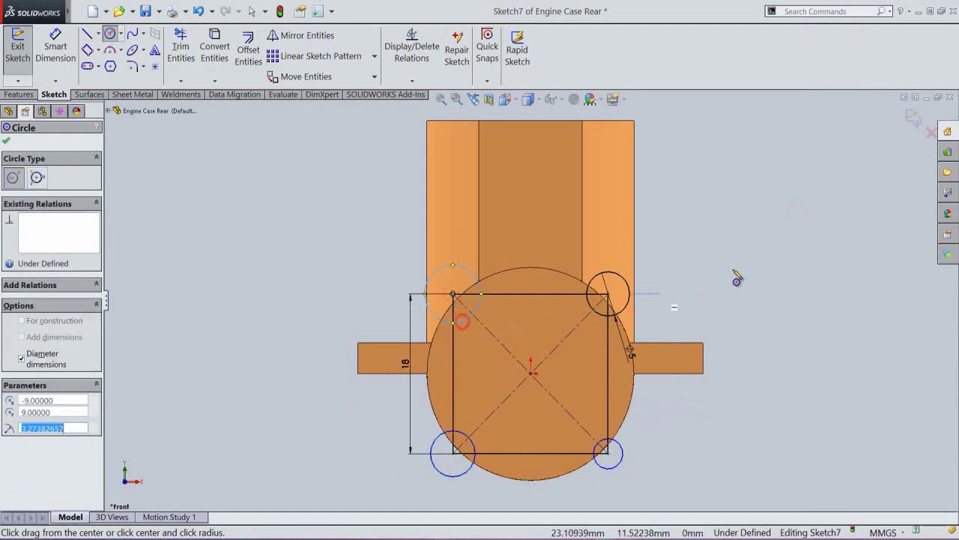
right_click(734, 272)
click(752, 278)
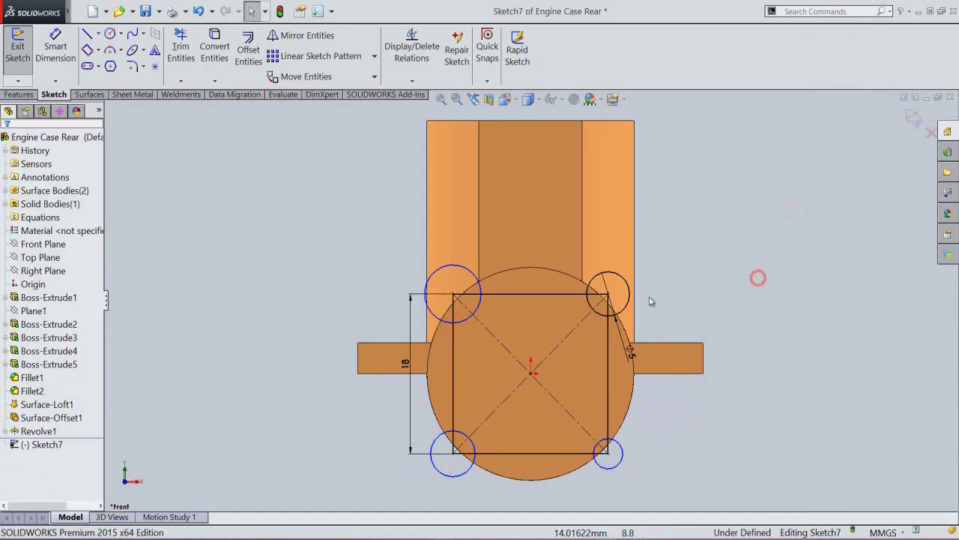
Step: Add an equal relation between the 5 mm circle and the circle on the square's lower-right corner
click(626, 302)
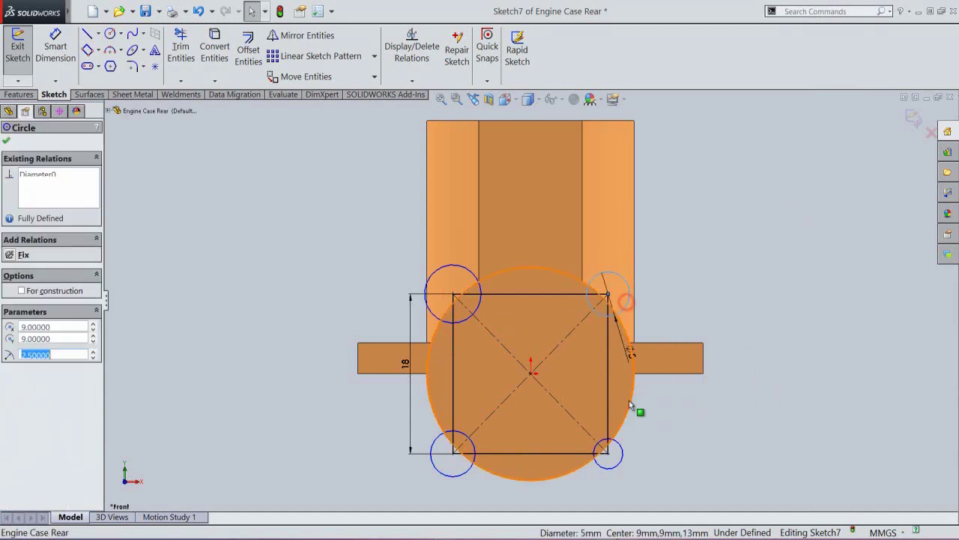
ctrl+click(614, 440)
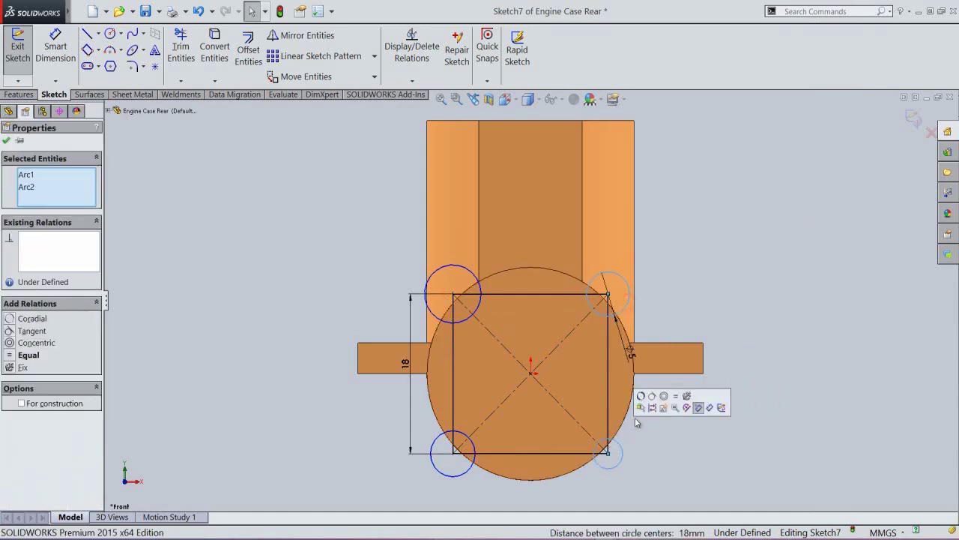
click(678, 397)
click(687, 440)
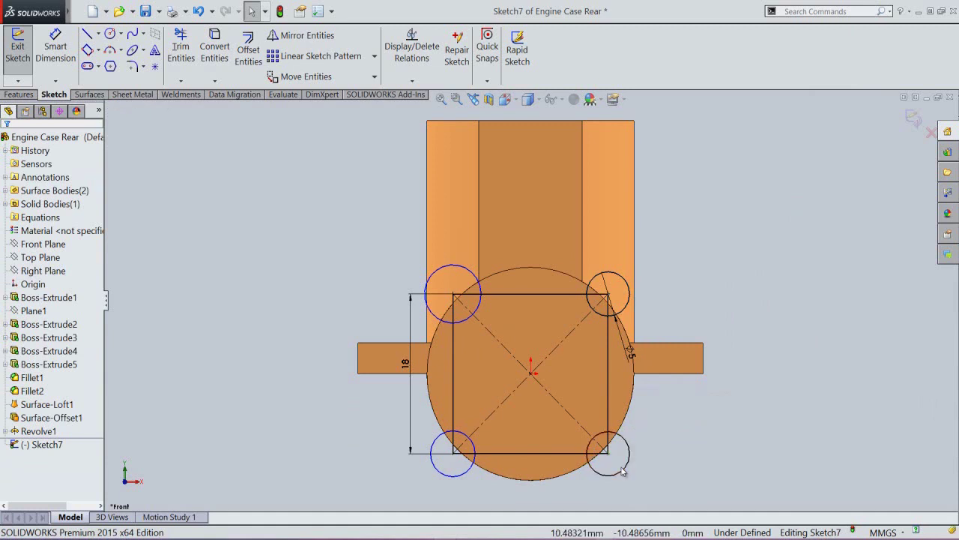
Step: Add an equal relation between the circles on the square's lower-right and lower-left corners
click(624, 469)
ctrl+click(454, 474)
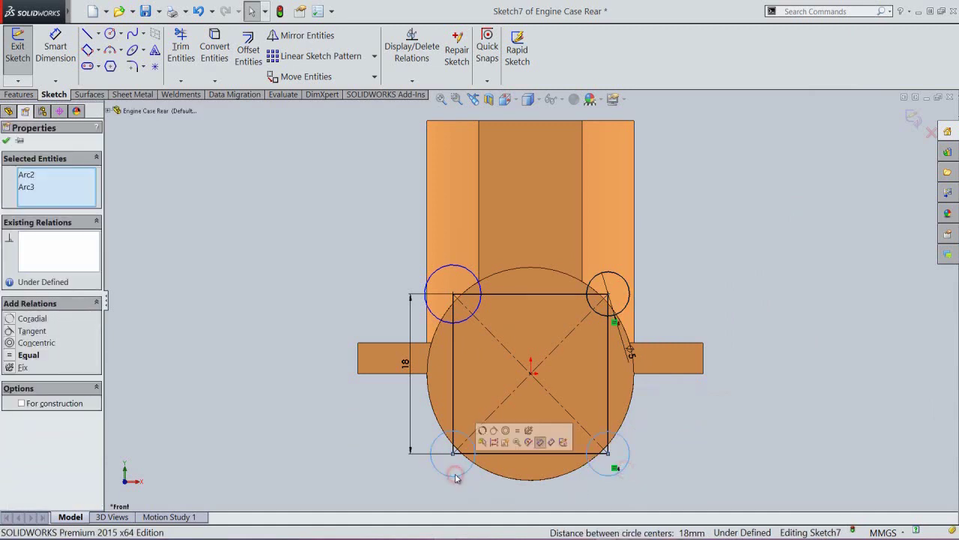
click(518, 431)
click(485, 484)
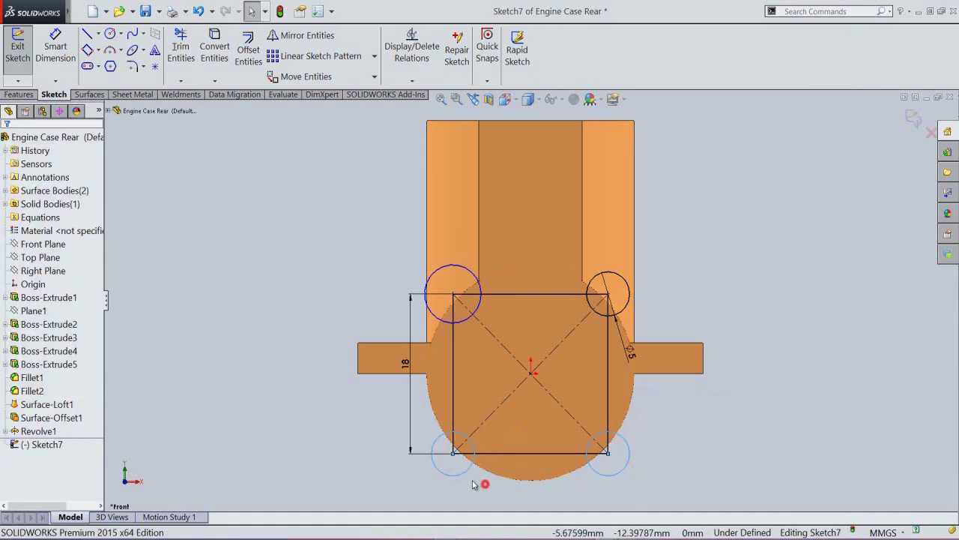
Step: Add an equal relation between the circles on the square's lower-left and upper-left corners
click(464, 475)
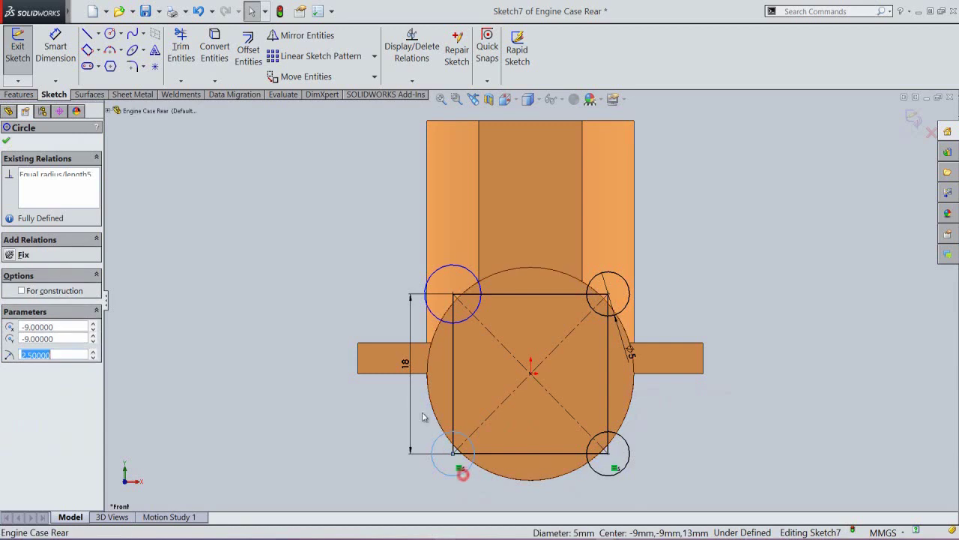
ctrl+click(432, 315)
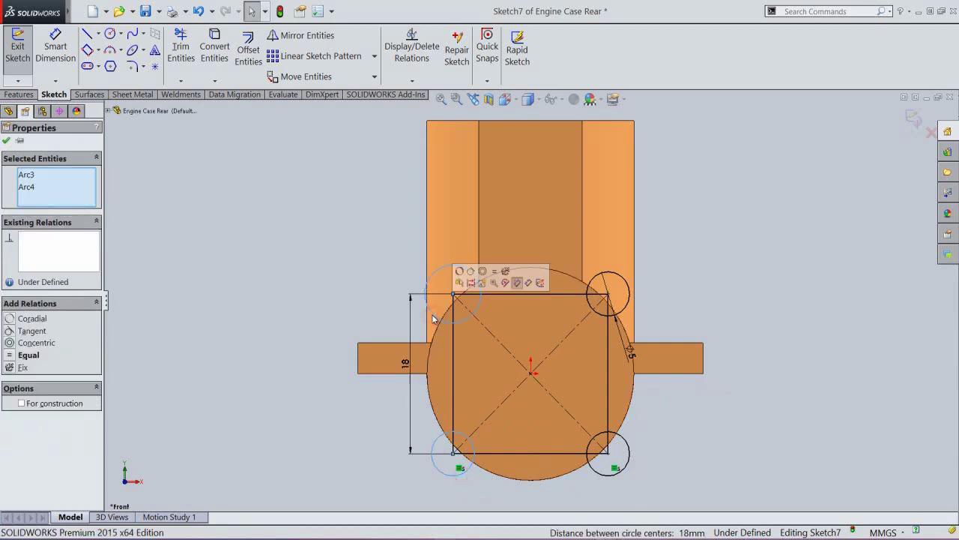
click(494, 271)
click(837, 254)
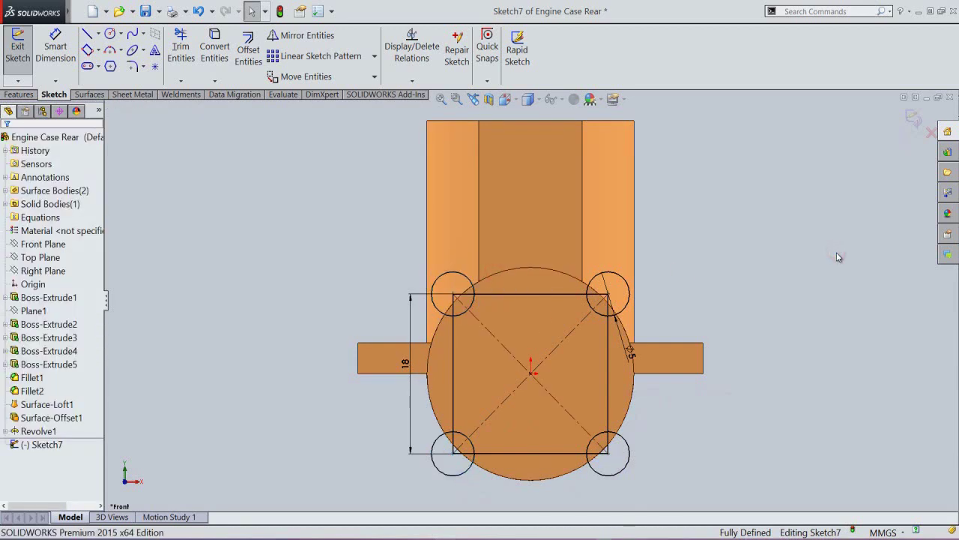
Step: Convert the square's four sides to construction geometry and exit the sketch
click(519, 294)
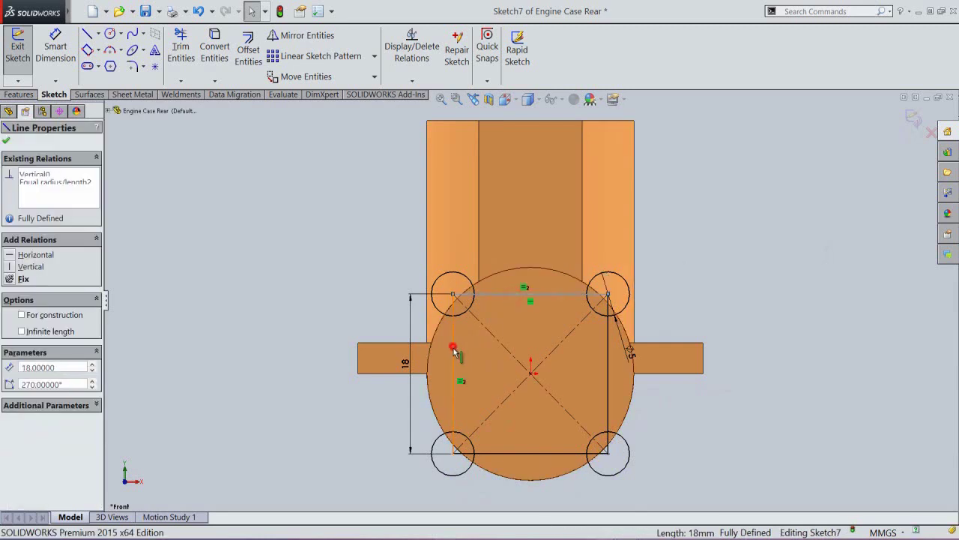
ctrl+click(455, 350)
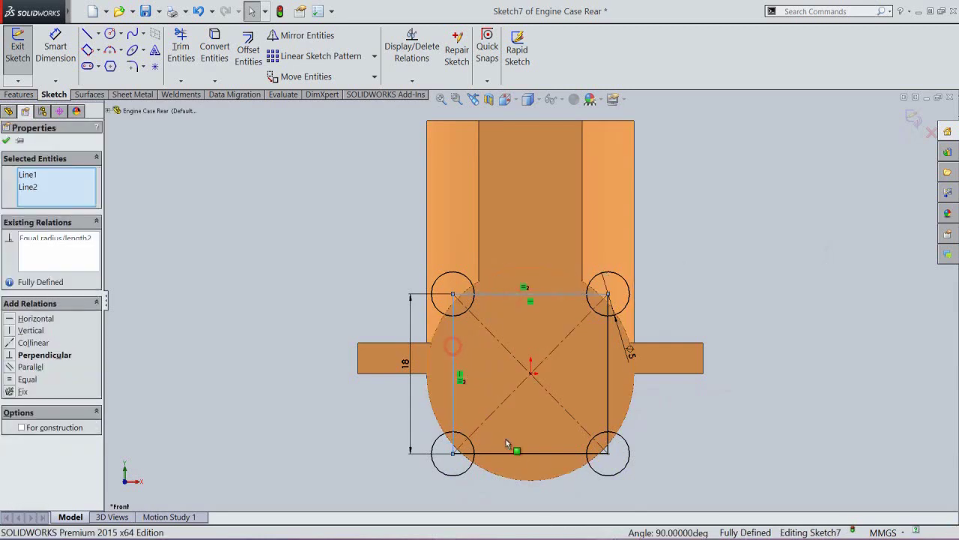
ctrl+click(608, 387)
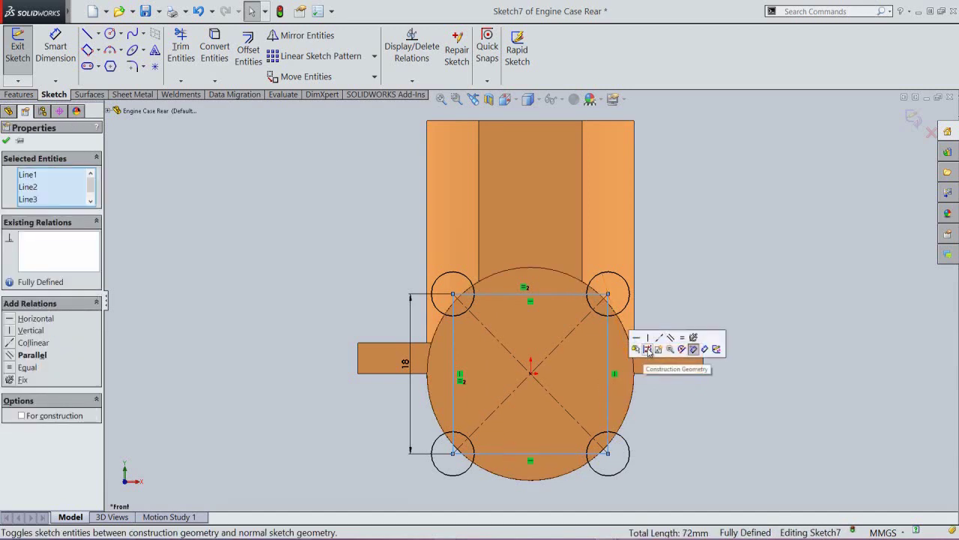
click(693, 348)
click(914, 117)
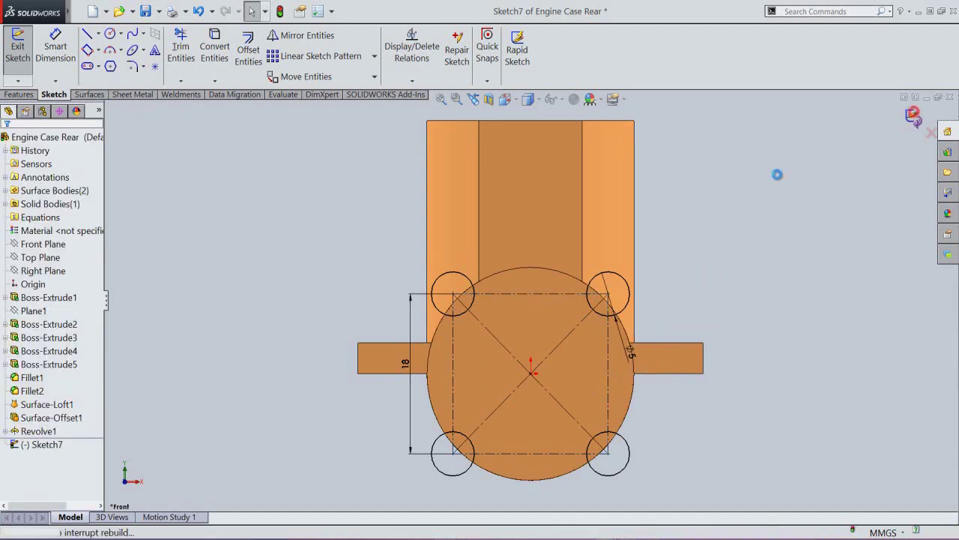
click(759, 193)
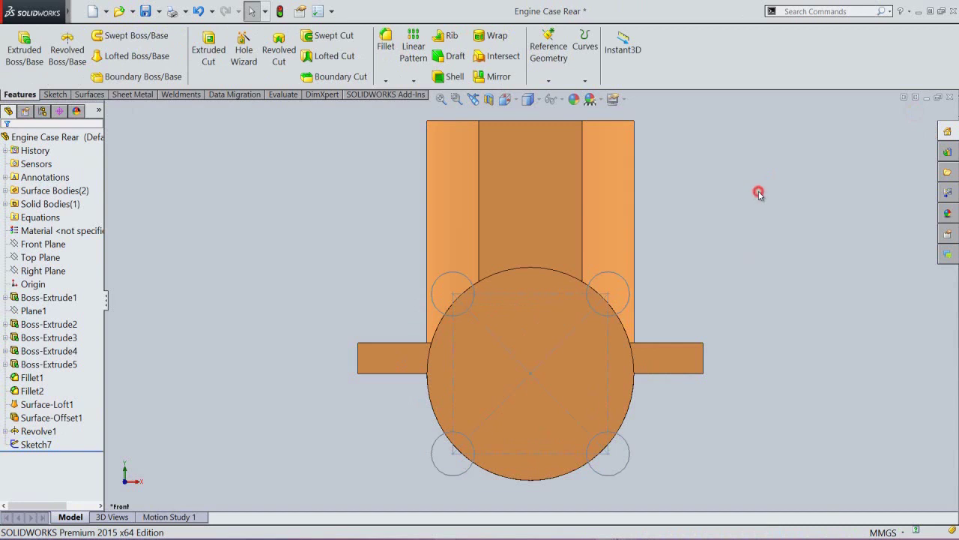
Step: Select the sketch circles on the square's upper-right, upper-left and lower-left corners together
click(611, 274)
ctrl+click(464, 279)
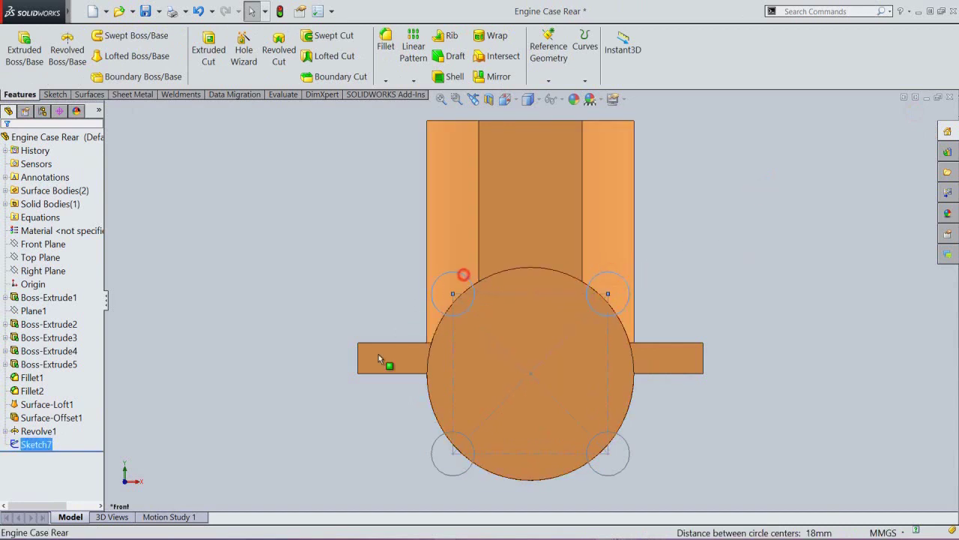
ctrl+click(433, 455)
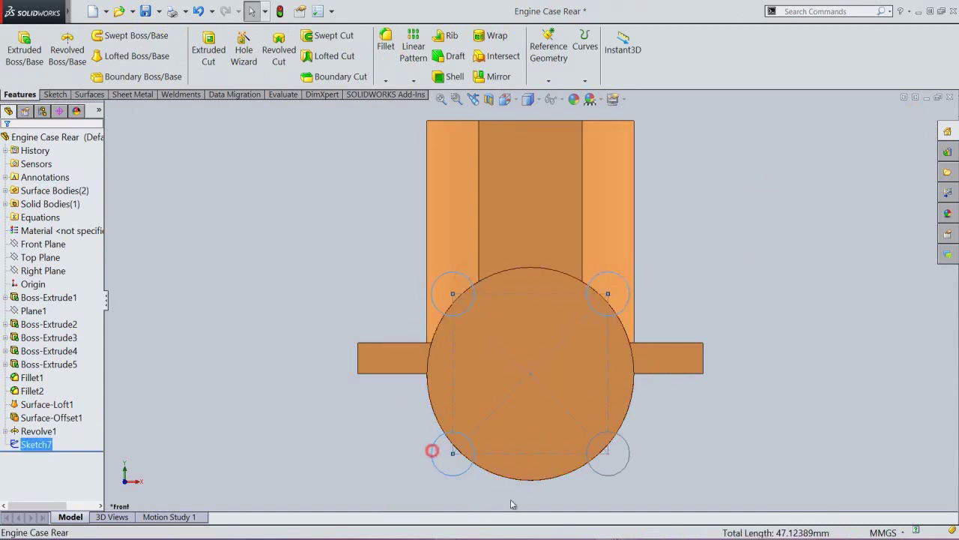
Step: Extrude the four corner circles 8 mm in the reversed direction, merged with the case body, and save the part
ctrl+click(598, 473)
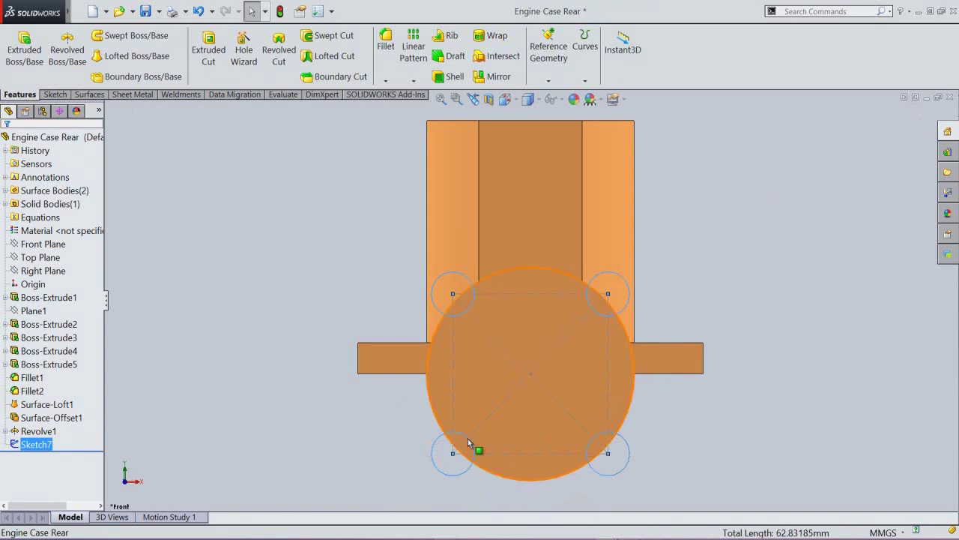
click(24, 49)
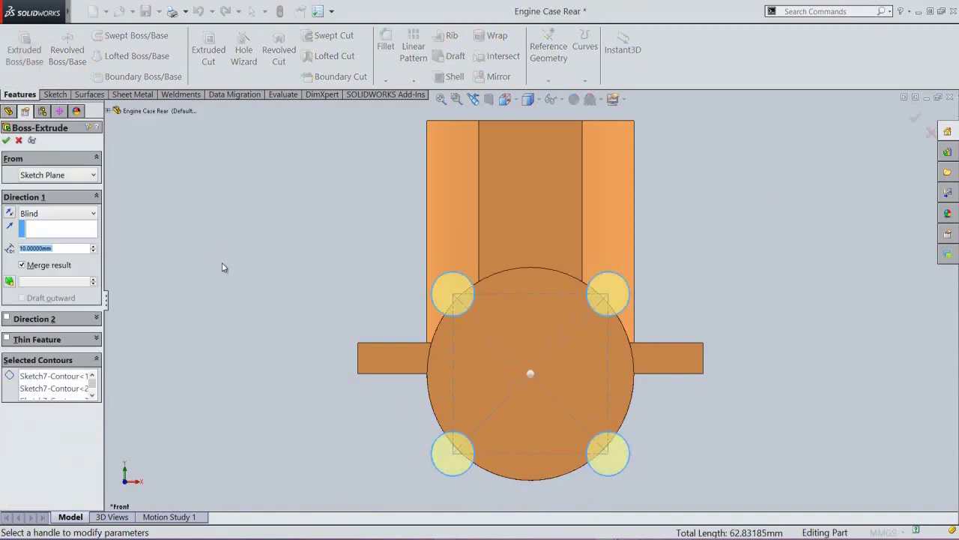
click(269, 259)
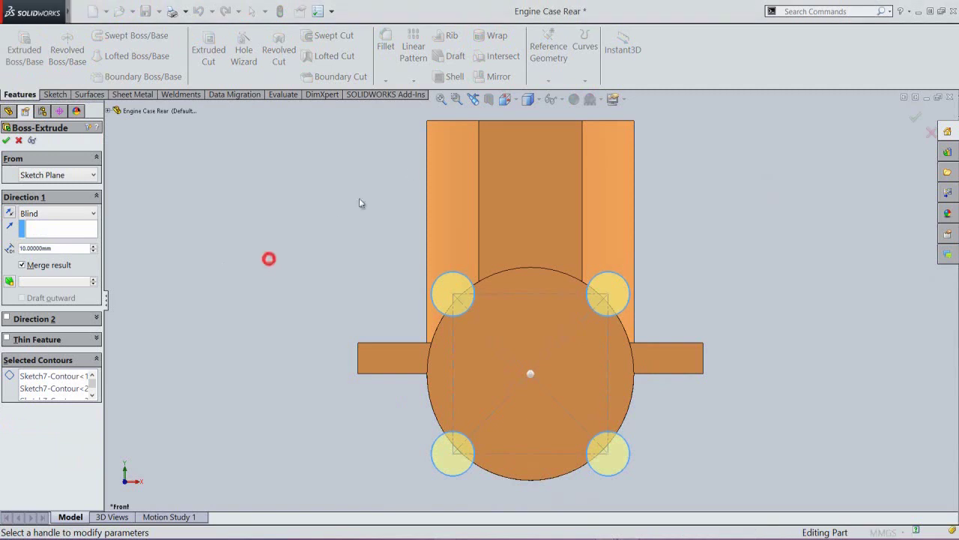
click(474, 98)
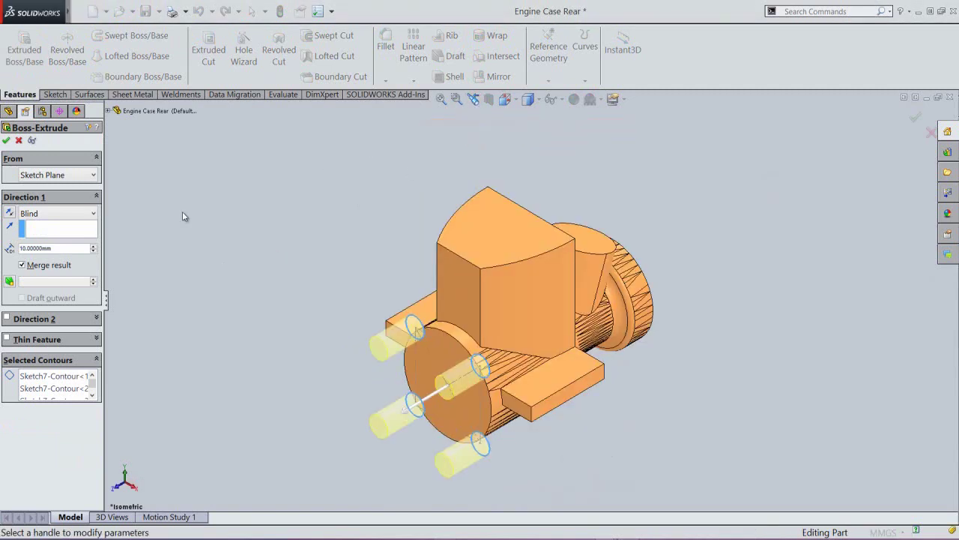
click(10, 213)
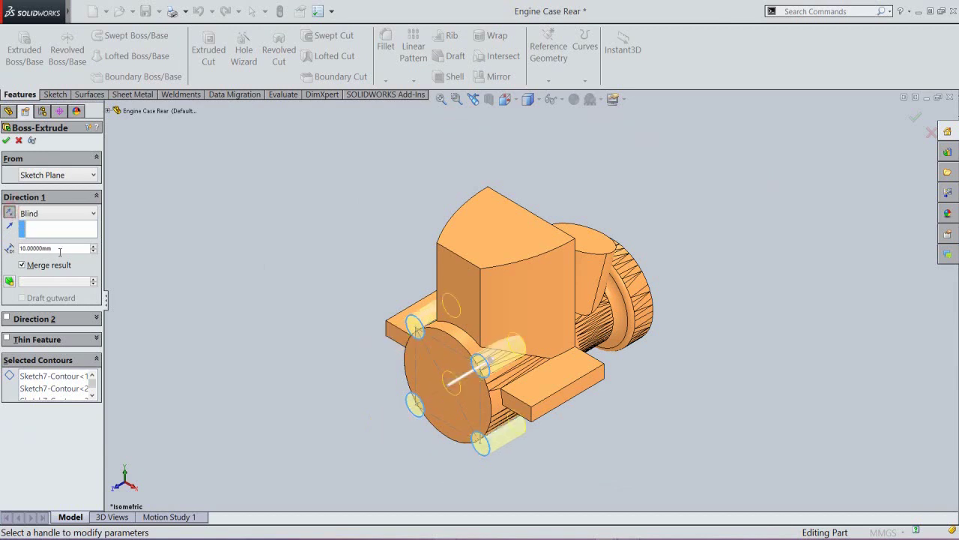
drag(64, 248, 21, 248)
text(8)
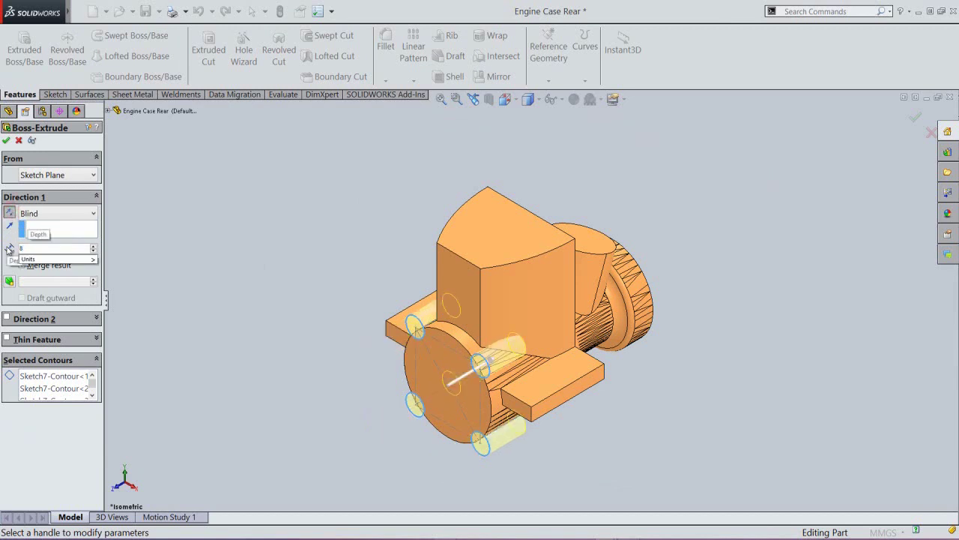
key(Return)
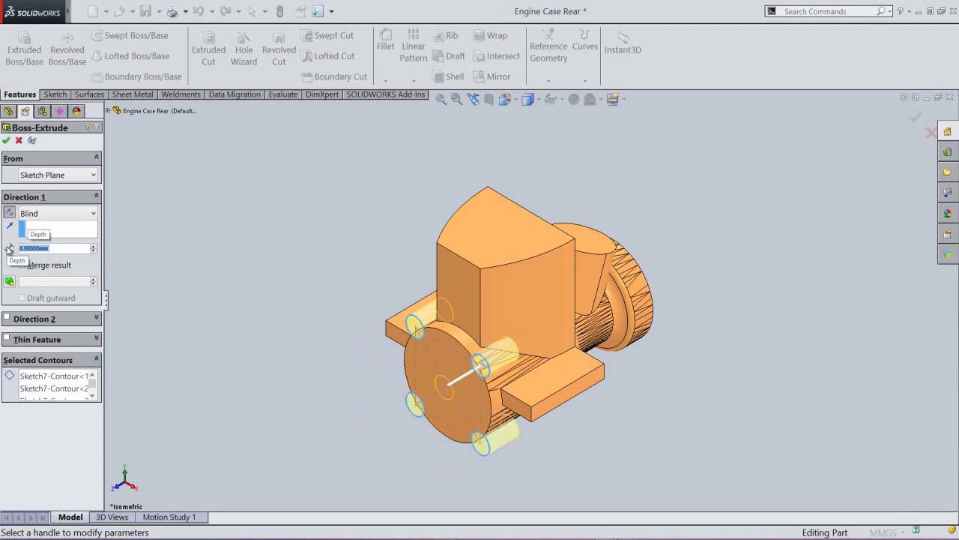
click(7, 141)
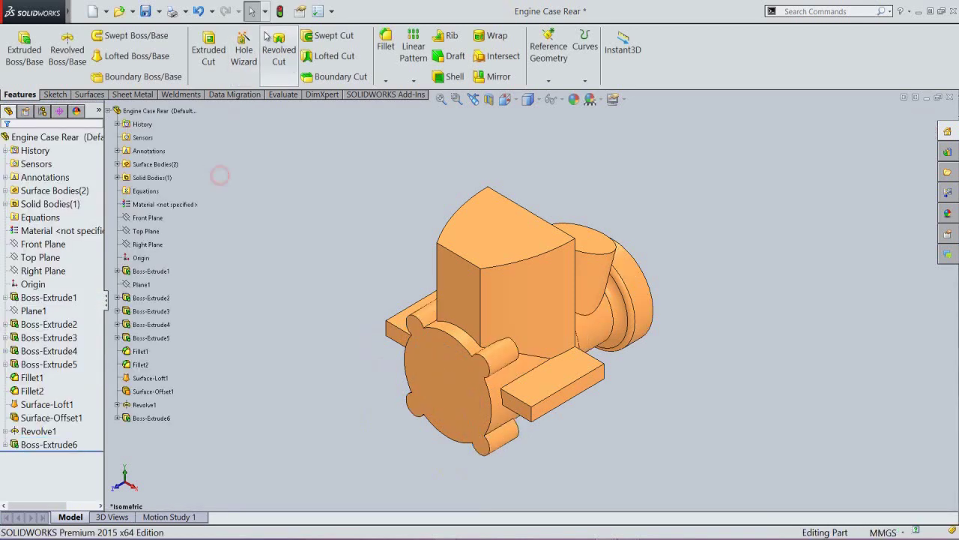
key(ctrl+s)
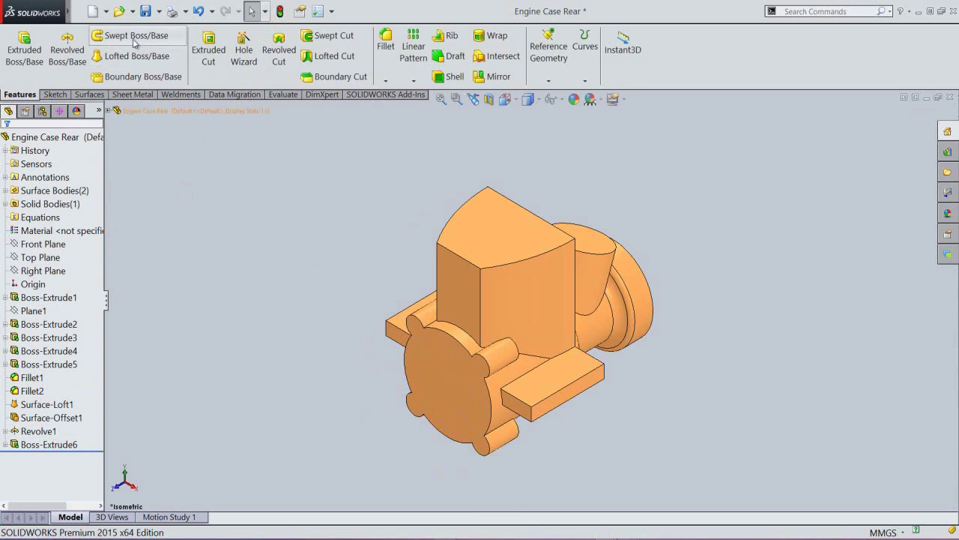
click(236, 213)
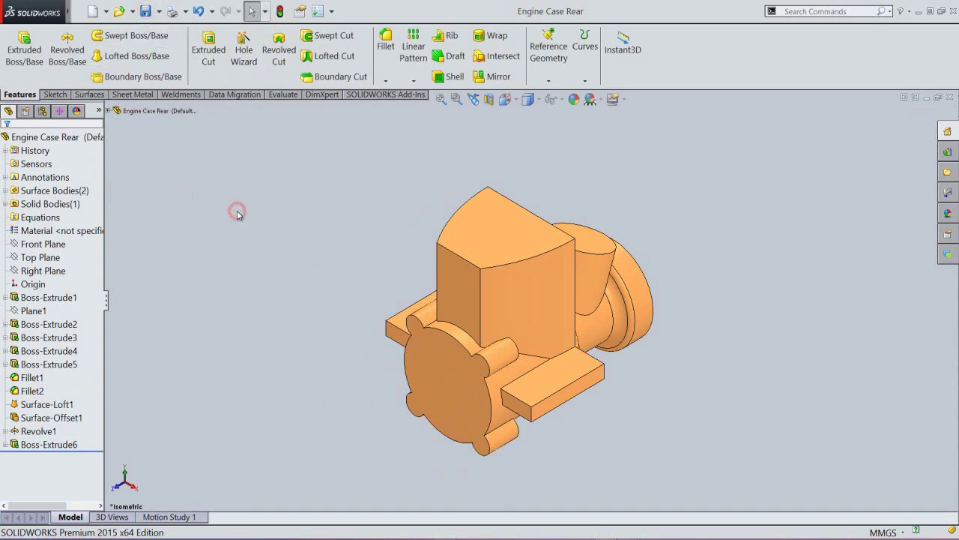
Step: Start a sketch on the round front face and convert the two lower lobe edges and the bottom arc between them
click(459, 391)
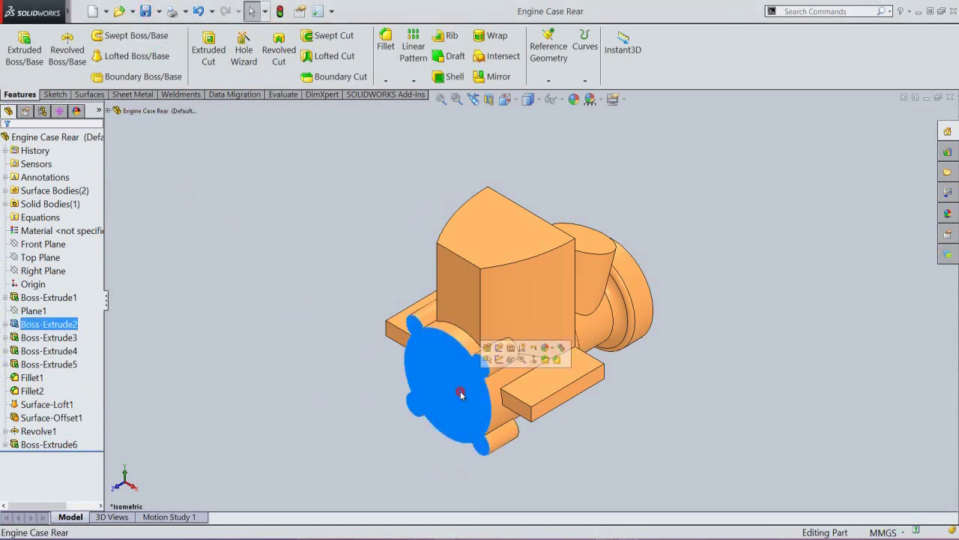
click(499, 360)
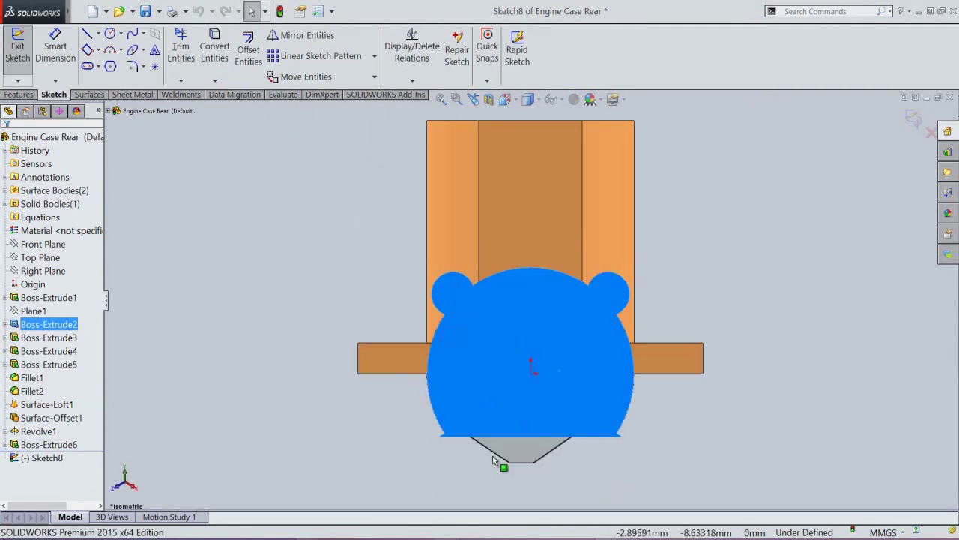
scroll(518, 489, down, 3)
click(292, 398)
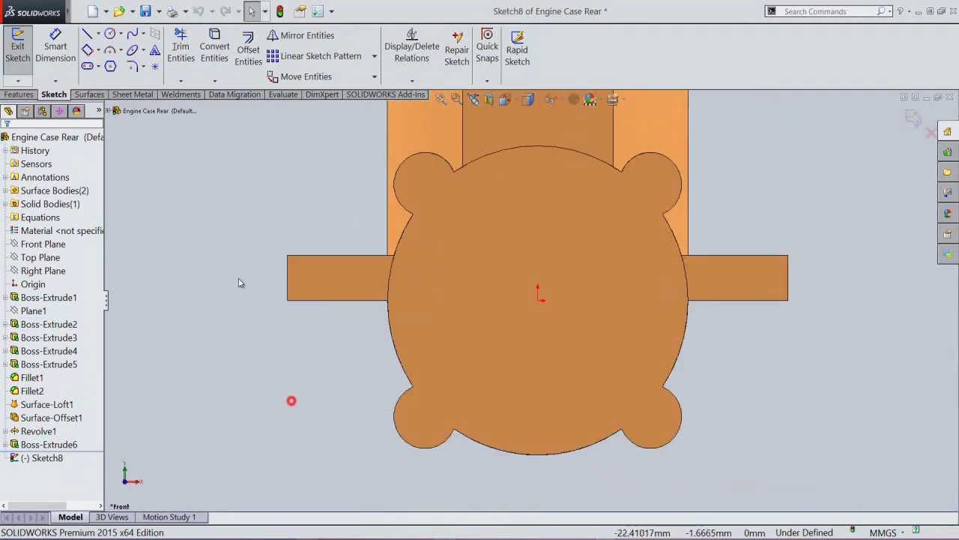
click(212, 39)
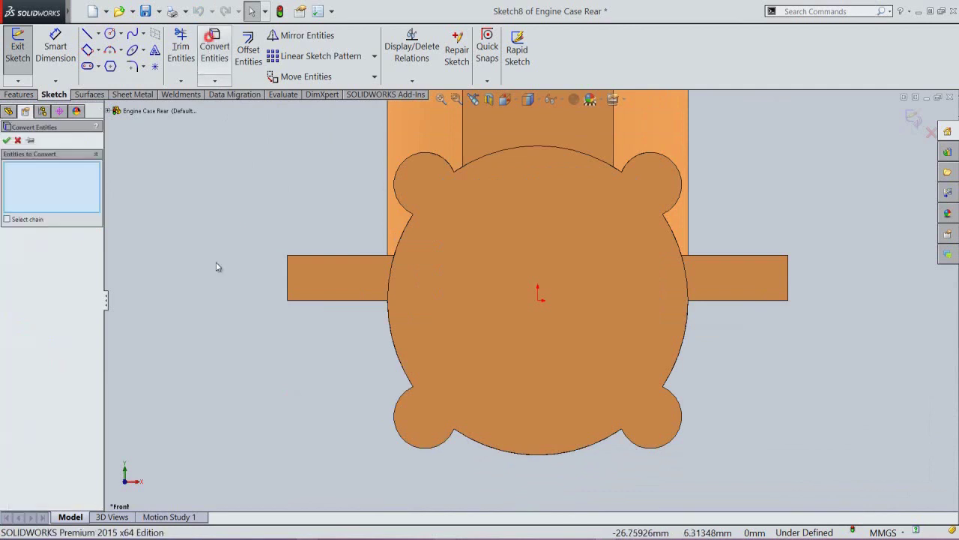
click(430, 450)
click(483, 451)
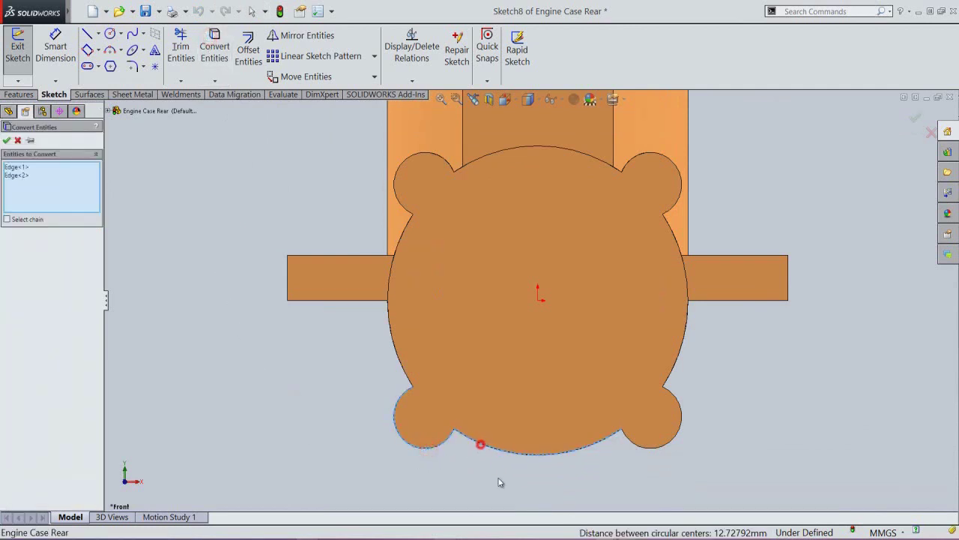
click(634, 445)
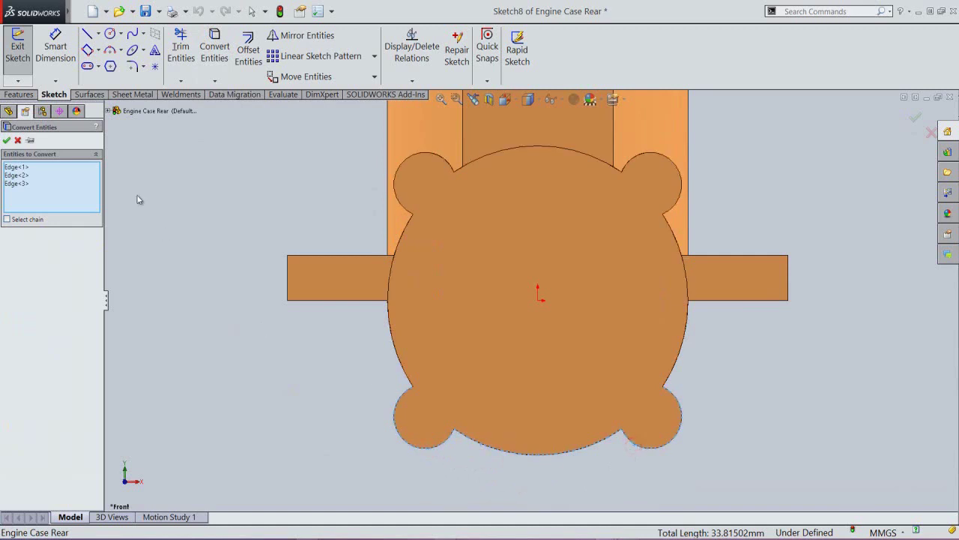
click(7, 141)
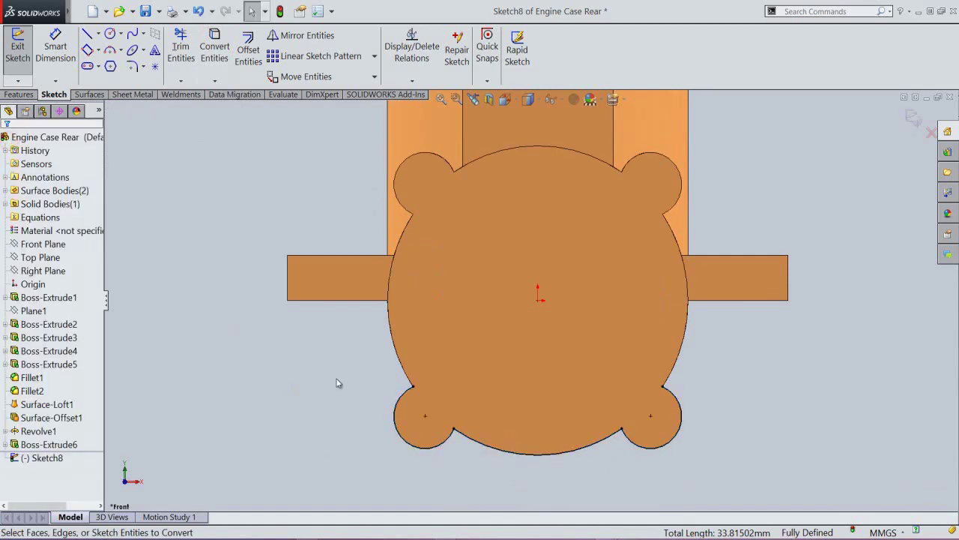
Step: Sketch a short slanted line just below the gap between the lower-left lobe and the bottom arc
right_click(337, 383)
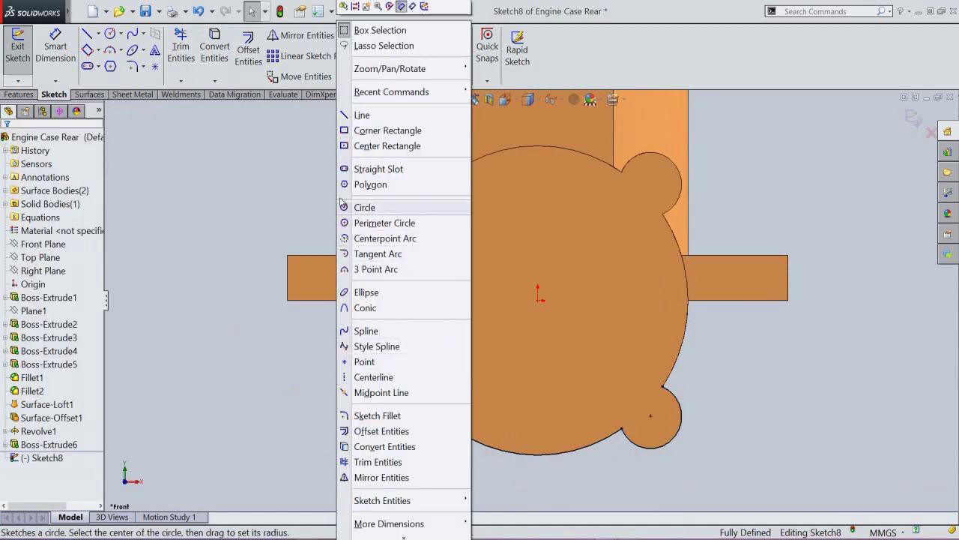
click(355, 114)
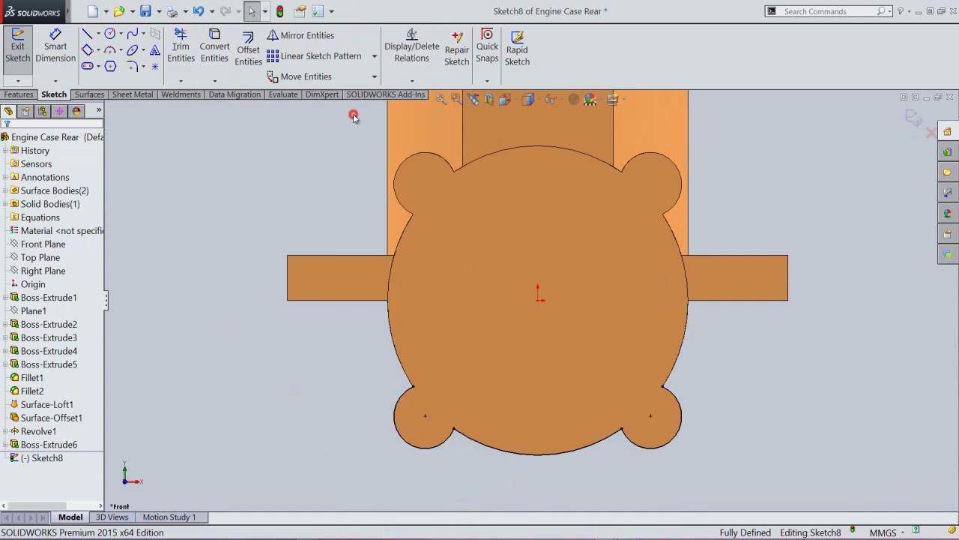
click(439, 460)
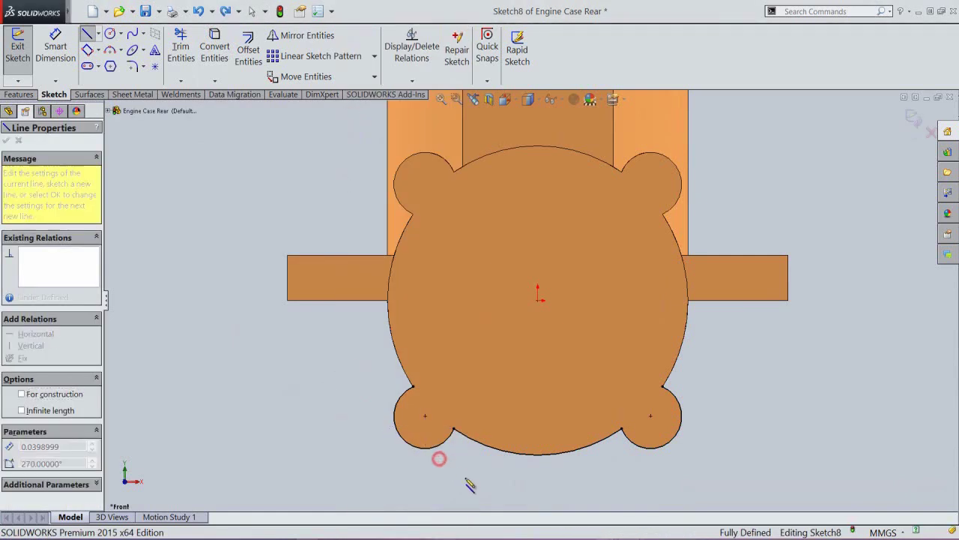
click(519, 478)
key(Escape)
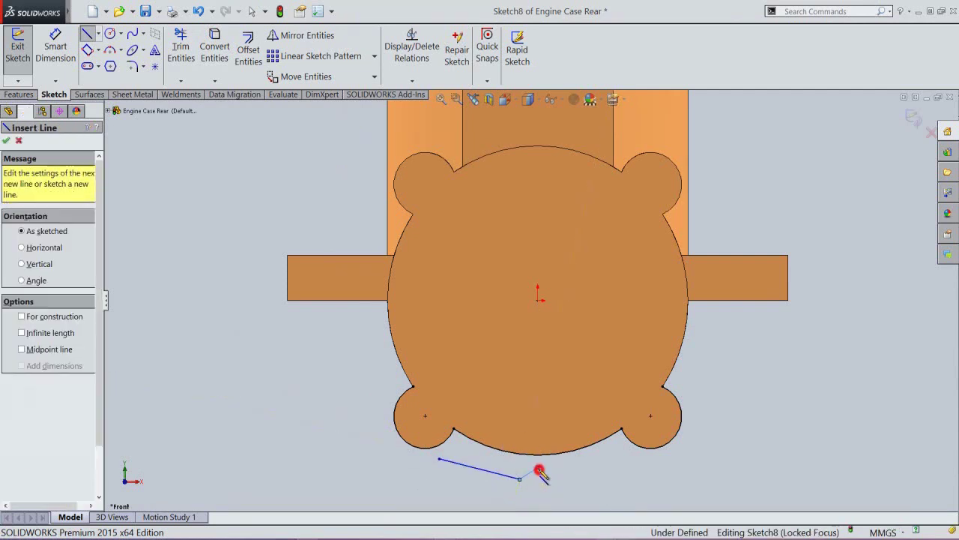
right_click(309, 341)
click(330, 352)
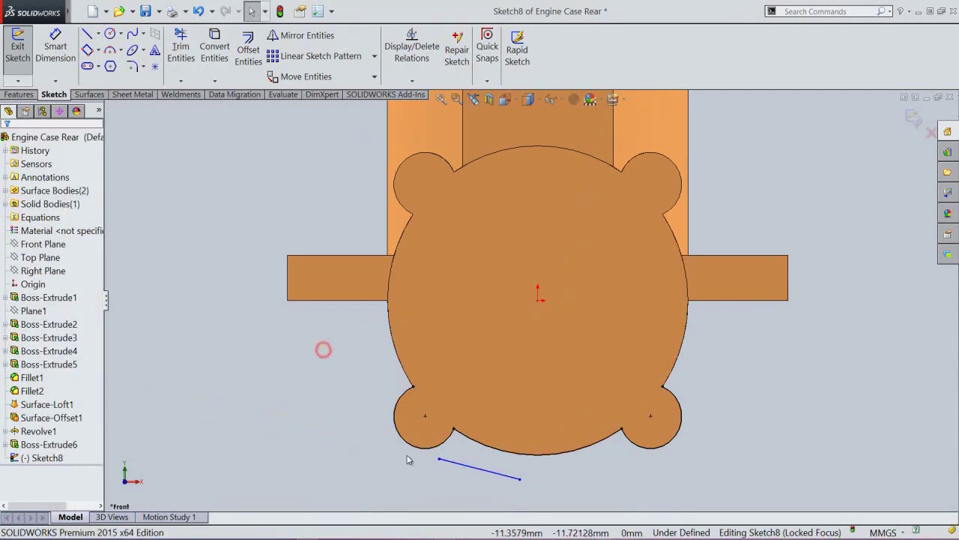
Step: Make the line's left endpoint coincident with the lower-left lobe arc and its right endpoint coincident with the bottom arc
click(440, 460)
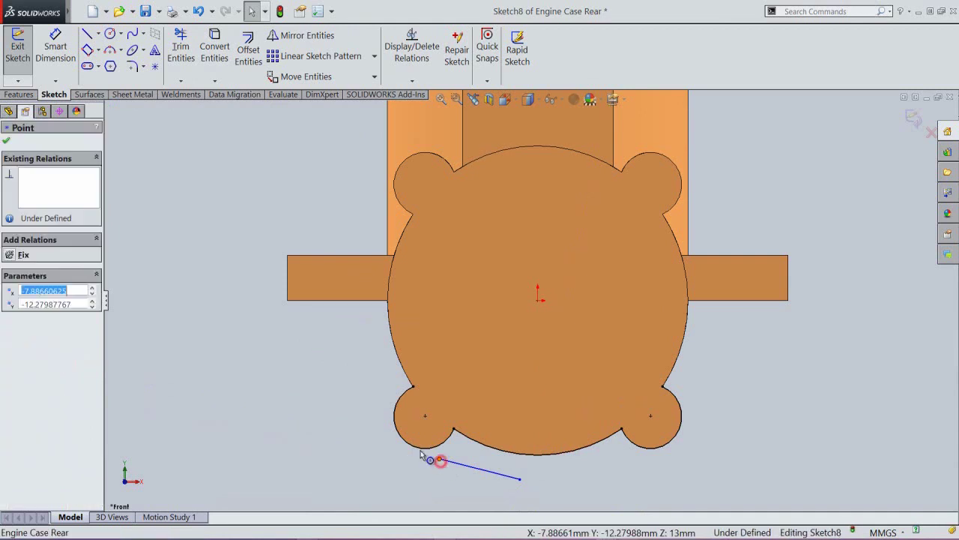
ctrl+click(420, 452)
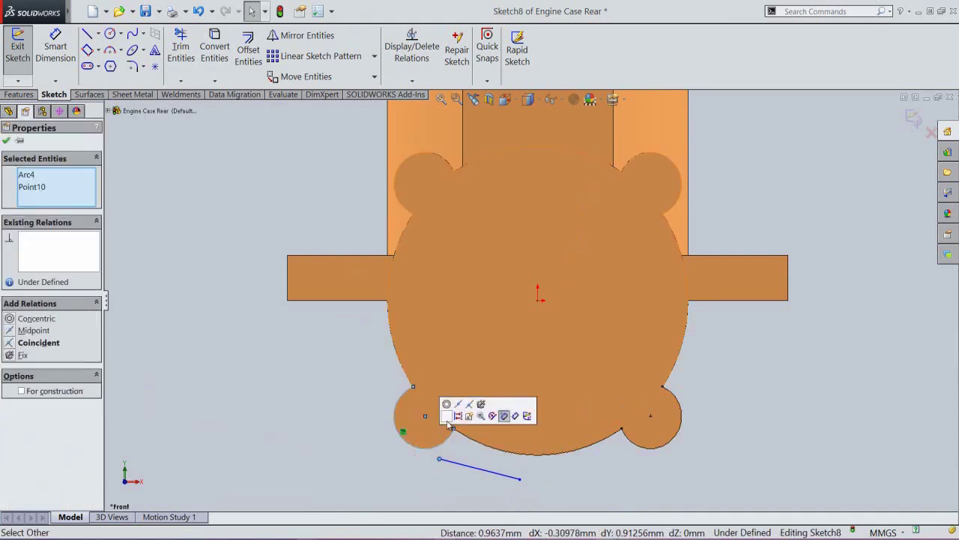
click(470, 404)
click(420, 492)
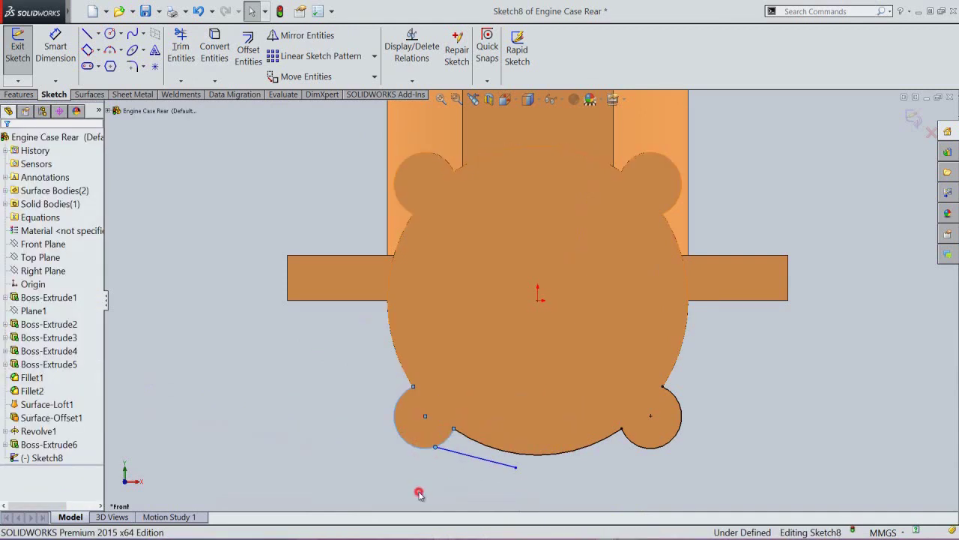
click(516, 469)
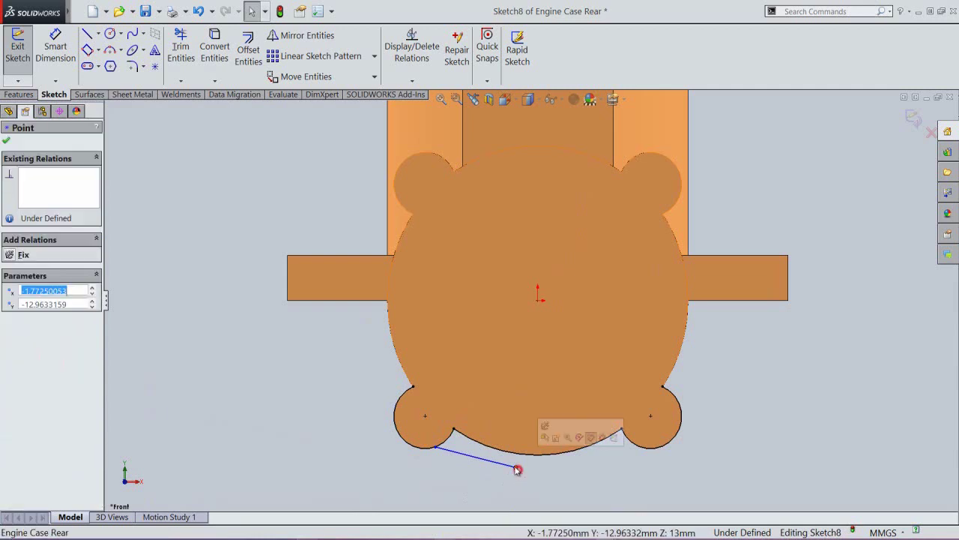
ctrl+click(513, 455)
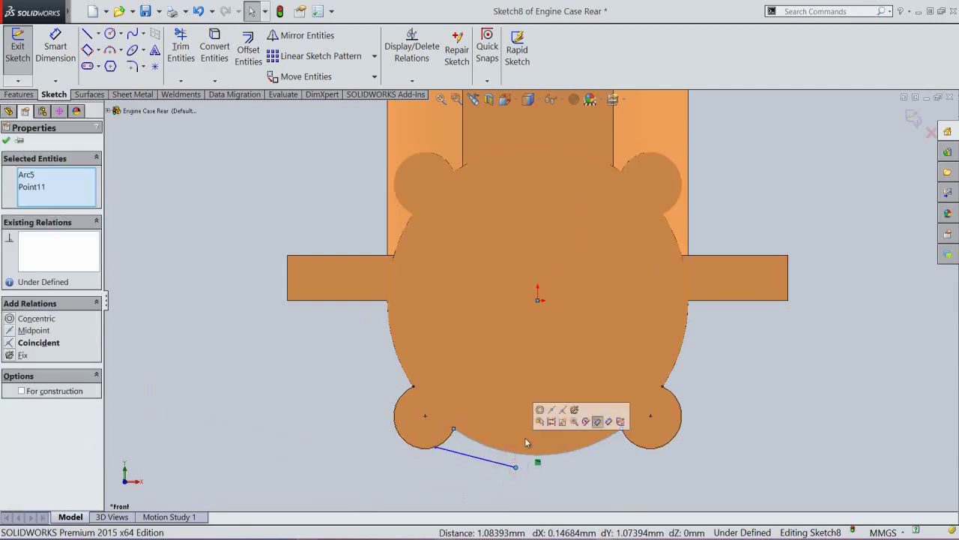
click(563, 413)
click(575, 482)
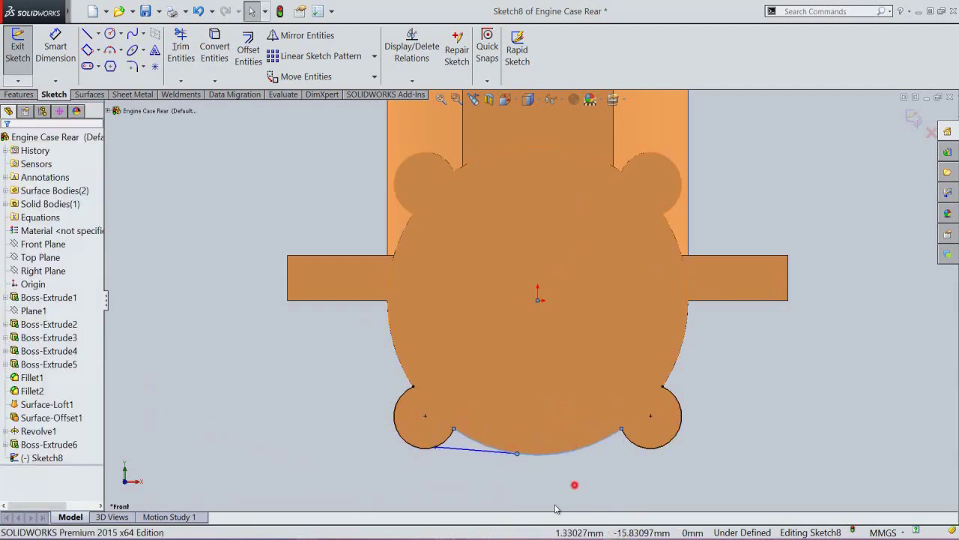
Step: Make the line tangent to both the lower-left lobe arc and the large bottom arc
click(460, 463)
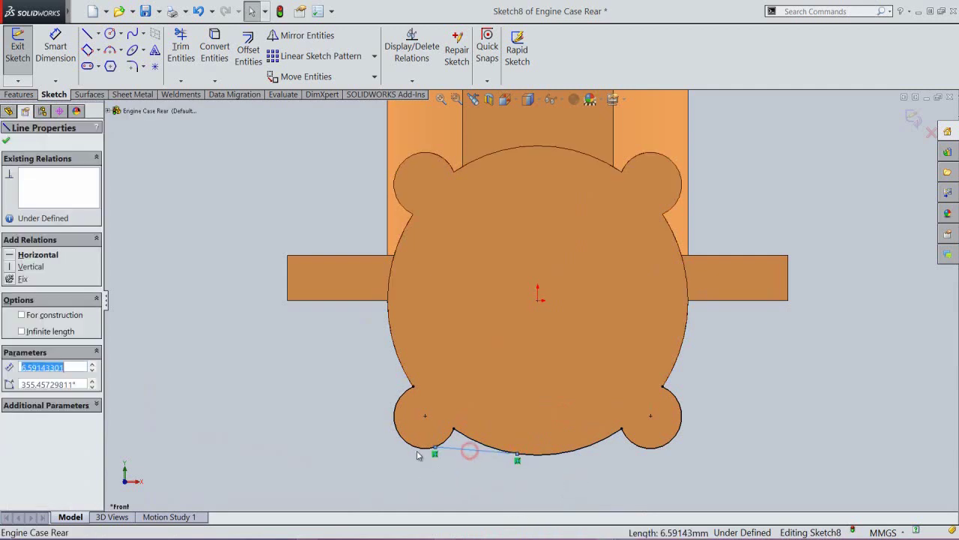
ctrl+click(421, 448)
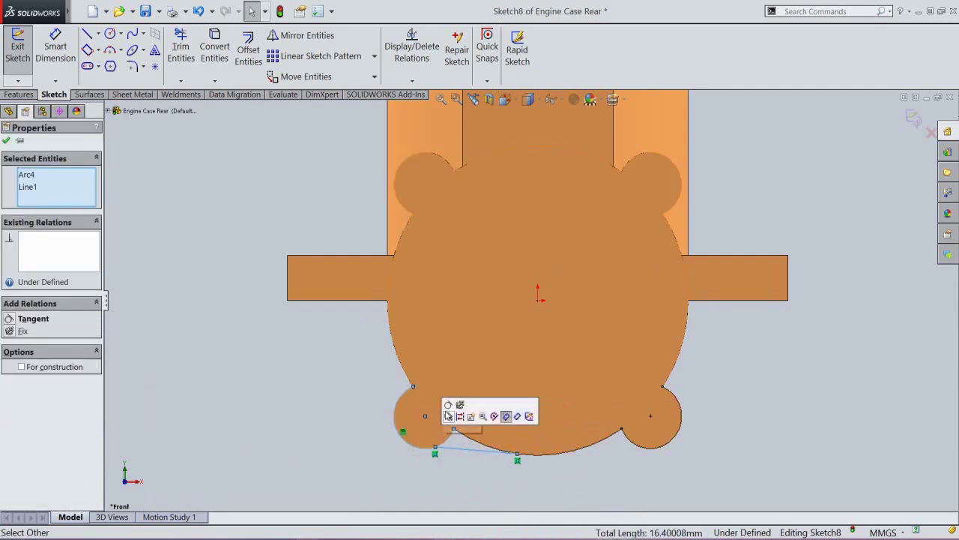
click(449, 406)
click(458, 483)
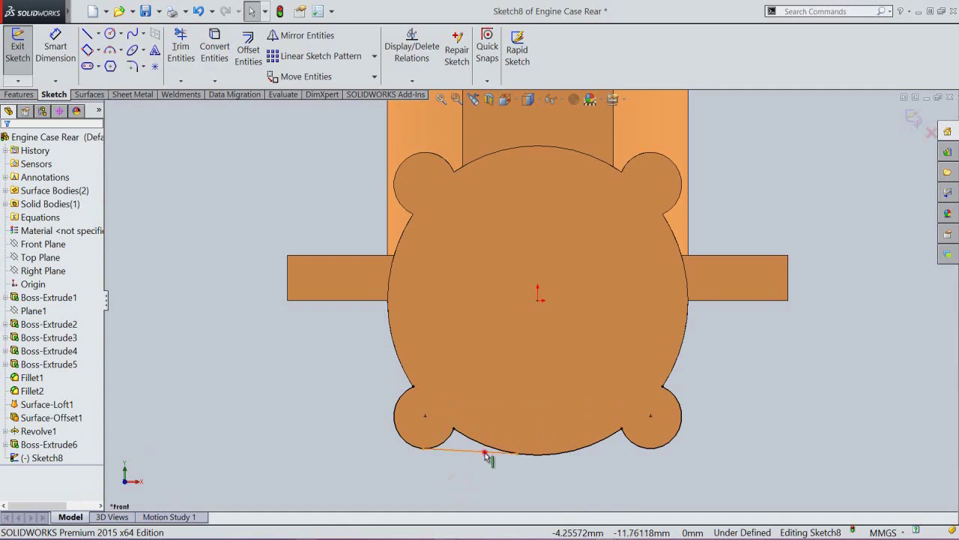
click(485, 452)
ctrl+click(529, 454)
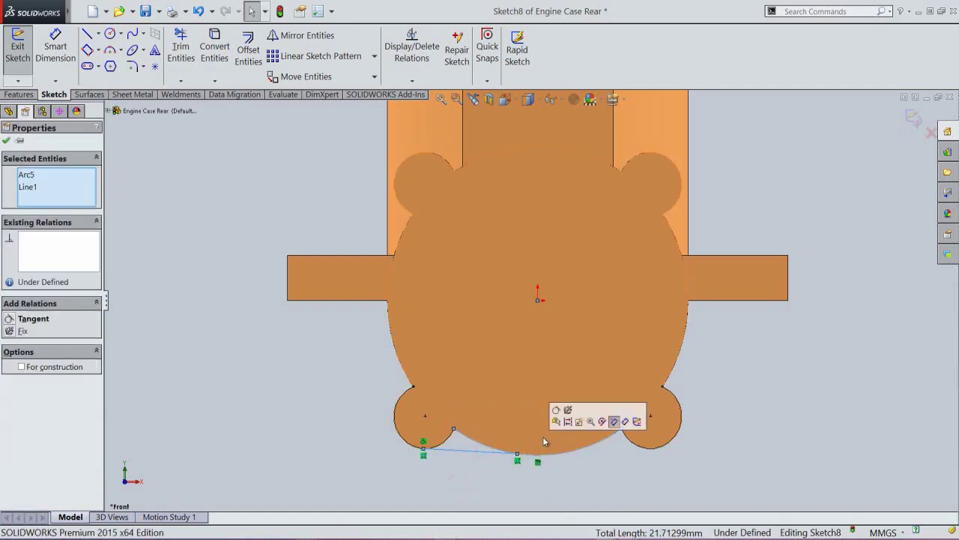
click(556, 413)
click(563, 470)
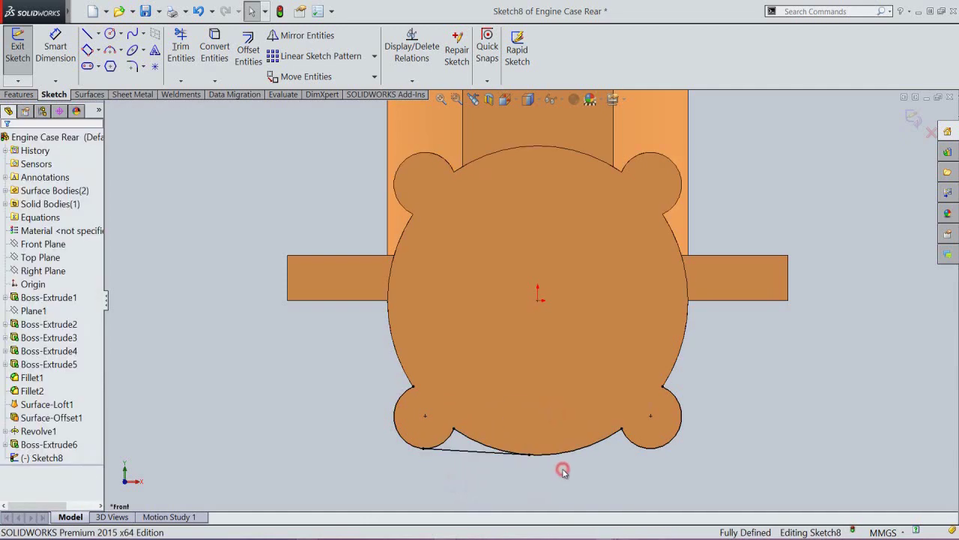
Step: Sketch a slanted line about 8.2 mm long just below the gap between the bottom arc and the lower-right lobe
right_click(564, 473)
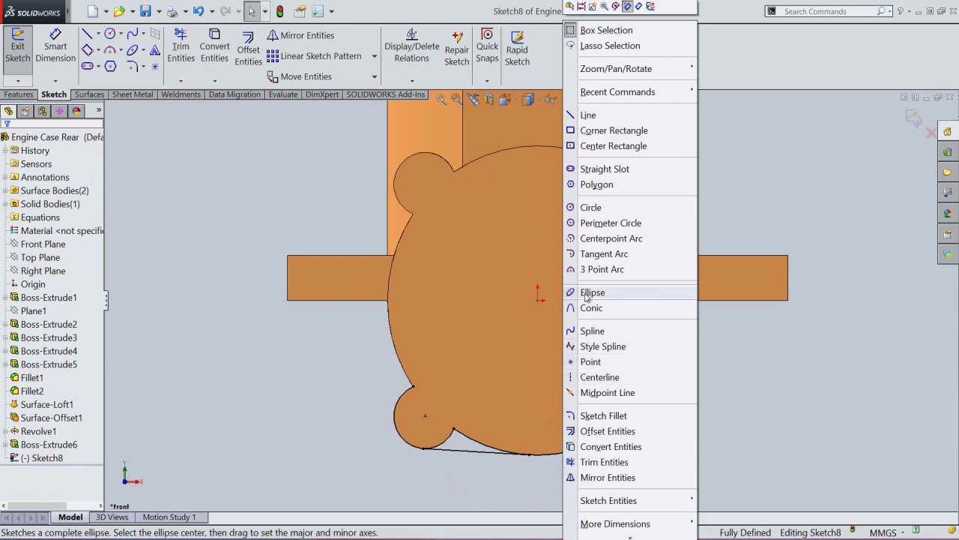
click(588, 114)
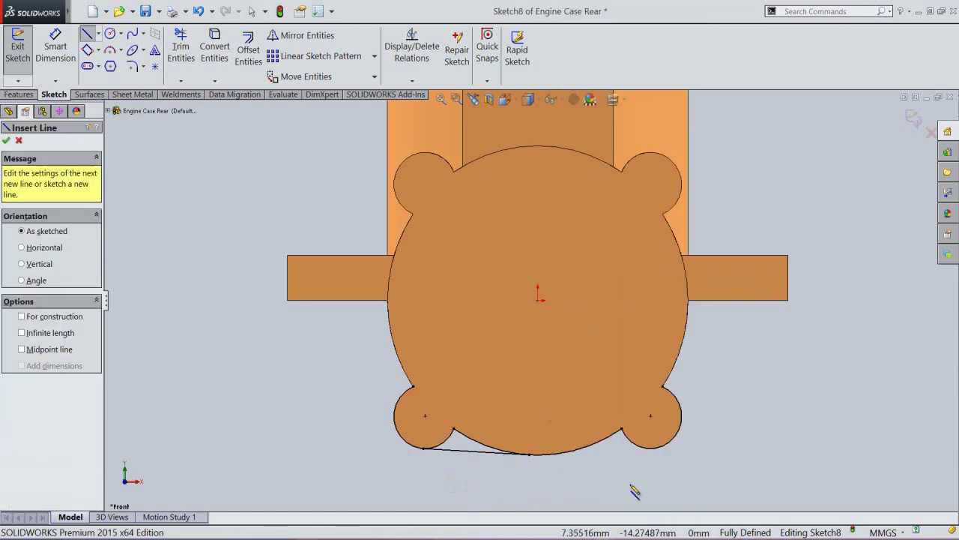
click(580, 465)
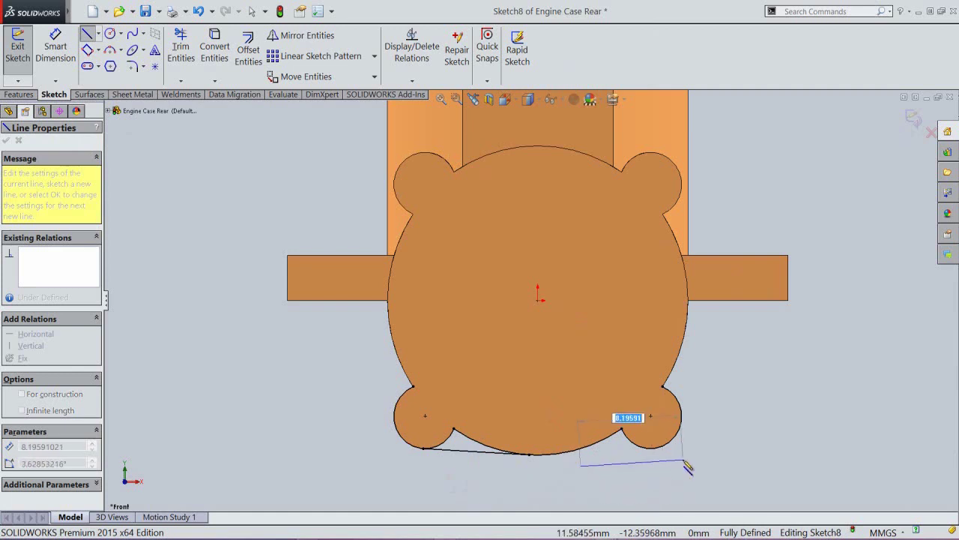
click(682, 458)
right_click(682, 458)
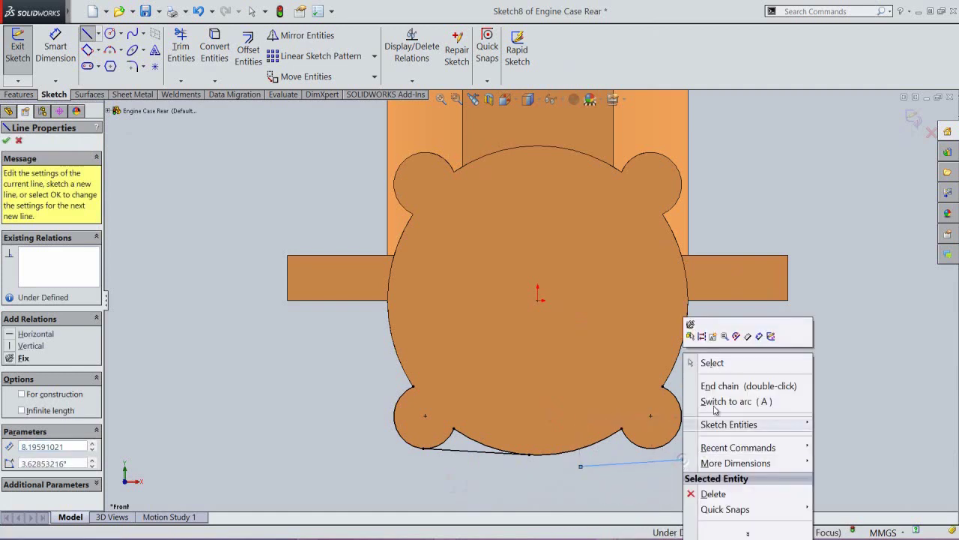
click(712, 362)
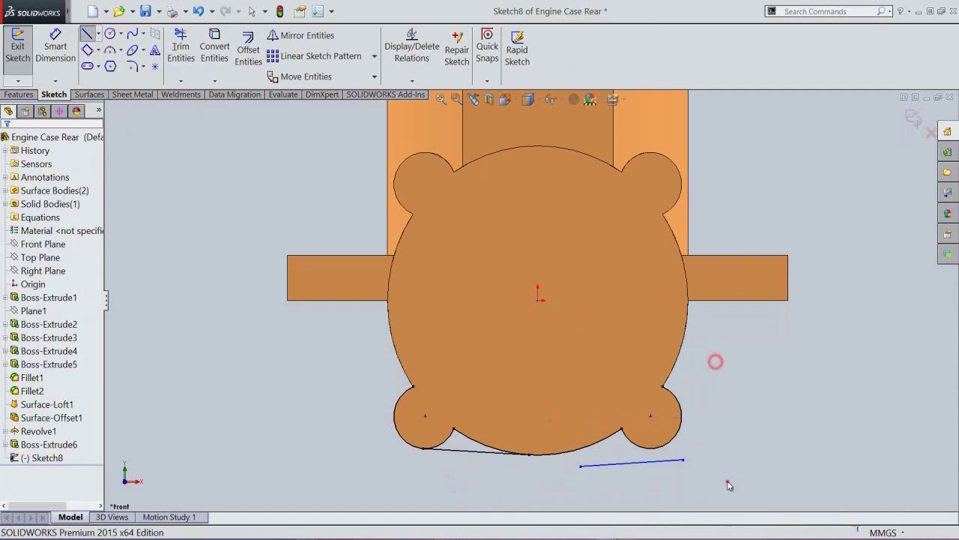
Step: Make the new line's right endpoint coincident with the lower-right lobe arc and its left endpoint coincident with the bottom arc
click(683, 460)
ctrl+click(654, 450)
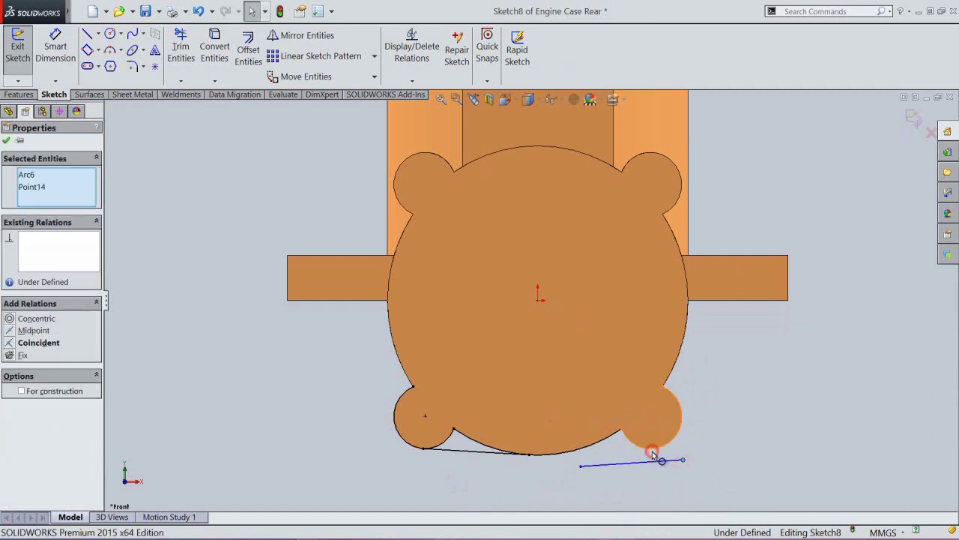
click(701, 414)
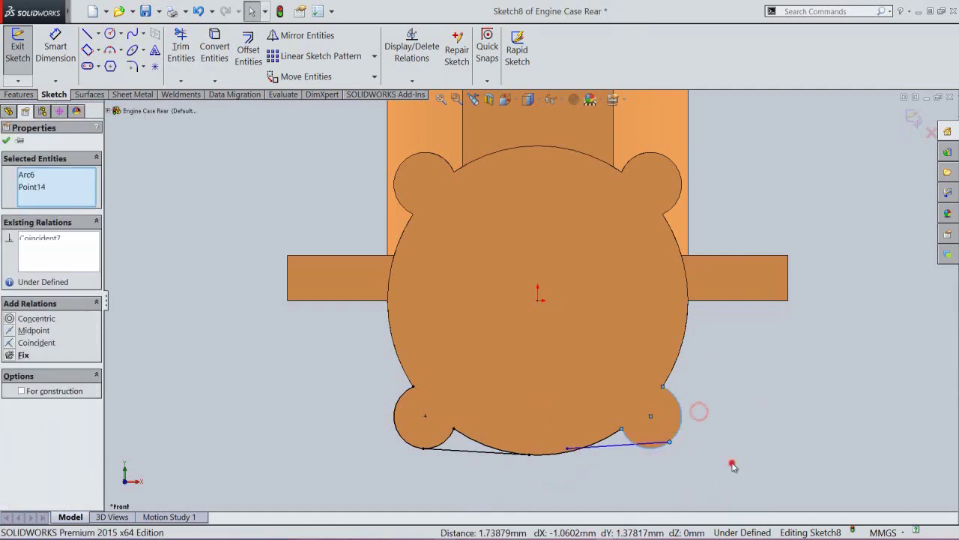
click(732, 463)
click(568, 448)
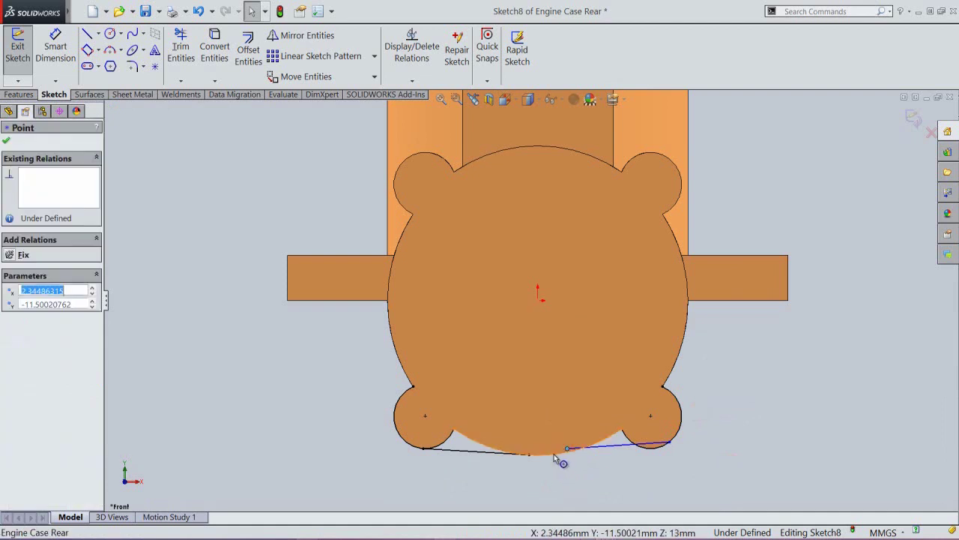
ctrl+click(555, 454)
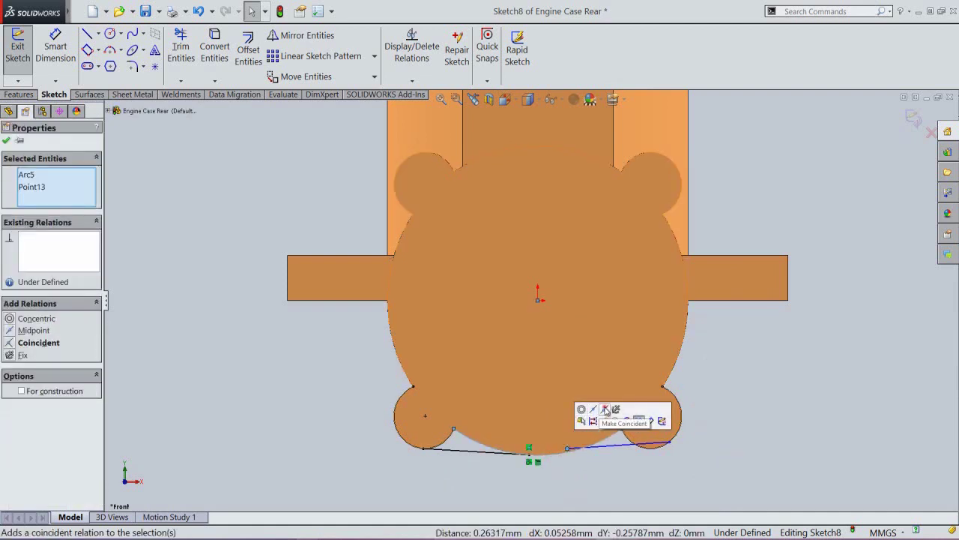
click(604, 408)
click(611, 470)
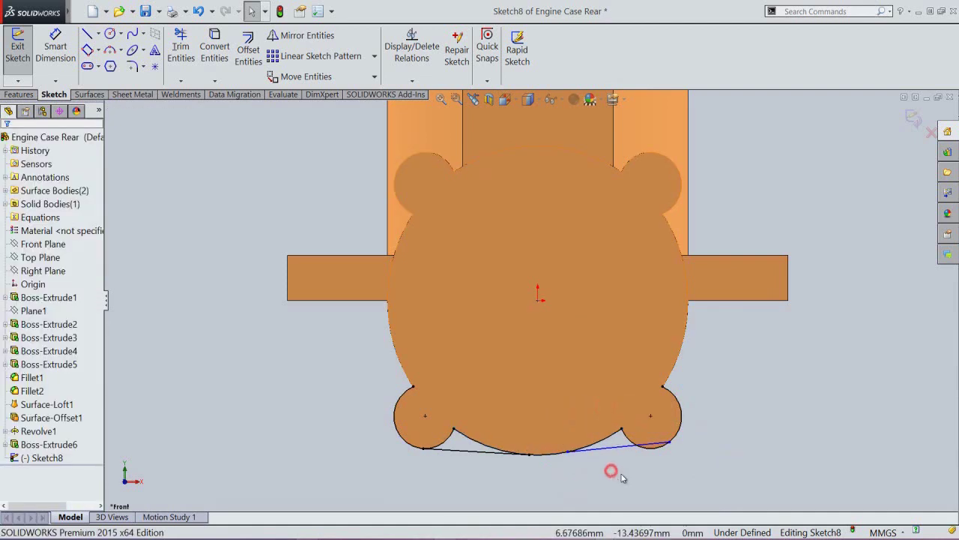
Step: Make the right-hand line tangent to both the lower-right lobe arc and the large bottom arc, and exit the sketch
click(652, 448)
click(655, 448)
ctrl+click(656, 448)
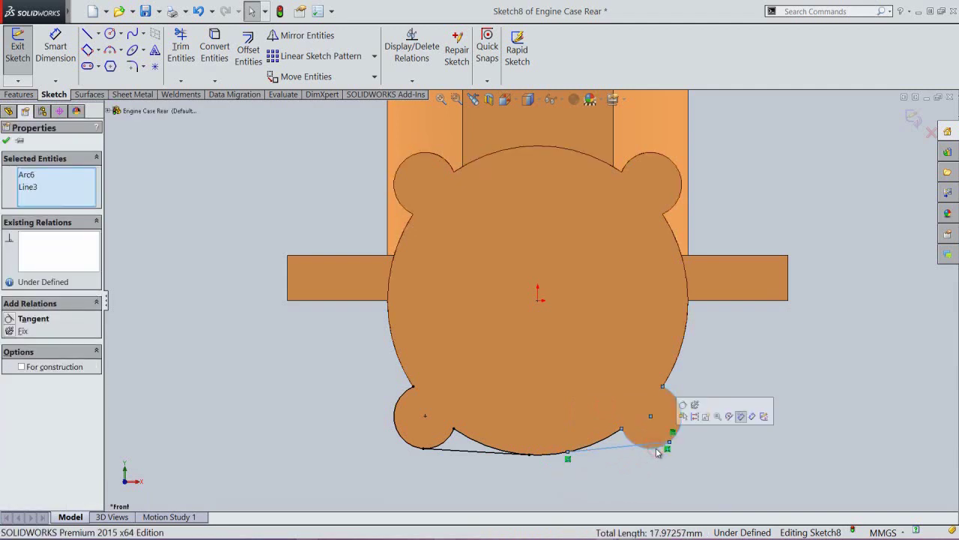
click(686, 408)
click(695, 458)
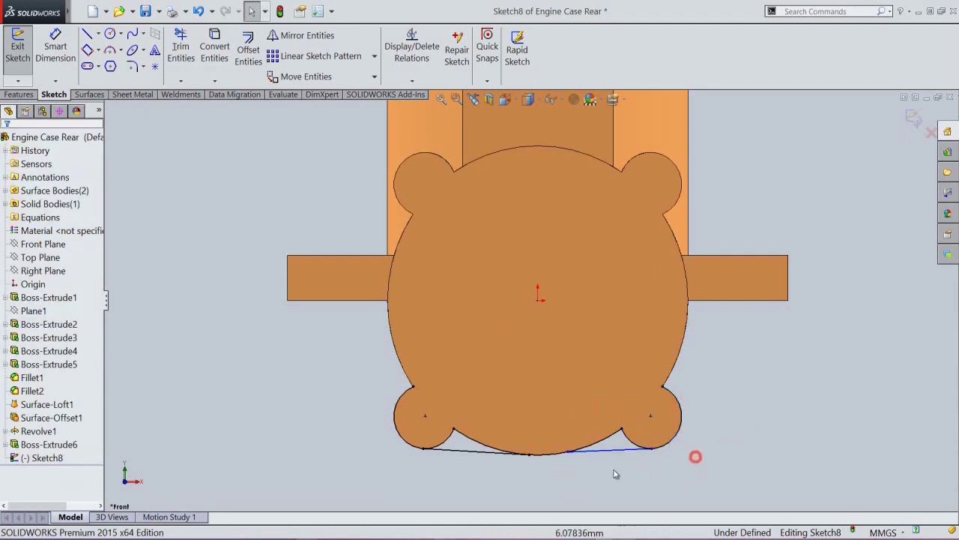
click(600, 450)
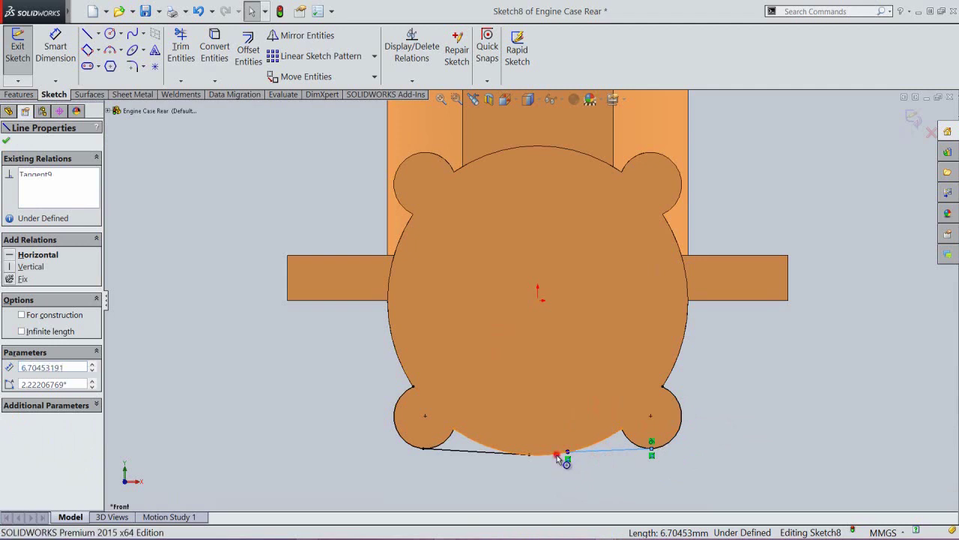
ctrl+click(558, 453)
click(584, 411)
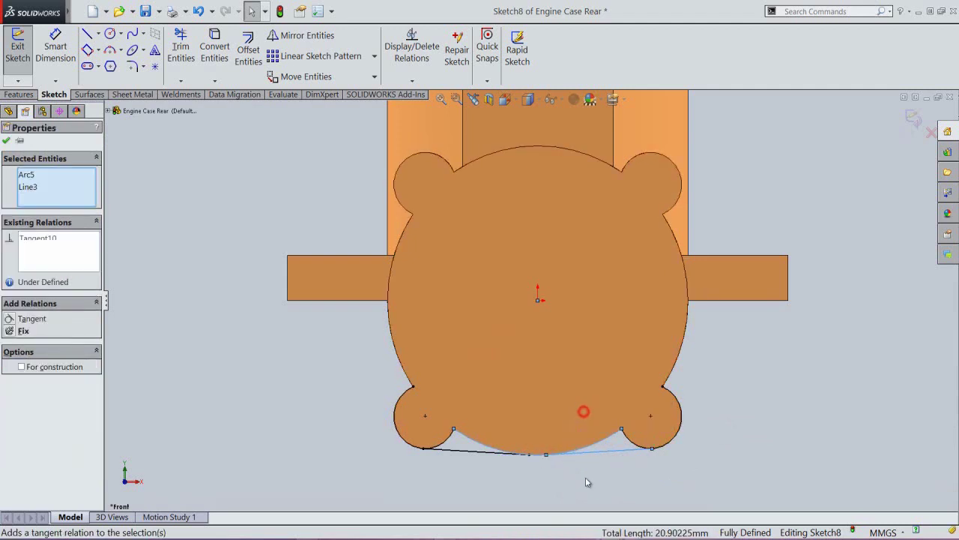
click(587, 480)
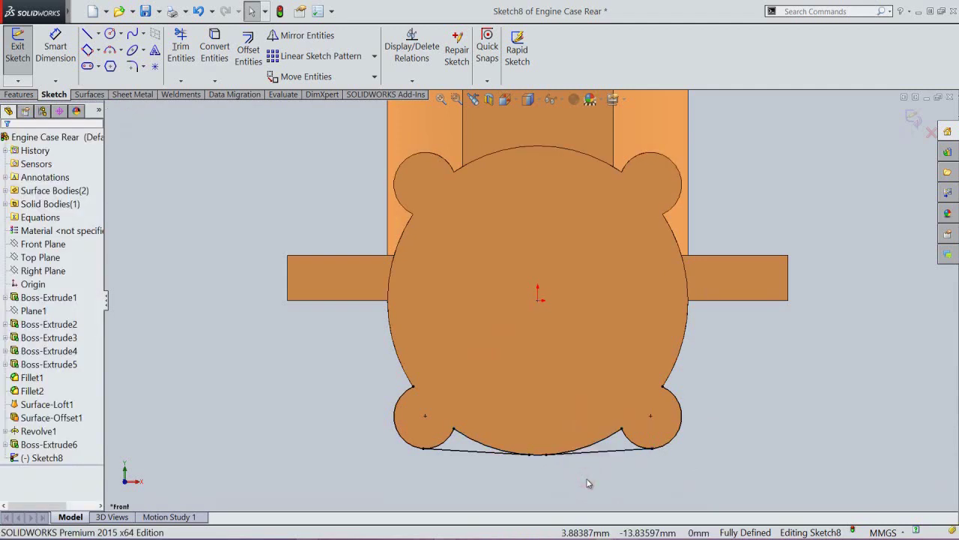
click(913, 118)
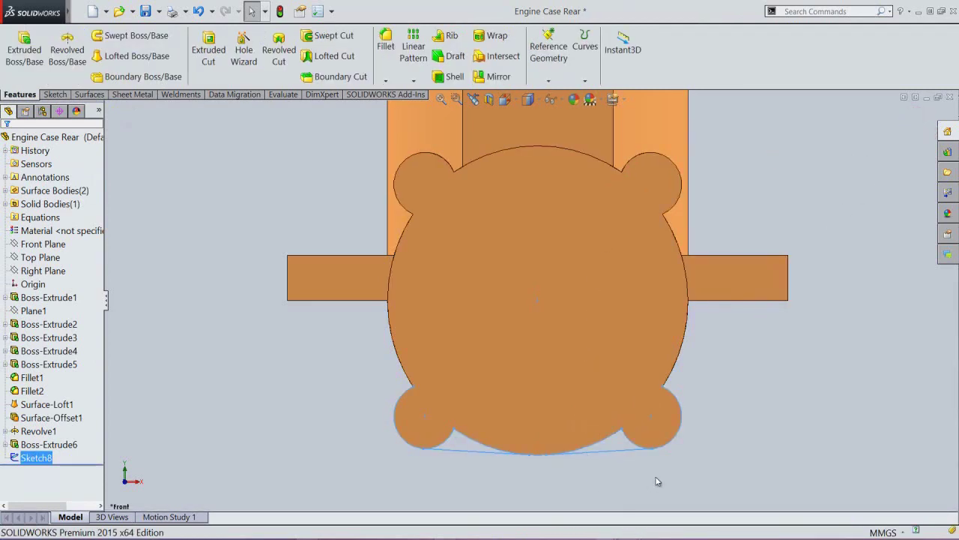
Step: Start a boss extrusion from the tangent-line sketch, turn off the thin feature and clear the selected contour
middle_drag(660, 480, 661, 272)
scroll(578, 444, up, 9)
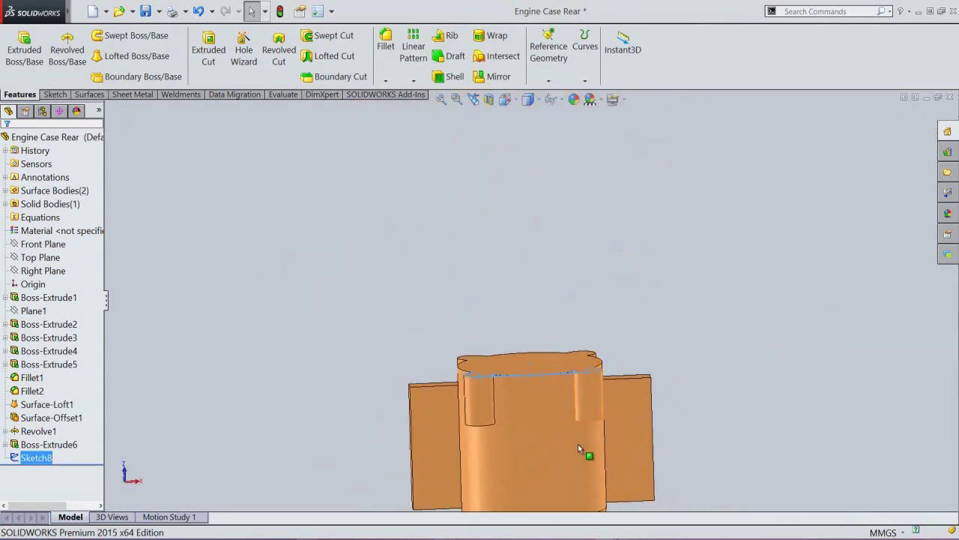
middle_drag(580, 421, 551, 246)
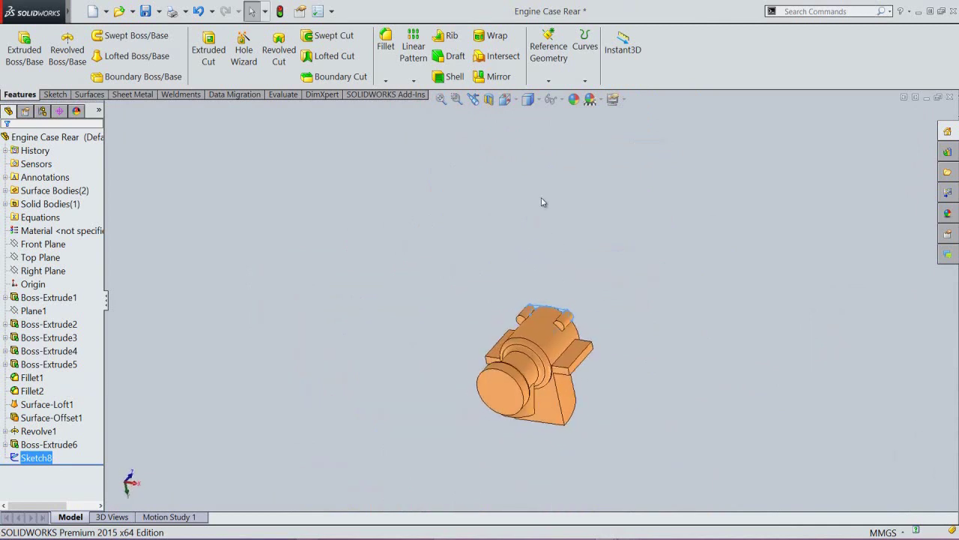
click(504, 99)
click(552, 287)
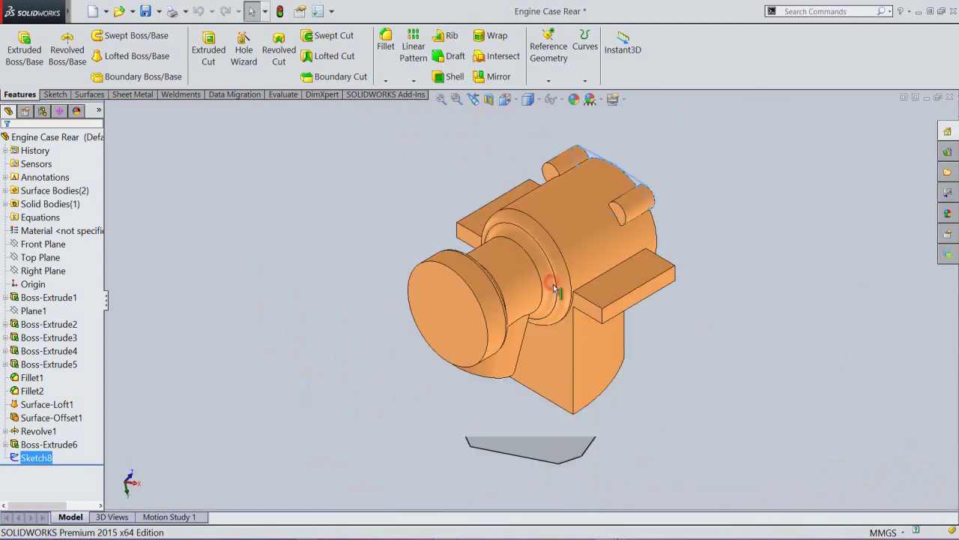
scroll(646, 180, down, 5)
click(680, 202)
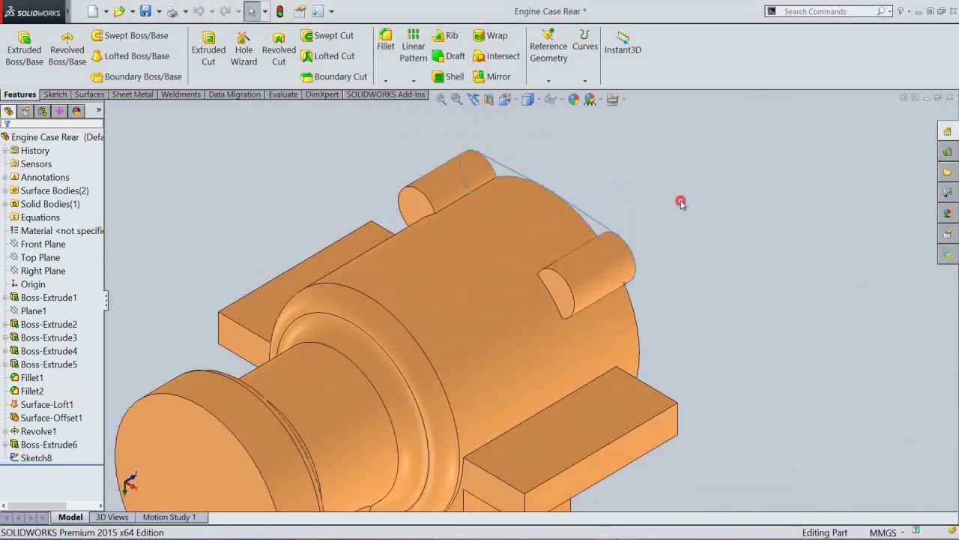
click(23, 54)
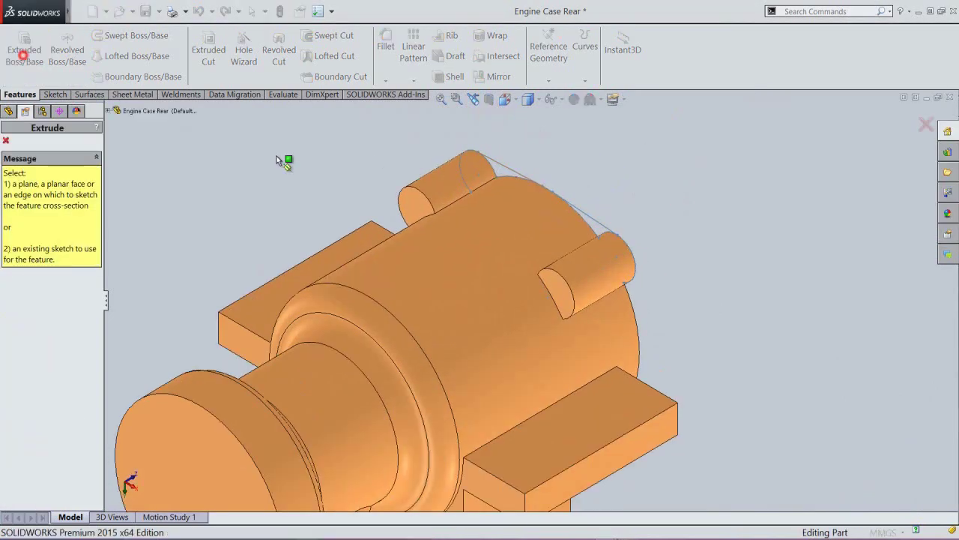
click(503, 165)
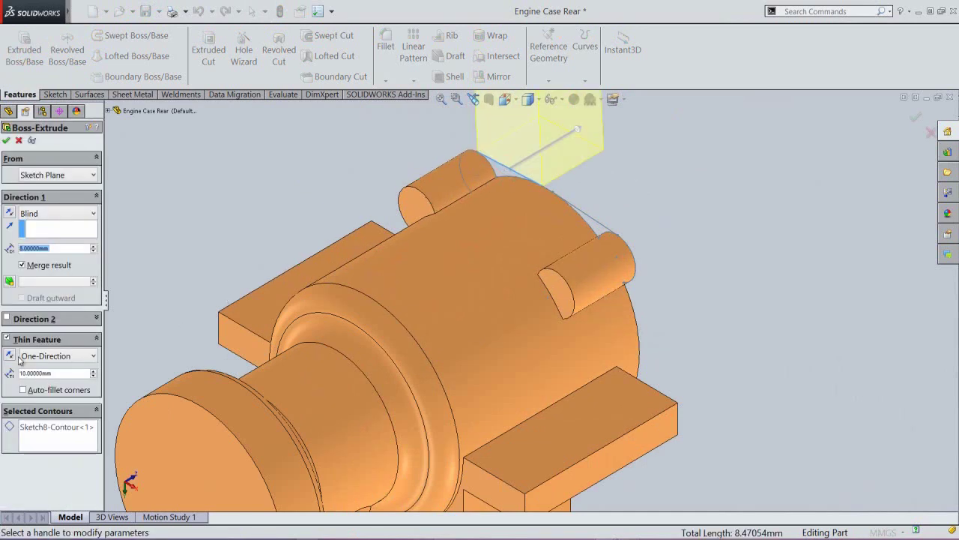
click(8, 339)
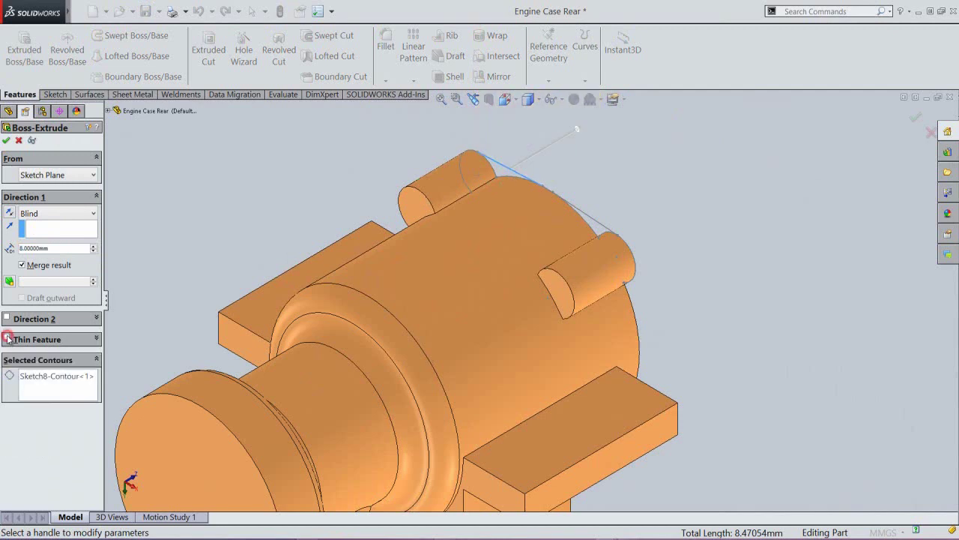
right_click(34, 376)
click(59, 390)
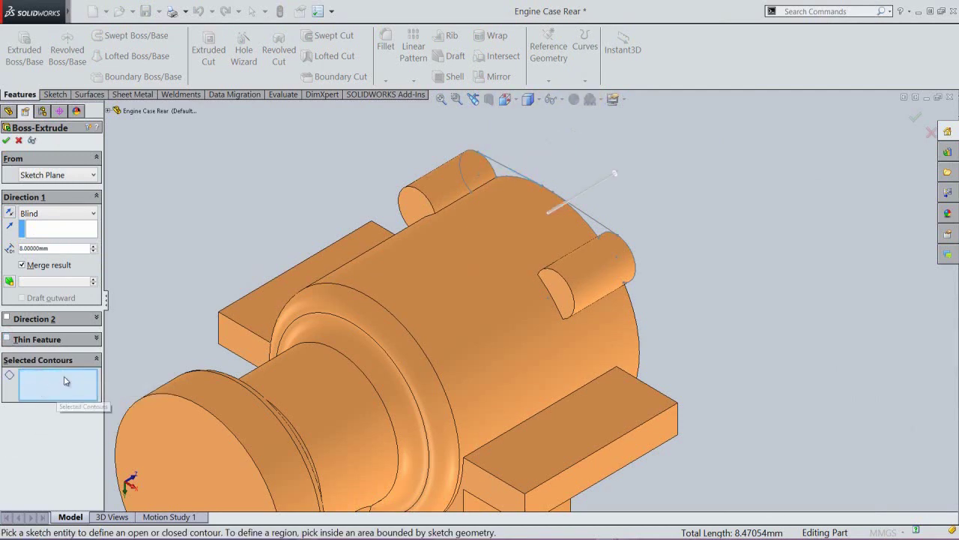
Step: Extrude the two closed regions between the lobes and bottom arc in the reversed direction, Up To Surface at the lobe's end face
click(502, 173)
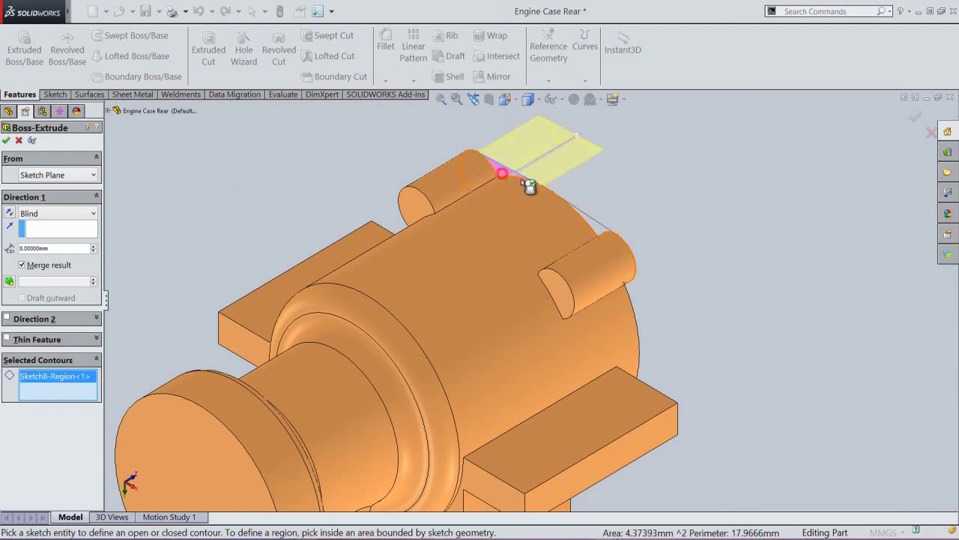
click(606, 234)
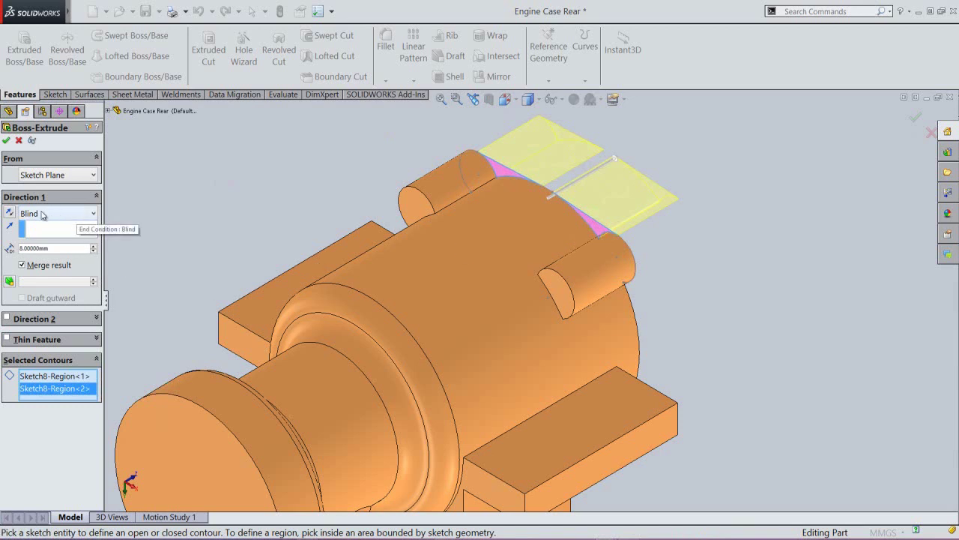
click(12, 214)
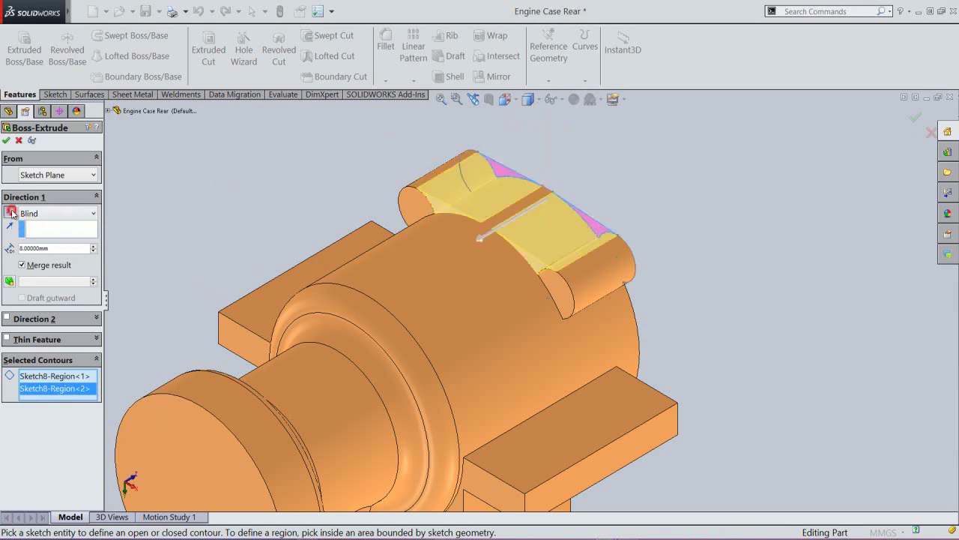
click(62, 216)
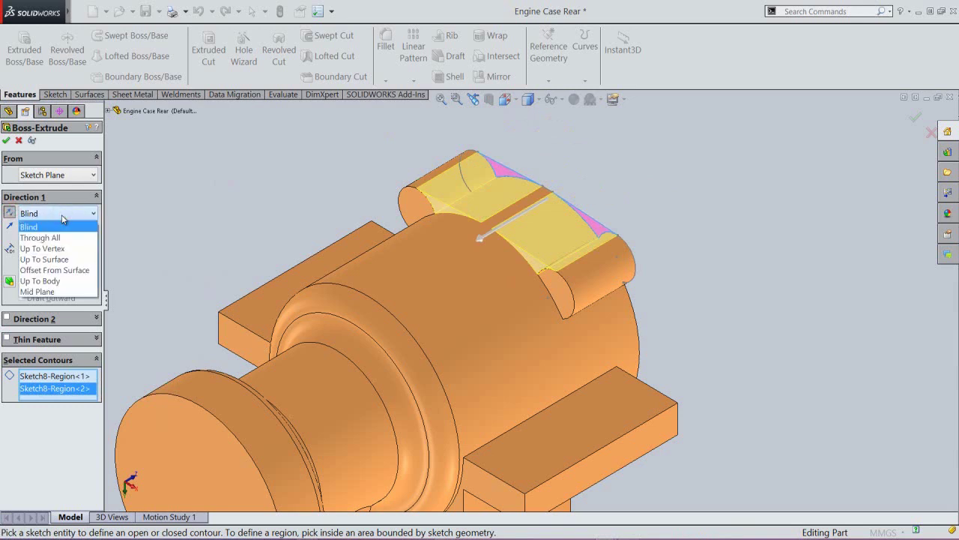
click(64, 259)
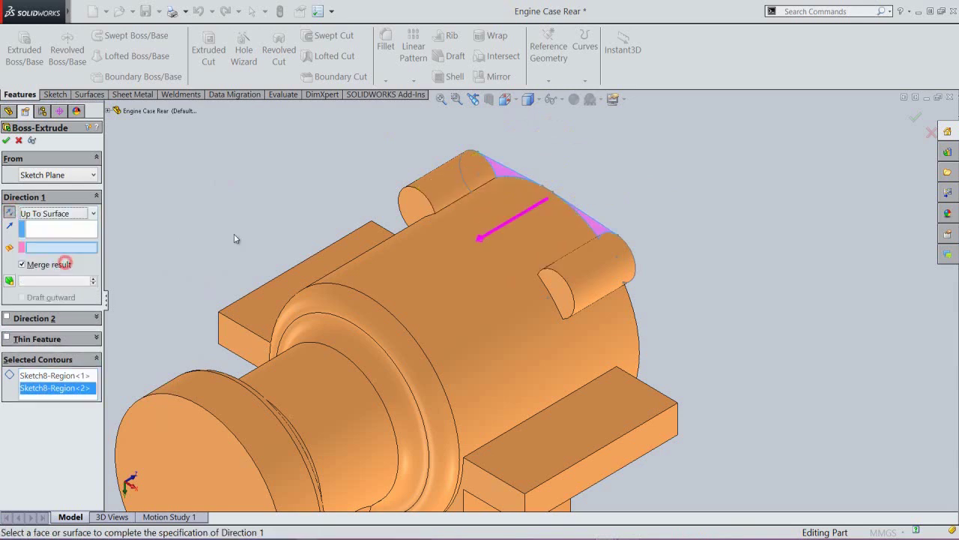
click(417, 203)
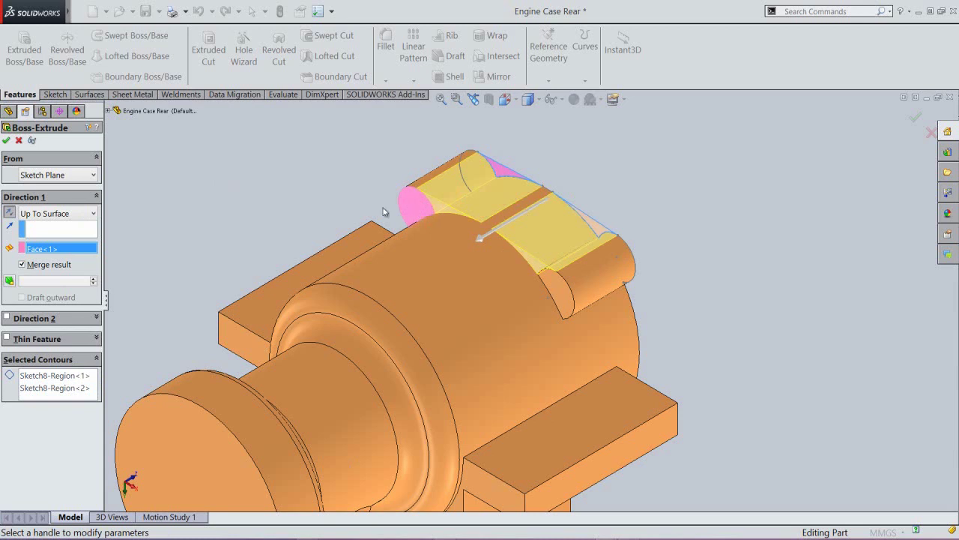
click(6, 140)
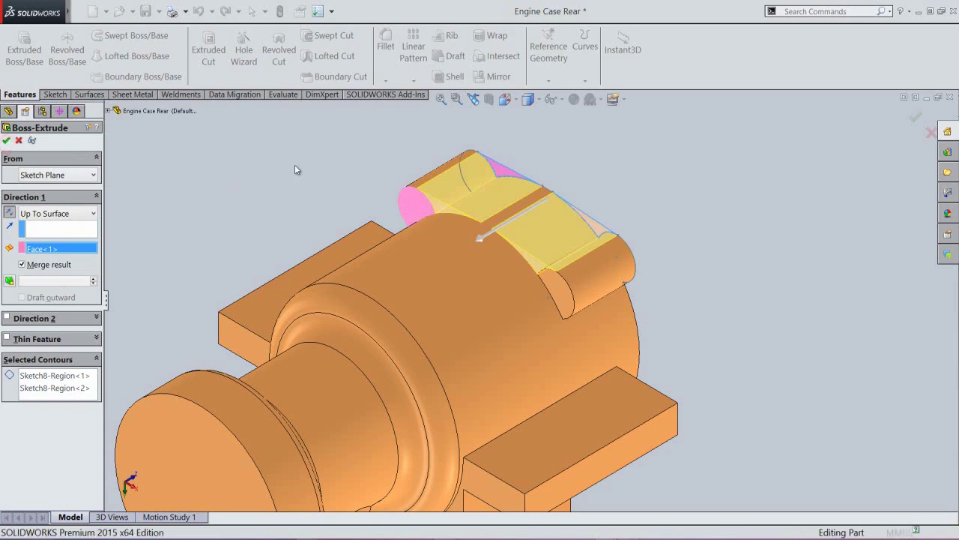
click(294, 166)
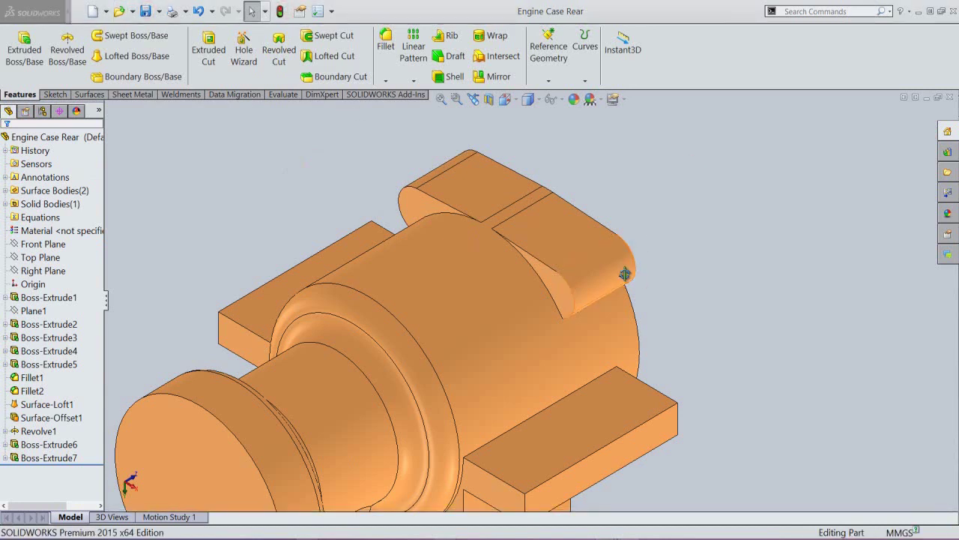
middle_drag(625, 272, 546, 295)
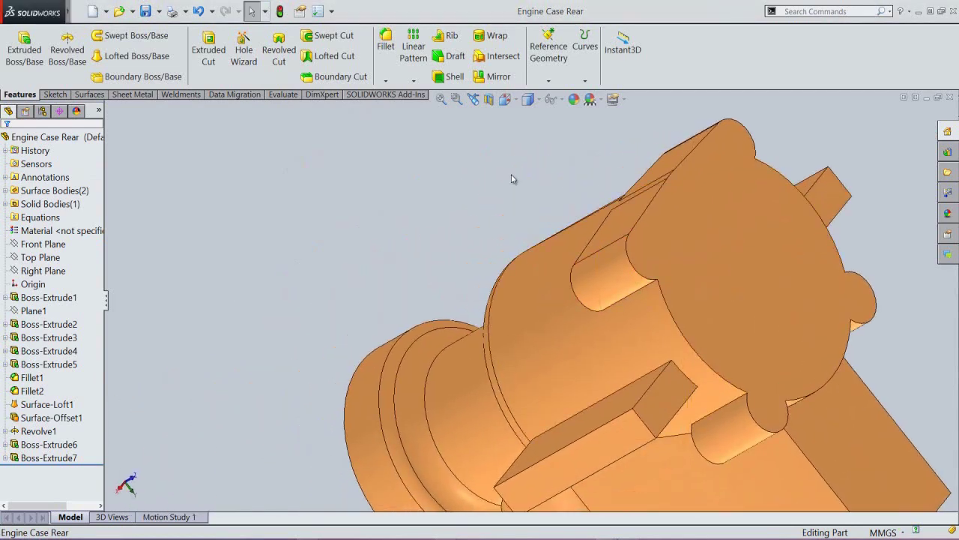
click(474, 100)
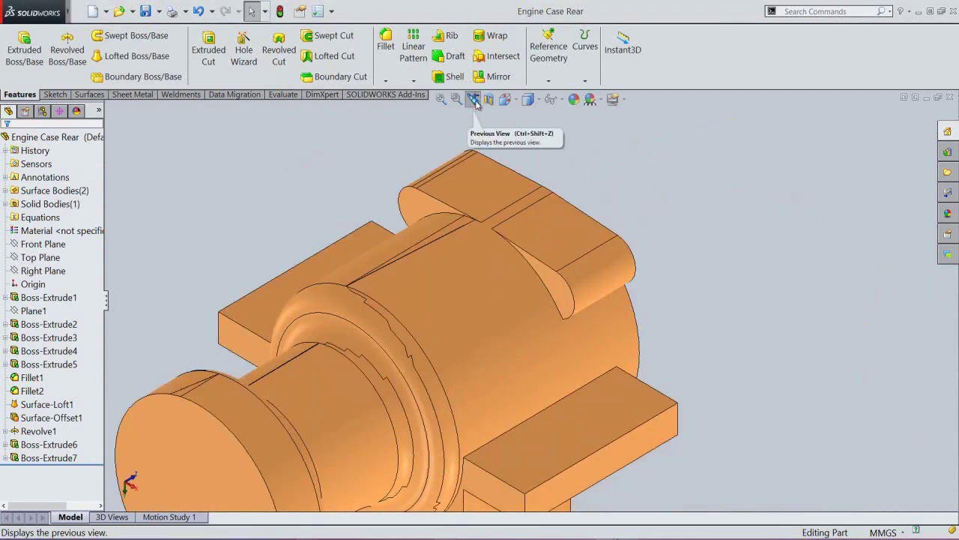
click(505, 98)
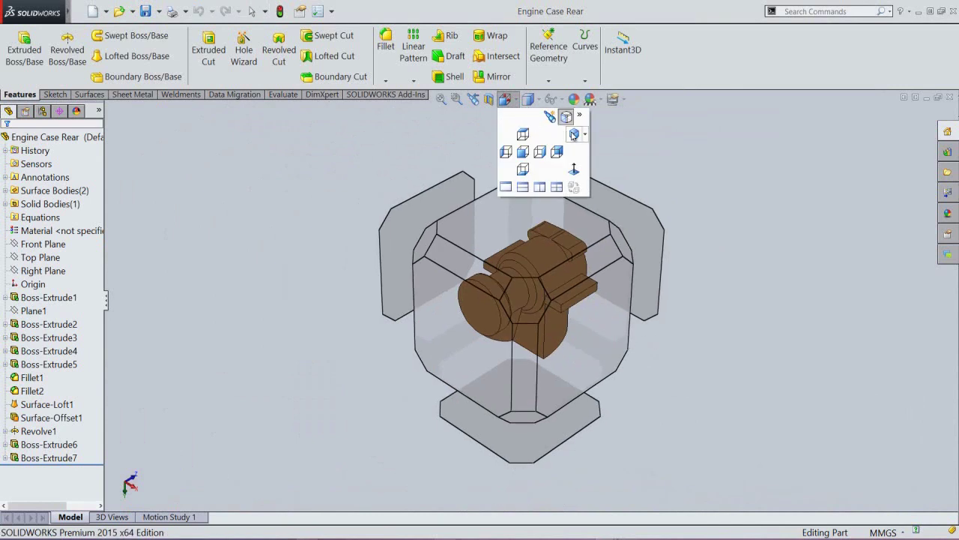
Step: Start a sketch on the flat end face of the upper lobe beside the block, as seen from behind, and section the model at that face
click(585, 134)
click(588, 148)
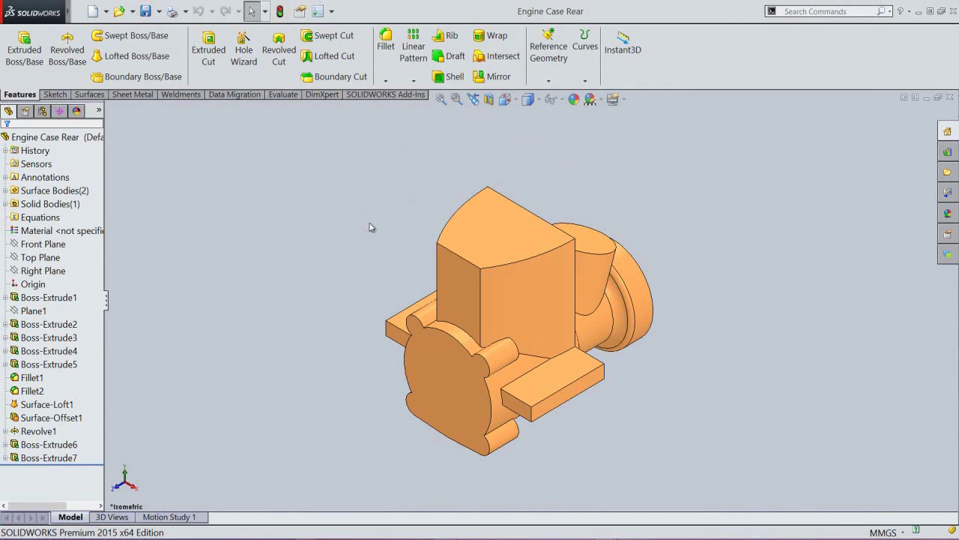
click(365, 274)
click(507, 102)
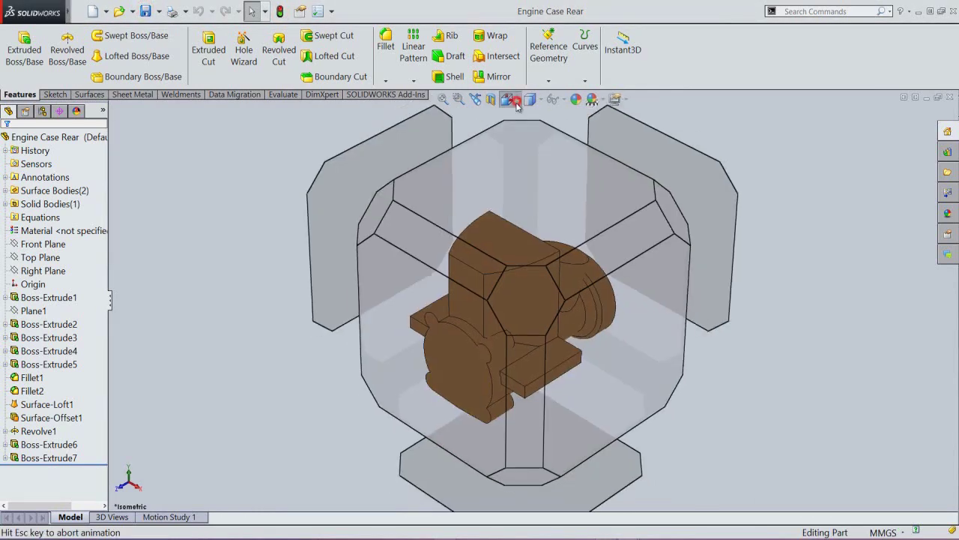
click(622, 245)
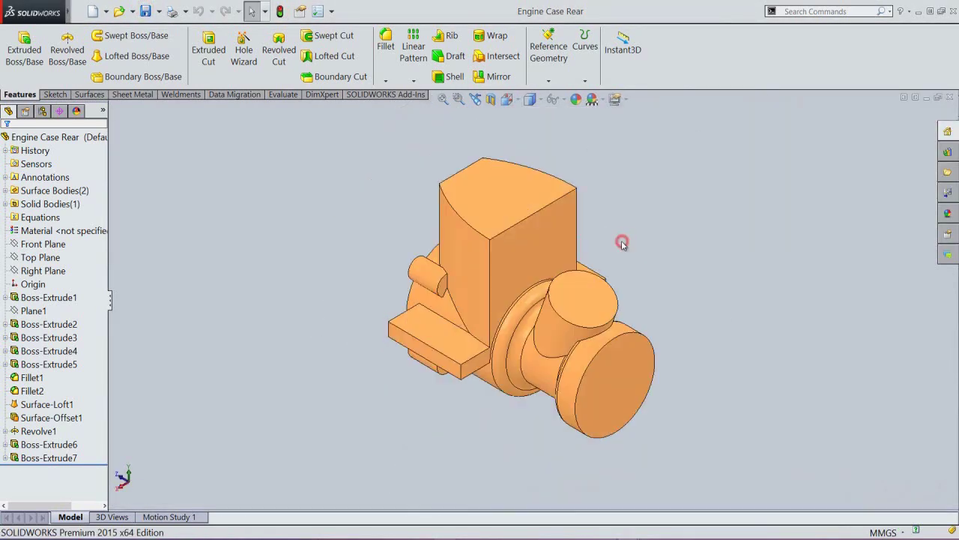
scroll(454, 281, down, 6)
scroll(463, 299, down, 2)
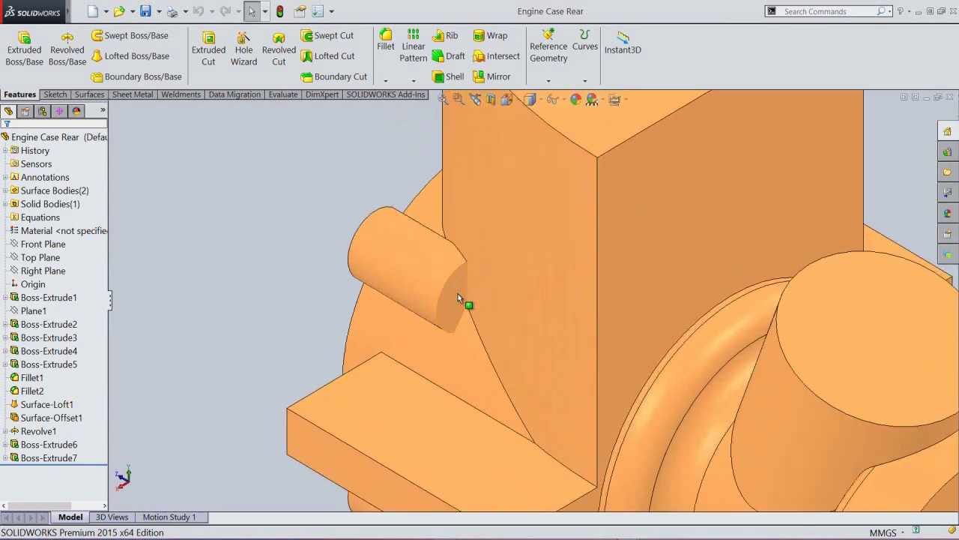
click(456, 296)
click(499, 262)
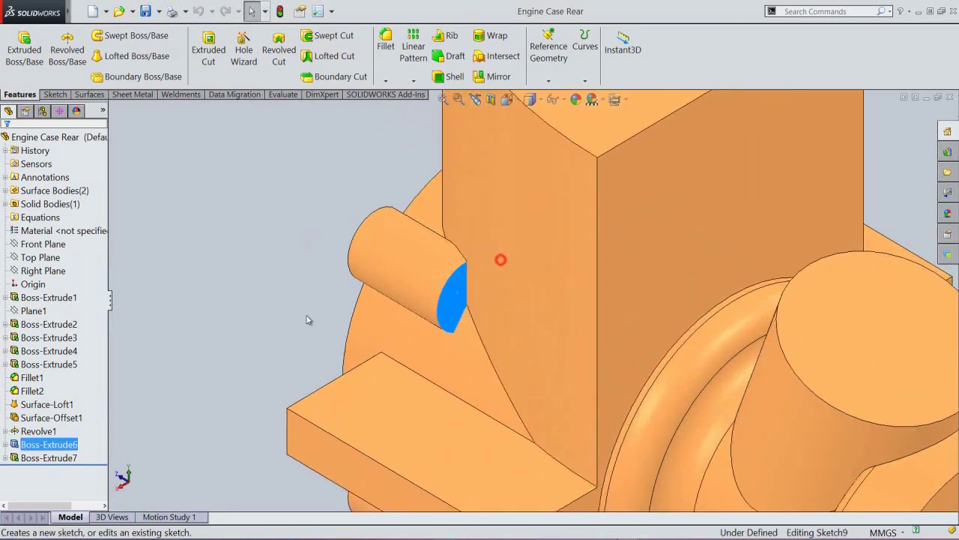
click(490, 99)
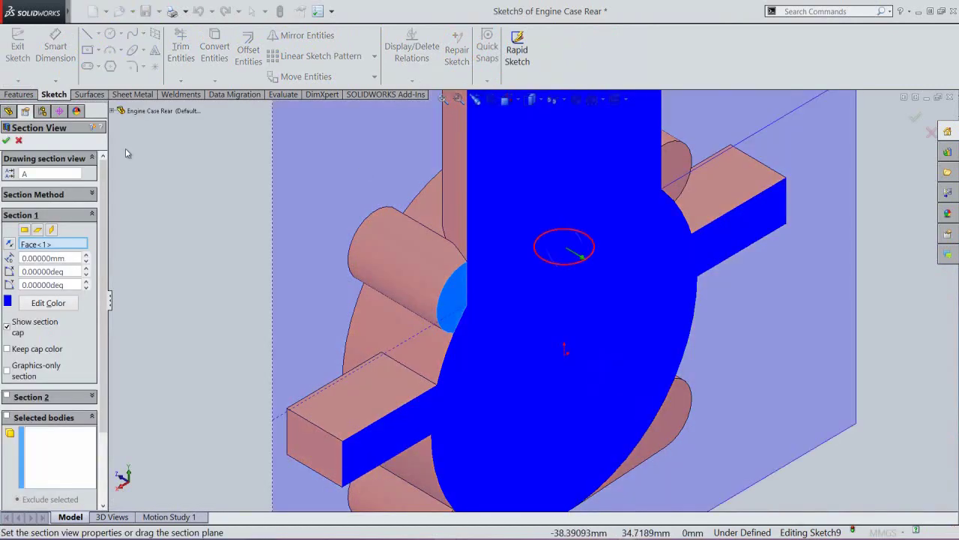
click(13, 147)
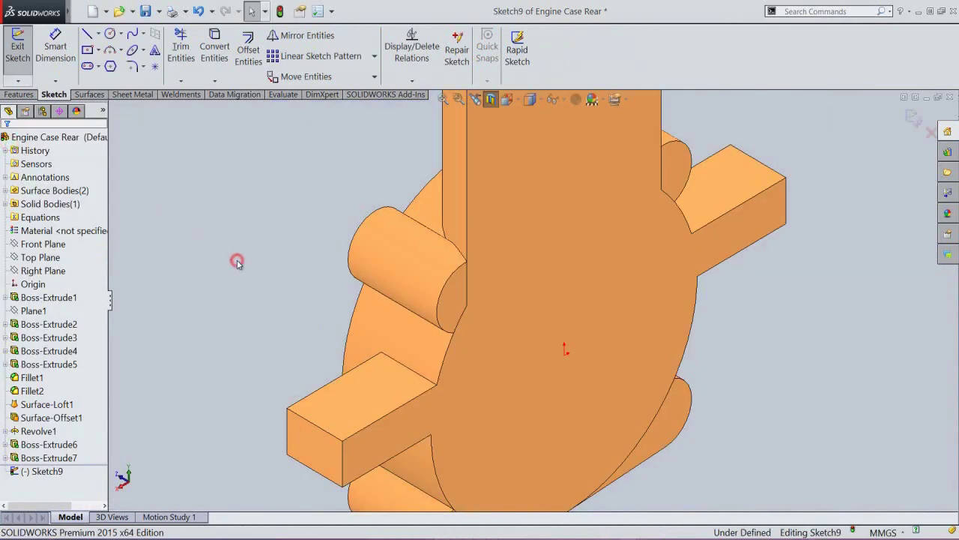
Step: Convert the curved edge of the lobe's end face into the sketch and make it construction geometry
click(215, 53)
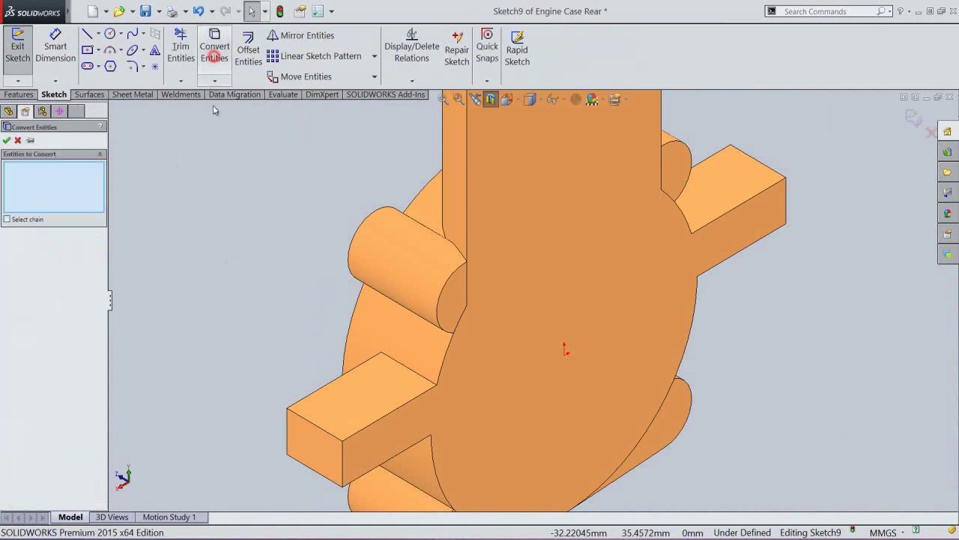
click(444, 298)
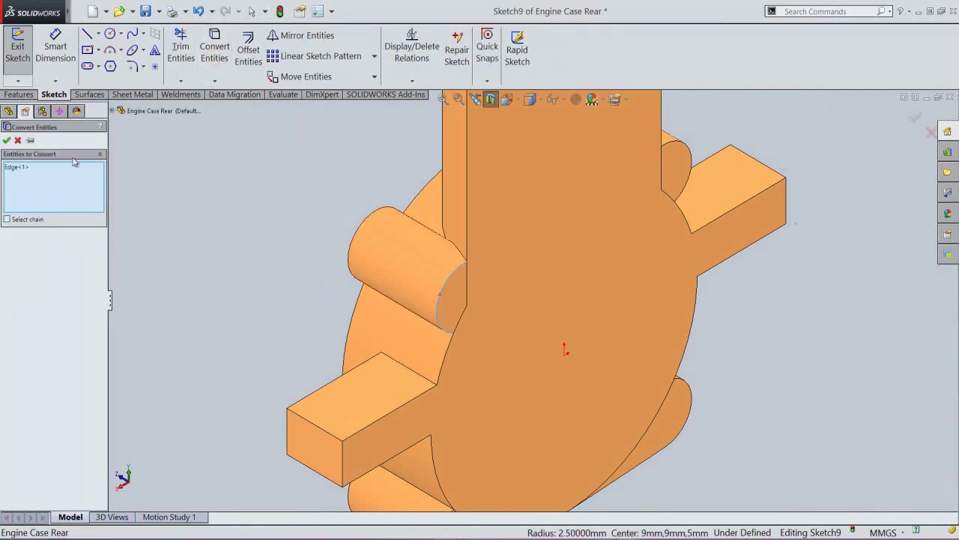
click(7, 141)
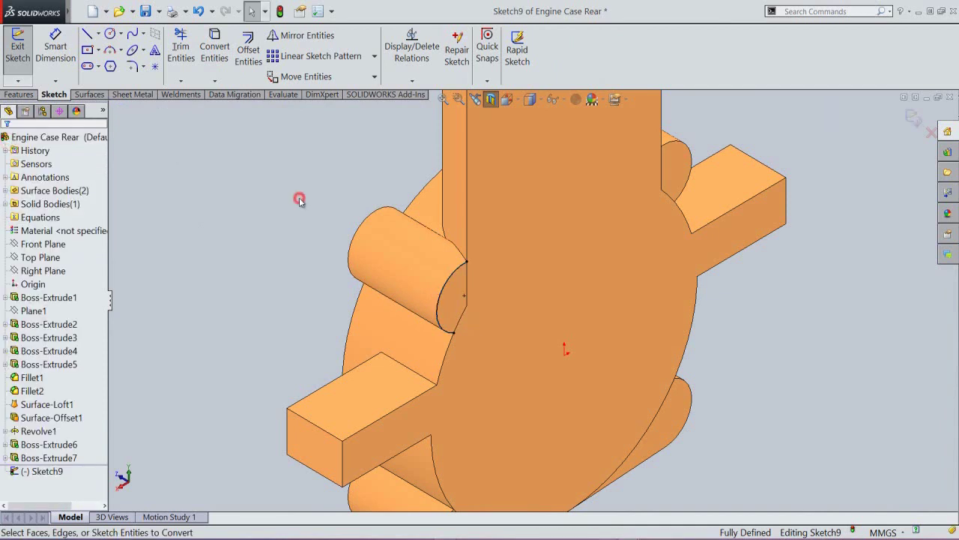
click(444, 289)
click(482, 259)
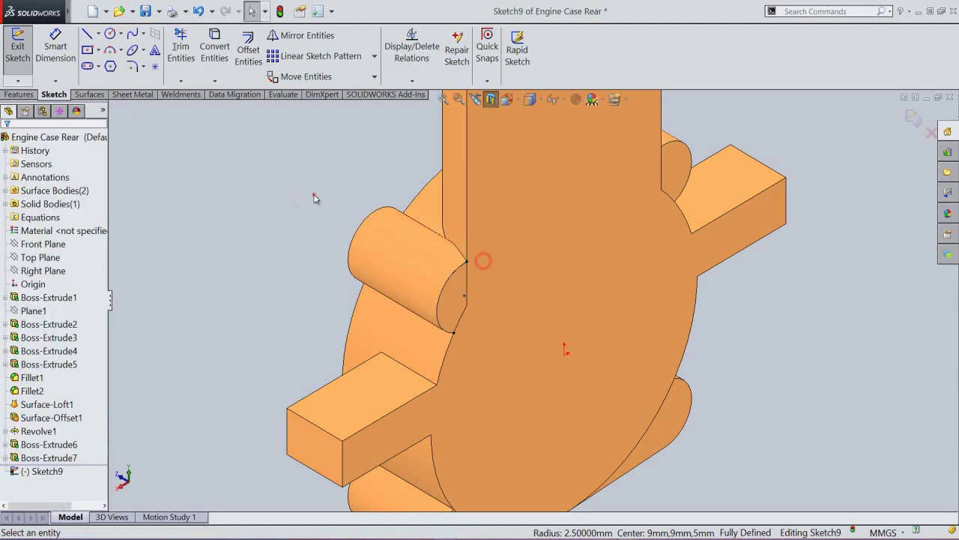
Step: Draw a circle of 2.5 mm radius centred on the converted arc's centre and passing through the arc's upper endpoint
click(110, 33)
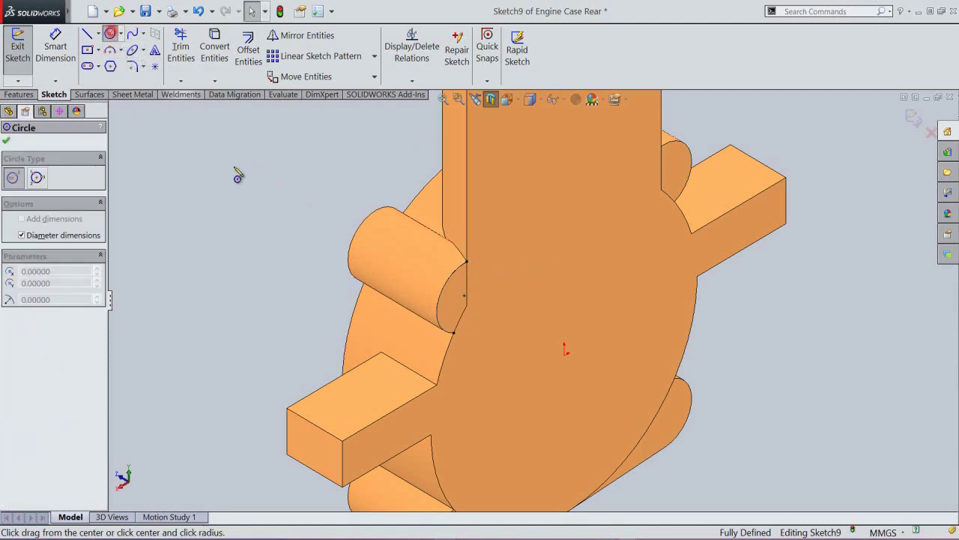
click(464, 296)
click(467, 262)
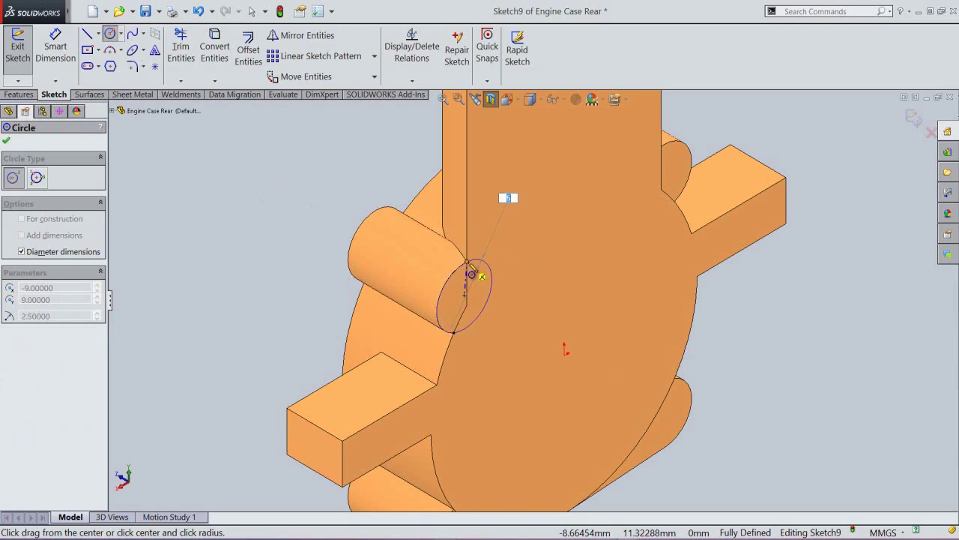
Step: Draw a vertical line through the circle's centre from its top quadrant point to its bottom quadrant point
right_click(318, 182)
mouse_move(372, 223)
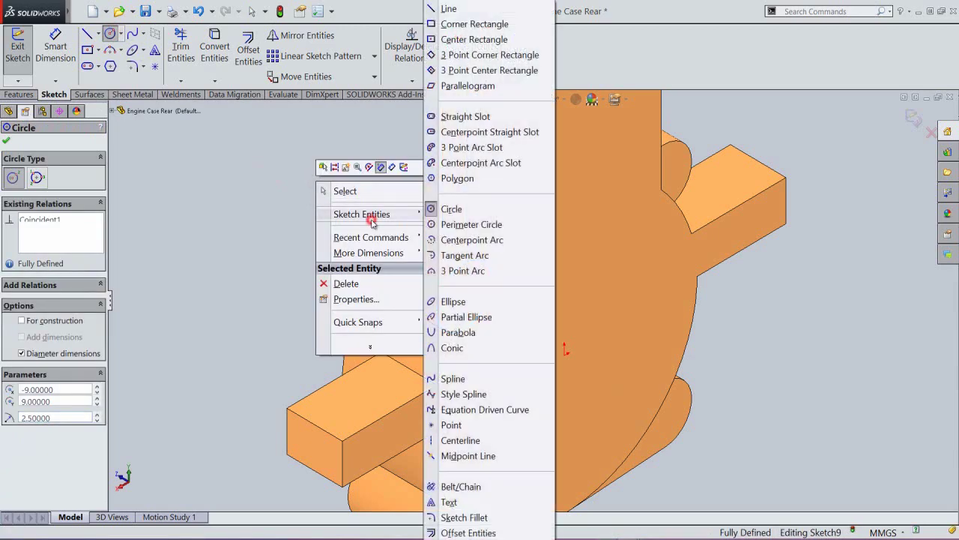
click(448, 9)
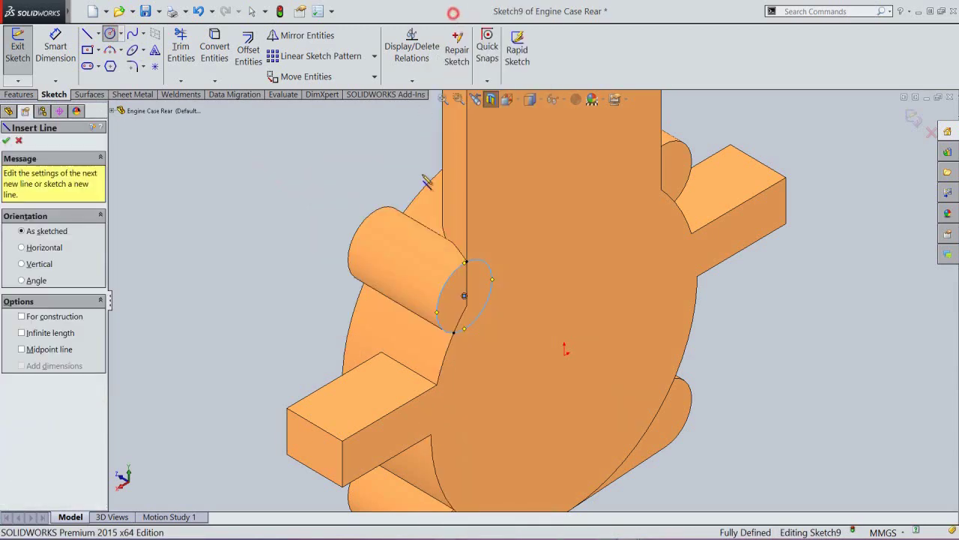
scroll(474, 284, down, 2)
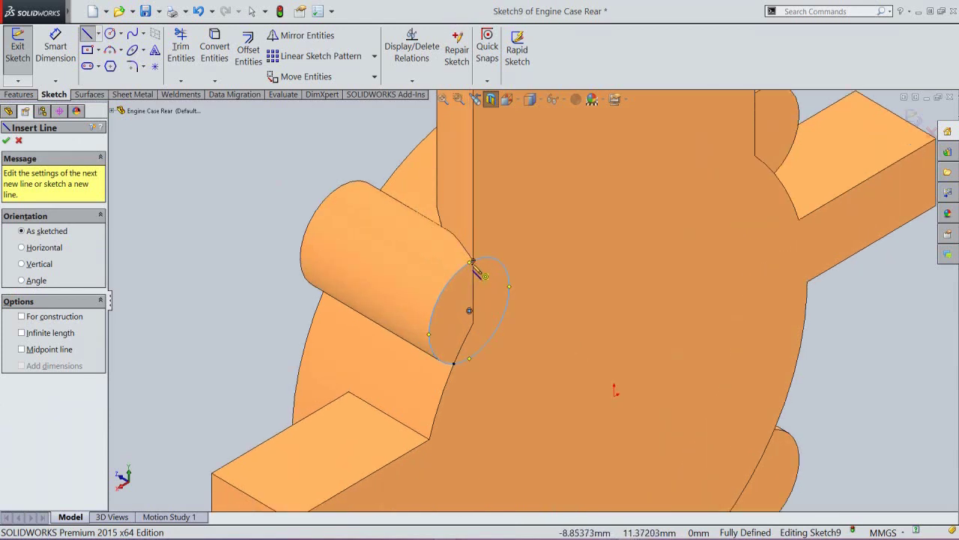
click(469, 263)
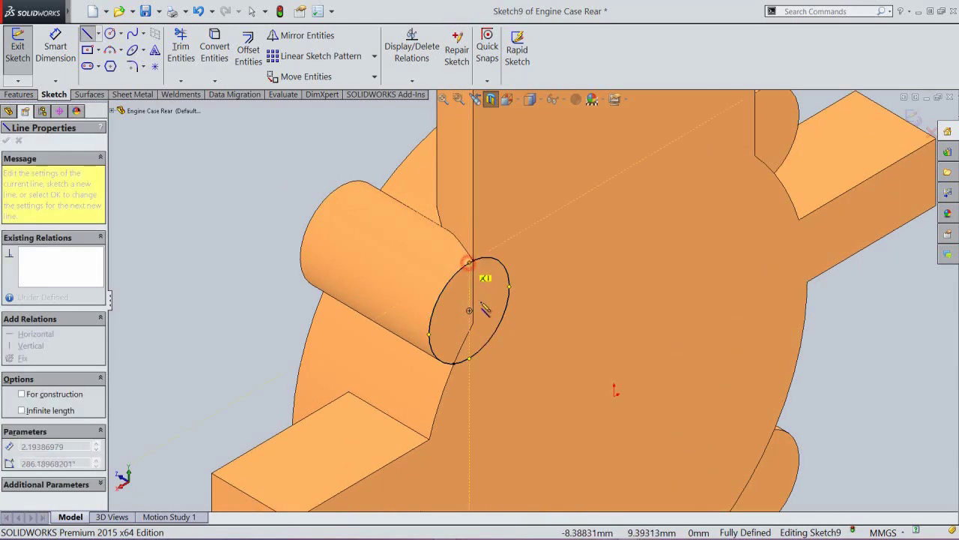
click(470, 360)
right_click(487, 343)
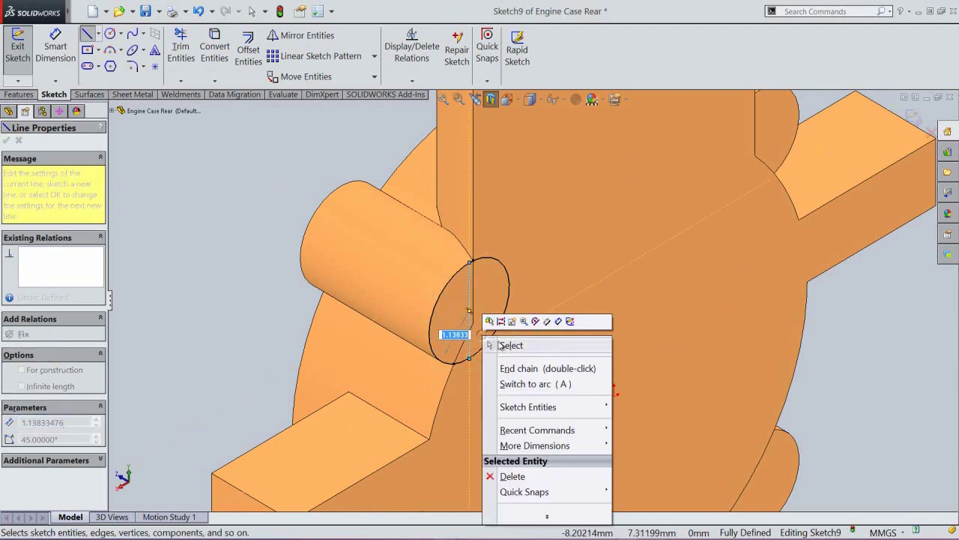
click(525, 362)
key(Escape)
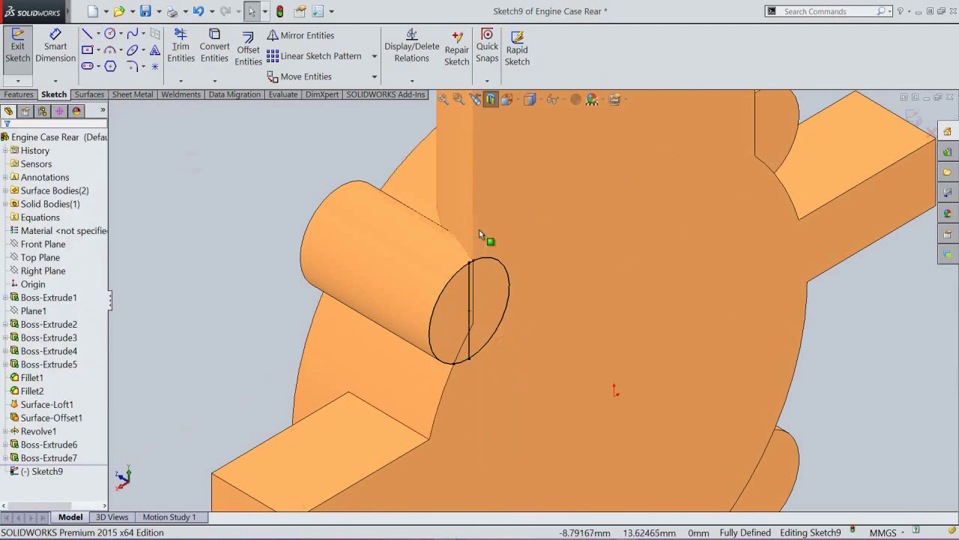
Step: Turn the full circle at the lobe's end into construction geometry
click(490, 256)
click(529, 224)
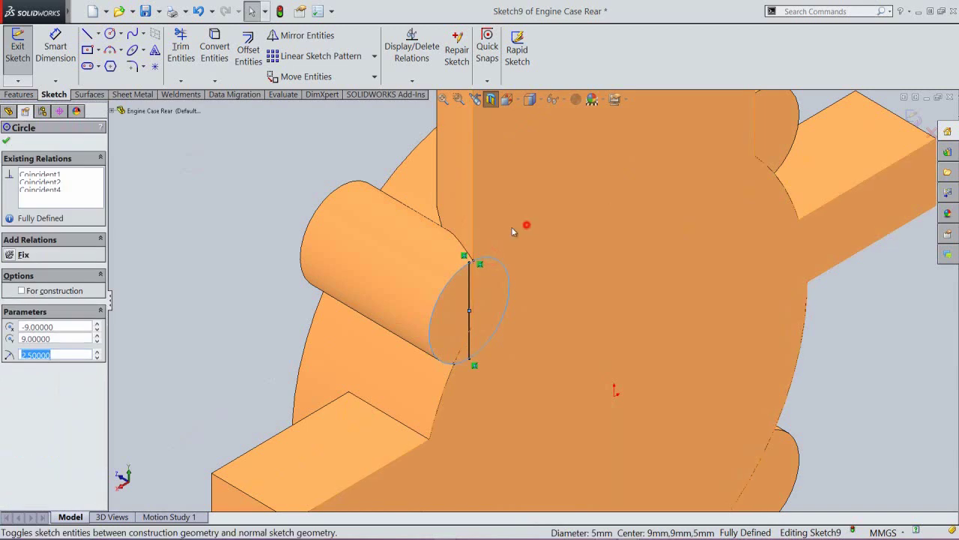
click(231, 183)
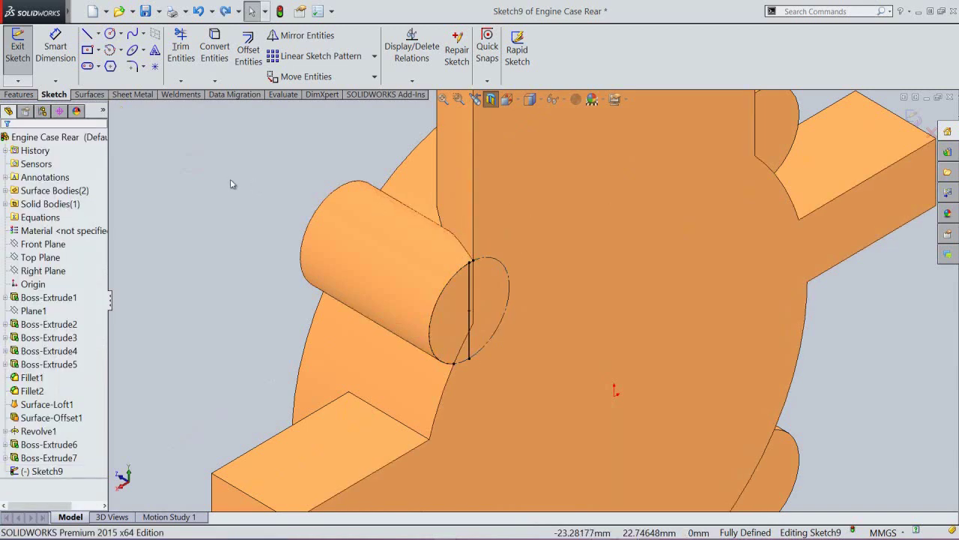
Step: Draw a 180° centrepoint arc of 2.5 mm radius along the circle's outer side, joining the vertical line's ends, and exit the sketch
click(110, 49)
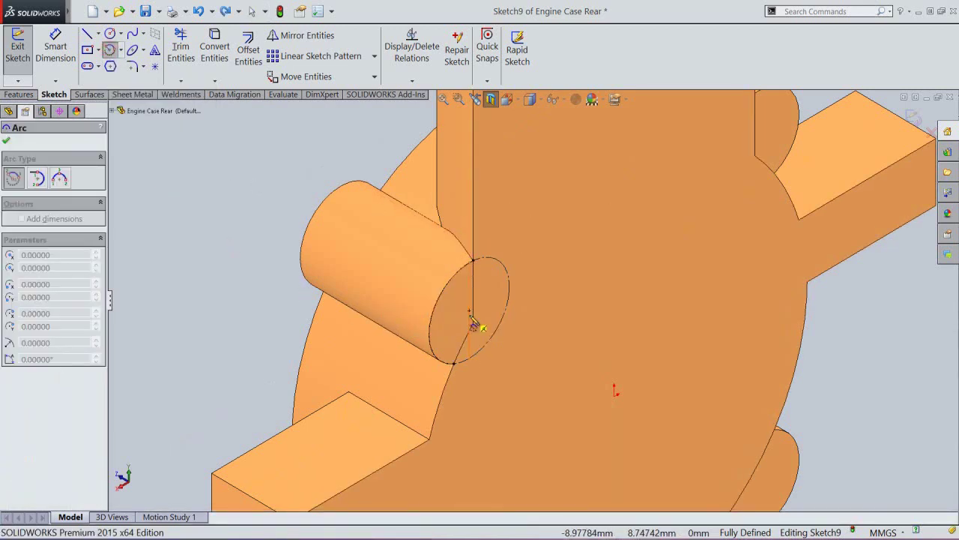
click(469, 311)
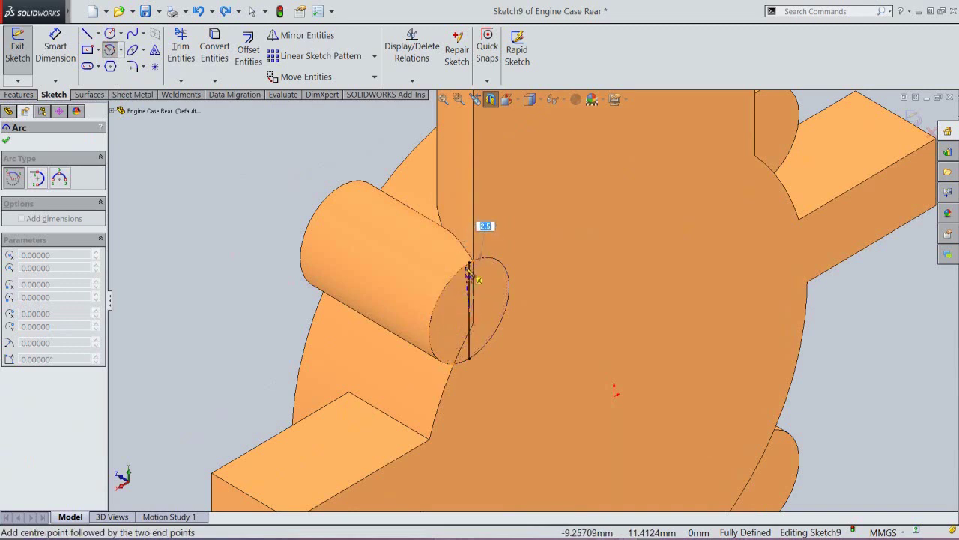
click(467, 264)
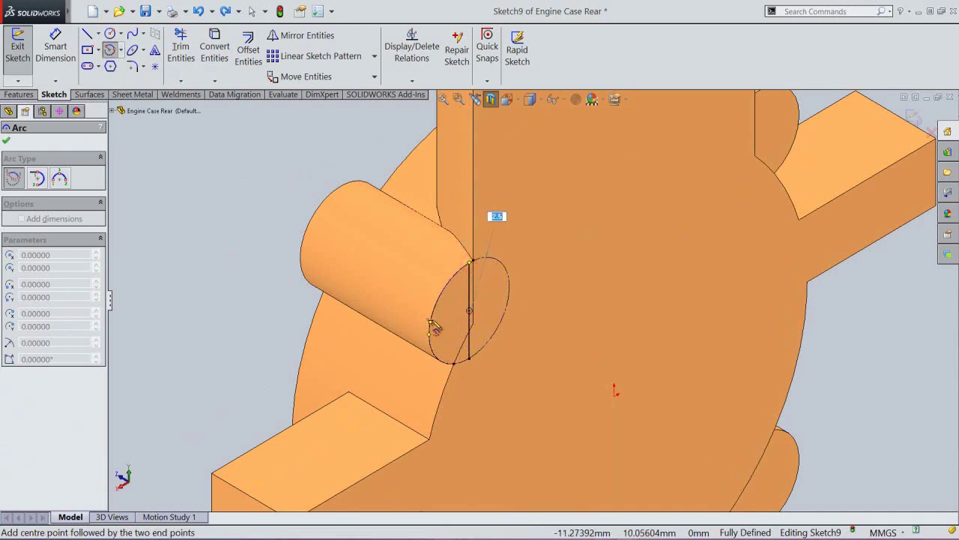
click(470, 365)
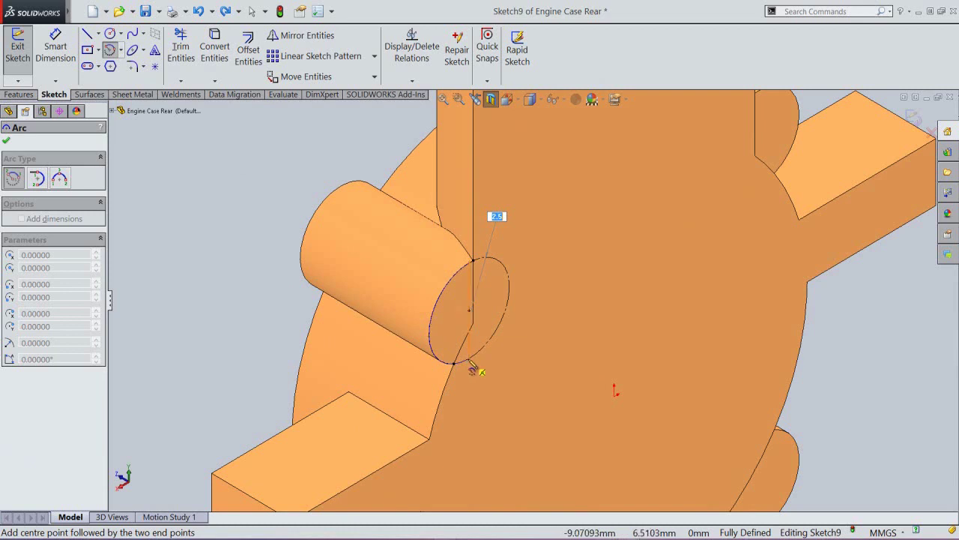
right_click(296, 203)
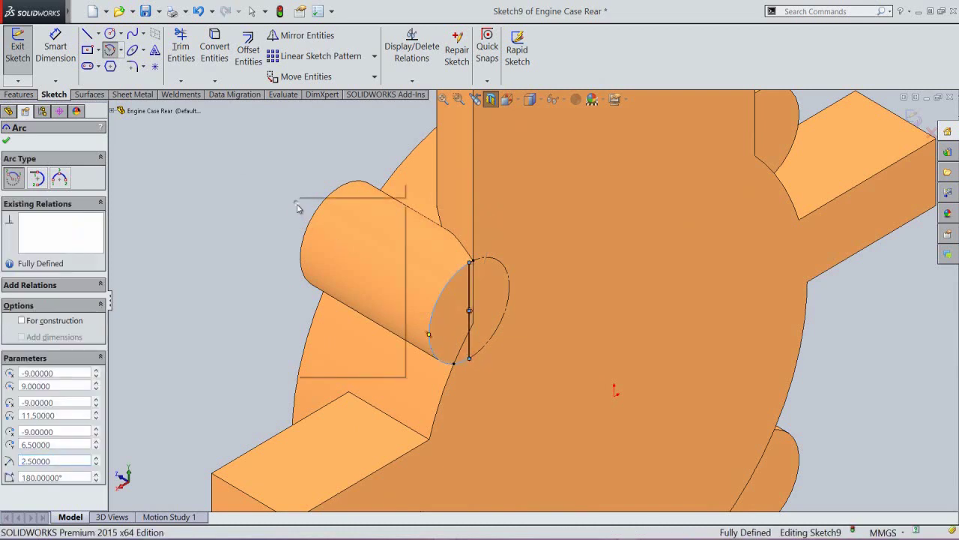
click(319, 213)
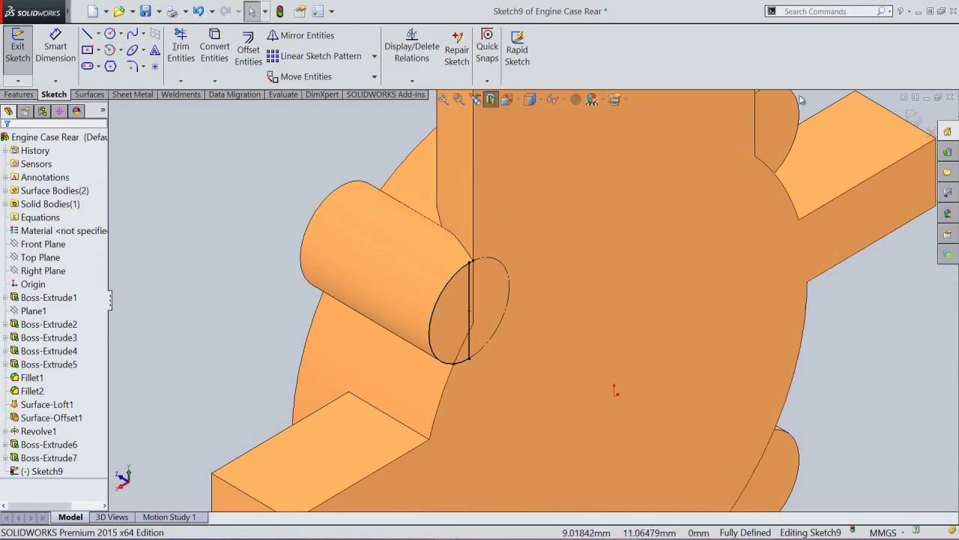
click(914, 118)
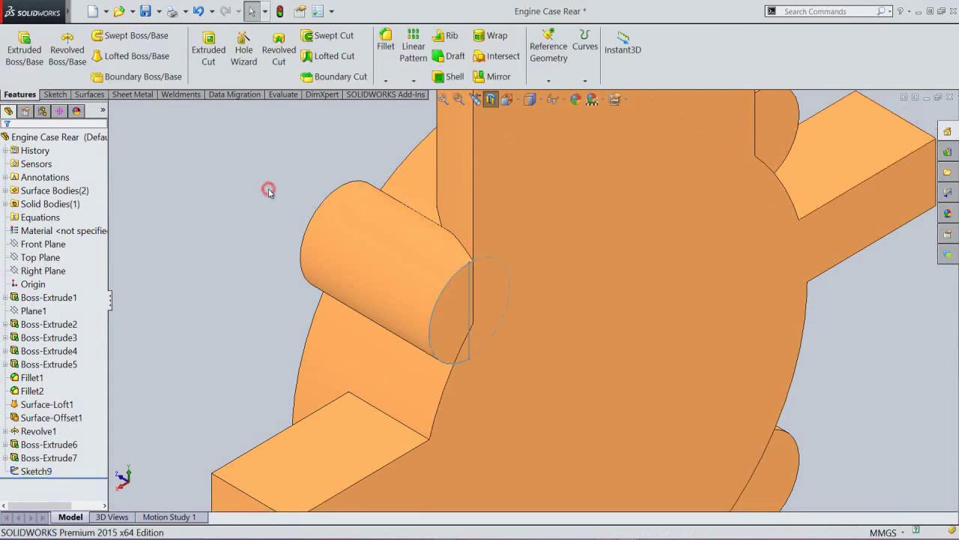
Step: Revolve both regions of the half-circle profile 360° about the vertical line, with merged result and no thin feature, to round the lobe's end
click(67, 51)
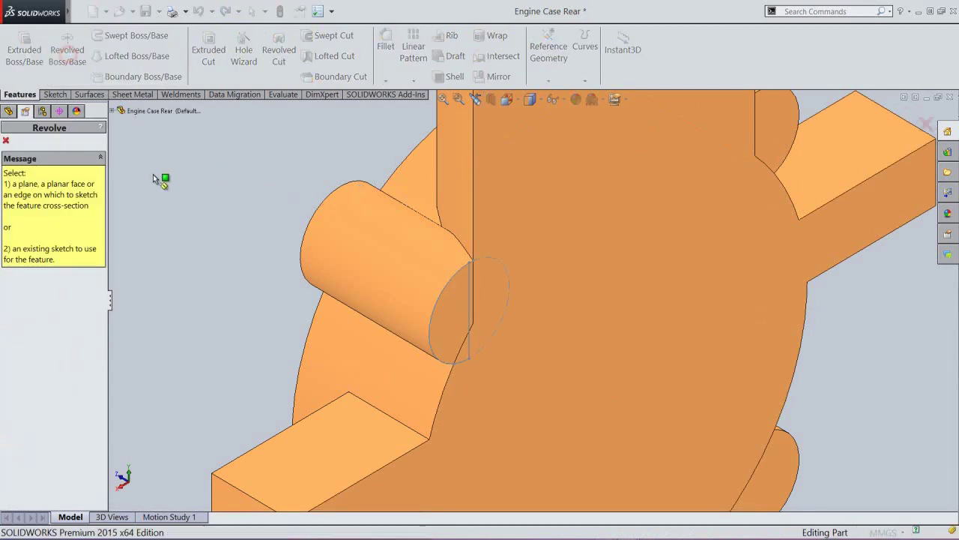
click(469, 296)
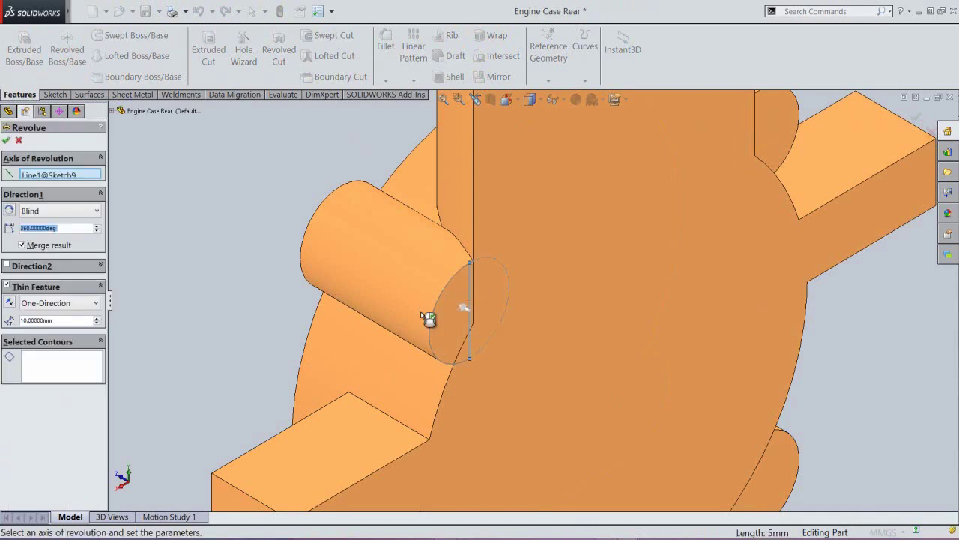
click(7, 285)
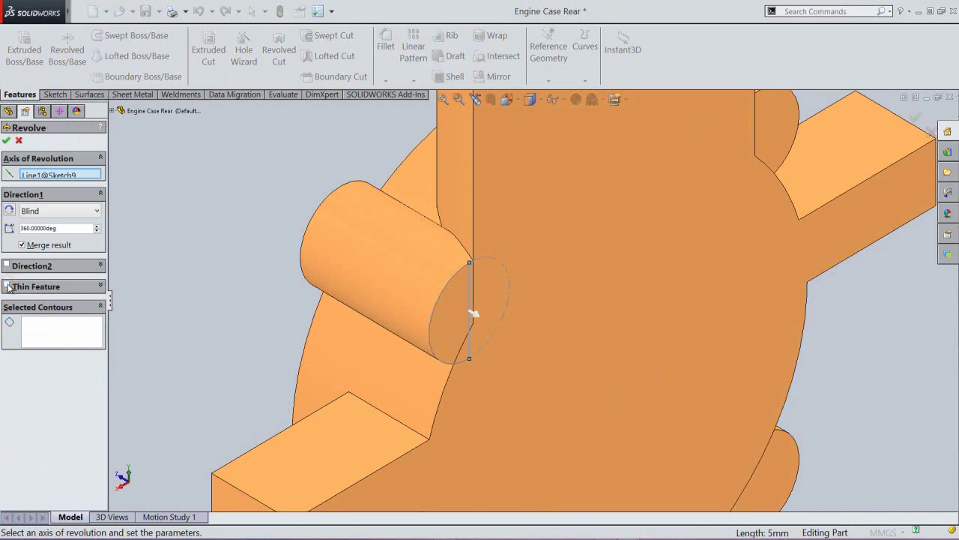
click(45, 339)
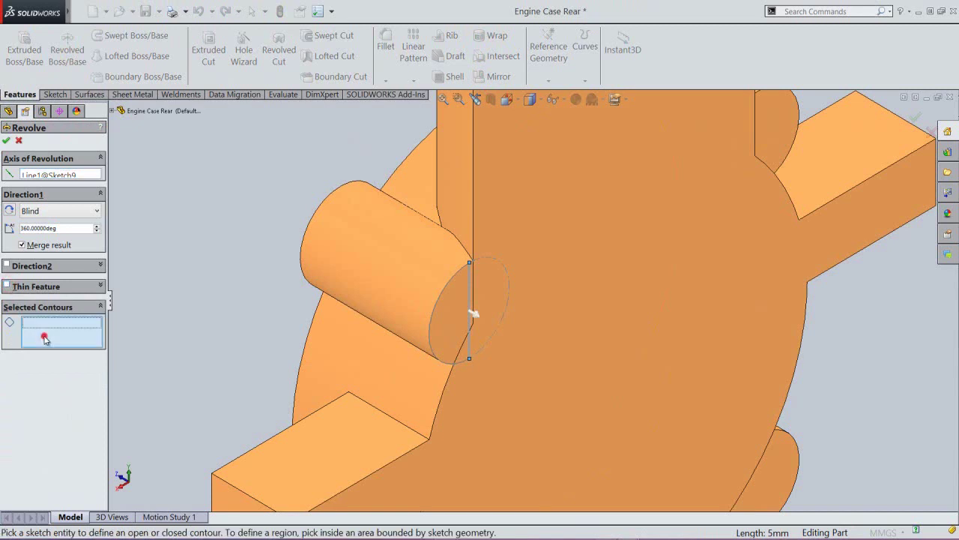
click(450, 346)
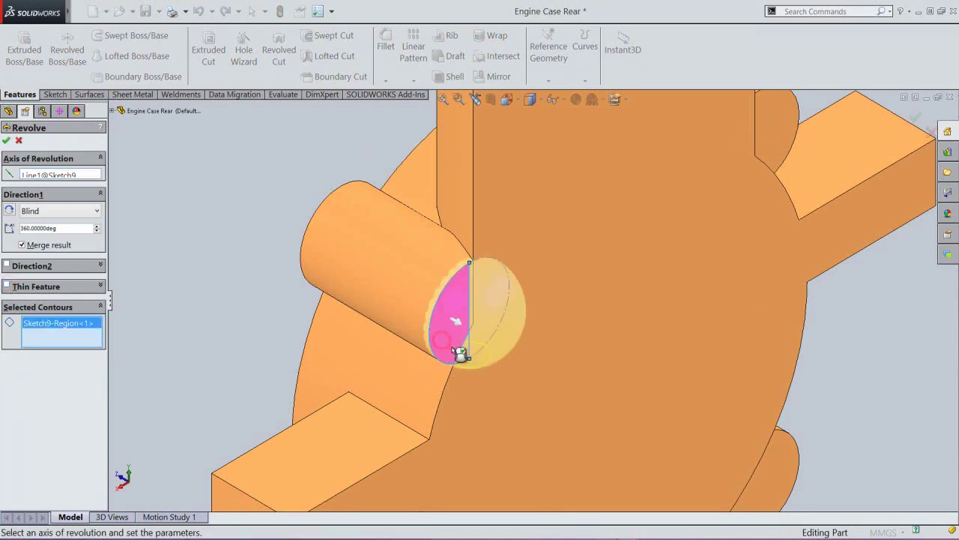
click(464, 358)
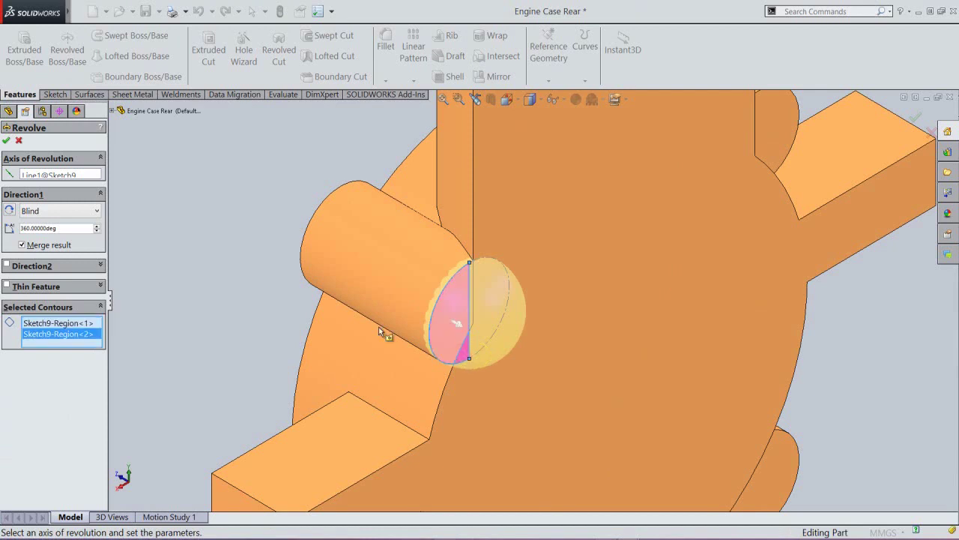
right_click(254, 248)
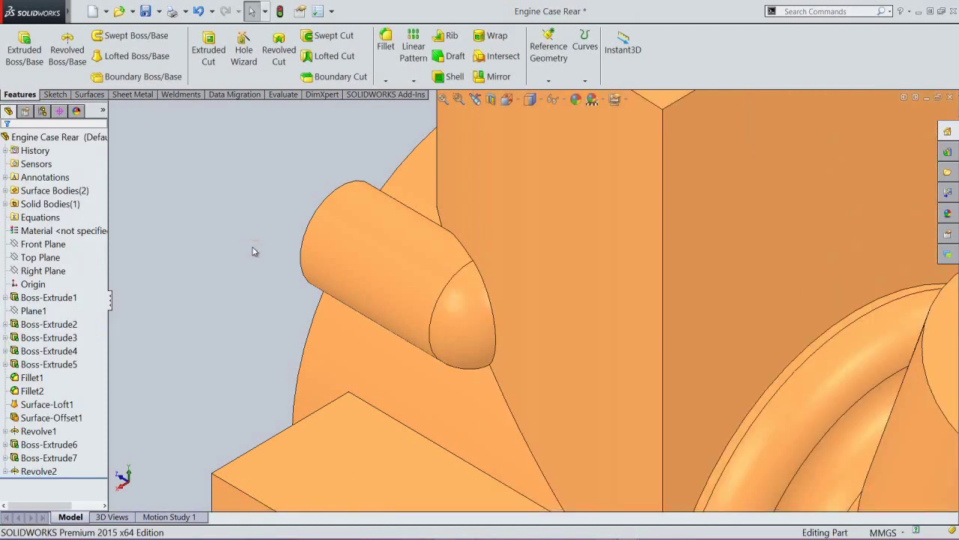
Step: Save the part, and mirror the revolved dome feature (Revolve2) across the Right Plane
click(146, 11)
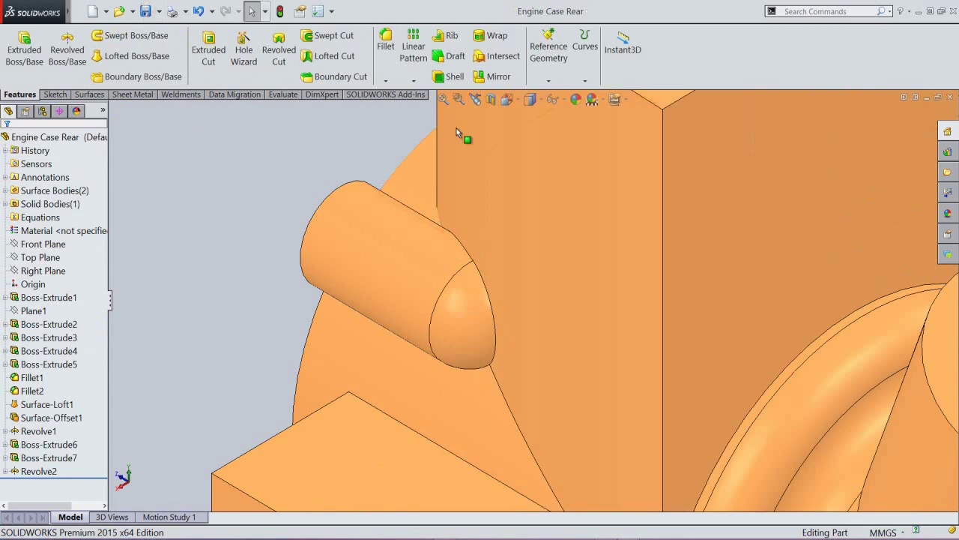
click(530, 99)
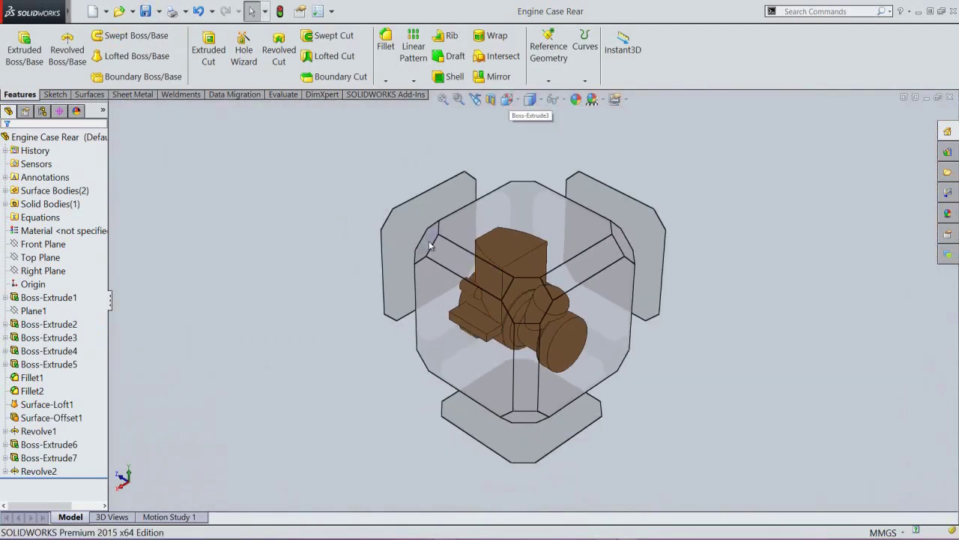
click(429, 243)
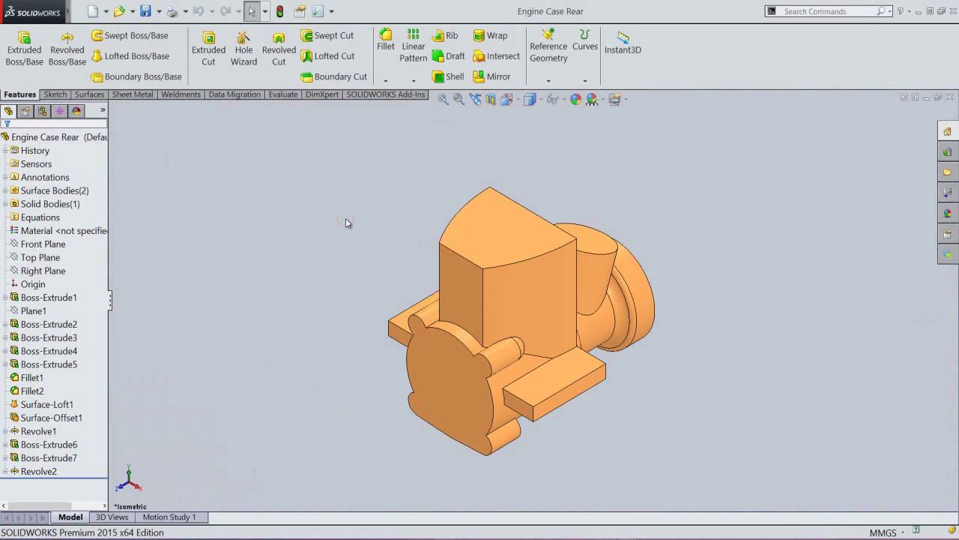
click(332, 243)
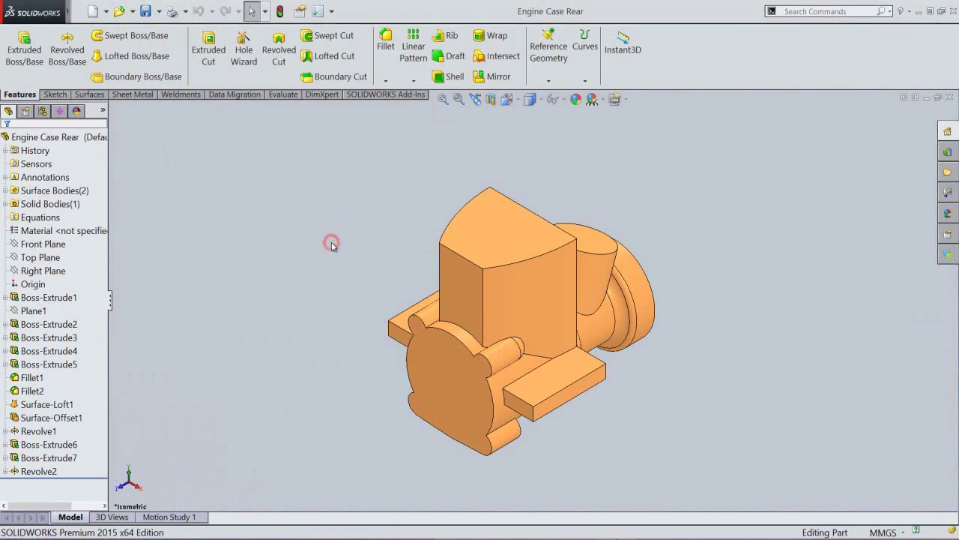
click(488, 77)
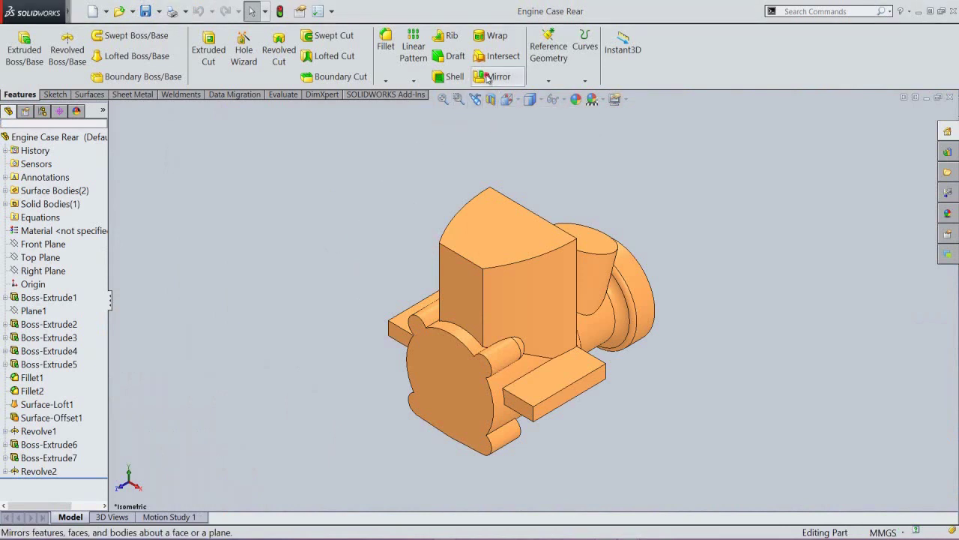
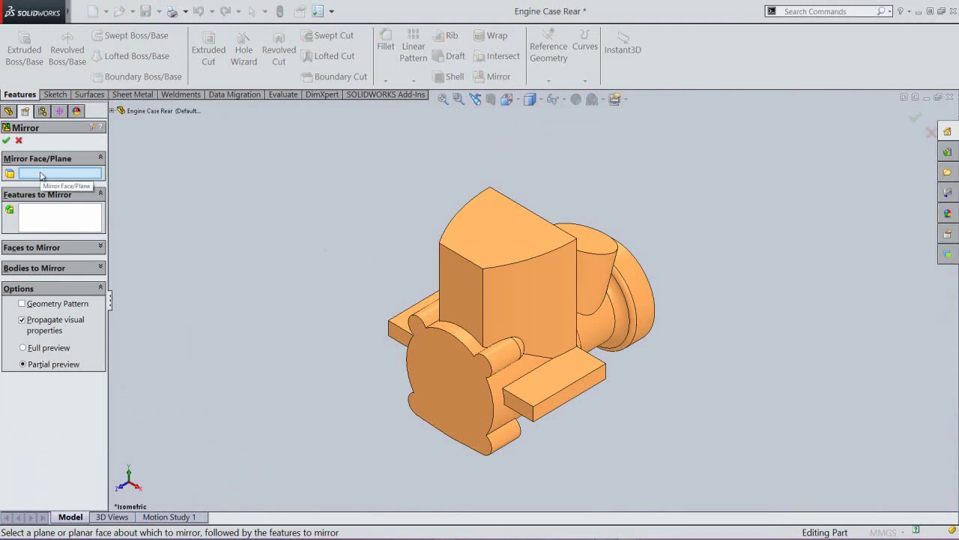
click(112, 111)
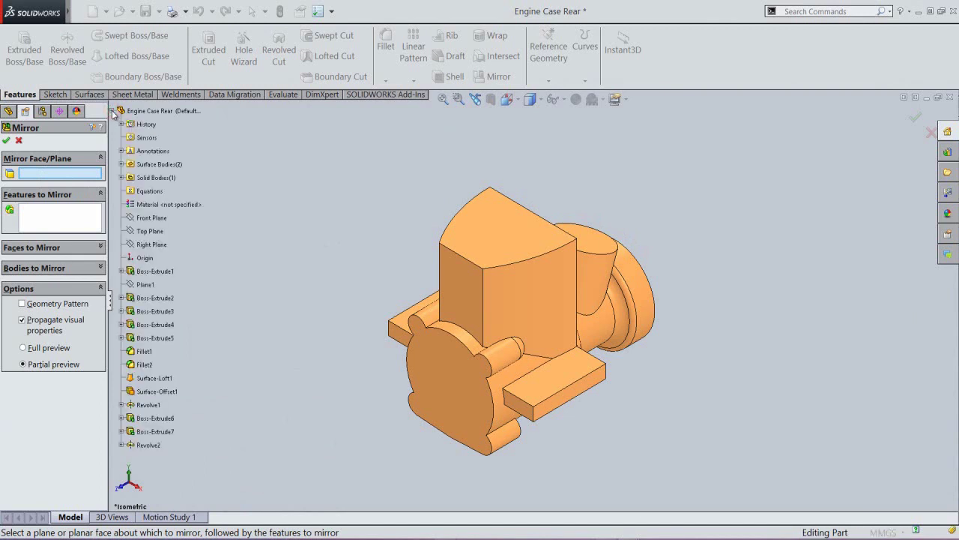
click(149, 244)
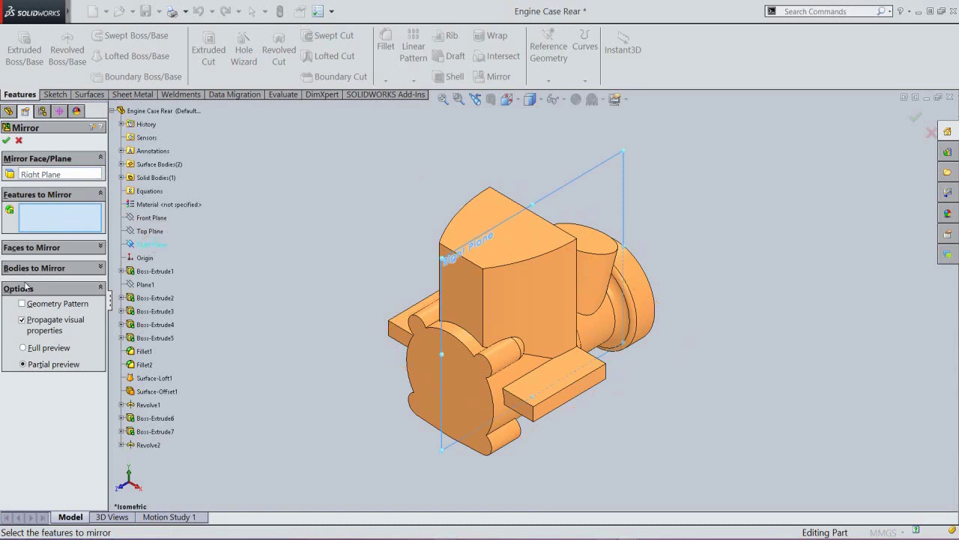
click(143, 445)
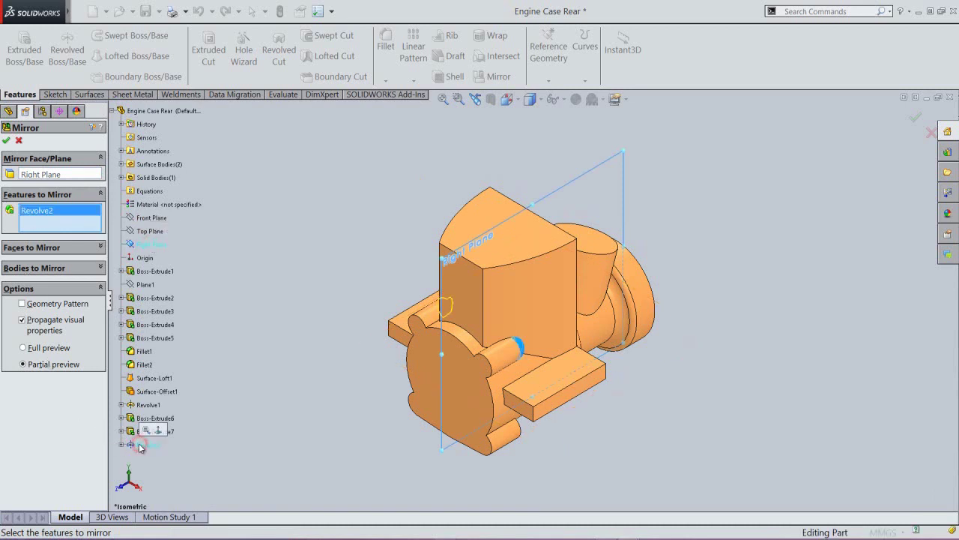
click(5, 142)
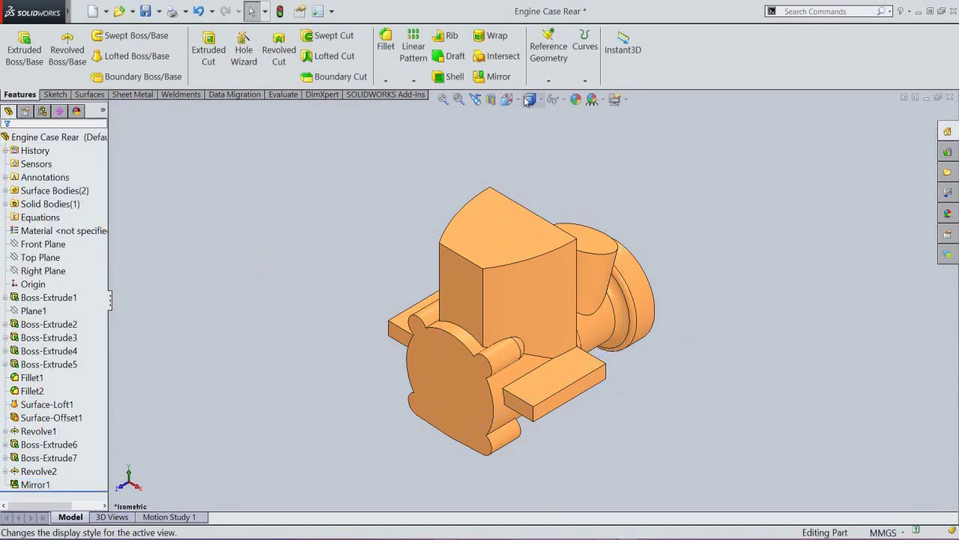
Step: View the part from the opposite isometric side and save it
click(529, 101)
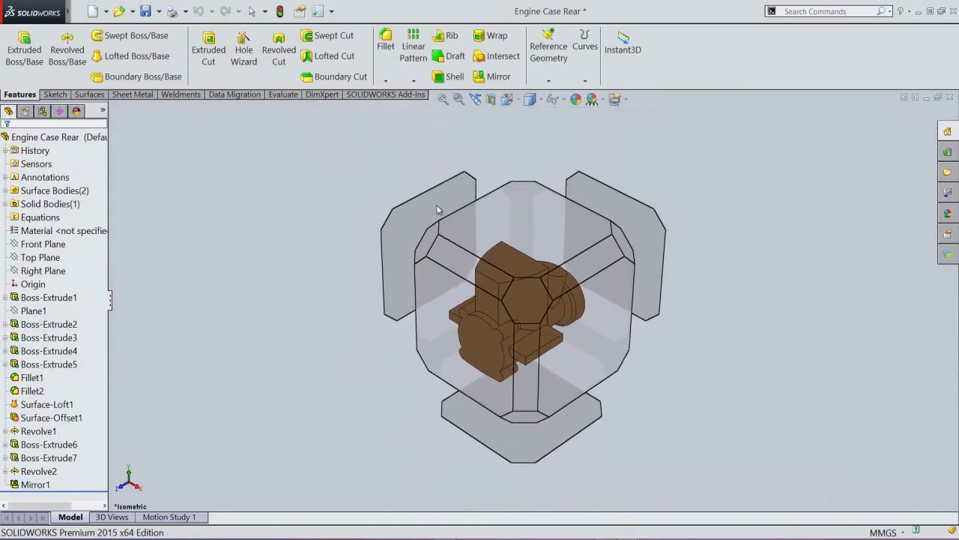
click(426, 246)
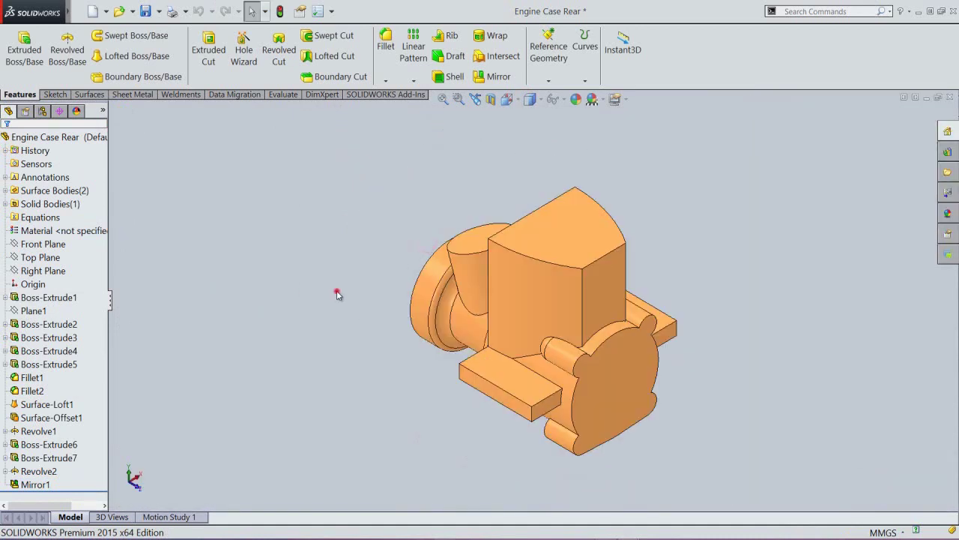
click(145, 11)
click(342, 237)
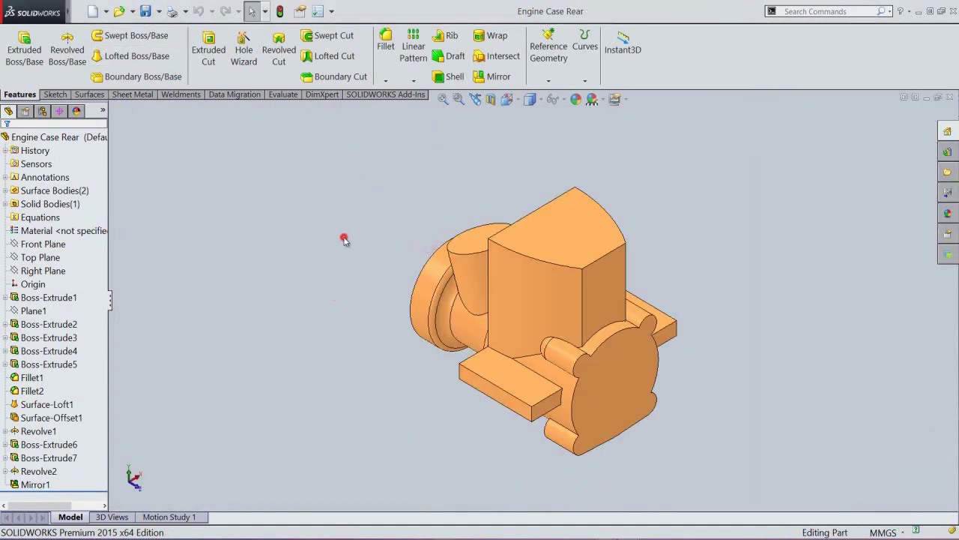
Step: Fillet the two vertical corner edges of the upright block on the lobed plate's side with a 5 mm radius
click(384, 47)
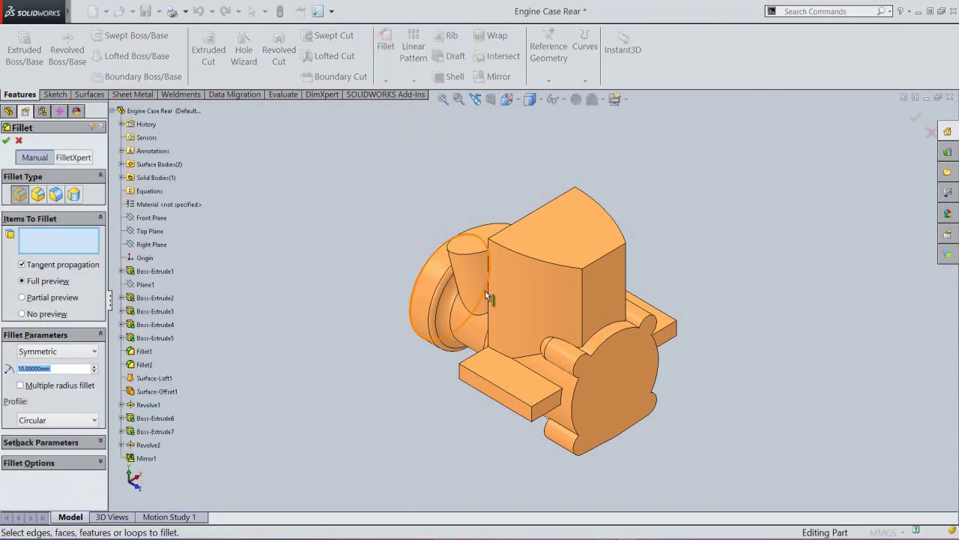
click(582, 284)
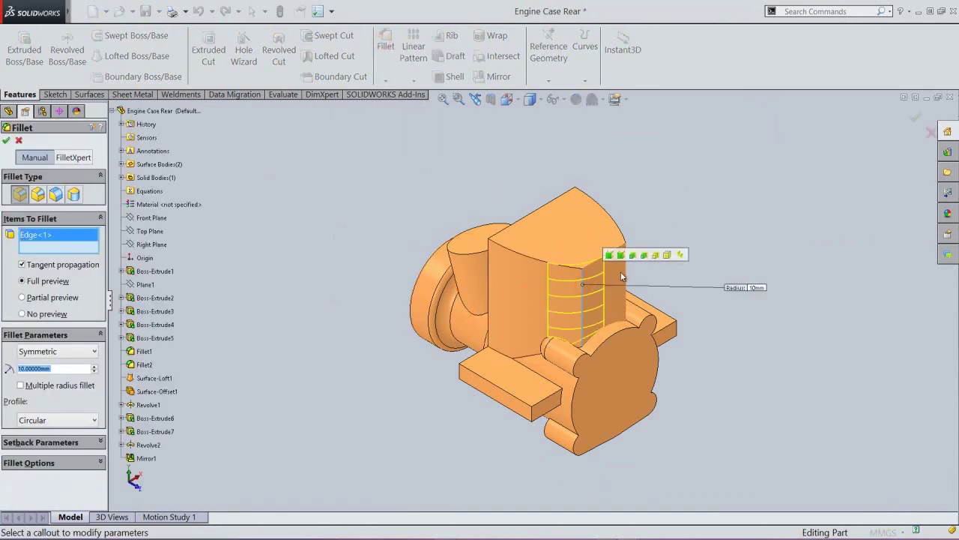
click(627, 277)
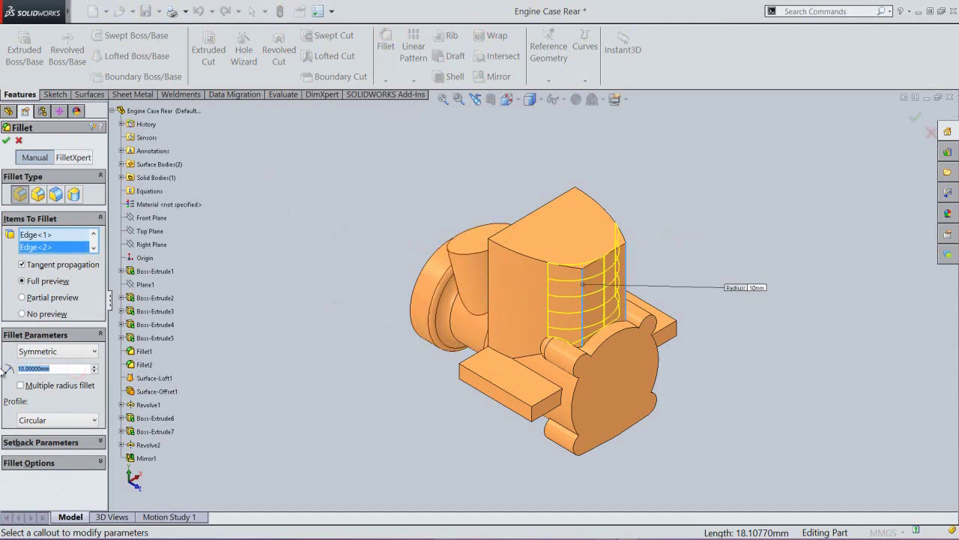
text(5)
key(Return)
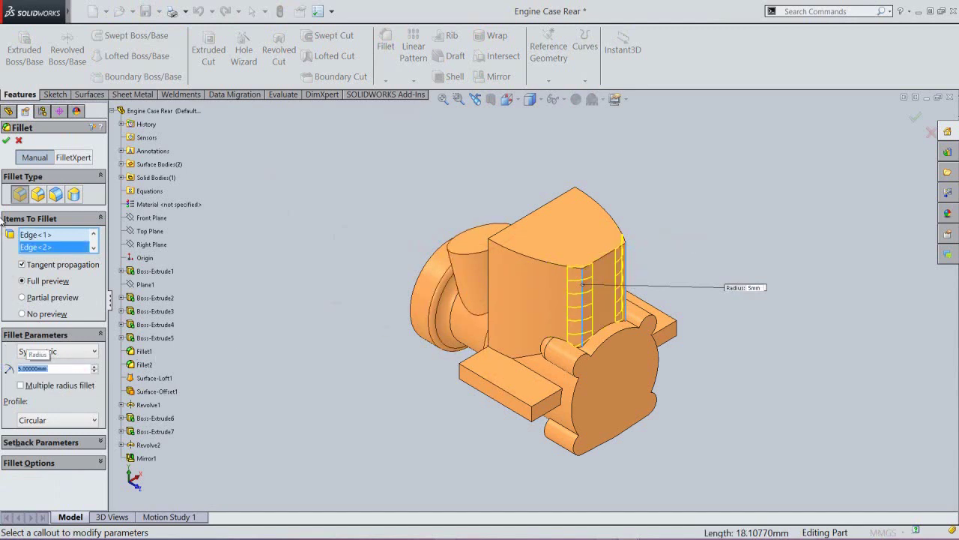
click(7, 141)
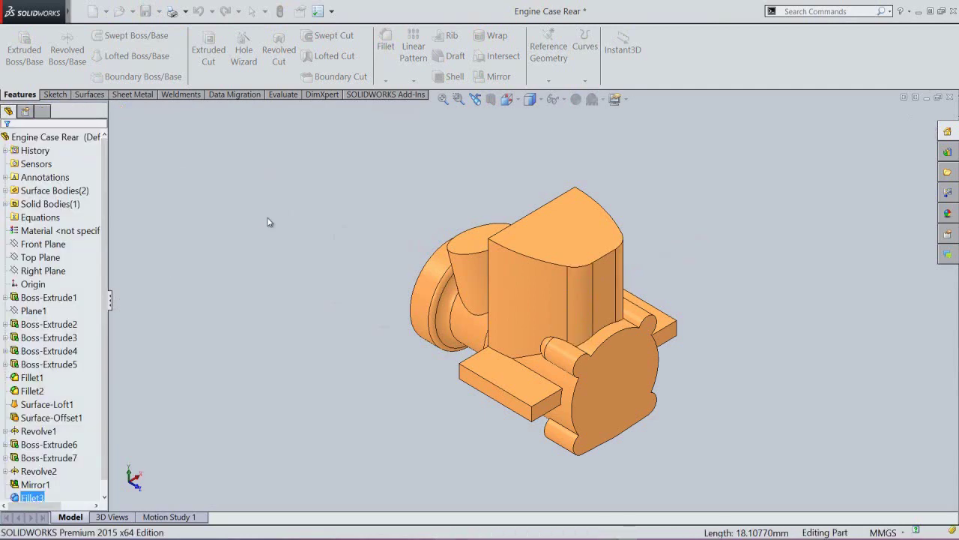
Step: Fillet the two curved base edges where the upright block's sides meet the case beside the upper lobes with a 3 mm radius
click(382, 52)
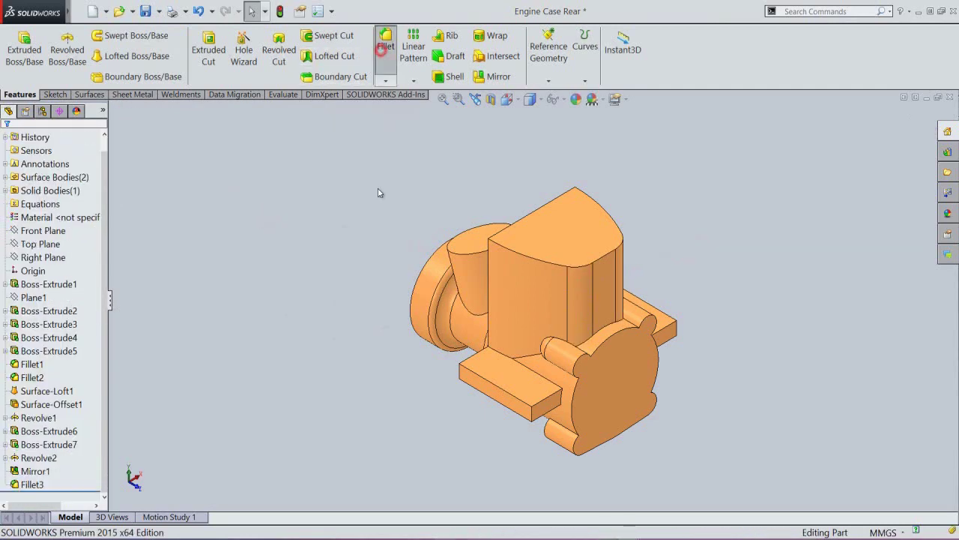
click(532, 356)
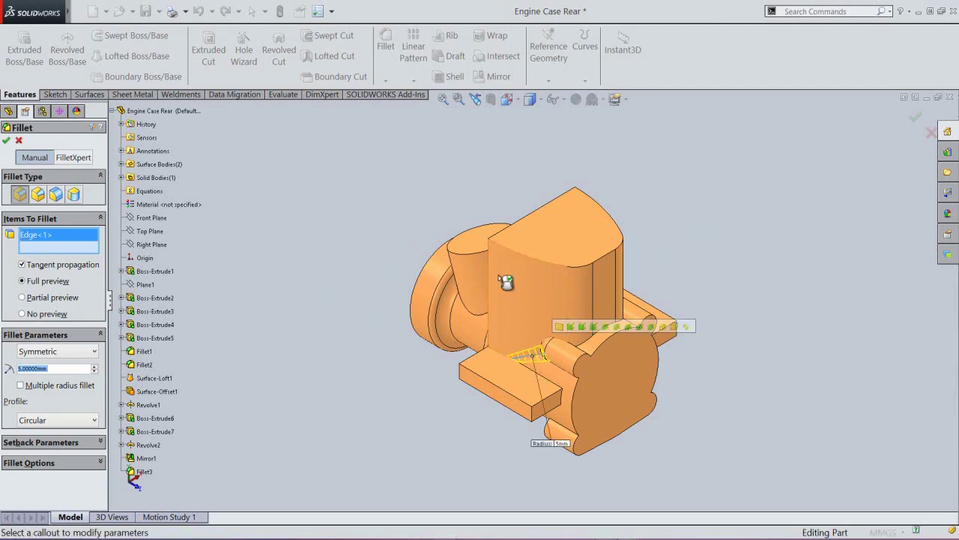
click(507, 99)
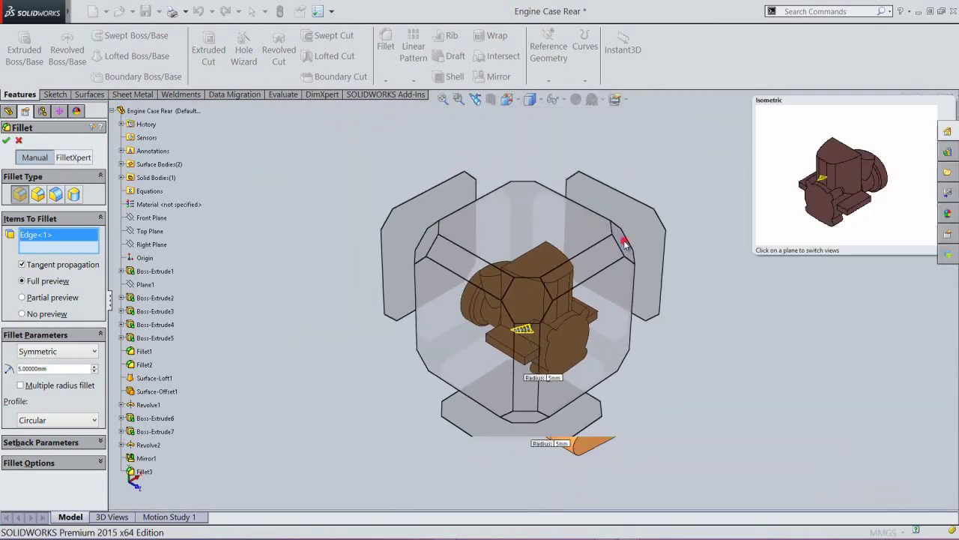
click(625, 242)
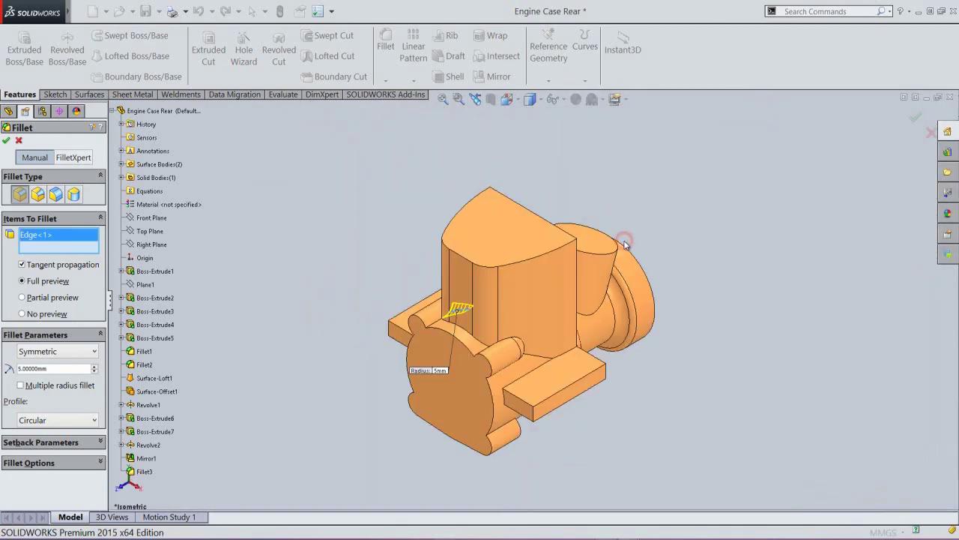
click(529, 357)
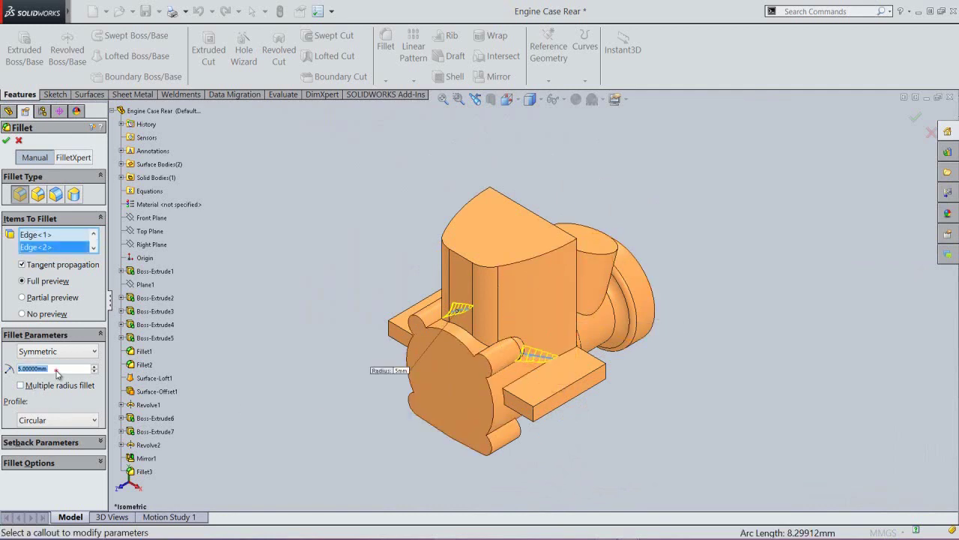
text(3)
key(Return)
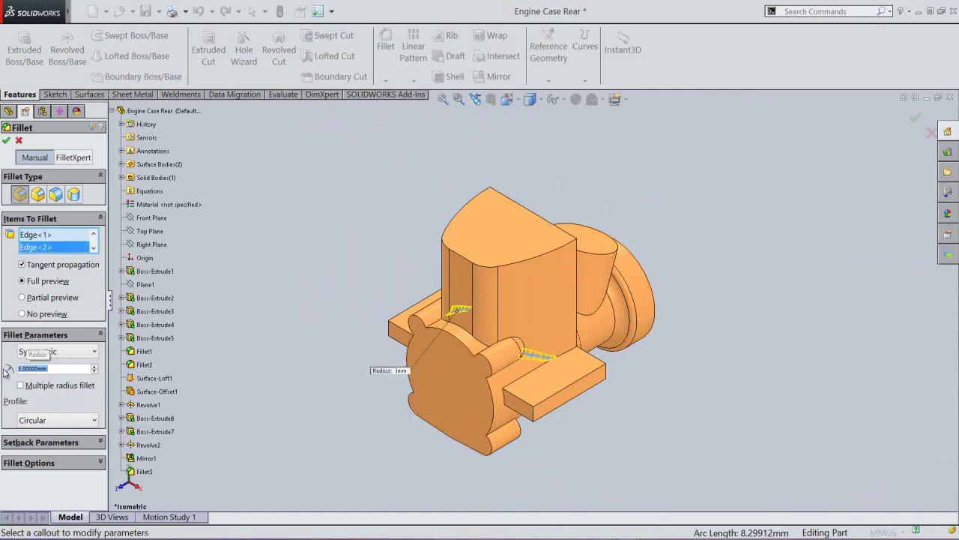
click(7, 141)
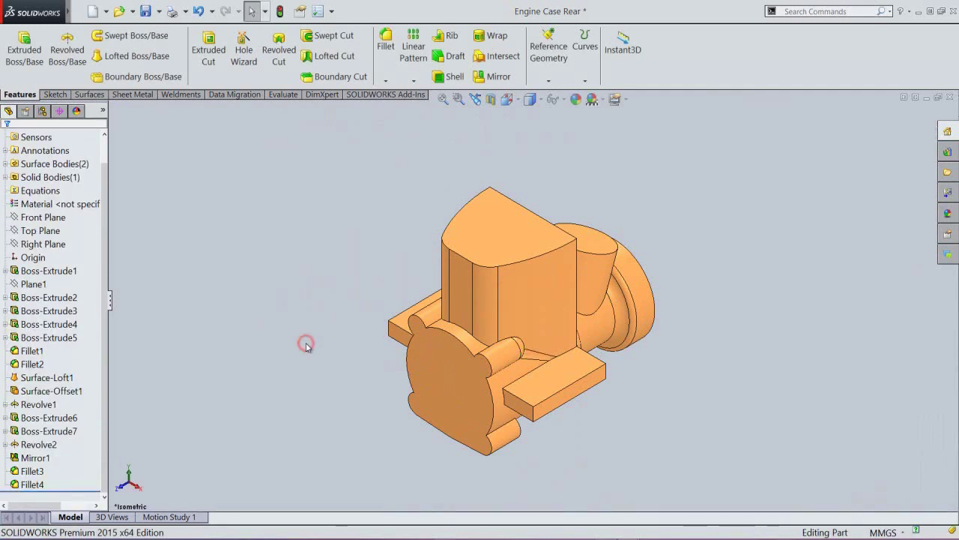
Step: Set up a 2 mm fillet on the outer and inner edges where the first upper lobe meets the case
click(386, 47)
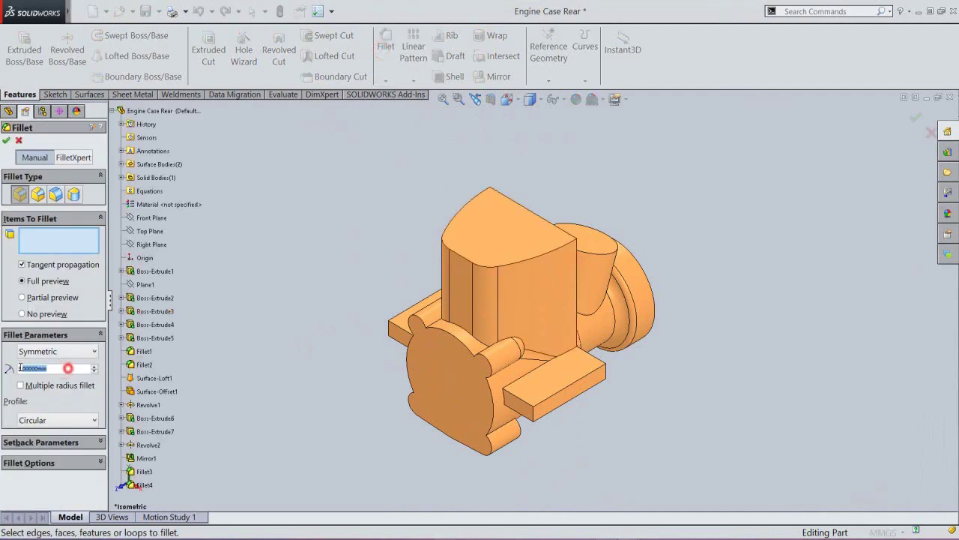
text(2)
key(Return)
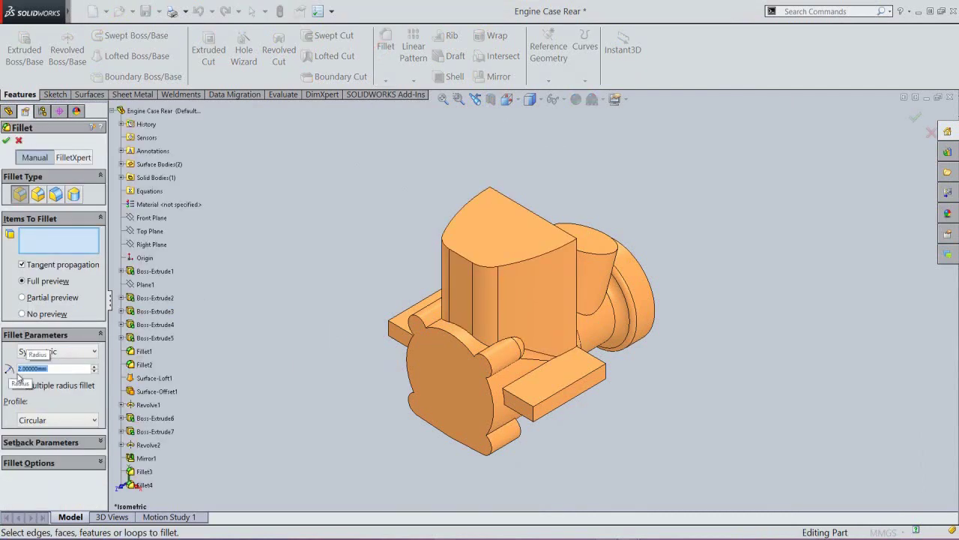
scroll(518, 370, down, 3)
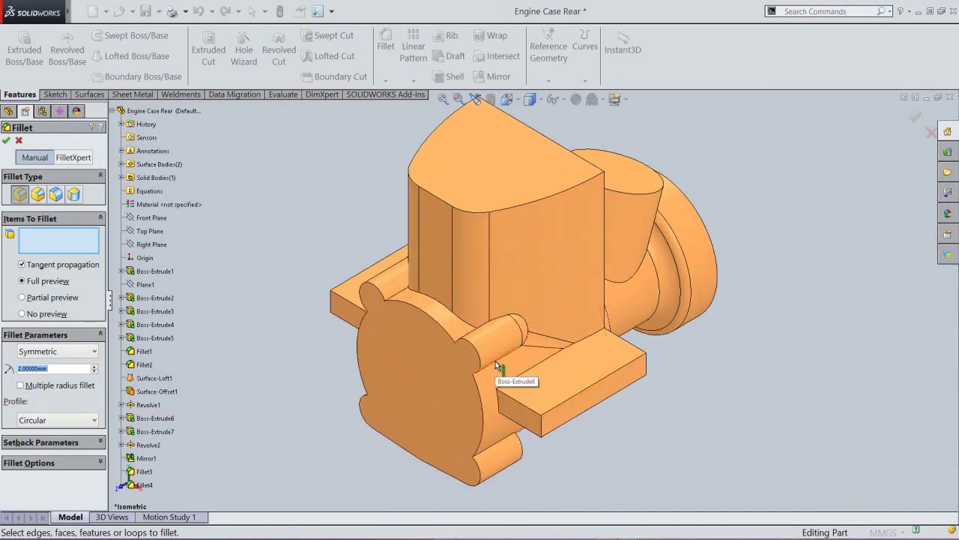
middle_drag(496, 361, 531, 420)
click(501, 362)
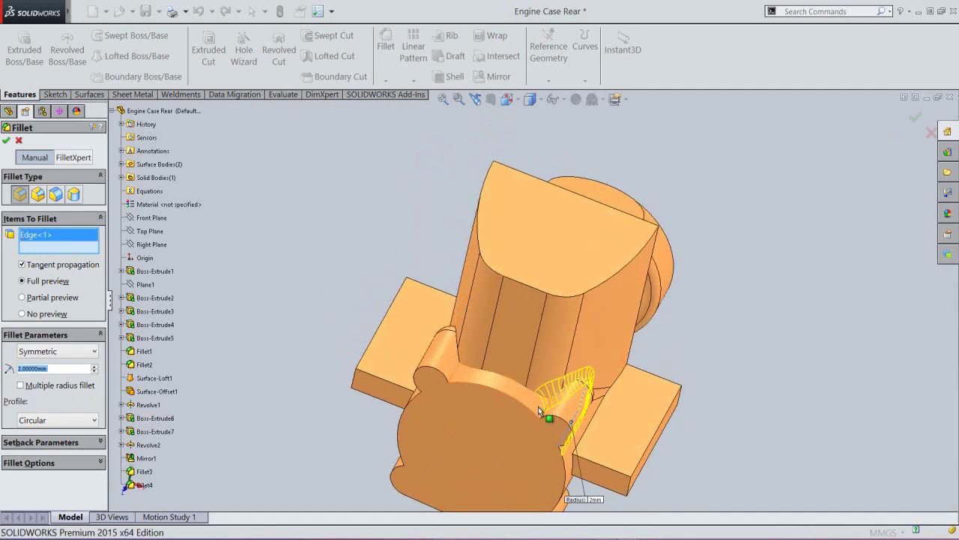
click(548, 408)
click(549, 409)
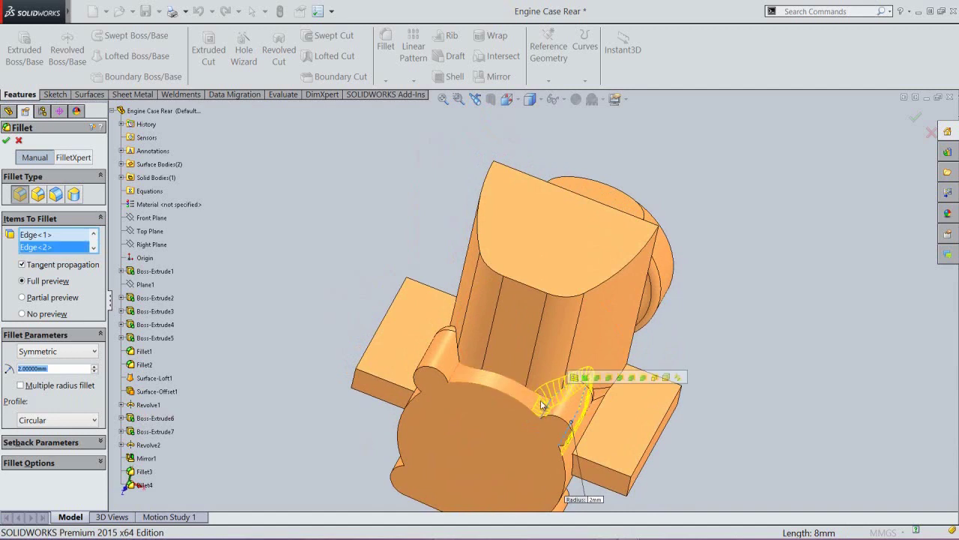
Step: Add the curved edge between the upper lobes and the second upper lobe's inner and outer junction edges to the 2 mm fillet
click(533, 393)
click(535, 395)
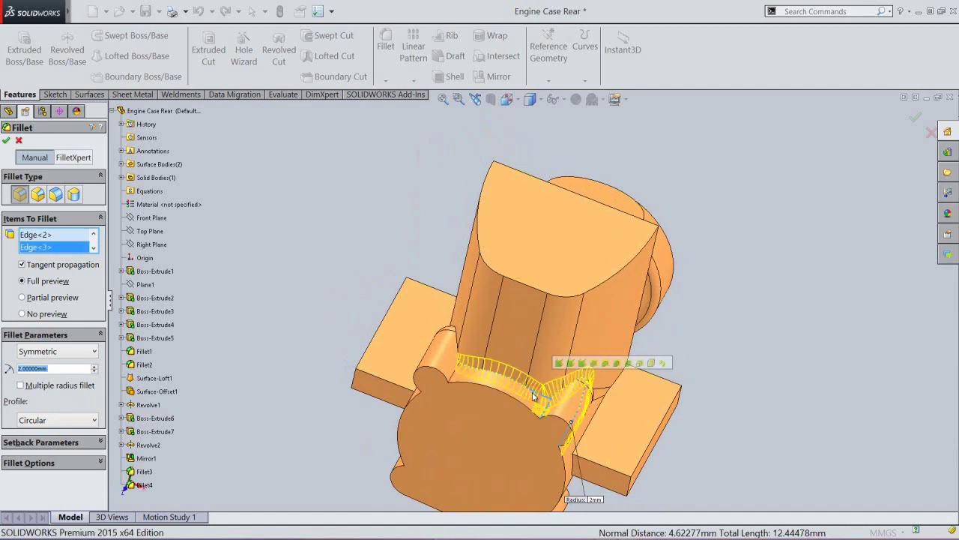
click(453, 374)
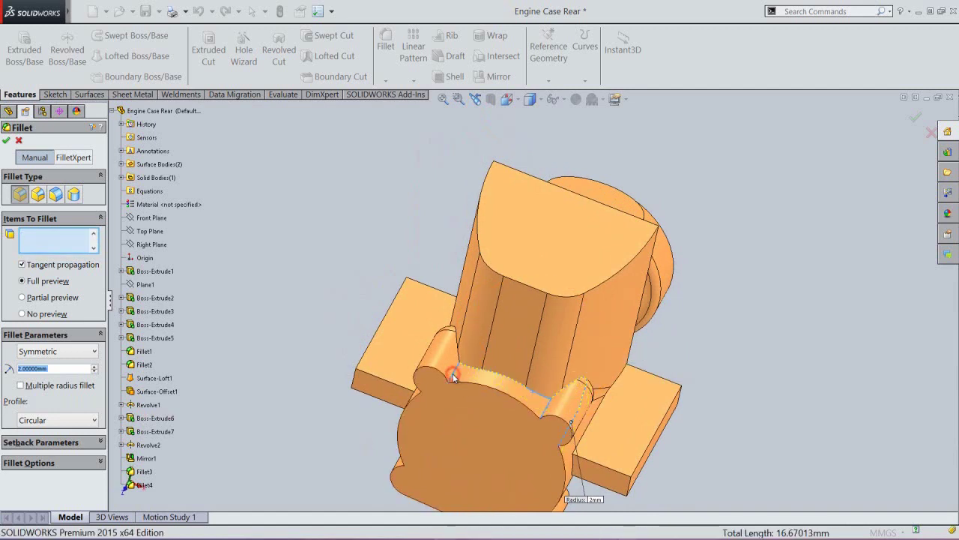
middle_drag(452, 373, 530, 439)
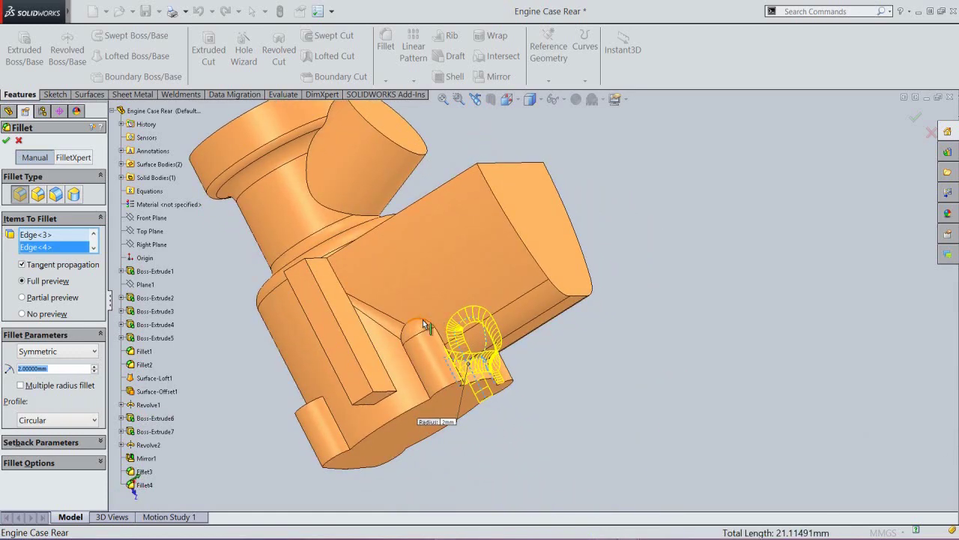
click(423, 319)
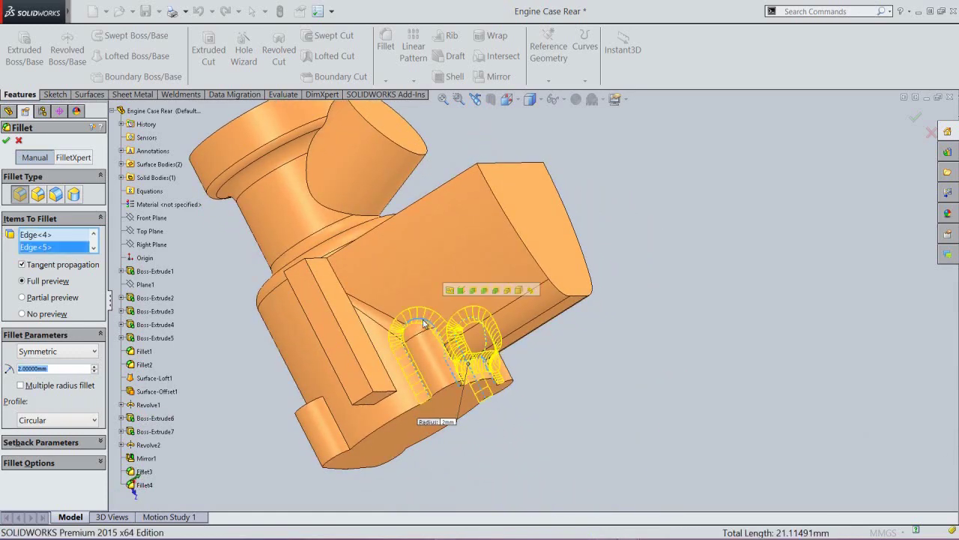
Step: Apply the 2 mm lobe junction fillet with the whole part fitted in isometric view, and save the part
click(476, 99)
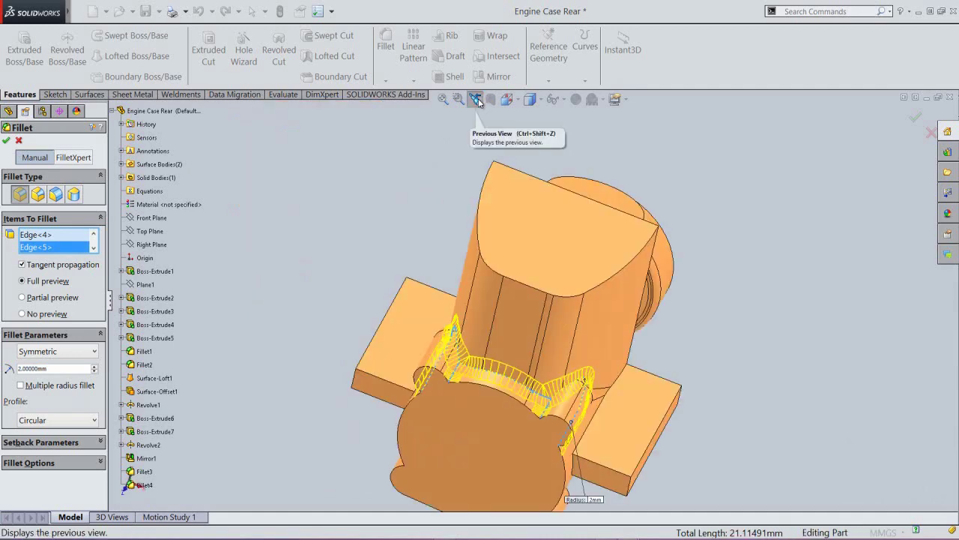
click(476, 100)
click(476, 100)
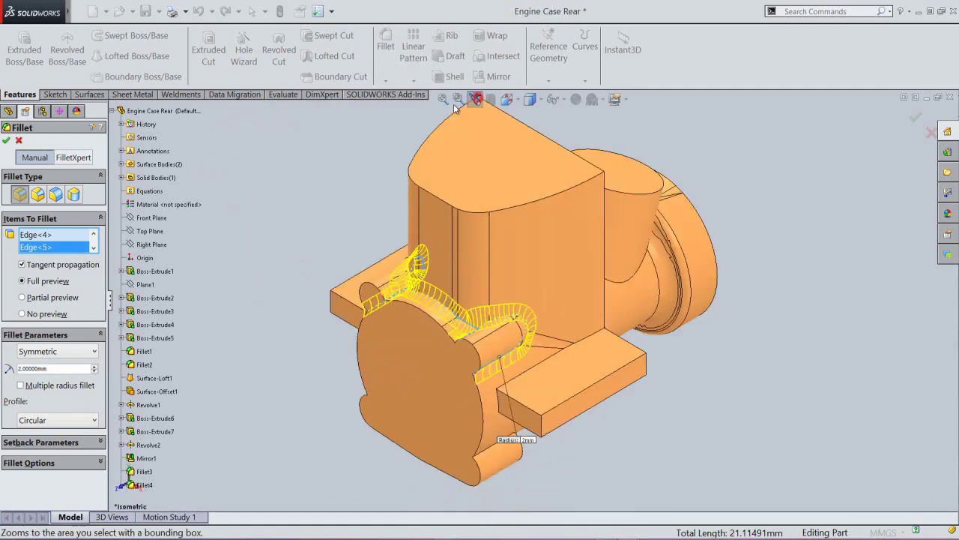
click(442, 99)
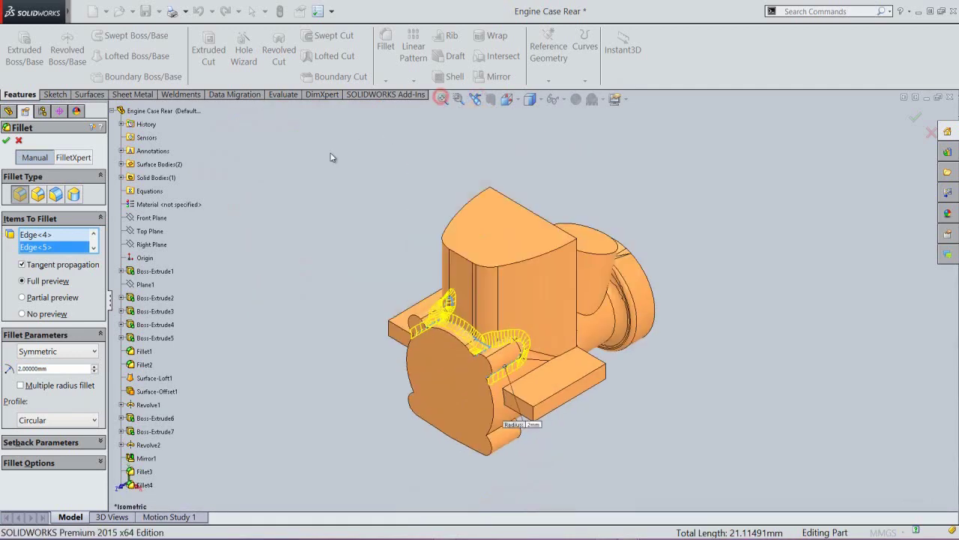
click(9, 141)
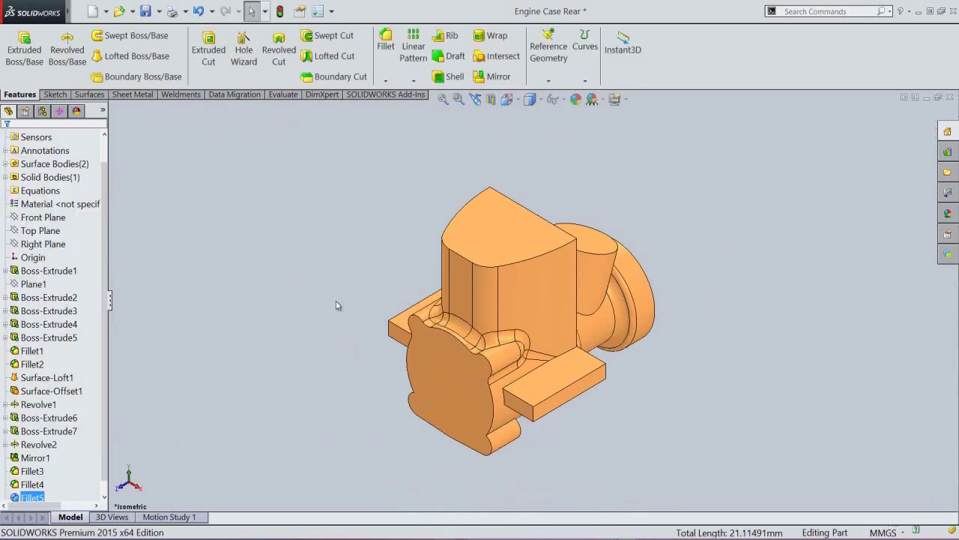
click(336, 305)
click(442, 100)
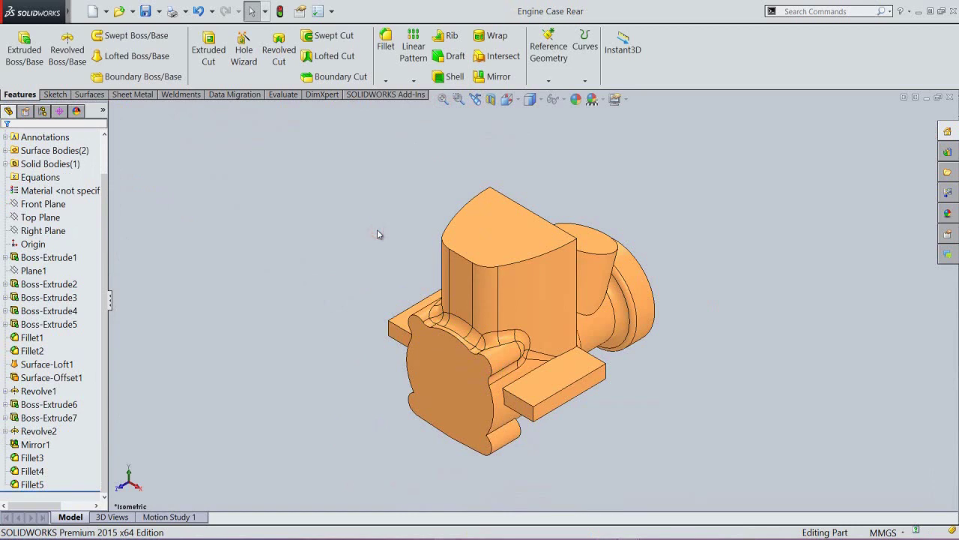
click(357, 202)
Step: Start a sketch on the flat back end face of the lower right lobe and view it from the front
middle_drag(510, 460, 442, 460)
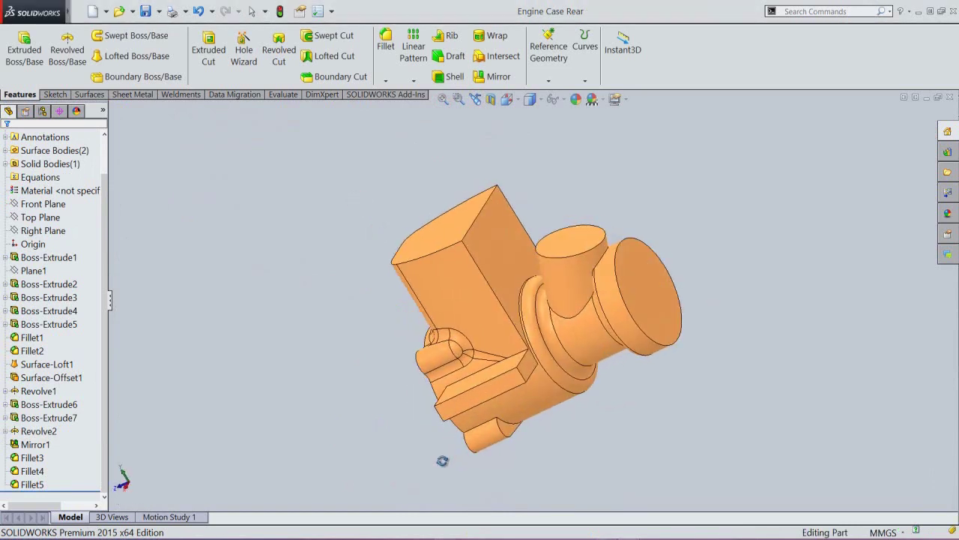
click(509, 432)
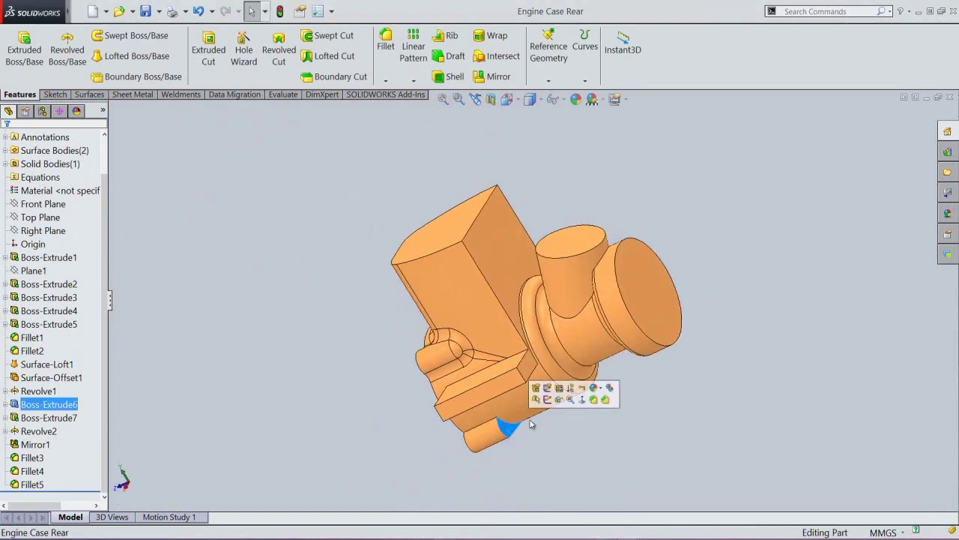
click(548, 403)
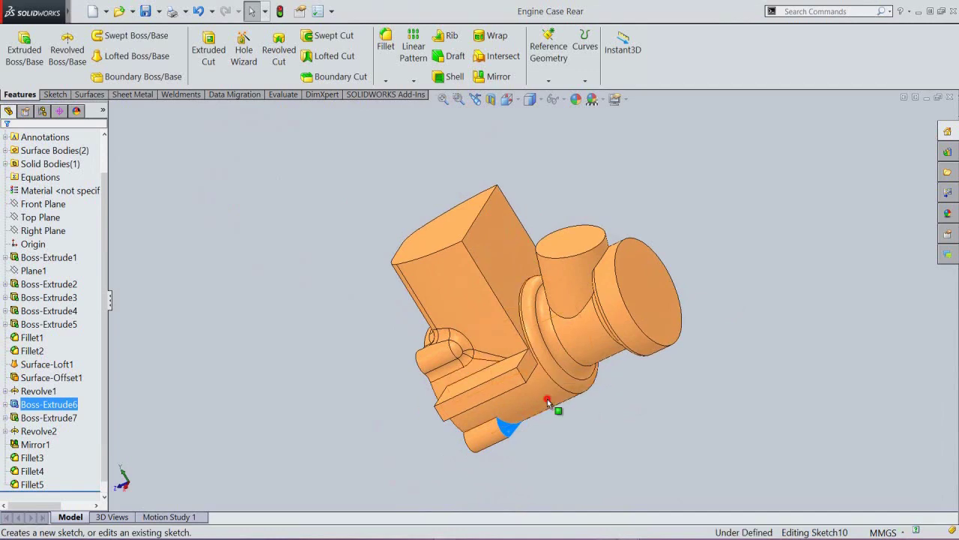
click(475, 100)
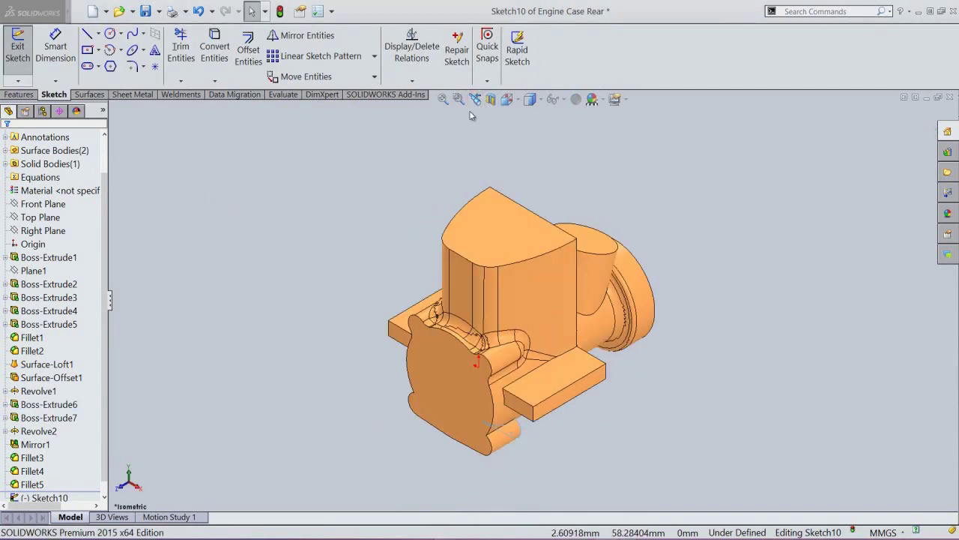
click(504, 105)
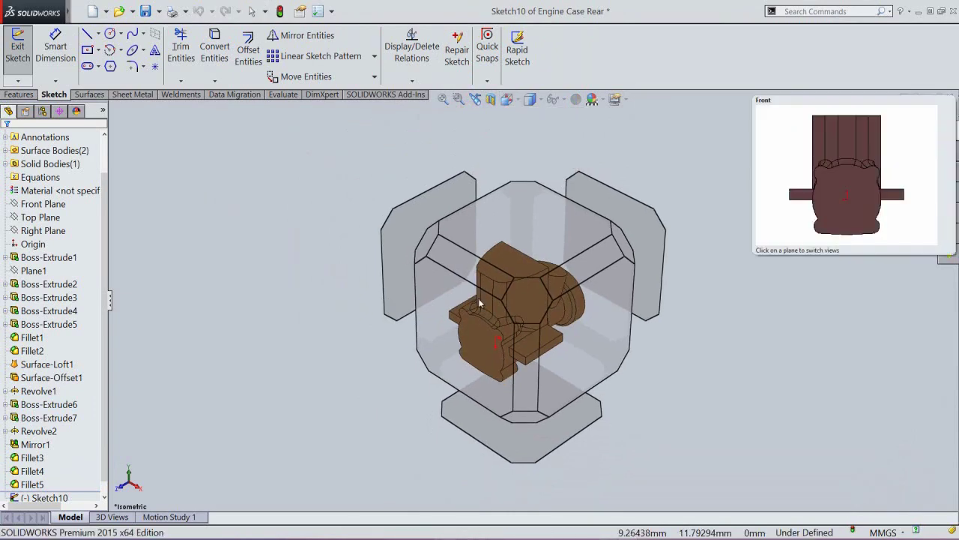
click(478, 298)
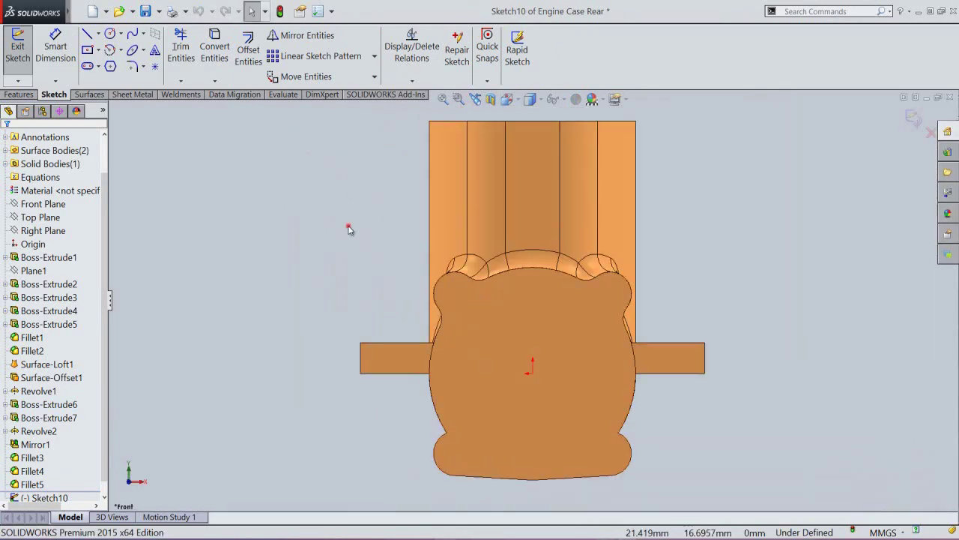
Step: Create intersection curves between the sketch plane and the entire Engine Case Rear part
click(214, 80)
click(221, 110)
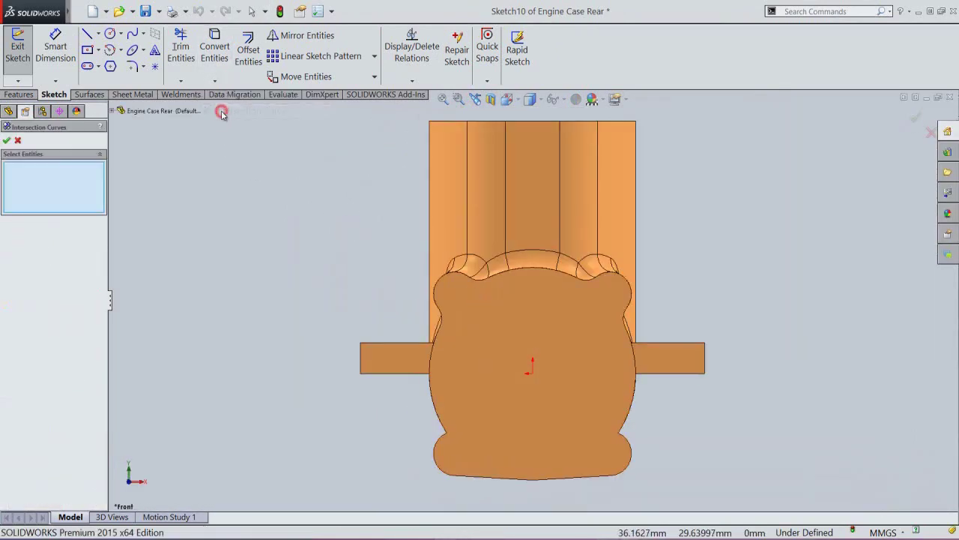
click(161, 113)
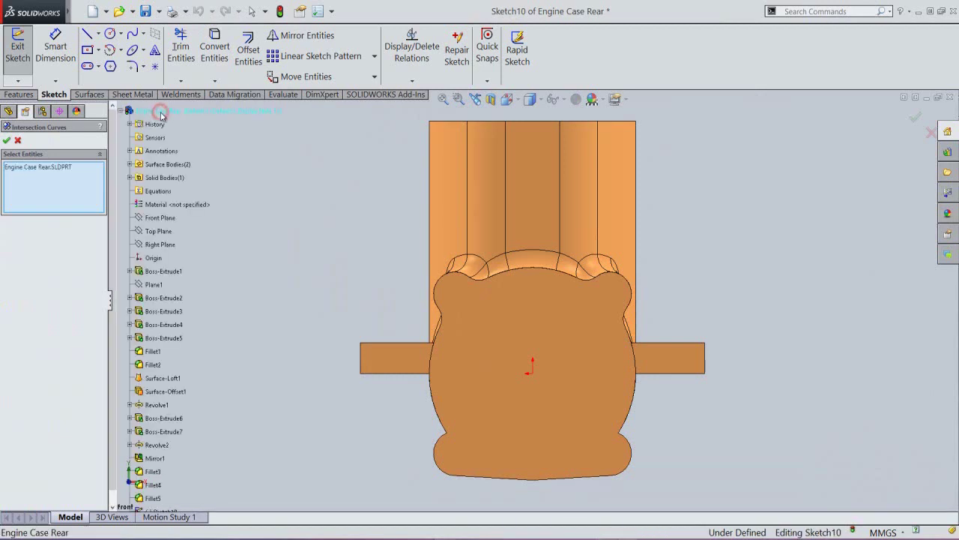
click(7, 141)
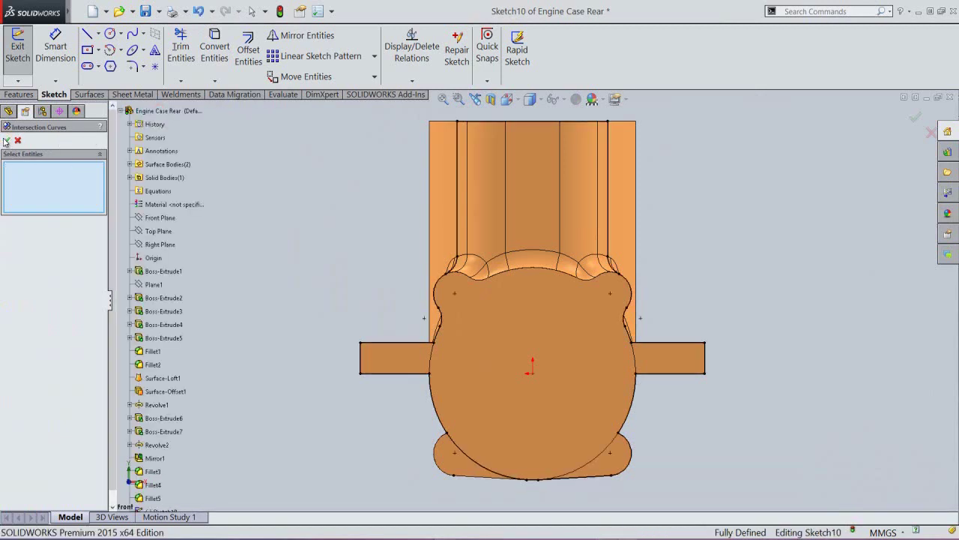
click(7, 141)
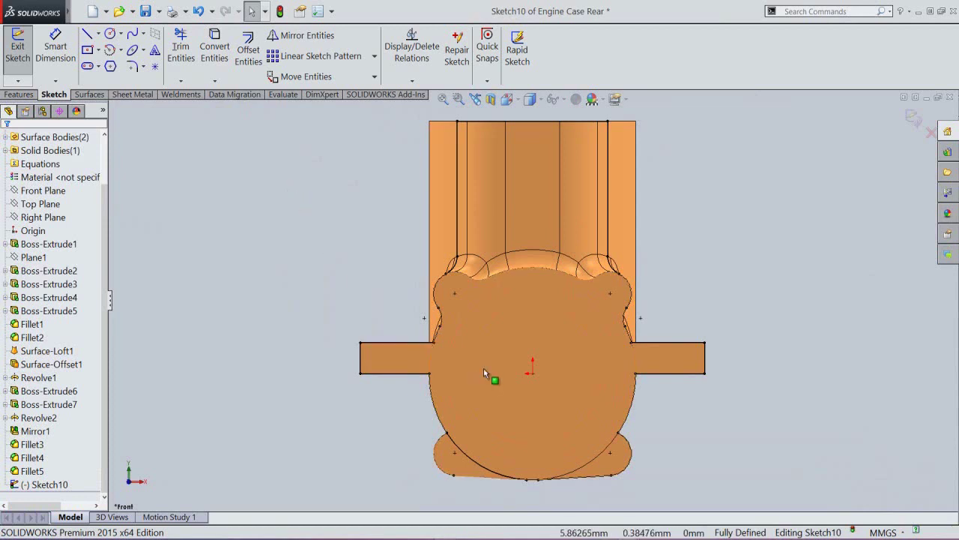
Step: Sketch a closed four-line rectangle about 2.3 mm high on the sloped bottom edge of the lower right lobe, square to that edge
scroll(581, 478, down, 4)
scroll(539, 456, down, 2)
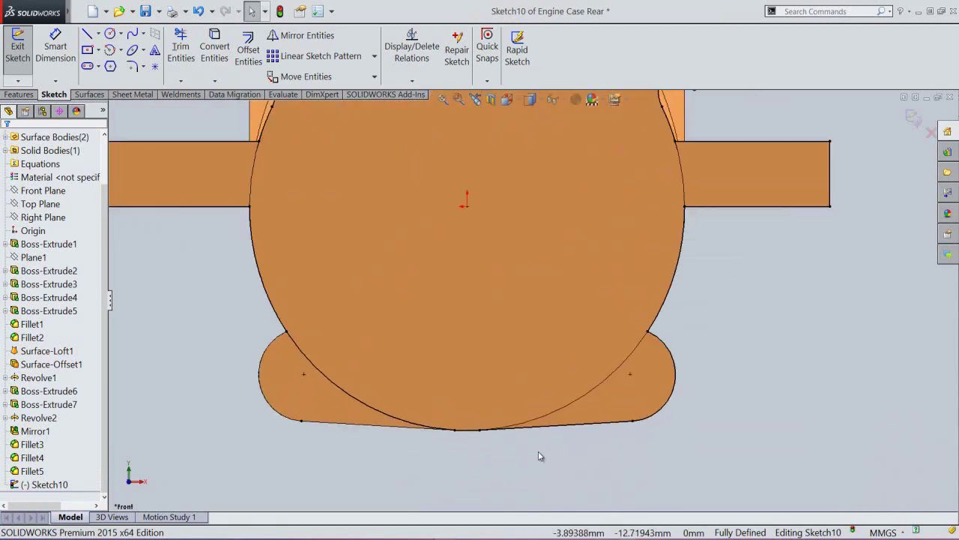
right_click(705, 330)
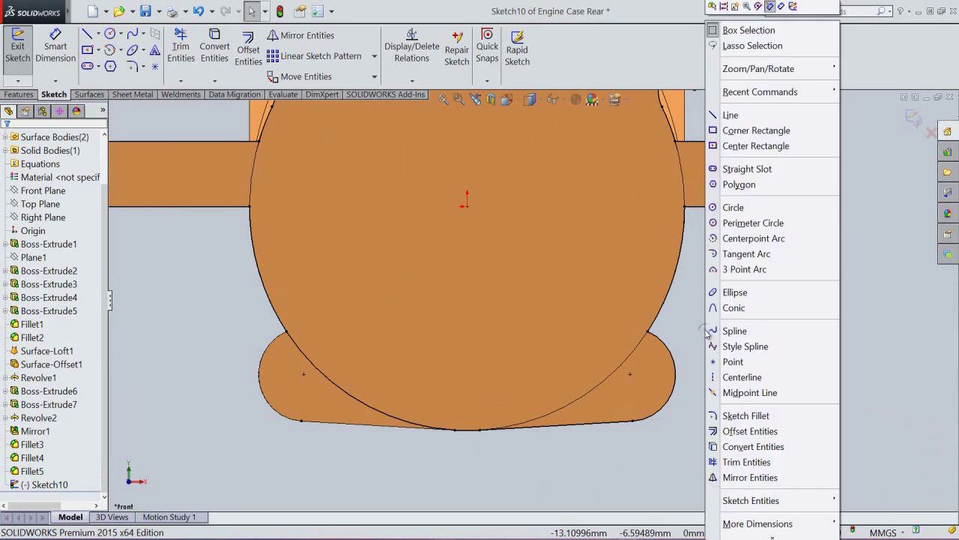
click(729, 116)
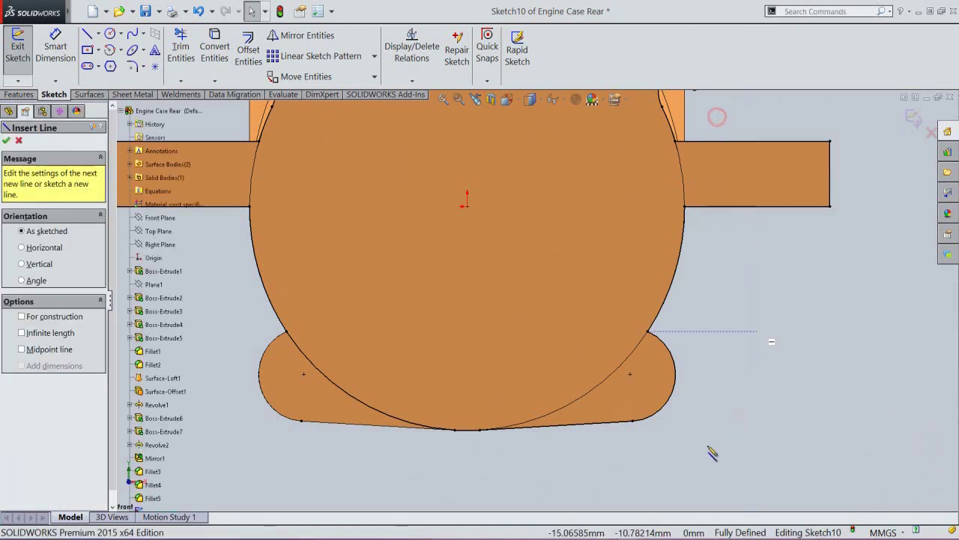
click(521, 431)
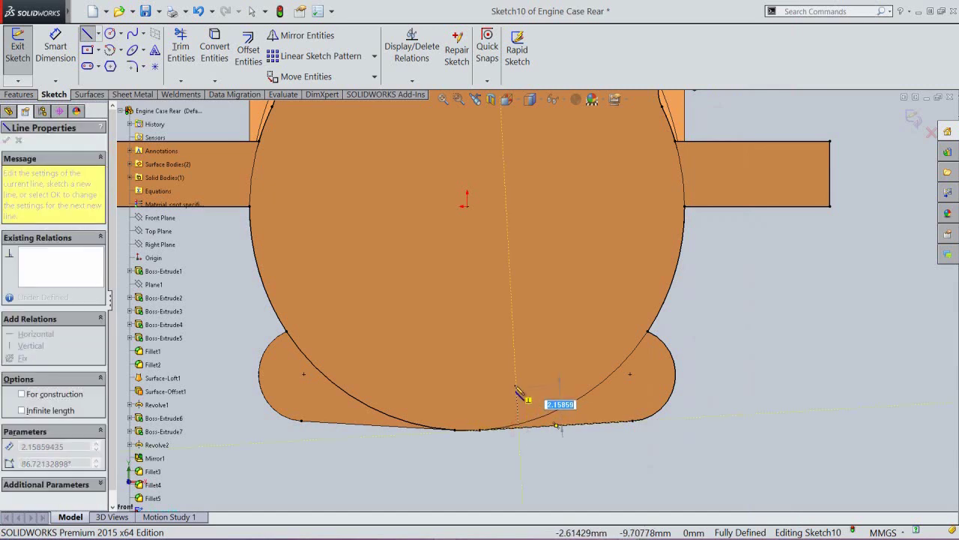
click(516, 385)
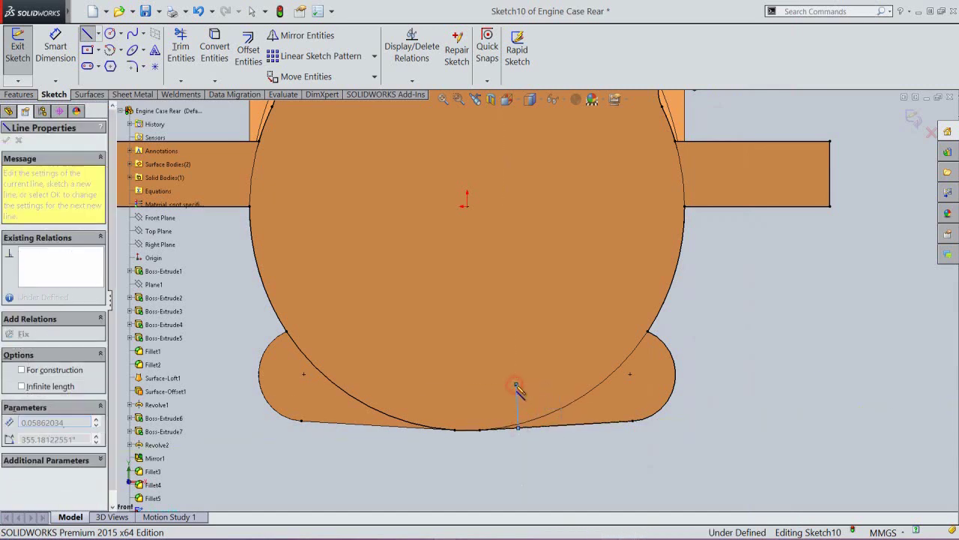
click(588, 380)
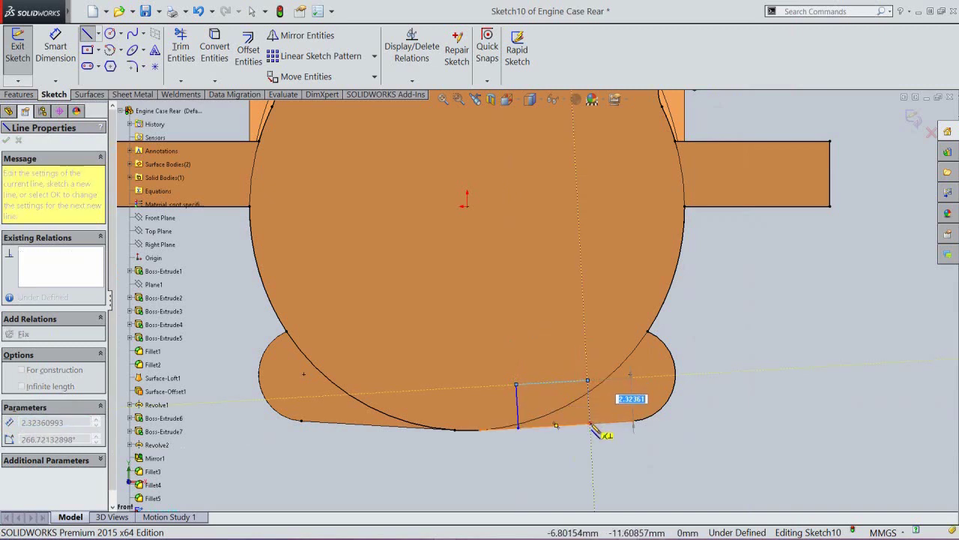
click(590, 424)
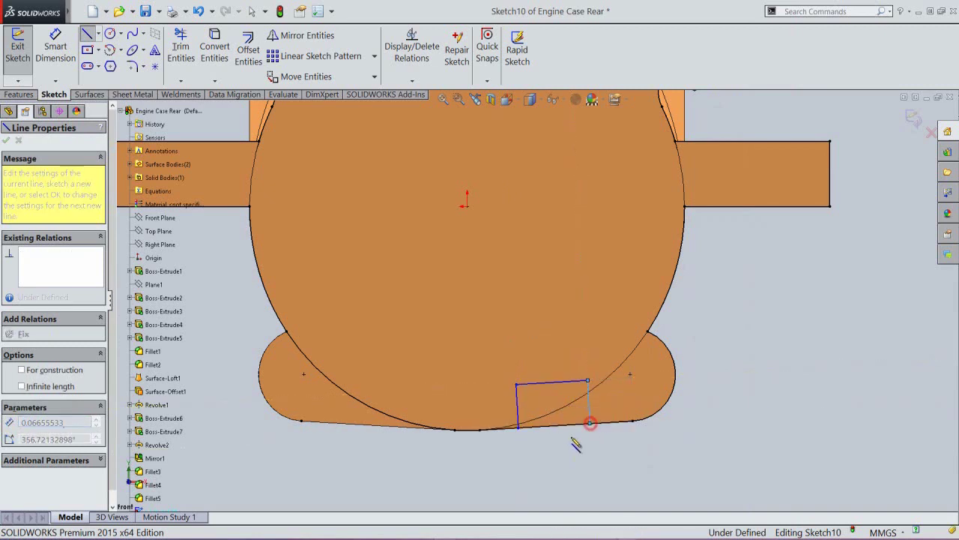
click(519, 428)
right_click(518, 428)
click(541, 387)
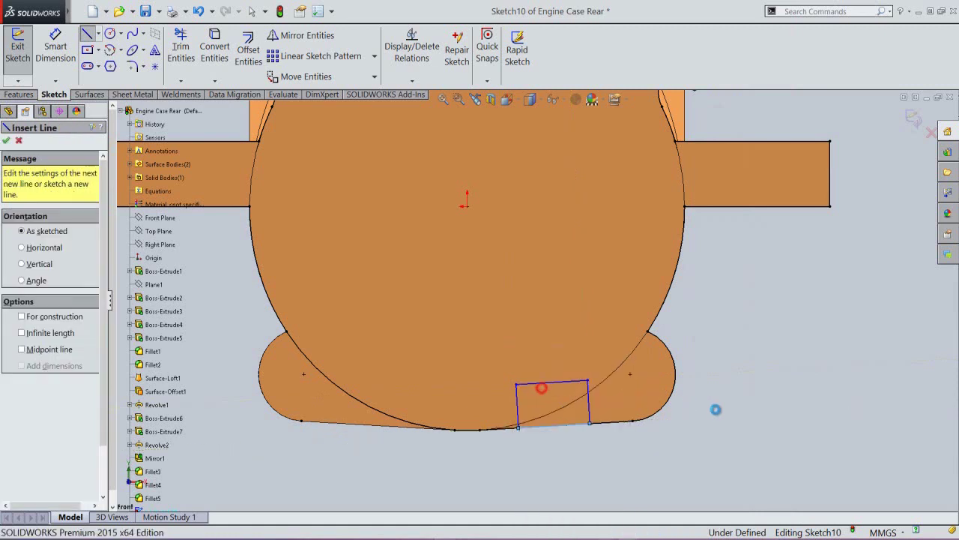
click(737, 413)
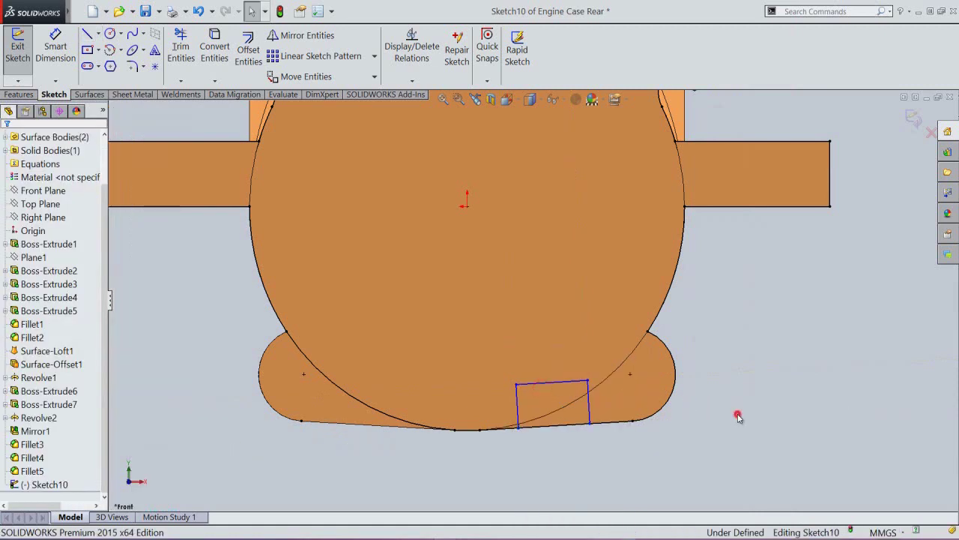
Step: Merge the rectangle's upper outer corner with the centre point of the lower right lobe's arc
click(588, 383)
ctrl+click(629, 374)
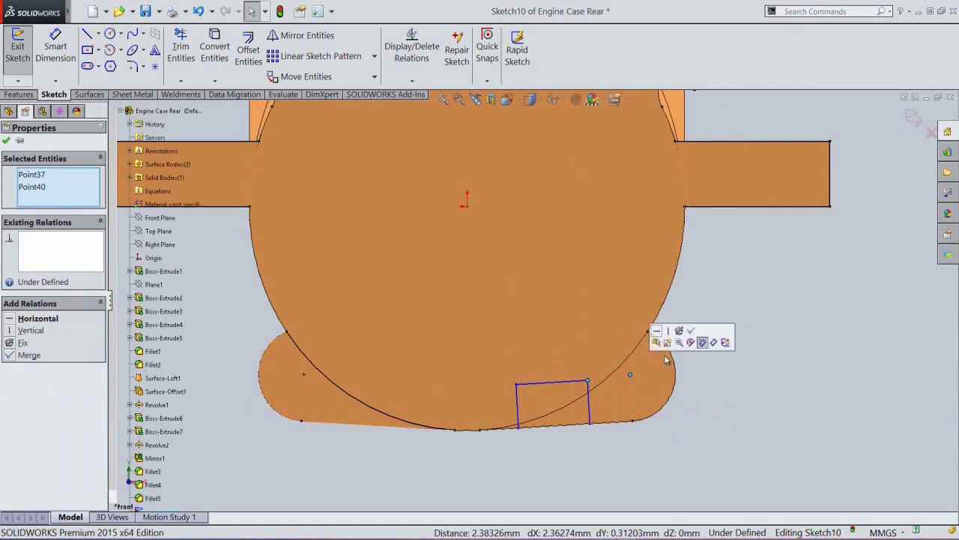
click(691, 331)
click(741, 410)
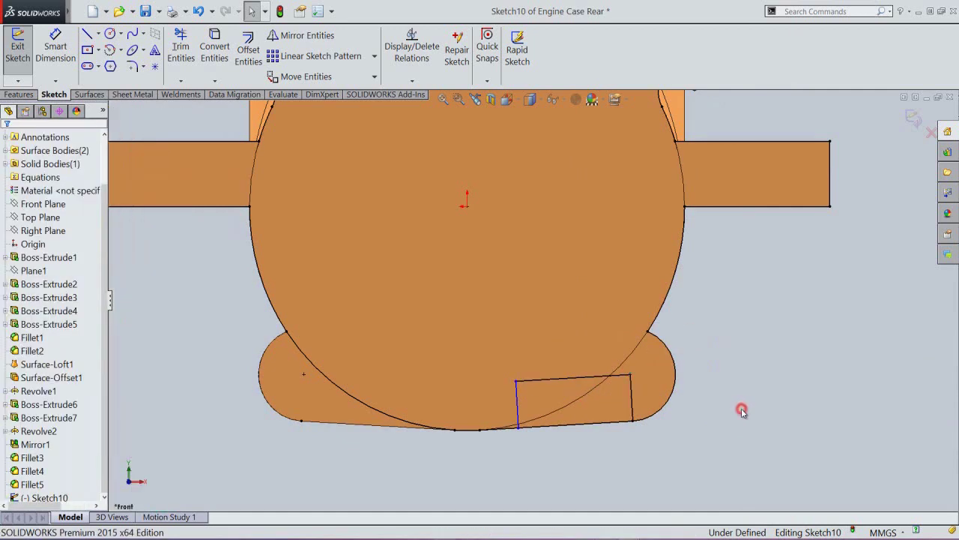
key(ctrl+z)
click(717, 387)
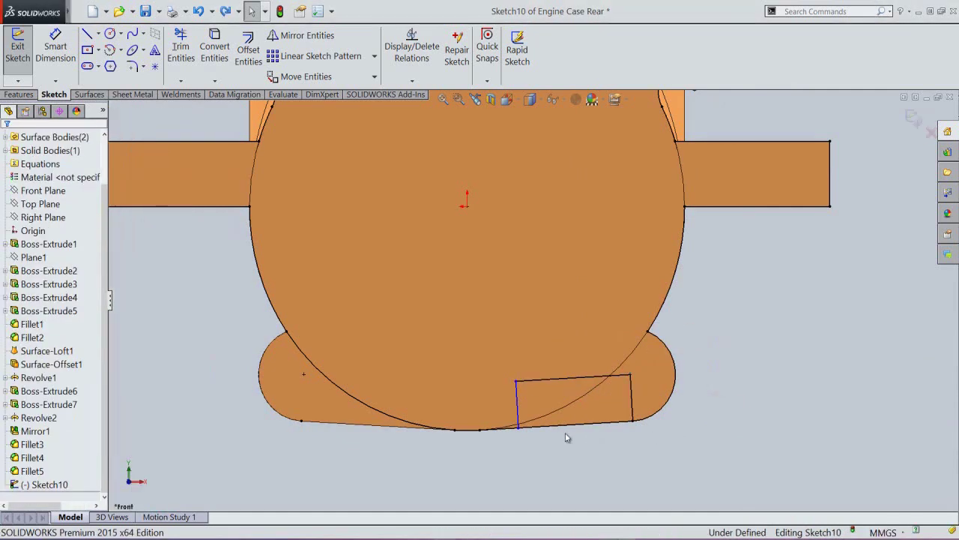
Step: Merge the rectangle's lower inner corner with the inner endpoint of the sloped bottom edge
click(520, 433)
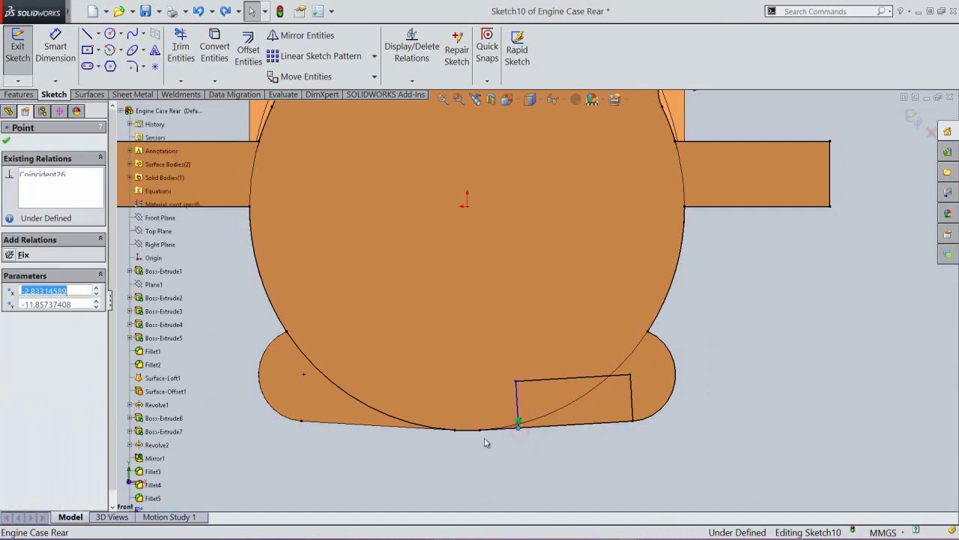
ctrl+click(480, 432)
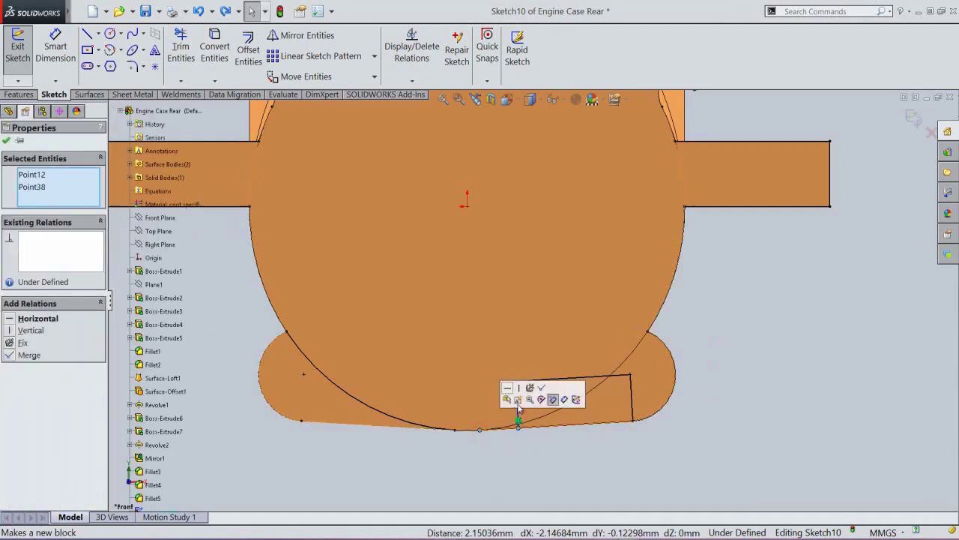
click(542, 388)
click(713, 406)
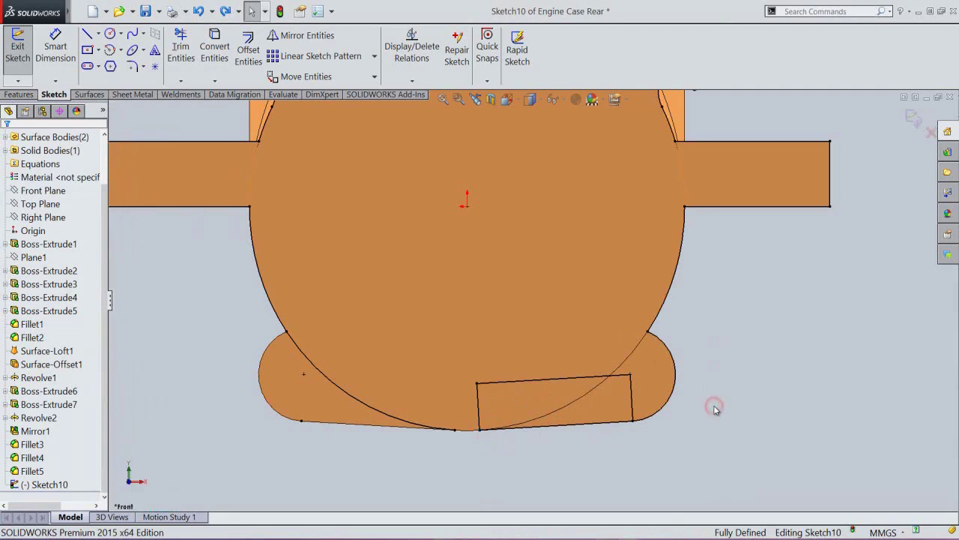
Step: Sketch a line about 3.2 mm long from the rectangle's upper outer corner, extending its upper edge past the lower right lobe's arc
right_click(701, 346)
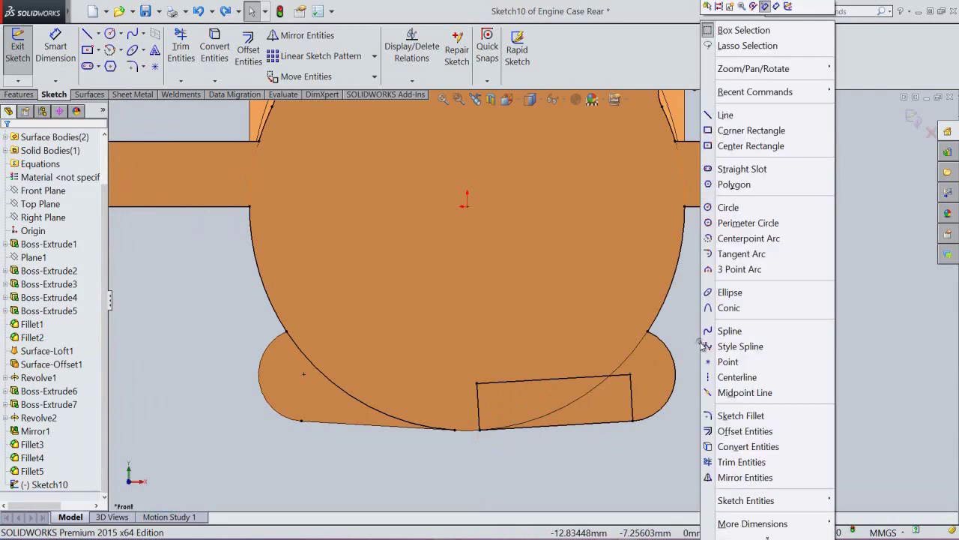
click(724, 115)
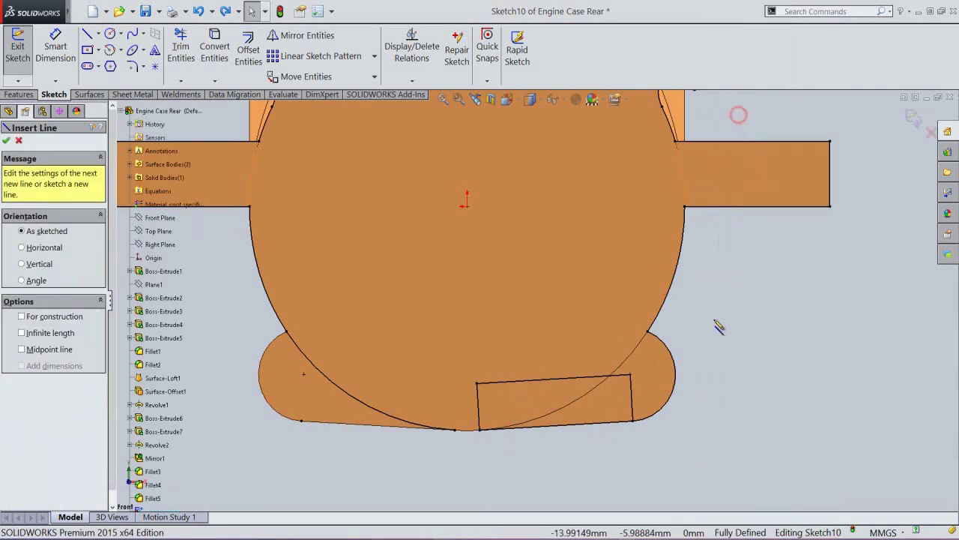
click(631, 374)
click(689, 370)
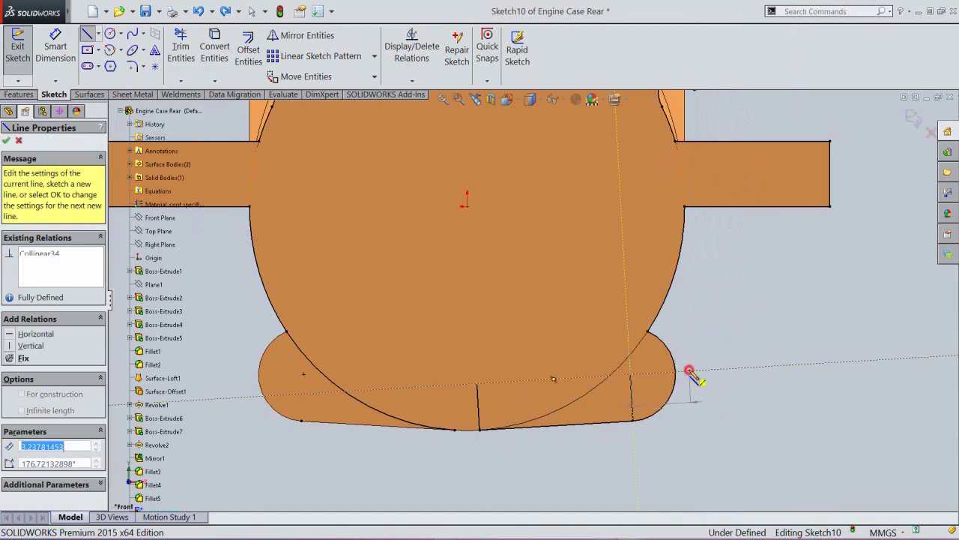
right_click(721, 341)
click(748, 352)
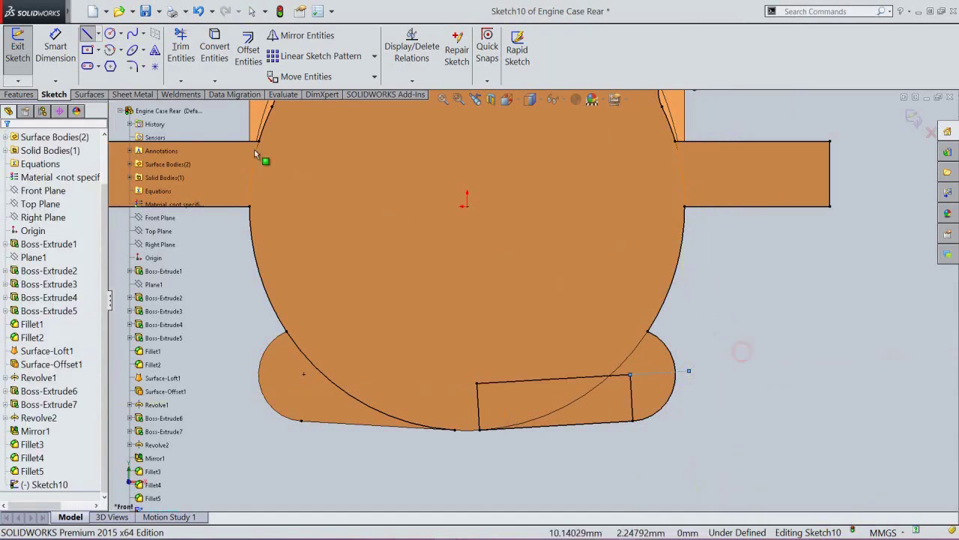
Step: Trim the part of the extension line that overshoots the lower right lobe's arc
click(180, 49)
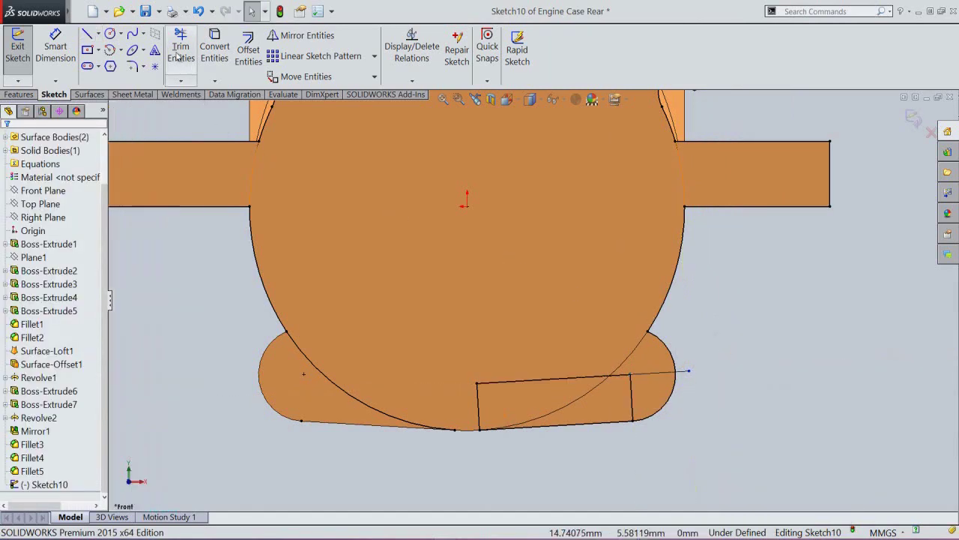
click(683, 372)
right_click(717, 324)
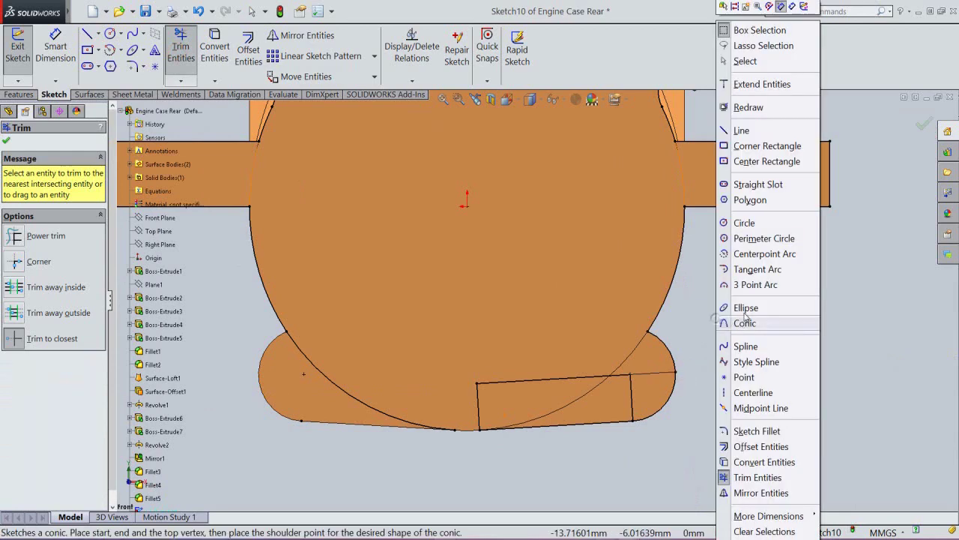
click(742, 60)
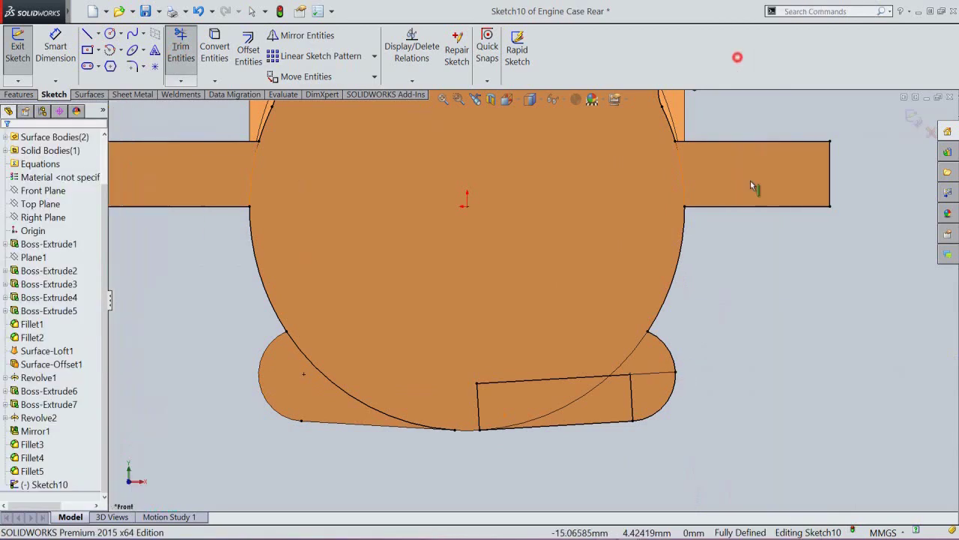
click(765, 337)
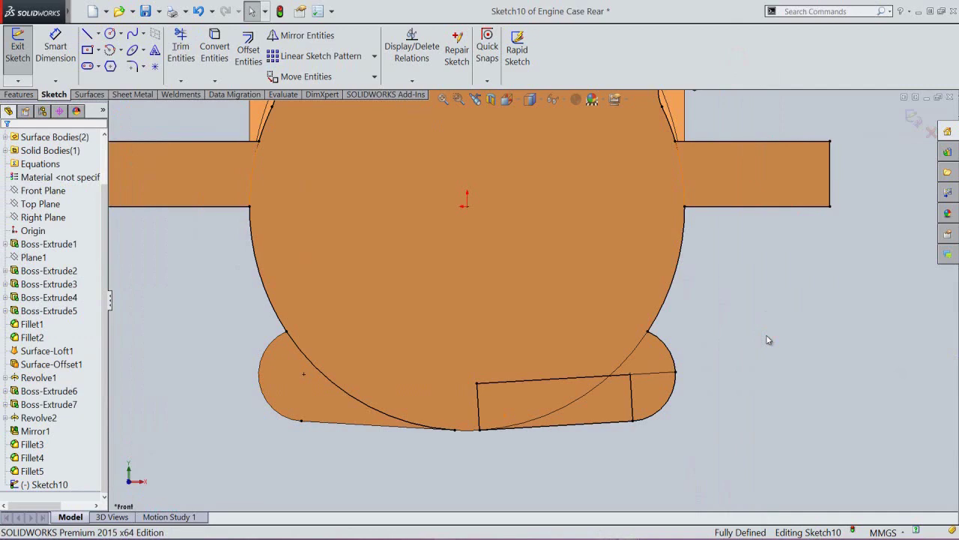
Step: Exit the lobe profile sketch and save the Engine Case Rear part
click(914, 120)
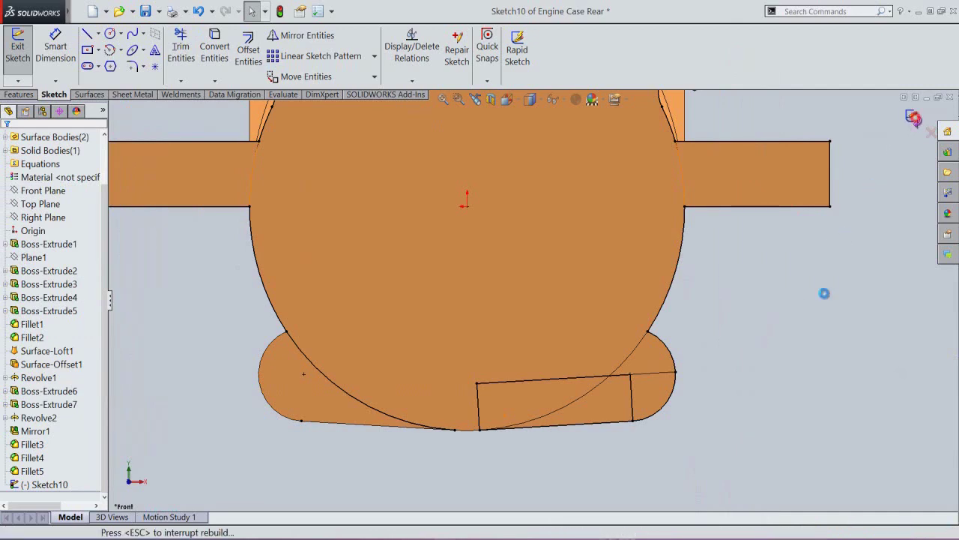
click(805, 331)
click(529, 99)
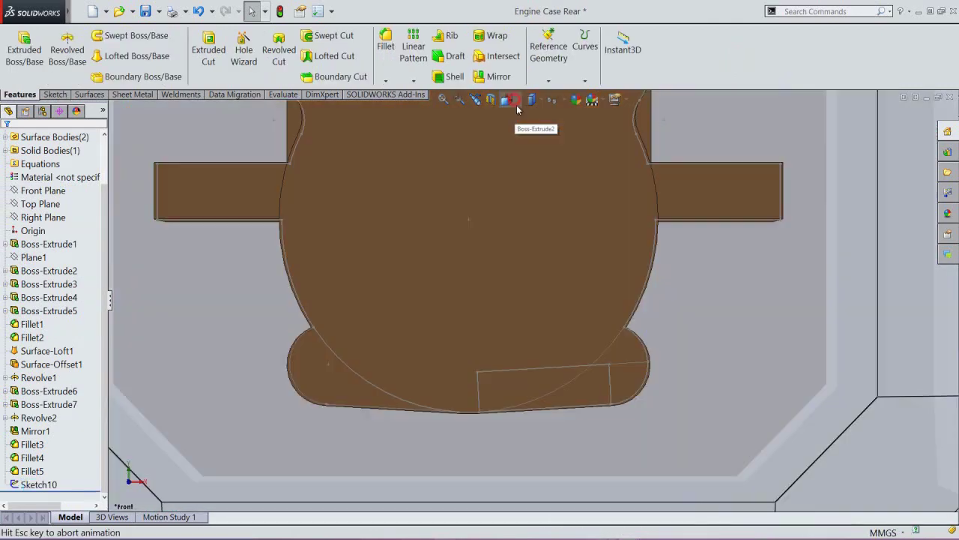
click(618, 197)
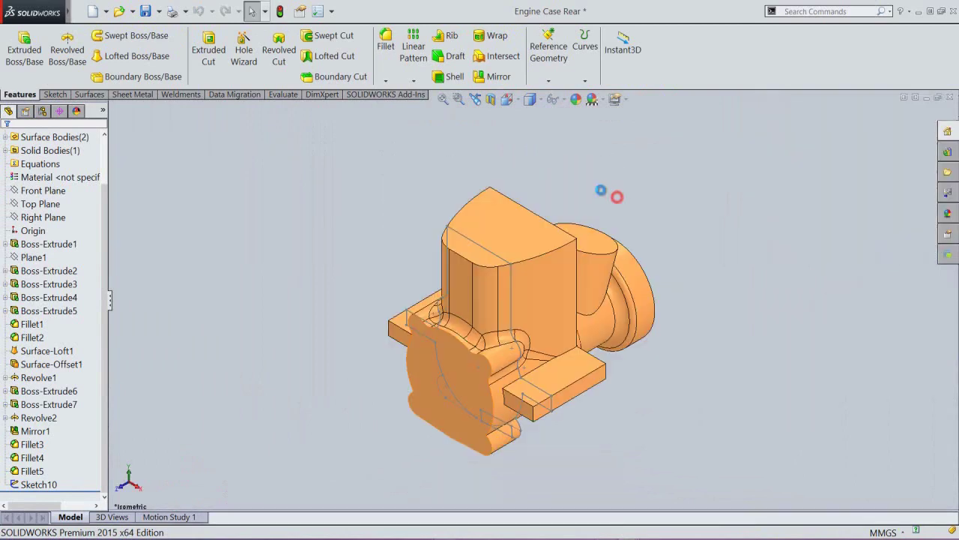
click(529, 99)
click(618, 245)
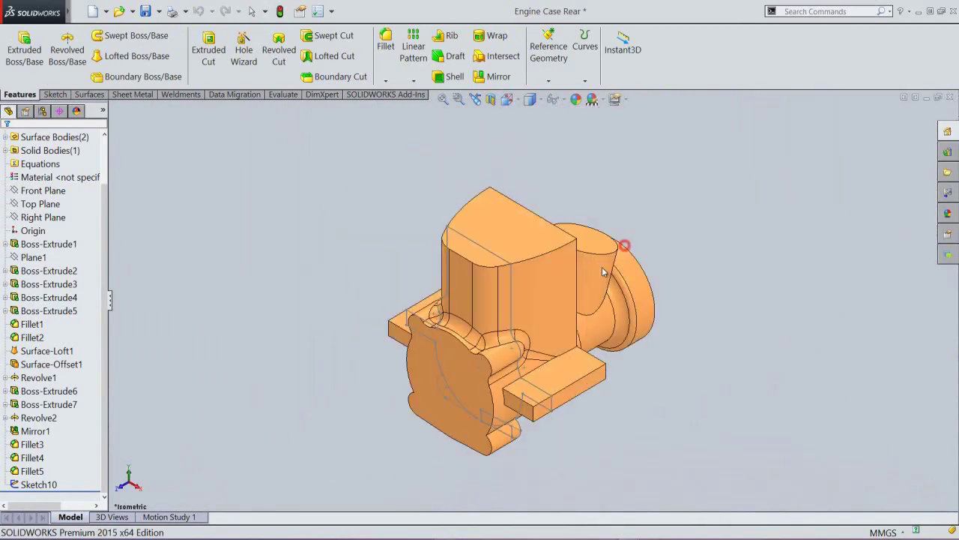
scroll(465, 371, down, 5)
scroll(461, 356, down, 2)
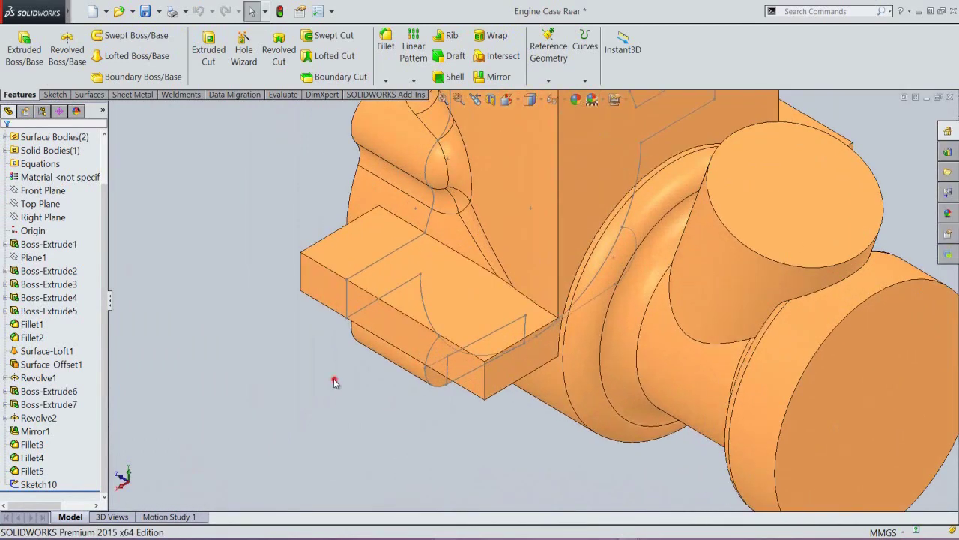
click(145, 11)
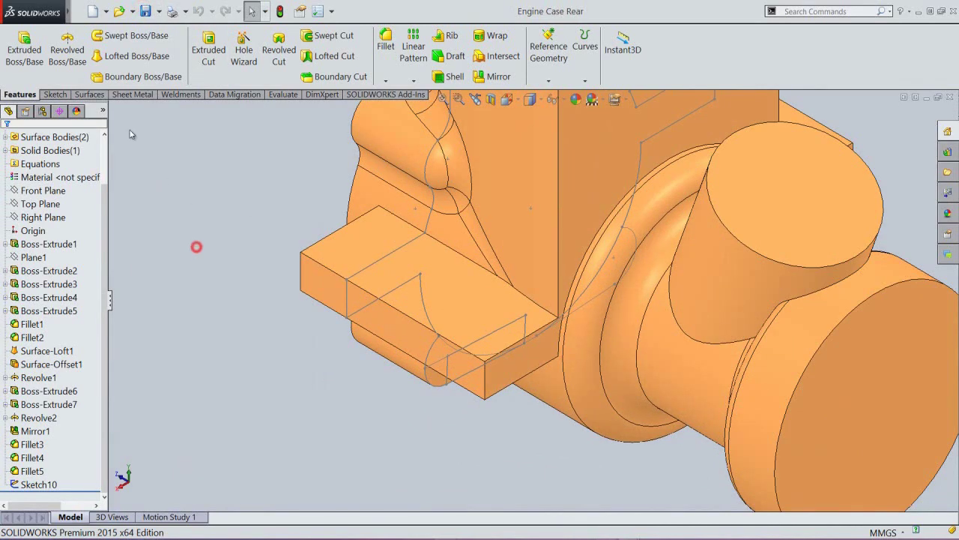
Step: Set up a Revolve about the rectangle's upper long line, using the rectangle region outside the main circle and the adjoining rounded lobe region as contours
click(66, 50)
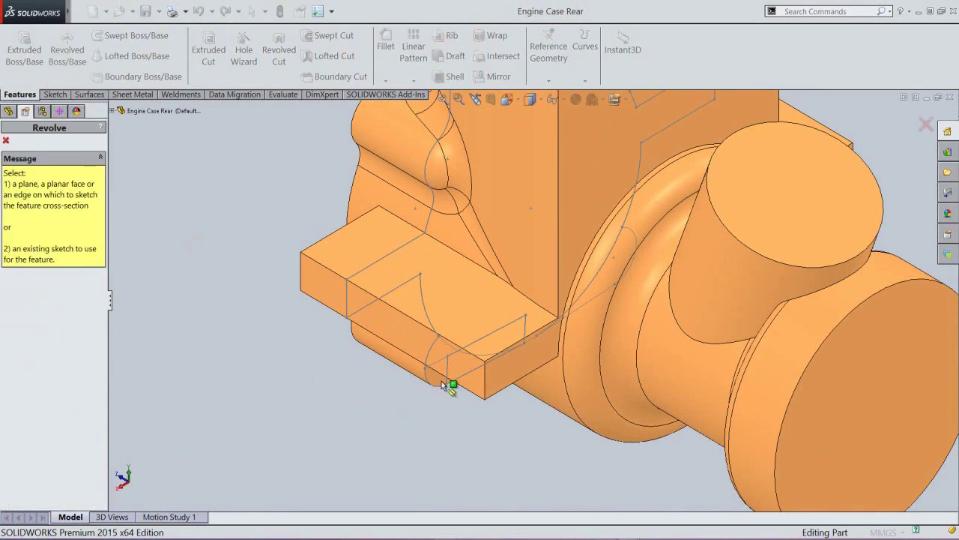
click(473, 345)
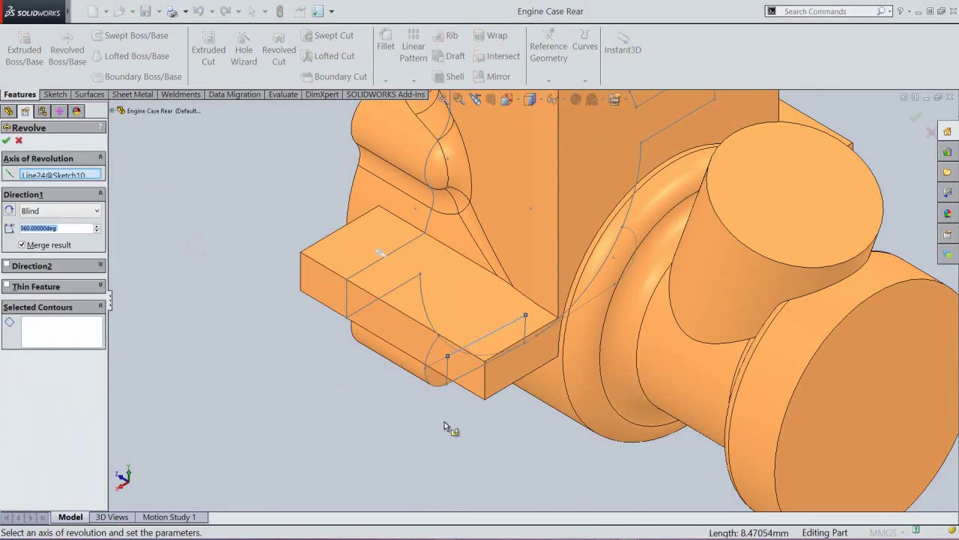
click(62, 333)
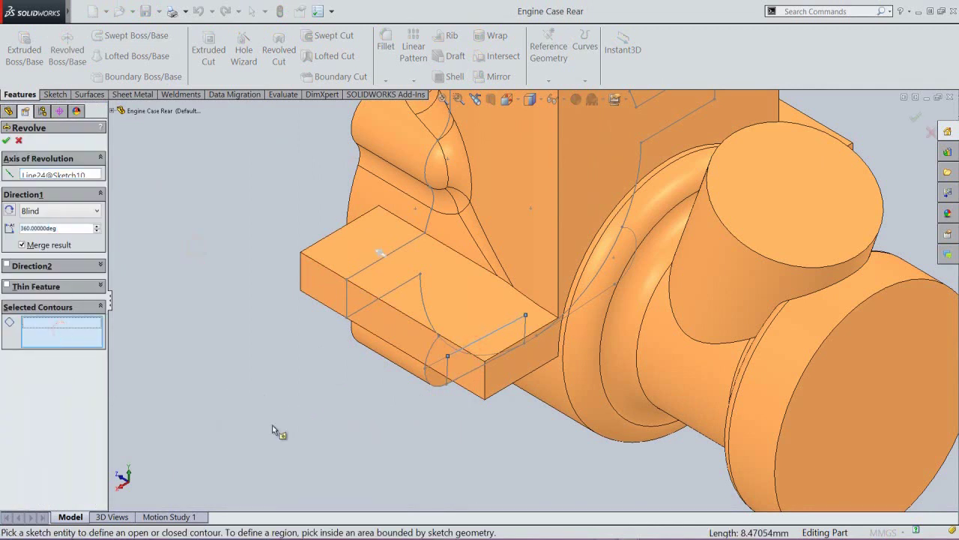
click(469, 370)
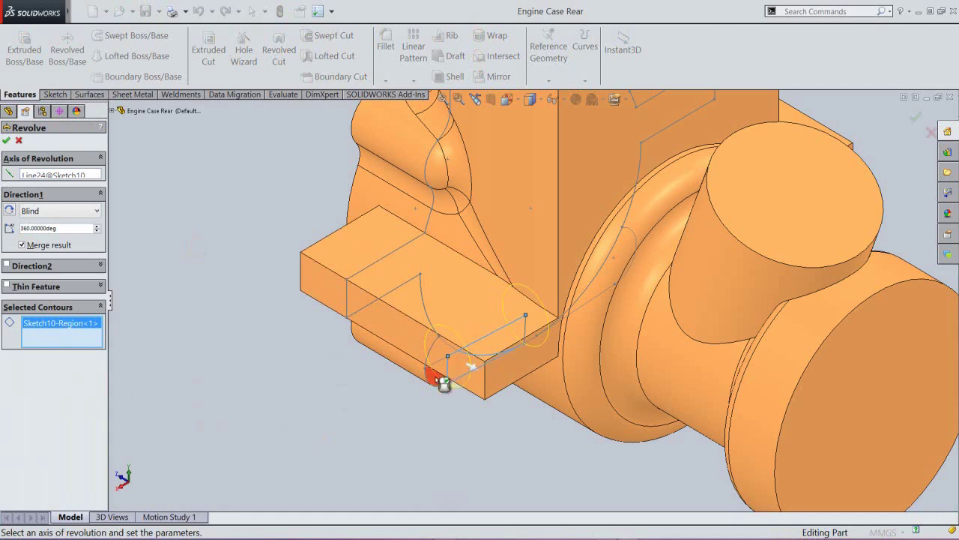
click(436, 378)
middle_drag(469, 427, 471, 324)
scroll(514, 195, down, 3)
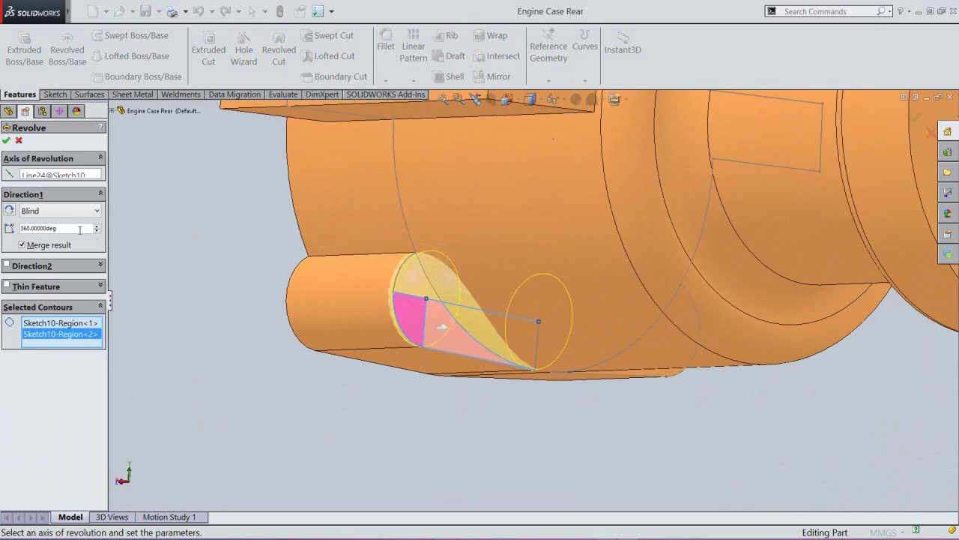
Step: Set the revolve angle to 180 degrees and create the lobe's closing end merged with the body
double_click(51, 230)
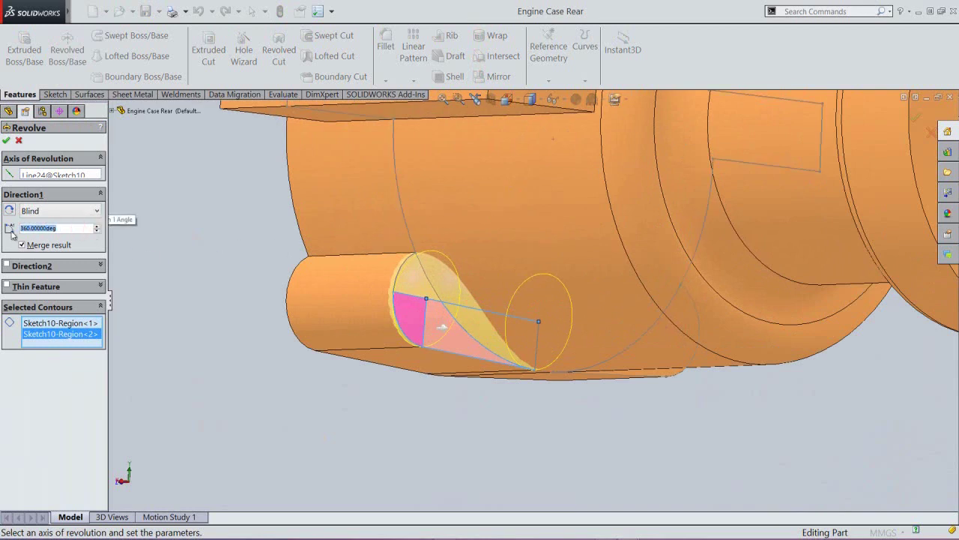
text(180)
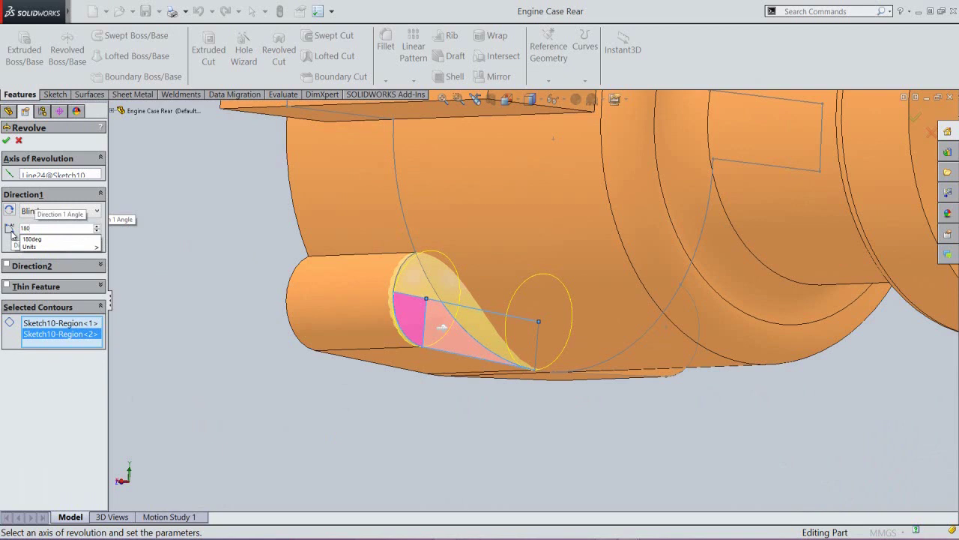
key(Return)
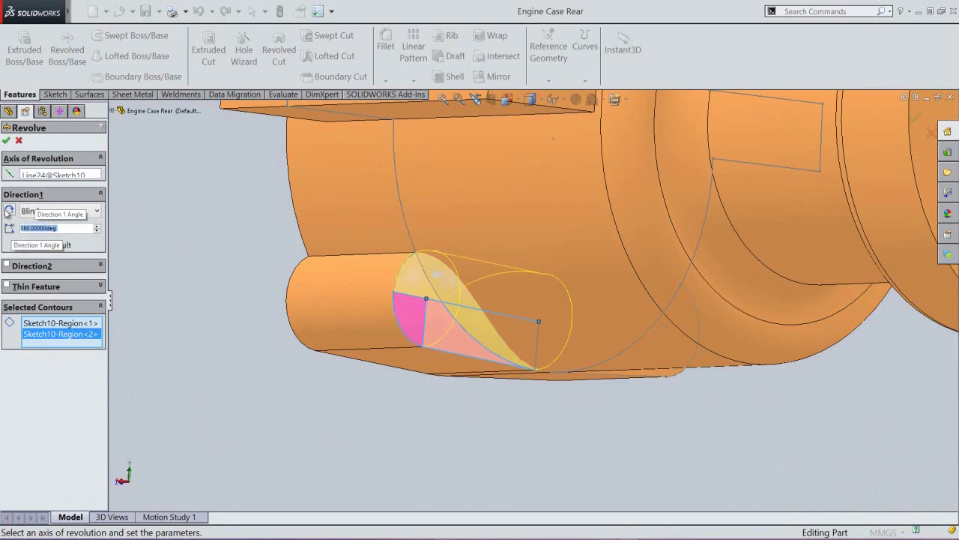
click(6, 141)
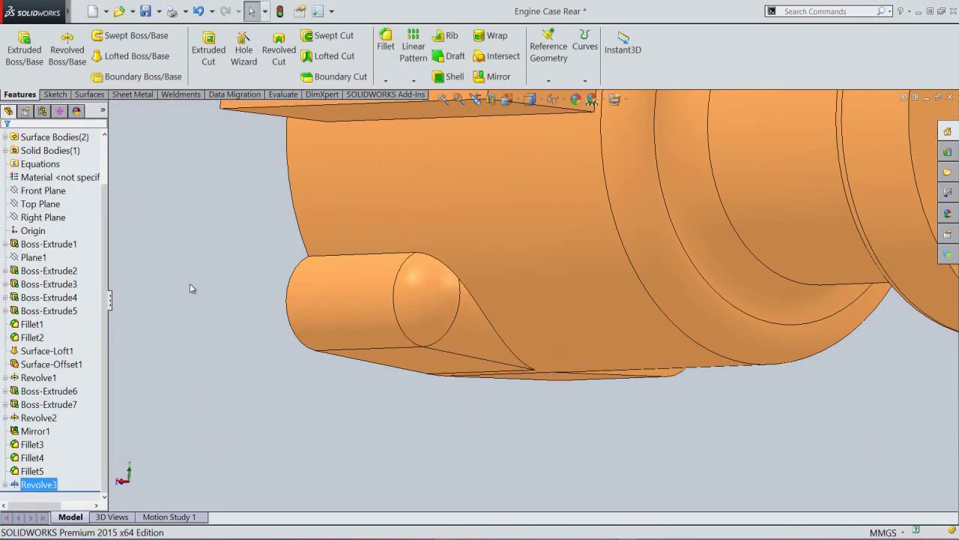
click(190, 283)
Step: Mirror the revolved lobe end about the Right Plane and save the part
mouse_move(432, 432)
middle_down()
mouse_move(405, 385)
mouse_move(427, 414)
middle_up()
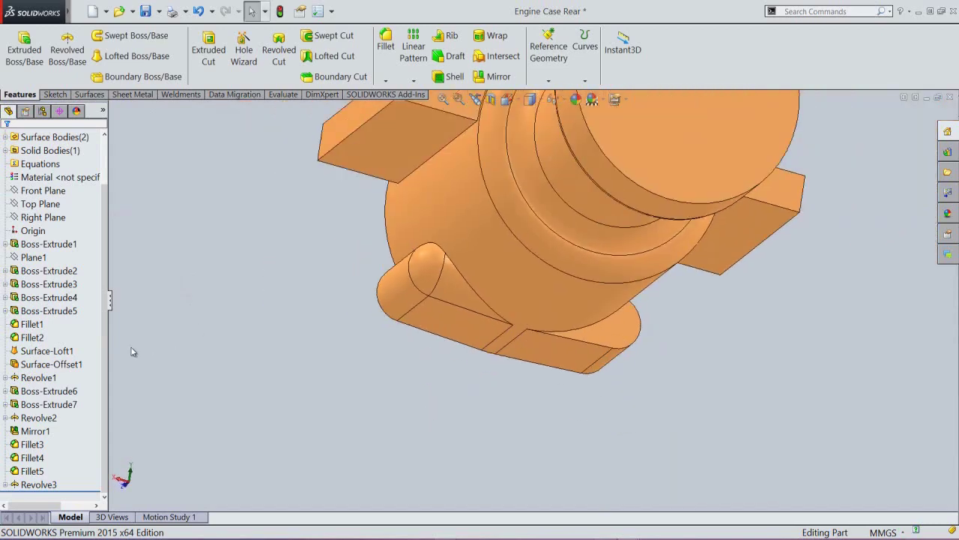
click(39, 484)
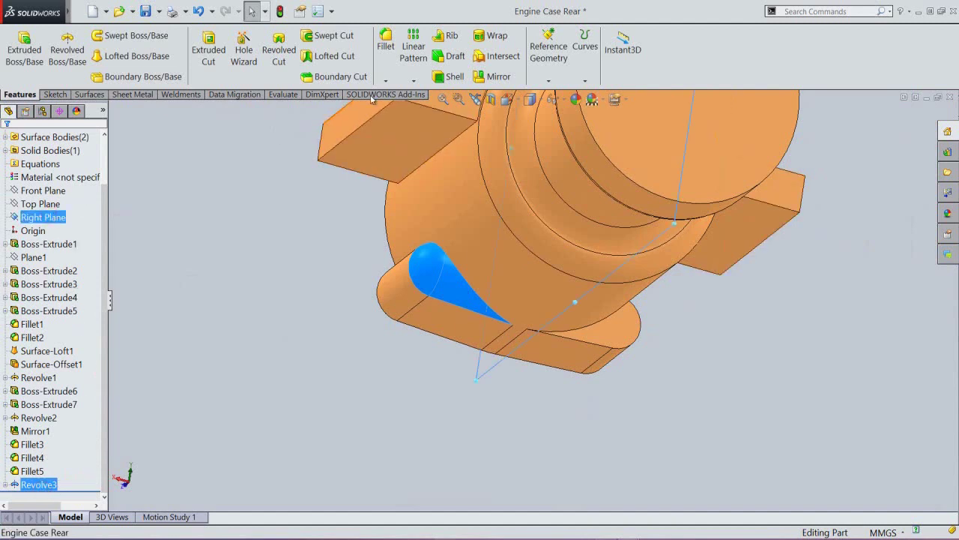
click(492, 76)
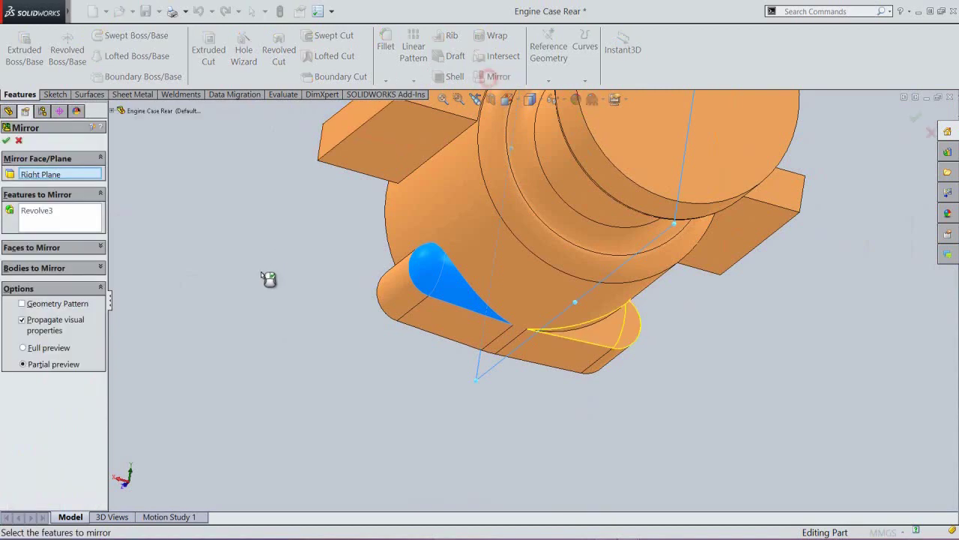
click(7, 140)
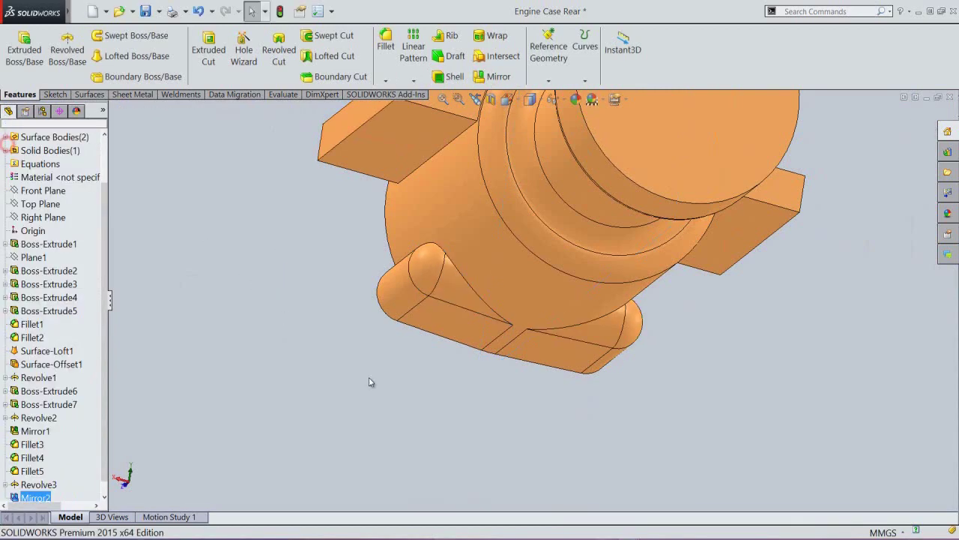
click(509, 429)
middle_drag(510, 433, 454, 342)
middle_drag(455, 344, 695, 306)
click(146, 11)
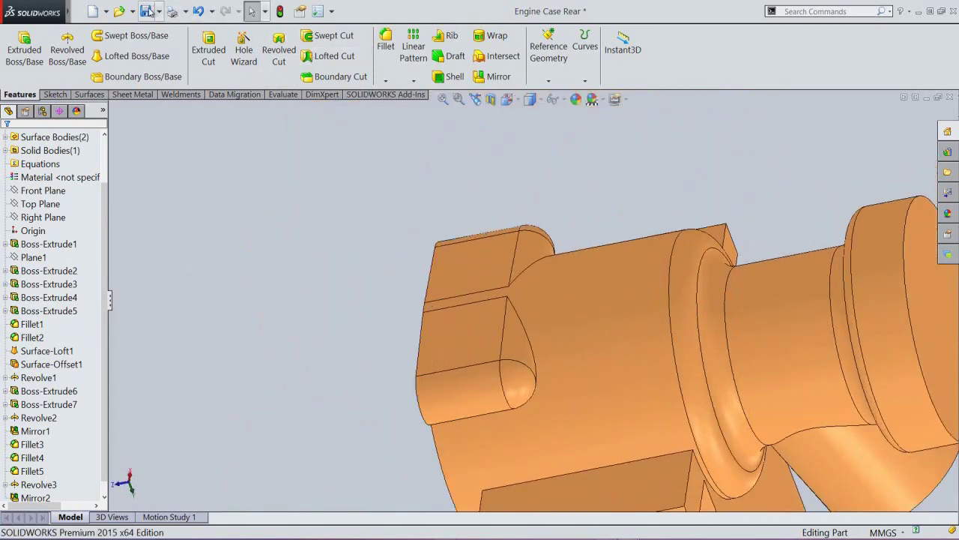
click(346, 231)
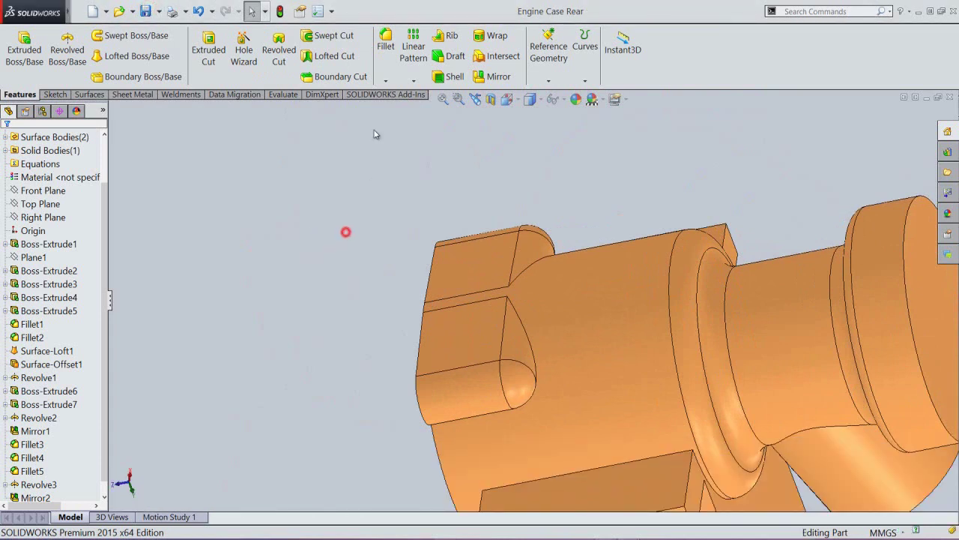
Step: Fillet the junction edges between both lower lobes and the cylindrical body with a 2.5 mm symmetric radius
click(383, 43)
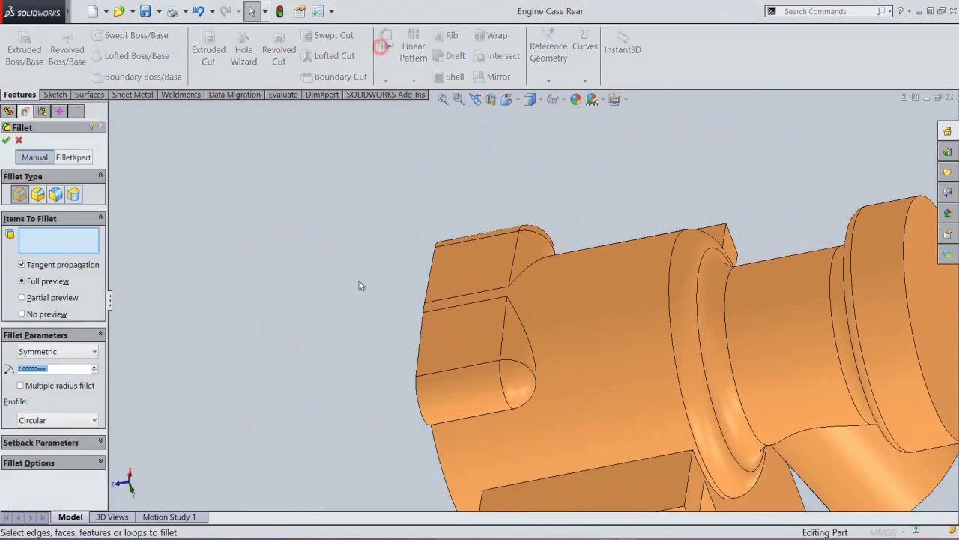
click(480, 416)
middle_drag(587, 348, 637, 156)
scroll(636, 156, down, 3)
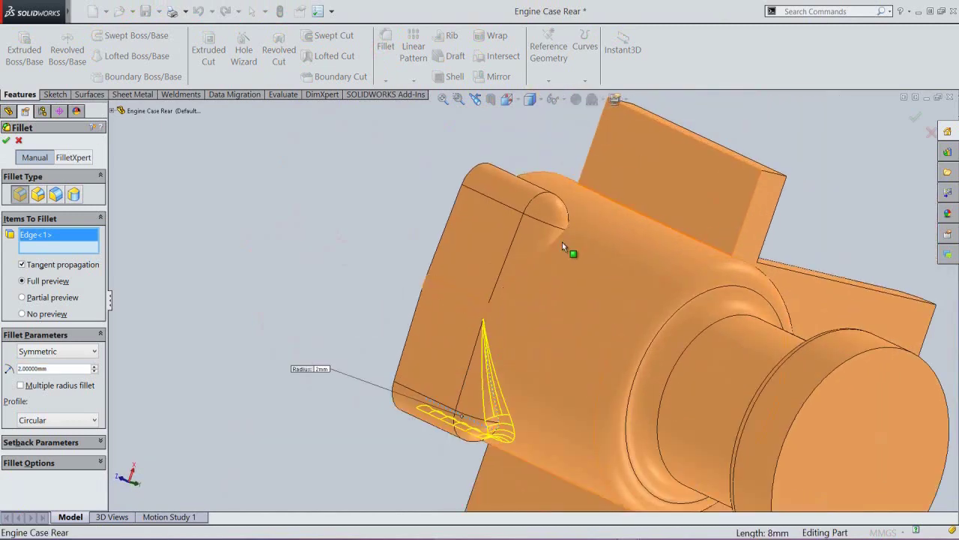
click(547, 249)
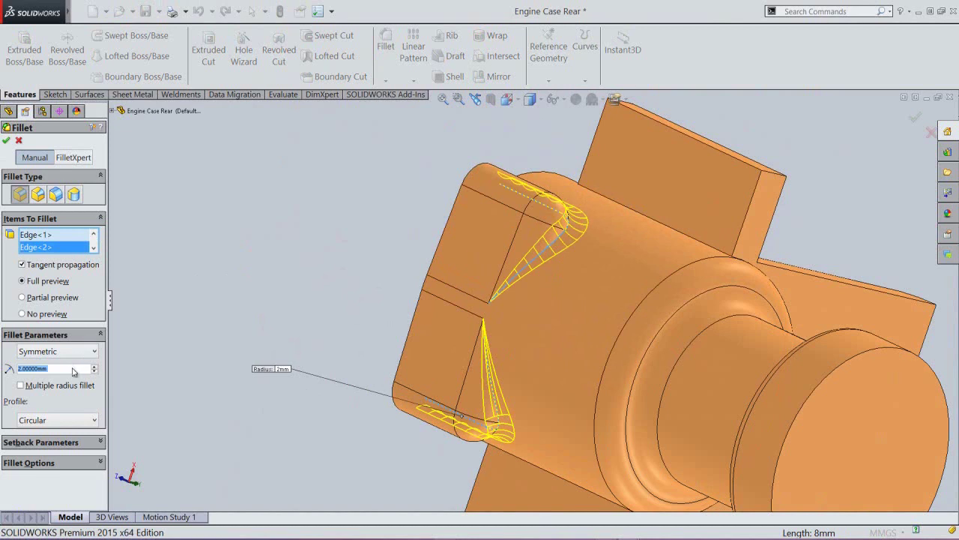
text(2.5)
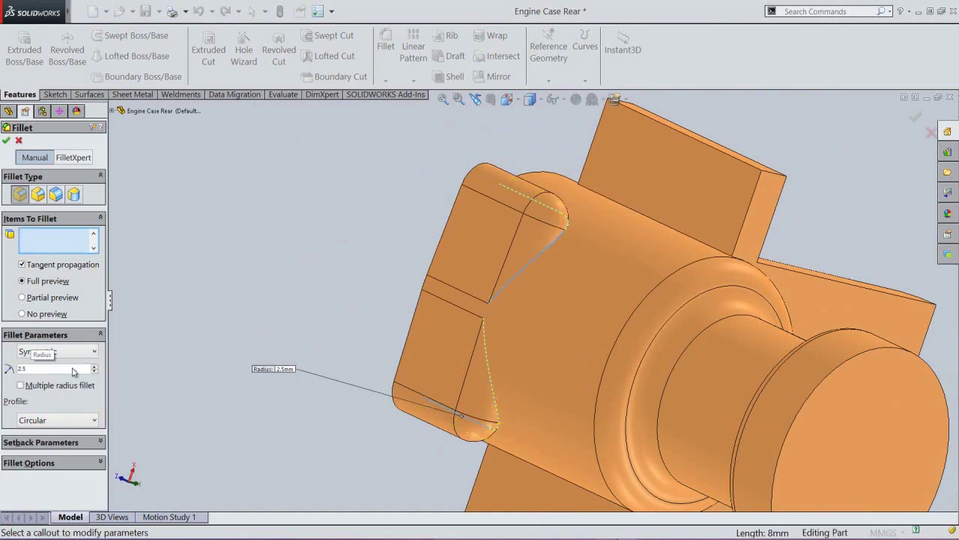
key(Return)
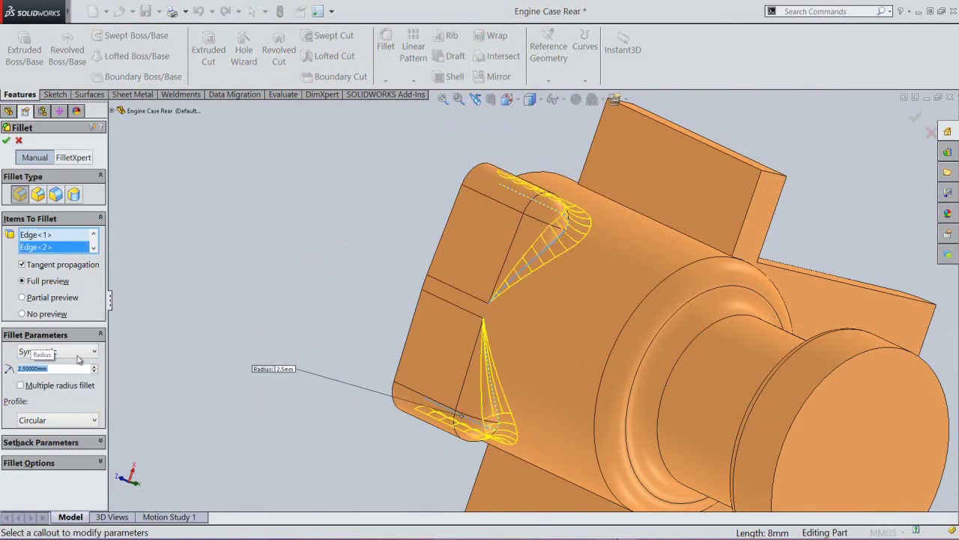
click(5, 141)
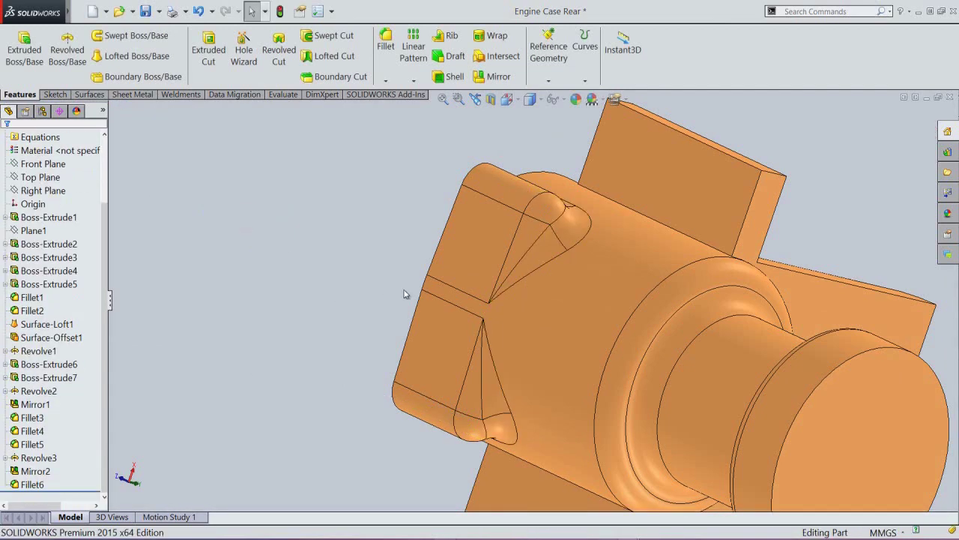
Step: Set the model to the isometric view and save the part
middle_drag(404, 294, 389, 240)
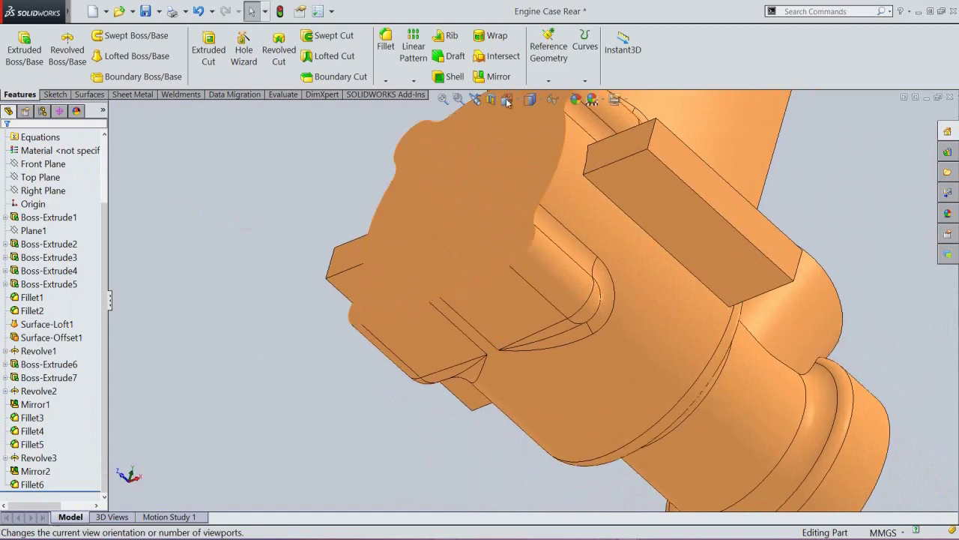
click(506, 100)
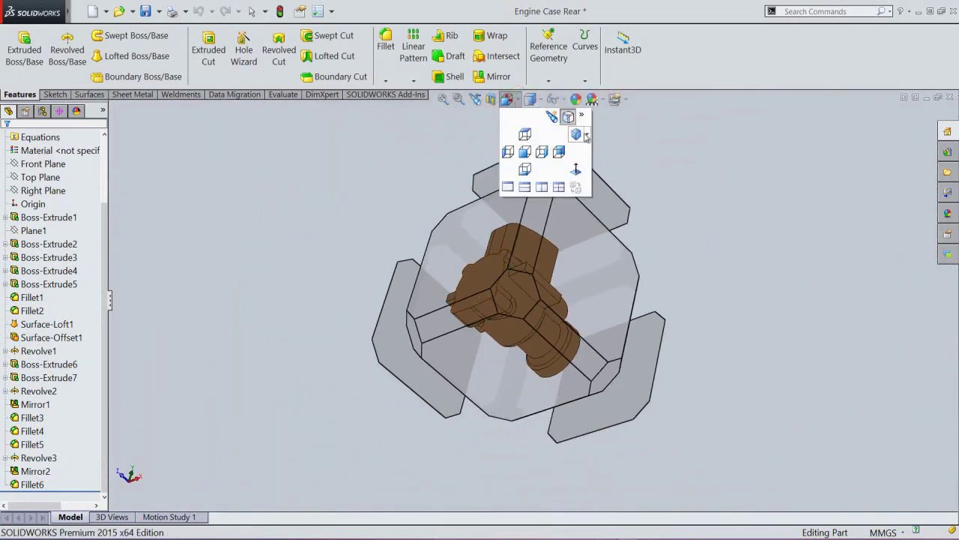
click(586, 135)
click(591, 152)
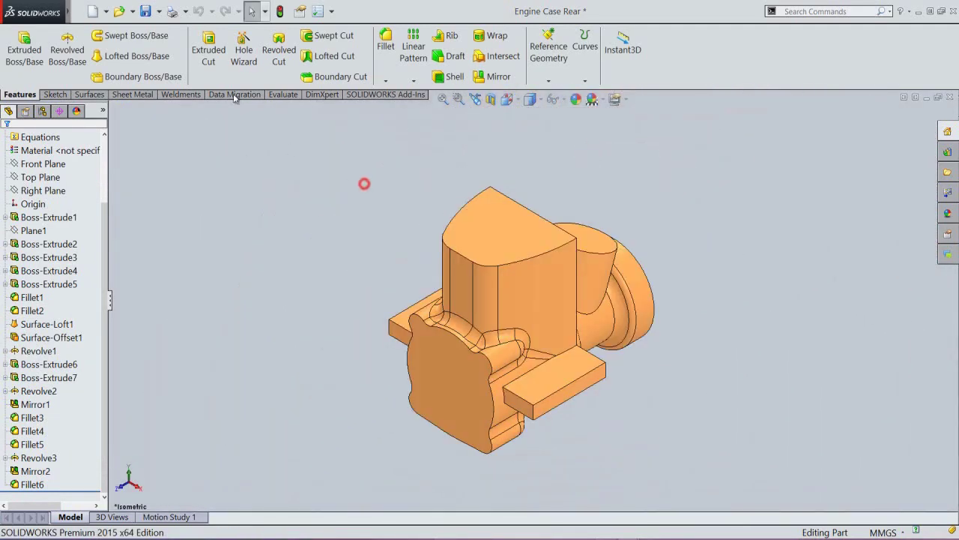
click(145, 11)
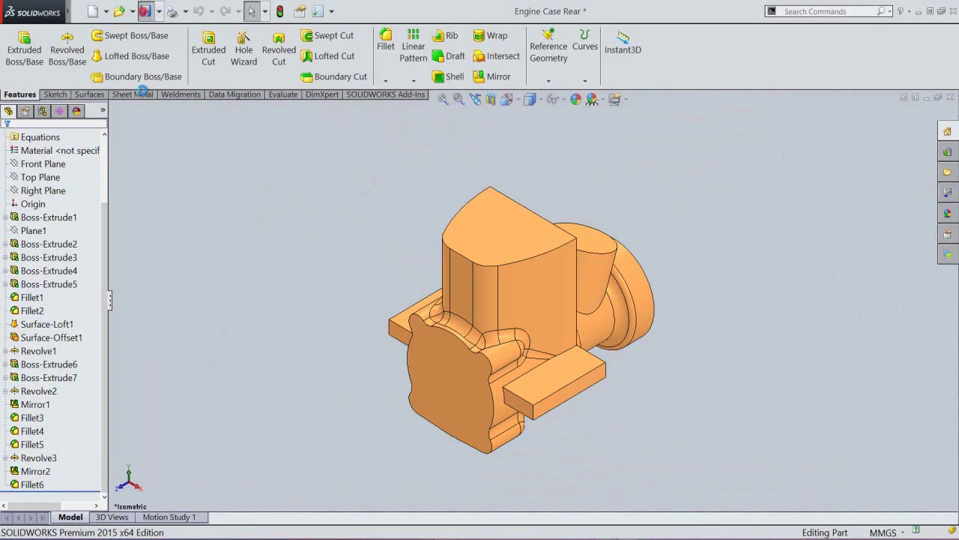
Step: Collapse the feature tree items and widen the tree pane
right_click(77, 180)
click(109, 222)
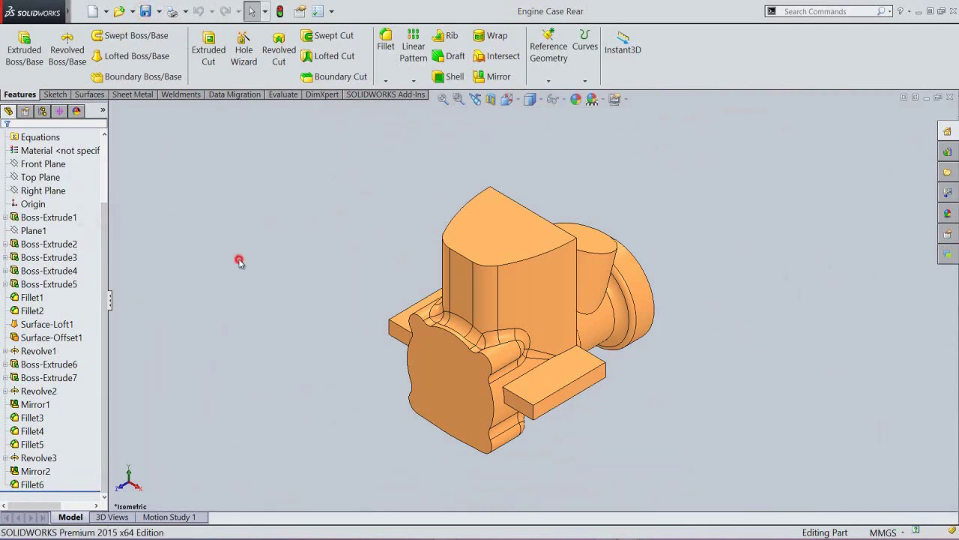
click(265, 281)
drag(109, 258, 155, 263)
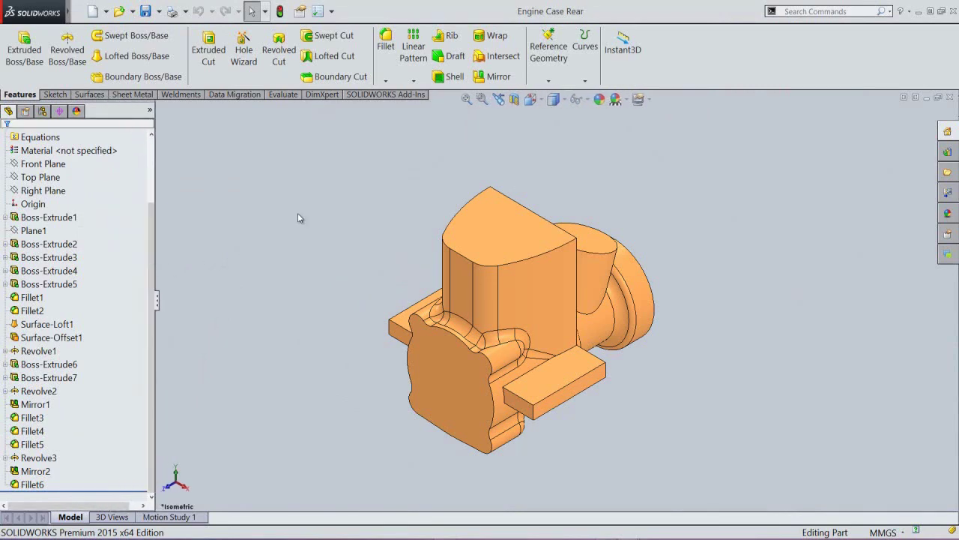
Step: Fillet the tall block's two vertical corner edges facing the round flange with a 3.5 mm symmetric radius and save the part
click(532, 99)
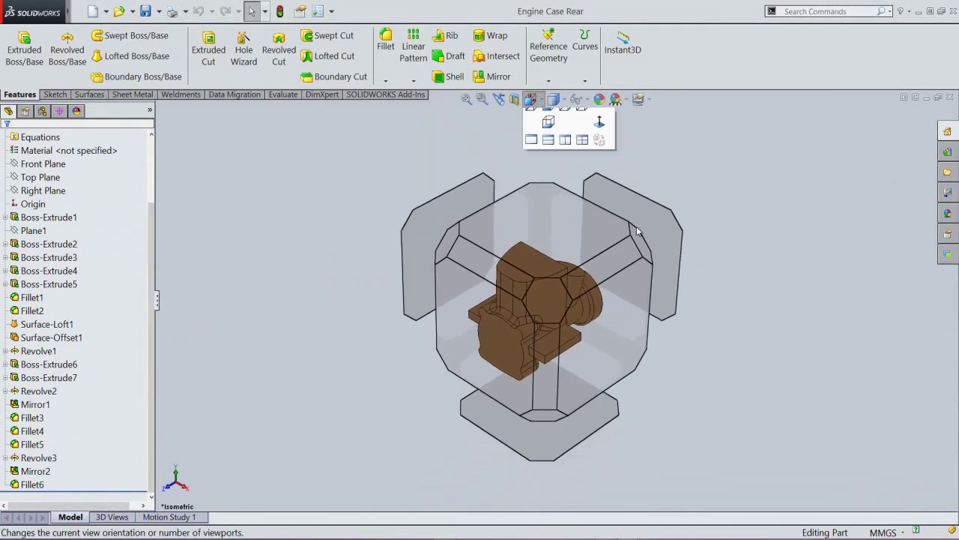
click(636, 242)
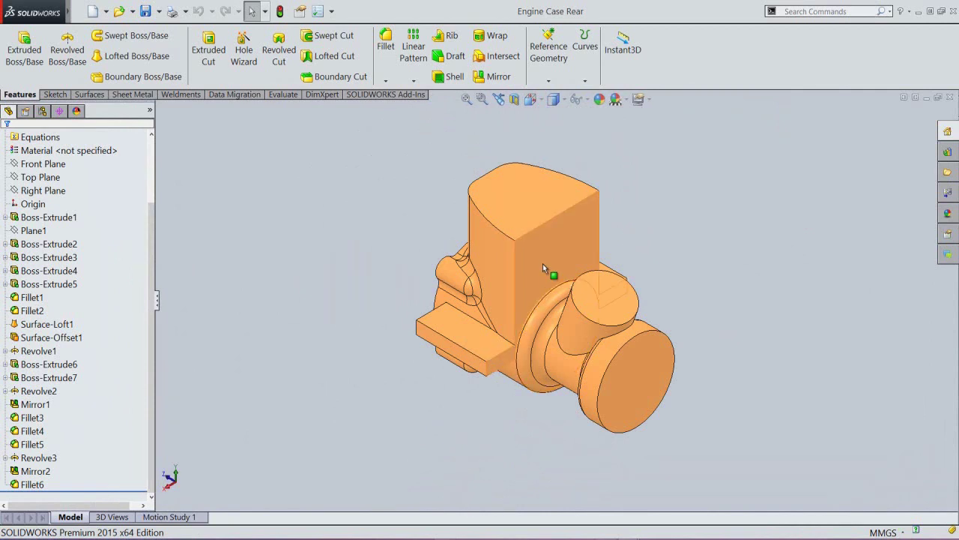
click(327, 234)
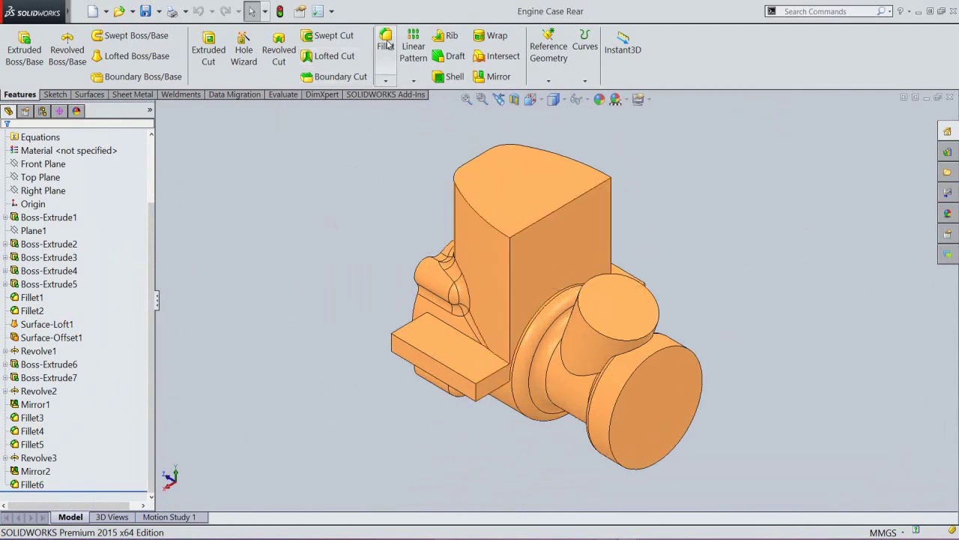
click(385, 45)
click(510, 272)
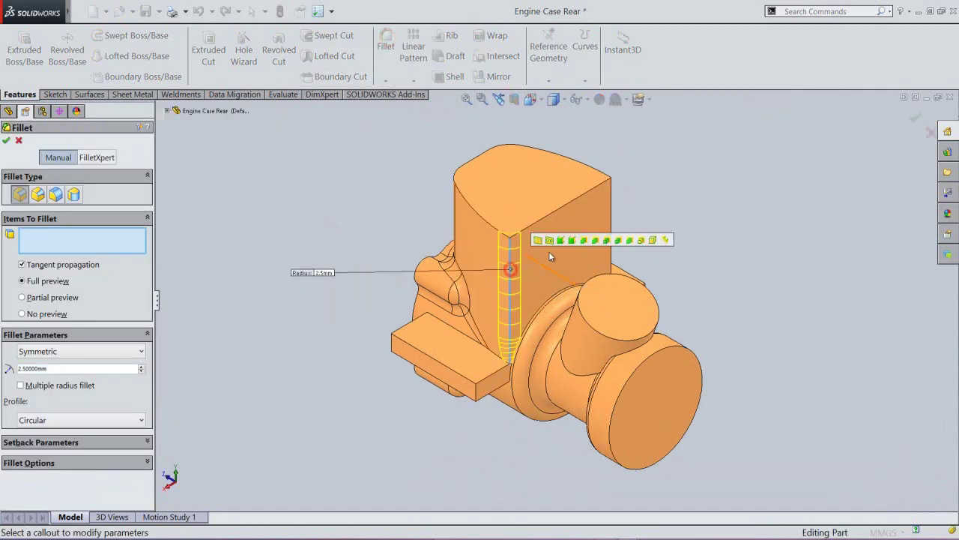
click(611, 206)
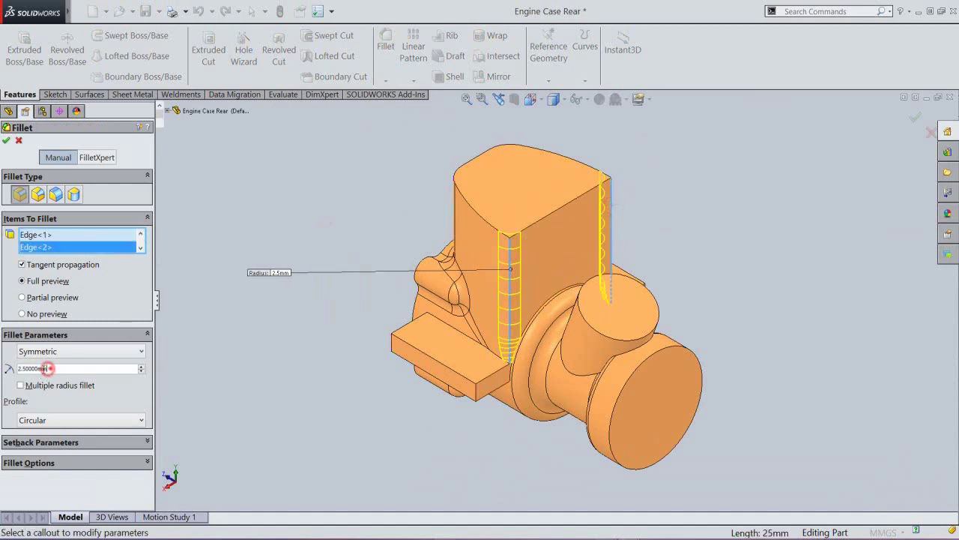
text(3.5)
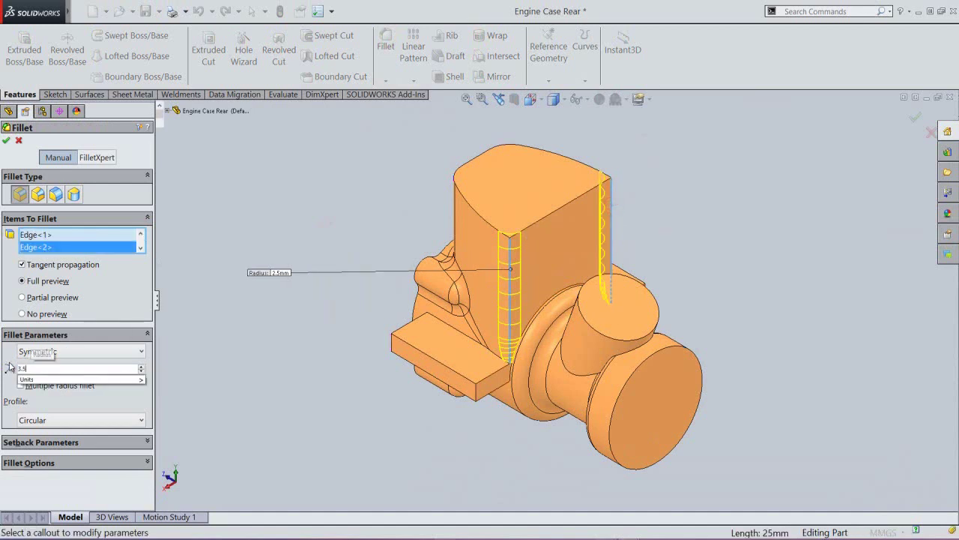
key(Return)
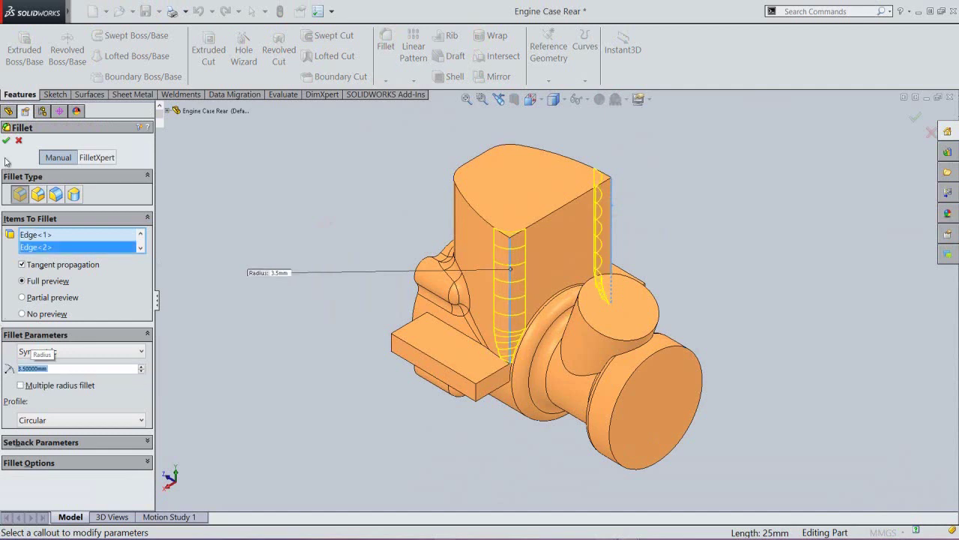
click(6, 140)
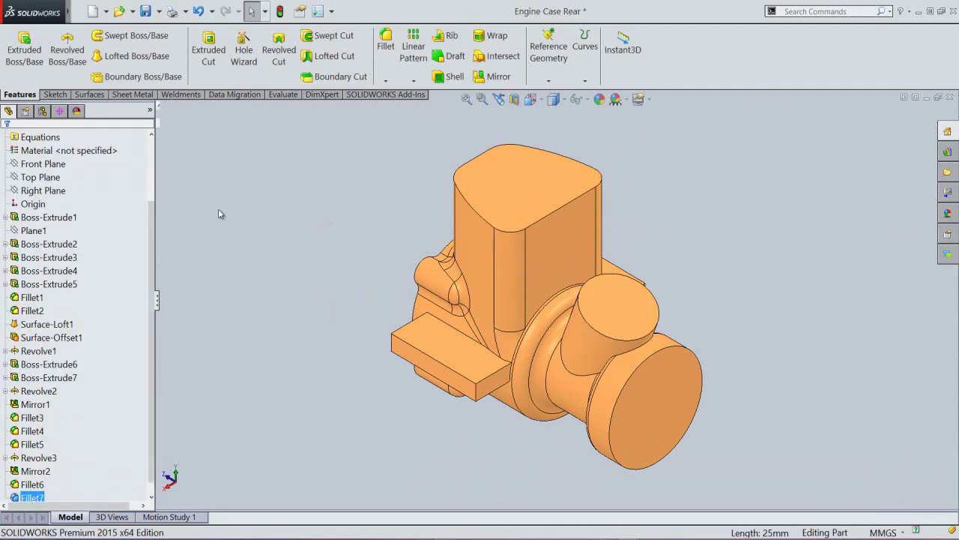
key(ctrl+s)
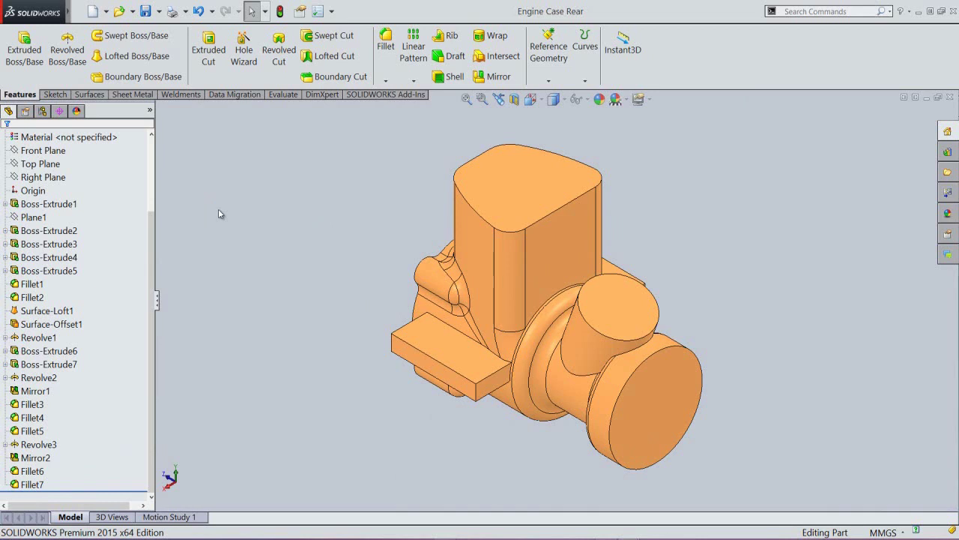
Step: Fillet the four outer vertical corner edges of the two flat side plates with a 2 mm symmetric radius
click(275, 232)
click(386, 38)
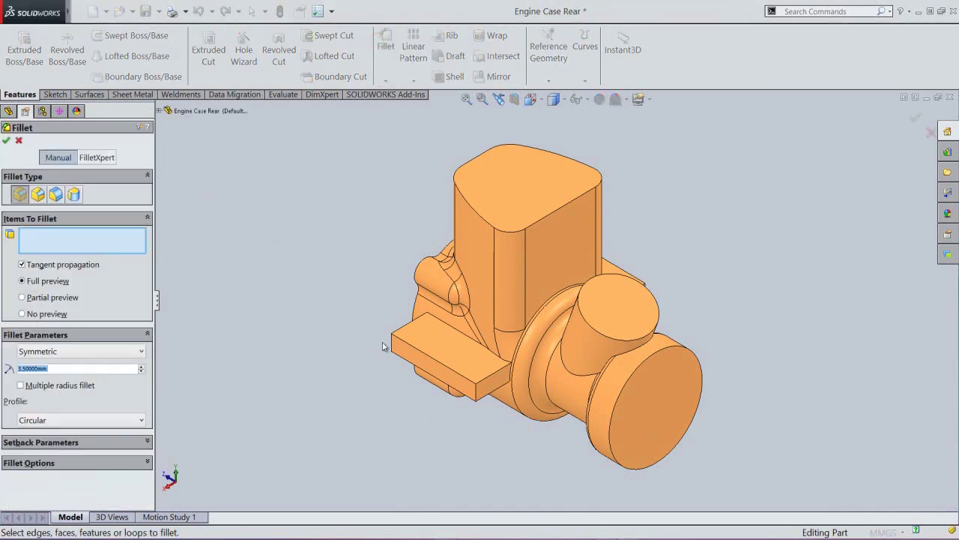
click(391, 343)
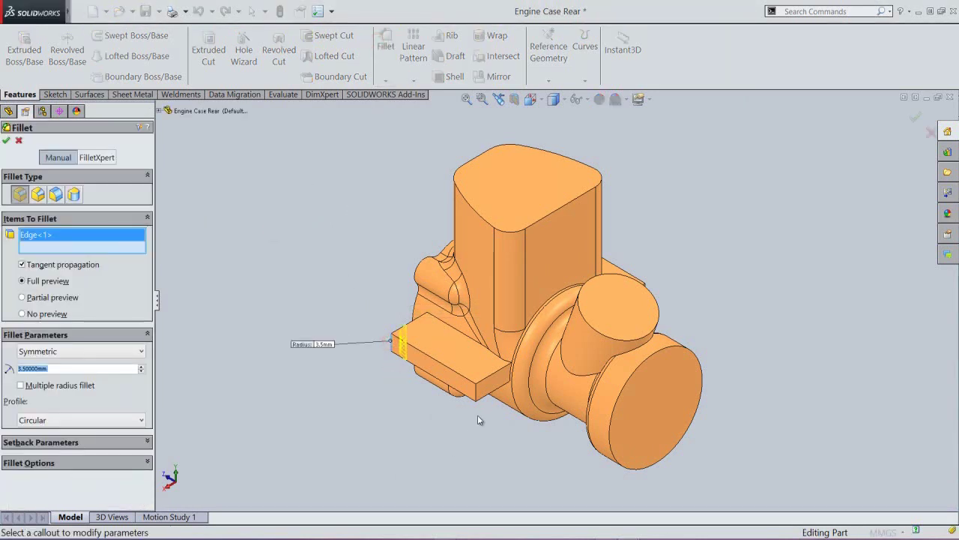
click(479, 392)
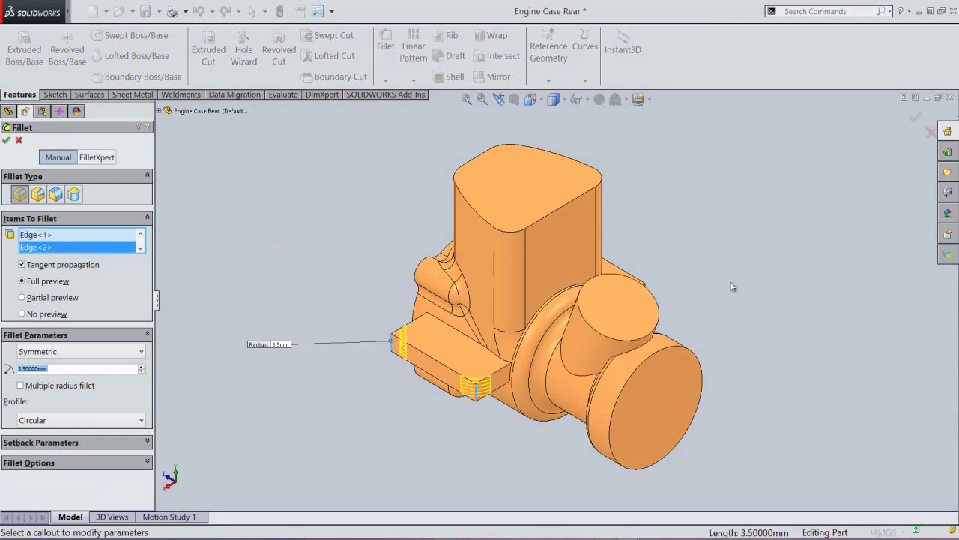
middle_drag(479, 392, 685, 309)
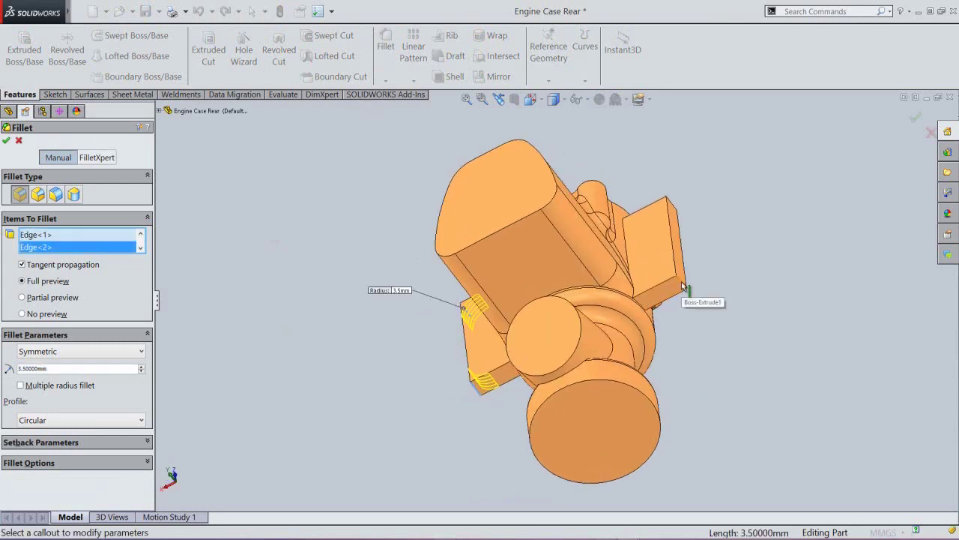
click(682, 283)
click(676, 205)
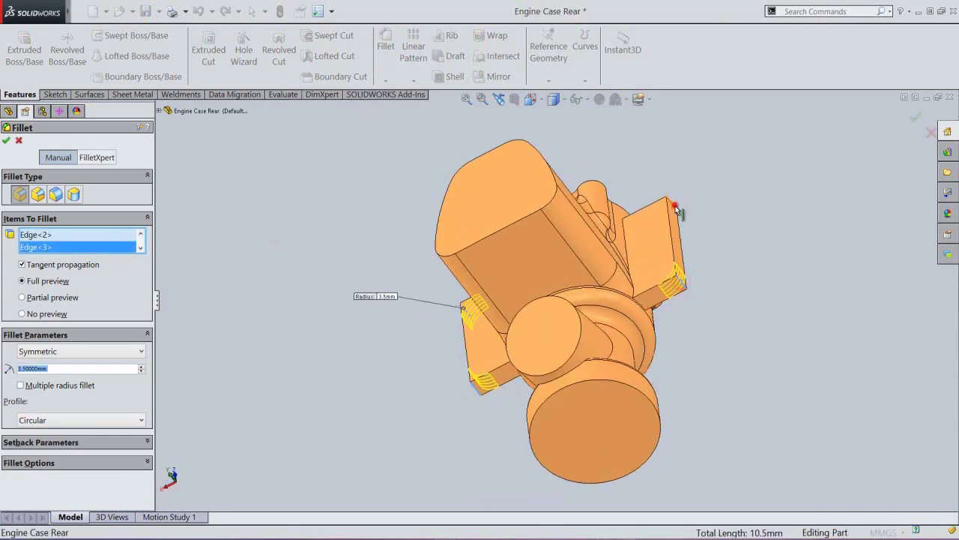
click(499, 99)
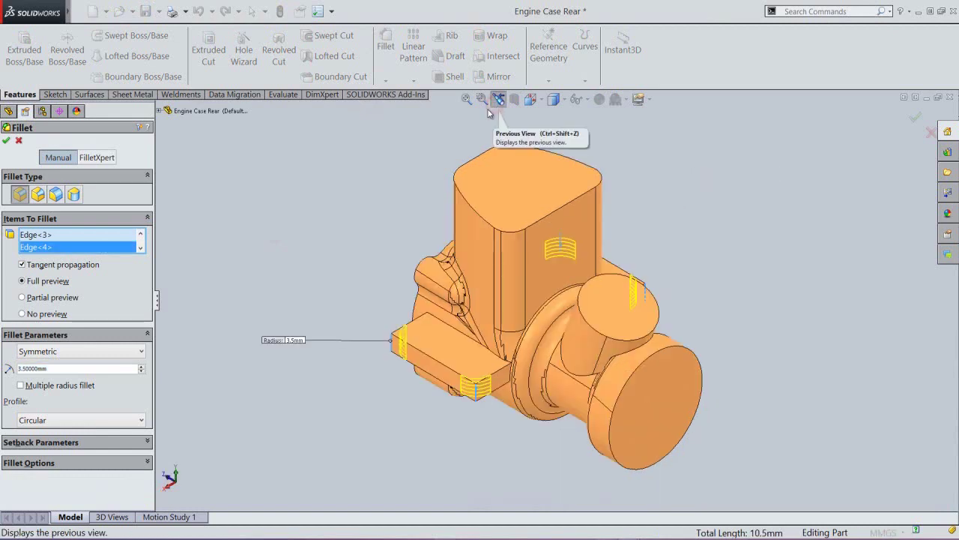
double_click(66, 366)
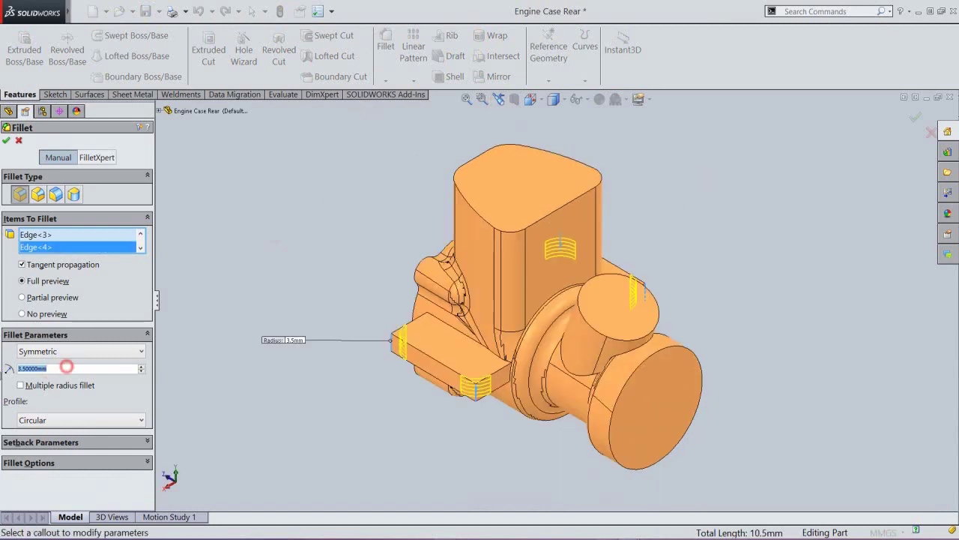
text(2)
key(Return)
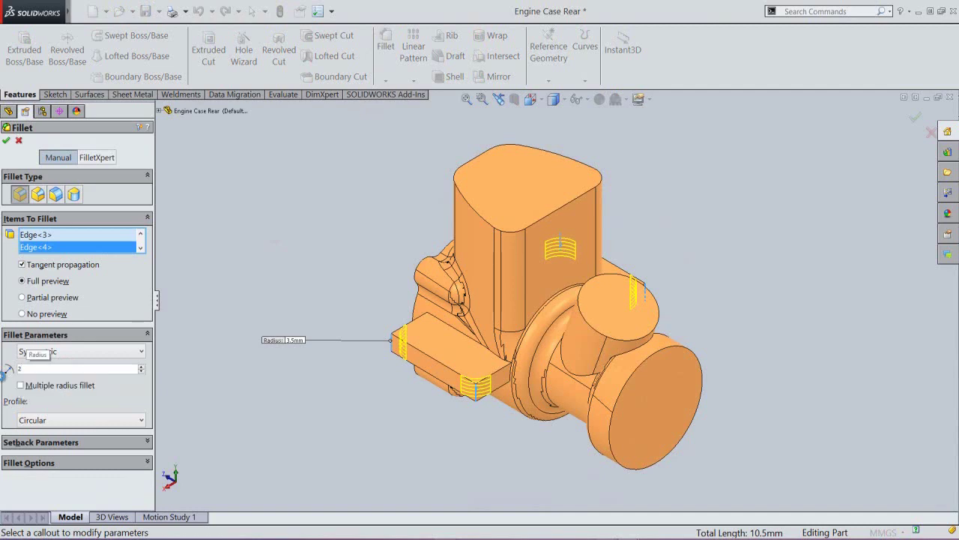
right_click(292, 225)
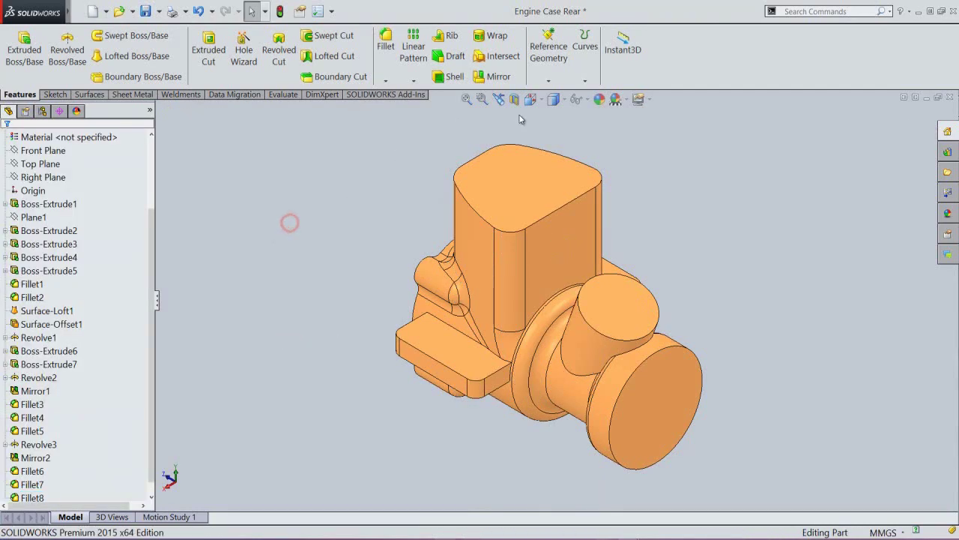
Step: Return the model to the isometric view, collapse the feature tree items and save the part
click(553, 99)
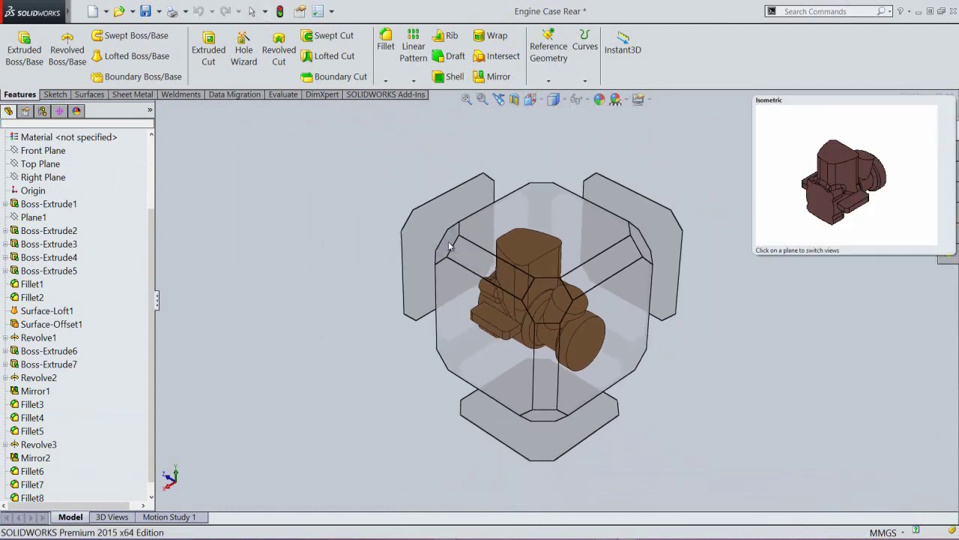
click(450, 245)
right_click(118, 224)
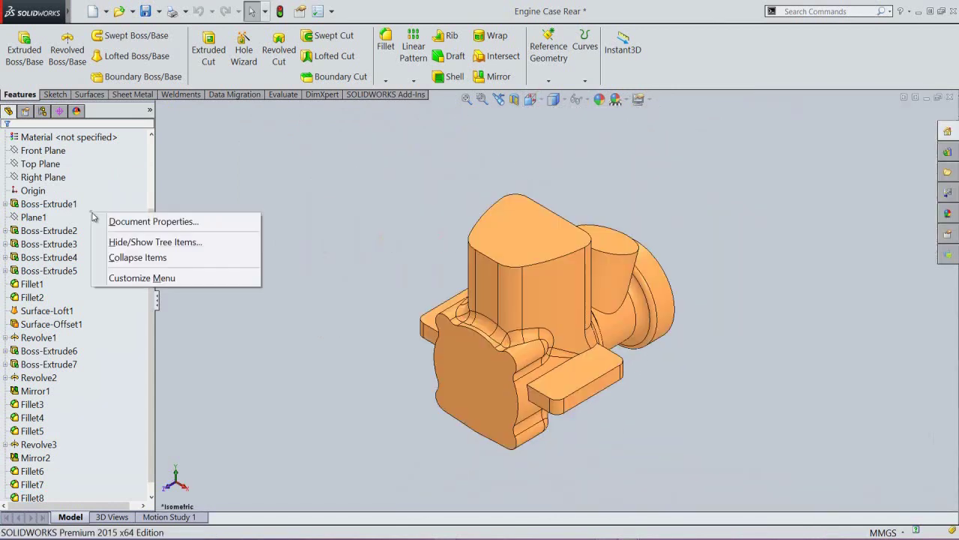
click(116, 259)
click(146, 12)
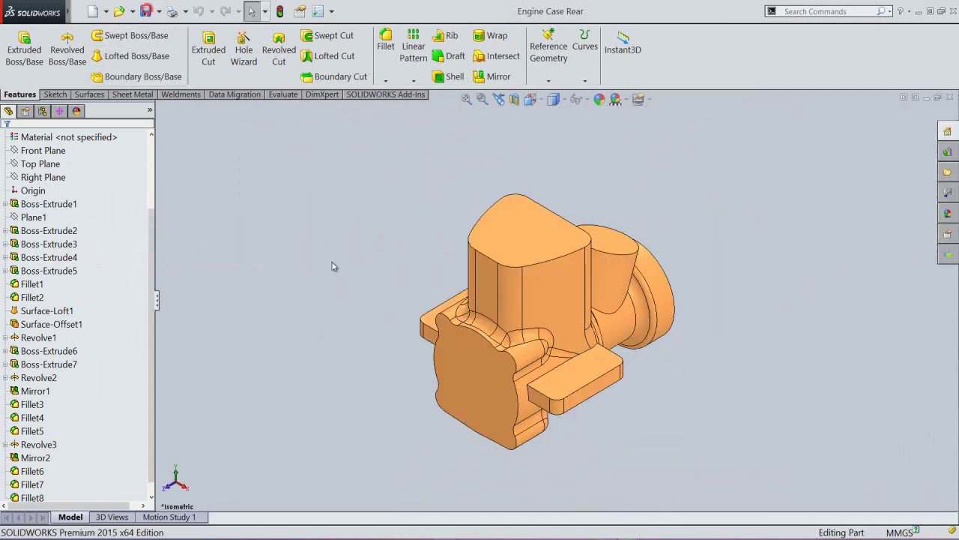
click(328, 250)
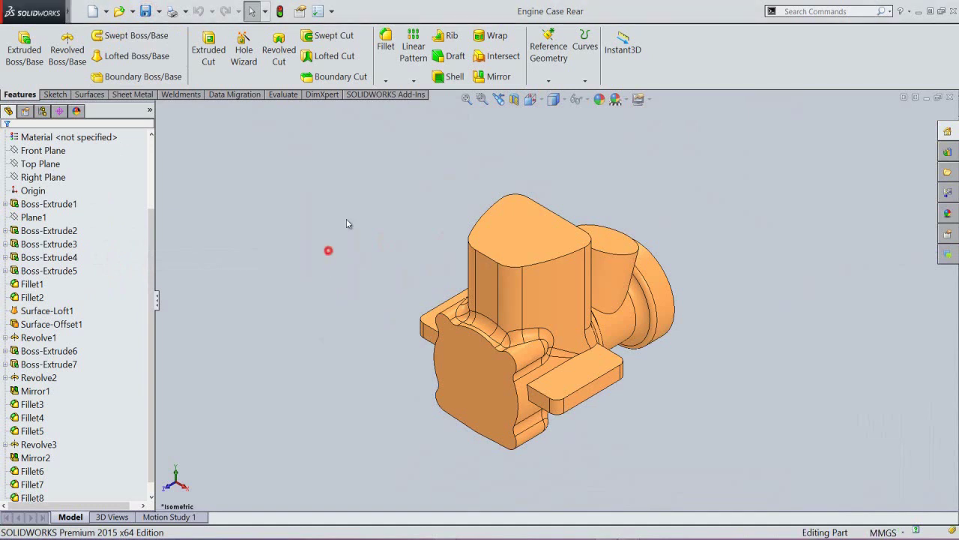
Step: Fillet the upper outer edge loops of both side plates with a 0.3 mm symmetric radius and tangent propagation
click(385, 42)
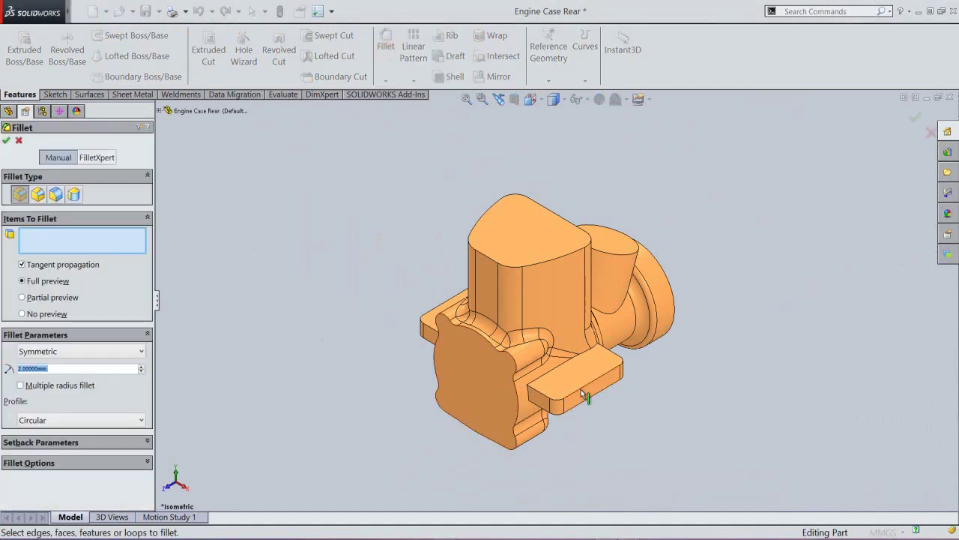
click(581, 390)
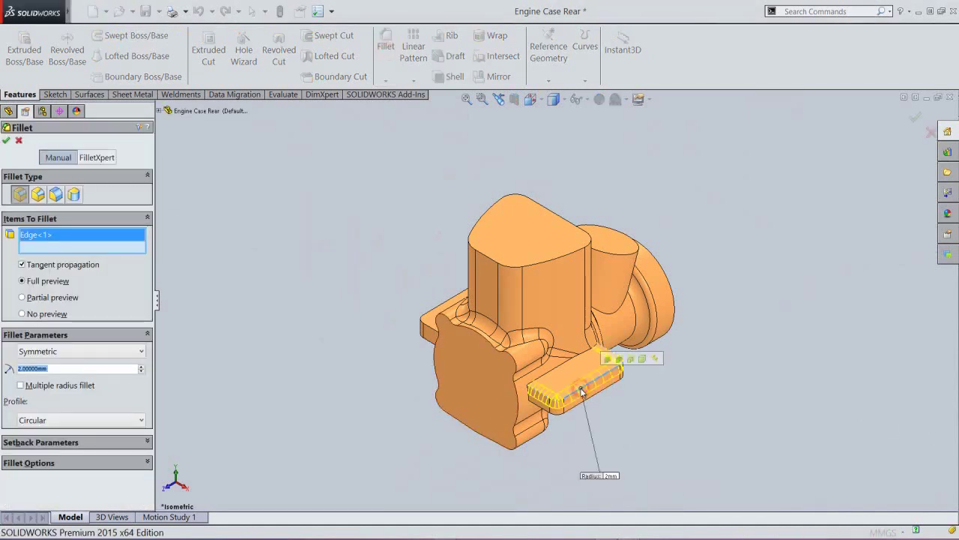
double_click(74, 368)
text(3)
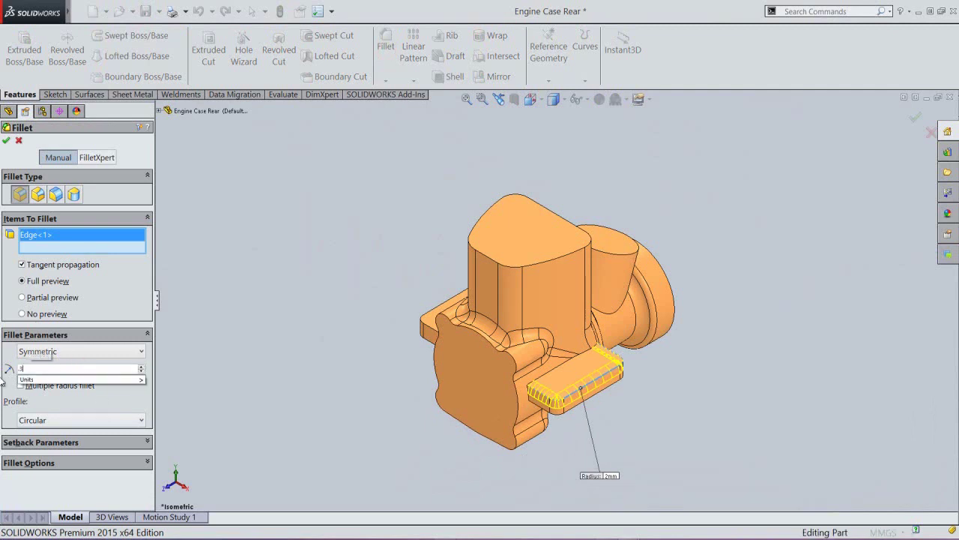
key(Return)
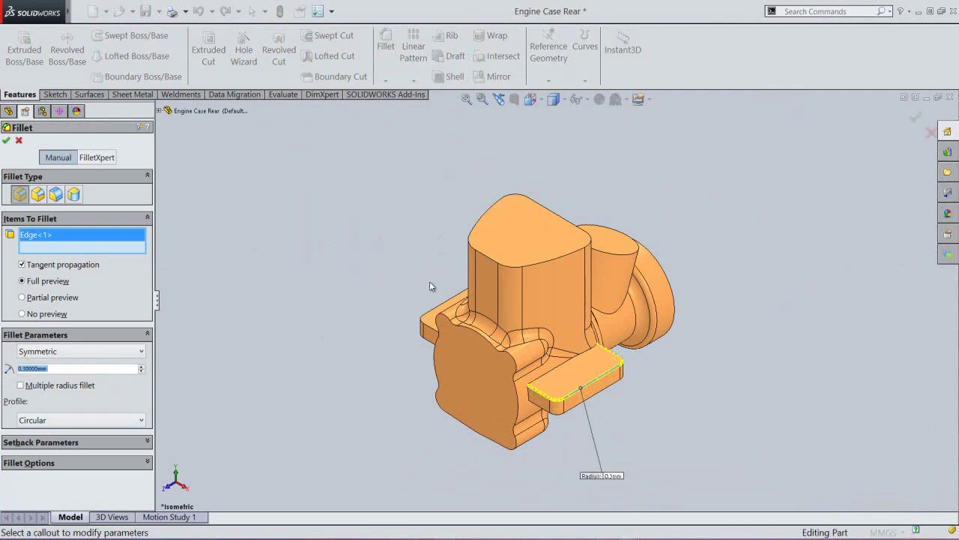
click(447, 307)
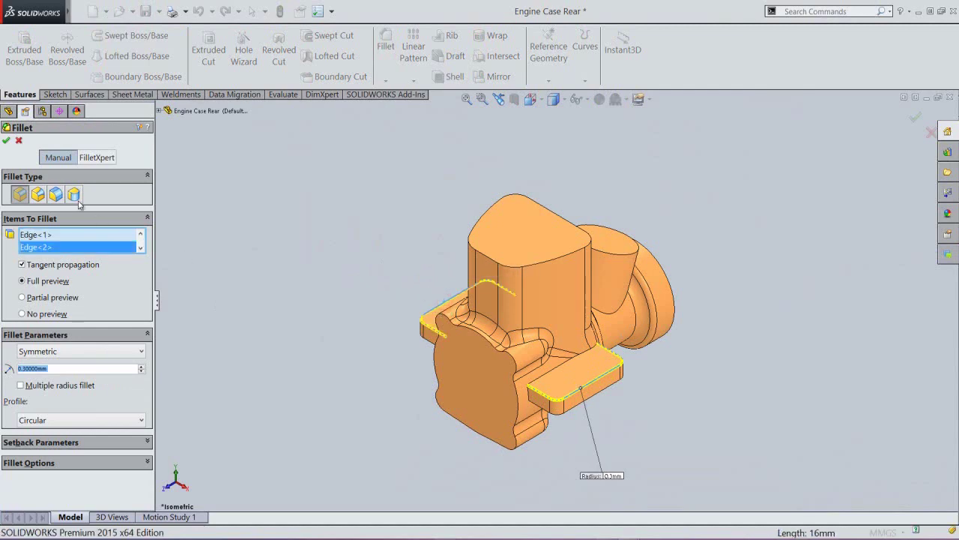
click(7, 141)
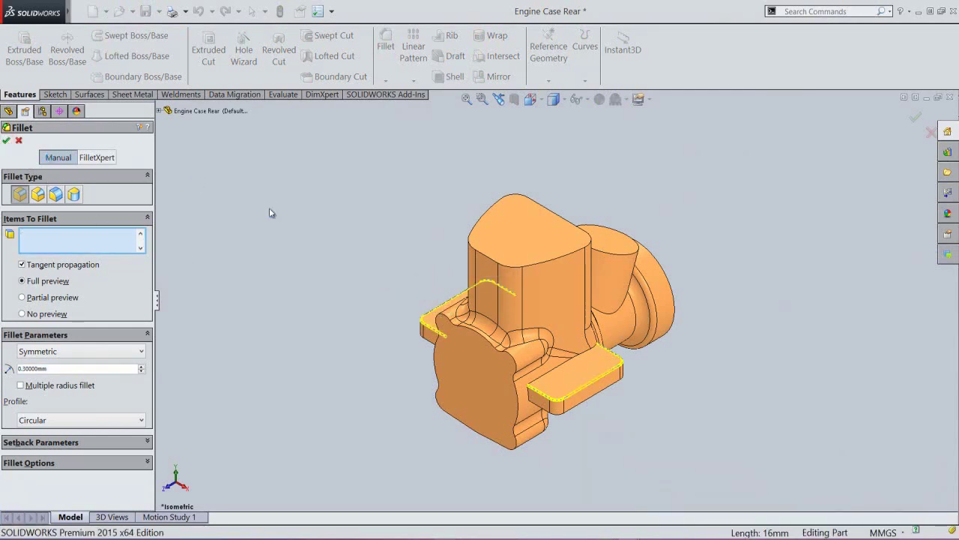
Step: Fillet the inner upper edges of both side plates, next to the central body, with a 0.5 mm symmetric radius and tangent propagation
click(386, 41)
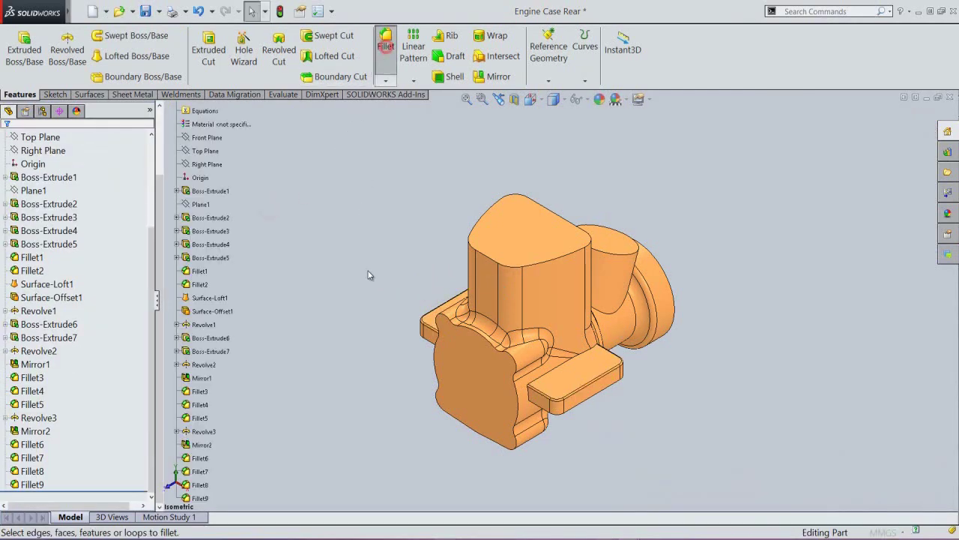
click(552, 371)
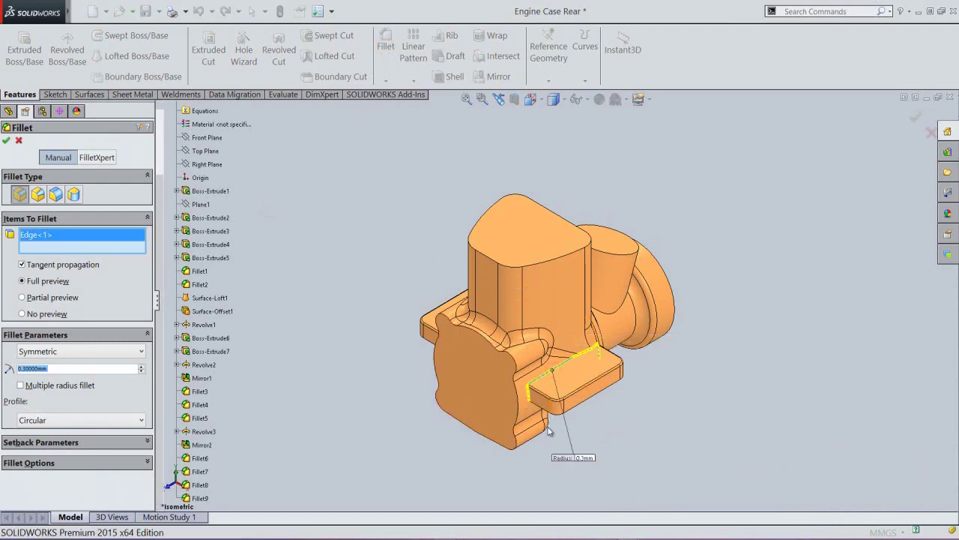
middle_drag(547, 431, 512, 345)
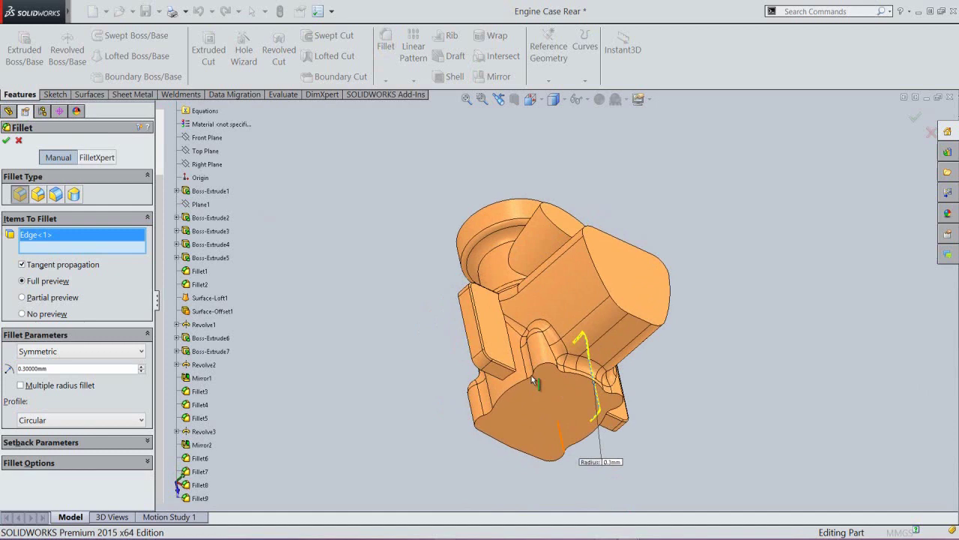
click(510, 341)
click(91, 369)
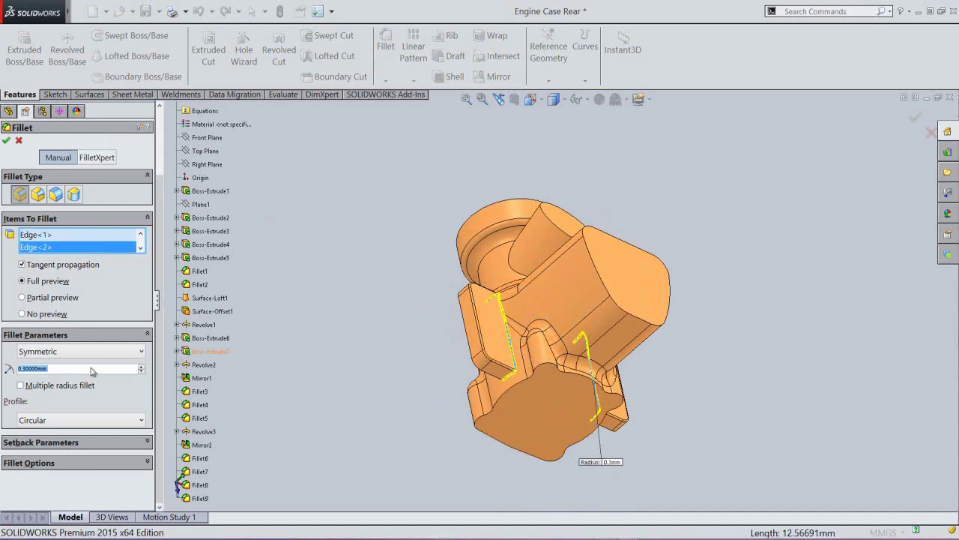
click(84, 369)
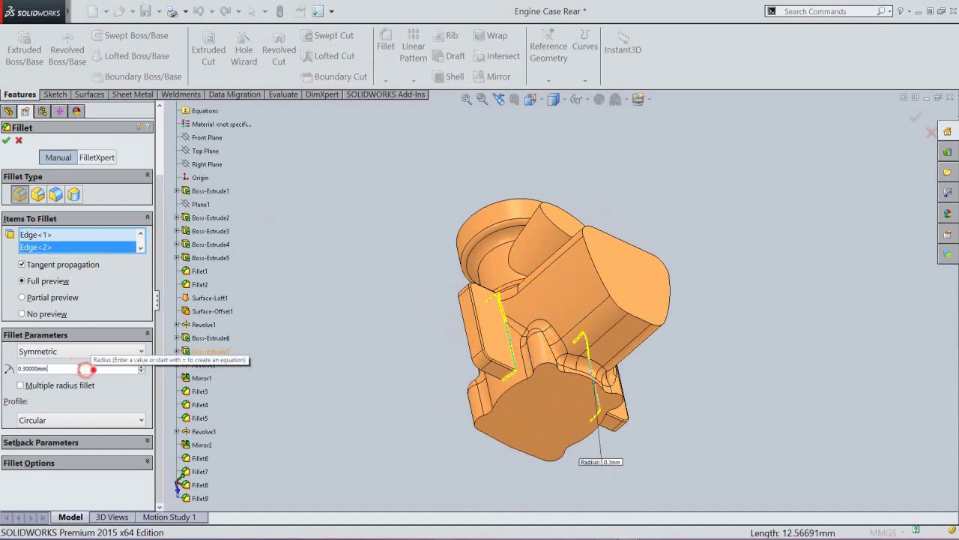
text(0.5)
key(Return)
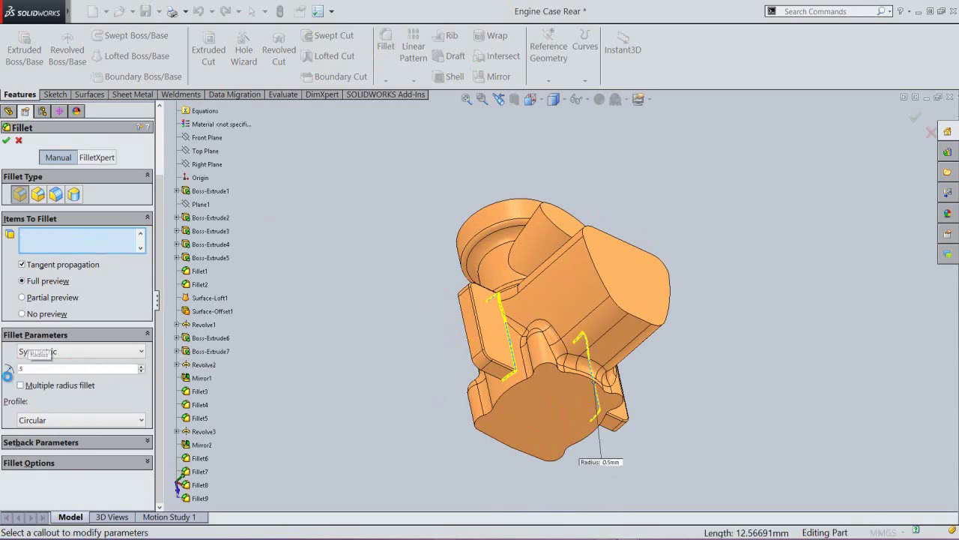
click(7, 141)
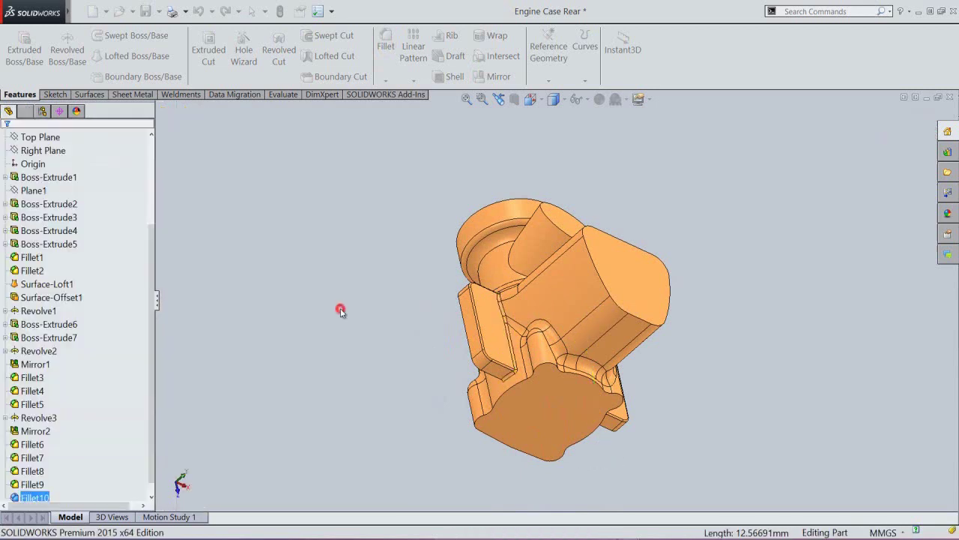
click(340, 309)
Step: Return the model to the isometric view, fit it on screen and save the part
click(498, 99)
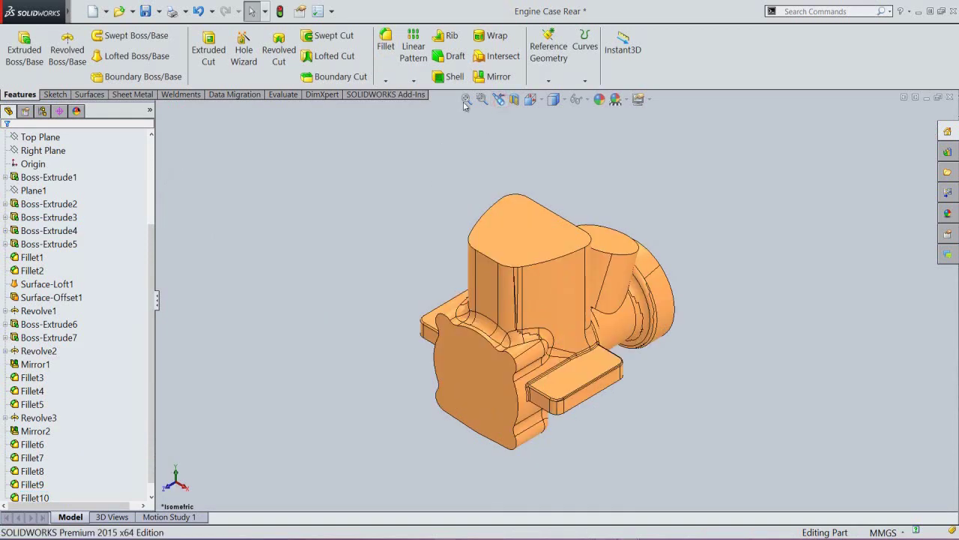
click(465, 99)
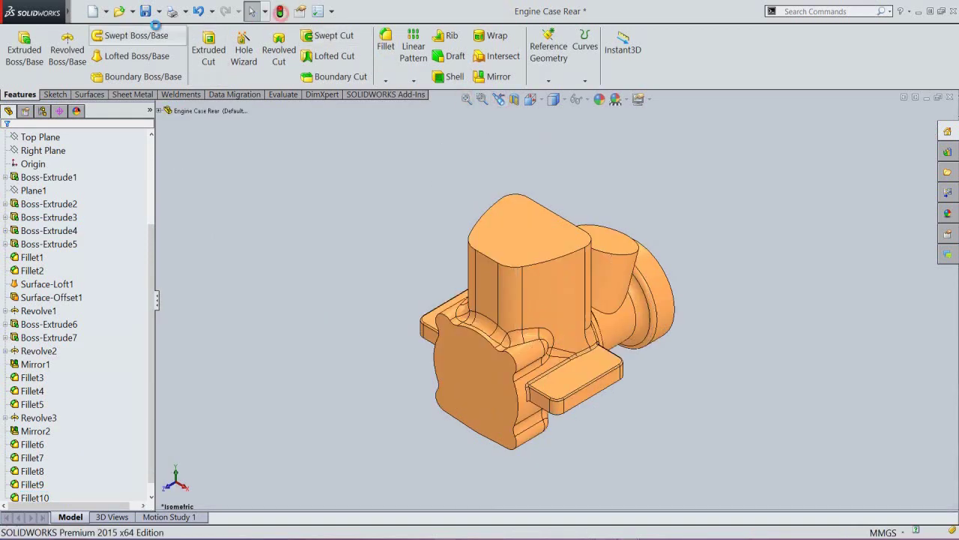
click(146, 11)
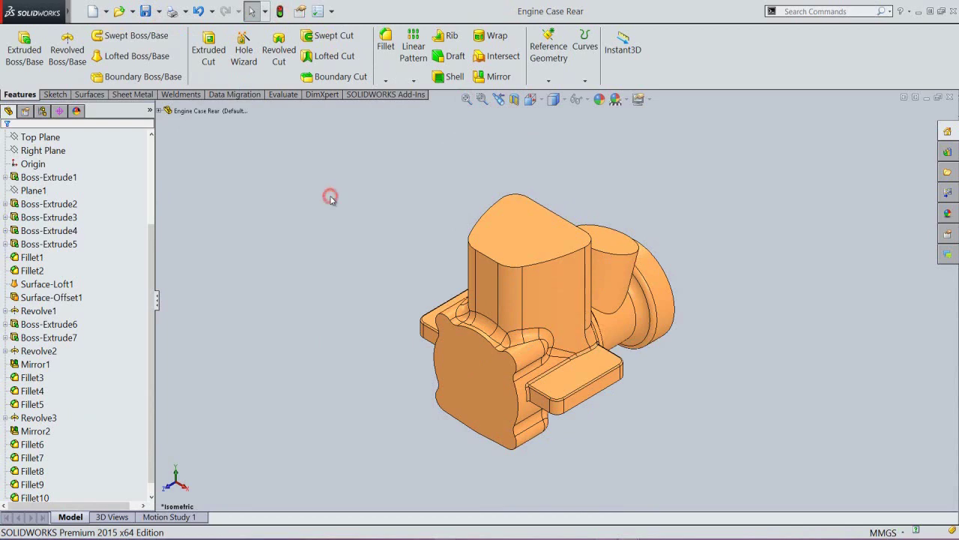
Step: Sketch a 20.0367 mm diameter circle centred on the origin on the tall block's top face for an extruded boss
click(24, 49)
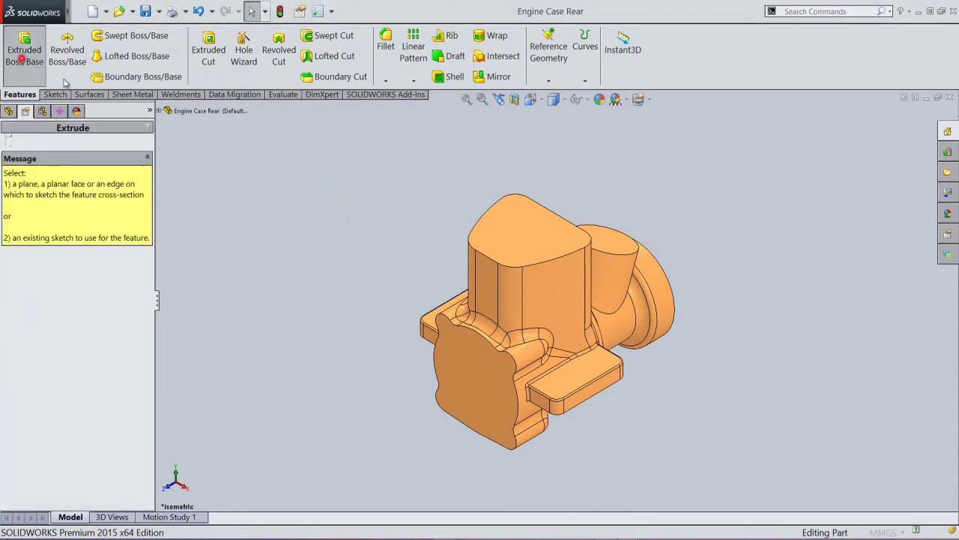
click(519, 236)
scroll(522, 238, down, 2)
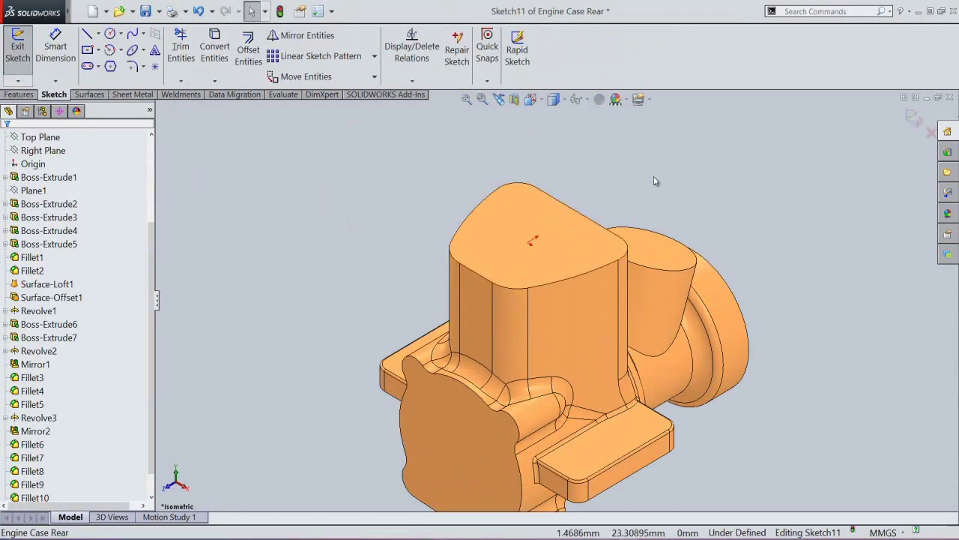
right_click(654, 176)
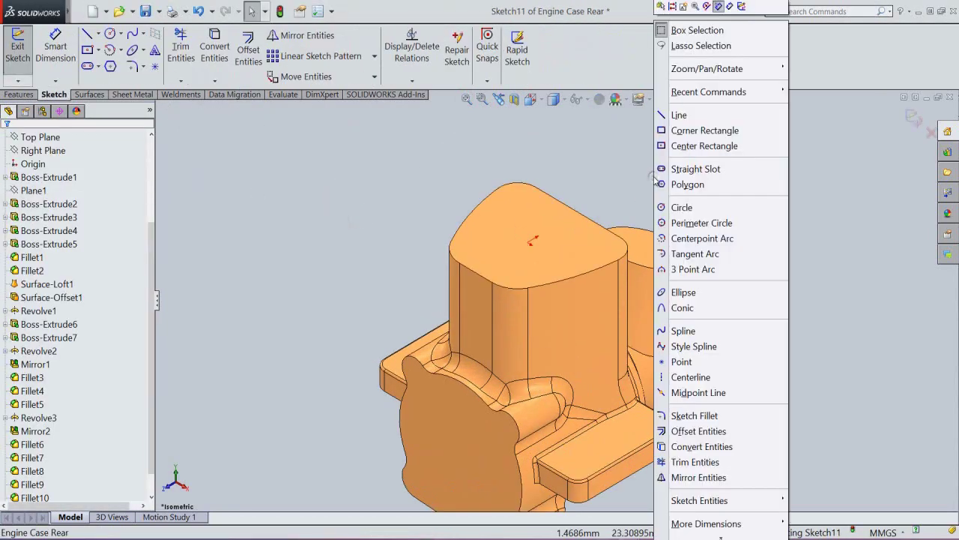
click(683, 208)
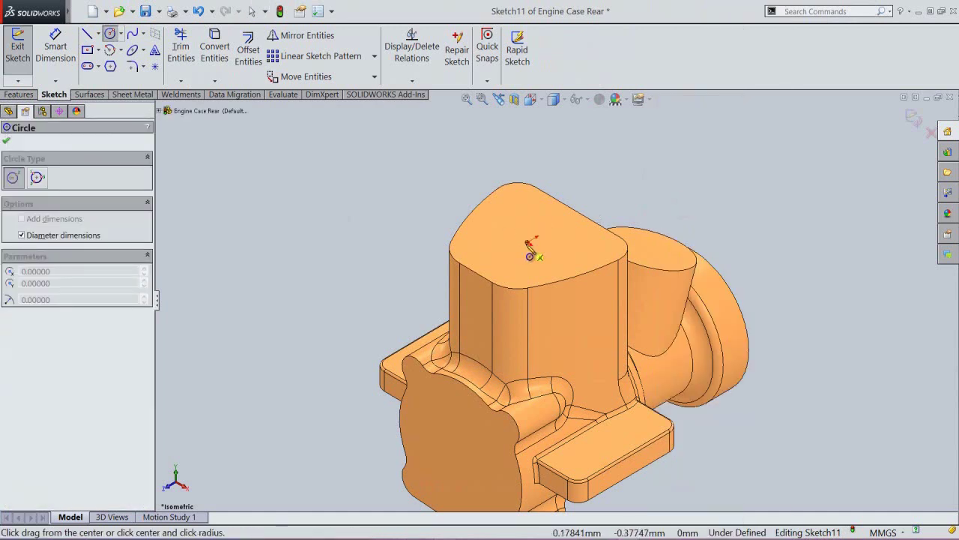
click(529, 242)
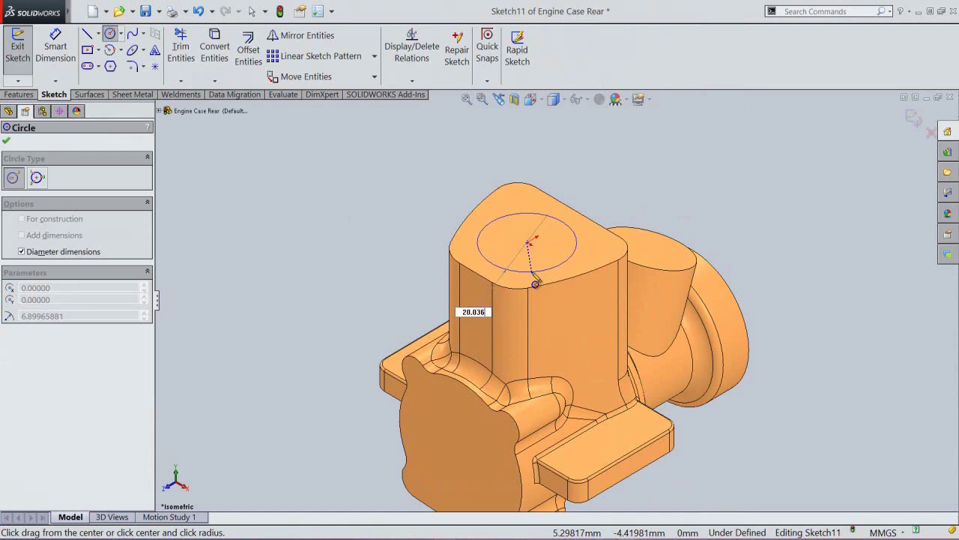
click(535, 282)
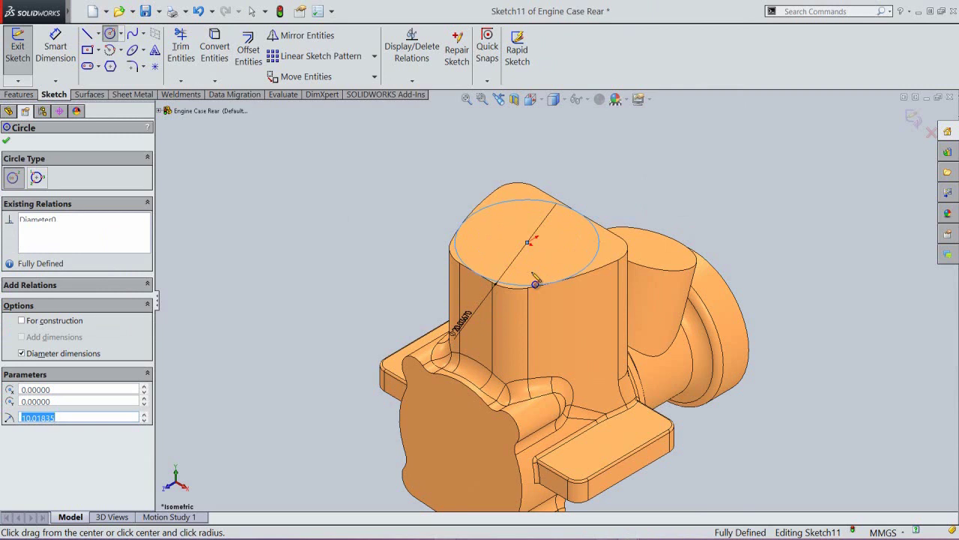
key(Escape)
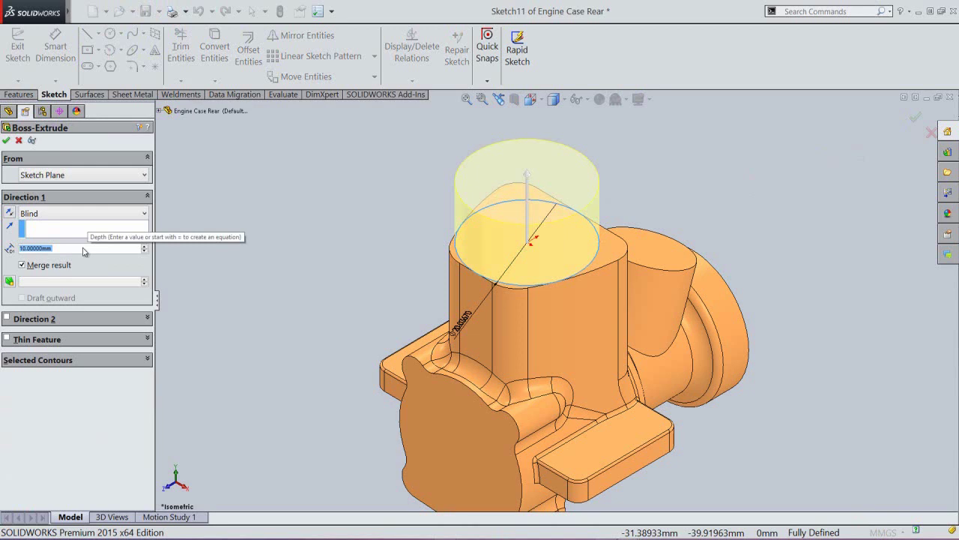
Step: Extrude the circle as a 9 mm blind boss with merged result, rebuild the model and save the part
text(9)
key(Return)
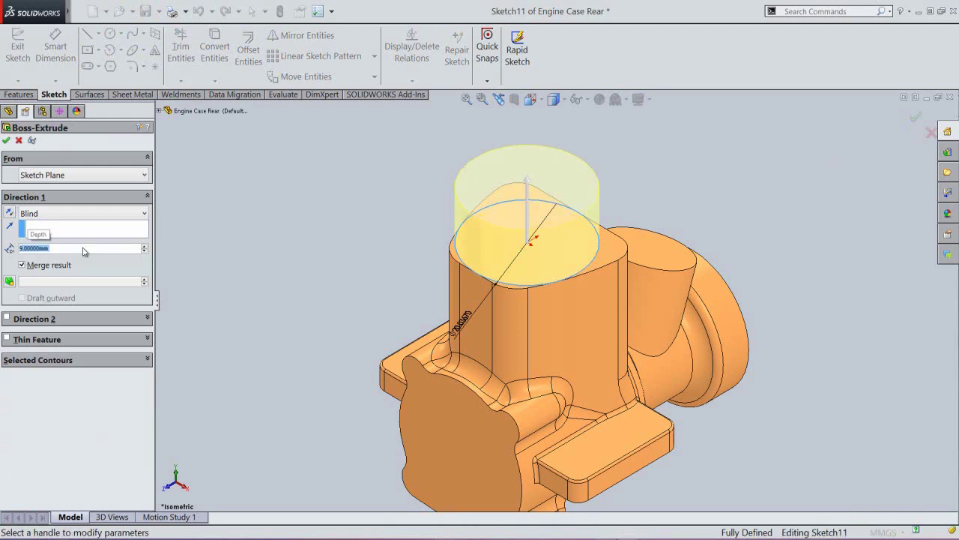
click(7, 140)
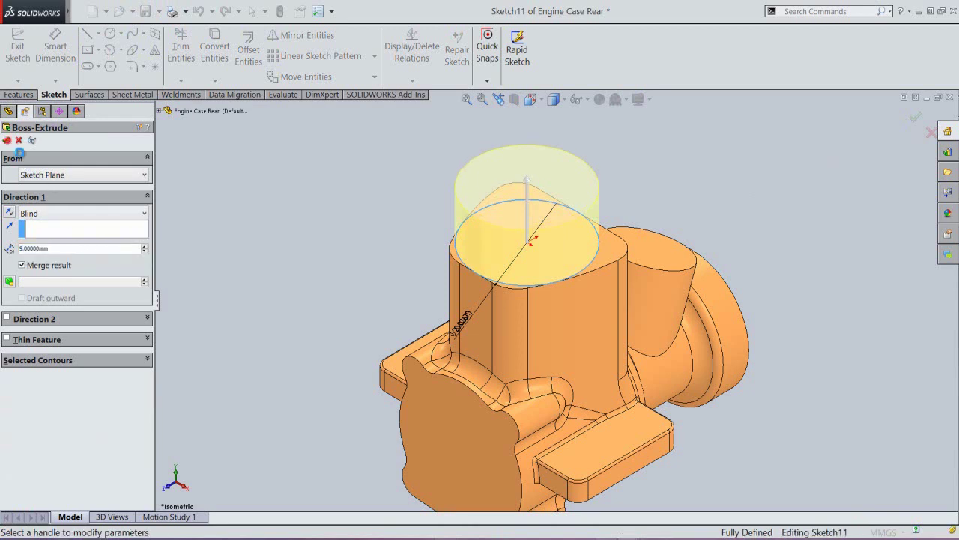
click(305, 219)
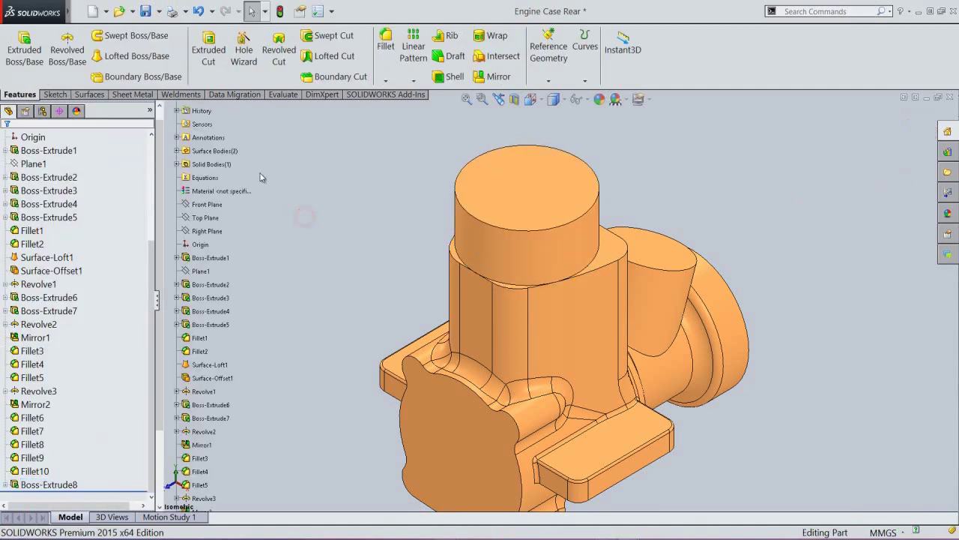
click(281, 12)
click(466, 99)
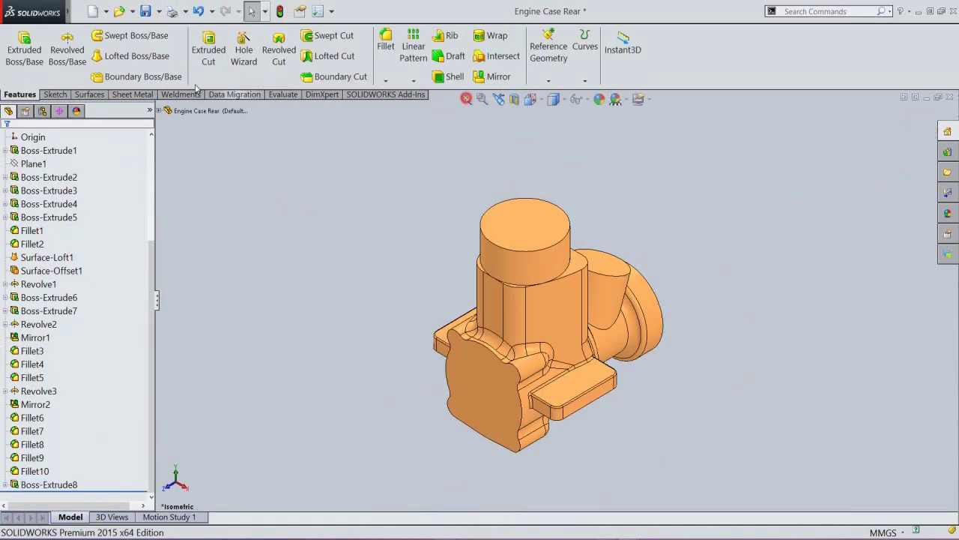
click(146, 11)
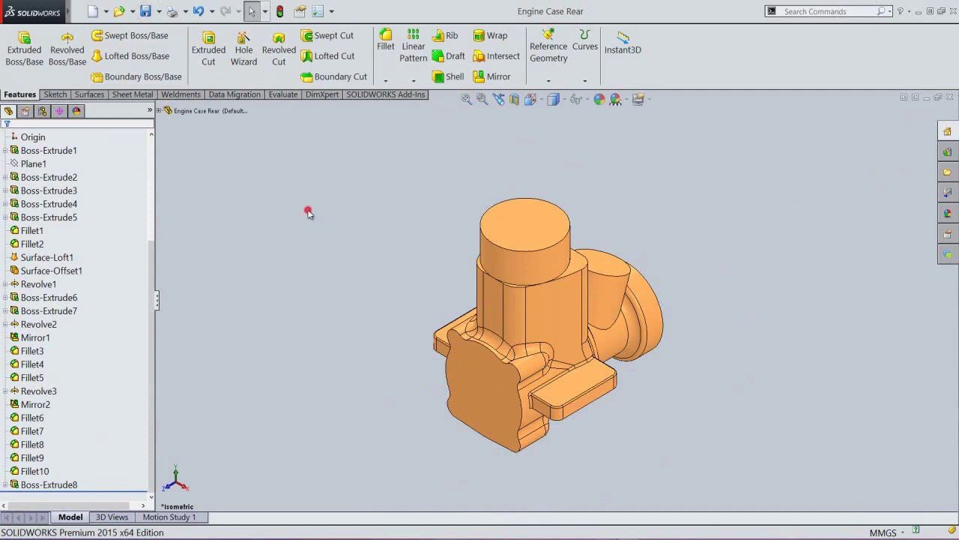
Step: Start a sketch on the tall block's top face around the cylinder's base and view it from the top
click(581, 265)
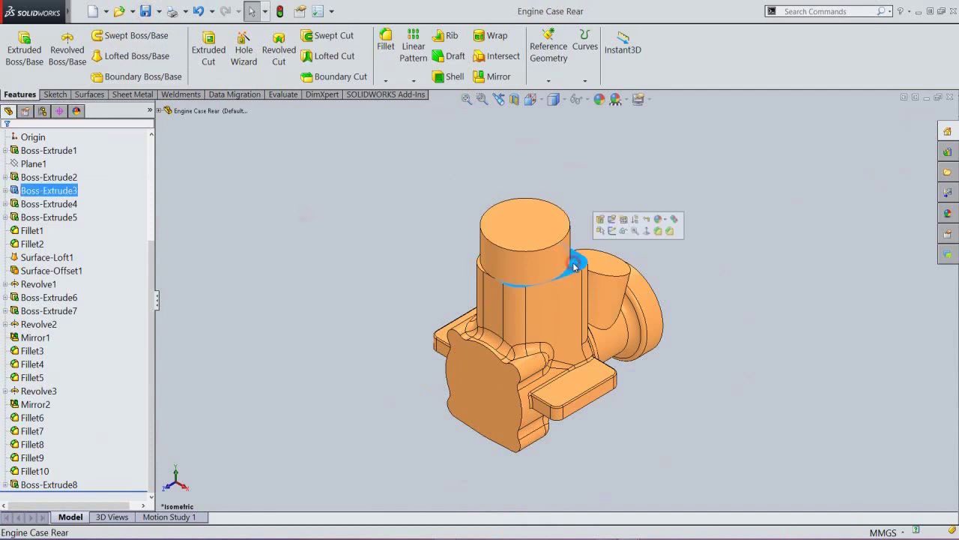
click(612, 231)
click(551, 153)
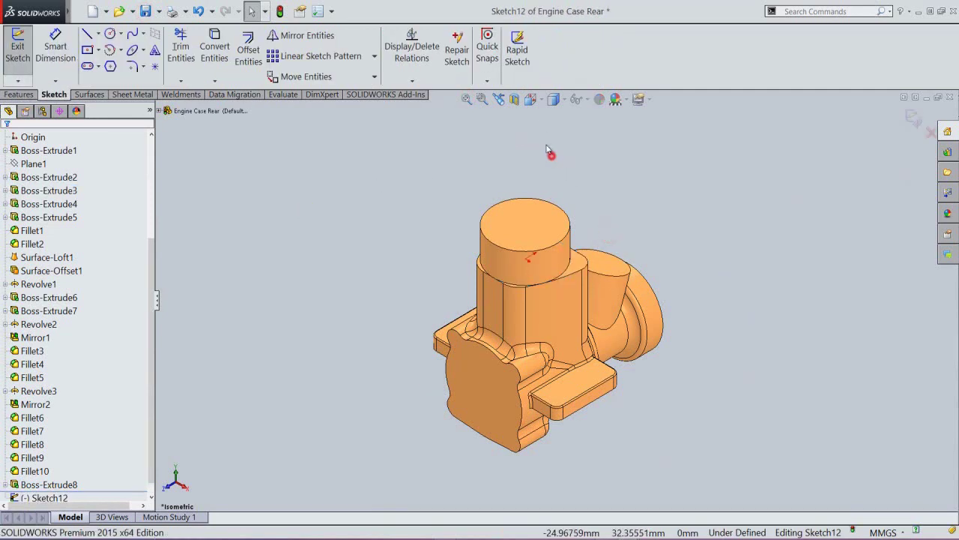
click(534, 98)
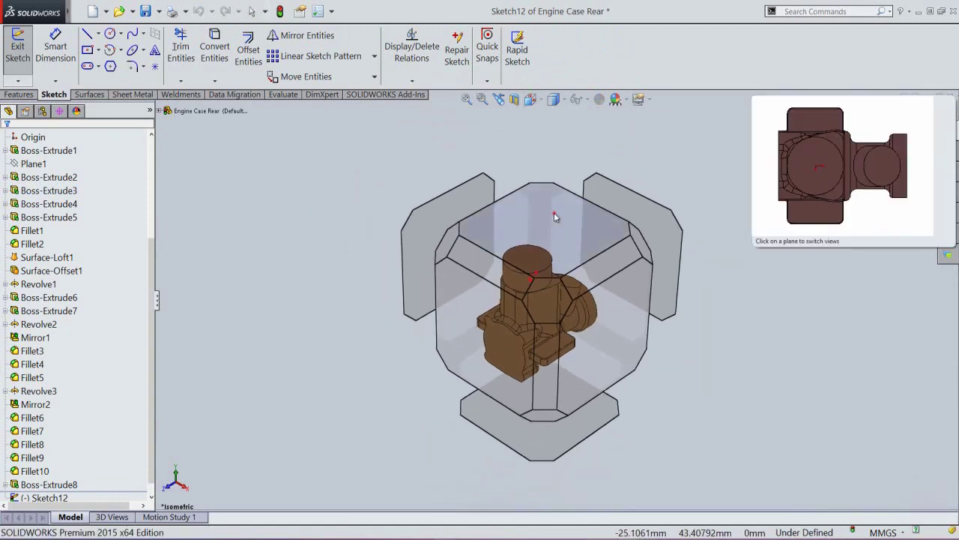
click(554, 212)
click(590, 173)
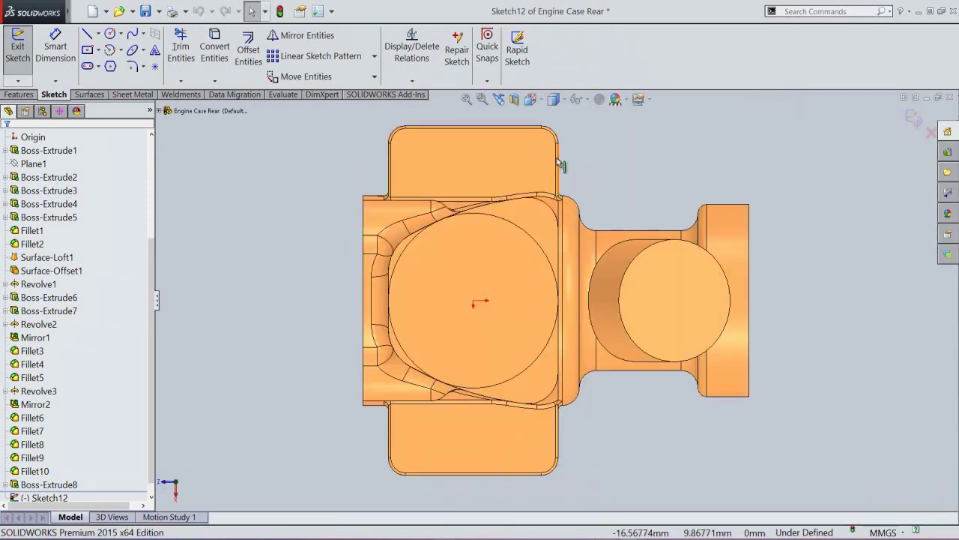
Step: Create a section view through the tall block's top face with zero offset
click(526, 214)
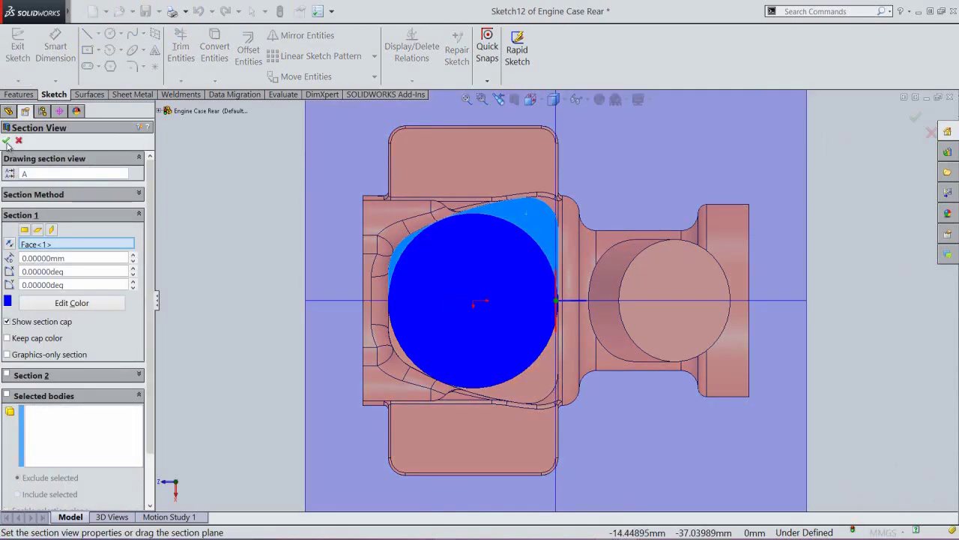
click(6, 141)
click(247, 248)
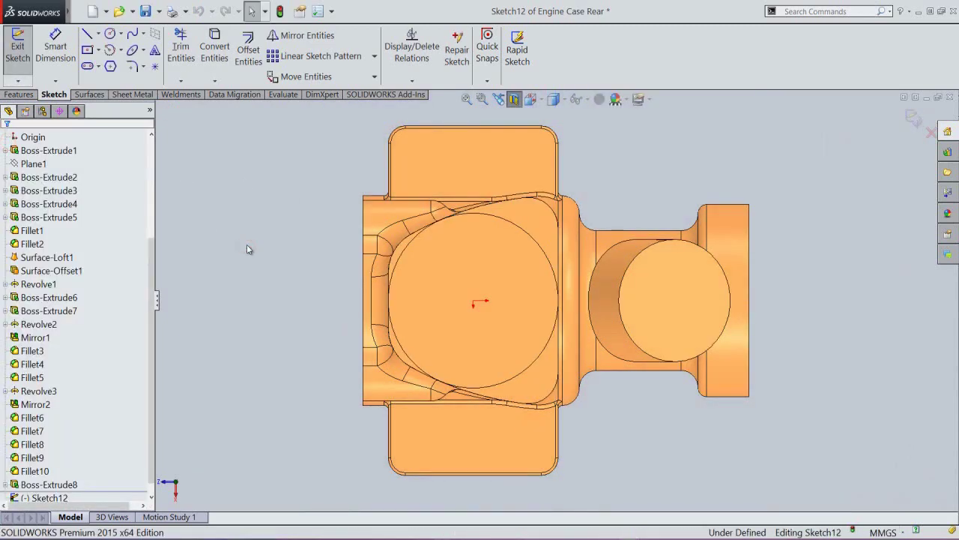
click(306, 223)
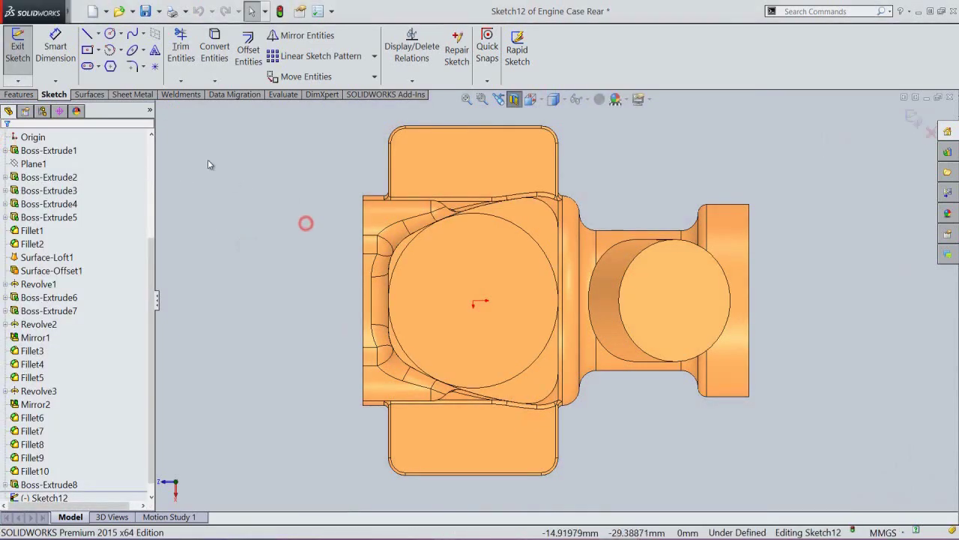
Step: Sketch a 27.5 by 27.5 mm centre rectangle on the origin and convert it to construction geometry
click(88, 51)
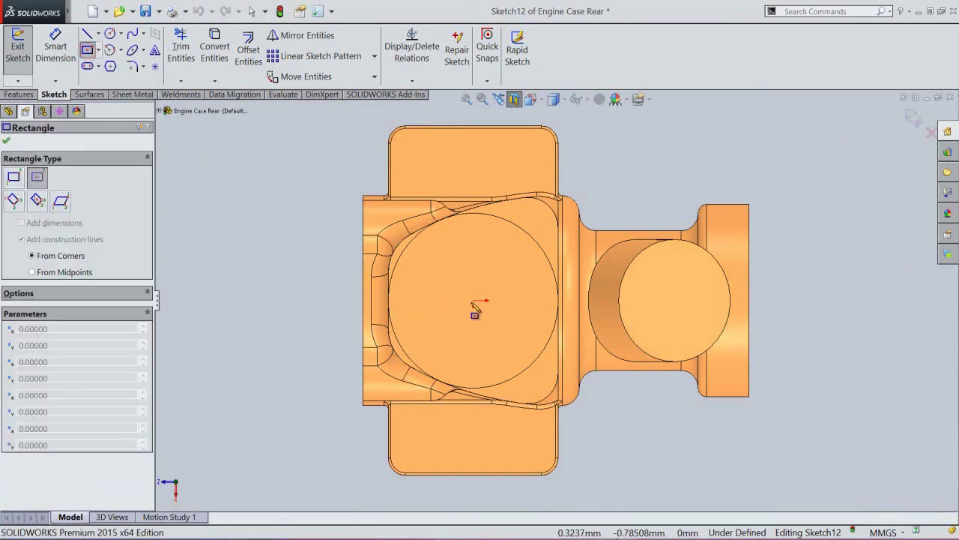
click(473, 302)
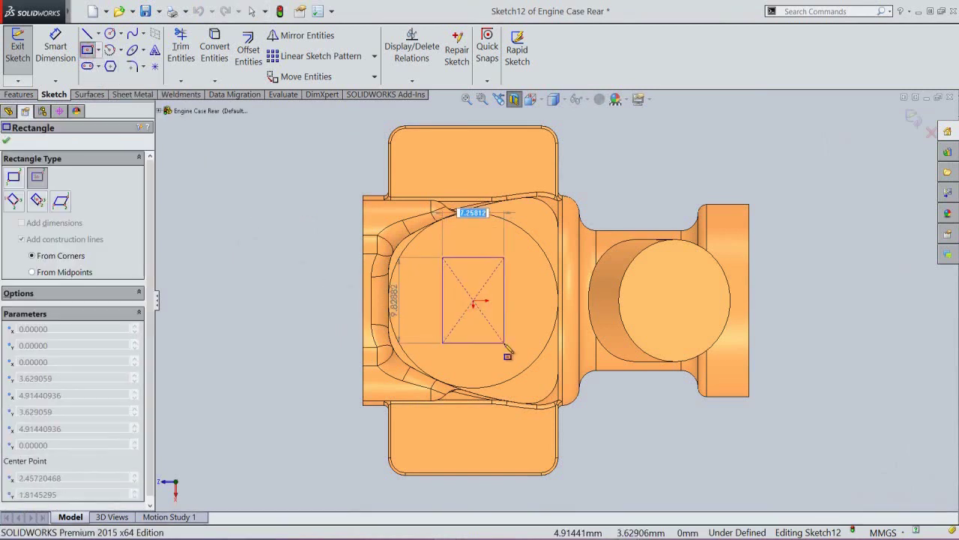
text(27.5)
key(Tab)
text(2)
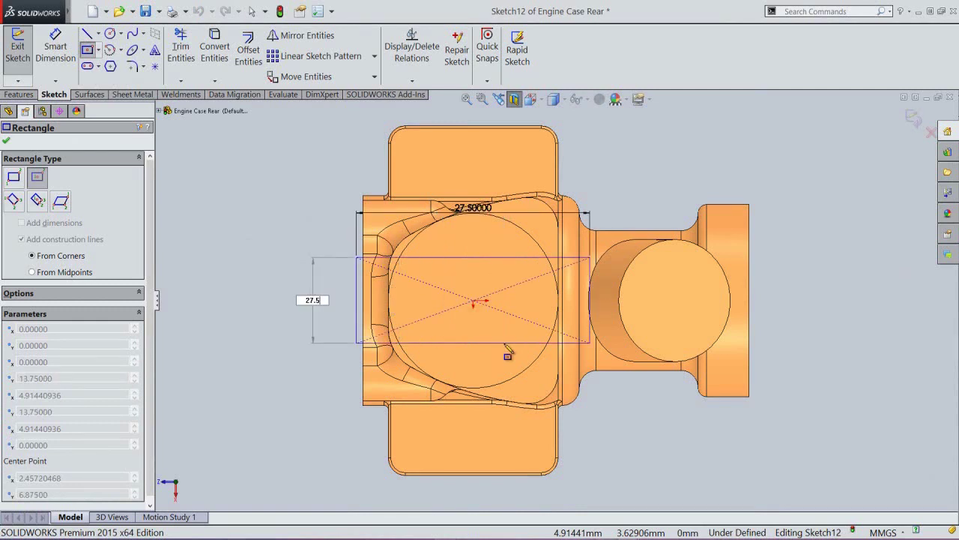
text(7.5)
key(Return)
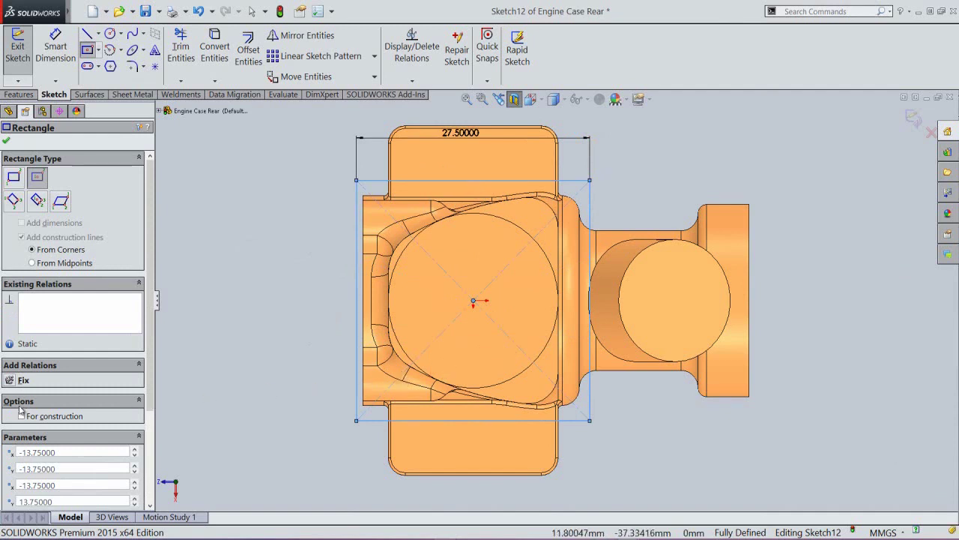
click(21, 417)
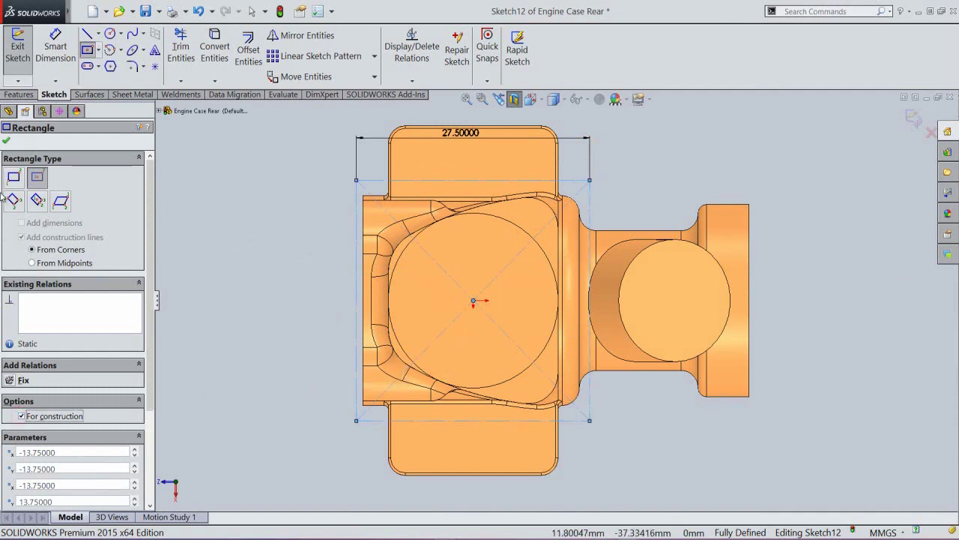
click(6, 142)
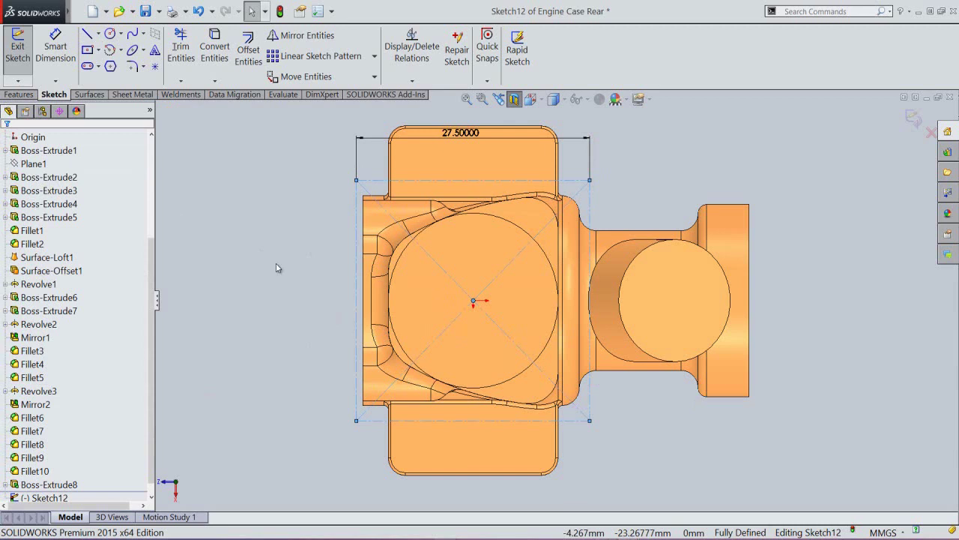
Step: Sketch a 22.62908 by 22.62908 mm centre rectangle on the origin, inside the construction square
click(276, 264)
right_click(264, 204)
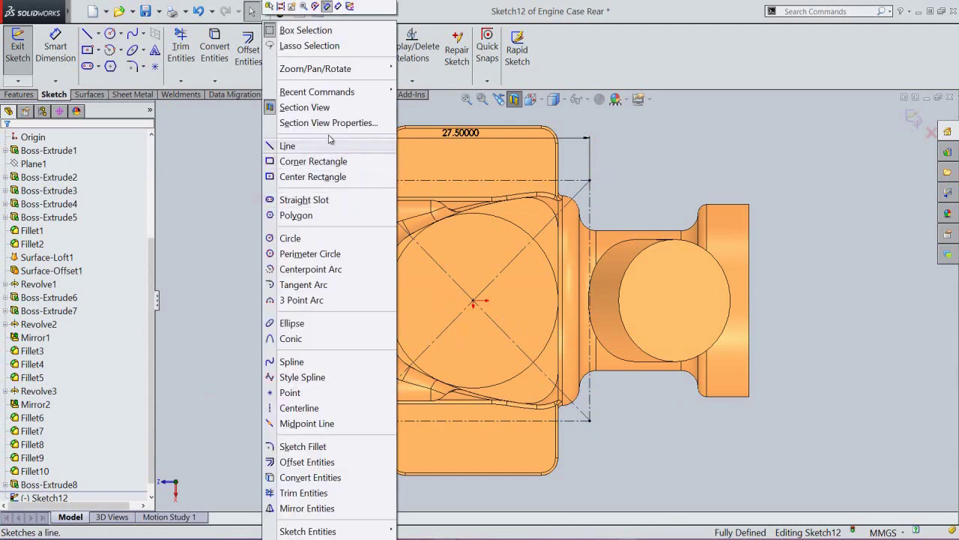
mouse_move(387, 91)
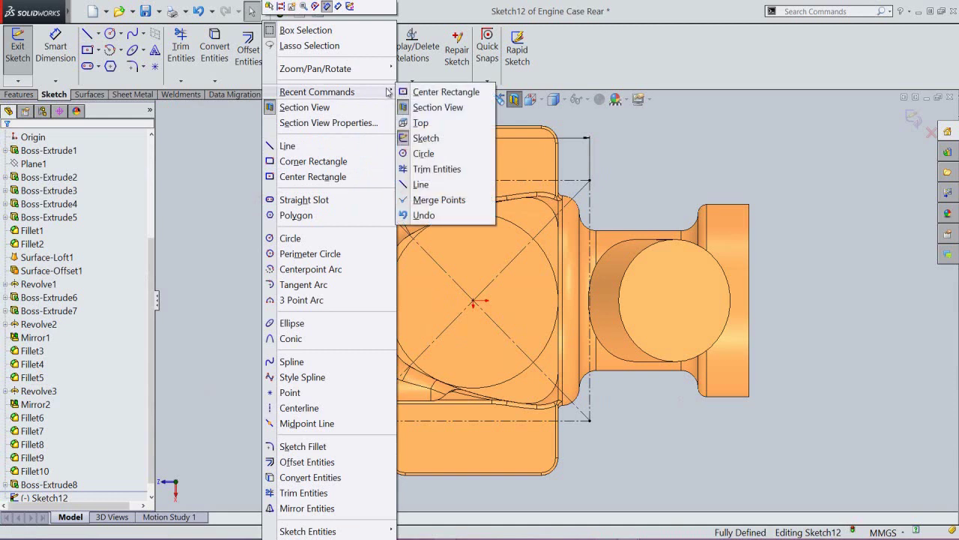
click(445, 93)
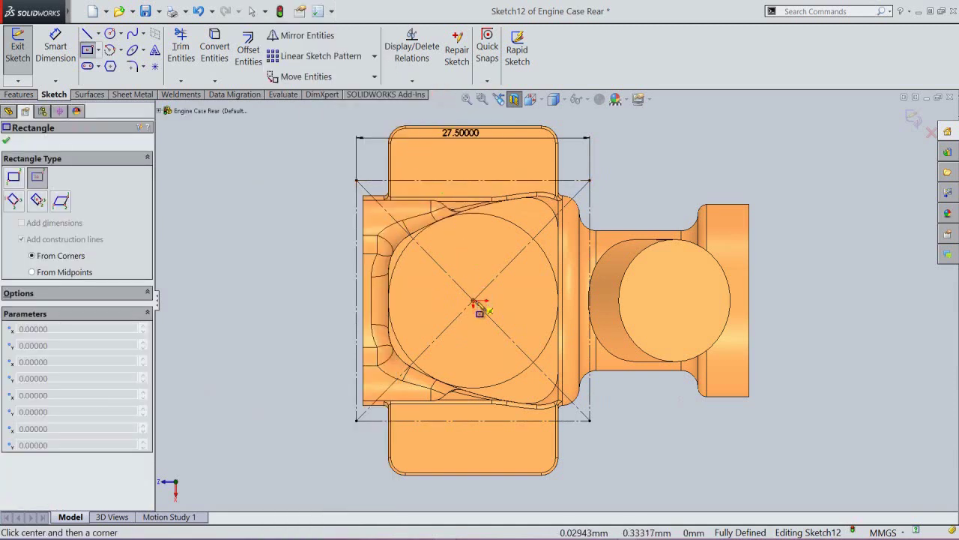
click(473, 302)
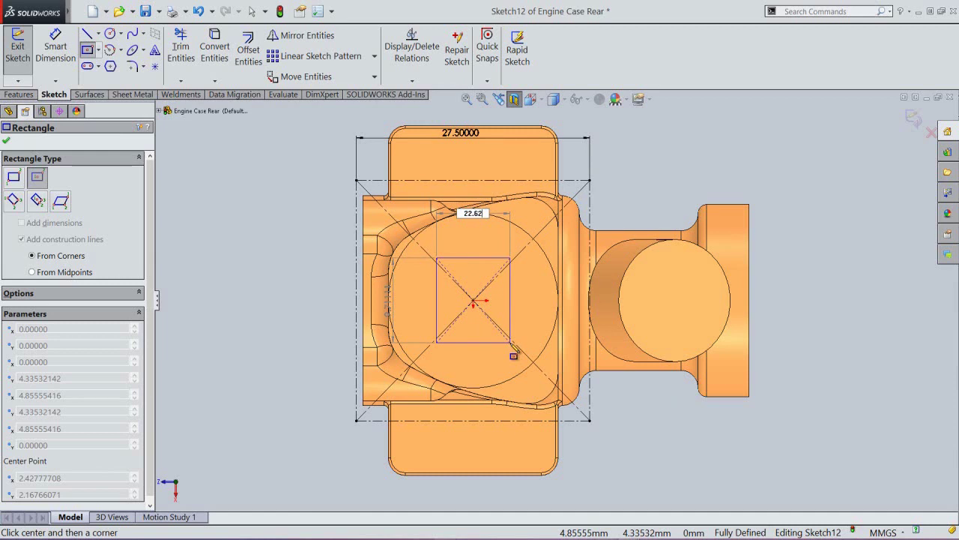
key(Tab)
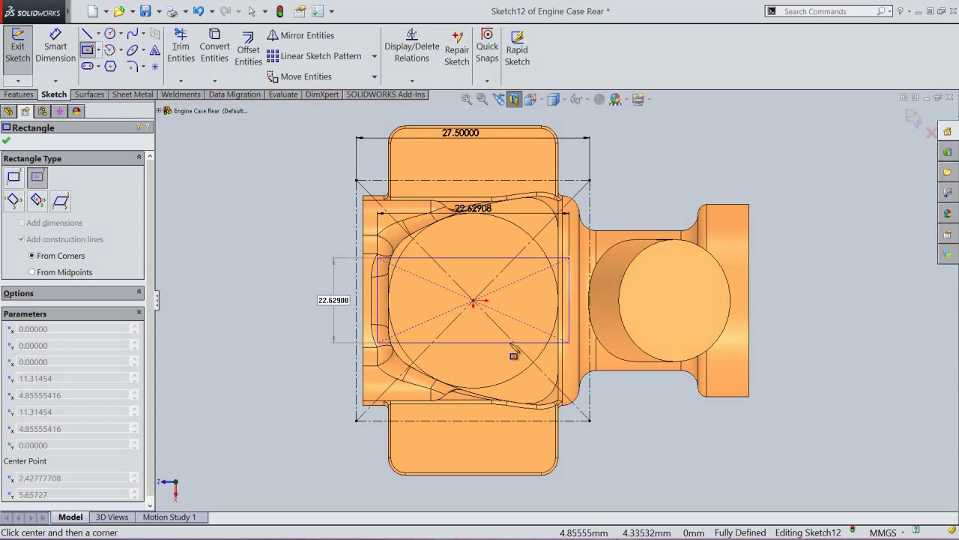
key(Return)
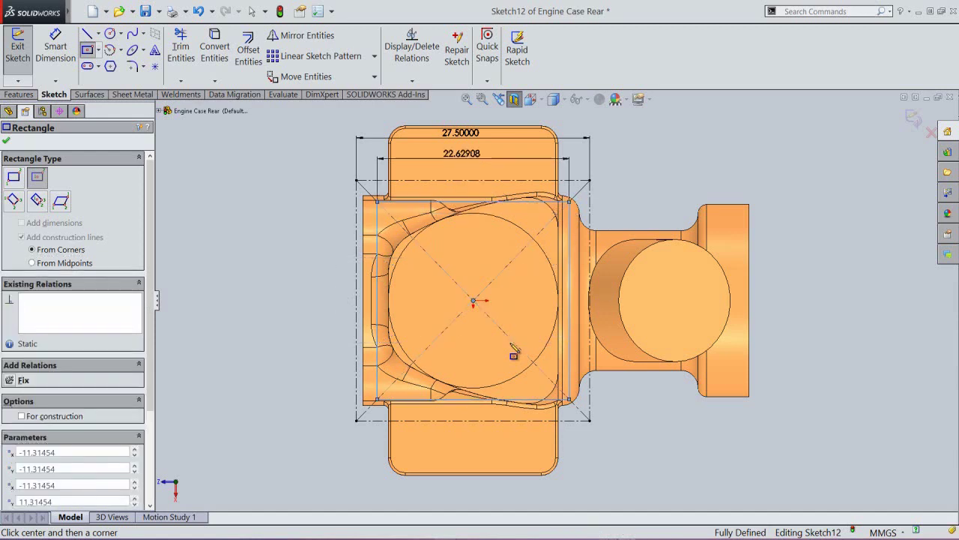
right_click(658, 203)
click(666, 203)
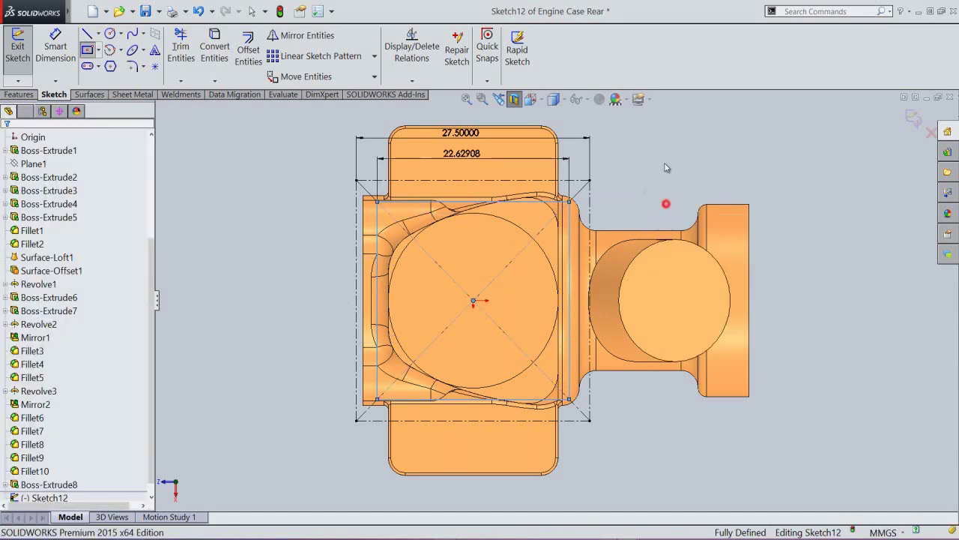
Step: Draw outward-bulging three-point arcs of about 26.5 mm radius between the inner square's corners along its upper and left sides
right_click(662, 150)
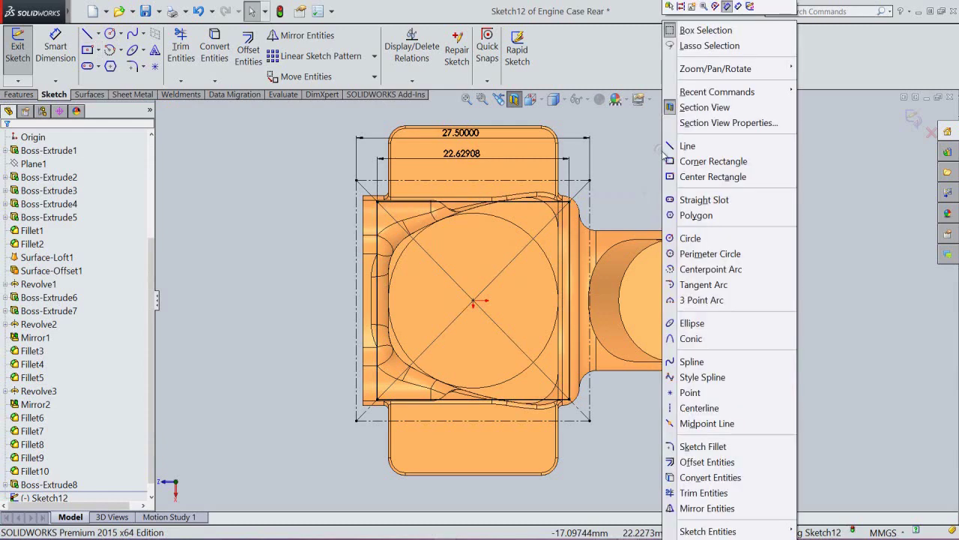
click(702, 300)
scroll(417, 203, down, 1)
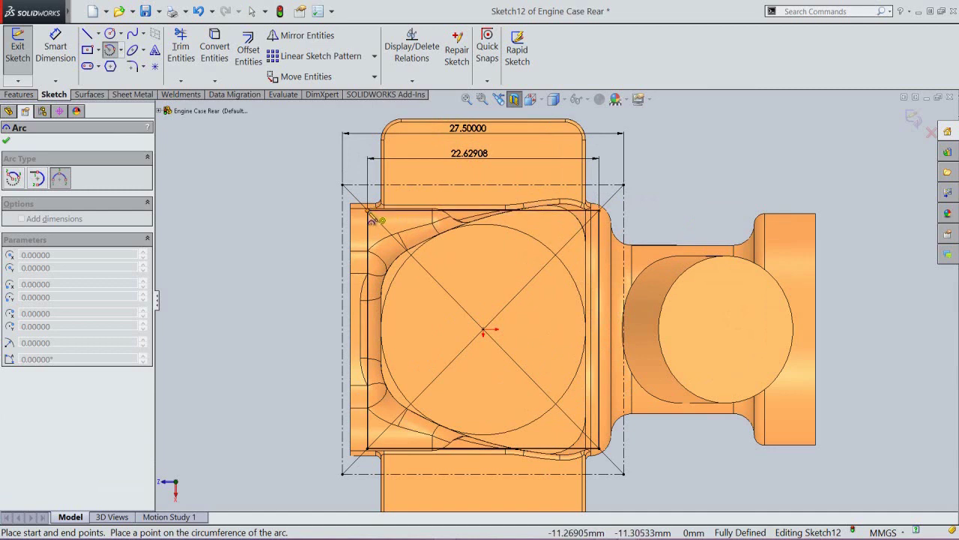
click(368, 211)
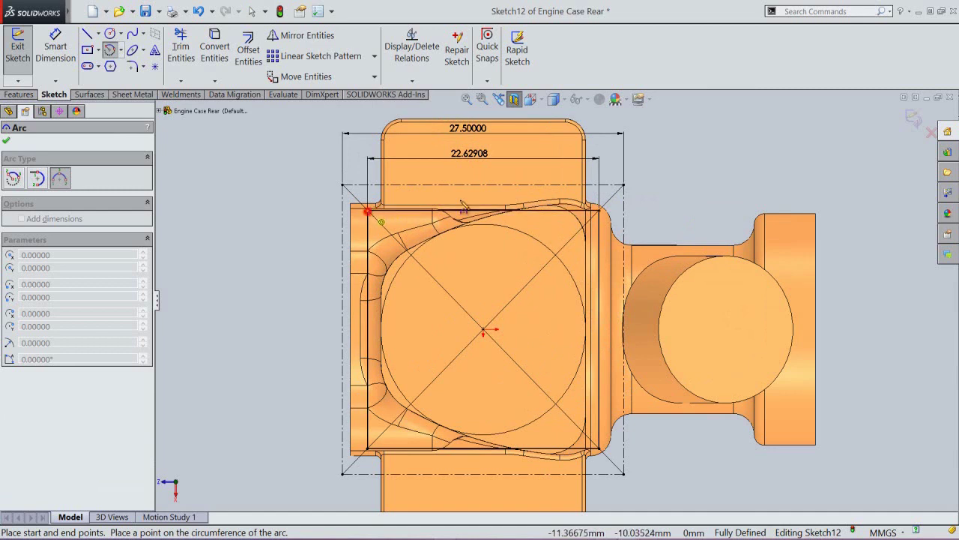
click(600, 210)
click(512, 186)
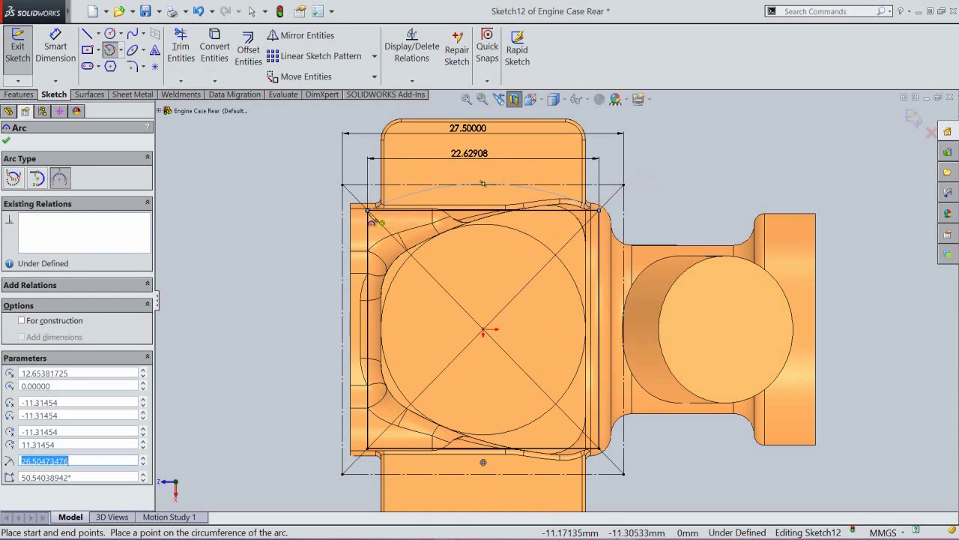
click(368, 212)
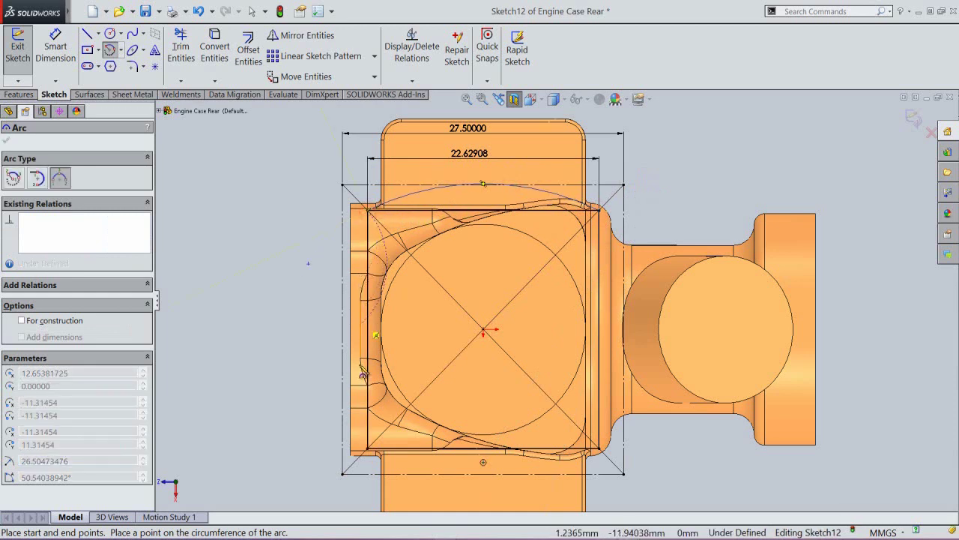
click(368, 449)
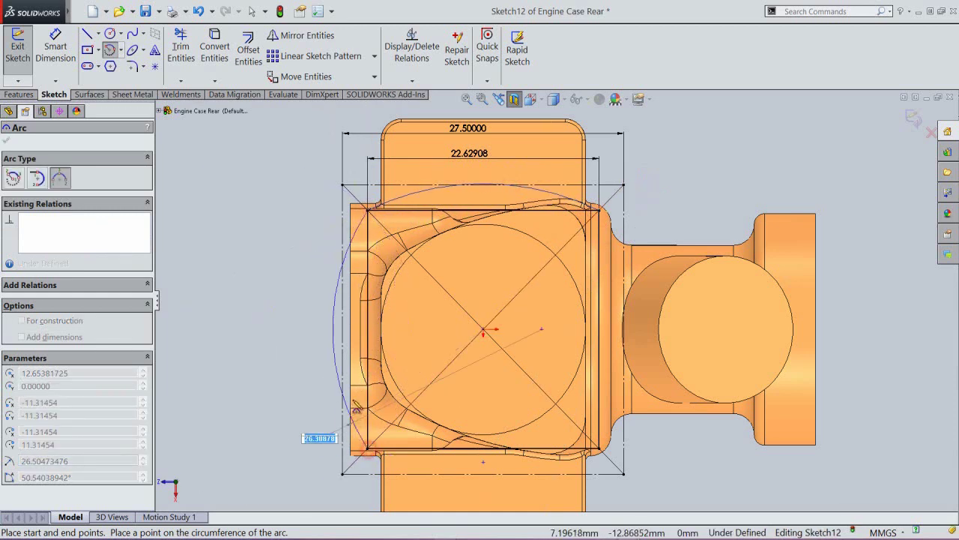
click(347, 382)
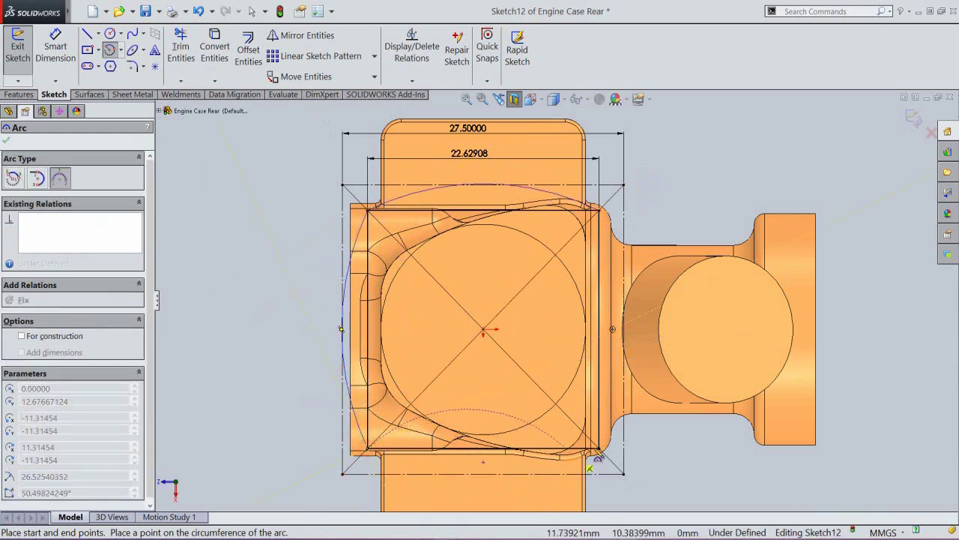
Step: Draw matching three-point arcs along the inner square's lower and right sides, with radii of about 28.7 mm and 27.5 mm
click(601, 450)
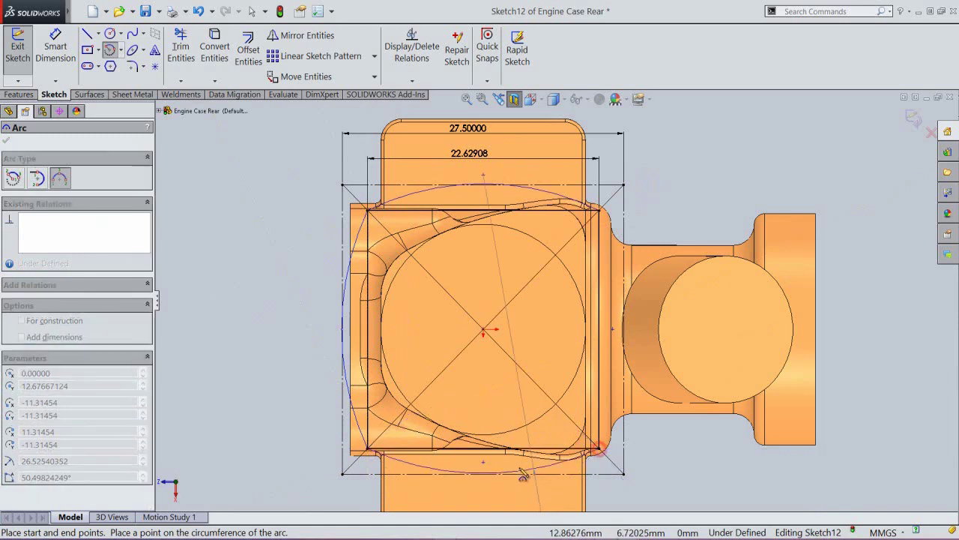
click(521, 478)
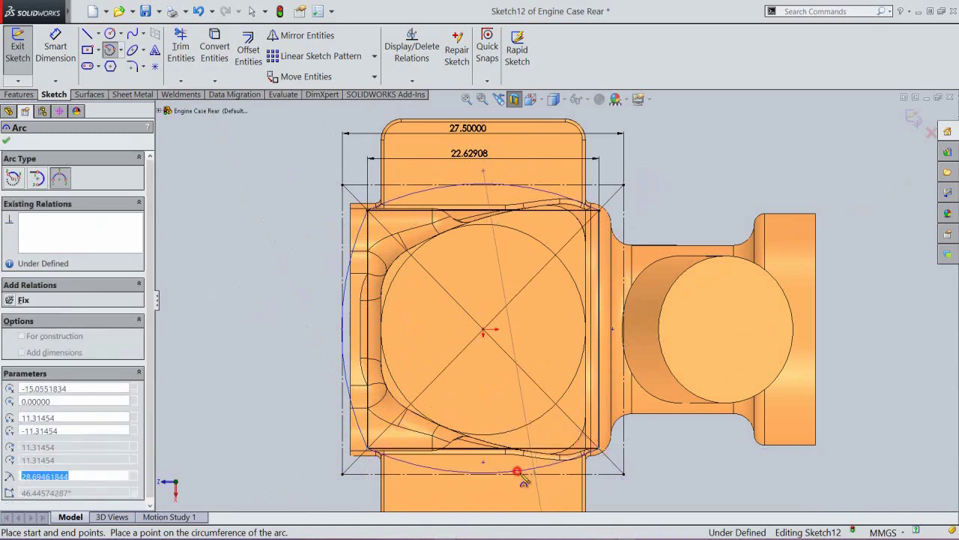
click(600, 451)
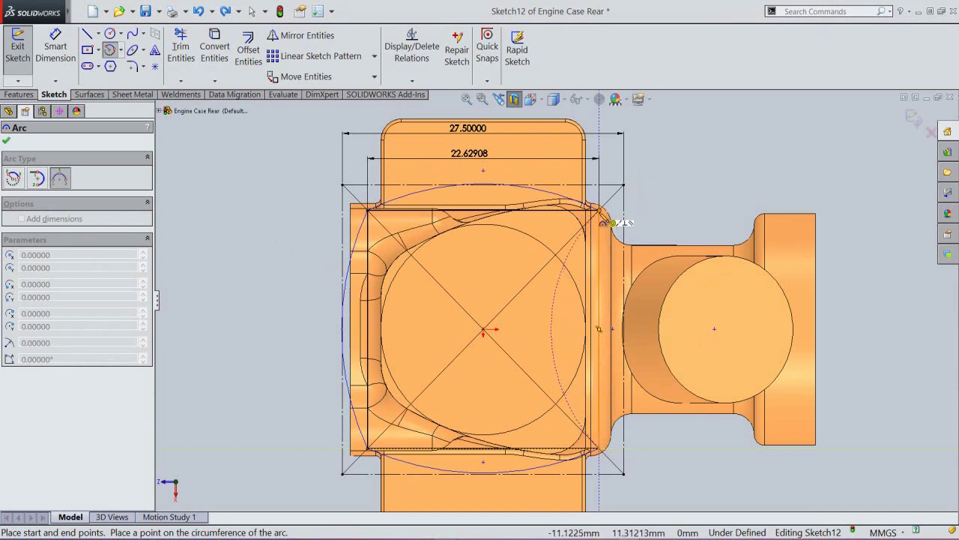
click(600, 211)
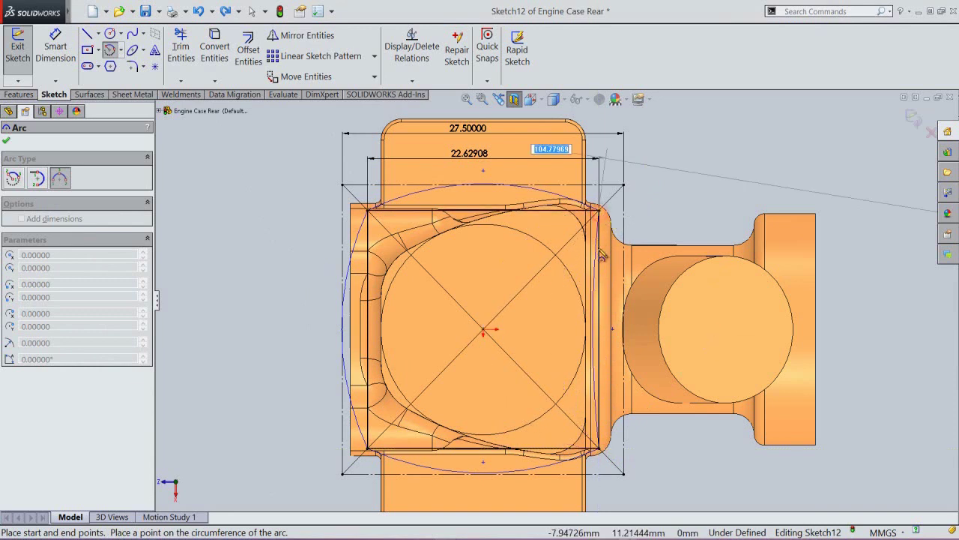
click(633, 291)
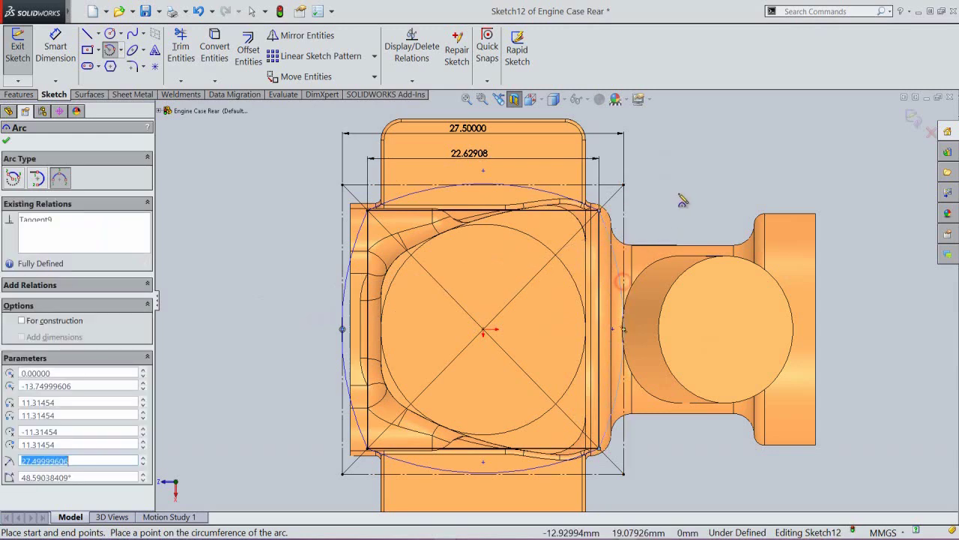
right_click(681, 195)
click(702, 199)
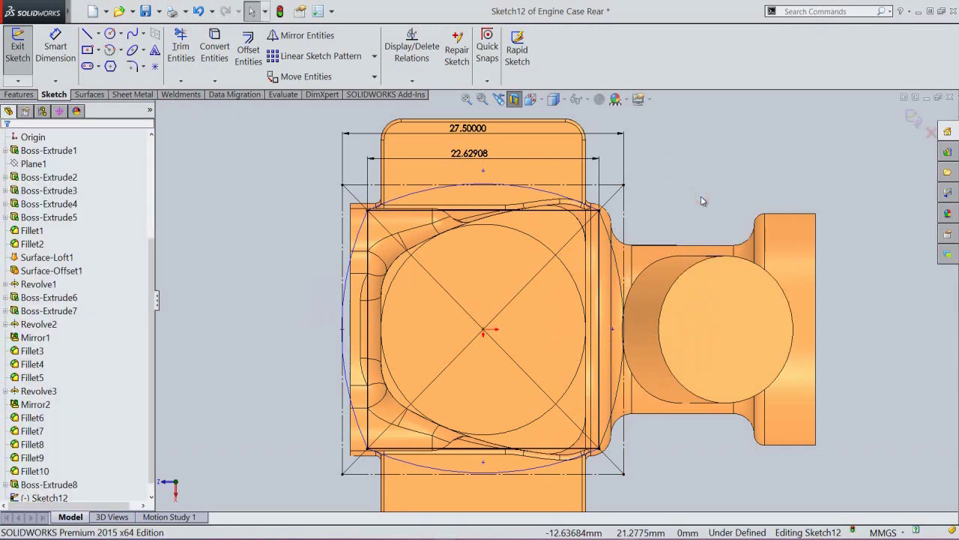
Step: Make the upper, left and lower arcs each tangent to the neighbouring side of the 27.5 mm construction square
click(541, 193)
ctrl+click(556, 185)
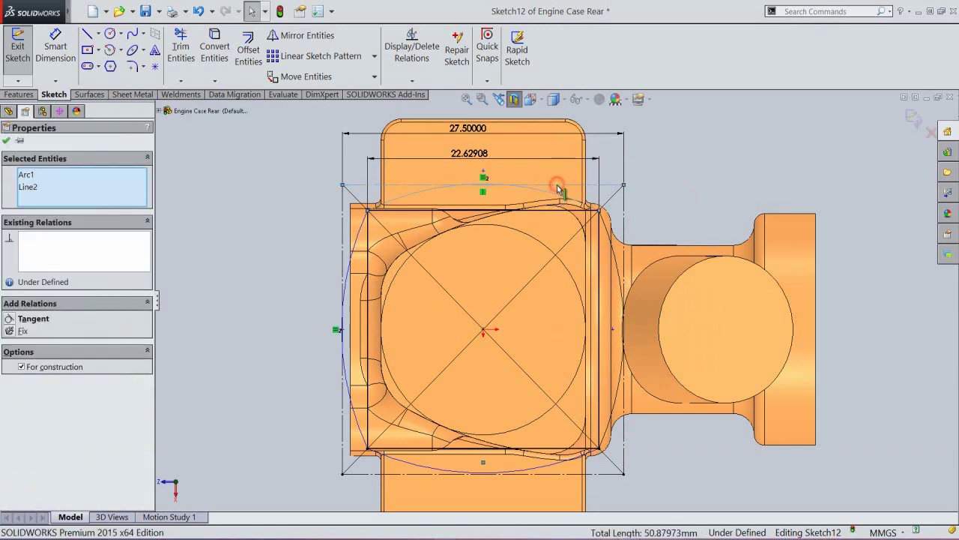
click(582, 143)
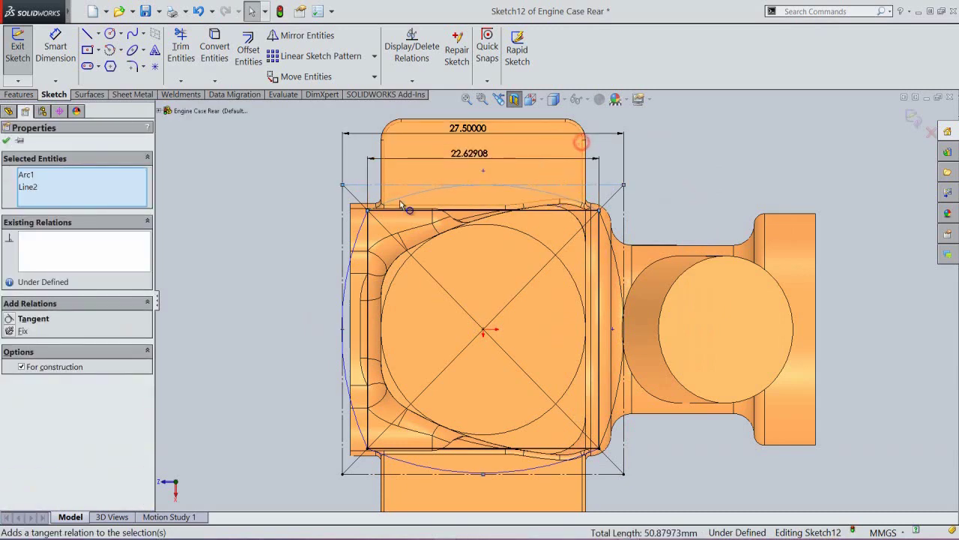
click(291, 228)
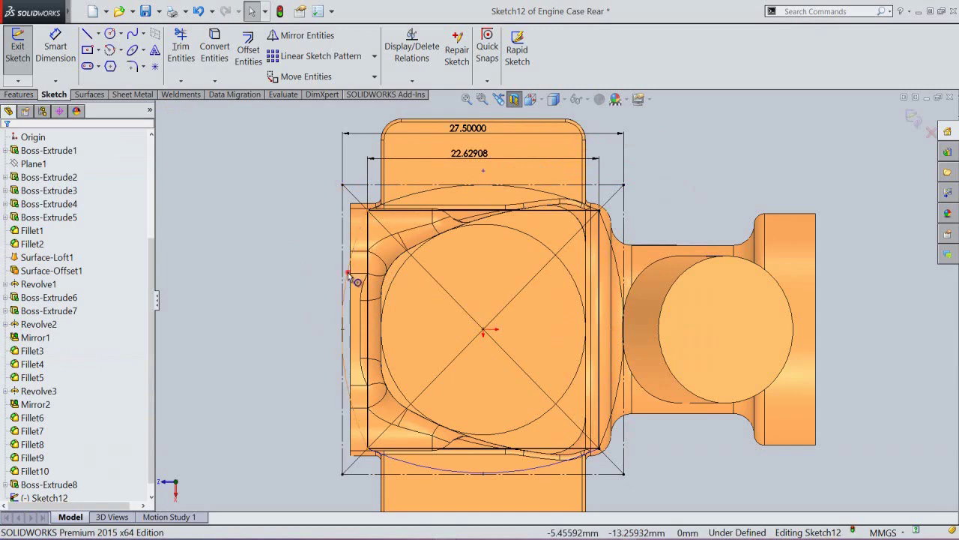
click(349, 276)
ctrl+click(342, 267)
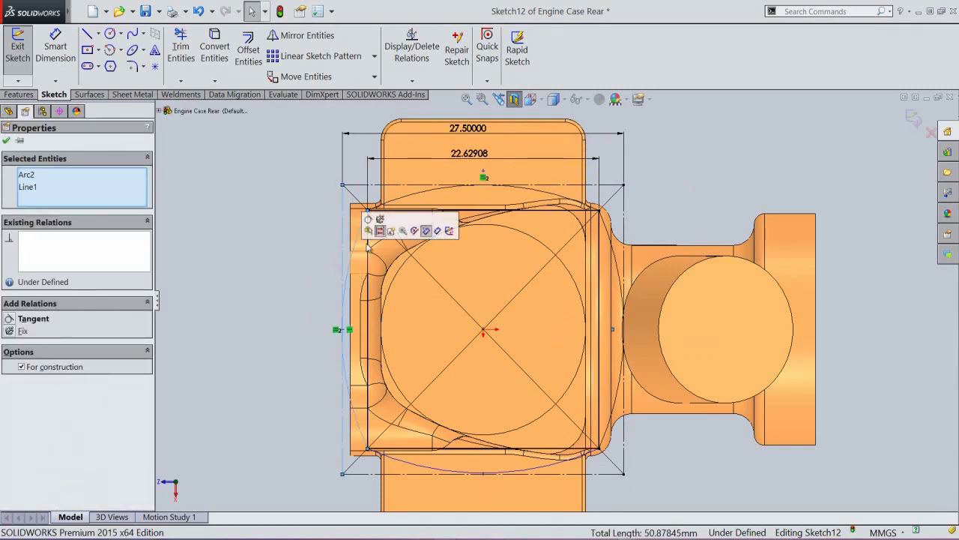
click(368, 217)
click(287, 290)
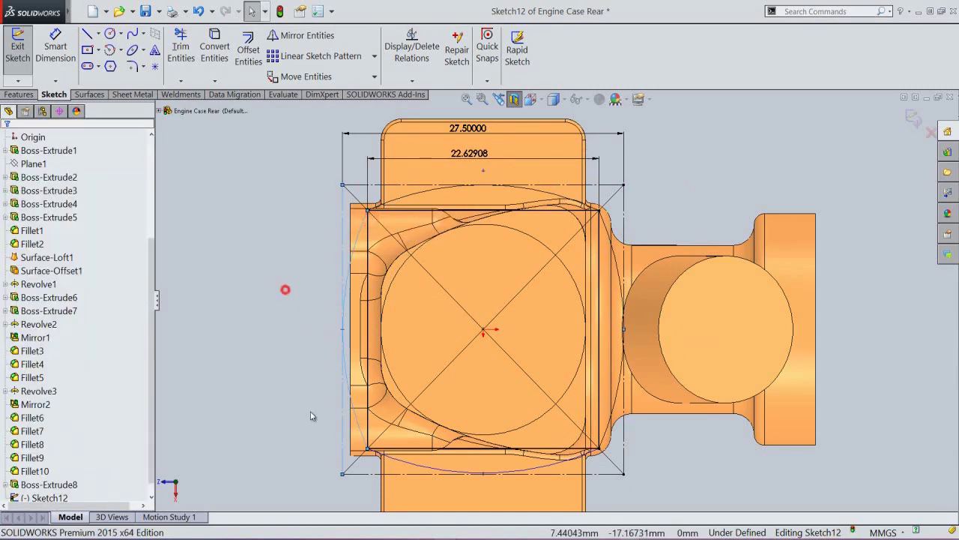
click(412, 466)
ctrl+click(412, 474)
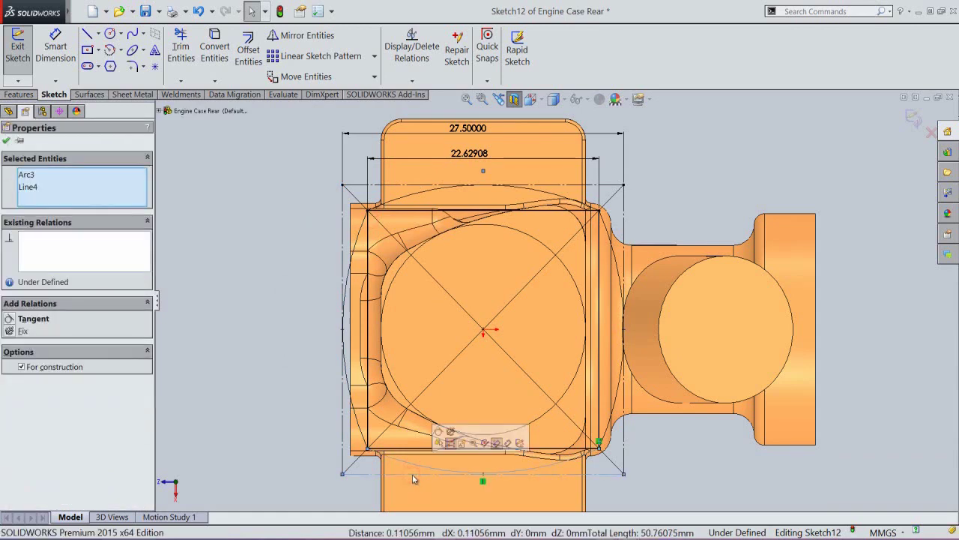
click(439, 431)
click(685, 466)
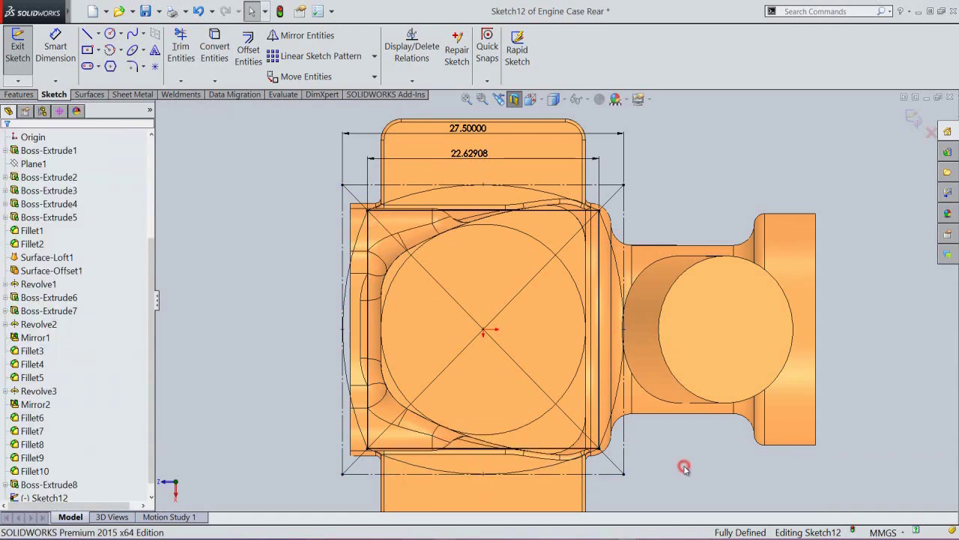
Step: Exit the sketch and its section view, and save the part
click(913, 118)
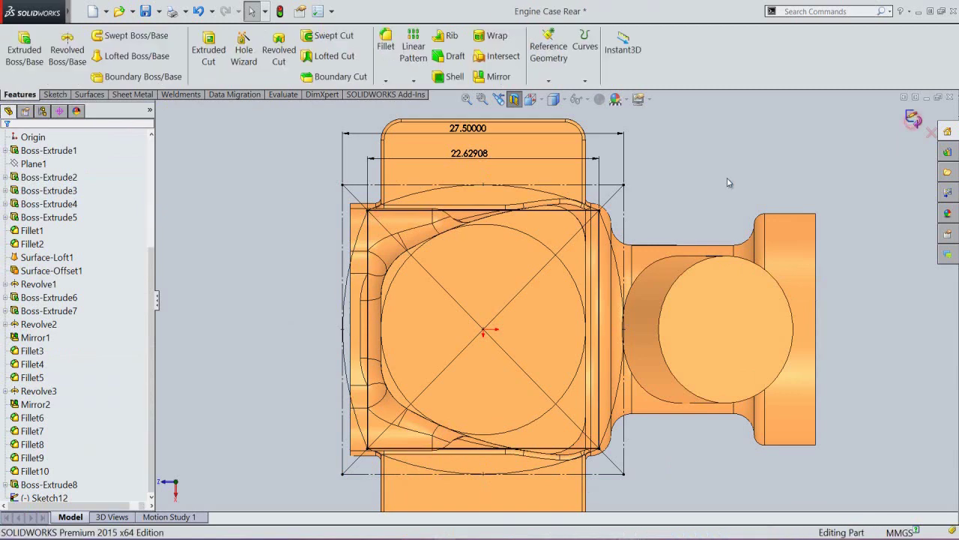
click(516, 100)
click(500, 100)
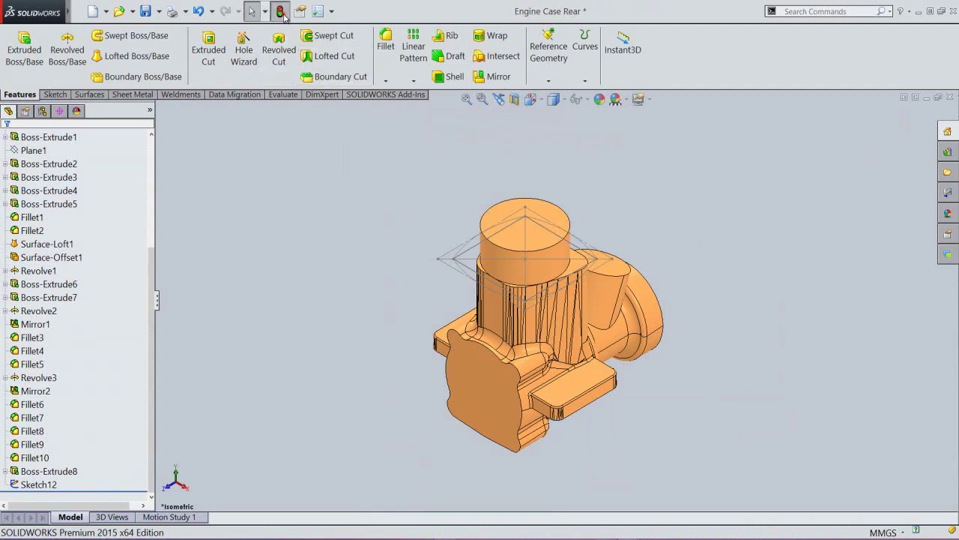
click(147, 13)
Step: Start a boss extrusion from the arc-sided sketch, turn off its thin-feature option, and clear the selected open contour
scroll(554, 260, down, 3)
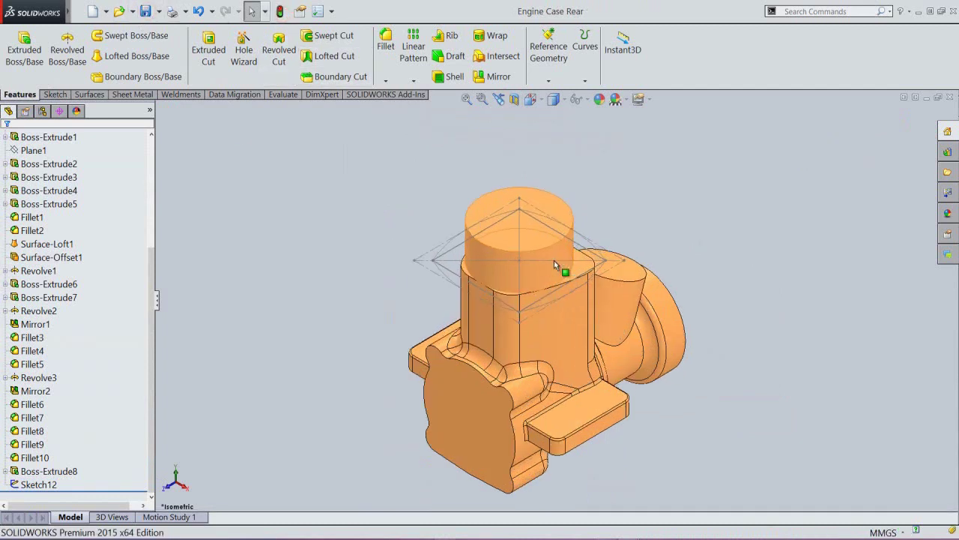
click(24, 49)
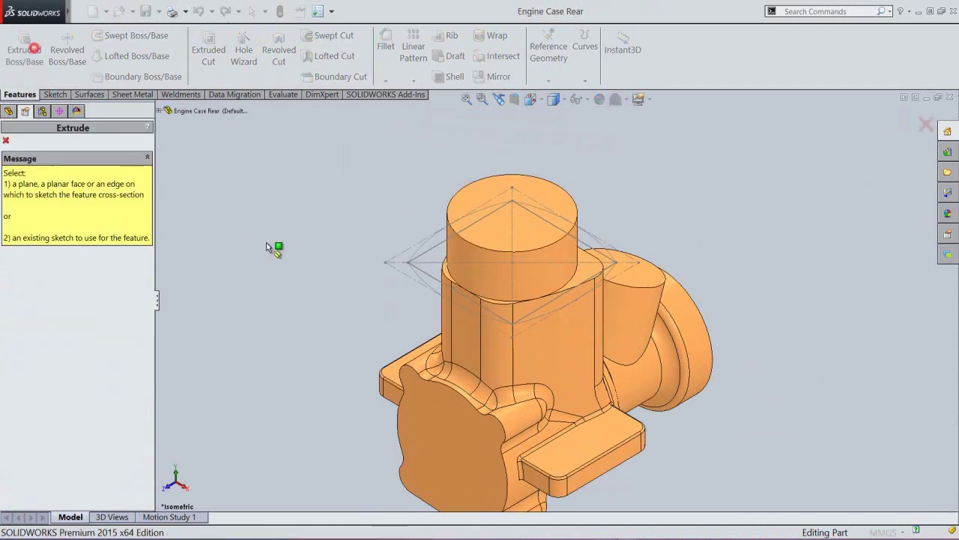
click(416, 250)
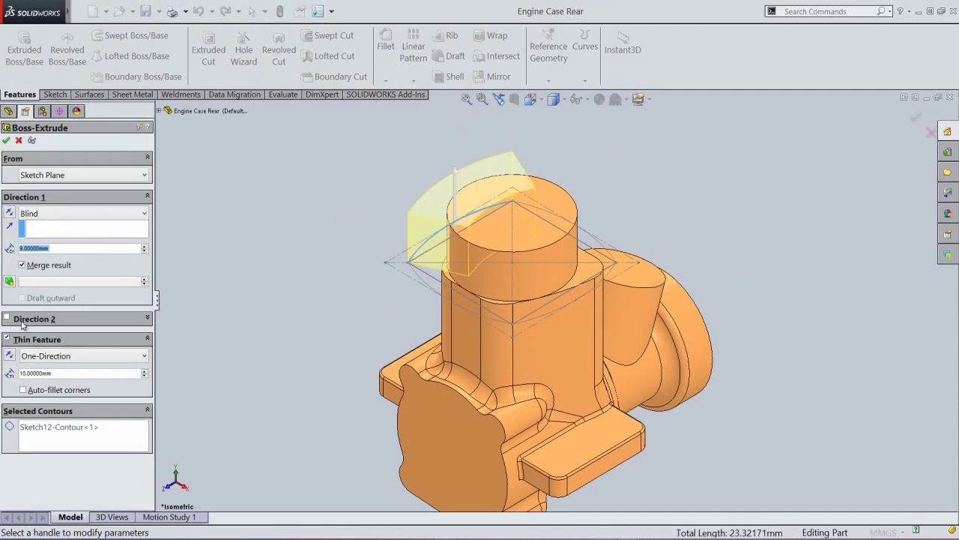
click(6, 339)
click(64, 380)
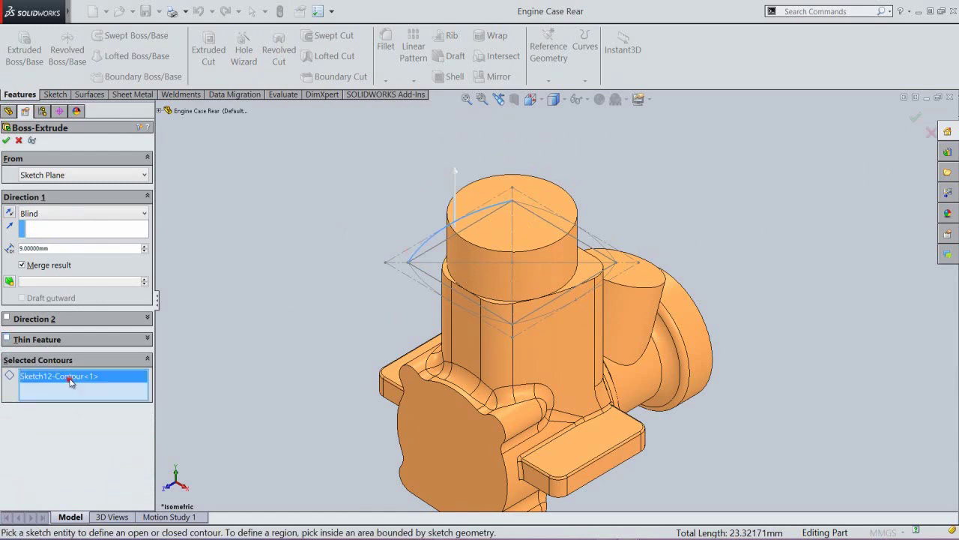
right_click(63, 376)
click(99, 386)
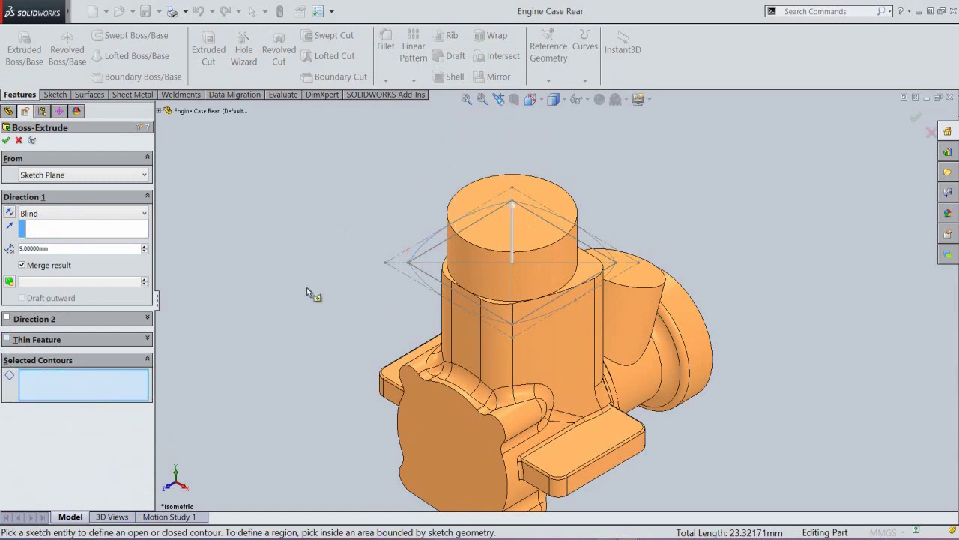
Step: Select the four arc-bounded regions and the inner square region around the cylinder as the extrusion contours
click(437, 250)
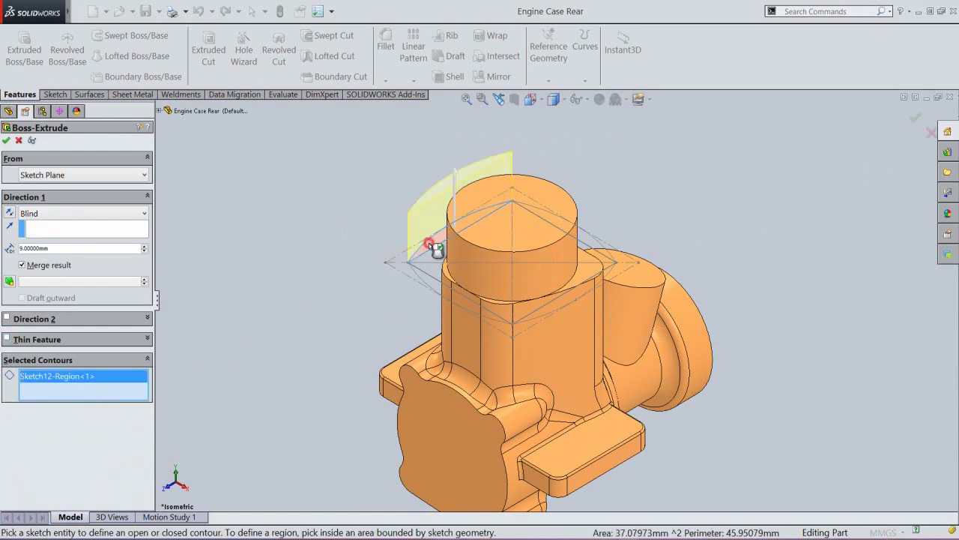
click(592, 241)
click(595, 247)
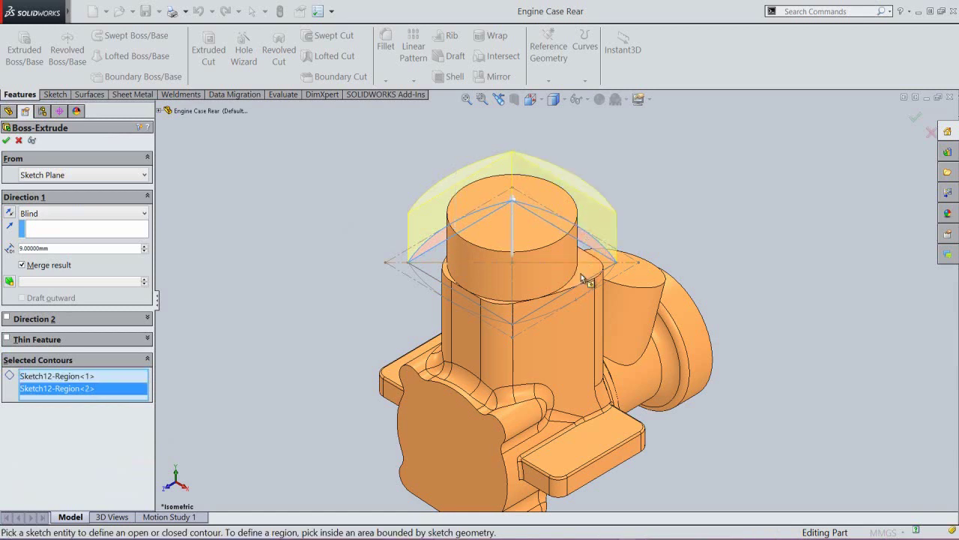
click(588, 296)
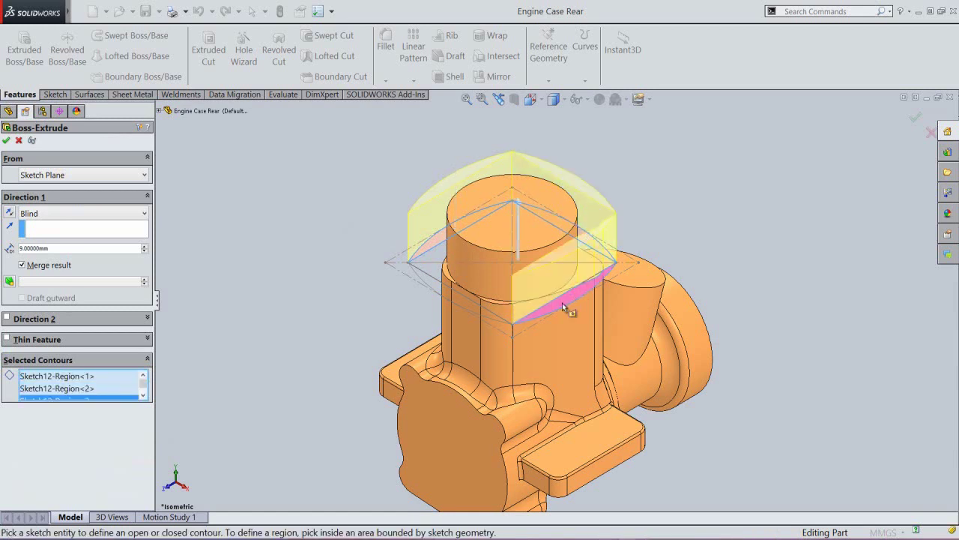
click(487, 315)
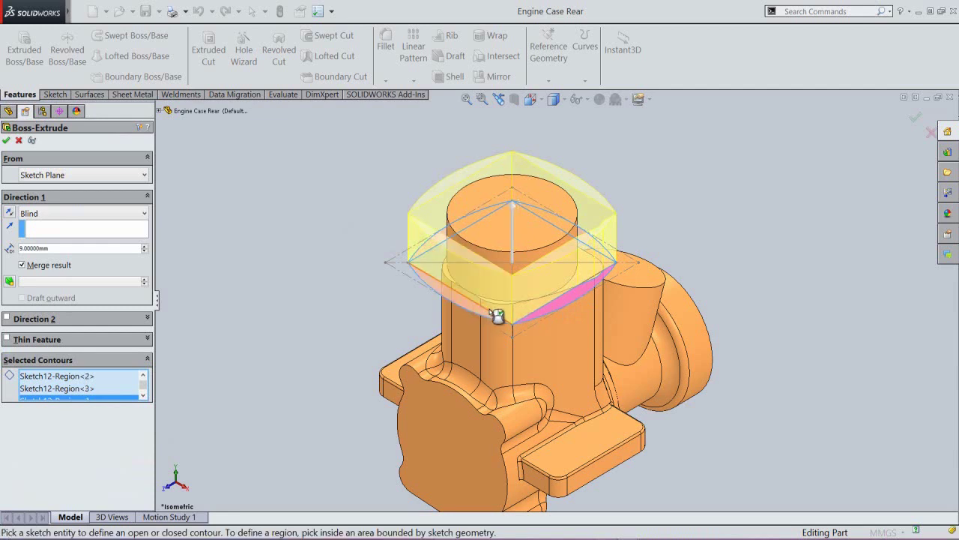
click(501, 313)
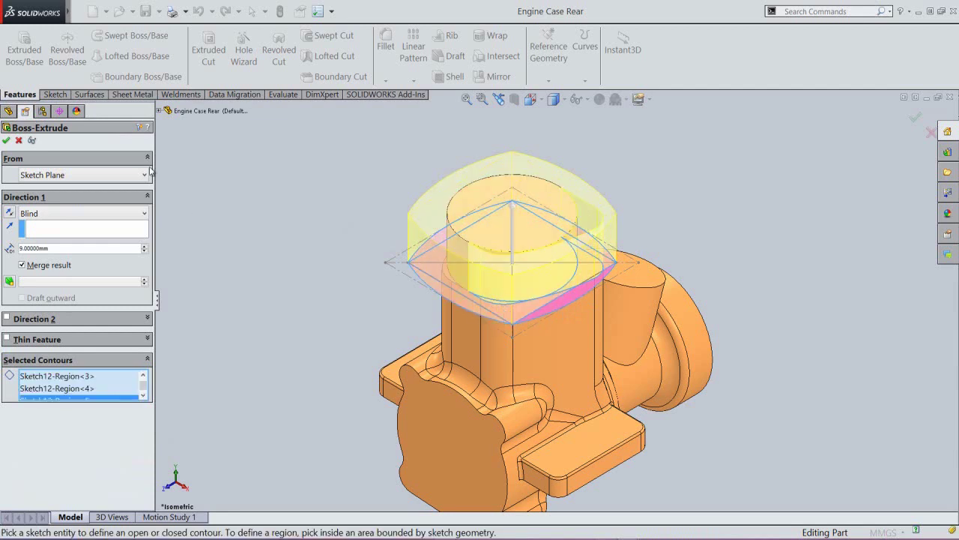
Step: Reverse the extrusion to go downward, set its blind depth to 1 mm, and create the flange
click(96, 133)
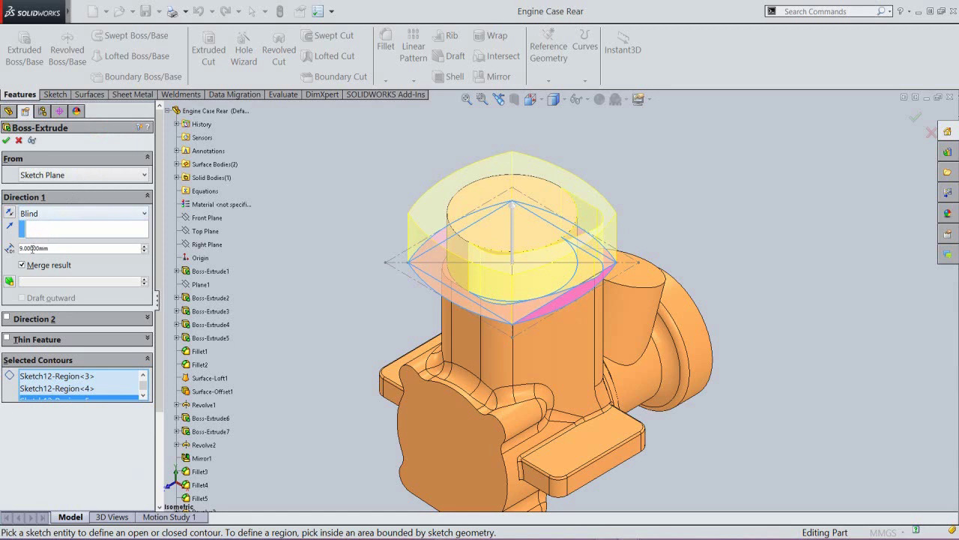
click(10, 214)
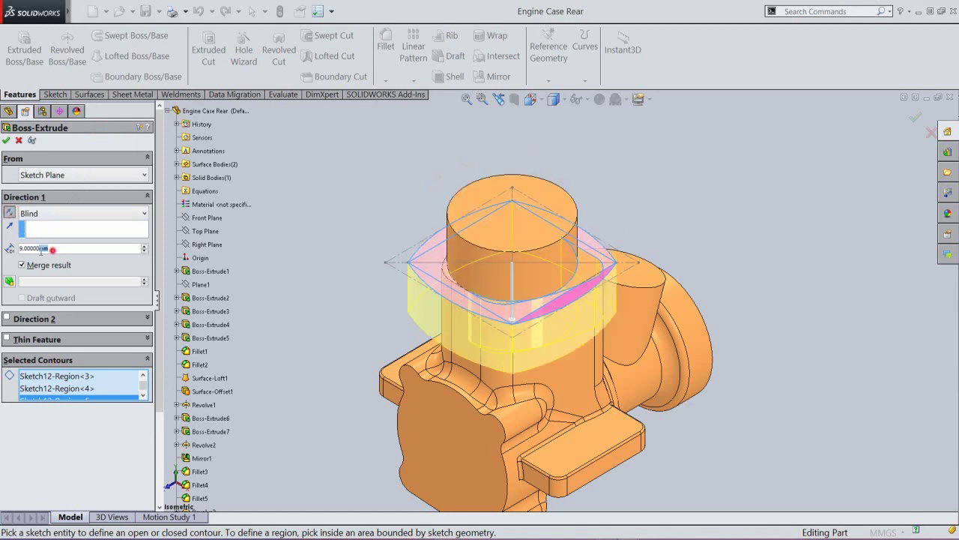
text(1)
key(Return)
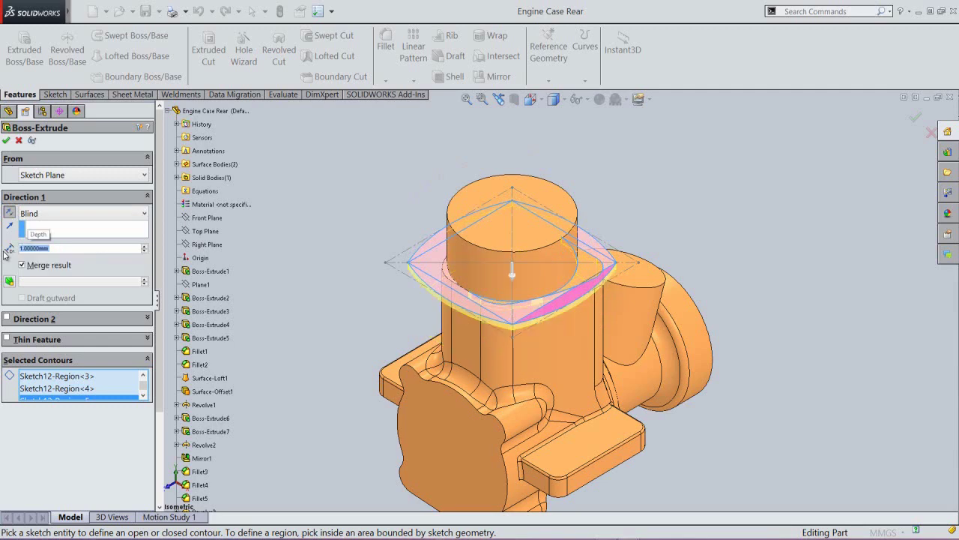
click(6, 141)
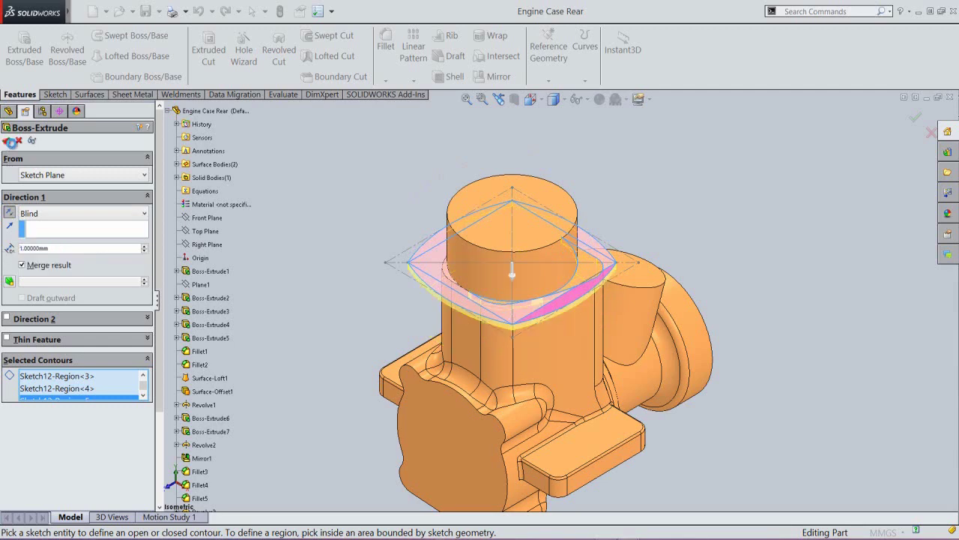
click(305, 218)
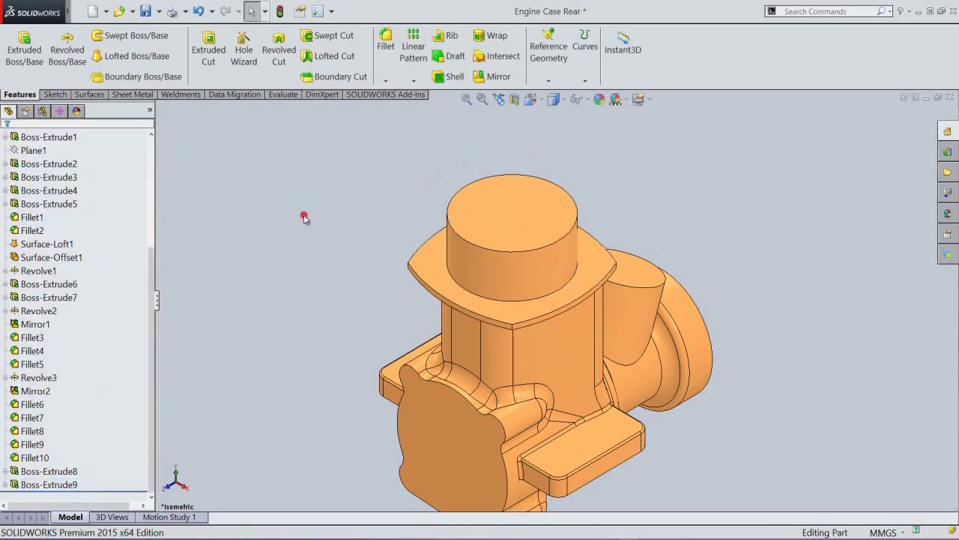
Step: Check the new flange around the cylinder's base and save the part
right_click(128, 216)
click(172, 264)
click(465, 99)
click(356, 205)
middle_drag(528, 416, 487, 261)
click(498, 99)
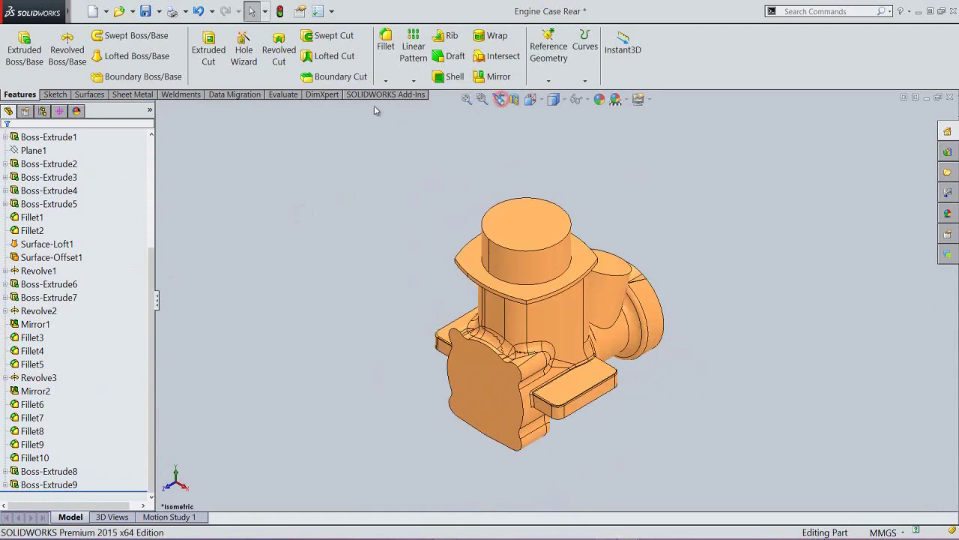
key(ctrl+s)
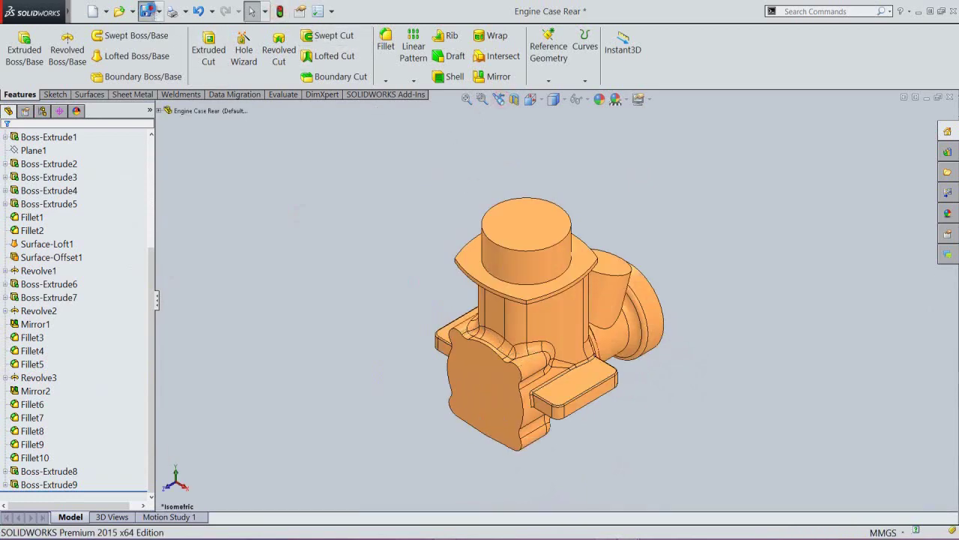
Step: Start a symmetric constant-size fillet and select the flange's four short vertical corner edges
click(386, 41)
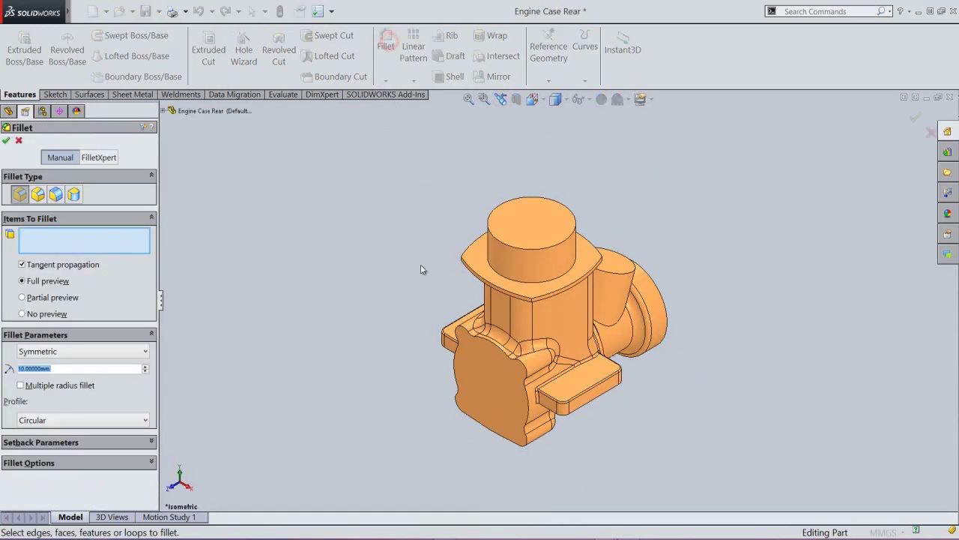
scroll(421, 263, down, 5)
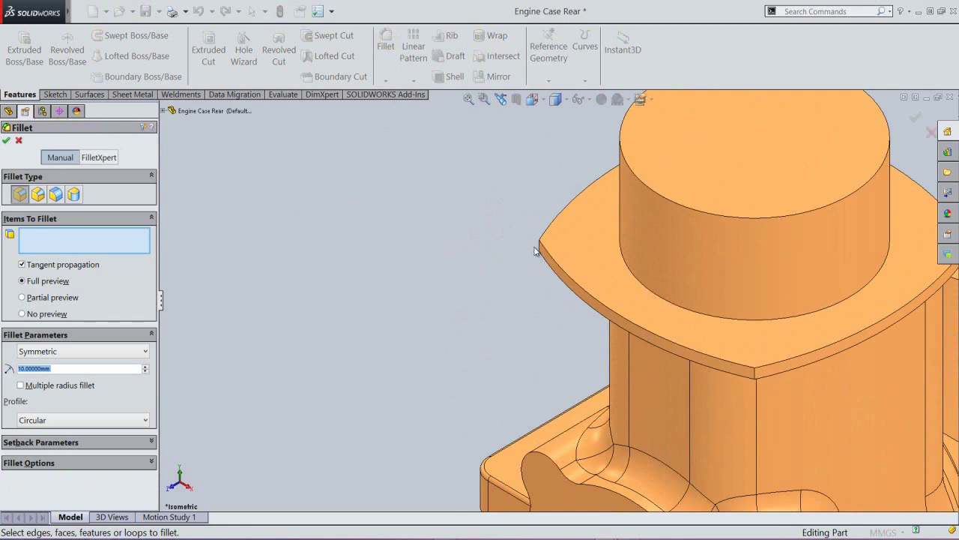
click(539, 249)
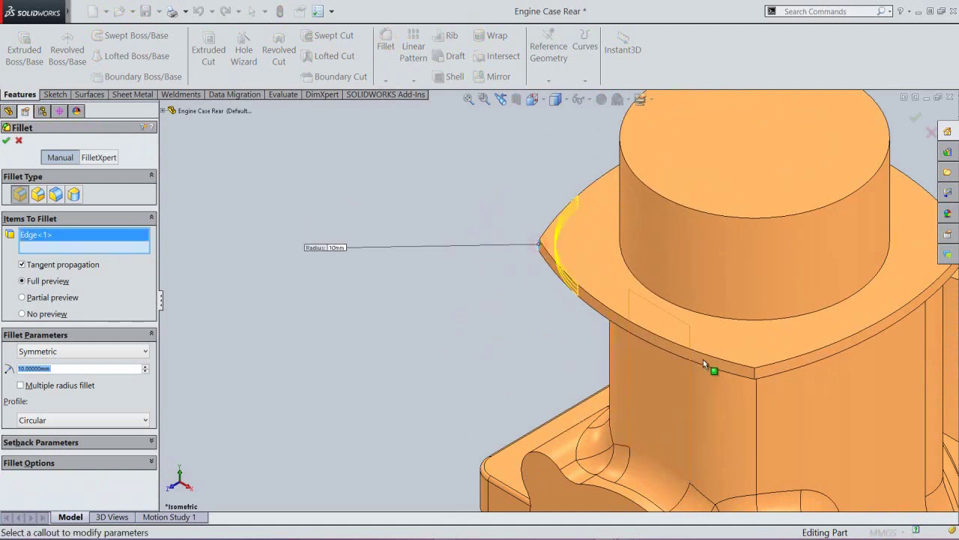
click(755, 374)
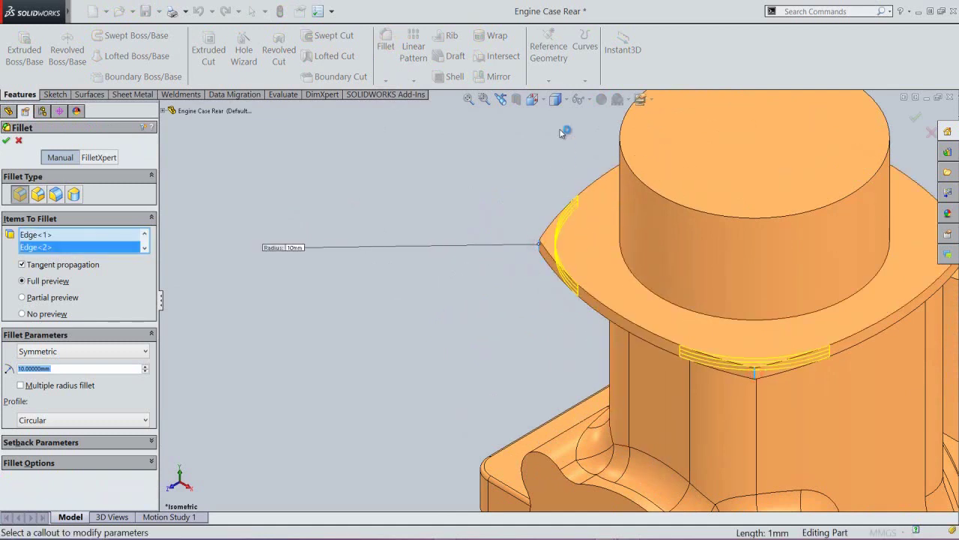
click(533, 100)
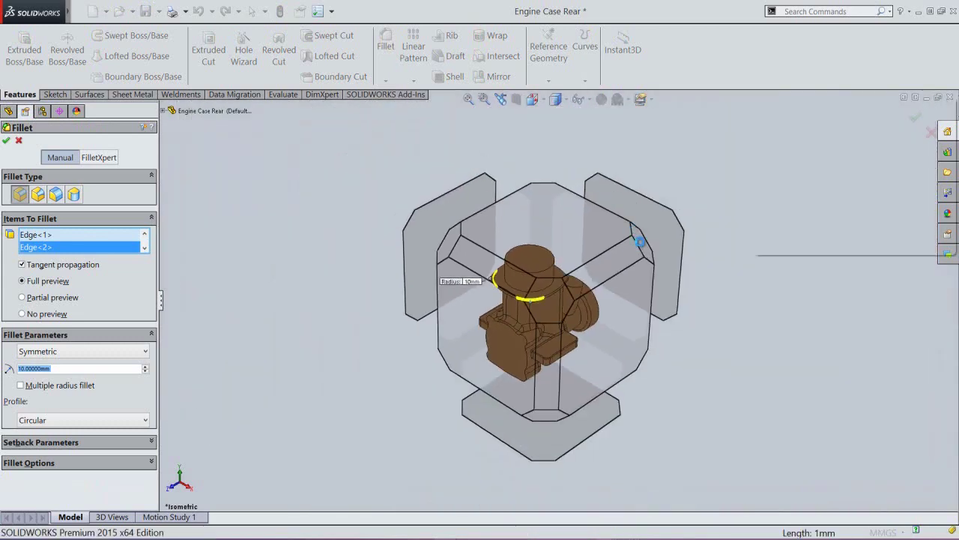
click(641, 242)
scroll(530, 249, down, 10)
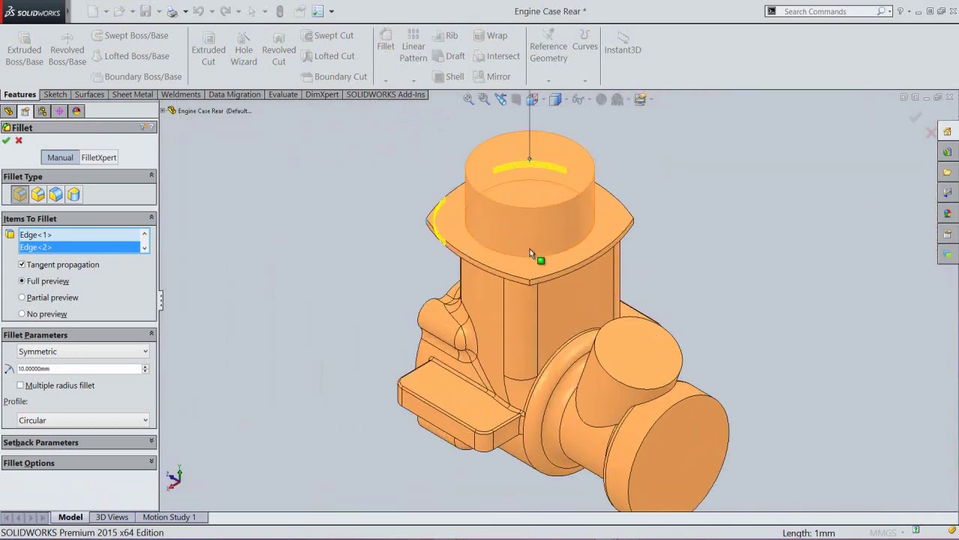
click(542, 329)
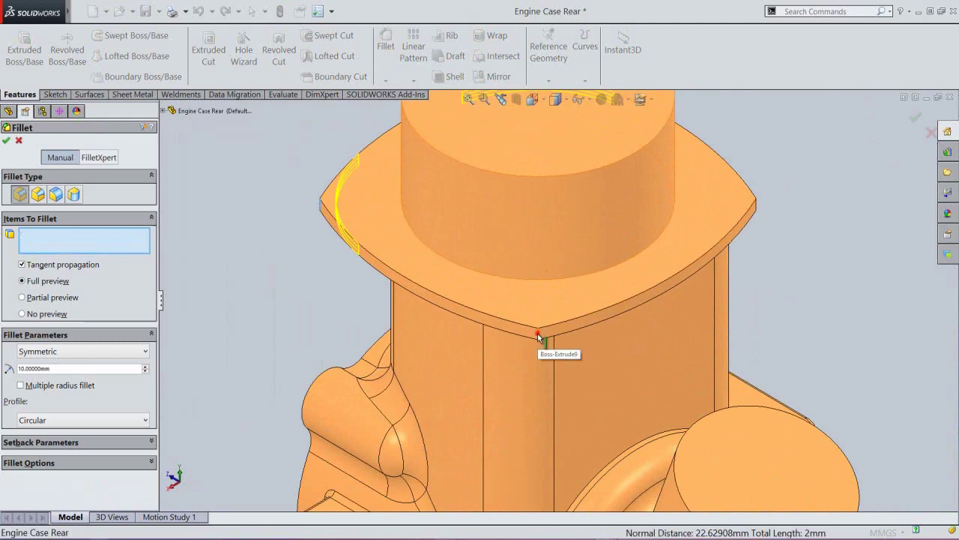
scroll(780, 203, down, 2)
scroll(780, 201, down, 3)
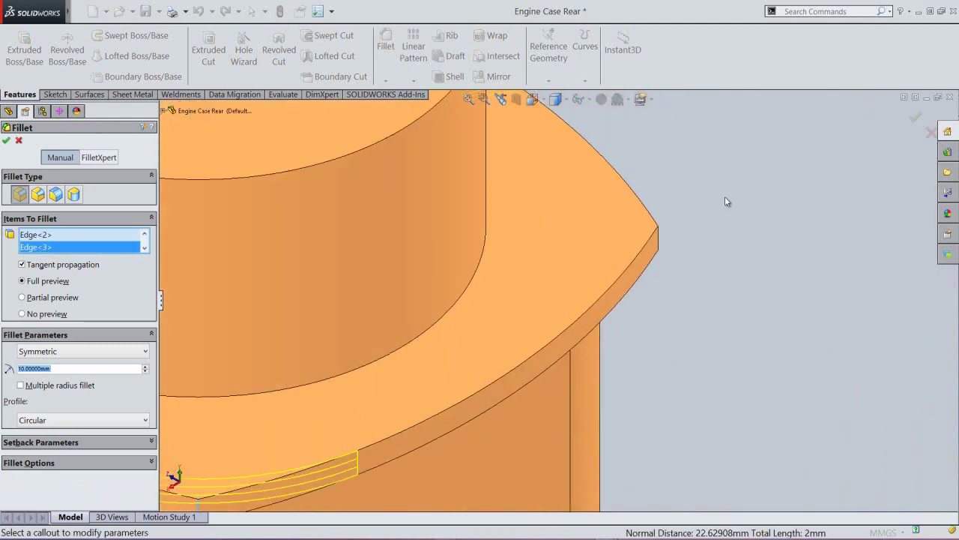
click(659, 232)
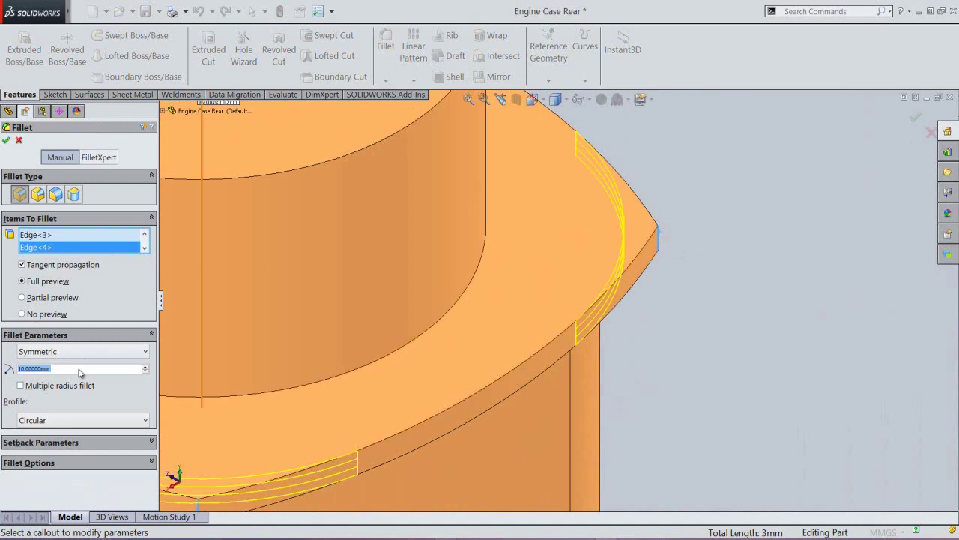
Step: Set the corner fillet radius to 2 mm, apply it, and save the part
text(2)
key(Return)
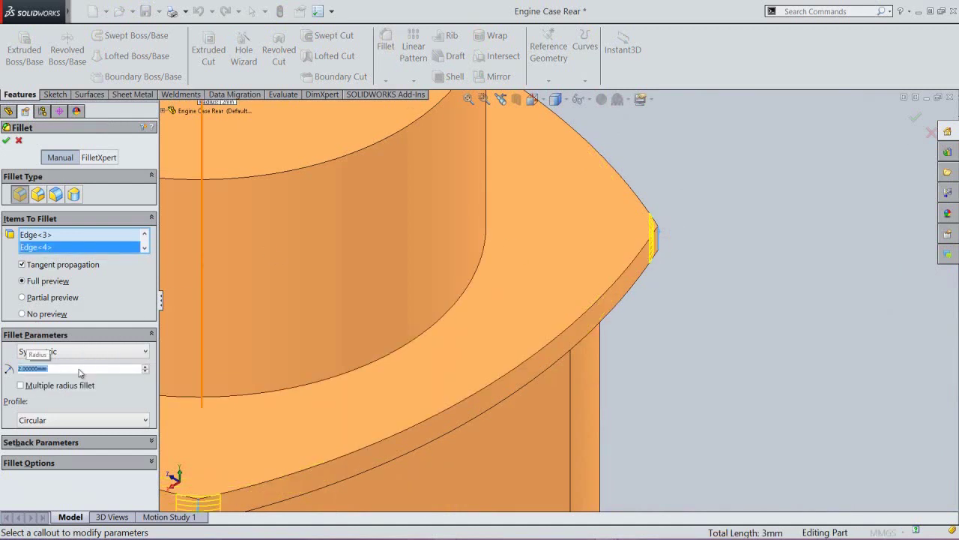
click(6, 142)
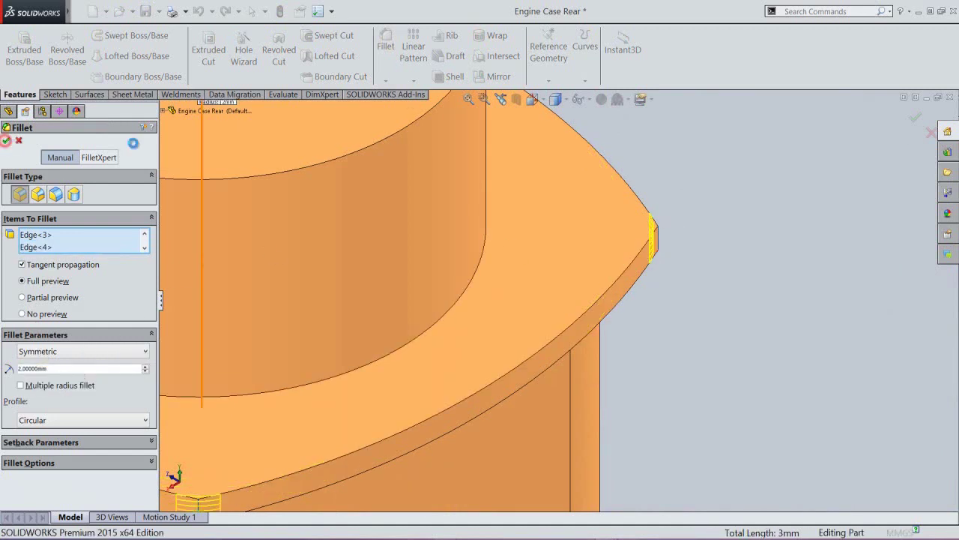
click(501, 100)
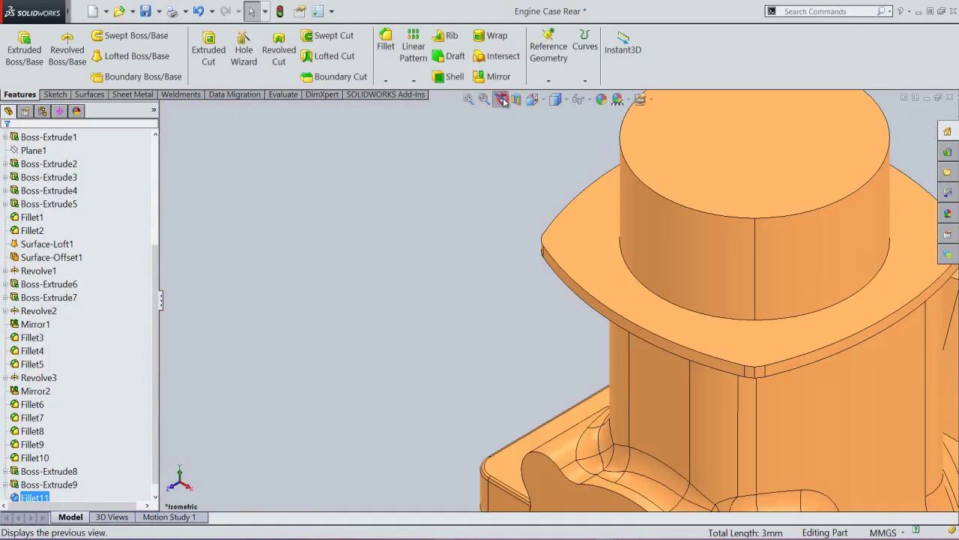
click(468, 99)
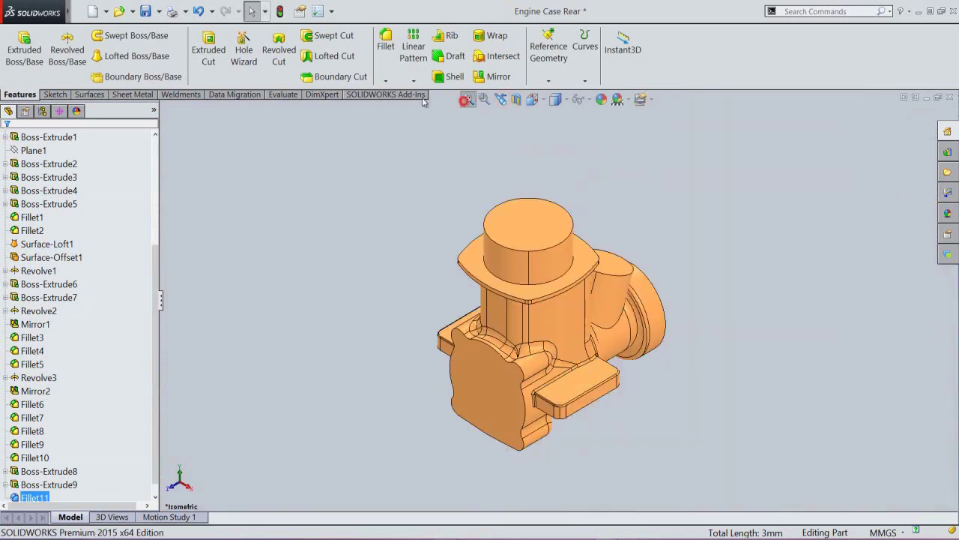
click(145, 11)
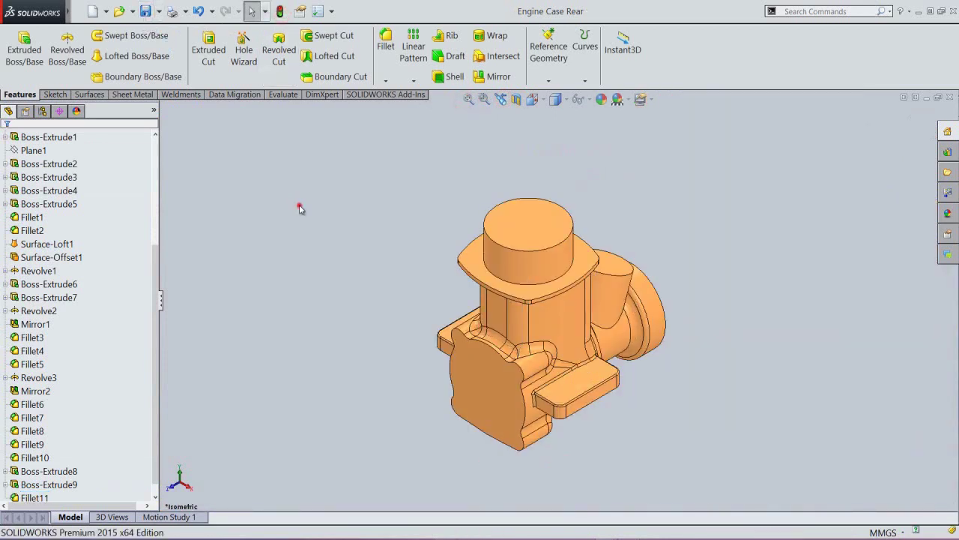
Step: Create a reference plane offset 2 mm upward from the top face of the flange around the cylinder
click(549, 53)
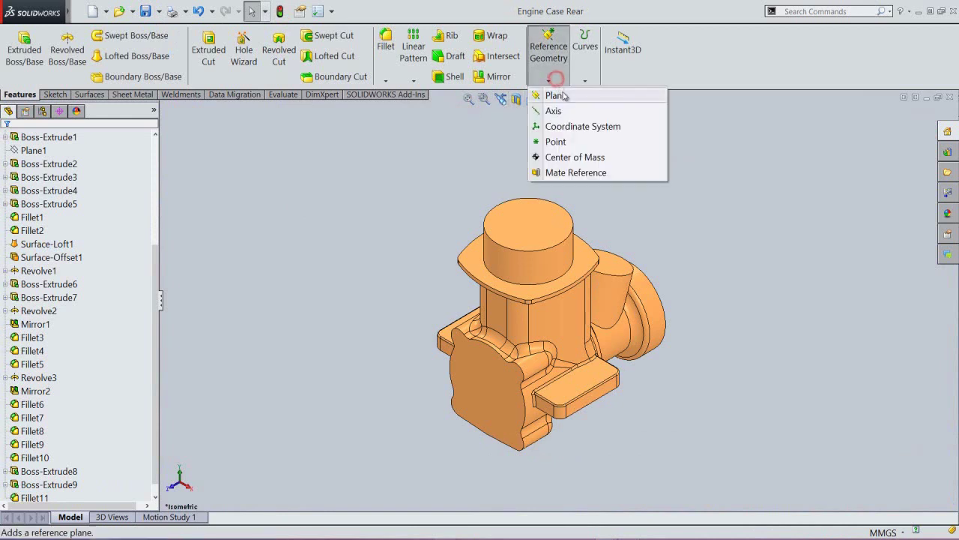
click(552, 94)
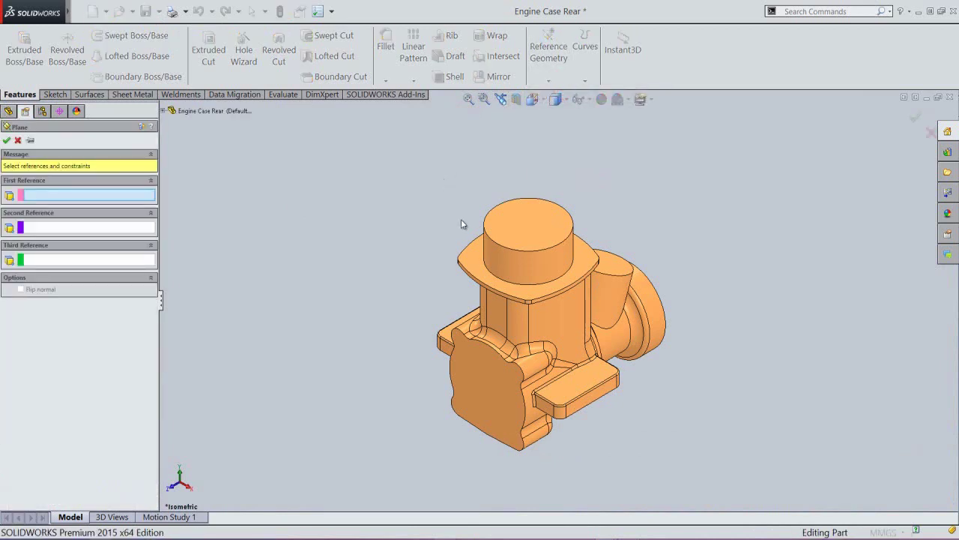
scroll(461, 221, down, 2)
click(482, 276)
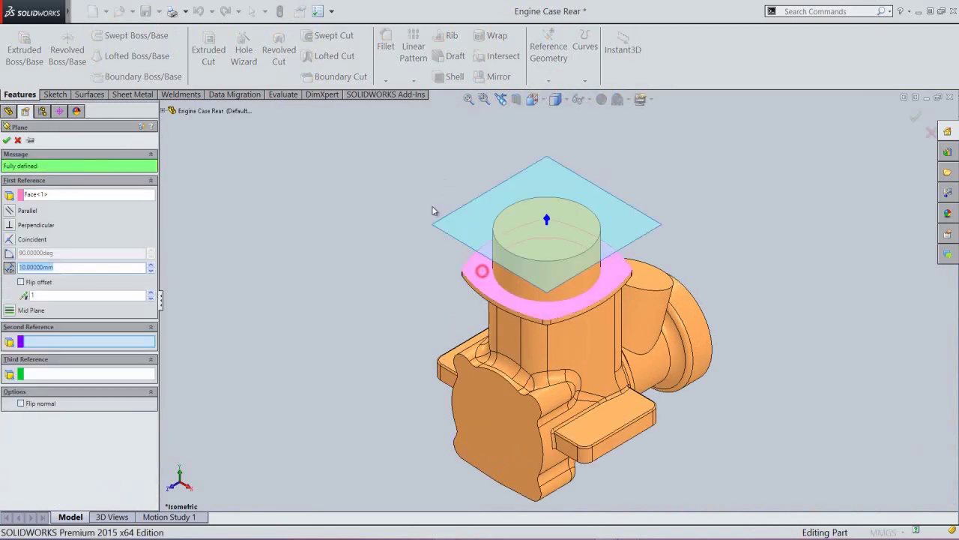
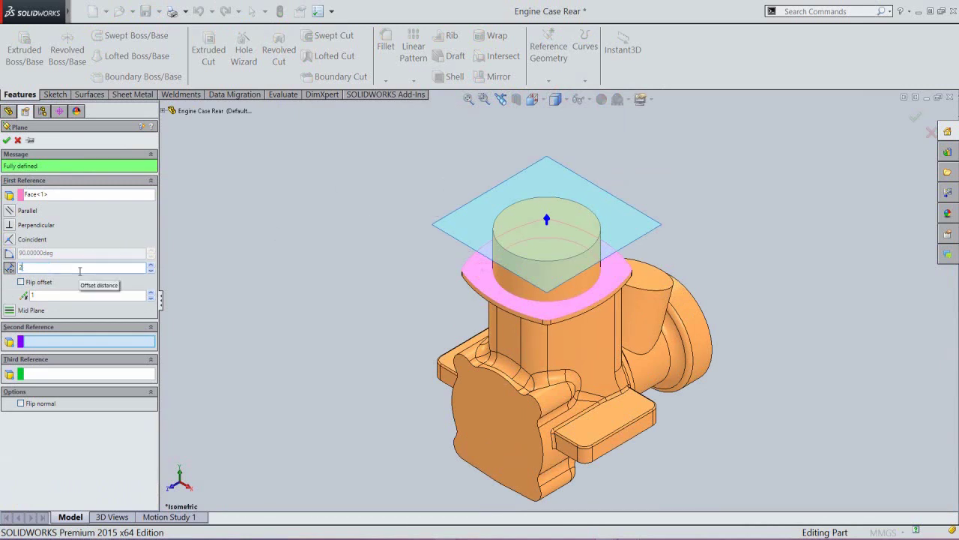
click(80, 267)
text(2)
key(Return)
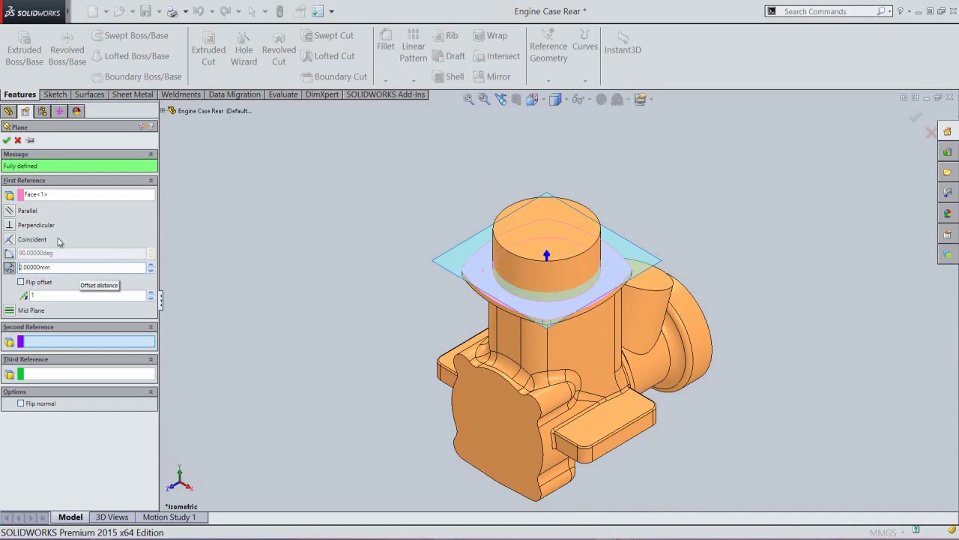
click(7, 140)
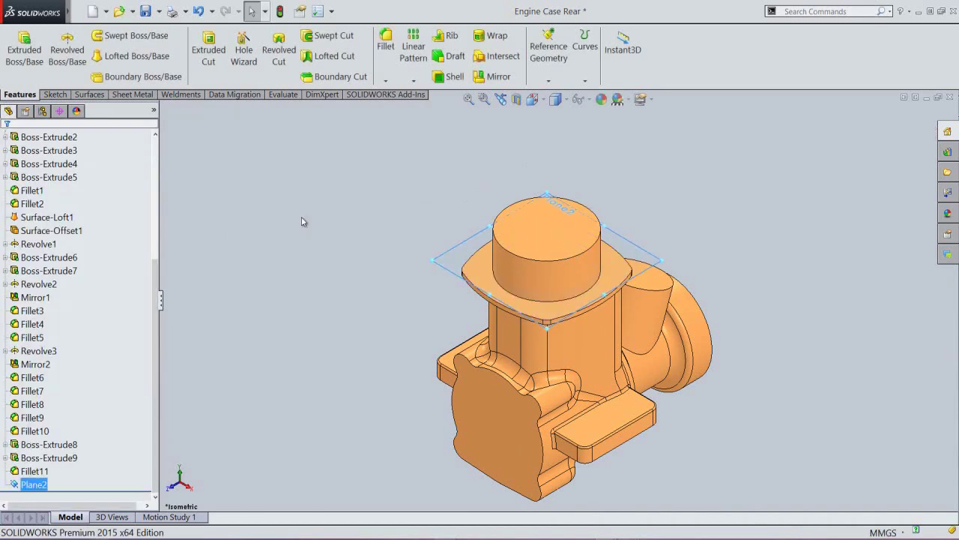
Step: Open a new sketch on the offset plane above the flange and orient the model to the top view
click(452, 258)
click(493, 222)
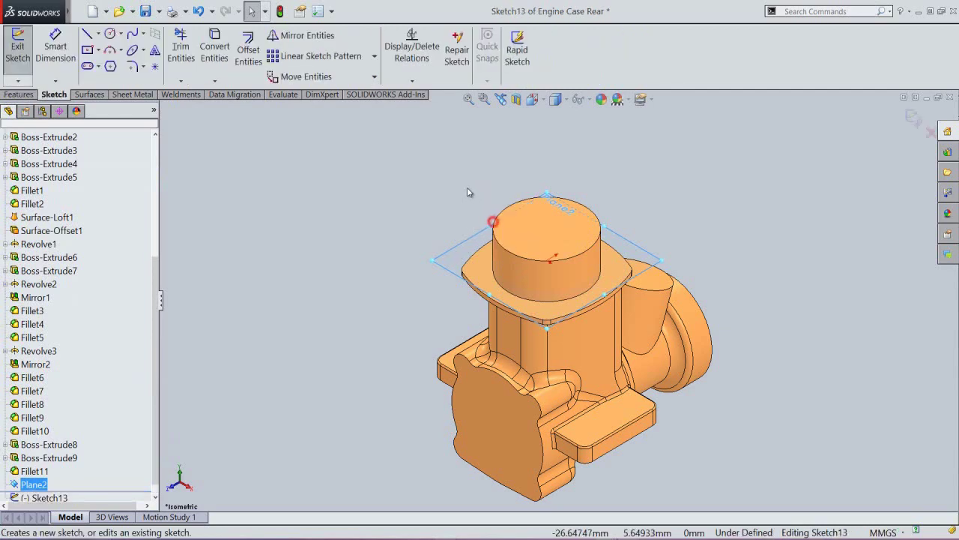
click(532, 98)
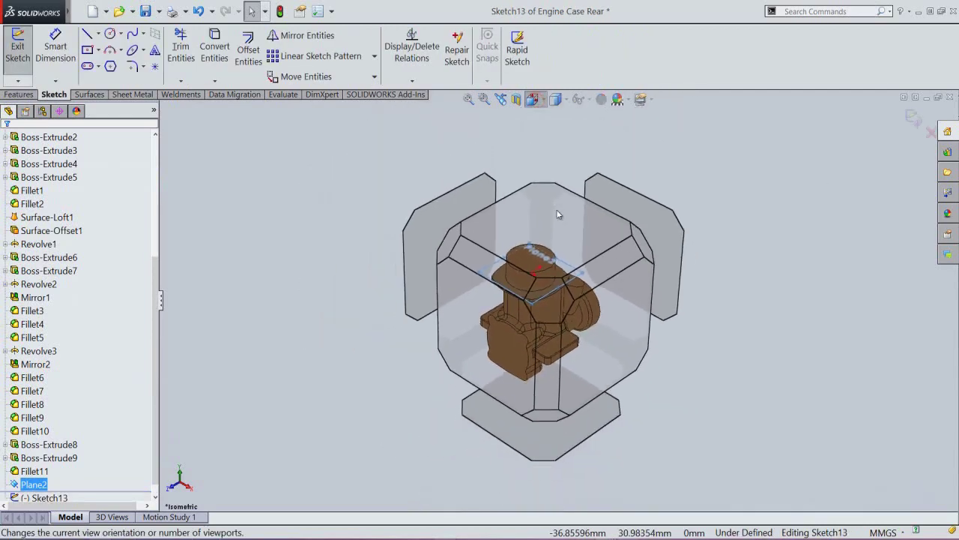
click(561, 225)
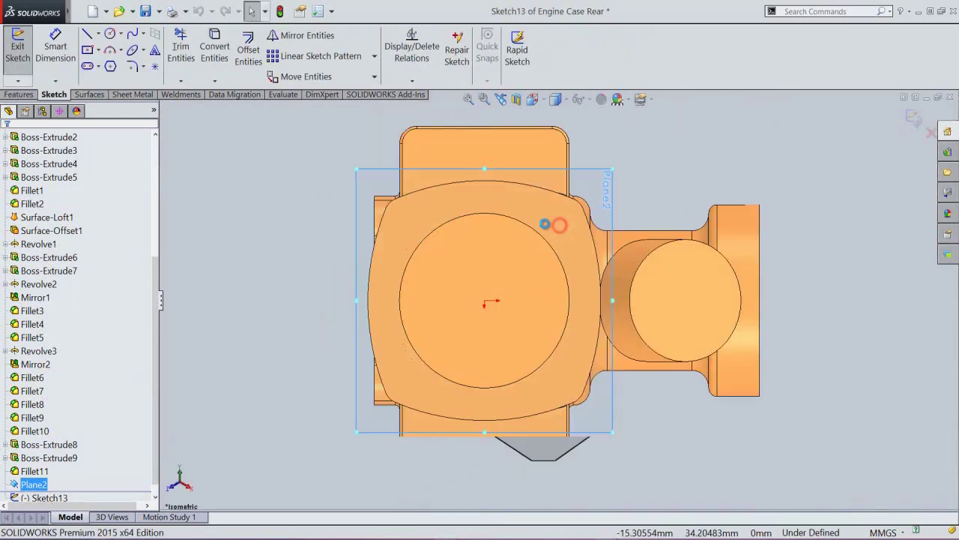
click(323, 169)
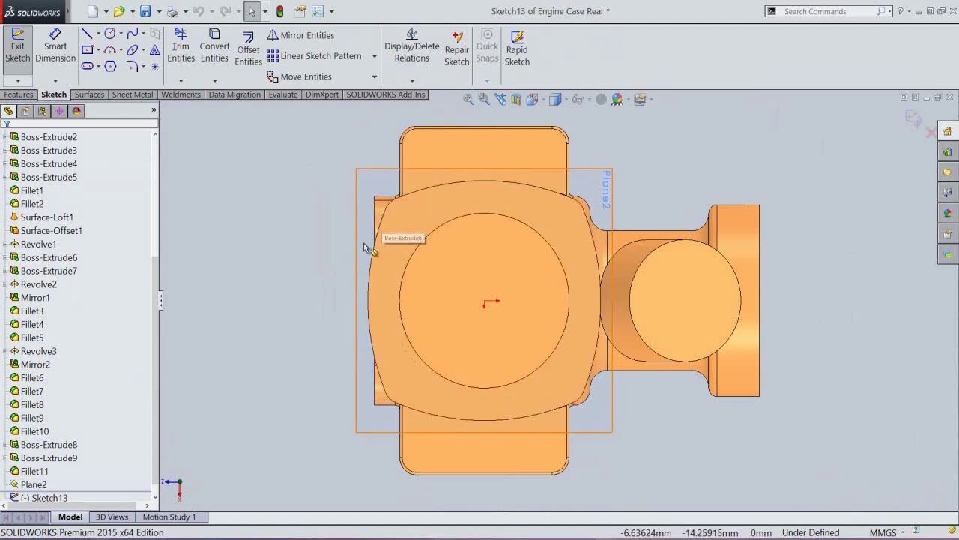
Step: Select the flange's complete outer edge loop and offset it with a distance of 0.5 mm
right_click(385, 219)
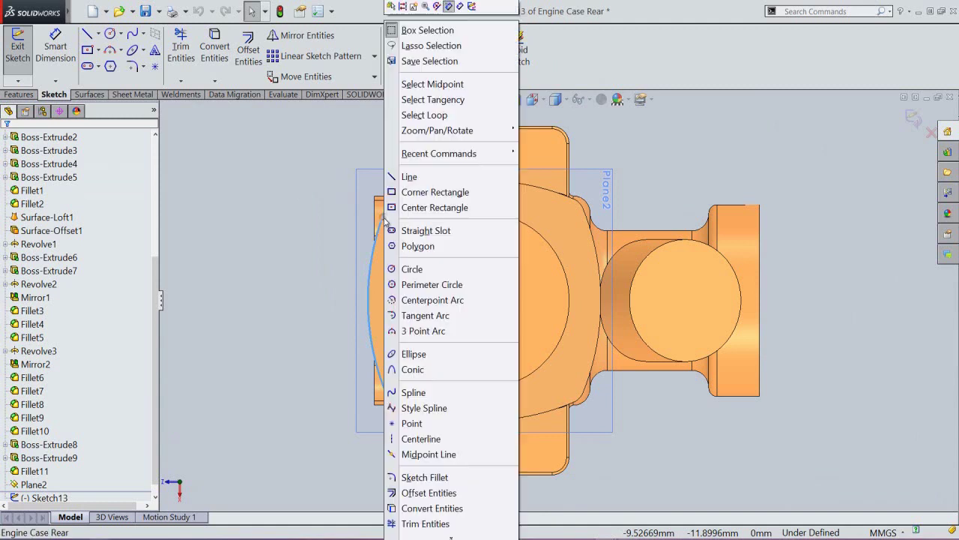
click(438, 117)
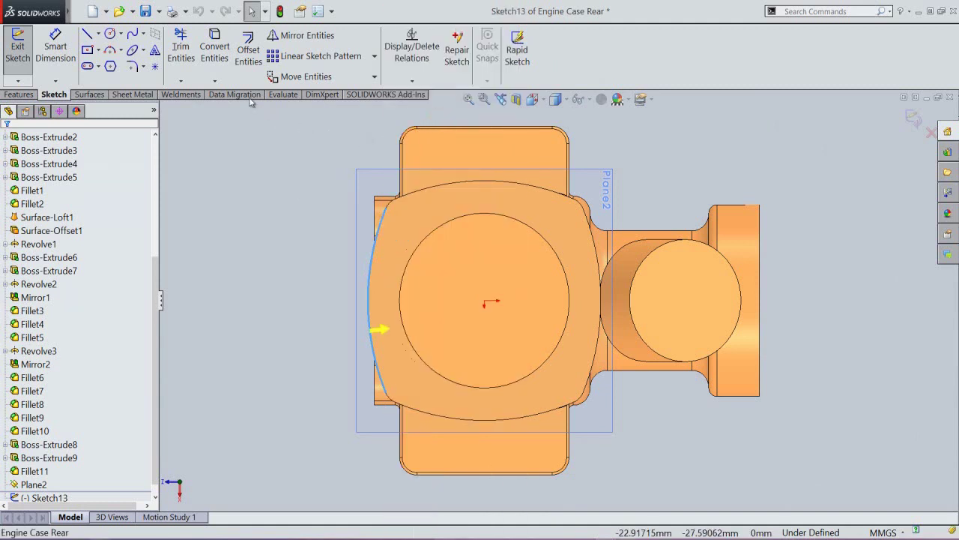
click(242, 68)
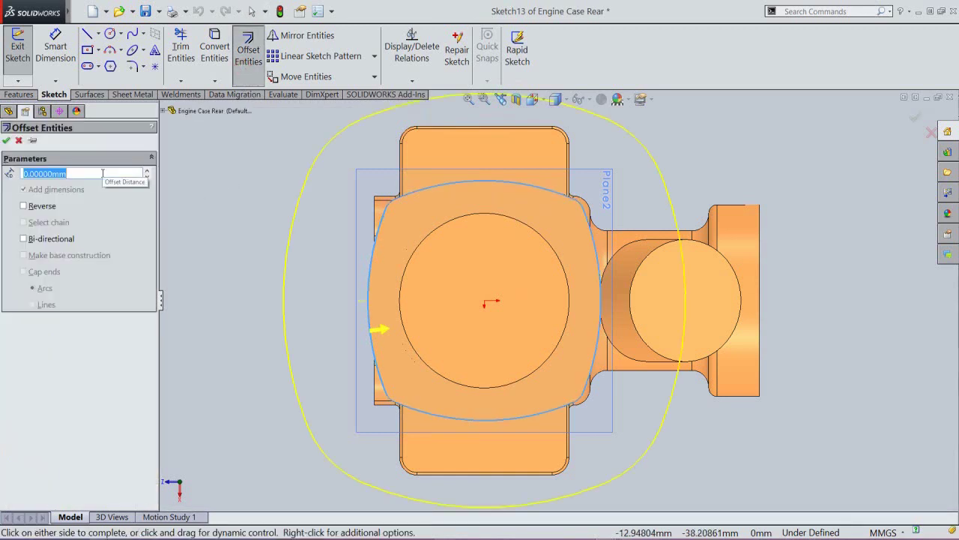
text(.5)
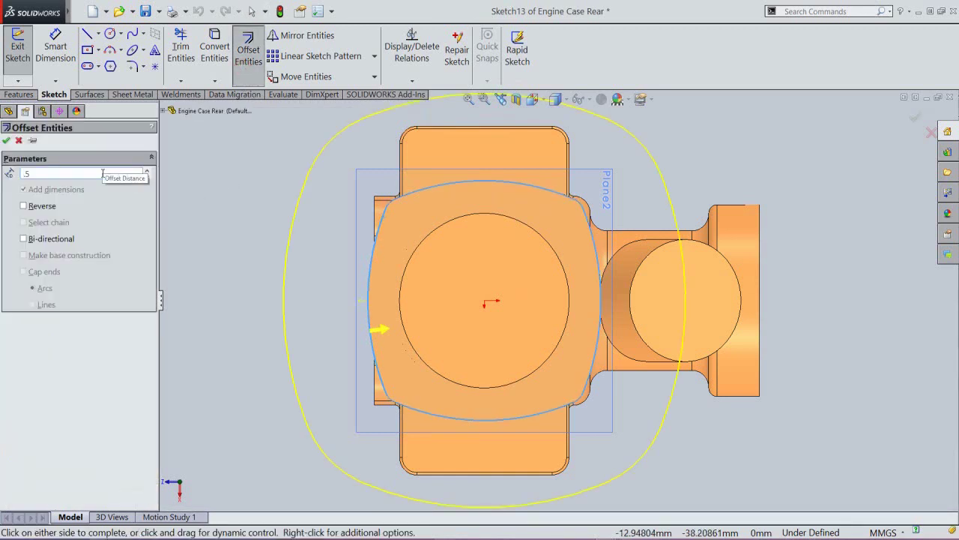
Step: Offset the top flange's outline 0.5 mm outward on the plane above it and finish the sketch
key(Return)
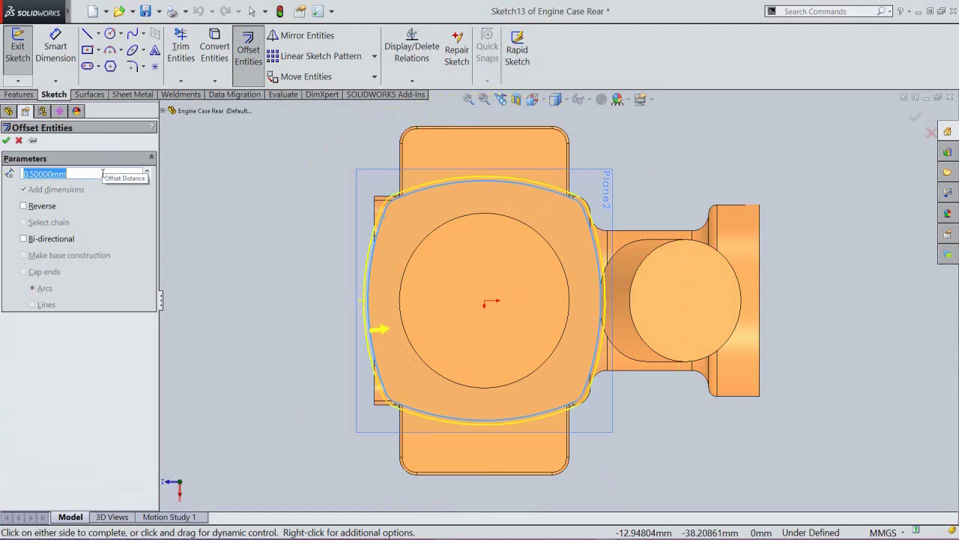
click(7, 141)
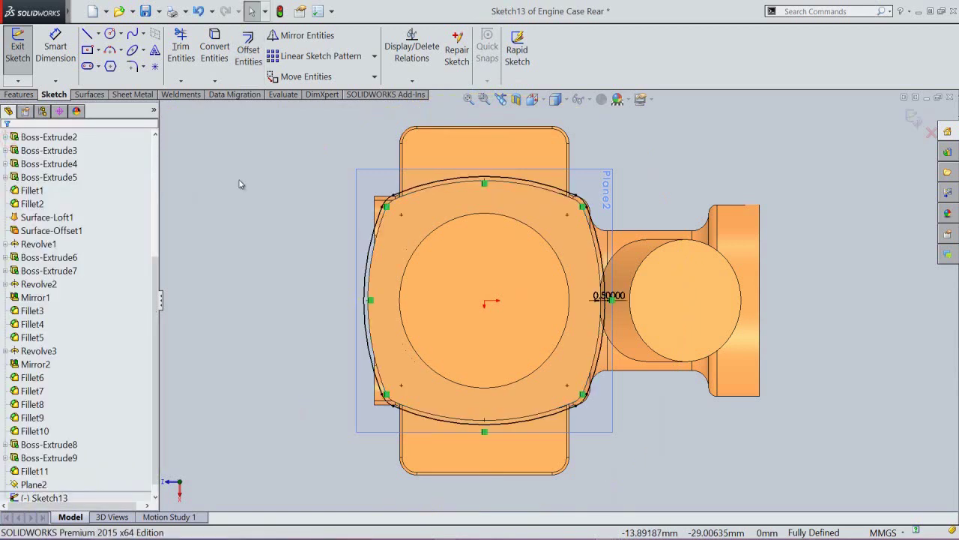
click(912, 120)
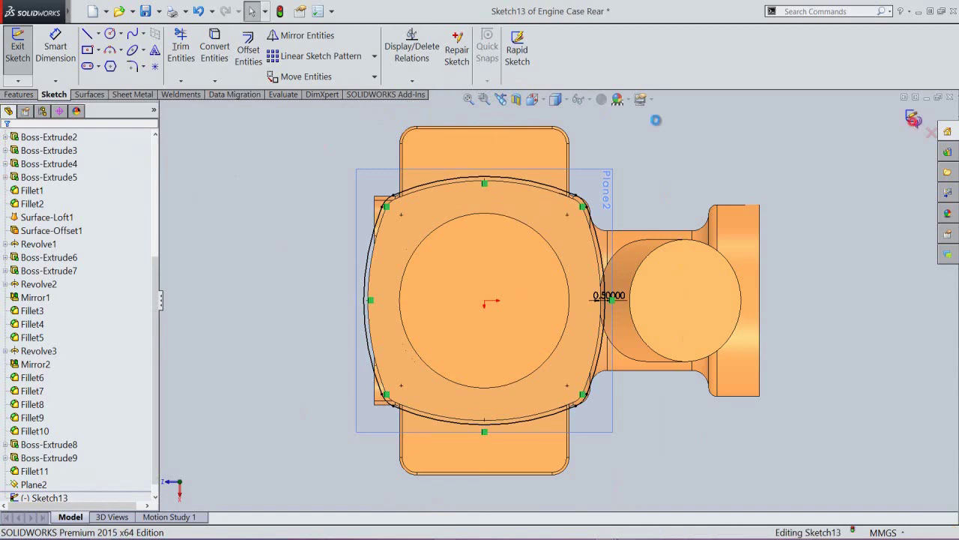
Step: Extrude the offset flange outline upward with a blind depth of 1 mm, merged with the body, to form a cooling fin
click(501, 98)
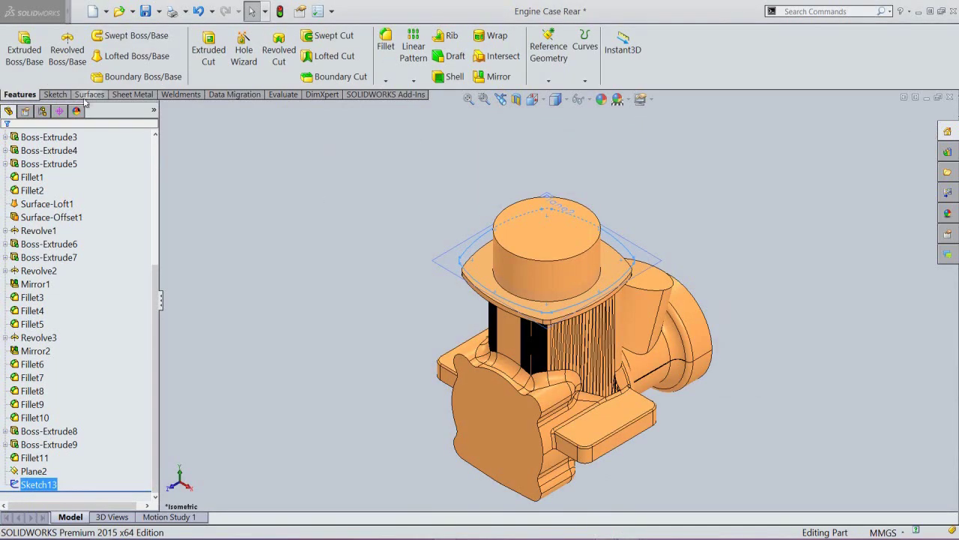
click(23, 66)
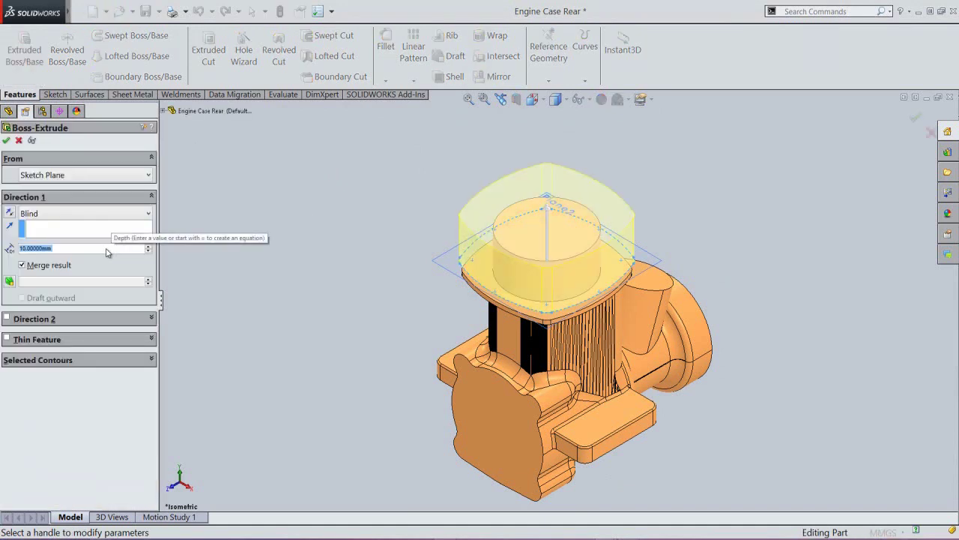
text(1)
key(Return)
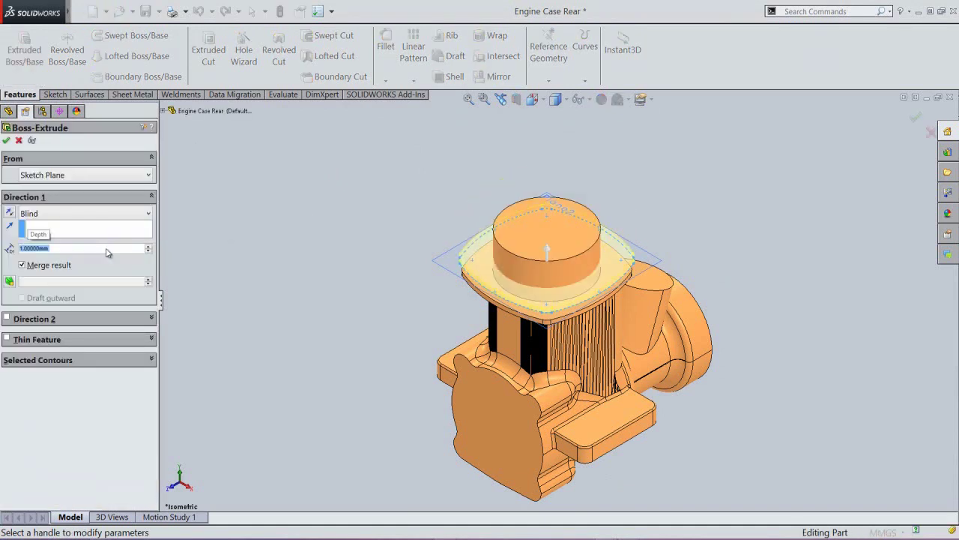
click(6, 140)
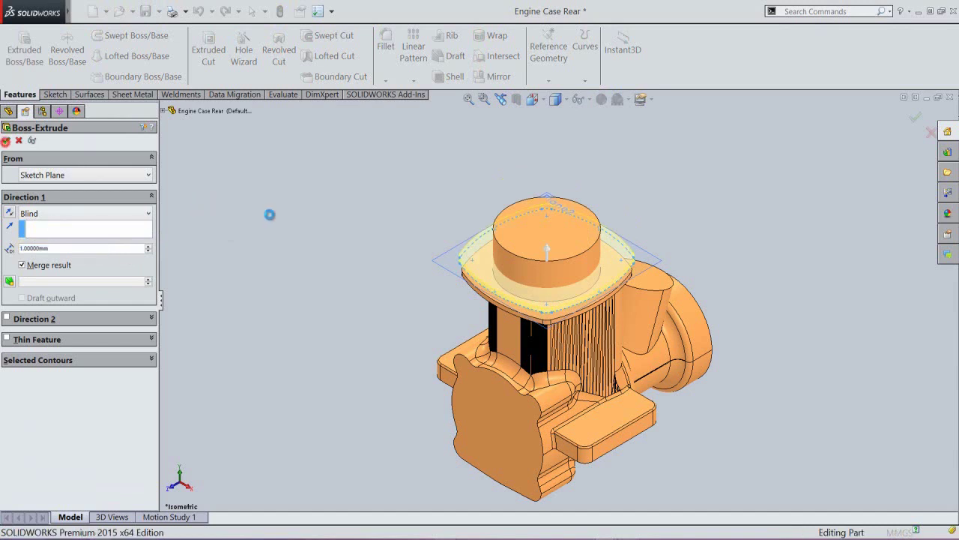
click(305, 228)
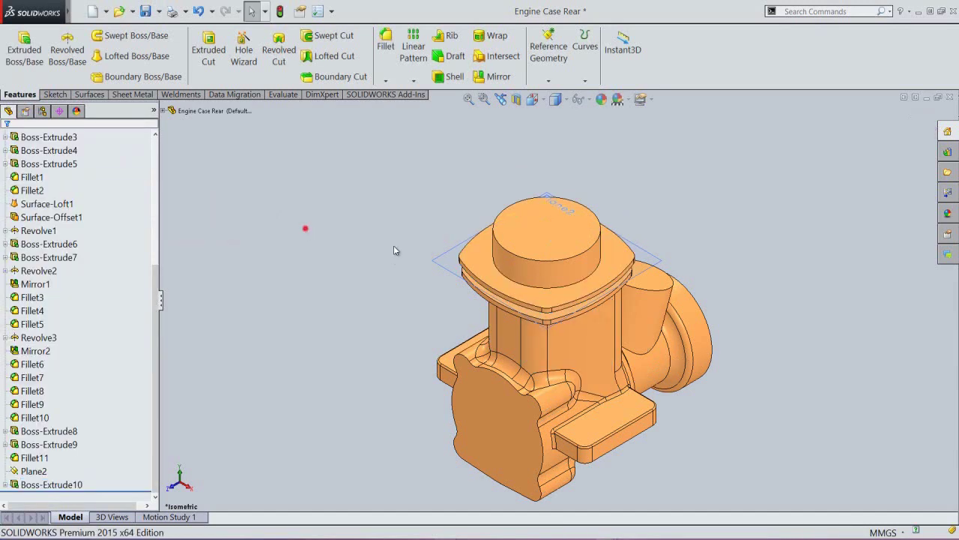
Step: Create a reference plane offset 2 mm above the top face of the new fin
click(556, 76)
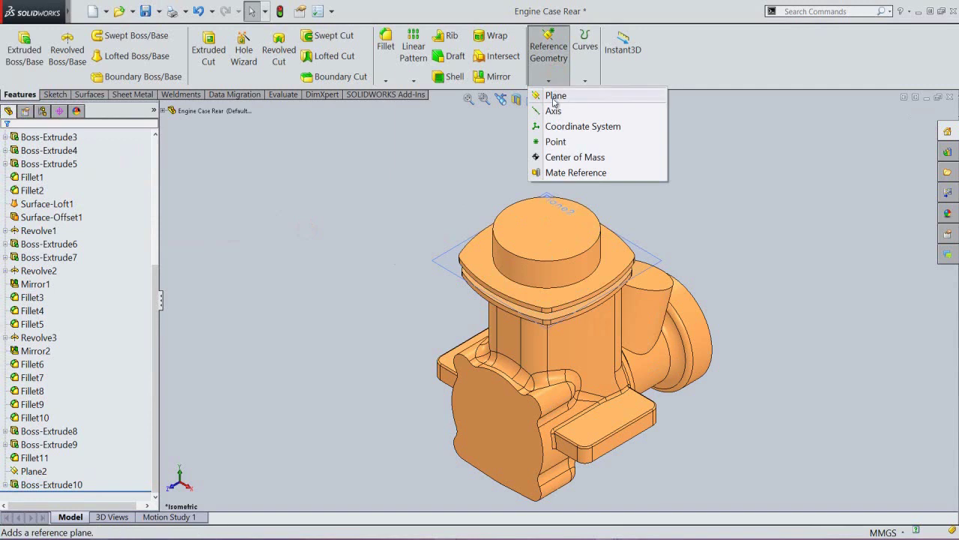
click(554, 96)
click(485, 262)
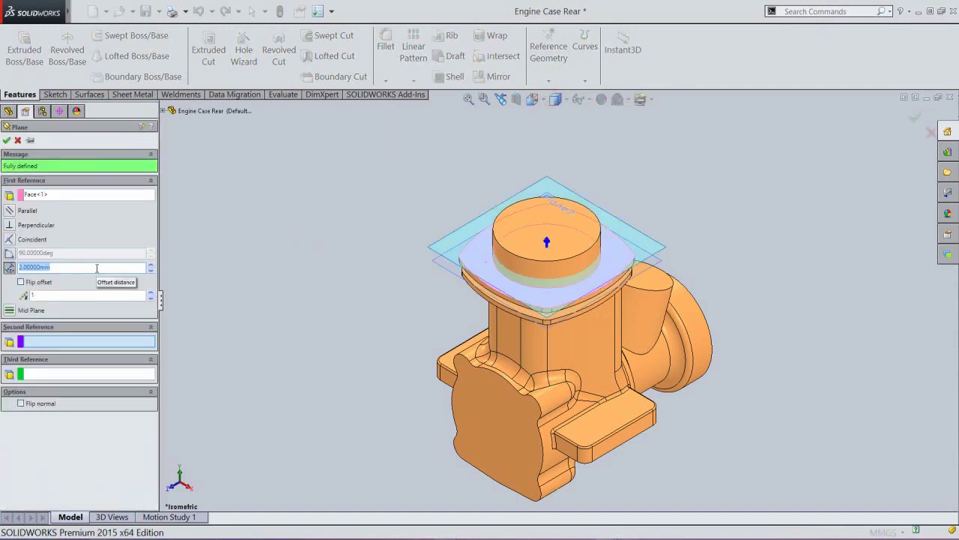
click(7, 140)
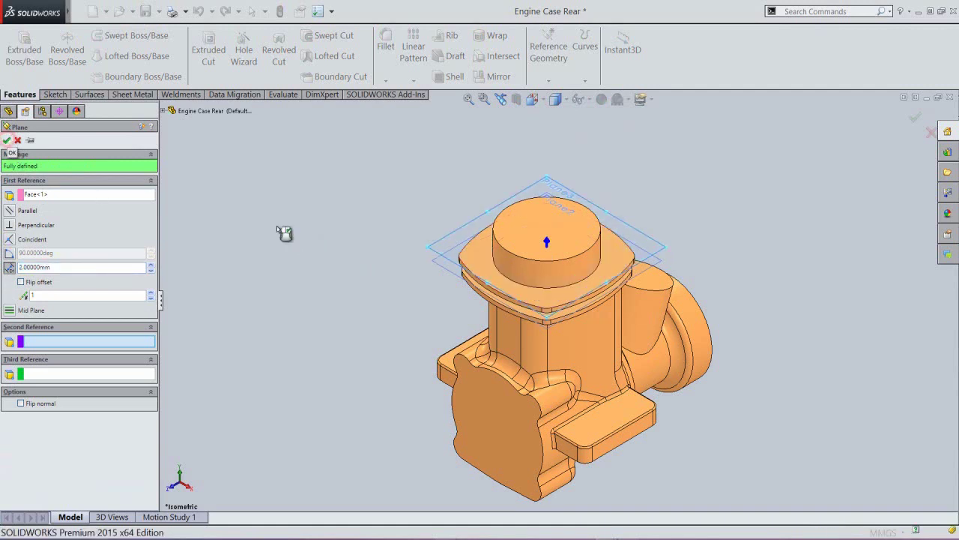
click(277, 226)
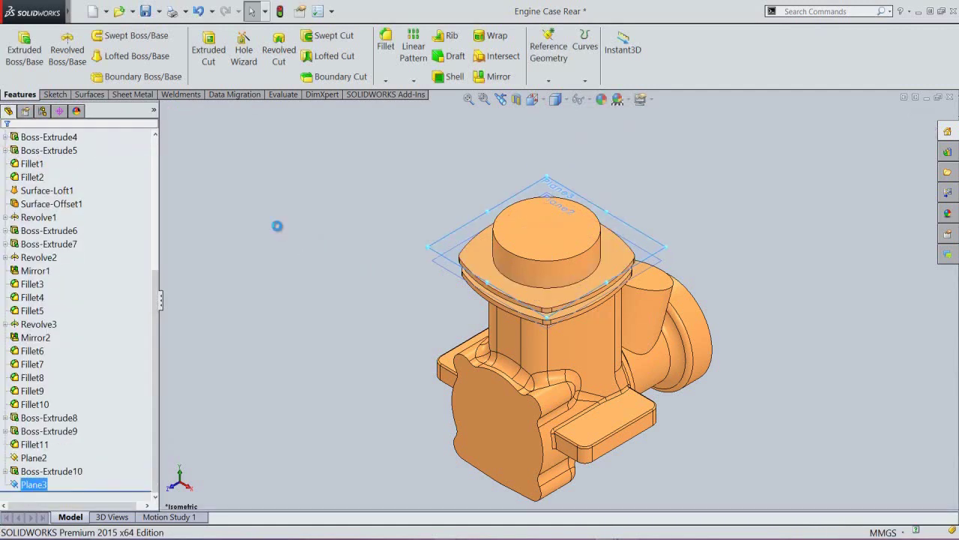
Step: Sketch on the new plane an outline offset 0.5 mm outward from the complete edge loop of the fin below
click(539, 188)
click(574, 156)
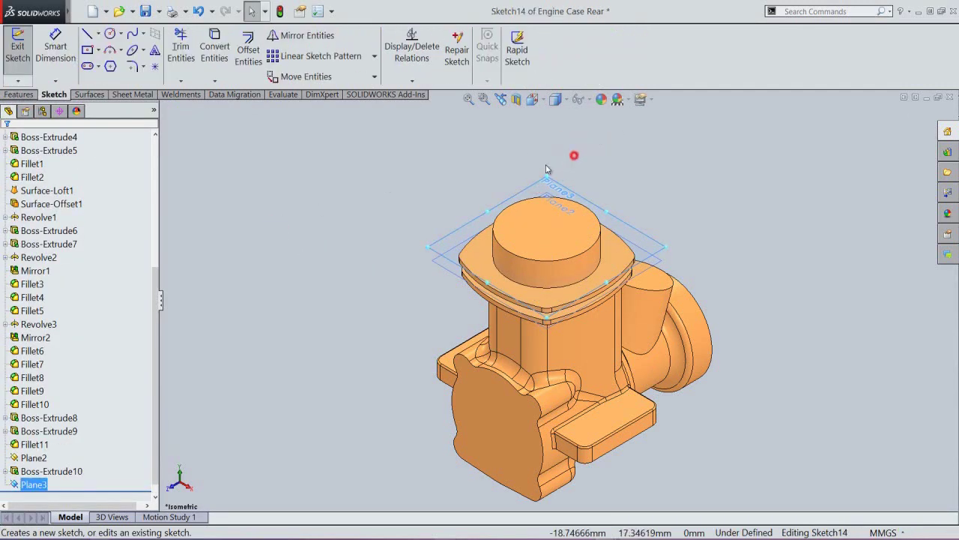
click(535, 98)
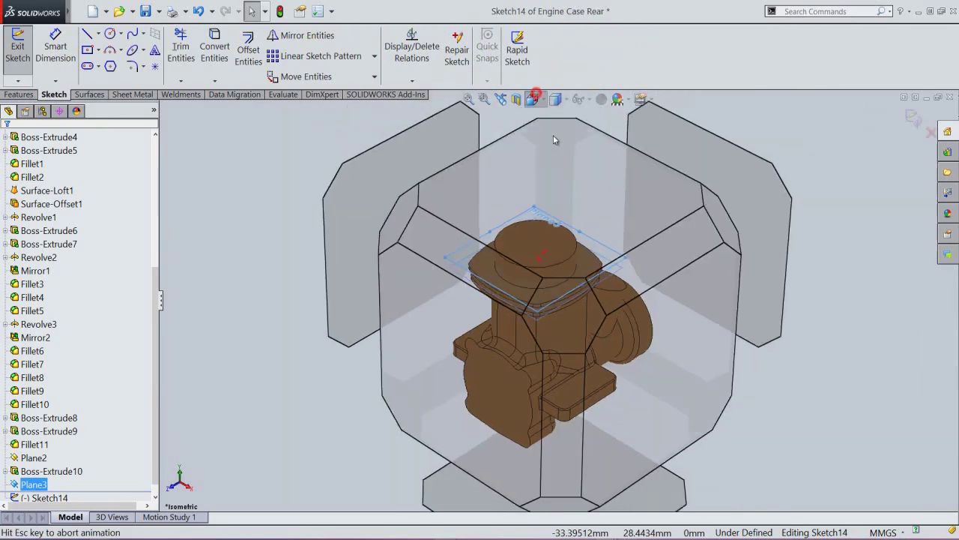
click(561, 228)
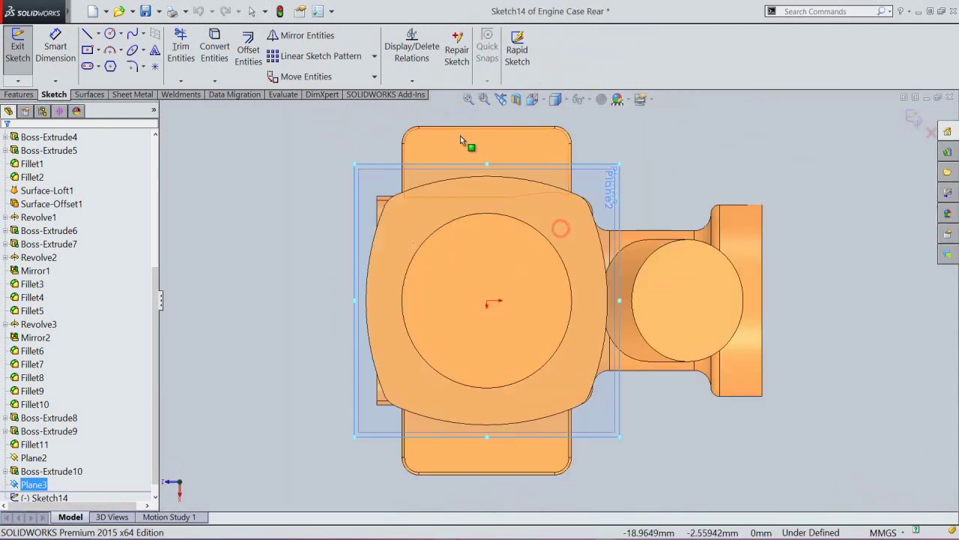
click(260, 207)
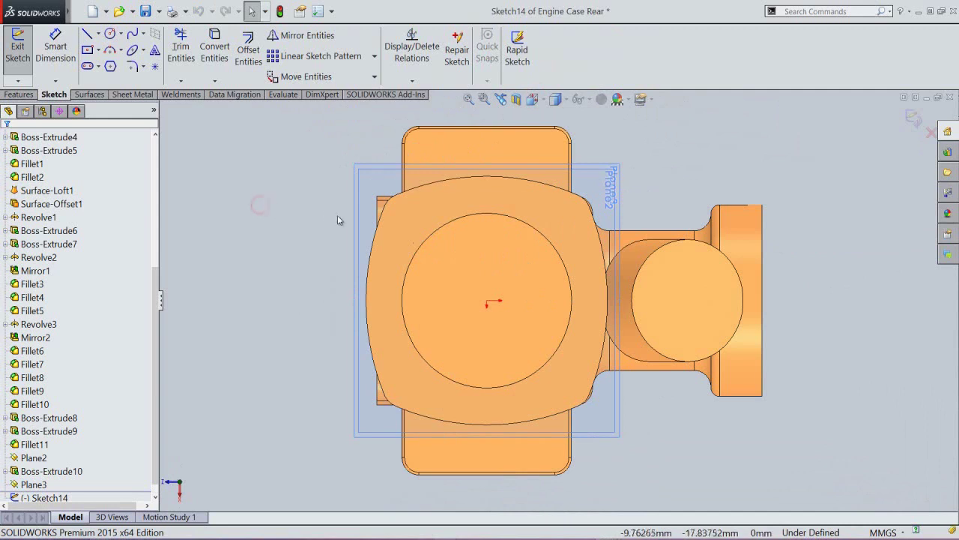
right_click(376, 233)
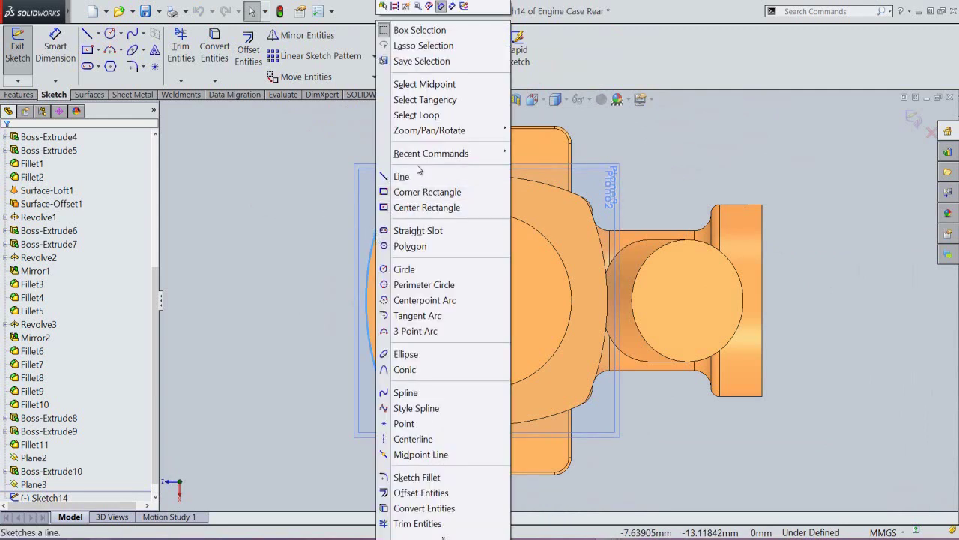
click(431, 114)
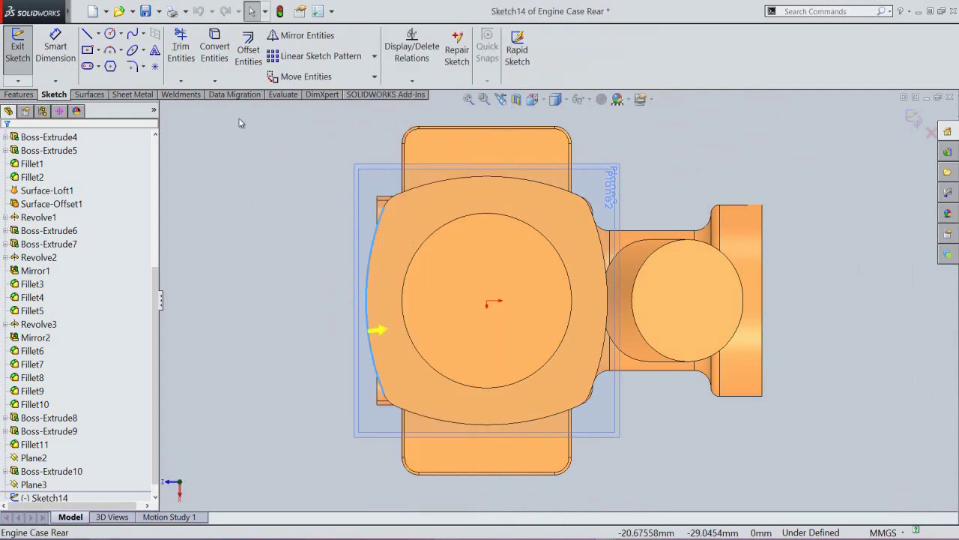
click(248, 50)
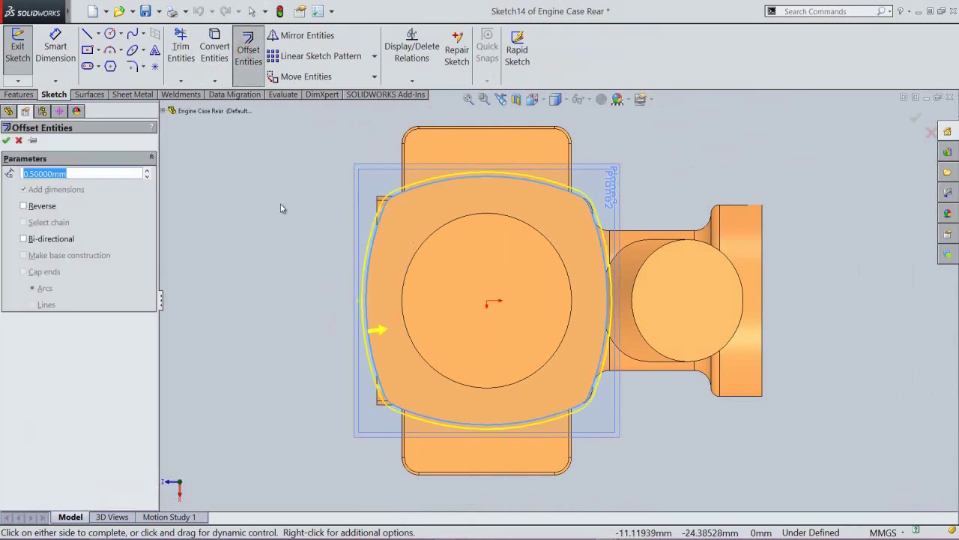
click(7, 141)
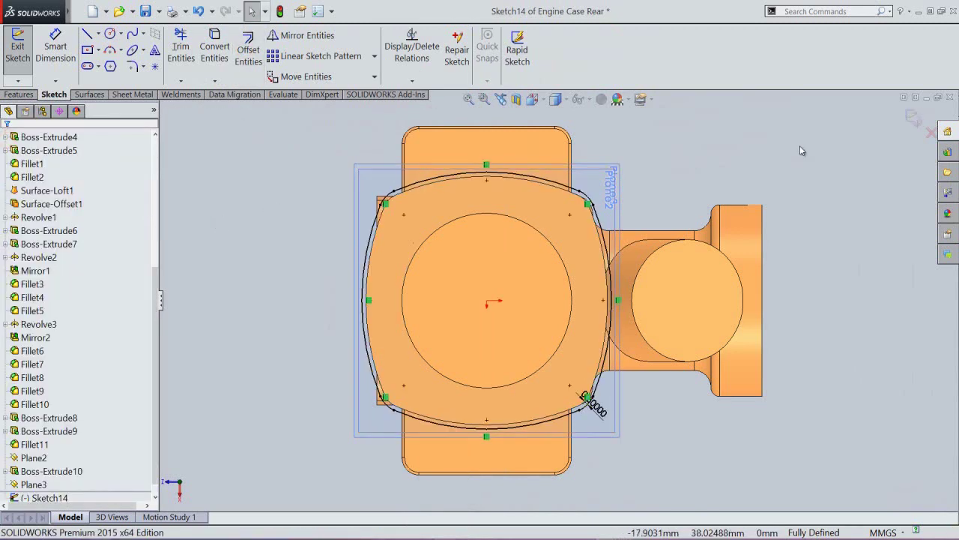
click(911, 120)
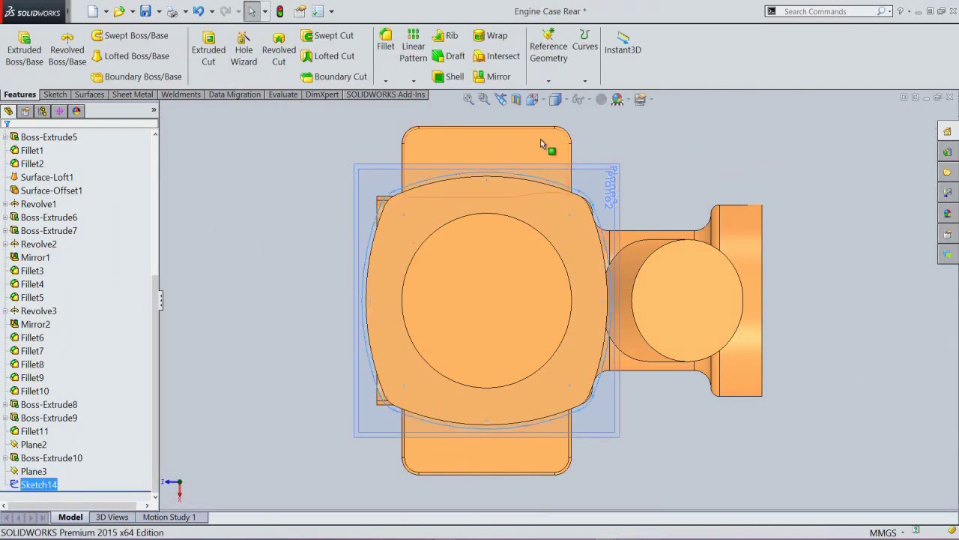
Step: Extrude the second offset outline upward 1 mm, merged with the body, to add another fin above the first
click(501, 99)
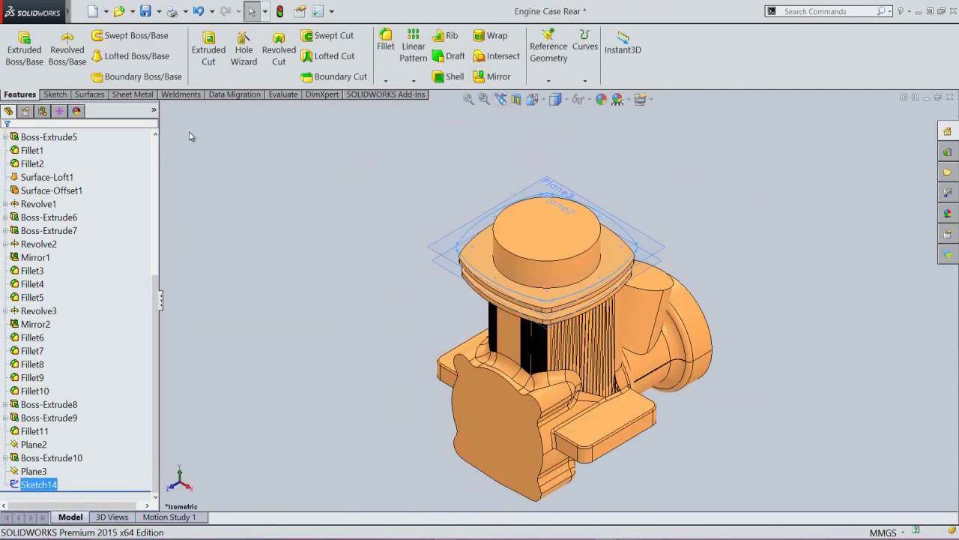
click(24, 48)
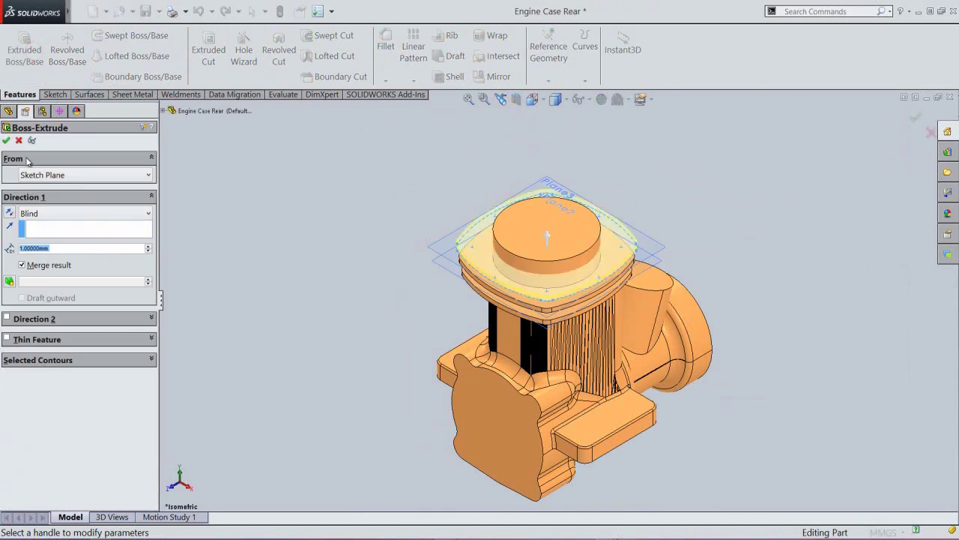
click(6, 141)
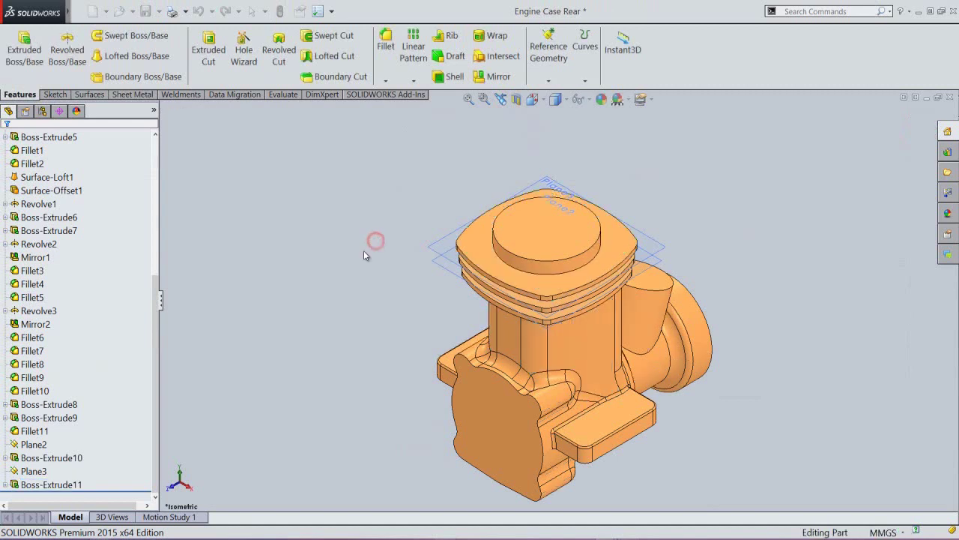
Step: Hide the two reference planes, Plane2 and Plane3, used for the fins
click(41, 446)
click(46, 432)
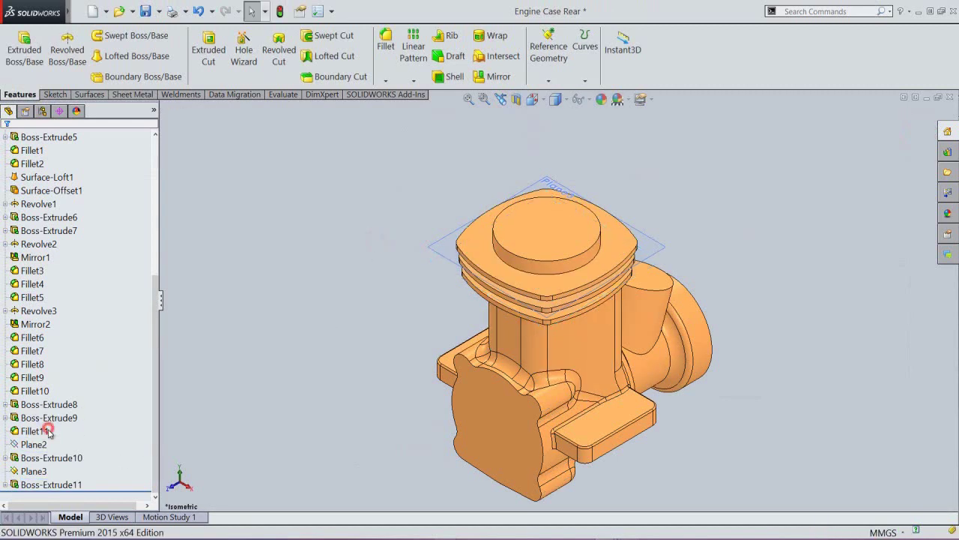
click(34, 471)
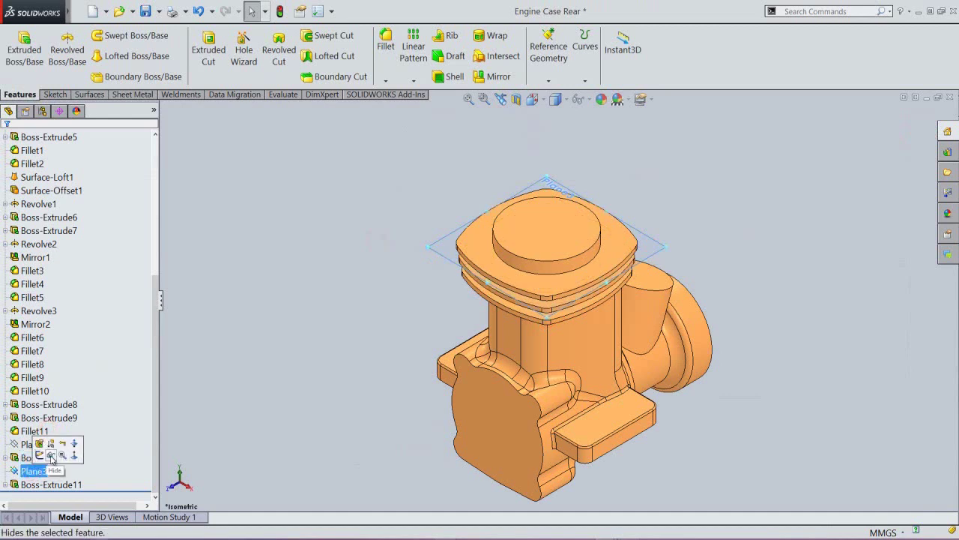
click(51, 455)
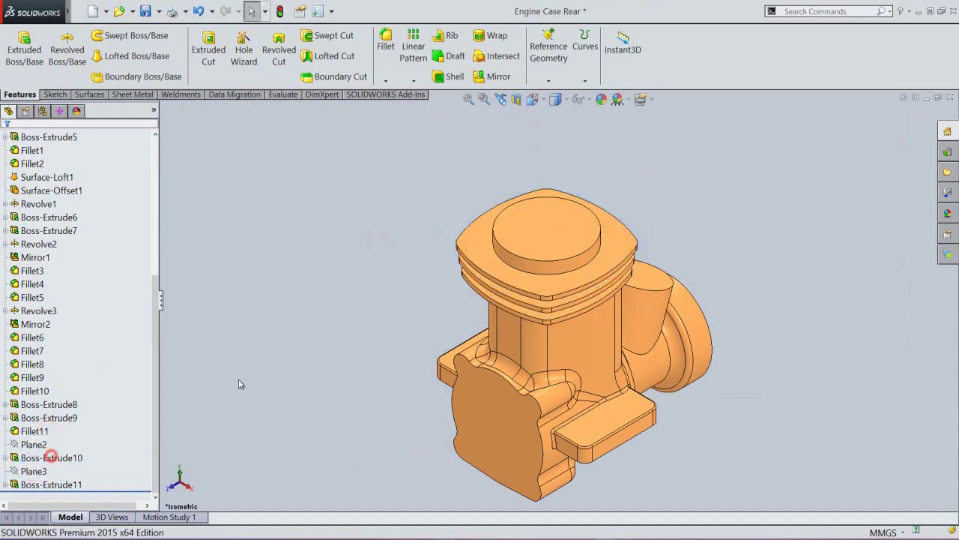
click(419, 240)
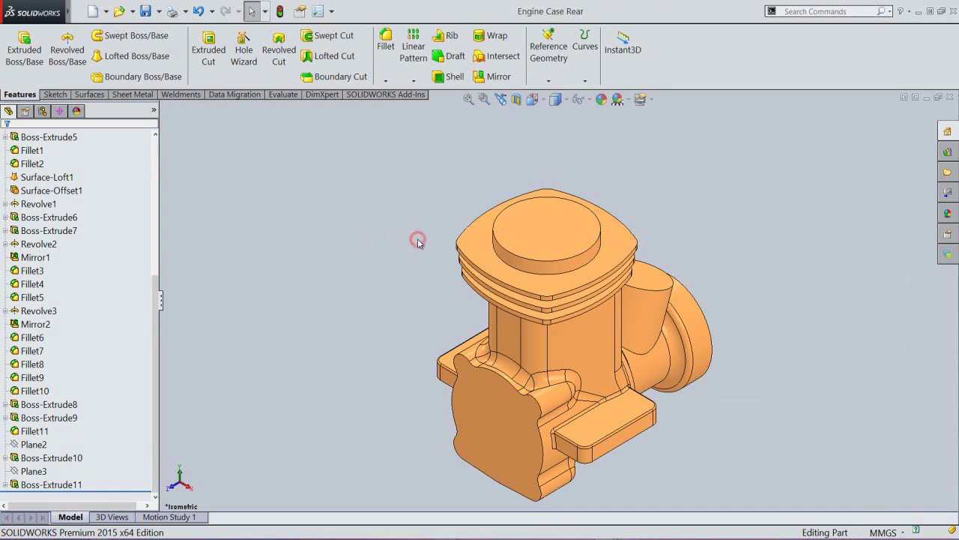
Step: Create a reference plane offset 2 mm above the top face of the uppermost fin
click(548, 79)
click(556, 96)
click(478, 230)
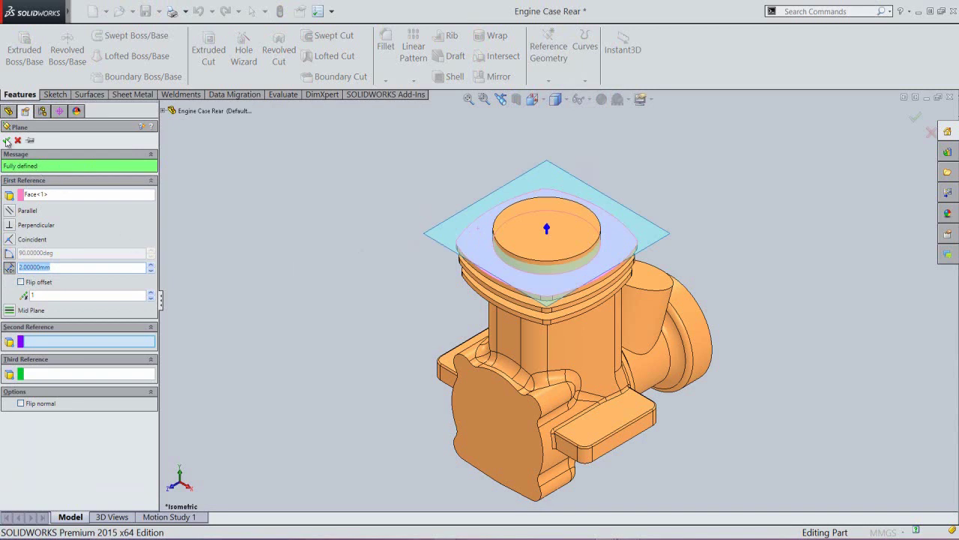
click(258, 210)
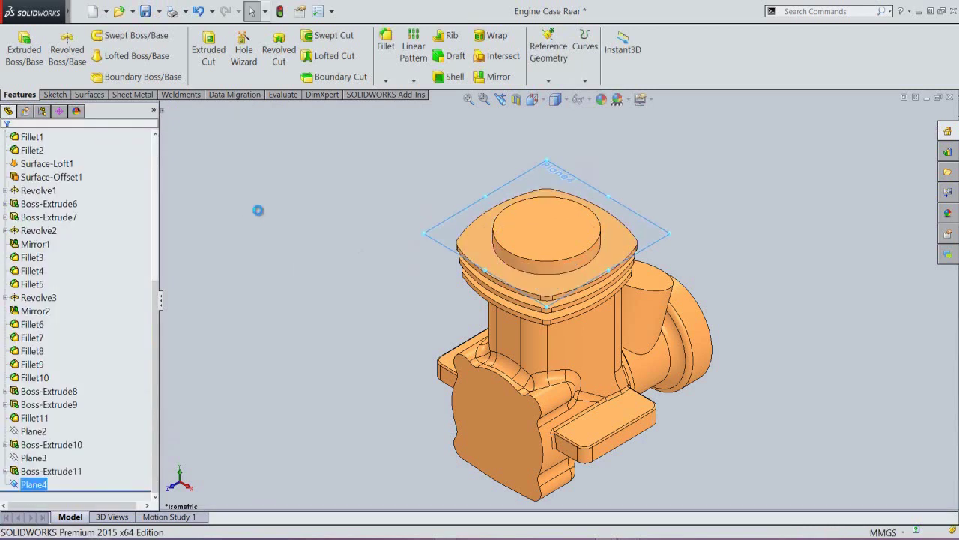
click(450, 220)
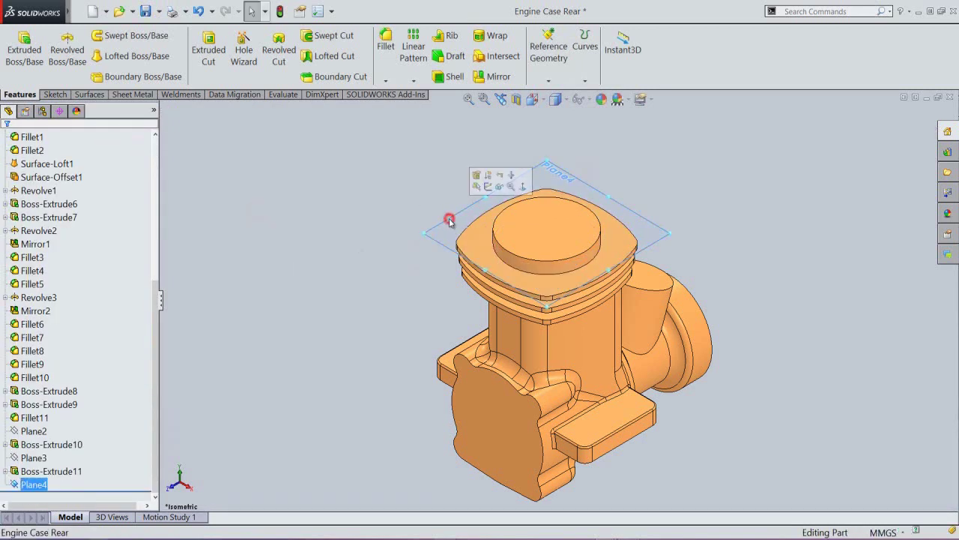
click(482, 191)
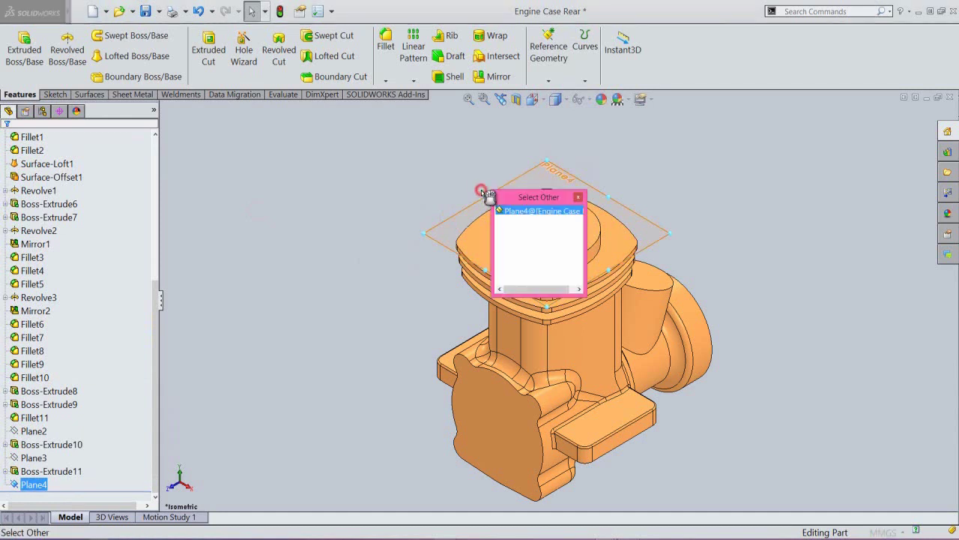
click(577, 196)
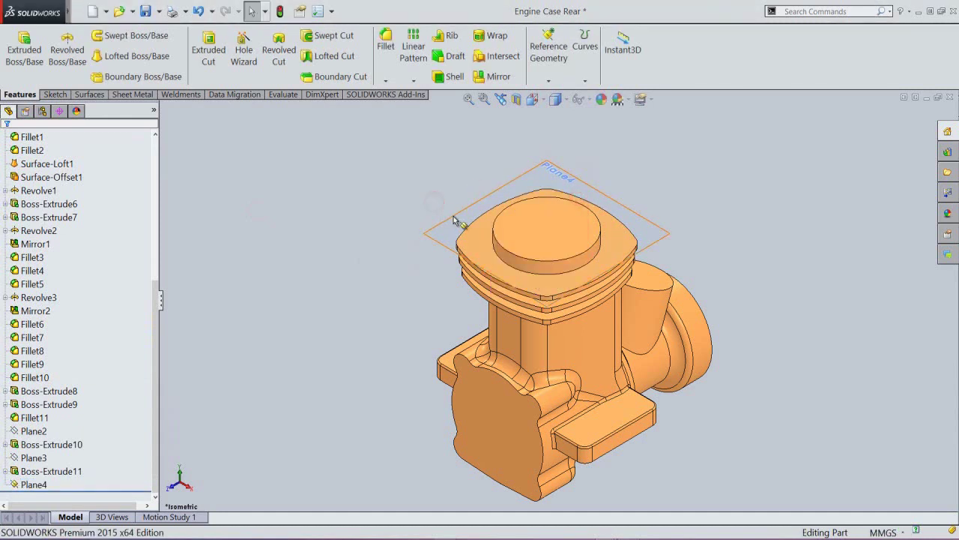
Step: Sketch on the new plane an outline offset 0.5 mm outward from the complete edge loop of the uppermost fin
click(454, 219)
click(494, 185)
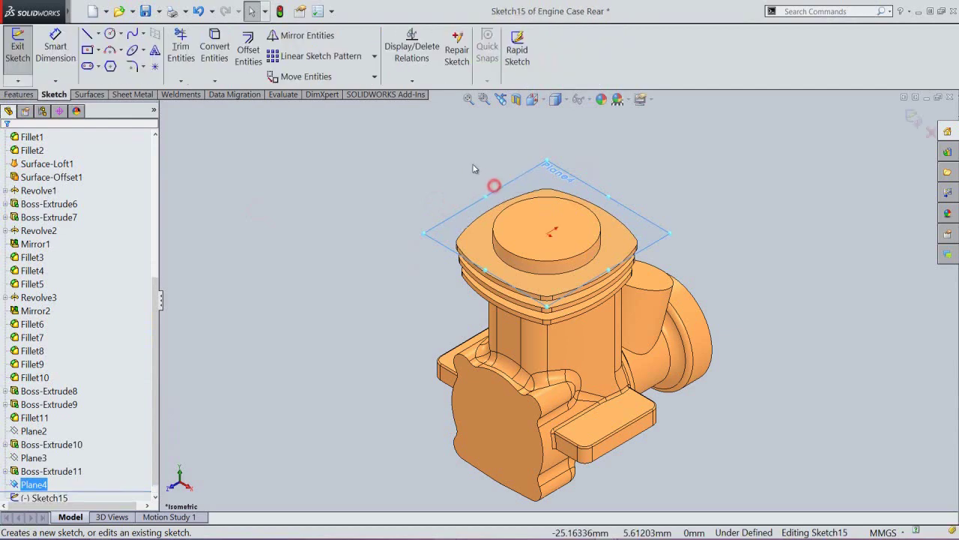
click(555, 99)
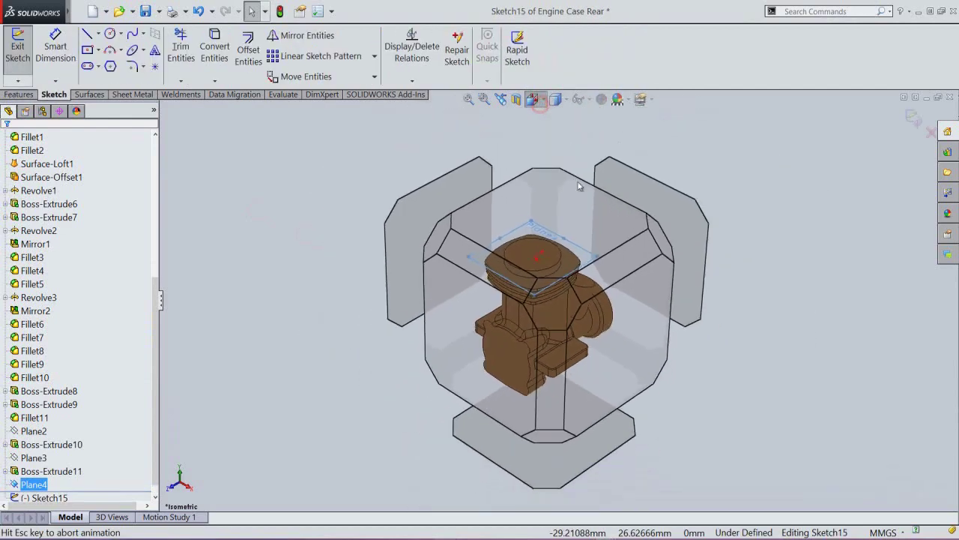
click(574, 189)
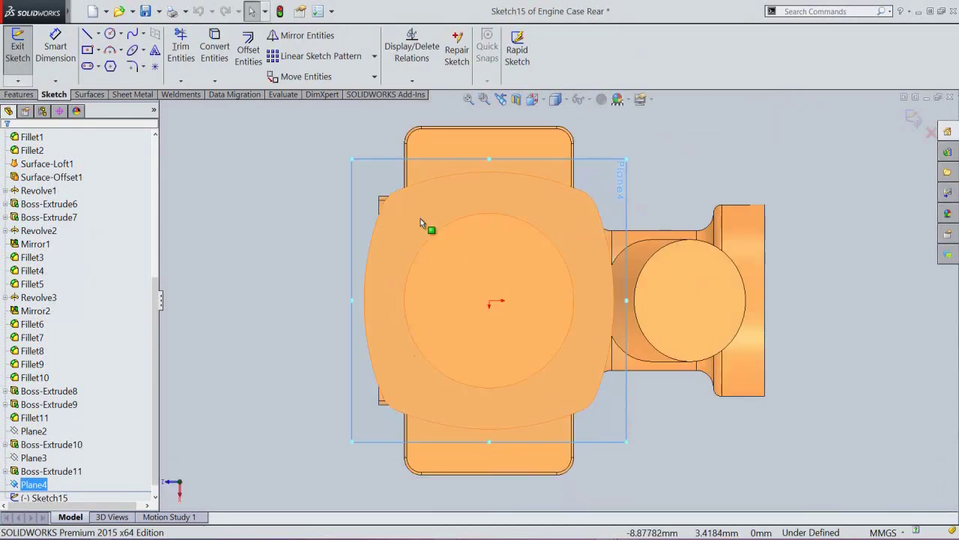
click(282, 218)
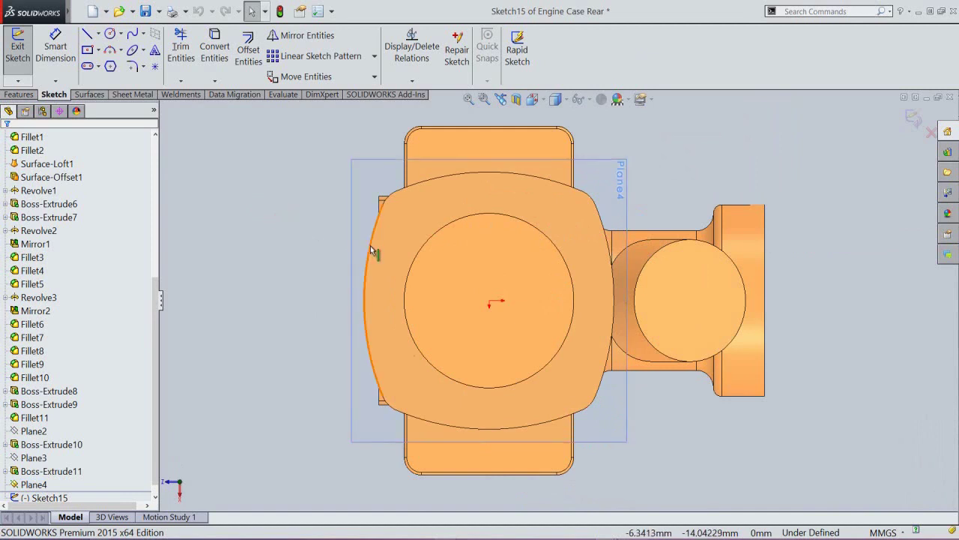
right_click(370, 245)
click(303, 151)
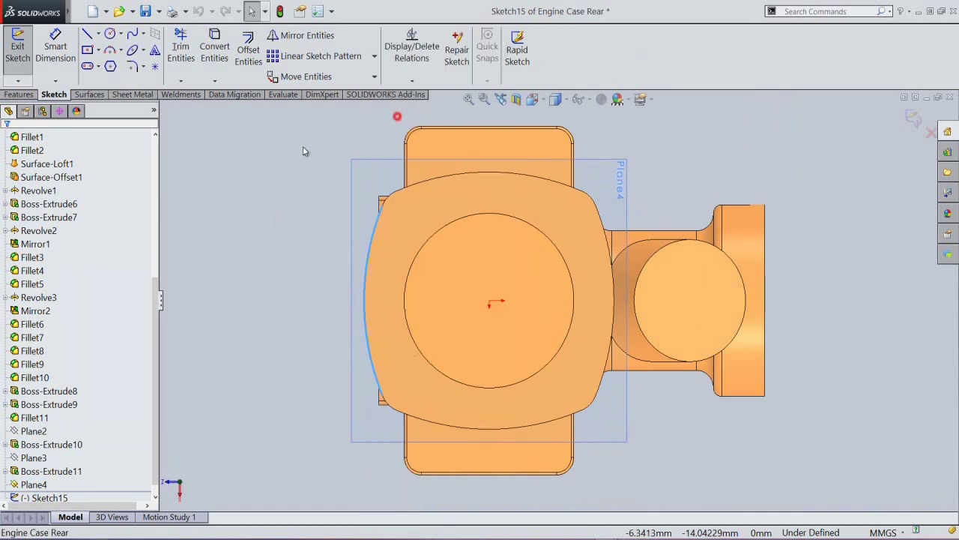
click(248, 50)
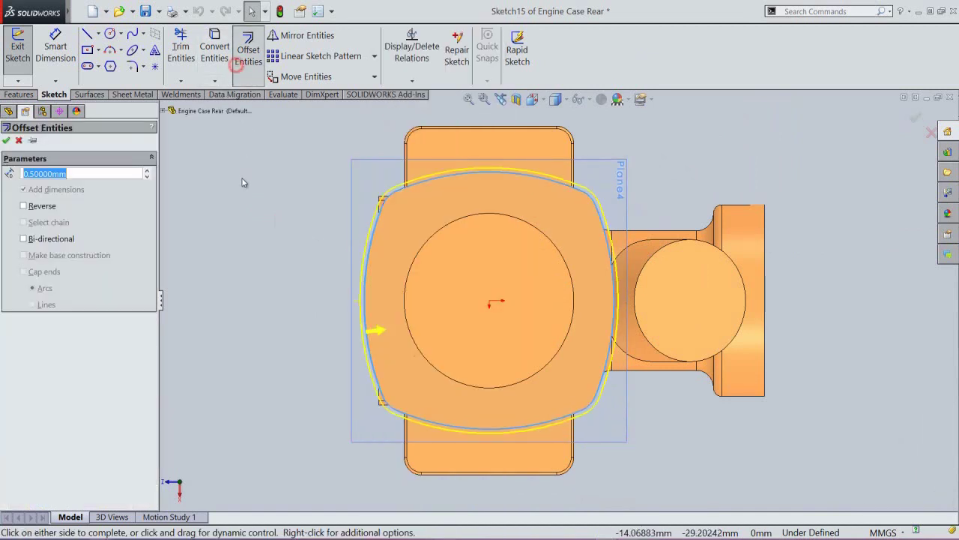
click(7, 141)
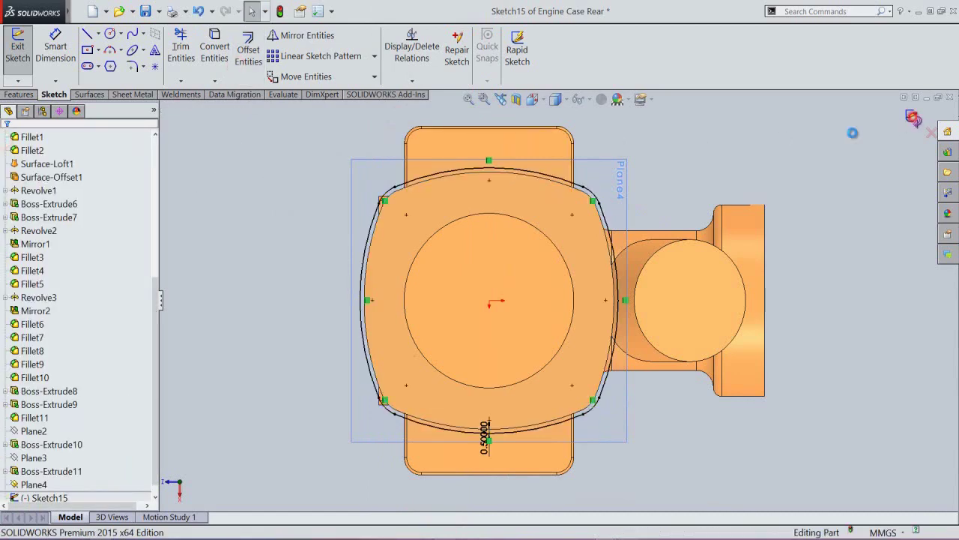
click(913, 119)
Step: Extrude the new offset outline upward 1 mm, merged with the body, to form the top fin
click(500, 99)
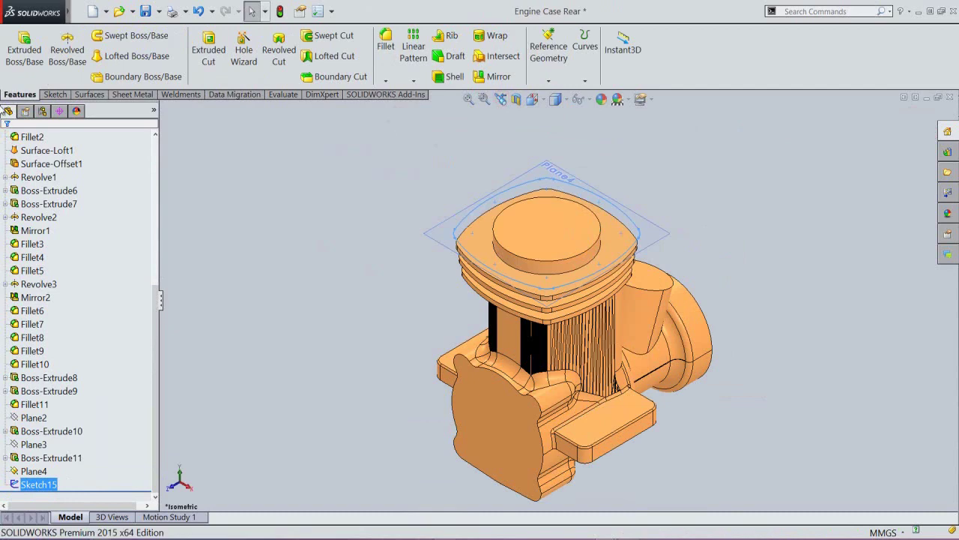
click(24, 49)
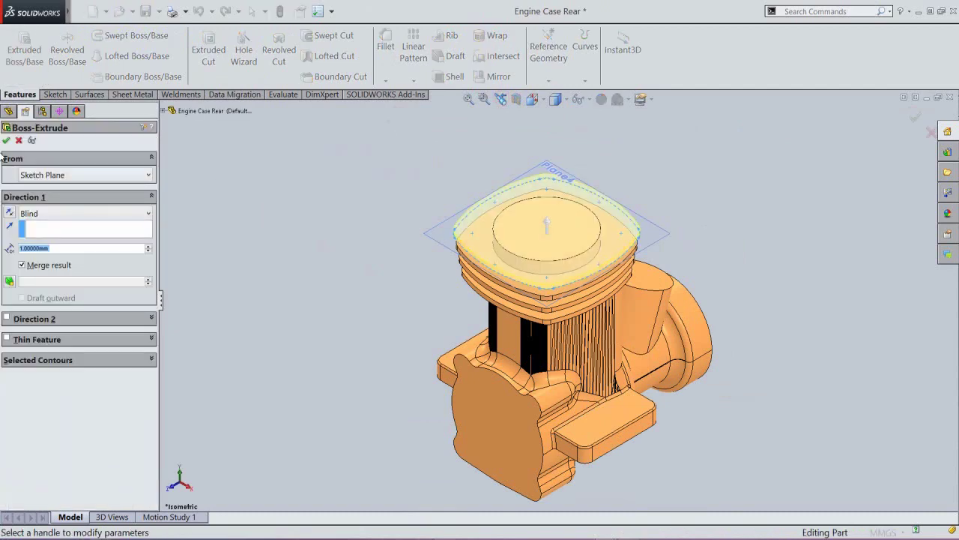
click(6, 141)
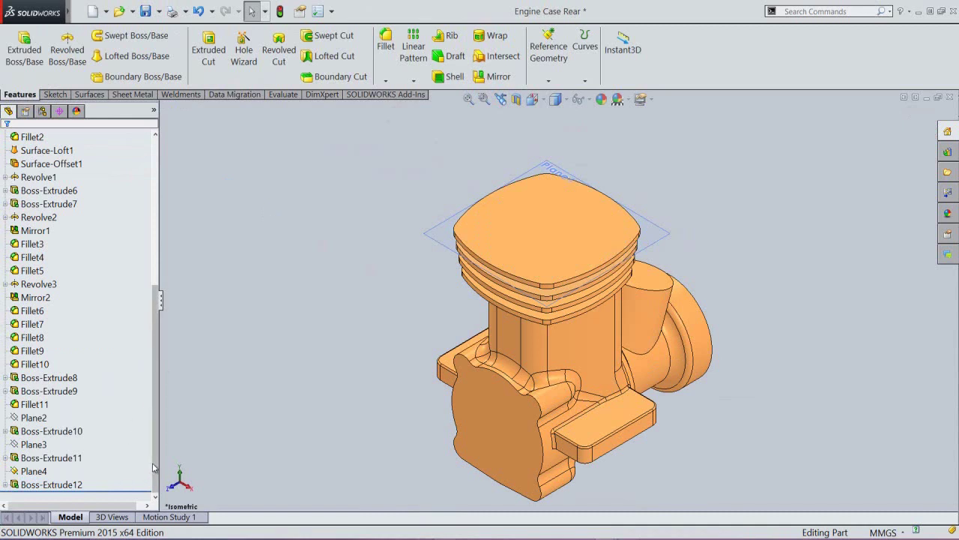
Step: Hide the reference plane Plane4 and save the part
click(28, 472)
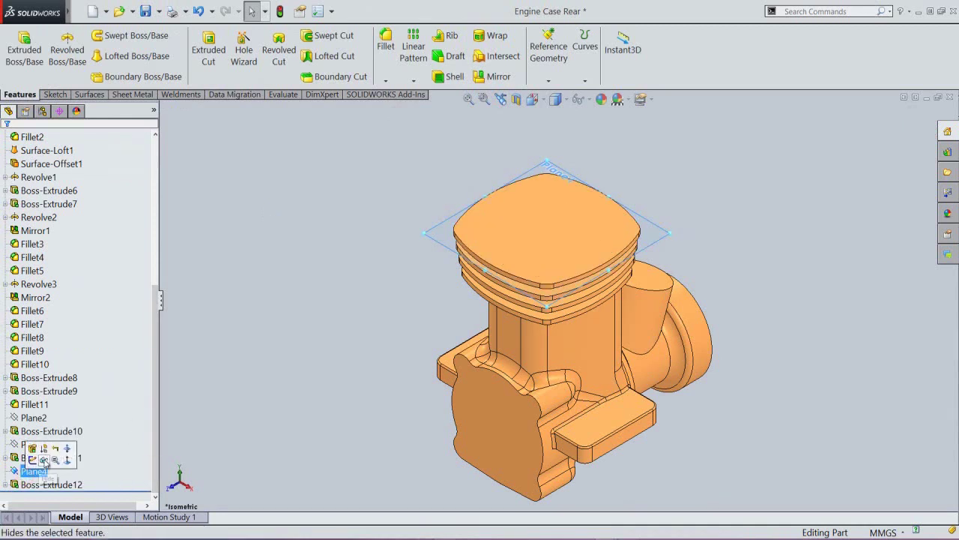
click(30, 457)
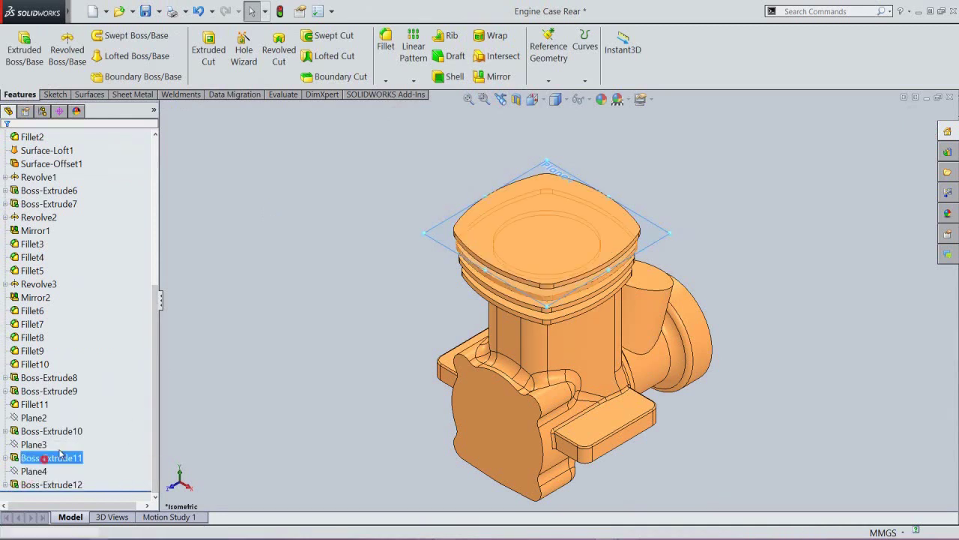
click(468, 99)
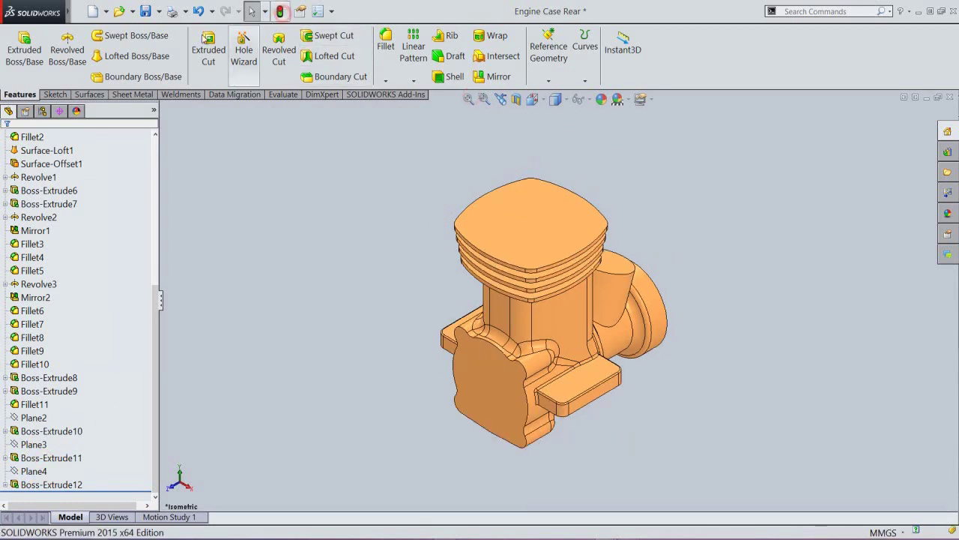
click(145, 10)
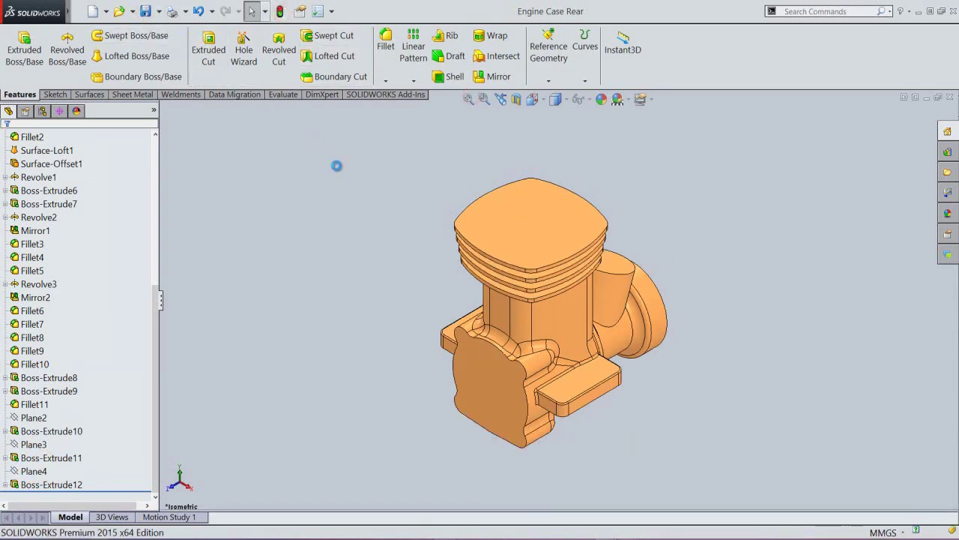
Step: Start a sketch on the top fin's upper face and convert the hidden cylinder's circular edge into it, using a wireframe display
click(539, 218)
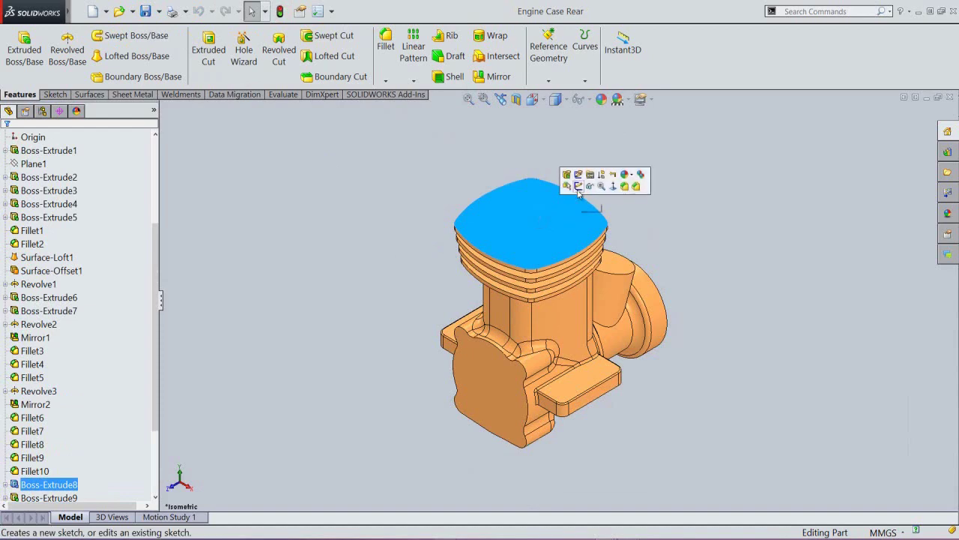
click(578, 186)
click(552, 138)
click(534, 100)
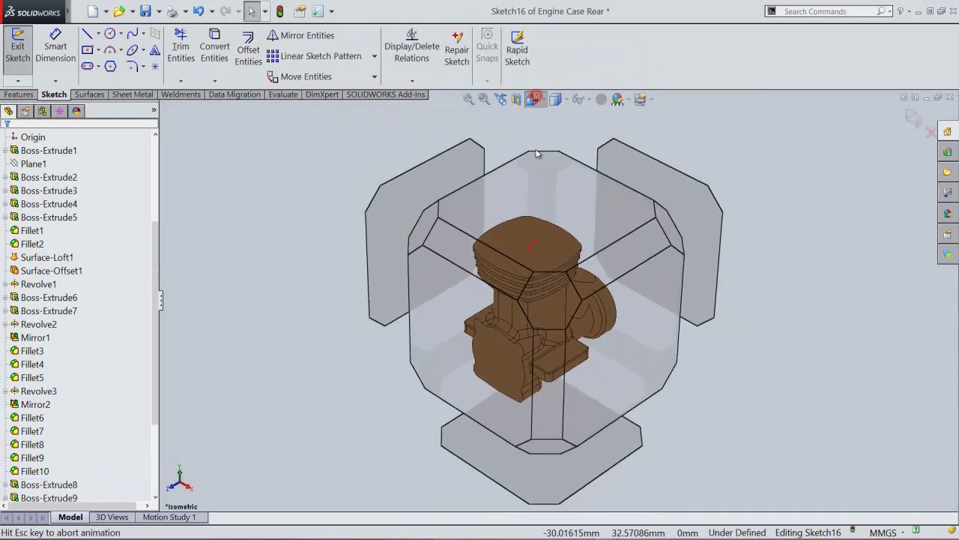
click(536, 208)
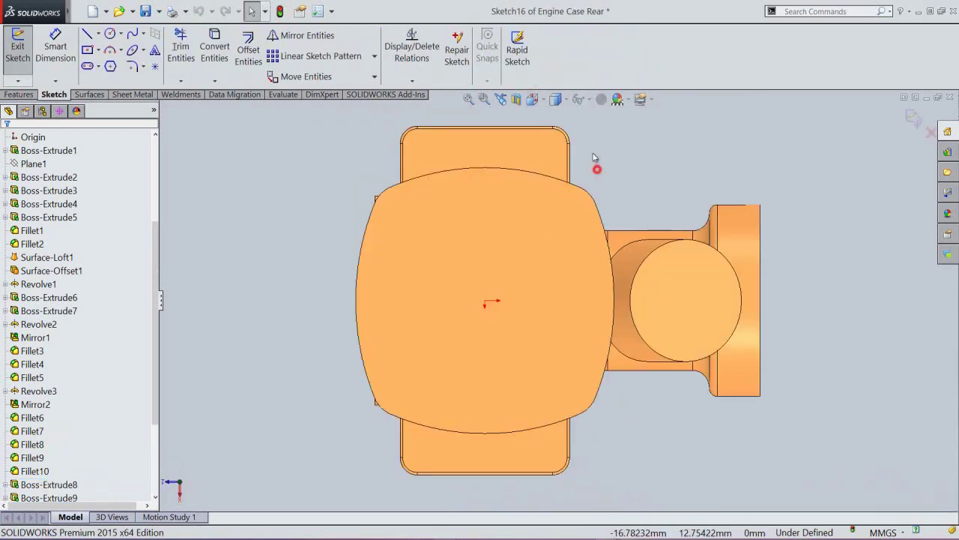
click(555, 99)
click(552, 184)
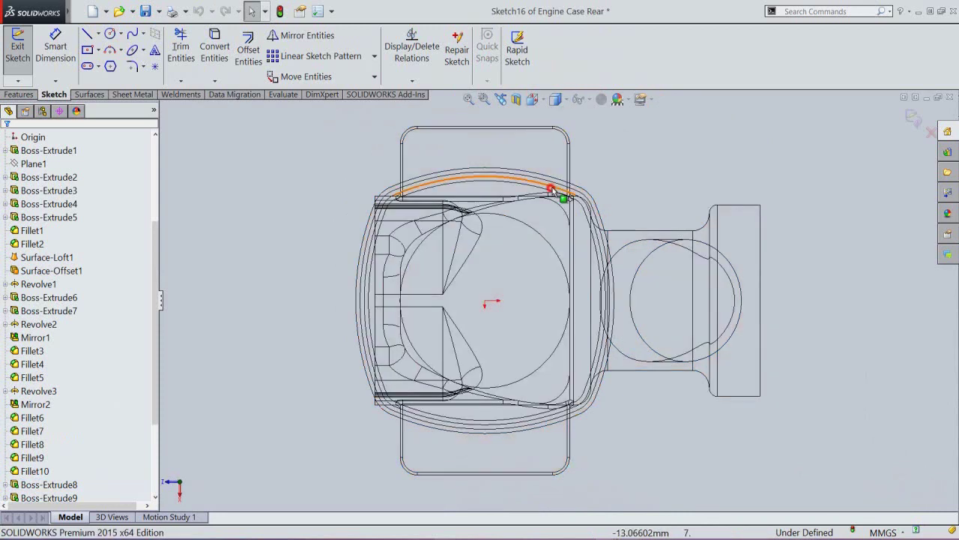
click(225, 51)
click(504, 217)
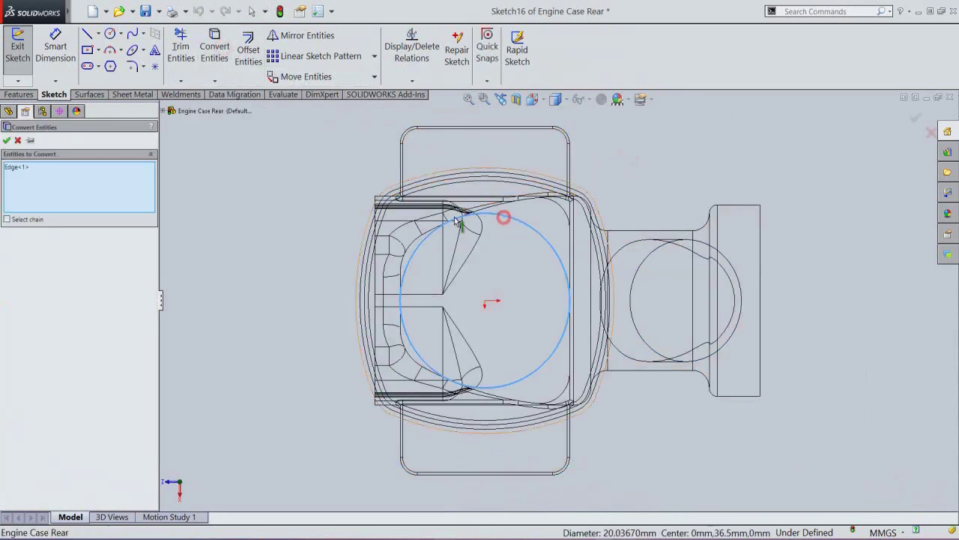
right_click(354, 170)
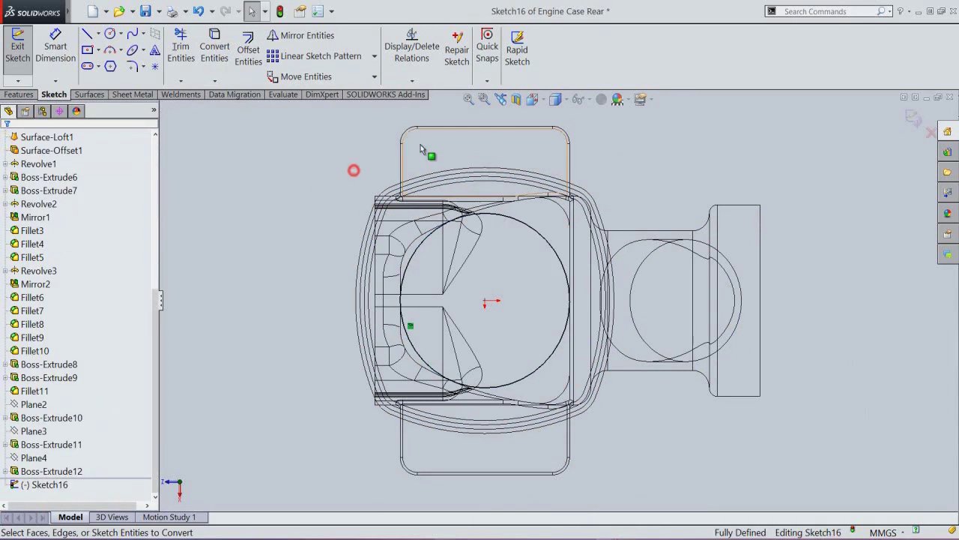
Step: Restore the shaded display with edges and make the converted circle construction geometry
click(556, 99)
click(563, 116)
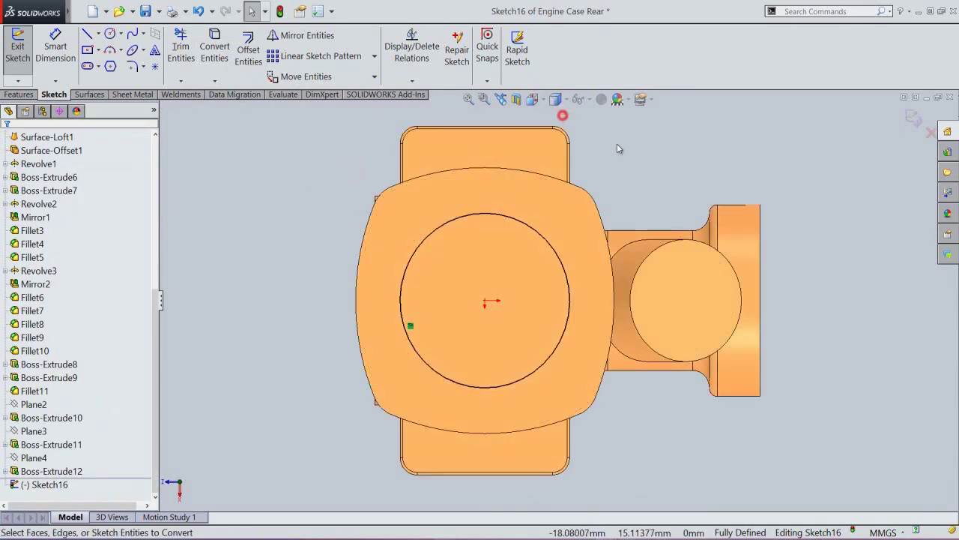
click(528, 225)
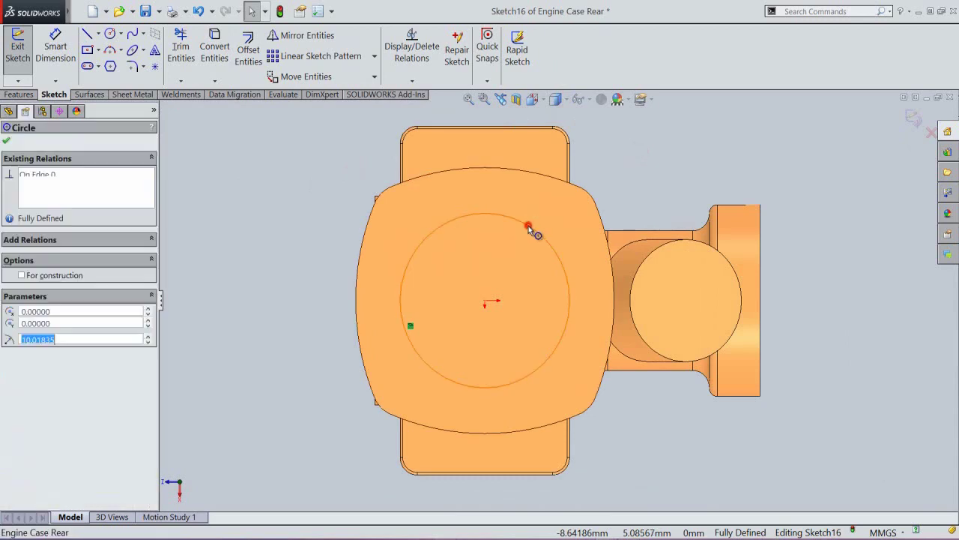
click(563, 194)
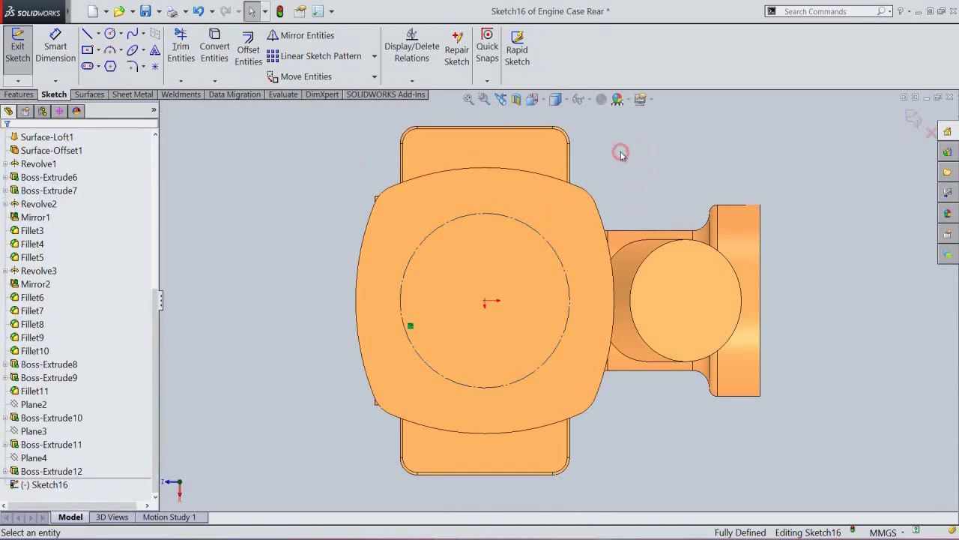
Step: Draw a construction circle of 23 mm diameter centred on the origin and place its dimension beside the circle
right_click(621, 153)
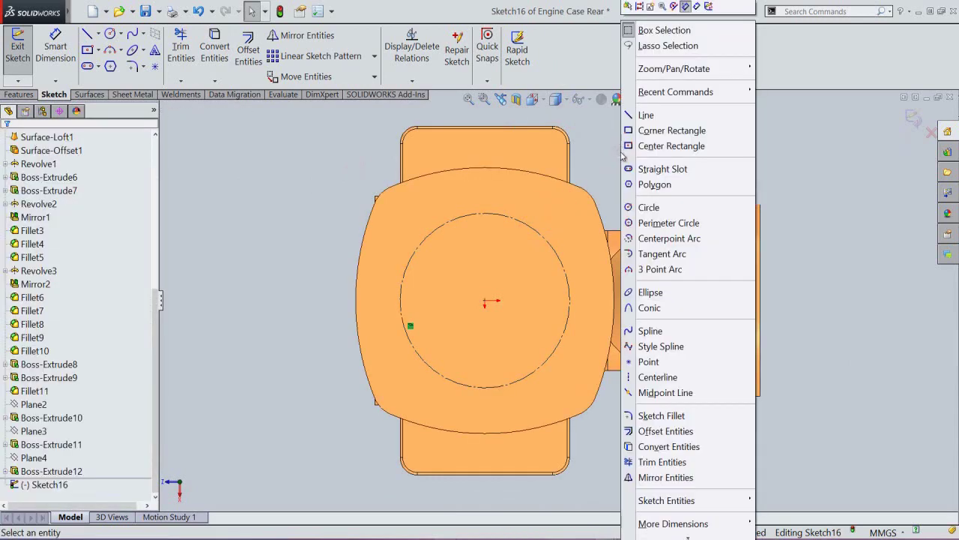
click(649, 206)
click(488, 308)
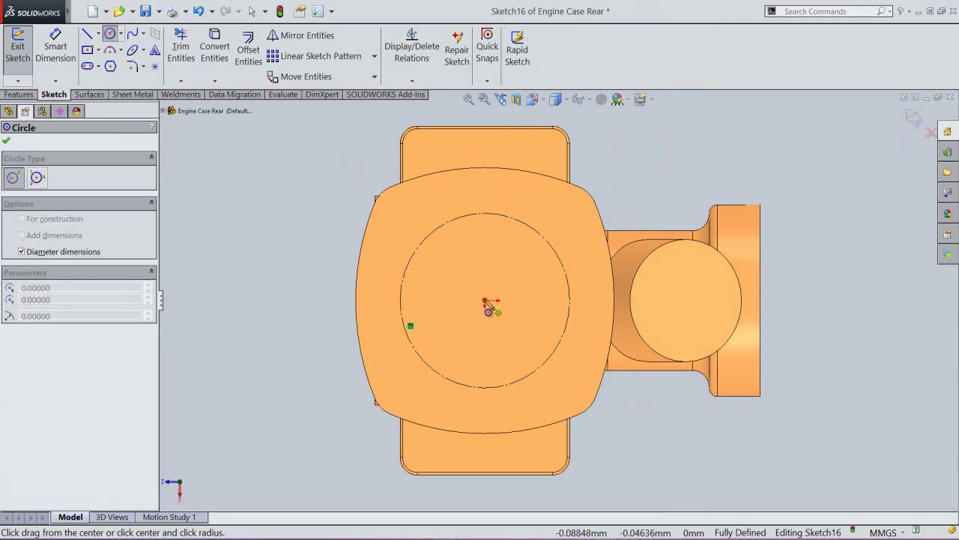
click(550, 388)
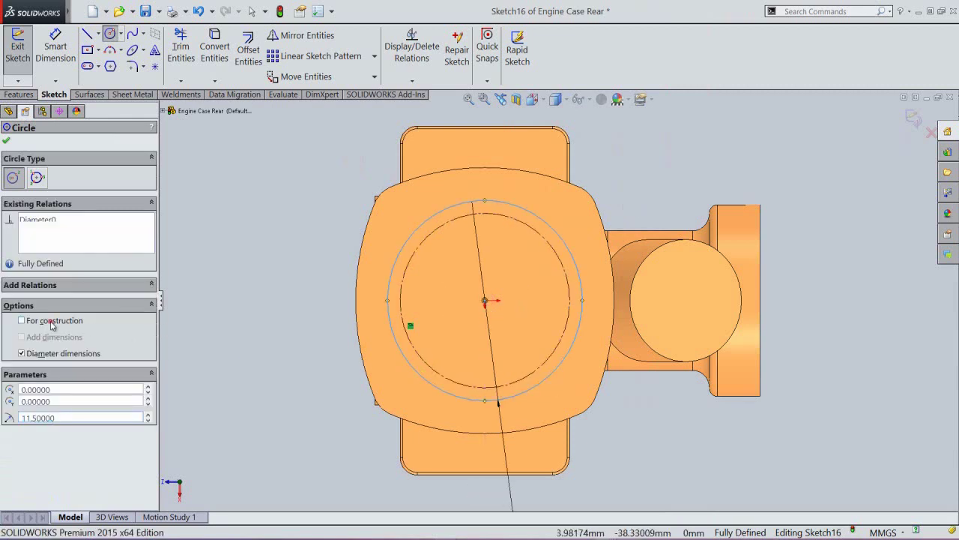
click(7, 142)
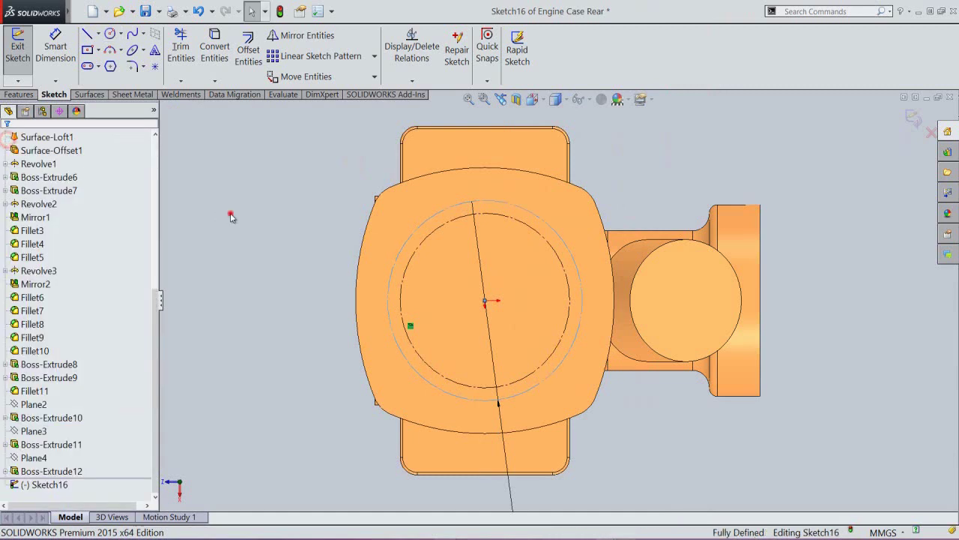
scroll(510, 353, up, 3)
drag(545, 492, 559, 318)
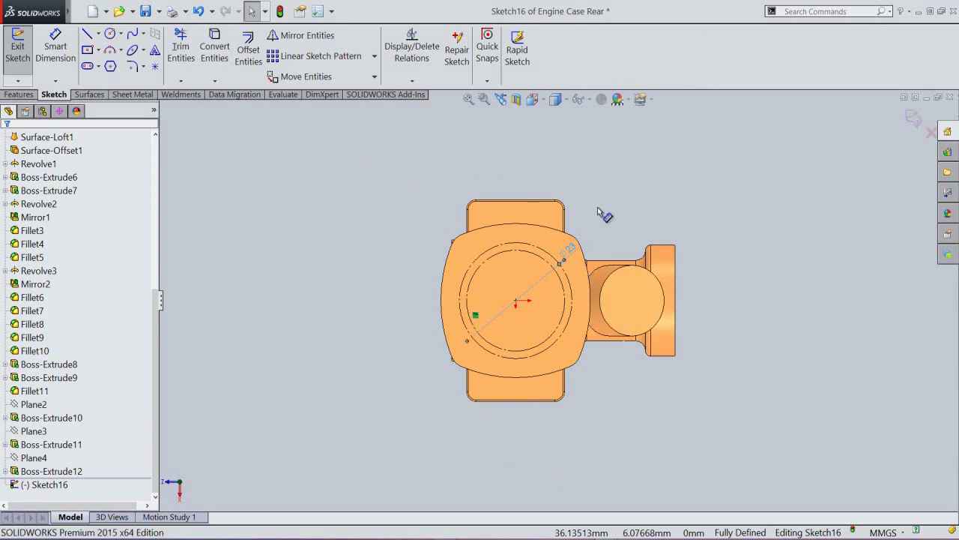
click(468, 100)
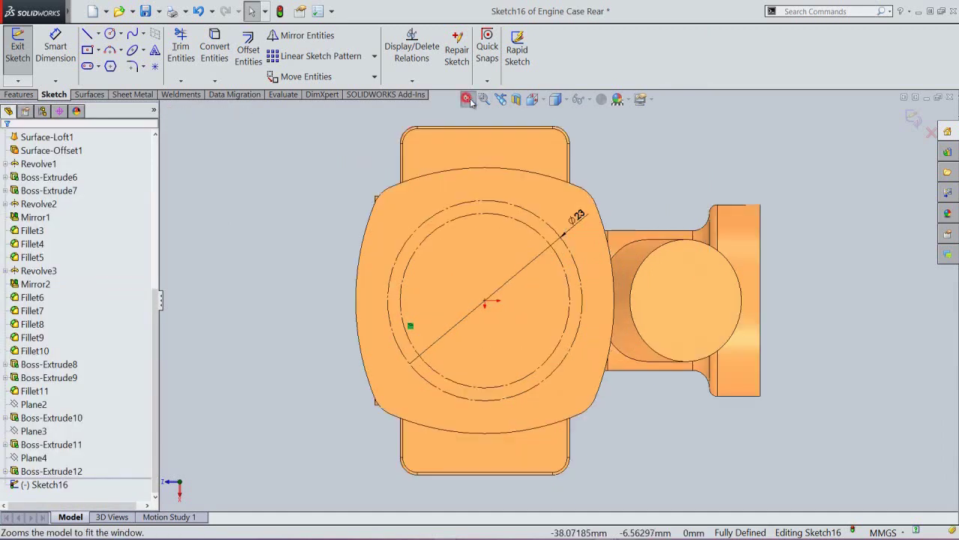
click(660, 202)
Step: Add a vertical construction centerline of infinite length through the origin
right_click(650, 176)
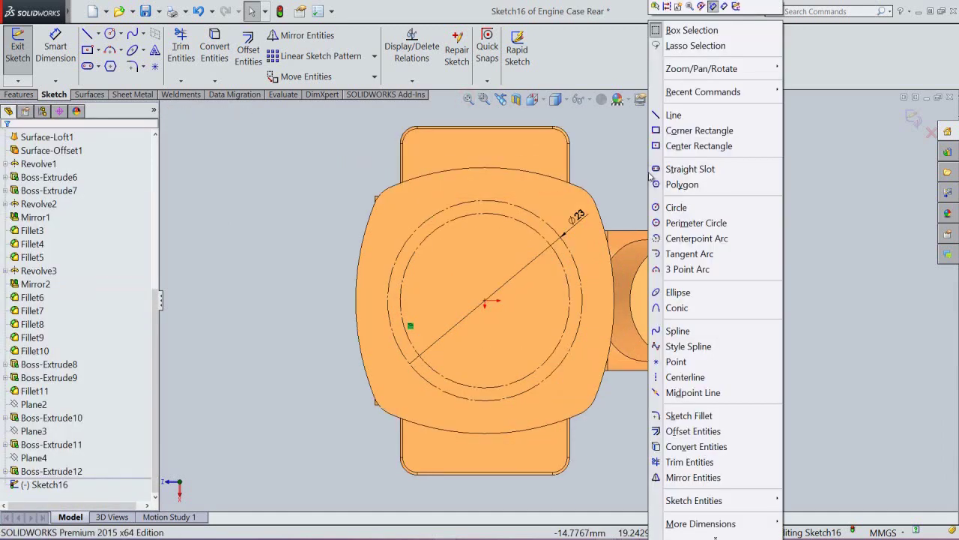
click(688, 378)
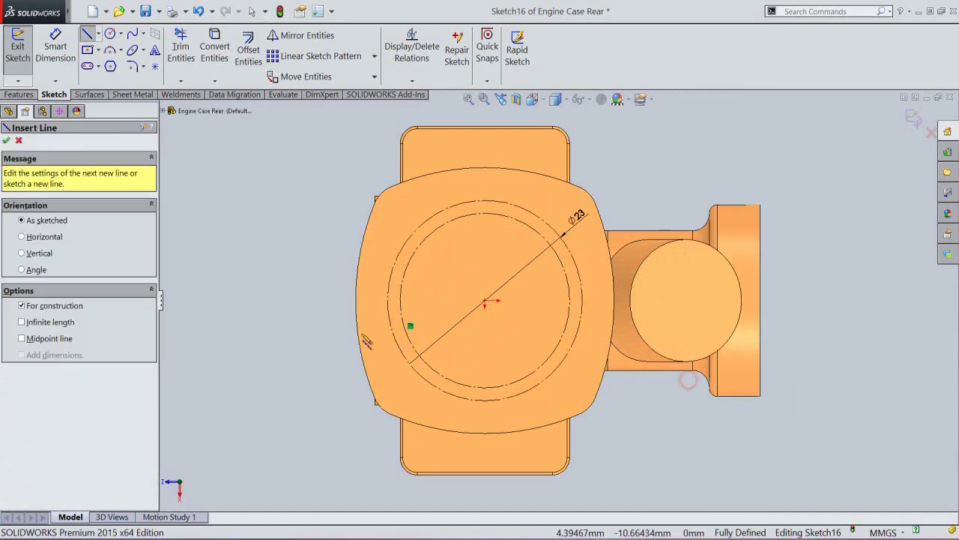
click(43, 254)
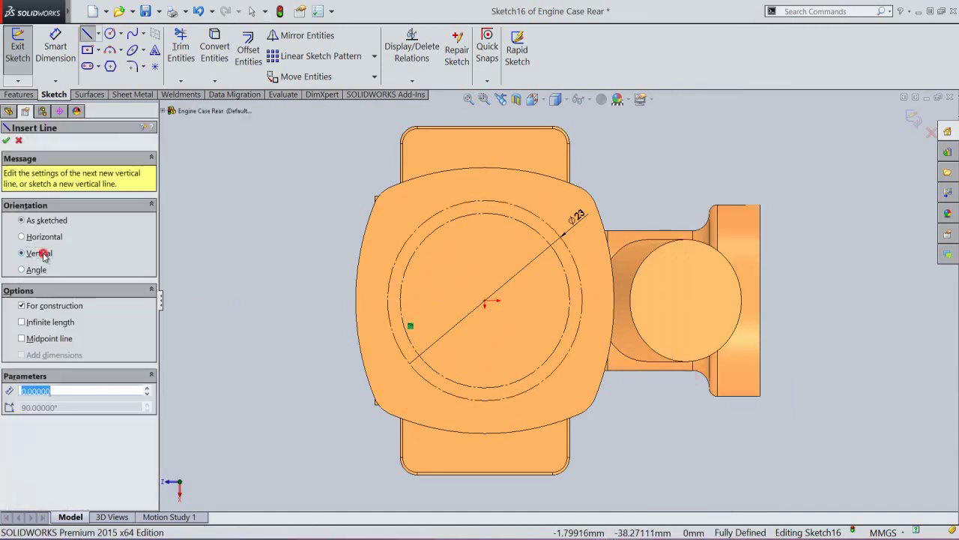
click(47, 323)
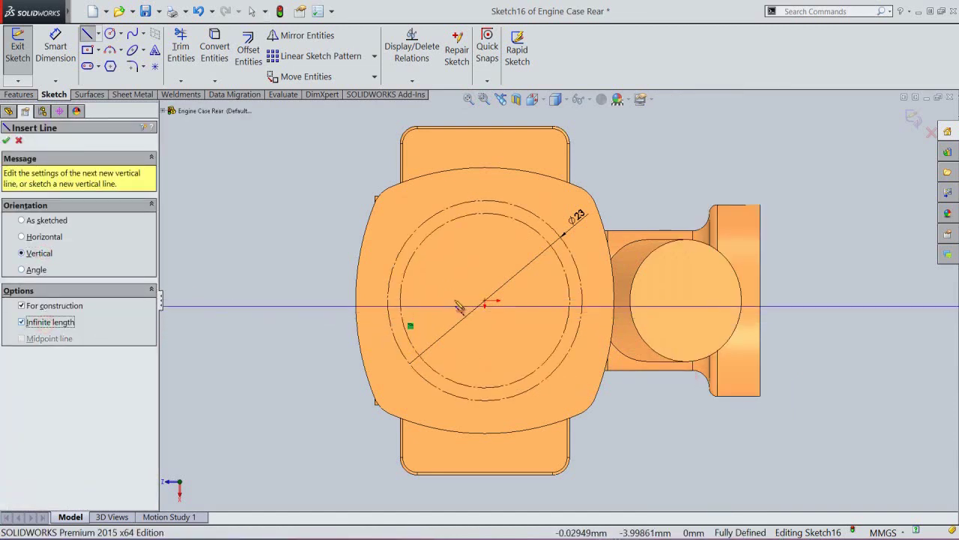
click(485, 302)
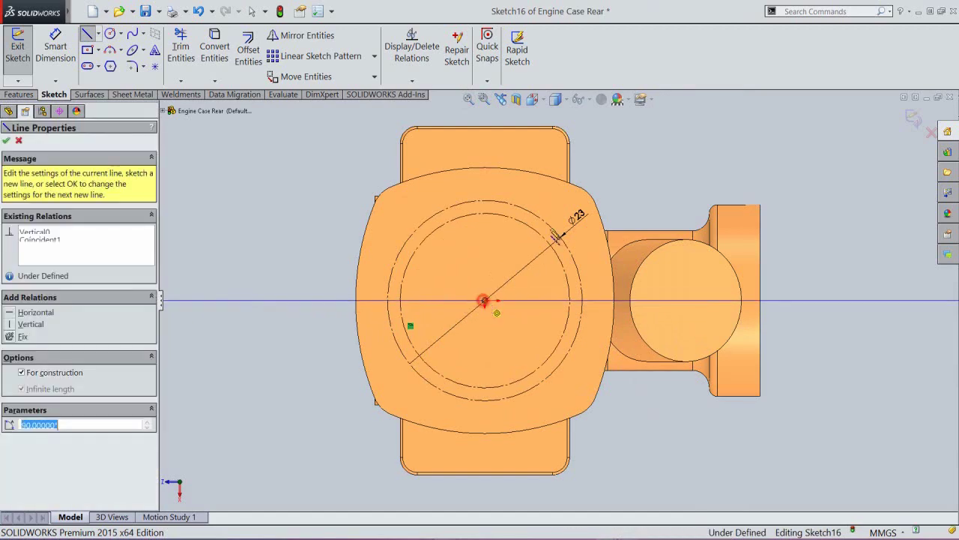
right_click(628, 180)
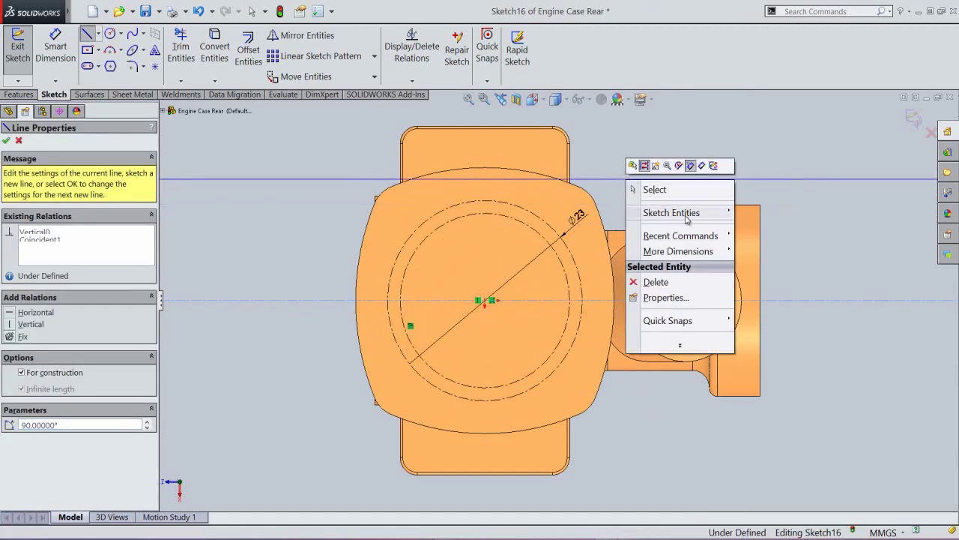
Step: Draw two lines from the origin, one ending on the inner construction circle and one lower down on the 23 mm construction circle
mouse_move(685, 213)
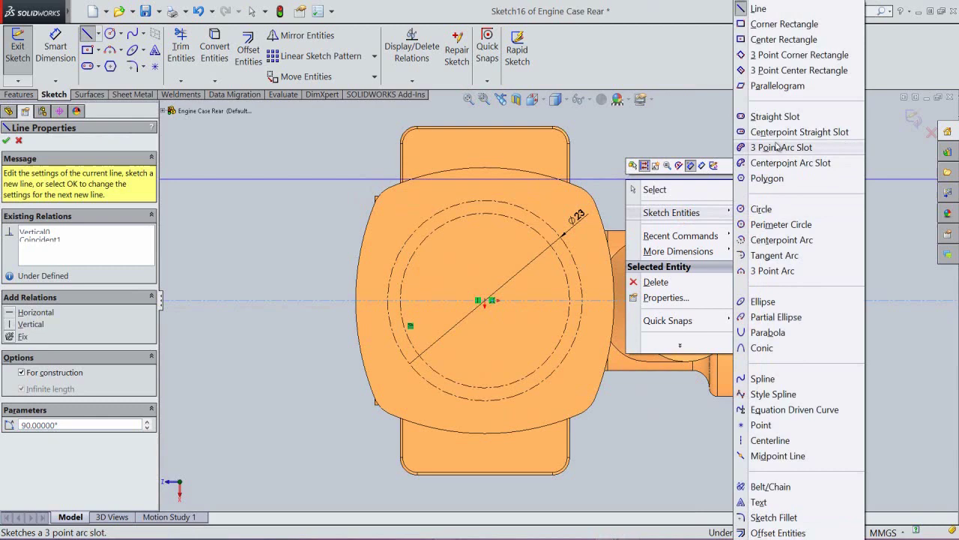
click(759, 8)
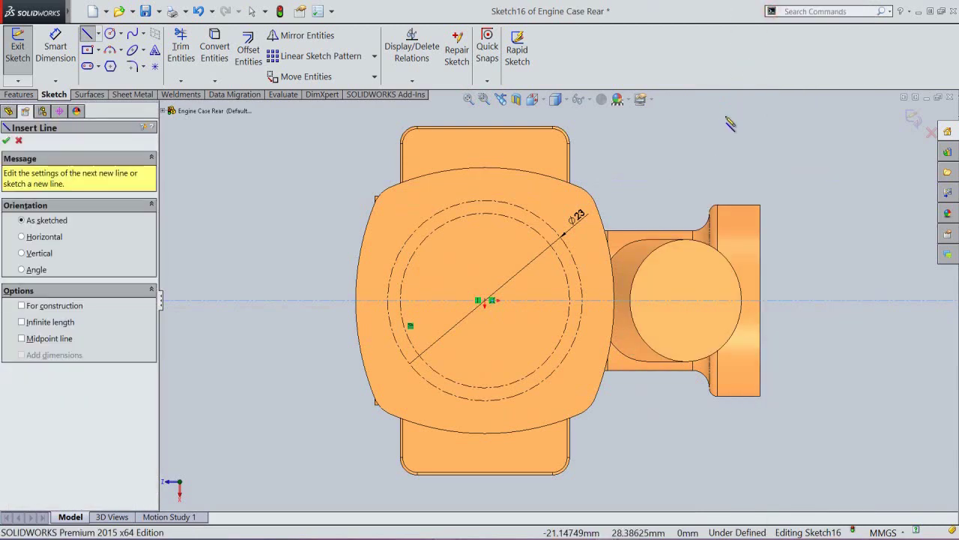
click(485, 300)
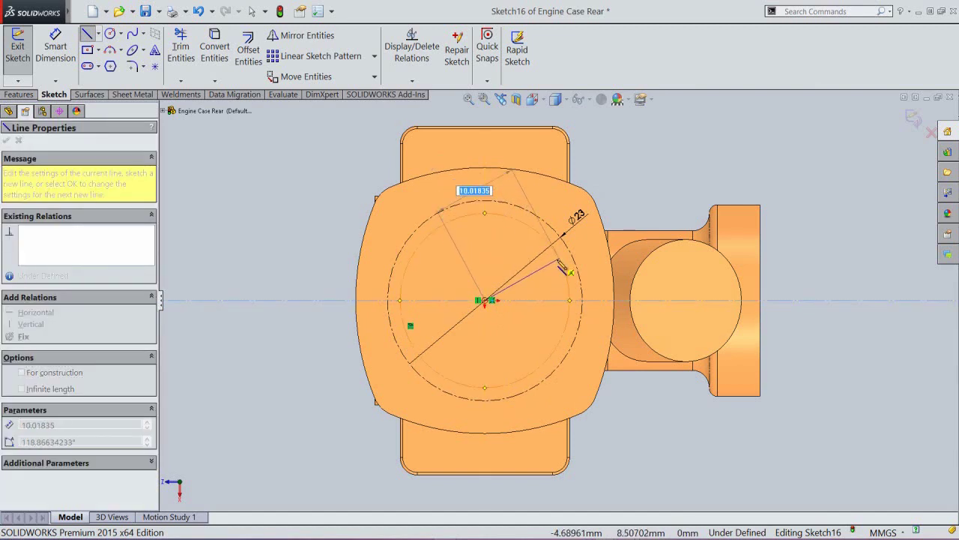
click(561, 261)
double_click(544, 281)
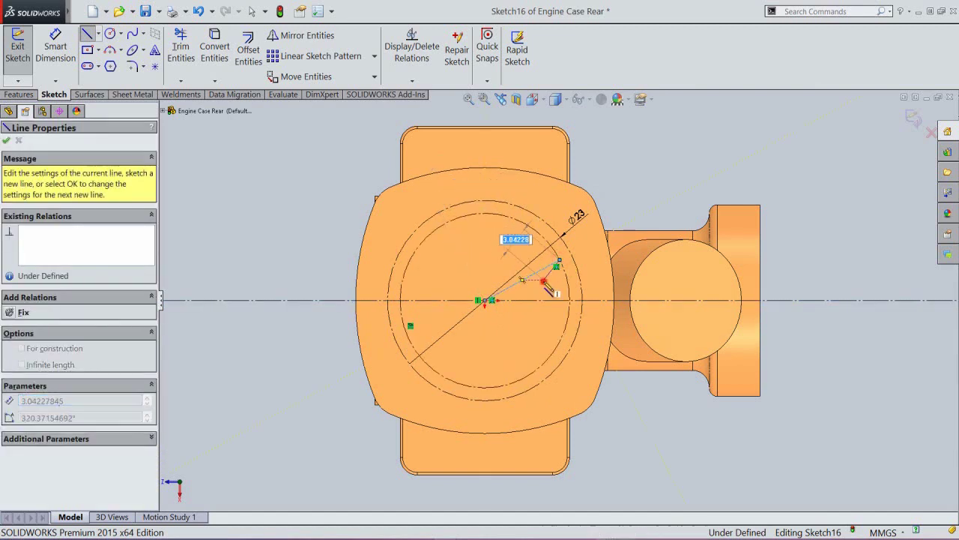
click(487, 301)
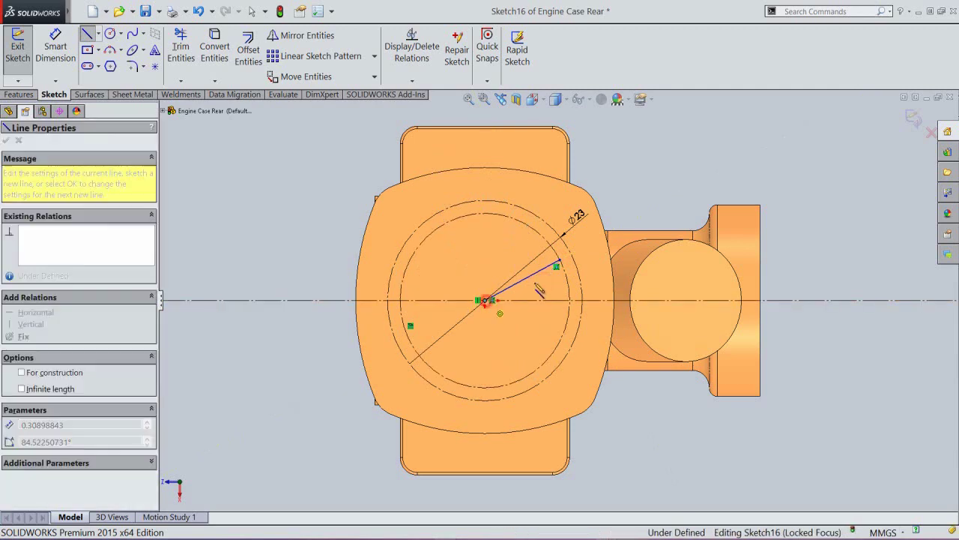
click(581, 279)
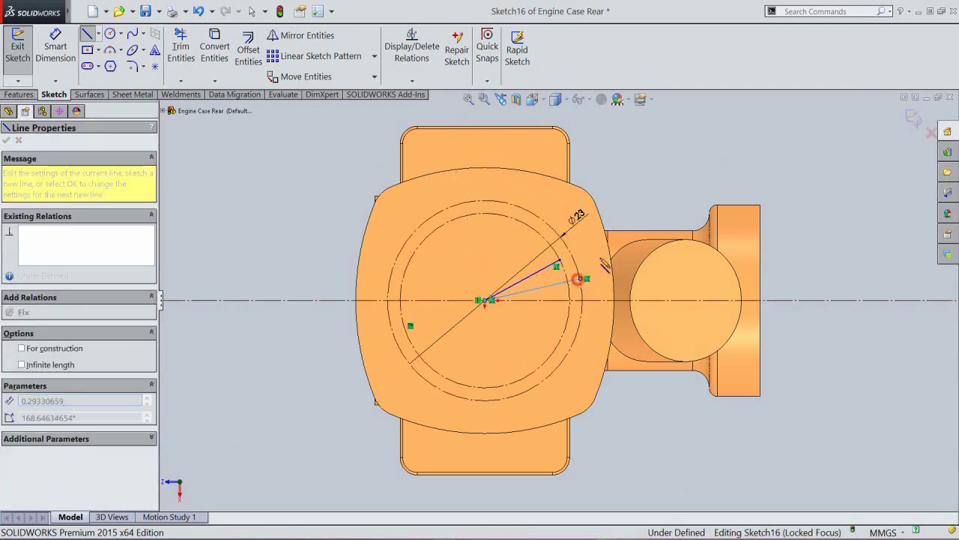
right_click(638, 182)
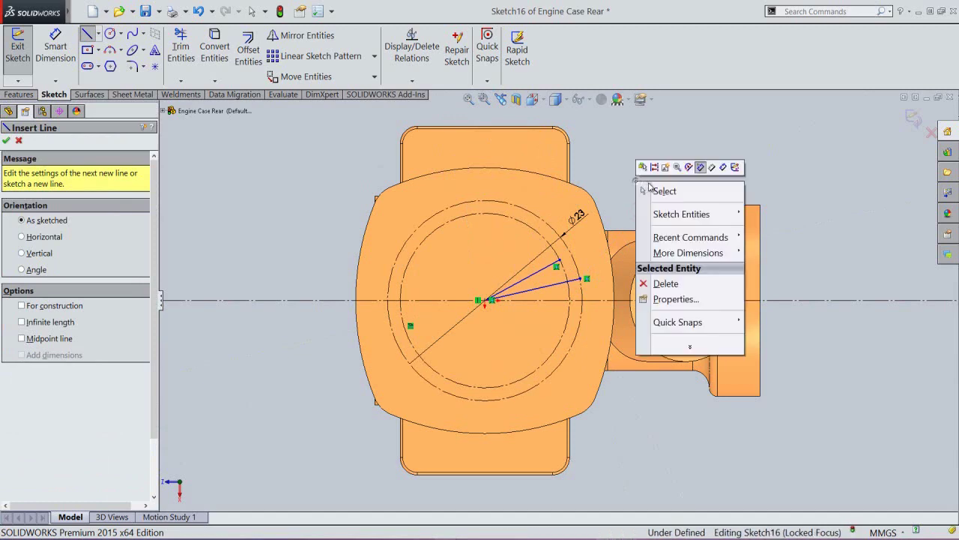
click(657, 190)
Step: Dimension the angle between the line ending on the inner circle and the centerline as 19.42296°
scroll(558, 275, down, 3)
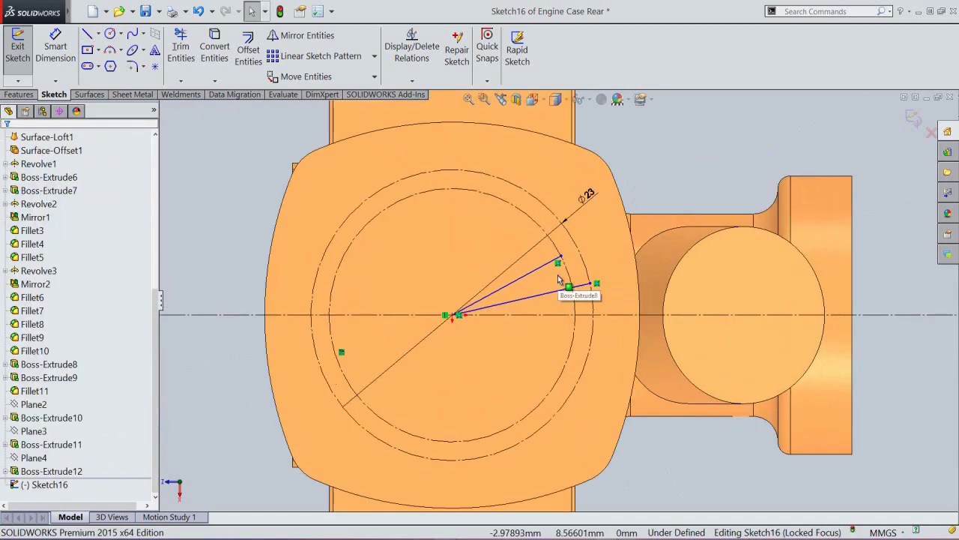
right_click(652, 163)
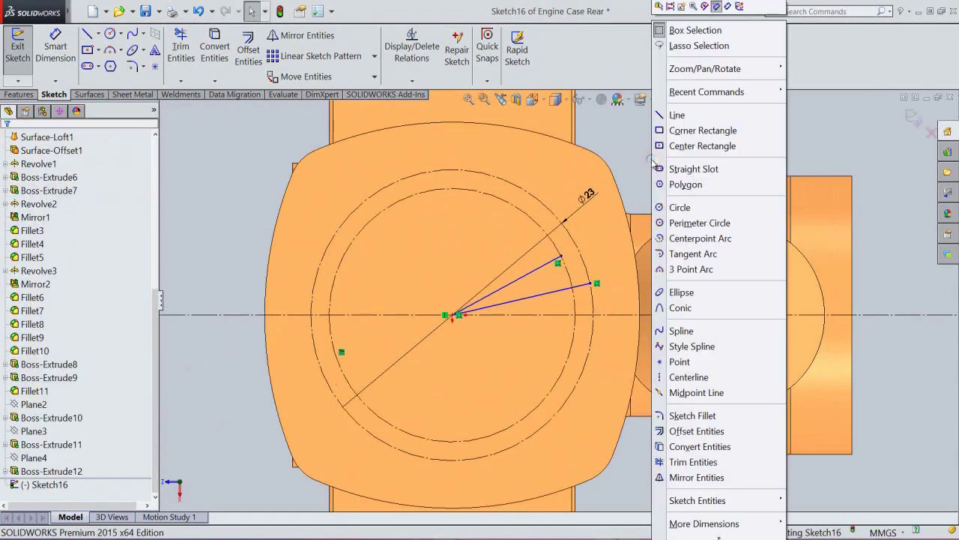
click(729, 6)
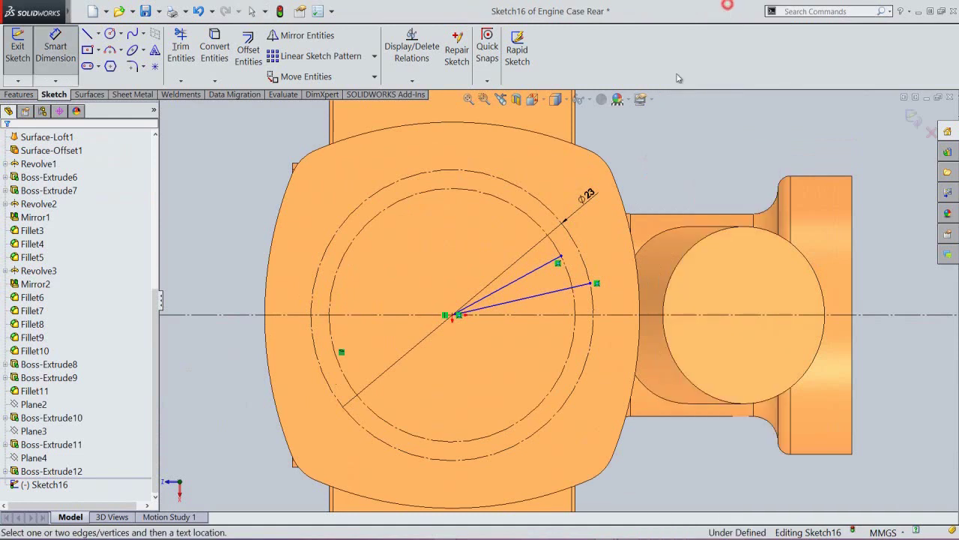
click(528, 273)
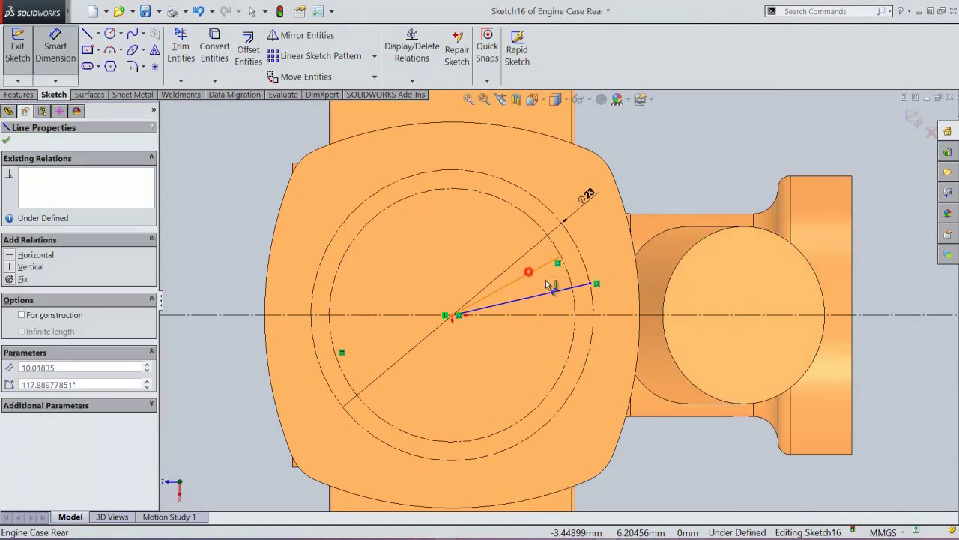
click(608, 316)
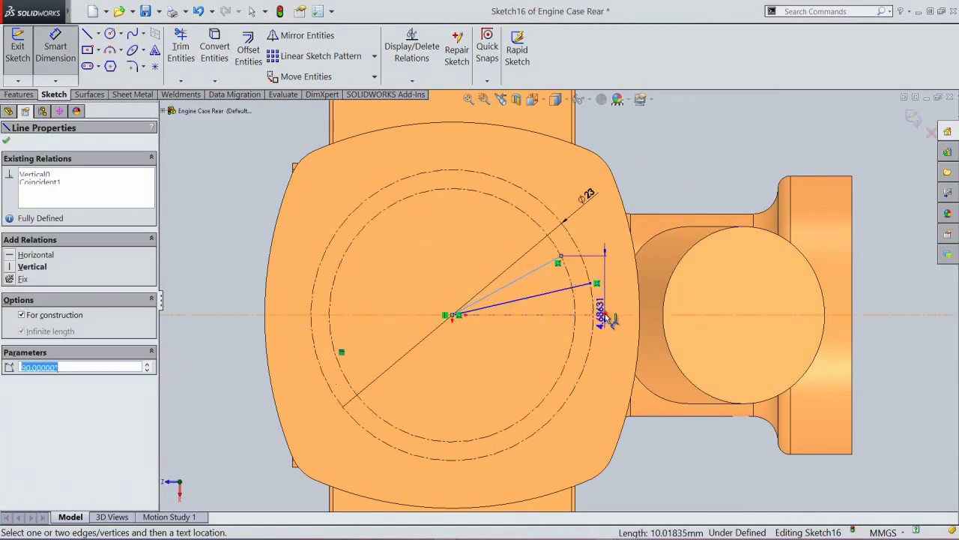
click(654, 241)
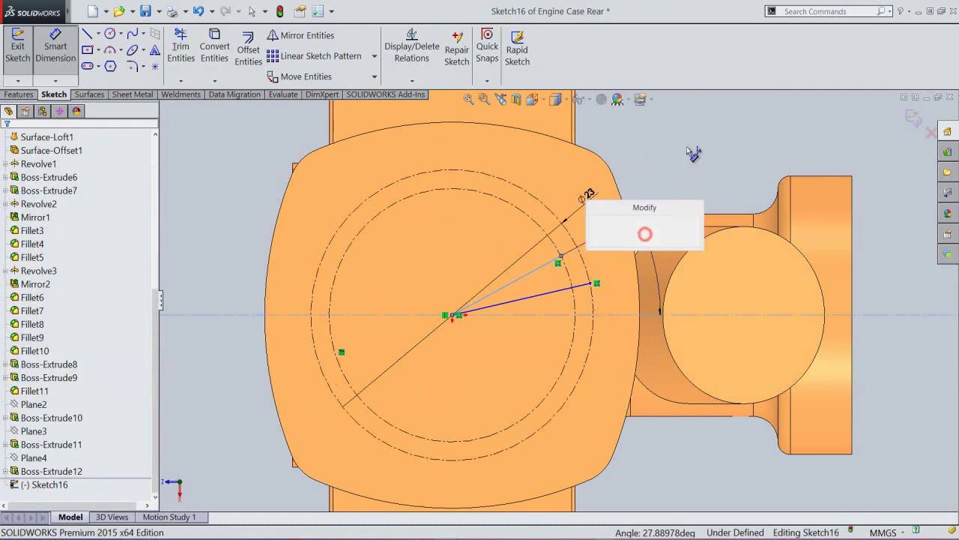
text(19)
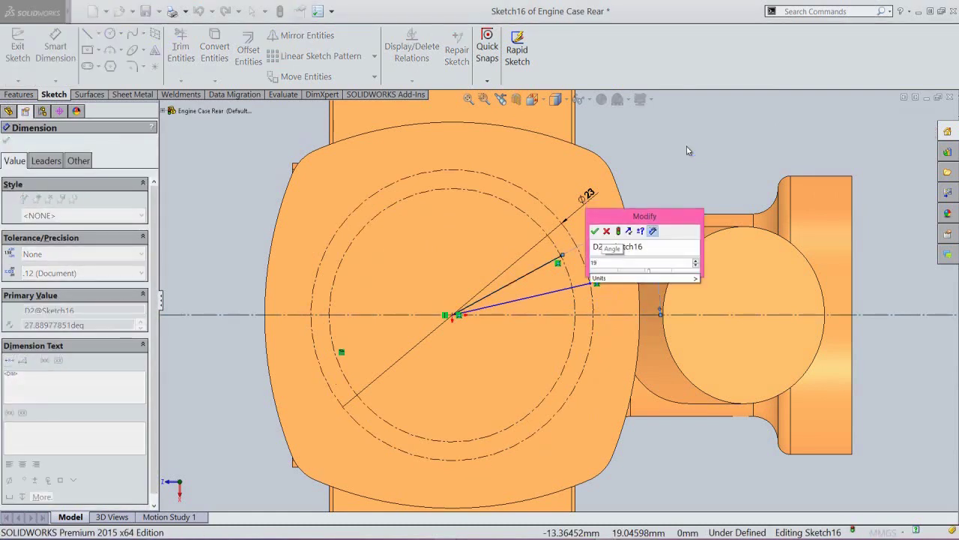
text(.42296)
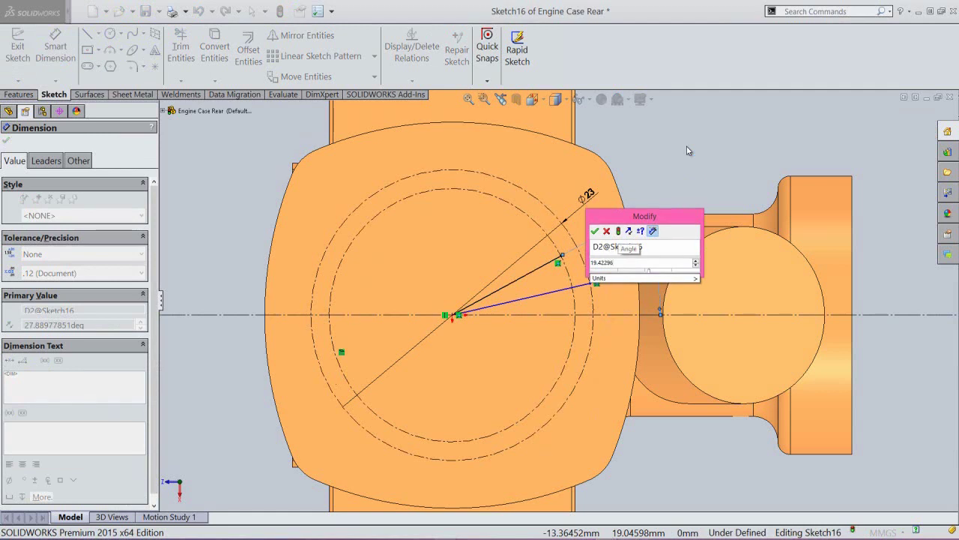
key(Return)
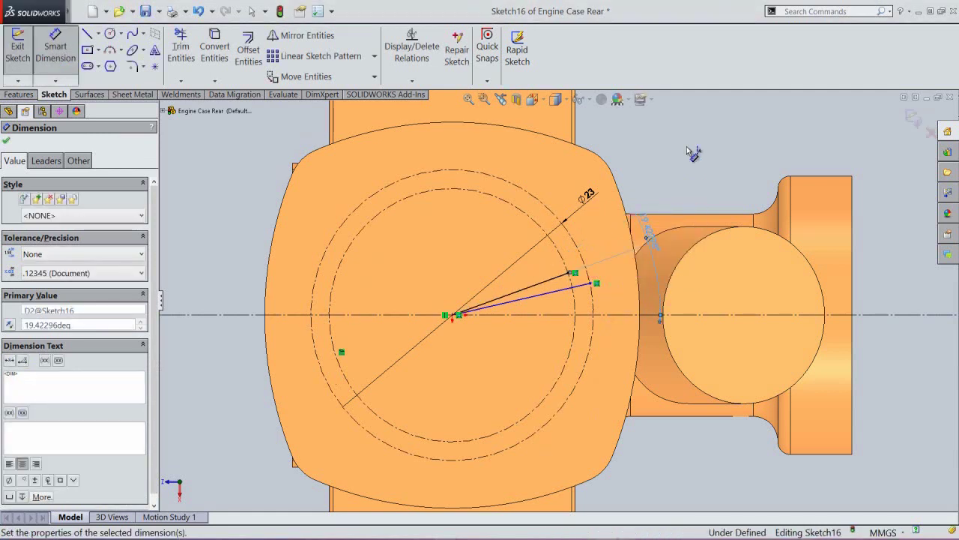
click(678, 155)
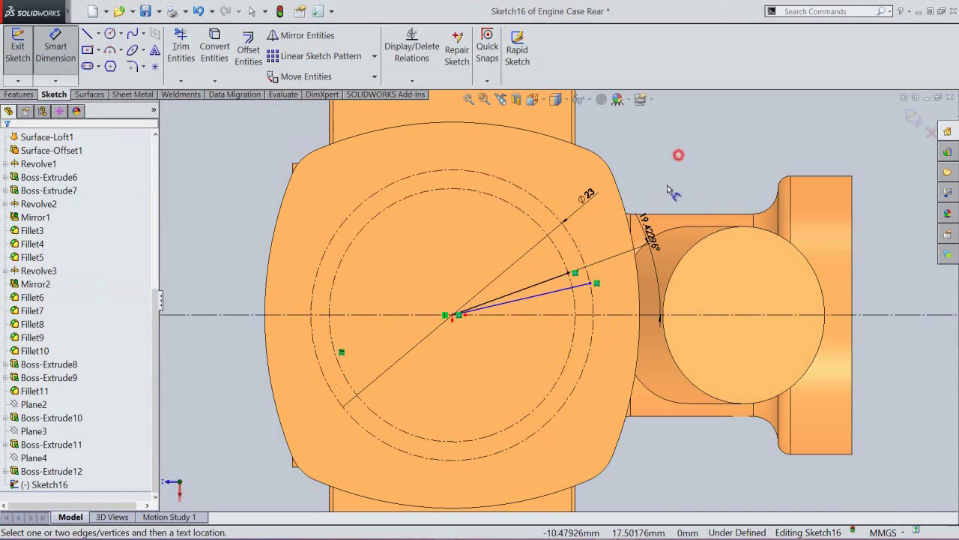
Step: Dimension the angle between the line ending on the 23 mm circle and the centerline as 9.92759°
click(582, 284)
click(610, 312)
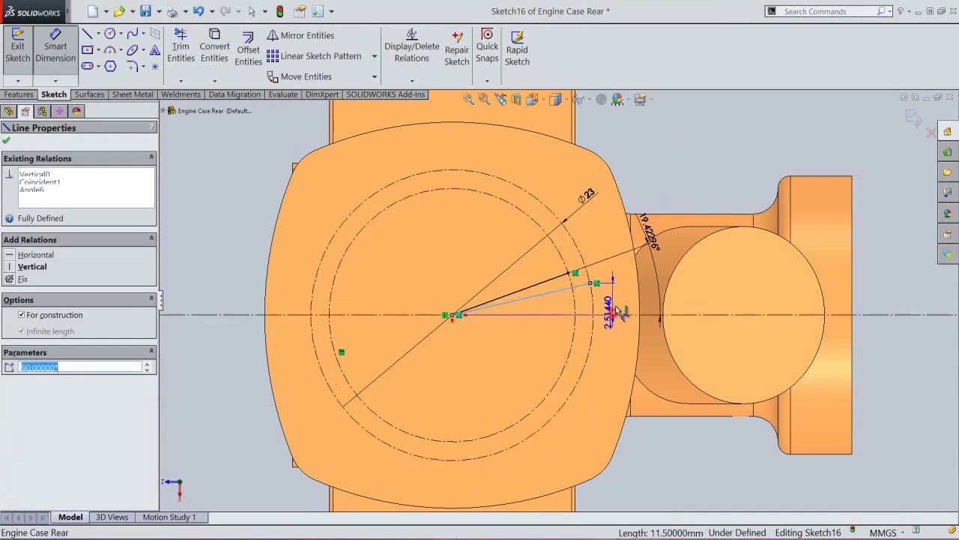
click(616, 302)
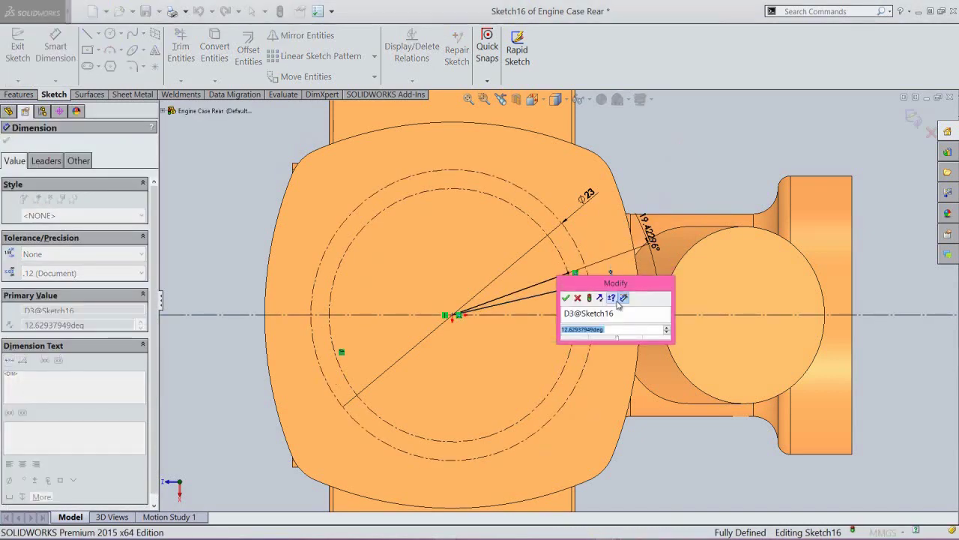
text(9)
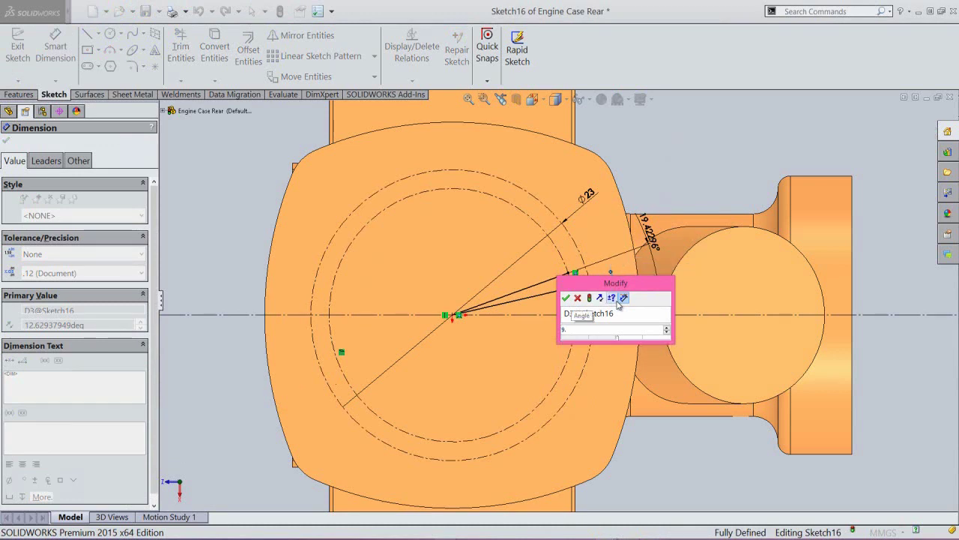
text(.92759)
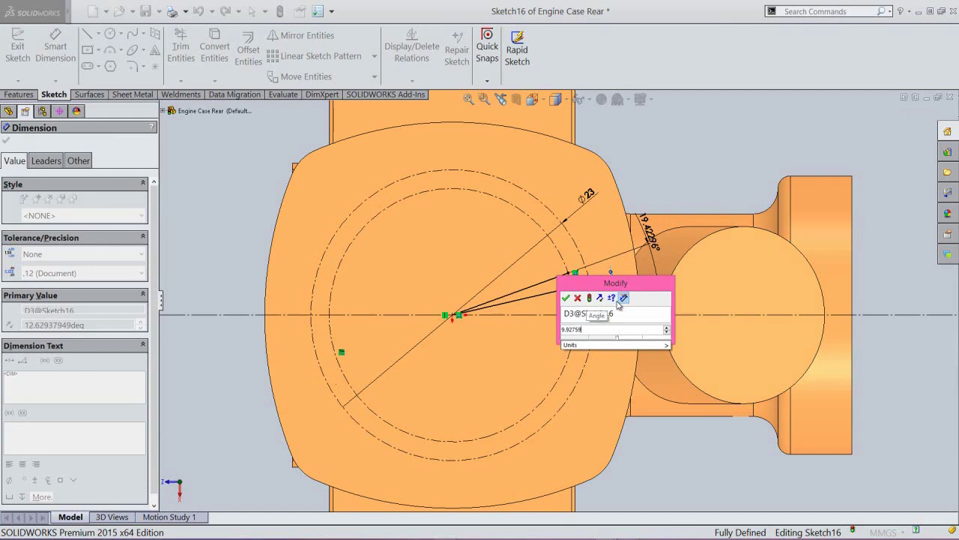
key(Return)
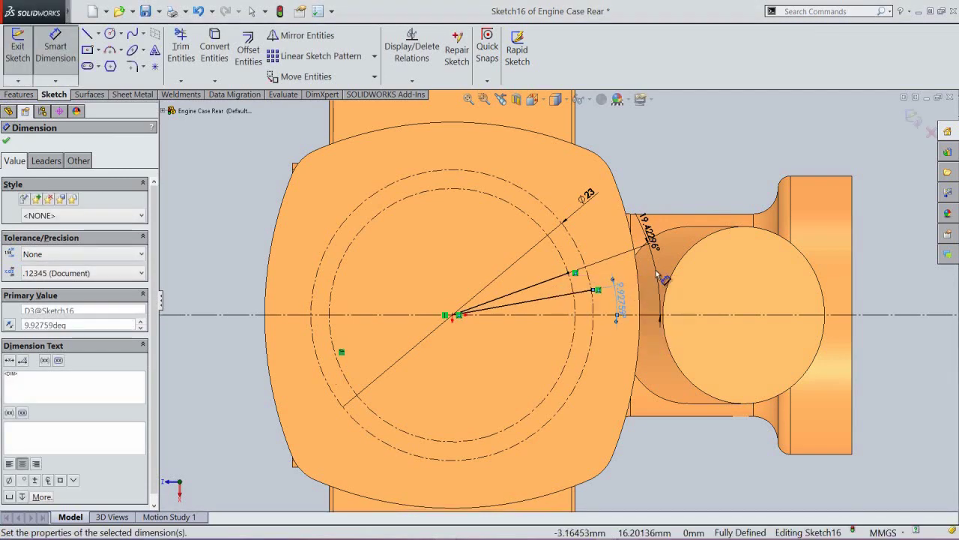
click(670, 180)
right_click(671, 183)
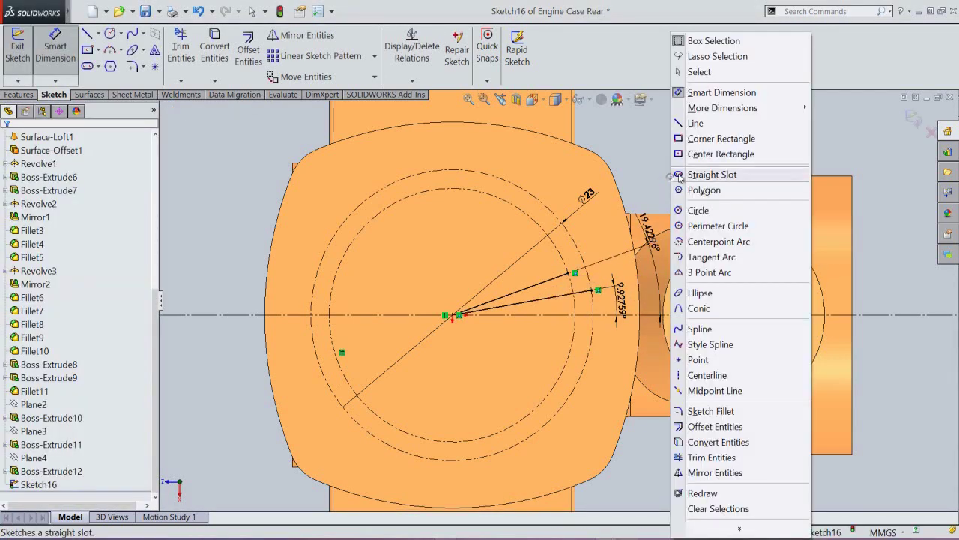
click(697, 73)
Step: Convert both angled lines from the origin to construction geometry
scroll(582, 302, down, 2)
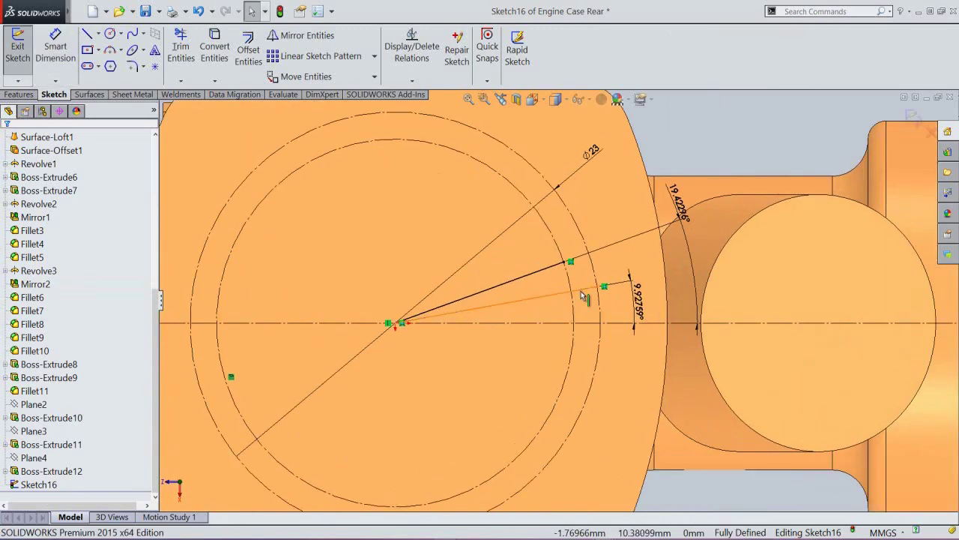
click(583, 293)
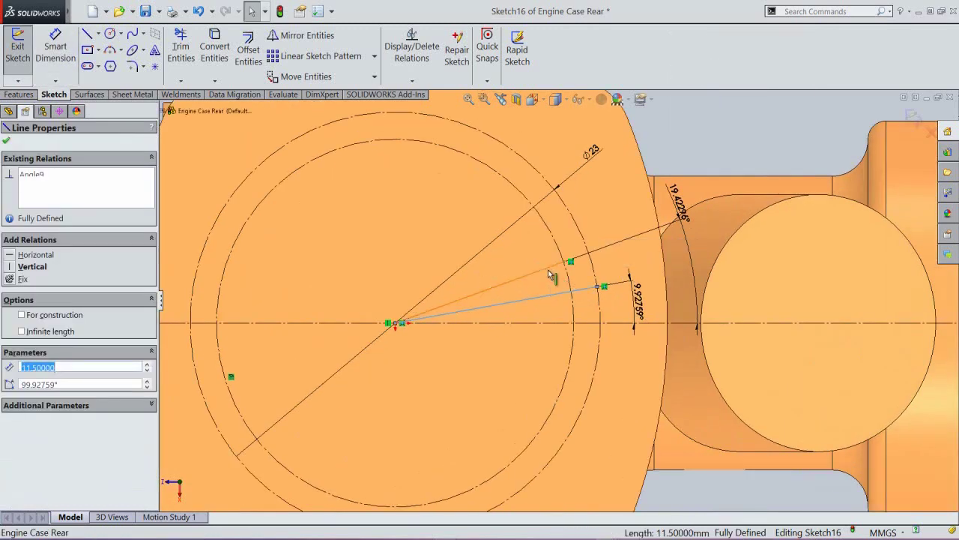
ctrl+click(549, 271)
click(587, 238)
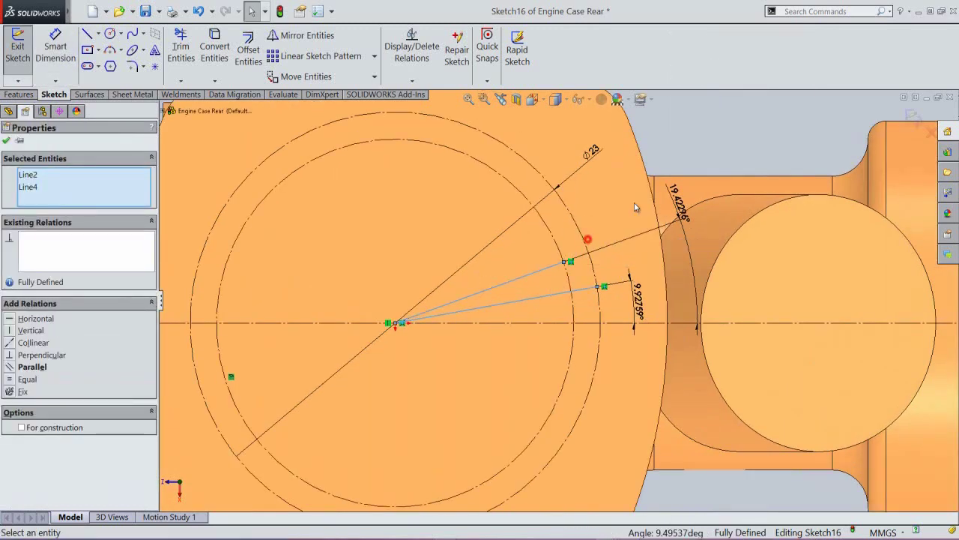
Step: Sketch a circle about 2.2 mm in diameter just outside the 23 mm construction circle, above the two angled lines
right_click(708, 134)
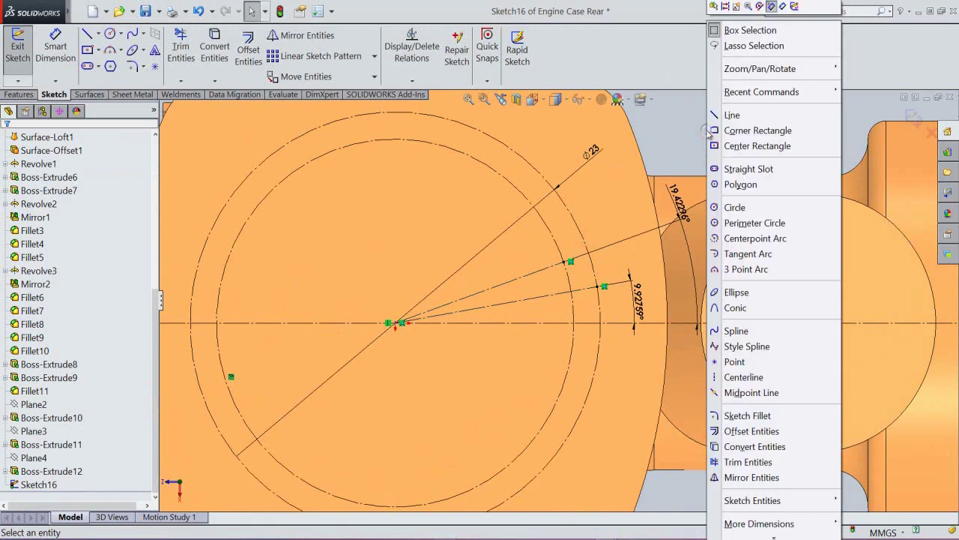
click(732, 206)
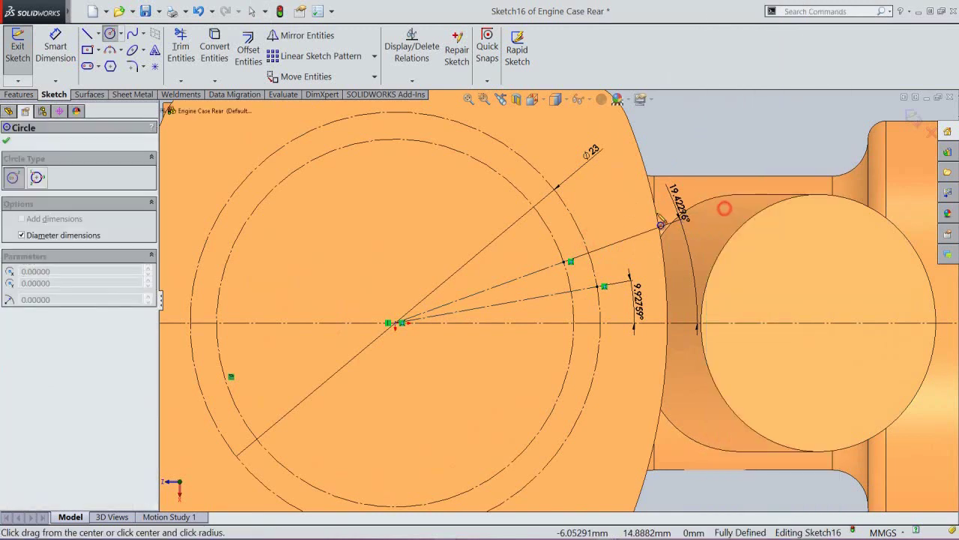
click(589, 216)
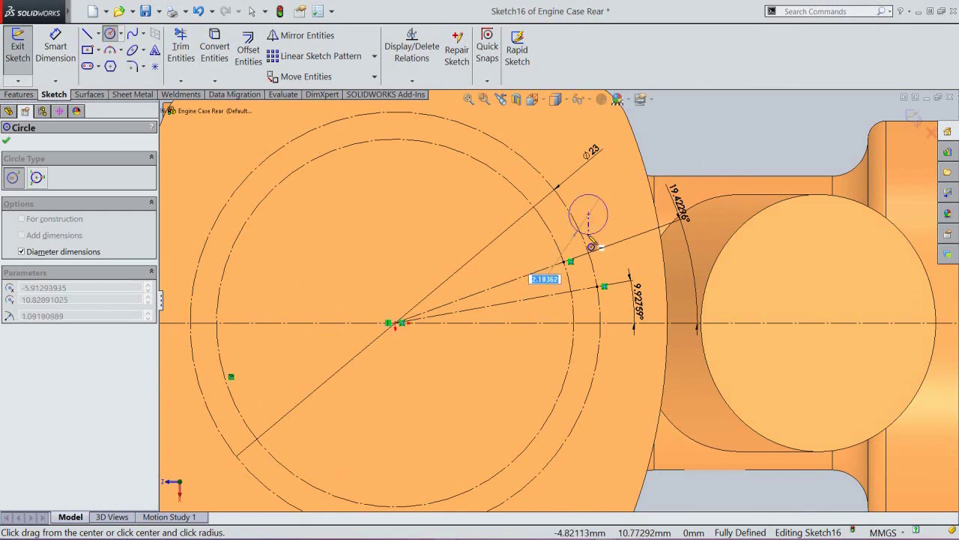
click(589, 235)
Step: Dimension the small circle's diameter as 4 mm and place the dimension beside it
right_click(677, 156)
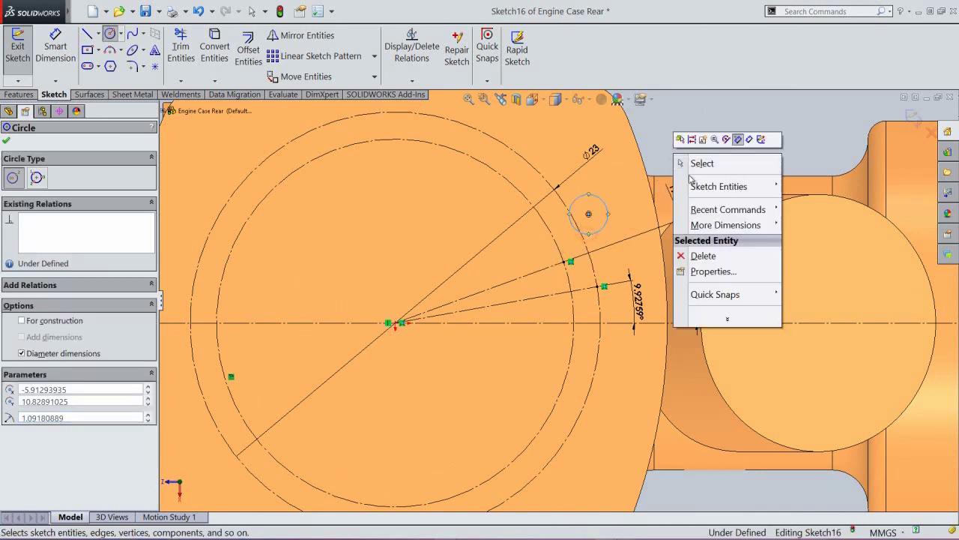
click(749, 140)
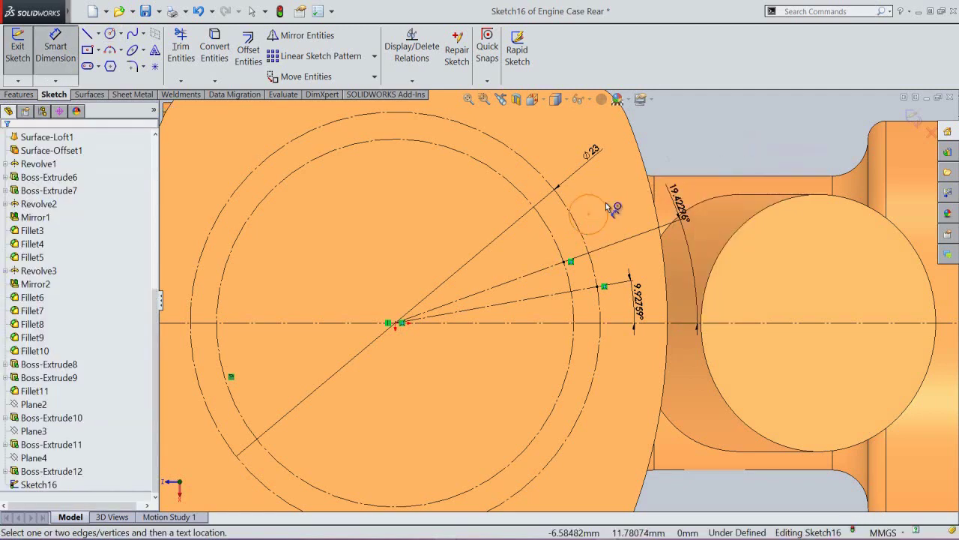
click(607, 204)
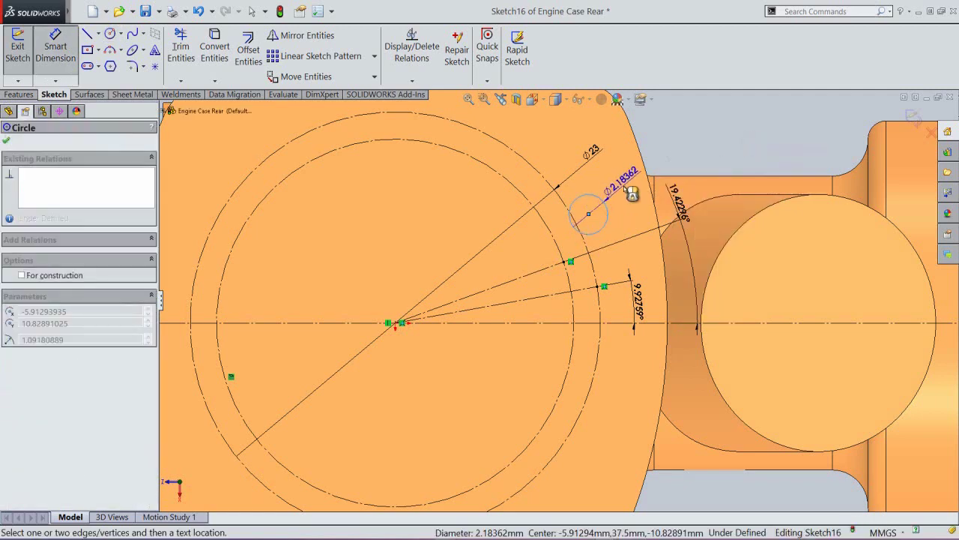
click(625, 193)
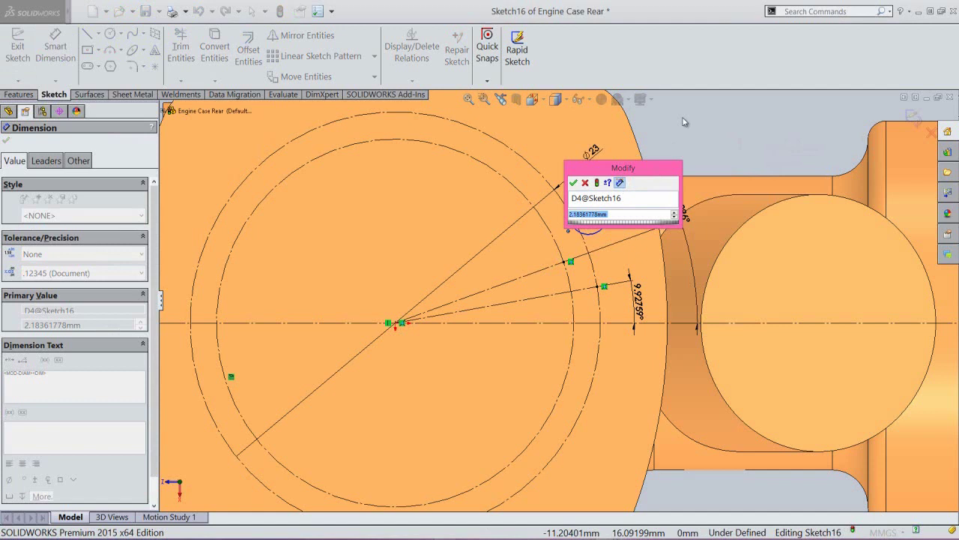
text(4)
key(Return)
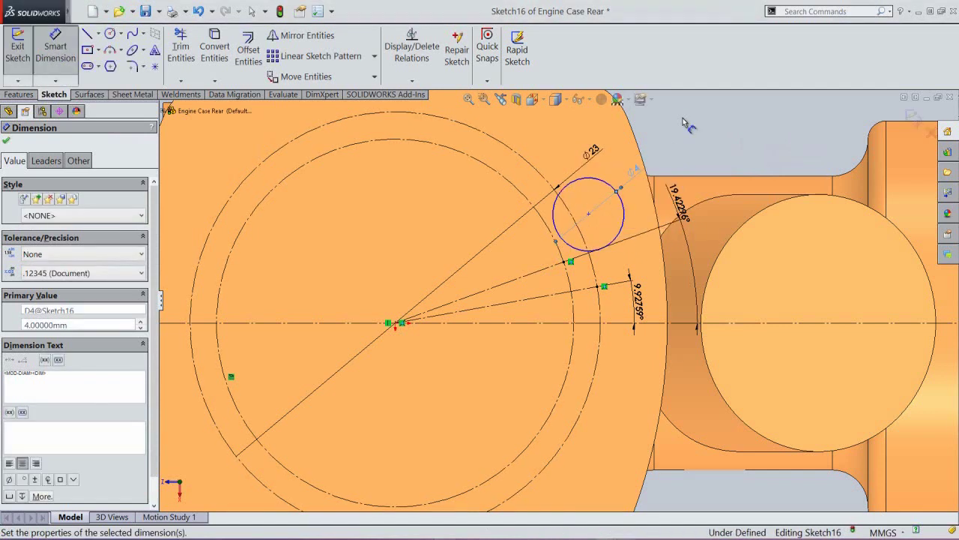
right_click(682, 117)
click(713, 72)
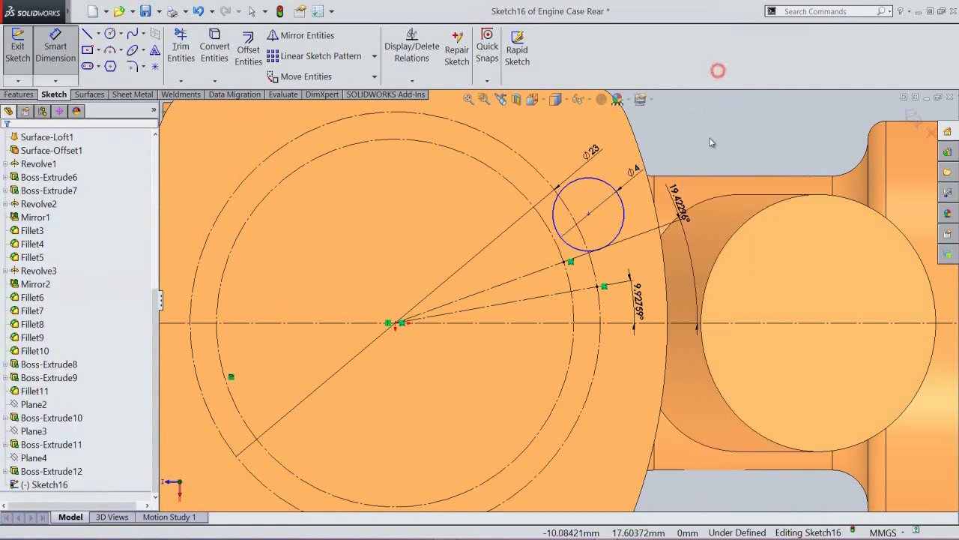
Step: Make the 4 mm circle coincident with the upper angled line's endpoint on the inner construction circle
click(568, 243)
ctrl+click(569, 261)
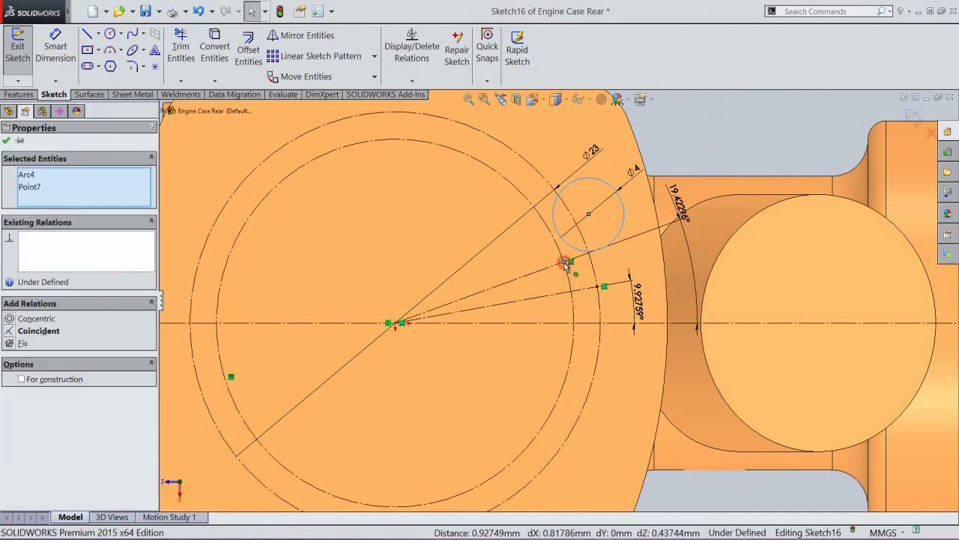
click(637, 230)
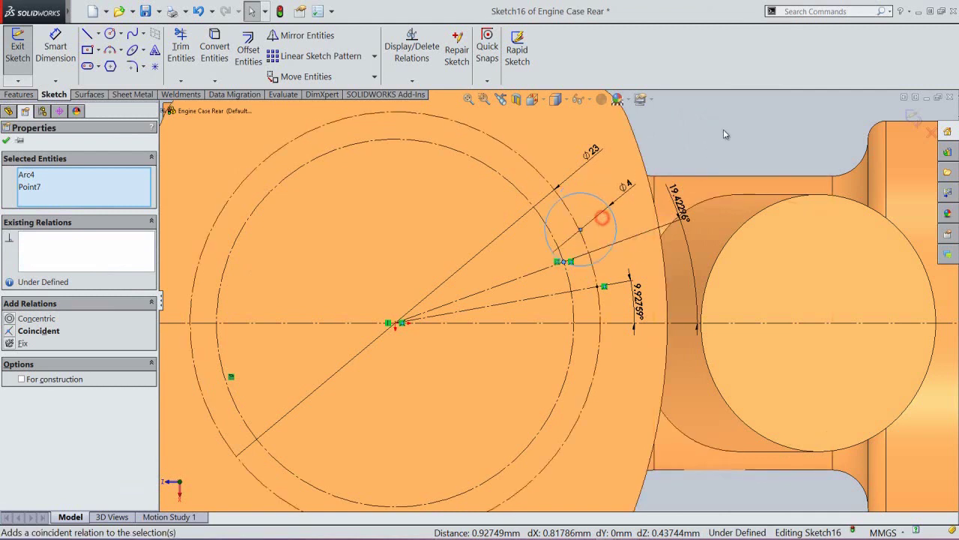
click(729, 122)
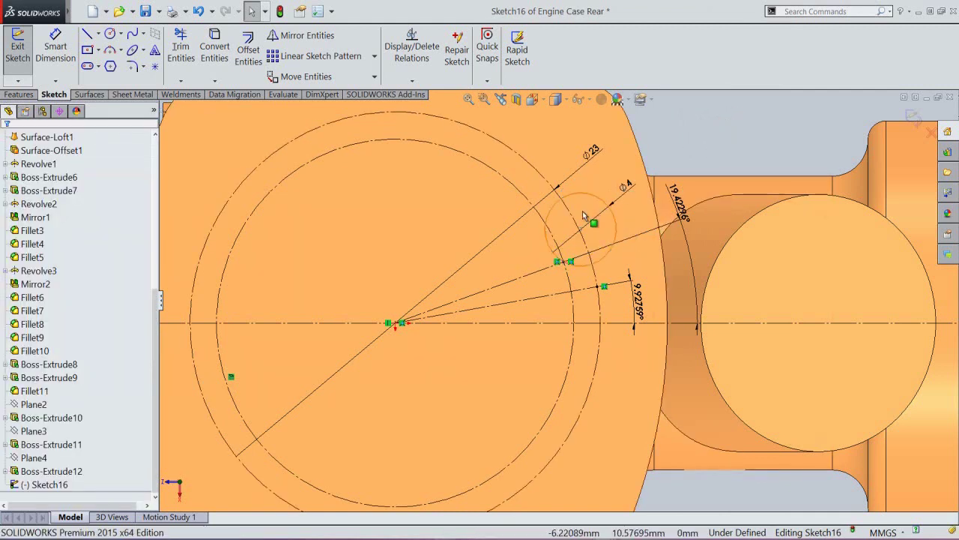
Step: Add a tangent relation between the 4 mm circle and the inner construction circle
click(548, 245)
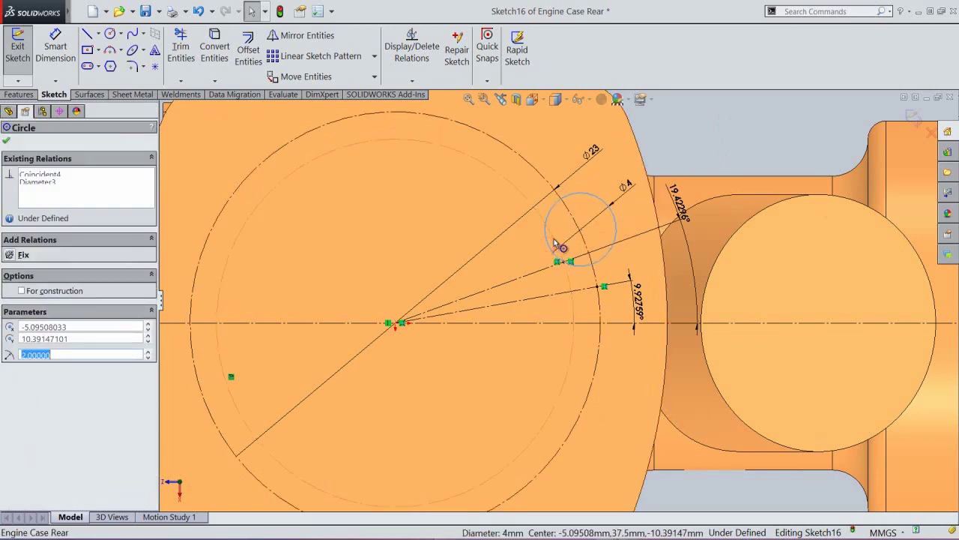
ctrl+click(578, 215)
click(592, 195)
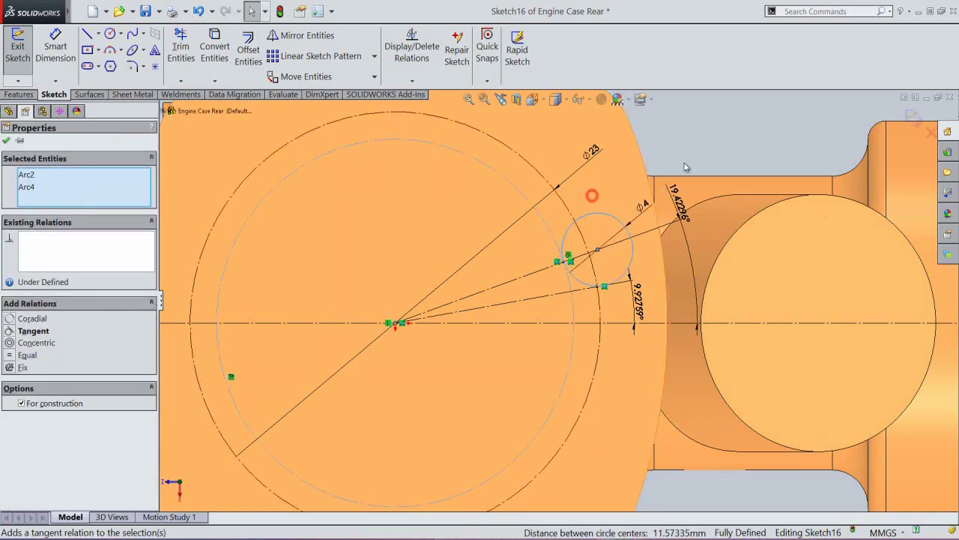
click(709, 137)
Step: Sketch a second 4 mm diameter circle centred where the 23 mm construction circle crosses the horizontal centerline
right_click(709, 139)
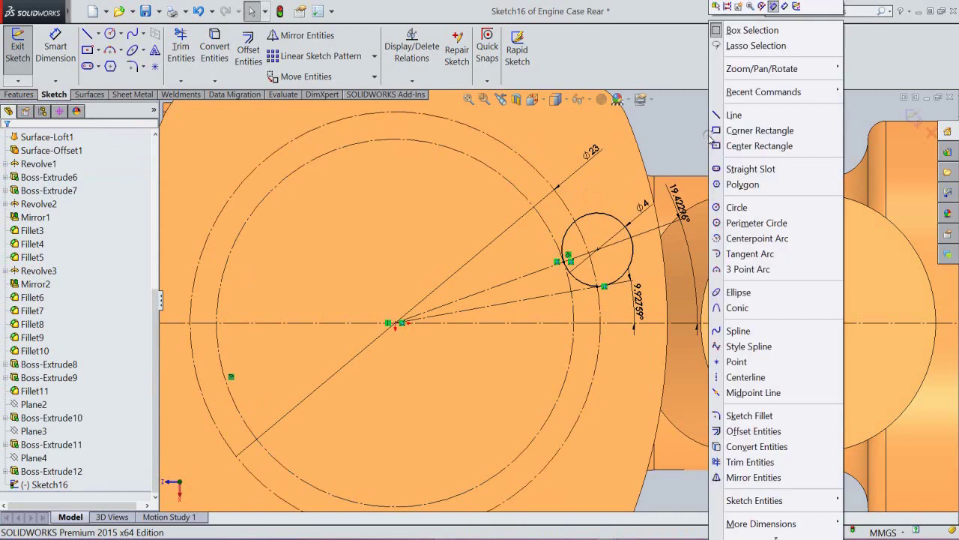
click(722, 210)
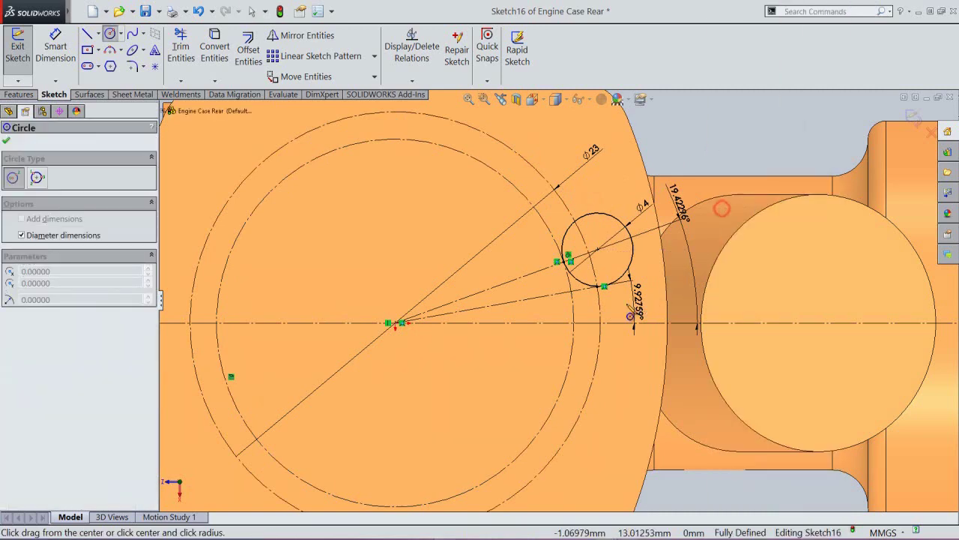
click(600, 323)
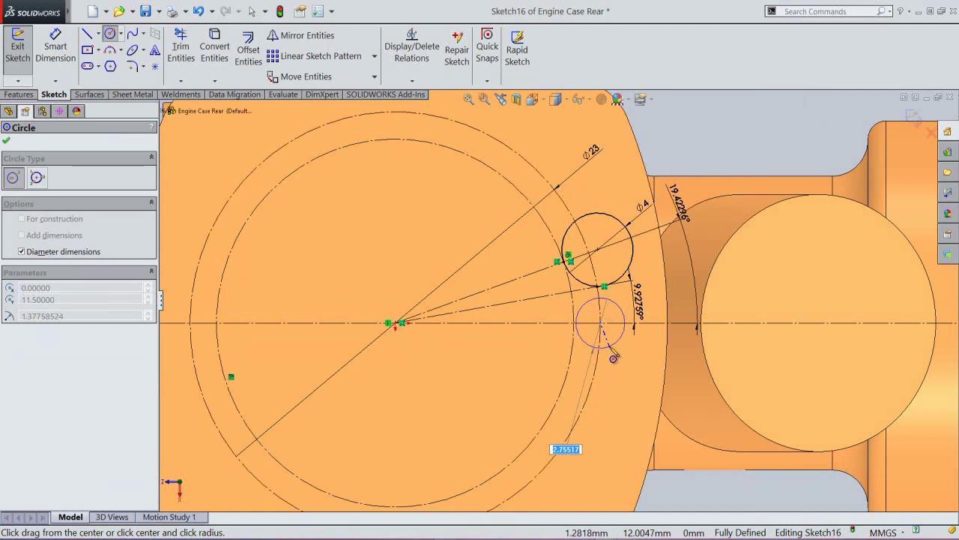
text(4)
key(Return)
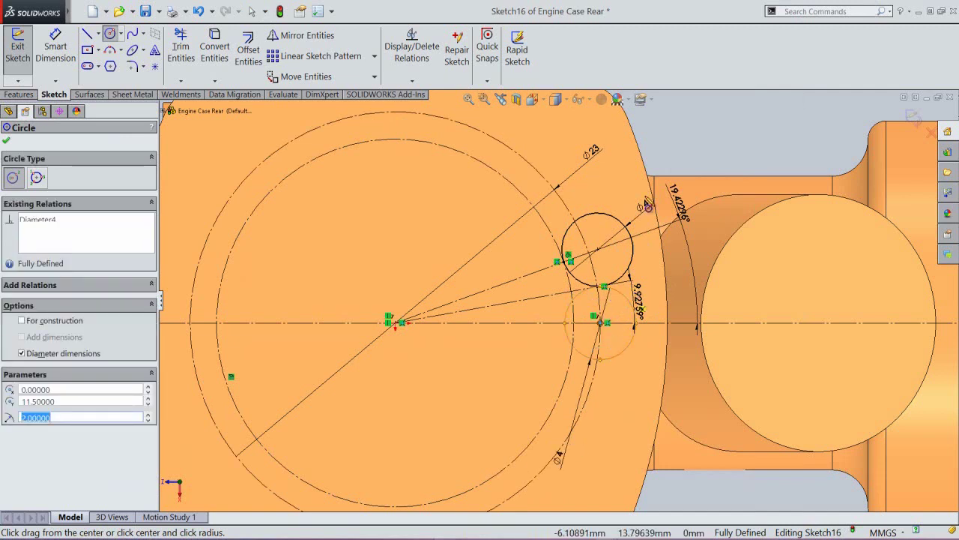
right_click(678, 165)
click(683, 161)
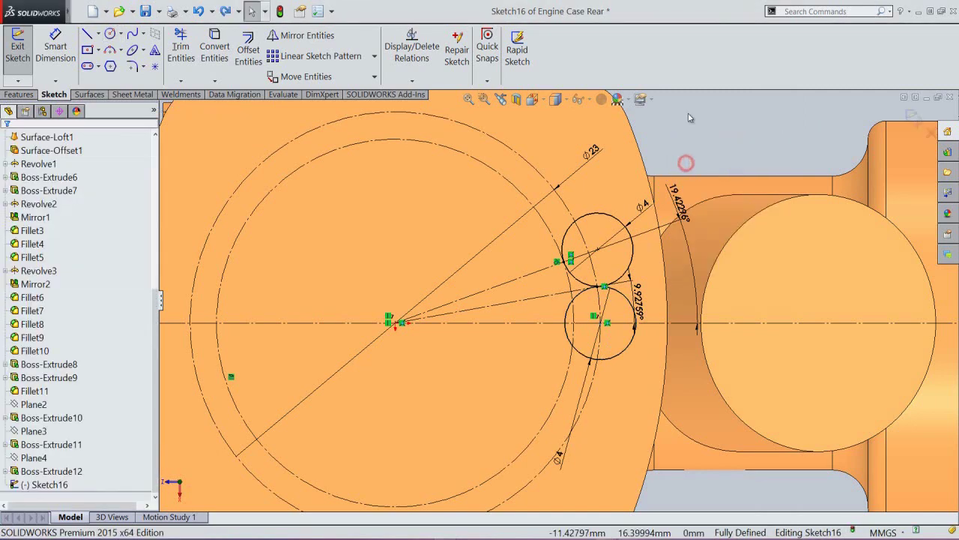
click(693, 134)
Step: Convert both 4 mm circles to construction geometry
click(613, 221)
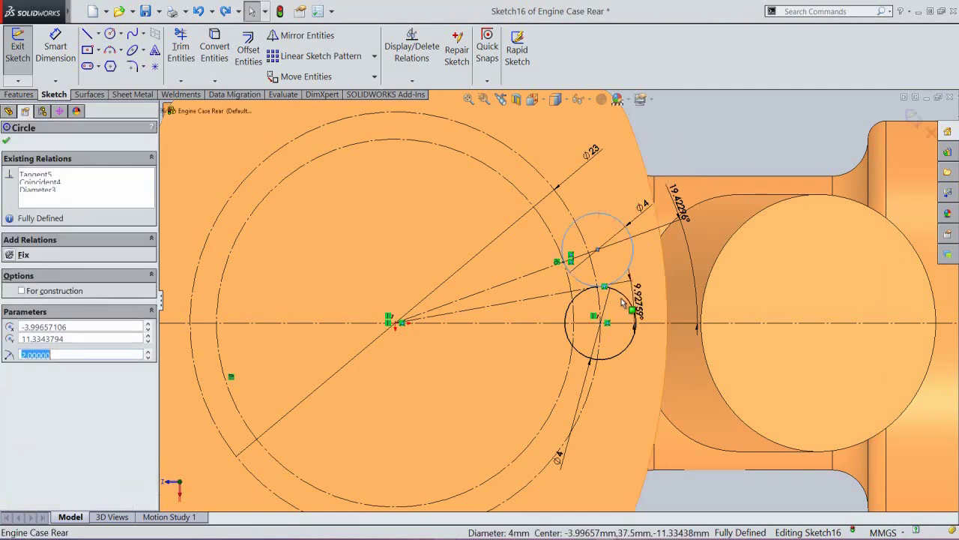
ctrl+click(626, 299)
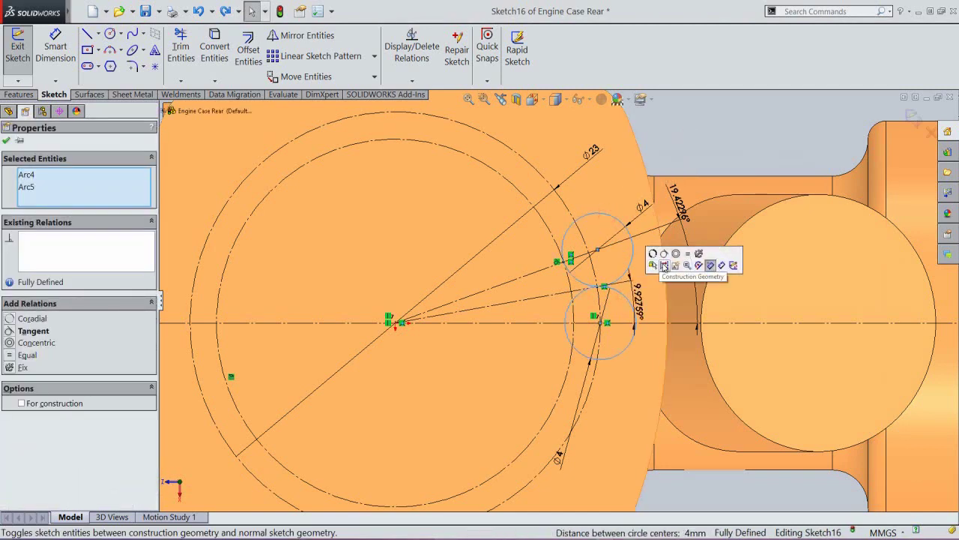
click(664, 263)
Step: Sketch a line about 0.09 mm long from the lower angled line's outer endpoint to the point where the two 4 mm circles touch
scroll(592, 303, down, 5)
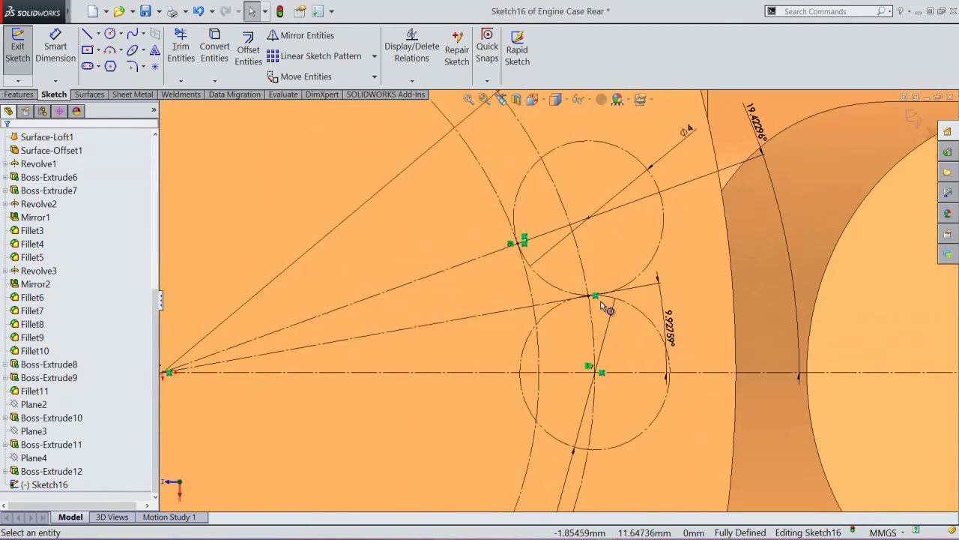
scroll(576, 266, down, 5)
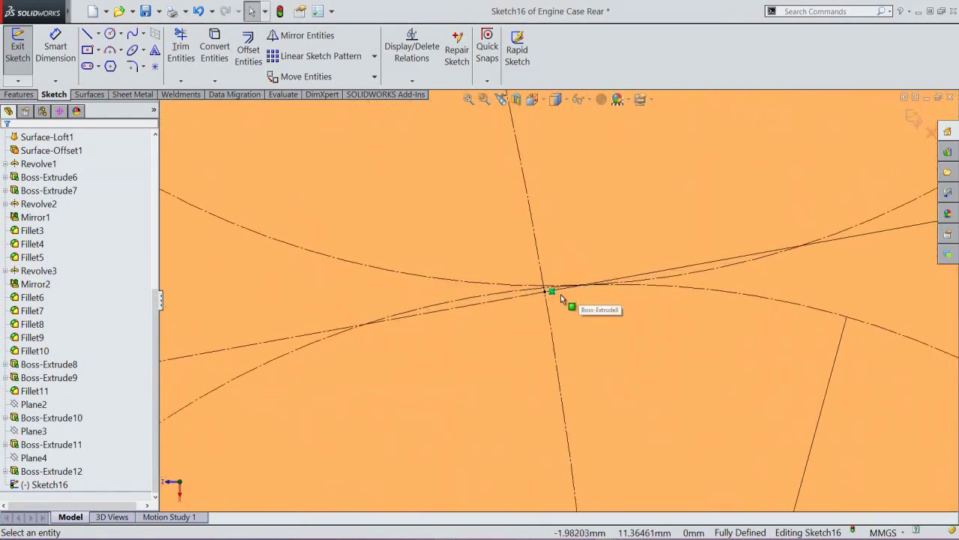
click(88, 36)
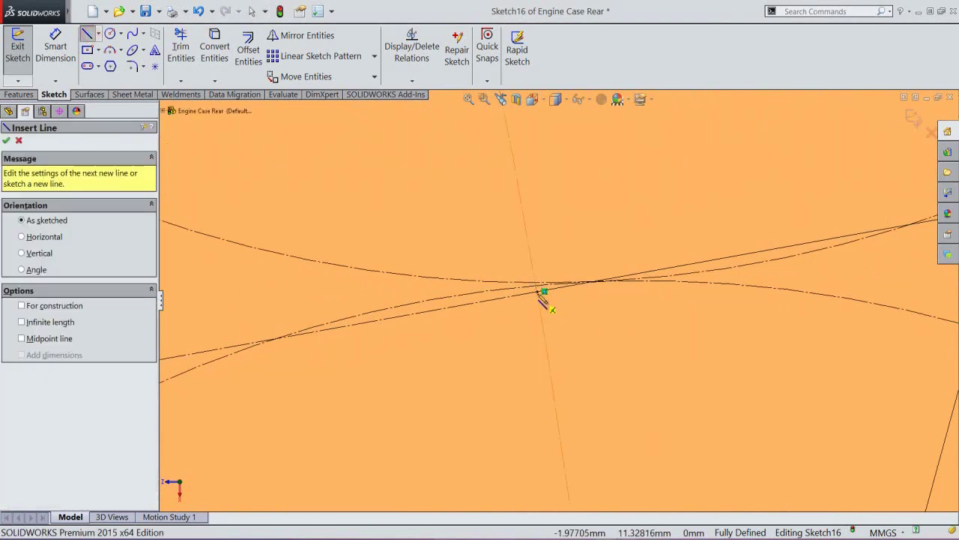
click(544, 297)
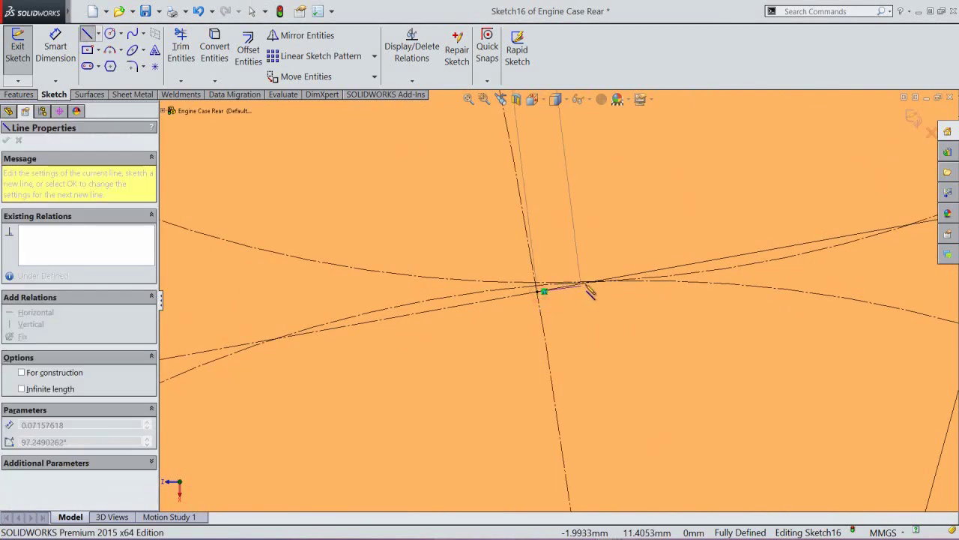
click(594, 282)
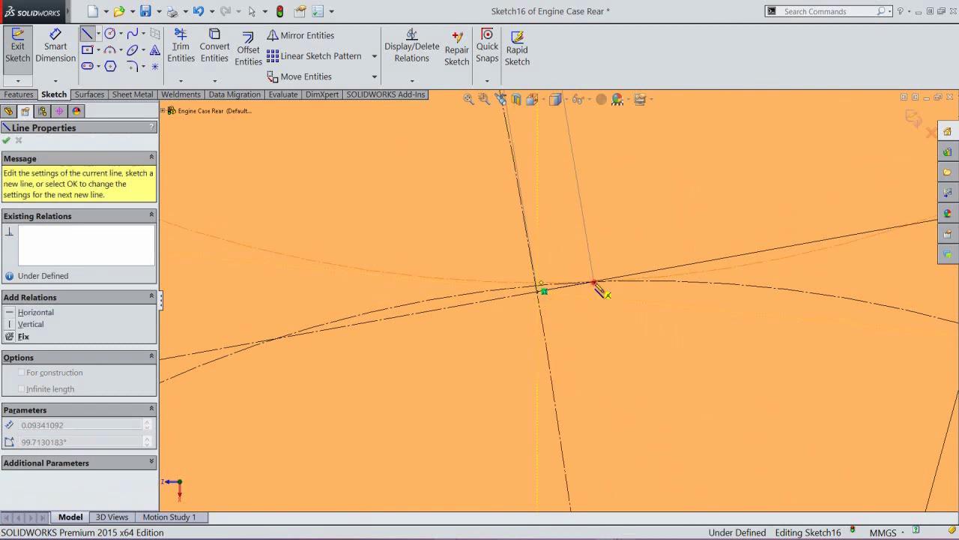
double_click(617, 253)
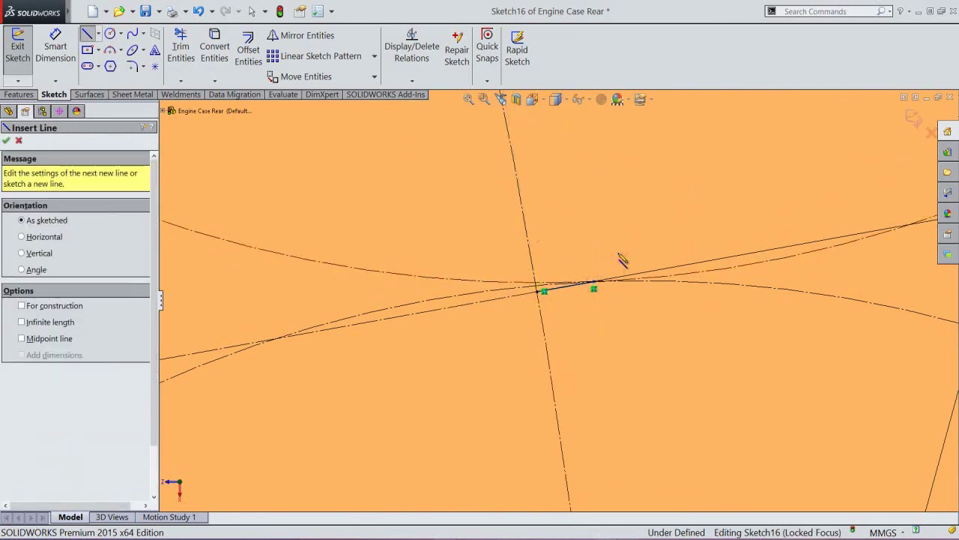
right_click(619, 255)
click(638, 257)
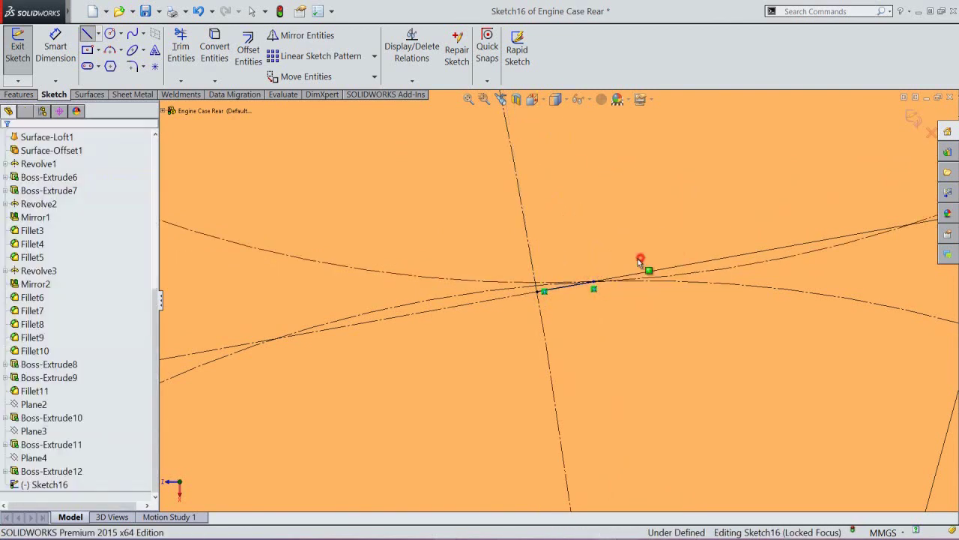
Step: Make the short line parallel to the lower angled line and convert it to construction geometry
click(569, 287)
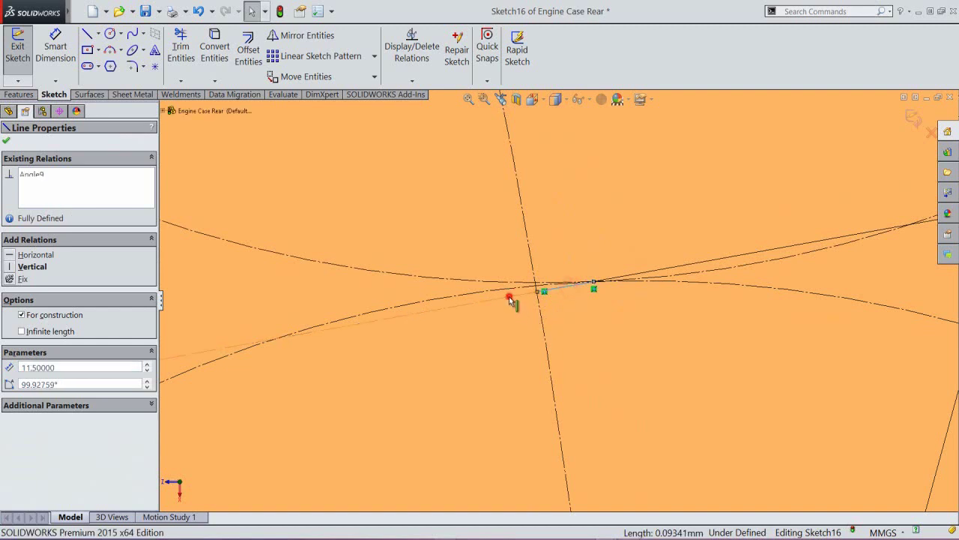
ctrl+click(509, 296)
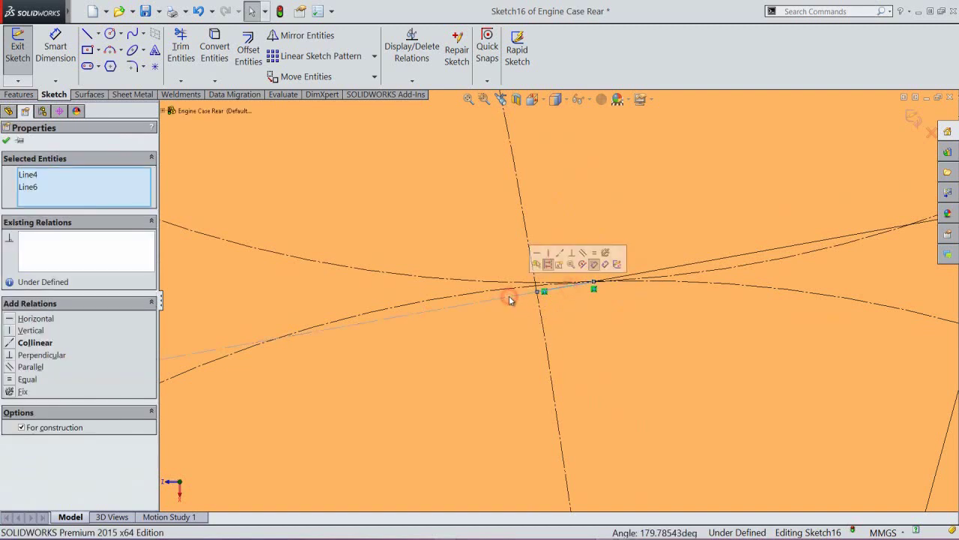
click(583, 252)
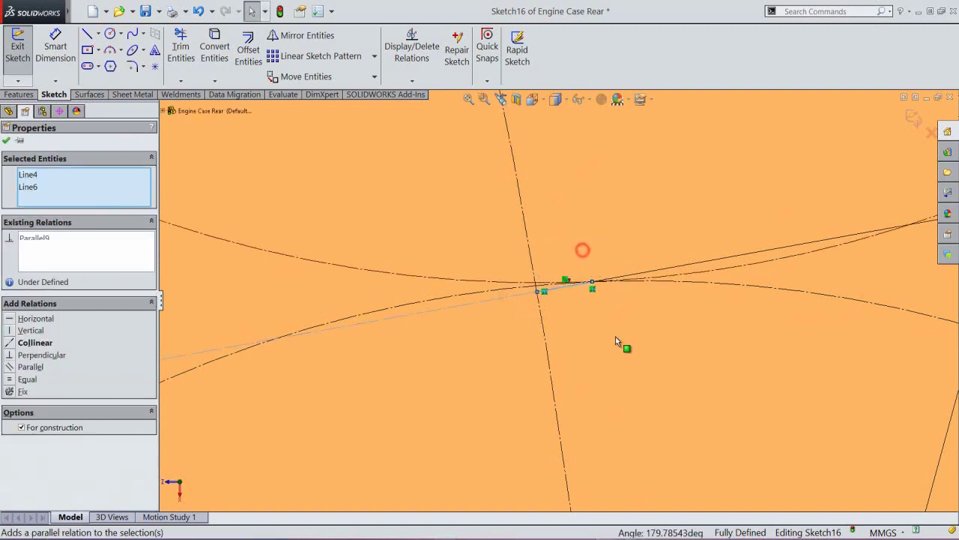
click(7, 140)
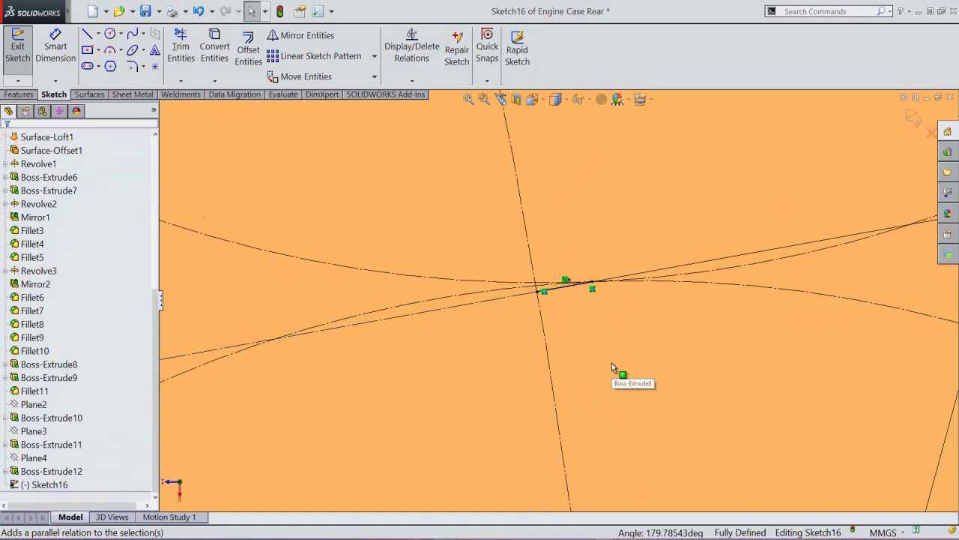
click(567, 290)
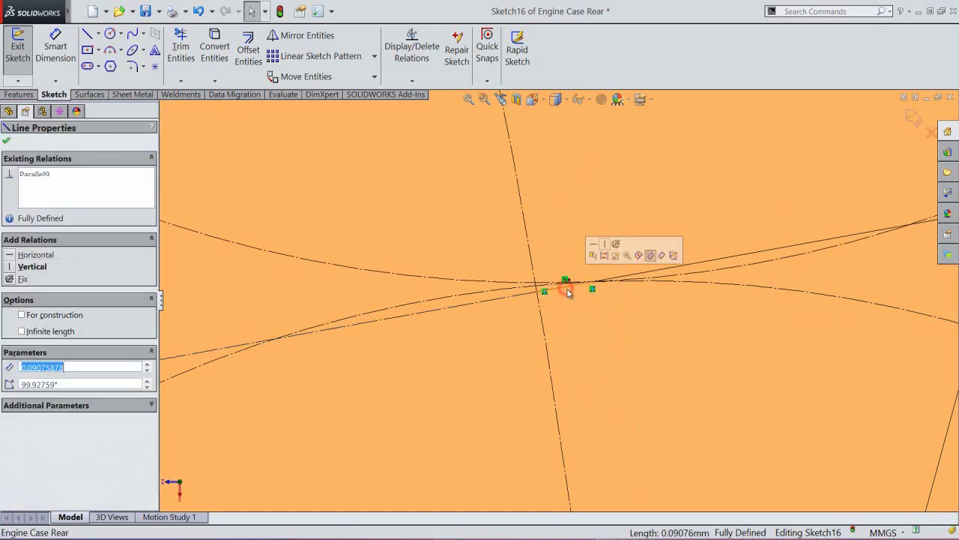
click(602, 256)
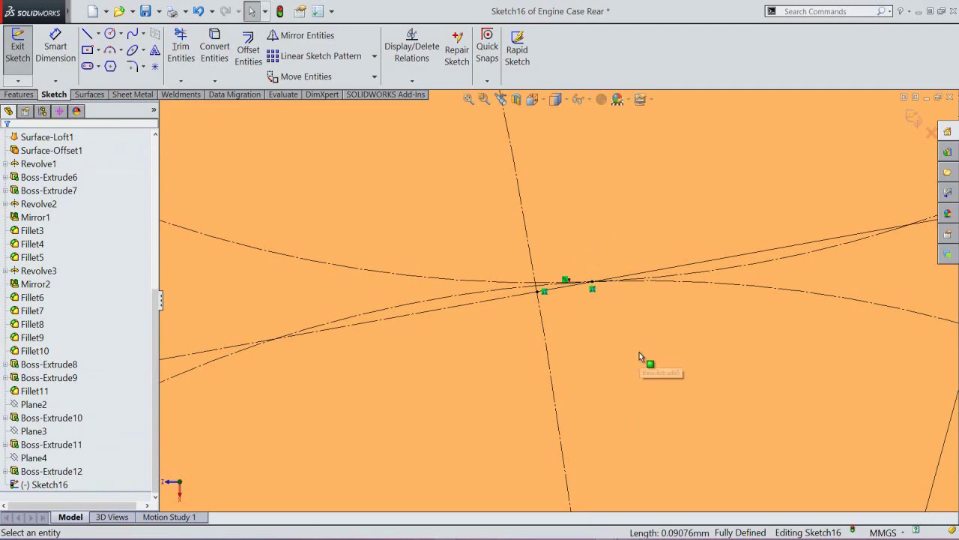
Step: Sketch a 2 mm radius centerpoint arc about the upper 4 mm circle's center, from the upper angled line's endpoint to the short line's outer end
scroll(624, 360, up, 3)
scroll(624, 362, up, 3)
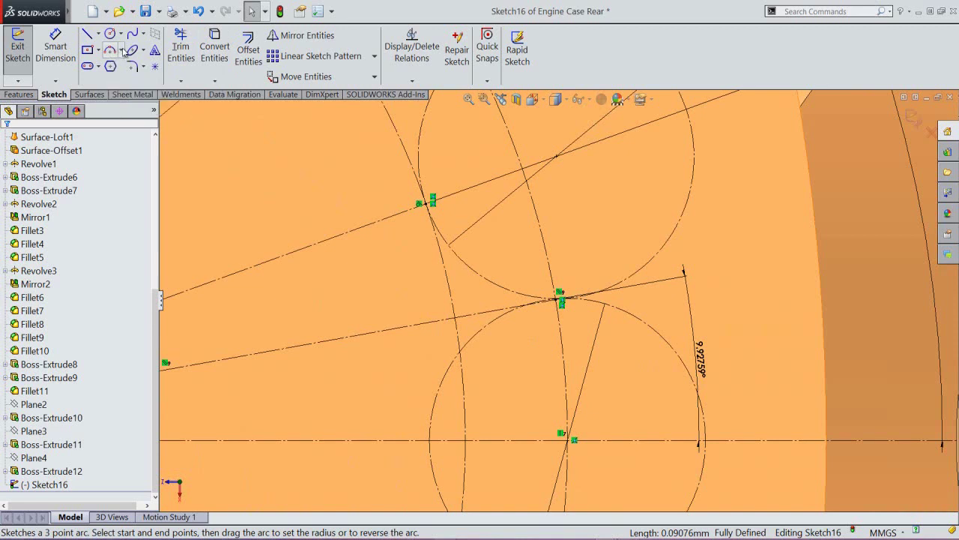
click(122, 50)
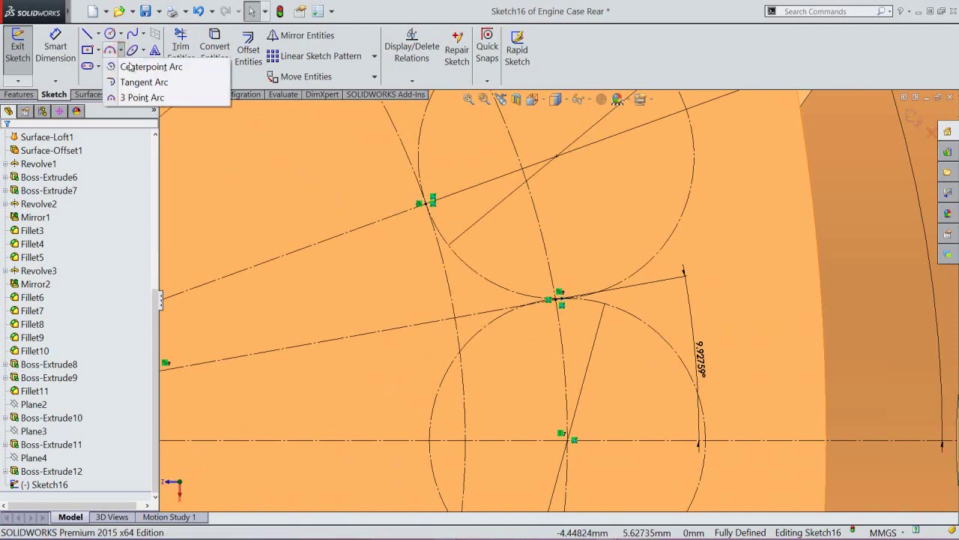
click(132, 68)
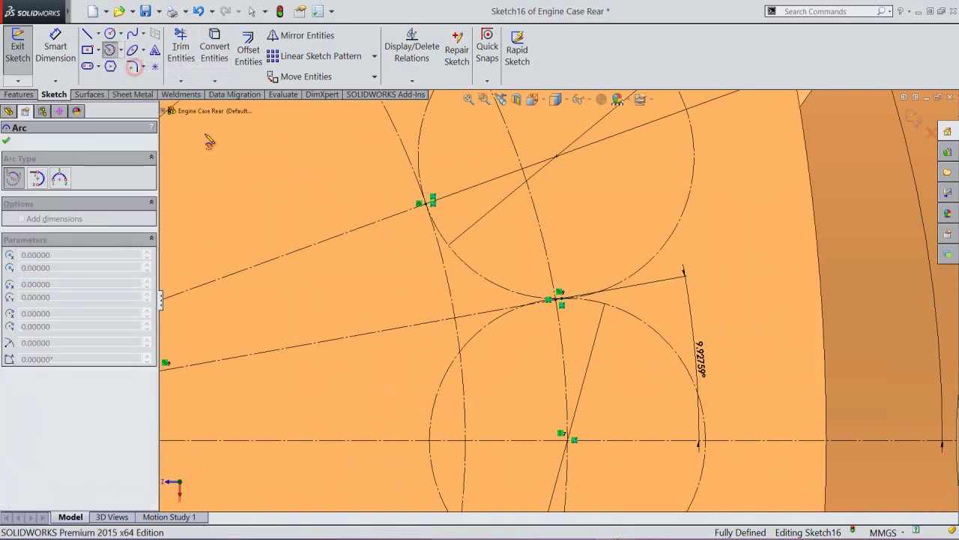
click(555, 157)
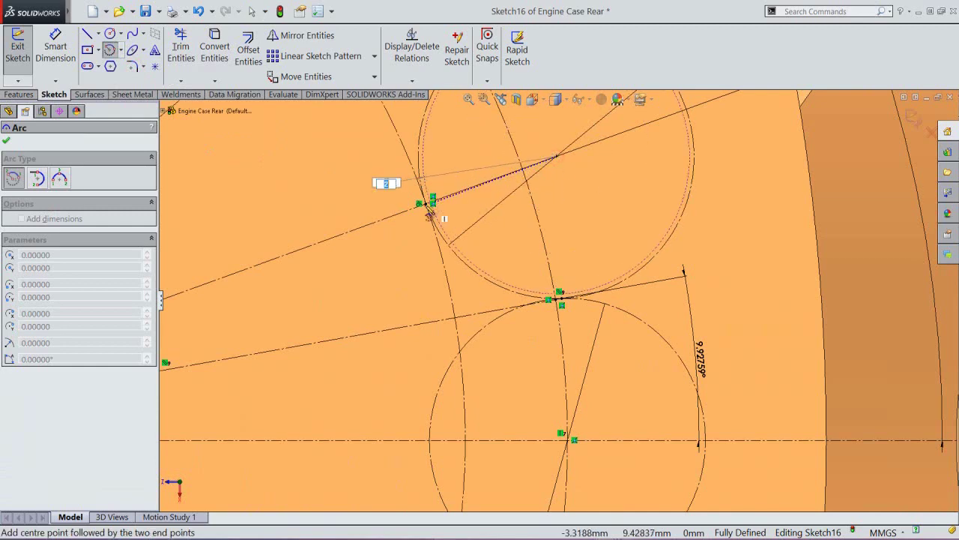
click(429, 210)
scroll(557, 296, down, 3)
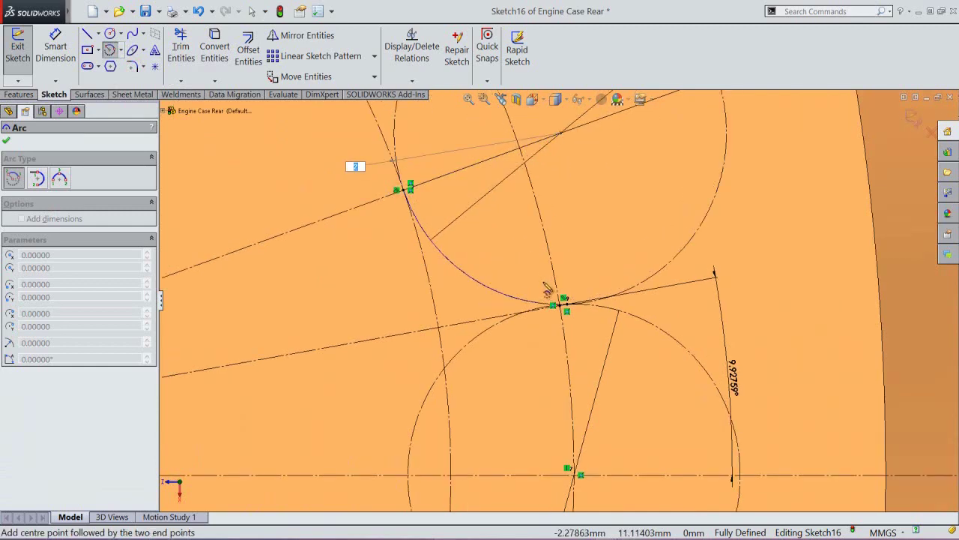
scroll(562, 305, down, 3)
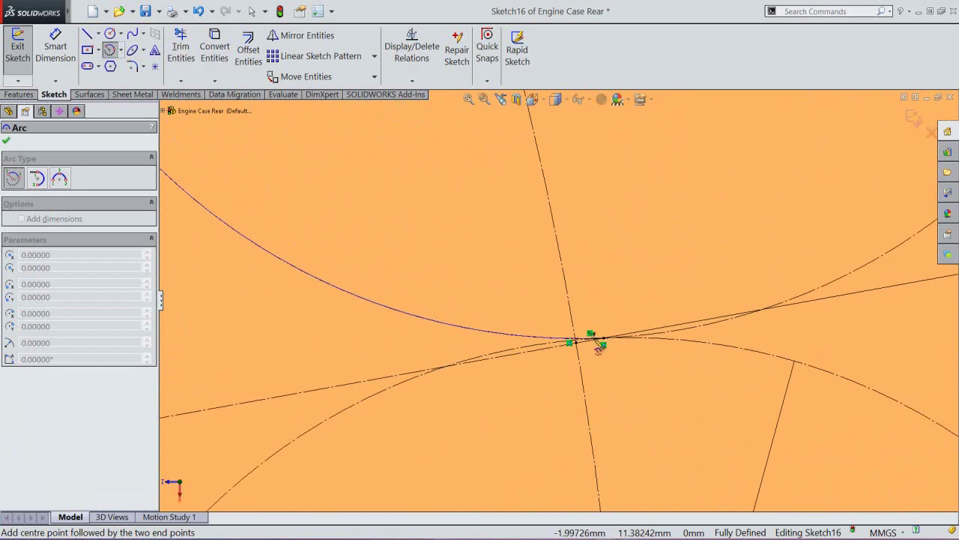
click(607, 346)
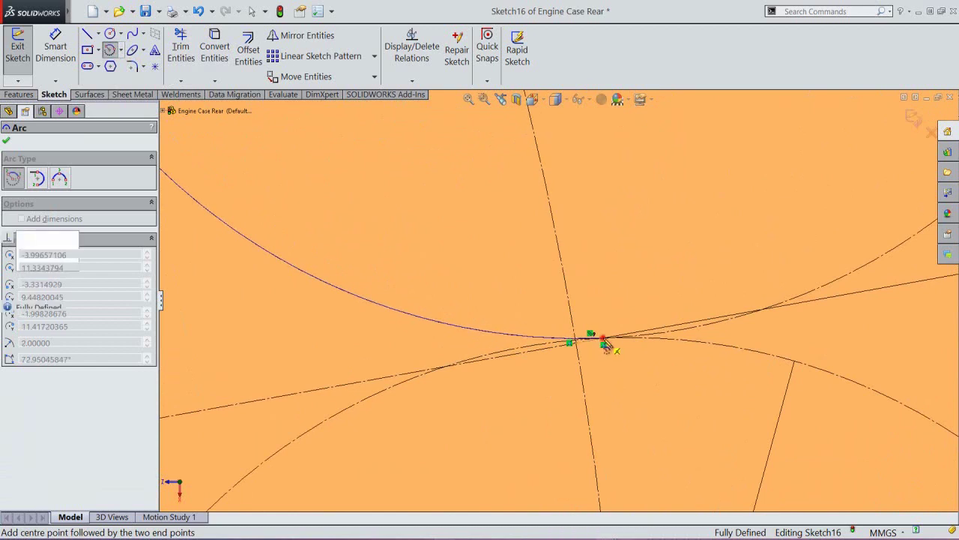
right_click(618, 294)
click(624, 293)
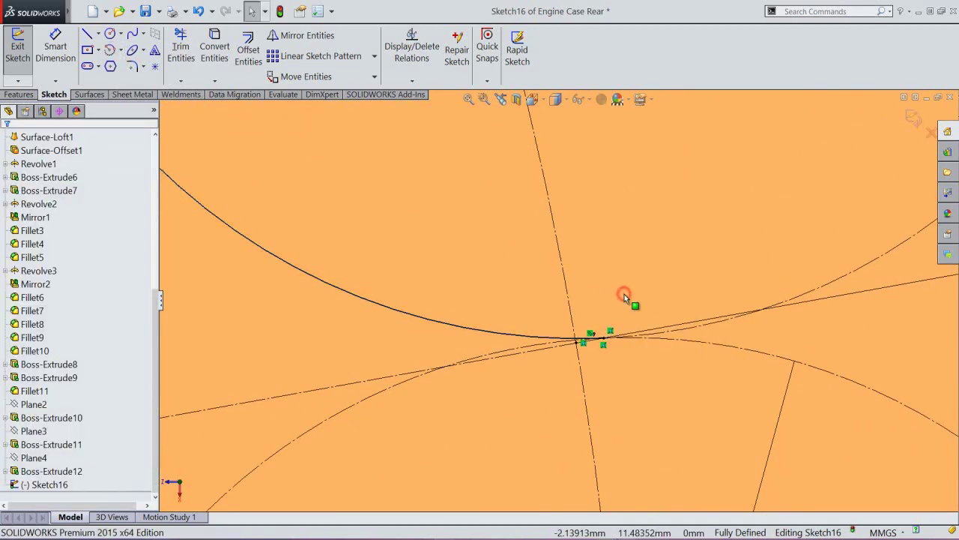
scroll(613, 303, up, 5)
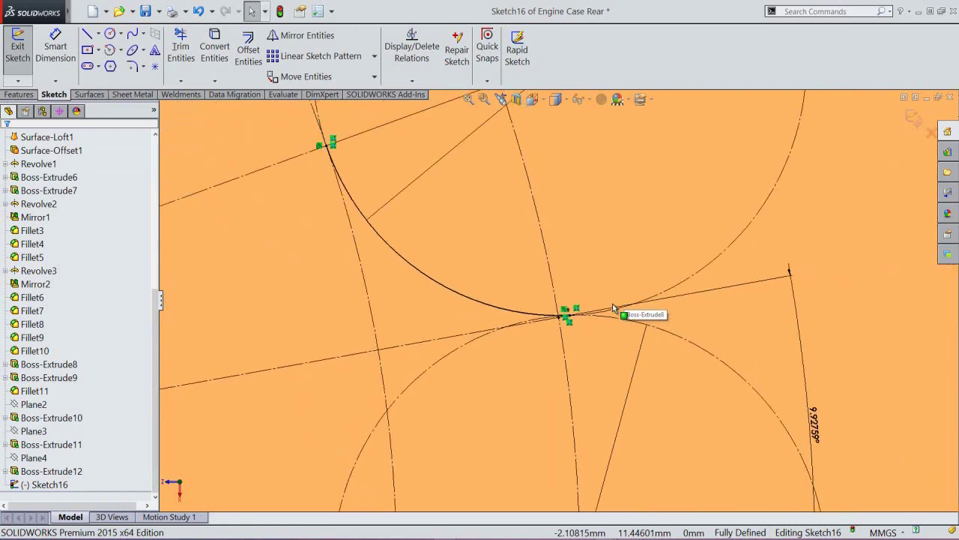
scroll(612, 303, up, 3)
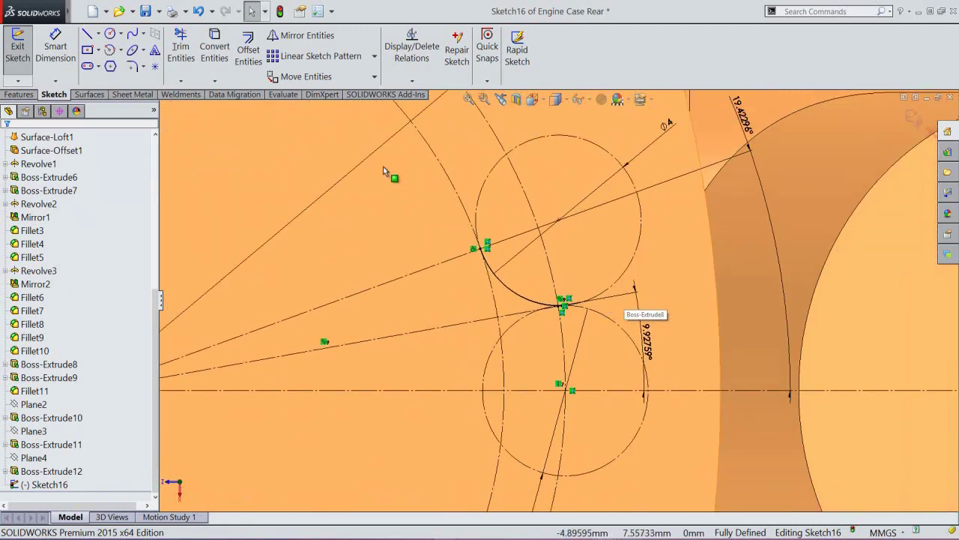
Step: Mirror the upper angled line, the upper 4 mm circle and its 2 mm radius arc about the horizontal centerline
click(308, 35)
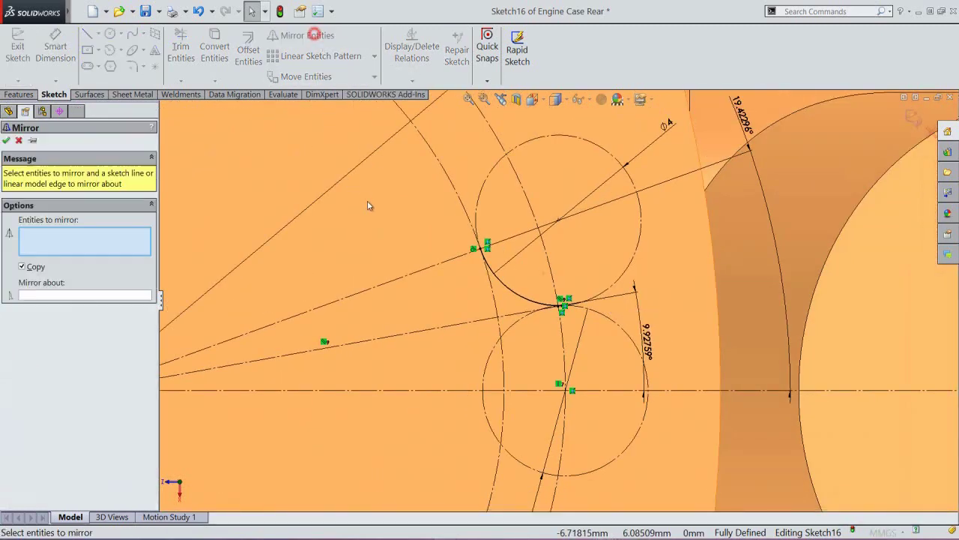
click(439, 261)
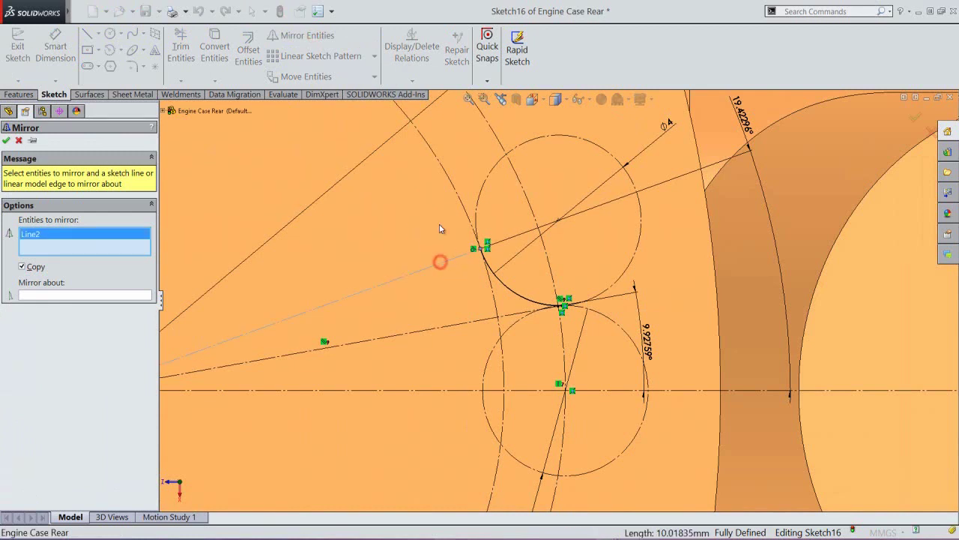
click(491, 168)
click(516, 295)
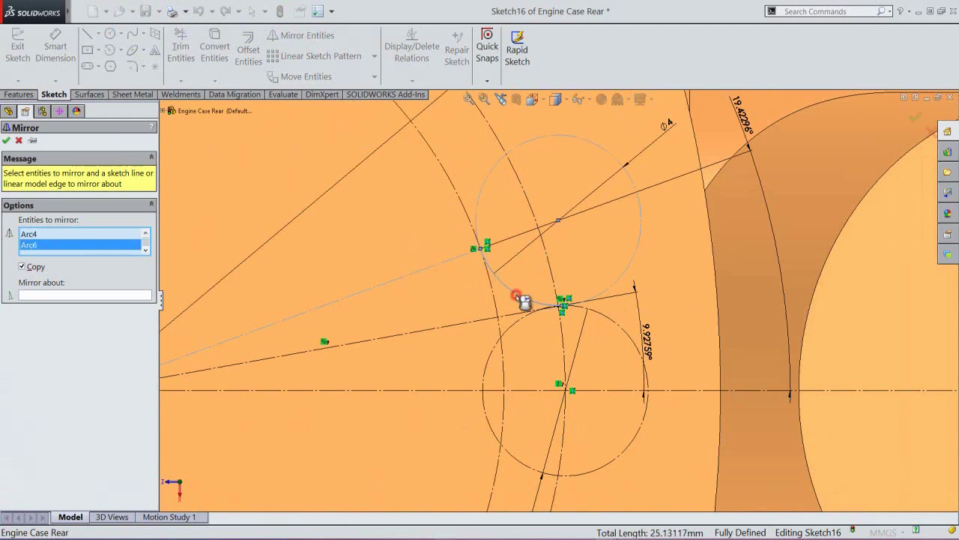
click(61, 295)
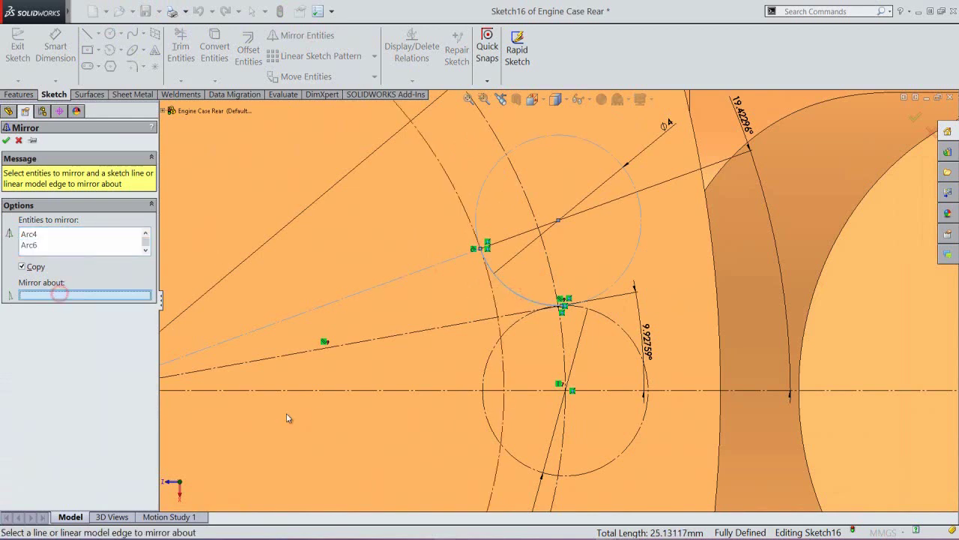
click(351, 391)
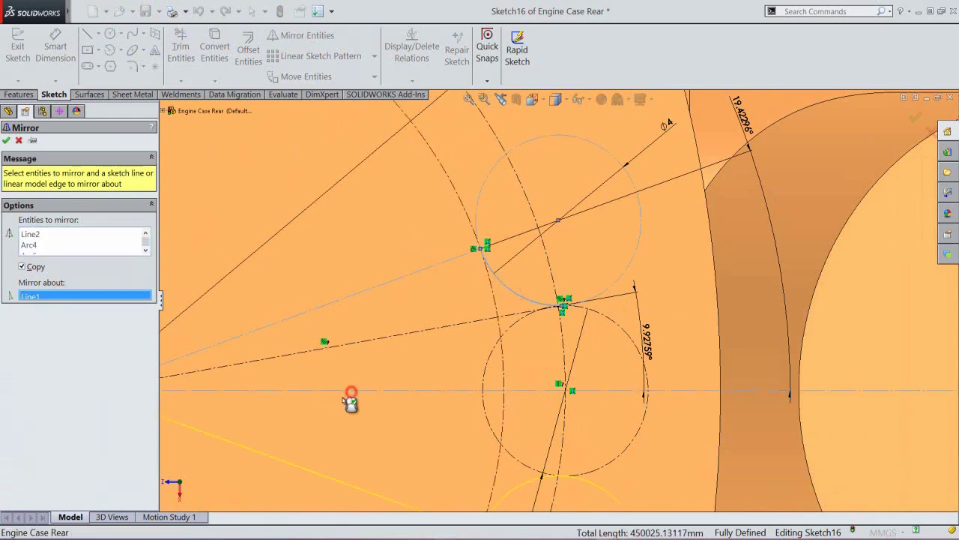
click(6, 140)
scroll(474, 277, up, 3)
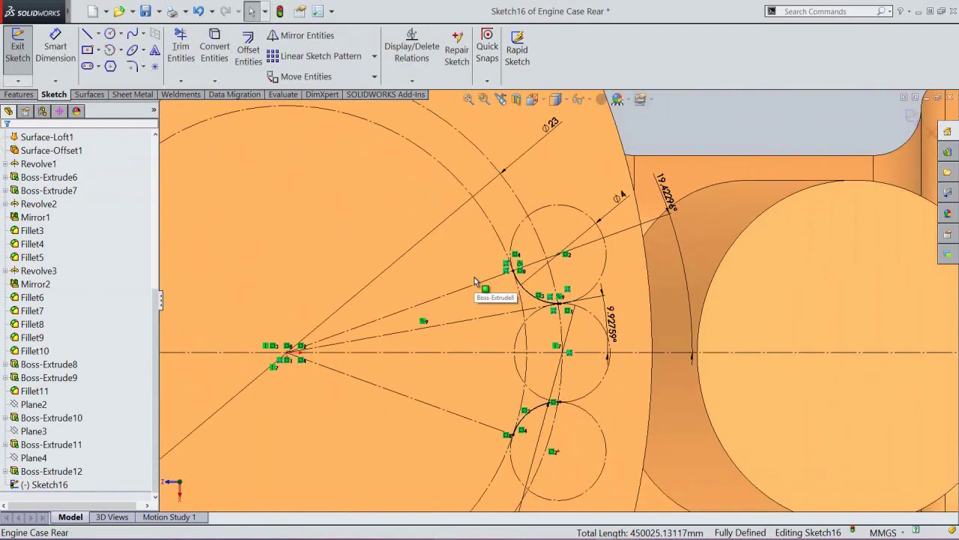
Step: Sketch a centerpoint arc of about 10.02 mm radius around the origin, from the upper arc's inner endpoint to near the mirrored arc
click(110, 50)
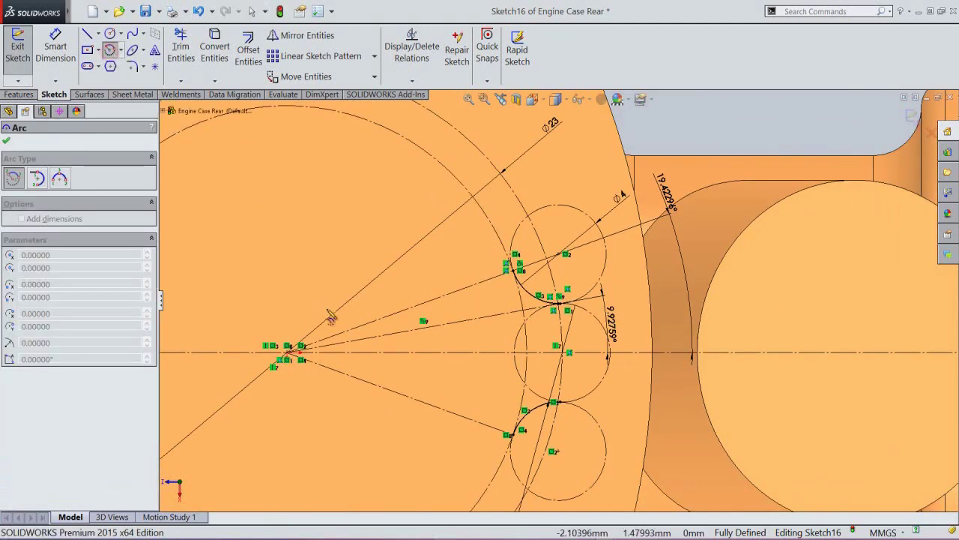
scroll(432, 370, down, 1)
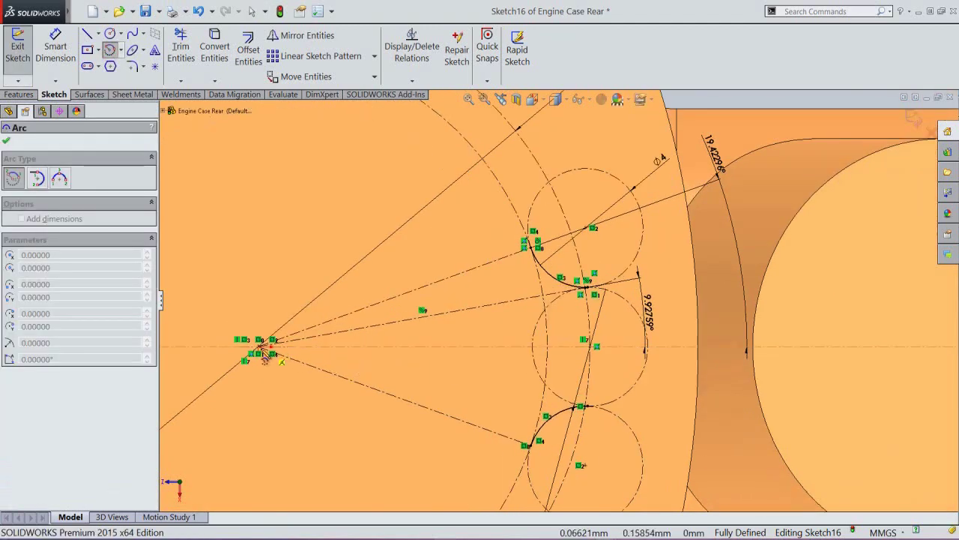
click(260, 344)
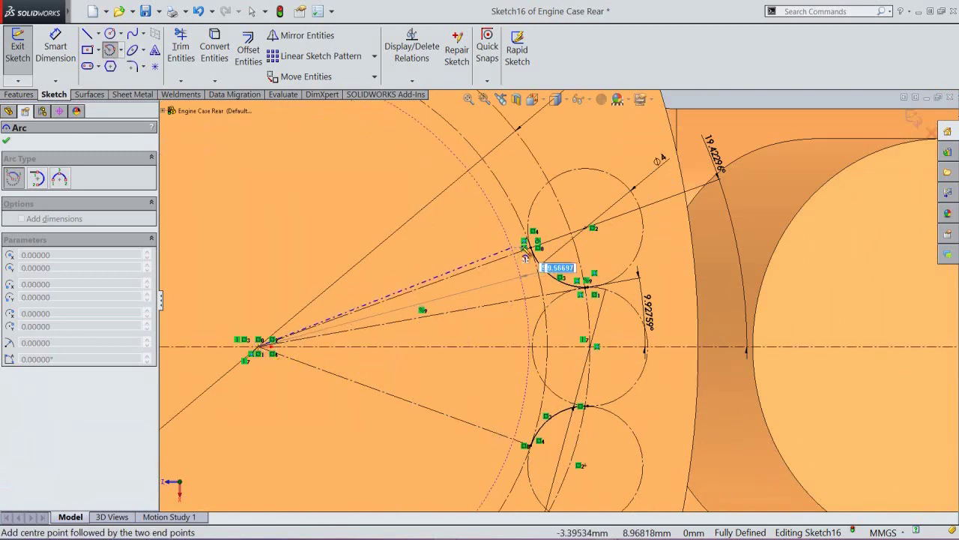
click(526, 248)
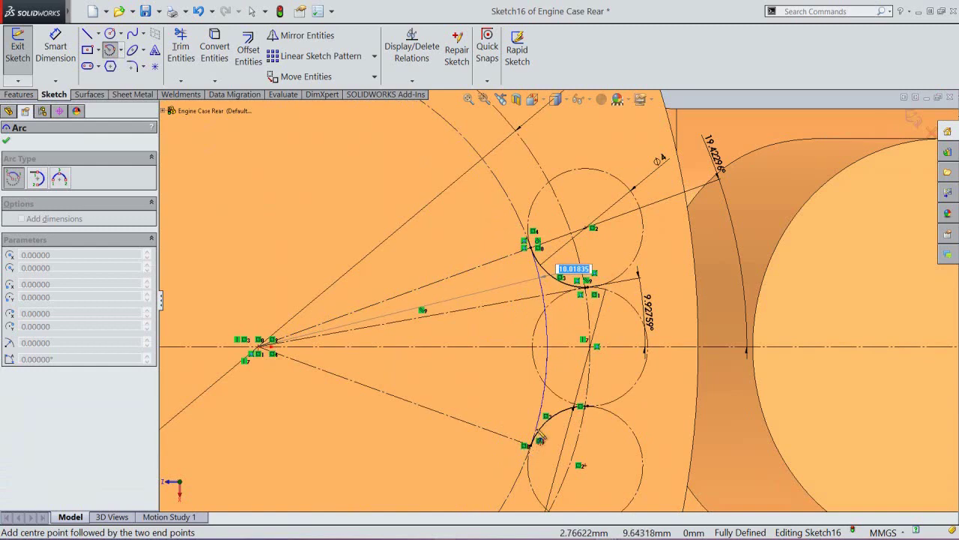
click(547, 339)
right_click(526, 379)
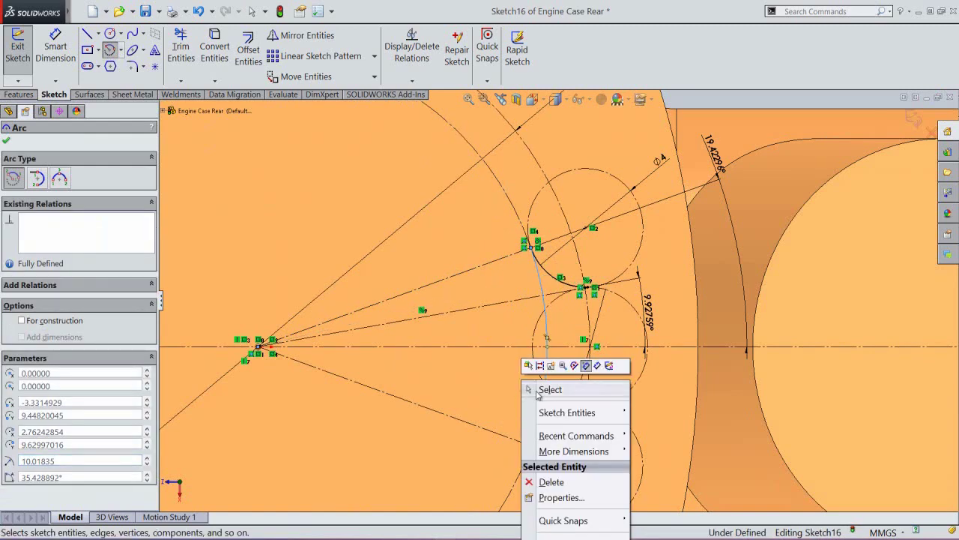
click(538, 391)
Step: Merge the origin-centered arc's free endpoint with the mirrored arc's inner endpoint
scroll(538, 444, down, 5)
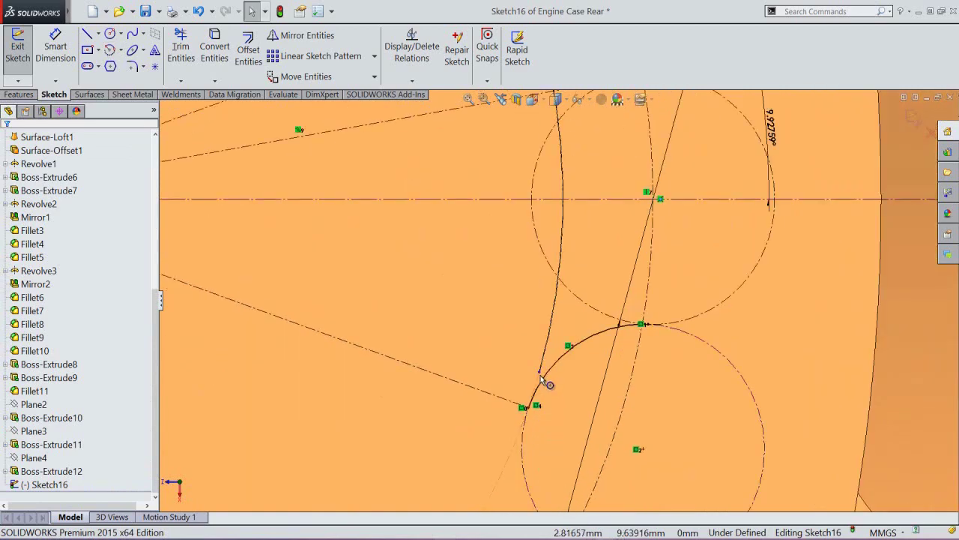
click(539, 373)
ctrl+click(528, 405)
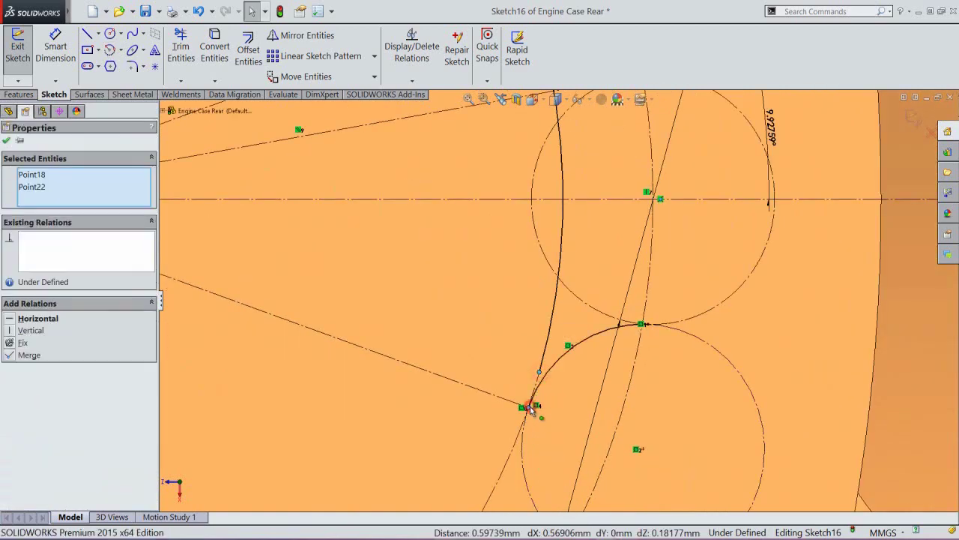
click(594, 363)
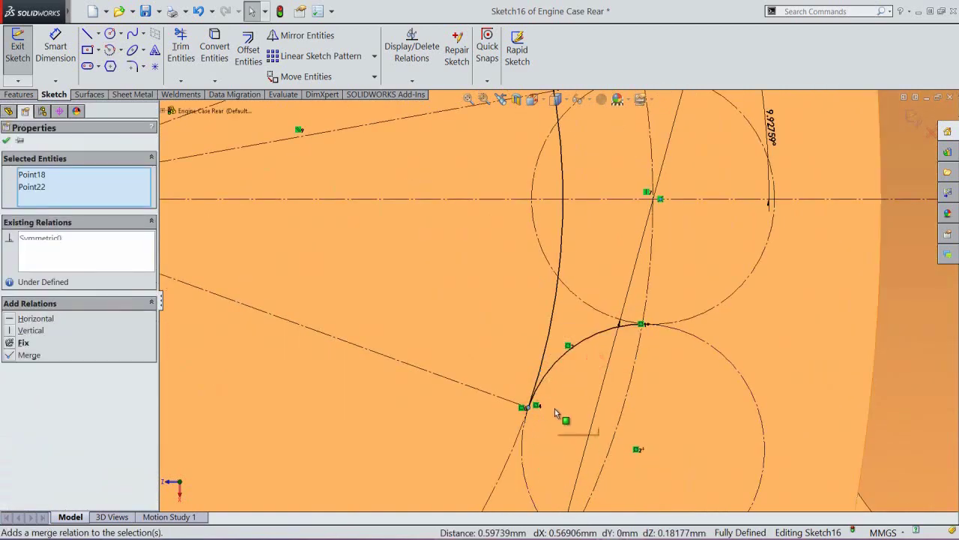
key(f)
click(649, 436)
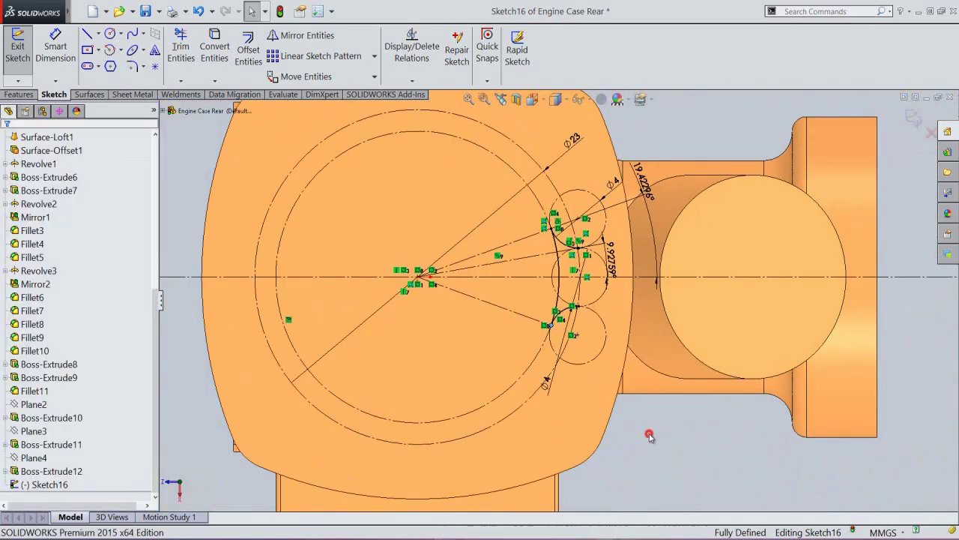
Step: Sketch a 2 mm radius arc about the middle circle's center, from the upper arc's outer endpoint around the outer side
scroll(581, 284, down, 5)
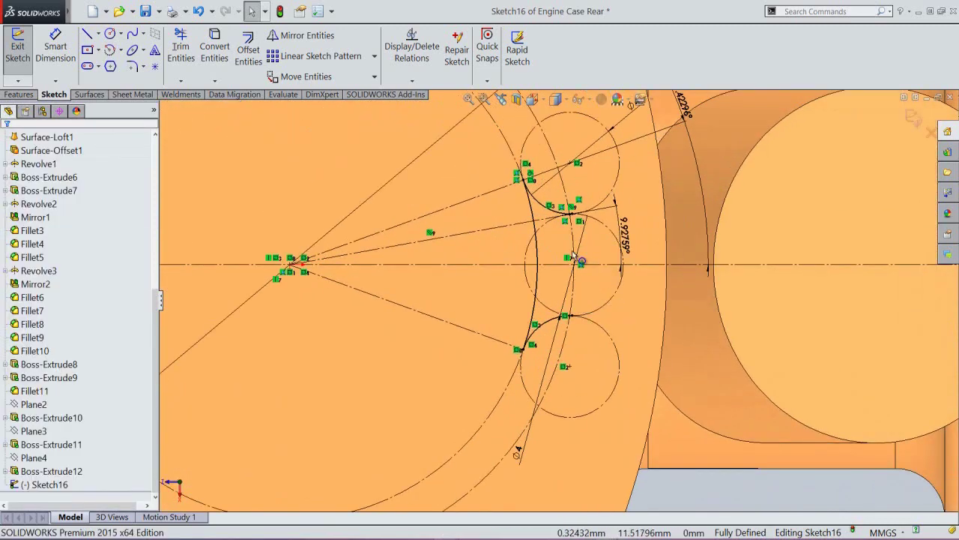
click(109, 50)
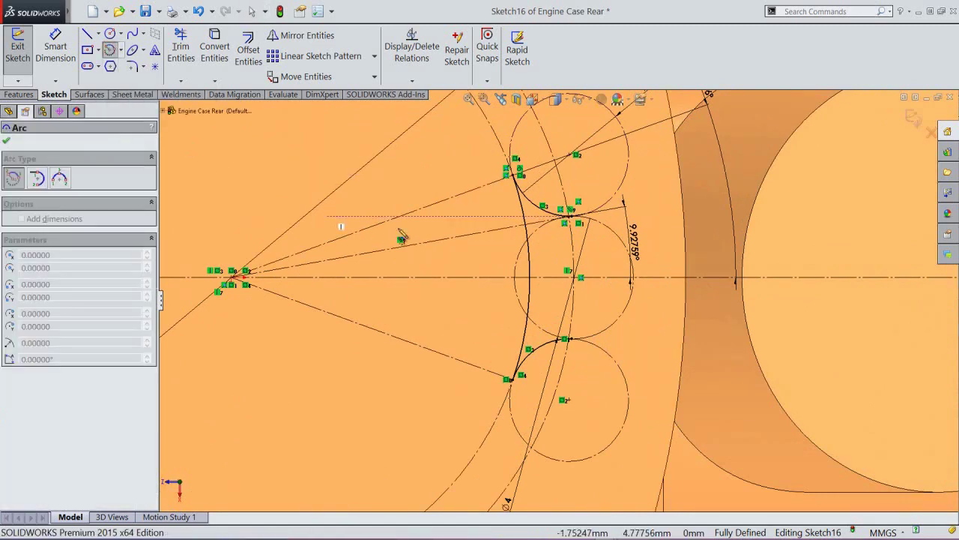
scroll(607, 277, down, 1)
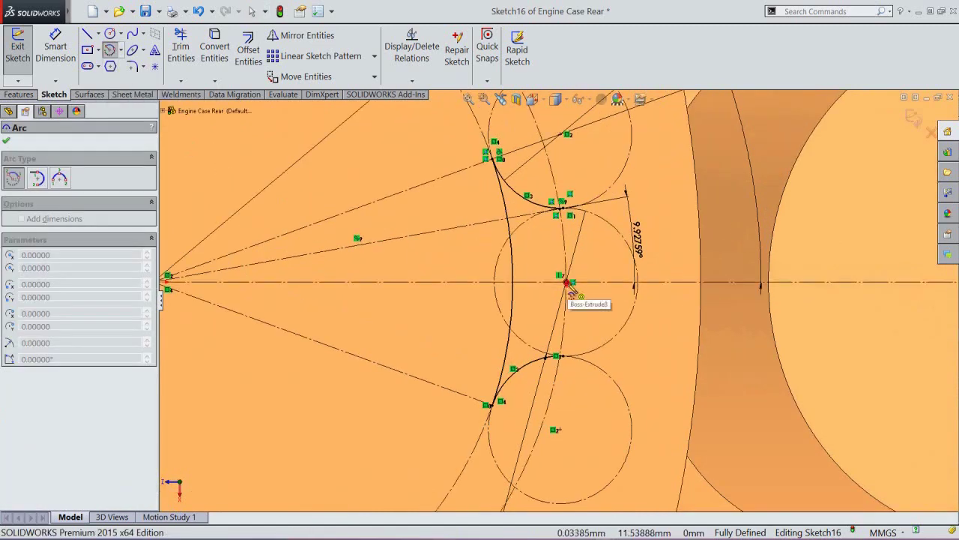
click(567, 284)
scroll(567, 214, down, 3)
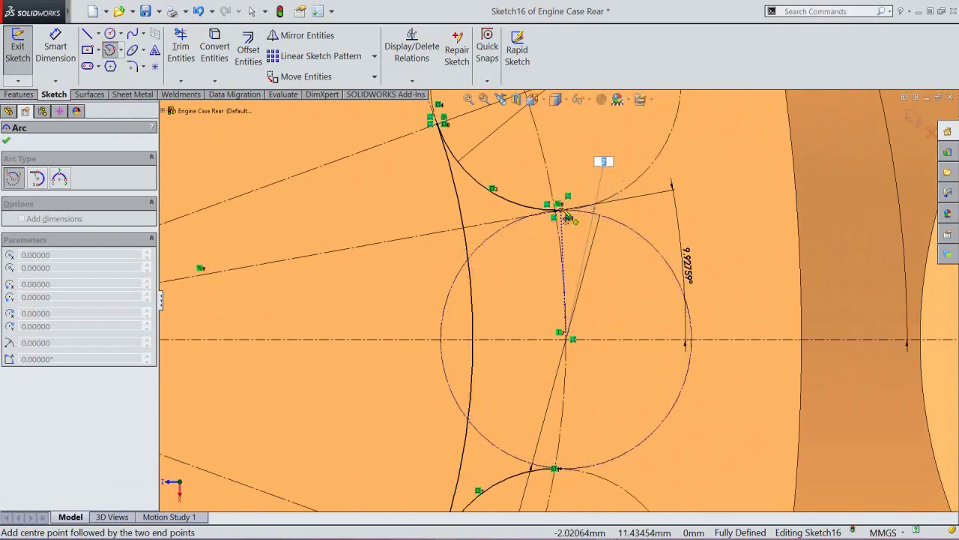
click(564, 218)
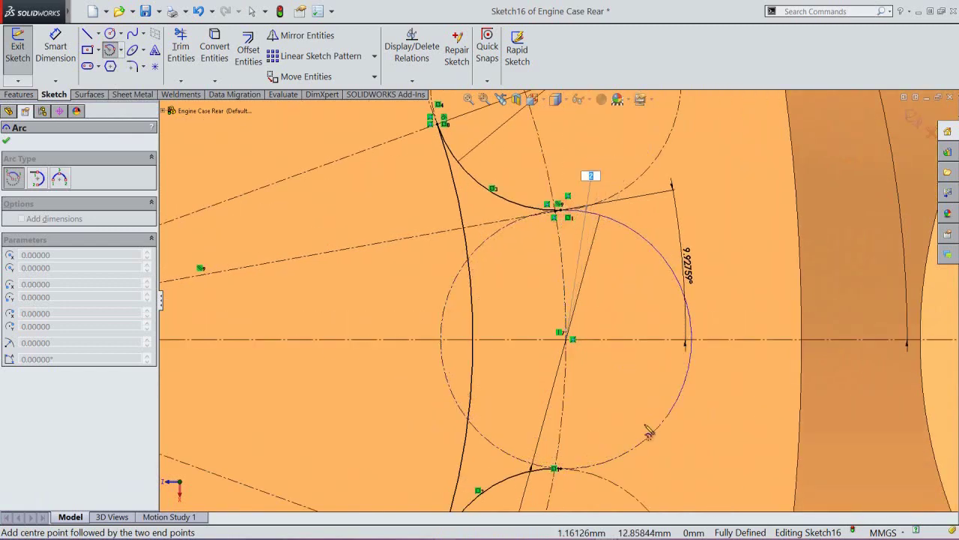
click(597, 467)
right_click(594, 464)
click(638, 390)
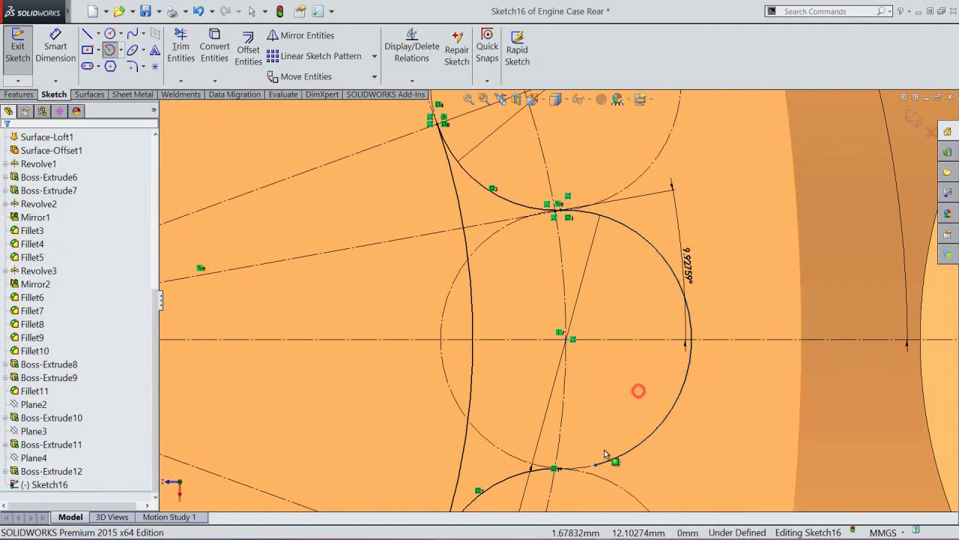
Step: Merge the outer arc's free endpoint with the mirrored arc's outer endpoint to close the profile
click(596, 465)
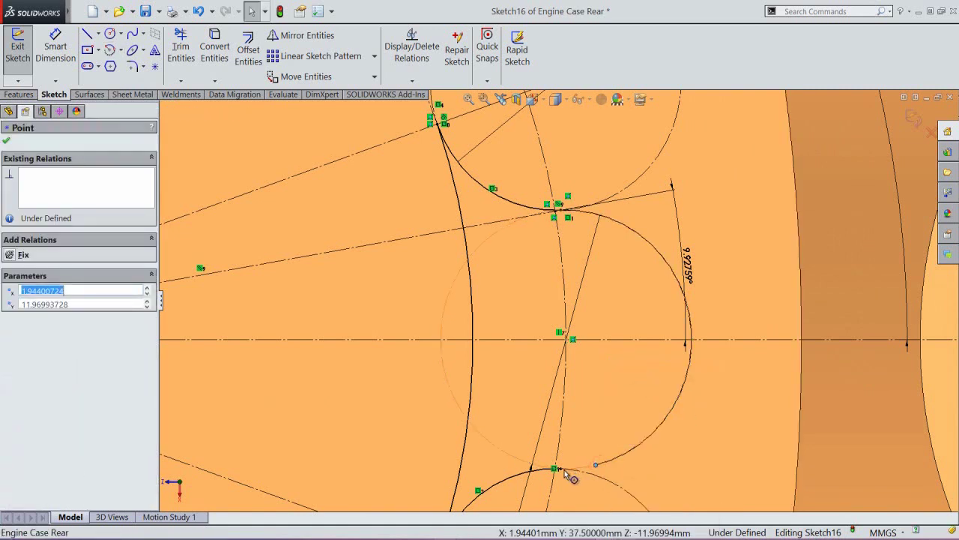
ctrl+click(561, 469)
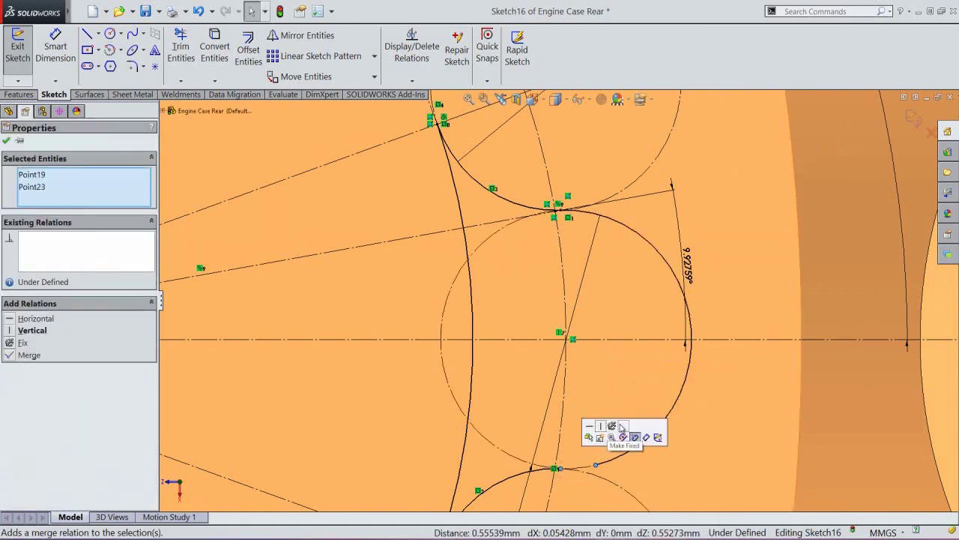
click(622, 426)
scroll(606, 329, up, 2)
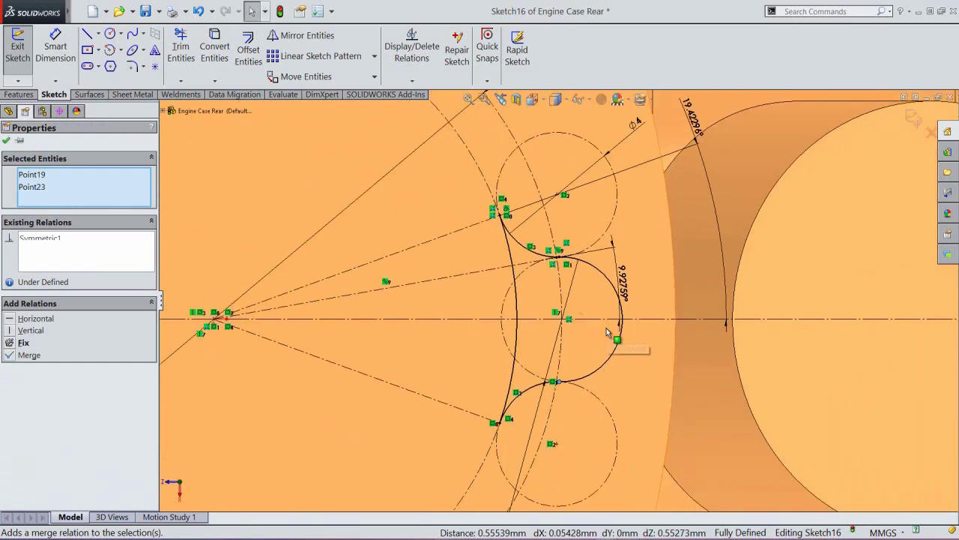
scroll(607, 328, up, 3)
click(690, 161)
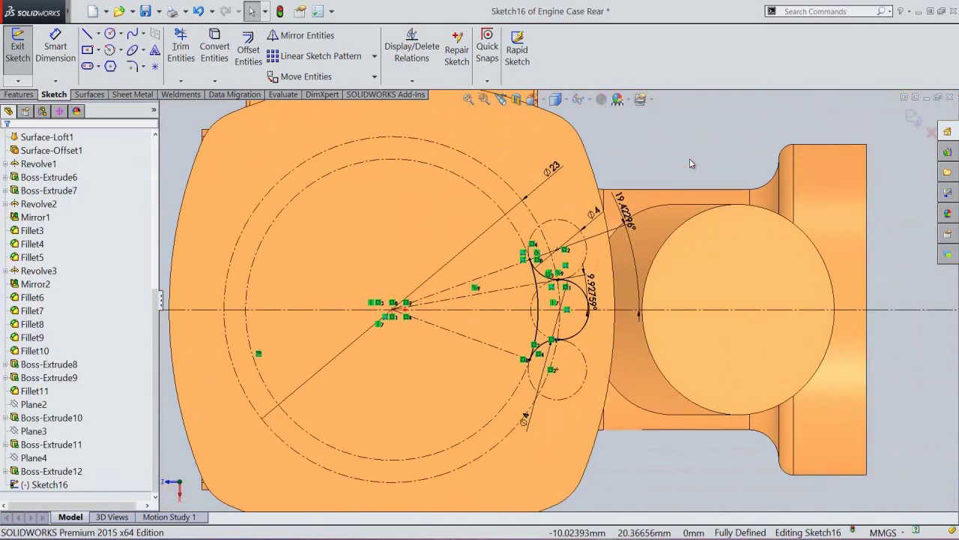
Step: Exit the finished profile sketch and save the part
click(912, 122)
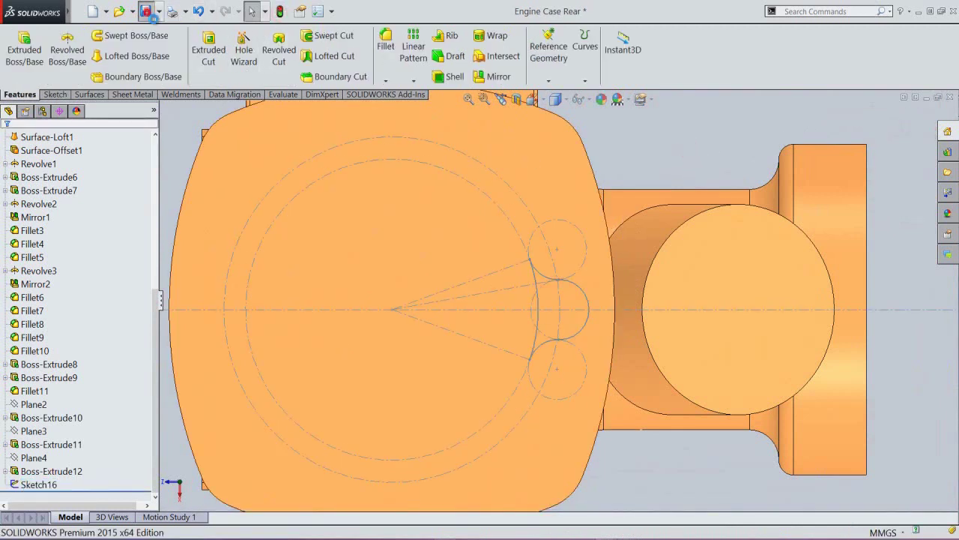
click(500, 100)
click(501, 101)
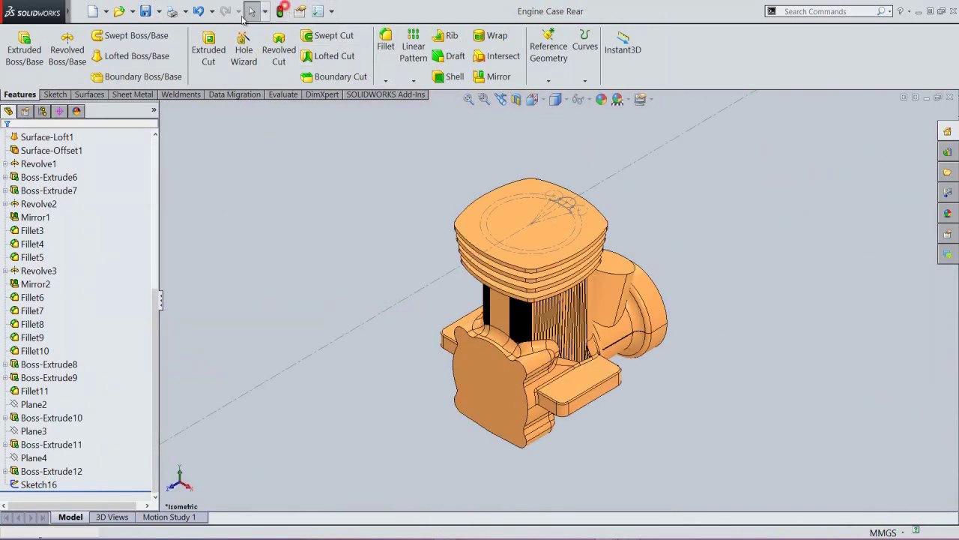
Step: Extrude the closed arc profile as a merged boss from the top fin, using Up To Surface with the lowest fin's upper face
click(533, 100)
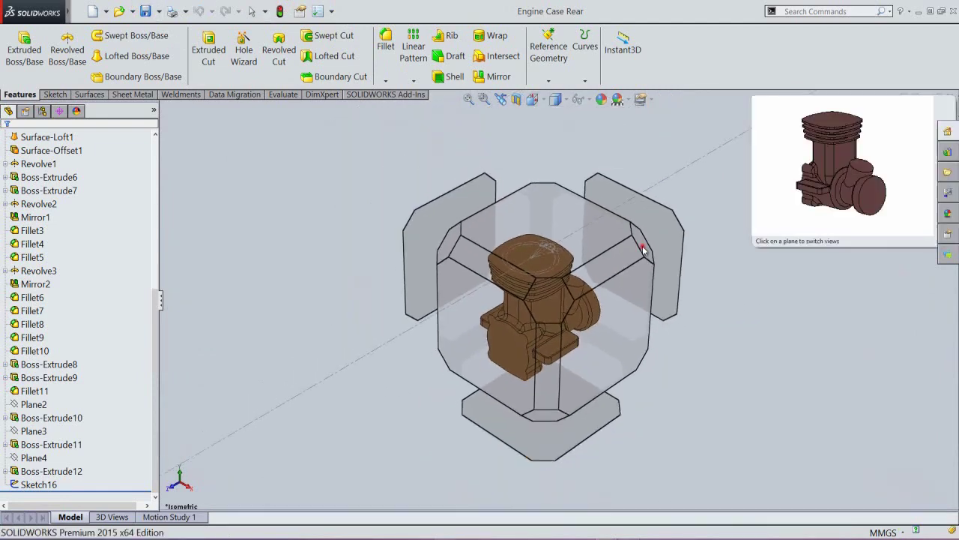
click(642, 249)
scroll(565, 210, down, 5)
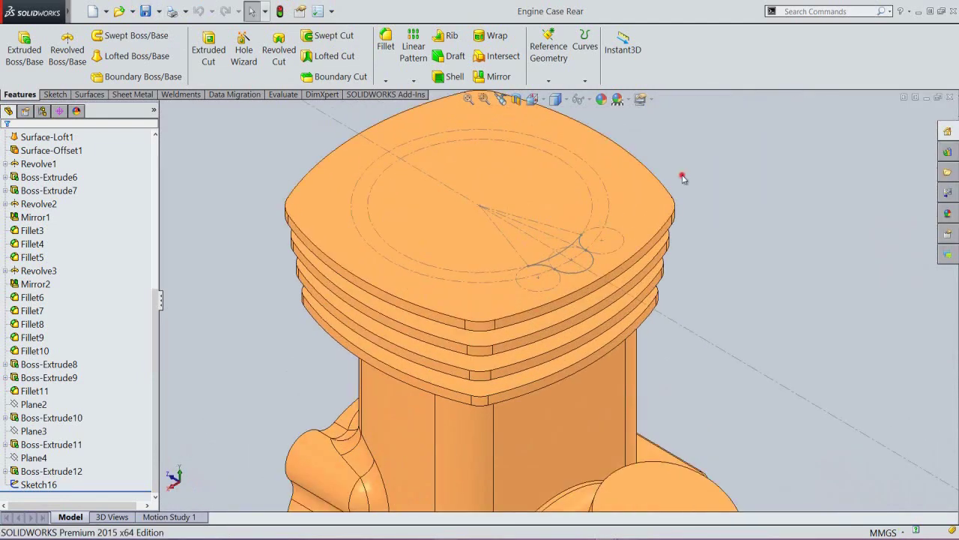
click(24, 50)
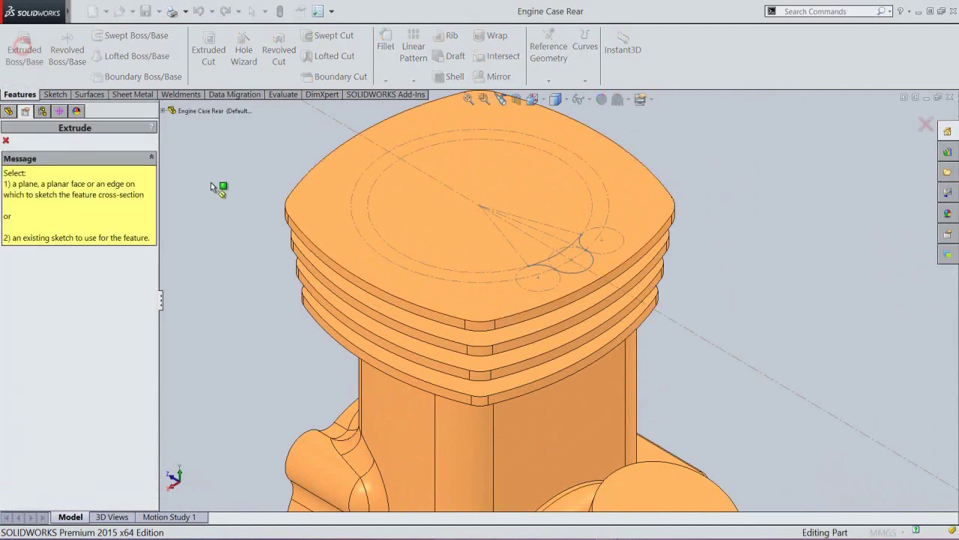
scroll(536, 249, down, 2)
scroll(536, 249, down, 2)
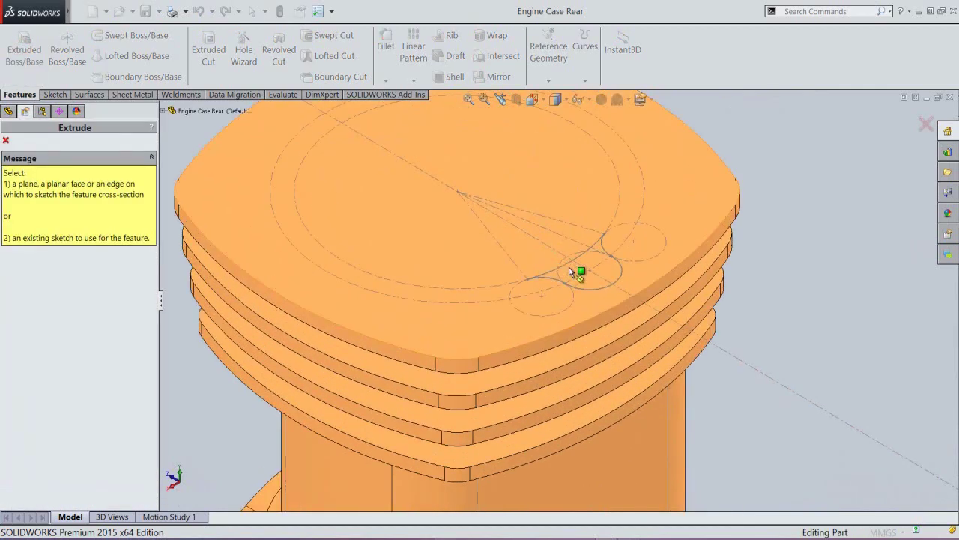
click(569, 265)
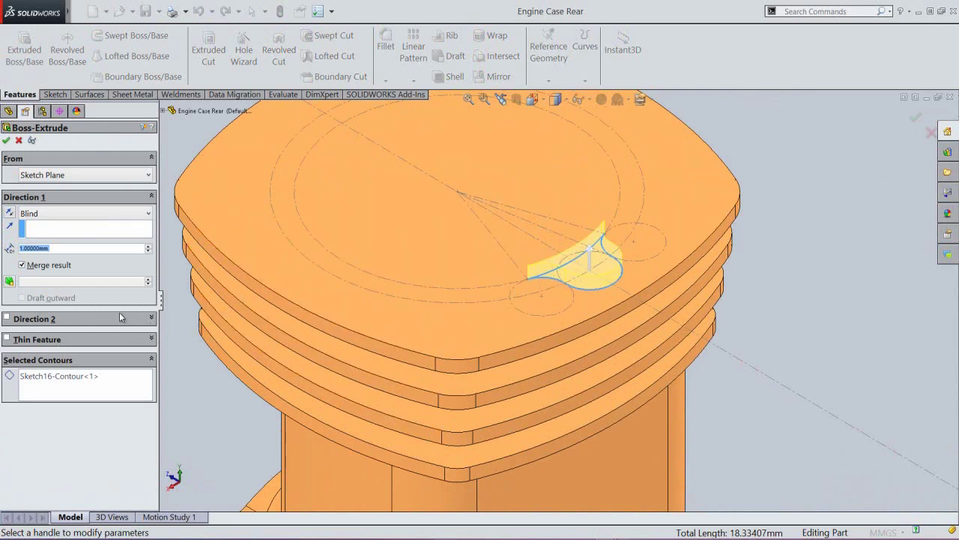
click(43, 214)
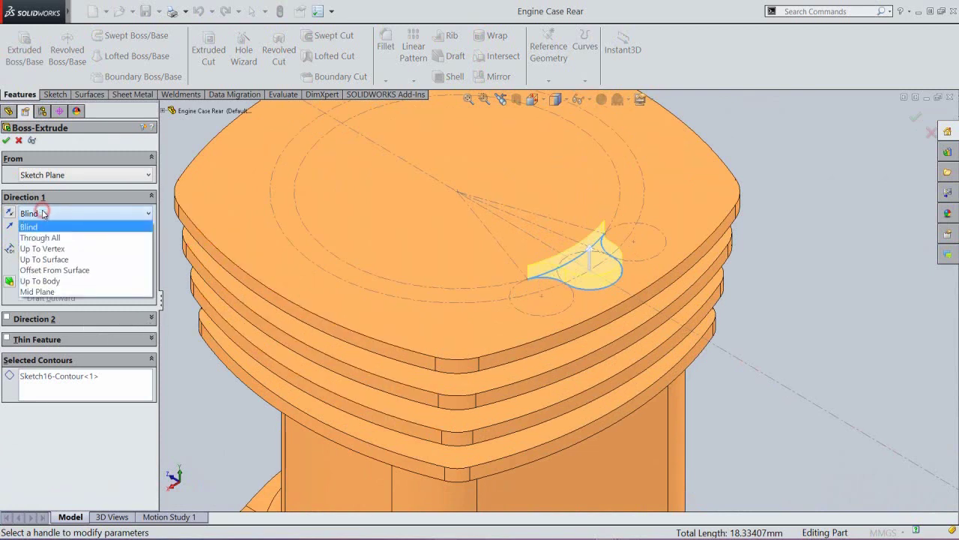
click(60, 260)
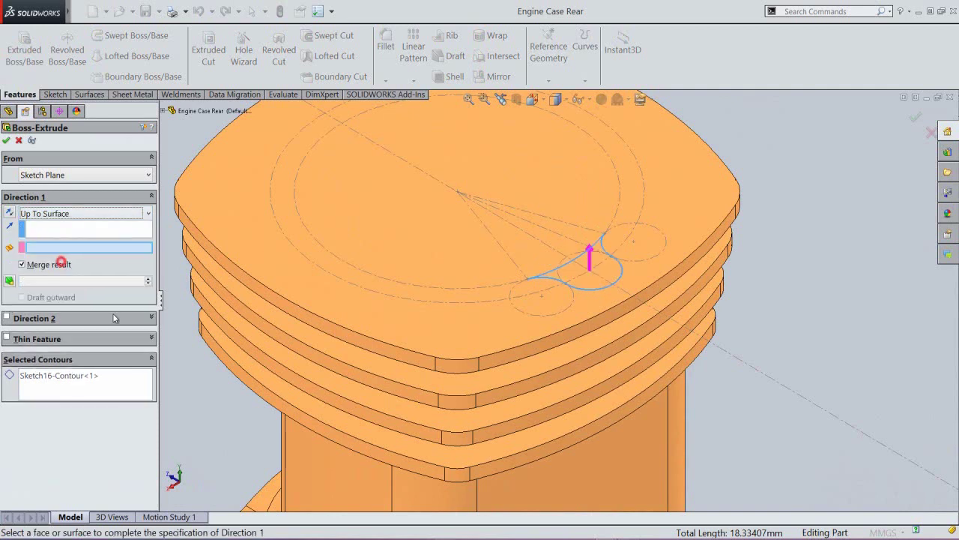
click(609, 409)
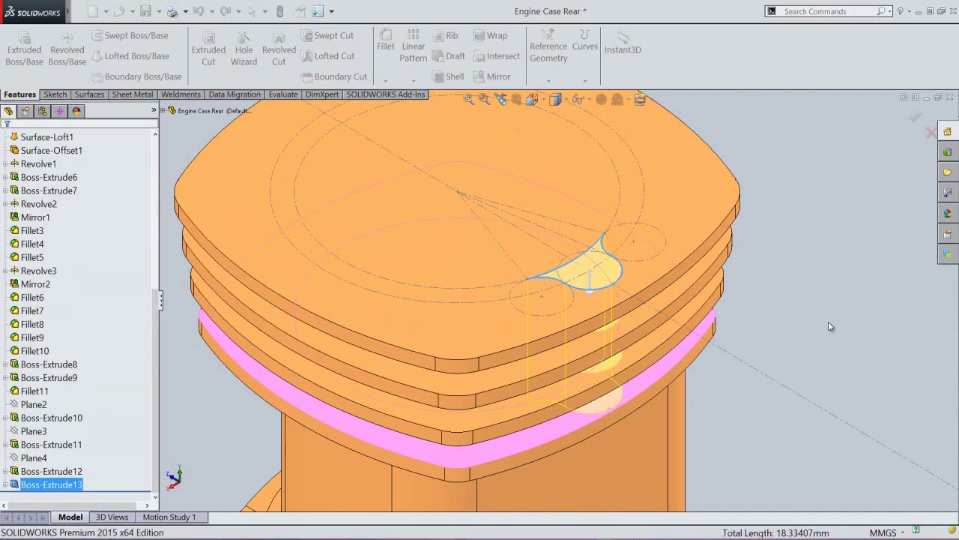
Step: Check the new boss between the fins, then rebuild and save the part
click(828, 322)
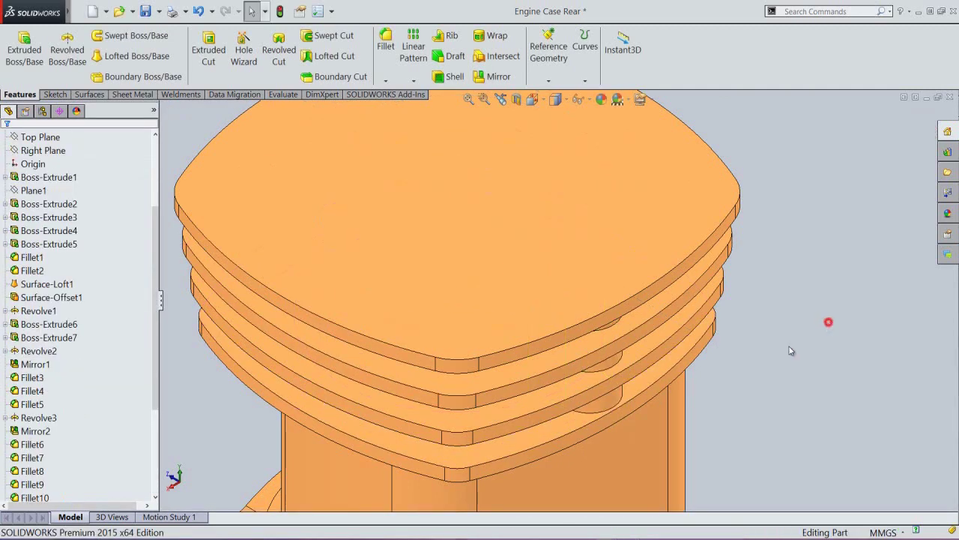
scroll(616, 392, up, 2)
middle_drag(558, 369, 520, 282)
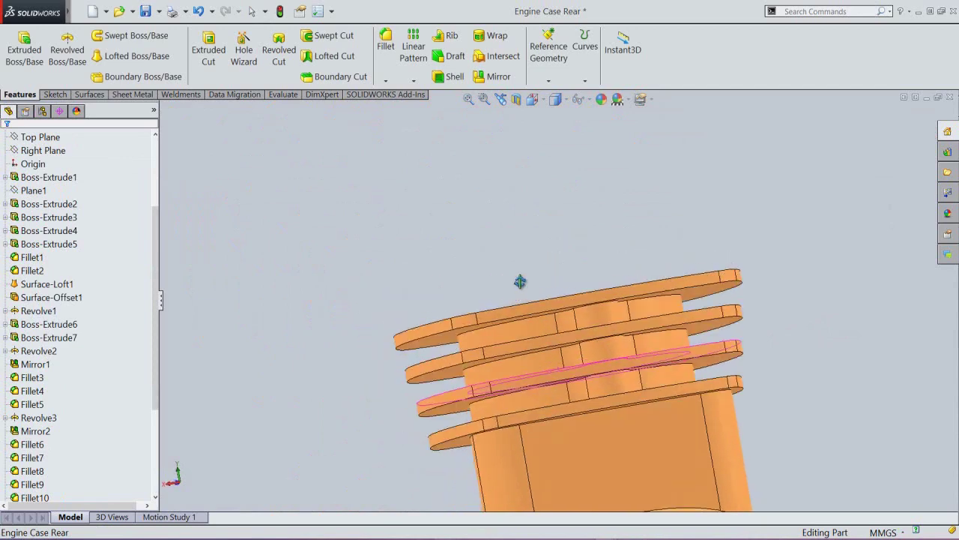
click(503, 99)
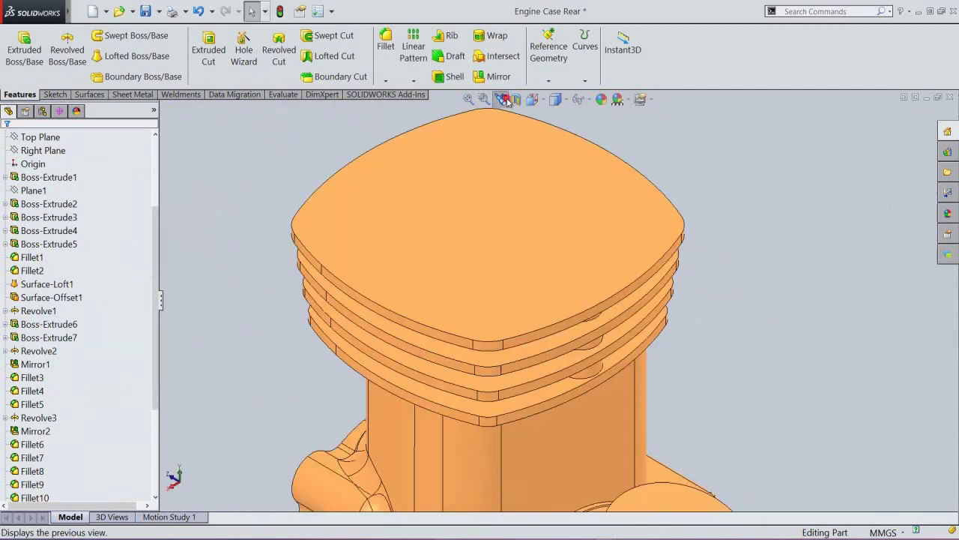
click(280, 11)
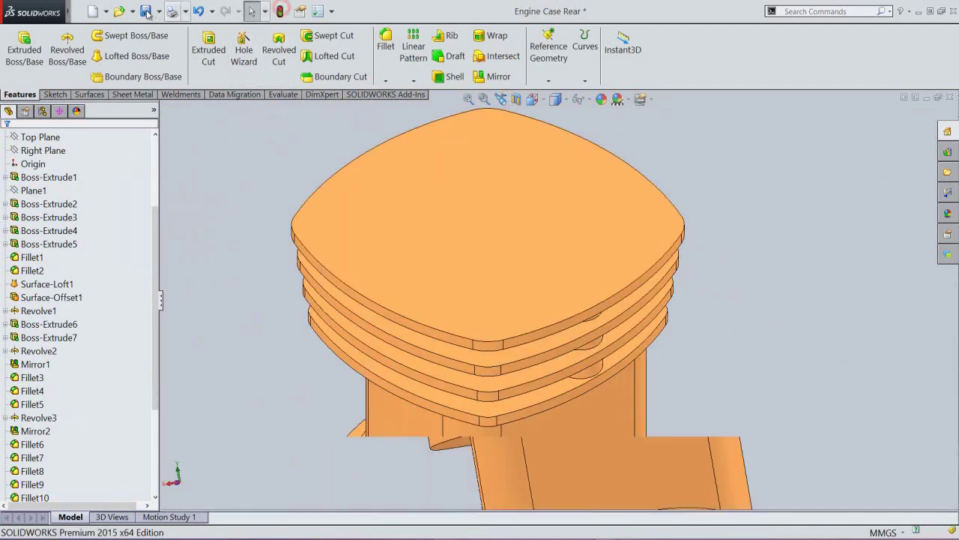
Step: Show the temporary axes of the model
scroll(607, 283, up, 2)
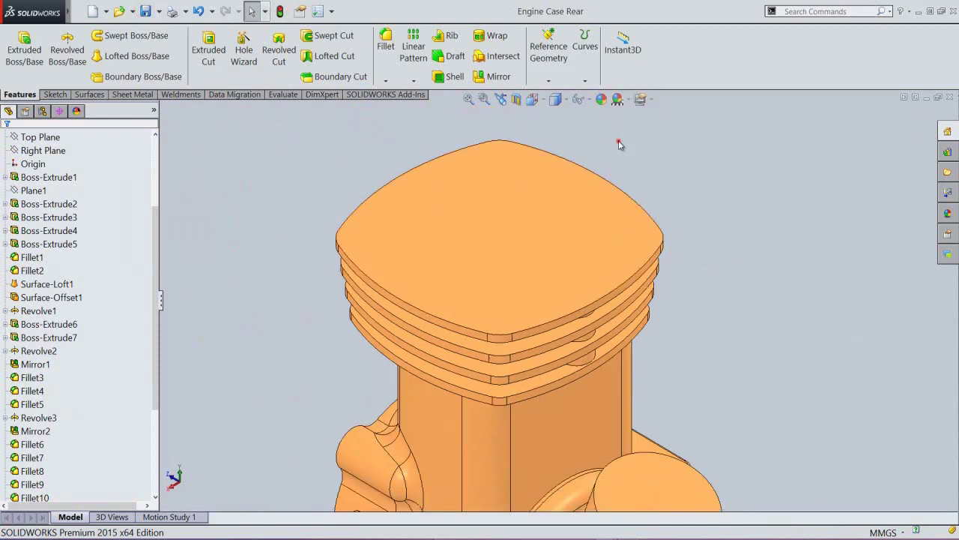
click(586, 99)
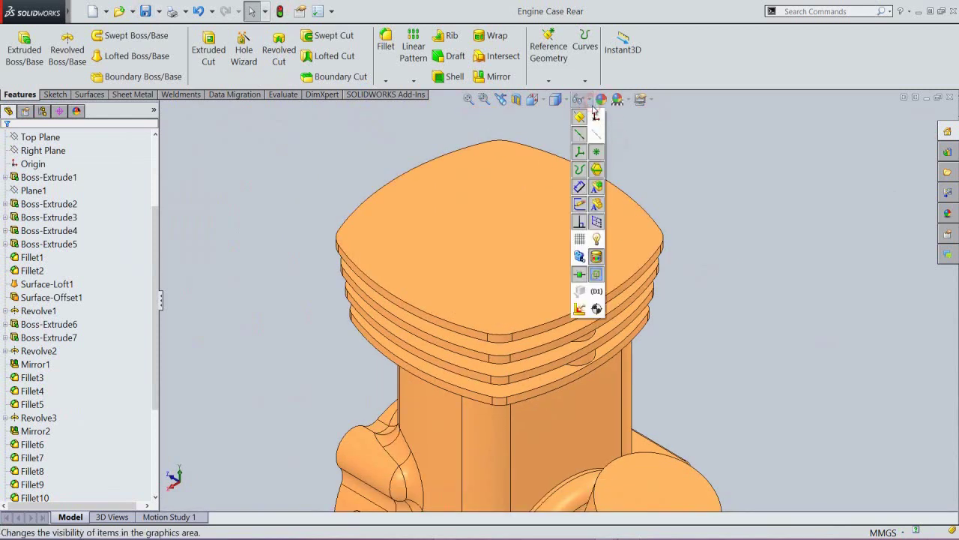
click(597, 135)
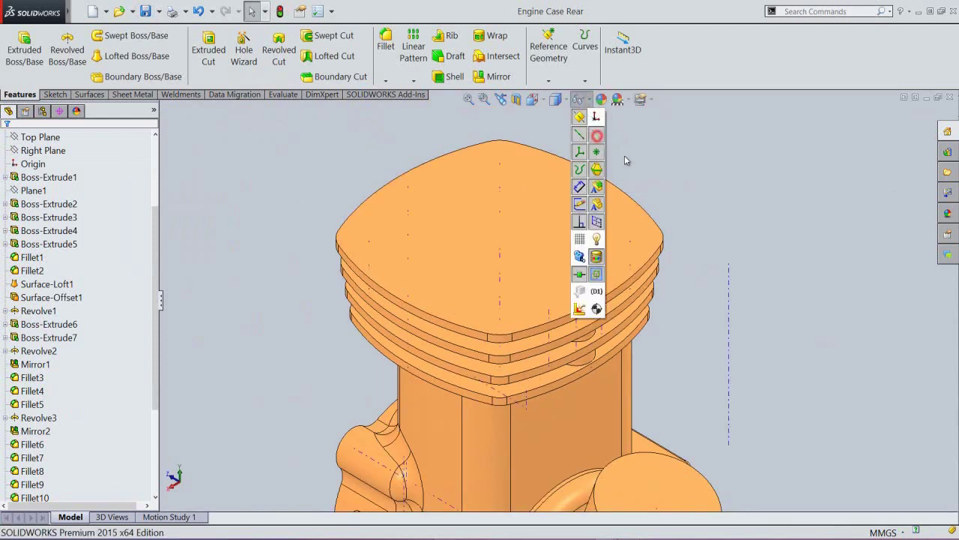
click(679, 182)
click(579, 131)
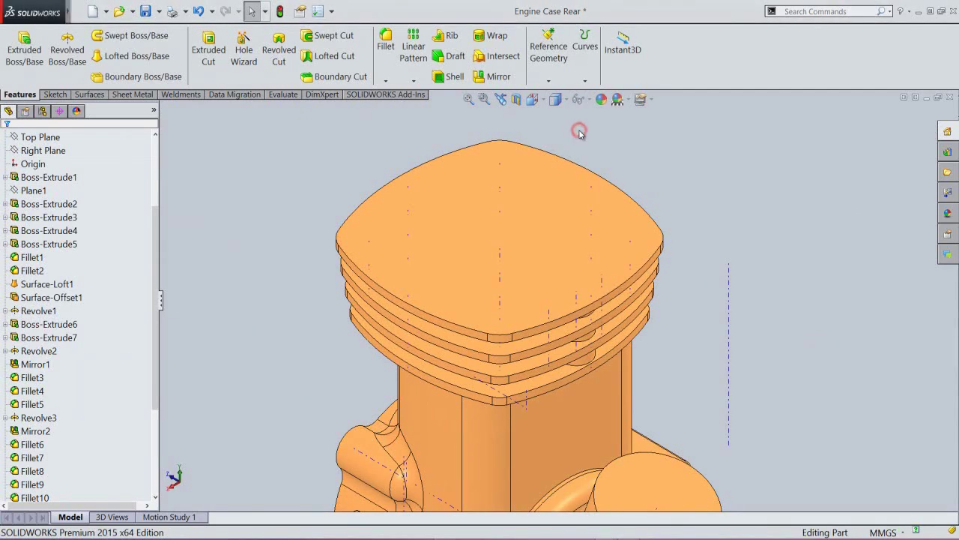
Step: Circular-pattern the arc-shaped boss about the cylinder's central axis with 4 equally spaced instances over 360 degrees, using Geometry pattern
click(414, 80)
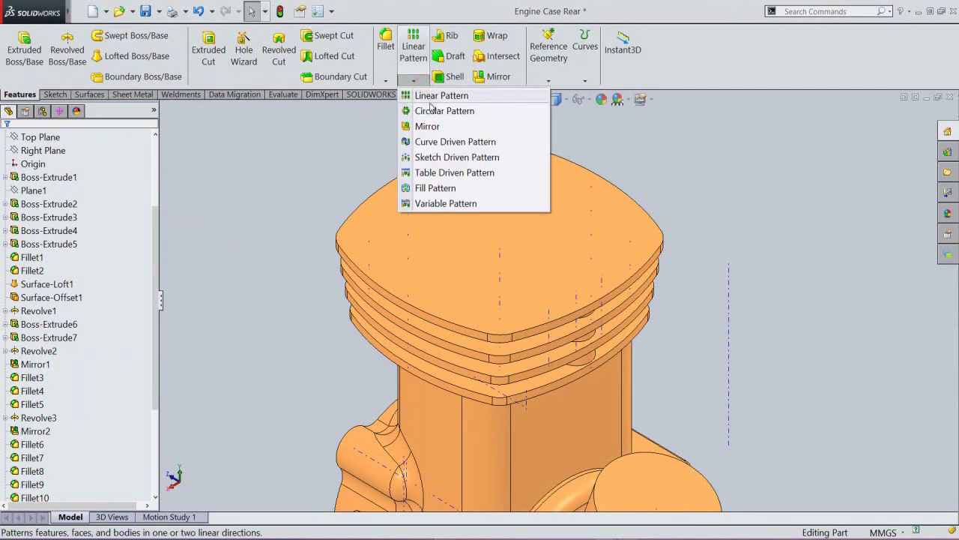
click(445, 109)
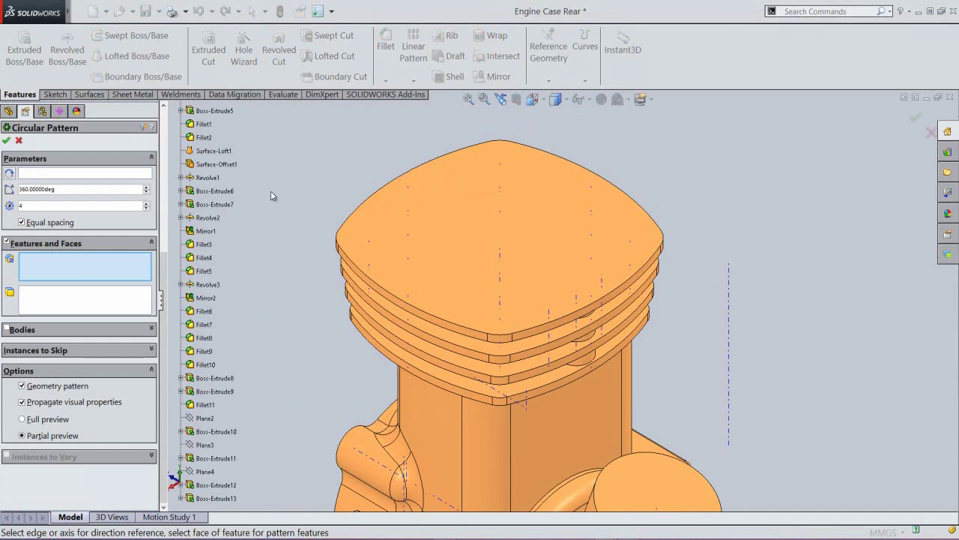
click(583, 362)
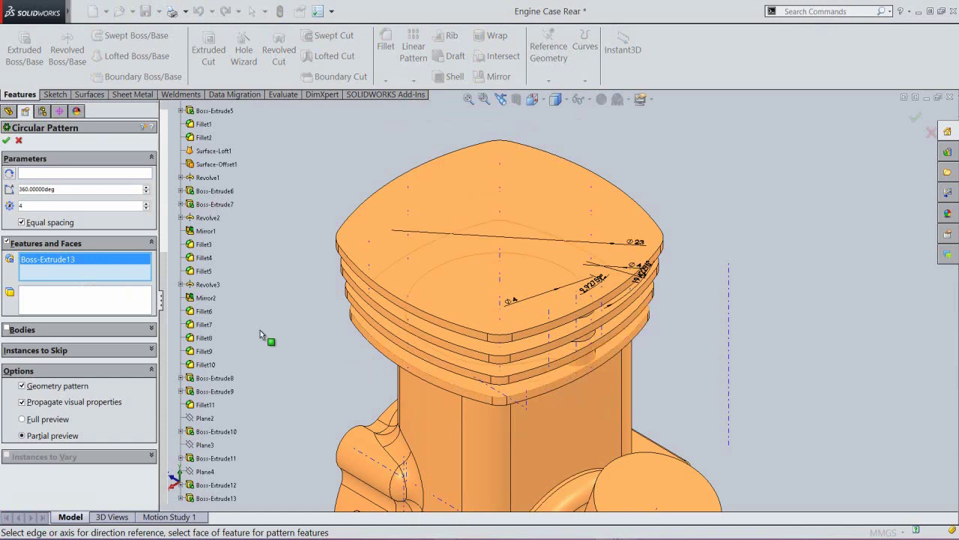
click(63, 173)
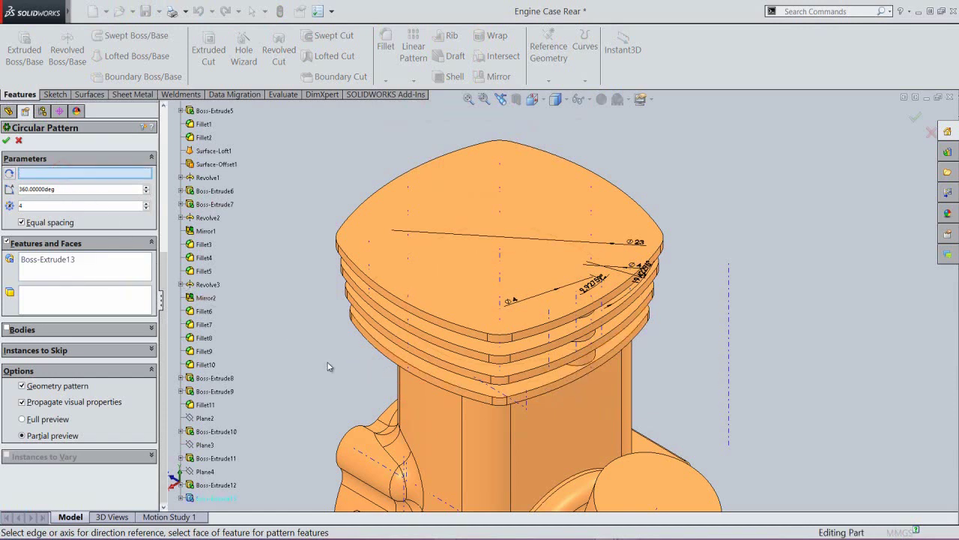
middle_drag(332, 368, 349, 330)
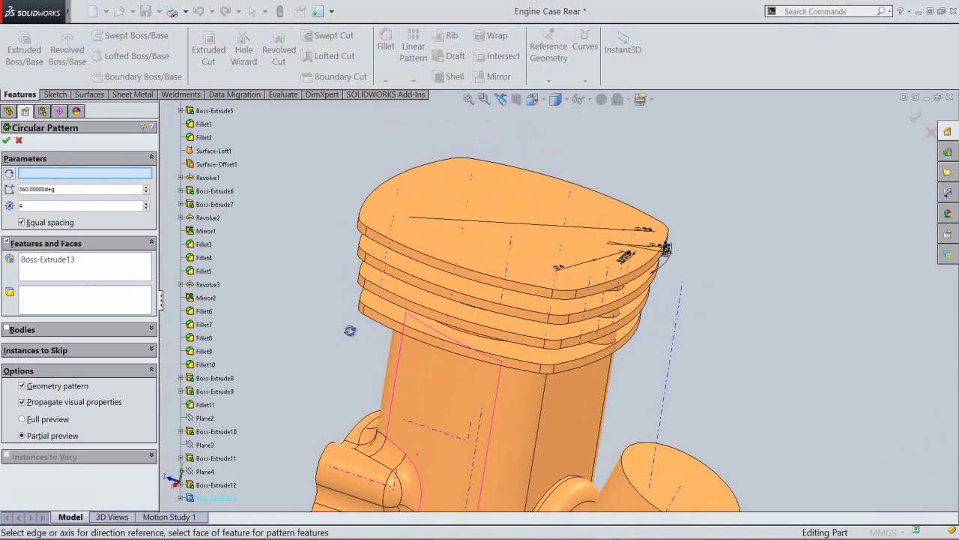
click(510, 245)
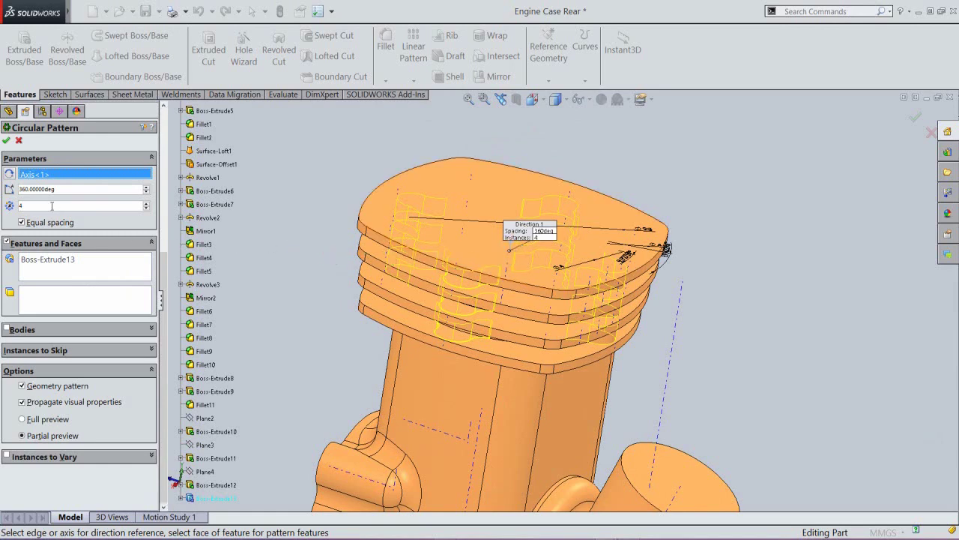
click(6, 142)
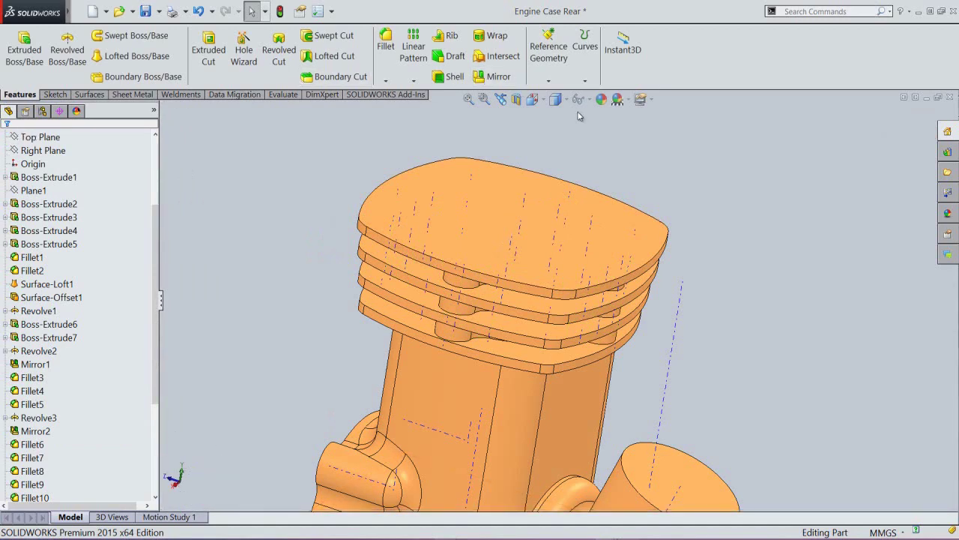
Step: Restore the previous view and hide the temporary axes
click(502, 100)
click(591, 102)
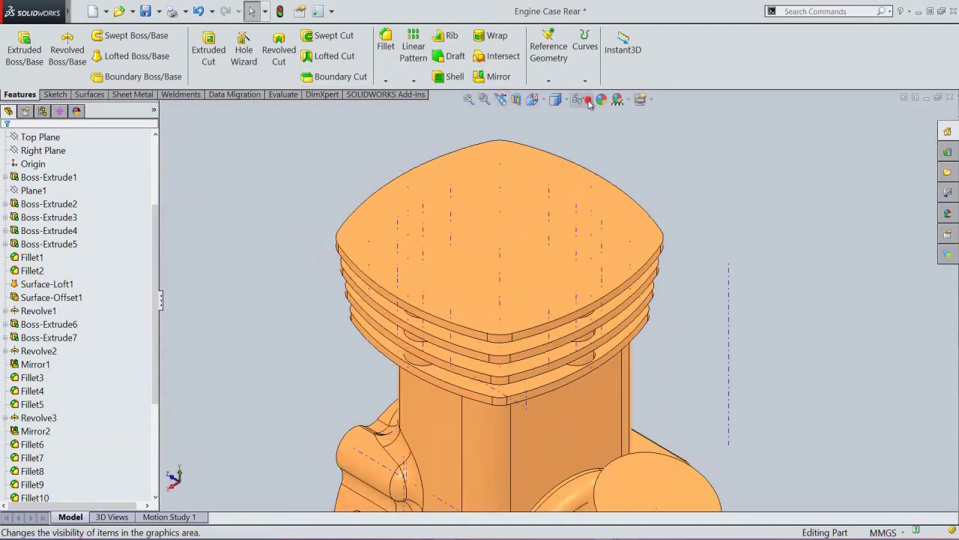
click(597, 134)
click(696, 144)
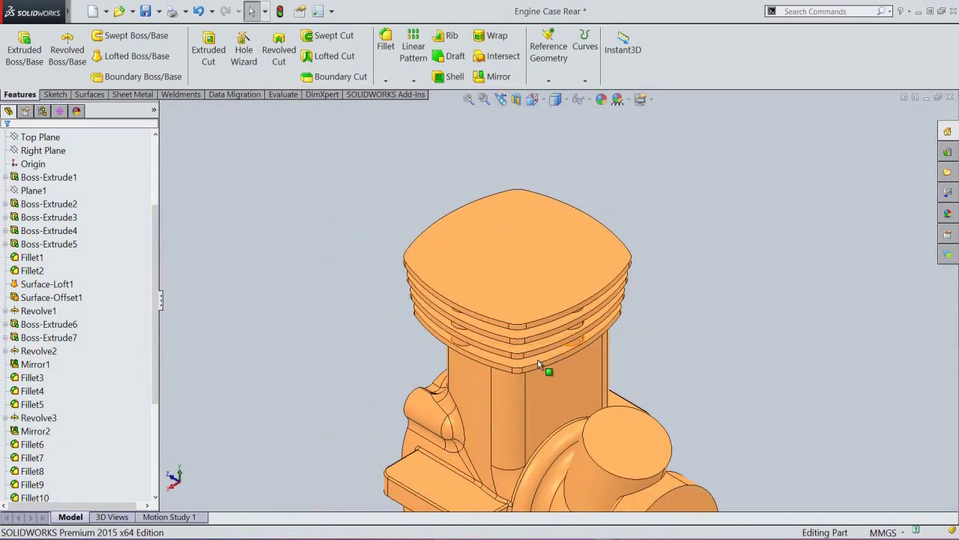
Step: Inspect the patterned bosses between the fins, then rebuild and save the whole part
middle_drag(547, 368, 683, 275)
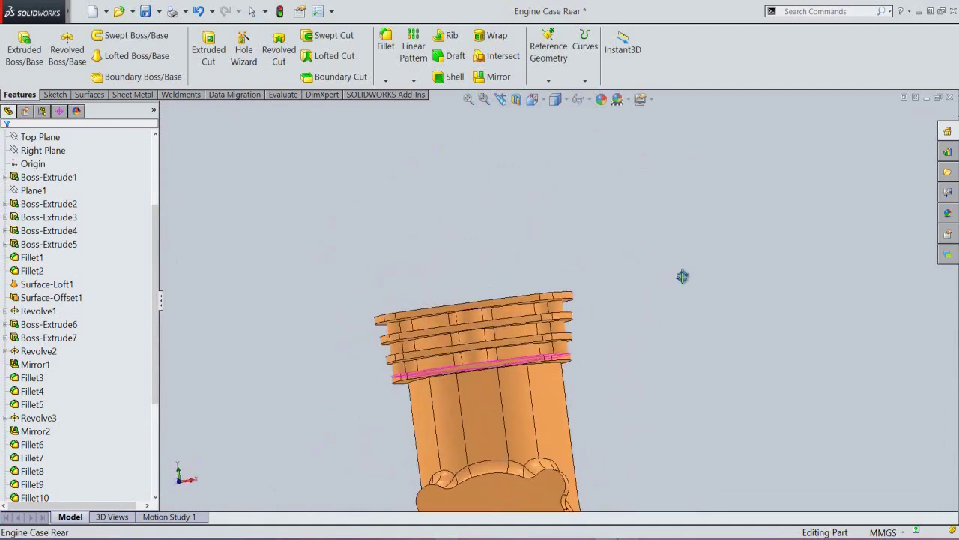
click(501, 101)
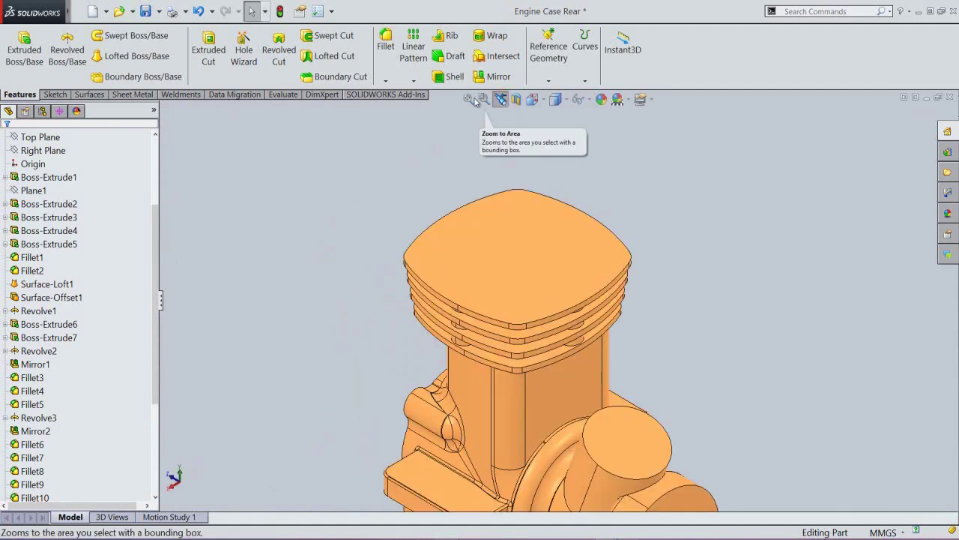
click(468, 99)
click(279, 10)
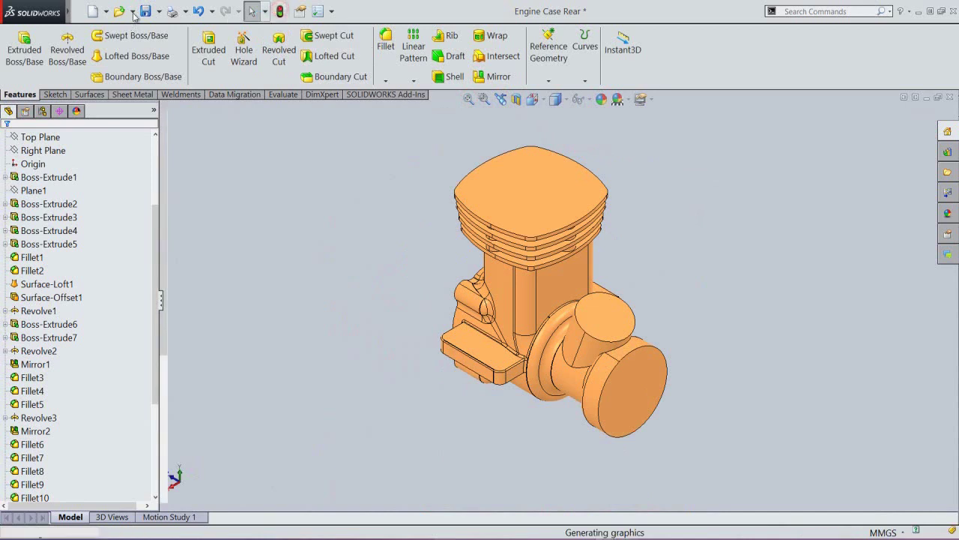
click(145, 11)
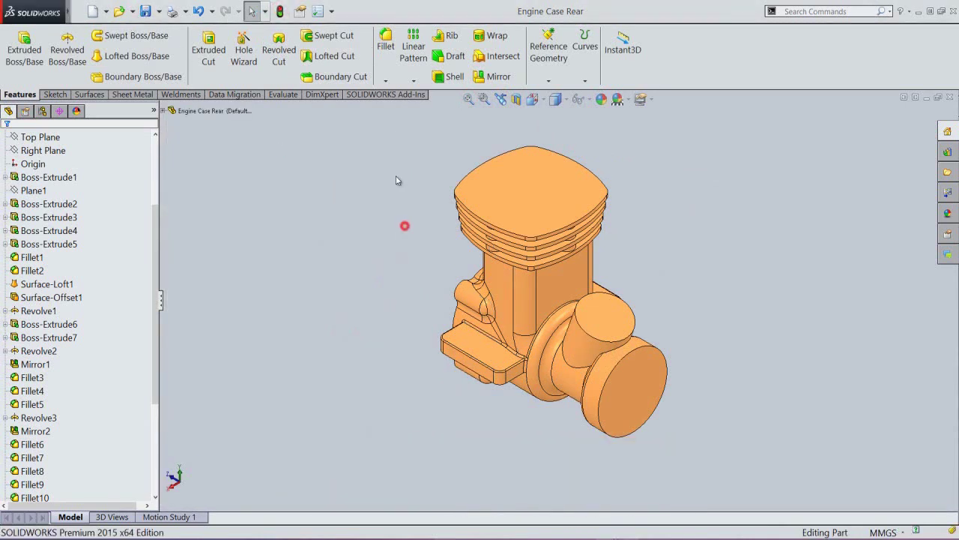
Step: Fillet the upper and lower outer edges of all four cooling fins with a symmetric 0.3 mm radius and tangent propagation
click(385, 44)
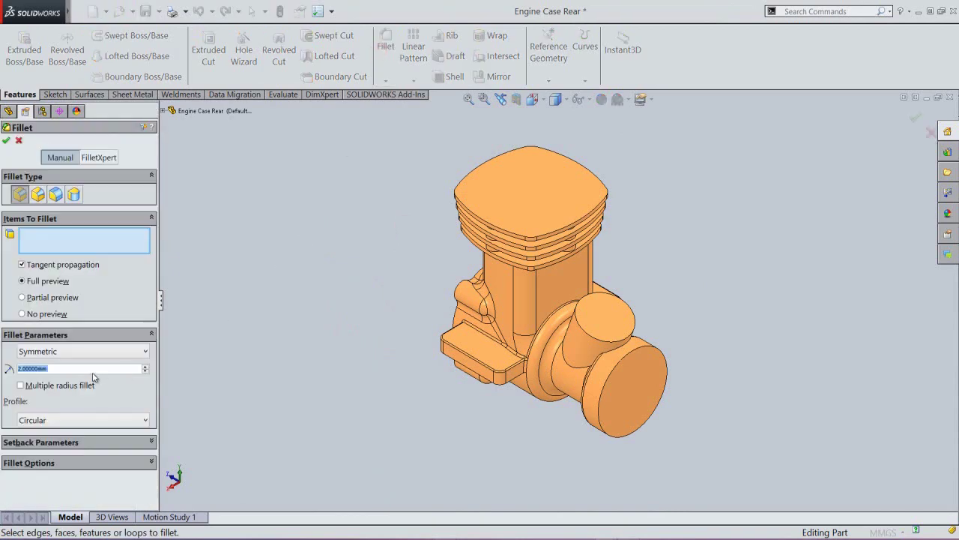
text(0.3)
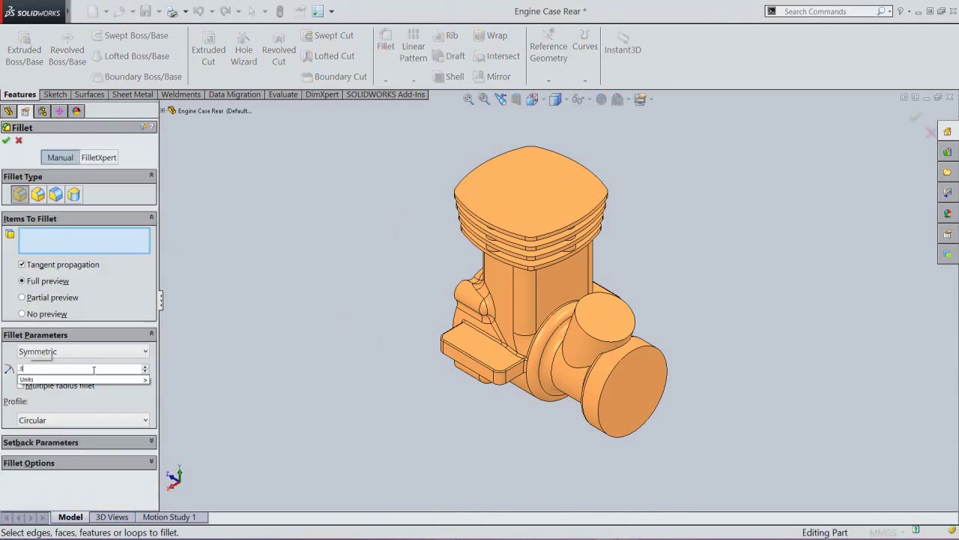
key(Return)
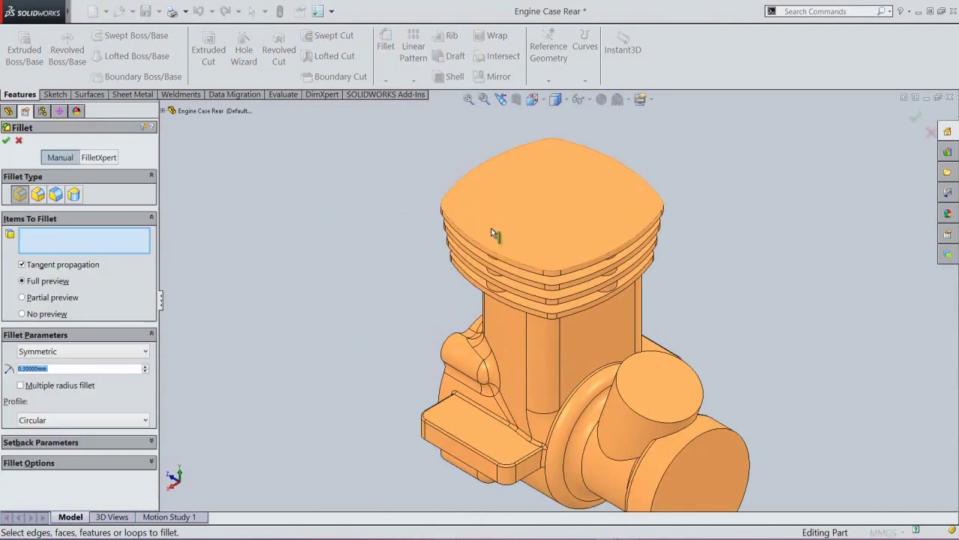
scroll(487, 237, down, 3)
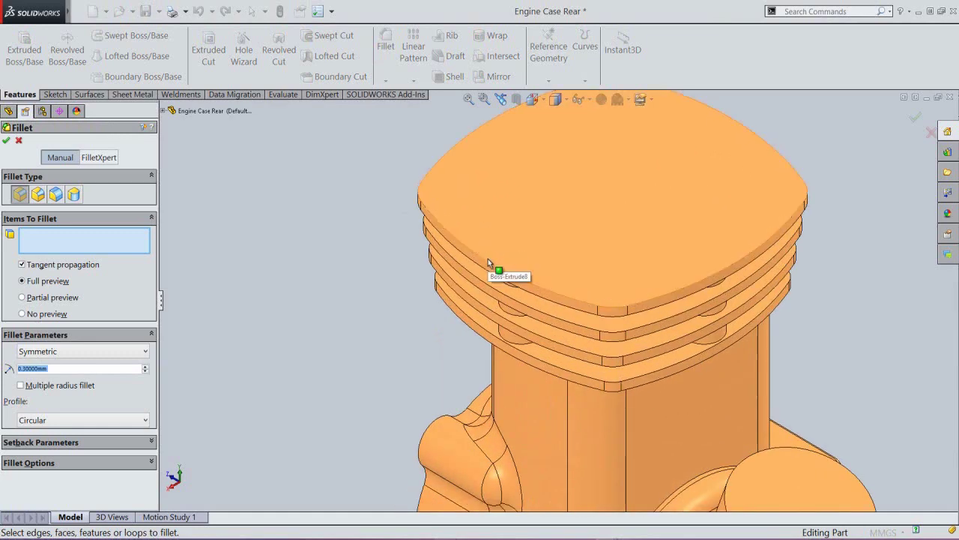
click(488, 263)
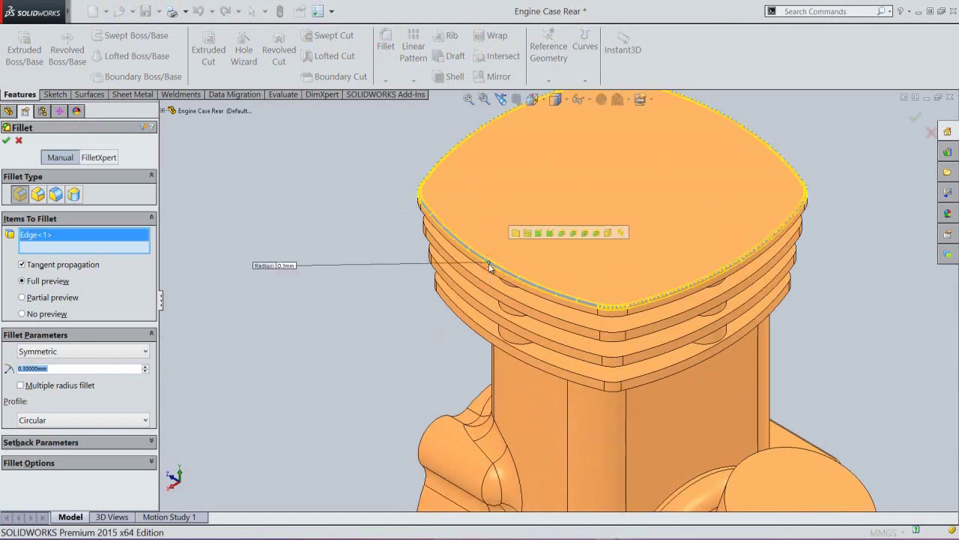
click(490, 275)
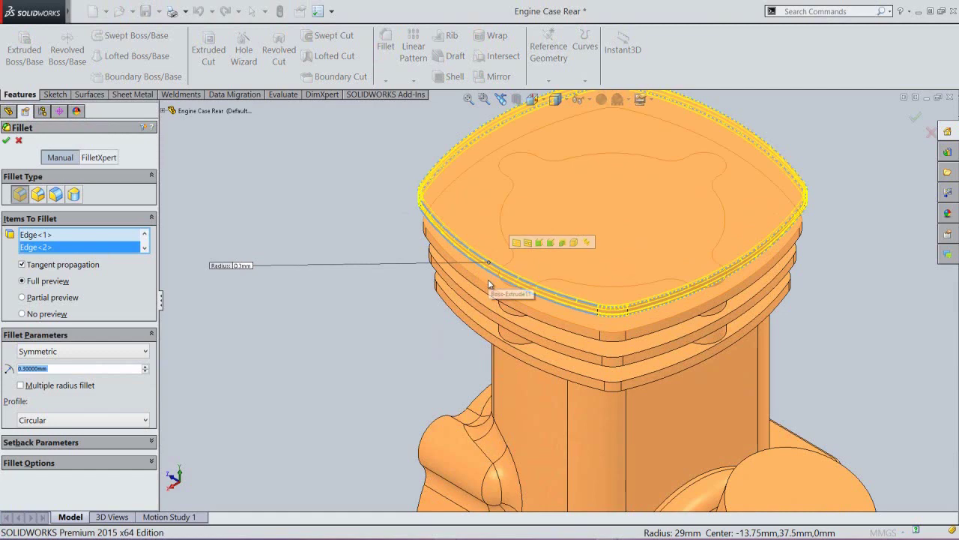
click(487, 291)
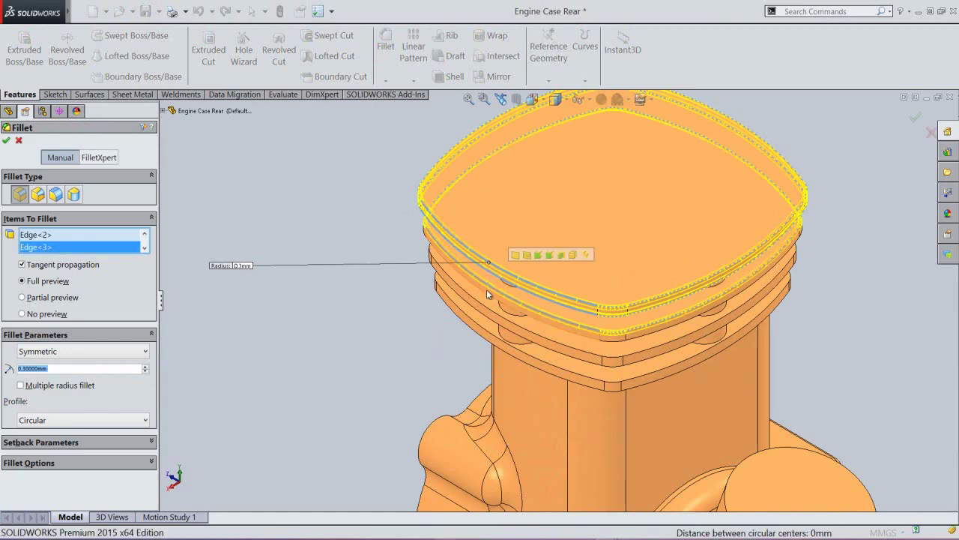
click(487, 299)
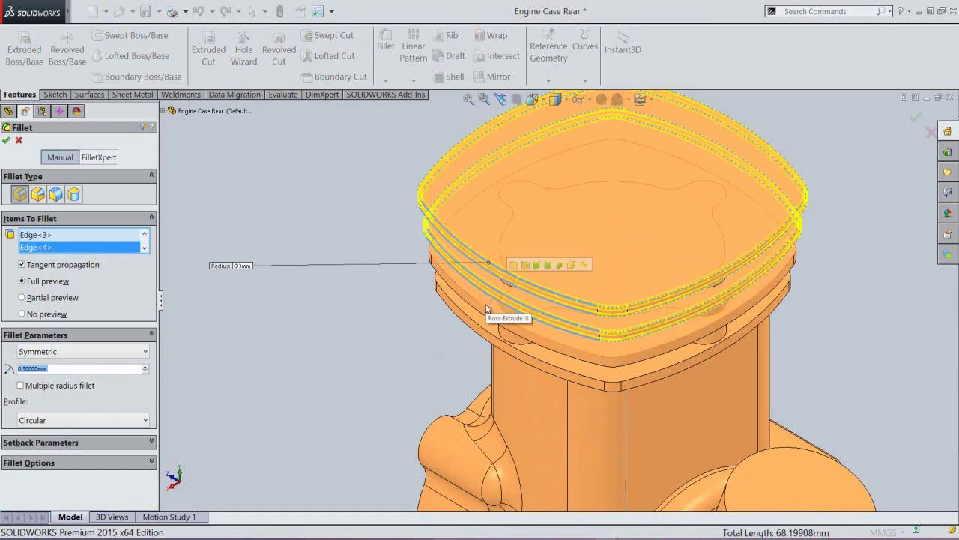
click(487, 308)
click(485, 317)
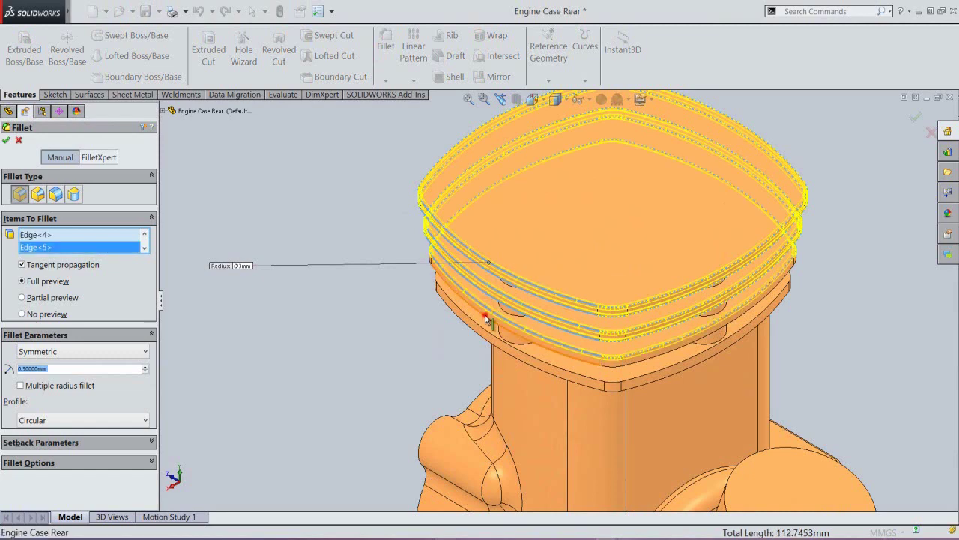
click(484, 325)
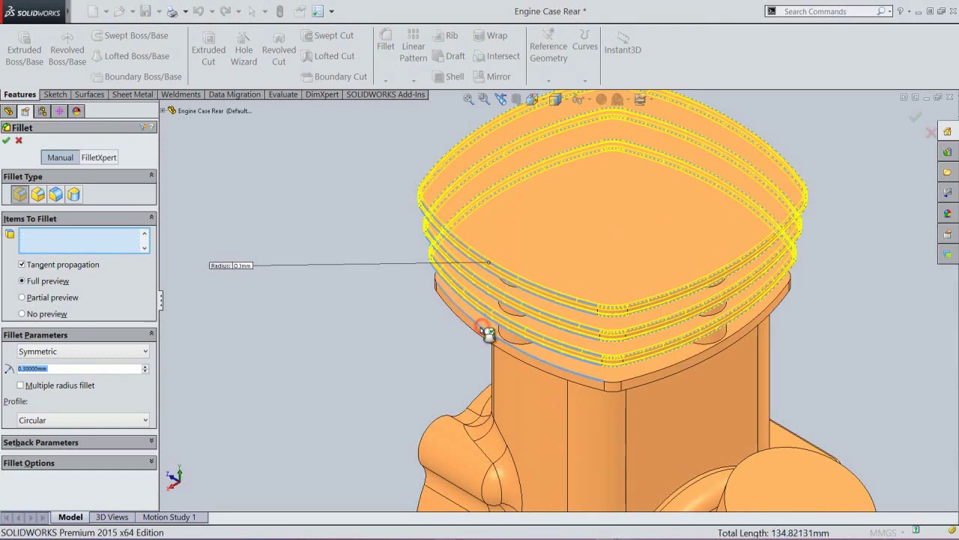
click(483, 331)
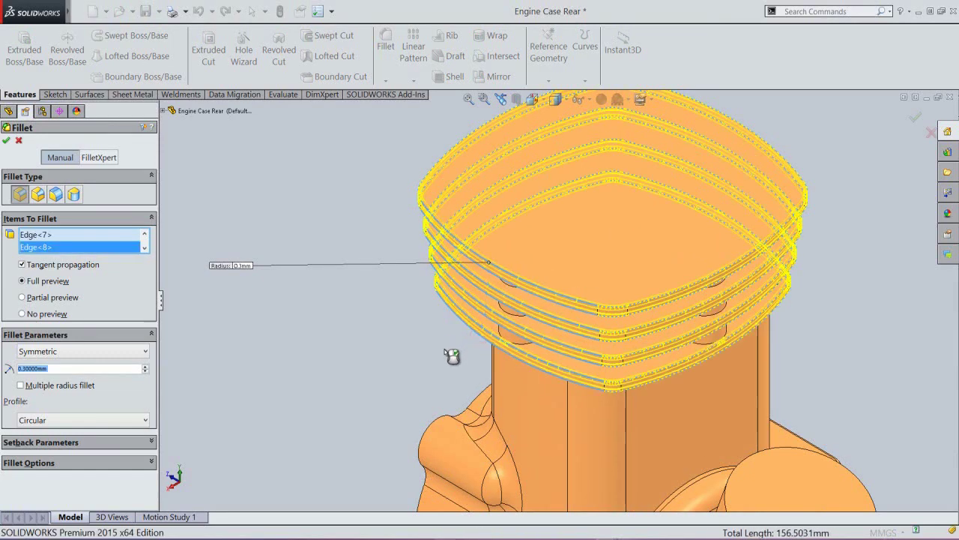
click(6, 143)
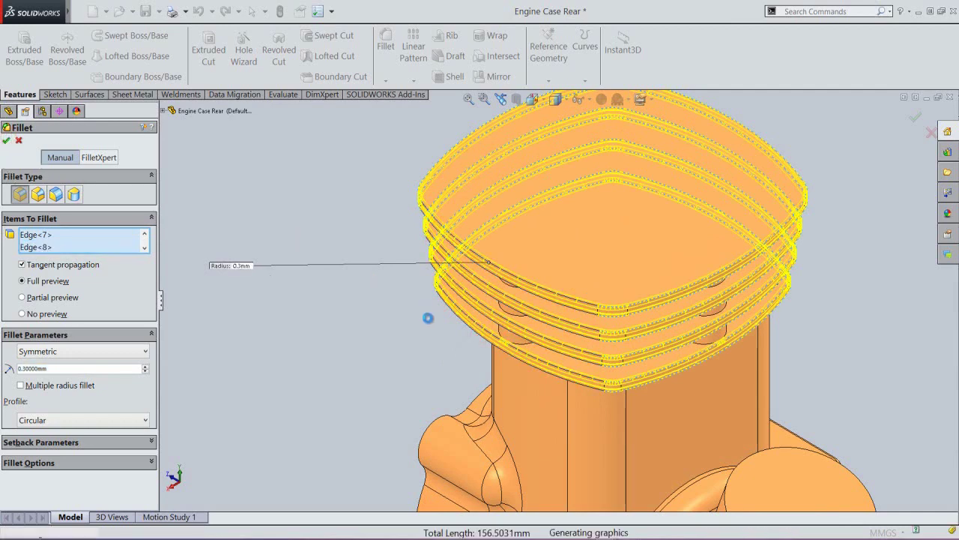
Step: Clear the selection and rebuild the part with the fin fillets
click(425, 320)
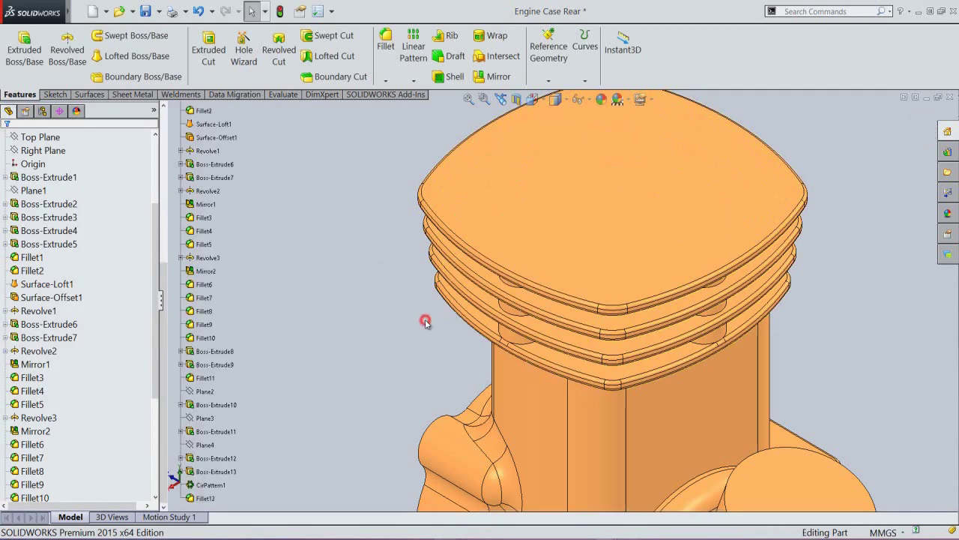
click(409, 340)
click(279, 10)
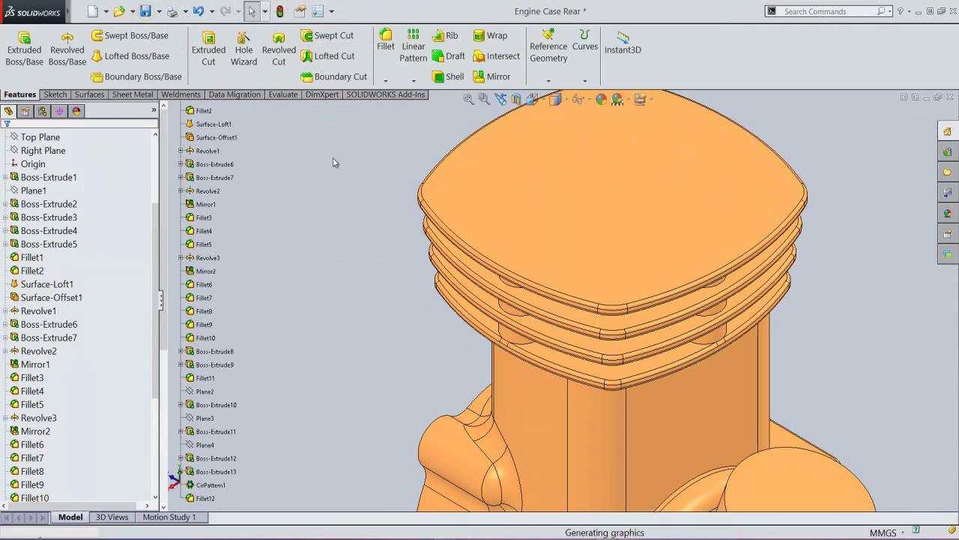
Step: Fillet the six edge loops where the core and arc-shaped bosses meet the fins with a symmetric 0.5 mm radius and tangent propagation
click(385, 45)
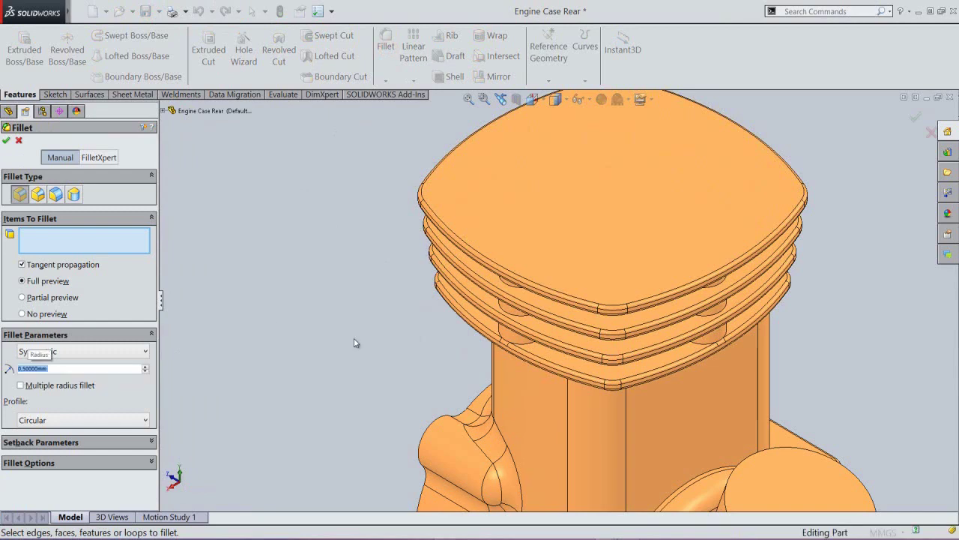
scroll(442, 309, down, 2)
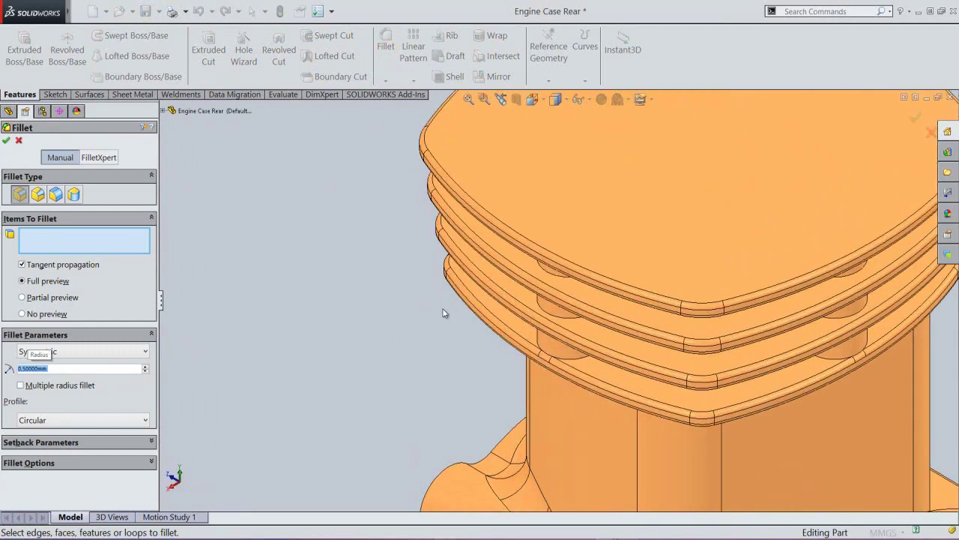
click(550, 274)
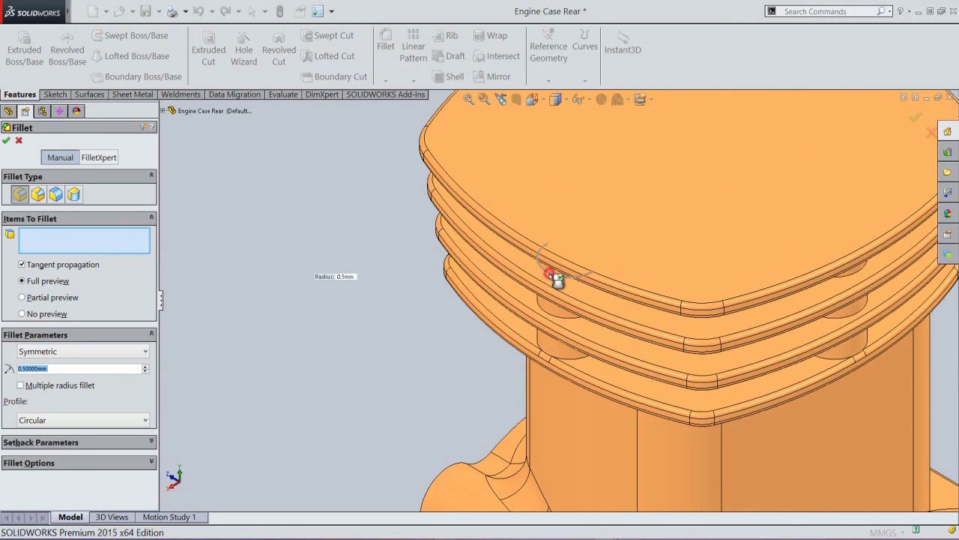
click(541, 313)
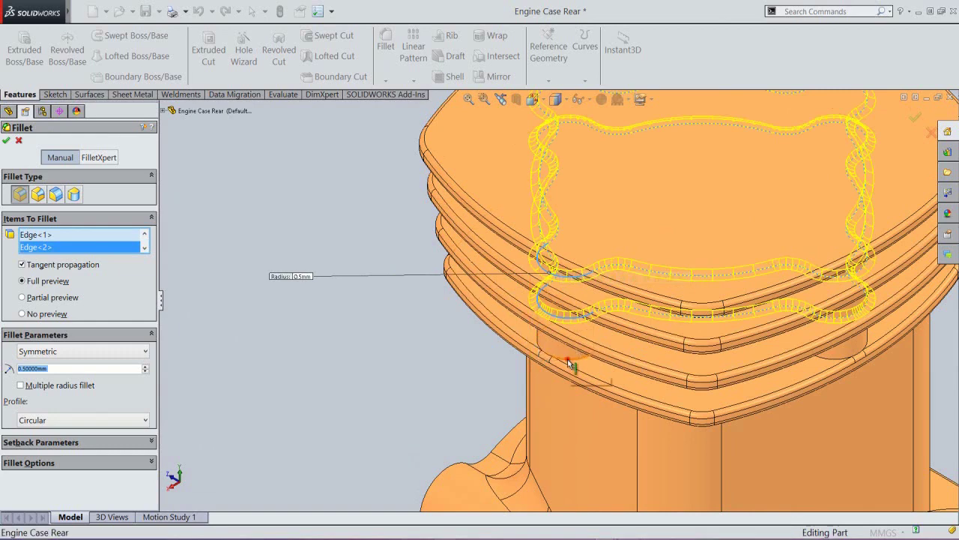
click(567, 359)
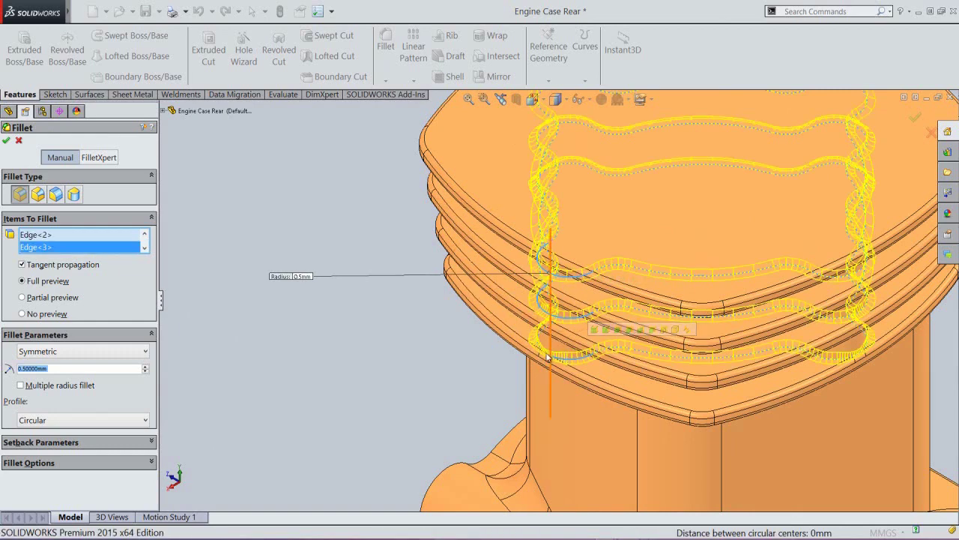
middle_drag(553, 280, 571, 251)
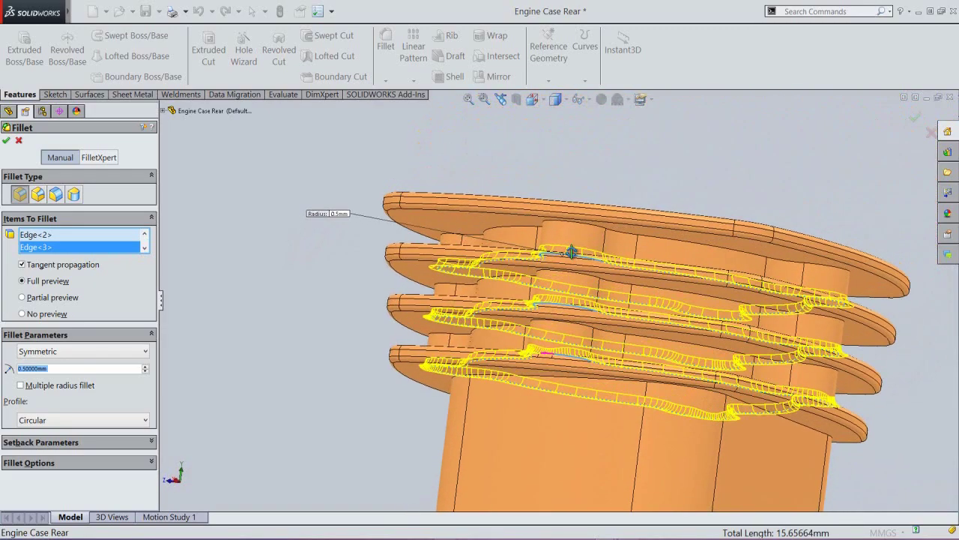
click(585, 328)
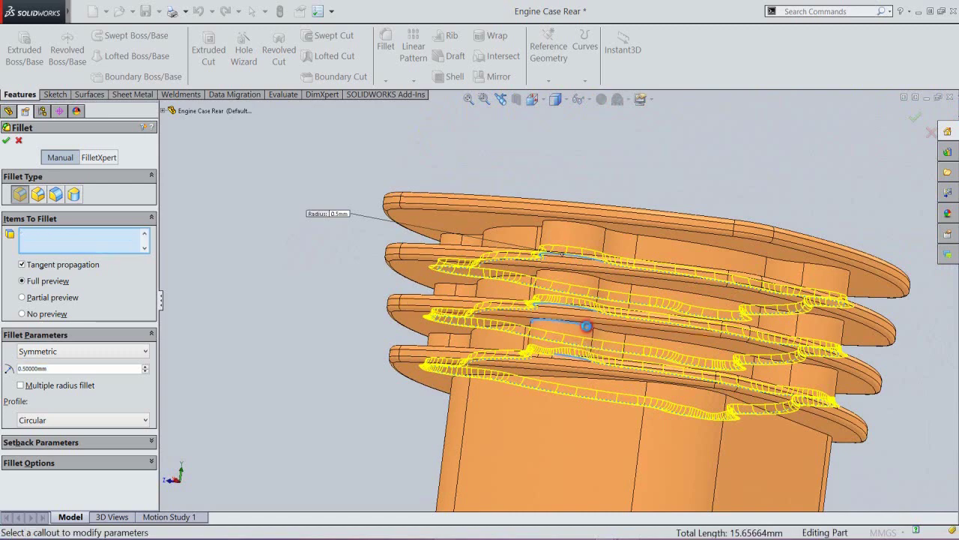
click(588, 275)
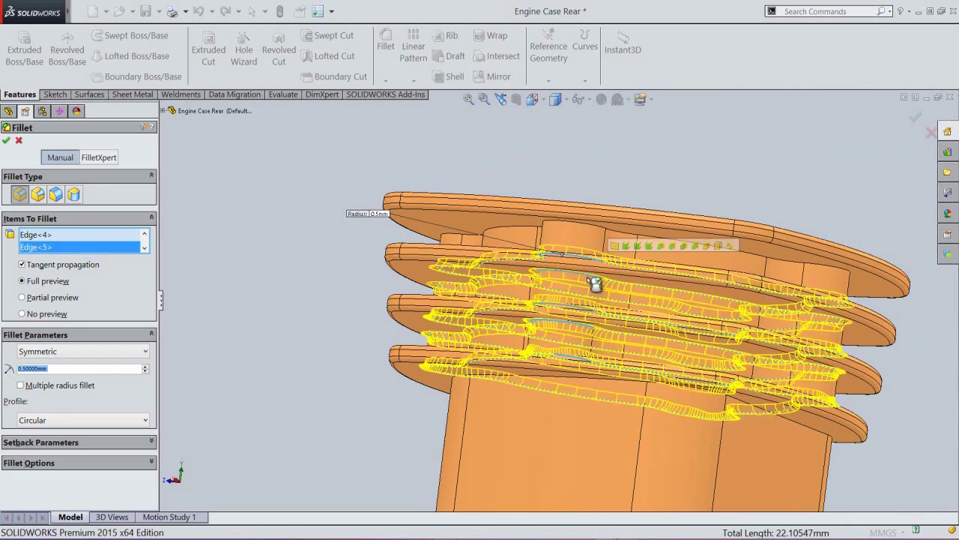
click(589, 224)
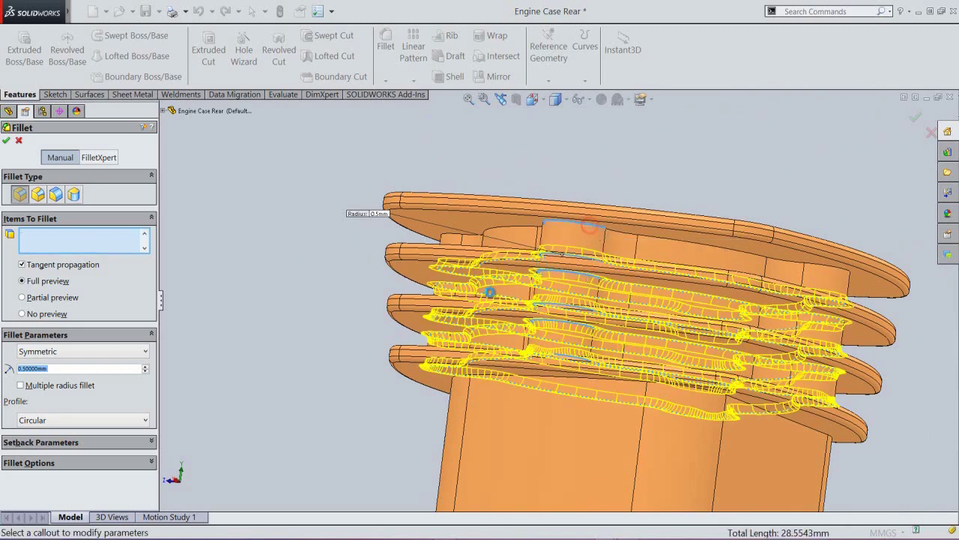
middle_drag(497, 298, 527, 314)
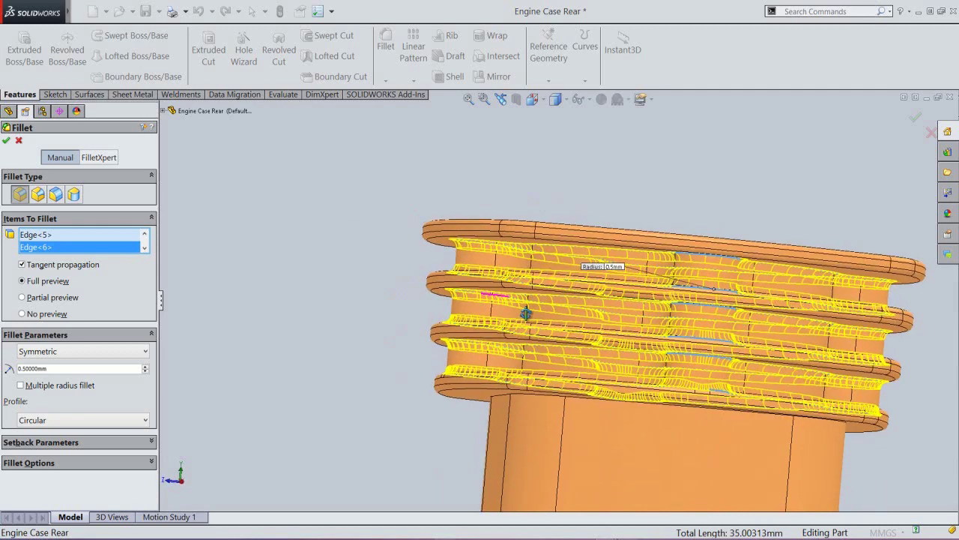
click(9, 143)
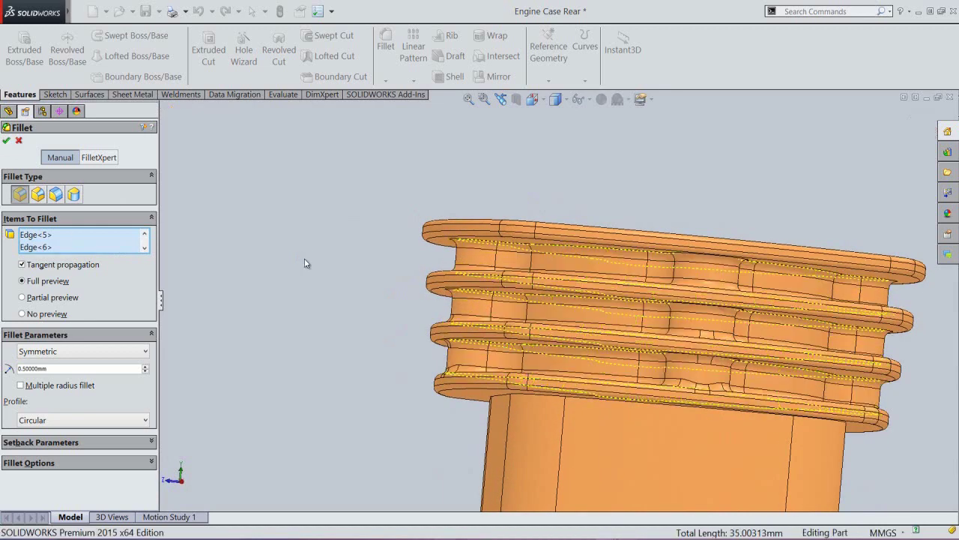
click(305, 259)
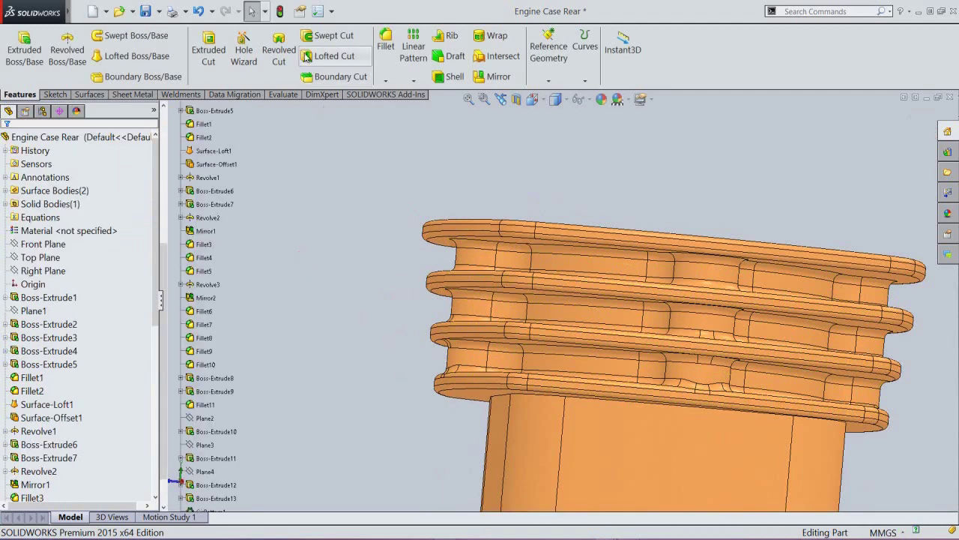
Step: Rebuild and save the part, inspecting the new boss fillets between the fins and the whole body in isometric view
click(281, 11)
click(146, 12)
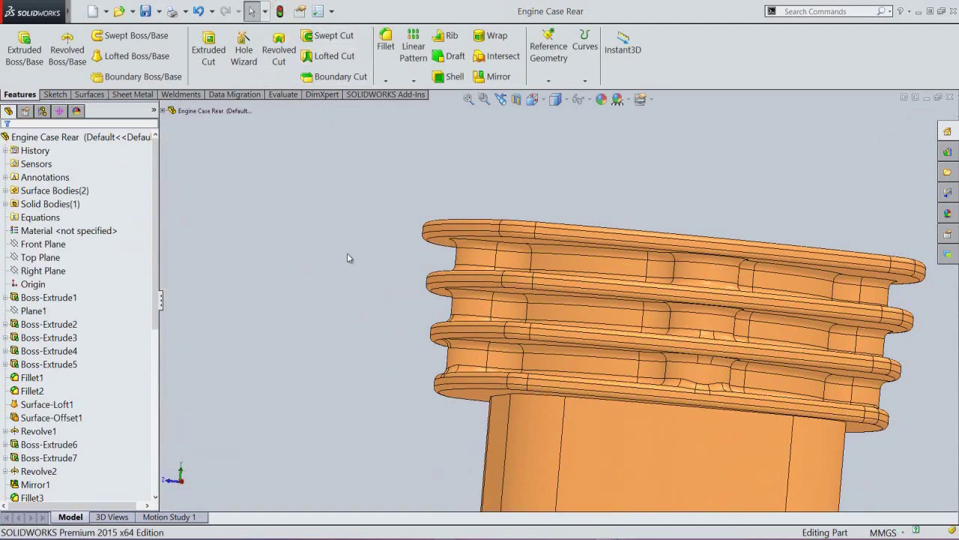
middle_drag(381, 281, 466, 291)
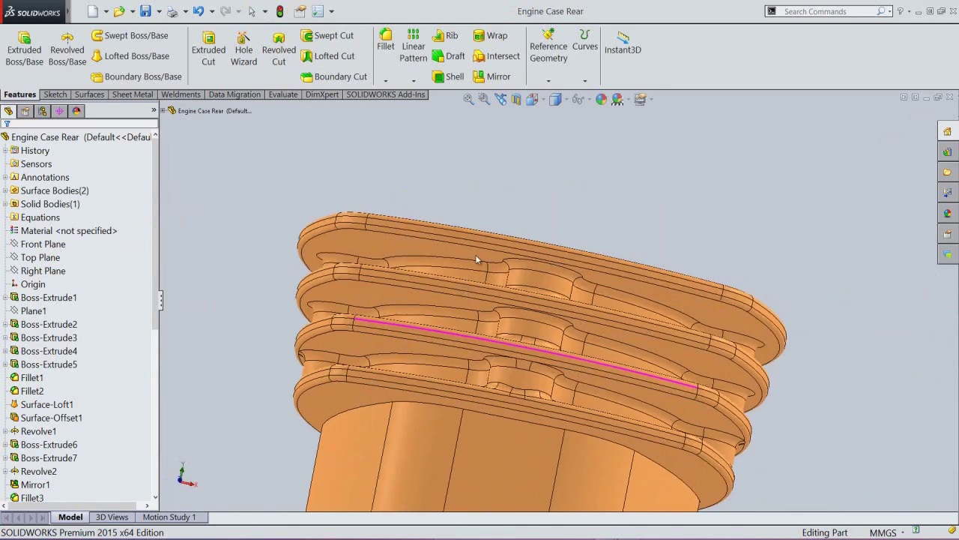
click(504, 100)
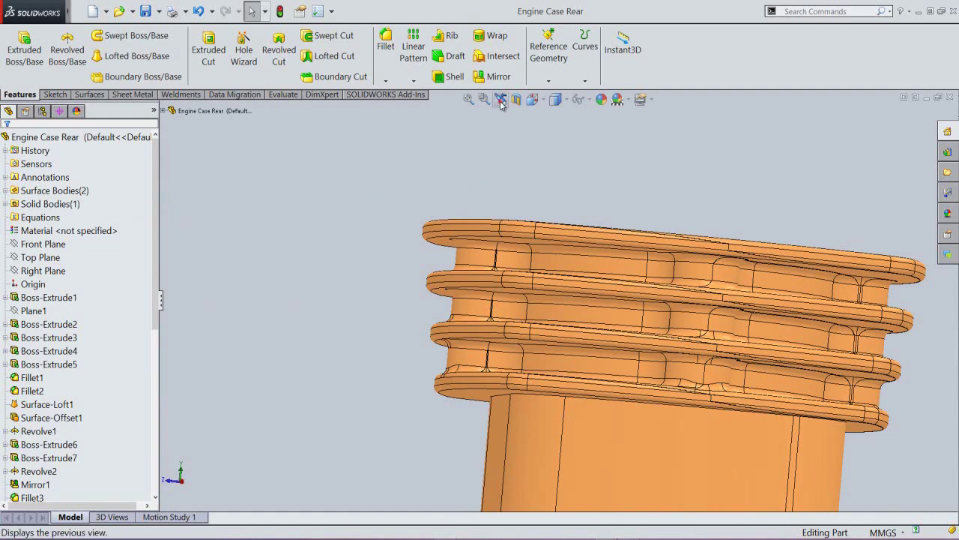
click(500, 101)
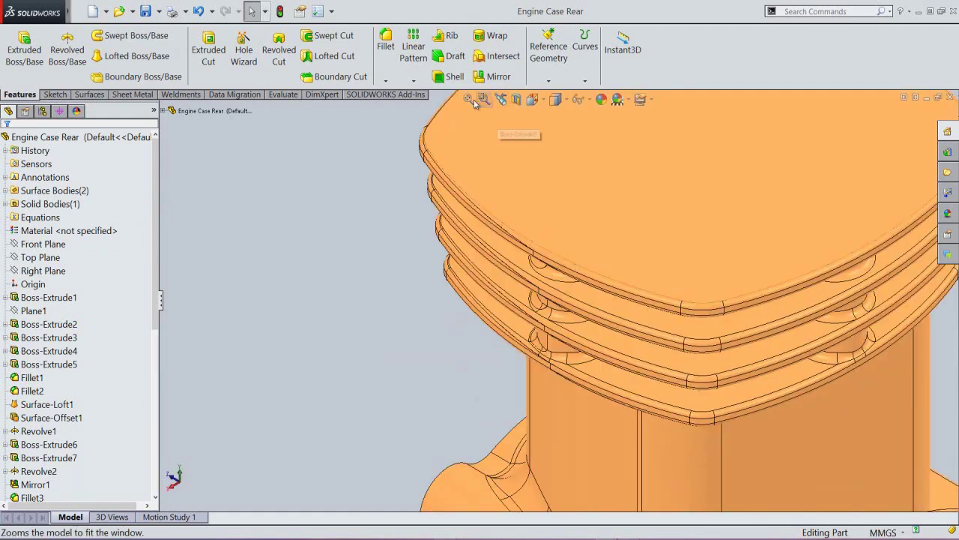
click(471, 99)
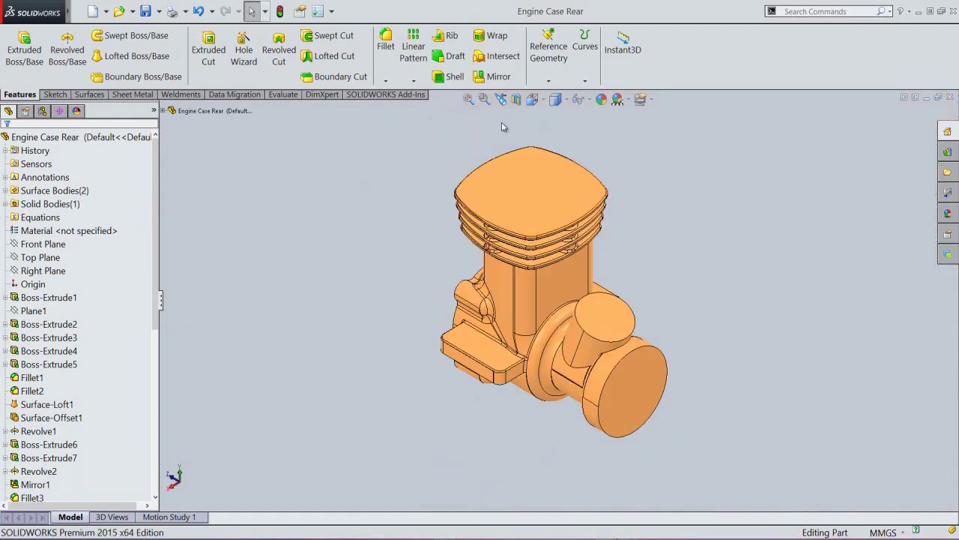
click(532, 99)
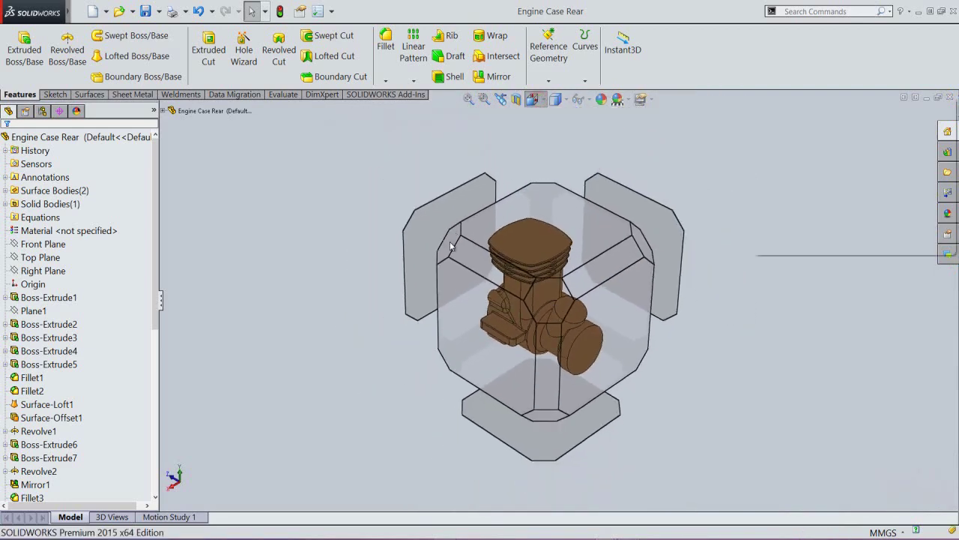
click(450, 246)
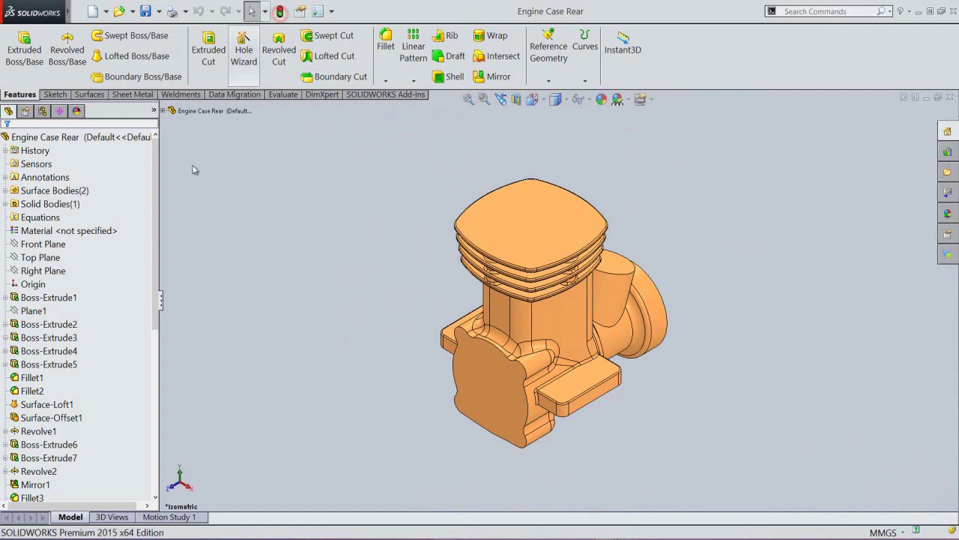
key(ctrl+s)
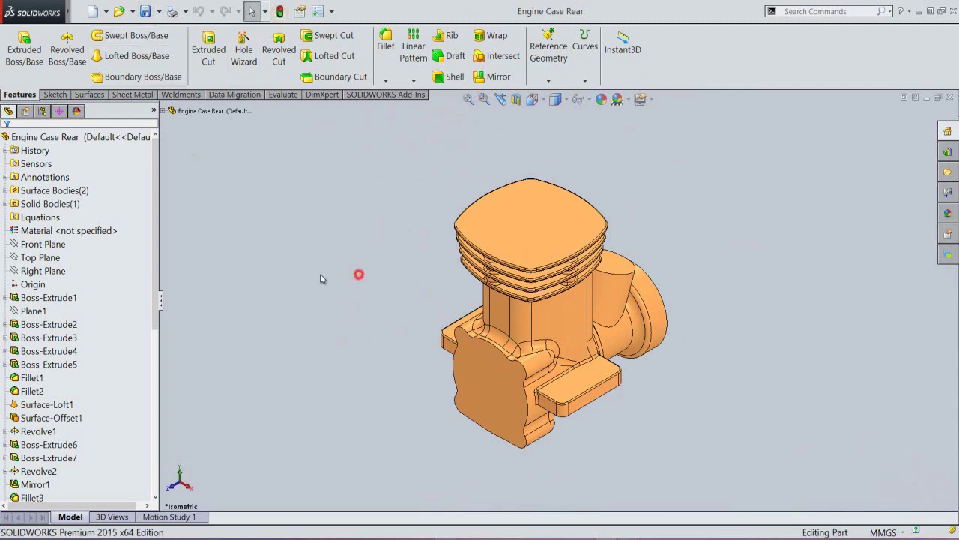
Step: Fillet the edge where the cylinder meets the underside of the lowest fin with a 0.45 mm radius
middle_drag(398, 340, 367, 213)
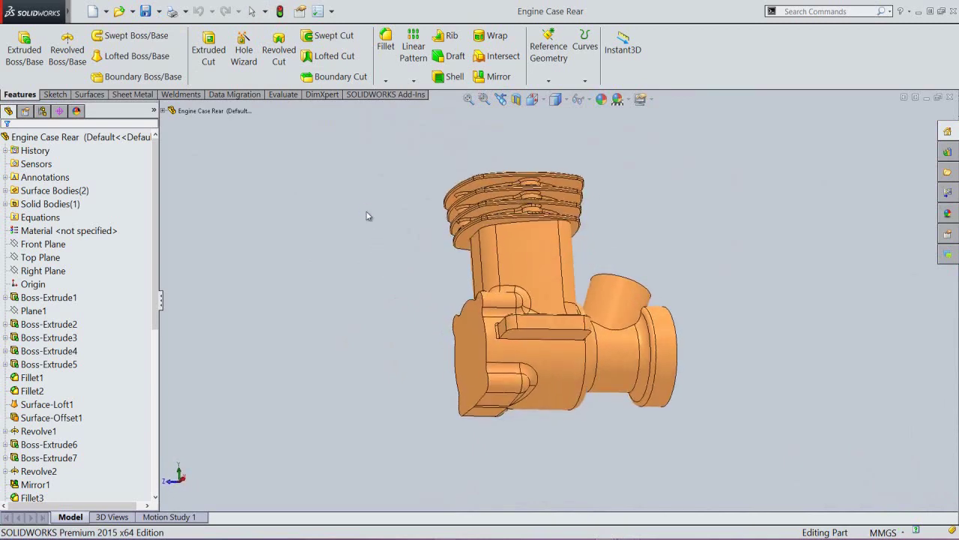
click(384, 41)
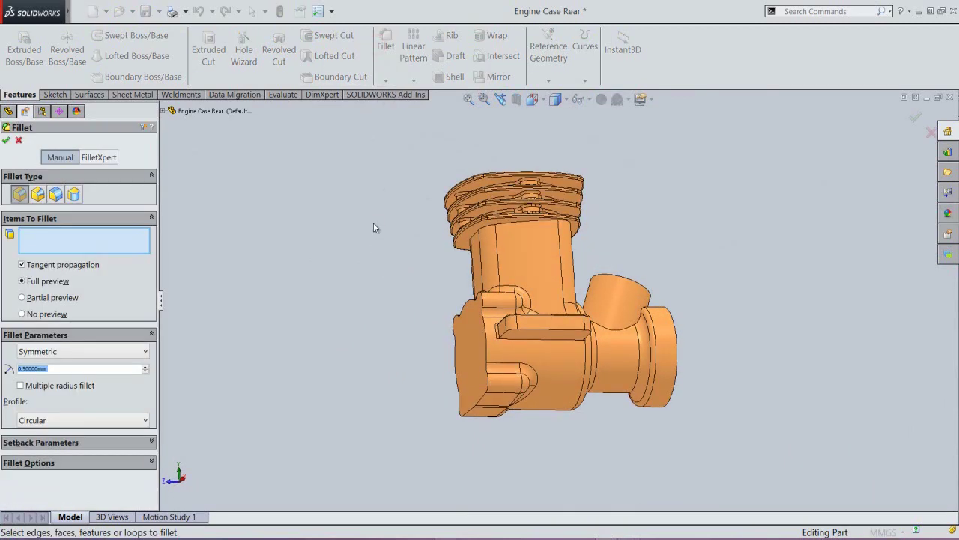
text(.45)
key(Return)
click(509, 223)
click(6, 142)
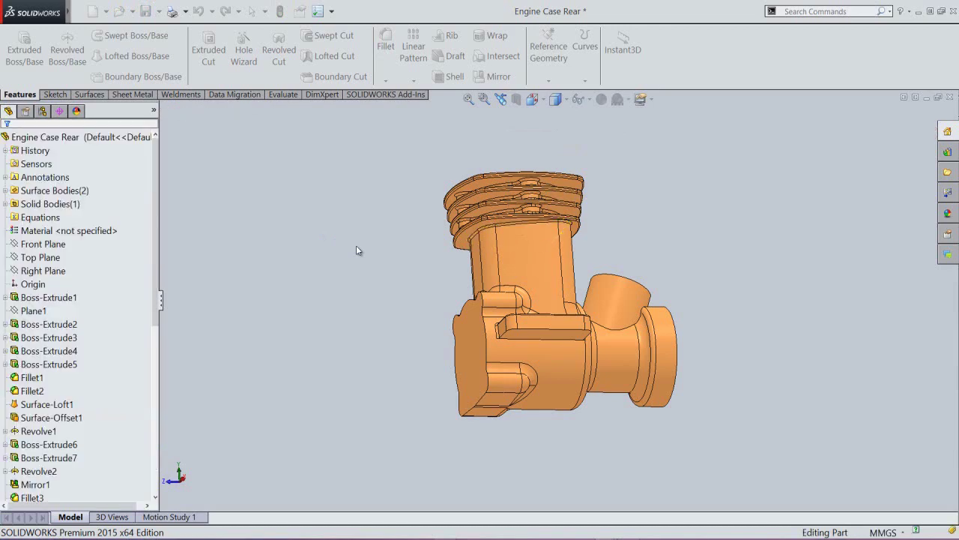
scroll(505, 192, down, 3)
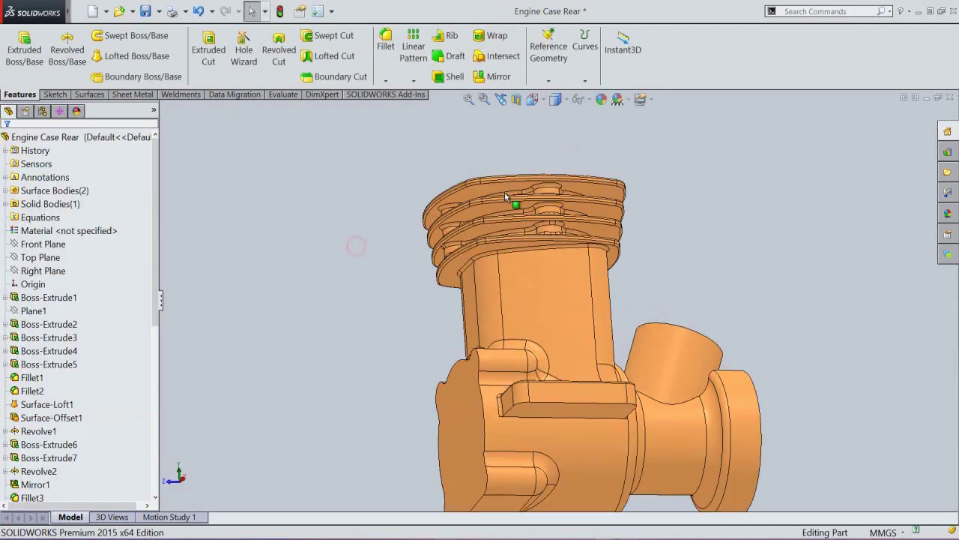
click(501, 100)
click(470, 101)
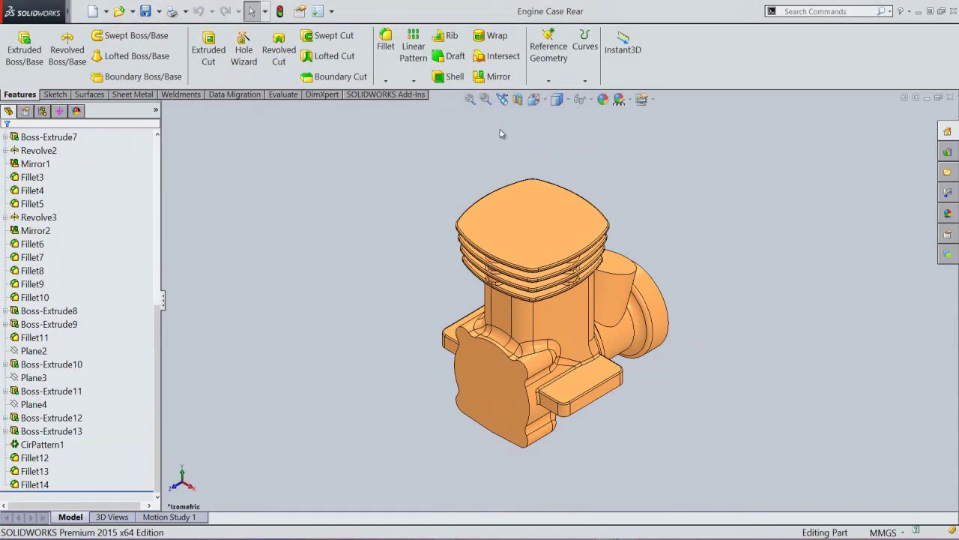
Step: Start a new sketch on the flat circular top face of the short stub beside the cylinder, viewed from the top
click(533, 99)
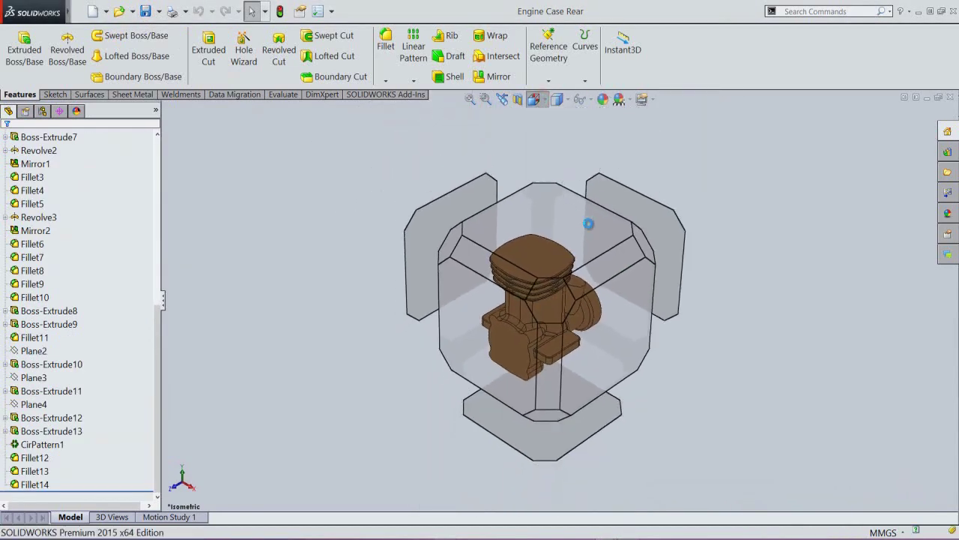
click(645, 252)
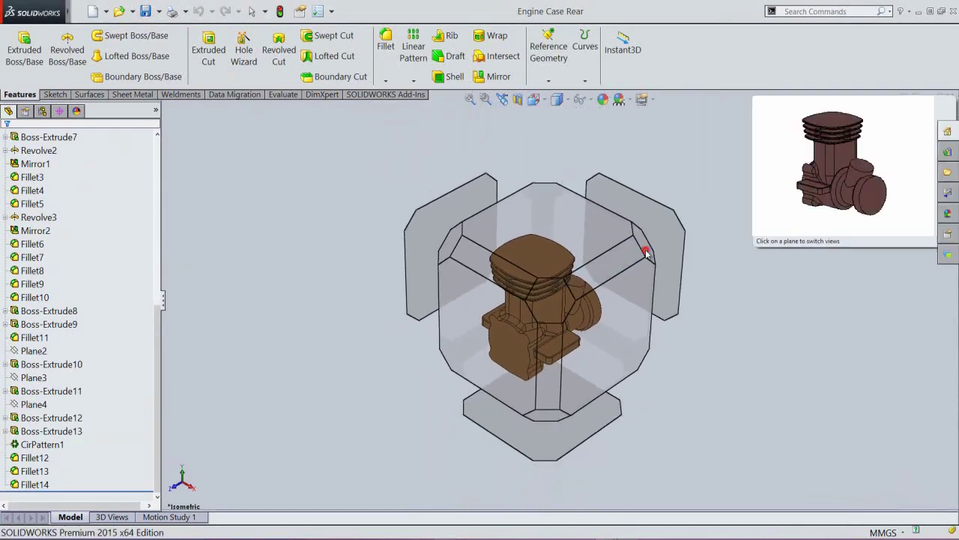
scroll(628, 319, down, 3)
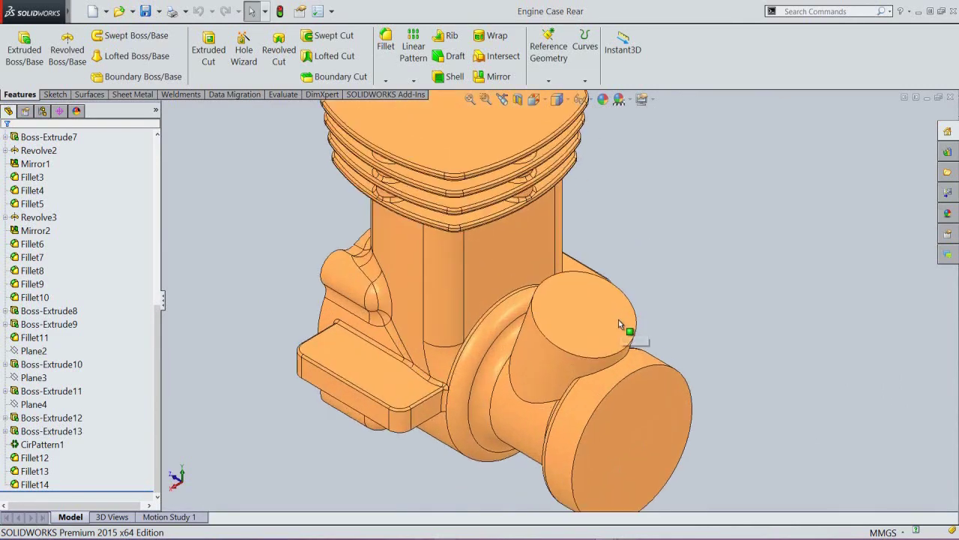
click(596, 307)
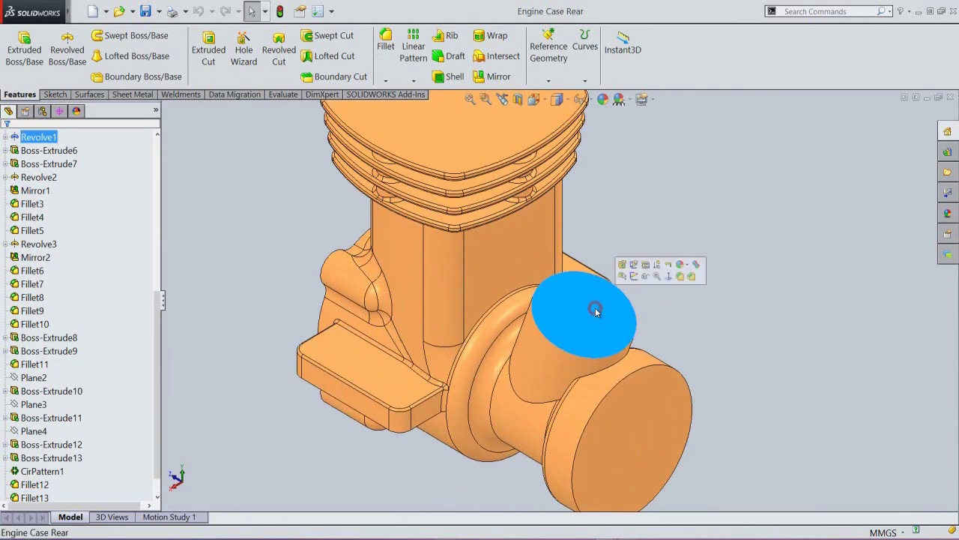
click(633, 277)
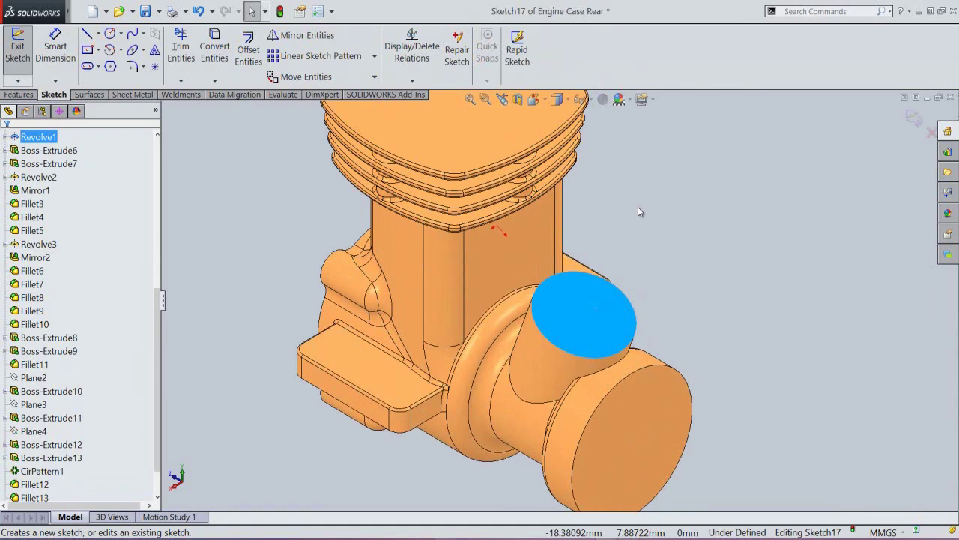
click(538, 101)
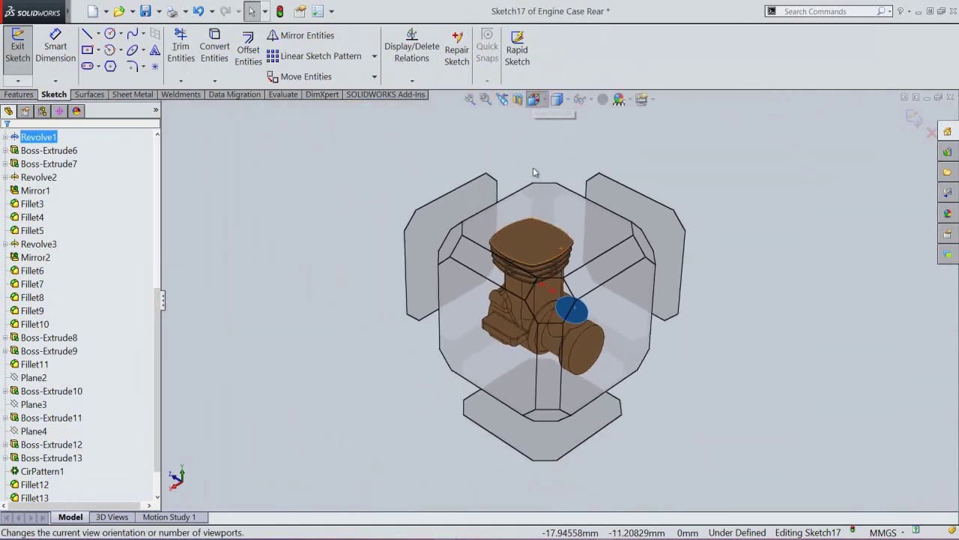
click(541, 218)
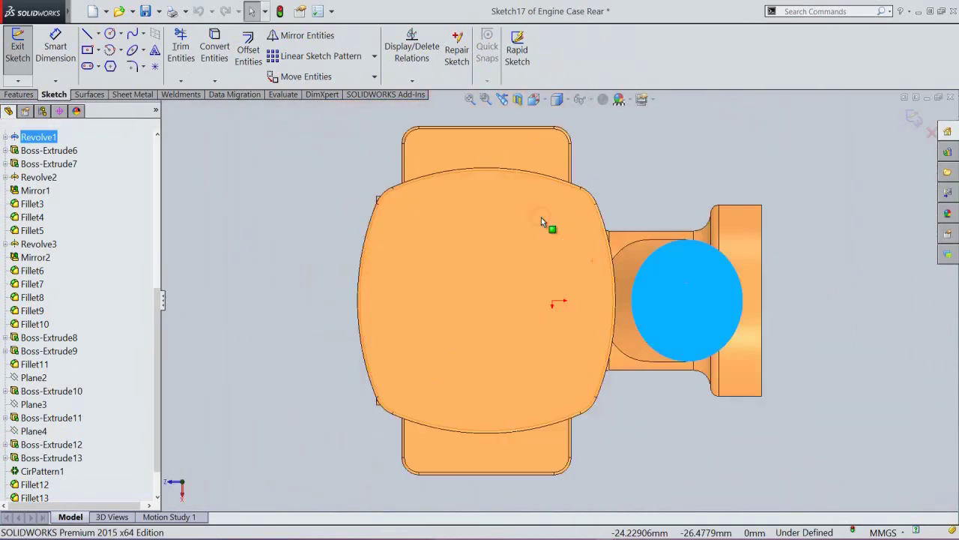
click(261, 230)
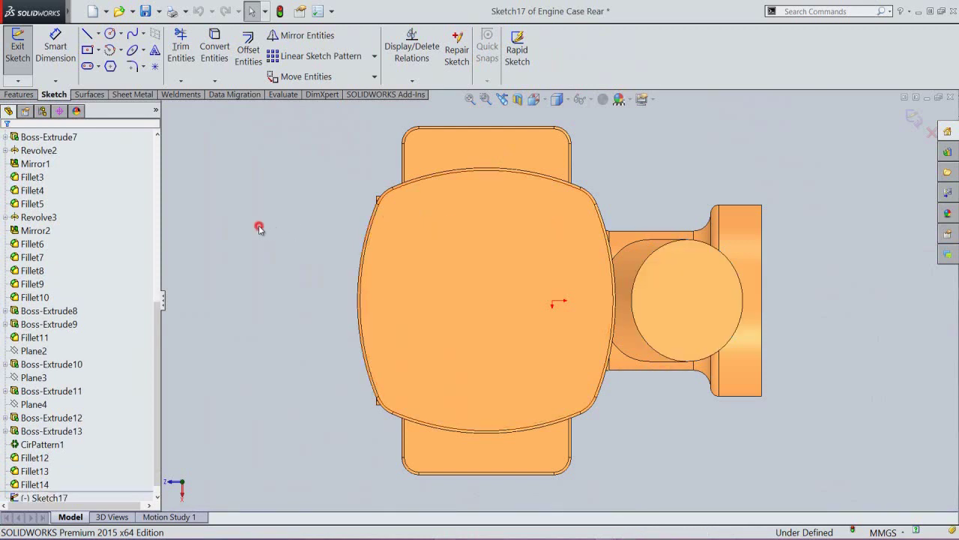
Step: Draw an infinite-length vertical construction line through the origin, crossing the centre of the stub's top face
right_click(263, 245)
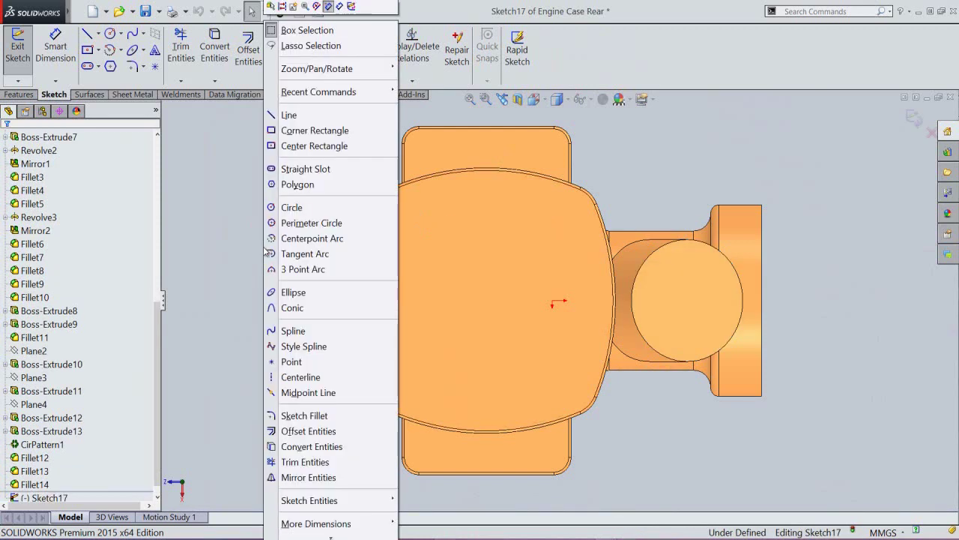
click(294, 377)
click(45, 322)
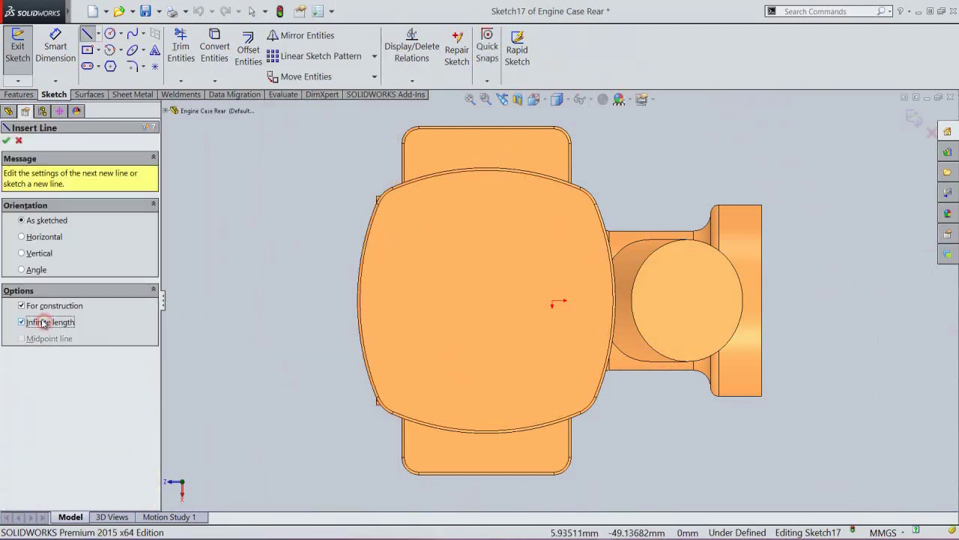
click(22, 253)
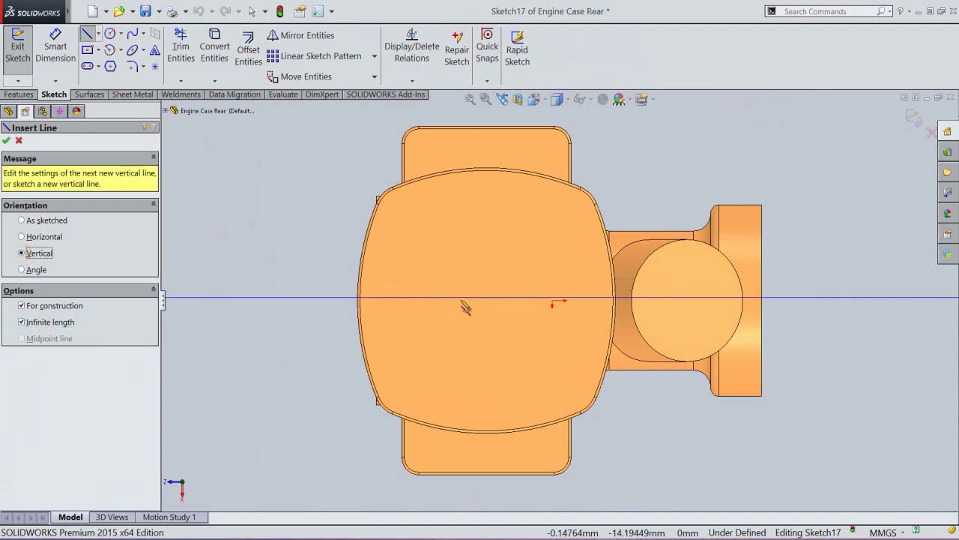
click(552, 301)
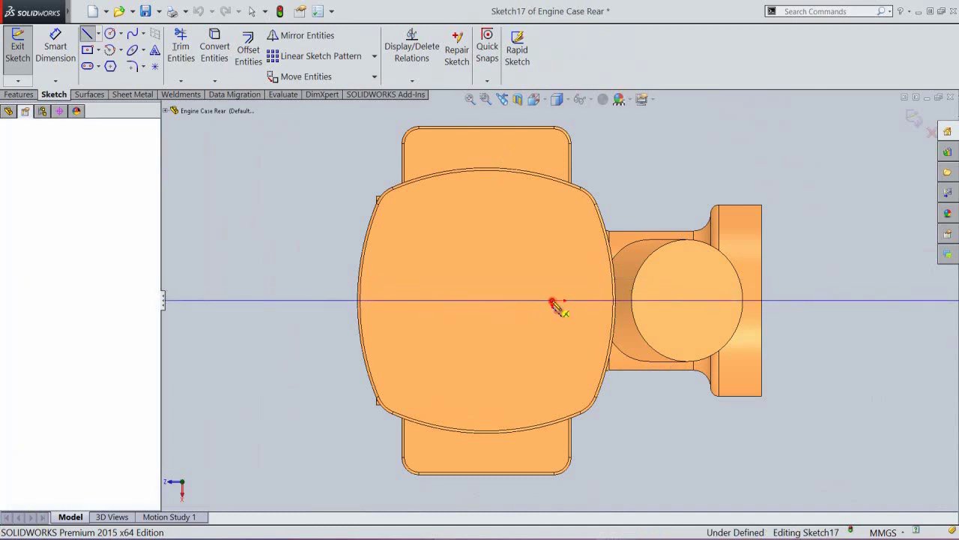
right_click(628, 192)
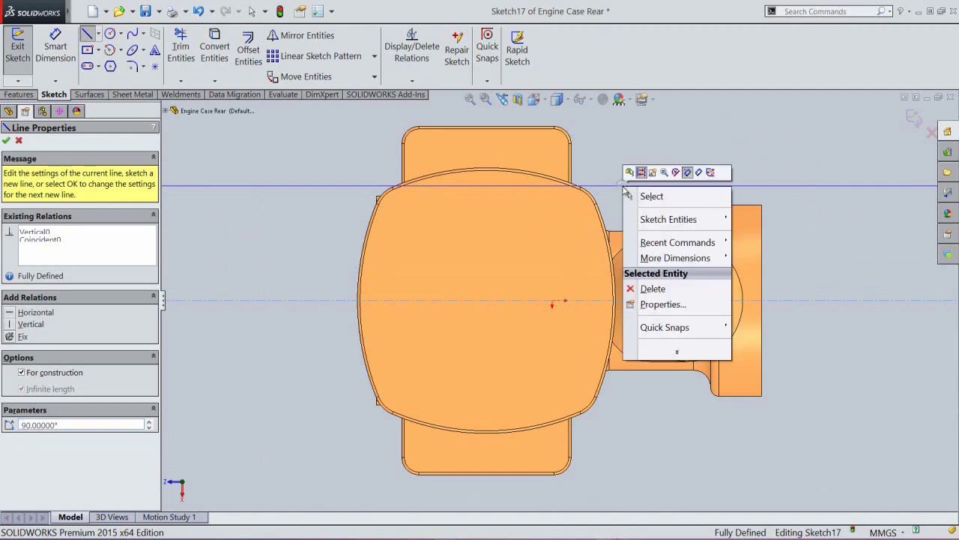
click(638, 196)
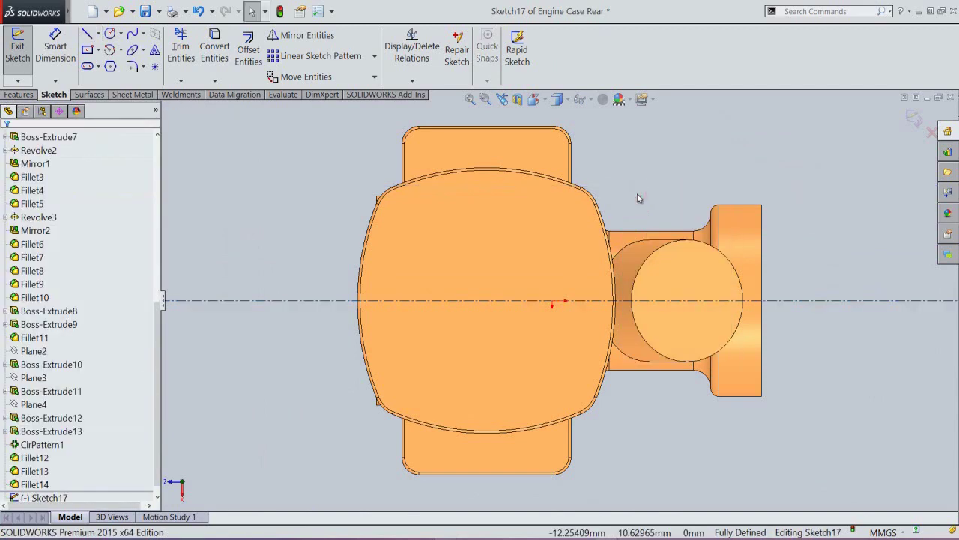
Step: Sketch a line about 6.9 mm long along the construction line, from inside the cylinder to the stub's top face, and exit the sketch
right_click(638, 198)
click(656, 114)
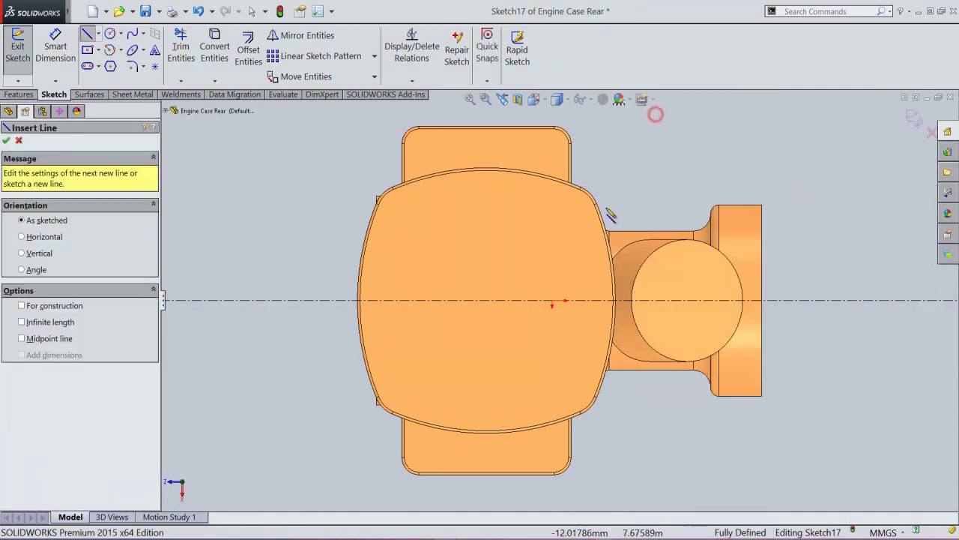
click(597, 301)
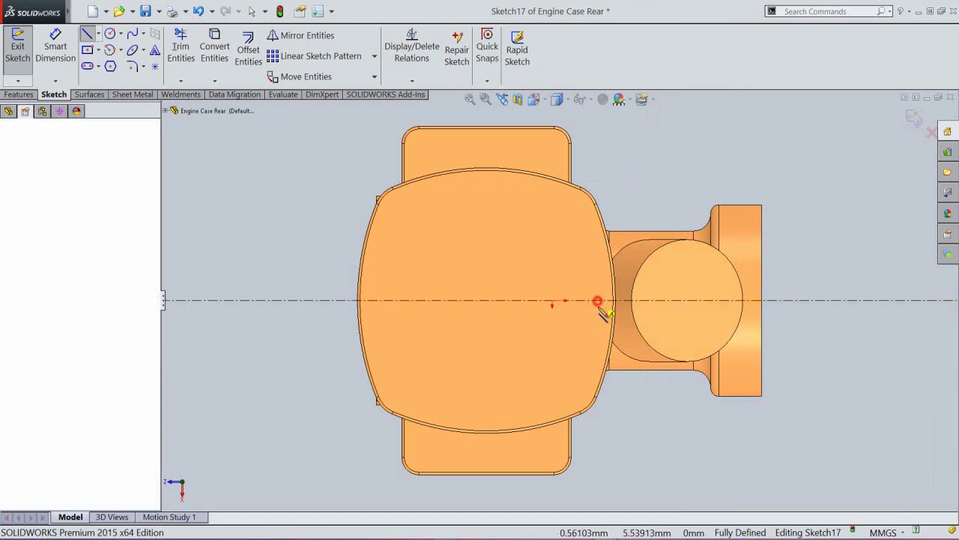
click(653, 300)
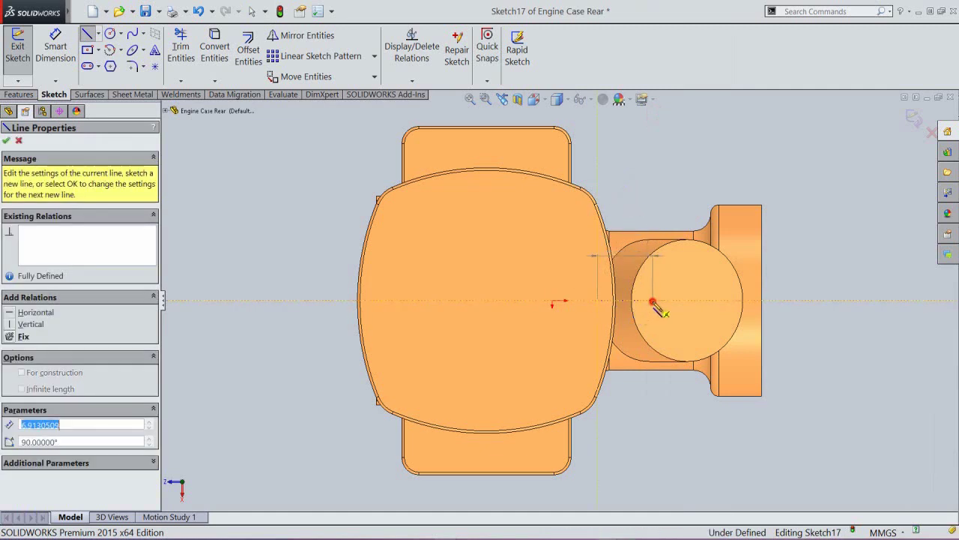
key(Escape)
right_click(667, 176)
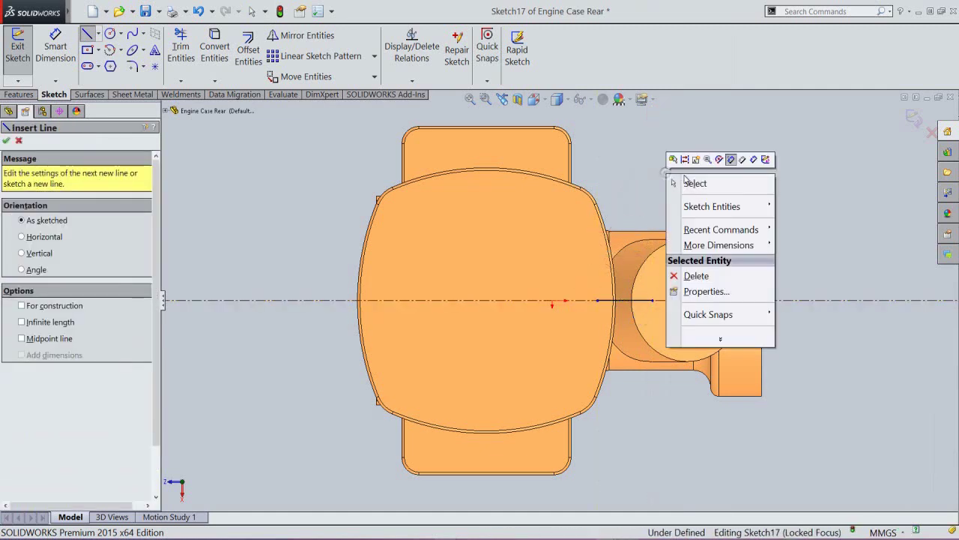
click(690, 183)
click(502, 99)
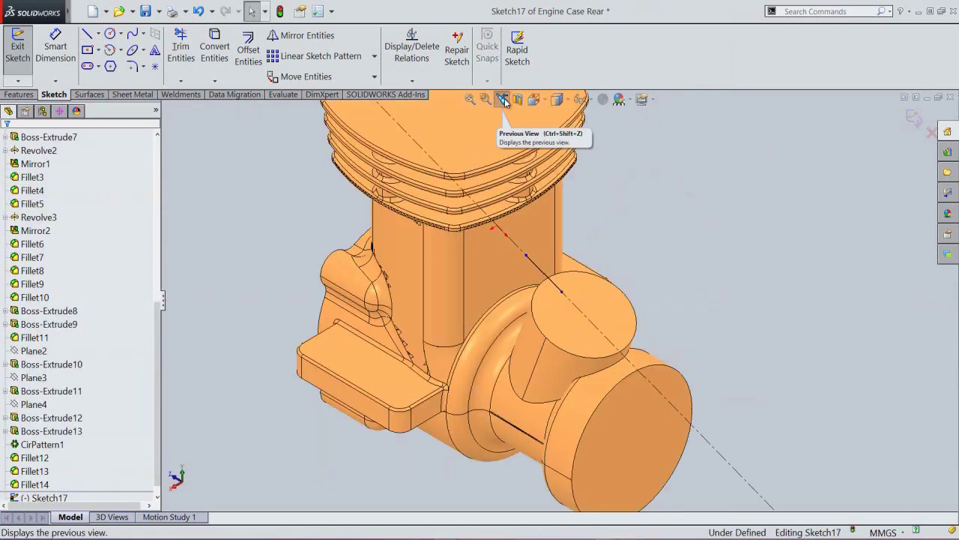
click(645, 206)
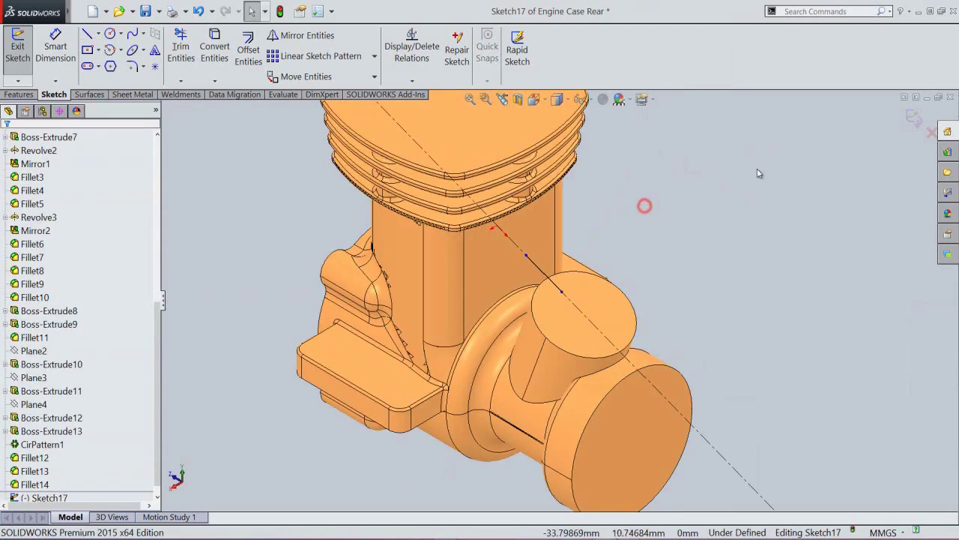
click(917, 116)
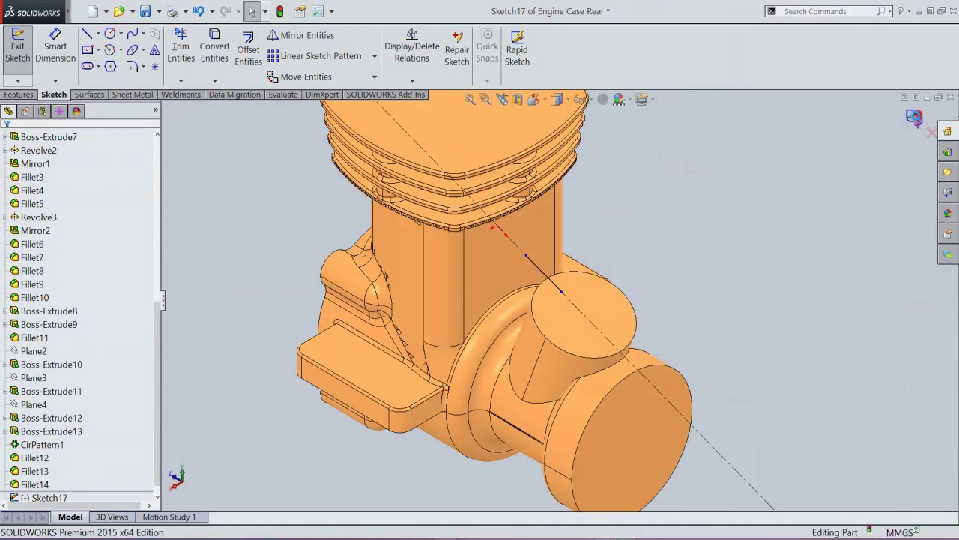
click(622, 238)
Step: Create a 2 mm thick linear rib from the short line, extruded normal to the sketch, joining the cylinder and the stub
click(802, 12)
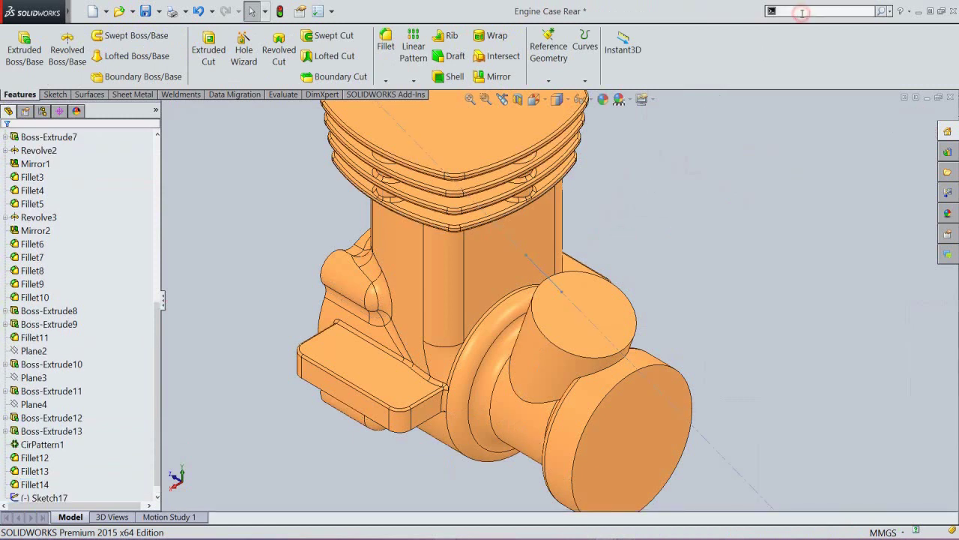
text(rib)
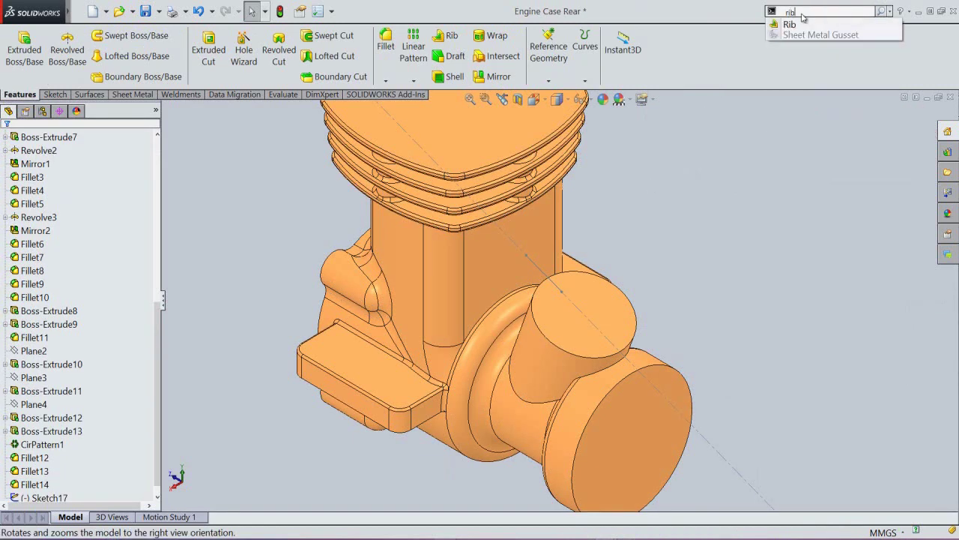
click(792, 25)
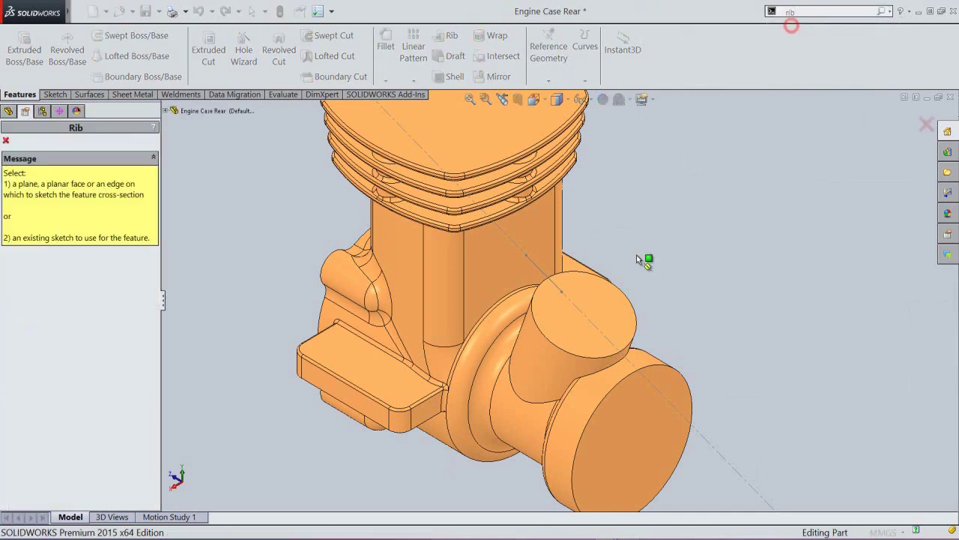
click(536, 268)
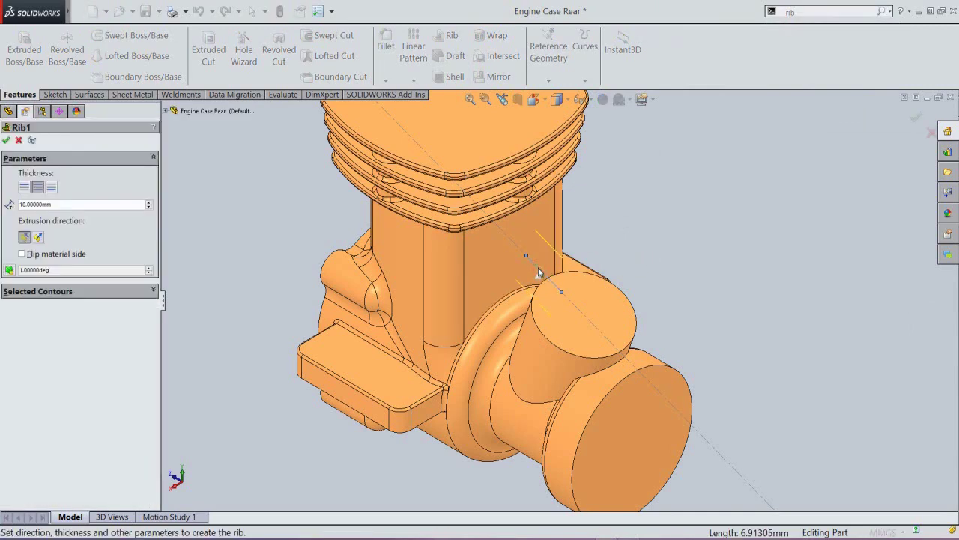
click(72, 204)
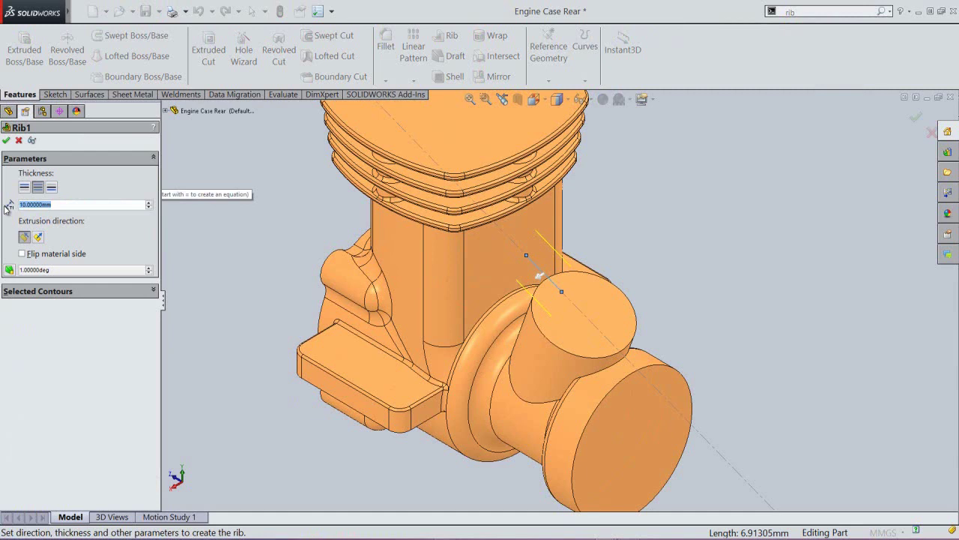
text(2)
key(Return)
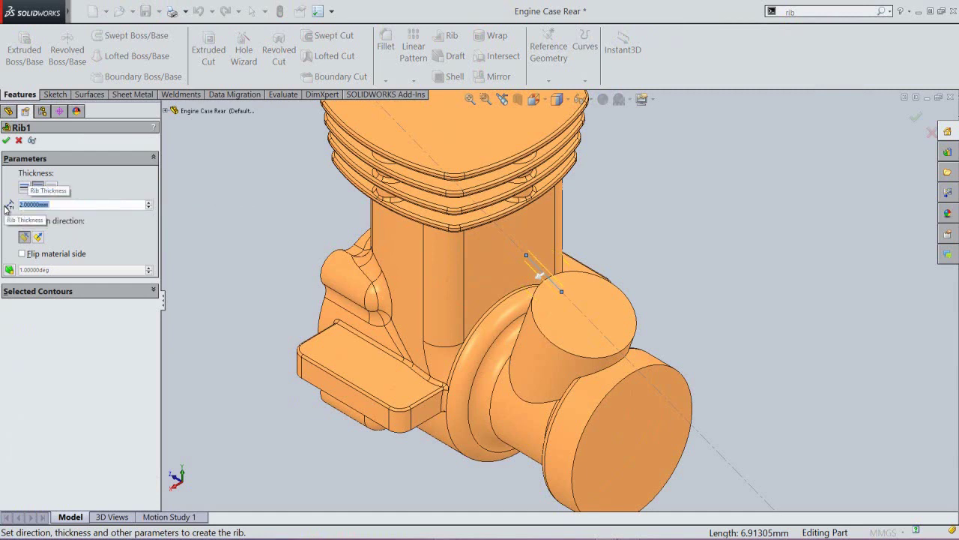
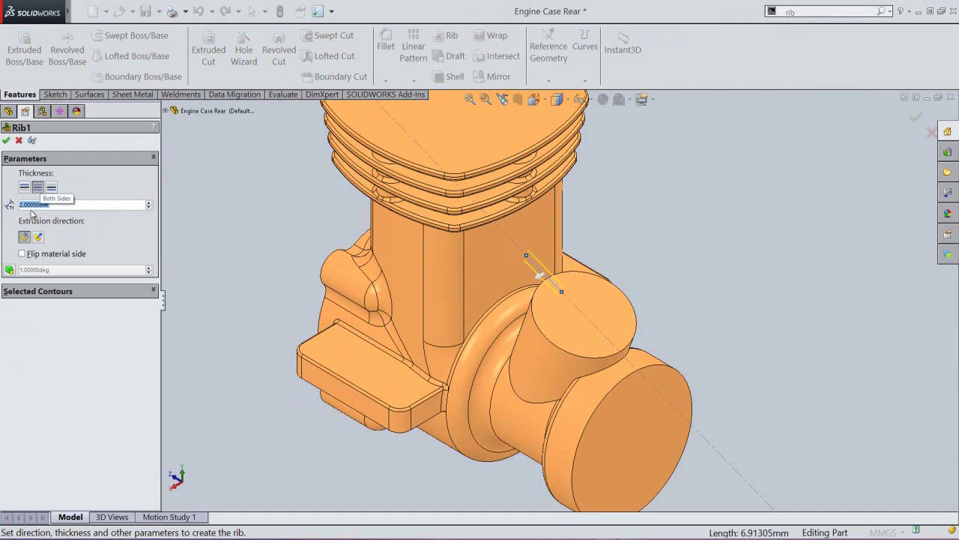
click(38, 238)
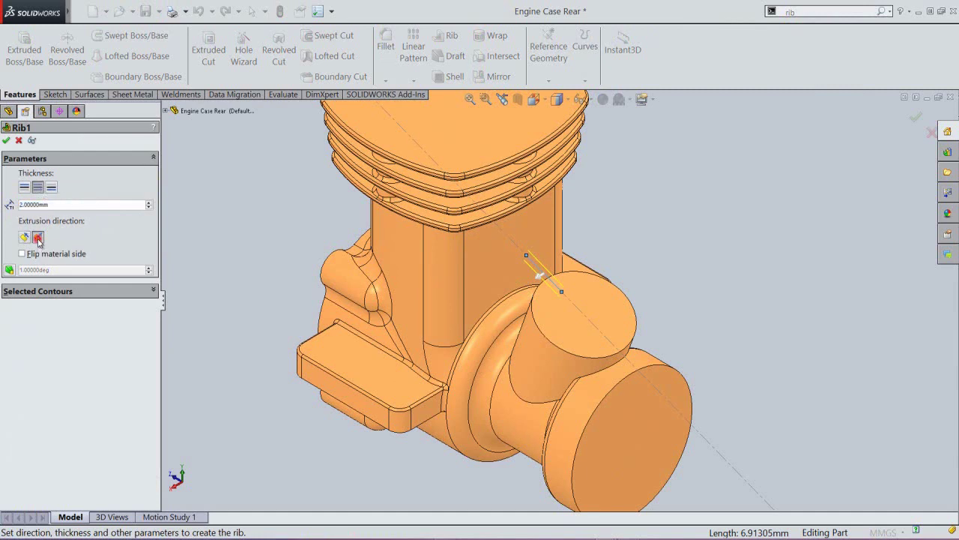
click(6, 141)
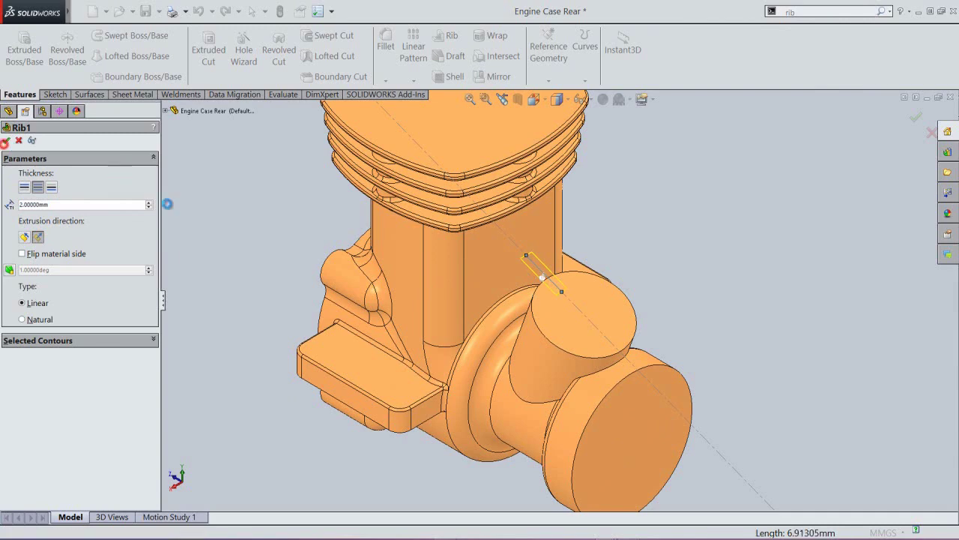
click(227, 237)
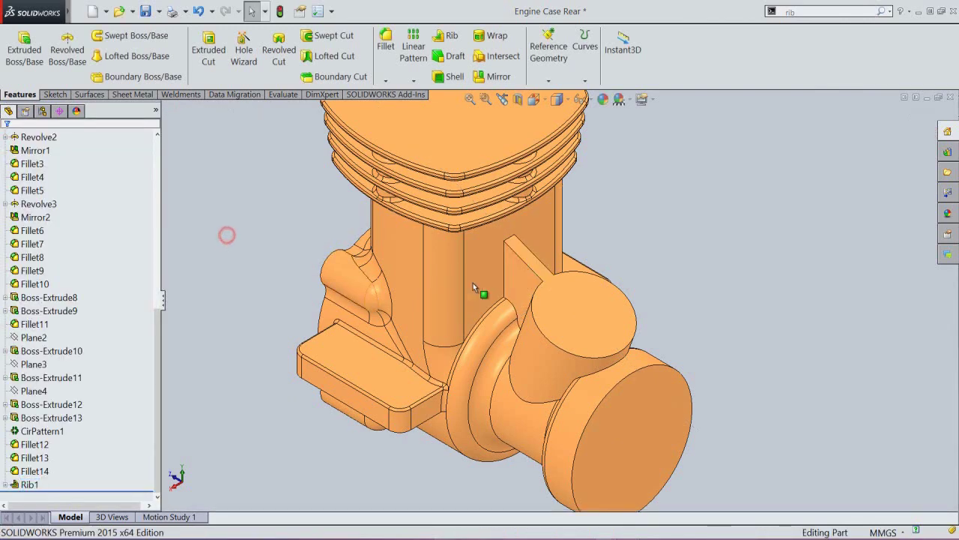
Step: Rebuild the part and inspect the new rib between the cylinder and the stub up close
middle_drag(523, 276, 427, 367)
click(502, 99)
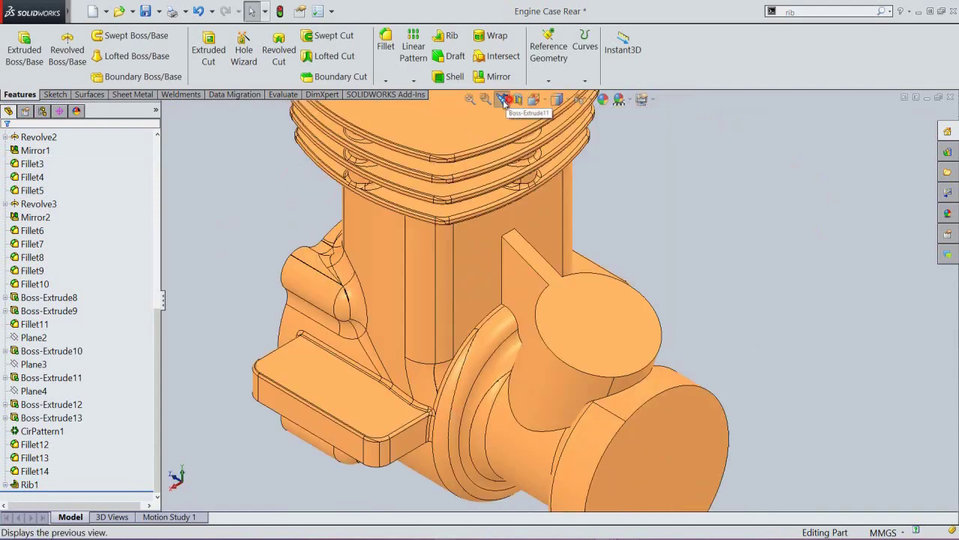
click(280, 12)
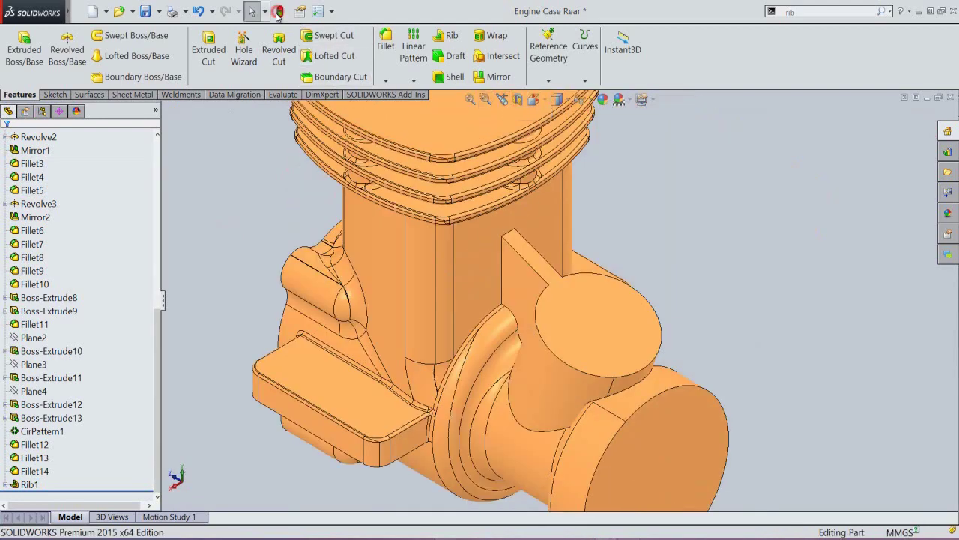
click(264, 214)
click(240, 180)
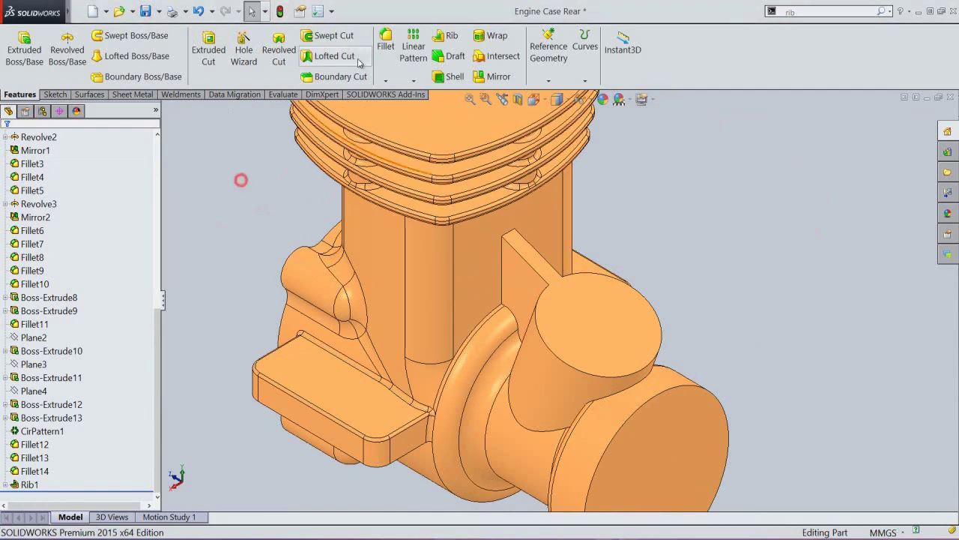
Step: Fillet the edge where the stub meets the horizontal pipe and flange with a symmetric 1 mm radius and tangent propagation
click(386, 43)
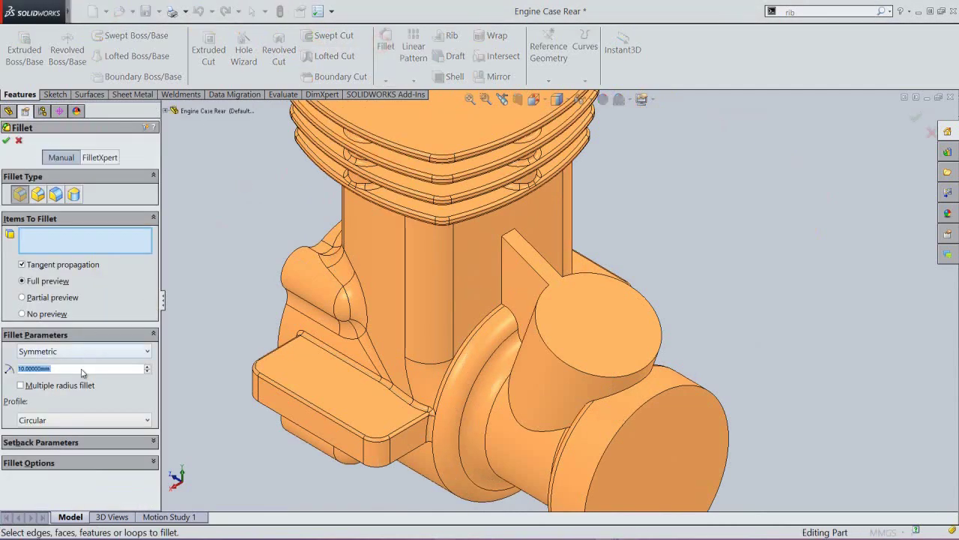
text(1)
key(Return)
click(529, 433)
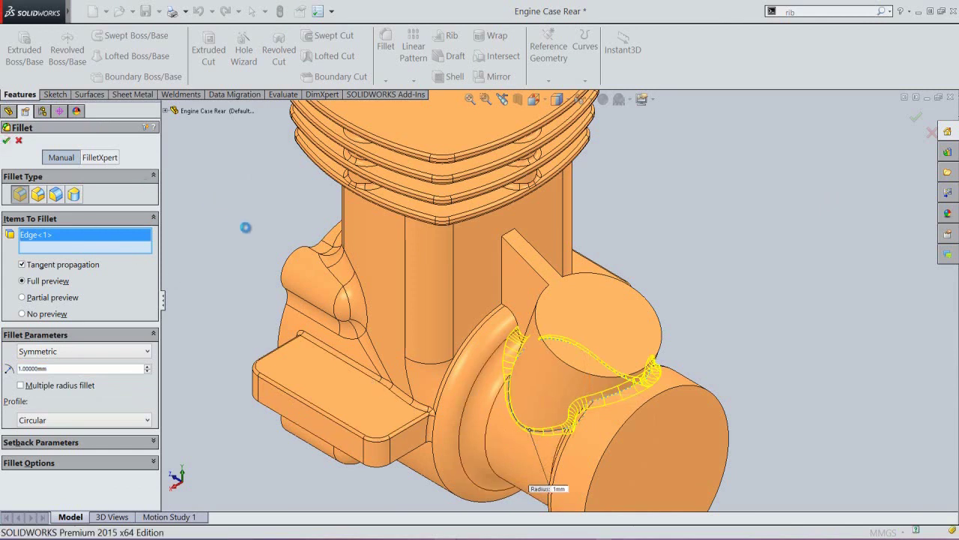
key(Return)
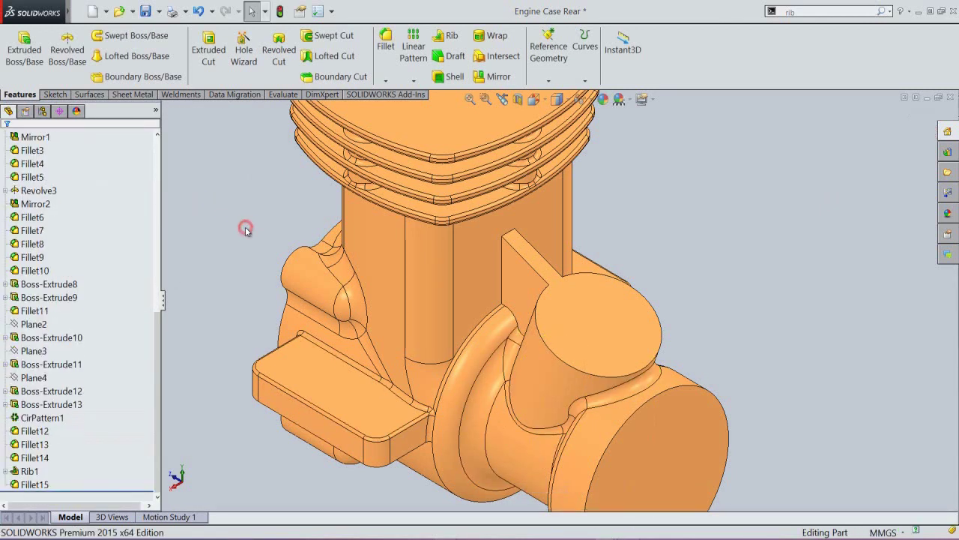
Step: Fillet the edges where the rib and the round flange meet the cylinder, on both sides, with a symmetric 1 mm radius and tangent propagation
click(385, 37)
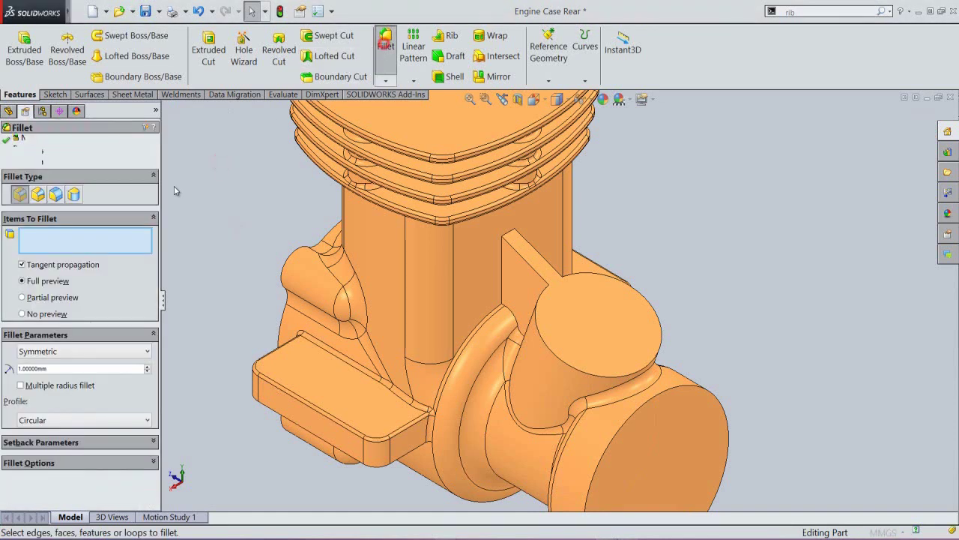
click(509, 231)
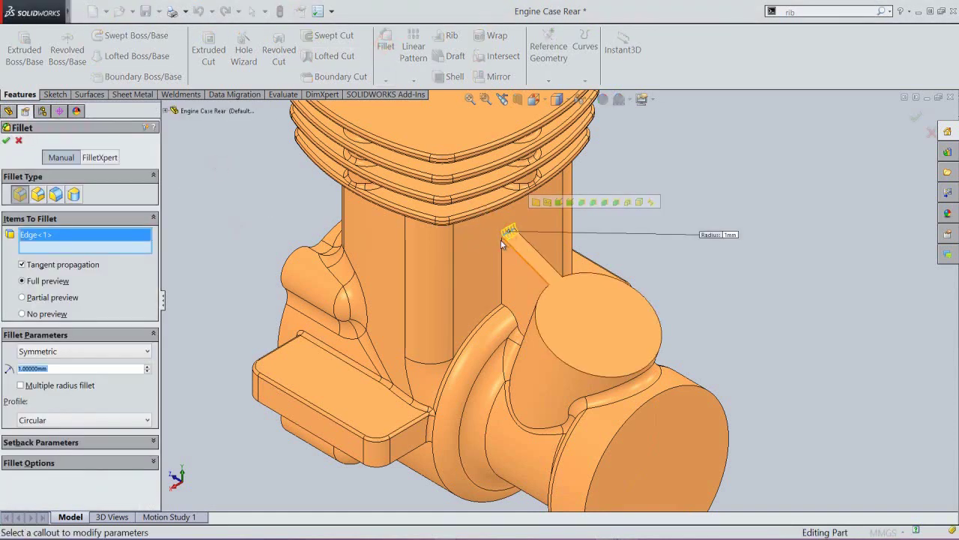
click(501, 256)
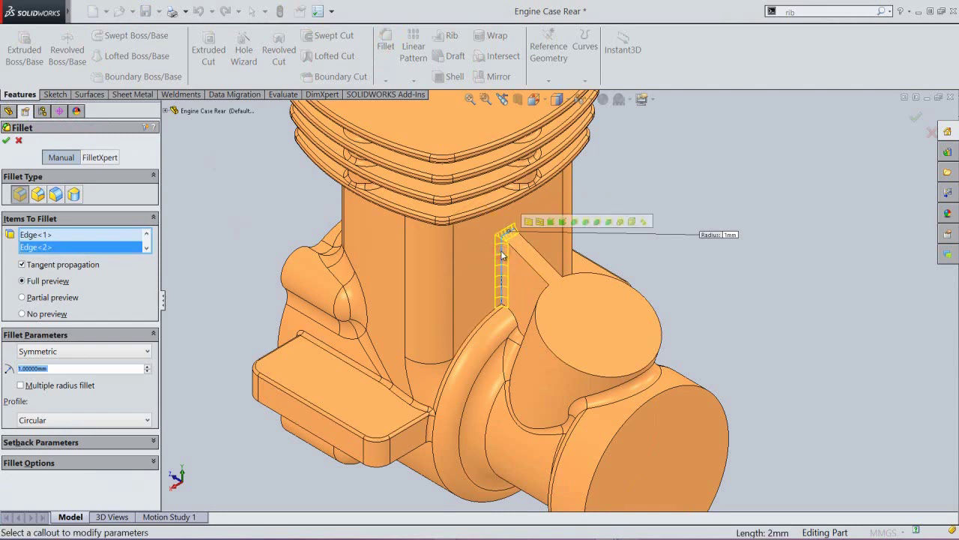
click(480, 324)
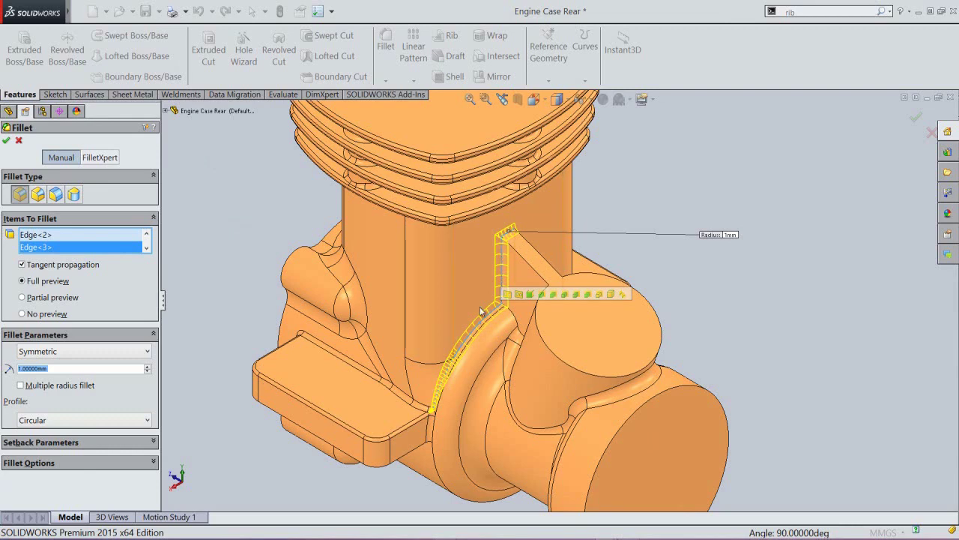
click(533, 98)
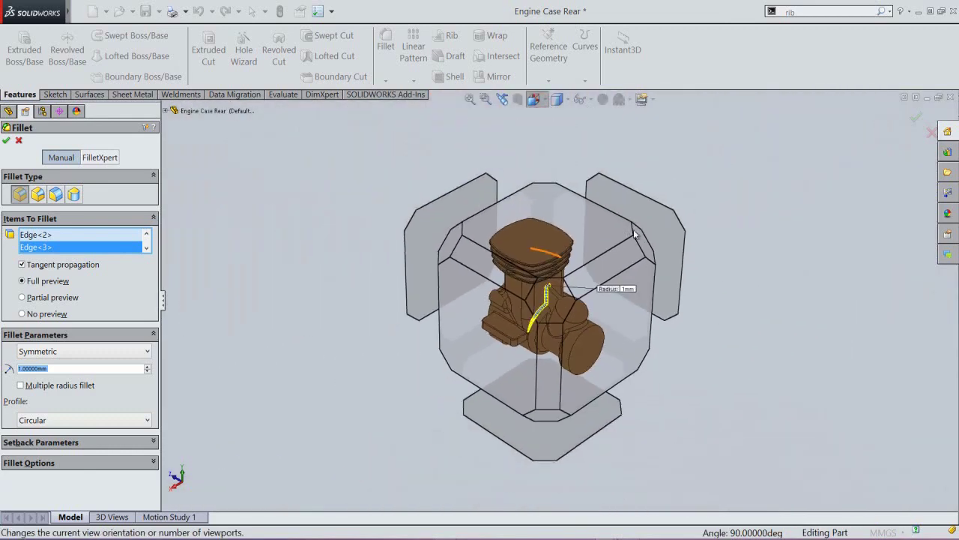
click(646, 251)
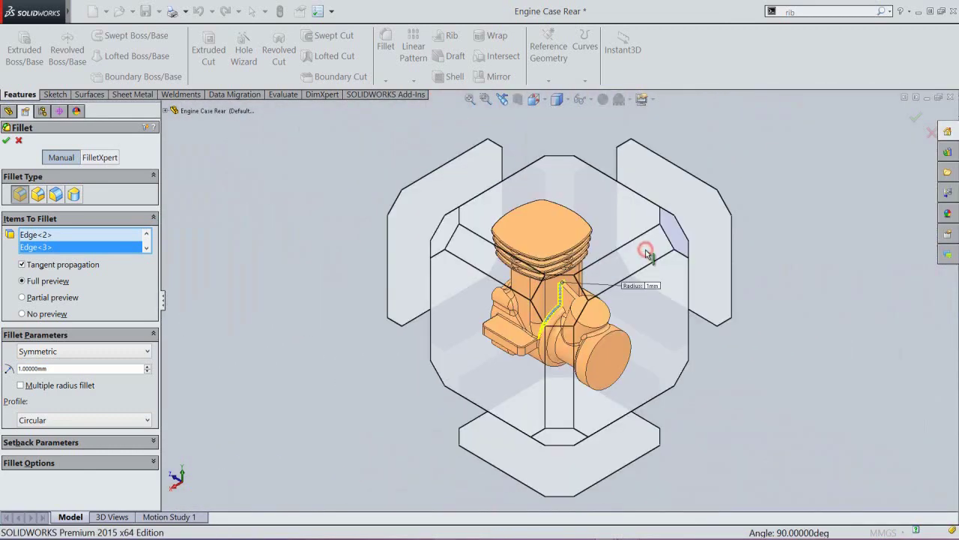
scroll(567, 293, up, 5)
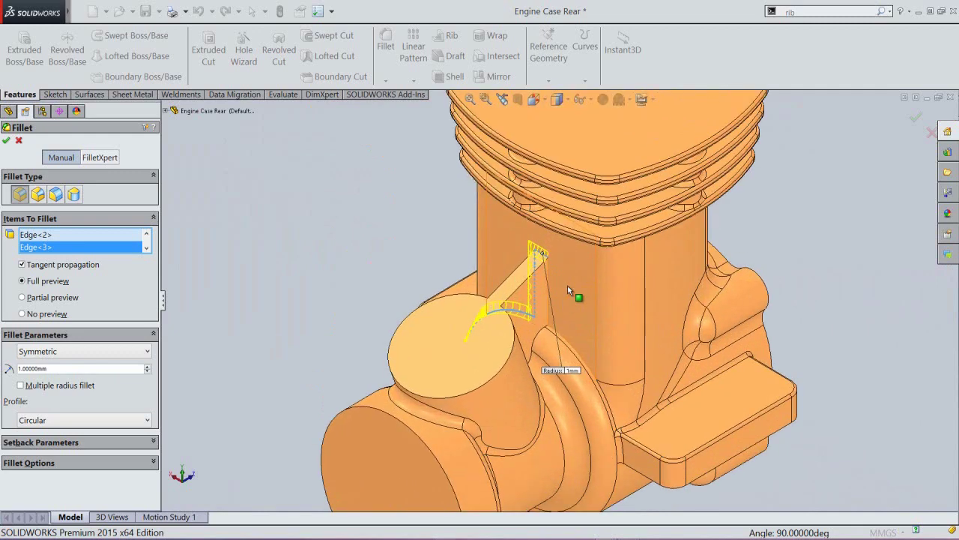
scroll(568, 286, up, 1)
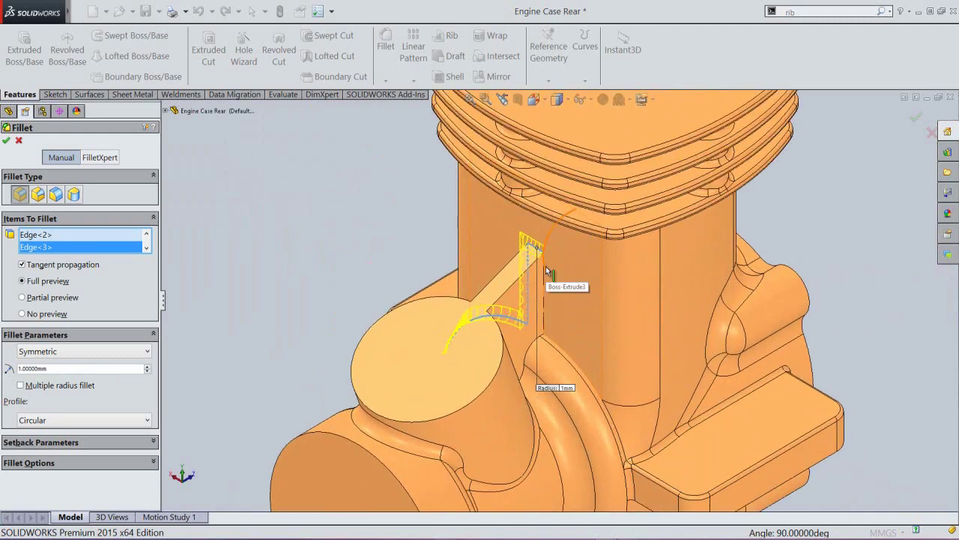
click(545, 277)
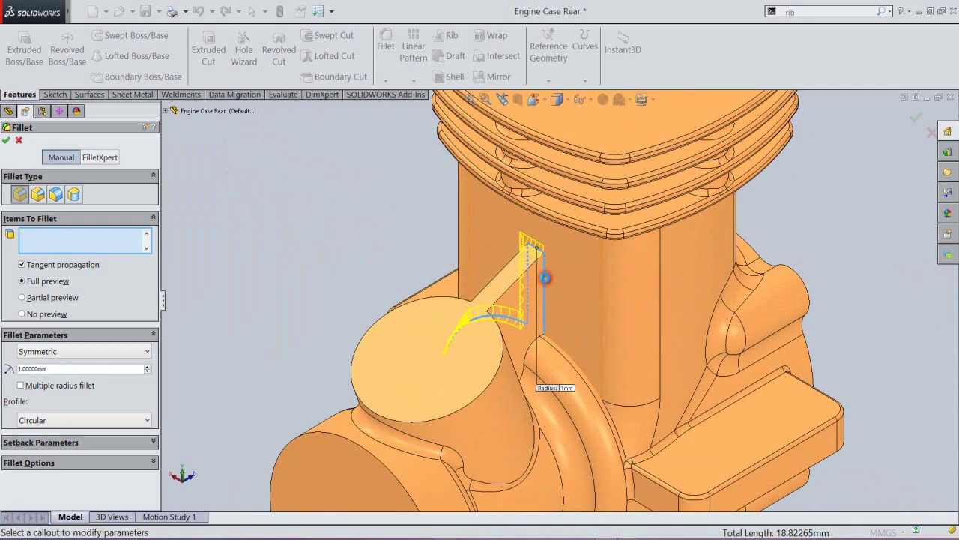
click(545, 277)
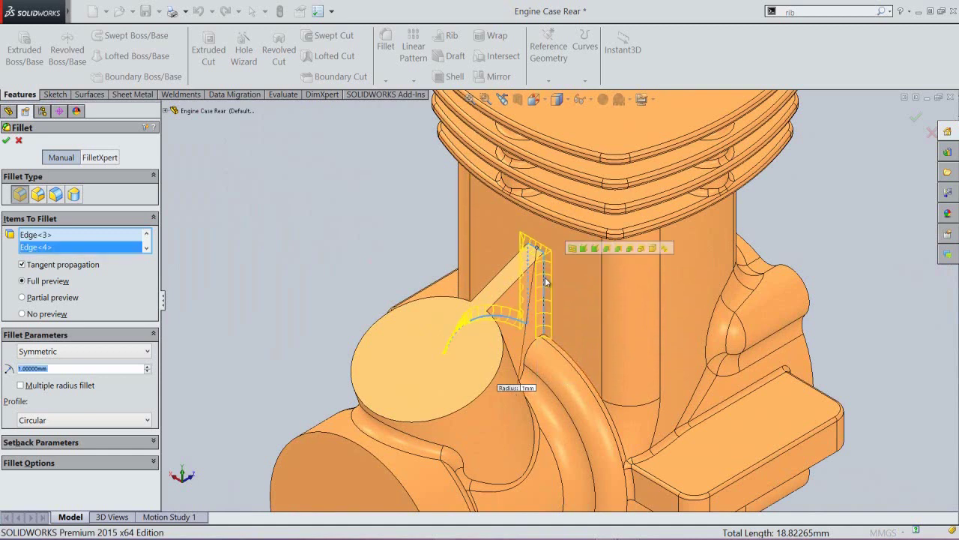
click(567, 355)
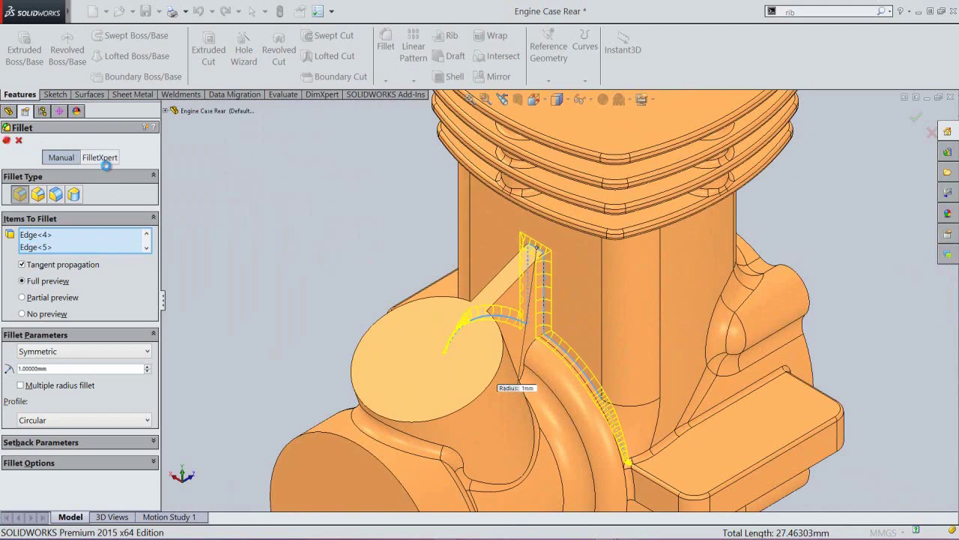
click(6, 140)
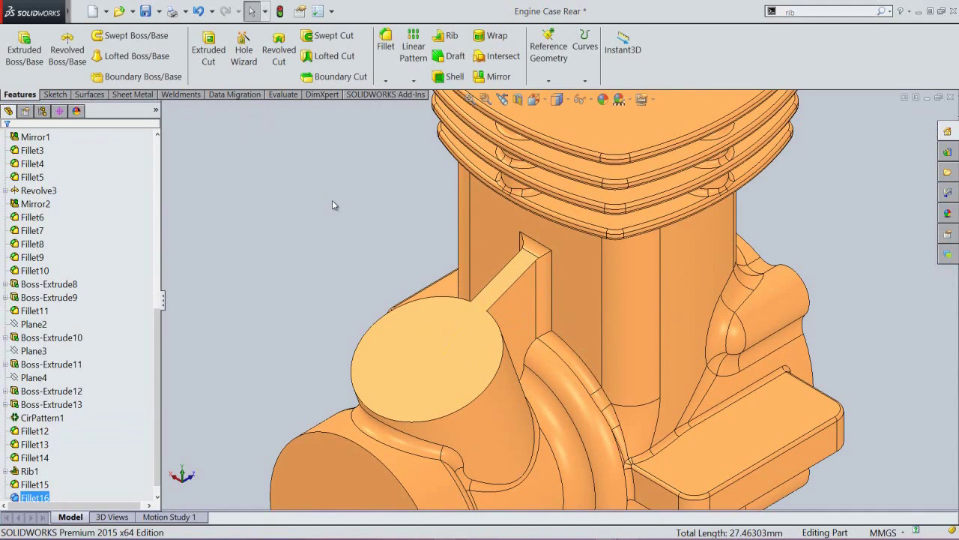
Step: Fillet the edges where the rib meets the stub and the round flange with a symmetric 1 mm radius and tangent propagation
key(f)
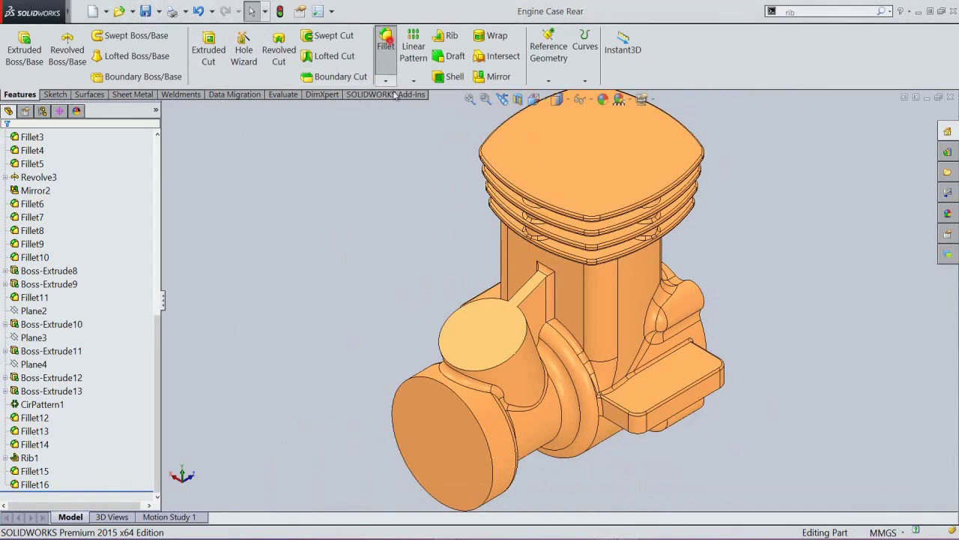
click(544, 328)
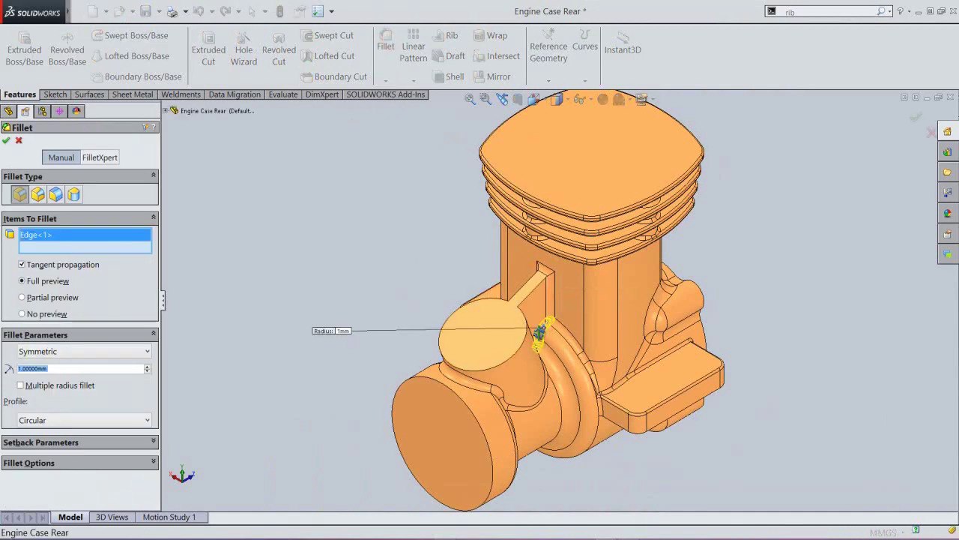
middle_drag(544, 330, 510, 377)
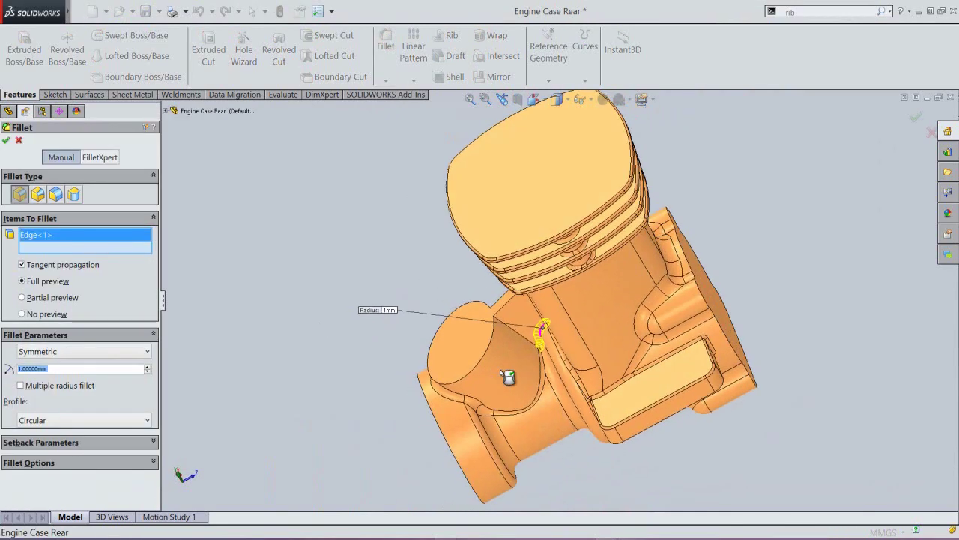
click(516, 333)
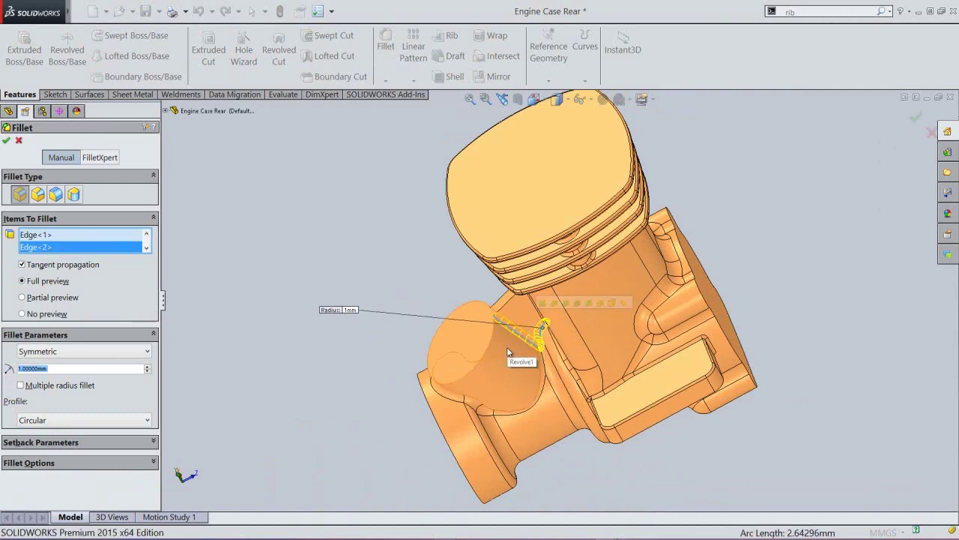
middle_drag(508, 346, 494, 383)
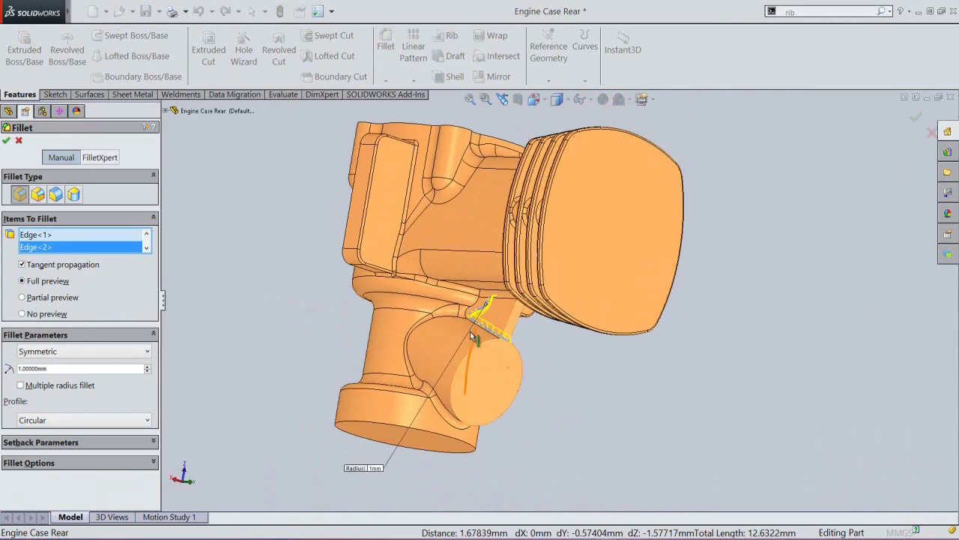
scroll(469, 319, down, 2)
click(480, 300)
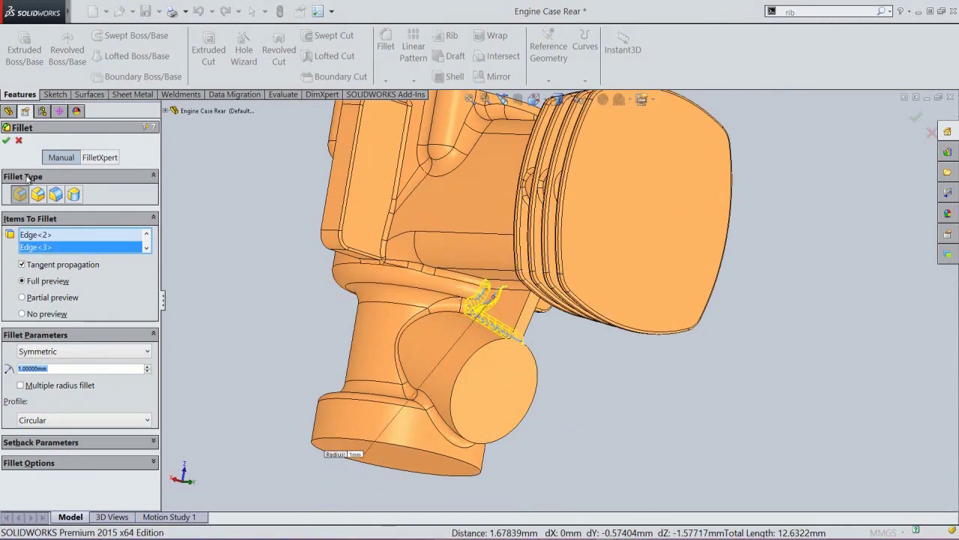
click(6, 142)
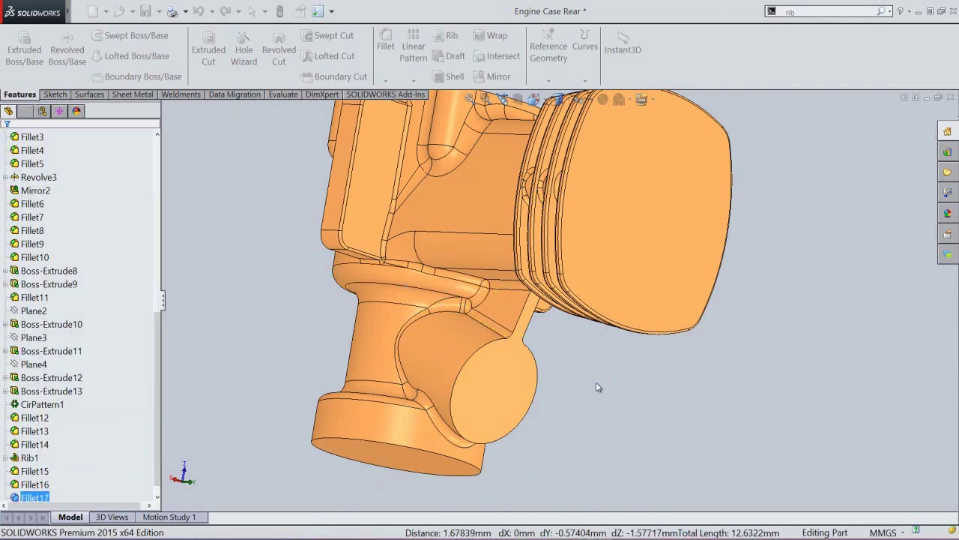
Step: Inspect the new fillets around the rib and stub up close, and fit the whole part in view
scroll(488, 334, down, 3)
middle_drag(488, 333, 389, 273)
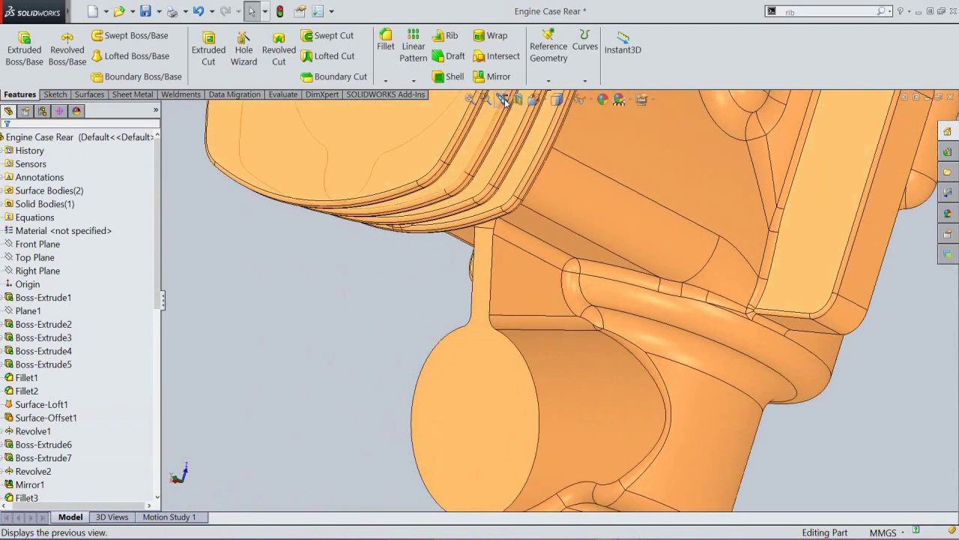
click(503, 101)
click(503, 101)
click(503, 101)
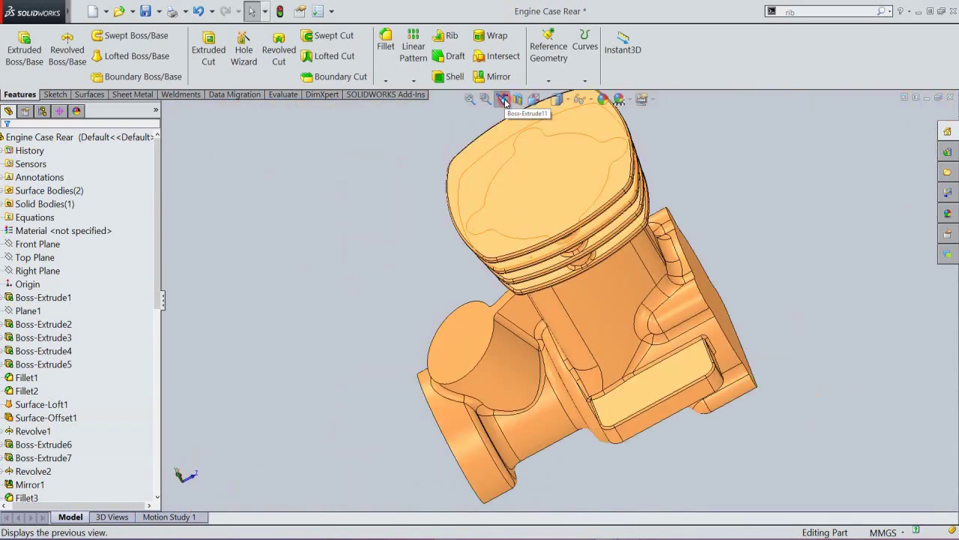
click(502, 101)
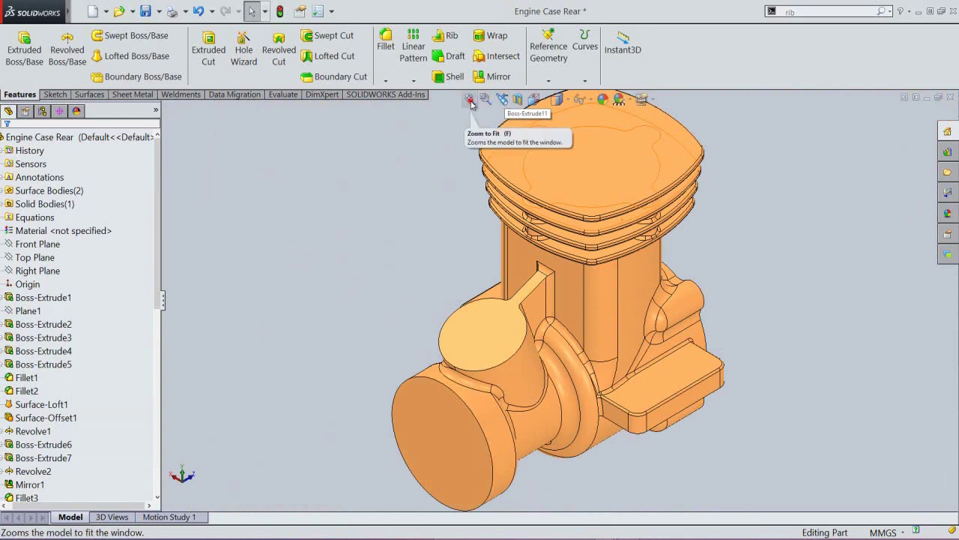
click(470, 99)
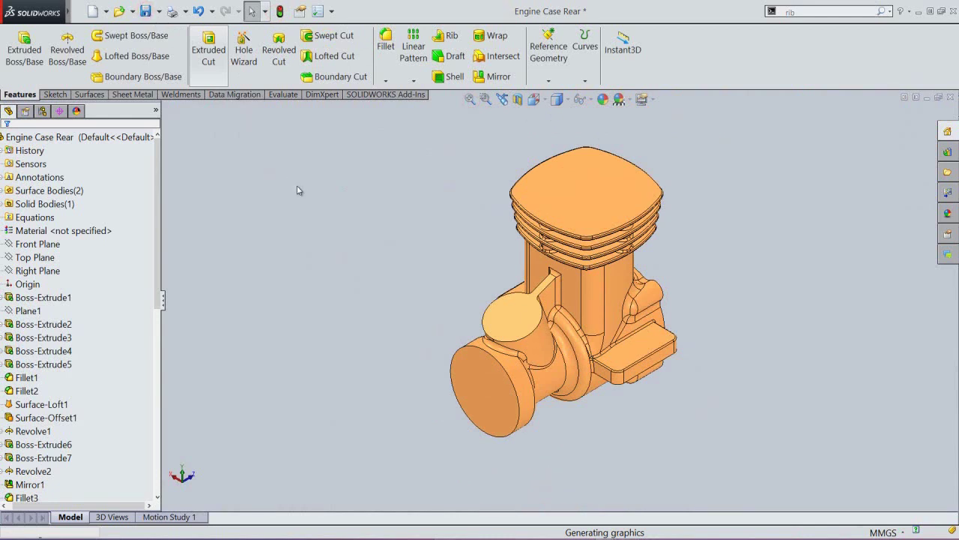
click(381, 181)
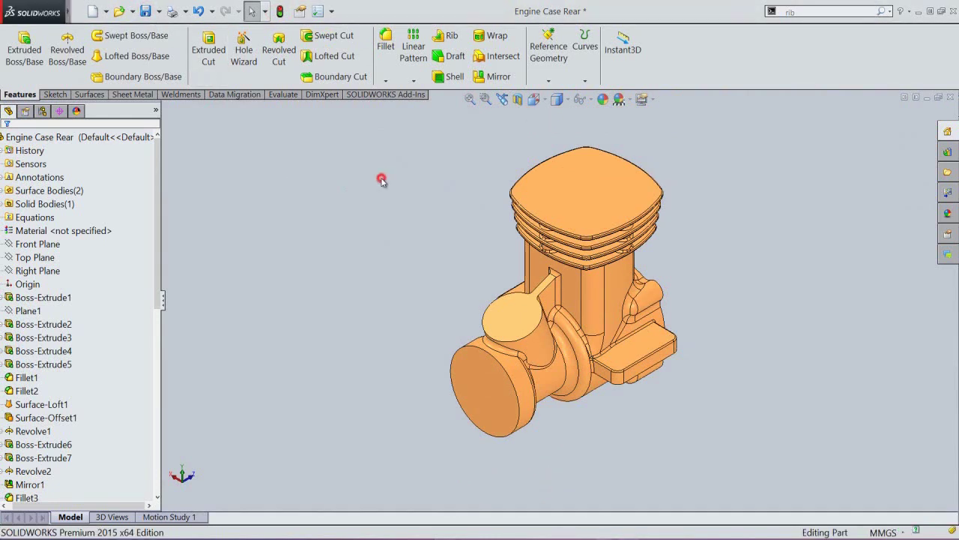
Step: Show the part in isometric view and start a new sketch on the Top Plane
click(533, 99)
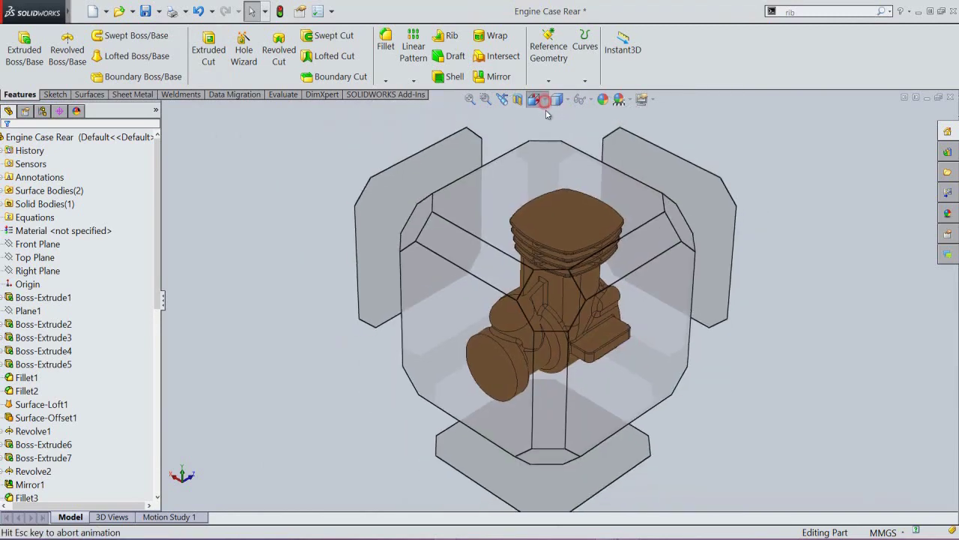
click(615, 134)
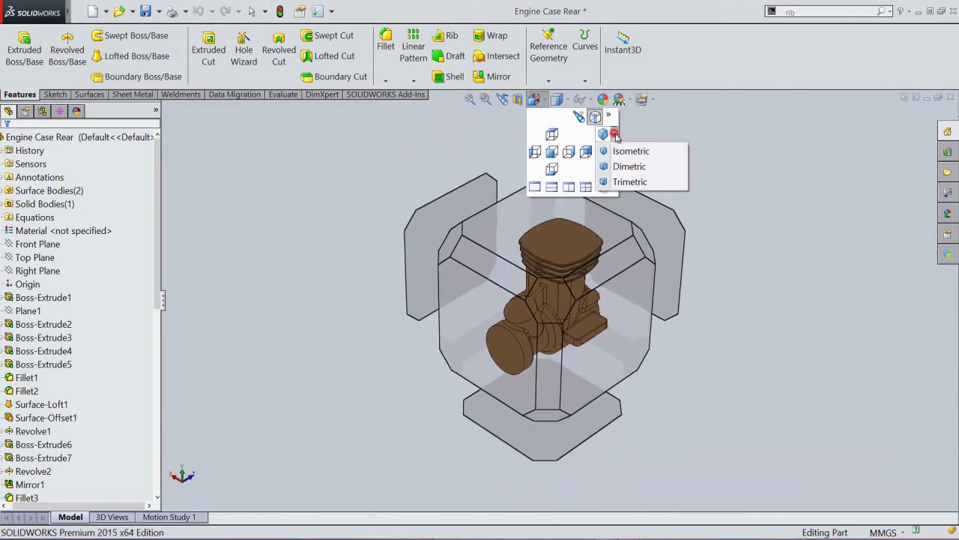
click(625, 152)
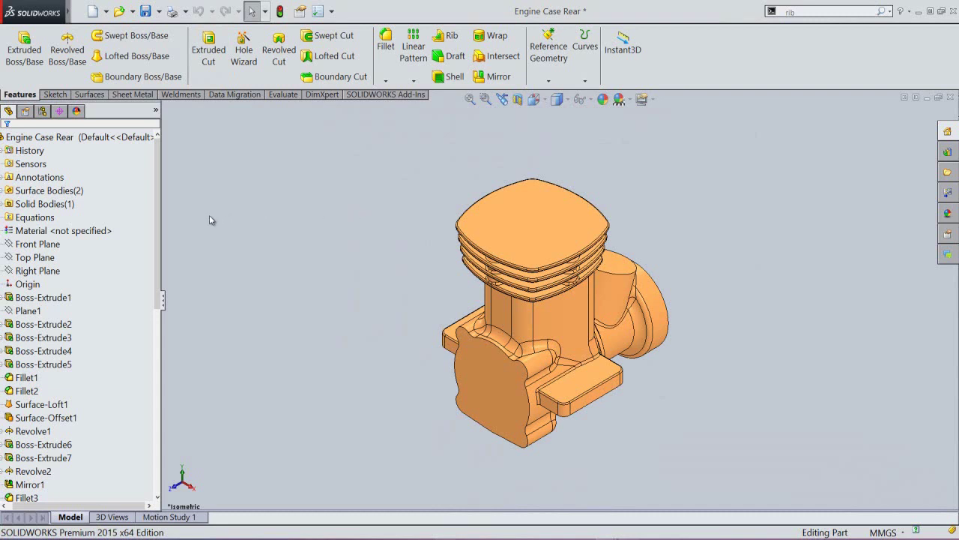
click(43, 246)
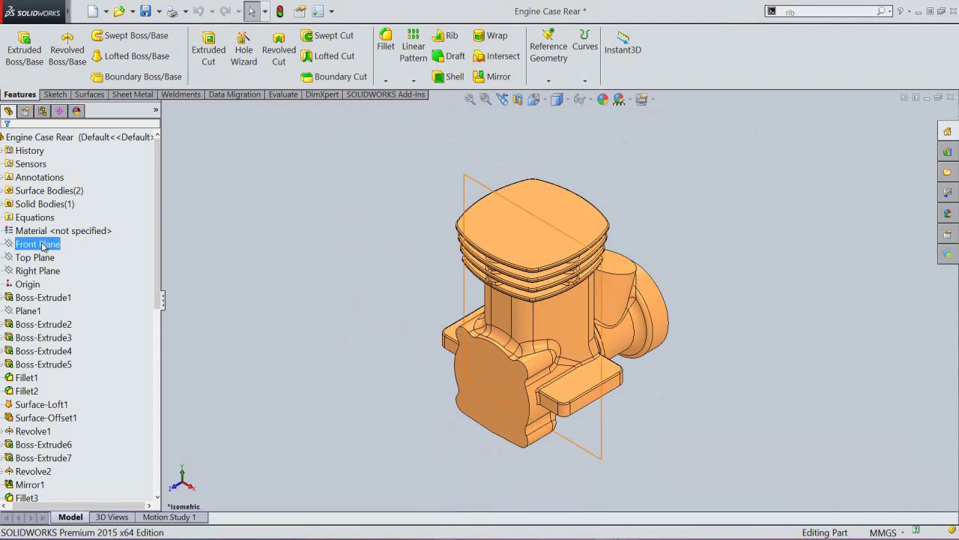
click(39, 257)
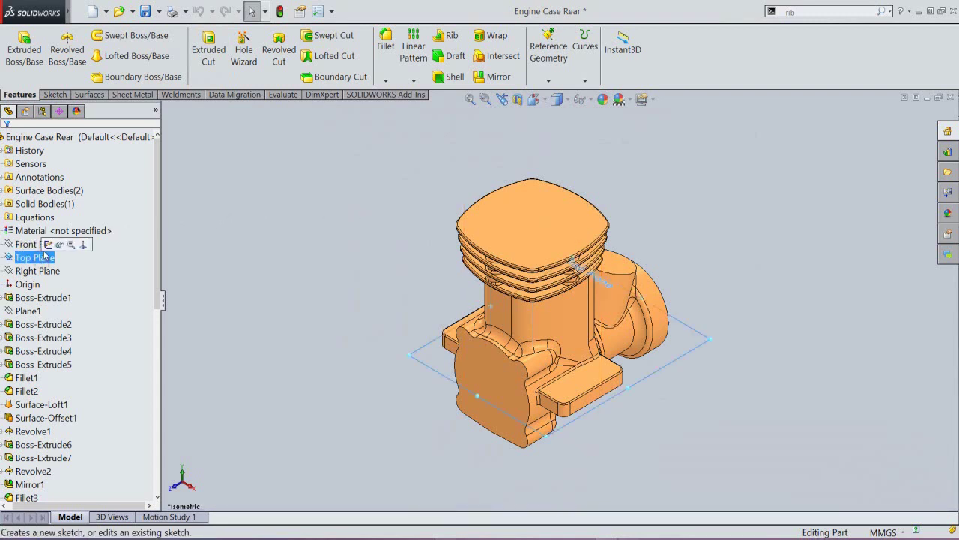
click(49, 245)
Step: Create intersection curves of the whole part with the sketch plane and convert them all to construction geometry
click(308, 209)
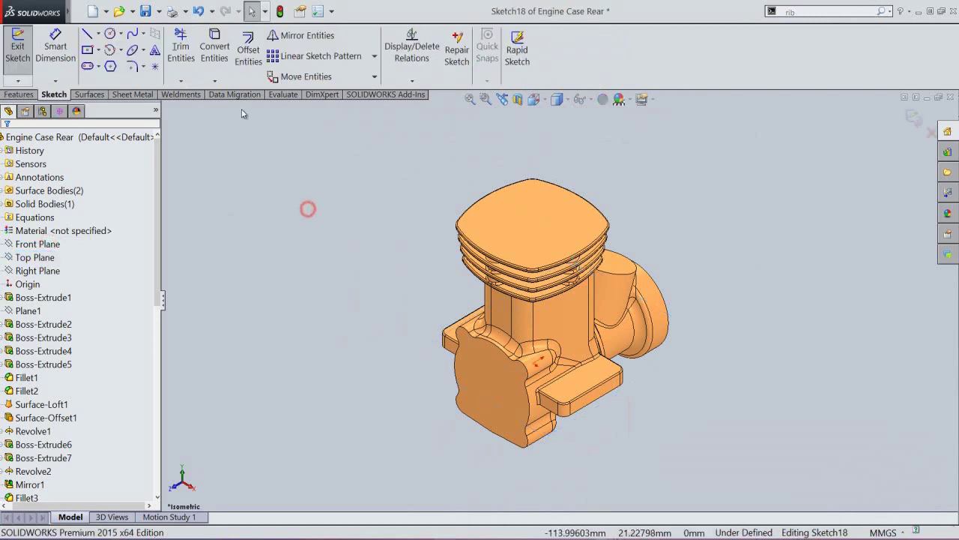
click(225, 83)
click(228, 111)
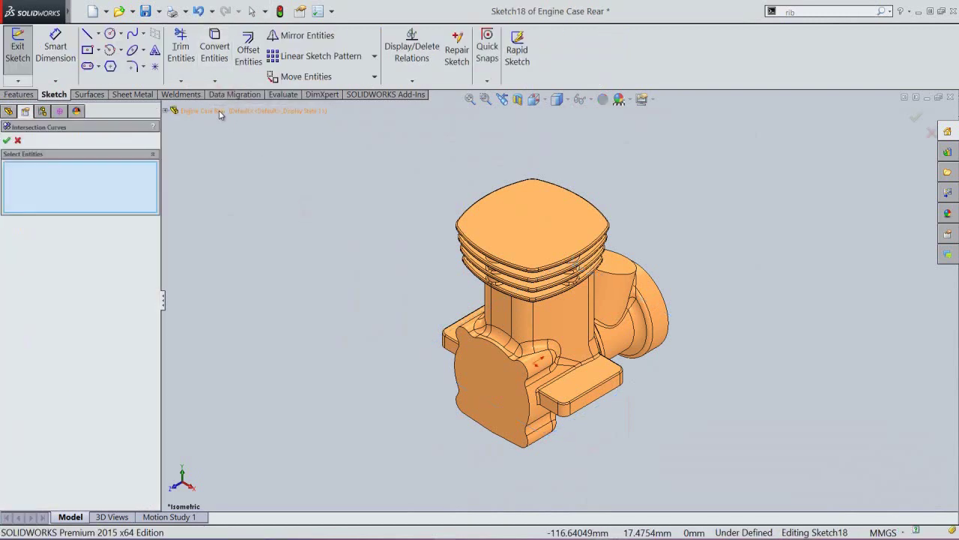
click(7, 141)
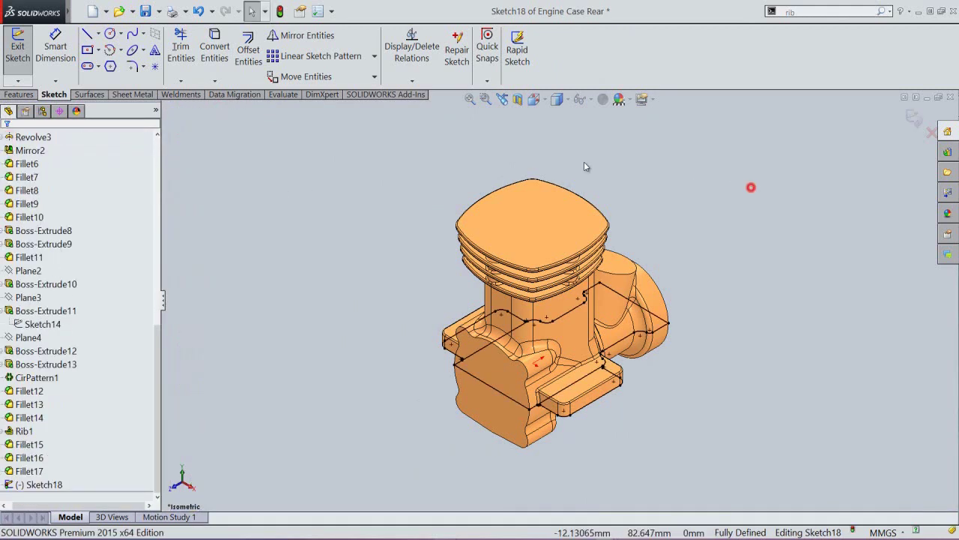
drag(364, 133, 713, 431)
click(751, 395)
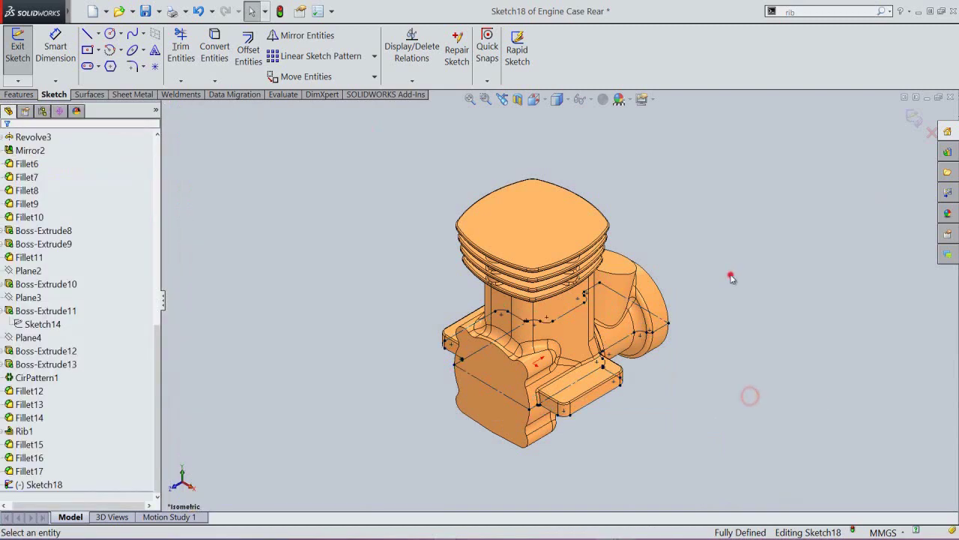
Step: Apply a section view of the part cut at the Top Plane
drag(152, 353, 155, 150)
click(37, 259)
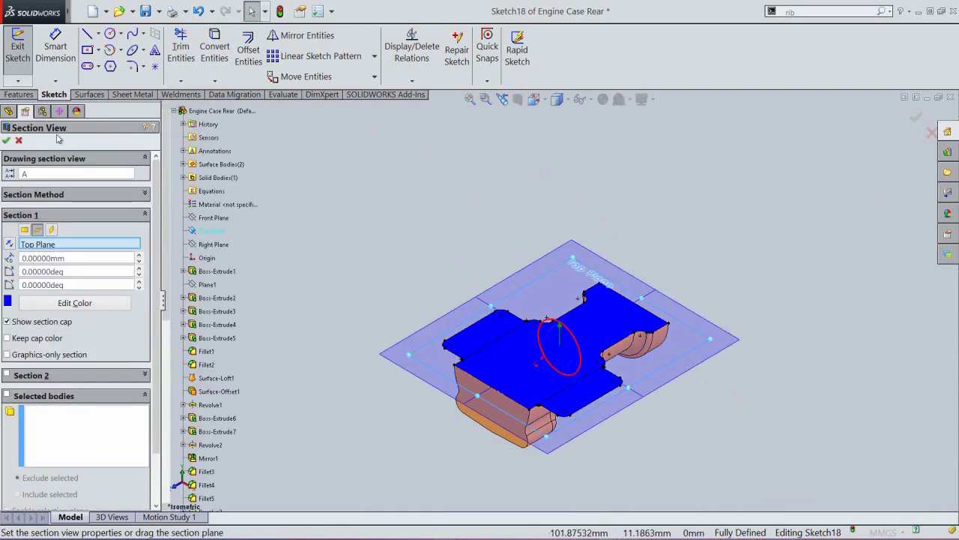
click(6, 141)
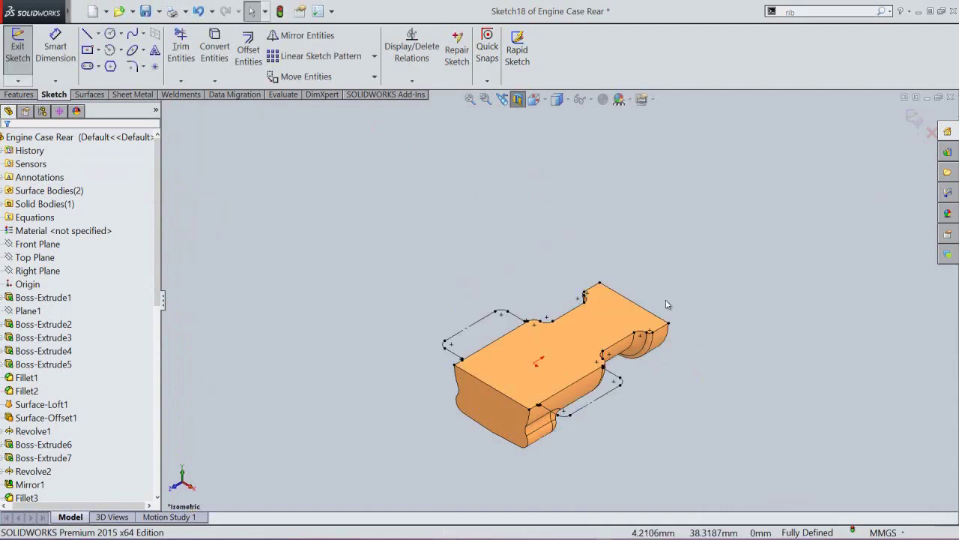
Step: Draw a 22 × 5 mm corner rectangle over the outlined section of the round end flange, then close the sketch with the section view off
scroll(656, 270, down, 3)
right_click(651, 264)
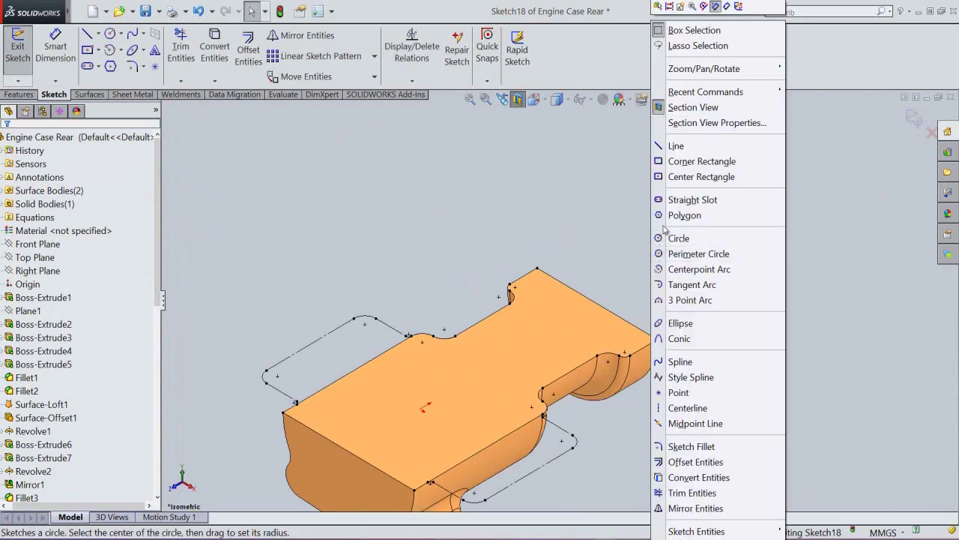
click(678, 161)
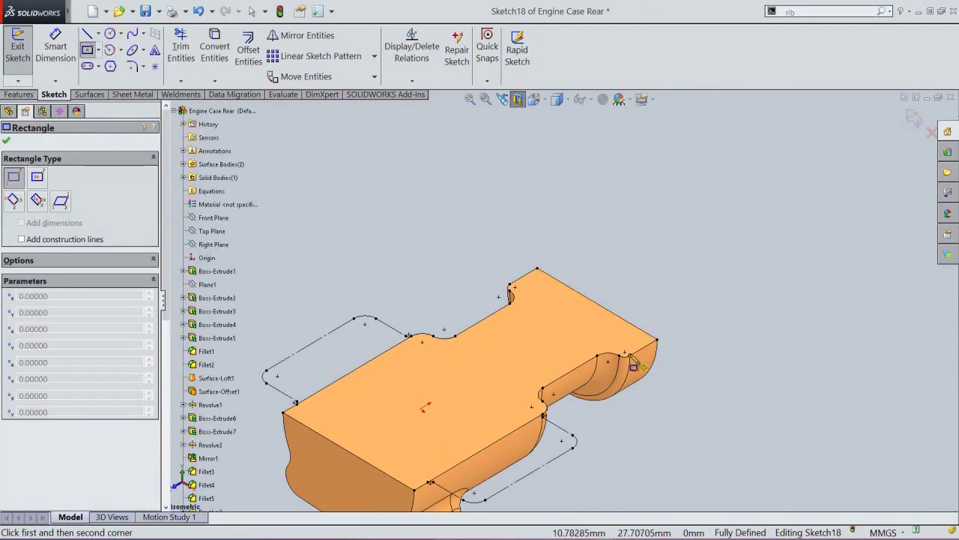
click(628, 354)
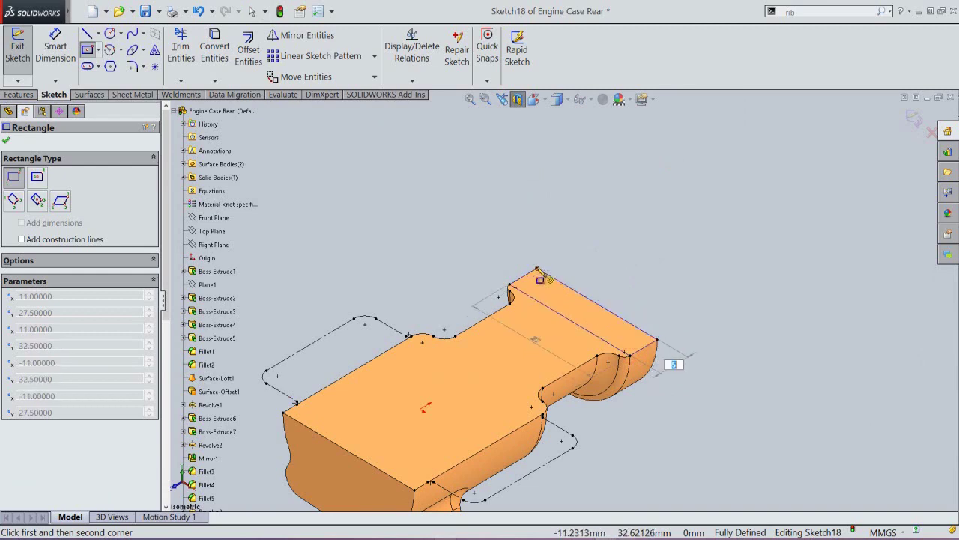
click(538, 269)
click(601, 242)
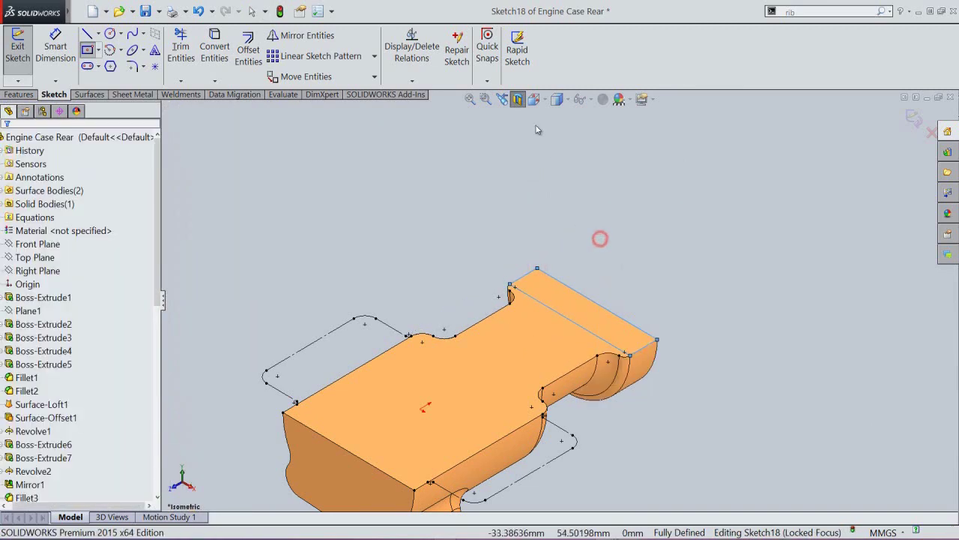
click(517, 99)
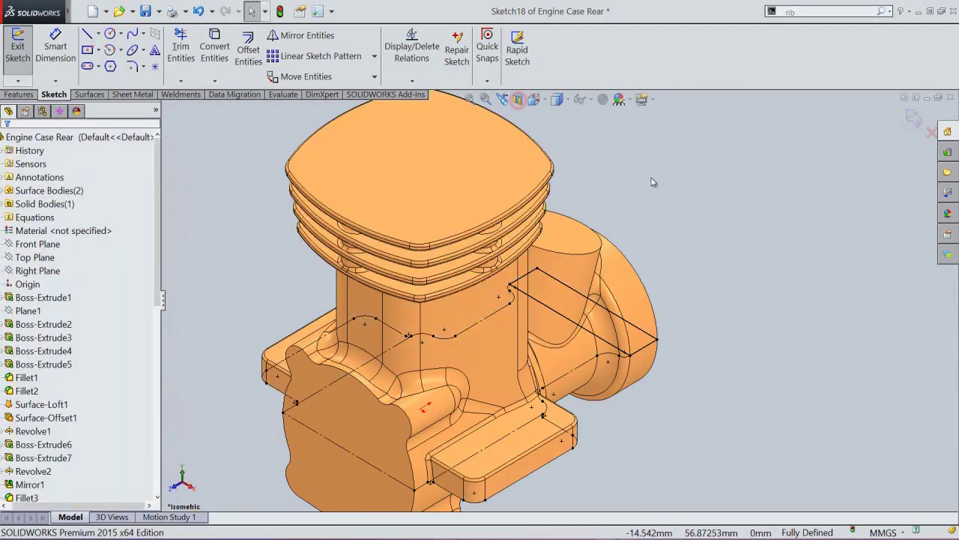
click(913, 117)
Step: Turn the part to an isometric view that shows the round end flange and save it
click(533, 99)
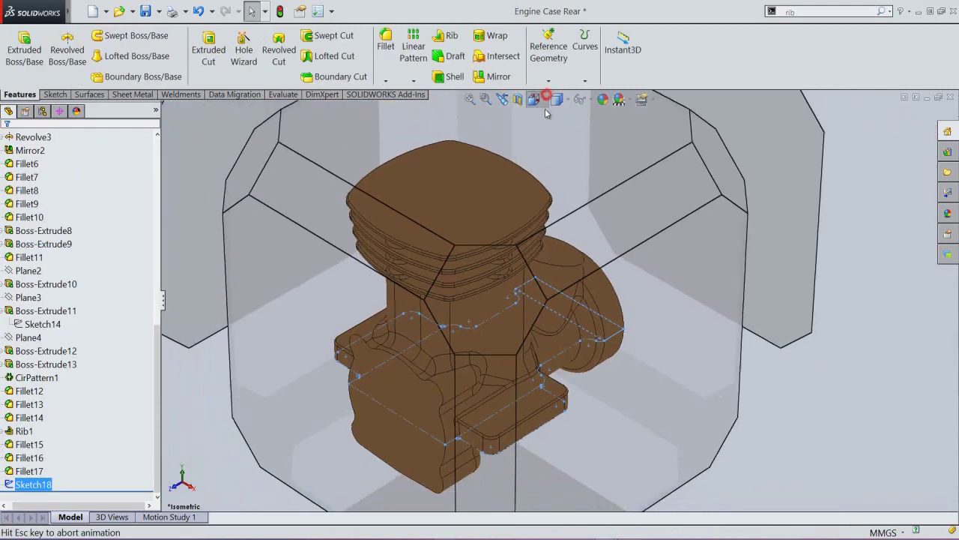
click(646, 245)
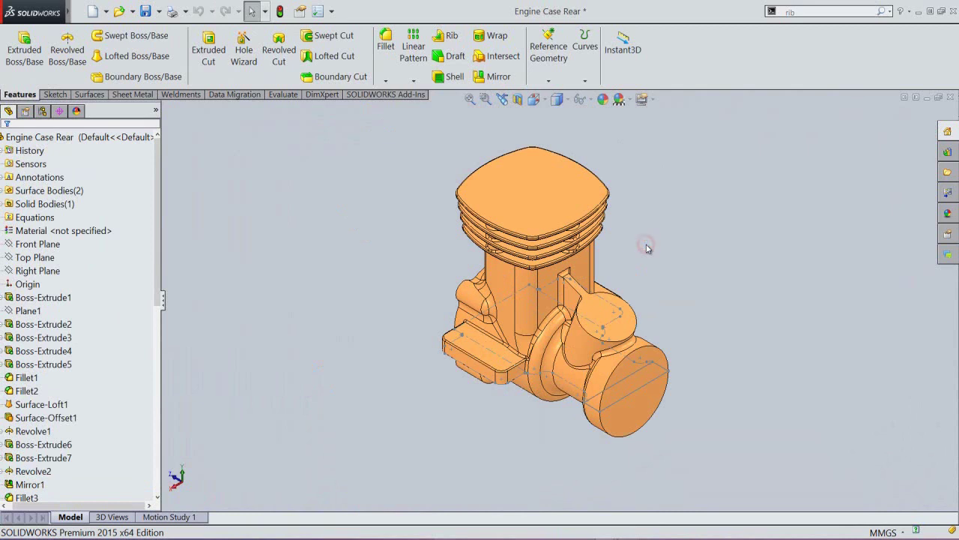
key(ctrl+s)
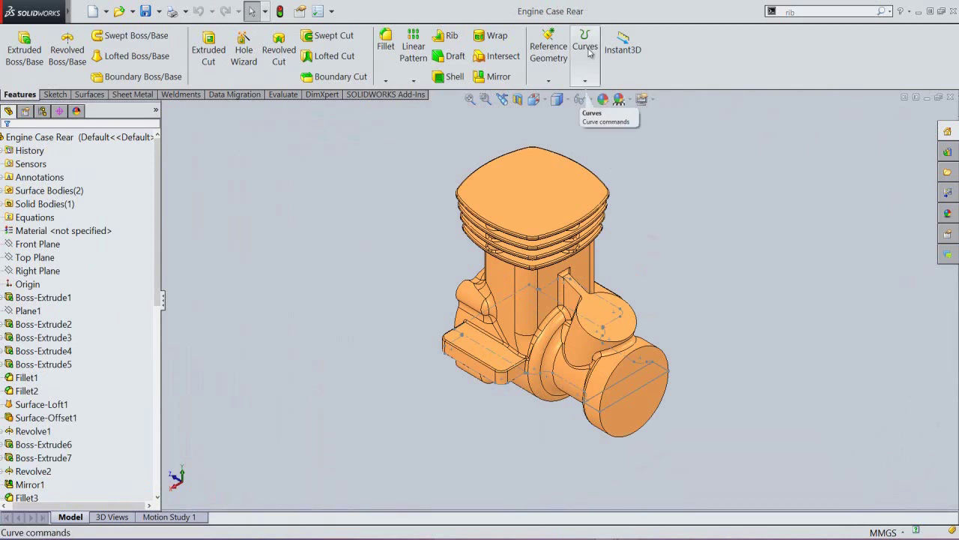
Step: Create a projection split line from Sketch18 on the cylindrical side face of the round end flange
click(585, 82)
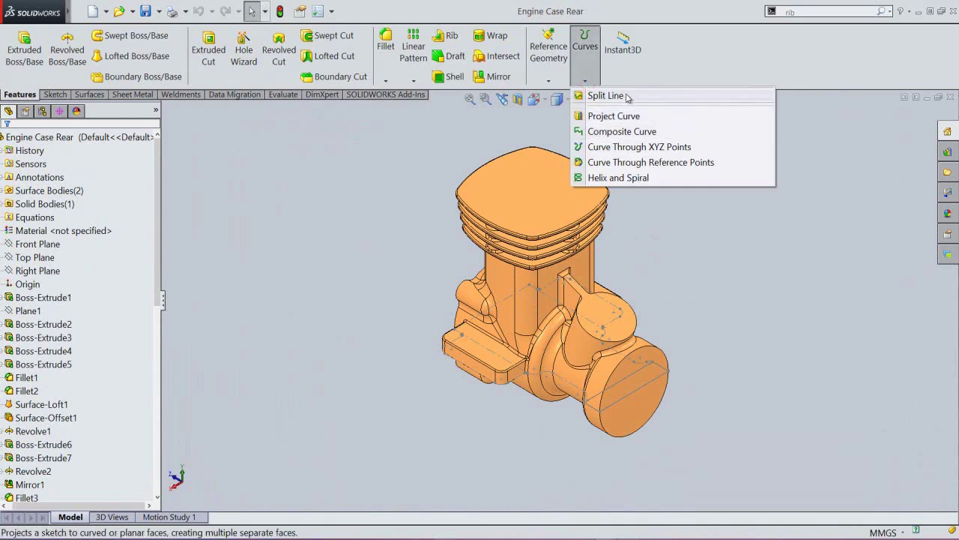
click(602, 95)
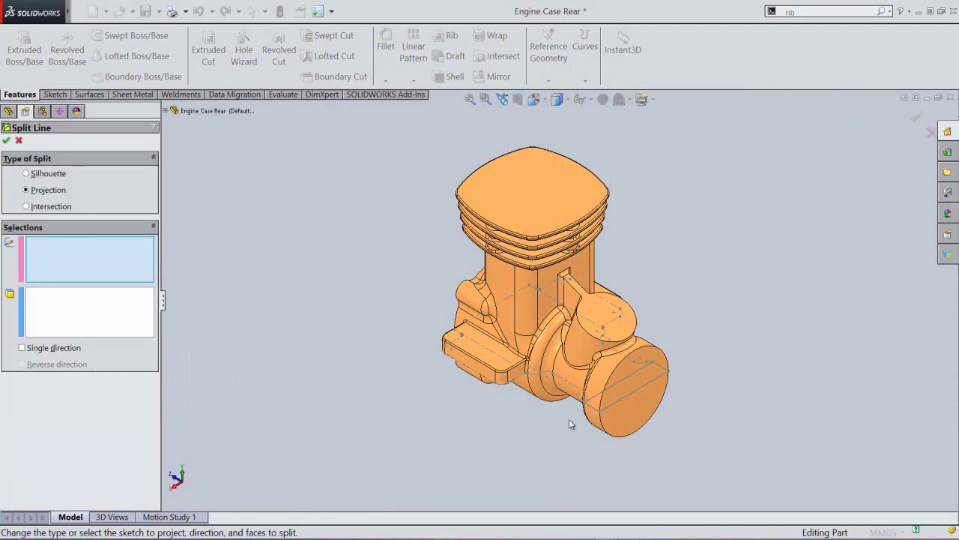
scroll(570, 424, down, 2)
click(600, 401)
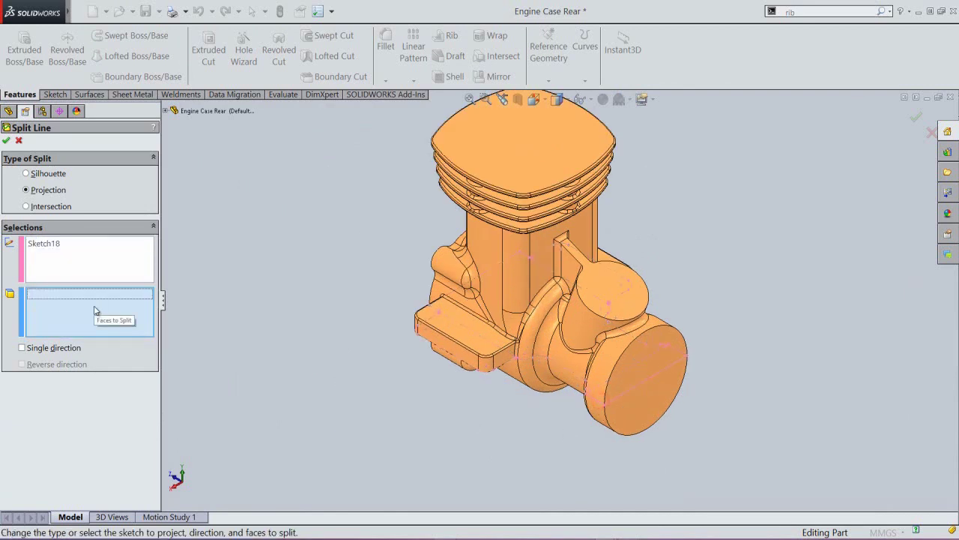
click(601, 416)
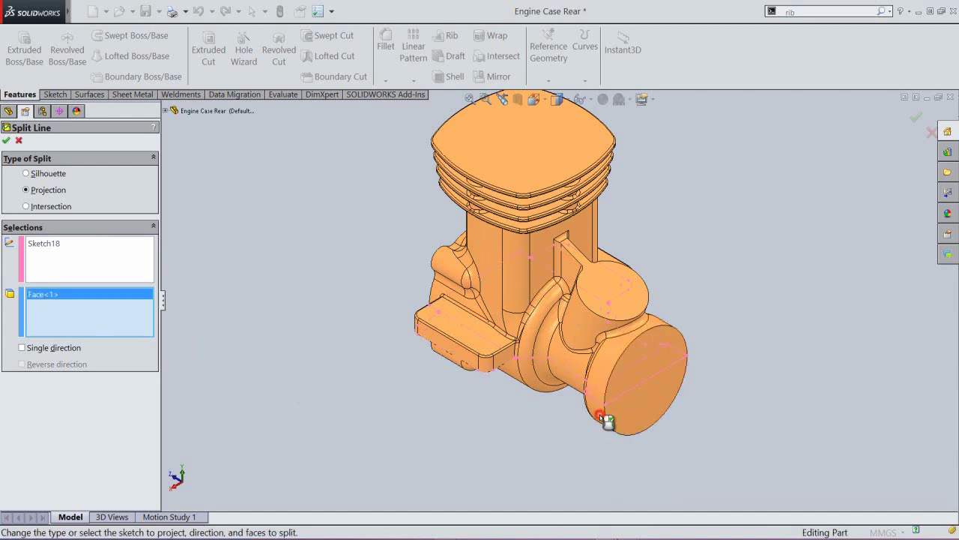
click(5, 141)
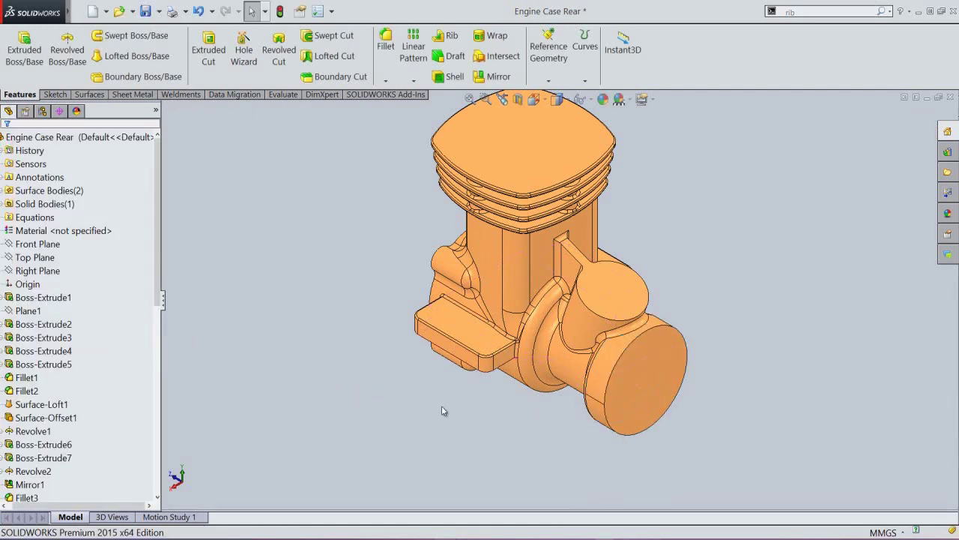
Step: Check the split halves of the flange's cylindrical face and save the part
click(441, 406)
click(597, 411)
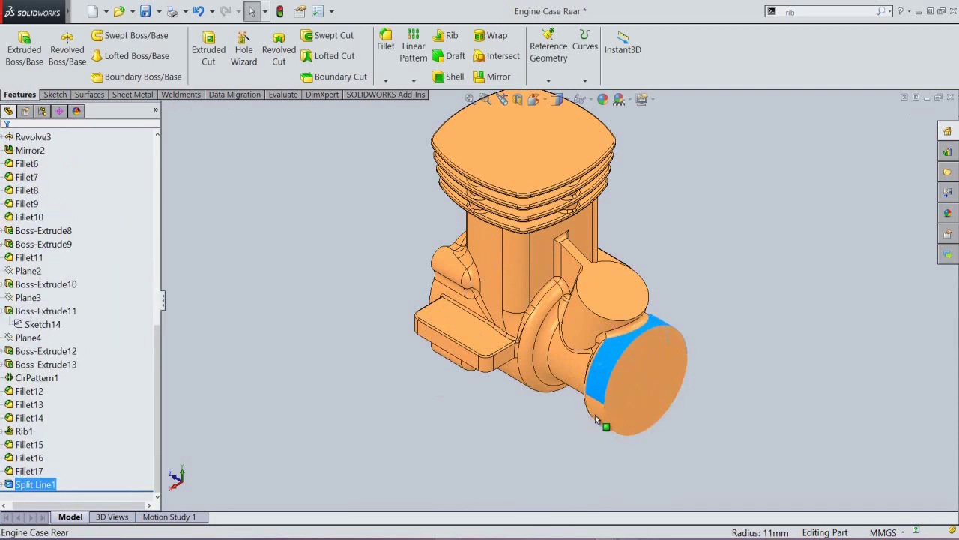
click(546, 454)
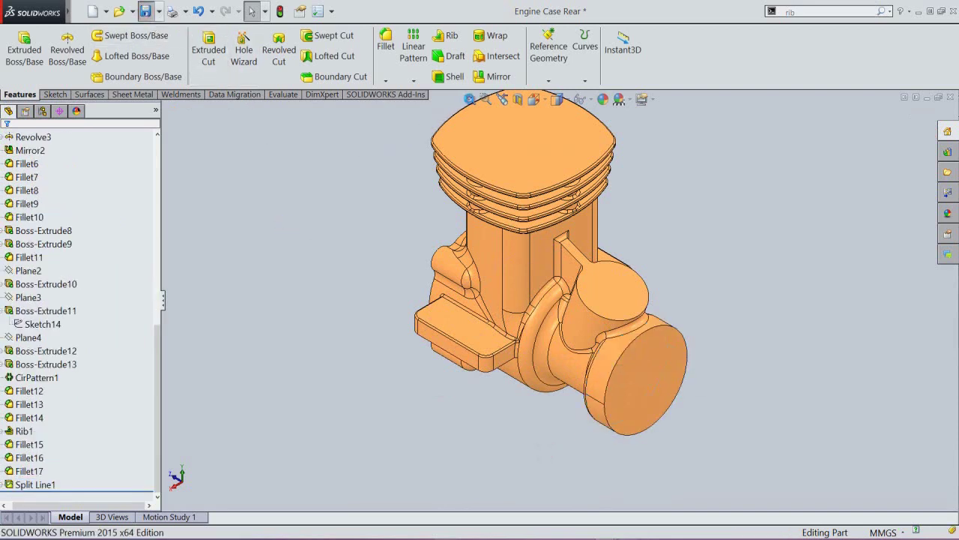
click(145, 10)
click(470, 98)
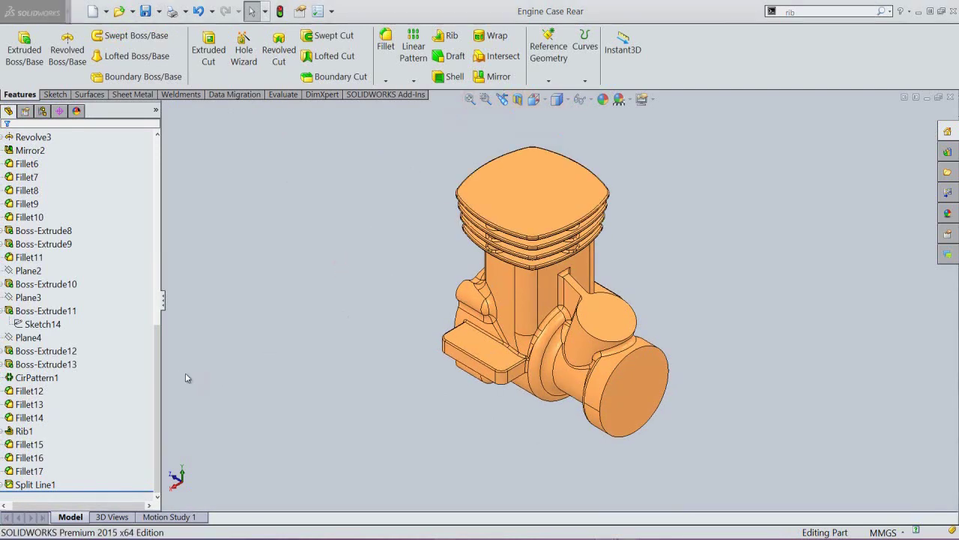
Step: Start a new sketch on the Right Plane
drag(160, 379, 152, 179)
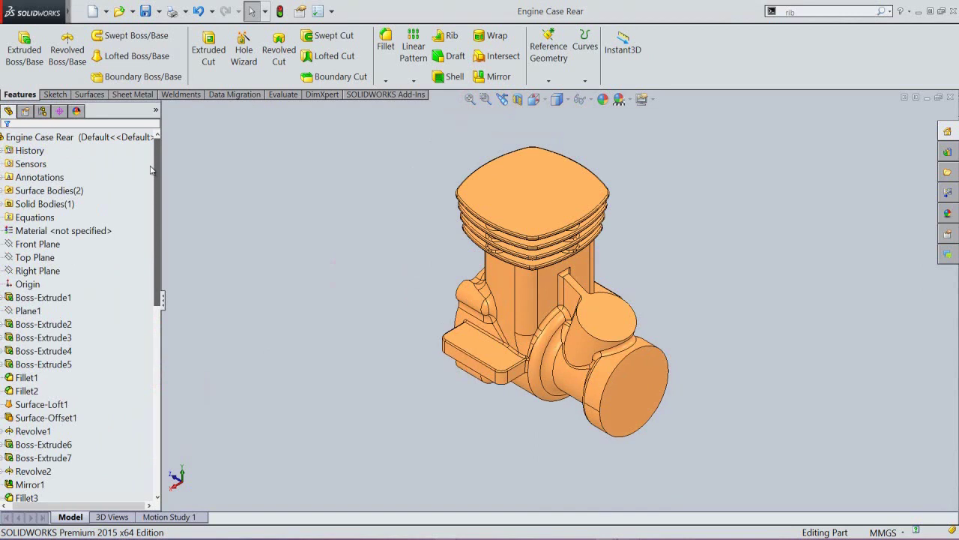
click(43, 259)
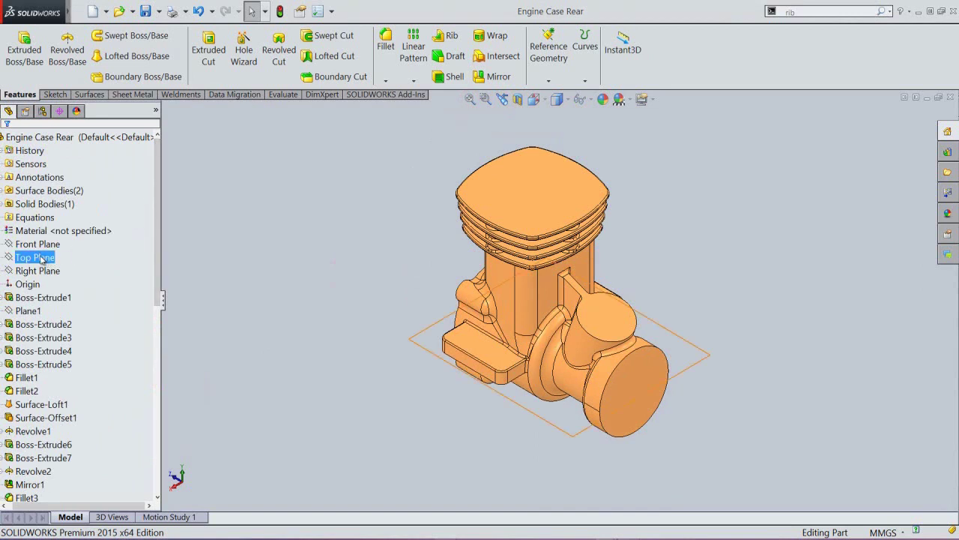
click(37, 245)
click(37, 270)
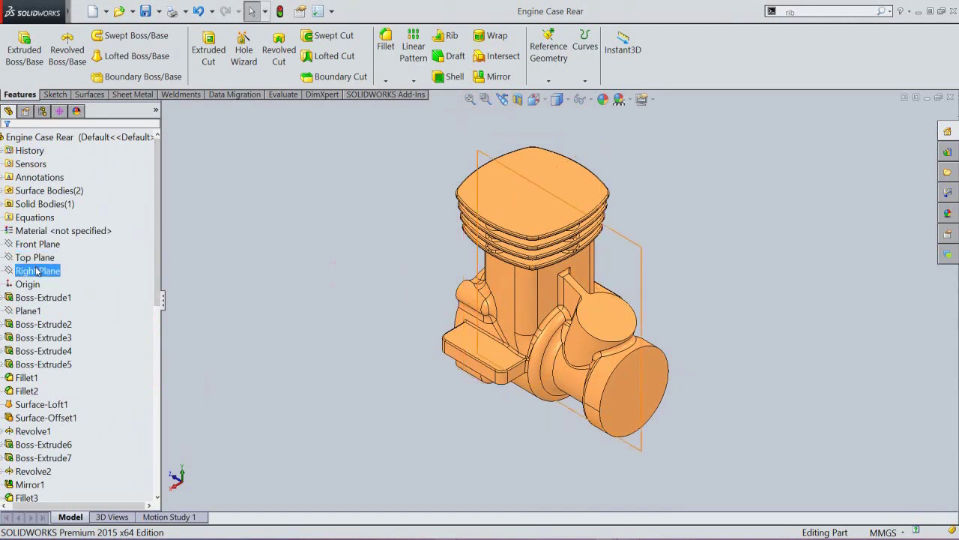
ctrl+click(44, 256)
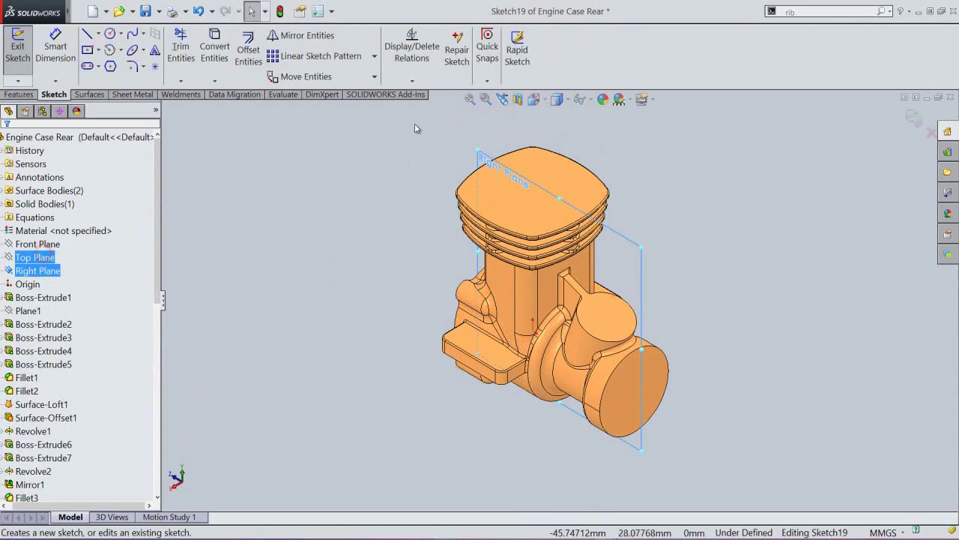
Step: Apply a section view of the part cut at the Right Plane
click(517, 99)
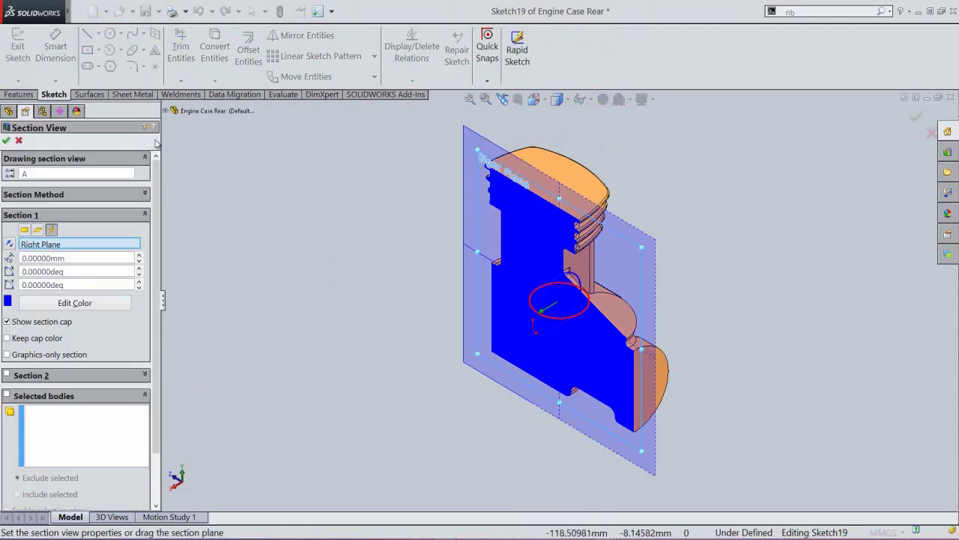
click(6, 141)
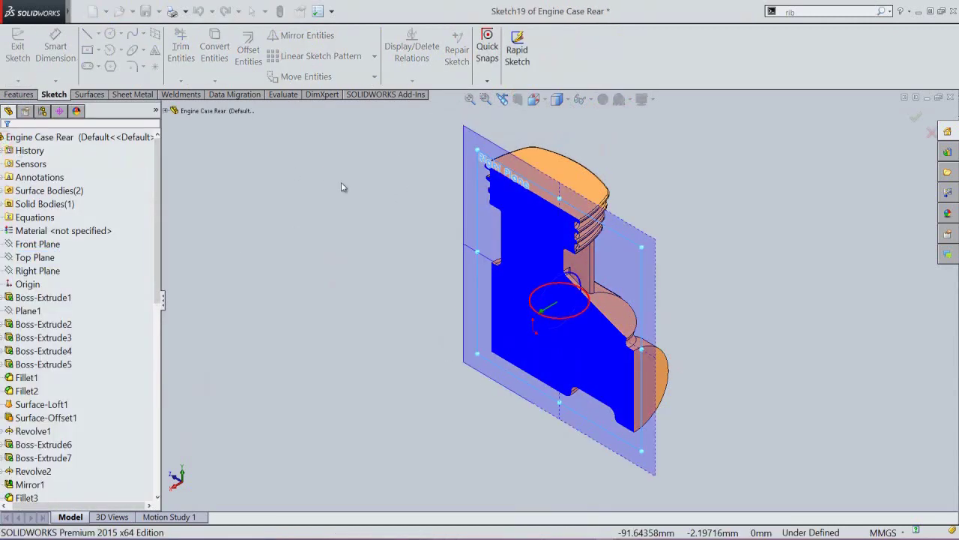
click(341, 182)
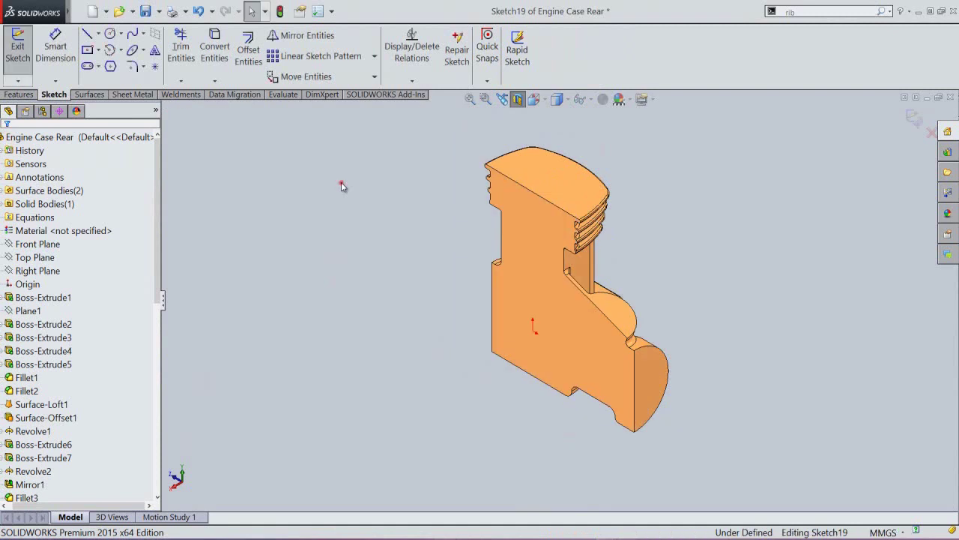
Step: Convert the upper arc edge of the round flange's end into the sketch
click(211, 45)
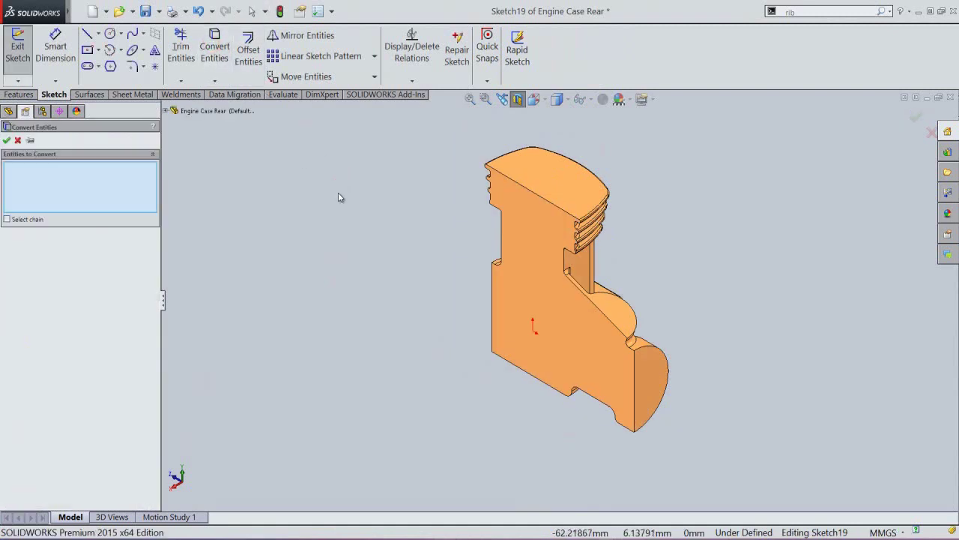
click(649, 351)
key(Return)
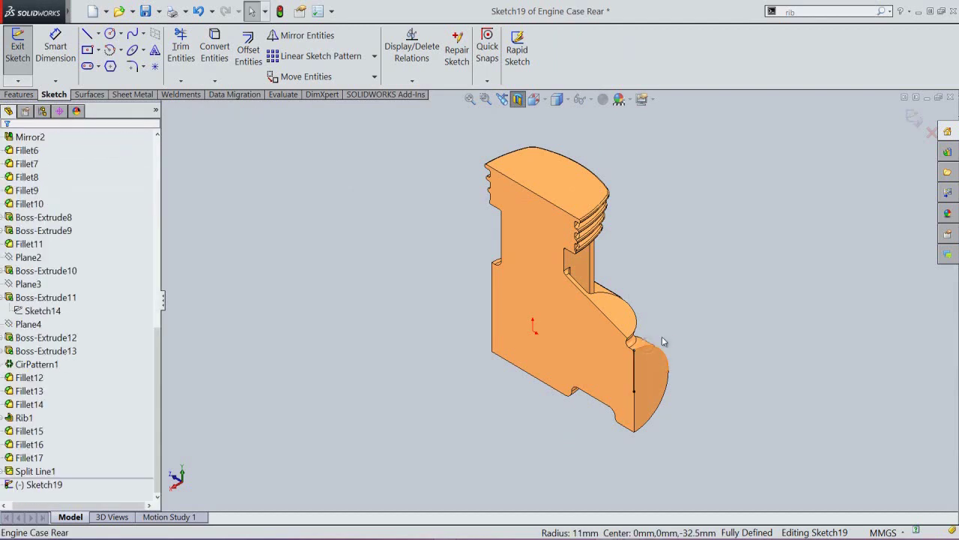
Step: Show the sketch in the Right view and turn the converted flange line into construction geometry
click(534, 99)
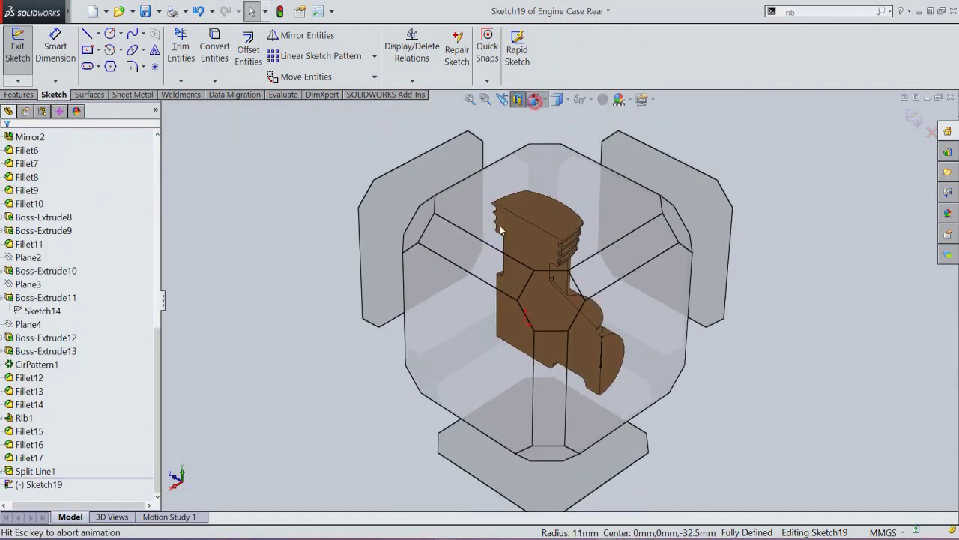
click(487, 317)
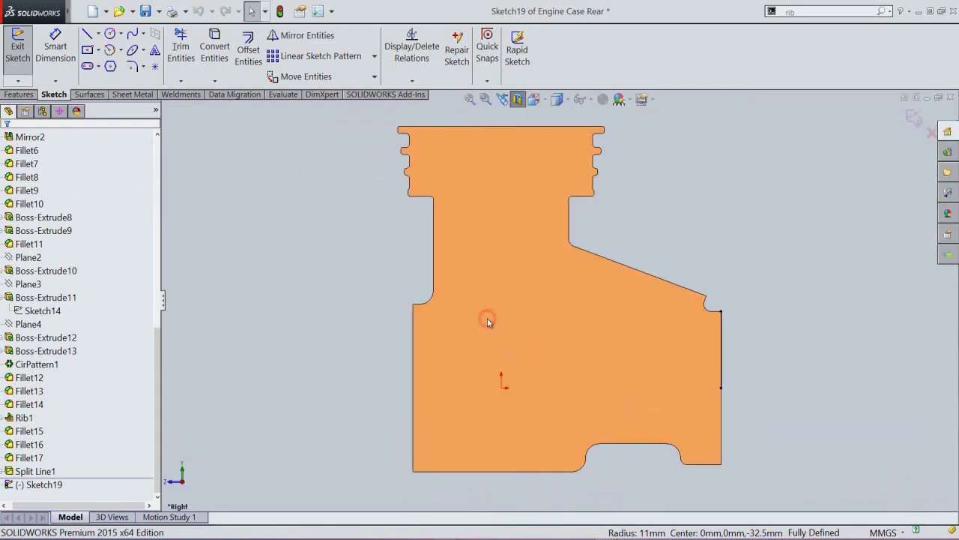
scroll(725, 466, down, 2)
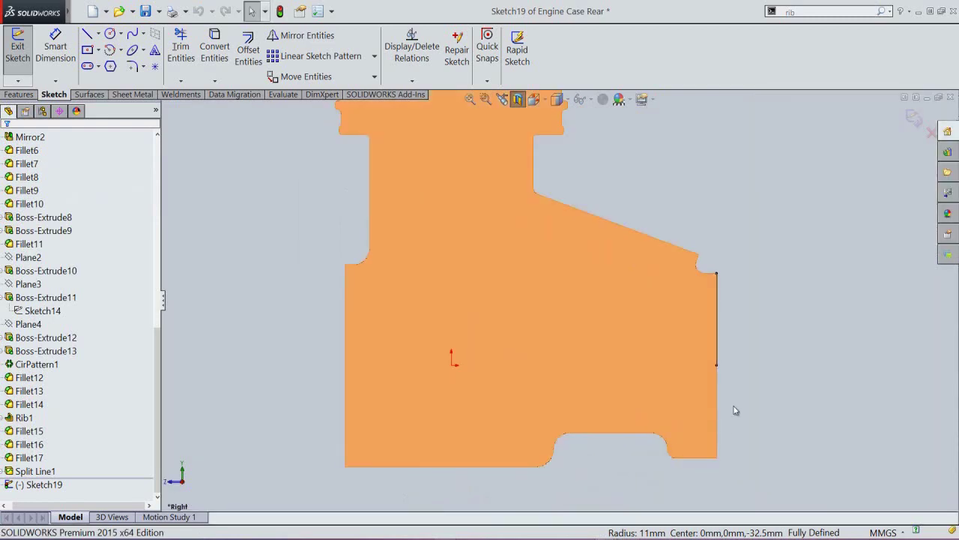
click(718, 319)
click(766, 328)
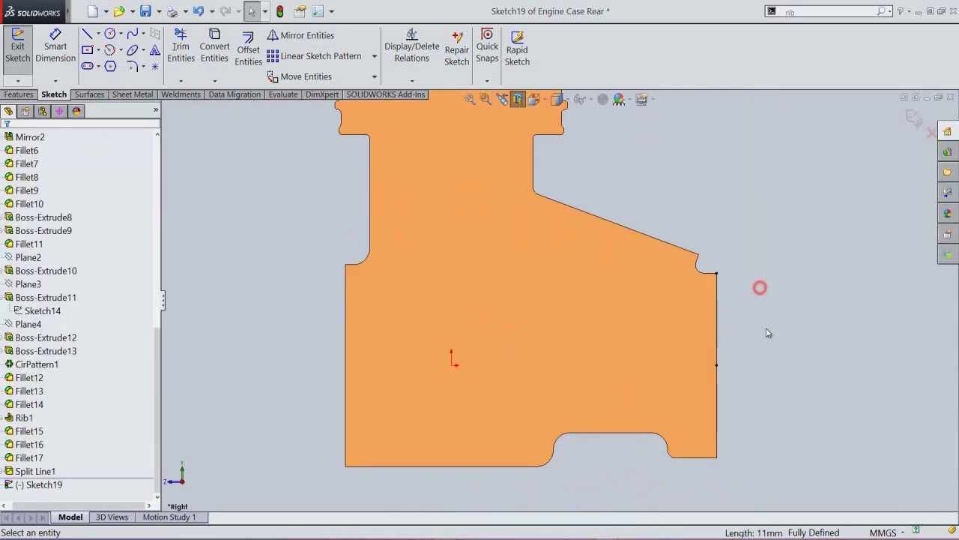
Step: Draw a corner rectangle 17 mm wide and 16.1375 mm high in the section, spanning down into the underside notch
right_click(740, 181)
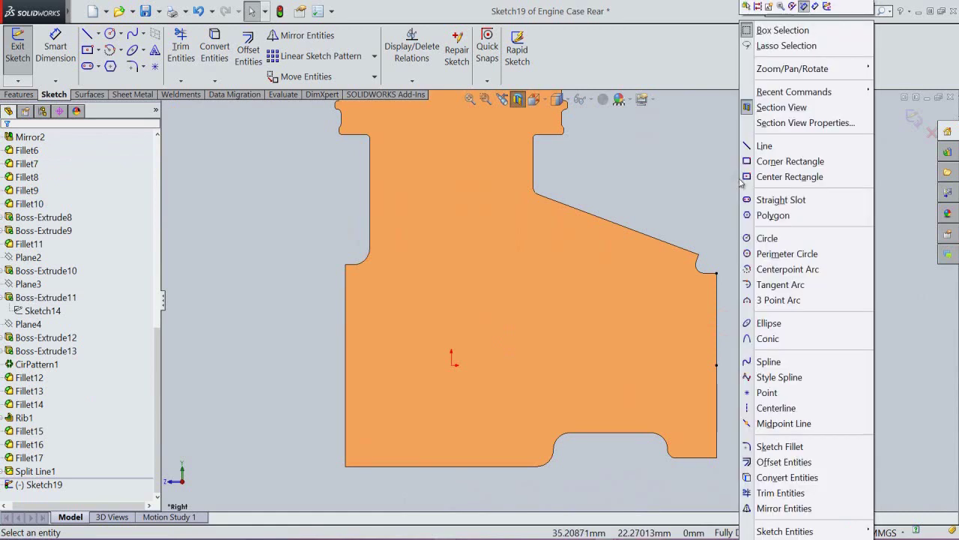
click(753, 161)
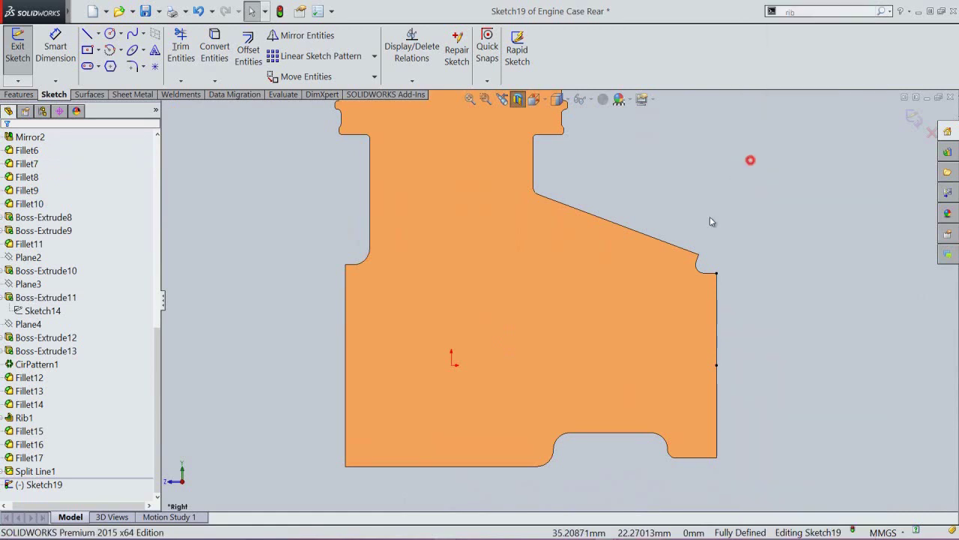
click(551, 308)
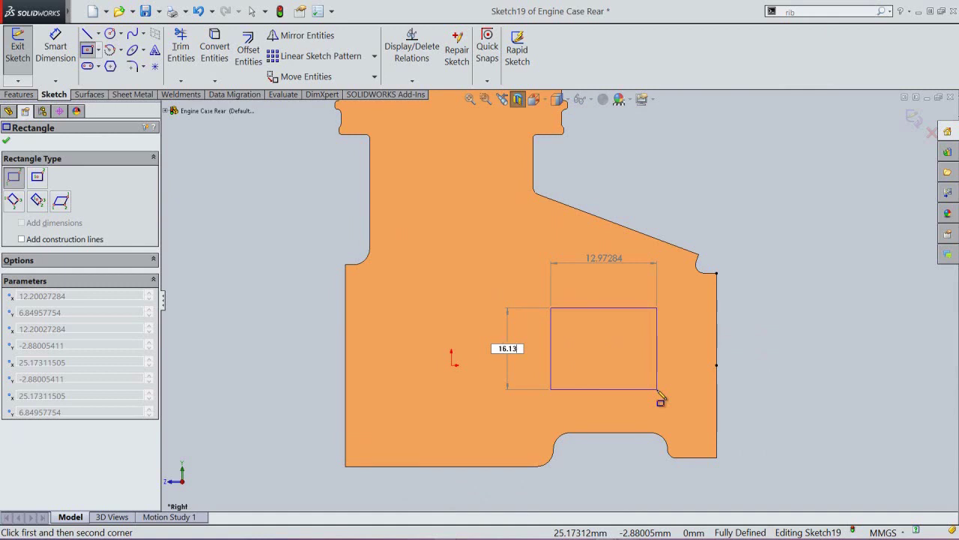
text(16.1375)
key(Tab)
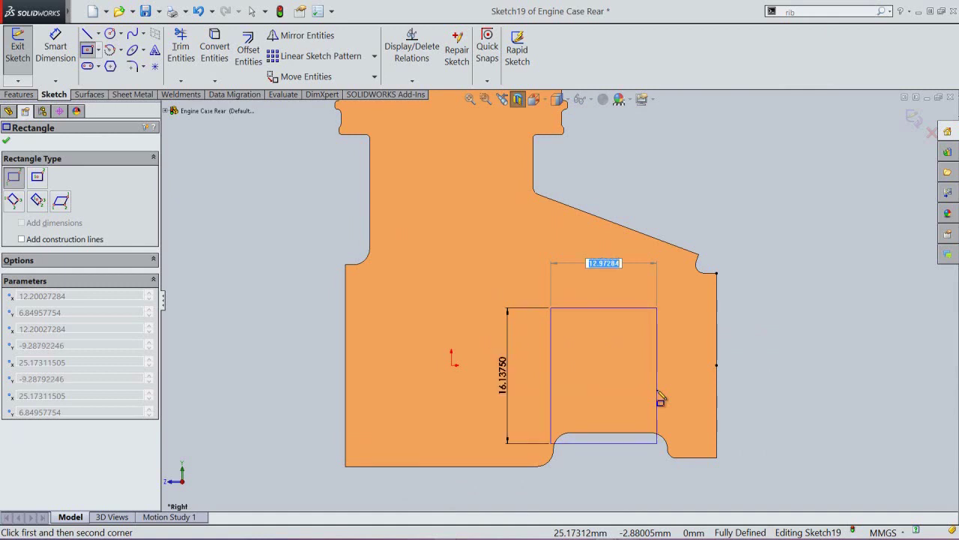
key(Return)
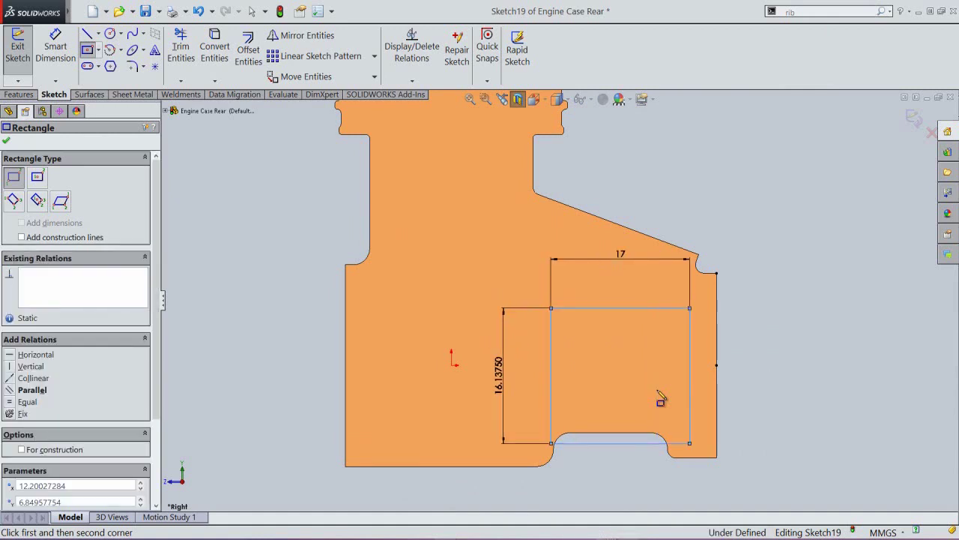
right_click(724, 193)
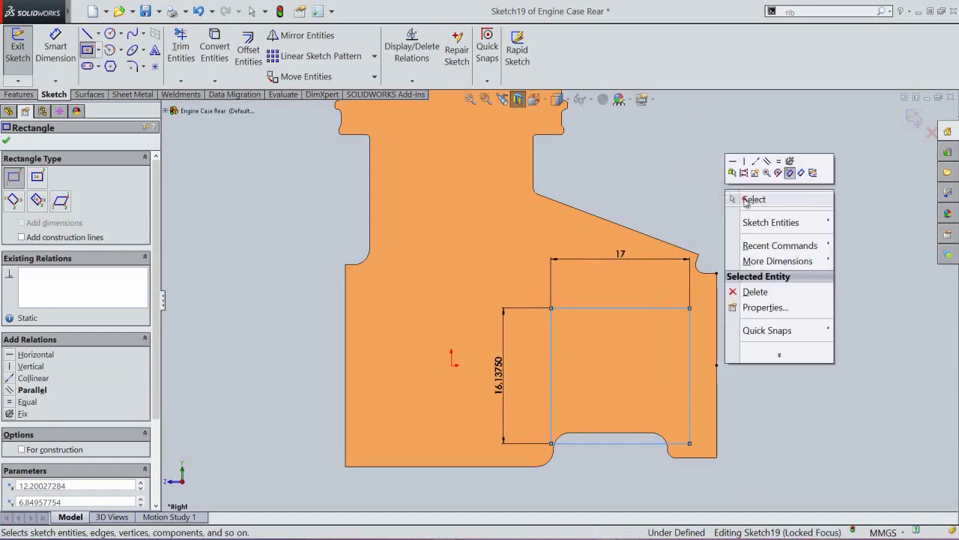
Step: Reposition the rectangle's width dimension below its bottom edge and bring the height dimension closer to its side
click(744, 198)
drag(622, 253, 612, 454)
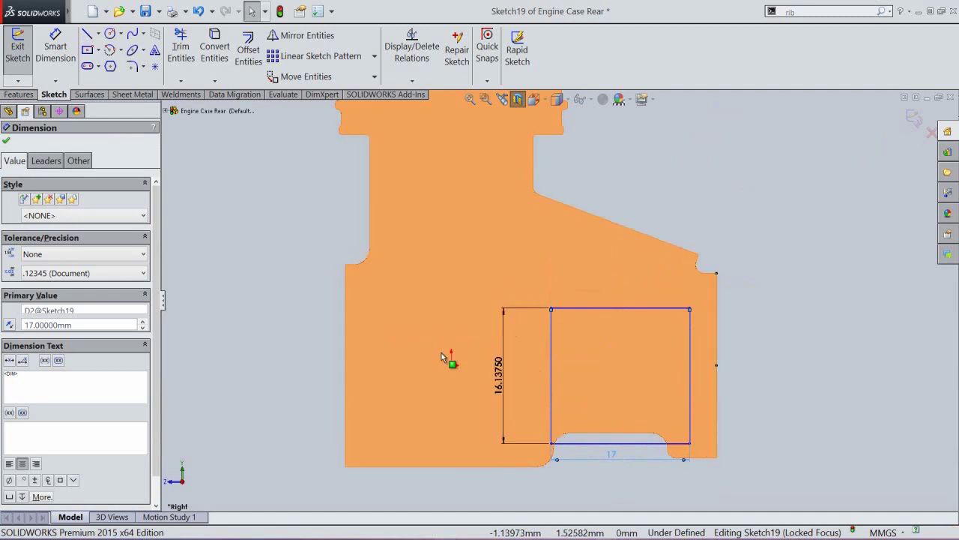
drag(488, 370, 529, 383)
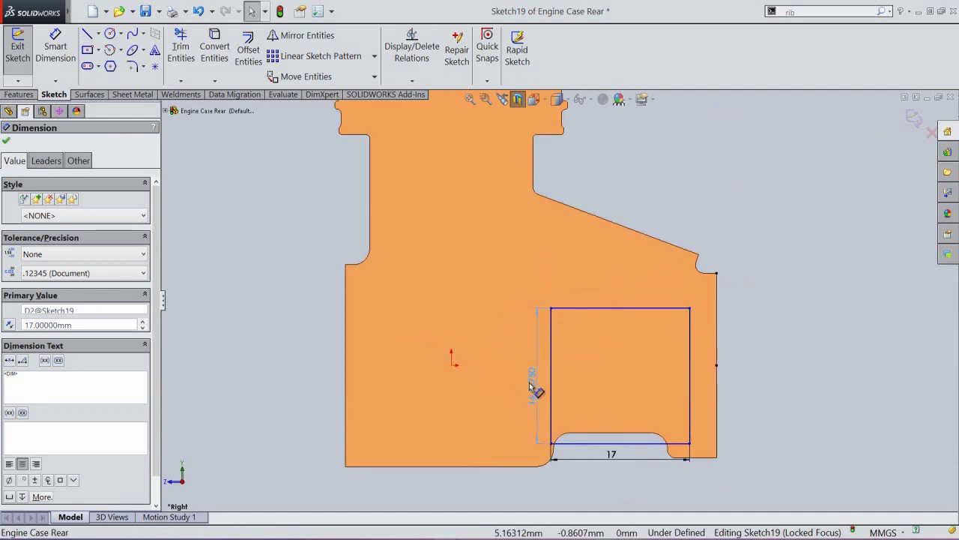
click(734, 345)
Step: Dimension the vertical distance between the construction line's upper endpoint and the rectangle's top edge
right_click(735, 348)
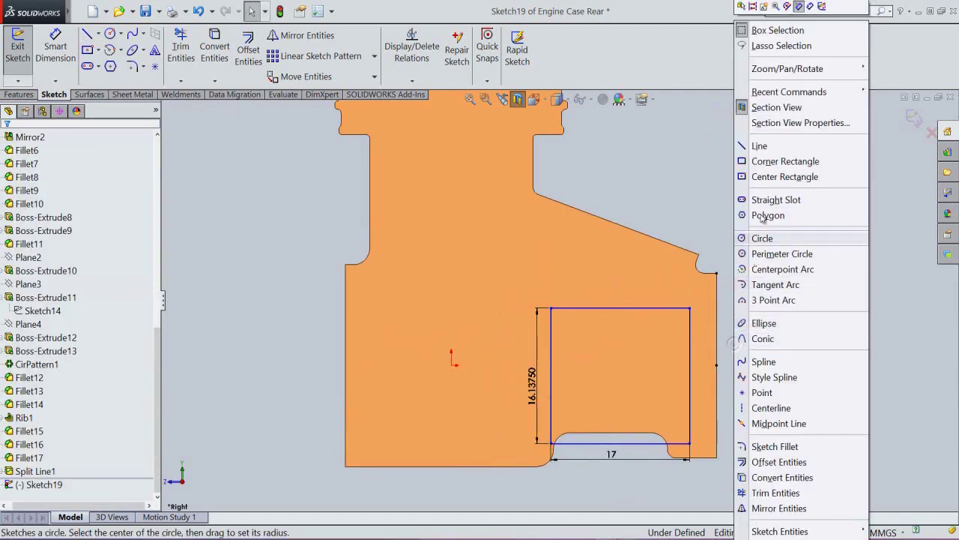
click(810, 8)
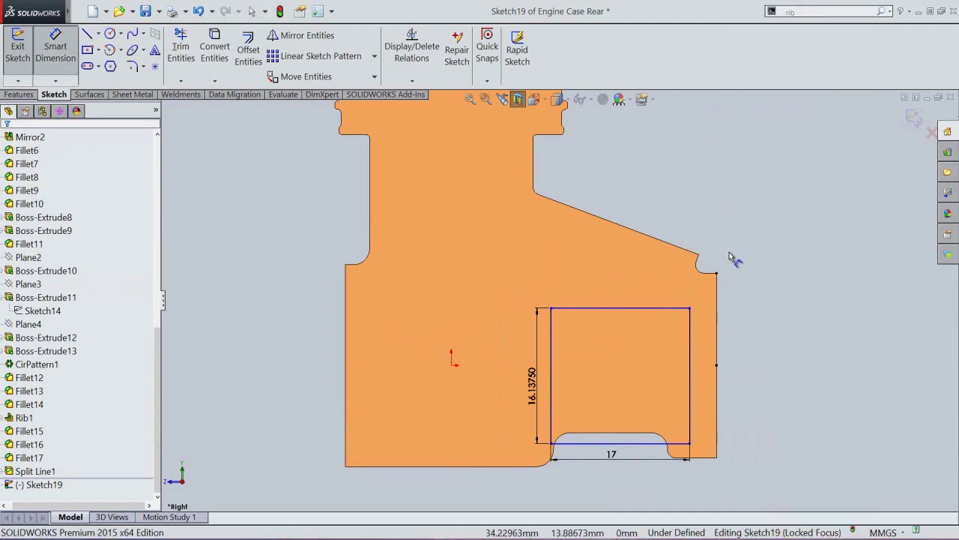
click(717, 274)
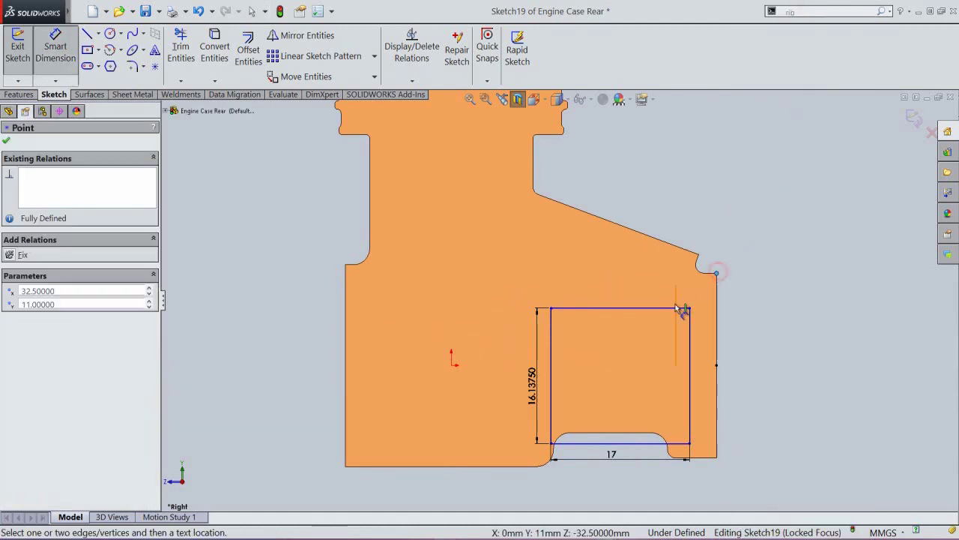
click(677, 308)
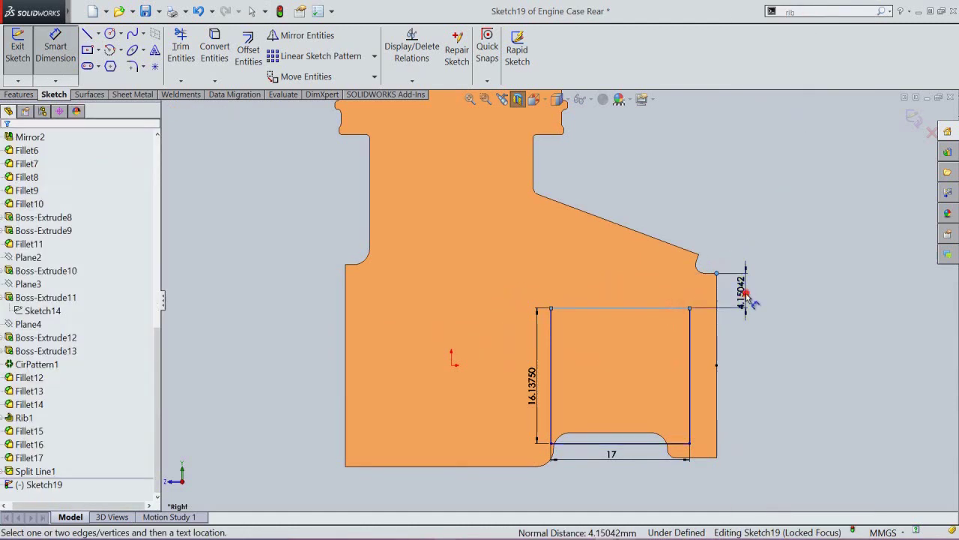
Step: Dimension the vertical distance from the rectangle's upper edge to the case's notch corner as 3.1645 mm
click(747, 297)
text(3.)
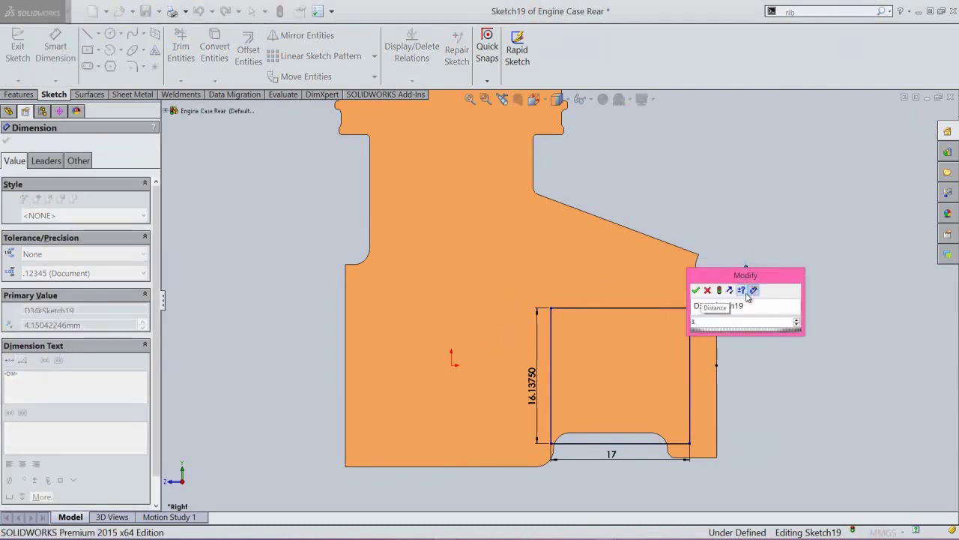
text(1645)
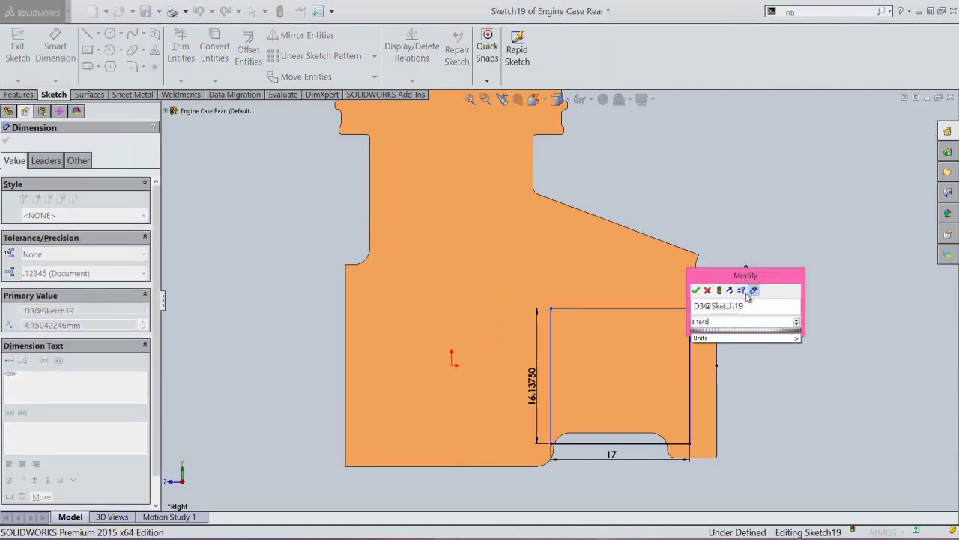
key(Return)
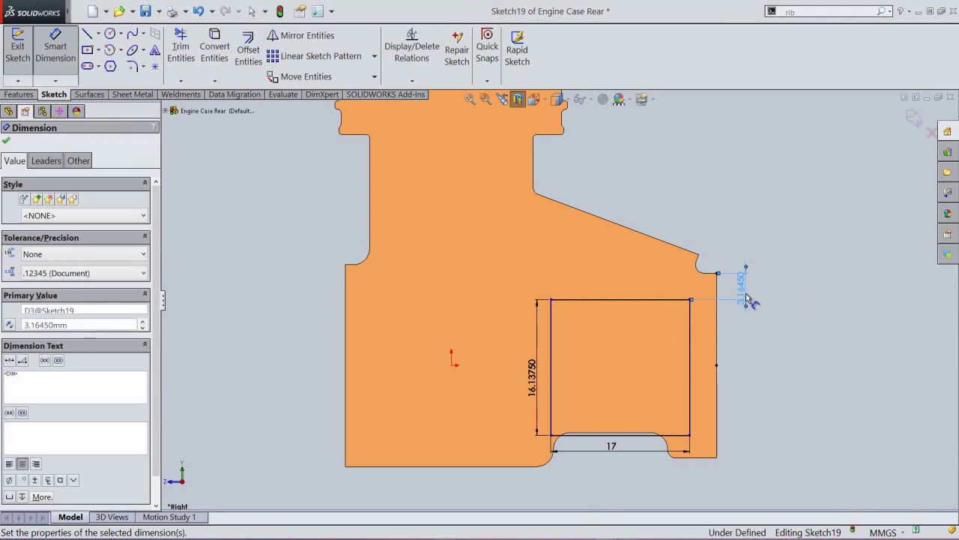
click(772, 332)
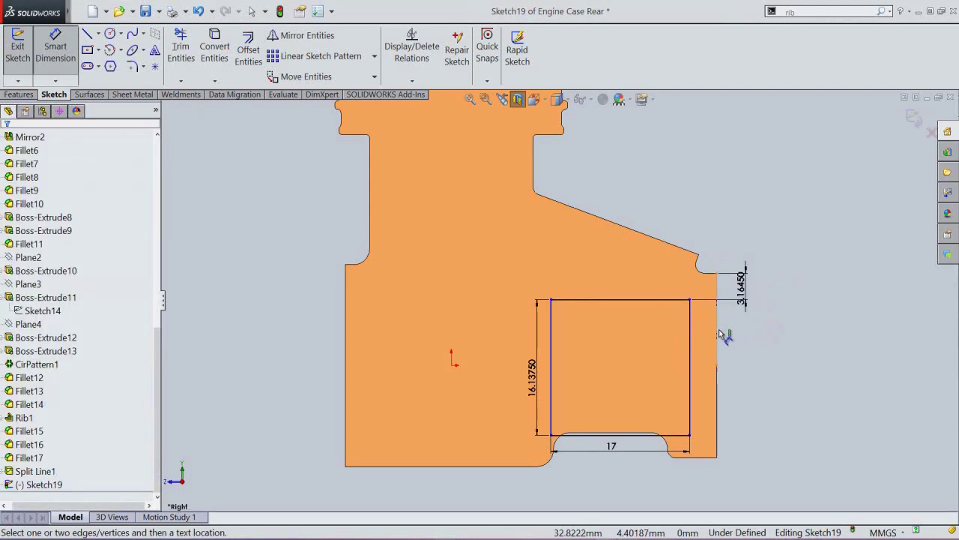
Step: Dimension the horizontal distance between the rectangle's right side and the case's right edge as 5.05872 mm, and leave Smart Dimension
click(717, 334)
click(689, 325)
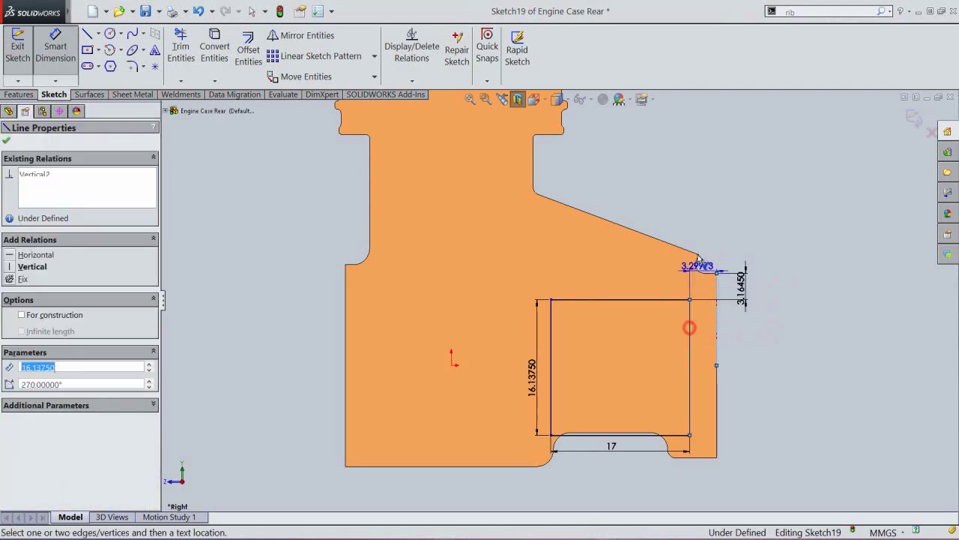
click(699, 234)
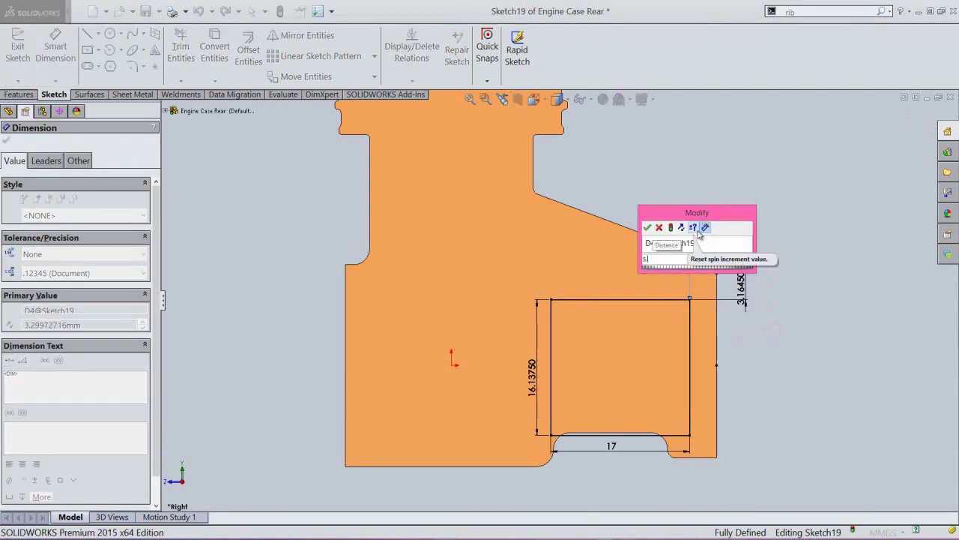
text(5.05)
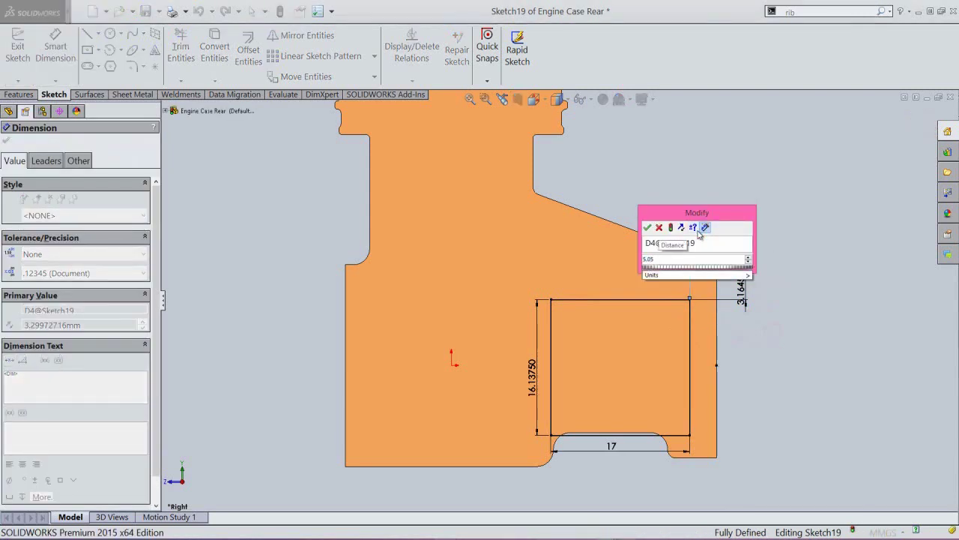
text(872)
key(Return)
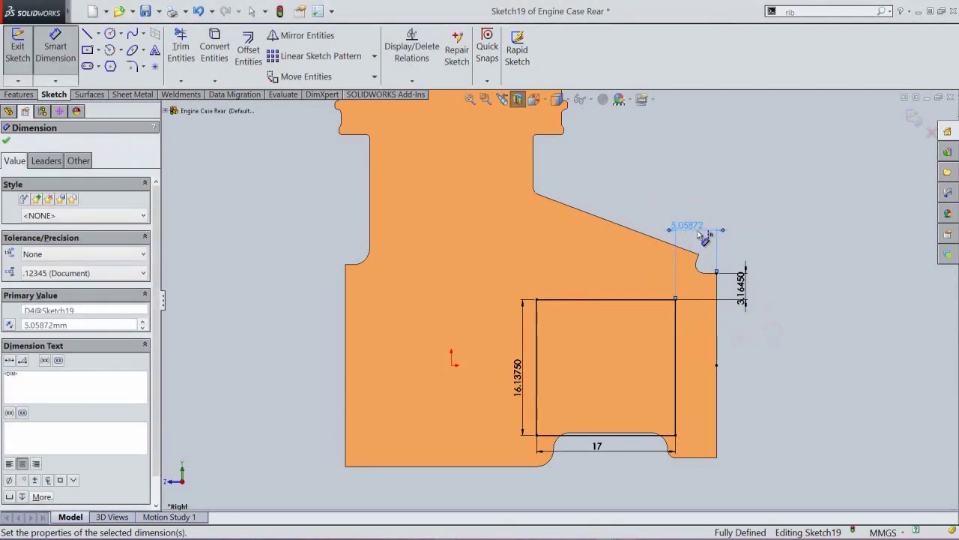
right_click(732, 203)
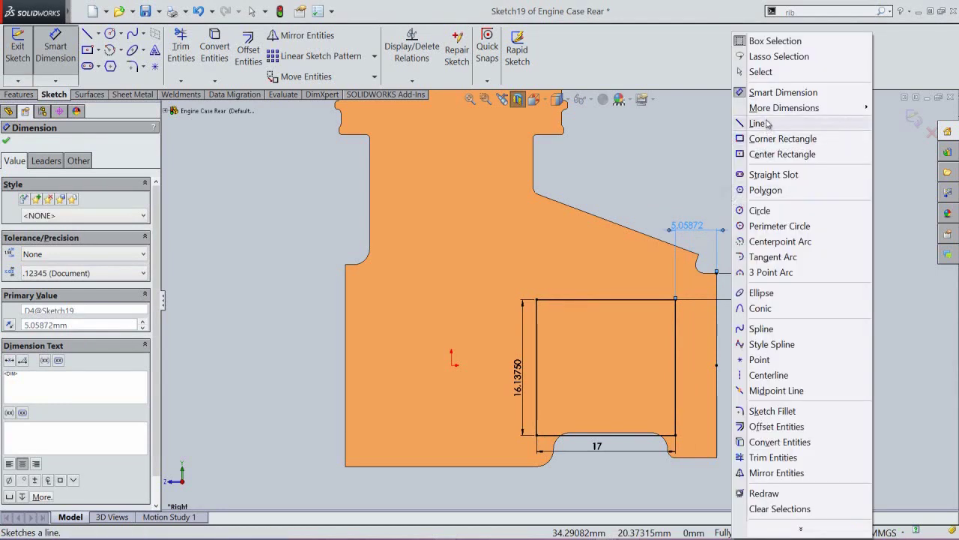
click(765, 72)
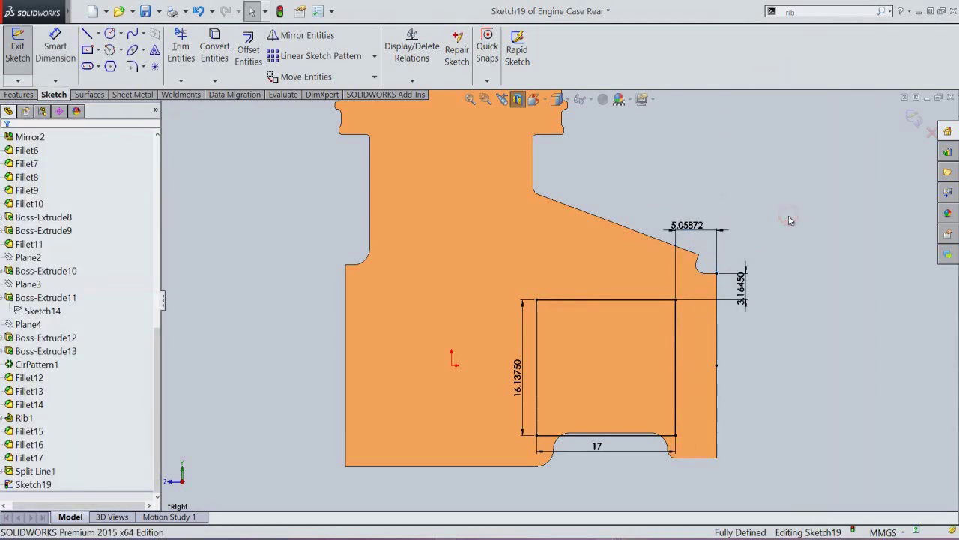
Step: Draw two diagonal centerlines connecting the opposite corners of the rectangle
right_click(788, 216)
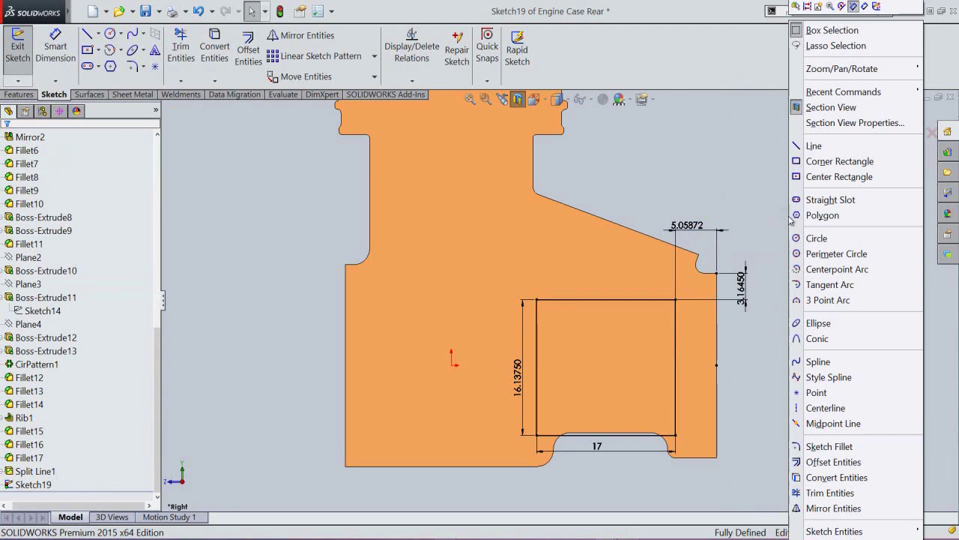
click(820, 407)
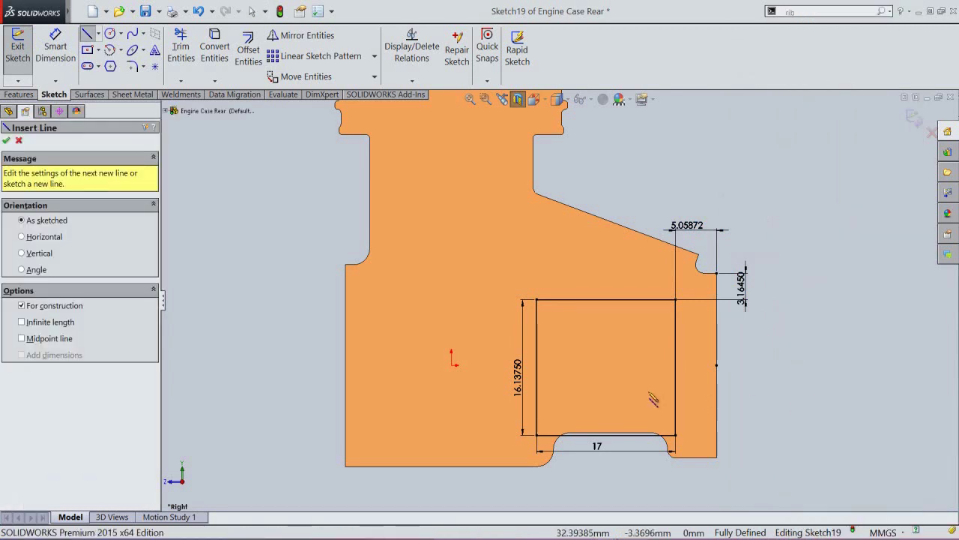
click(538, 434)
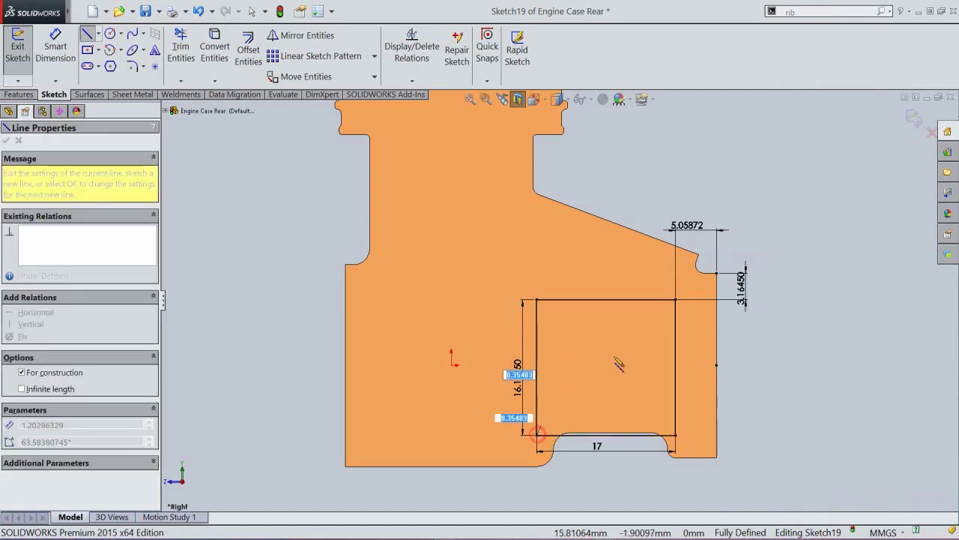
click(676, 300)
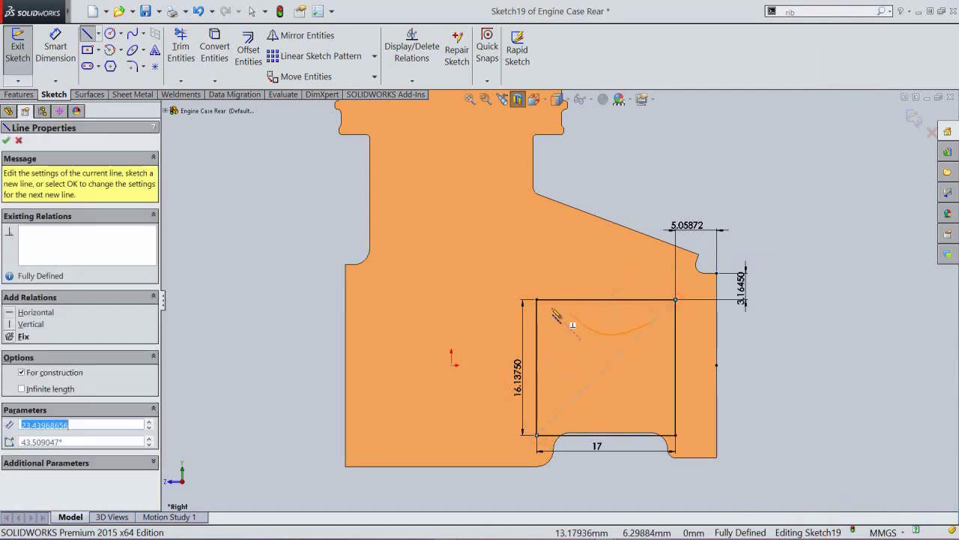
click(536, 300)
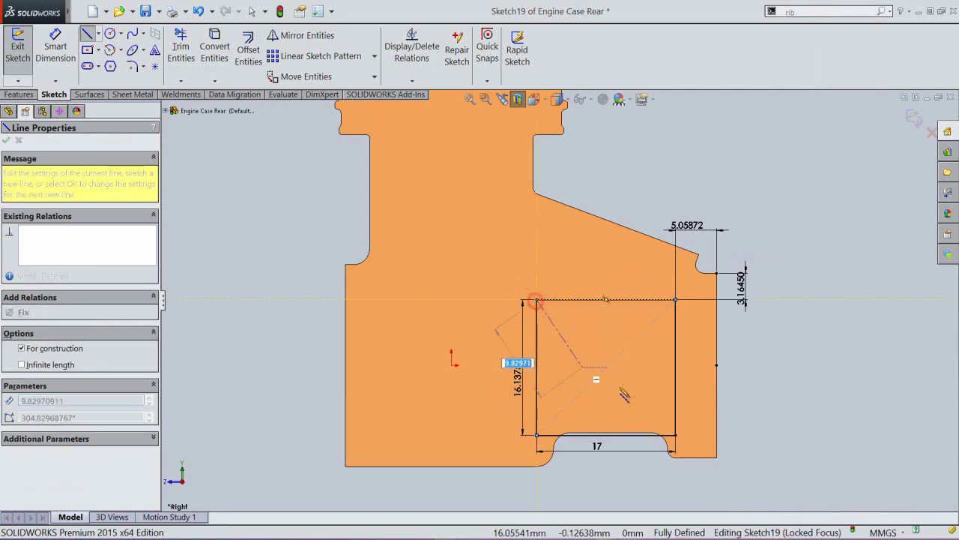
click(675, 434)
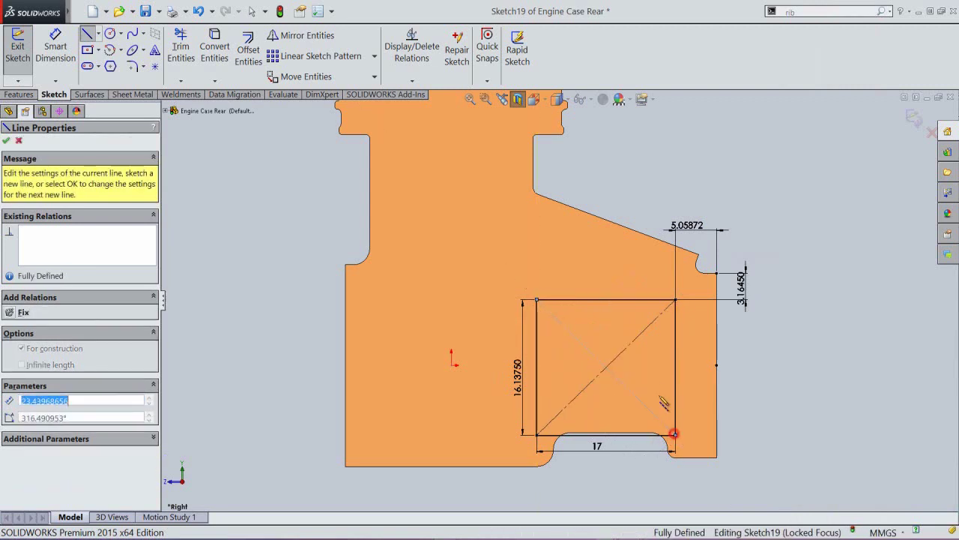
right_click(655, 371)
click(666, 386)
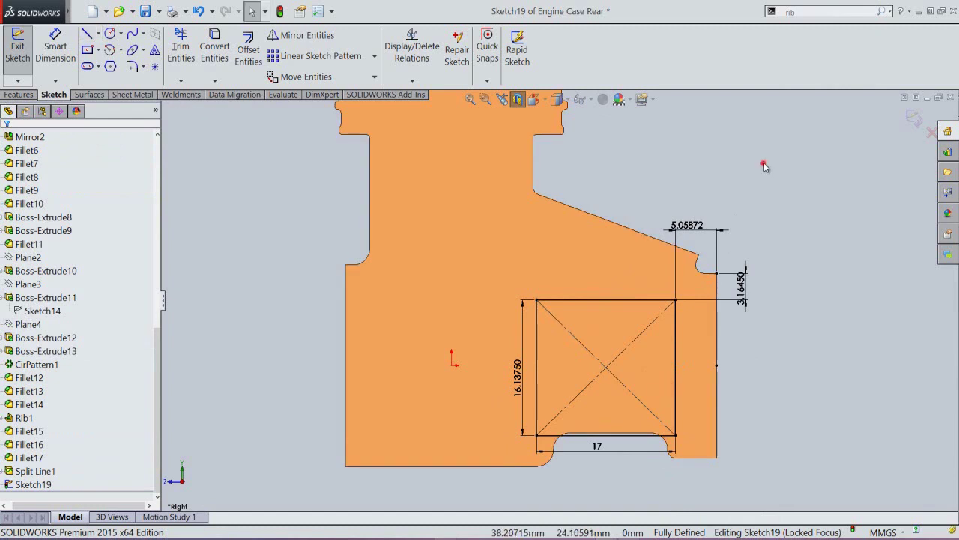
Step: Sketch a vertical line 1.6426 mm long inside the rectangle, left of where the diagonals cross
right_click(763, 166)
click(780, 146)
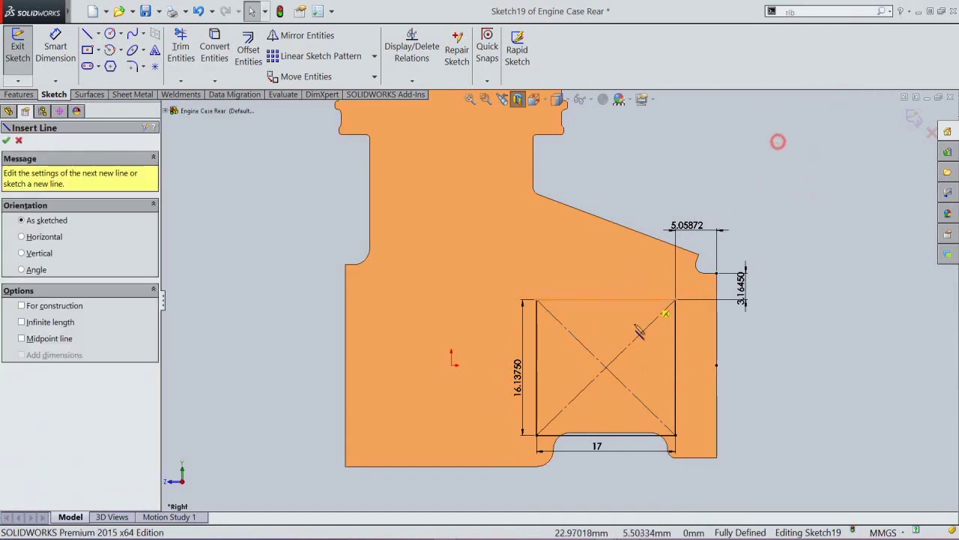
click(574, 353)
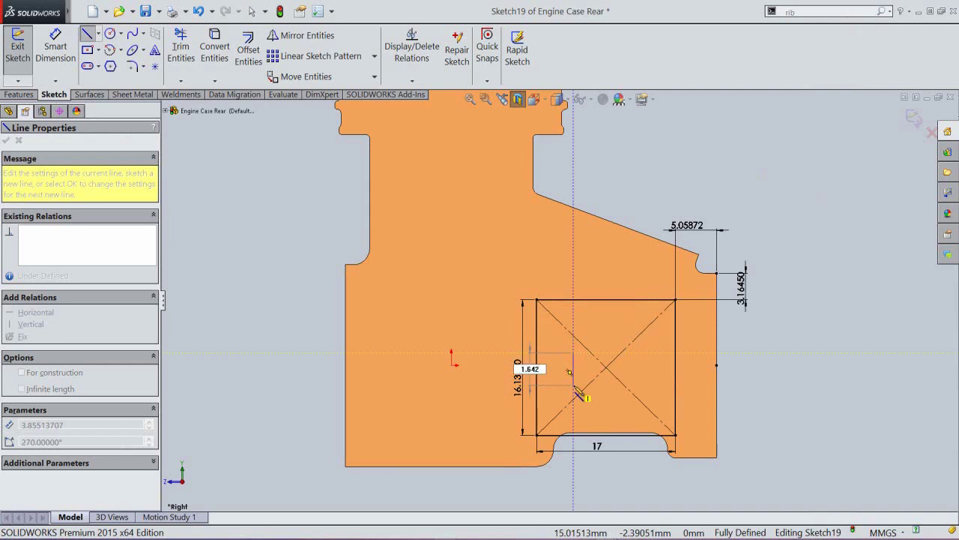
key(Return)
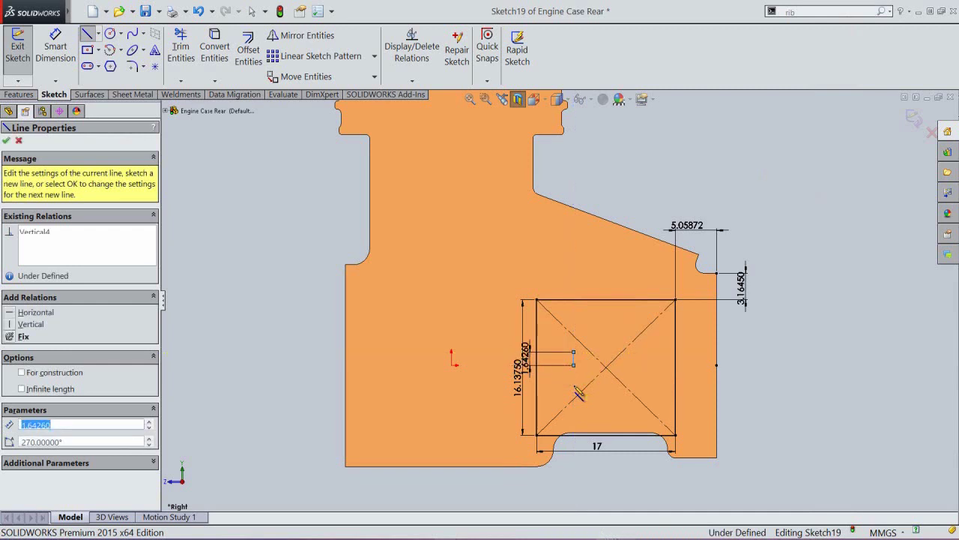
key(Escape)
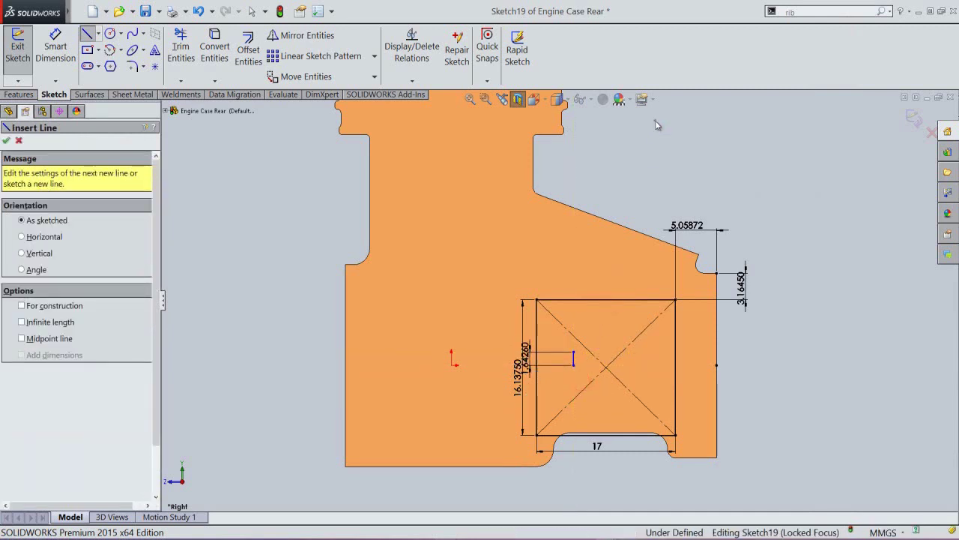
right_click(657, 125)
click(680, 131)
Step: Add a Midpoint relation between the short vertical line's midpoint and the diagonal centerline to centre it in the rectangle
click(432, 81)
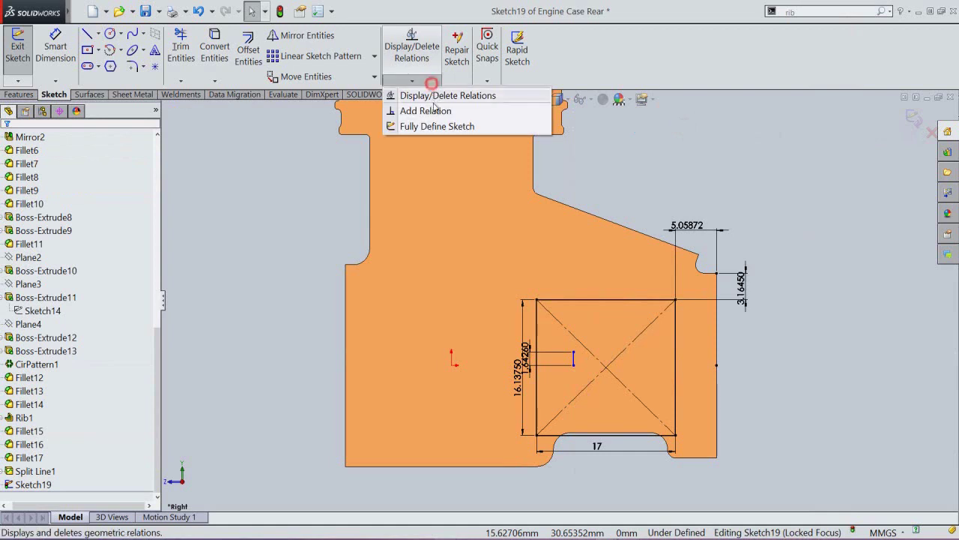
click(434, 111)
scroll(560, 370, down, 5)
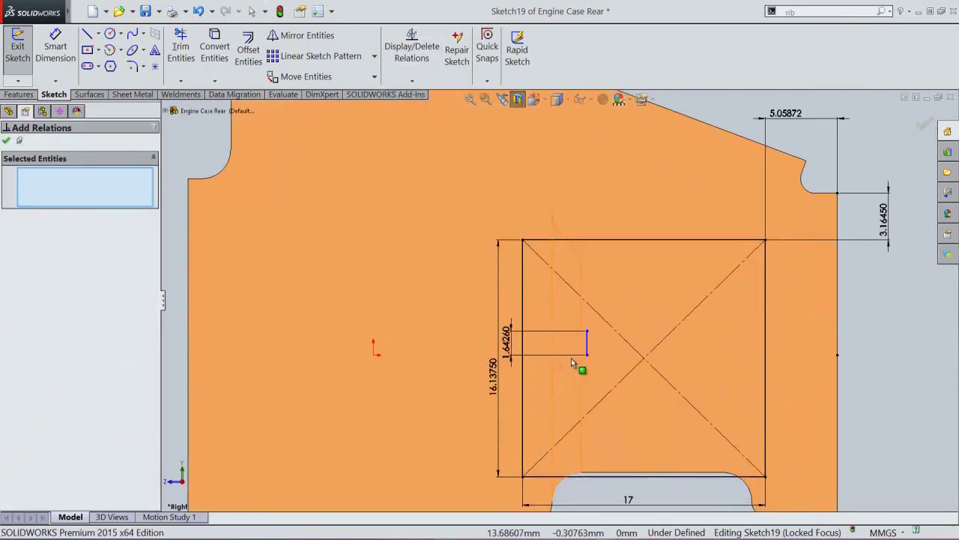
right_click(587, 345)
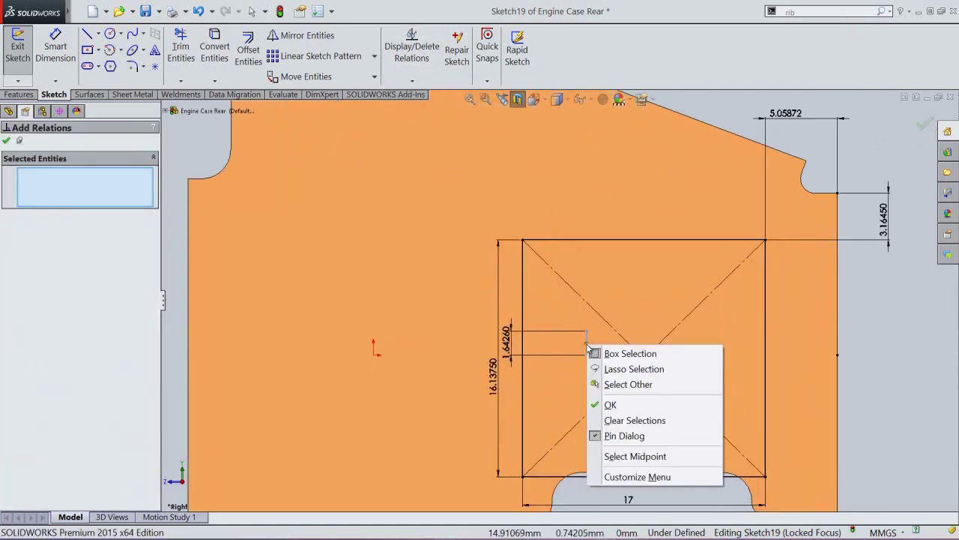
click(627, 456)
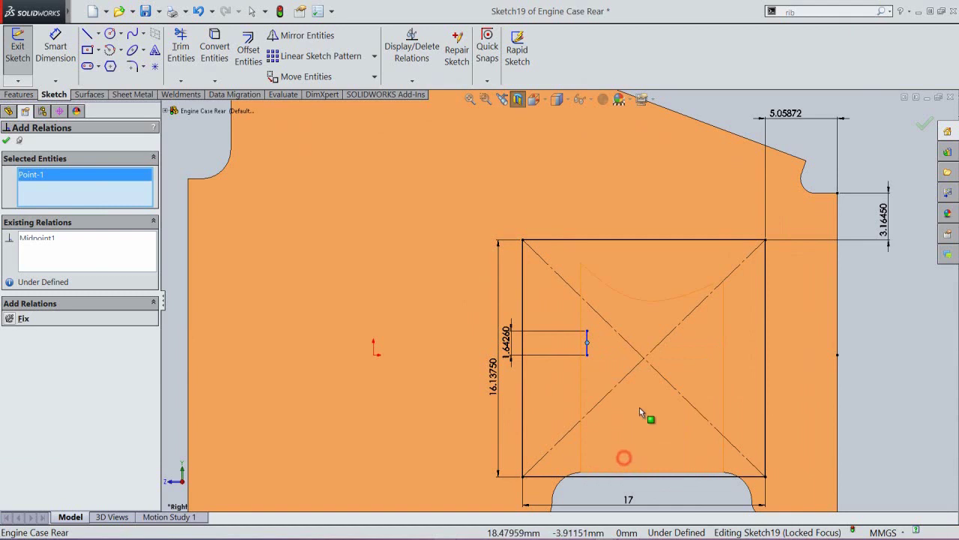
click(644, 363)
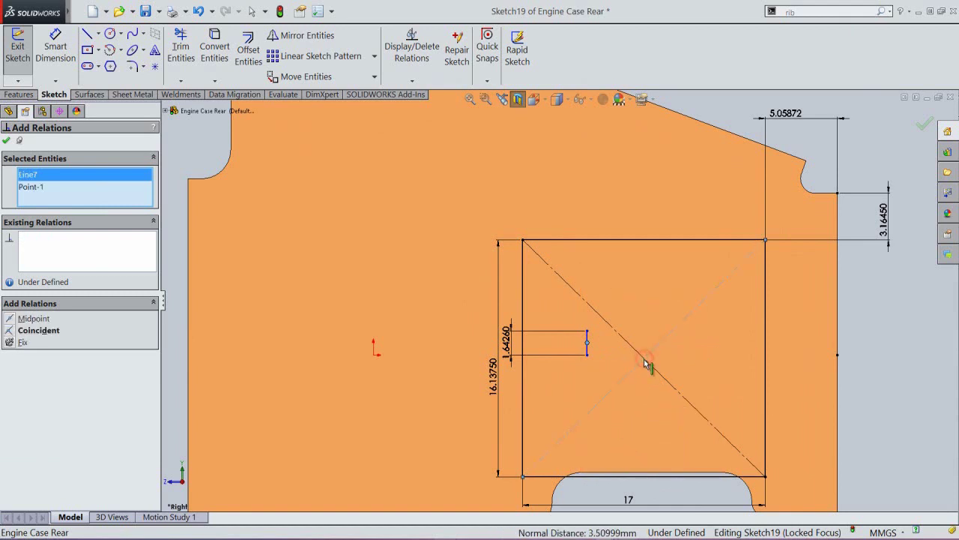
click(9, 318)
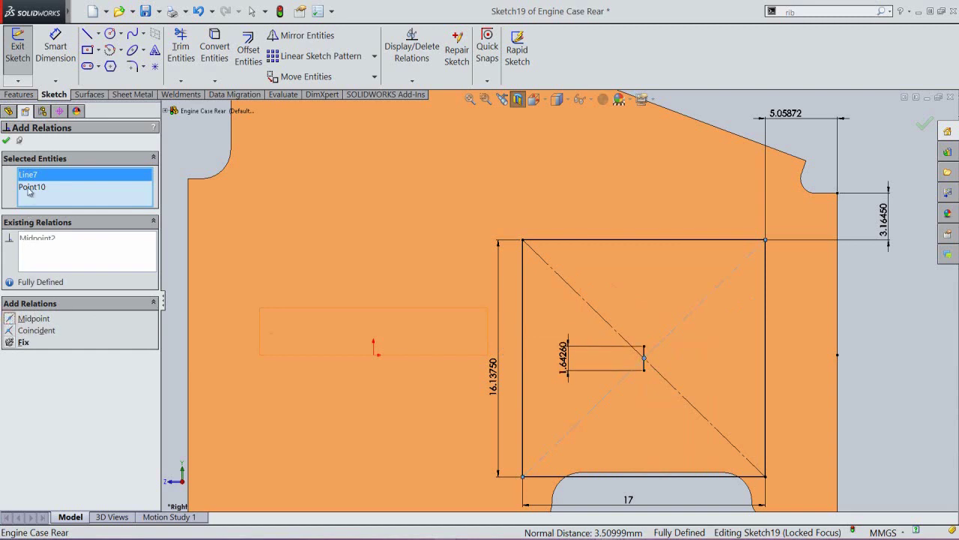
click(7, 142)
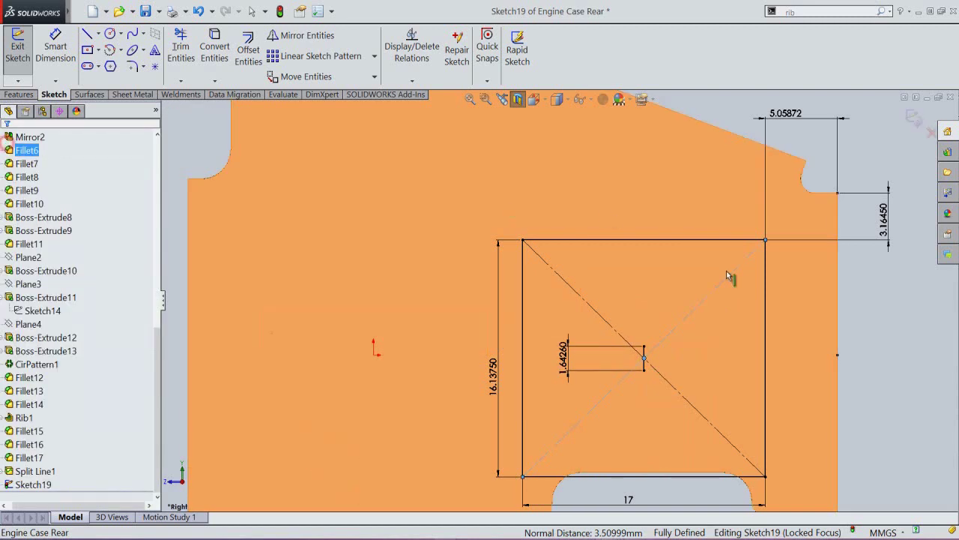
Step: Draw solid lines from the rectangle's two upper corners to the upper endpoint of the short vertical line
right_click(845, 368)
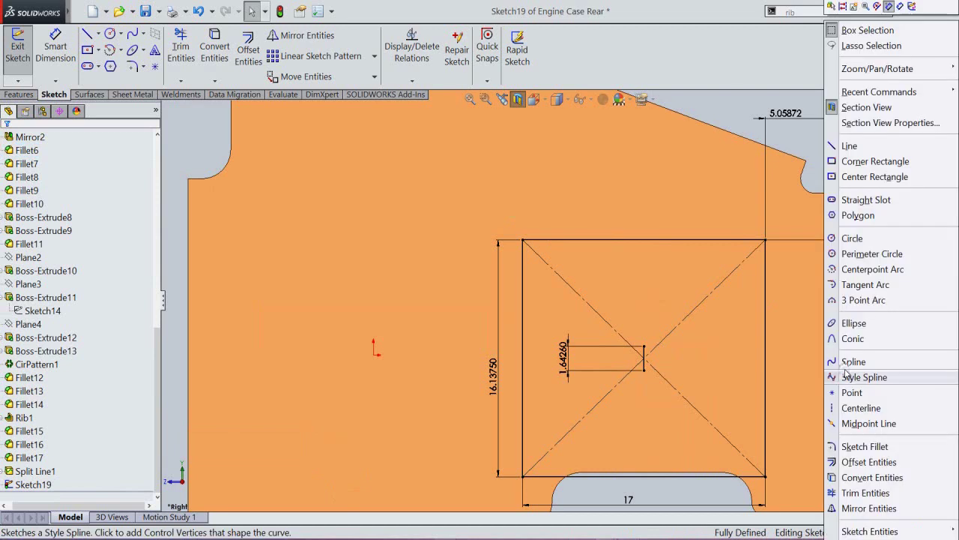
click(847, 147)
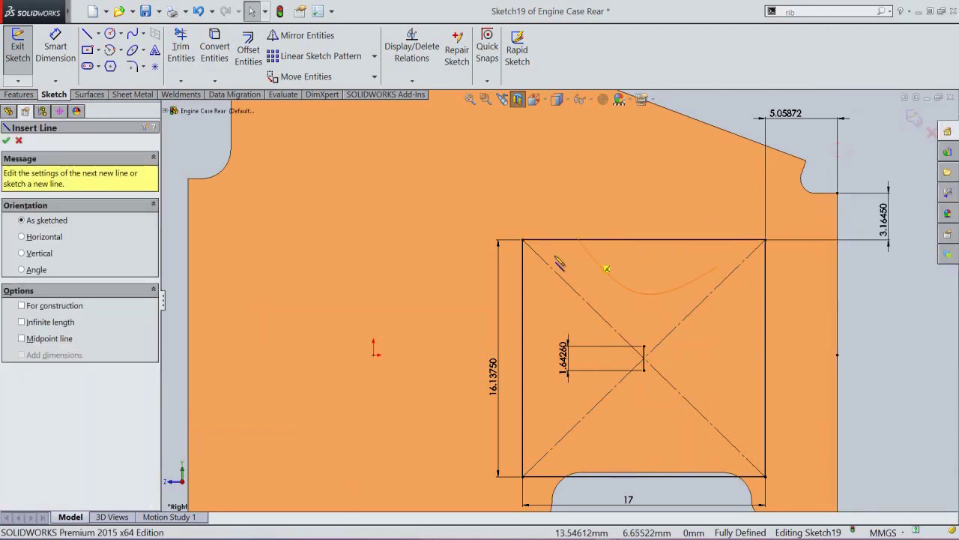
click(523, 241)
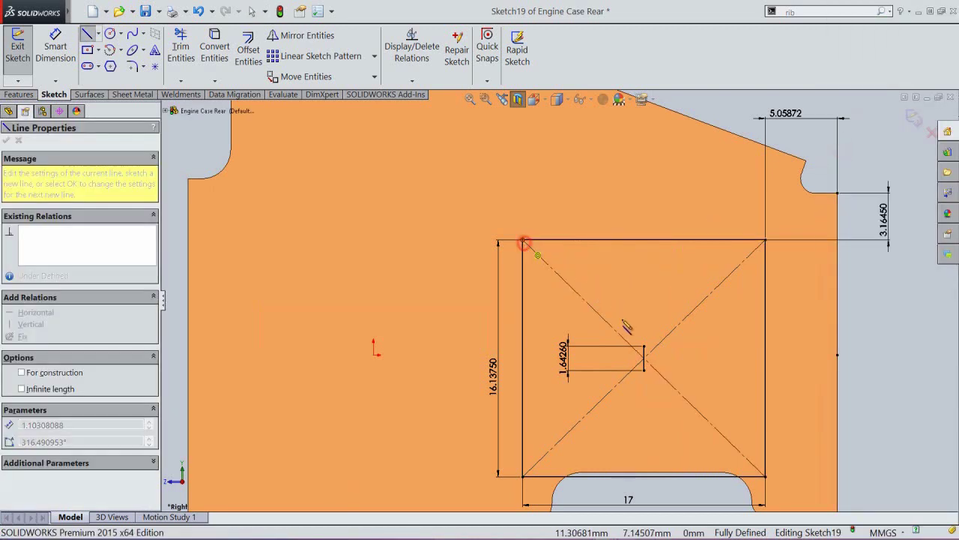
click(645, 348)
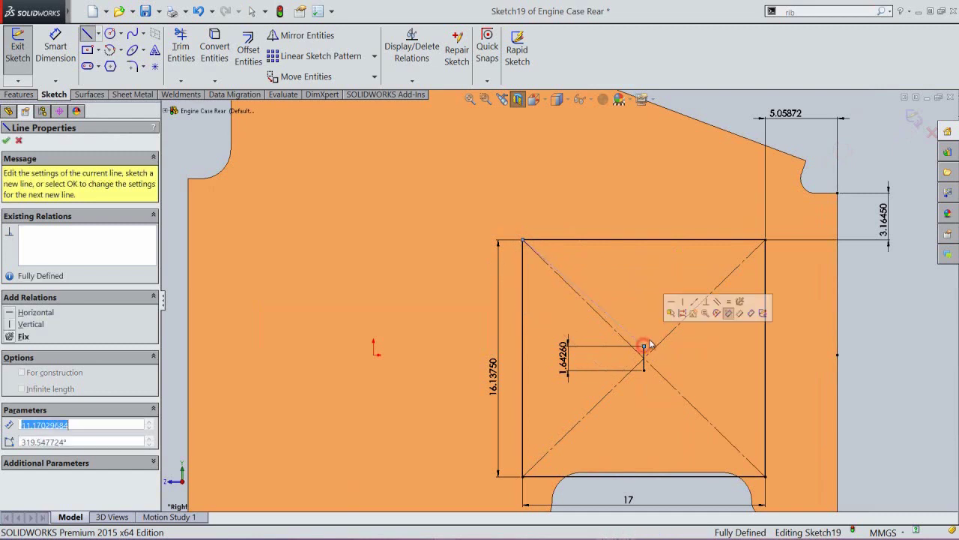
click(765, 241)
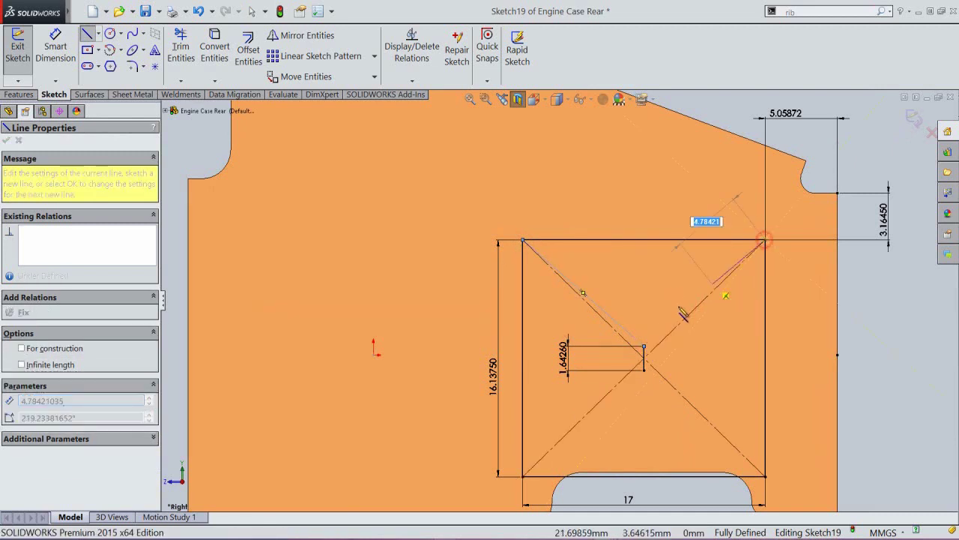
click(644, 348)
right_click(667, 308)
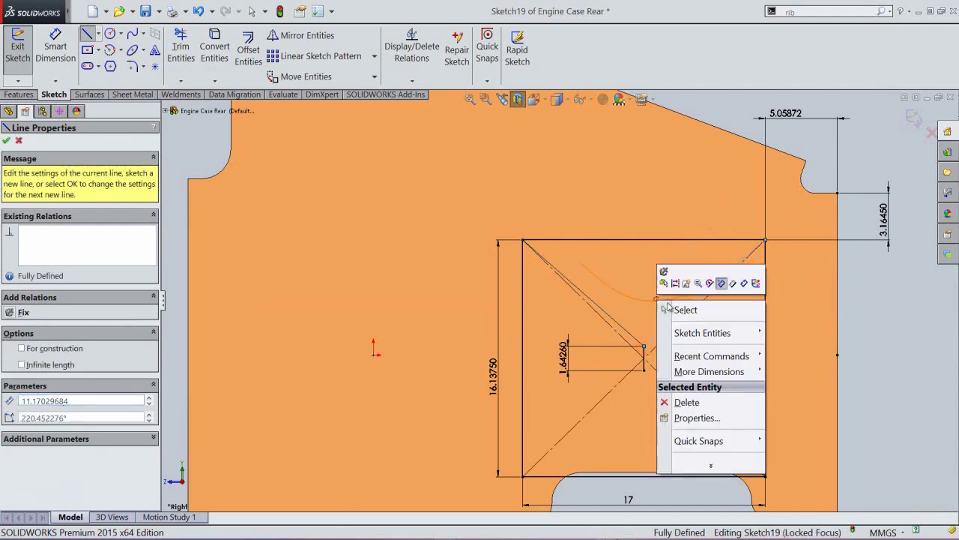
click(684, 310)
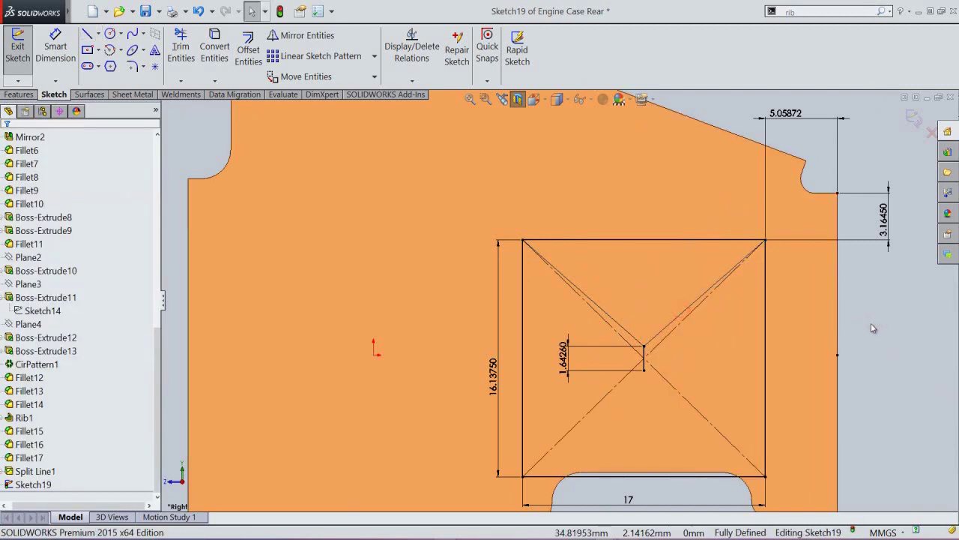
Step: Convert the rectangle's four sides to construction geometry
click(657, 240)
ctrl+click(524, 299)
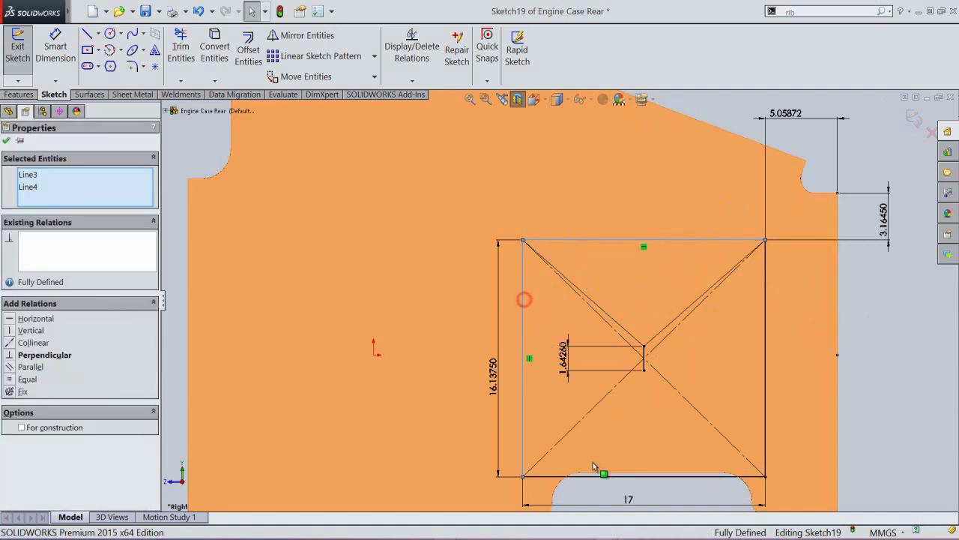
ctrl+click(622, 472)
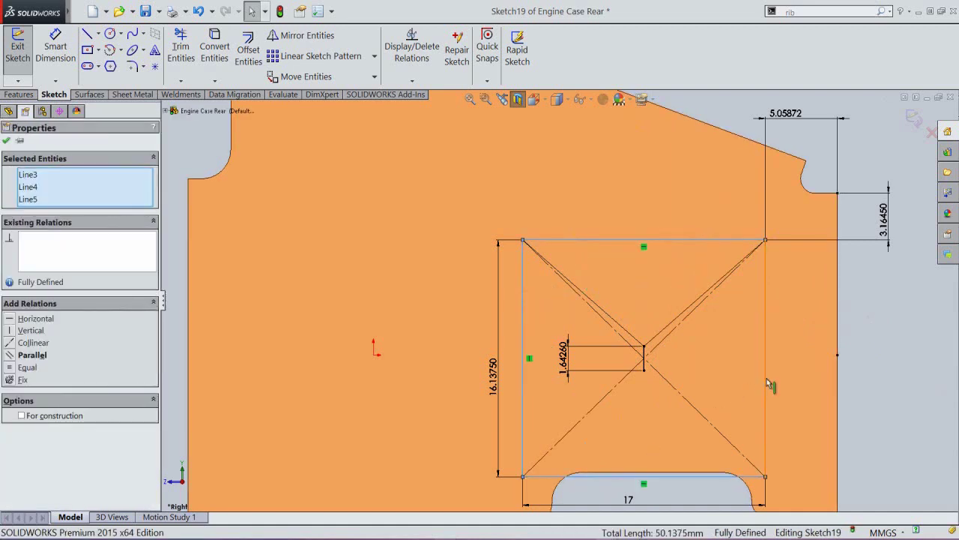
ctrl+click(766, 376)
click(804, 346)
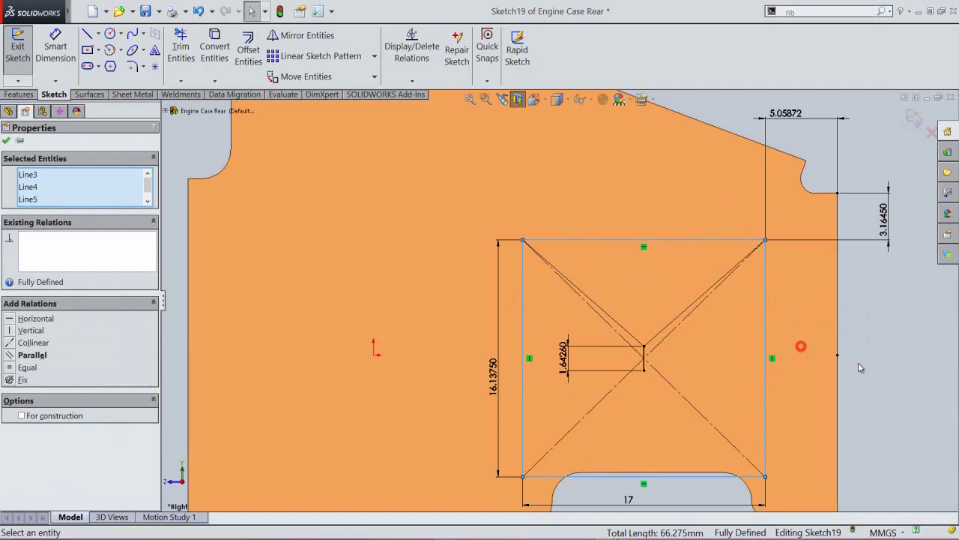
Step: Draw solid lines from the rectangle's two lower corners to the short vertical line's lower endpoint, and make that short line construction geometry
right_click(904, 385)
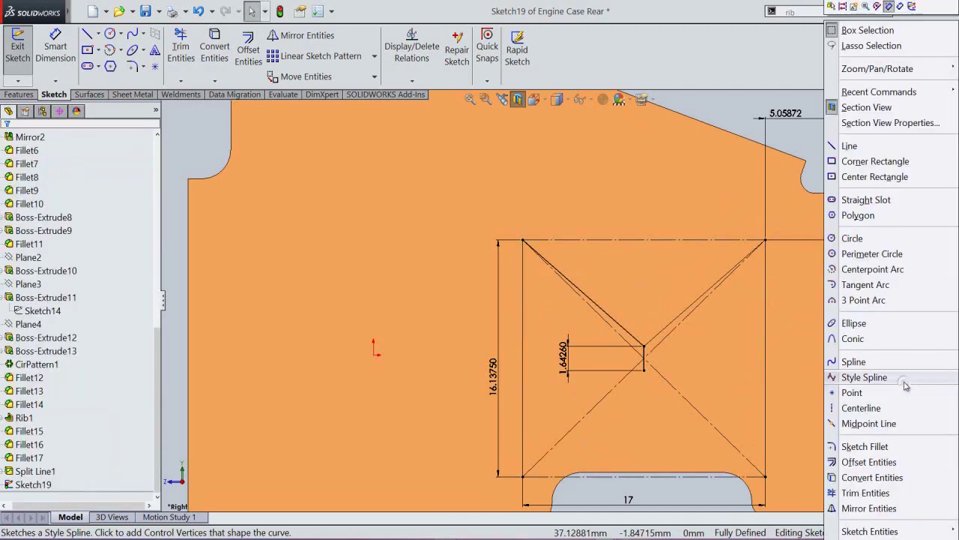
click(851, 150)
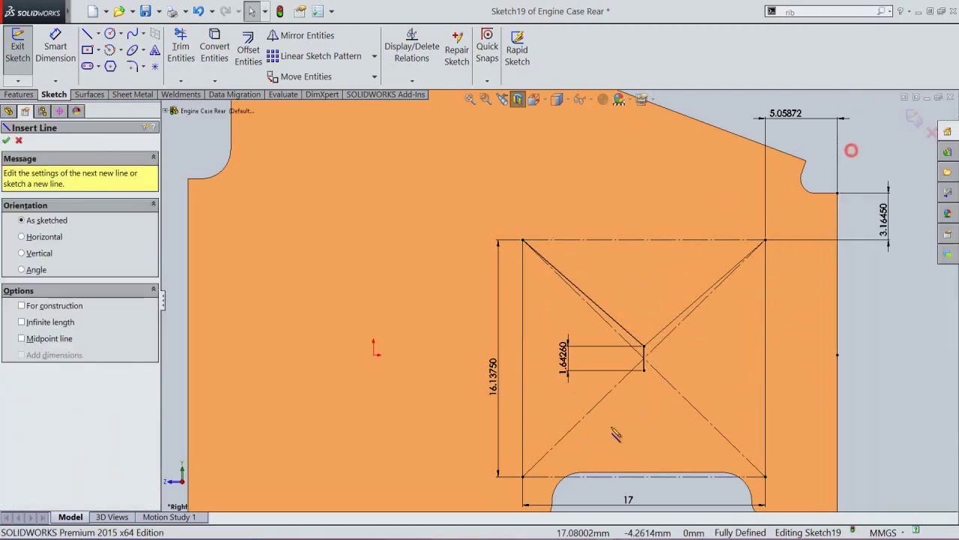
click(523, 476)
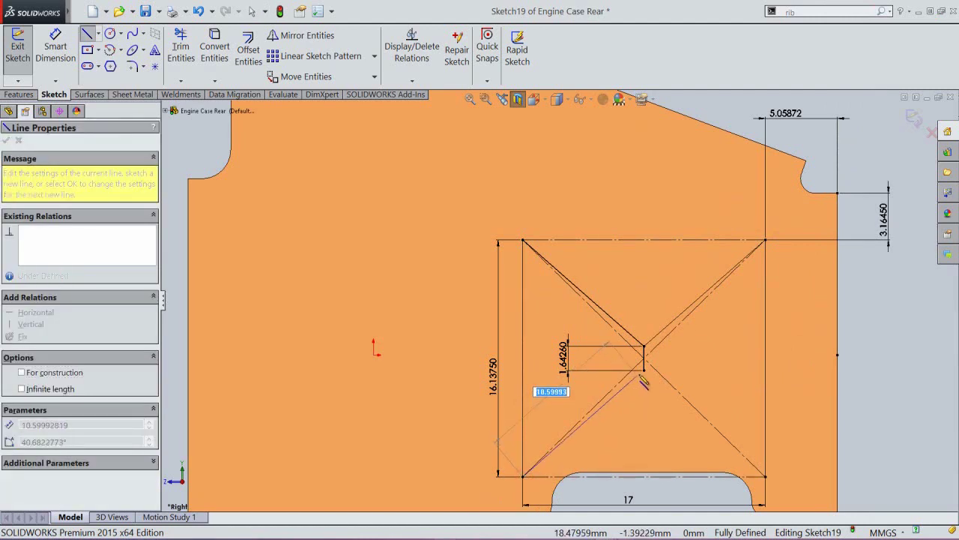
double_click(644, 369)
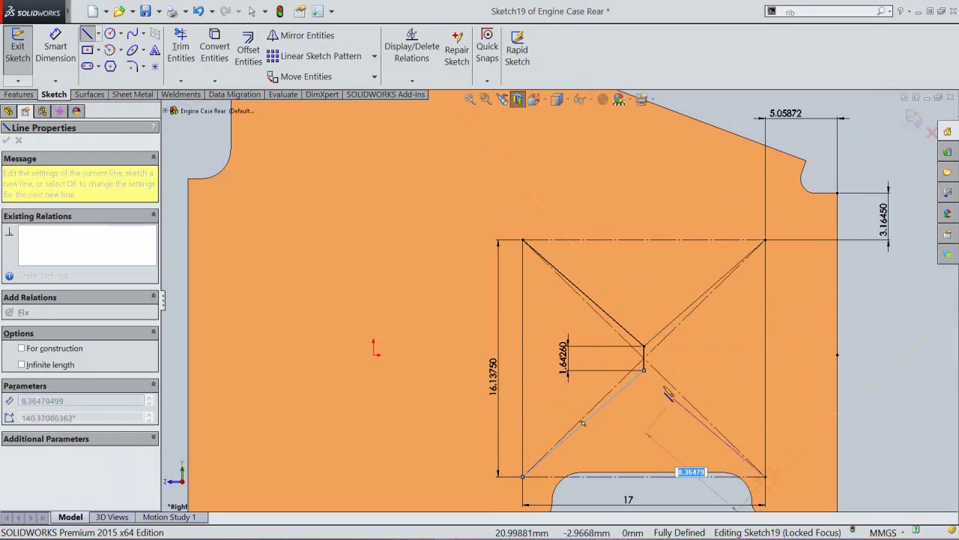
click(645, 369)
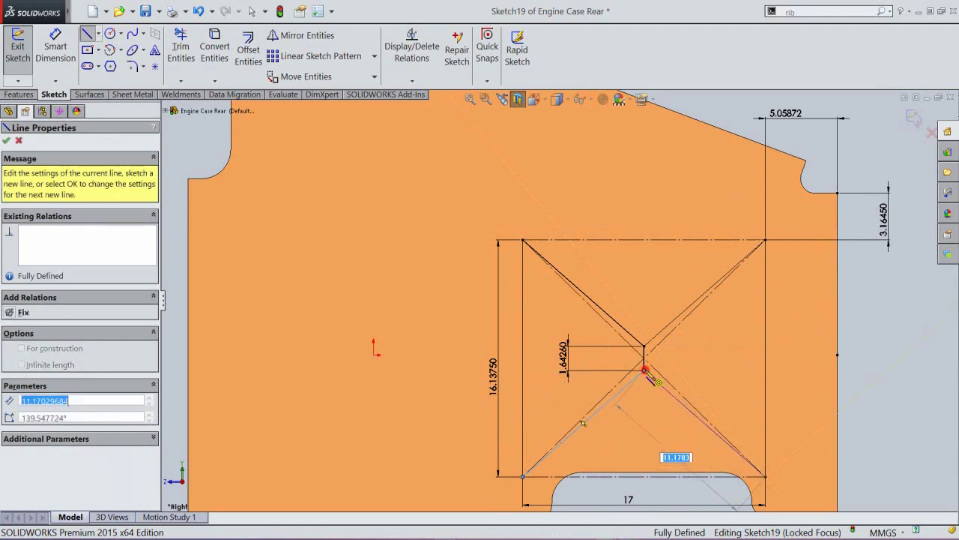
right_click(697, 349)
click(723, 358)
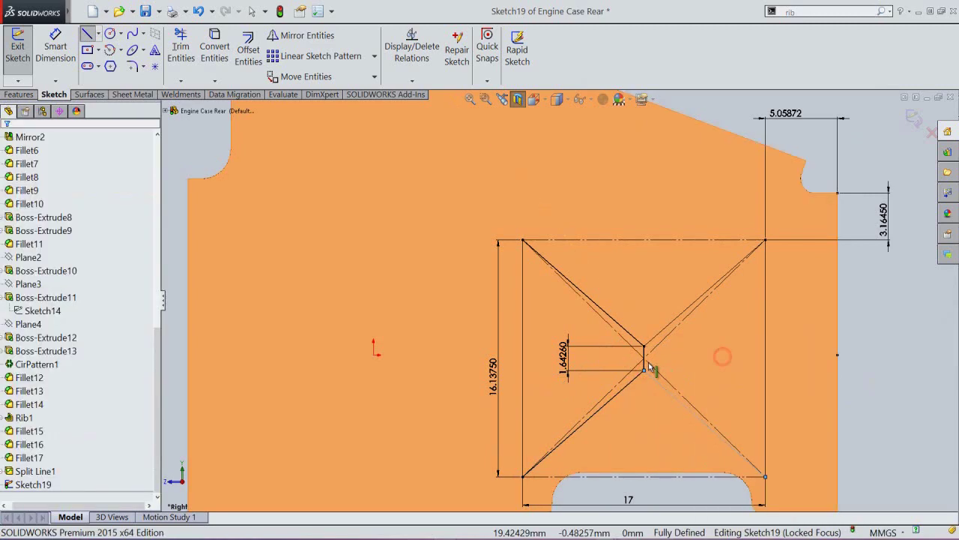
click(644, 358)
click(682, 324)
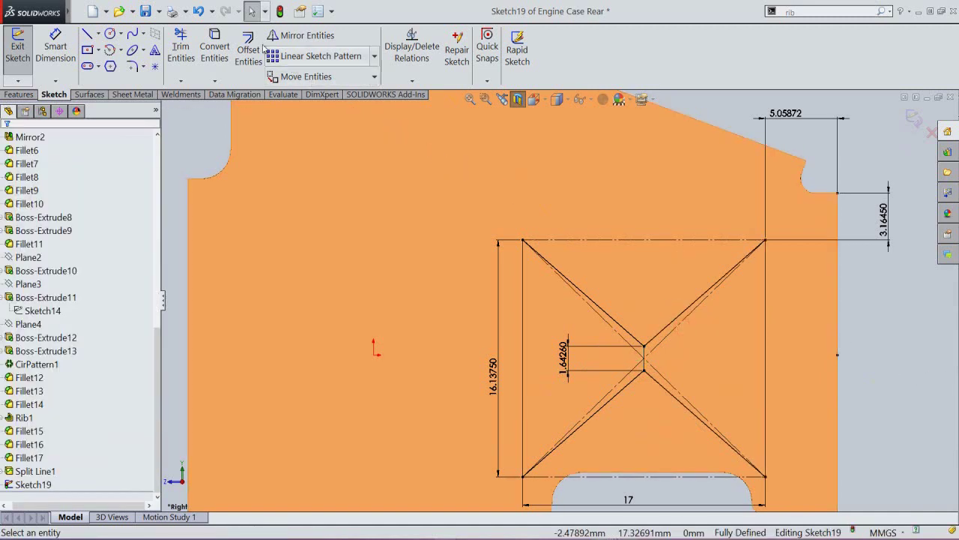
Step: Offset only the solid upper-left diagonal line 1.25 mm towards the rectangle's left side, with chain selection off
click(259, 75)
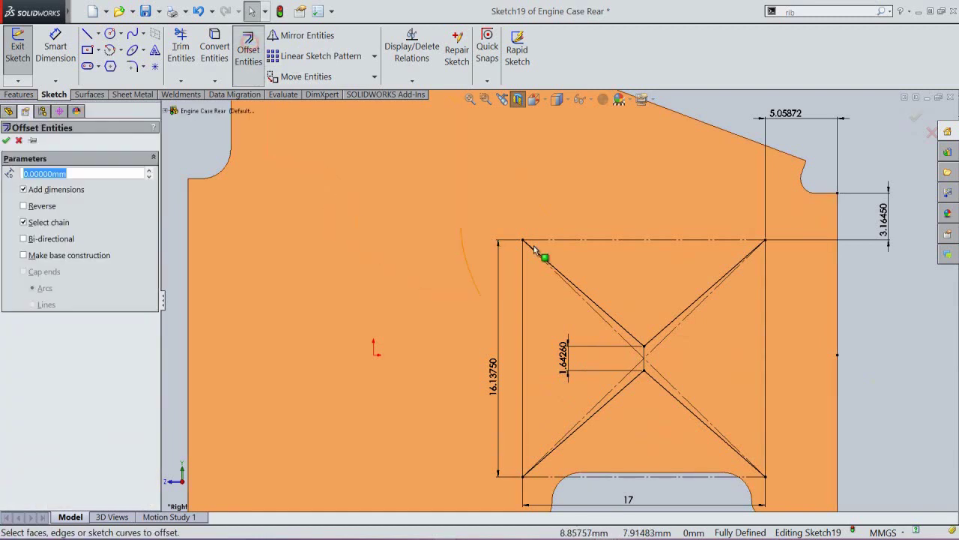
click(598, 303)
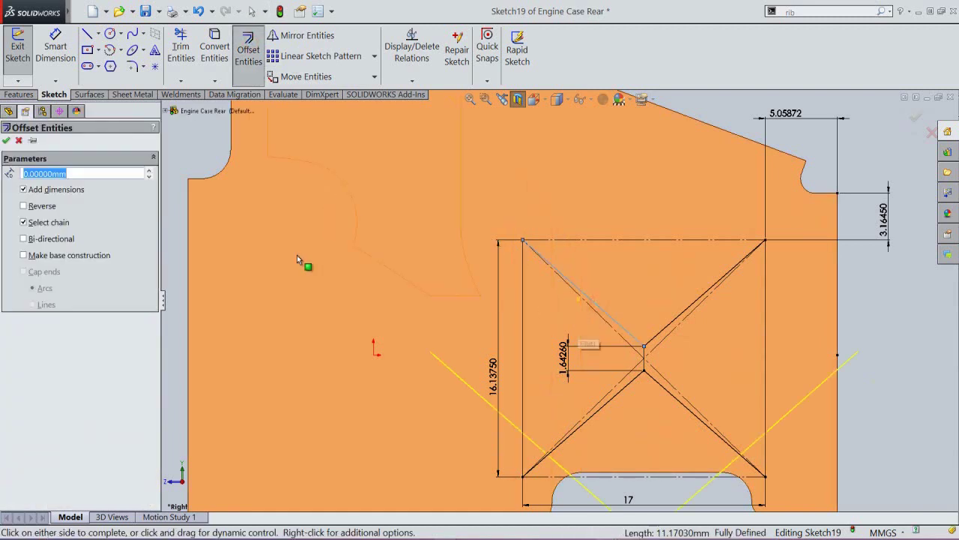
click(25, 223)
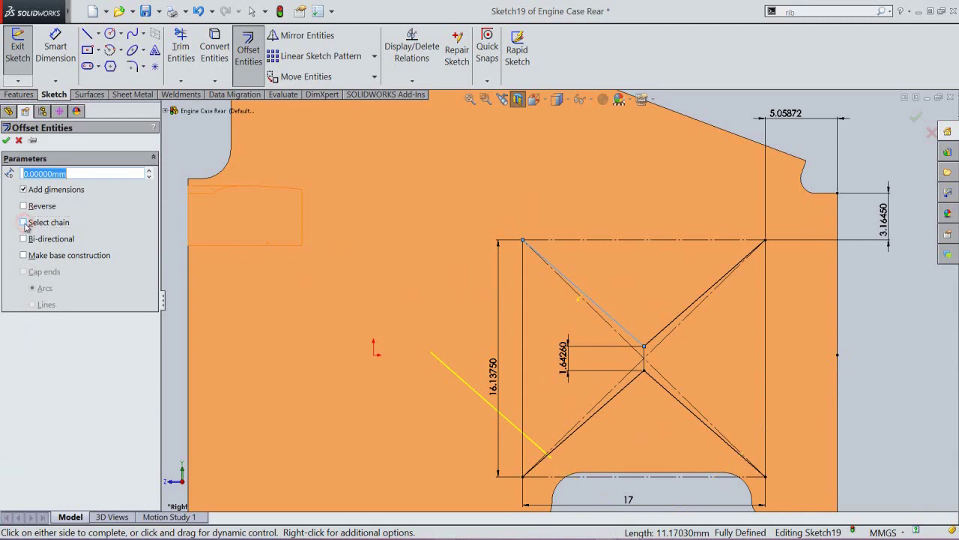
text(10)
key(Return)
text(1.25)
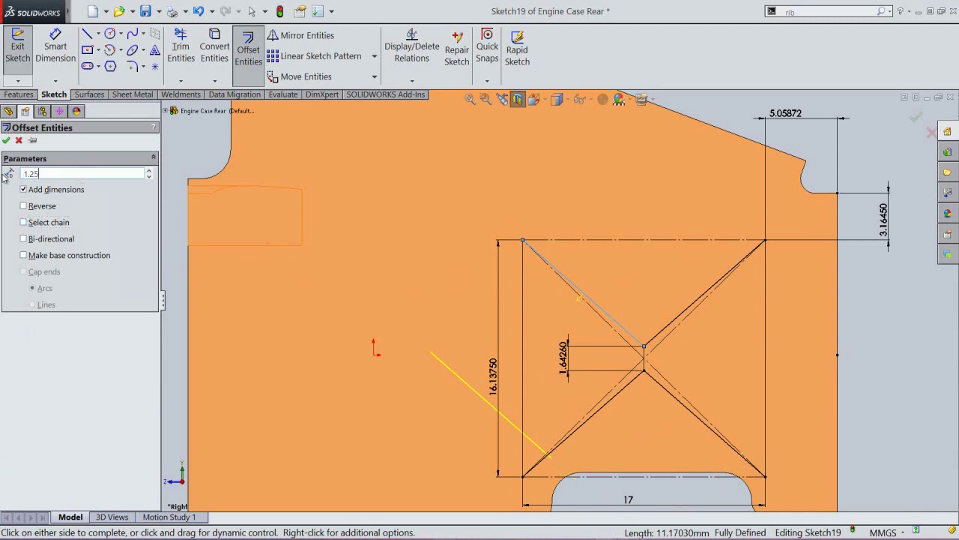
key(Return)
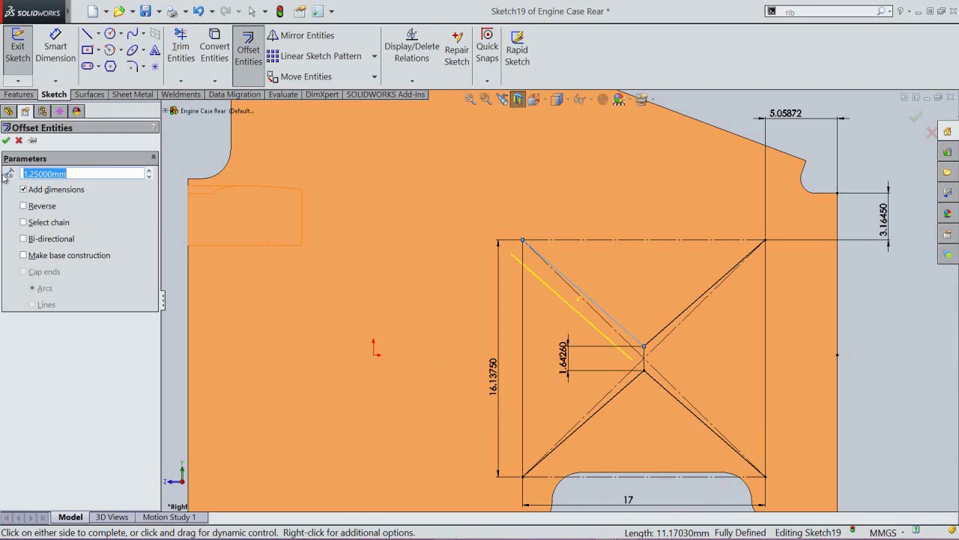
click(6, 140)
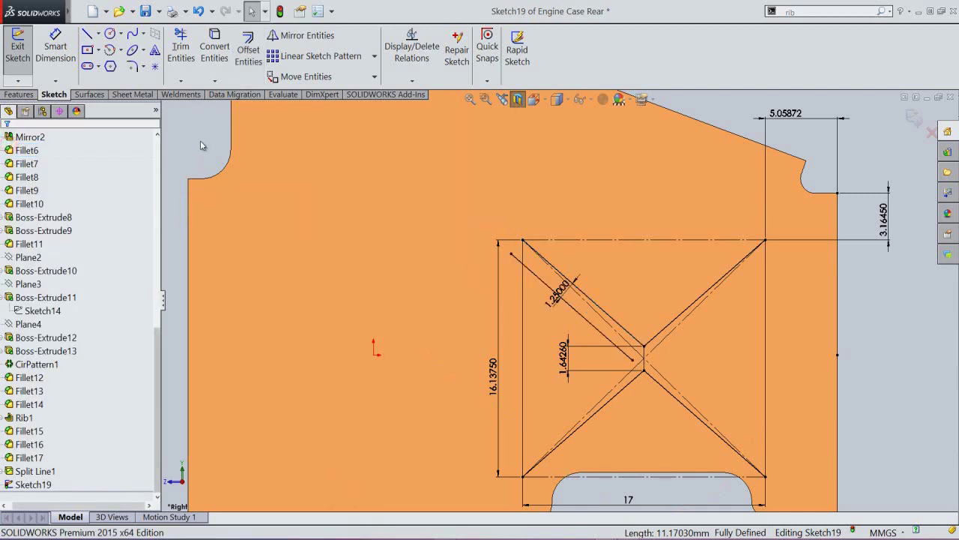
Step: Offset the solid lower-left diagonal line 1.25 mm in the reversed direction, towards the rectangle's left side
click(248, 50)
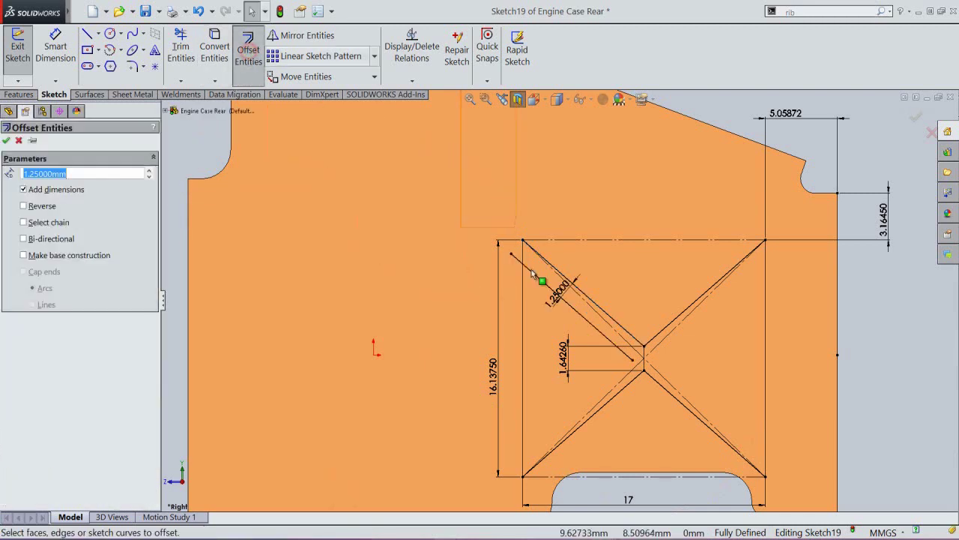
click(617, 394)
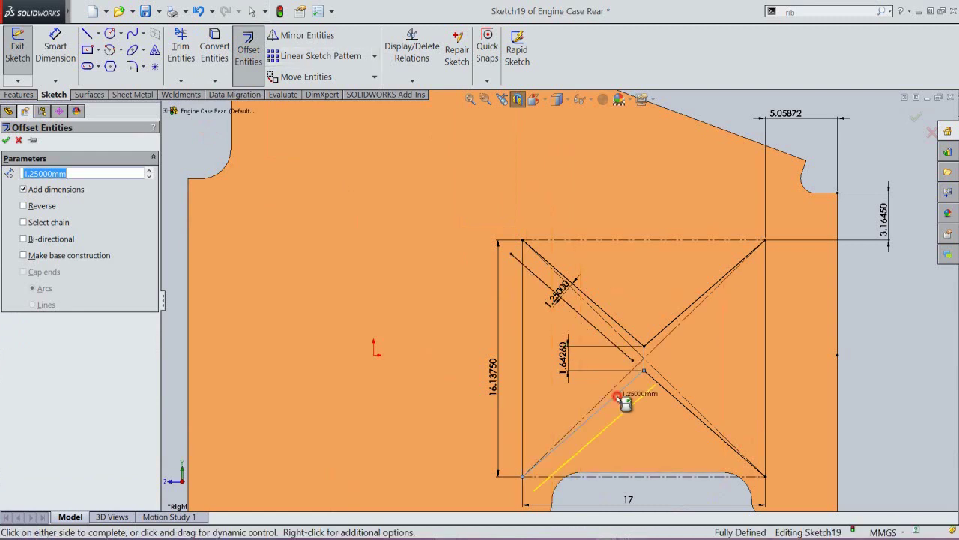
click(25, 207)
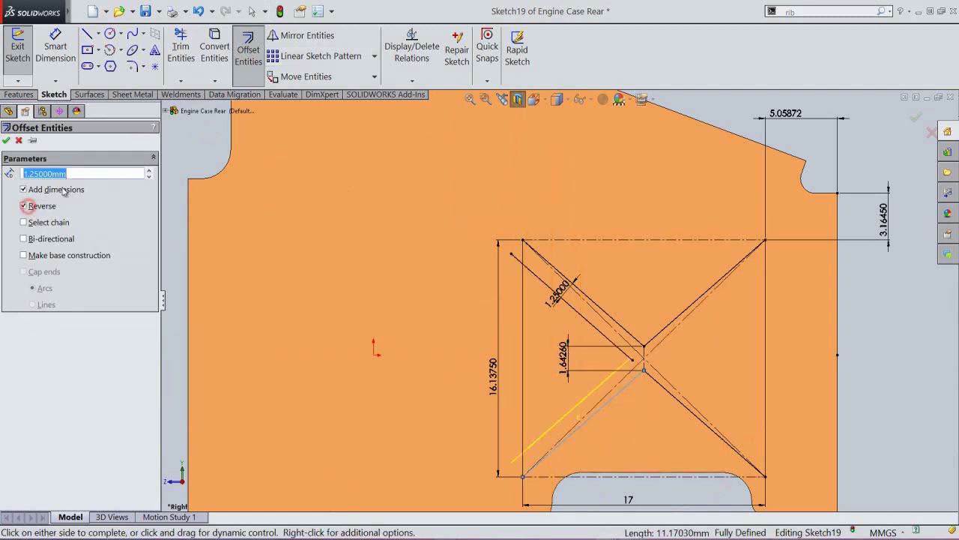
click(6, 140)
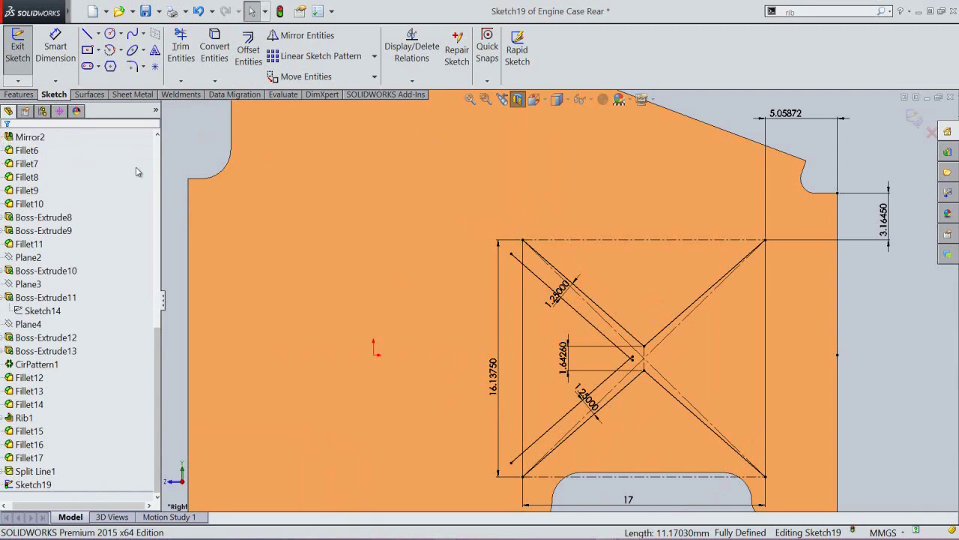
Step: Trim both offset lines where they extend past the rectangle's left side and beyond their mutual intersection near the centre
click(181, 47)
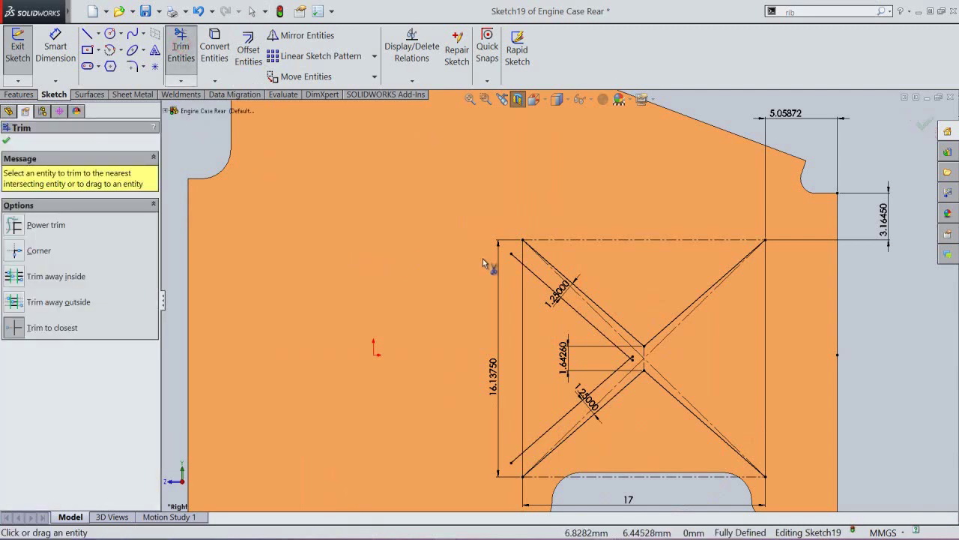
click(516, 260)
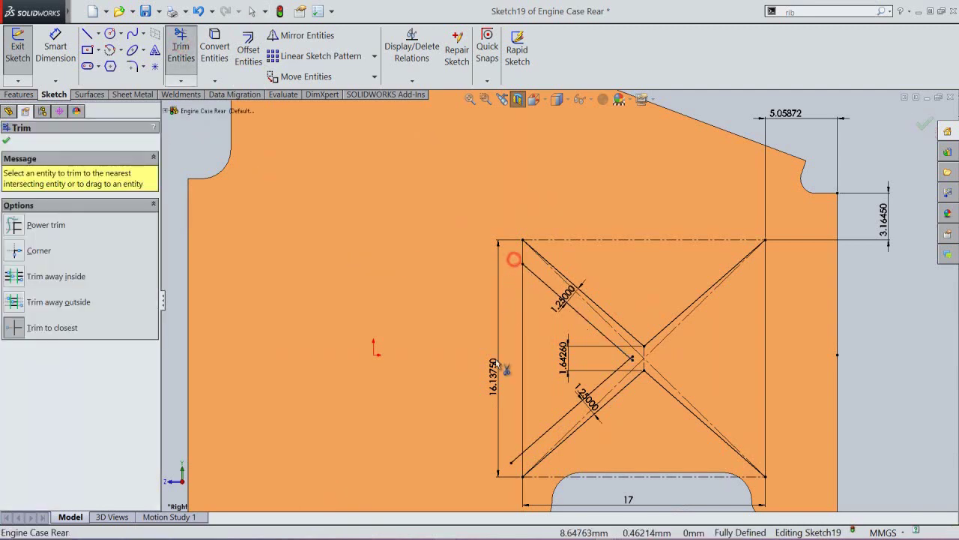
click(516, 460)
scroll(630, 374, down, 2)
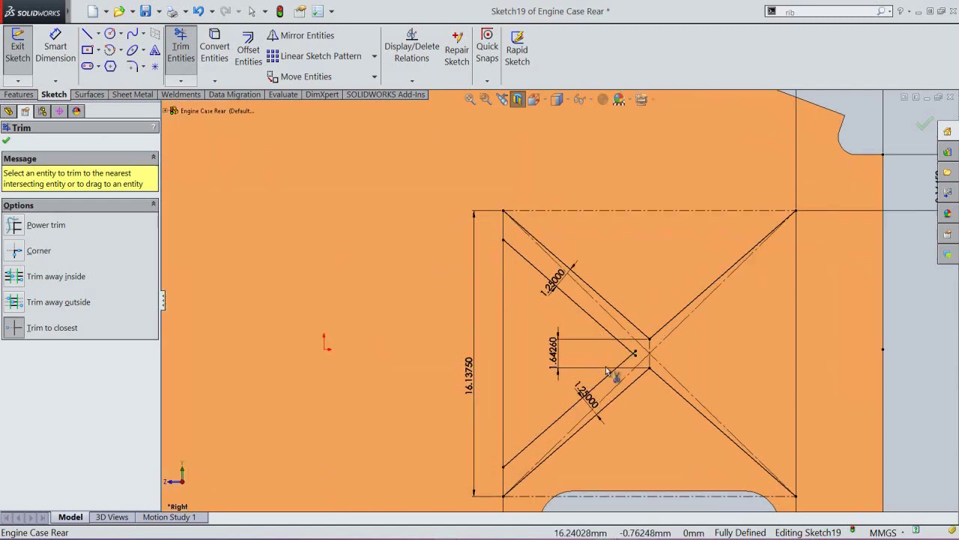
scroll(637, 370, down, 3)
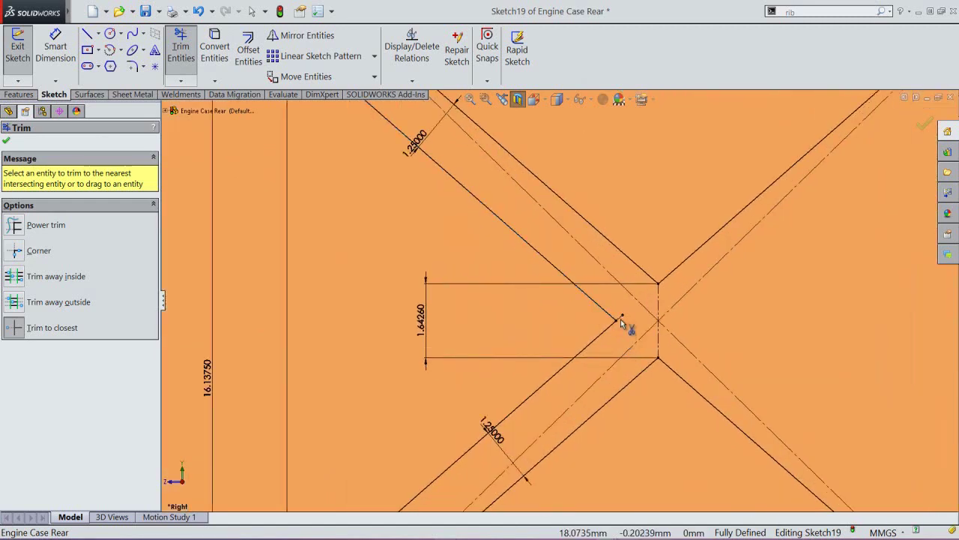
scroll(610, 332, up, 1)
scroll(611, 333, up, 3)
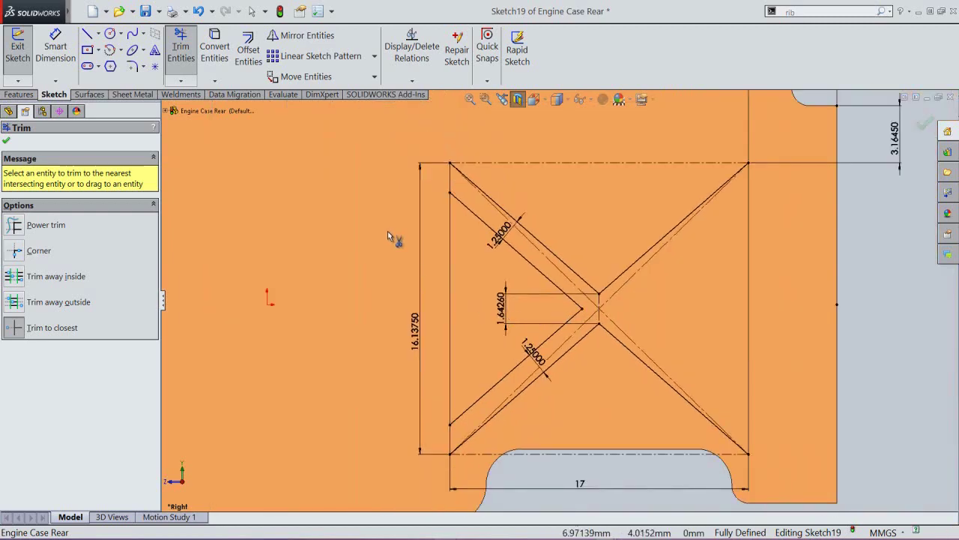
Step: Close the outer ends of both left arms with short vertical lines between the rectangle's left corners and the offset lines' endpoints
right_click(388, 230)
click(407, 132)
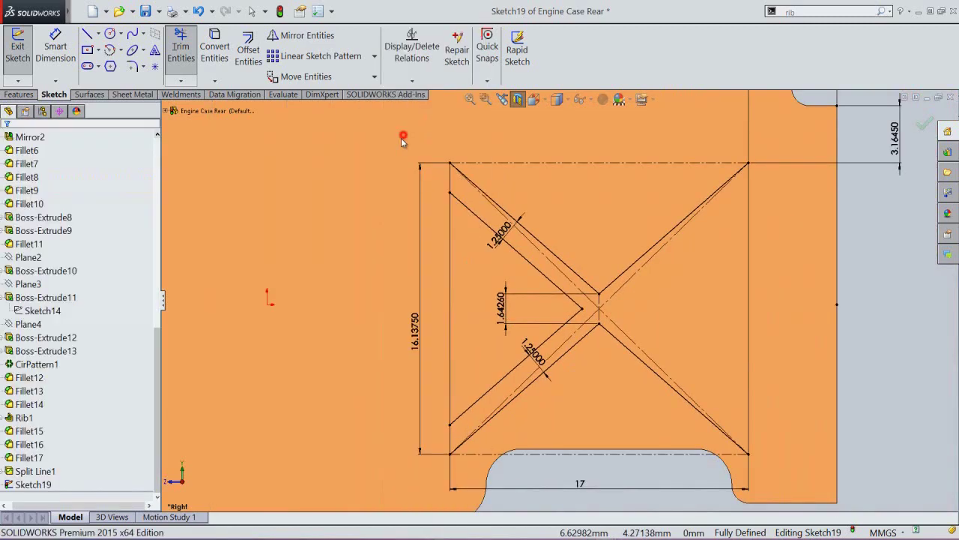
click(450, 163)
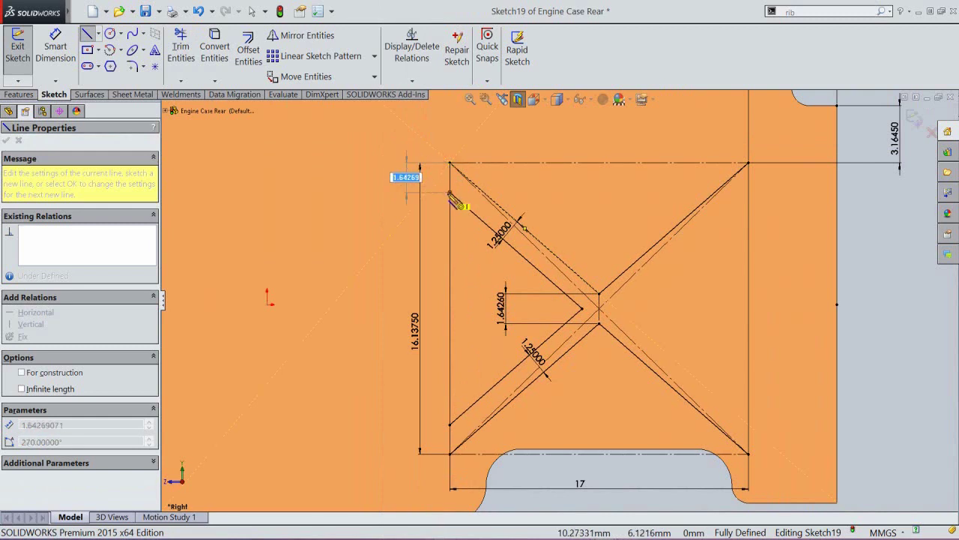
double_click(449, 192)
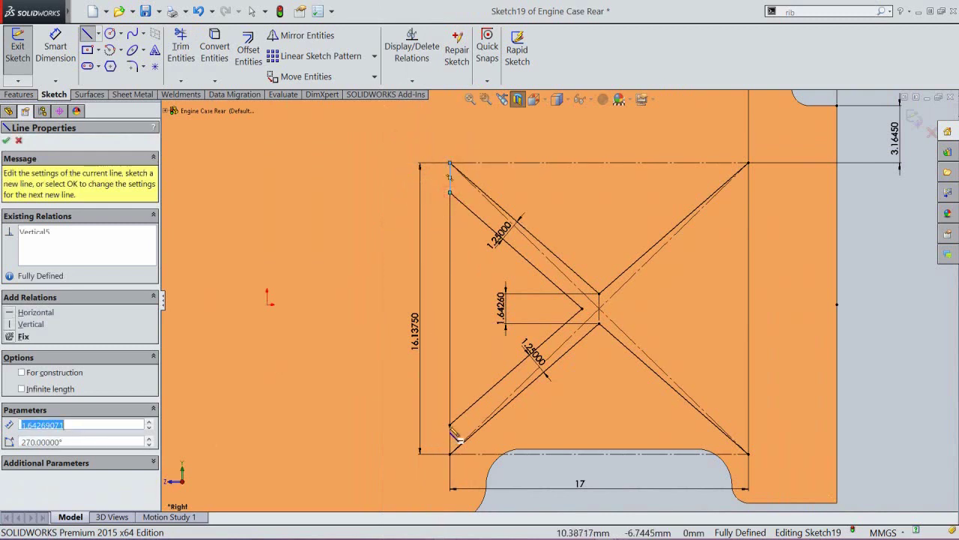
click(450, 425)
double_click(450, 453)
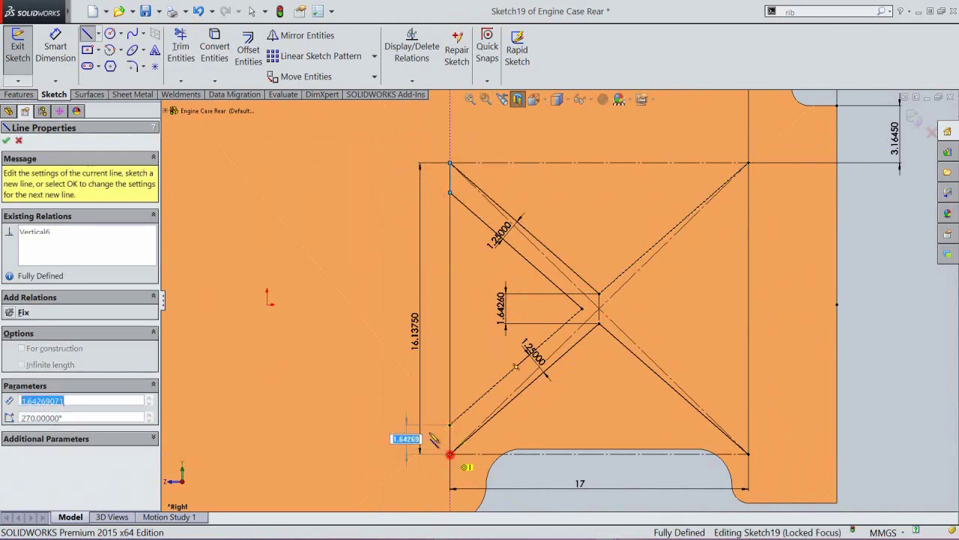
right_click(355, 339)
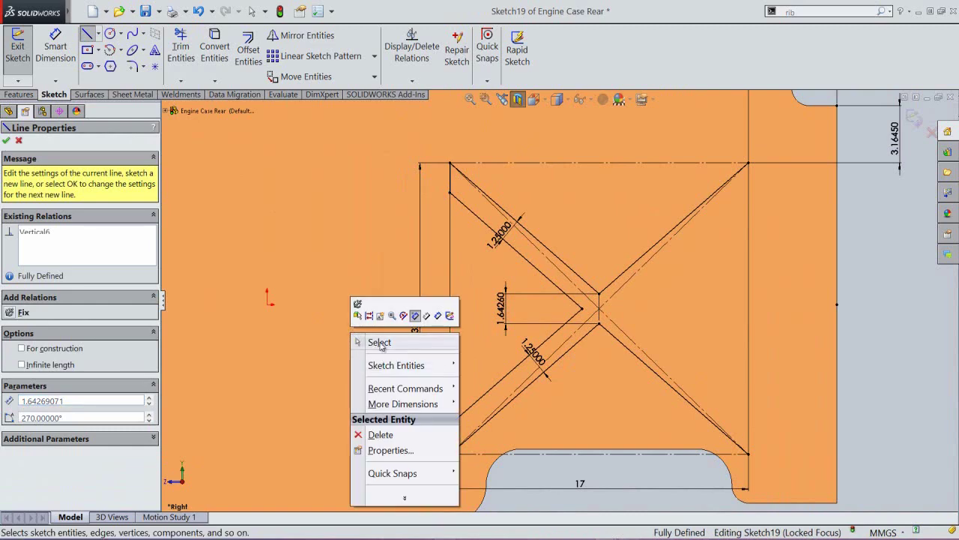
click(380, 342)
Step: Mirror both left arms' inner and outer diagonal lines and short vertical end lines about the short vertical centreline at the cross's middle
click(312, 36)
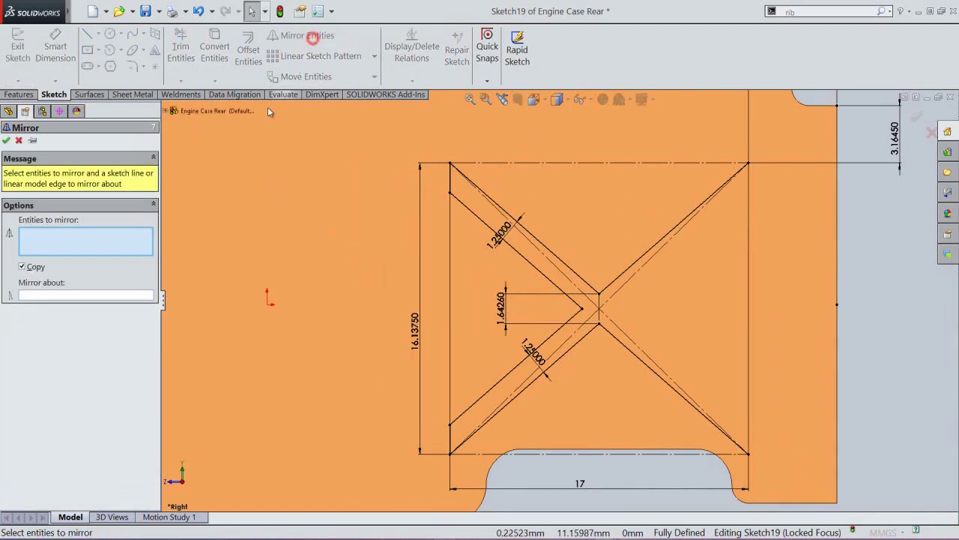
click(484, 222)
click(539, 240)
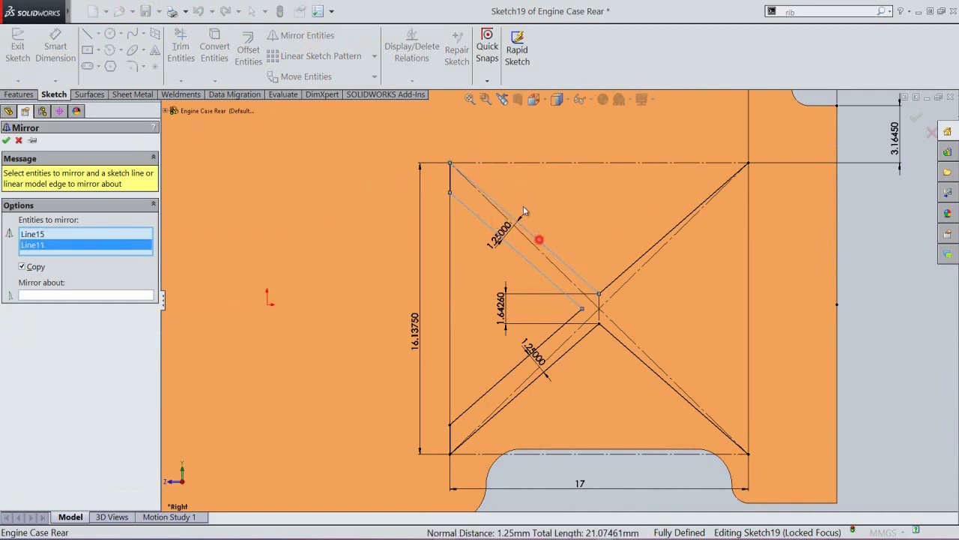
click(451, 181)
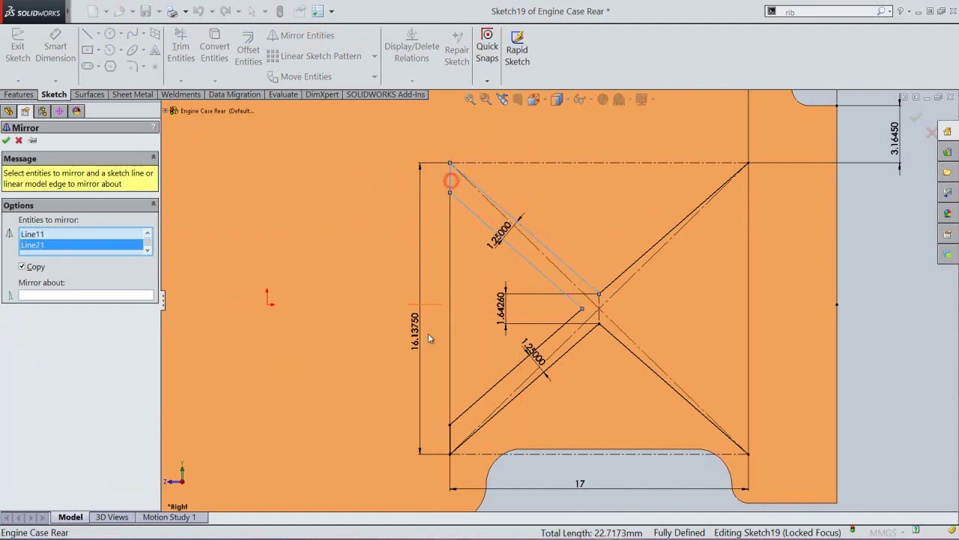
click(451, 441)
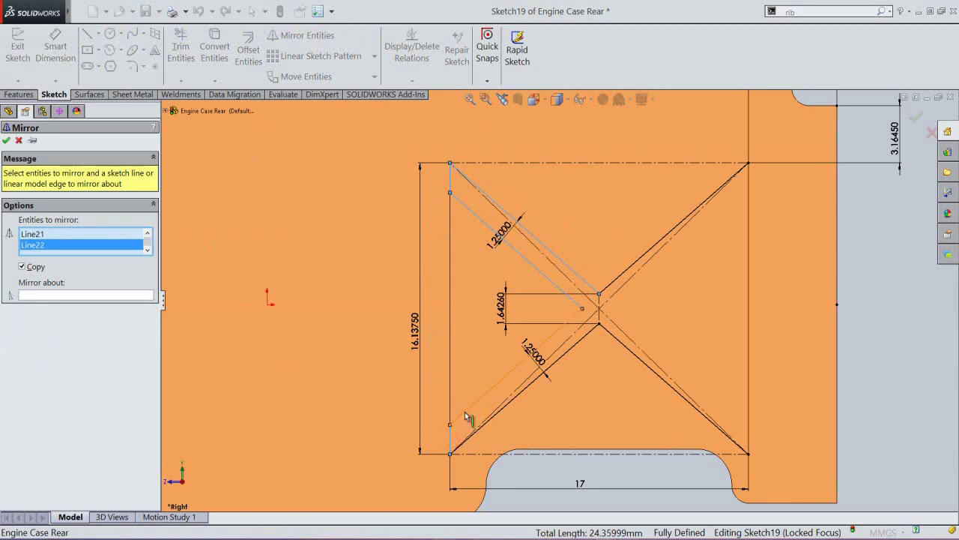
click(465, 412)
click(515, 398)
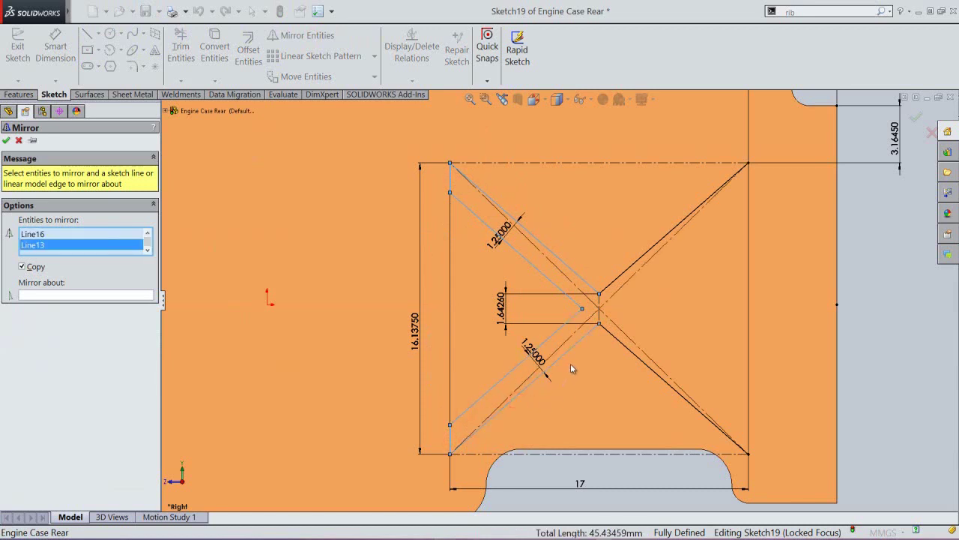
click(78, 296)
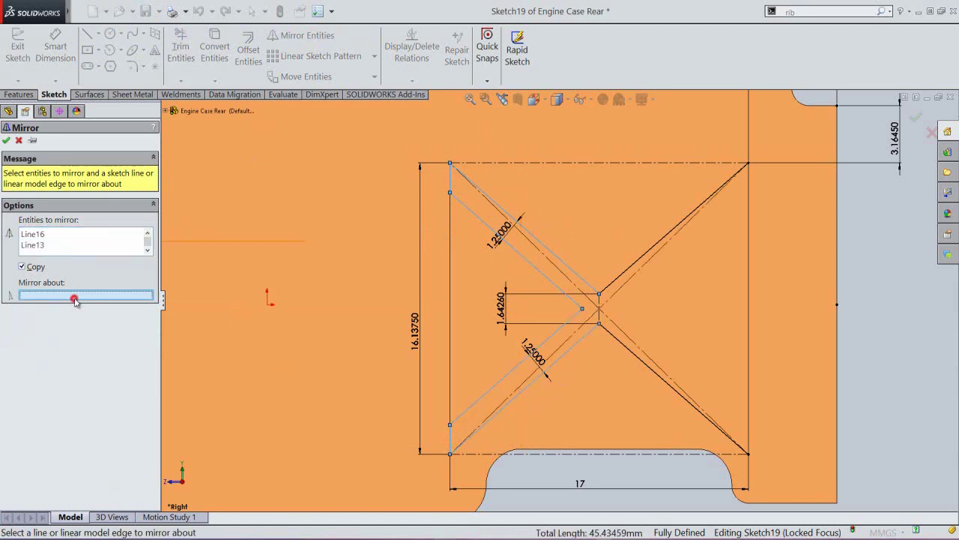
click(603, 308)
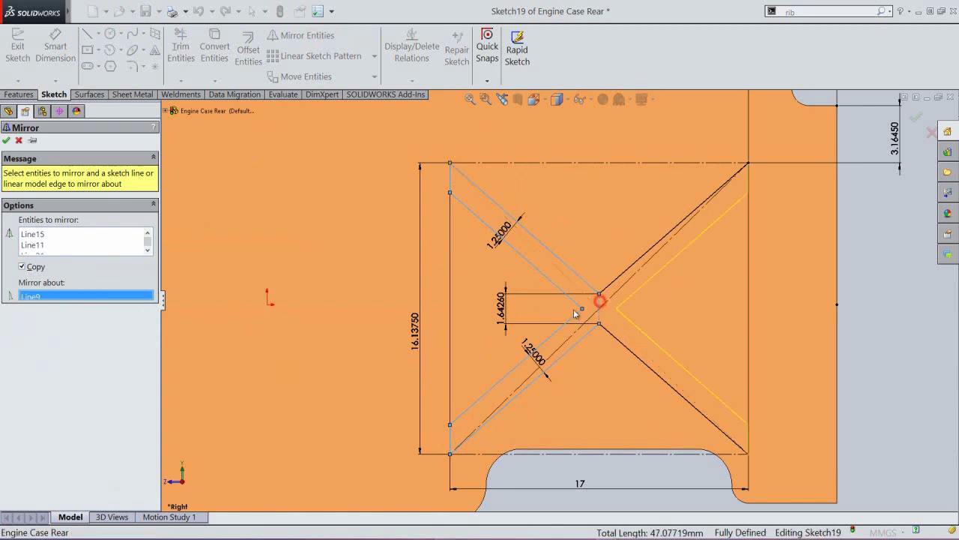
click(6, 140)
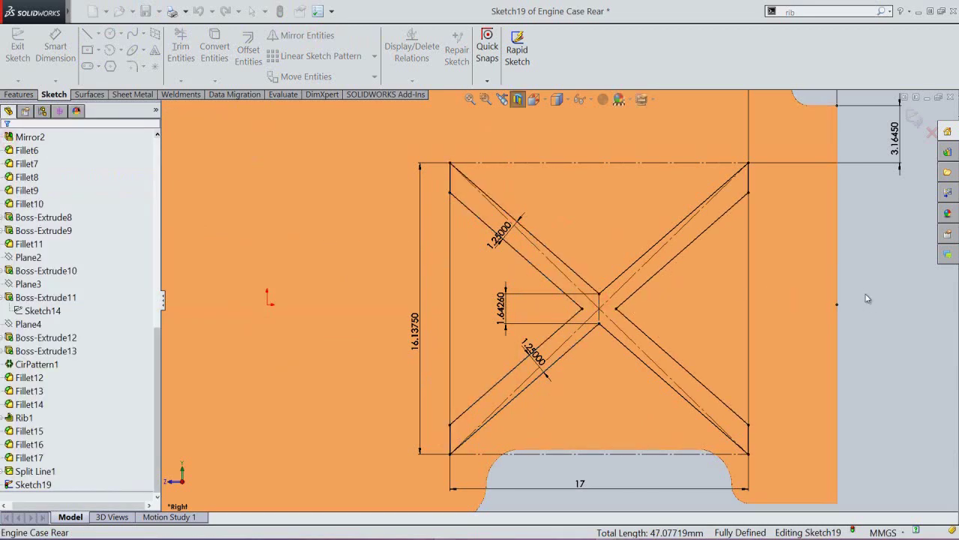
Step: Exit the finished cross sketch, then rebuild and save the part
click(914, 118)
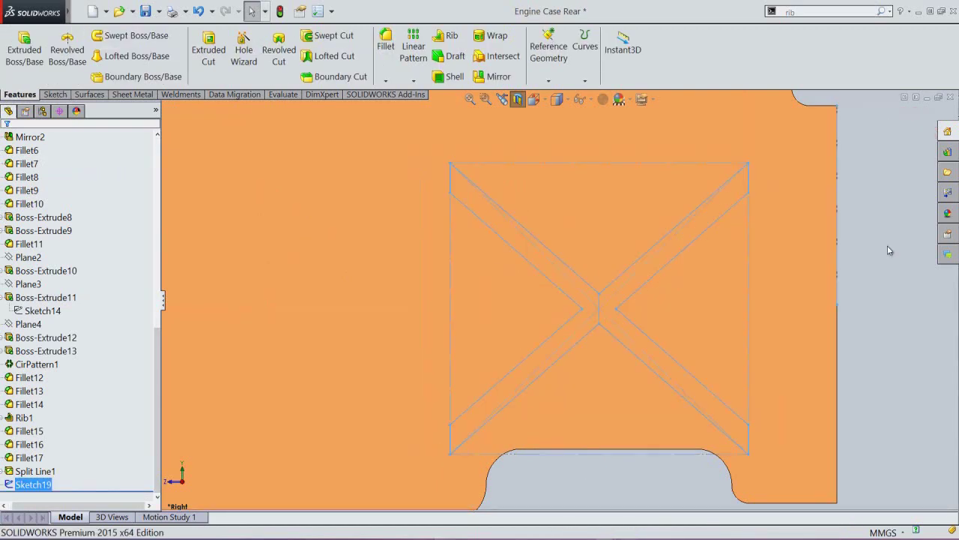
click(889, 250)
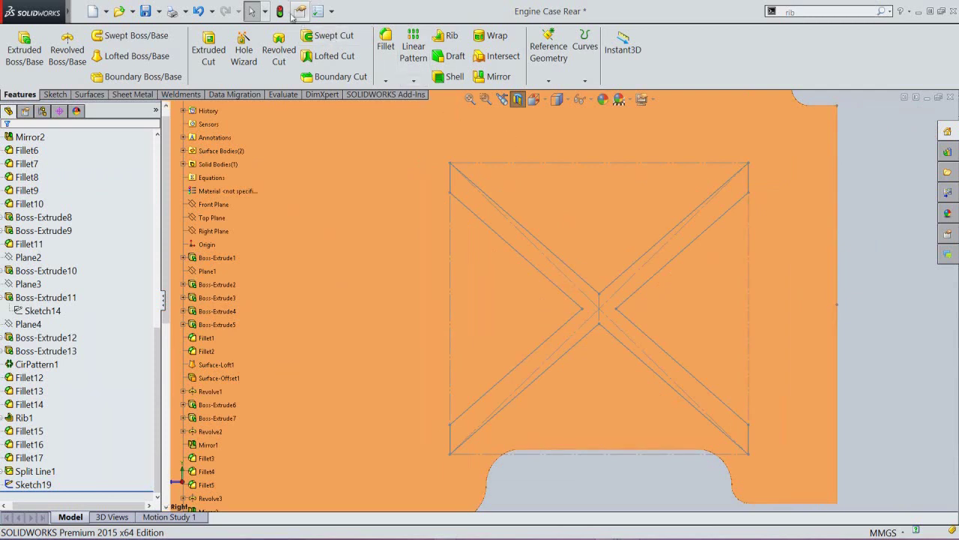
click(279, 11)
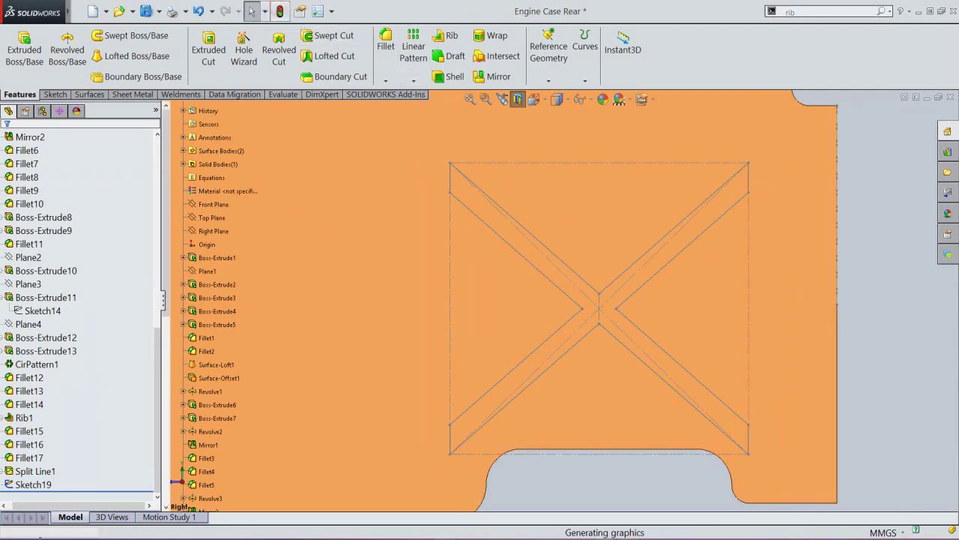
click(147, 13)
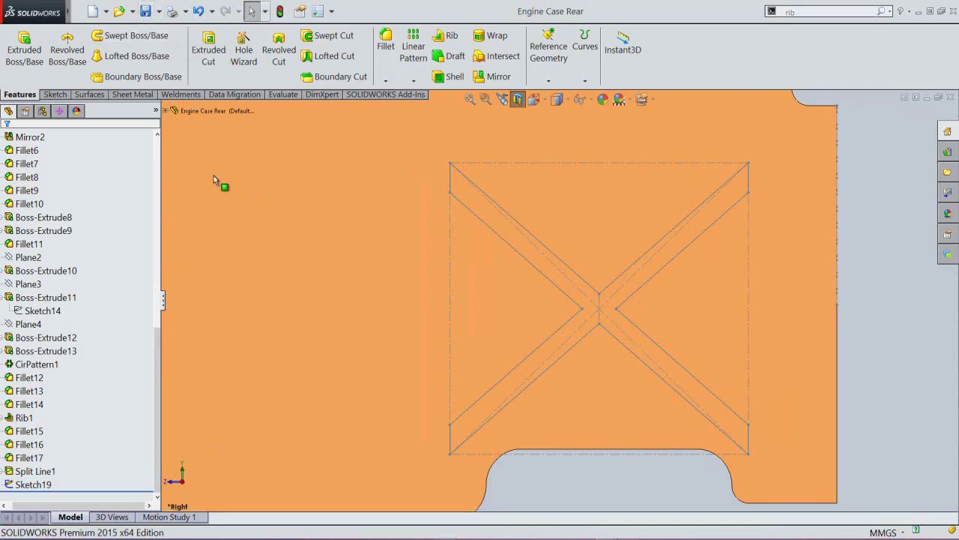
Step: Start a new sketch on the Right Plane
mouse_move(157, 361)
mouse_down()
mouse_move(174, 216)
mouse_move(163, 169)
mouse_up()
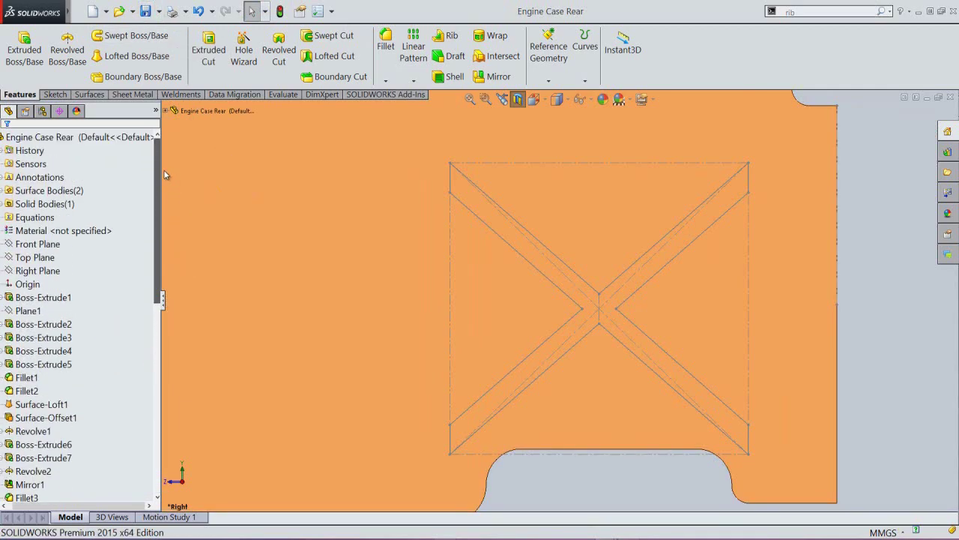
click(39, 271)
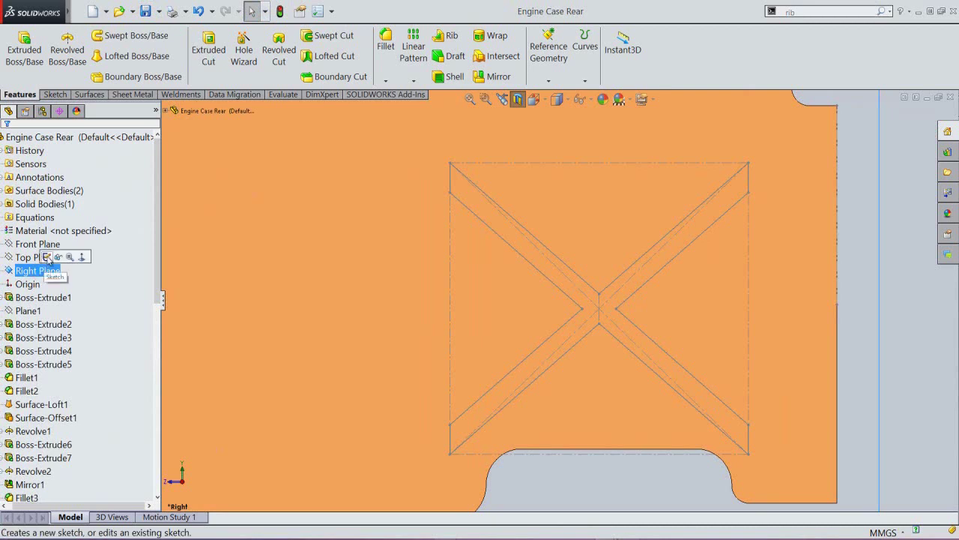
click(47, 257)
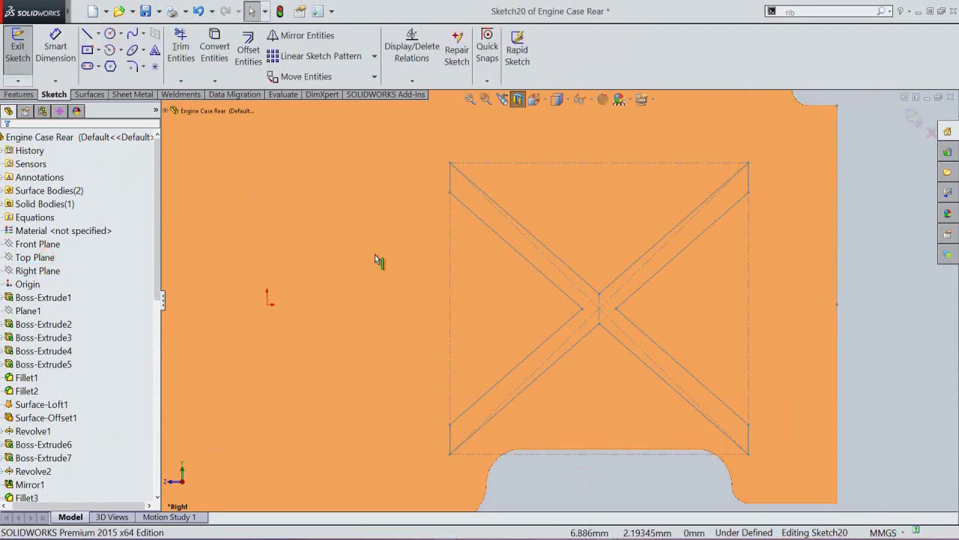
Step: Convert the cross's solid outline from Sketch19, all four arms with their short vertical ends, into the new sketch, leaving out the construction lines
click(210, 52)
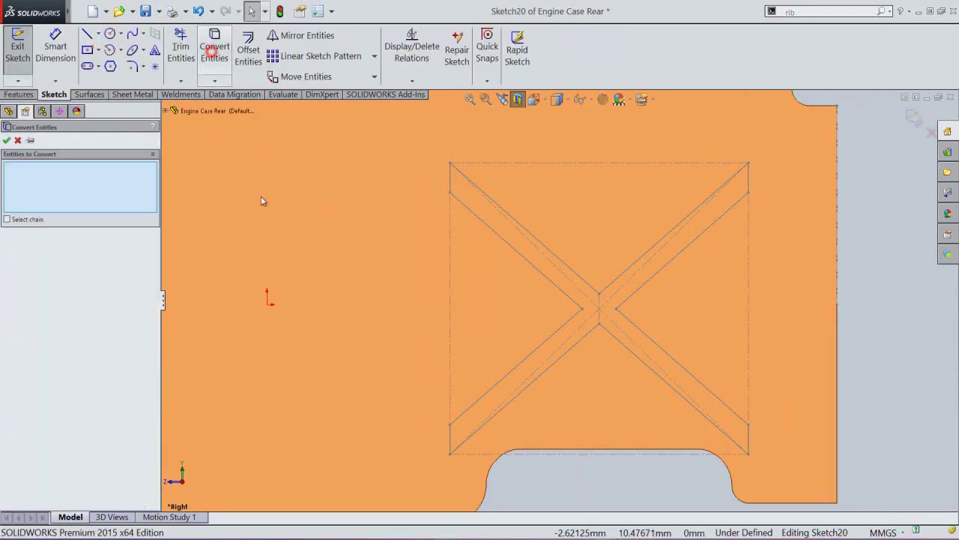
click(448, 179)
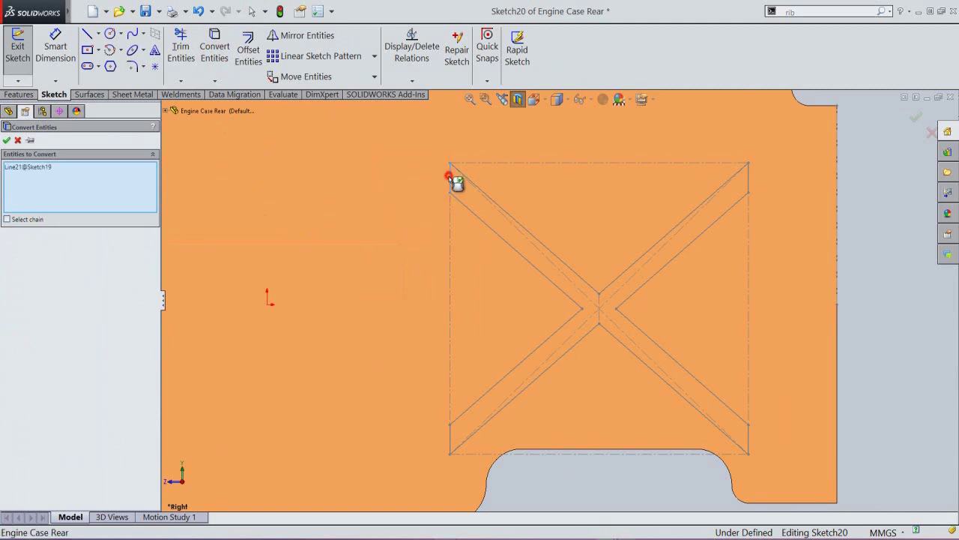
click(471, 210)
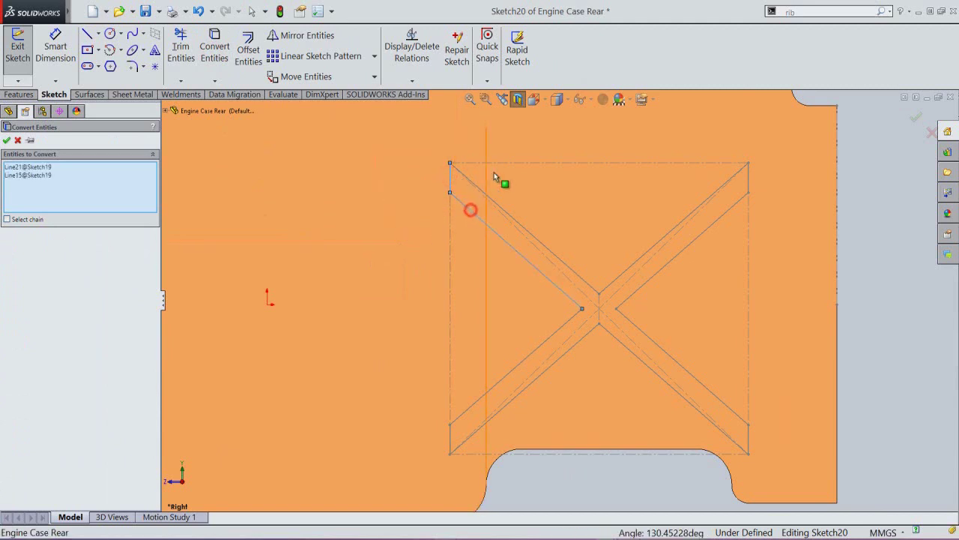
click(508, 212)
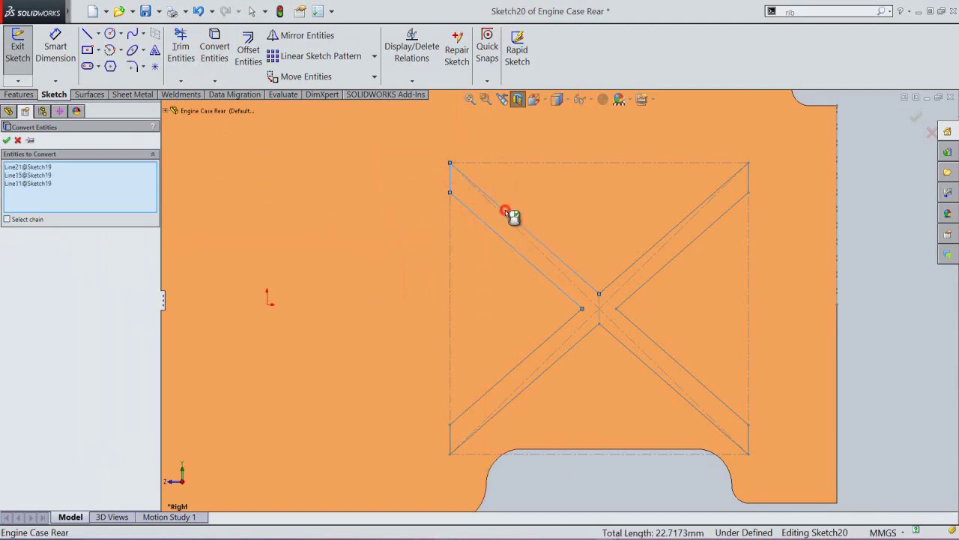
click(500, 380)
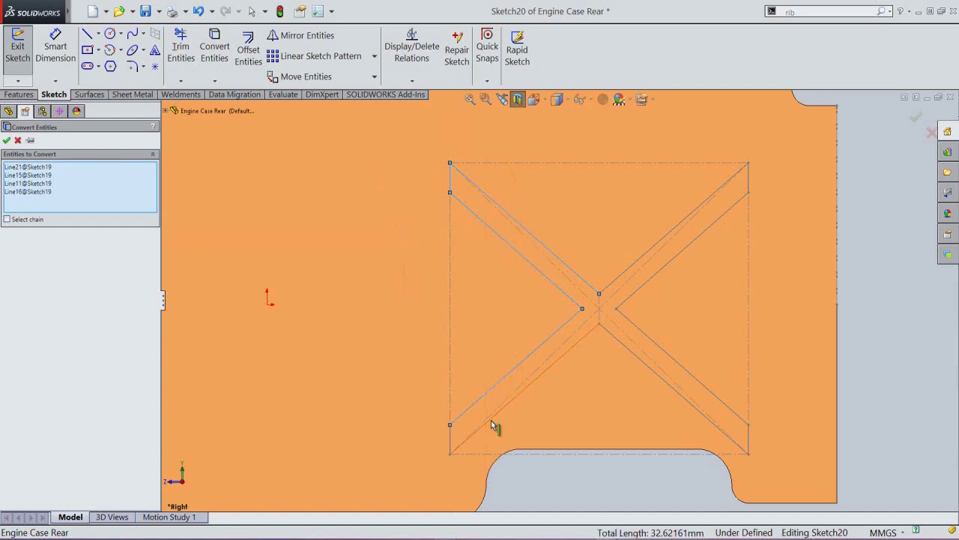
click(534, 384)
click(452, 433)
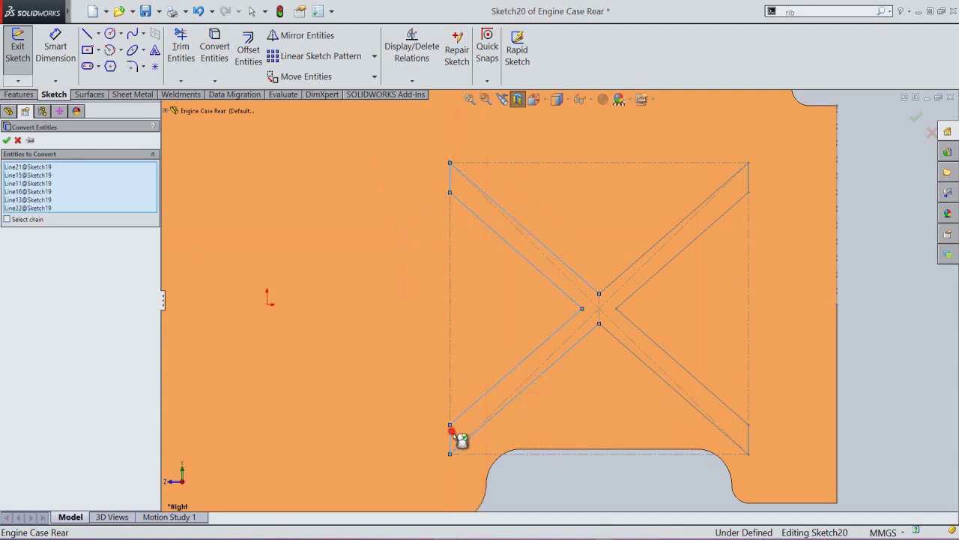
click(707, 420)
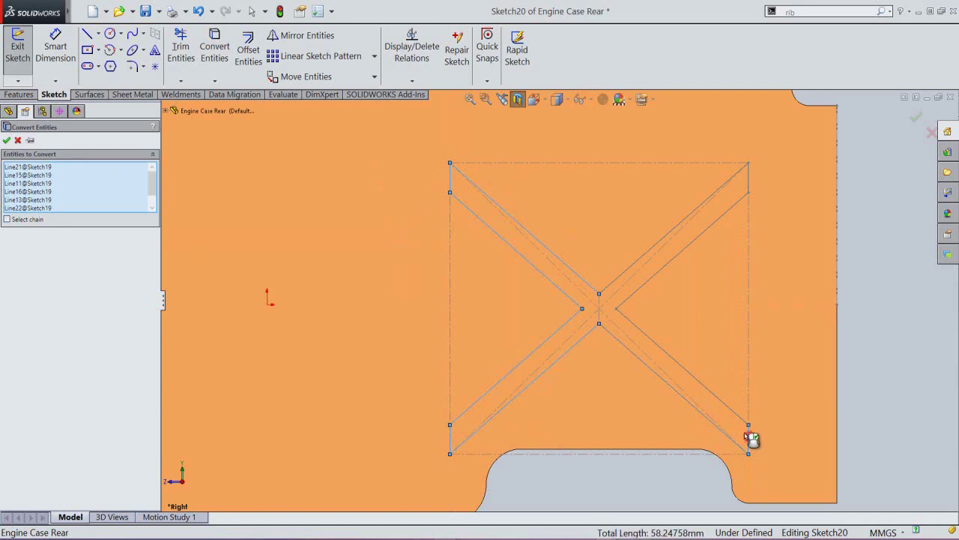
click(670, 268)
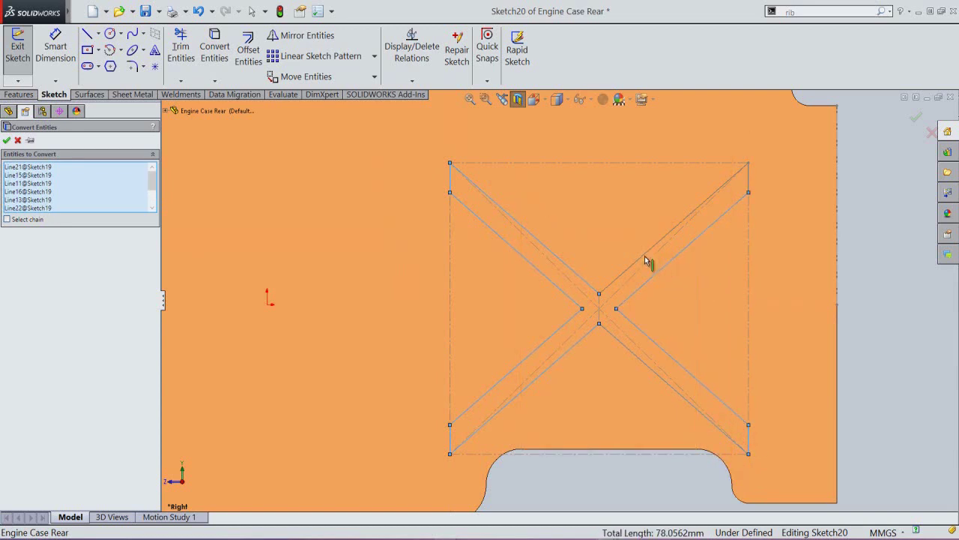
click(644, 256)
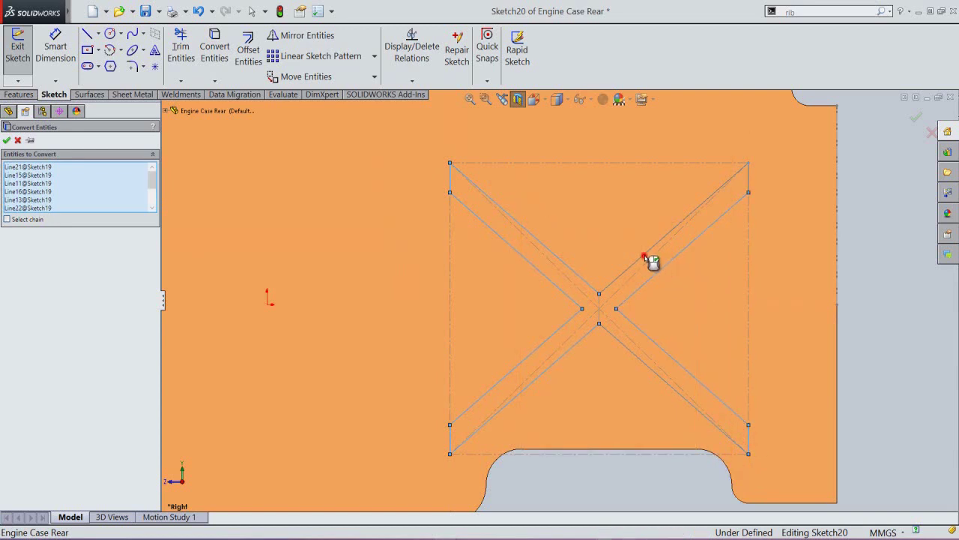
click(750, 178)
click(7, 140)
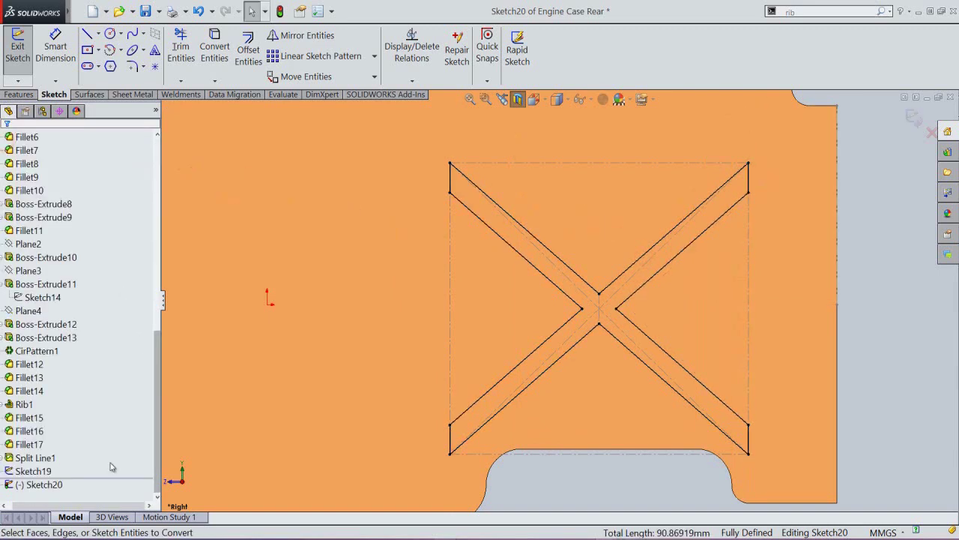
Step: Hide Sketch19 and exit the new sketch containing the converted cross outline
click(38, 471)
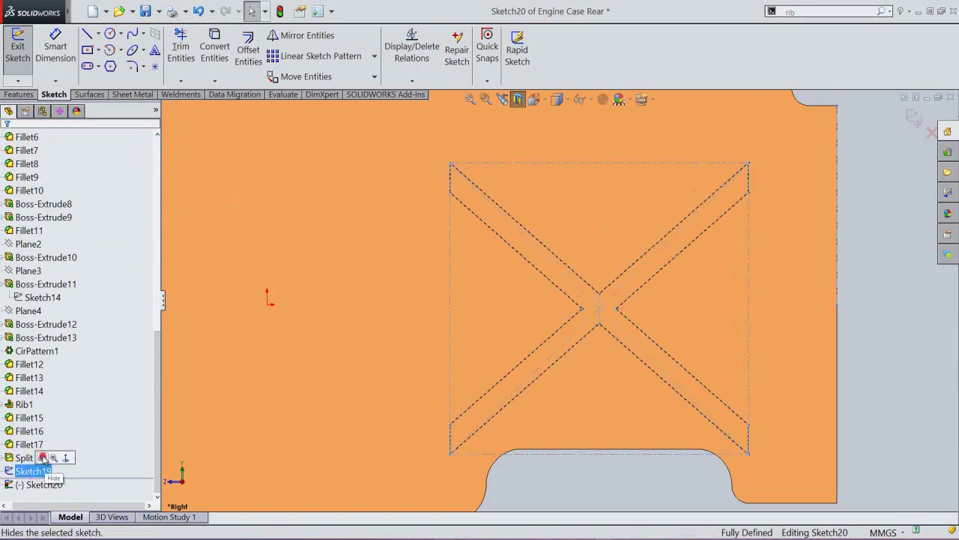
click(42, 457)
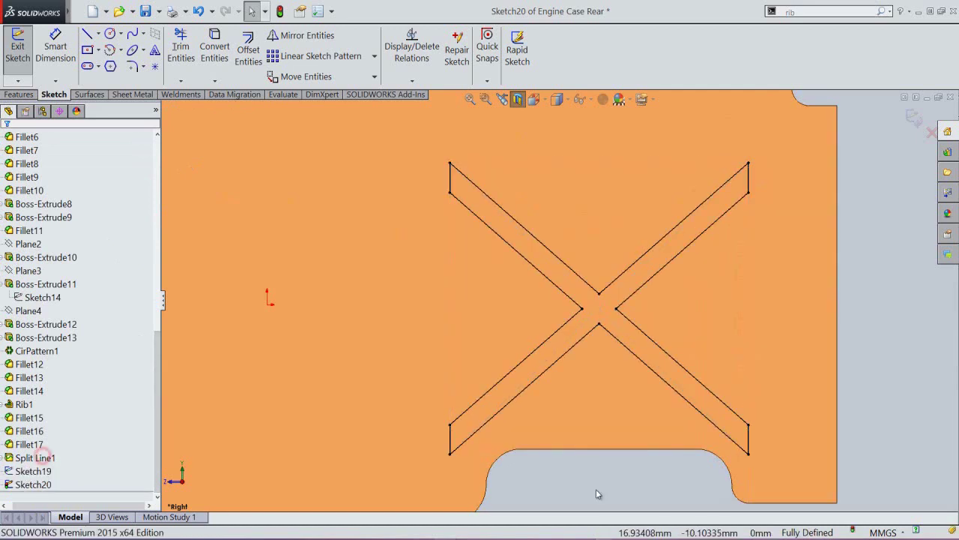
click(913, 119)
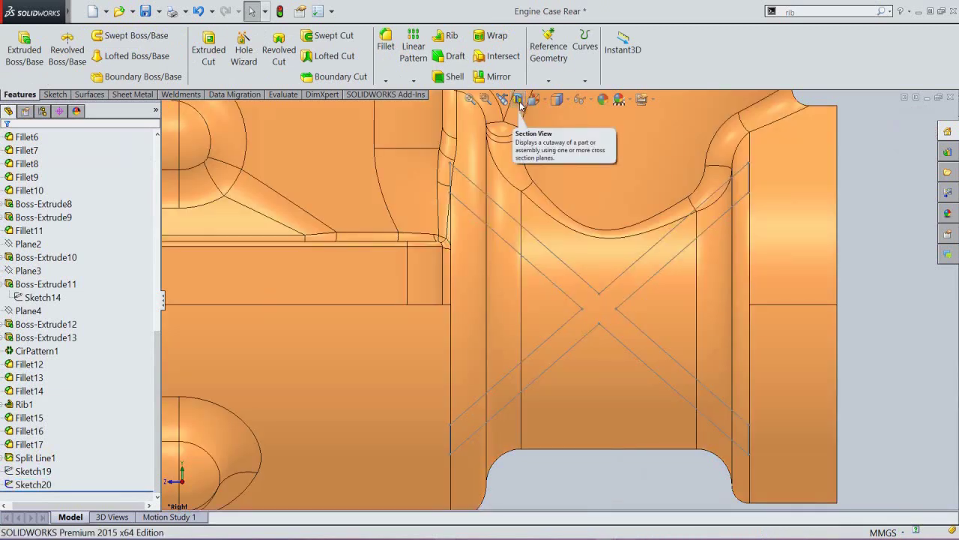
Step: Turn the part to an isometric view and save it
click(532, 99)
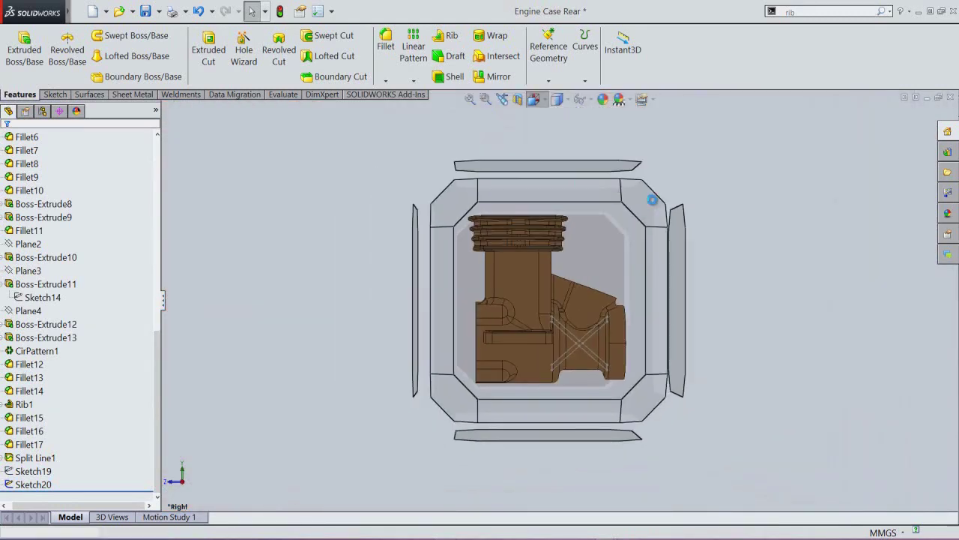
click(646, 204)
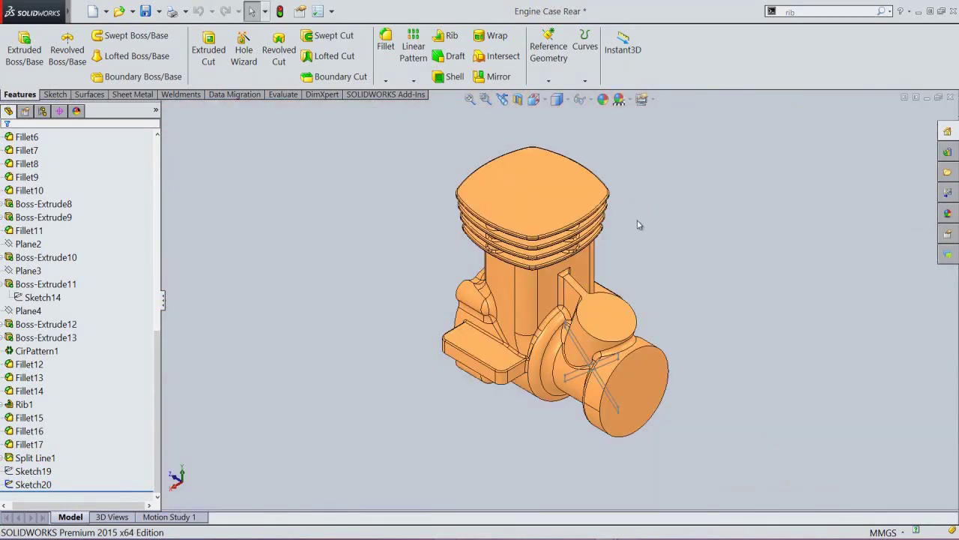
scroll(604, 353, down, 2)
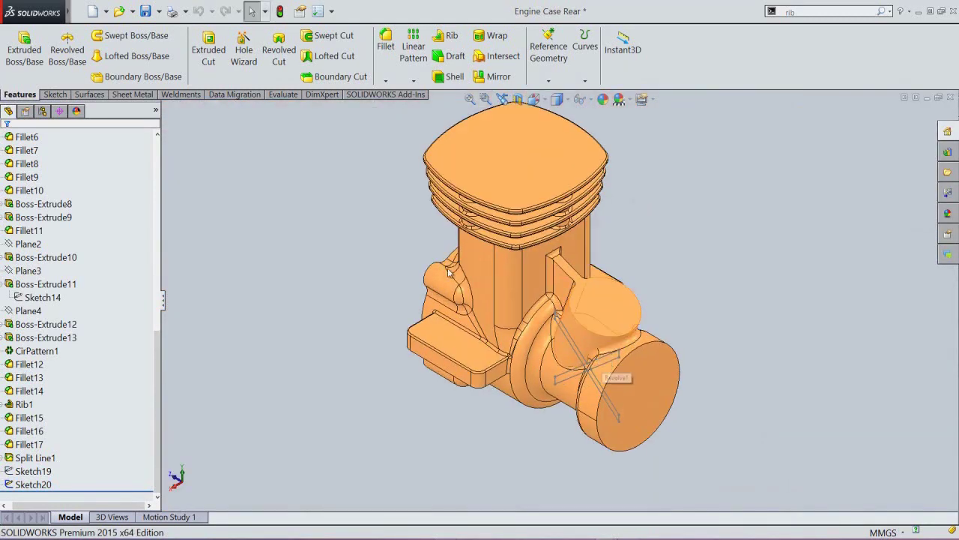
click(149, 10)
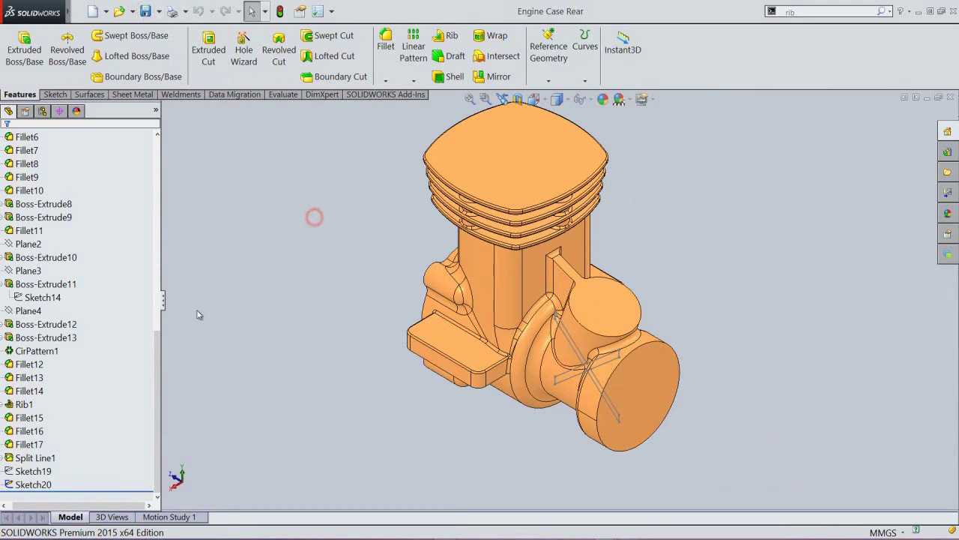
Step: Show the hidden Surface-Offset1 surface body
scroll(139, 303, up, 4)
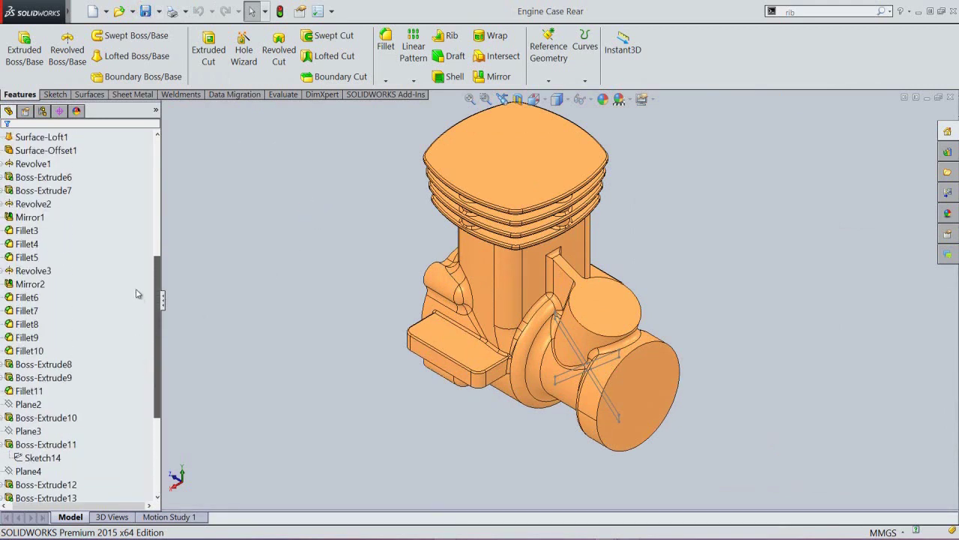
scroll(137, 294, up, 1)
click(45, 191)
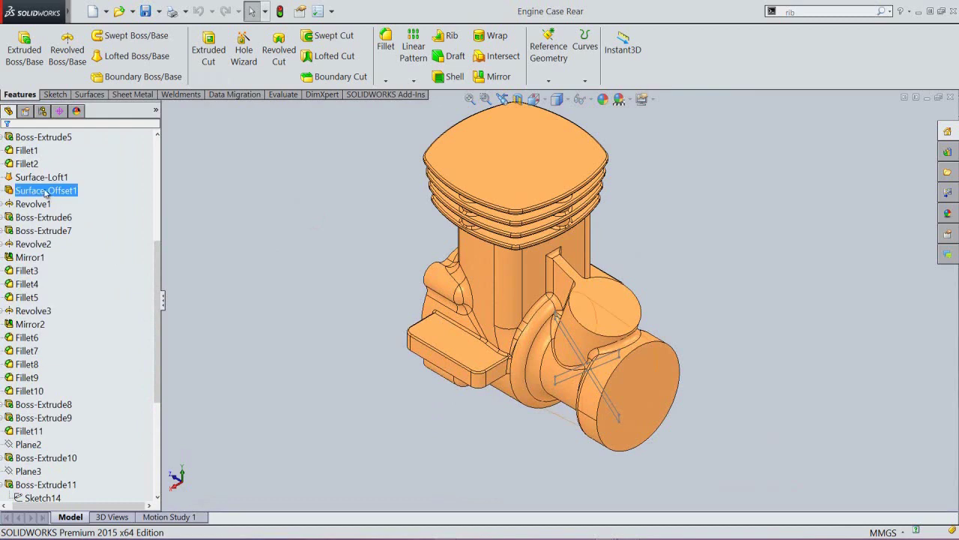
click(45, 192)
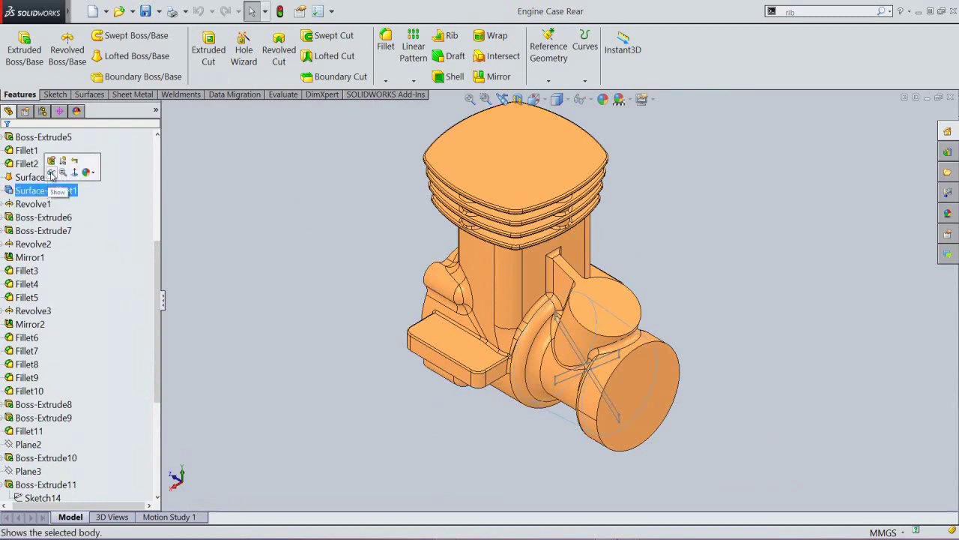
click(51, 173)
click(276, 329)
Step: Extrude the cross-shaped sketch as a merged boss from its sketch plane up to the Surface-Offset1 surface
scroll(568, 368, down, 3)
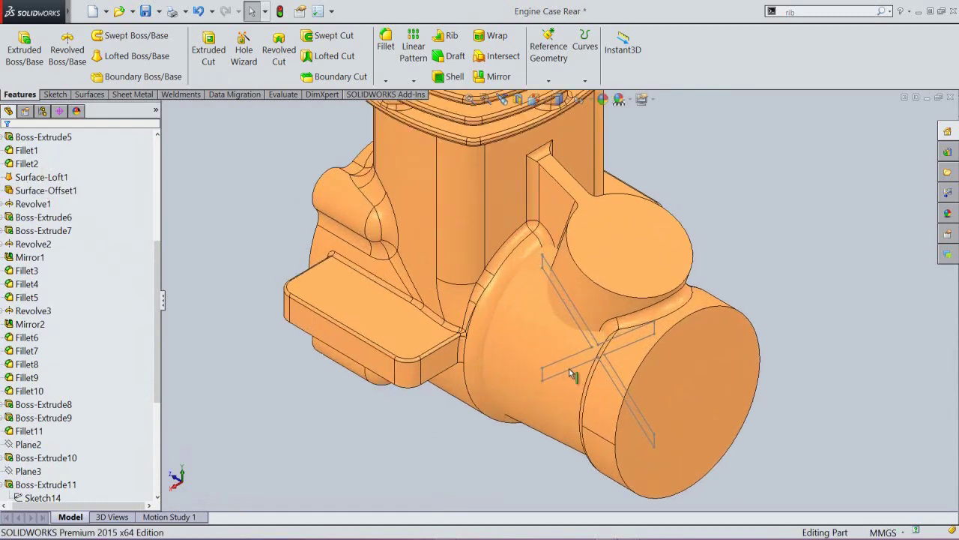
click(24, 49)
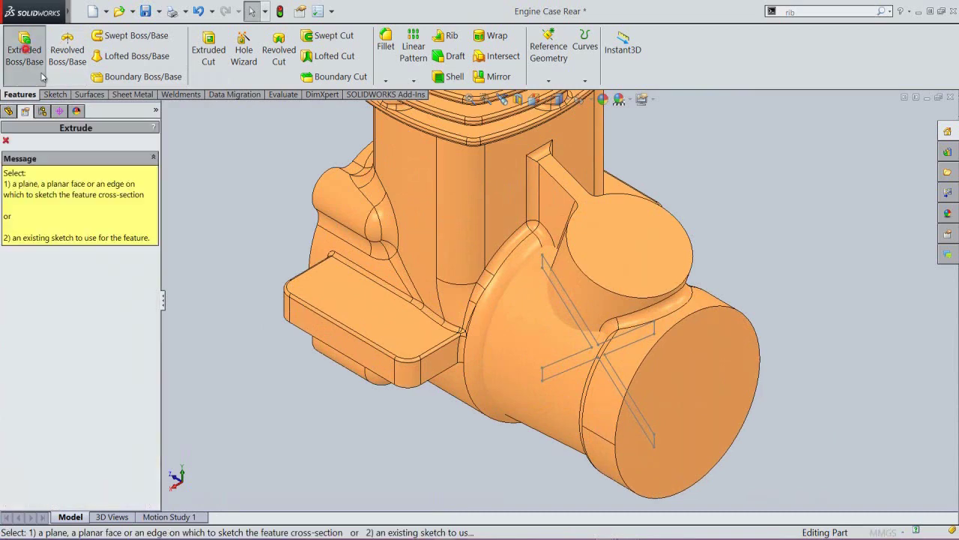
click(563, 362)
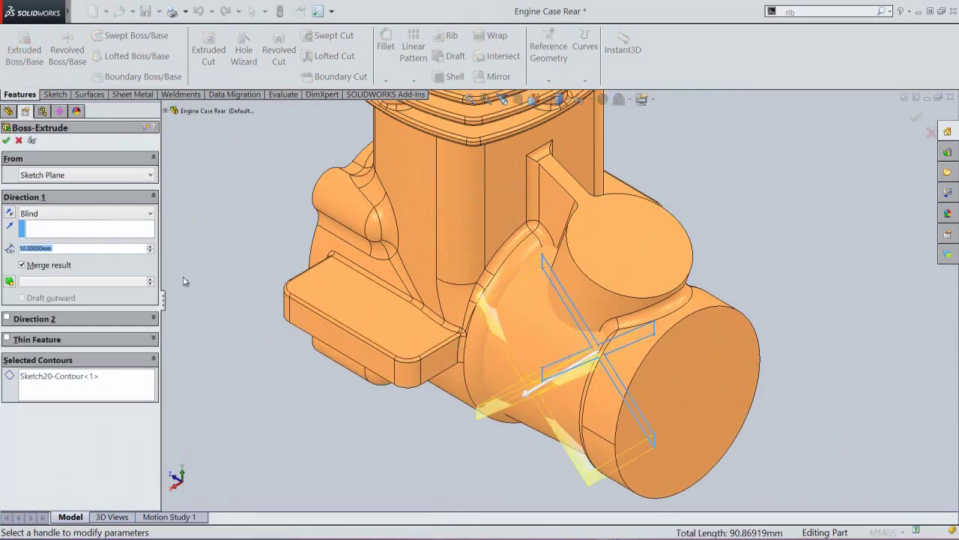
click(85, 213)
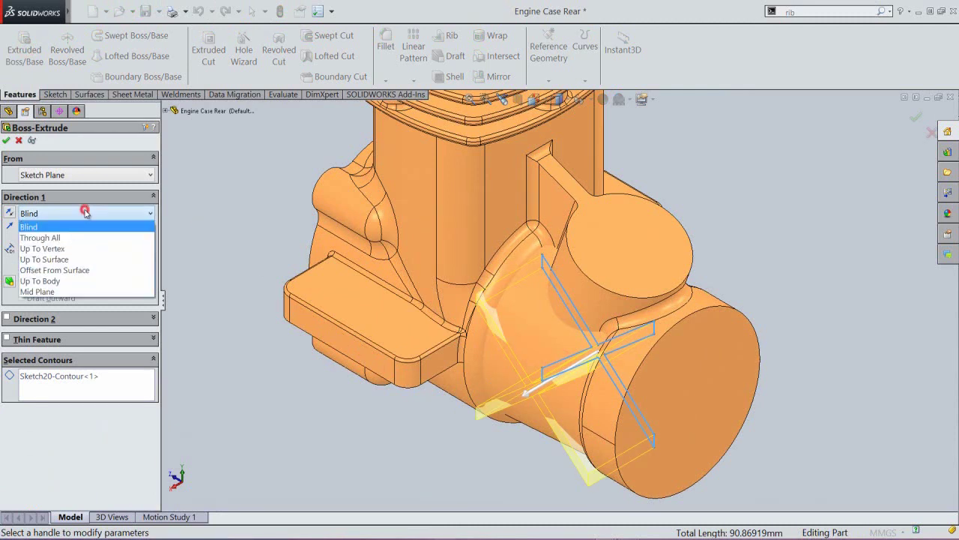
click(65, 258)
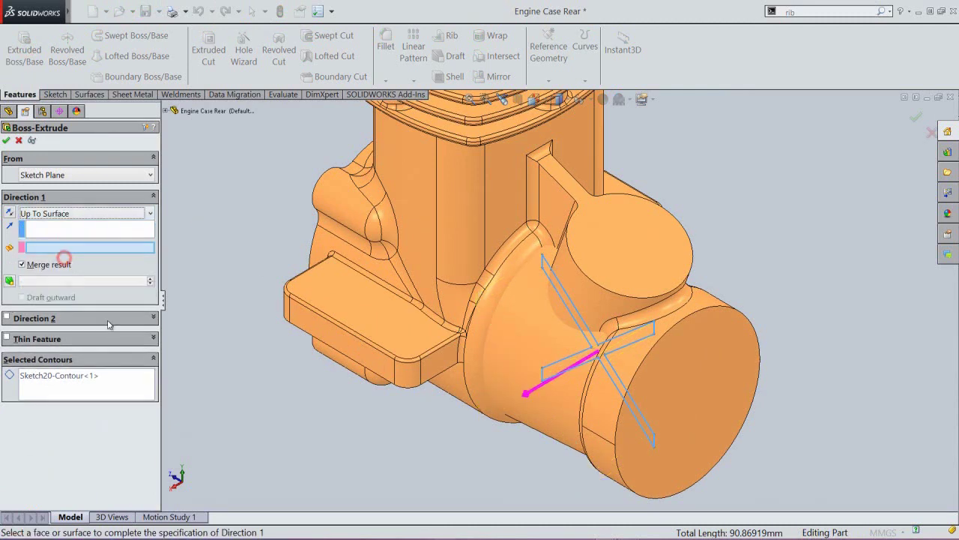
click(505, 379)
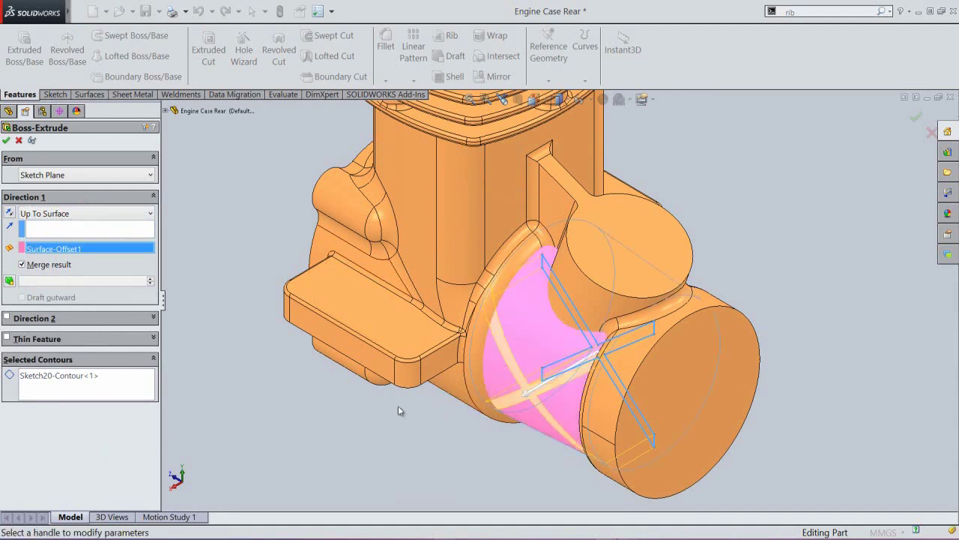
click(8, 140)
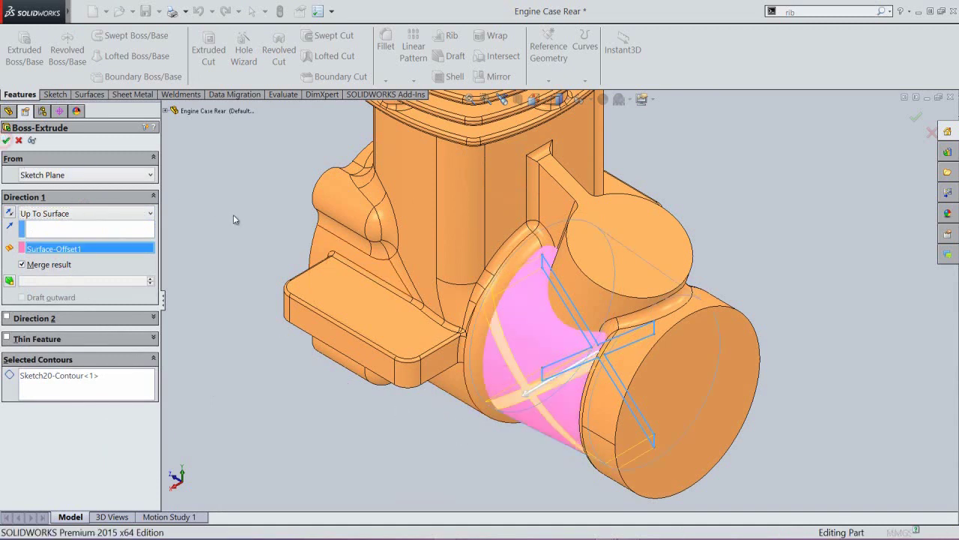
click(231, 219)
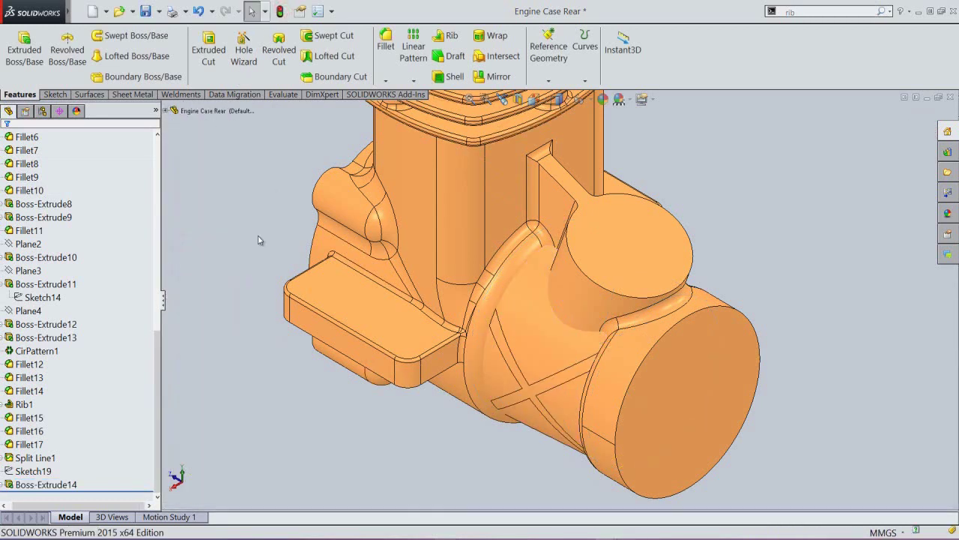
click(257, 236)
Step: Hide the Surface-Offset1 surface body, check the extruded cross ribs from below, and save the part
drag(154, 359, 154, 259)
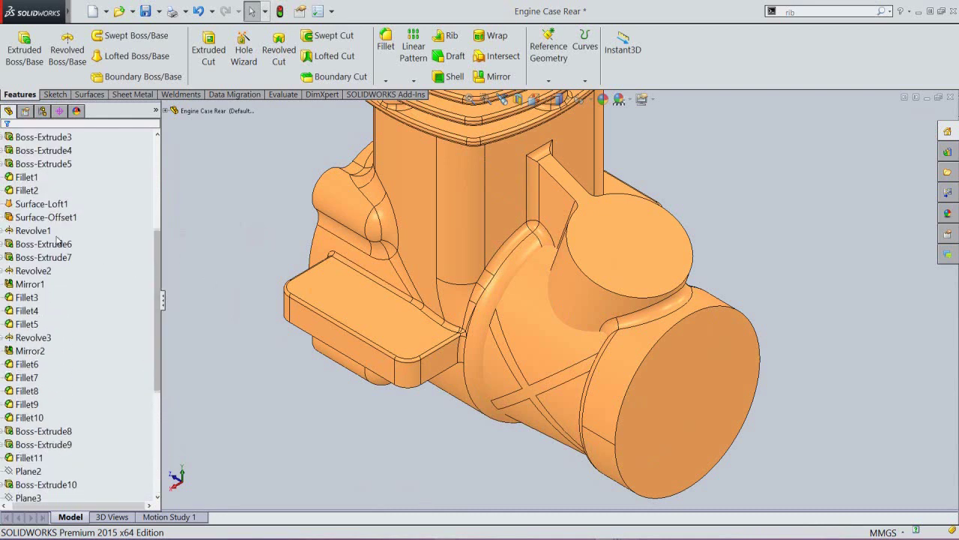
click(47, 218)
click(54, 204)
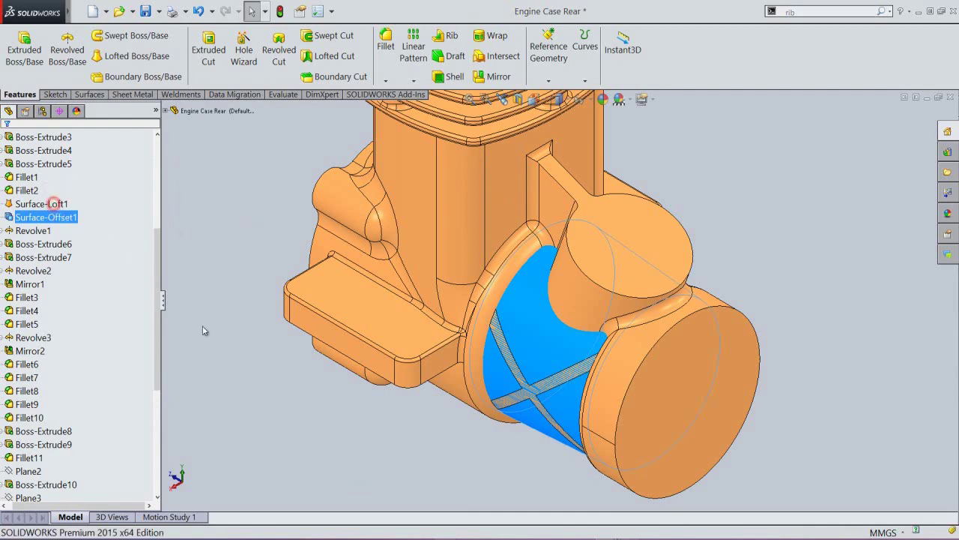
click(209, 347)
scroll(502, 411, down, 2)
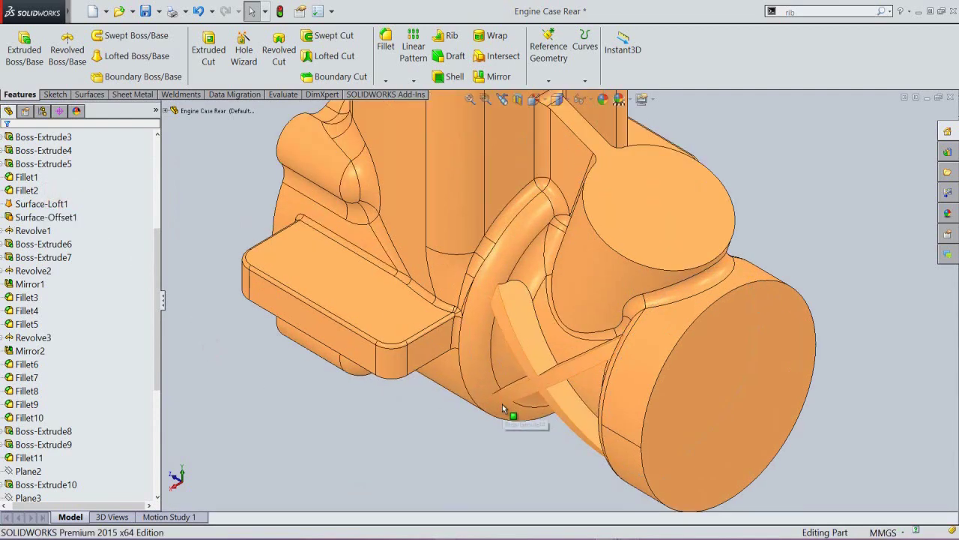
middle_drag(508, 409, 589, 342)
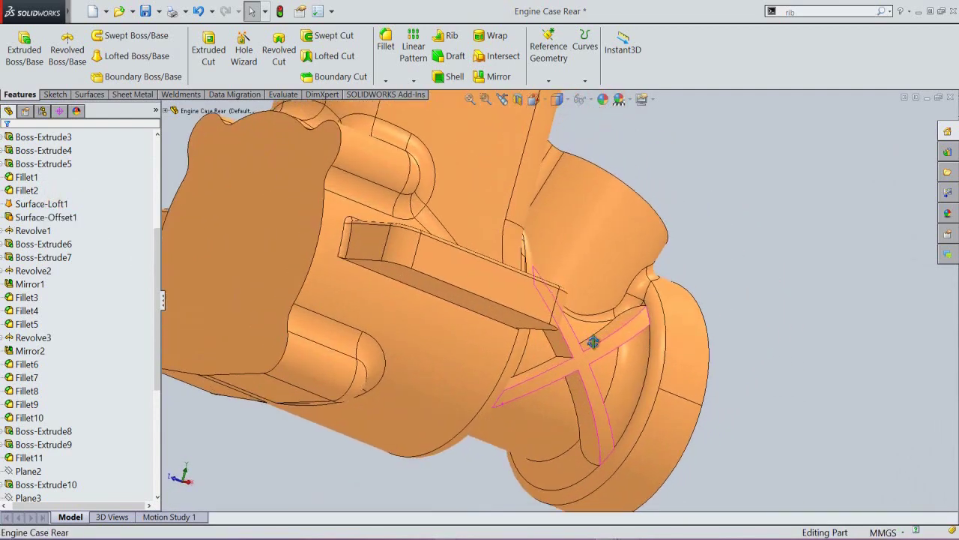
click(502, 100)
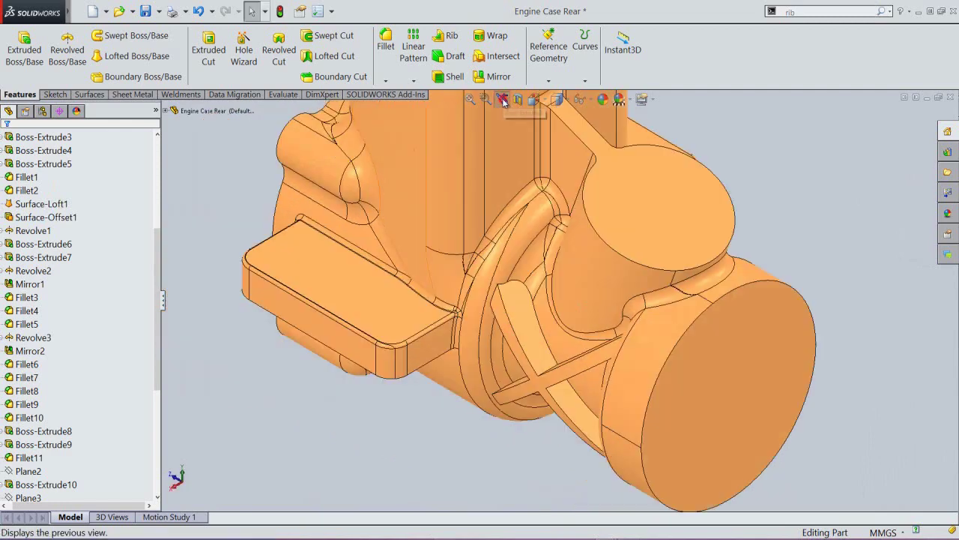
click(201, 12)
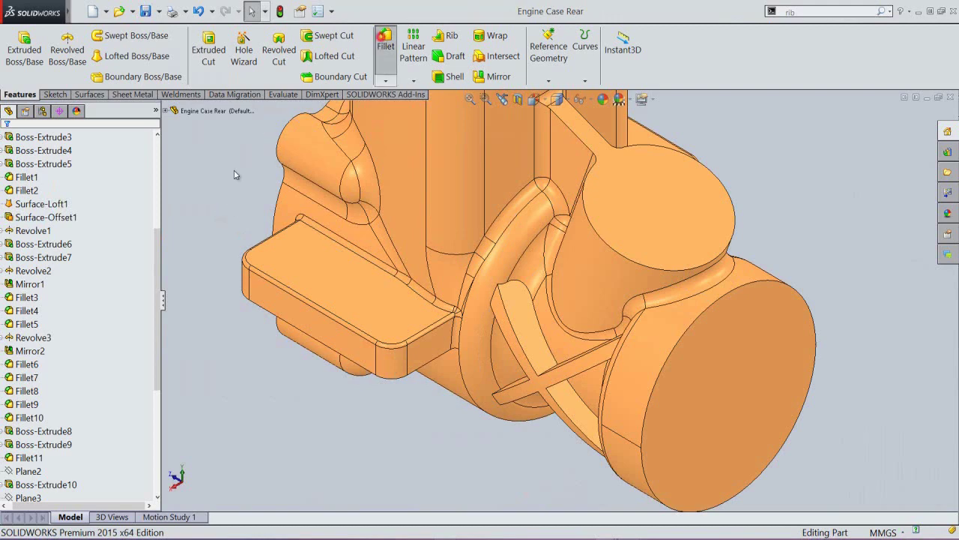
Step: Fillet the four inner corner edges where the cross ribs meet with a 1 mm symmetric radius
click(386, 43)
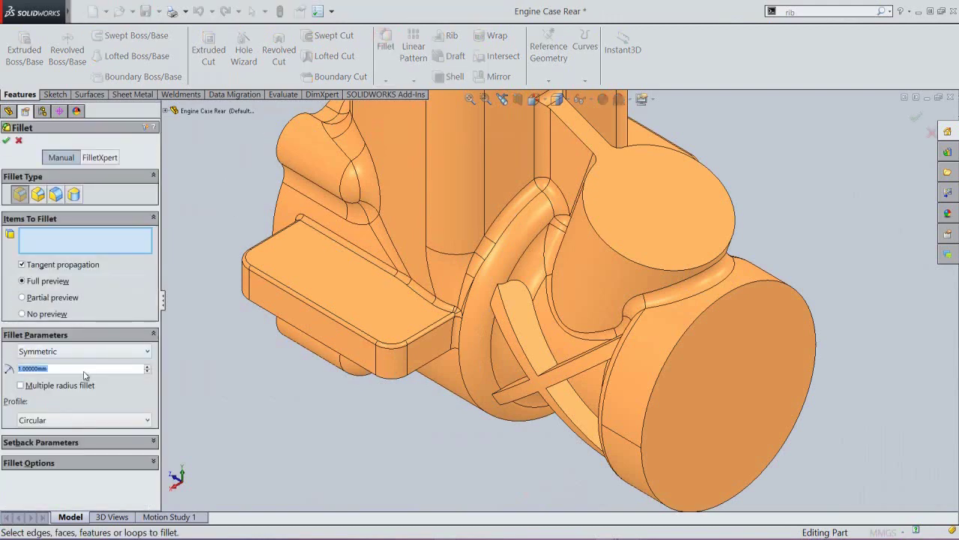
scroll(532, 389, down, 5)
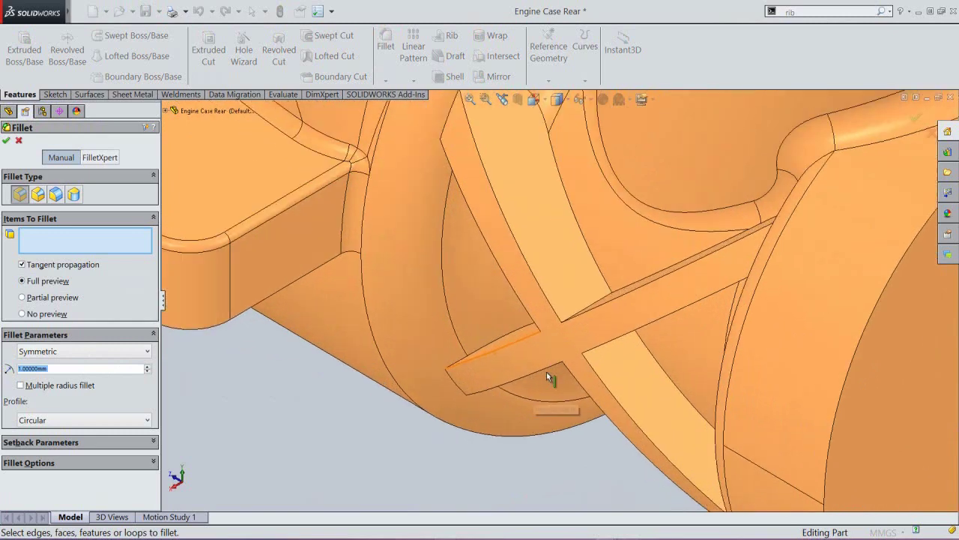
middle_drag(549, 374, 583, 424)
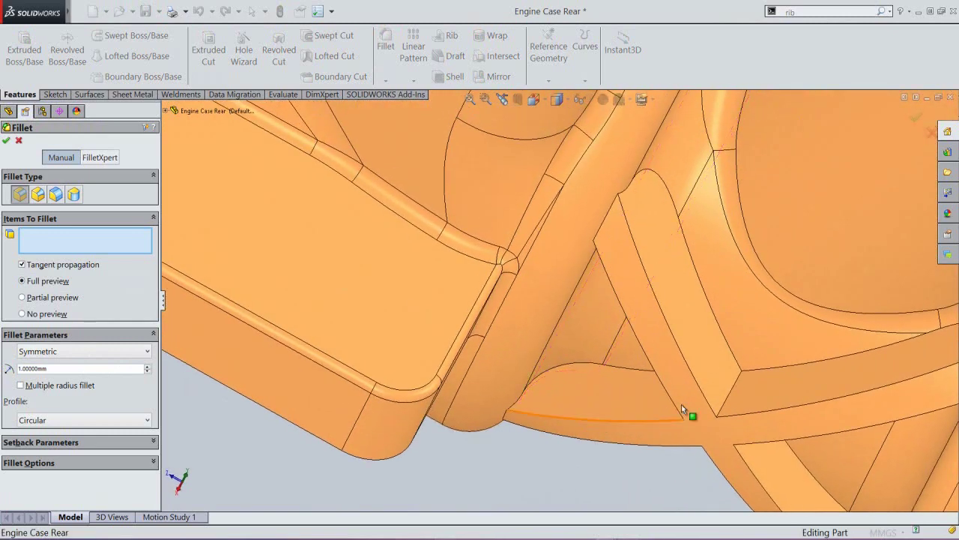
click(731, 392)
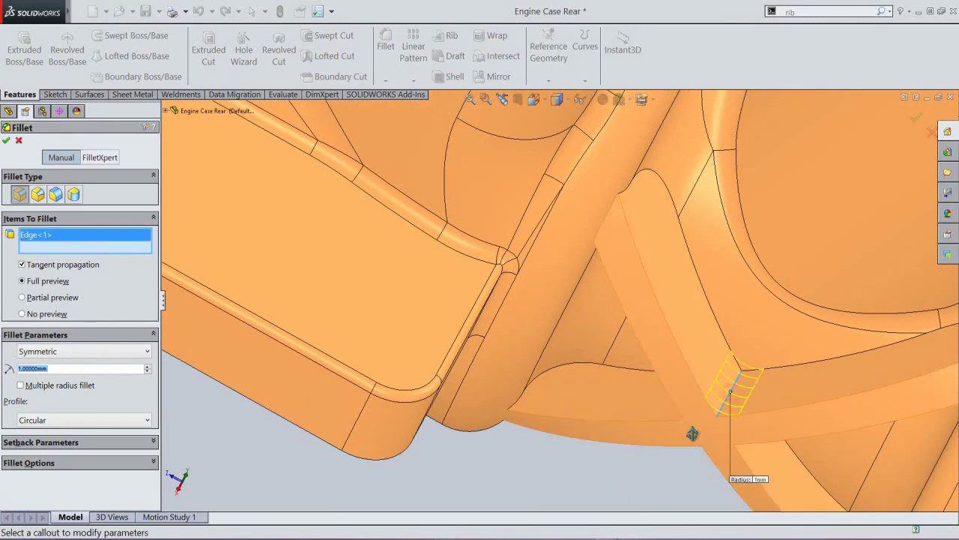
middle_drag(692, 434, 703, 410)
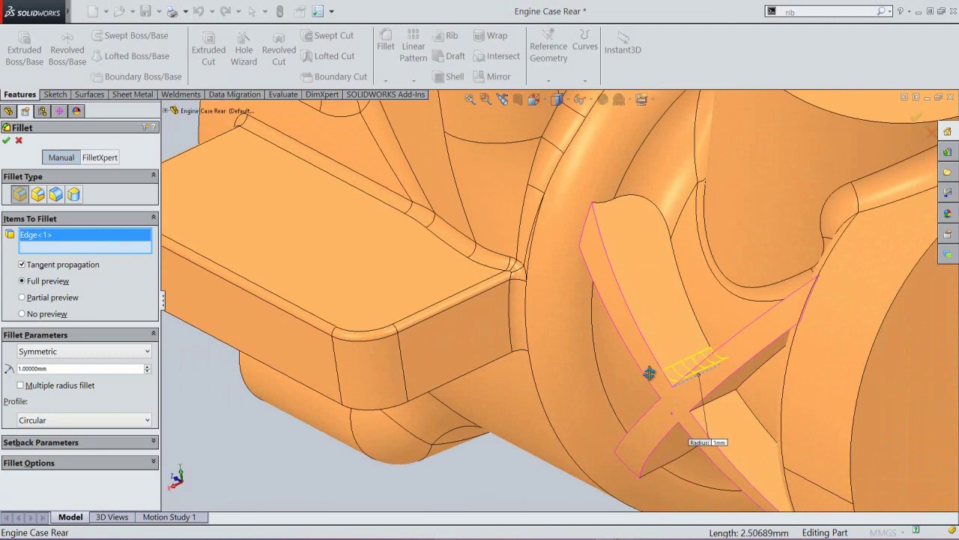
click(712, 405)
middle_drag(713, 377, 697, 406)
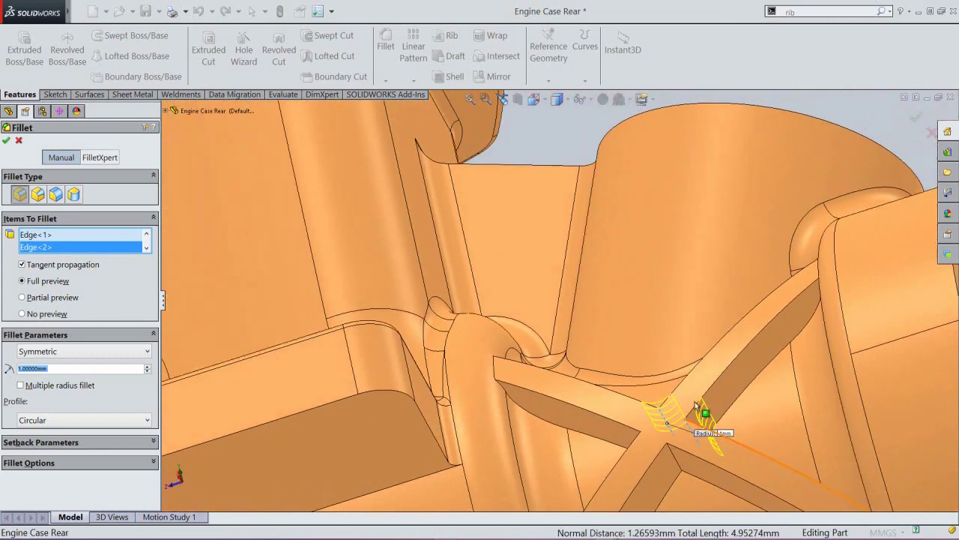
click(671, 451)
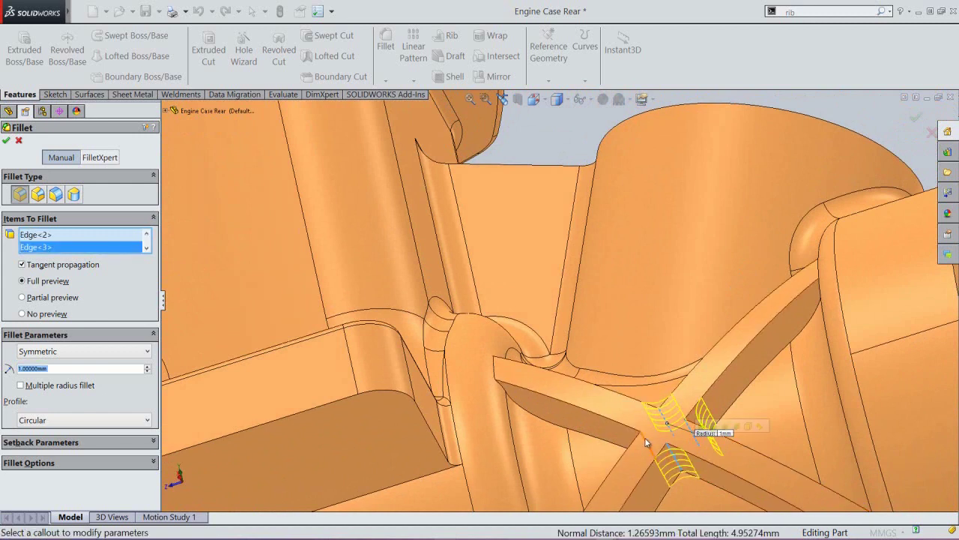
click(644, 441)
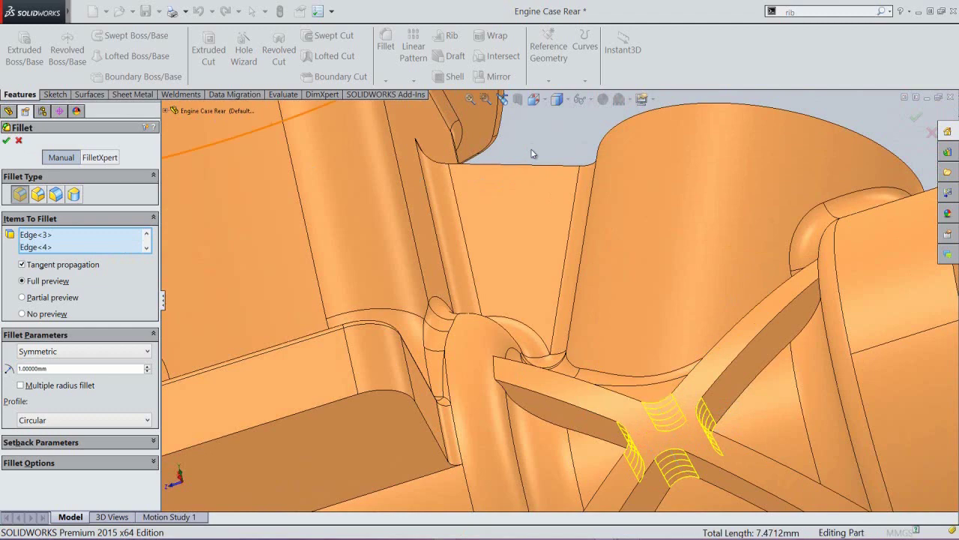
click(504, 99)
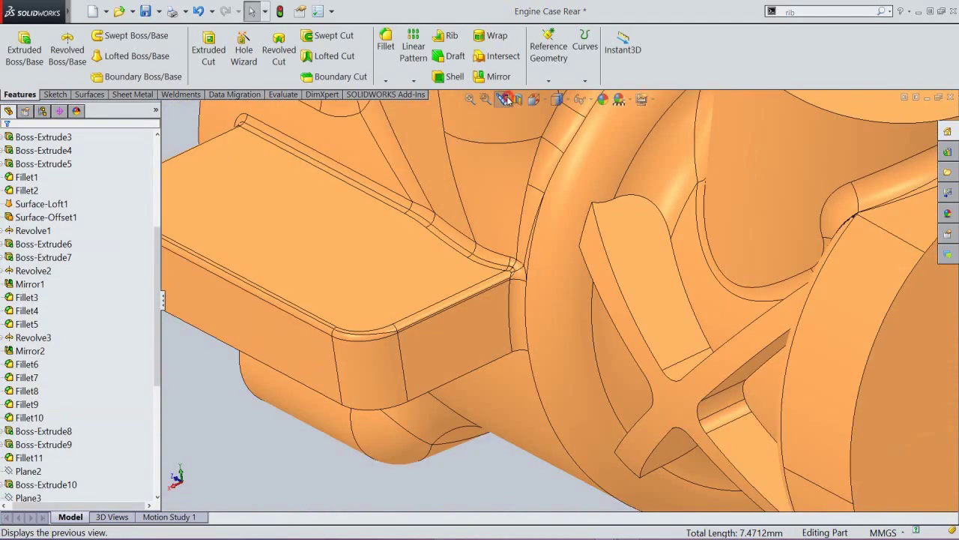
Step: Mirror the cross rib extrusion and its corner fillet about the Right Plane
click(543, 103)
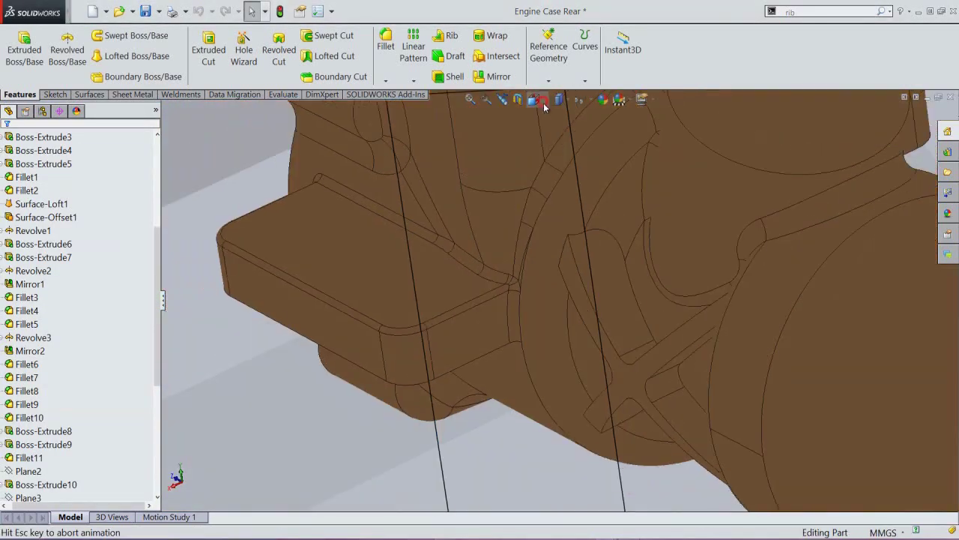
click(530, 287)
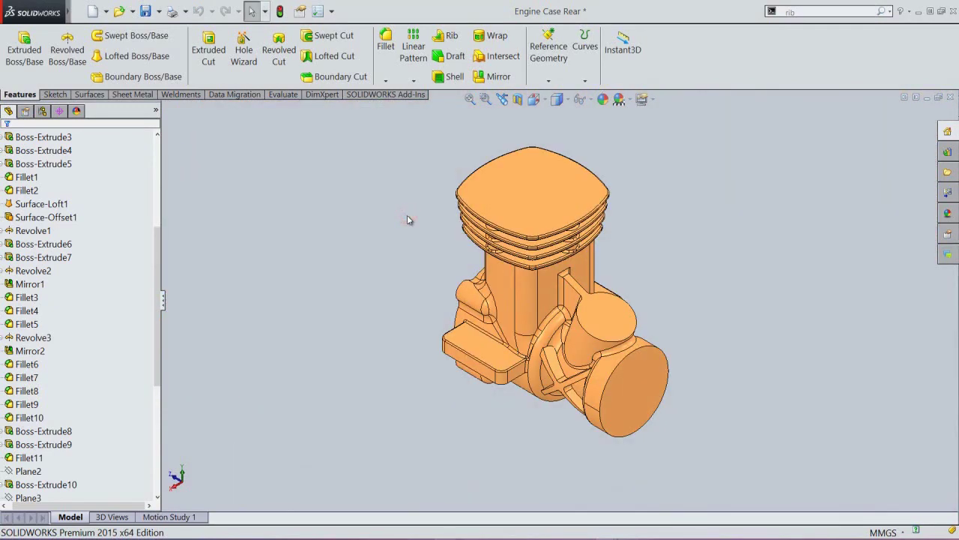
drag(157, 354, 157, 472)
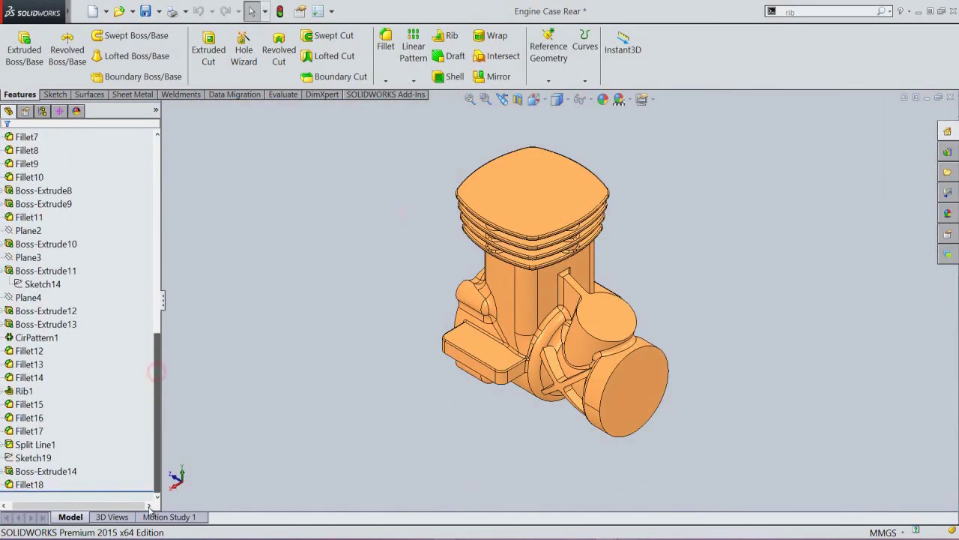
click(45, 470)
ctrl+click(32, 485)
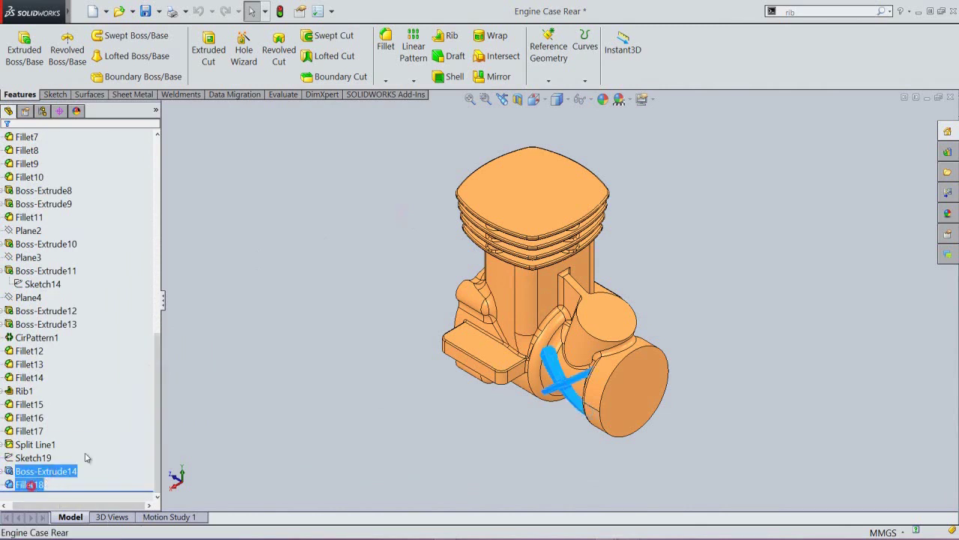
drag(157, 406, 177, 211)
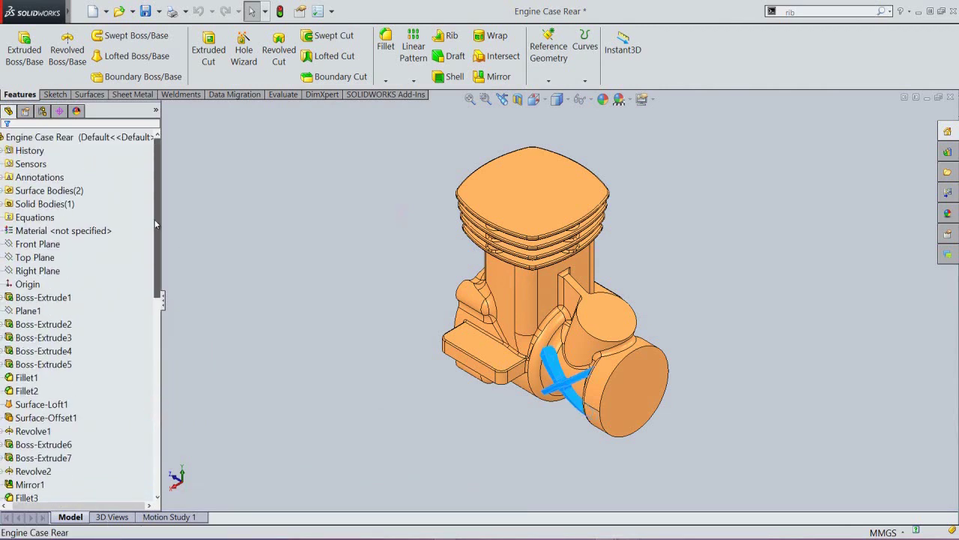
click(44, 245)
click(31, 272)
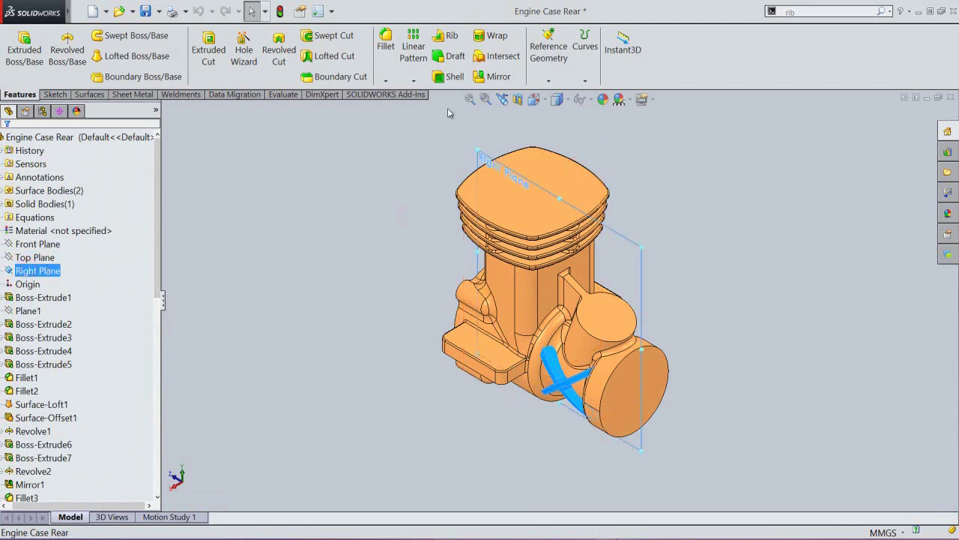
click(498, 75)
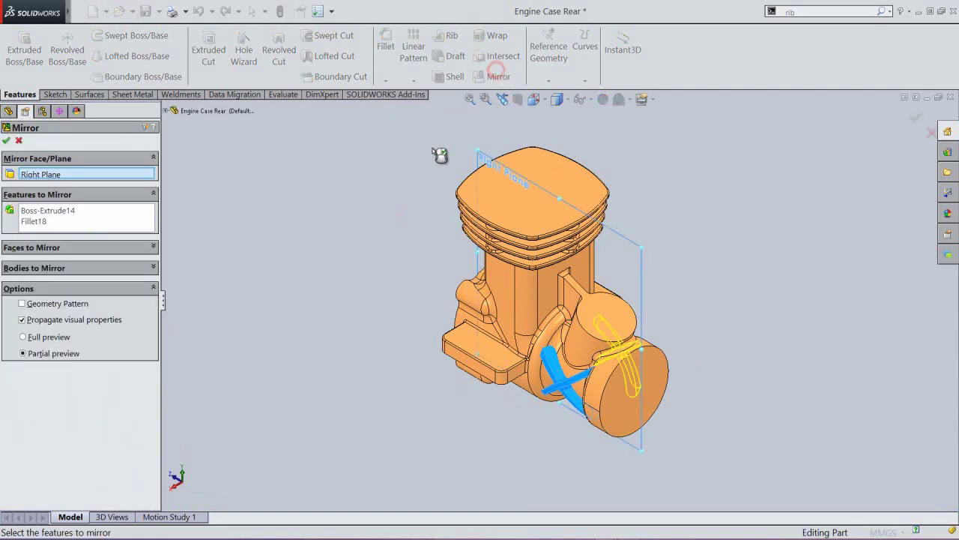
click(7, 141)
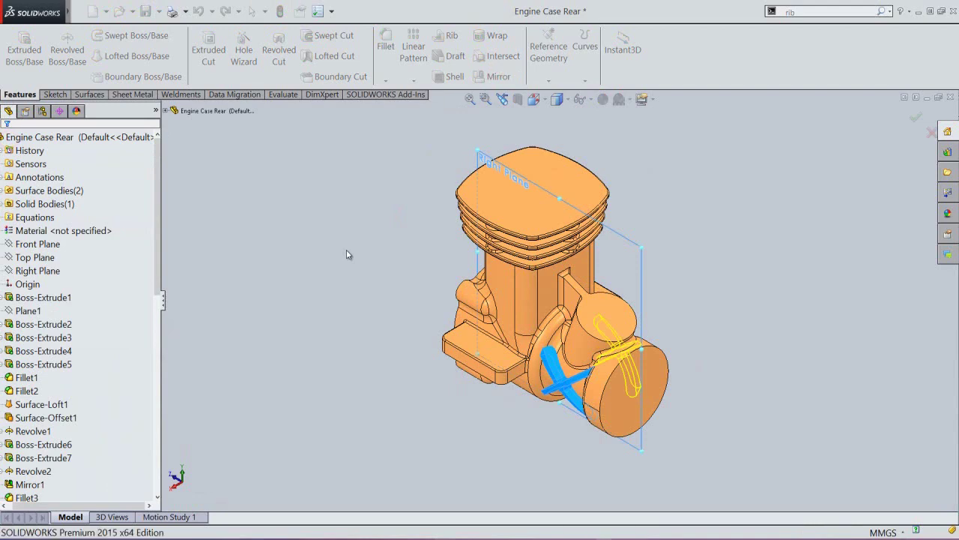
click(346, 250)
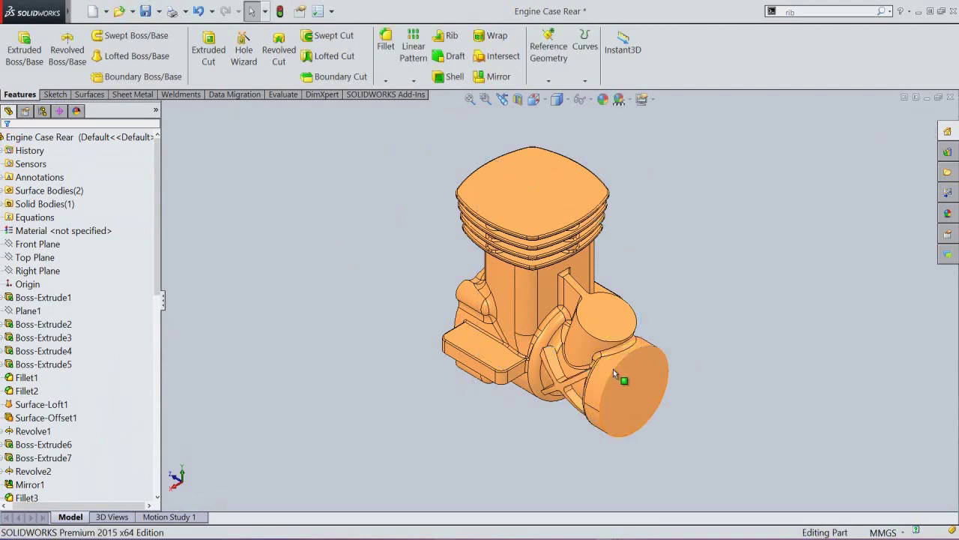
Step: Inspect the mirrored cross ribs up close, then rebuild and save the part
scroll(613, 371, up, 3)
middle_drag(582, 375, 466, 392)
click(500, 100)
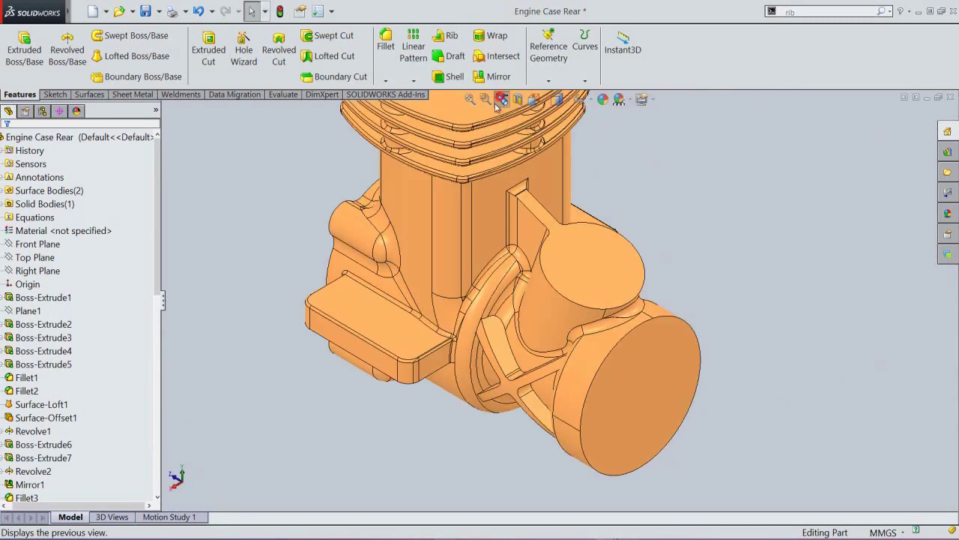
click(282, 11)
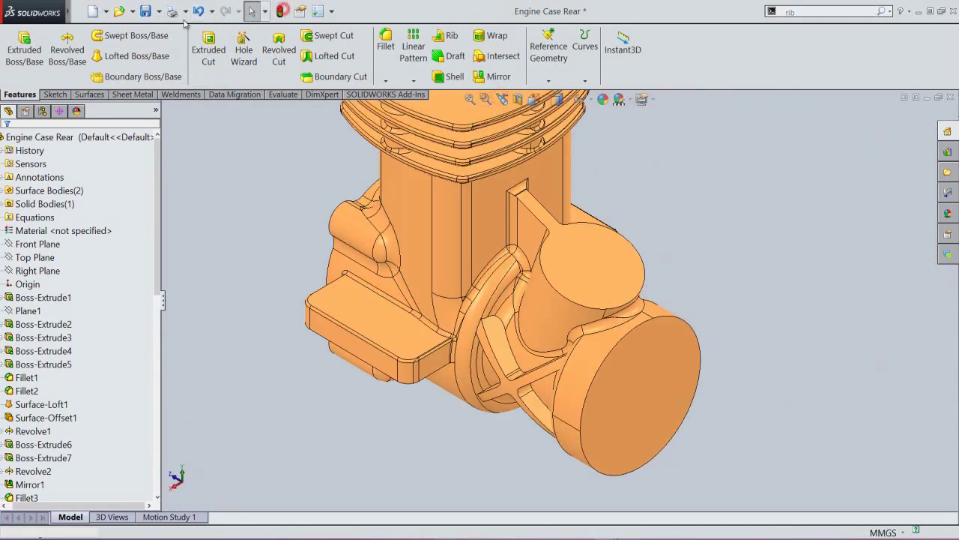
click(146, 11)
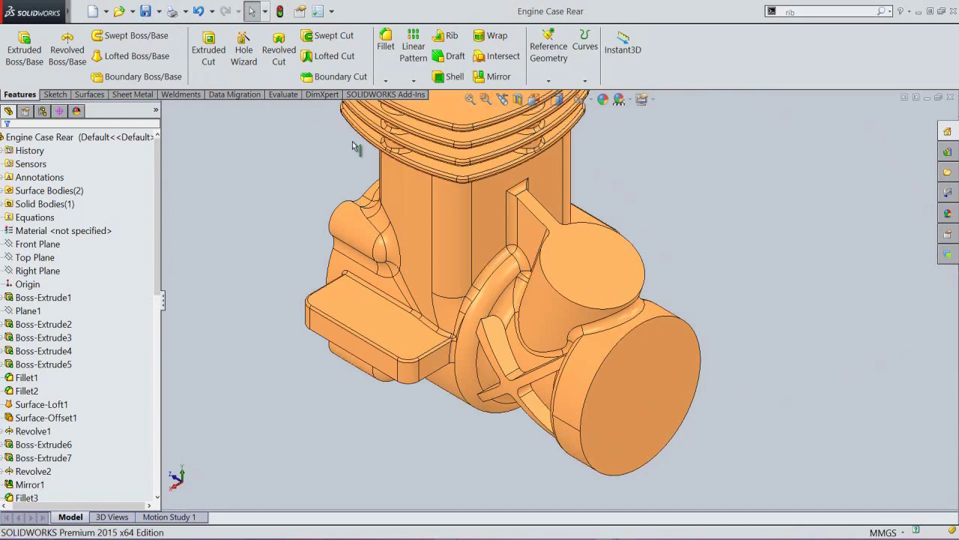
click(470, 99)
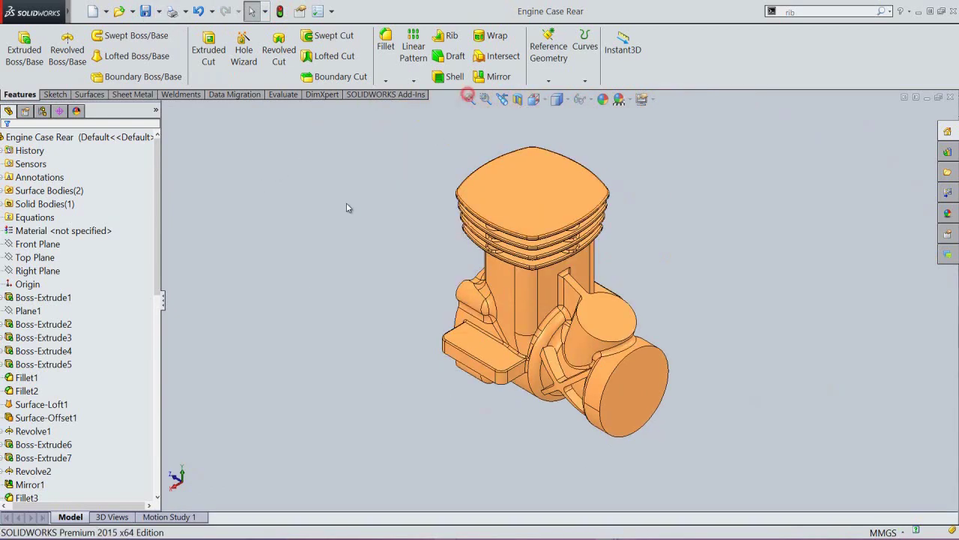
Step: Start a symmetric fillet with a 10 mm radius and select the end edges of the four cross rib arms on one side
click(385, 60)
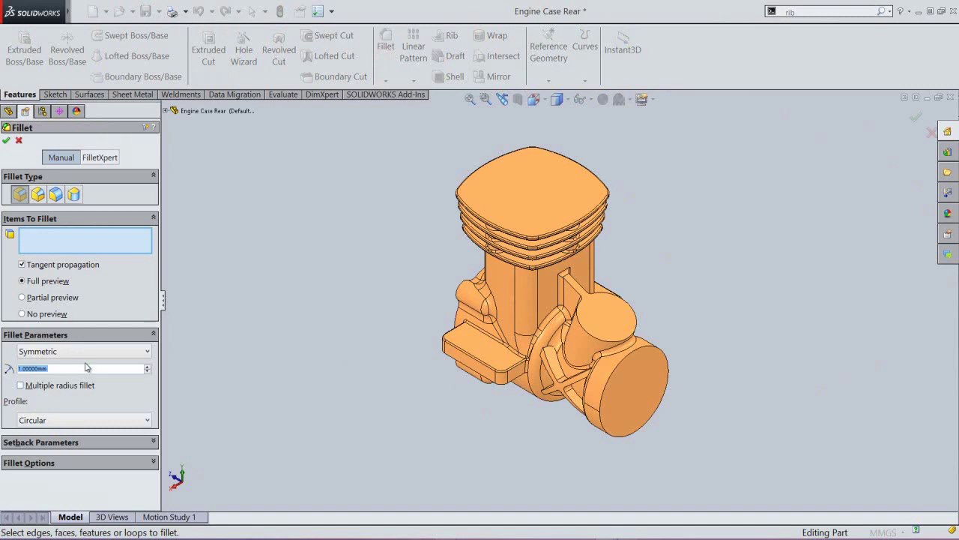
text(10)
key(Return)
scroll(547, 373, down, 3)
scroll(545, 328, down, 2)
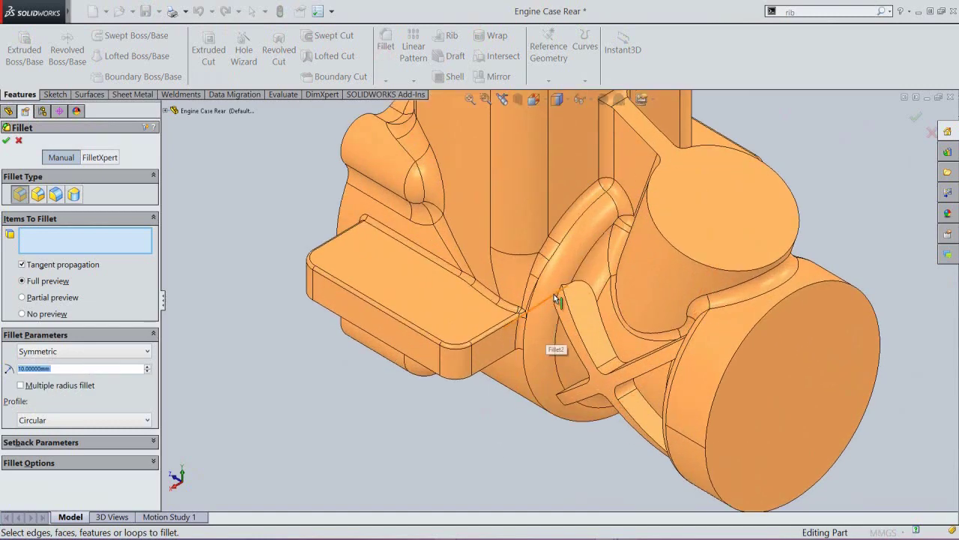
click(558, 296)
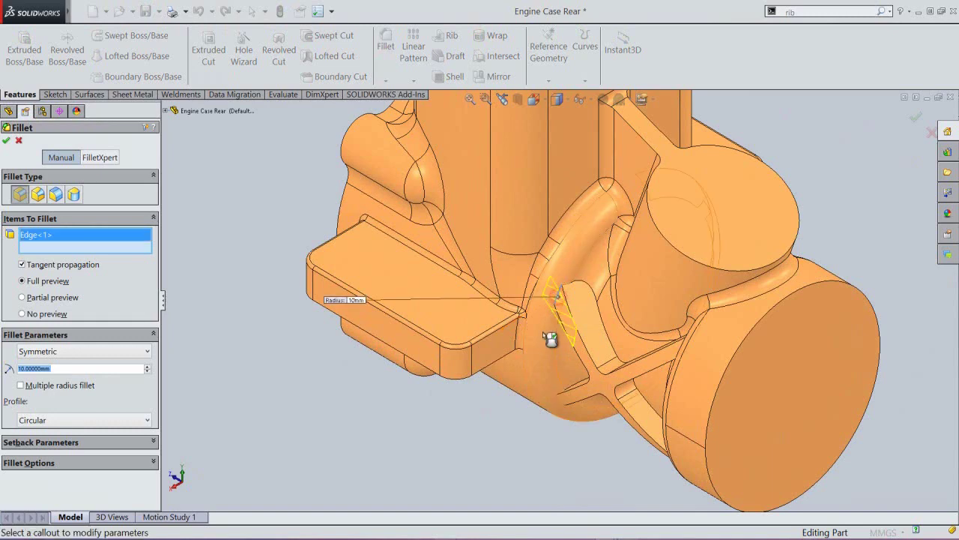
click(559, 398)
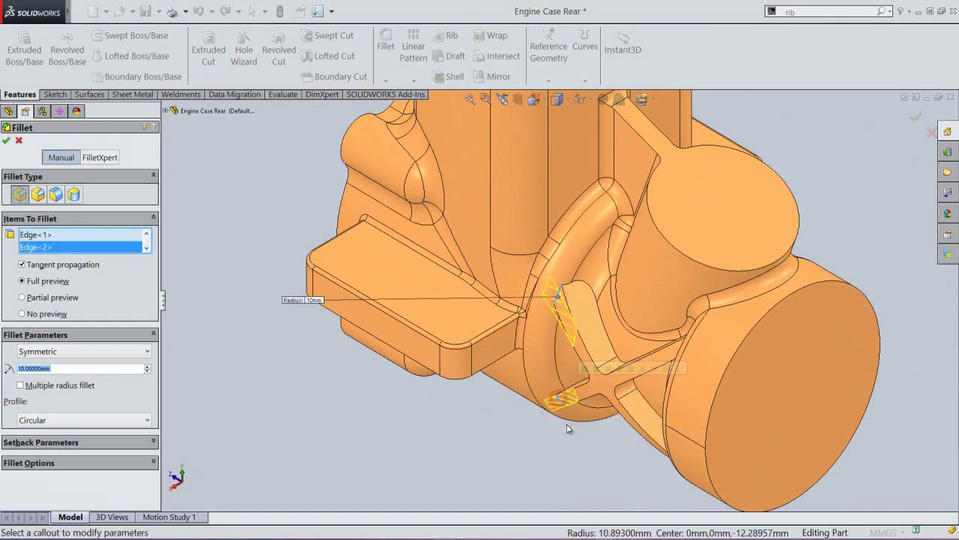
middle_drag(569, 431, 649, 445)
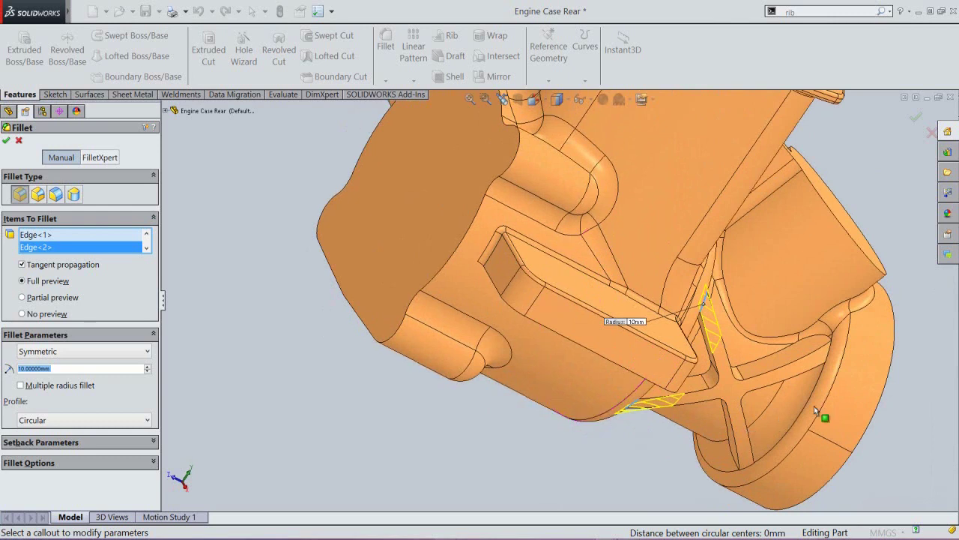
click(827, 355)
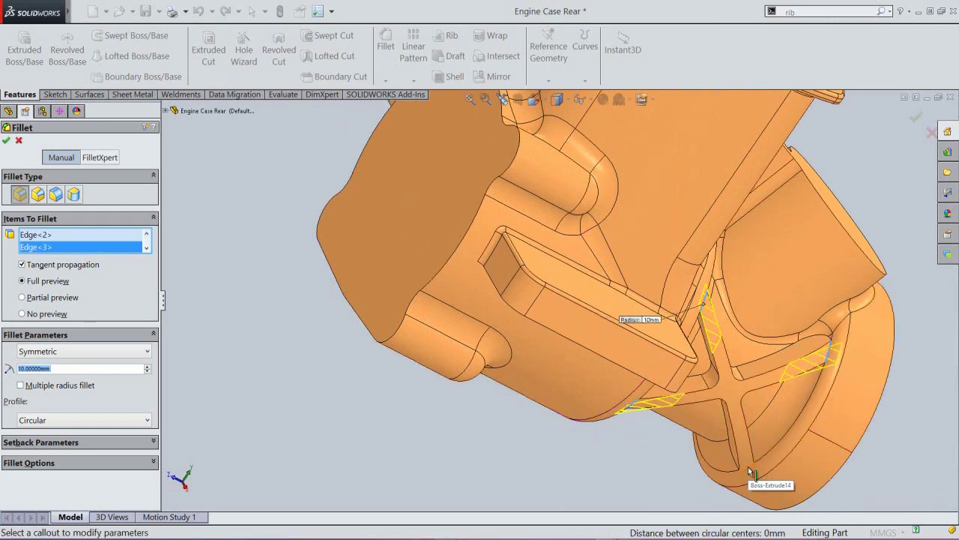
click(748, 464)
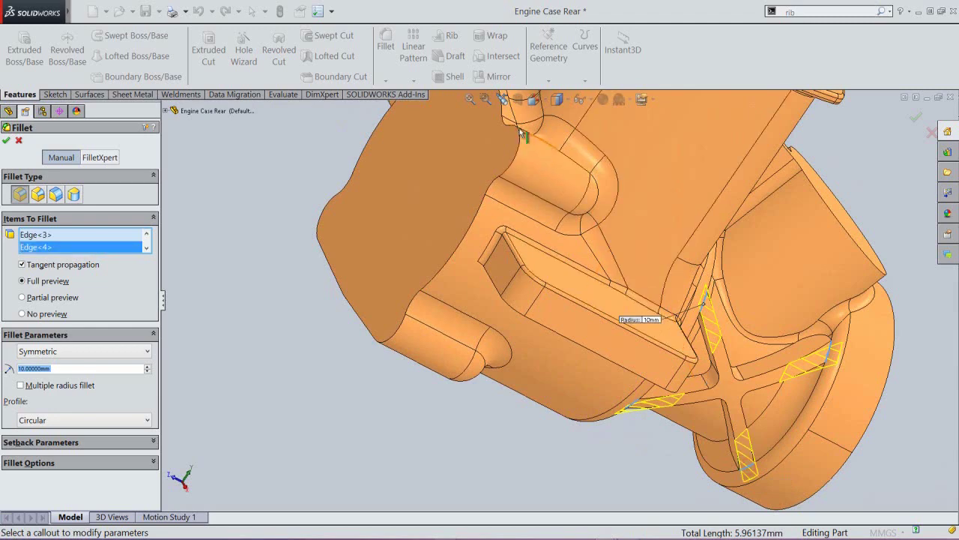
click(502, 99)
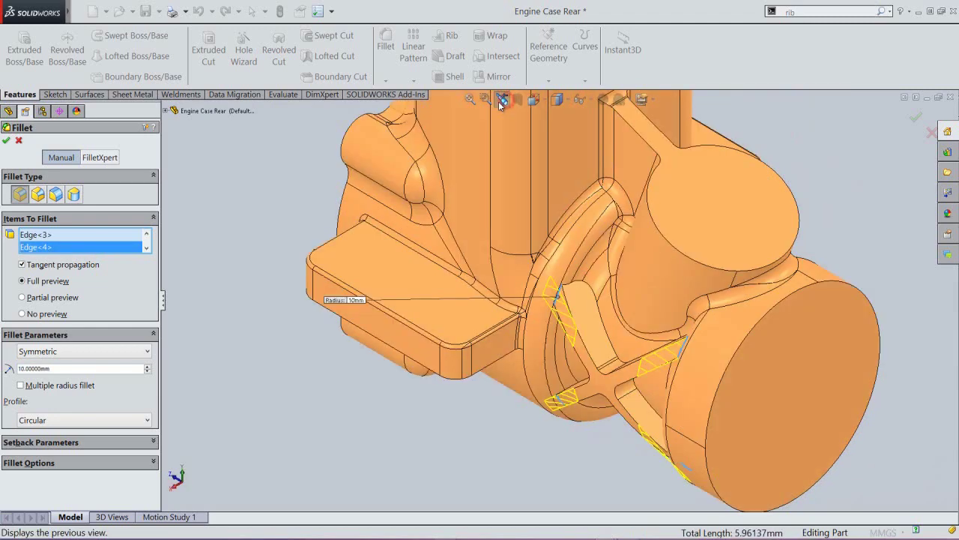
Step: Add the four arm end edges of the mirrored cross rib to the 10 mm fillet and apply it
click(545, 104)
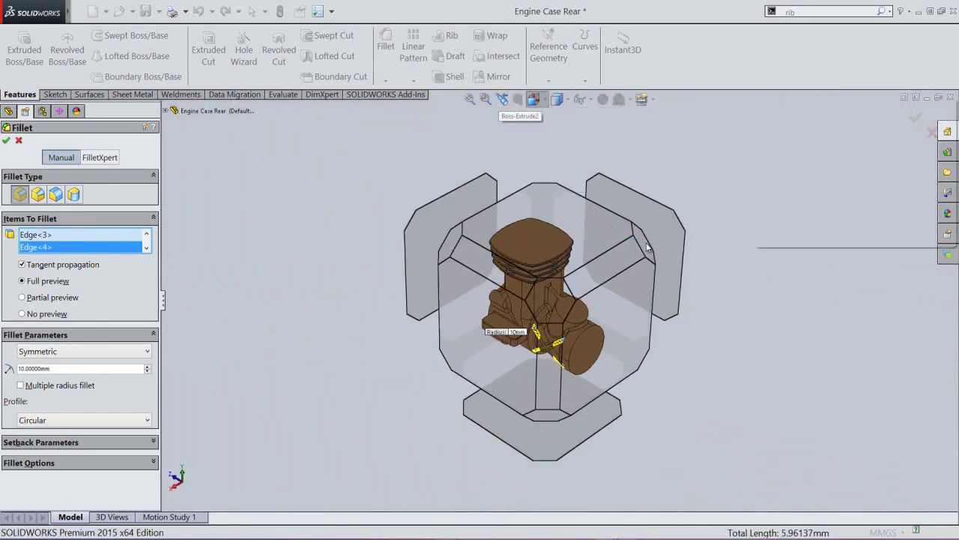
click(646, 244)
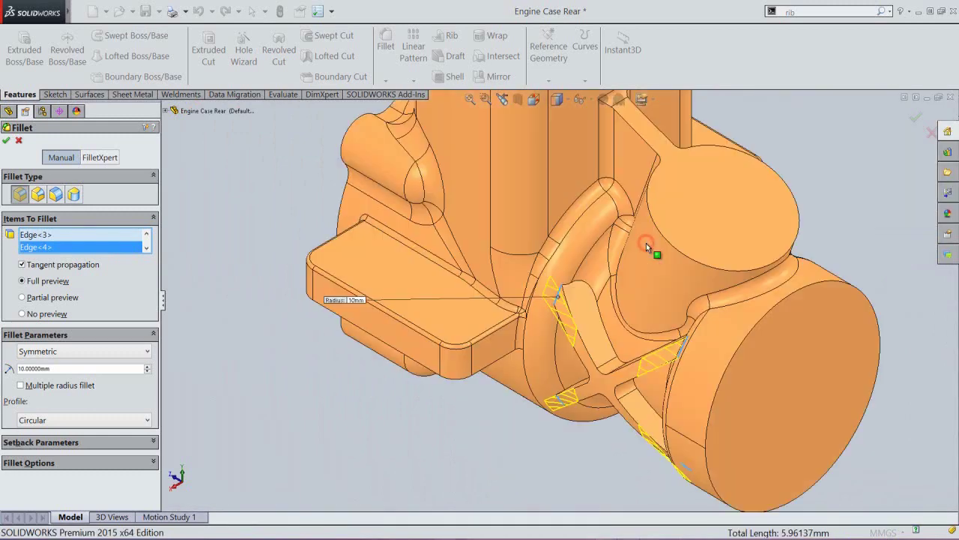
scroll(583, 356, down, 5)
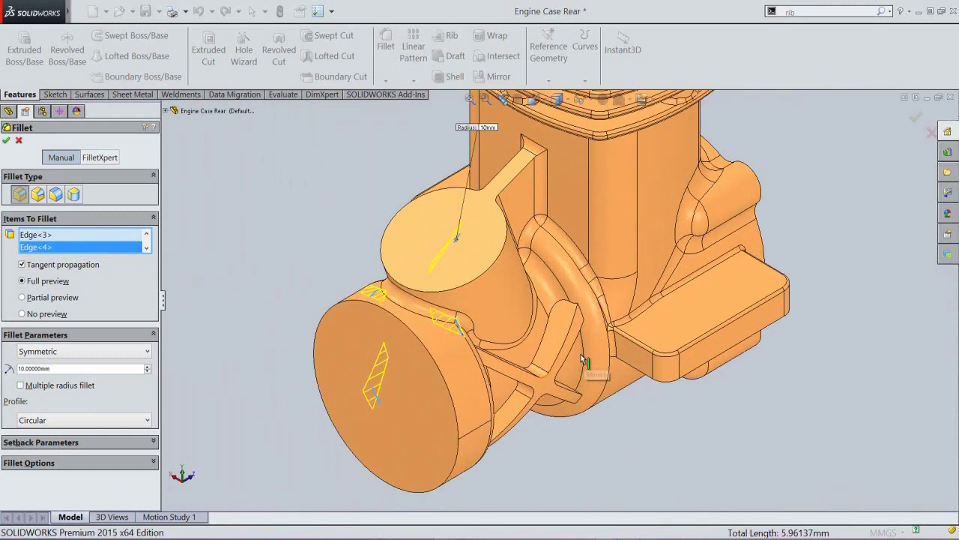
scroll(580, 358, down, 2)
click(580, 298)
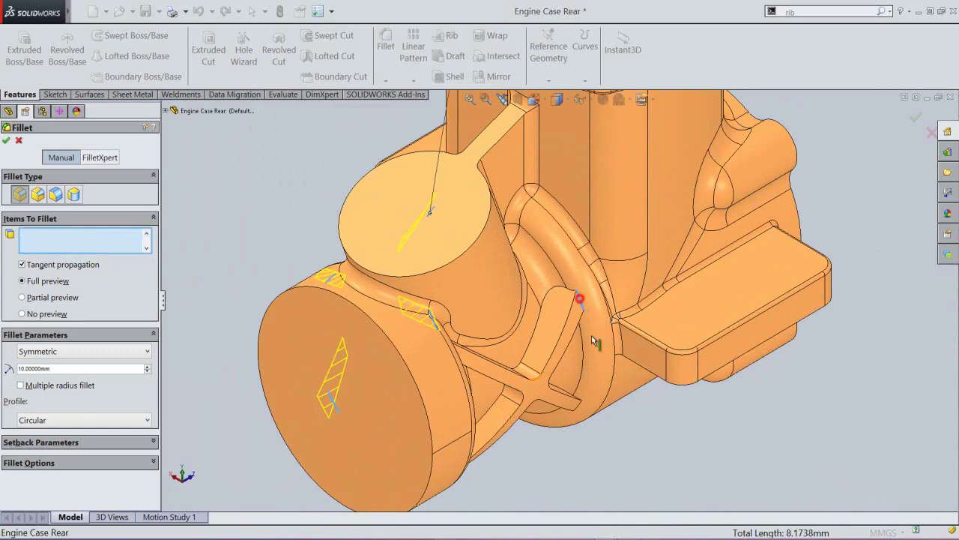
click(578, 418)
middle_drag(539, 428, 490, 443)
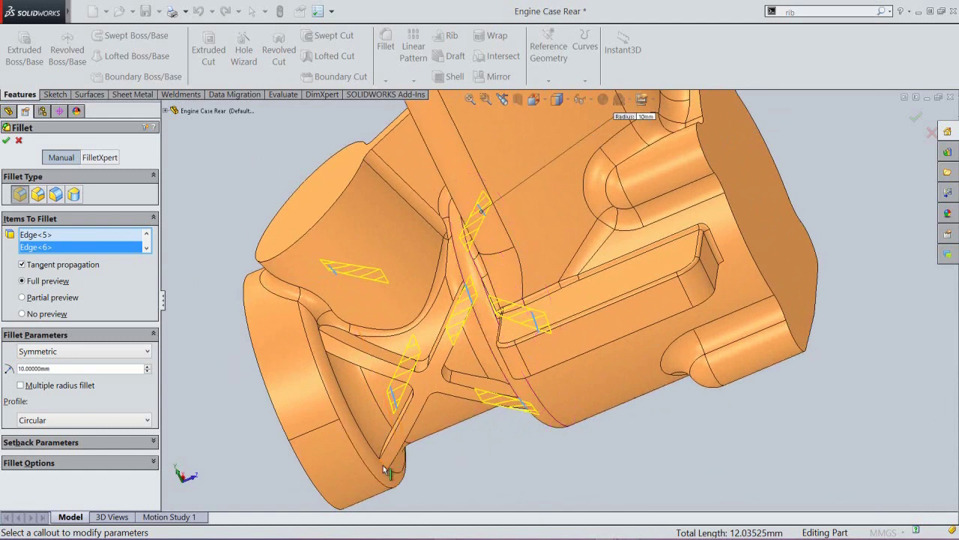
click(385, 470)
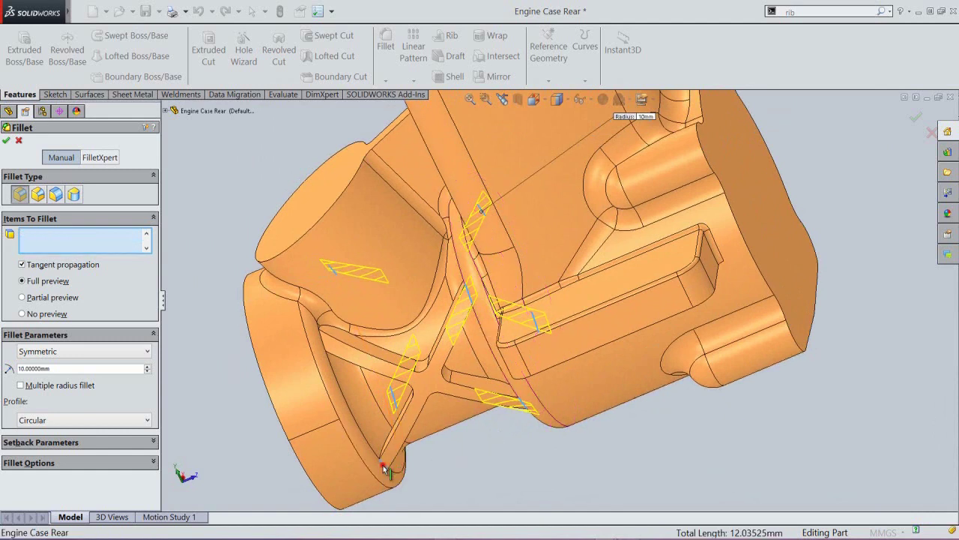
click(325, 347)
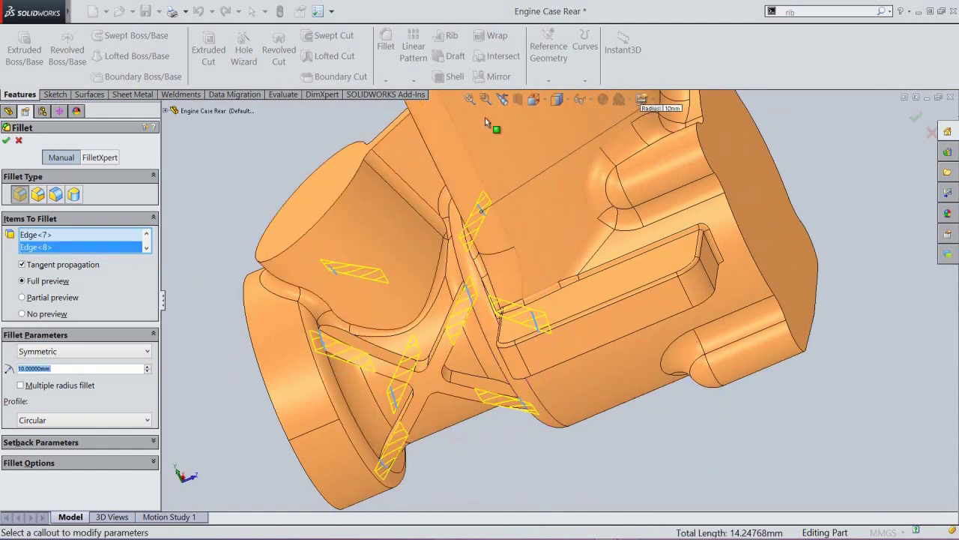
click(505, 101)
click(504, 101)
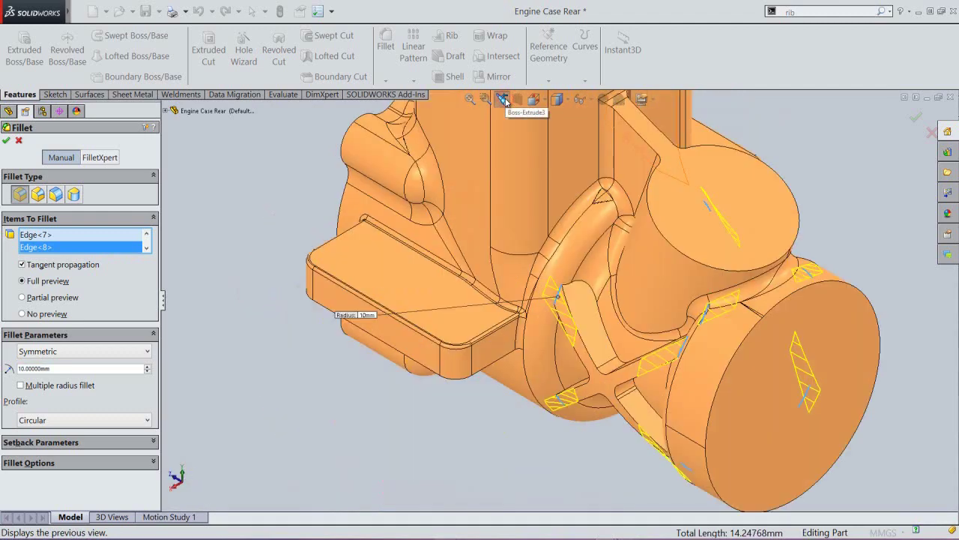
click(470, 100)
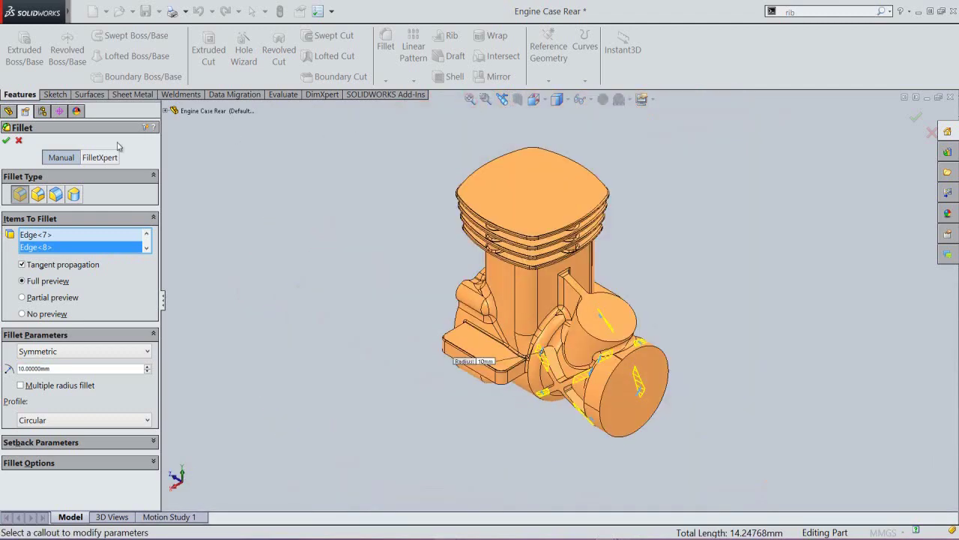
click(6, 141)
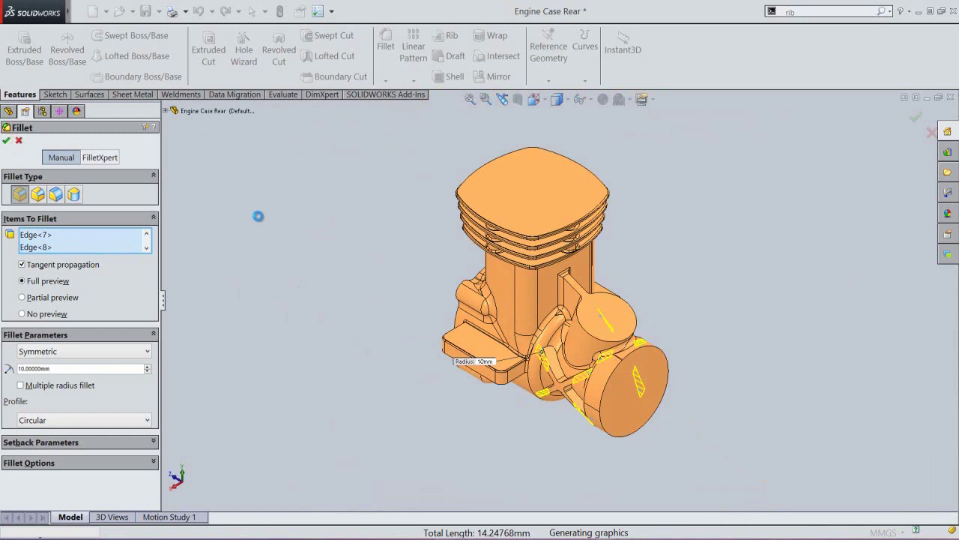
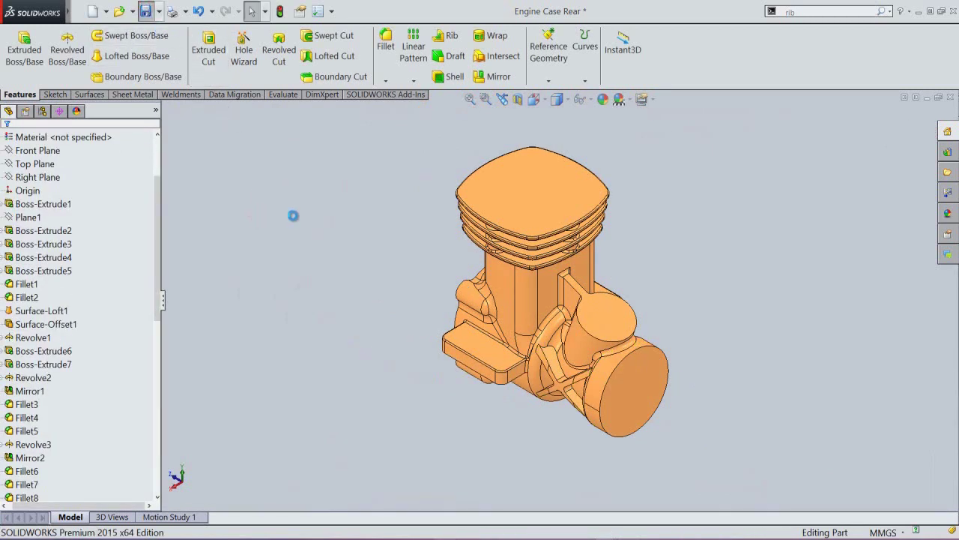
Step: Start a 0.3 mm symmetric fillet and select the four tangent outer edge chains of the cross ribs on one side
click(385, 45)
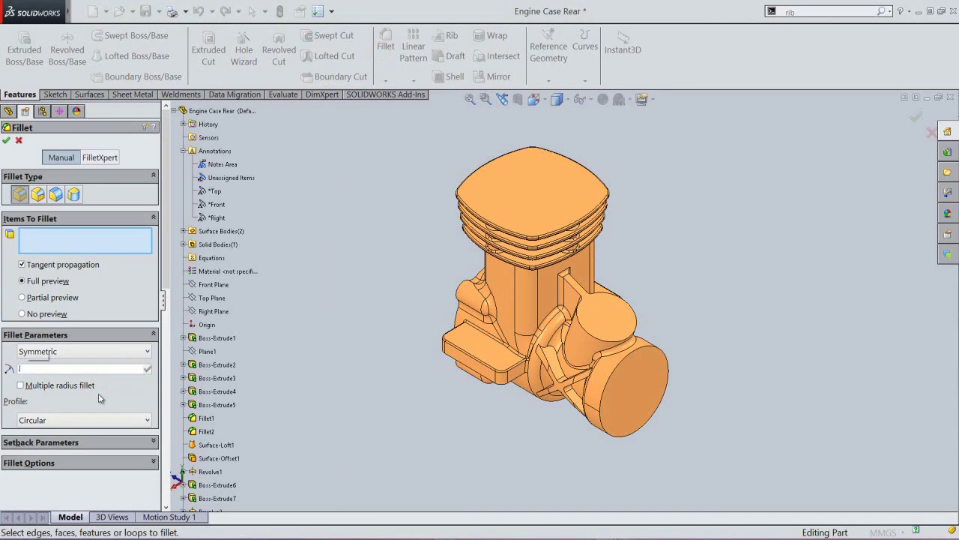
scroll(571, 393, down, 10)
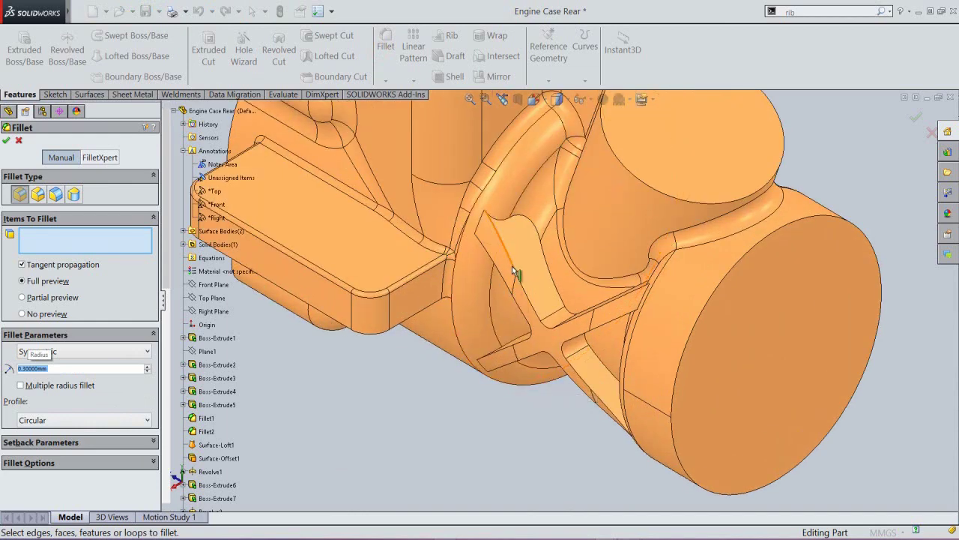
click(512, 266)
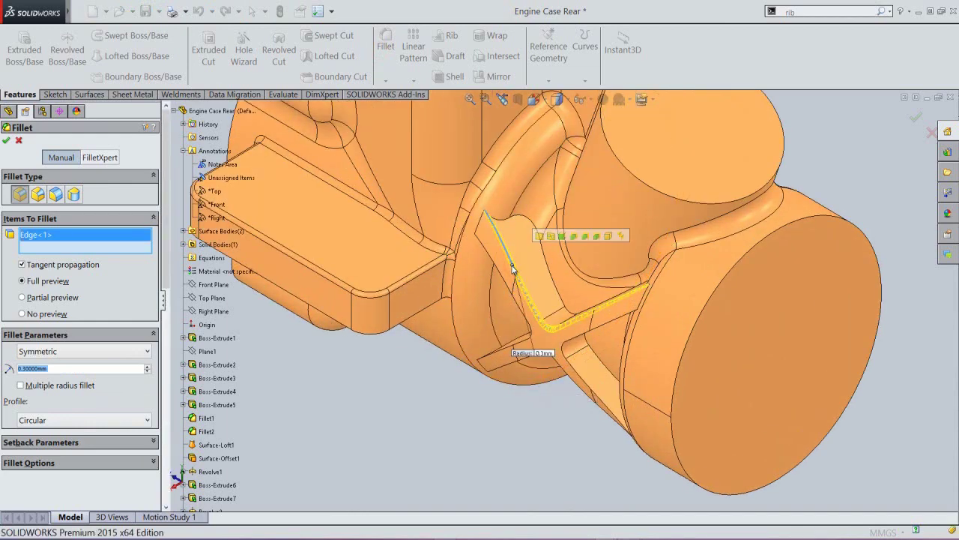
click(503, 288)
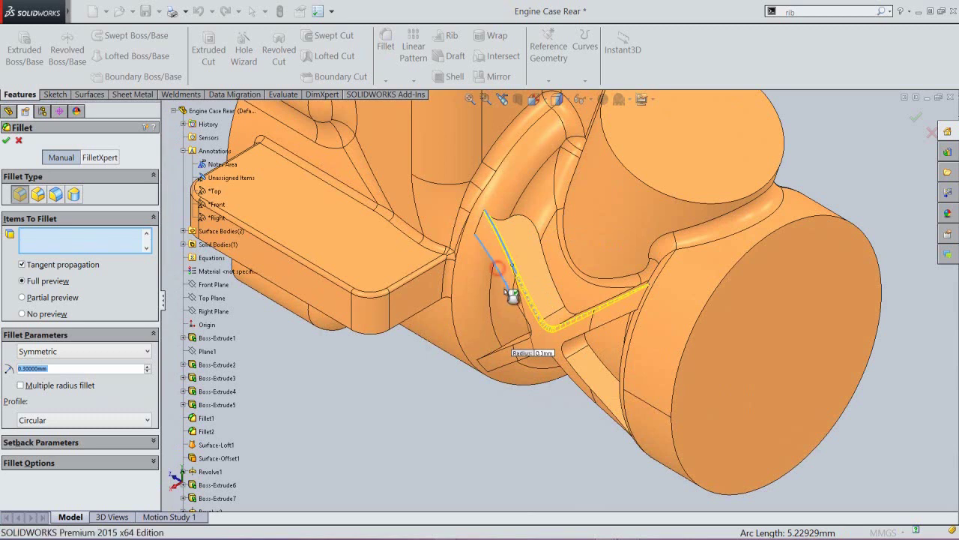
click(570, 340)
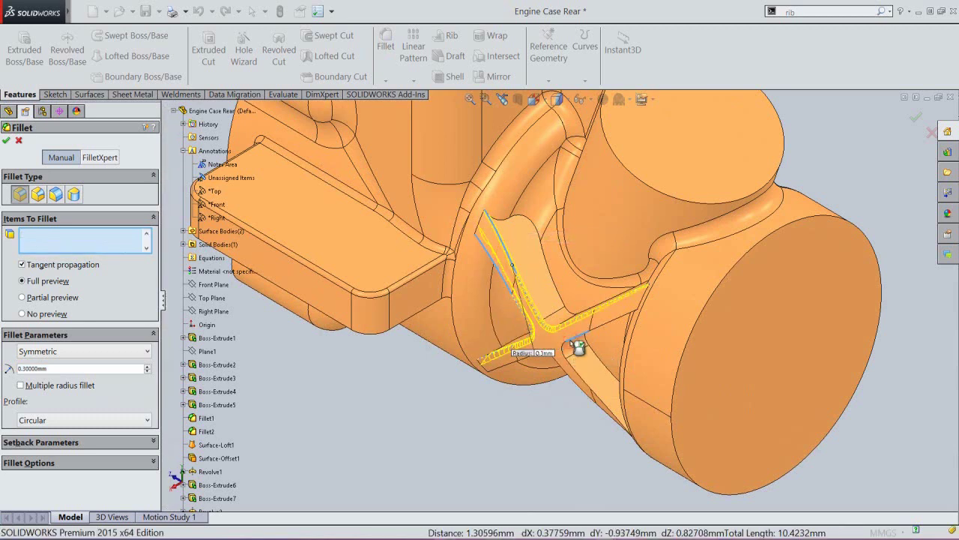
click(571, 345)
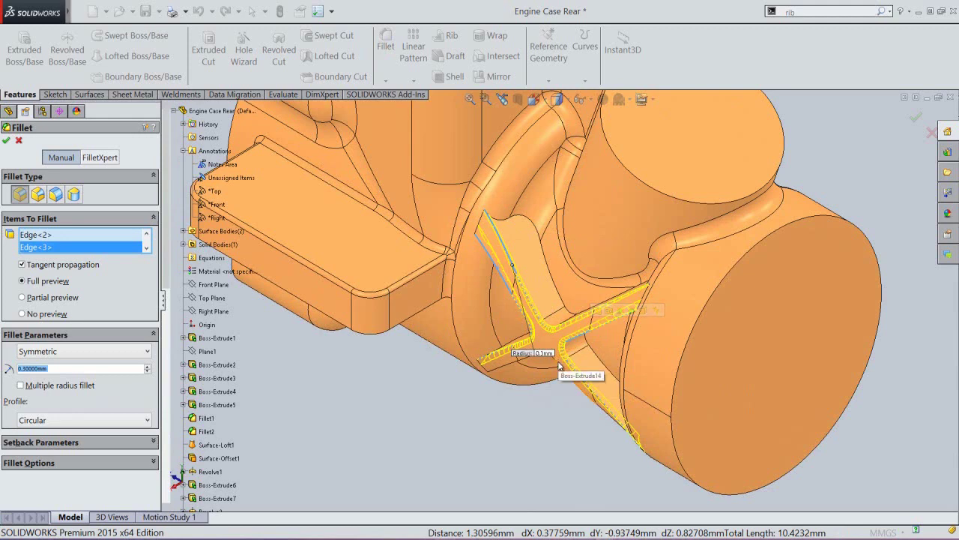
click(564, 407)
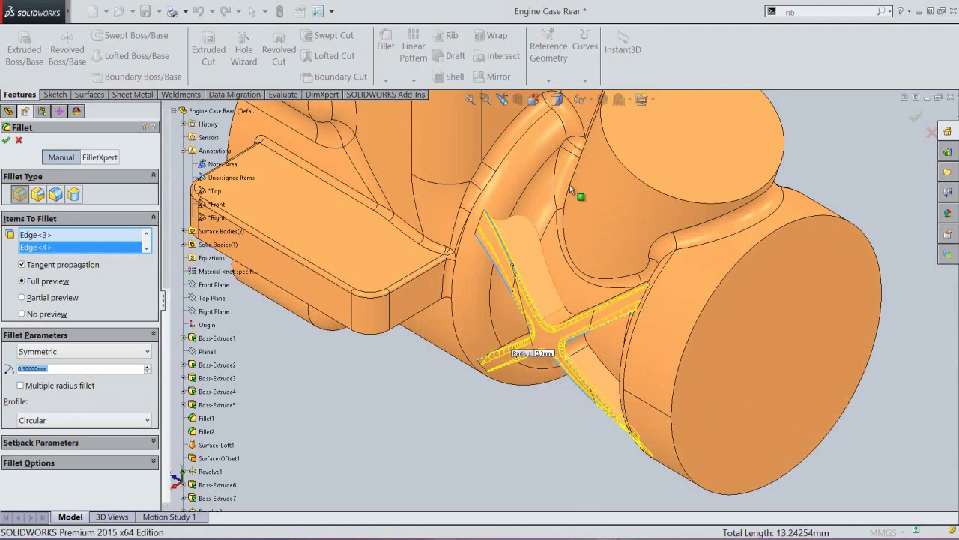
Step: Add the four outer edge chains of the cross rib on the opposite side to the 0.3 mm fillet and apply it
click(534, 100)
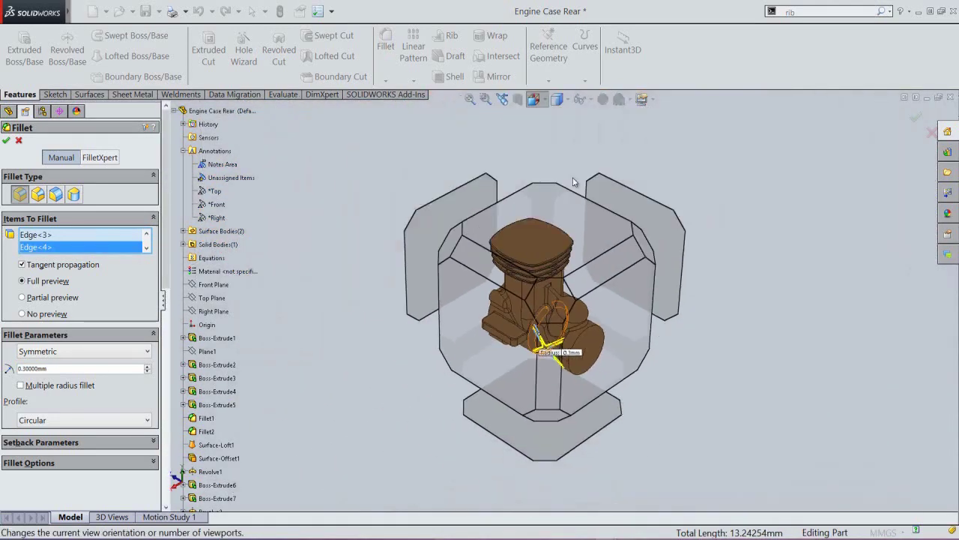
click(641, 242)
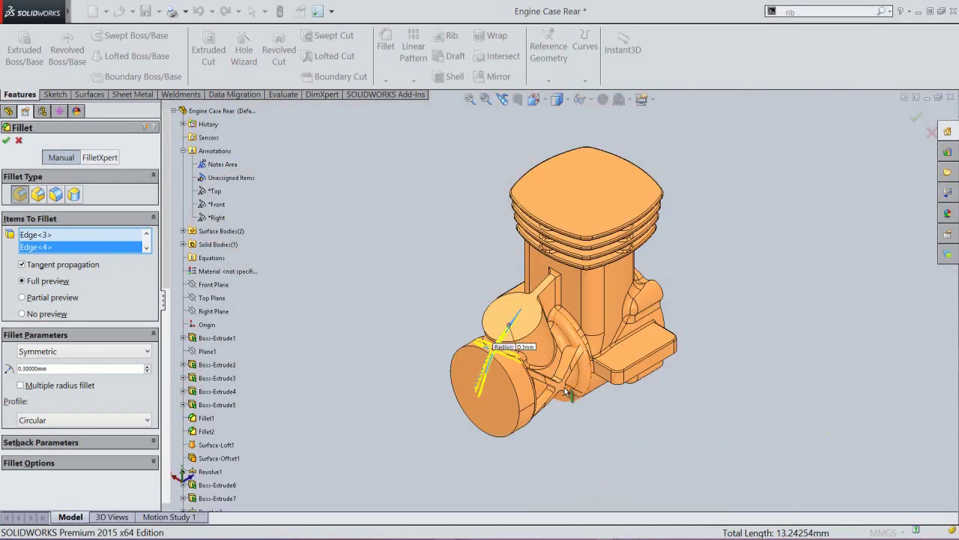
scroll(567, 390, down, 3)
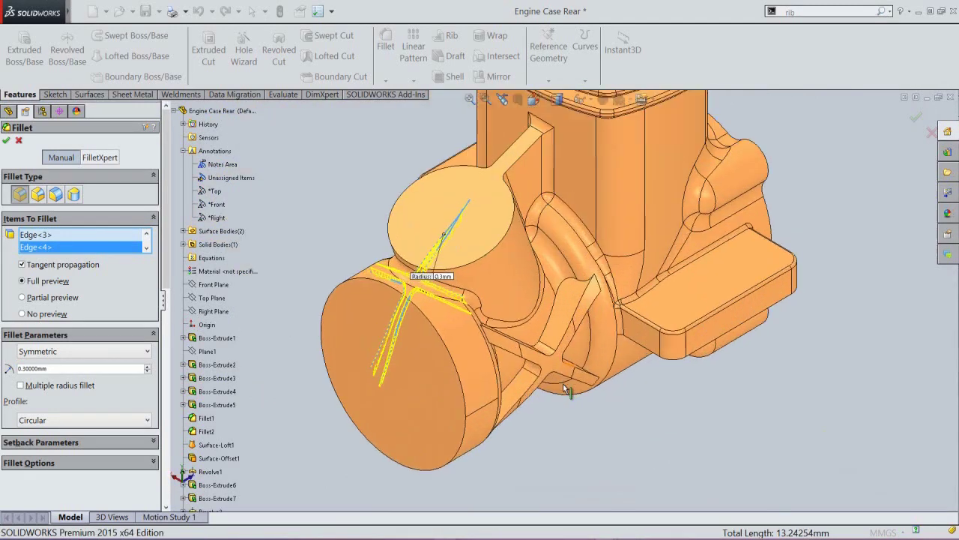
click(508, 340)
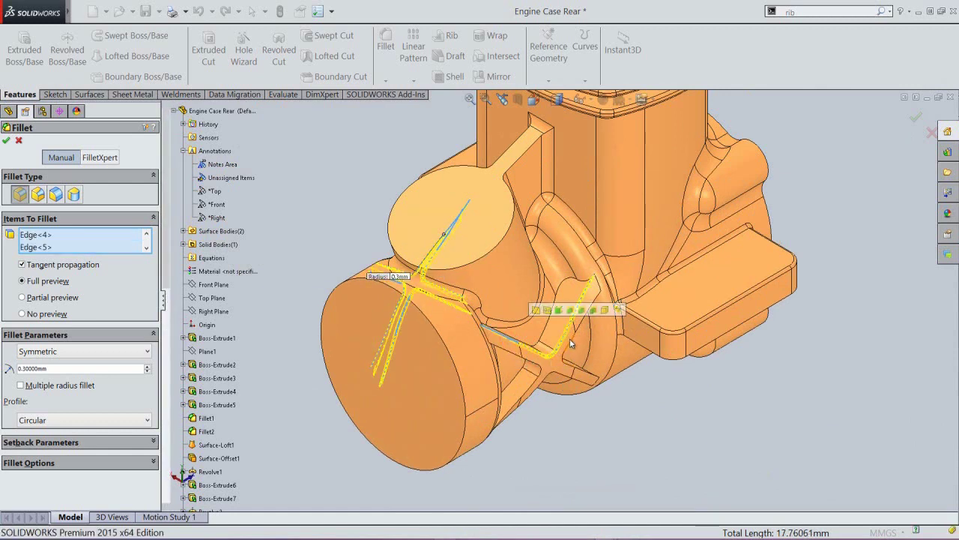
click(553, 370)
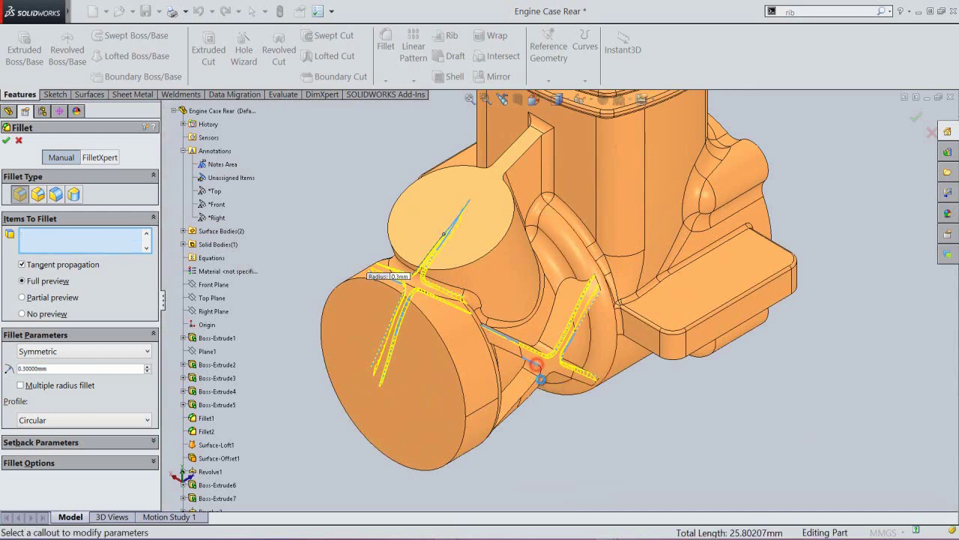
click(551, 384)
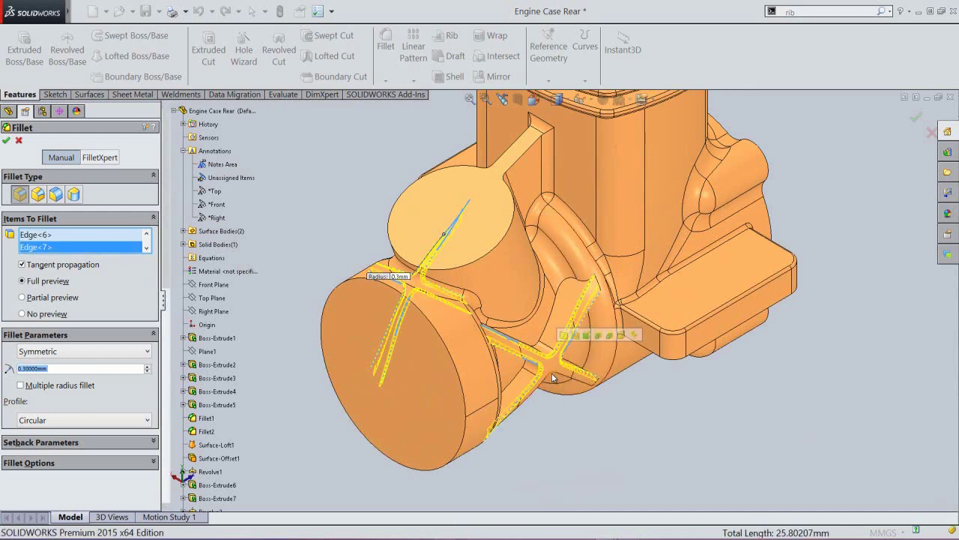
click(552, 372)
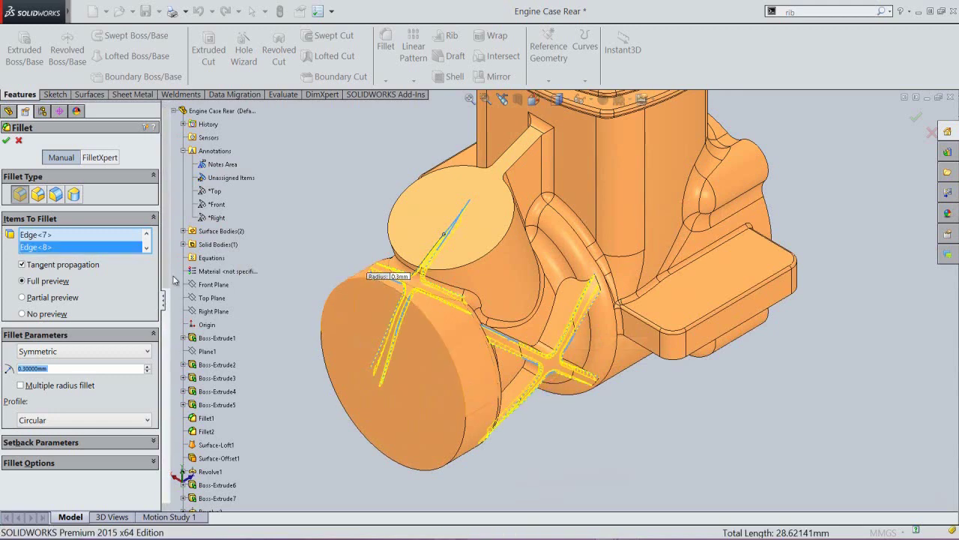
click(7, 142)
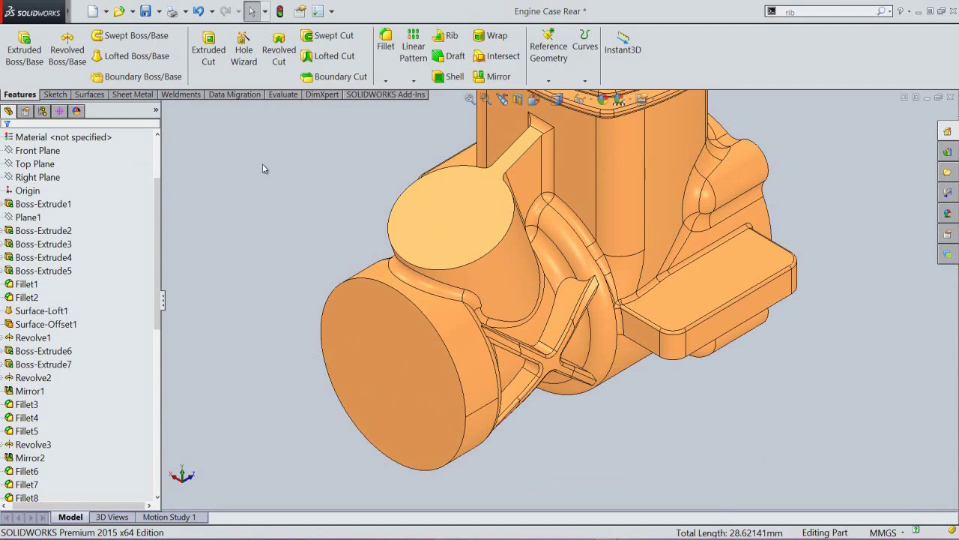
Step: Start another 0.3 mm symmetric fillet and select the four base edge chains where one cross rib meets the case
click(385, 42)
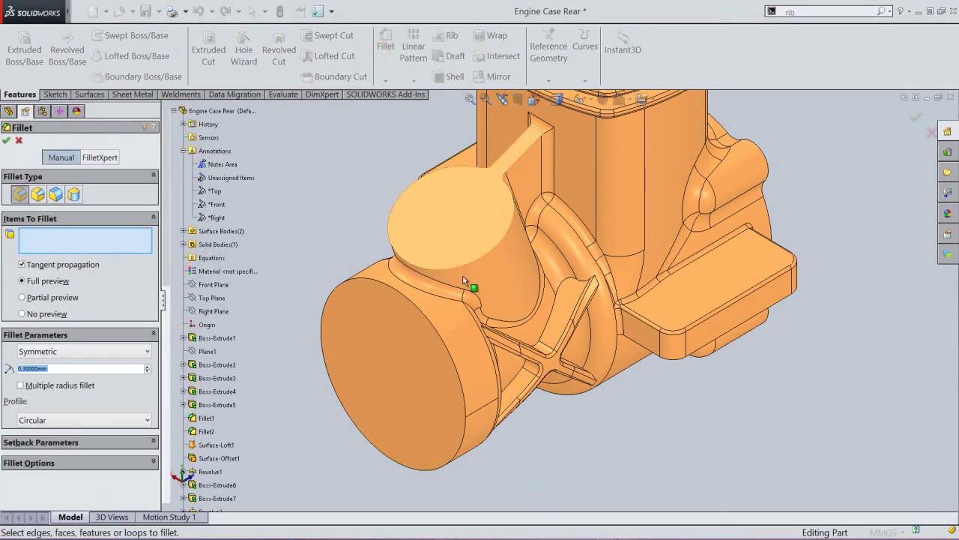
click(571, 305)
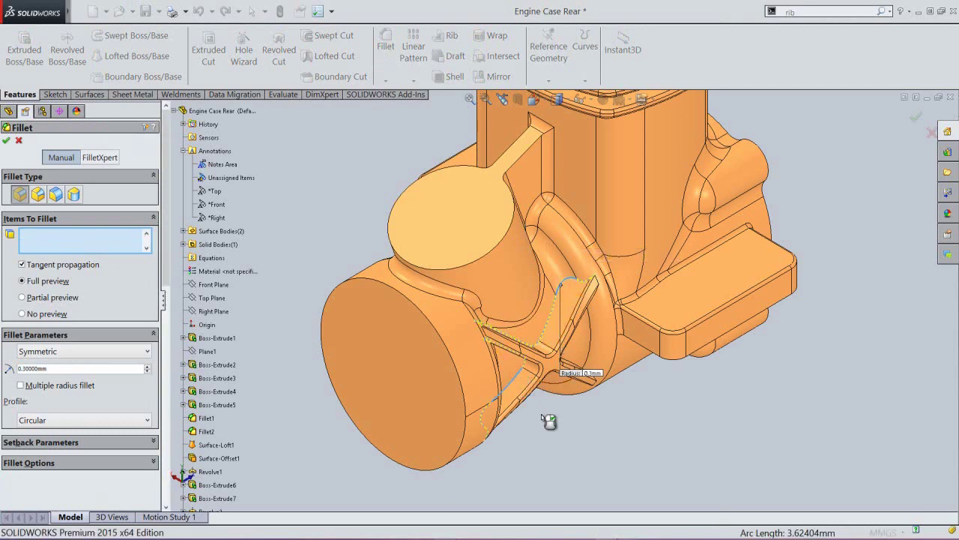
click(525, 400)
middle_drag(524, 402, 577, 380)
click(580, 362)
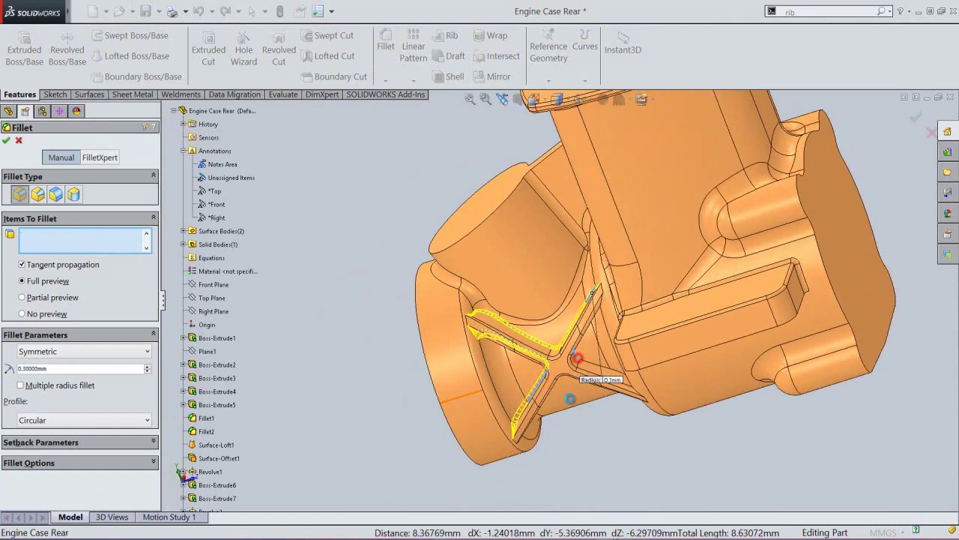
middle_drag(587, 444, 577, 382)
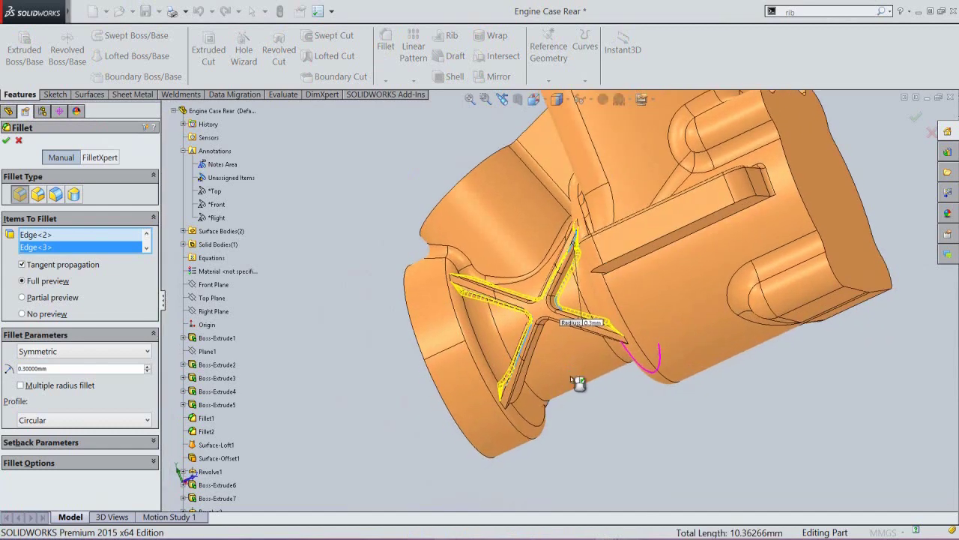
click(548, 321)
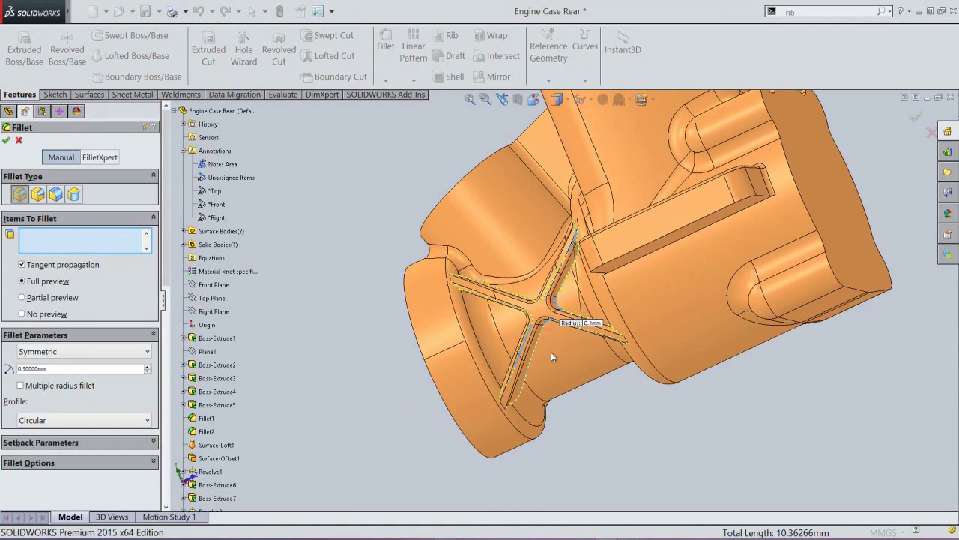
Step: Add the four base edge chains of the other cross rib to the 0.3 mm fillet and apply it
middle_drag(553, 358, 726, 326)
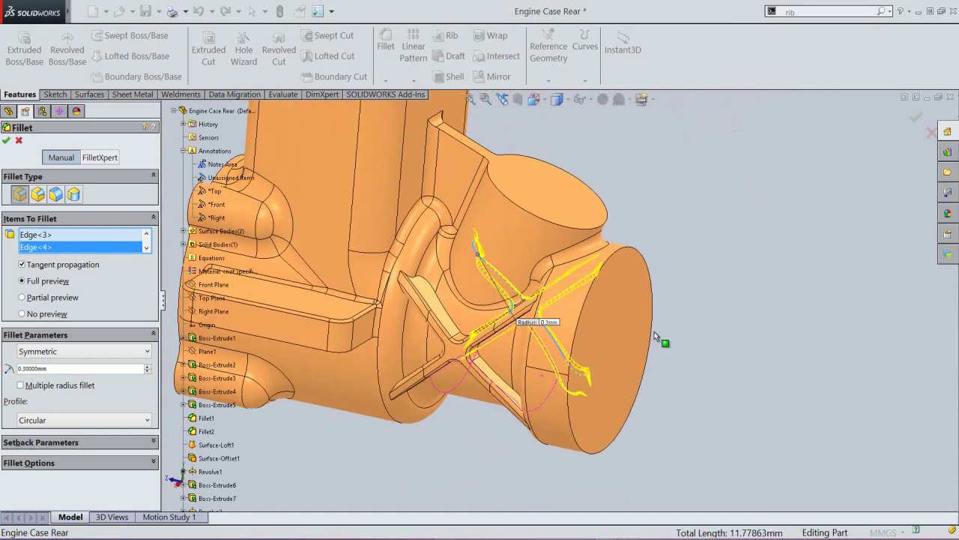
click(448, 319)
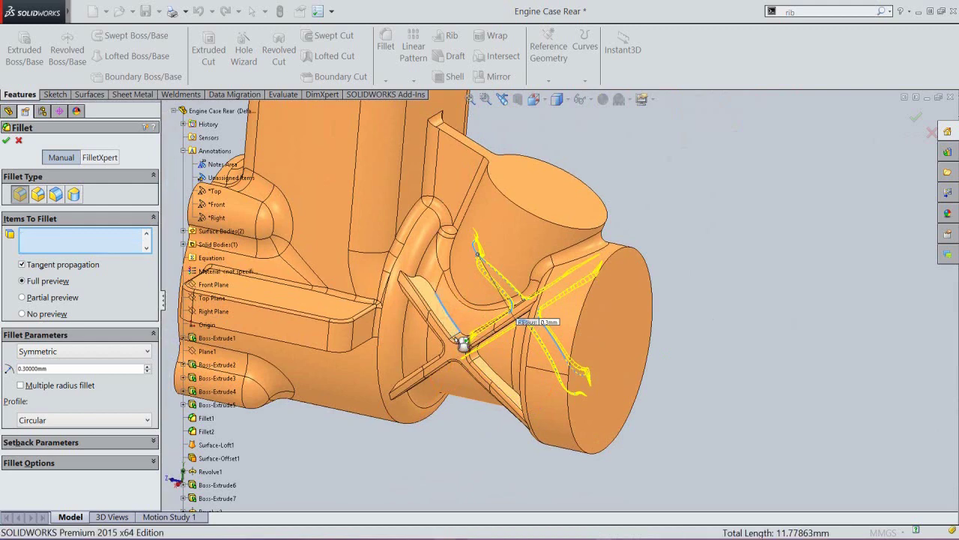
middle_drag(458, 364, 480, 356)
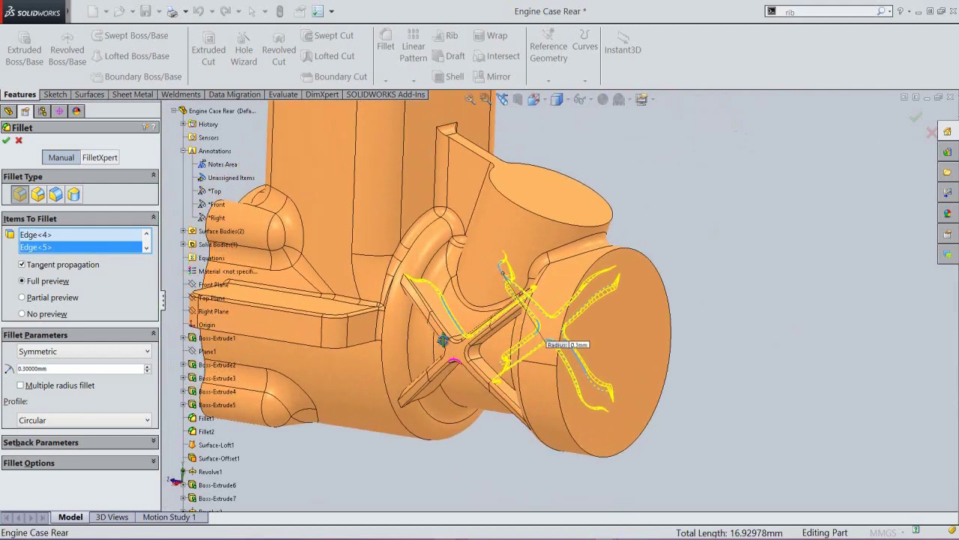
click(480, 350)
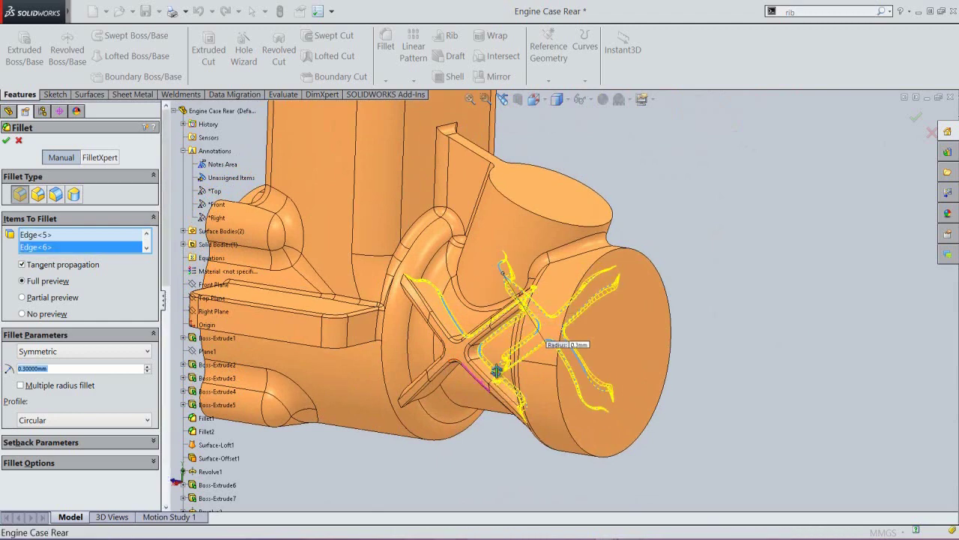
middle_drag(499, 368, 478, 388)
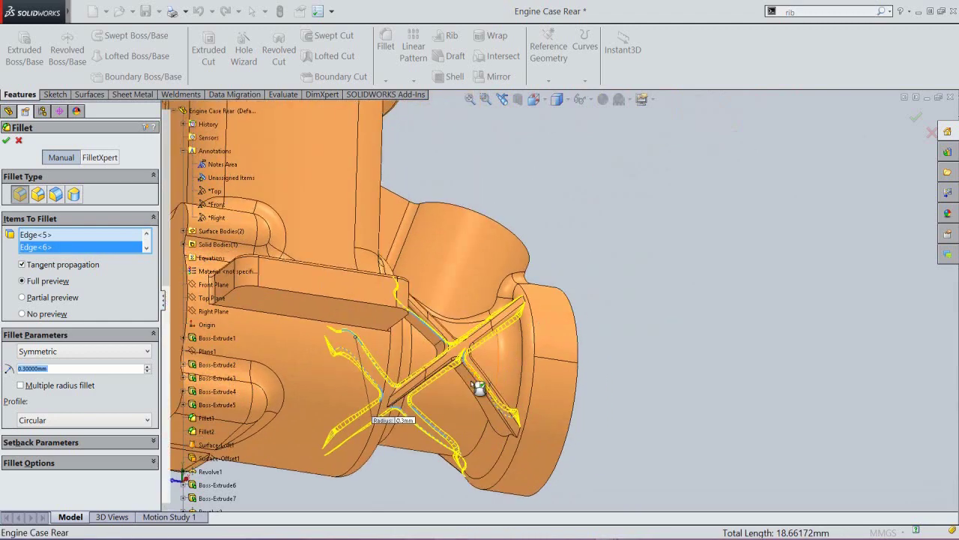
click(467, 384)
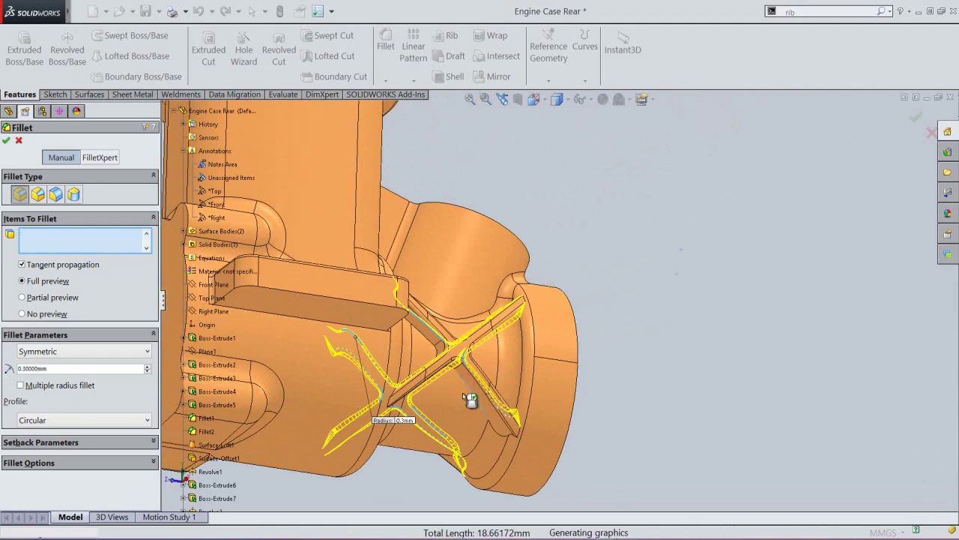
click(468, 403)
middle_drag(464, 402, 450, 379)
click(441, 358)
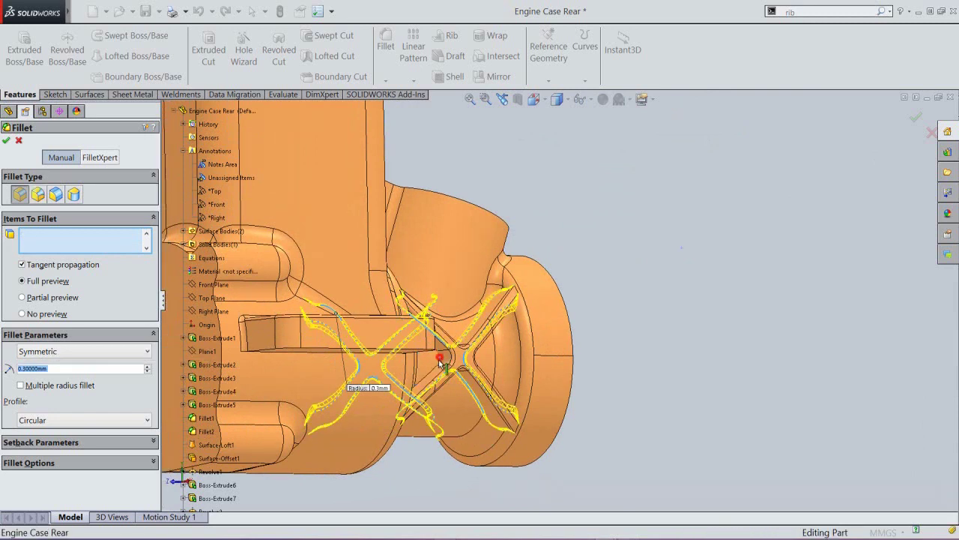
click(446, 369)
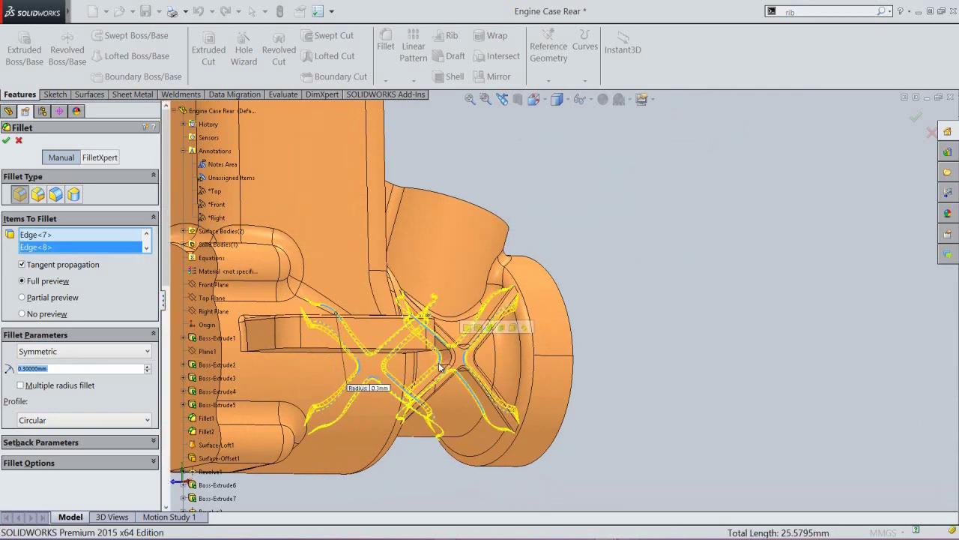
click(6, 140)
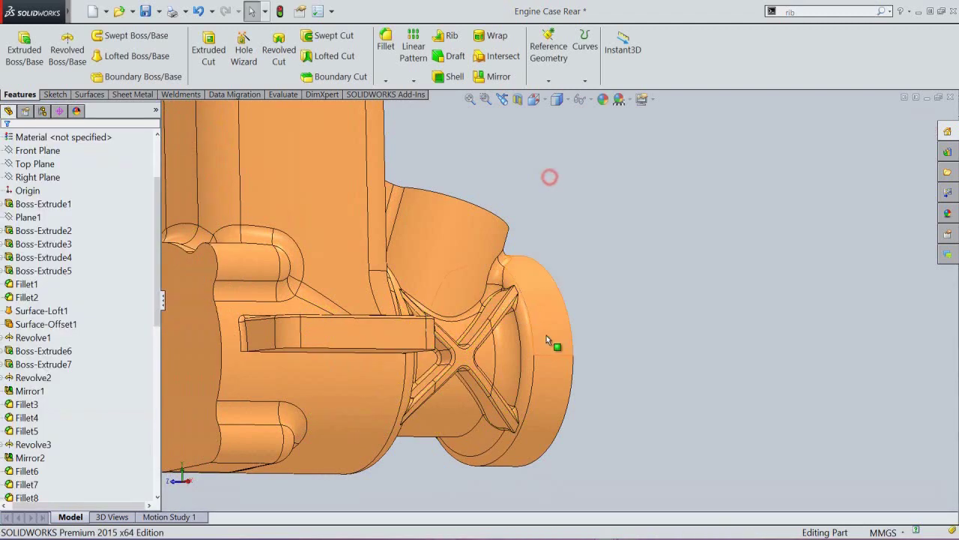
Step: Collapse all items in the feature tree and save the part
middle_drag(546, 341, 460, 379)
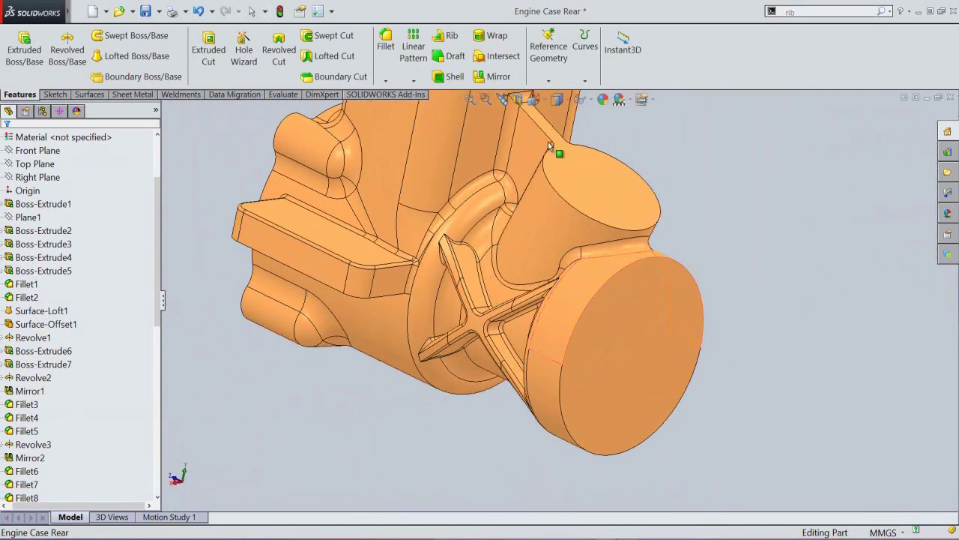
click(545, 103)
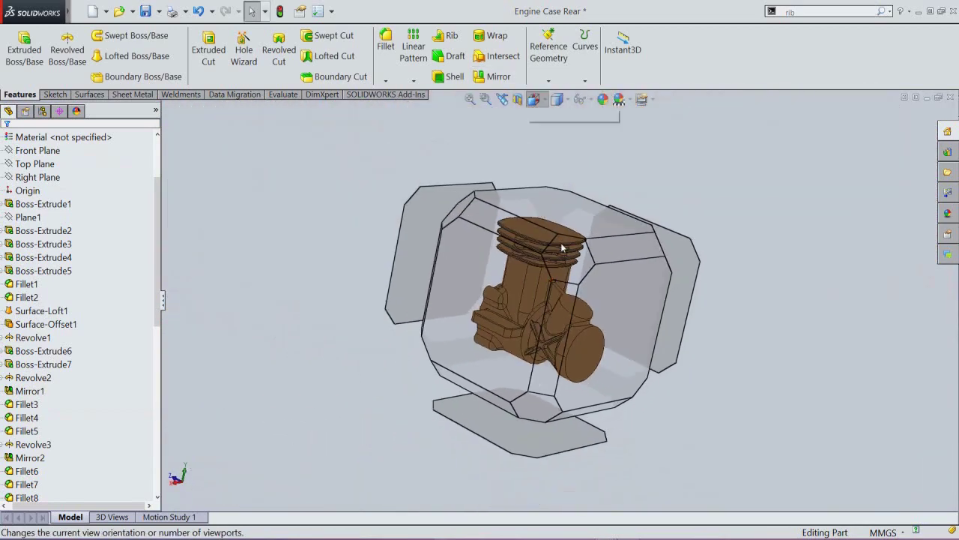
click(566, 259)
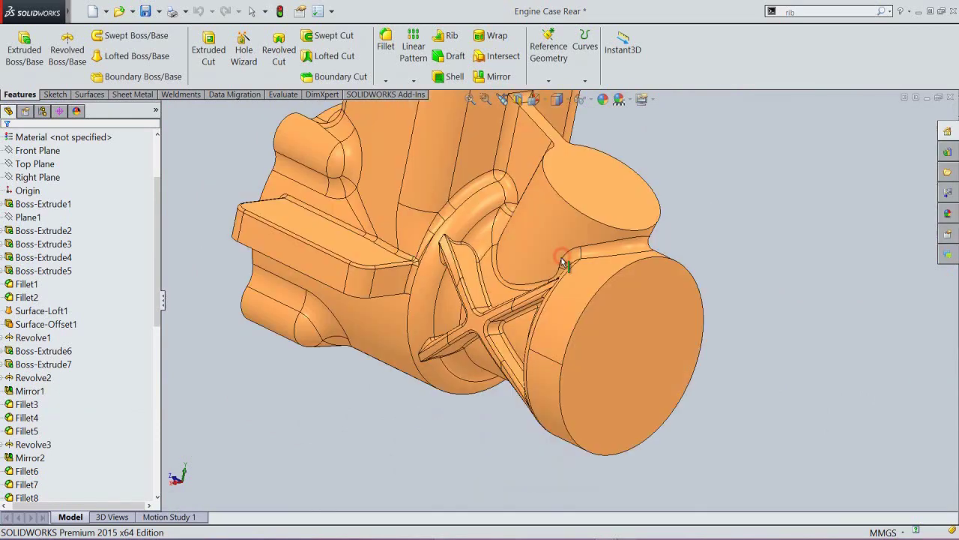
click(471, 100)
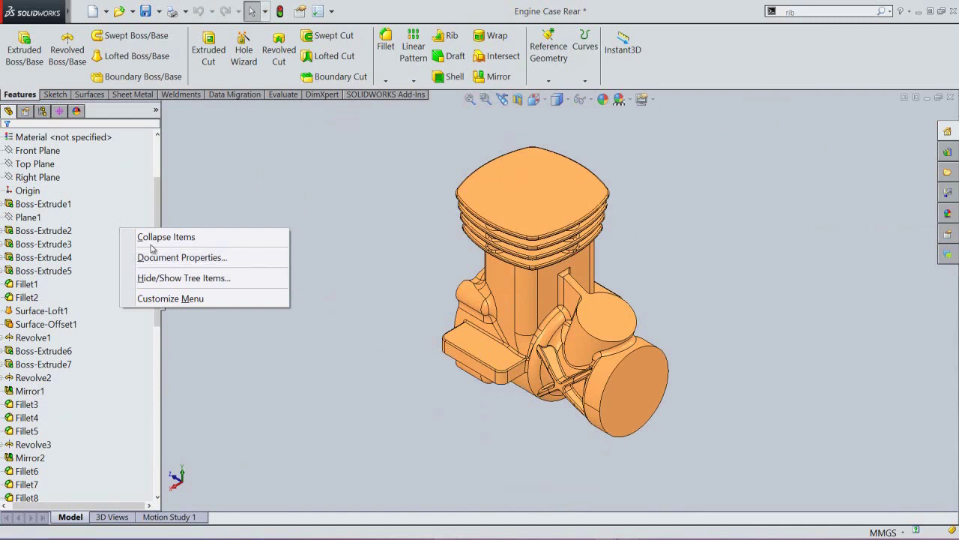
click(150, 240)
drag(156, 254, 162, 146)
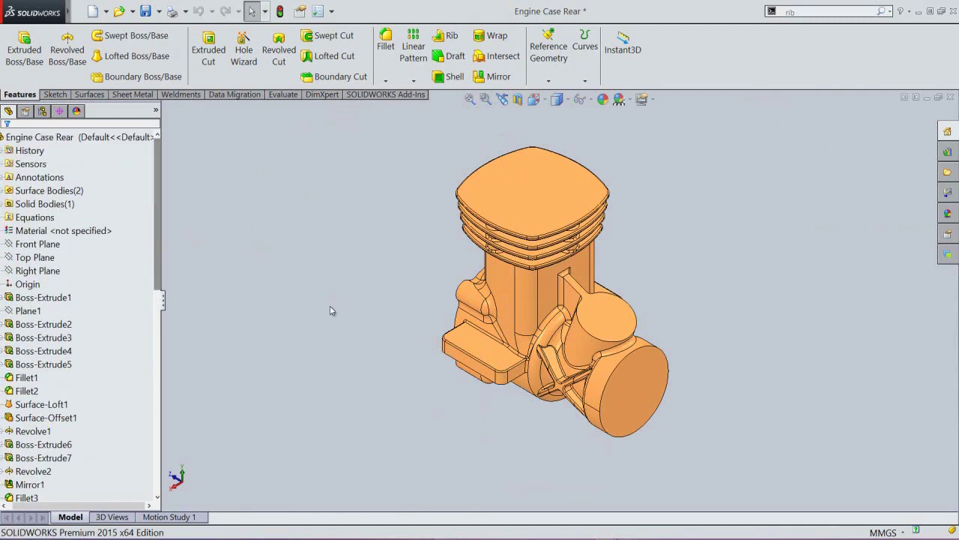
click(330, 308)
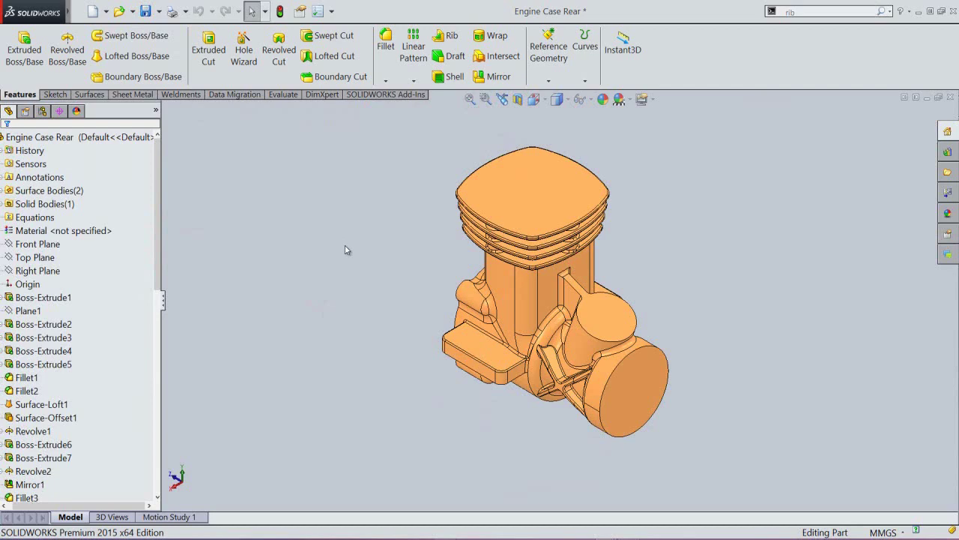
click(382, 238)
Step: Start a Hole Wizard straight tap hole using the ANSI Metric standard and the Tapped hole type
click(535, 100)
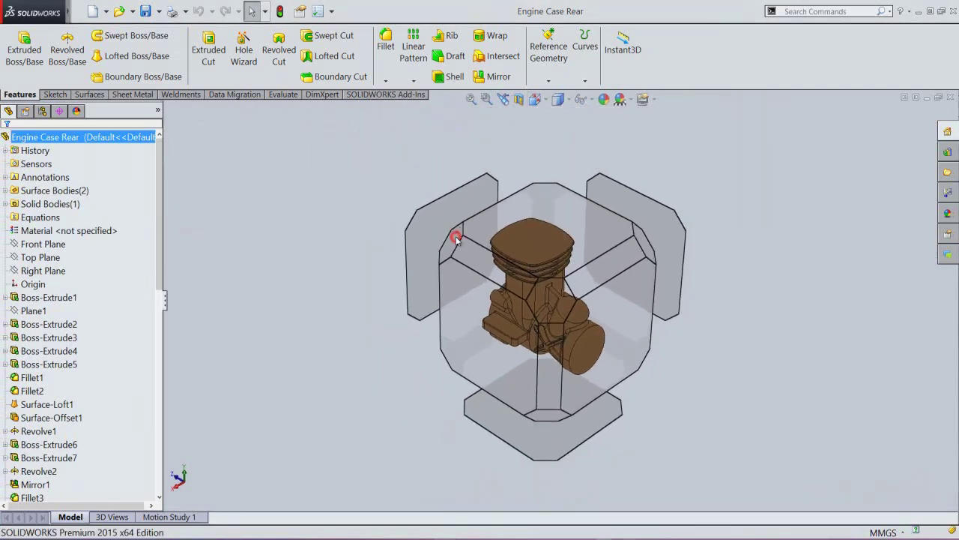
click(455, 239)
scroll(497, 405, down, 3)
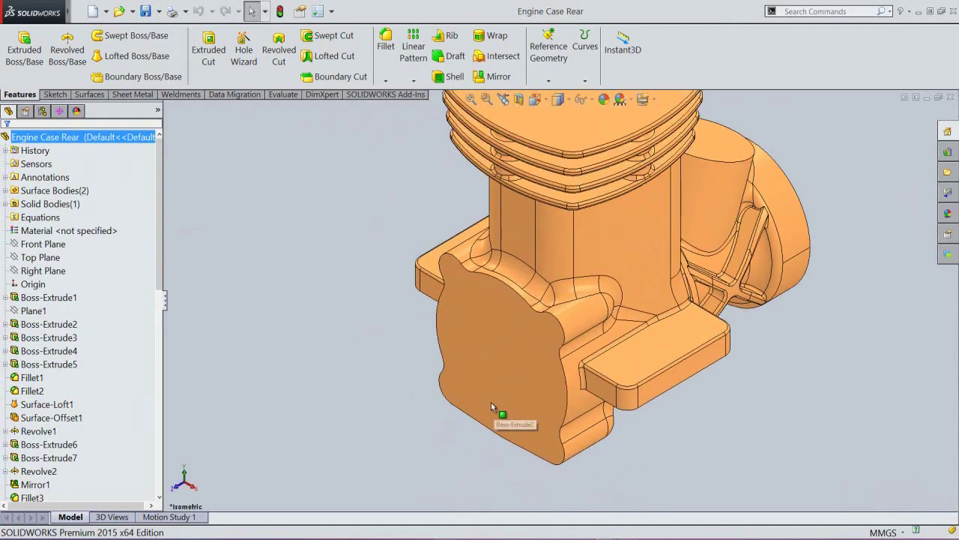
click(243, 60)
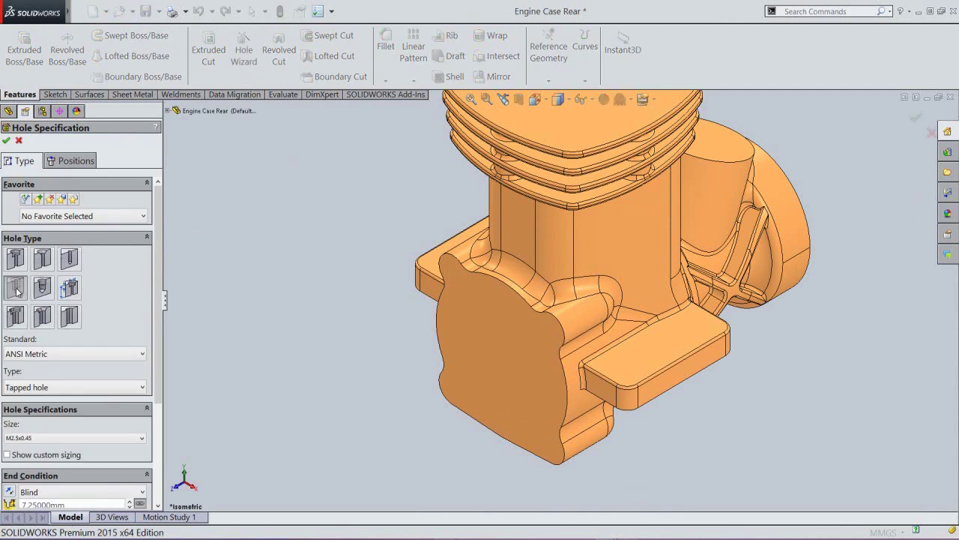
click(64, 357)
click(53, 369)
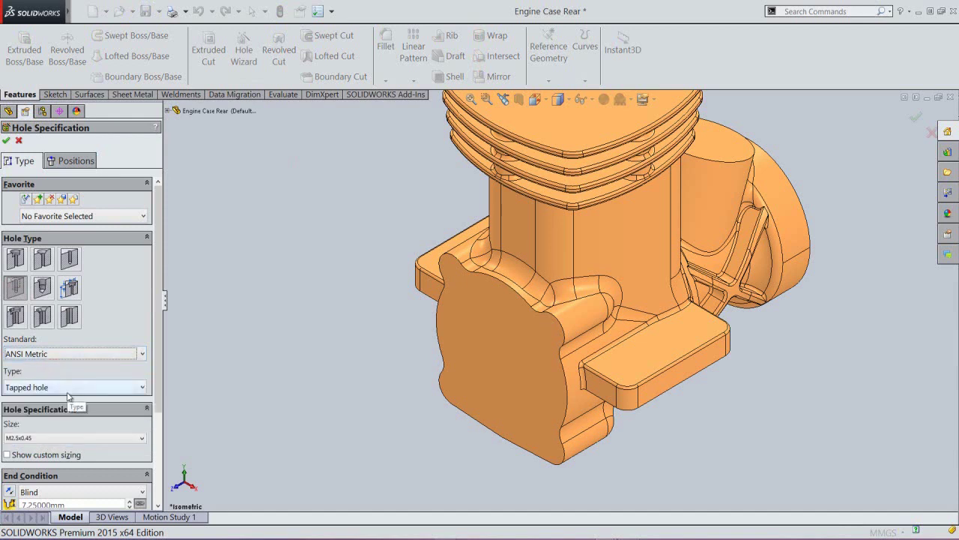
click(68, 388)
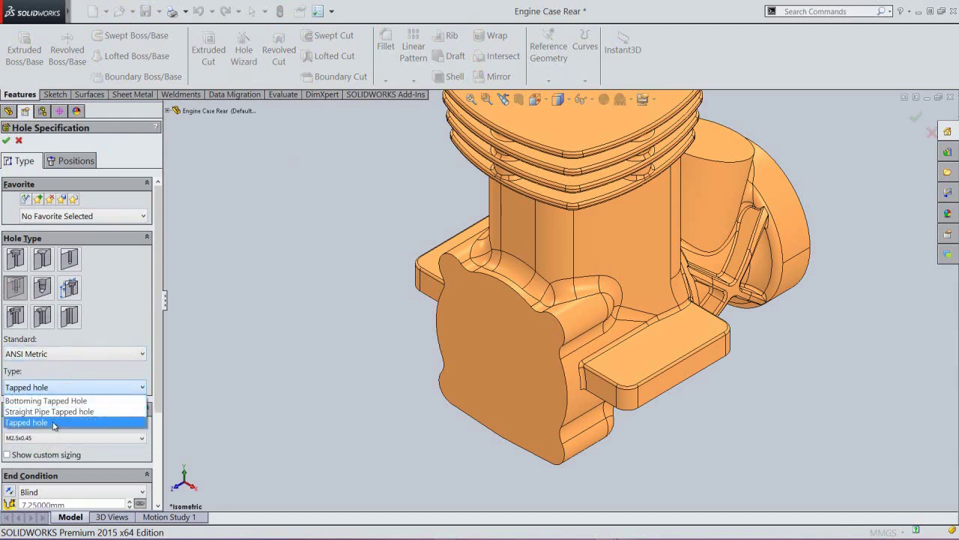
click(51, 423)
Step: Set the tapped hole's size to M2.5x0.45
drag(159, 380, 155, 474)
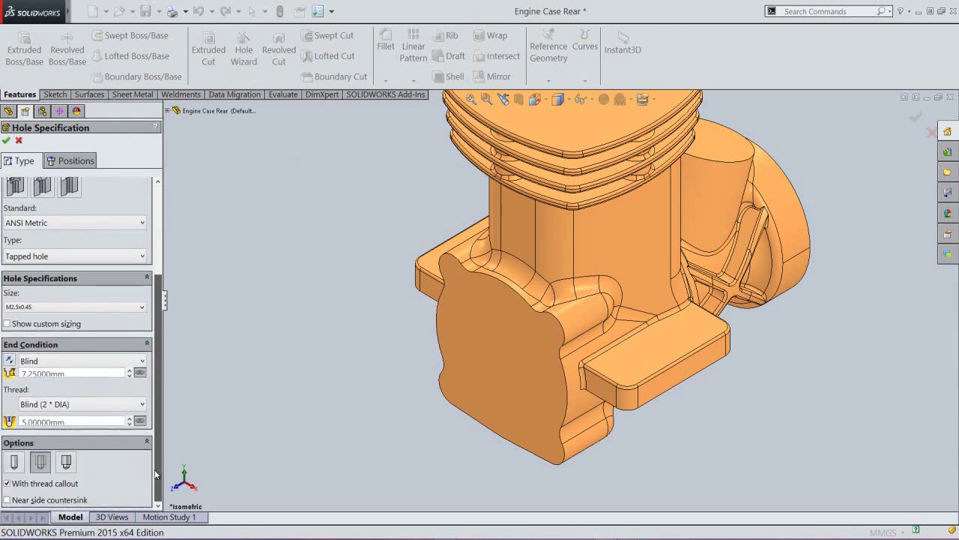
click(139, 307)
click(36, 319)
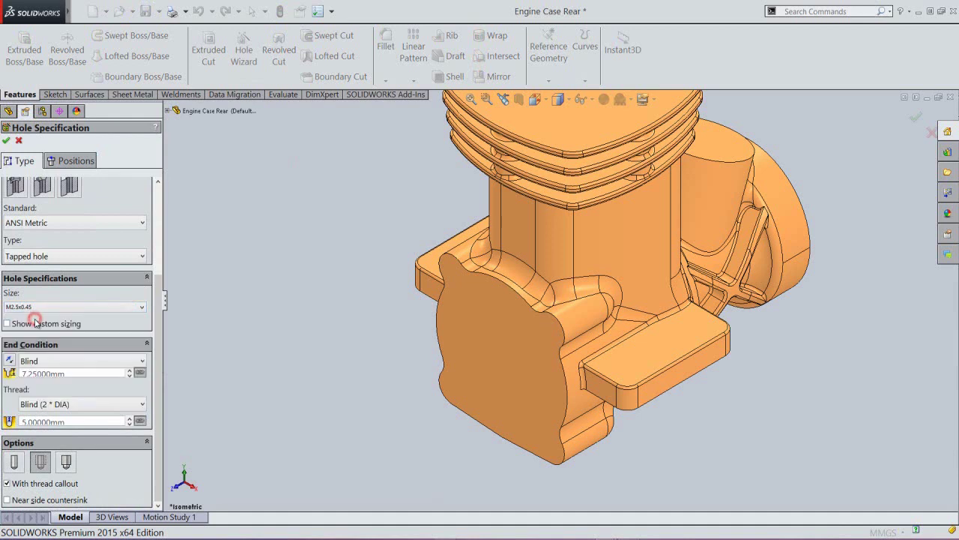
Step: Set the tapped hole's blind depth to 5 mm and use the cosmetic thread option with thread callout
double_click(73, 373)
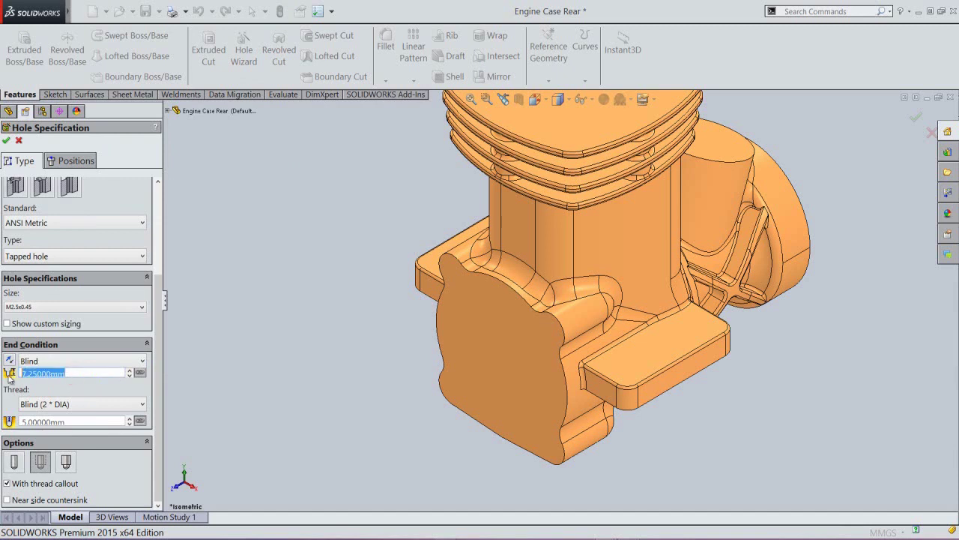
text(5)
key(Return)
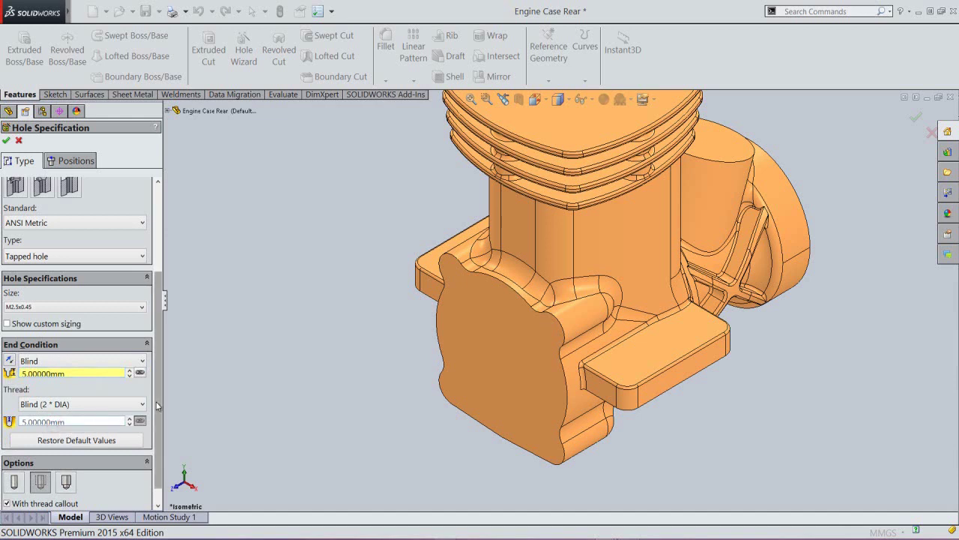
scroll(129, 418, down, 1)
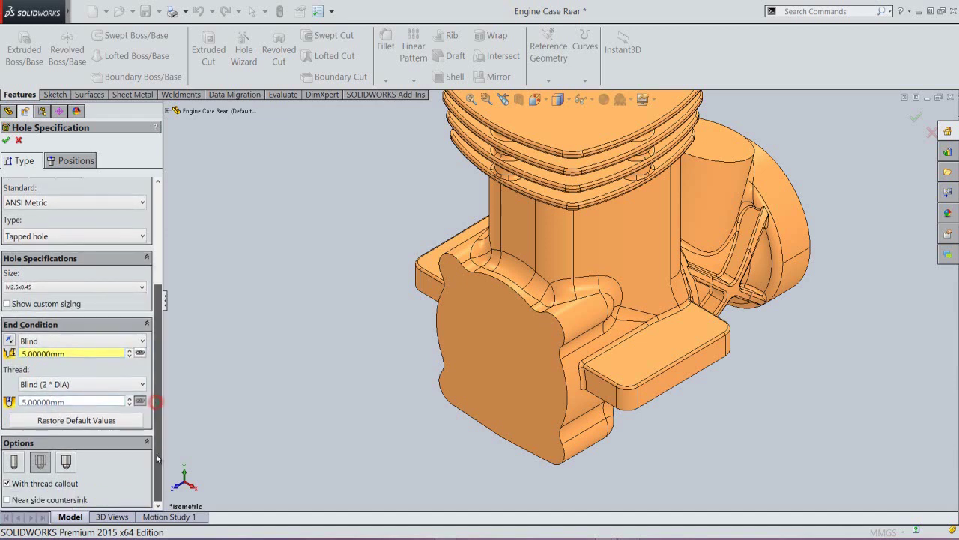
click(41, 463)
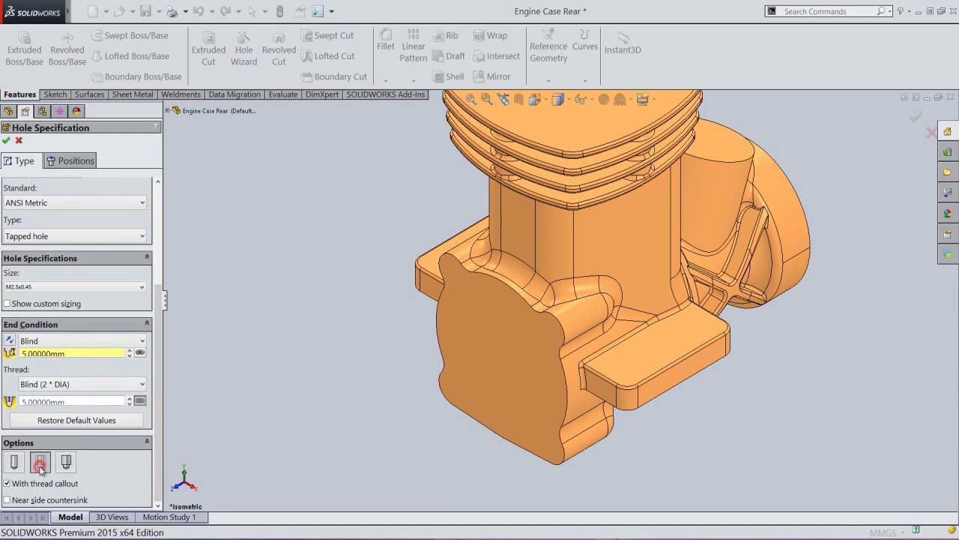
Step: Place the tapped holes at the arc centres of the four corner lobes on the flat crankcase end face and apply them
click(77, 161)
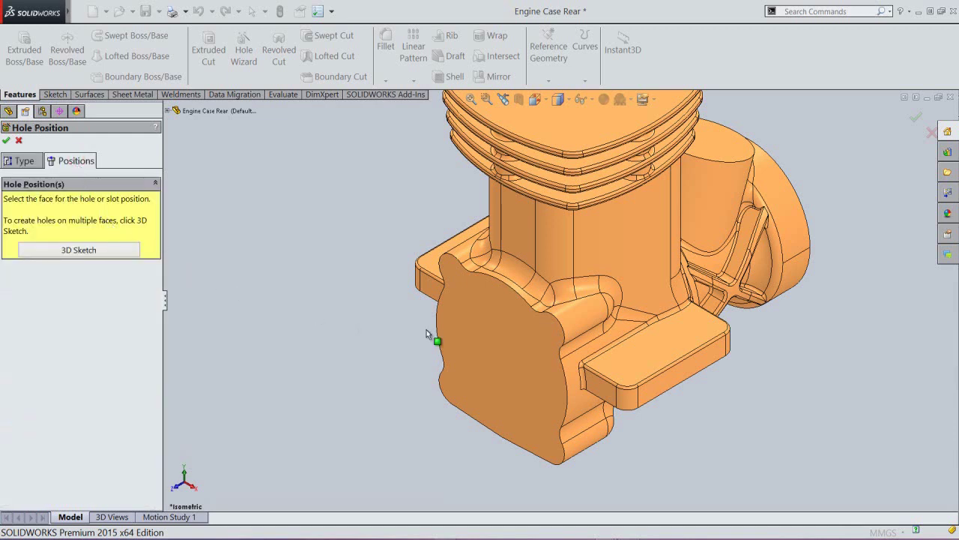
click(515, 346)
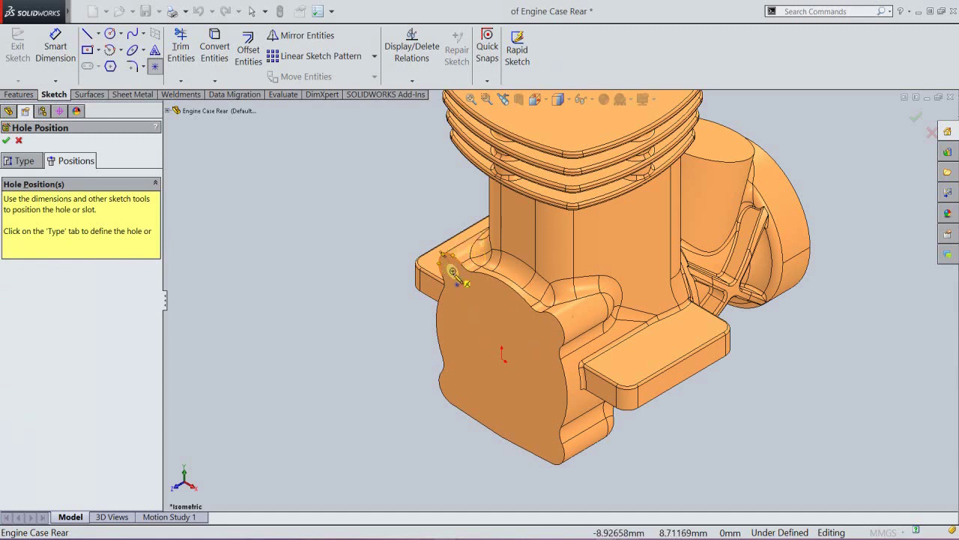
click(453, 272)
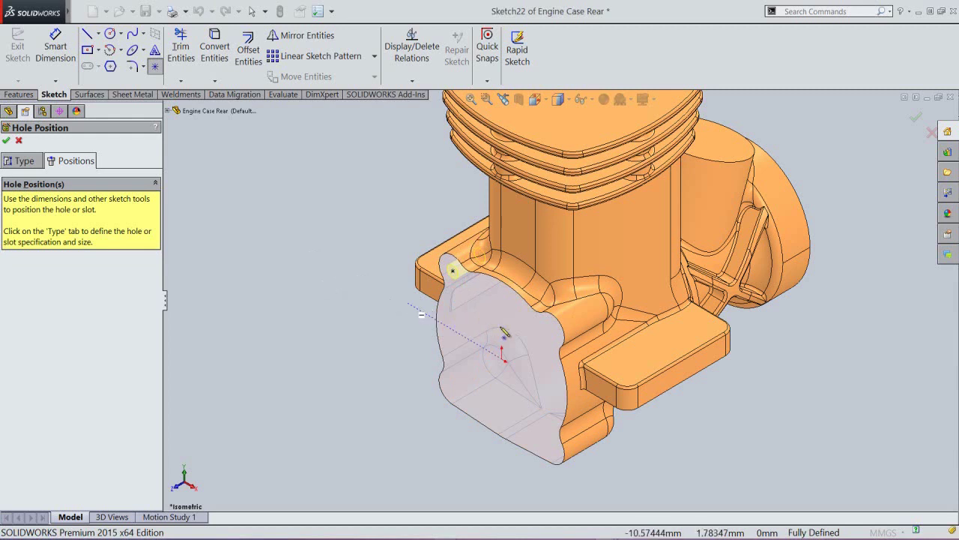
click(551, 329)
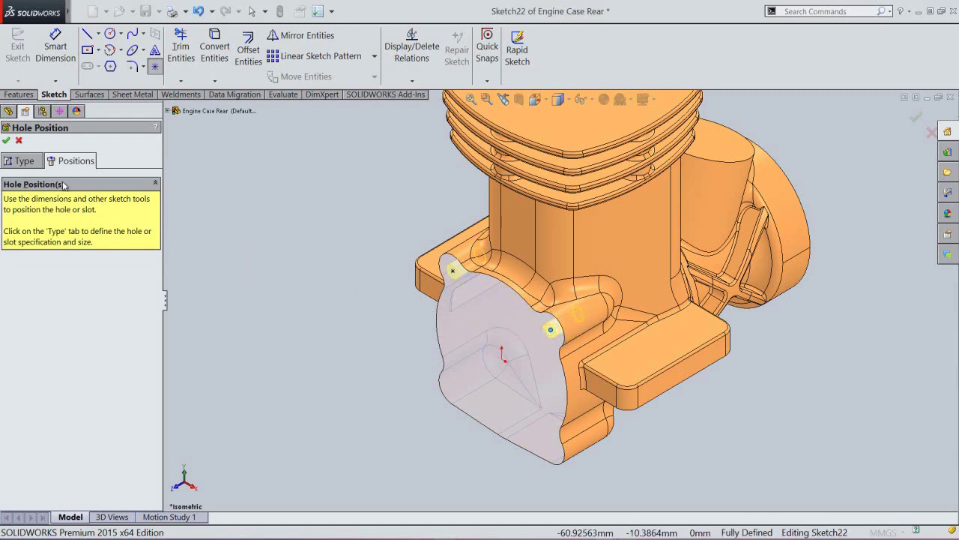
click(29, 161)
click(71, 162)
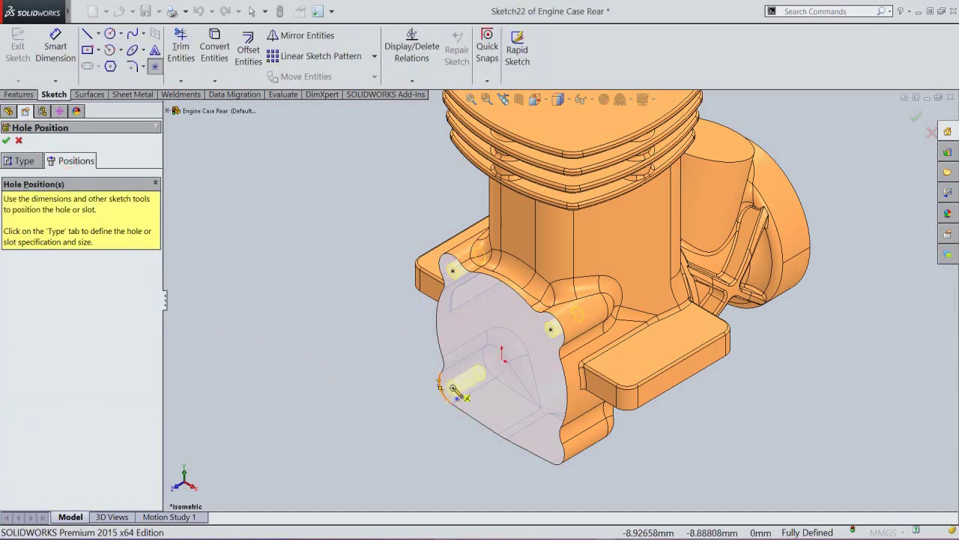
click(453, 388)
click(29, 161)
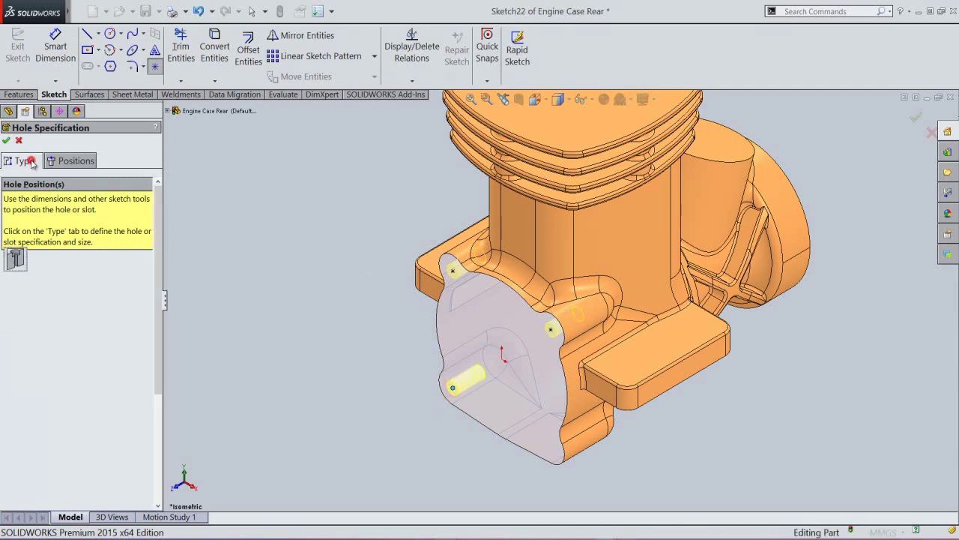
click(73, 162)
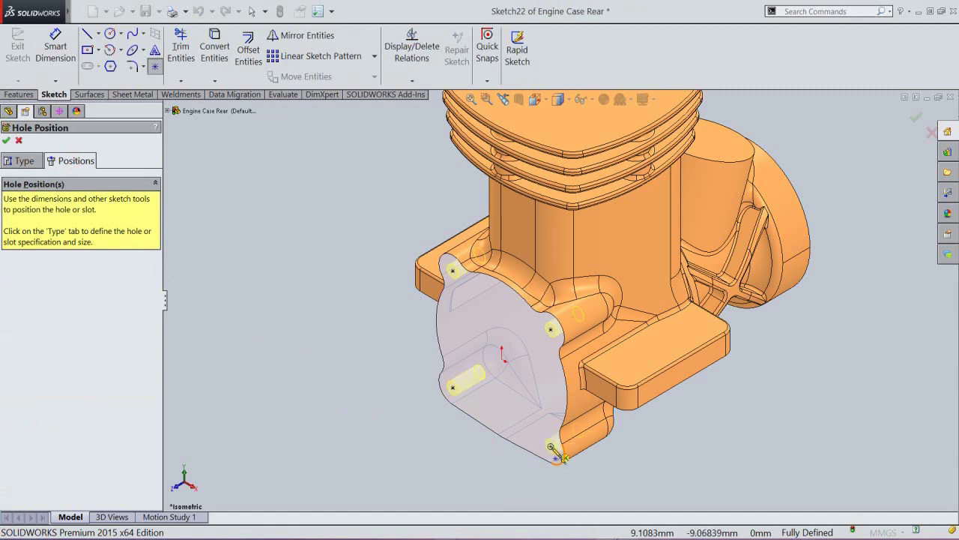
click(552, 448)
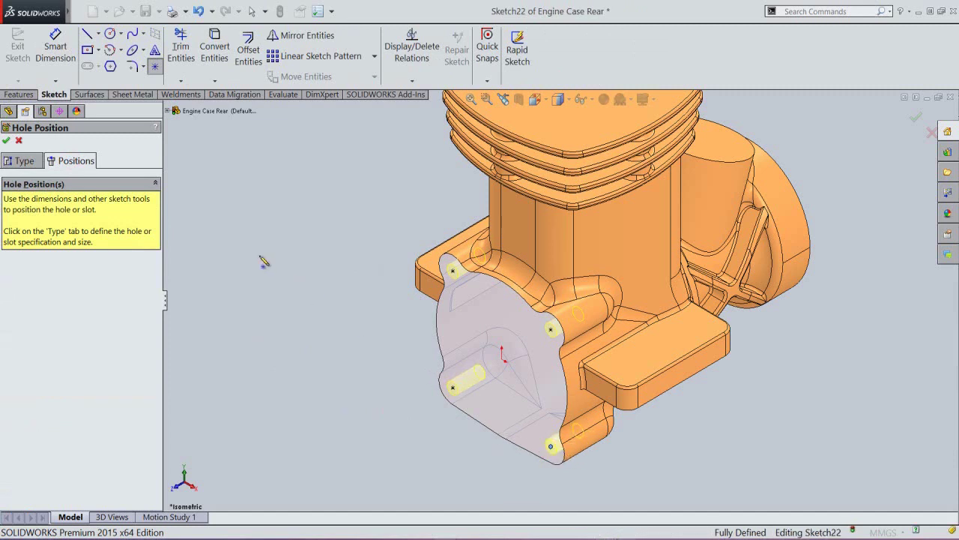
click(23, 161)
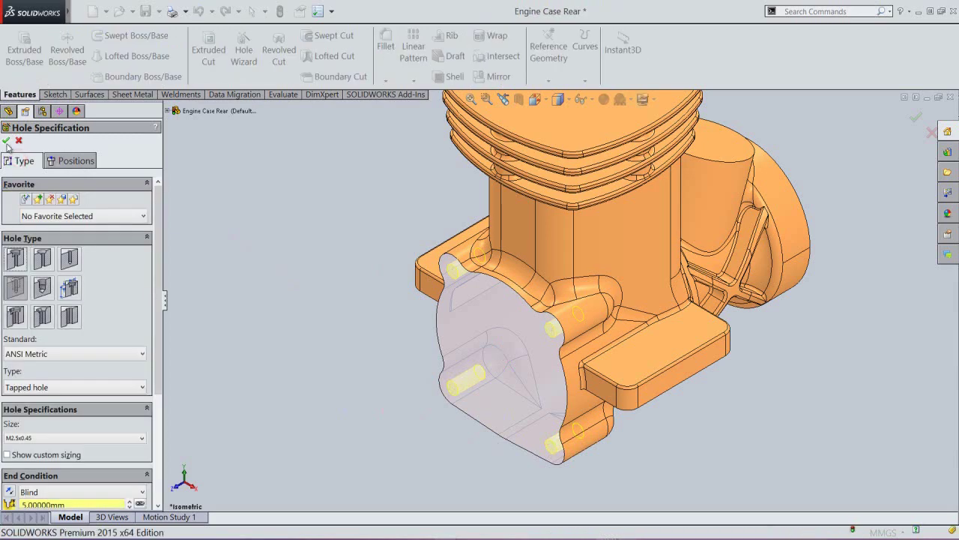
click(7, 142)
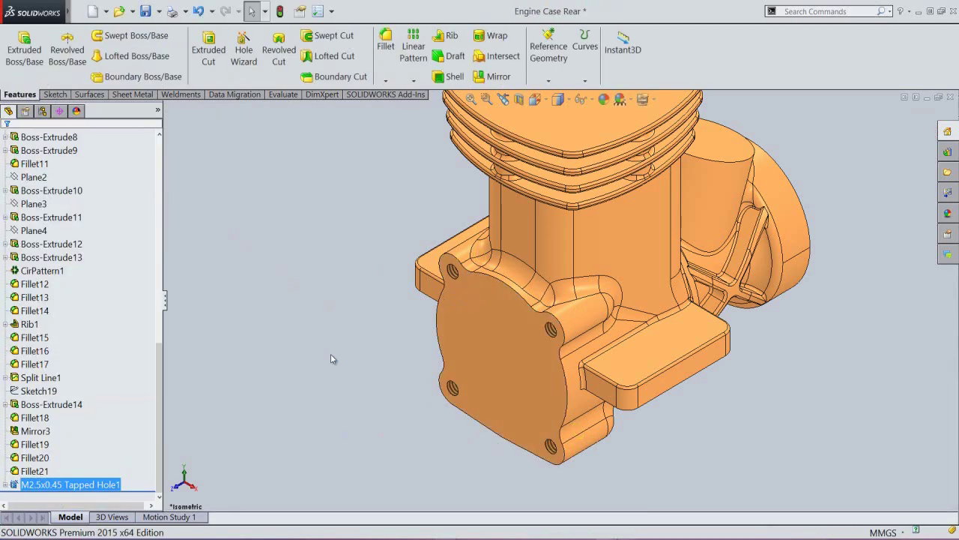
Step: Rebuild the part with the four tapped holes and save it
click(331, 354)
scroll(462, 370, down, 5)
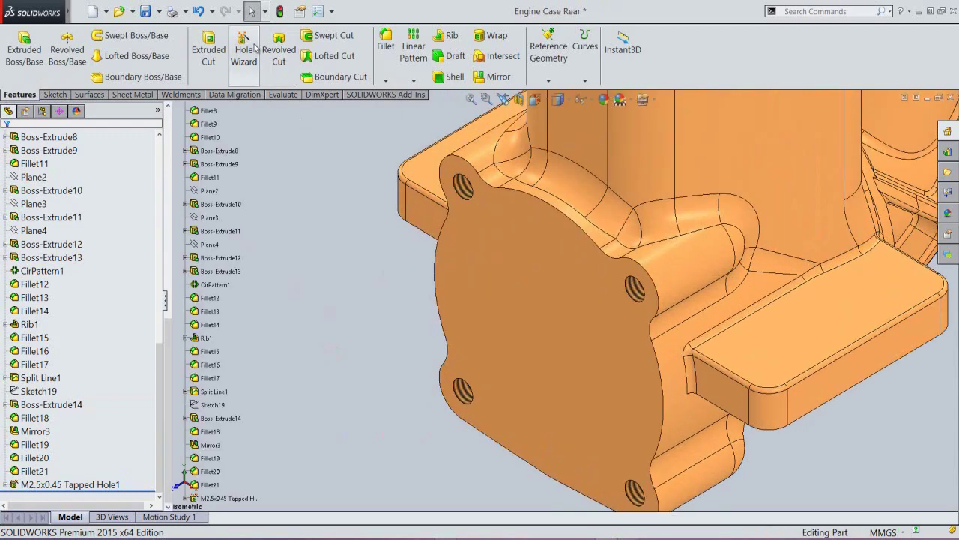
click(278, 12)
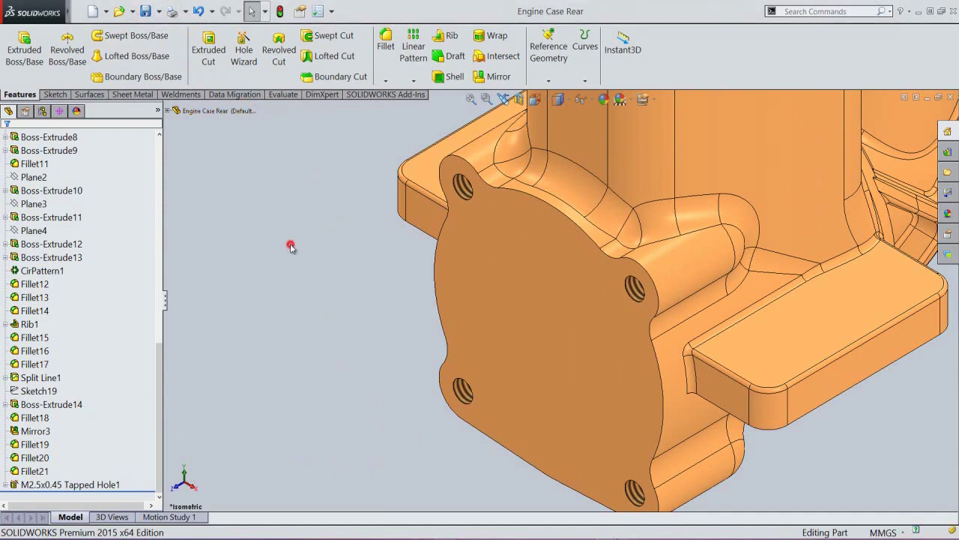
middle_drag(552, 343, 616, 270)
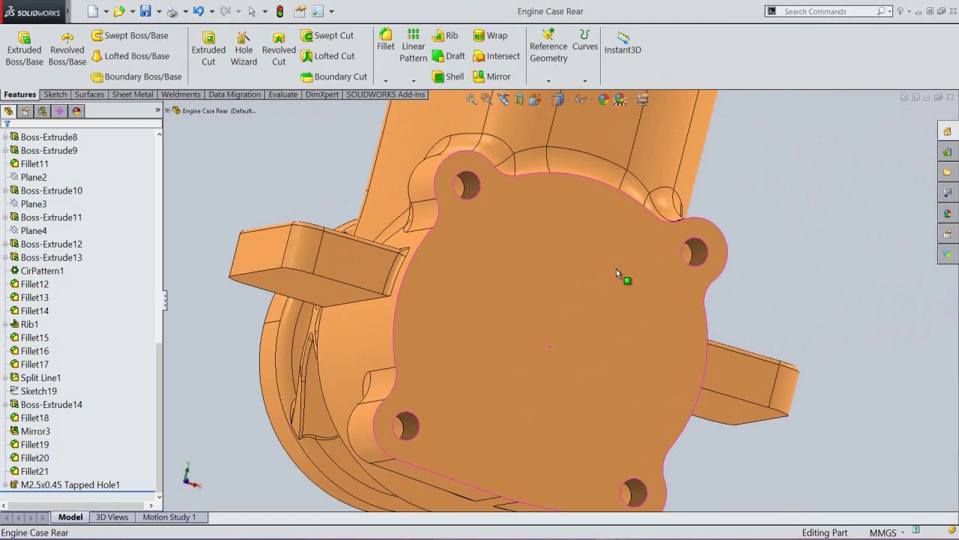
click(503, 99)
click(471, 100)
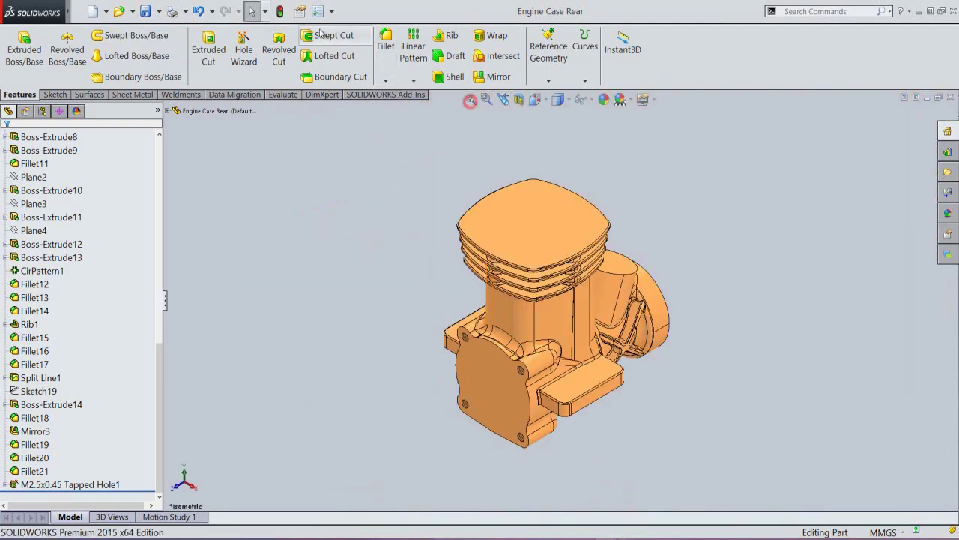
click(146, 12)
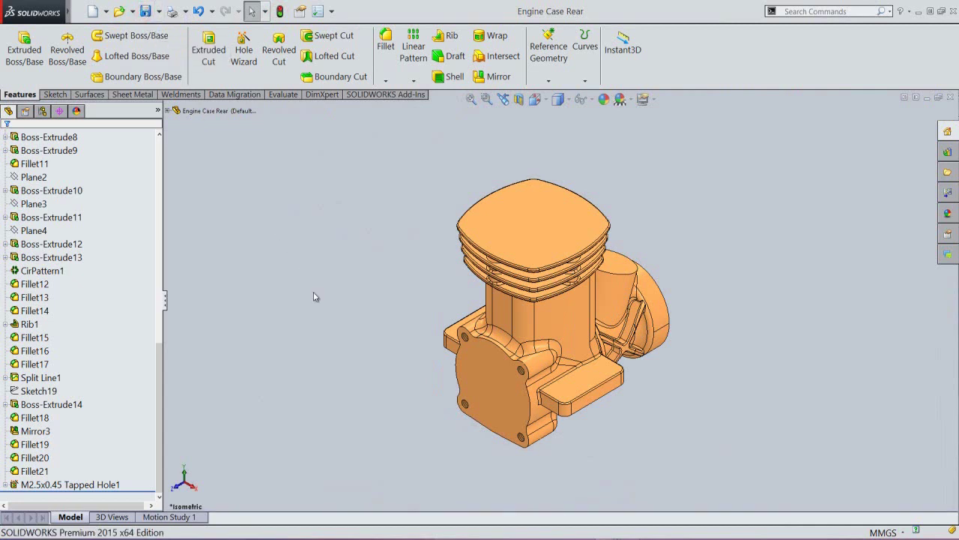
Step: Start an Extruded Cut on the cylinder's top face and sketch an 18 mm diameter circle centred on the origin
click(256, 309)
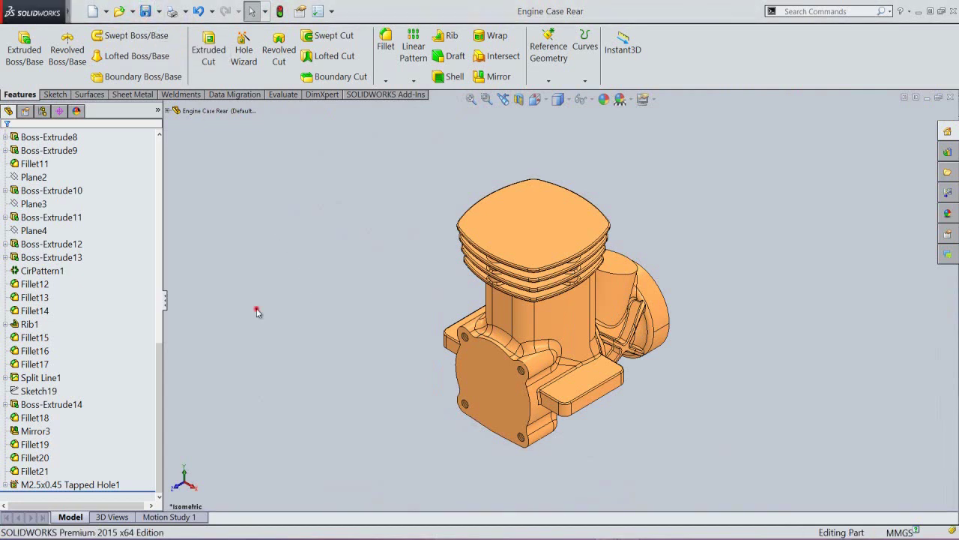
click(209, 61)
scroll(551, 218, down, 2)
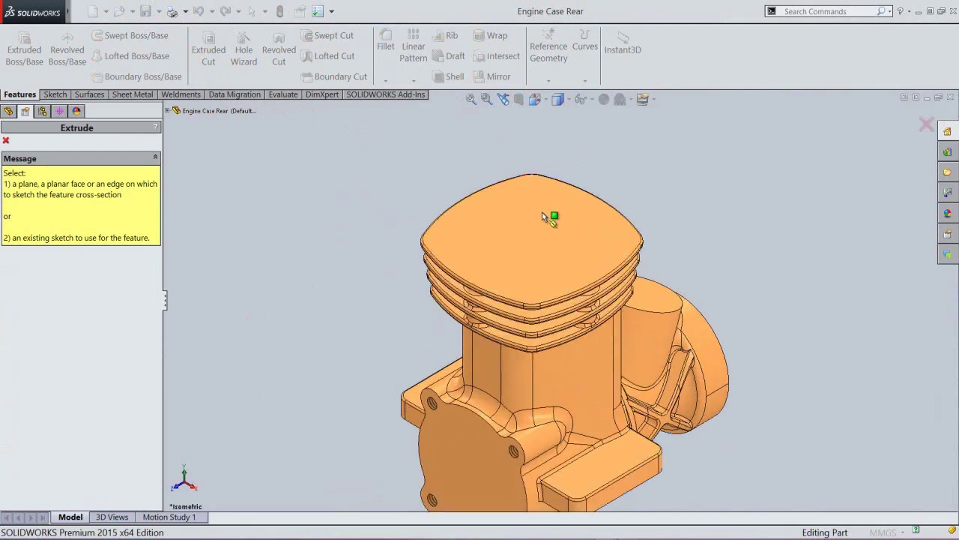
click(538, 249)
right_click(650, 178)
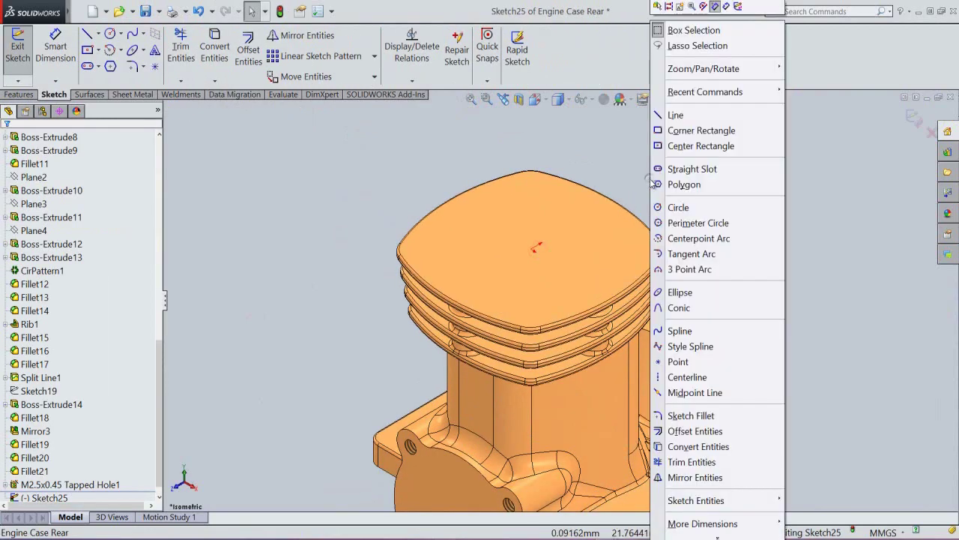
click(675, 208)
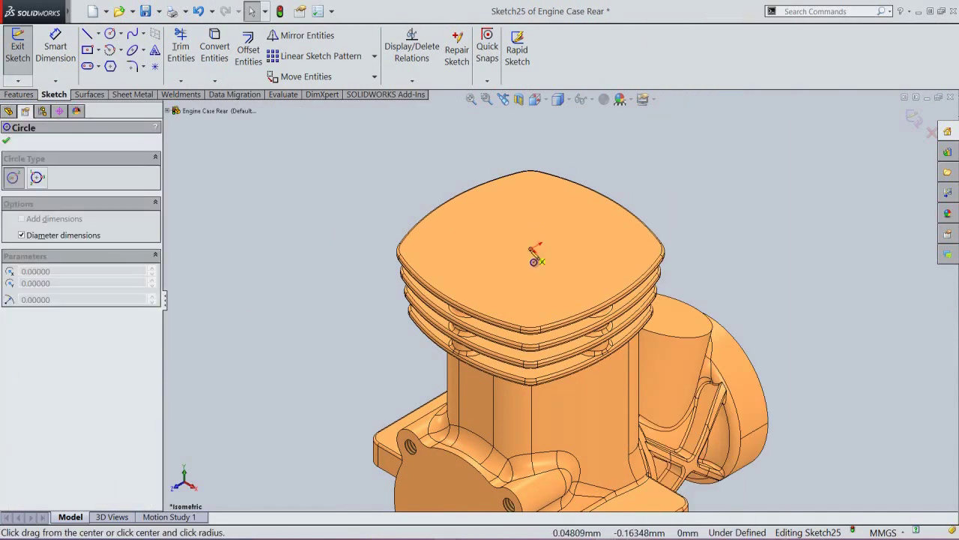
click(532, 250)
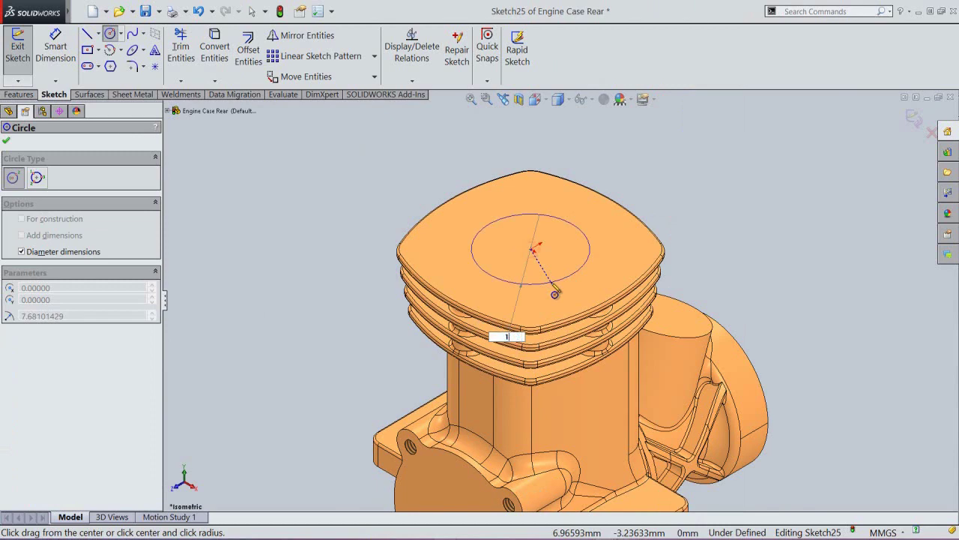
text(18)
key(Return)
Step: Exit the circle sketch and cut the cylinder bore to a blind depth of 25 mm
right_click(694, 232)
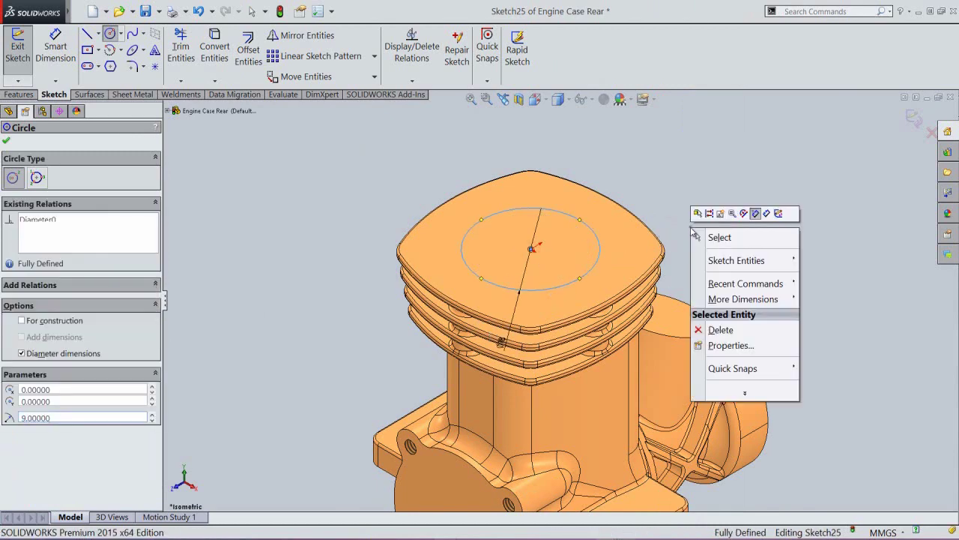
click(778, 214)
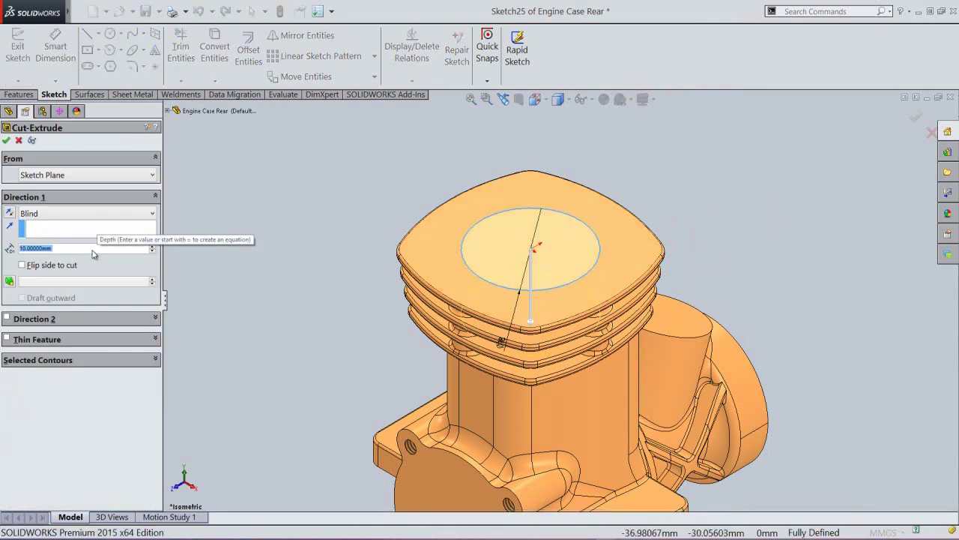
text(25)
key(Return)
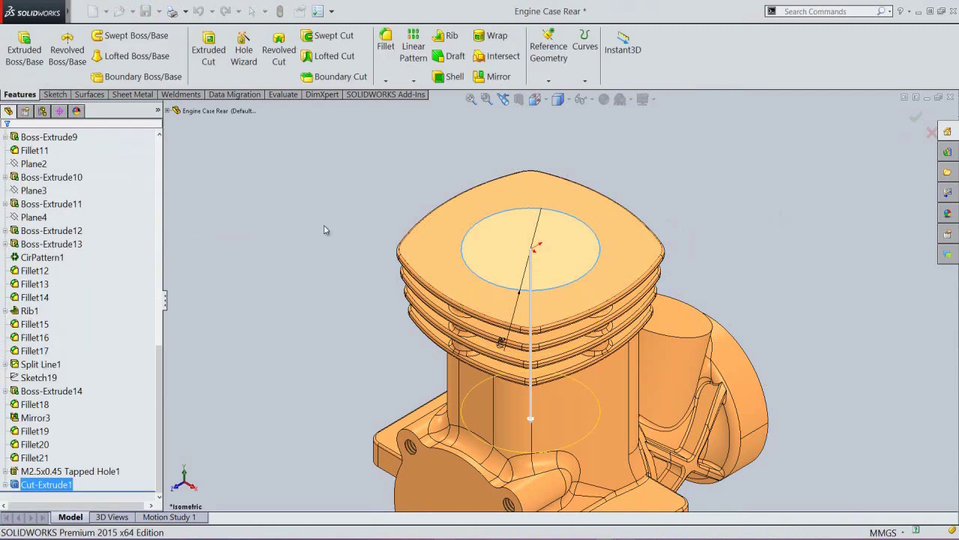
click(324, 226)
Step: Inspect the new cylinder bore, then rebuild and save the part
middle_drag(507, 337, 503, 435)
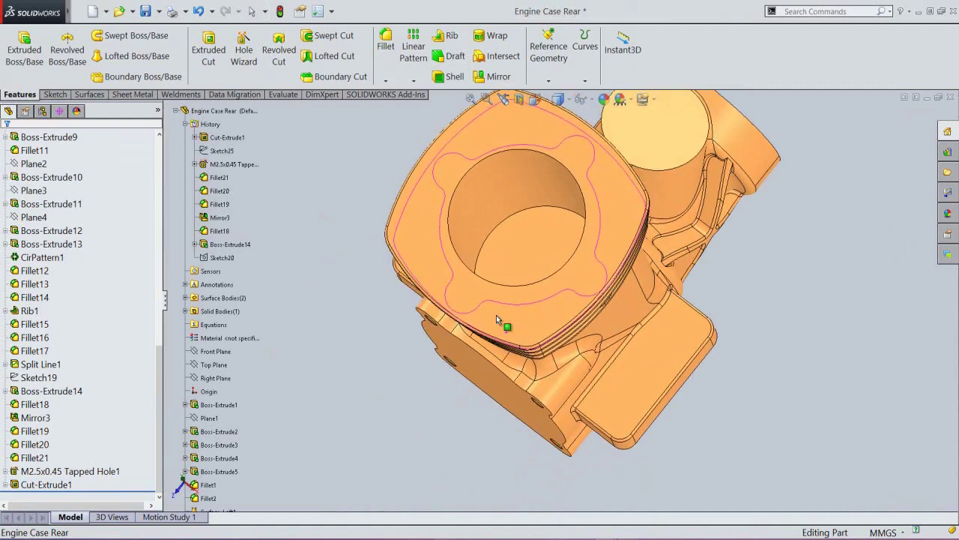
click(503, 99)
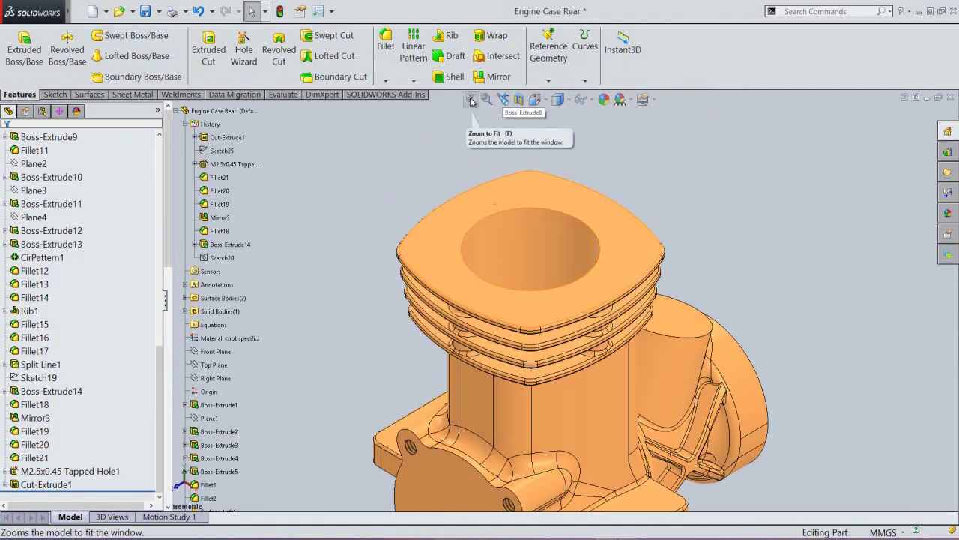
click(471, 100)
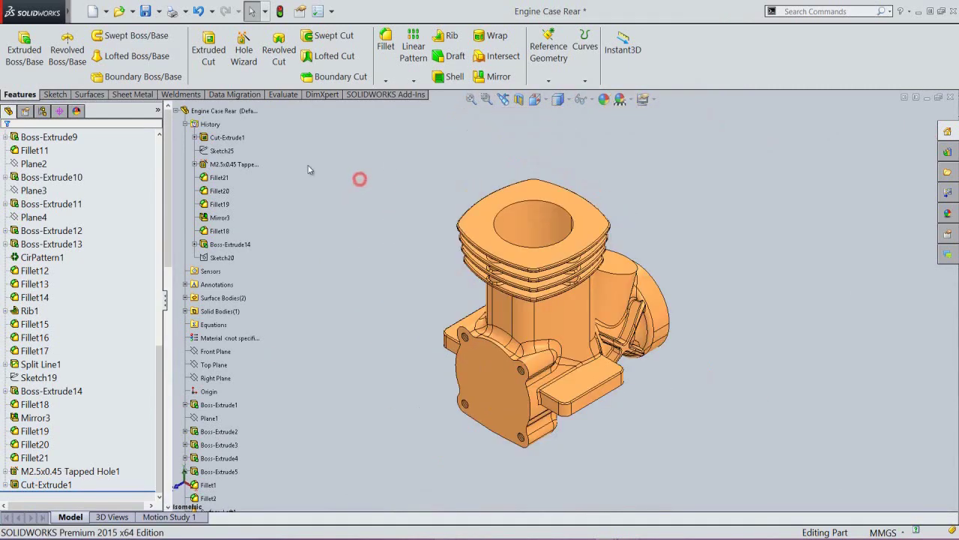
click(281, 11)
click(340, 244)
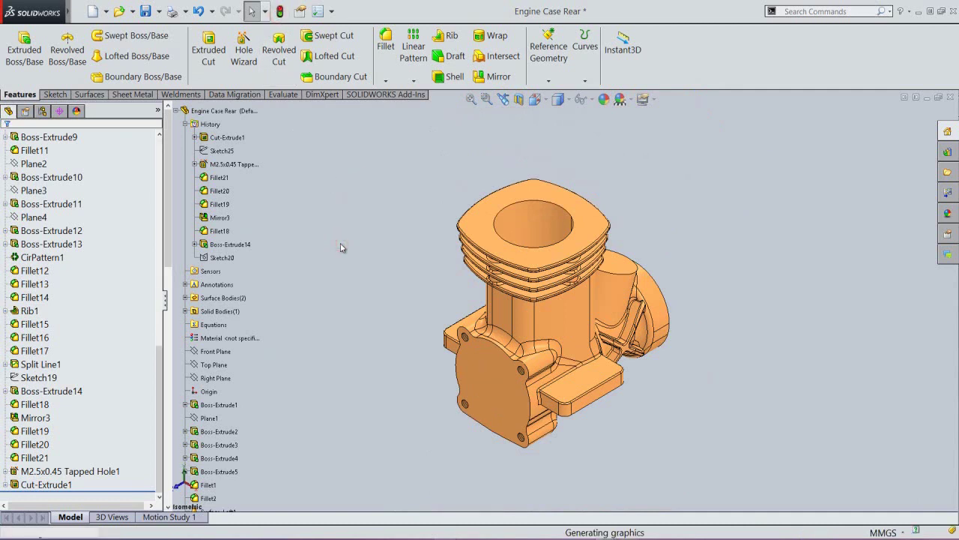
click(356, 243)
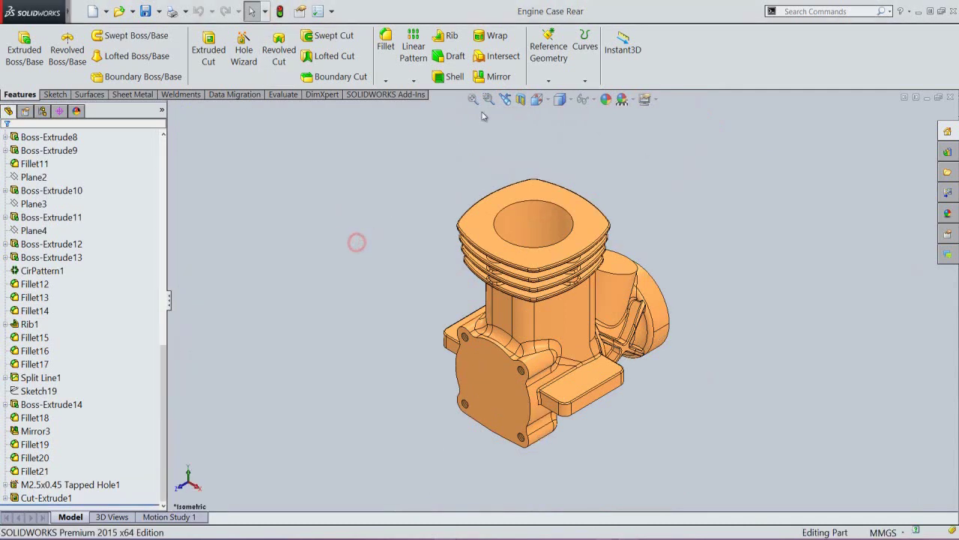
Step: Create a reference plane offset 2 mm below the underside of the lowest cooling fin and save the part
click(548, 81)
click(555, 94)
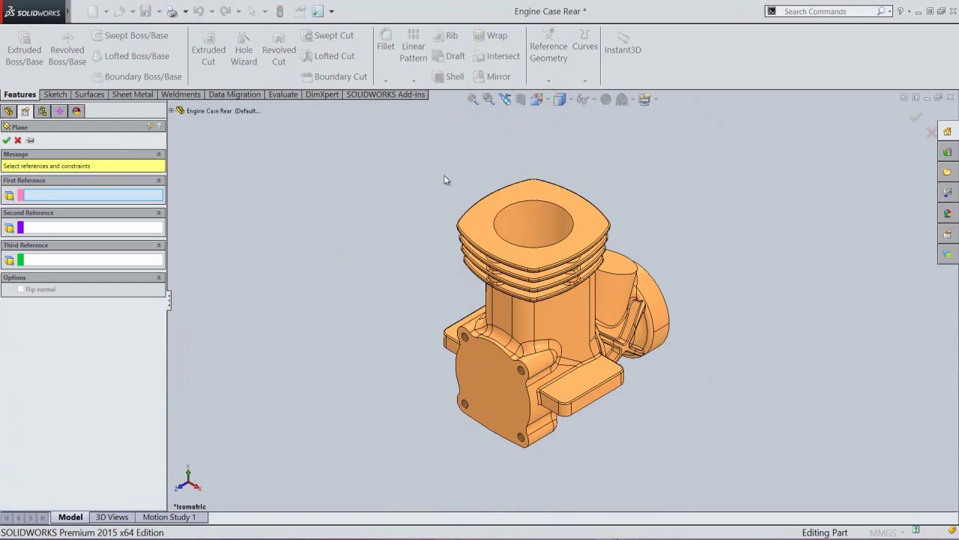
mouse_move(446, 180)
middle_down()
mouse_move(422, 332)
mouse_move(439, 255)
mouse_move(430, 190)
middle_up()
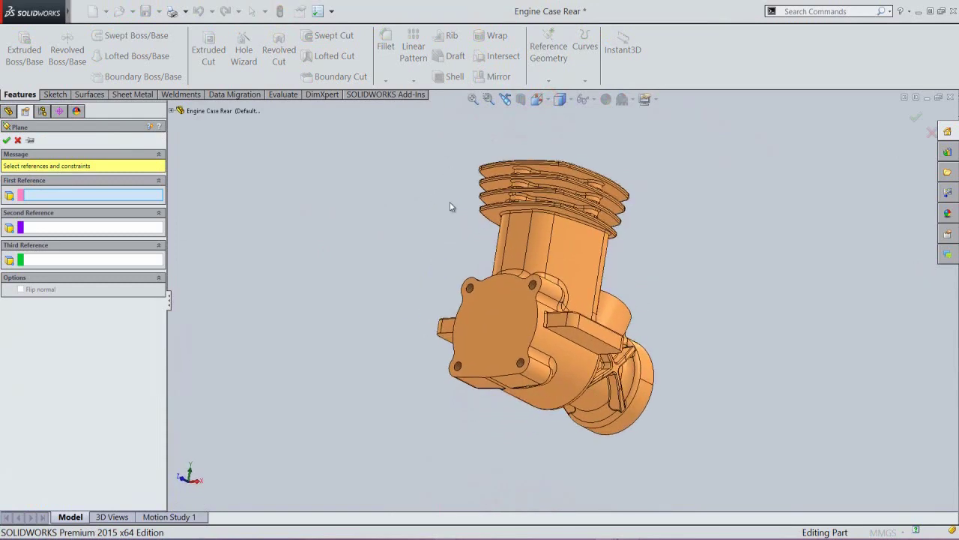
scroll(450, 206, down, 4)
click(515, 239)
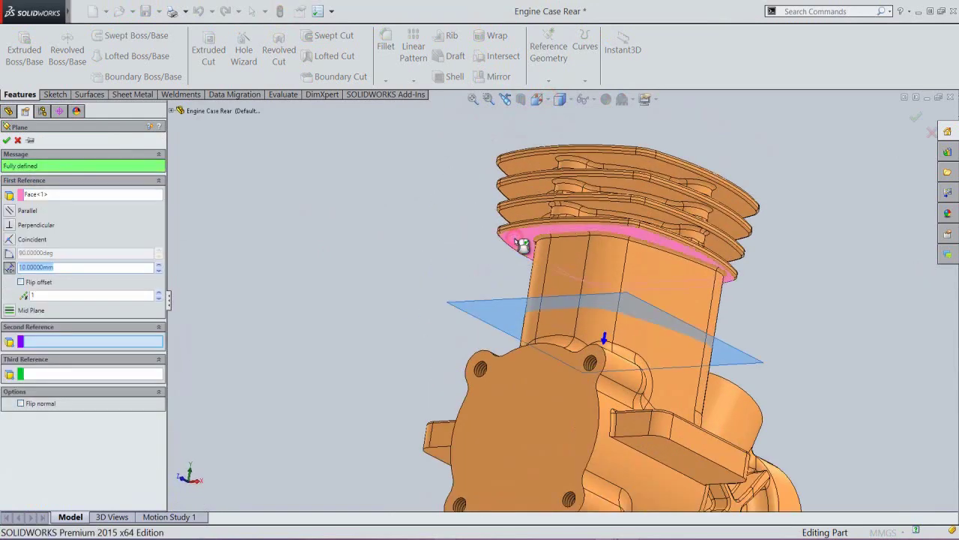
click(80, 267)
text(2)
key(Return)
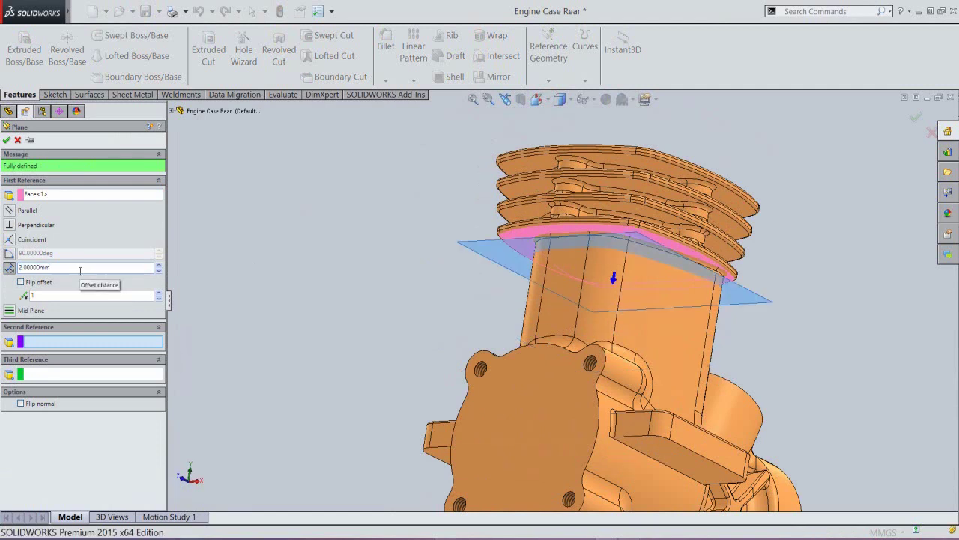
click(7, 140)
click(230, 217)
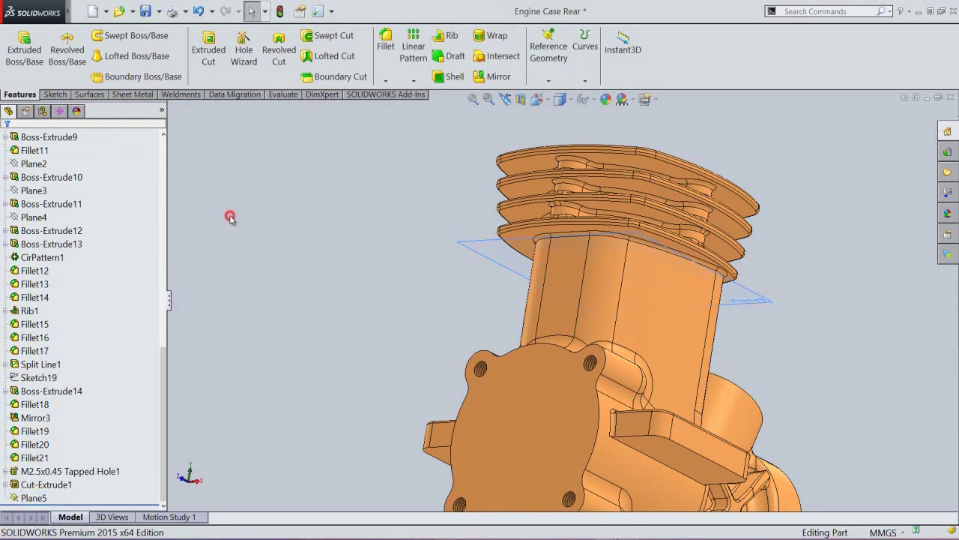
click(506, 99)
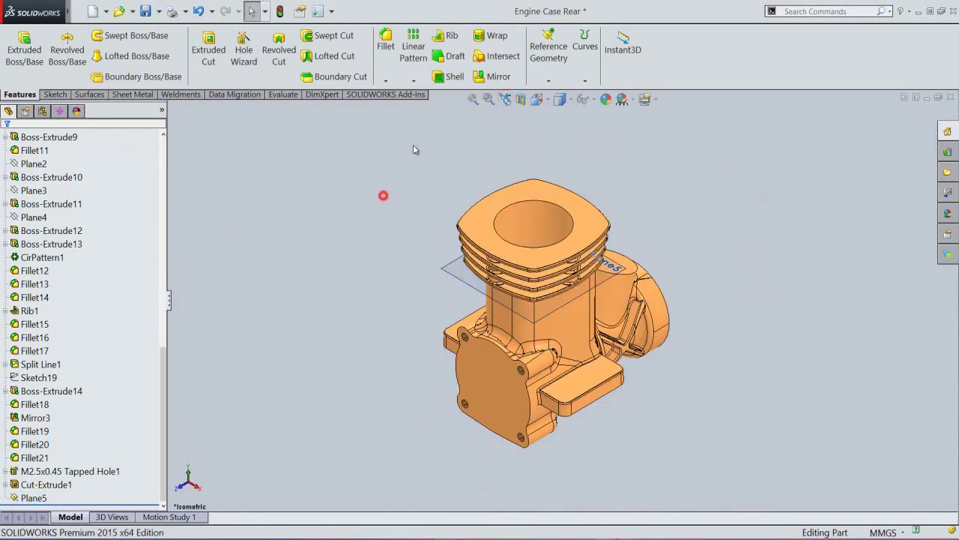
click(472, 99)
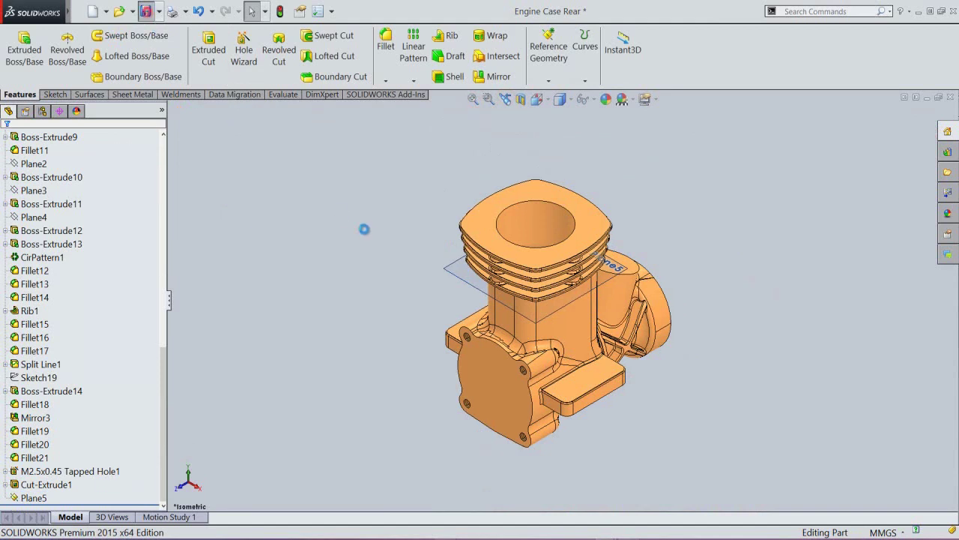
Step: Start a sketch on the new offset plane and section the model at that plane, viewed from the top
click(454, 265)
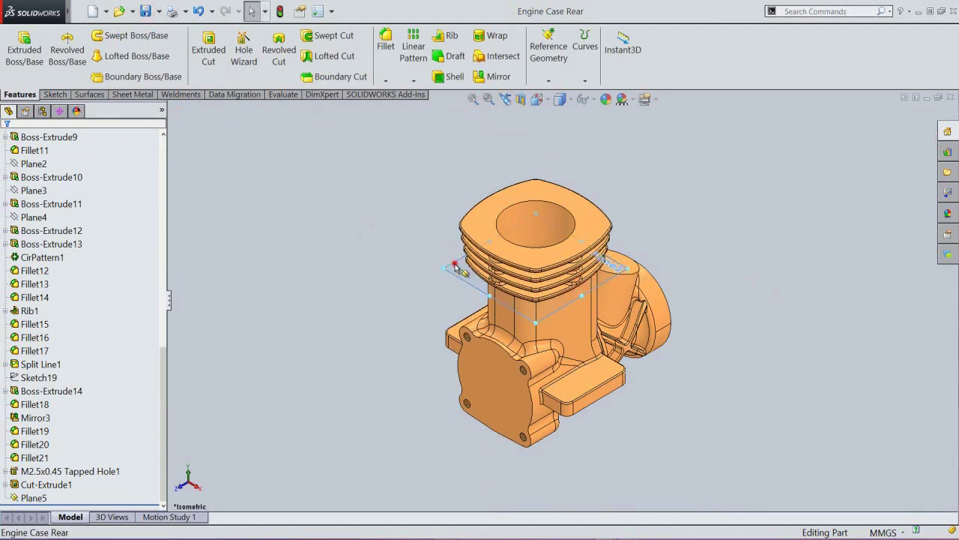
click(494, 232)
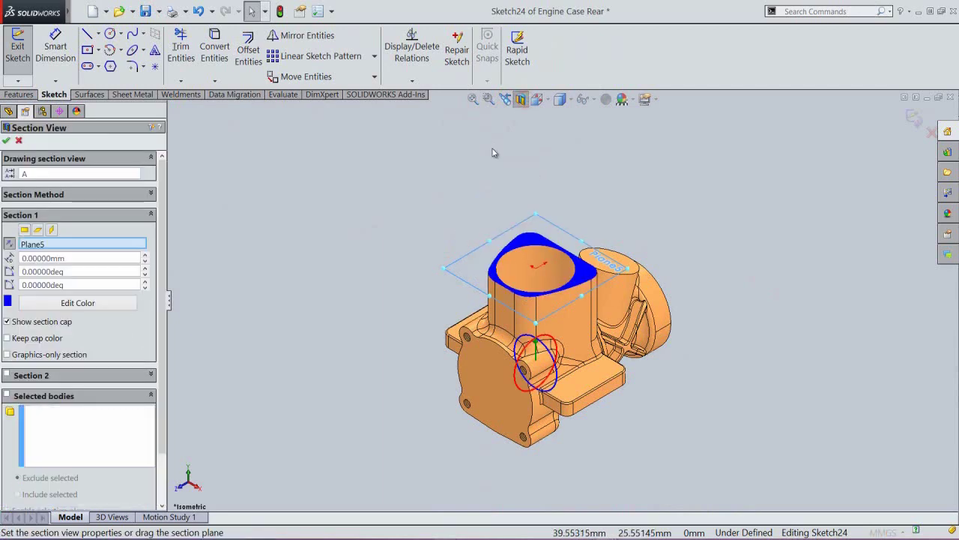
click(7, 141)
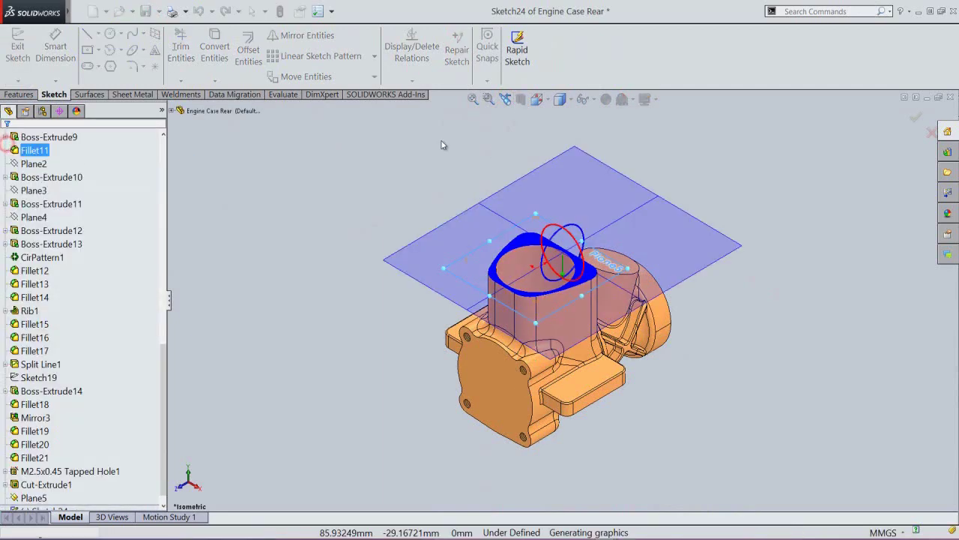
click(549, 100)
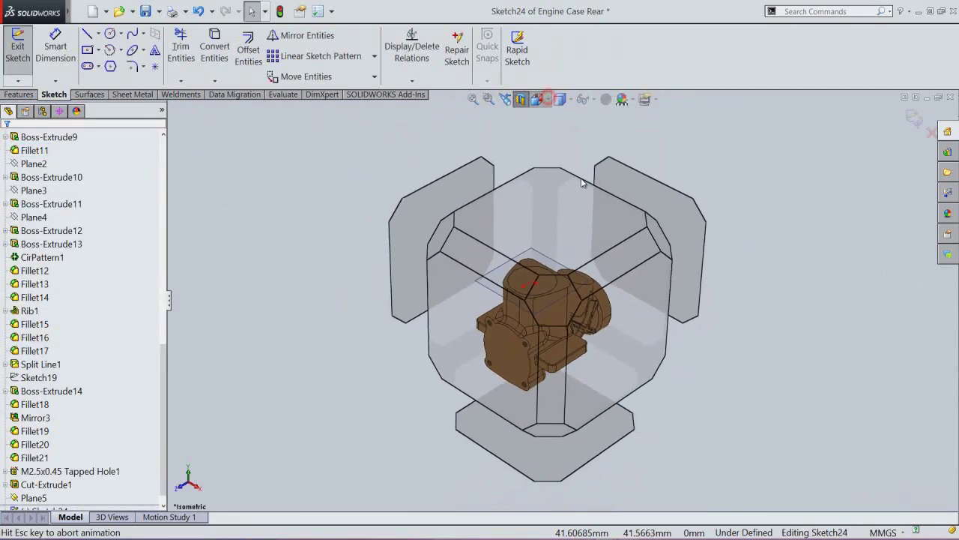
click(564, 252)
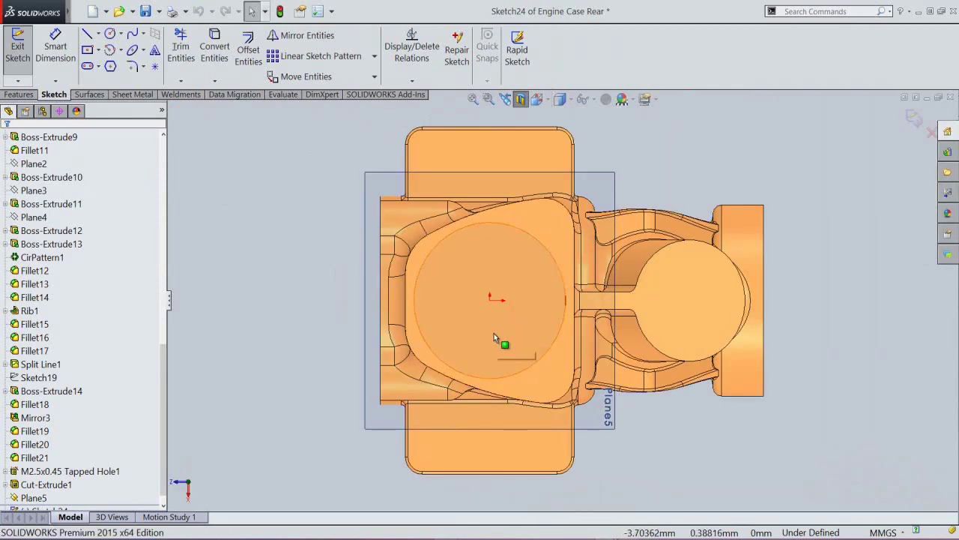
Step: Hide the offset reference plane below the fins
scroll(482, 295, down, 2)
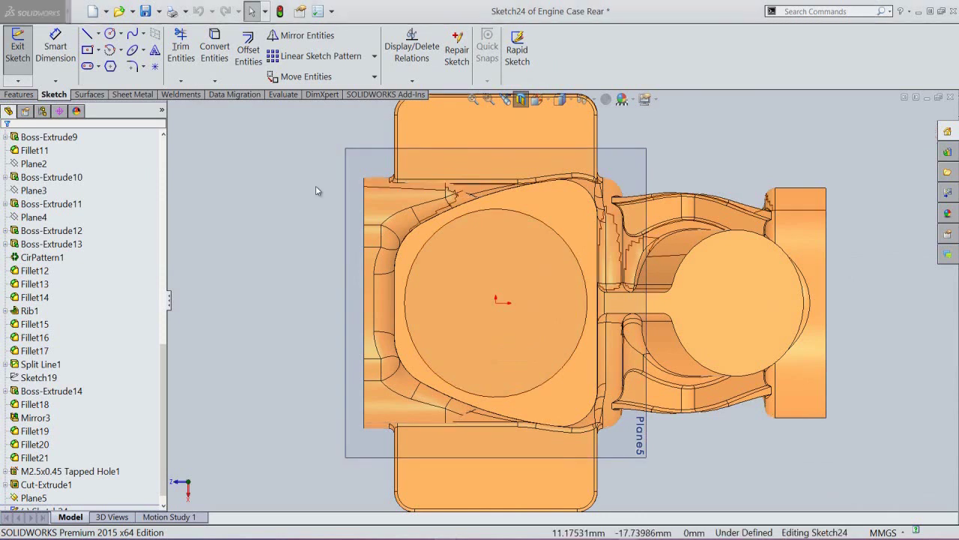
scroll(161, 375, down, 1)
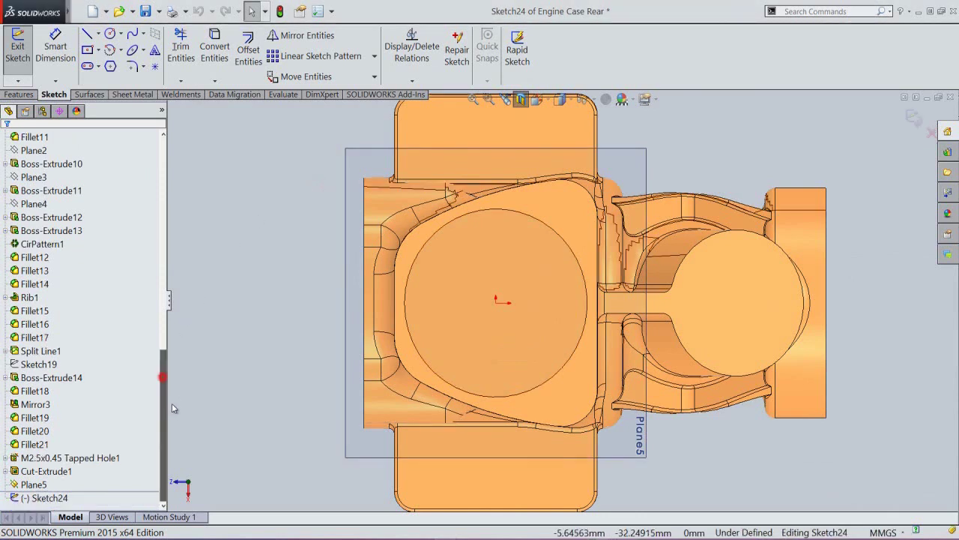
click(33, 484)
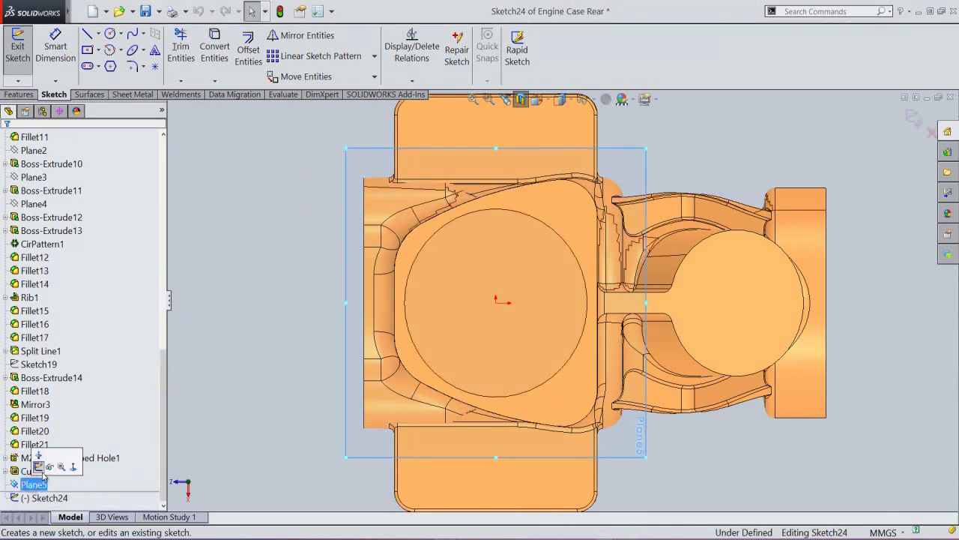
click(47, 471)
click(304, 191)
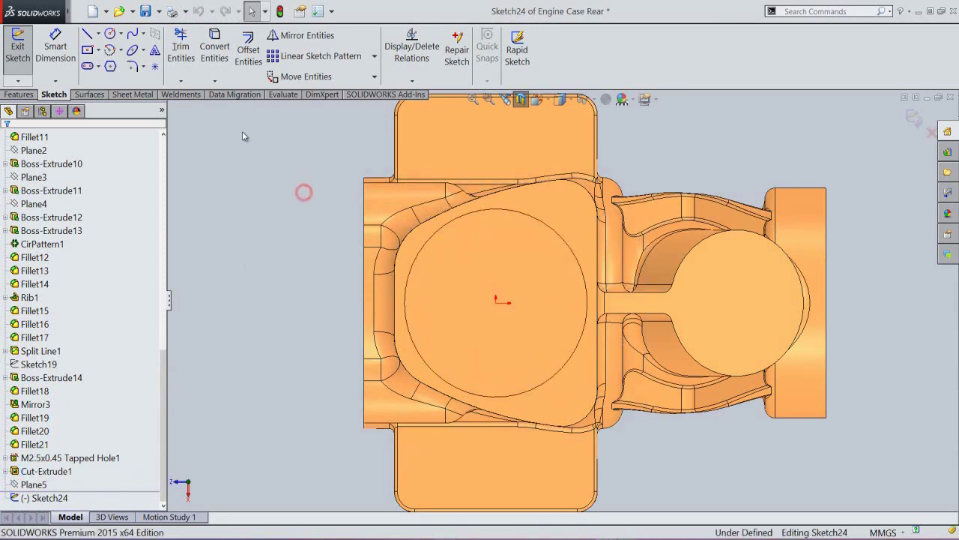
Step: Generate intersection curves between the whole Engine Case Rear part and the sketch plane
click(214, 80)
click(222, 111)
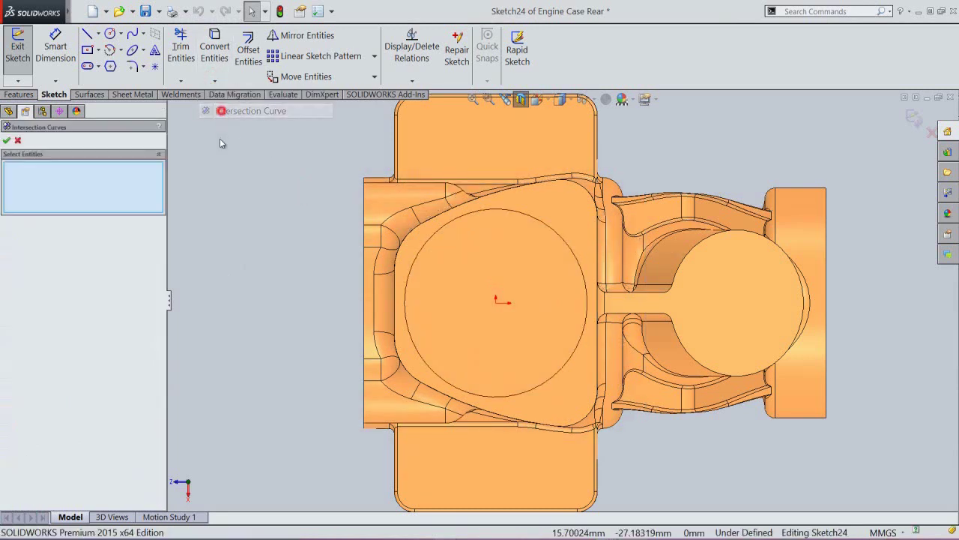
click(217, 111)
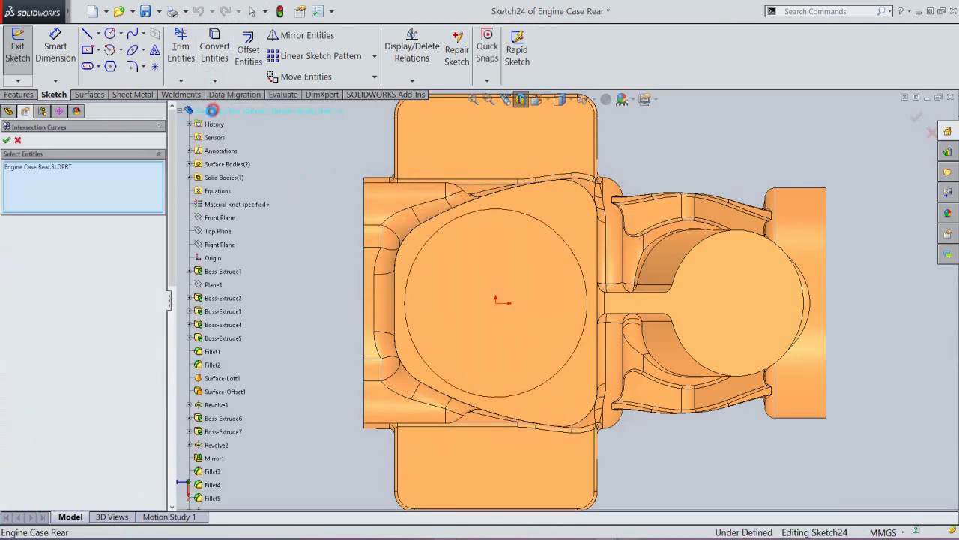
click(6, 141)
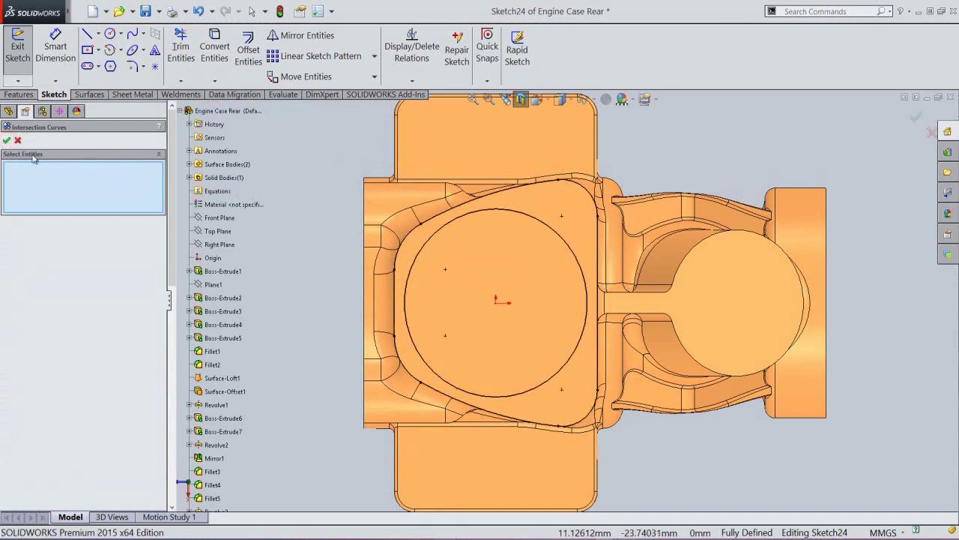
click(6, 141)
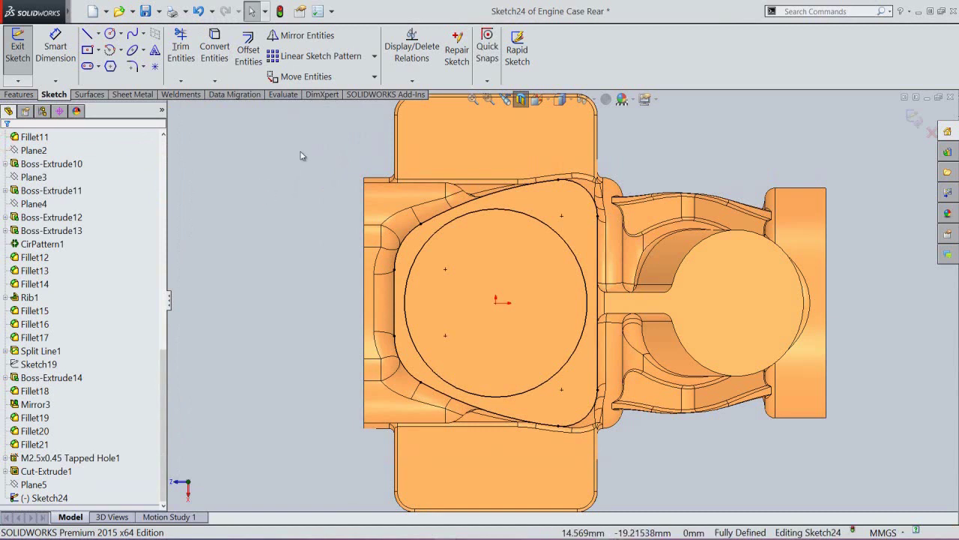
Step: Convert all the intersection curves to construction geometry, then turn the long upper-left arc back into solid sketch geometry
mouse_move(308, 135)
mouse_down()
mouse_move(397, 184)
mouse_move(597, 351)
mouse_move(653, 461)
mouse_up()
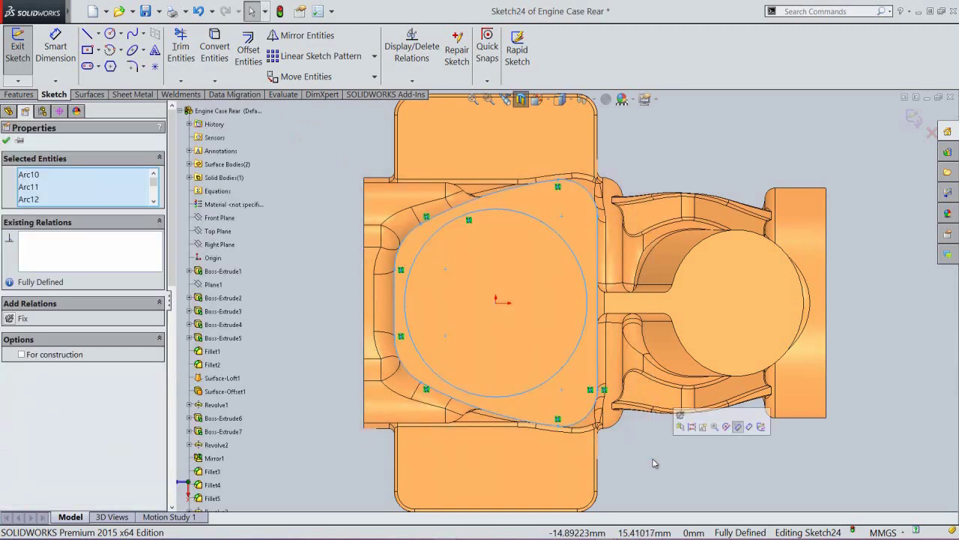
click(684, 441)
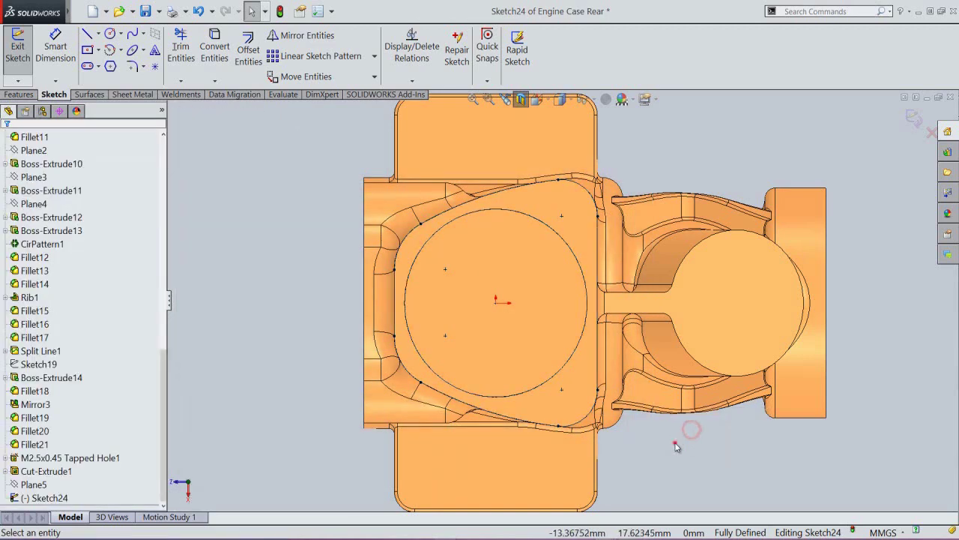
scroll(489, 261, down, 2)
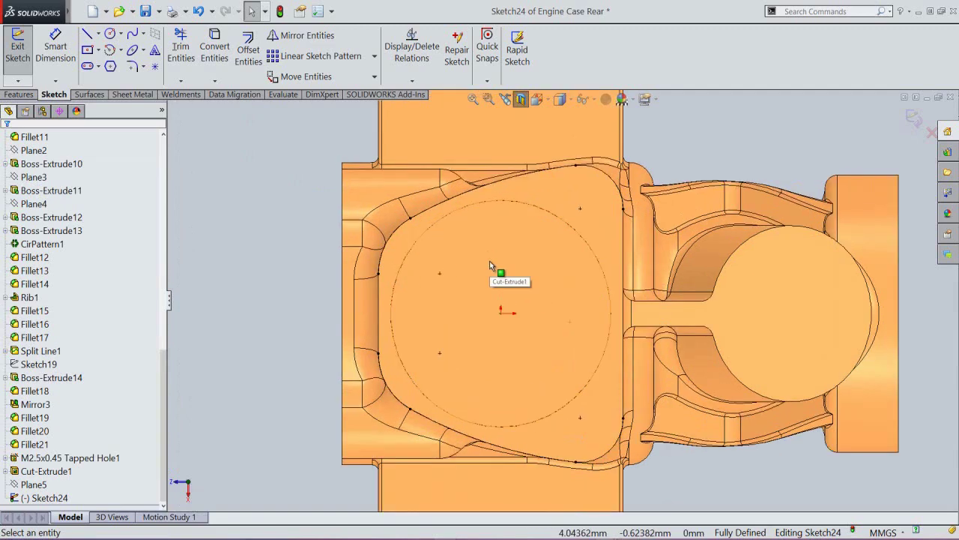
click(438, 206)
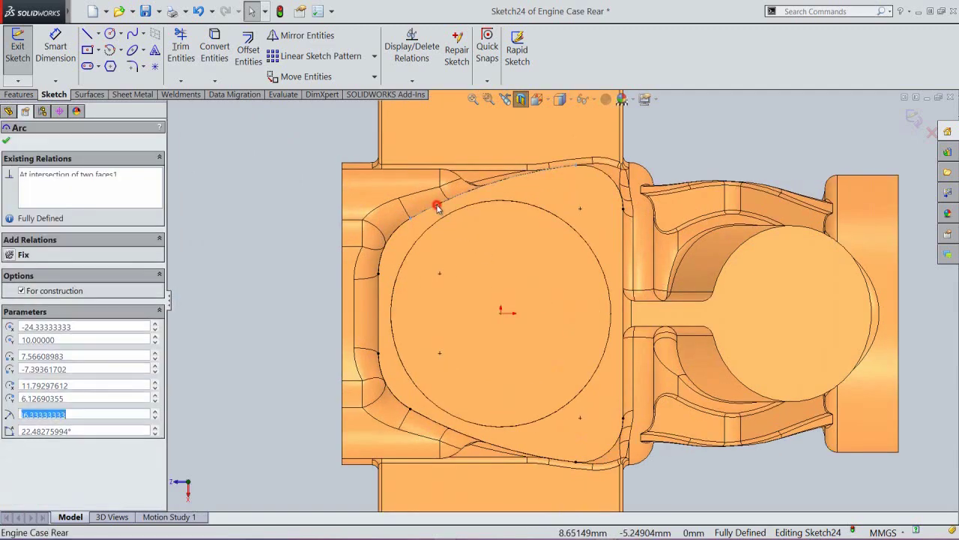
click(477, 177)
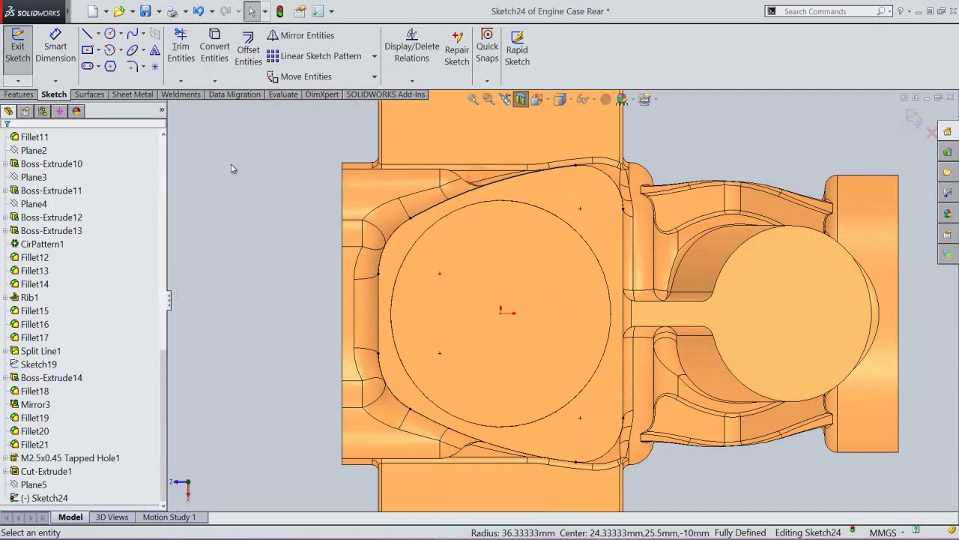
Step: Sketch a line about 5.6 mm long starting on the cylinder outline's upper-left corner arc and tangent to it
right_click(239, 162)
click(250, 146)
scroll(447, 190, down, 4)
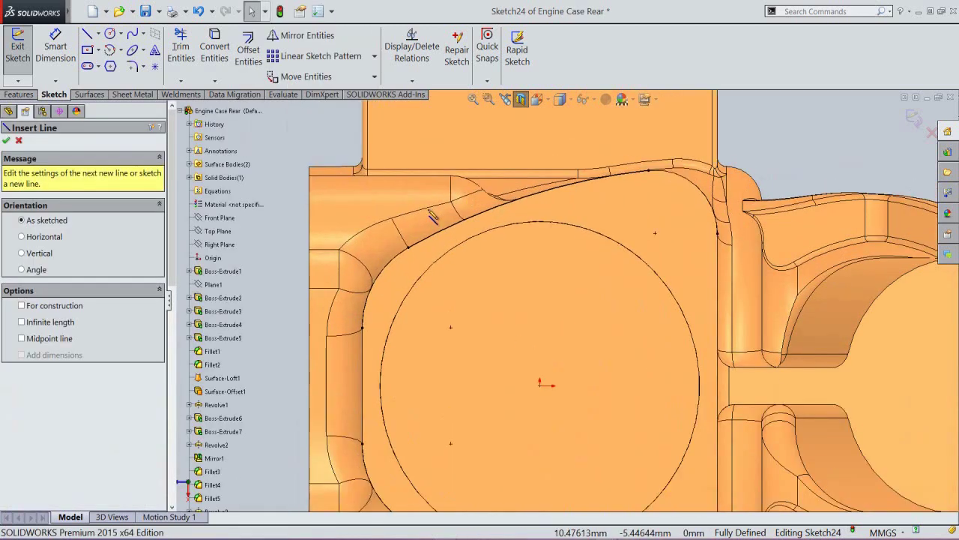
click(369, 300)
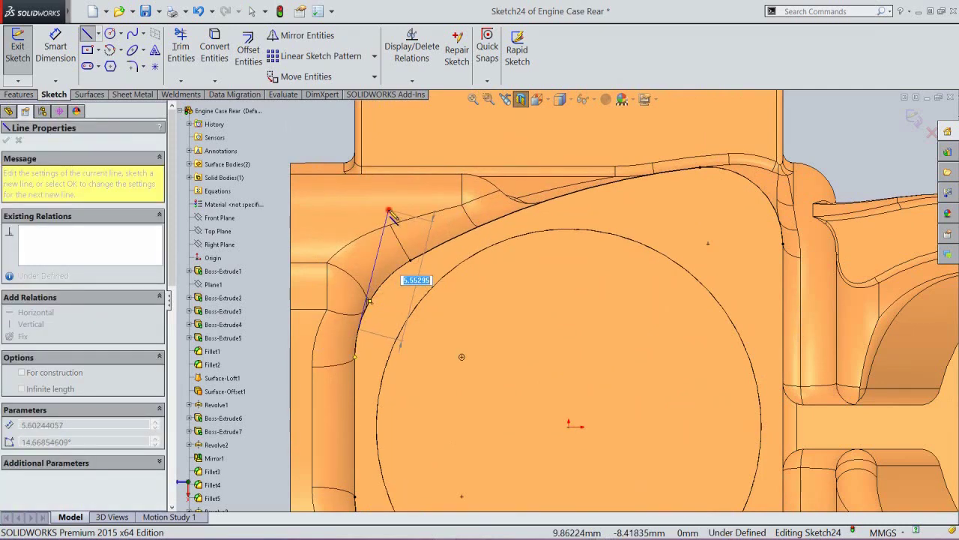
double_click(389, 211)
right_click(389, 210)
click(413, 220)
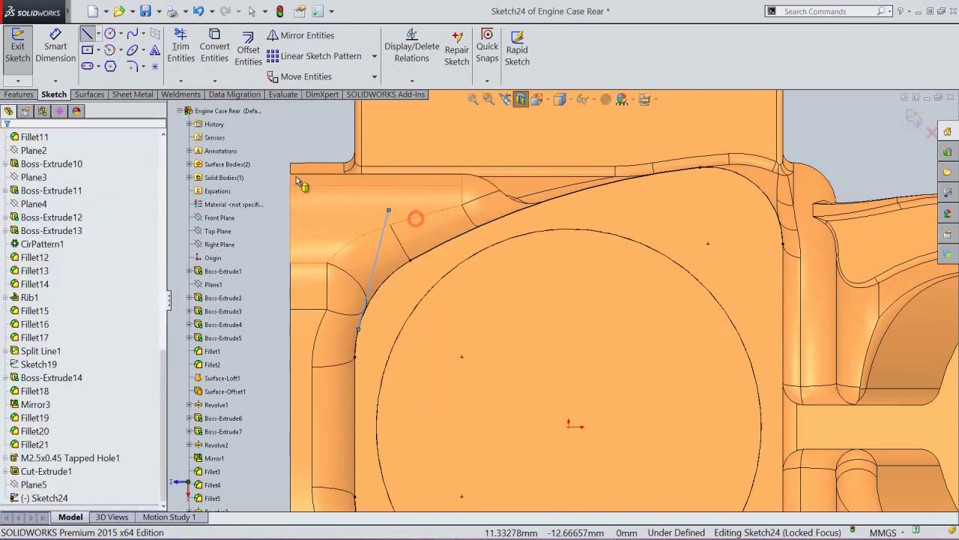
click(377, 253)
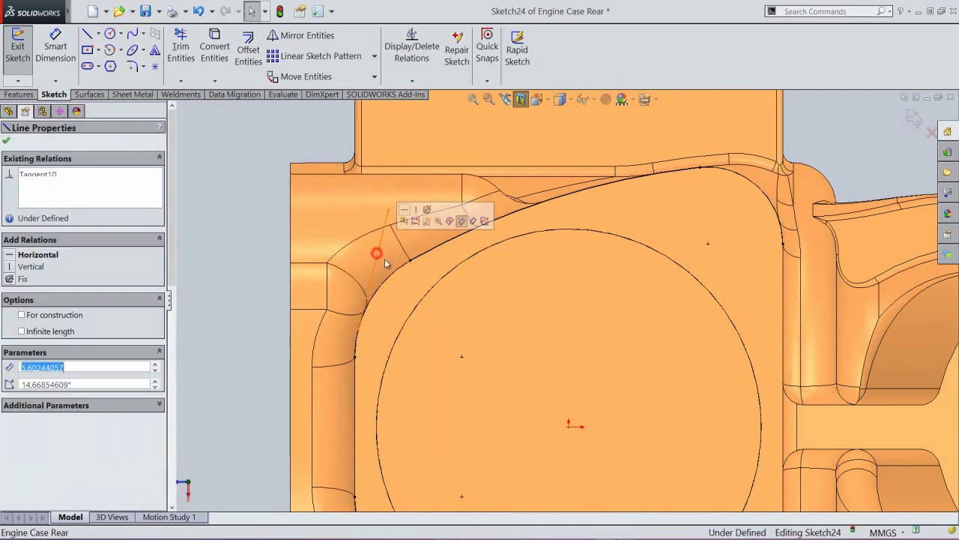
ctrl+click(397, 275)
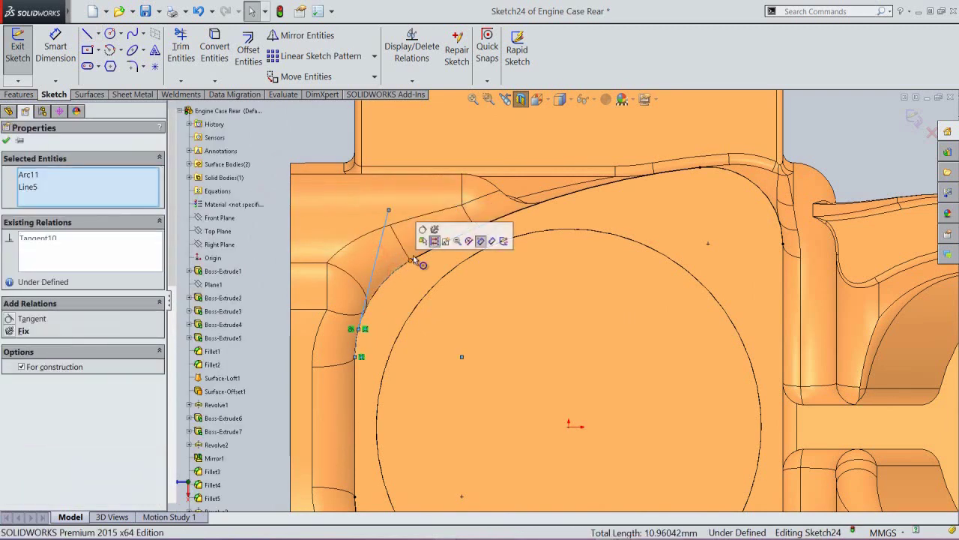
click(274, 187)
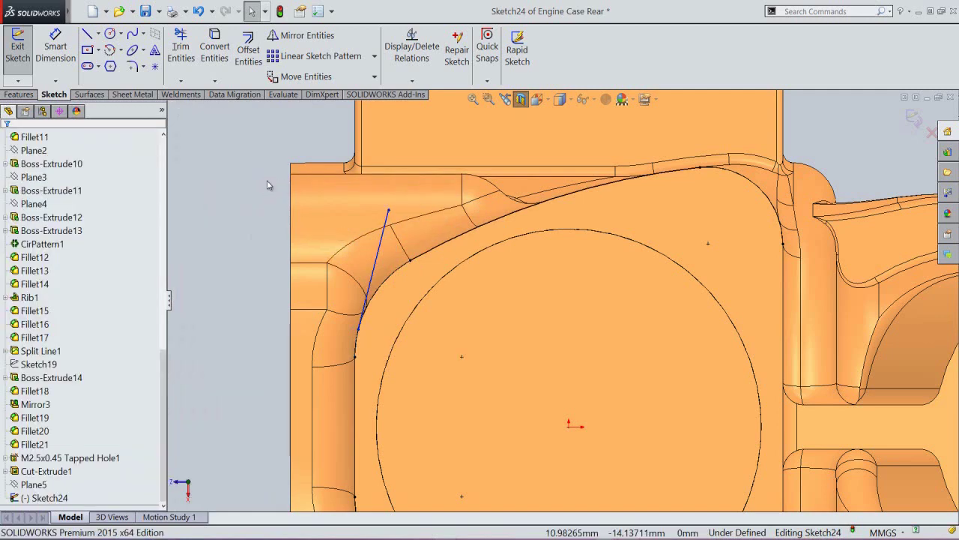
Step: Offset the tangent line at the outline's upper-left corner by 0.5 mm, reversed toward the inside of the cylinder outline
click(249, 51)
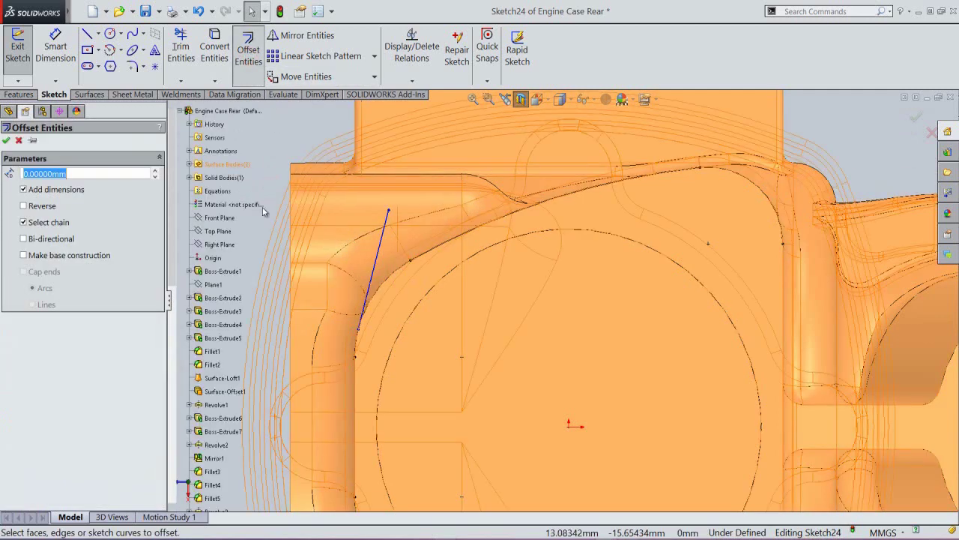
click(374, 270)
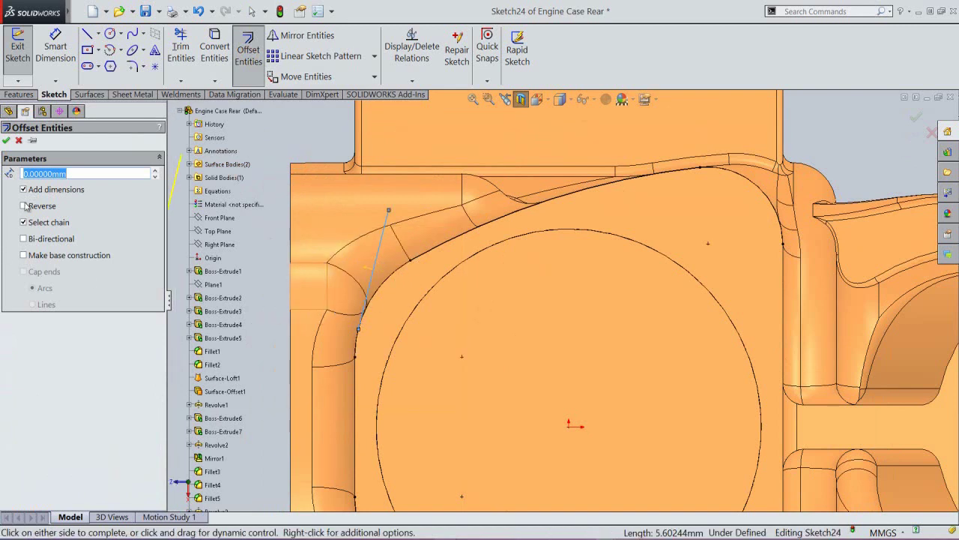
drag(85, 174, 35, 175)
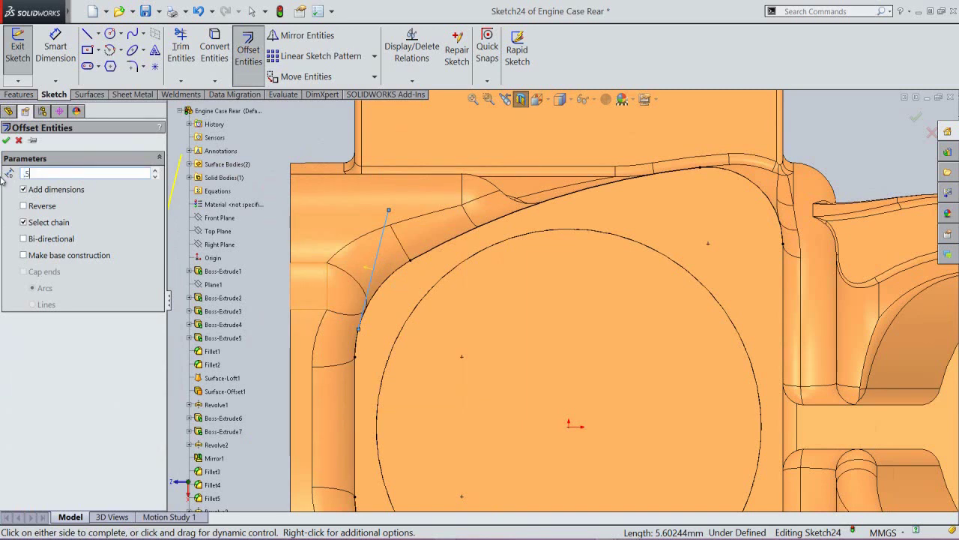
key(Return)
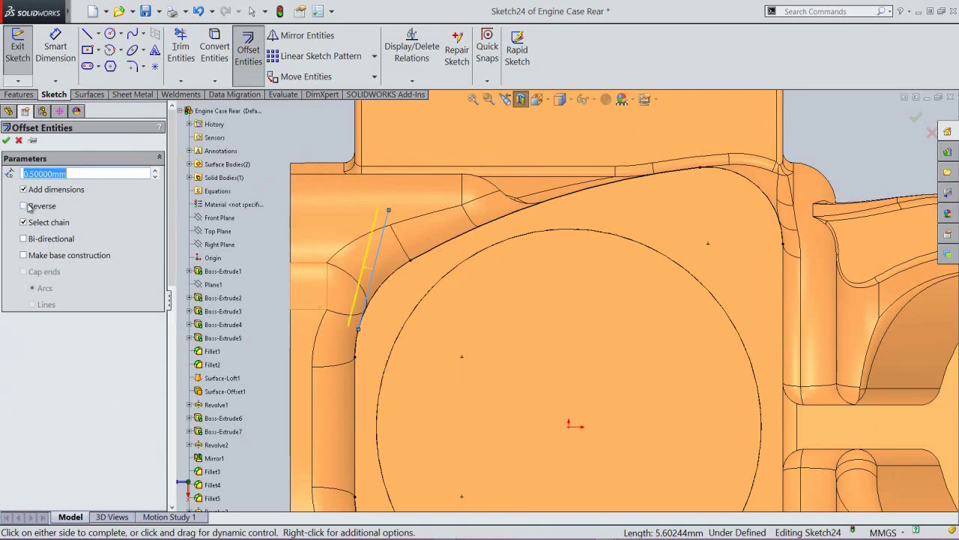
click(27, 206)
click(6, 140)
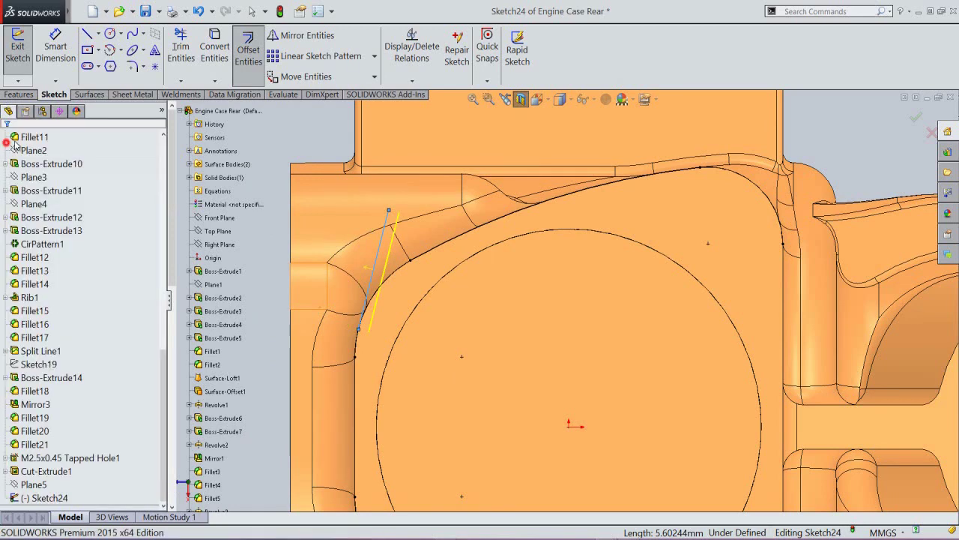
Step: Sketch a line about 14.2 mm long from the offset line's upper end to the far upper end of the long arc
right_click(244, 163)
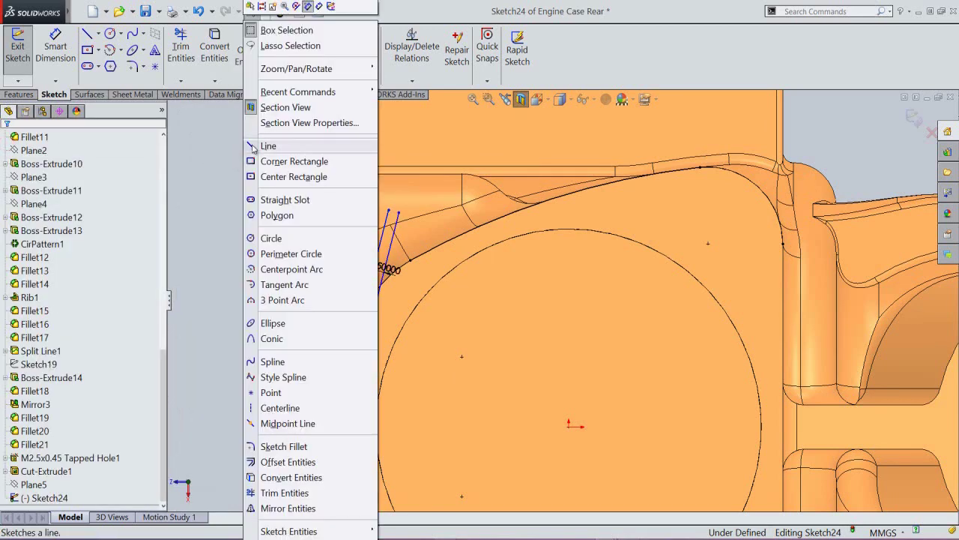
click(253, 146)
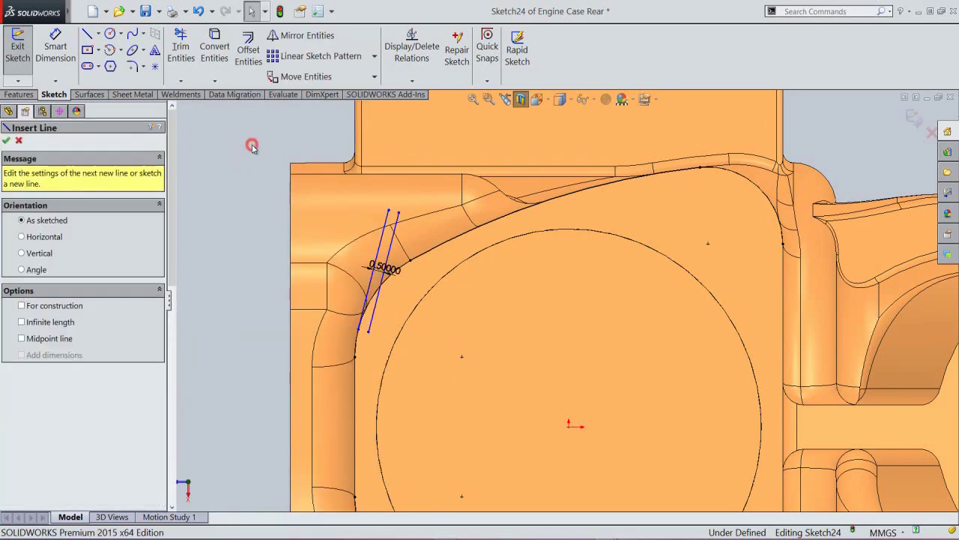
click(399, 214)
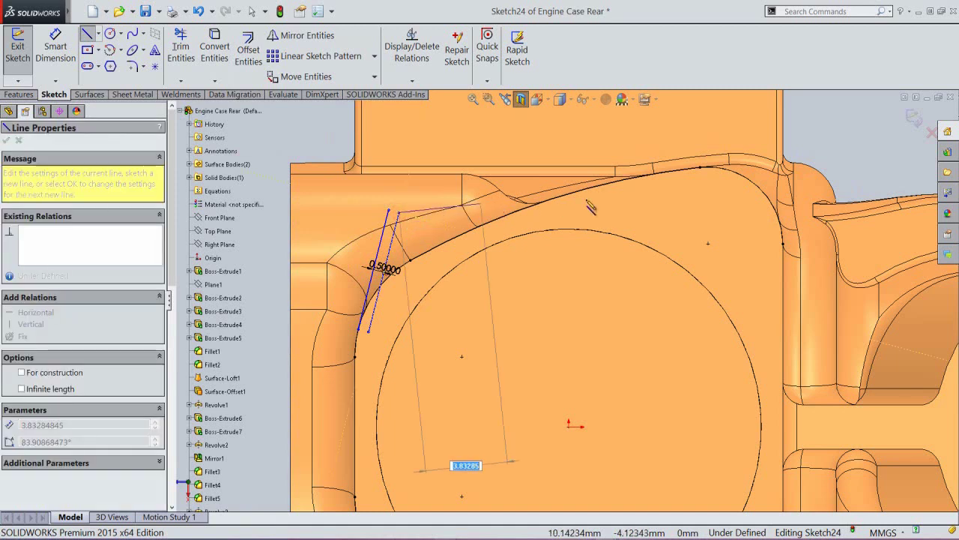
click(703, 170)
Step: Dimension the angle between the offset line and the long line at 115 degrees
right_click(702, 171)
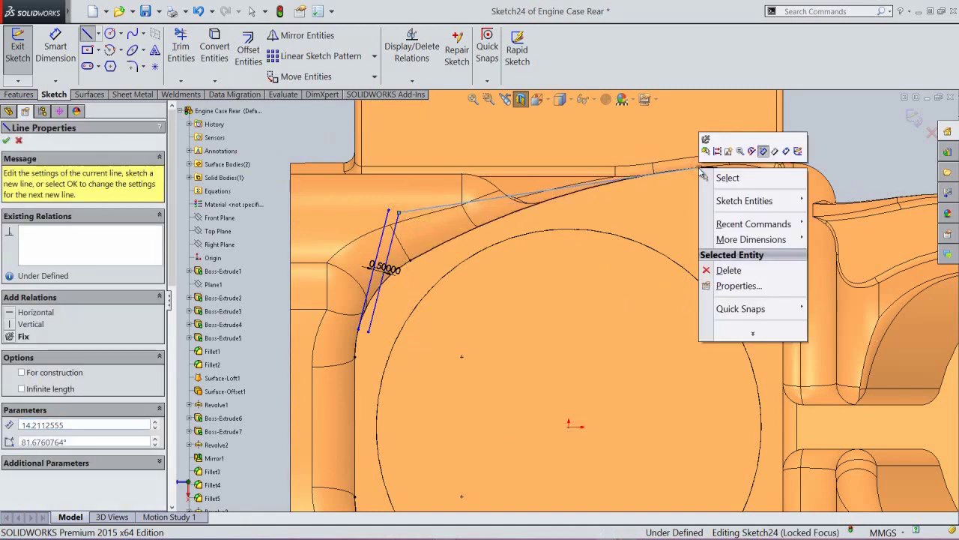
click(786, 152)
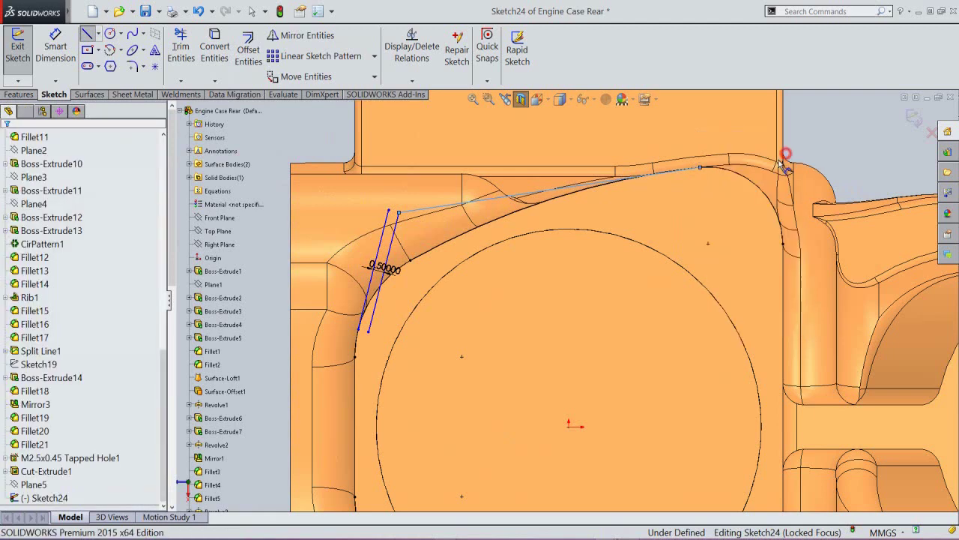
click(396, 222)
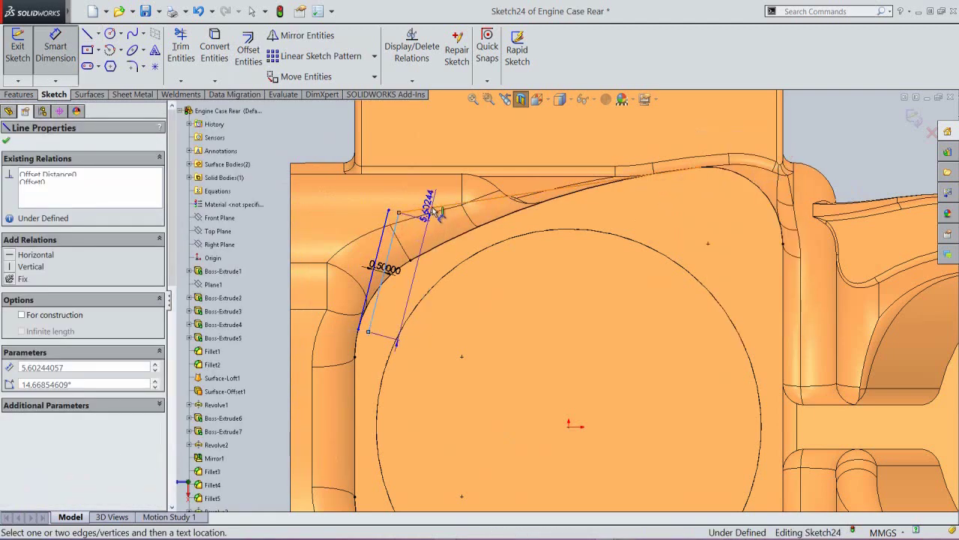
click(434, 207)
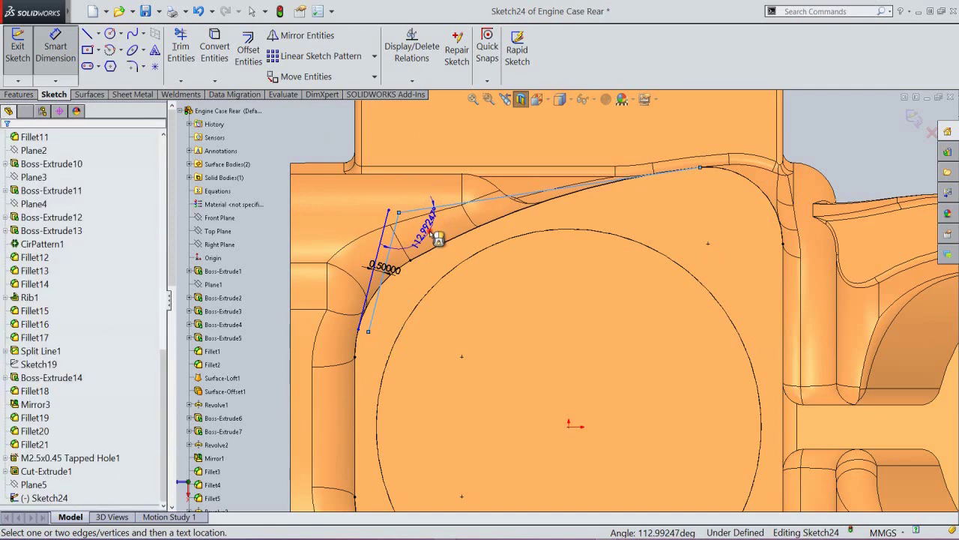
click(439, 238)
text(115)
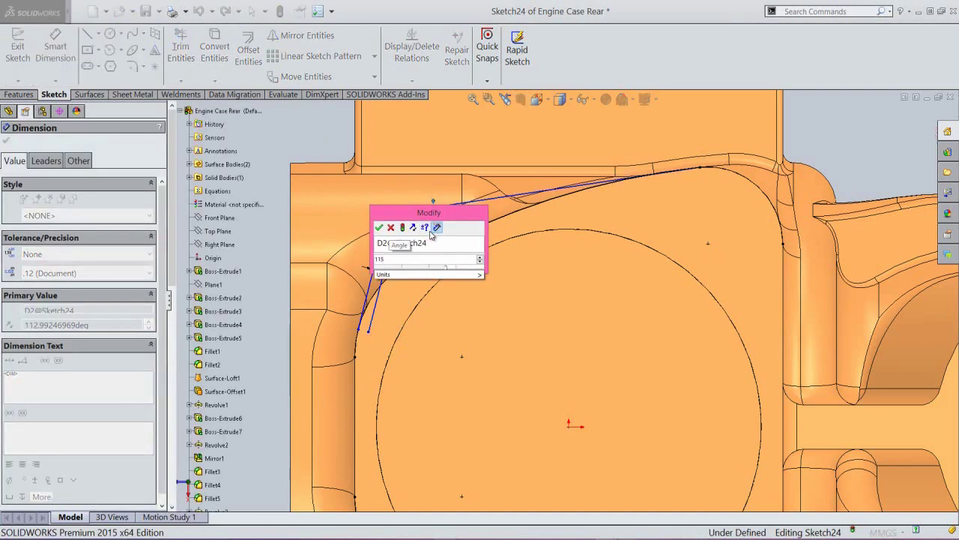
key(Return)
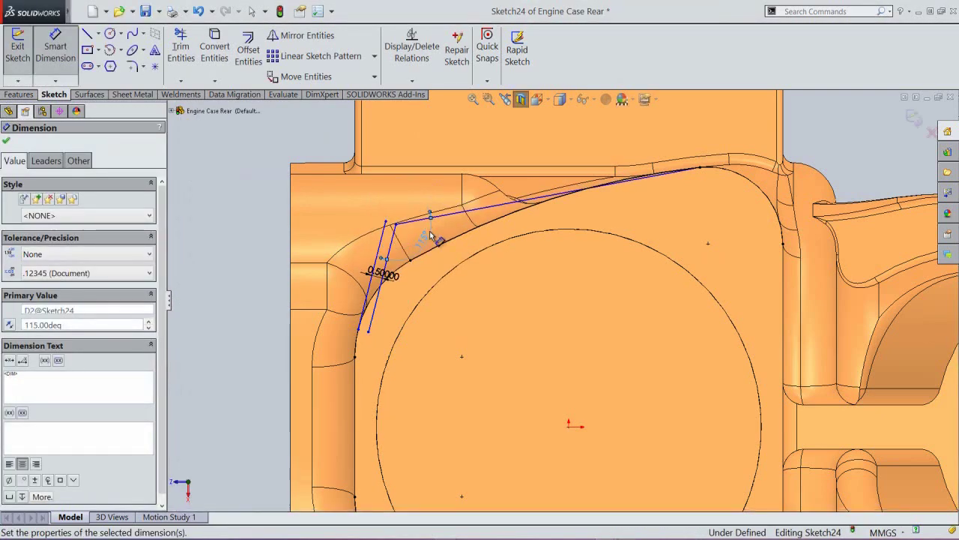
right_click(245, 208)
click(260, 71)
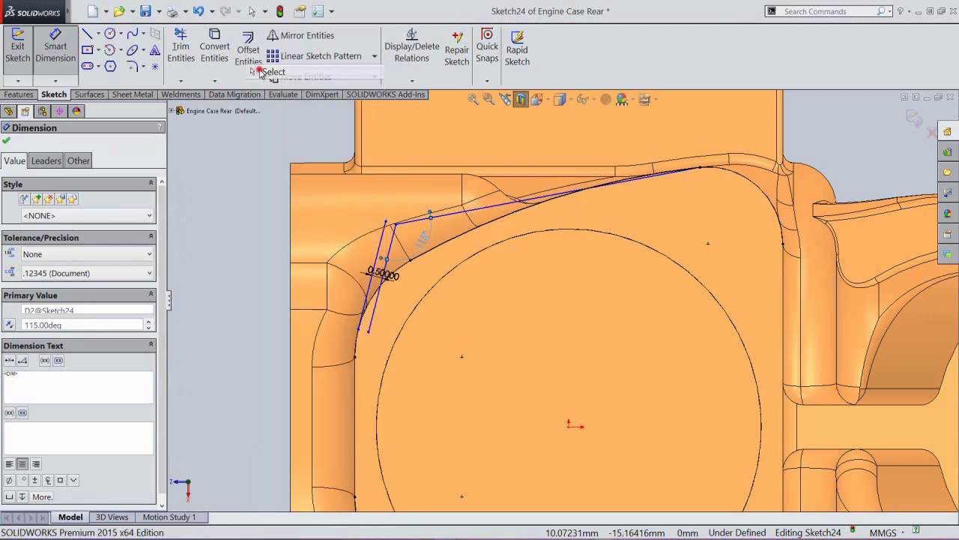
Step: Trim away the lower end of the offset line where it extends past the outline's corner arc
click(180, 47)
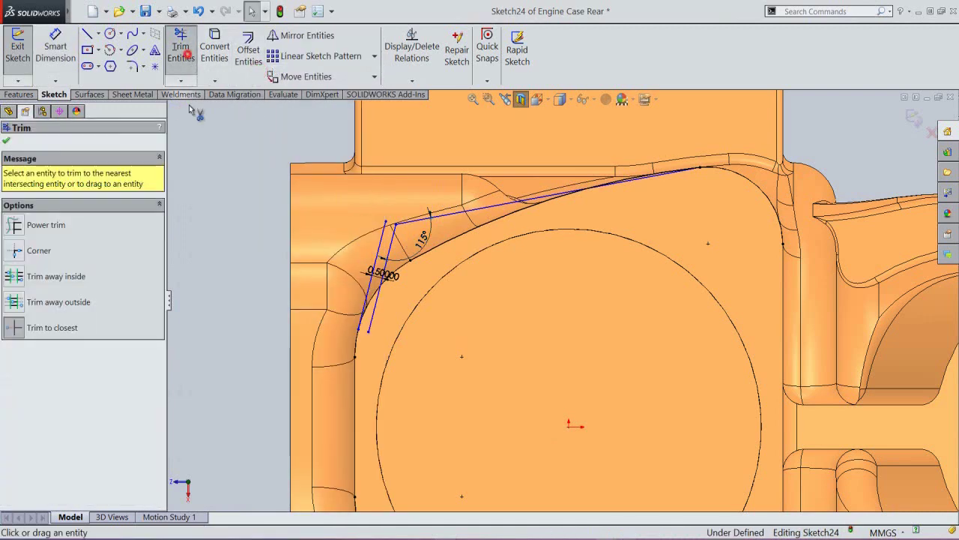
click(374, 306)
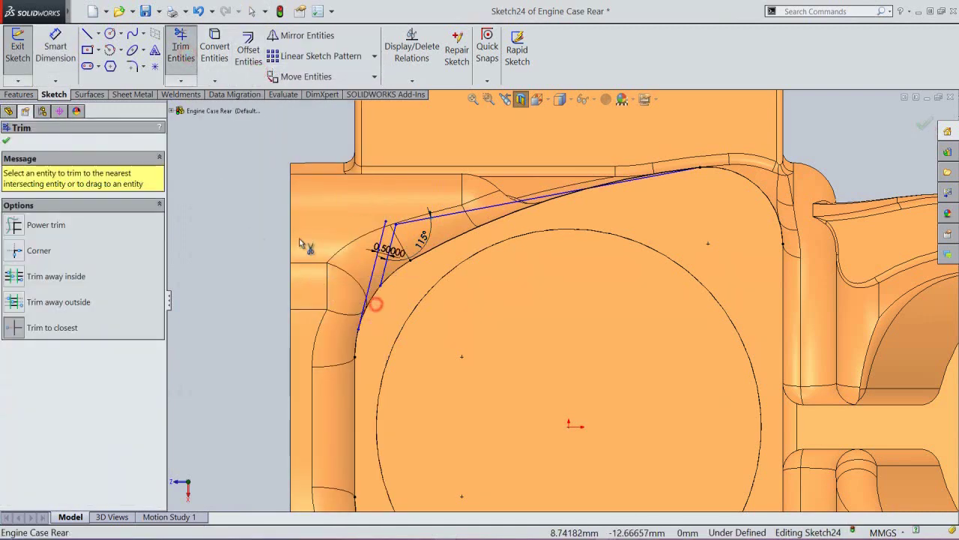
right_click(264, 198)
click(290, 62)
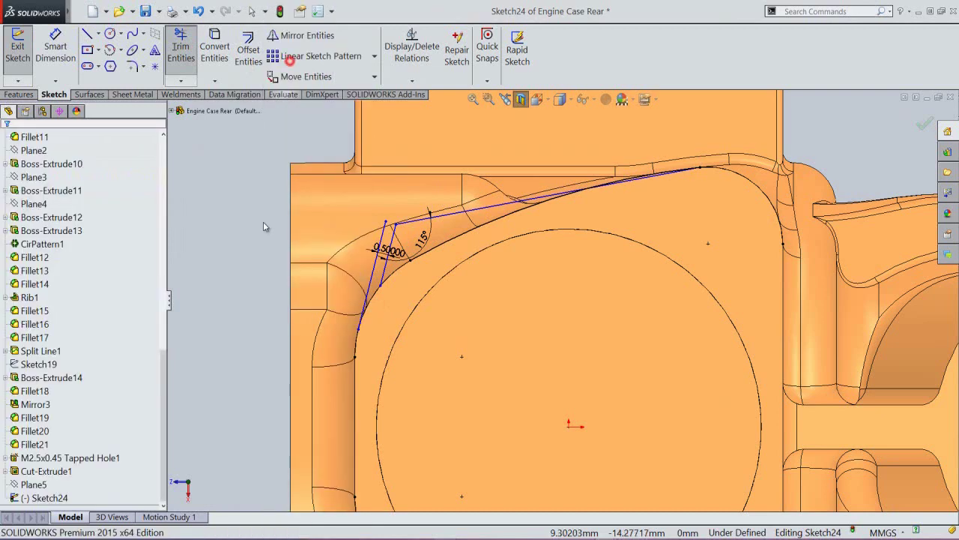
Step: Make the long upper line tangent to the long upper-left arc
click(556, 201)
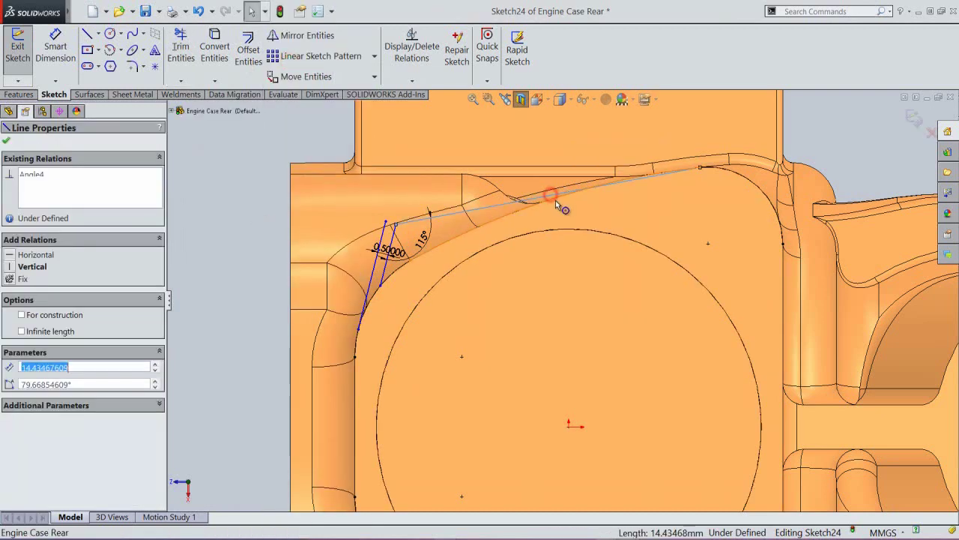
ctrl+click(556, 200)
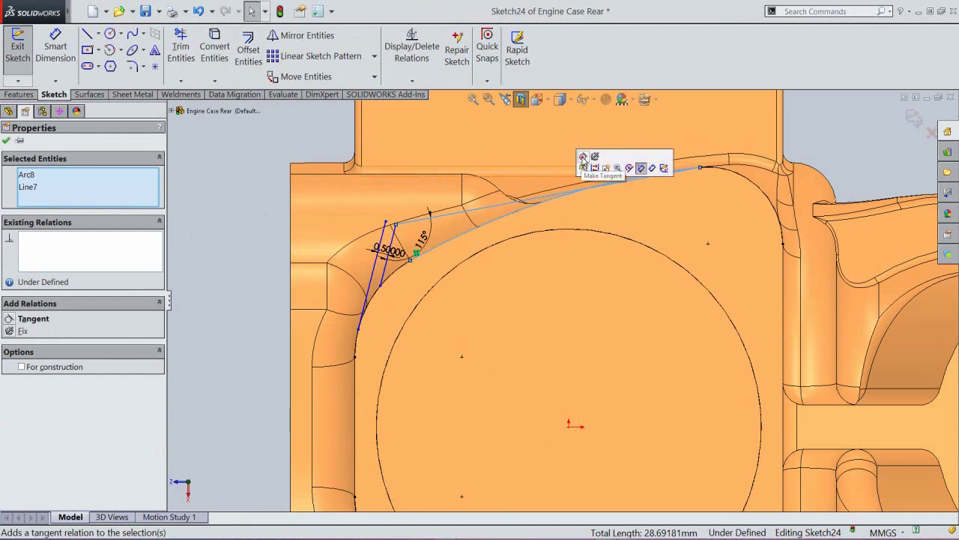
click(583, 156)
click(264, 215)
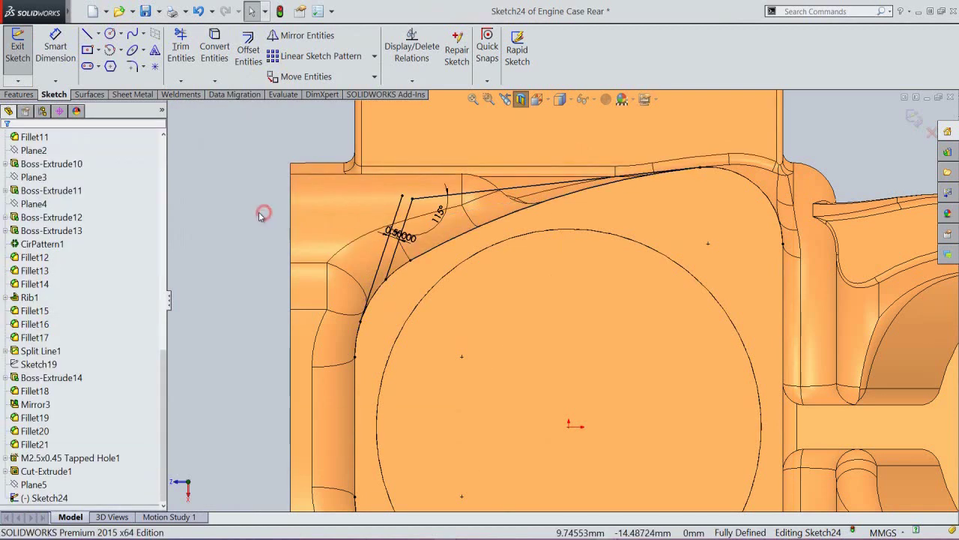
Step: Turn the original outer tangent line into construction geometry and exit the sketch
click(397, 209)
click(435, 177)
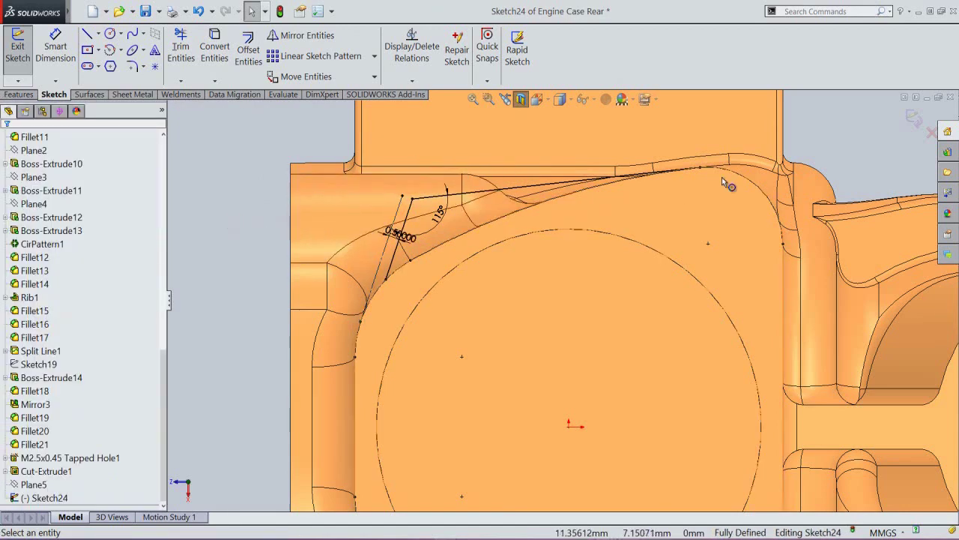
click(914, 117)
Step: Turn off the section view and save the part in isometric view
click(522, 99)
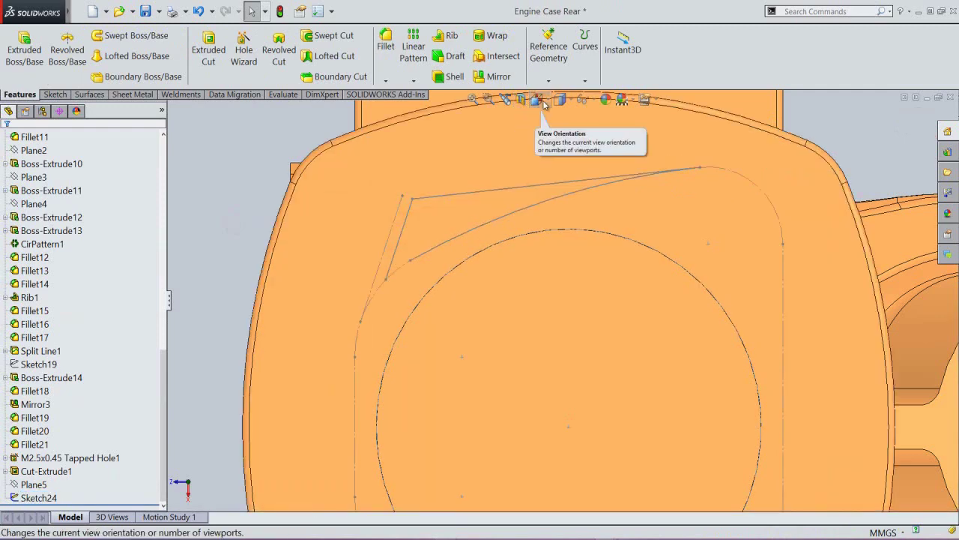
click(504, 101)
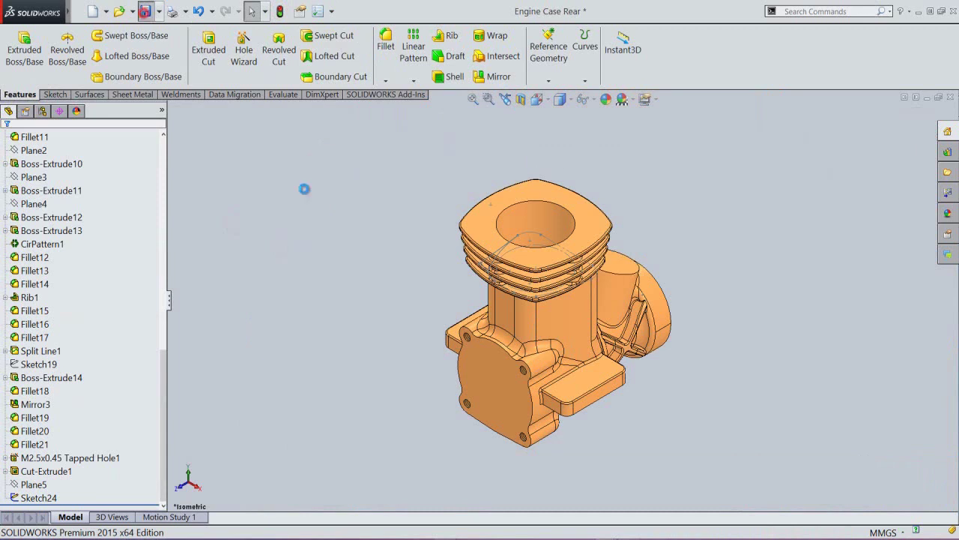
scroll(504, 291, down, 2)
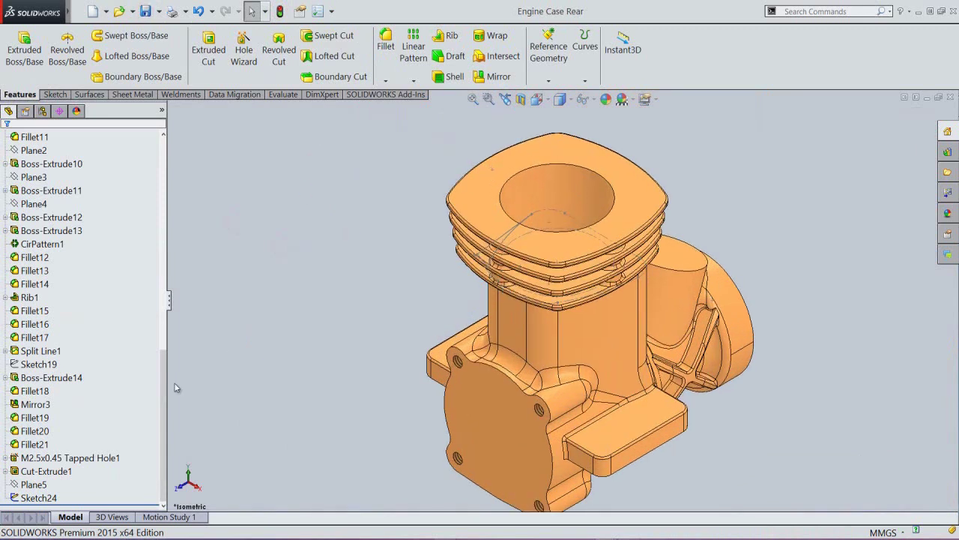
Step: Start a new sketch on Plane5, the reference plane below the fins
click(241, 421)
click(68, 460)
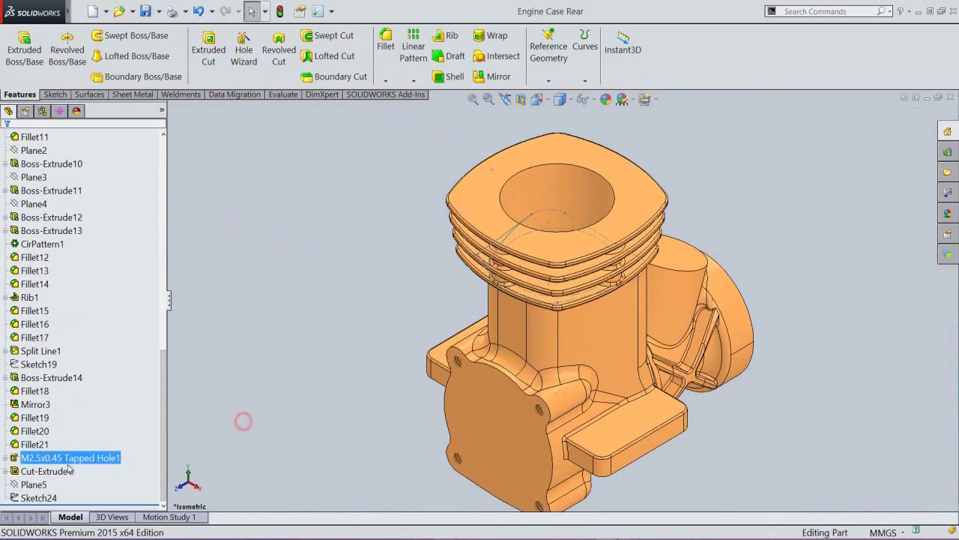
click(35, 485)
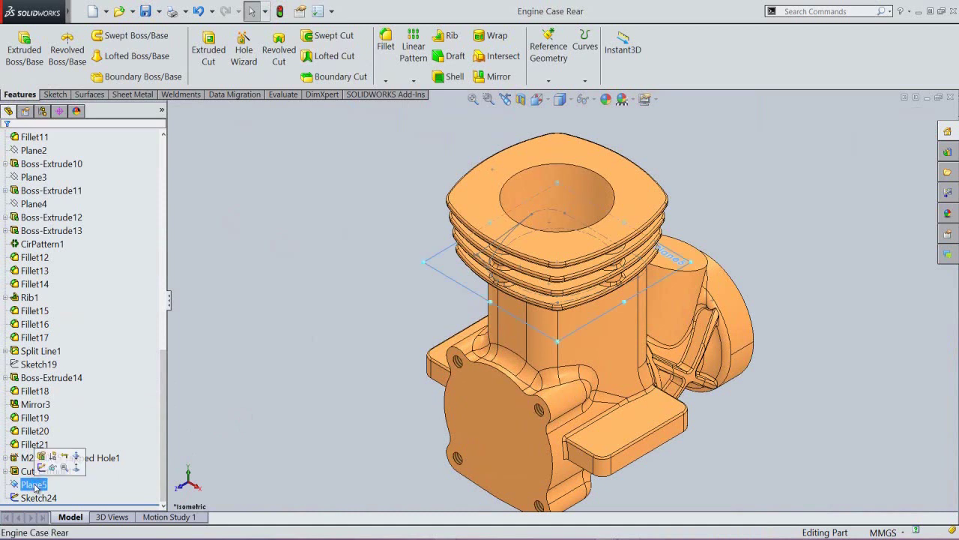
click(41, 466)
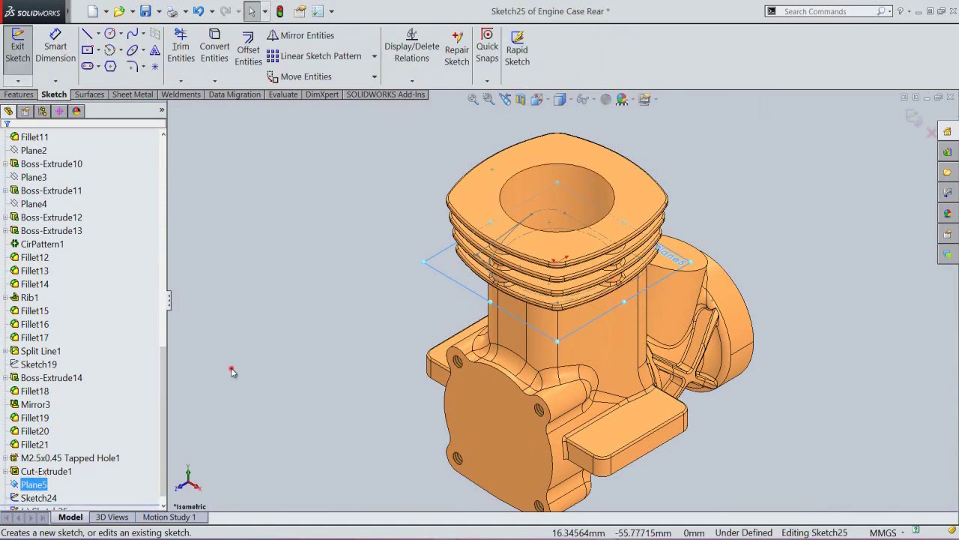
click(231, 369)
drag(160, 423, 162, 437)
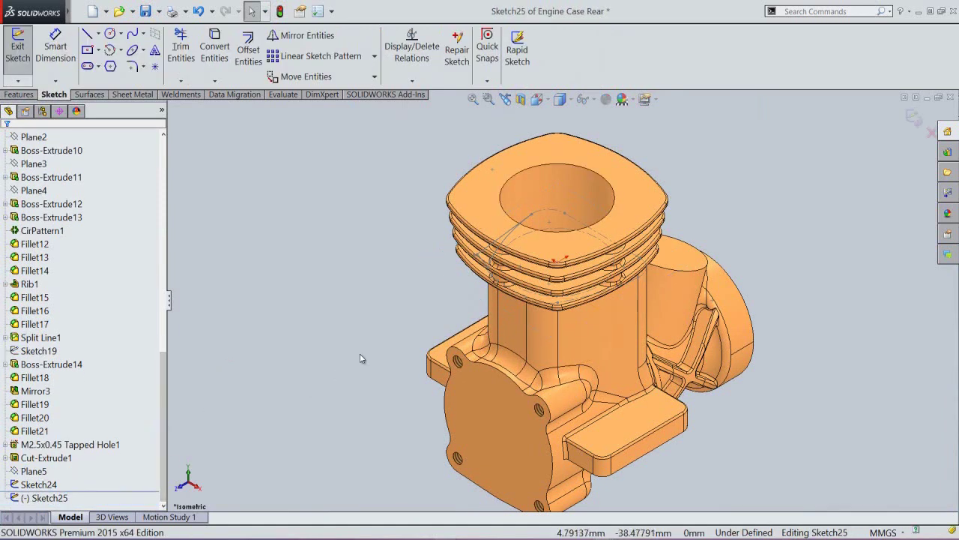
Step: Convert the two solid lines, the corner arc and the long arc of the previous tangent-profile sketch into the new sketch
scroll(525, 232, down, 4)
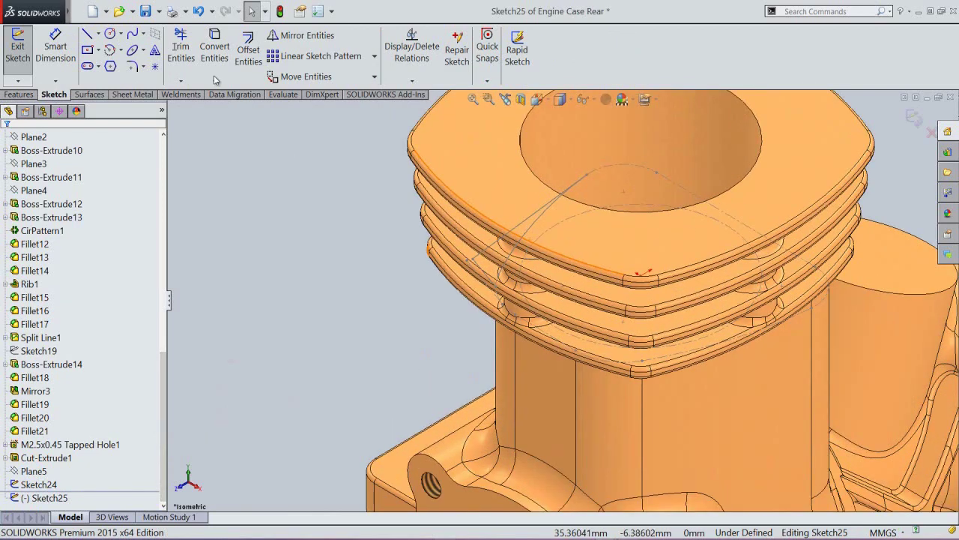
click(215, 47)
scroll(484, 236, down, 2)
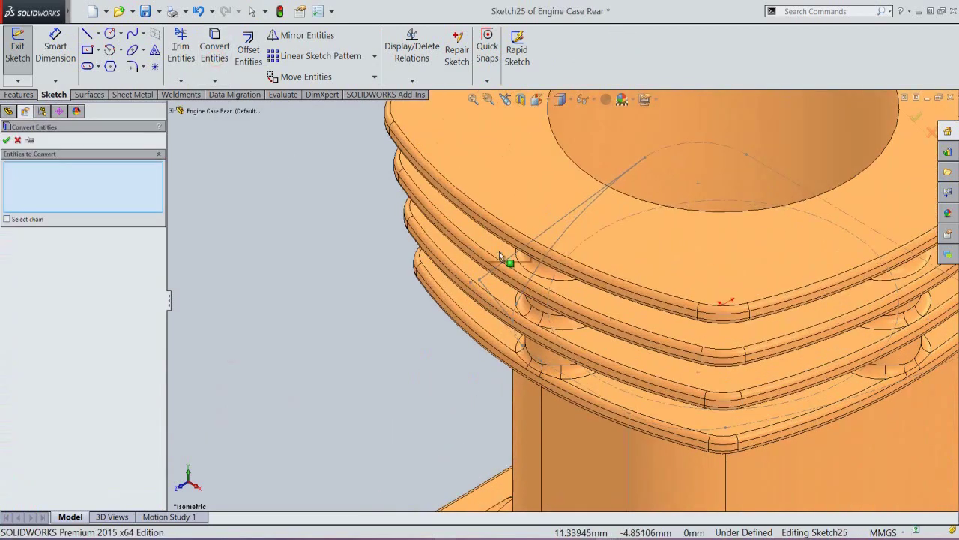
click(507, 258)
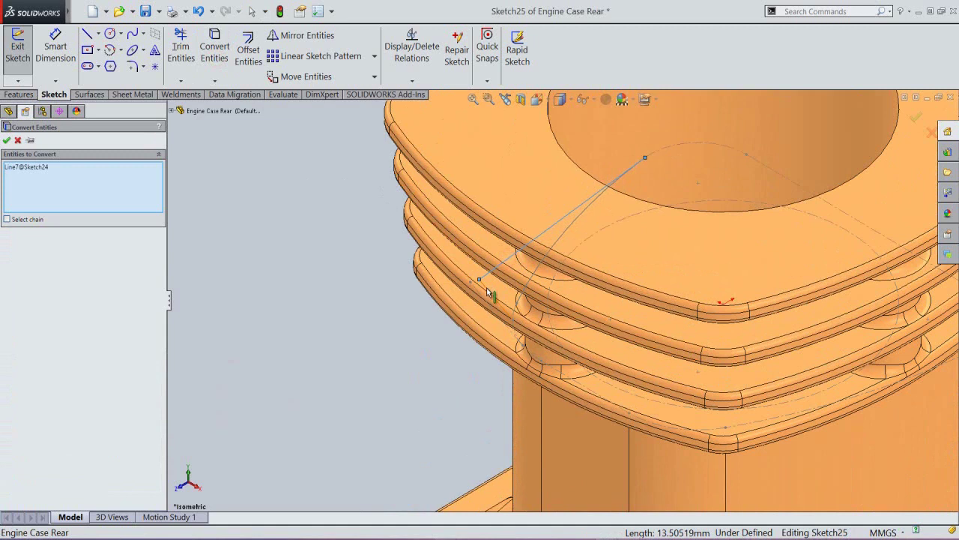
click(491, 293)
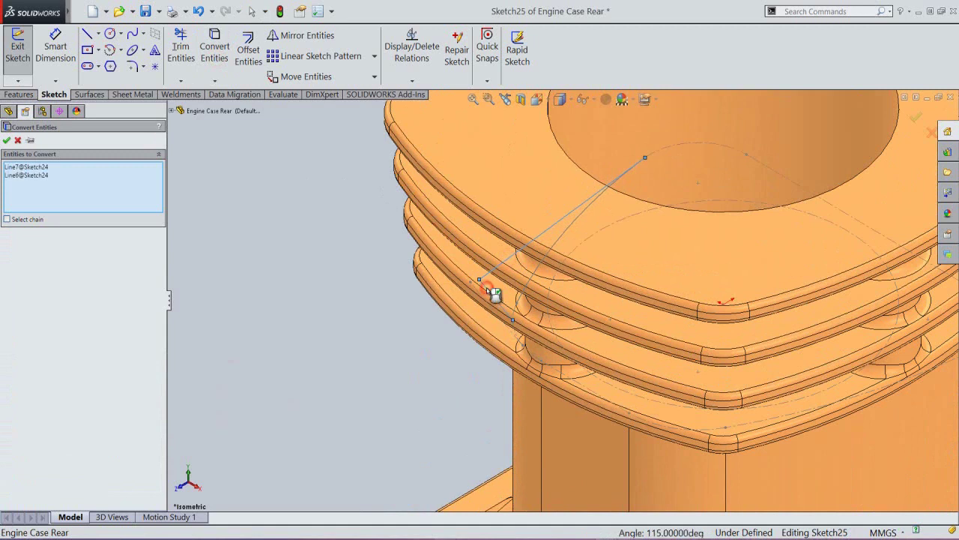
click(522, 315)
click(533, 298)
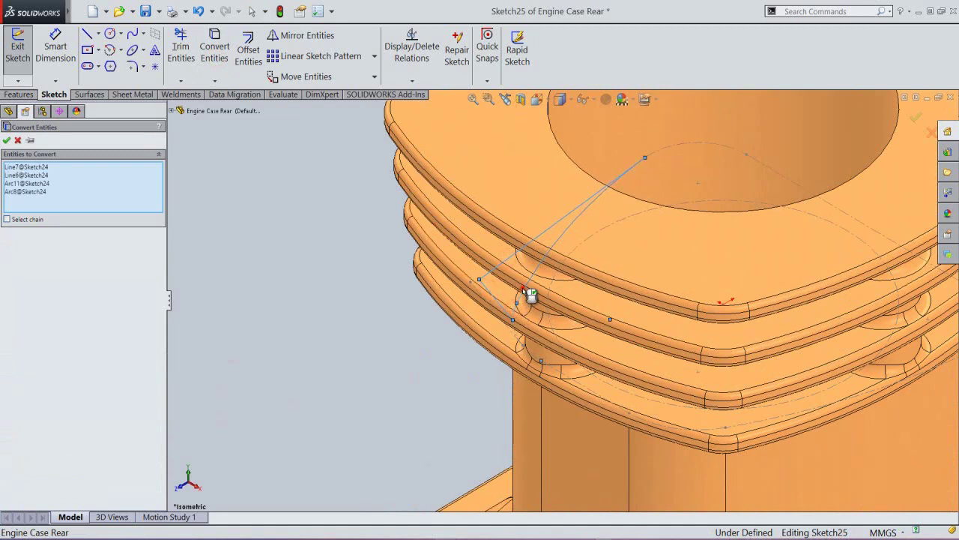
click(8, 141)
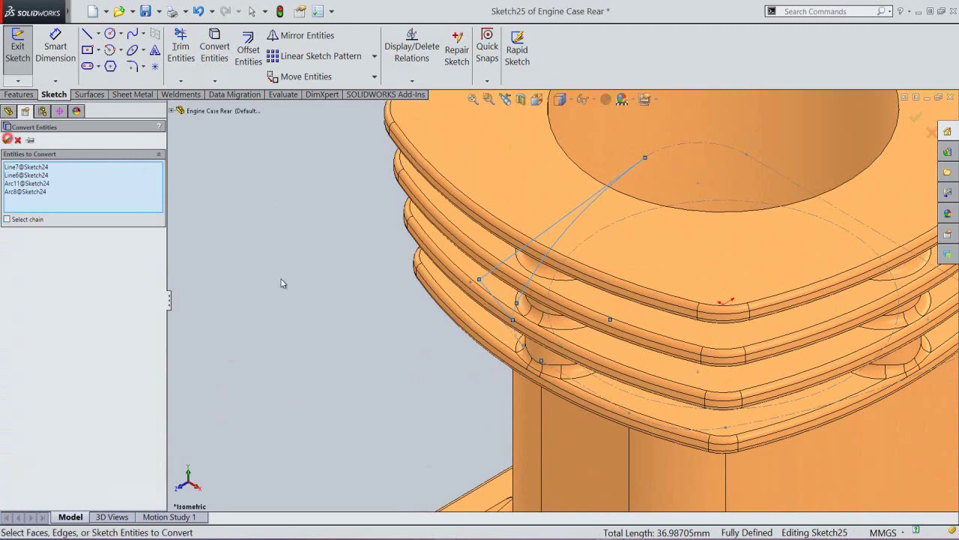
Step: Hide the earlier tangent-profile sketch, Sketch24, exit the new sketch of converted lines and rebuild the part
click(41, 484)
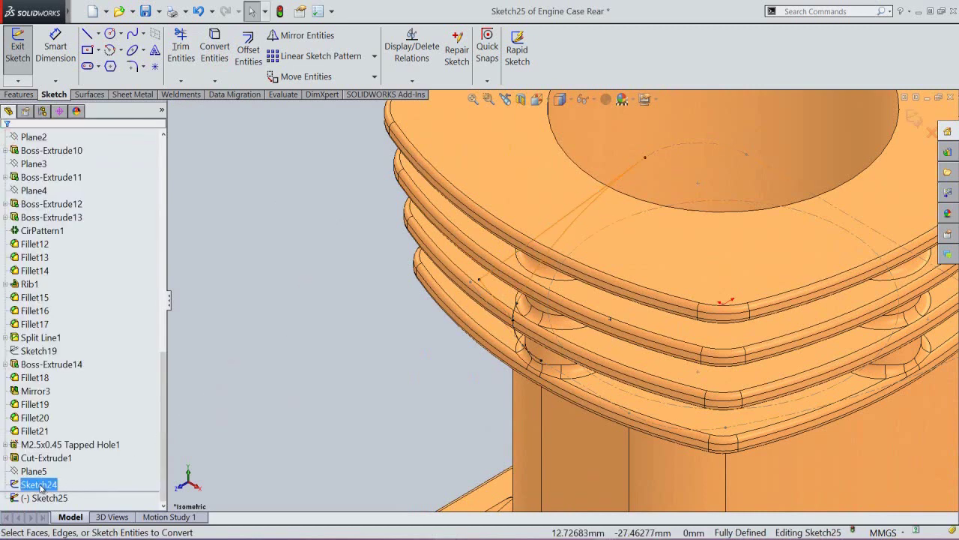
click(44, 471)
click(255, 311)
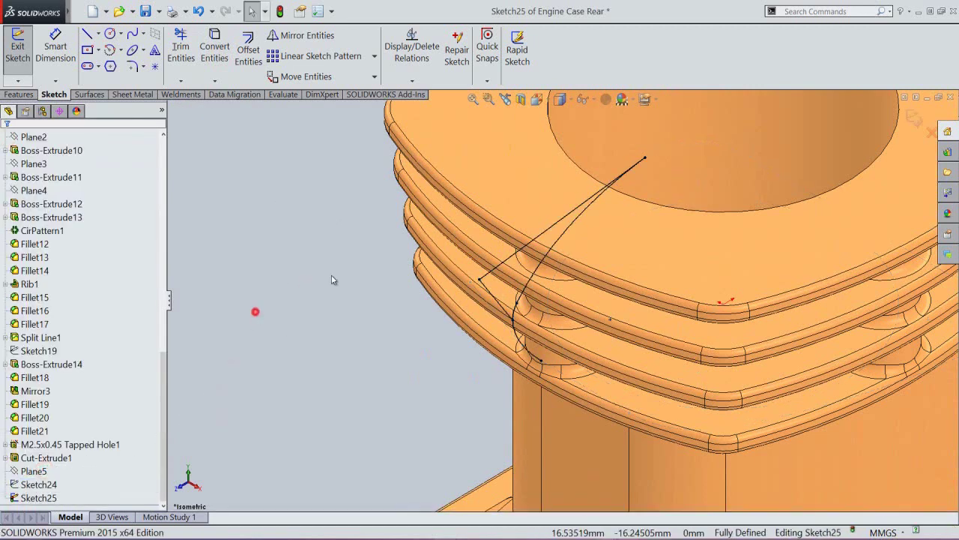
click(912, 116)
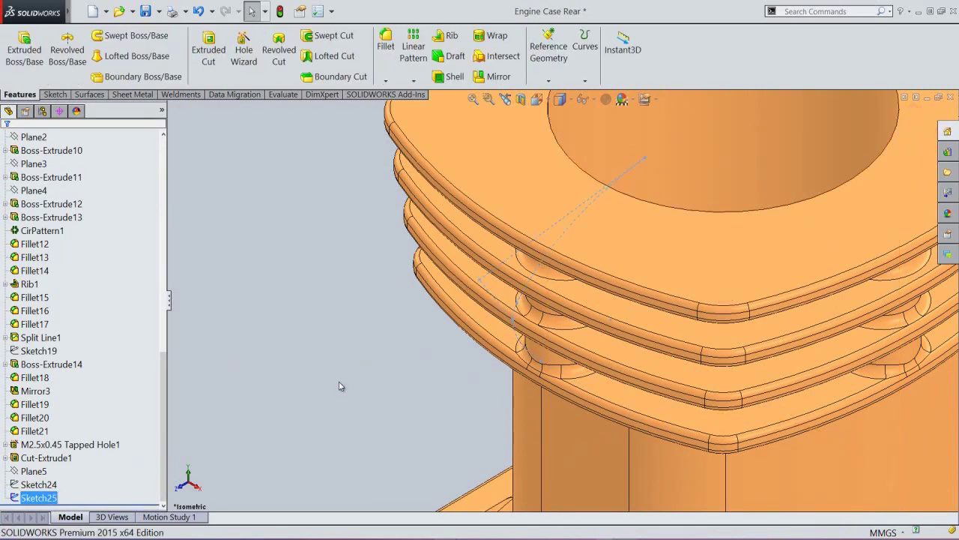
click(280, 14)
Step: Extrude only the small closed region of the converted-profile sketch 1 mm downward as a merged boss, replacing the preselected contour
middle_drag(453, 387, 491, 352)
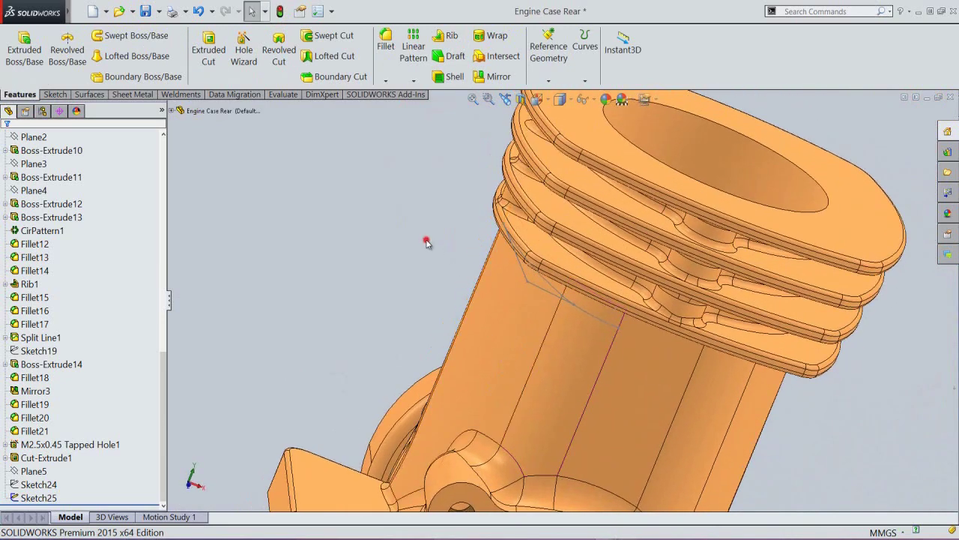
click(27, 41)
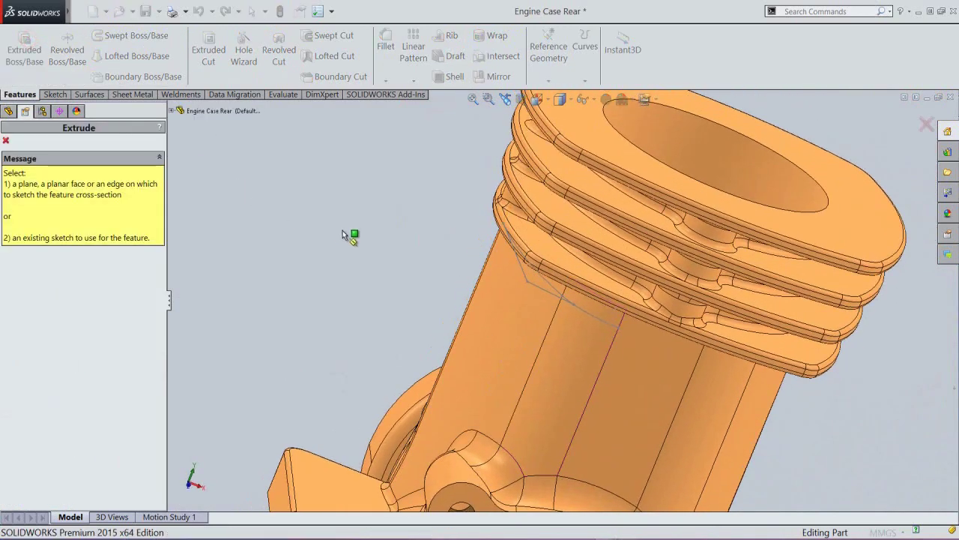
click(528, 278)
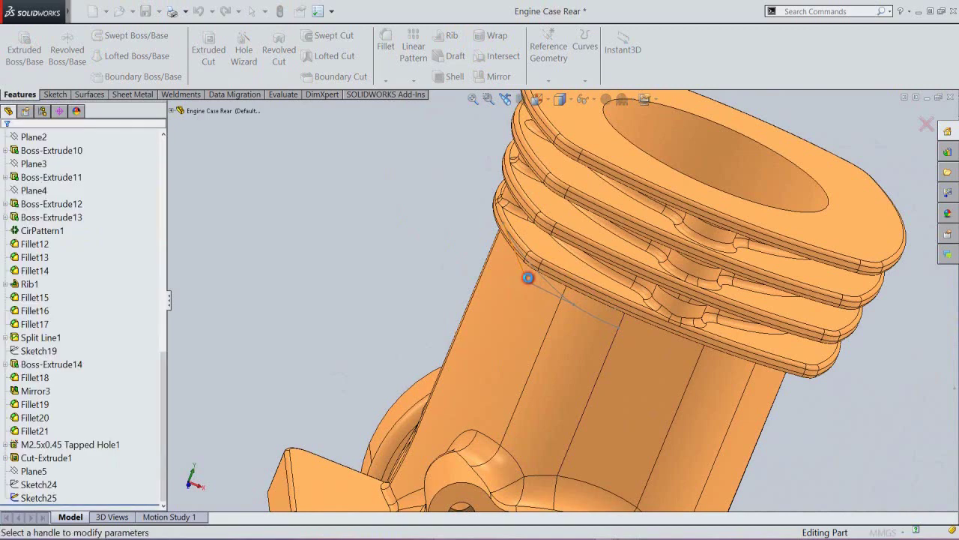
click(73, 385)
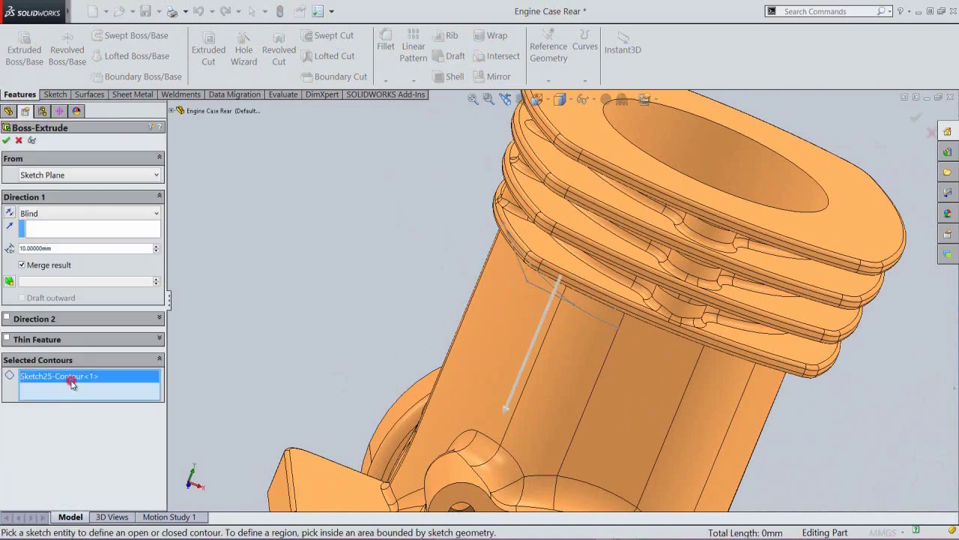
right_click(73, 385)
click(120, 387)
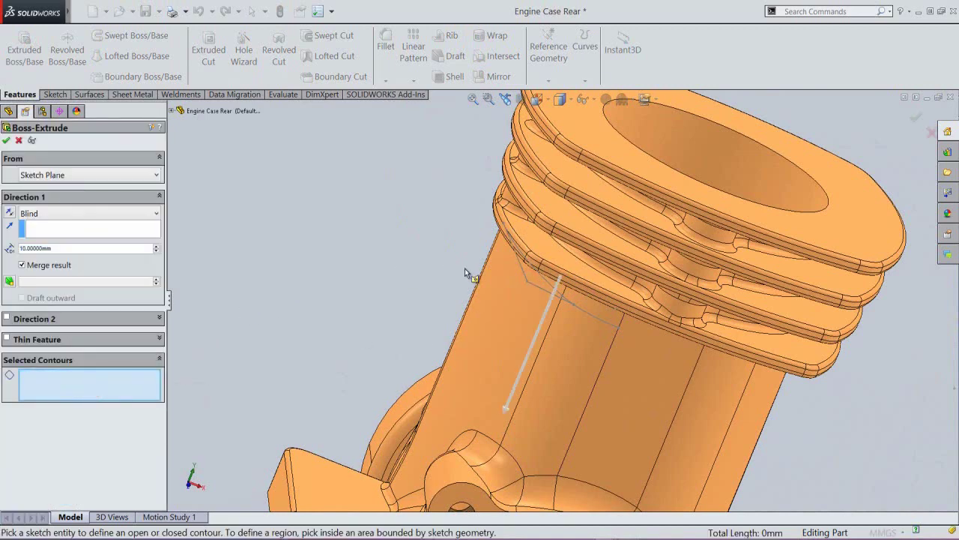
click(547, 284)
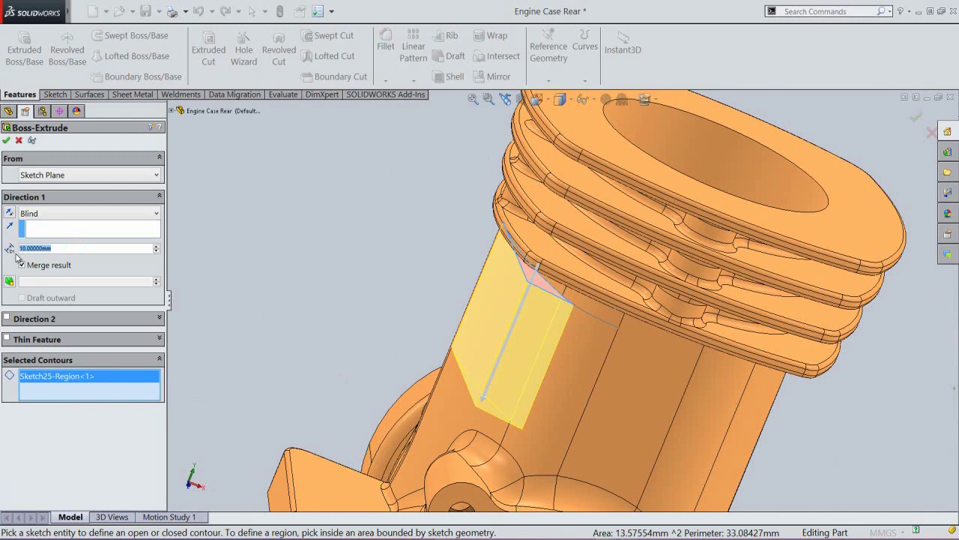
text(1)
key(Return)
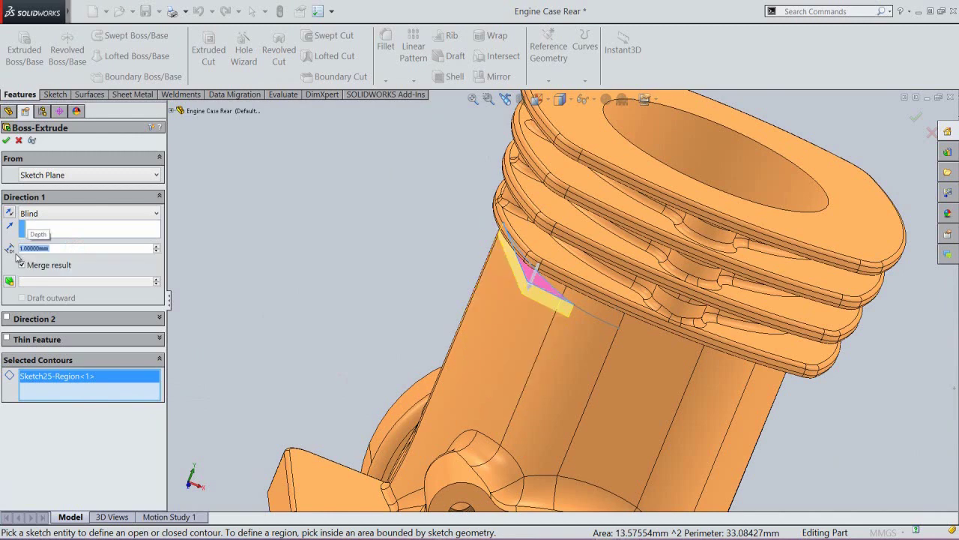
click(6, 141)
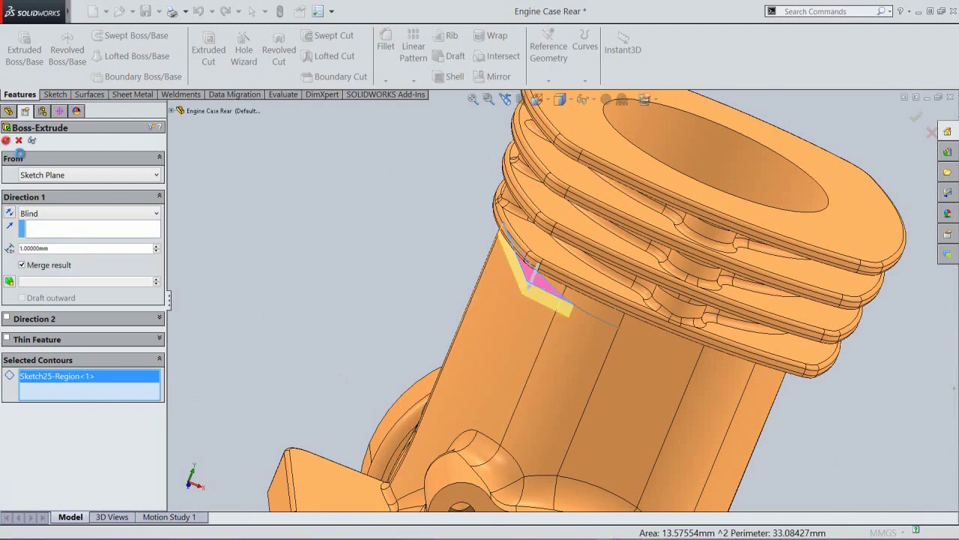
click(238, 238)
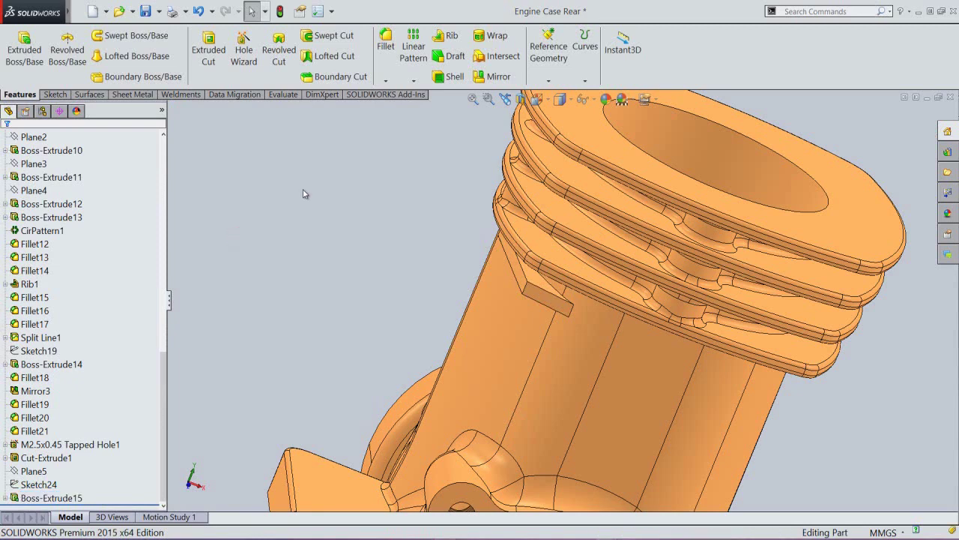
Step: Mirror the new 1 mm side fin, Boss-Extrude15, about the Right Plane to the opposite side of the cylinder
click(536, 99)
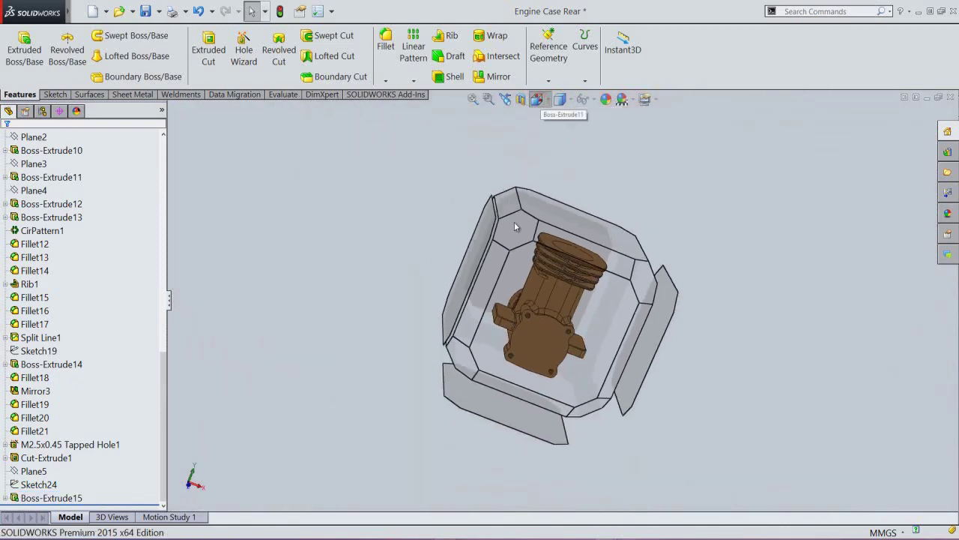
click(516, 228)
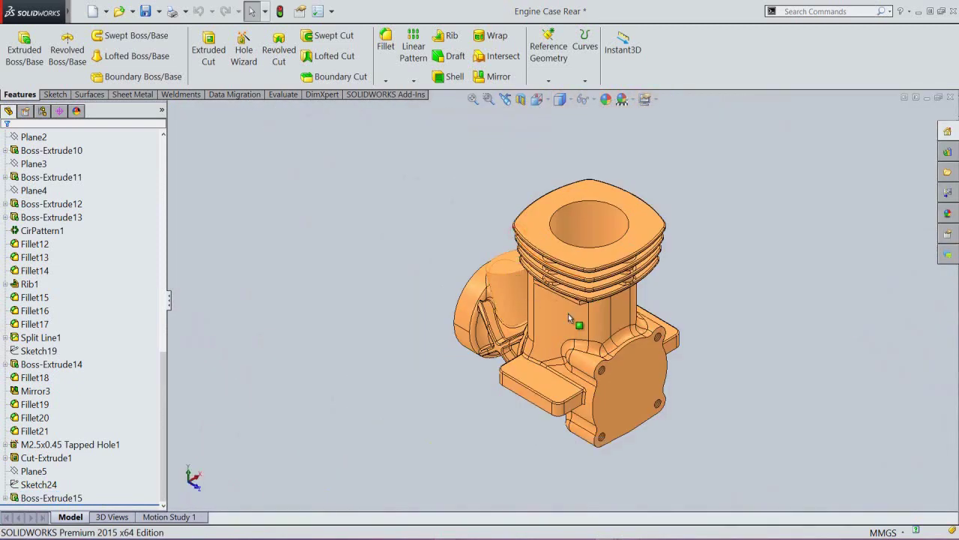
scroll(577, 293, down, 3)
middle_drag(570, 350, 581, 307)
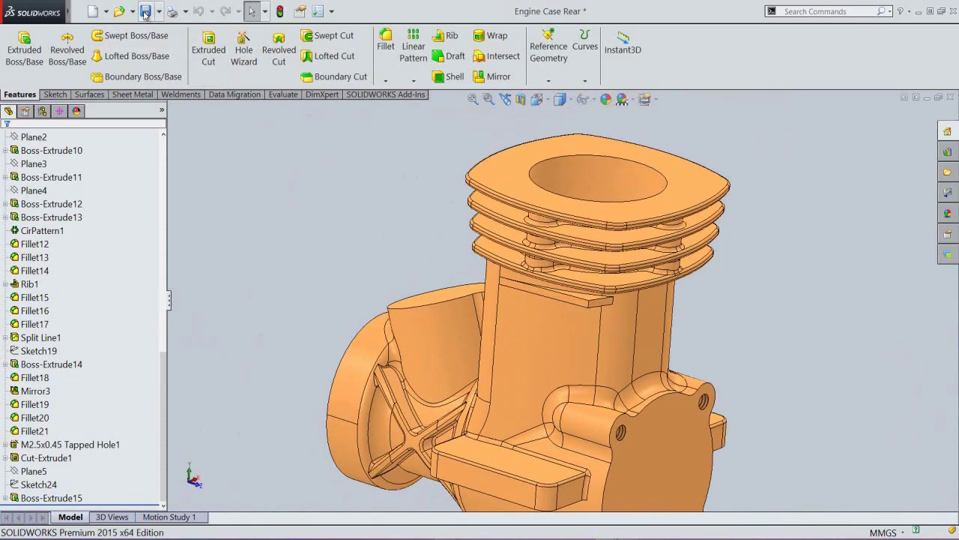
click(485, 72)
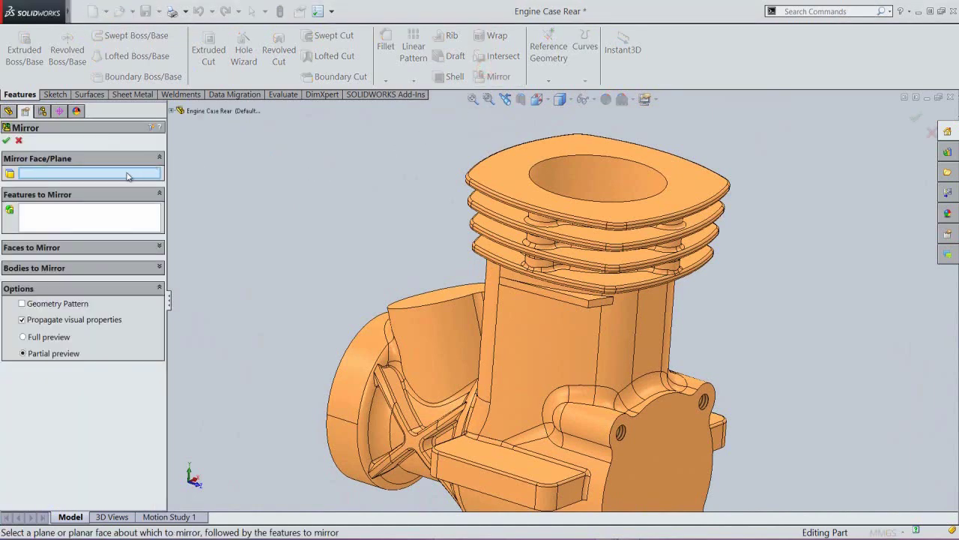
click(171, 110)
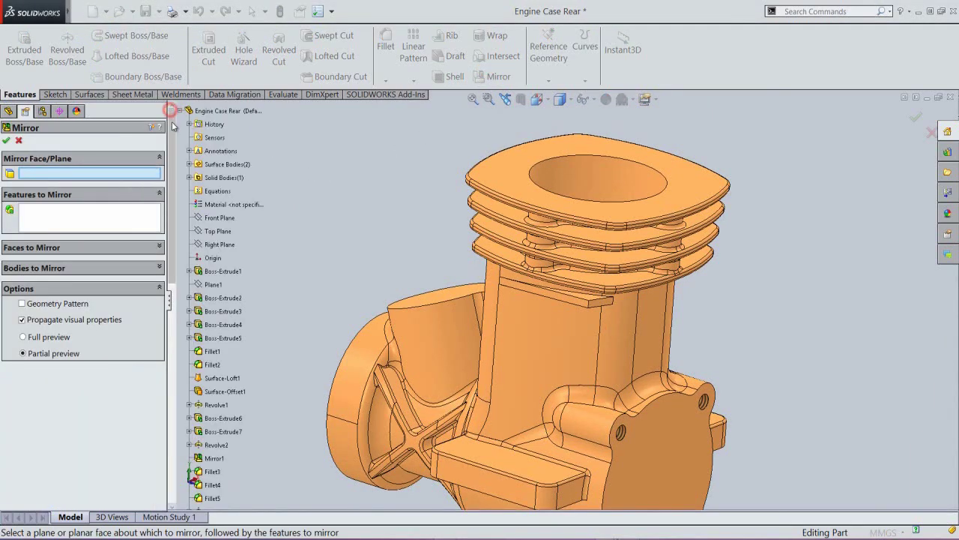
click(219, 244)
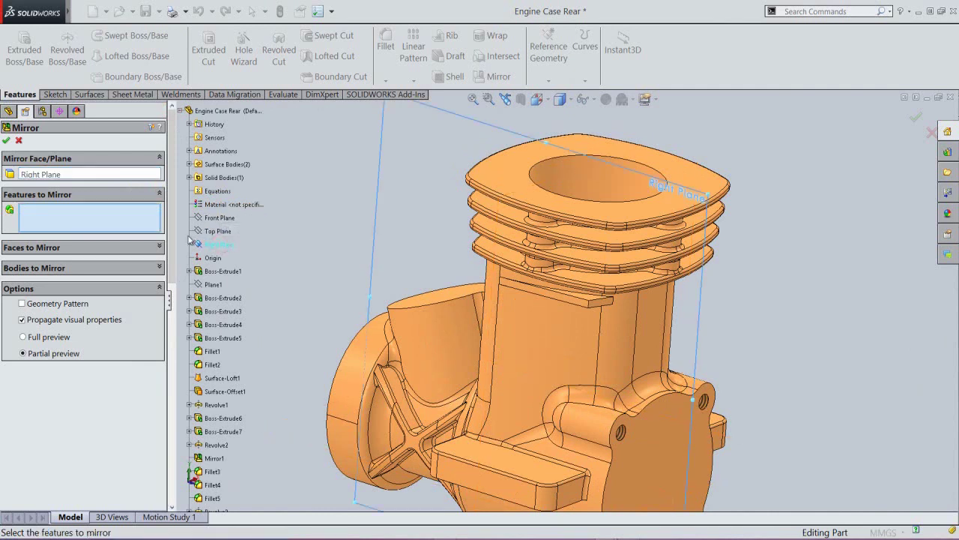
drag(176, 251, 174, 470)
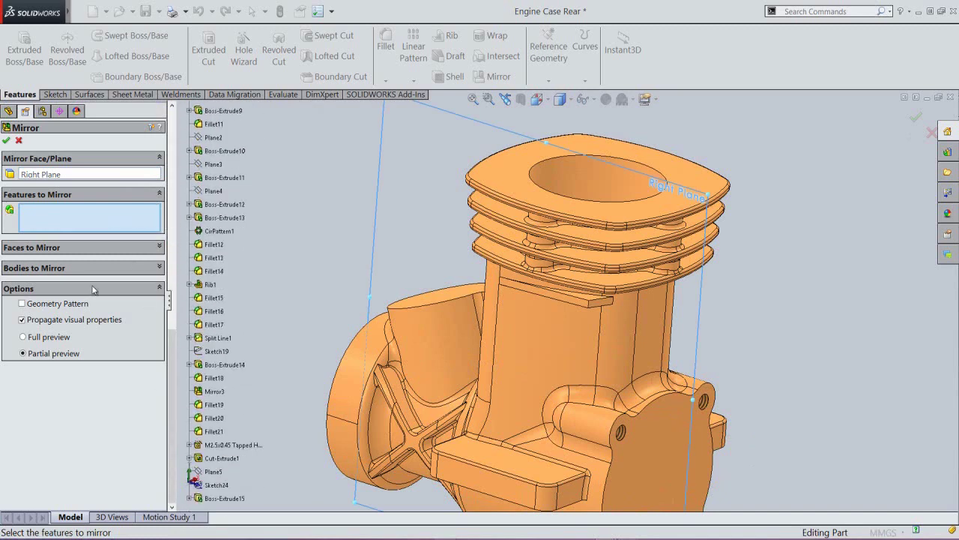
click(229, 499)
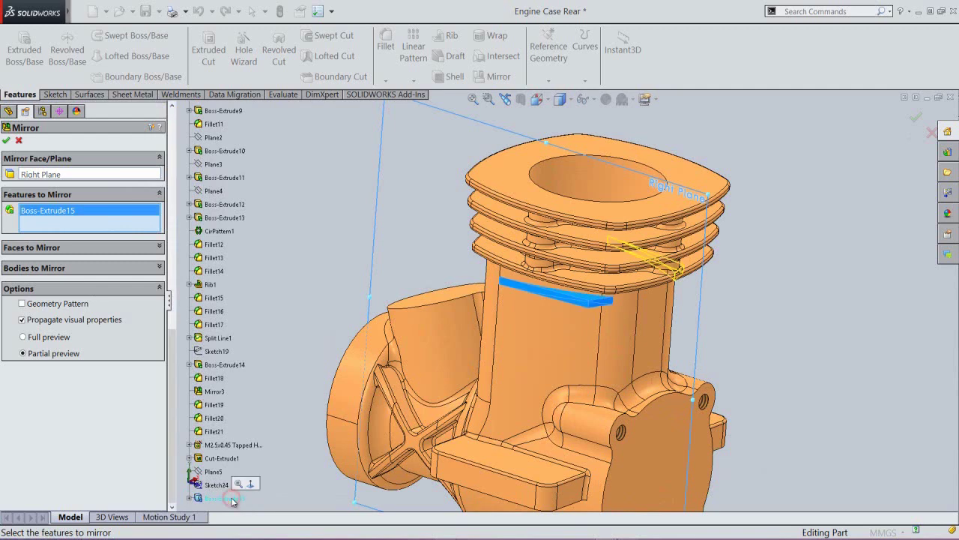
click(6, 136)
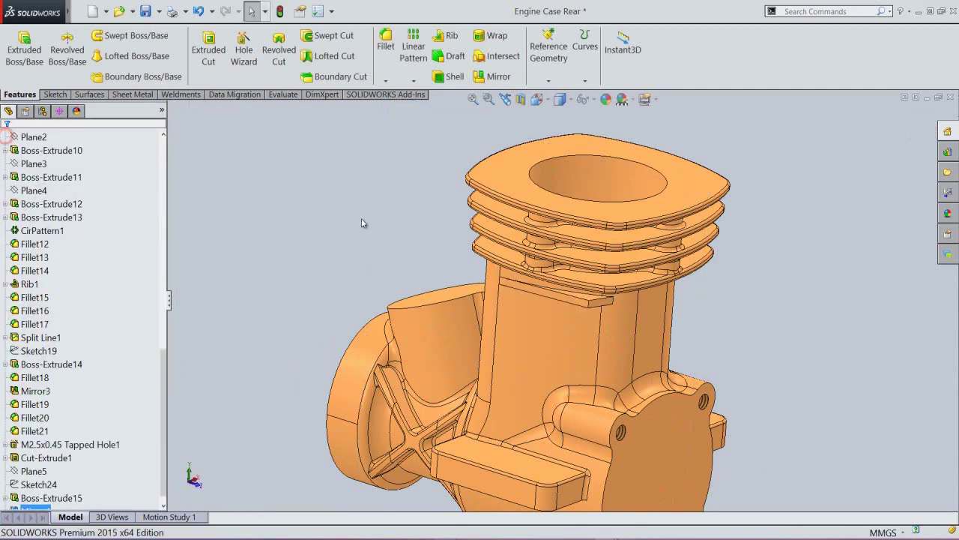
click(372, 218)
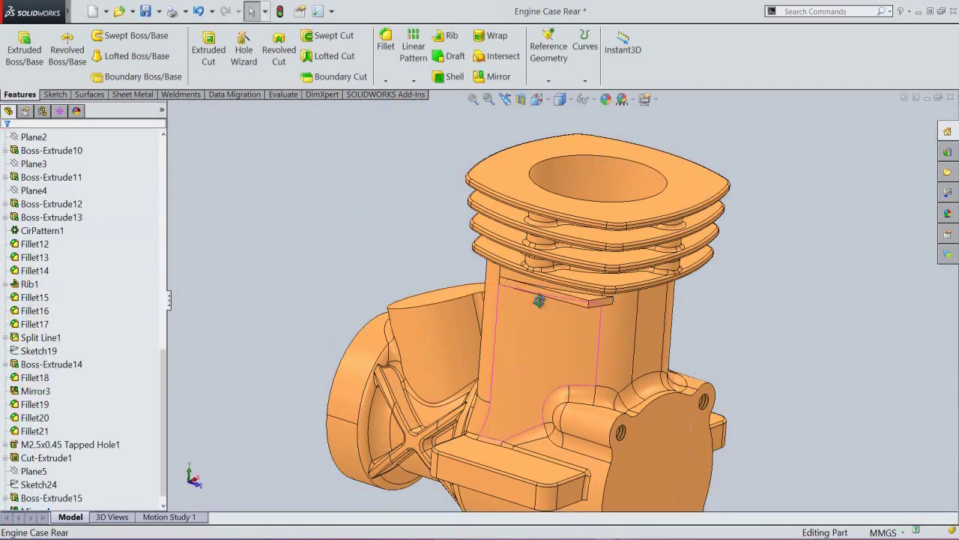
Step: Show the temporary axes and start a linear pattern with the vertical axis of the cylinder bore as its direction
middle_drag(538, 301, 509, 322)
click(592, 99)
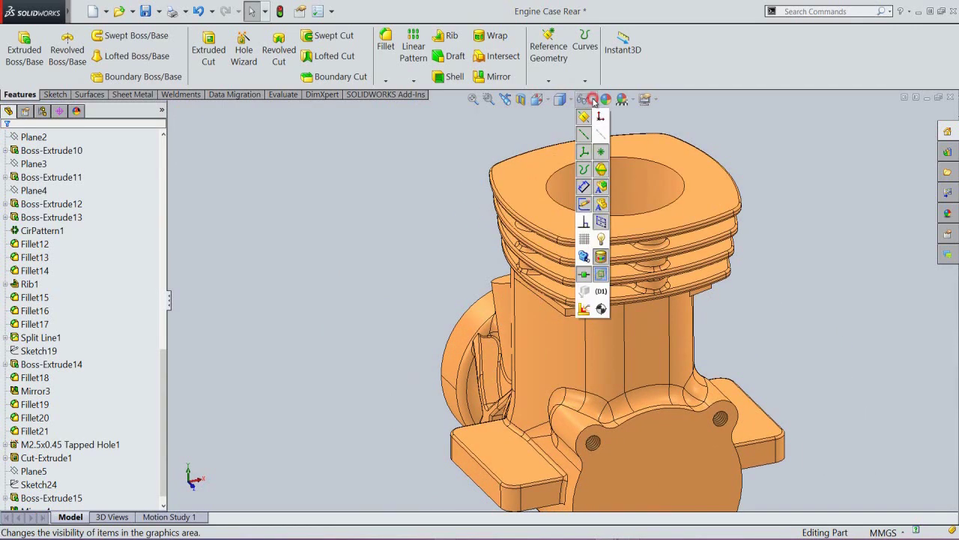
click(601, 135)
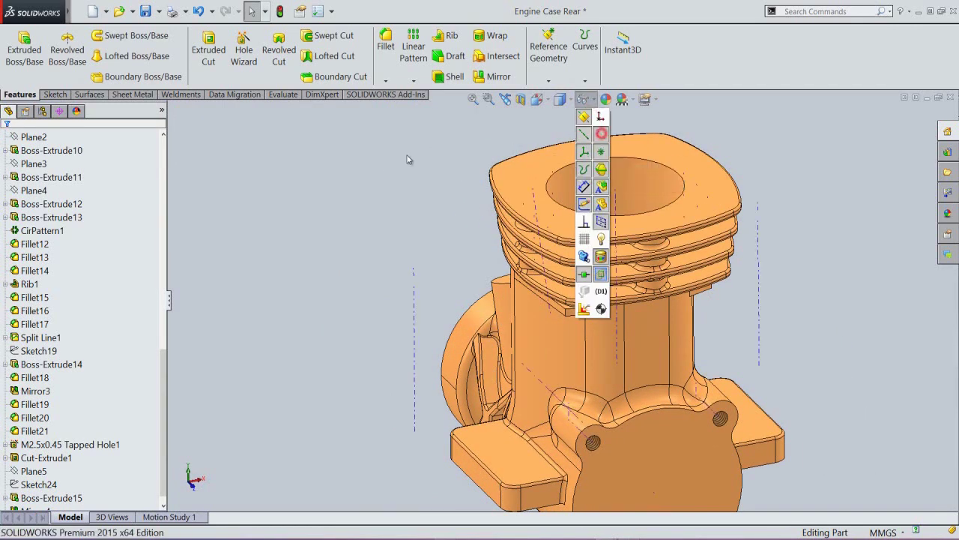
click(414, 81)
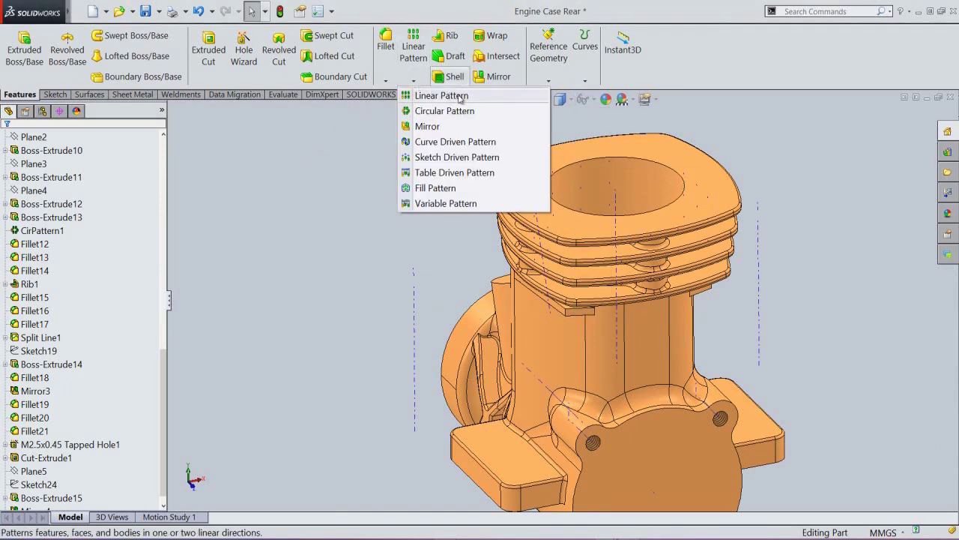
click(495, 98)
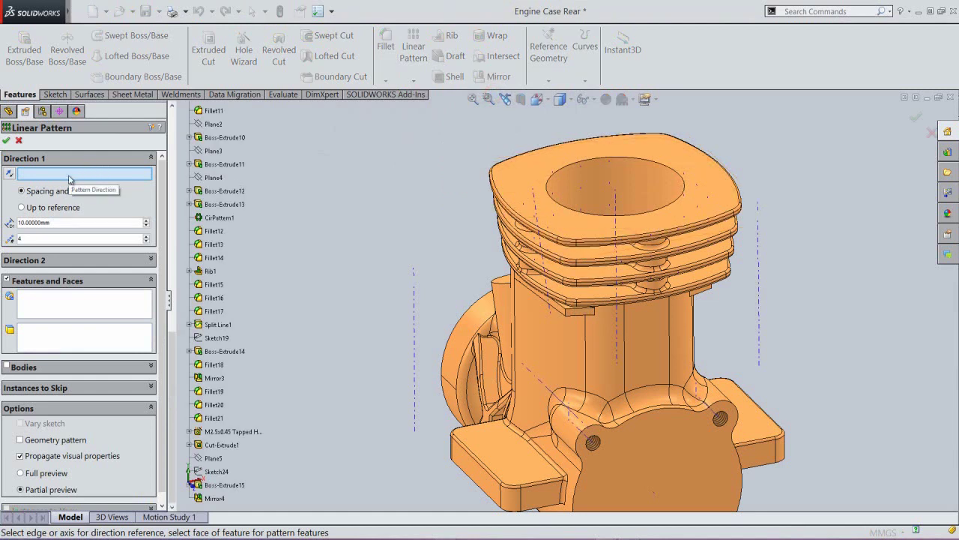
click(619, 207)
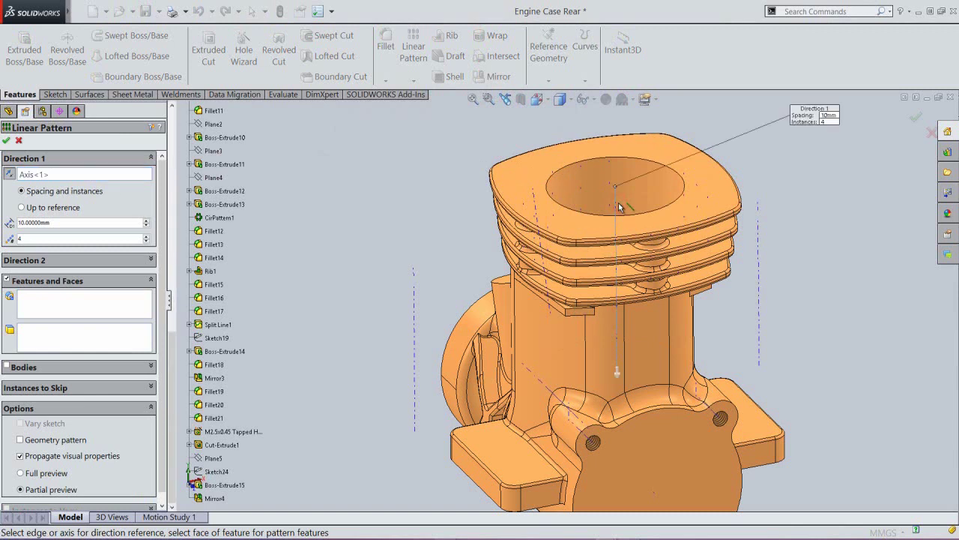
Step: Pattern the small side fin and its mirrored copy down the cylinder with 3.5 mm spacing and four instances
click(53, 300)
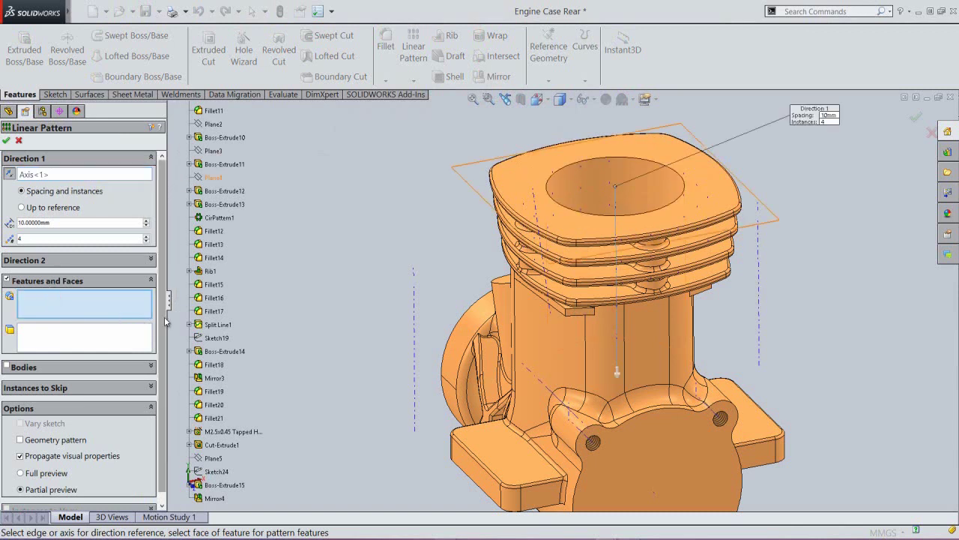
scroll(164, 316, down, 1)
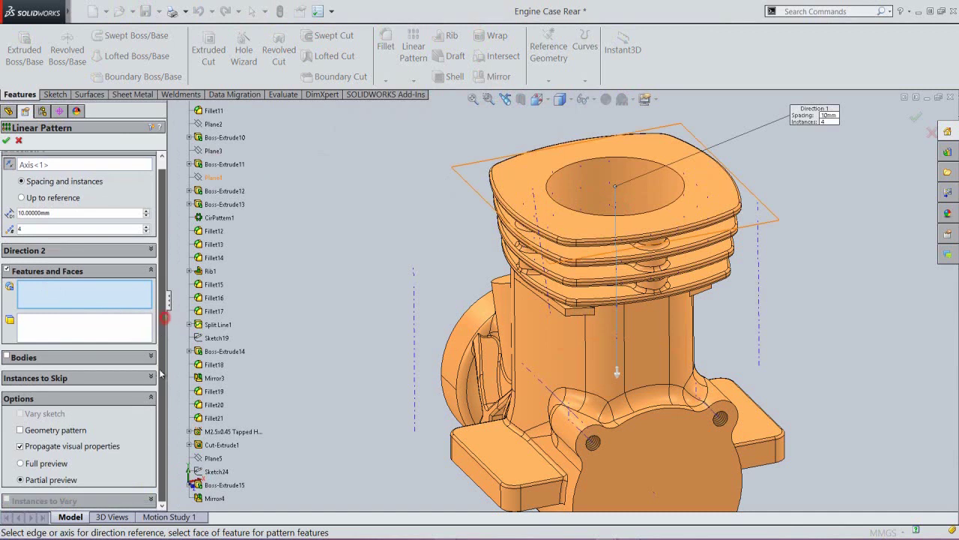
click(209, 500)
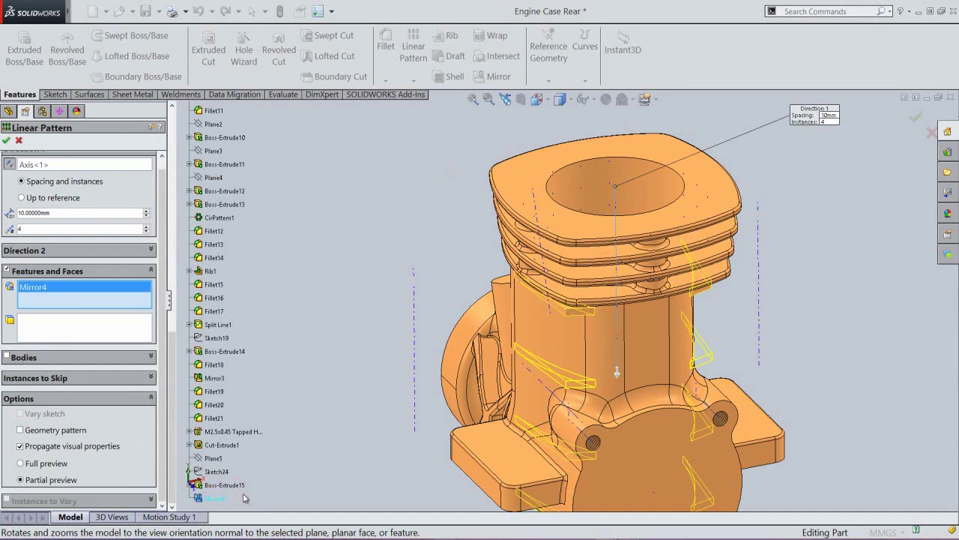
click(231, 484)
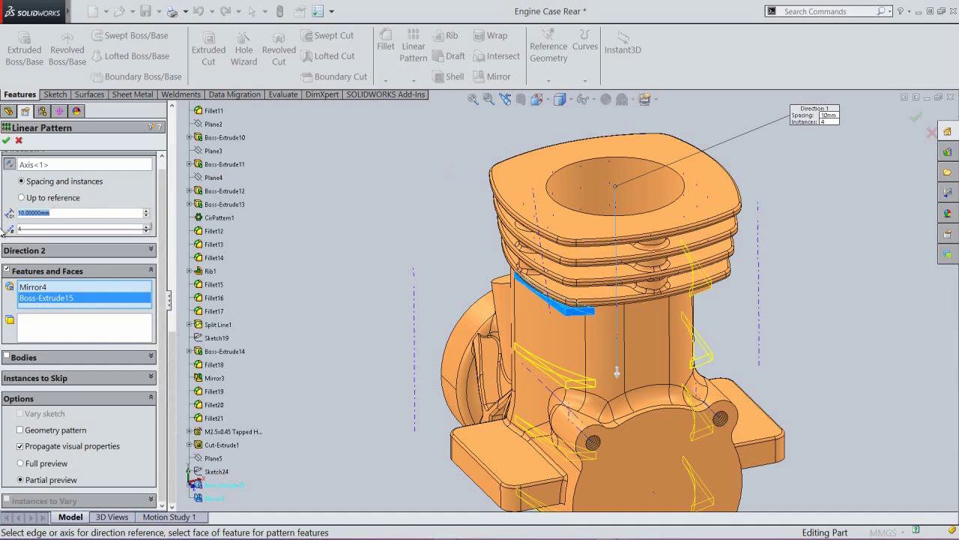
text(3.5)
key(Return)
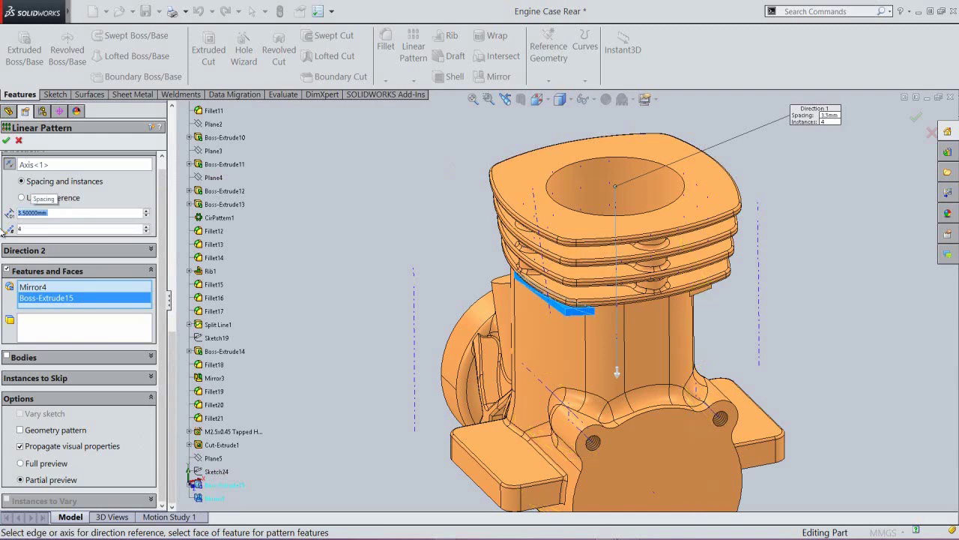
click(6, 141)
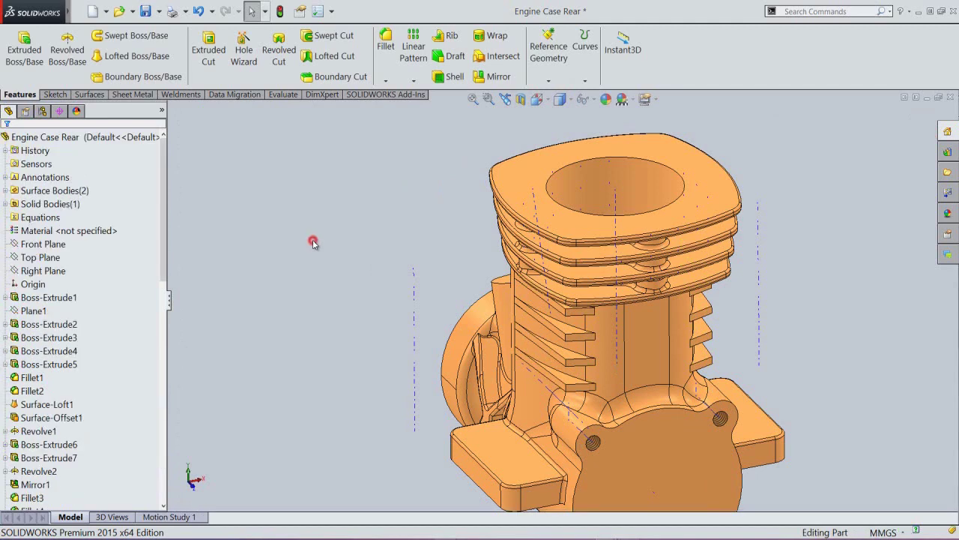
Step: Hide the temporary axes and save the part
click(597, 100)
click(597, 102)
click(594, 99)
click(320, 185)
mouse_move(592, 401)
middle_down()
mouse_move(605, 406)
mouse_move(547, 318)
mouse_move(490, 338)
mouse_move(574, 397)
mouse_move(597, 396)
middle_up()
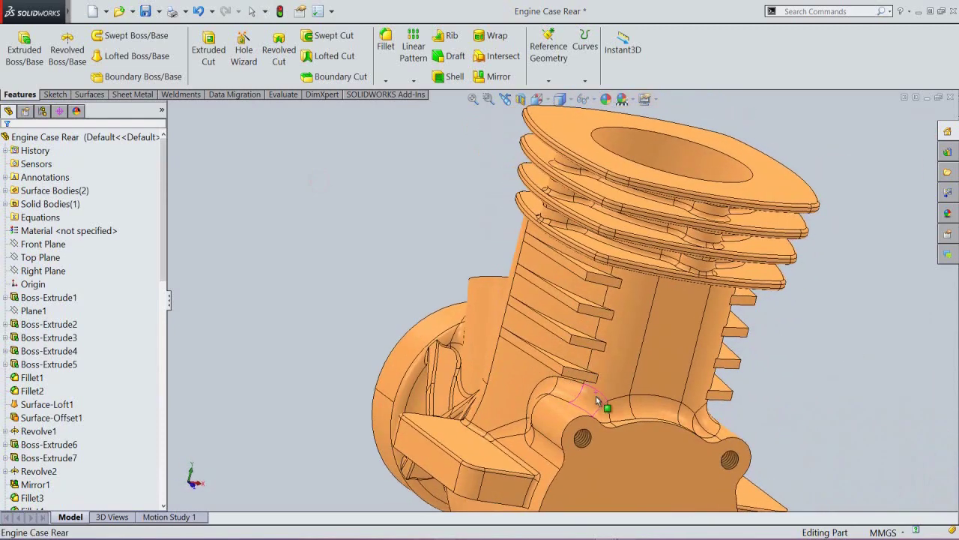
key(ctrl+s)
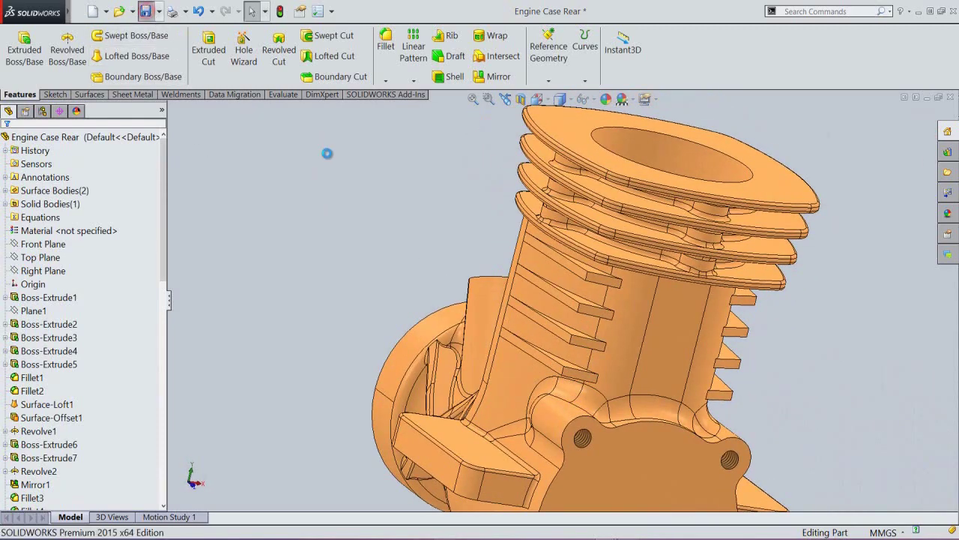
Step: Start a fillet with a 0.3 mm radius and select the long, end and corner edges of the uppermost small side fin
click(385, 60)
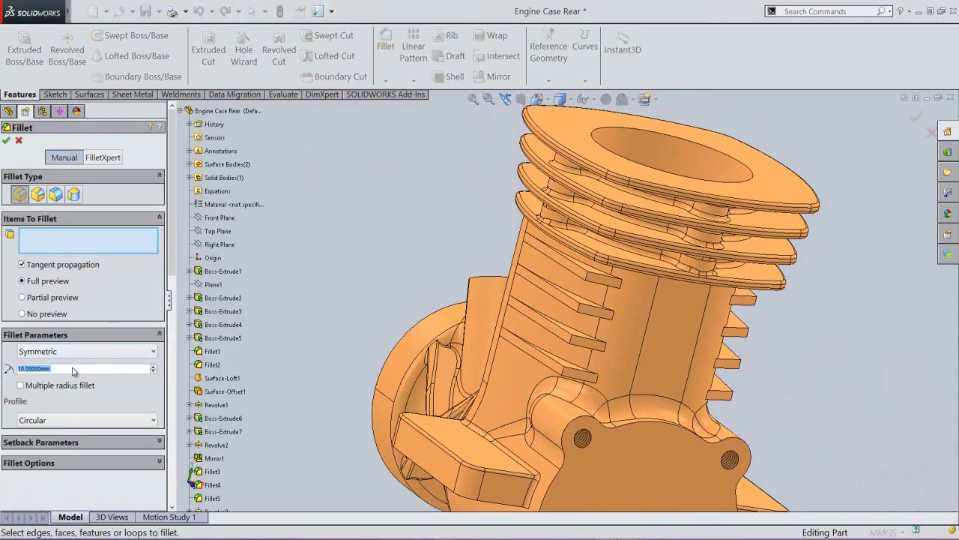
text(0.3)
key(Return)
scroll(574, 287, down, 3)
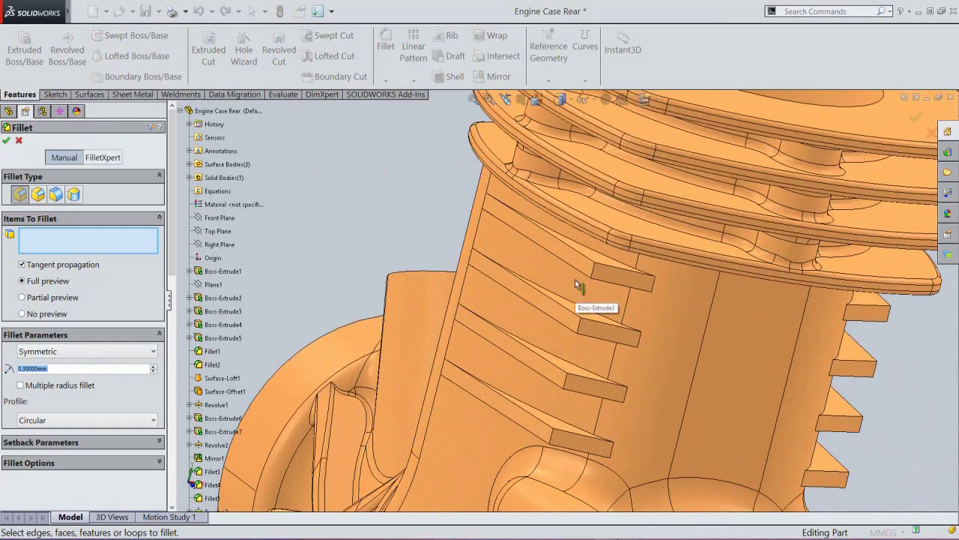
click(582, 253)
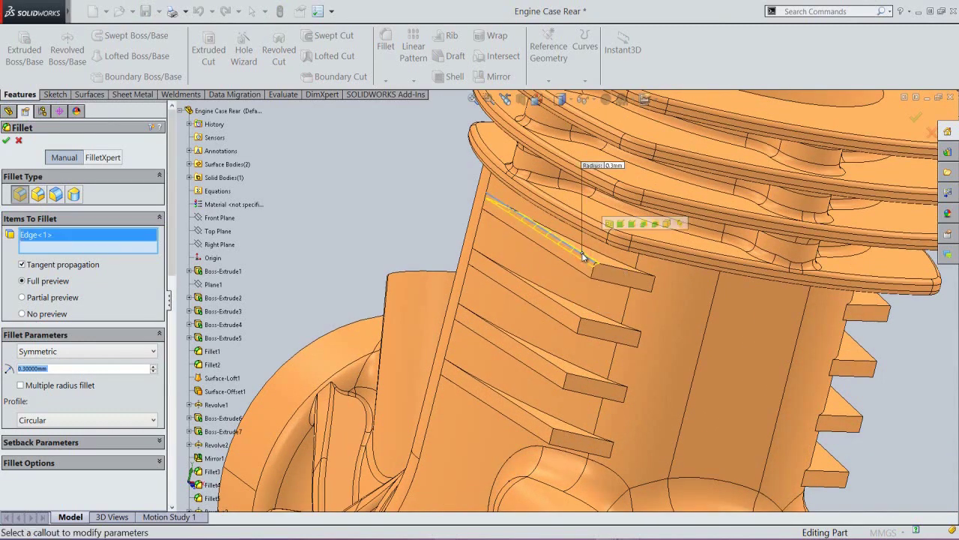
click(623, 269)
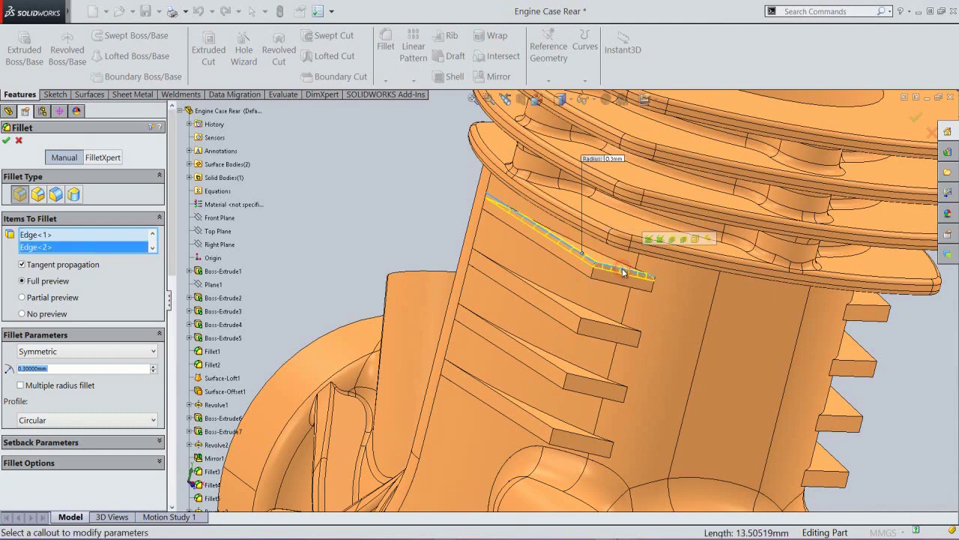
click(592, 273)
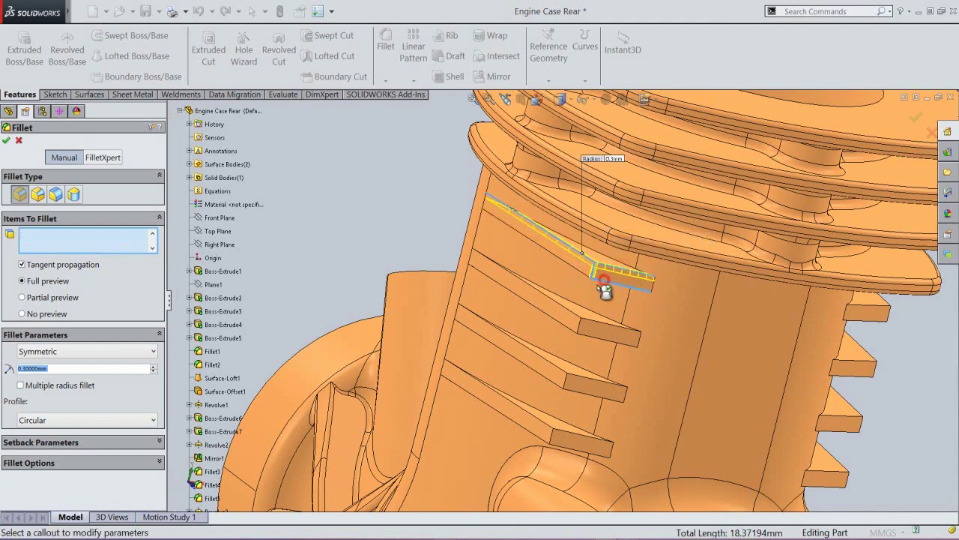
click(572, 266)
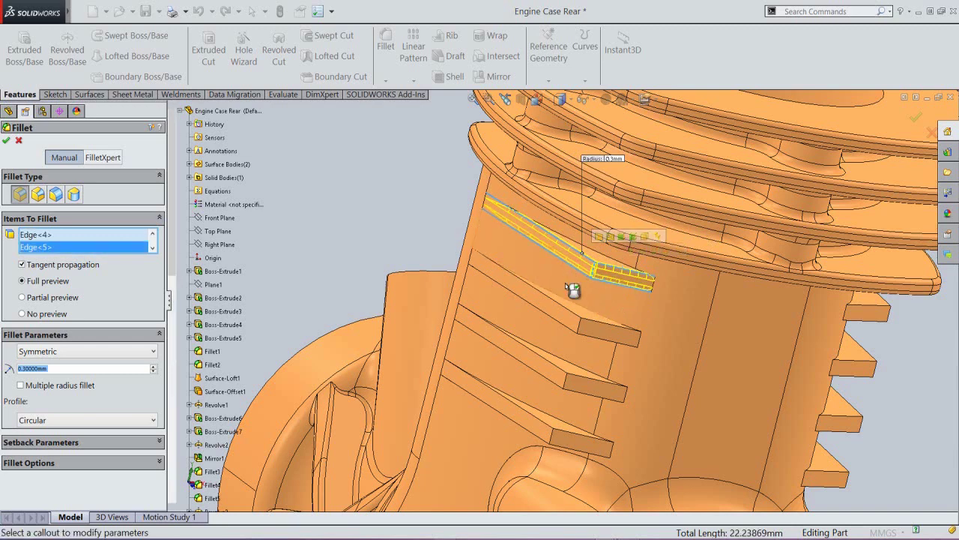
Step: Add the upper, lower and corner edges of the second small side fin to the 0.3 mm fillet
click(563, 306)
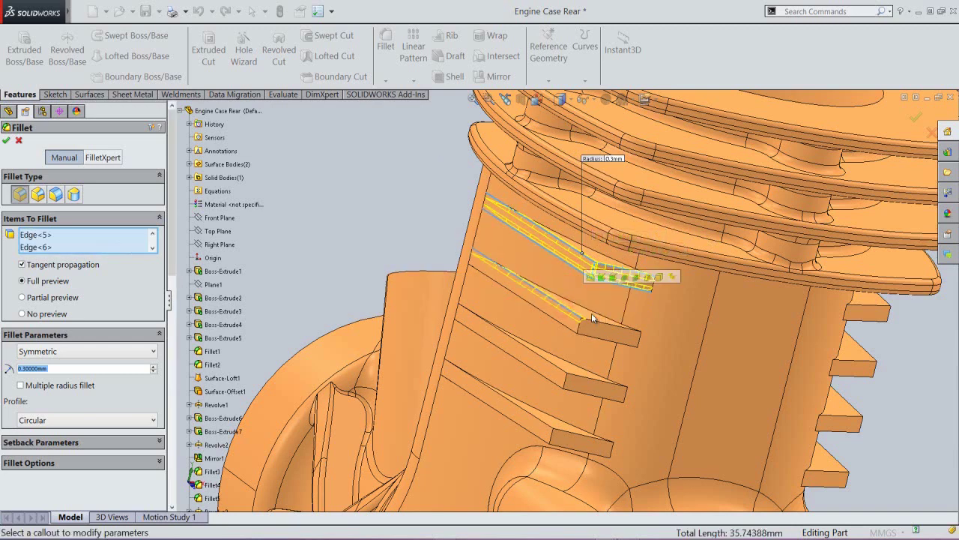
click(597, 320)
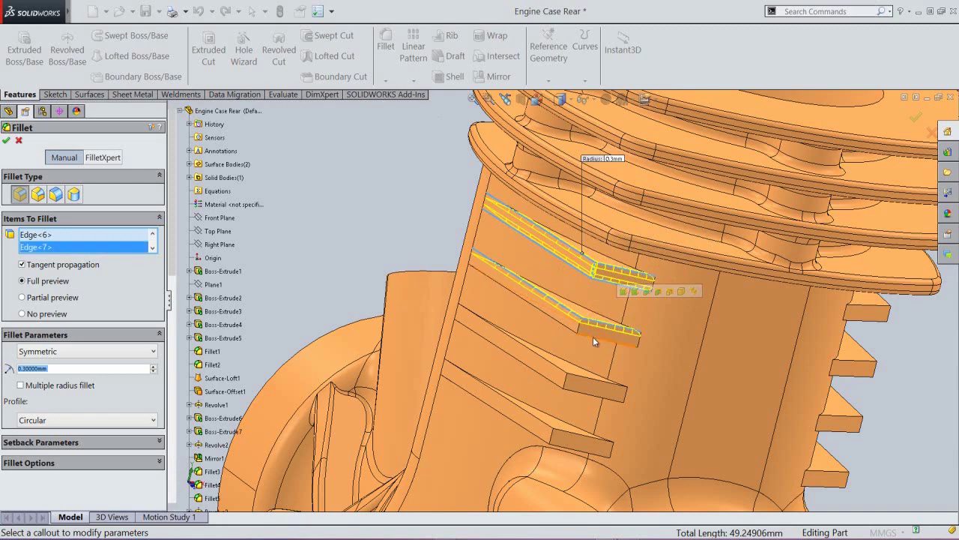
click(591, 338)
click(570, 328)
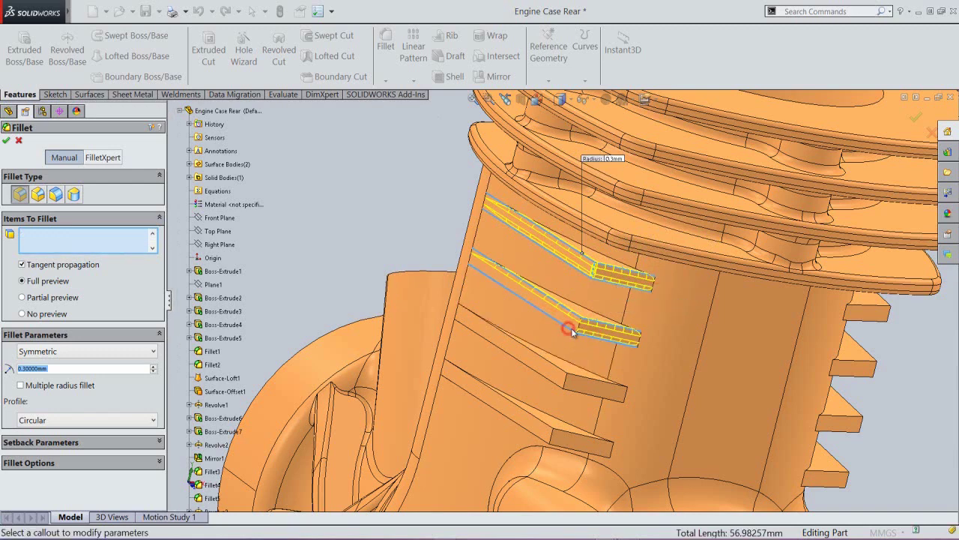
click(581, 330)
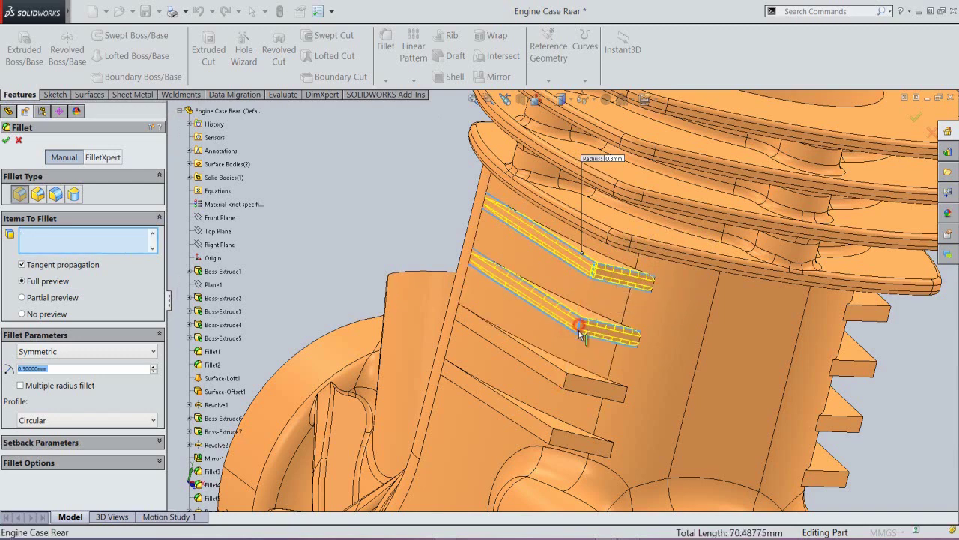
Step: Include the third small side fin's upper, lower and corner edges in the 0.3 mm fillet selection
click(589, 384)
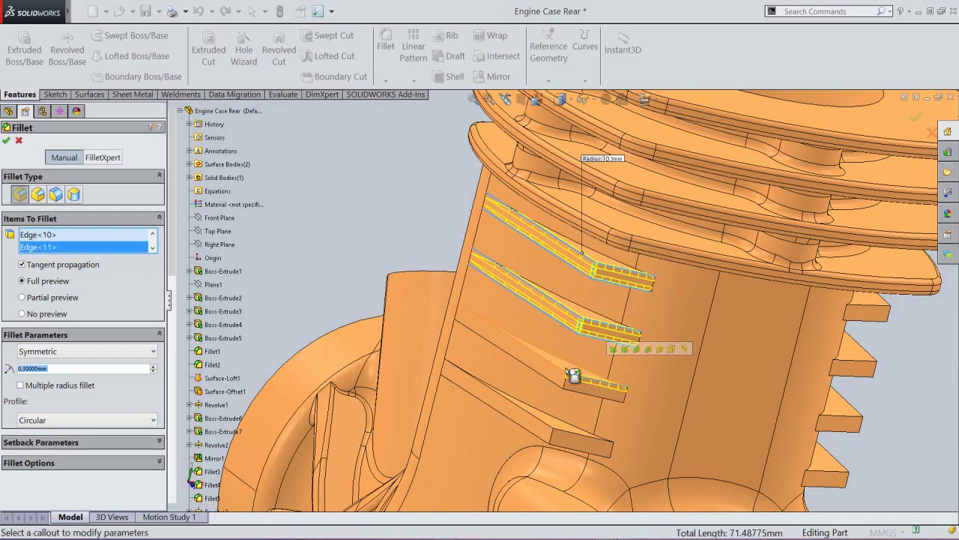
click(550, 380)
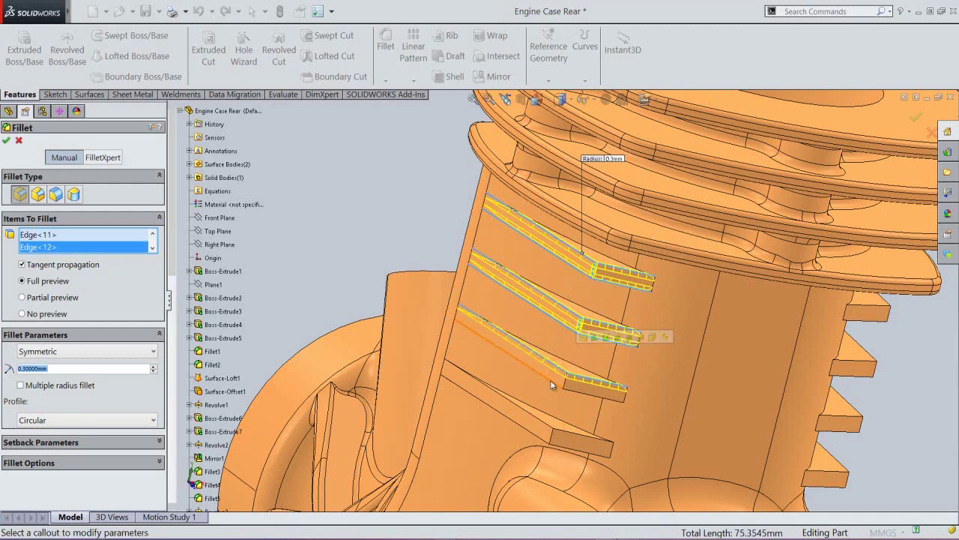
click(577, 392)
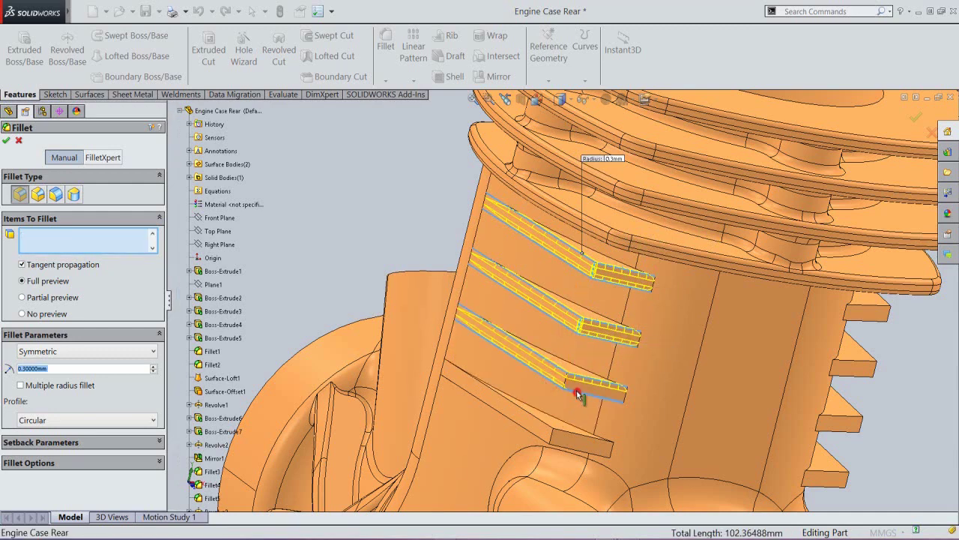
click(566, 383)
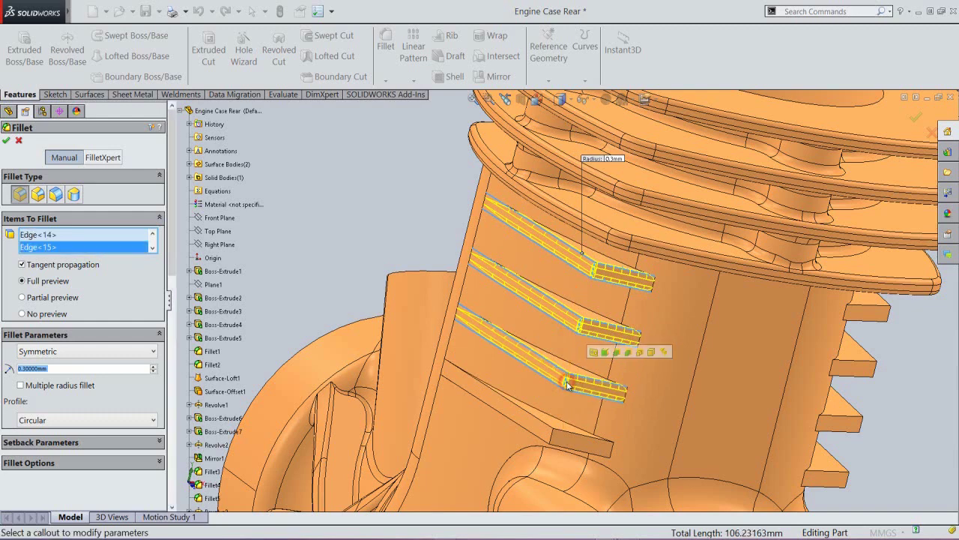
Step: Add the upper long and end edges of the lowest small side fin to the fillet selection
click(542, 421)
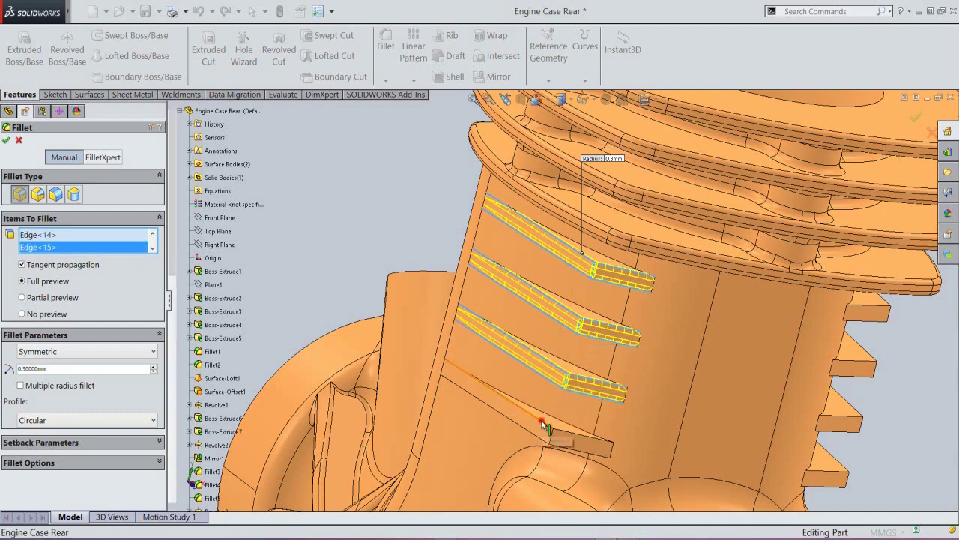
click(562, 430)
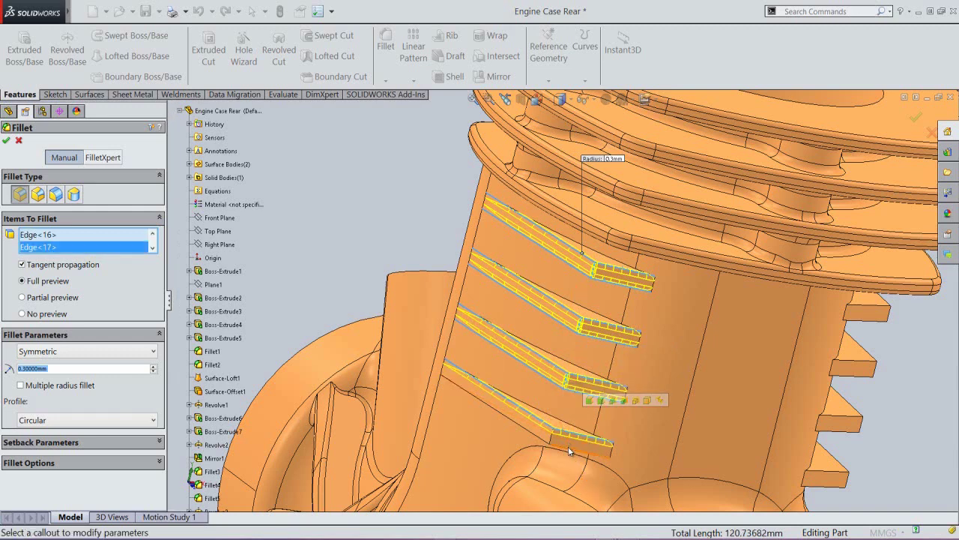
Step: Add the remaining lower and corner edges of the lowest short side fin to the 0.3 mm fillet
click(568, 448)
click(529, 431)
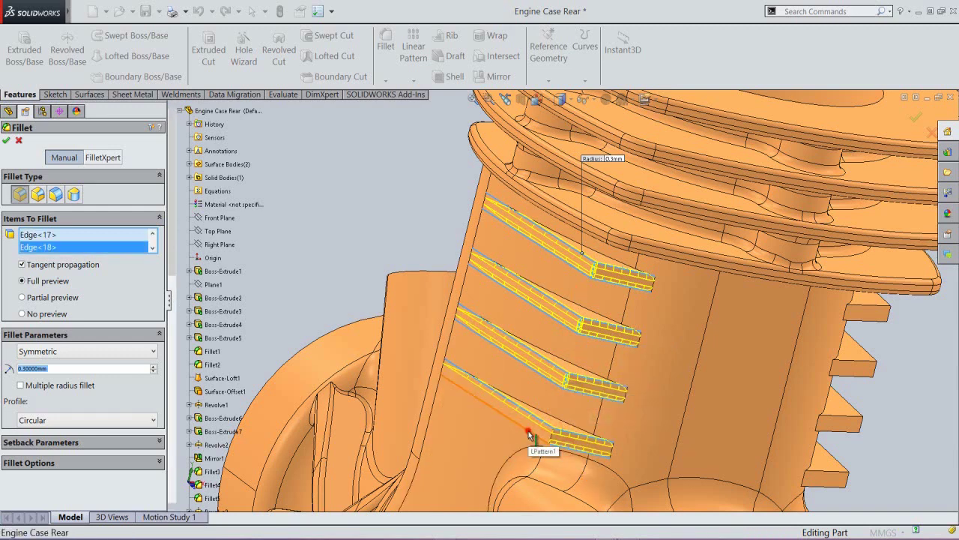
click(550, 439)
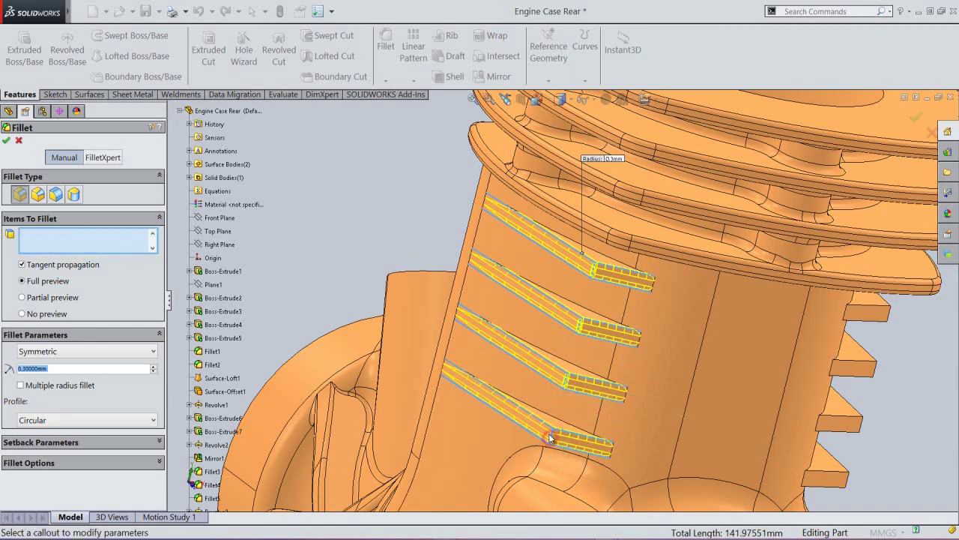
Step: Add the outer and corner edges of the uppermost short fin on the cylinder's opposite side to the fillet
middle_drag(792, 418, 711, 391)
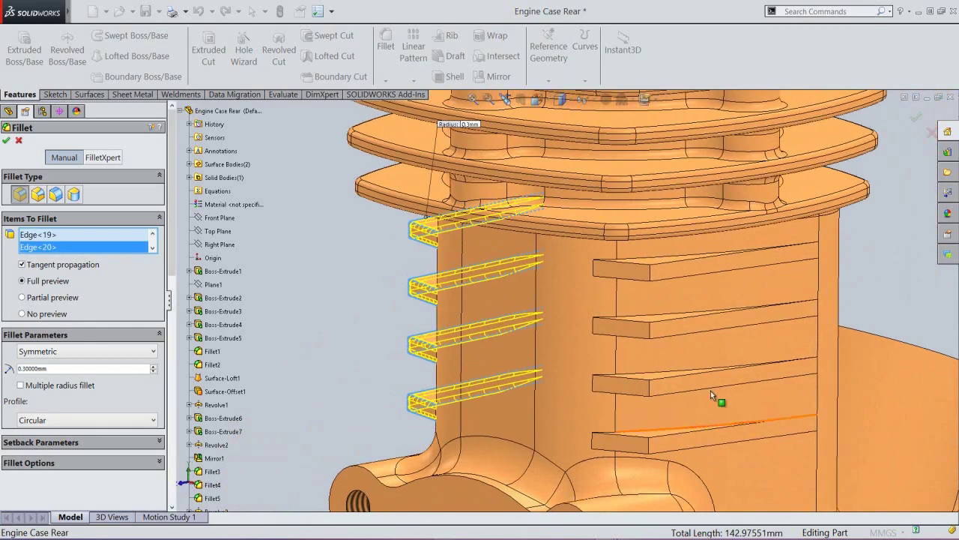
click(672, 267)
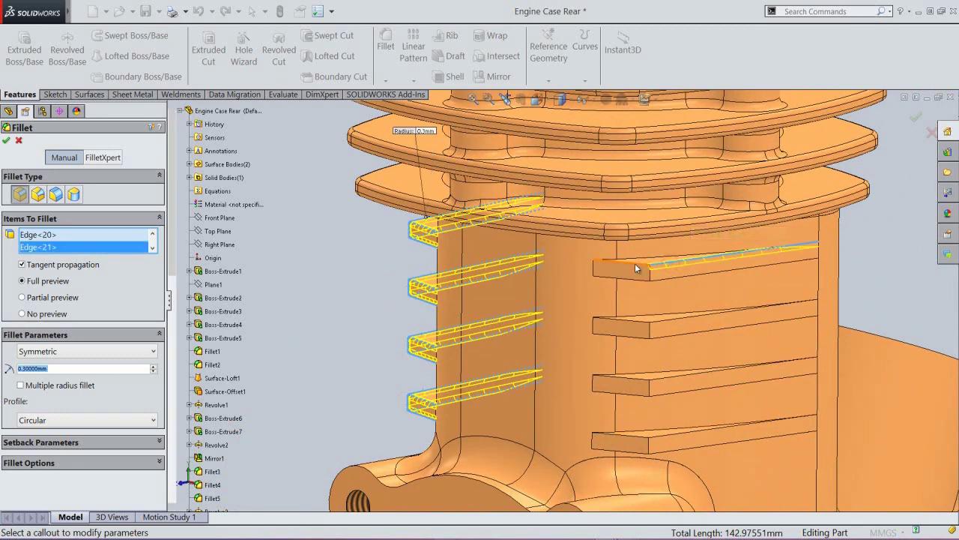
click(636, 268)
click(650, 273)
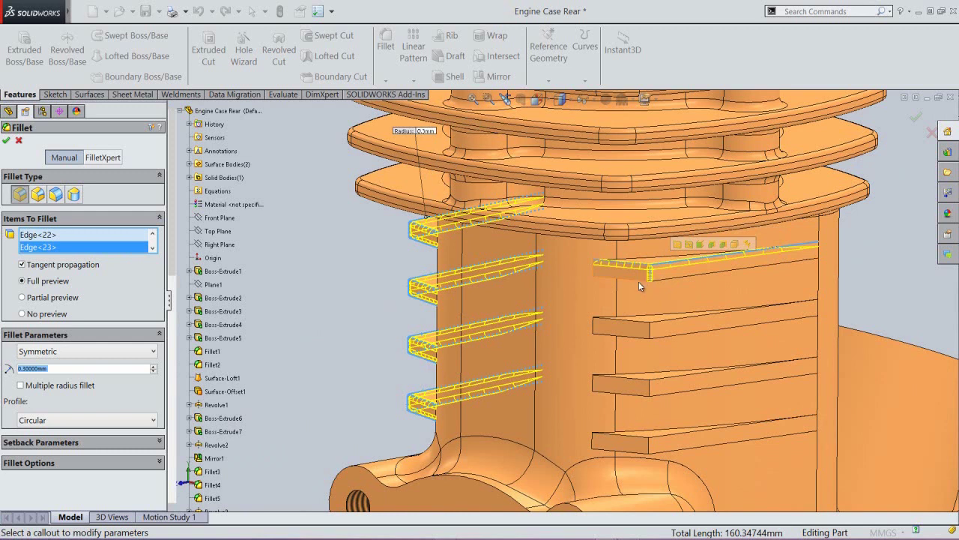
click(639, 281)
click(668, 282)
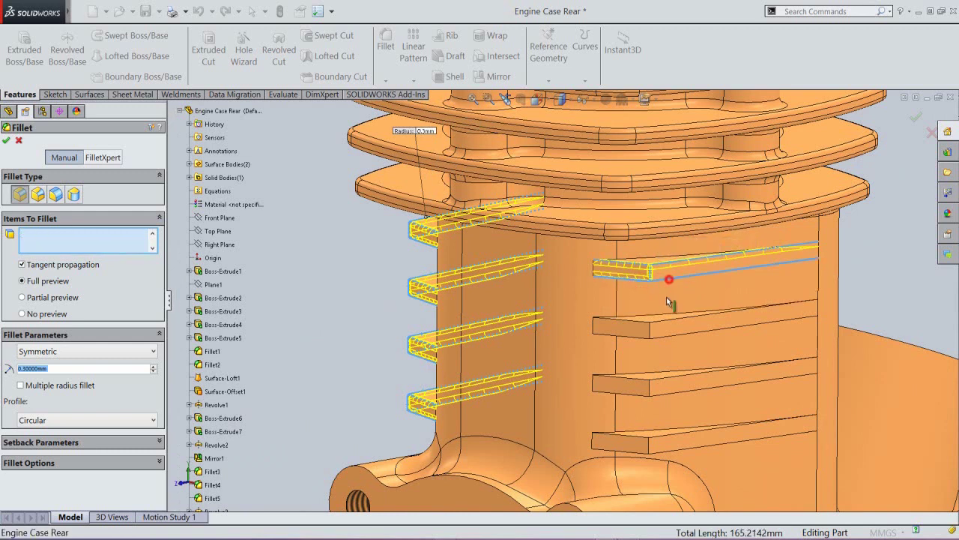
Step: Add the outer and corner edges of the second and third short fins on this side to the fillet
click(667, 321)
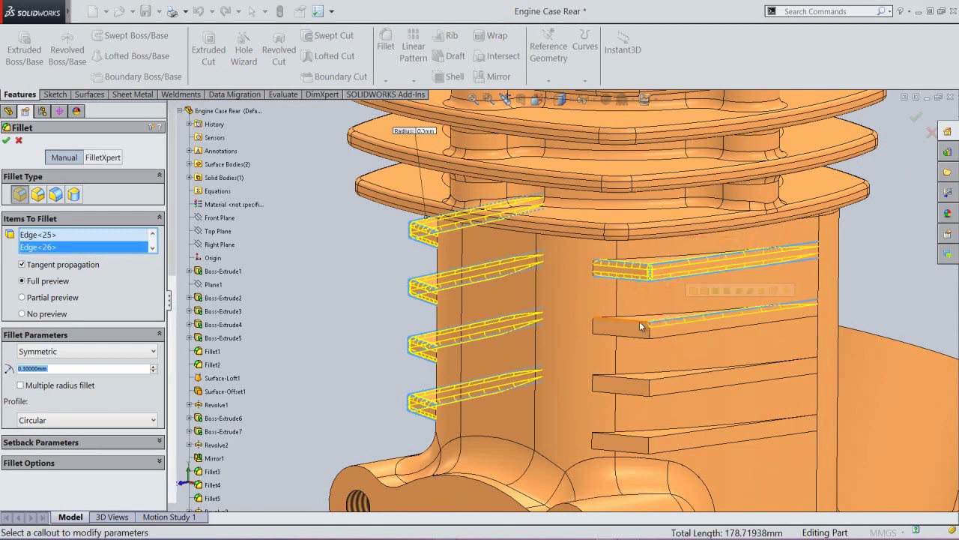
click(641, 326)
click(639, 337)
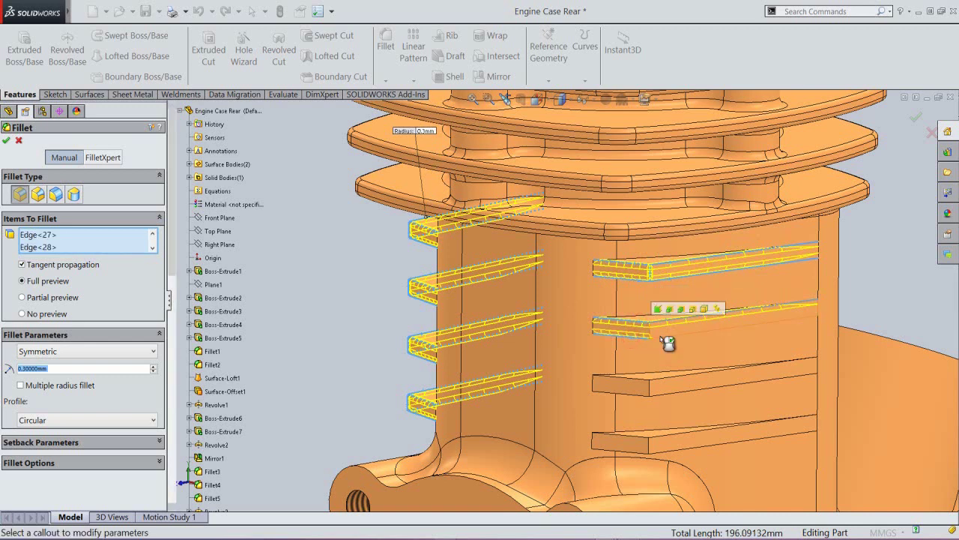
click(649, 332)
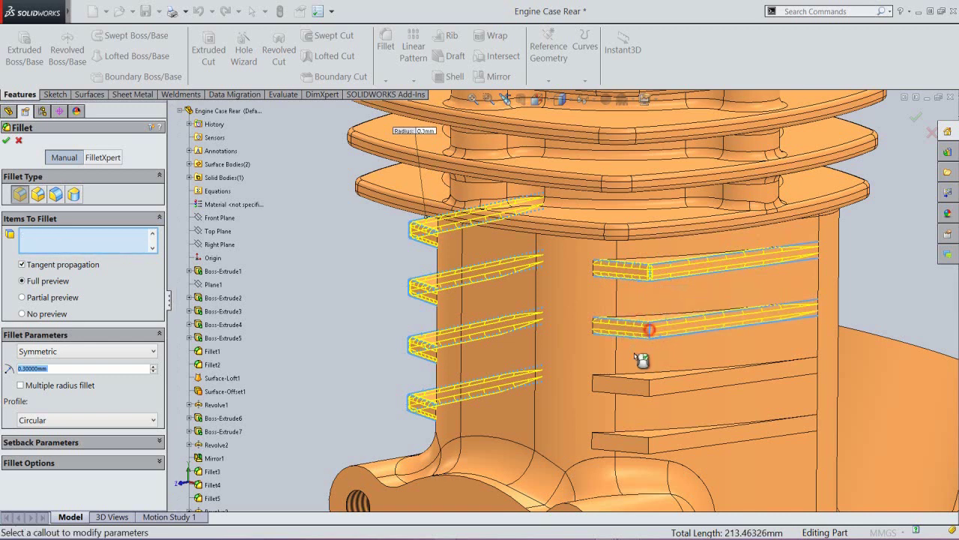
click(657, 381)
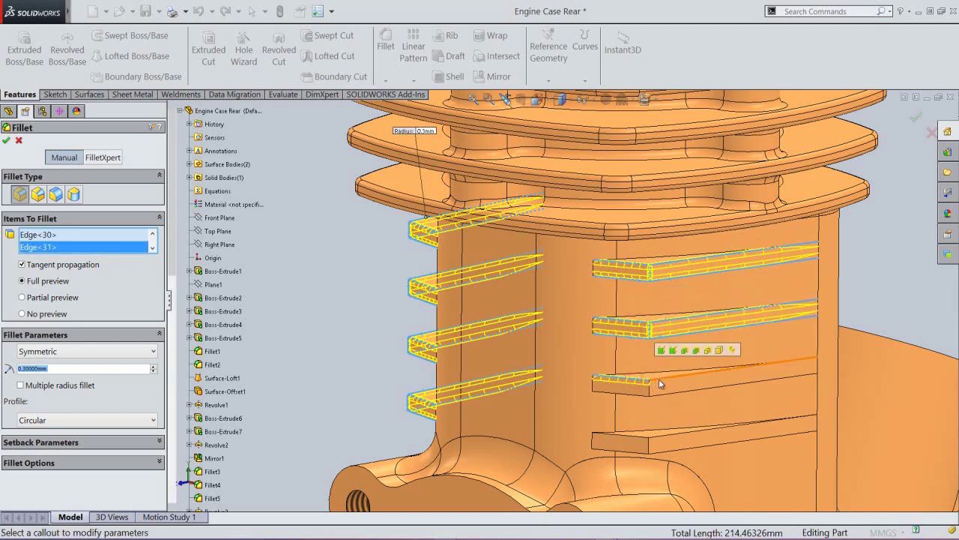
click(661, 390)
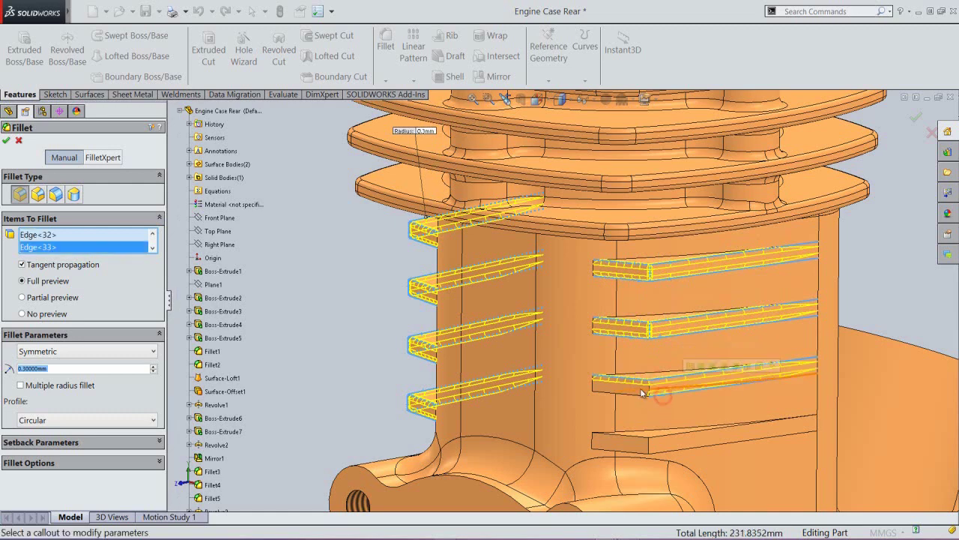
click(642, 396)
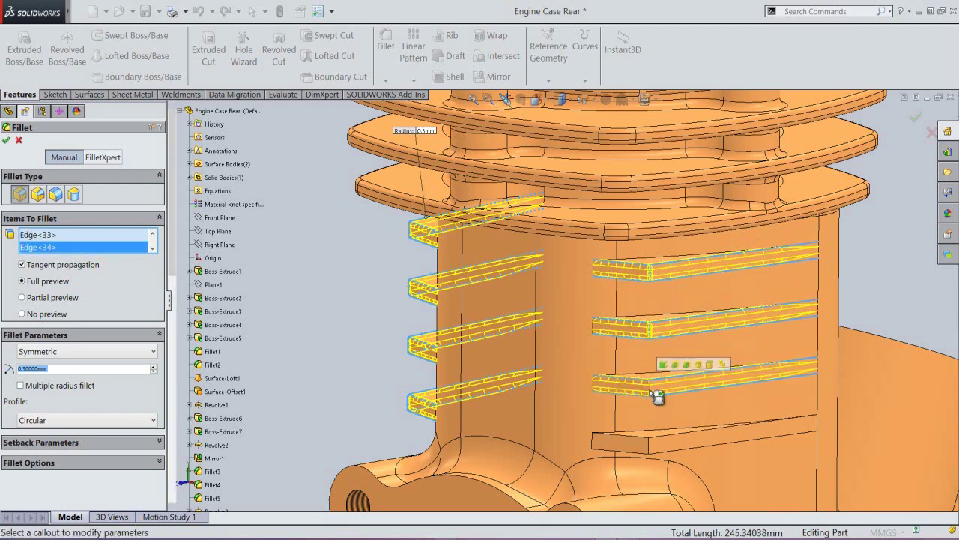
click(642, 417)
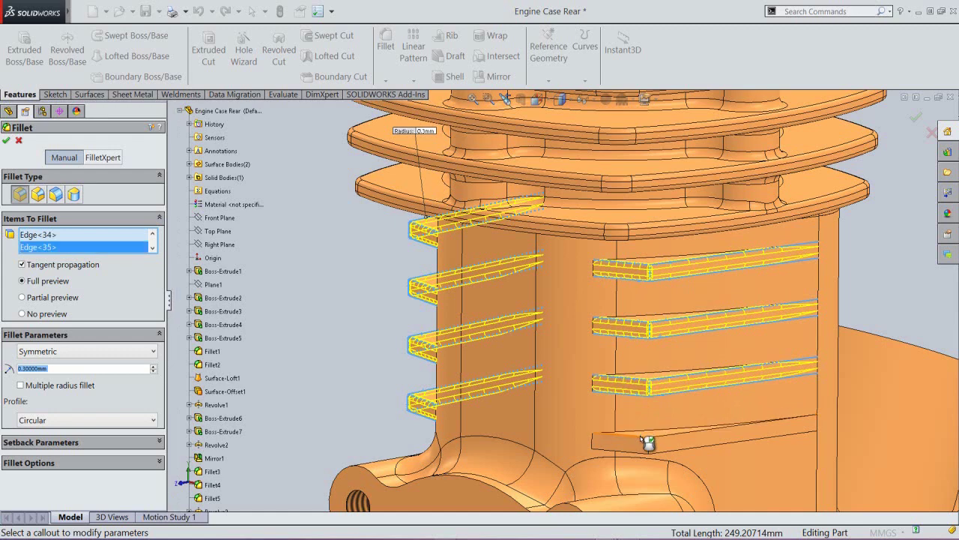
Step: Add the lowest short fin's outer and corner edges and apply the 0.3 mm fillet to all selected edges
click(647, 441)
click(659, 437)
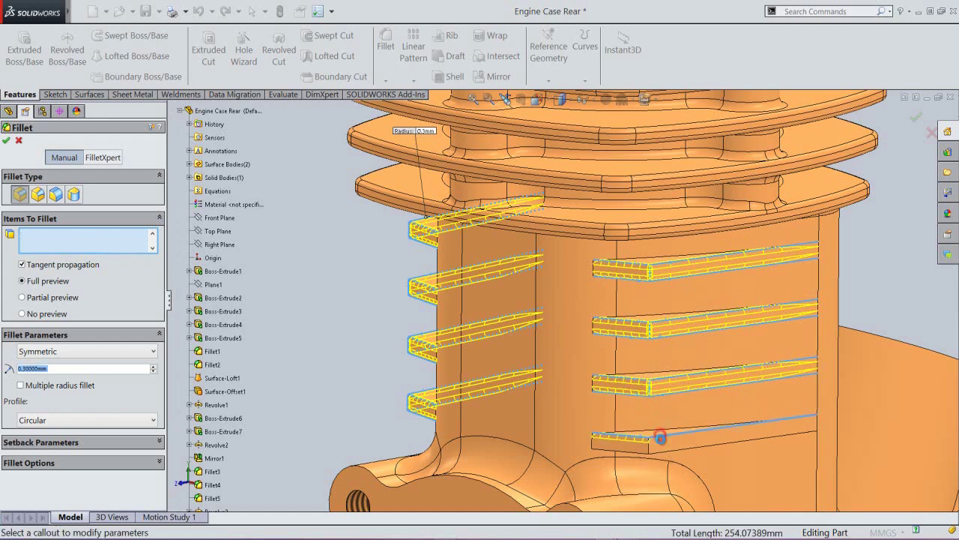
click(666, 454)
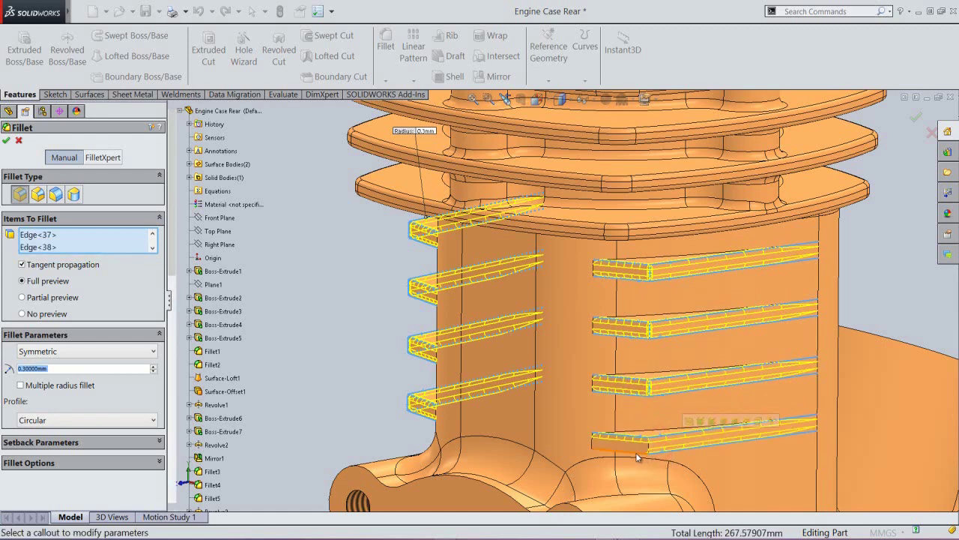
click(650, 453)
click(652, 452)
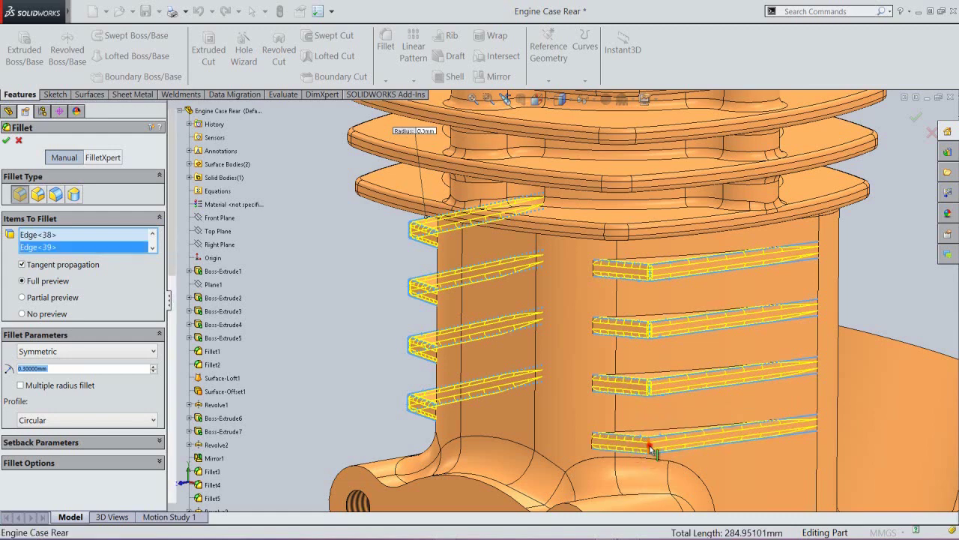
click(7, 142)
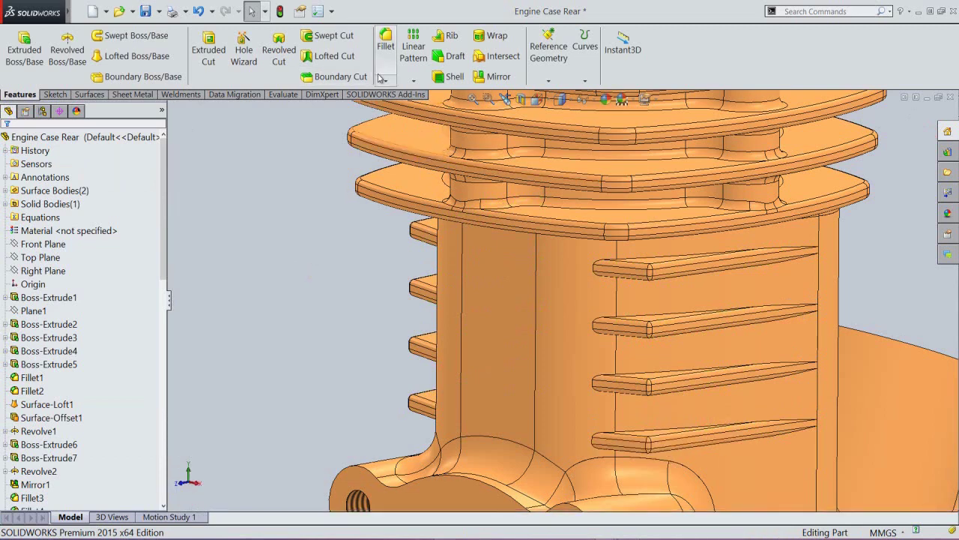
Step: Start a 0.5 mm fillet and select the root edges where the four short fins on this side meet the cylinder wall
click(387, 51)
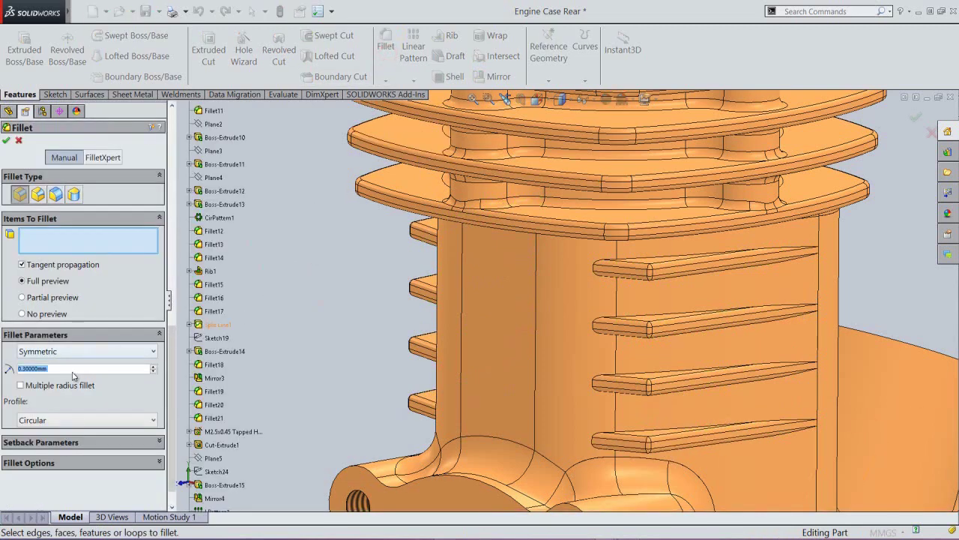
text(0.5)
key(Return)
click(651, 258)
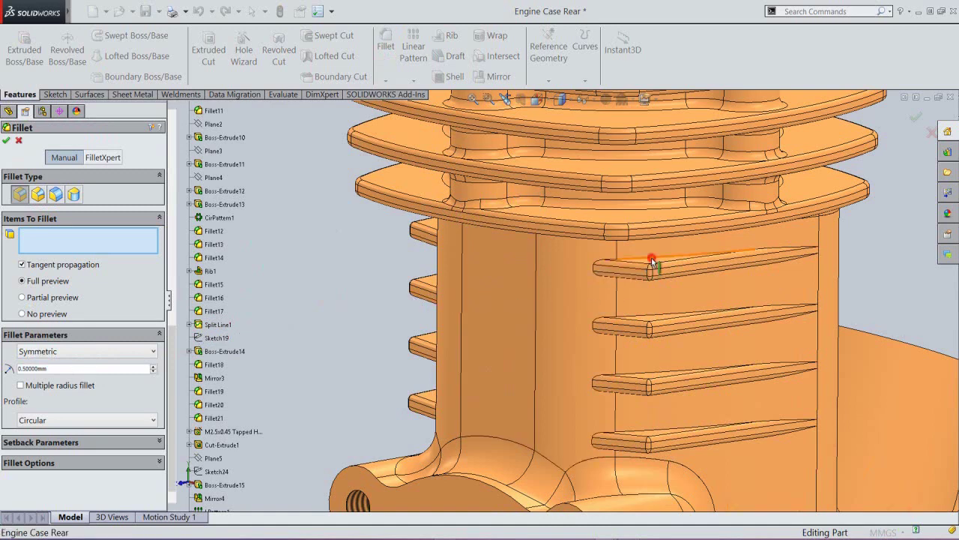
click(657, 319)
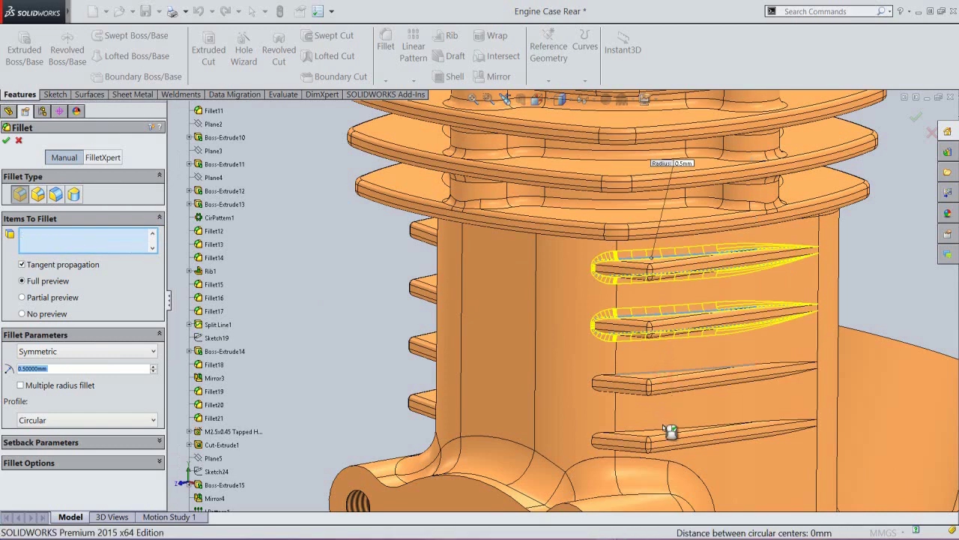
click(663, 372)
click(661, 432)
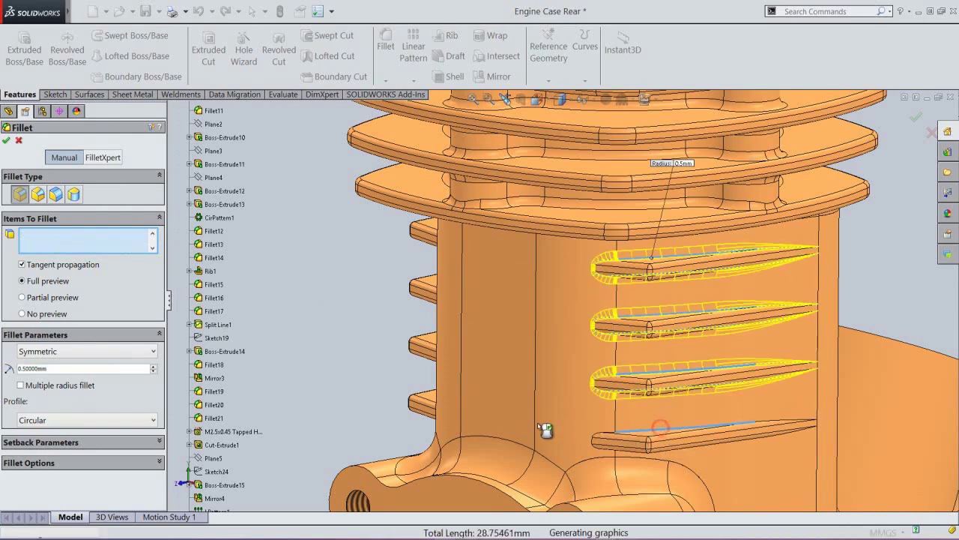
Step: Add the root edges of the four short fins on the opposite side and apply the 0.5 mm fillet
middle_drag(526, 421, 588, 425)
click(369, 219)
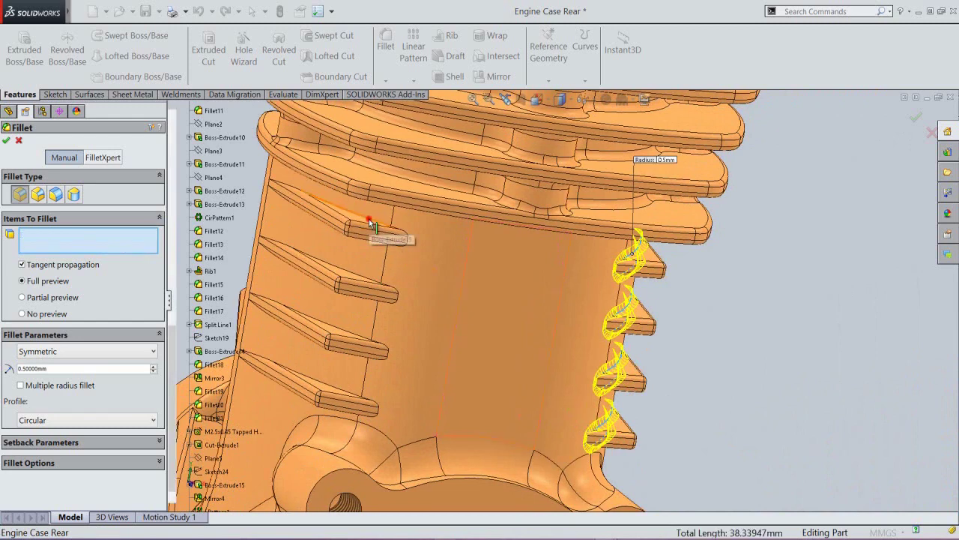
click(354, 273)
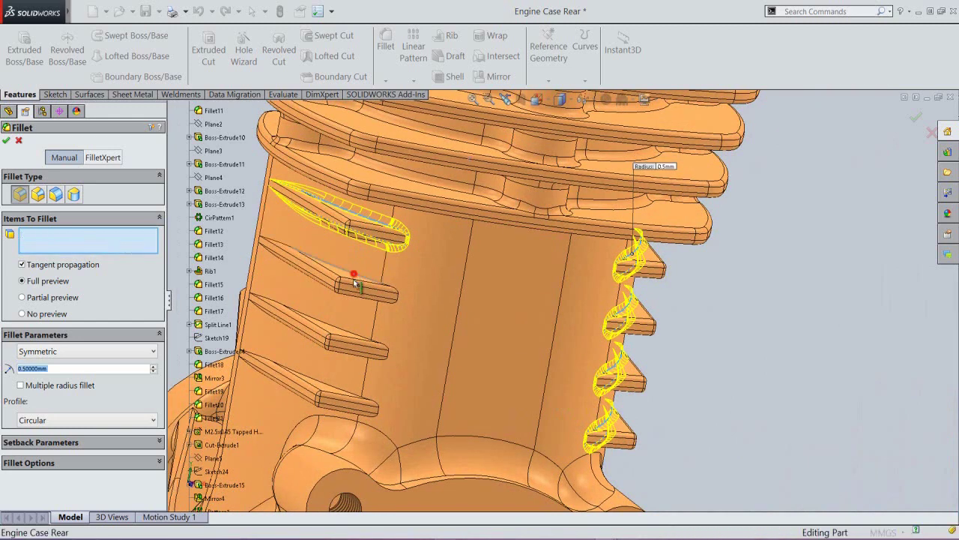
click(346, 335)
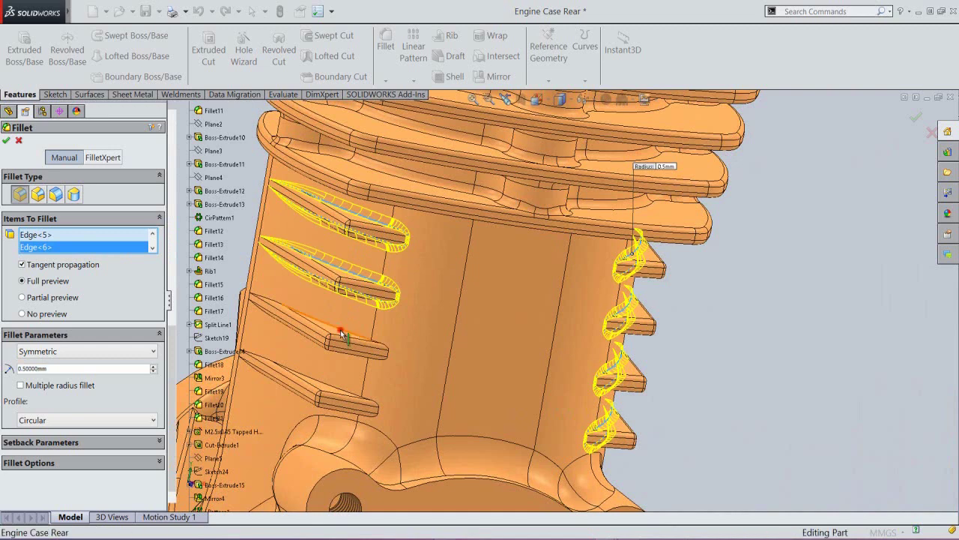
click(335, 391)
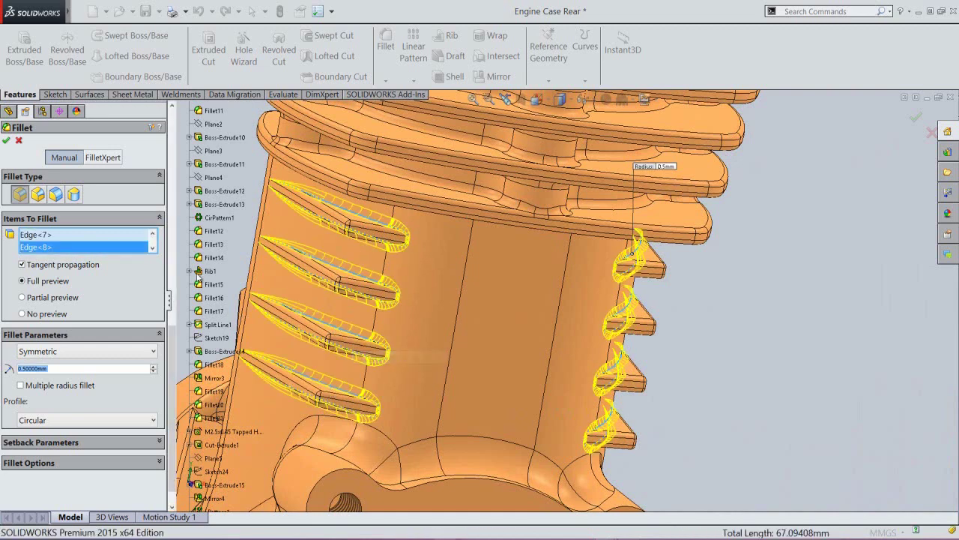
click(8, 141)
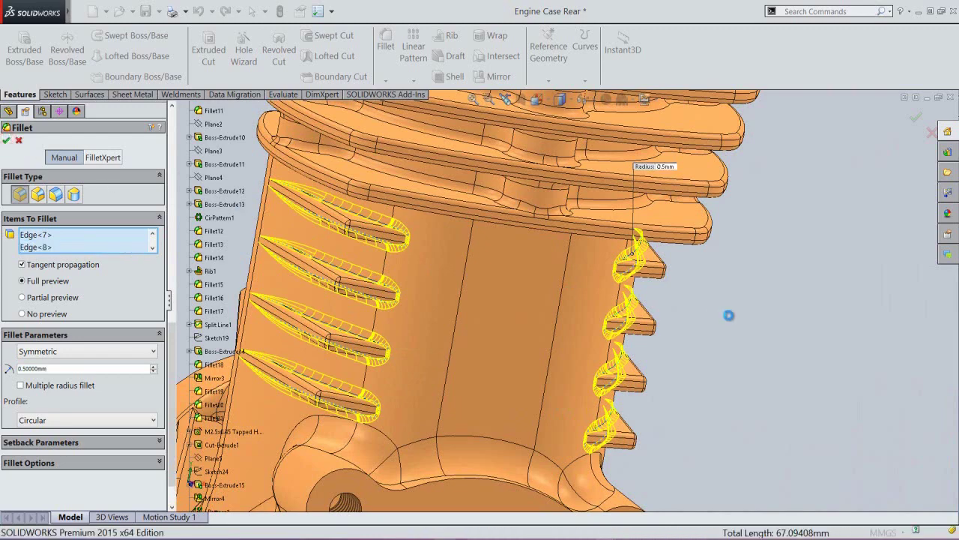
Step: Show the whole part in isometric view and rebuild and save it
click(728, 317)
scroll(712, 323, up, 2)
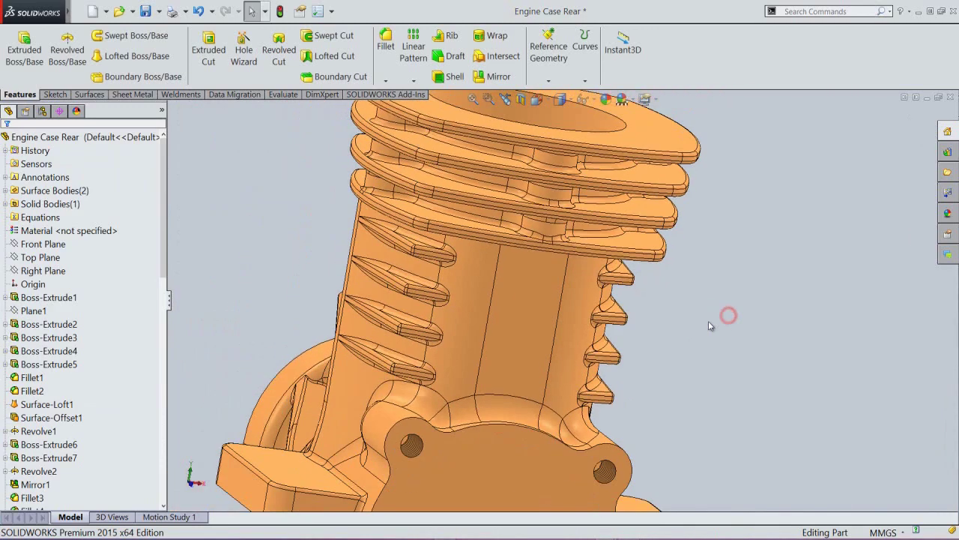
middle_drag(502, 370, 406, 392)
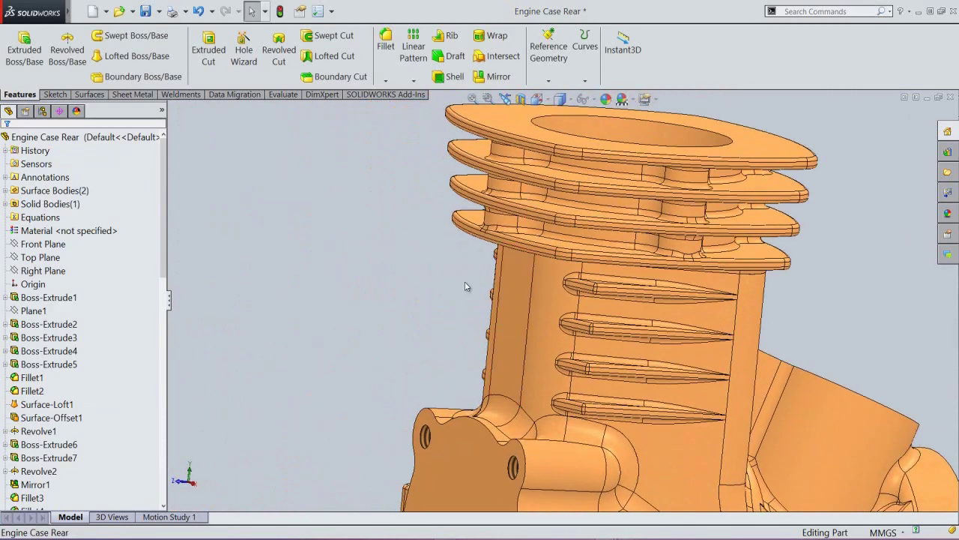
click(537, 99)
click(522, 222)
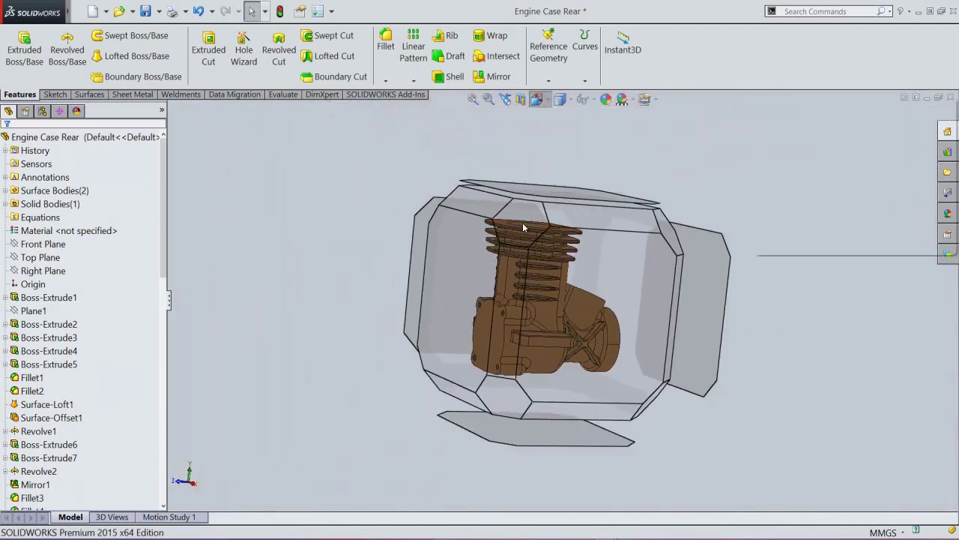
click(279, 11)
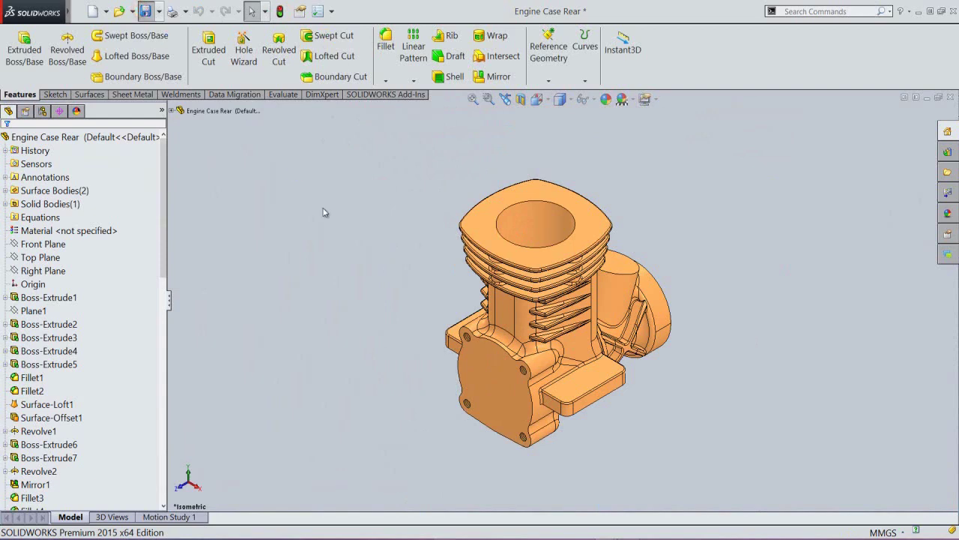
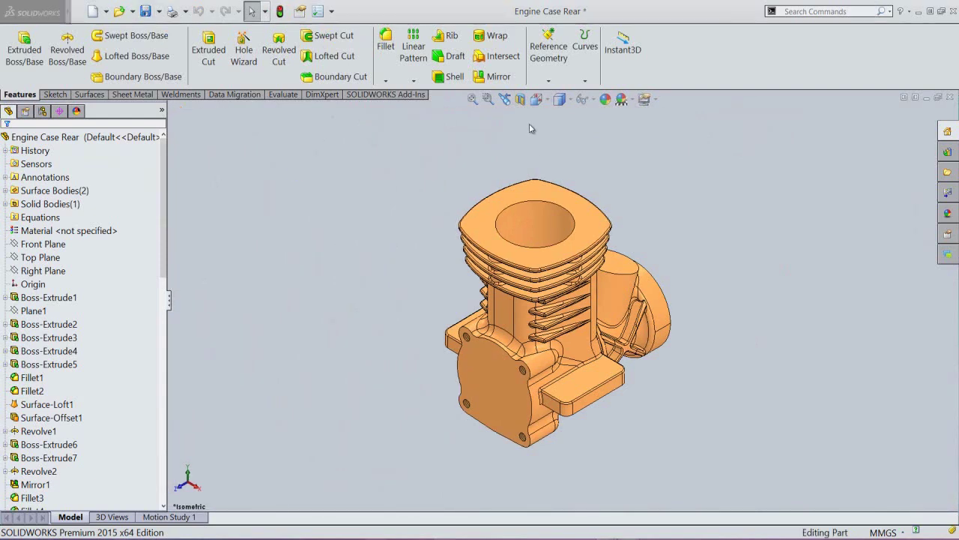
Step: Start an extruded cut on the rear boss's circular end face and sketch a 16 mm diameter circle centred on the origin
click(555, 101)
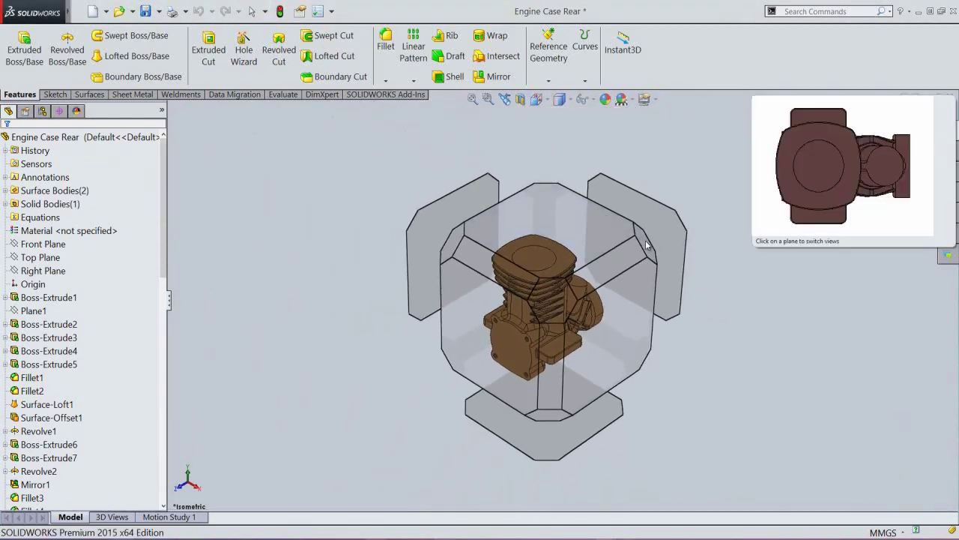
click(645, 242)
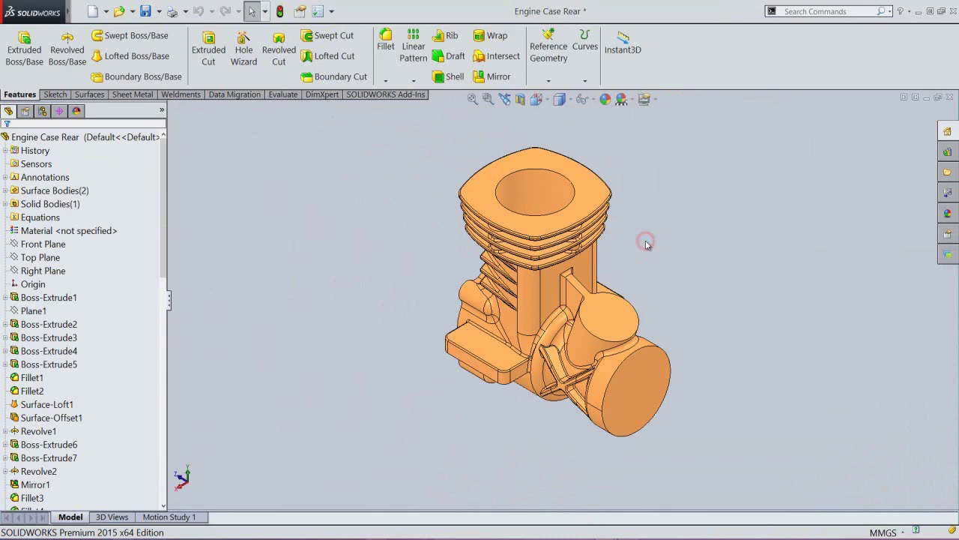
click(646, 393)
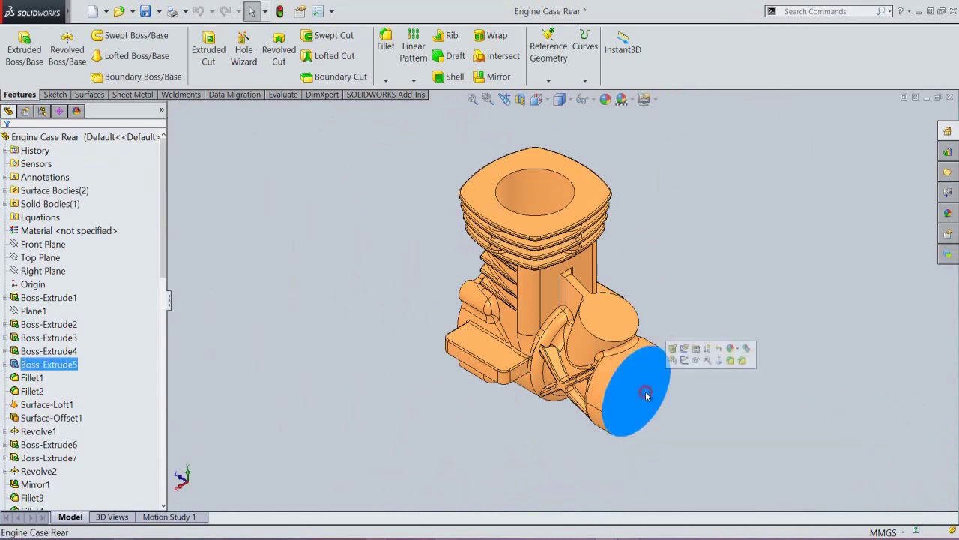
click(209, 49)
click(329, 235)
right_click(329, 234)
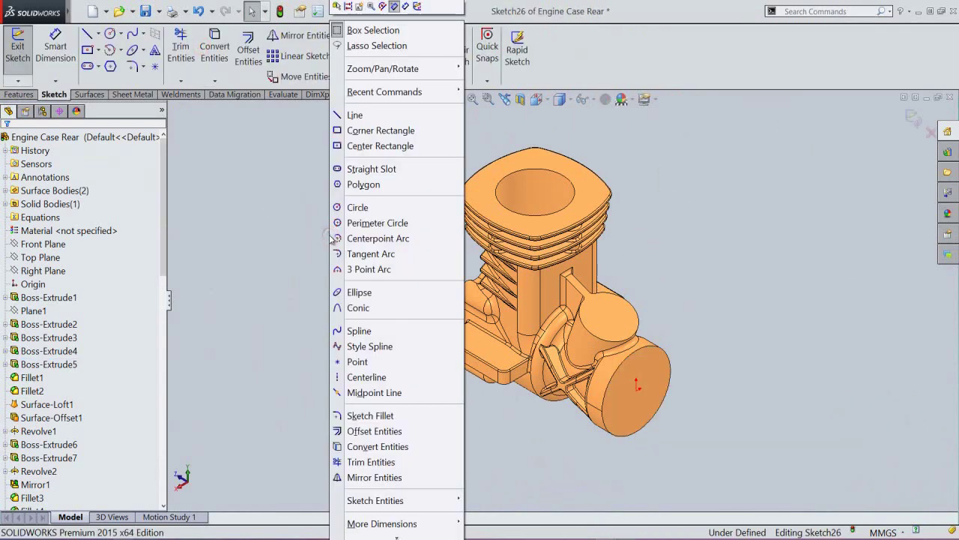
click(338, 208)
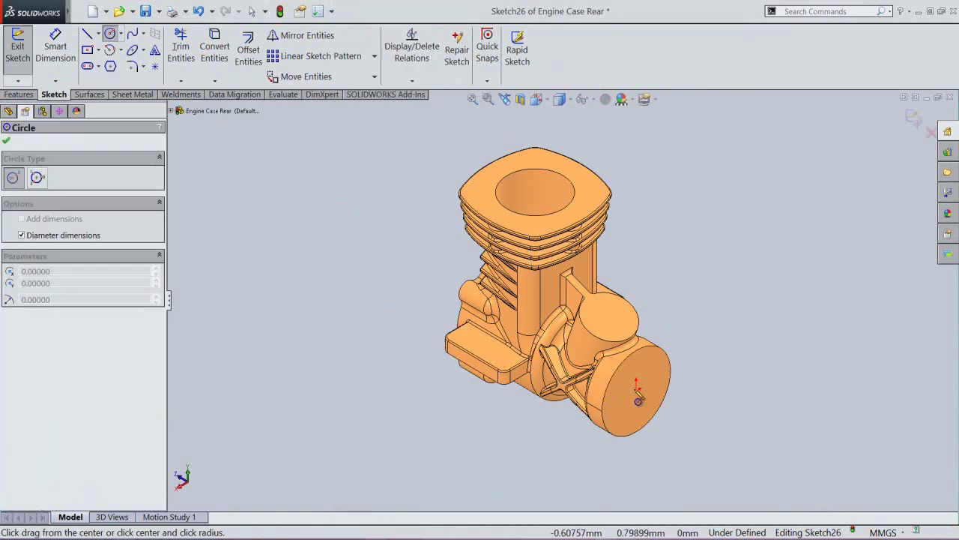
scroll(637, 396, down, 4)
click(621, 361)
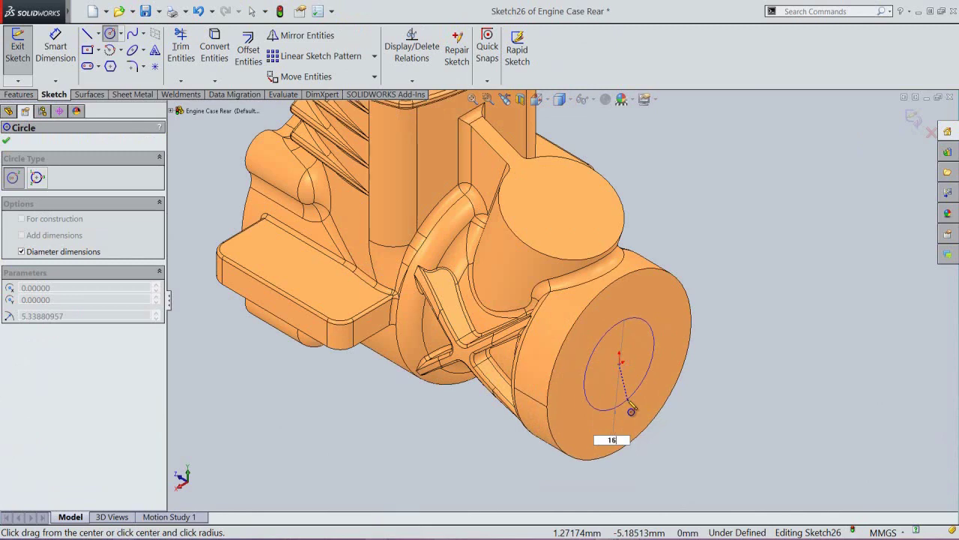
text(16)
key(Return)
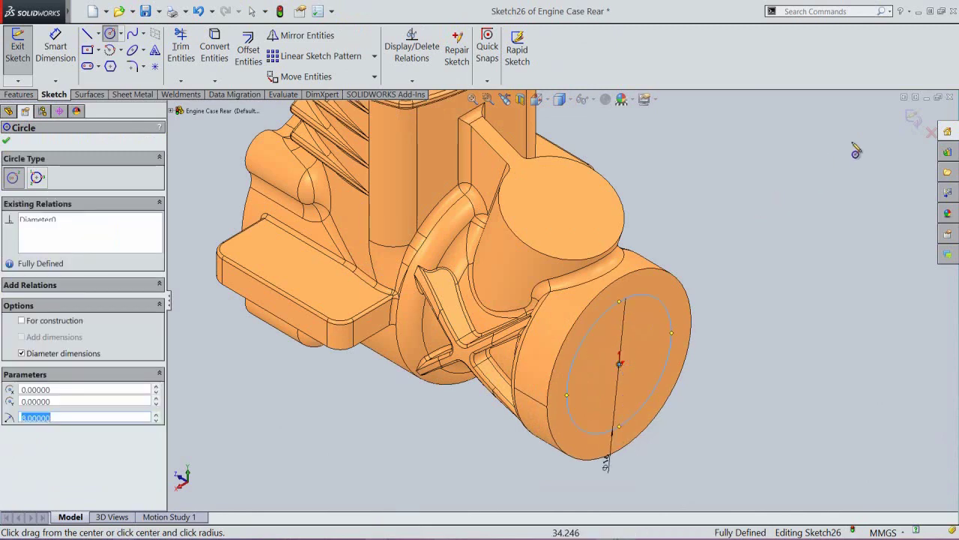
Step: Cut the 16 mm circle into the rear boss as a blind recess 4 mm deep
click(914, 120)
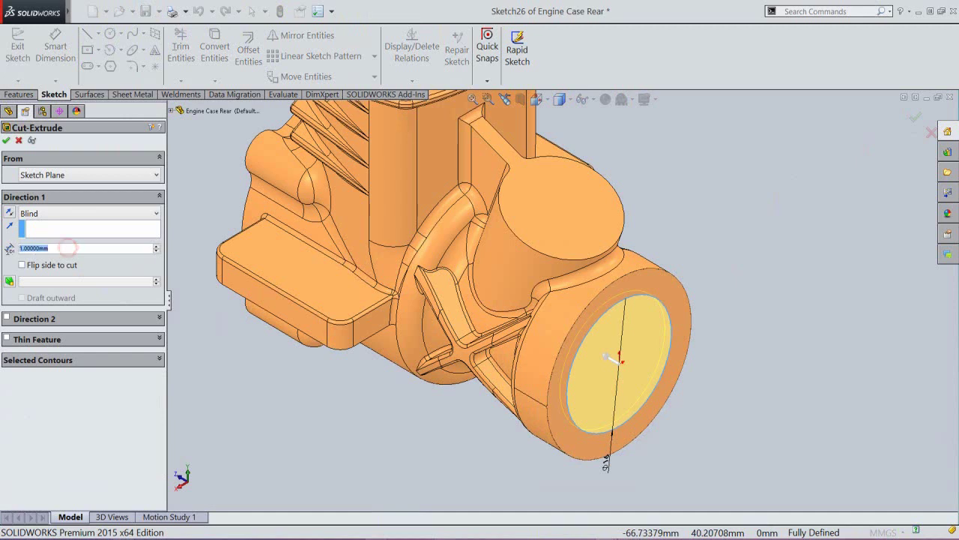
text(4)
key(Return)
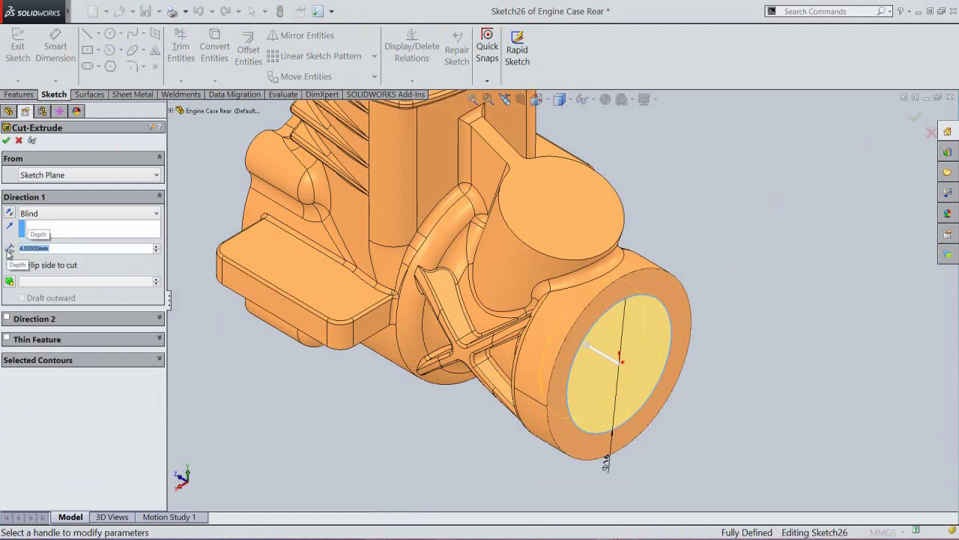
click(6, 139)
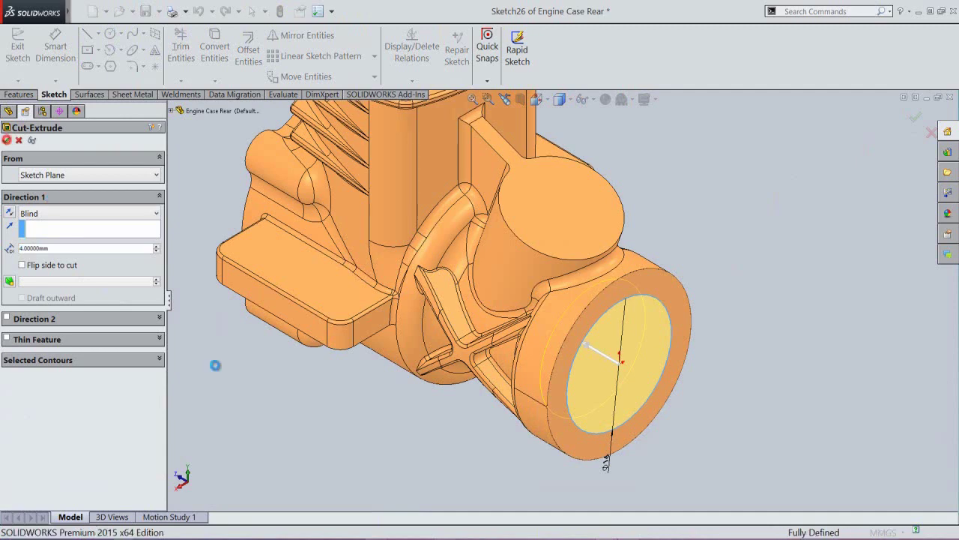
click(361, 418)
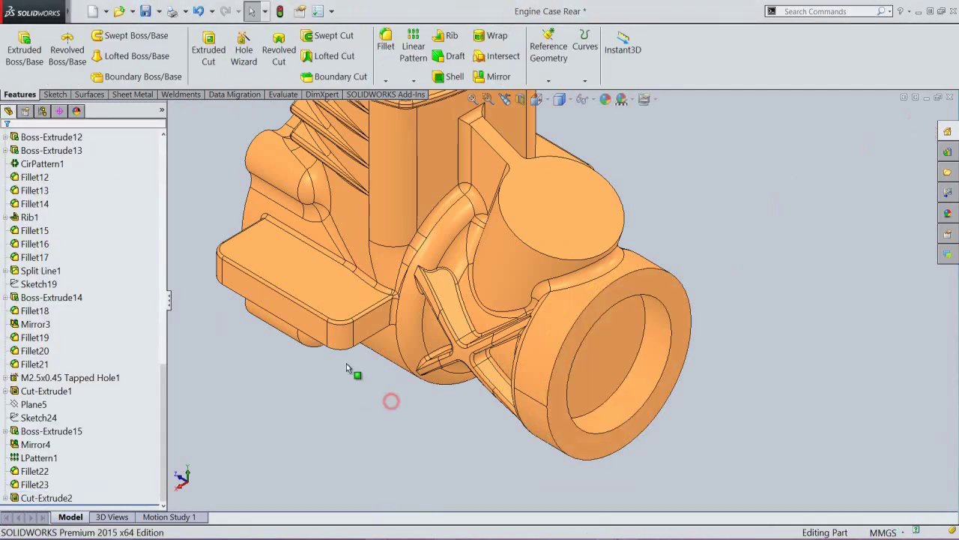
Step: Start an extruded cut on the floor of the recess and sketch a 12 mm diameter circle centred on the origin
click(205, 50)
click(598, 369)
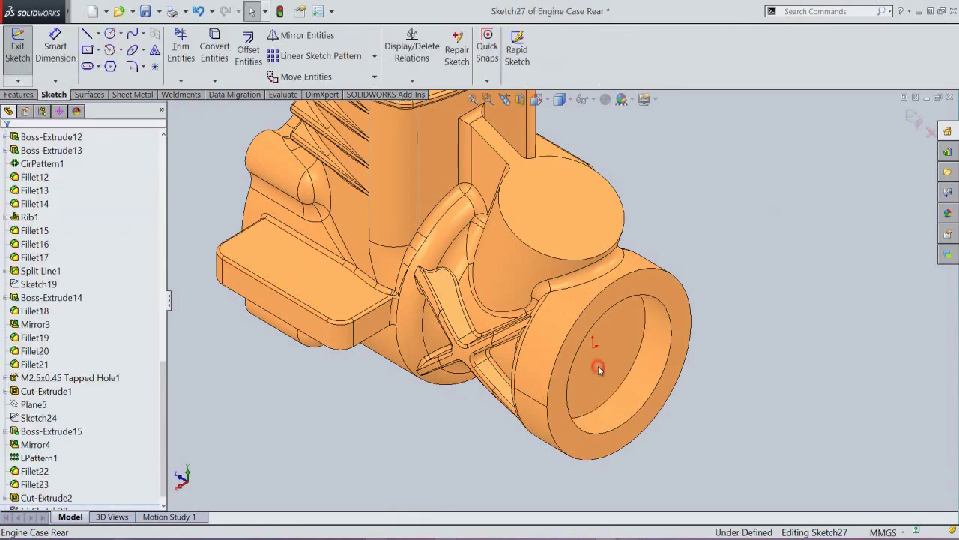
right_click(598, 367)
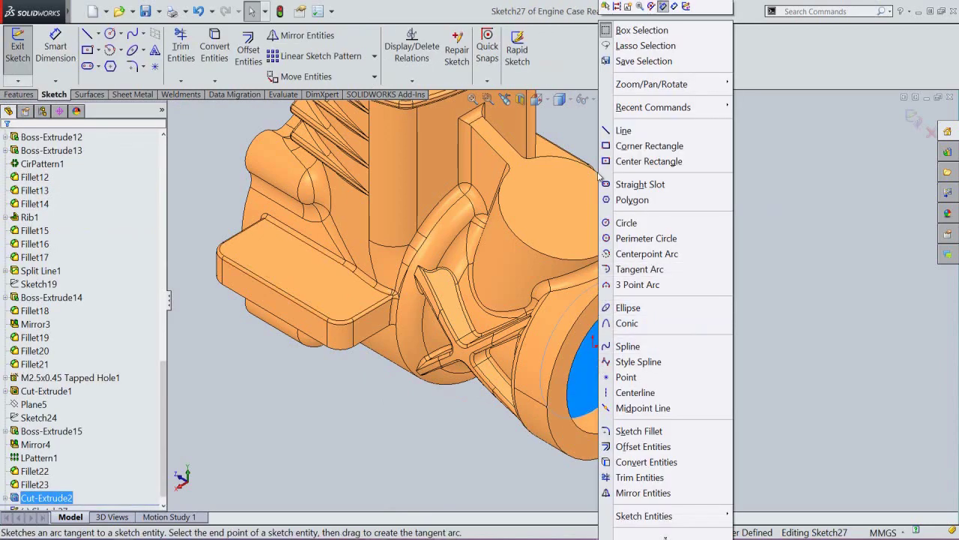
click(624, 222)
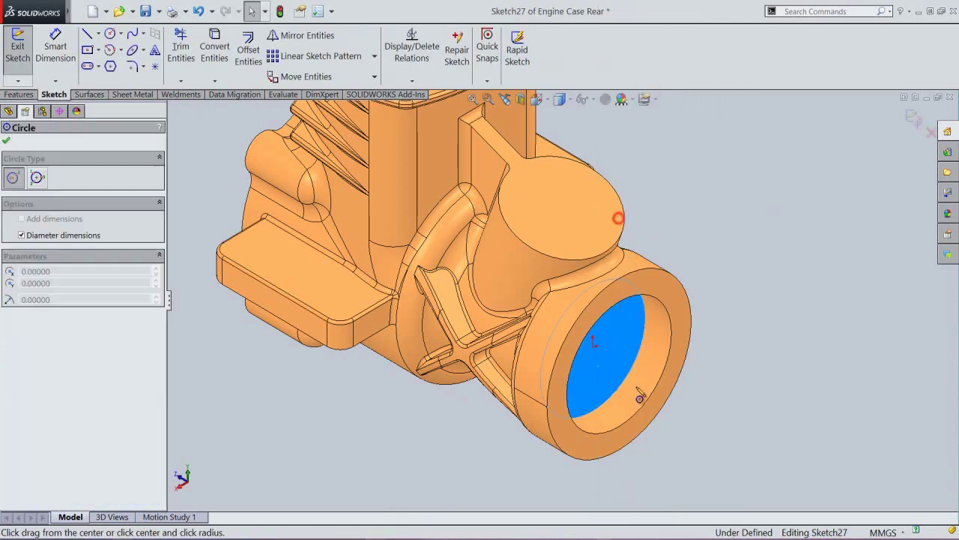
click(593, 346)
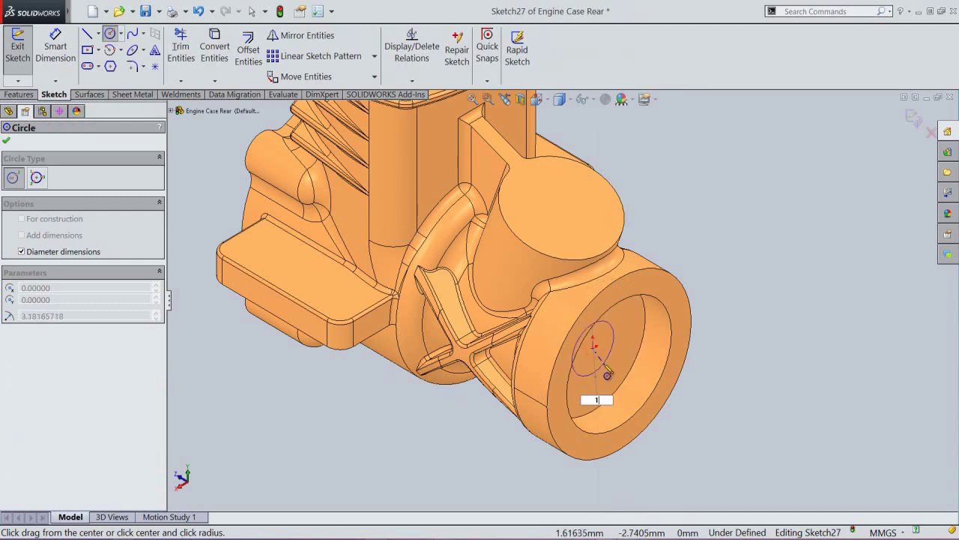
text(12)
key(Return)
right_click(776, 288)
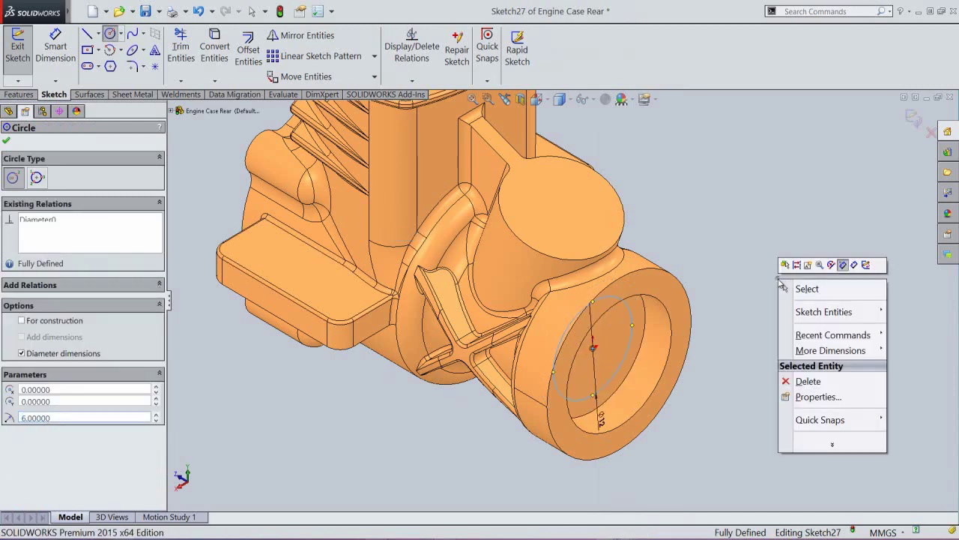
click(802, 290)
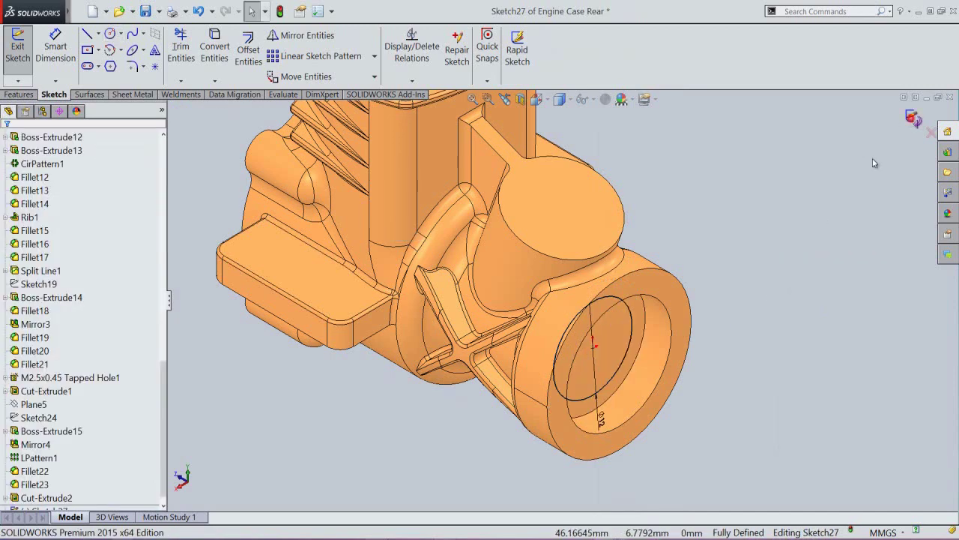
Step: Cut the 12 mm circle from the recess floor with the Through All end condition
key(c)
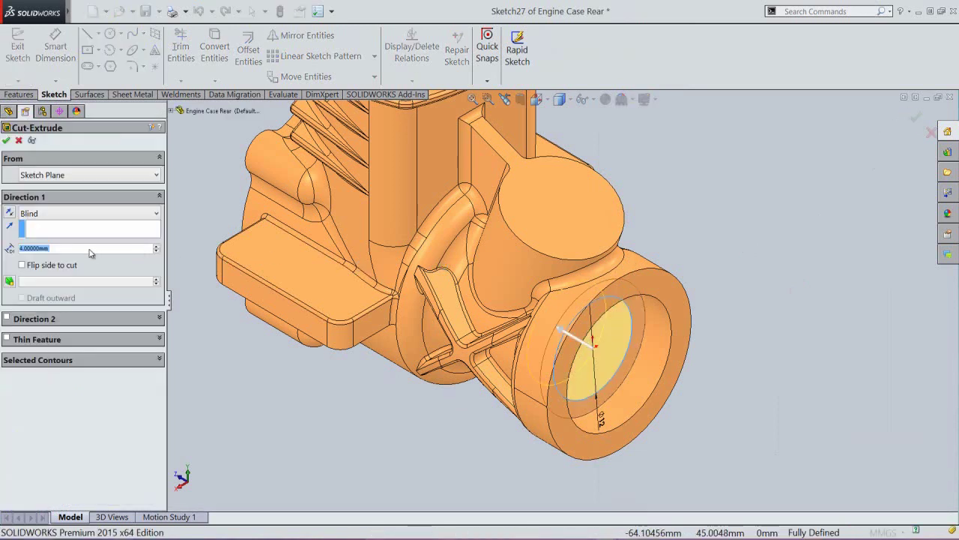
text(12)
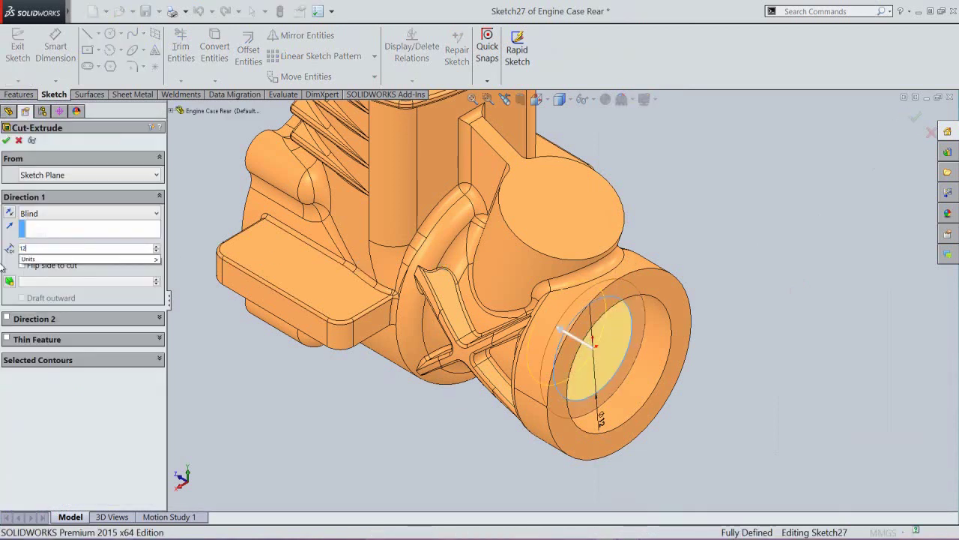
key(Return)
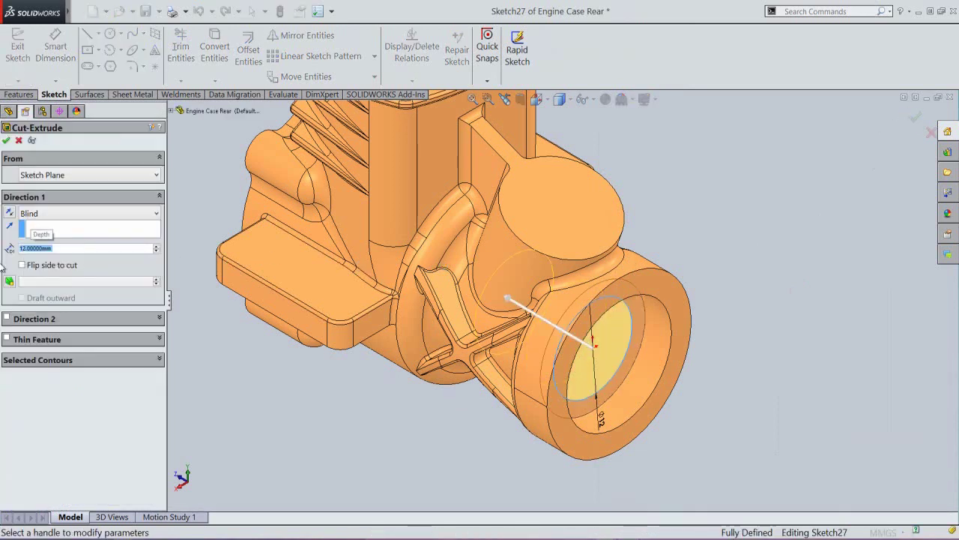
click(82, 215)
click(65, 239)
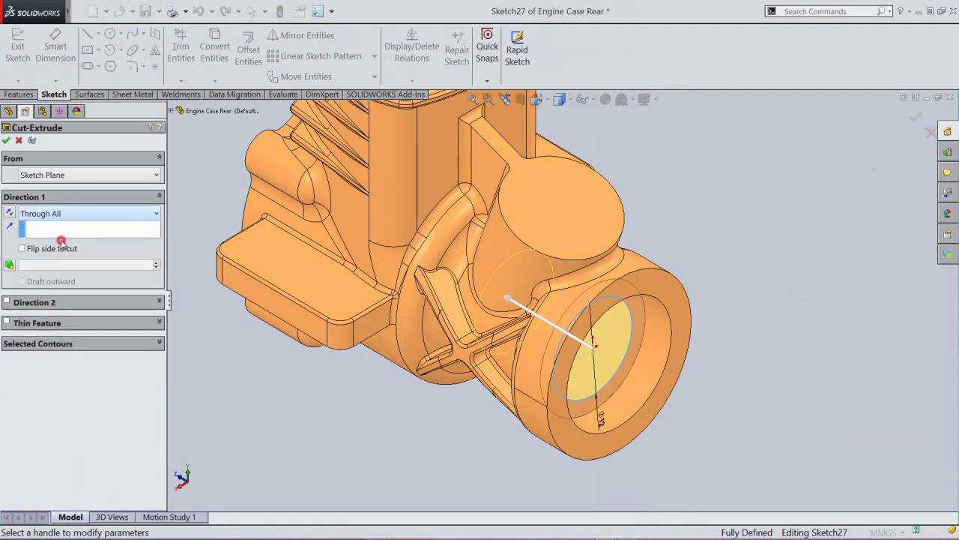
click(6, 141)
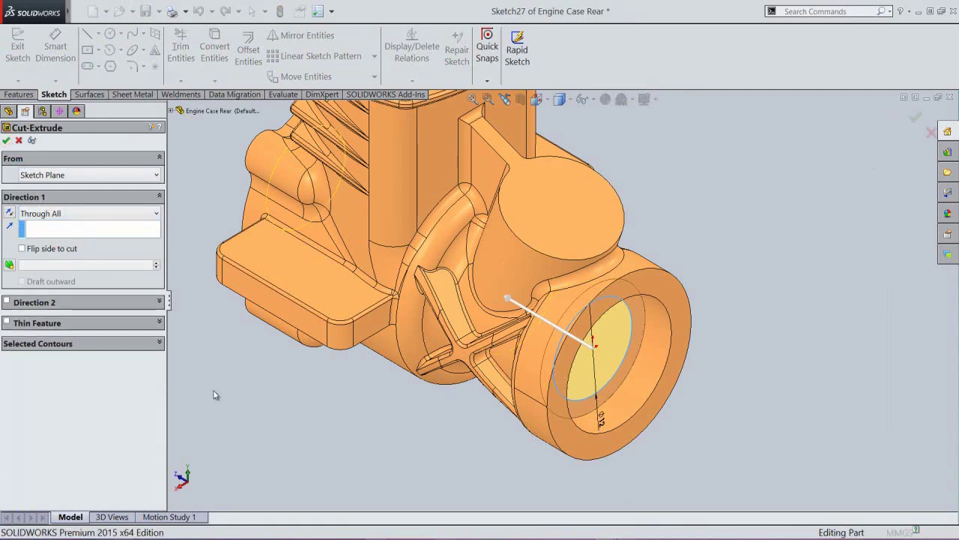
click(214, 390)
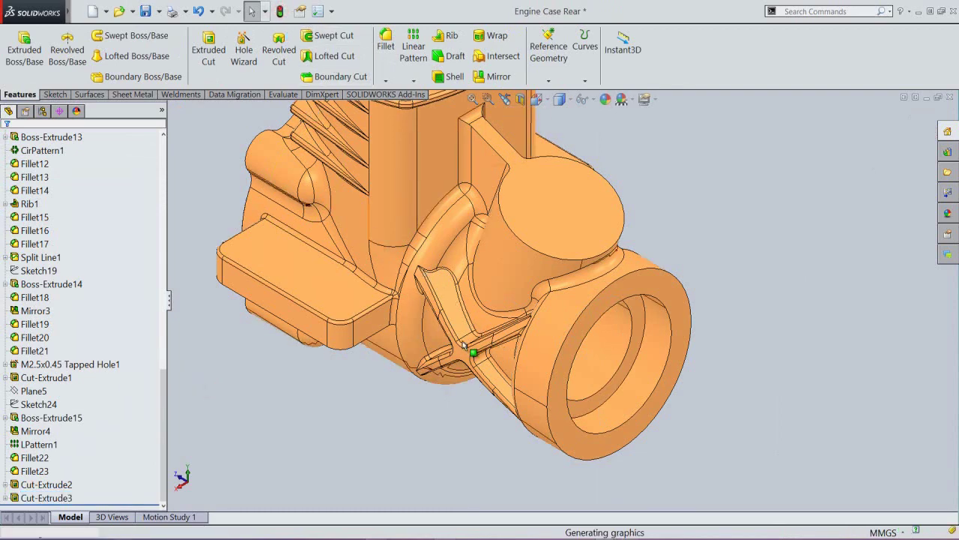
Step: Check the bore from the four-hole flange side, restore a view of the whole part, and rebuild and save it
middle_drag(467, 340, 610, 392)
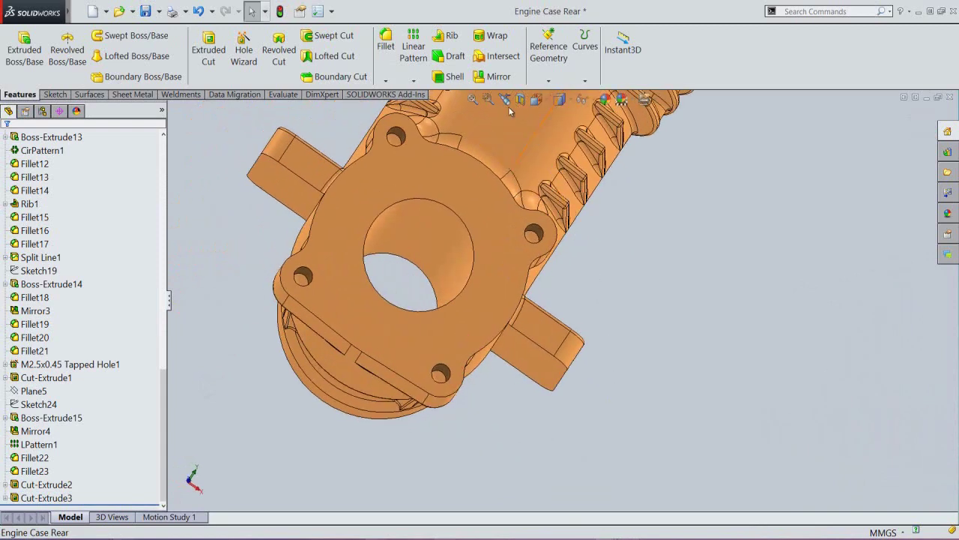
click(504, 100)
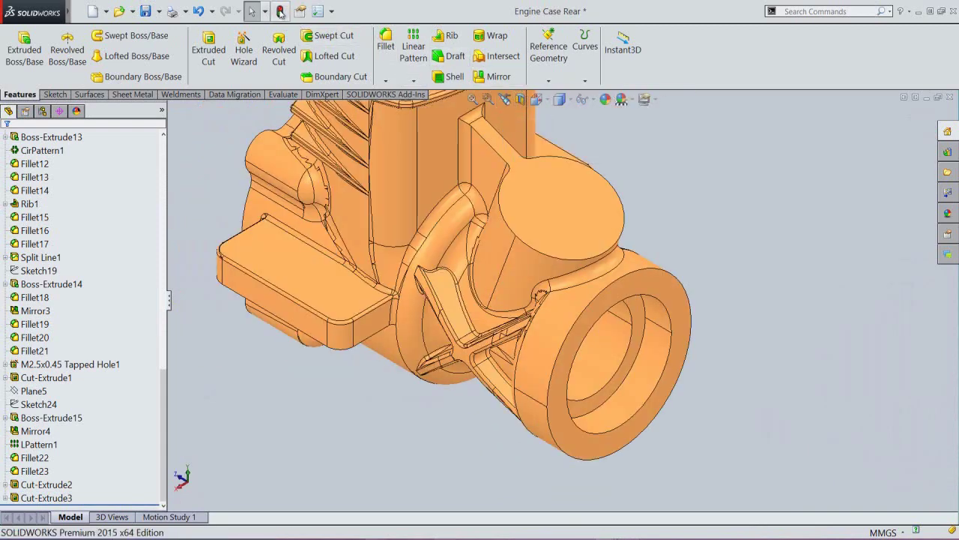
click(472, 99)
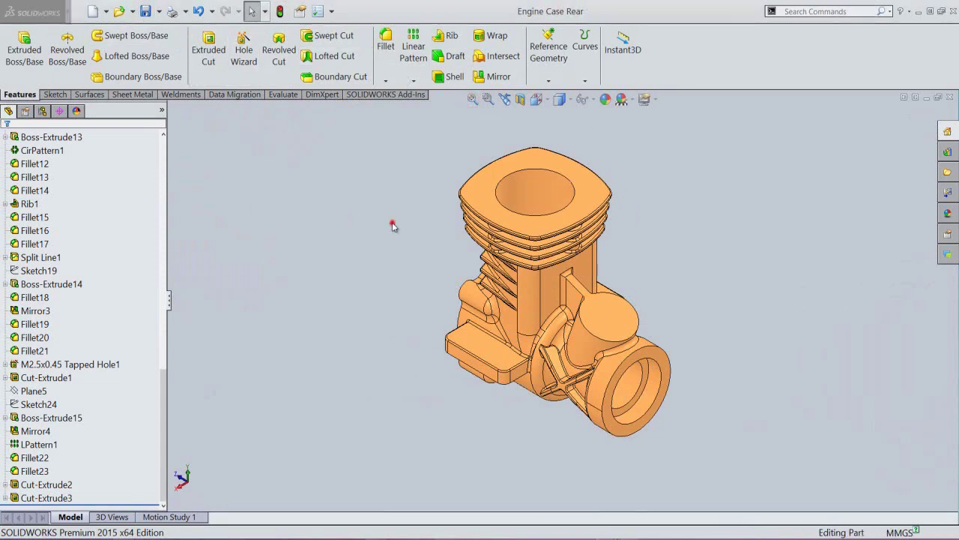
Step: Start an extruded cut on the four-hole flange face and sketch a 21 mm diameter circle centred on the origin
key(ctrl+space)
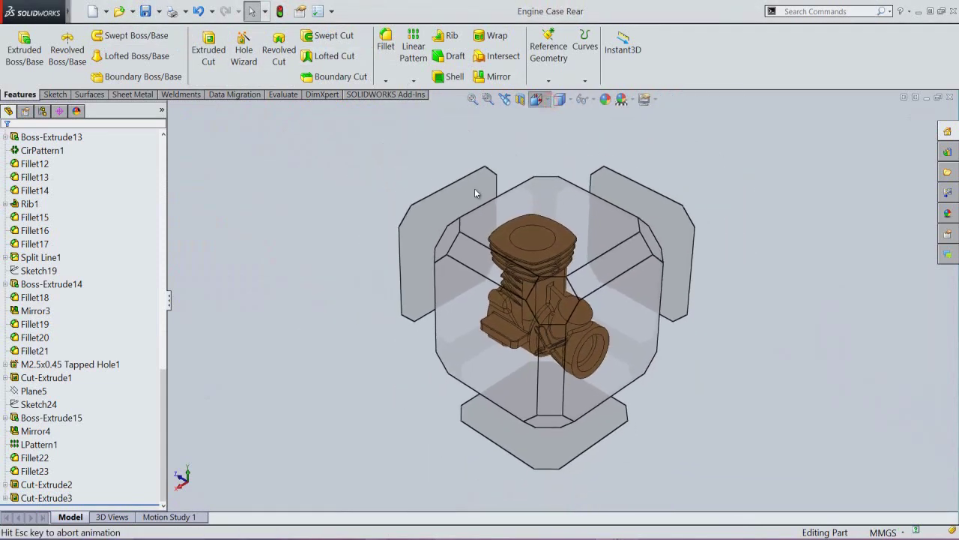
click(454, 250)
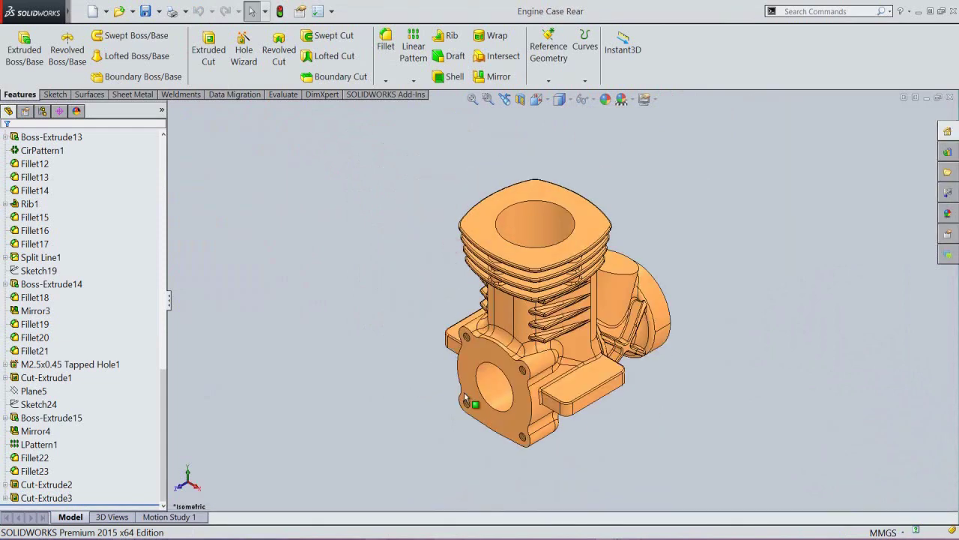
click(501, 421)
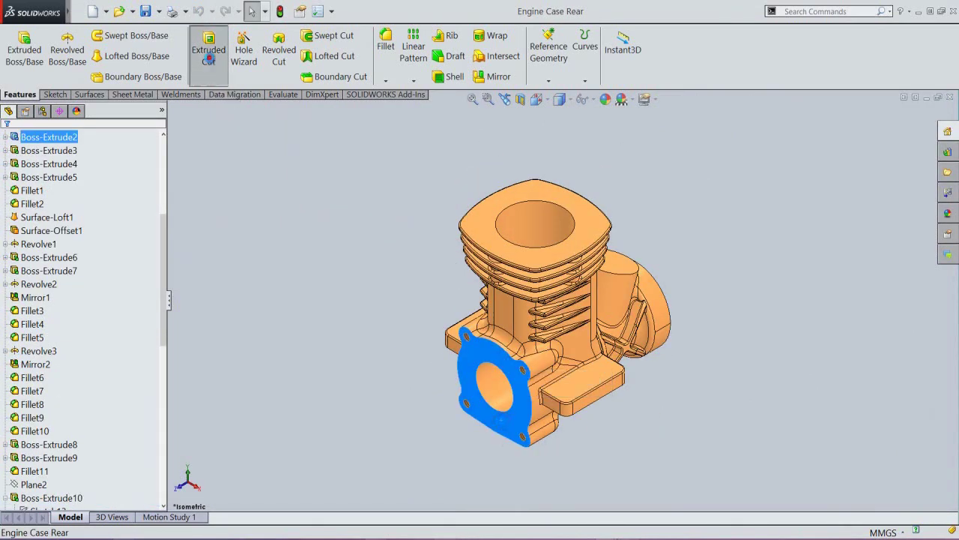
click(209, 57)
right_click(381, 342)
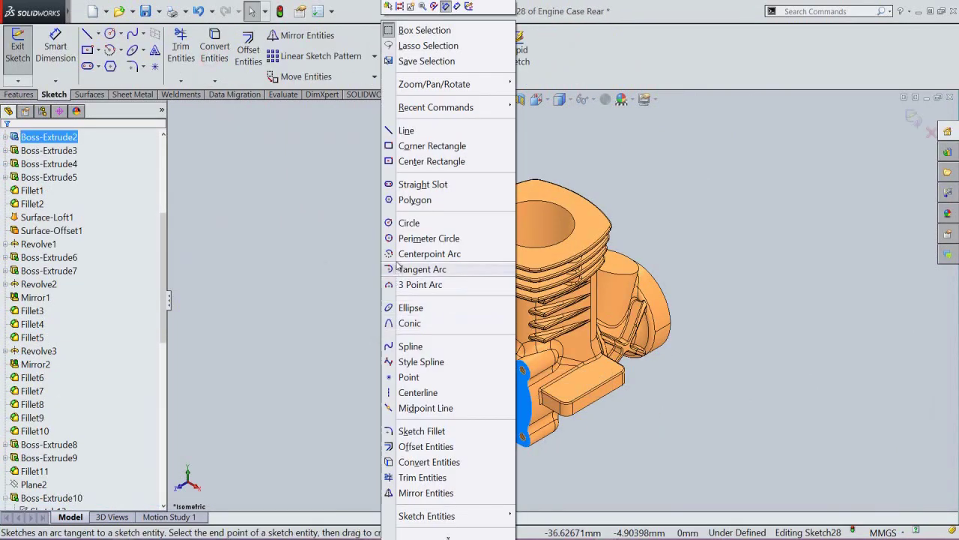
click(407, 222)
scroll(469, 426, down, 5)
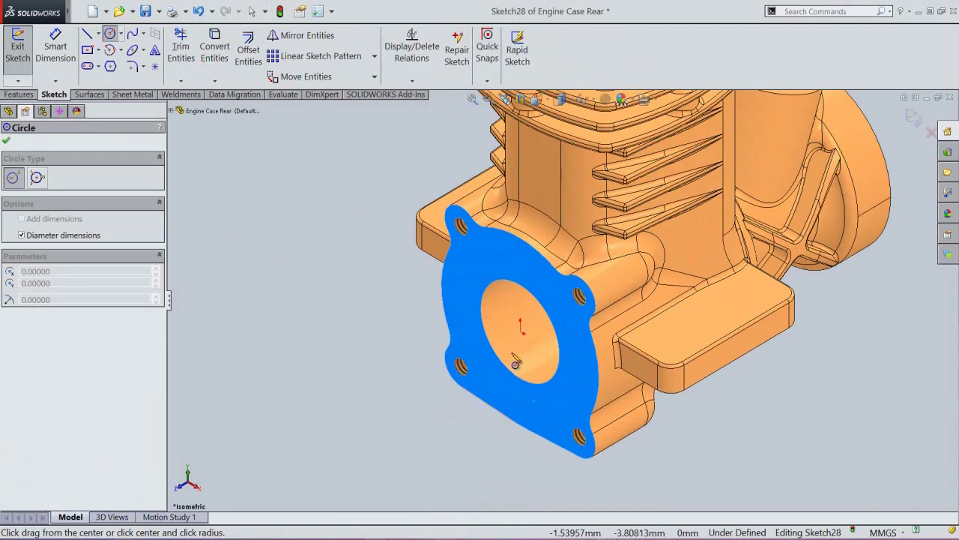
drag(520, 330, 527, 341)
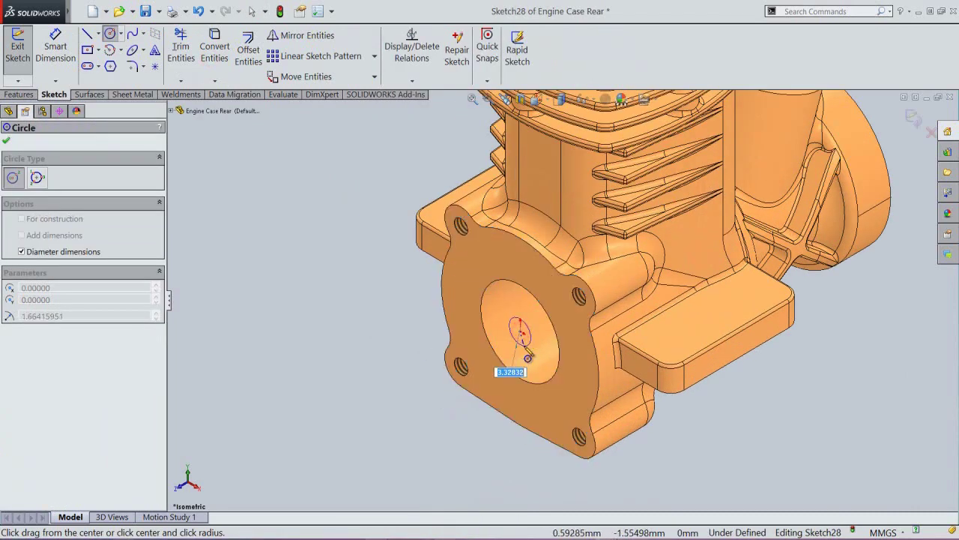
key(Return)
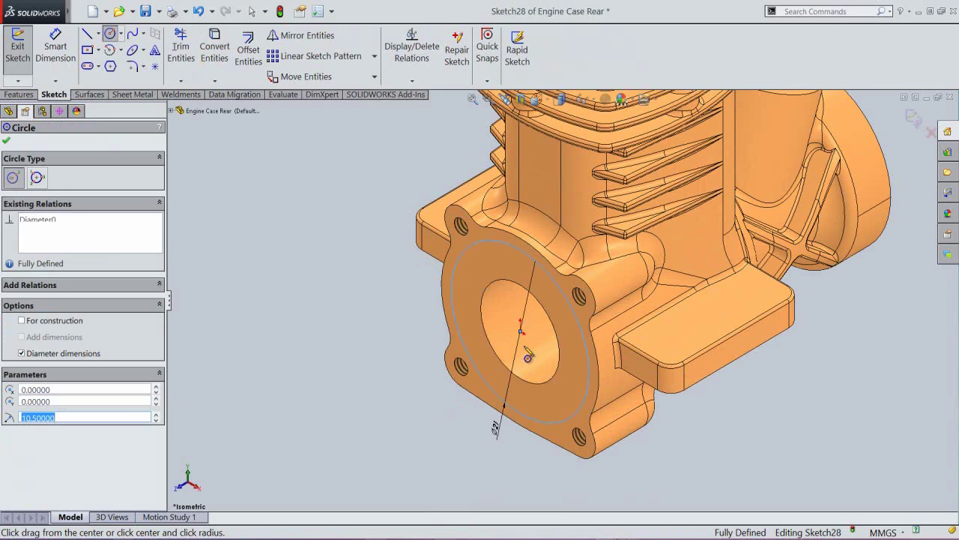
Step: Cut the 21 mm circle 20 mm deep into the four-hole flange face with a Blind end condition
click(910, 120)
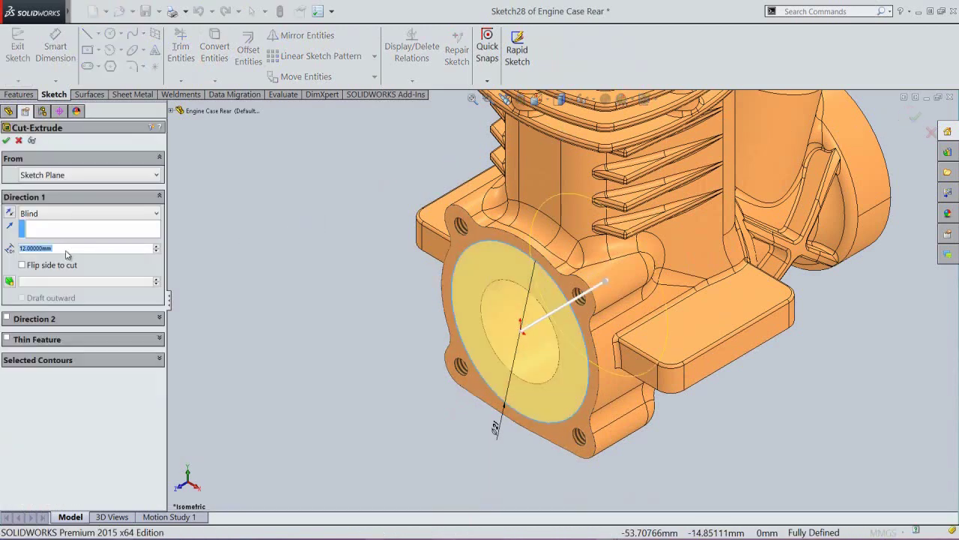
text(20)
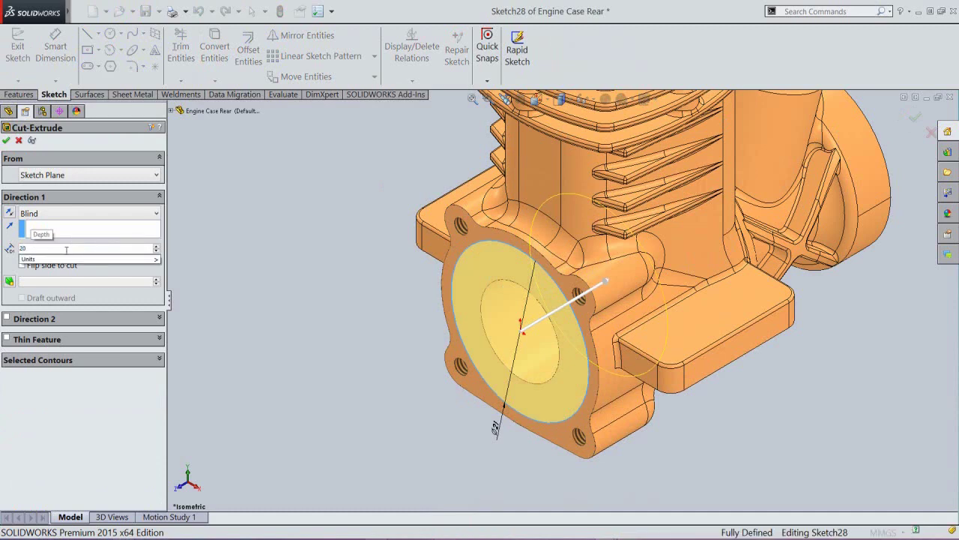
key(Return)
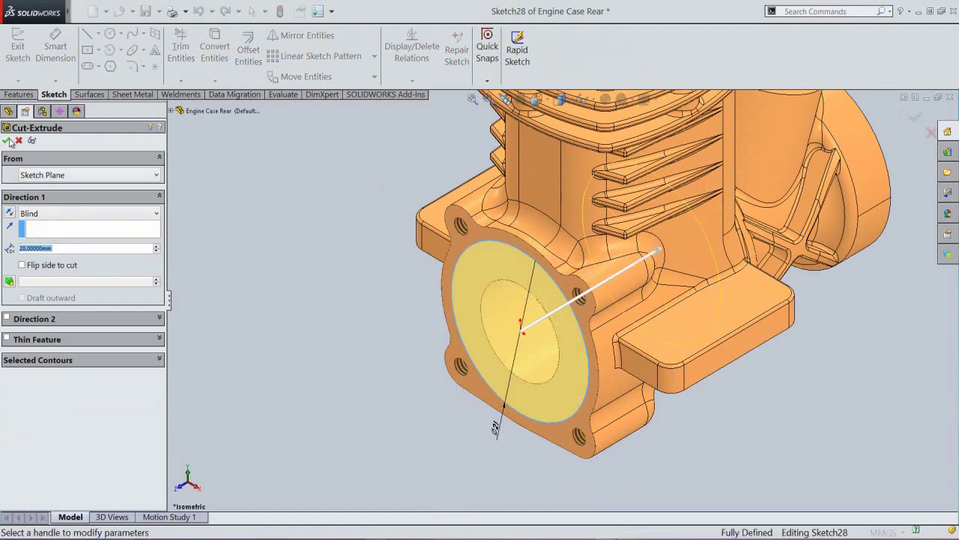
click(9, 141)
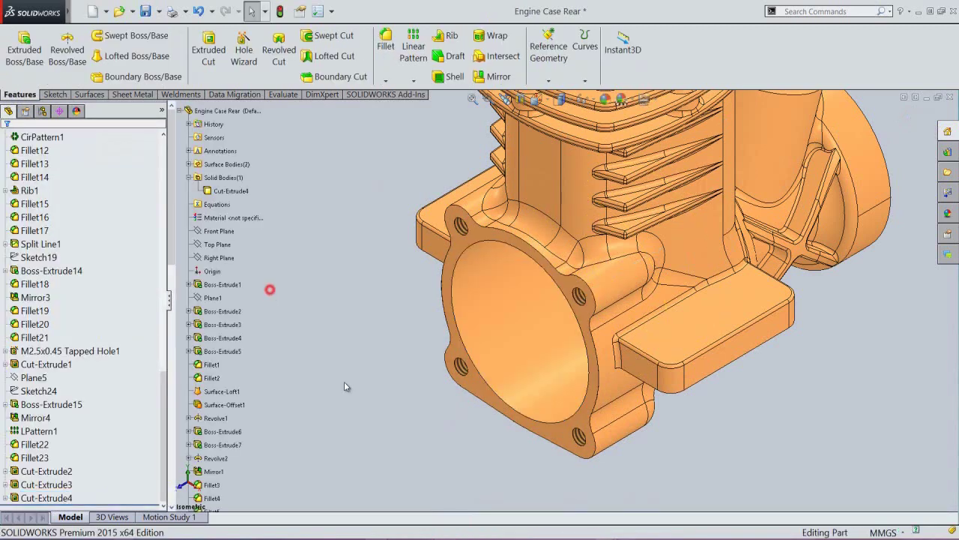
Step: Inspect the new cavity from the flange side, restore the isometric view of the whole part and save it
click(473, 99)
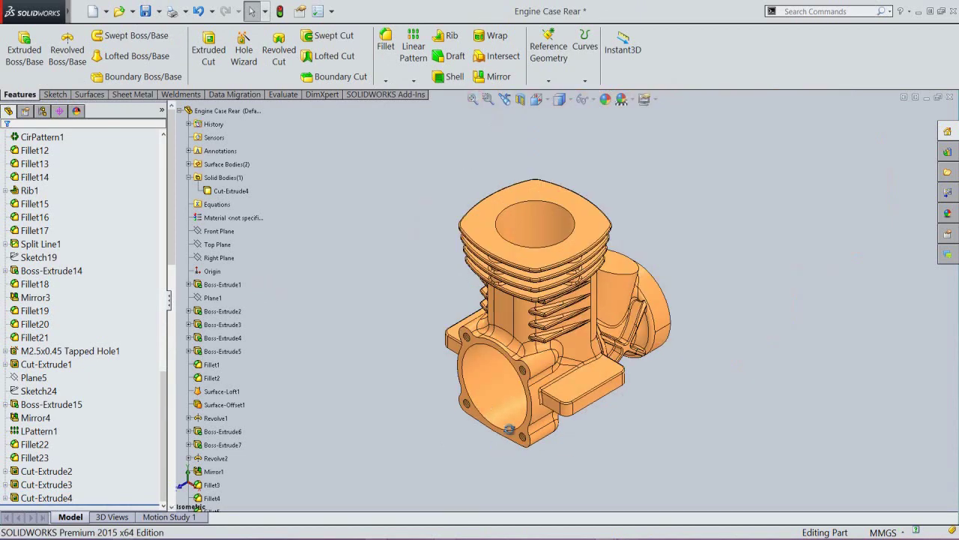
middle_drag(465, 397, 539, 368)
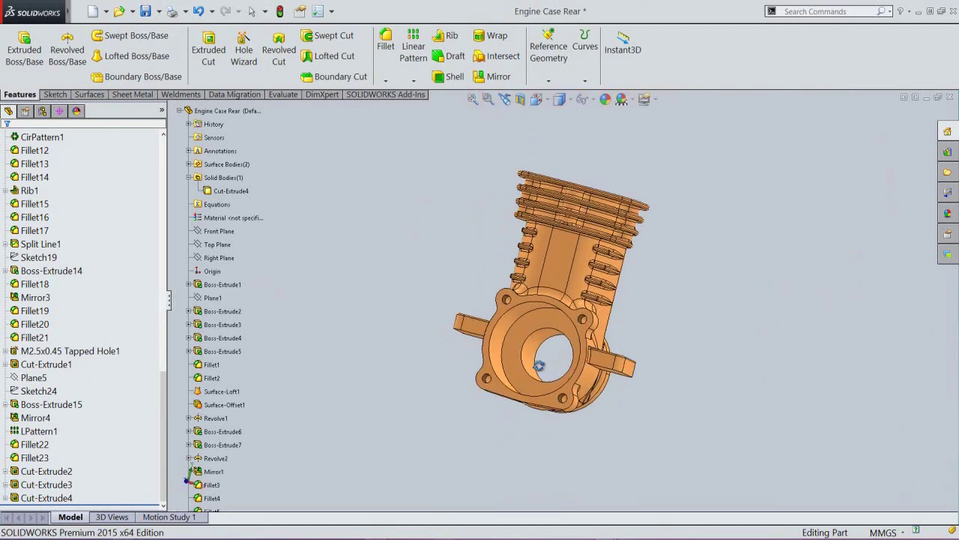
click(505, 100)
click(145, 10)
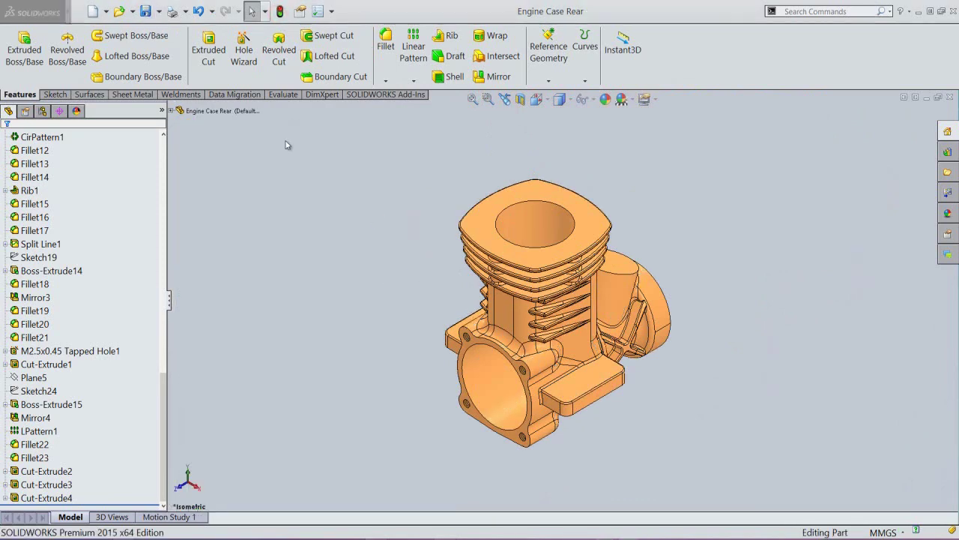
Step: Start an extruded cut on the cylinder's top face and sketch a 14 mm diameter circle centred on the origin
click(209, 51)
click(580, 211)
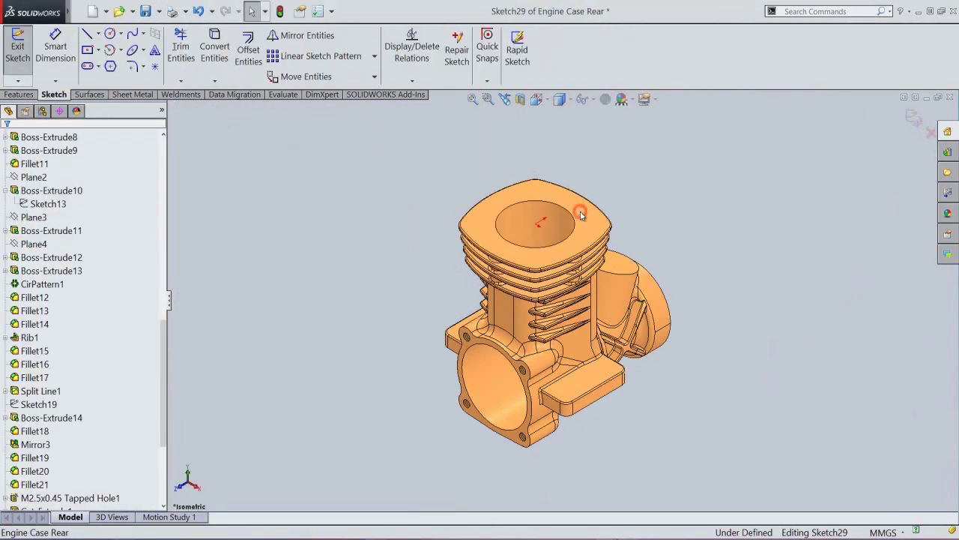
right_click(661, 166)
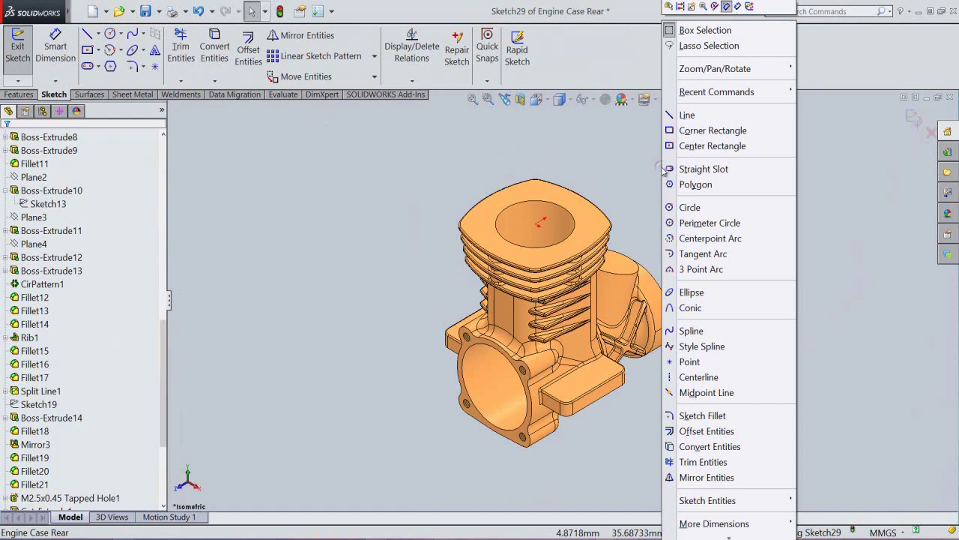
click(684, 207)
click(536, 224)
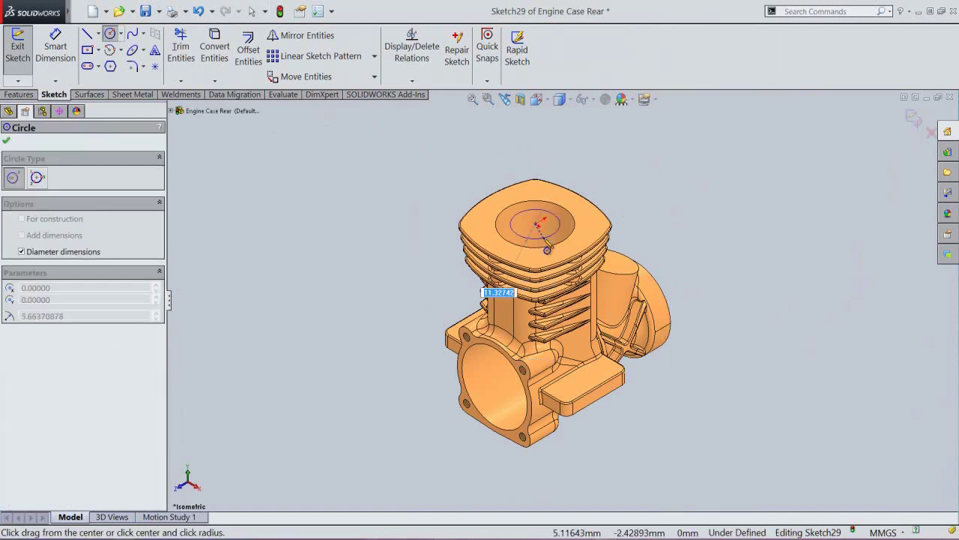
text(14)
key(Return)
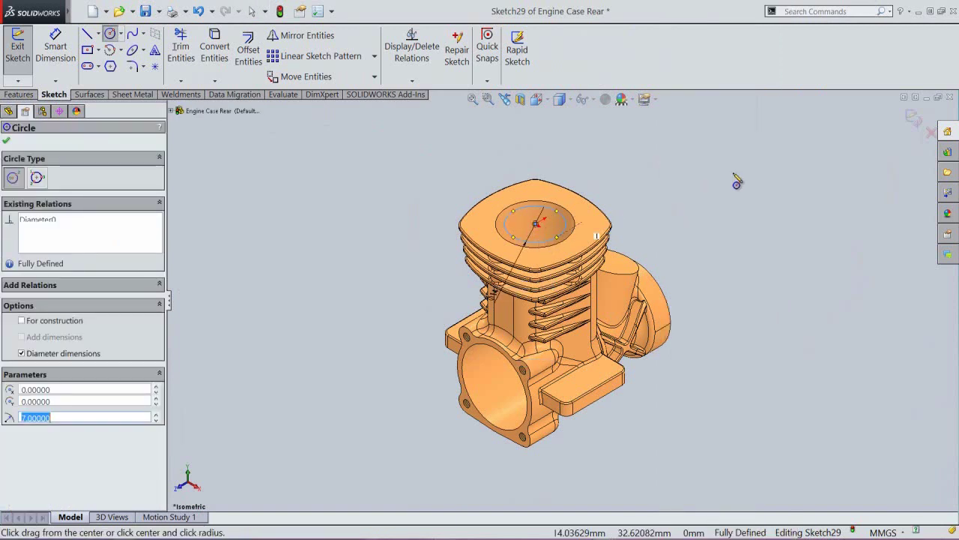
Step: Cut the 14 mm circle down with the Up To Surface end condition, ending at the inner wall of the flange cavity
key(c)
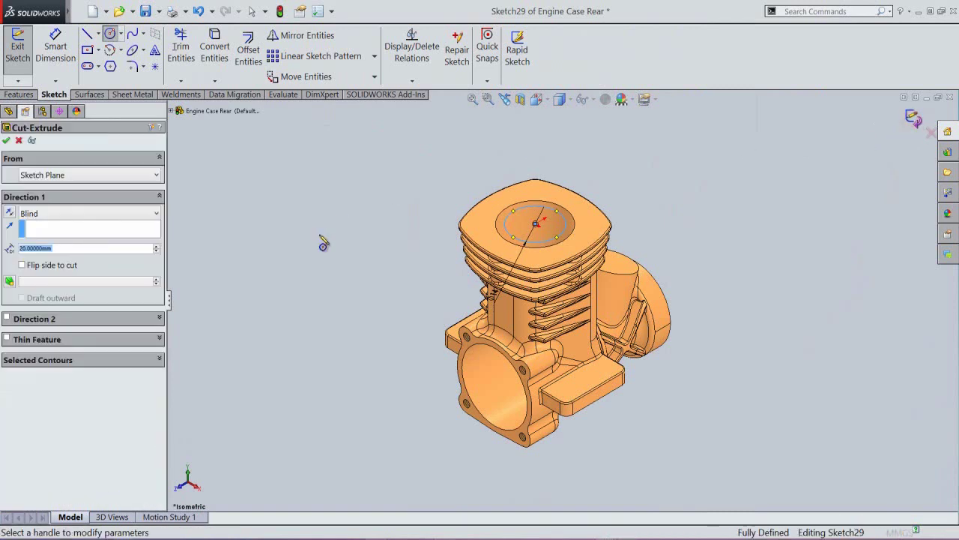
click(111, 216)
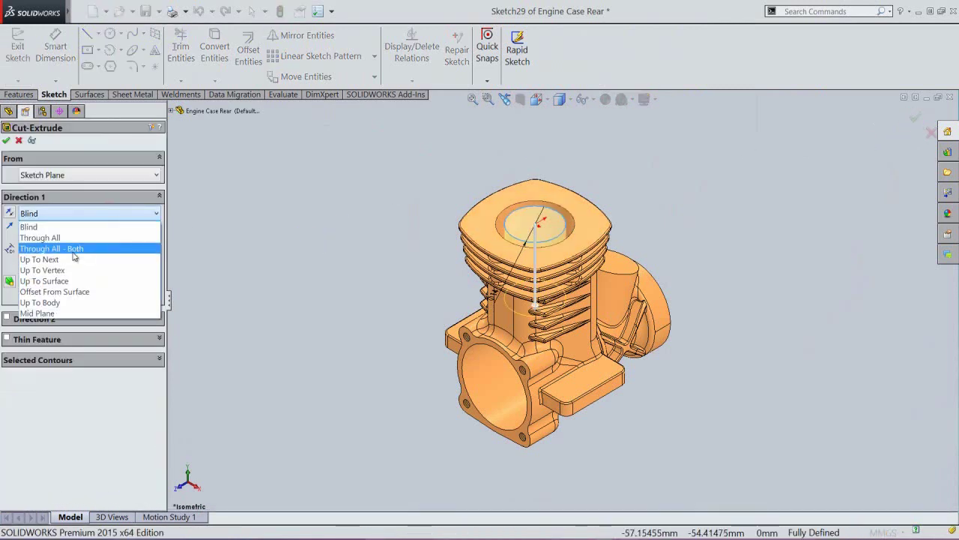
click(65, 281)
middle_drag(441, 317, 497, 338)
click(497, 334)
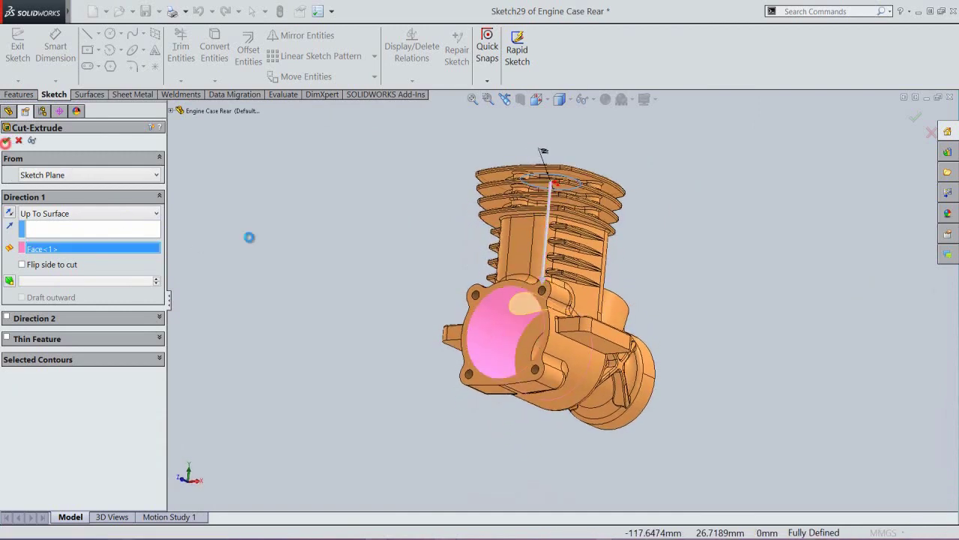
right_click(392, 275)
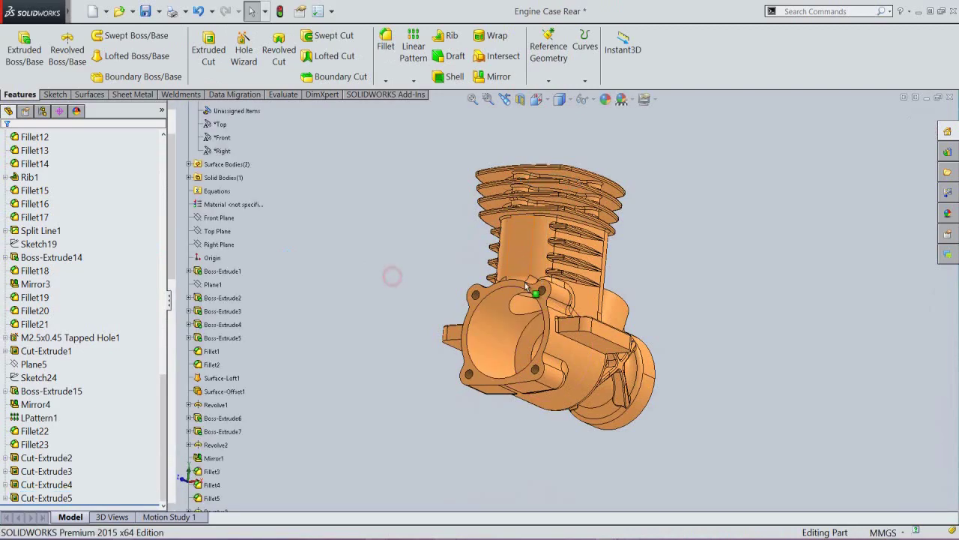
Step: Inspect the cylinder opening from the flange side and from above, restore the isometric view and save the part
scroll(526, 269, down, 3)
middle_drag(542, 336, 655, 538)
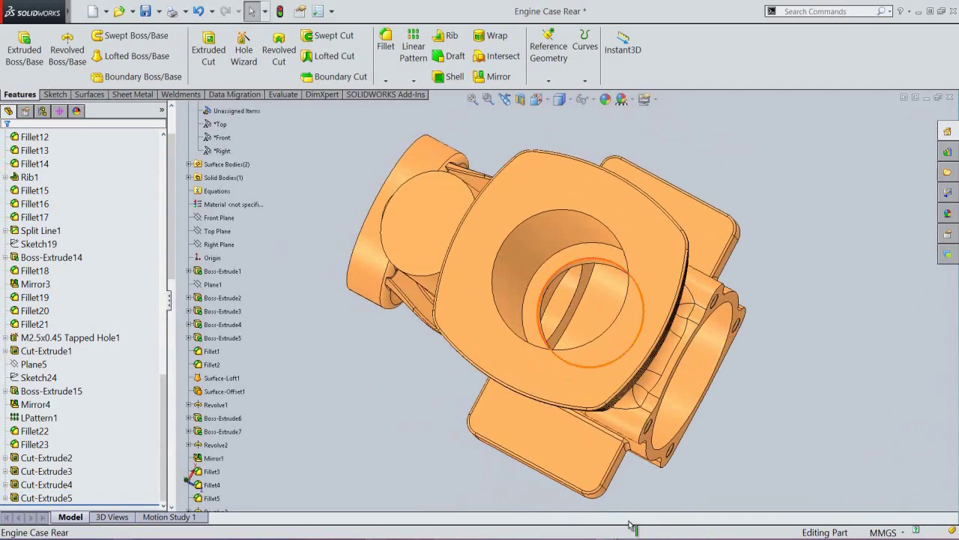
click(505, 99)
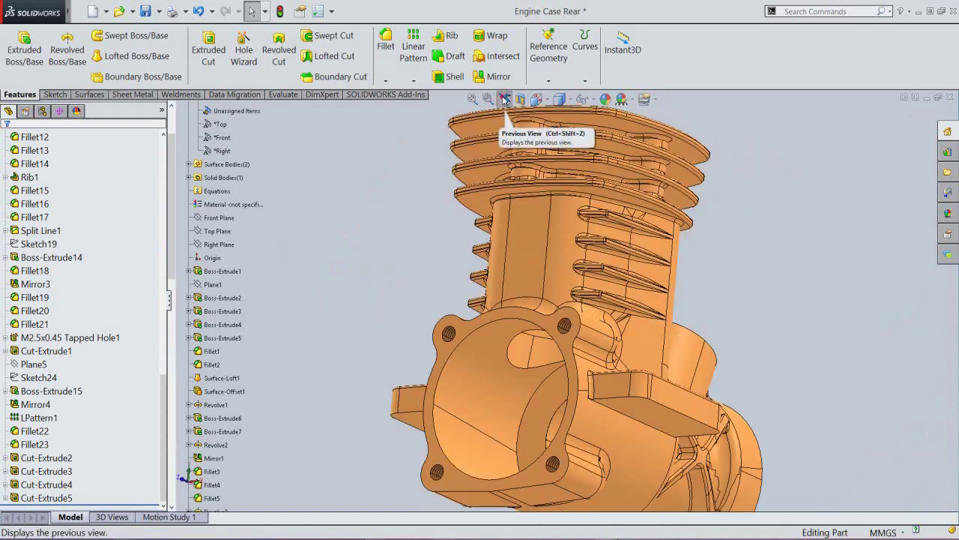
click(504, 100)
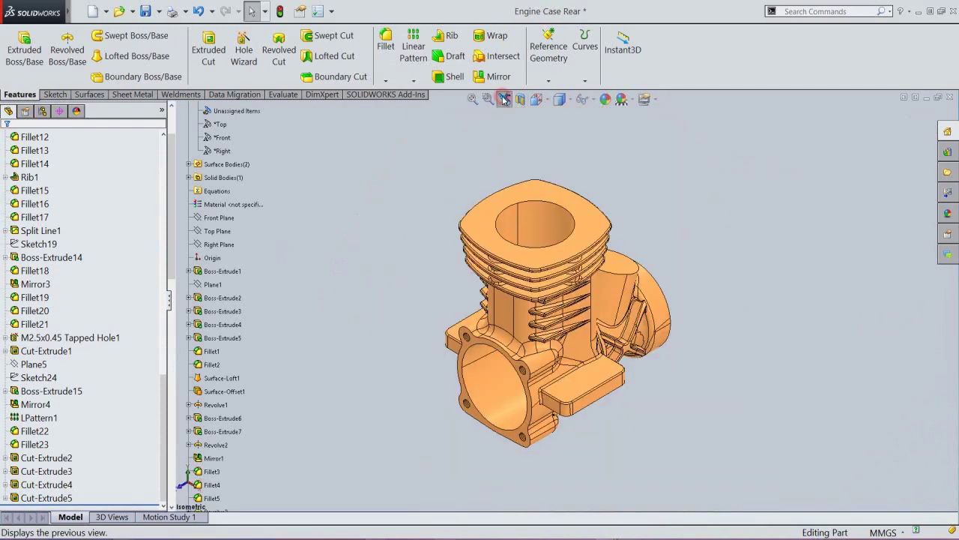
click(146, 11)
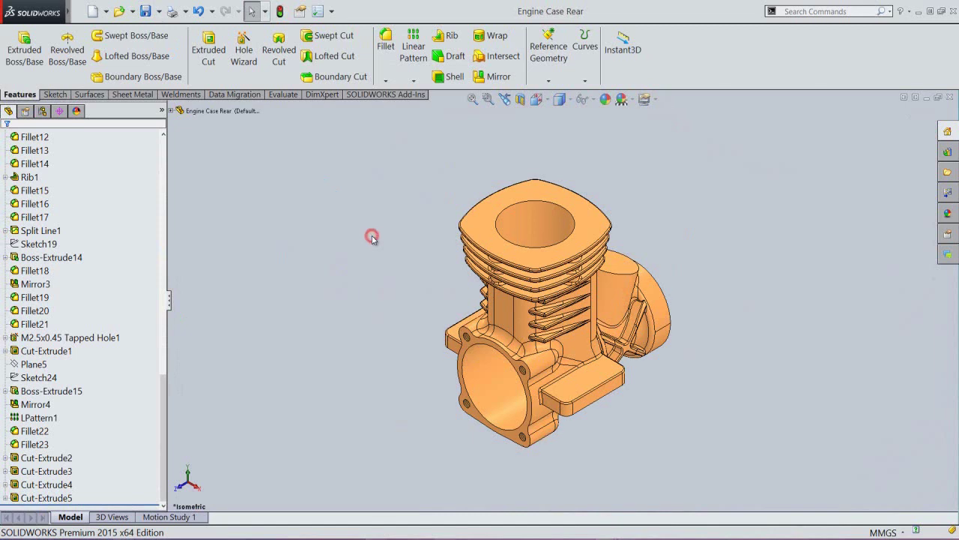
Step: Start an extruded boss on the cylinder's top face and sketch a 27.5 mm diameter circle centred on the origin
drag(166, 420, 168, 420)
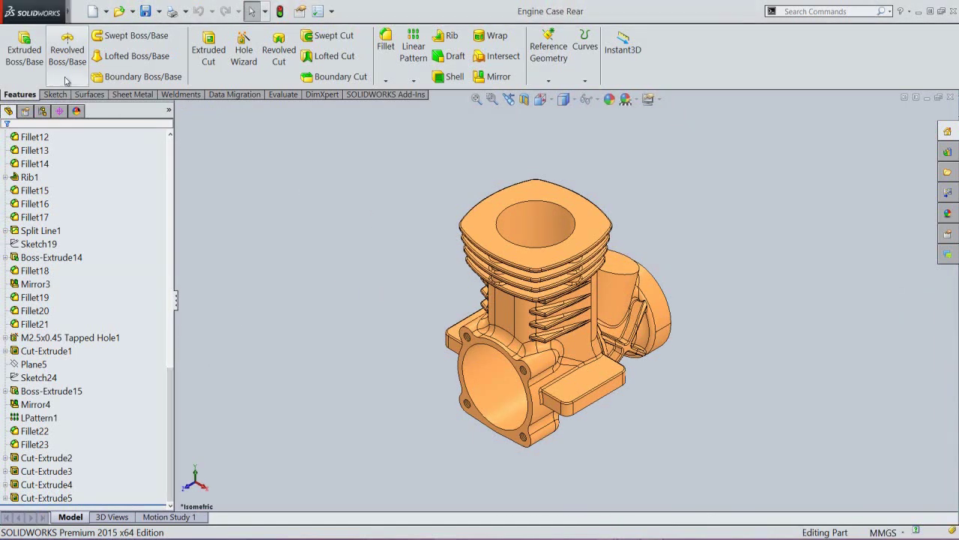
click(25, 52)
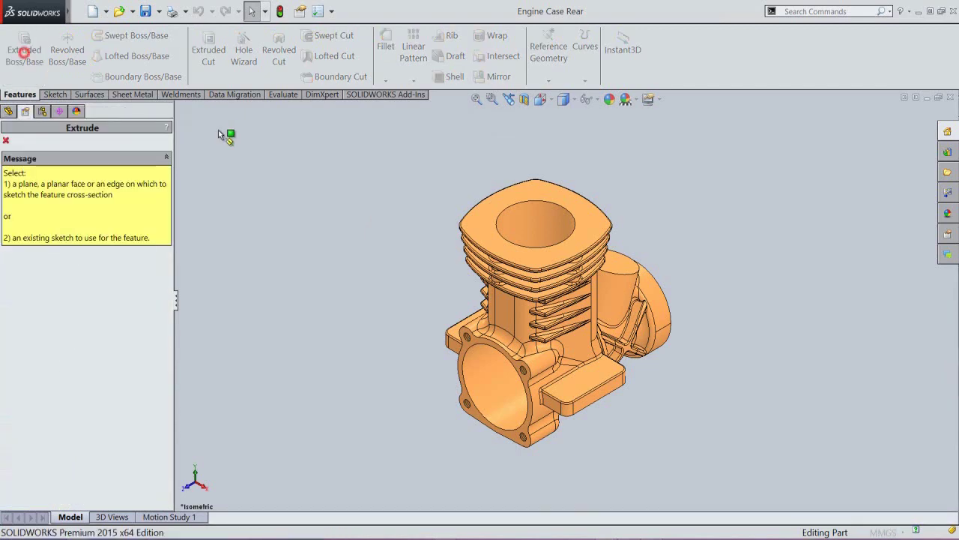
click(484, 215)
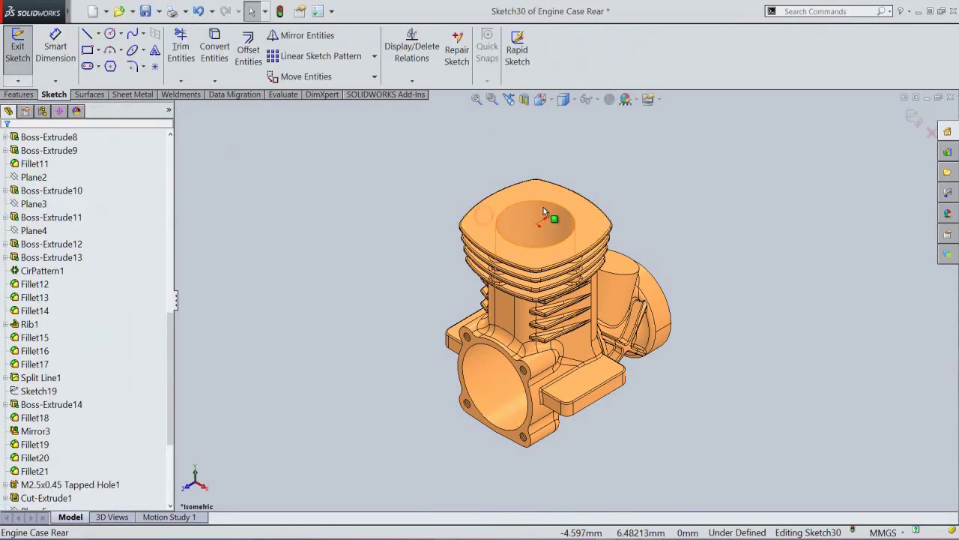
scroll(542, 217, down, 4)
right_click(672, 171)
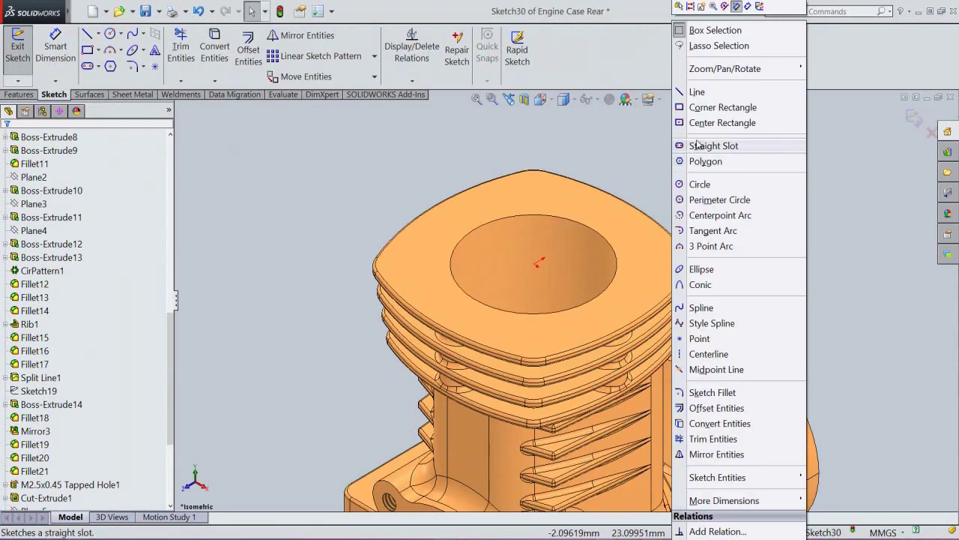
click(700, 184)
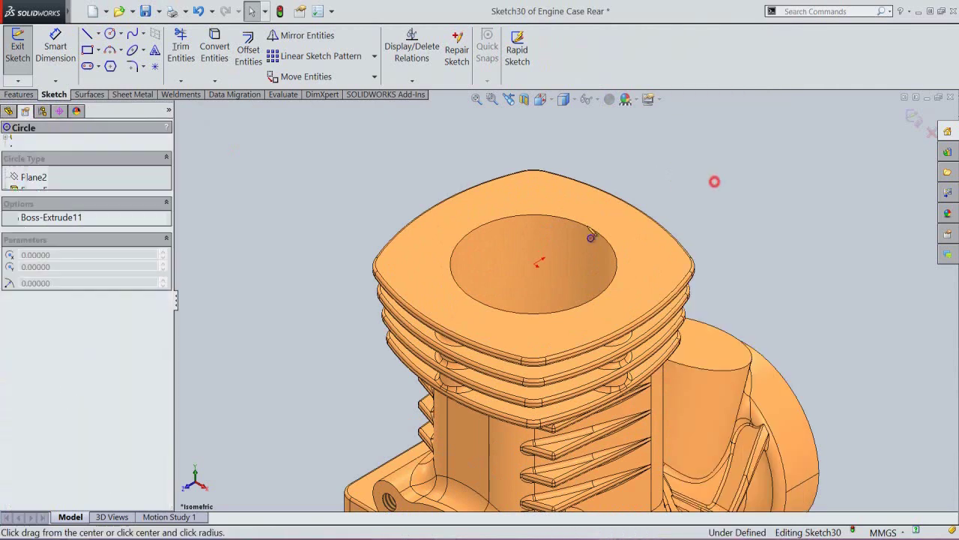
click(535, 263)
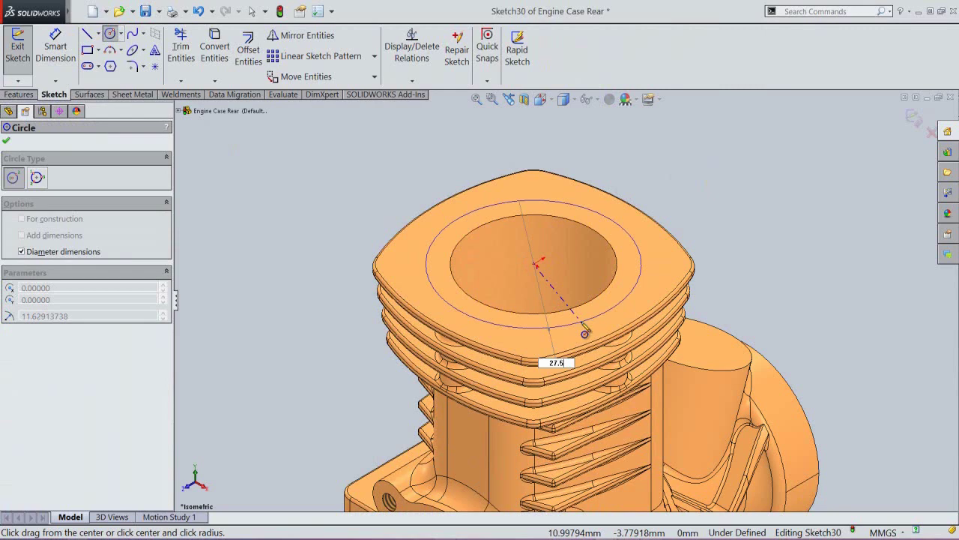
text(27.5)
key(Return)
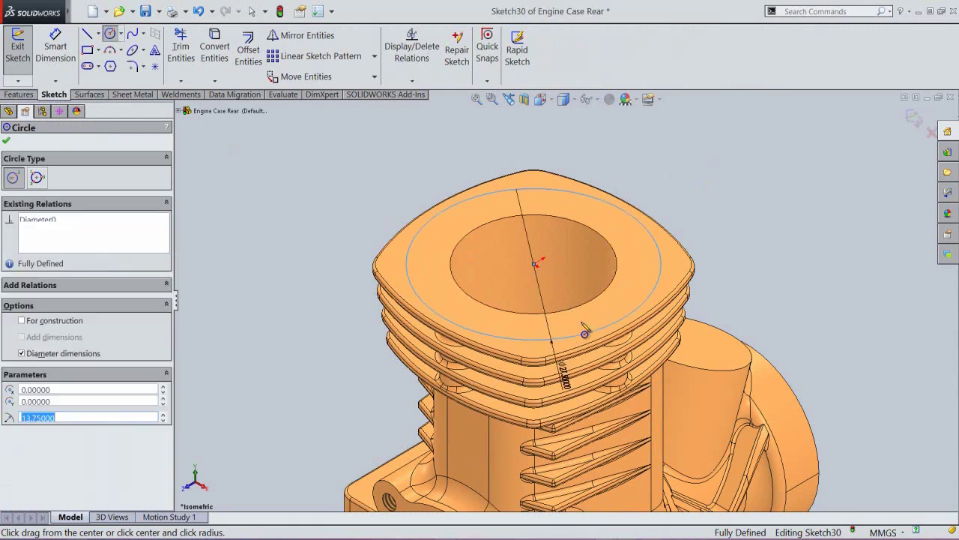
Step: Finish drawing circles and move the diameter dimension so its text sits inside the circle near its edge
right_click(680, 198)
click(698, 200)
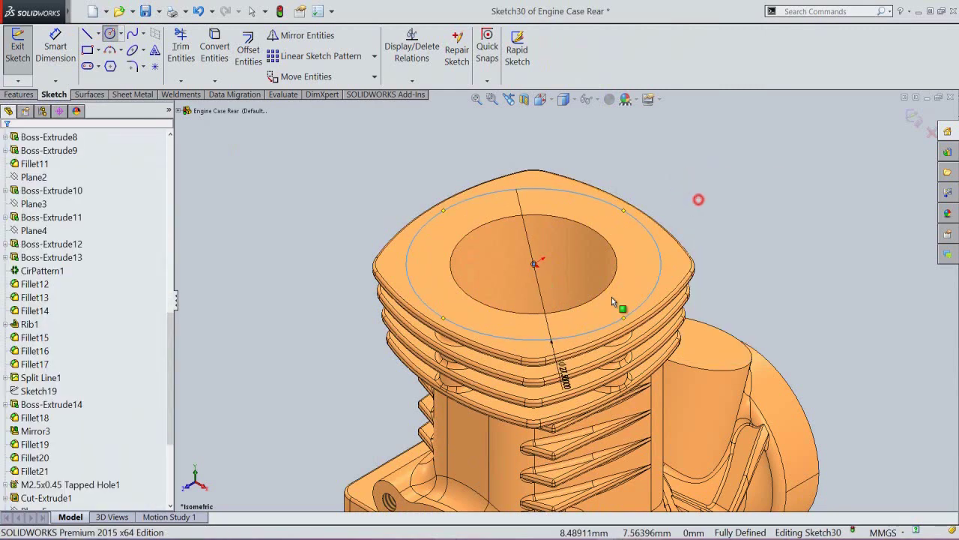
drag(565, 378, 647, 246)
click(707, 181)
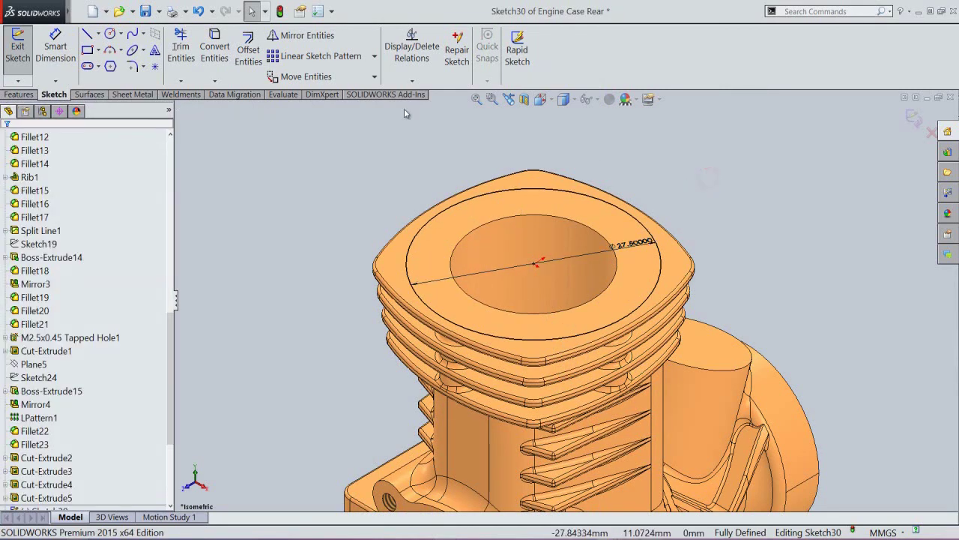
Step: Convert the circular edge of the cylinder bore into the boss sketch to form a ring profile
click(222, 56)
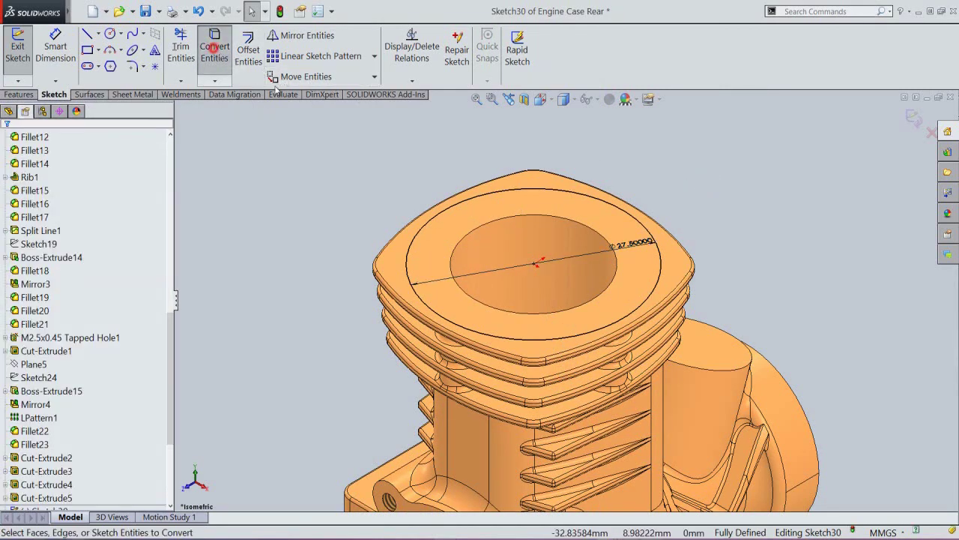
click(502, 218)
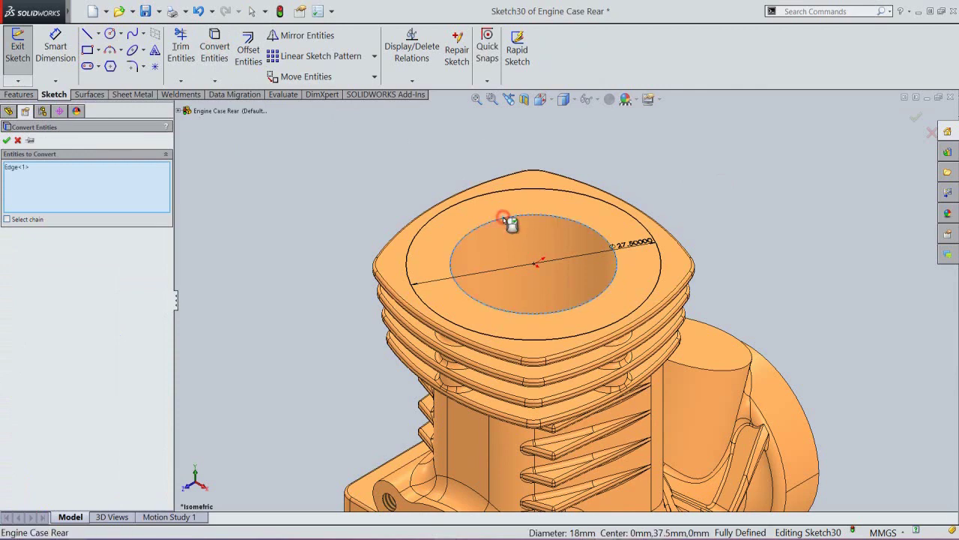
click(7, 141)
click(678, 178)
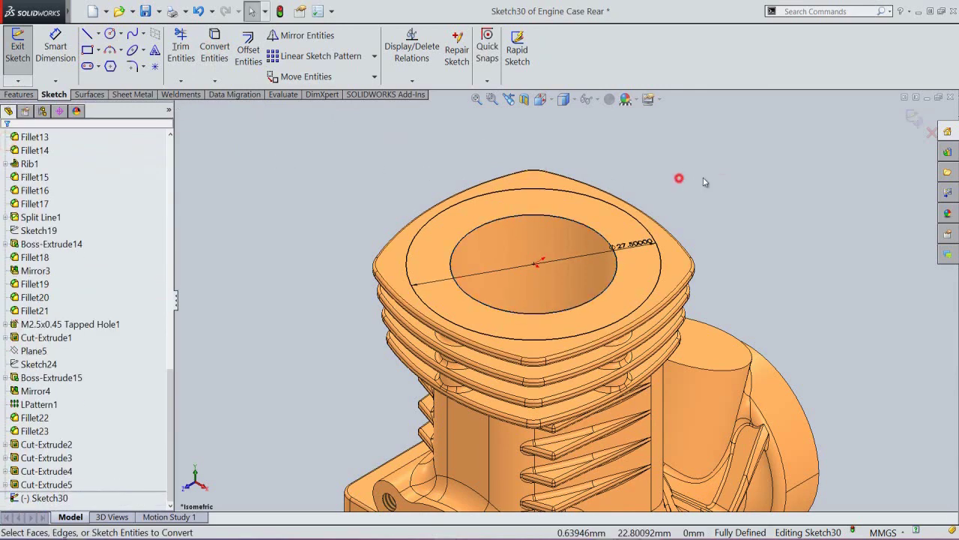
Step: Extrude the ring profile around the cylinder bore as a 0.25 mm blind boss merged with the body
key(e)
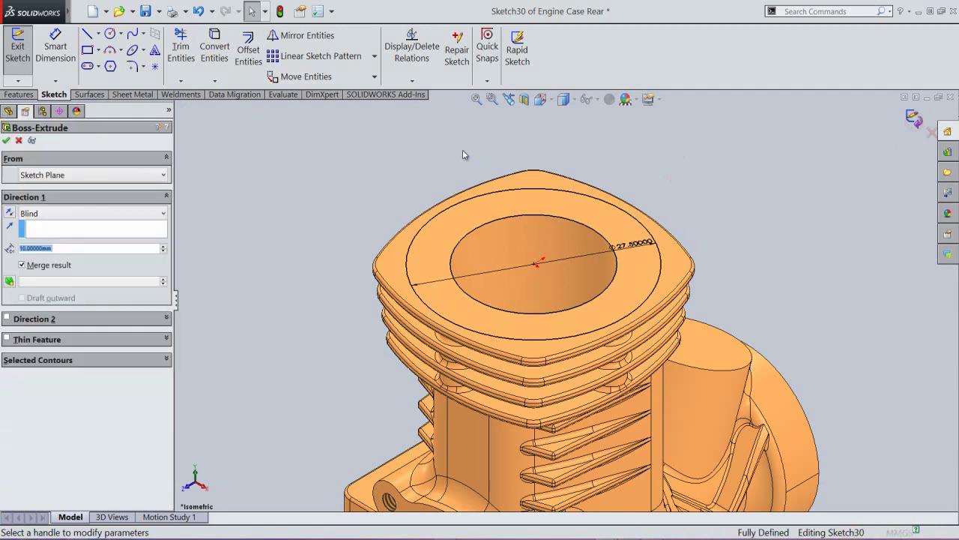
click(76, 249)
drag(30, 255, 6, 262)
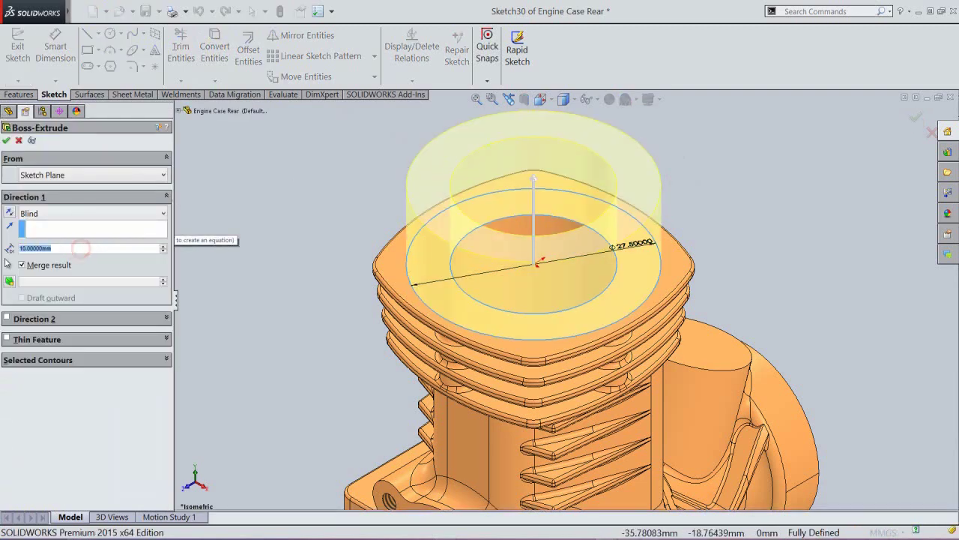
text(0.25)
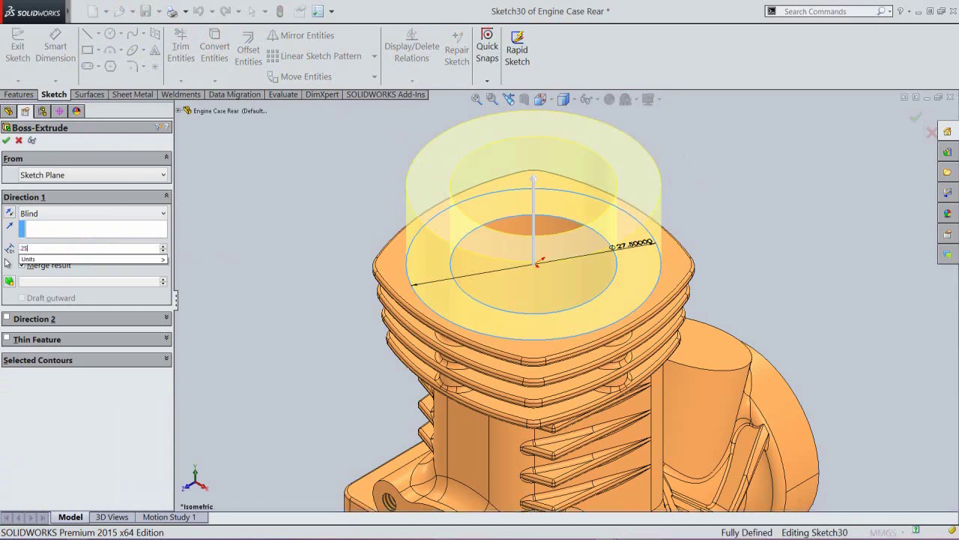
key(Return)
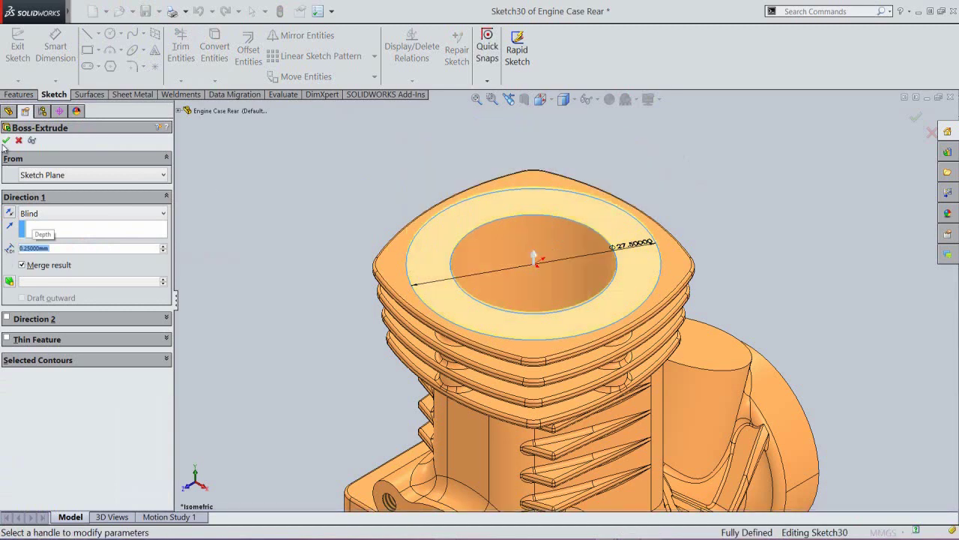
click(6, 140)
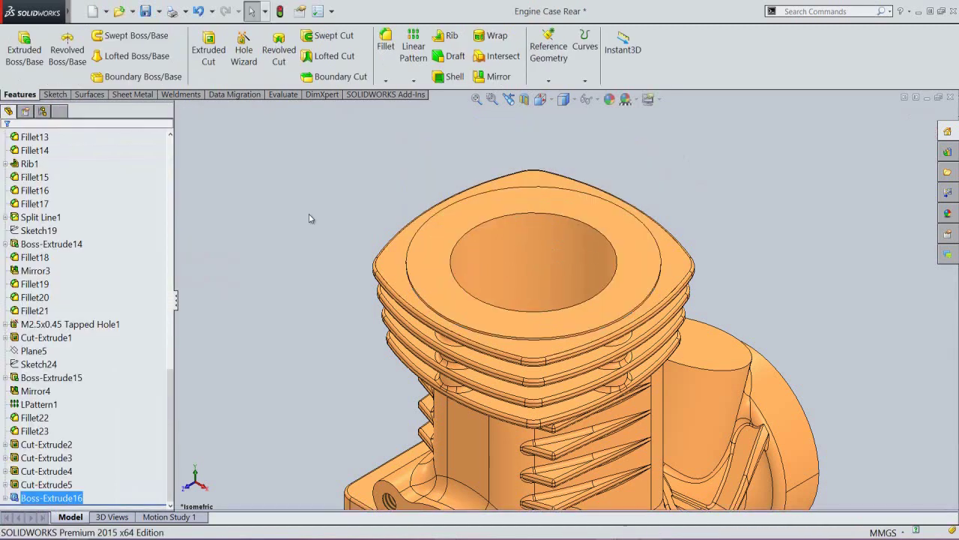
click(311, 216)
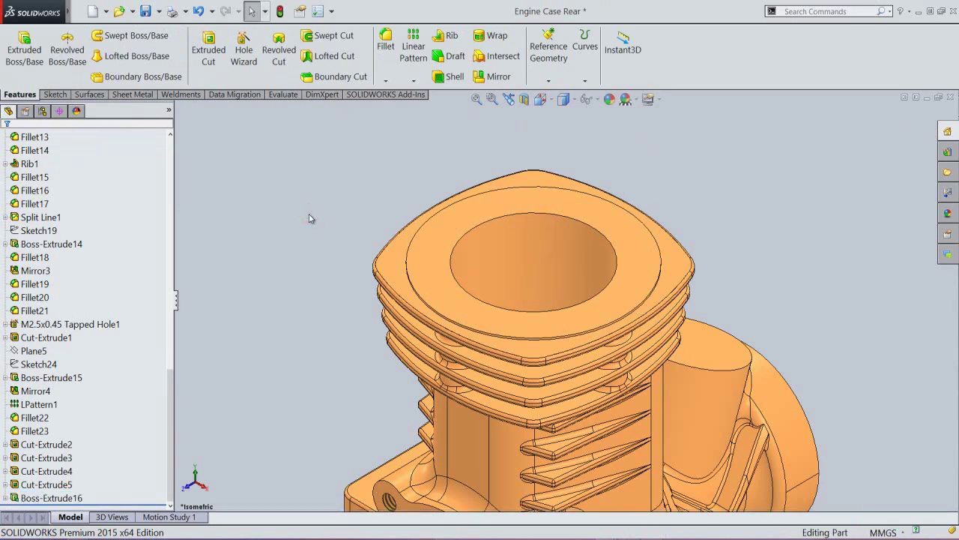
click(334, 219)
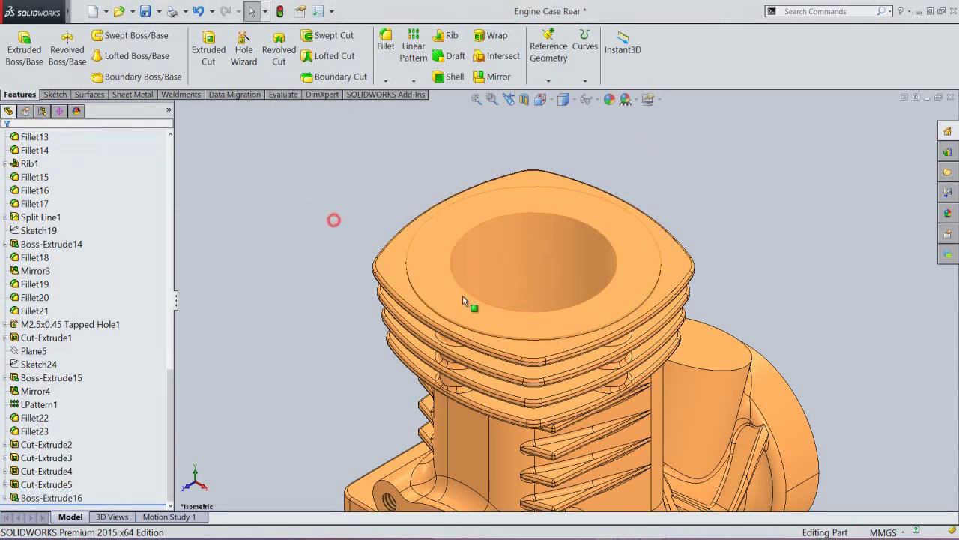
Step: Add a 0.5 mm fillet to the outer circular edge where the raised ring meets the cylinder's top face
scroll(494, 312, down, 3)
click(520, 347)
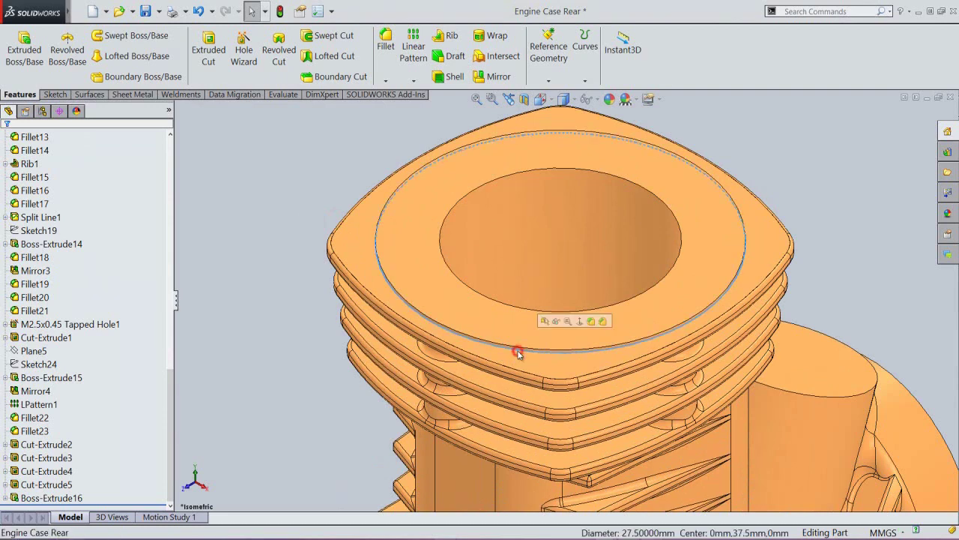
click(592, 322)
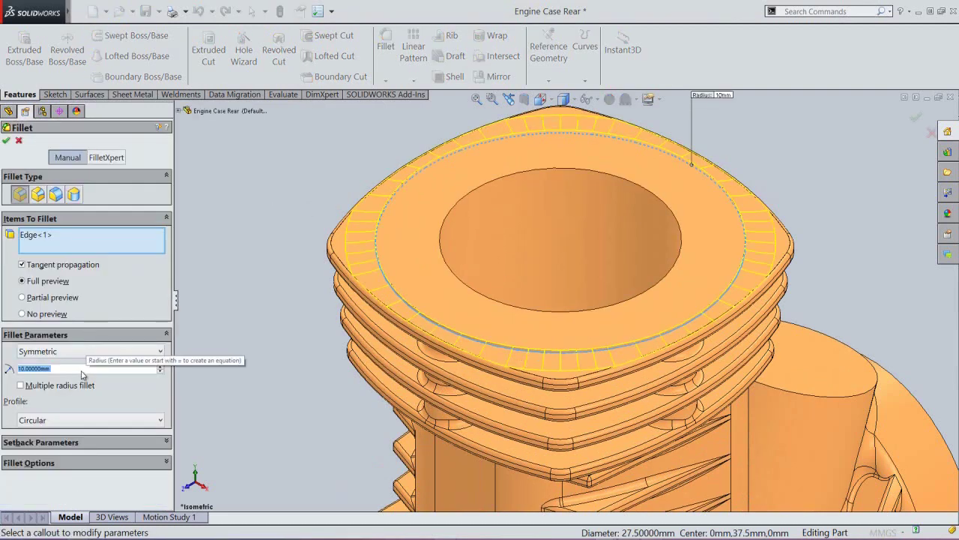
text(0.5)
key(Return)
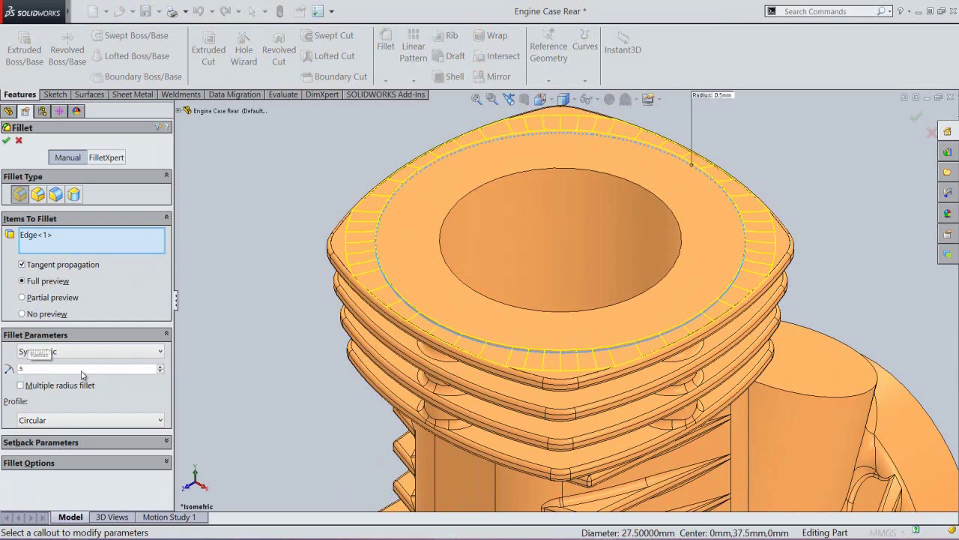
click(6, 142)
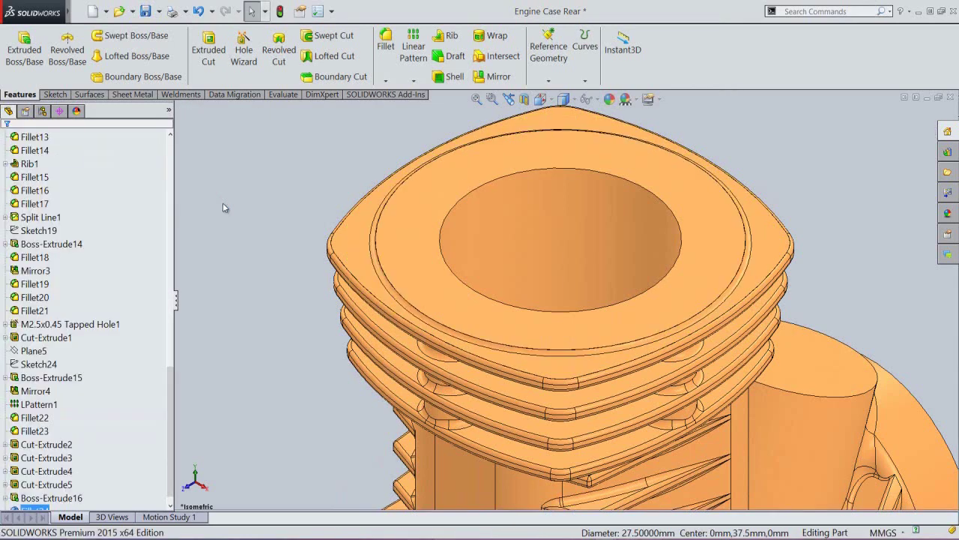
Step: Start a sketch on the raised ring's top face and look at it from above
click(430, 284)
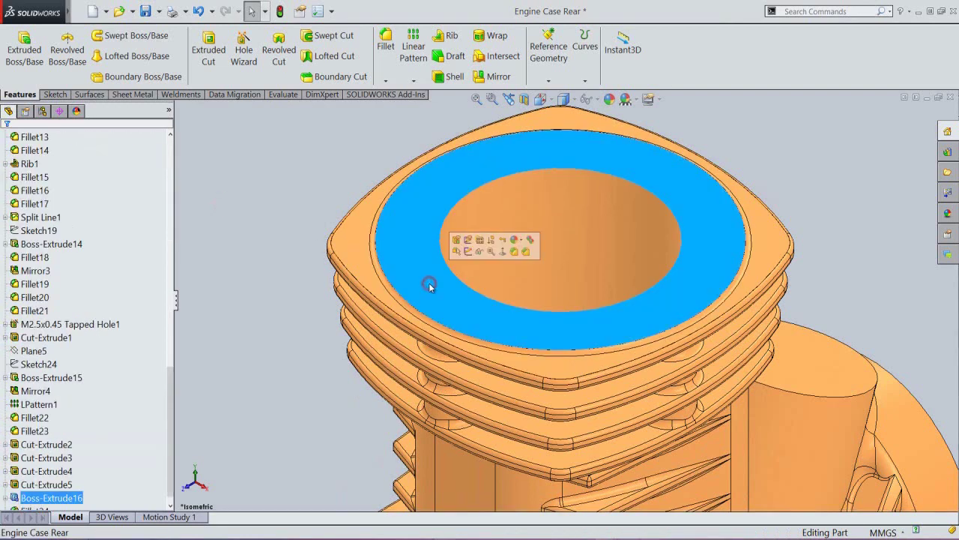
click(468, 251)
click(542, 100)
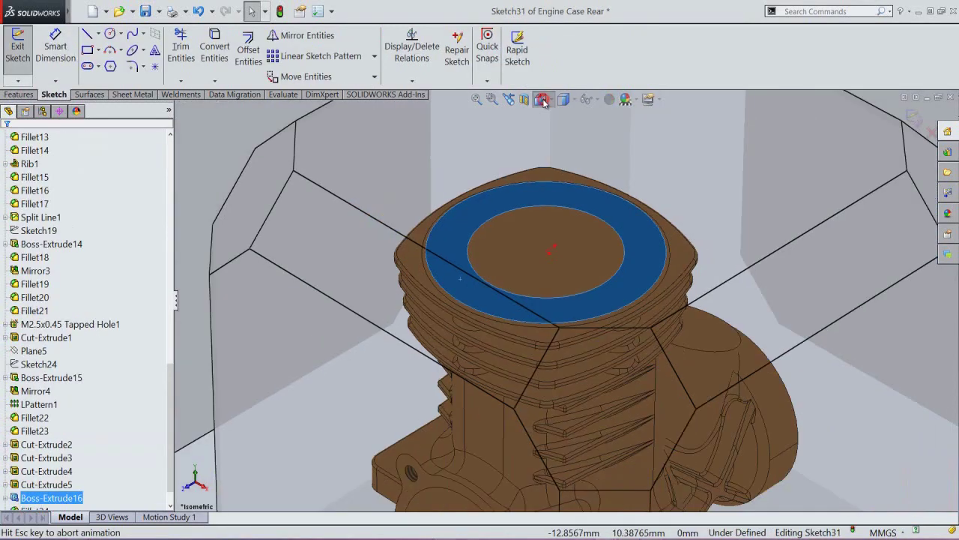
click(553, 225)
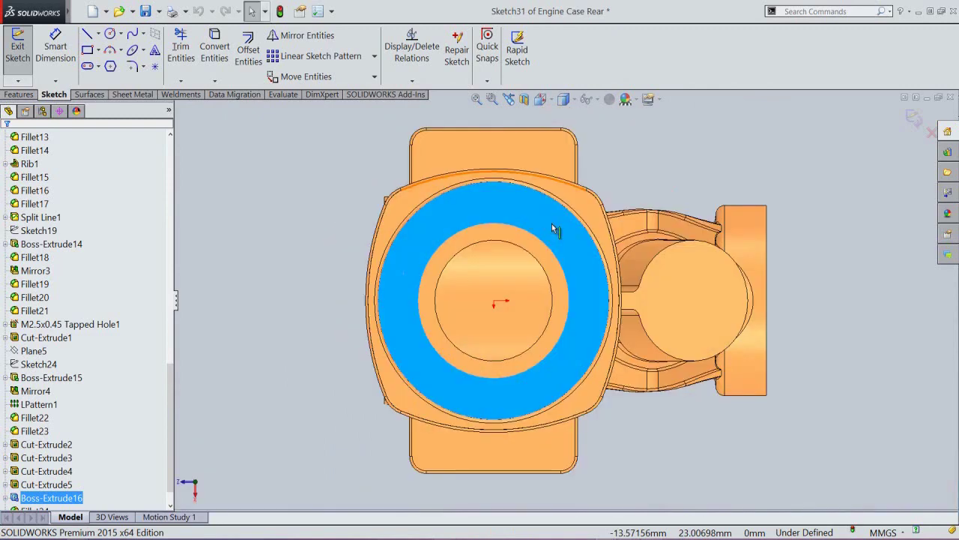
click(619, 166)
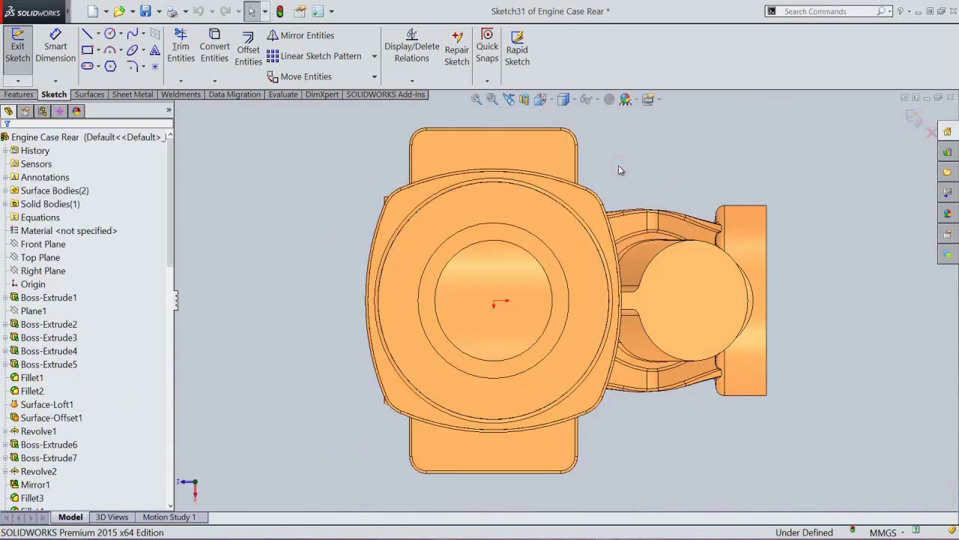
click(617, 153)
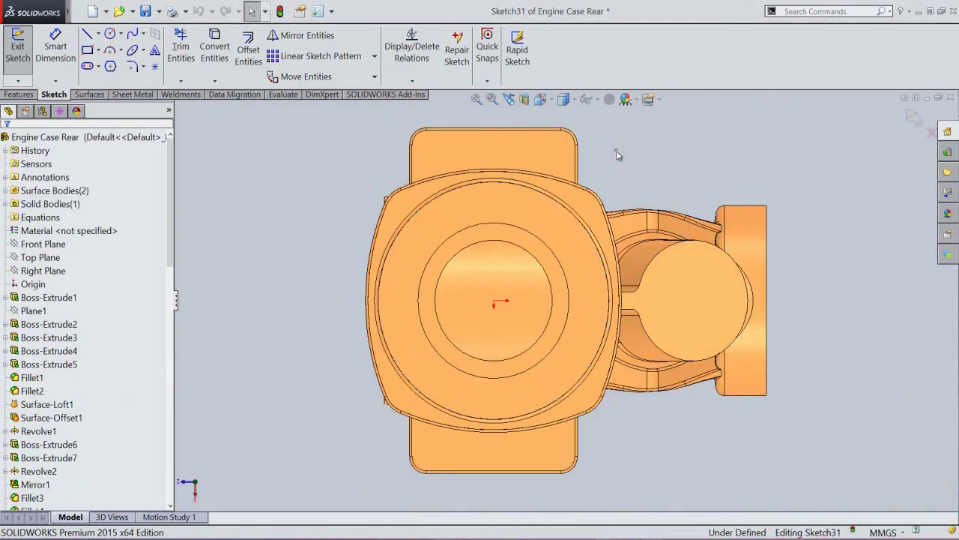
Step: Sketch a vertical construction centerline of infinite length through the origin
right_click(617, 154)
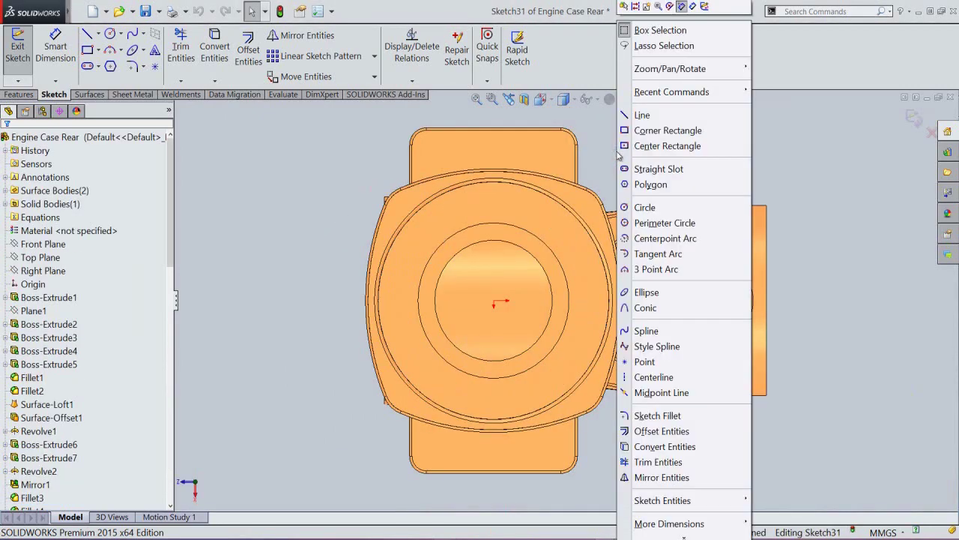
click(649, 377)
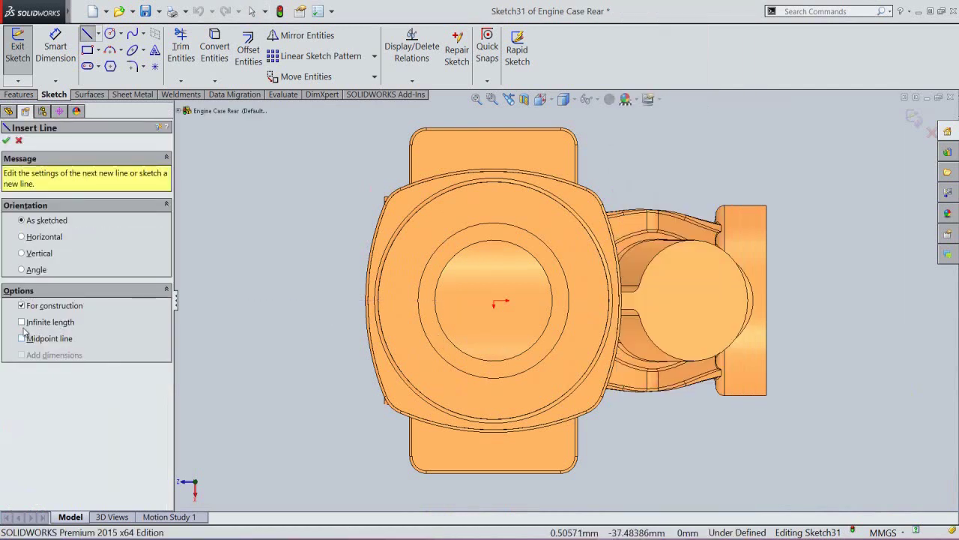
click(22, 322)
click(22, 253)
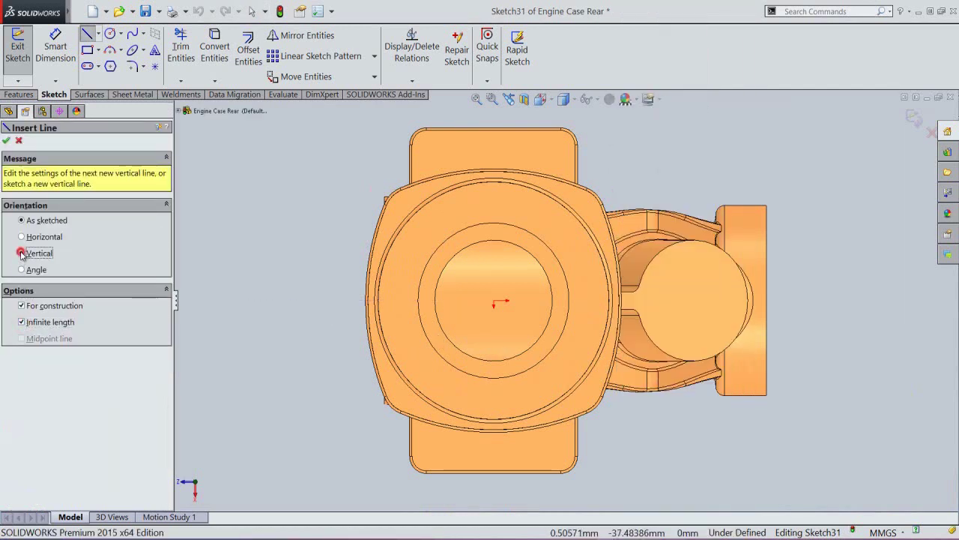
click(495, 303)
Step: Place a sketch point on the centerline, on the ring face about 11.4 mm from the origin towards the rear flange
right_click(631, 180)
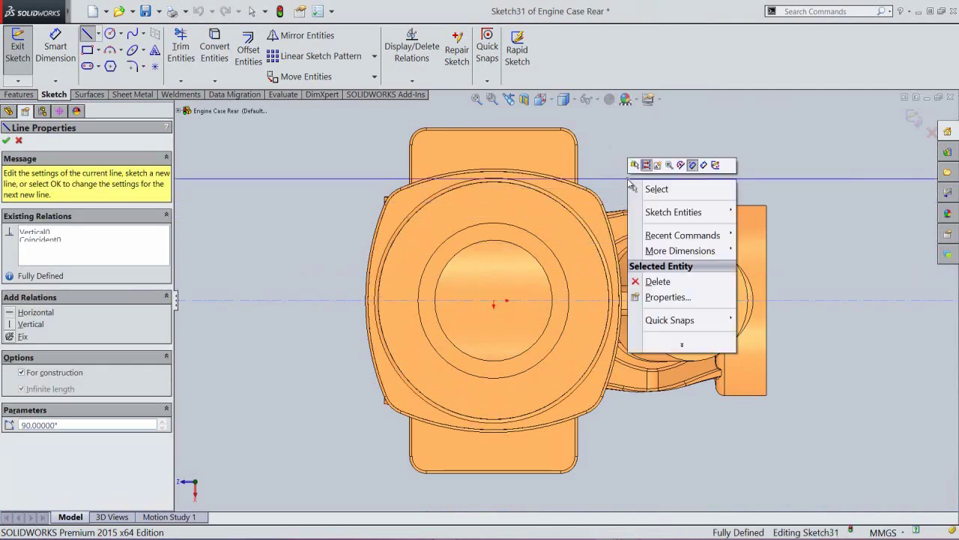
click(683, 216)
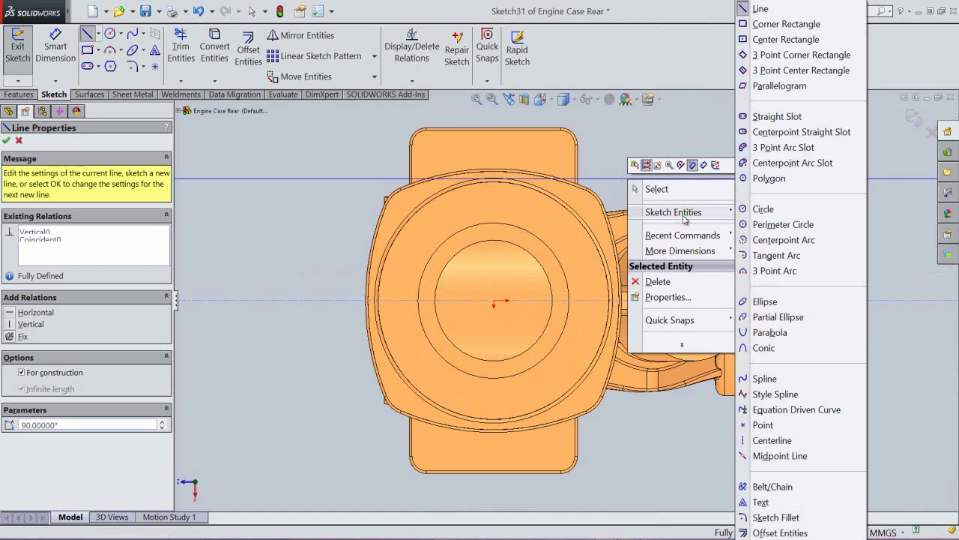
click(781, 425)
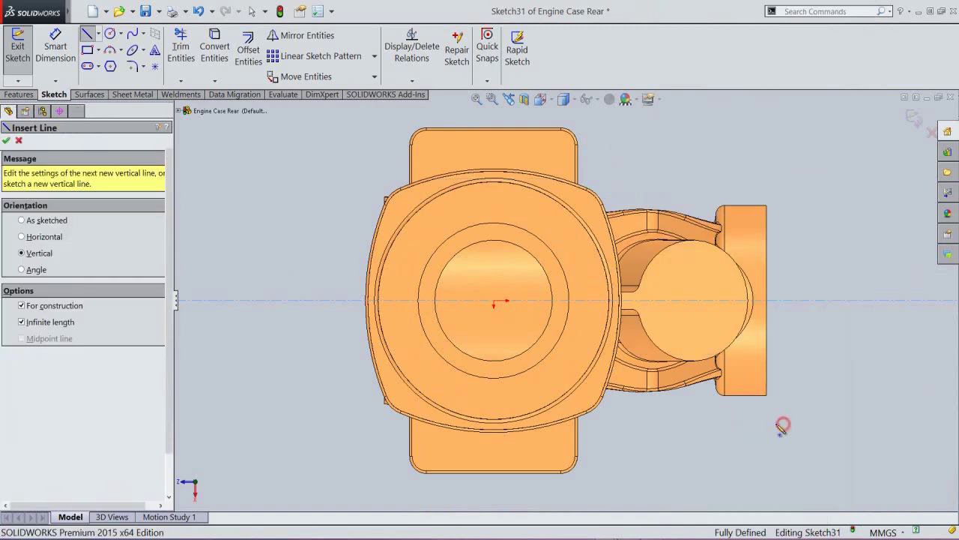
click(589, 301)
Step: Dimension the distance between the origin and the sketch point, and set it to 11.5 mm
right_click(671, 175)
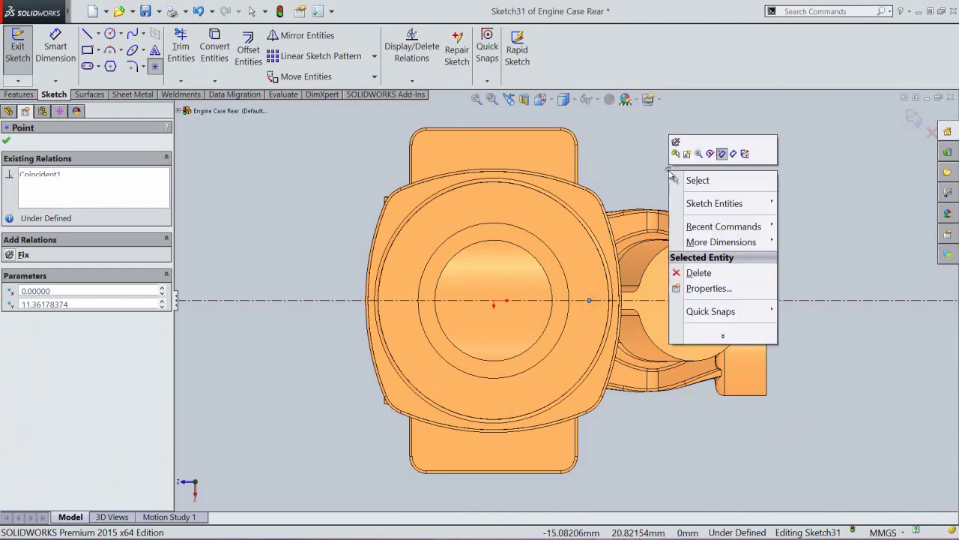
click(733, 154)
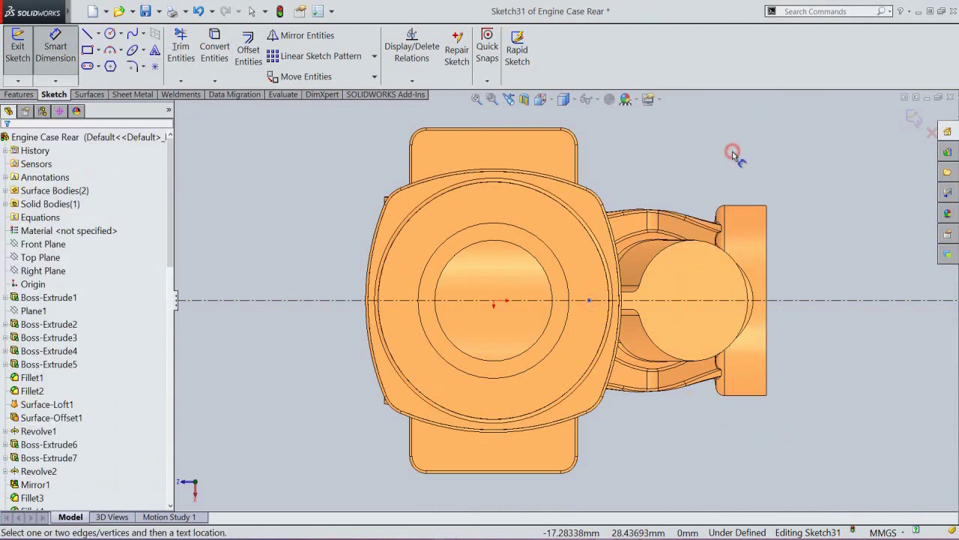
click(494, 300)
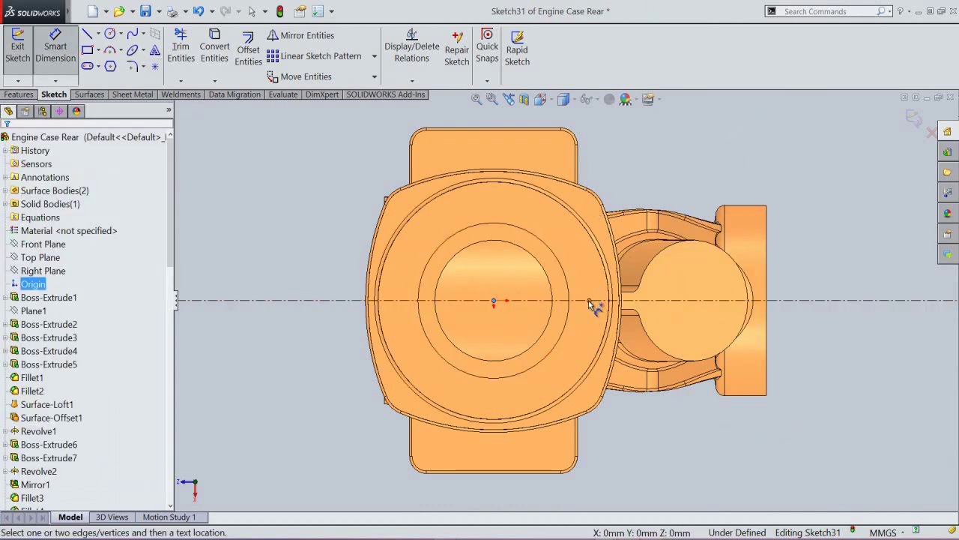
click(590, 301)
click(574, 268)
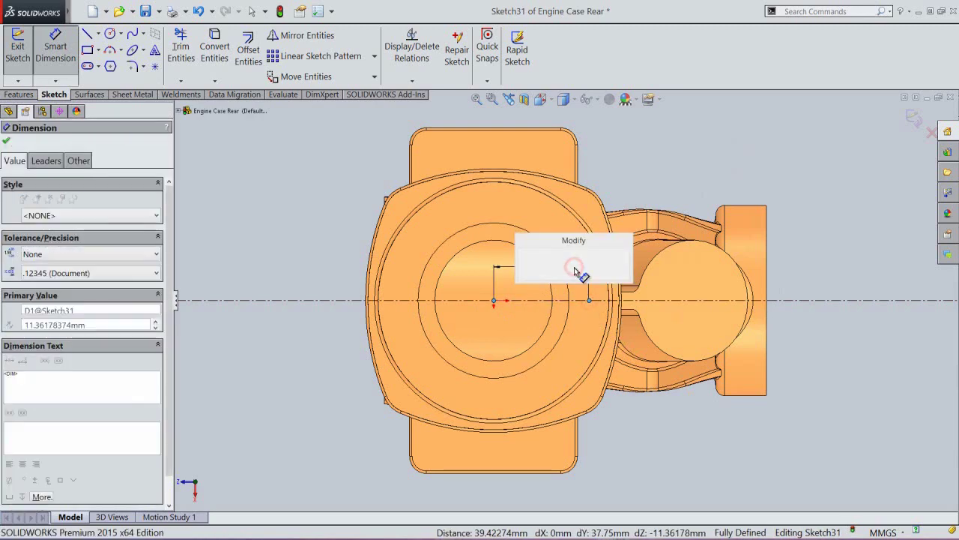
key(Return)
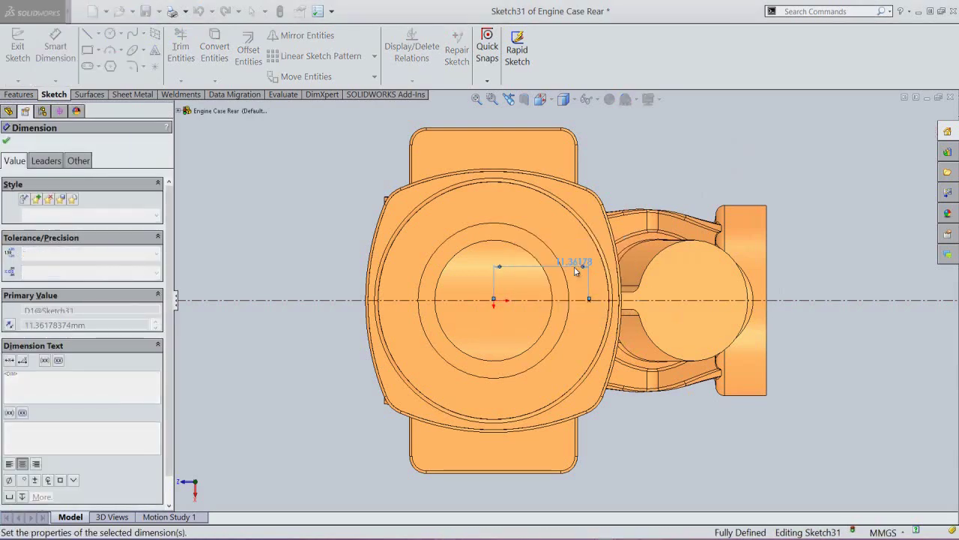
click(655, 157)
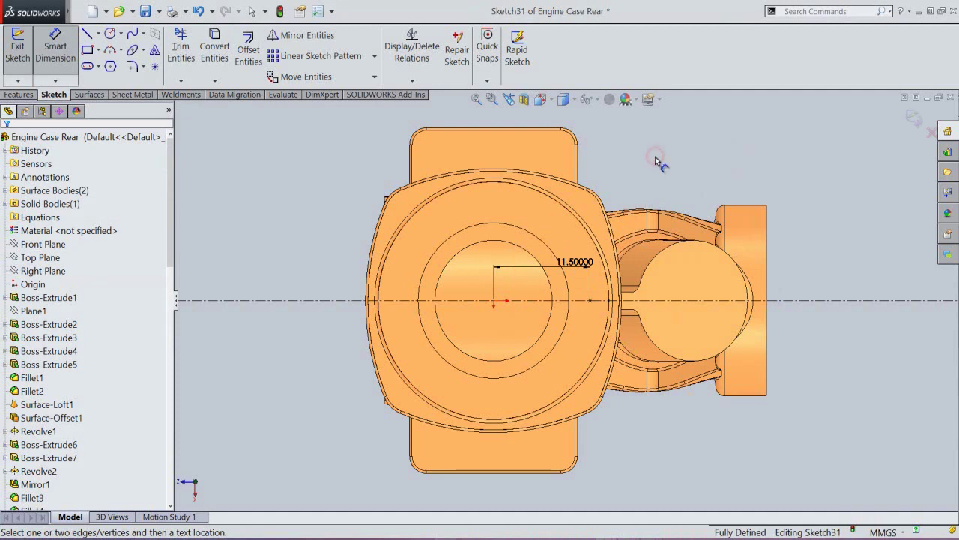
right_click(656, 161)
click(684, 73)
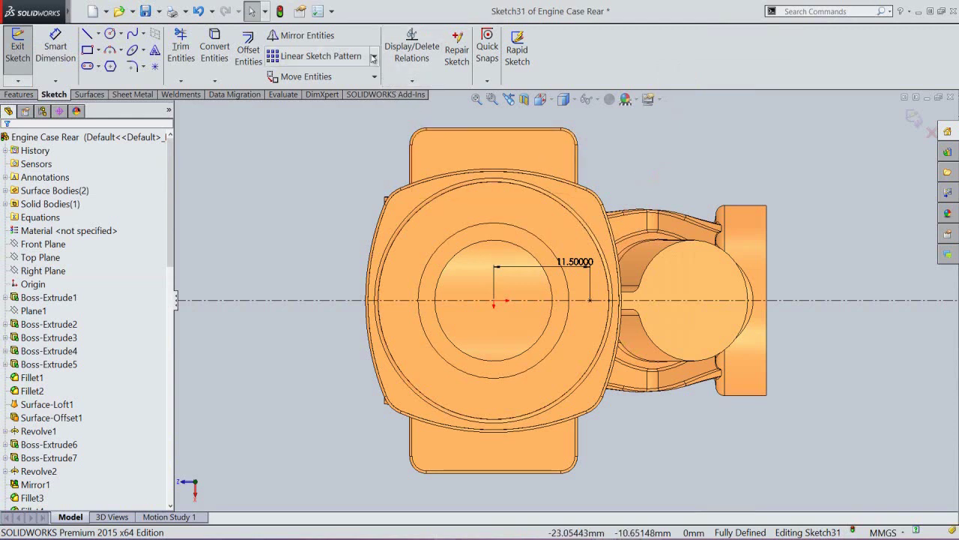
Step: Create a circular sketch pattern of the point about the origin with 4 equally spaced instances over 360 degrees
click(374, 56)
click(326, 90)
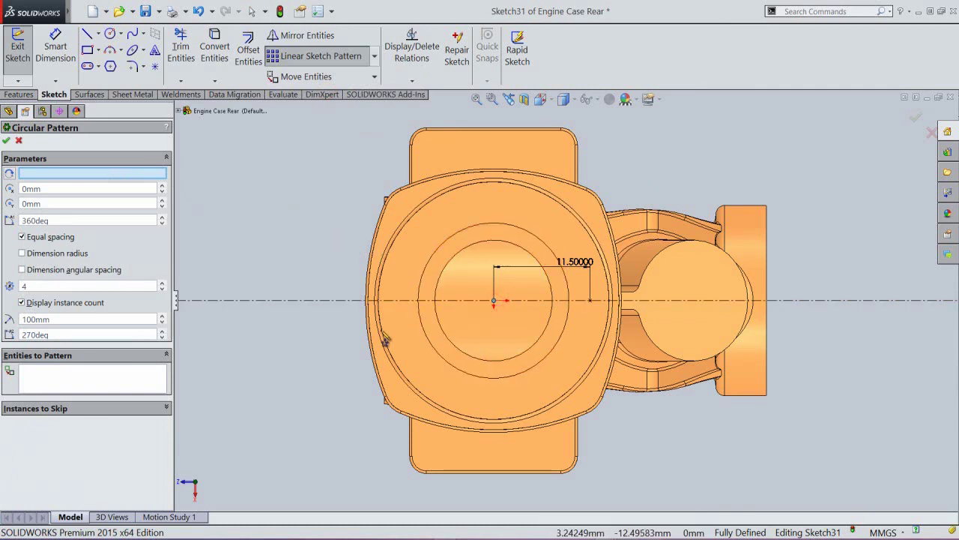
click(81, 385)
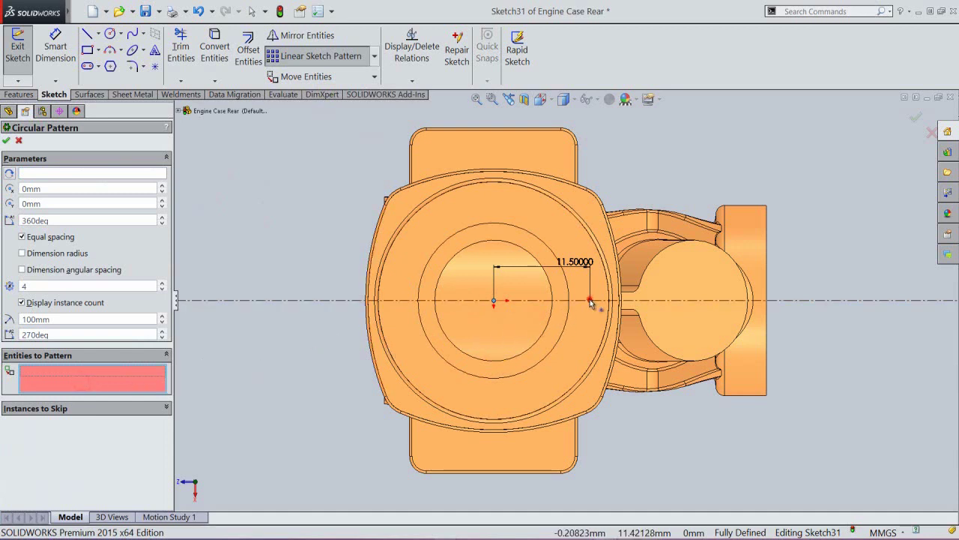
click(591, 301)
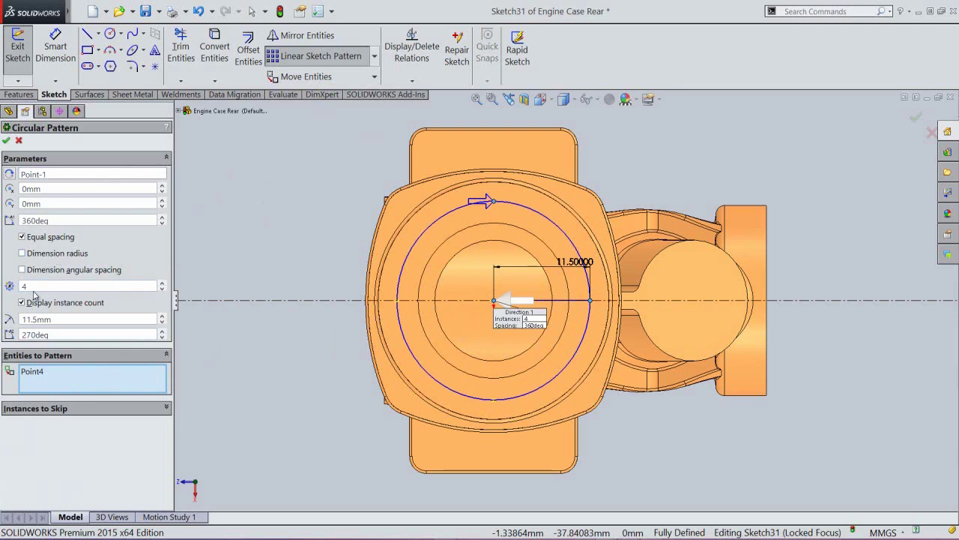
click(7, 142)
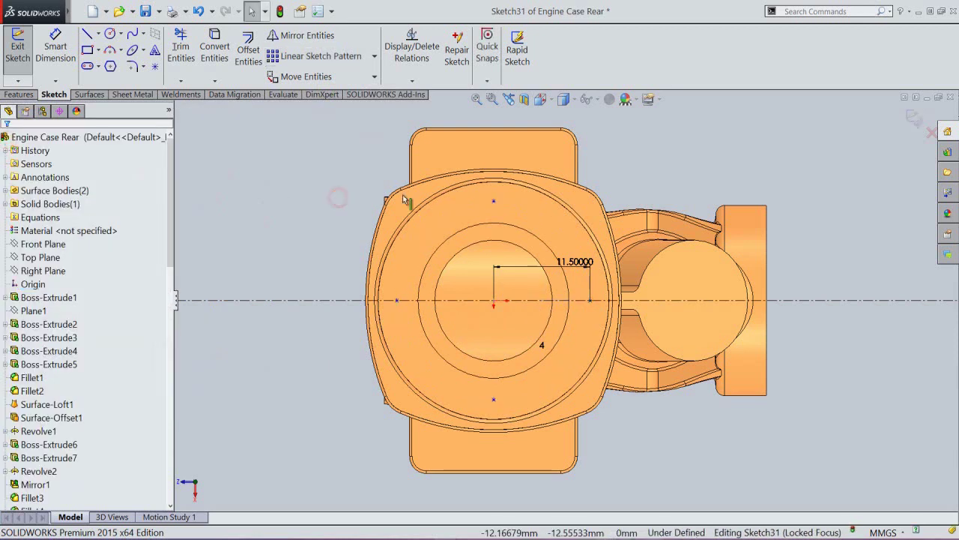
Step: Make the circular pattern's free center point coincident with the origin, and close the four-point sketch
click(493, 202)
drag(488, 211, 463, 224)
click(298, 204)
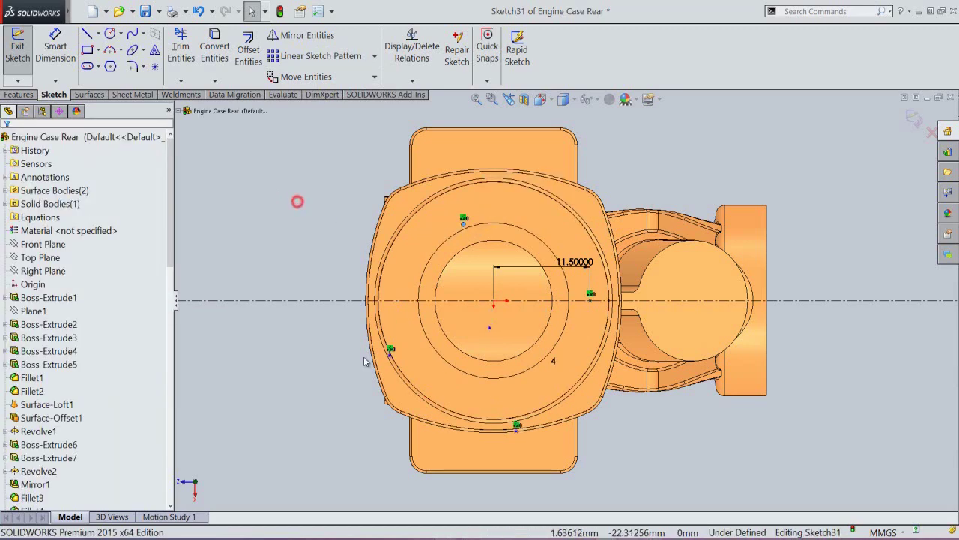
ctrl+click(493, 301)
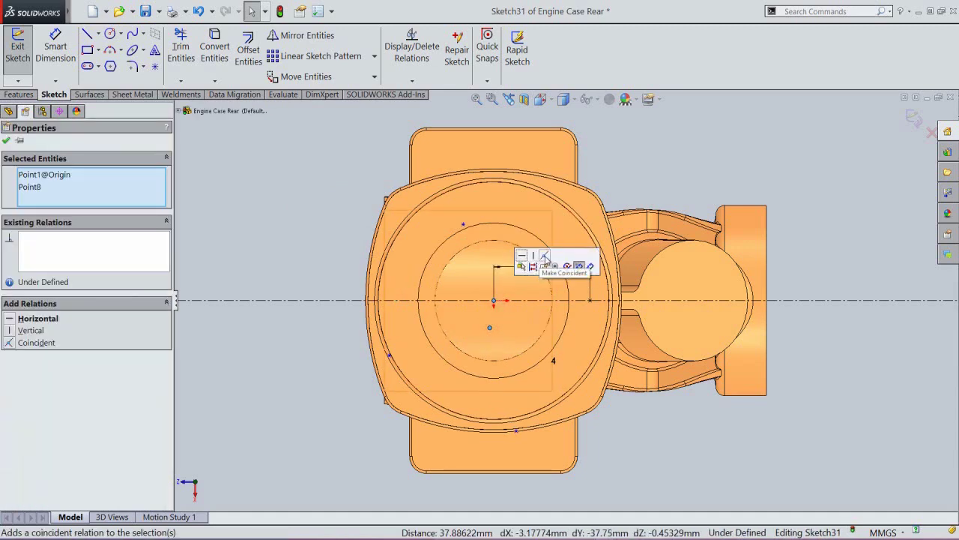
click(522, 267)
click(285, 175)
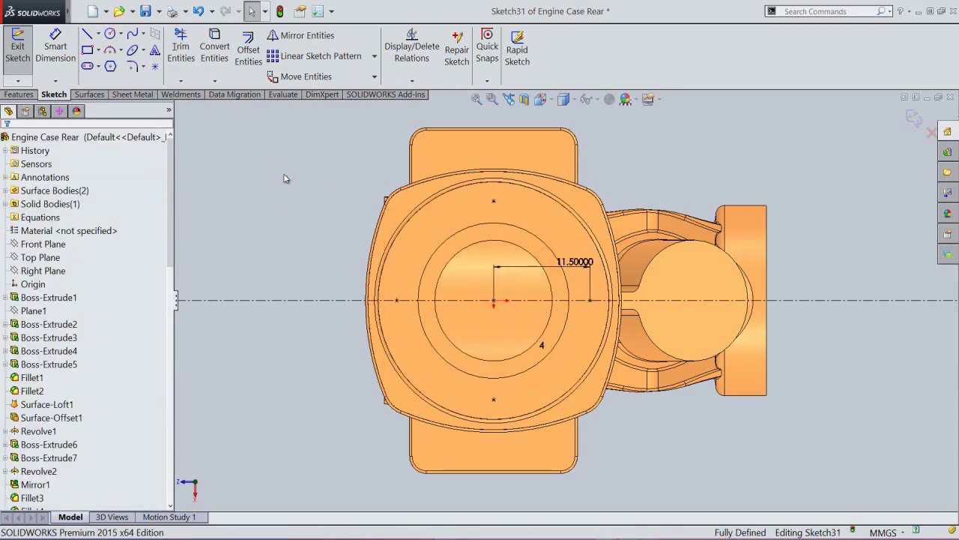
click(914, 117)
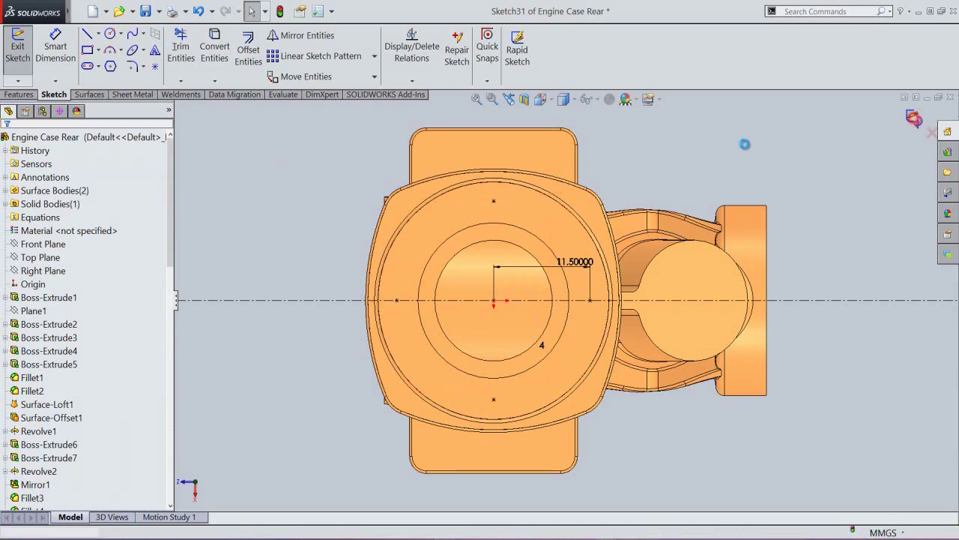
click(508, 99)
click(475, 99)
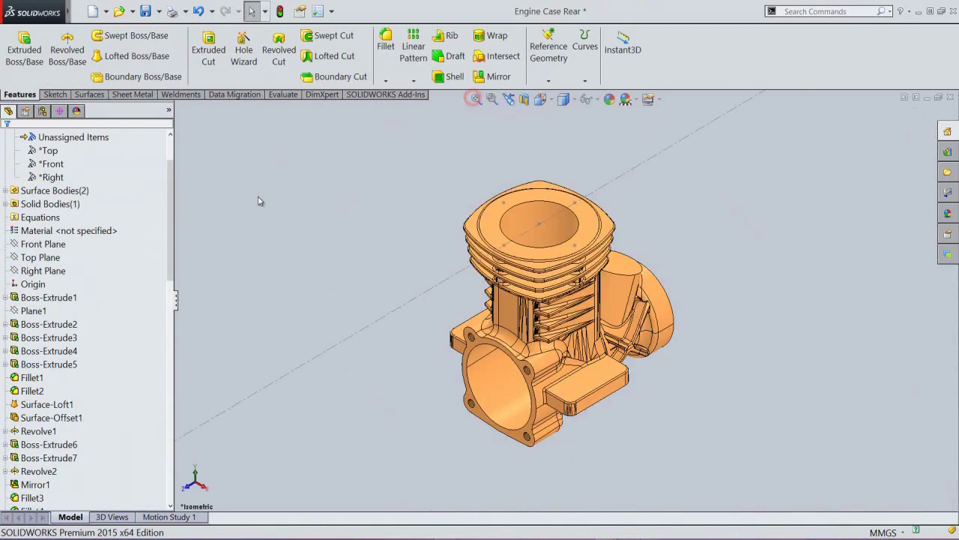
Step: Rebuild the part and save it
click(279, 11)
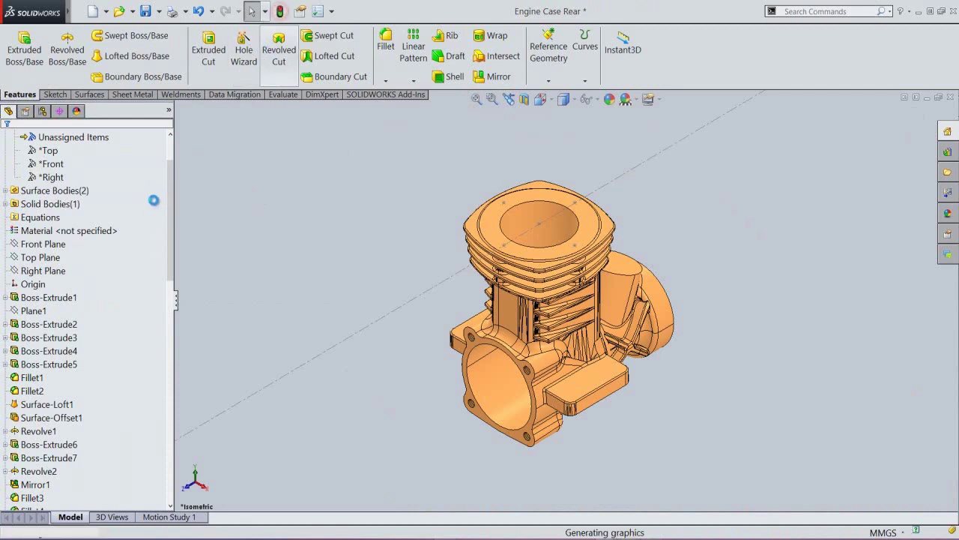
right_click(150, 209)
click(180, 214)
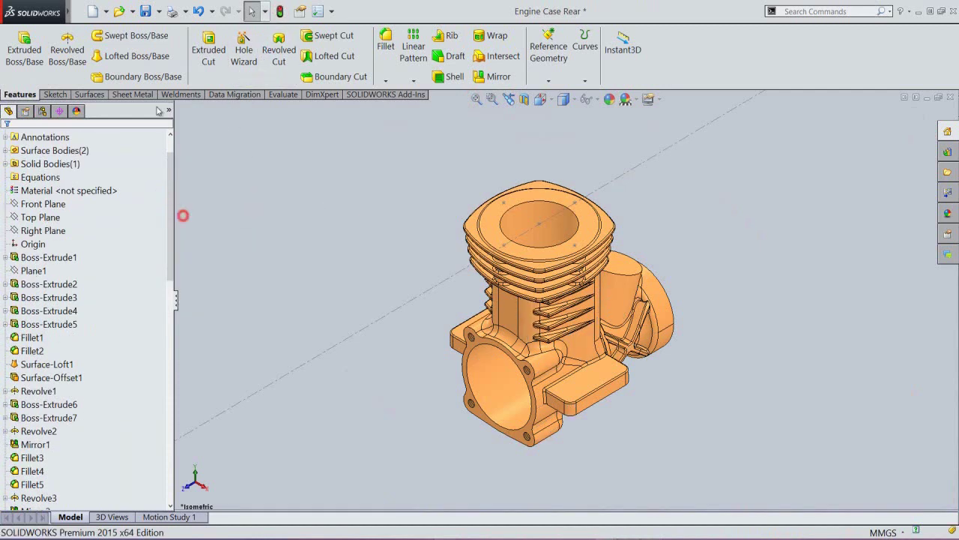
click(145, 10)
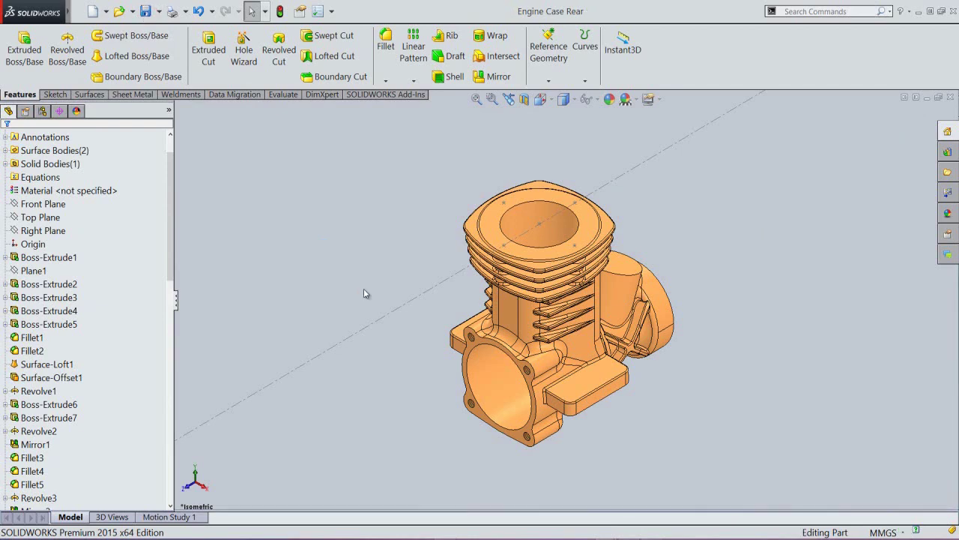
Step: Define an ANSI Metric M2.5x0.45 tapped hole in Hole Wizard, with blind hole depth 8 mm and thread depth 8 mm
scroll(534, 218, down, 3)
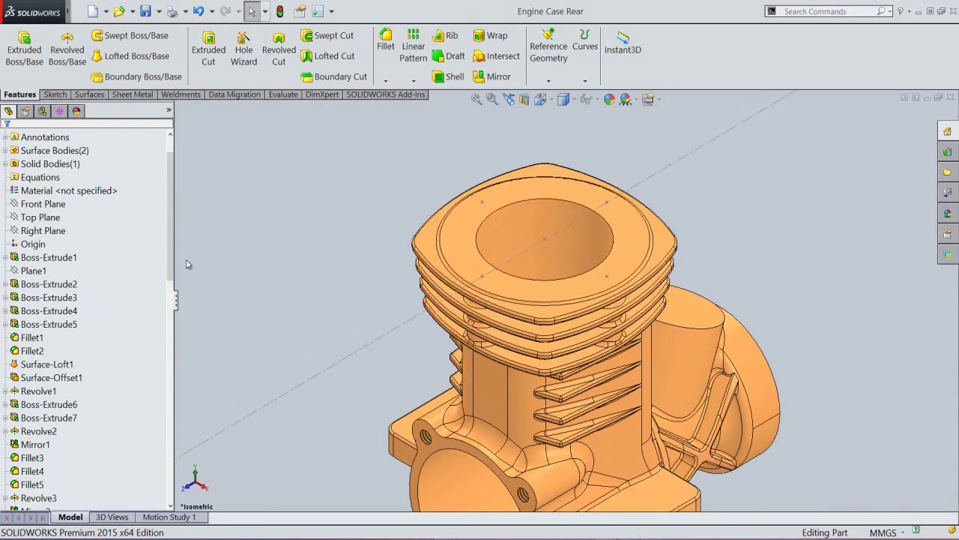
drag(171, 257, 168, 486)
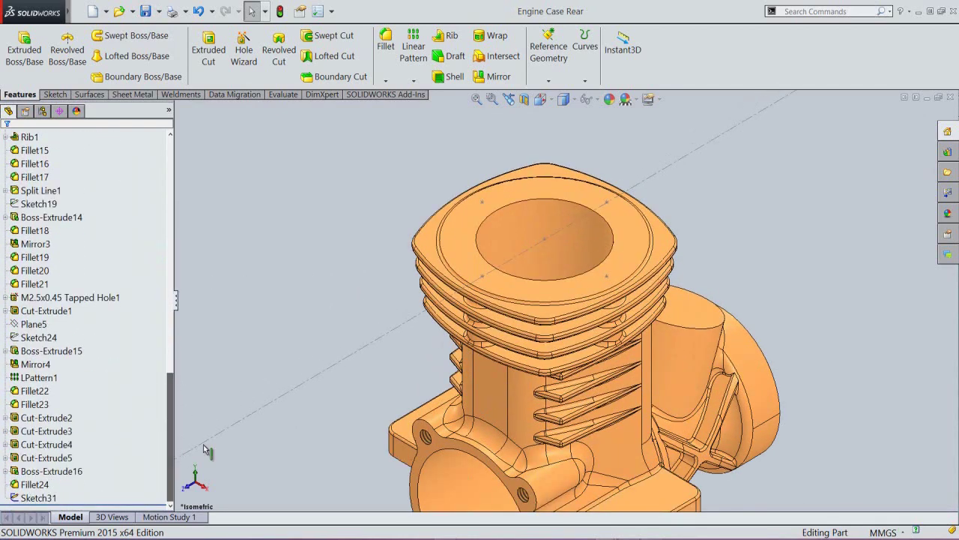
click(309, 308)
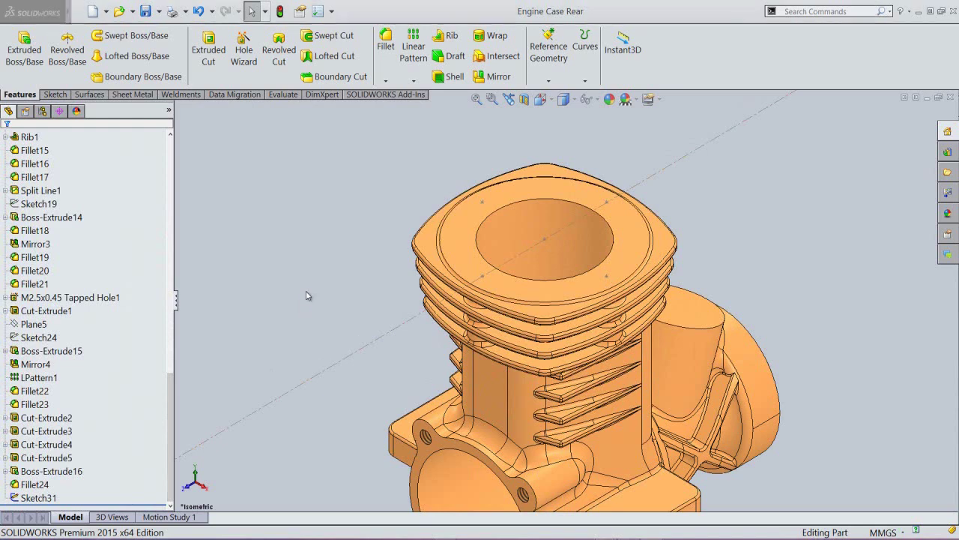
click(244, 54)
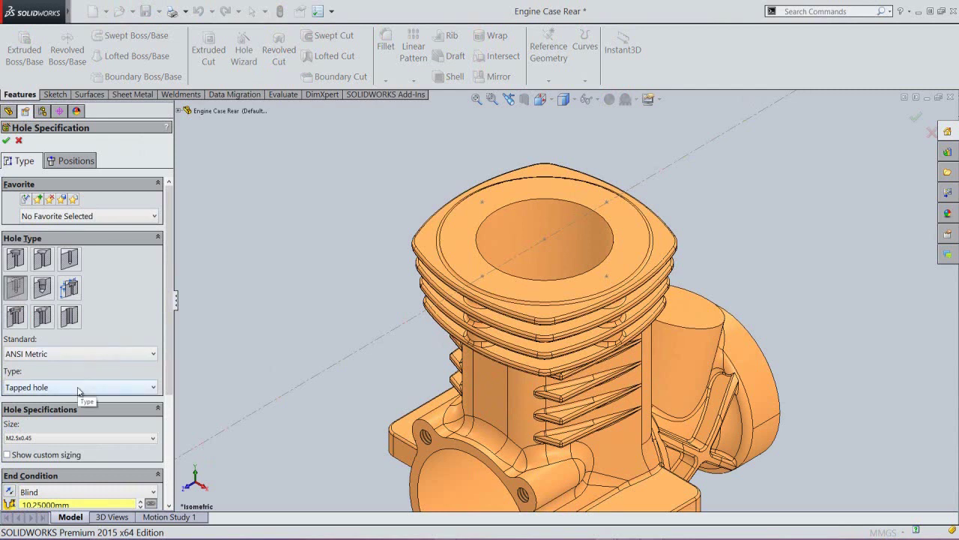
drag(166, 357, 167, 427)
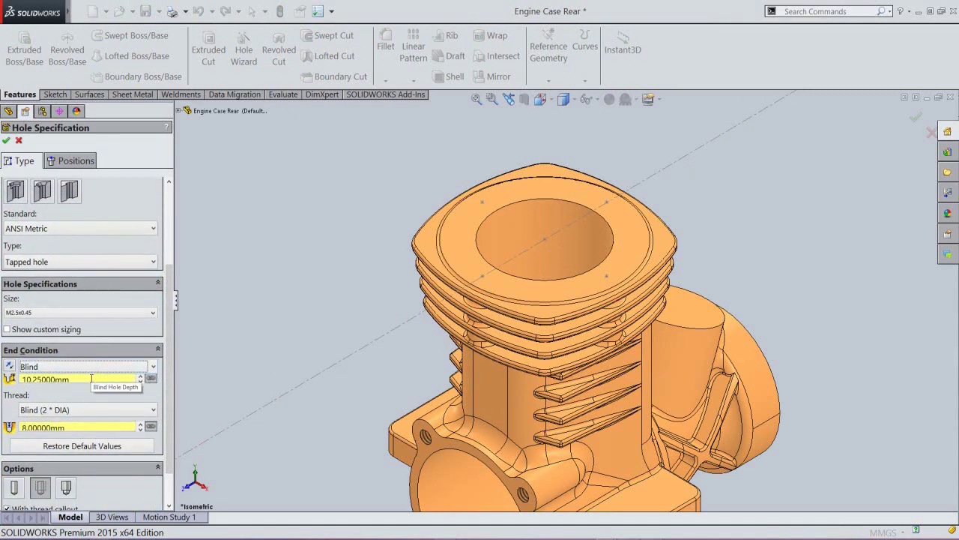
drag(90, 378, 51, 379)
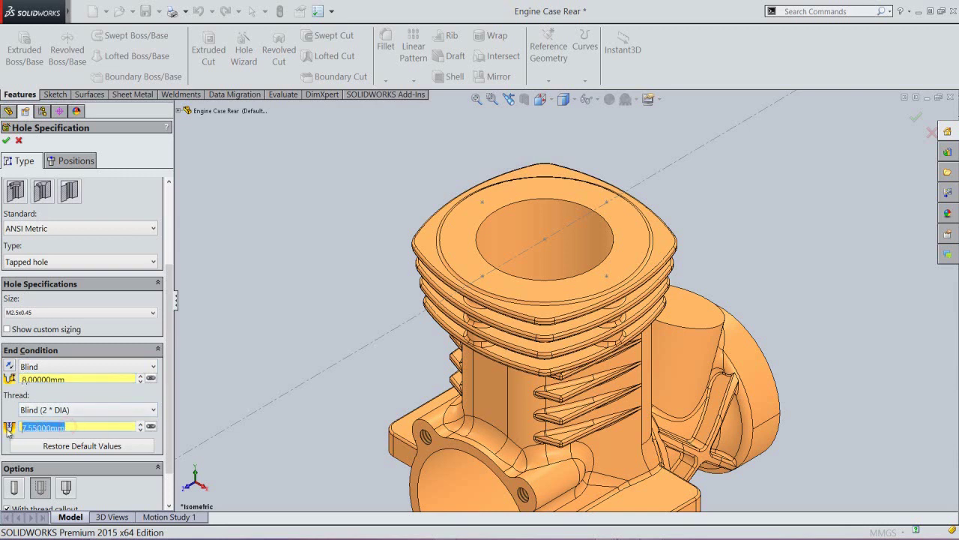
text(8)
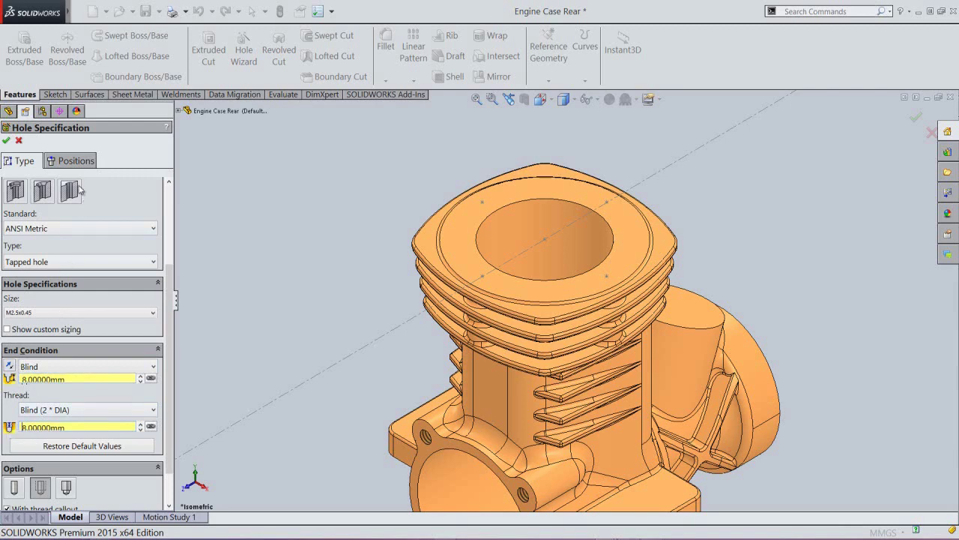
Step: Position the tapped holes on the cylinder's top ring face at the four patterned sketch points, and create them
click(78, 162)
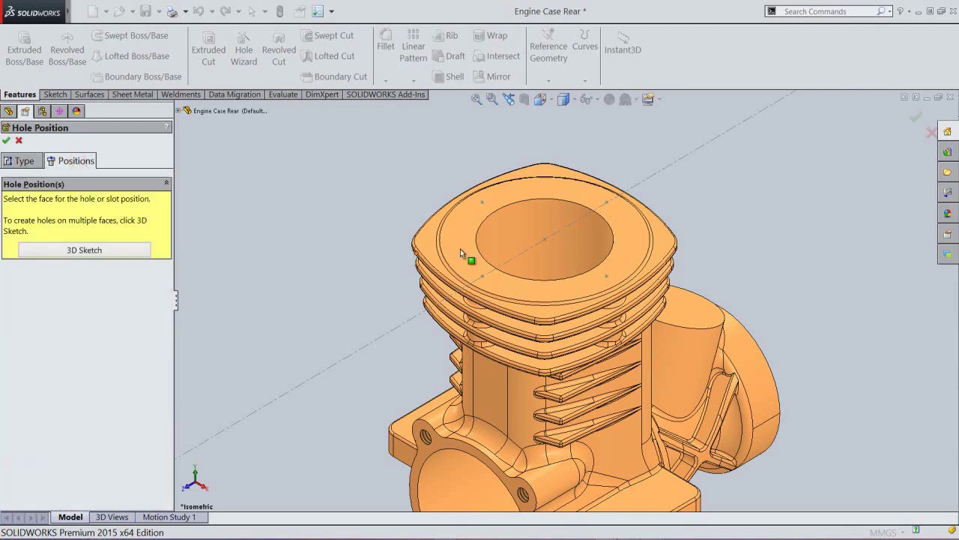
click(572, 215)
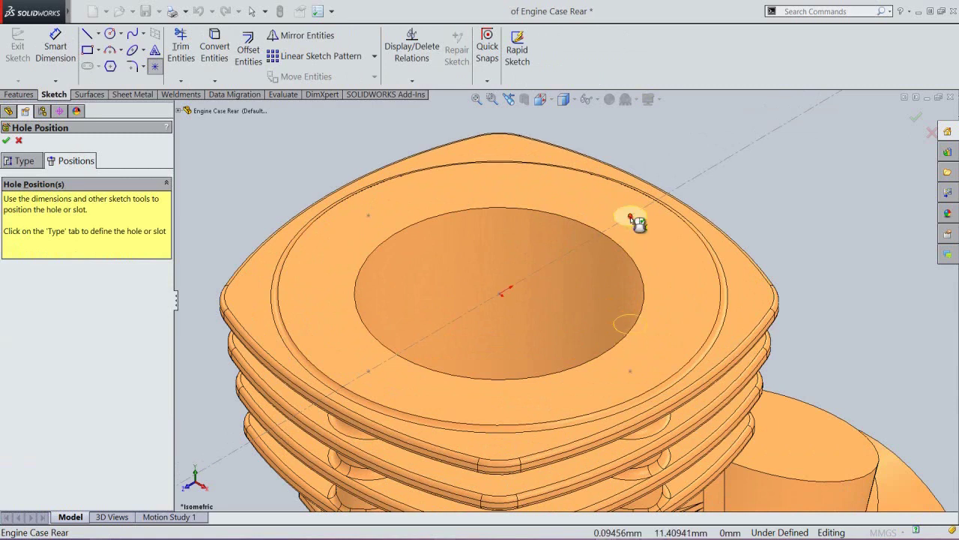
click(631, 218)
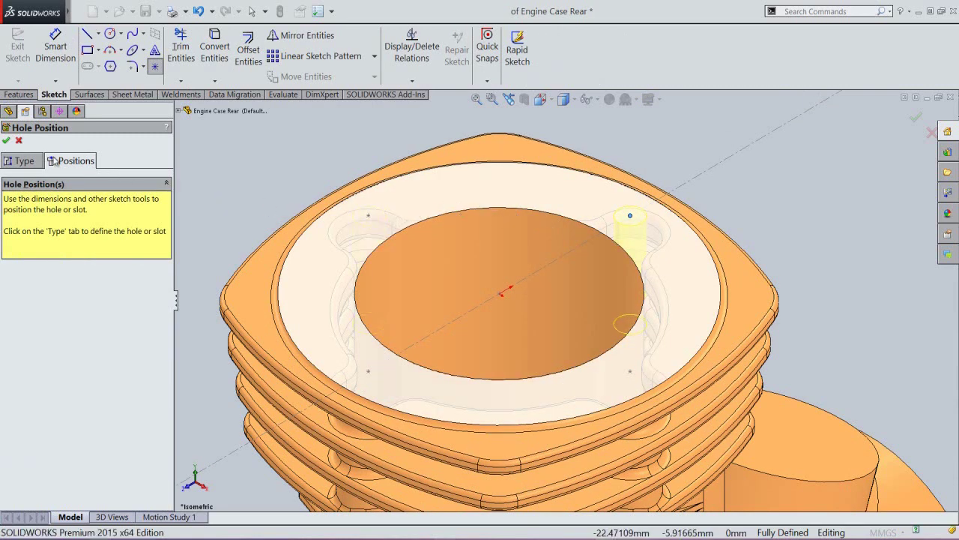
click(24, 161)
click(71, 161)
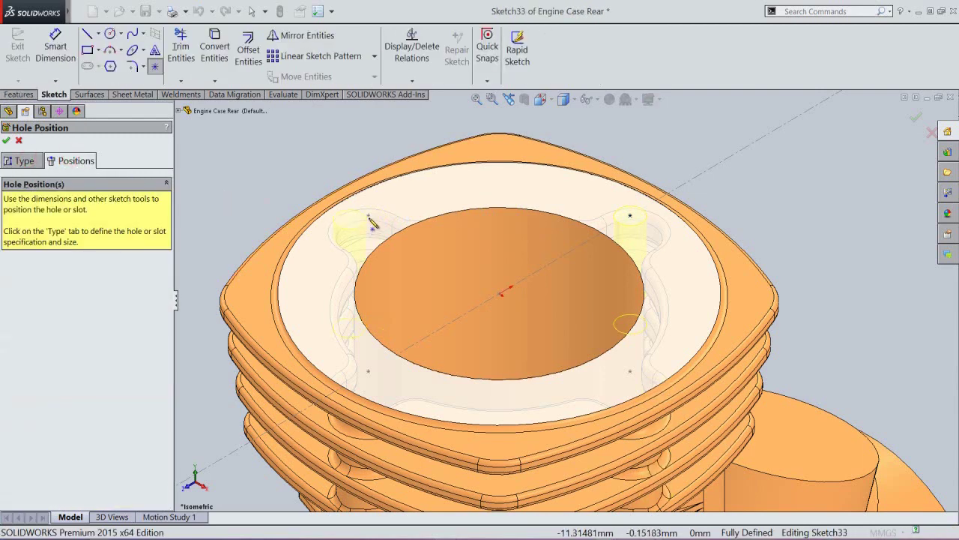
click(368, 216)
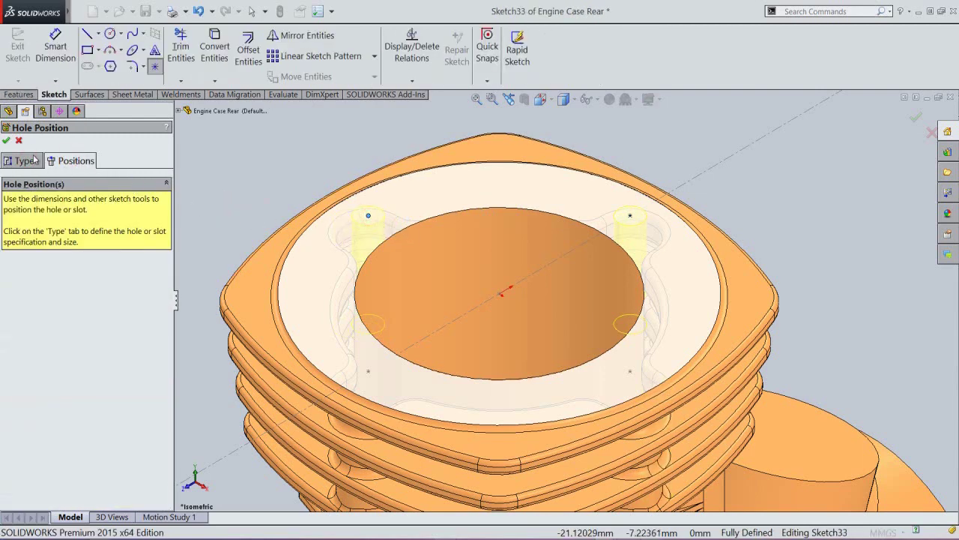
click(34, 160)
click(66, 159)
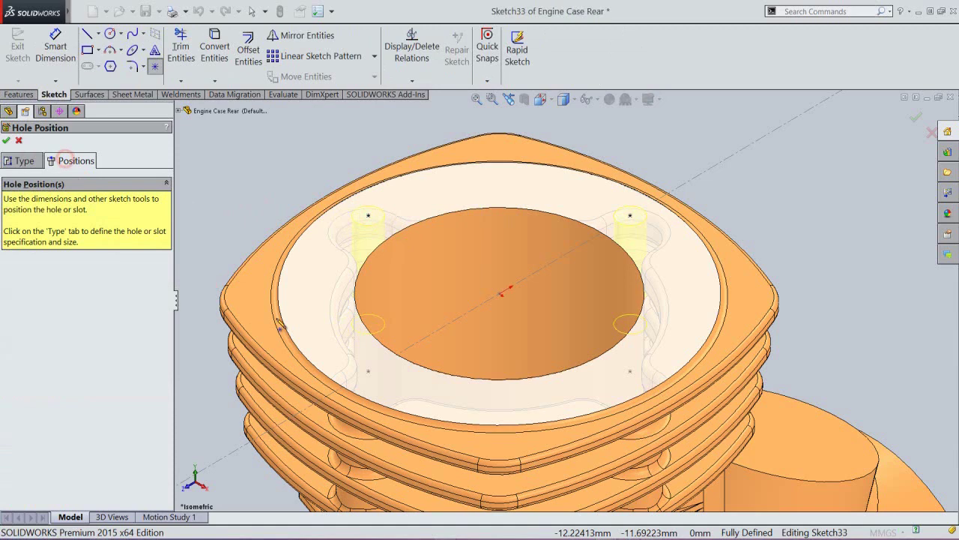
click(368, 371)
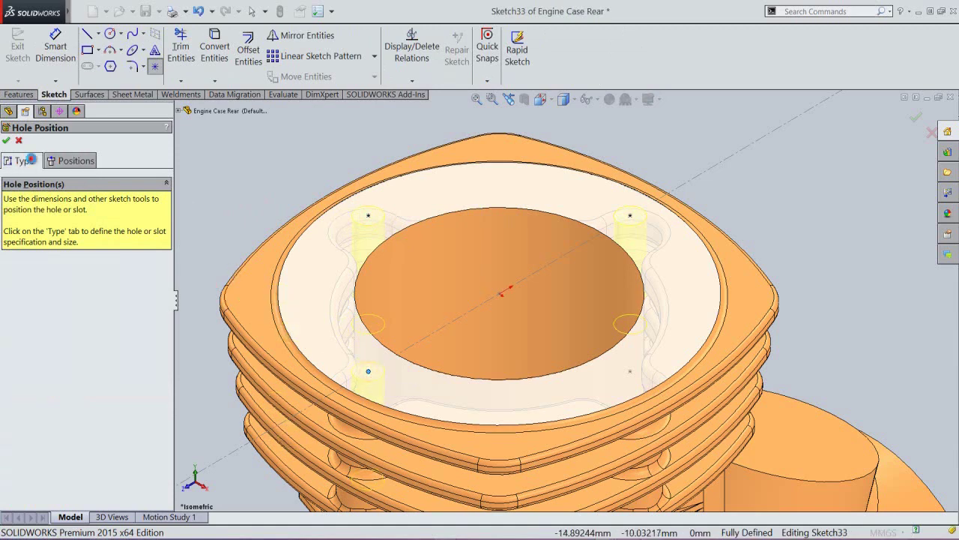
click(30, 160)
click(69, 160)
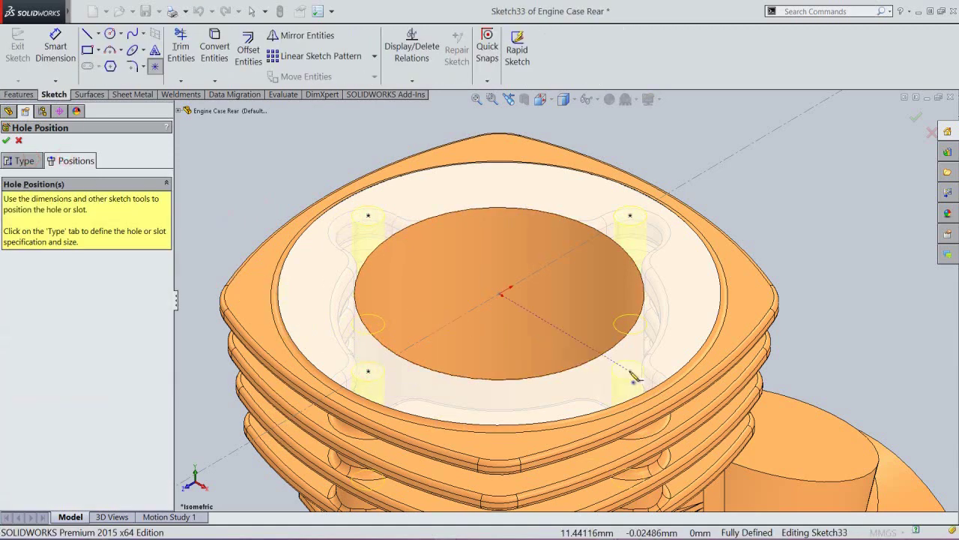
click(630, 371)
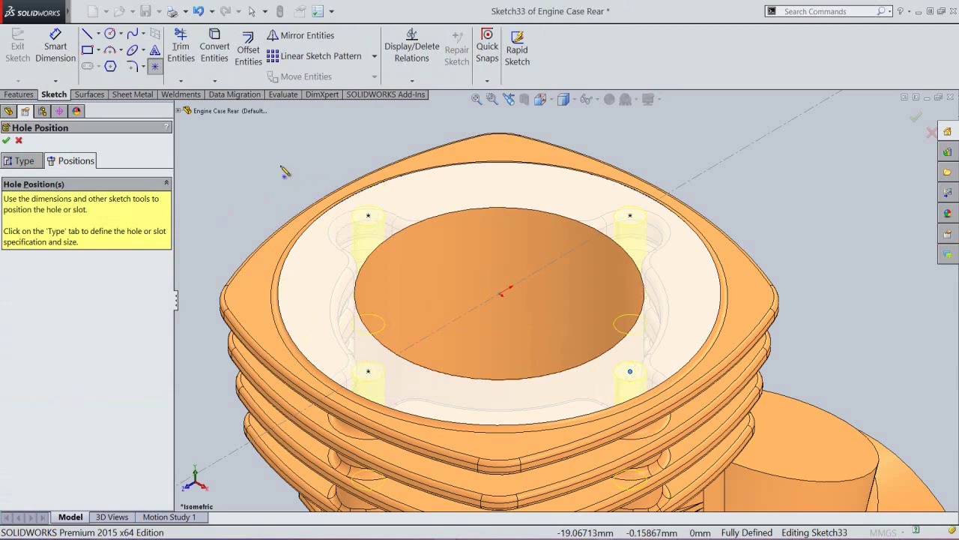
click(6, 140)
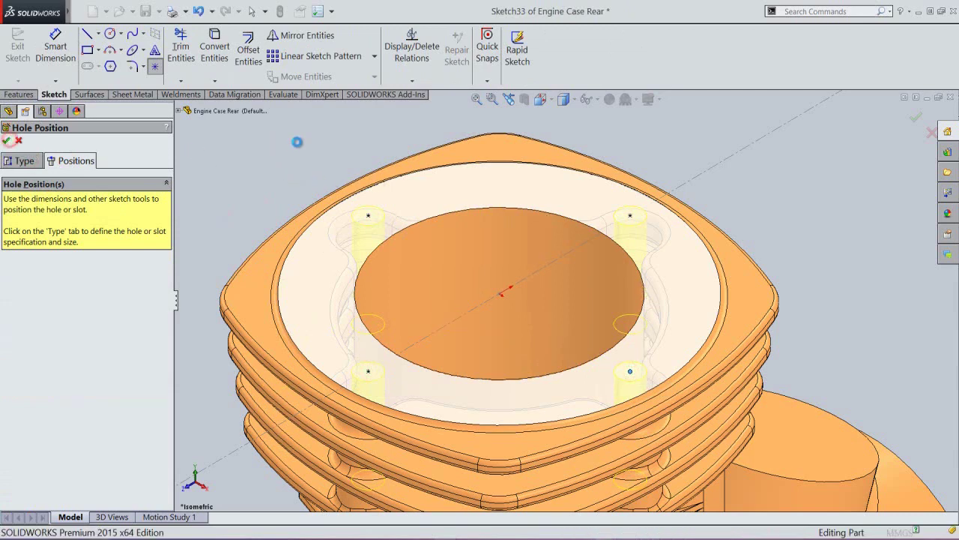
Step: Save the part and hide the sketch with the four hole-position points
scroll(375, 199, down, 2)
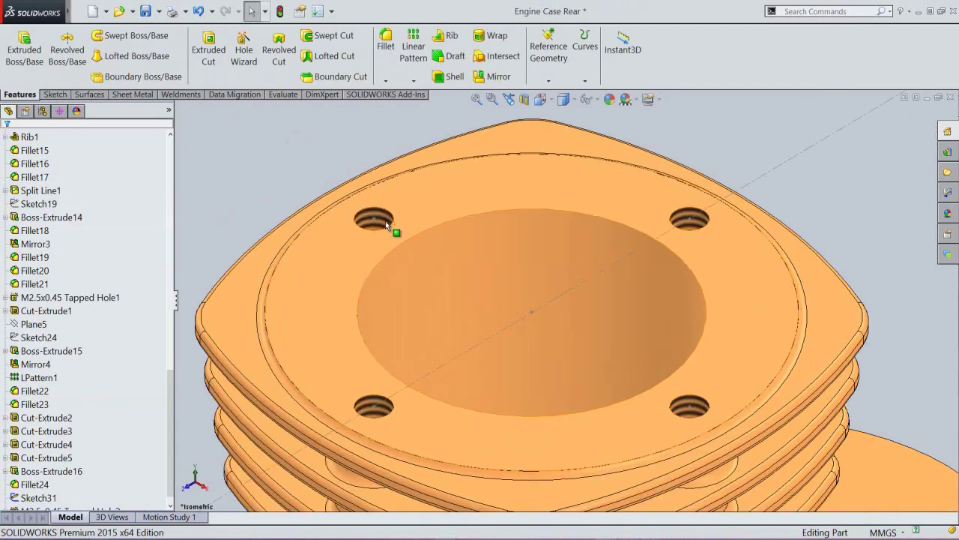
scroll(386, 229, down, 5)
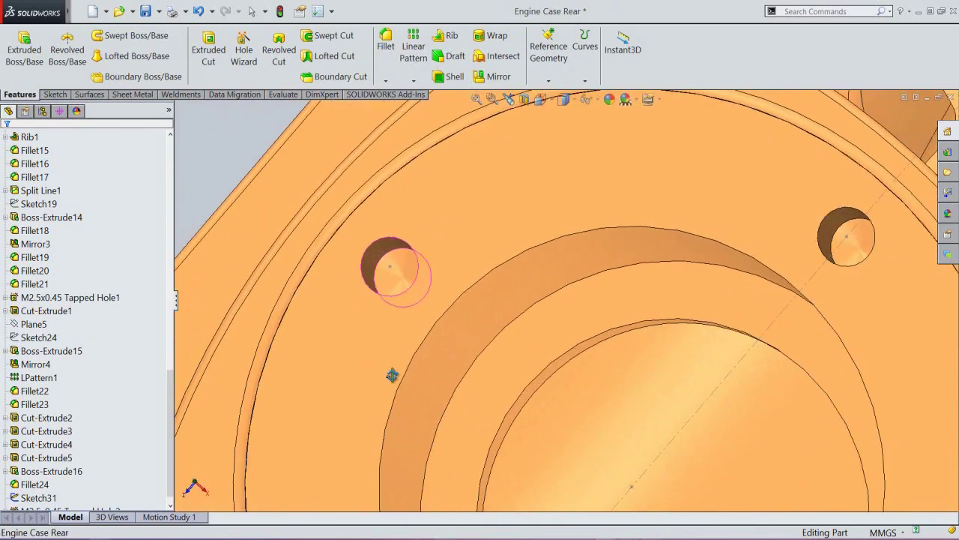
scroll(442, 232, up, 3)
click(508, 99)
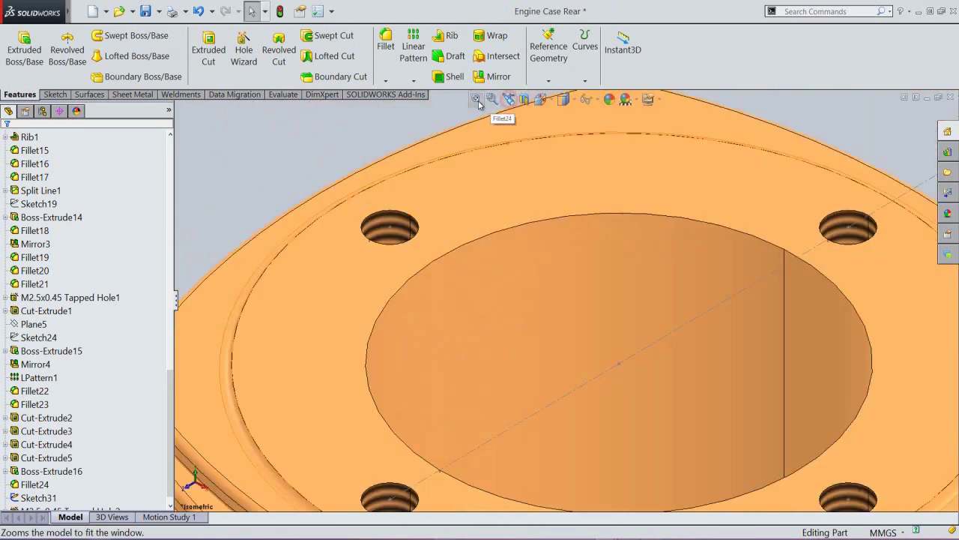
click(476, 100)
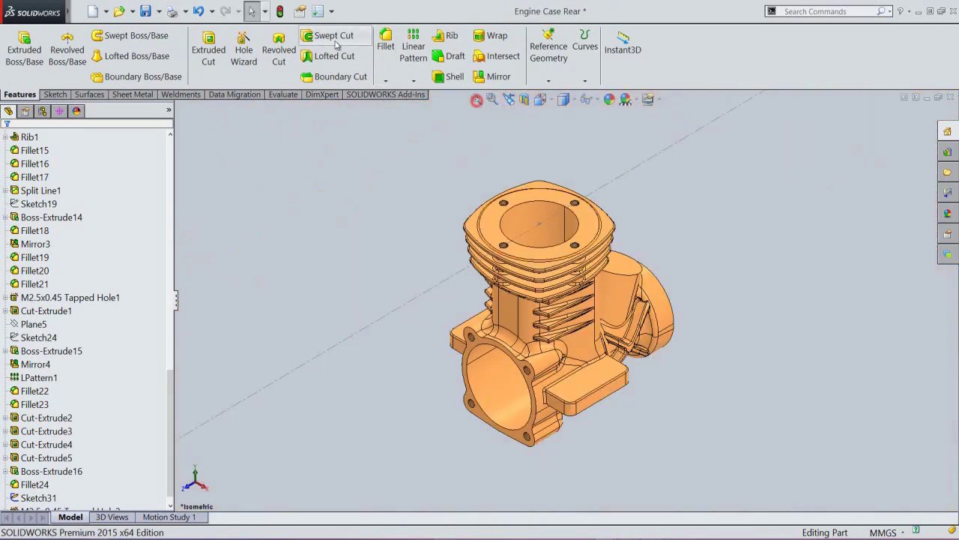
click(144, 11)
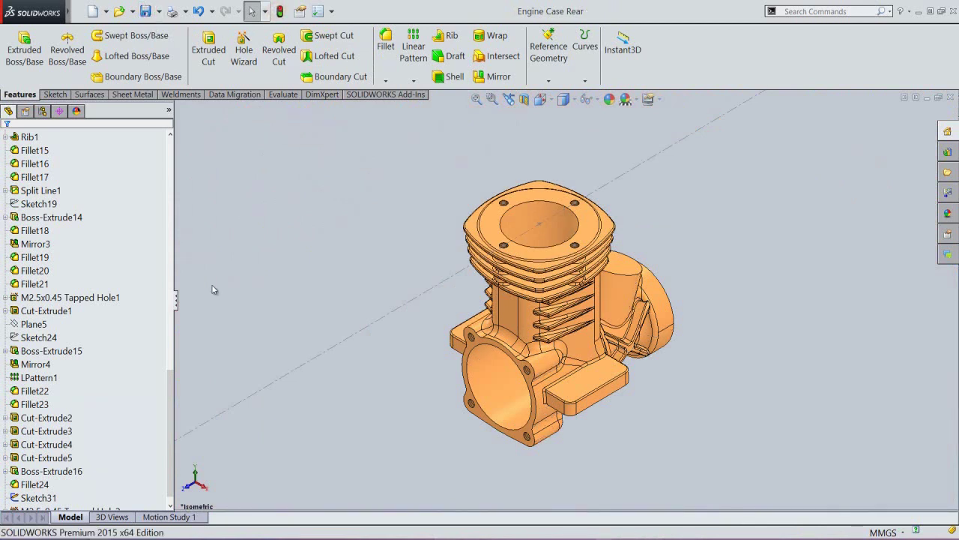
click(37, 498)
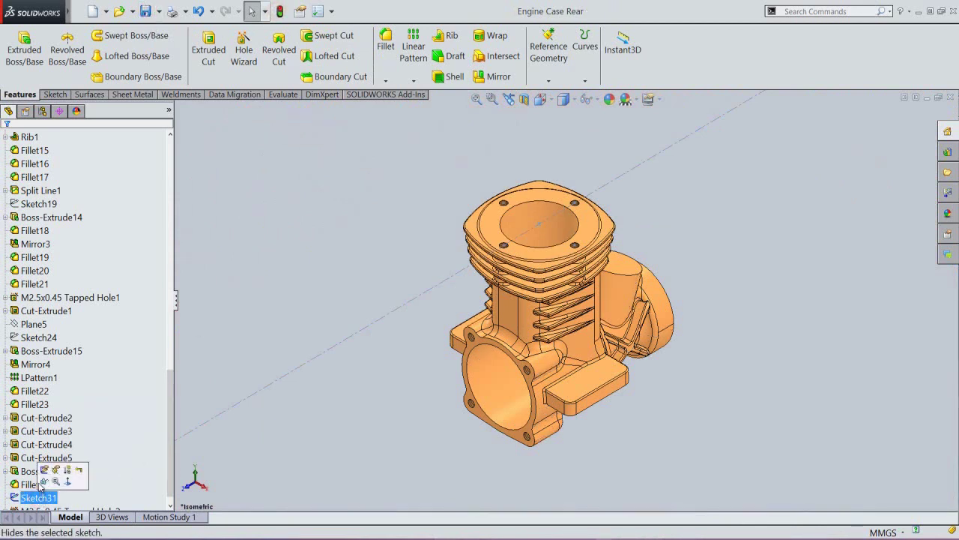
click(43, 483)
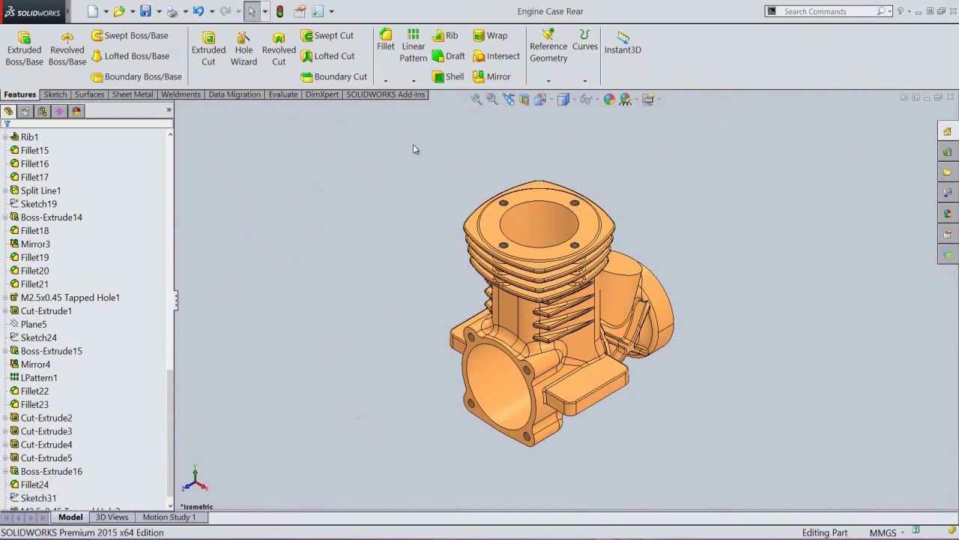
Step: Create a reference plane tangent to the angled rear boss's cylindrical side face, using the Front Plane as second reference
key(ctrl+space)
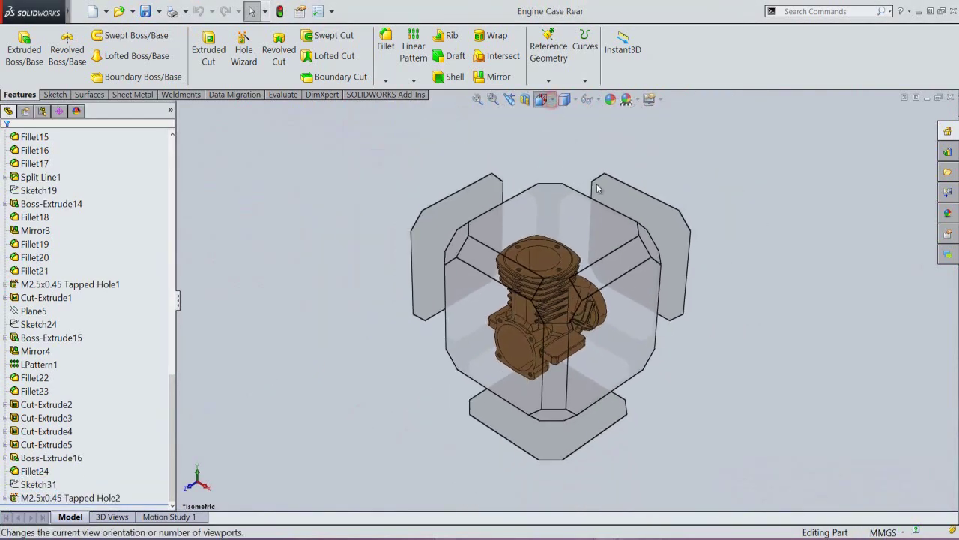
click(652, 255)
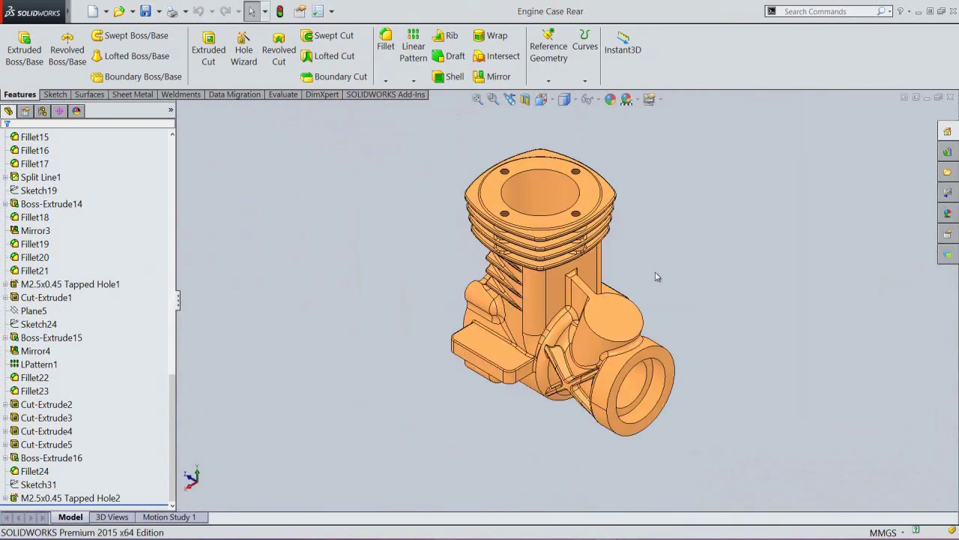
scroll(645, 320, down, 1)
click(548, 81)
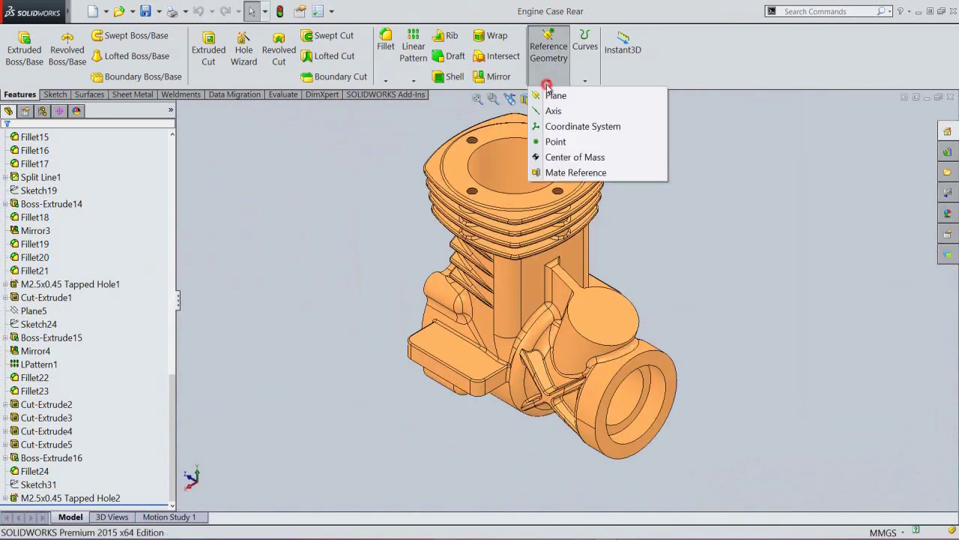
click(559, 93)
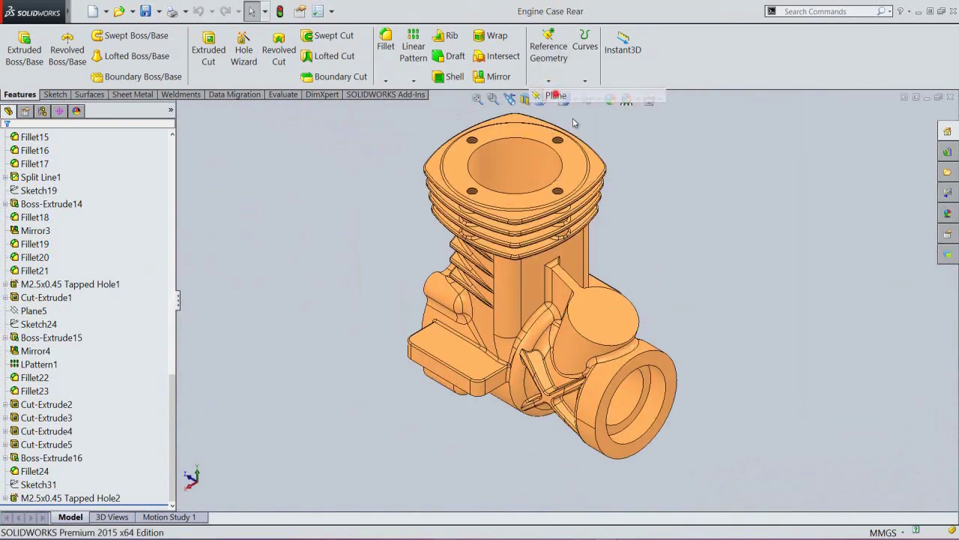
click(564, 350)
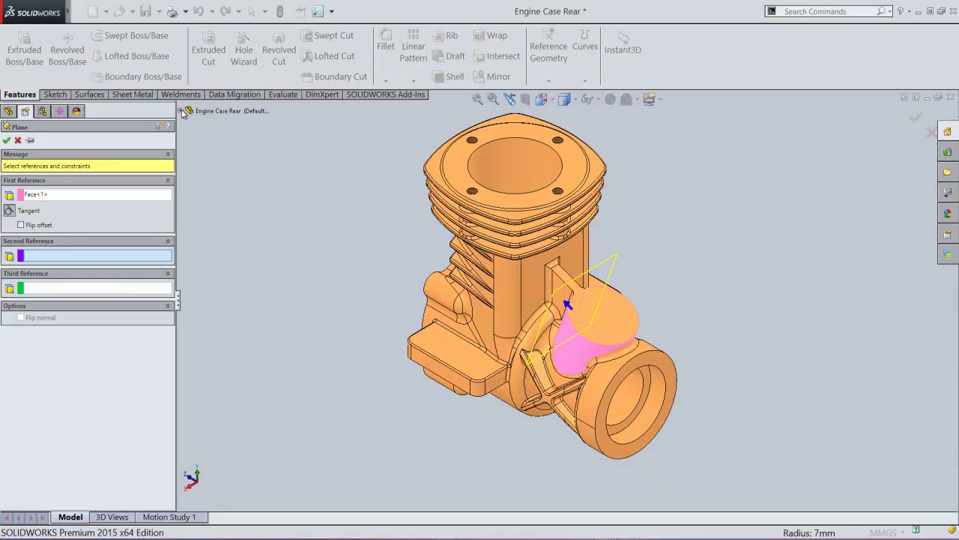
click(188, 110)
click(219, 220)
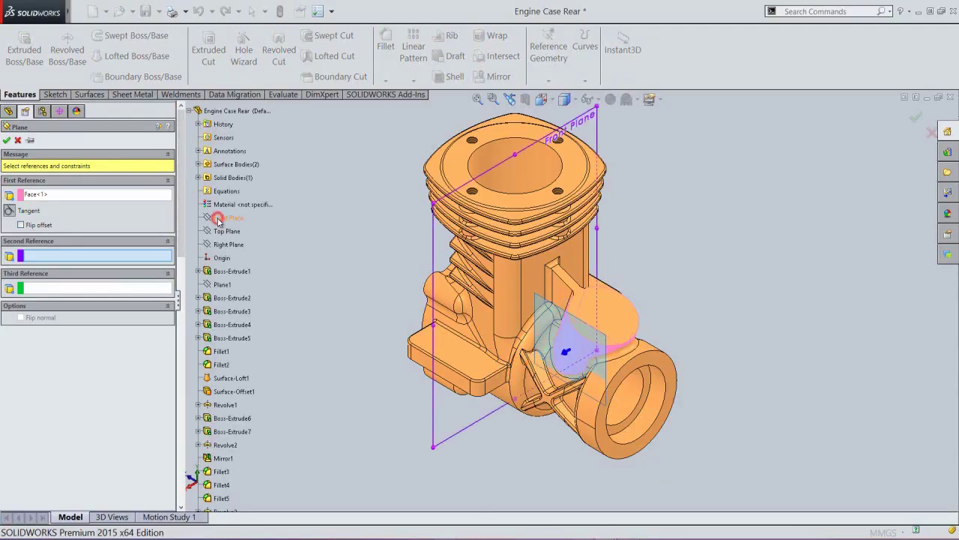
click(7, 140)
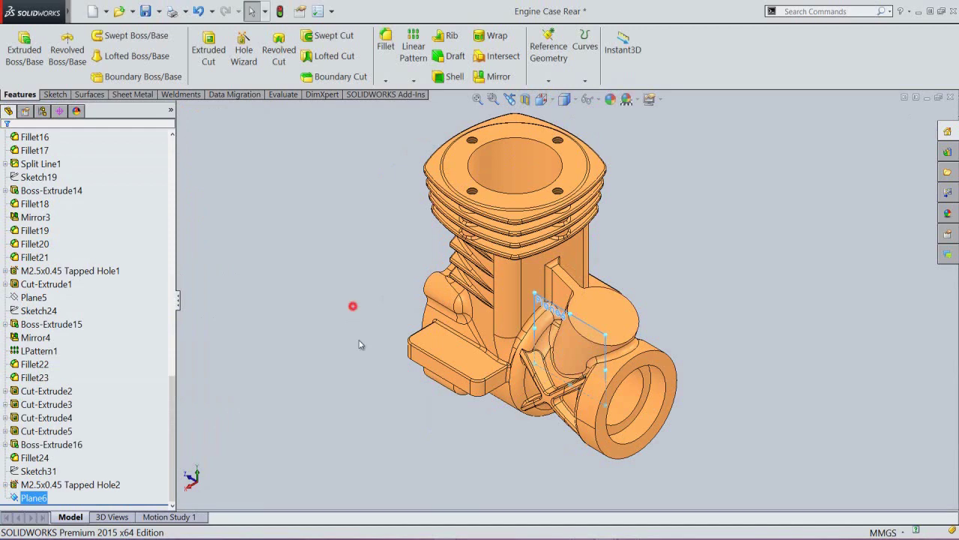
Step: Start a sketch on the new tangent plane in Right view and convert the angled boss's sloped top edge into it
middle_drag(359, 344, 543, 339)
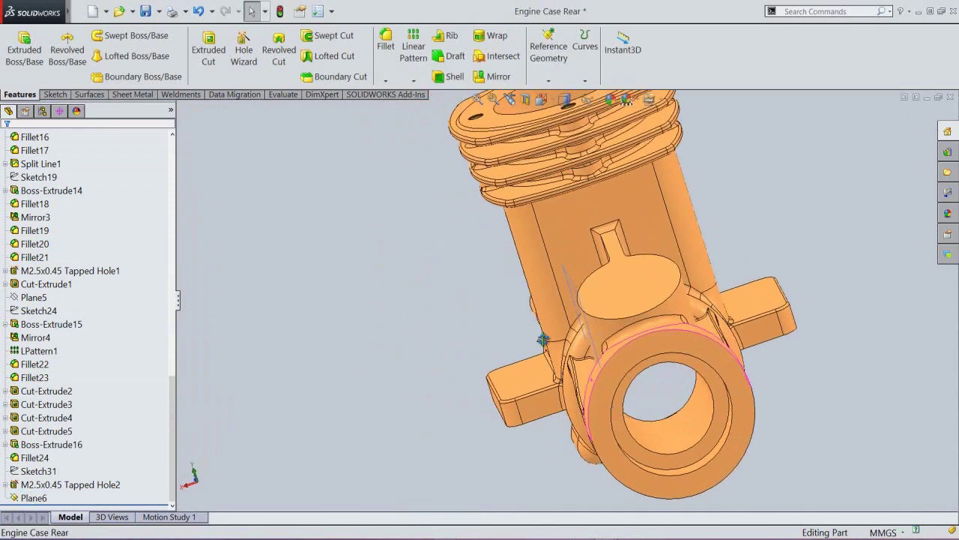
click(507, 107)
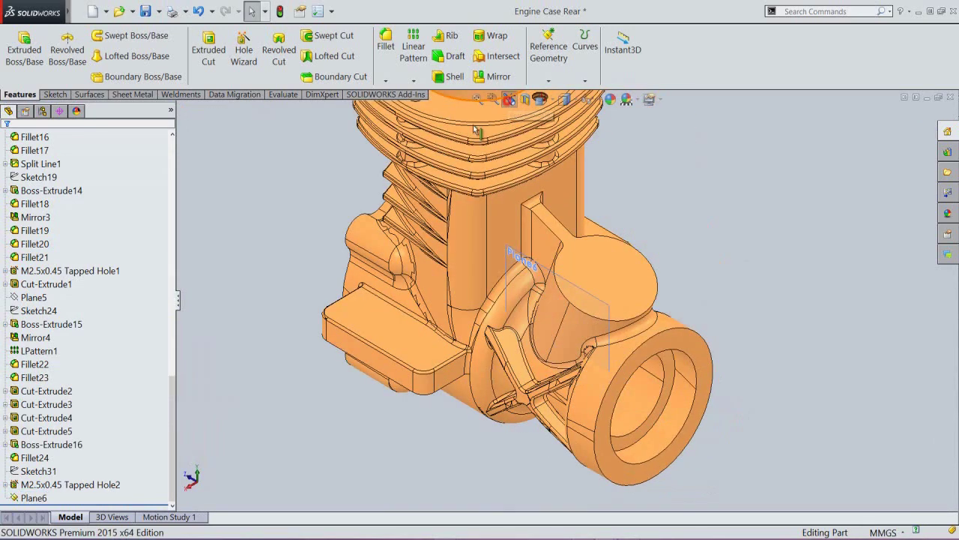
click(512, 256)
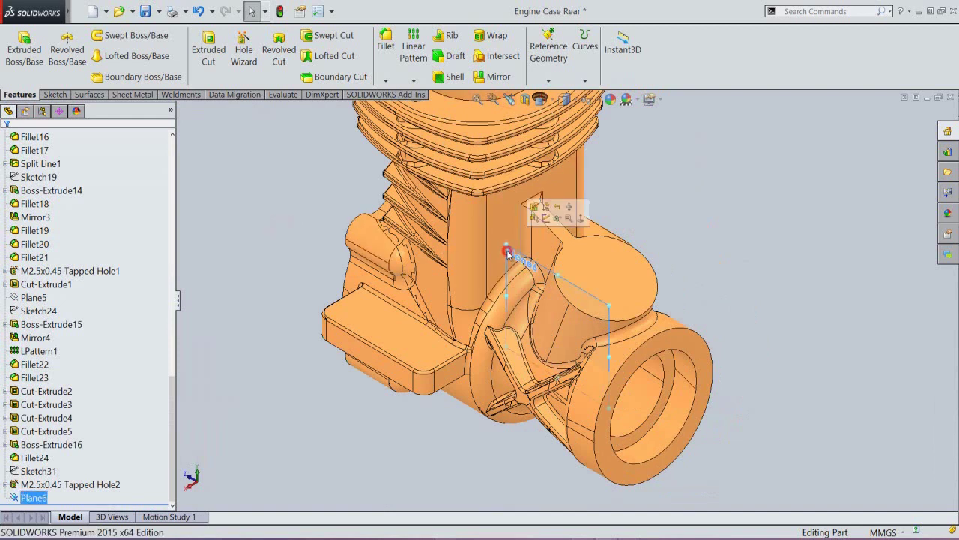
click(546, 218)
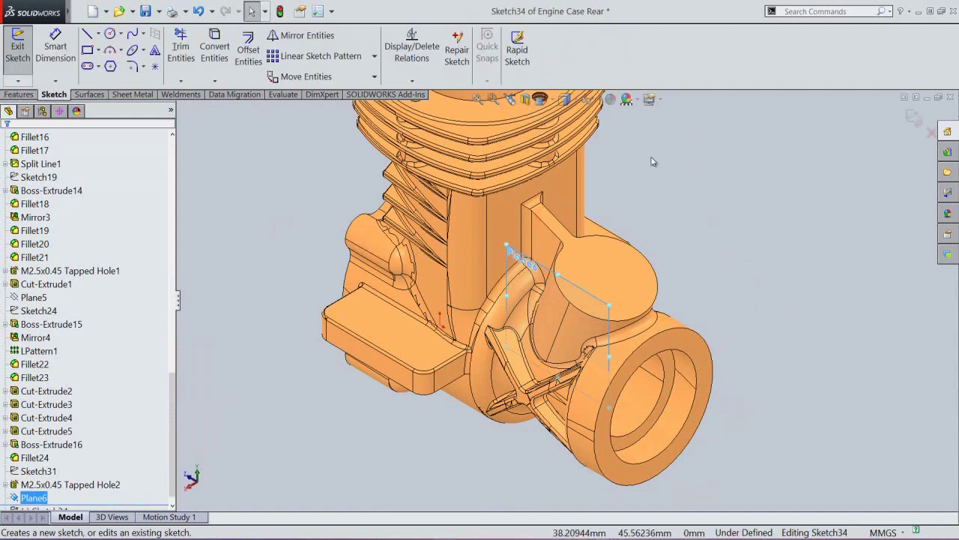
click(543, 99)
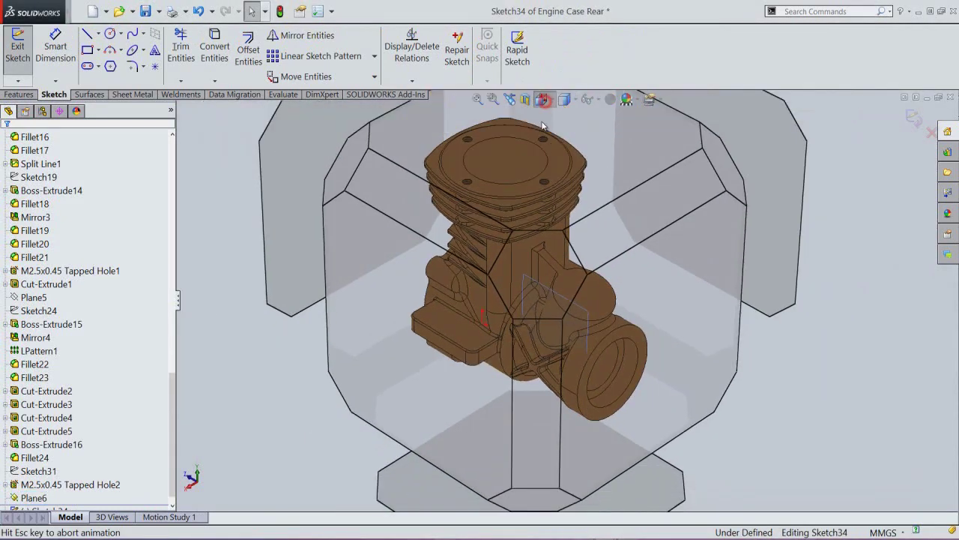
click(503, 307)
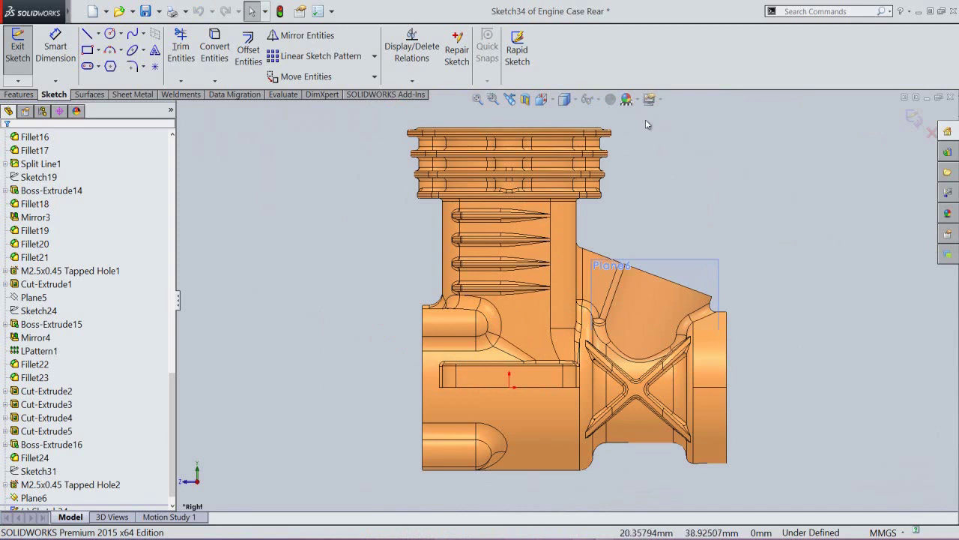
click(214, 47)
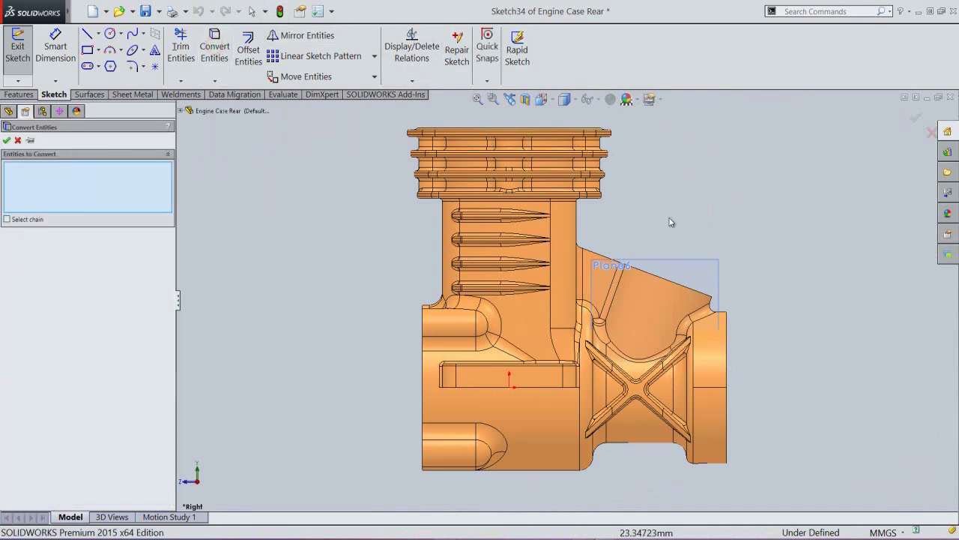
click(680, 288)
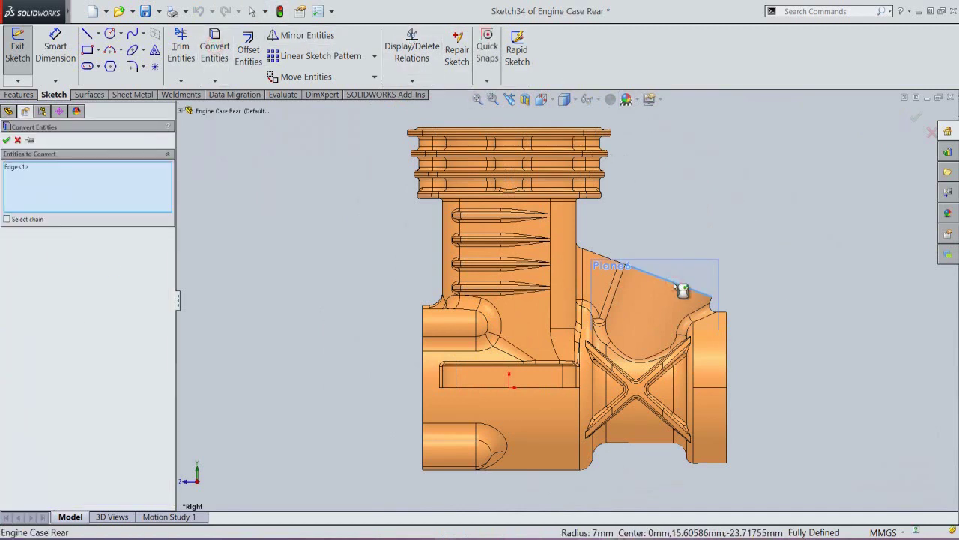
key(Return)
Step: Draw a perpendicular centerline about 8.9 mm long from the converted edge's midpoint, and turn the converted edge into construction geometry
right_click(704, 203)
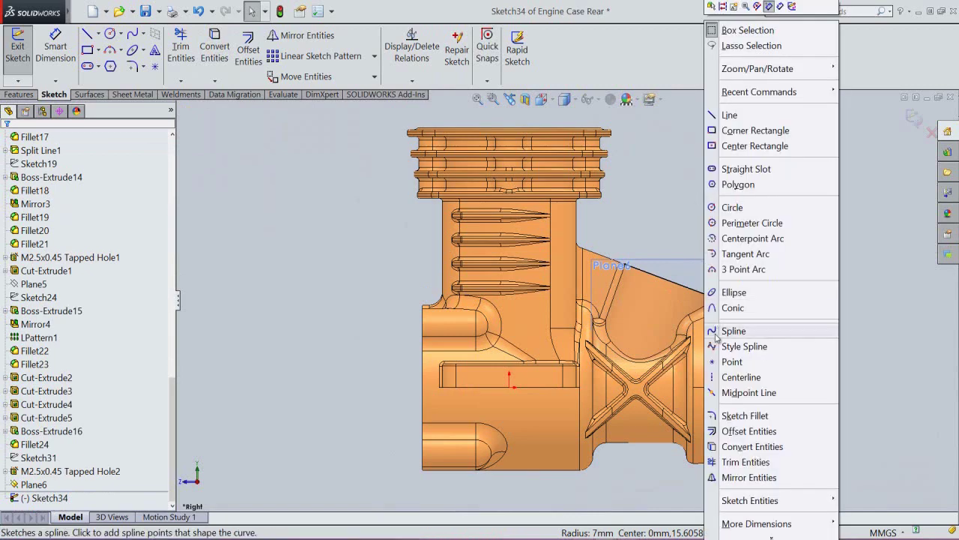
click(720, 377)
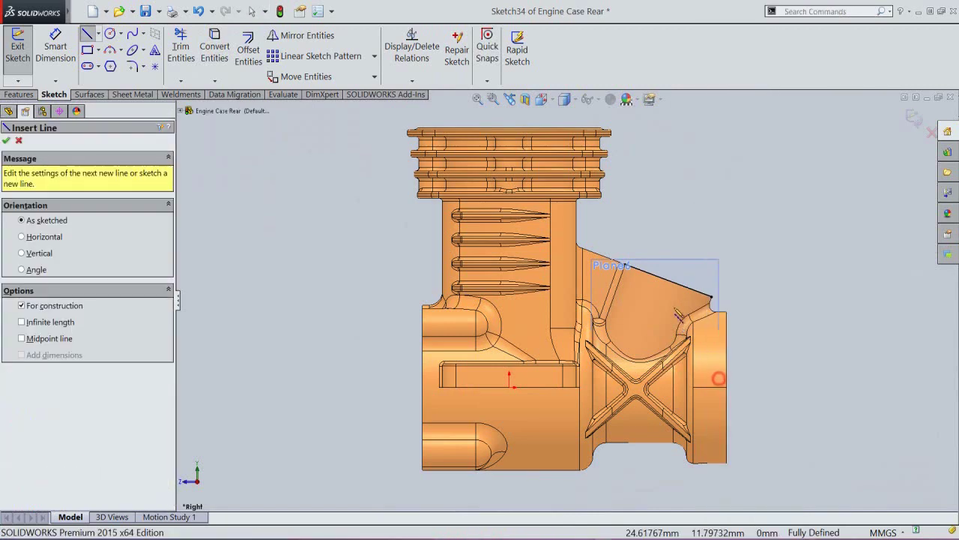
click(668, 281)
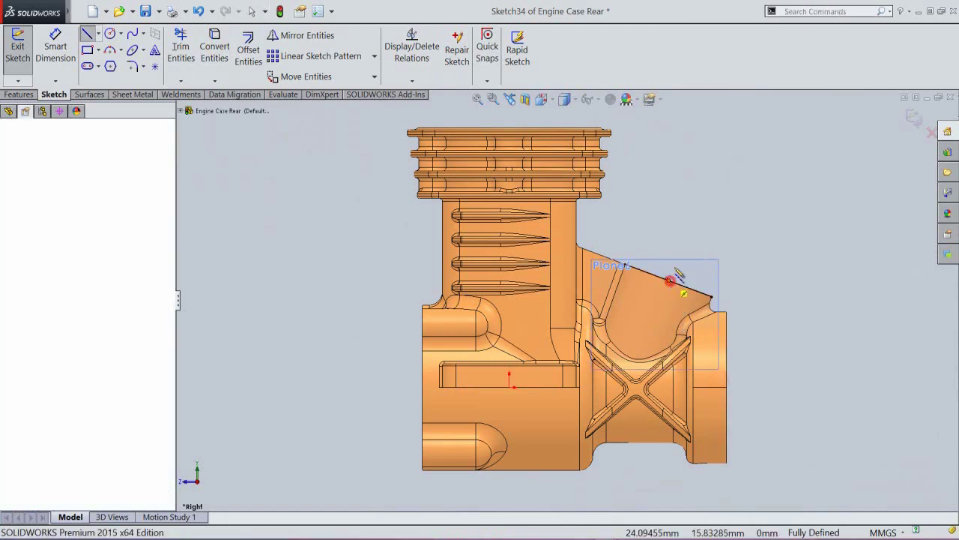
click(690, 225)
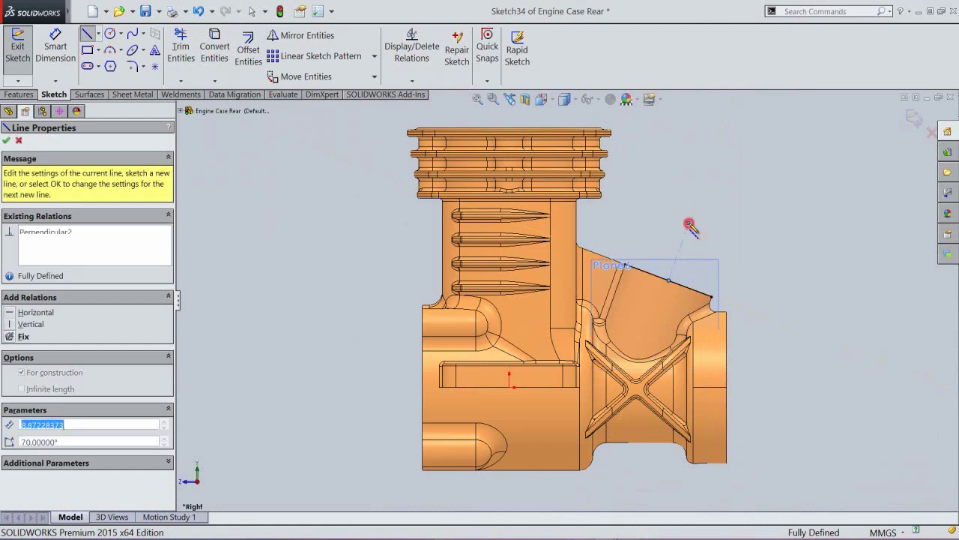
double_click(700, 241)
scroll(772, 224, down, 2)
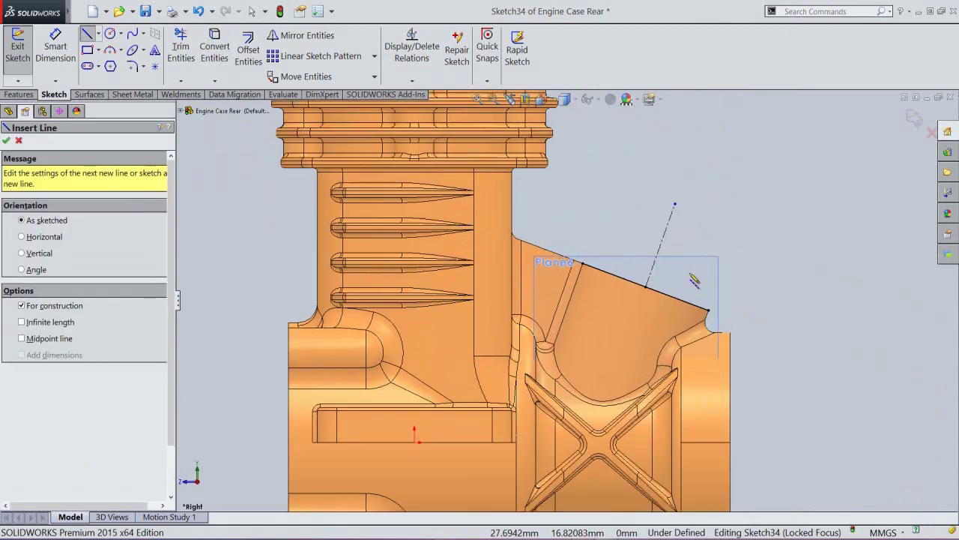
right_click(724, 200)
click(744, 213)
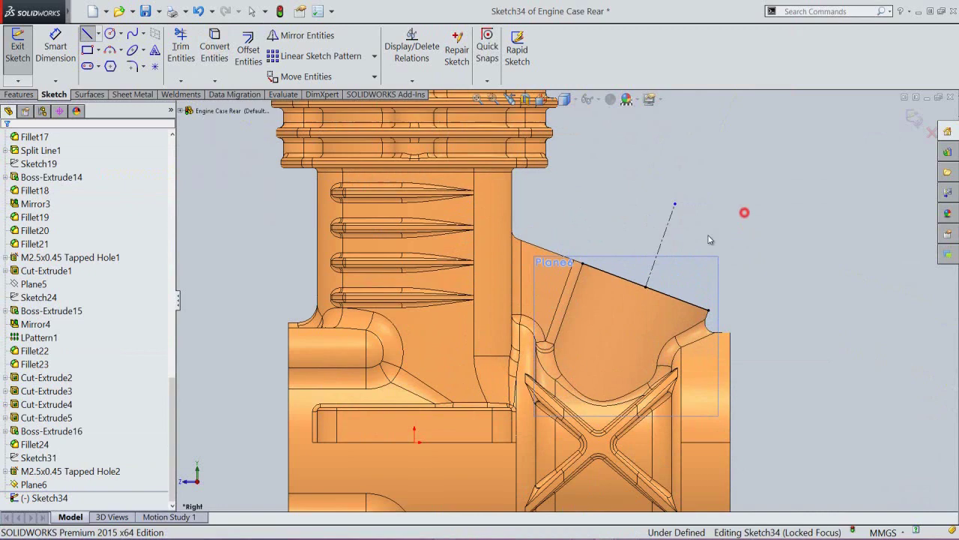
click(675, 299)
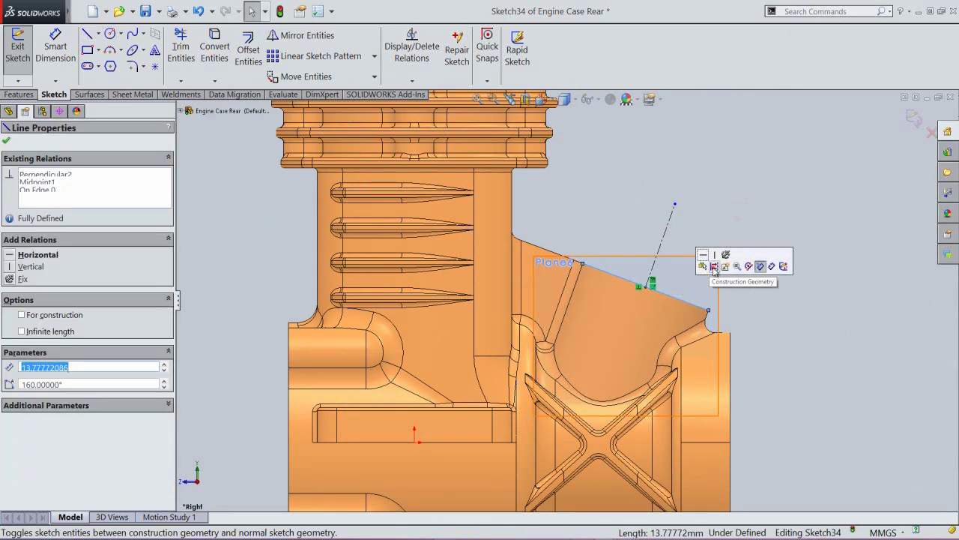
click(714, 266)
Step: Sketch a 5.5 mm diameter circle just below the upper end of the sloped construction line
right_click(718, 167)
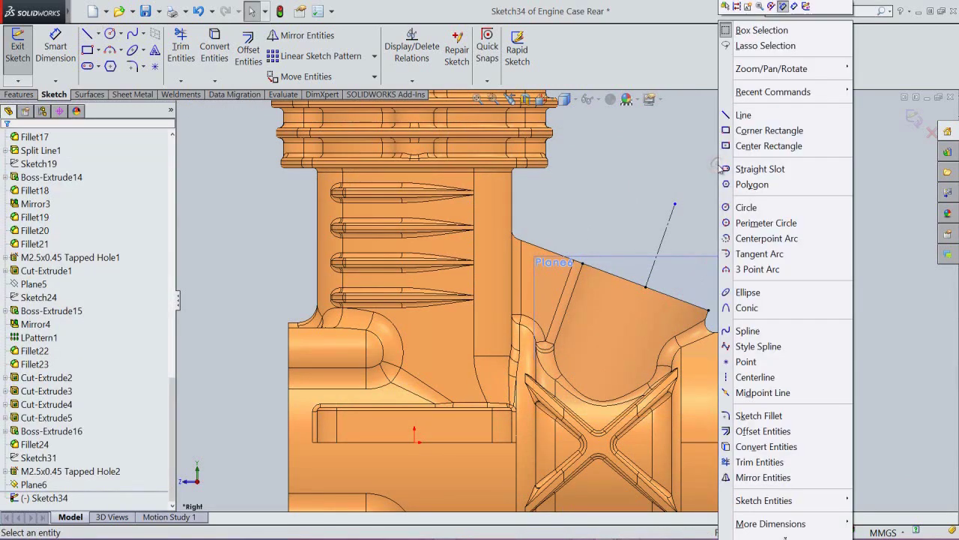
click(732, 207)
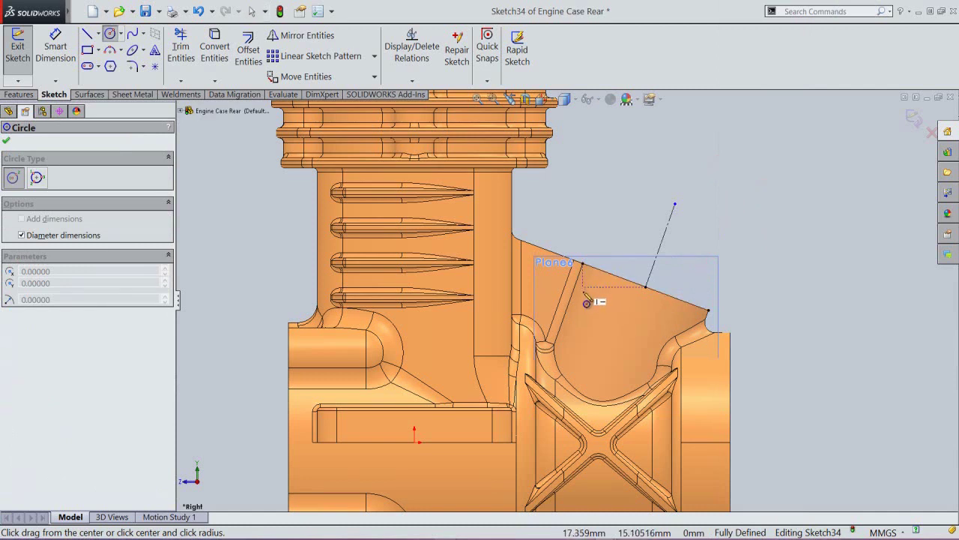
click(594, 282)
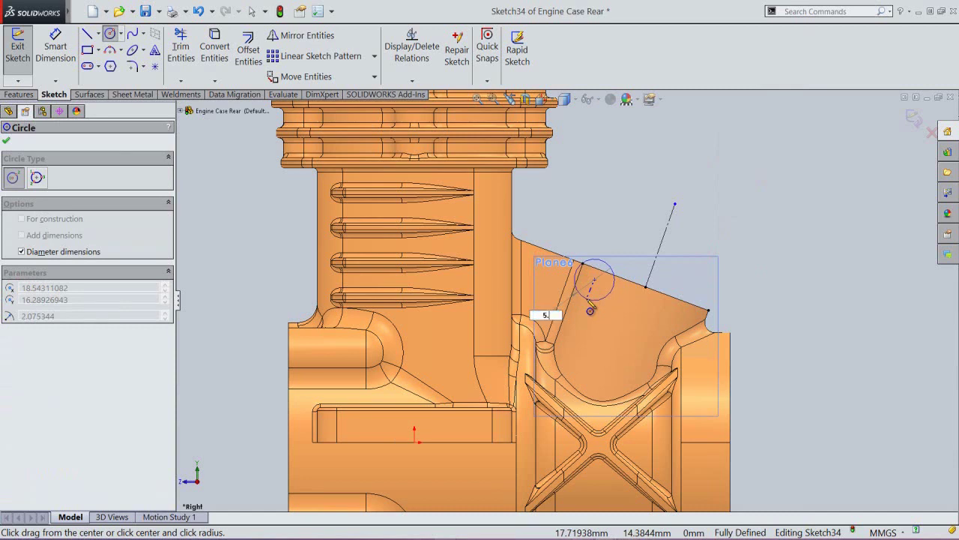
key(Return)
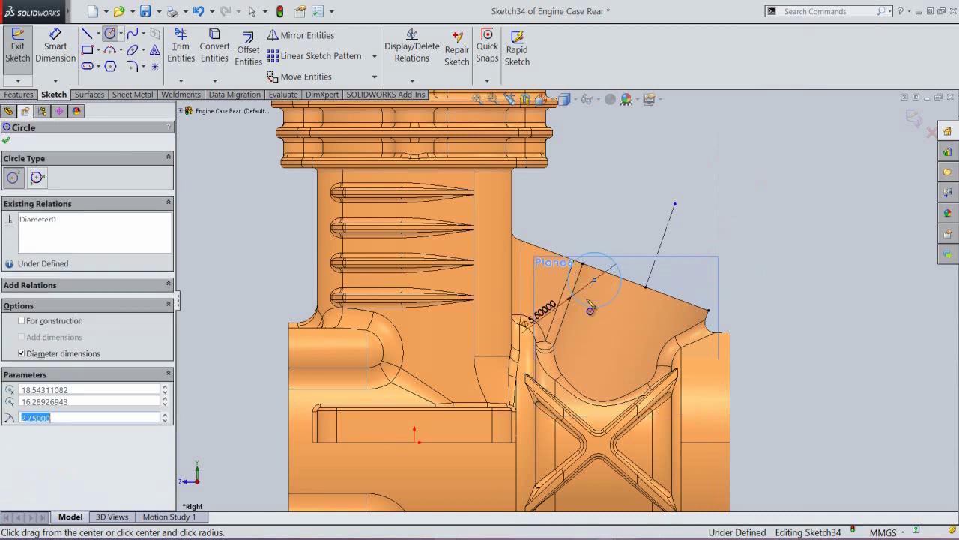
Step: Dimension the circle's center 7 mm from the perpendicular centerline
right_click(617, 253)
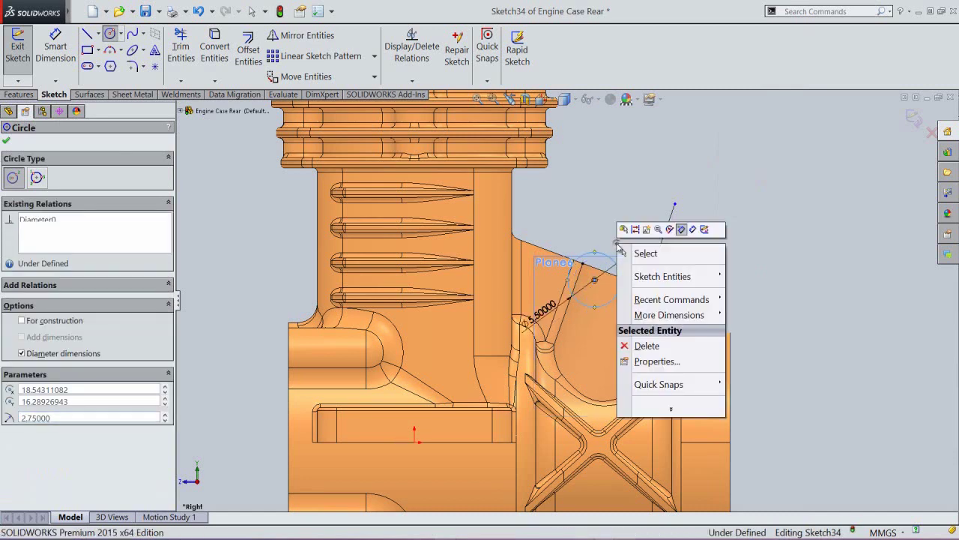
click(694, 230)
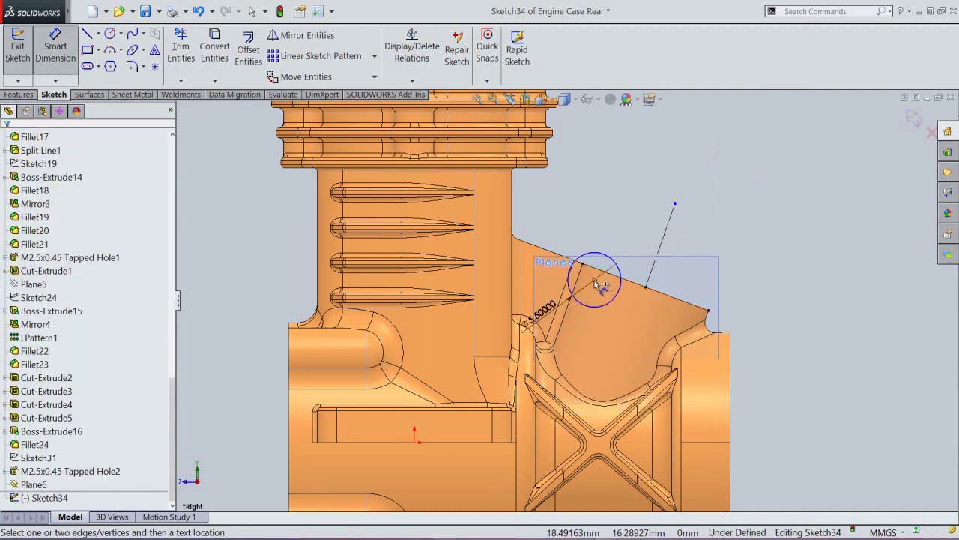
click(595, 280)
click(653, 268)
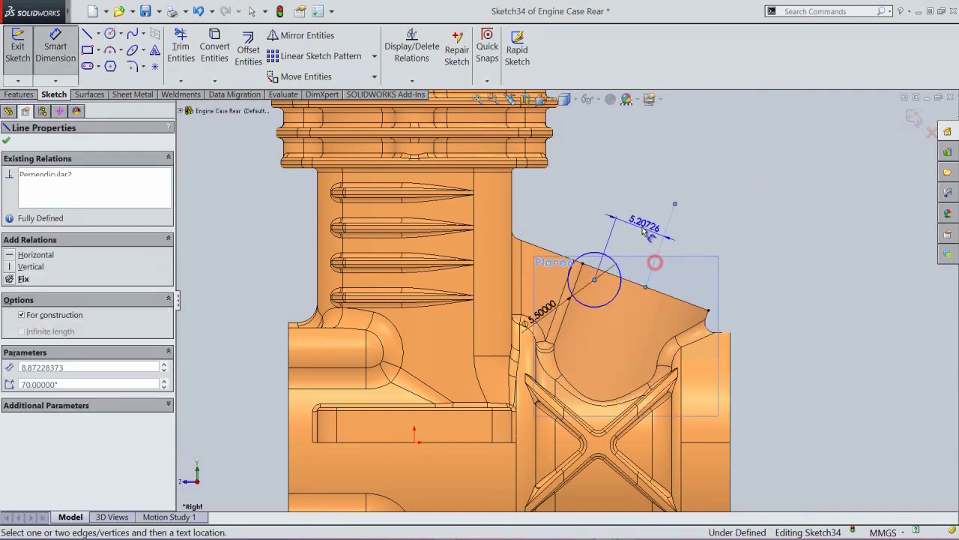
click(646, 229)
text(7)
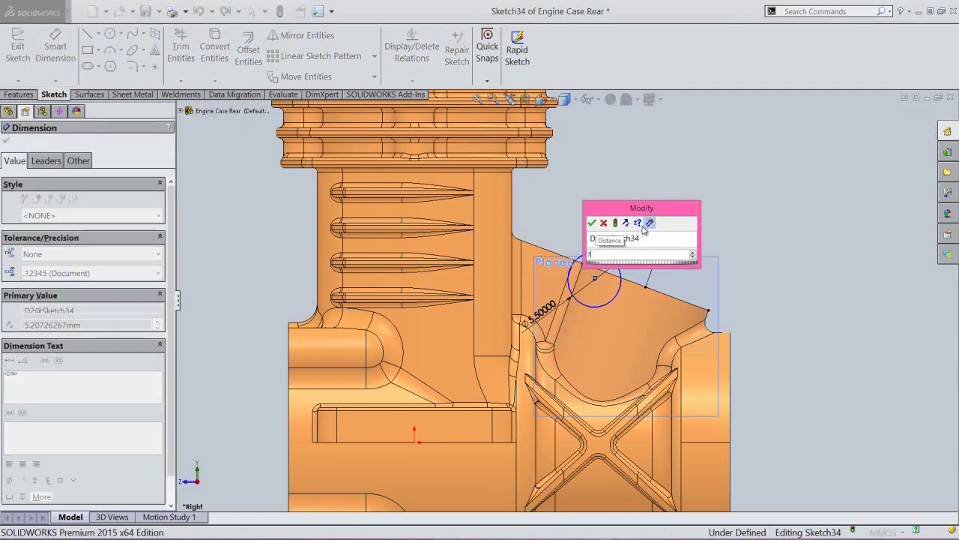
key(Return)
click(637, 185)
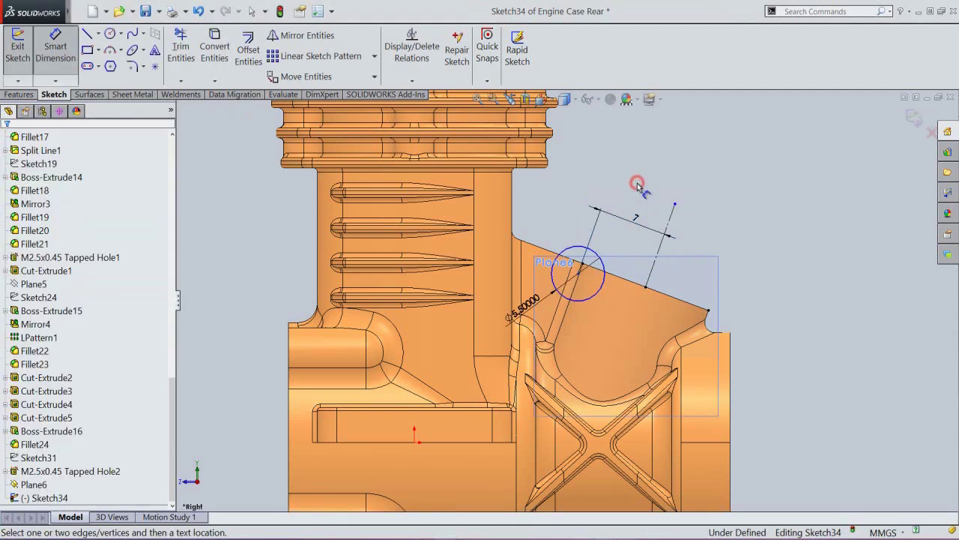
Step: Dimension the circle's center 3.5 mm below the sloped construction line and end dimensioning
click(578, 275)
click(622, 287)
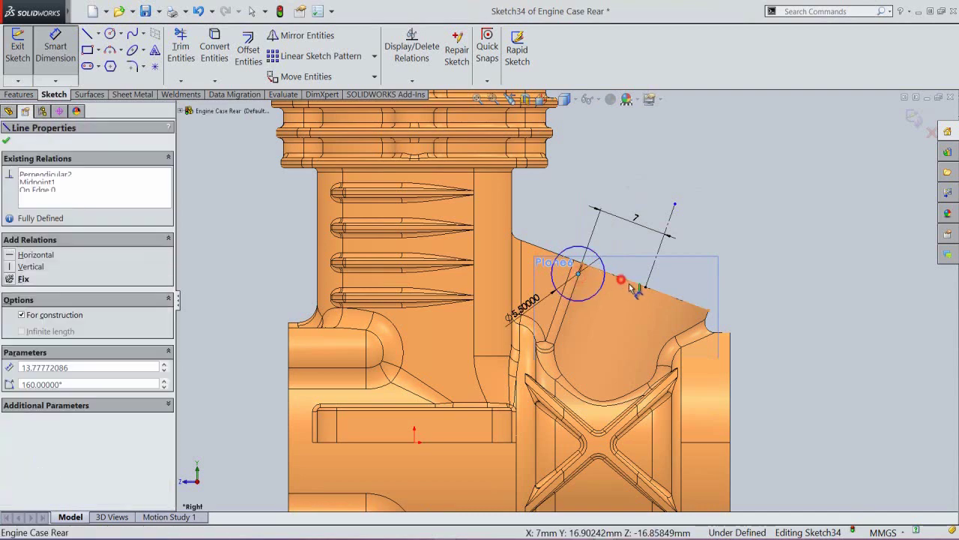
click(649, 303)
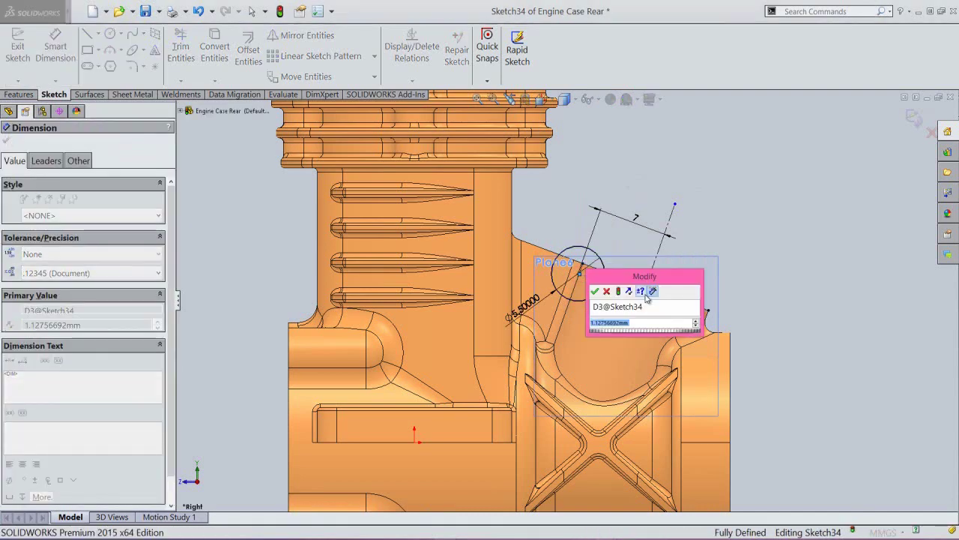
key(Return)
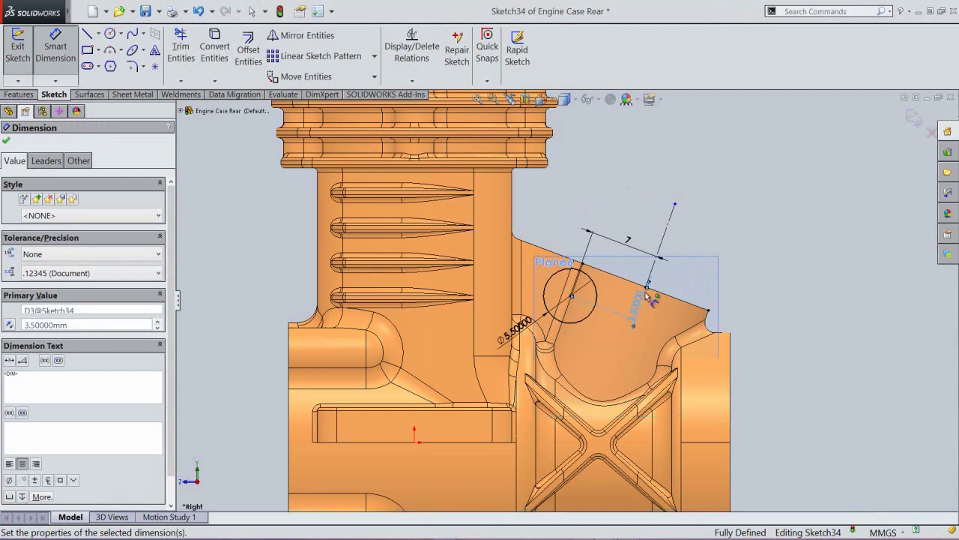
right_click(663, 192)
click(685, 71)
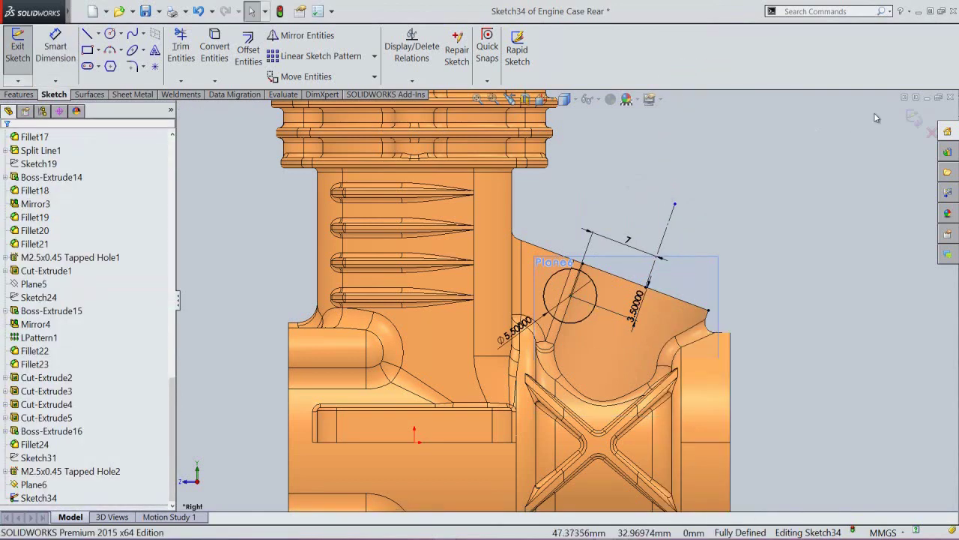
Step: Finish the circle sketch and hide the tangent plane it was drawn on
click(915, 120)
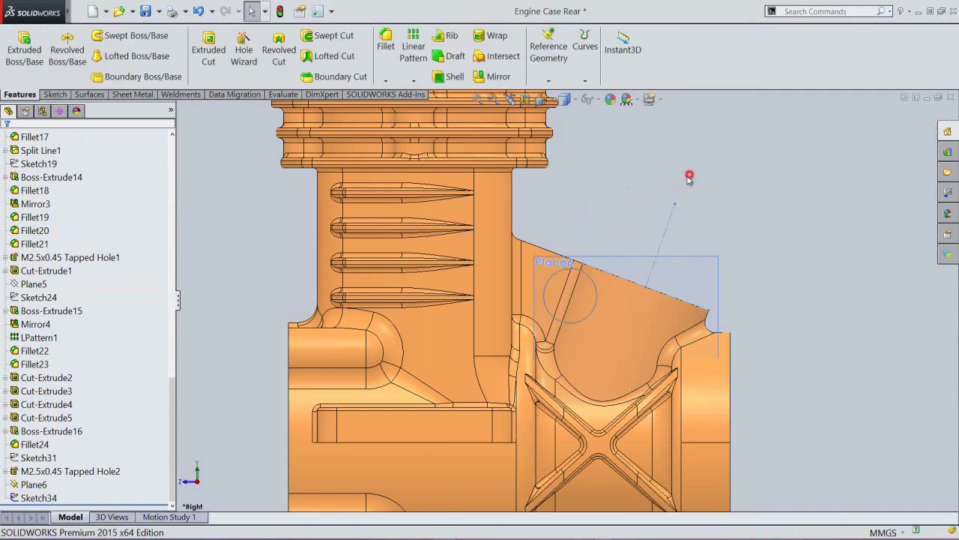
click(564, 99)
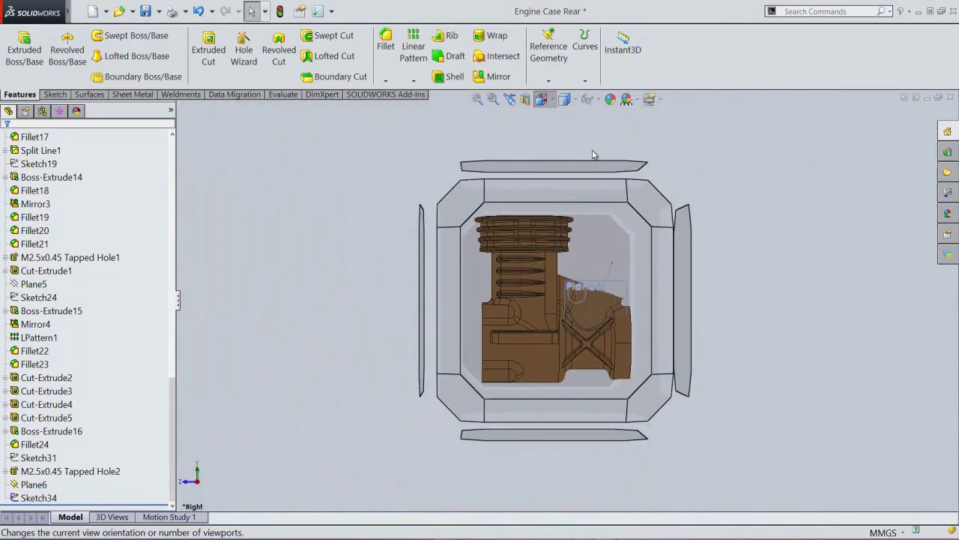
click(648, 209)
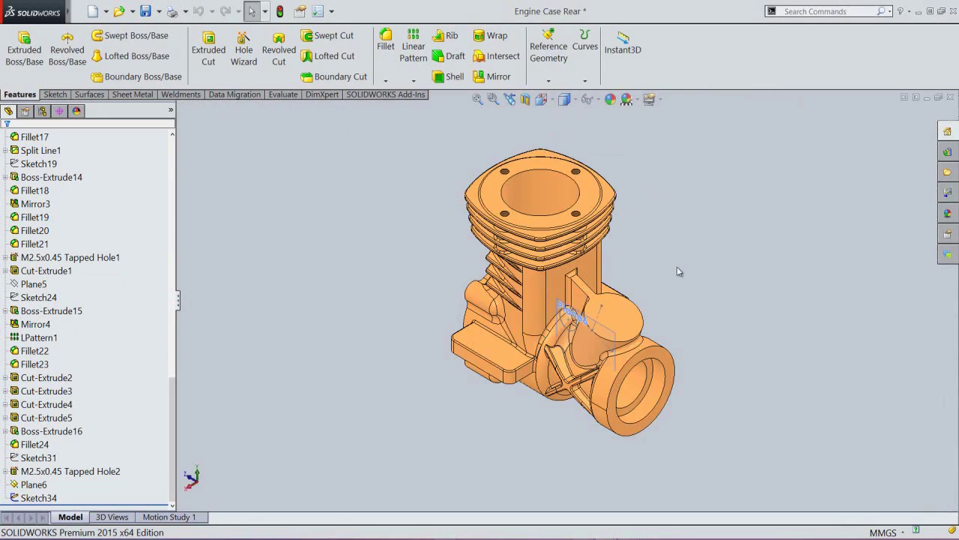
click(55, 471)
scroll(587, 309, down, 5)
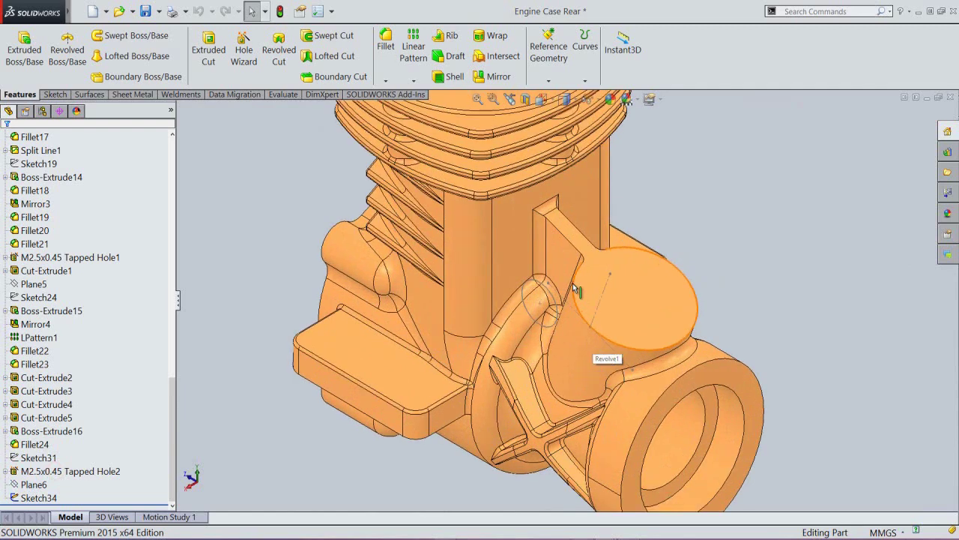
Step: Extrude the 5.5 mm circle 14 mm in the reversed direction, merged with the angled boss, and save the part
click(24, 48)
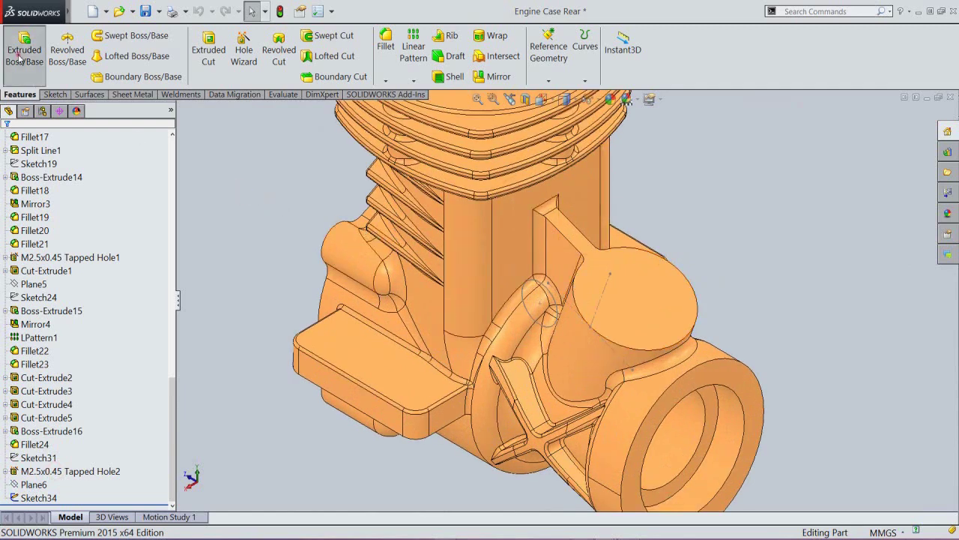
click(522, 292)
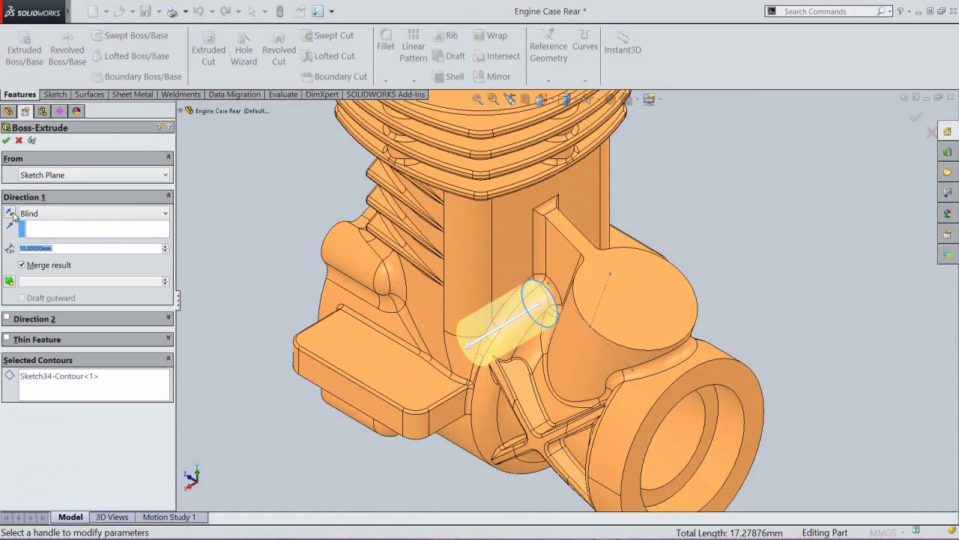
click(9, 214)
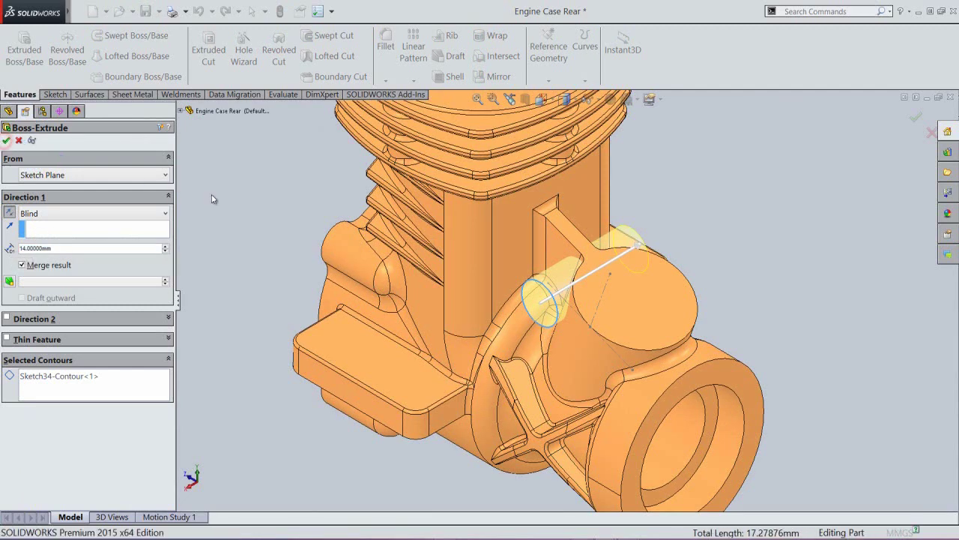
key(Return)
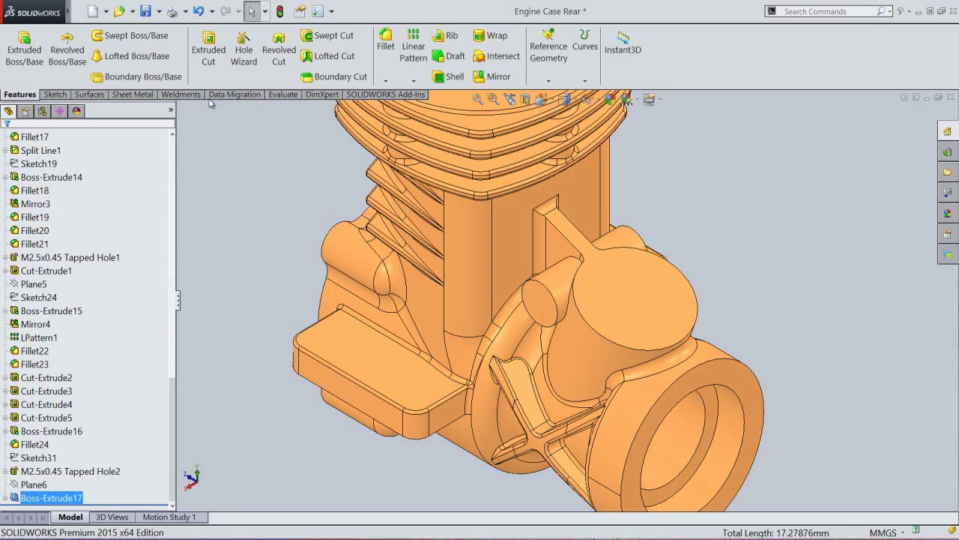
click(280, 13)
click(146, 11)
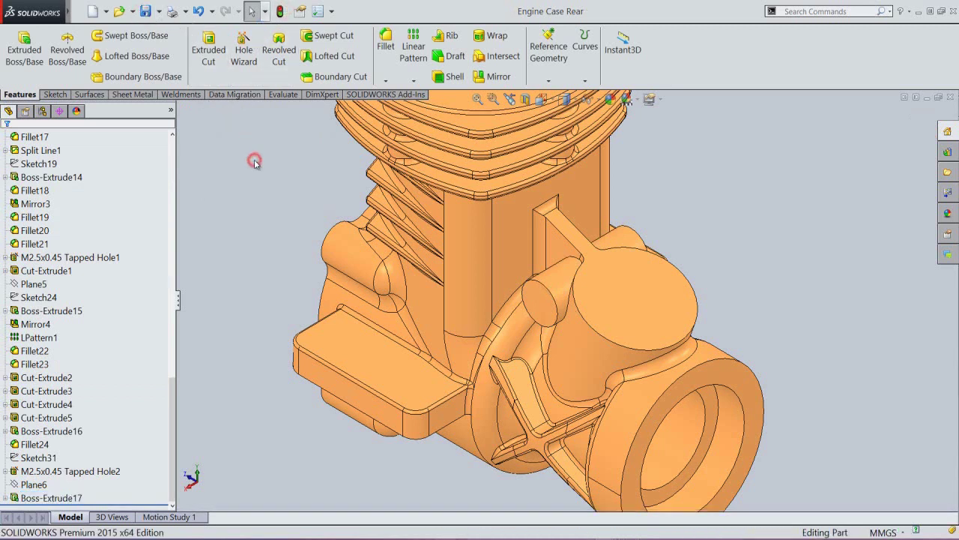
Step: Fillet the two edges where the new small cylinder meets the angled boss with a 0.5 mm radius
click(386, 46)
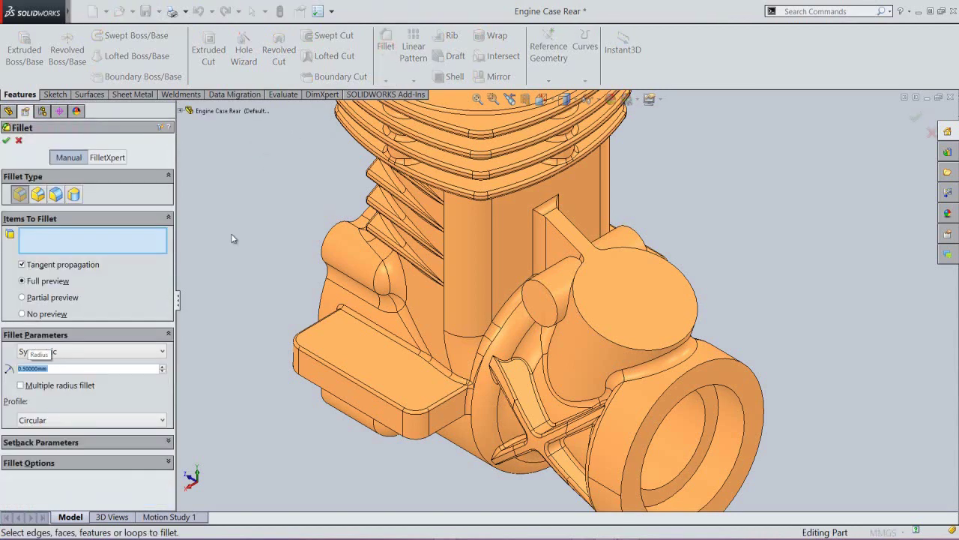
click(573, 261)
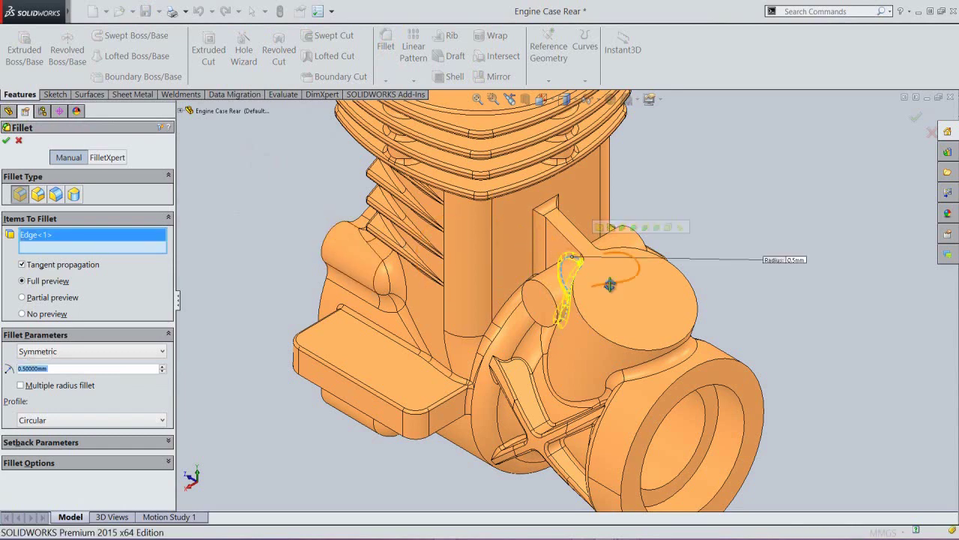
middle_drag(610, 285, 554, 371)
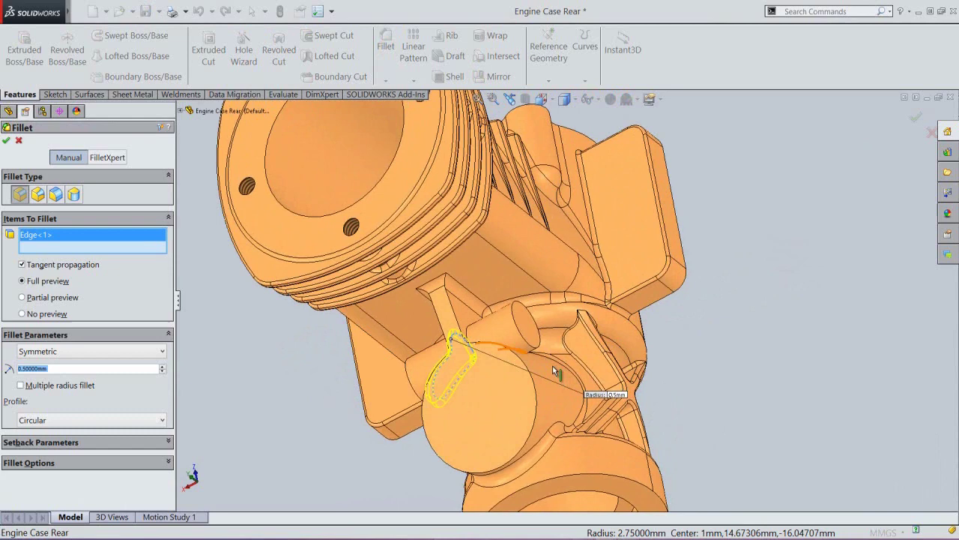
click(468, 335)
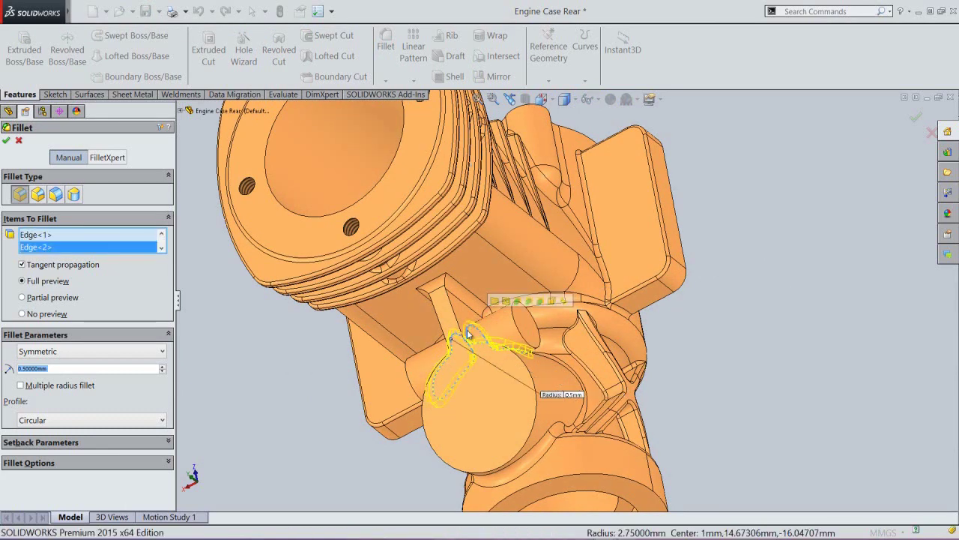
click(509, 99)
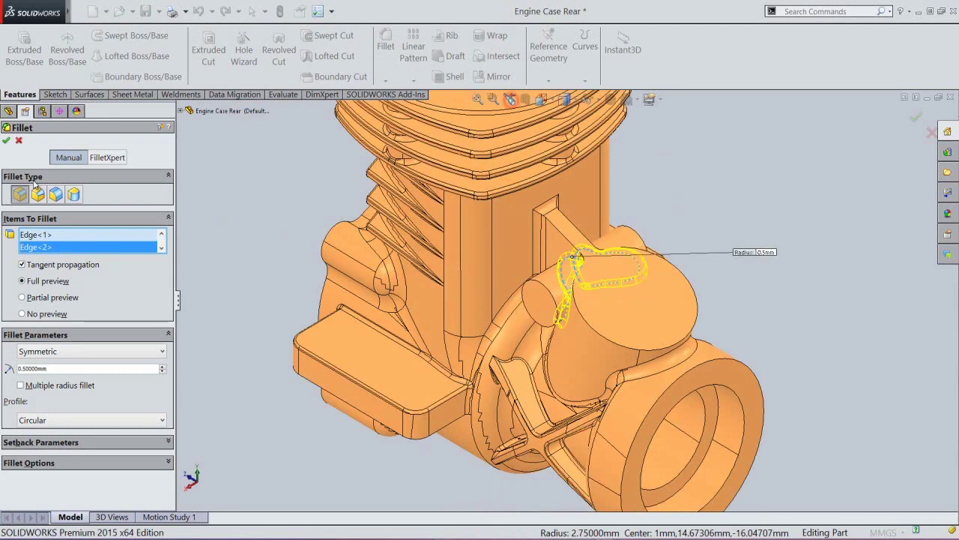
click(7, 141)
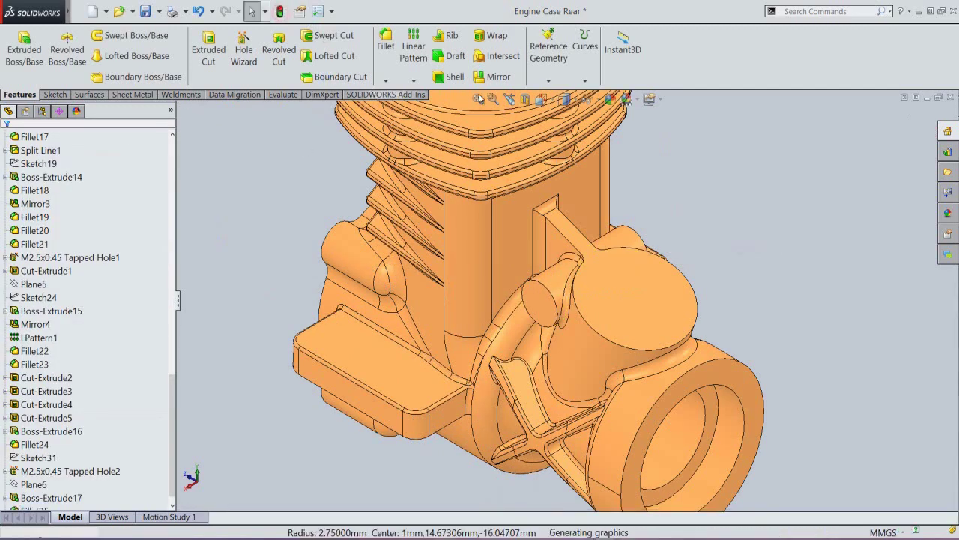
click(475, 100)
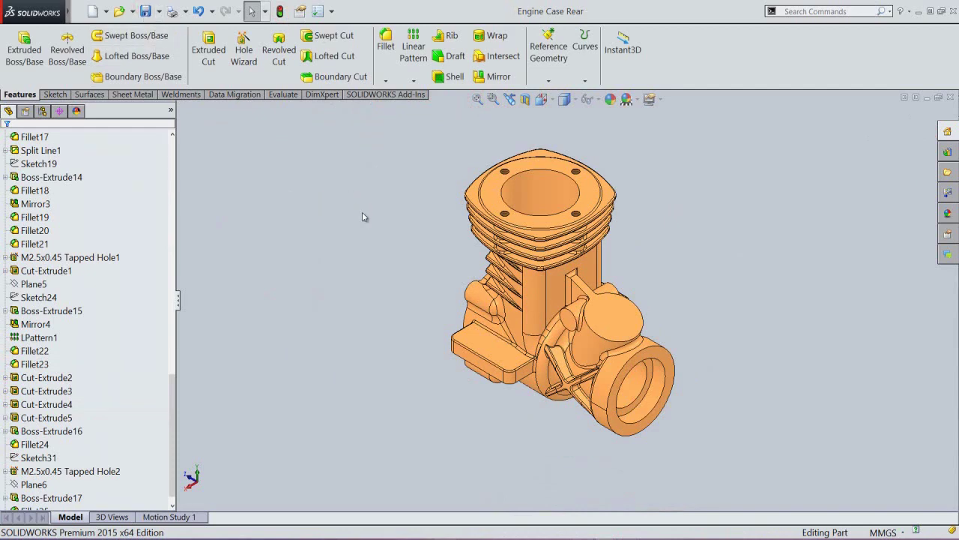
Step: Start an extruded-cut sketch on the angled boss's end face and convert its rim edge into a construction arc
click(208, 49)
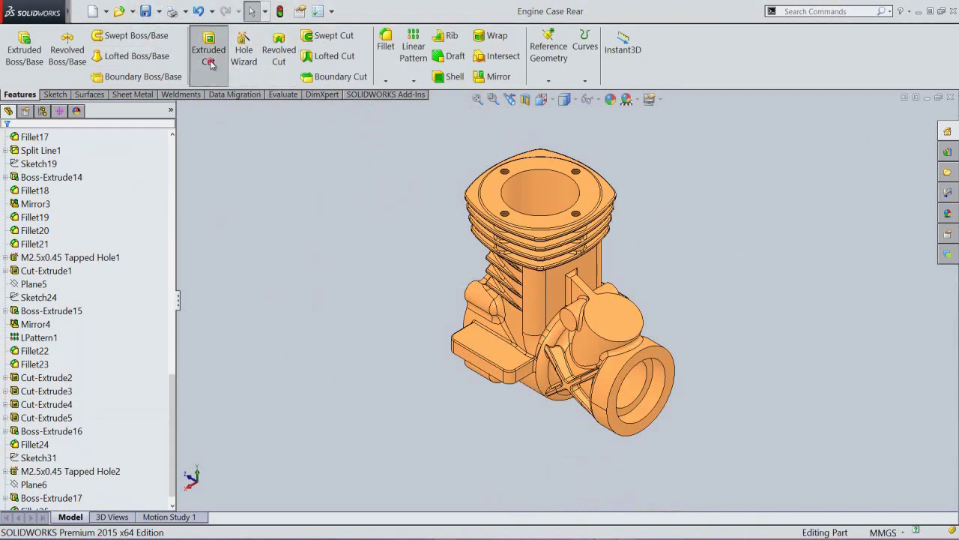
scroll(613, 312, down, 4)
click(614, 313)
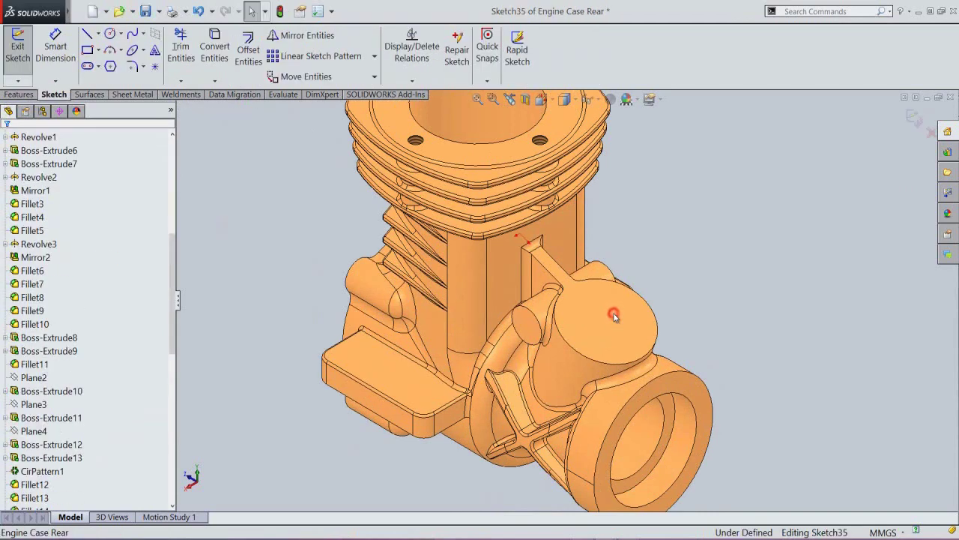
click(656, 315)
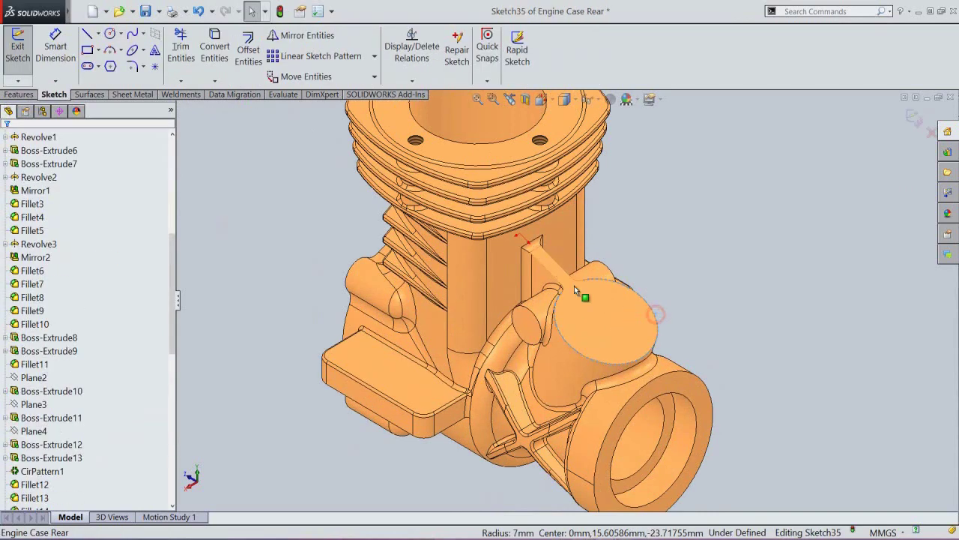
click(205, 35)
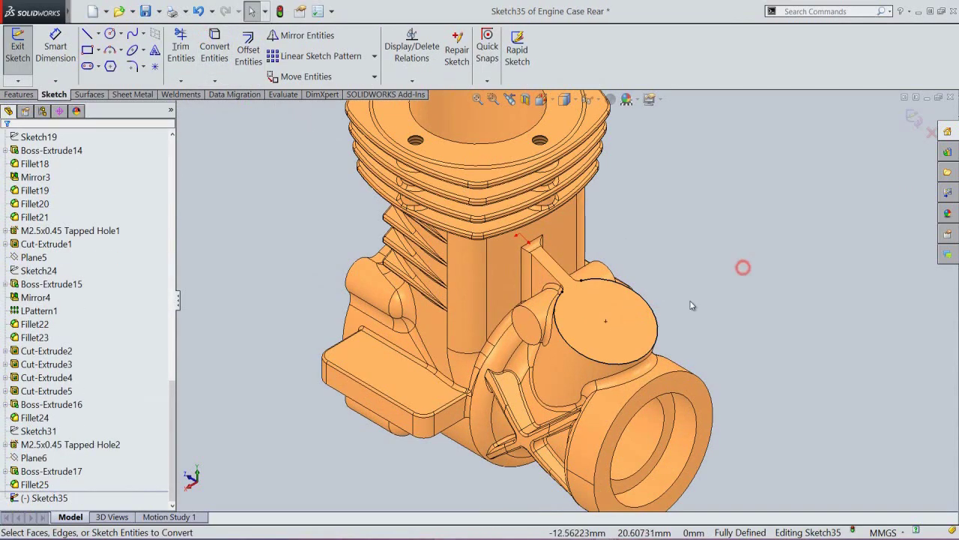
click(653, 312)
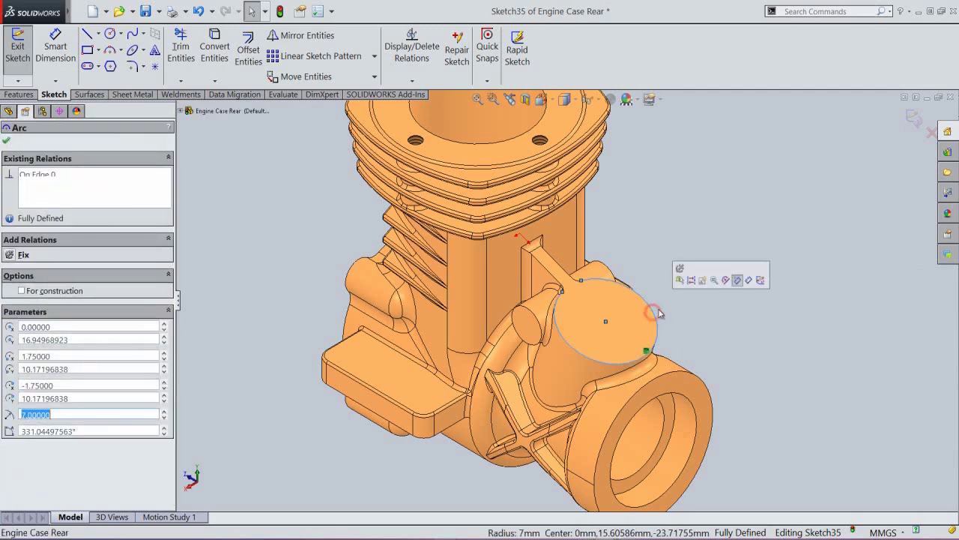
click(694, 282)
Step: Sketch an 11 mm diameter circle centered on the converted arc and close the sketch
right_click(703, 305)
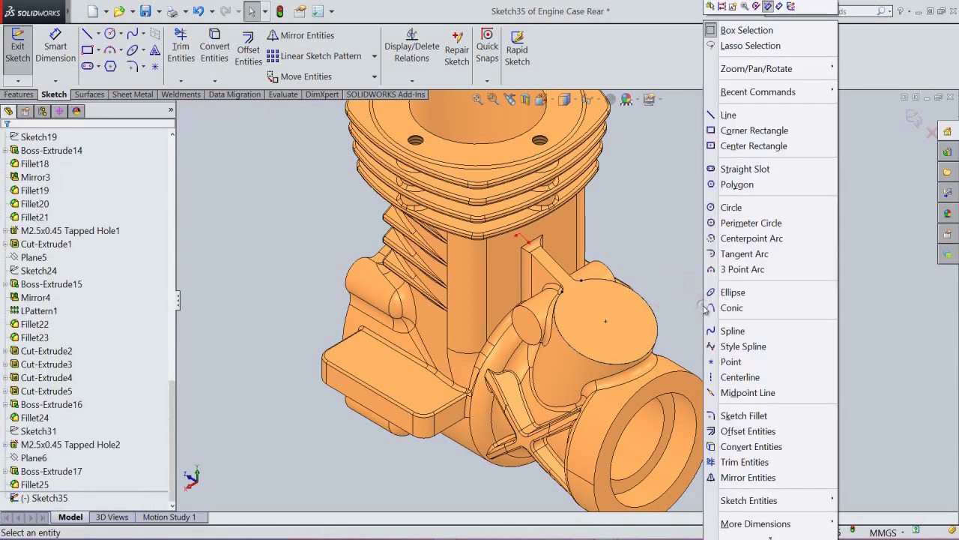
click(724, 207)
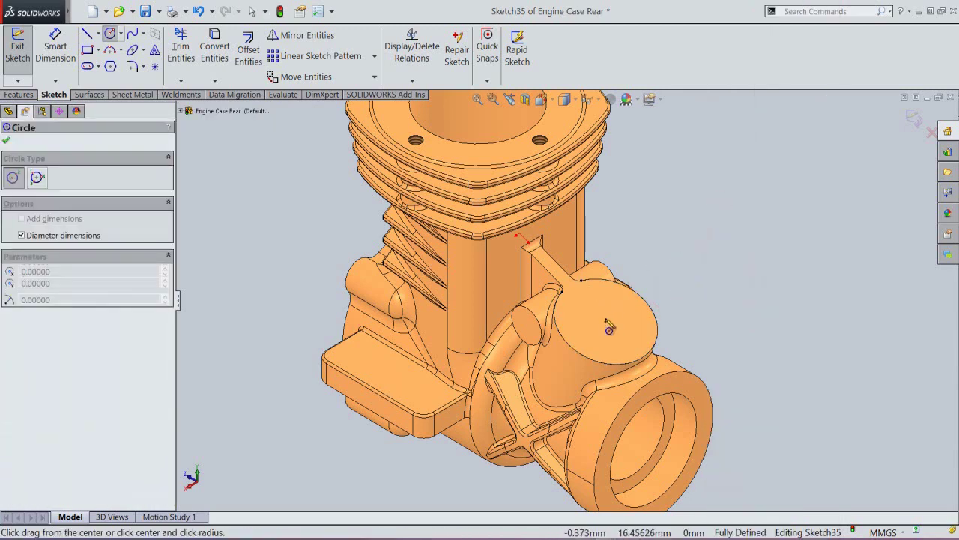
click(607, 322)
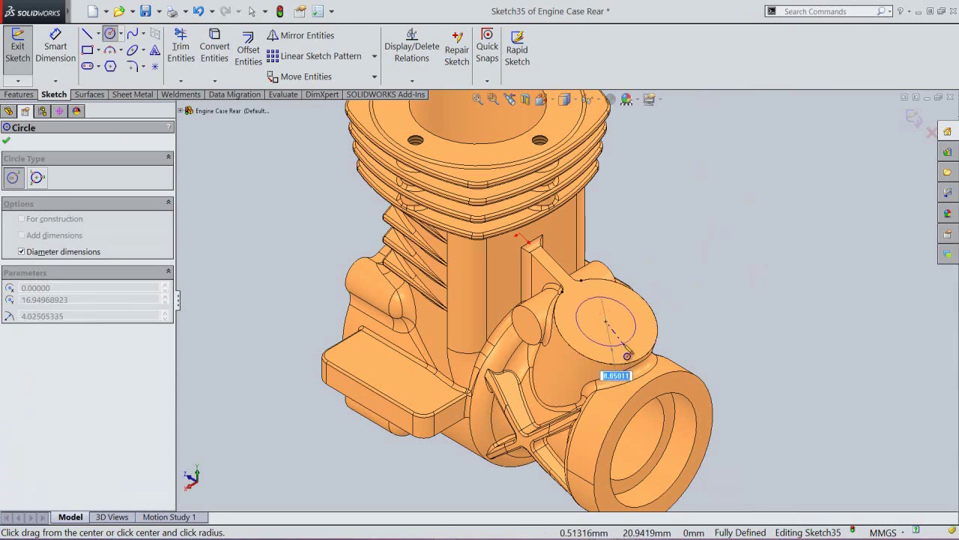
text(11)
key(Return)
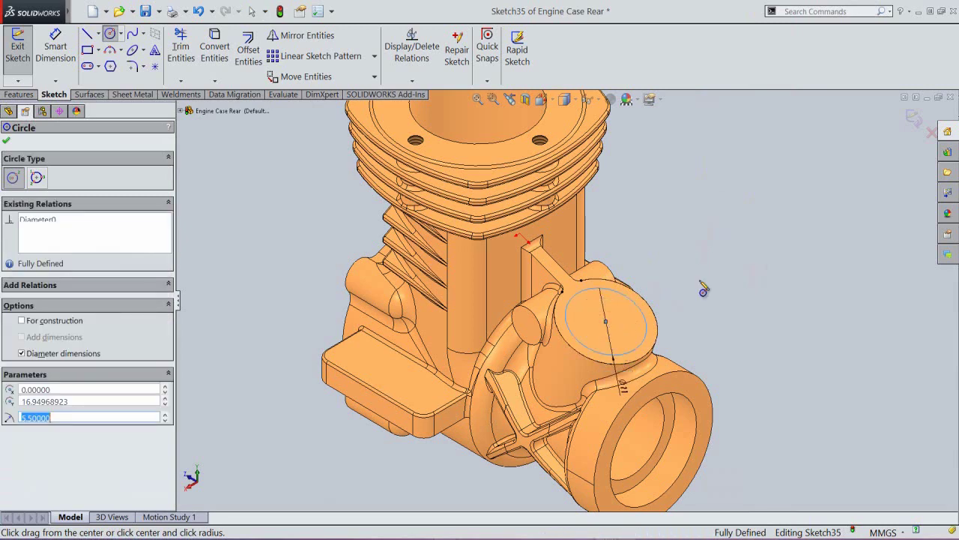
click(915, 118)
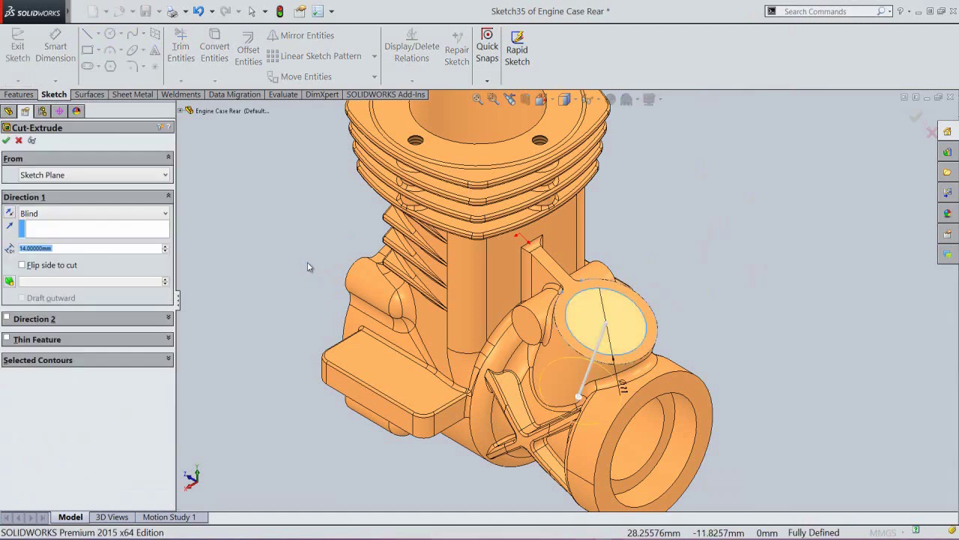
Step: Cut the 11 mm circle 15 mm deep into the angled boss and inspect the resulting bore
click(80, 248)
double_click(69, 248)
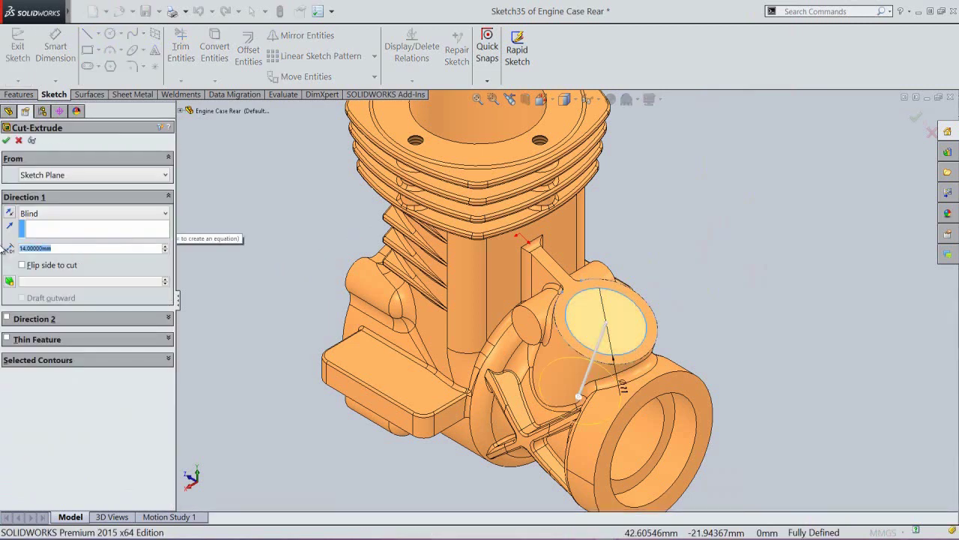
text(15)
key(Return)
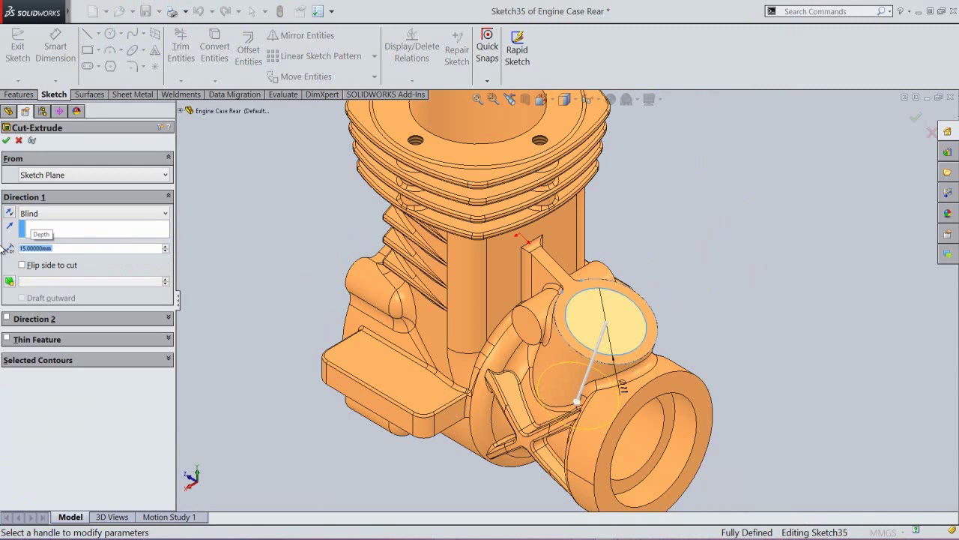
click(6, 140)
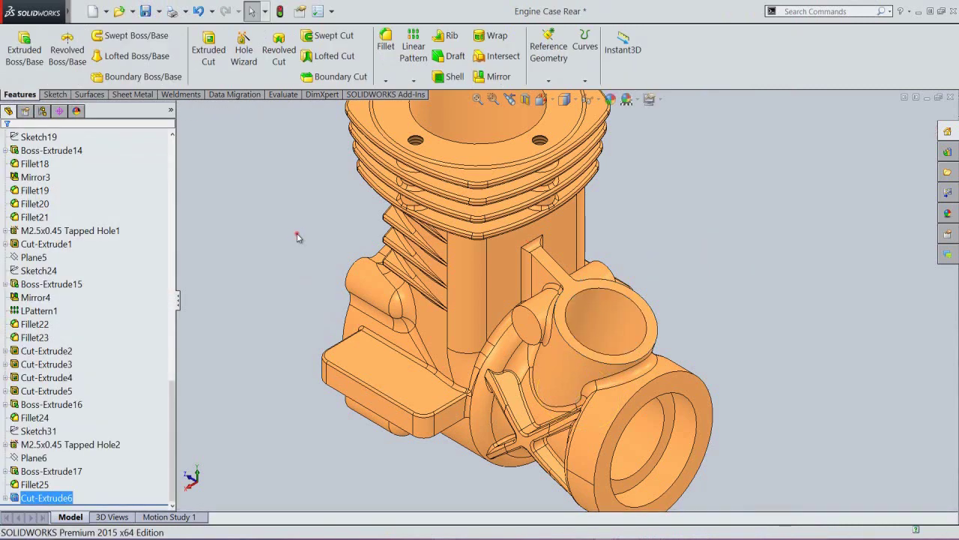
click(297, 237)
middle_drag(644, 408, 565, 304)
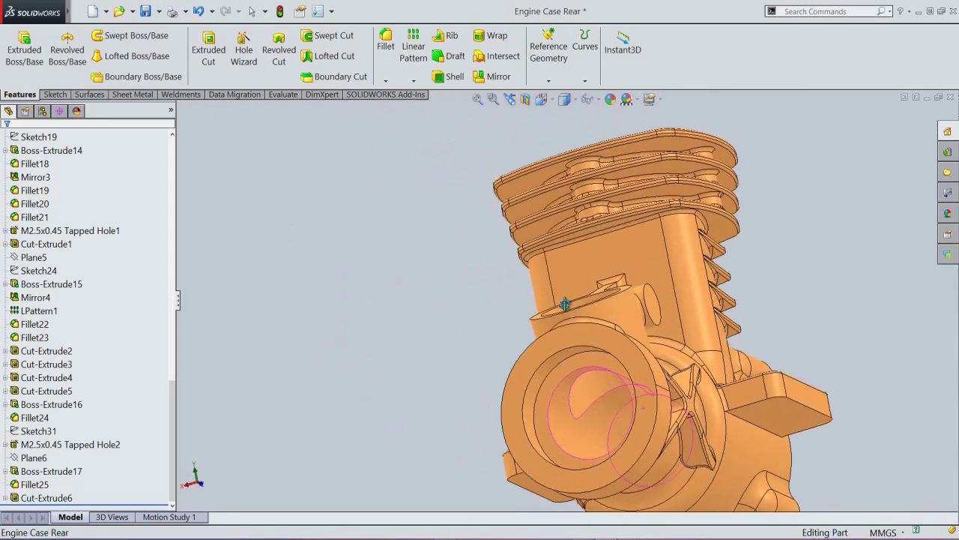
click(510, 99)
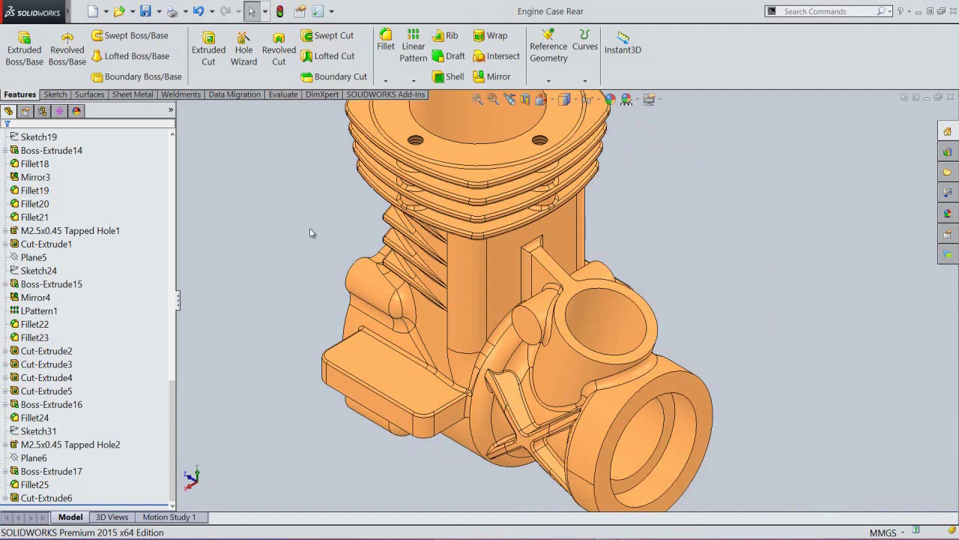
Step: Start an extruded-cut sketch on the small cross cylinder's end face and convert its rim edge into a construction circle
click(209, 49)
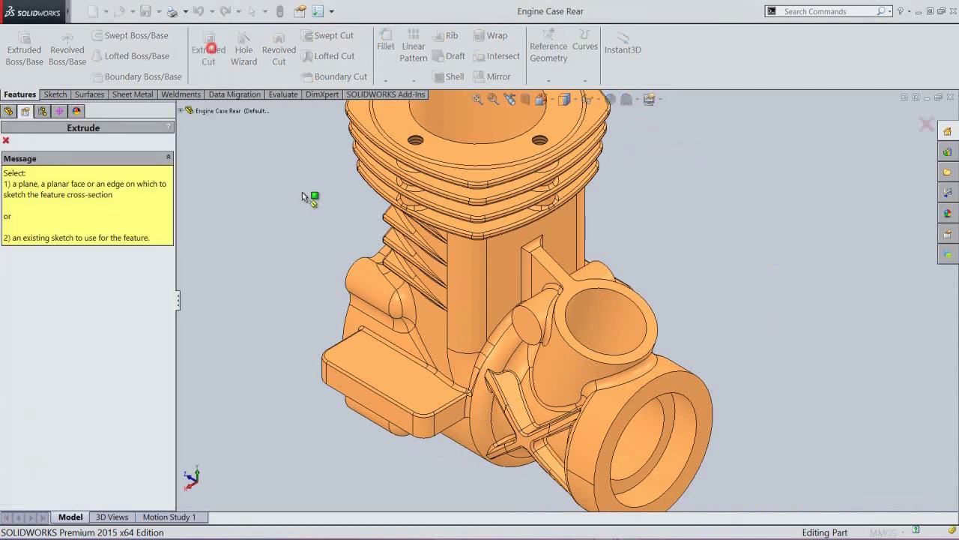
scroll(504, 337, down, 3)
click(544, 317)
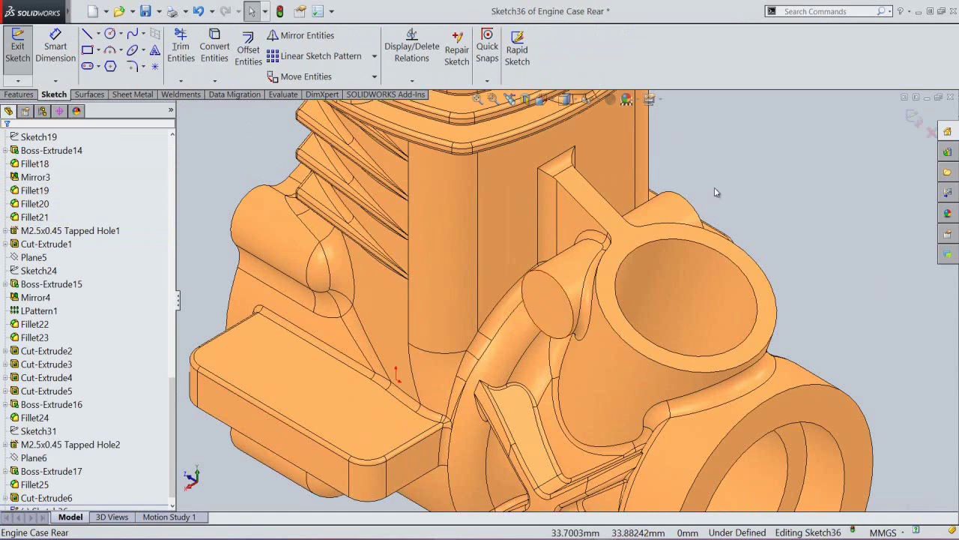
click(215, 48)
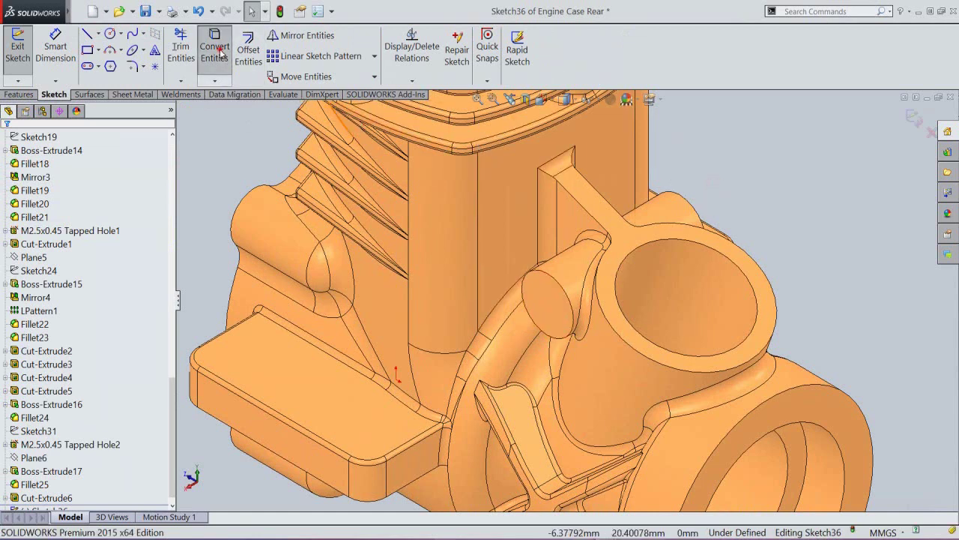
click(552, 275)
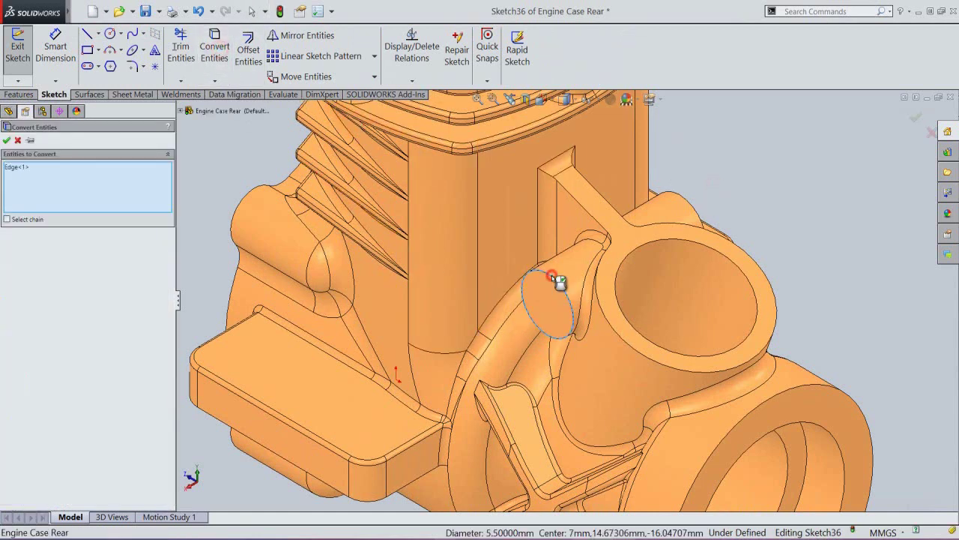
click(7, 140)
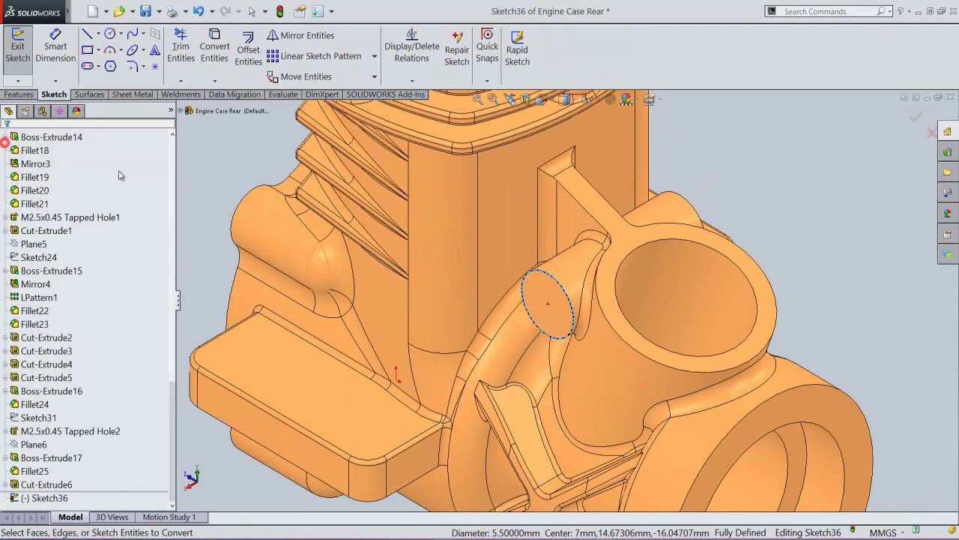
click(232, 167)
click(568, 299)
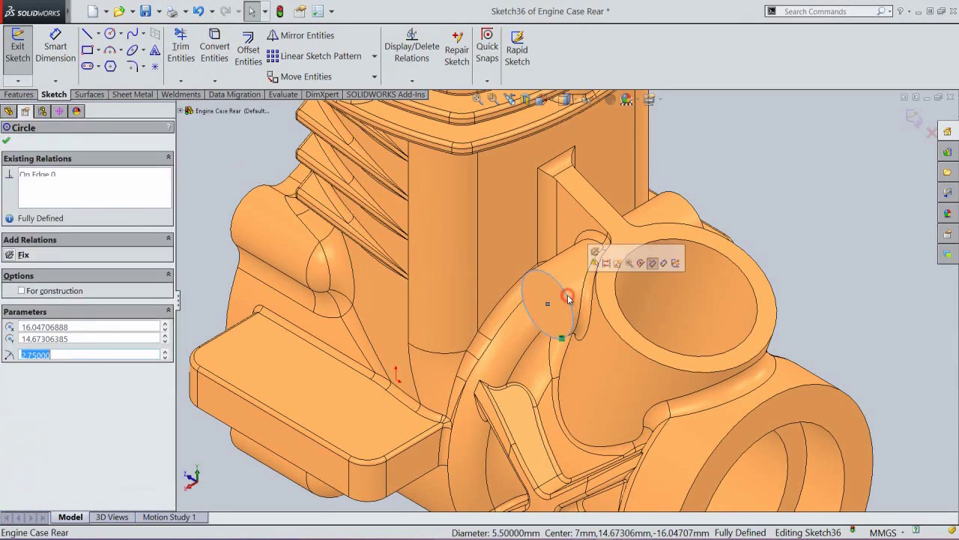
click(805, 189)
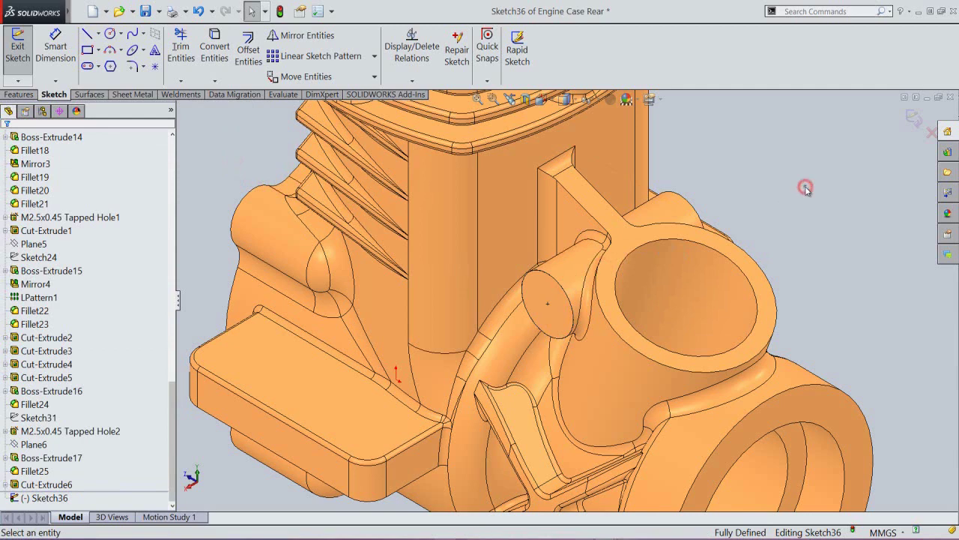
Step: Sketch a 4 mm diameter circle centered on the converted rim and close the sketch
right_click(805, 189)
click(822, 210)
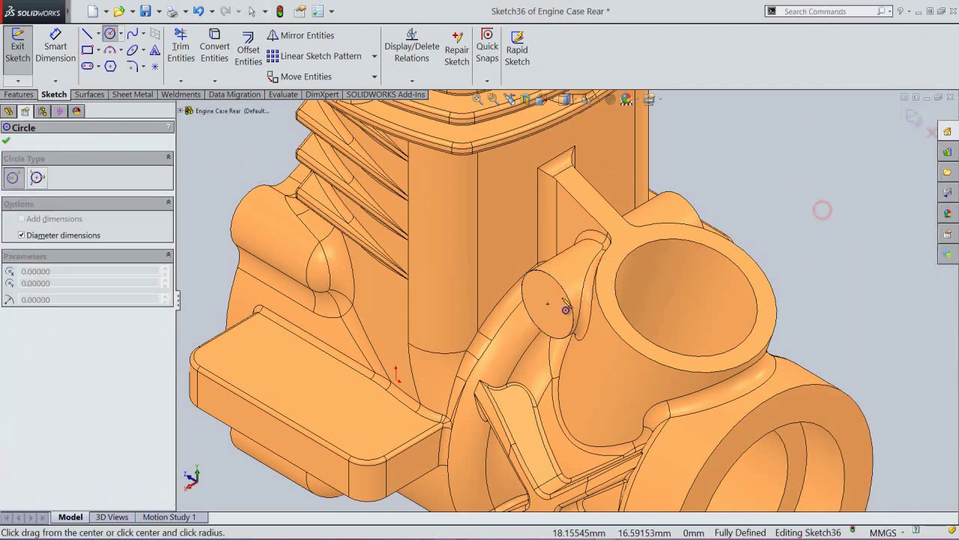
click(548, 305)
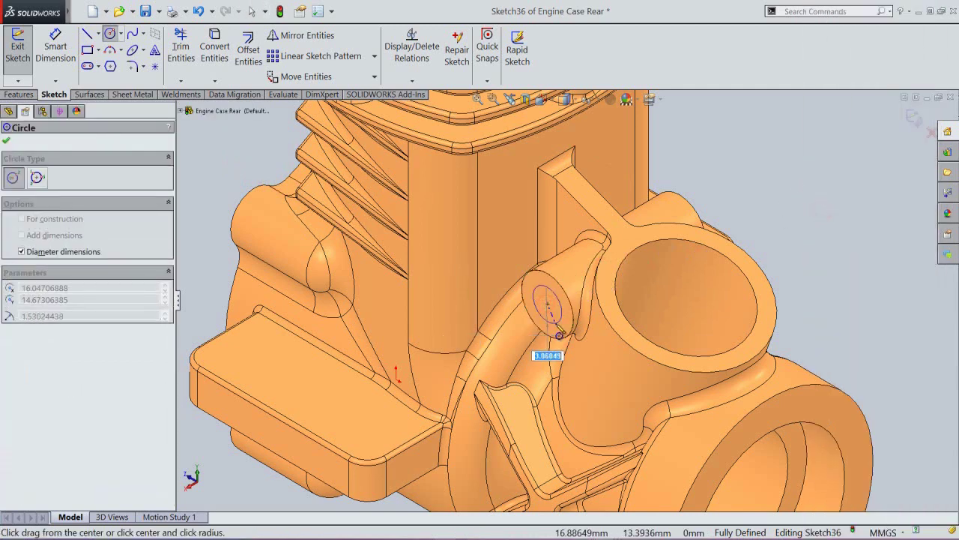
key(Return)
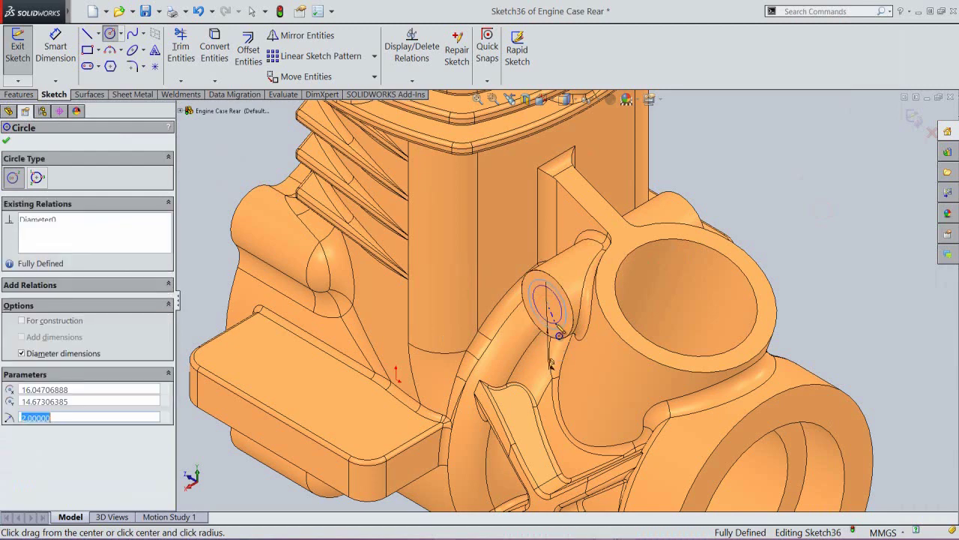
right_click(802, 166)
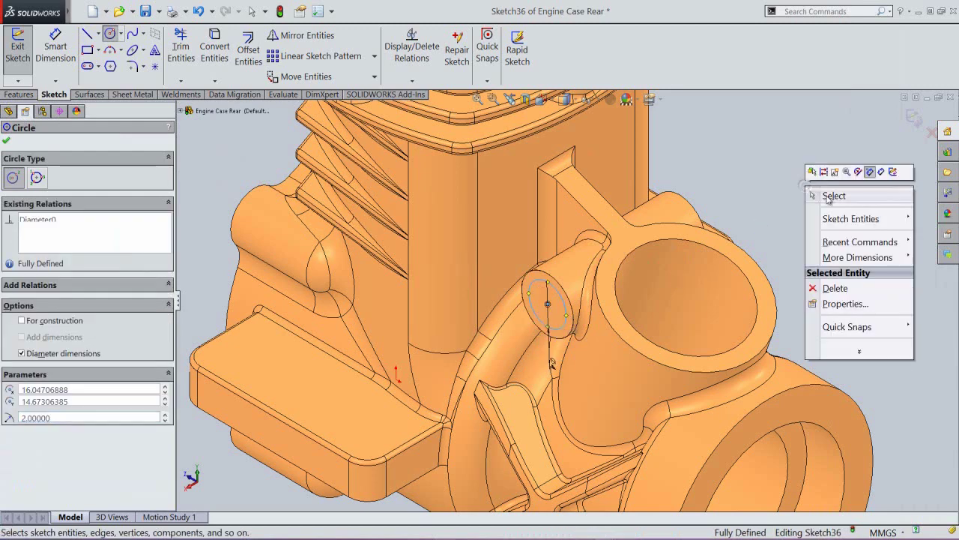
click(830, 196)
click(915, 124)
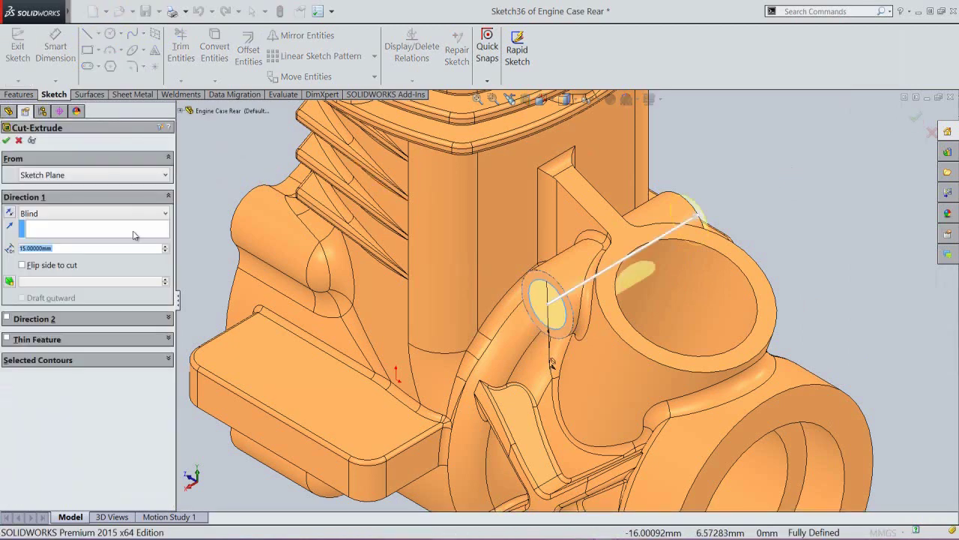
Step: Cut the 4 mm circle with the Through All end condition across the cylinder and angled boss, and save the part
click(81, 213)
click(64, 236)
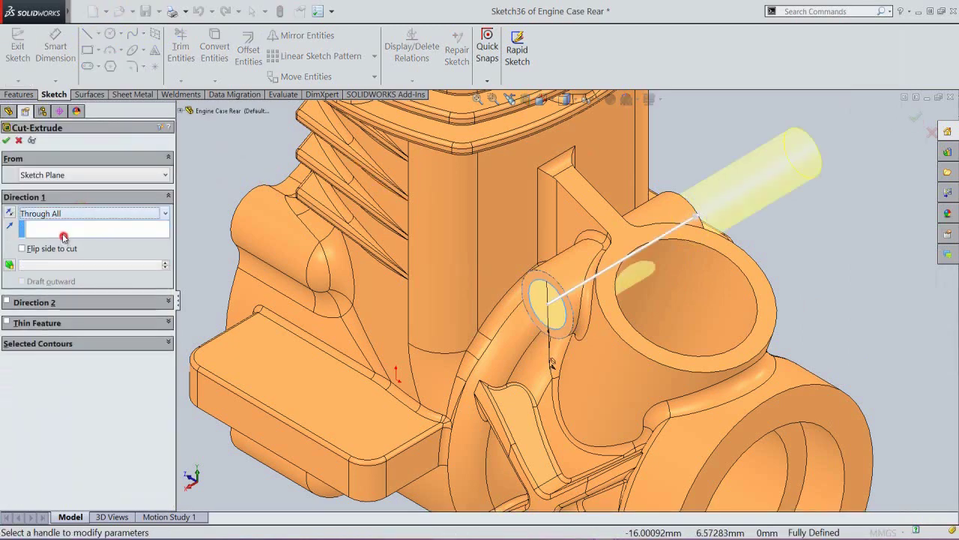
click(7, 141)
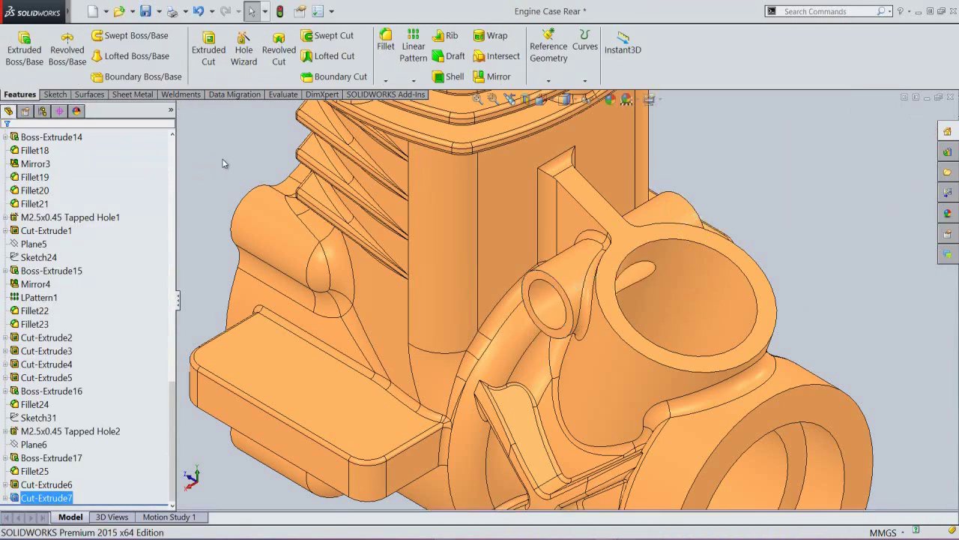
click(221, 160)
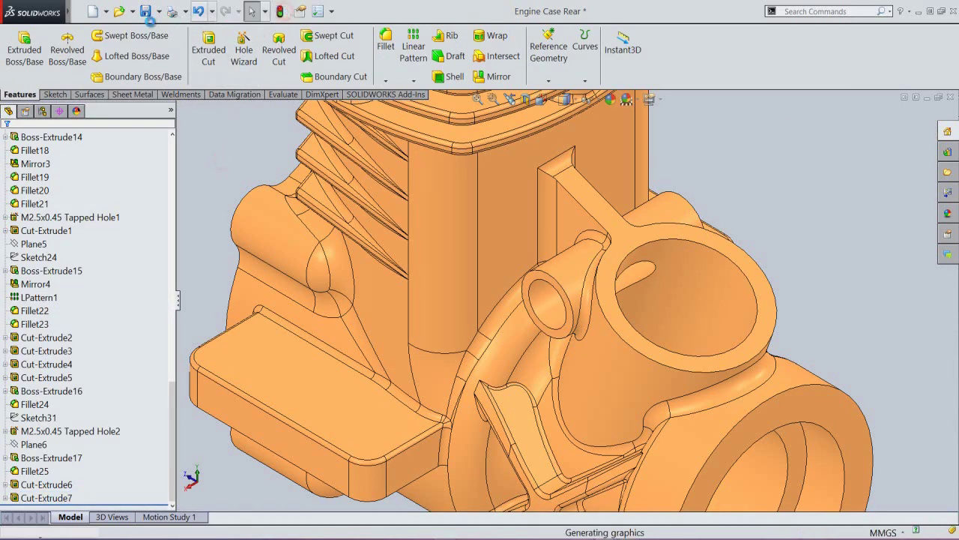
click(148, 13)
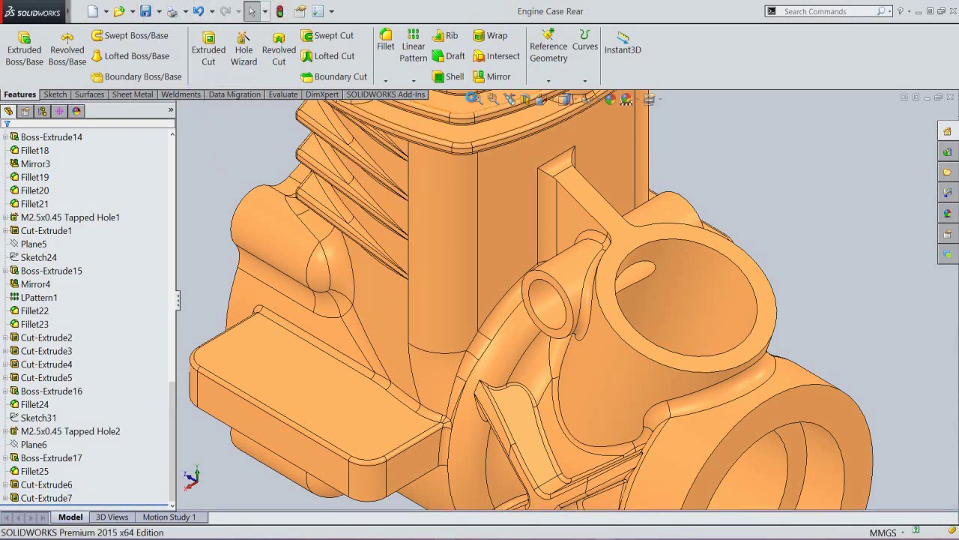
Step: Start an extruded-cut sketch on the upper face of the side mounting lug
key(f)
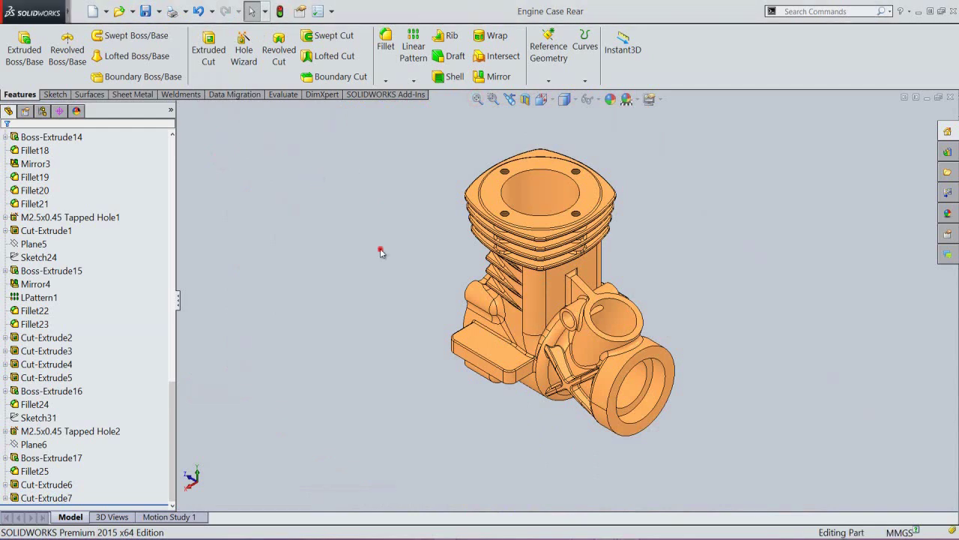
click(209, 47)
scroll(516, 352, down, 10)
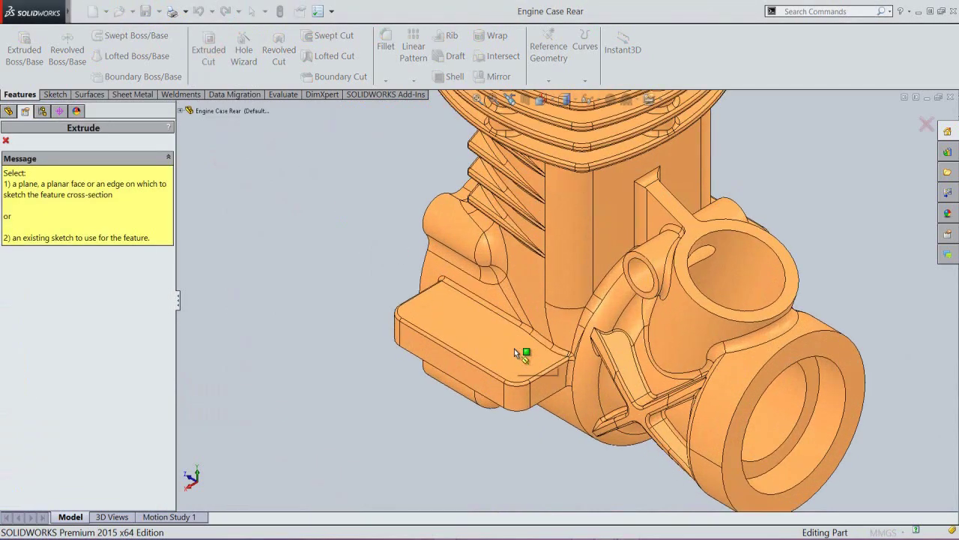
click(477, 332)
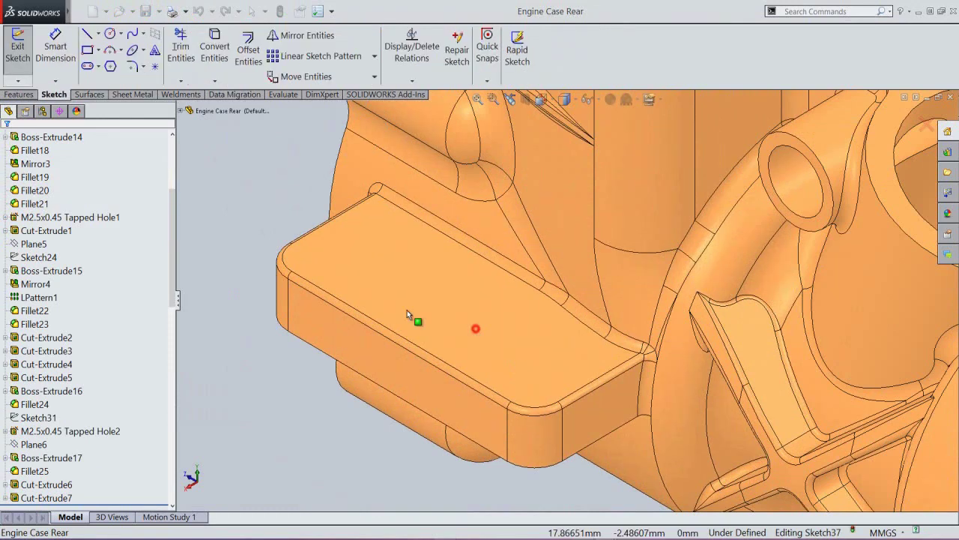
Step: Sketch two 2.5 mm diameter circles spaced along the length of the mounting lug's upper face
right_click(275, 167)
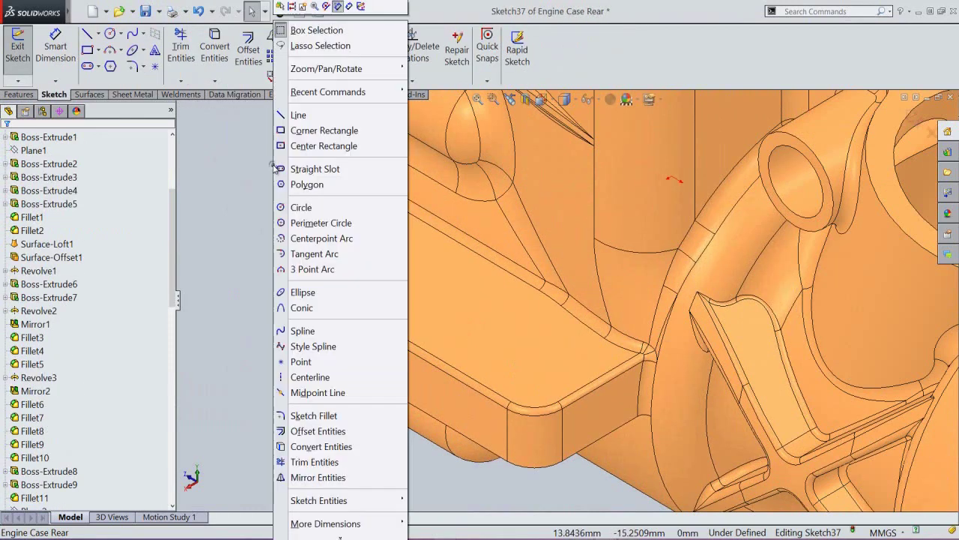
click(280, 207)
click(364, 263)
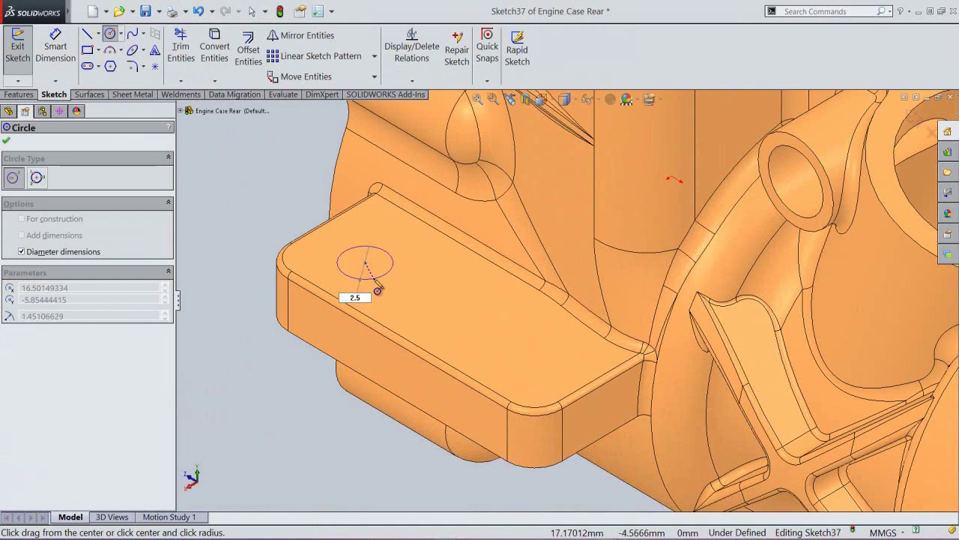
key(Return)
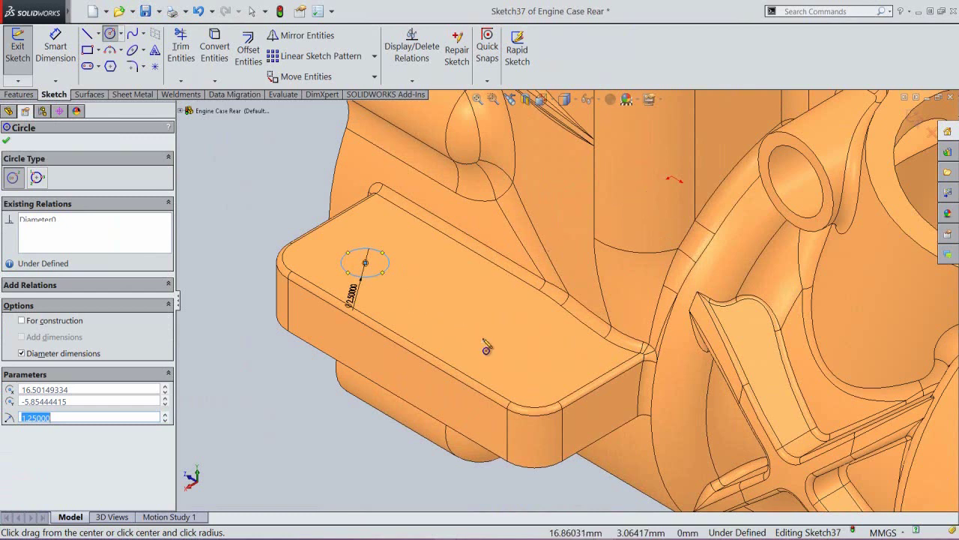
click(475, 330)
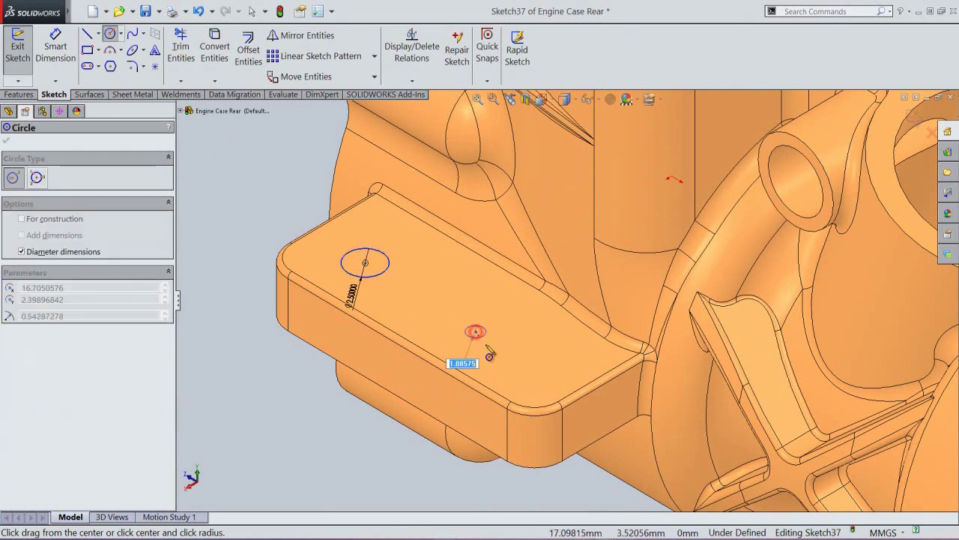
text(2.5)
key(Return)
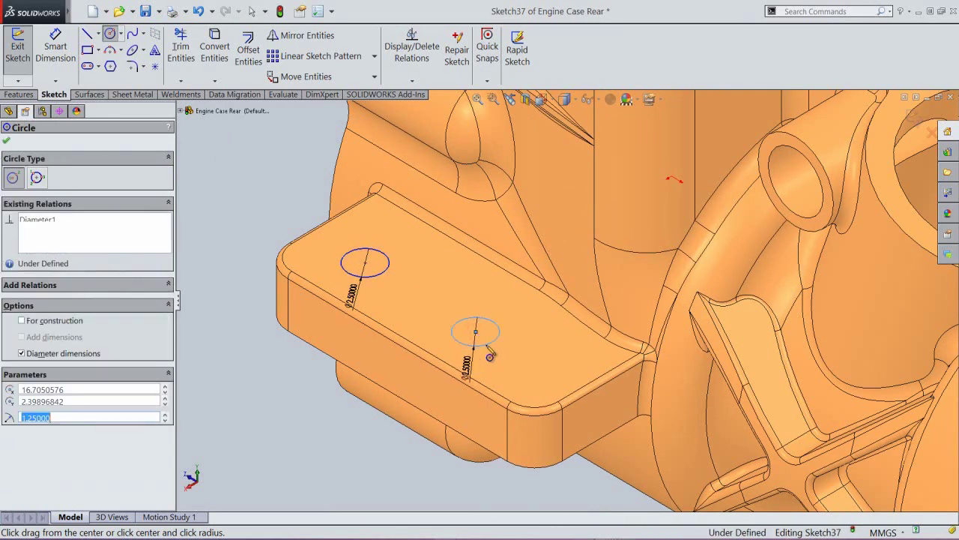
Step: Dimension the first circle 4.7 mm from the nearby short end edge of the mounting lug
right_click(489, 349)
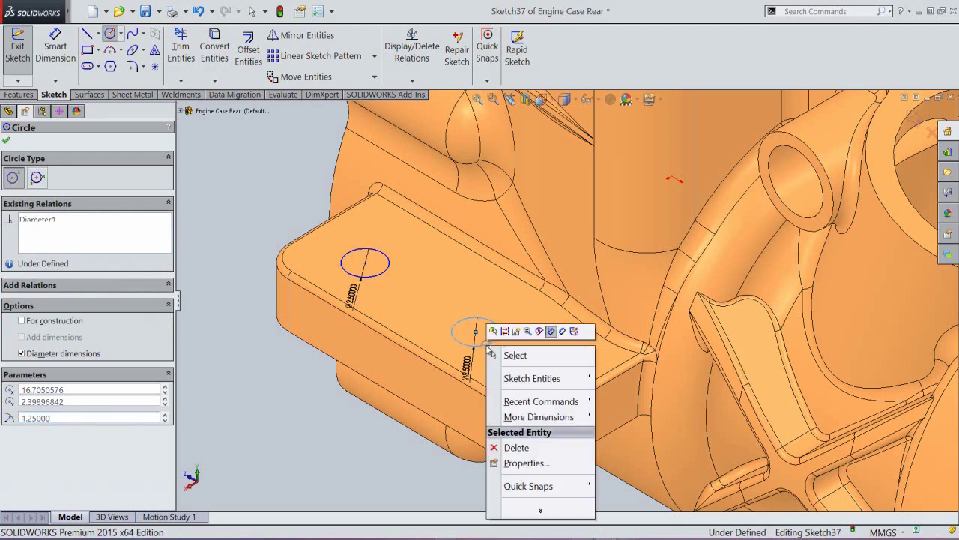
click(563, 331)
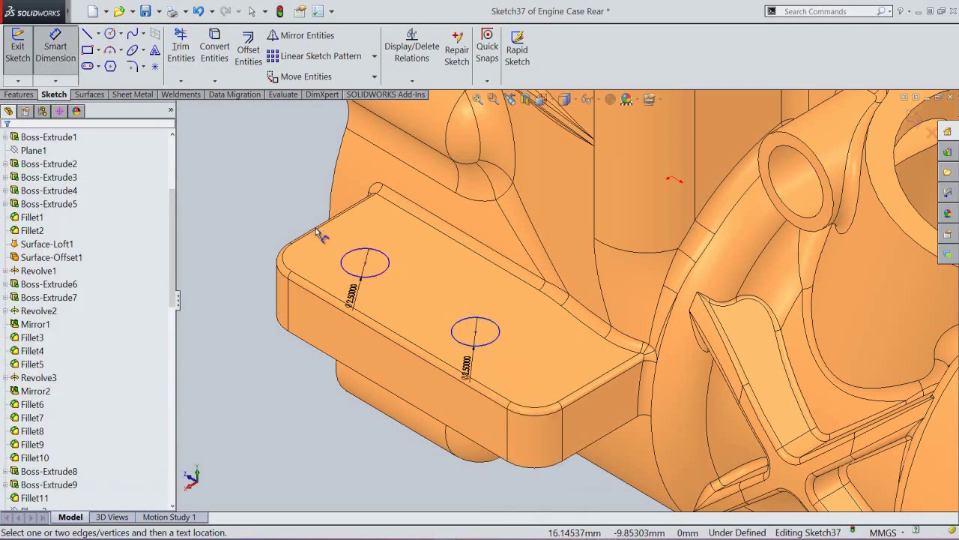
click(319, 227)
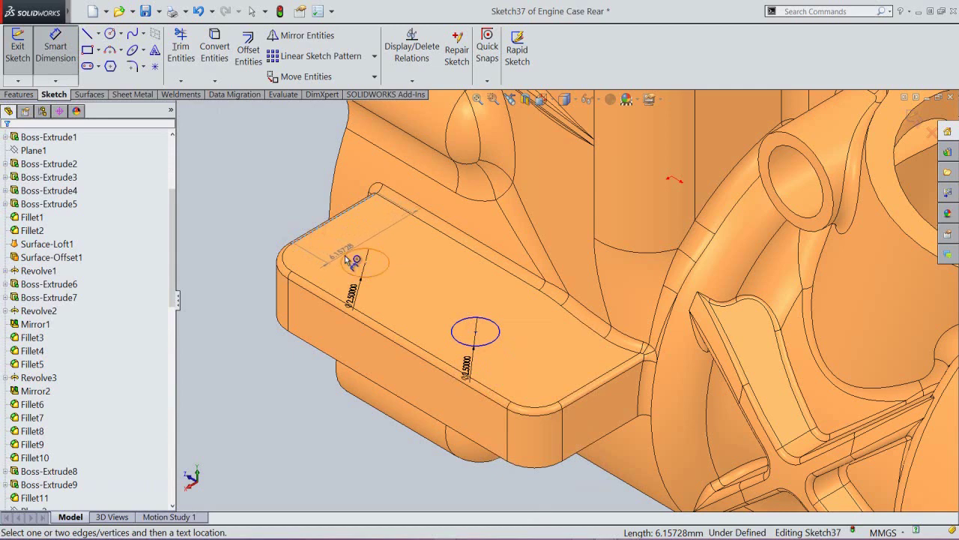
click(347, 255)
click(336, 221)
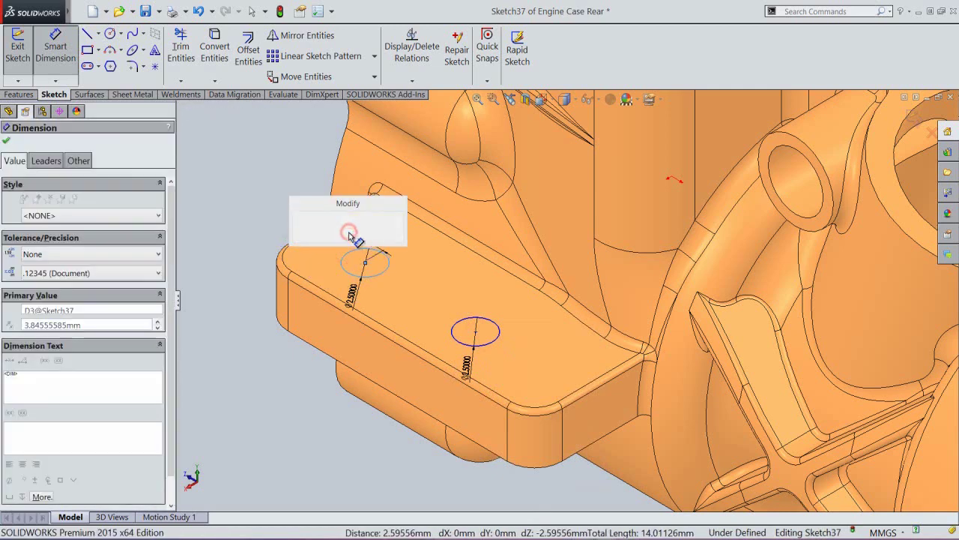
text(4.7)
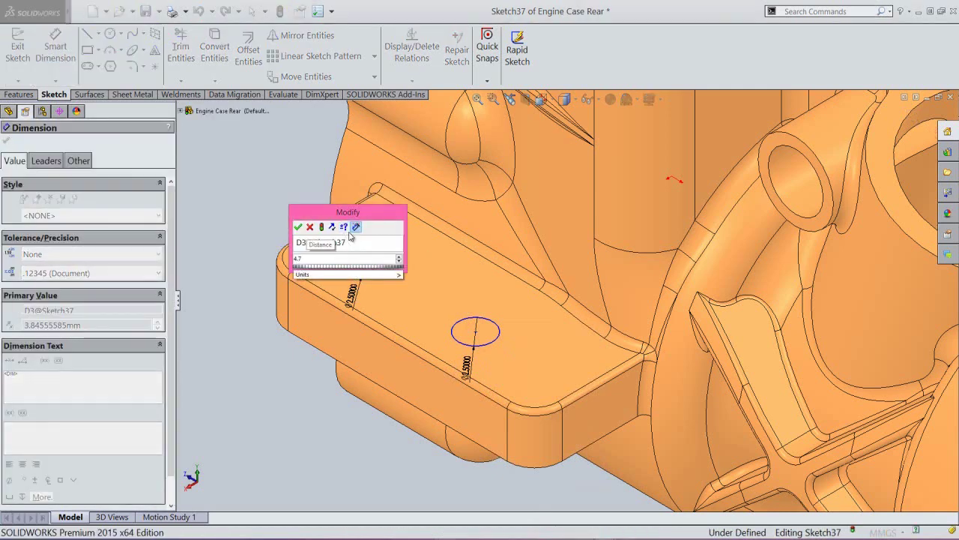
key(Return)
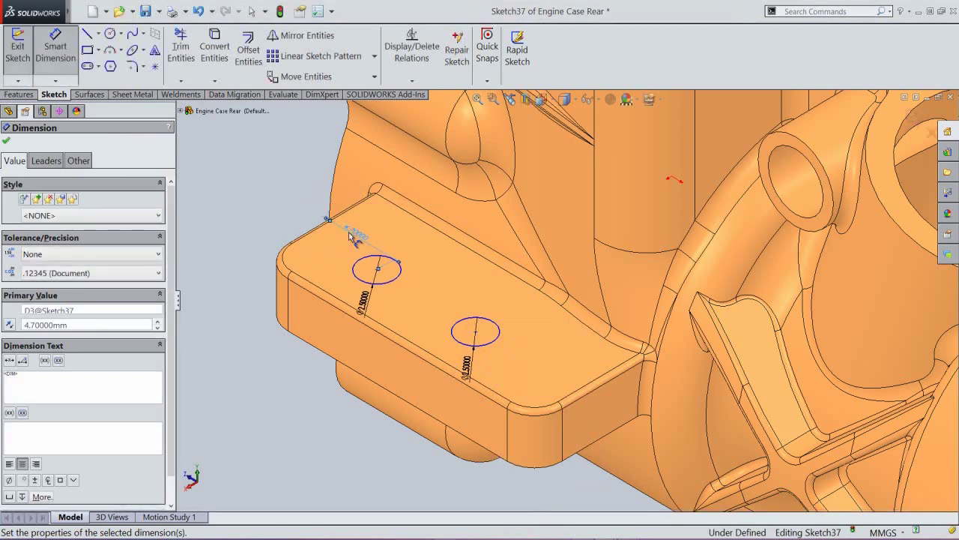
click(255, 205)
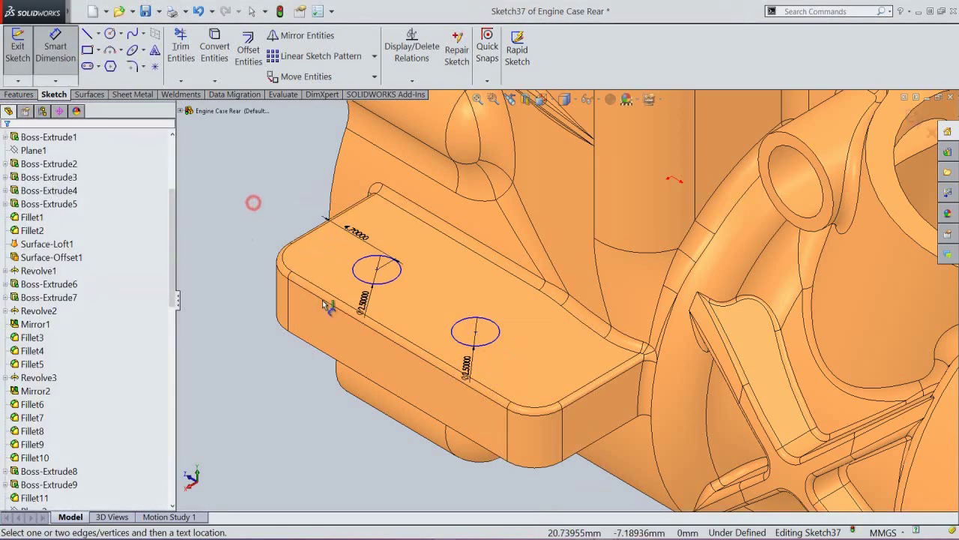
Step: Dimension the same circle 2.7 mm from the long outer edge of the mounting lug
click(363, 286)
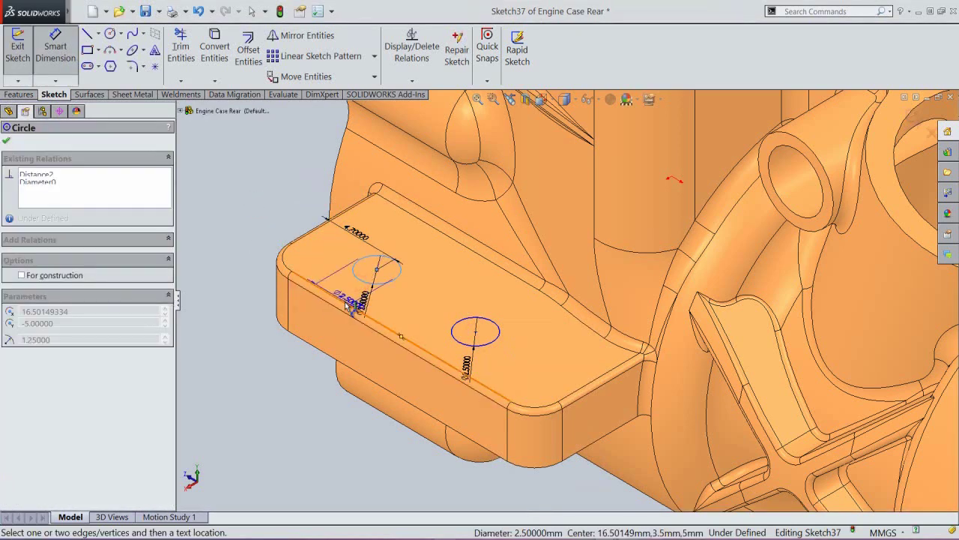
click(349, 308)
click(395, 311)
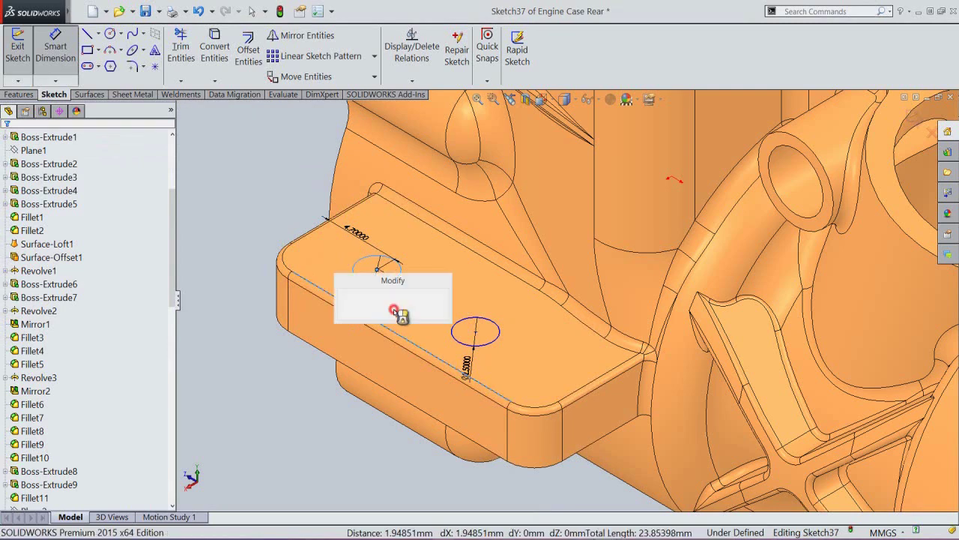
key(Return)
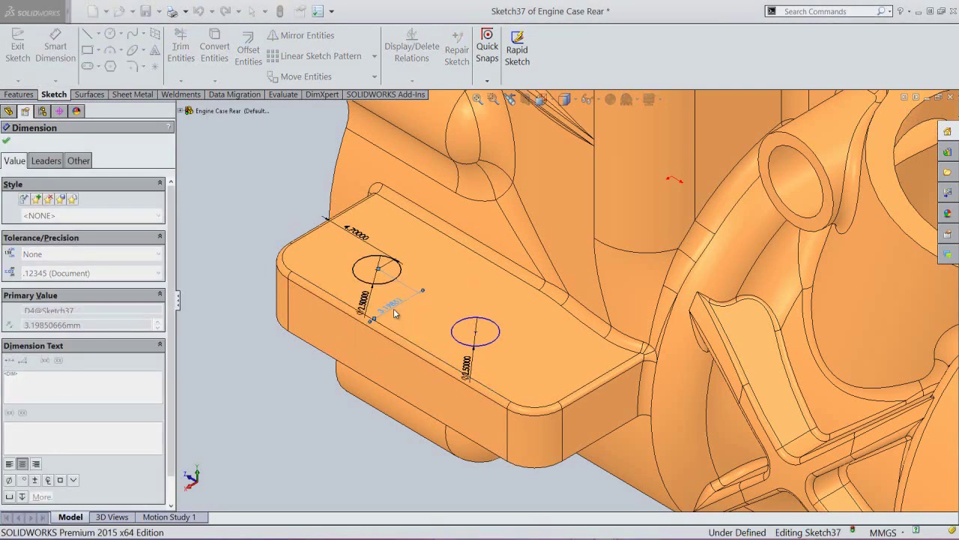
click(279, 203)
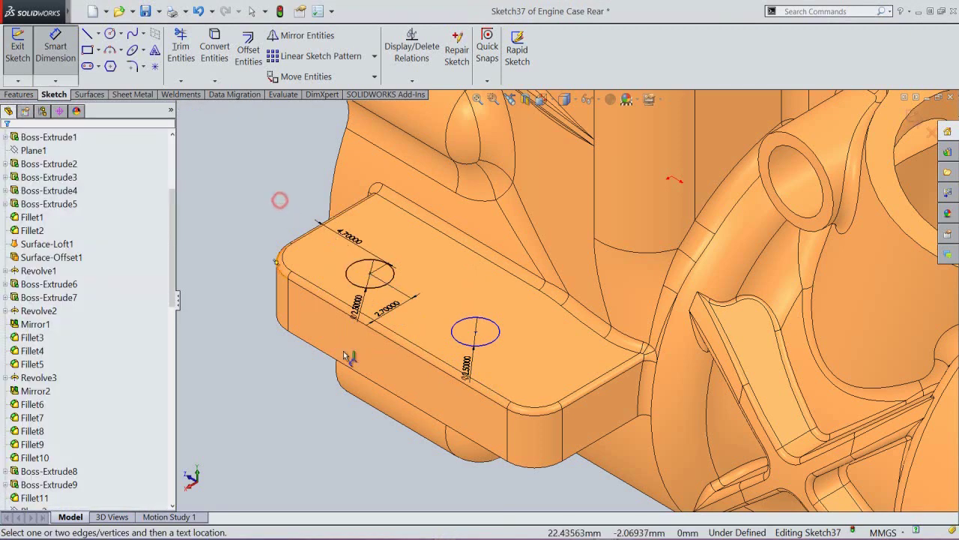
Step: Dimension the second circle from the opposite short end edge of the lug, linking it by equation to the first circle's 4.7 mm end distance
click(497, 341)
click(579, 386)
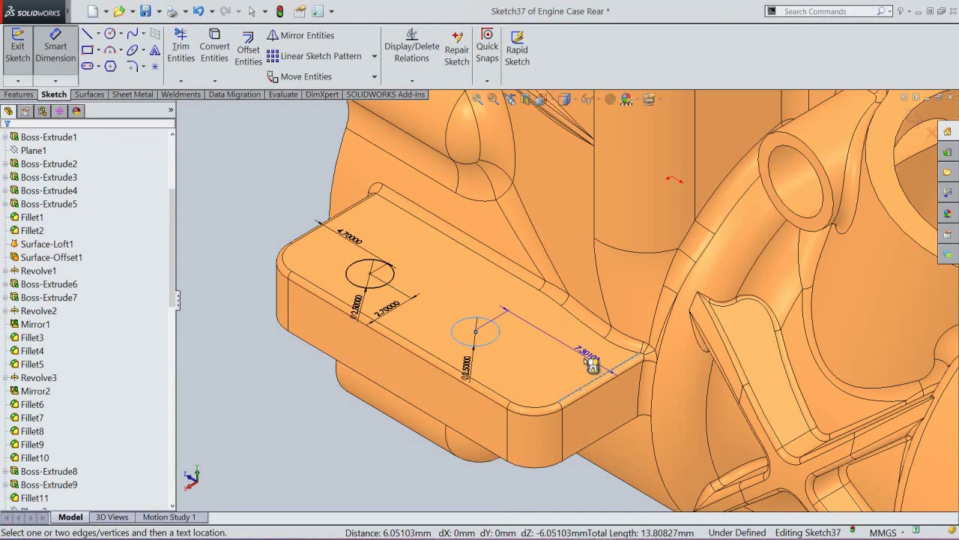
click(592, 365)
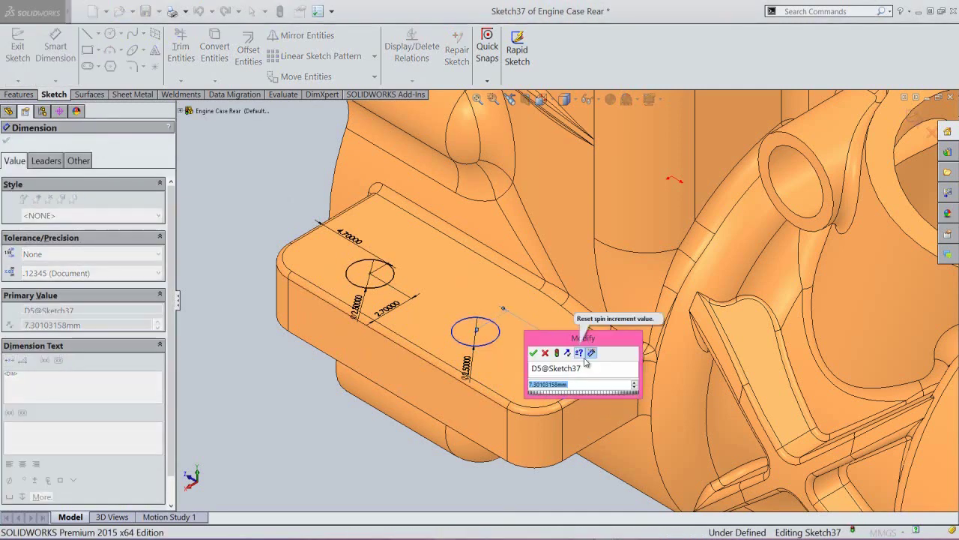
text(=)
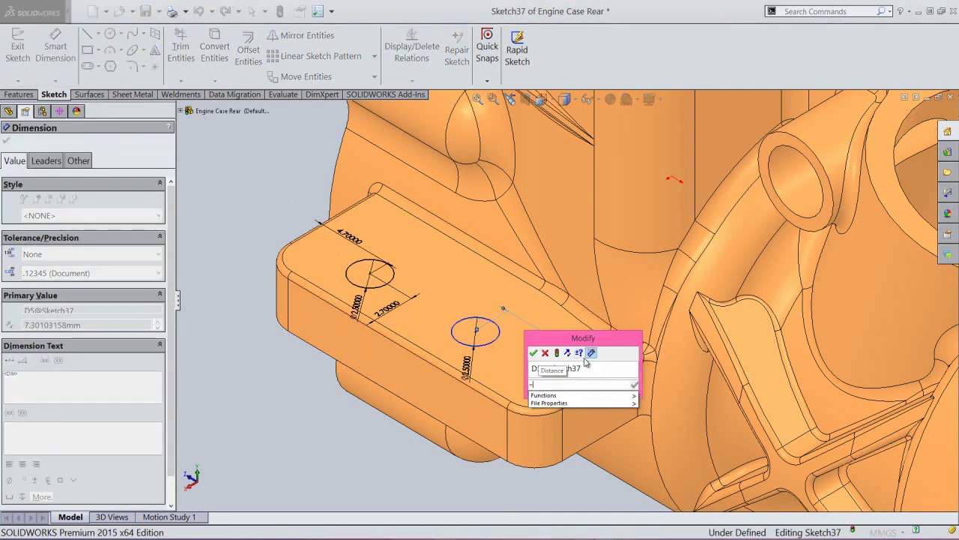
click(350, 234)
click(534, 353)
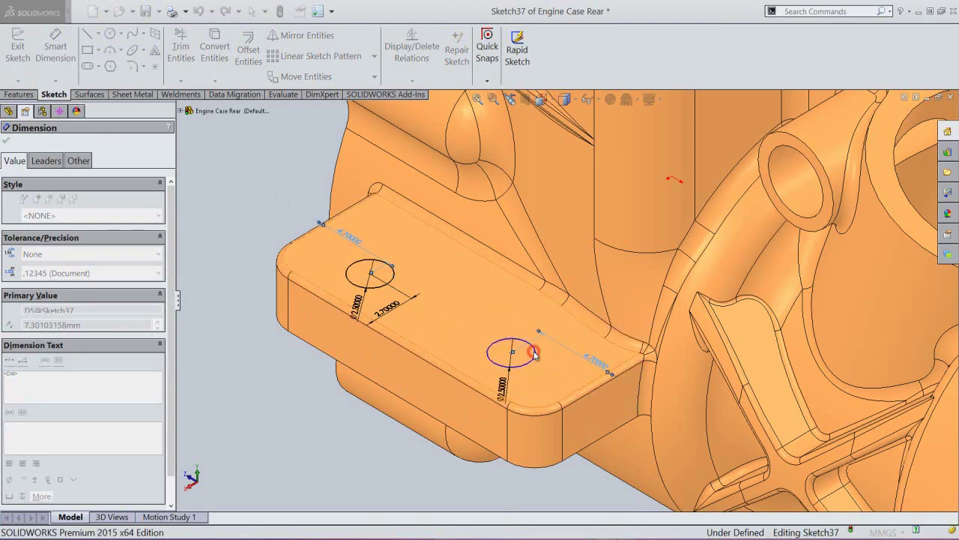
right_click(252, 199)
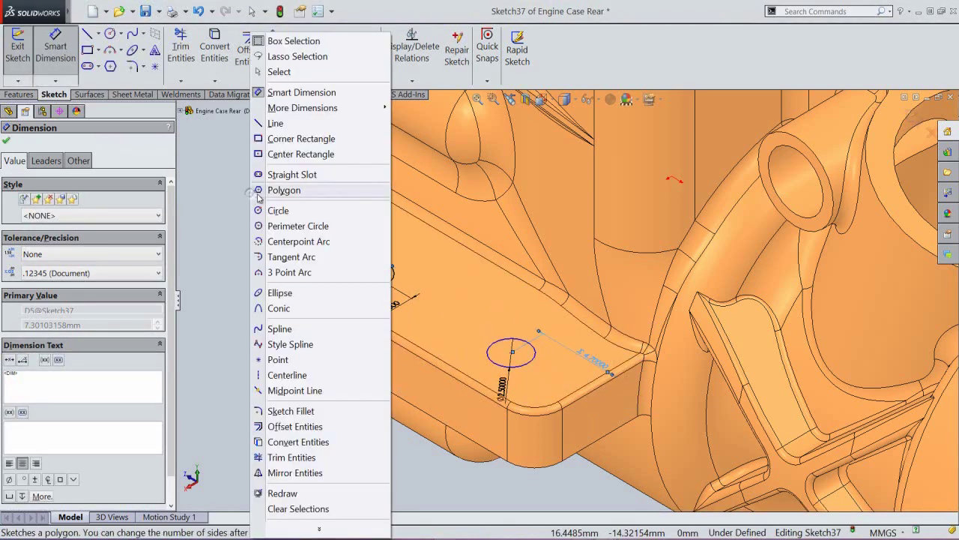
click(278, 73)
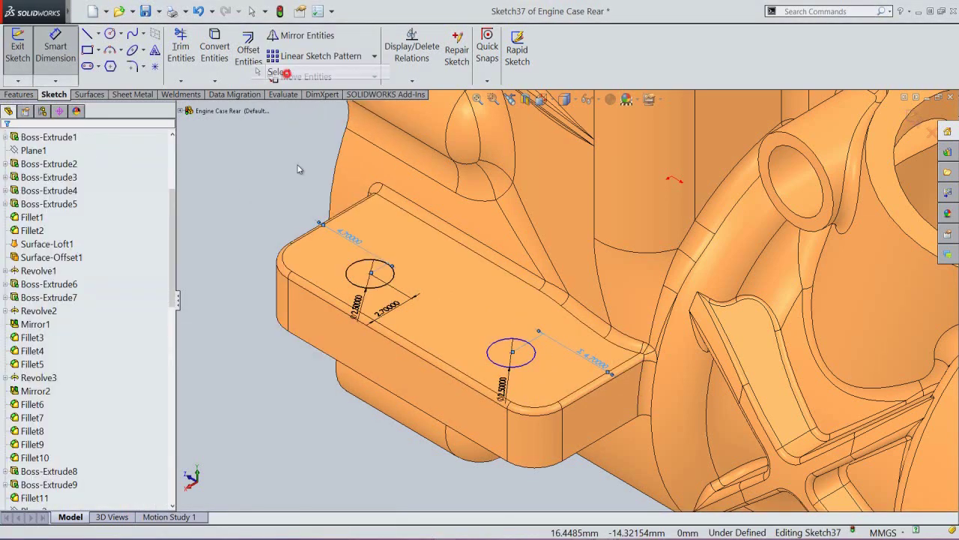
Step: Add a Vertical relation between the centre points of the two circles on the lug
click(412, 80)
click(427, 111)
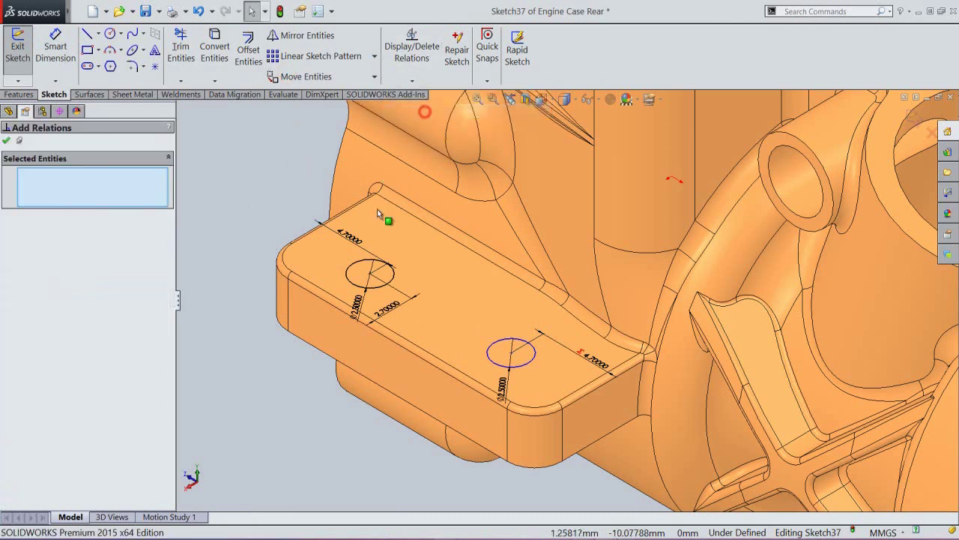
click(370, 274)
click(512, 353)
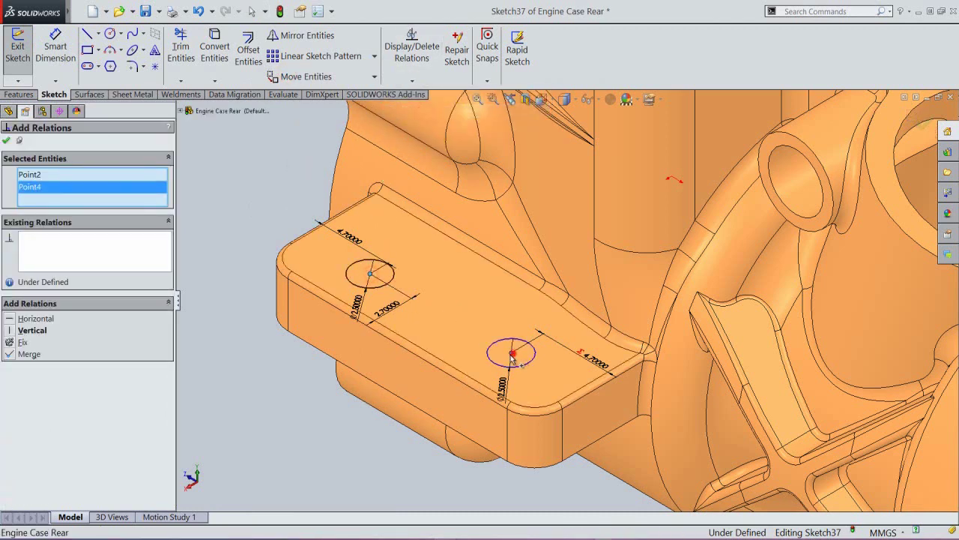
click(9, 330)
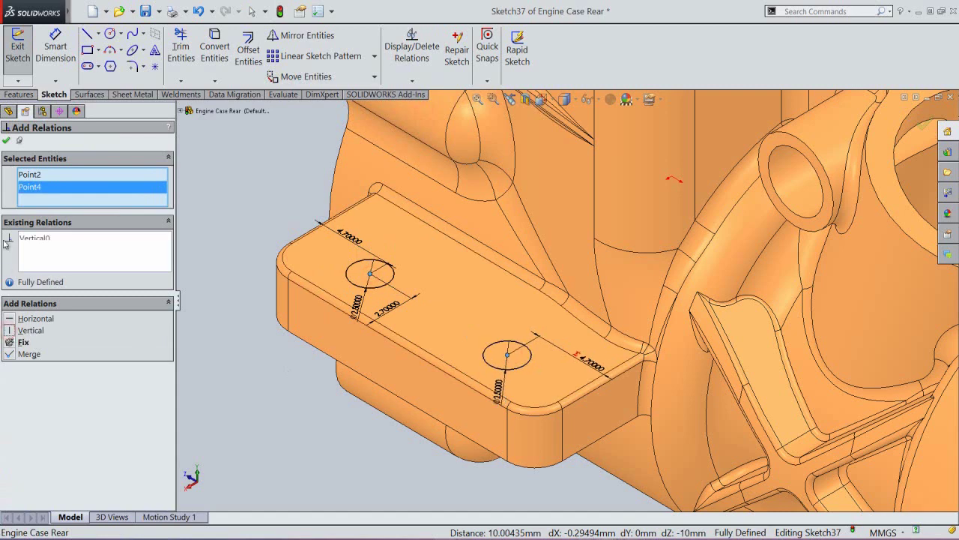
click(6, 140)
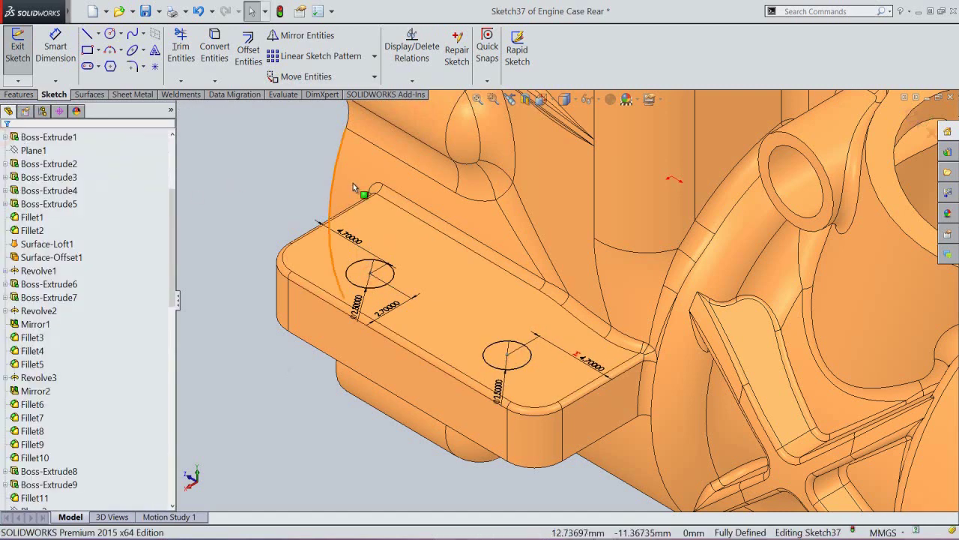
Step: Cut the two circles through the mounting lug with a Through All end condition
click(912, 120)
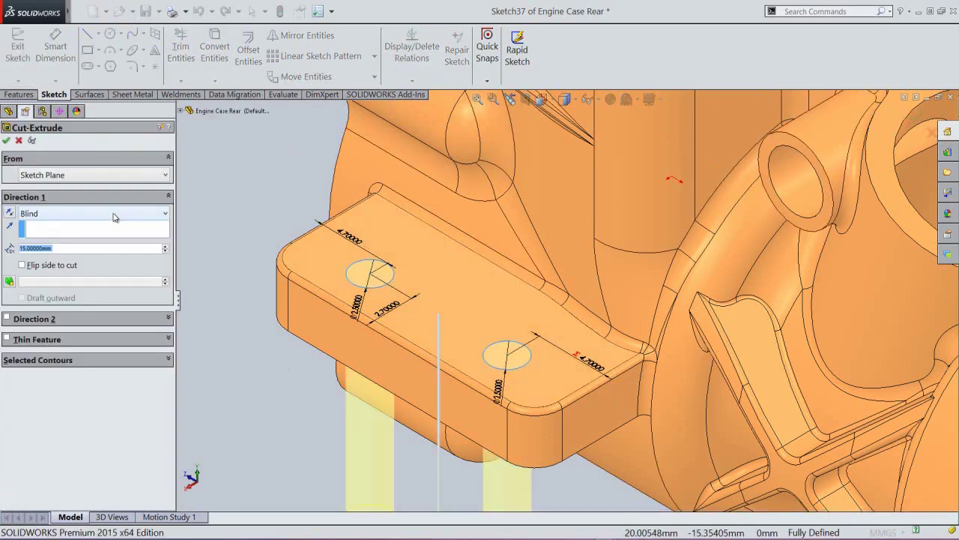
click(114, 217)
click(60, 234)
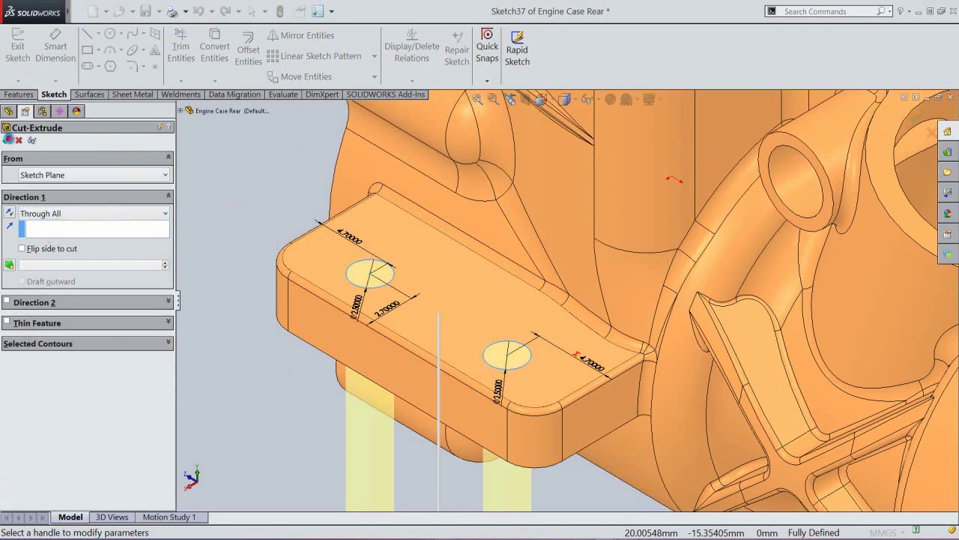
click(8, 139)
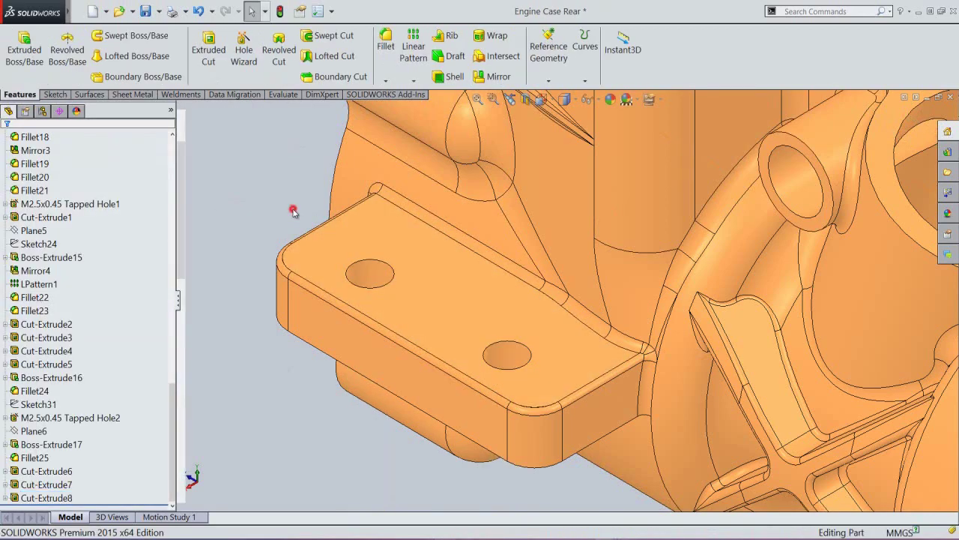
click(293, 212)
Step: Start an extruded-cut sketch on the upper face of the mounting lug on the other side of the case
scroll(437, 401, up, 2)
middle_drag(460, 371, 469, 199)
click(510, 99)
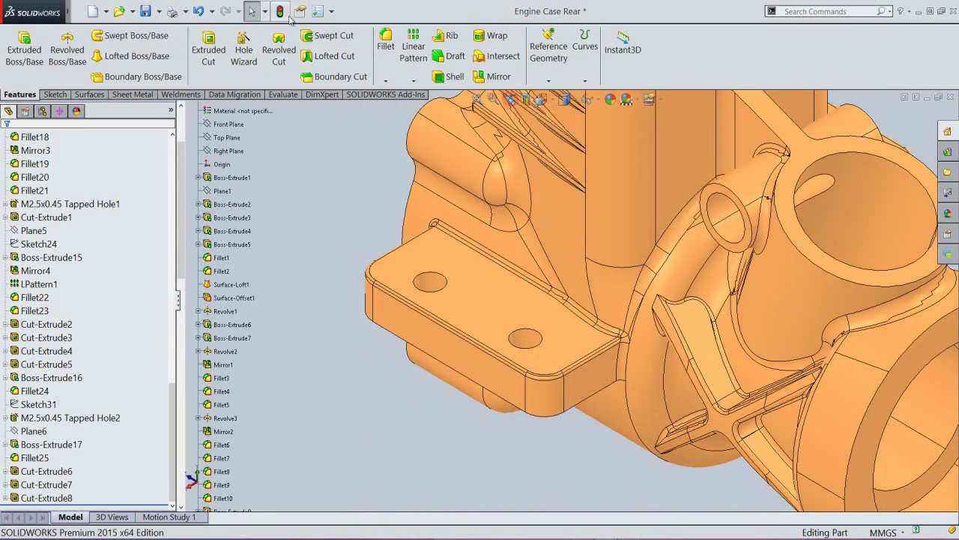
click(476, 99)
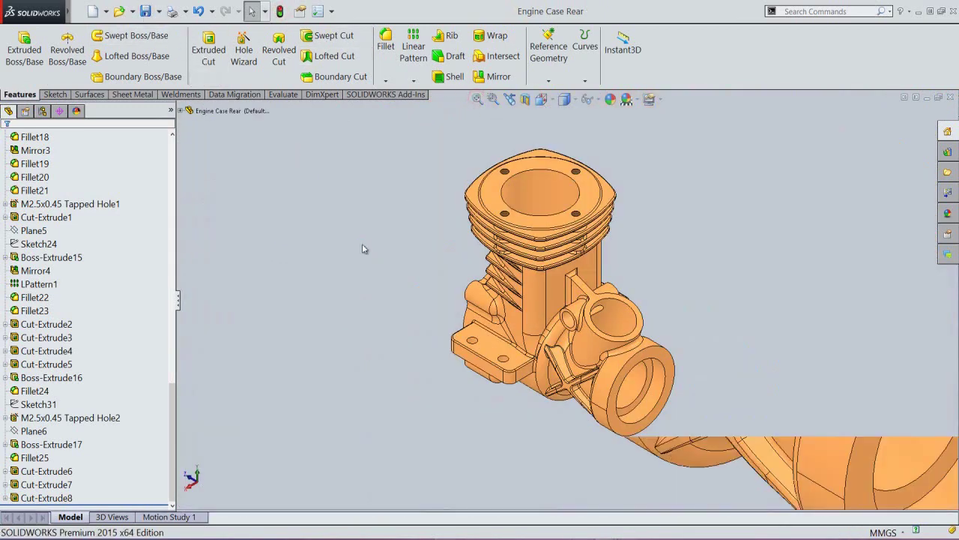
click(543, 99)
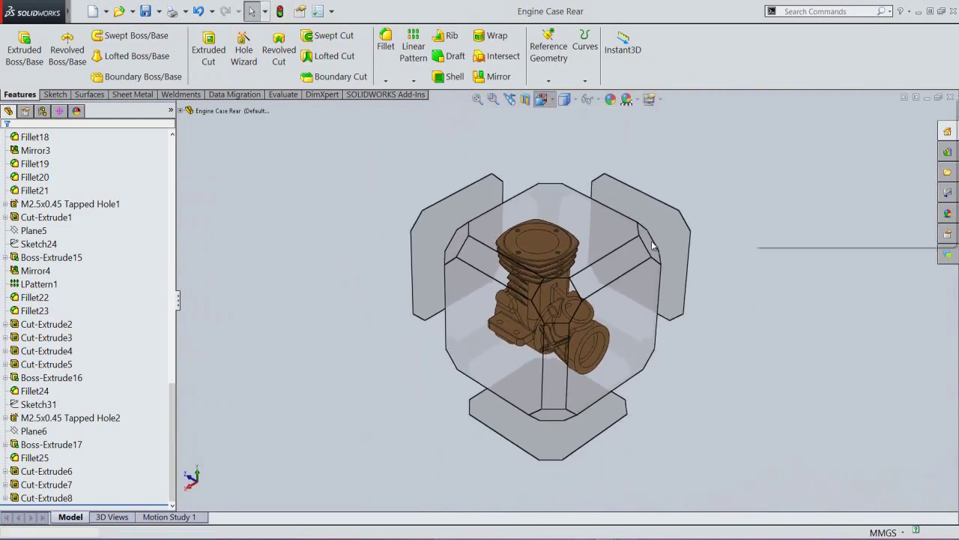
click(653, 241)
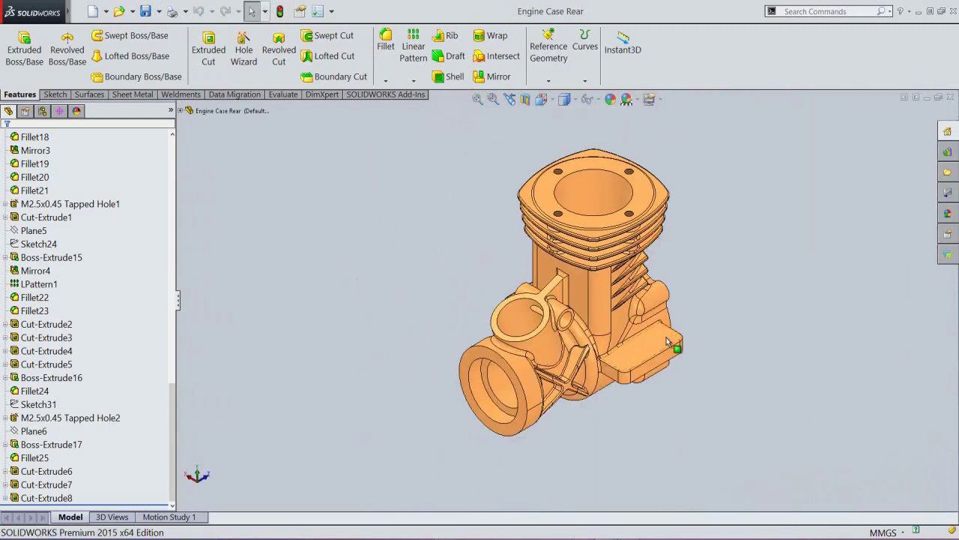
scroll(667, 341, down, 5)
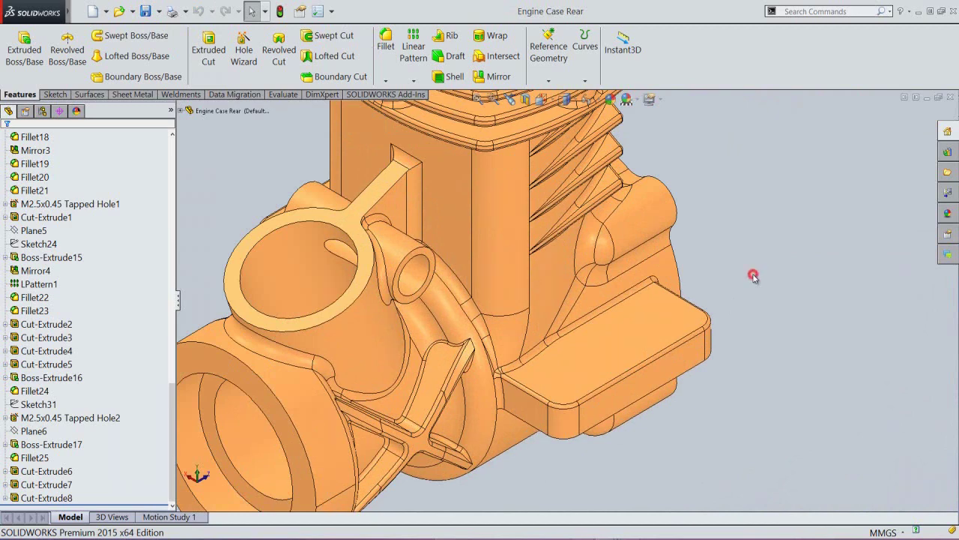
click(208, 50)
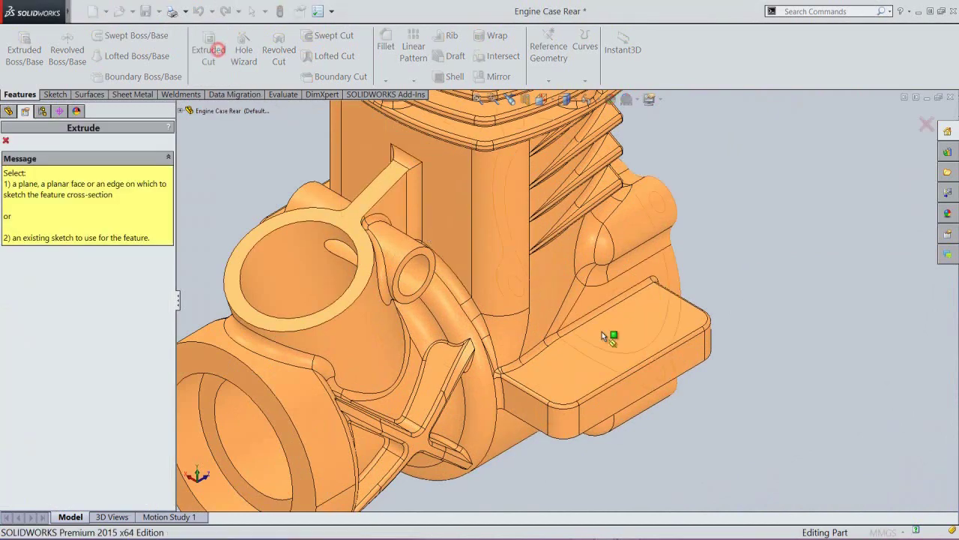
click(633, 346)
Step: Sketch two 2.5 mm diameter circles spaced along the length of this lug's upper face
right_click(775, 271)
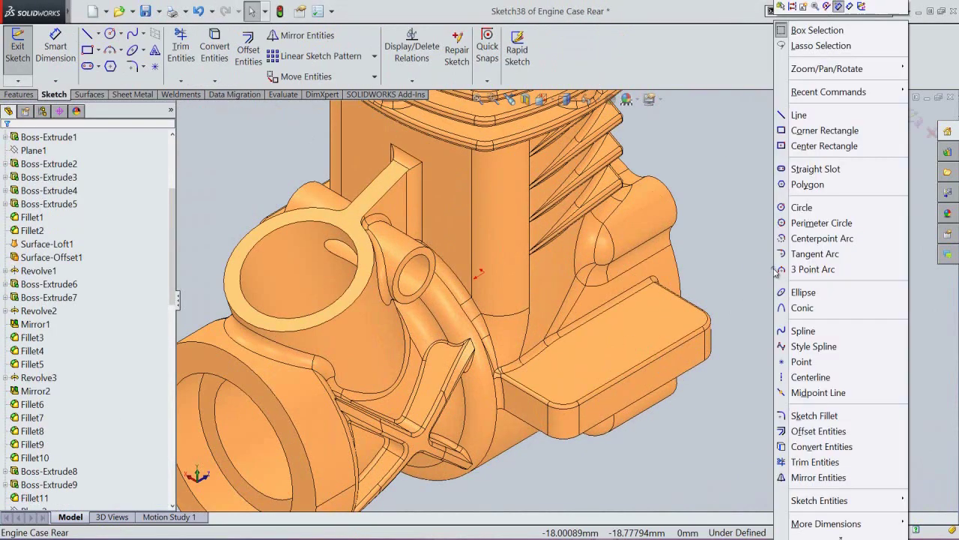
click(799, 205)
scroll(620, 358, down, 2)
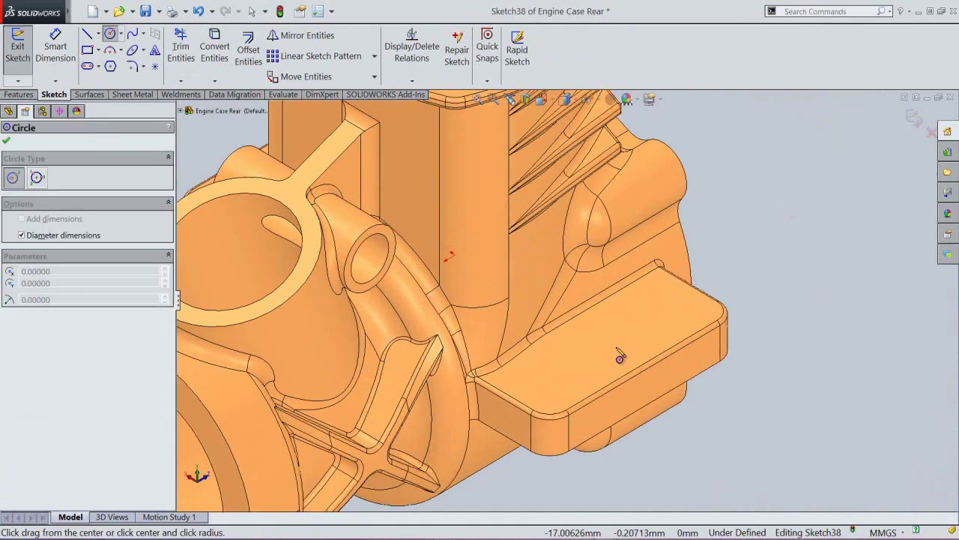
scroll(620, 358, down, 2)
click(523, 401)
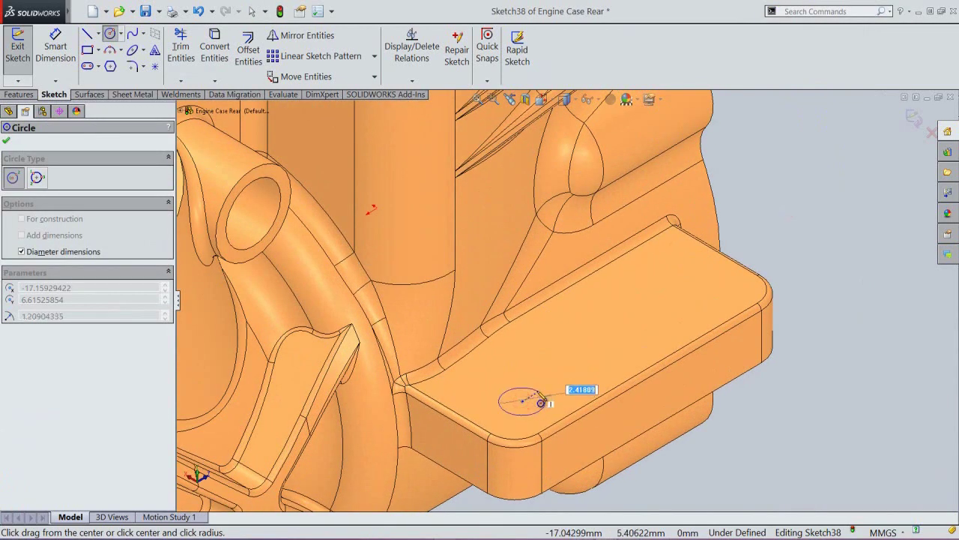
text(2.5)
key(Return)
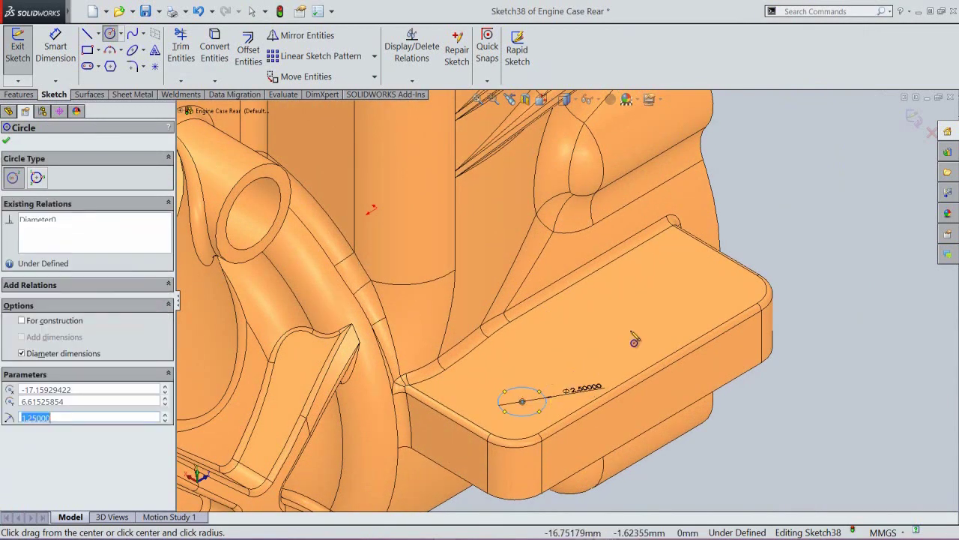
click(661, 318)
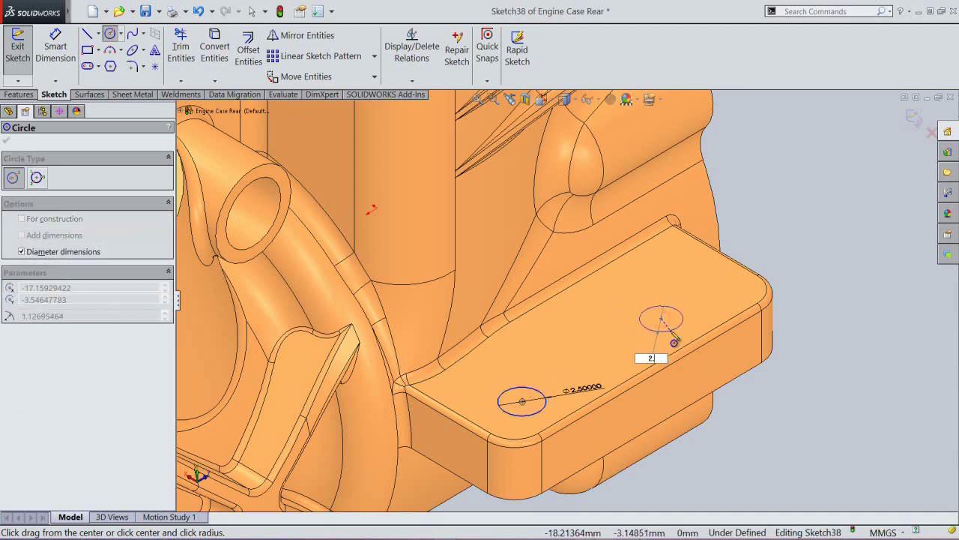
text(2.5)
key(Return)
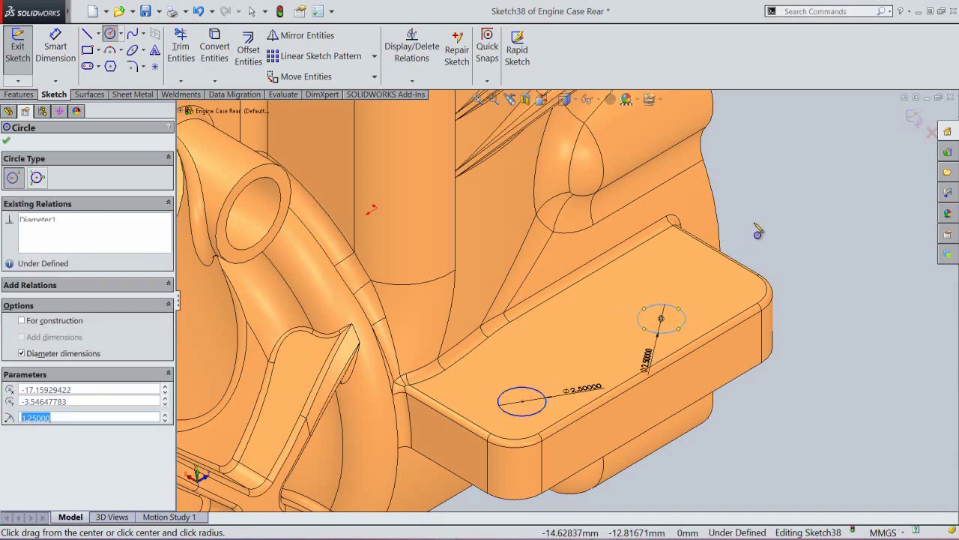
Step: Dimension the circle nearest the X-shaped ribs 4.7 mm from the lug's adjacent short end edge
right_click(758, 231)
click(832, 210)
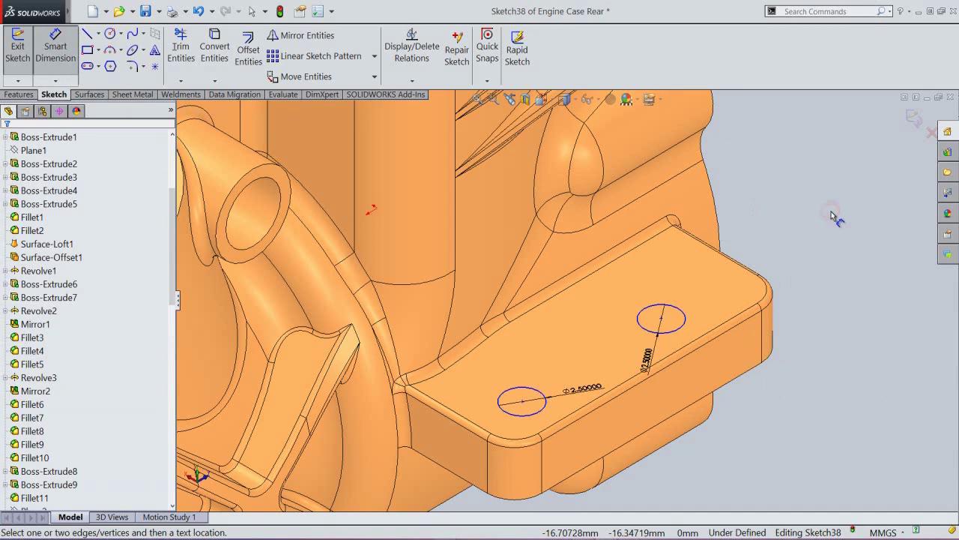
click(516, 419)
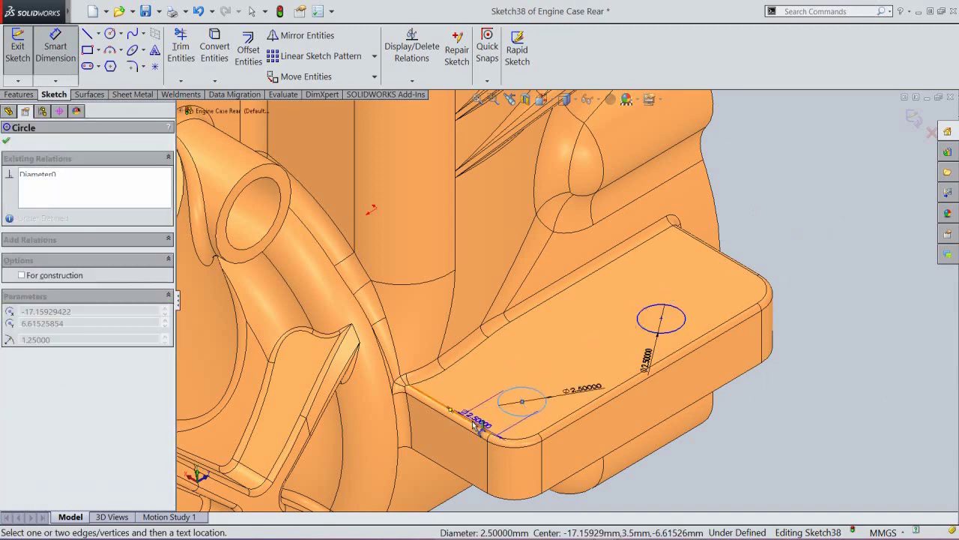
click(477, 424)
click(479, 405)
text(4)
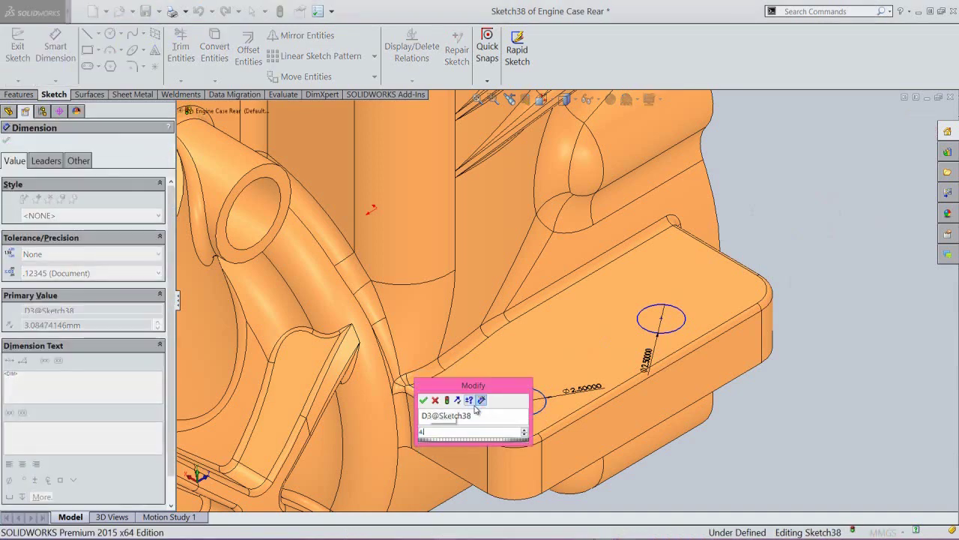
text(.7)
key(Return)
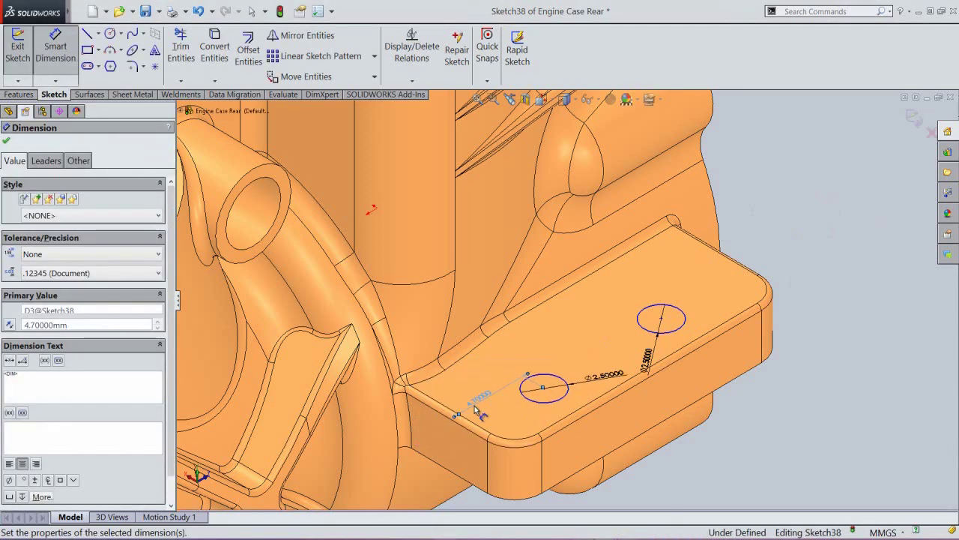
click(712, 452)
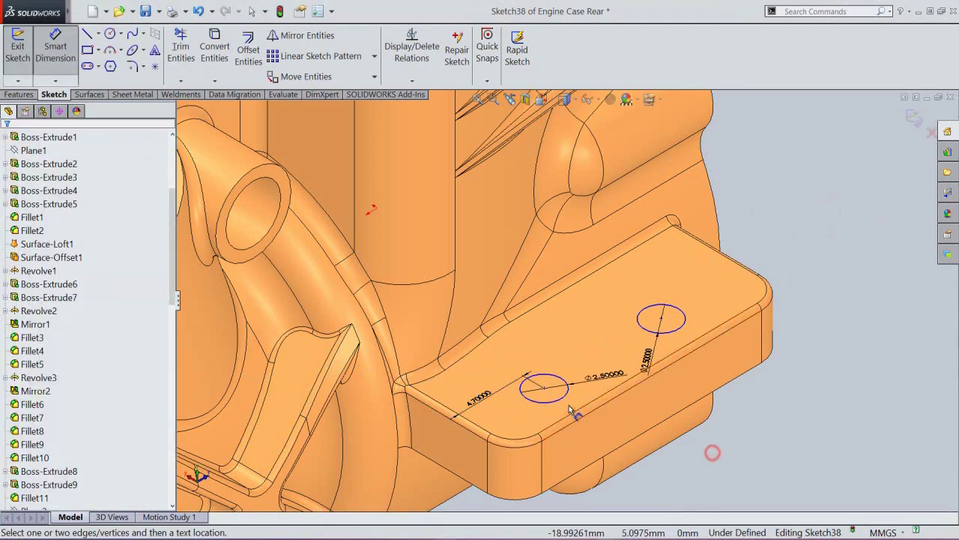
Step: Dimension the same circle 2.7 mm from the long outer edge of this lug
click(567, 404)
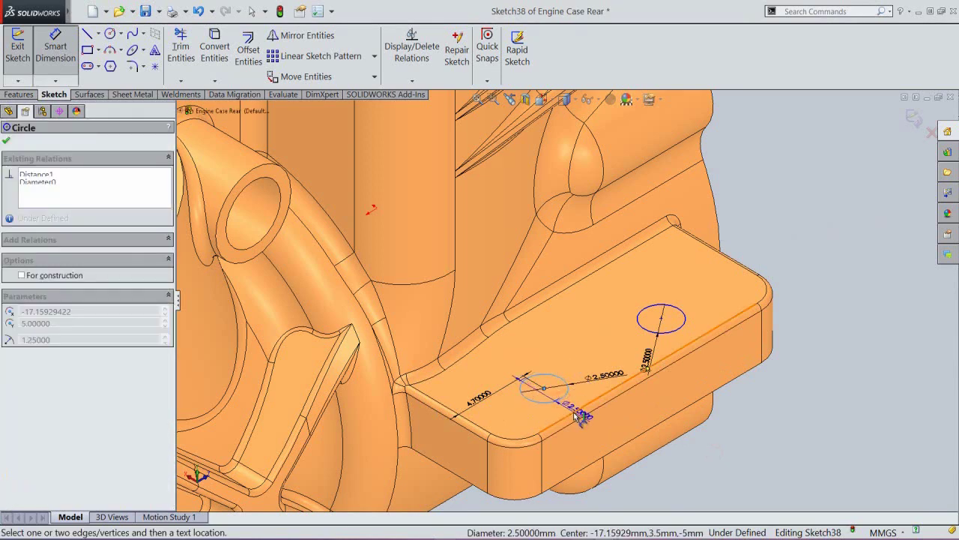
click(581, 417)
click(576, 402)
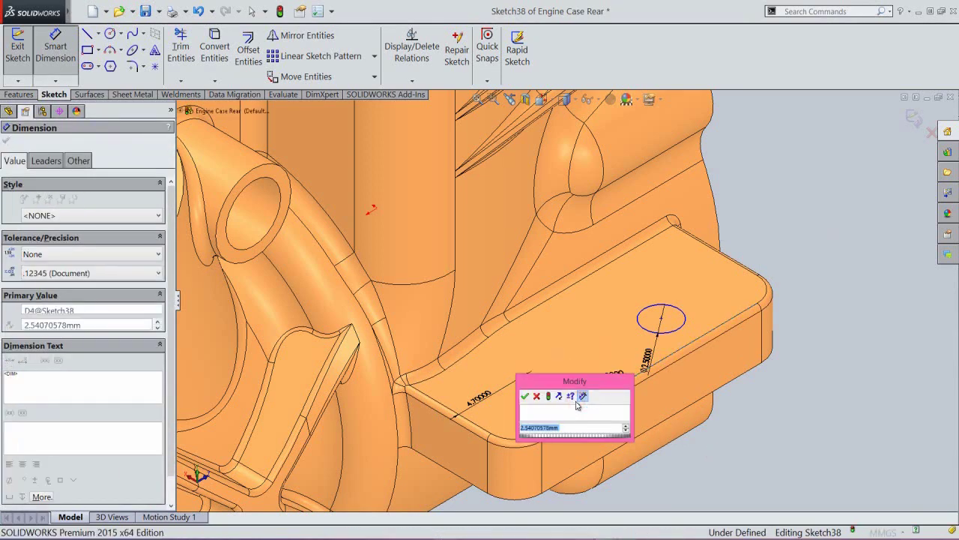
text(2.7)
key(Return)
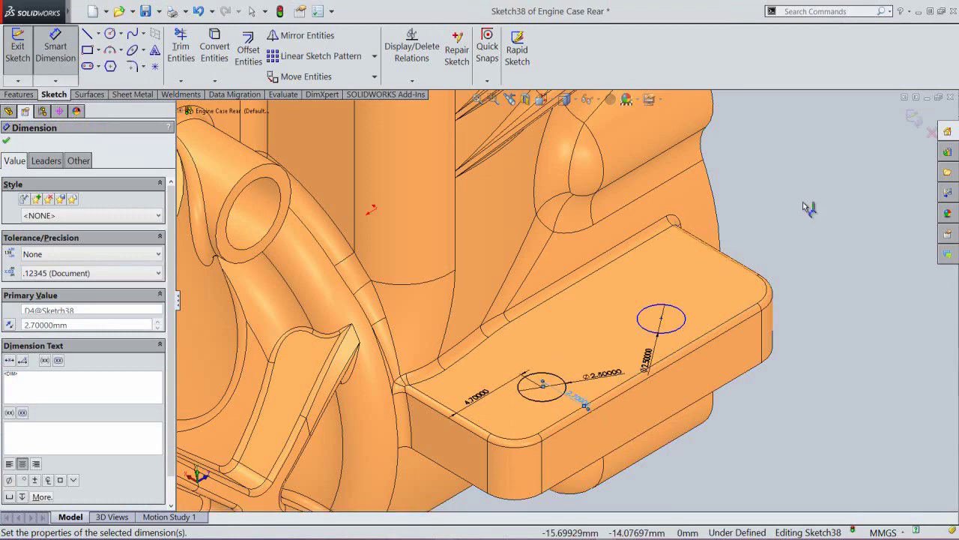
click(805, 197)
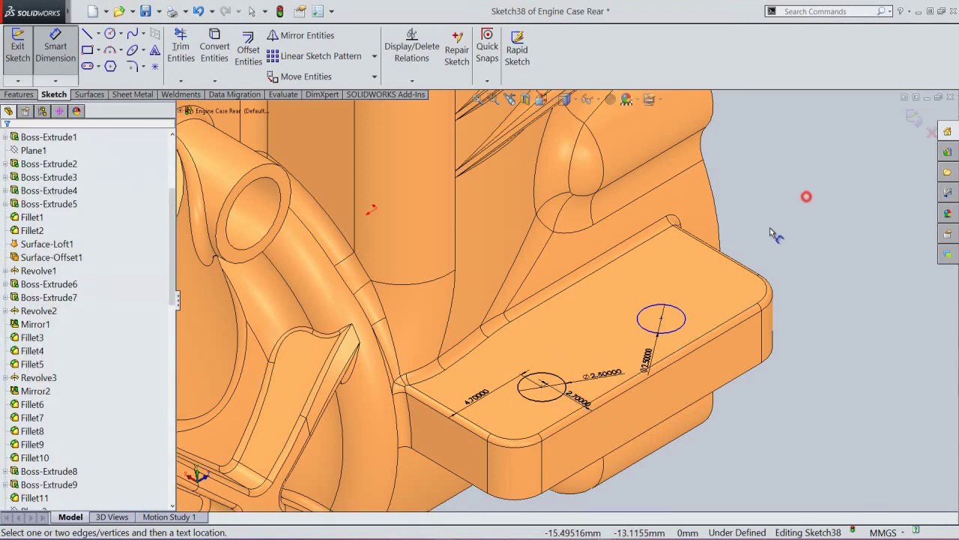
Step: Dimension the other circle from the lug's far short edge and link that distance by equation to the first circle's 4.7 mm dimension
click(745, 271)
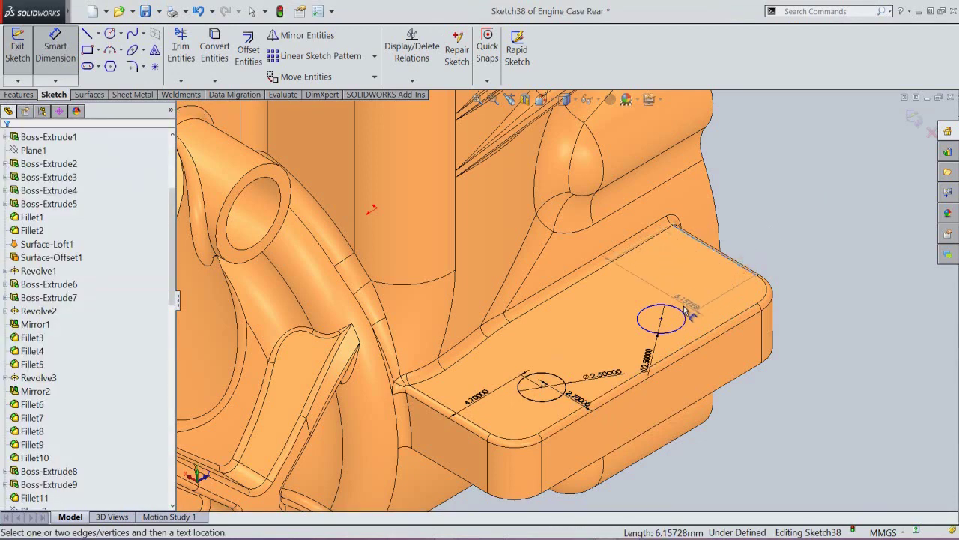
click(686, 313)
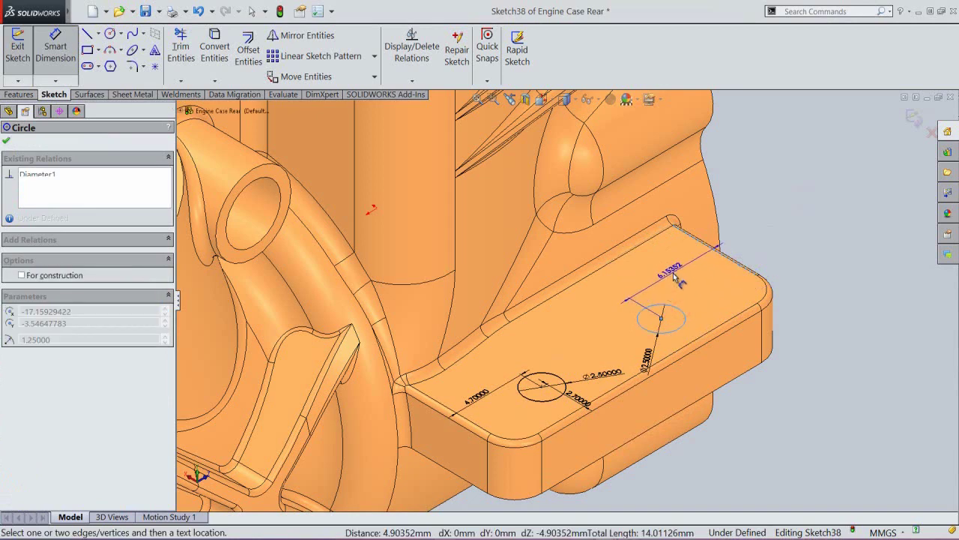
click(678, 279)
text(=)
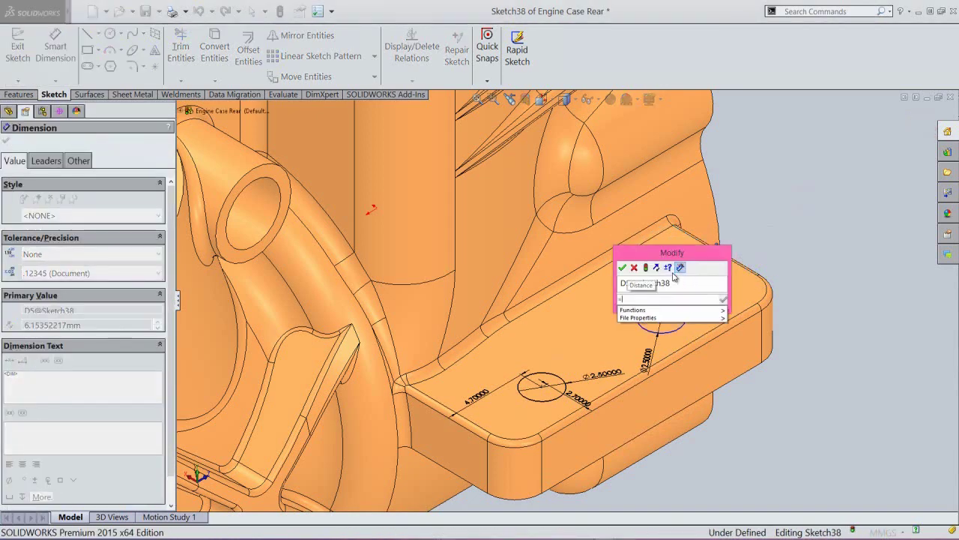
click(472, 398)
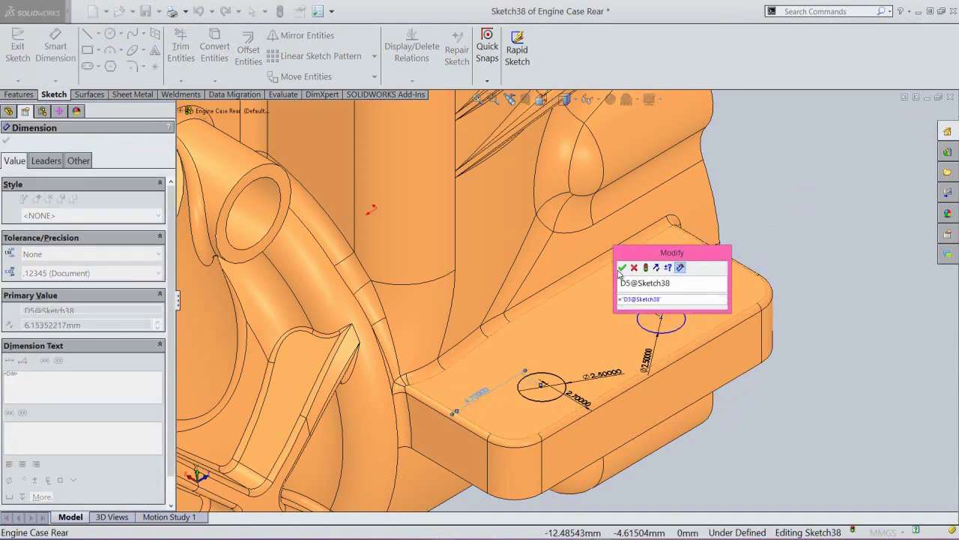
key(Return)
right_click(779, 197)
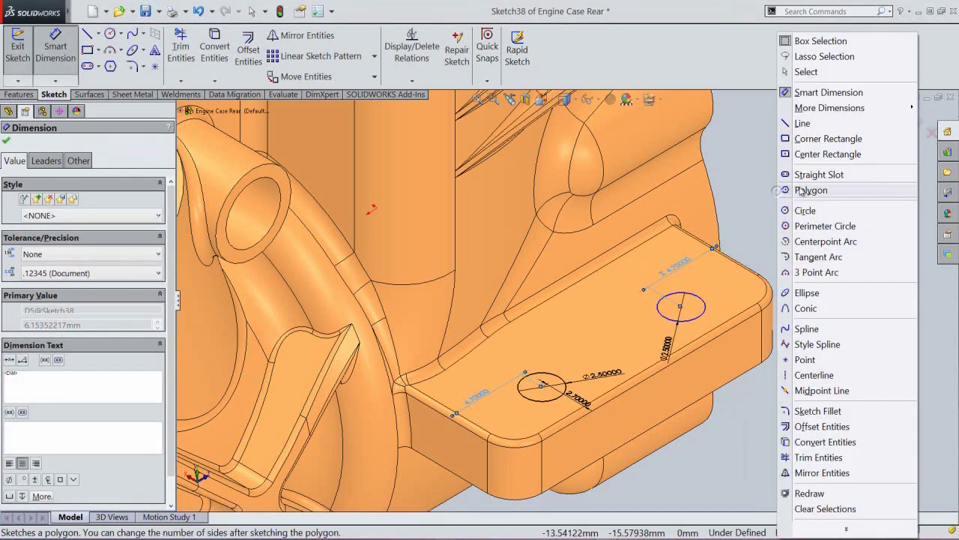
click(813, 70)
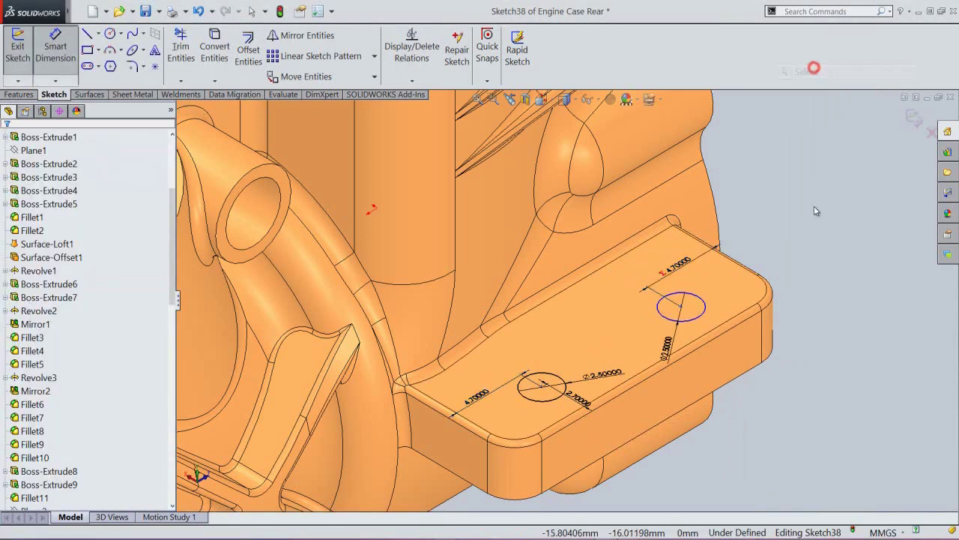
Step: Align the centres of the two circles on the lug with a Vertical relation
click(680, 307)
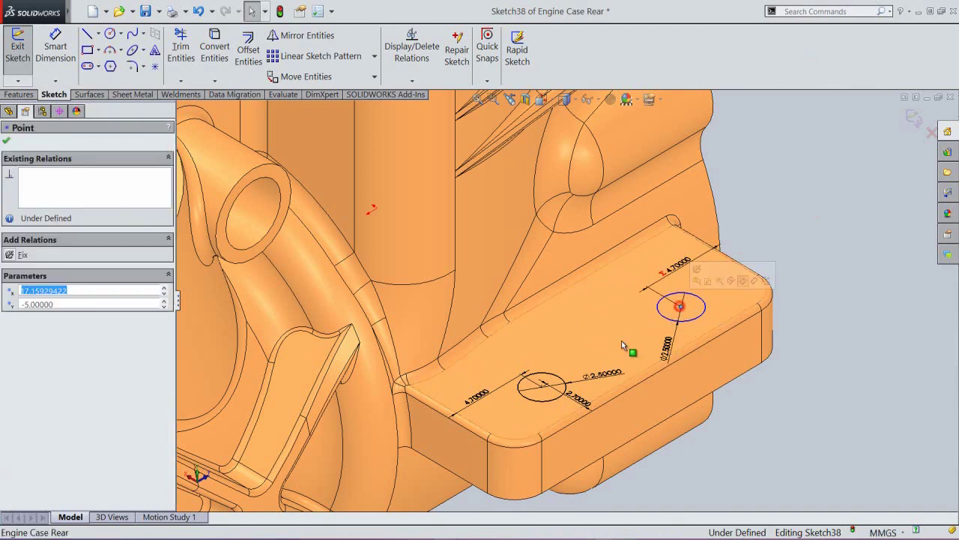
ctrl+click(543, 388)
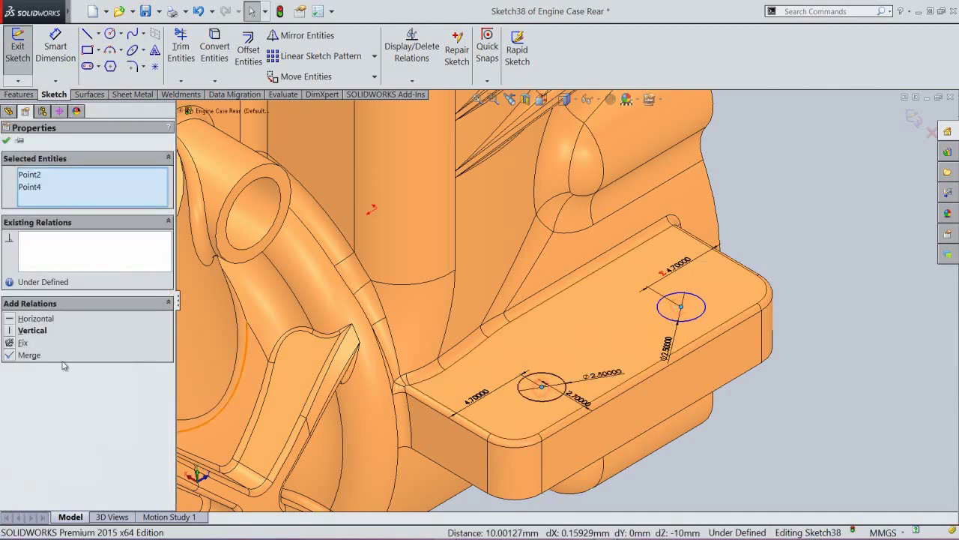
click(10, 331)
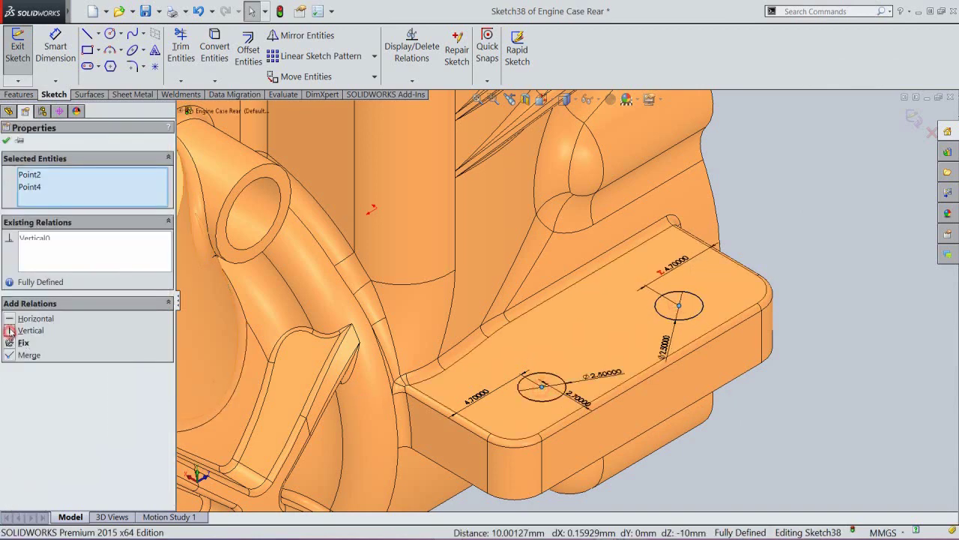
click(6, 141)
Step: Finish the sketch and cut both circles Through All to form the lug's two mounting holes
click(916, 121)
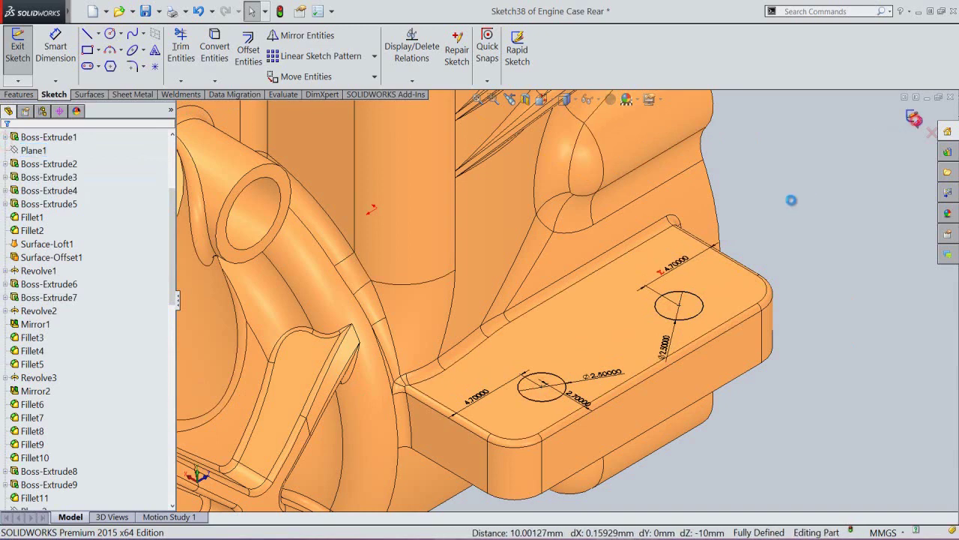
right_click(822, 165)
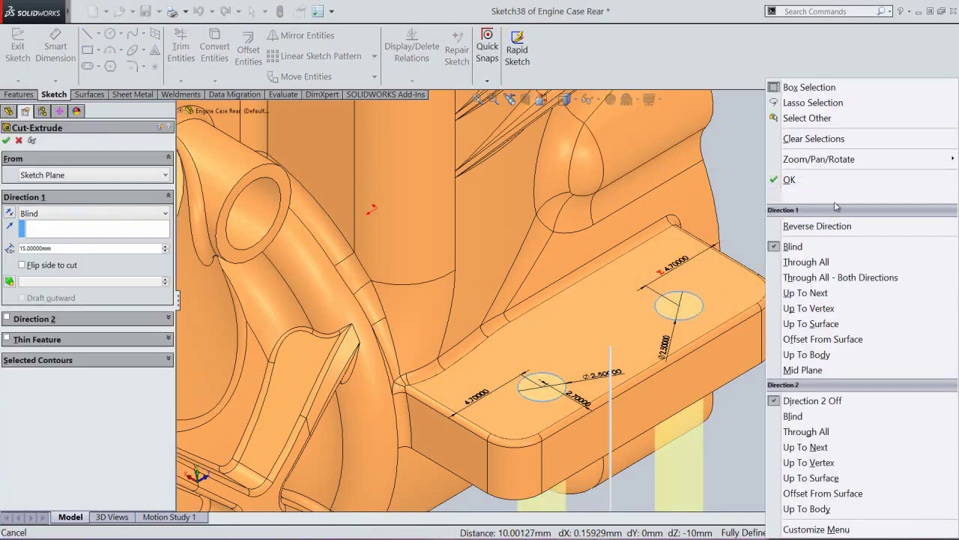
click(833, 263)
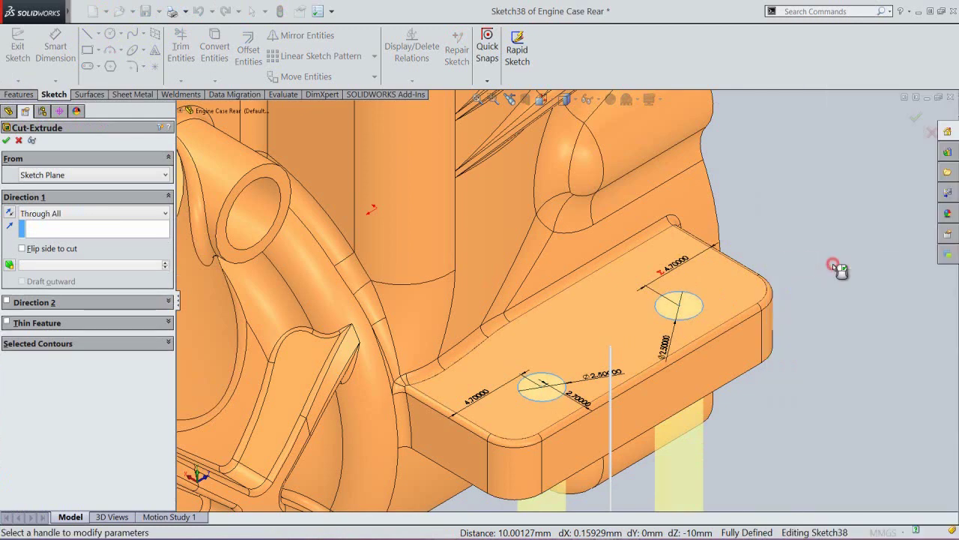
right_click(809, 175)
click(798, 186)
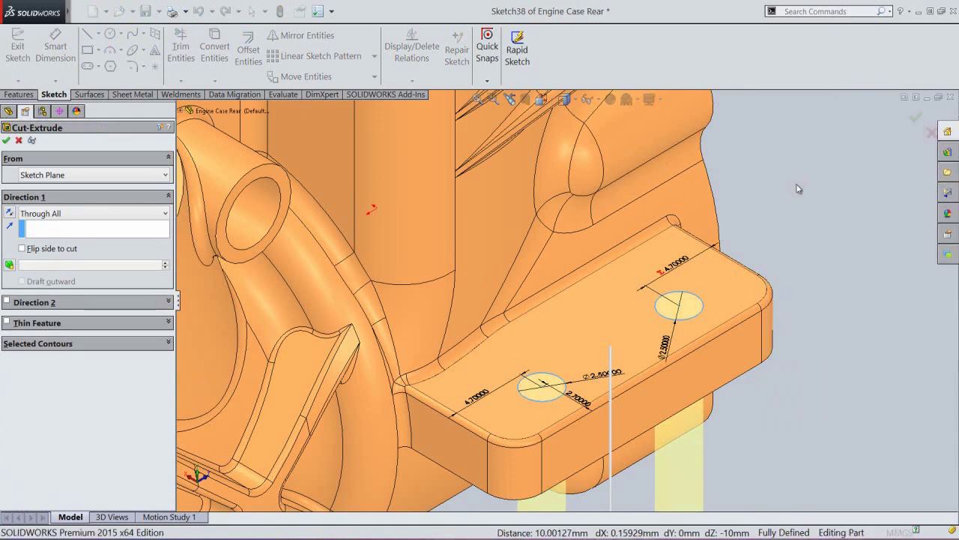
Step: Add a directional light above the upturned case, at about 53° longitude and -59° latitude
click(479, 100)
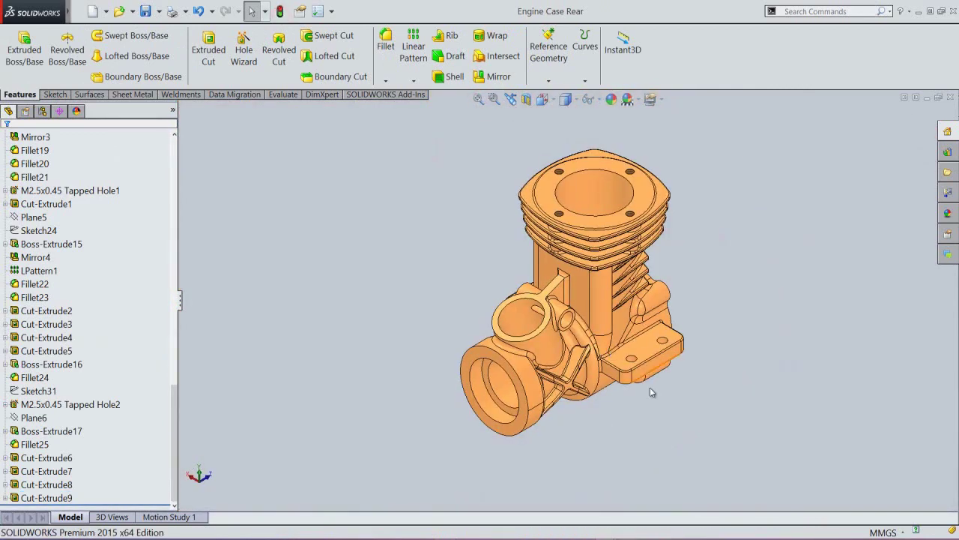
middle_drag(650, 387, 609, 126)
middle_drag(602, 362, 534, 327)
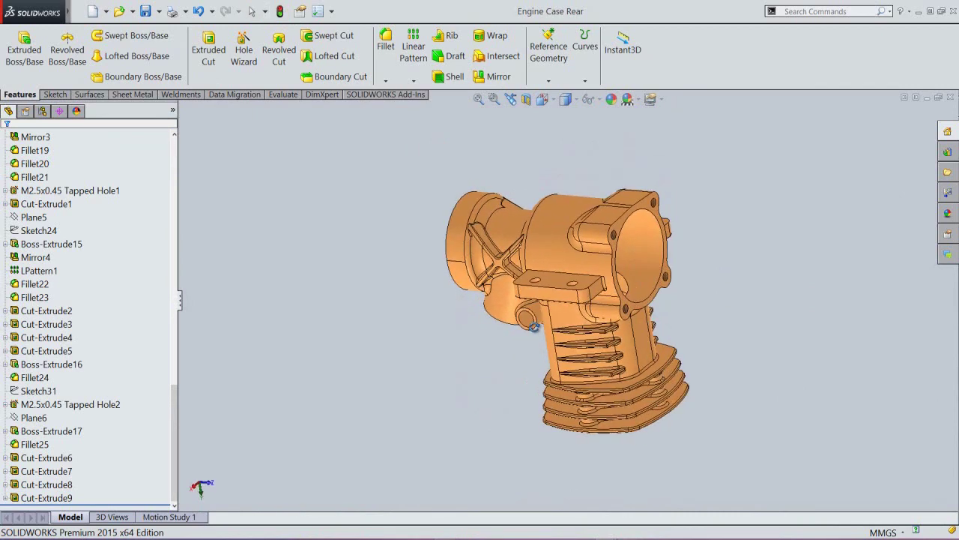
click(543, 99)
click(574, 255)
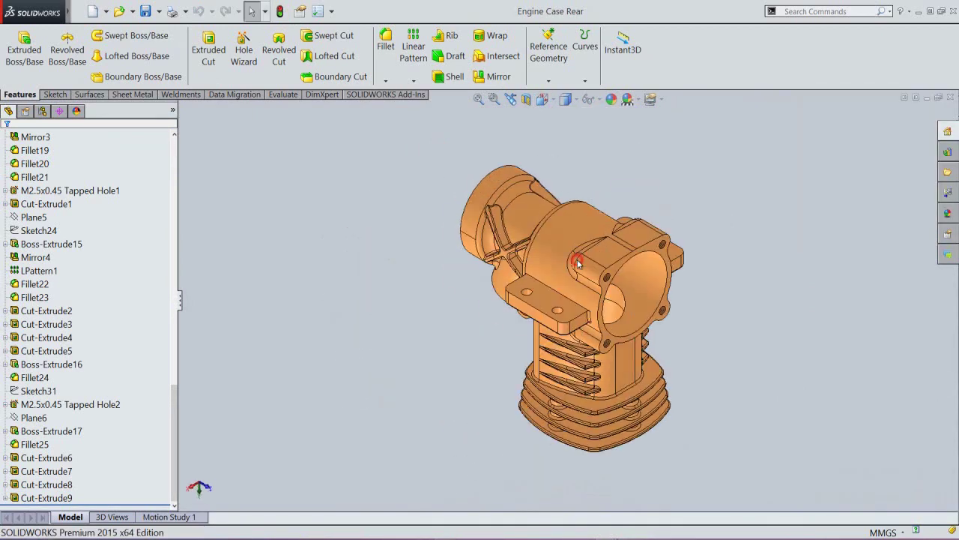
click(77, 112)
click(5, 175)
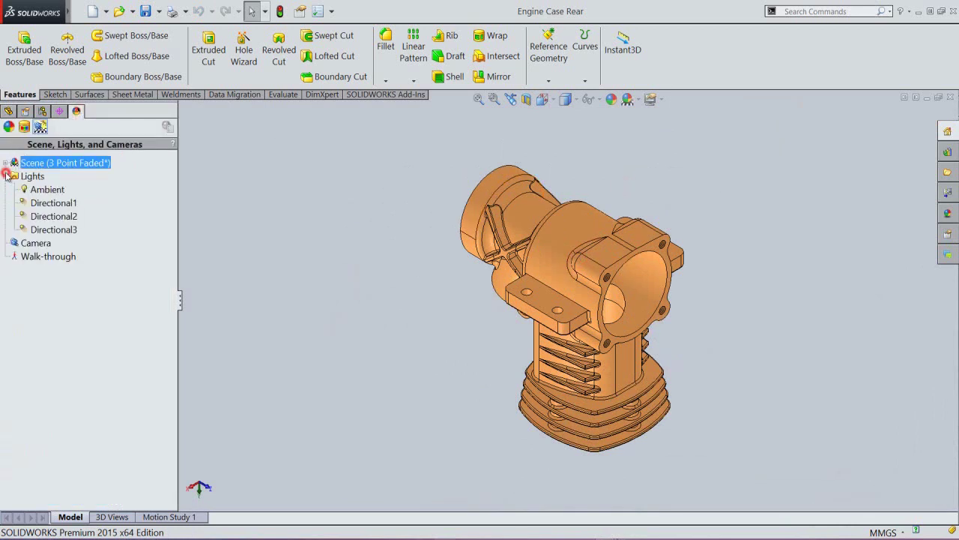
right_click(32, 178)
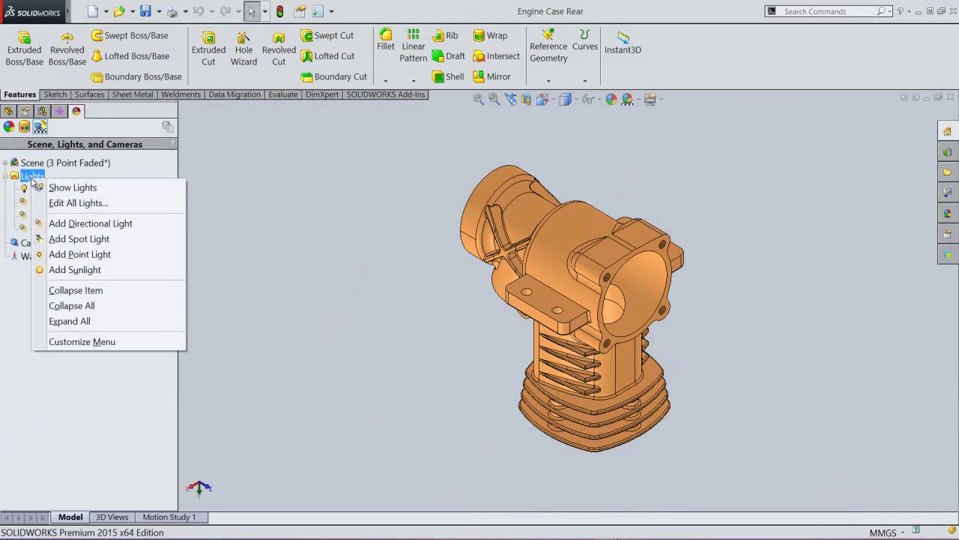
click(69, 223)
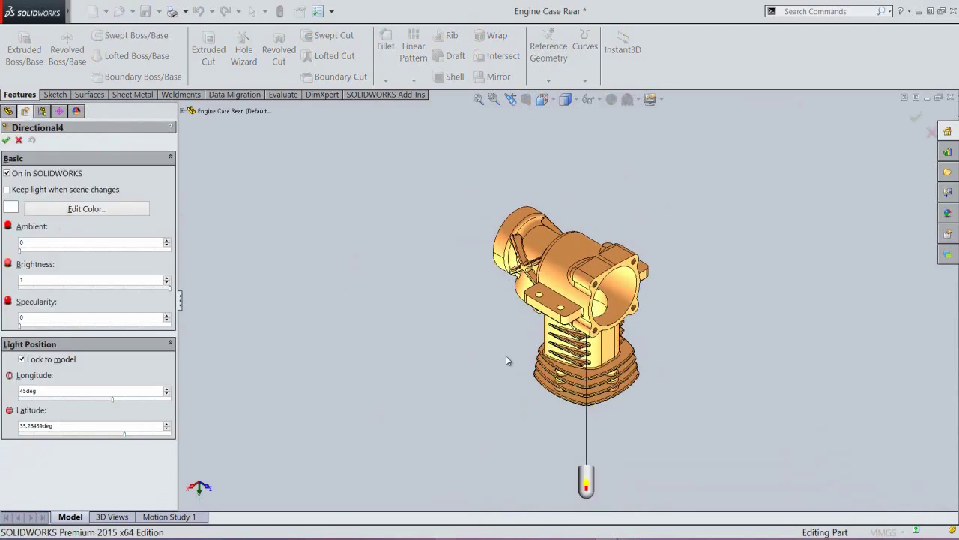
mouse_move(588, 485)
mouse_down()
mouse_move(615, 274)
mouse_move(578, 195)
mouse_up()
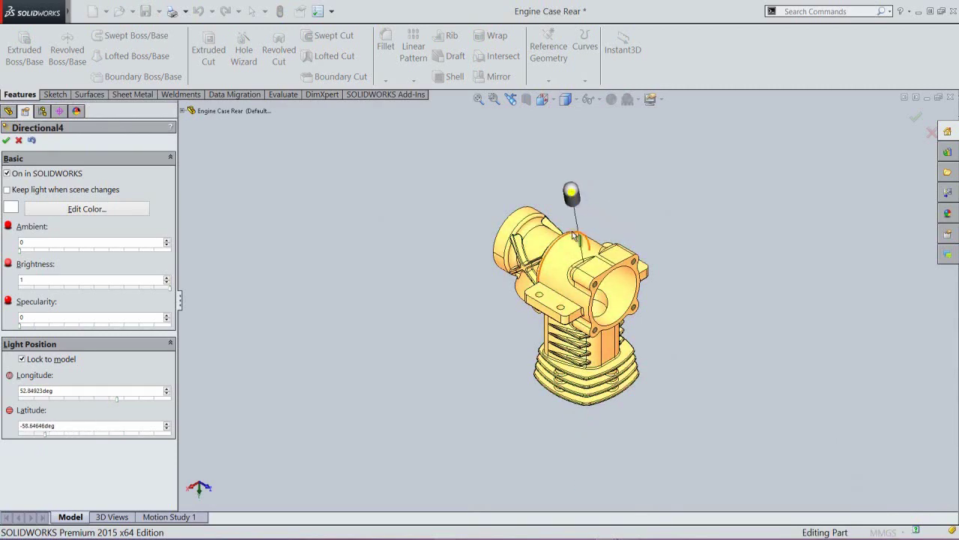
Step: Reduce the new directional light's brightness to about 0.53 and accept the light
scroll(547, 236, down, 5)
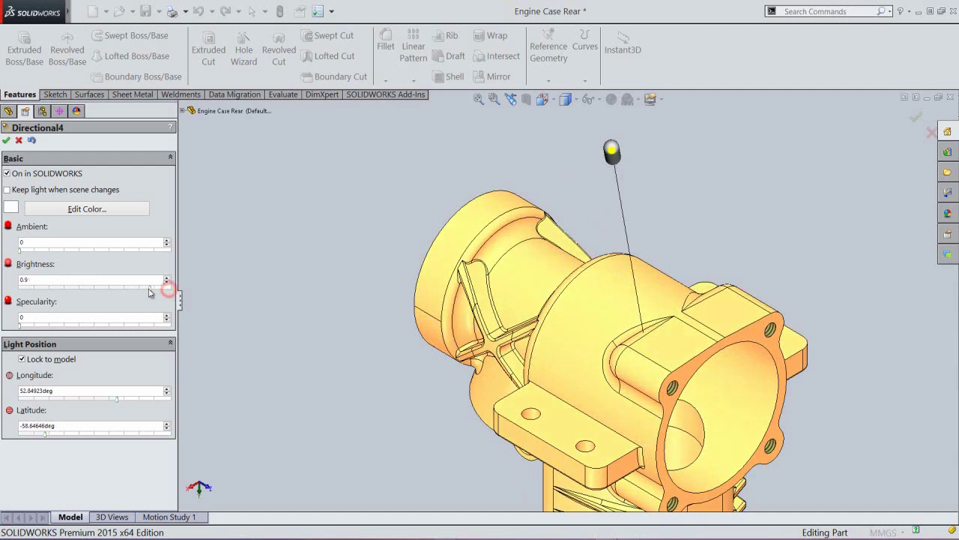
drag(169, 291, 127, 289)
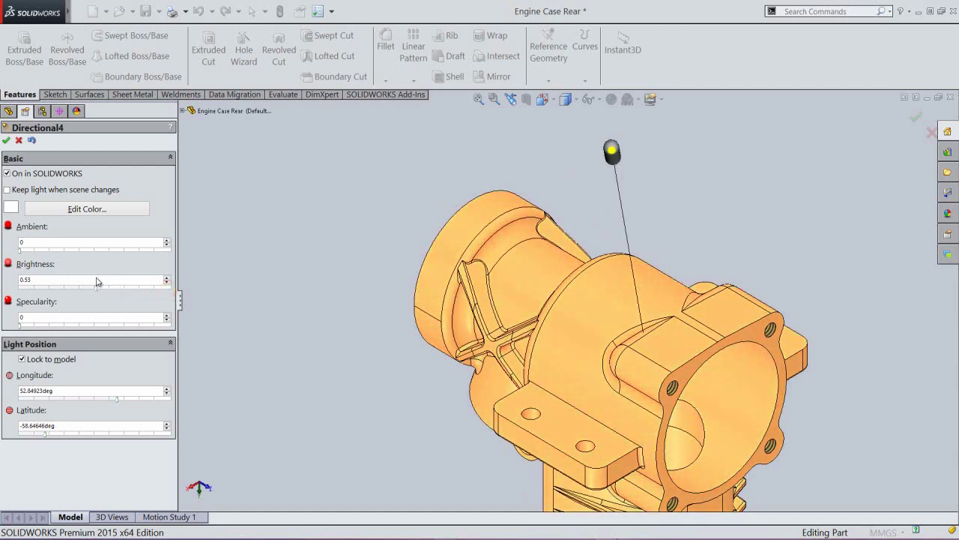
click(7, 140)
Step: Start a new sketch on the Right Plane of the engine case
click(8, 112)
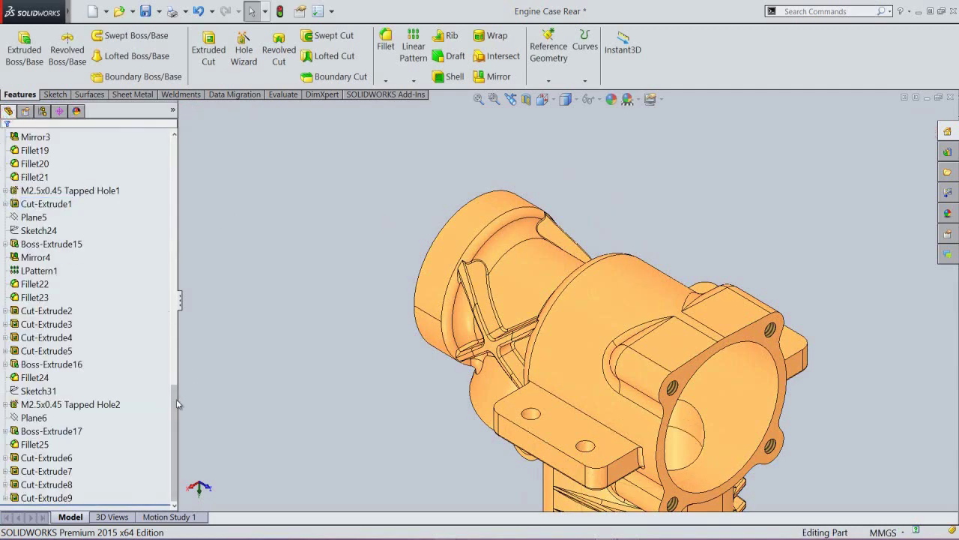
drag(177, 404, 165, 150)
click(150, 140)
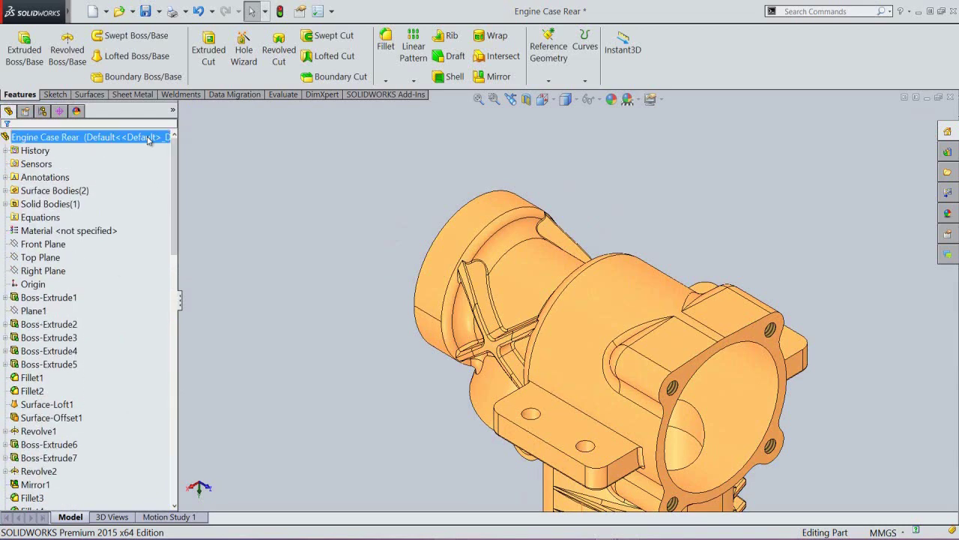
click(22, 243)
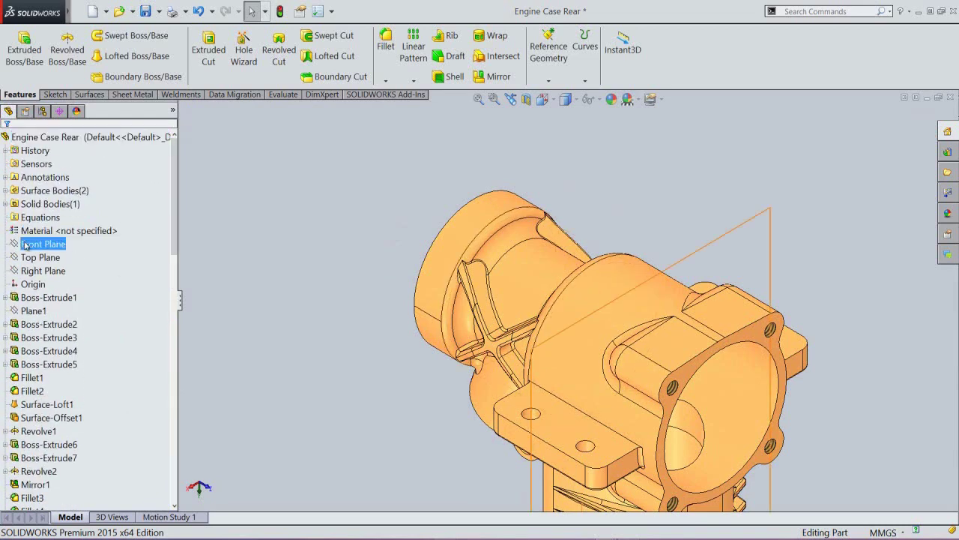
click(32, 257)
click(38, 270)
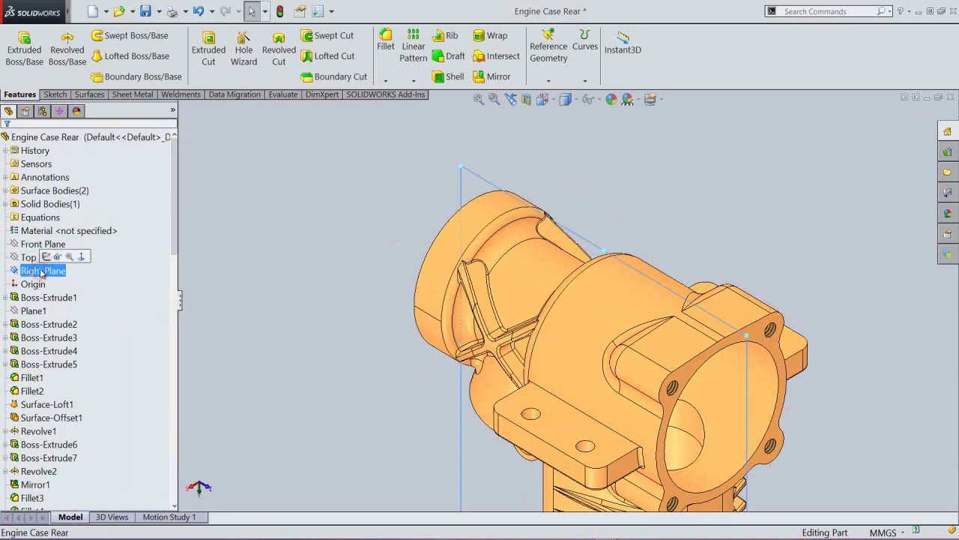
click(46, 257)
click(402, 175)
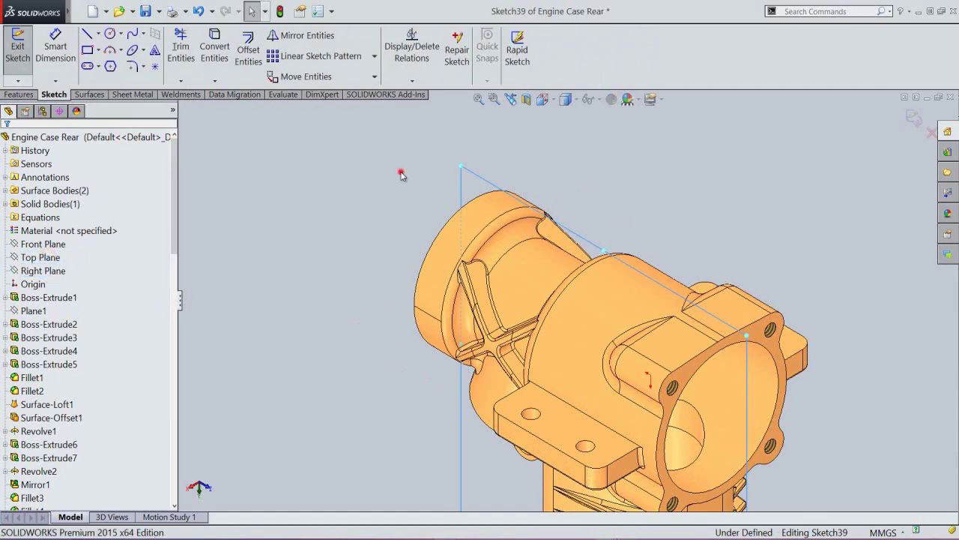
Step: Generate intersection curves of the whole Engine Case Rear part with the sketch plane
click(215, 80)
click(227, 114)
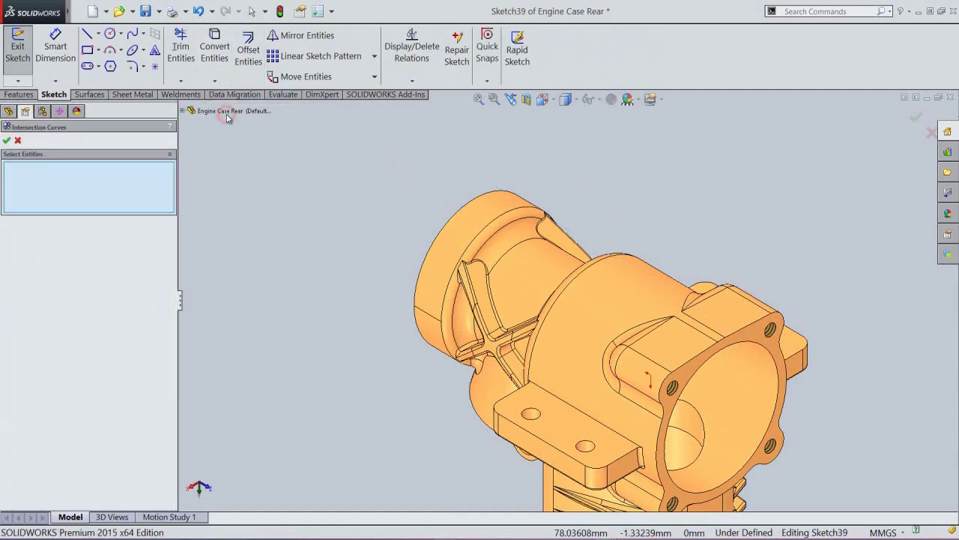
click(225, 111)
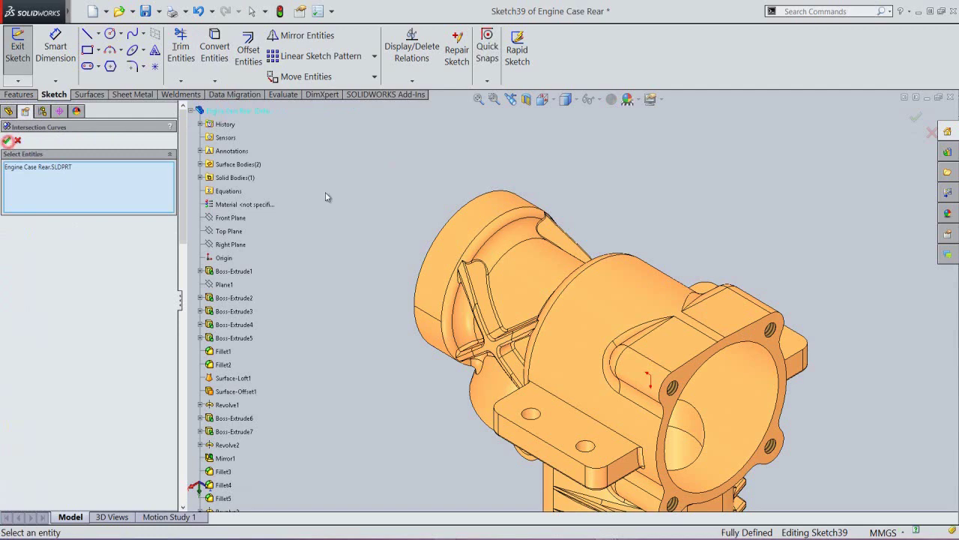
click(7, 141)
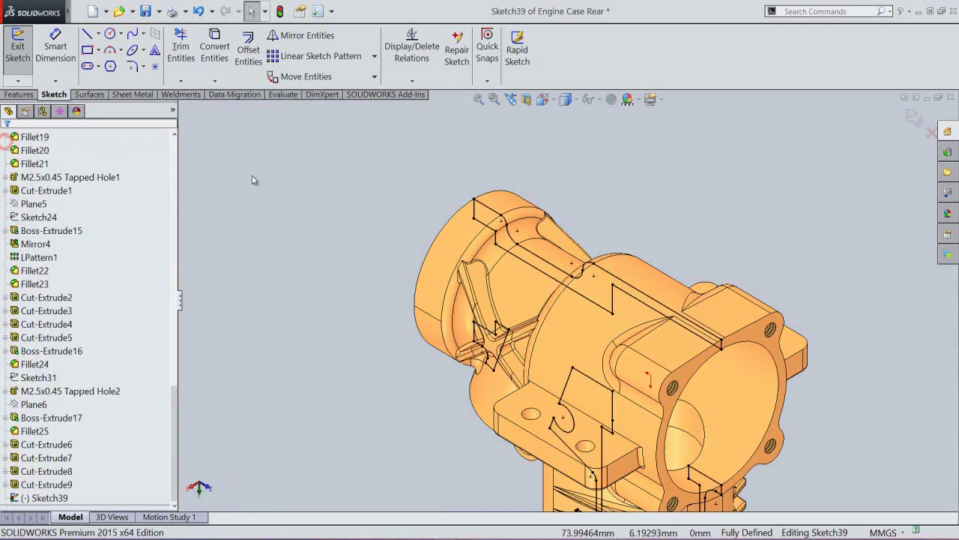
click(289, 173)
Step: Section the model along the Right Plane and orient the view square-on to the cut face
click(525, 100)
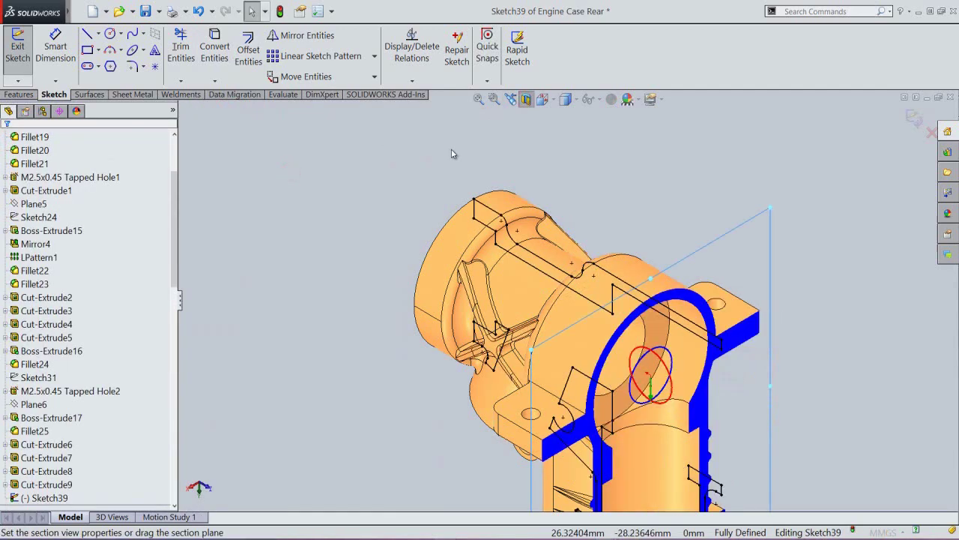
click(50, 230)
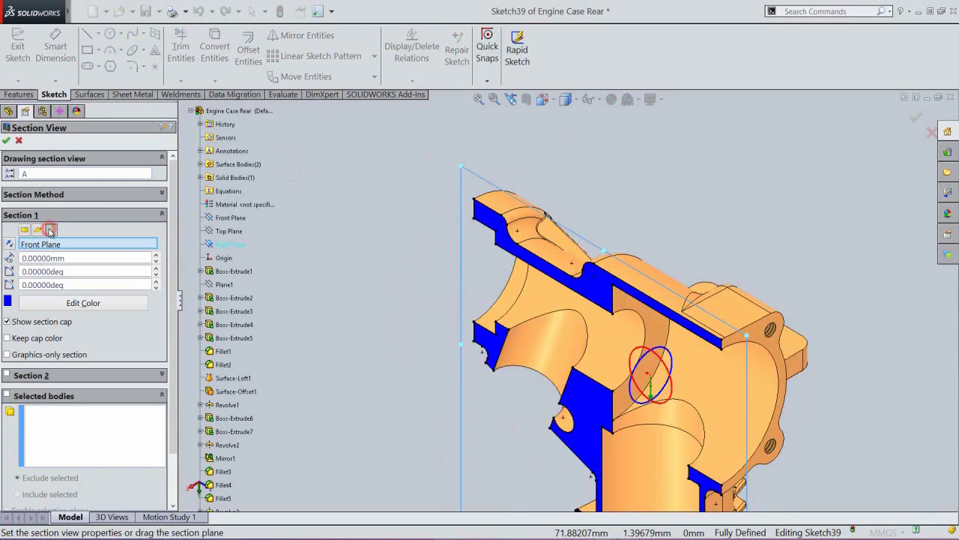
click(7, 141)
click(757, 175)
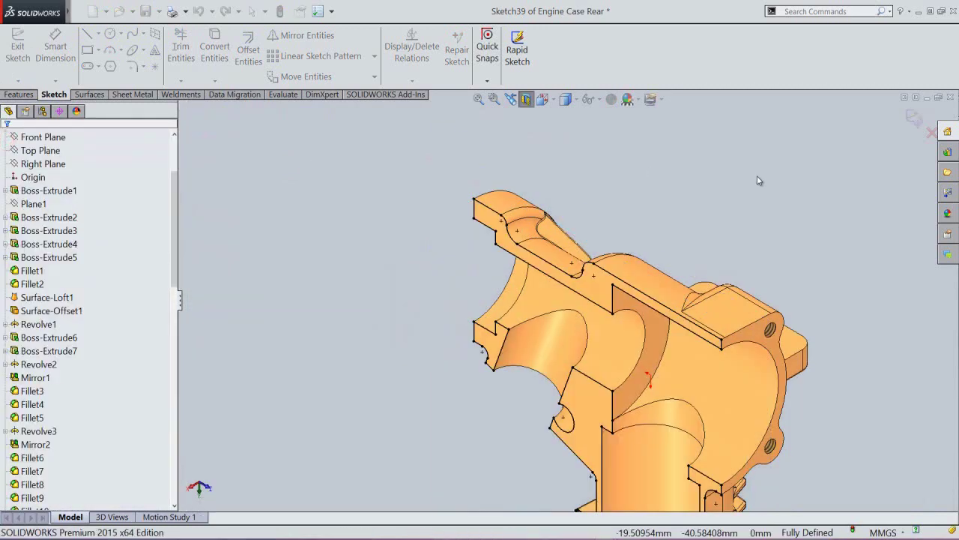
click(543, 99)
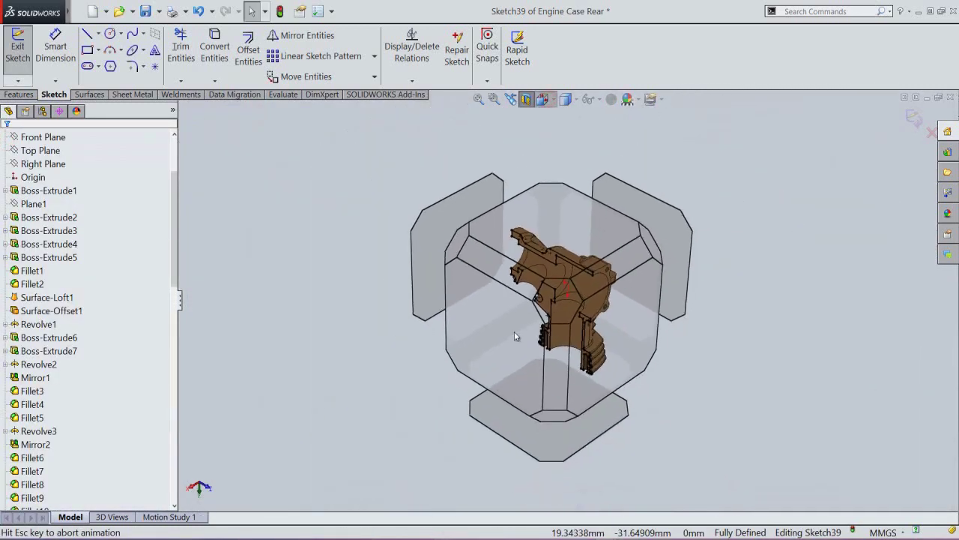
click(514, 334)
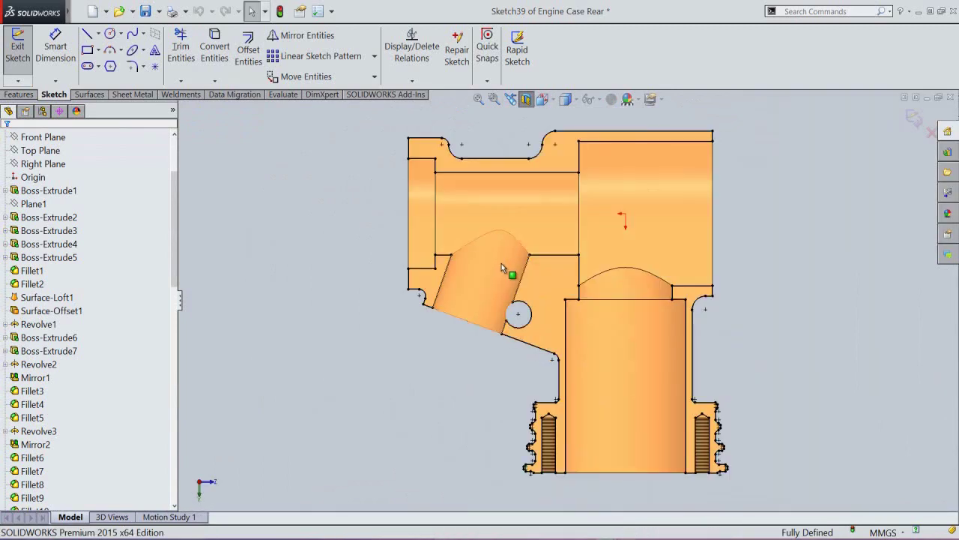
Step: Convert all the intersection curves of the engine case cross-section to construction geometry
mouse_move(382, 137)
mouse_down()
mouse_move(717, 260)
mouse_move(755, 469)
mouse_up()
click(792, 442)
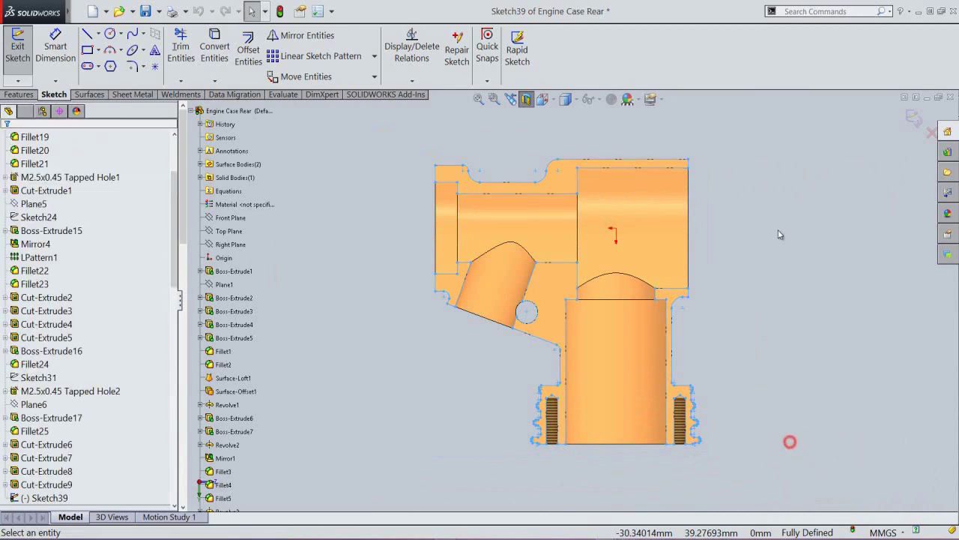
click(778, 228)
Step: Sketch a sloped line about 17.03 mm long from the notch's left outer fillet centre to a point directly above its right outer fillet centre
scroll(544, 150, down, 10)
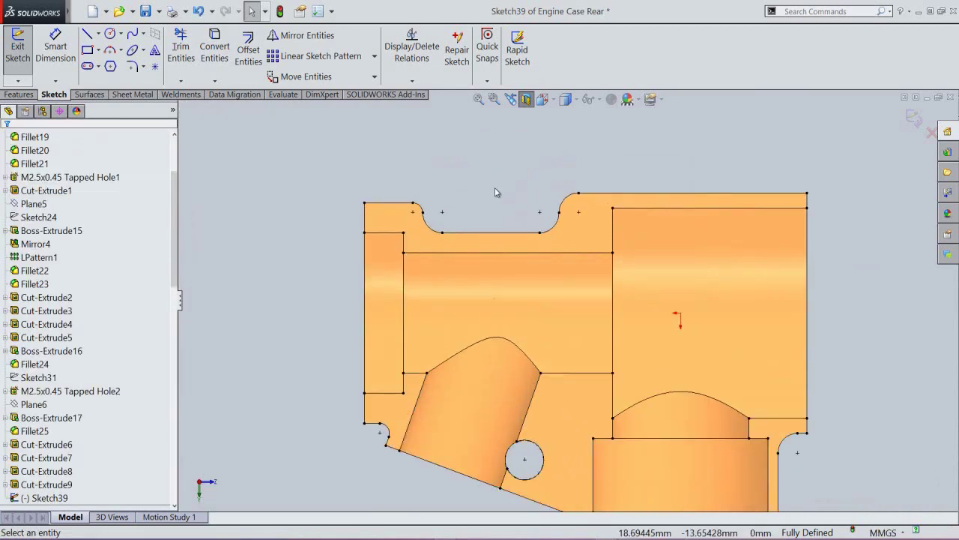
right_click(502, 216)
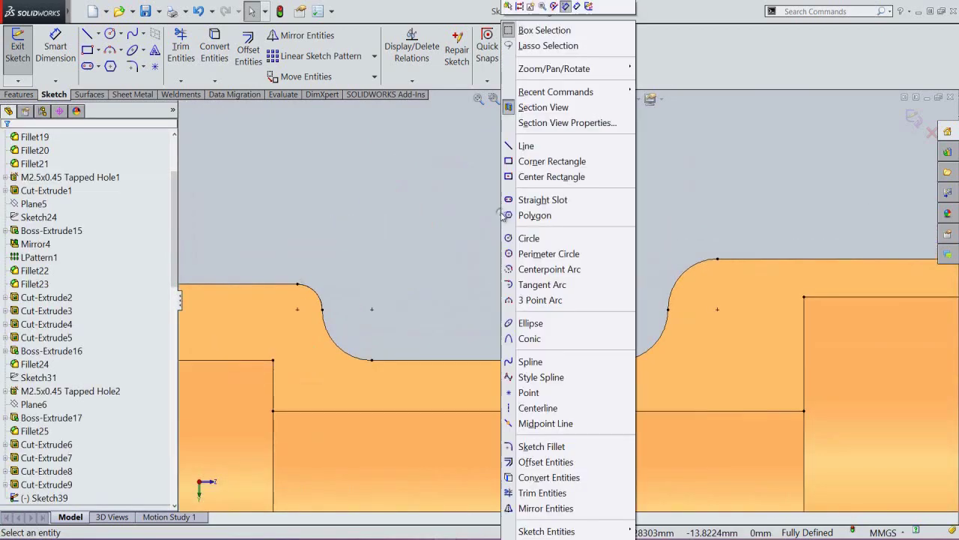
click(516, 147)
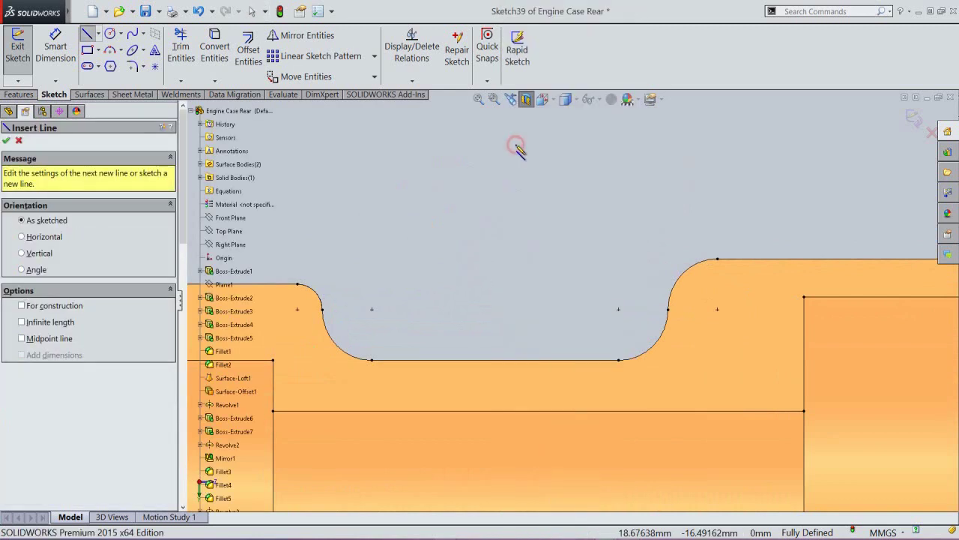
click(297, 308)
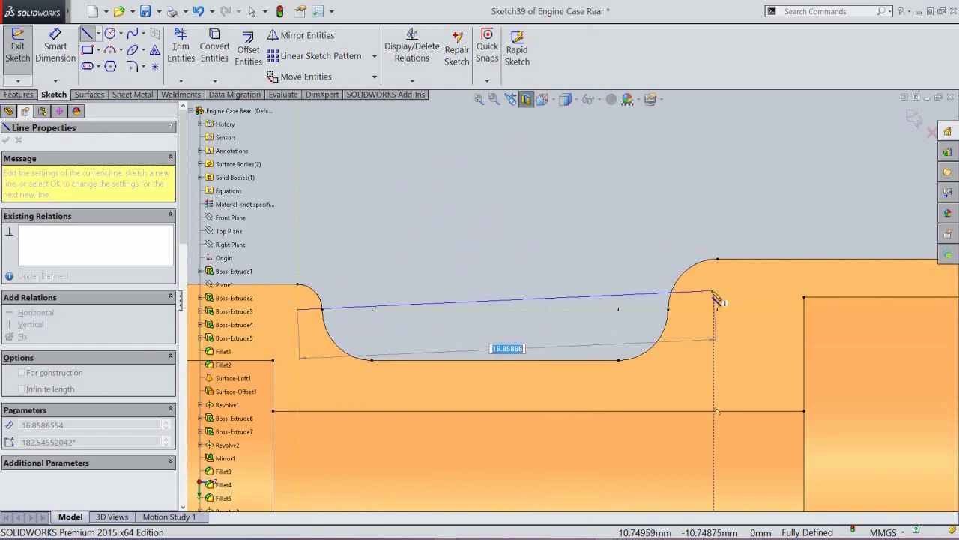
click(717, 284)
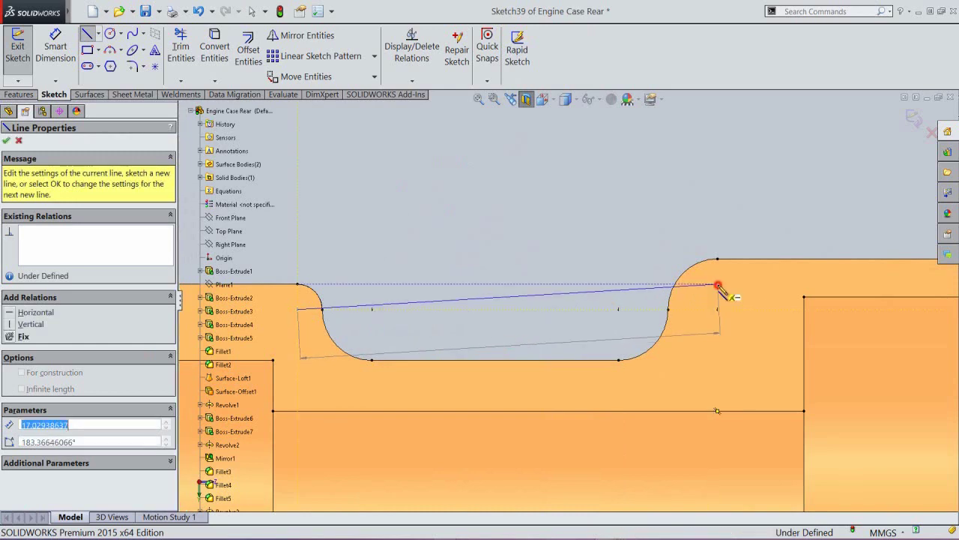
right_click(748, 229)
click(779, 238)
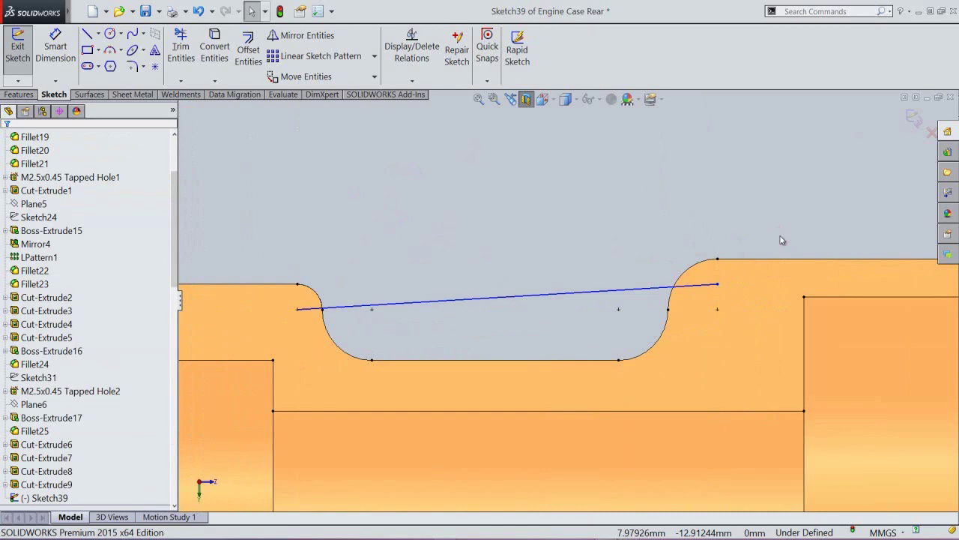
Step: Change the sloped line across the notch to construction geometry
click(646, 290)
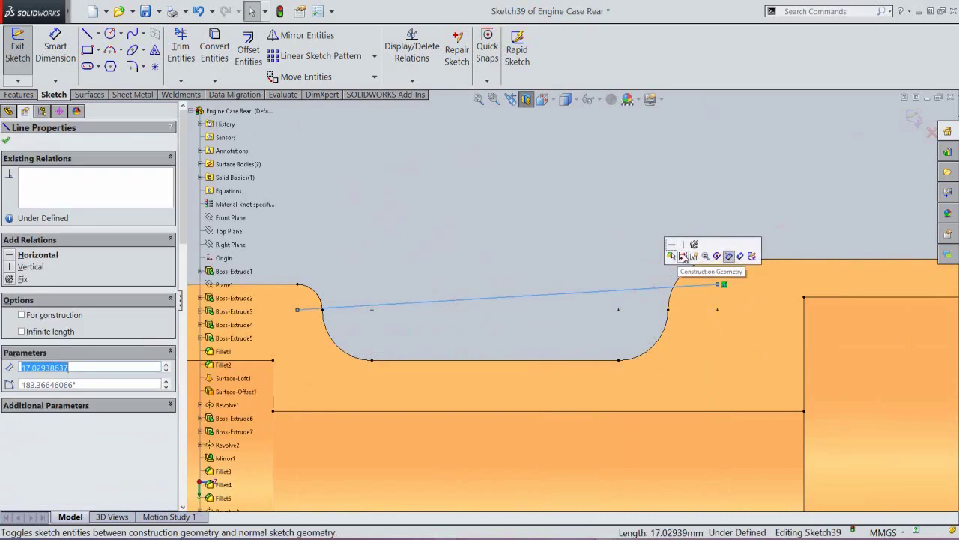
click(688, 253)
click(691, 216)
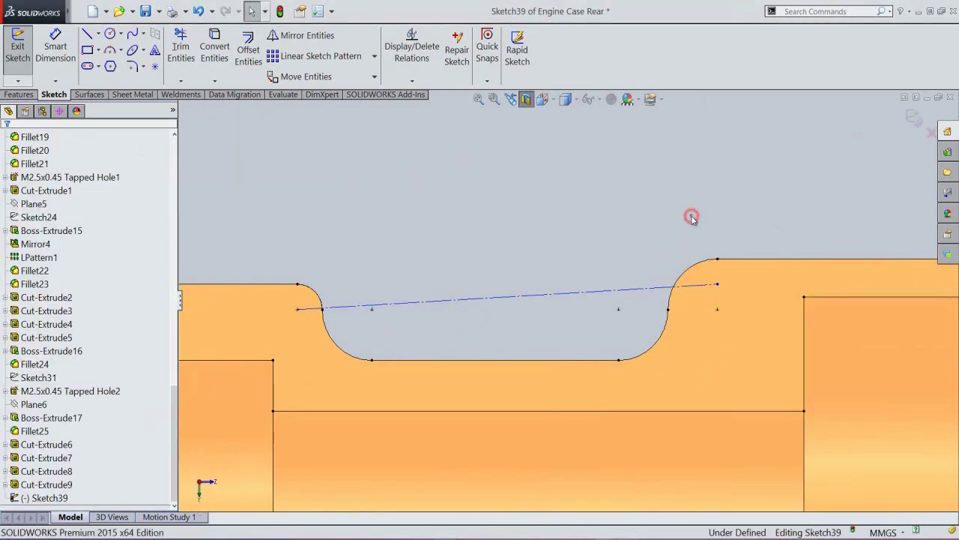
Step: Dimension the vertical distance between the sloped line's right endpoint and the fillet centre below it as 1.001 mm
right_click(691, 216)
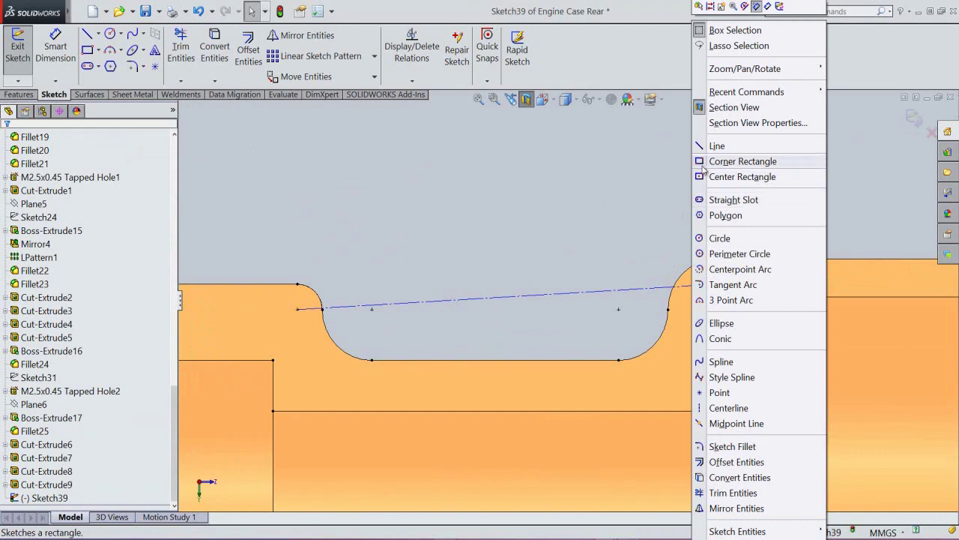
click(757, 6)
click(717, 286)
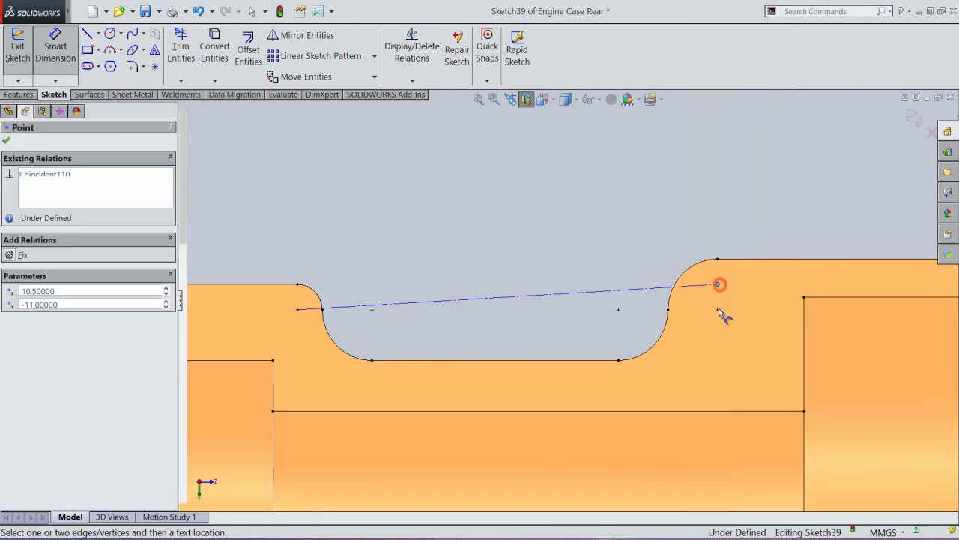
click(718, 309)
click(749, 308)
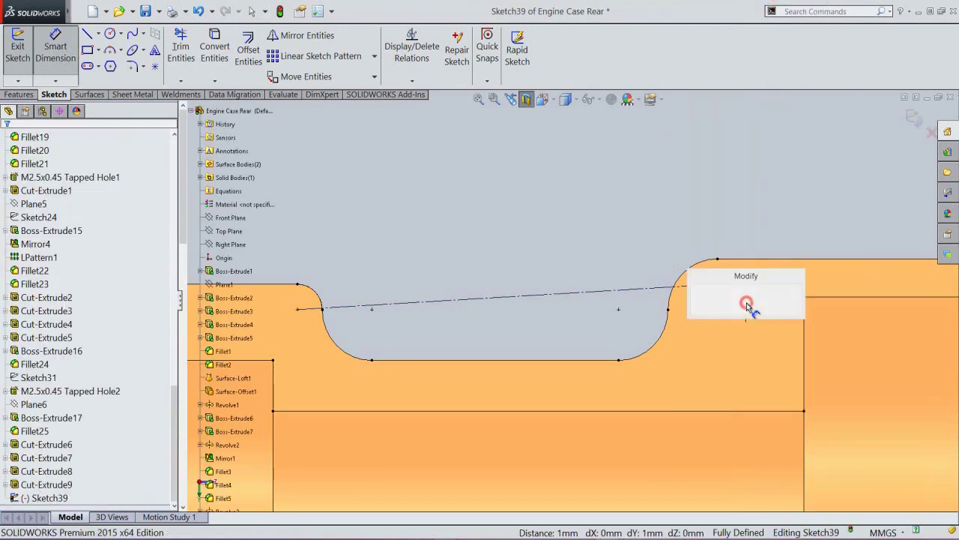
text(1.001)
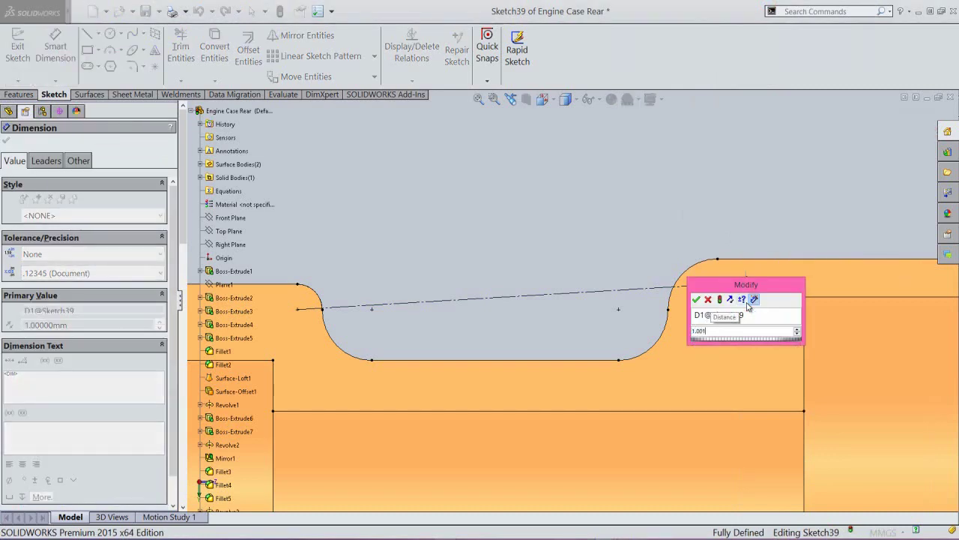
key(Return)
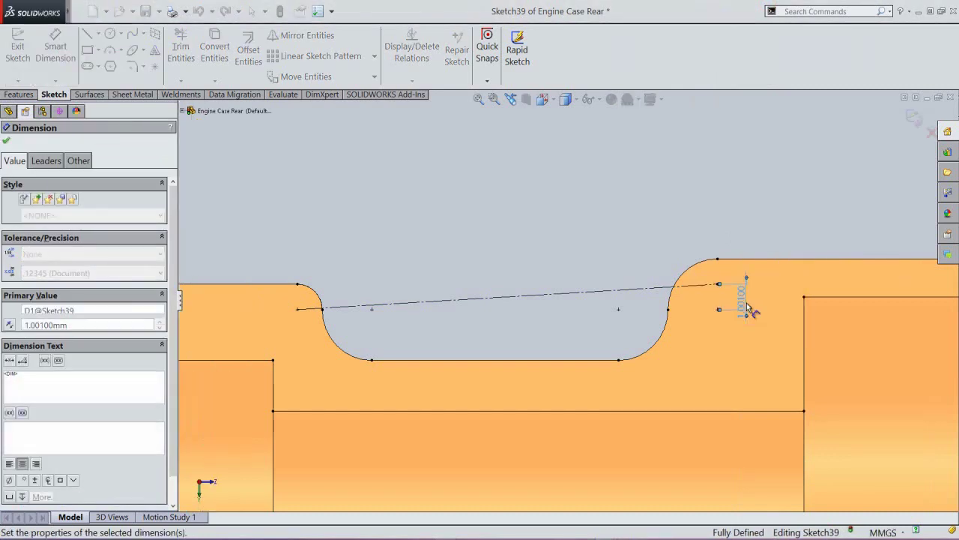
right_click(711, 209)
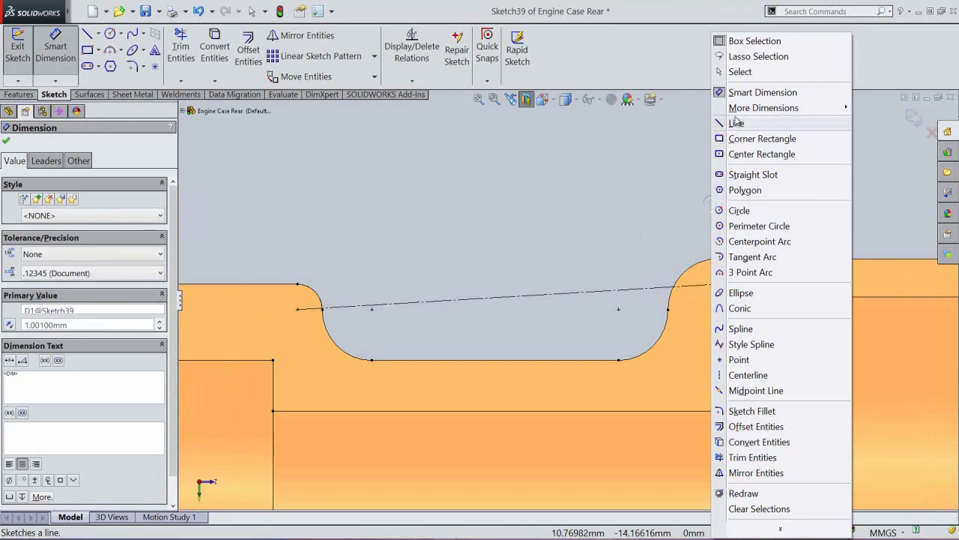
click(744, 71)
click(699, 183)
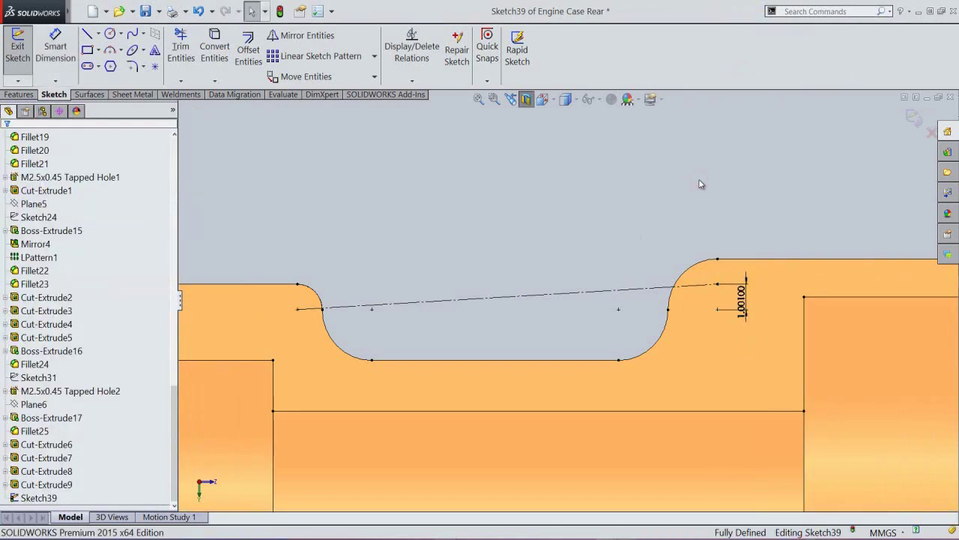
Step: Draw a three-point arc of 5 mm radius from the sloped construction line to the notch's rounded right-hand shoulder
right_click(679, 211)
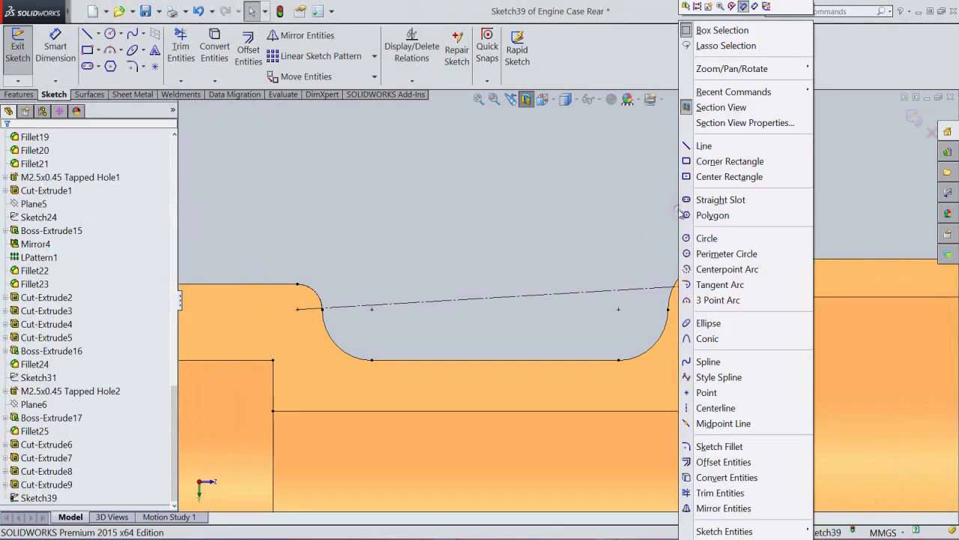
click(705, 304)
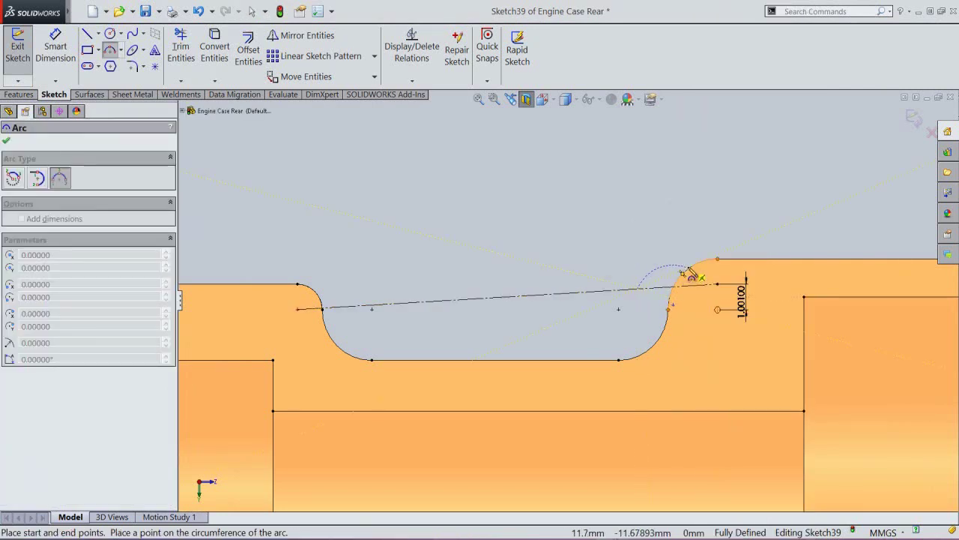
click(677, 280)
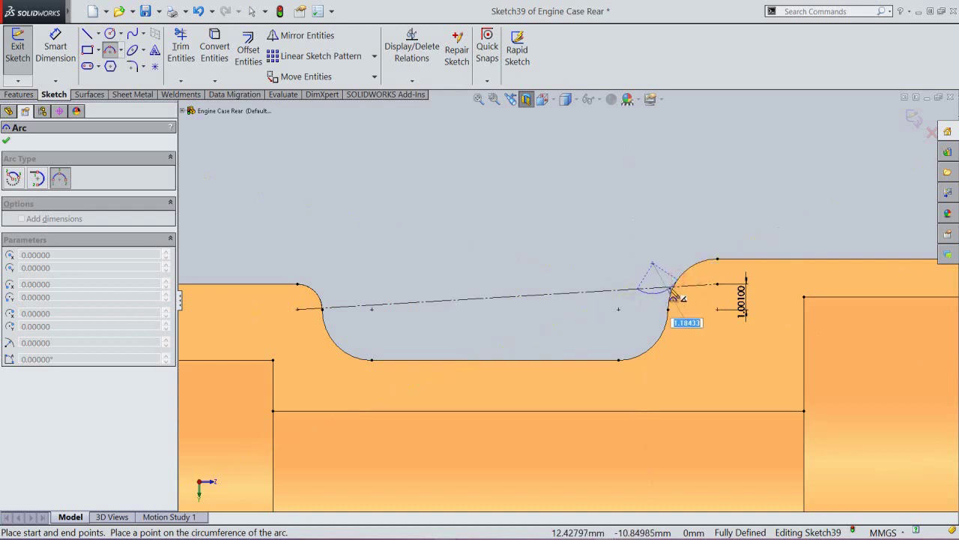
key(Return)
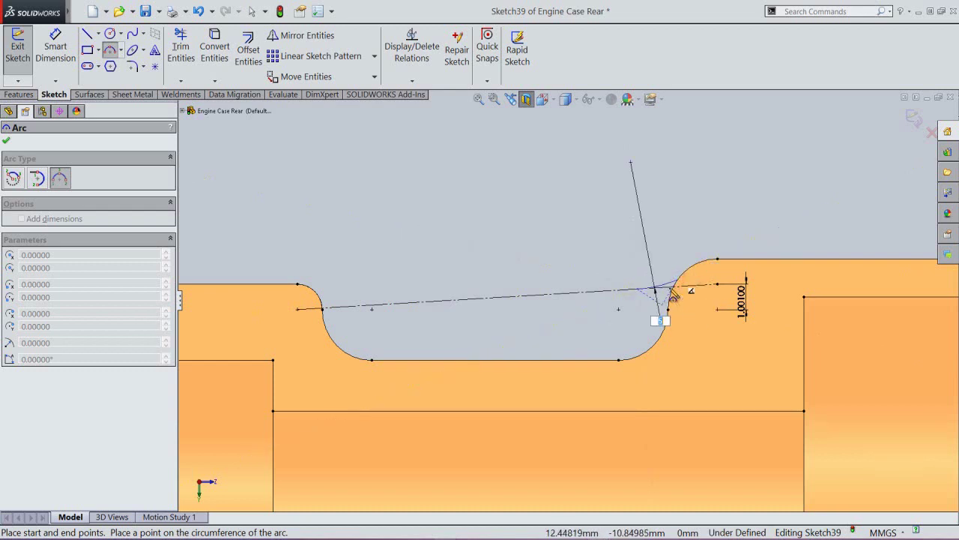
right_click(678, 259)
click(694, 265)
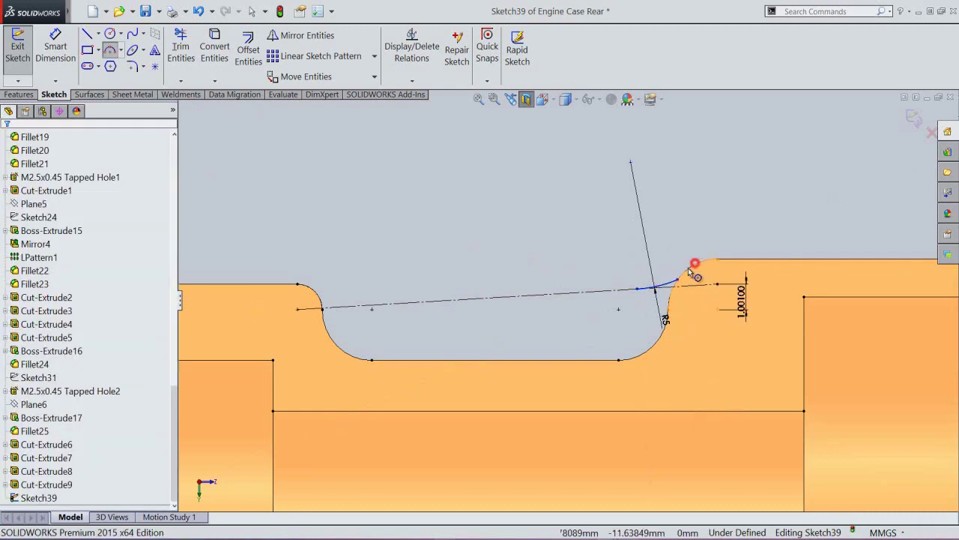
Step: Make the right-hand 5 mm arc tangent to the sloped construction line and to the notch's rounded right shoulder
scroll(685, 275, down, 3)
click(636, 296)
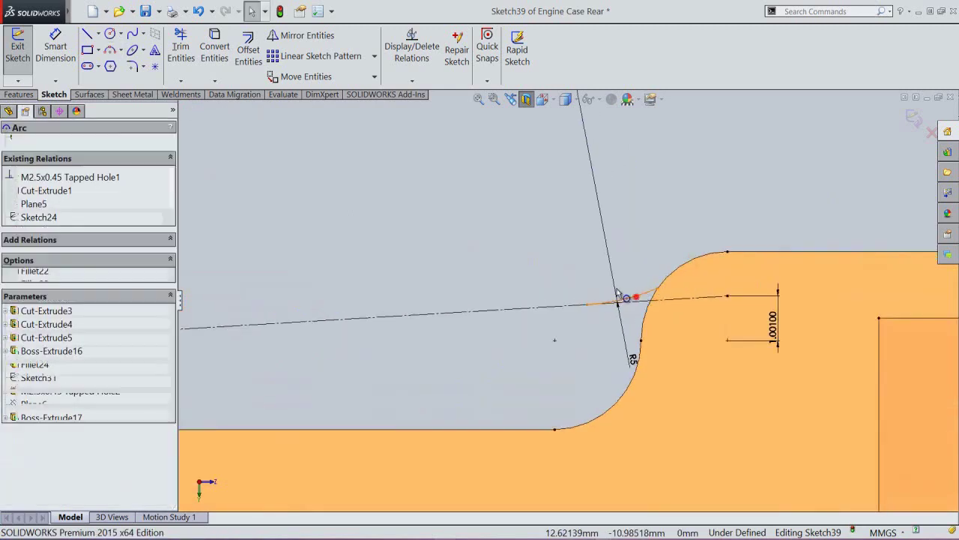
ctrl+click(571, 305)
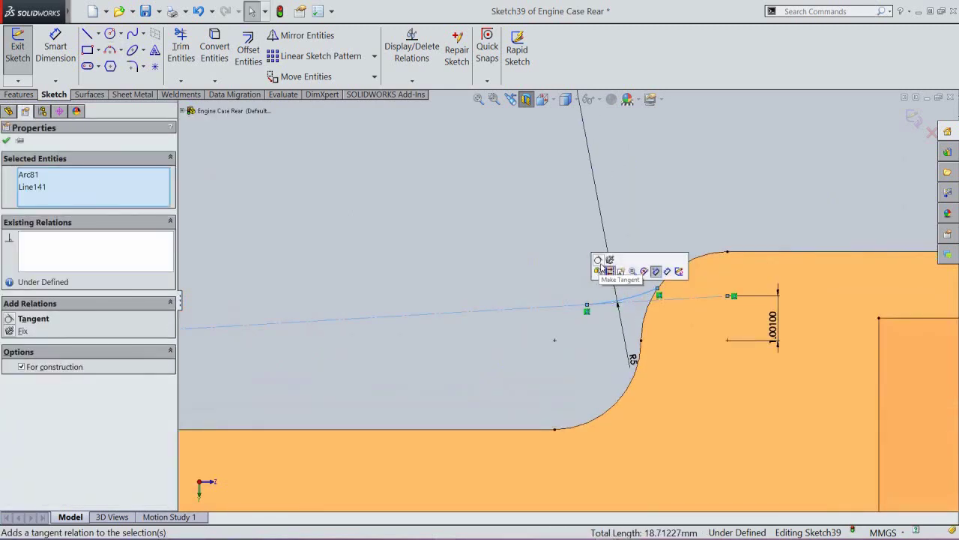
click(599, 261)
click(647, 223)
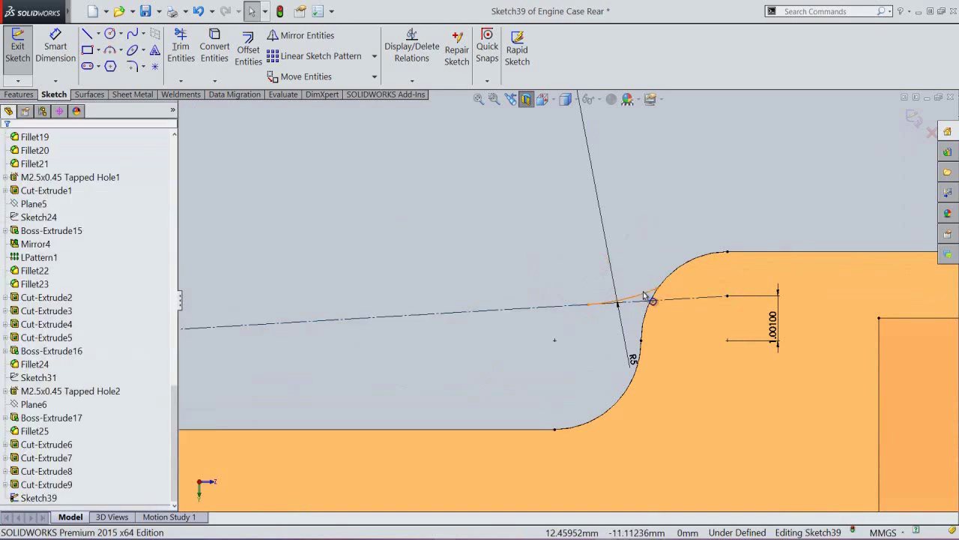
click(643, 295)
ctrl+click(664, 278)
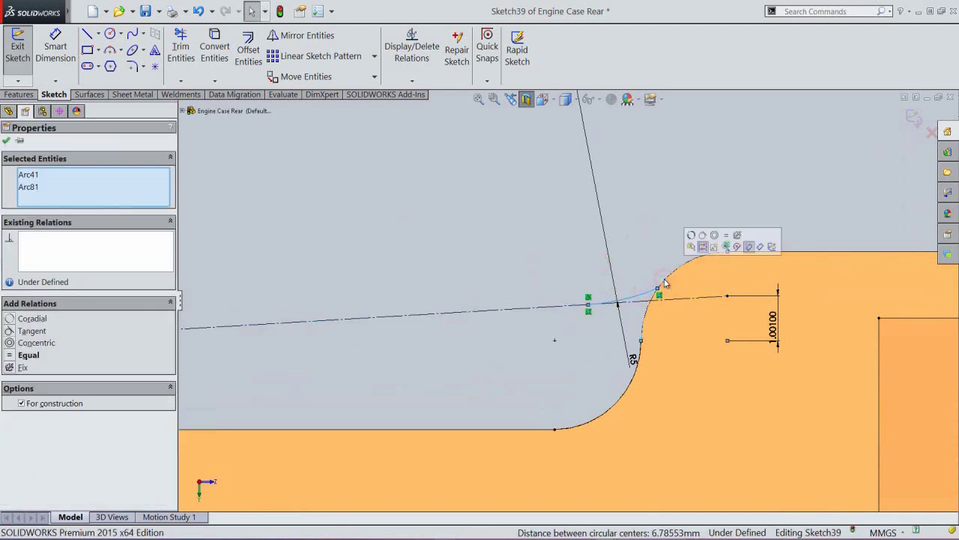
click(702, 246)
click(680, 207)
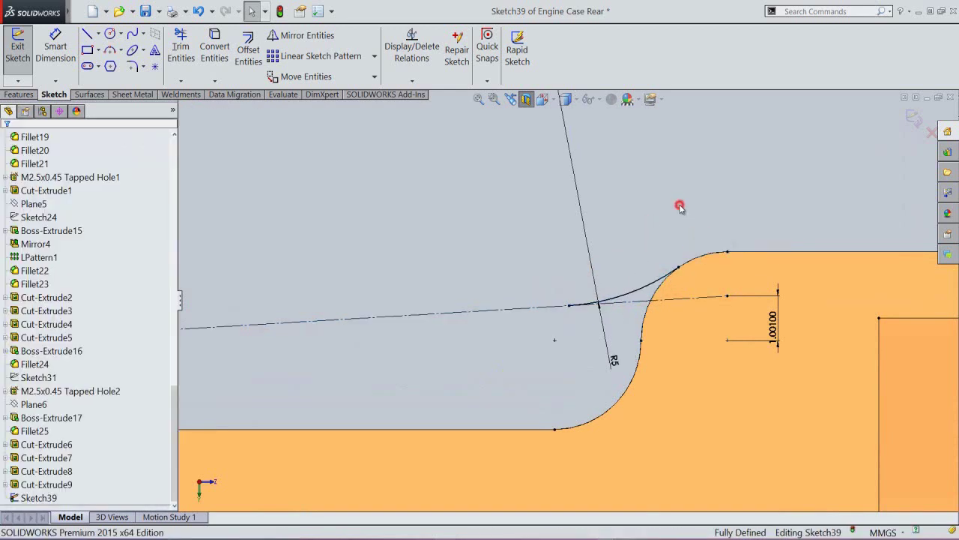
Step: Trace the right shoulder with a three-point arc of 2 mm radius, from the 5 mm arc's end to the start of the flat edge
right_click(681, 209)
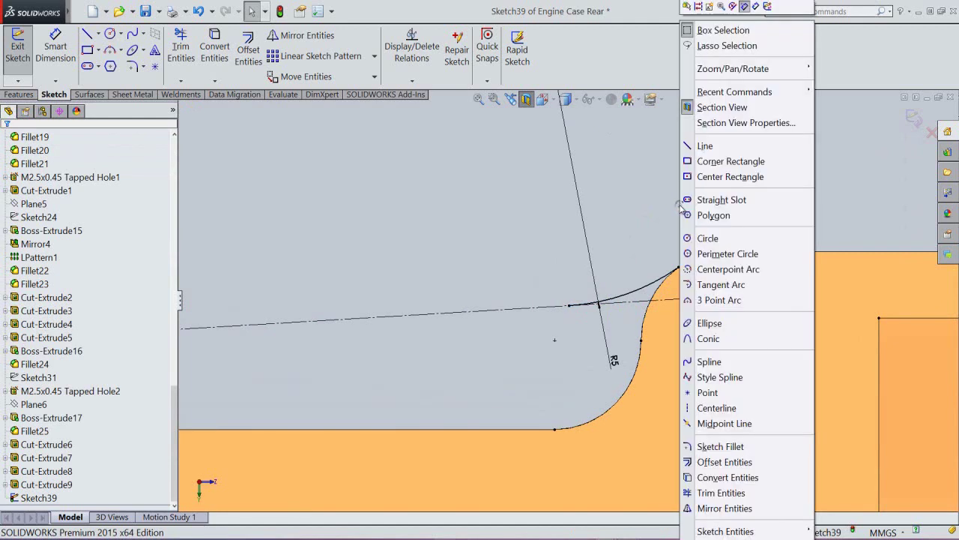
click(716, 300)
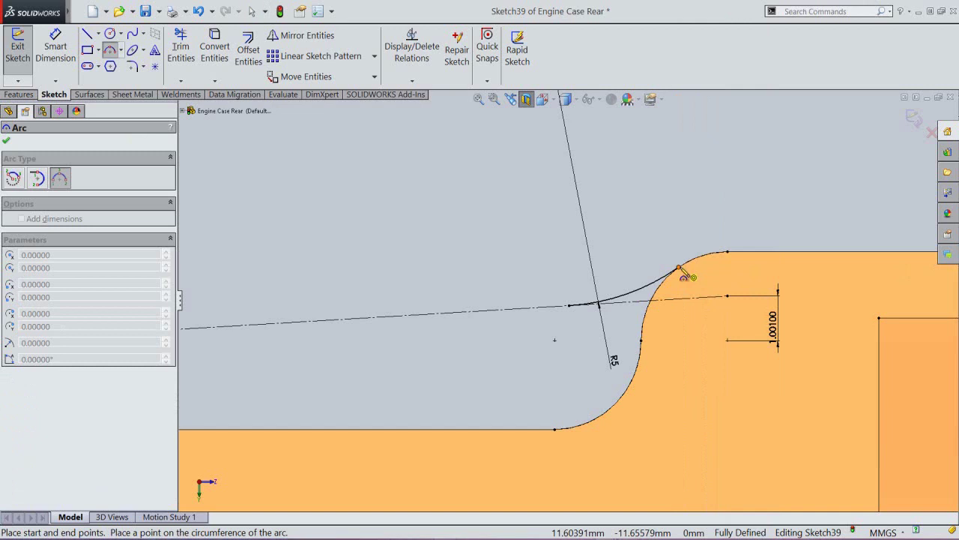
click(679, 266)
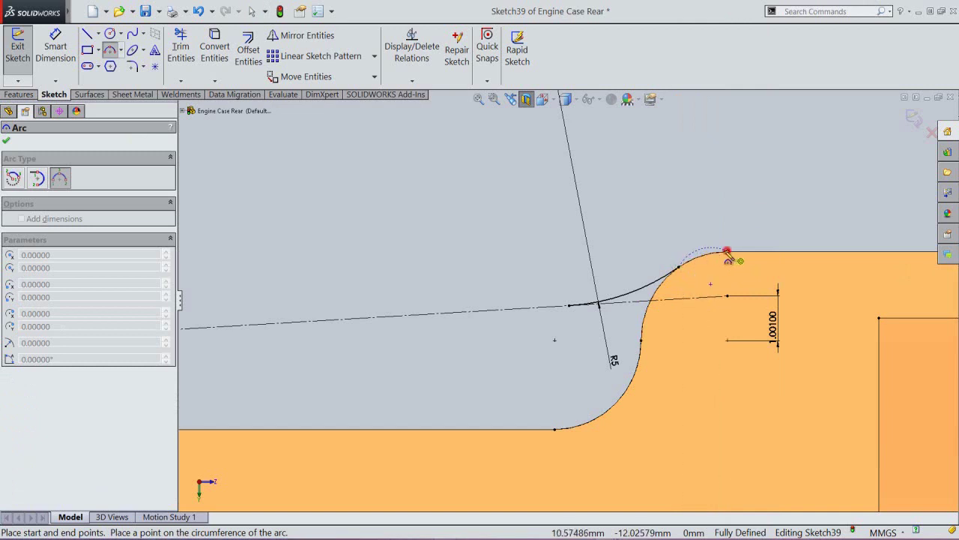
click(727, 251)
click(717, 256)
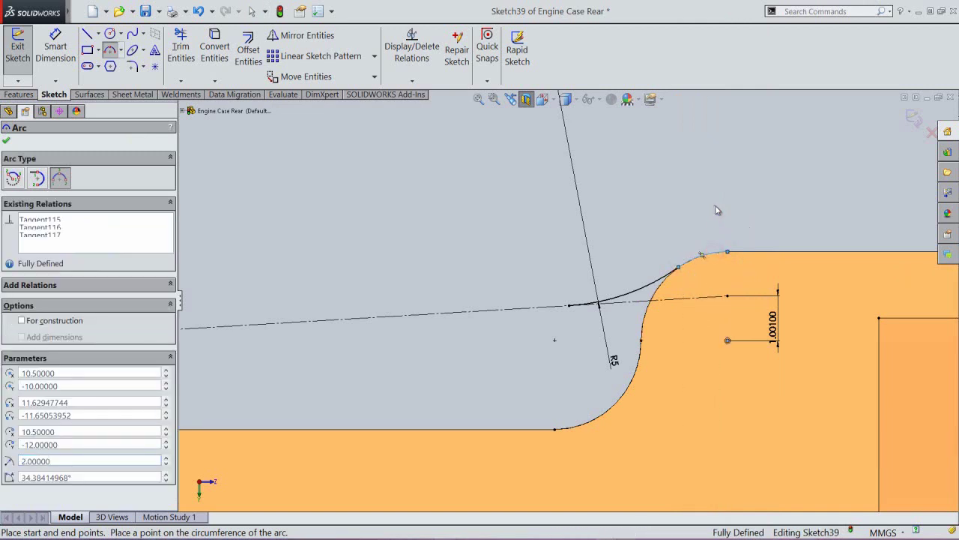
right_click(715, 196)
click(733, 215)
Step: Draw a three-point arc of 5 mm radius from the notch's rounded left shoulder to the sloped construction line
scroll(748, 216, up, 4)
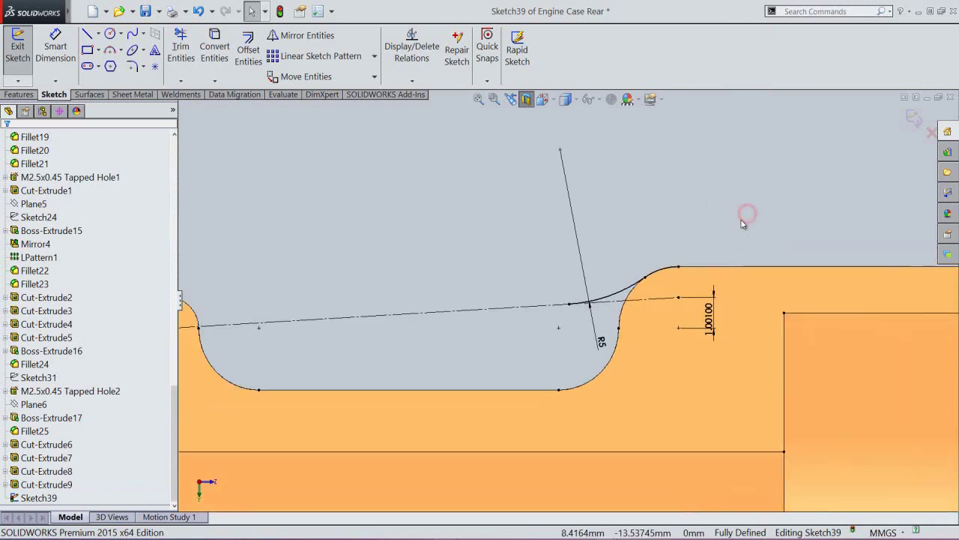
right_click(405, 219)
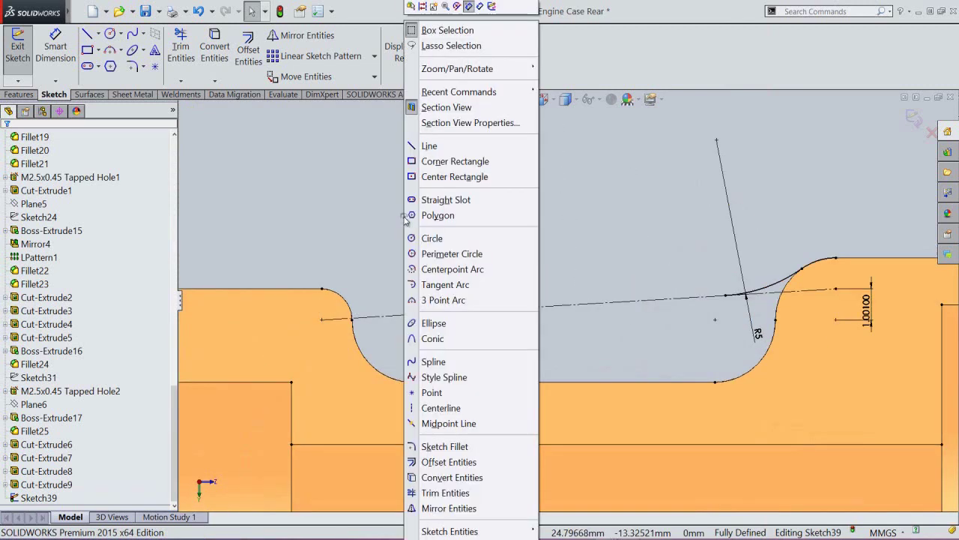
click(423, 300)
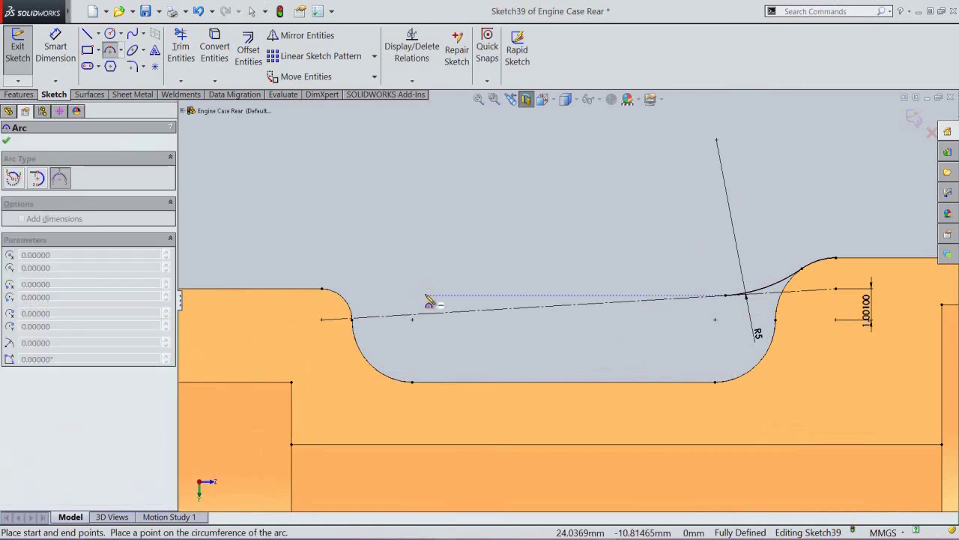
click(349, 306)
click(403, 316)
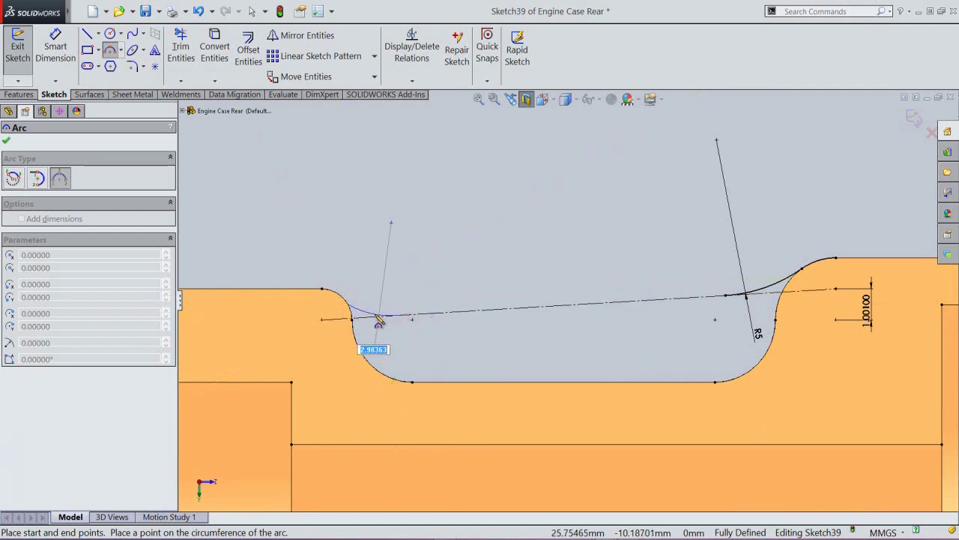
click(379, 319)
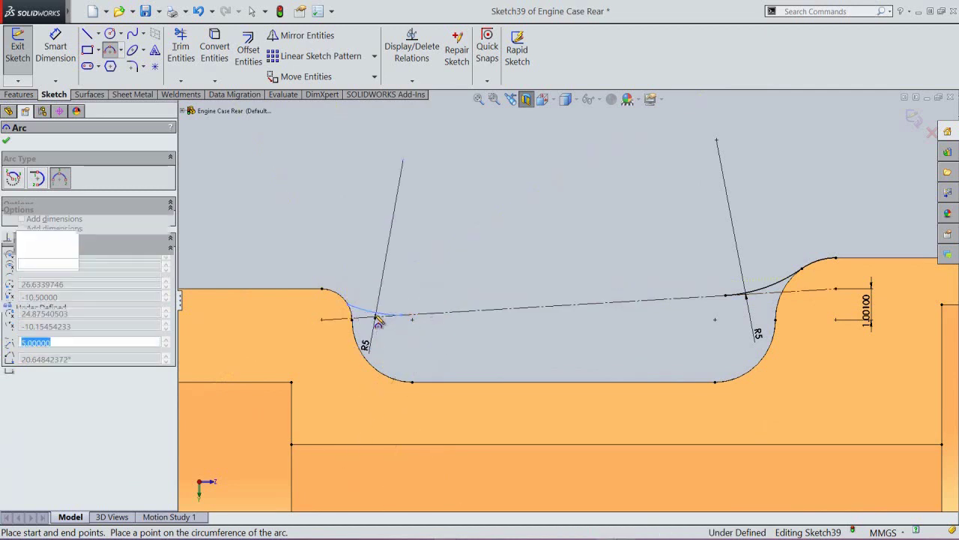
right_click(394, 223)
click(429, 251)
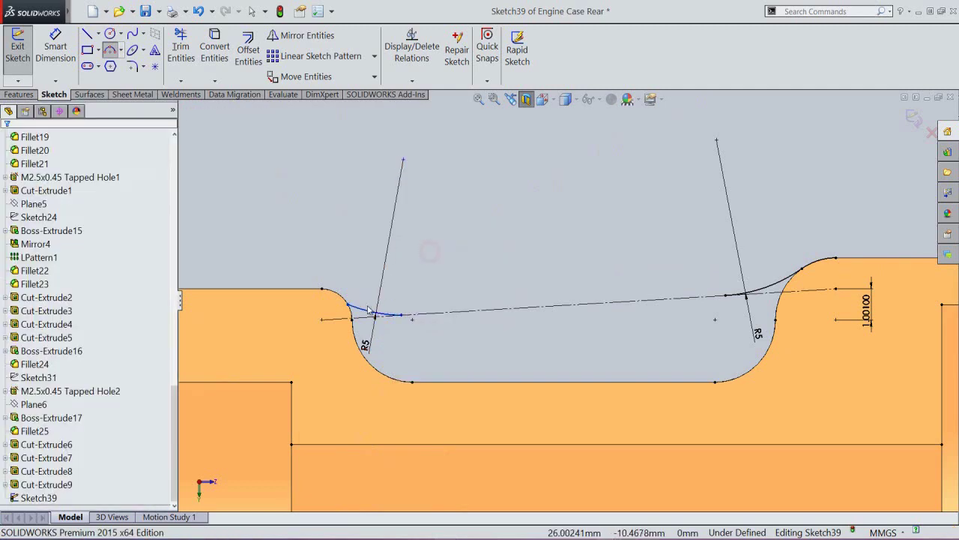
Step: Make the left-hand 5 mm arc tangent to the sloped construction line and to the notch's rounded left shoulder
click(364, 307)
ctrl+click(422, 318)
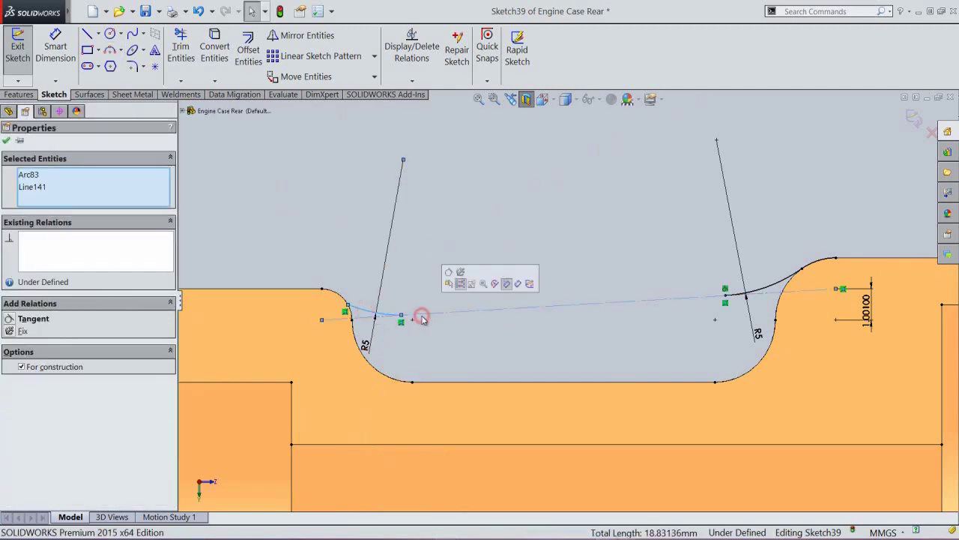
click(451, 275)
click(432, 270)
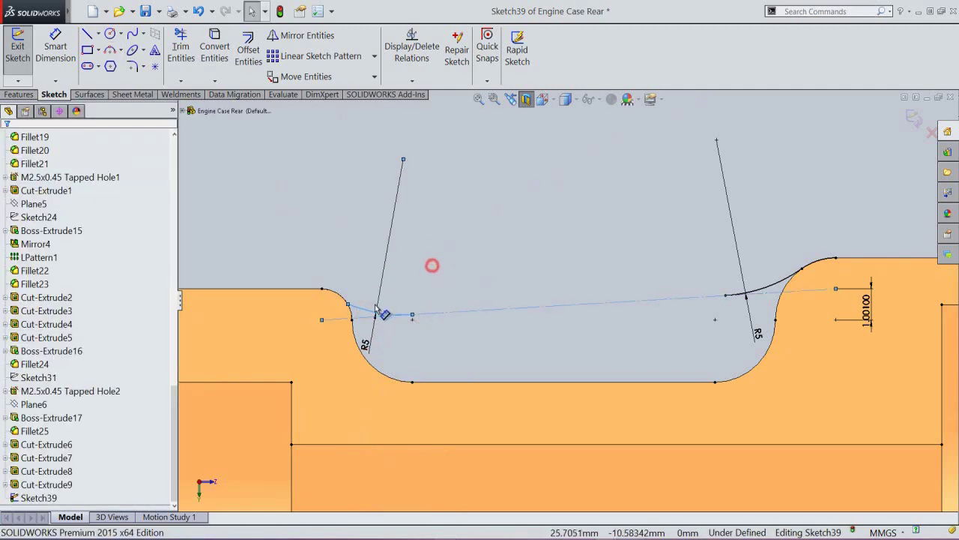
click(365, 314)
ctrl+click(352, 313)
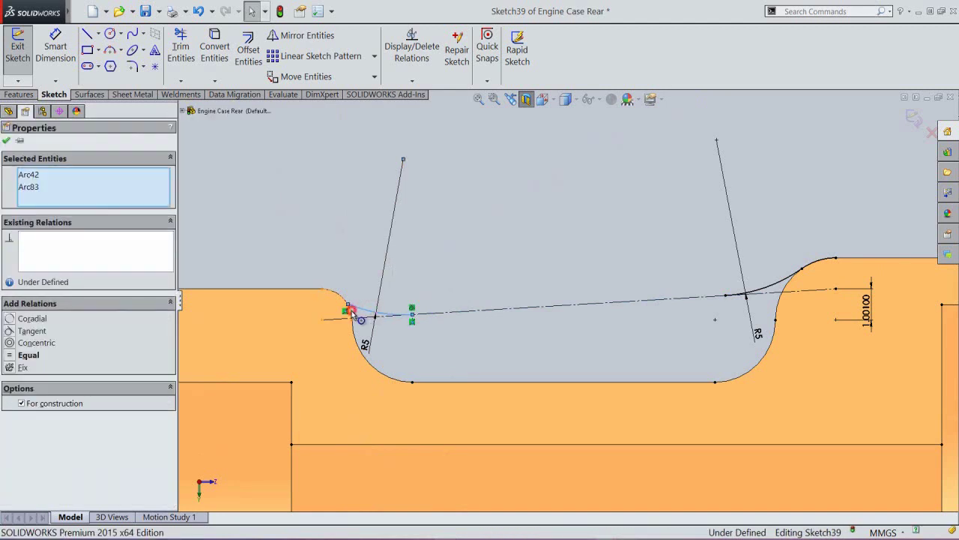
click(391, 270)
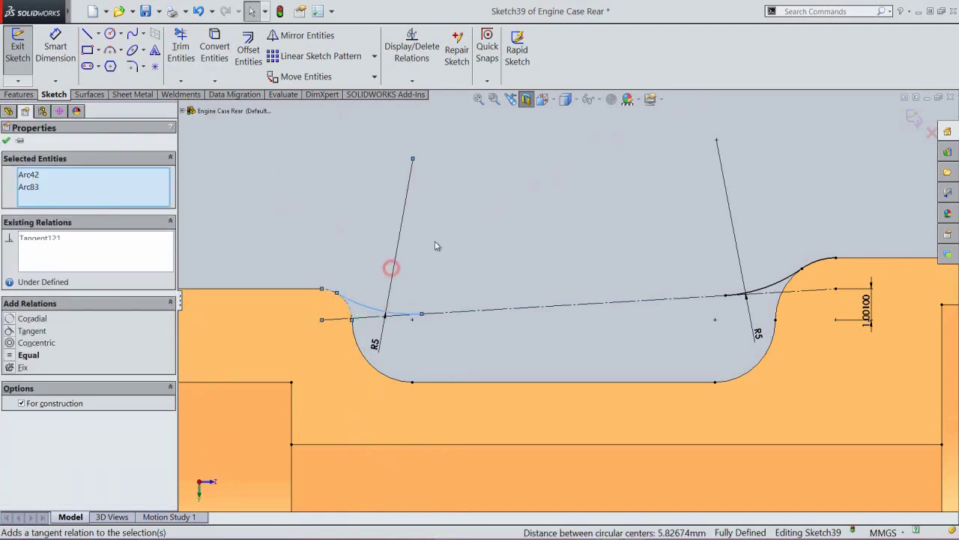
click(435, 243)
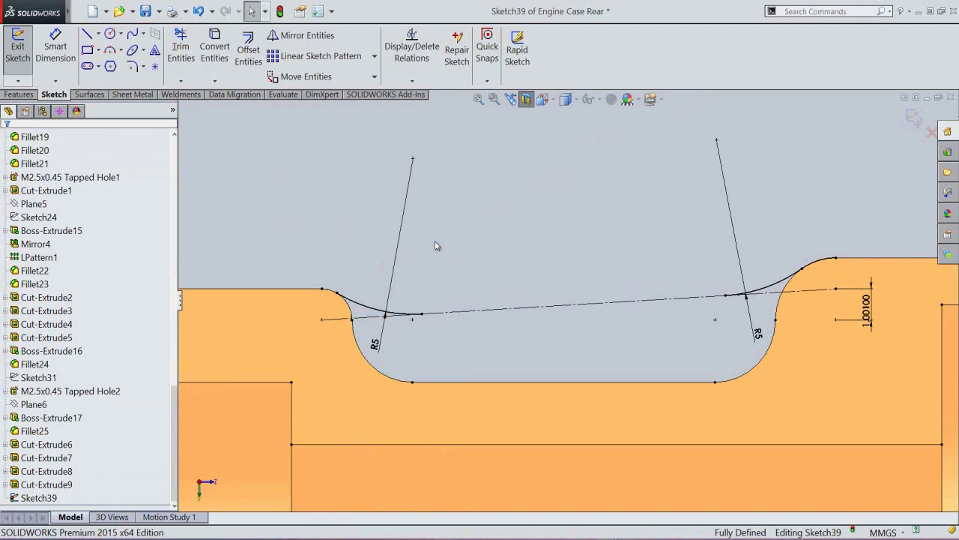
Step: Trace the left shoulder with a three-point arc of 1 mm radius, joining the flat edge to the left-hand 5 mm arc
right_click(437, 245)
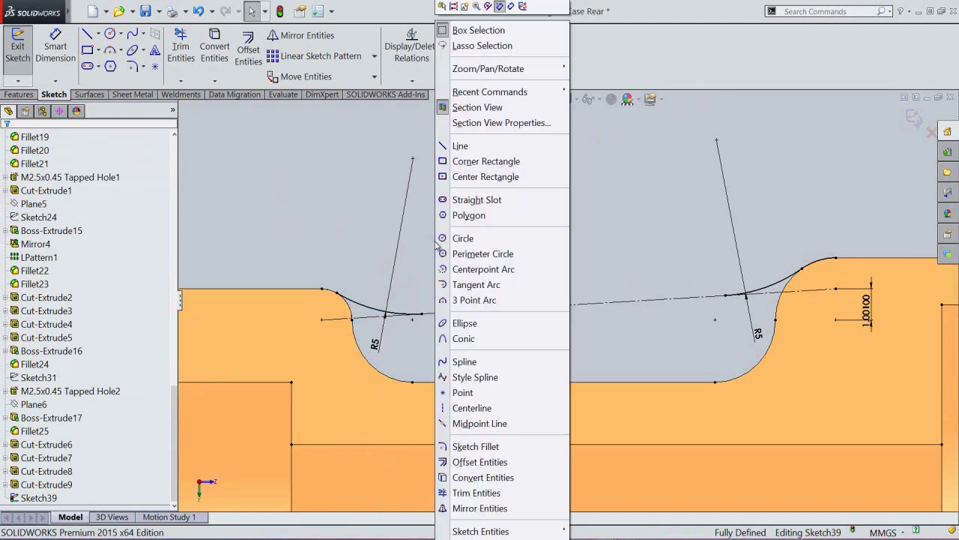
click(474, 300)
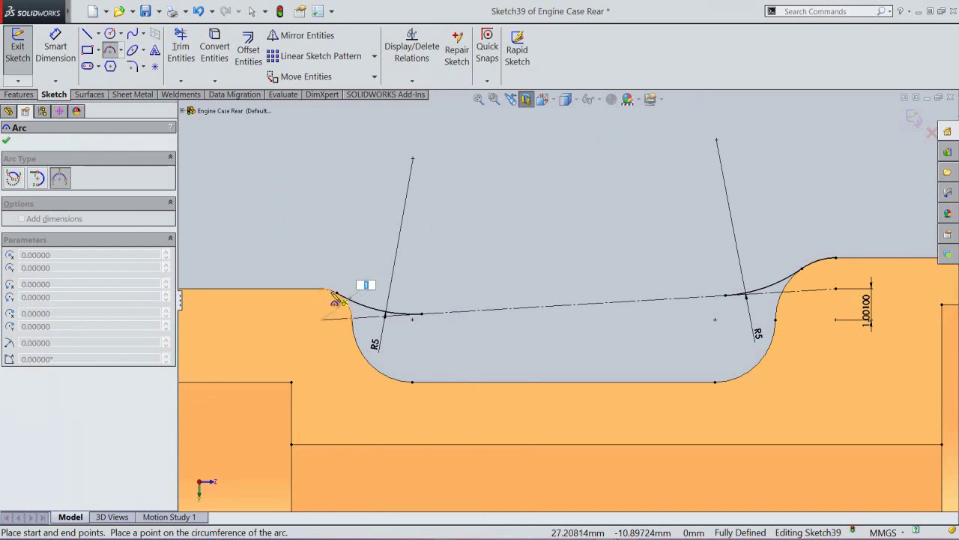
click(331, 291)
right_click(366, 239)
click(395, 249)
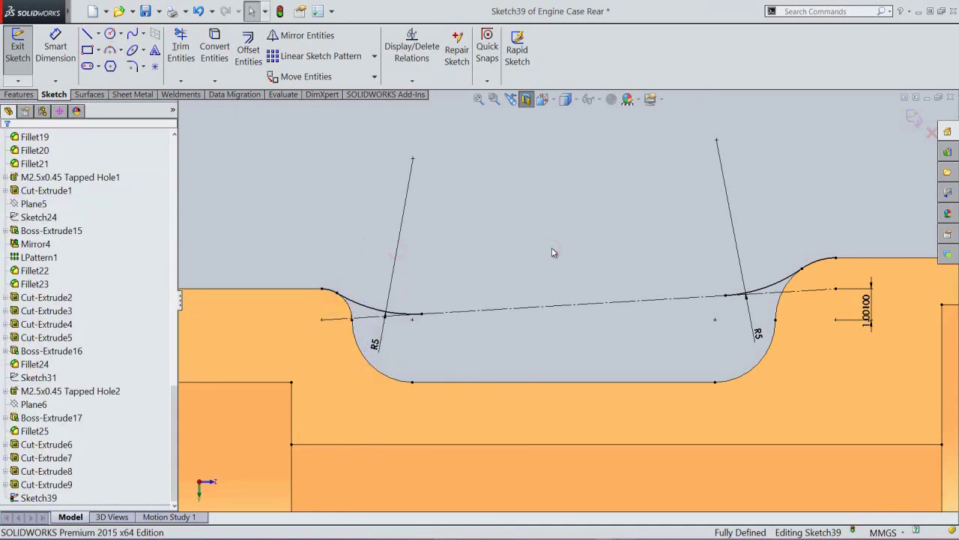
Step: Draw a solid line along the sloped construction line, connecting the inner ends of the two 5 mm arcs
right_click(552, 253)
click(565, 143)
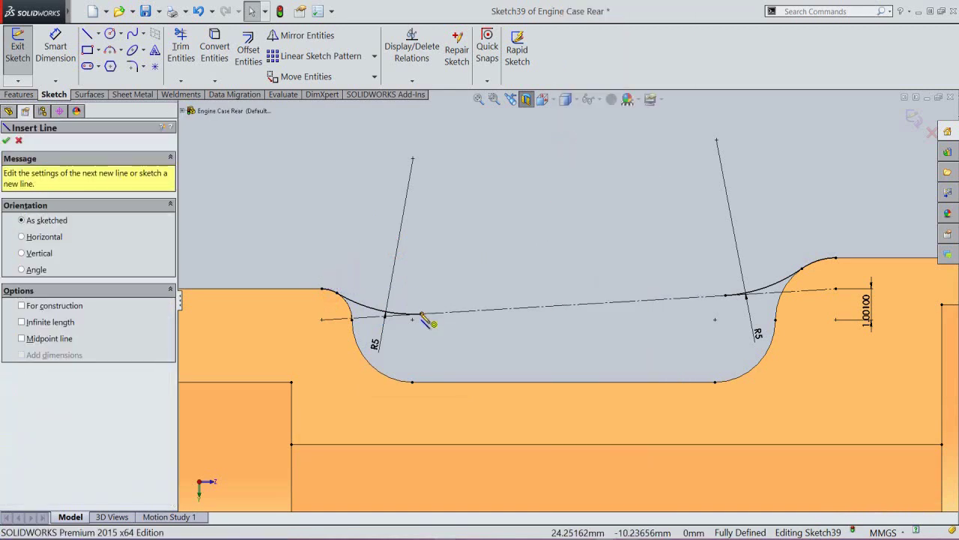
click(421, 314)
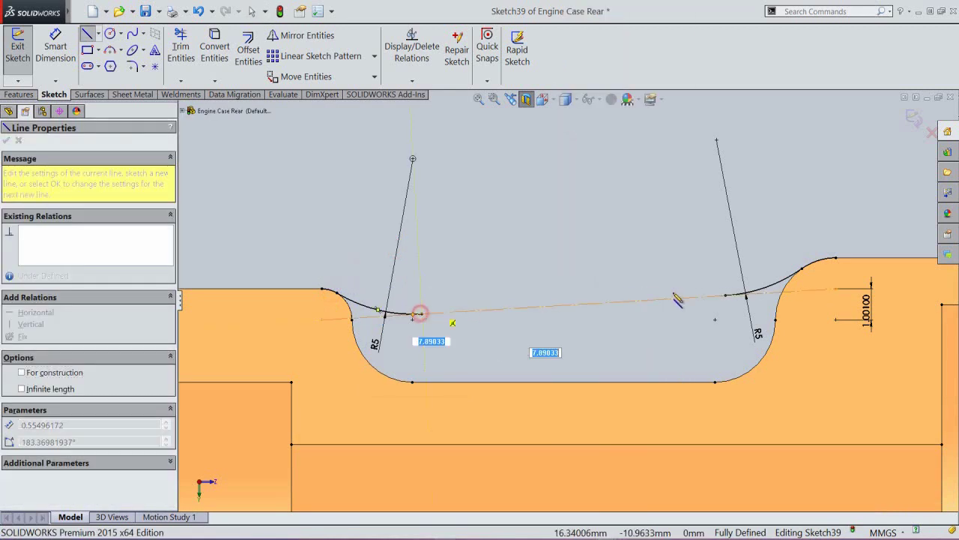
click(725, 296)
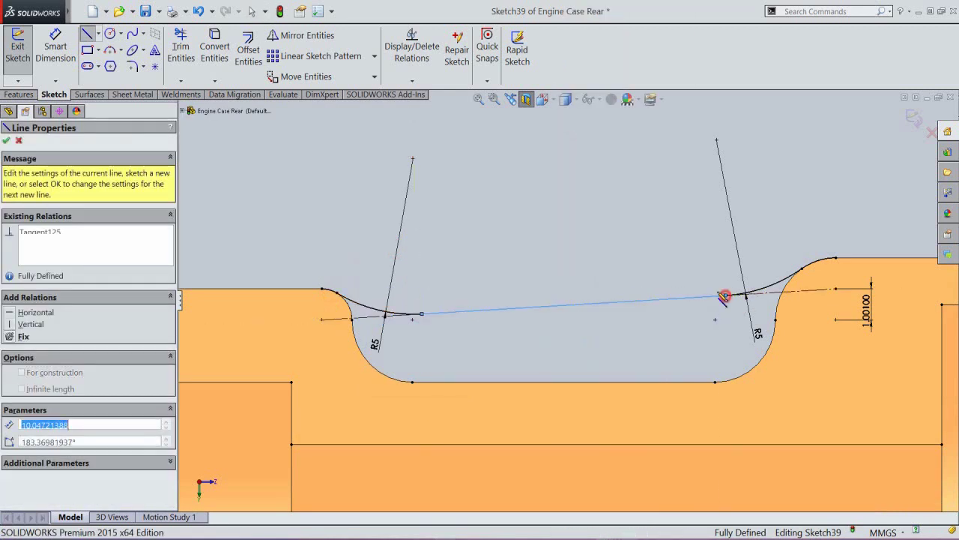
right_click(641, 235)
click(660, 237)
Step: Add an infinite horizontal centerline through the origin to the notch profile sketch
scroll(608, 233, up, 5)
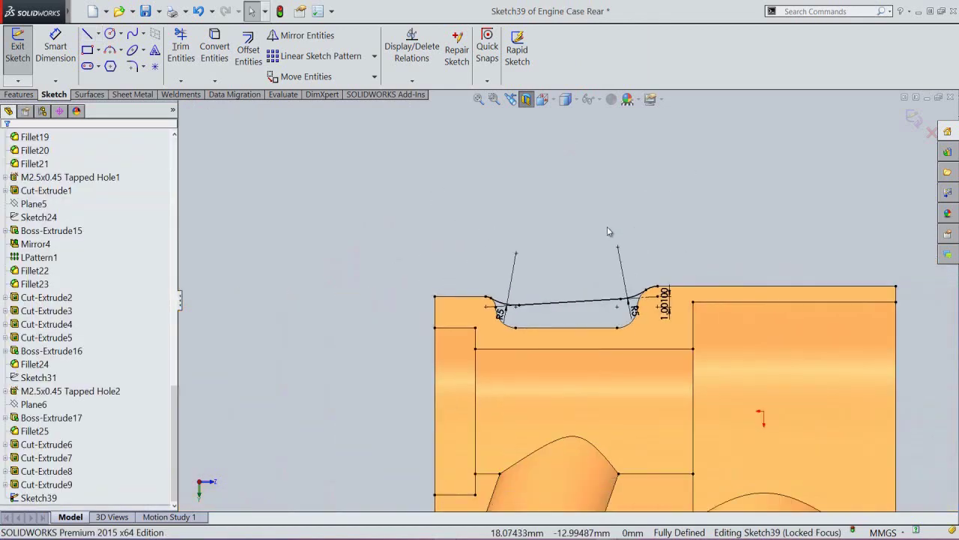
scroll(608, 231, up, 4)
scroll(701, 364, down, 3)
click(600, 177)
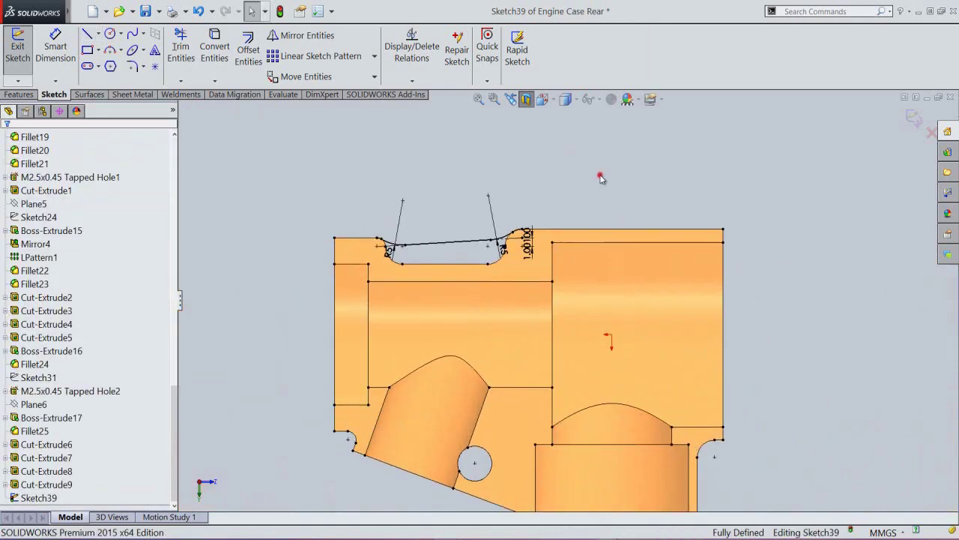
right_click(595, 203)
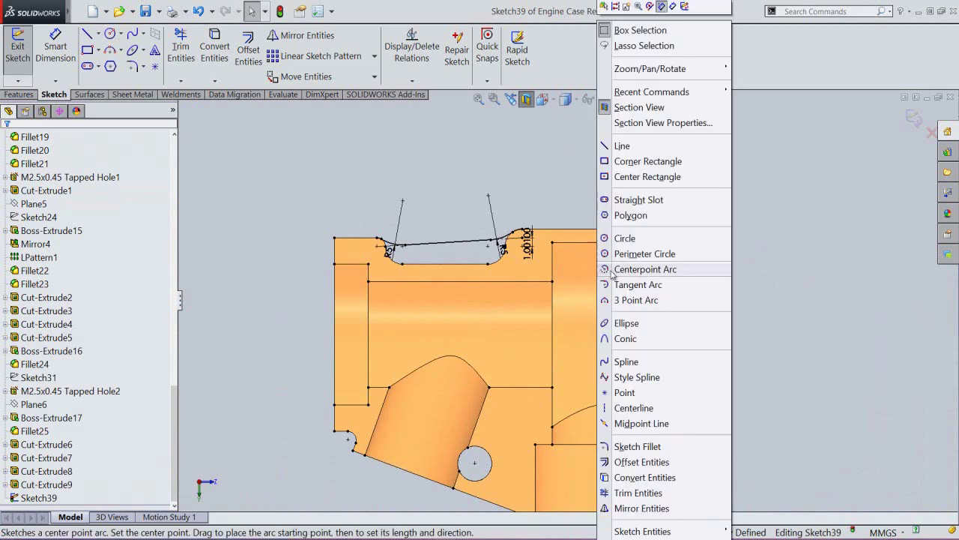
click(630, 408)
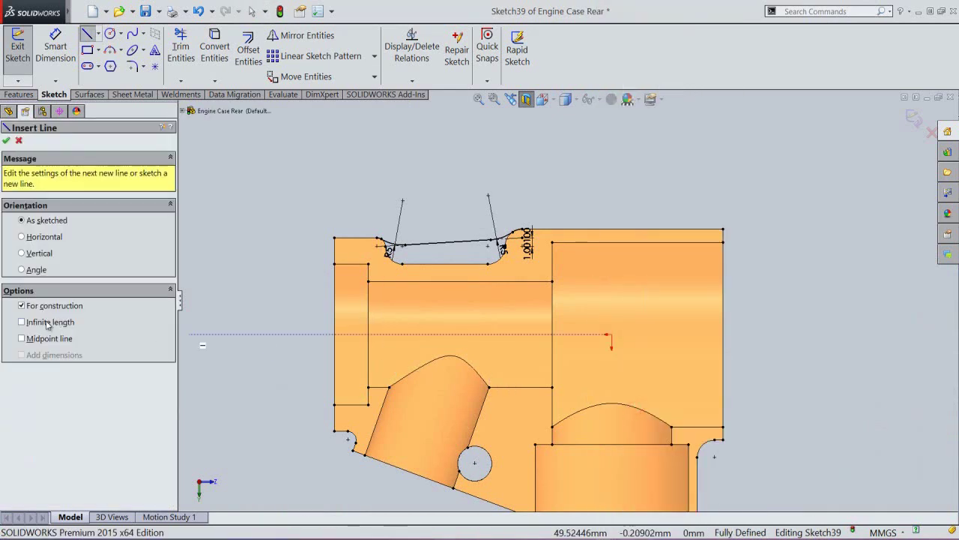
click(23, 322)
click(34, 239)
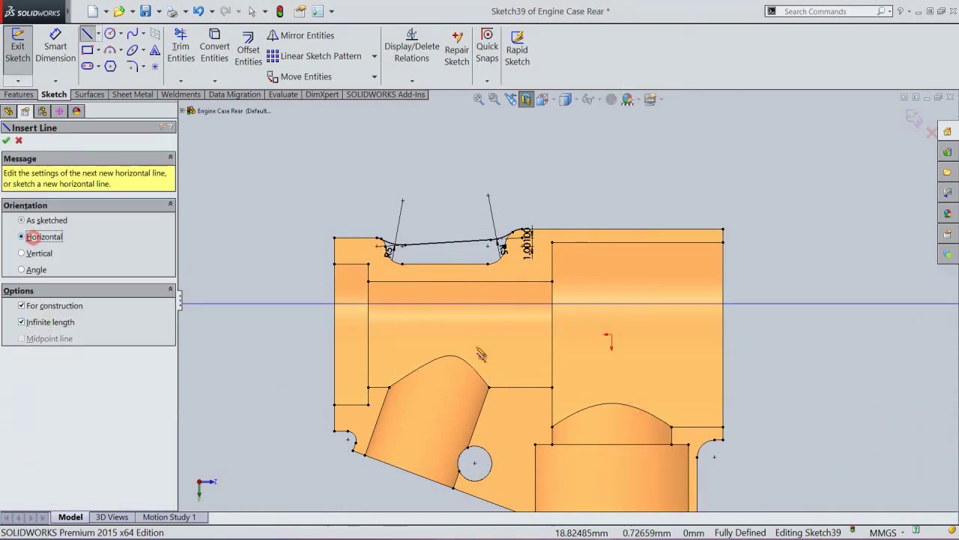
click(610, 335)
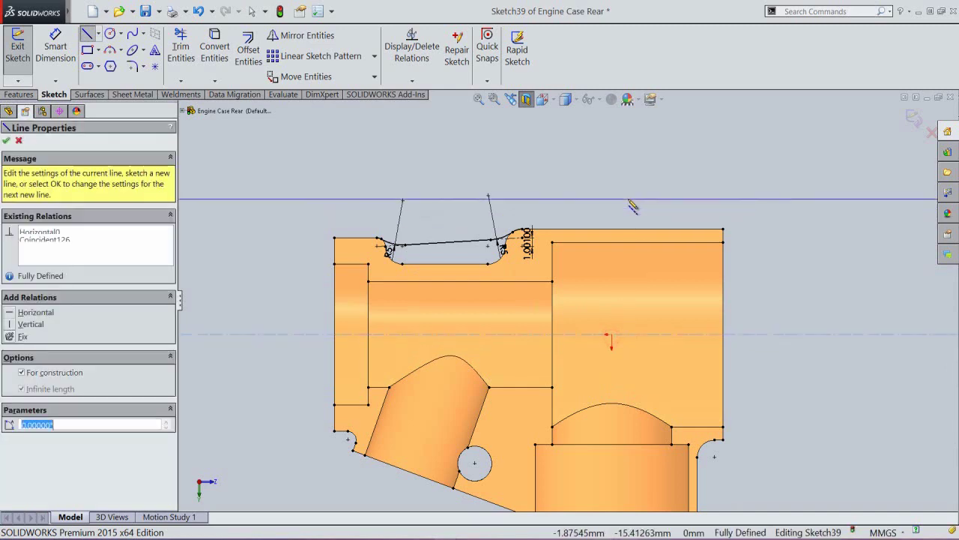
right_click(626, 196)
click(649, 209)
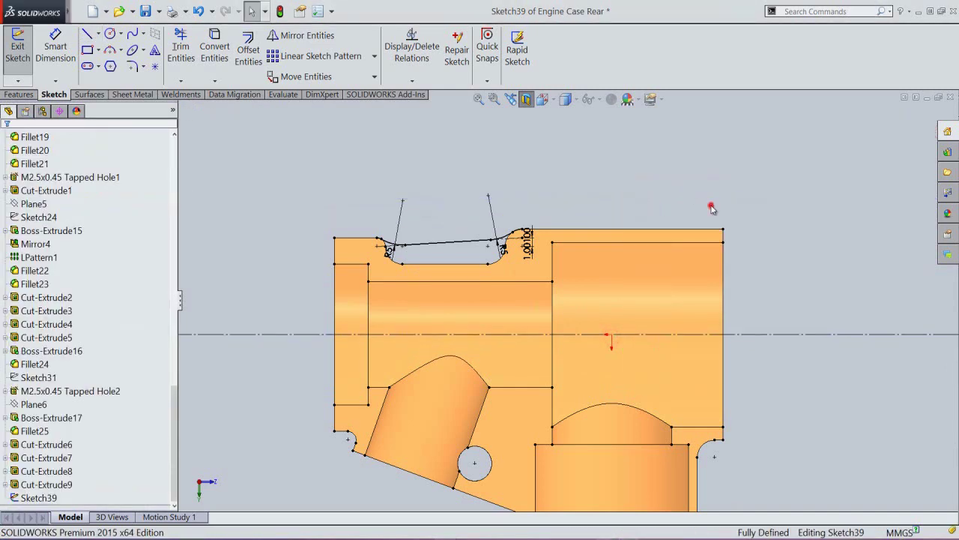
Step: Exit the profile sketch and turn off the section view to show the whole part
click(913, 118)
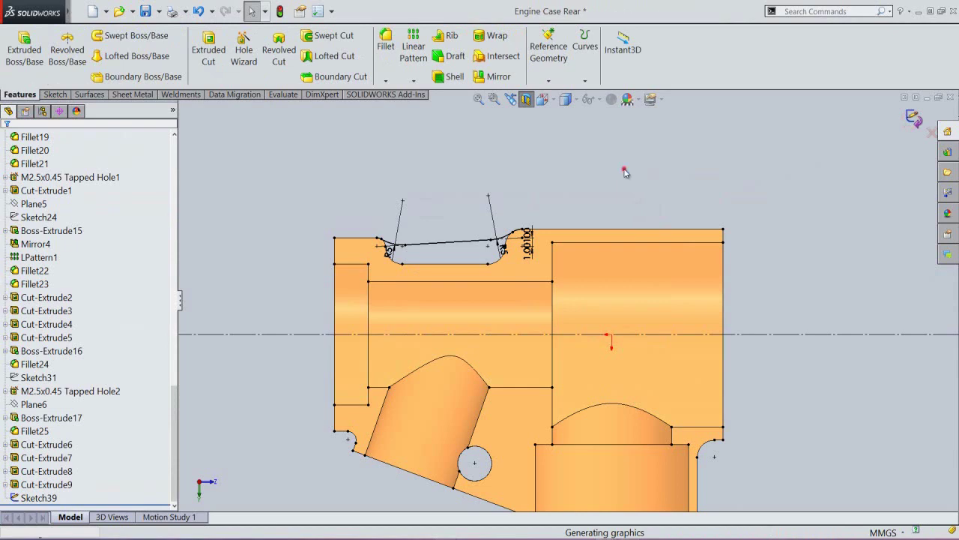
click(526, 101)
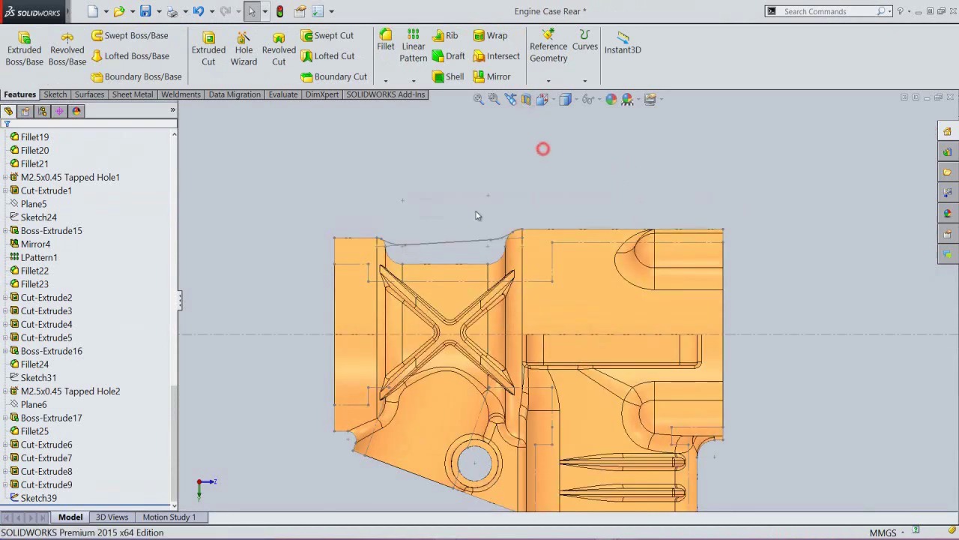
middle_drag(420, 356, 447, 415)
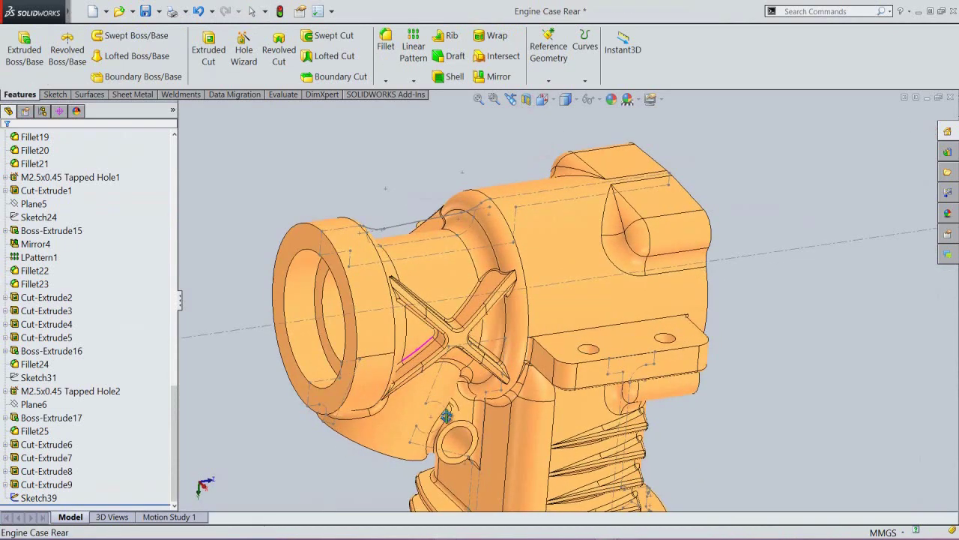
click(300, 174)
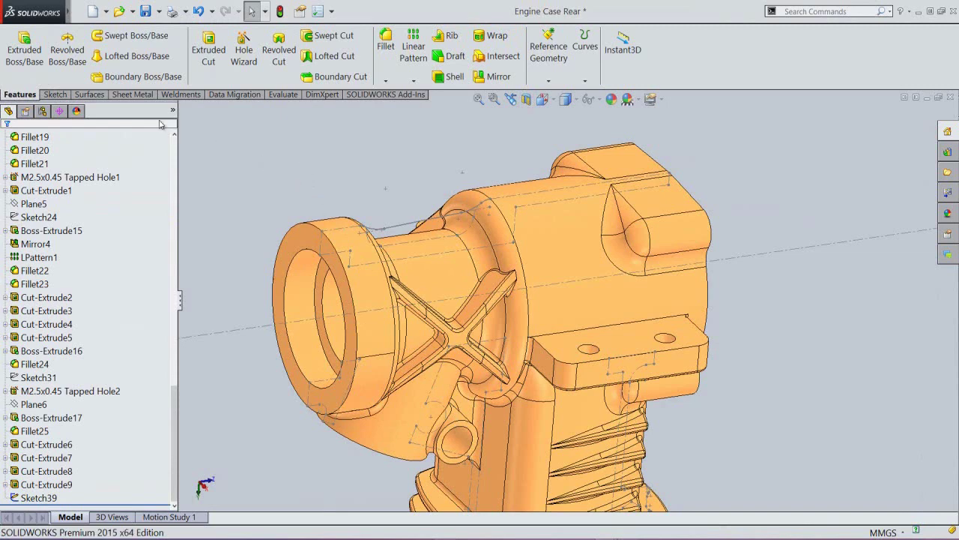
Step: Create a revolved surface from the notch profile about the horizontal centerline, spanning 10 degrees with the Mid Plane option
click(88, 94)
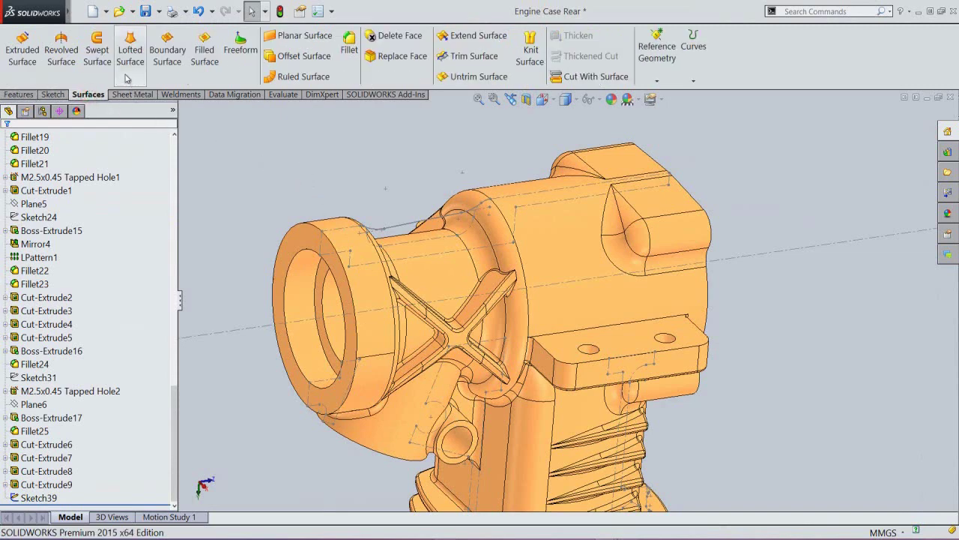
click(68, 51)
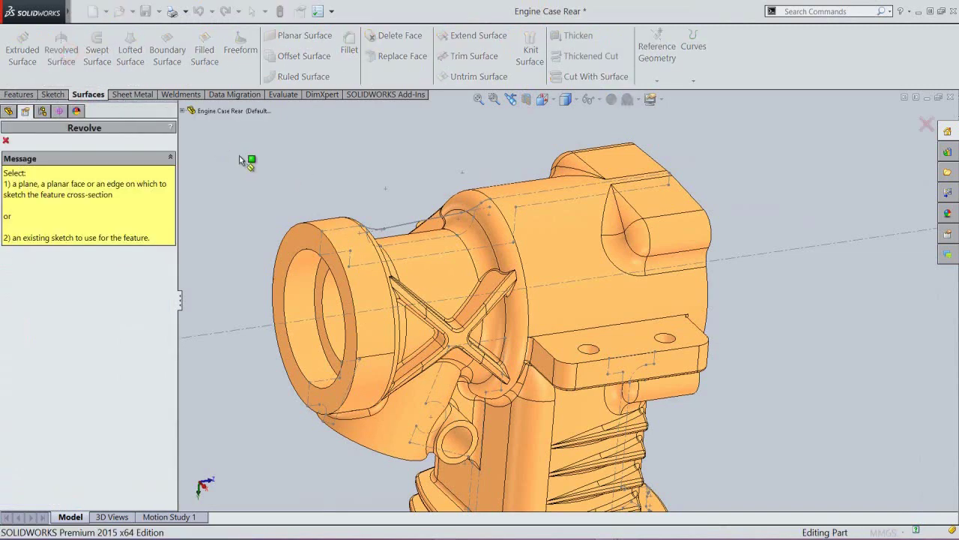
scroll(380, 197, down, 3)
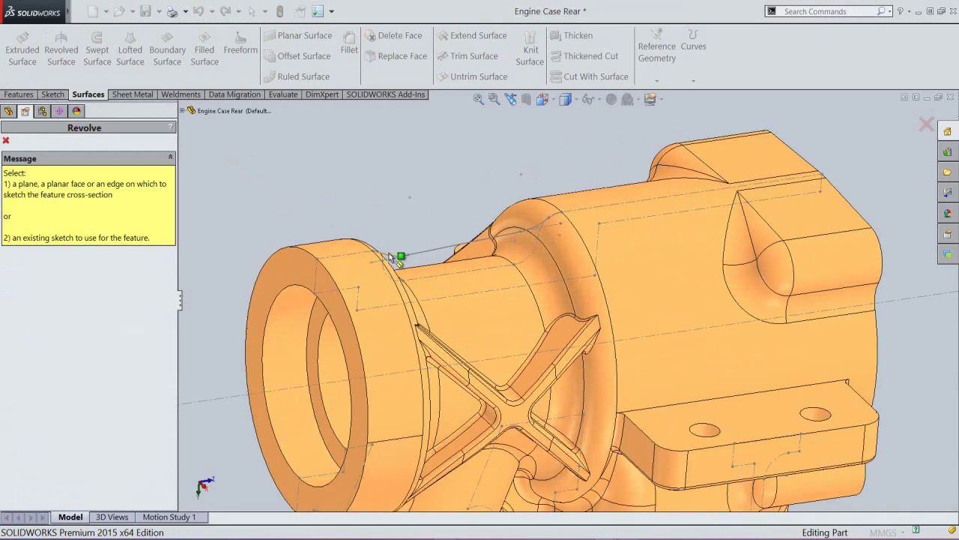
click(389, 253)
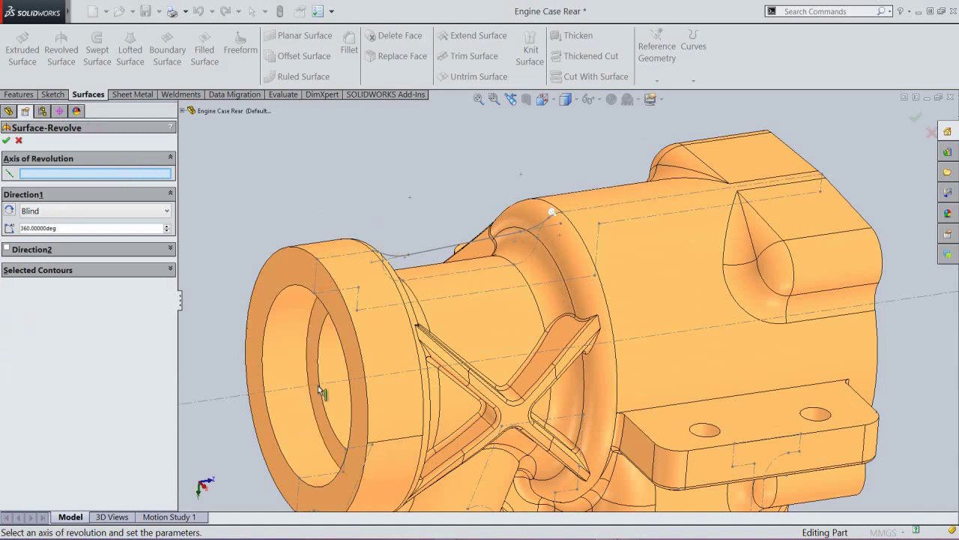
click(338, 384)
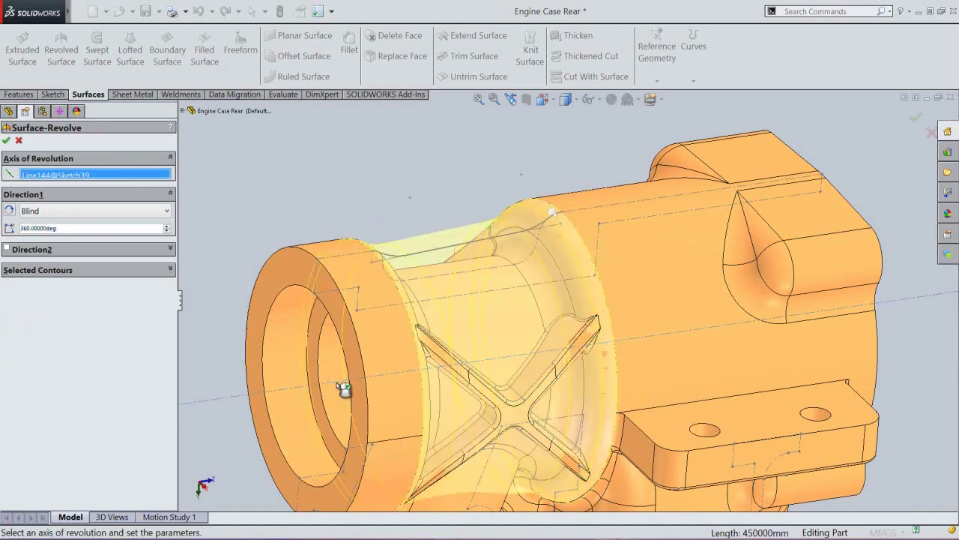
double_click(71, 228)
text(10)
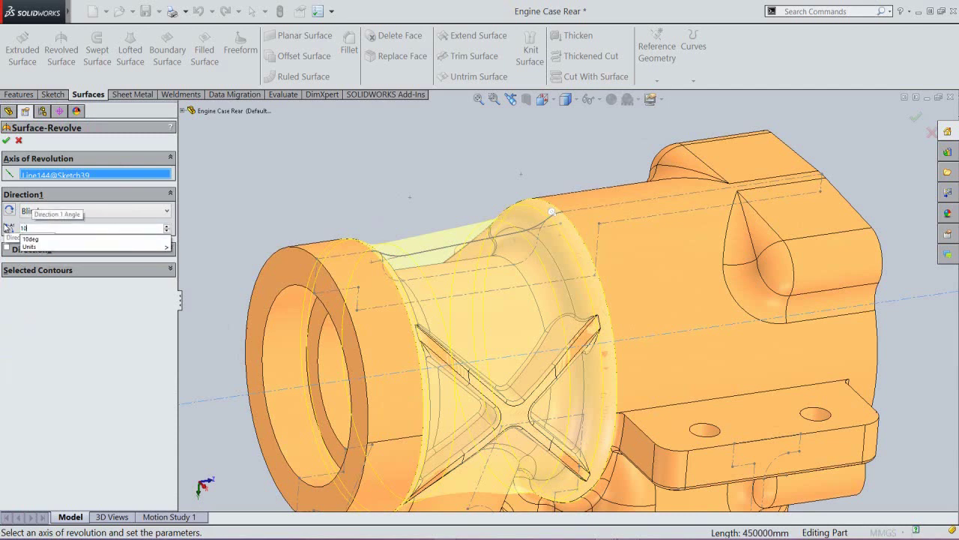
key(Return)
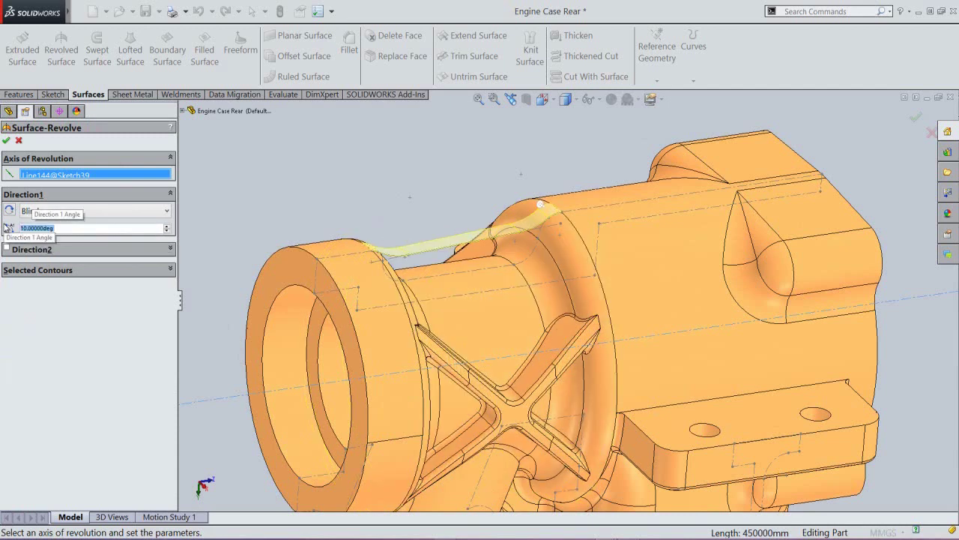
click(129, 211)
click(80, 267)
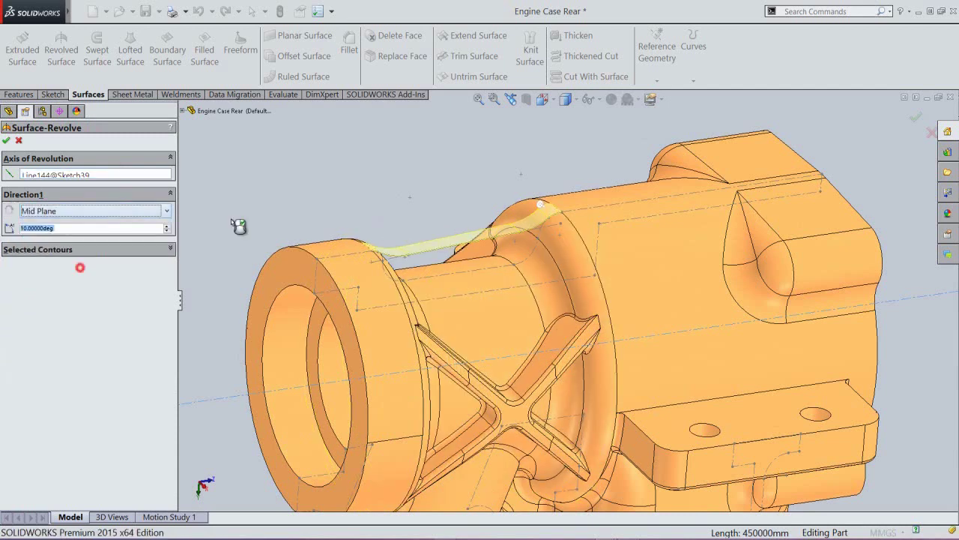
click(6, 141)
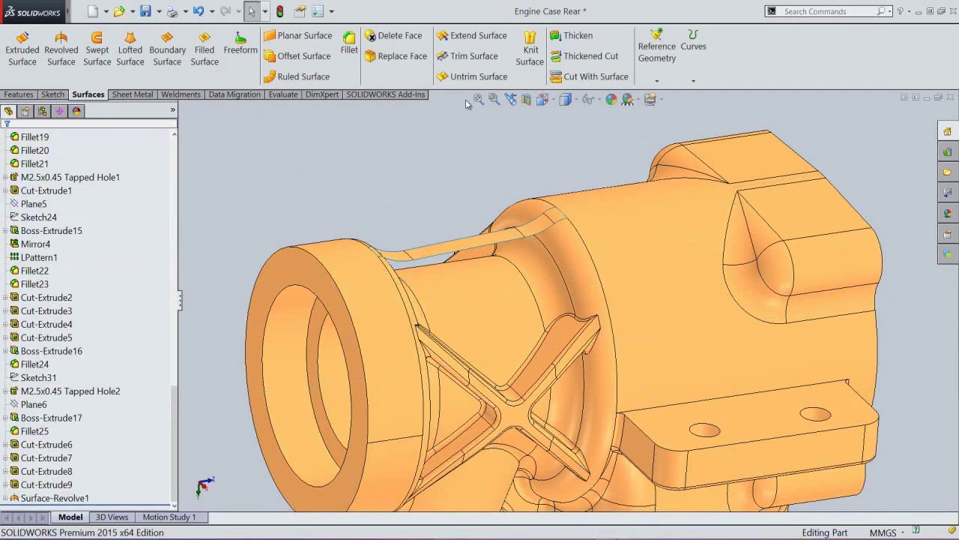
Step: Thicken the revolved surface by 3 mm with Merge result on, forming a rib across the notch
click(578, 36)
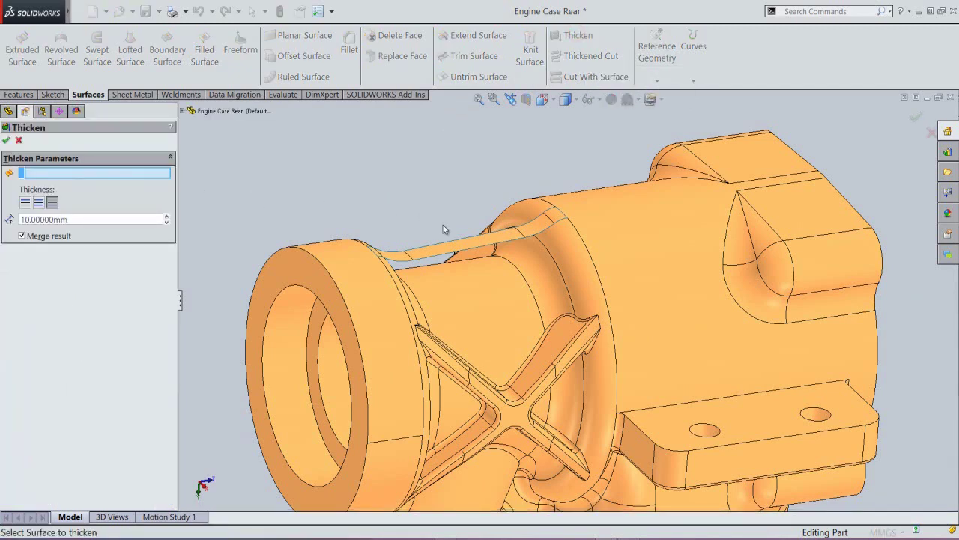
scroll(443, 225, down, 2)
click(452, 255)
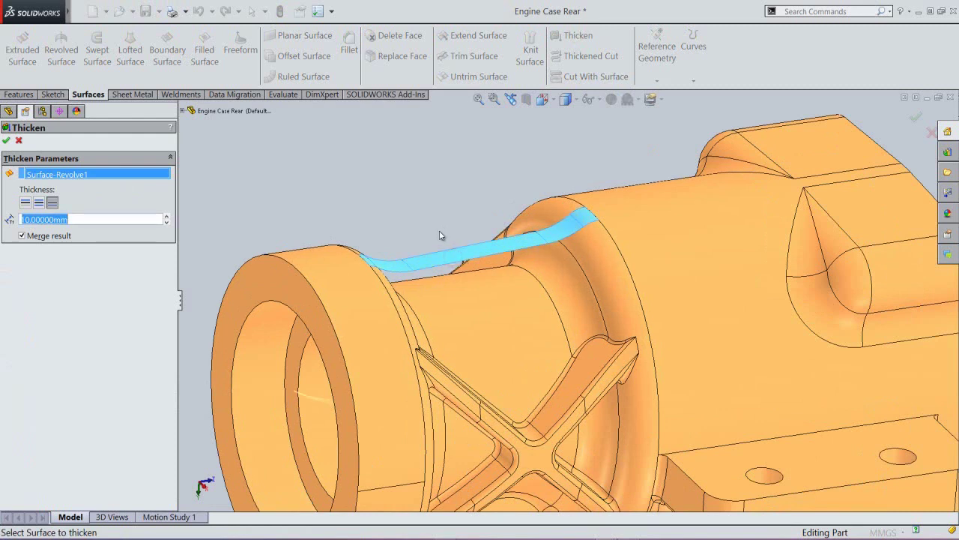
click(106, 221)
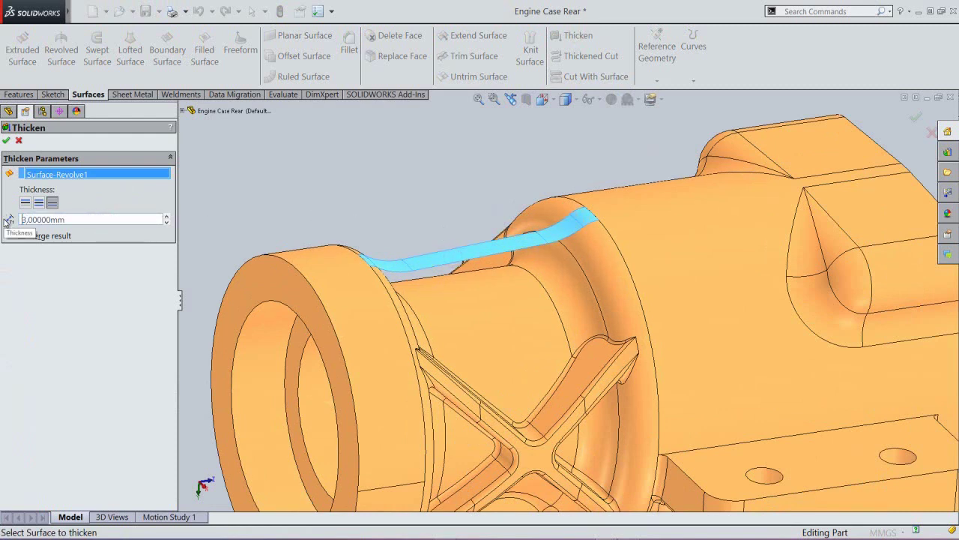
click(8, 142)
middle_drag(389, 185, 518, 332)
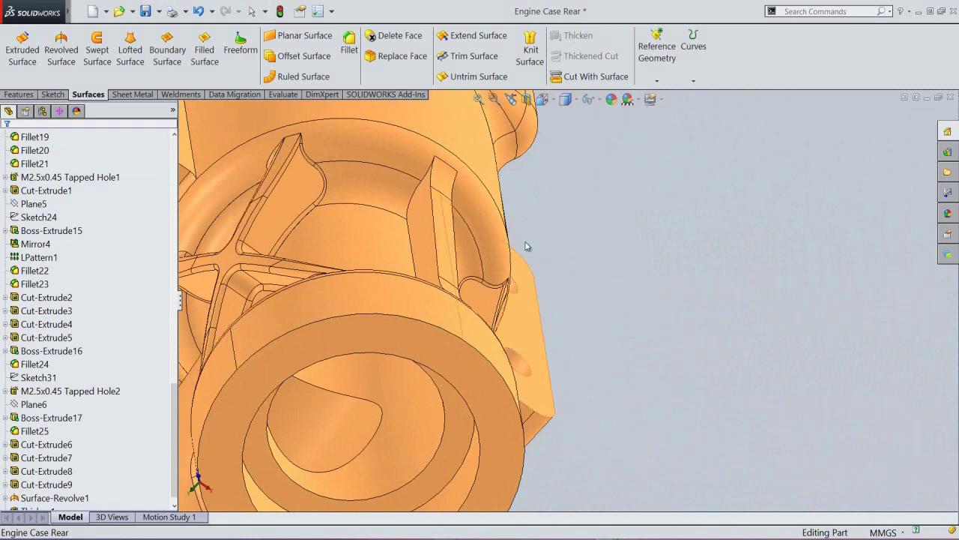
click(511, 99)
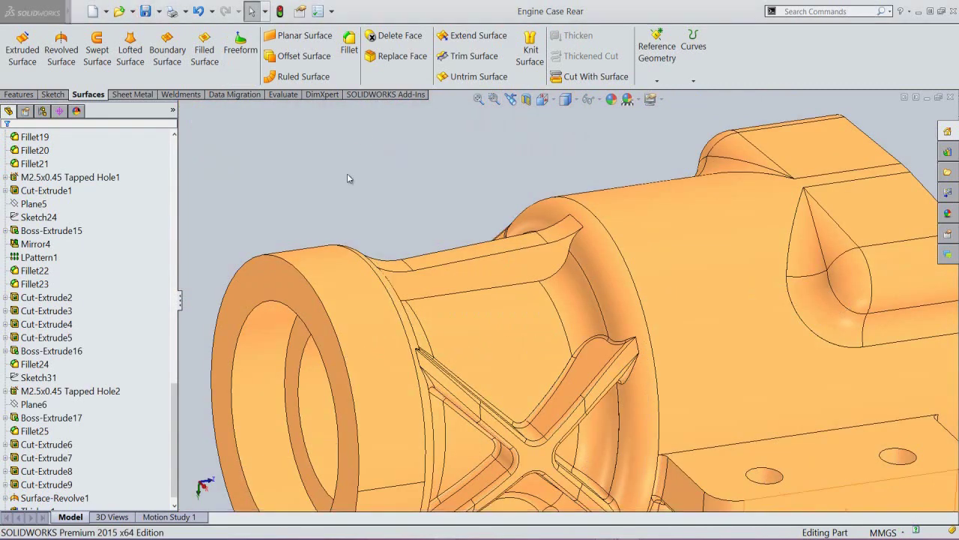
Step: Fillet both base edges of the new rib with a 0.5 mm radius, keeping tangent propagation on
click(350, 43)
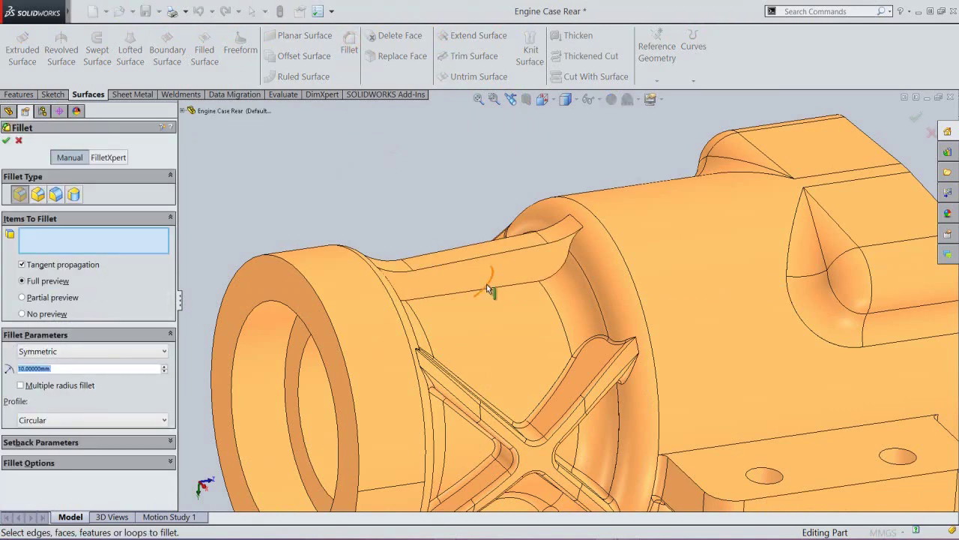
click(491, 291)
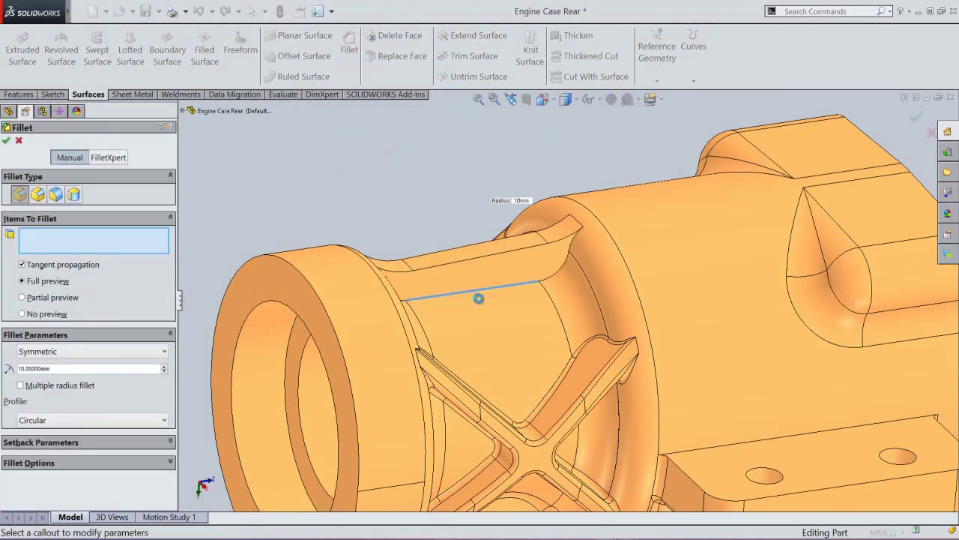
middle_drag(446, 284, 541, 311)
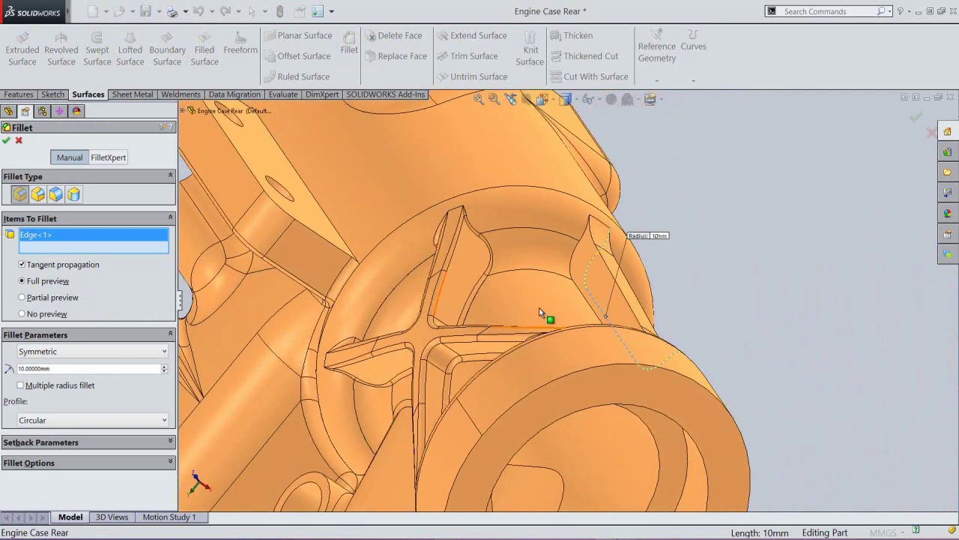
click(571, 265)
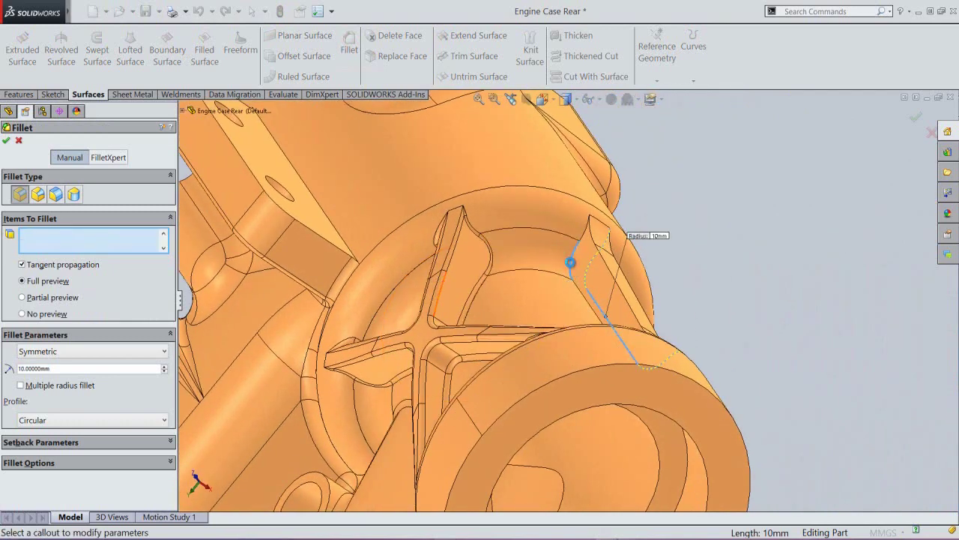
click(571, 265)
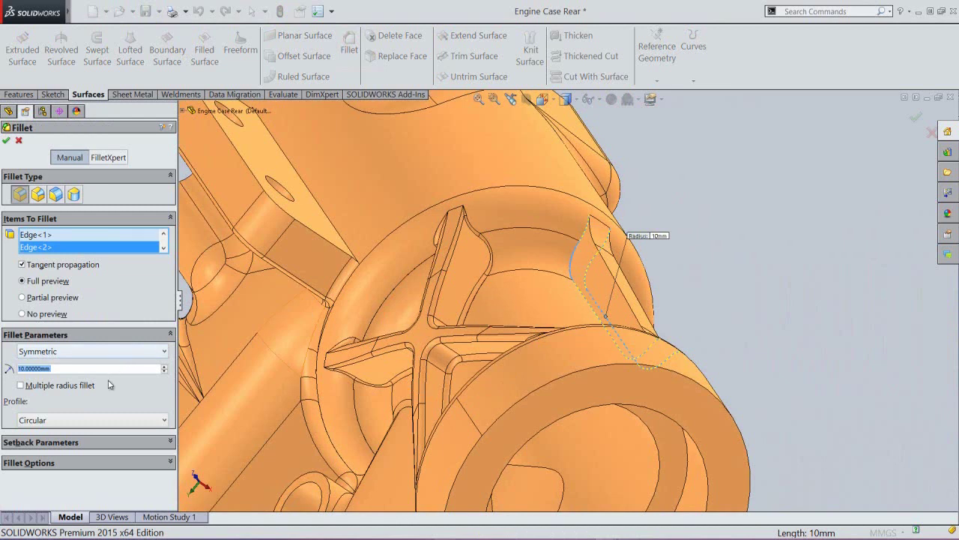
text(0.5)
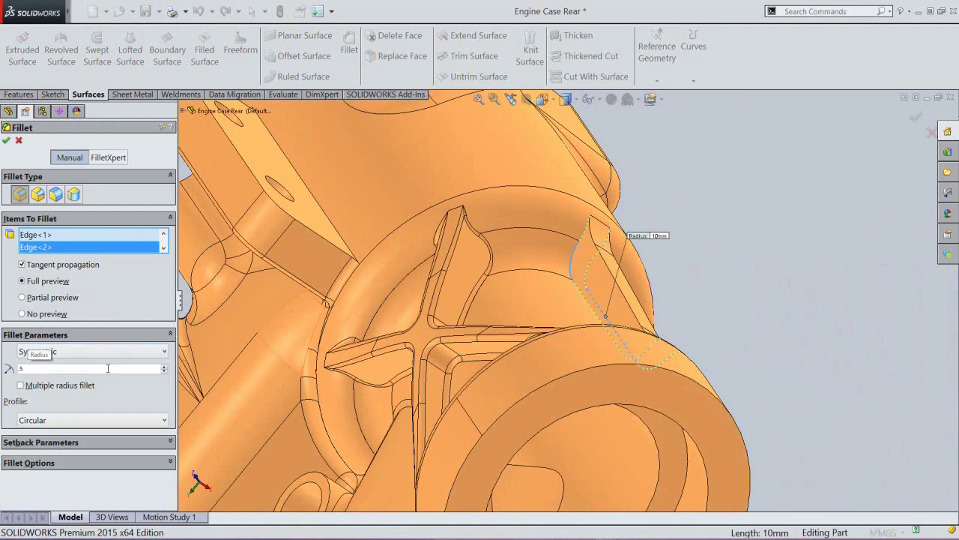
key(Return)
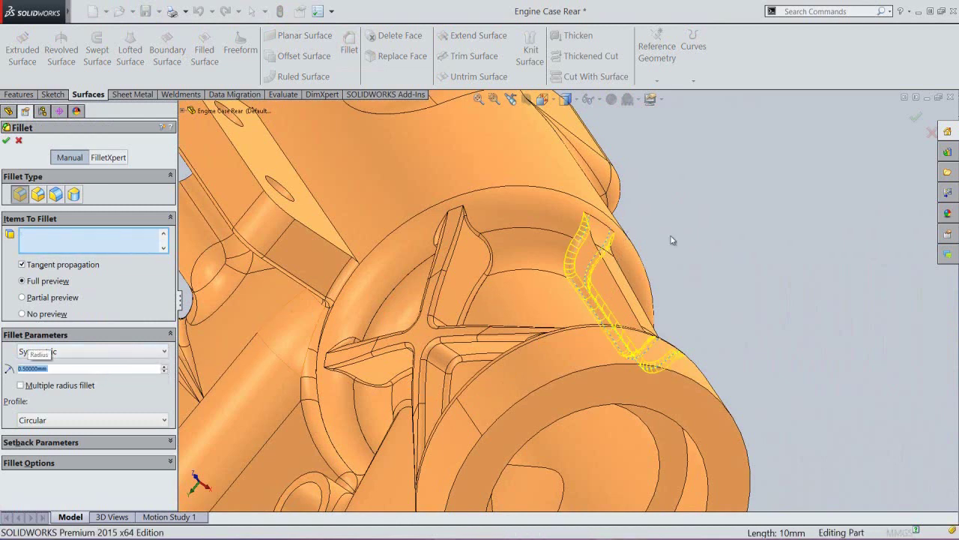
key(Return)
click(791, 218)
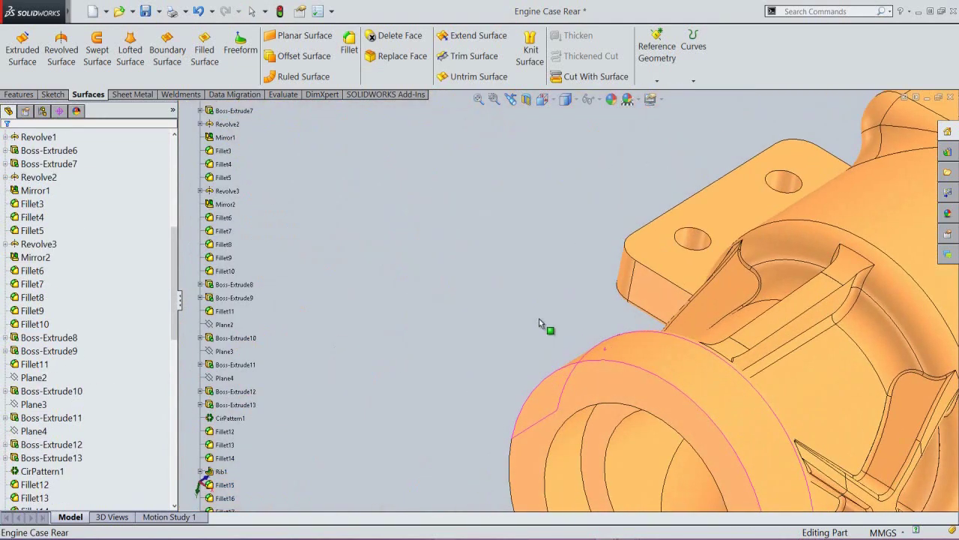
Step: Fit the whole engine case in view and show it in isometric orientation
click(479, 98)
middle_drag(598, 442, 491, 357)
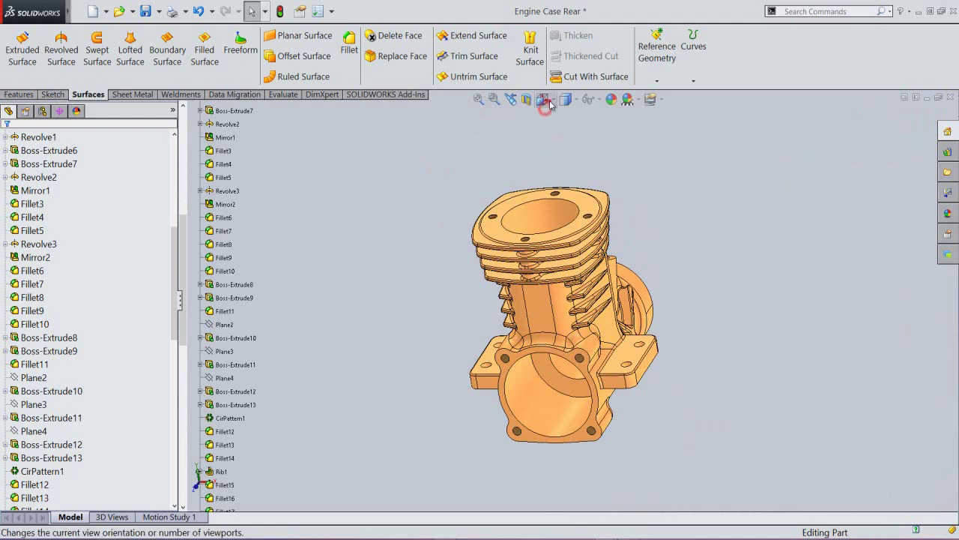
click(542, 100)
click(600, 264)
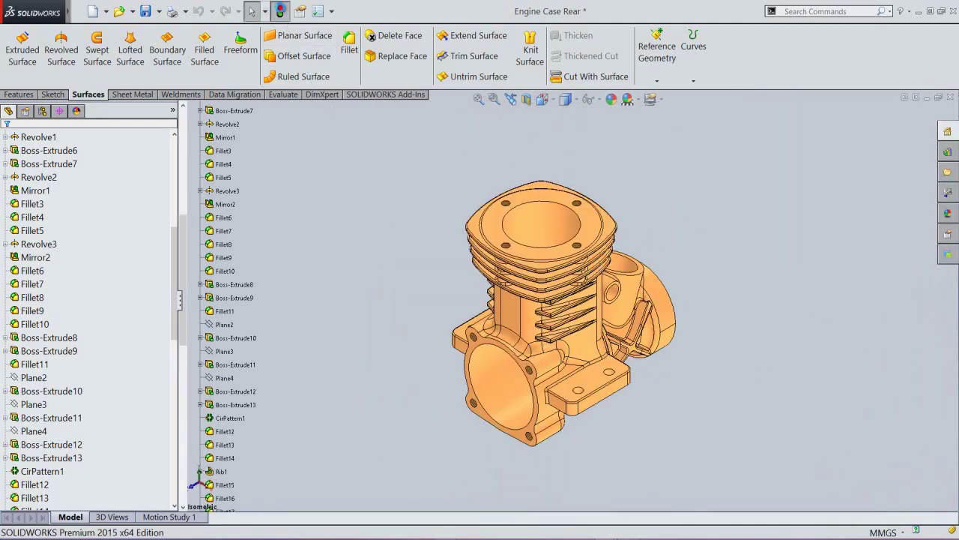
Step: Start an extruded cut on the flat annular face inside the crankcase bore and sketch a 19 mm diameter circle centred on the origin
click(32, 96)
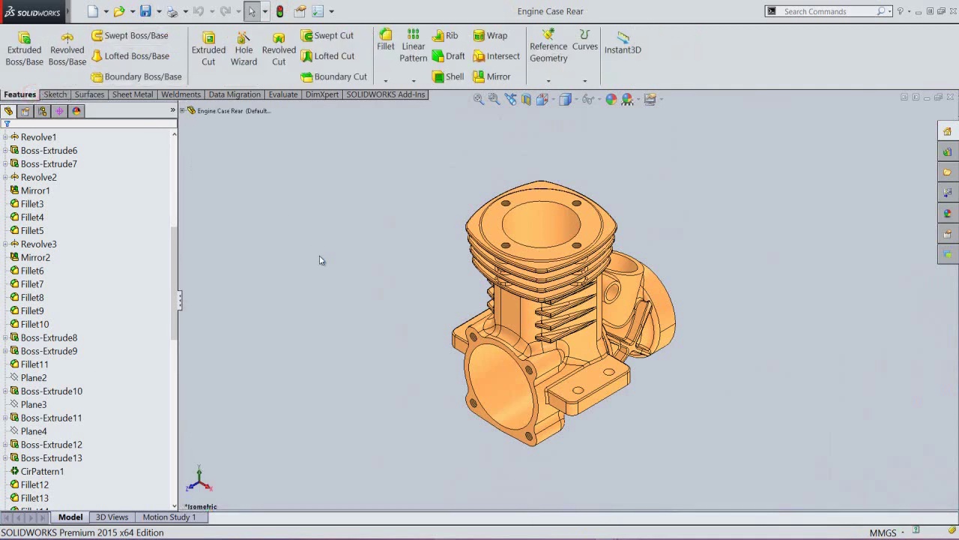
click(291, 273)
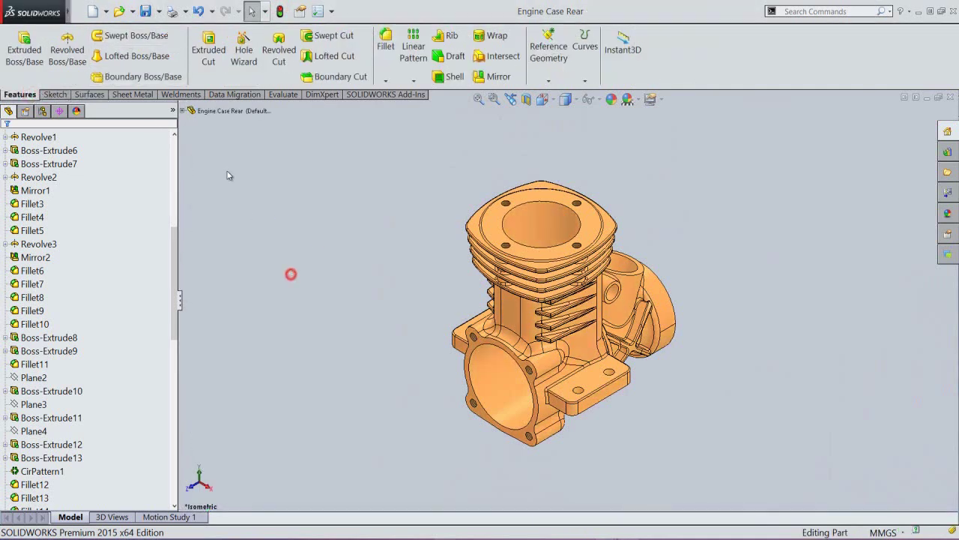
click(208, 50)
mouse_move(431, 422)
middle_down()
mouse_move(454, 400)
mouse_move(468, 361)
middle_up()
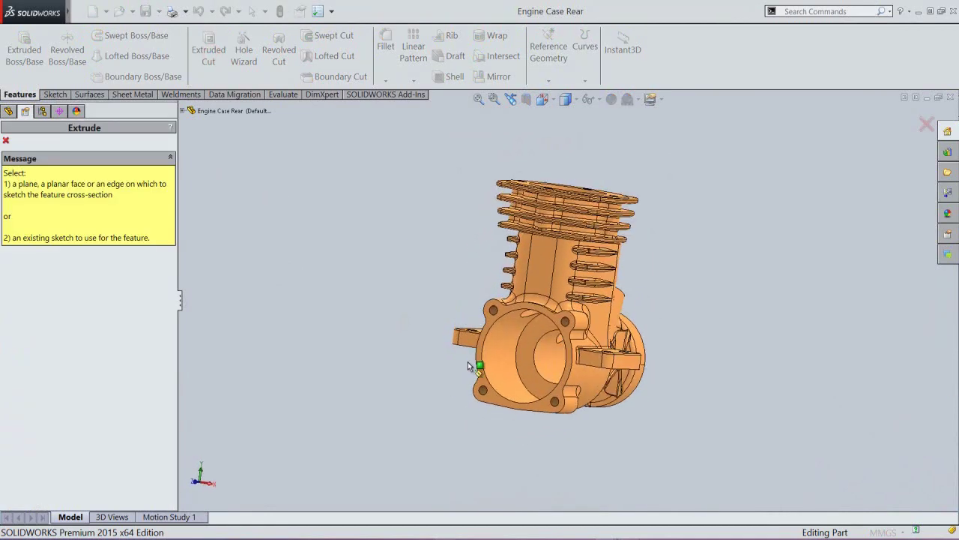
click(527, 364)
right_click(302, 203)
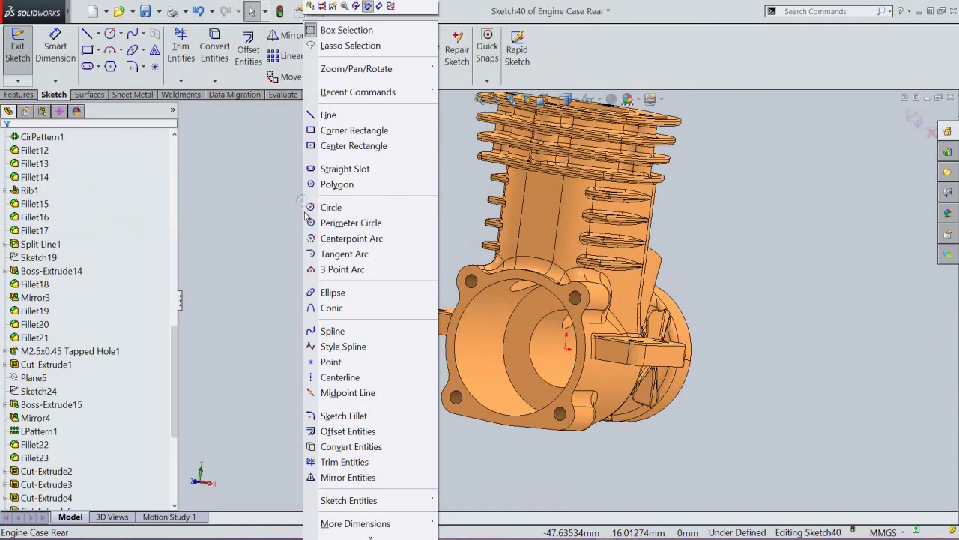
click(333, 215)
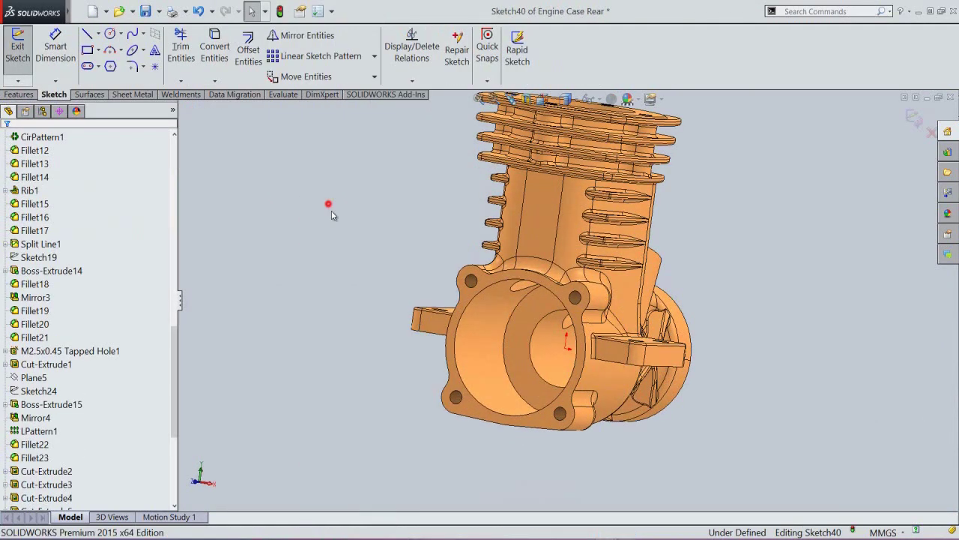
click(566, 348)
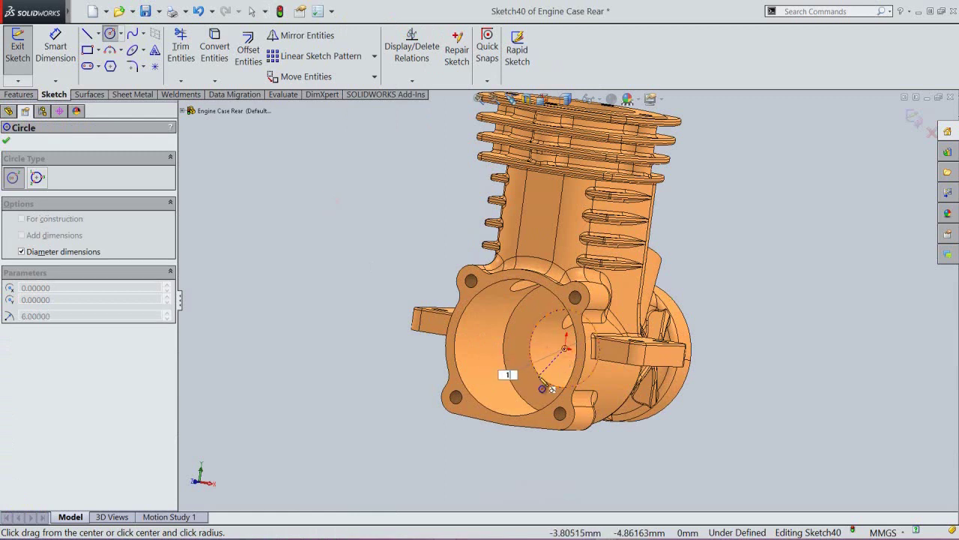
click(542, 388)
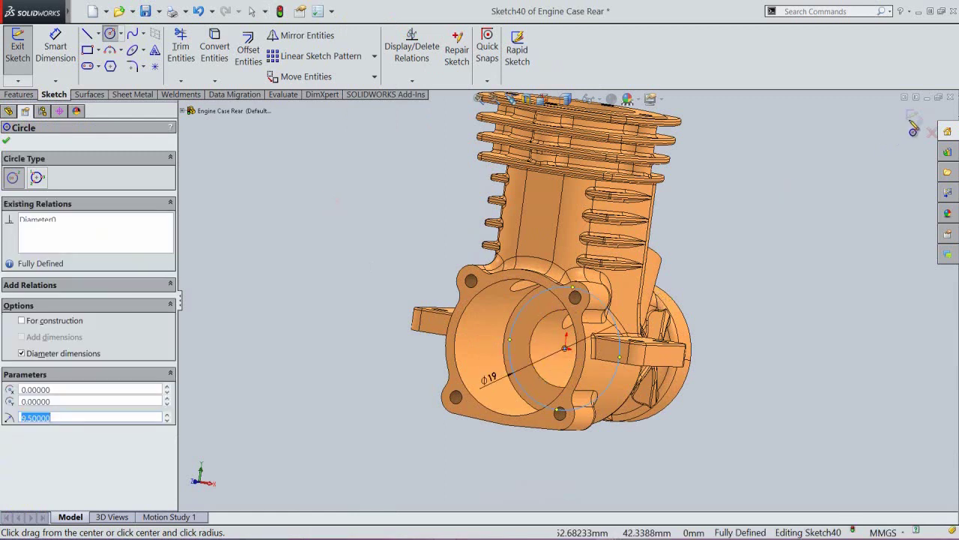
Step: Cut the circle 5 mm deep into the crankcase as a blind extruded cut
click(913, 118)
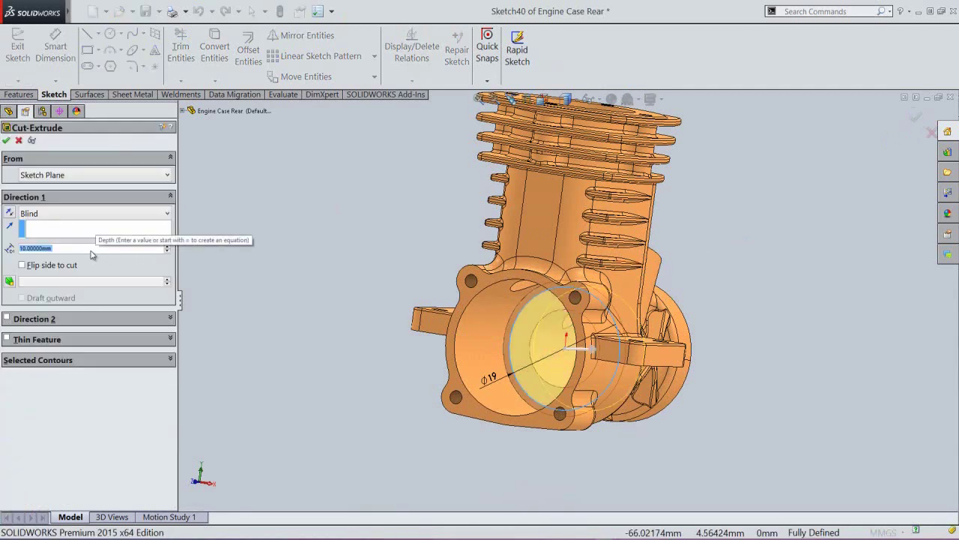
text(5)
key(Return)
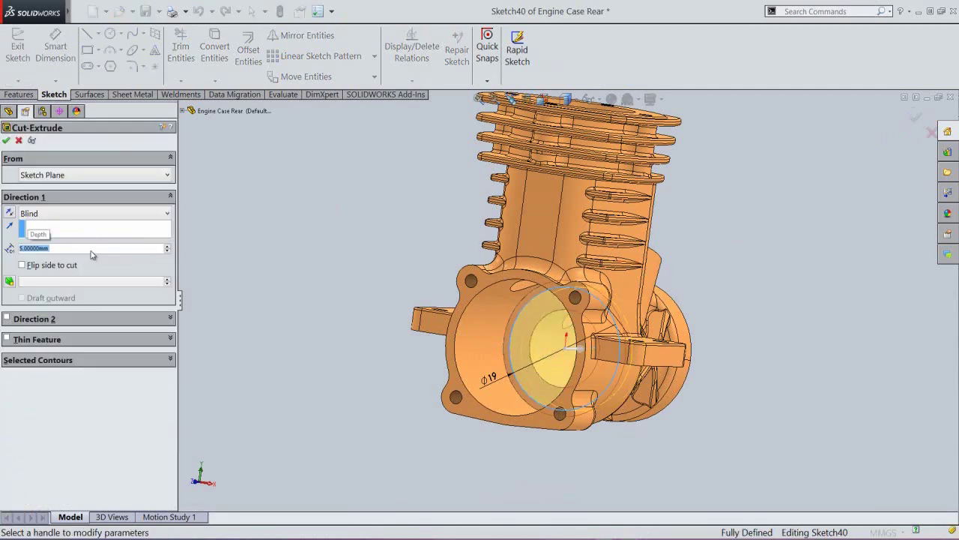
key(Return)
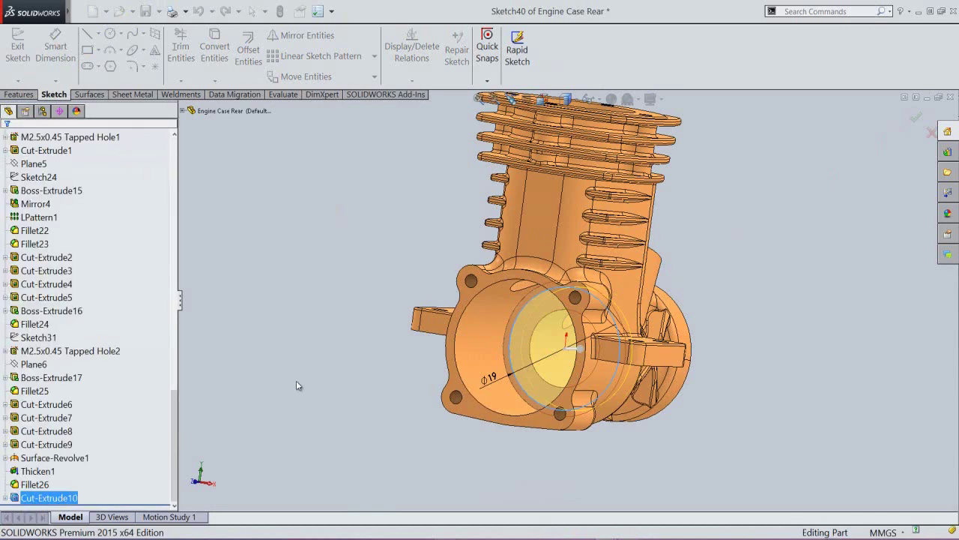
click(296, 382)
Step: Inspect the new bore from below, return to the isometric view, then rebuild and save the part
middle_drag(468, 385, 508, 347)
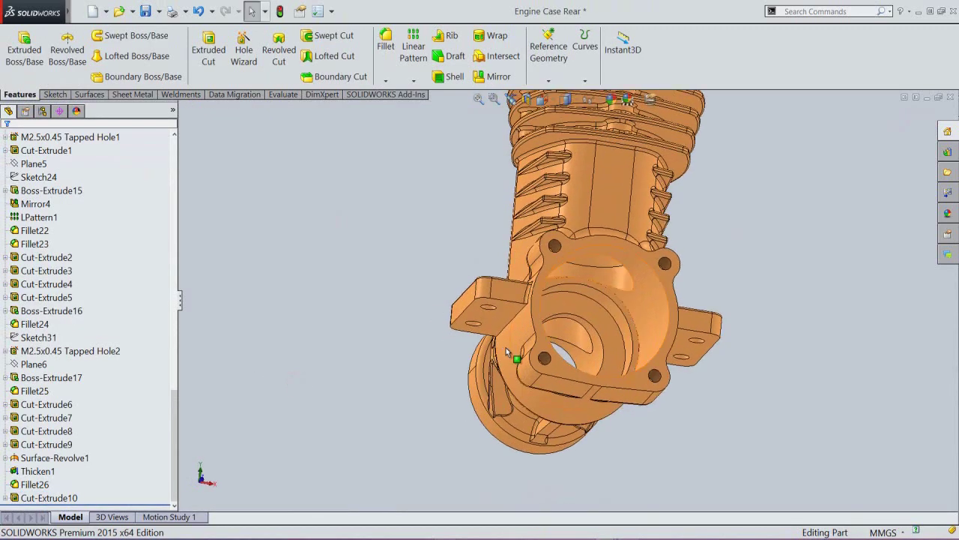
click(511, 99)
click(511, 99)
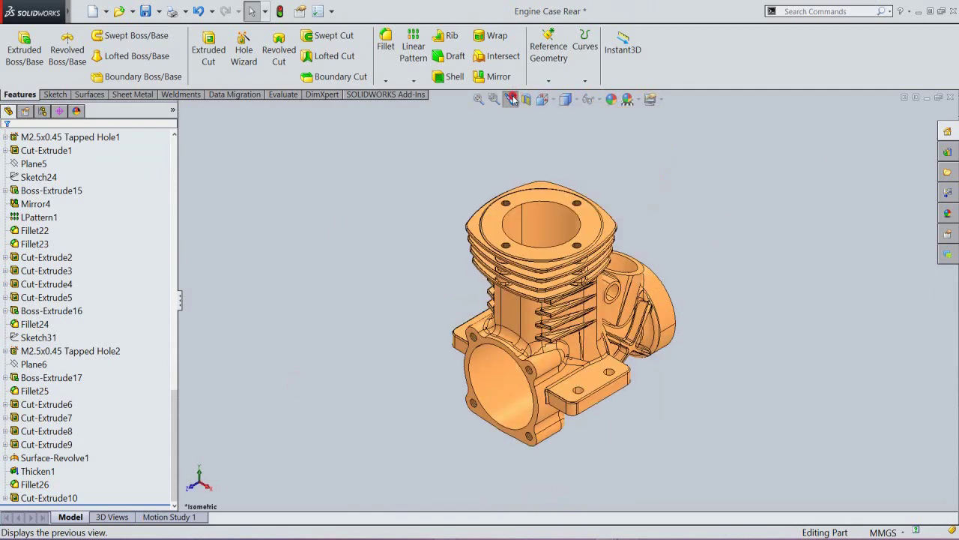
click(478, 101)
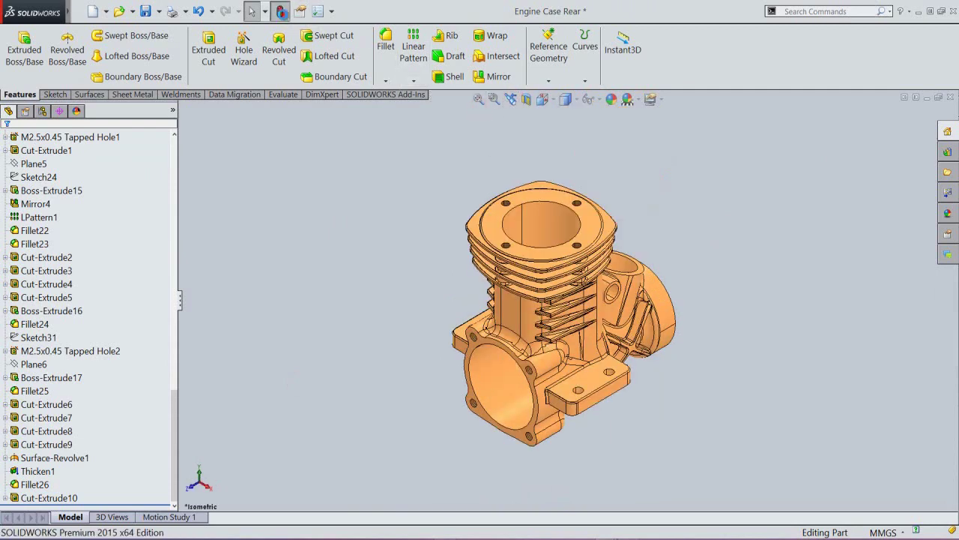
click(280, 11)
click(147, 12)
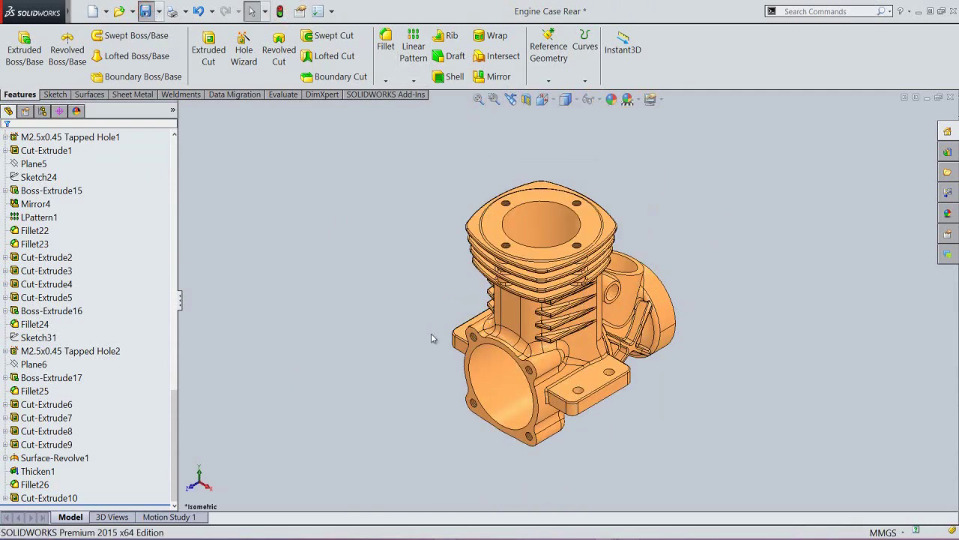
Step: Create a reference plane offset 9 mm from the flat front face of the cylinder below the fins
click(548, 80)
click(553, 95)
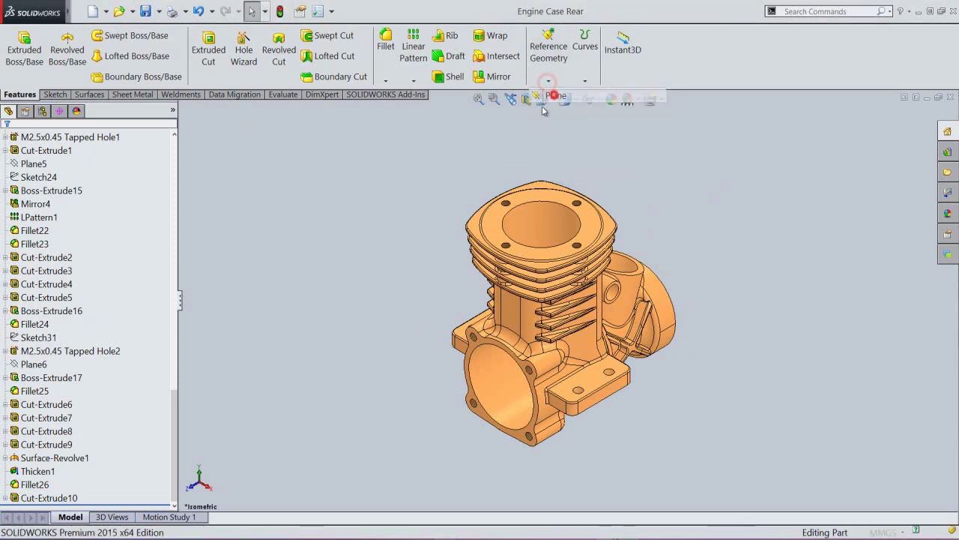
click(512, 319)
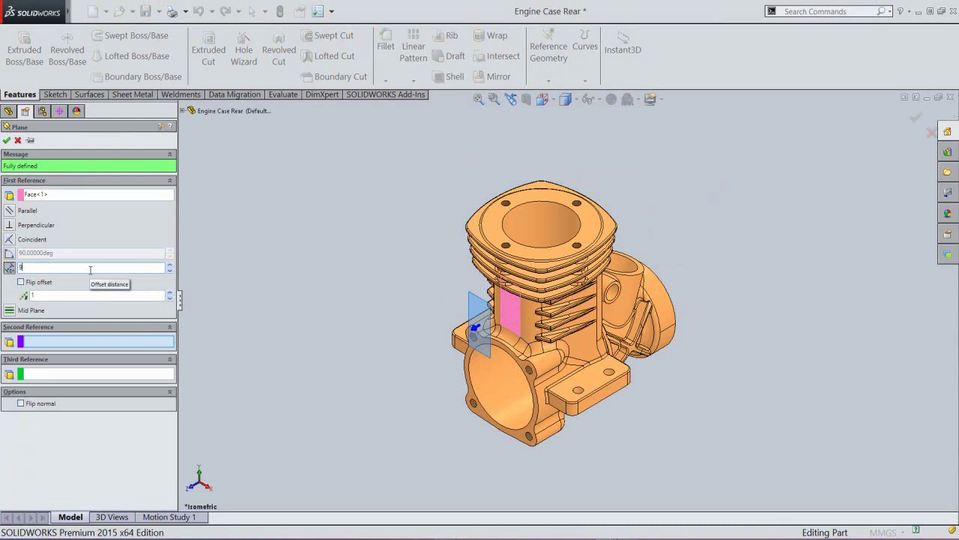
key(Return)
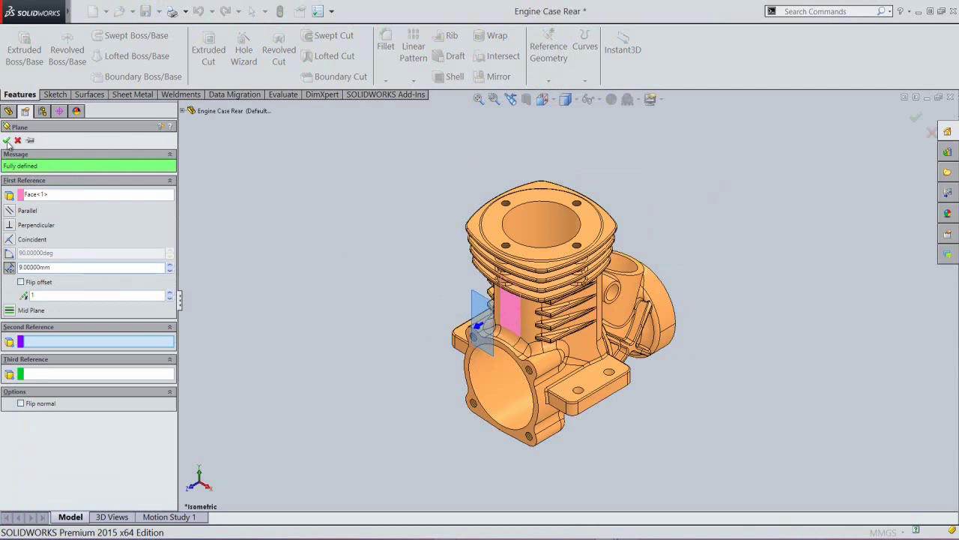
click(7, 141)
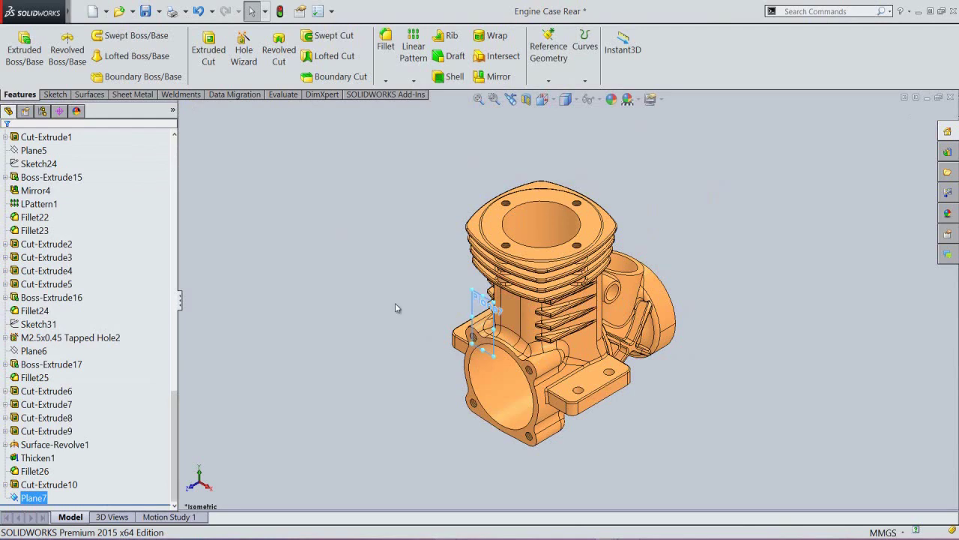
Step: Start a sketch on the new offset plane in front view and draw an infinite vertical construction line through the origin
click(55, 94)
click(17, 47)
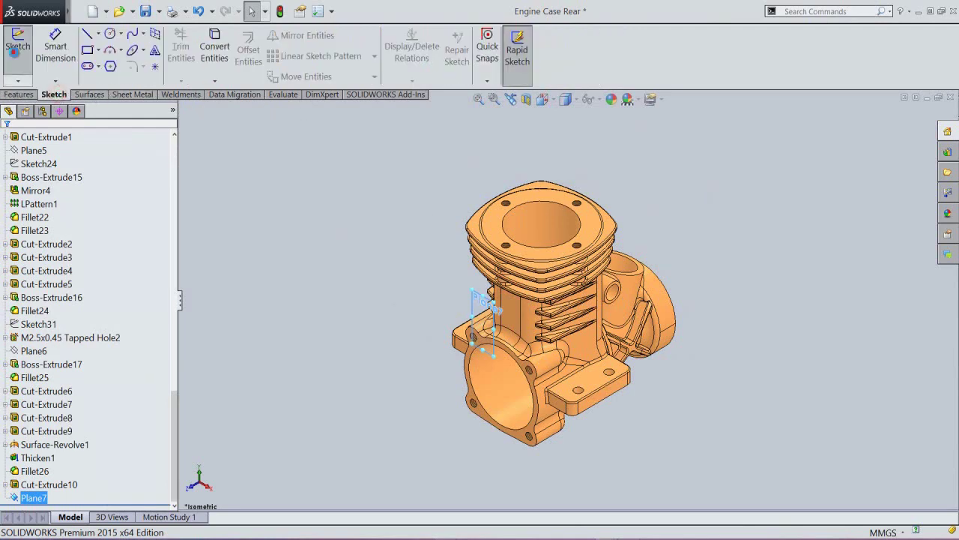
click(547, 106)
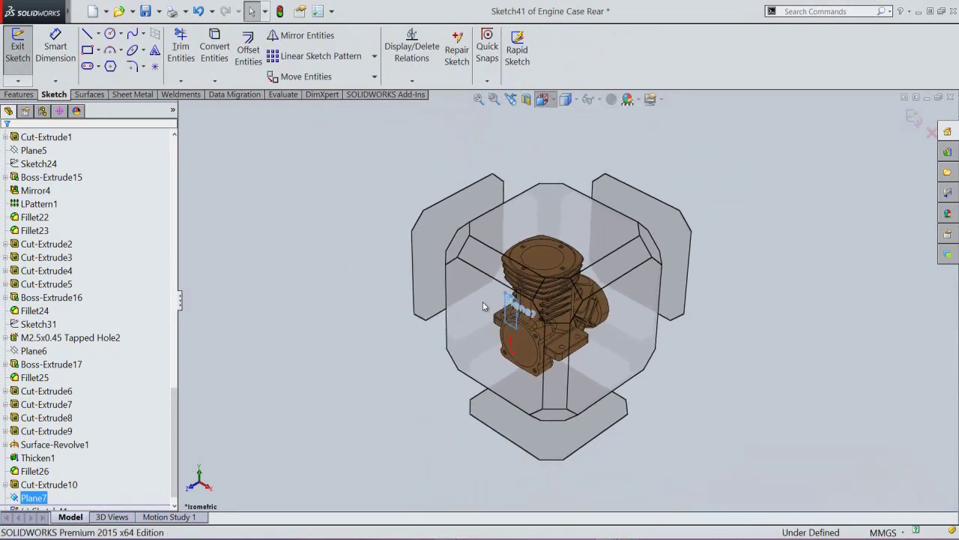
click(482, 301)
click(774, 205)
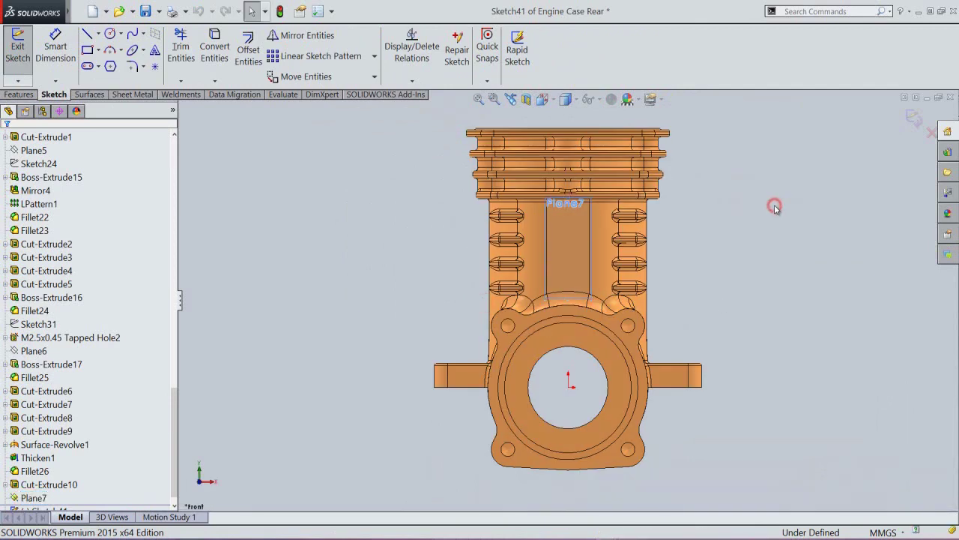
right_click(774, 204)
click(796, 376)
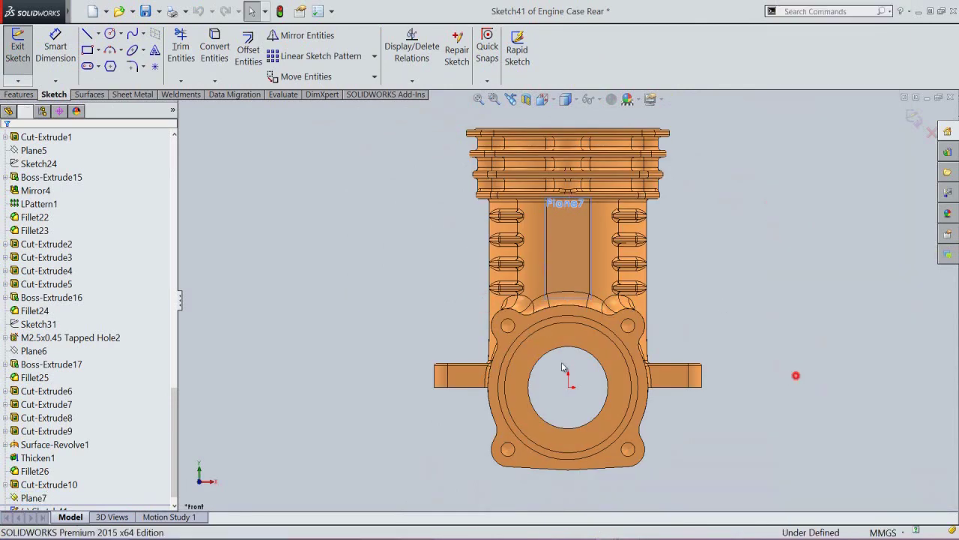
click(48, 322)
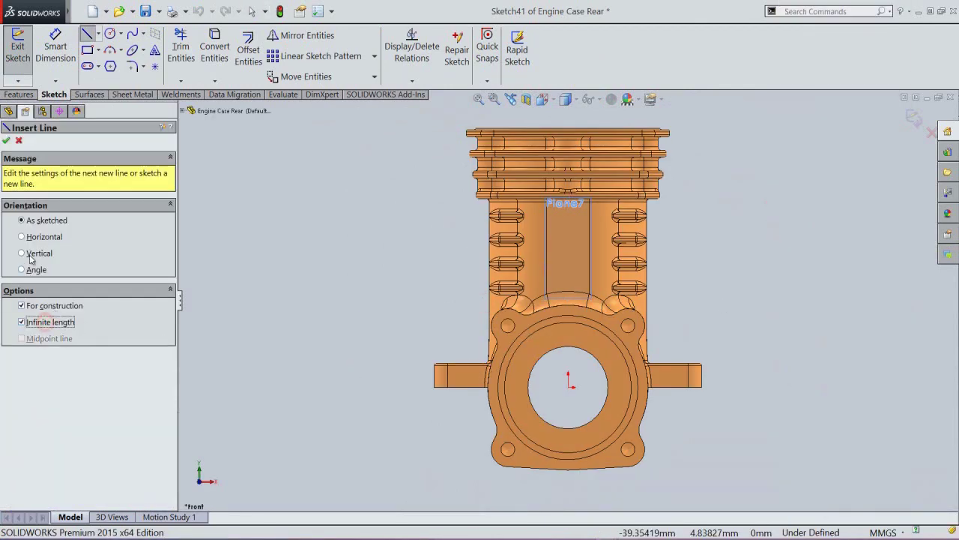
click(30, 256)
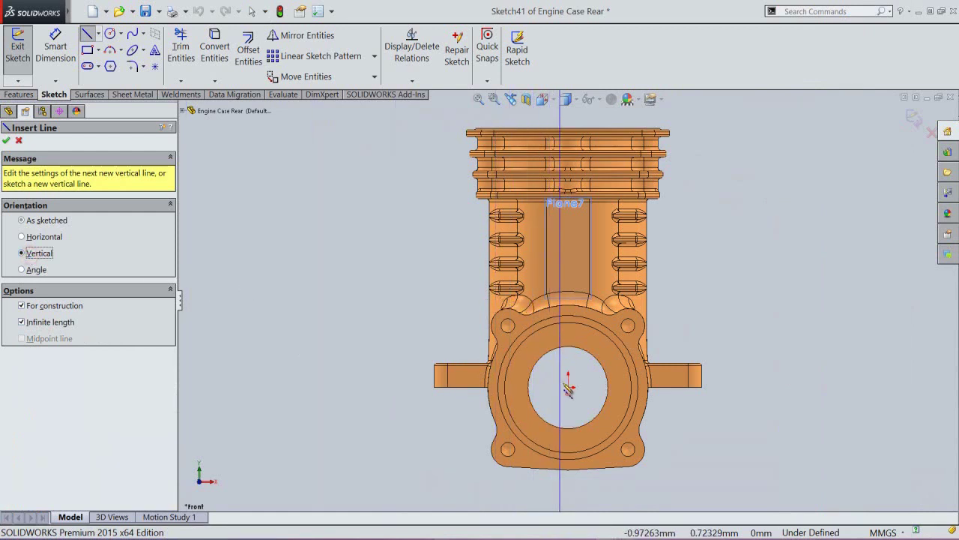
click(568, 385)
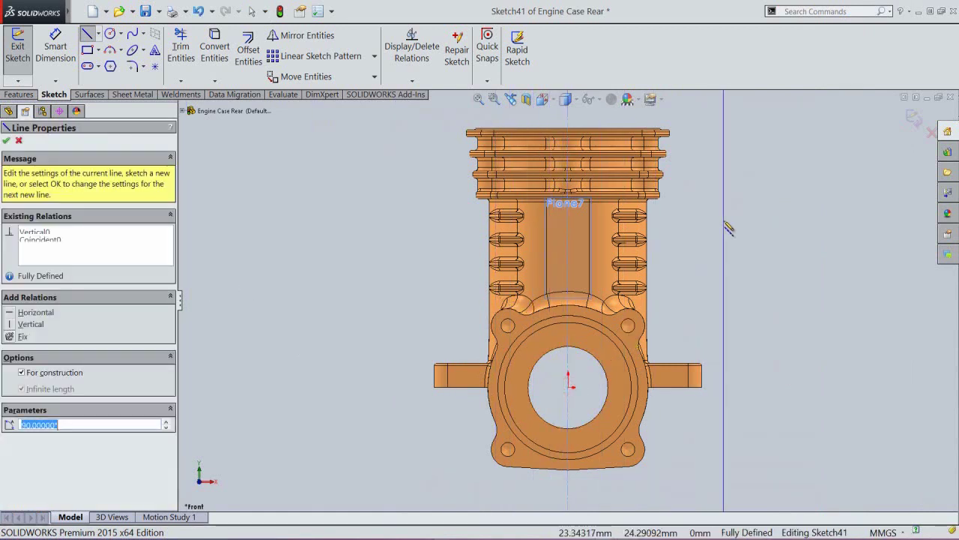
Step: Sketch a circle about 7.3 mm in diameter centred on the vertical centerline, about 20 mm above the origin
right_click(725, 223)
mouse_move(815, 258)
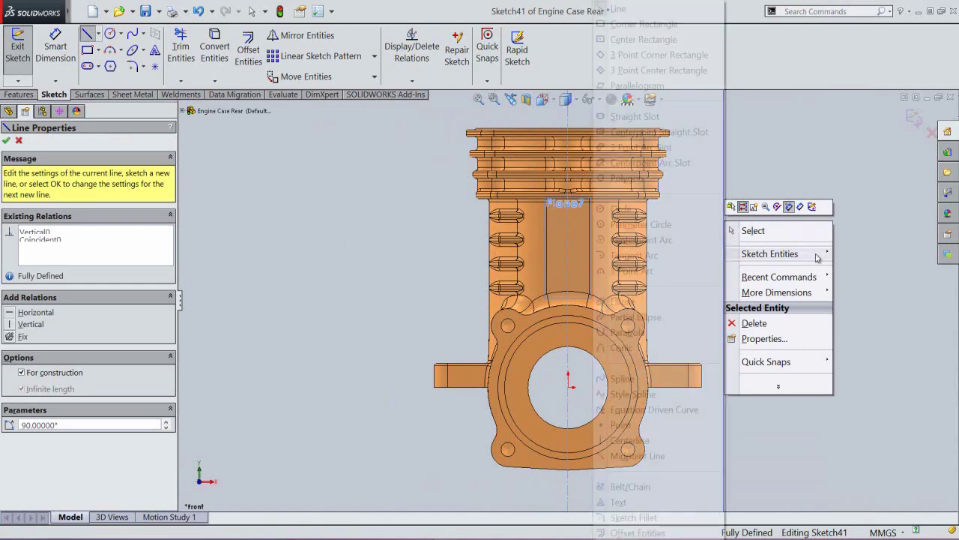
click(624, 212)
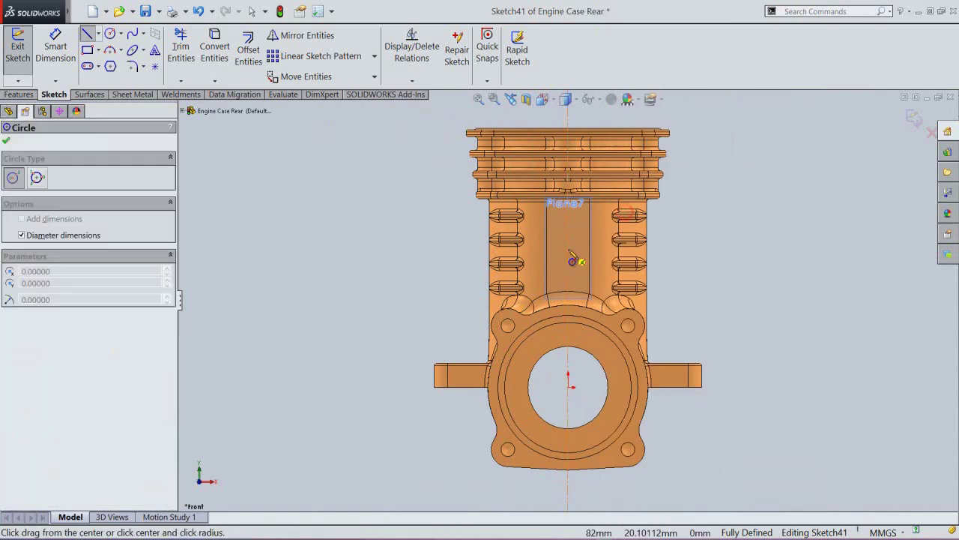
click(568, 250)
click(585, 283)
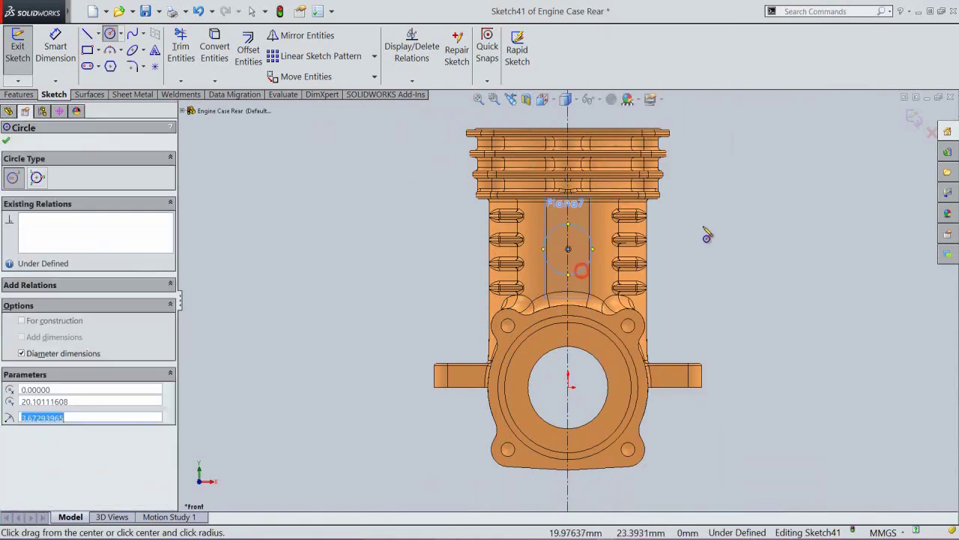
right_click(705, 225)
click(728, 235)
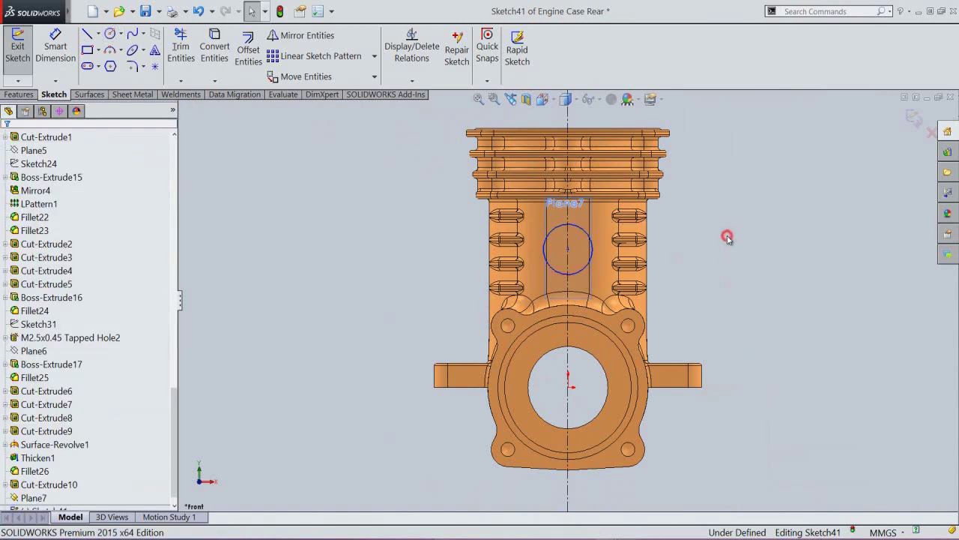
Step: Dimension the circle on the cylinder front with a 13 mm diameter
right_click(685, 193)
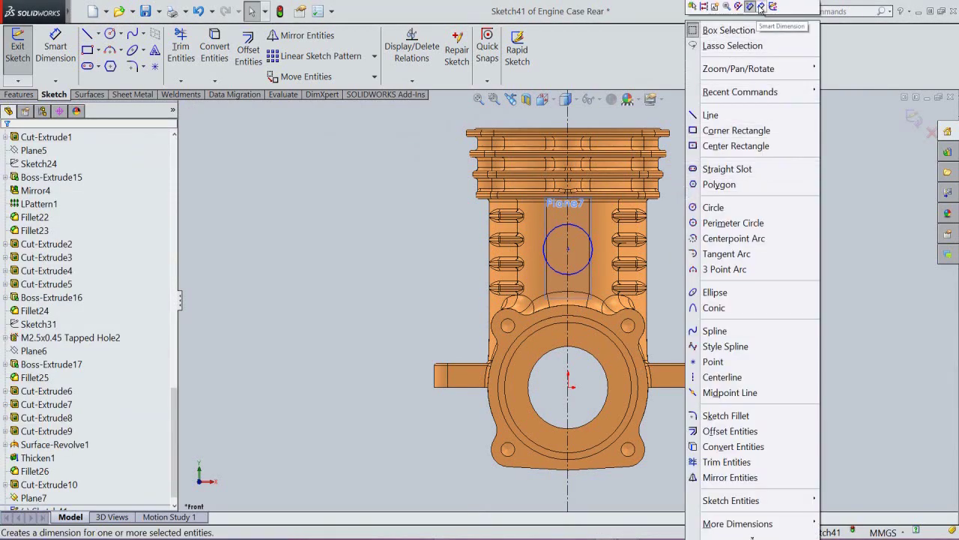
click(749, 7)
click(577, 225)
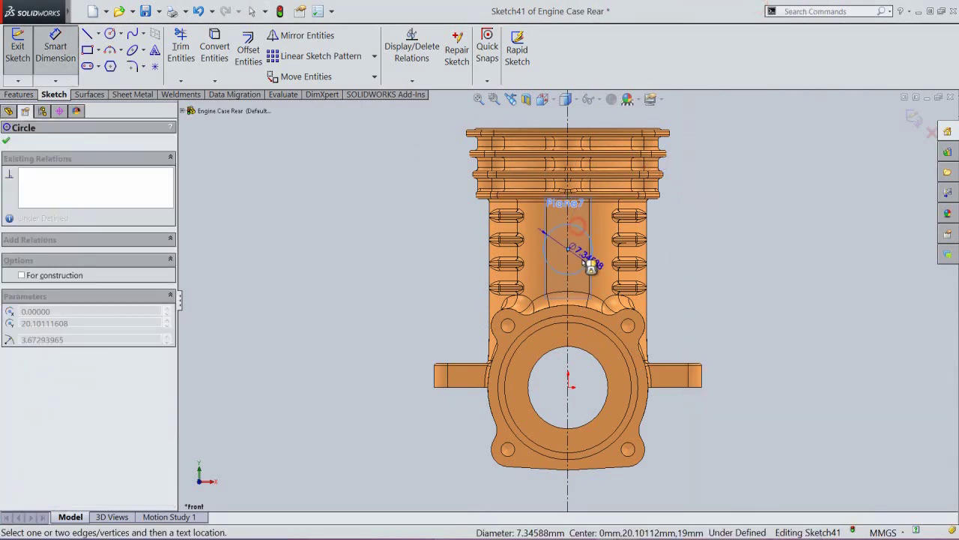
click(588, 262)
text(13)
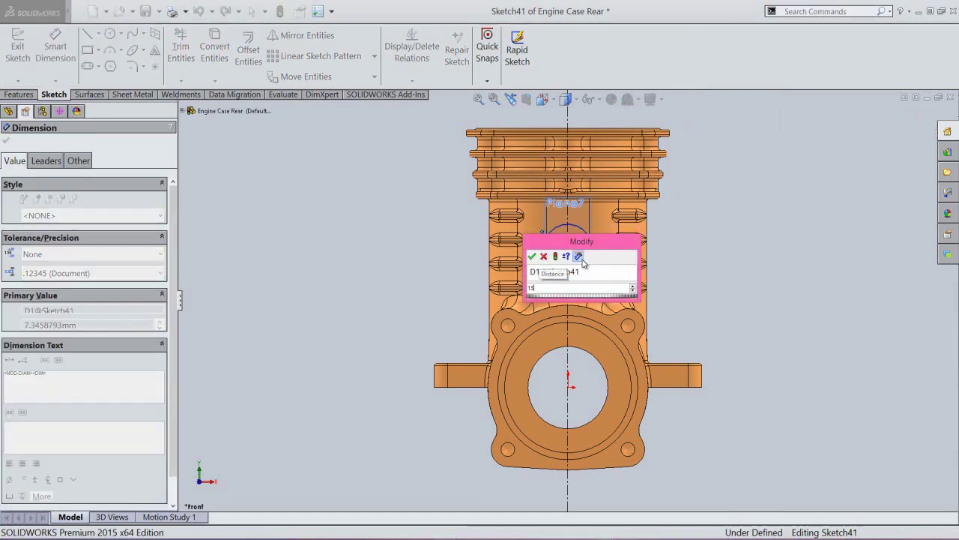
key(Return)
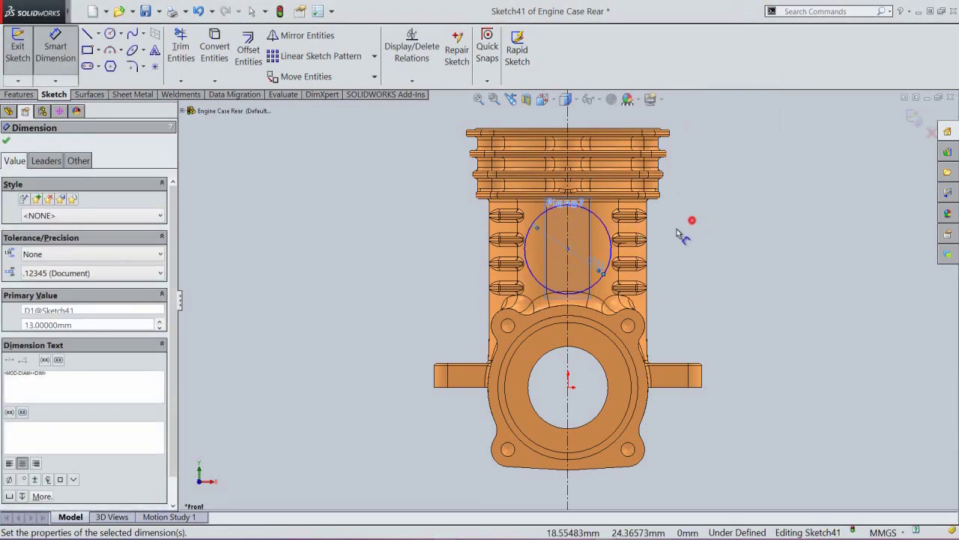
click(677, 229)
Step: Dimension the circle's centre 14.25 mm below the cylinder's top face and close the sketch
scroll(603, 121, down, 3)
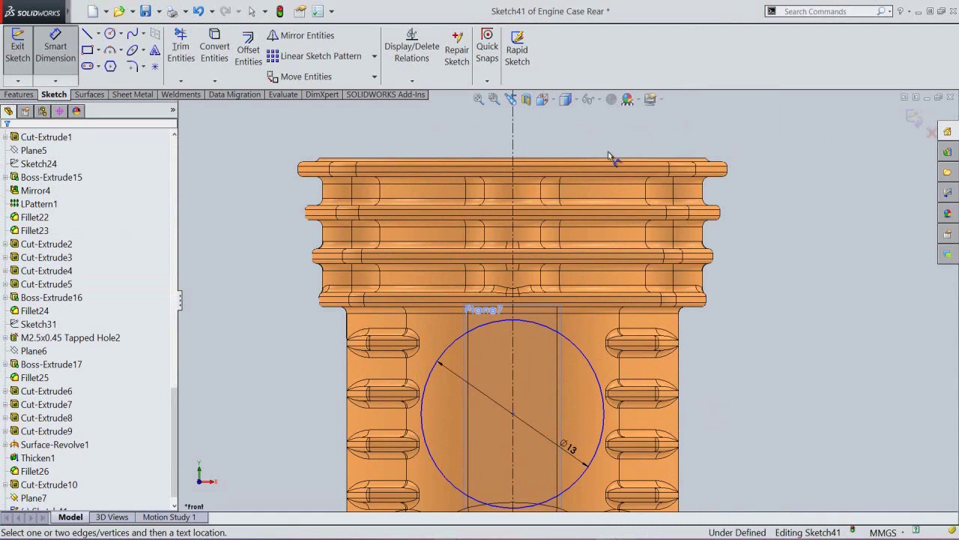
click(612, 158)
click(513, 414)
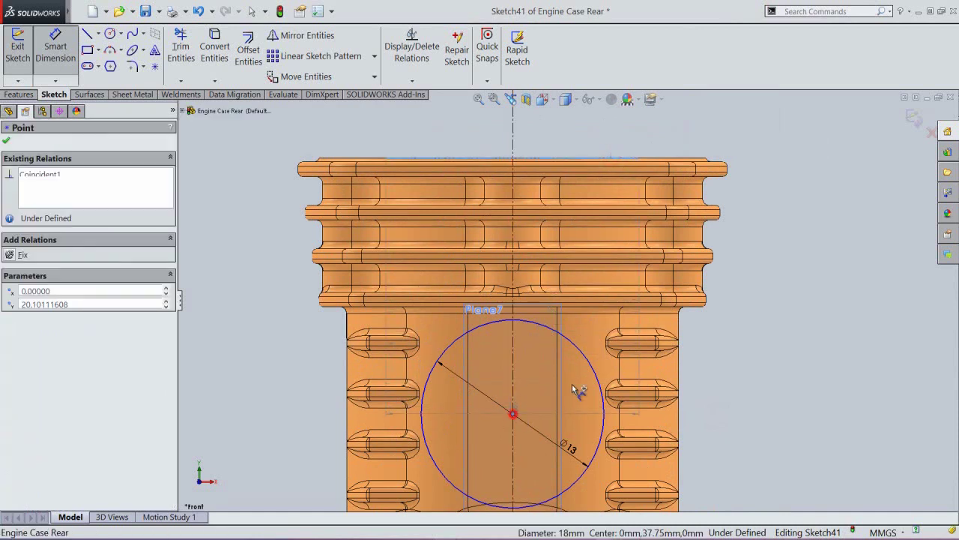
click(766, 298)
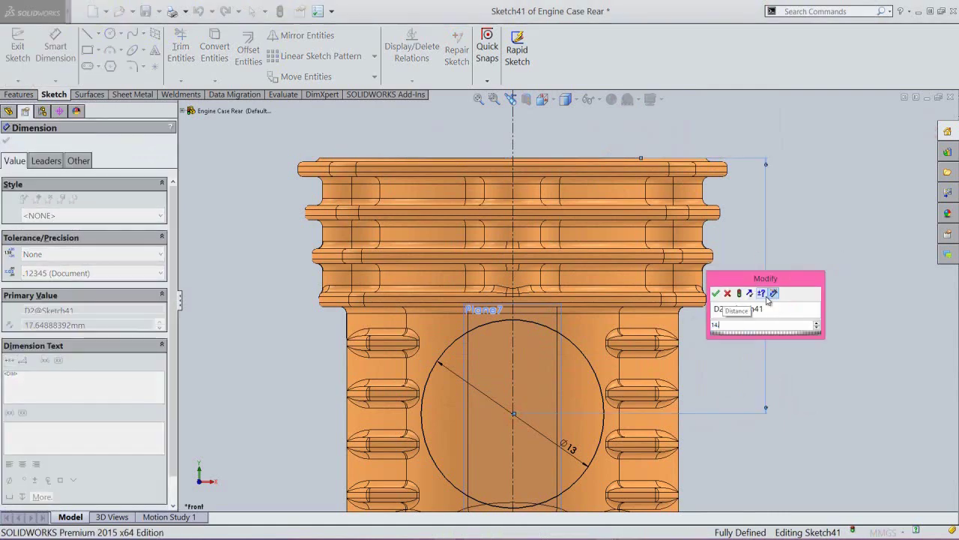
key(Return)
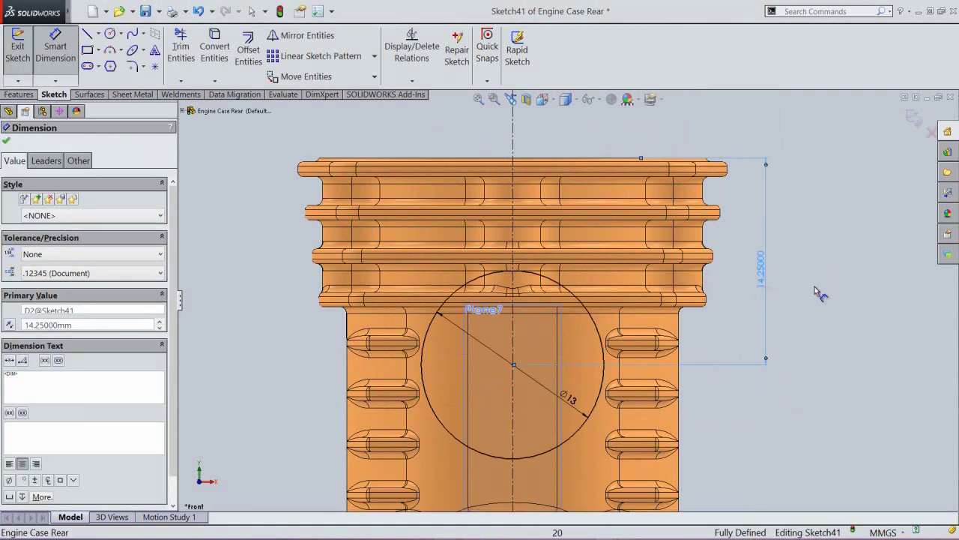
right_click(806, 244)
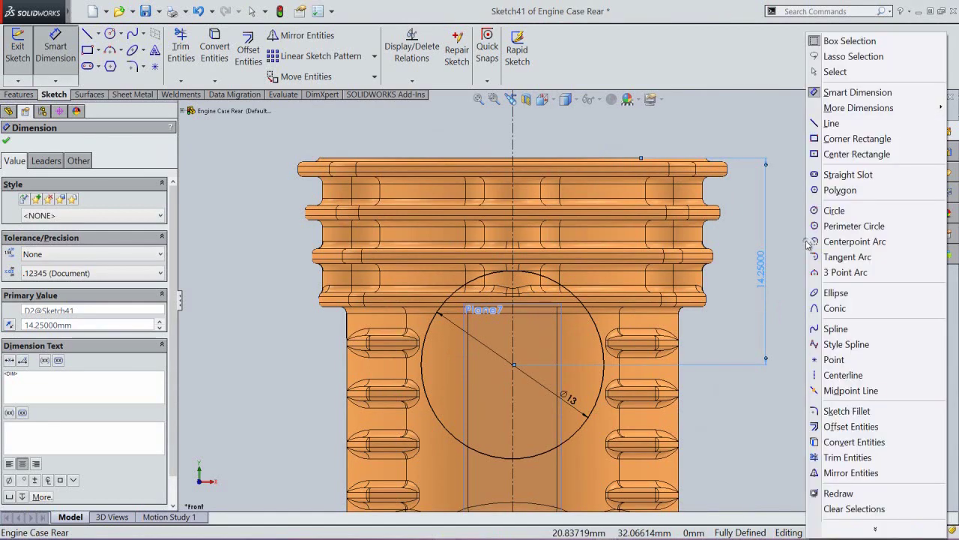
click(824, 69)
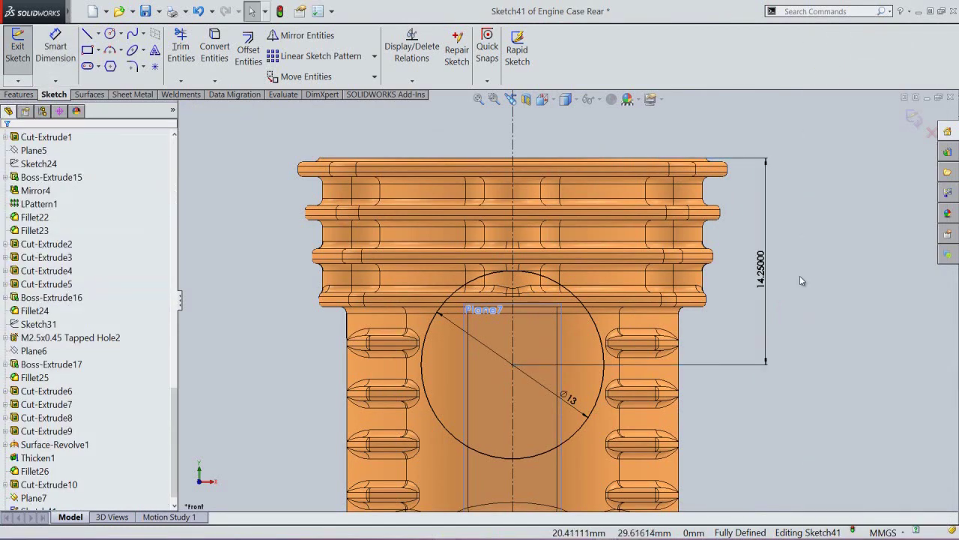
click(799, 276)
click(913, 119)
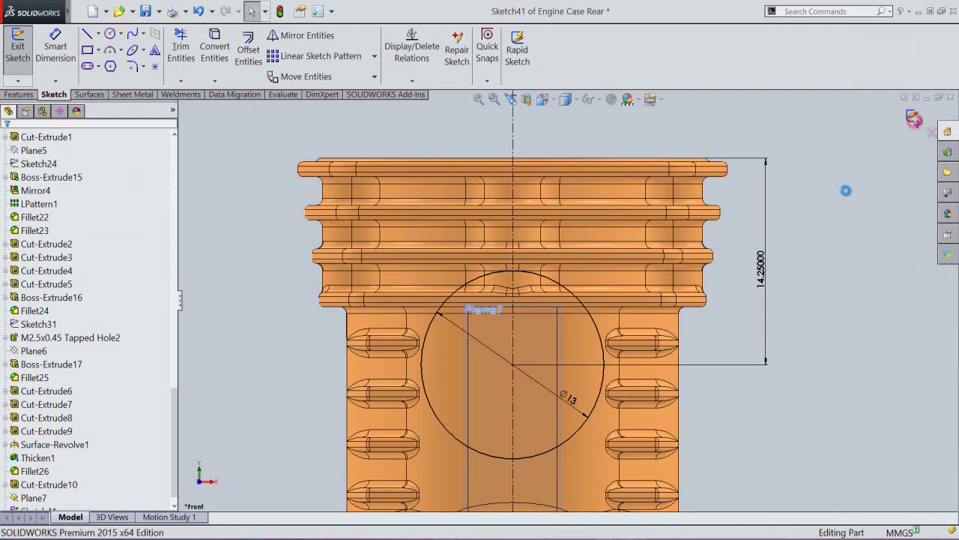
Step: Return to the isometric view, then rebuild and save the part
click(510, 99)
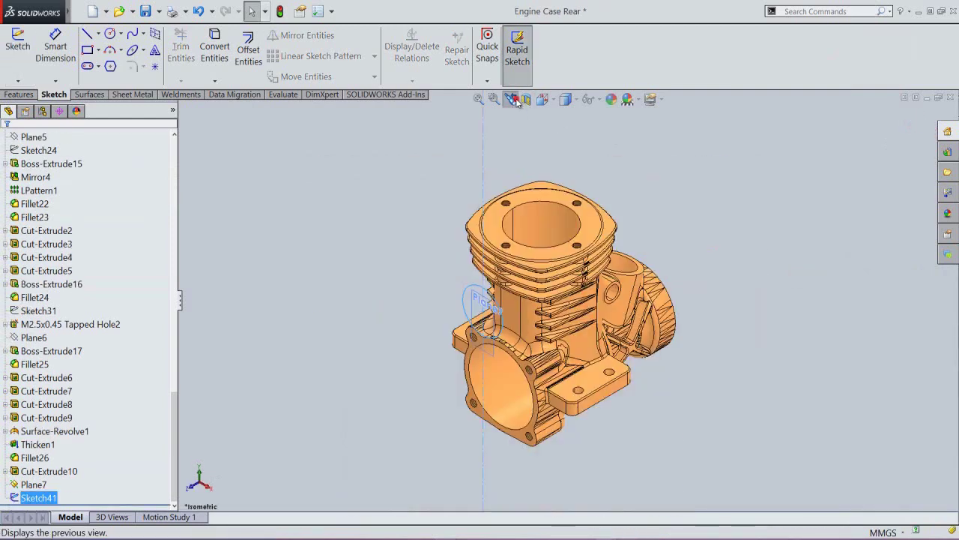
click(377, 194)
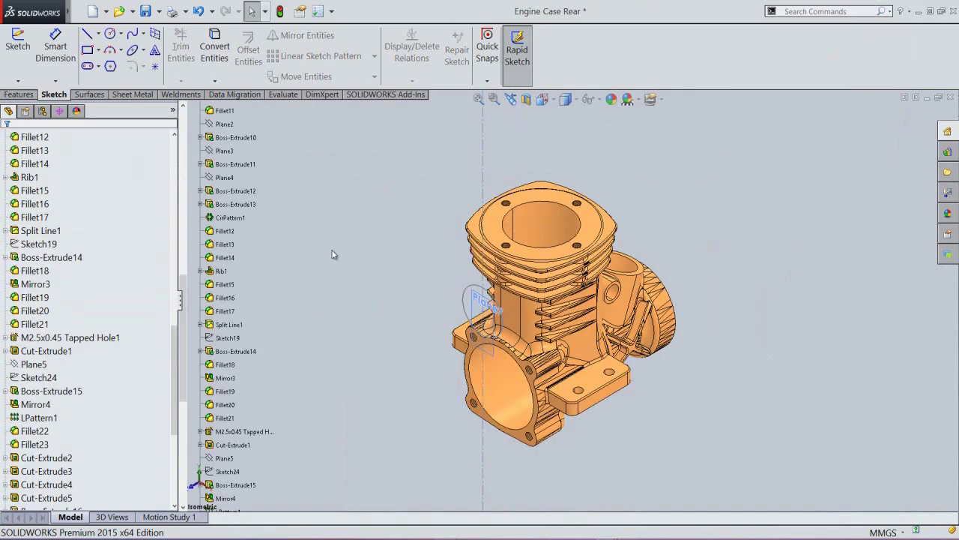
click(280, 12)
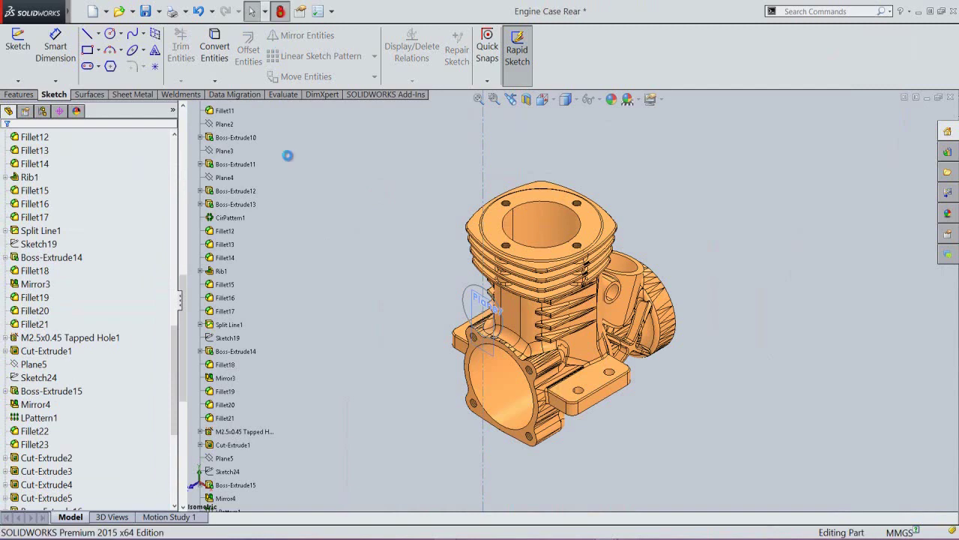
click(18, 94)
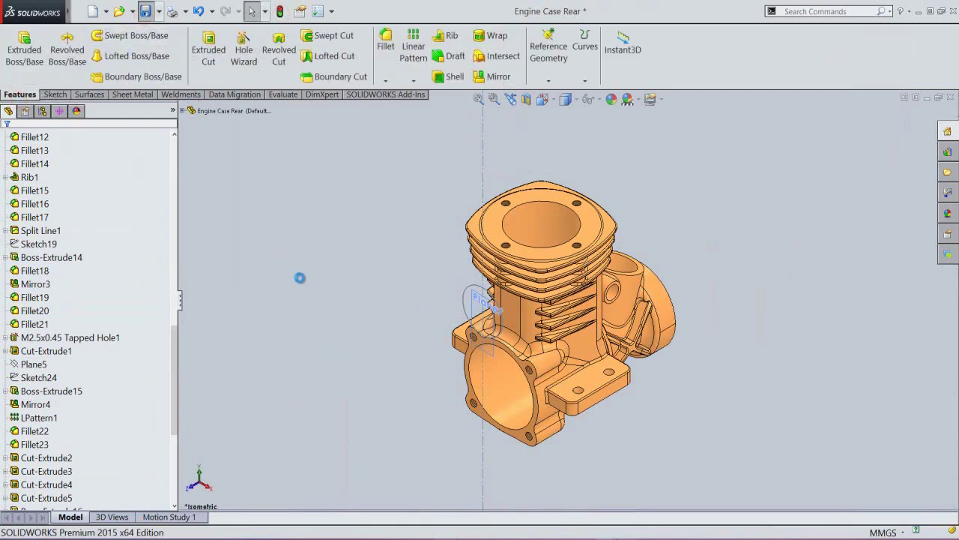
click(299, 282)
Step: Hide the offset reference plane that carries the circle sketch
drag(171, 373, 180, 460)
click(38, 485)
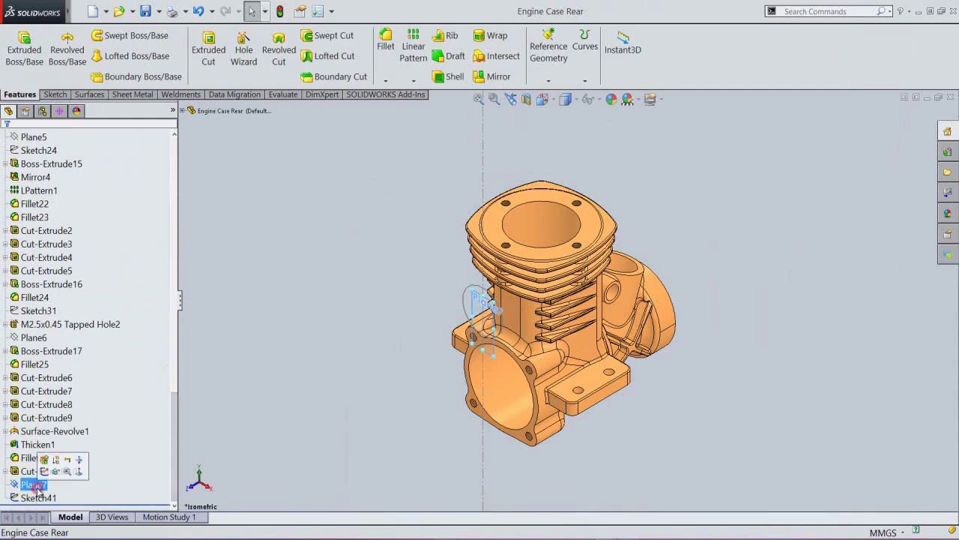
click(54, 471)
scroll(420, 296, down, 3)
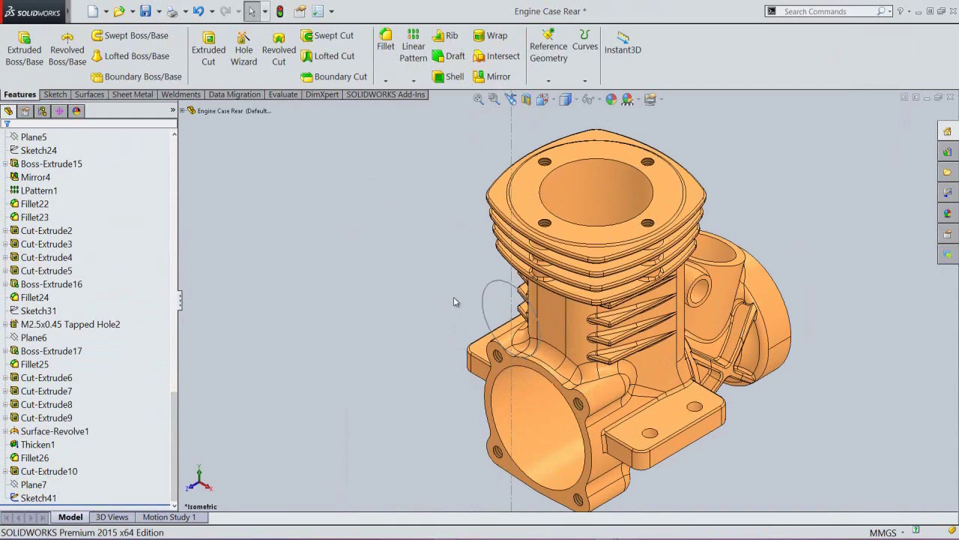
Step: Extrude the 13 mm circle toward the cylinder with the Up To Next end condition, merged with the body
click(495, 299)
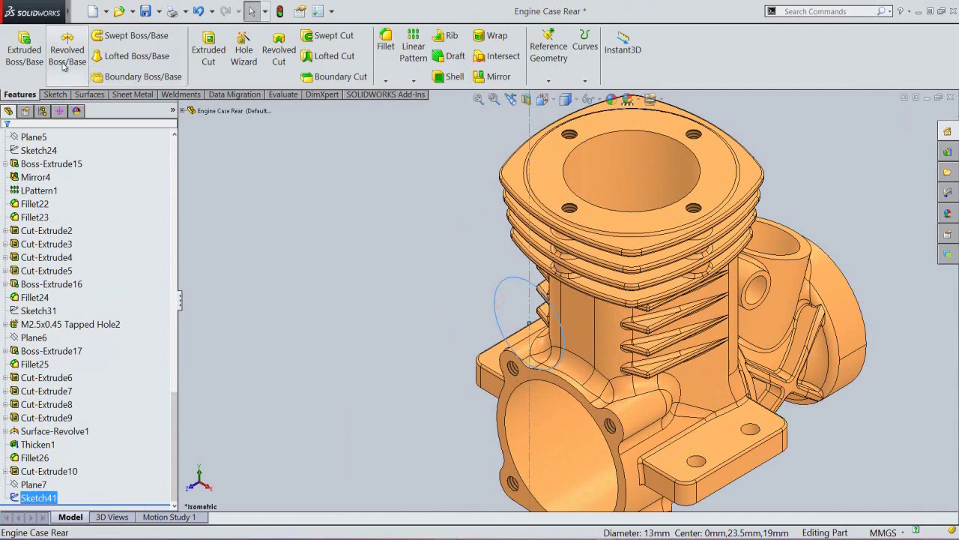
click(24, 46)
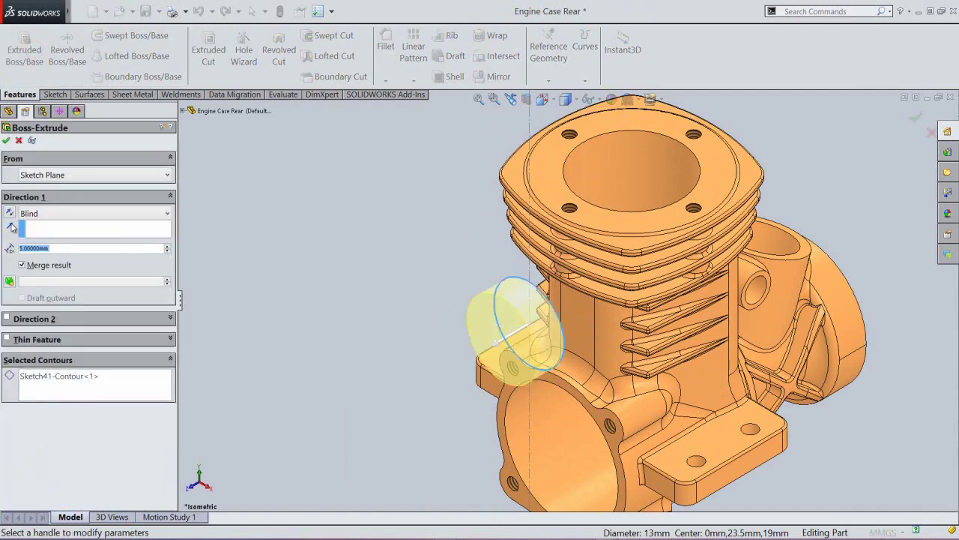
click(63, 218)
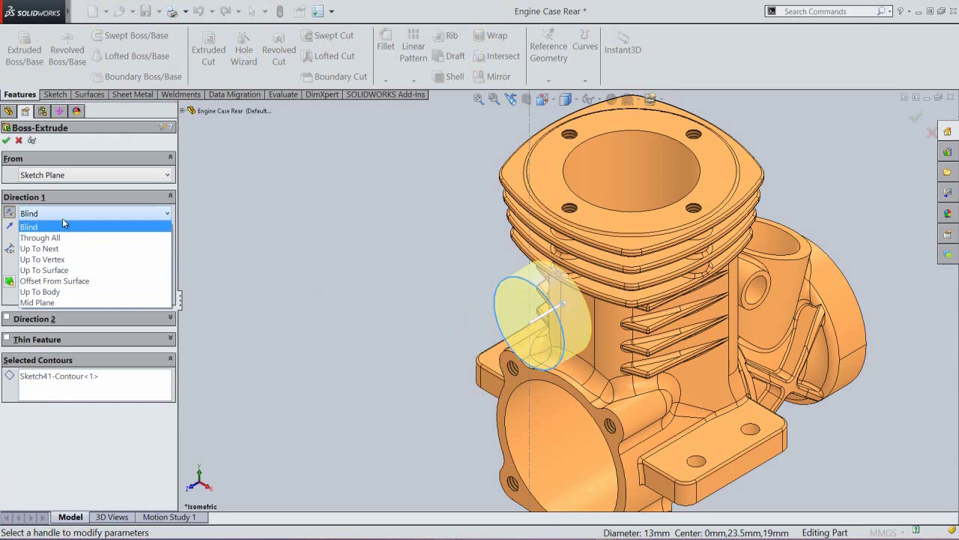
click(70, 248)
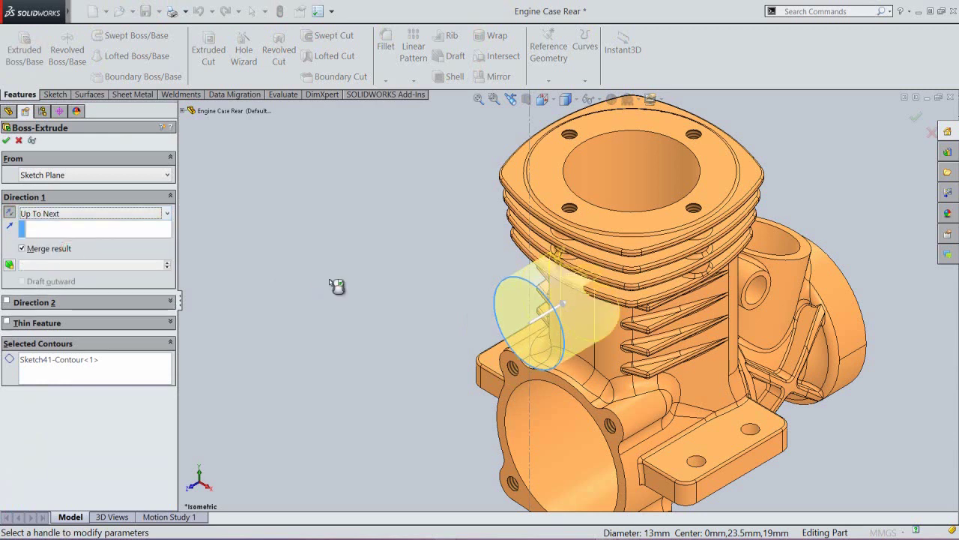
click(8, 140)
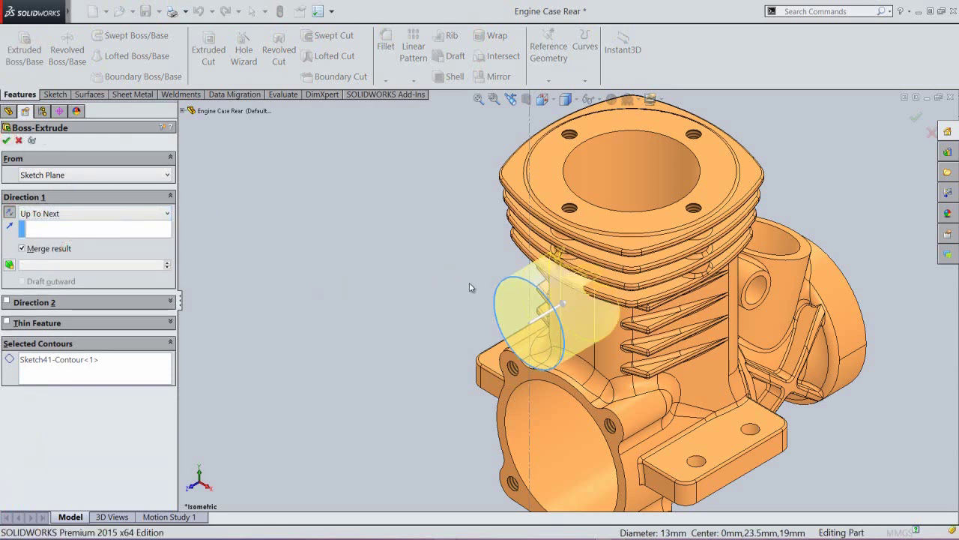
middle_drag(469, 283, 508, 377)
click(510, 99)
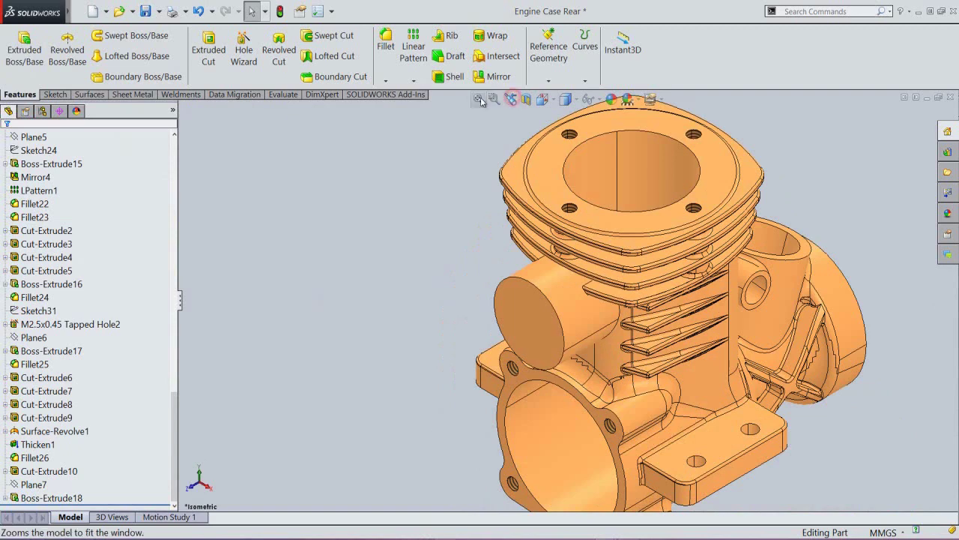
click(480, 100)
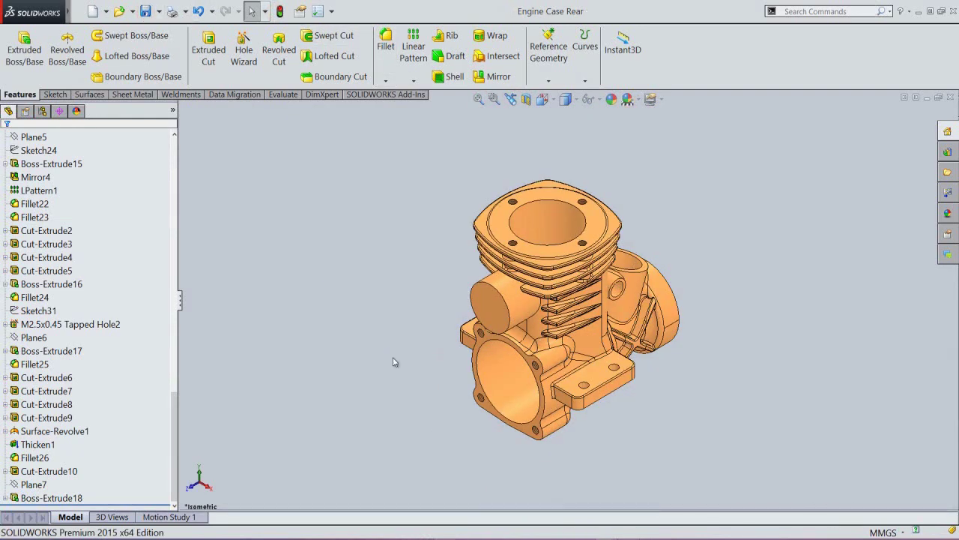
Step: Create a reference plane offset 1 mm from the Right Plane
click(415, 343)
click(549, 78)
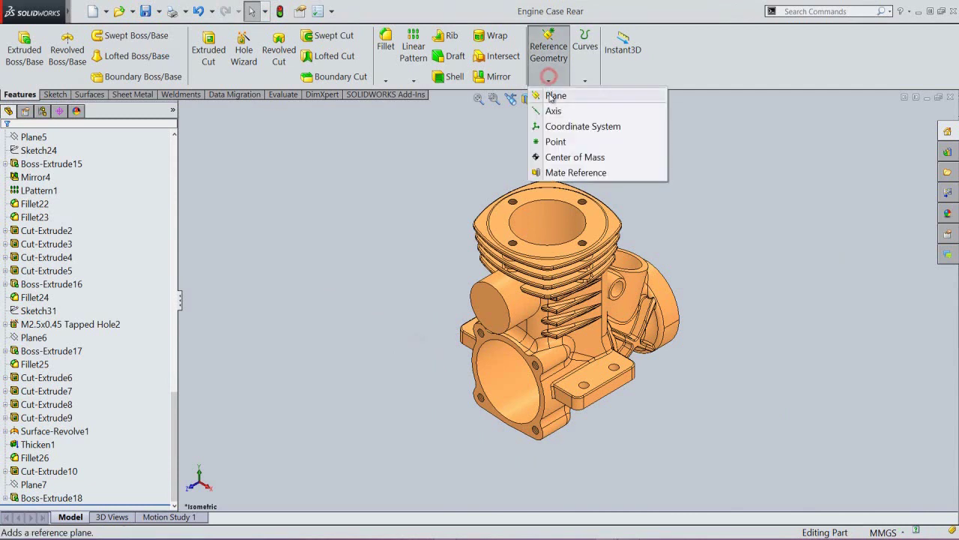
click(553, 96)
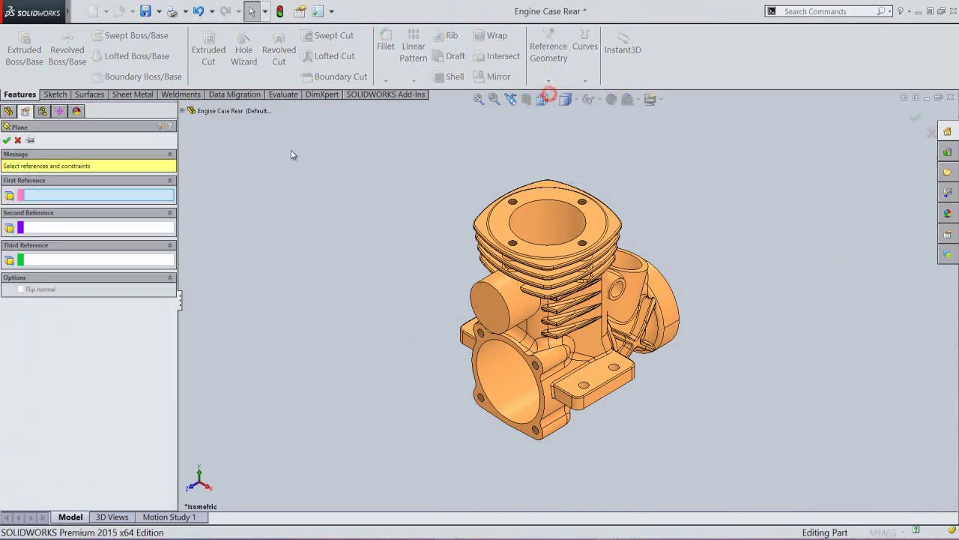
click(182, 110)
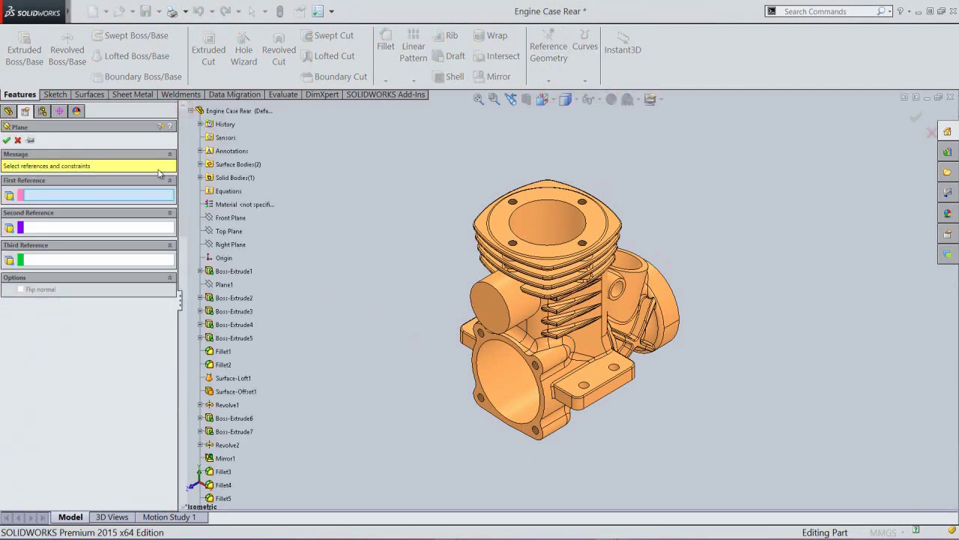
click(227, 243)
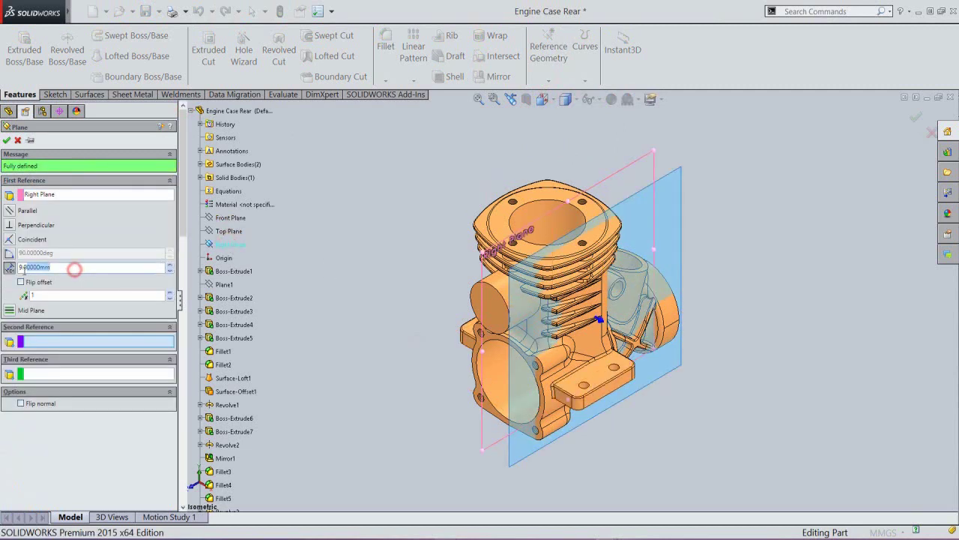
text(1)
key(Return)
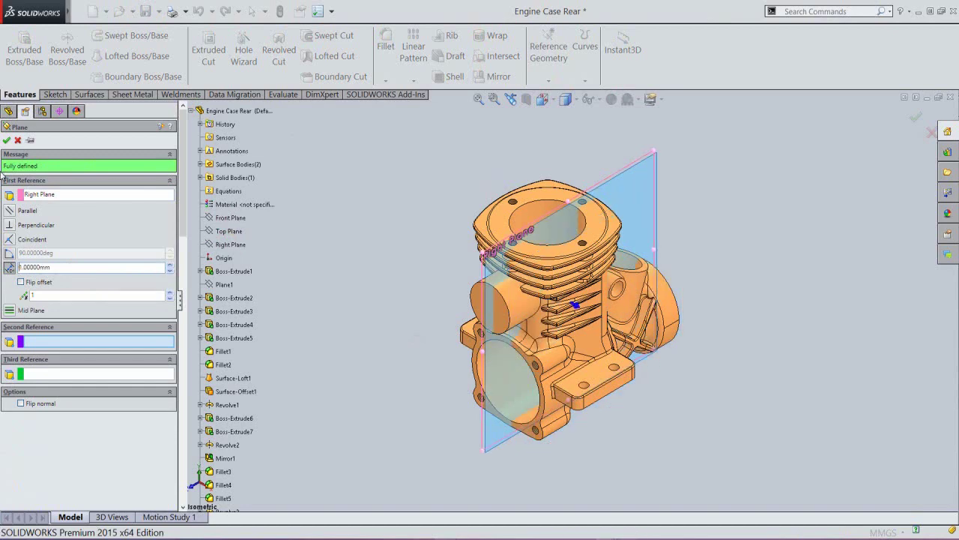
click(7, 140)
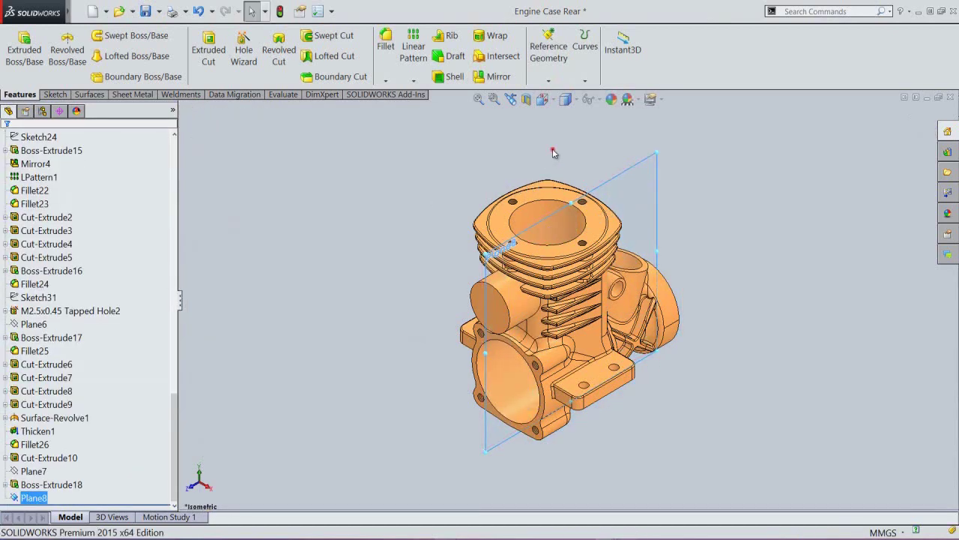
Step: Start a sketch on the new plane and show the engine case in section from the right view
click(628, 171)
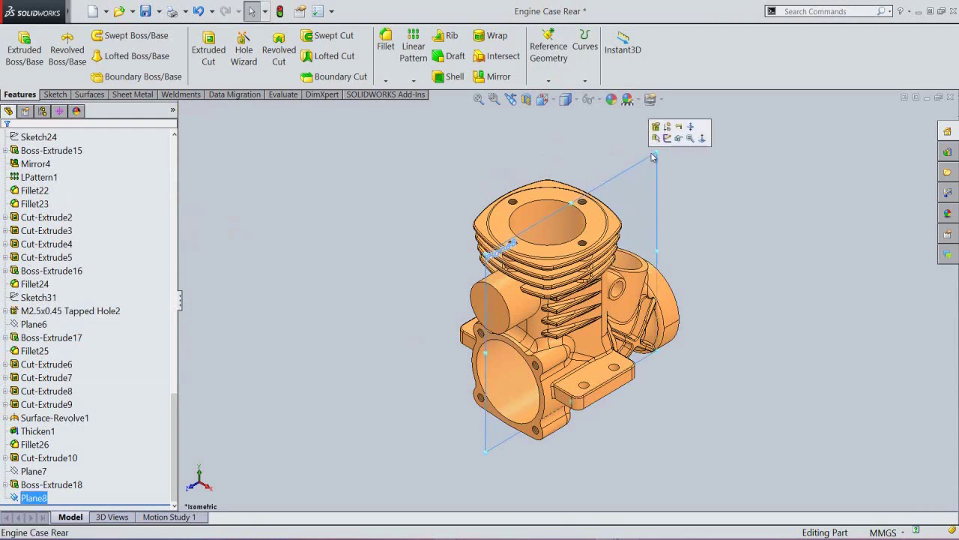
click(663, 142)
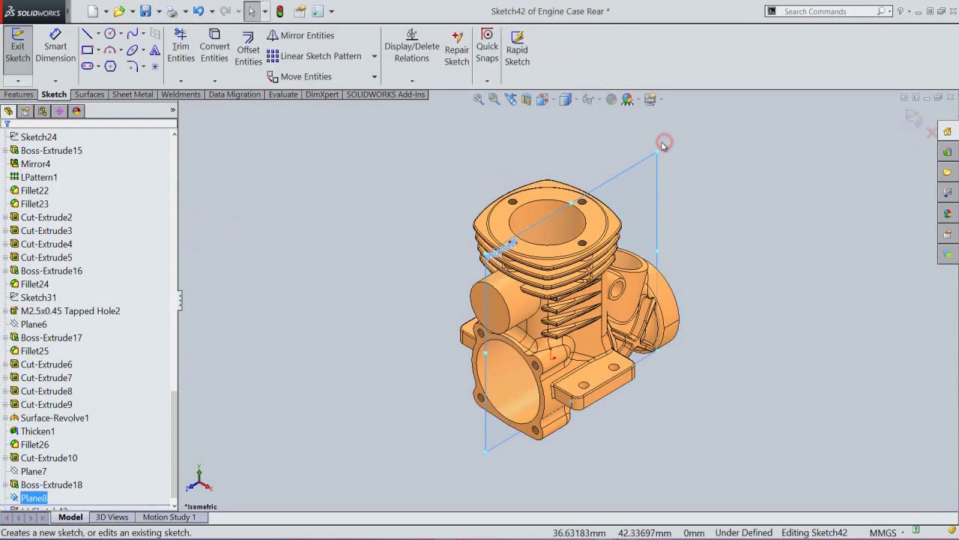
click(542, 99)
click(6, 141)
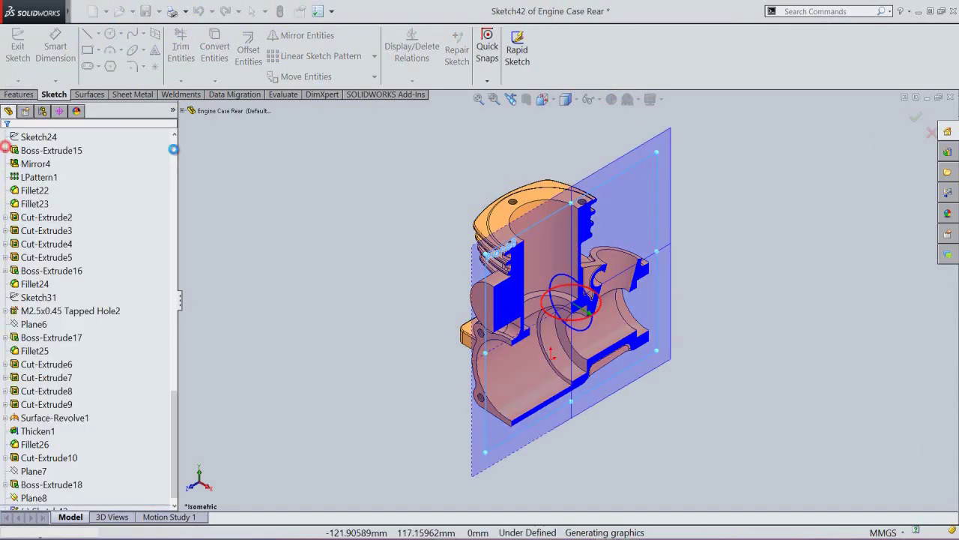
click(545, 101)
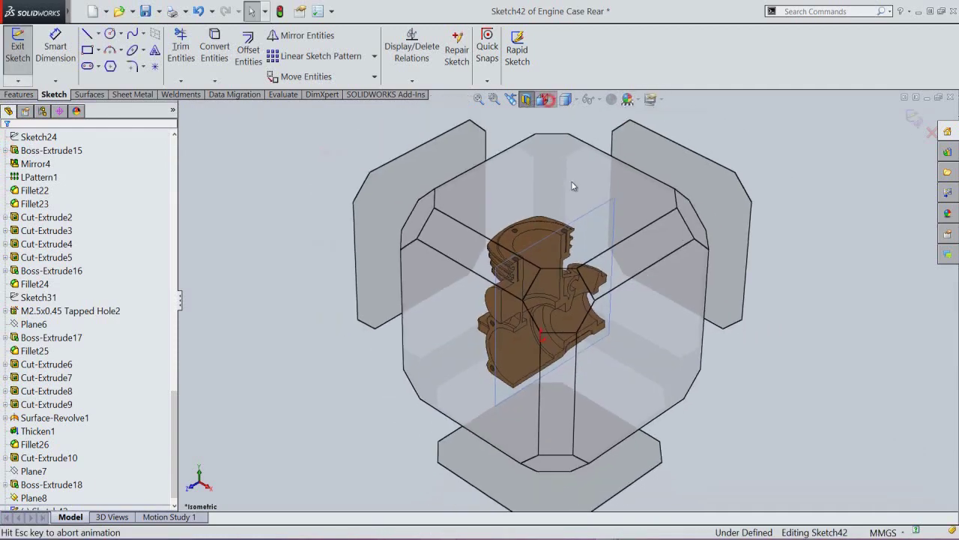
click(620, 325)
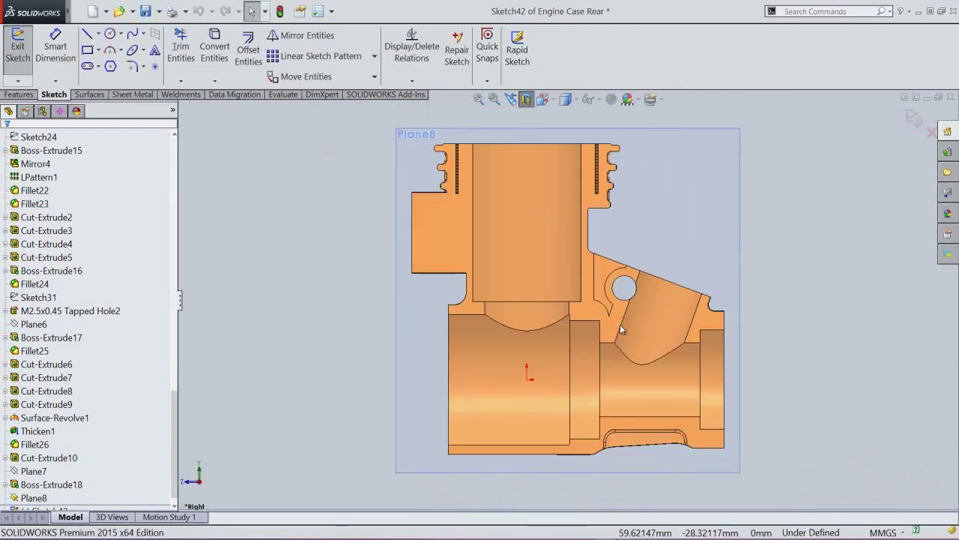
Step: Create intersection curves in the sketch where its plane cuts the engine case body
click(215, 80)
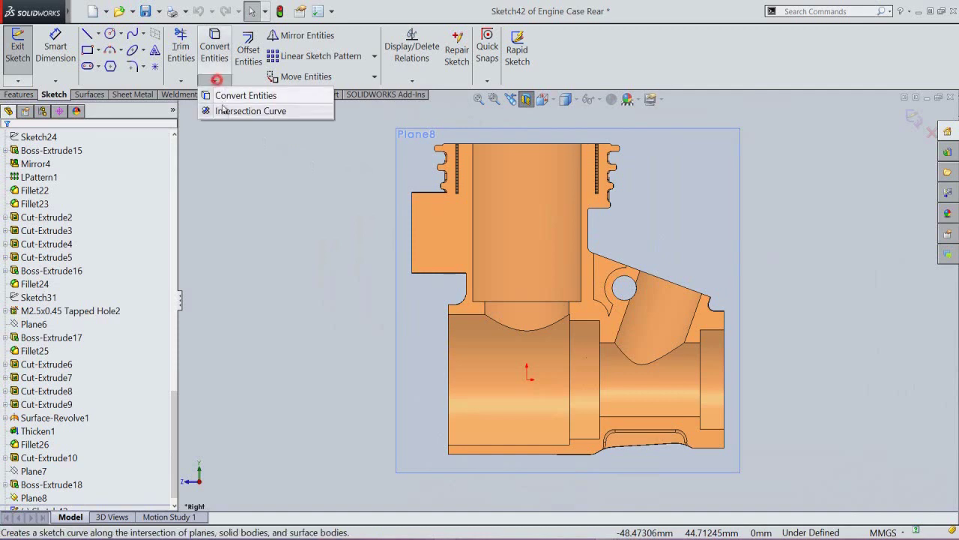
click(223, 108)
click(216, 111)
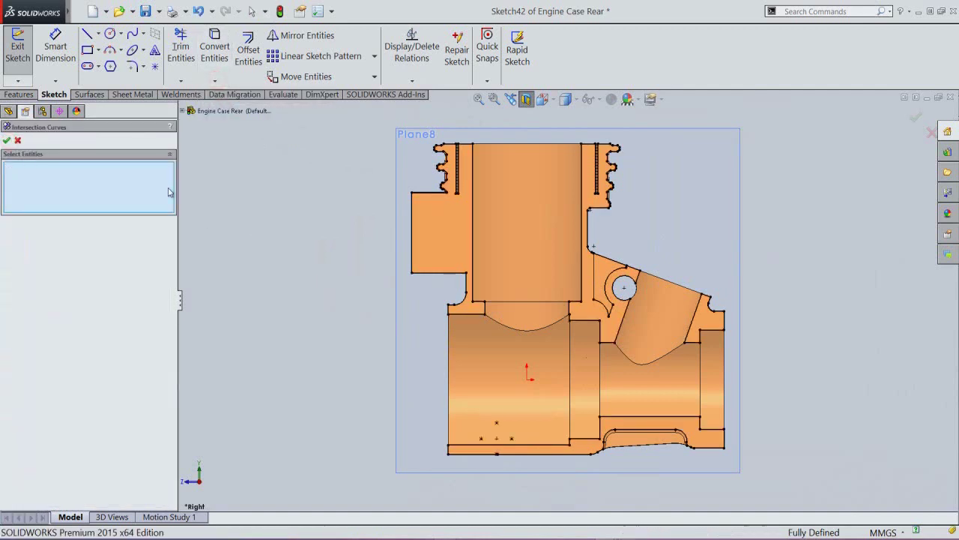
click(7, 141)
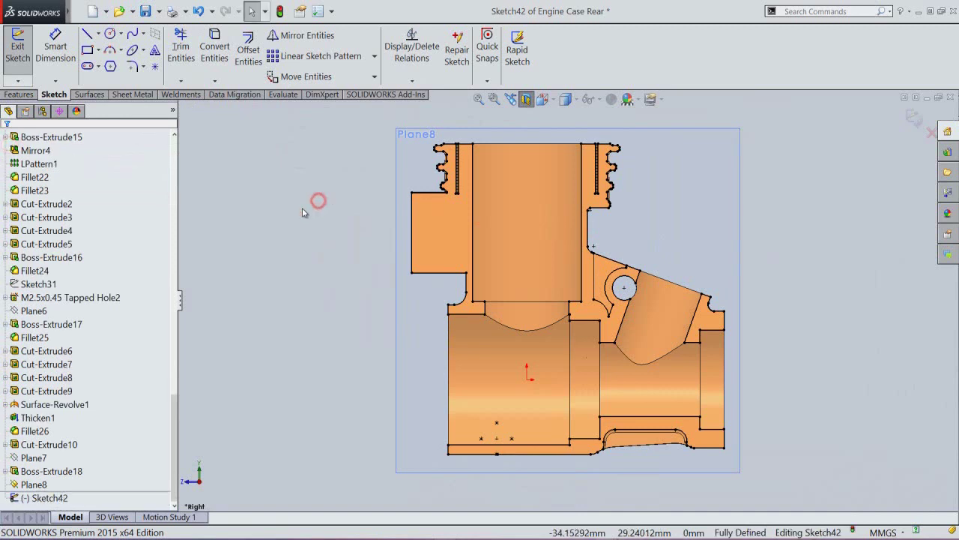
Step: Hide the offset reference plane and convert all the intersection curves in the sketch to construction geometry
click(36, 471)
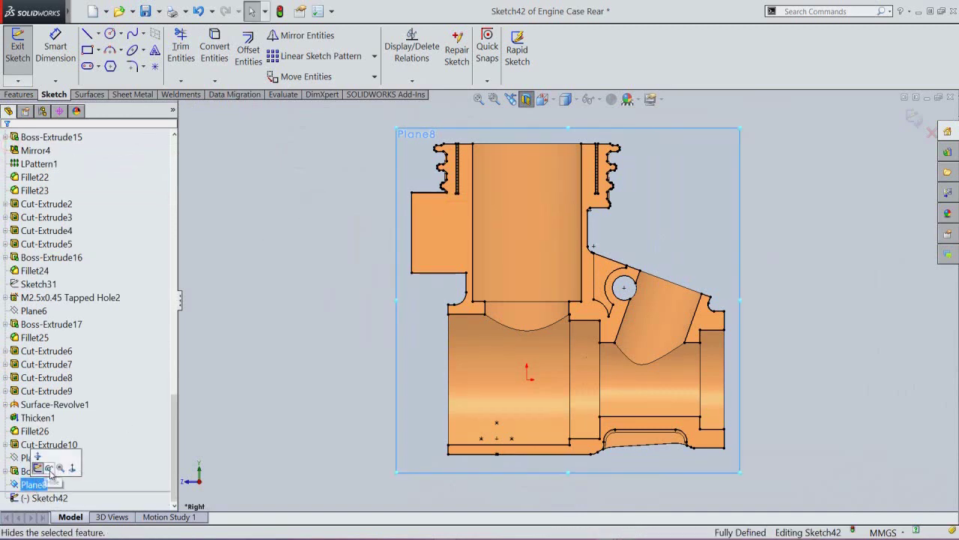
click(326, 250)
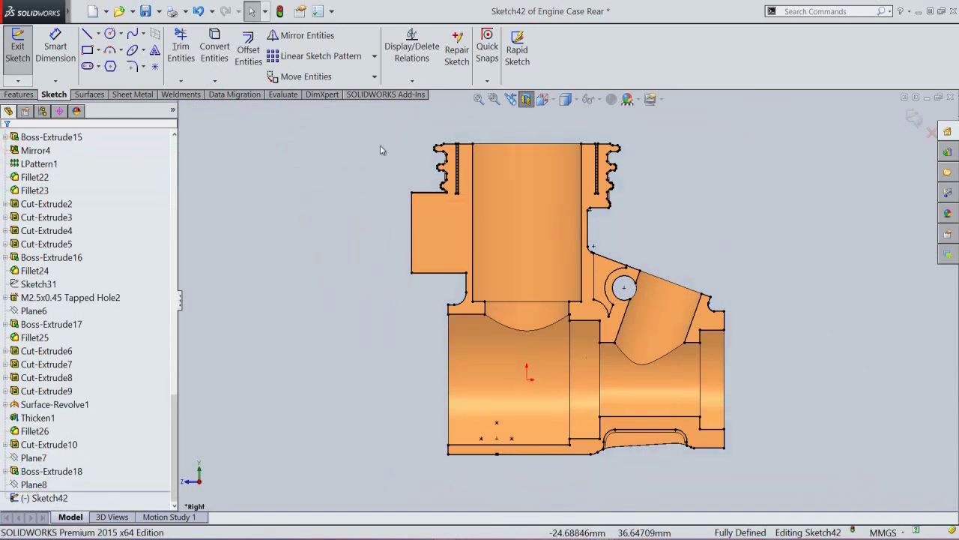
mouse_move(380, 109)
mouse_down()
mouse_move(680, 279)
mouse_move(777, 476)
mouse_up()
click(816, 448)
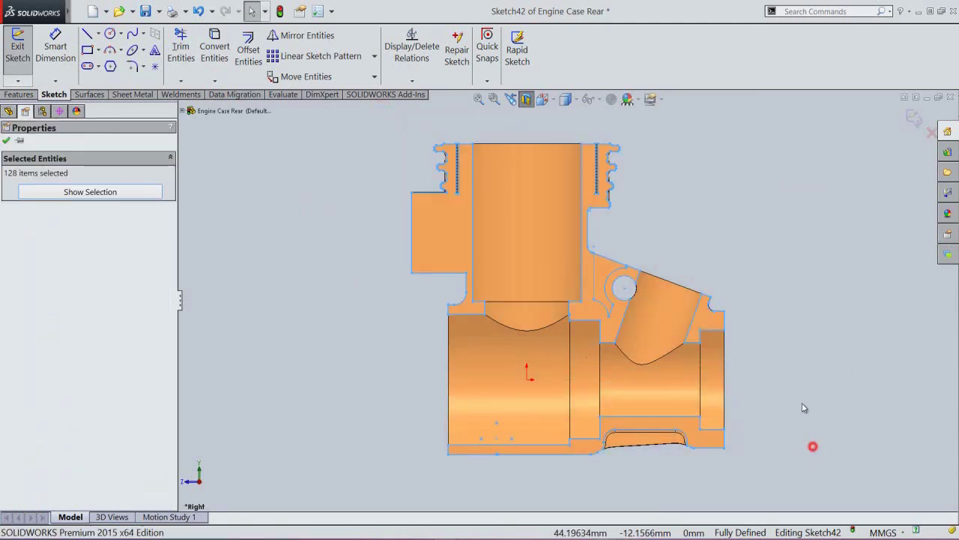
Step: Sketch a vertical line across the recess from the crankcase ledge up to the underside of the round boss
scroll(450, 300, down, 6)
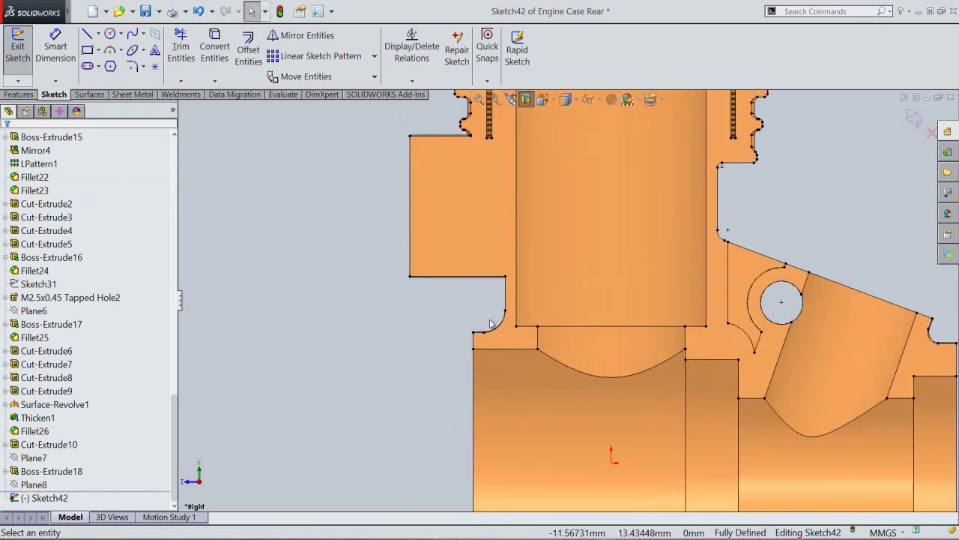
scroll(502, 330, down, 3)
right_click(479, 257)
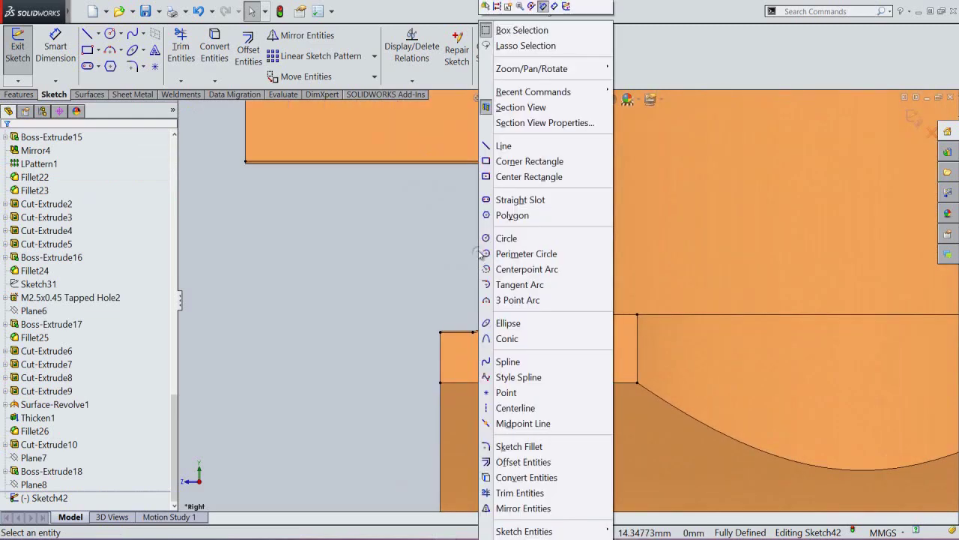
click(494, 147)
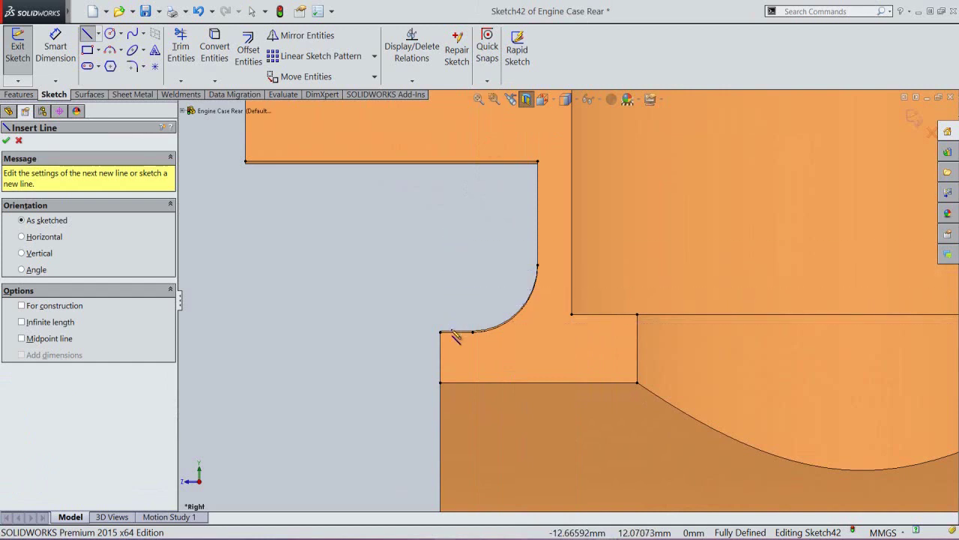
click(453, 331)
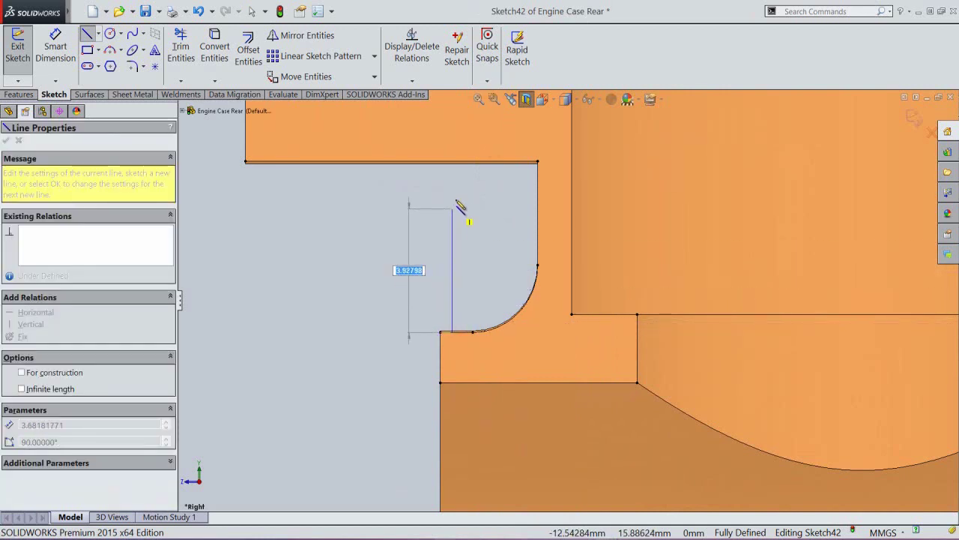
click(453, 161)
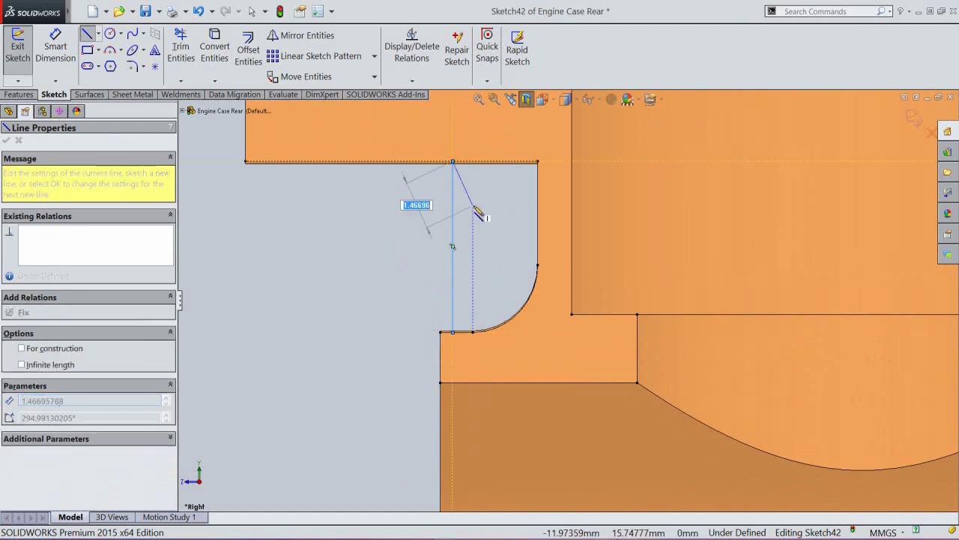
double_click(472, 205)
right_click(490, 215)
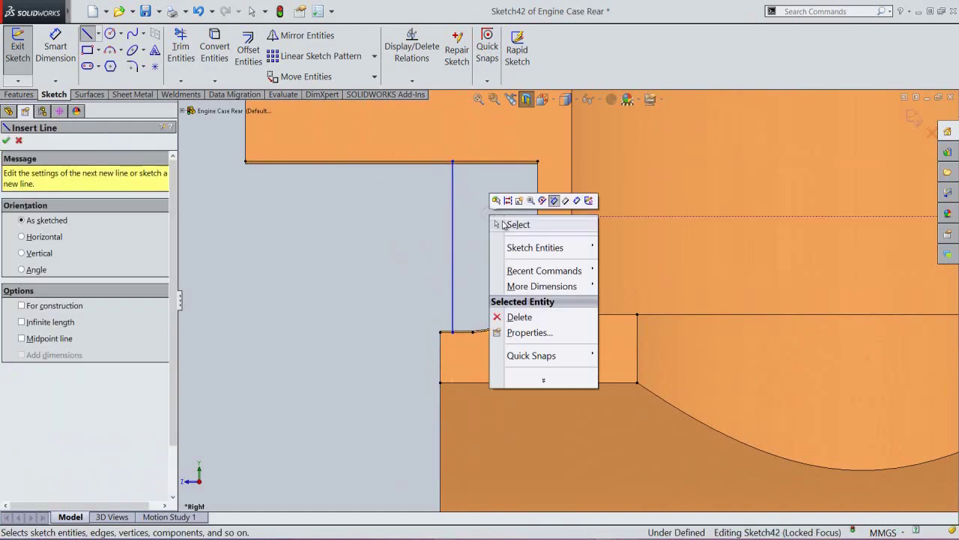
click(502, 220)
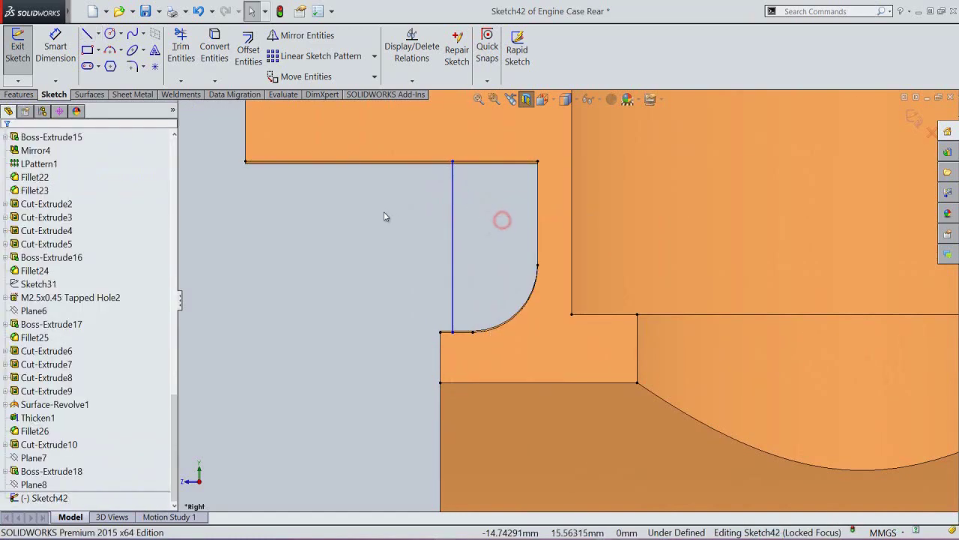
Step: Dimension the vertical line 0.75 mm from the outer corner of the crankcase ledge
right_click(410, 249)
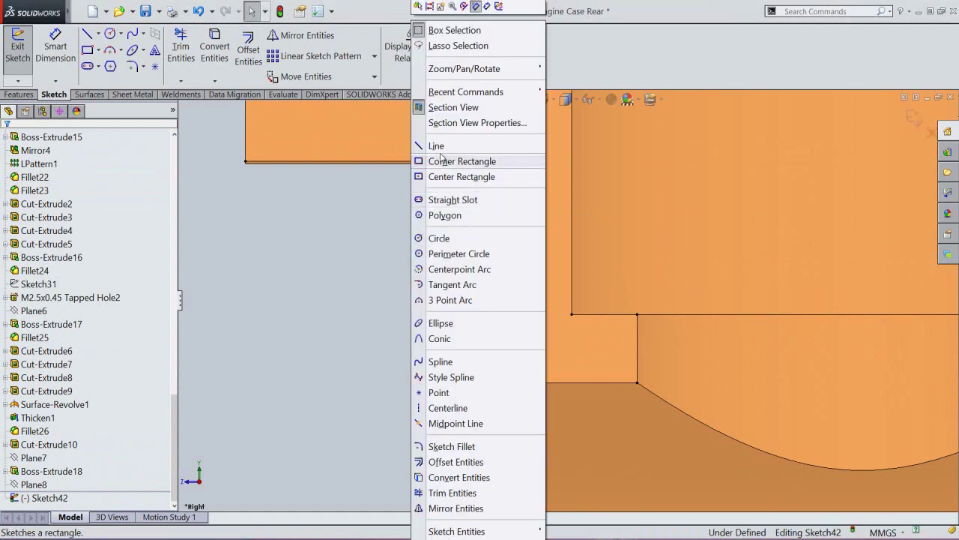
click(487, 7)
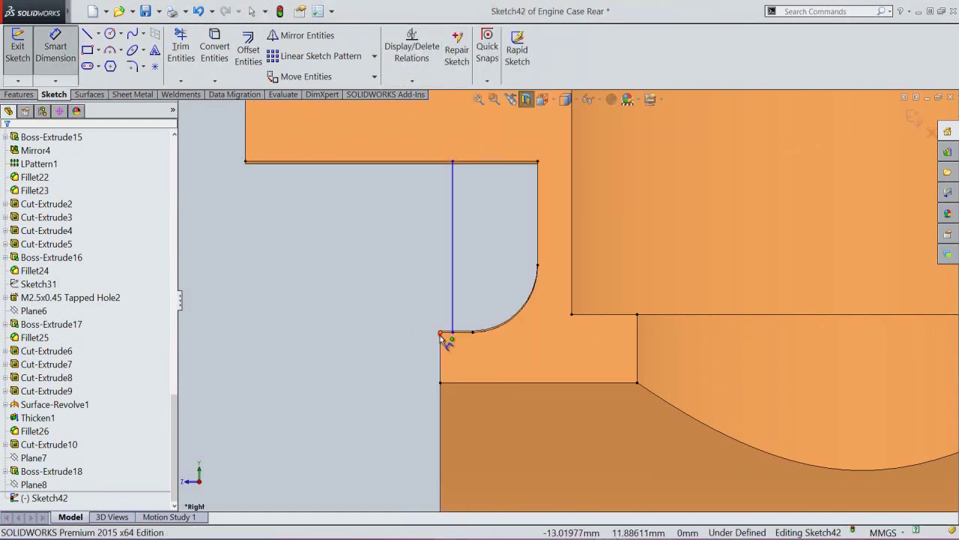
click(453, 314)
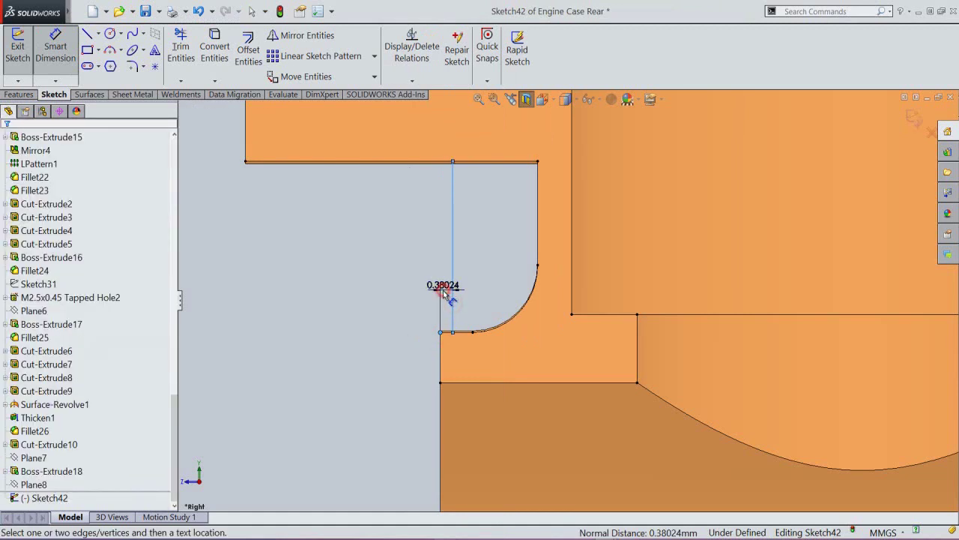
click(443, 295)
text(0.75)
key(Return)
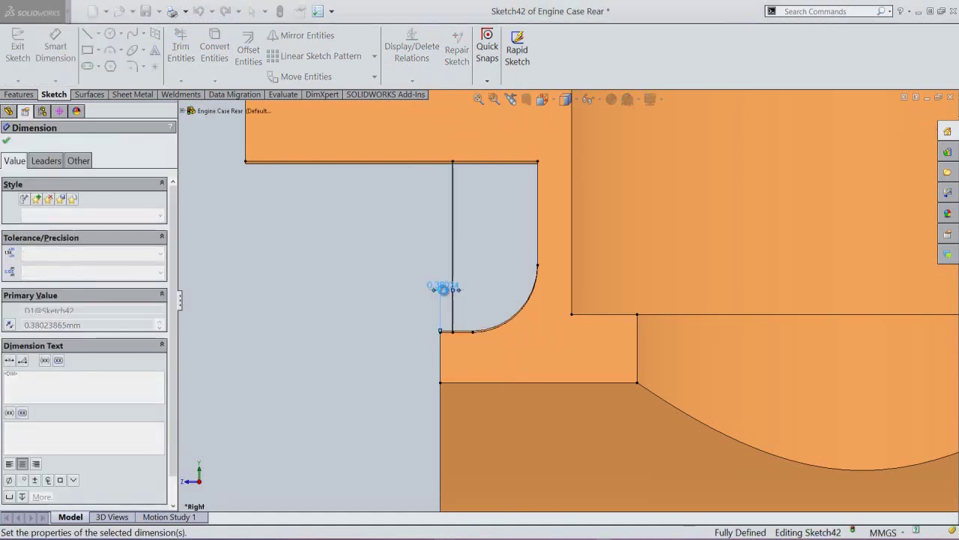
Step: Trace the recess with lines along the boss underside, down the cylinder wall to the fillet, and along the short ledge segment
right_click(442, 239)
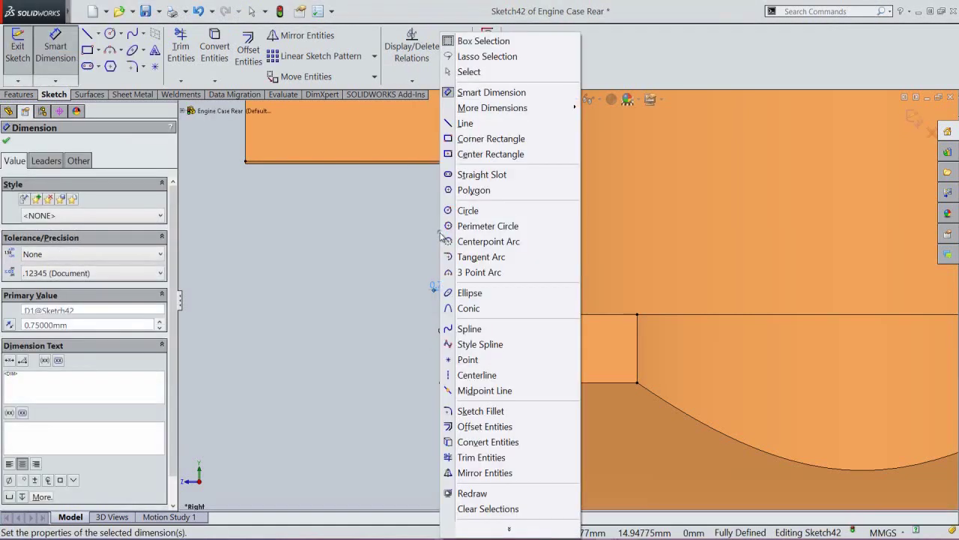
click(457, 123)
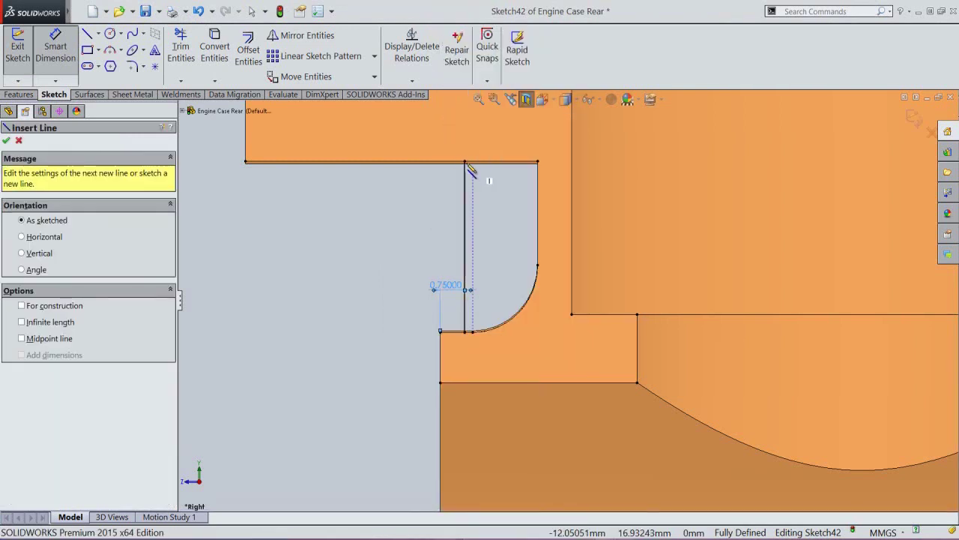
click(465, 162)
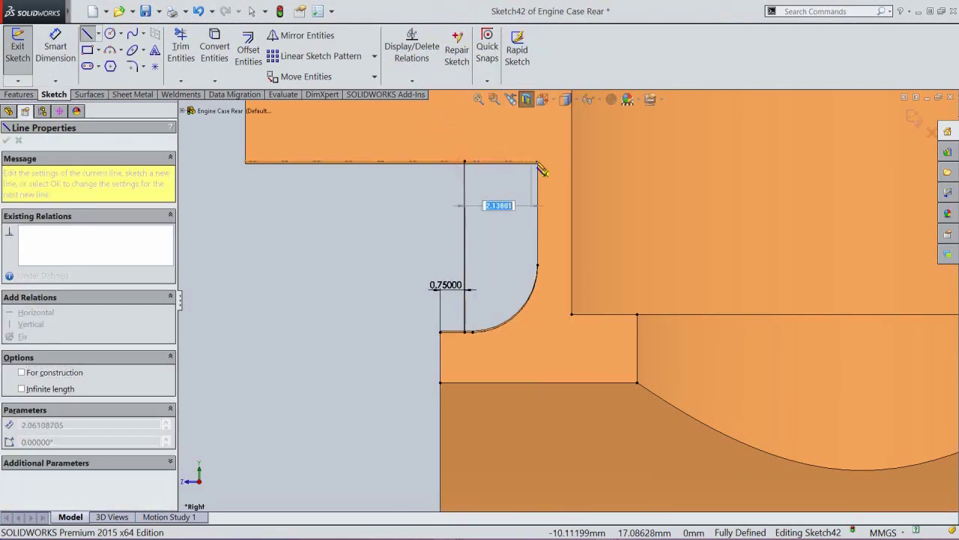
click(538, 162)
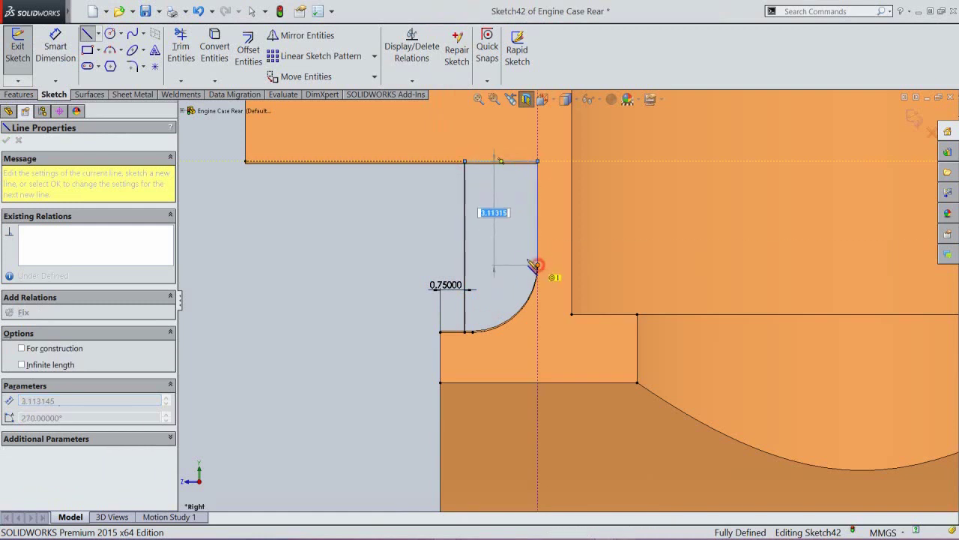
click(537, 265)
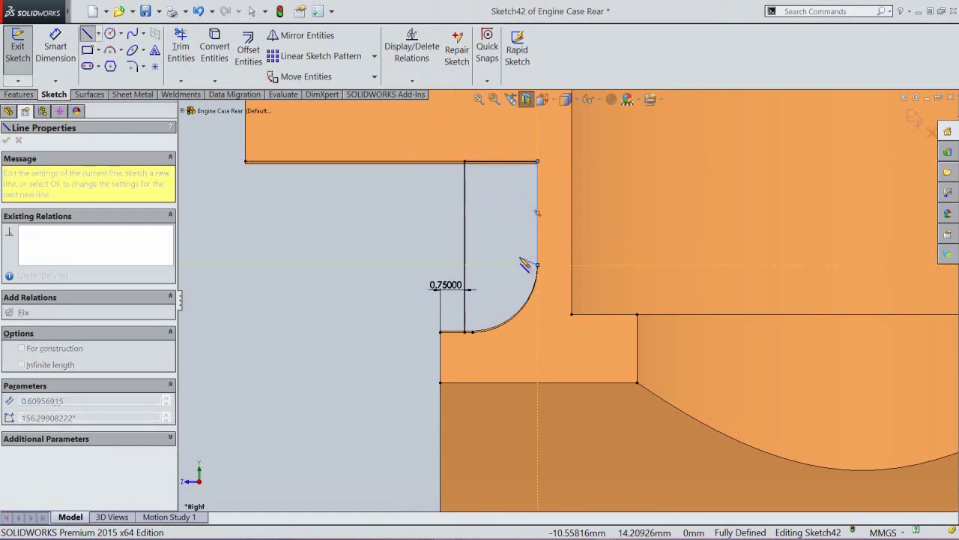
scroll(466, 343, down, 1)
click(463, 335)
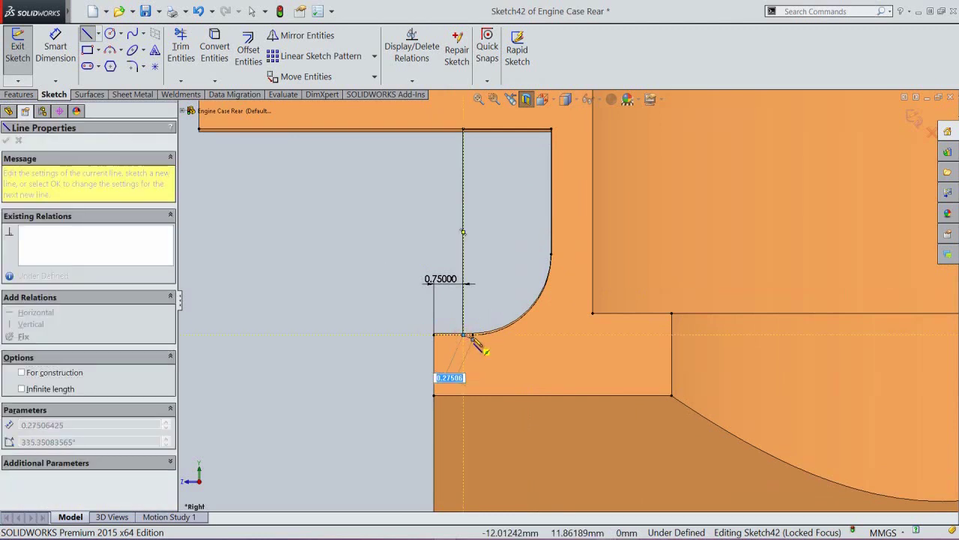
click(496, 297)
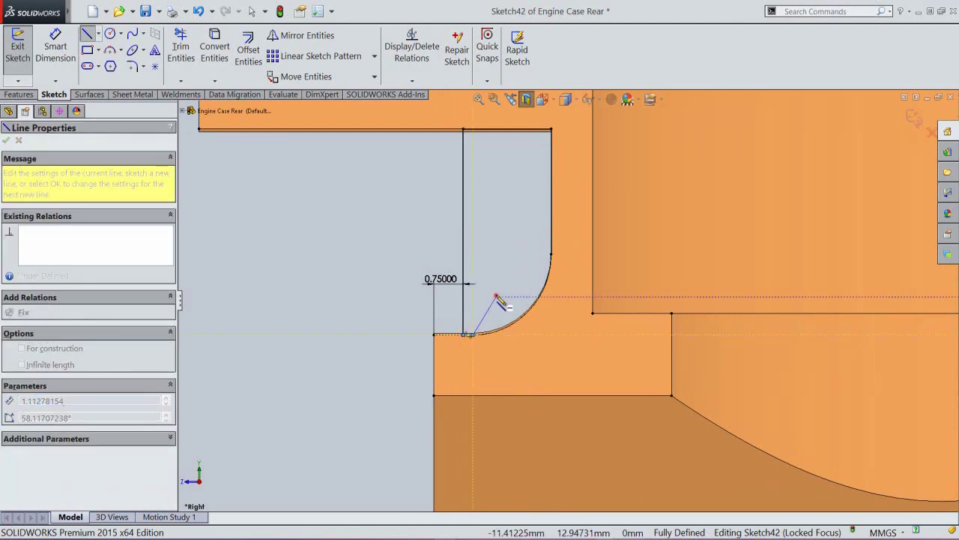
key(Escape)
Step: Close the rib profile with a three-point arc following the fillet between the ledge and the cylinder wall
right_click(502, 200)
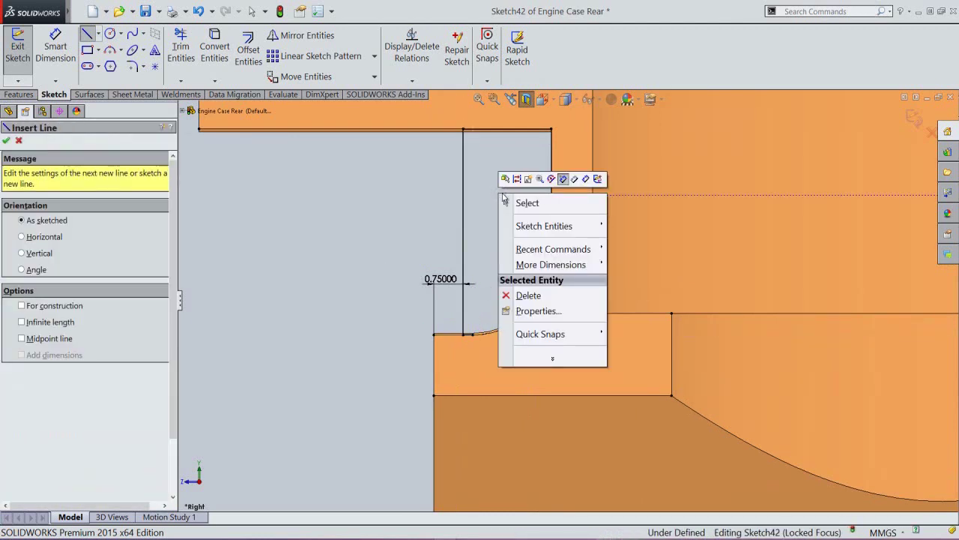
mouse_move(568, 227)
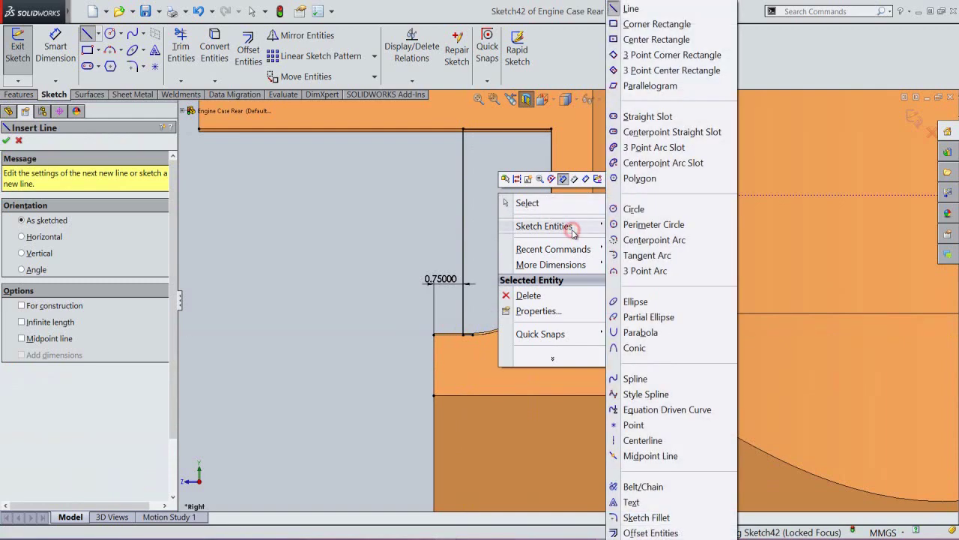
click(629, 271)
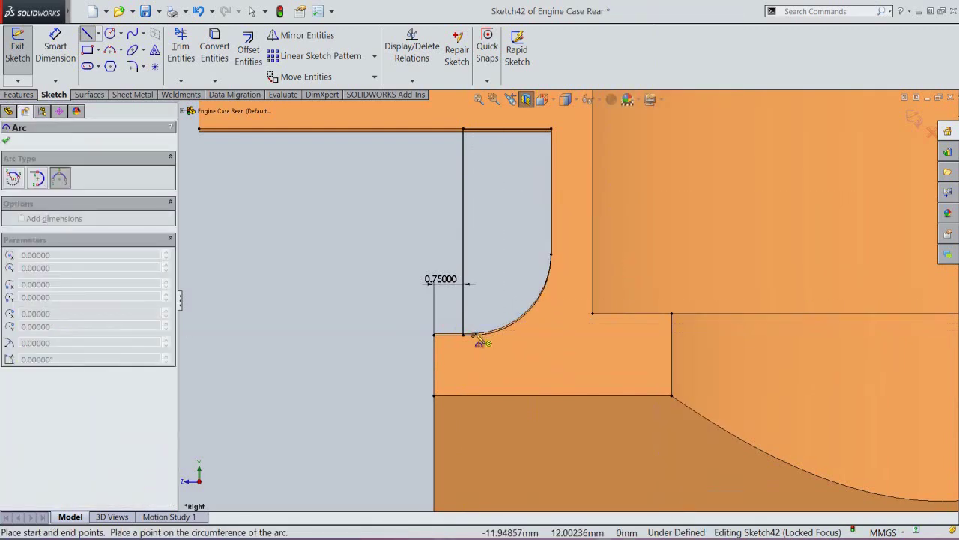
mouse_move(474, 334)
mouse_down()
mouse_move(497, 300)
mouse_move(552, 255)
mouse_up()
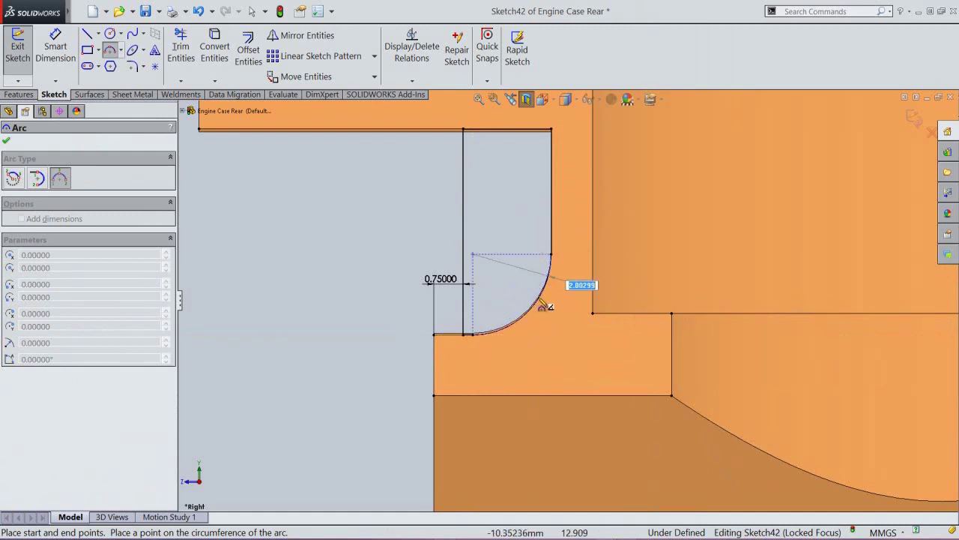
click(547, 306)
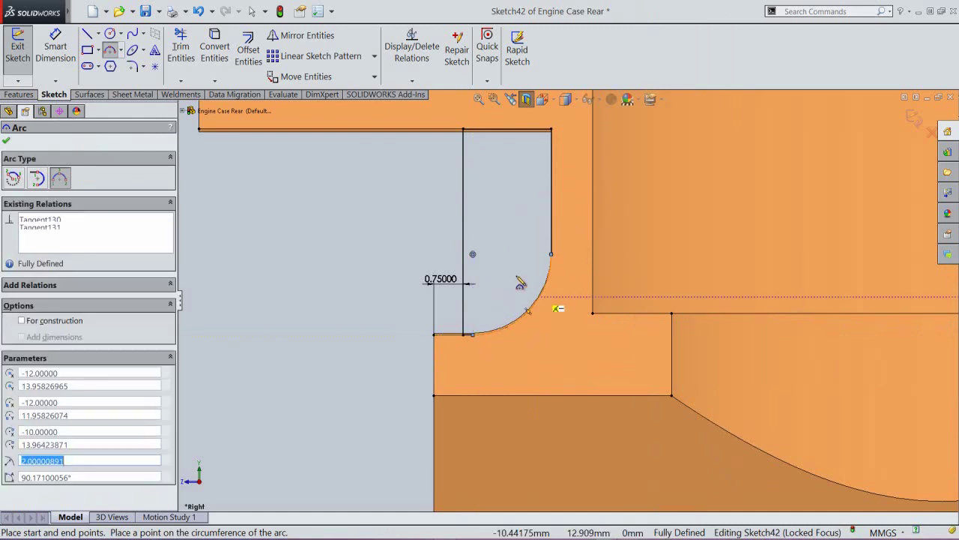
right_click(511, 233)
click(534, 242)
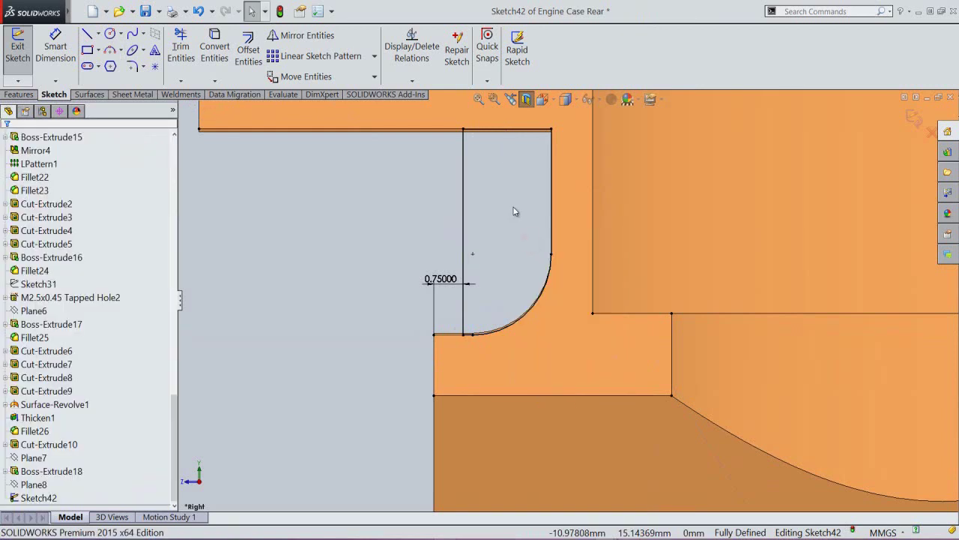
Step: Exit the sketch, return the part to an unsectioned isometric view and save it
click(914, 117)
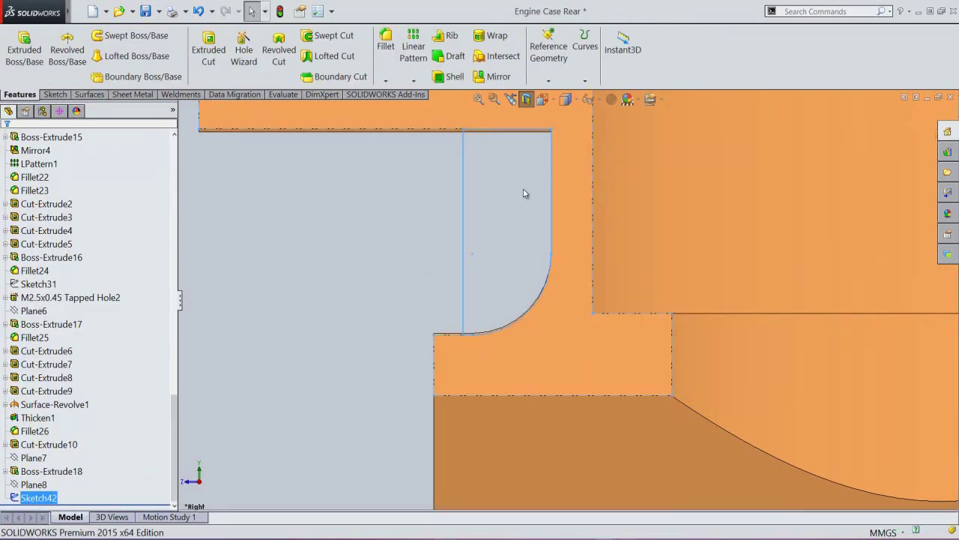
click(526, 100)
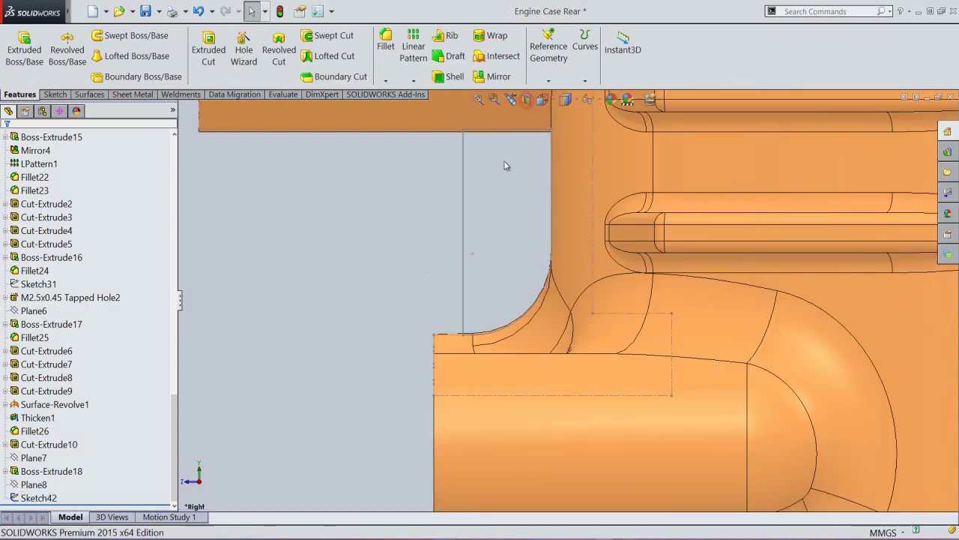
click(547, 102)
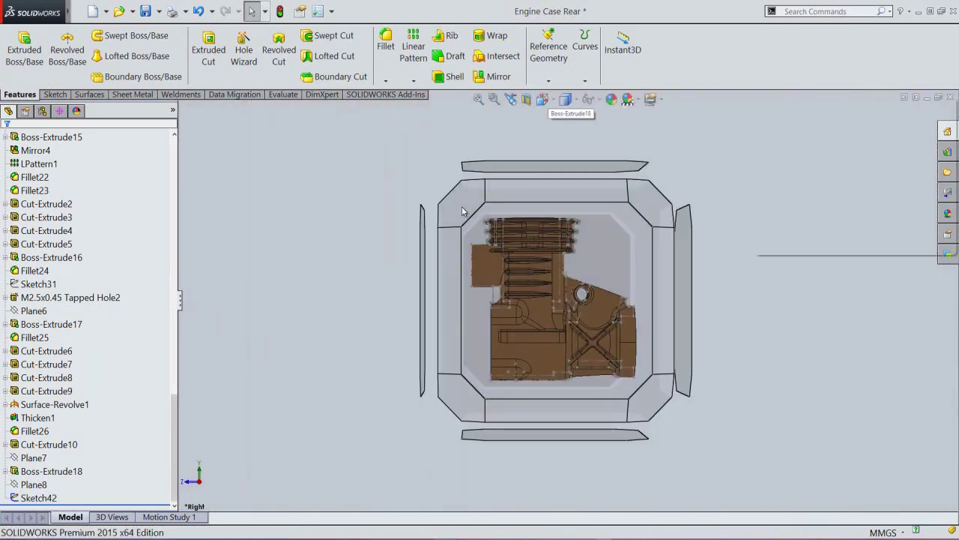
click(461, 207)
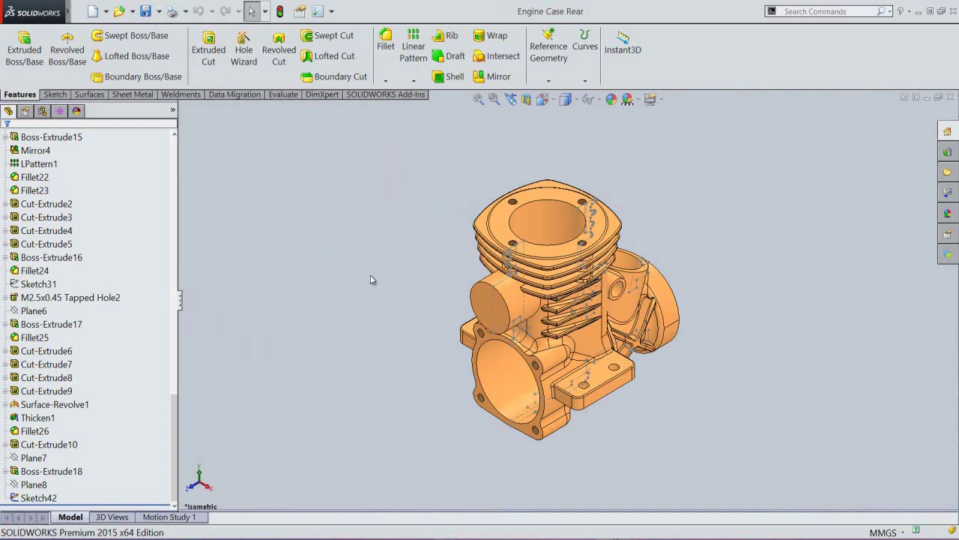
scroll(501, 313, down, 2)
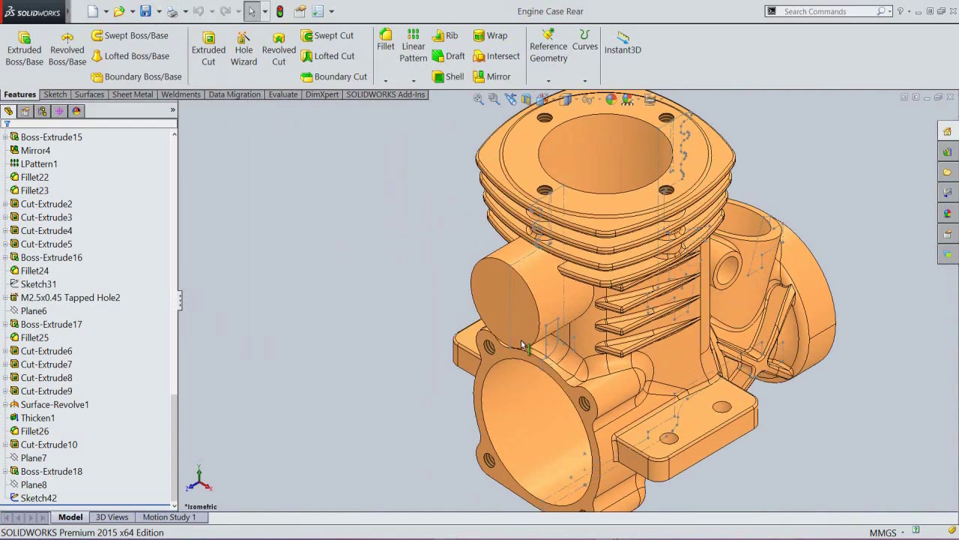
middle_drag(501, 313, 577, 282)
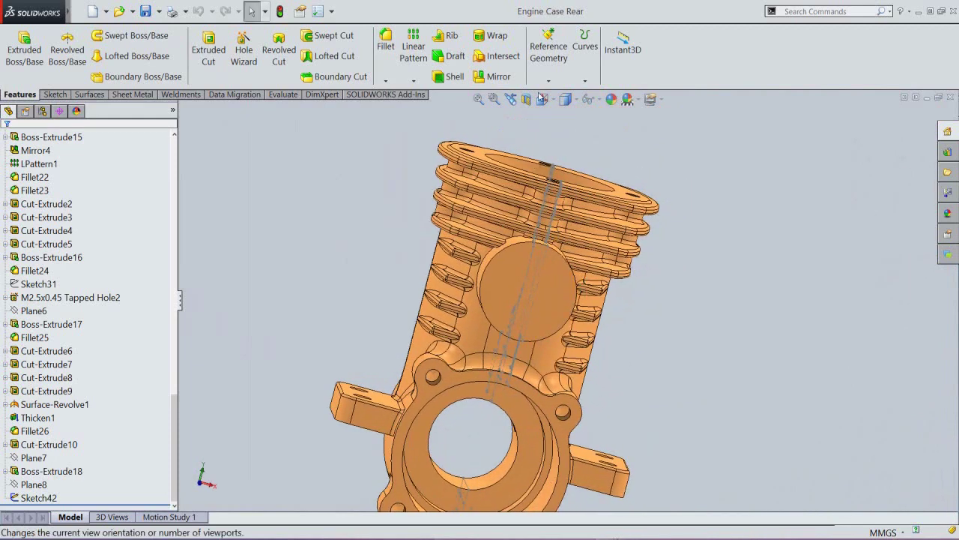
click(510, 98)
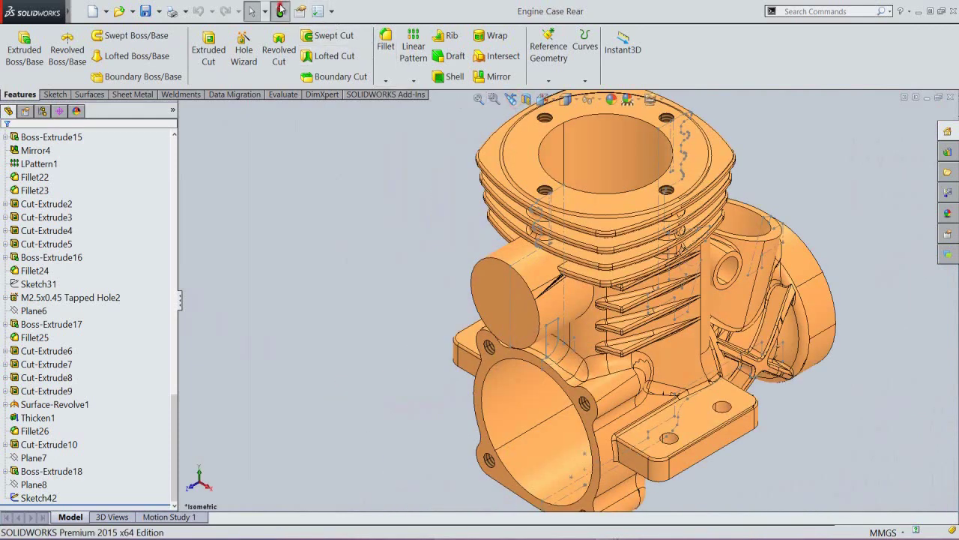
click(375, 198)
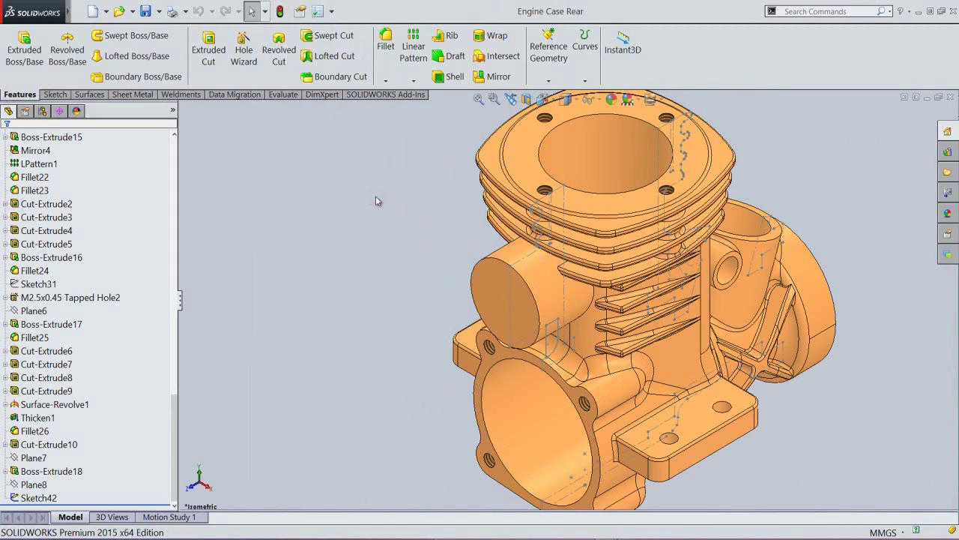
Step: Create a reference plane offset 1 mm from the Right Plane, with the offset direction flipped
click(406, 214)
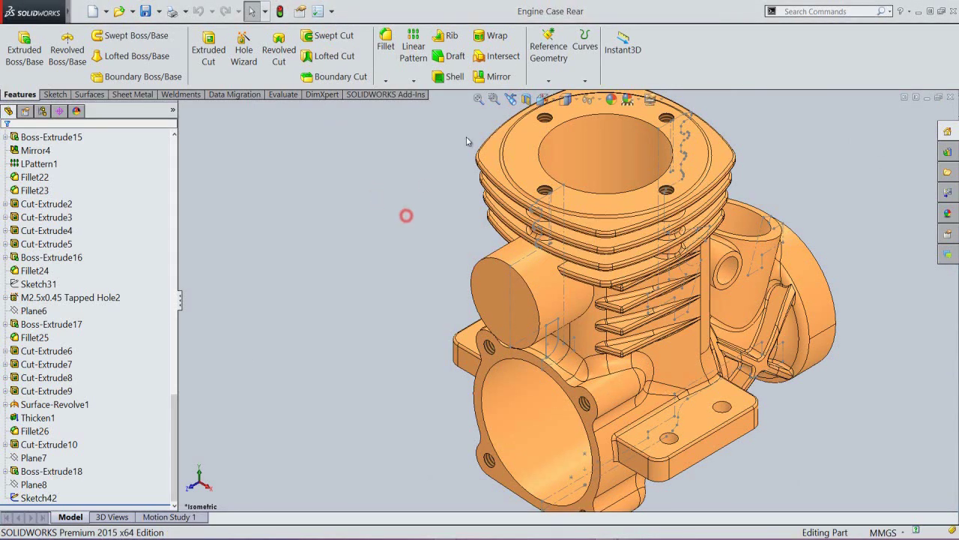
click(552, 80)
click(556, 97)
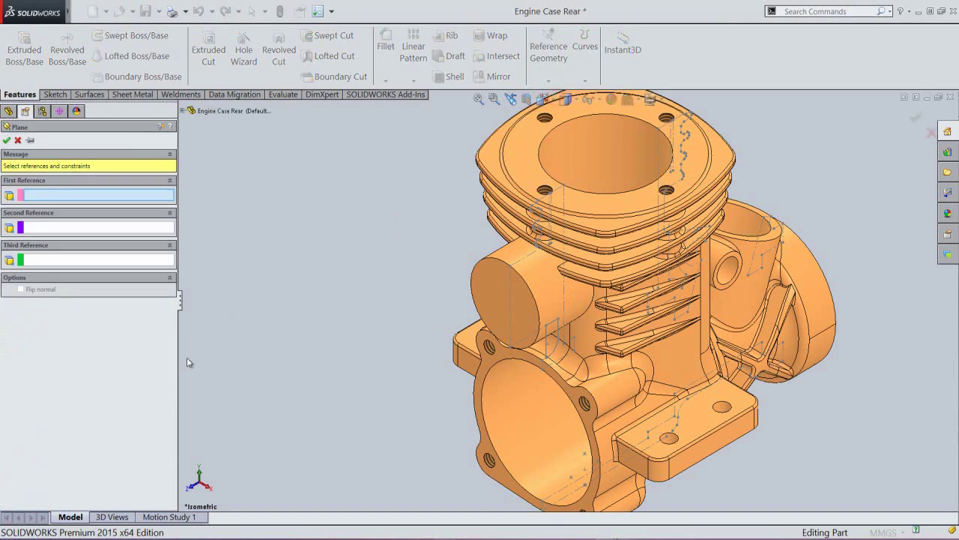
click(182, 110)
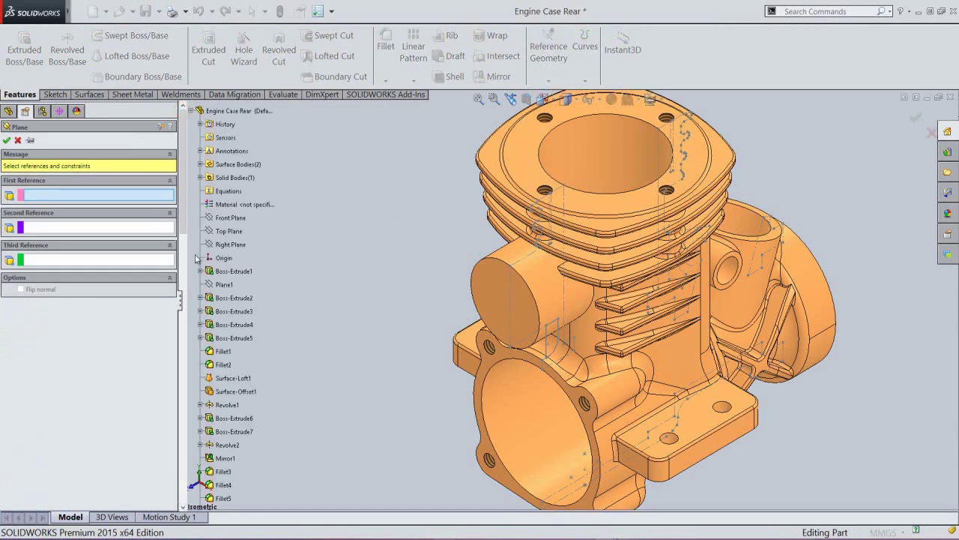
click(228, 246)
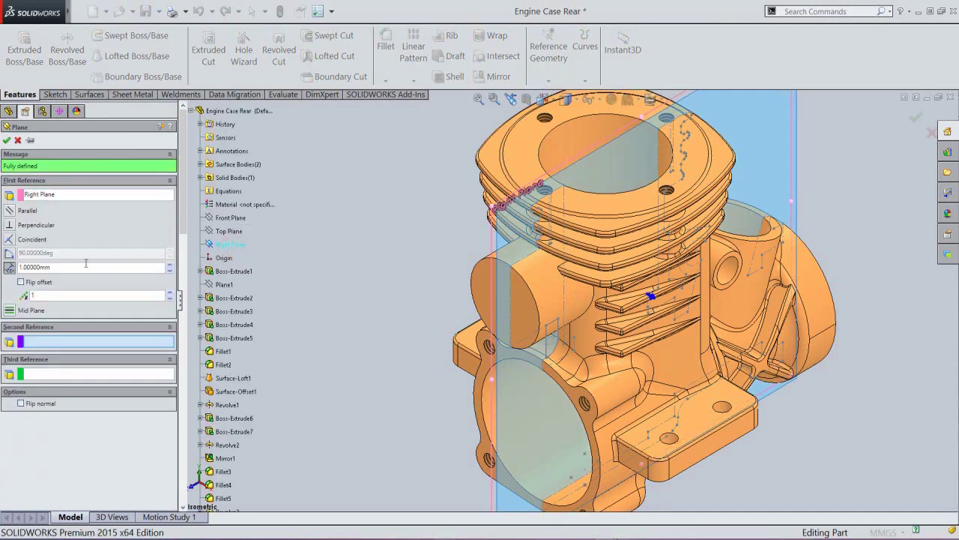
click(20, 283)
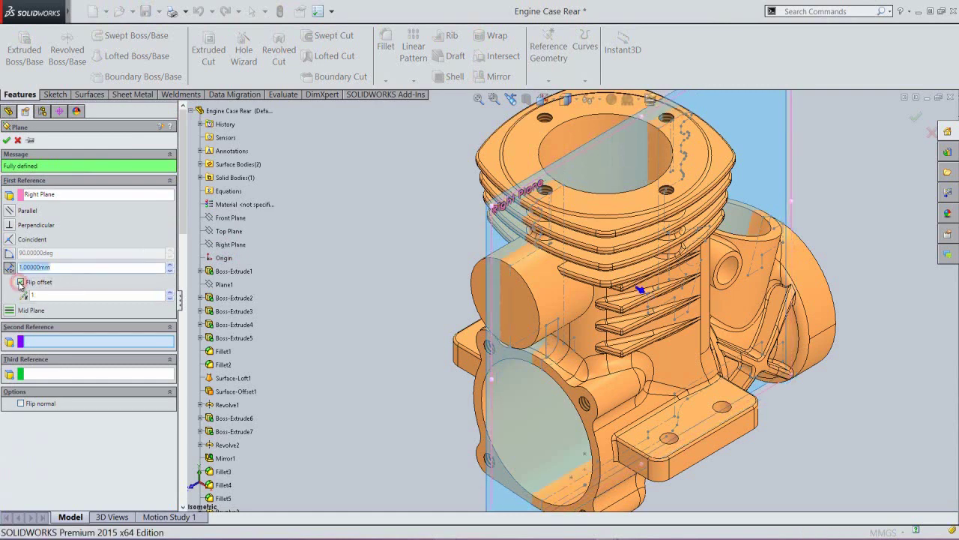
right_click(424, 267)
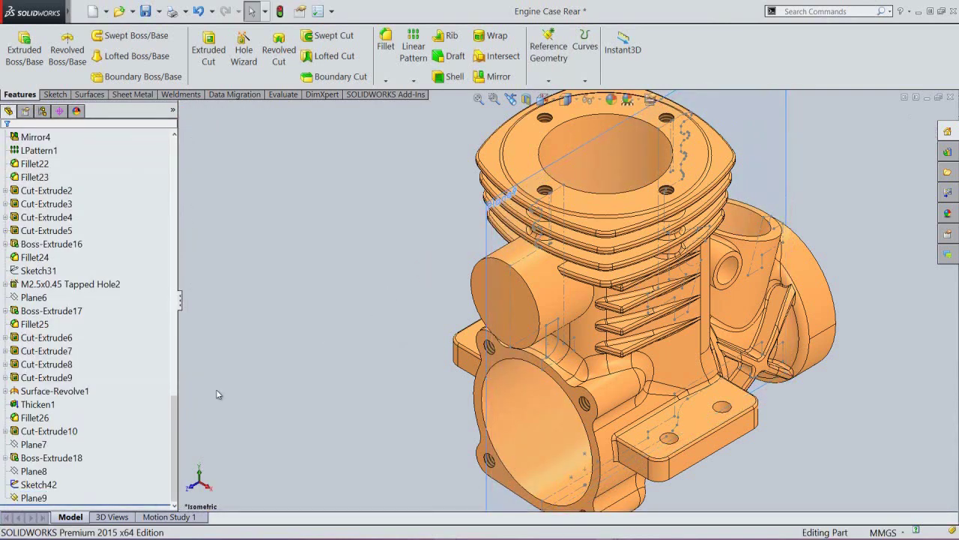
Step: Hide the finished rib profile sketch and start a new sketch on the new offset plane
click(35, 485)
click(42, 467)
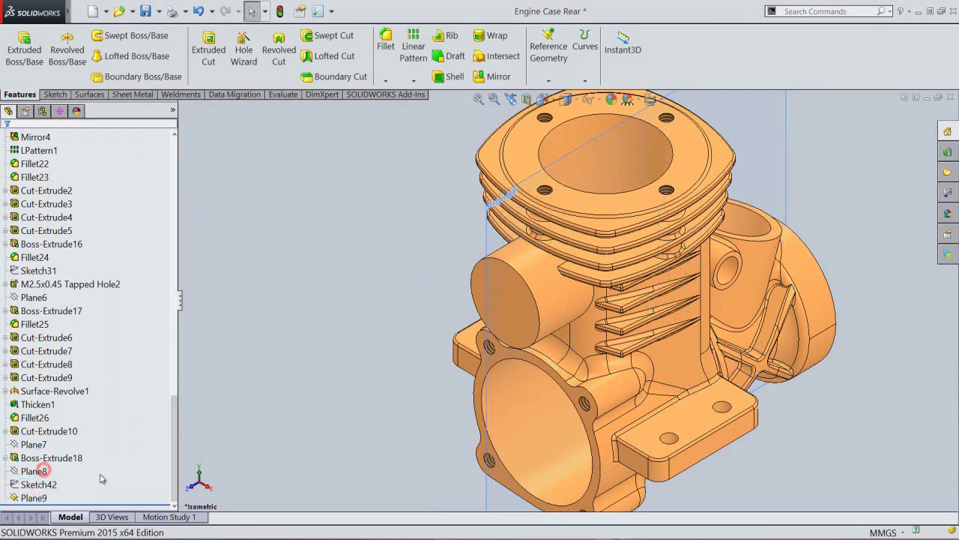
click(33, 498)
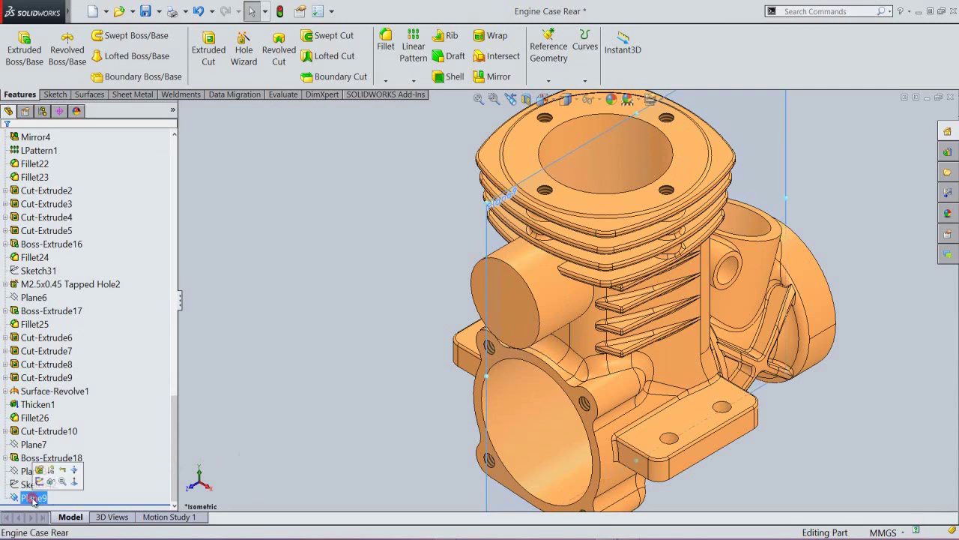
click(39, 481)
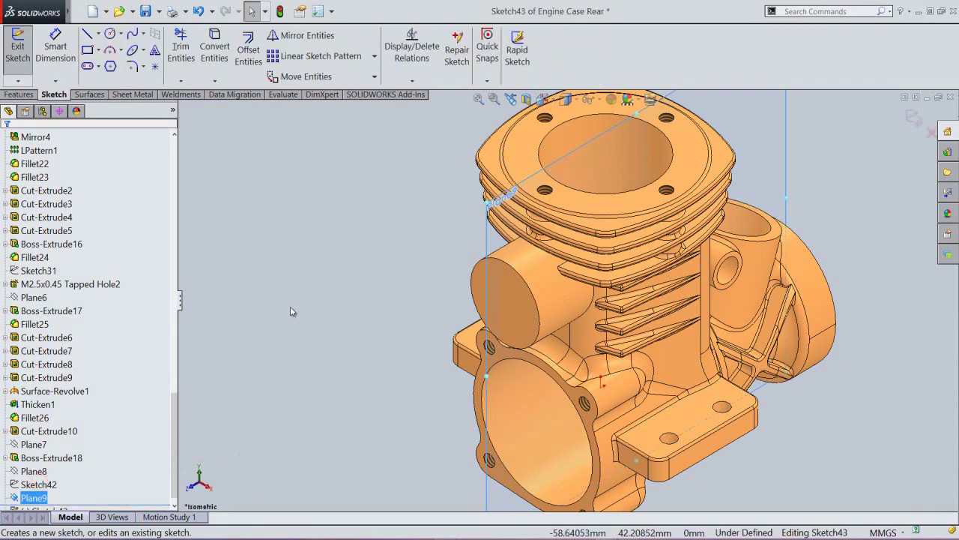
Step: Section the part at the sketch plane and orient it to the Right view
click(526, 99)
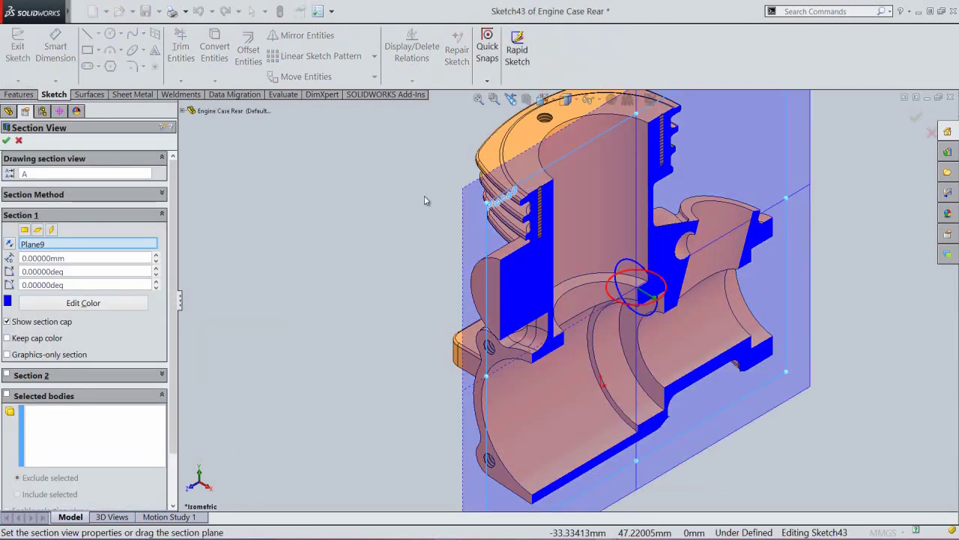
click(7, 141)
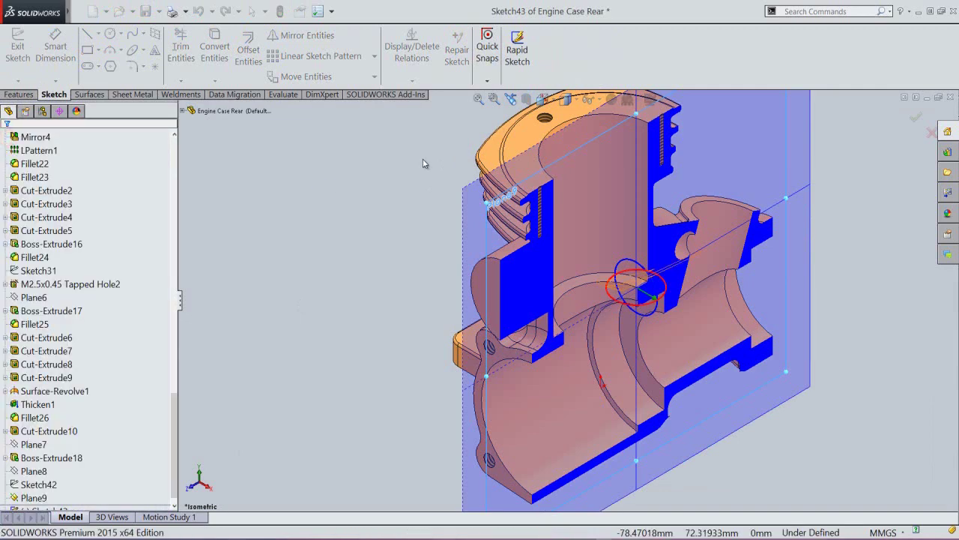
click(526, 98)
click(547, 103)
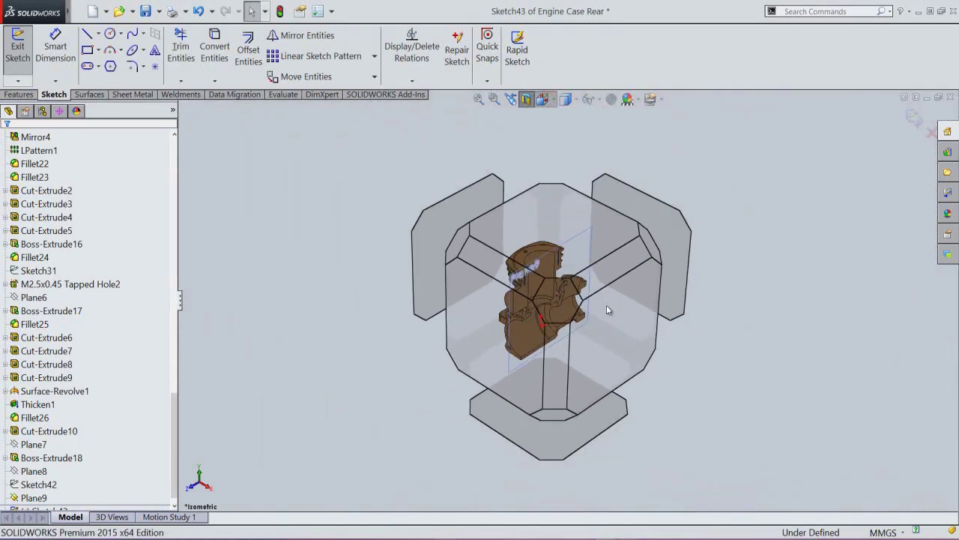
click(607, 311)
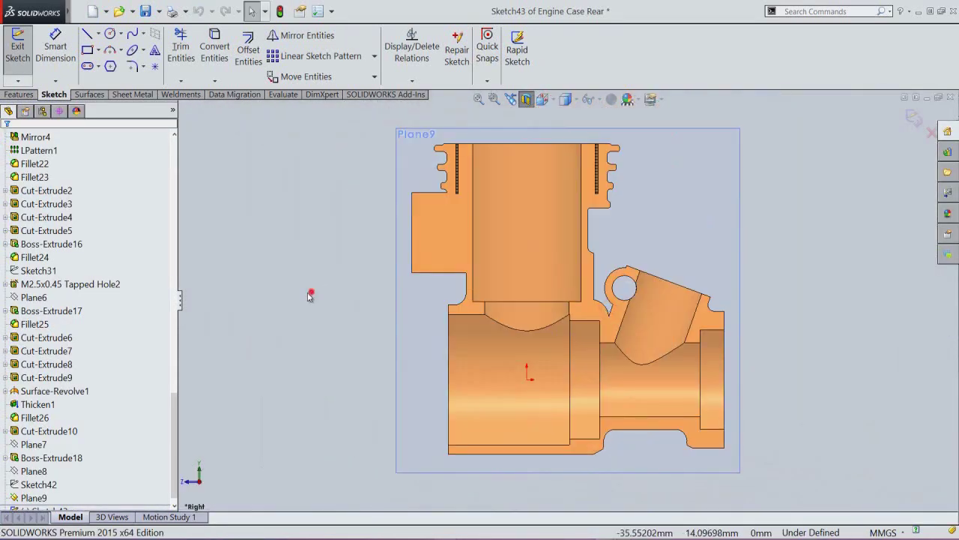
Step: Hide the offset plane and generate intersection curves of the whole part in the sketch
click(32, 494)
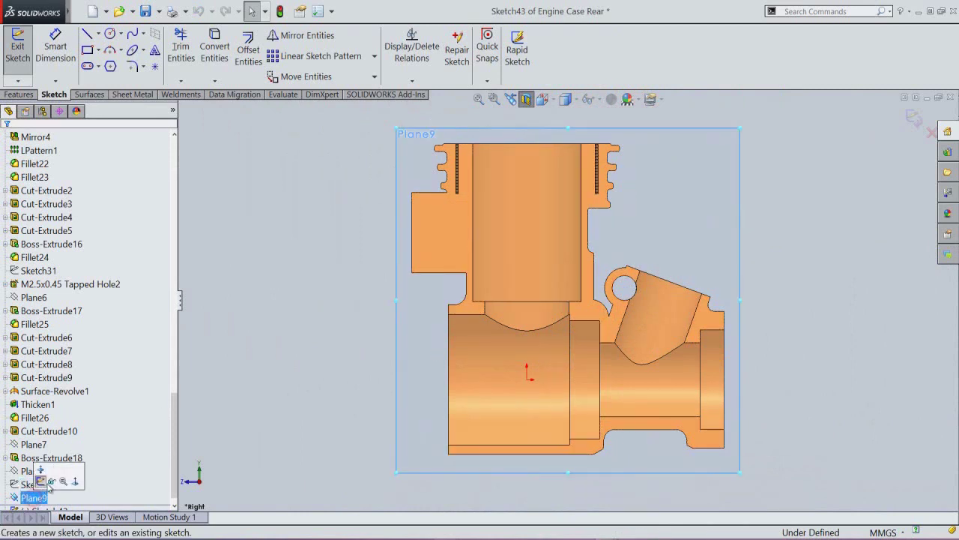
click(50, 483)
click(222, 185)
click(214, 80)
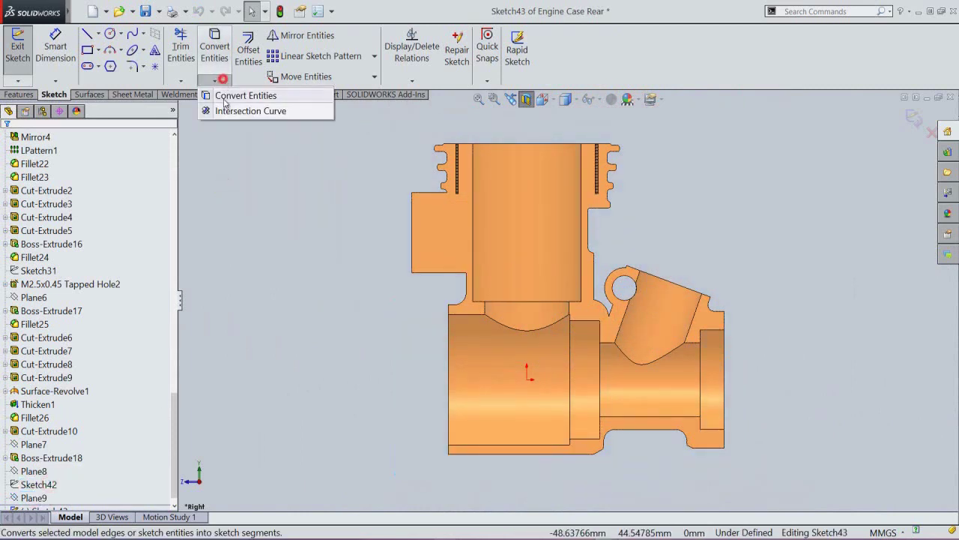
click(227, 111)
click(219, 111)
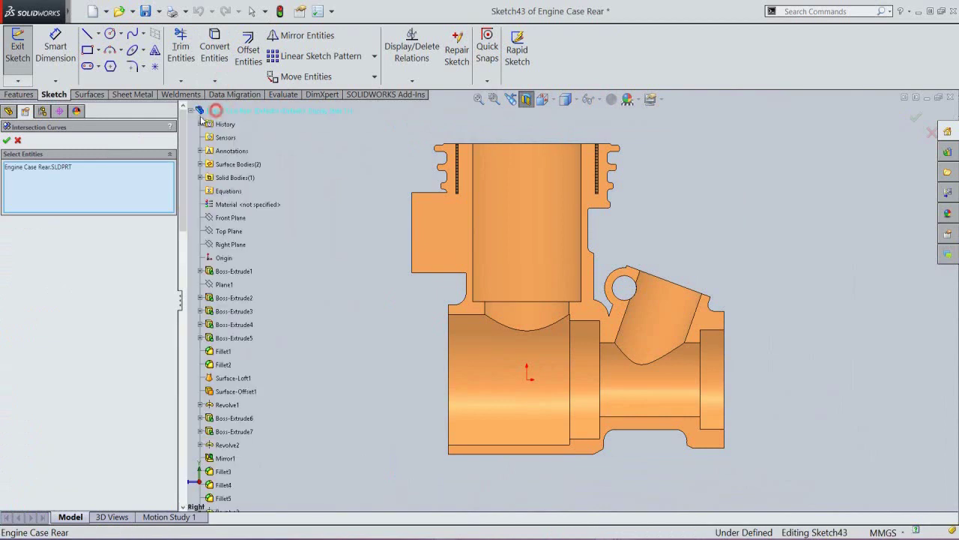
click(8, 141)
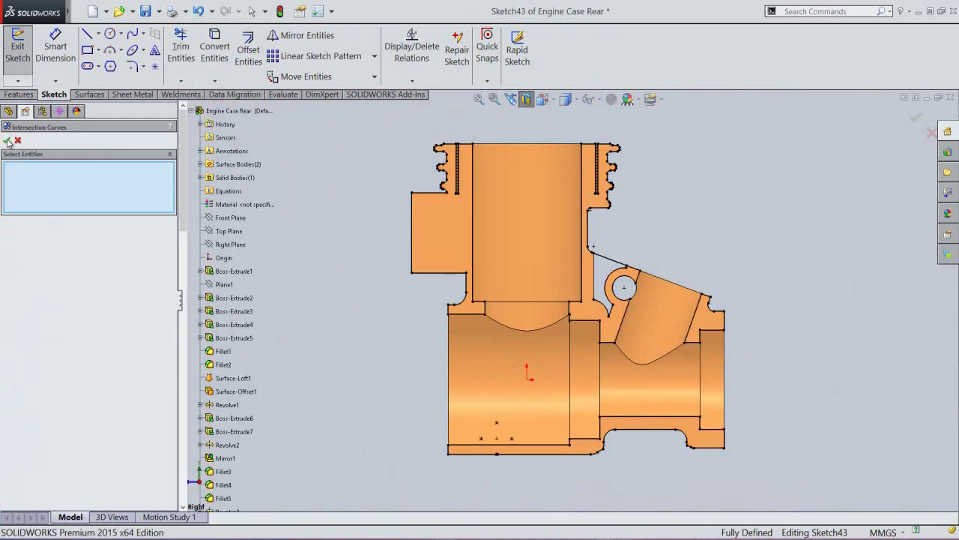
Step: Convert all of the intersection curves to construction geometry
click(389, 156)
mouse_move(368, 120)
mouse_down()
mouse_move(560, 192)
mouse_move(753, 433)
mouse_move(772, 484)
mouse_move(776, 478)
mouse_up()
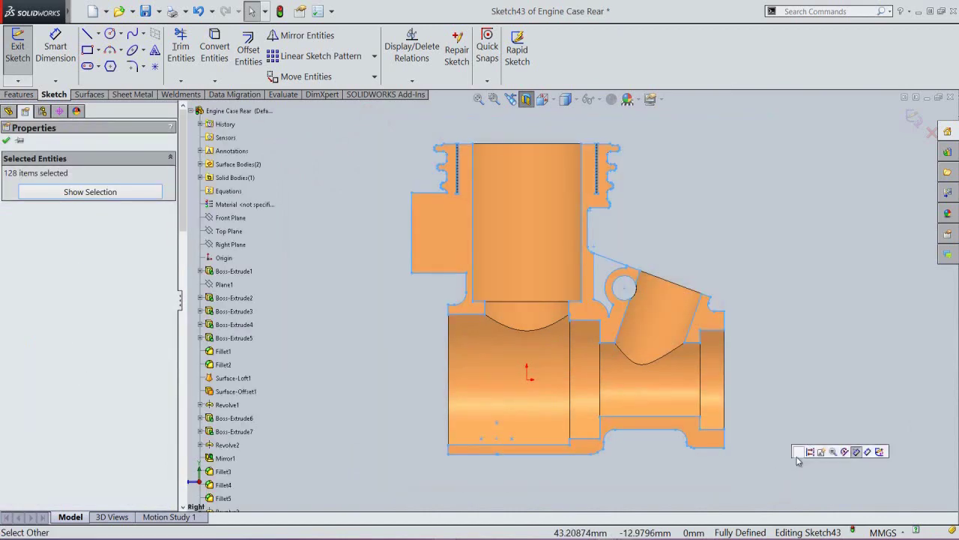
click(811, 453)
click(776, 223)
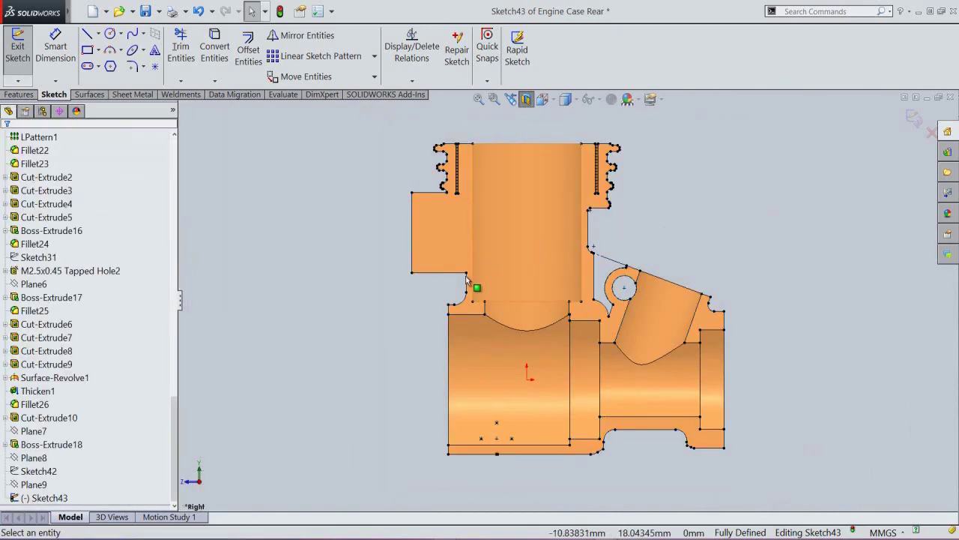
Step: Sketch a vertical line about 5.12 mm long from the crankcase ledge up to the underside of the round boss
scroll(461, 321, down, 5)
right_click(458, 319)
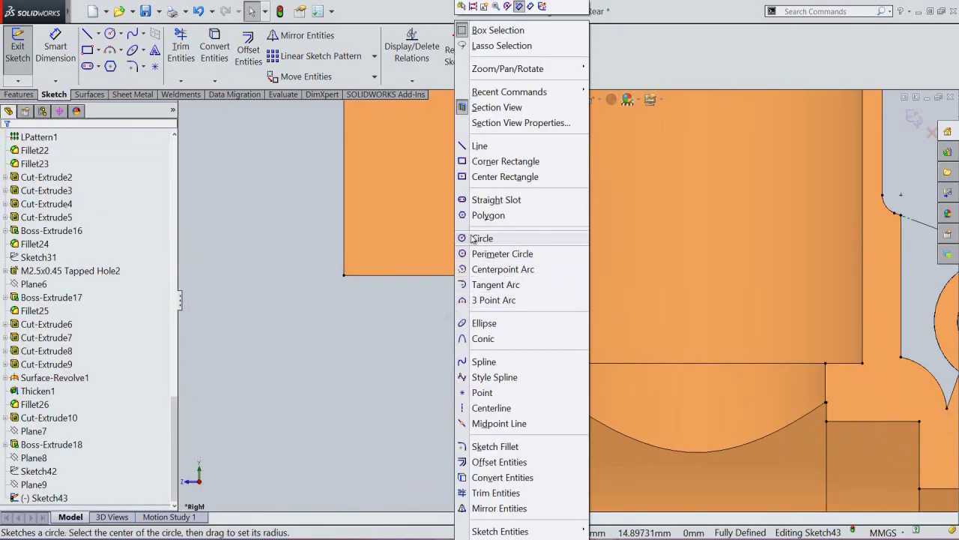
click(478, 145)
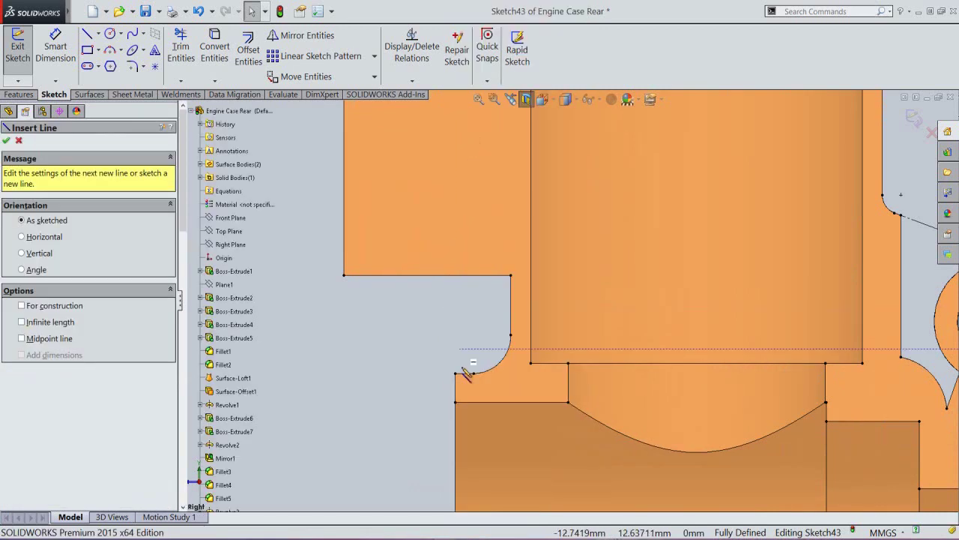
scroll(460, 380, down, 1)
click(463, 372)
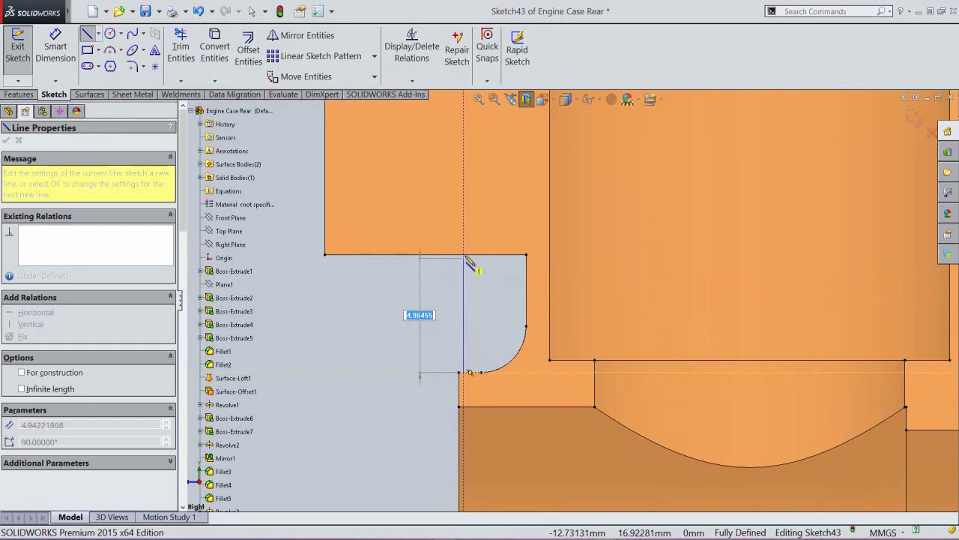
click(464, 255)
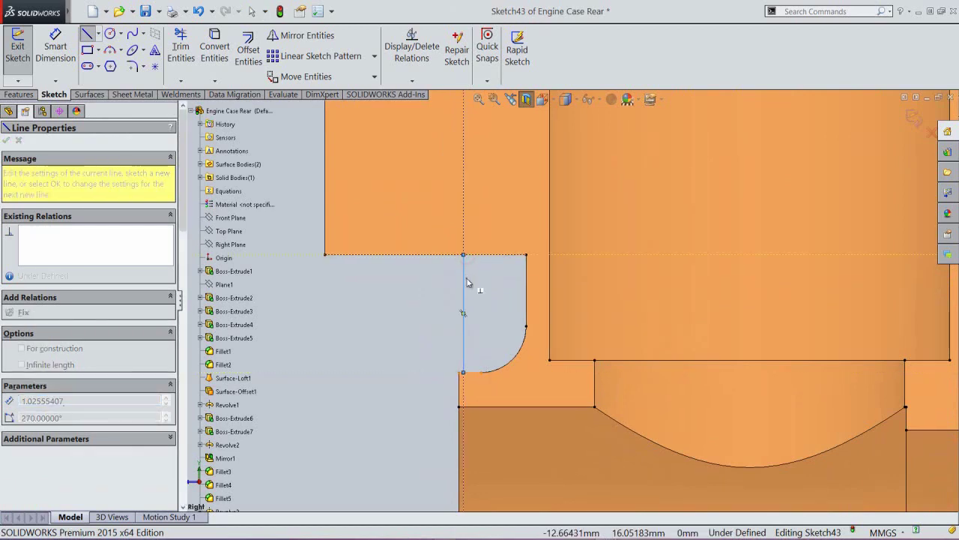
right_click(464, 278)
click(495, 289)
Step: Dimension the vertical line 0.75 mm from the outer corner of the crankcase ledge
key(d)
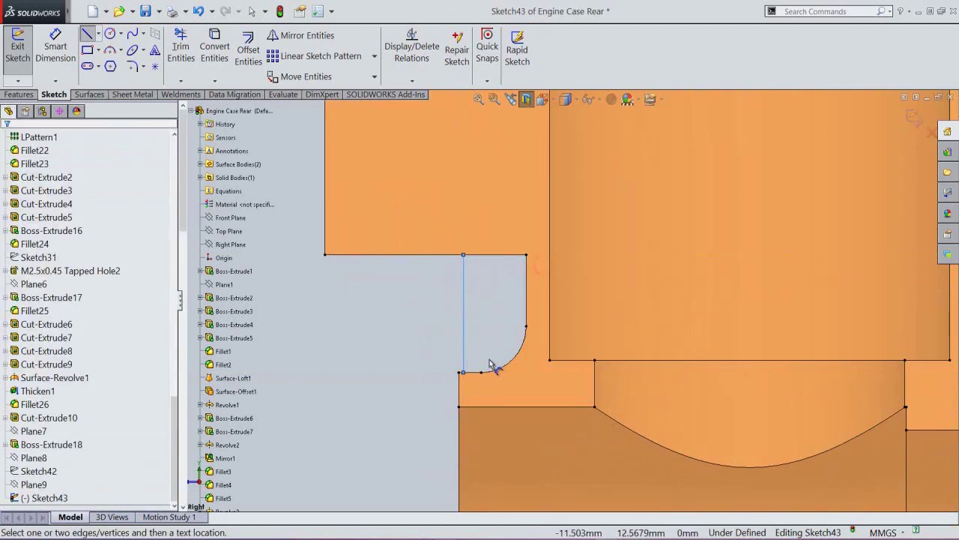
click(463, 337)
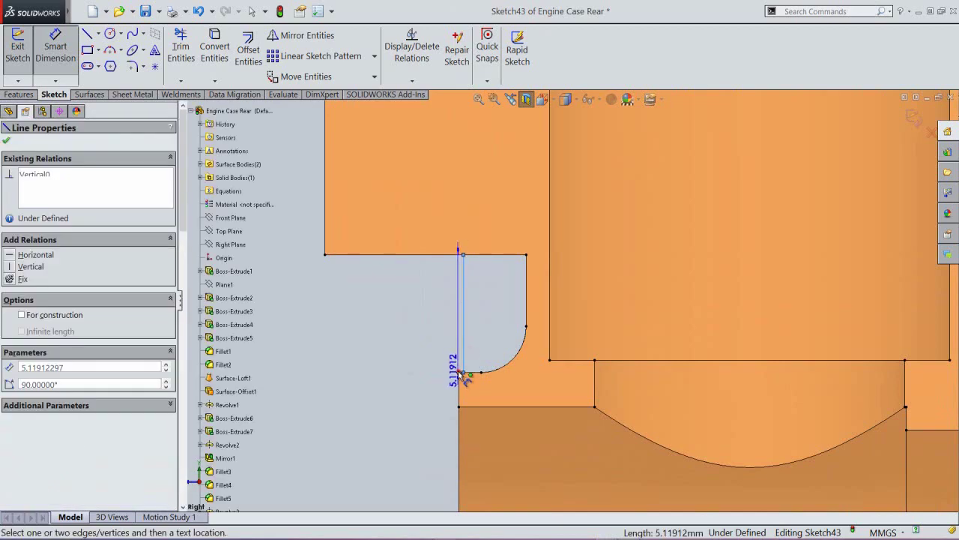
click(458, 372)
click(457, 343)
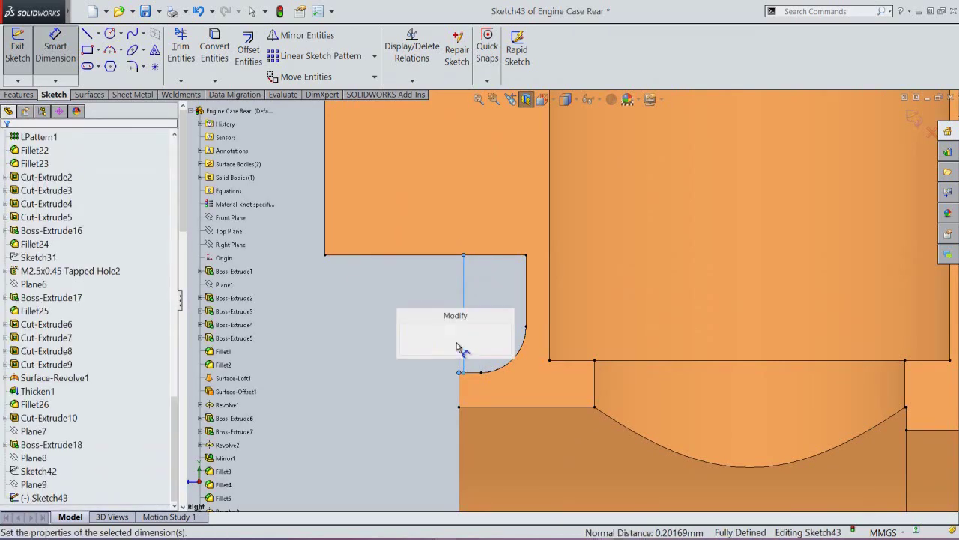
text(.75)
key(Return)
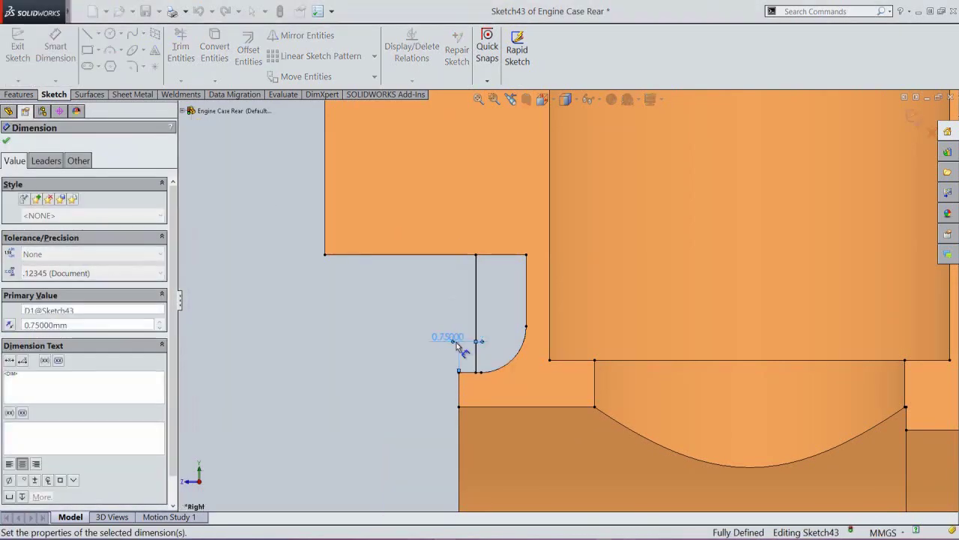
click(454, 308)
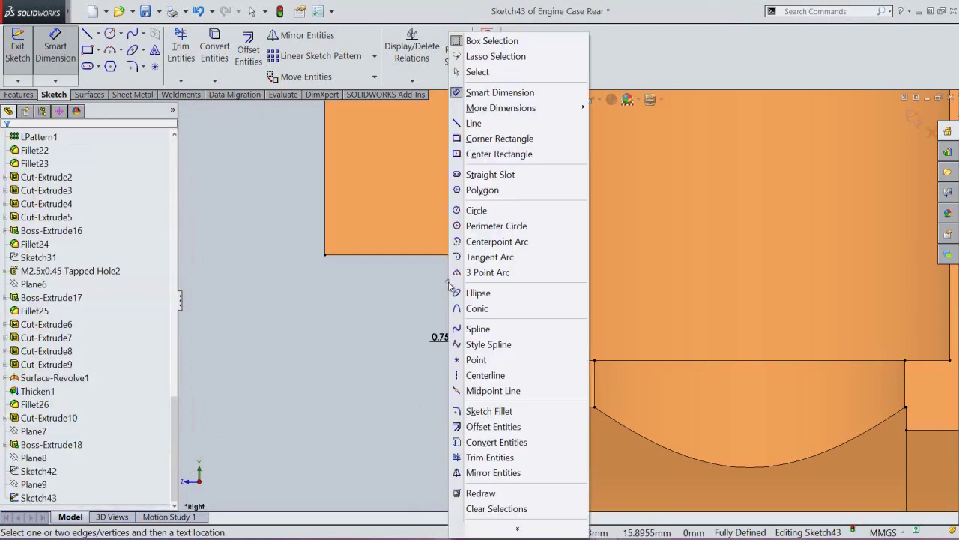
Step: Trace lines along the boss underside, down the cylinder wall to the fillet, and along the short ledge segment
right_click(449, 283)
click(474, 123)
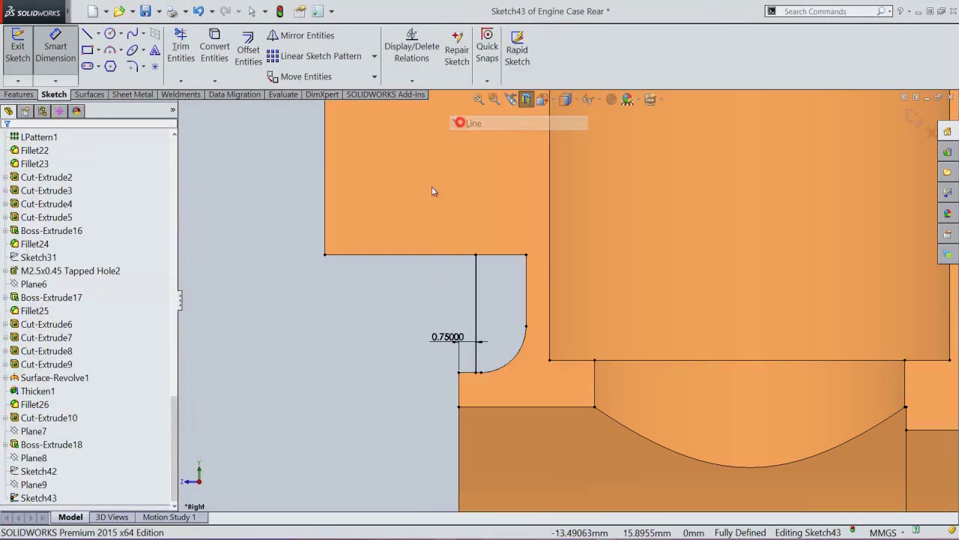
click(475, 256)
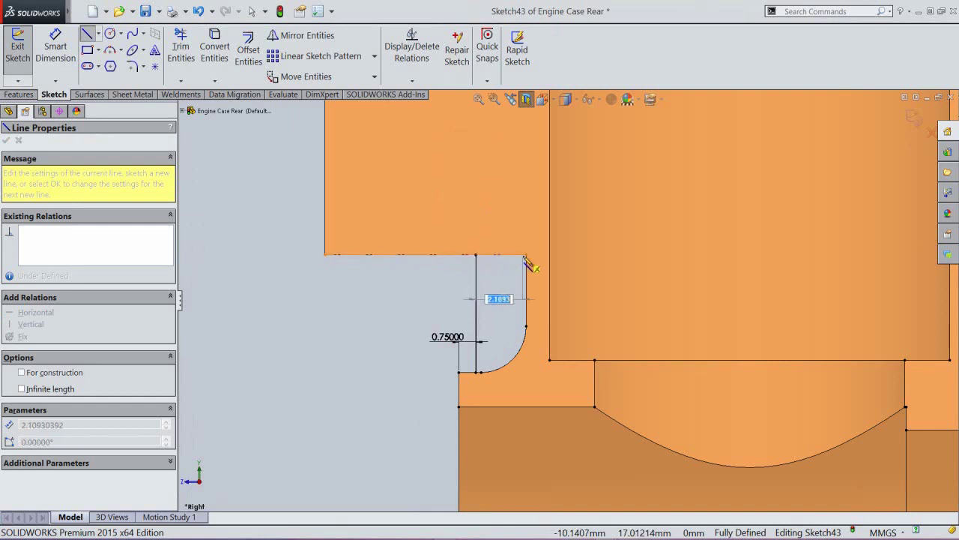
click(526, 255)
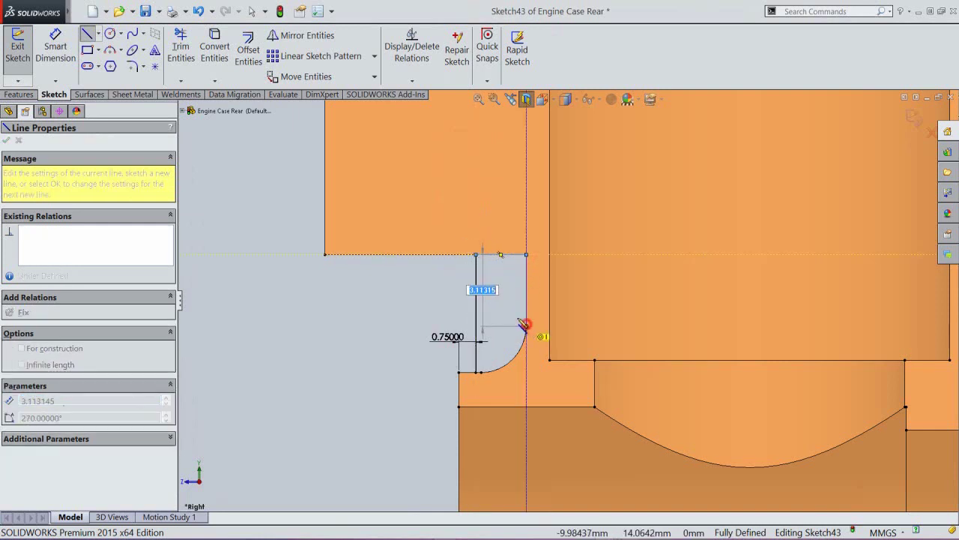
click(526, 325)
double_click(511, 317)
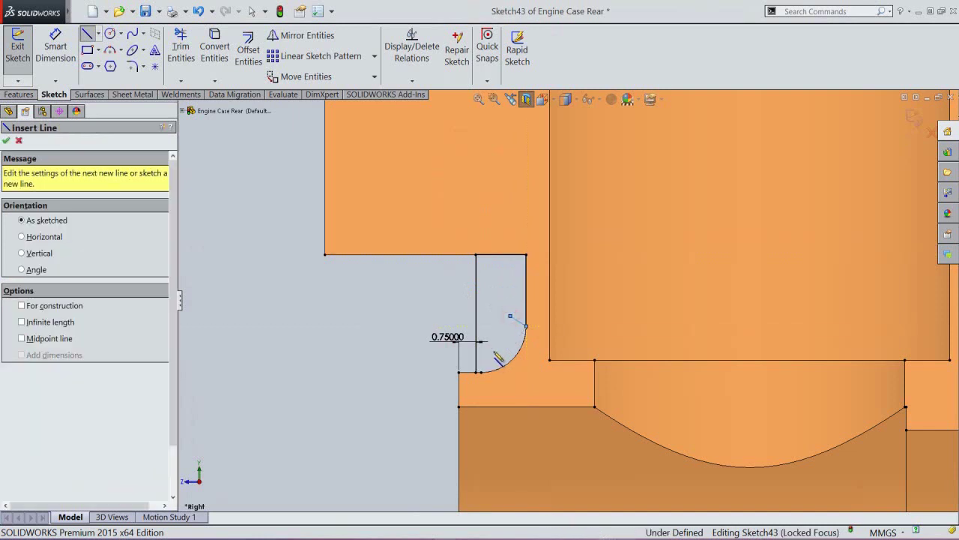
scroll(476, 365, down, 2)
click(475, 376)
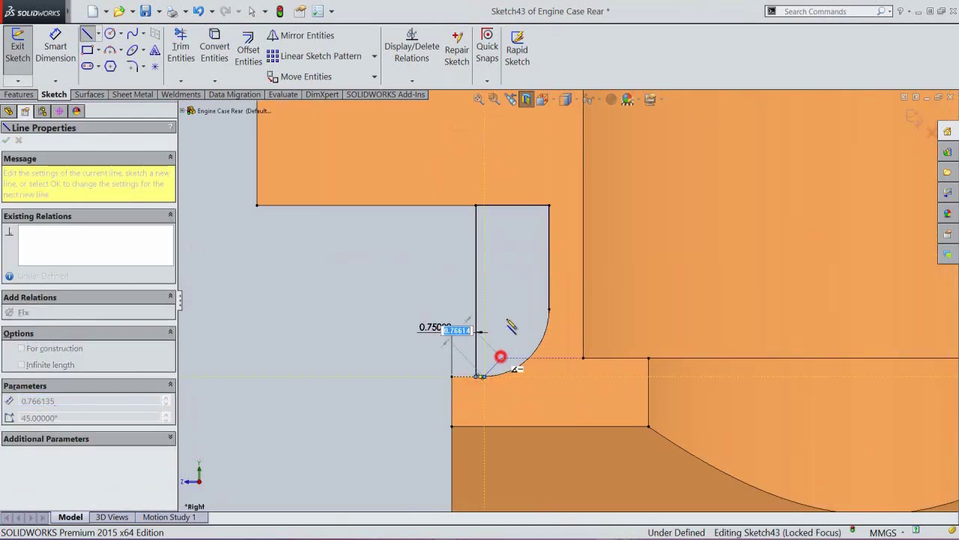
double_click(501, 357)
Step: Close the rib profile with a three-point arc of about 2 mm radius from the ledge segment to the wall line, and exit the sketch
right_click(510, 279)
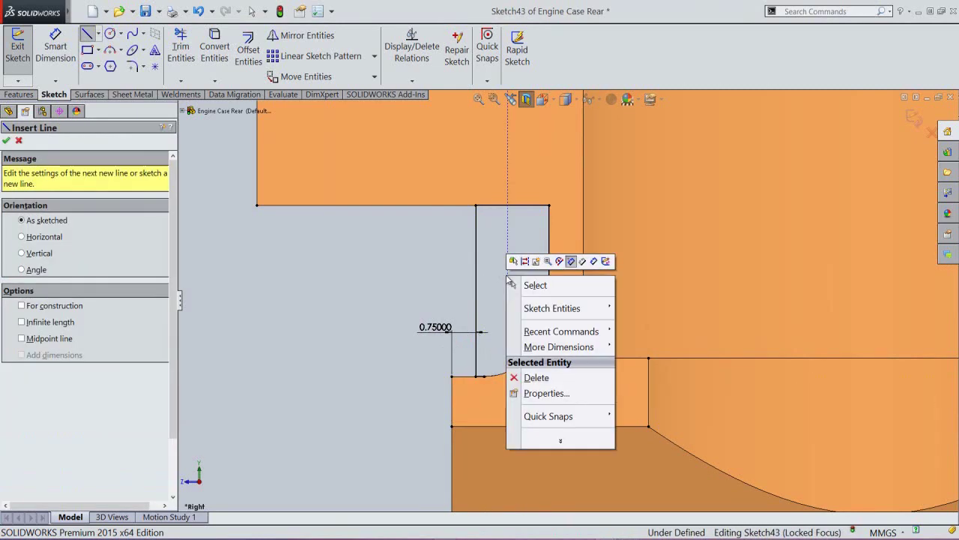
click(590, 307)
click(652, 270)
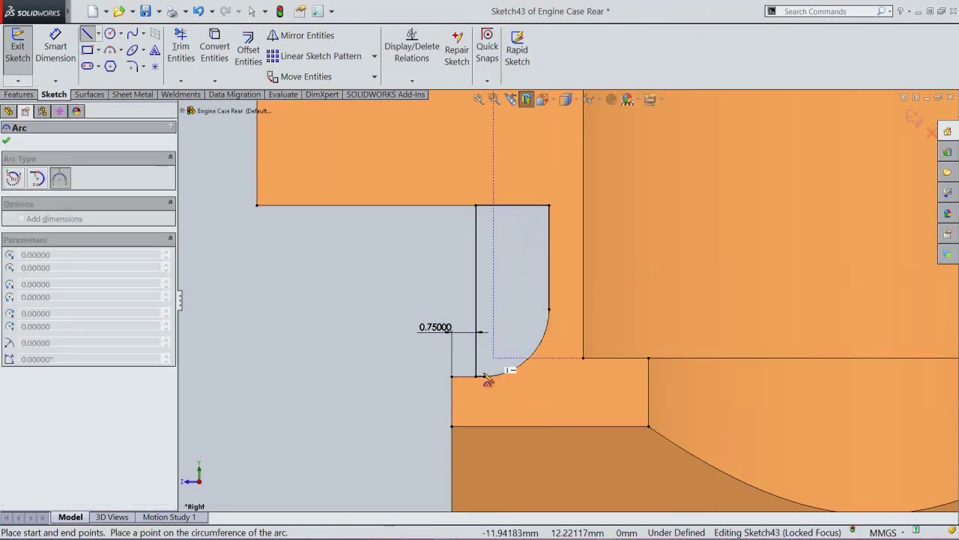
click(482, 376)
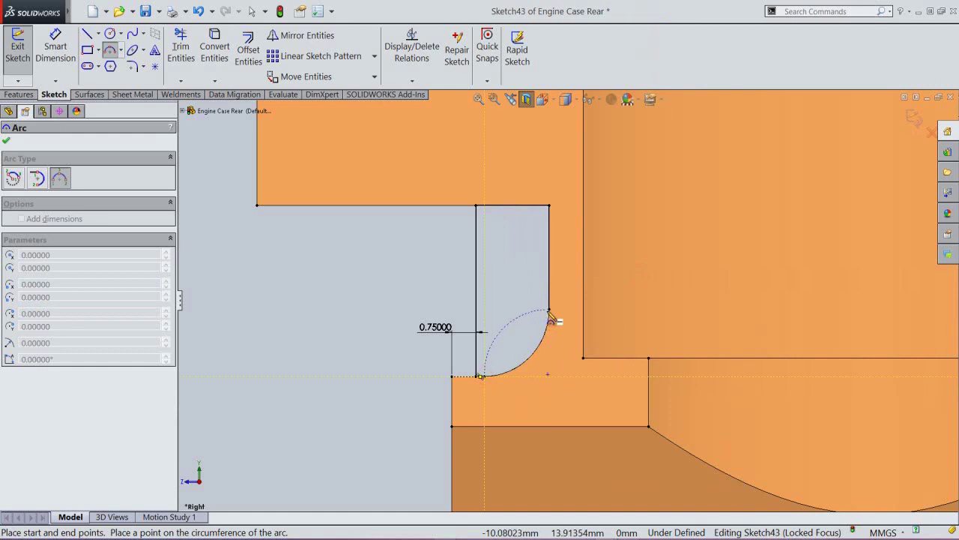
click(549, 310)
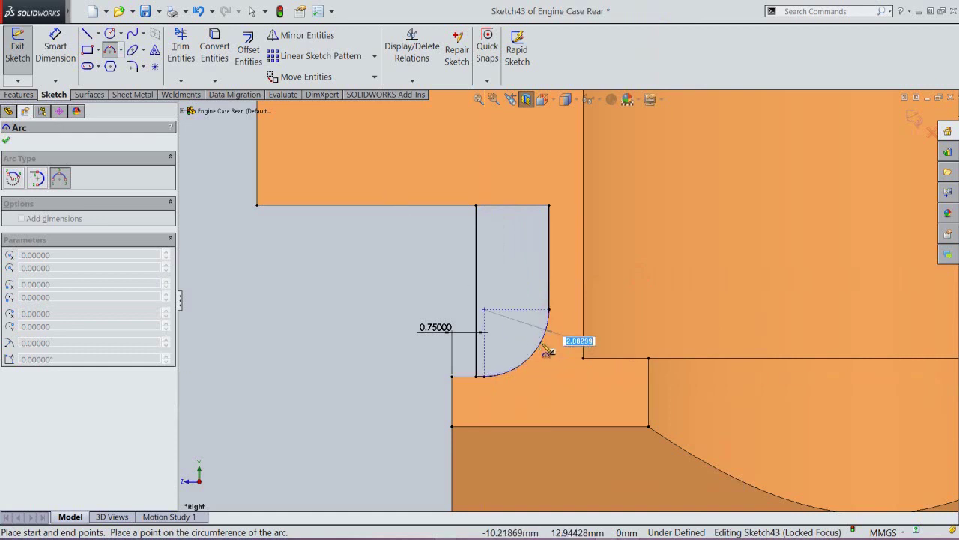
click(544, 347)
right_click(529, 291)
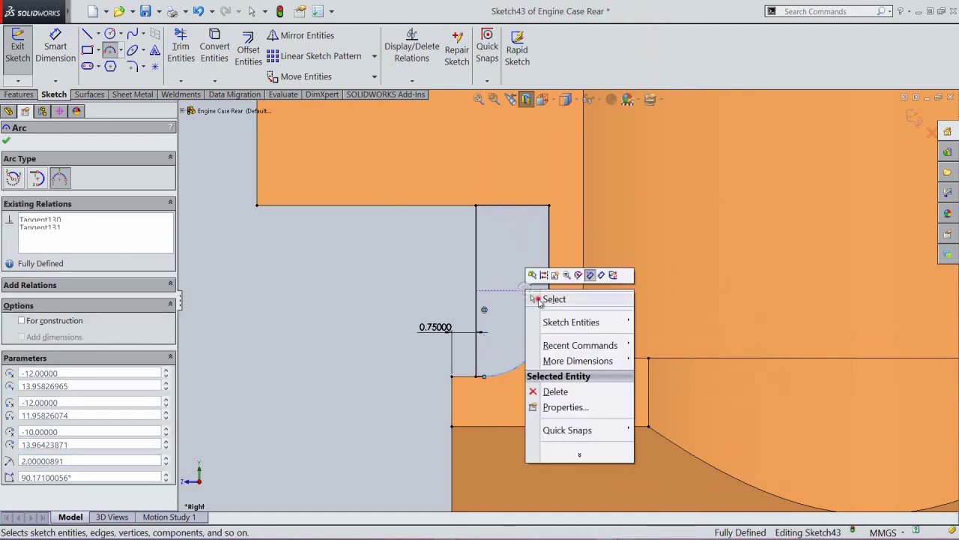
click(539, 298)
click(909, 121)
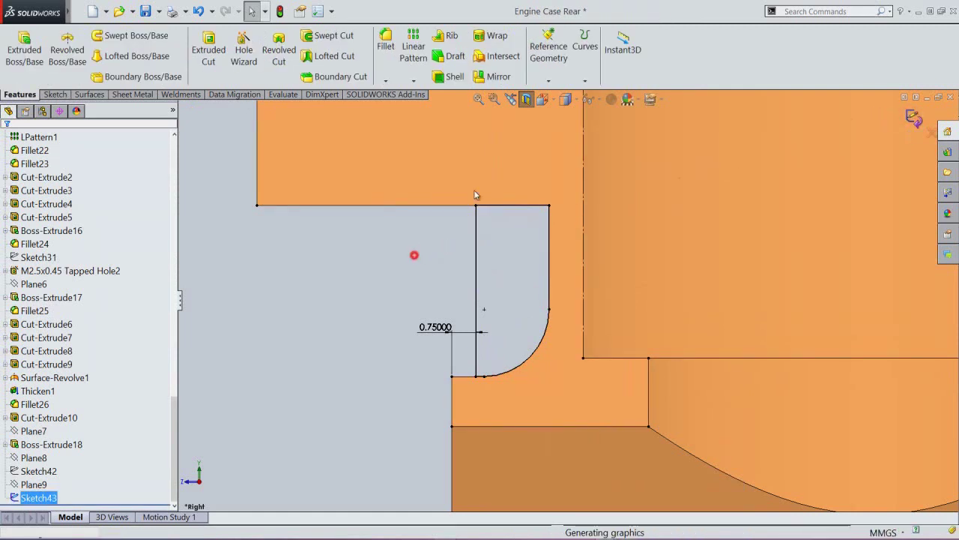
Step: Turn off the section view and show the whole part in isometric orientation
click(527, 99)
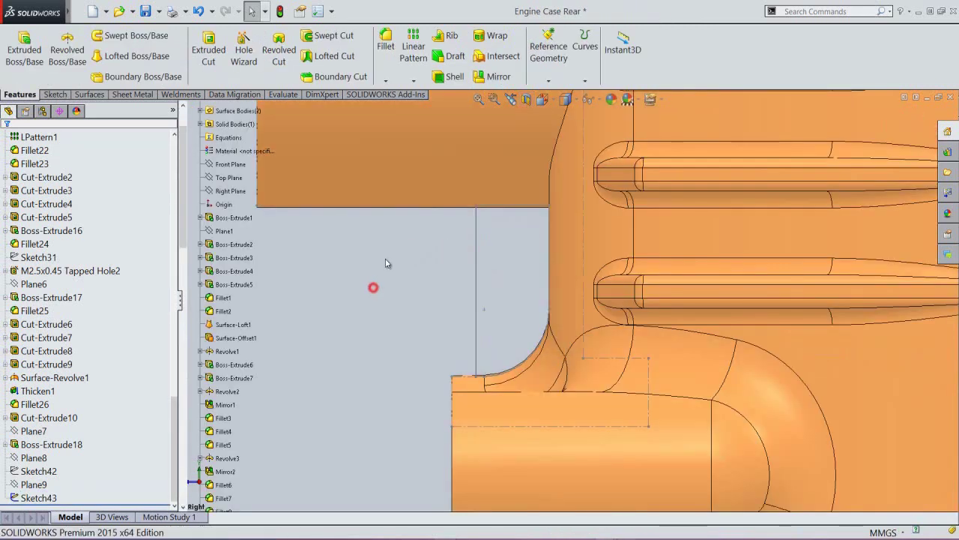
click(542, 100)
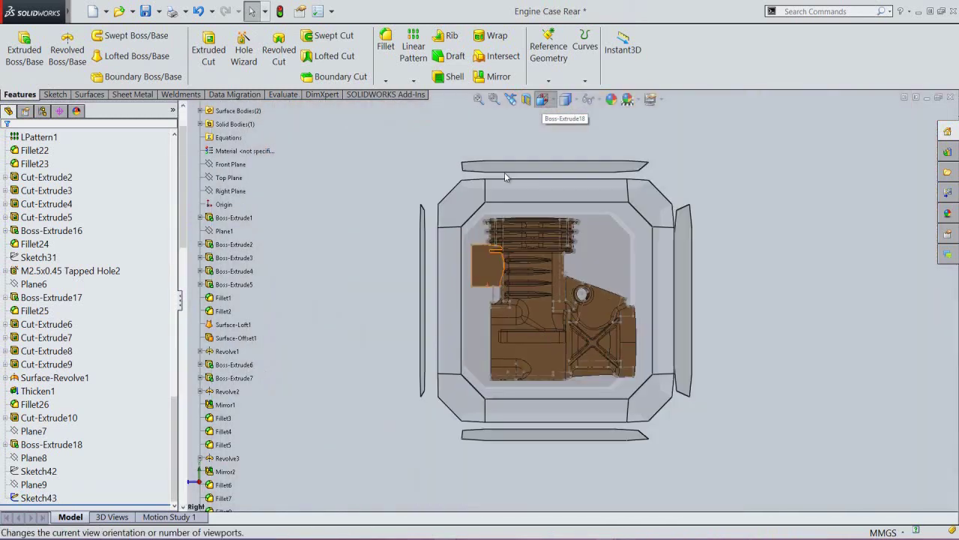
click(458, 205)
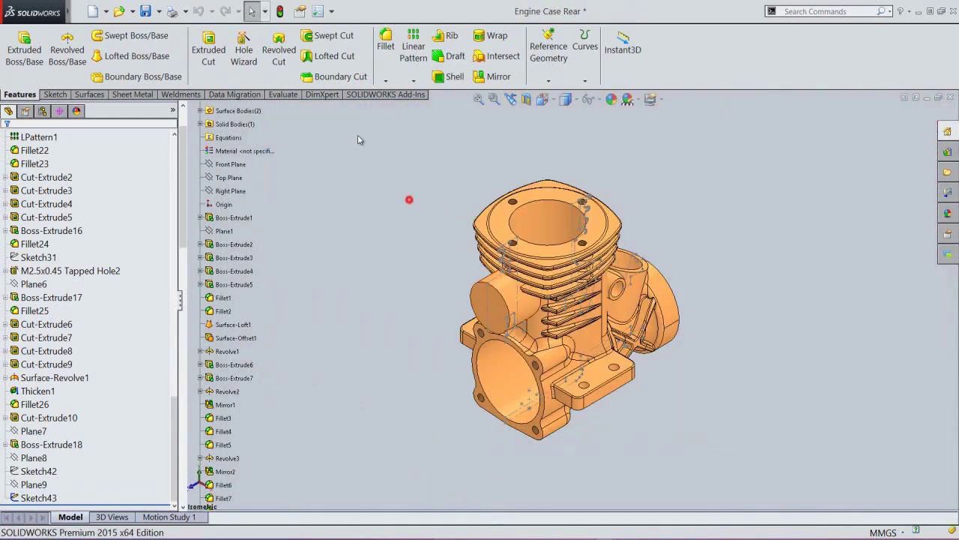
click(342, 189)
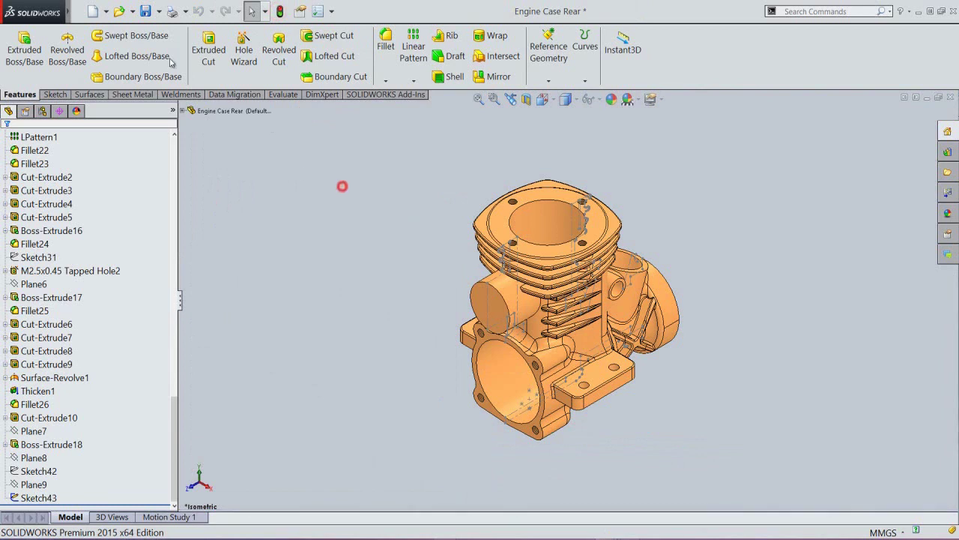
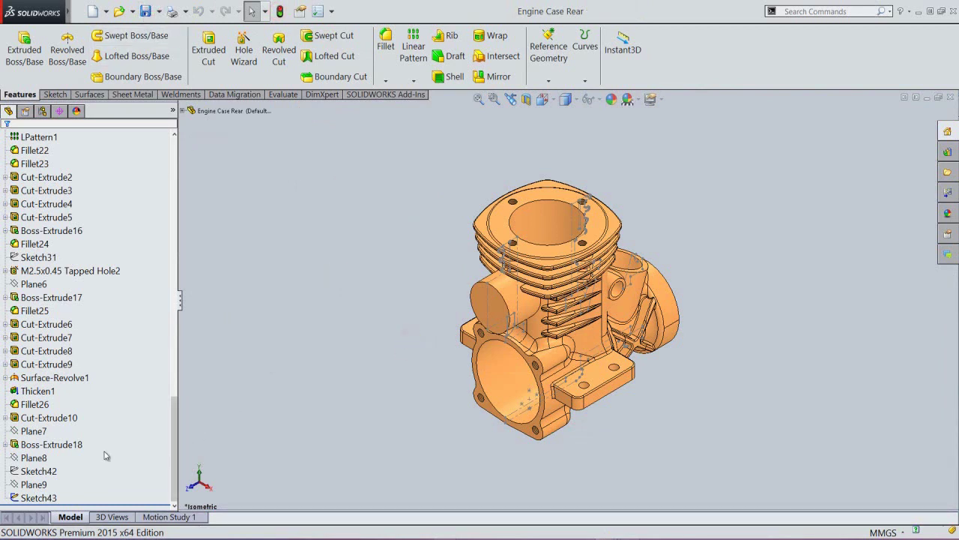
Step: Show the first rib profile, Sketch42, beneath the round boss
click(39, 470)
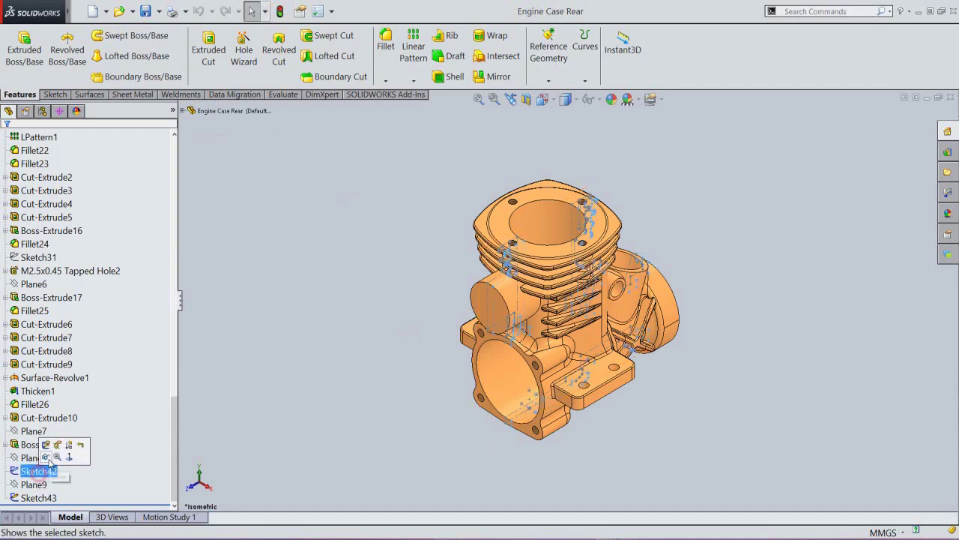
click(46, 457)
click(307, 395)
scroll(538, 327, down, 5)
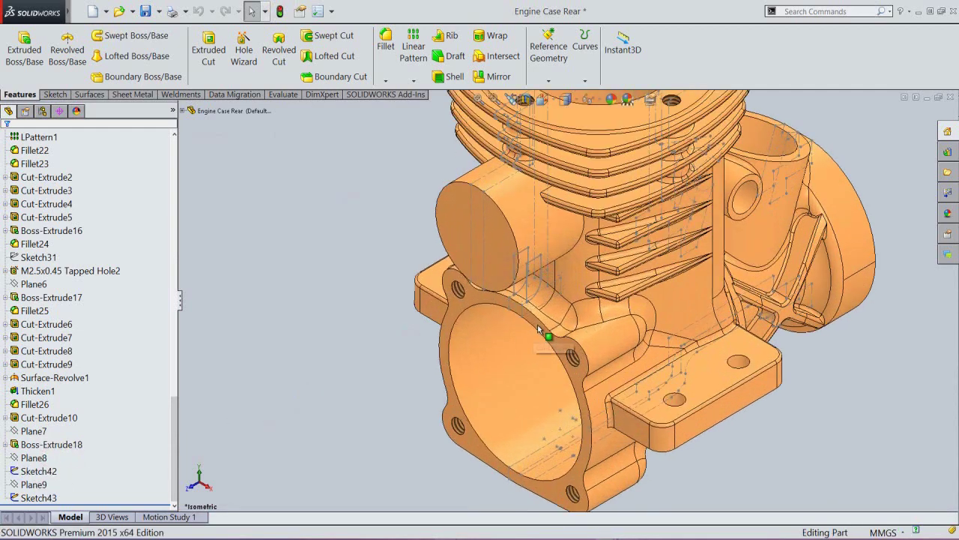
scroll(537, 292, down, 4)
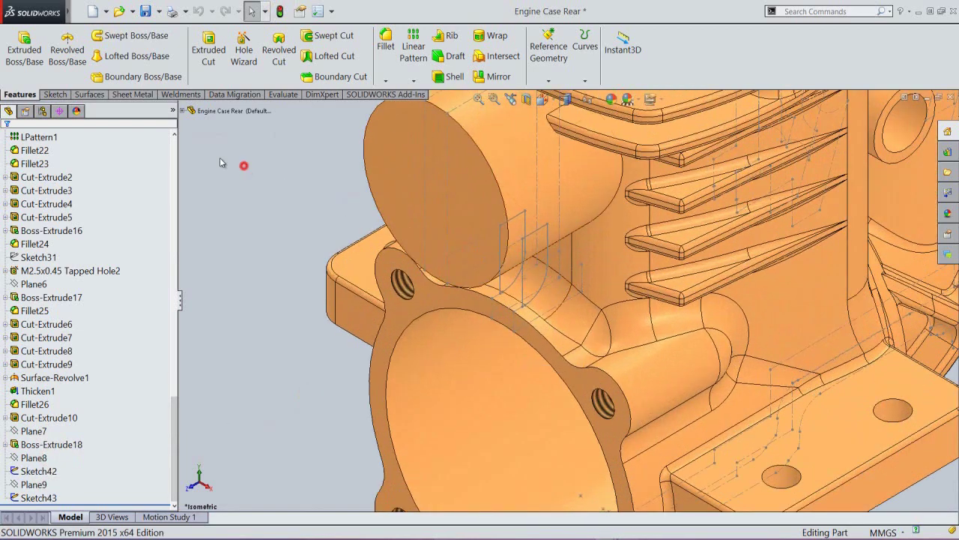
Step: Loft a solid rib between the Sketch43 and Sketch42 profiles with the result merged
click(132, 55)
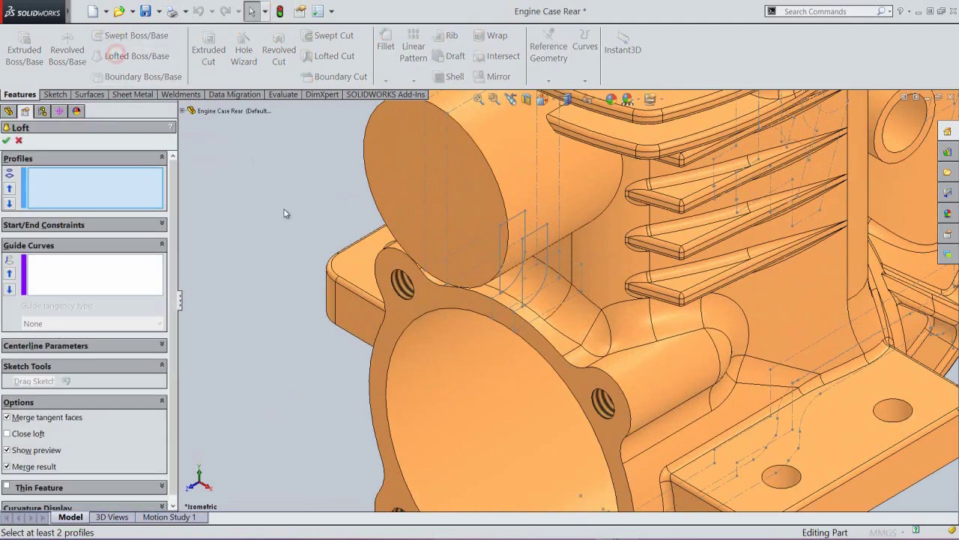
scroll(499, 226, down, 2)
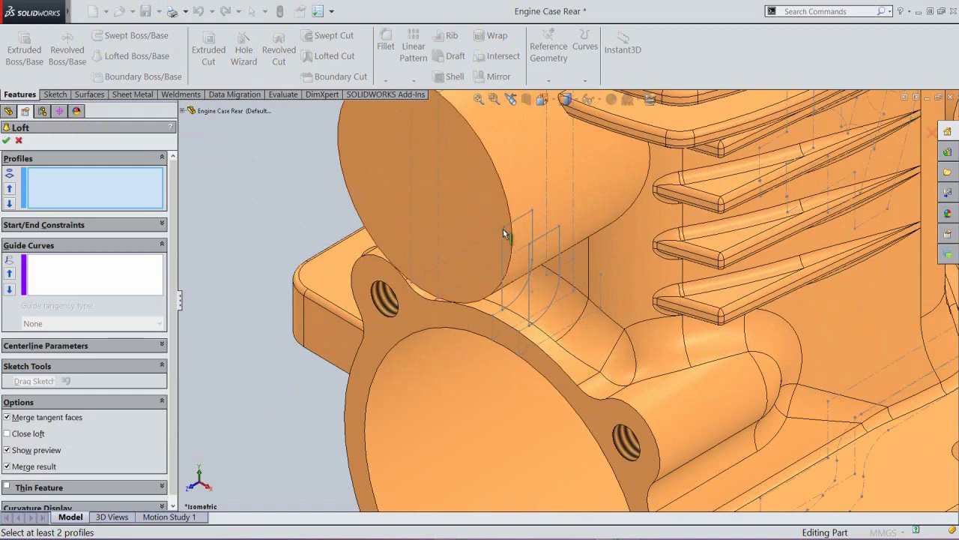
click(503, 227)
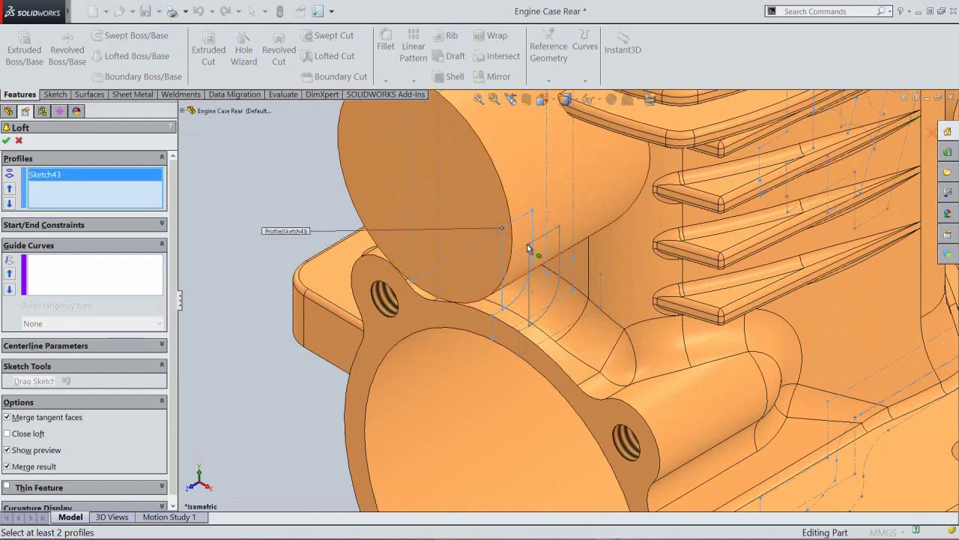
click(530, 244)
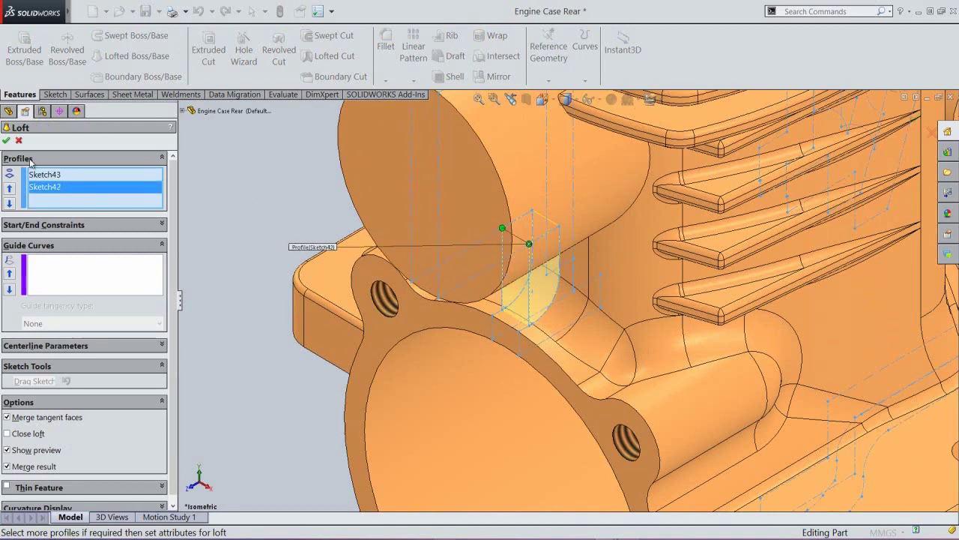
click(8, 141)
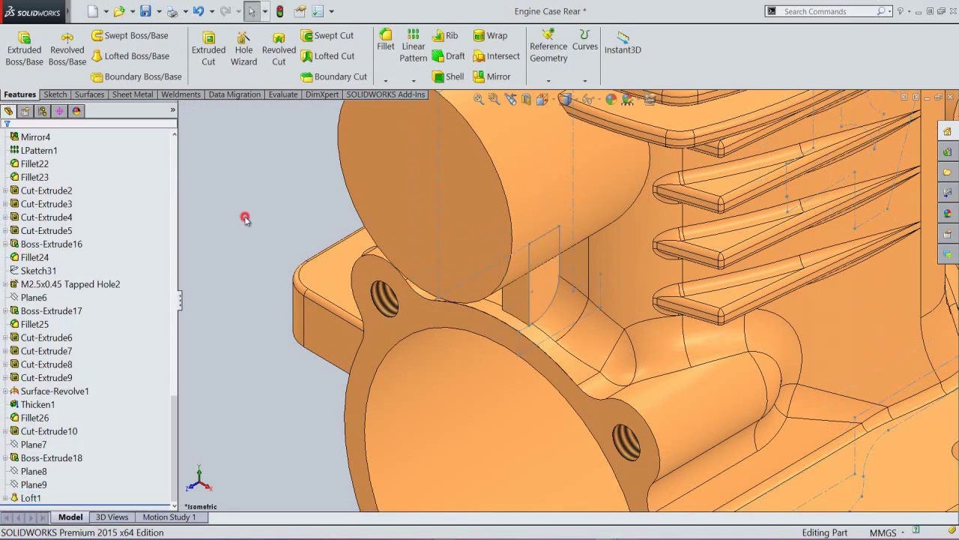
Step: Hide Sketch42 under the new loft and collapse the expanded feature tree items
click(6, 499)
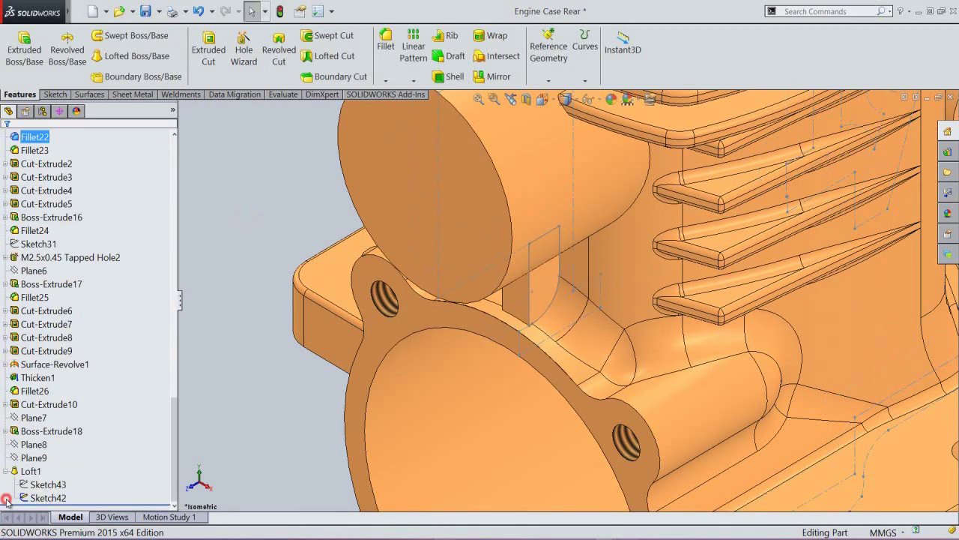
click(37, 477)
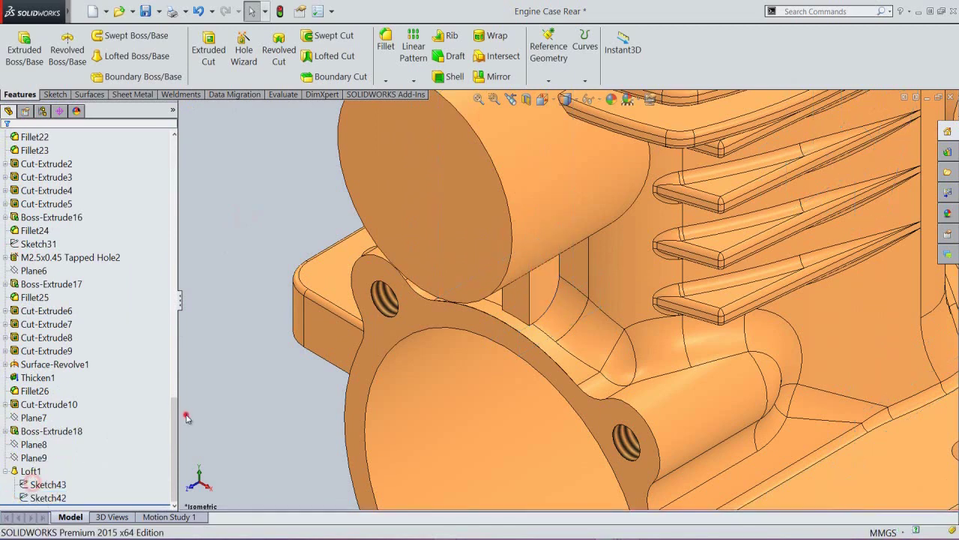
right_click(150, 374)
click(186, 379)
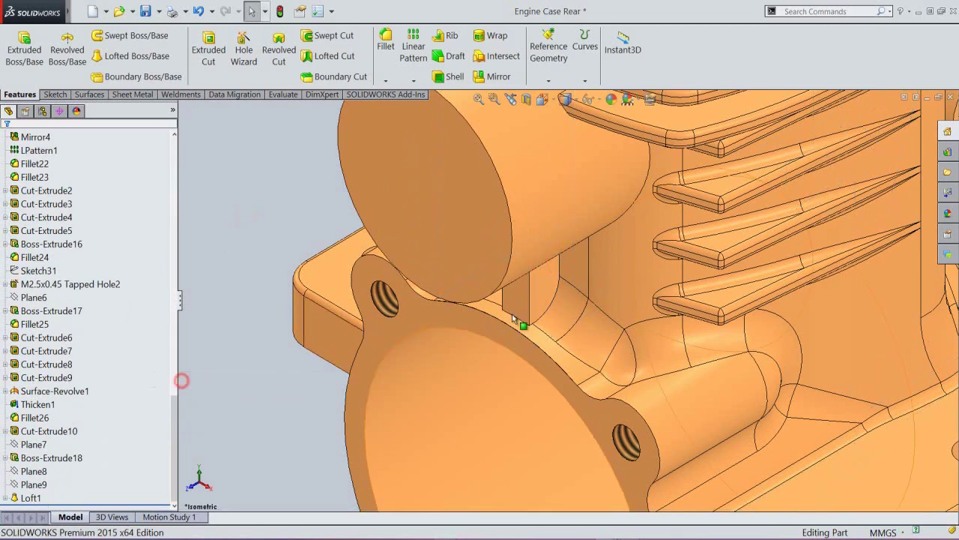
Step: Fillet the two vertical front edges of the lofted rib with a 0.5 mm radius
scroll(528, 283, down, 2)
middle_drag(529, 283, 623, 213)
click(510, 99)
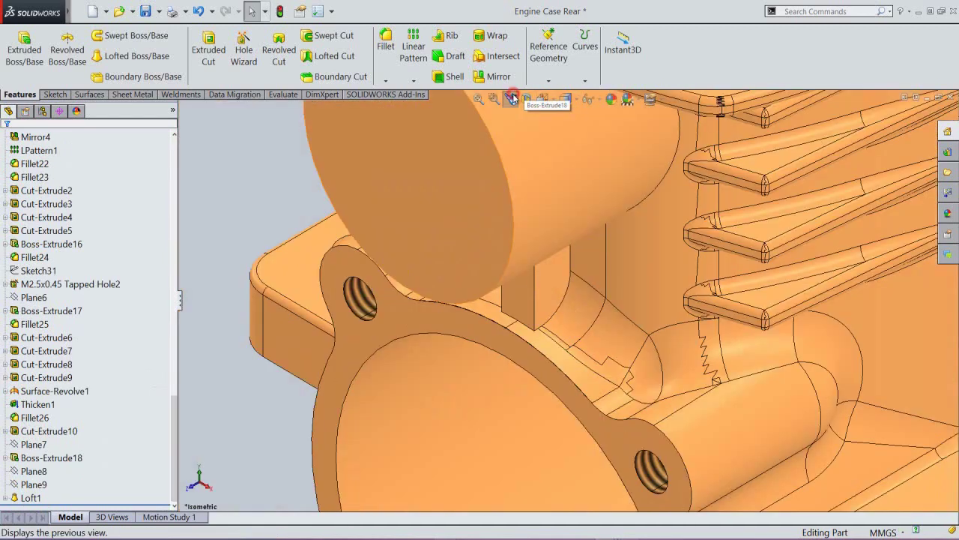
click(477, 99)
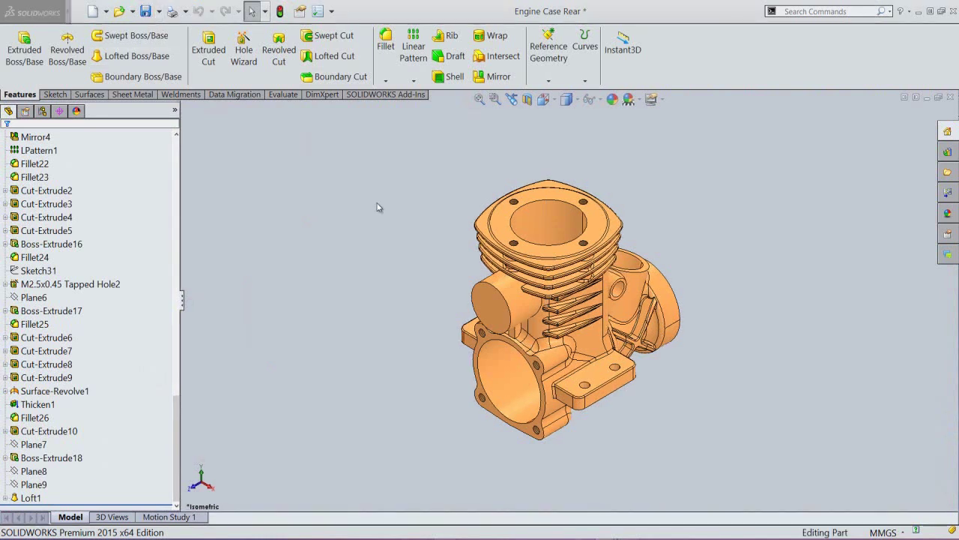
click(377, 204)
click(385, 47)
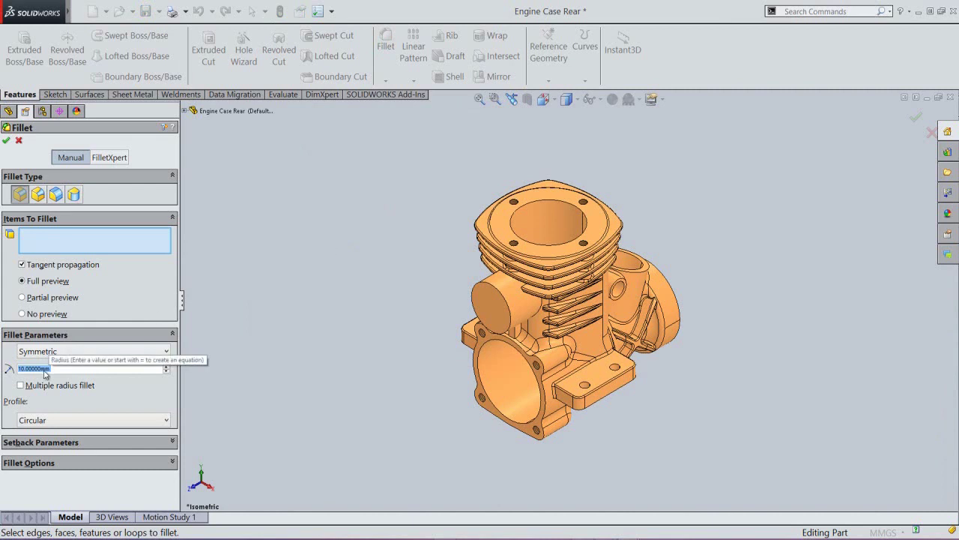
text(3)
key(Return)
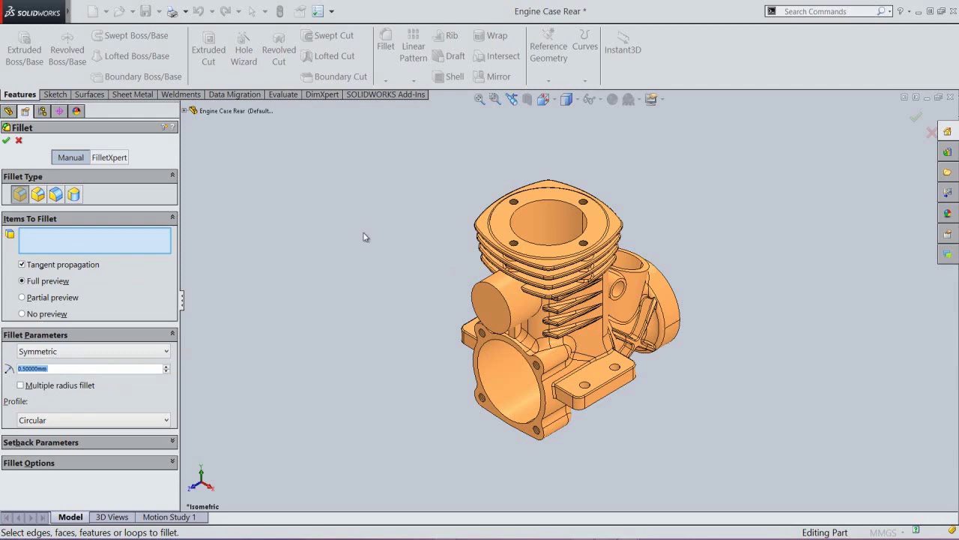
scroll(502, 299, down, 6)
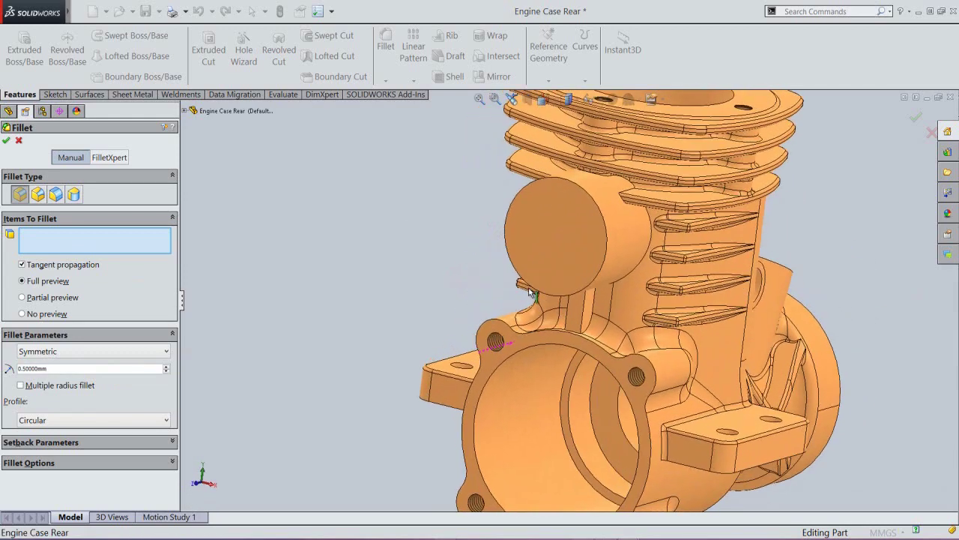
click(578, 312)
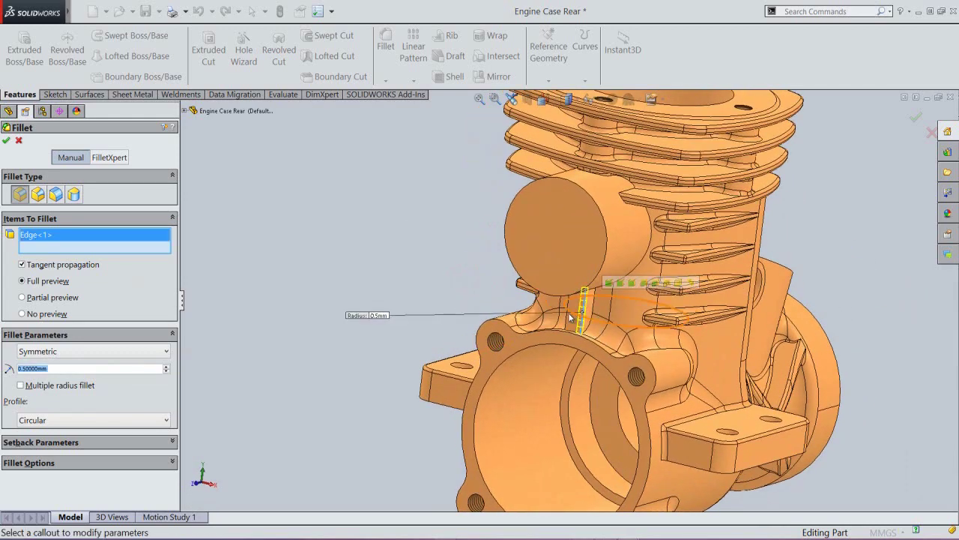
click(574, 318)
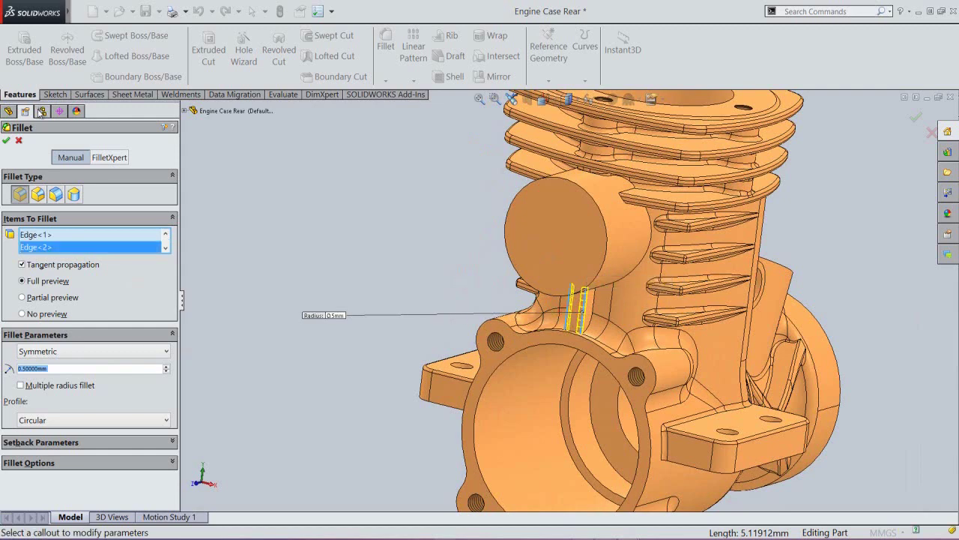
click(9, 141)
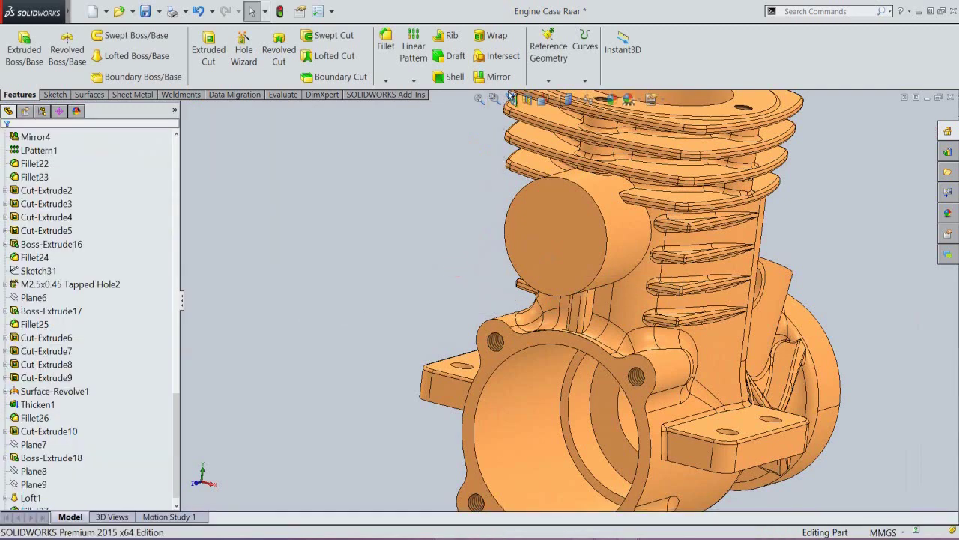
Step: Fit the whole part in isometric view and save it
click(512, 98)
click(481, 98)
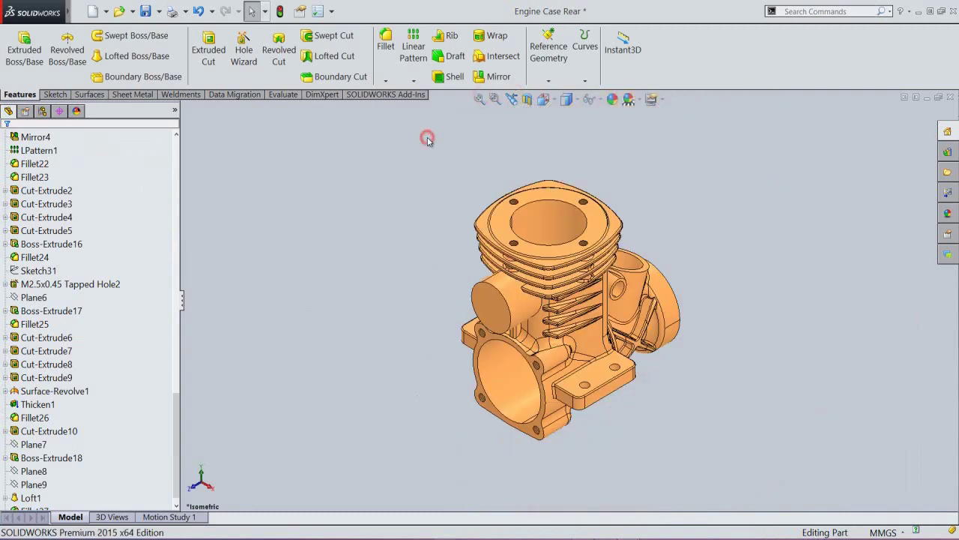
key(ctrl+s)
Step: Fillet the edge where the round front boss meets the cylinder body with a 0.4 mm radius
click(373, 47)
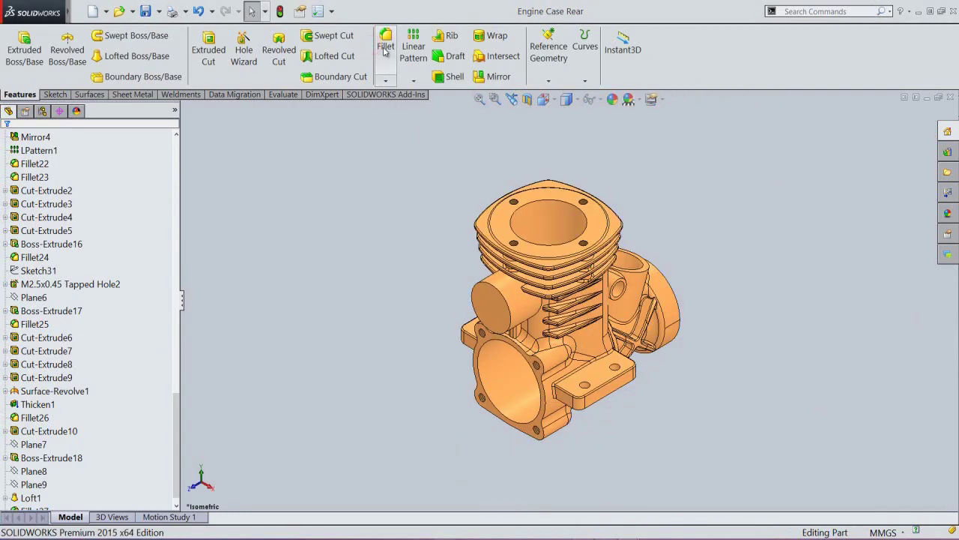
text(0.4)
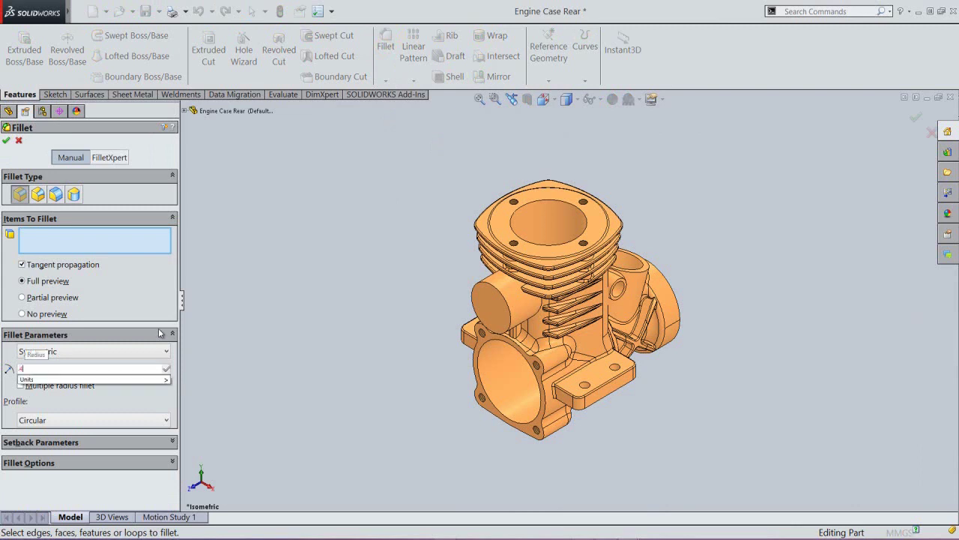
key(Return)
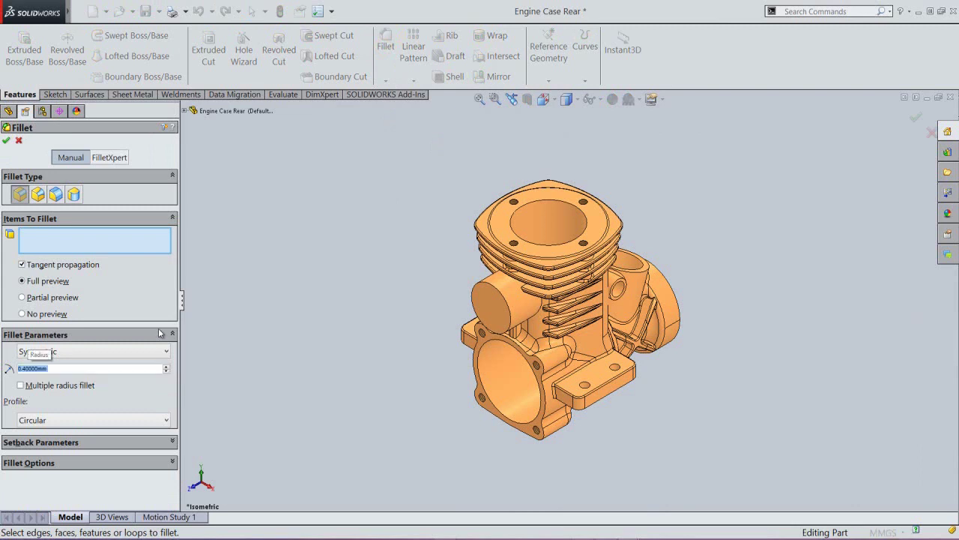
click(538, 317)
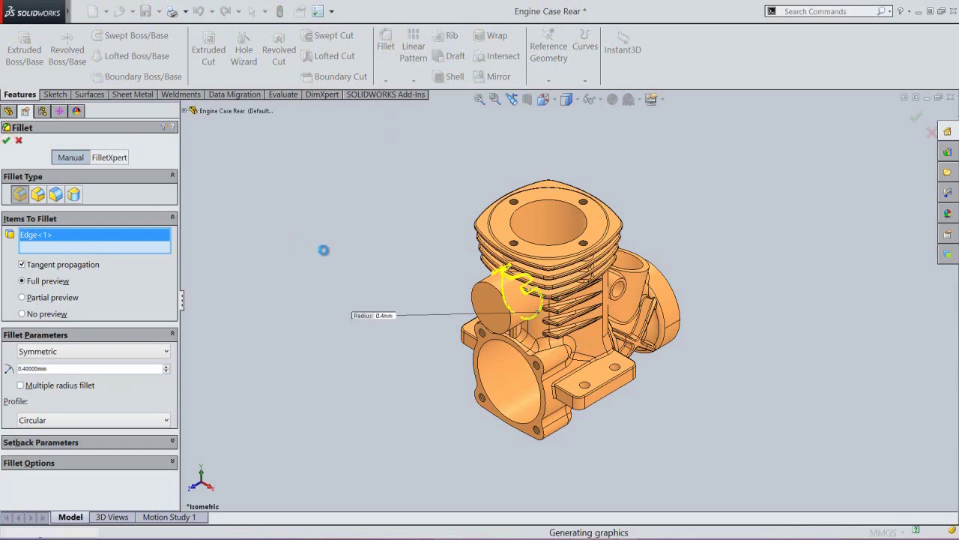
click(323, 249)
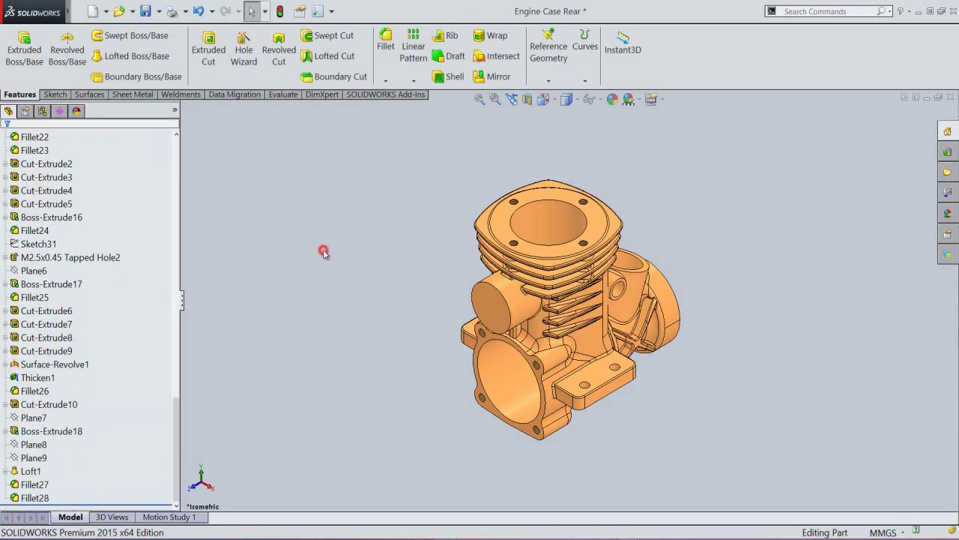
Step: Inspect the filleted base of the round boss from the front, return to the isometric view and save the part
scroll(535, 328, down, 2)
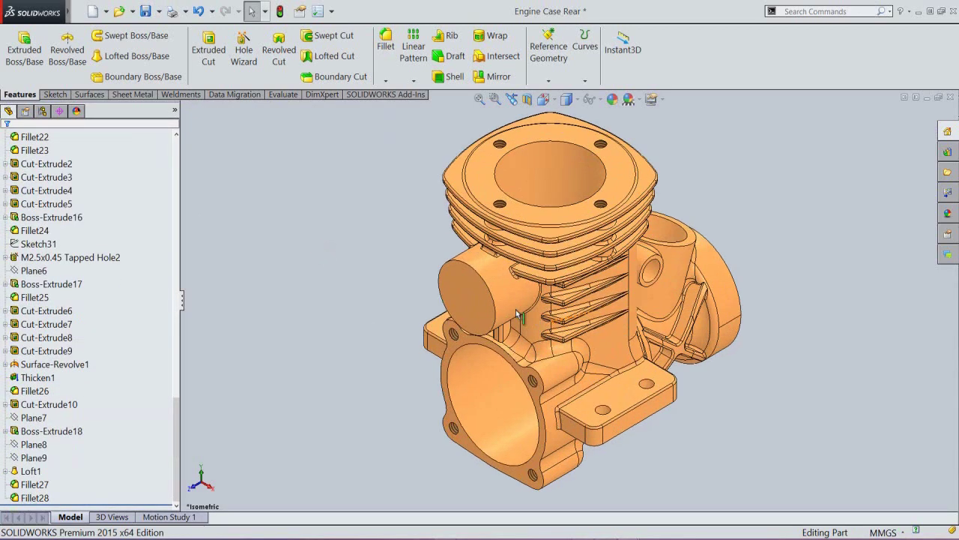
middle_drag(507, 282, 592, 208)
scroll(433, 301, down, 2)
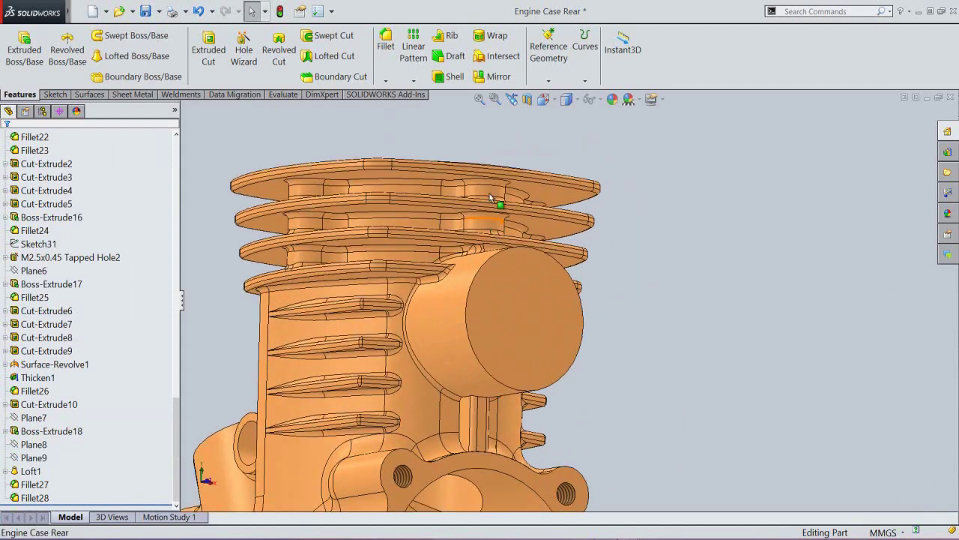
click(511, 98)
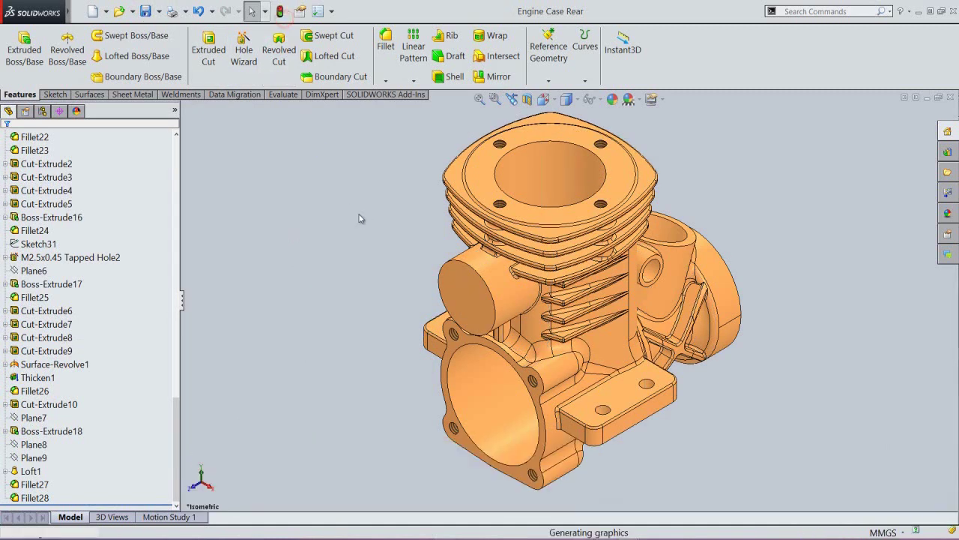
click(356, 208)
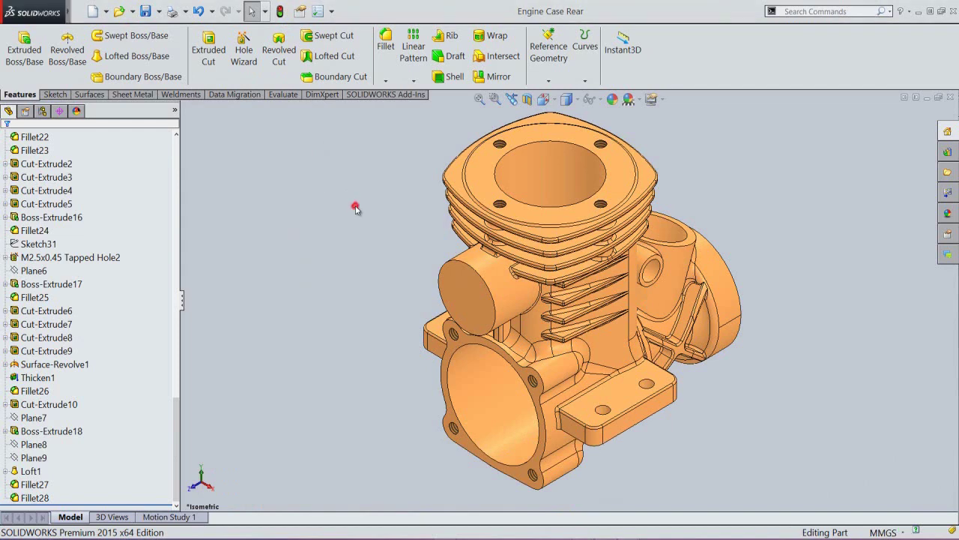
Step: Start an extruded cut sketch on the round boss's front face and draw a concentric circle about 15 mm in diameter around it
click(209, 49)
click(458, 294)
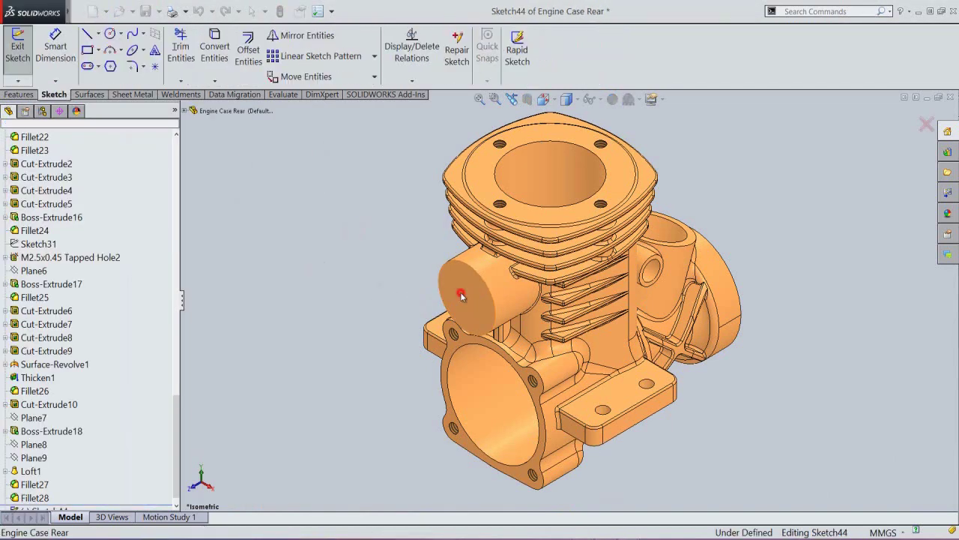
right_click(358, 221)
click(374, 183)
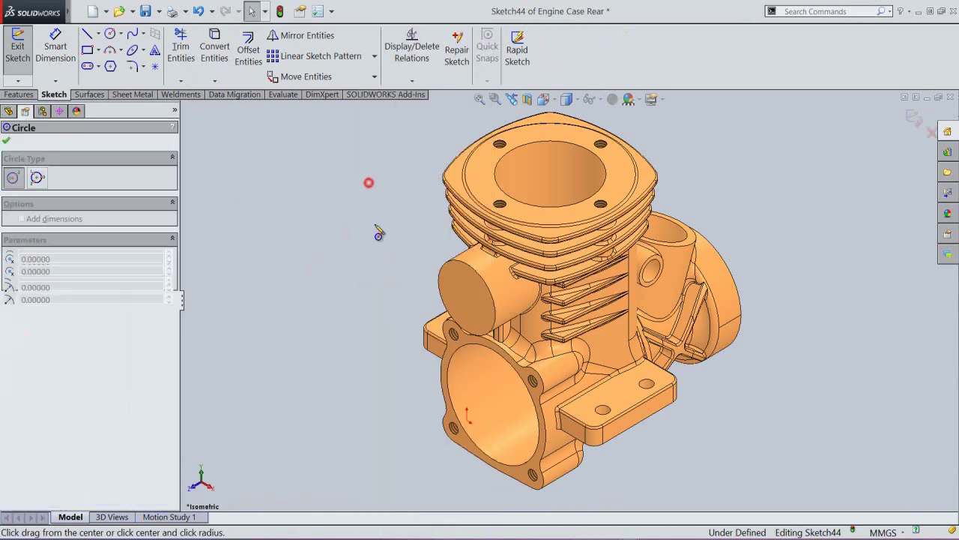
scroll(399, 295, down, 2)
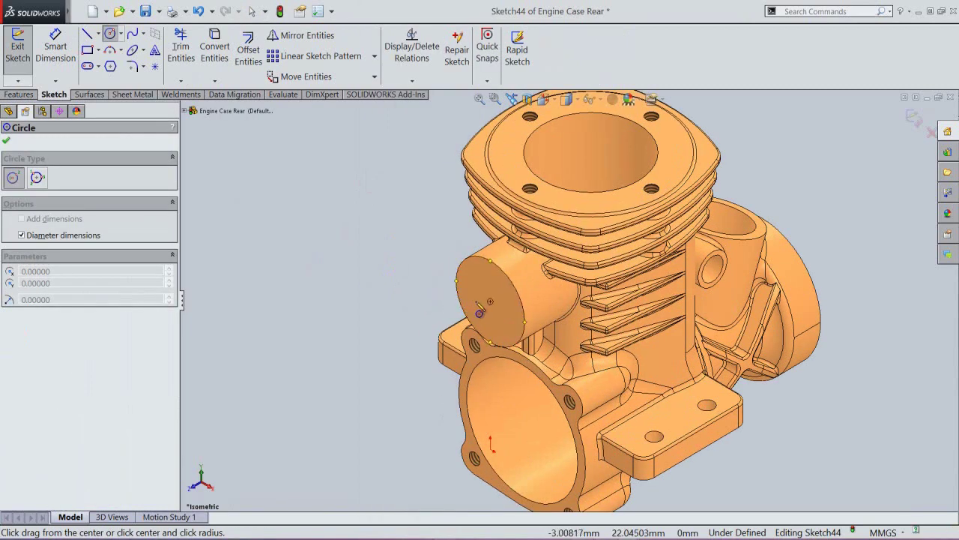
click(490, 302)
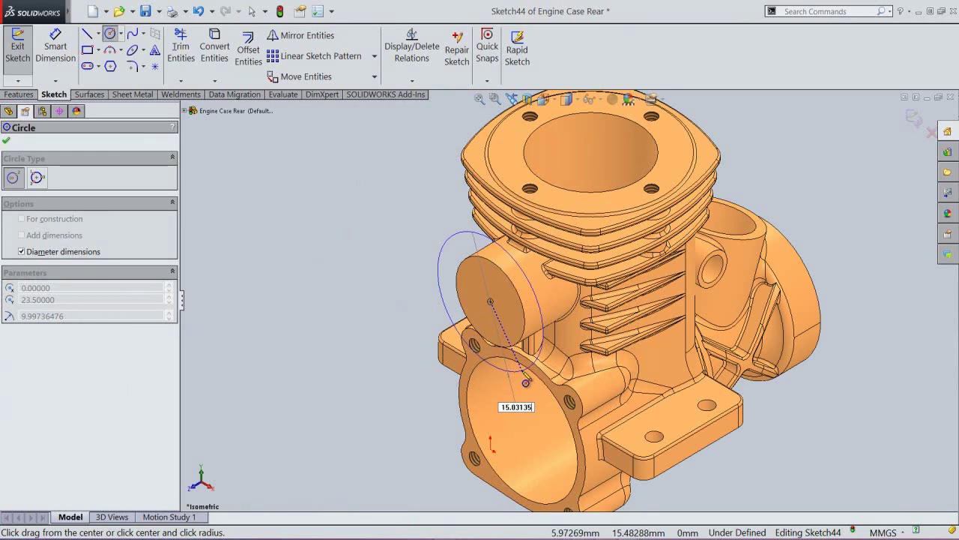
click(526, 382)
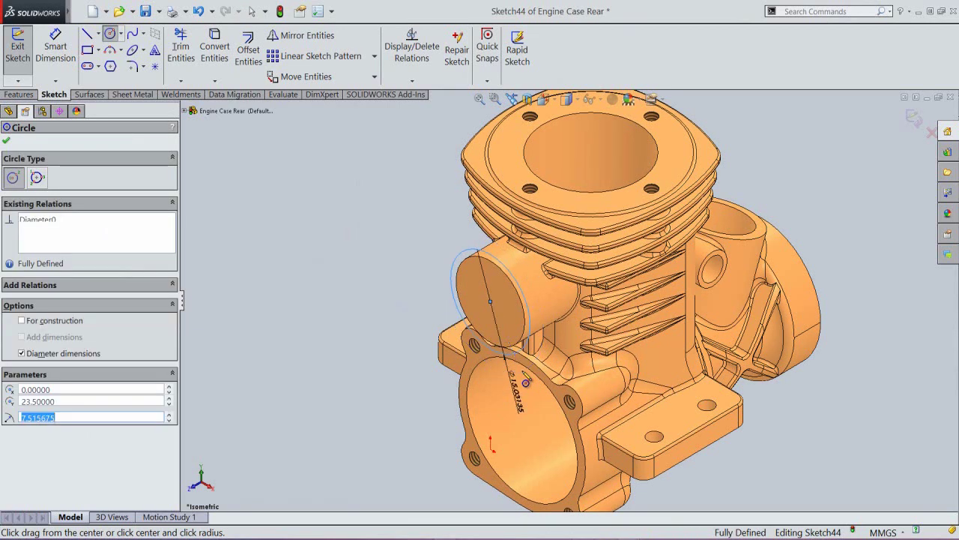
scroll(490, 301, down, 3)
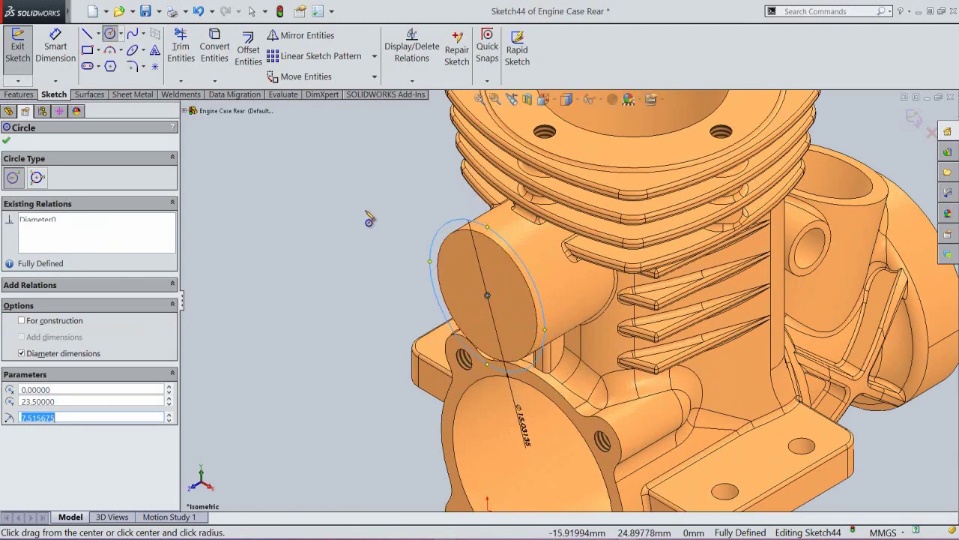
right_click(366, 212)
click(384, 219)
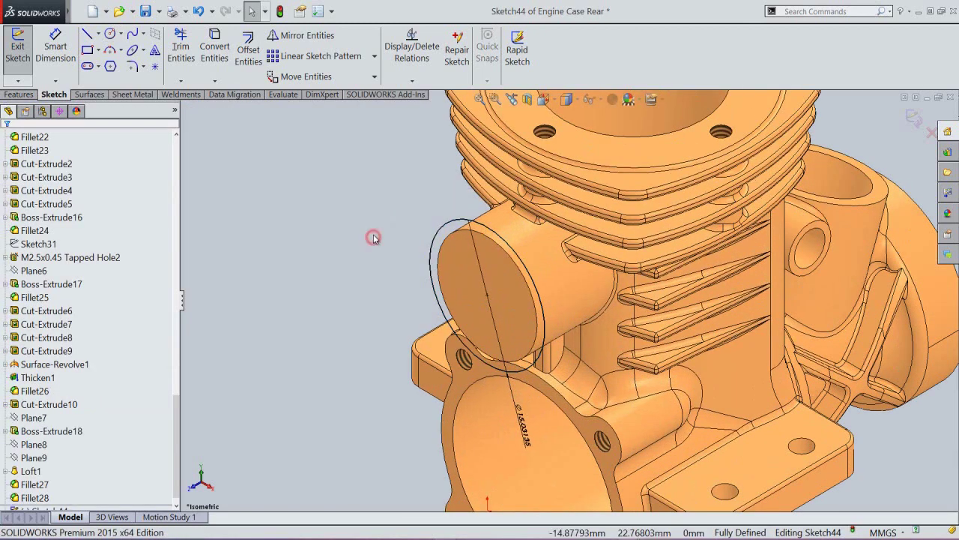
Step: Offset the boss face's circular edge 1.25 mm inward in the sketch
click(237, 67)
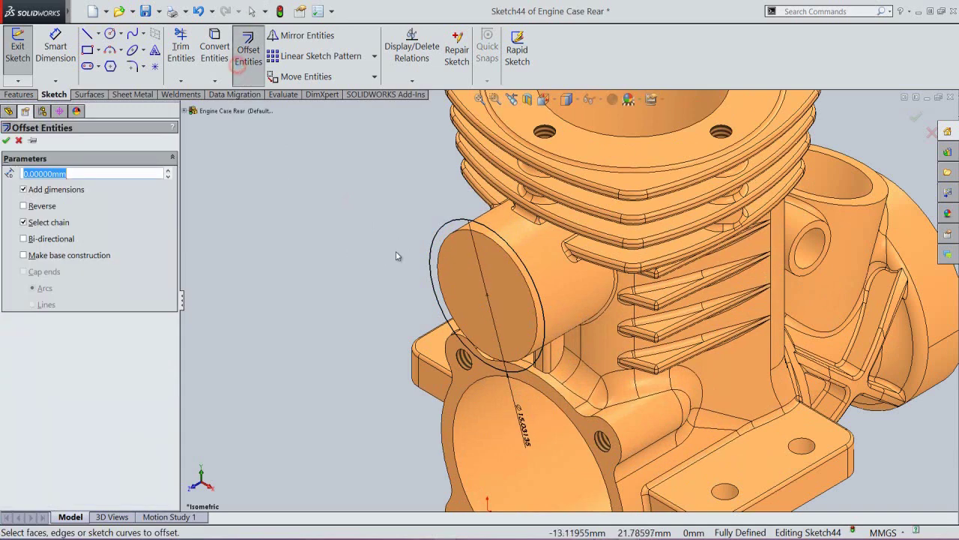
click(439, 249)
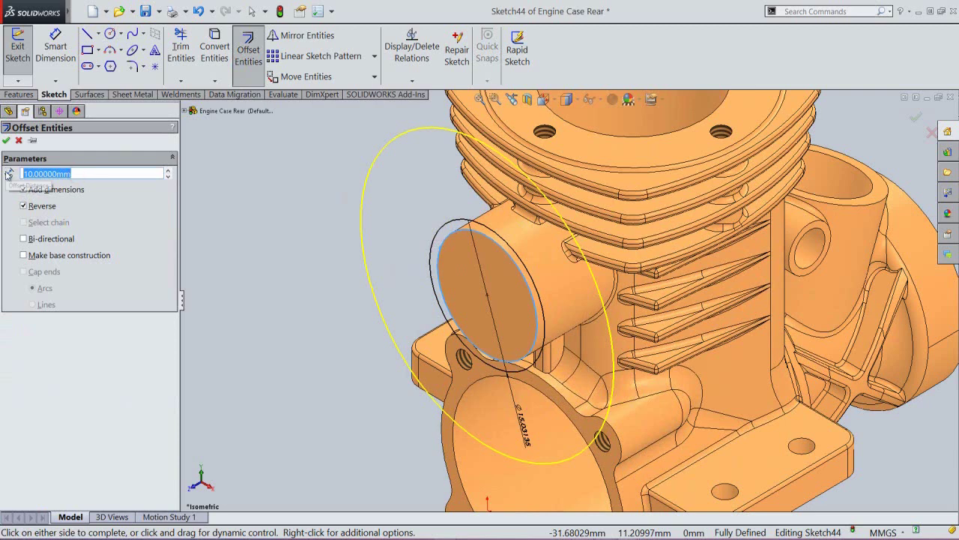
text(1.25)
key(Return)
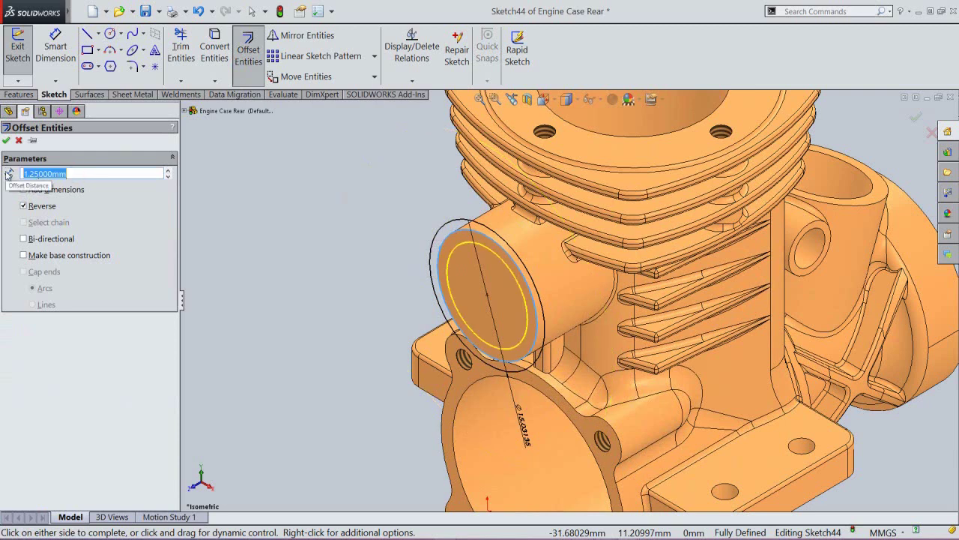
click(6, 141)
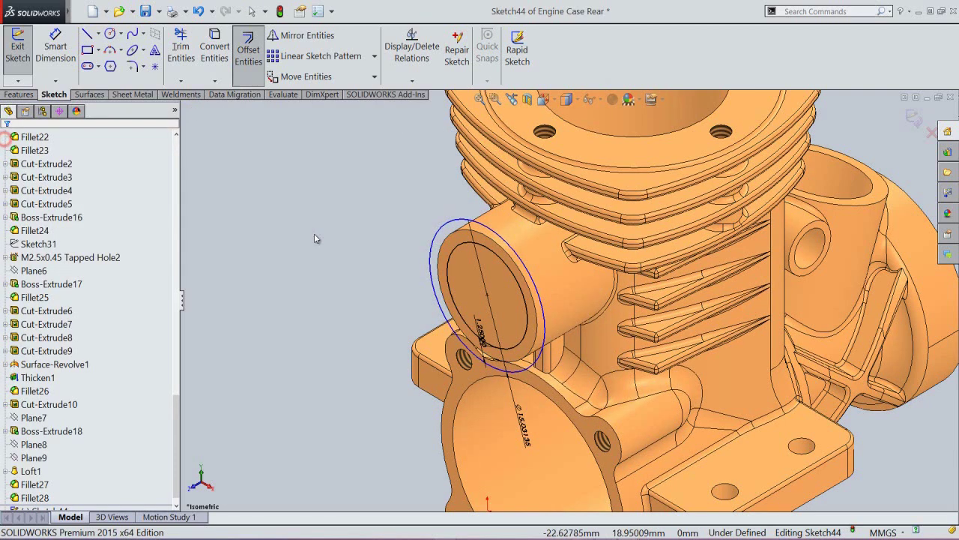
Step: Cut away the ring between the two sketched circles to a blind depth of 6 mm
click(913, 120)
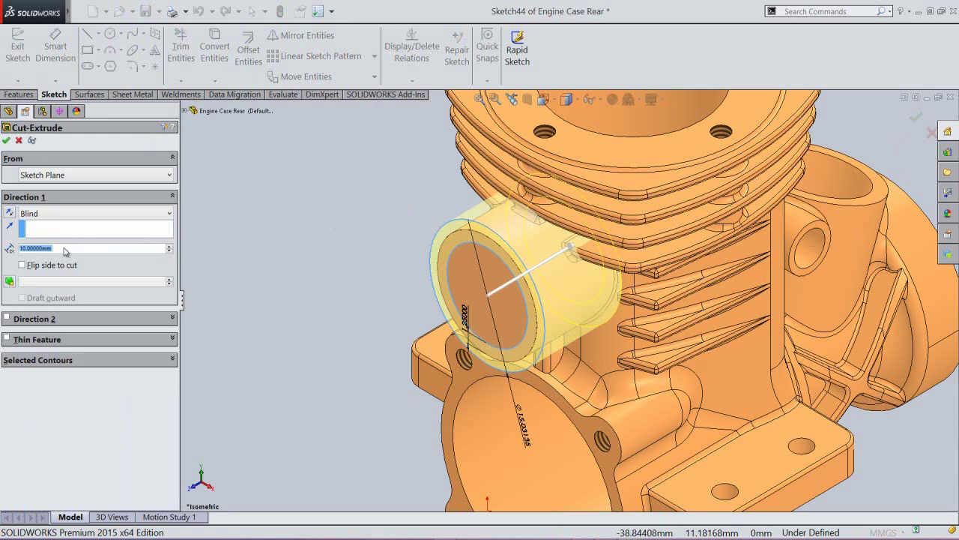
text(6)
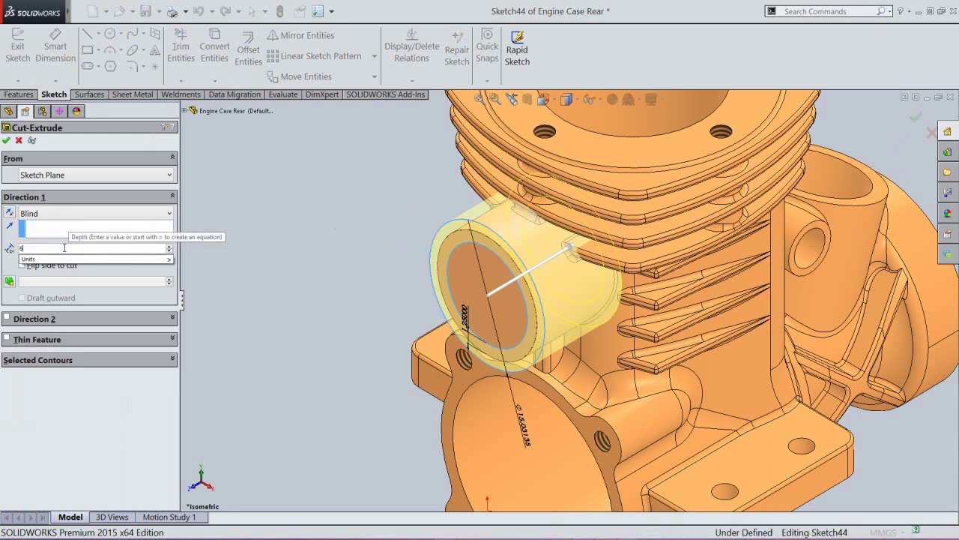
key(Return)
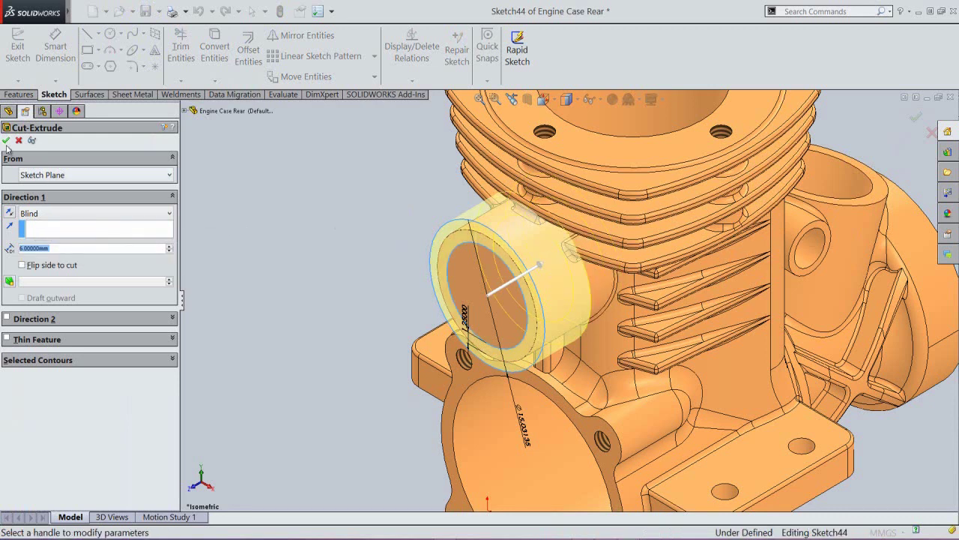
click(6, 141)
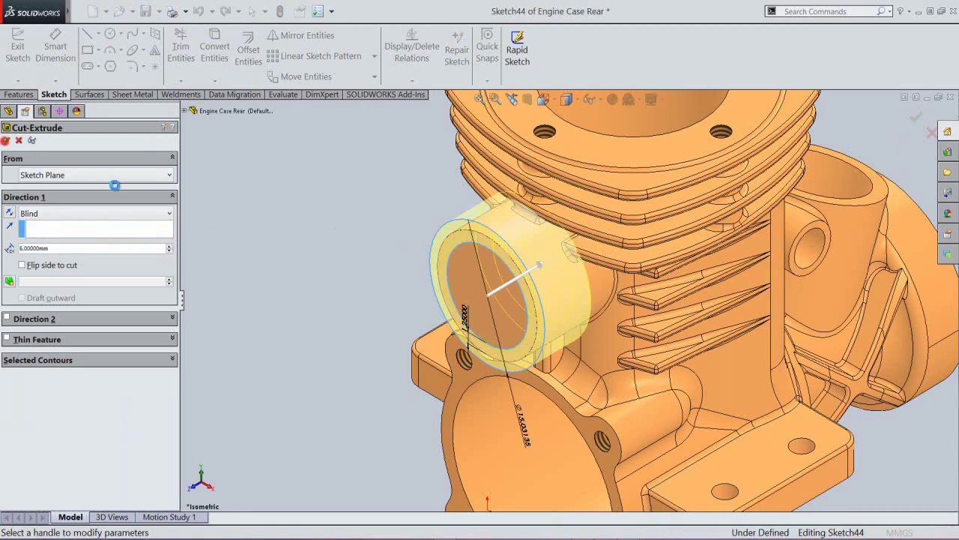
click(338, 273)
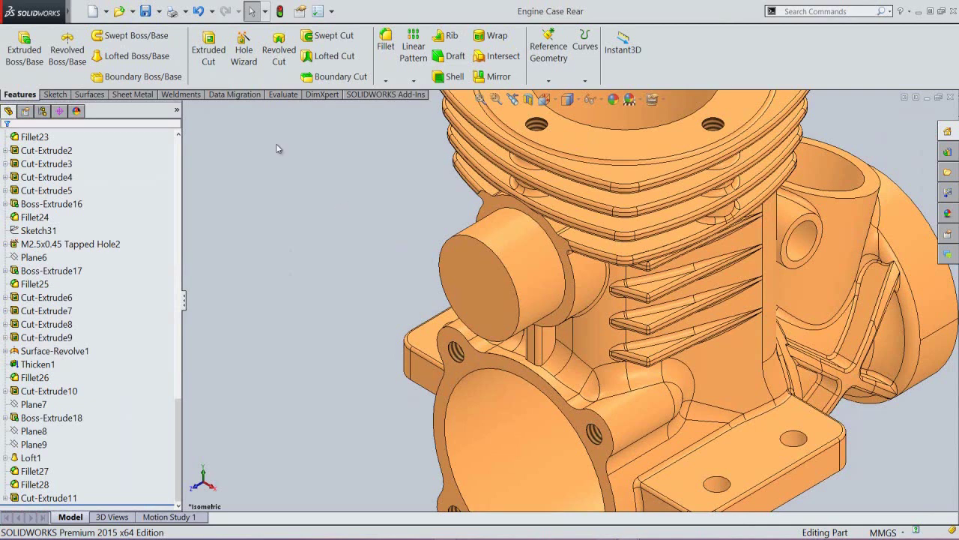
Step: Start another extruded cut sketch on the stepped boss's front face and draw an 8 mm diameter circle near its centre
click(209, 49)
click(485, 265)
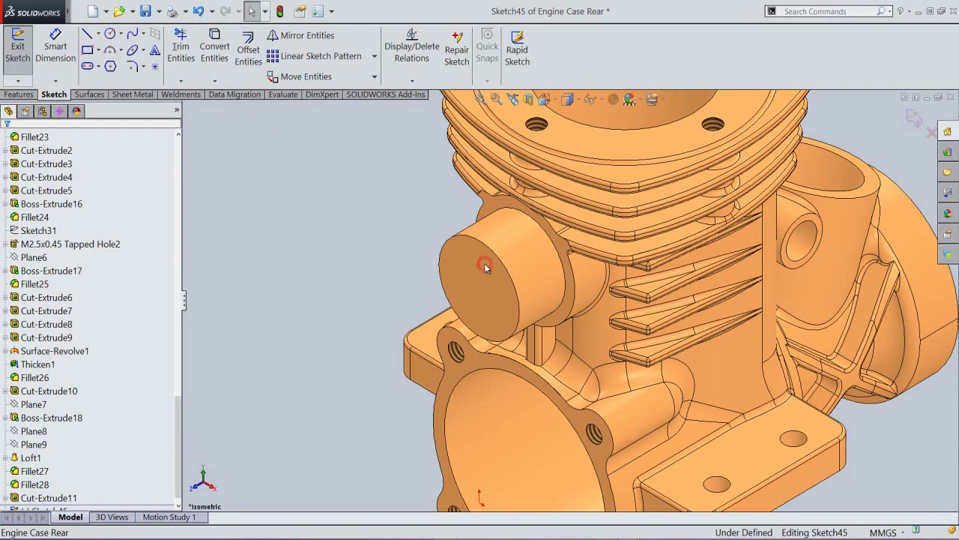
right_click(485, 265)
click(496, 220)
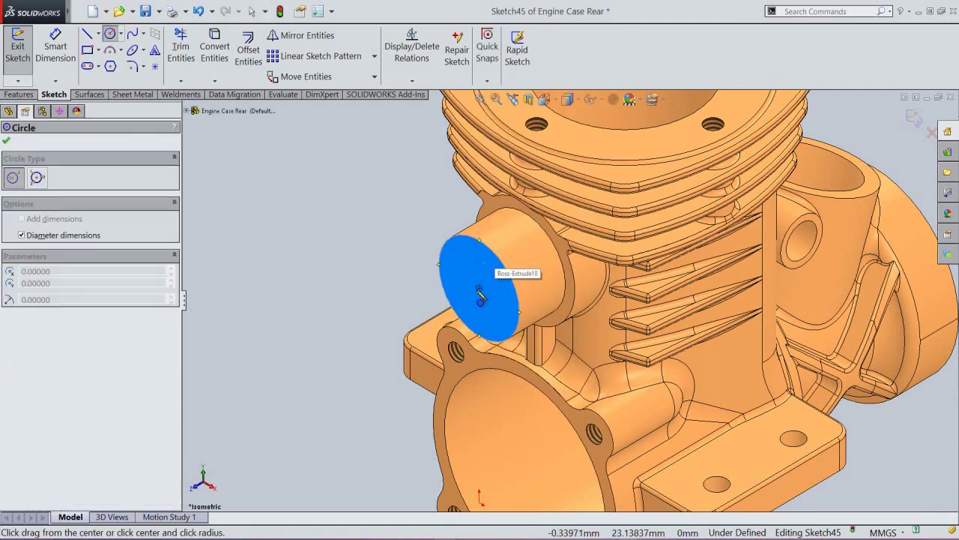
click(481, 288)
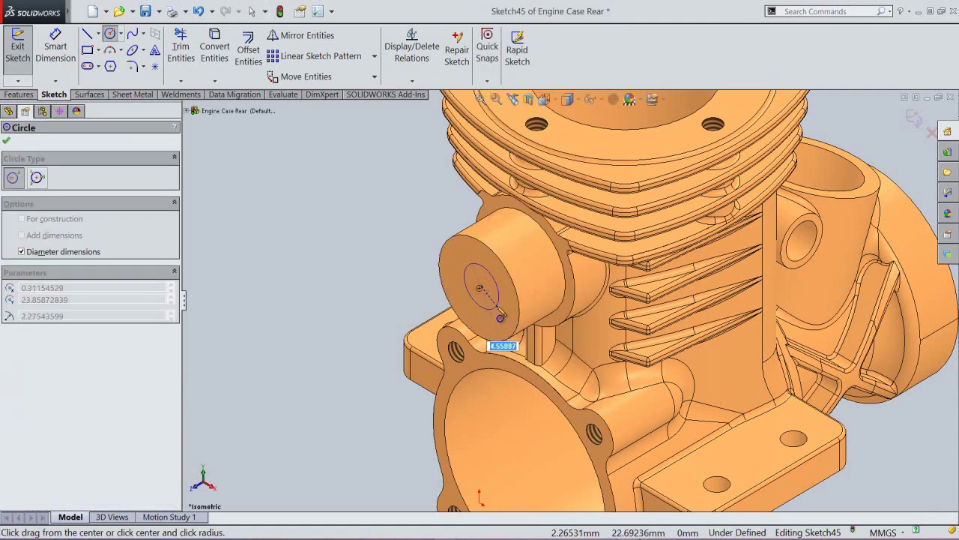
text(4)
key(Return)
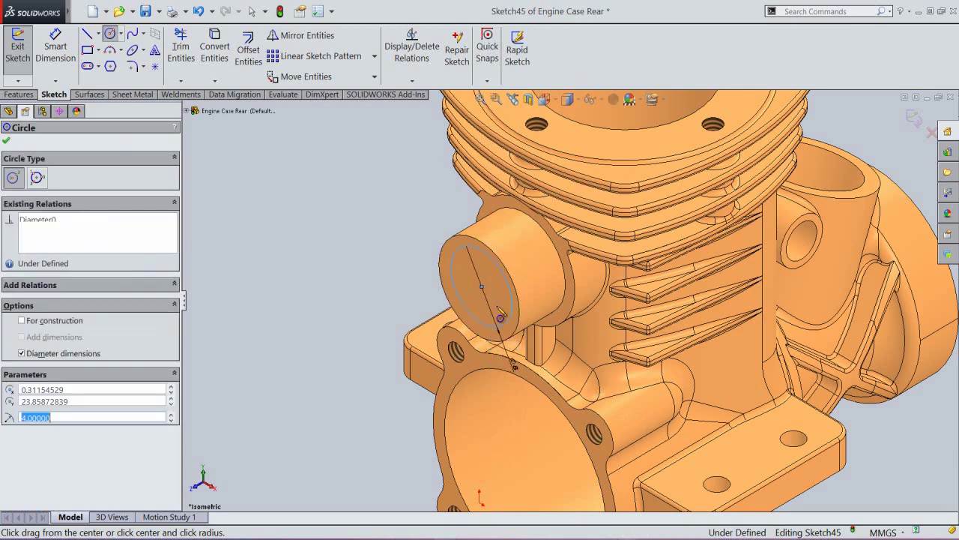
right_click(401, 242)
click(416, 247)
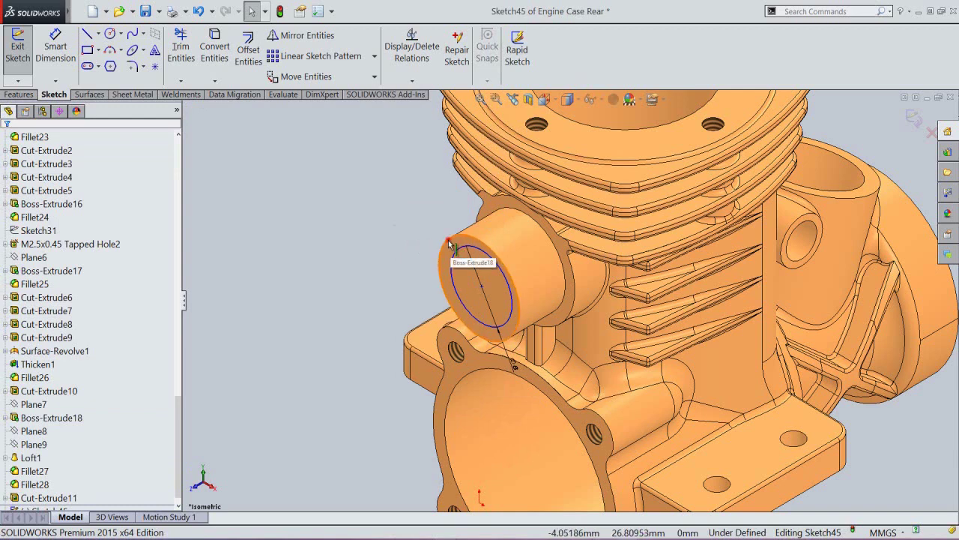
Step: Make the 8 mm circle concentric with the boss's circular front edge
click(452, 246)
ctrl+click(459, 252)
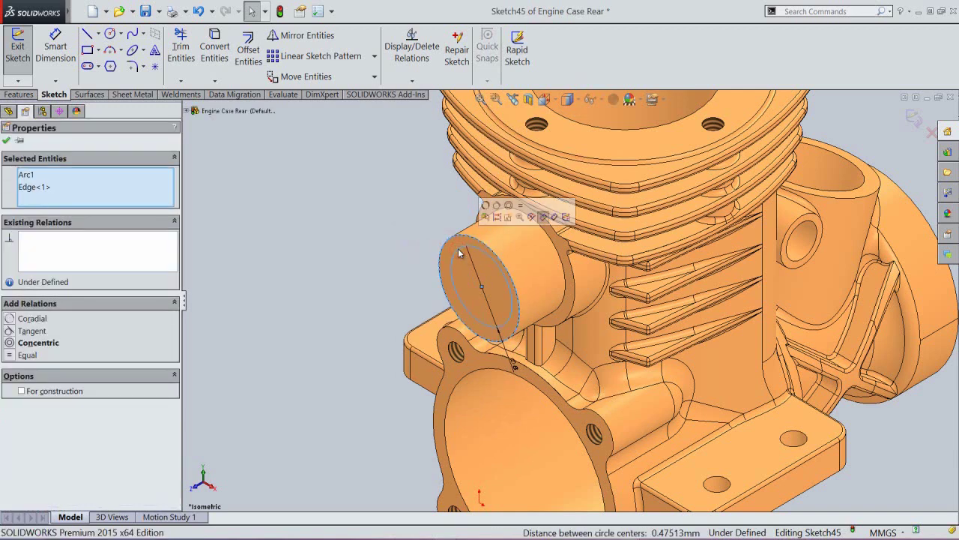
click(507, 204)
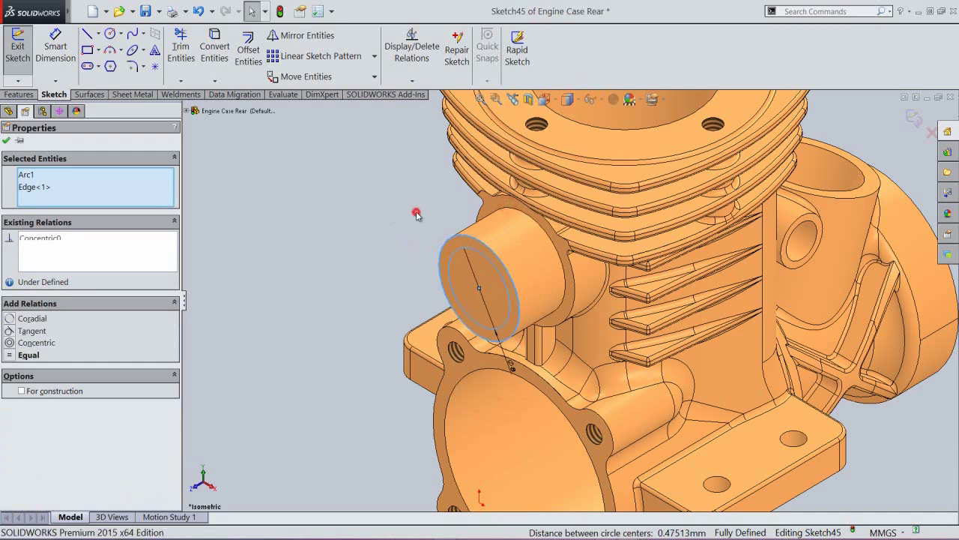
click(417, 216)
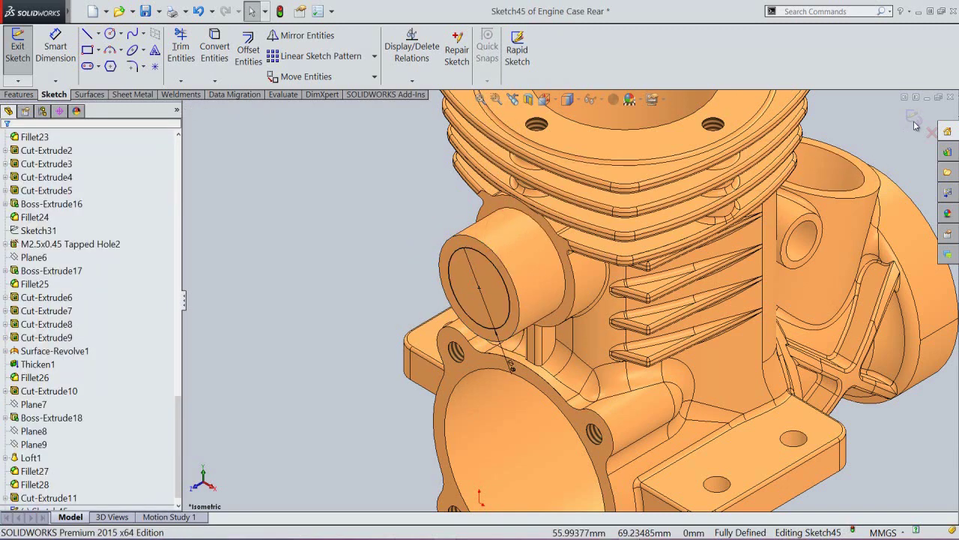
Step: Cut the 8 mm circle through the boss up to the inner cylindrical face of the main cylinder bore
click(416, 218)
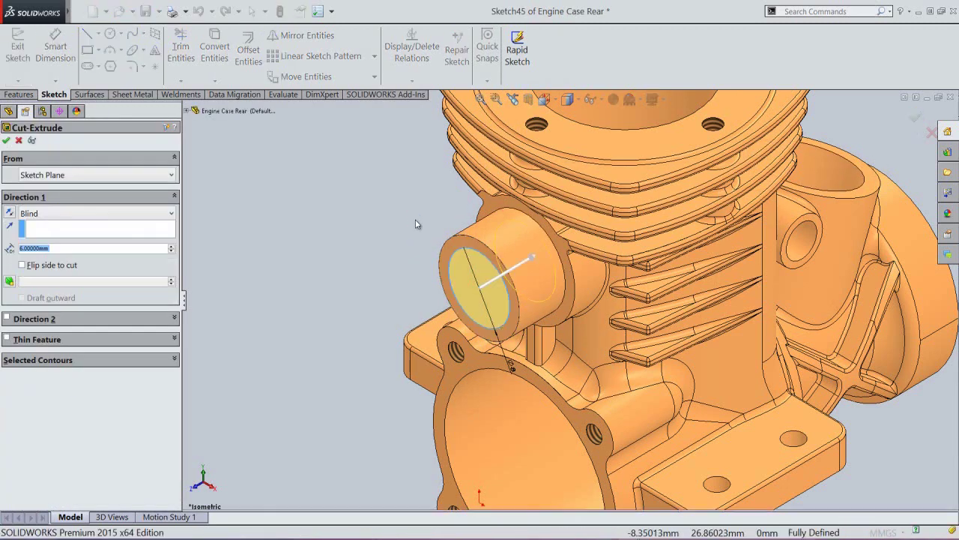
right_click(287, 215)
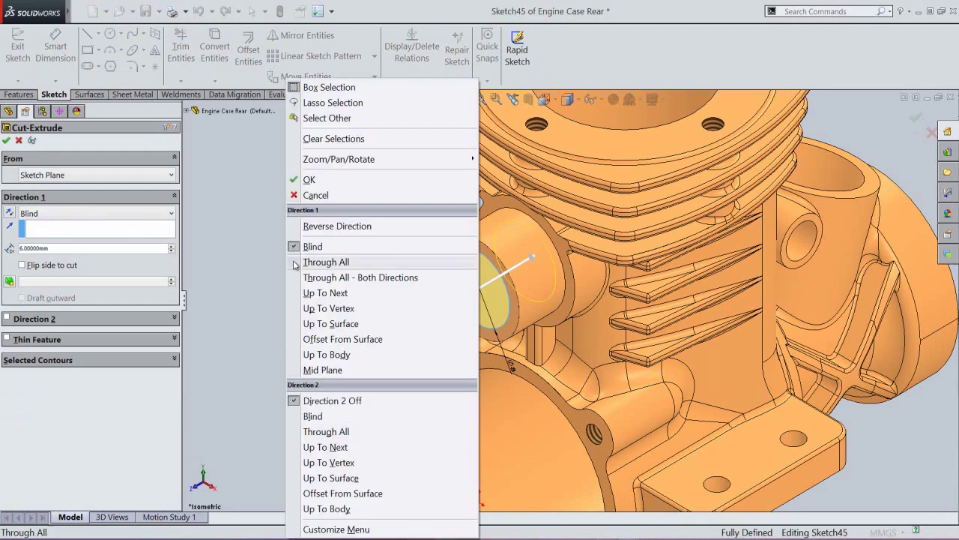
click(328, 324)
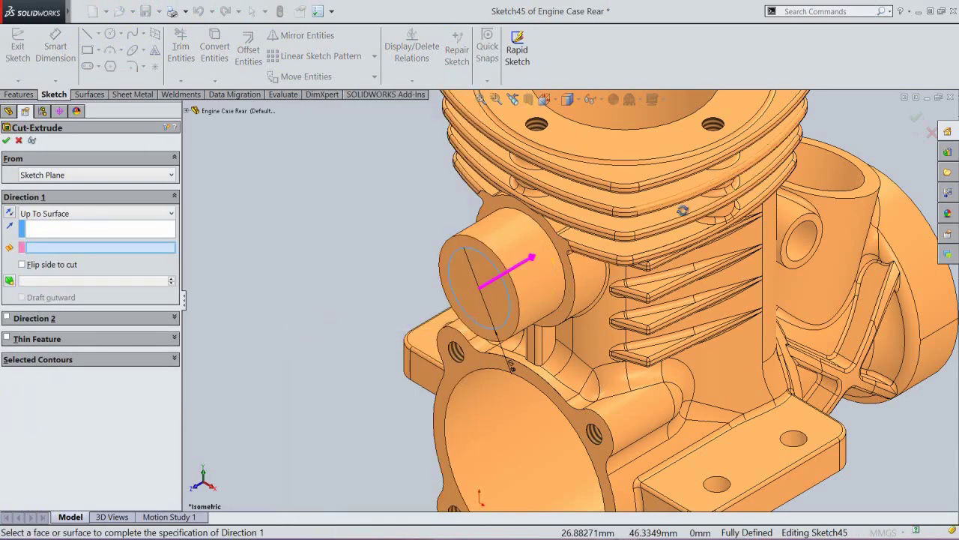
mouse_move(659, 229)
middle_down()
mouse_move(575, 295)
mouse_move(628, 330)
middle_up()
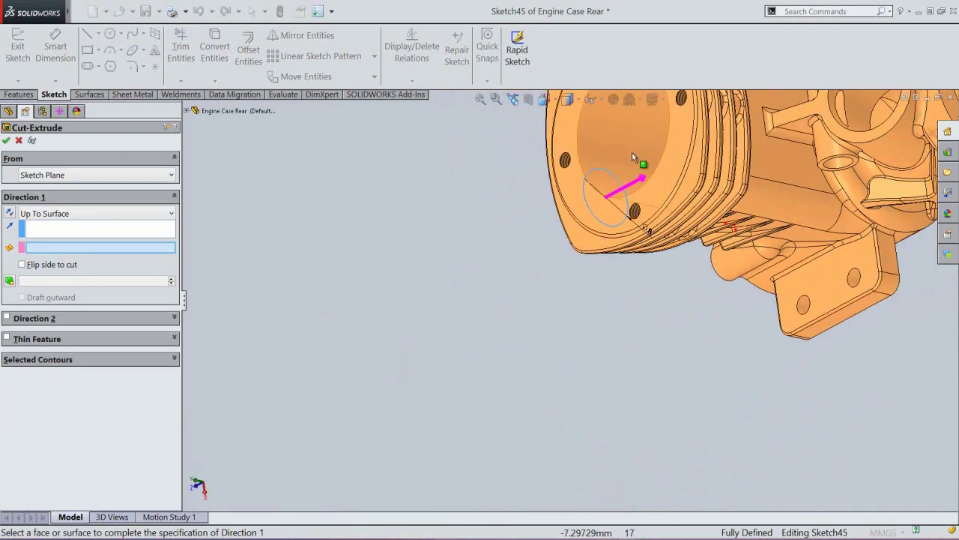
click(636, 156)
right_click(434, 155)
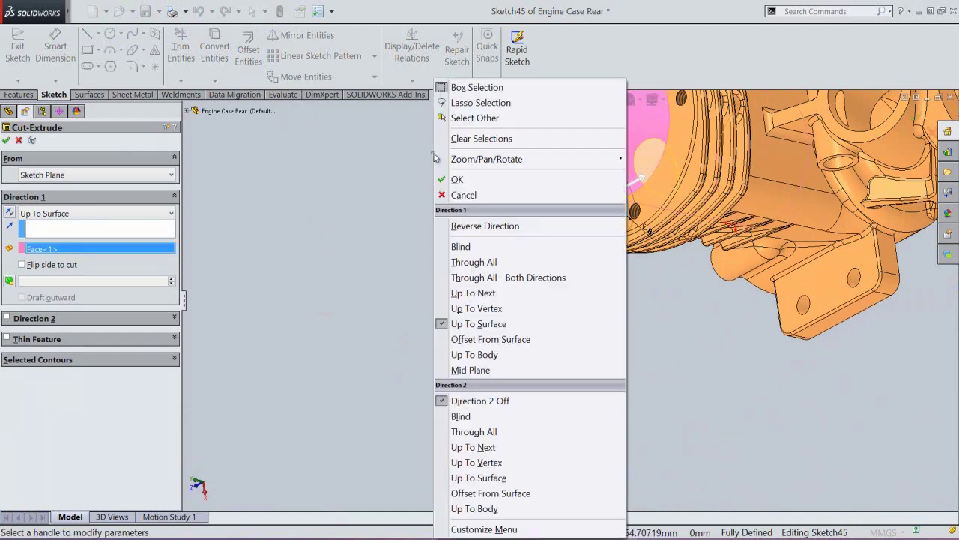
click(455, 179)
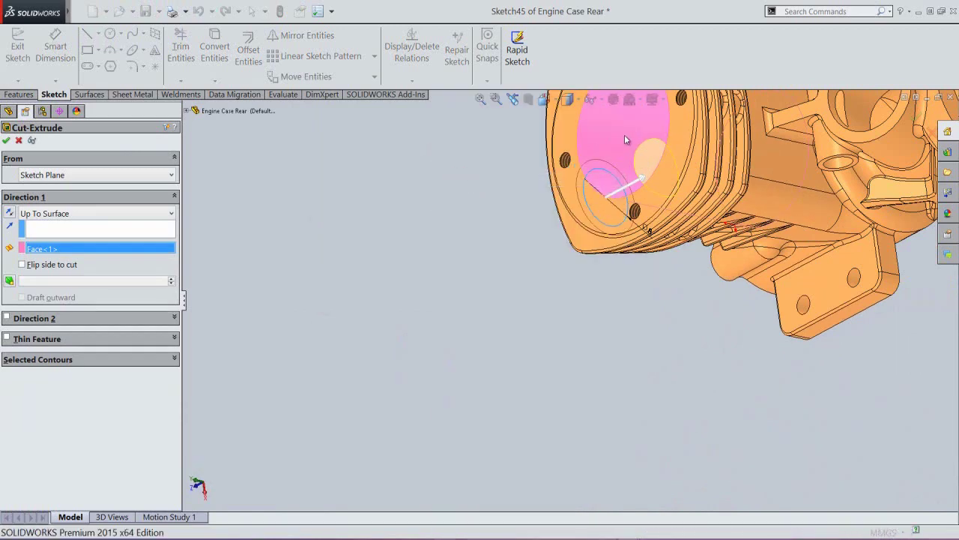
Step: Inspect the new bore in the boss, restore the isometric view of the whole part and save it
scroll(625, 134, down, 3)
middle_drag(646, 216, 778, 196)
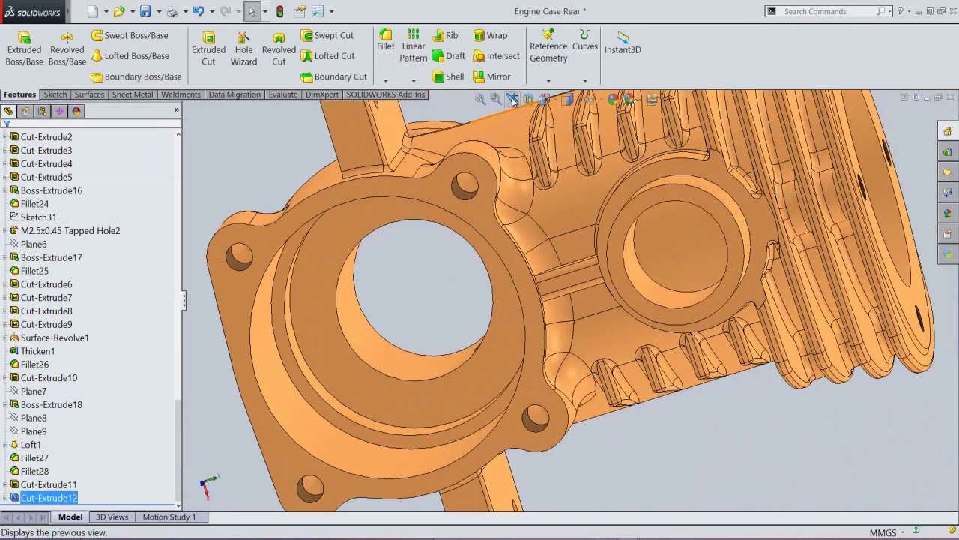
click(513, 99)
click(513, 99)
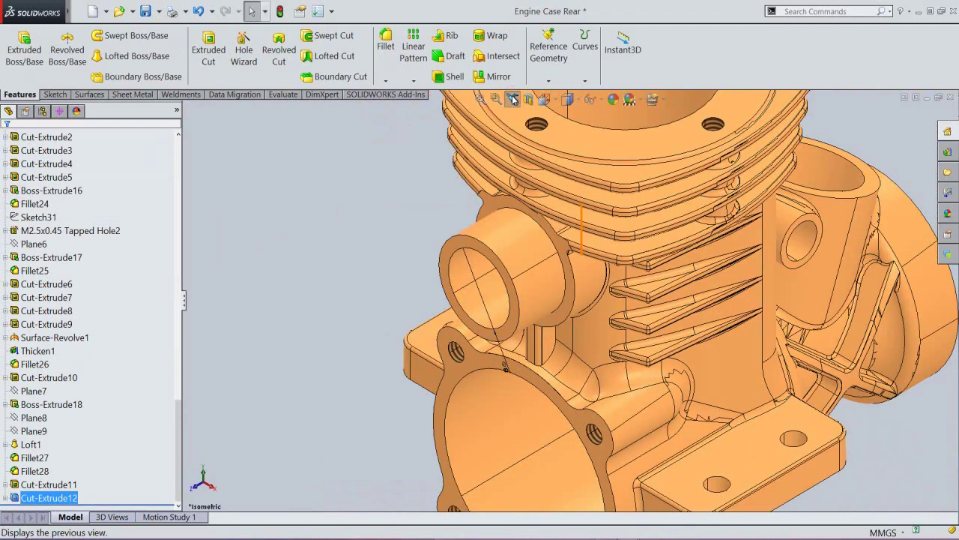
click(481, 99)
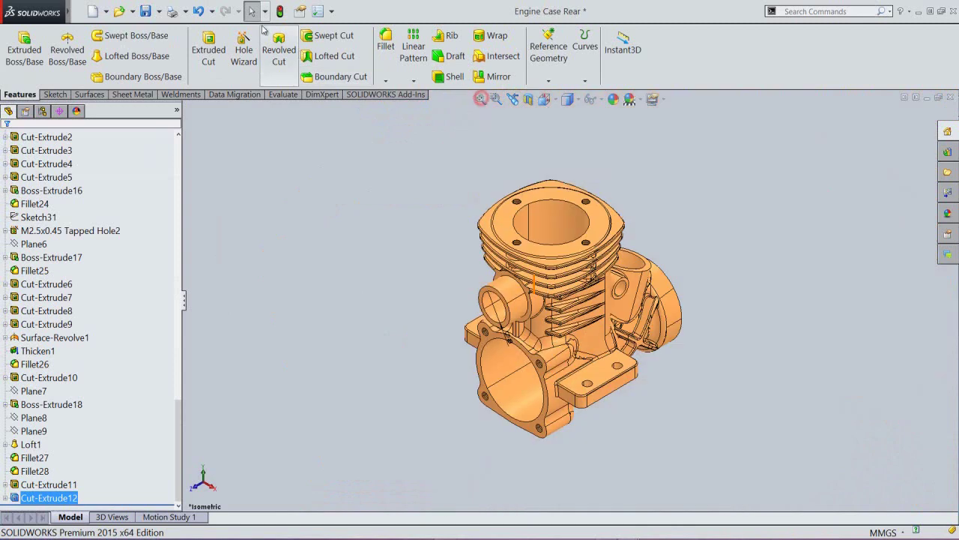
click(346, 237)
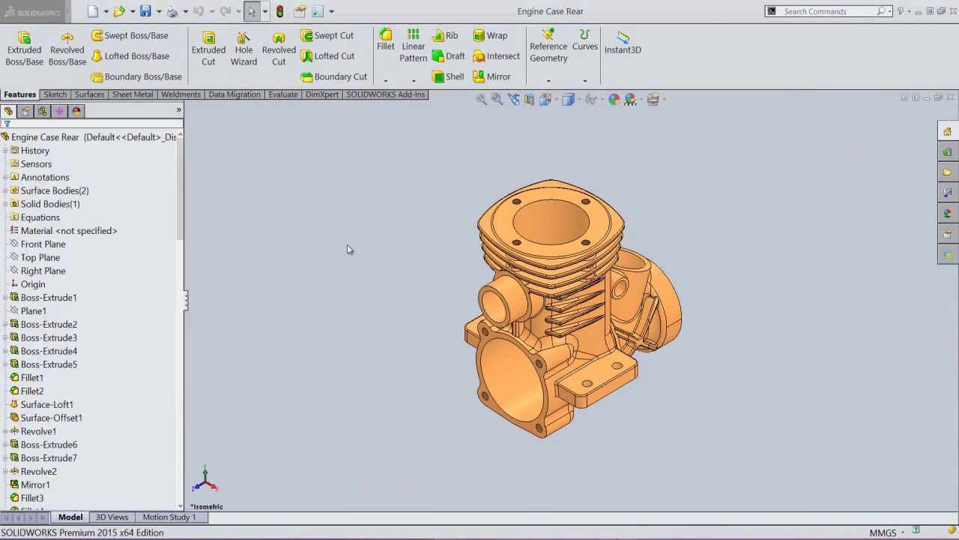
Step: Chamfer the outer and inner circular edges of the boss's front face 0.5 mm at 45 degrees
click(387, 81)
click(398, 108)
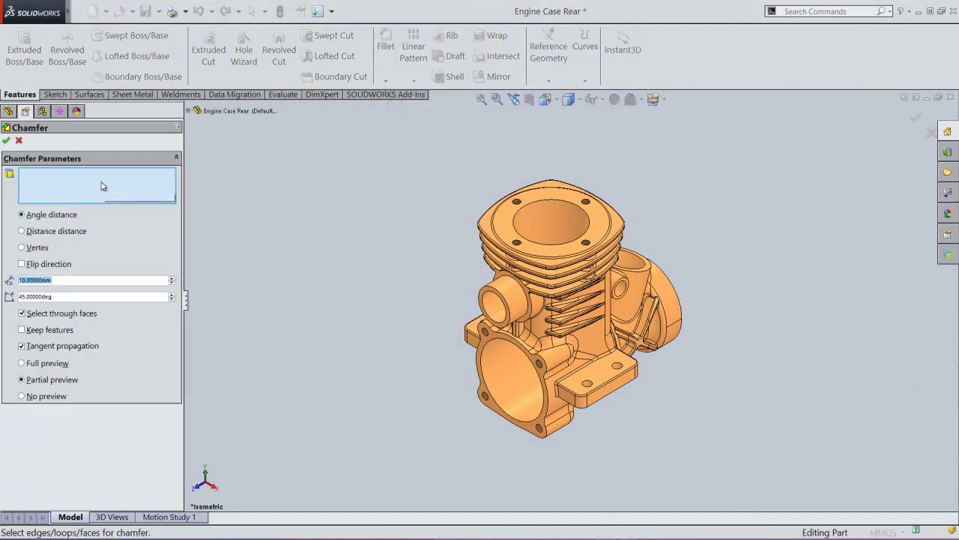
scroll(497, 361, down, 3)
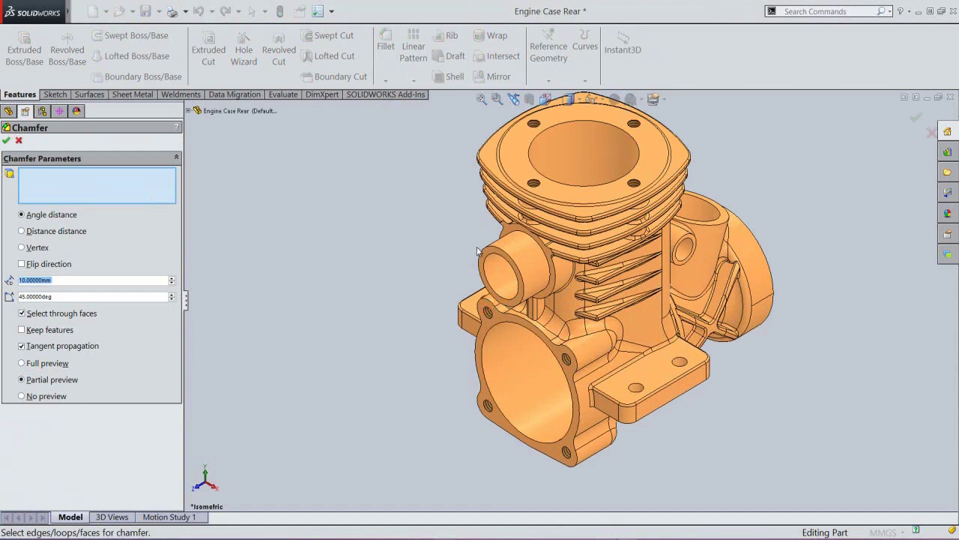
click(486, 256)
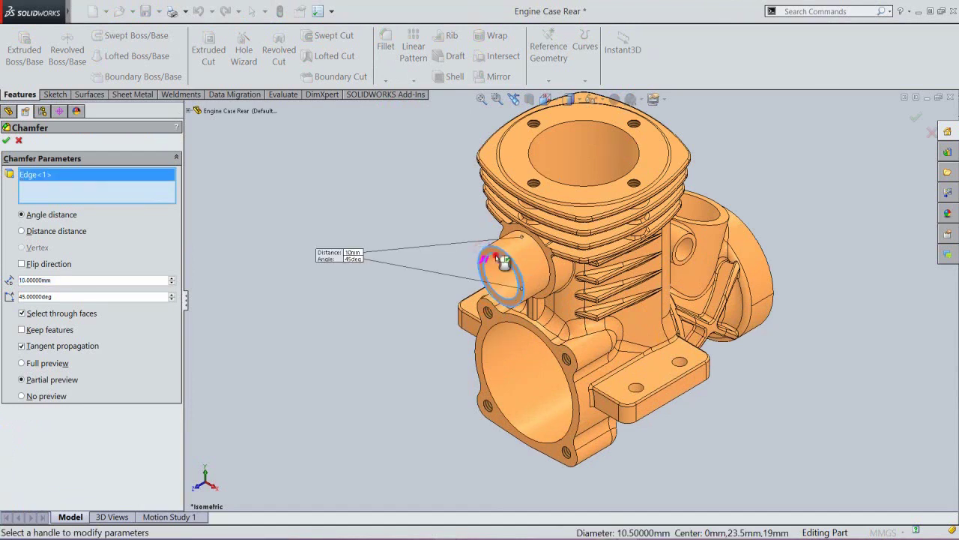
click(499, 265)
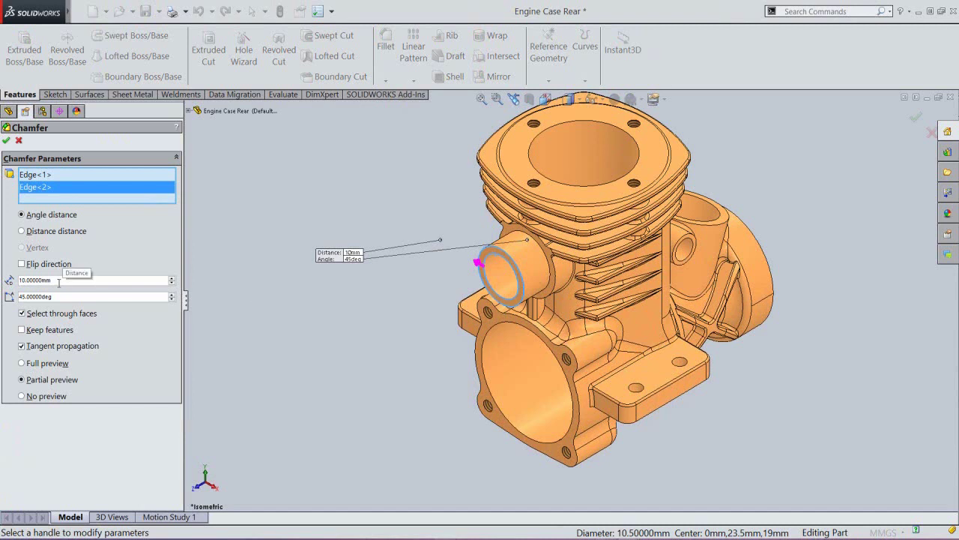
double_click(48, 280)
text(5)
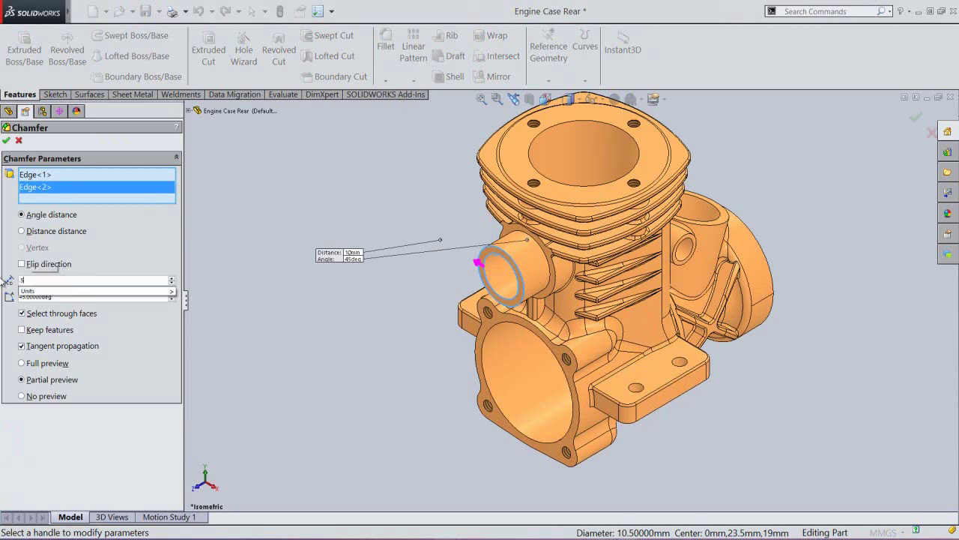
key(Return)
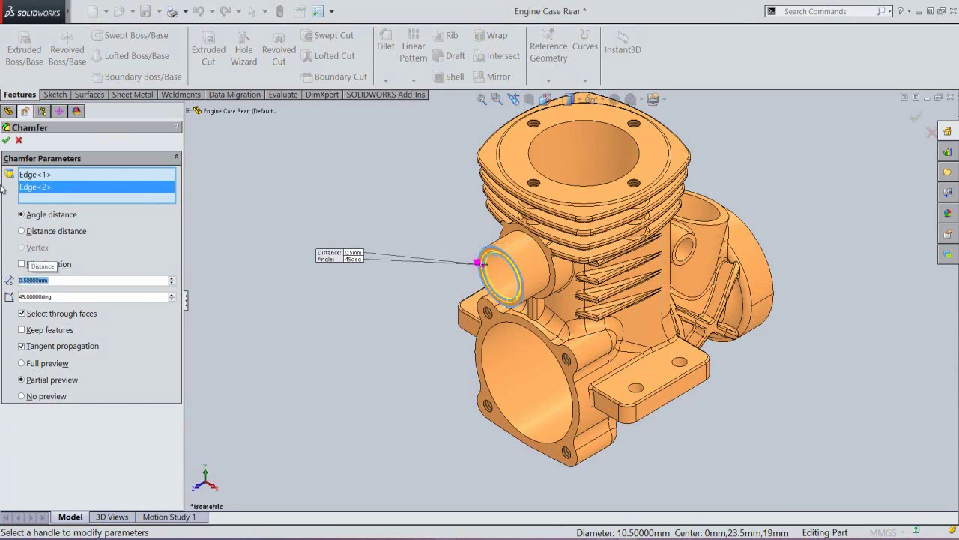
click(348, 217)
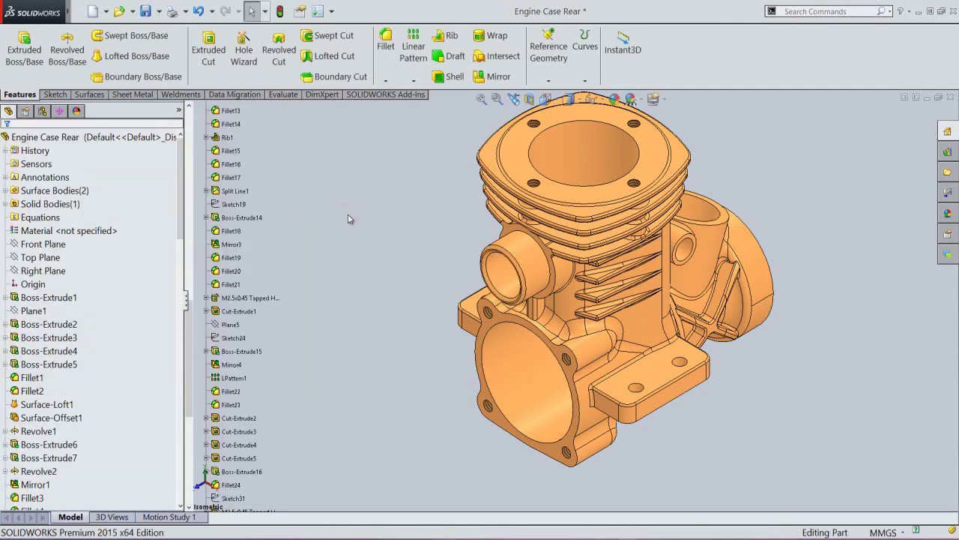
Step: Start a fillet with a 0.5 mm radius on the short arc edge where the fin end meets the flange behind the boss
middle_drag(340, 163, 487, 192)
scroll(489, 193, down, 10)
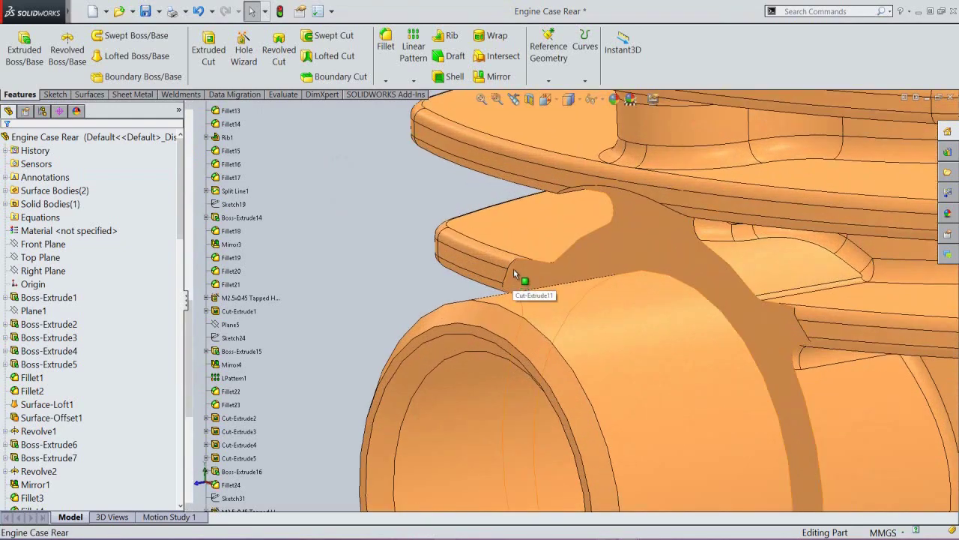
click(514, 271)
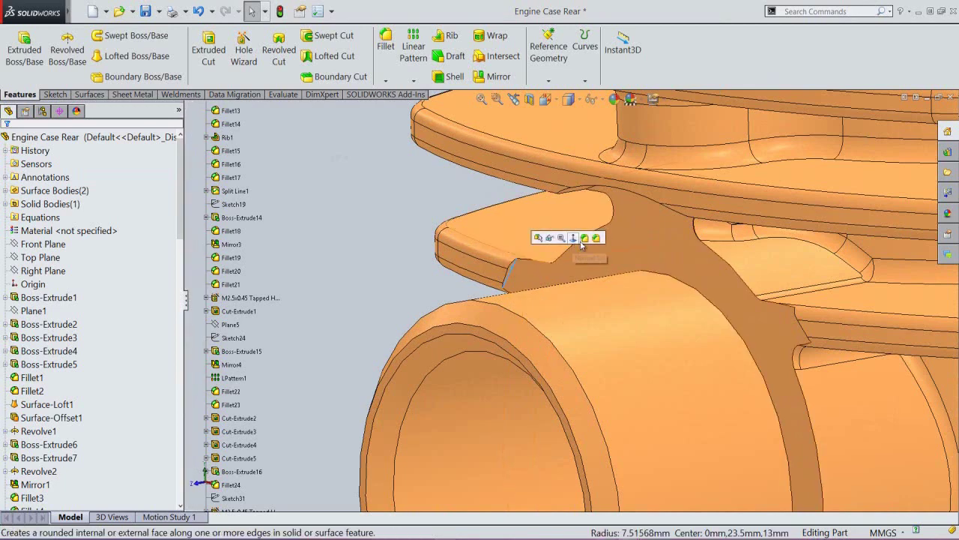
click(584, 239)
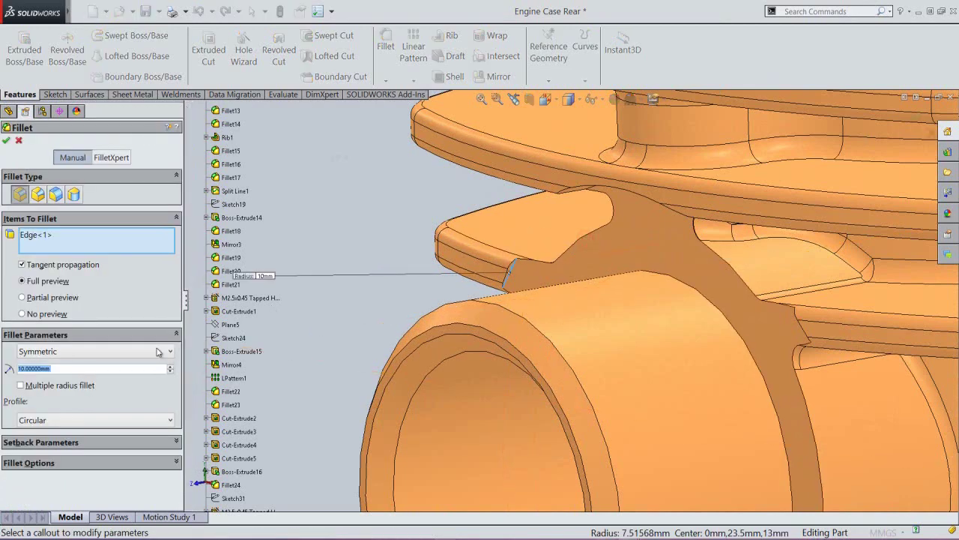
text(.5)
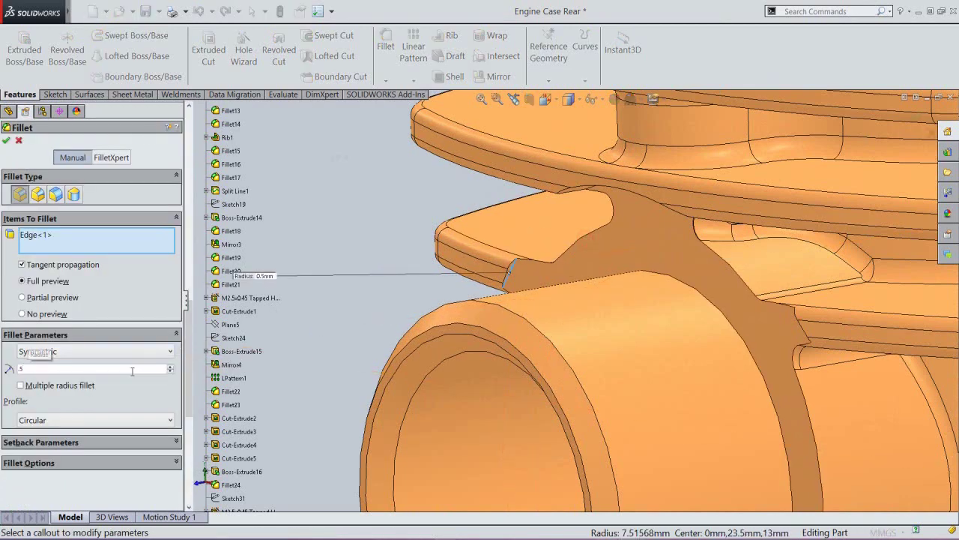
key(Return)
Step: Add the flange's upper arc edge and the short arc edge at the opposite fin to the fillet and apply it
middle_drag(623, 319, 651, 263)
scroll(684, 225, up, 2)
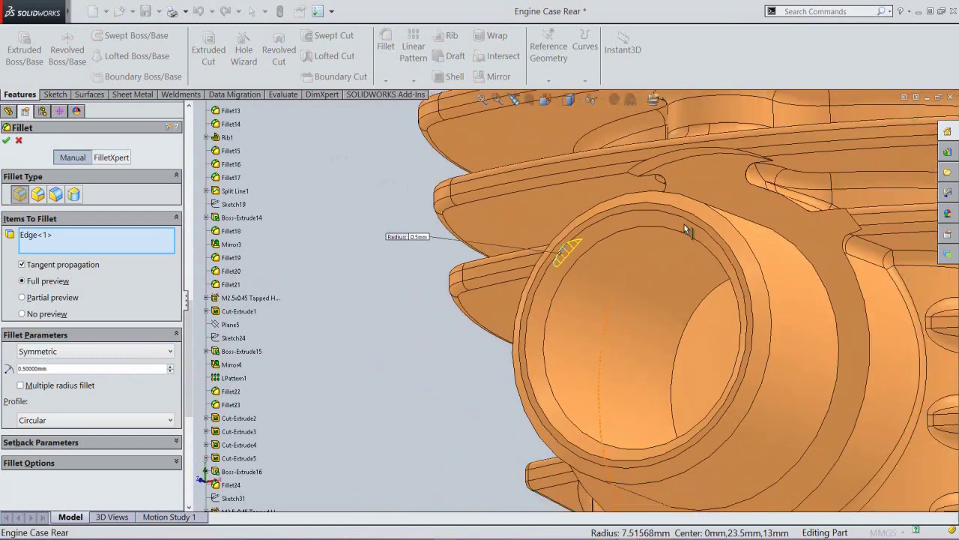
click(700, 156)
middle_drag(768, 253, 826, 276)
scroll(739, 206, down, 3)
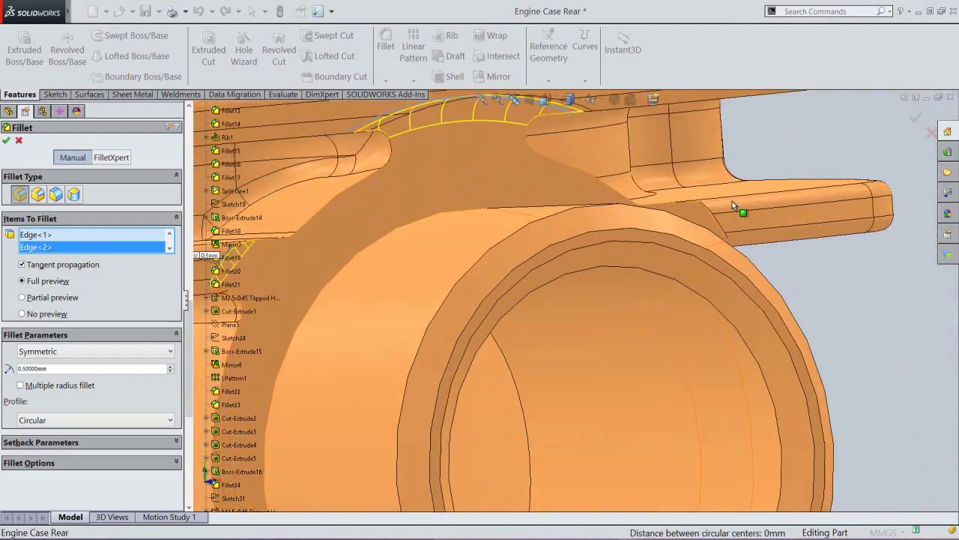
click(712, 217)
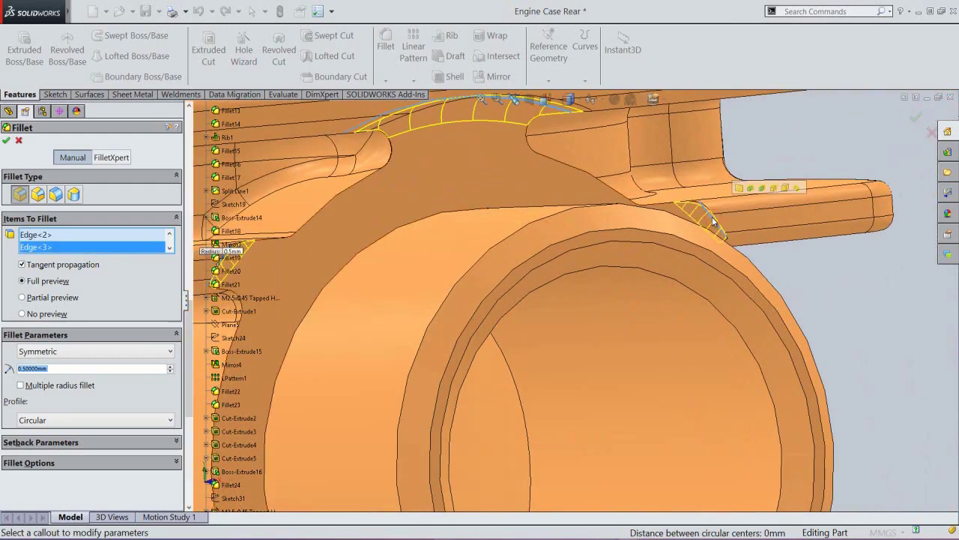
right_click(772, 133)
click(793, 231)
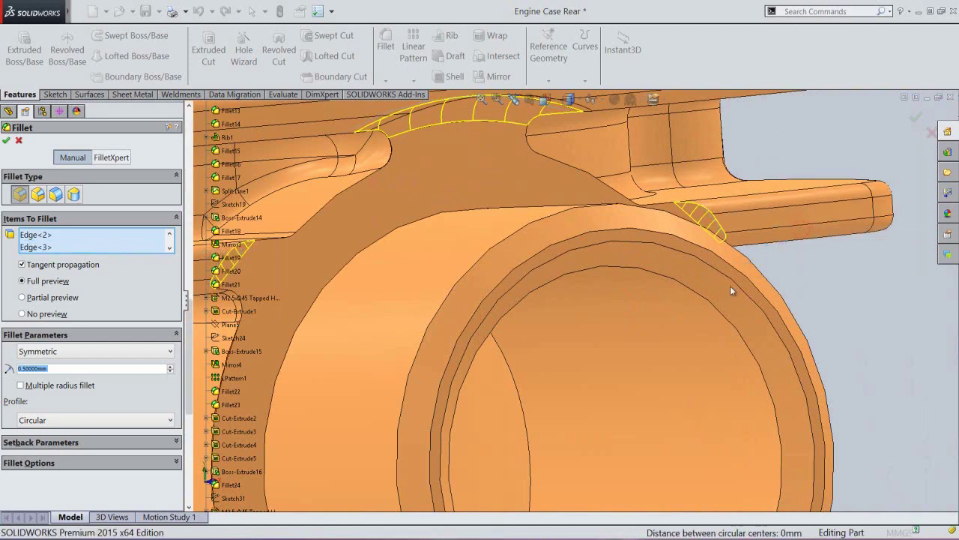
Step: Check the filleted flange edges around the boss, return to the isometric view of the whole part and save it
scroll(730, 287, up, 2)
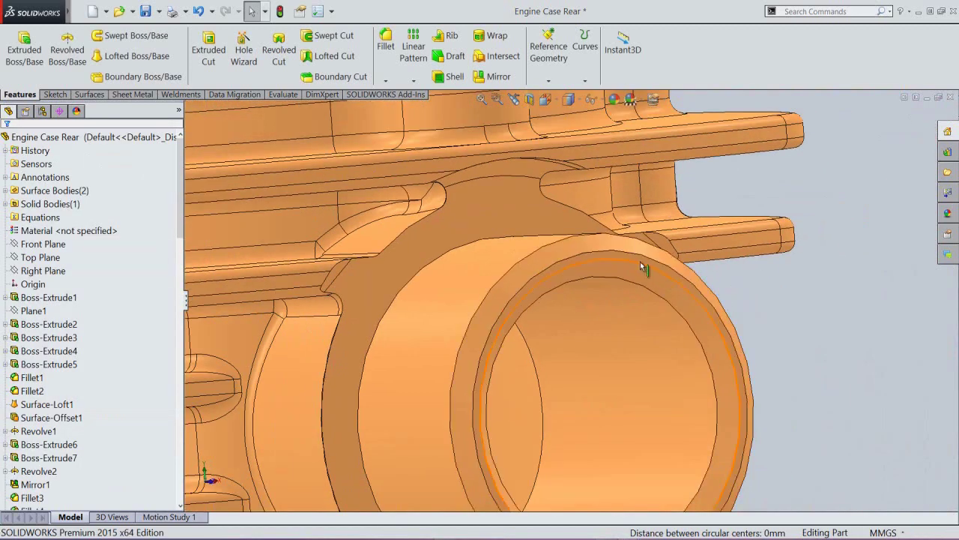
middle_drag(640, 261, 596, 263)
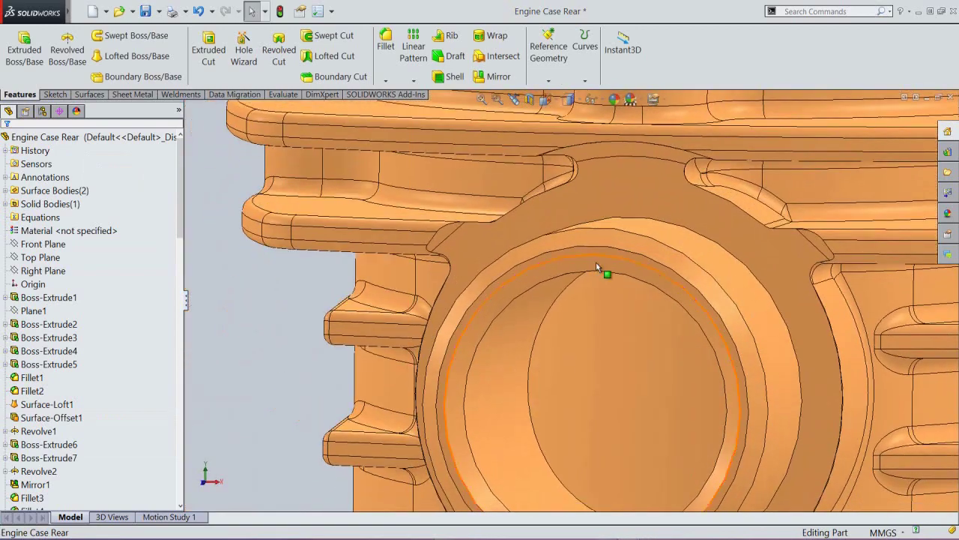
click(515, 101)
click(517, 102)
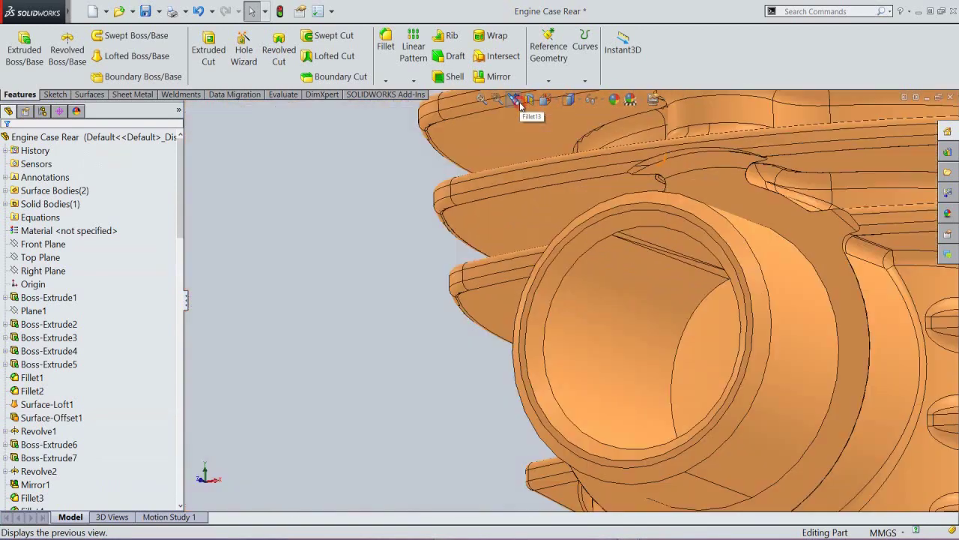
click(518, 101)
click(517, 101)
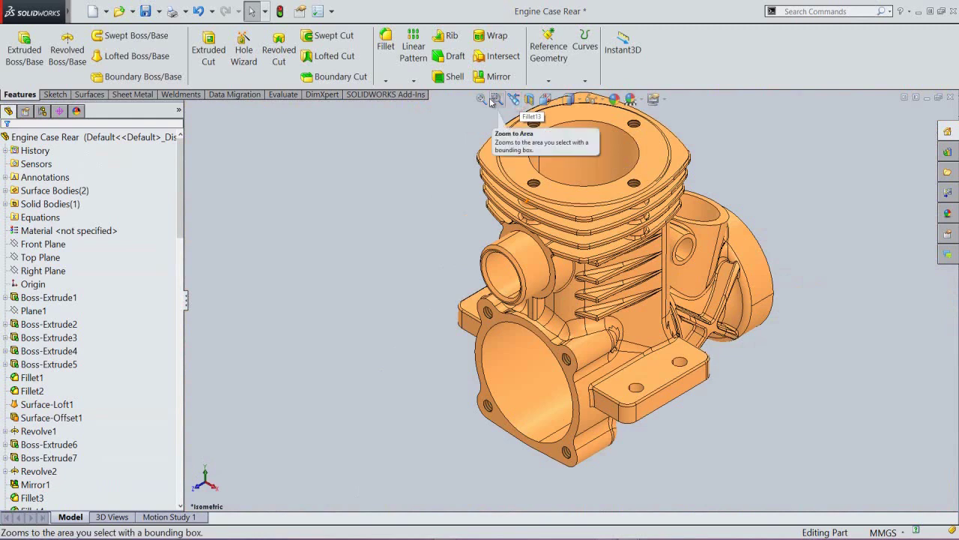
click(405, 200)
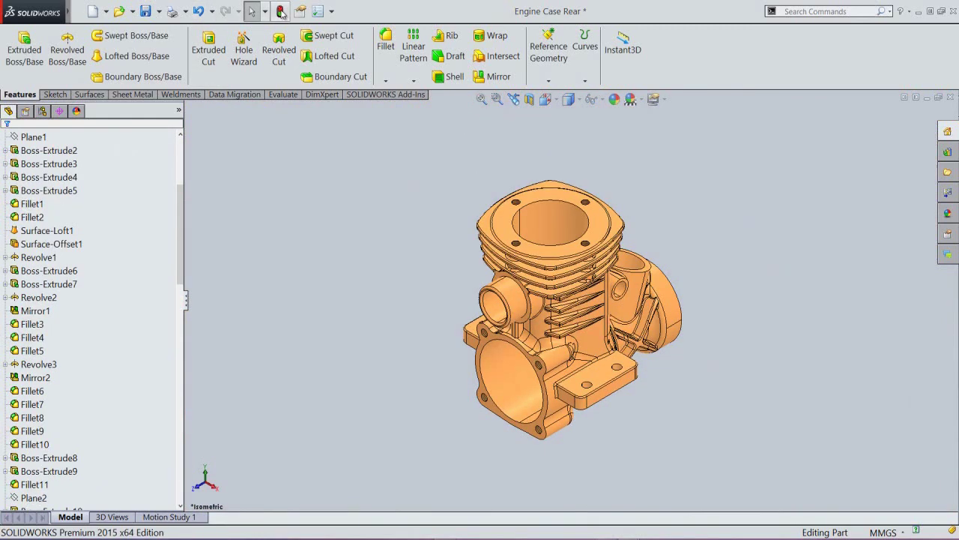
click(145, 11)
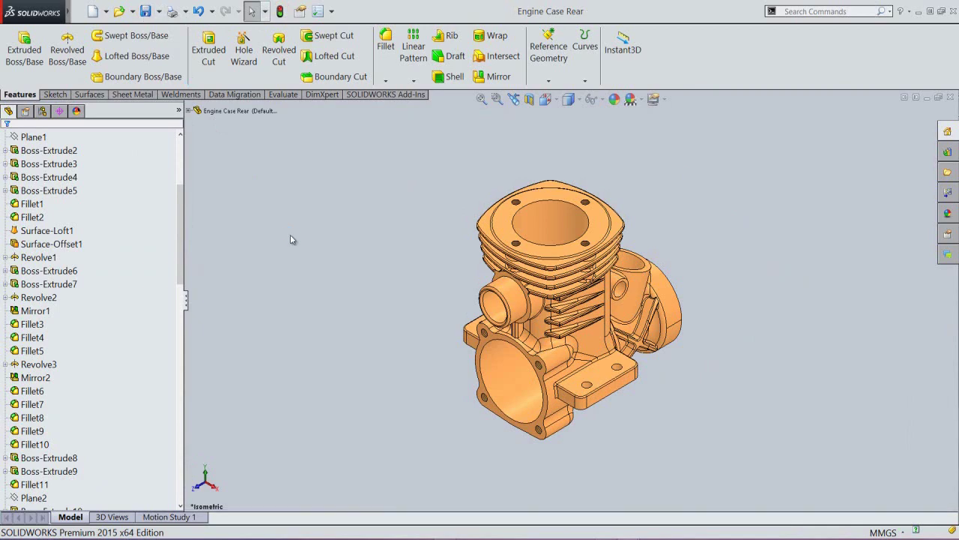
Step: Start a new sketch on the Front Plane and show the part in a section view cut at that plane
drag(186, 433, 186, 169)
click(44, 245)
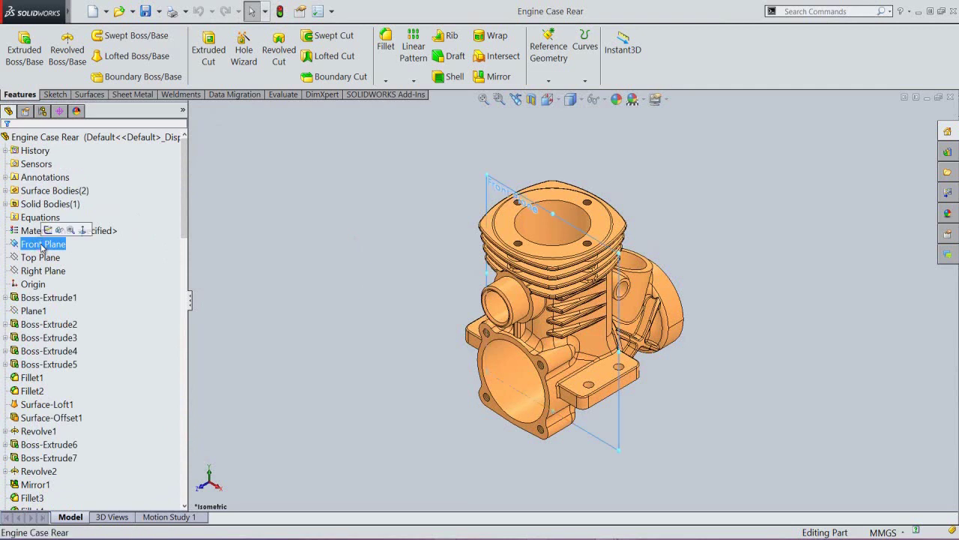
click(47, 230)
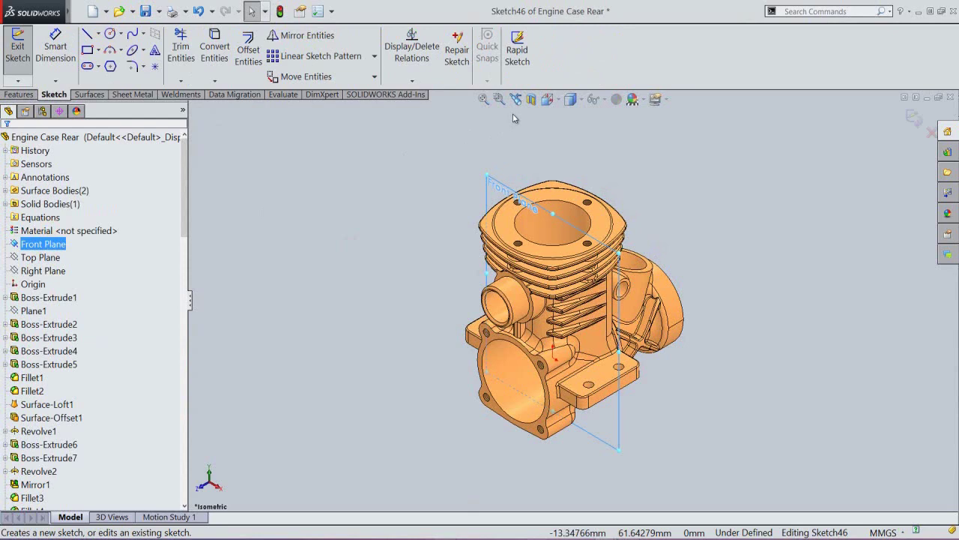
click(530, 99)
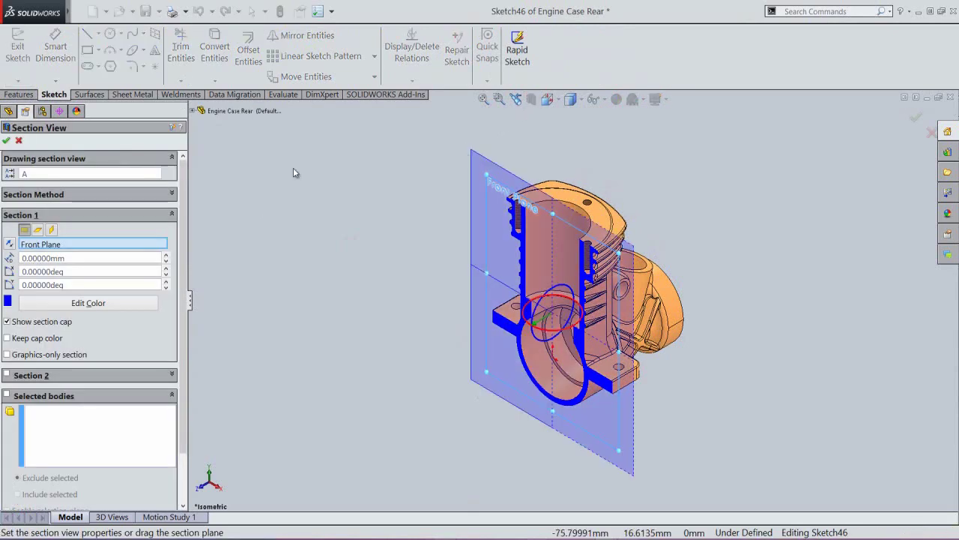
click(7, 142)
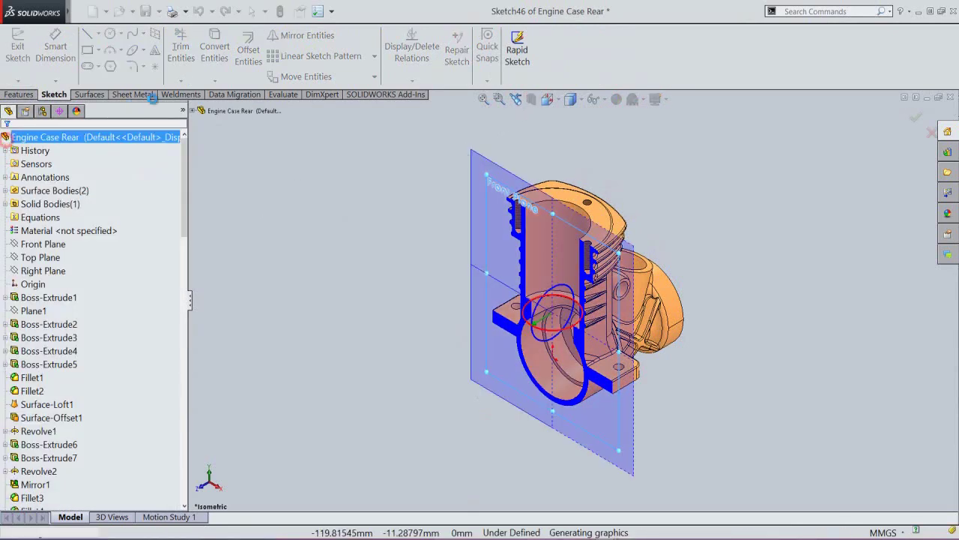
Step: Create intersection curves in the sketch where the whole Engine Case Rear part meets the Front Plane
click(215, 81)
click(222, 111)
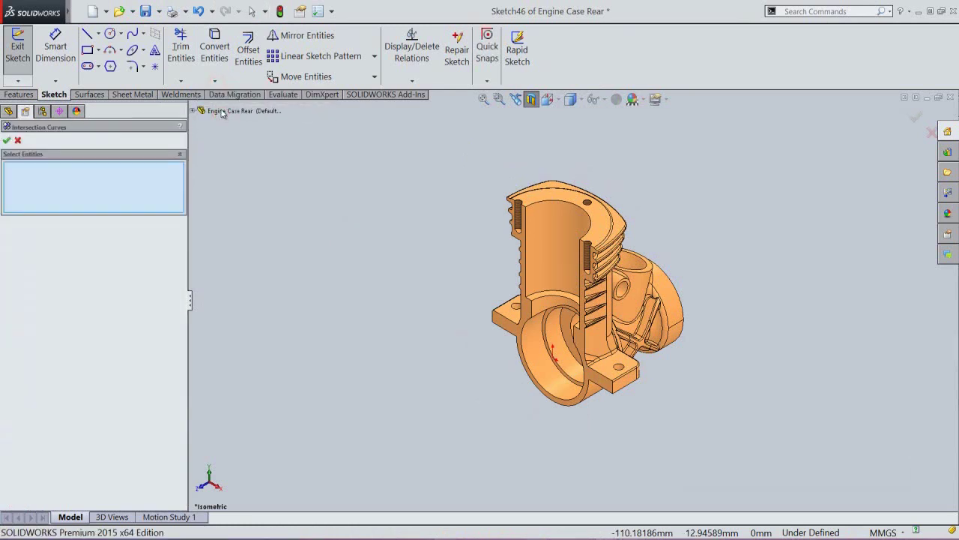
click(225, 111)
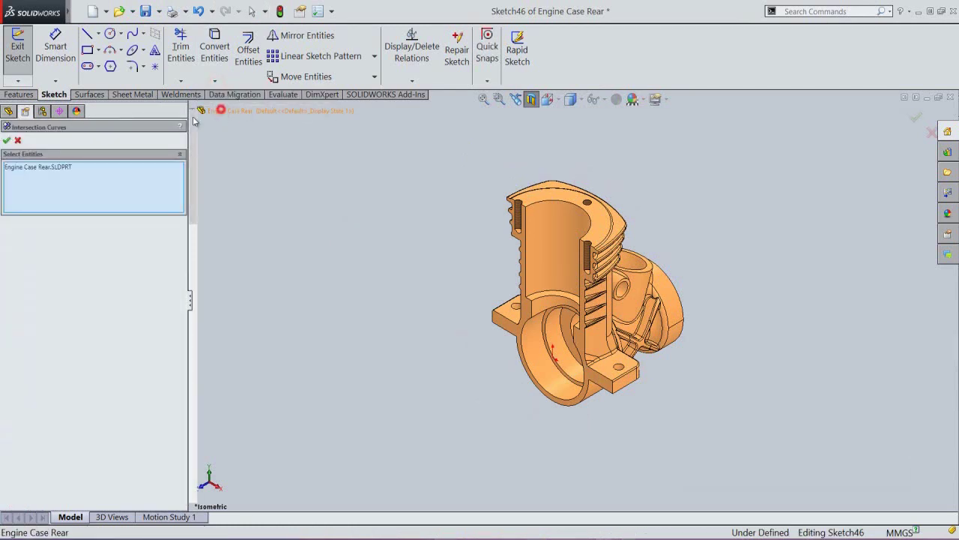
click(7, 141)
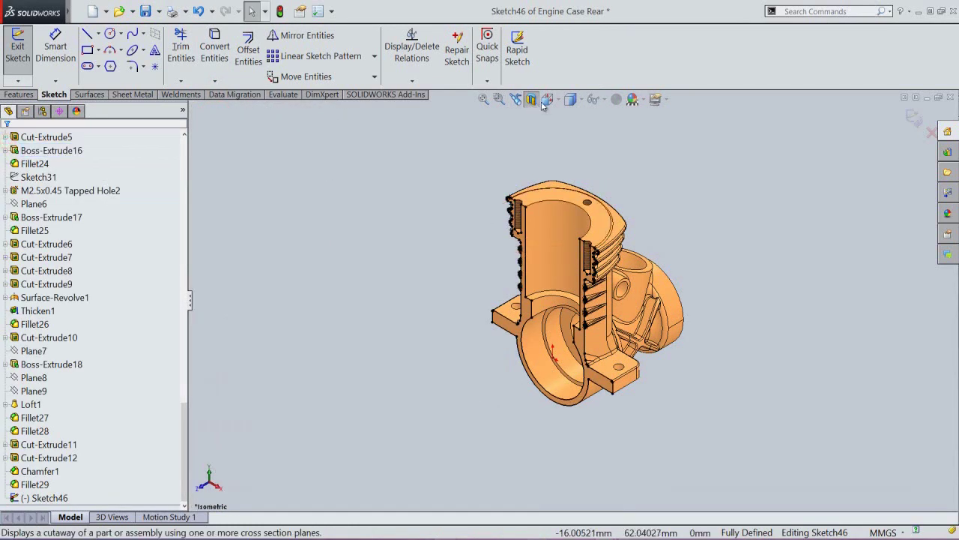
Step: In the front view, sketch a three-point arc of about 0.67 mm radius outside the cylinder wall, below the lowest cooling fin of the upper flange
click(547, 100)
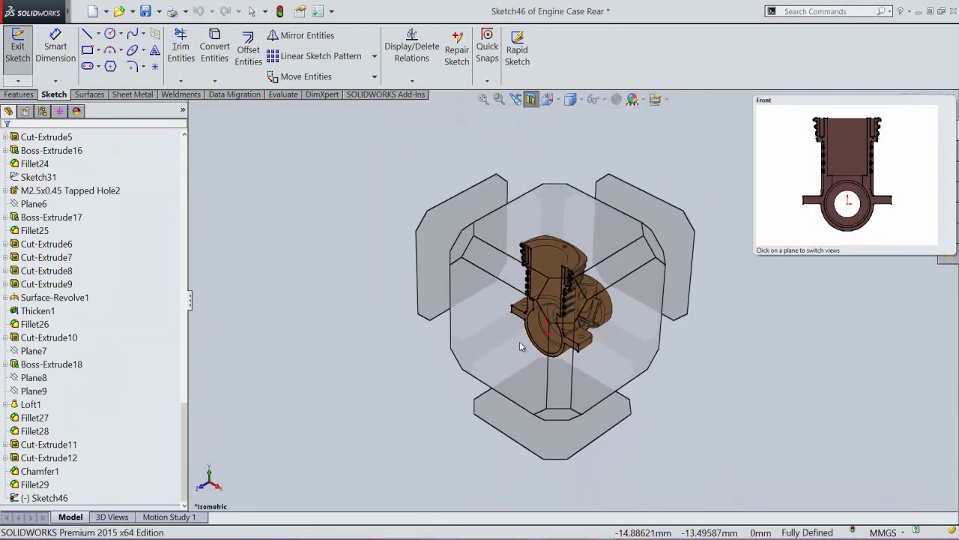
click(519, 341)
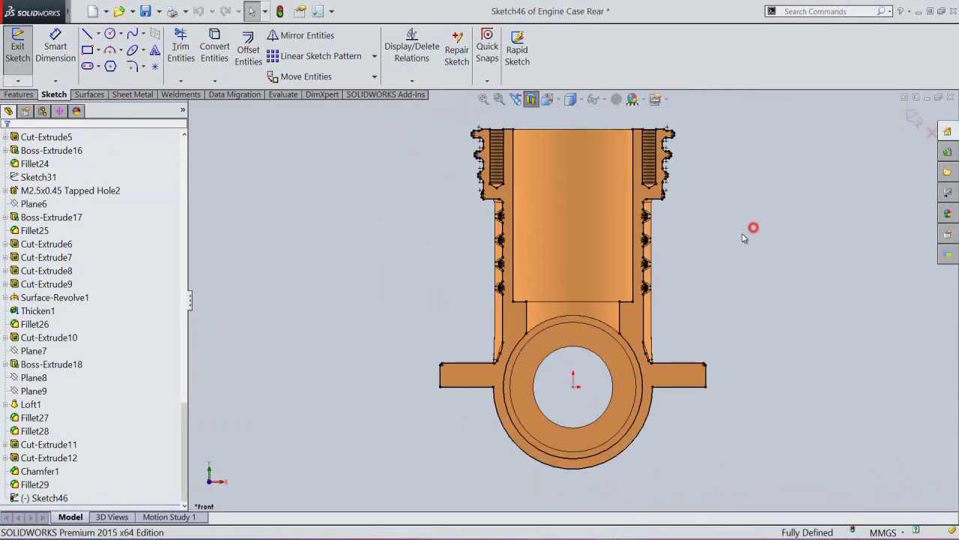
scroll(520, 225, down, 6)
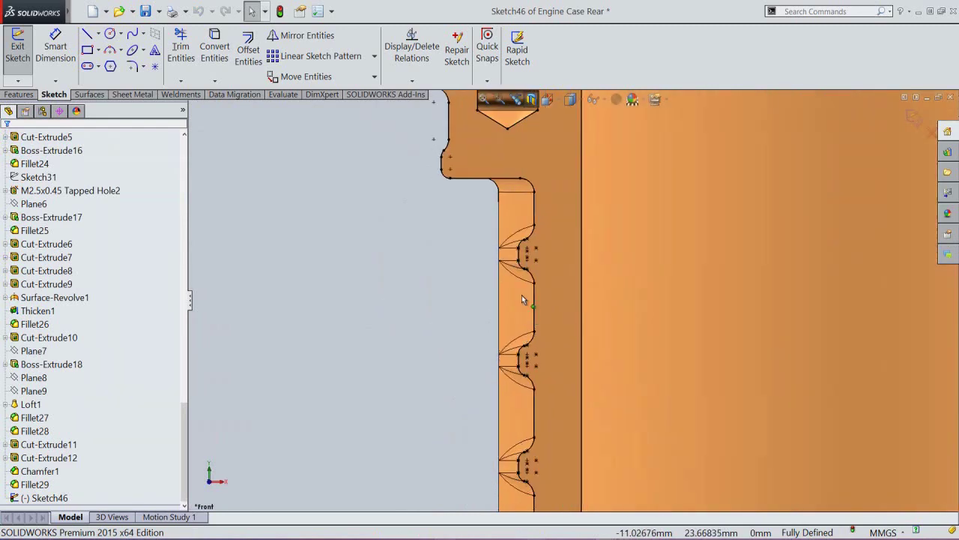
scroll(522, 299, down, 2)
click(396, 284)
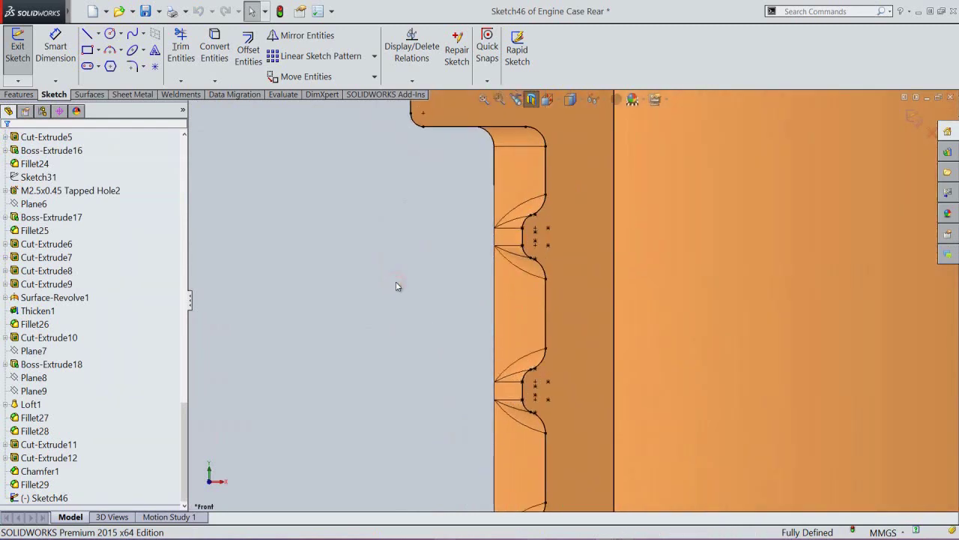
right_click(397, 286)
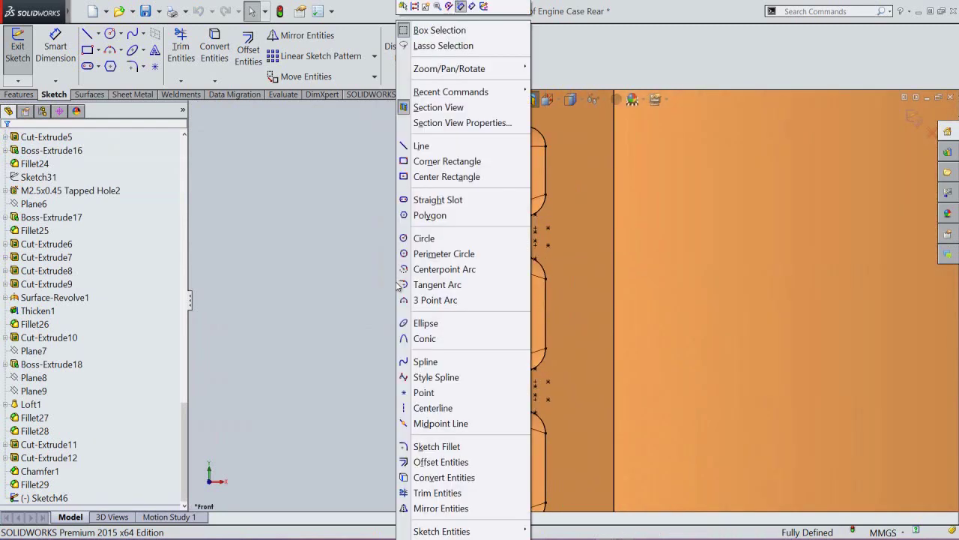
click(416, 300)
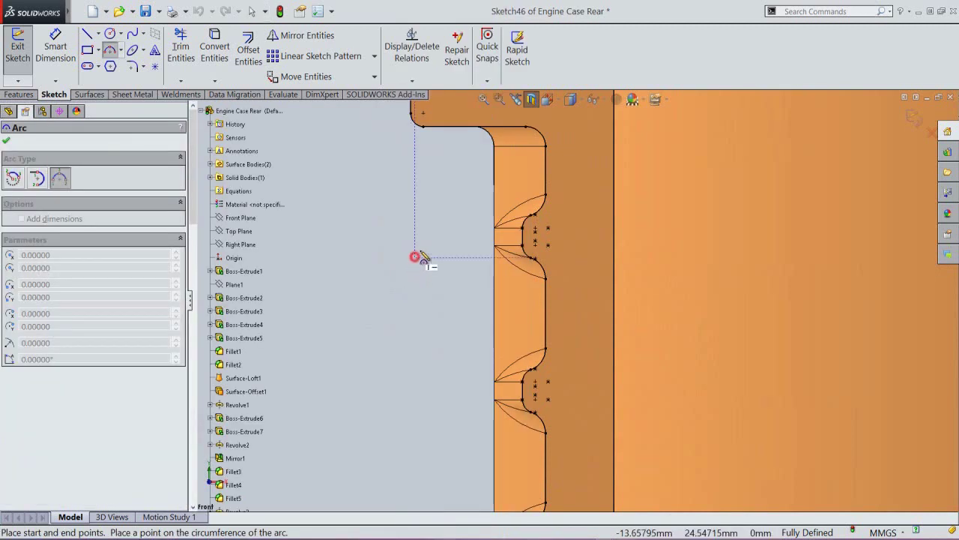
click(414, 257)
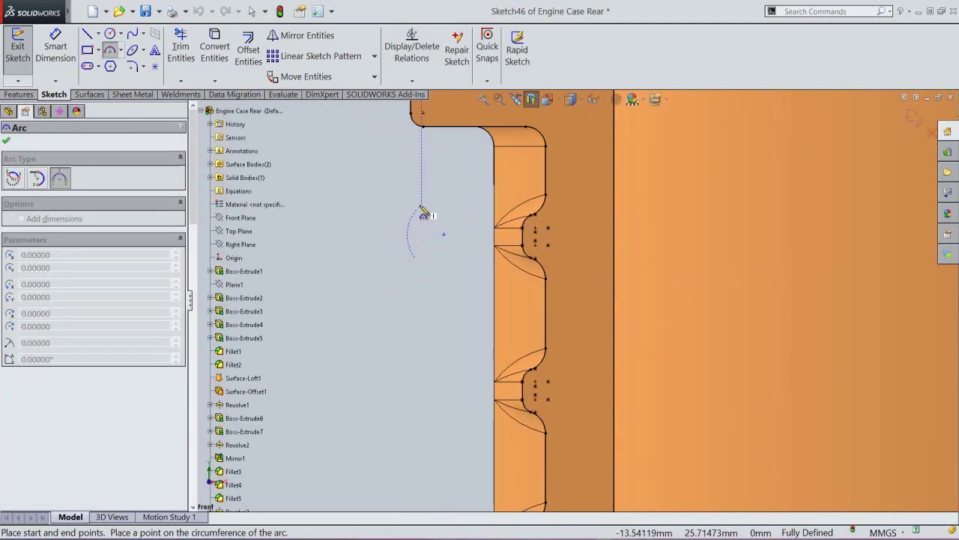
click(420, 208)
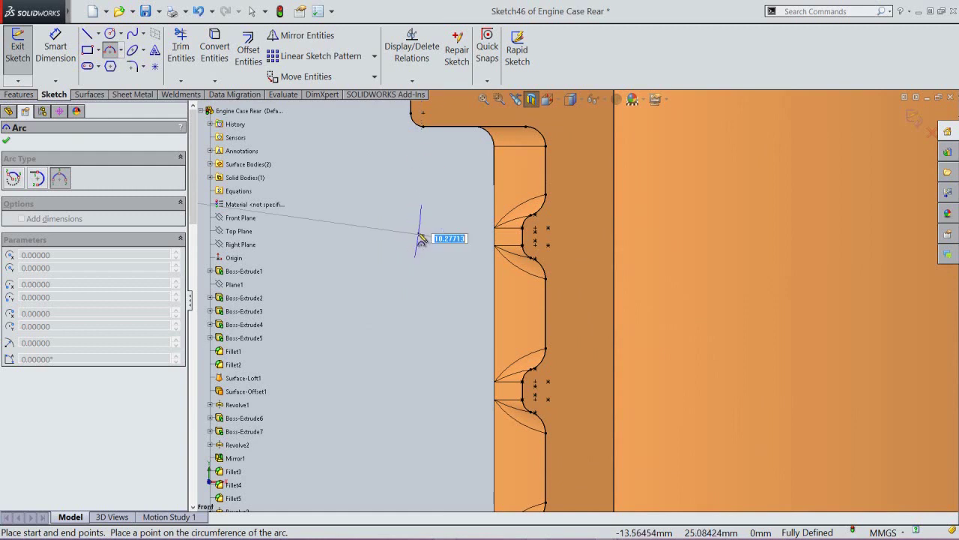
click(405, 238)
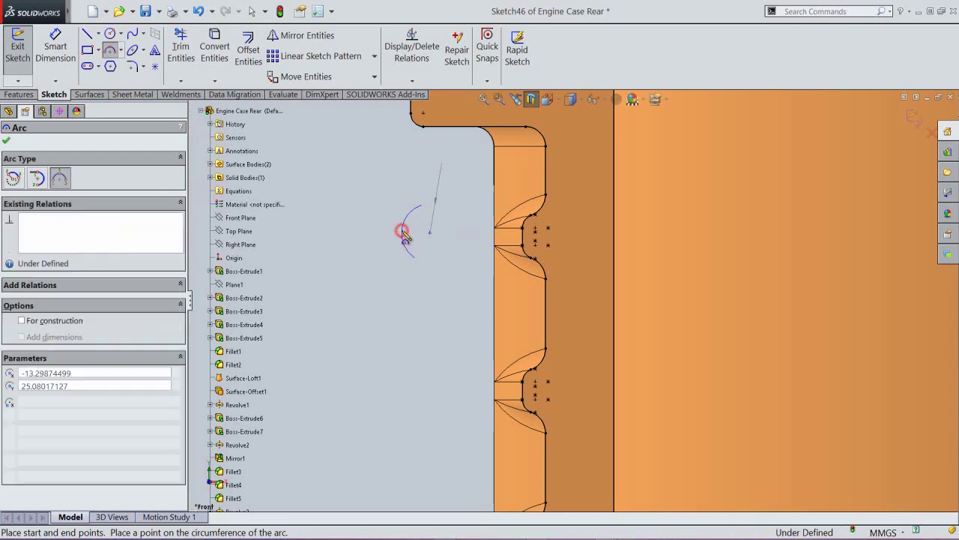
right_click(406, 235)
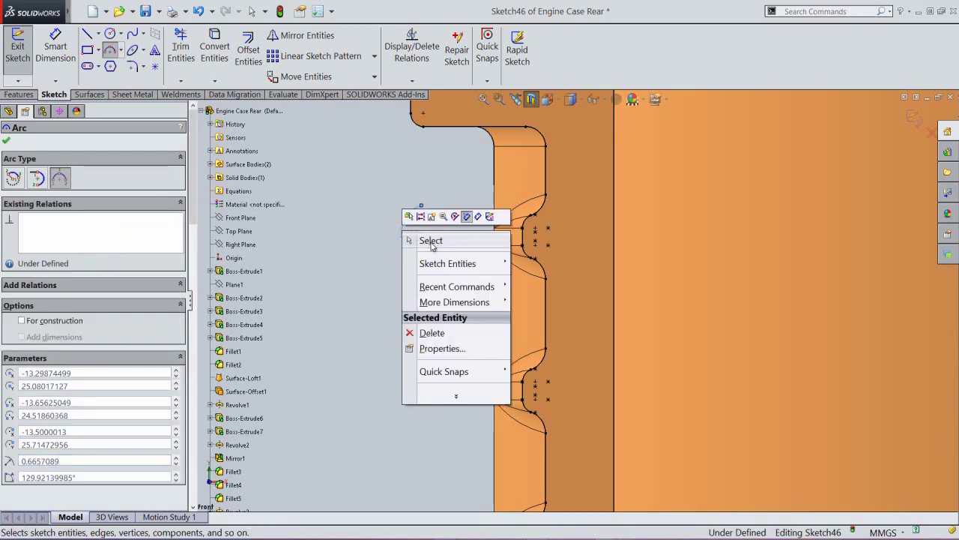
click(431, 240)
Step: Align the arc's two end points with a Vertical relation
scroll(440, 209, down, 3)
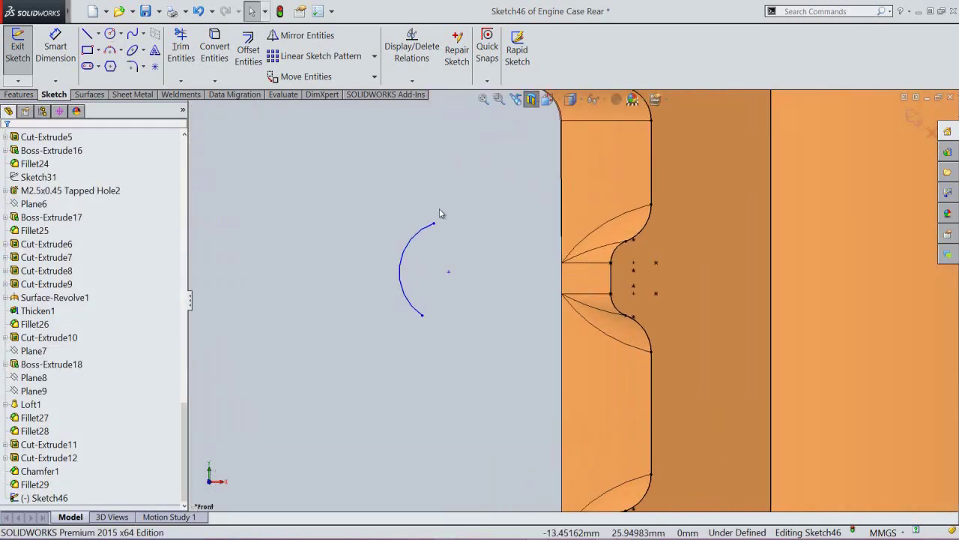
click(435, 224)
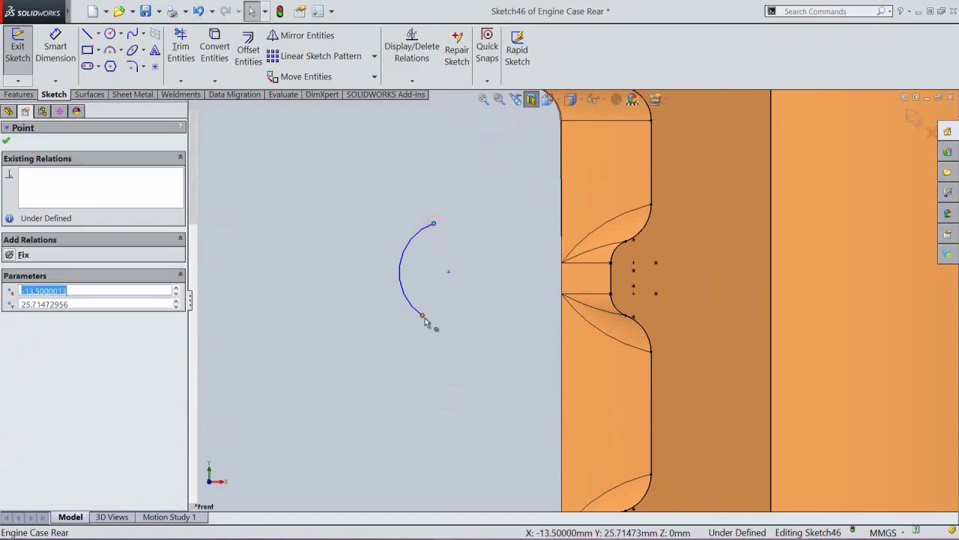
ctrl+click(423, 315)
click(465, 275)
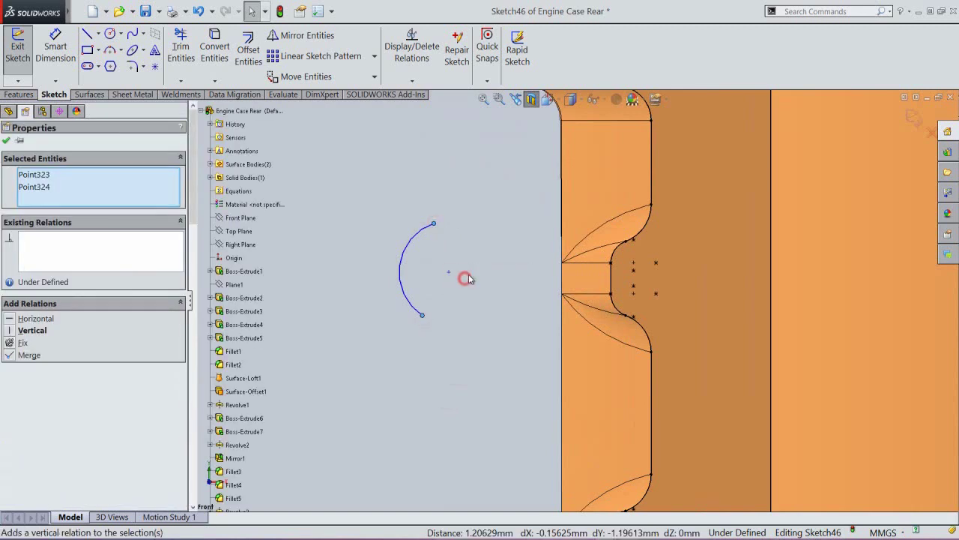
click(483, 253)
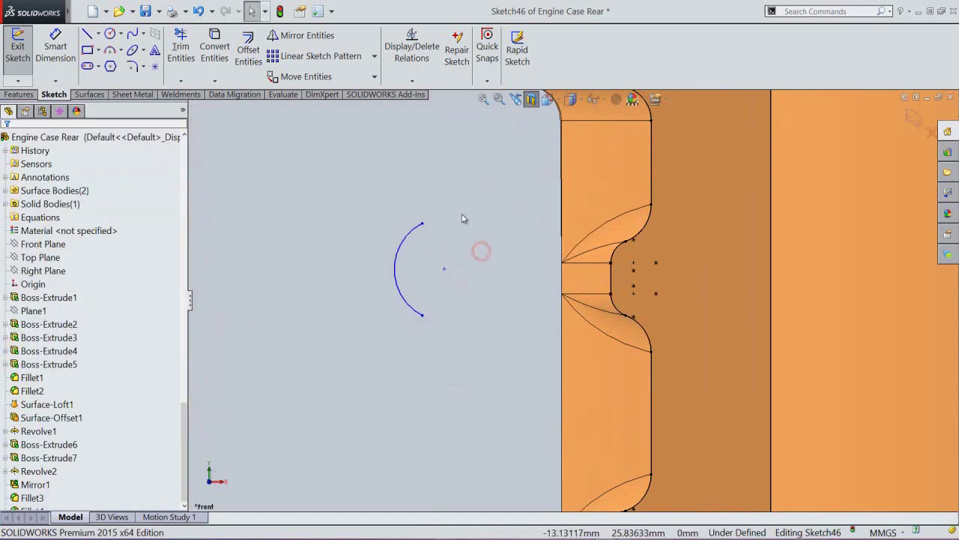
Step: Dimension the arc's radius as 1.875 mm and move the arc down clear of the fin above it
right_click(463, 218)
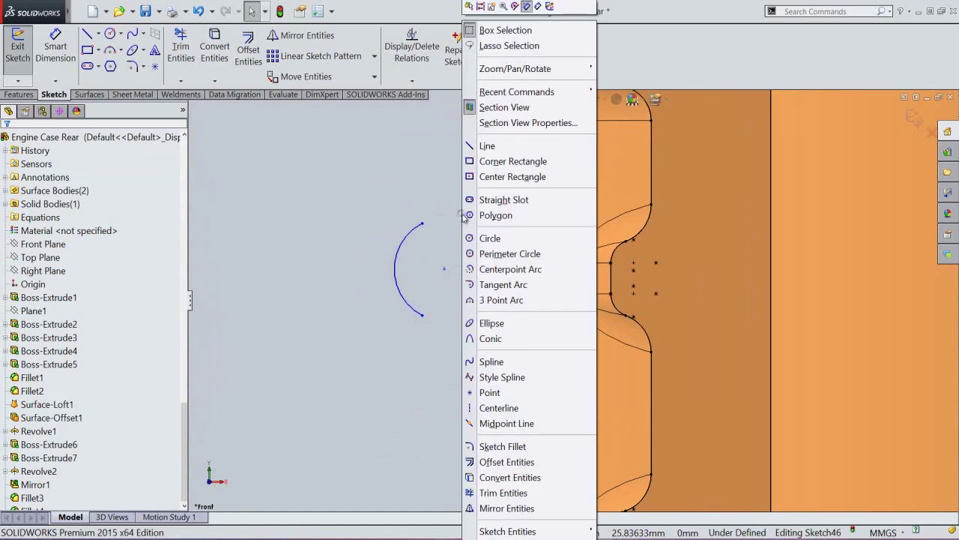
click(538, 9)
click(406, 238)
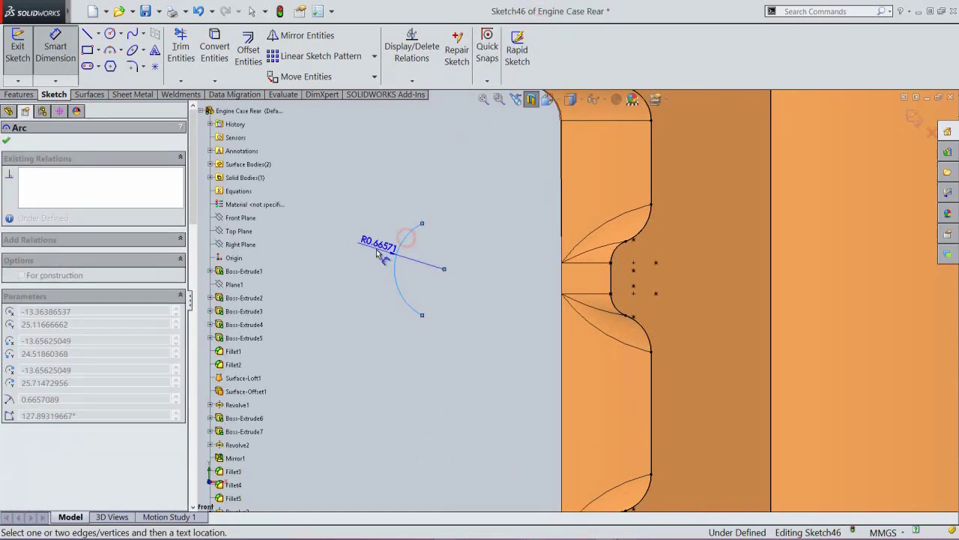
click(378, 253)
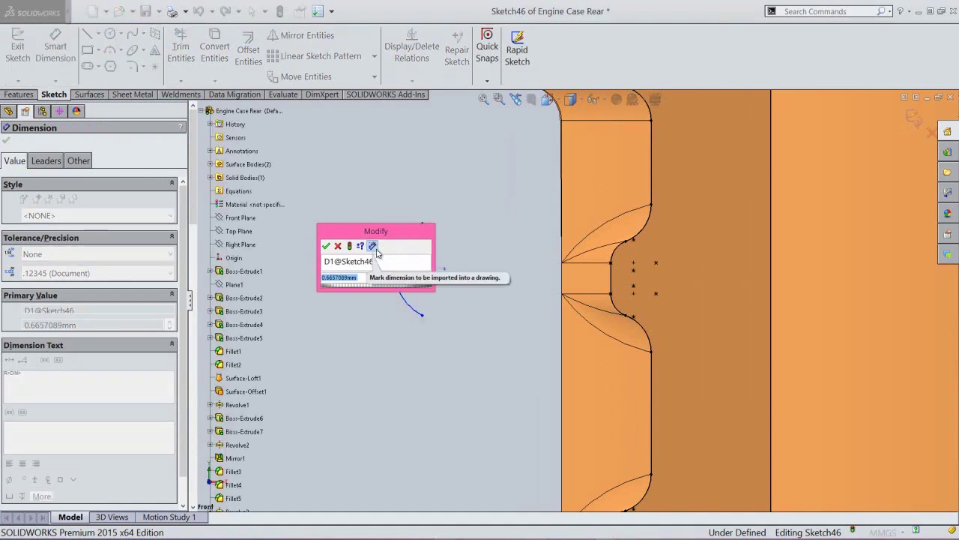
key(Return)
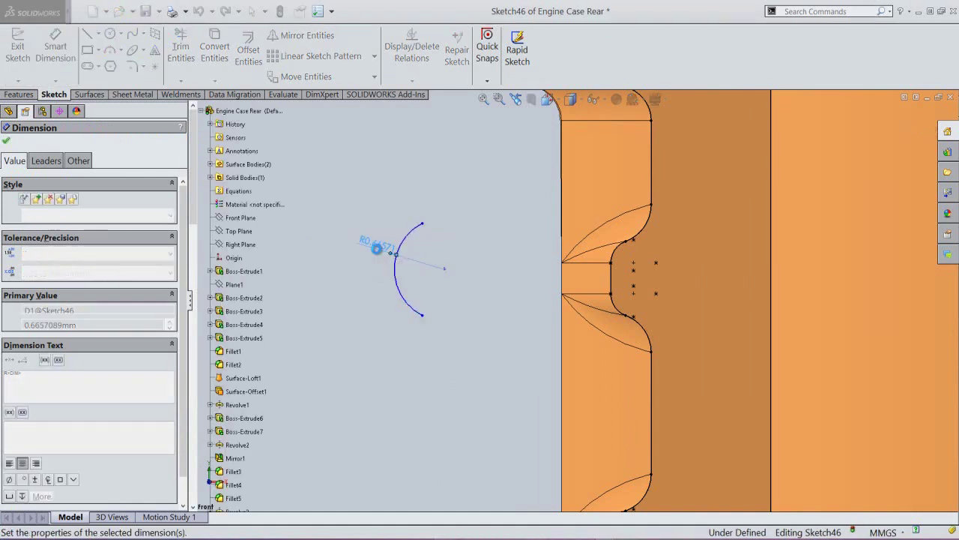
scroll(379, 249, up, 2)
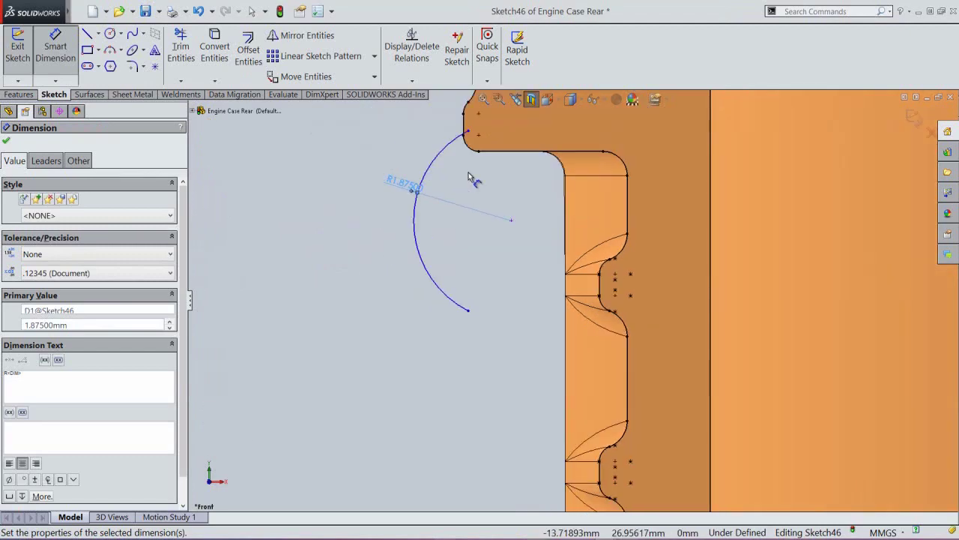
scroll(471, 178, down, 1)
right_click(464, 214)
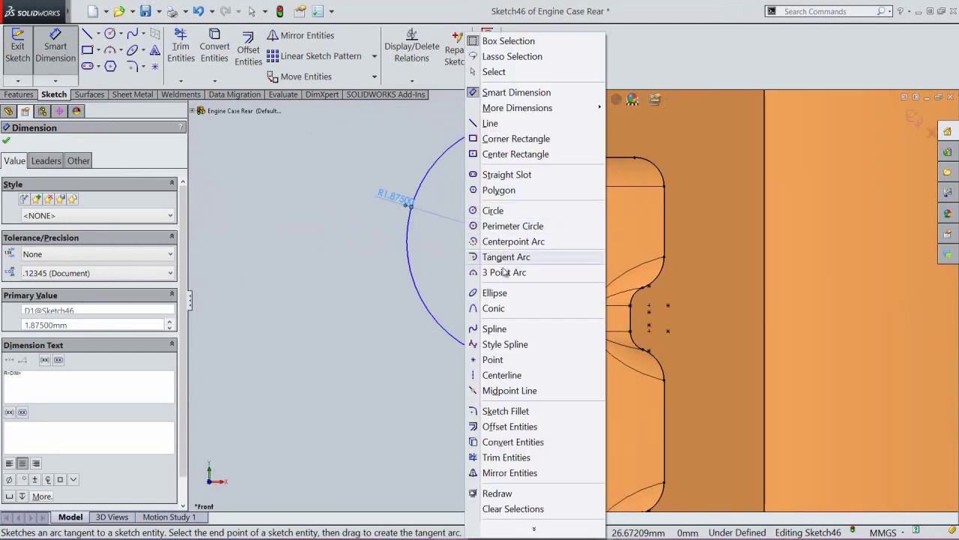
click(494, 71)
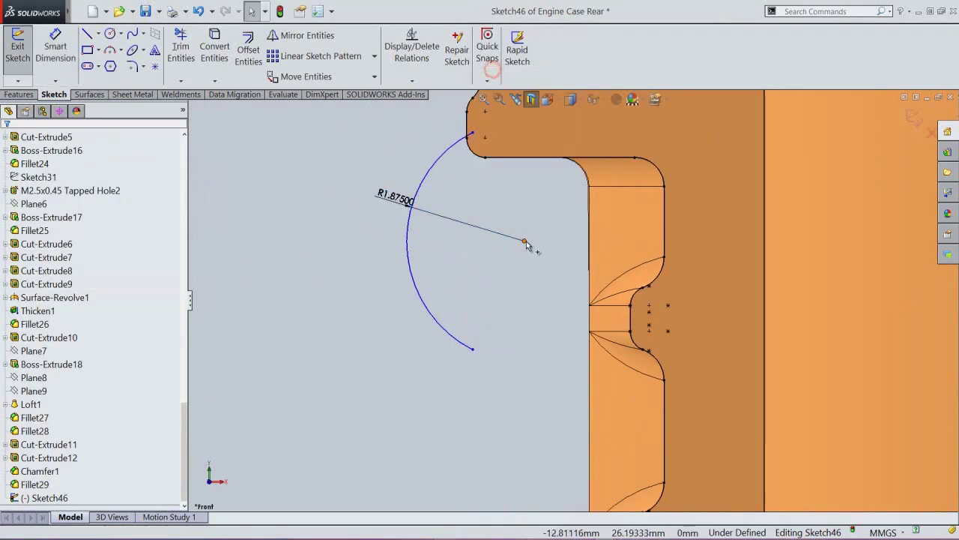
drag(527, 244, 521, 321)
click(530, 229)
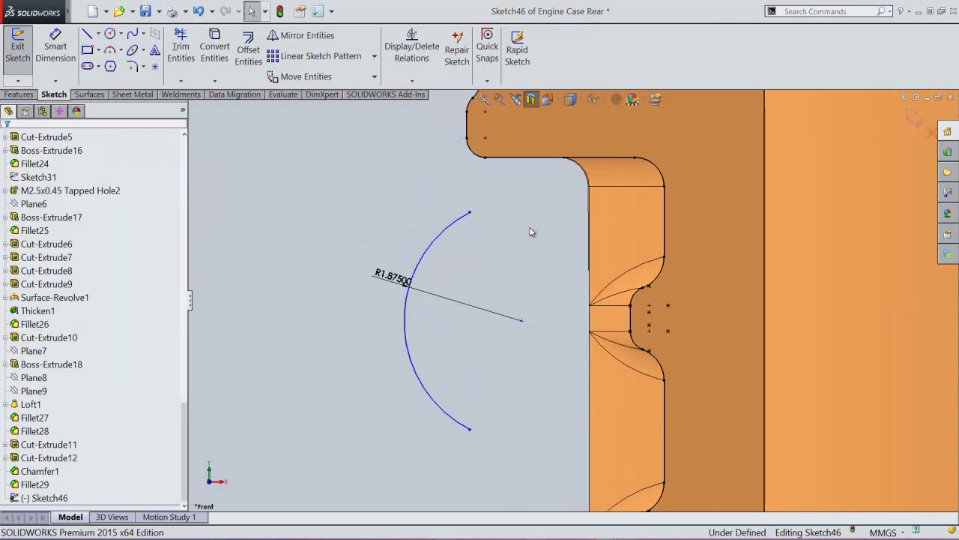
Step: Dimension the vertical distance between the arc's end points as 3.75 mm to make it a semicircle
right_click(529, 228)
click(604, 6)
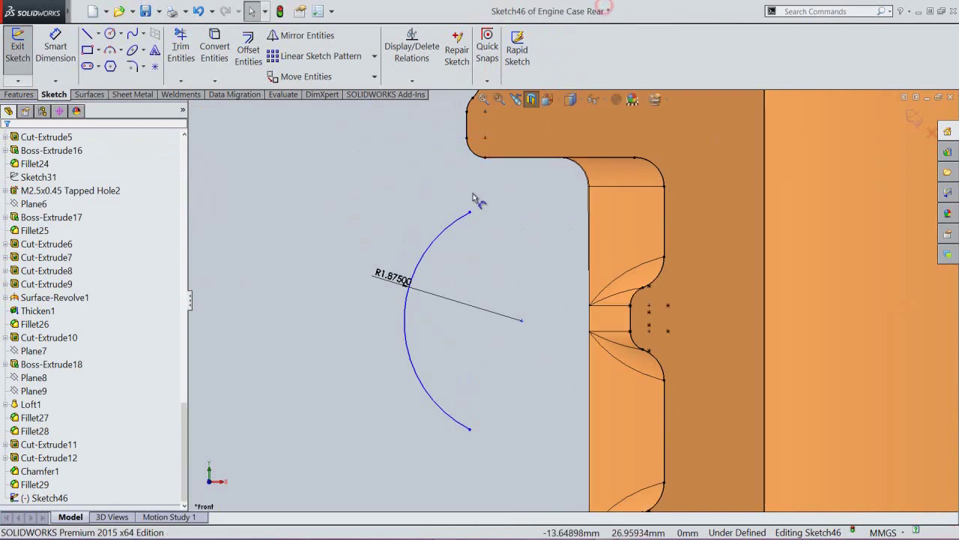
click(469, 212)
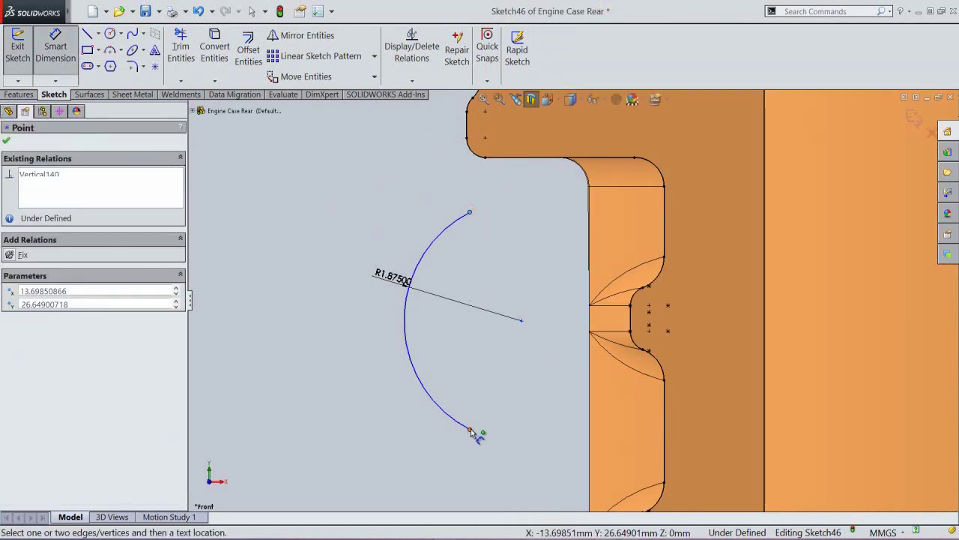
click(470, 430)
click(479, 354)
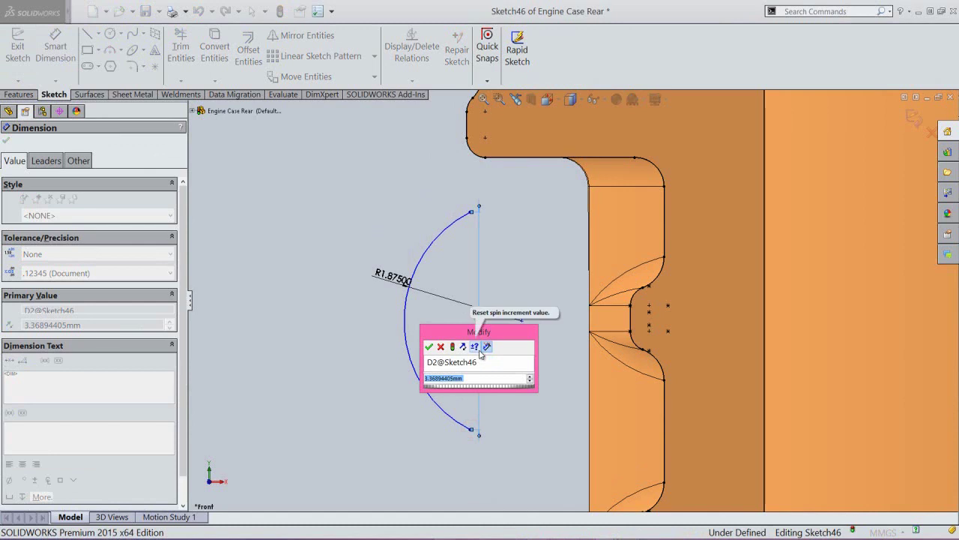
key(Return)
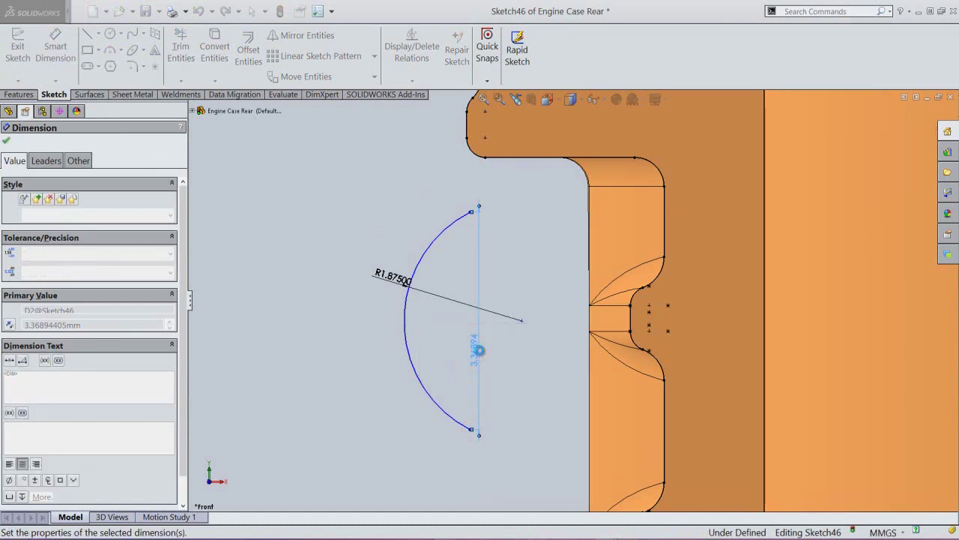
click(498, 263)
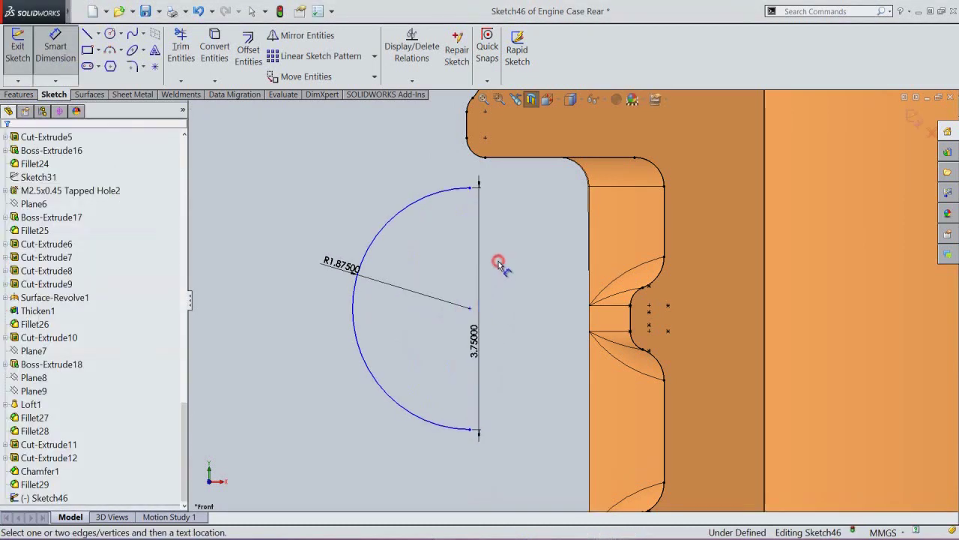
right_click(497, 280)
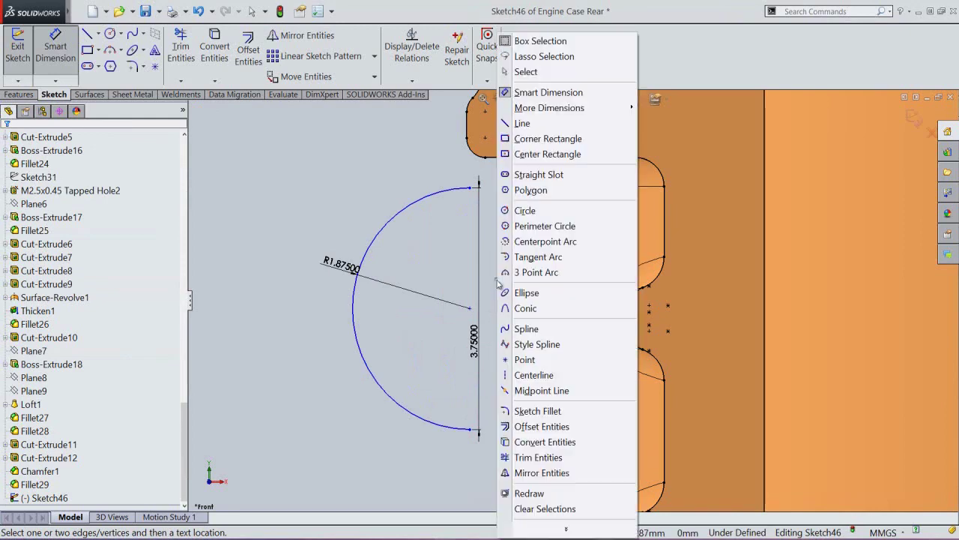
click(519, 75)
Step: Dimension the vertical distance from the cylinder's top edge to the arc's centre point as 14.25 mm
scroll(573, 303, up, 8)
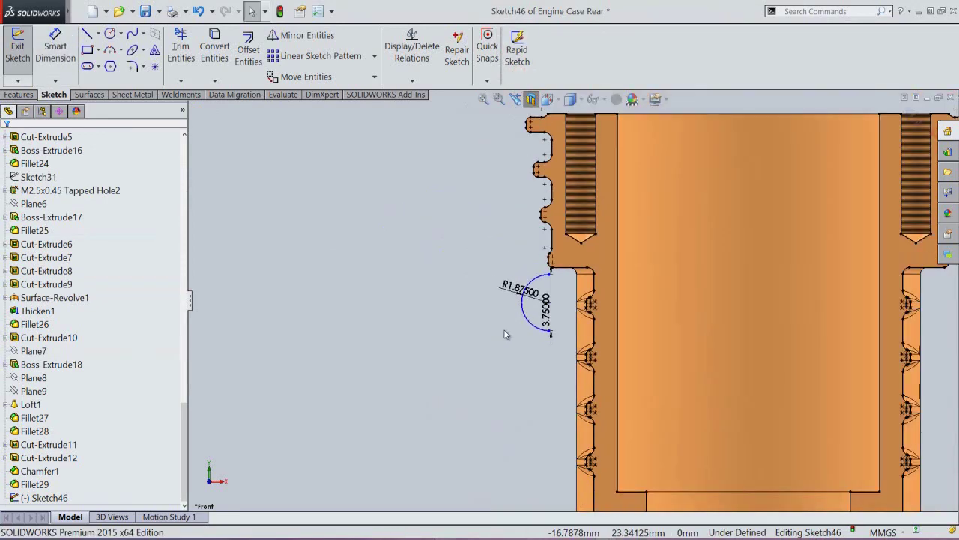
scroll(510, 322, up, 2)
scroll(581, 153, down, 1)
right_click(467, 180)
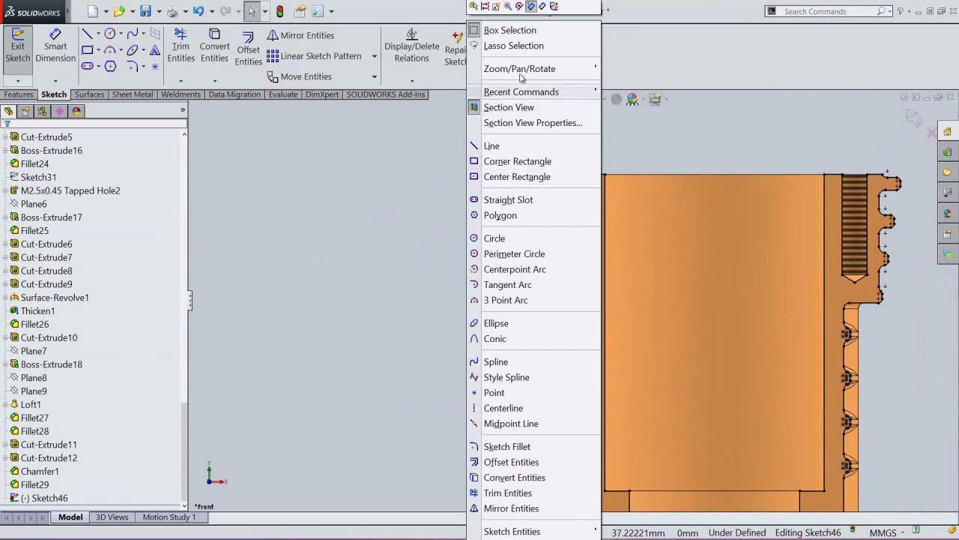
click(533, 7)
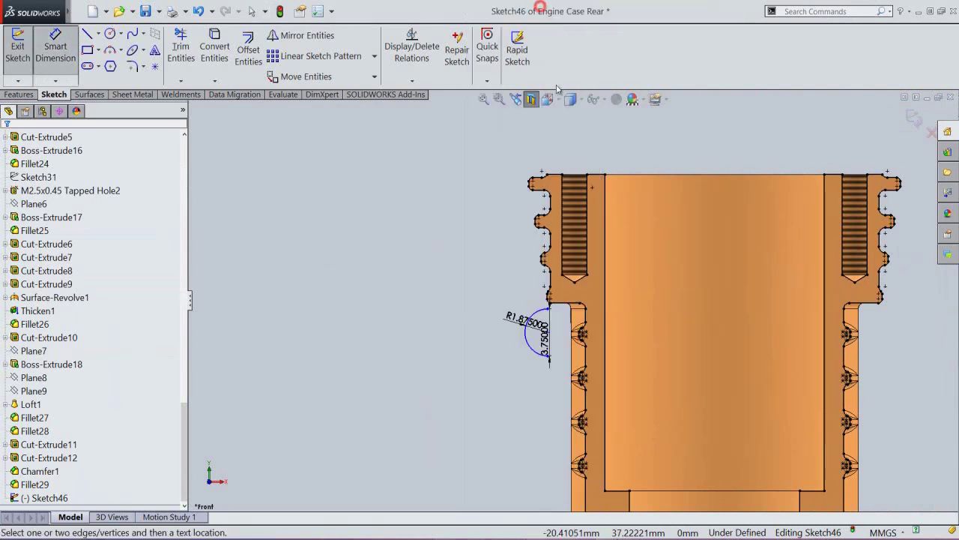
click(597, 174)
click(547, 331)
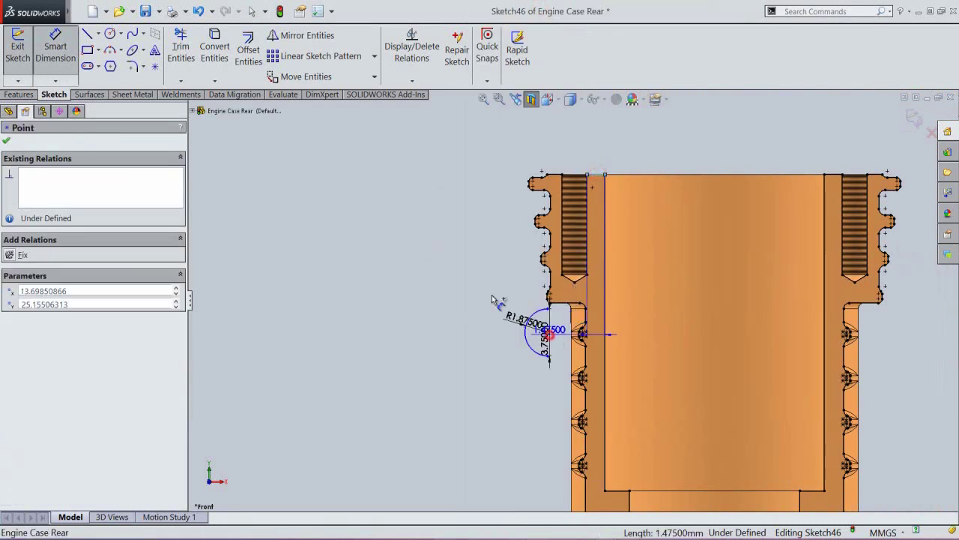
click(464, 281)
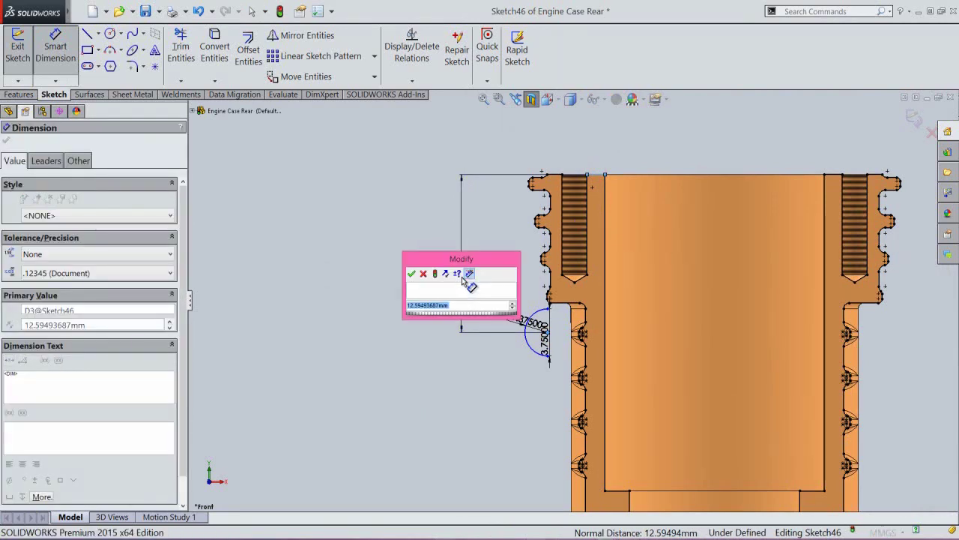
key(Return)
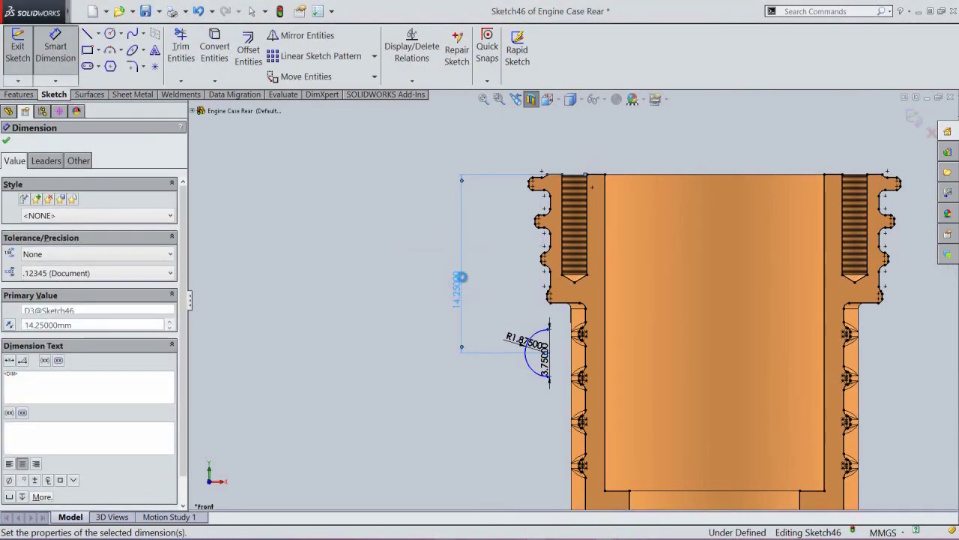
click(492, 295)
Step: Sketch a vertical construction centerline of infinite length through the origin
right_click(492, 298)
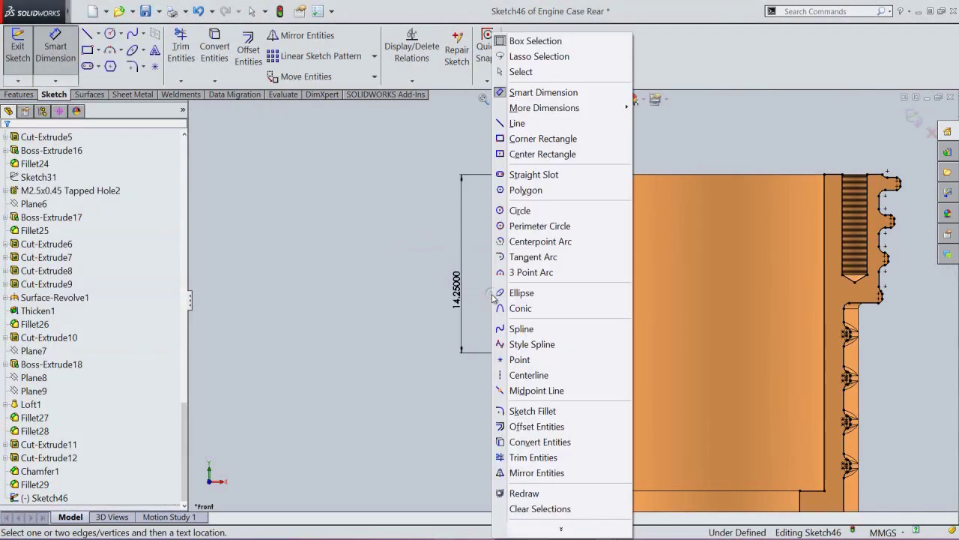
click(510, 378)
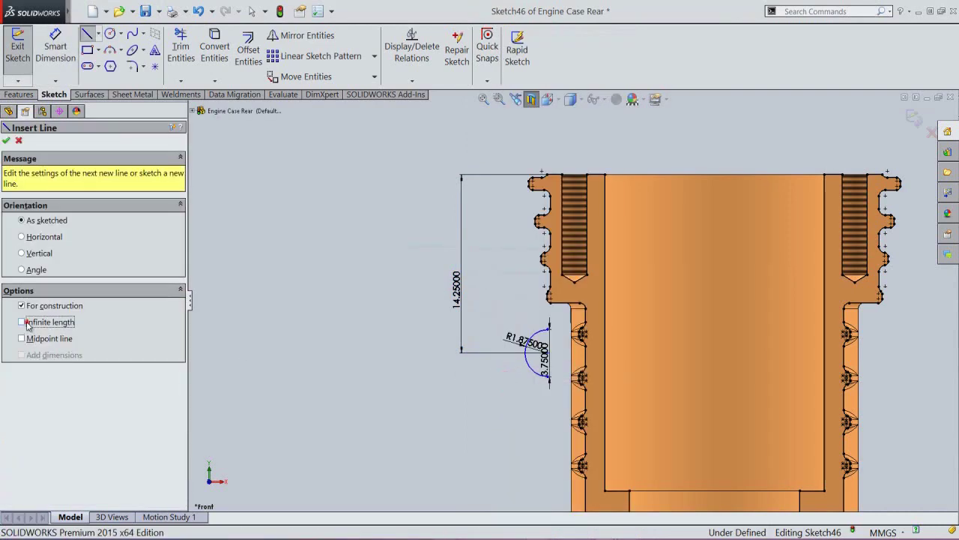
click(28, 323)
click(22, 253)
scroll(572, 302, up, 3)
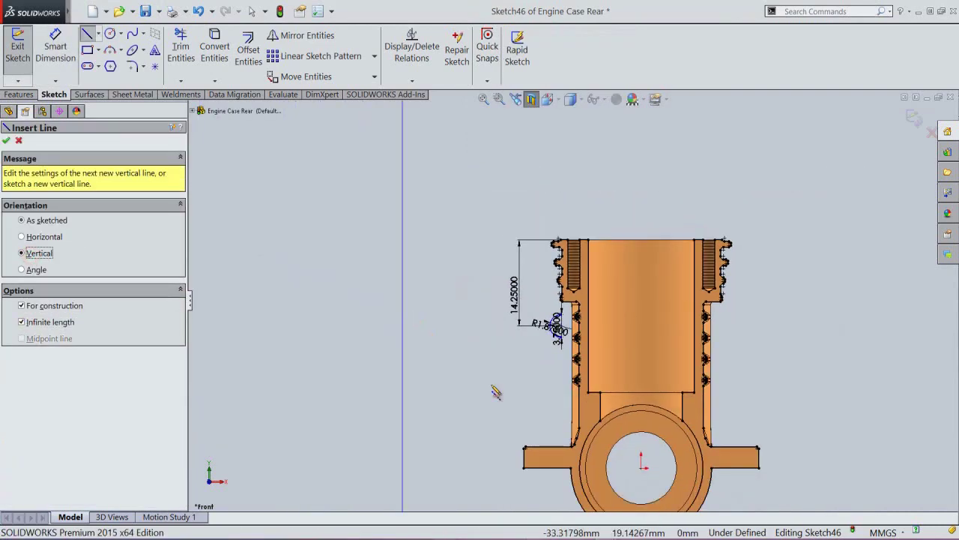
click(639, 465)
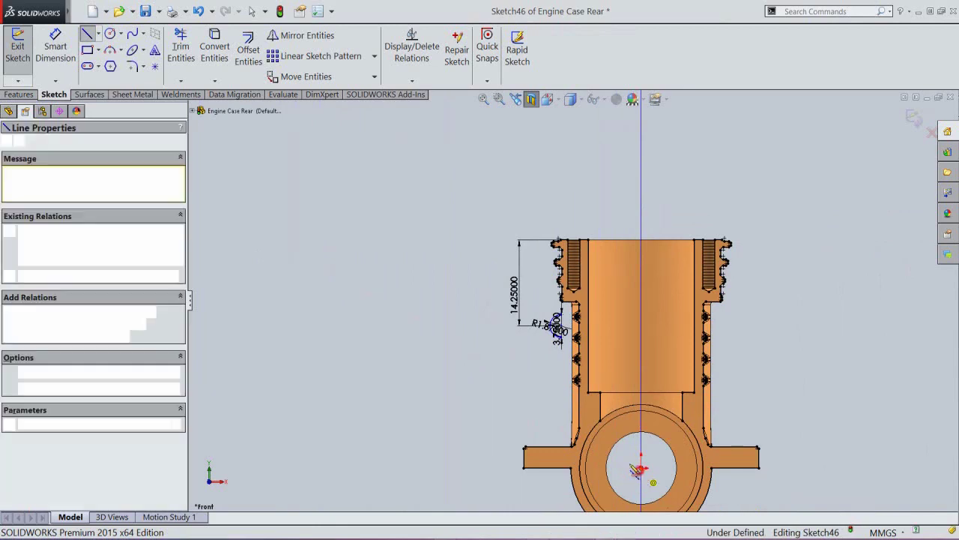
right_click(435, 351)
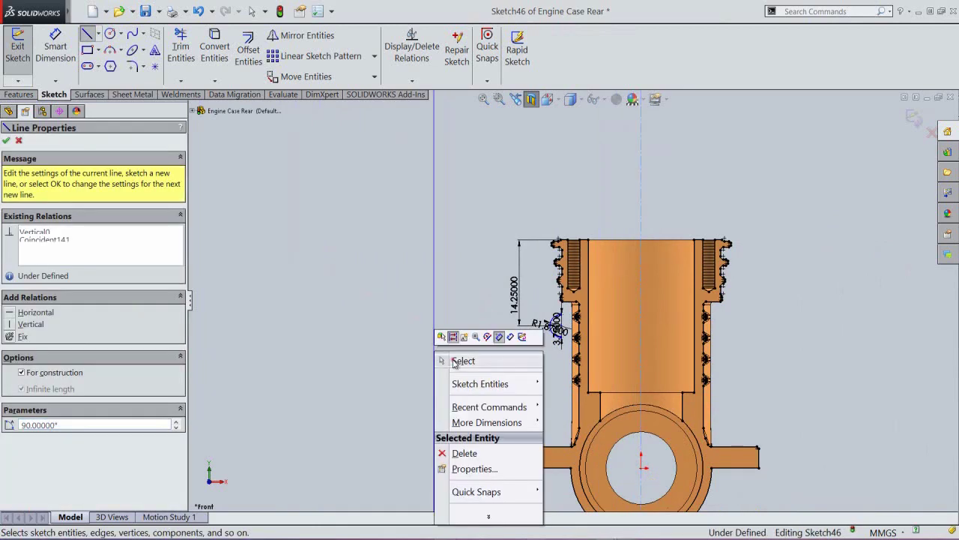
click(458, 361)
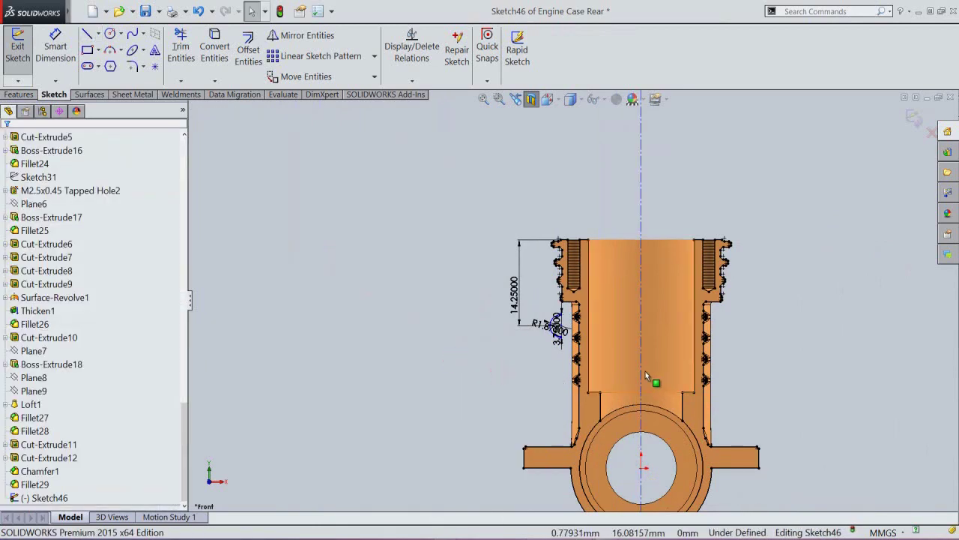
click(641, 375)
click(497, 350)
Step: Start a Smart Dimension from the vertical centerline to locate the arc horizontally
right_click(689, 188)
click(765, 9)
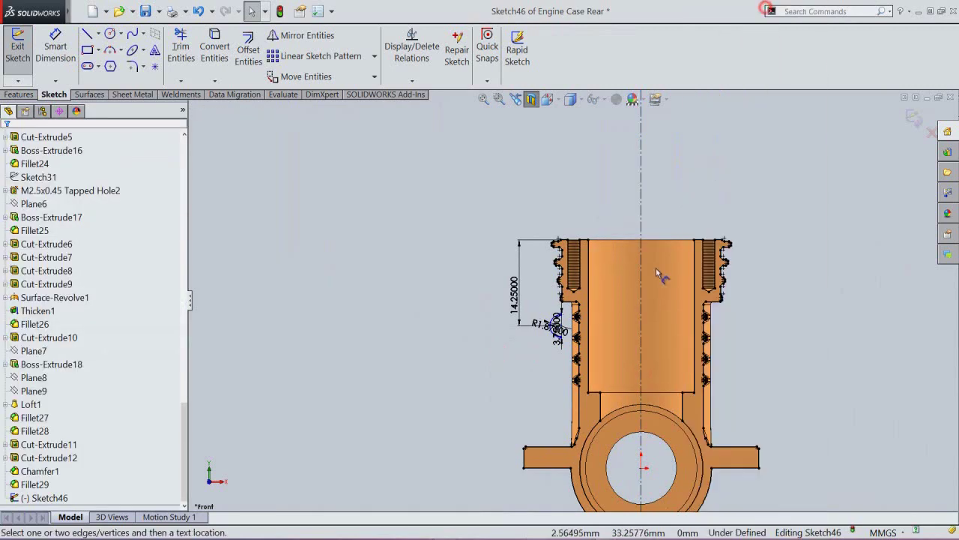
scroll(646, 284, down, 2)
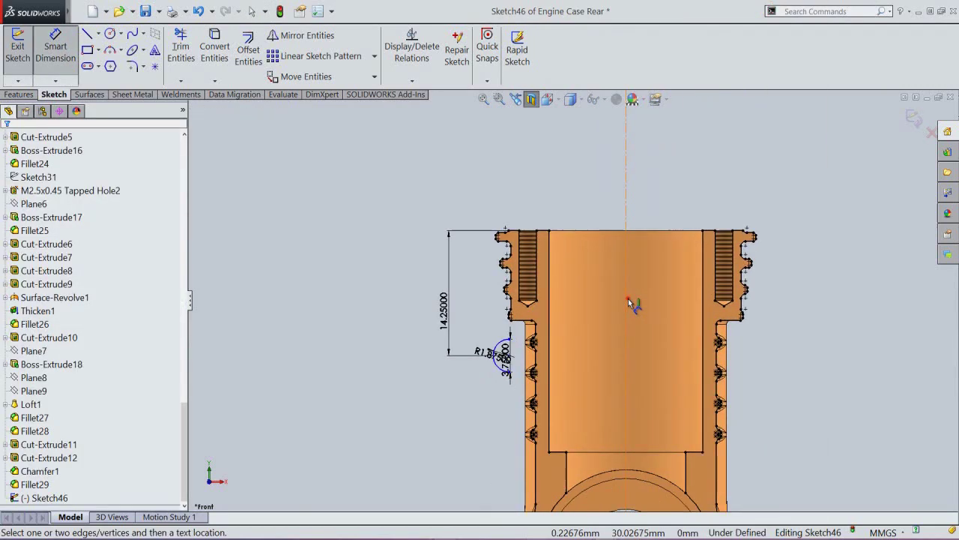
Step: Dimension the arc's centre point from the vertical centreline and set the distance to 12.5 mm
click(628, 298)
click(510, 354)
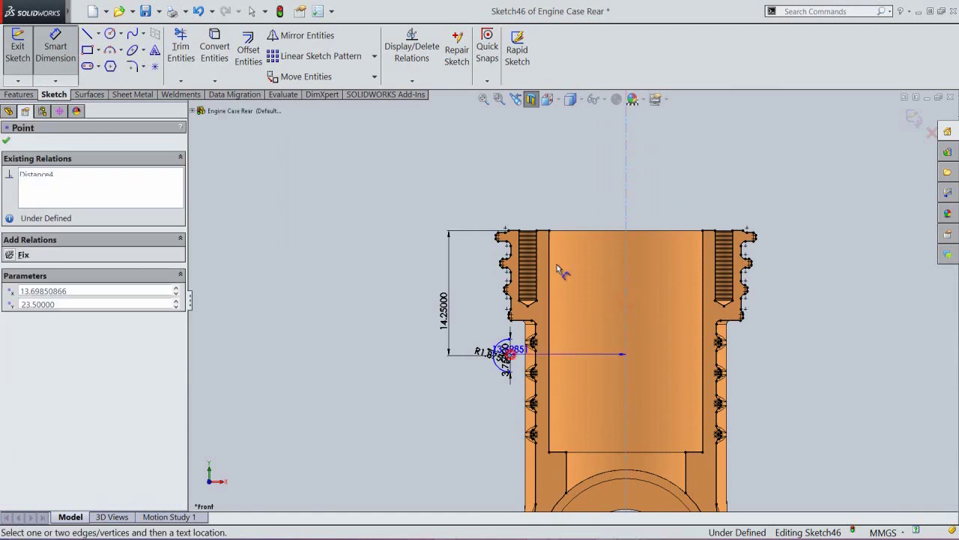
click(588, 203)
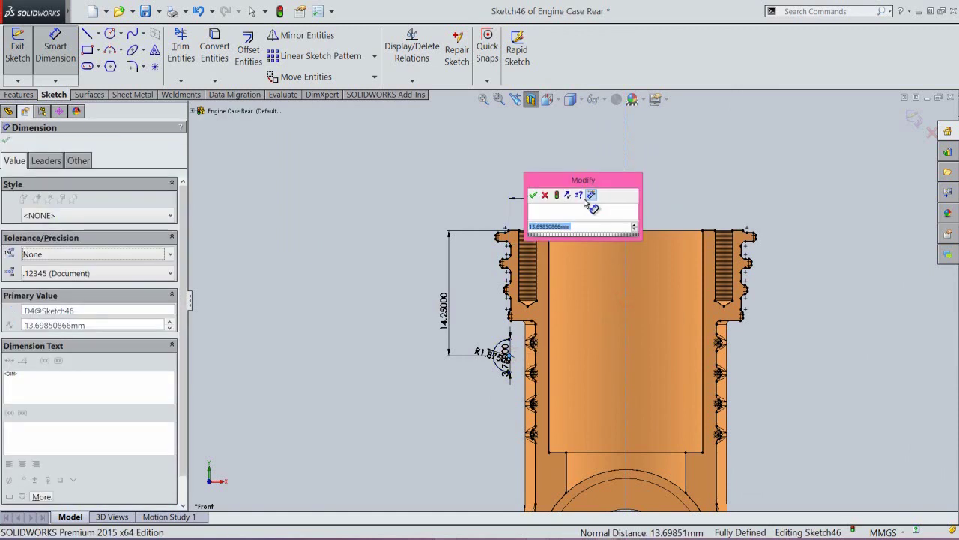
key(Return)
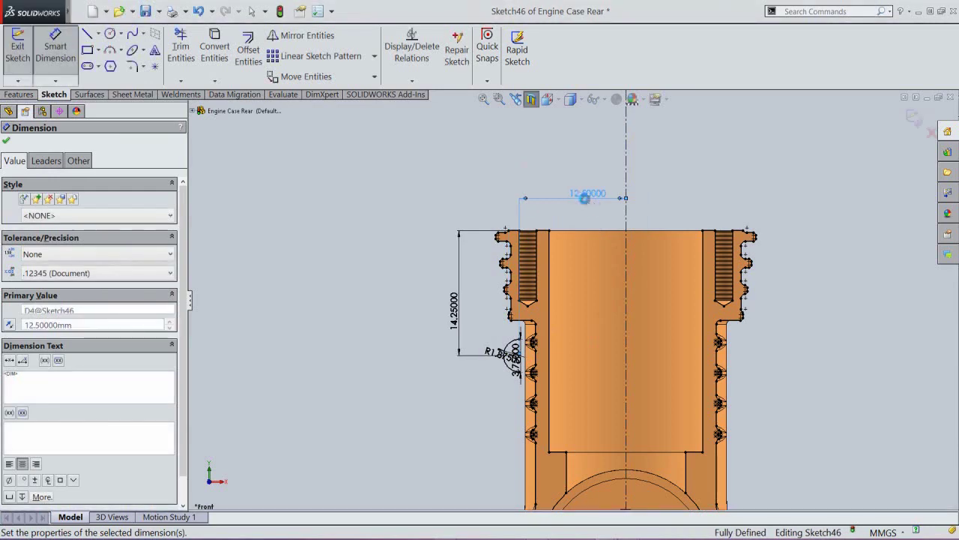
Step: Draw a horizontal line about 1.42 mm long from the arc's upper endpoint to the upper groove profile in the case wall
right_click(656, 201)
click(678, 122)
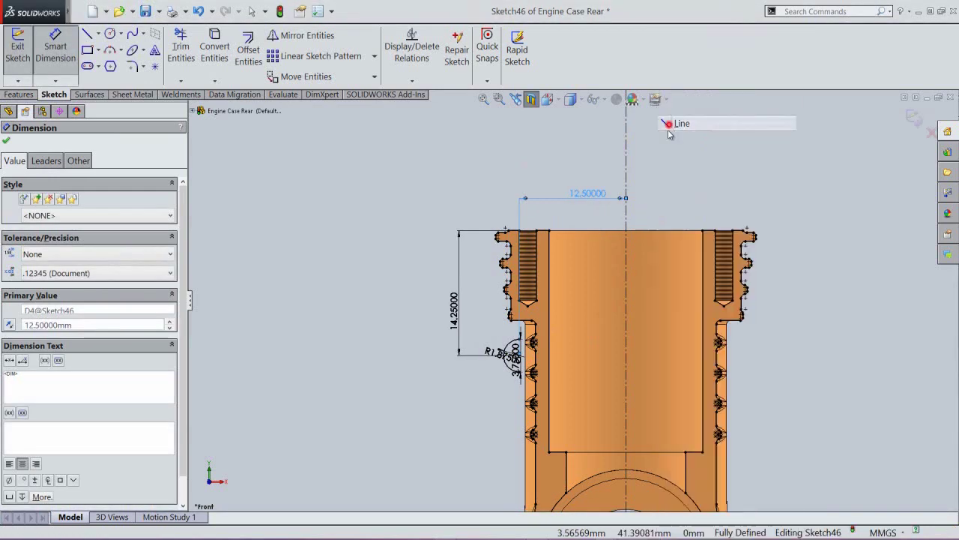
scroll(546, 358, down, 2)
scroll(545, 358, down, 6)
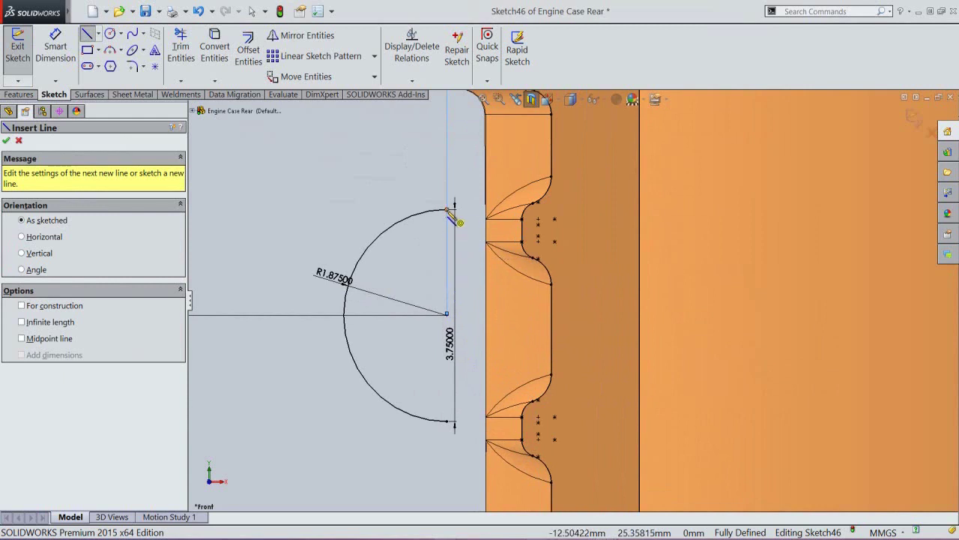
click(449, 209)
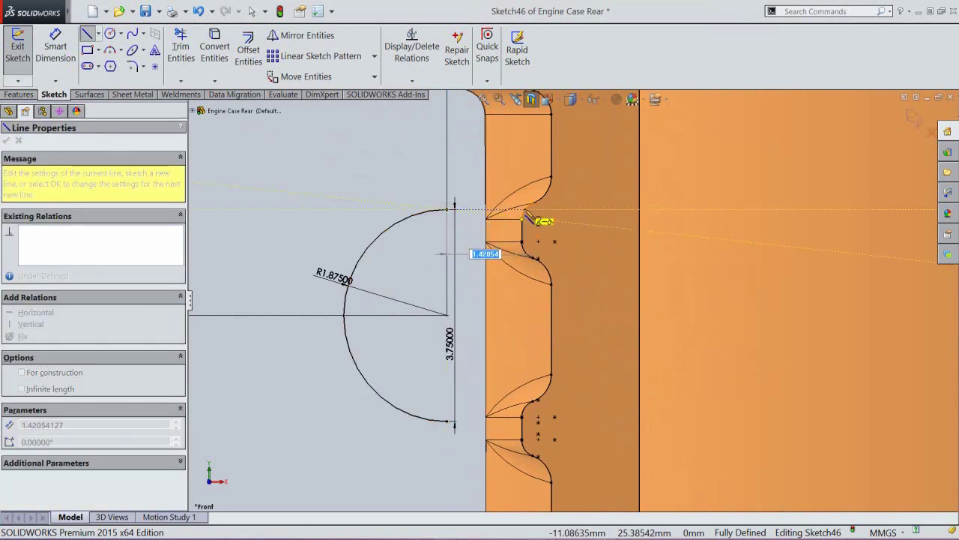
click(527, 214)
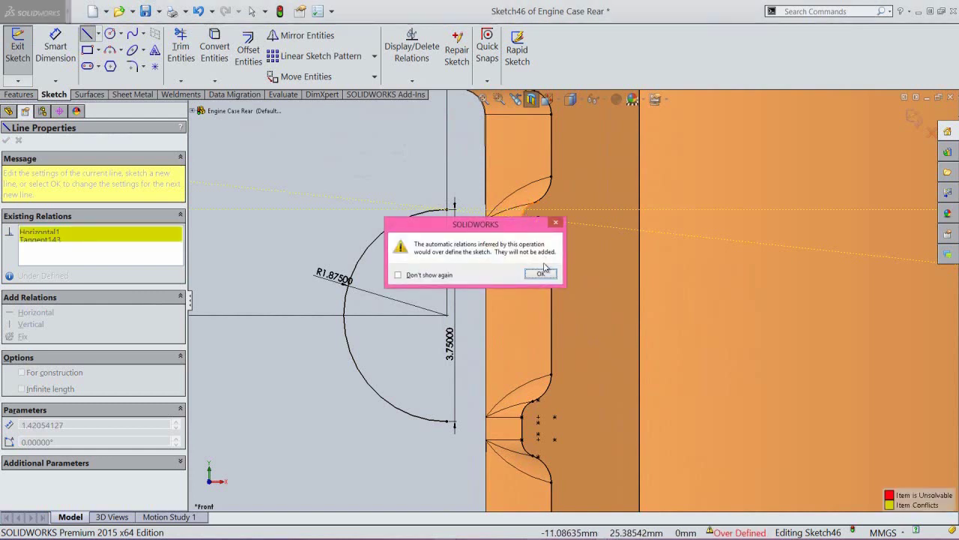
click(540, 274)
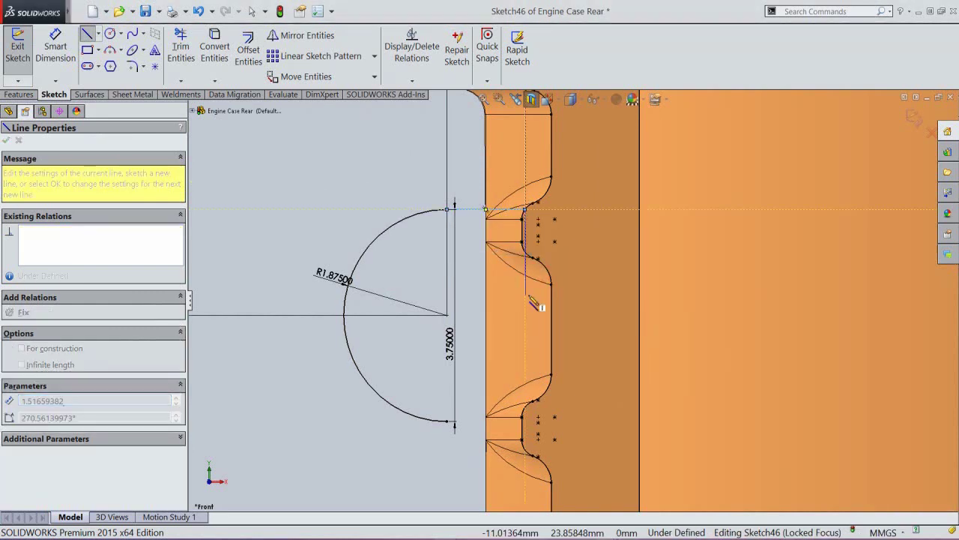
double_click(463, 417)
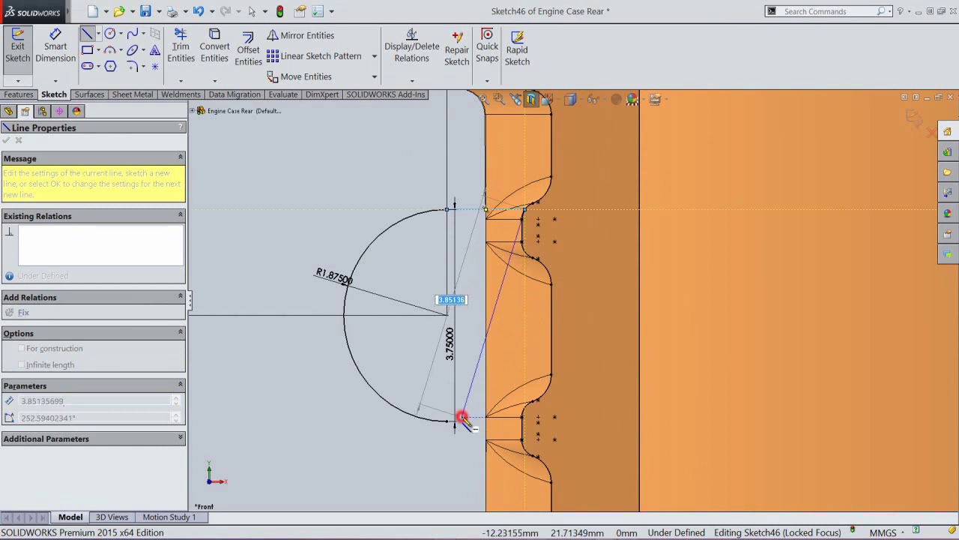
Step: Draw a horizontal line about 1.36 mm long from the arc's lower endpoint to the lower groove profile in the case wall
click(447, 421)
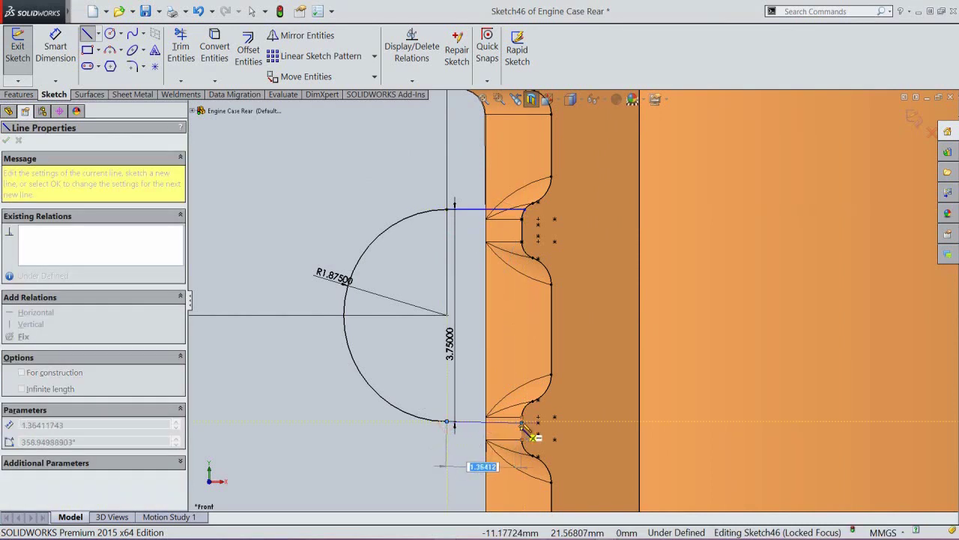
click(523, 423)
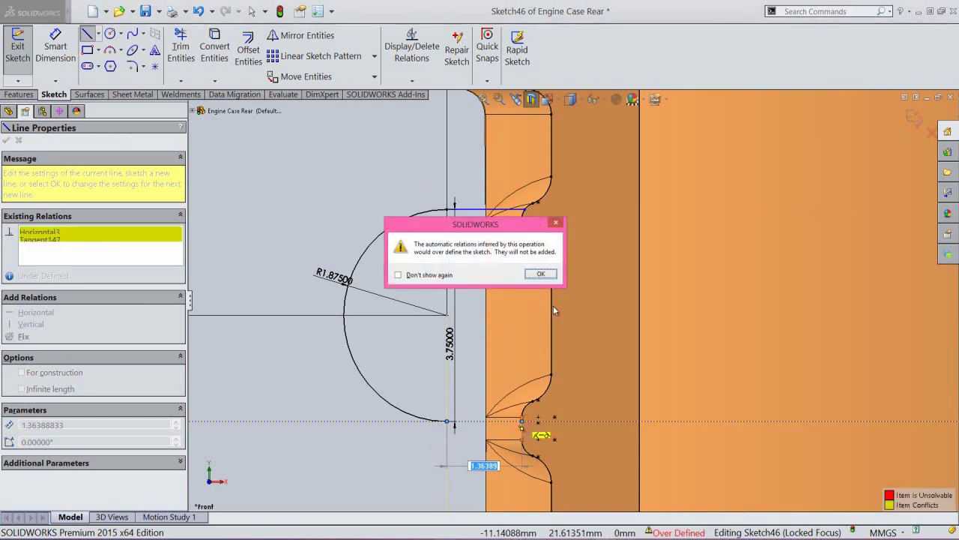
click(540, 275)
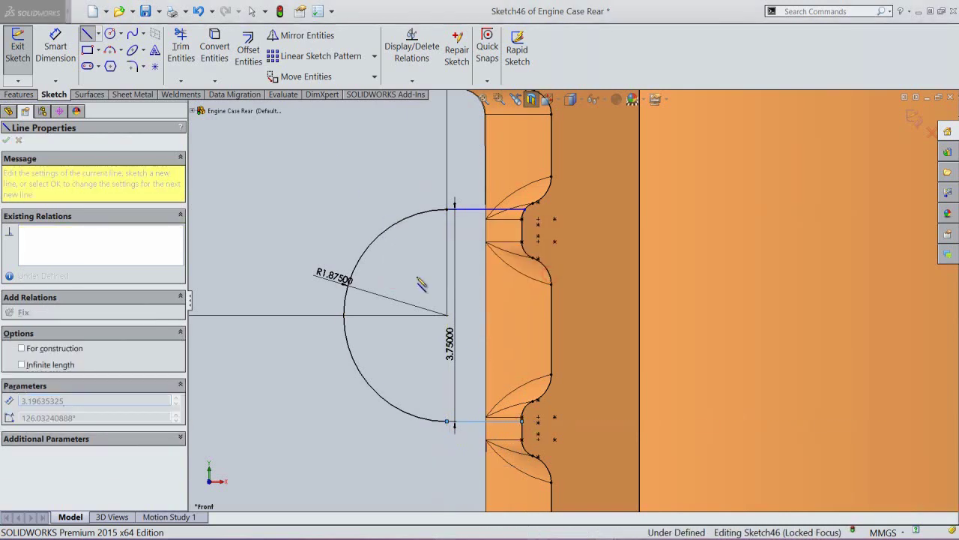
right_click(417, 276)
click(445, 286)
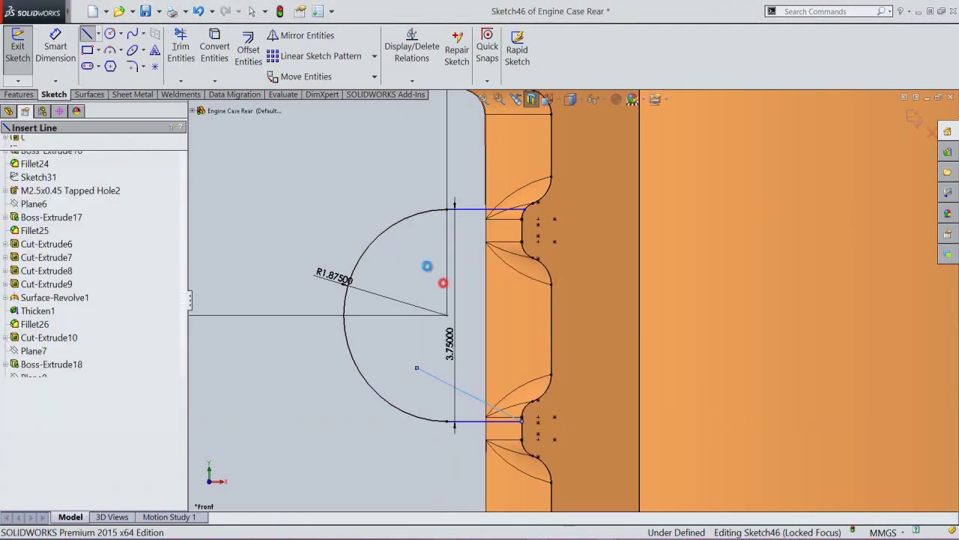
click(439, 382)
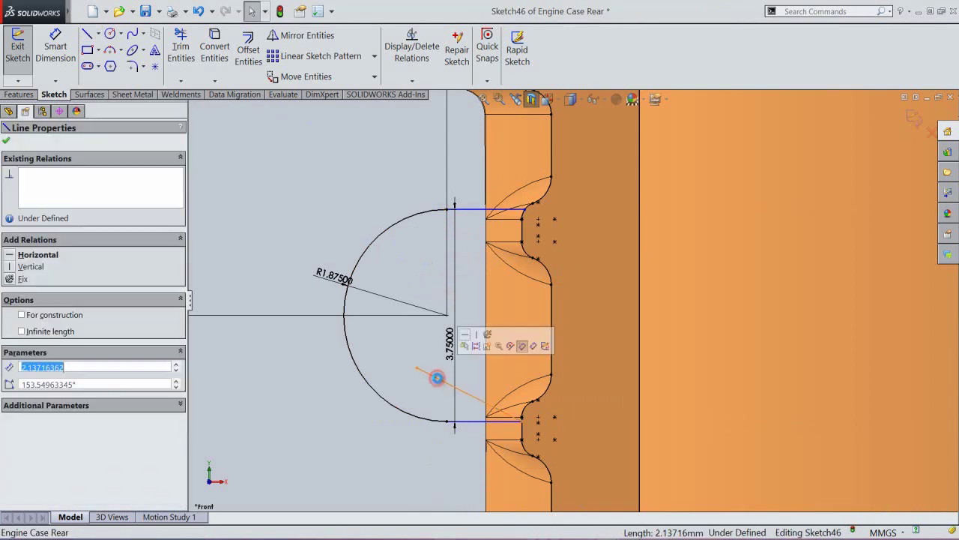
key(Delete)
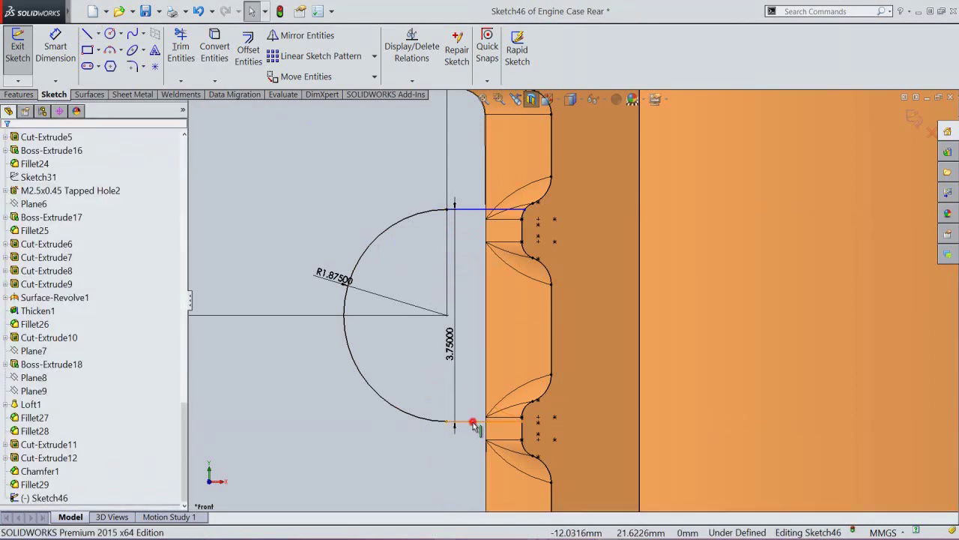
Step: Add a Horizontal relation to both the lower and the upper line extending from the arc
click(474, 424)
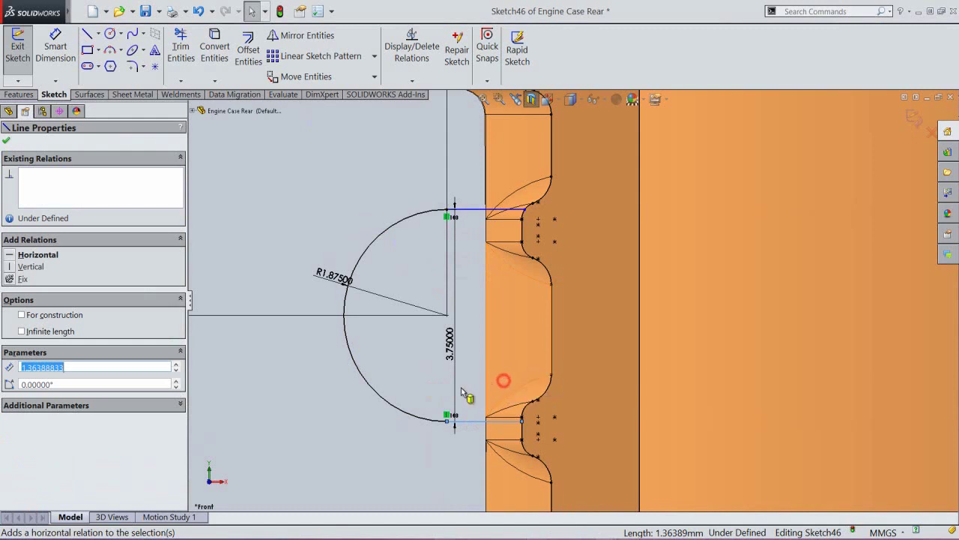
click(431, 386)
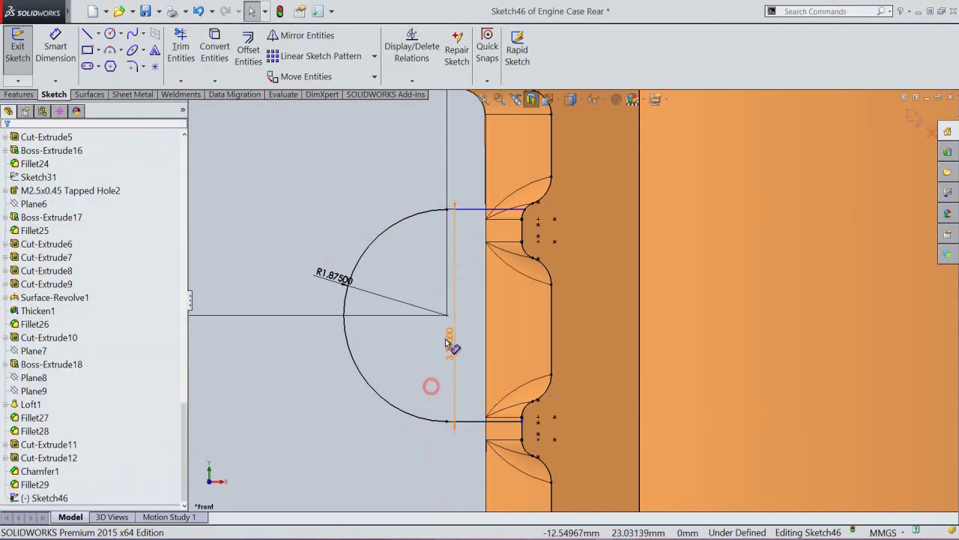
click(473, 213)
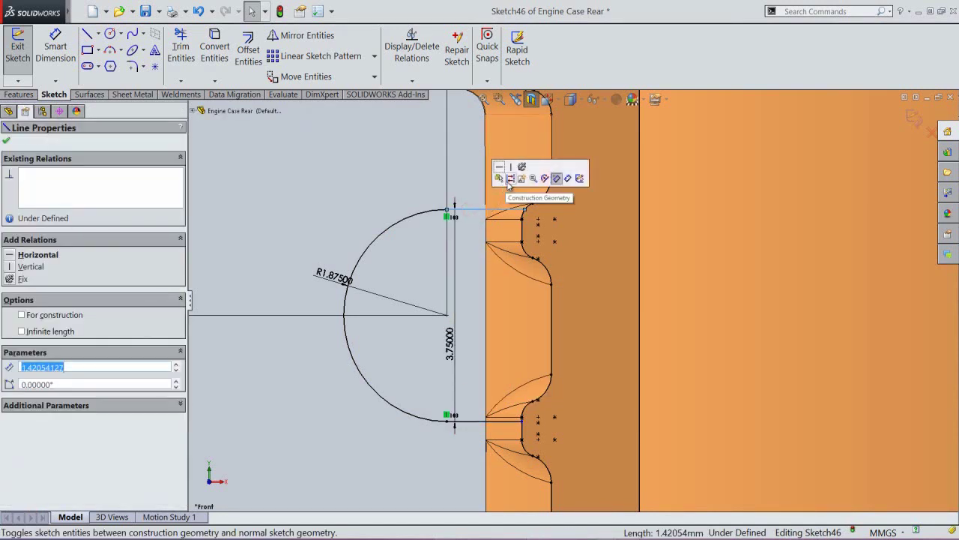
click(500, 166)
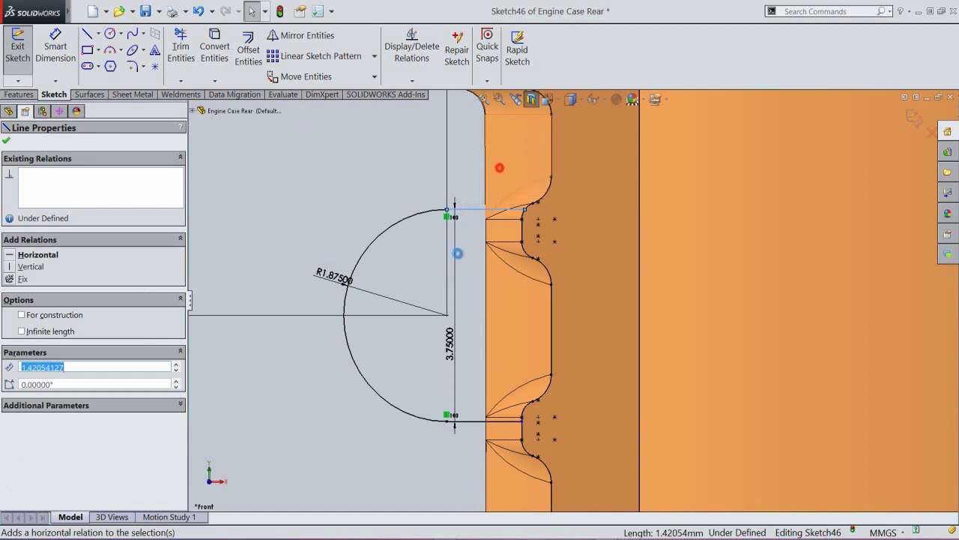
click(466, 292)
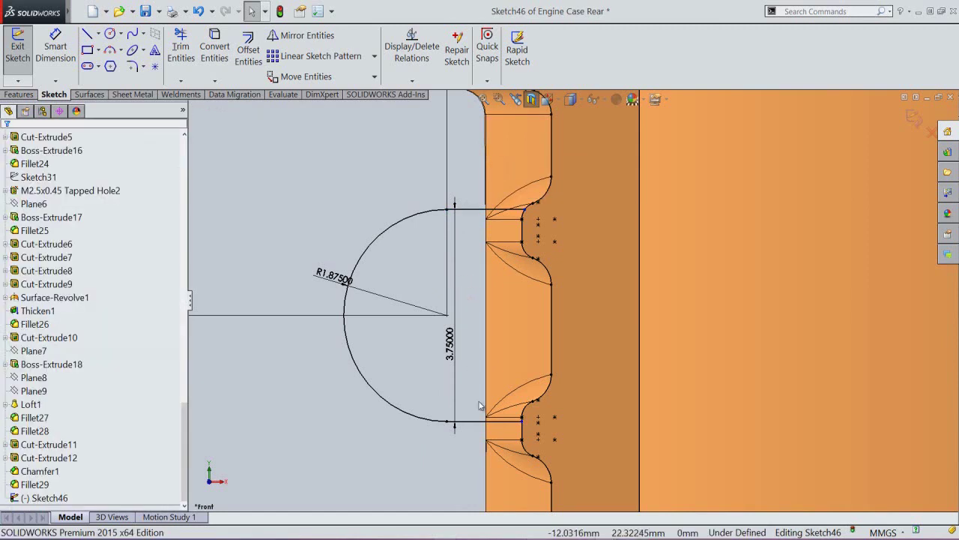
Step: Make the lower line's free endpoint coincident with the short vertical line of the lower groove profile
click(522, 422)
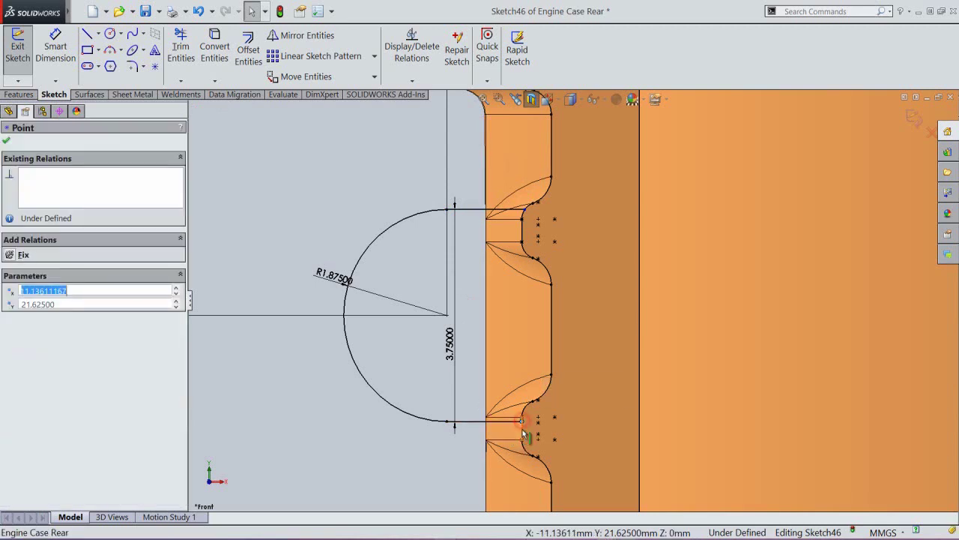
ctrl+click(523, 430)
click(561, 391)
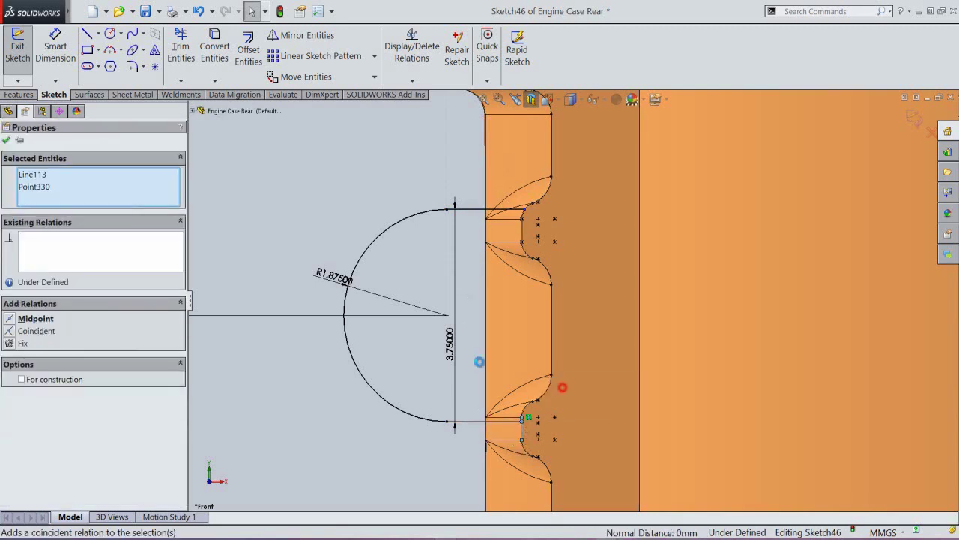
click(431, 369)
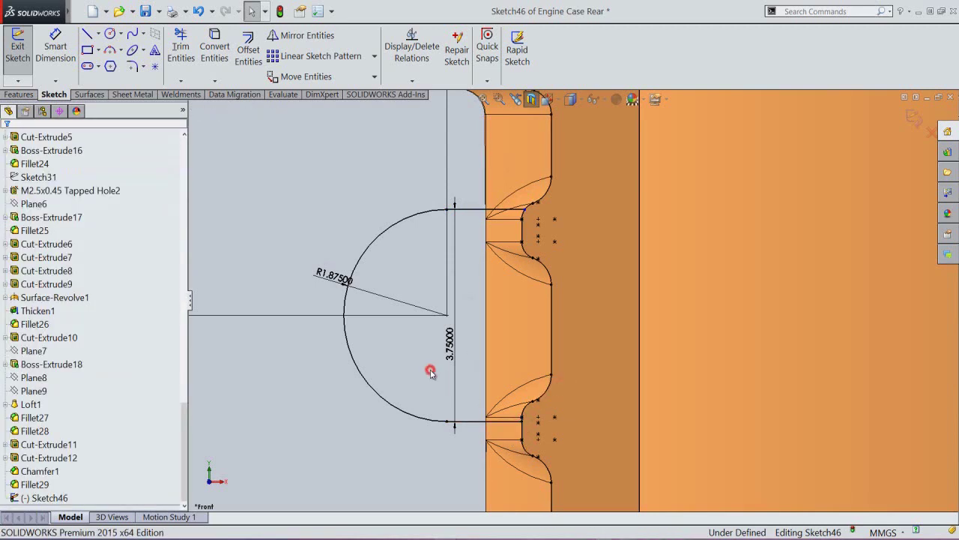
Step: Make the upper line's free endpoint coincident with the elliptical curve of the upper groove profile
click(523, 215)
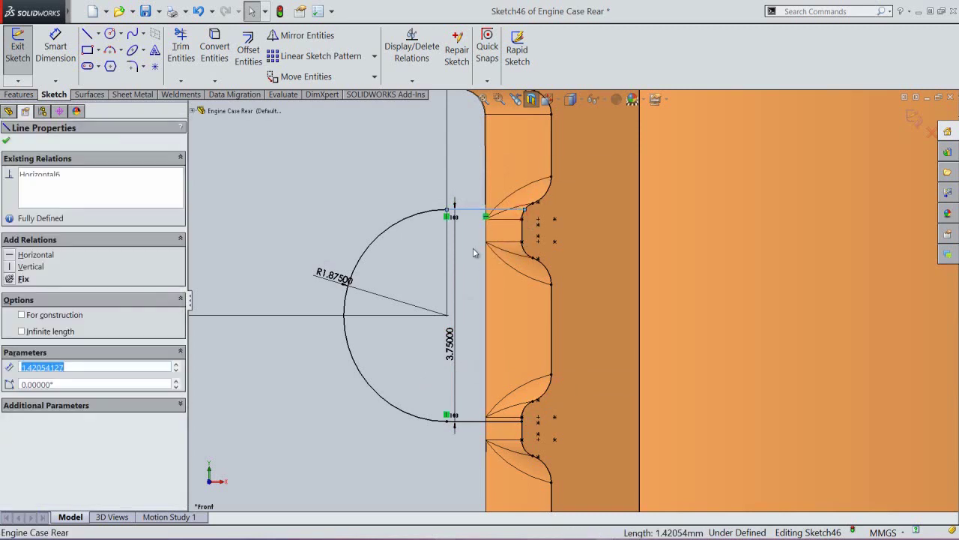
click(472, 248)
click(526, 213)
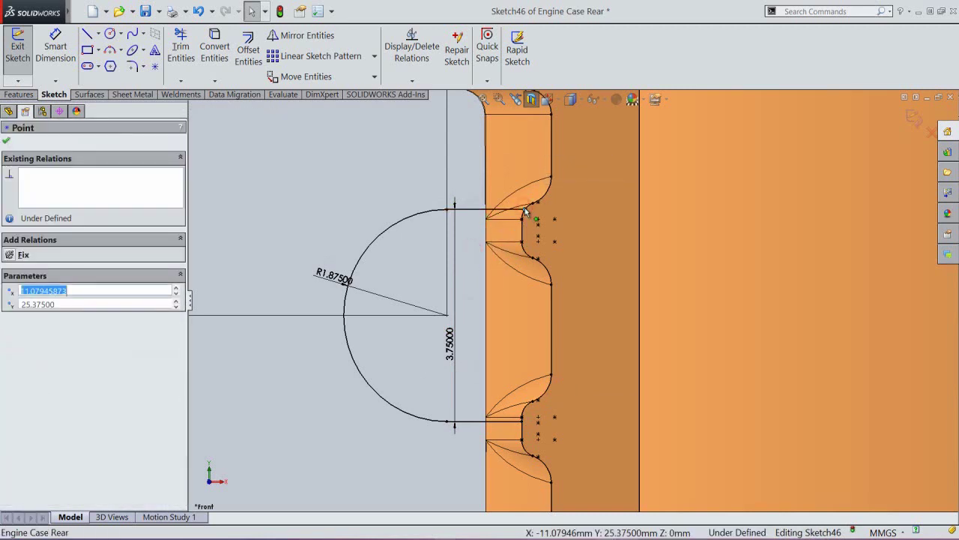
ctrl+click(537, 203)
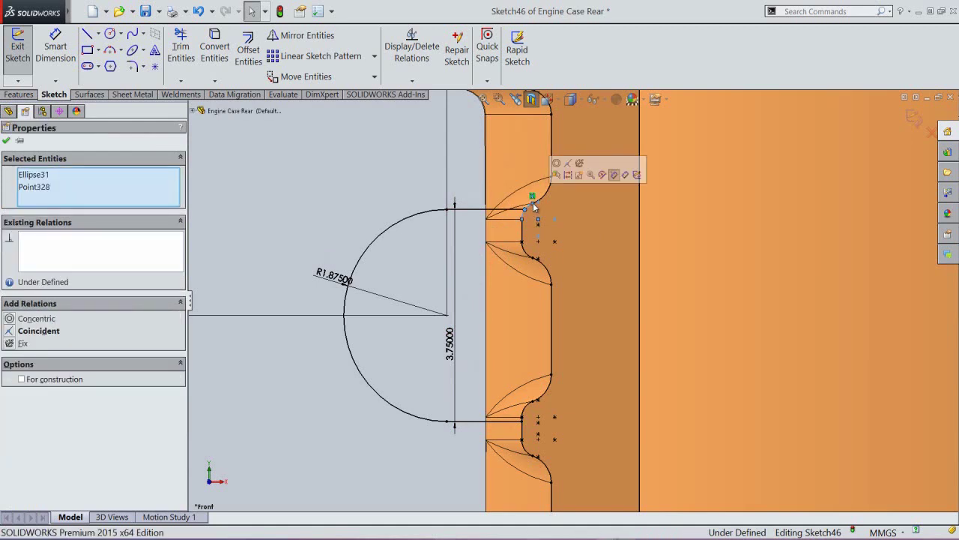
click(567, 165)
click(414, 251)
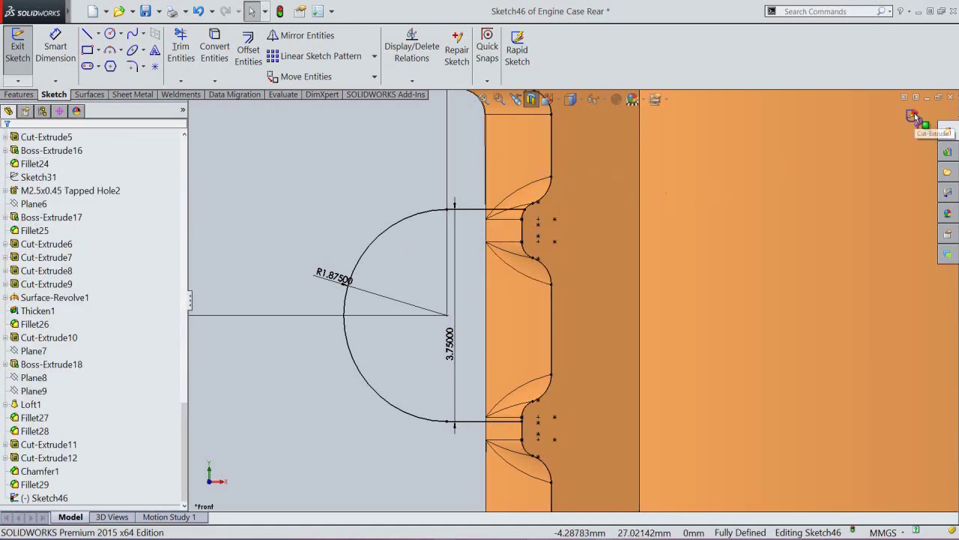
Step: Exit the sketch and turn off the section view of the engine case
click(914, 114)
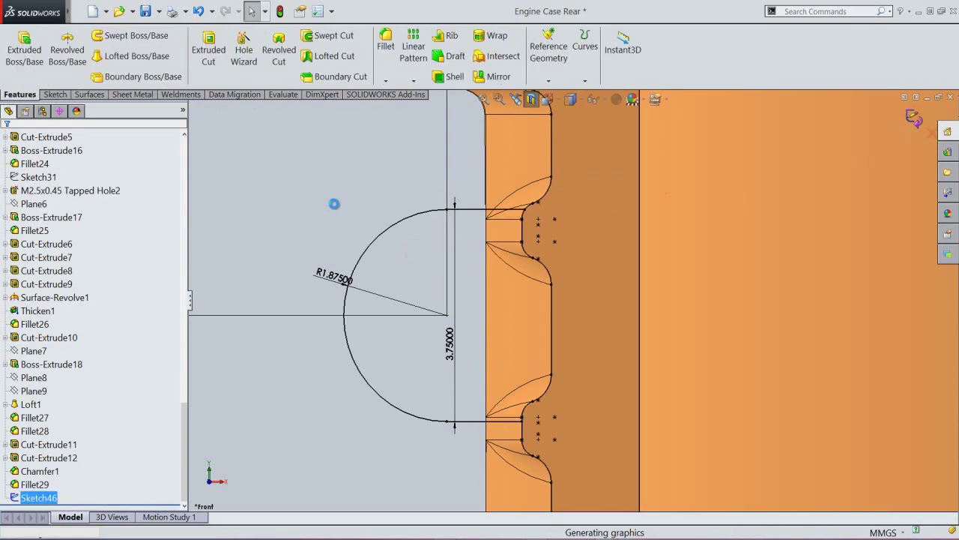
click(530, 100)
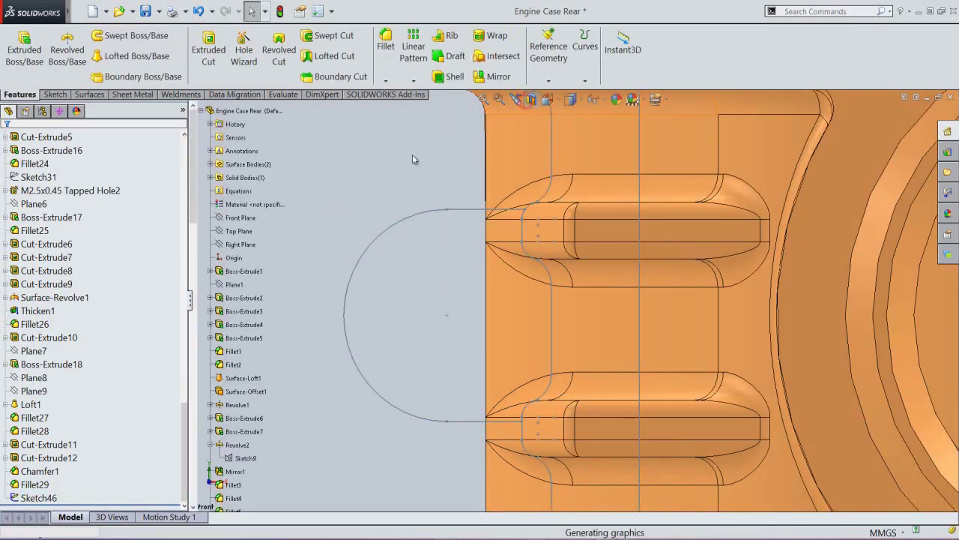
click(404, 156)
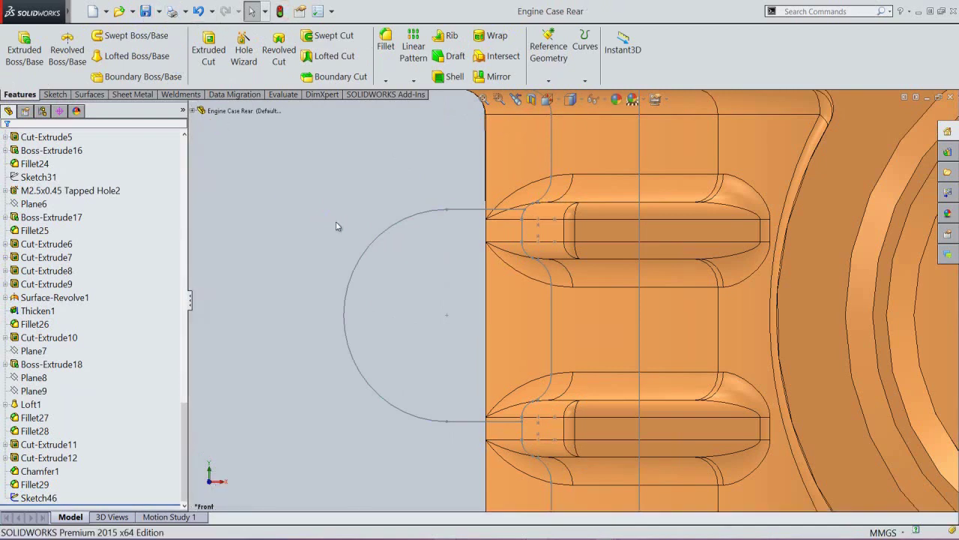
Step: Start a boss extrude of the rounded profile without a thin feature, replacing the open contour with the closed region between the grooves
scroll(452, 327, up, 3)
middle_drag(463, 333, 389, 275)
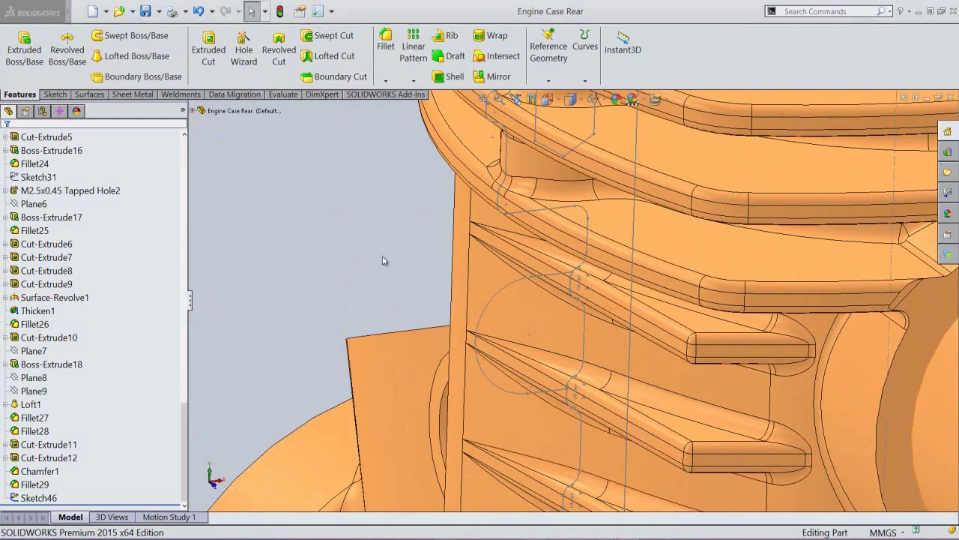
click(33, 57)
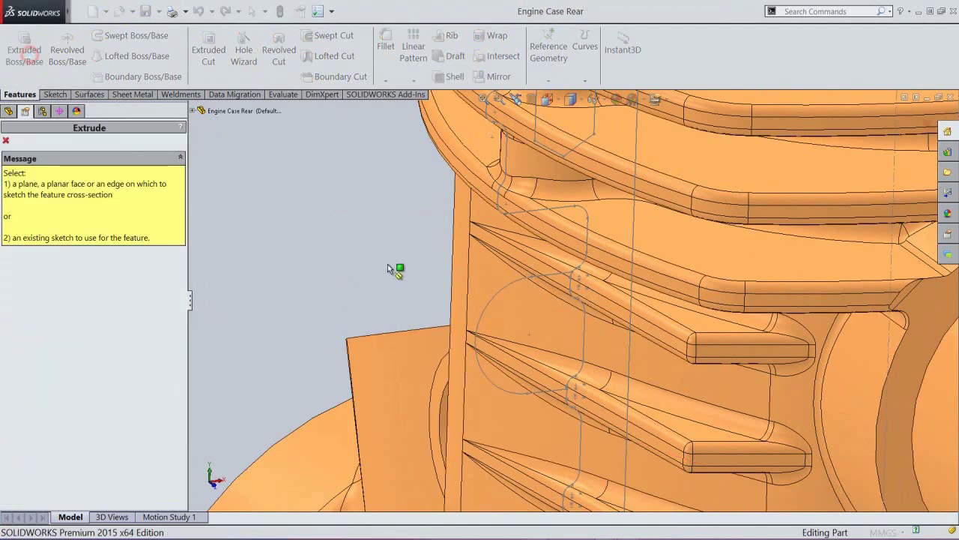
click(487, 300)
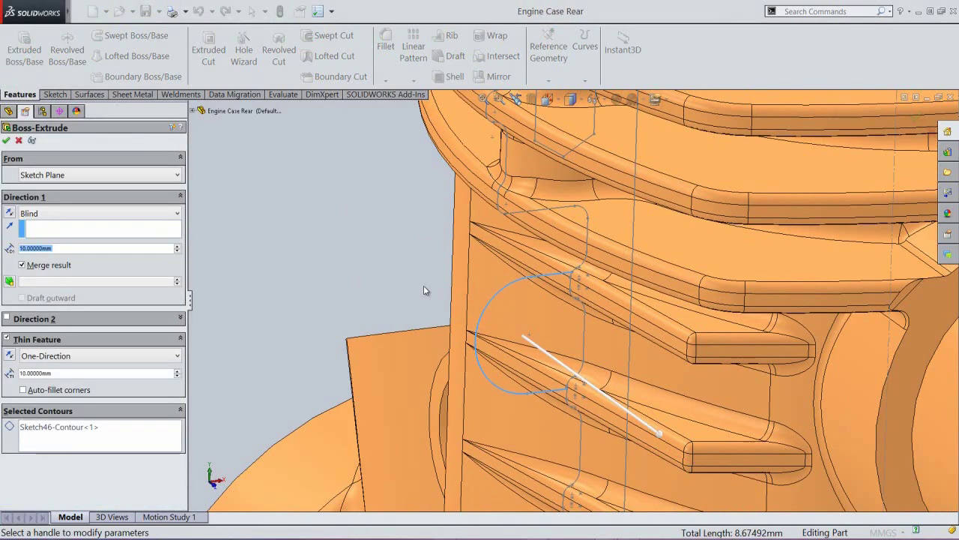
click(7, 338)
click(68, 380)
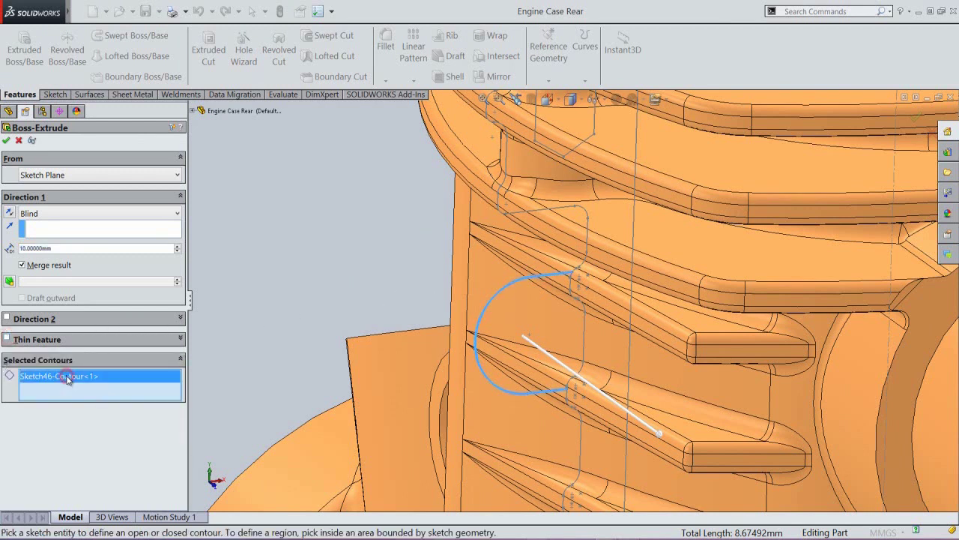
right_click(68, 380)
click(84, 384)
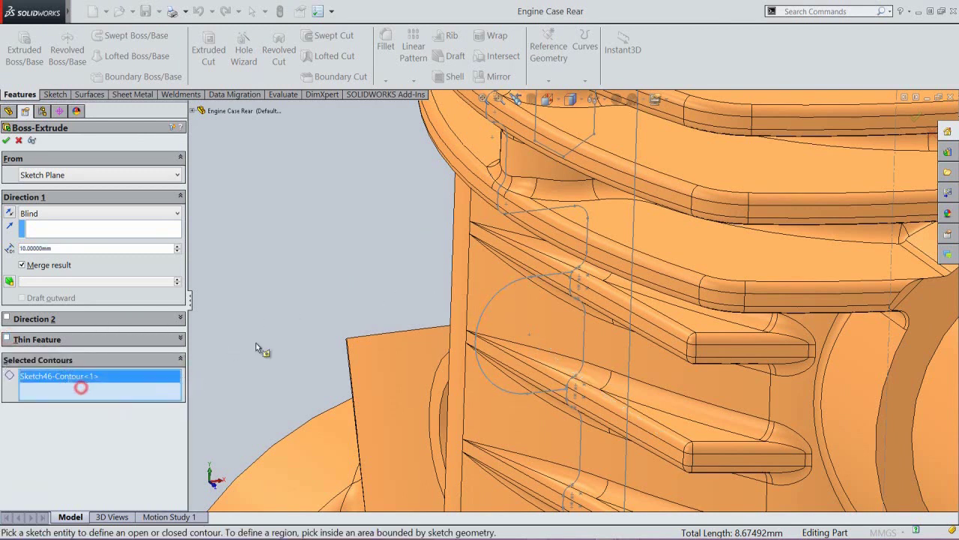
click(520, 328)
Step: Extrude the selected region 1.5 mm with the Mid Plane end condition and save the part
click(102, 214)
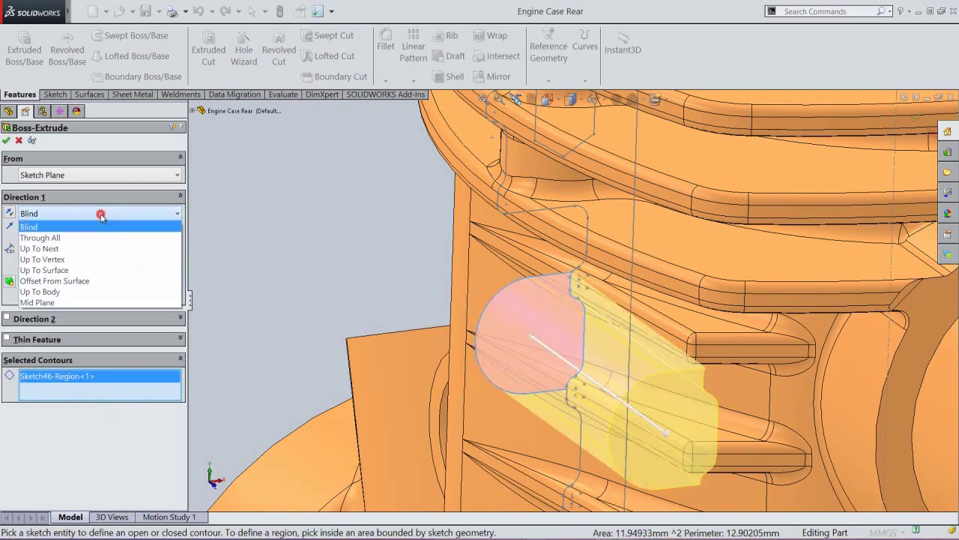
click(41, 302)
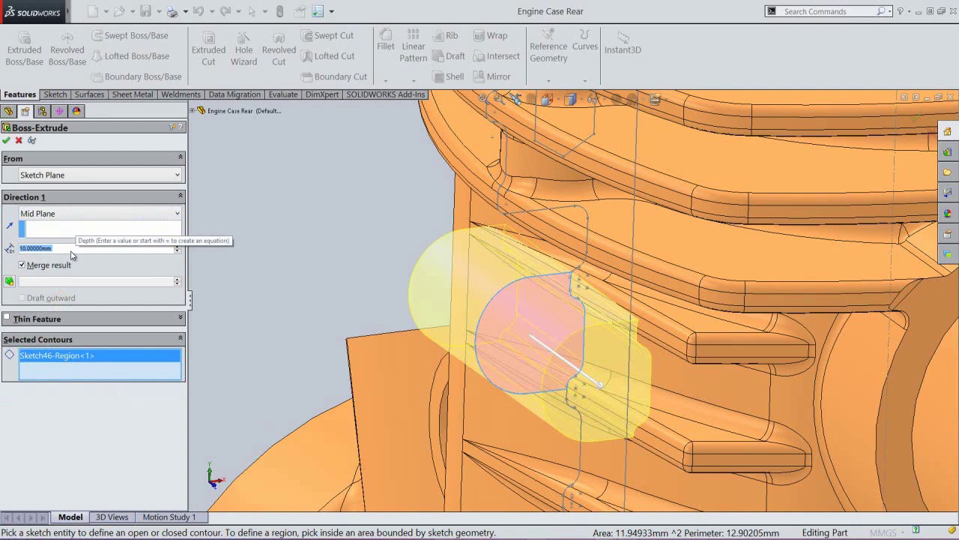
text(1.5)
key(Return)
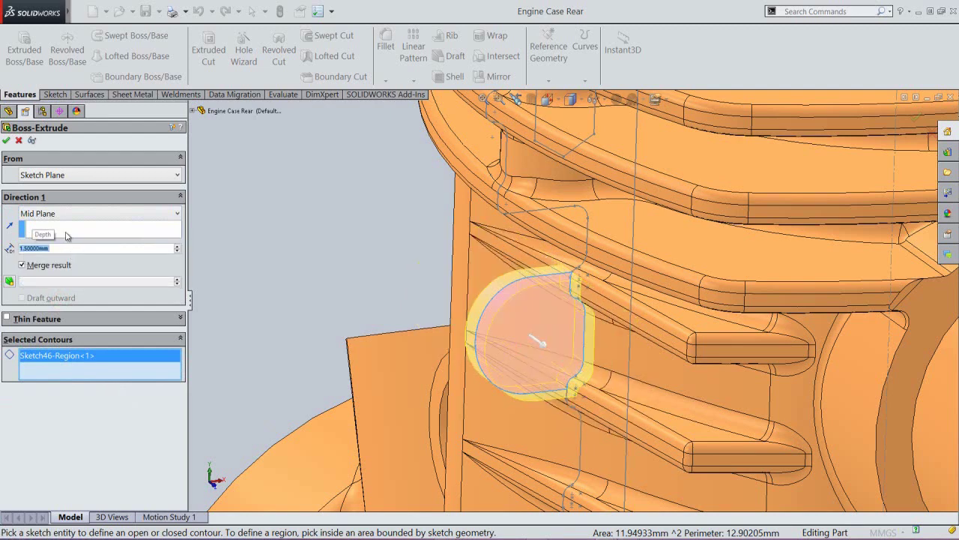
right_click(292, 223)
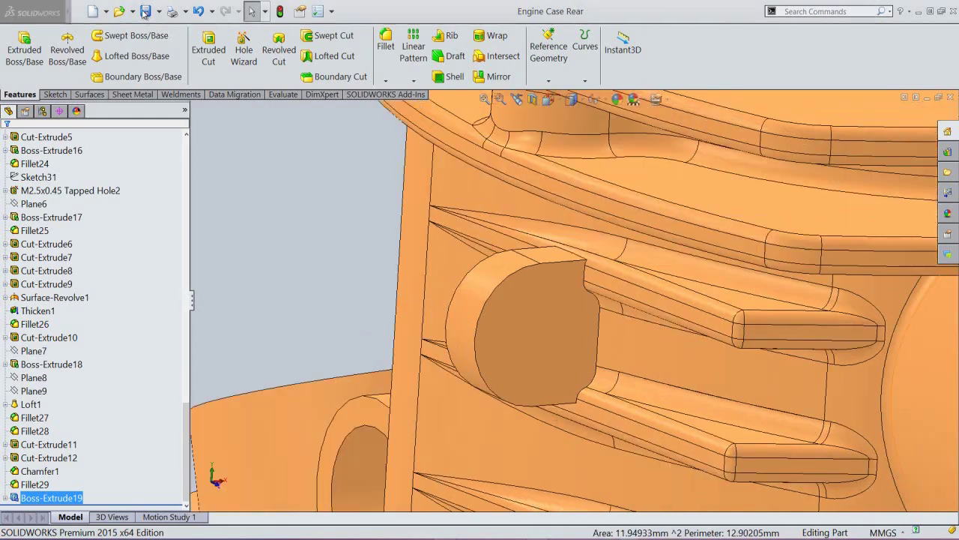
click(145, 12)
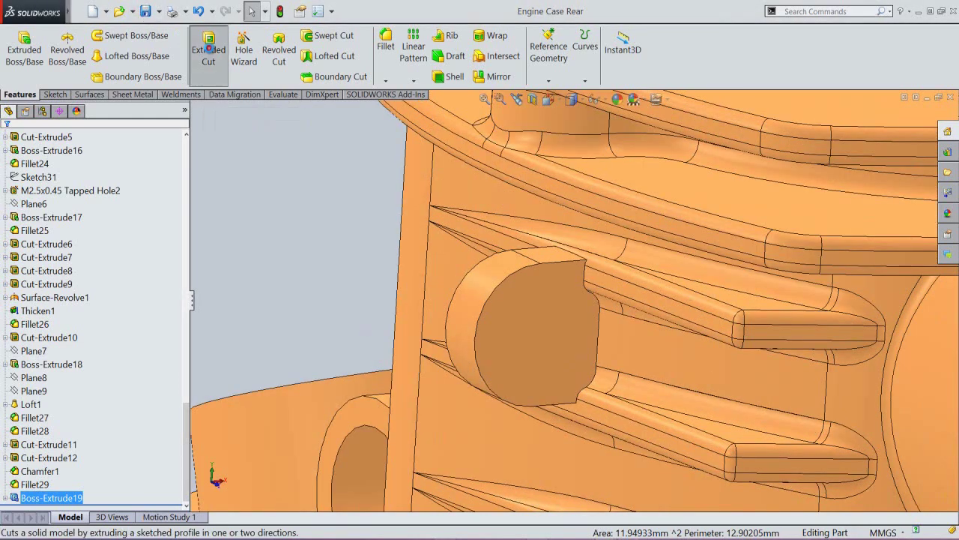
Step: Start an extruded cut on the new boss's flat front face and sketch a 1.5 mm diameter circle concentric with its rounded edge
click(208, 49)
click(524, 332)
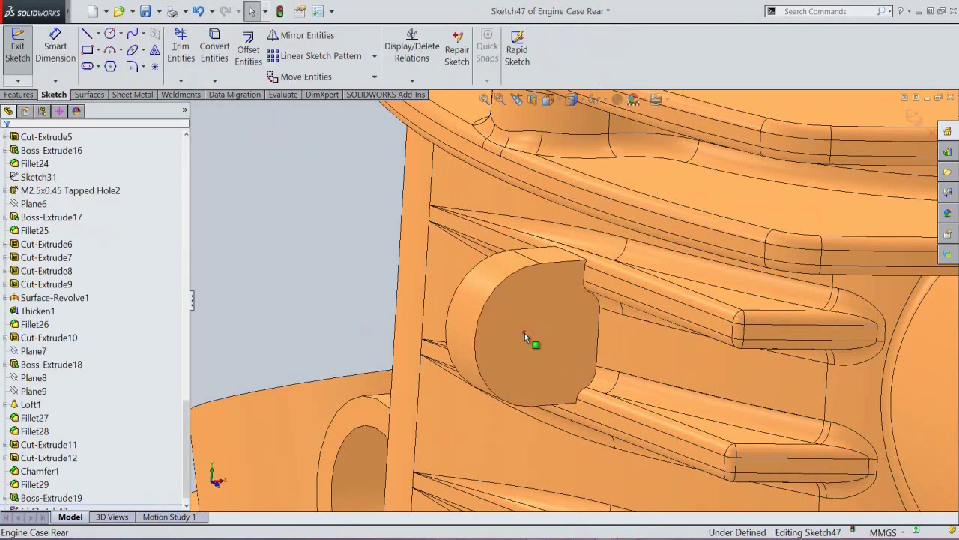
right_click(524, 332)
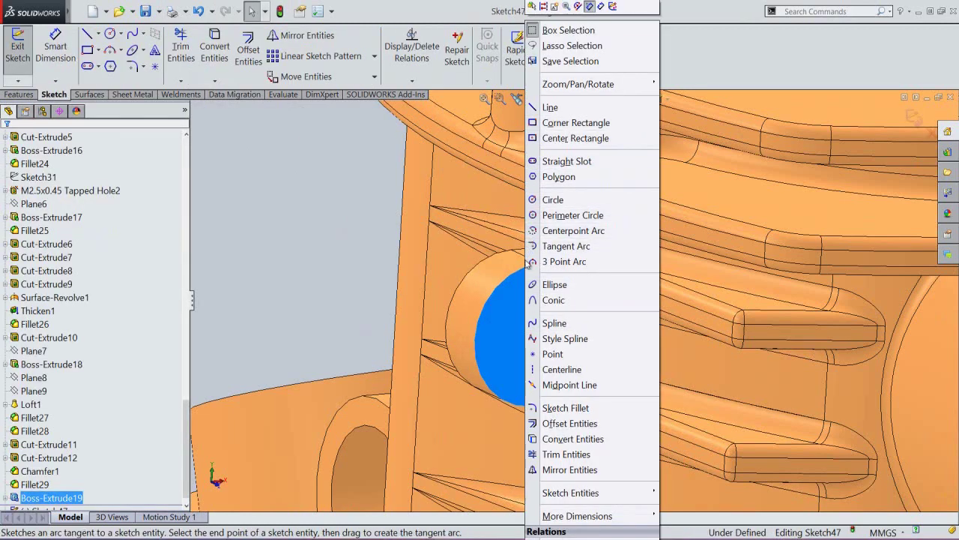
click(543, 200)
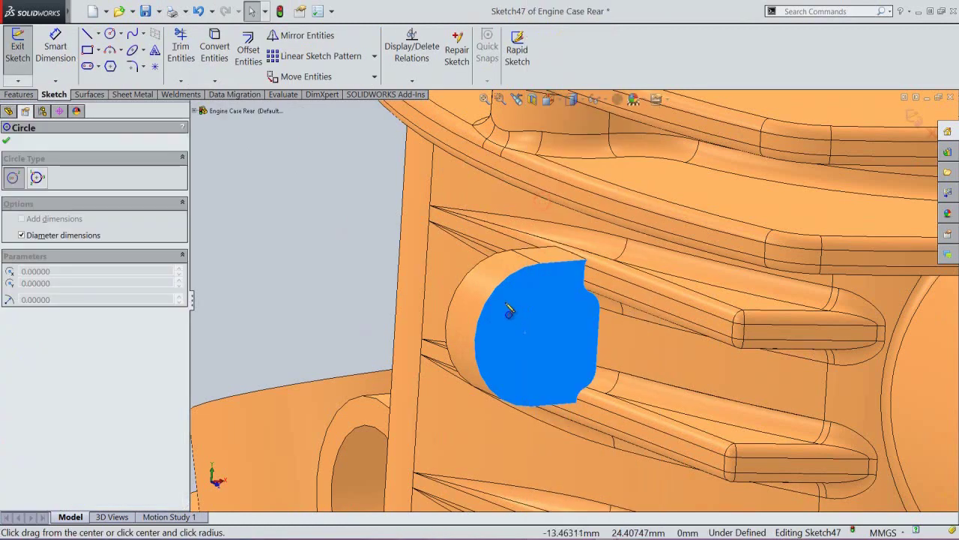
click(536, 335)
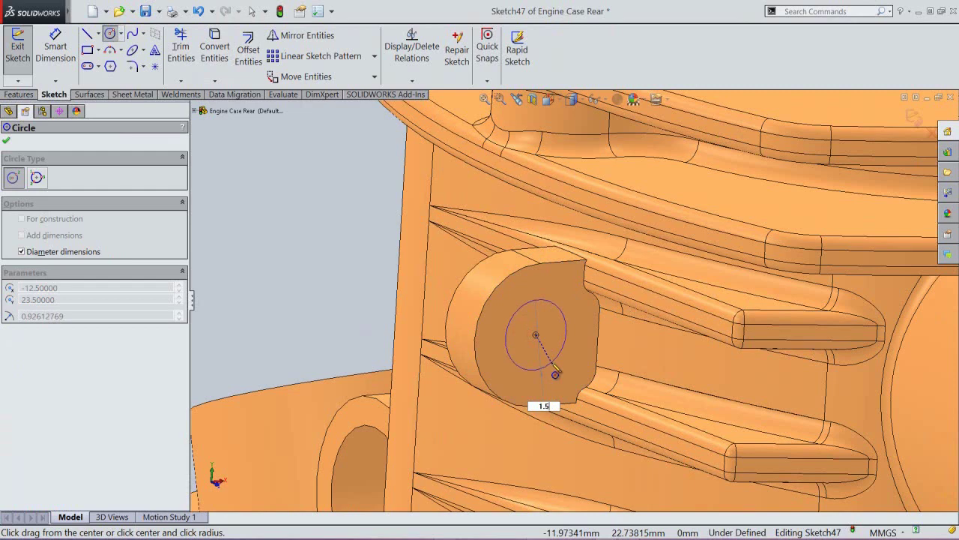
text(1.5)
key(Return)
right_click(293, 265)
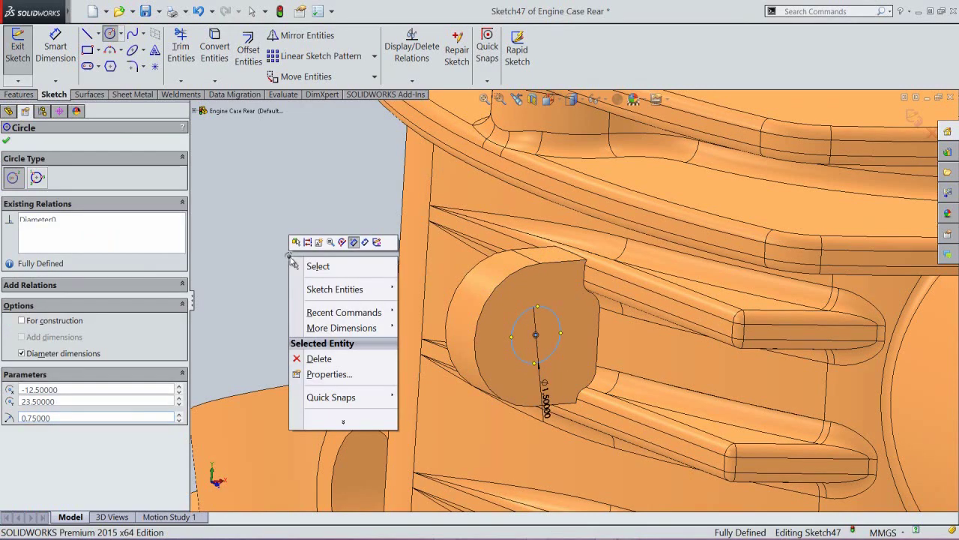
click(303, 268)
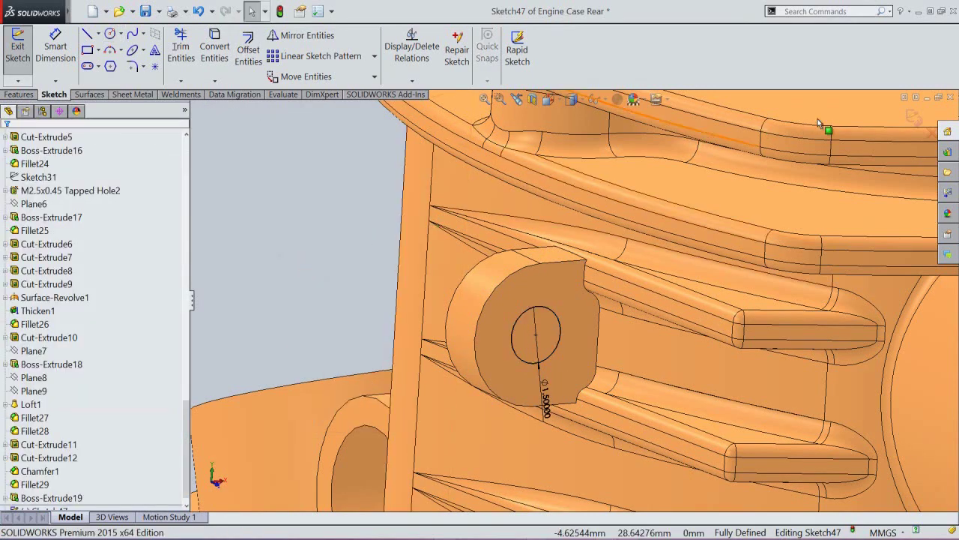
Step: Cut the circle through the boss using Up To Surface, ending at the boss's rear face
click(907, 118)
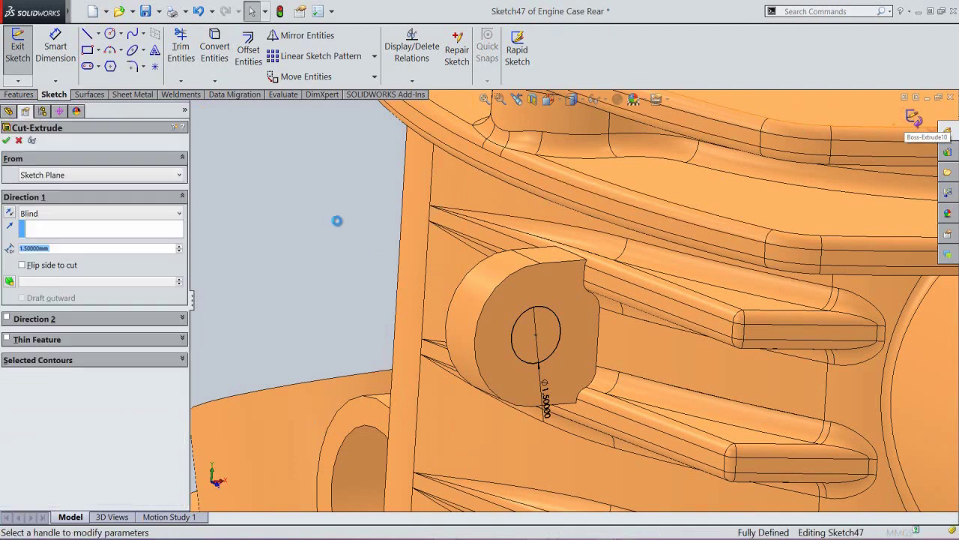
click(90, 213)
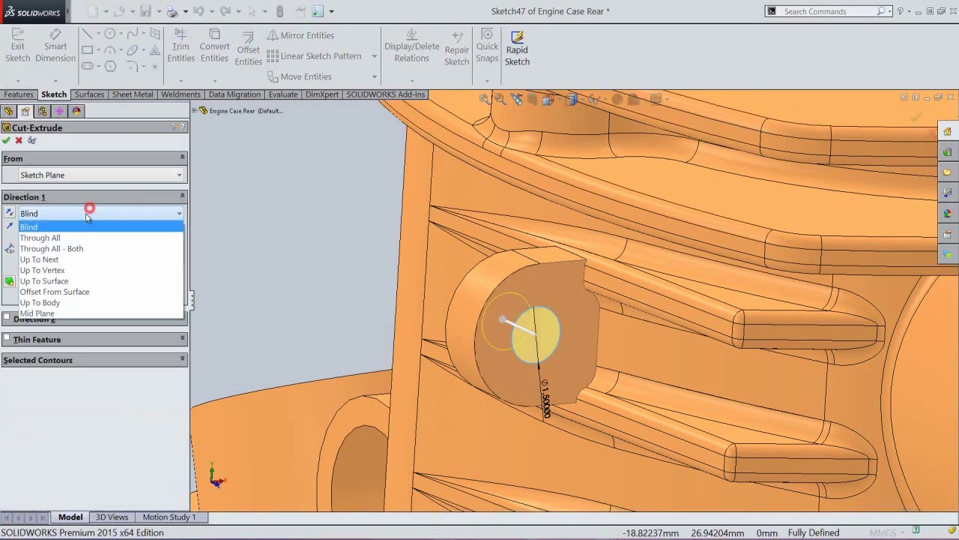
click(85, 281)
middle_drag(359, 321, 445, 392)
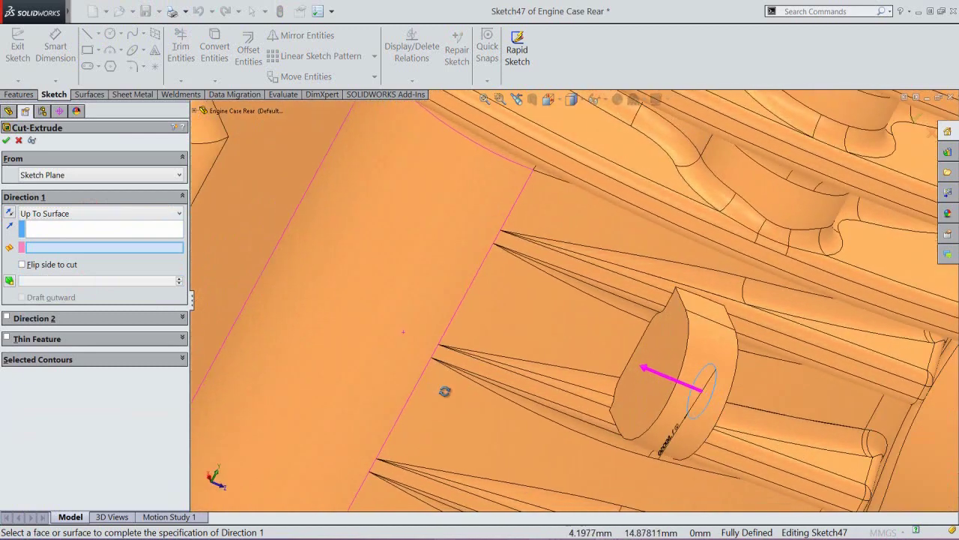
click(671, 345)
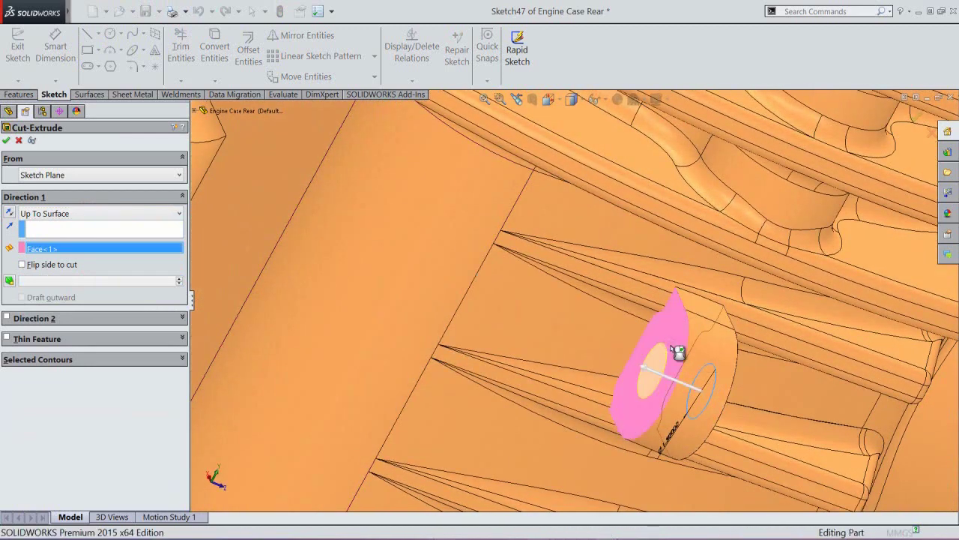
right_click(671, 345)
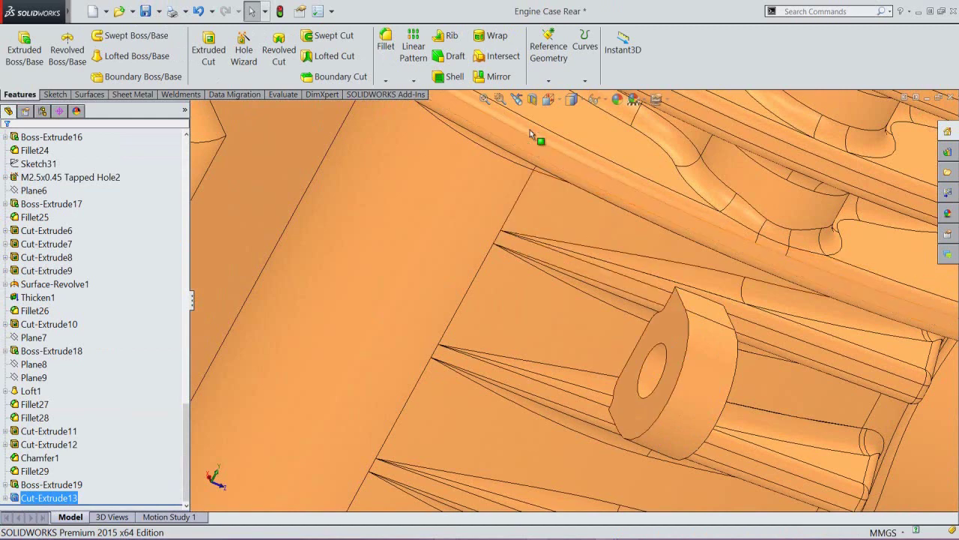
Step: Mirror the boss and its hole cut about the Right Plane
click(518, 100)
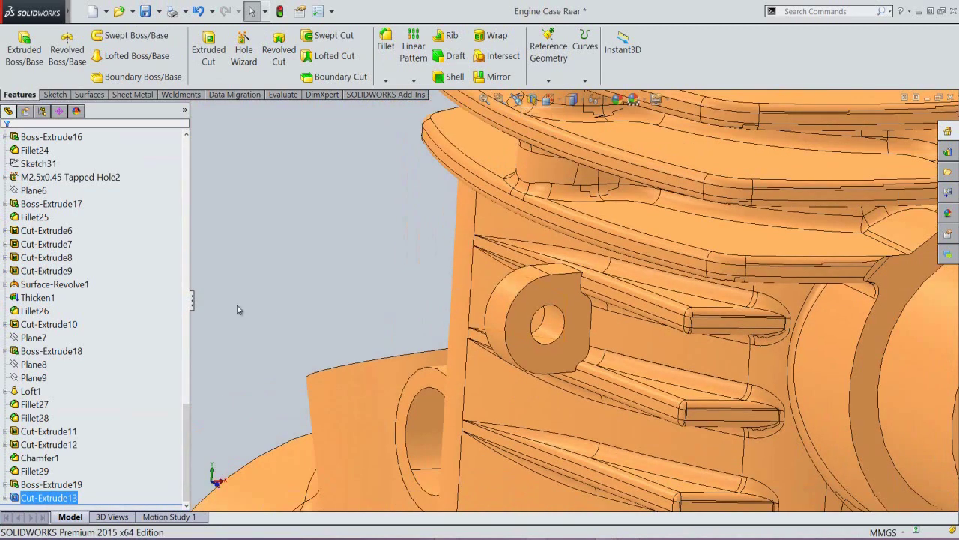
ctrl+click(73, 484)
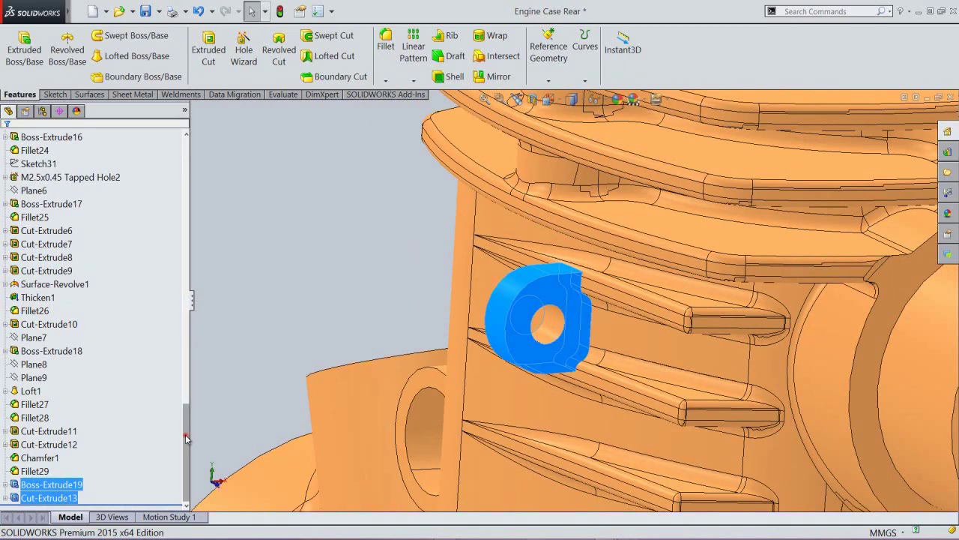
drag(186, 438, 171, 172)
scroll(306, 267, up, 7)
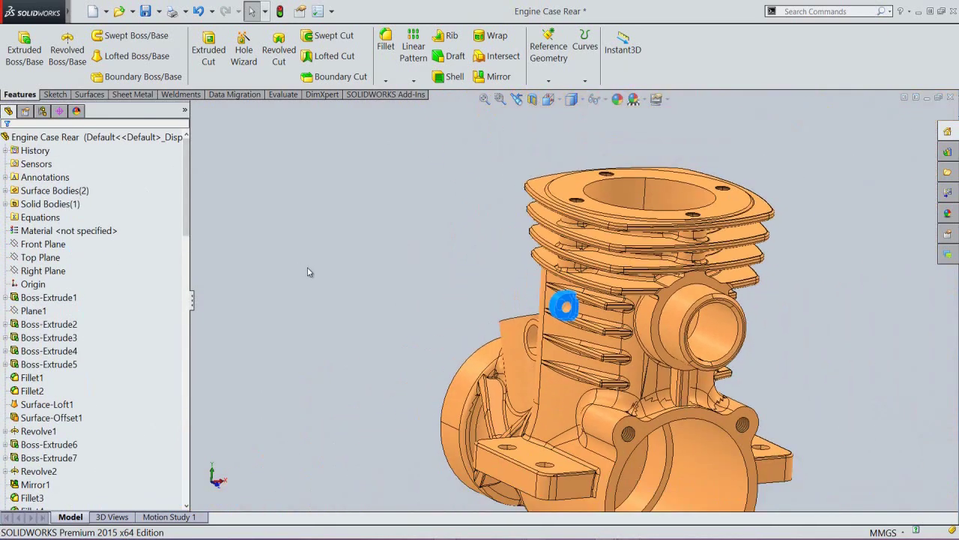
click(42, 274)
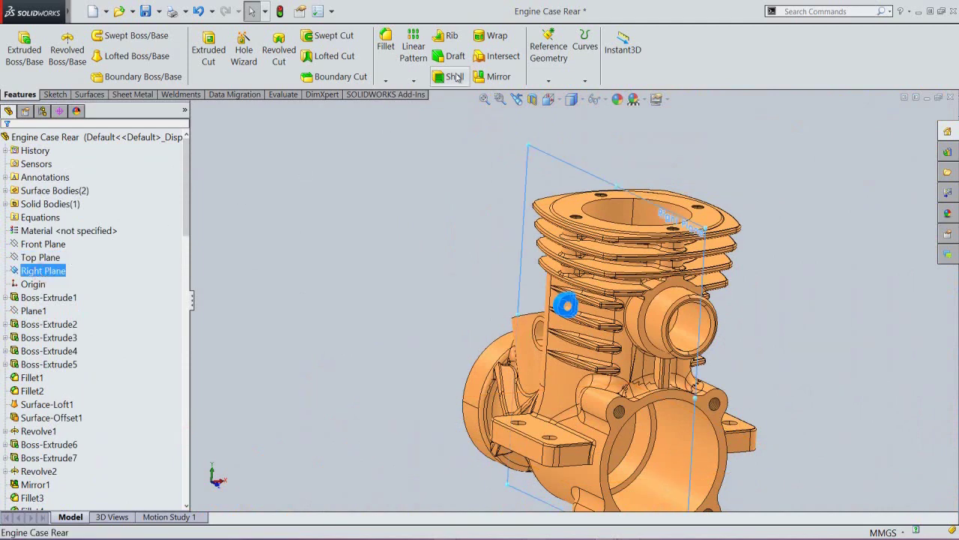
click(483, 77)
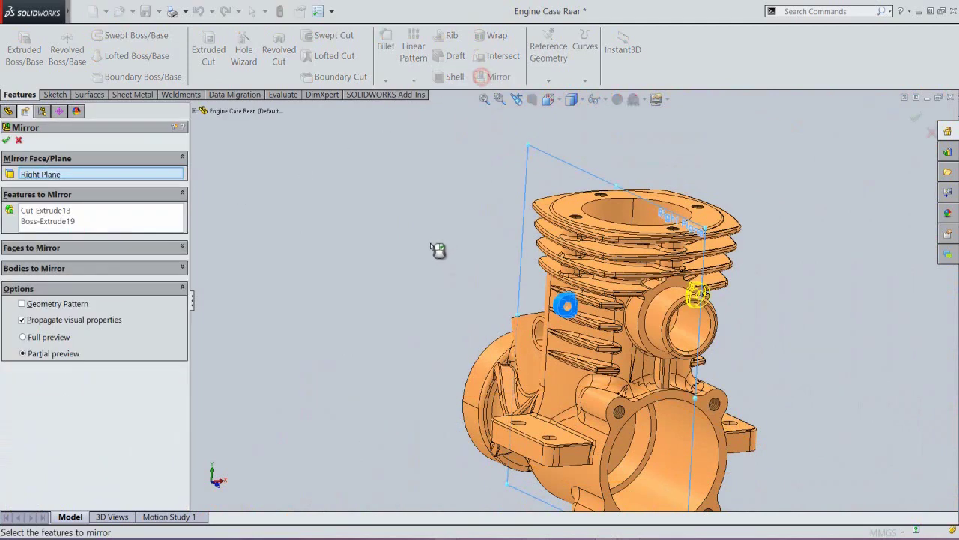
click(7, 141)
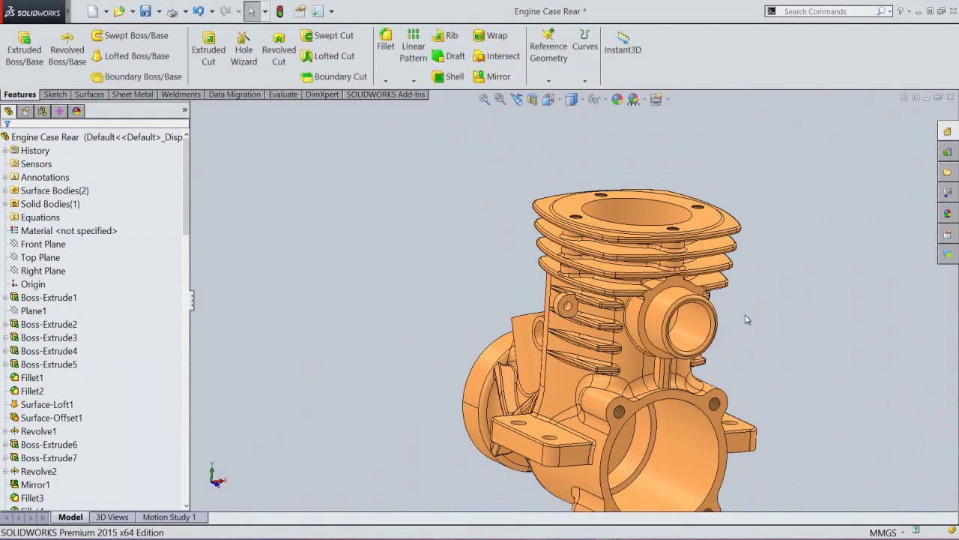
Step: Set the engine case to the isometric view and save the part
middle_drag(745, 319, 690, 326)
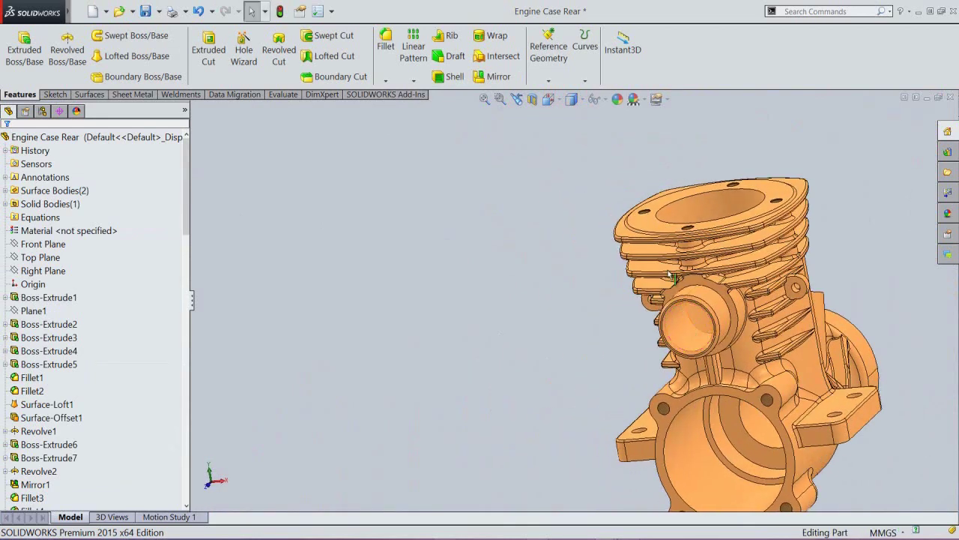
click(548, 99)
click(595, 239)
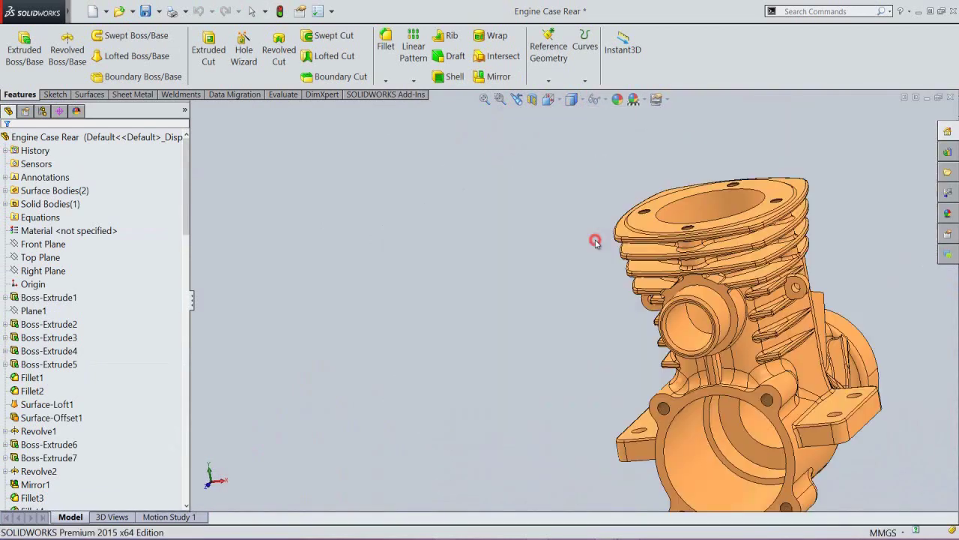
click(362, 236)
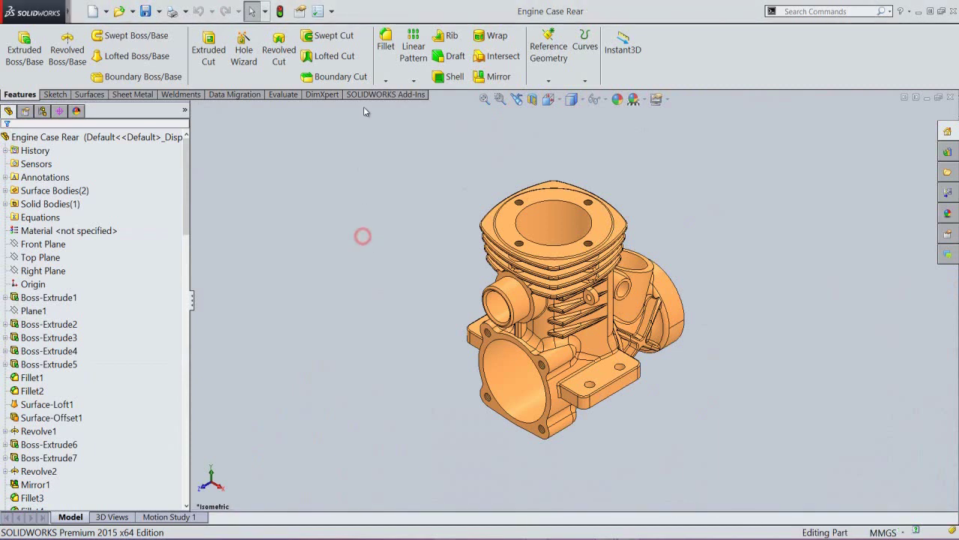
Step: Start a 0.5 mm symmetric fillet and select the two curved outer edges of the first side lug
click(385, 49)
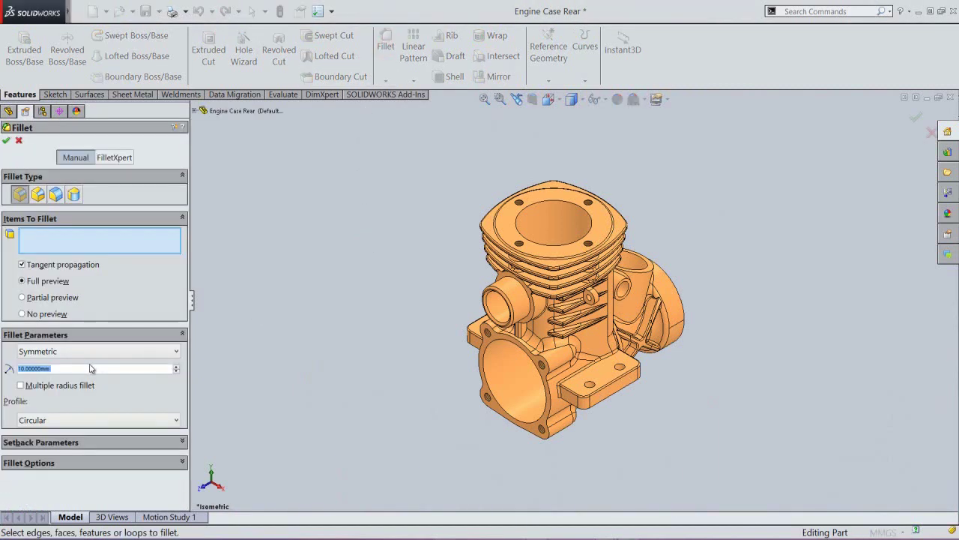
text(0.5)
key(Return)
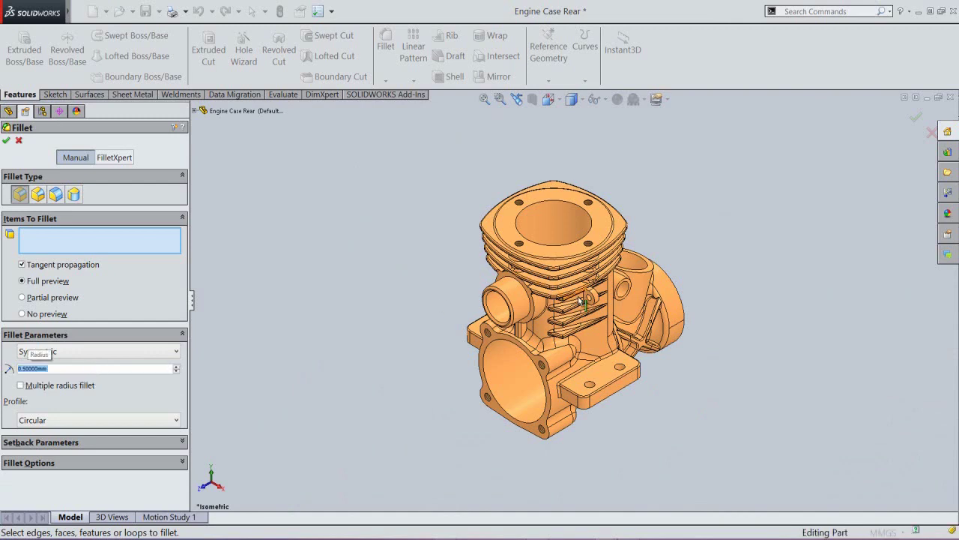
scroll(579, 300, down, 5)
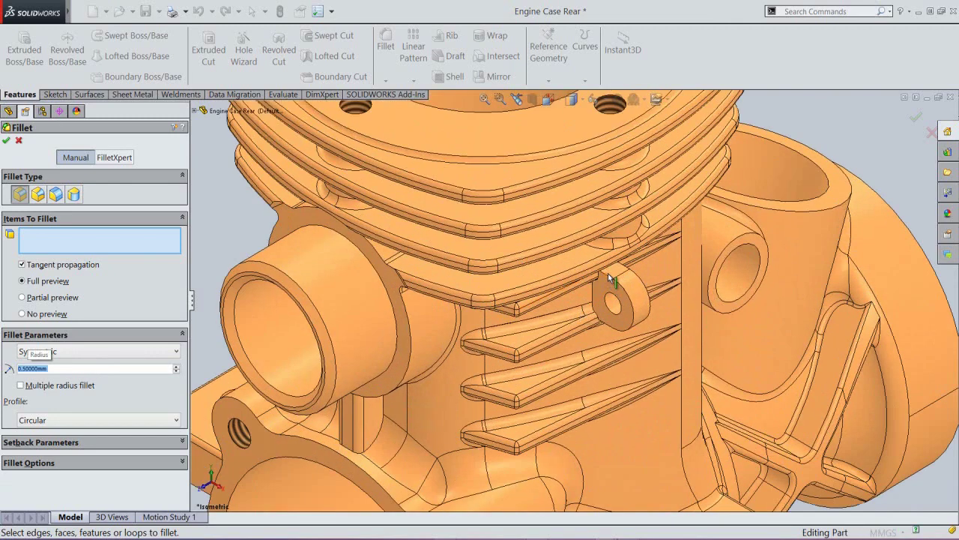
click(610, 278)
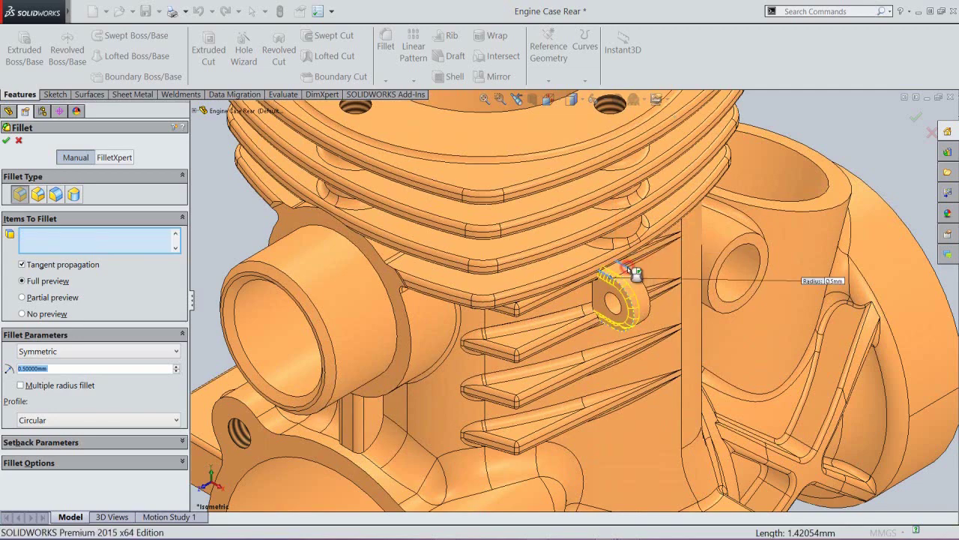
click(620, 268)
Step: Add the two curved outer edges of the mirrored lug on the opposite side and apply the fillet
click(549, 100)
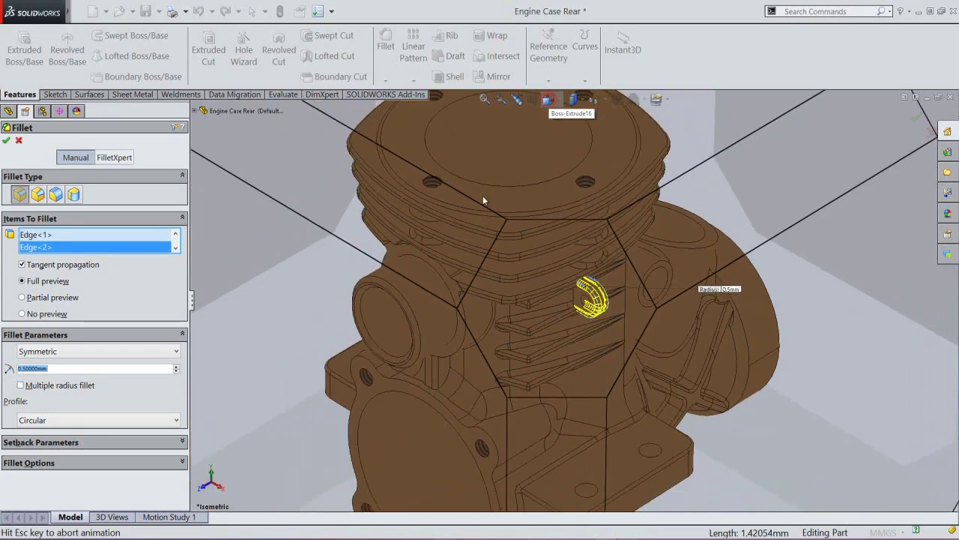
click(460, 250)
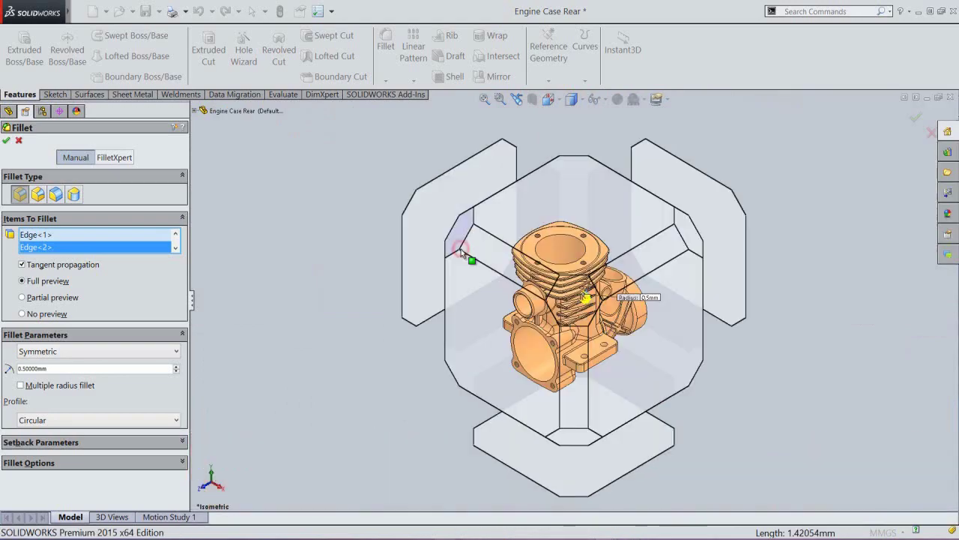
scroll(562, 305, down, 5)
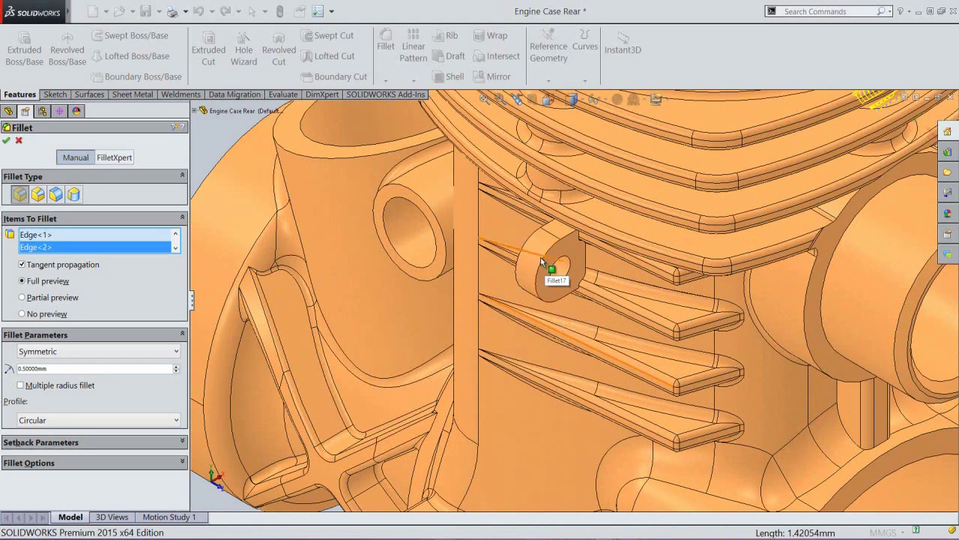
click(543, 259)
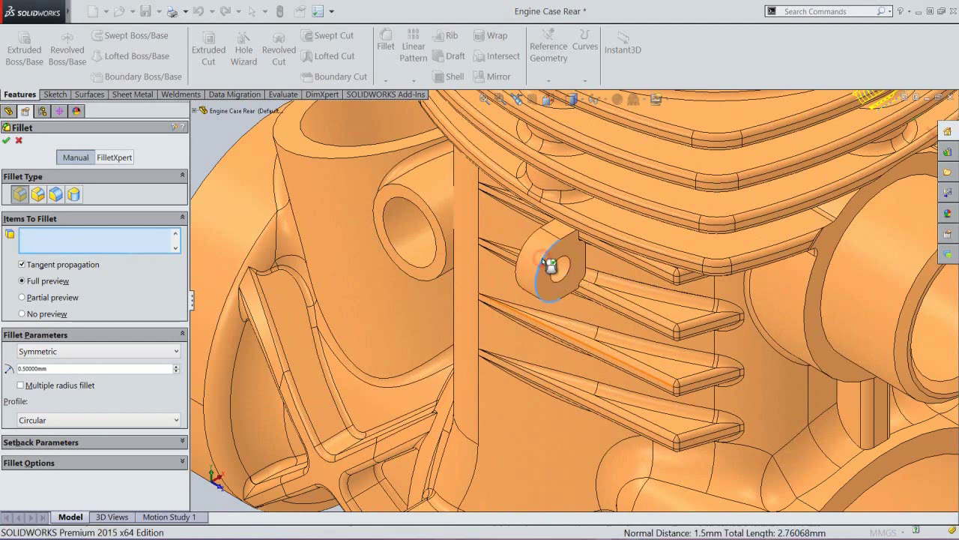
click(534, 251)
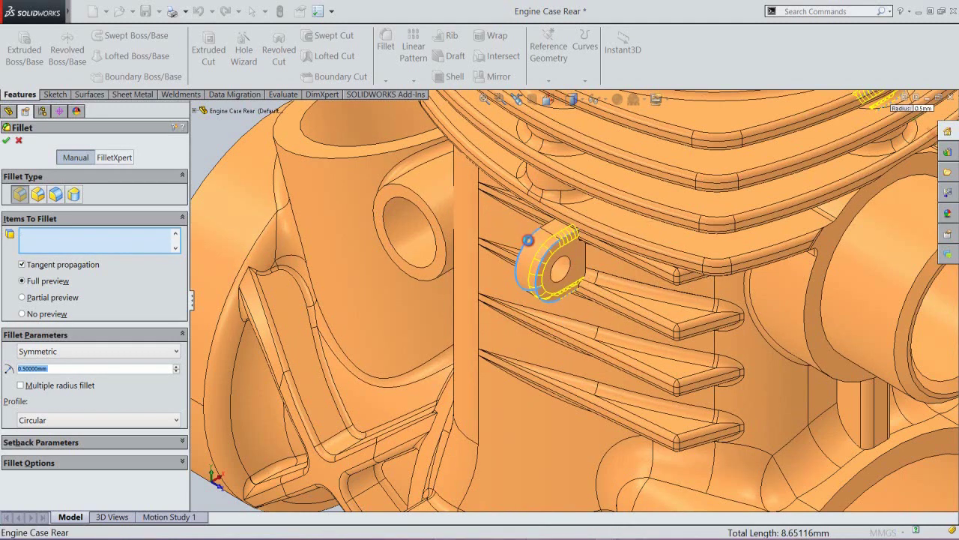
click(8, 142)
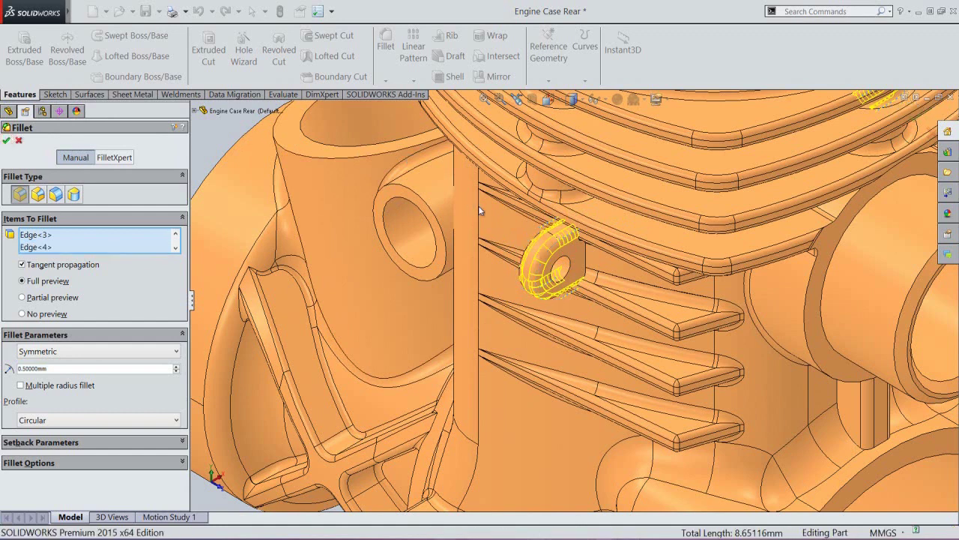
Step: Fit the whole engine case in view, save the part, and return it to the isometric orientation
click(482, 100)
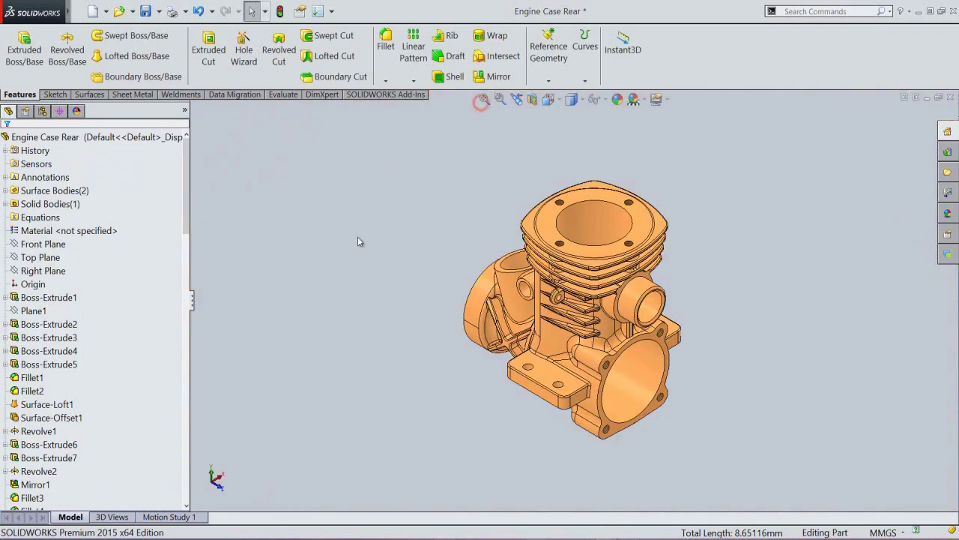
click(358, 238)
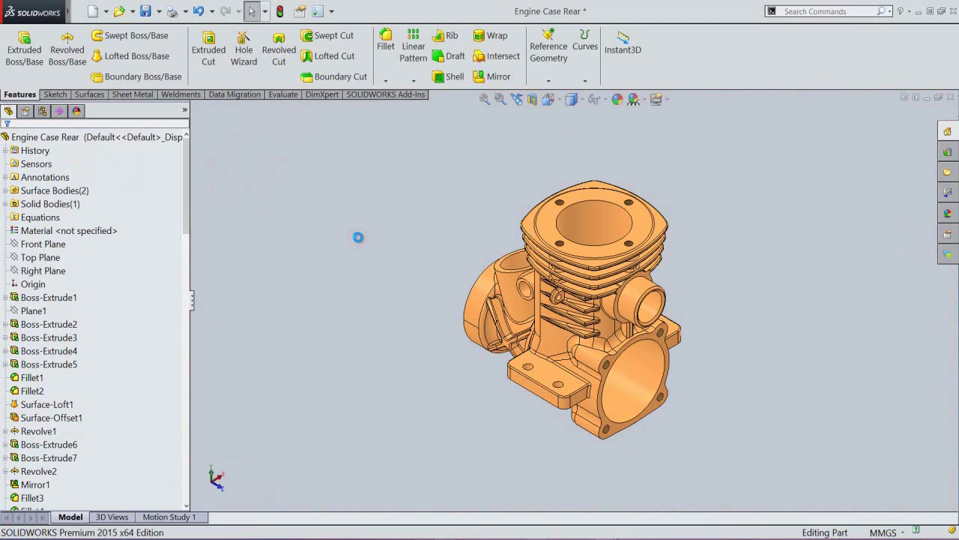
key(ctrl+s)
click(367, 248)
click(558, 102)
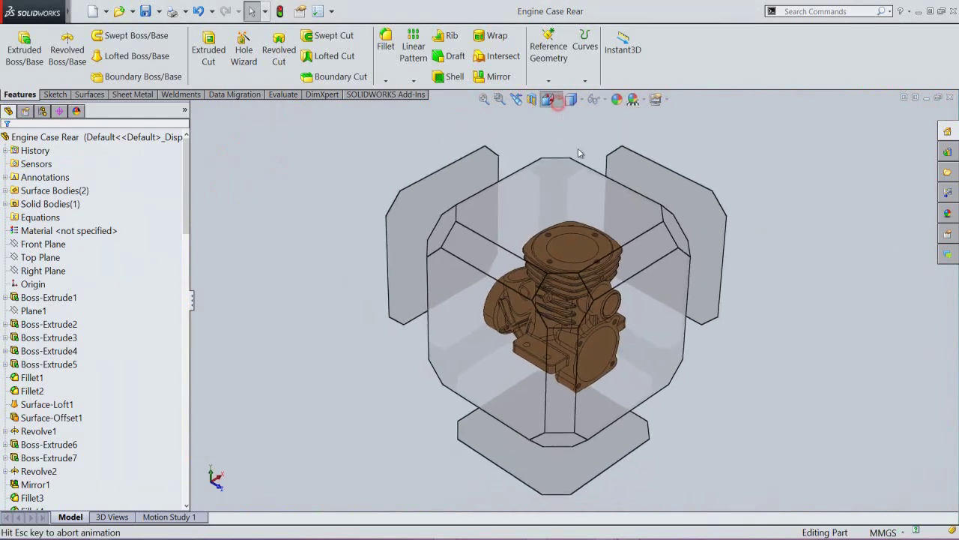
click(652, 243)
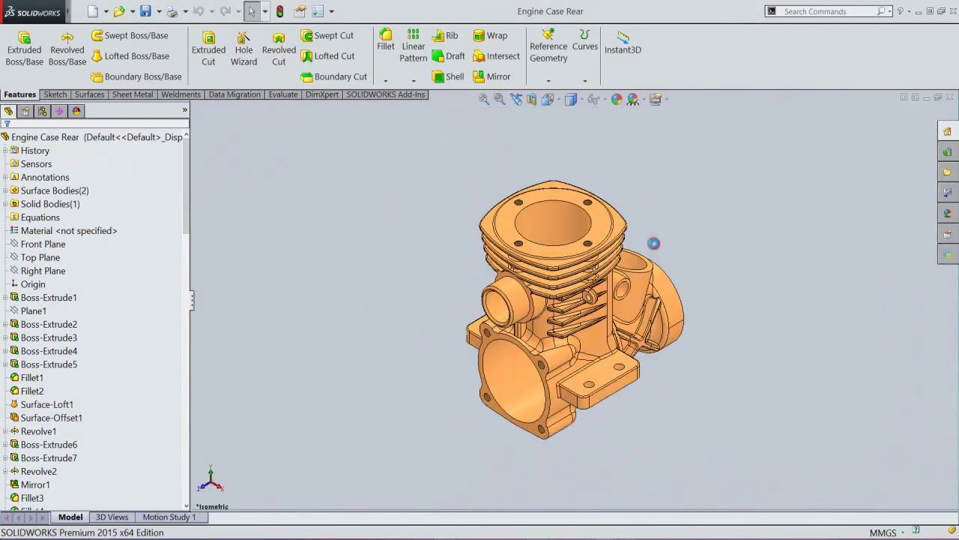
Step: Create a reference axis through the cylinder bore using its inner cylindrical face
click(547, 81)
click(555, 112)
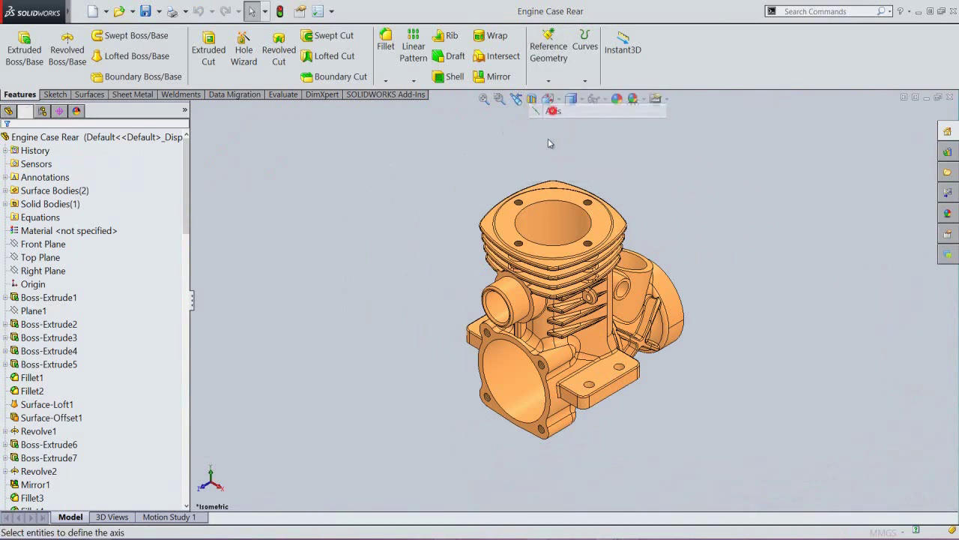
click(565, 227)
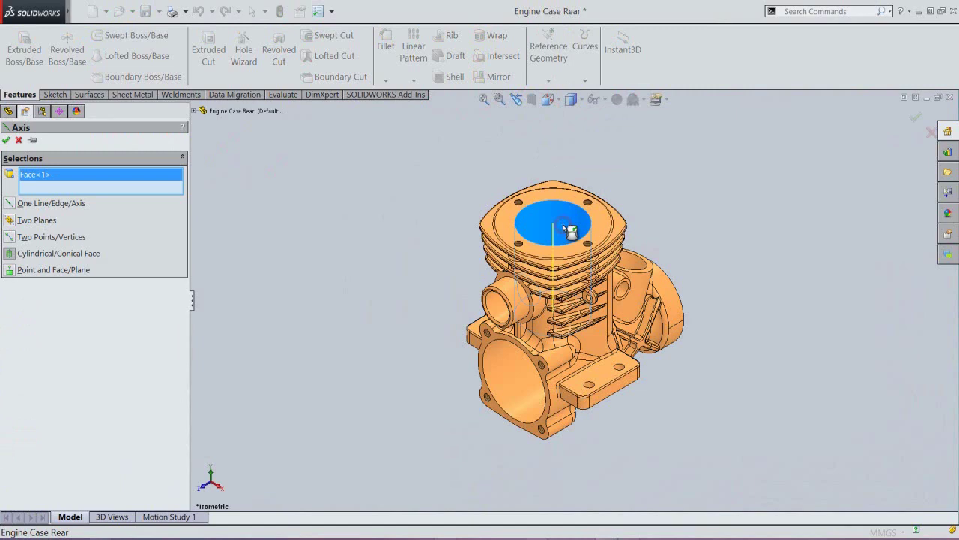
click(6, 141)
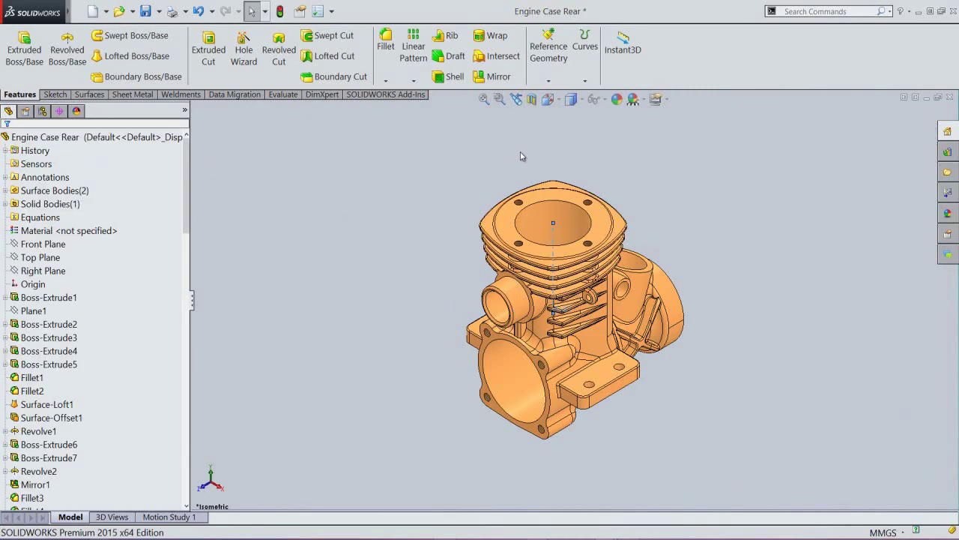
click(519, 150)
Step: Start a reference plane coincident with the bore axis, using the Front Plane as the second reference
click(548, 82)
click(557, 94)
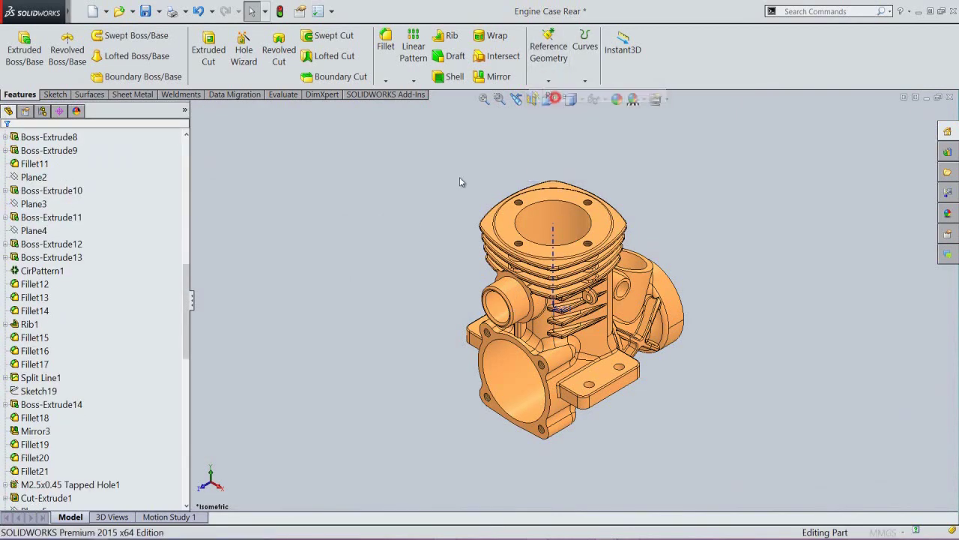
click(553, 234)
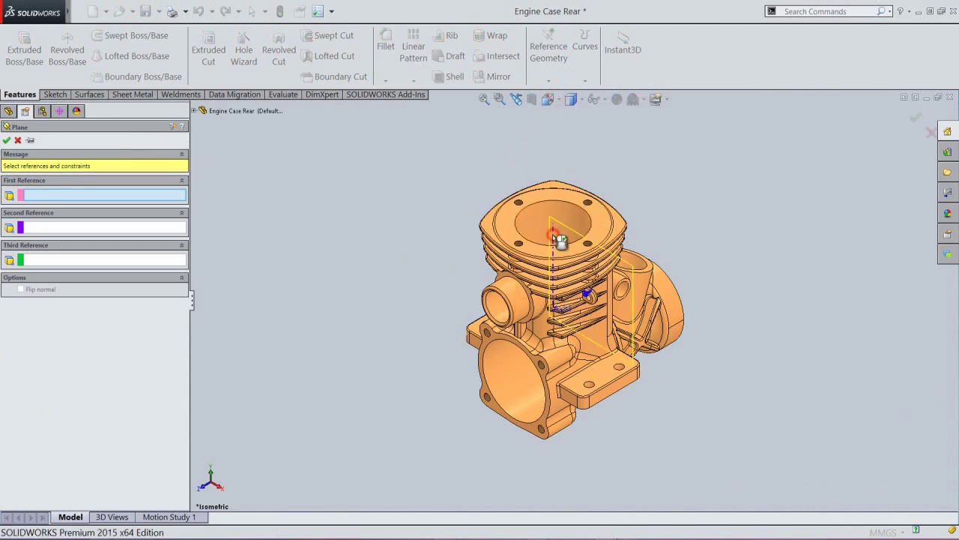
click(196, 111)
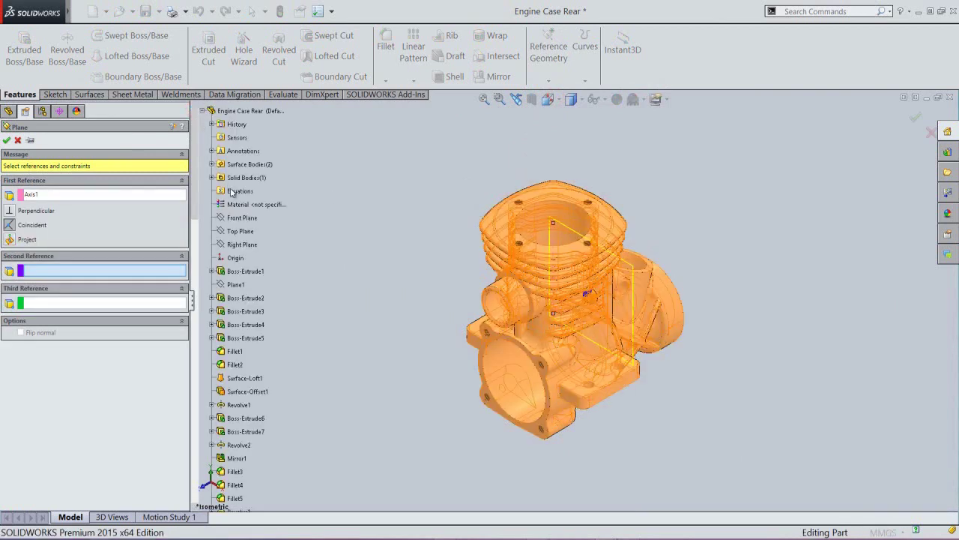
click(247, 217)
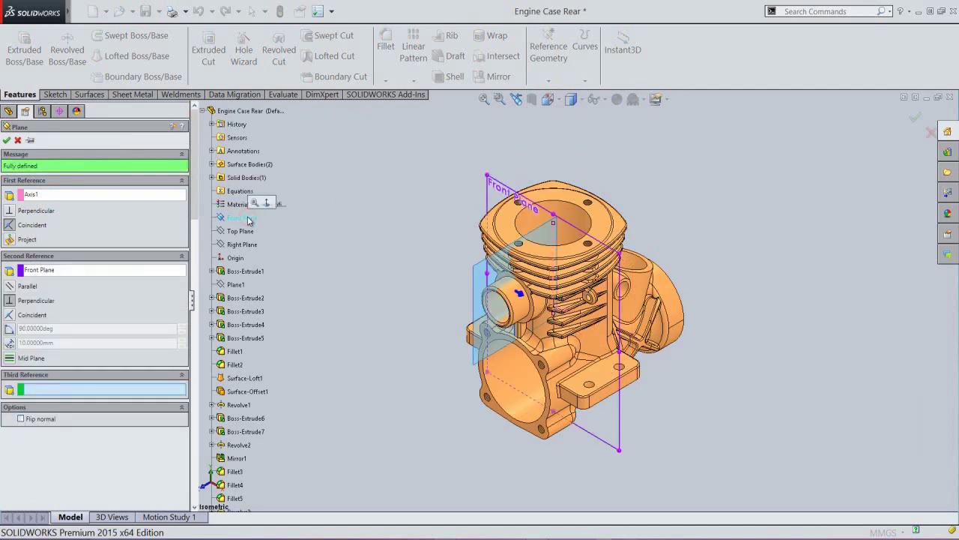
Step: Set the plane's angle to the Front Plane to 40 degrees, flip the offset, and create the plane
click(10, 332)
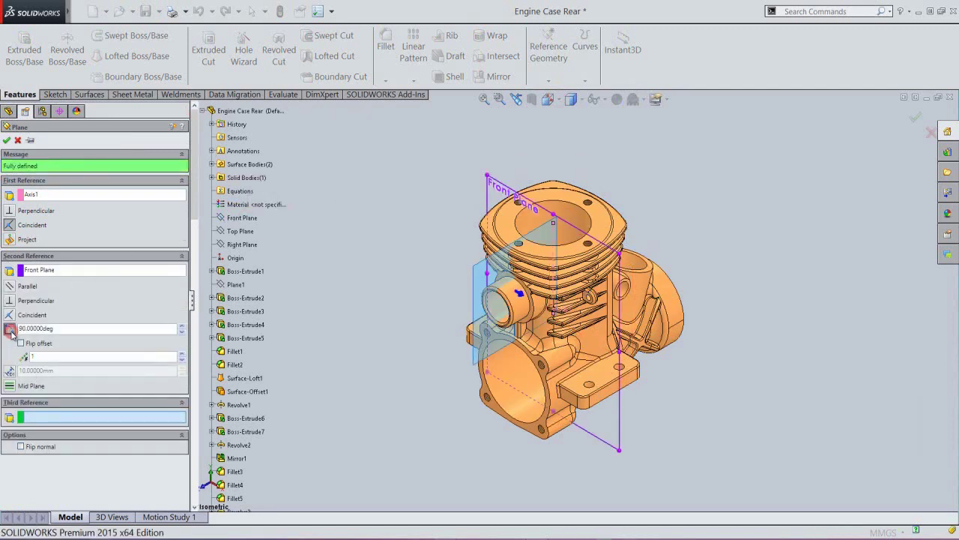
click(70, 328)
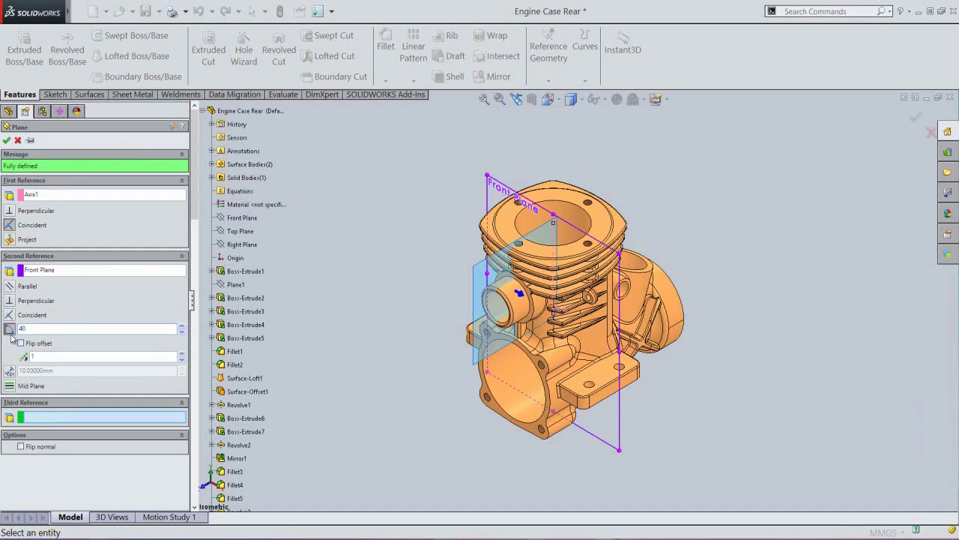
key(Return)
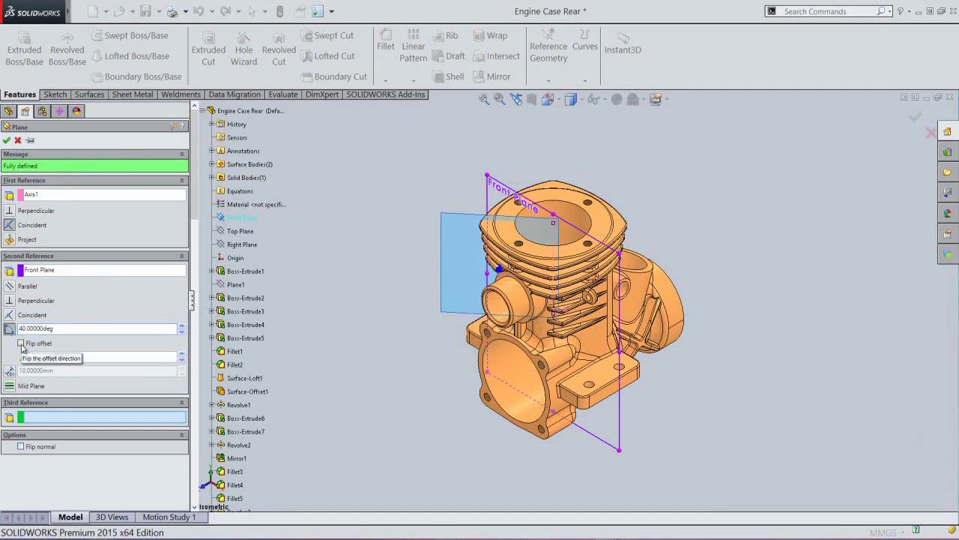
click(21, 343)
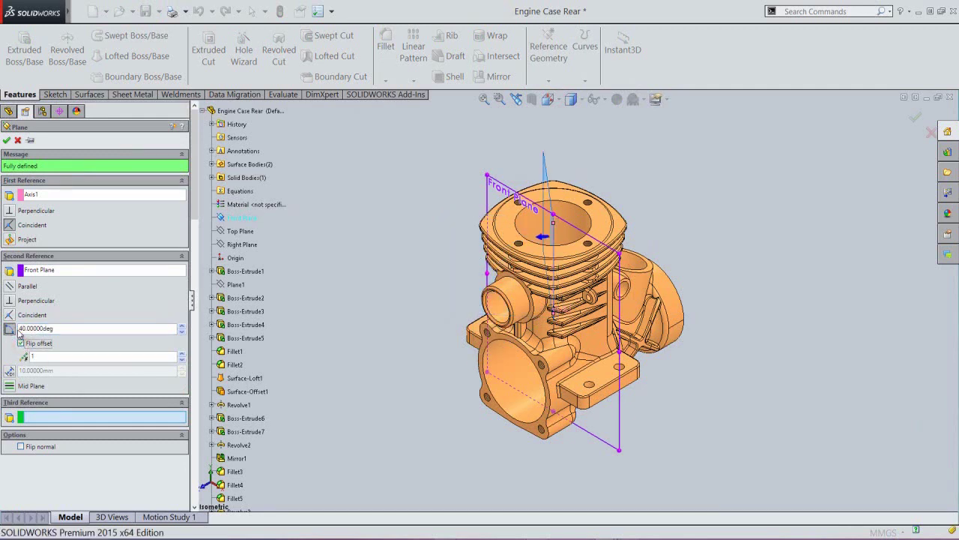
click(8, 141)
click(350, 225)
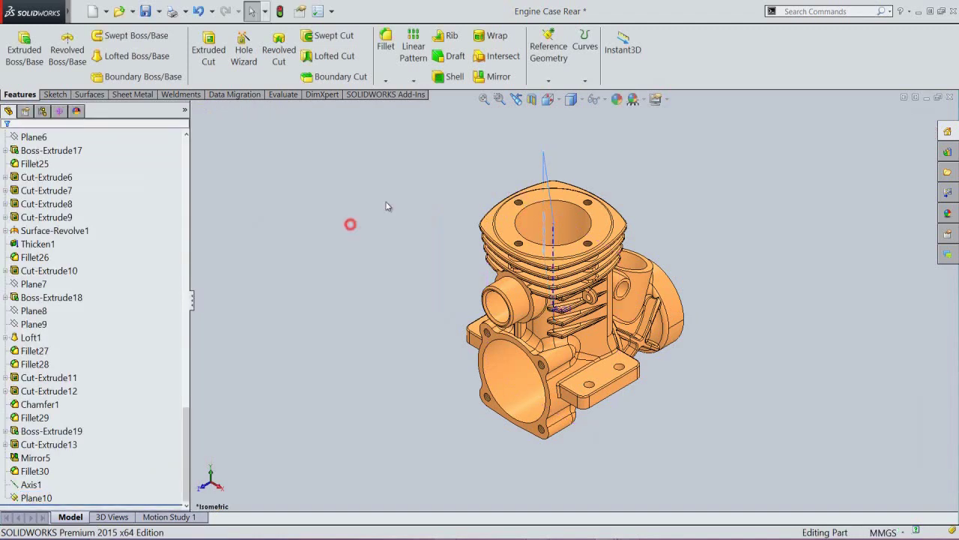
Step: Start a sketch on the new angled plane and apply a section view cut along that plane
click(544, 168)
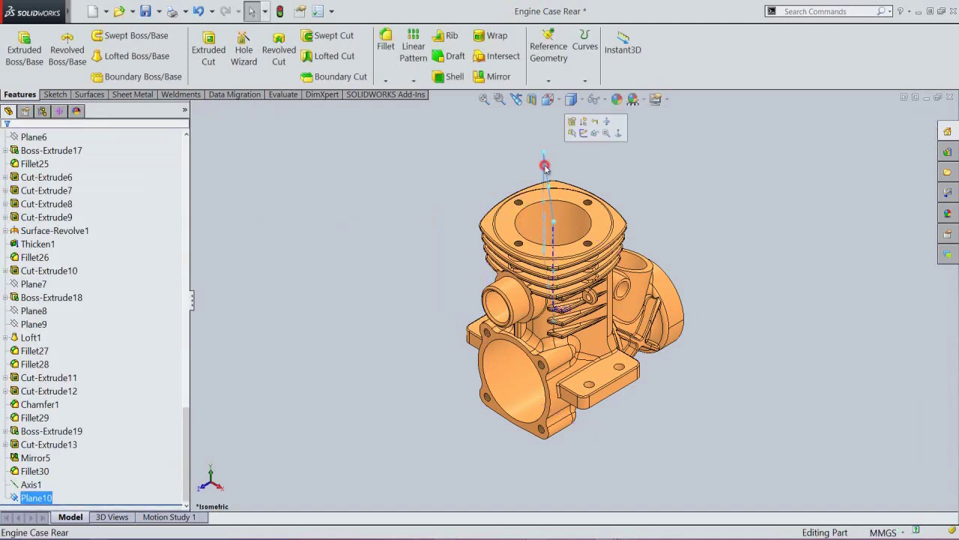
click(584, 132)
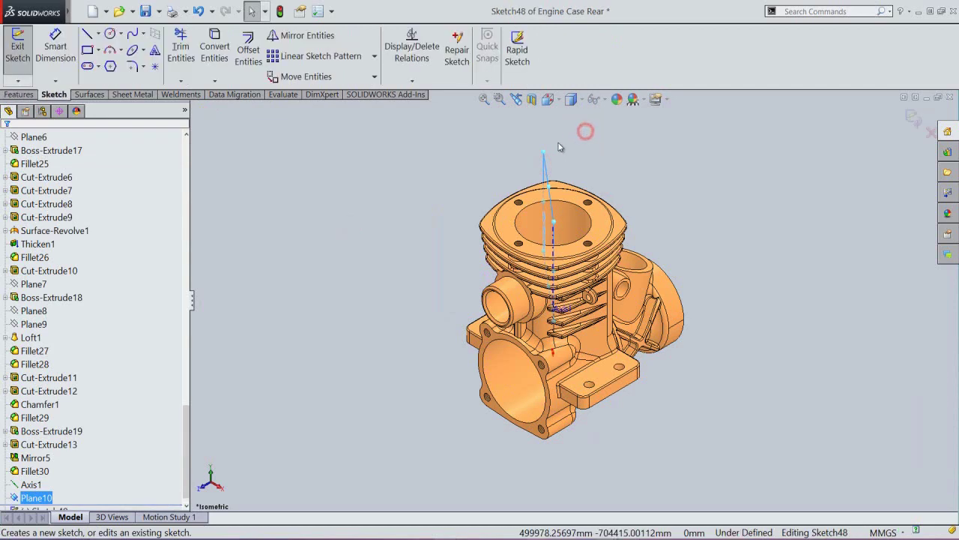
click(546, 100)
click(465, 241)
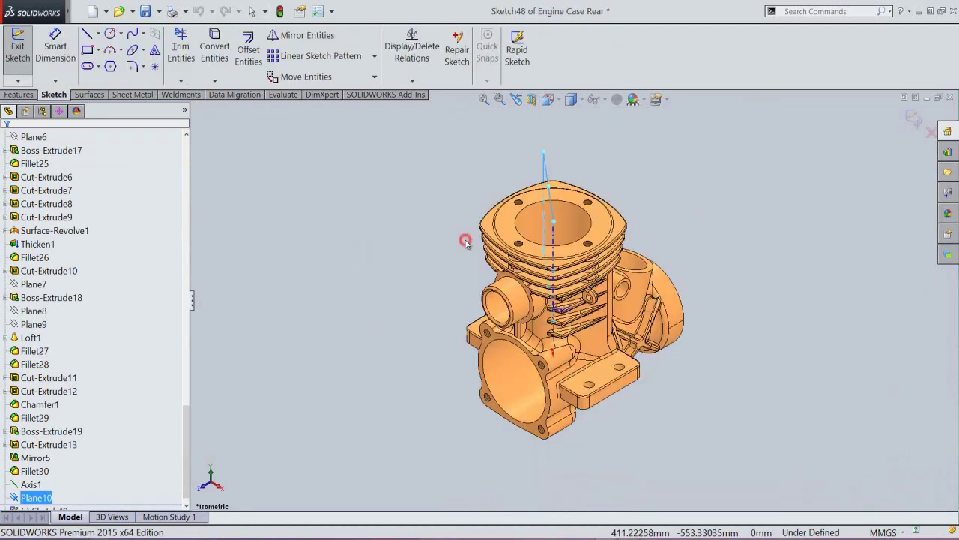
click(532, 100)
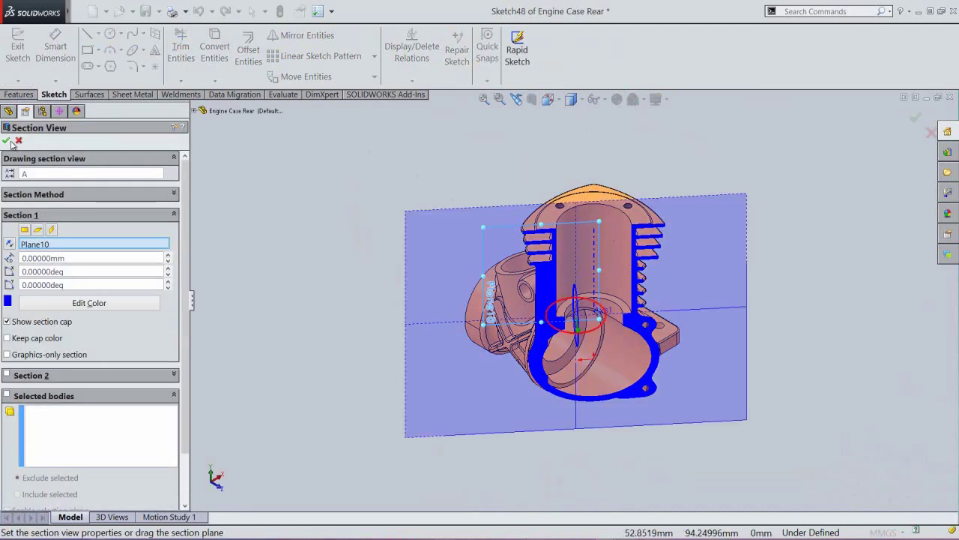
click(7, 141)
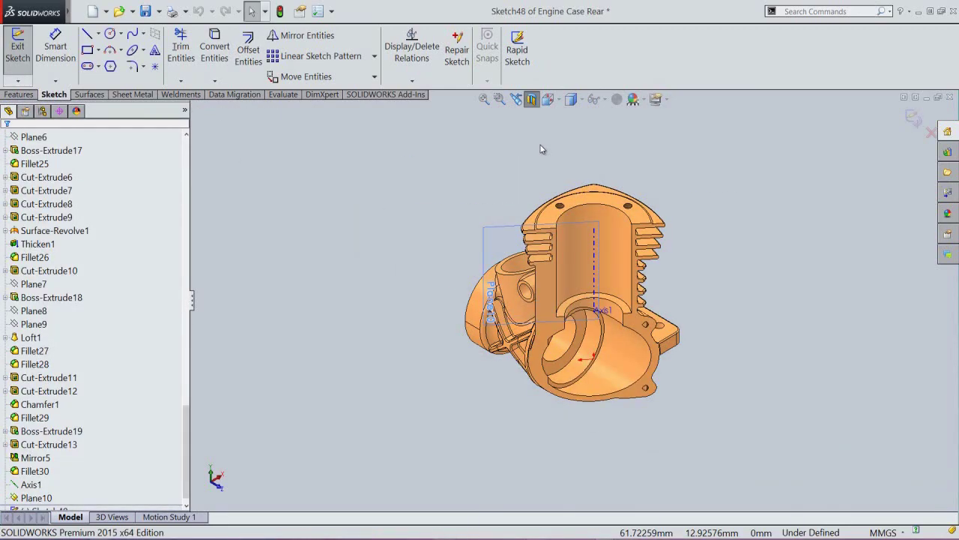
Step: Turn the sectioned engine case to a level view facing the cut and hide the angled plane
click(556, 101)
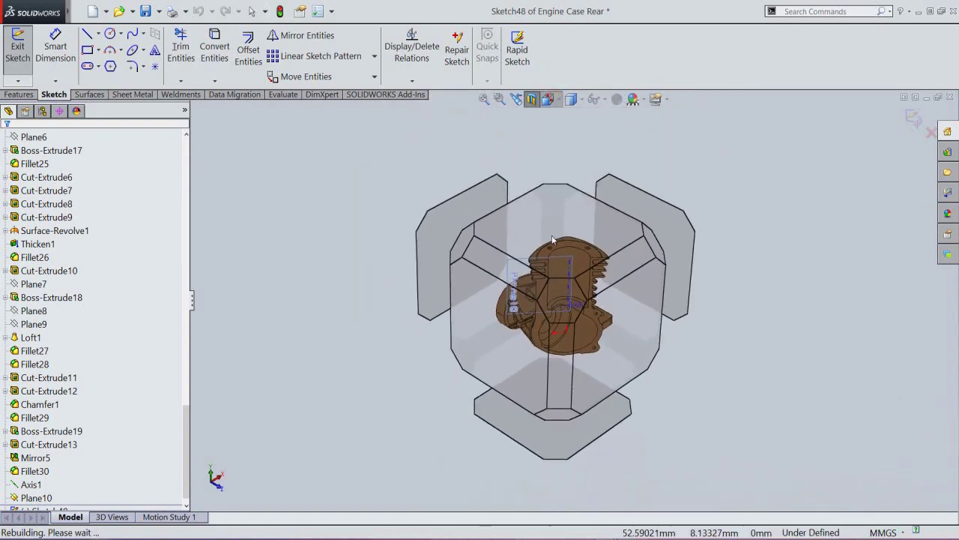
click(557, 352)
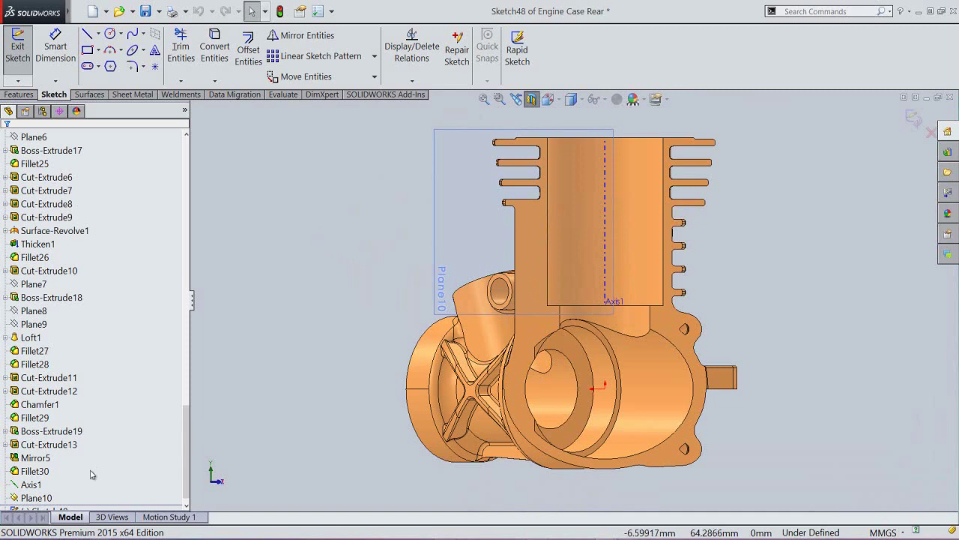
click(36, 498)
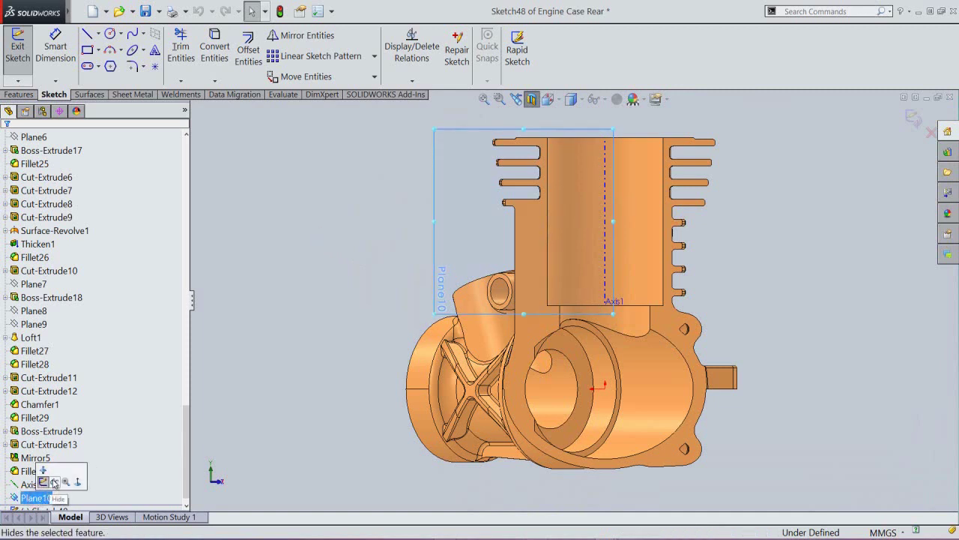
click(51, 480)
click(308, 237)
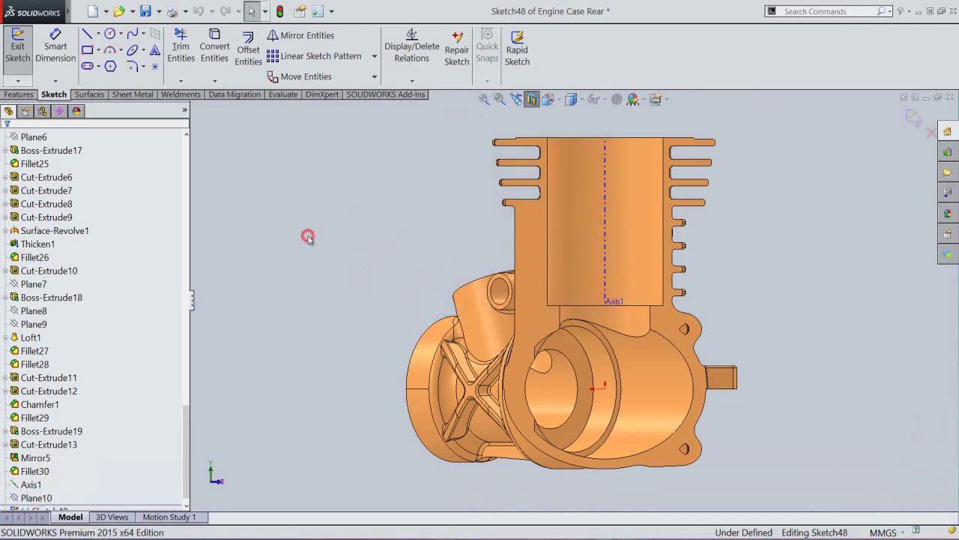
Step: Sketch an infinite-length construction line through the origin along the cylinder bore axis, using the Horizontal orientation
right_click(380, 185)
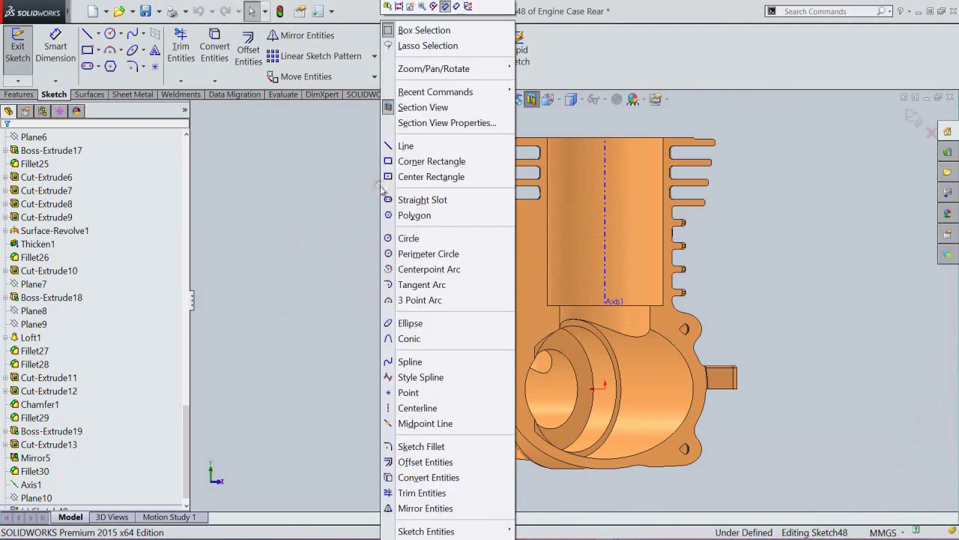
click(405, 408)
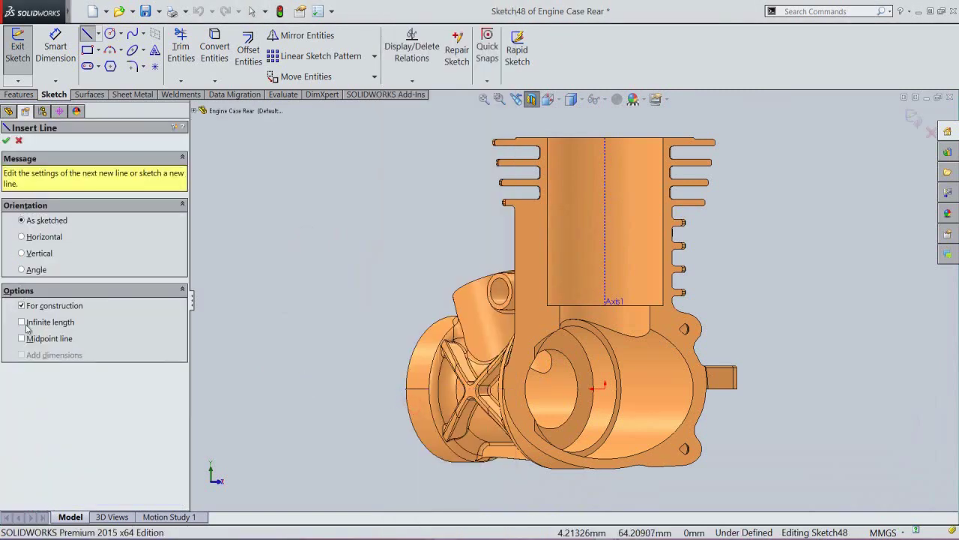
click(24, 324)
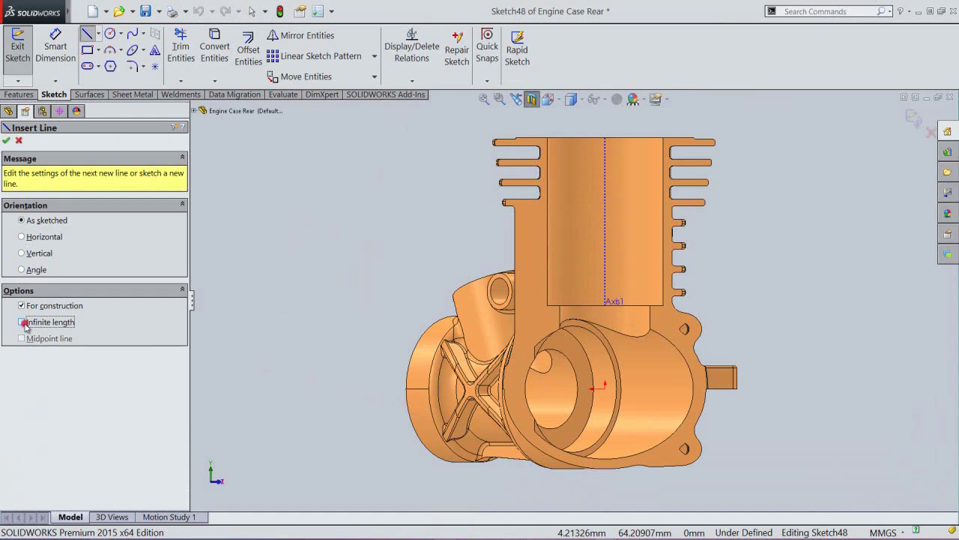
click(24, 237)
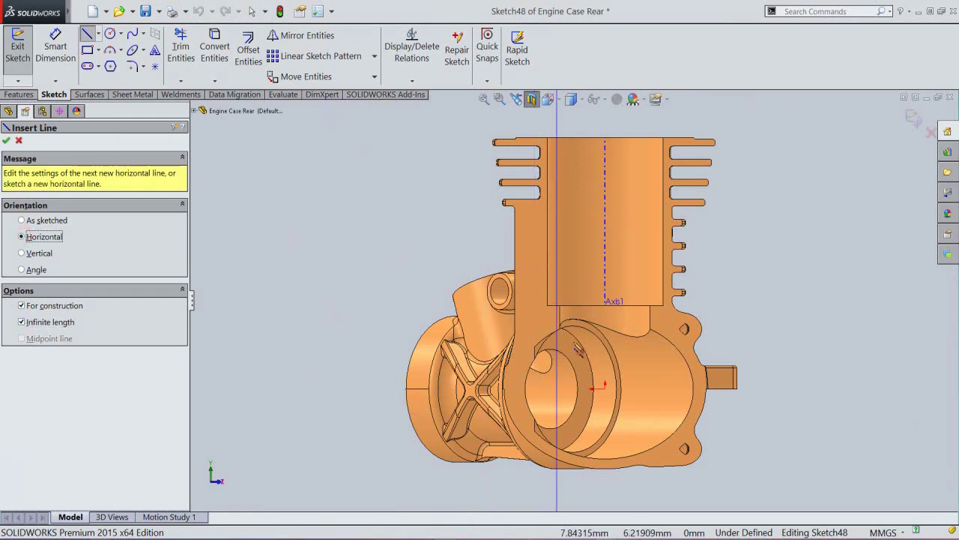
click(606, 386)
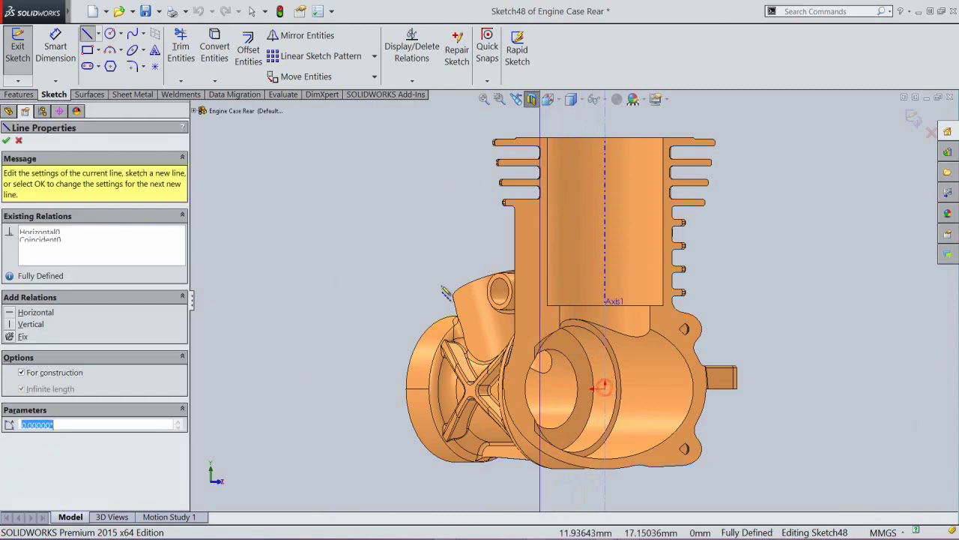
right_click(367, 249)
click(379, 250)
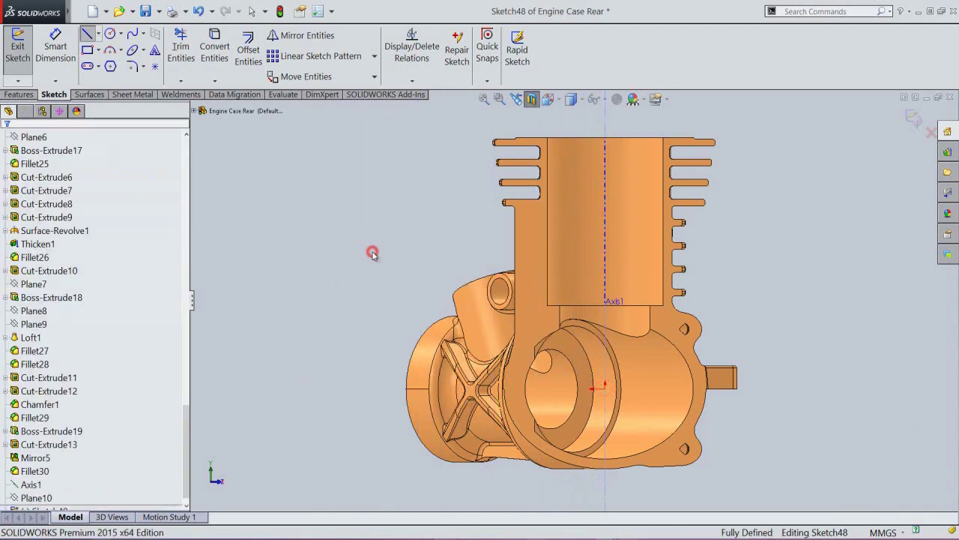
Step: Sketch a corner rectangle about 6.4 mm wide and 21.6 mm tall across the bore wall beside the centerline
right_click(360, 210)
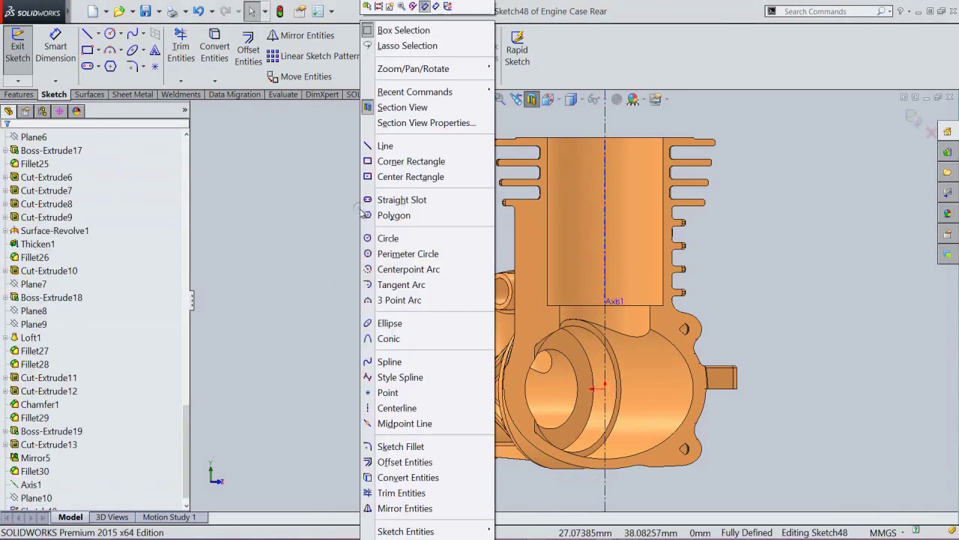
click(373, 162)
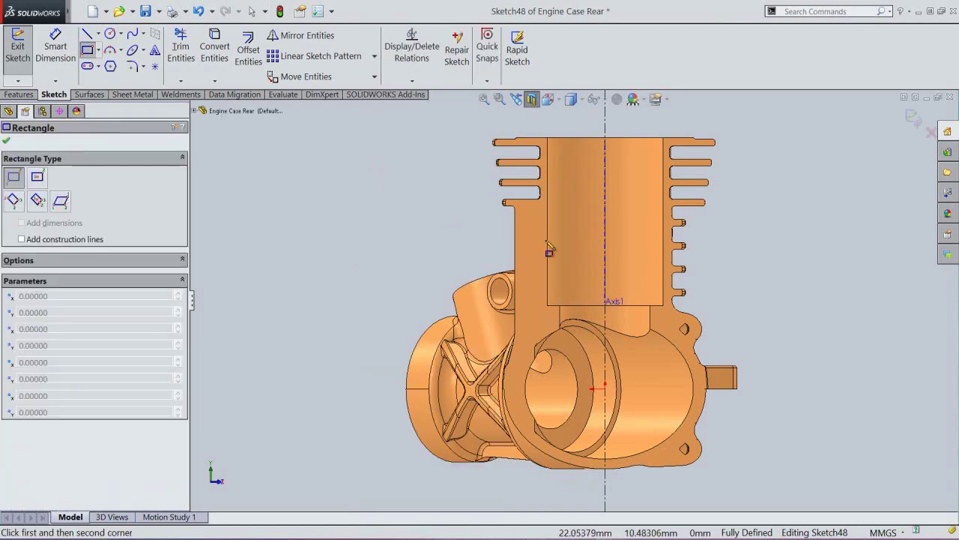
click(539, 218)
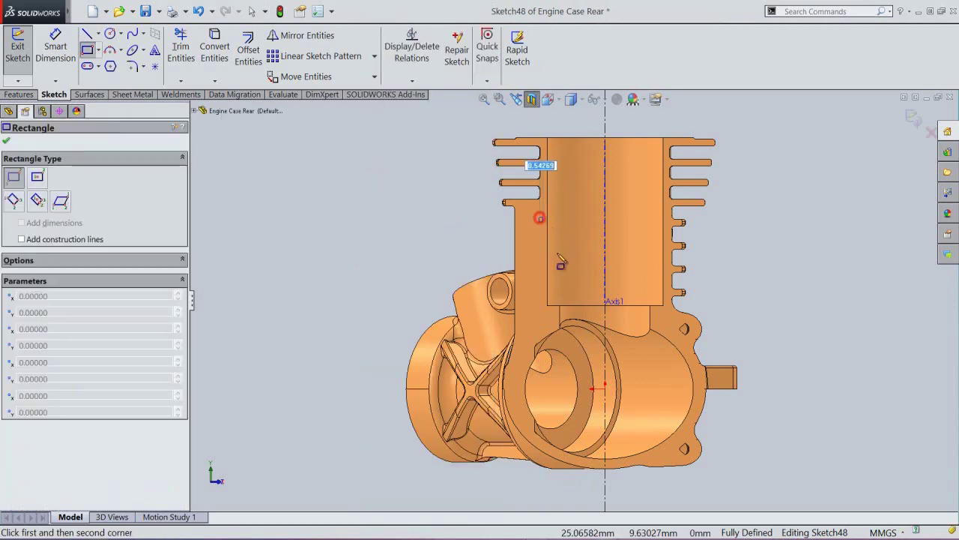
click(580, 361)
Step: Dimension the rectangle's upper edge 12.21423 mm below the top face of the cylinder
right_click(429, 198)
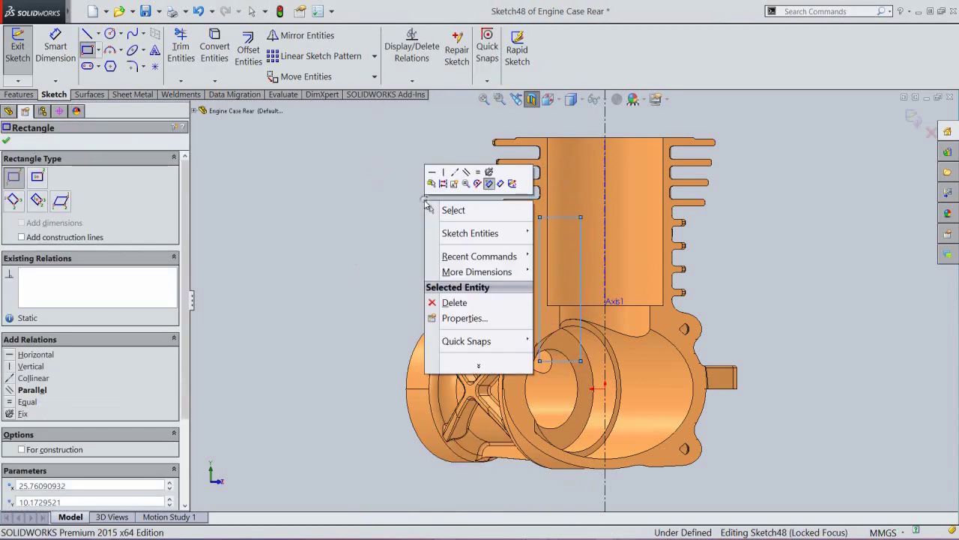
click(501, 183)
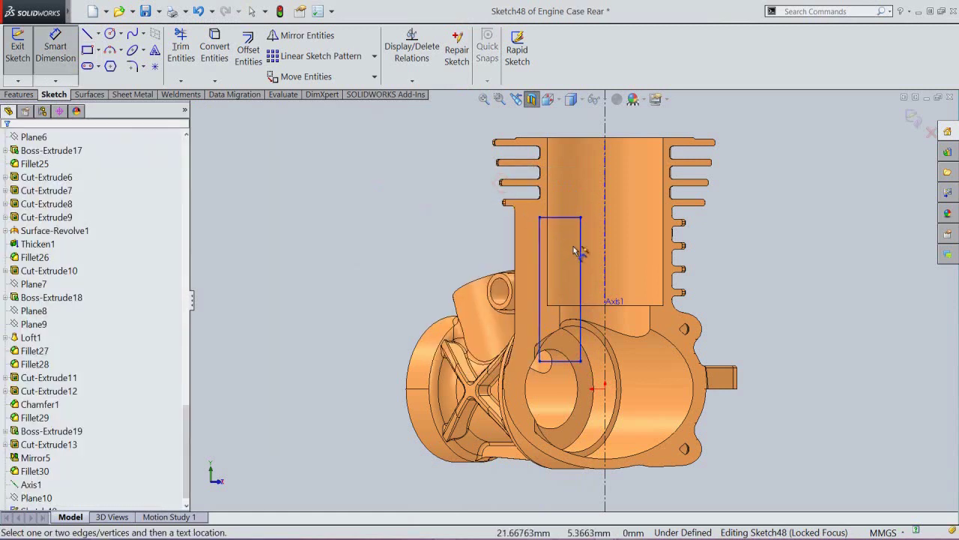
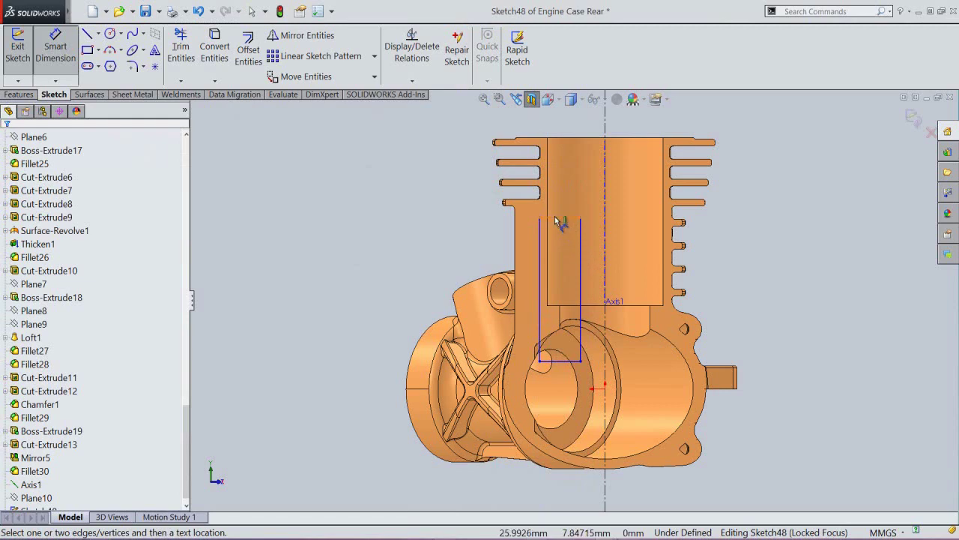
click(560, 217)
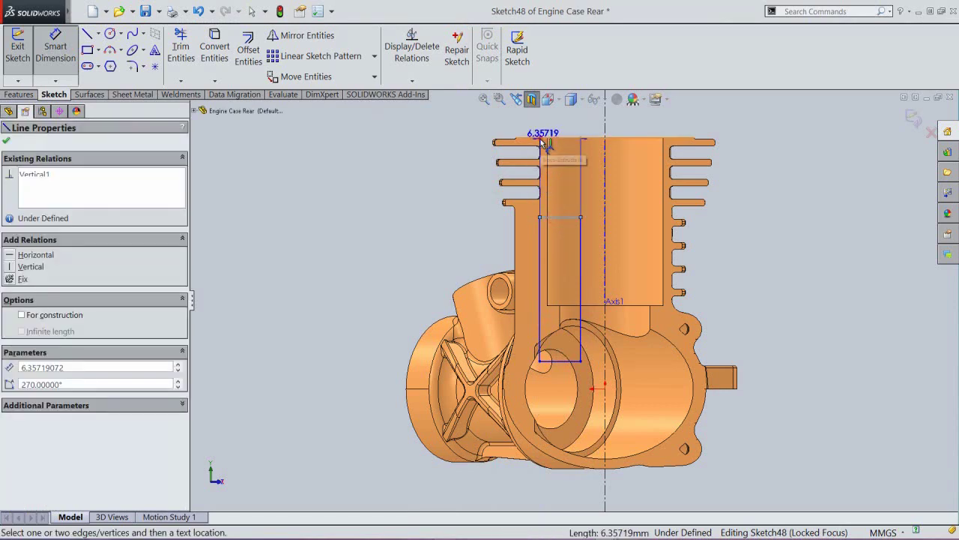
click(534, 137)
click(463, 182)
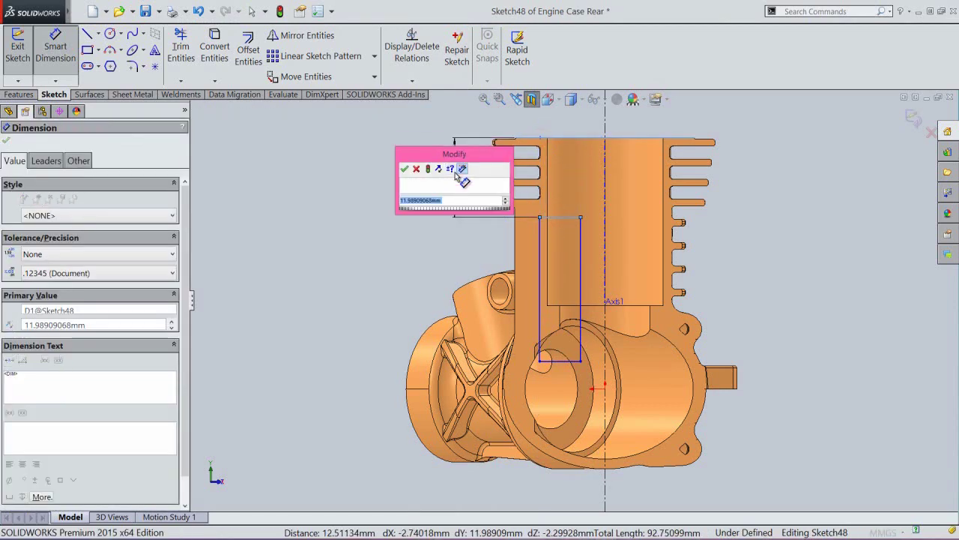
text(12.)
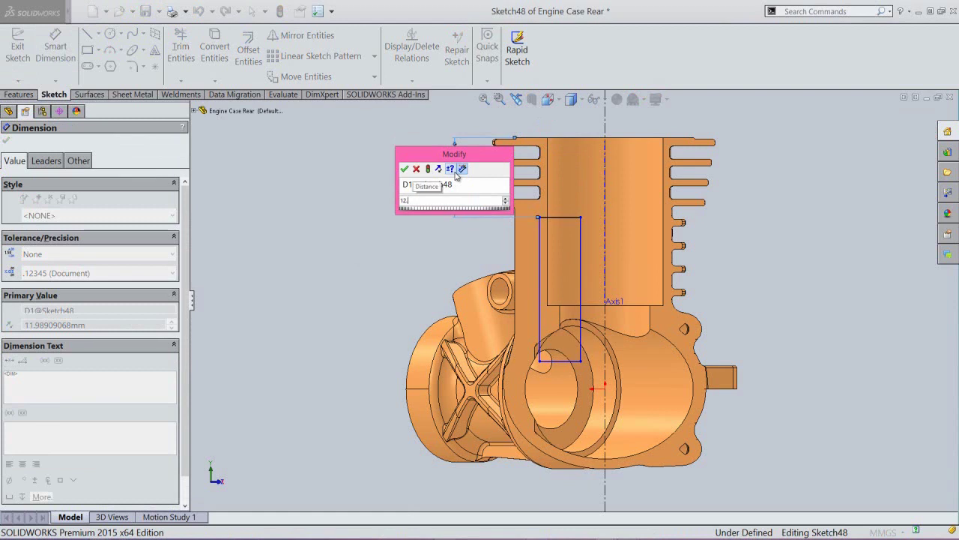
text(21)
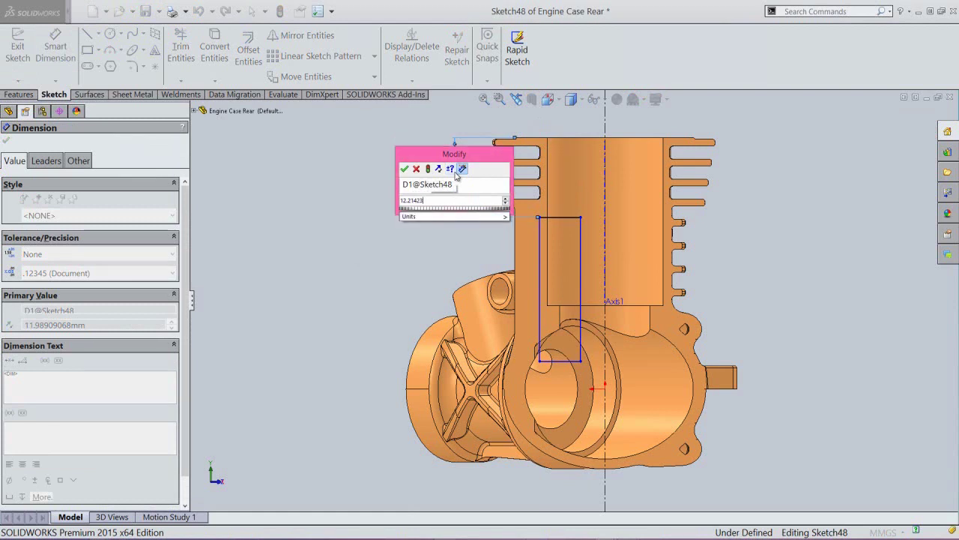
text(423)
key(Return)
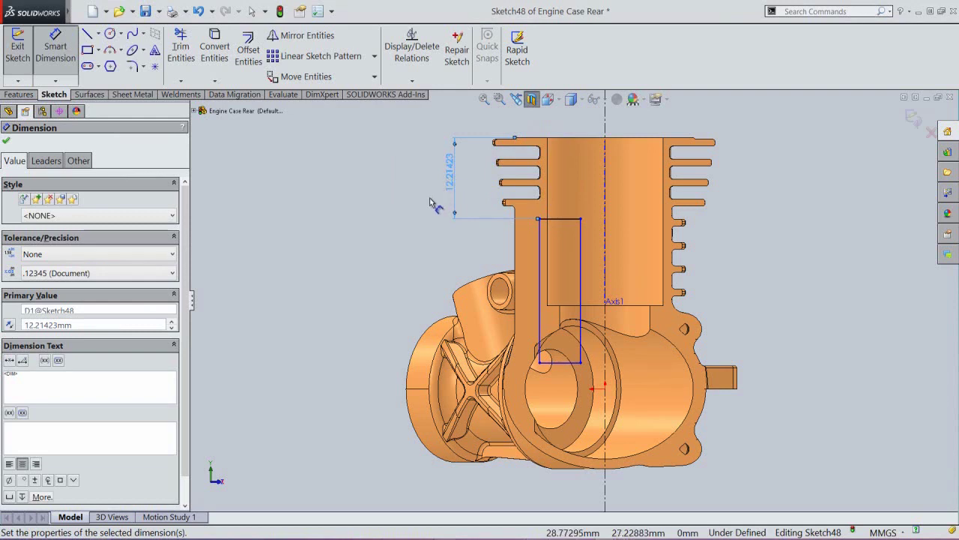
click(431, 200)
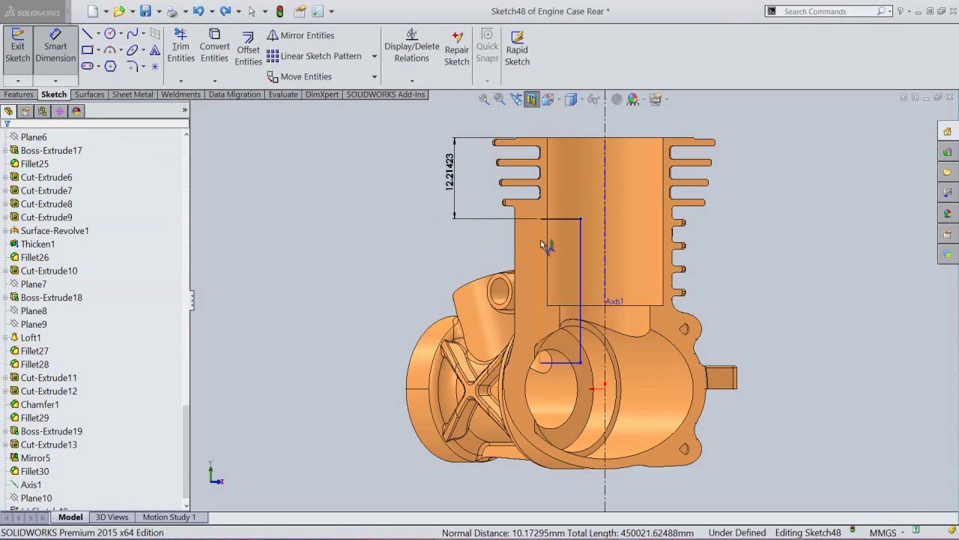
Step: Dimension the rectangle's outer vertical edge 10.36189 mm from the infinite centerline
click(542, 245)
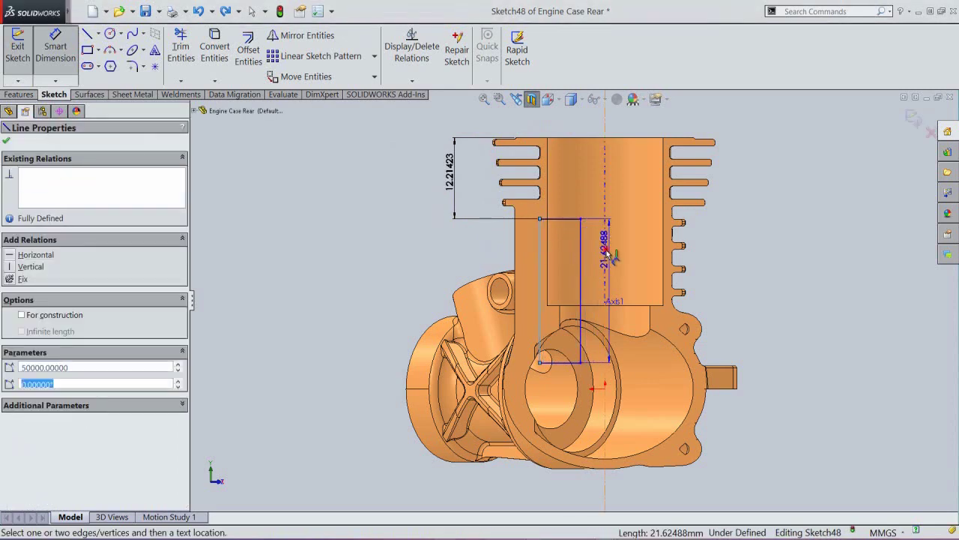
click(606, 255)
click(581, 195)
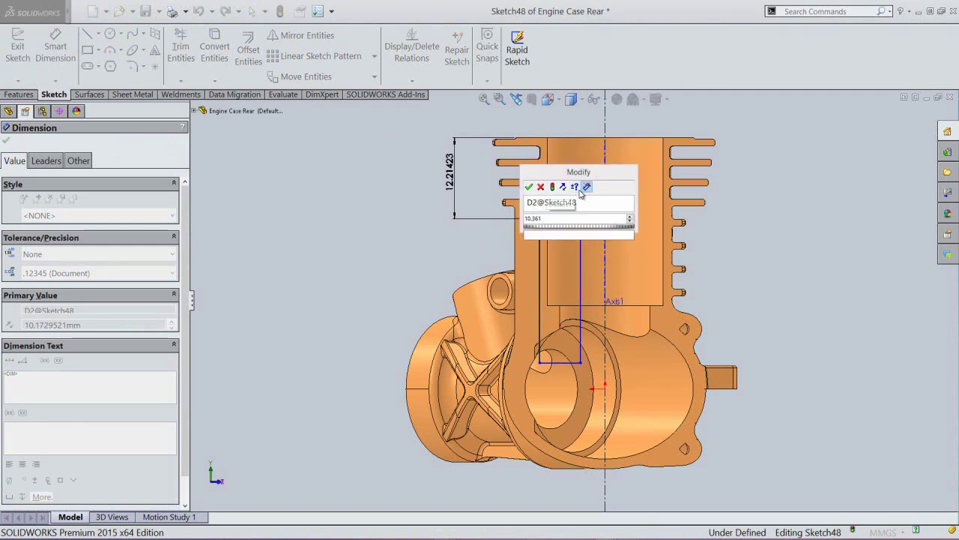
key(Return)
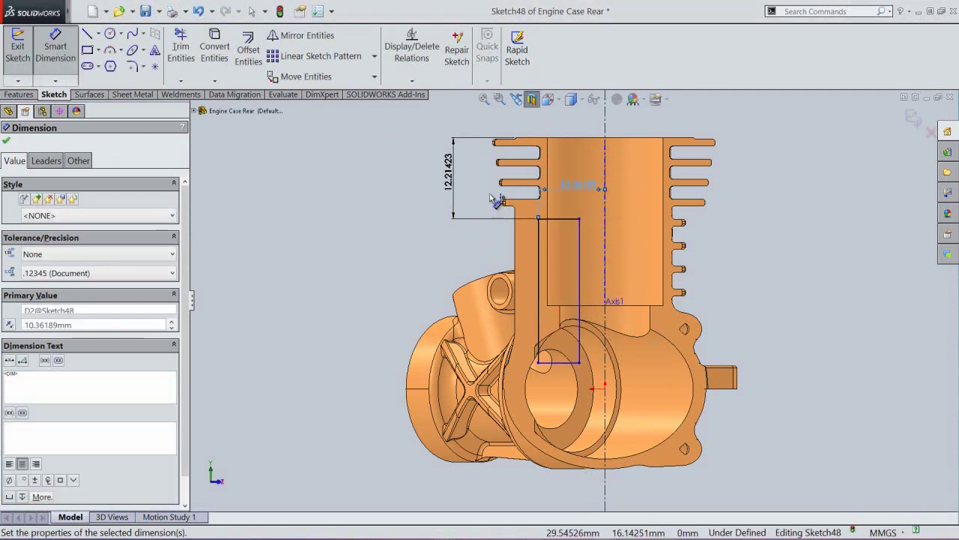
Step: Make the rectangle's inner vertical edge collinear with the infinite centerline
right_click(367, 183)
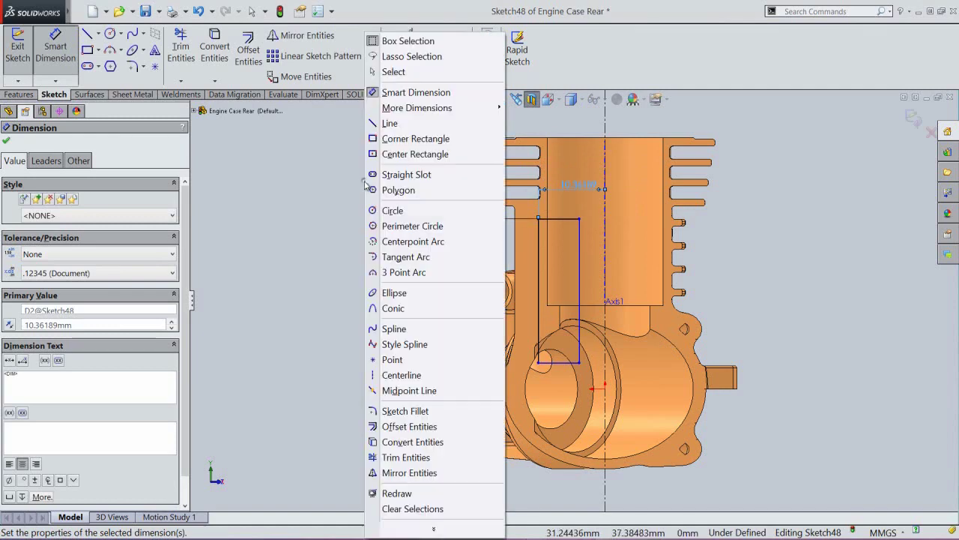
click(389, 71)
click(370, 170)
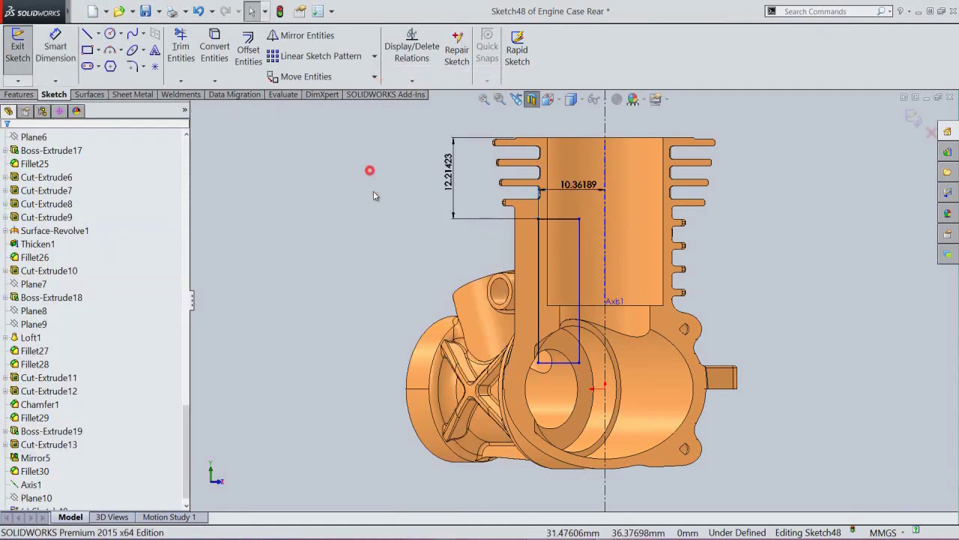
click(577, 267)
ctrl+click(605, 259)
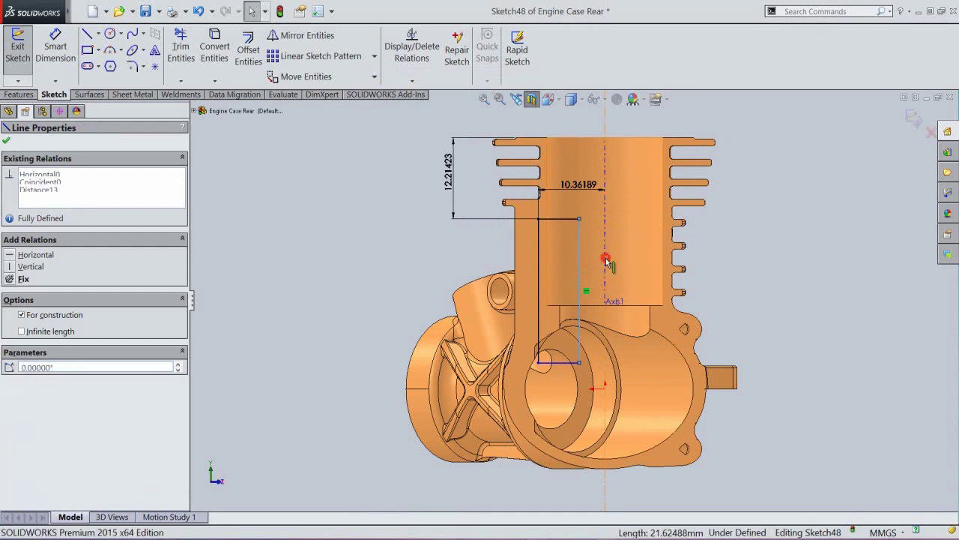
click(644, 225)
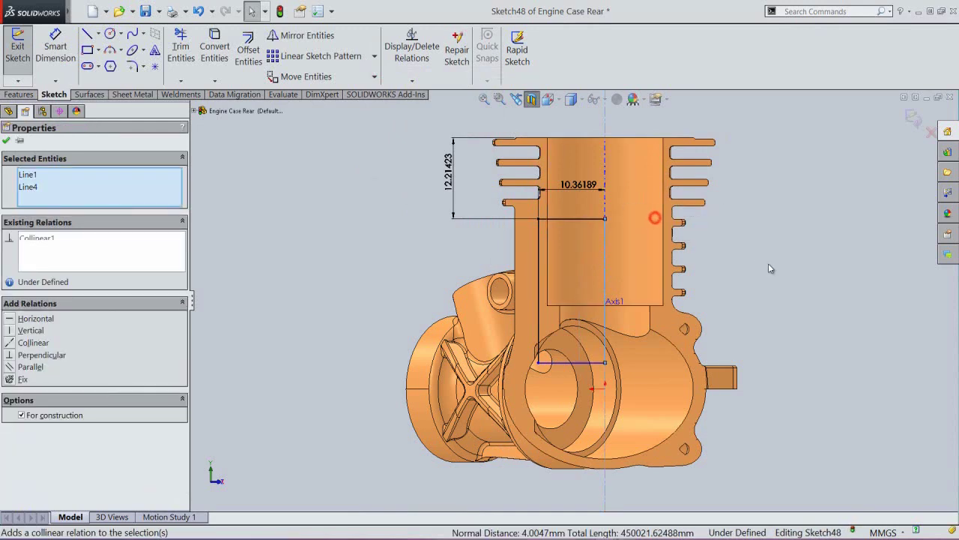
click(769, 263)
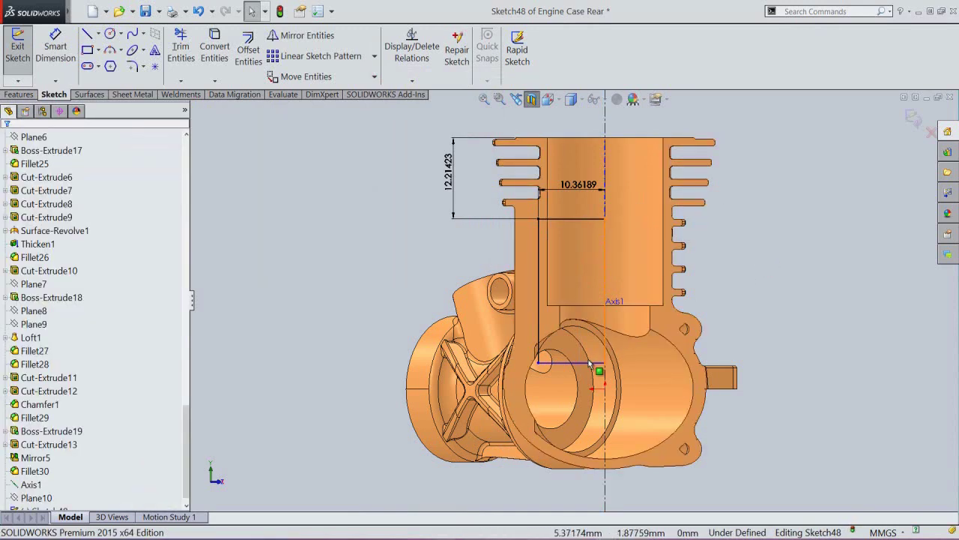
Step: Raise the rectangle's lower edge to about 5.2 mm above the origin by moving its outer lower corner
scroll(571, 363, down, 3)
scroll(552, 332, down, 3)
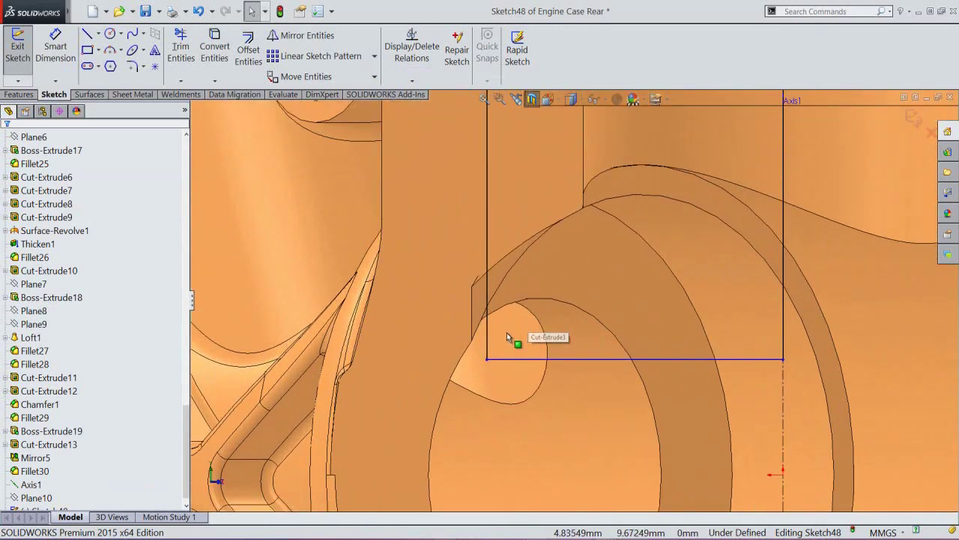
scroll(510, 332, down, 3)
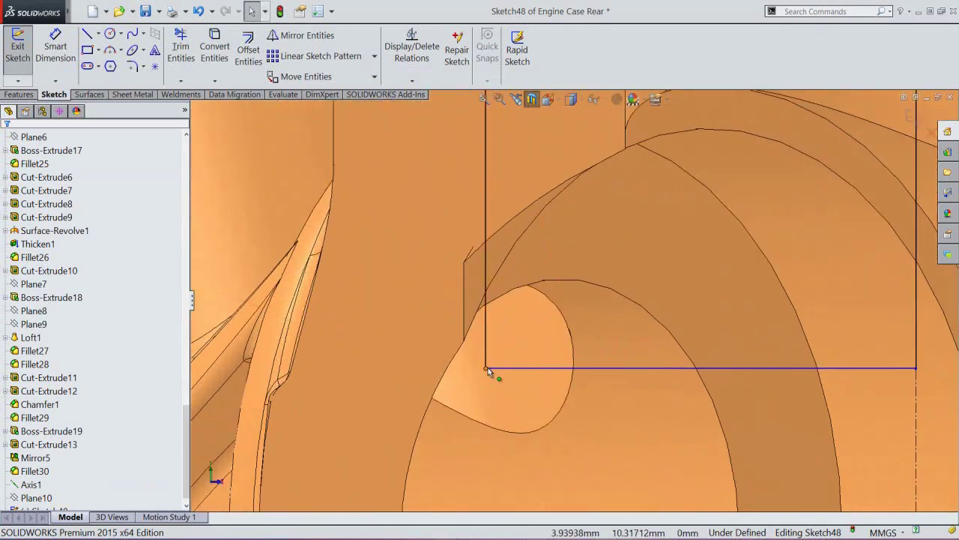
drag(486, 365, 489, 313)
scroll(497, 326, up, 6)
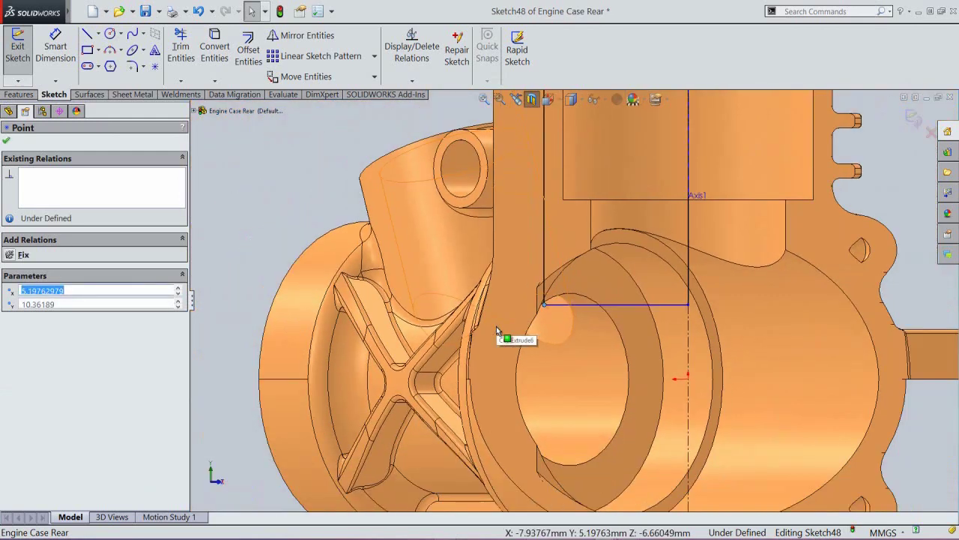
scroll(496, 326, up, 5)
click(741, 158)
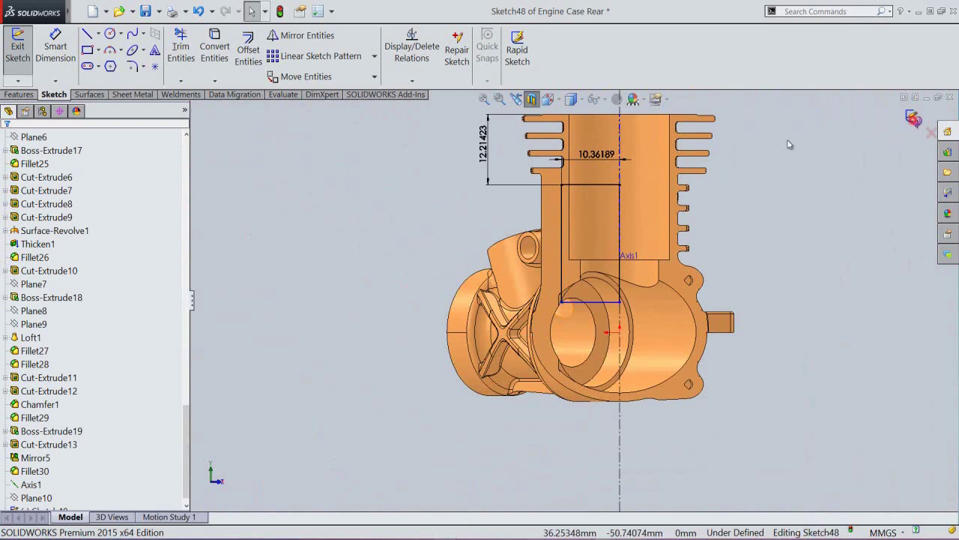
Step: Finish the rectangle sketch and turn off the section view of the engine case
click(913, 118)
click(423, 153)
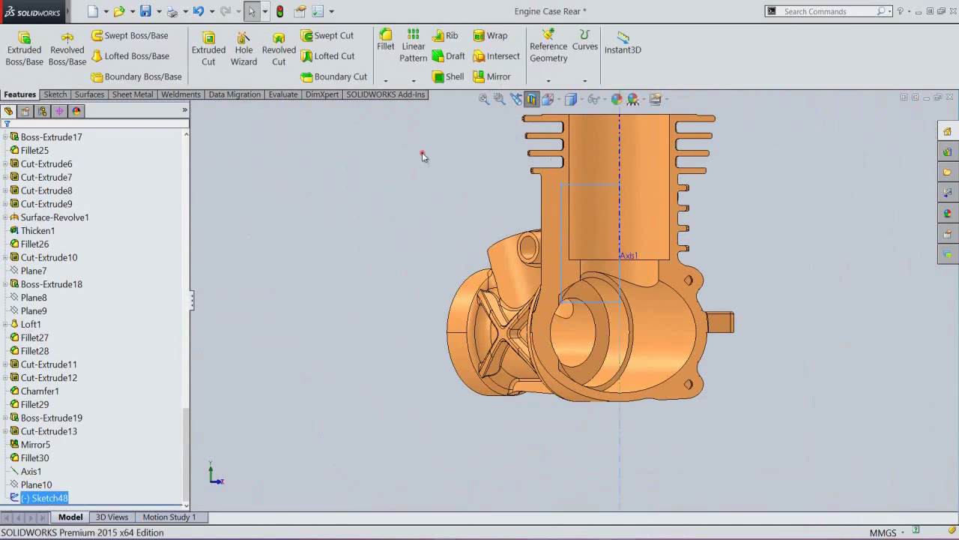
click(529, 103)
click(418, 167)
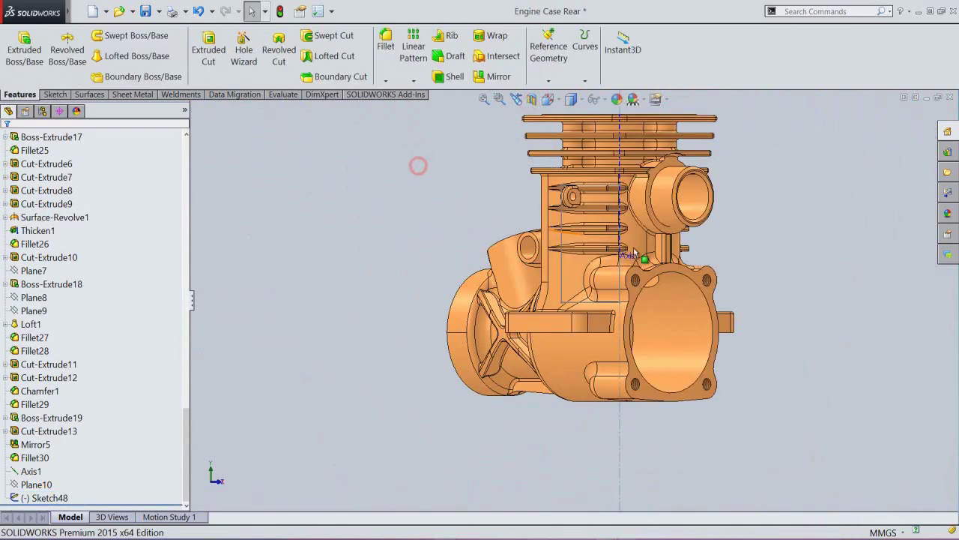
Step: Cut-revolve the rectangle sketch in the cylinder bore about its infinite centerline, using Mid Plane and a 45-degree angle
middle_drag(663, 177, 628, 332)
scroll(602, 213, down, 3)
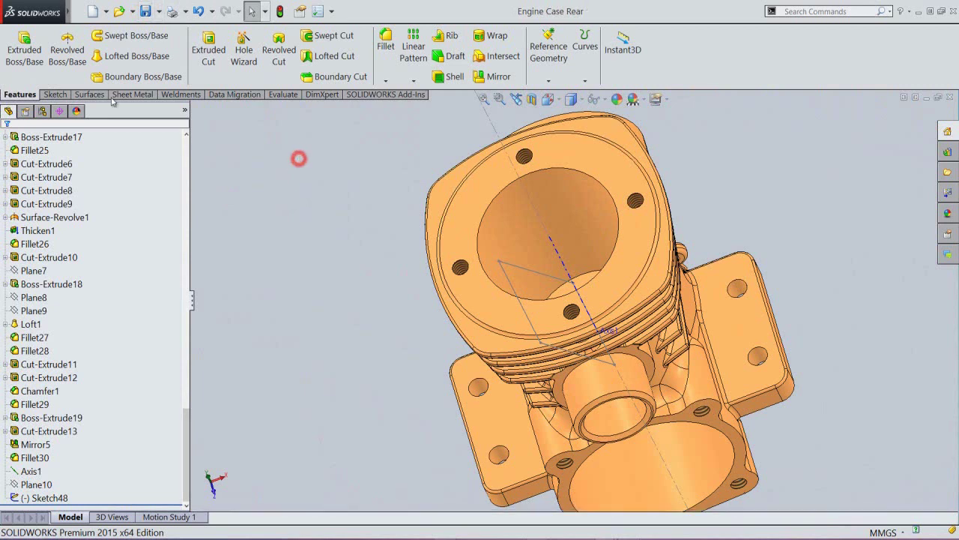
click(279, 45)
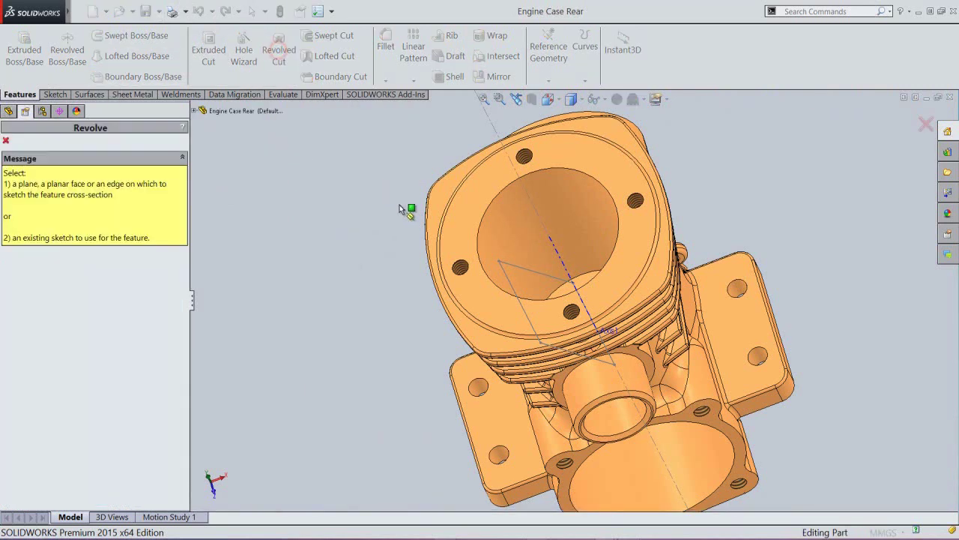
click(557, 248)
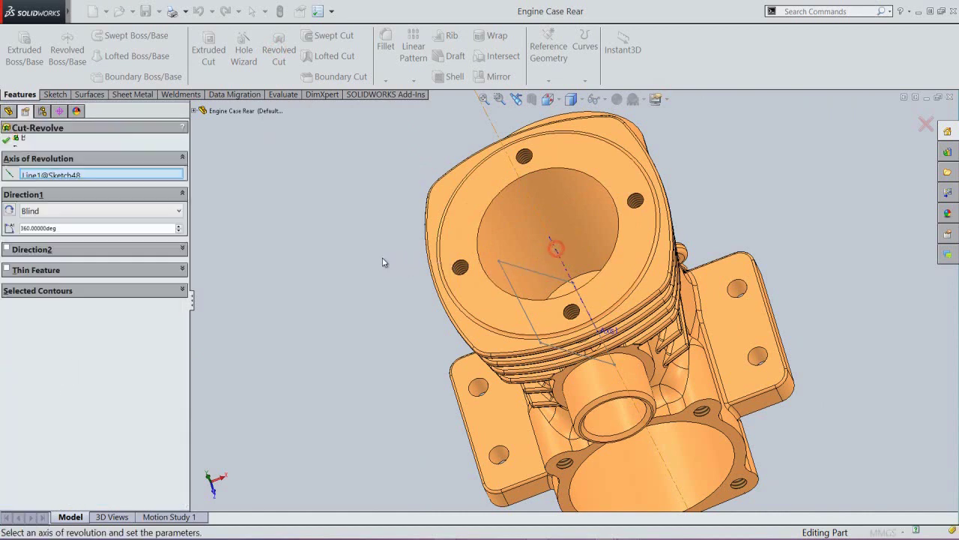
click(126, 211)
click(60, 268)
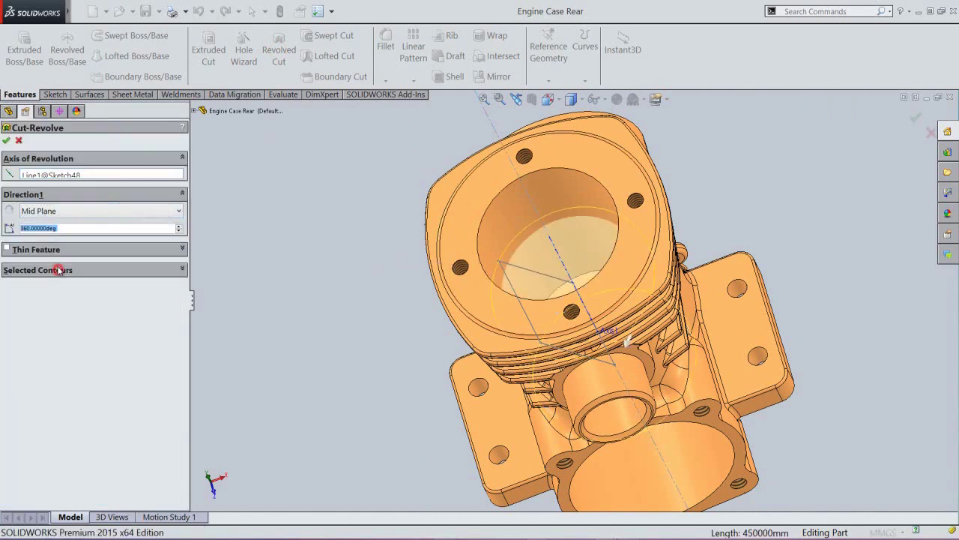
click(88, 227)
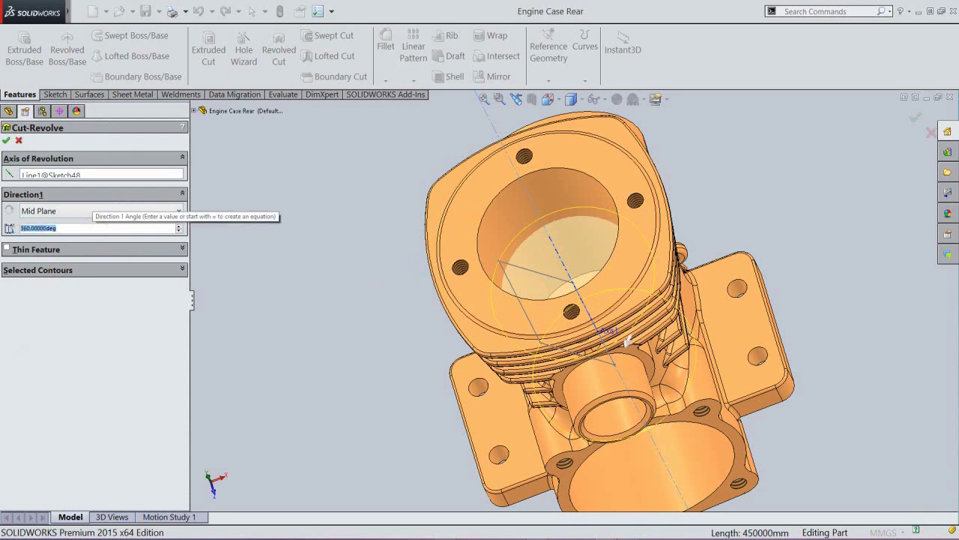
text(45)
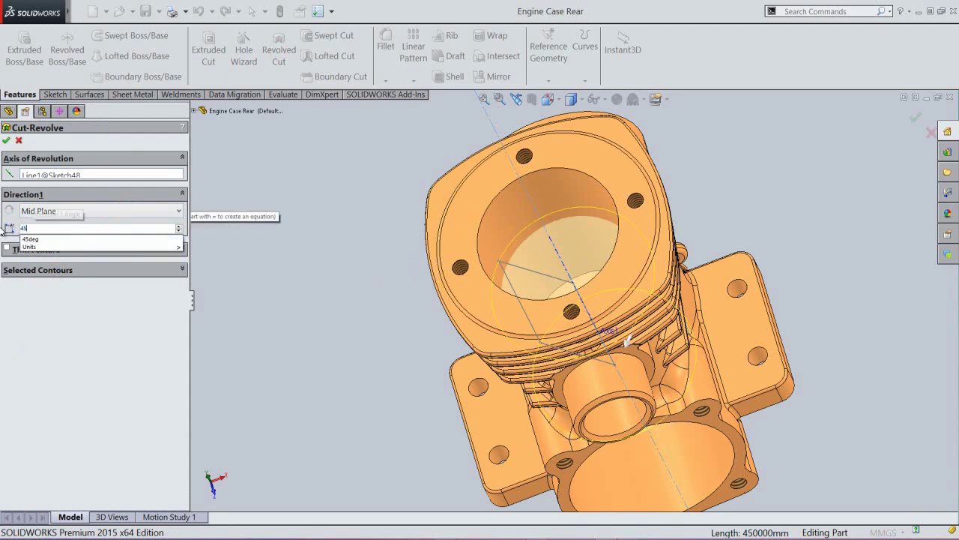
key(Return)
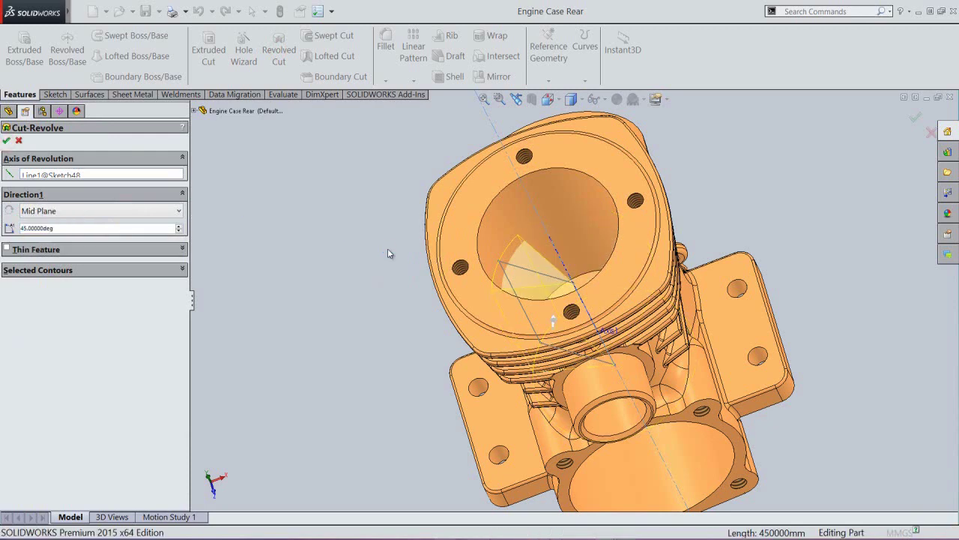
key(Return)
Step: Mirror the revolved cut across the Right Plane to the opposite side of the cylinder bore
scroll(574, 298, down, 3)
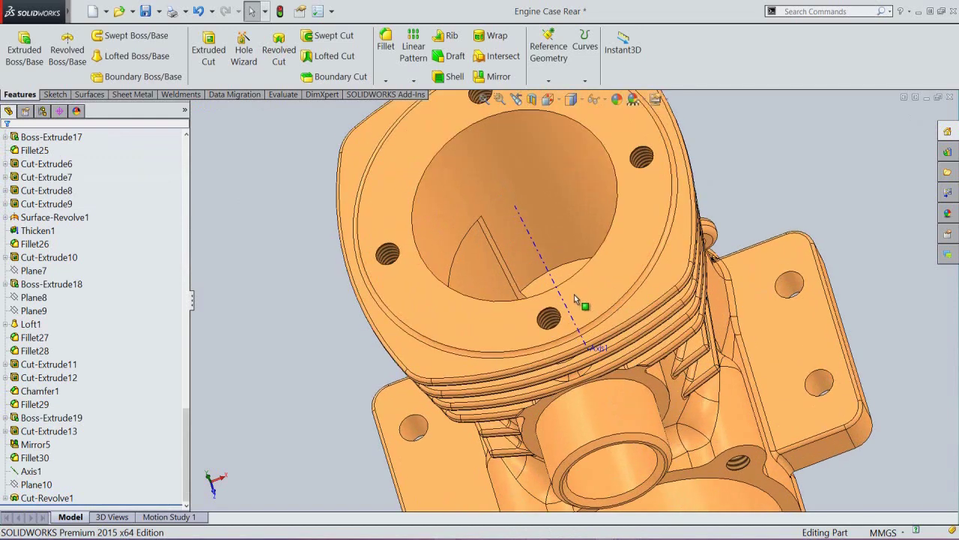
middle_drag(574, 298, 577, 328)
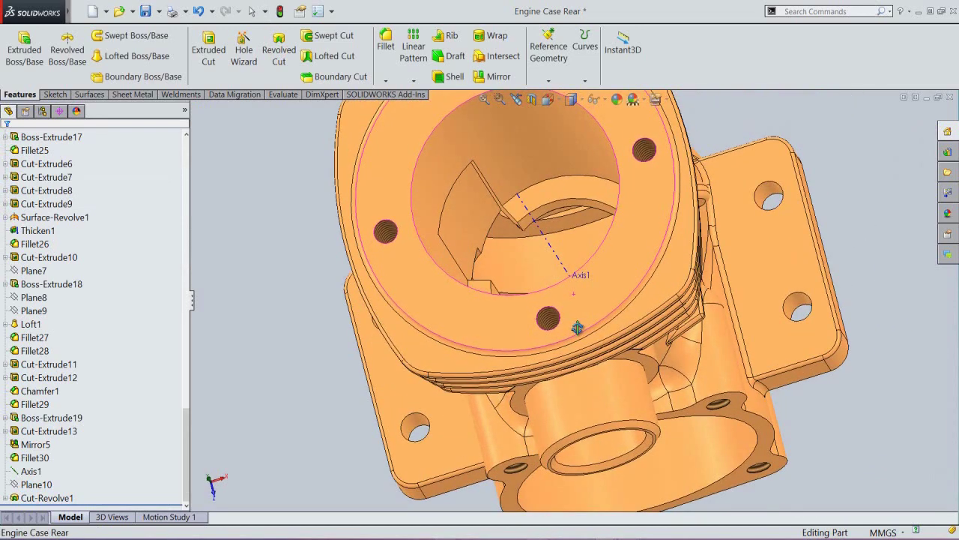
click(264, 220)
click(46, 498)
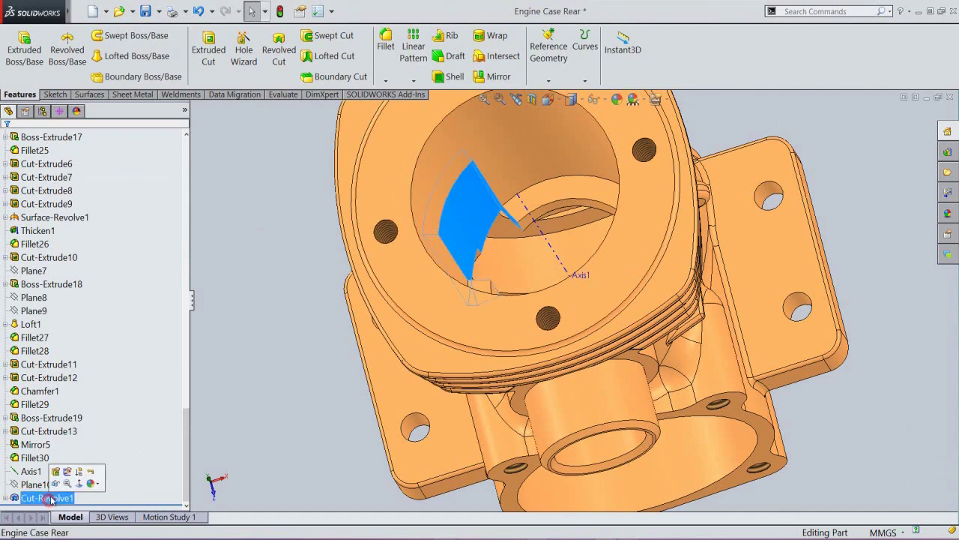
drag(185, 427, 185, 150)
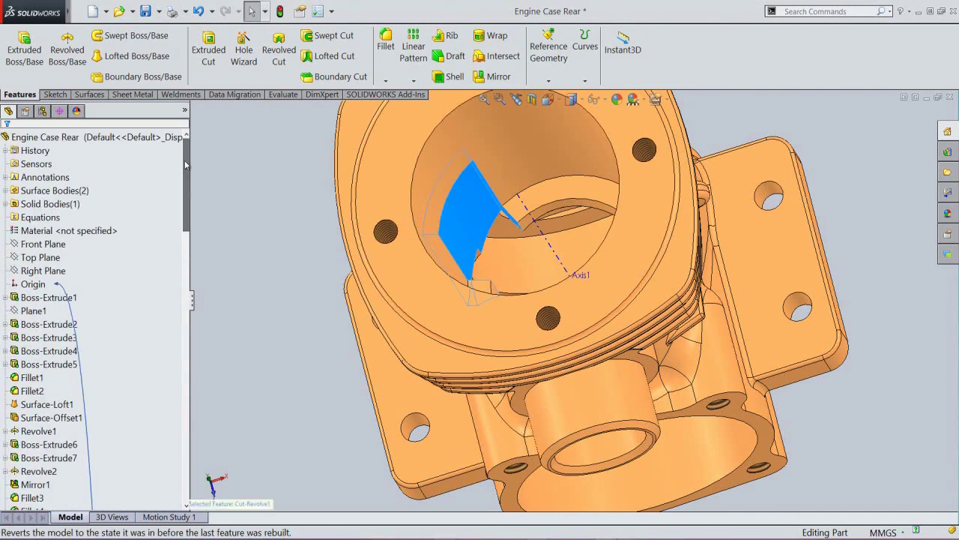
click(45, 244)
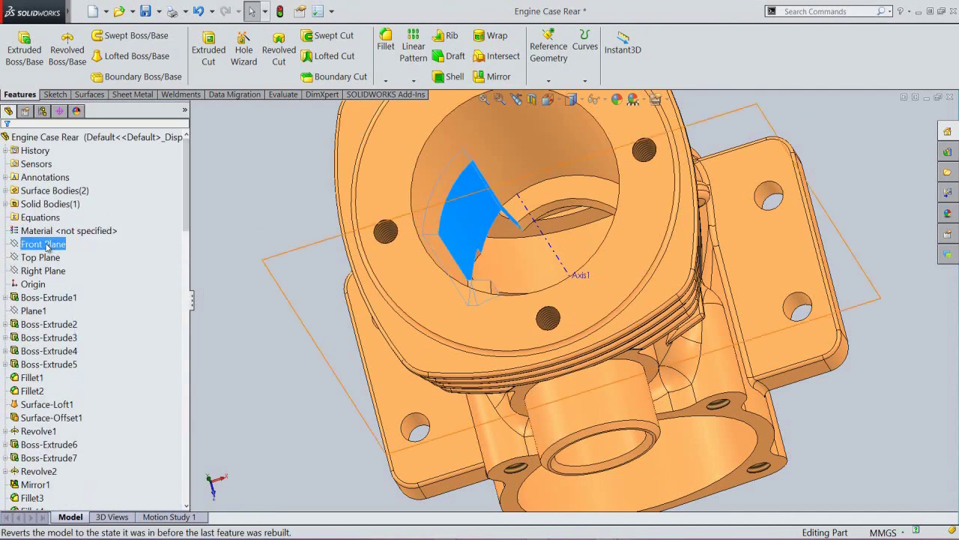
click(44, 259)
click(45, 271)
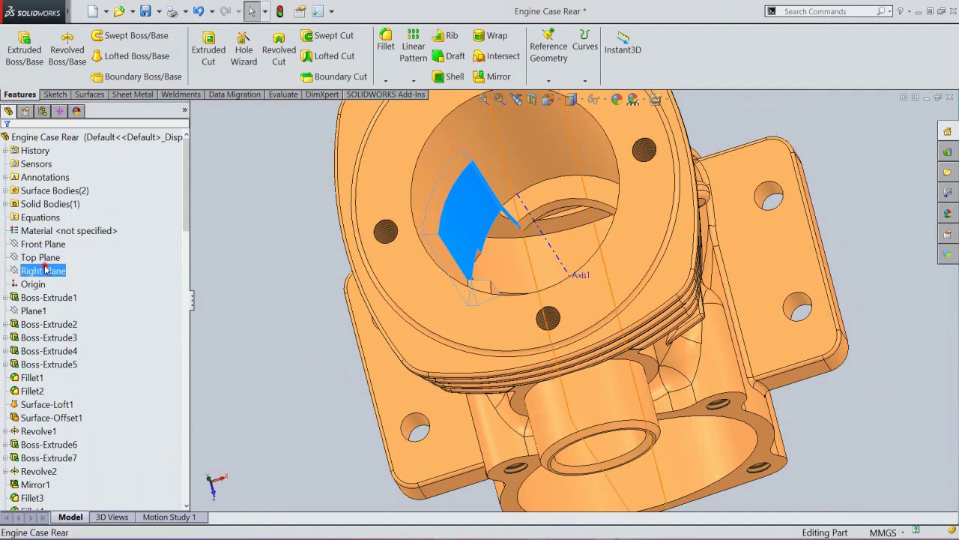
click(489, 75)
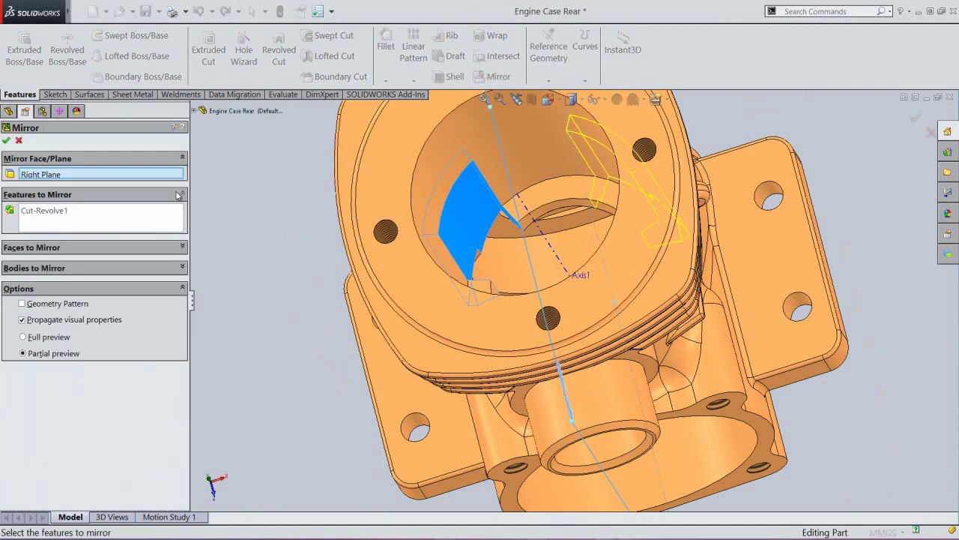
click(19, 142)
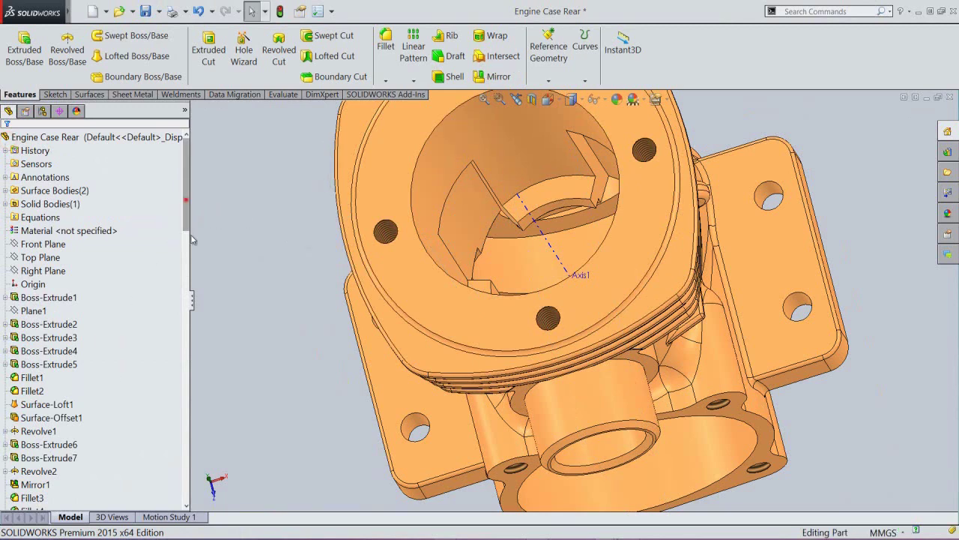
Step: Hide Axis1 running through the cylinder bore
scroll(186, 197, down, 15)
click(35, 459)
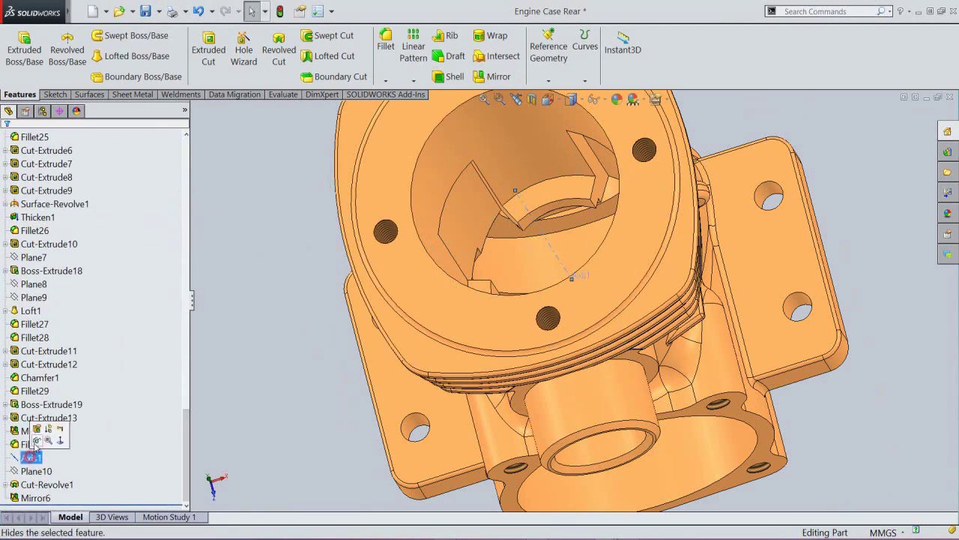
click(36, 439)
click(234, 341)
Step: Return to an isometric view of the whole engine case, then rebuild and save the part
middle_drag(479, 256, 492, 225)
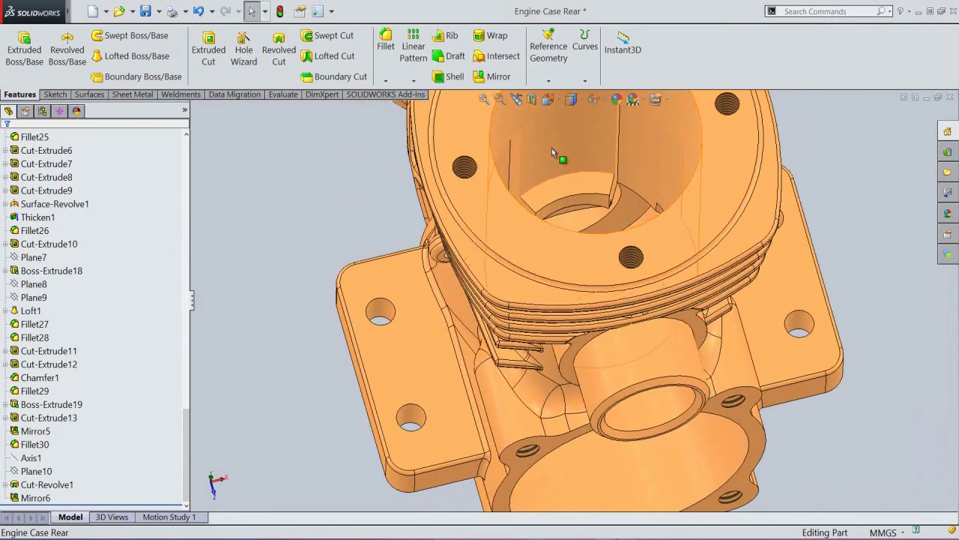
click(516, 100)
click(517, 101)
click(516, 100)
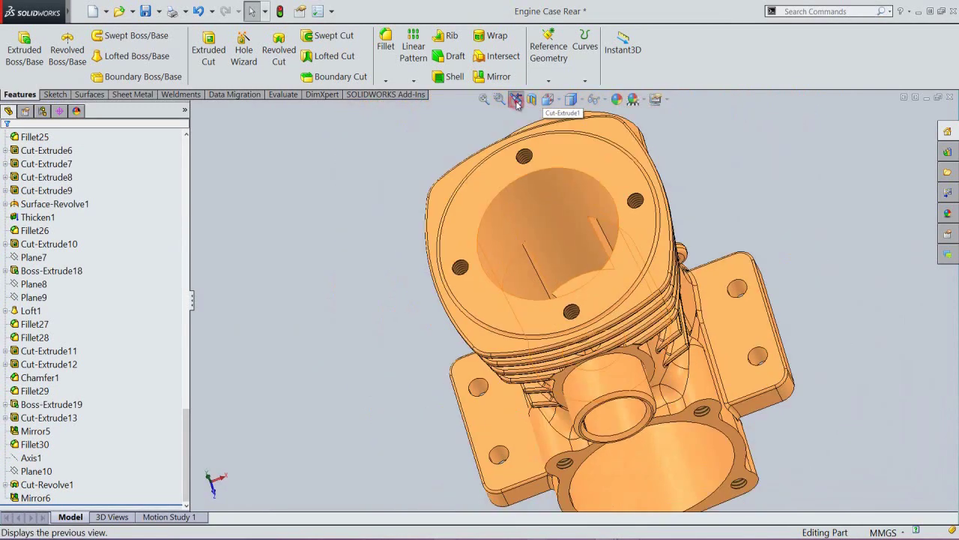
click(517, 100)
click(516, 101)
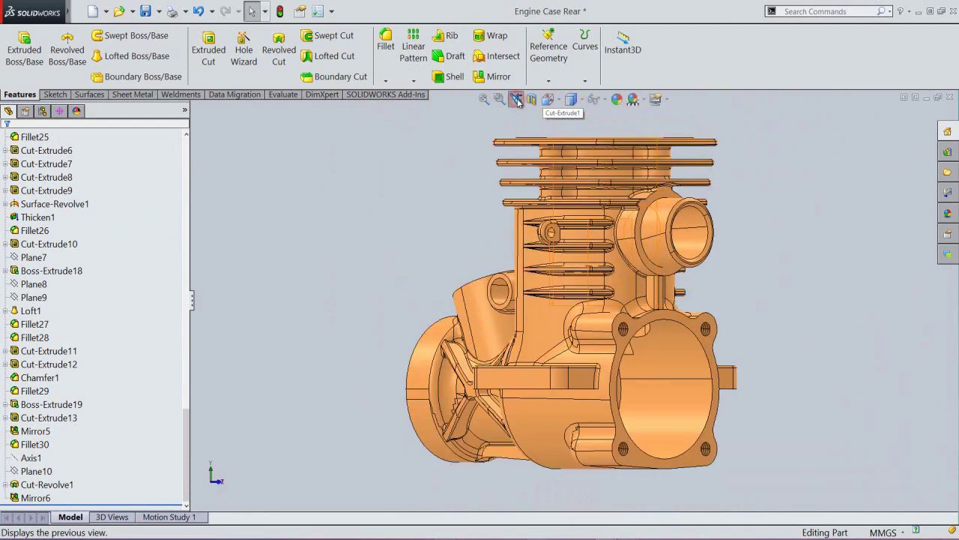
click(516, 101)
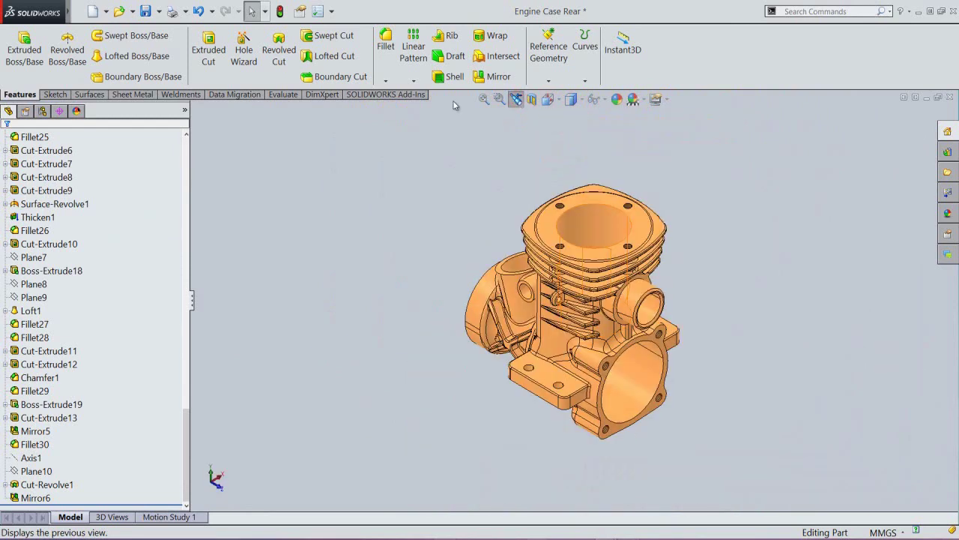
click(280, 12)
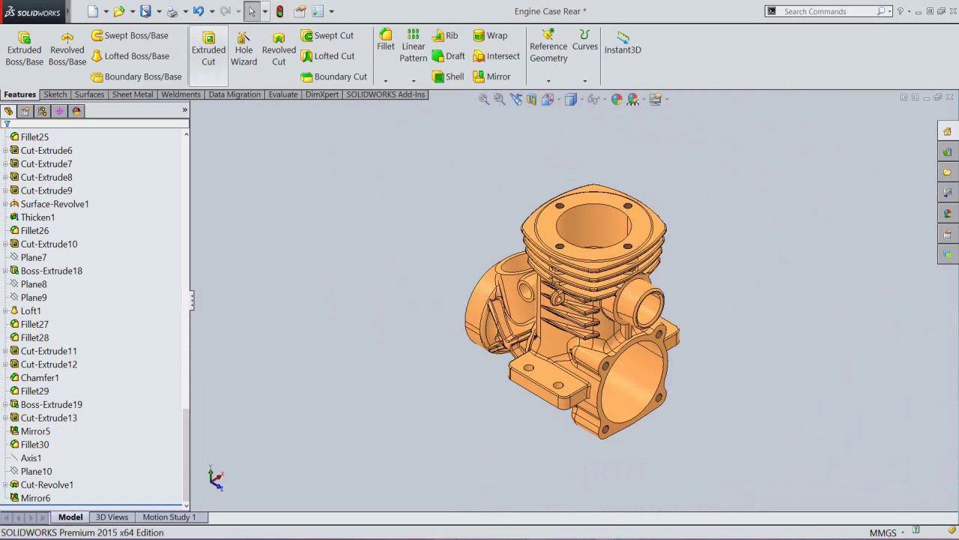
click(144, 12)
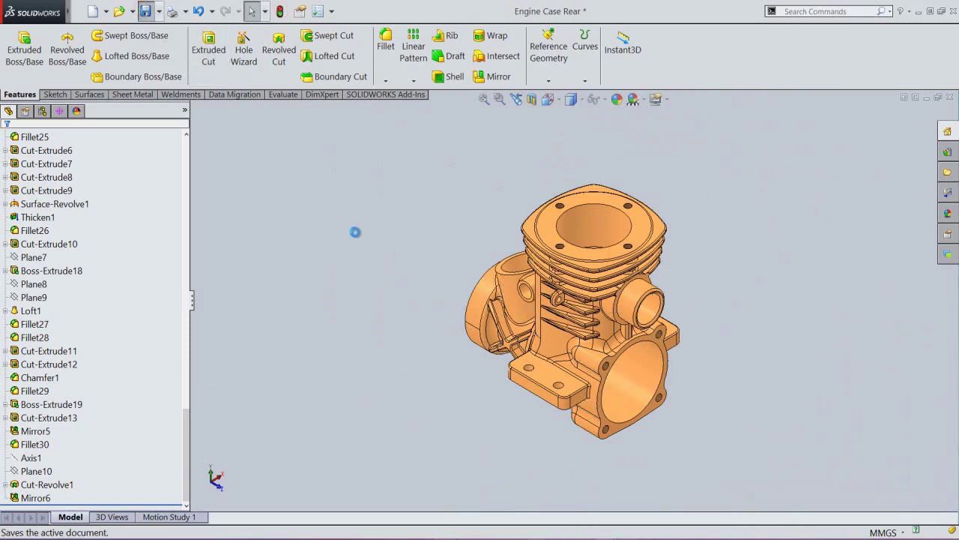
Step: Section the engine case along the Right Plane with a 0 mm offset
click(531, 99)
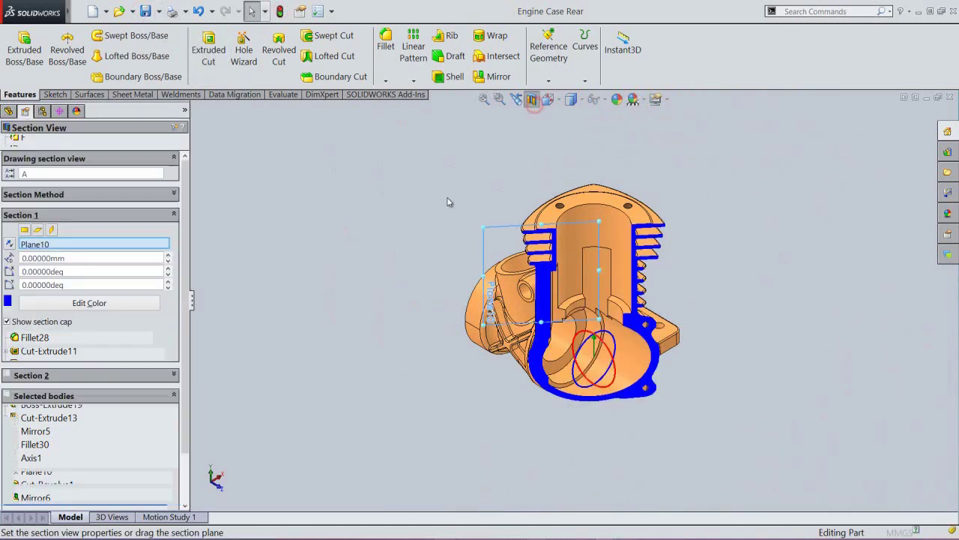
click(50, 230)
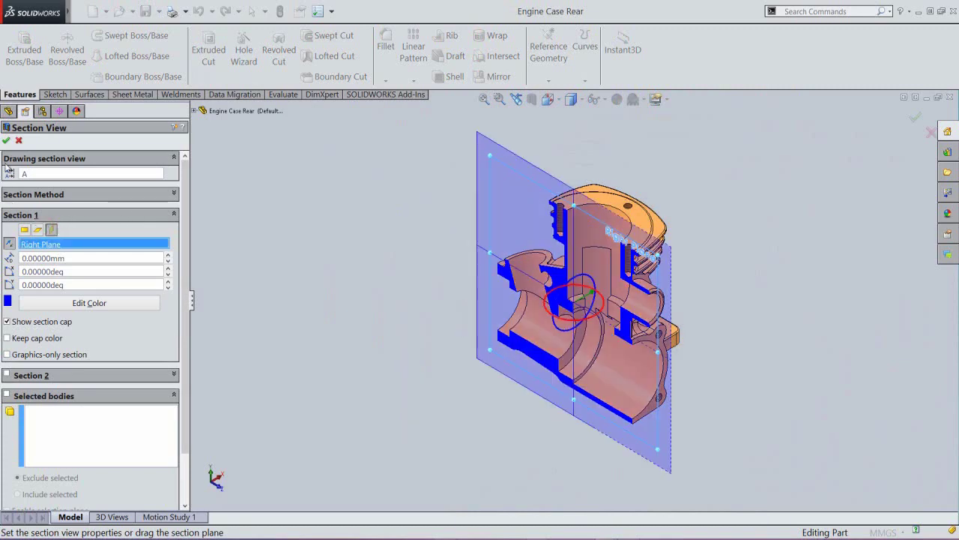
click(6, 141)
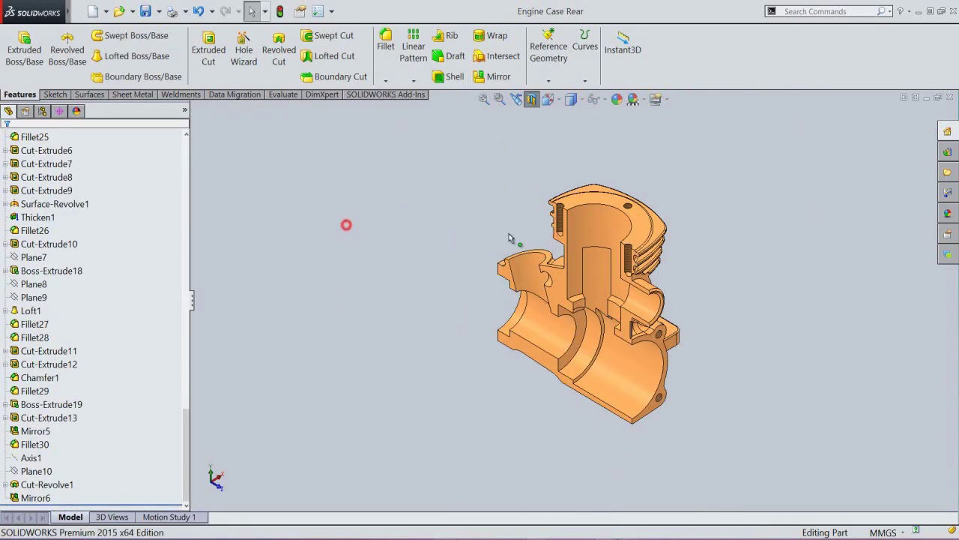
Step: Fillet the two short upper corner edges of the mirrored recess in the bore wall with a 2 mm radius
scroll(626, 255, down, 5)
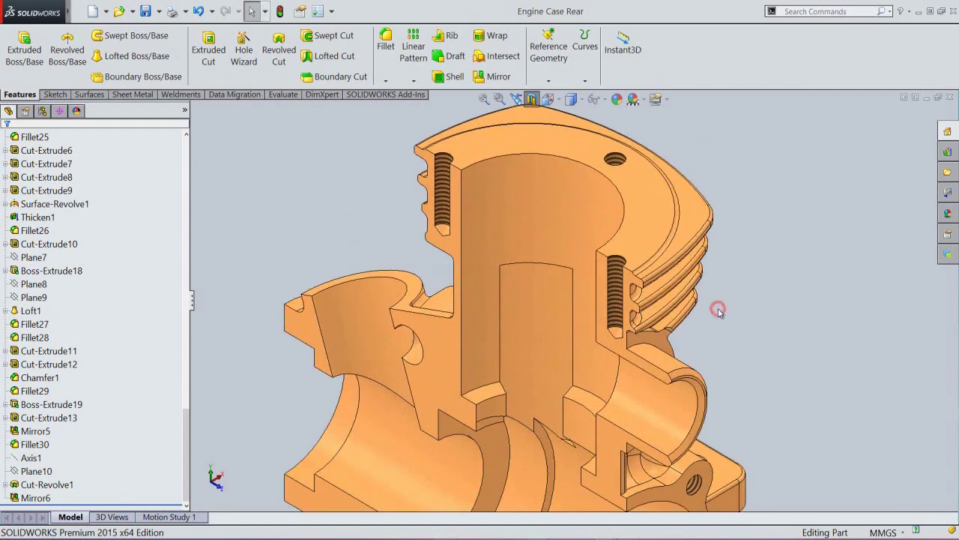
middle_drag(706, 332, 672, 232)
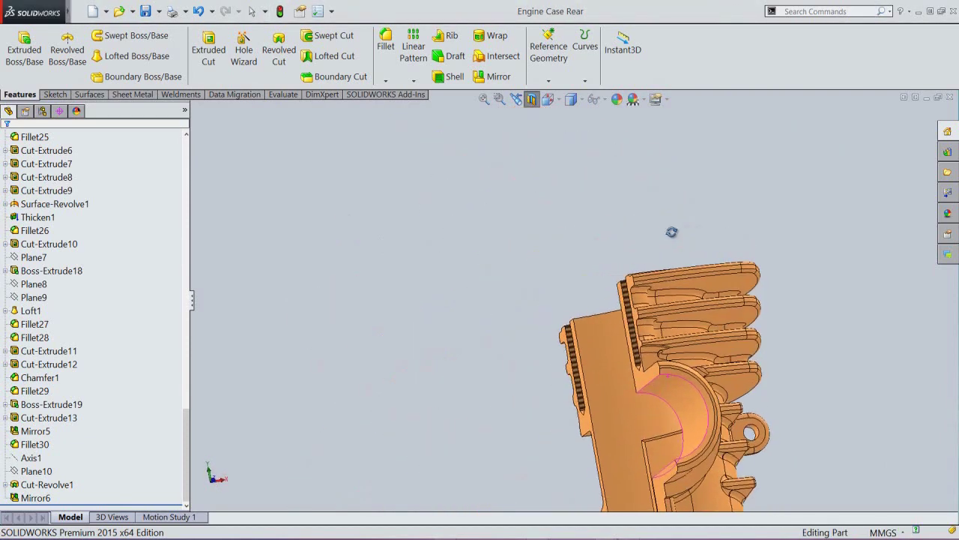
scroll(669, 408, down, 6)
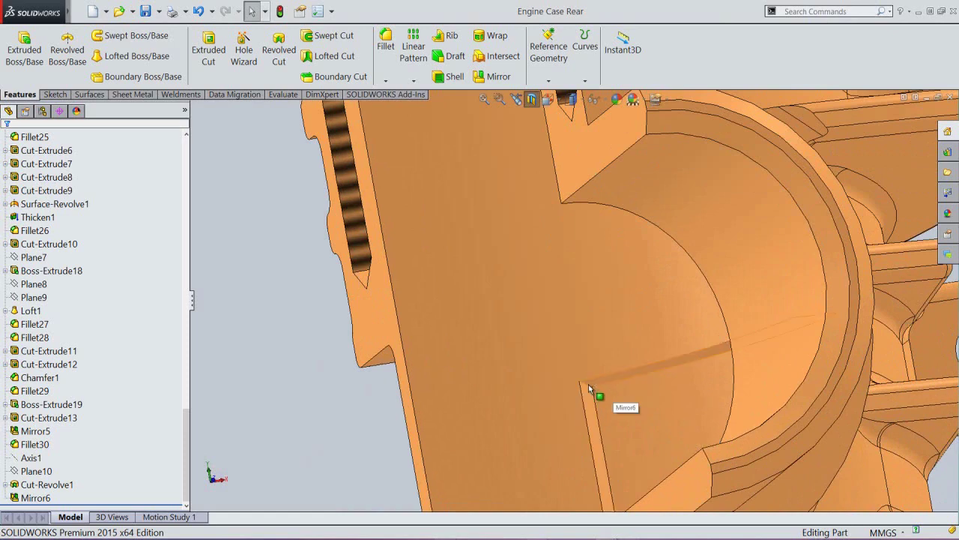
scroll(589, 389, down, 5)
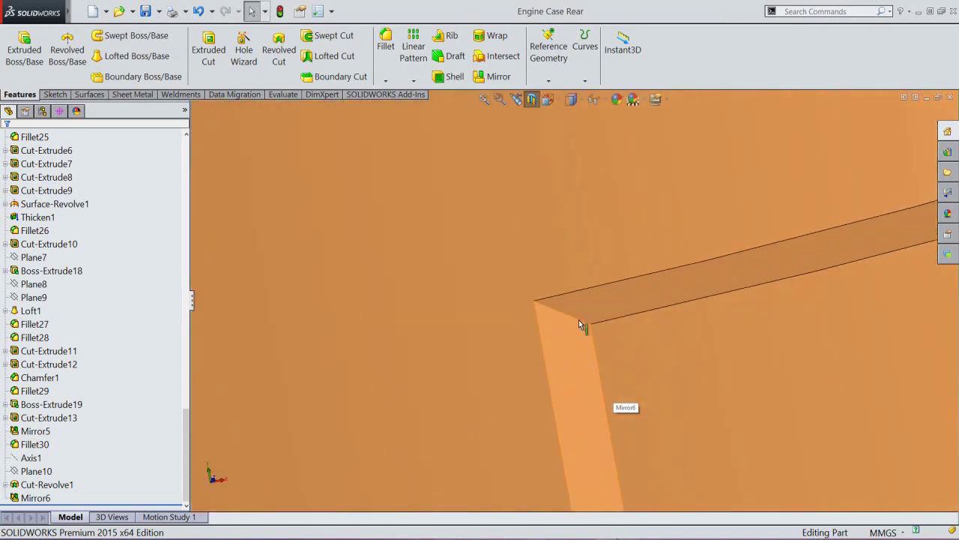
click(557, 344)
scroll(557, 344, up, 5)
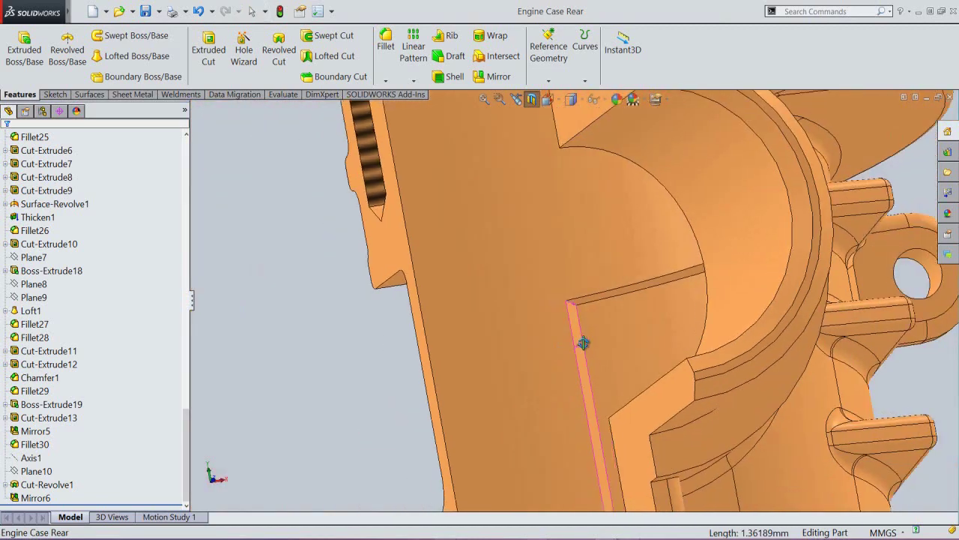
middle_drag(610, 293, 655, 278)
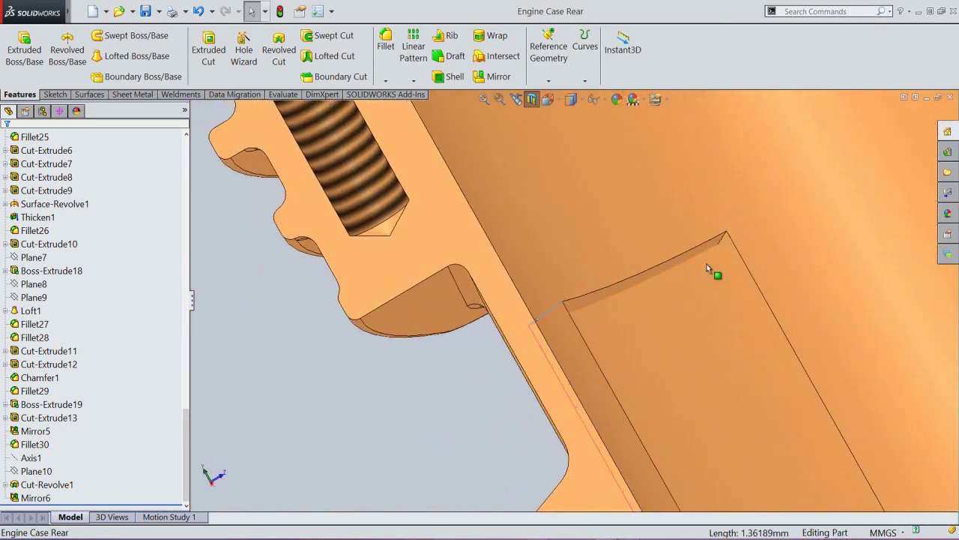
scroll(706, 264, down, 3)
click(708, 229)
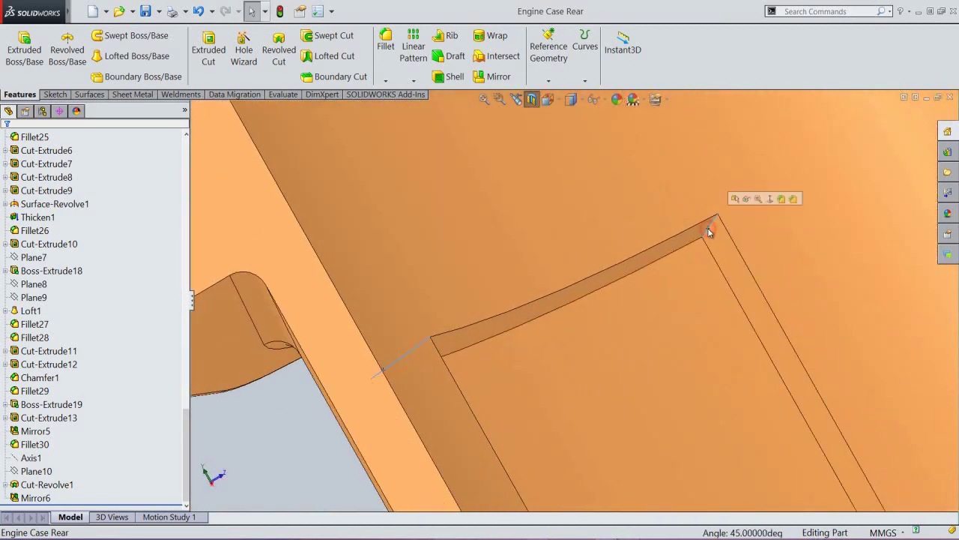
click(780, 198)
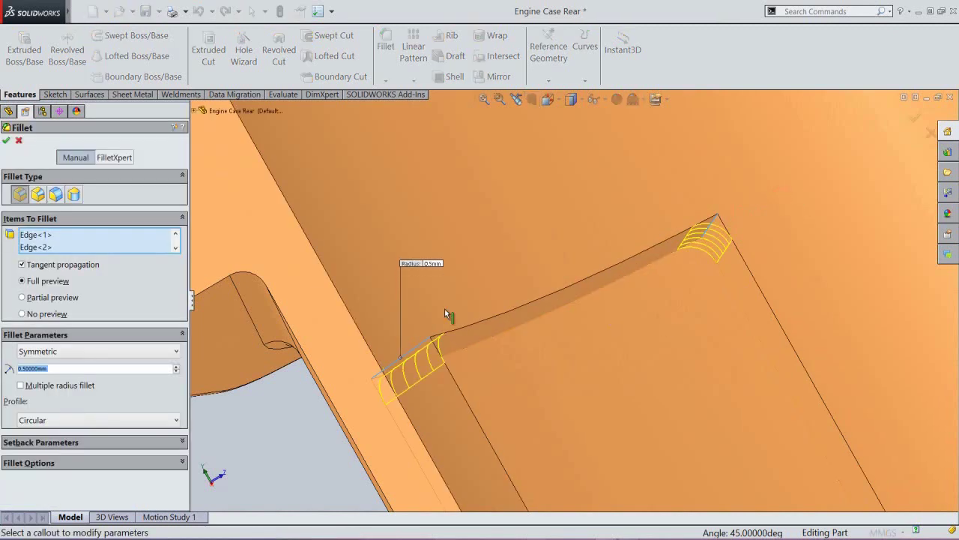
text(2)
key(Return)
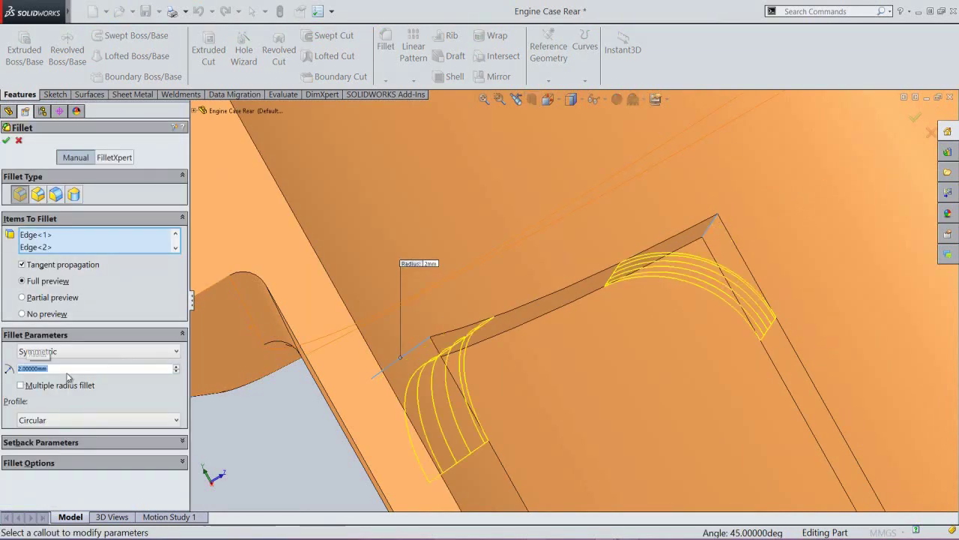
click(6, 140)
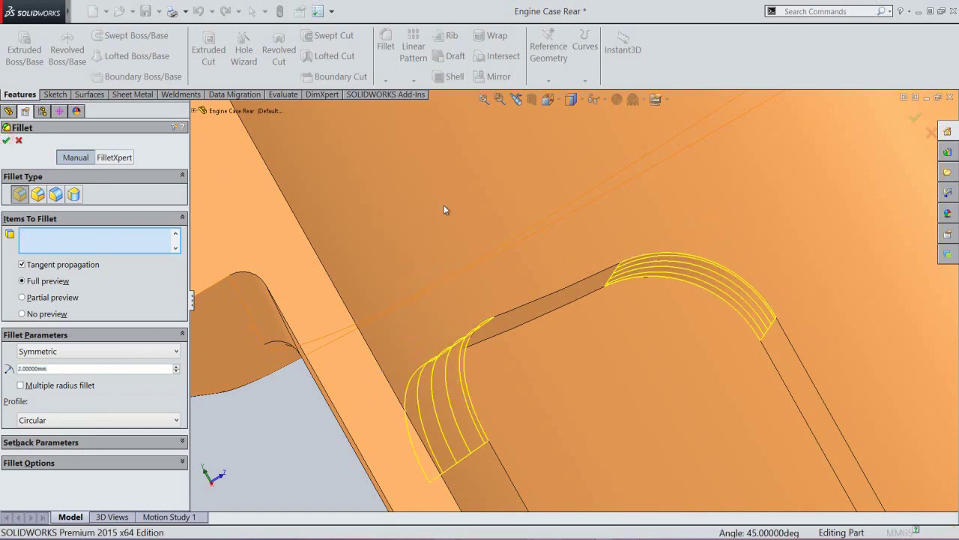
Step: Fillet the tangent edge loop around the floor of the mirrored recess in the bore wall with a 1 mm radius
click(379, 52)
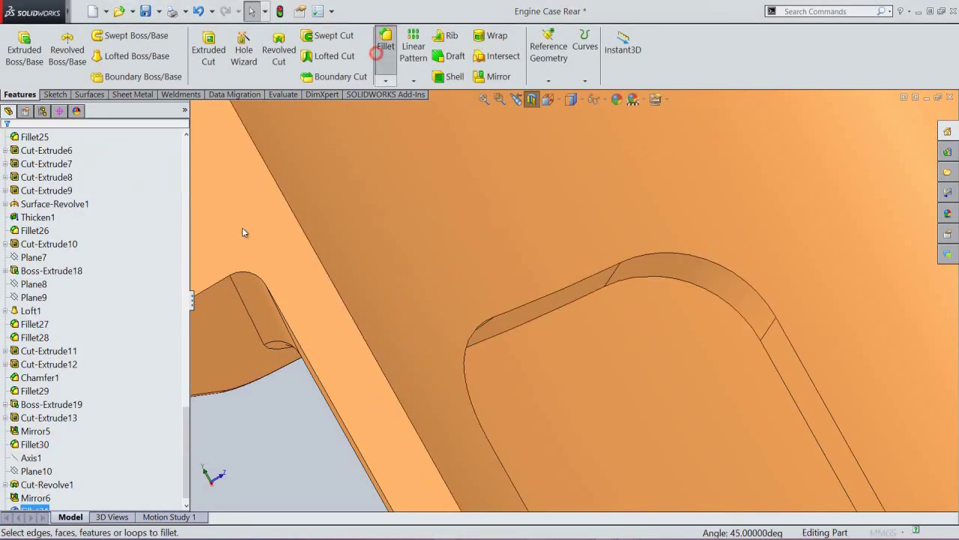
text(1)
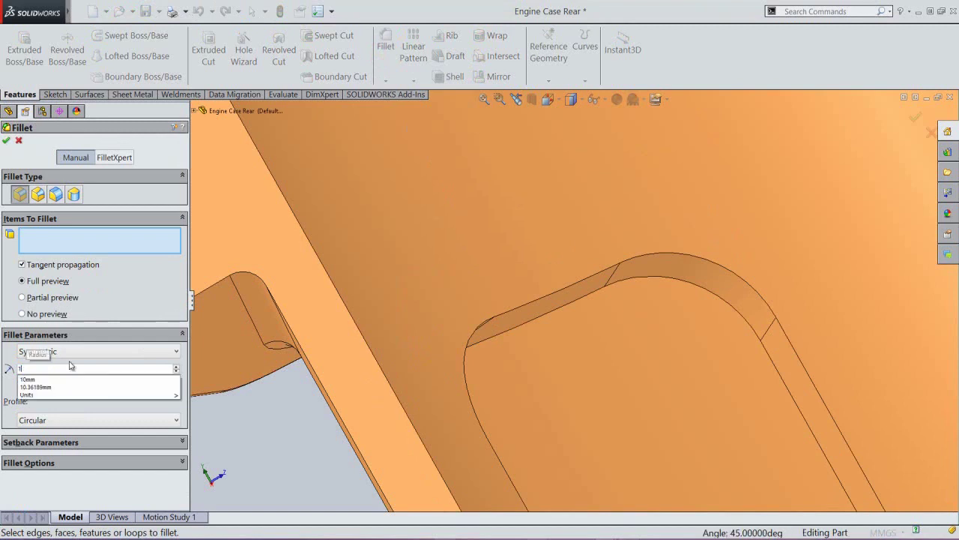
key(Return)
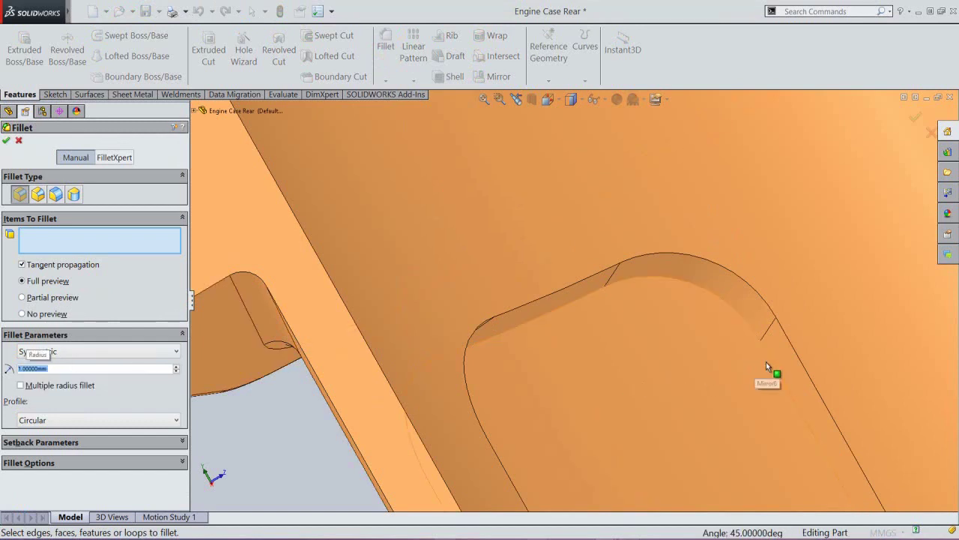
click(773, 360)
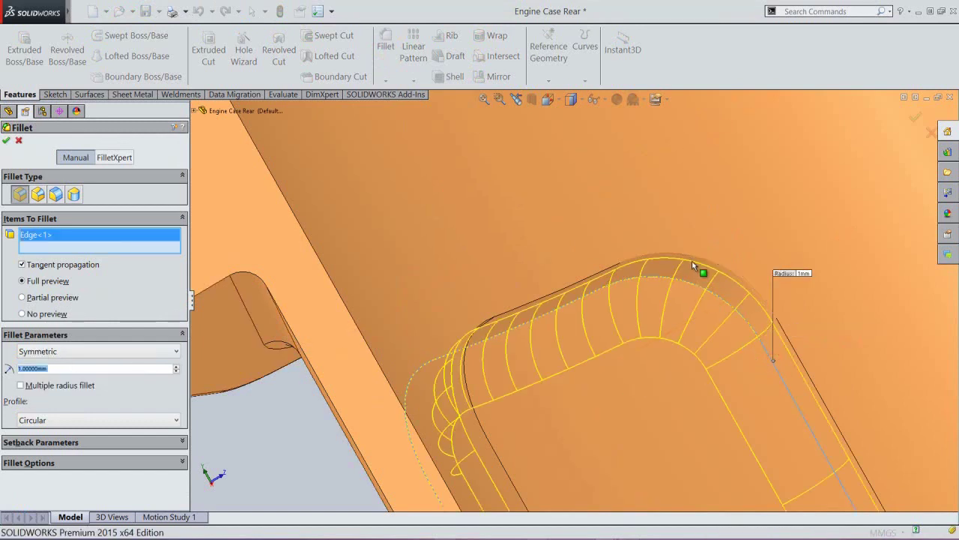
scroll(688, 264, up, 3)
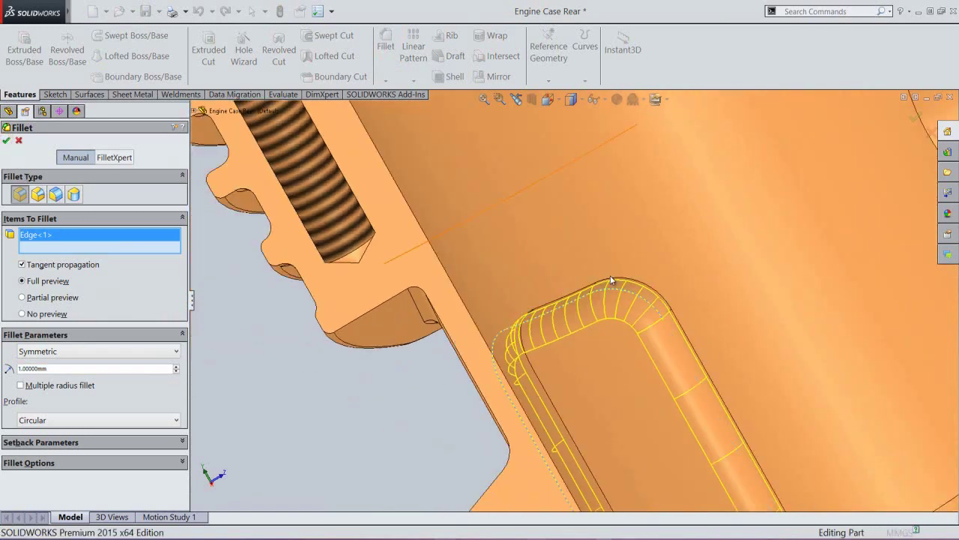
key(Return)
scroll(610, 276, up, 6)
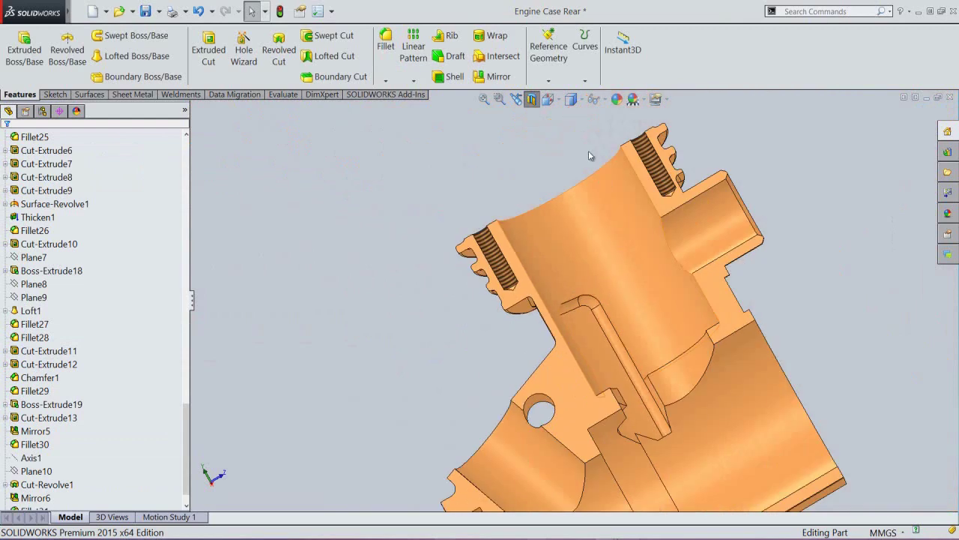
Step: Rebuild the engine case and turn off the section view
click(516, 99)
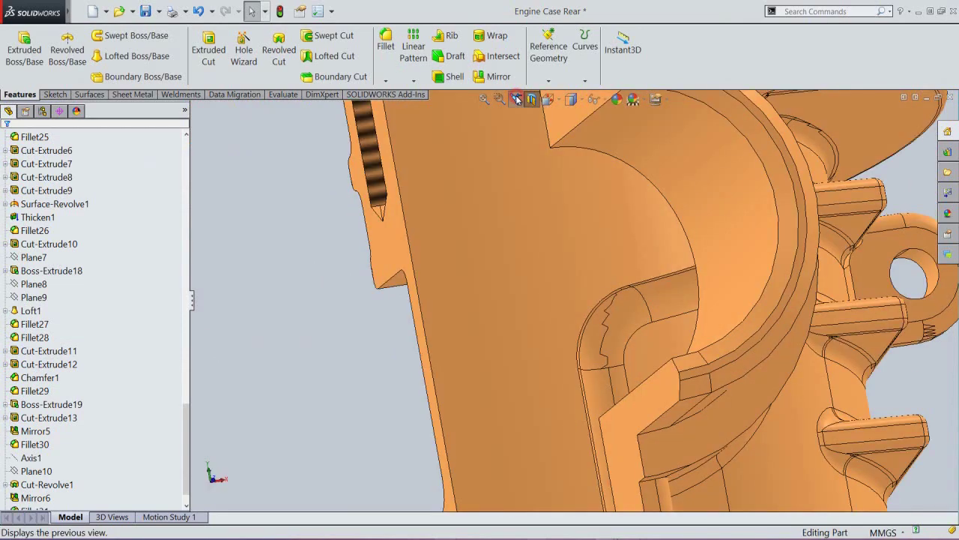
click(517, 99)
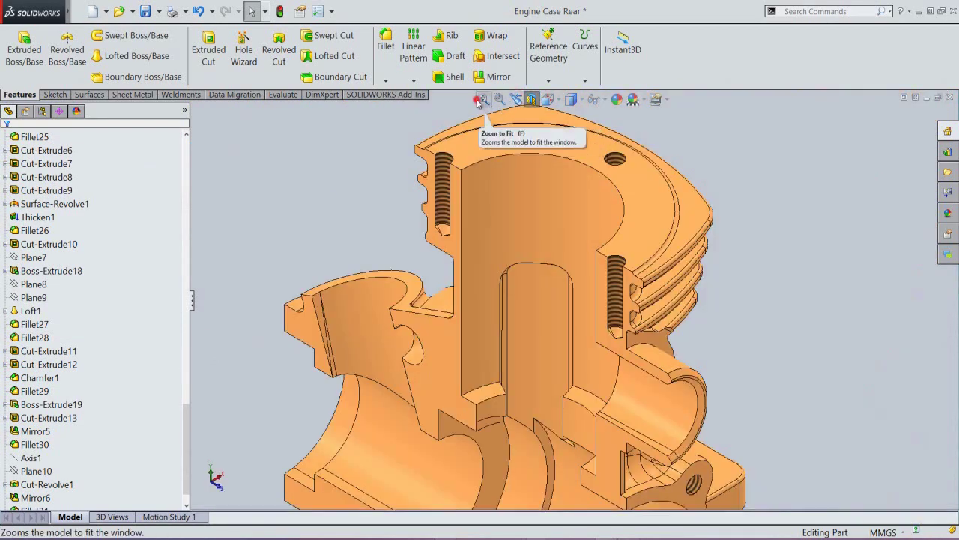
click(482, 99)
click(279, 10)
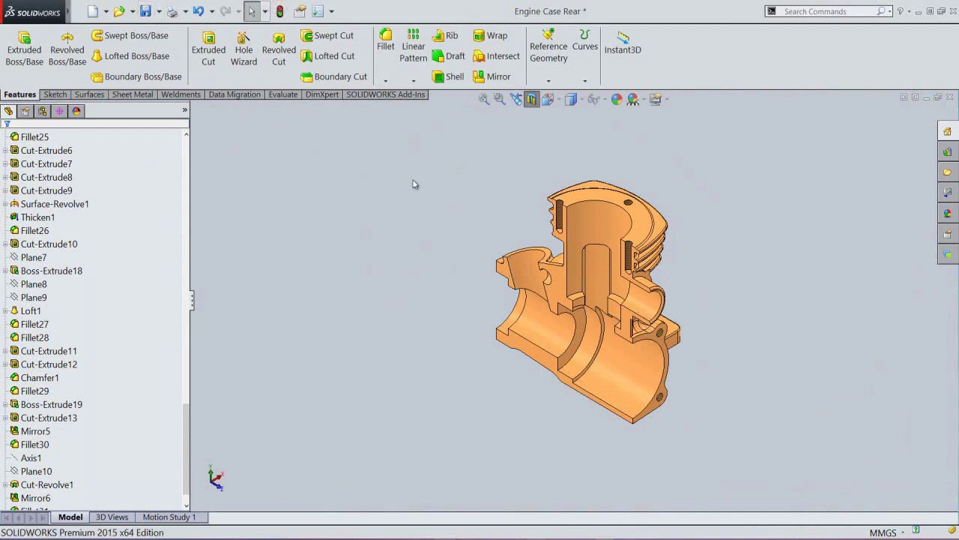
scroll(622, 278, down, 3)
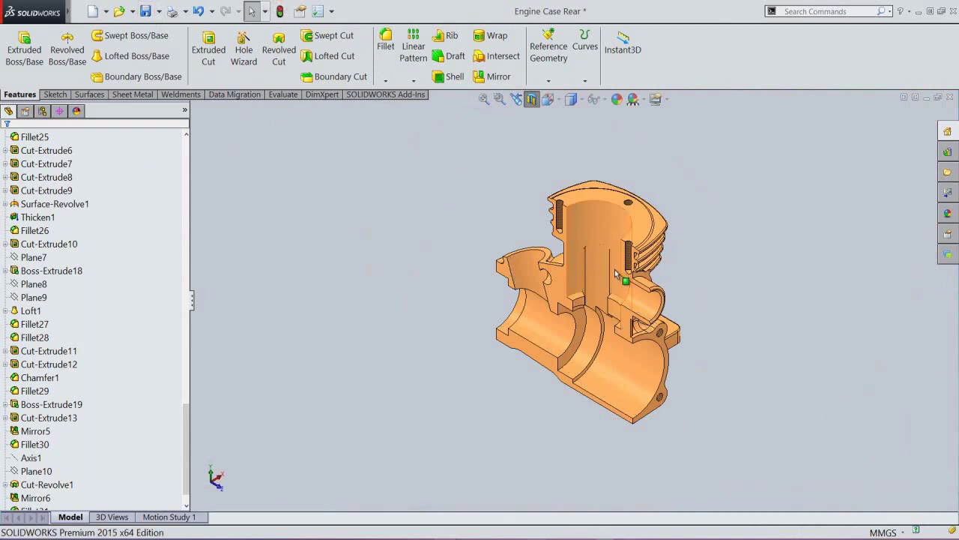
click(531, 99)
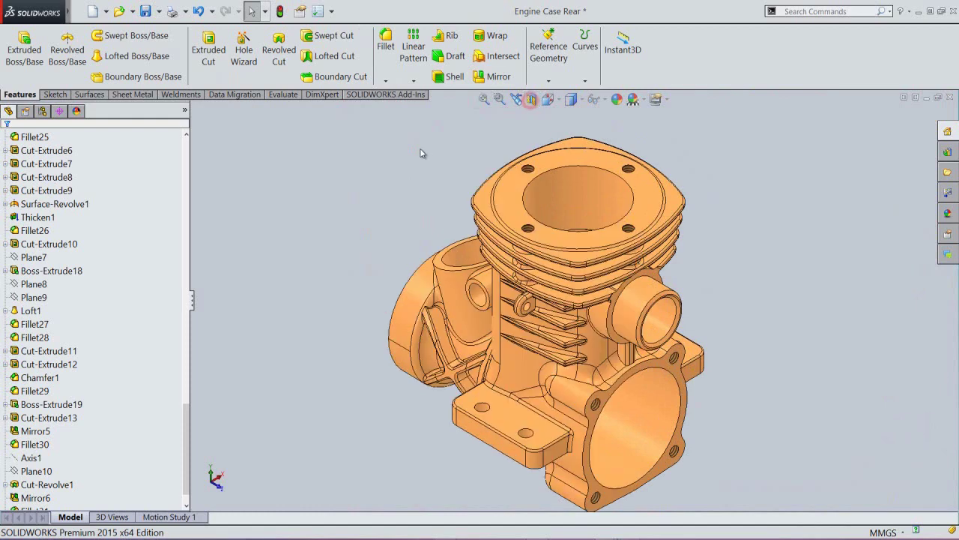
Step: Section the engine case along the Right Plane with the cut direction reversed, viewed isometrically from the opposite side
click(532, 99)
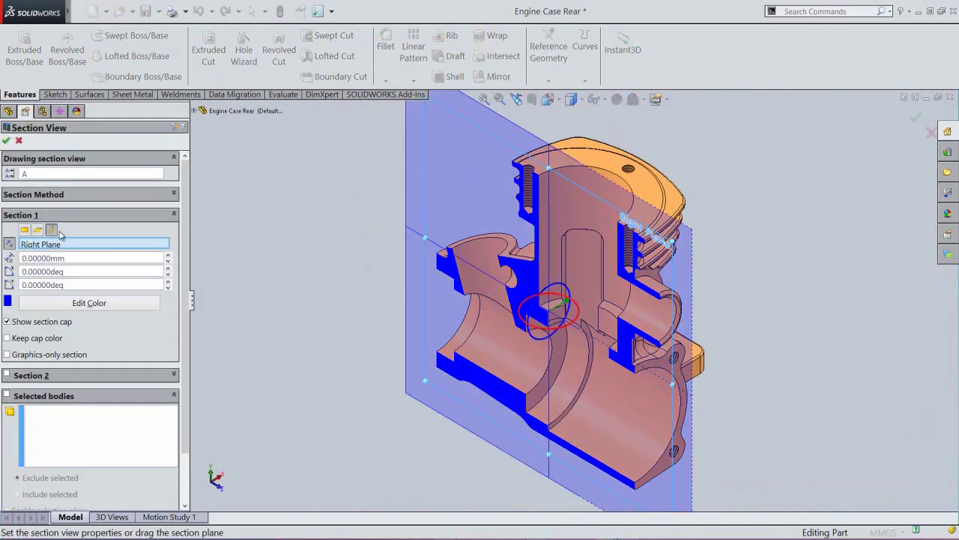
click(8, 245)
click(6, 140)
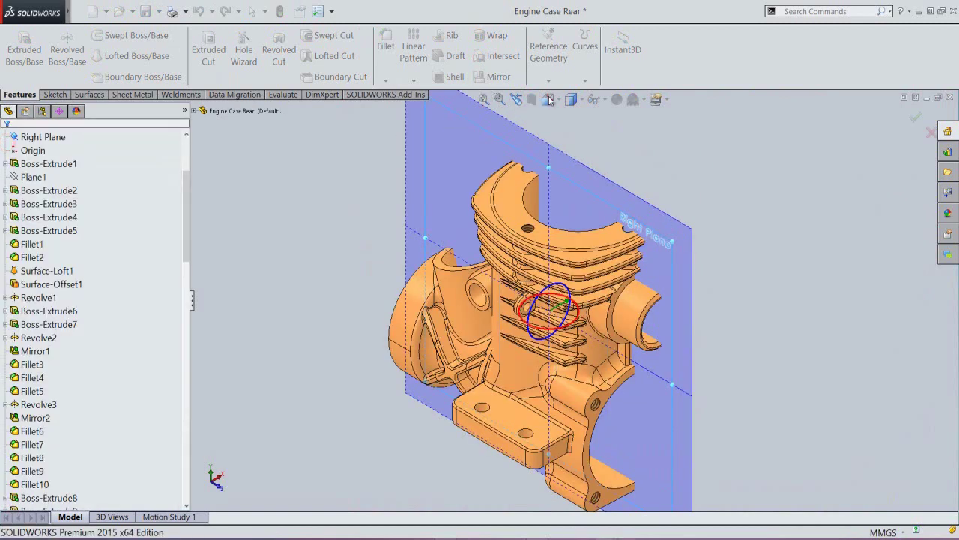
click(547, 99)
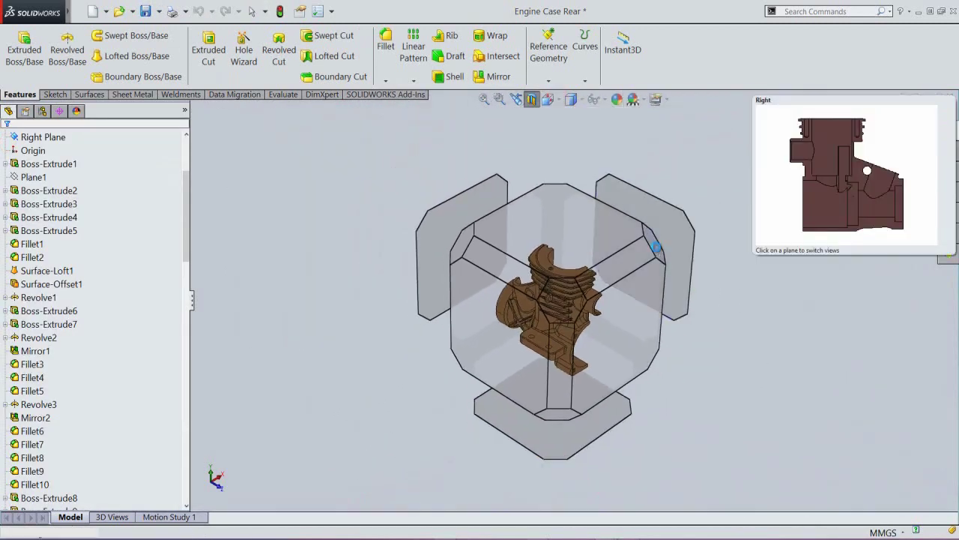
click(656, 250)
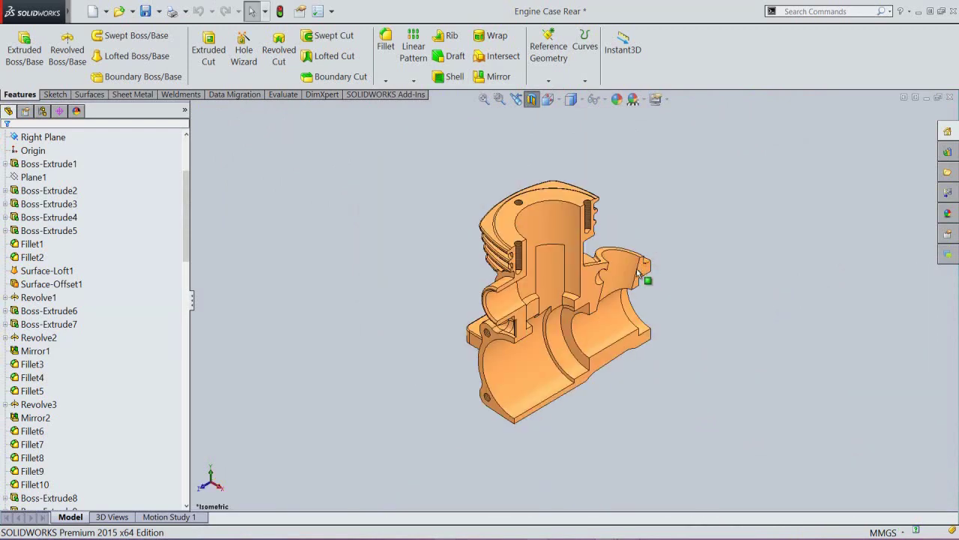
Step: Fillet the two short upper corner edges of the original revolved recess in the bore wall with a 2 mm radius
scroll(540, 262, down, 5)
middle_drag(542, 312, 488, 171)
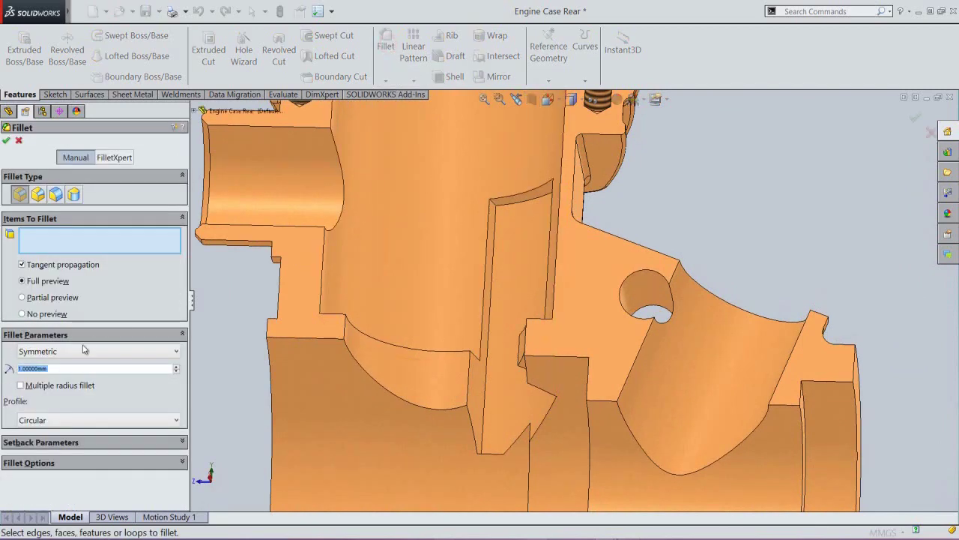
text(2)
key(Return)
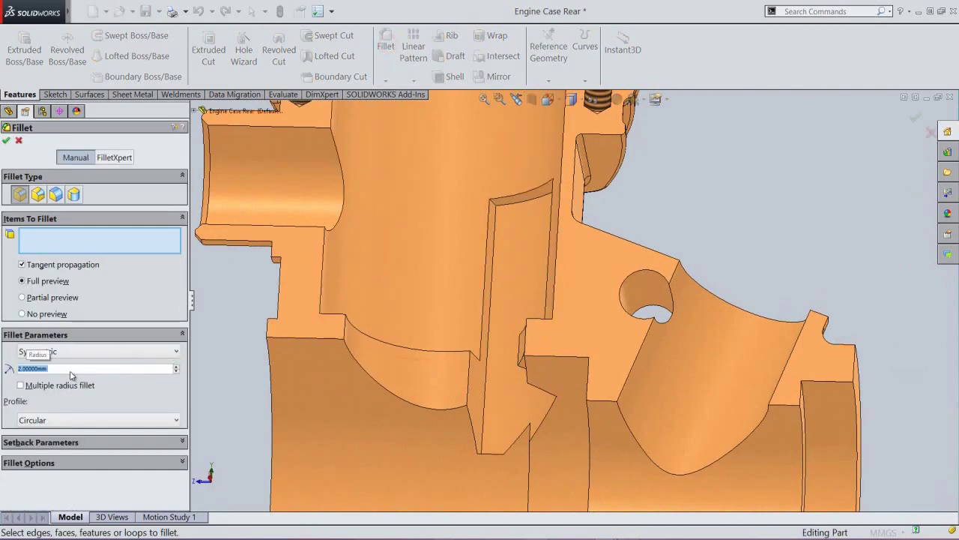
scroll(507, 213, down, 3)
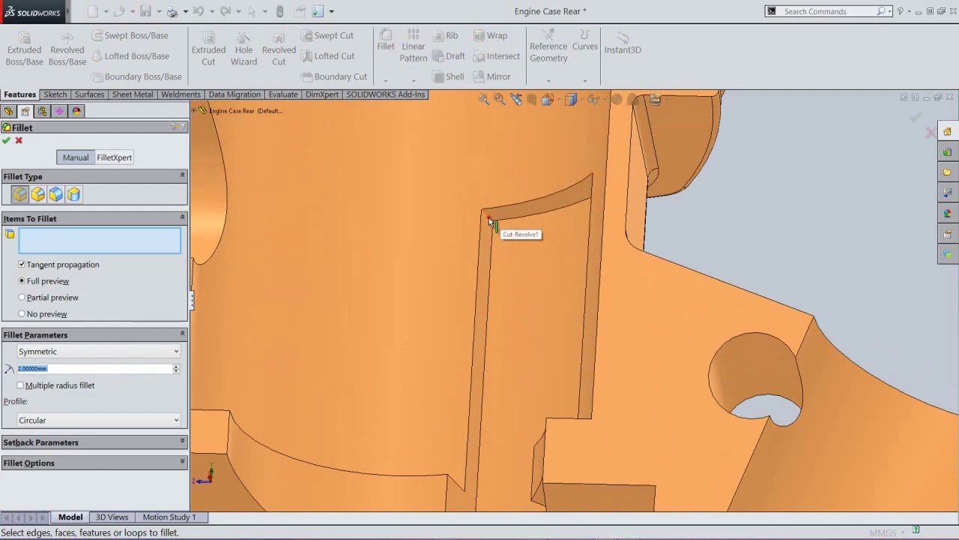
click(489, 218)
middle_drag(489, 217, 610, 222)
scroll(618, 183, down, 2)
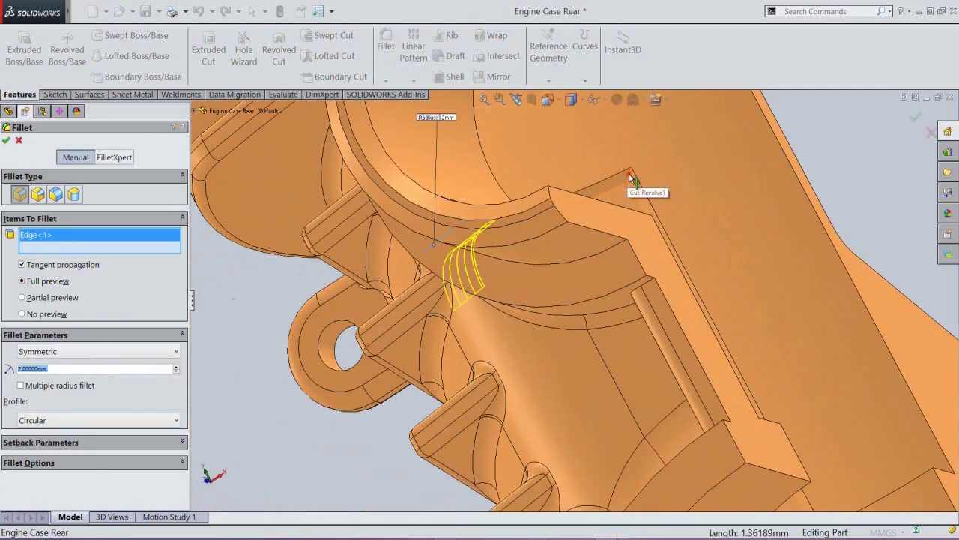
click(628, 174)
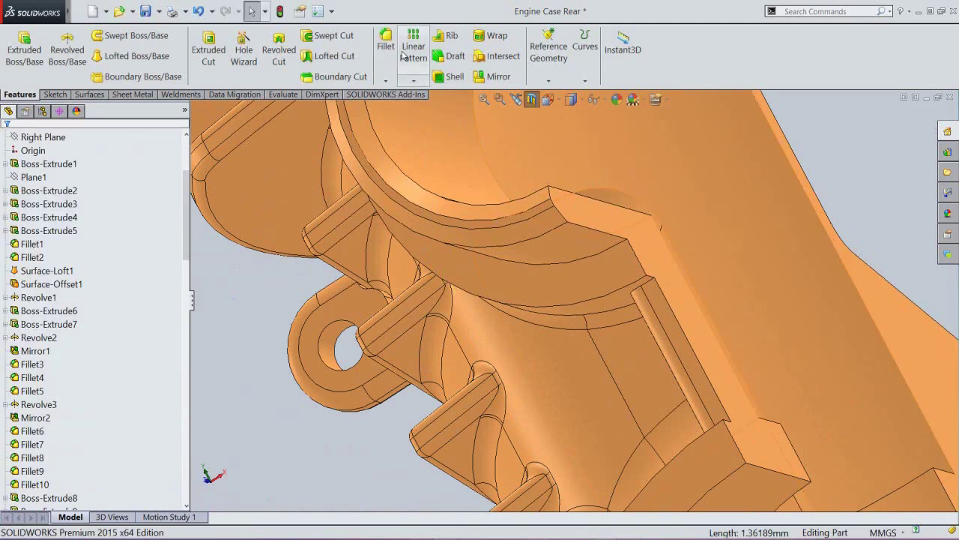
Step: Fillet the tangent edge loop around the floor of the original revolved recess with a 1 mm radius
click(388, 44)
middle_drag(600, 263, 410, 295)
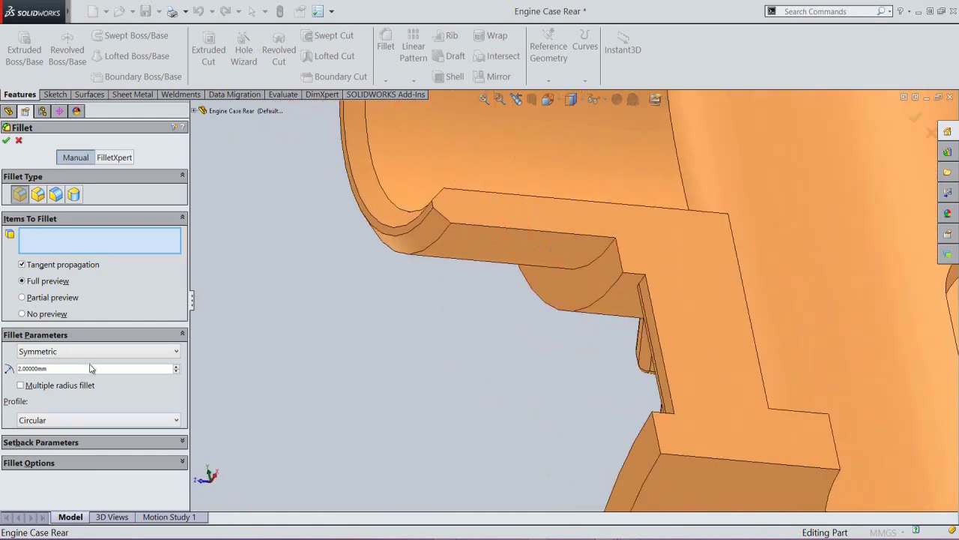
text(1)
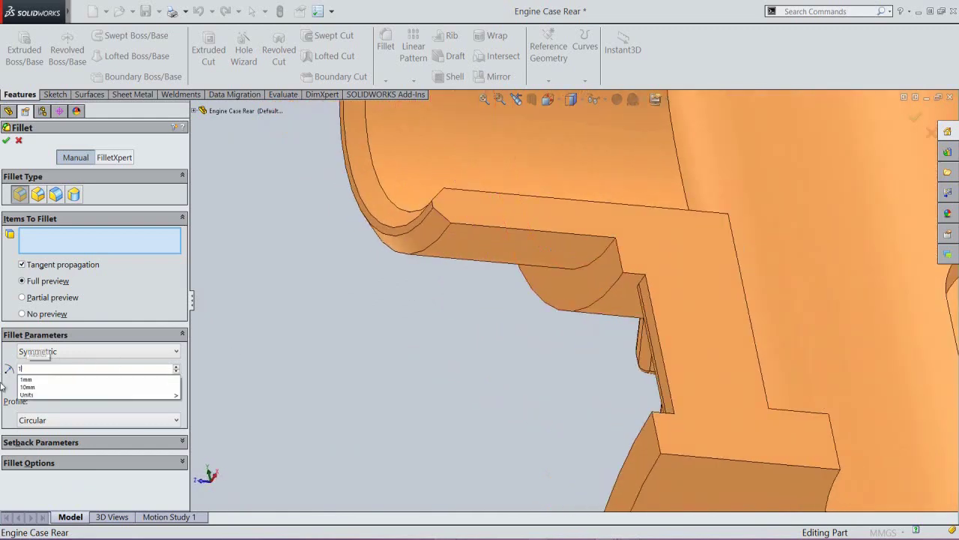
key(Return)
middle_drag(419, 315, 555, 341)
middle_drag(704, 287, 753, 341)
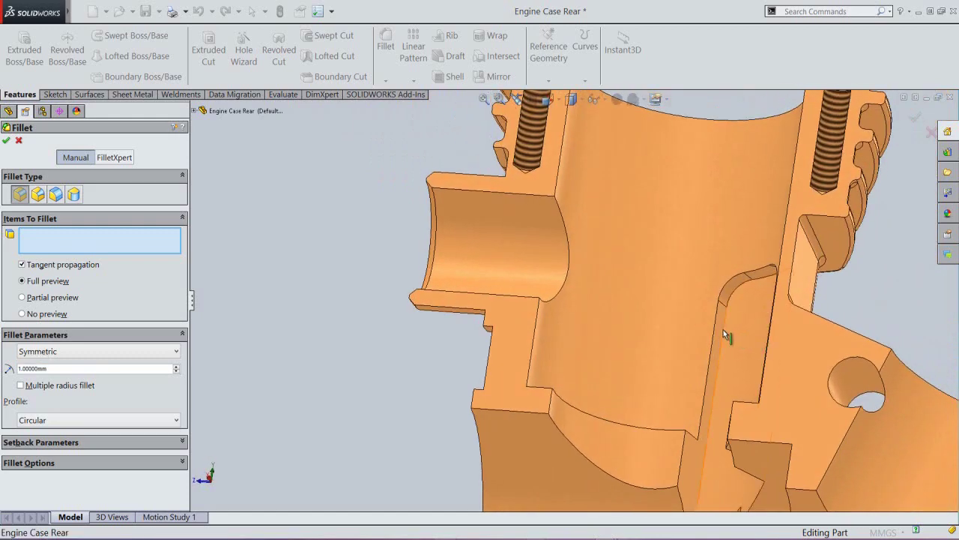
click(723, 331)
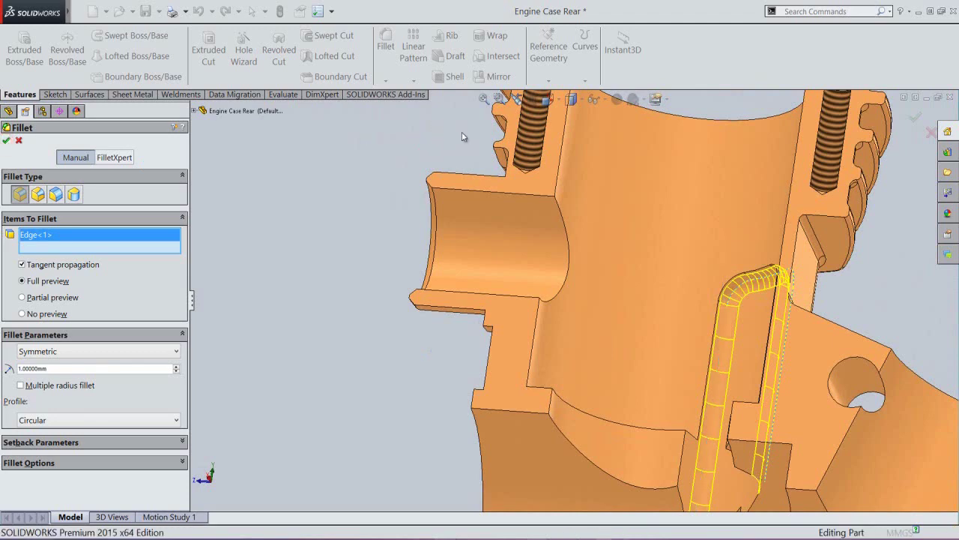
key(Return)
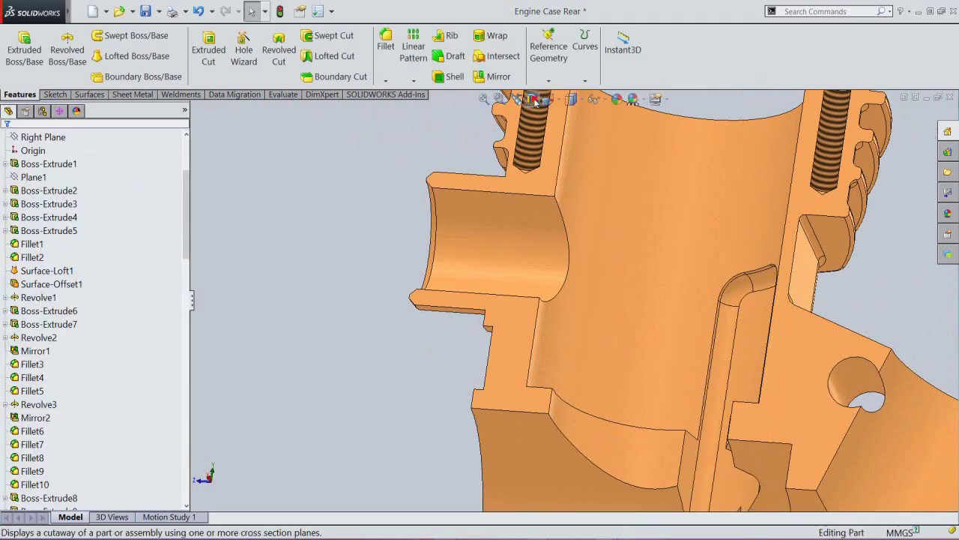
Step: Turn off the section view, return to an isometric view of the whole engine case, and save the part
click(533, 100)
click(522, 101)
click(520, 100)
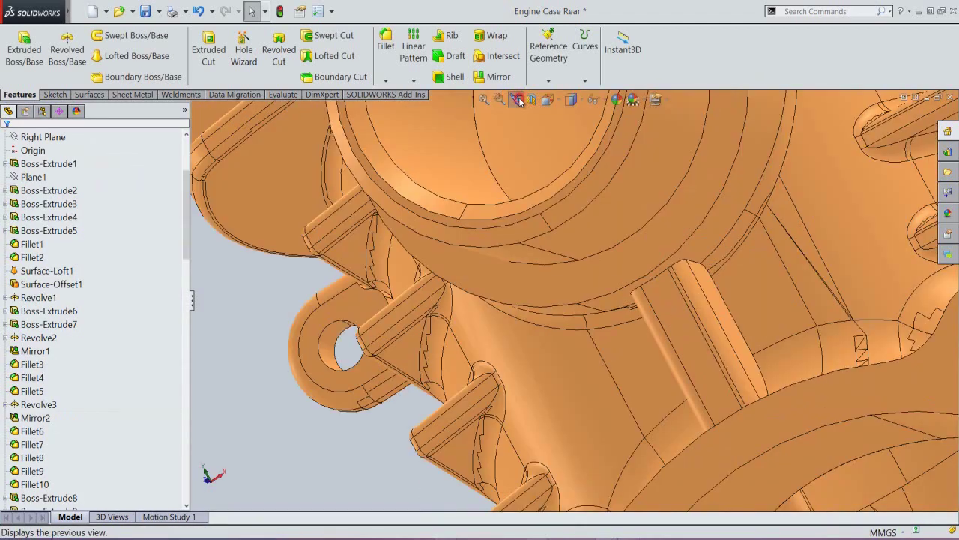
click(519, 100)
click(519, 101)
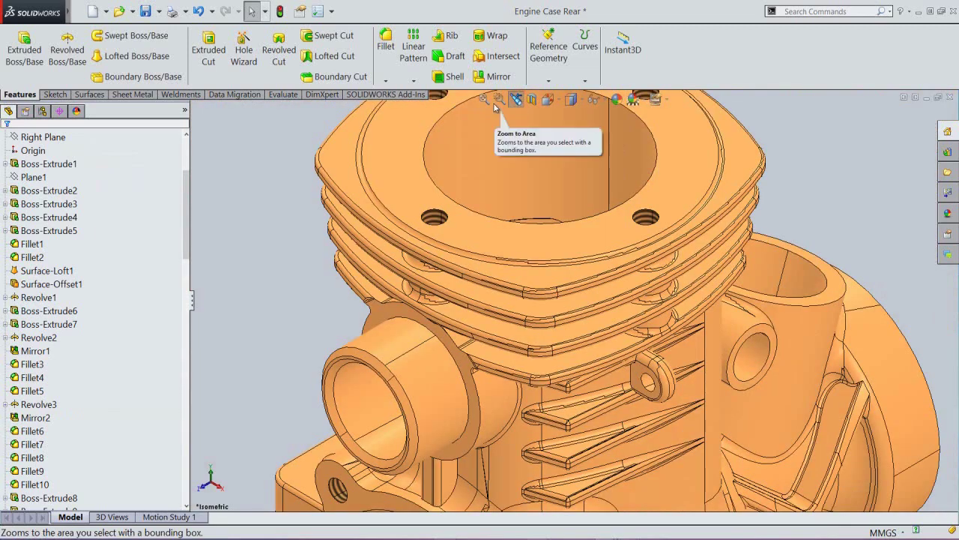
click(484, 100)
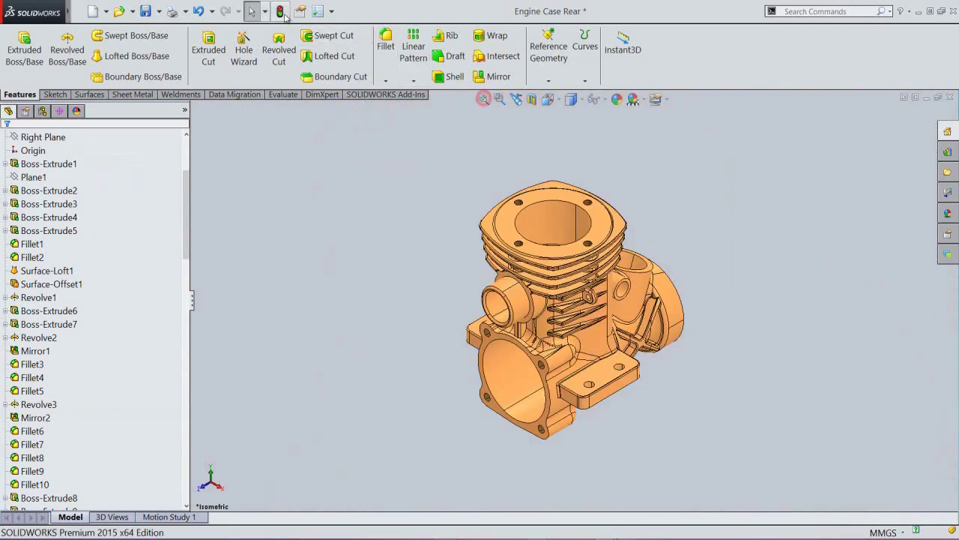
click(145, 12)
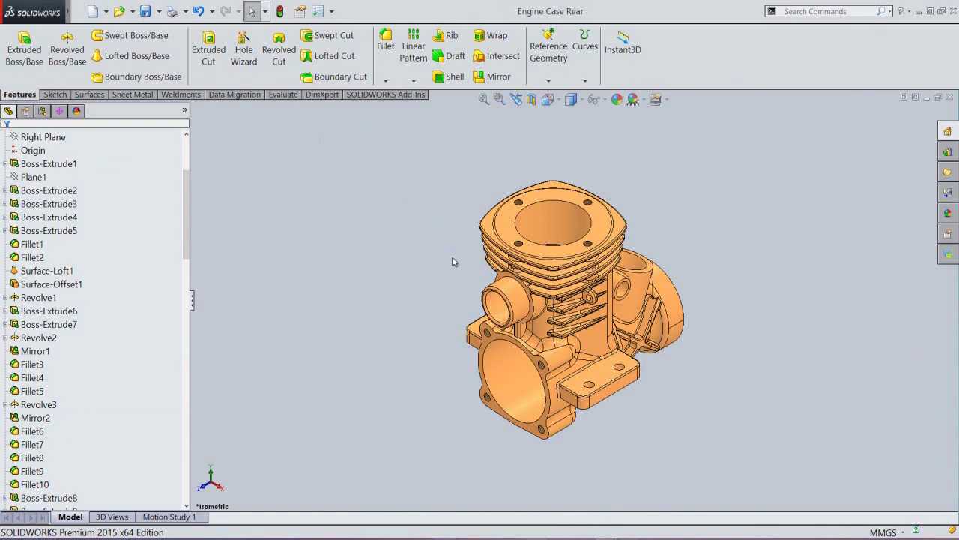
Step: Examine the filleted recesses inside the cylinder bore from above and at several angles
scroll(563, 262, up, 6)
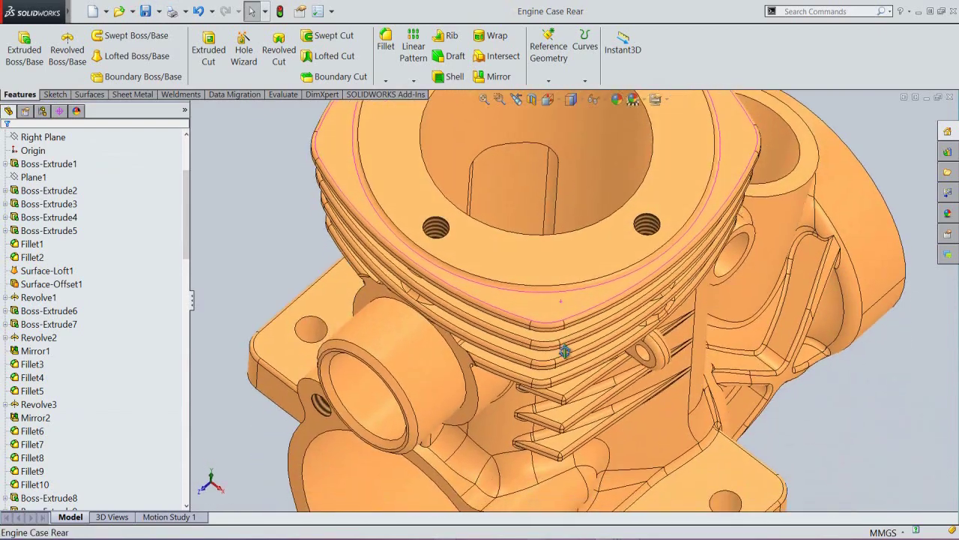
middle_drag(565, 351, 581, 426)
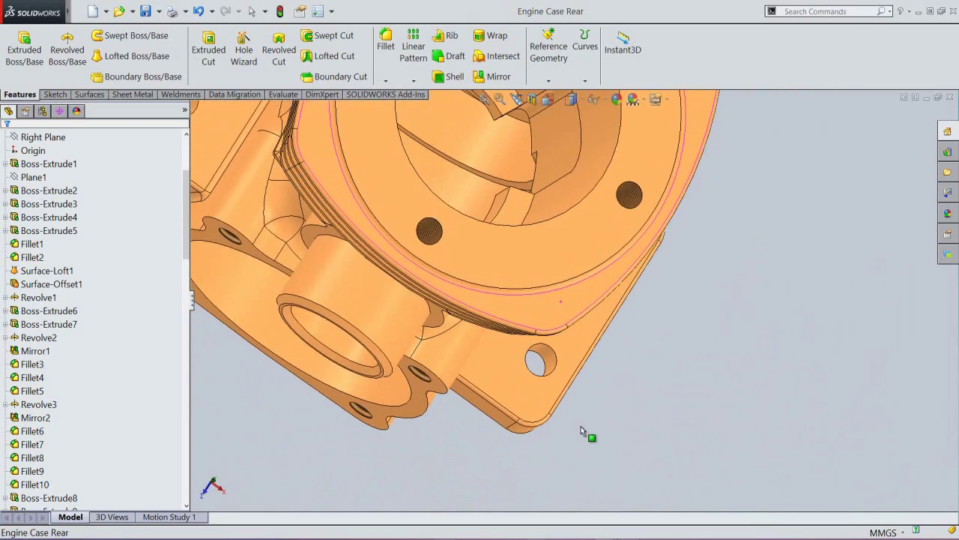
scroll(561, 393, down, 5)
middle_drag(549, 291, 505, 188)
scroll(516, 192, down, 4)
scroll(404, 253, up, 3)
click(404, 256)
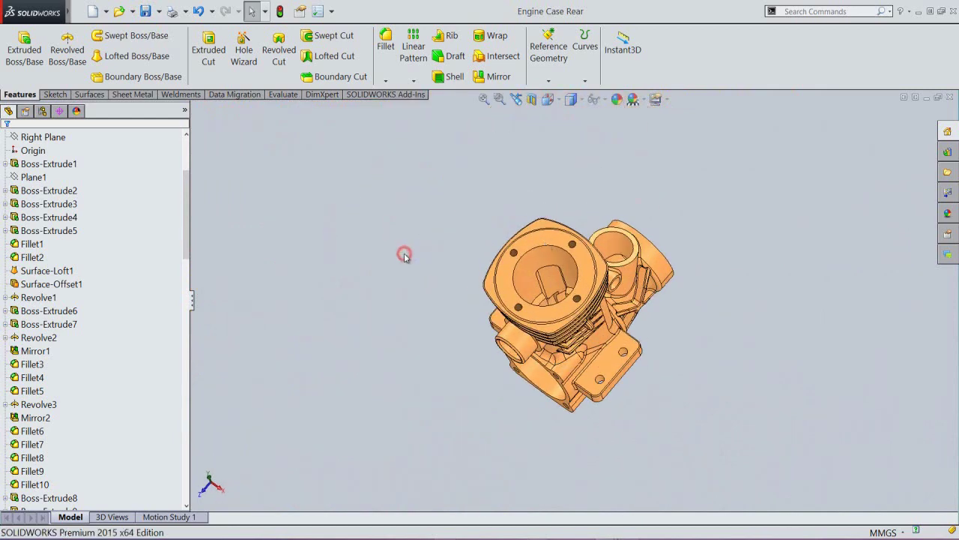
scroll(552, 295, up, 5)
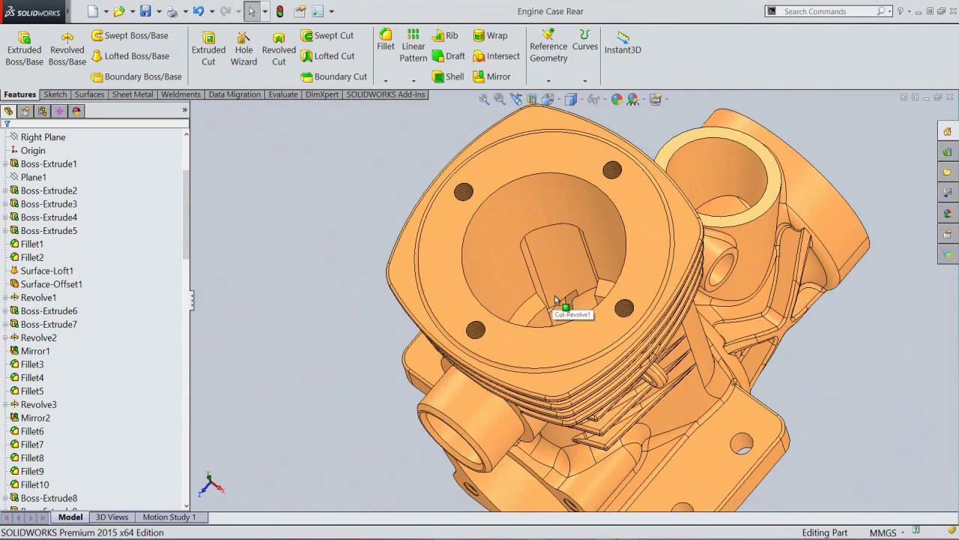
middle_drag(555, 296, 556, 343)
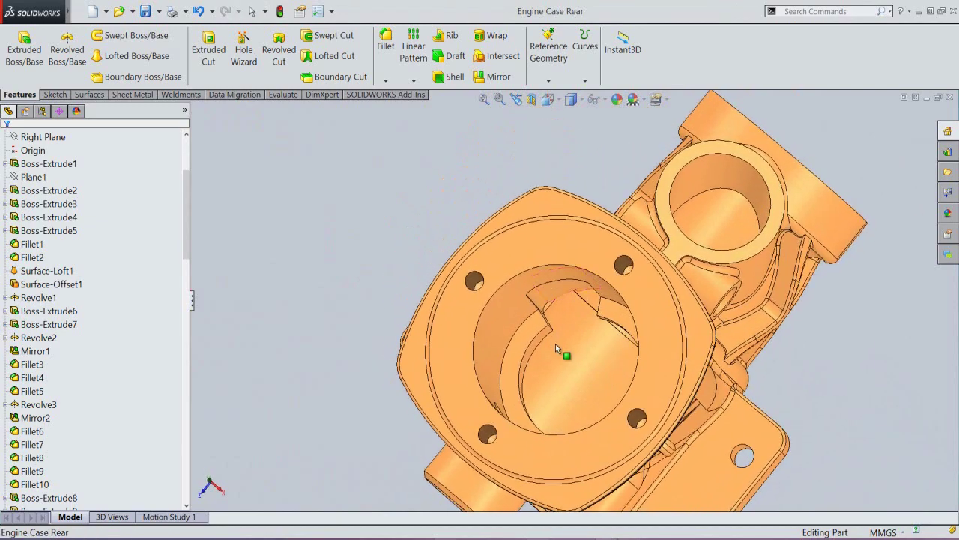
scroll(555, 343, up, 3)
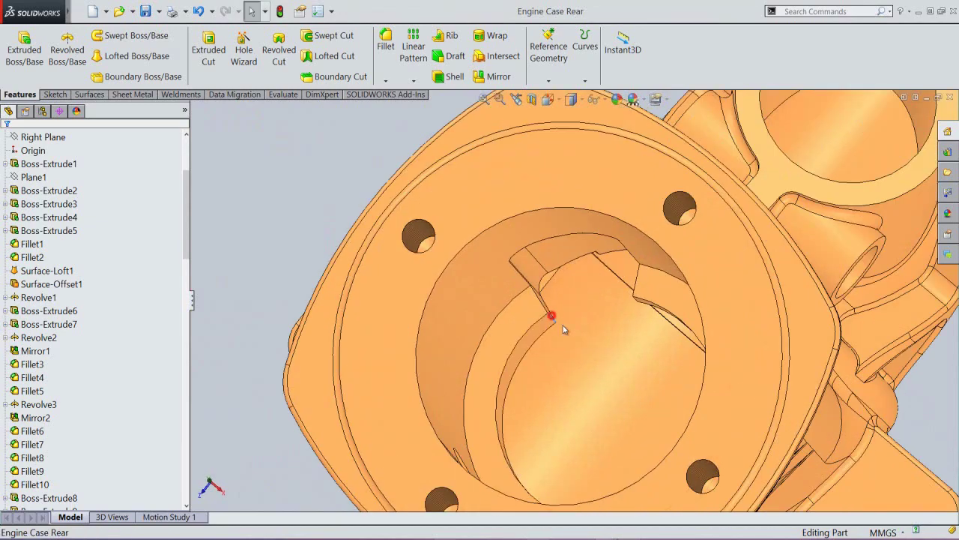
Step: Fillet the four short corner edges at the ends of the recesses inside the cylinder bore with a 2 mm radius
click(553, 317)
middle_drag(604, 323, 629, 330)
scroll(728, 326, up, 2)
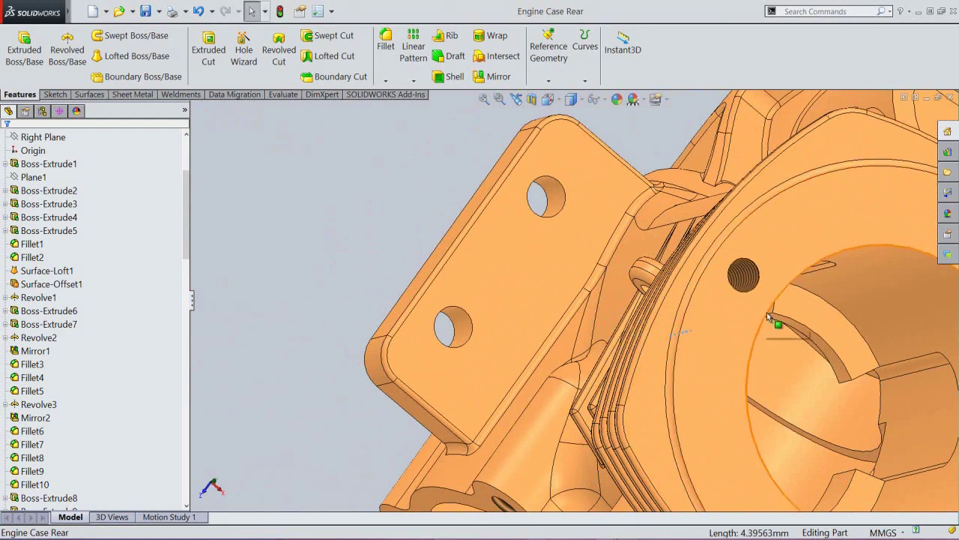
scroll(771, 322, up, 2)
ctrl+click(748, 309)
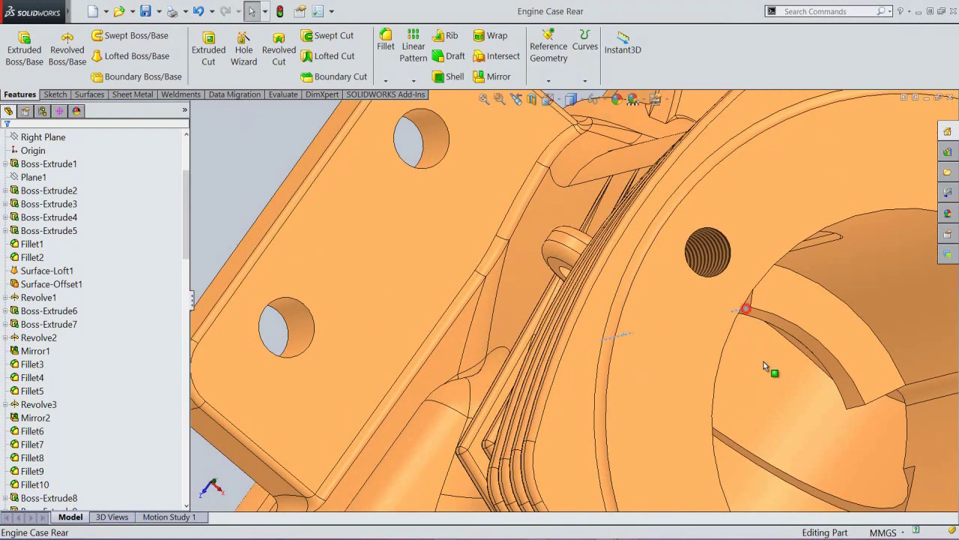
ctrl+click(853, 406)
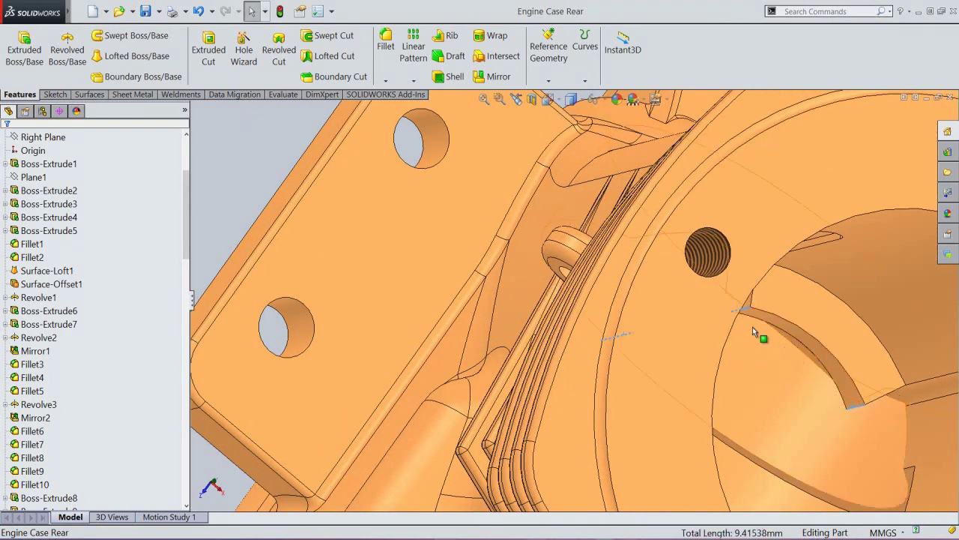
scroll(725, 297, down, 4)
scroll(721, 405, up, 2)
middle_drag(721, 405, 707, 443)
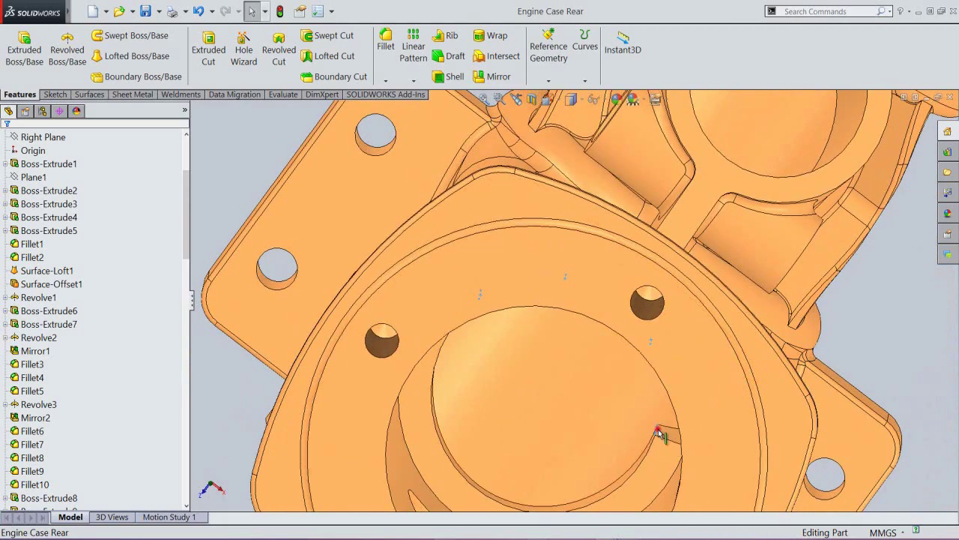
click(547, 99)
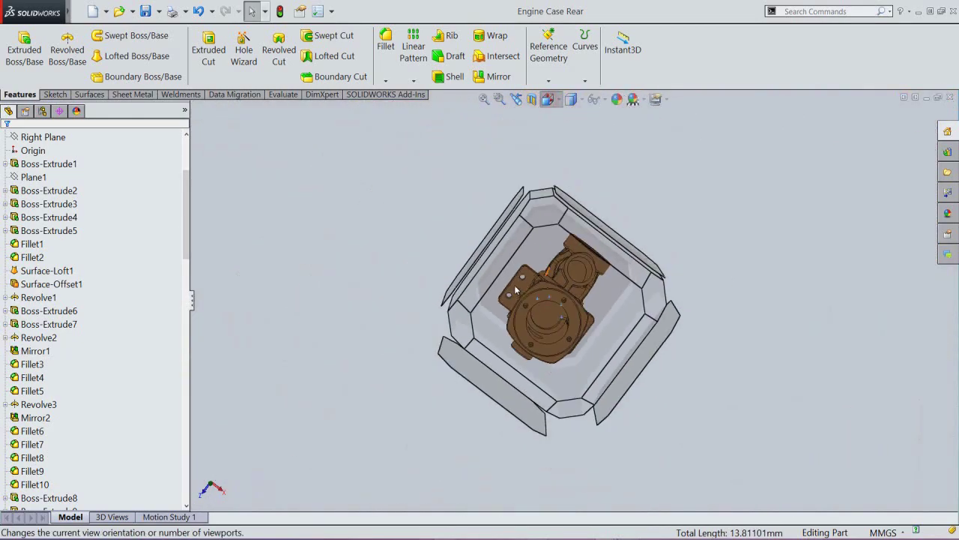
click(542, 322)
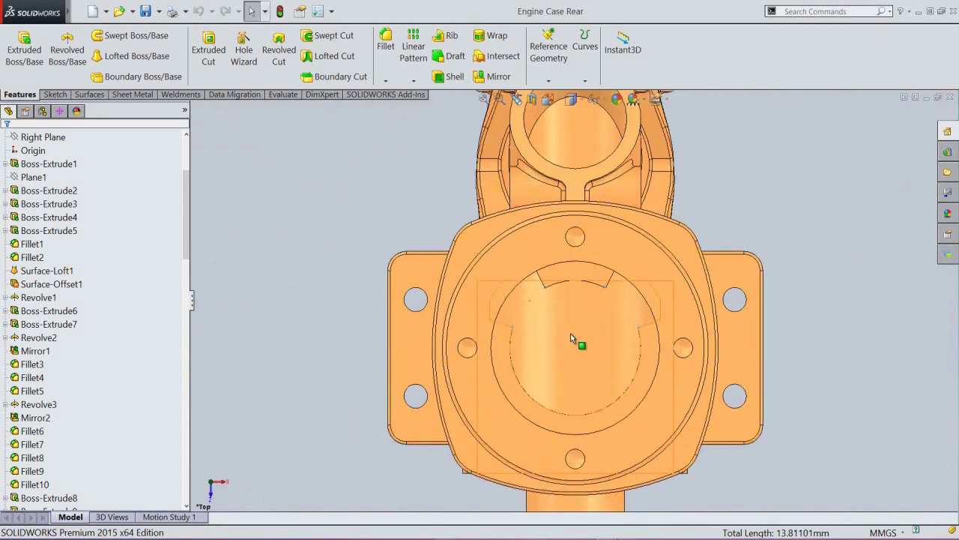
click(386, 41)
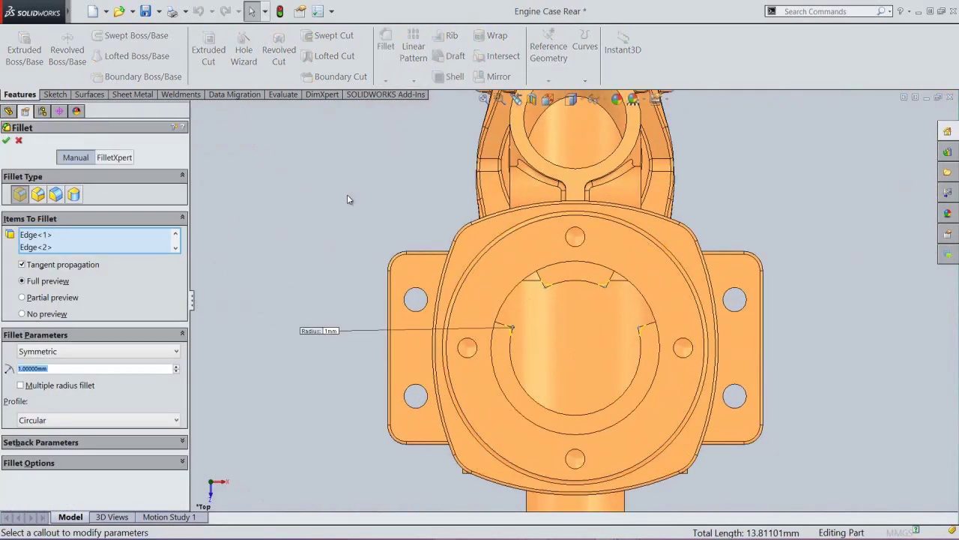
text(2)
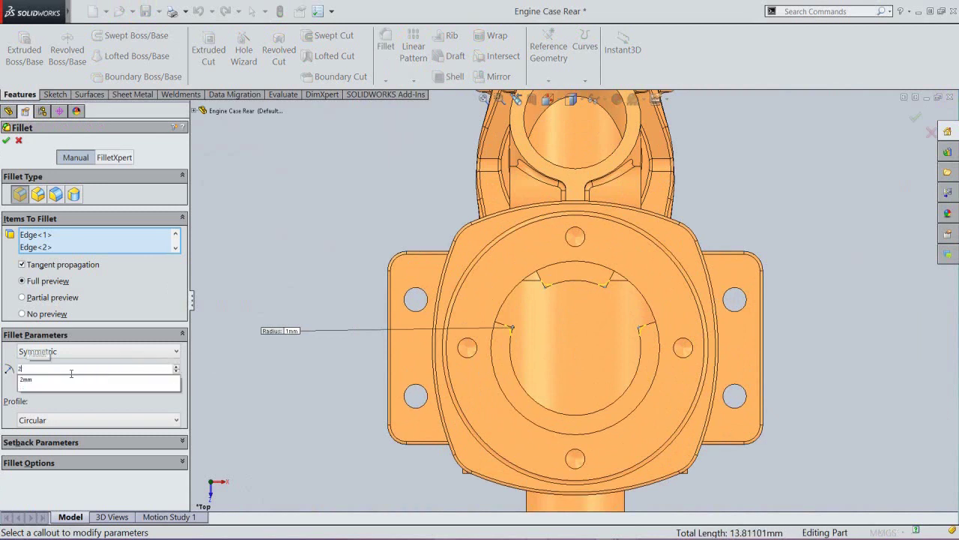
key(Return)
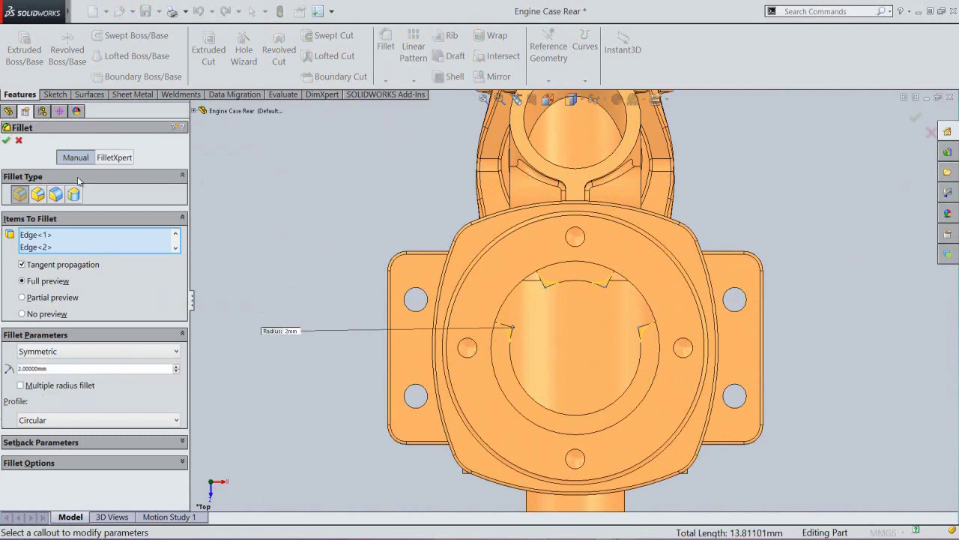
click(6, 141)
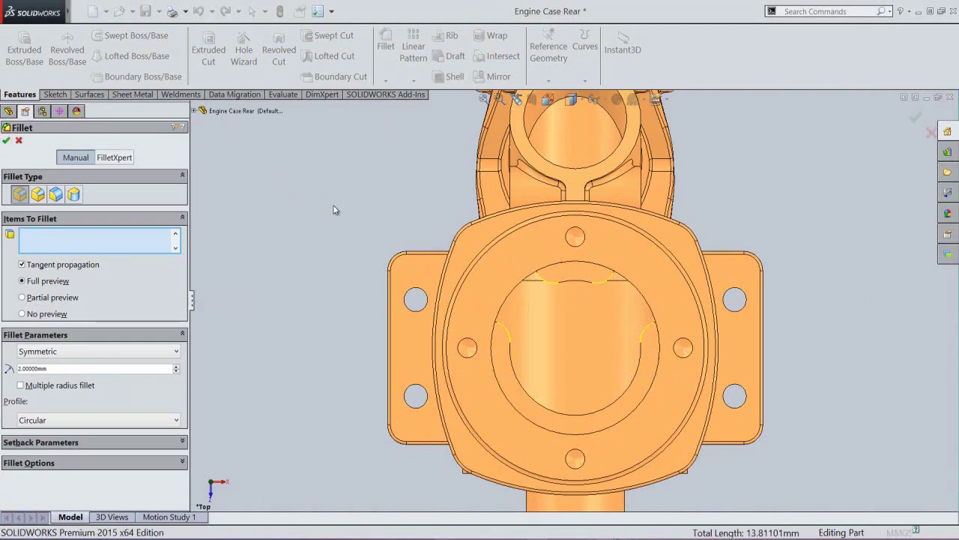
Step: Return to an isometric view of the whole engine case and save the part
middle_drag(332, 205, 516, 189)
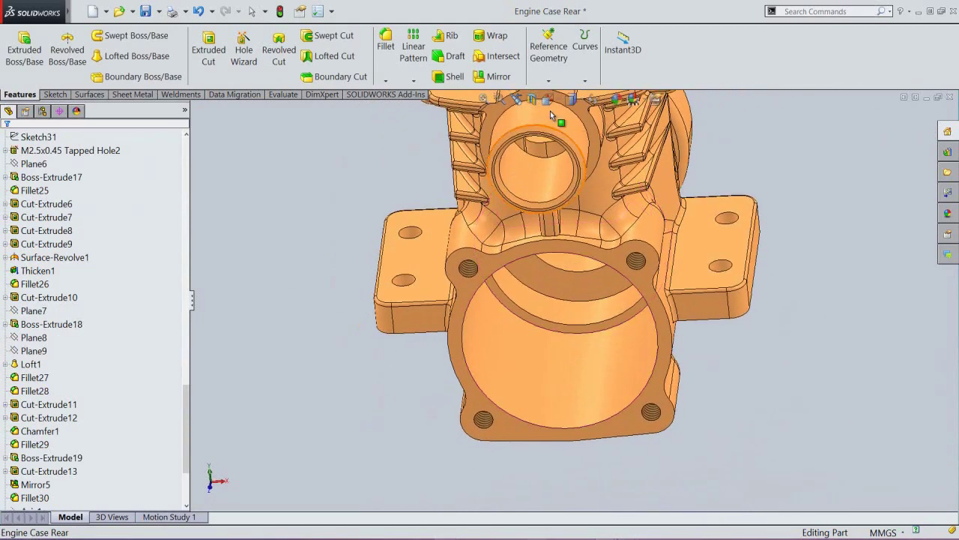
click(553, 100)
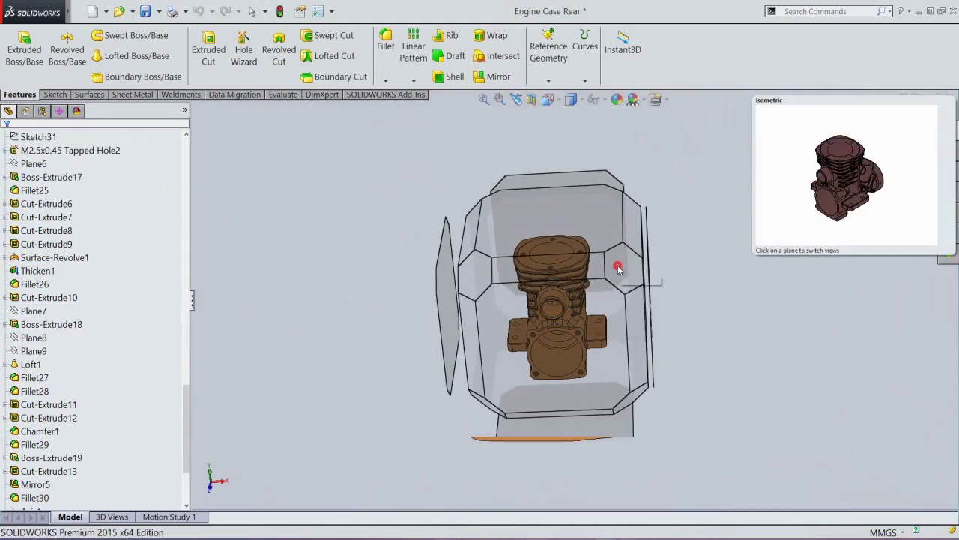
click(619, 265)
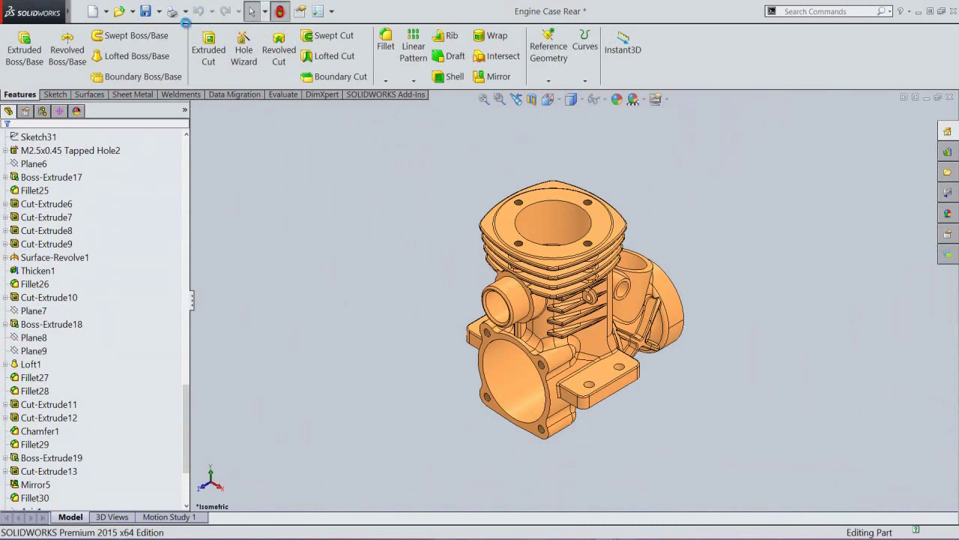
click(389, 281)
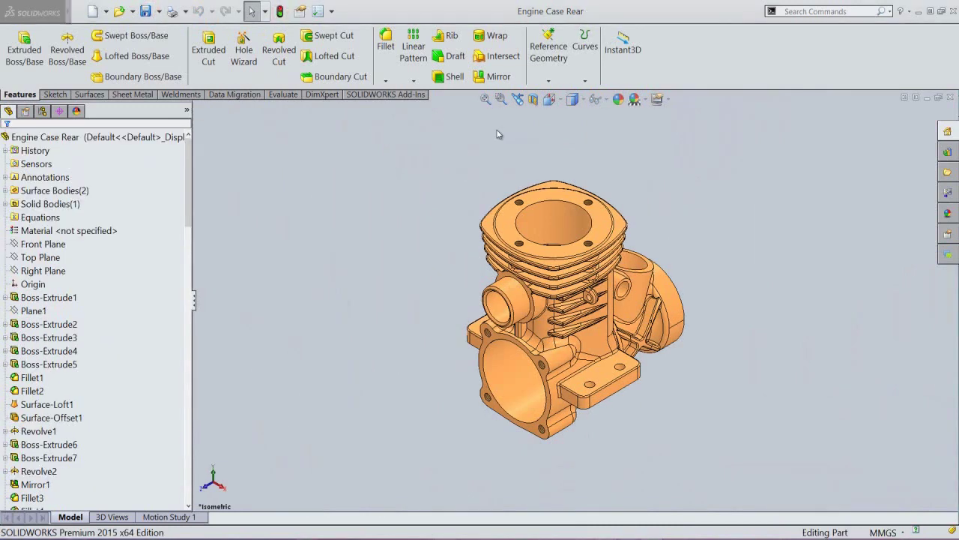
Step: Start a sketch on the narrow outer side face of the left mounting flange and view it from the Left
click(571, 99)
click(460, 247)
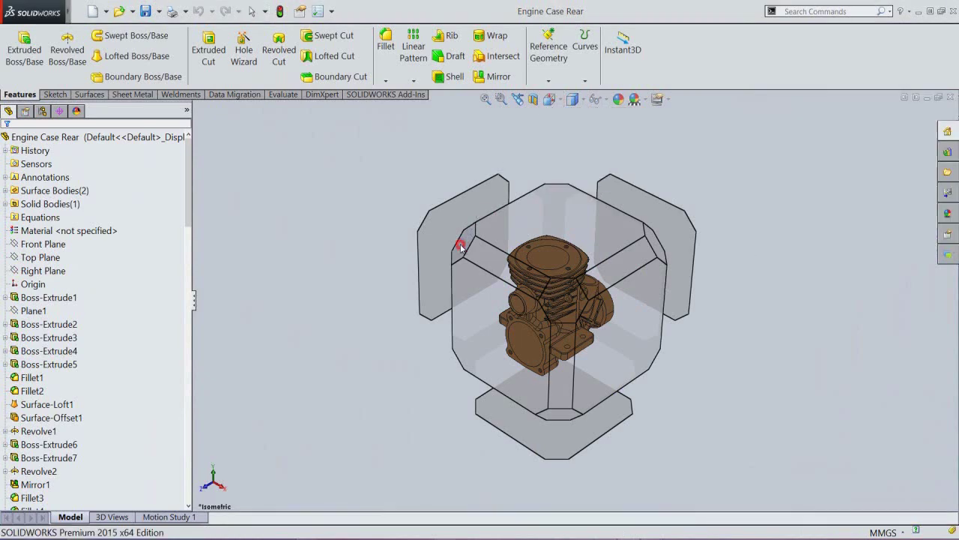
click(544, 379)
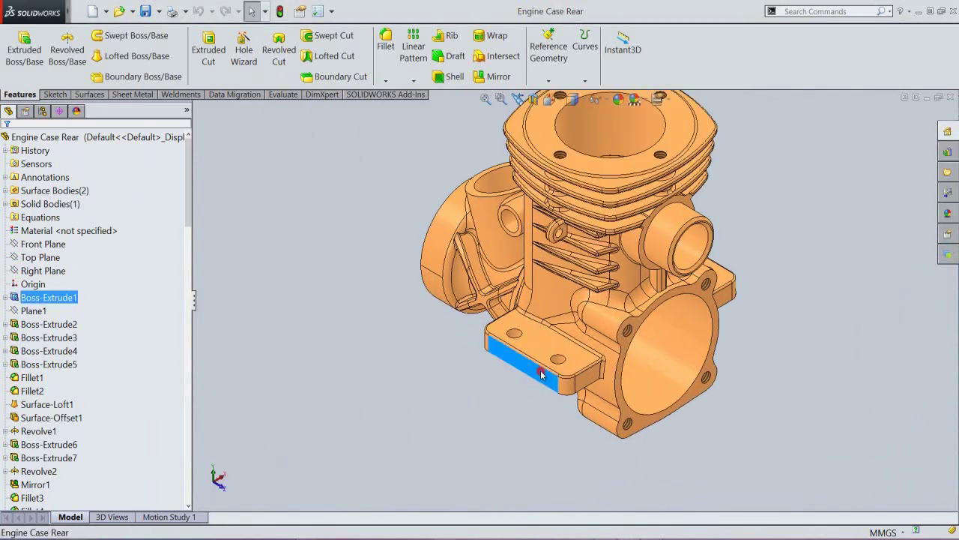
click(581, 338)
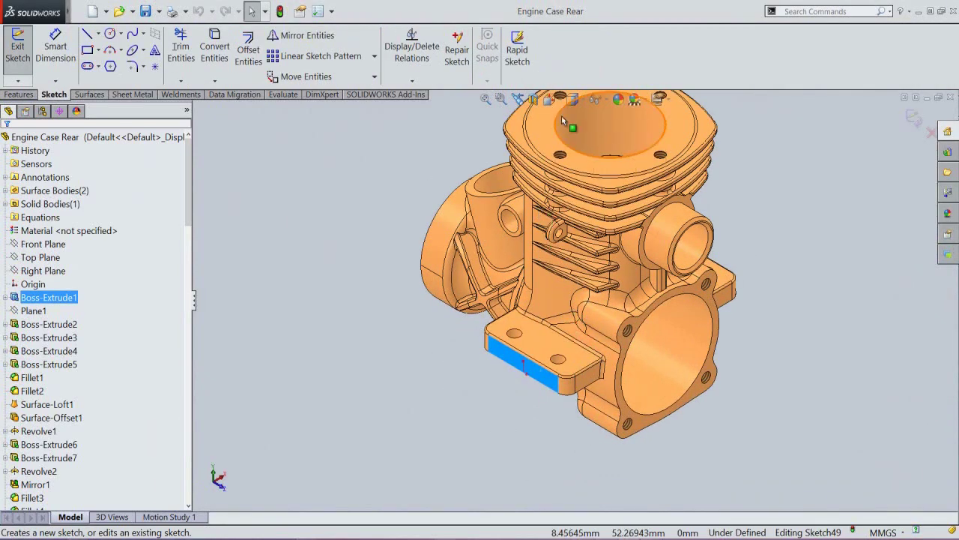
click(573, 99)
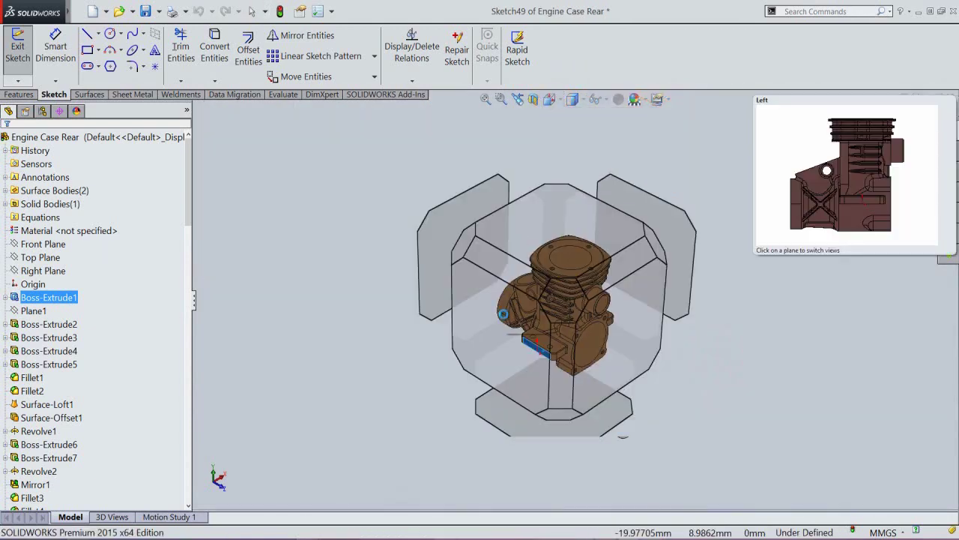
click(504, 318)
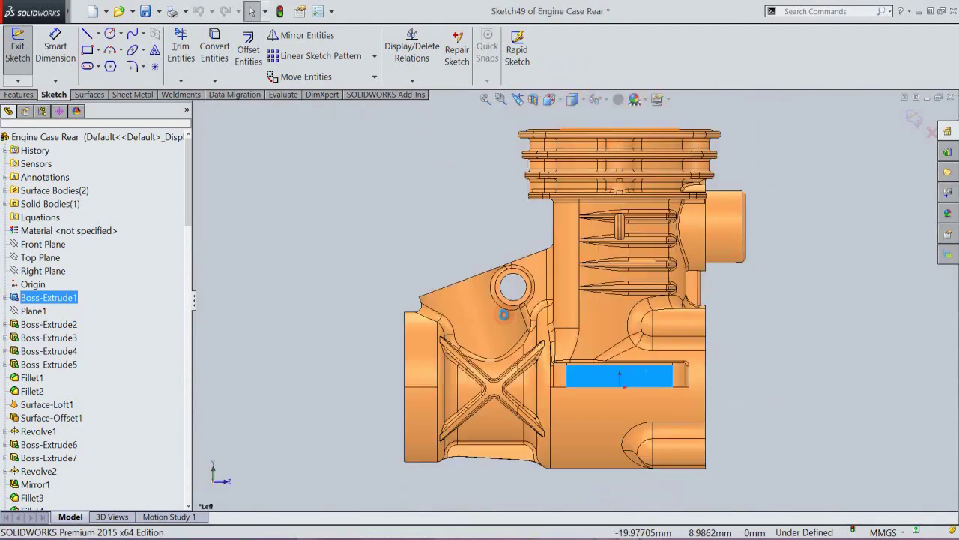
click(802, 417)
Step: Sketch a corner rectangle about 1.4 mm wide and 2.4 mm high, hanging from the flange's upper edge and offset from the origin
scroll(638, 389, down, 5)
scroll(624, 352, down, 2)
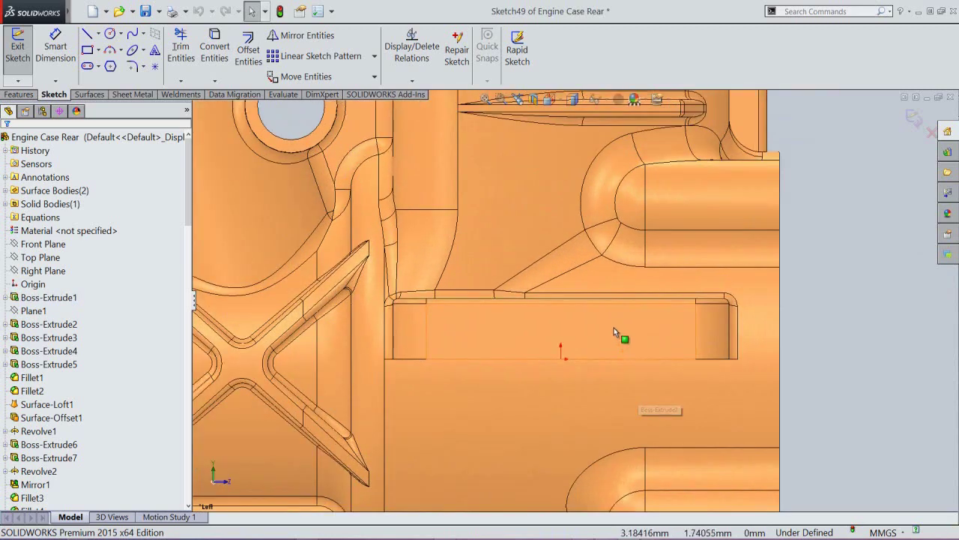
scroll(611, 320, down, 2)
right_click(842, 190)
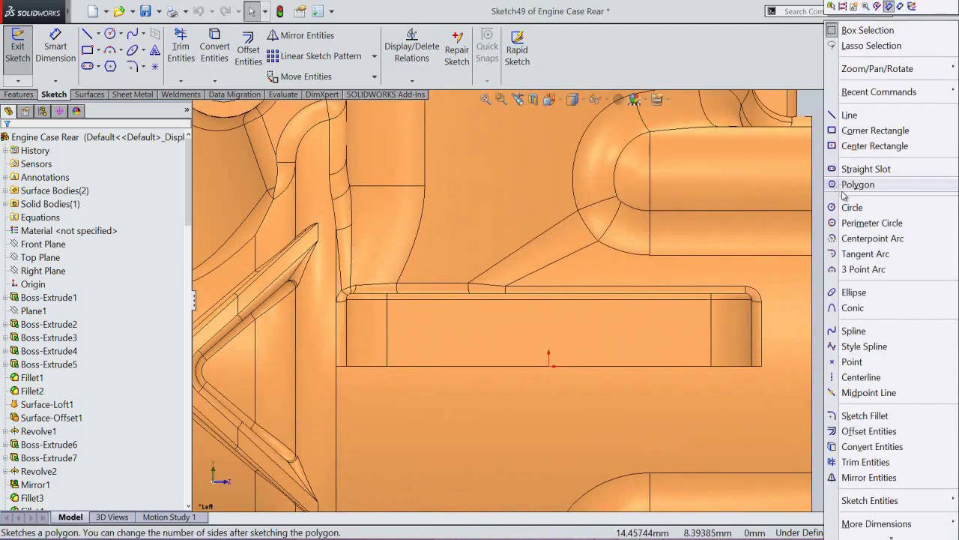
click(852, 132)
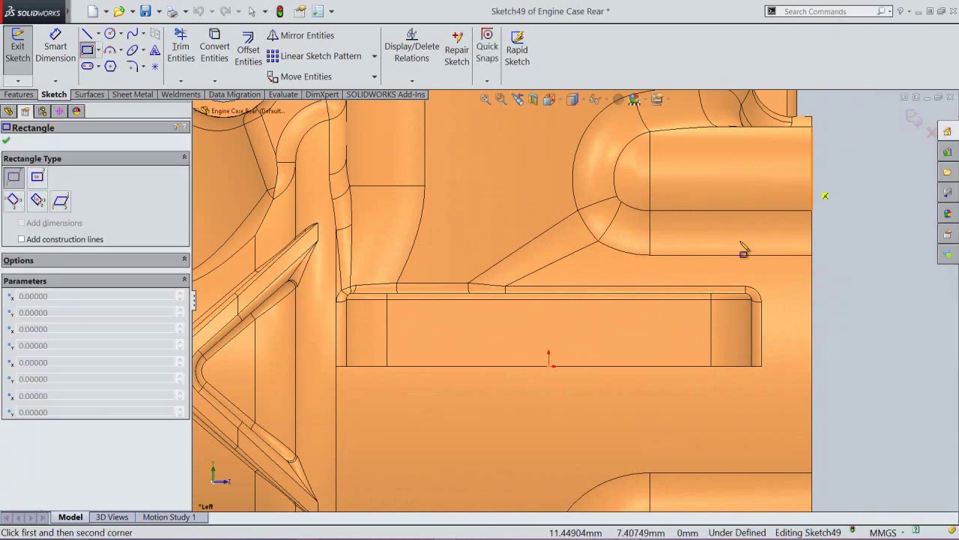
scroll(499, 318, down, 3)
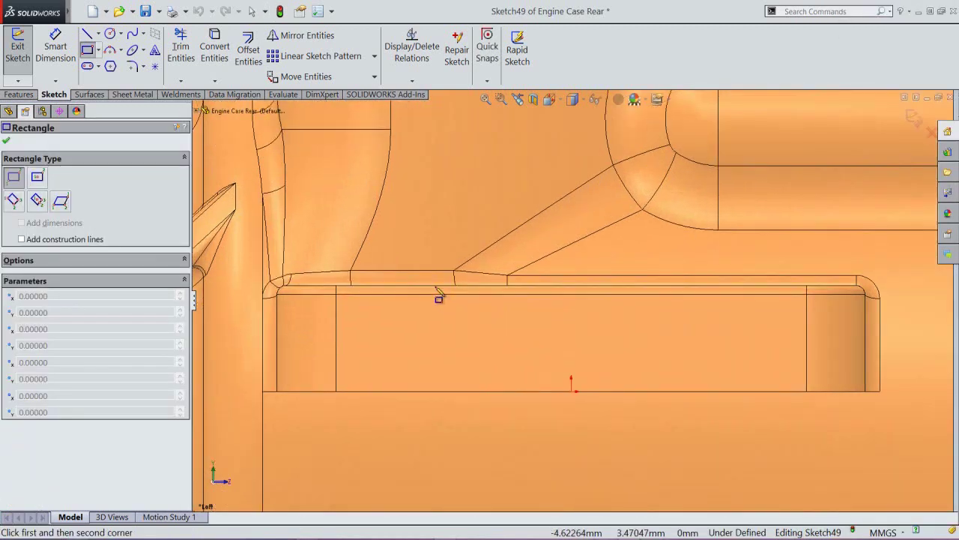
click(433, 285)
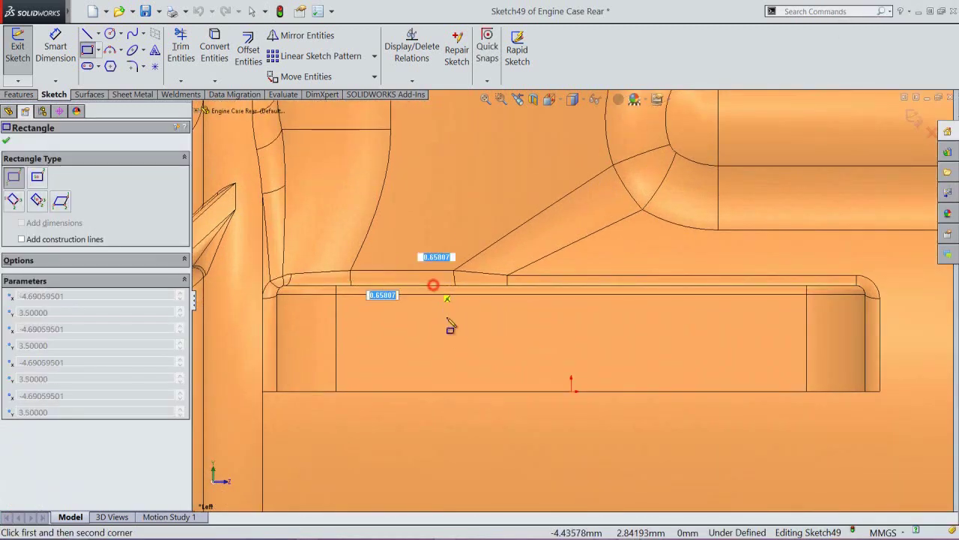
click(475, 357)
right_click(498, 335)
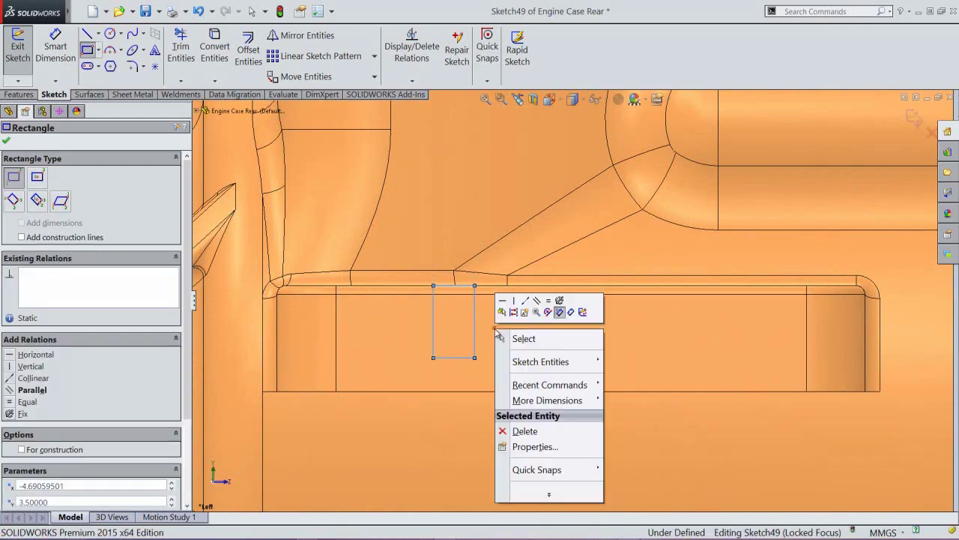
click(517, 338)
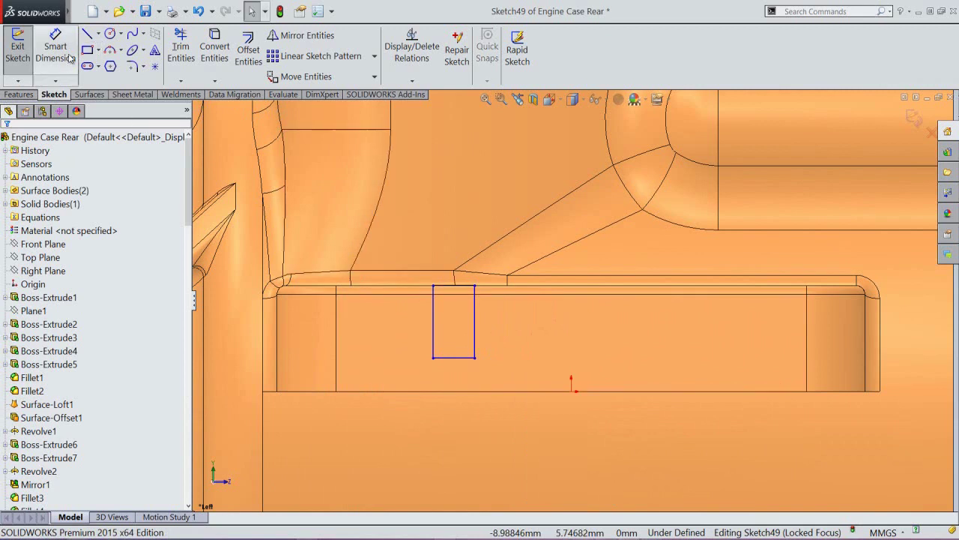
Step: Add a vertical construction centerline of infinite length through the sketch origin
click(99, 33)
click(109, 65)
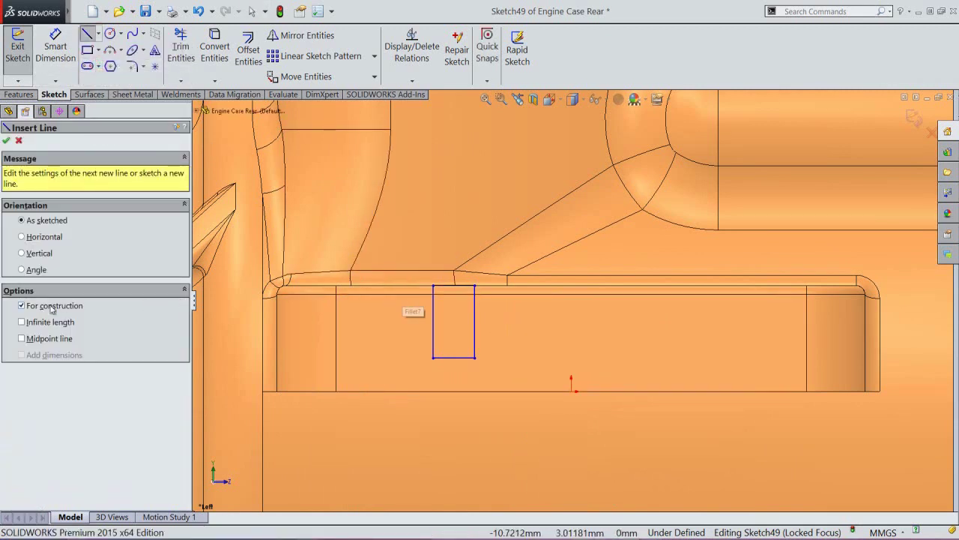
click(33, 323)
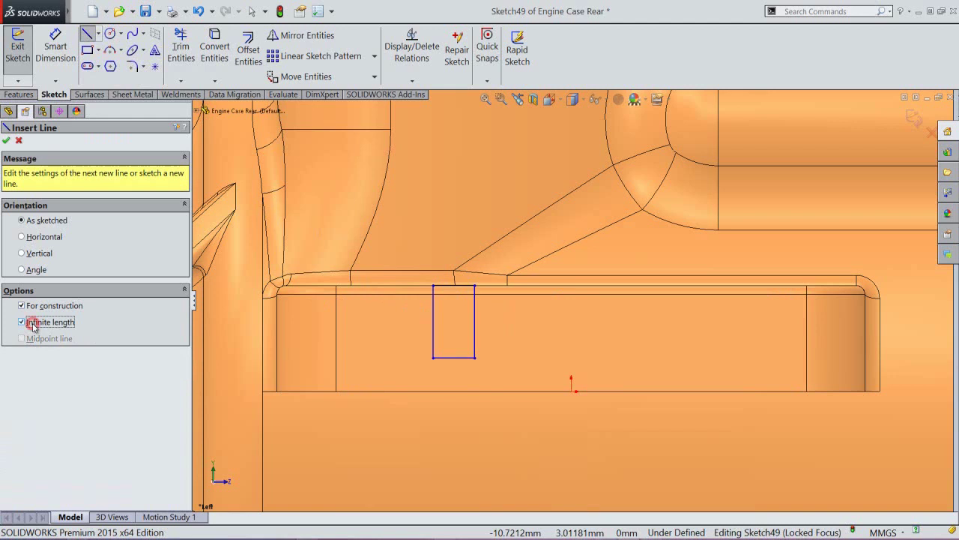
click(36, 253)
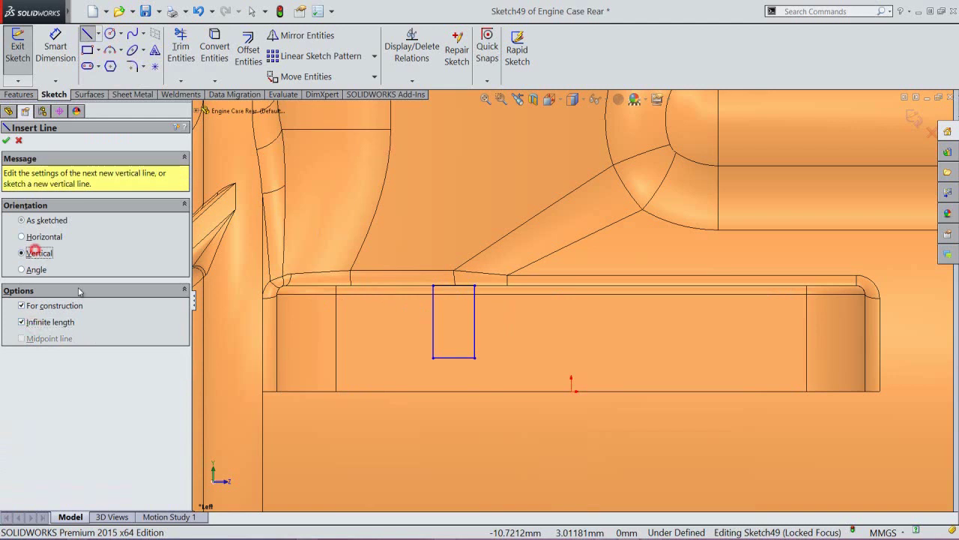
click(571, 391)
right_click(610, 312)
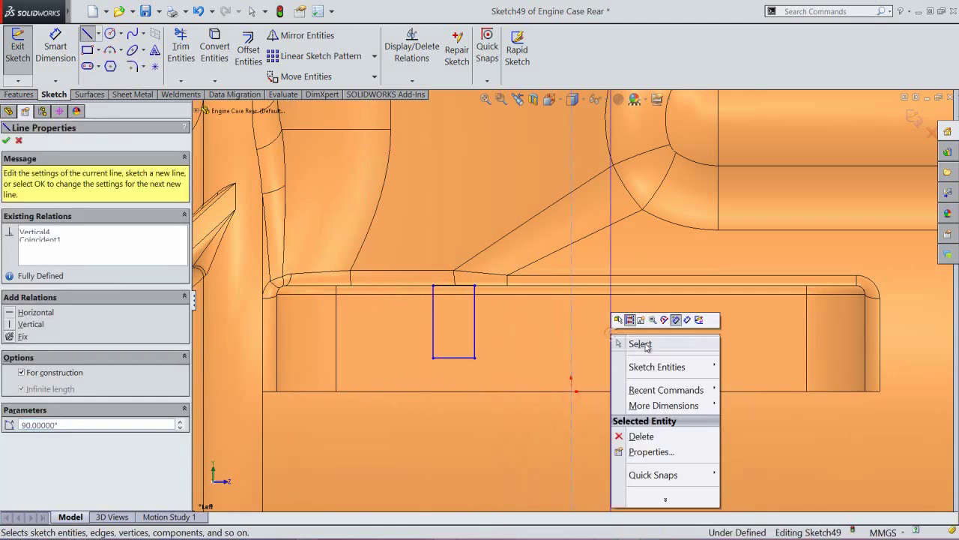
click(640, 343)
Step: Dimension the rectangle's bottom edge and set its width to 1 mm
click(65, 53)
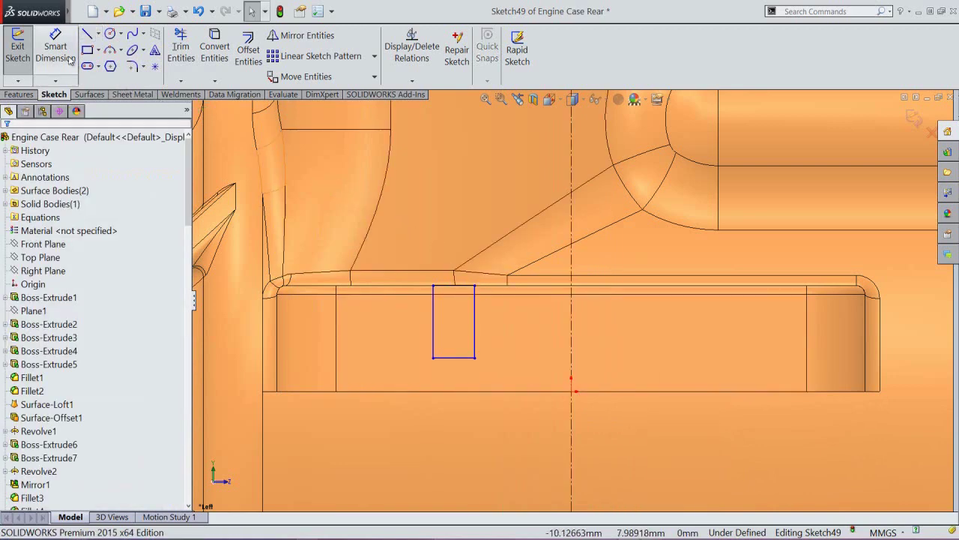
click(455, 359)
click(457, 367)
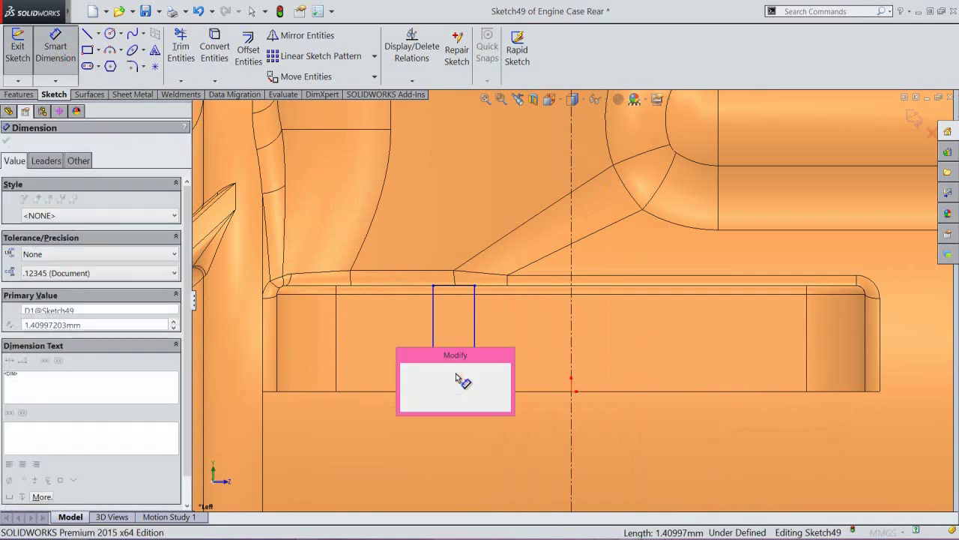
text(1)
key(Return)
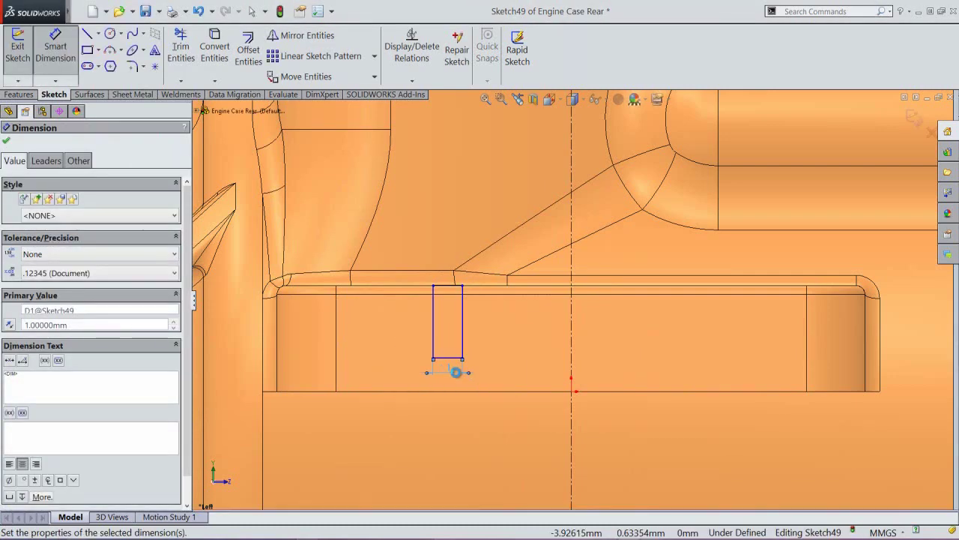
click(490, 361)
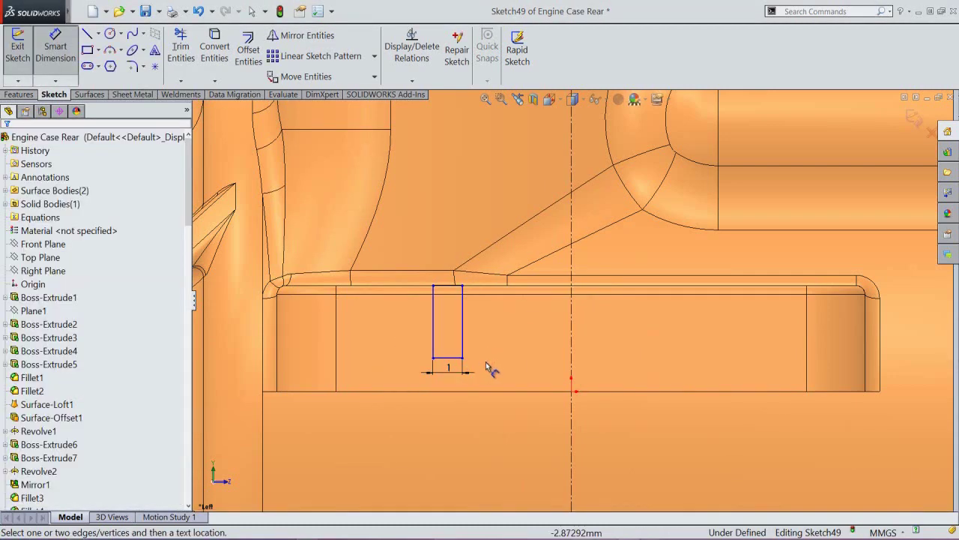
Step: Dimension the distance from the rectangle's left edge to the vertical centerline and set it to 2.5 mm
click(433, 324)
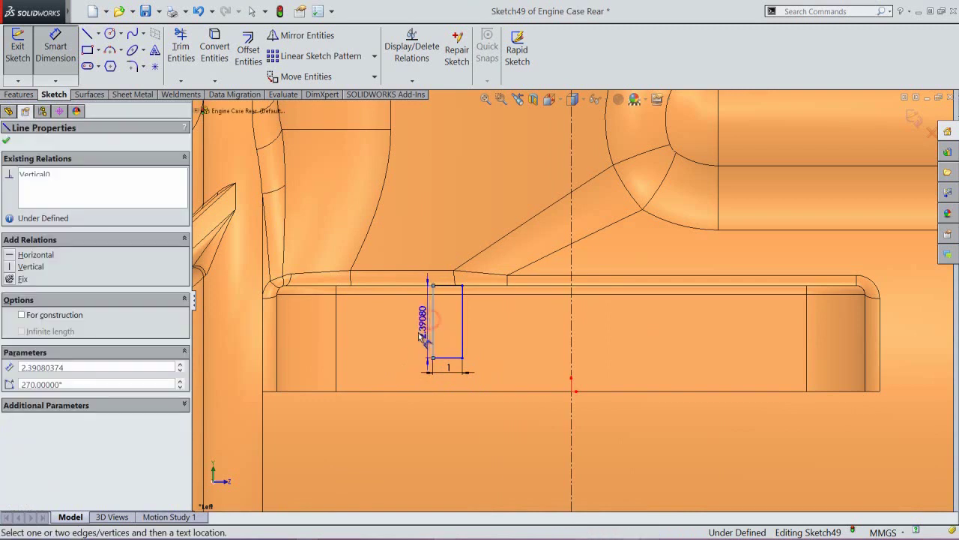
click(571, 359)
click(528, 385)
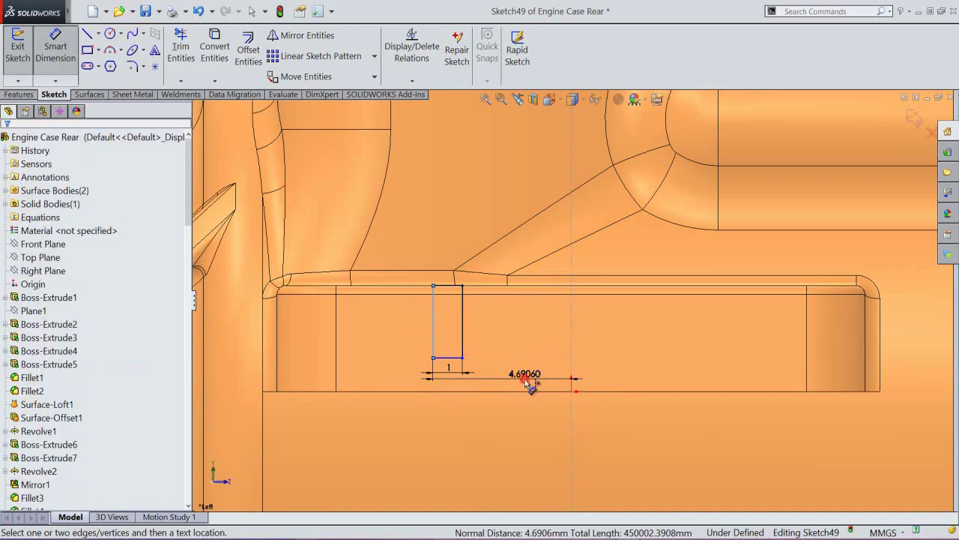
text(2.5)
key(Return)
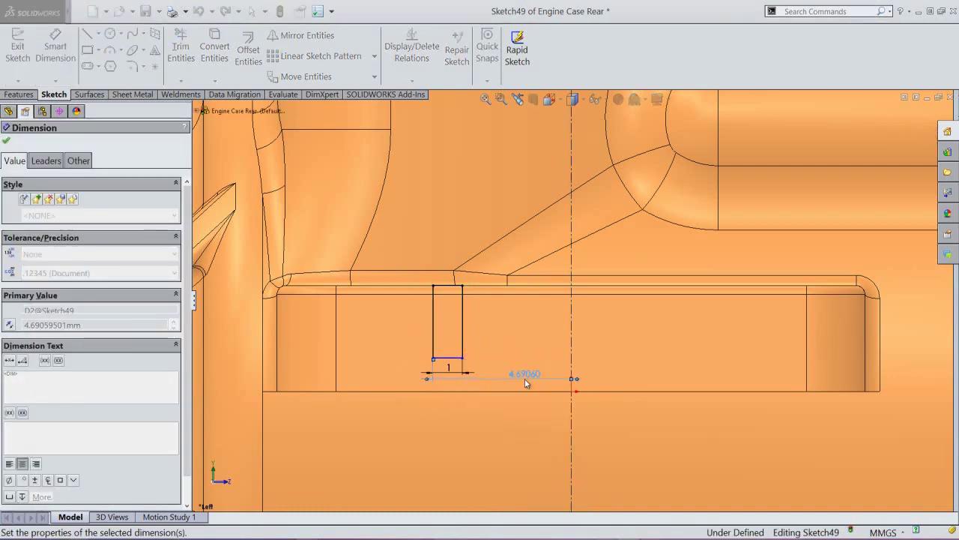
right_click(604, 332)
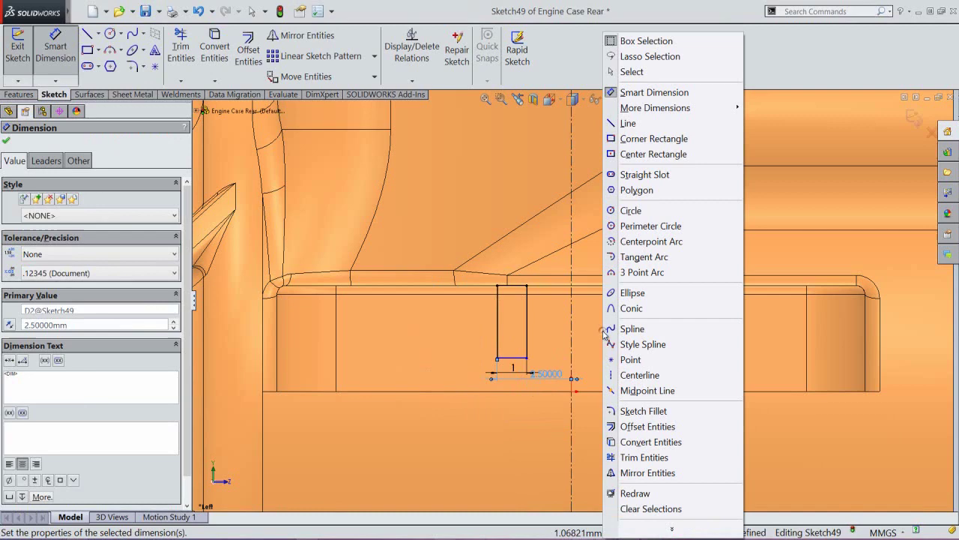
click(633, 71)
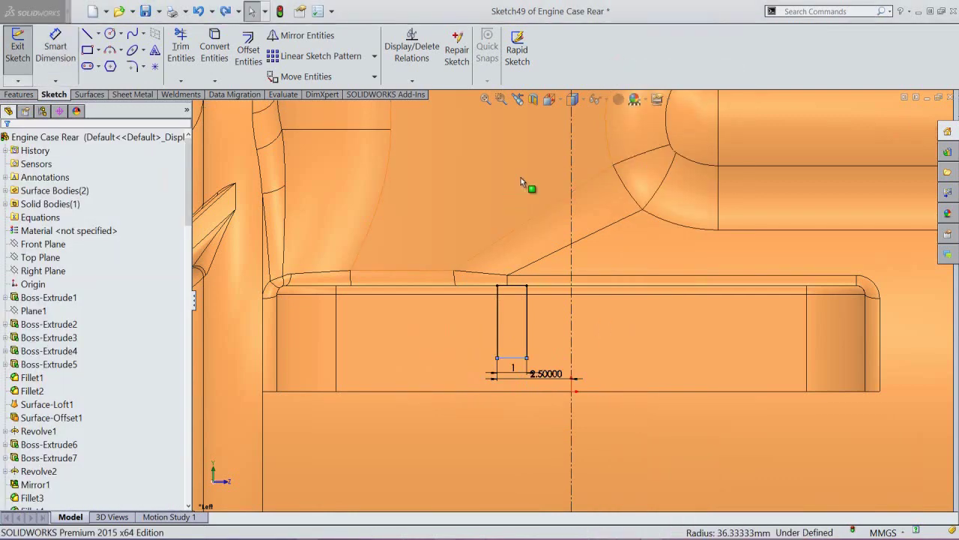
Step: Set the rectangle's height to 2 mm with a dimension on its right edge and exit the sketch
right_click(521, 177)
click(586, 7)
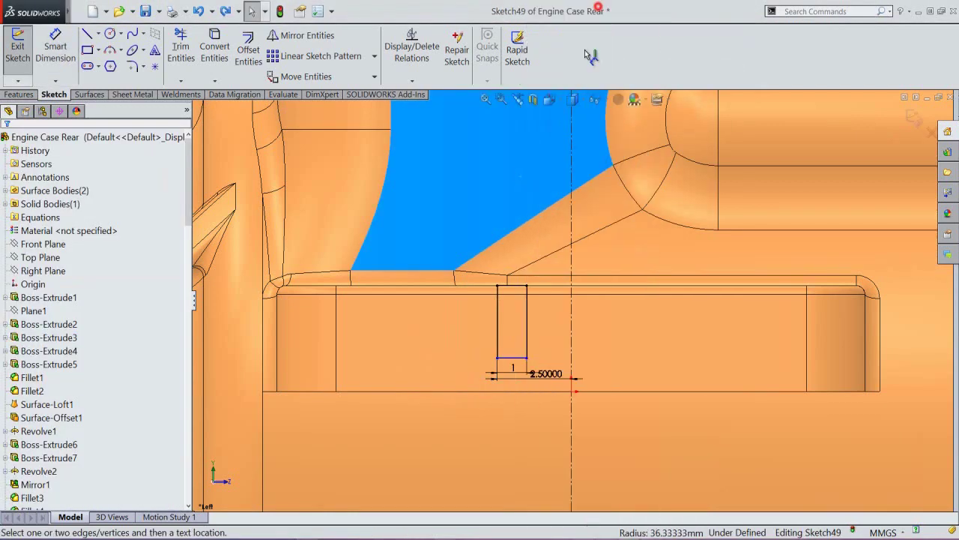
click(528, 327)
click(536, 330)
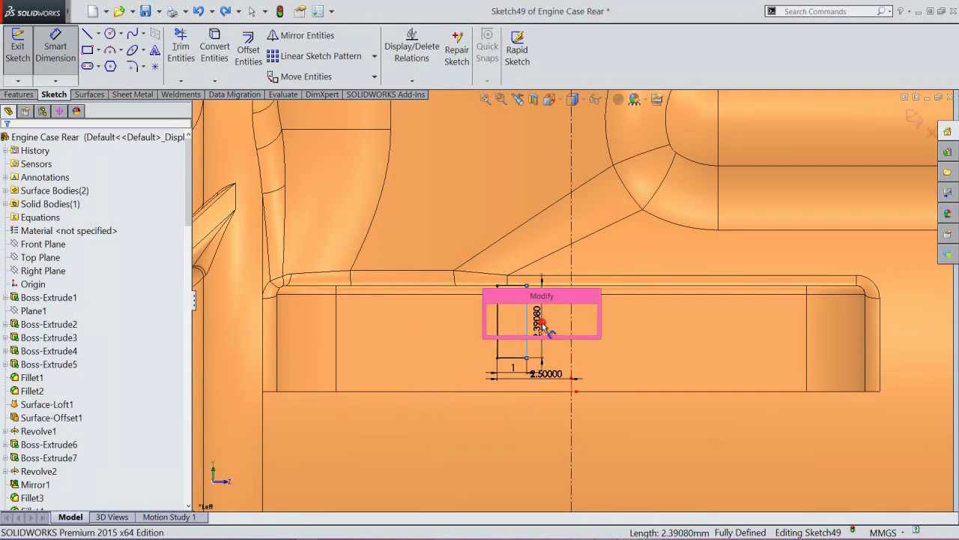
text(2)
key(Return)
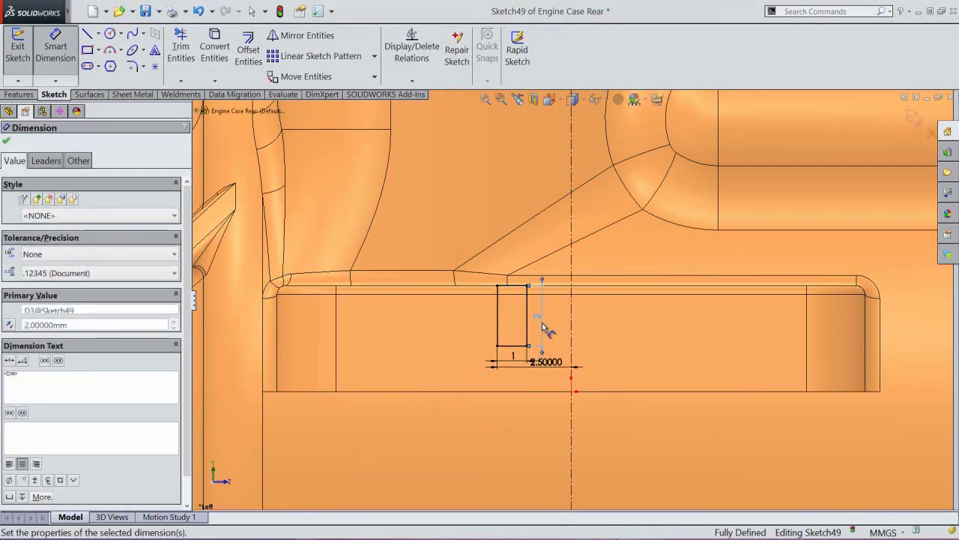
right_click(553, 318)
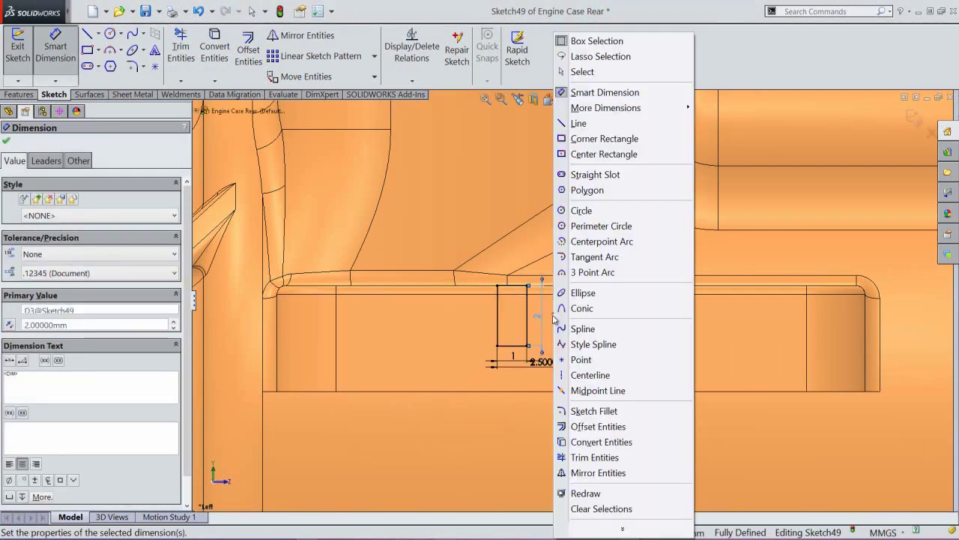
click(579, 71)
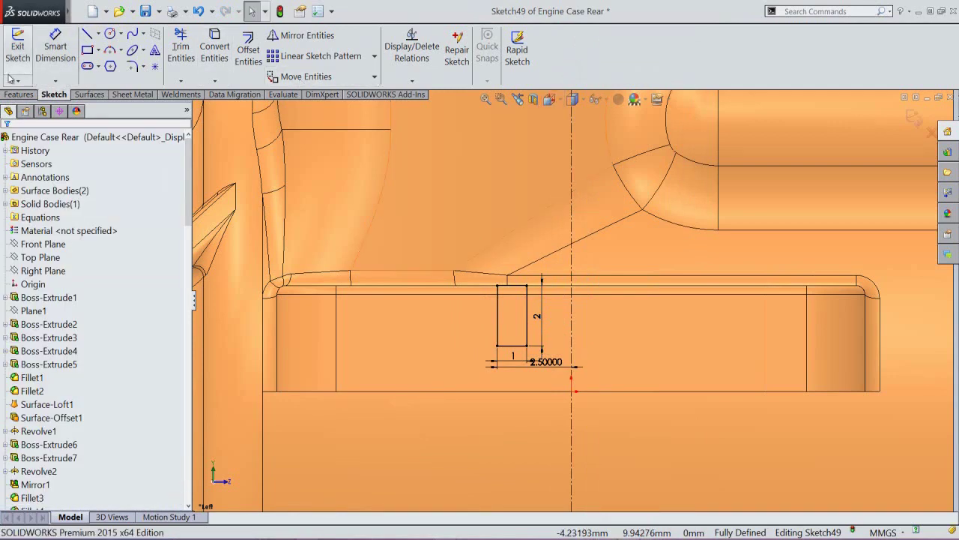
click(15, 49)
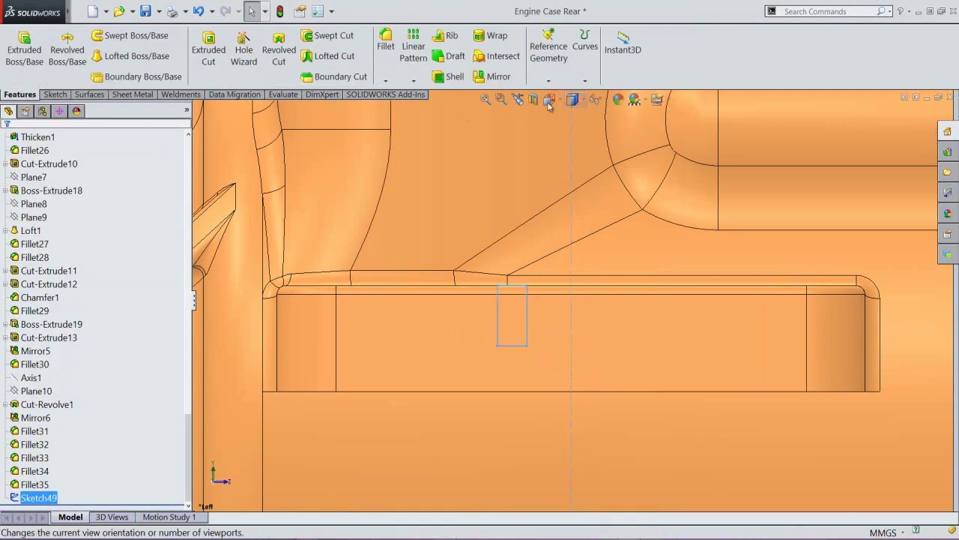
Step: Cut-extrude the rectangle sketch with a Blind depth of 6 mm to form a slot in the mounting flange
click(517, 99)
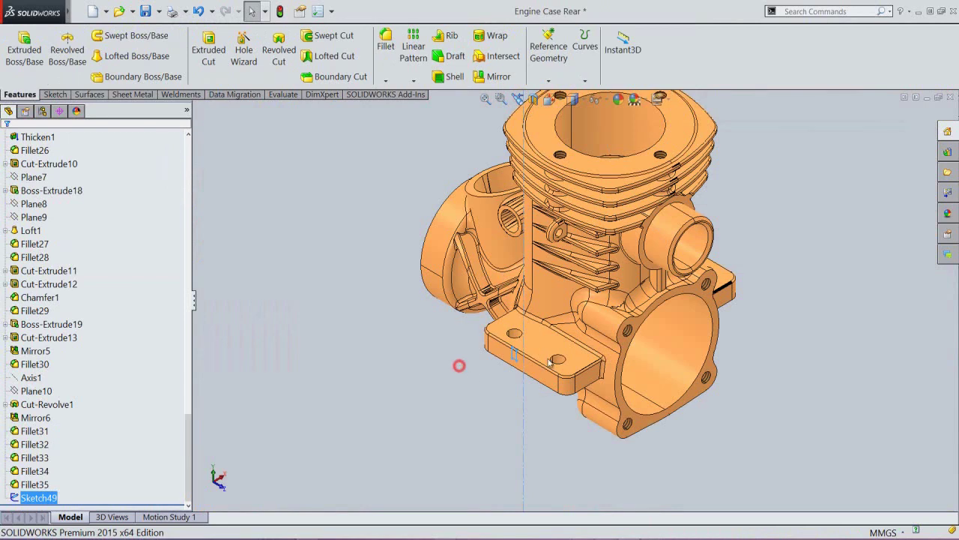
scroll(519, 333, down, 5)
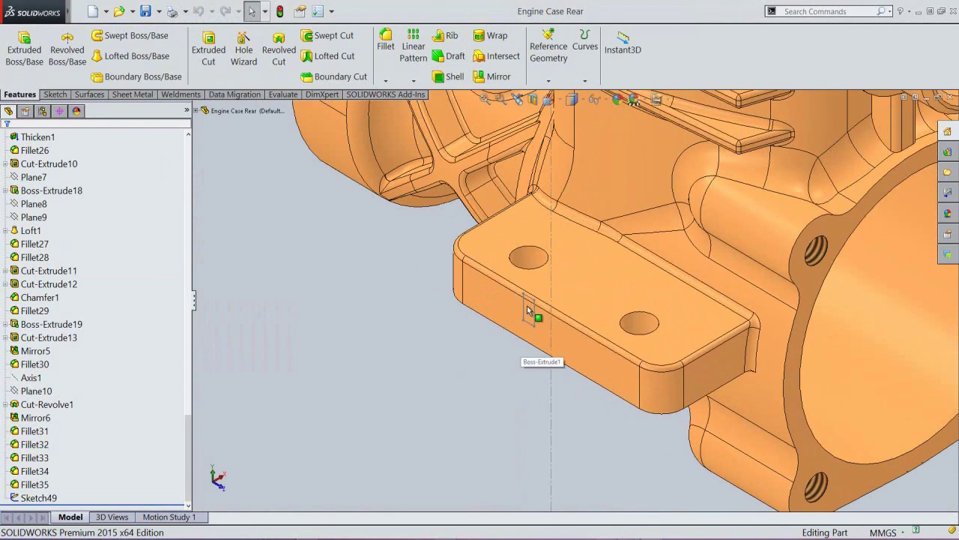
click(524, 314)
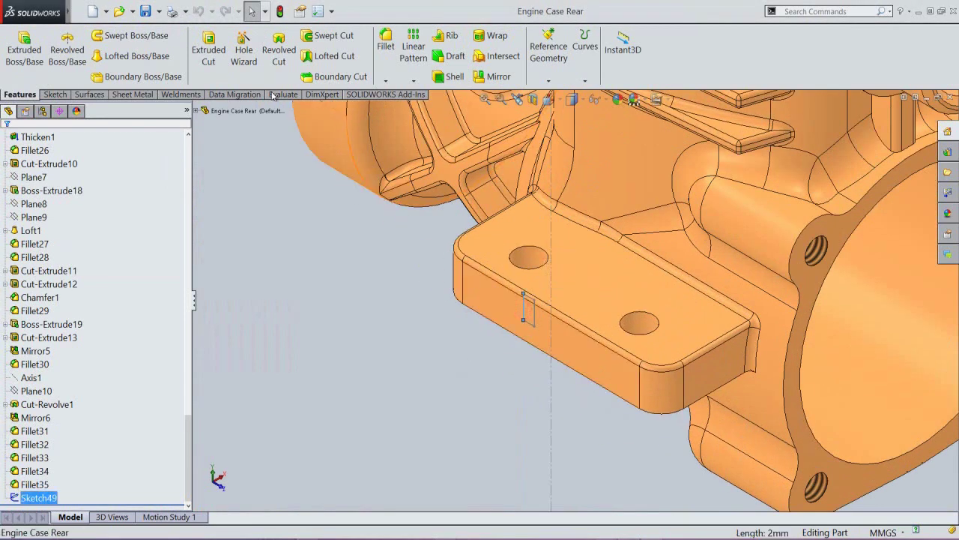
click(209, 59)
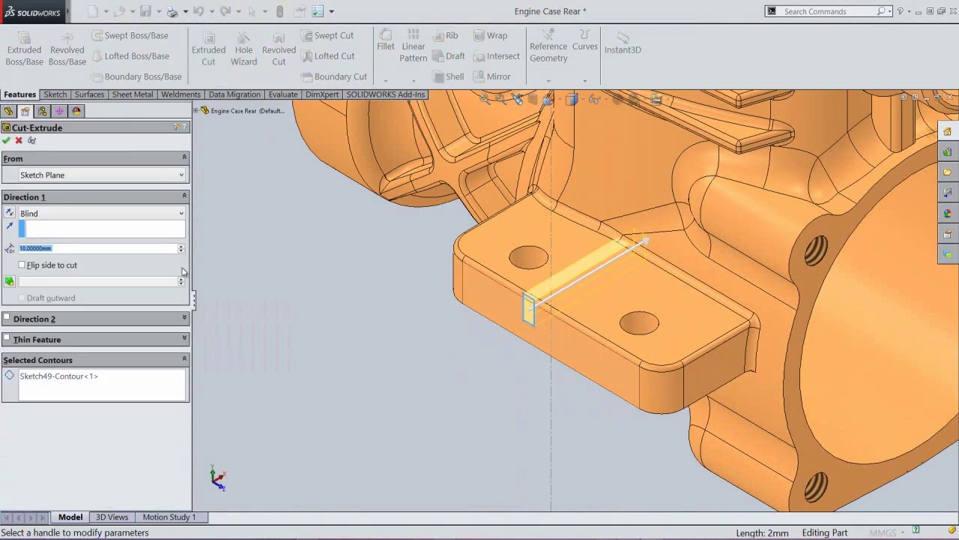
text(6)
key(Return)
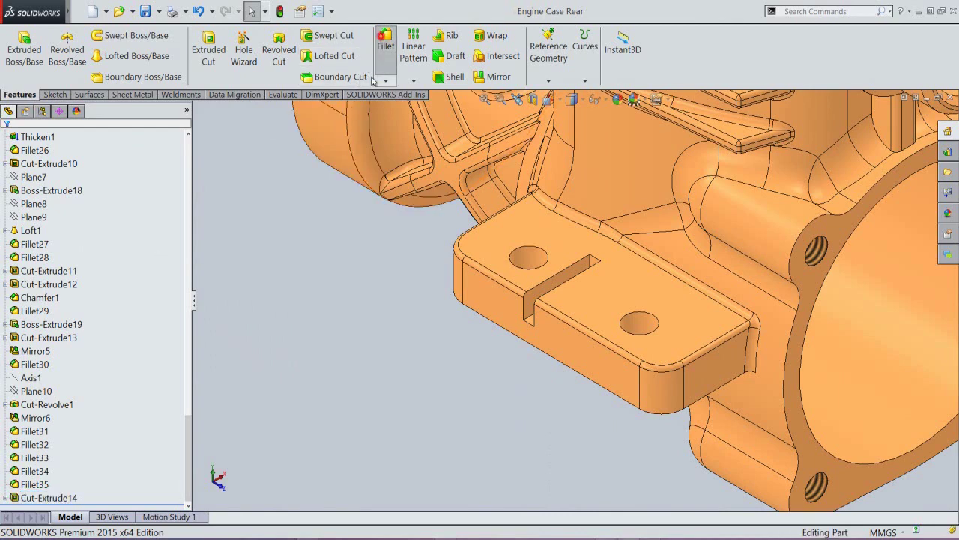
Step: Fillet the two vertical edges at the slot's inner end with a 0.5 mm radius
click(386, 42)
scroll(606, 272, up, 5)
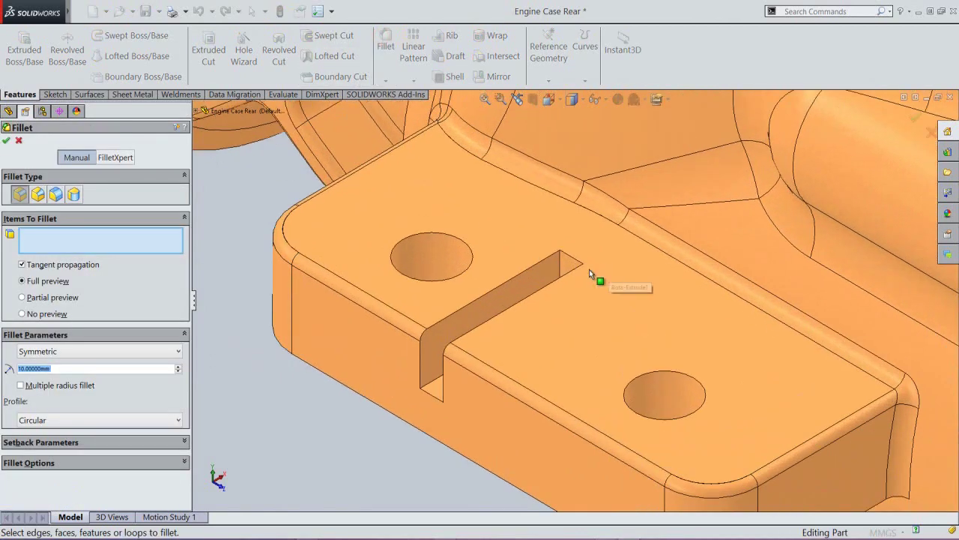
click(582, 272)
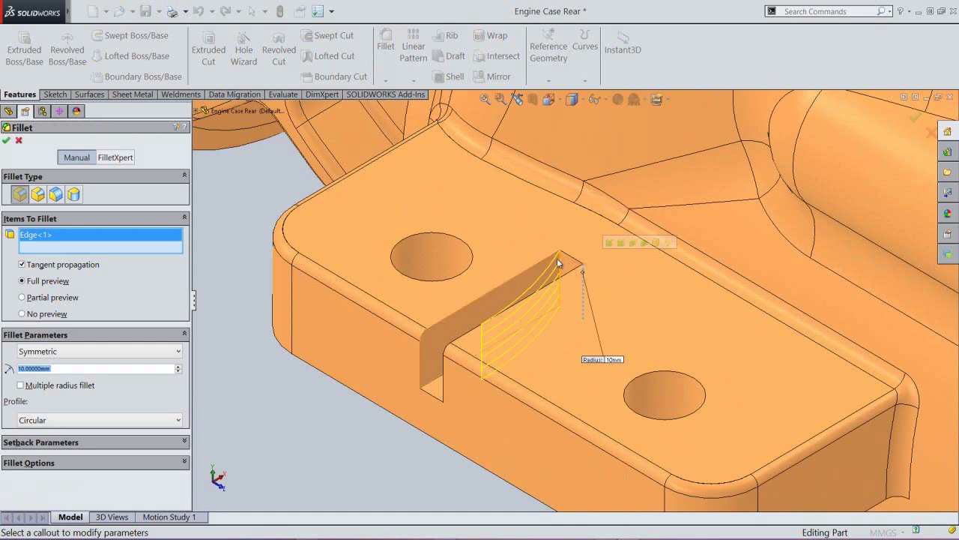
click(560, 263)
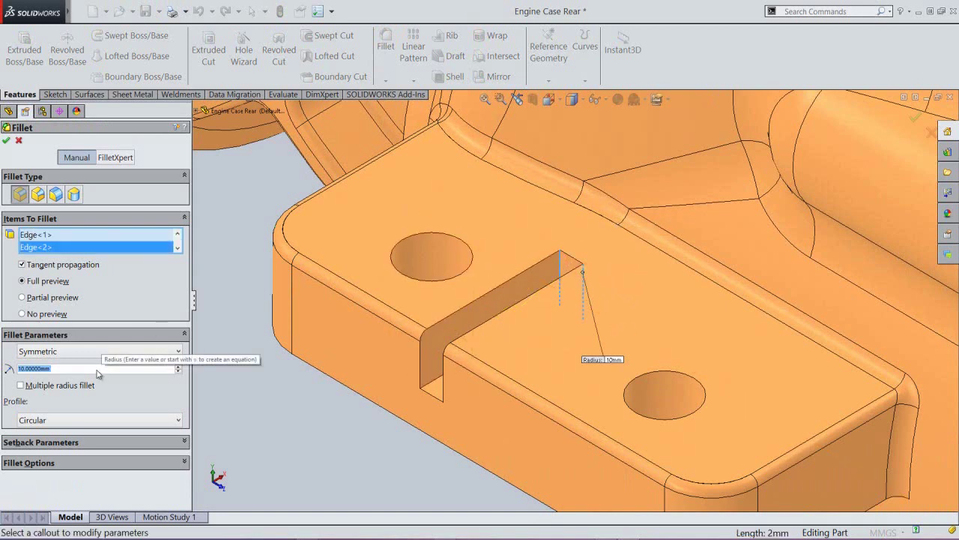
text(0.5)
key(Return)
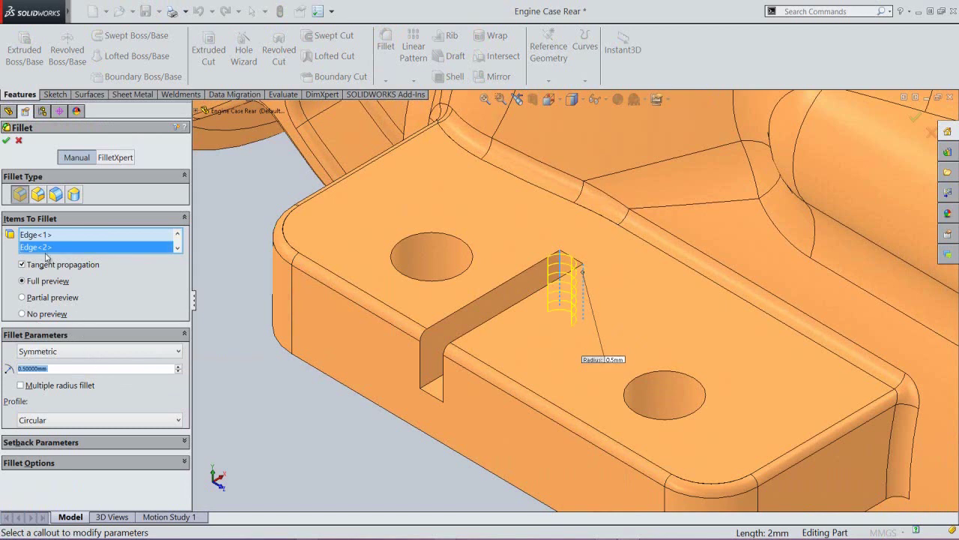
click(4, 142)
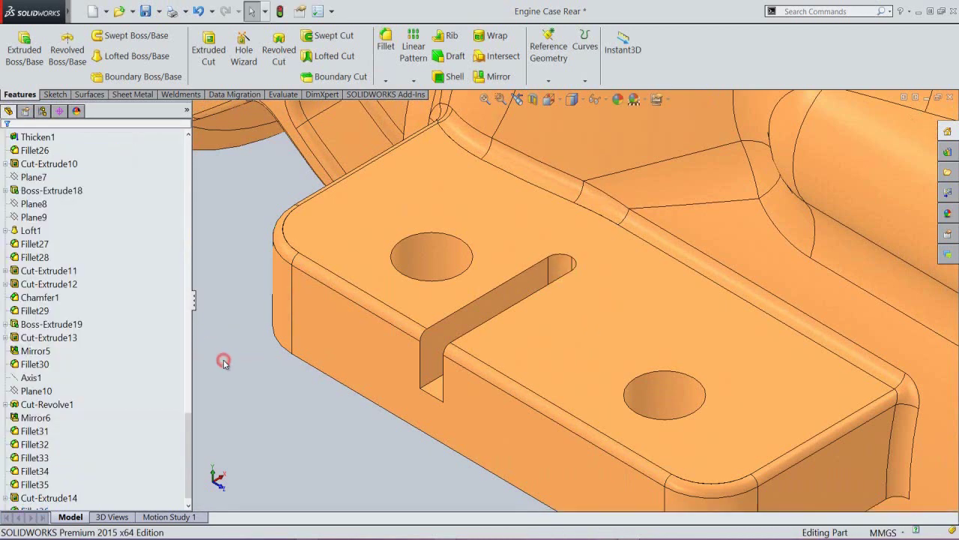
Step: Start a linear pattern of the slot cut and its end fillet, using the flange's long upper edge as direction
middle_drag(223, 359, 315, 259)
click(413, 48)
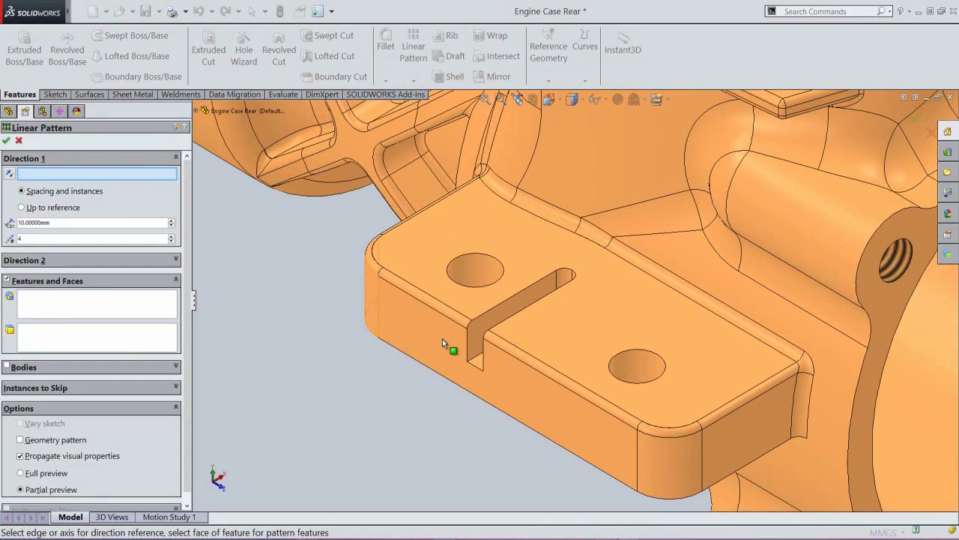
click(497, 341)
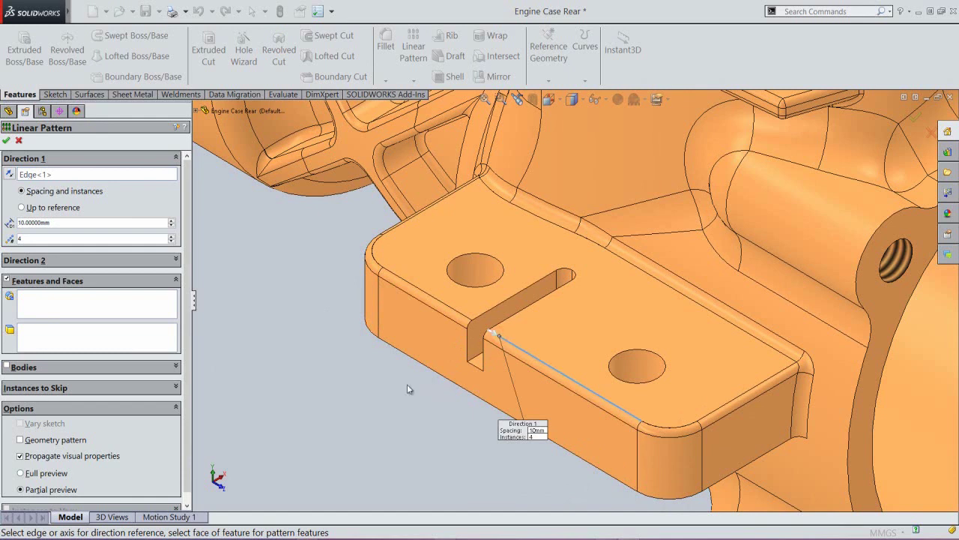
click(73, 308)
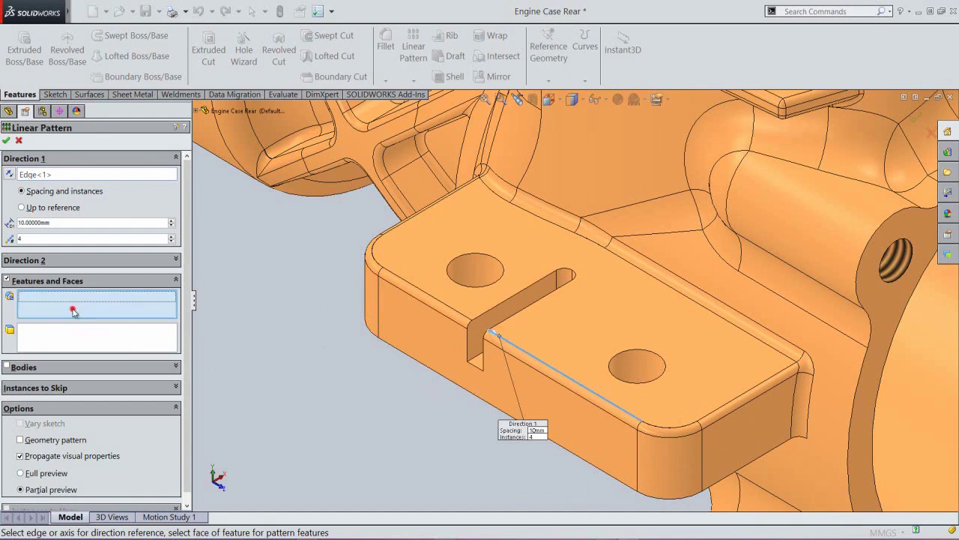
click(196, 111)
drag(193, 185, 185, 500)
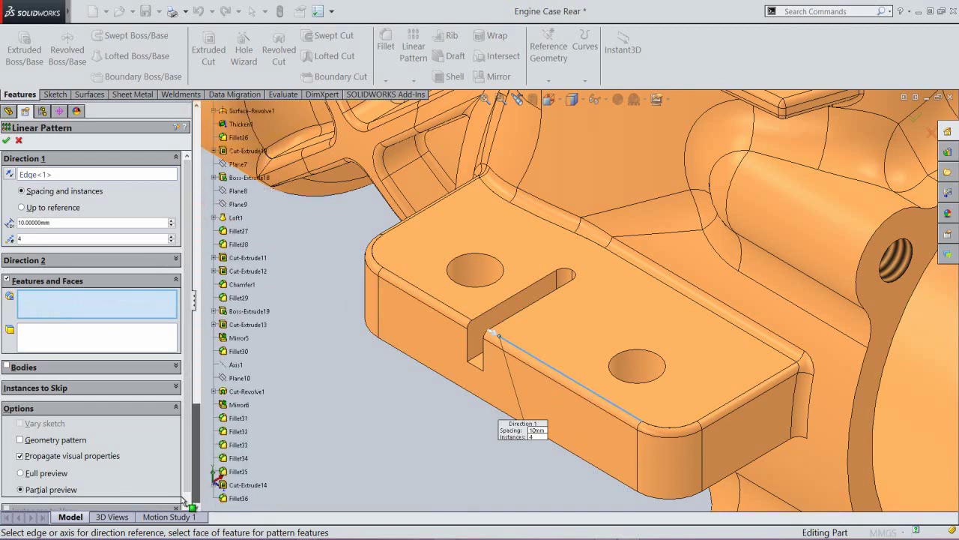
click(250, 485)
click(237, 498)
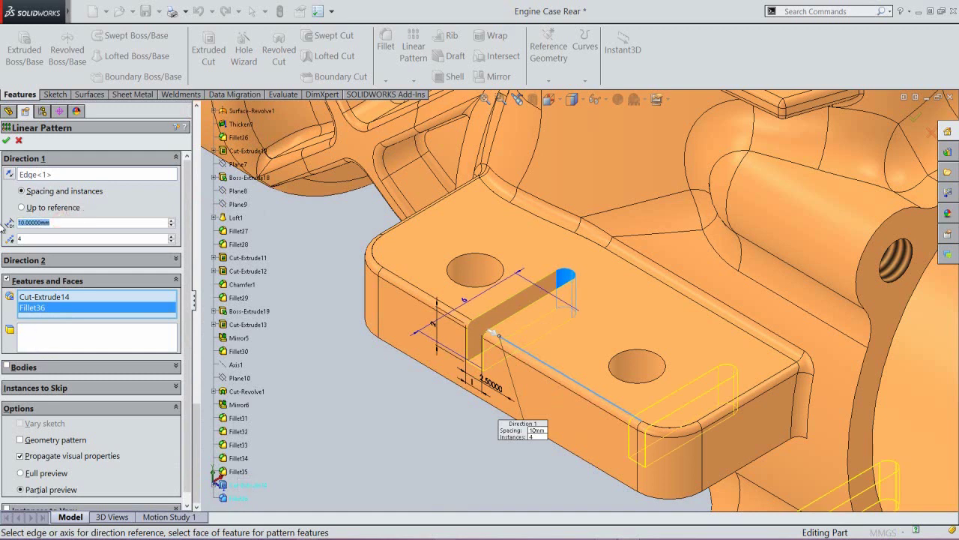
Step: Set the slot pattern to 2 mm spacing and 3 instances and create it
text(2)
key(Return)
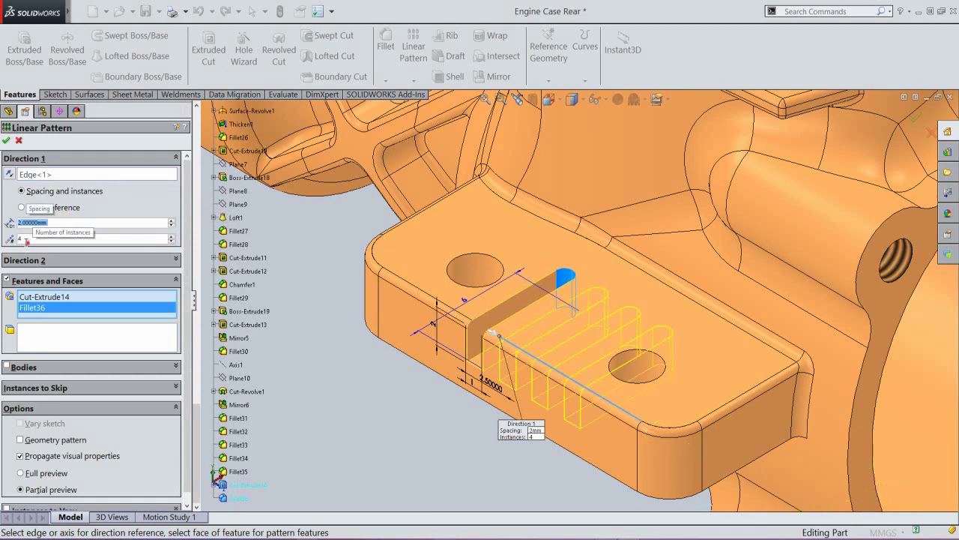
click(27, 241)
text(3)
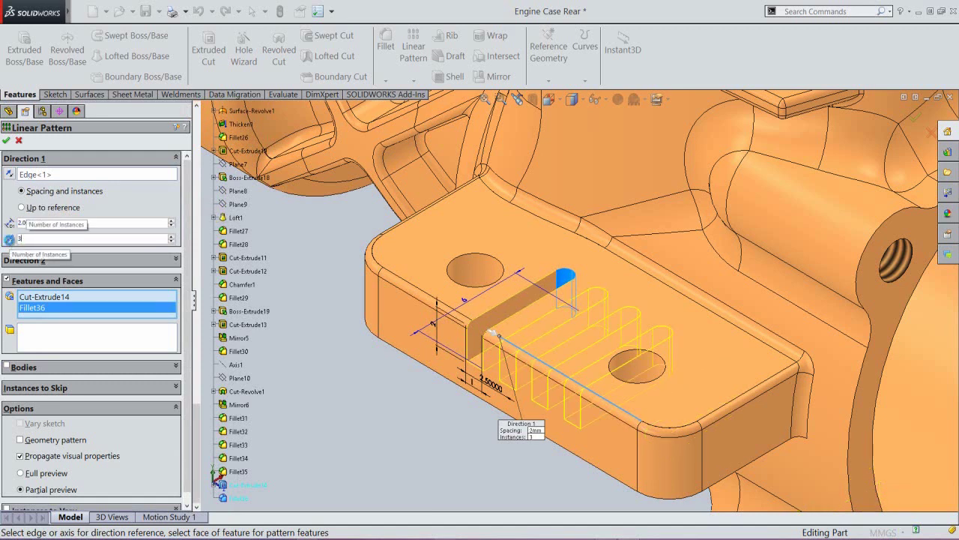
click(8, 141)
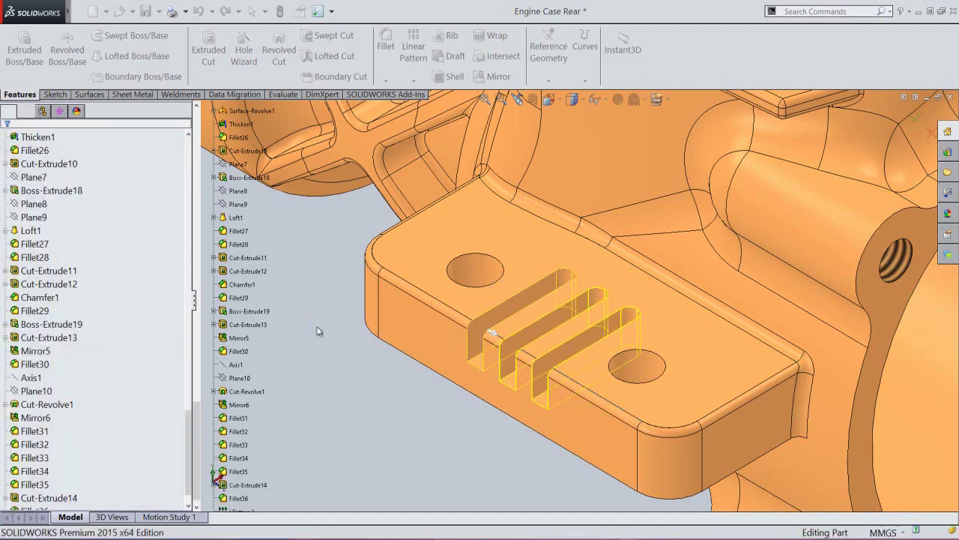
Step: Mirror the slot cut, its end fillet and the linear slot pattern about the Right Plane
click(315, 324)
key(f)
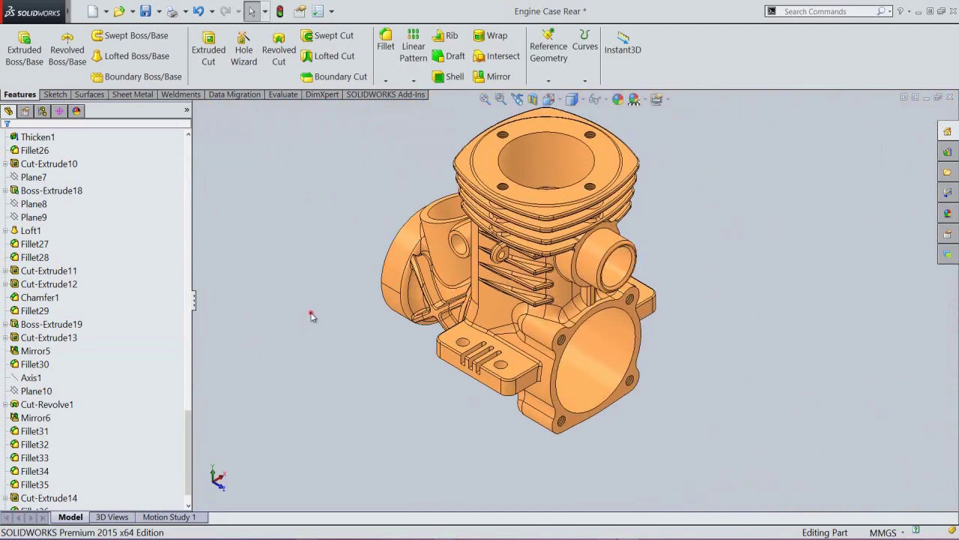
scroll(187, 442, down, 2)
click(30, 498)
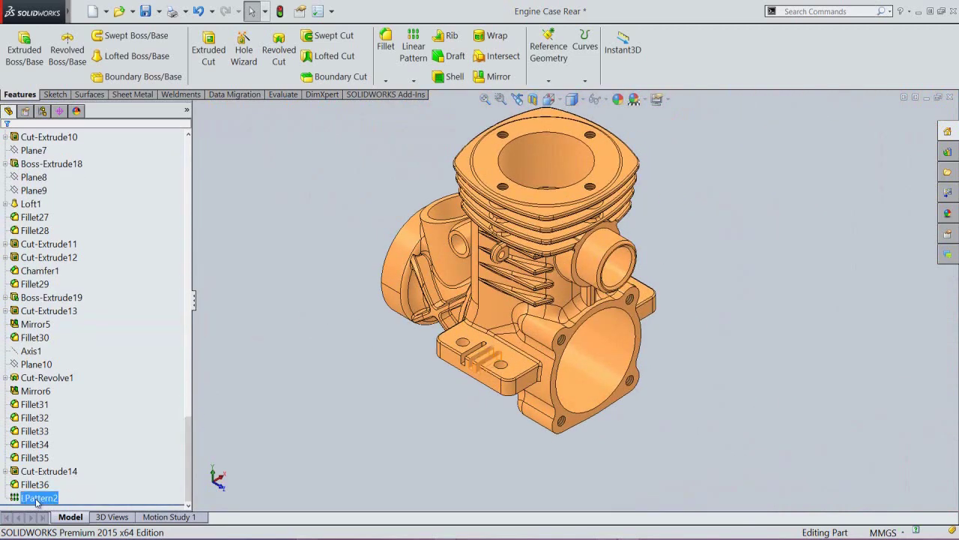
shift+click(16, 472)
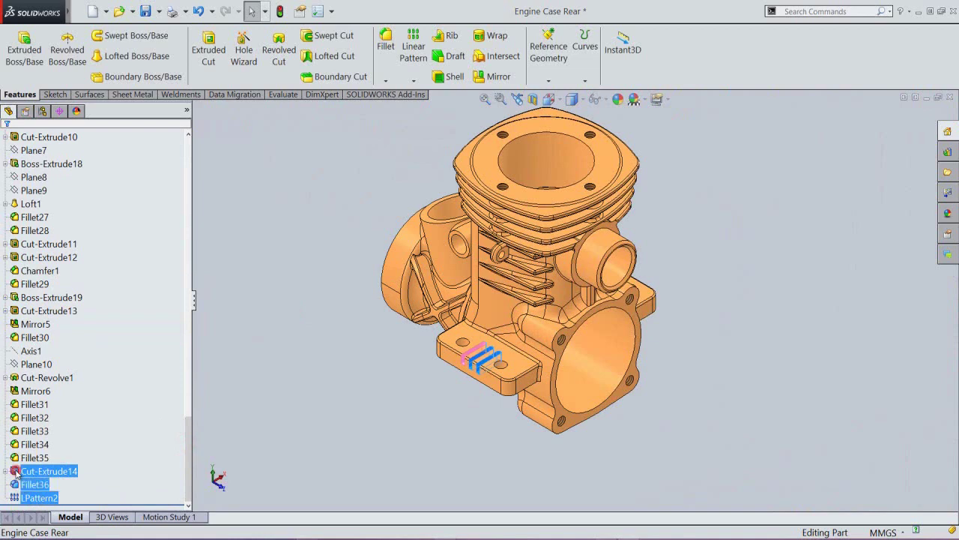
drag(182, 442, 184, 180)
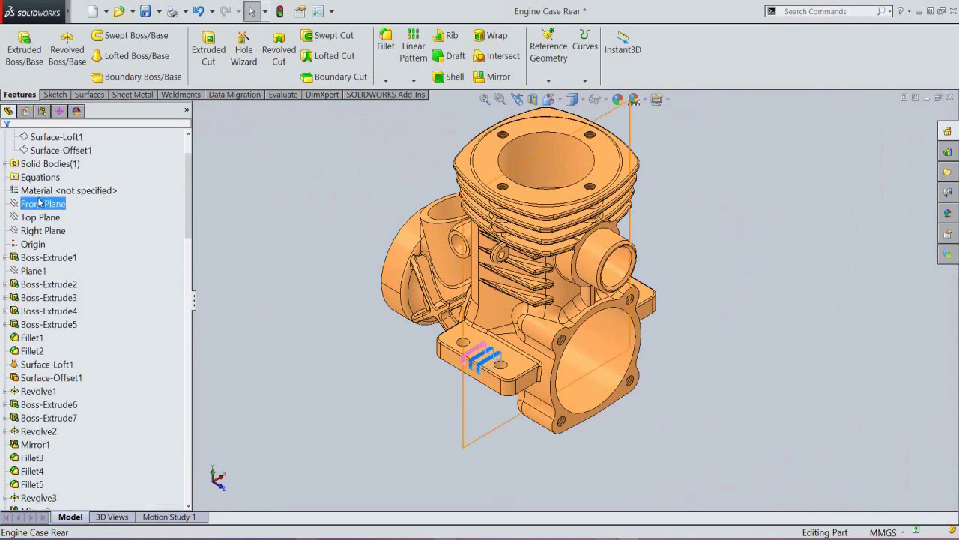
click(43, 230)
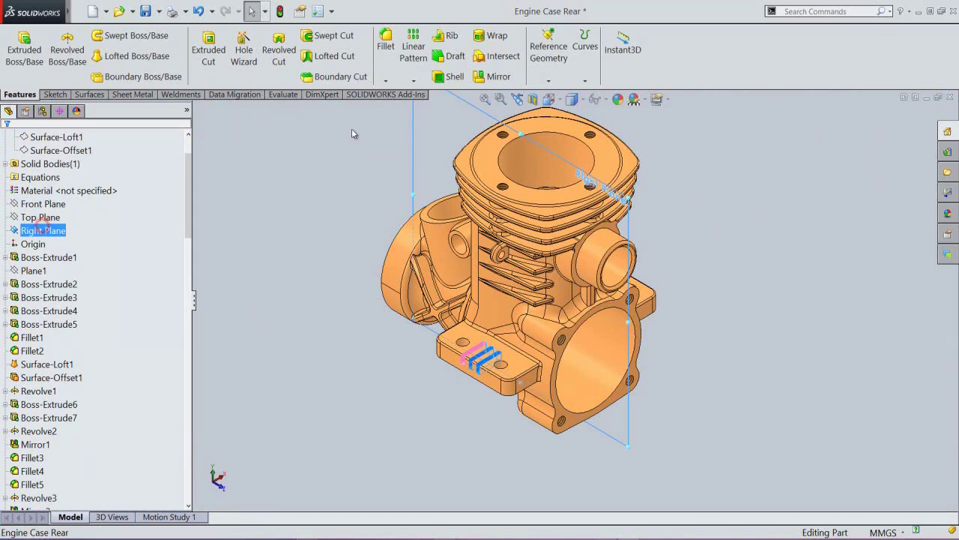
click(498, 76)
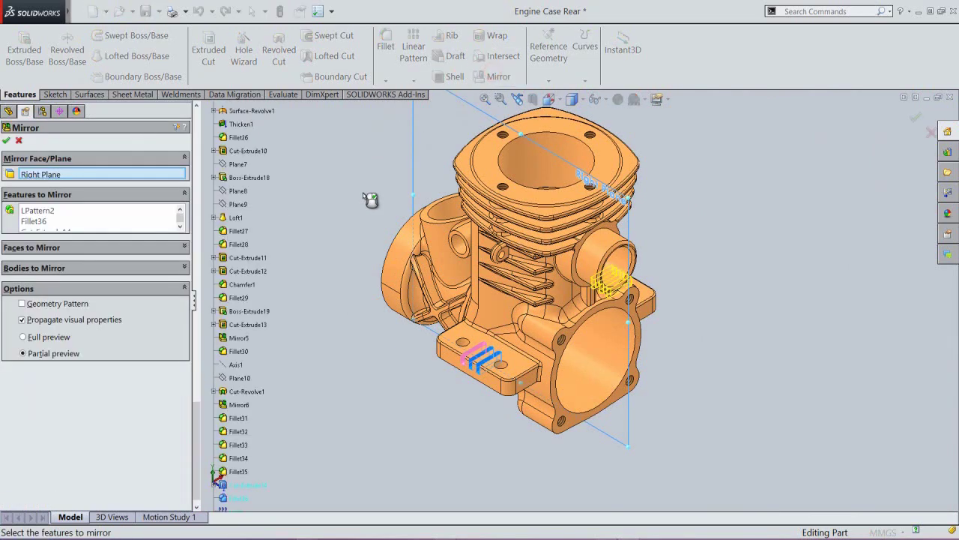
click(9, 141)
click(302, 180)
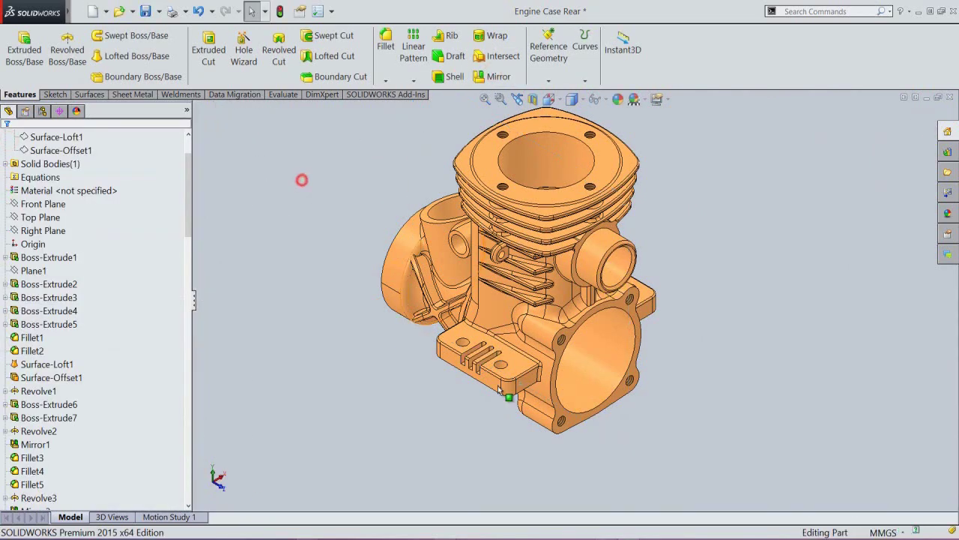
Step: Check the mirrored slots on the opposite mounting flange and save the part
scroll(457, 314, down, 3)
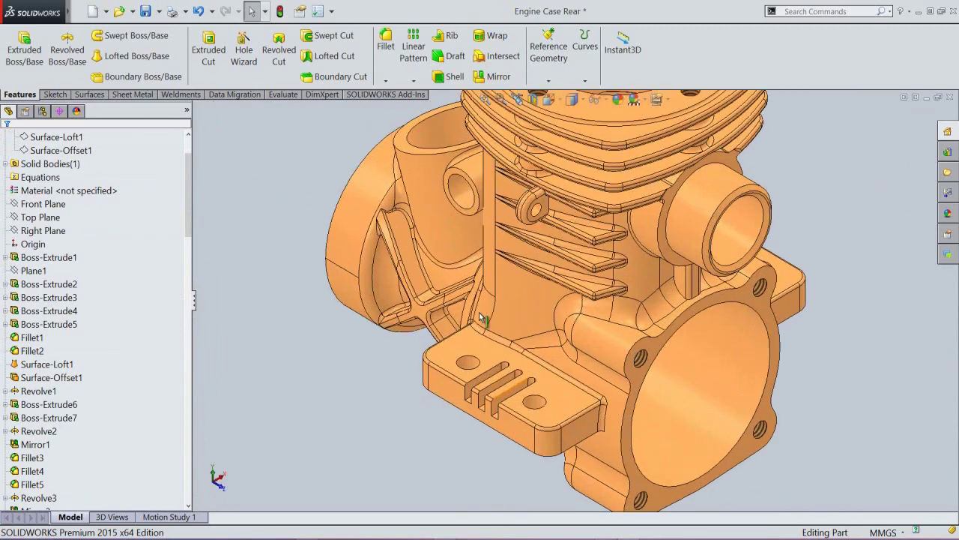
click(571, 99)
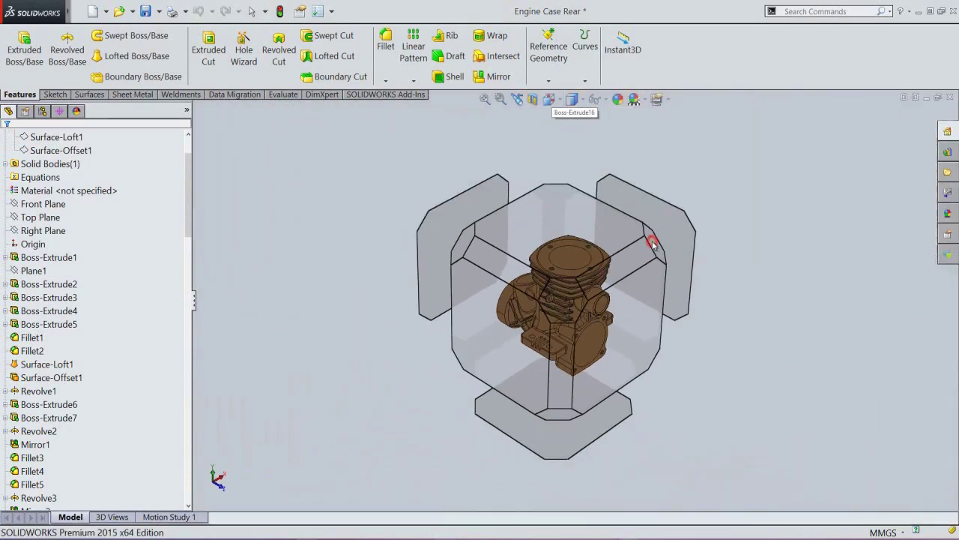
click(653, 246)
scroll(610, 375, down, 6)
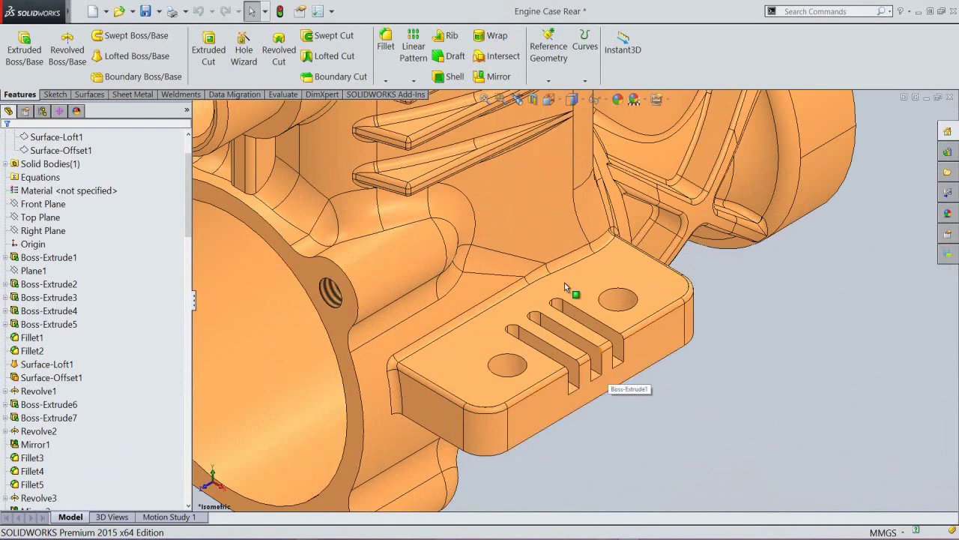
click(485, 99)
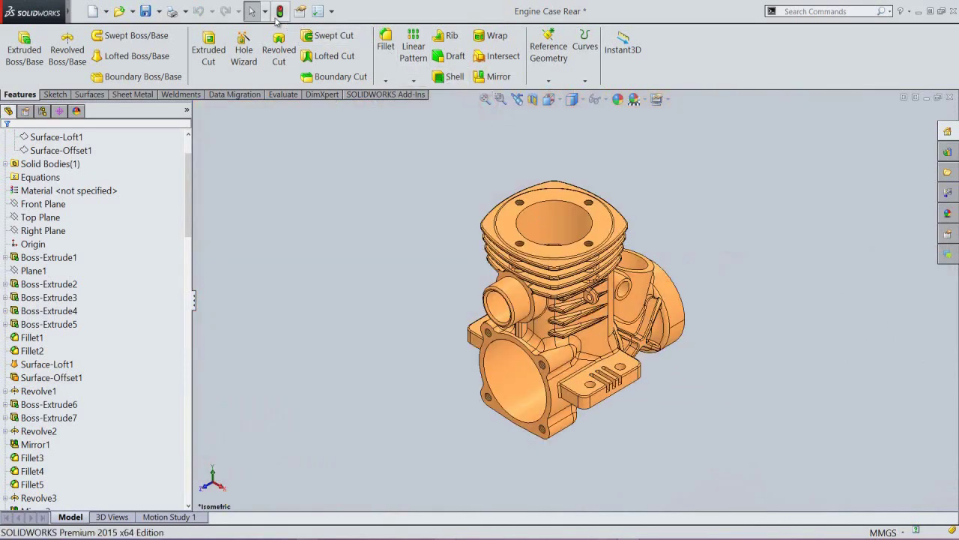
click(146, 12)
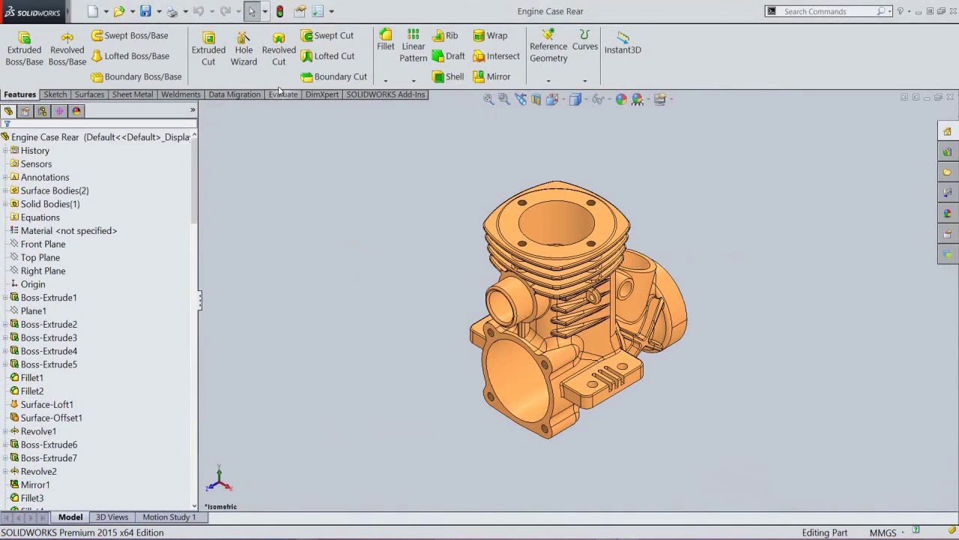
Step: Start a Revolved Cut sketch on the Right Plane and create intersection curves of the whole part in it
click(274, 60)
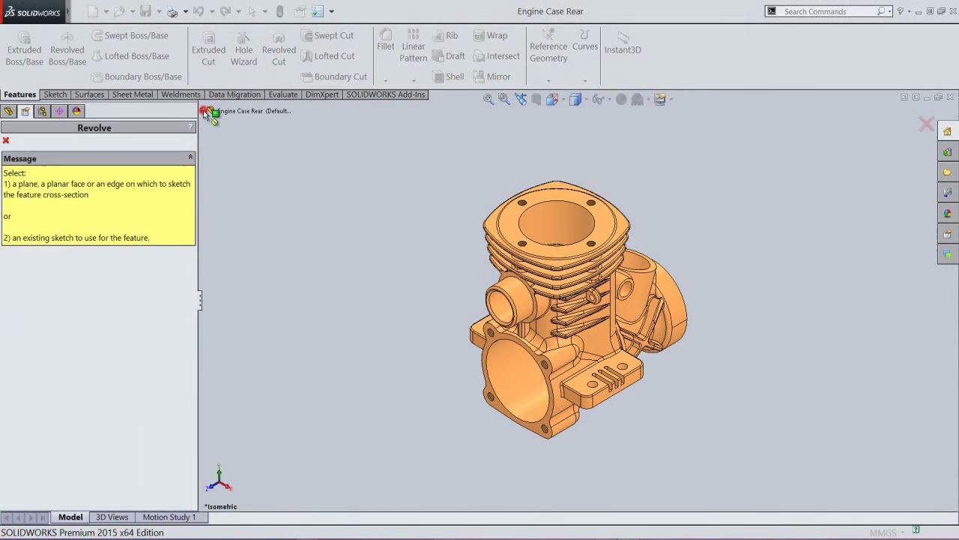
click(203, 110)
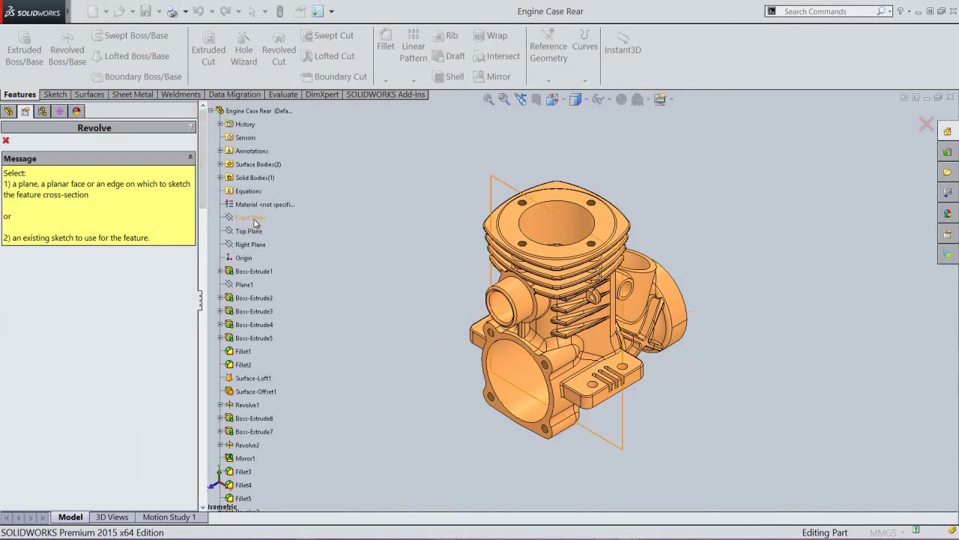
click(250, 244)
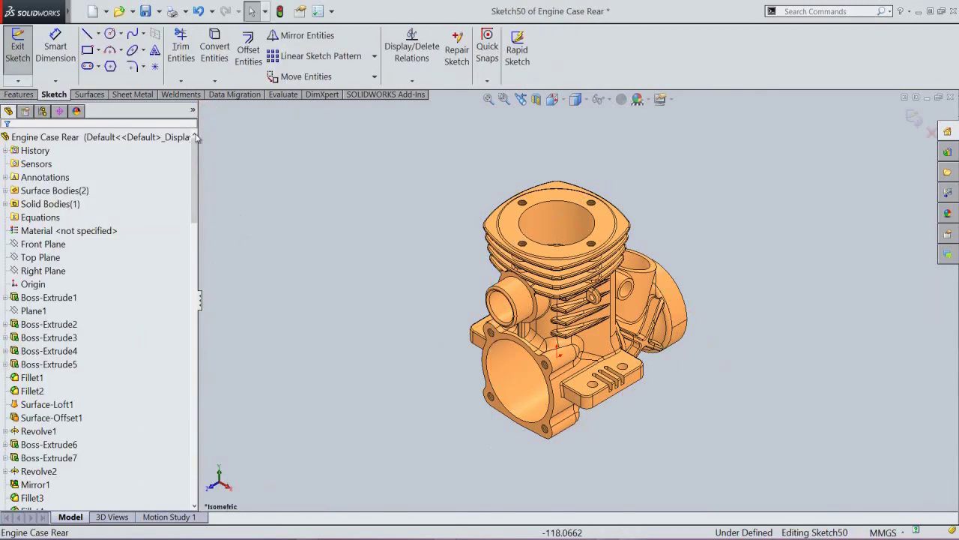
click(214, 81)
click(221, 107)
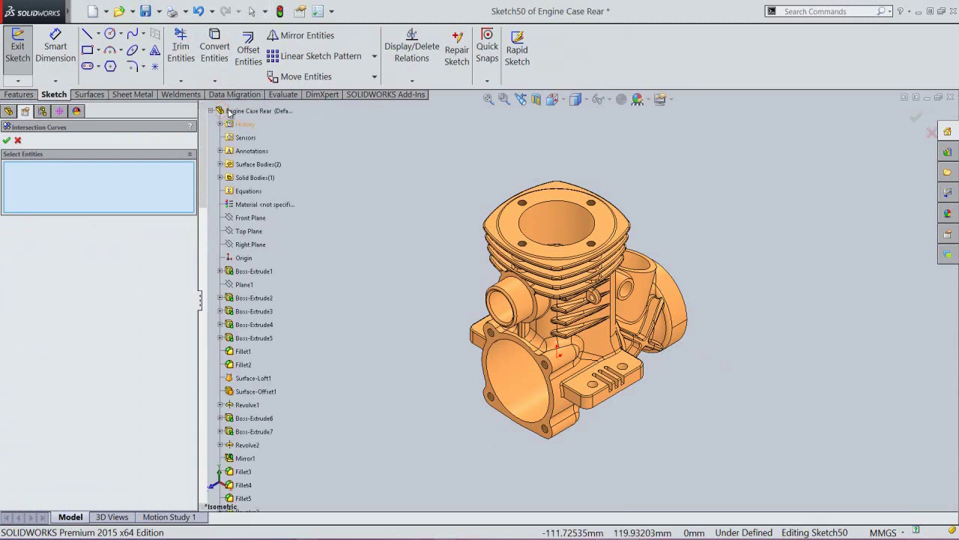
click(227, 110)
click(7, 141)
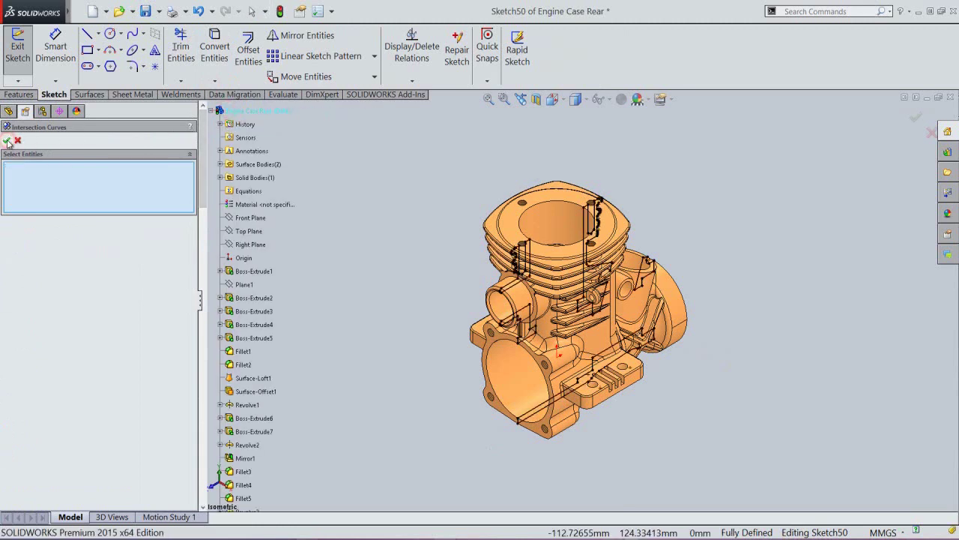
Step: Section the view at the Right Plane and convert all the intersection curves to construction geometry
click(536, 99)
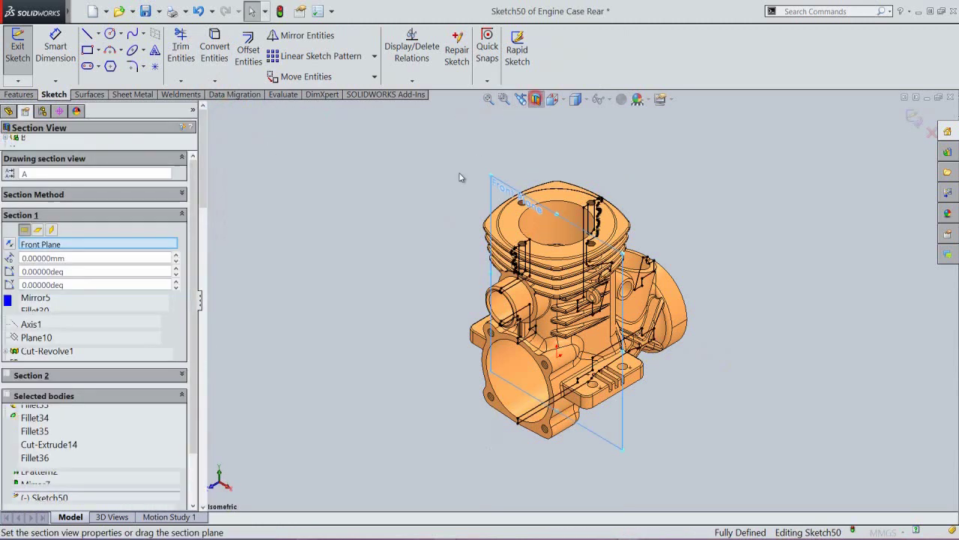
click(51, 229)
click(7, 140)
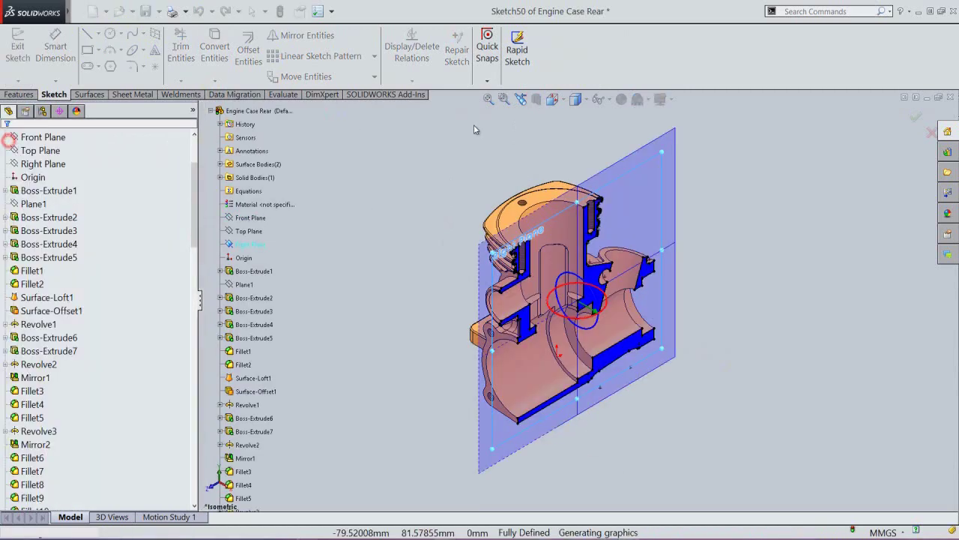
click(553, 99)
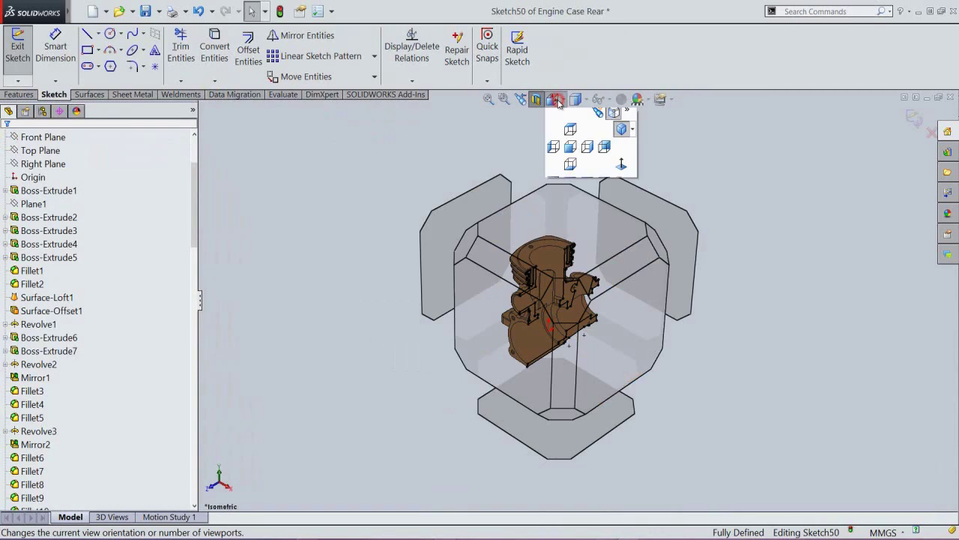
click(638, 332)
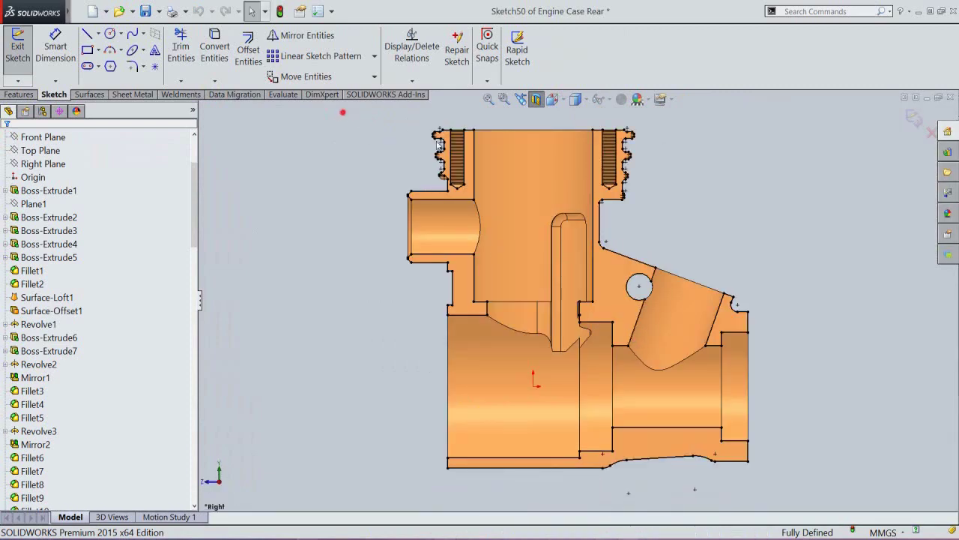
mouse_move(342, 111)
mouse_down()
mouse_move(667, 225)
mouse_move(747, 440)
mouse_move(810, 483)
mouse_up()
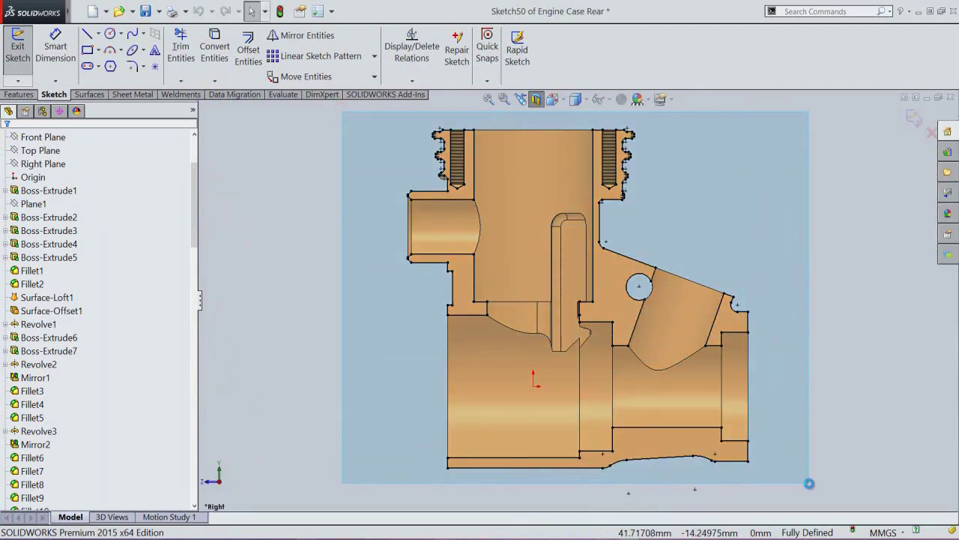
click(848, 455)
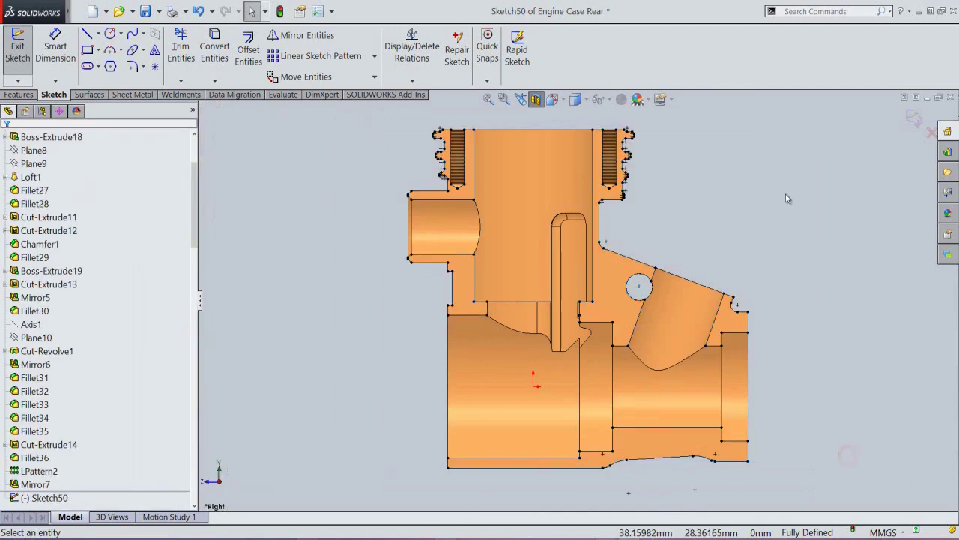
Step: Sketch a horizontal line about 16.8 mm long along the side port's axis, starting at the midpoint of its outer end edge
scroll(515, 152, down, 4)
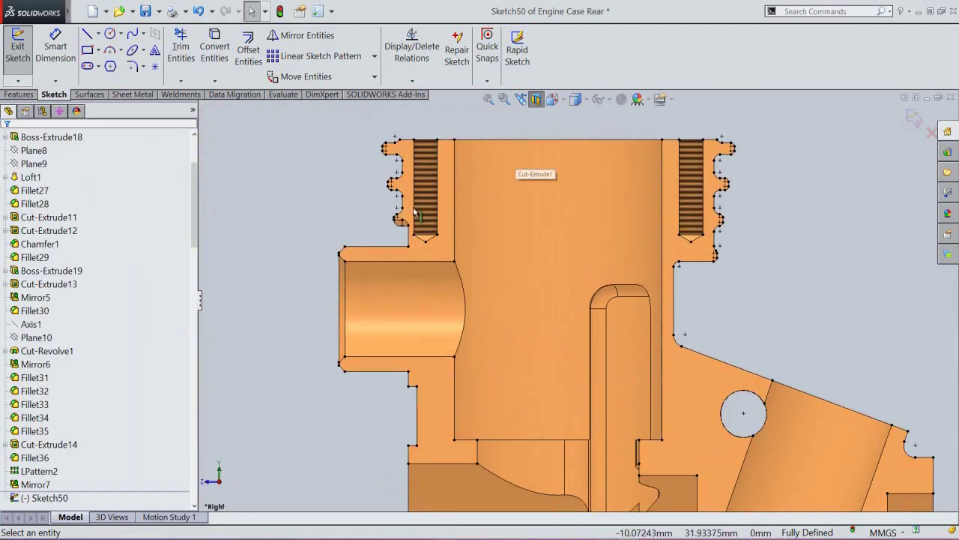
right_click(349, 184)
click(371, 146)
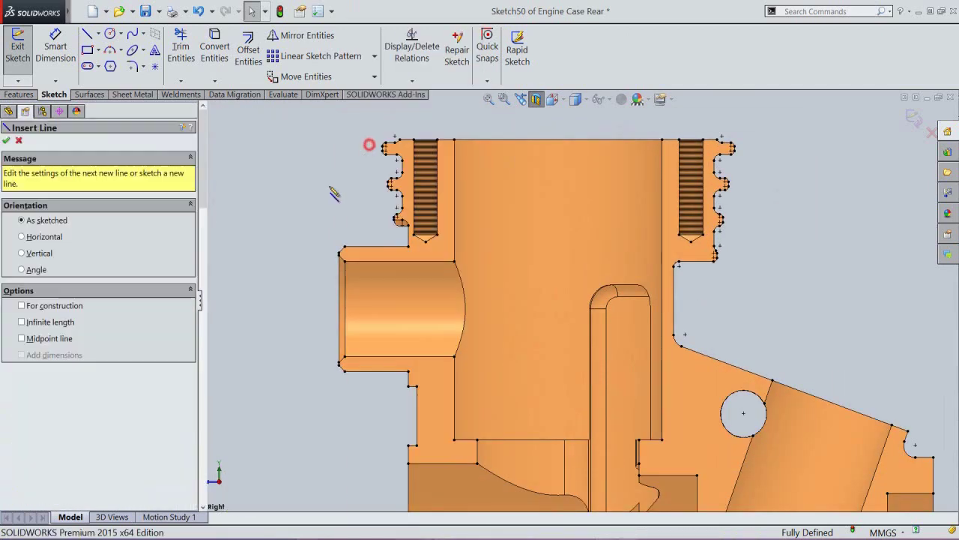
click(339, 308)
click(532, 308)
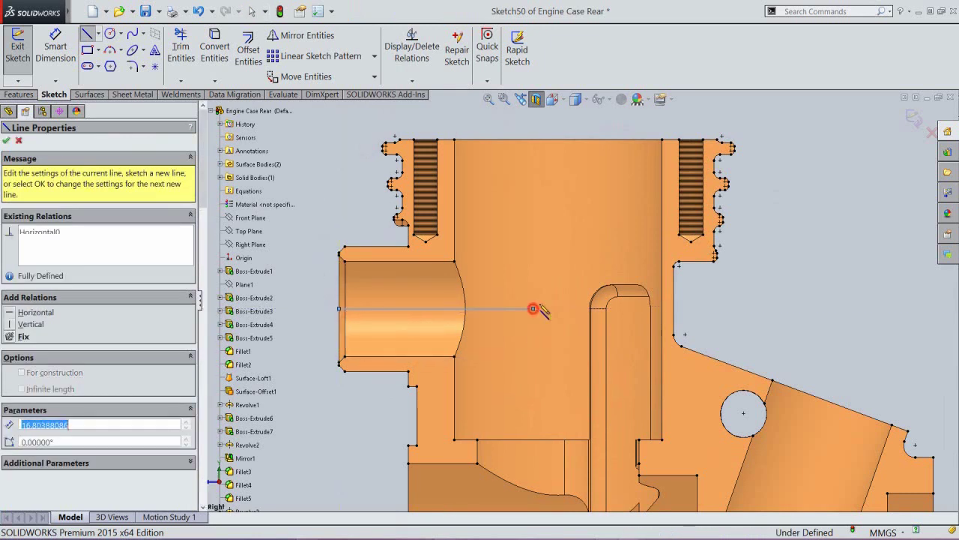
double_click(559, 284)
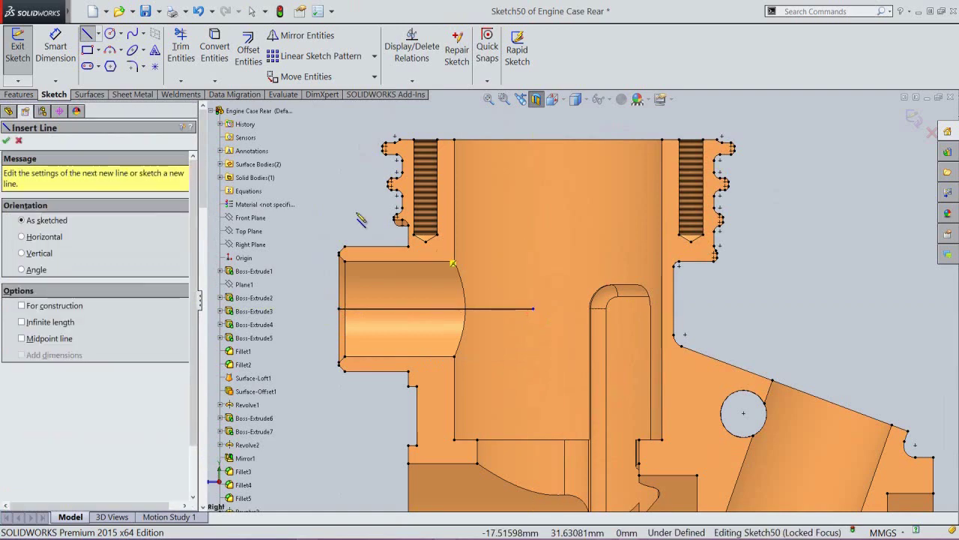
Step: Draw a corner rectangle 1.5 mm wide and 0.75 mm deep into the wall from the side port's upper outer edge
right_click(359, 215)
mouse_move(424, 245)
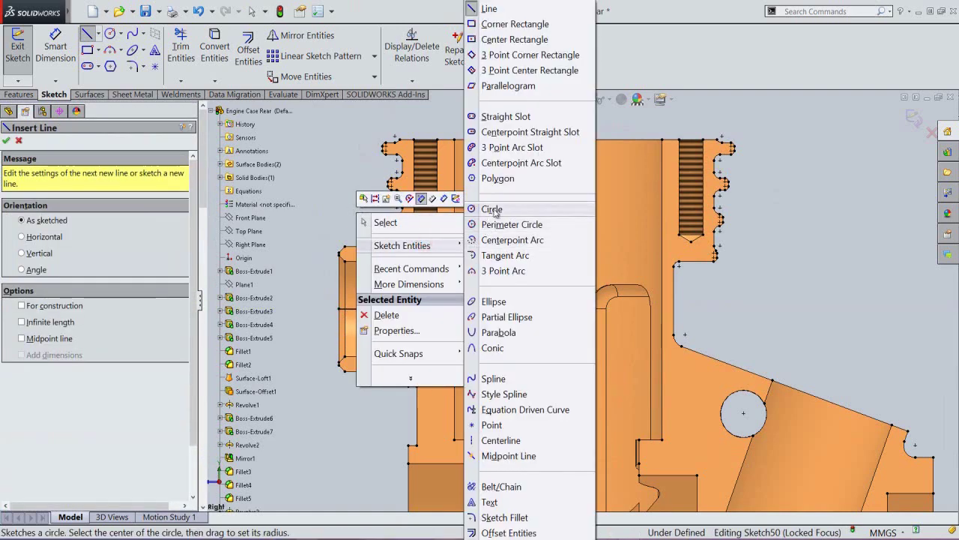
click(509, 24)
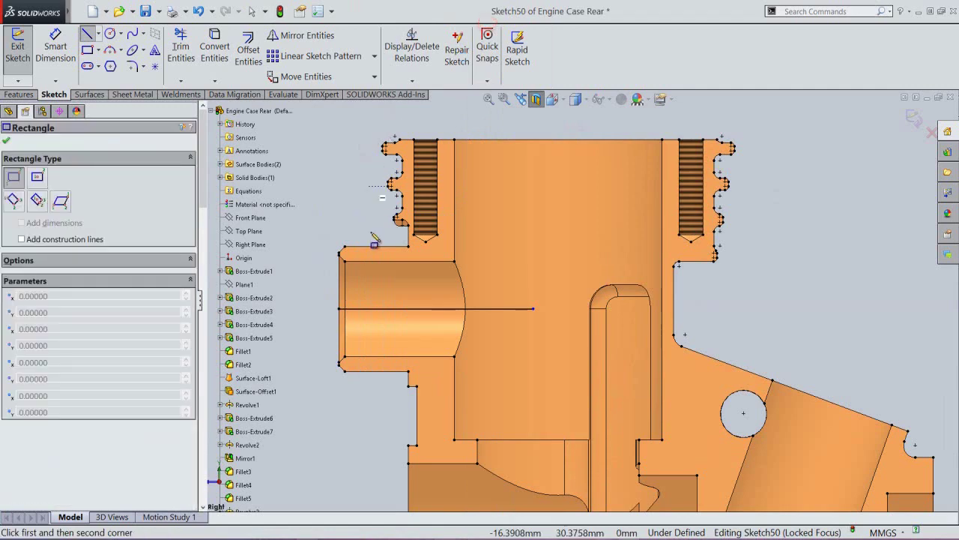
scroll(374, 240, down, 3)
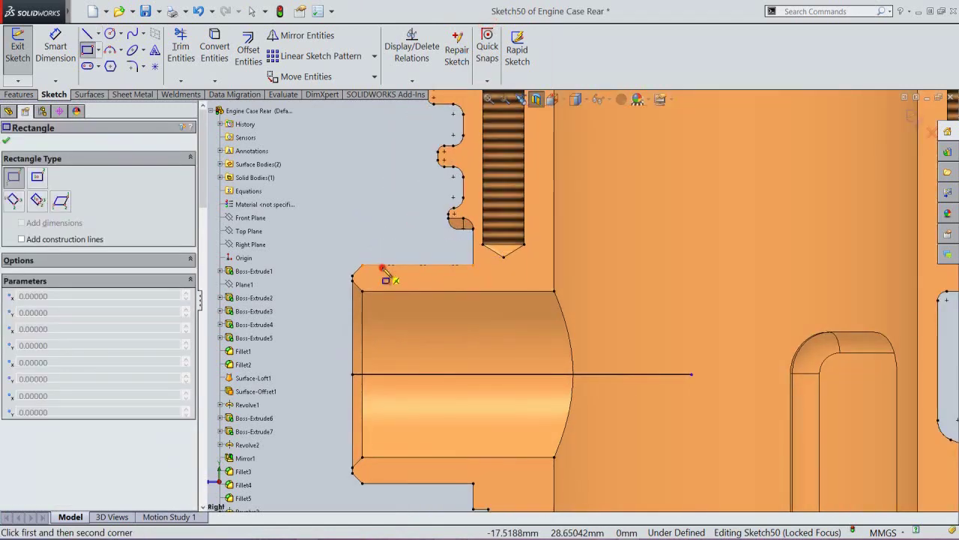
click(382, 266)
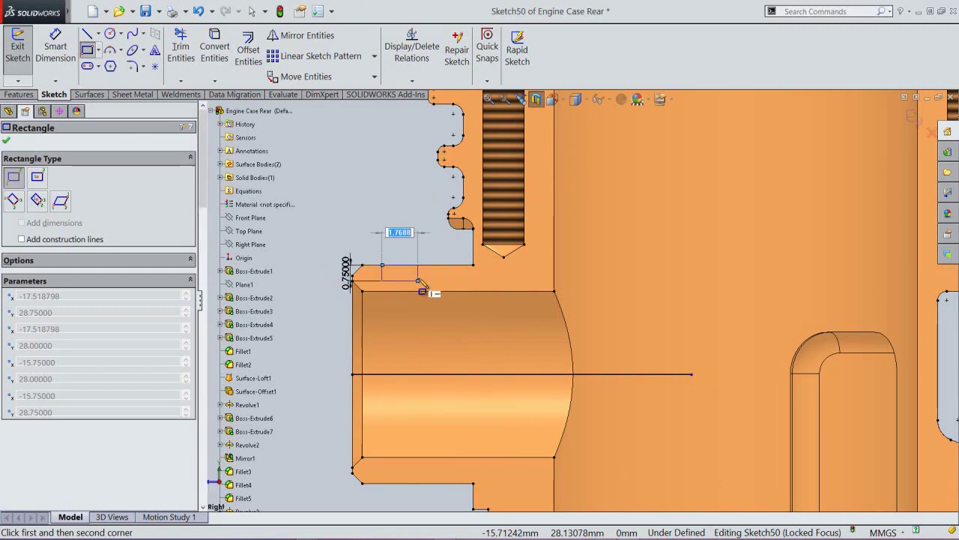
key(Return)
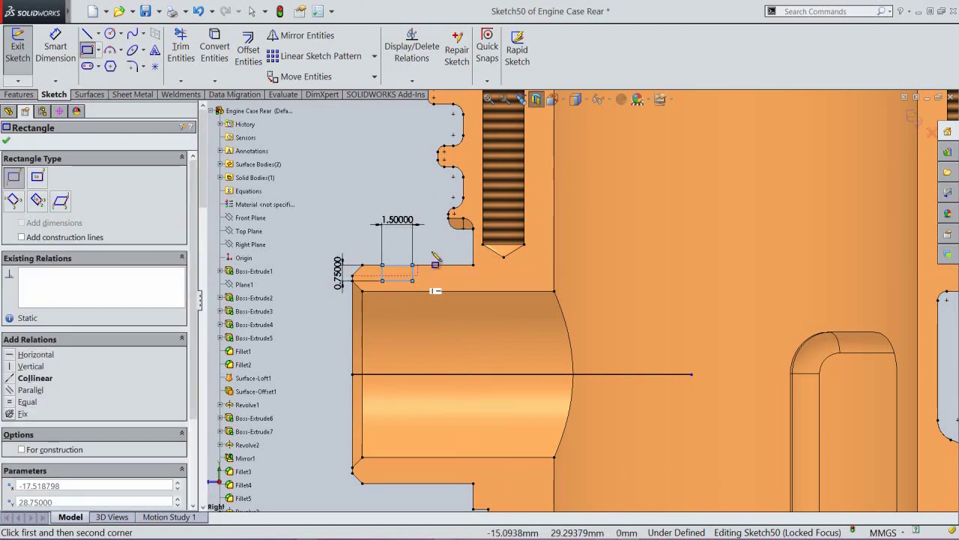
right_click(435, 258)
click(442, 259)
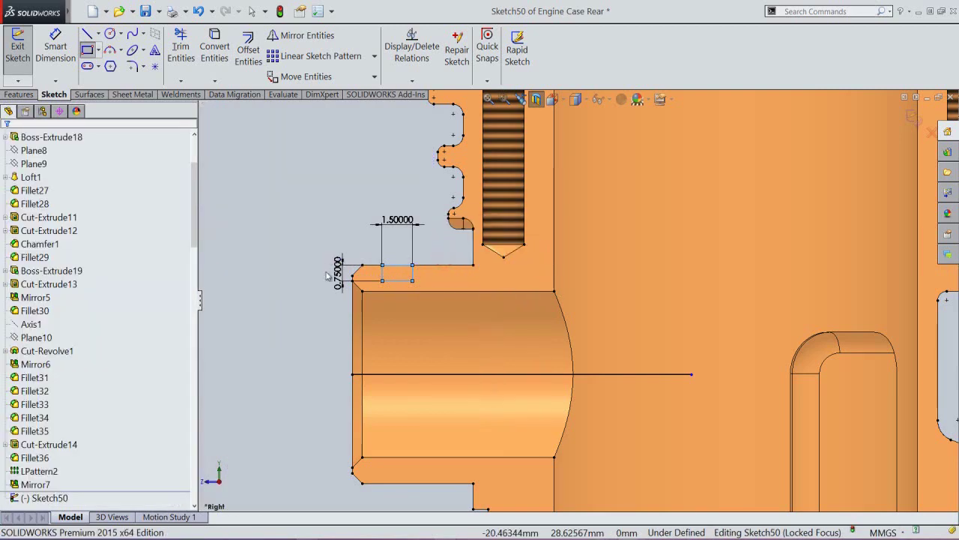
Step: Dimension the groove rectangle 2.5 mm from the side port's outer end, moving its depth dimension to the rectangle's inner side
drag(336, 274, 433, 275)
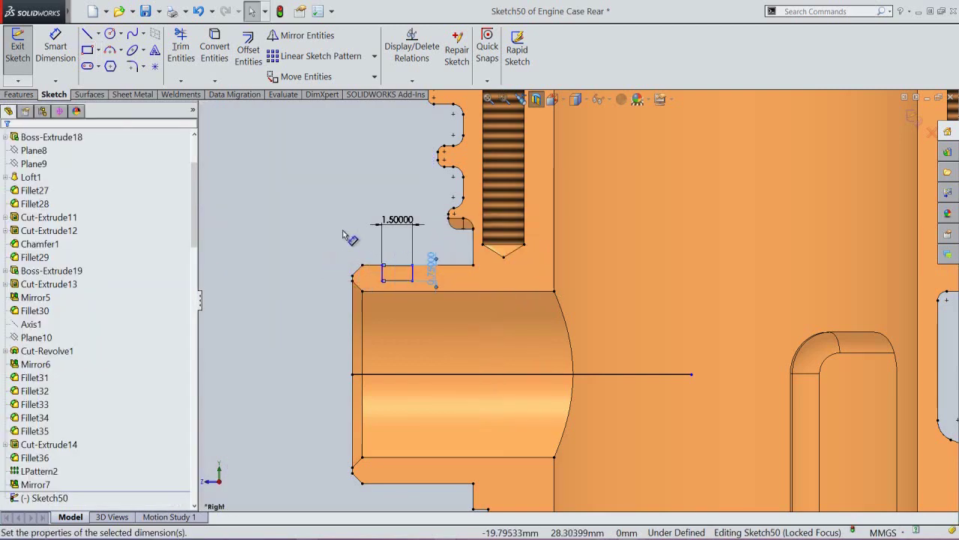
click(50, 49)
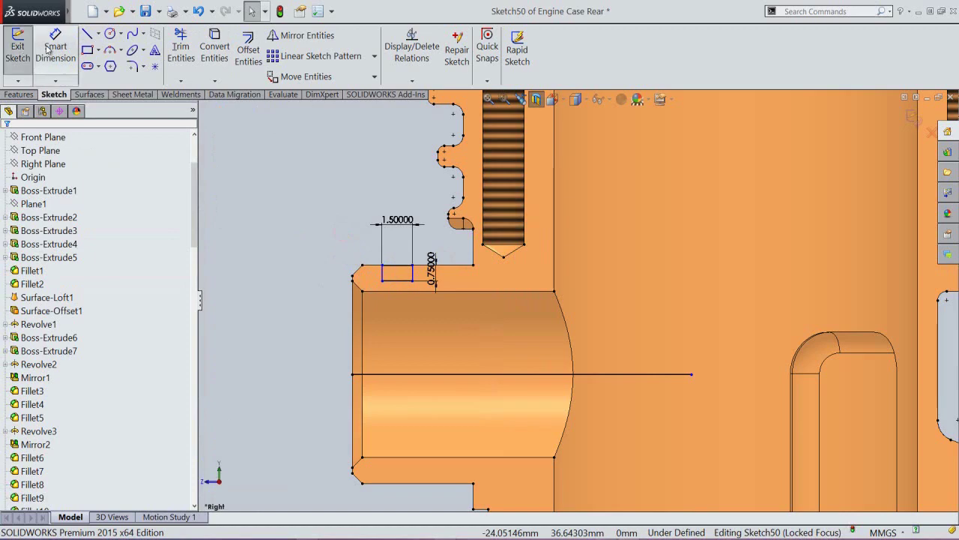
click(352, 276)
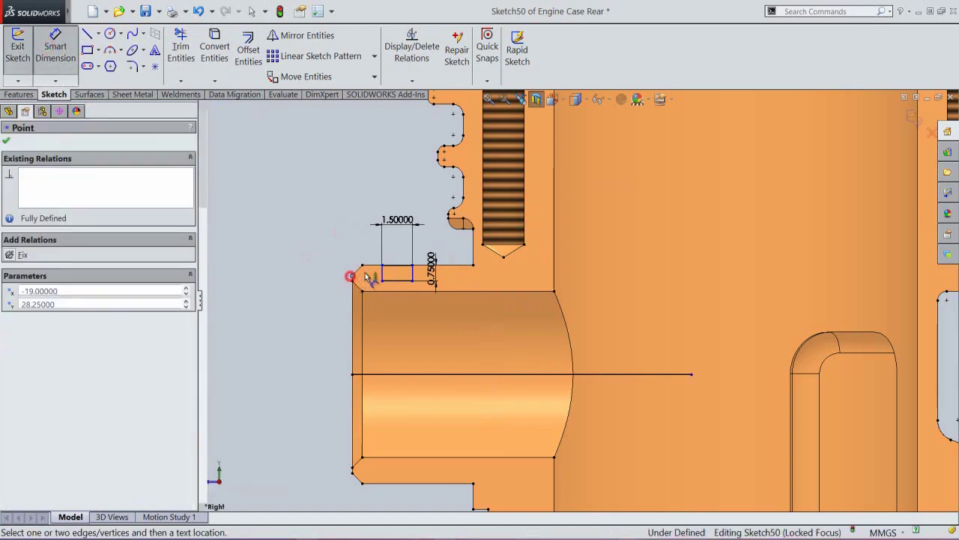
click(381, 272)
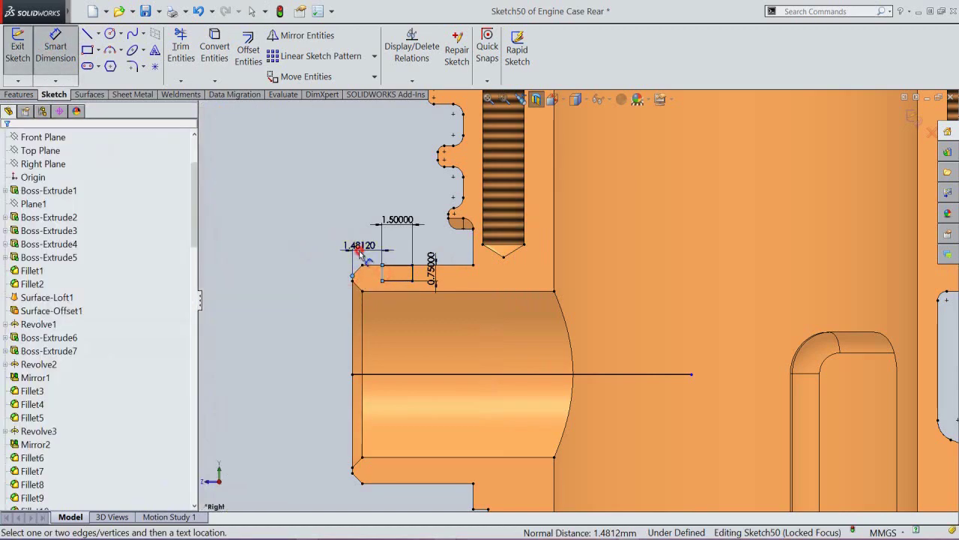
click(362, 255)
text(2.5)
key(Return)
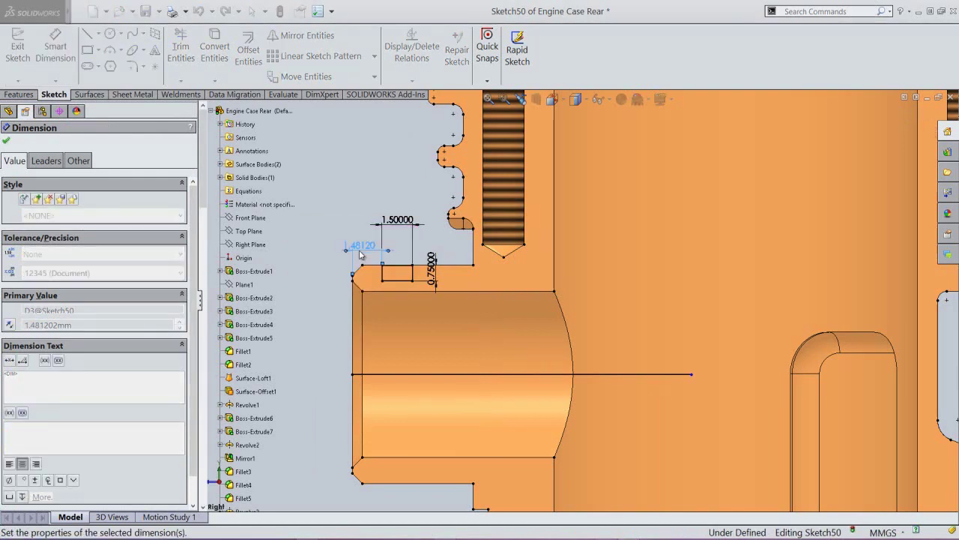
right_click(383, 202)
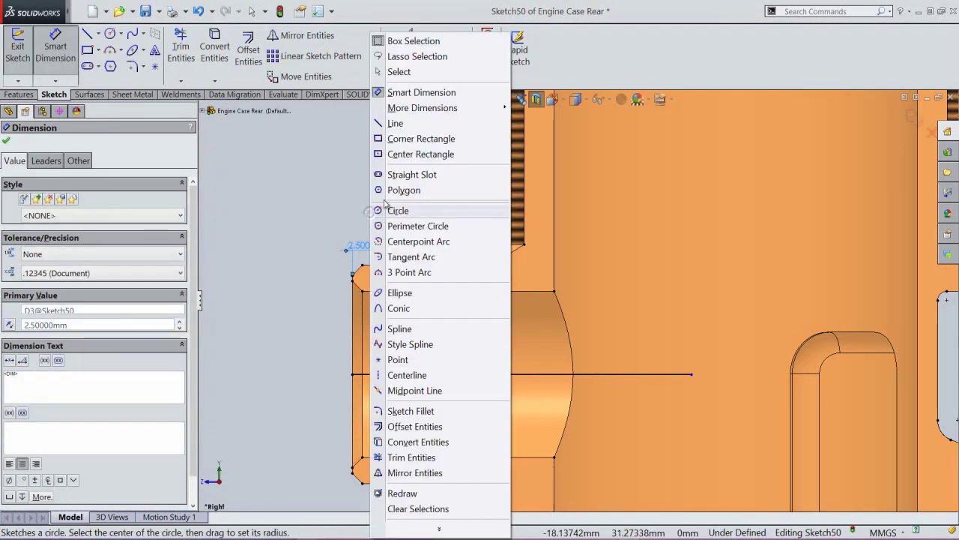
click(397, 72)
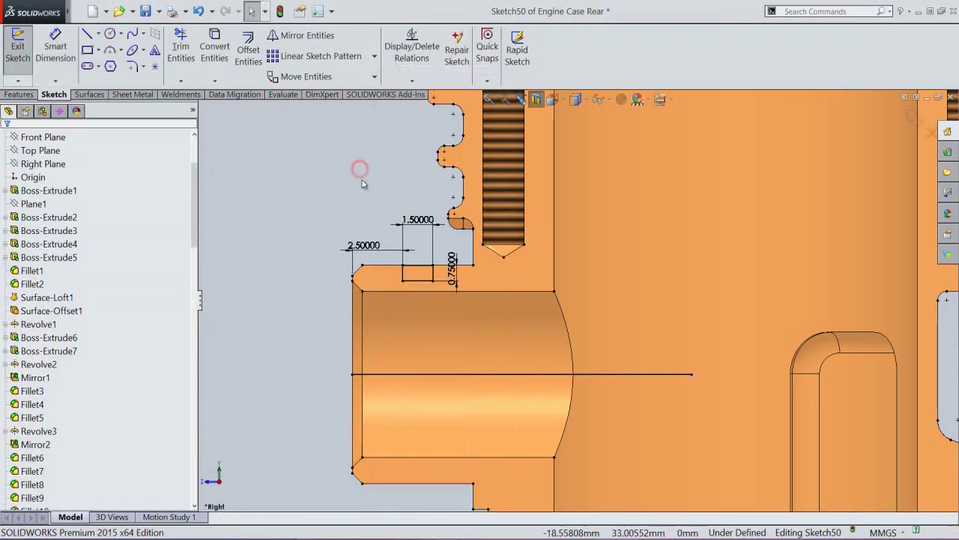
Step: Convert the side port's axis line to construction geometry and revolve-cut the groove profile 360° about it
click(449, 373)
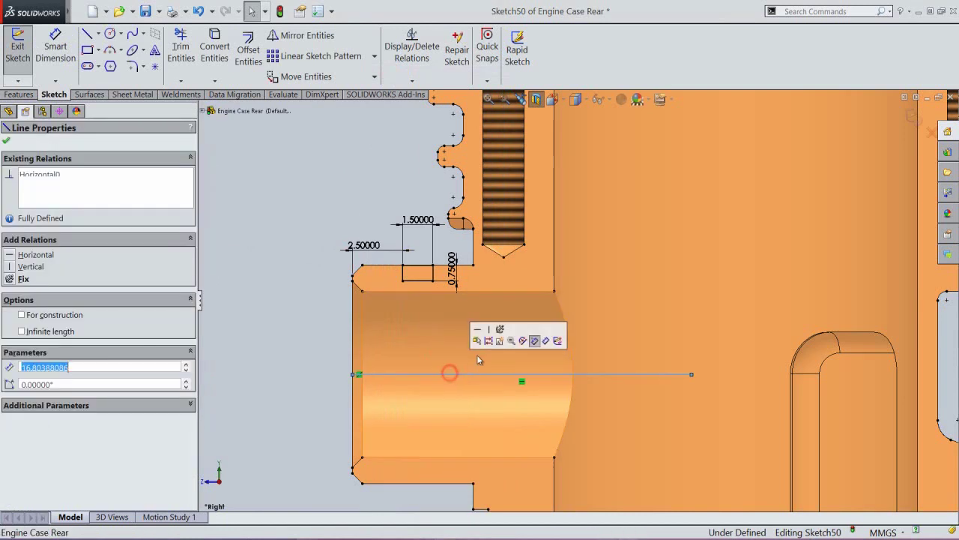
click(487, 341)
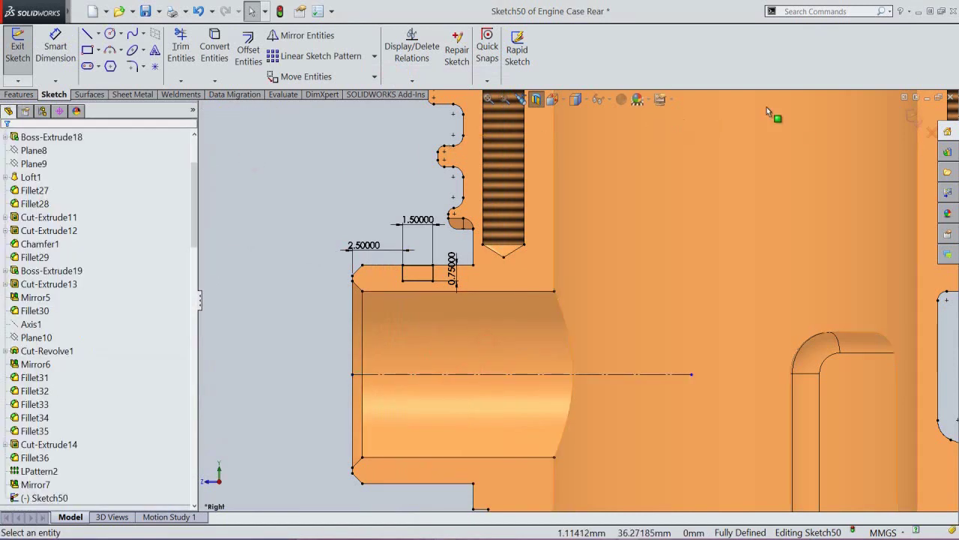
click(911, 114)
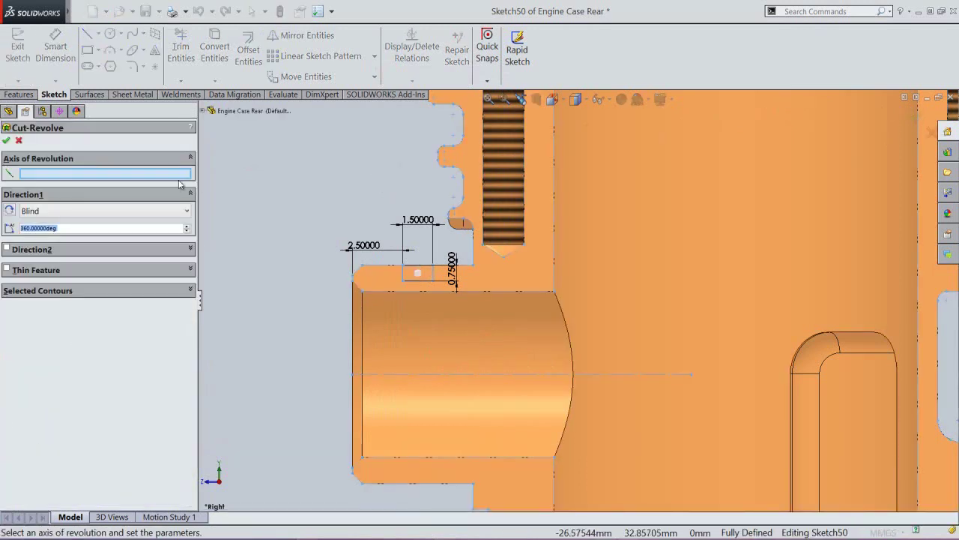
click(151, 175)
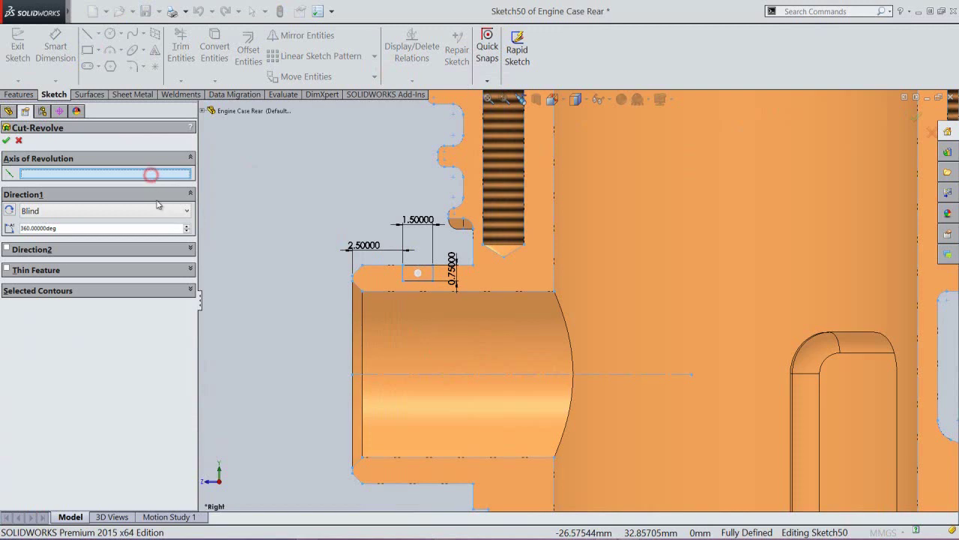
click(395, 374)
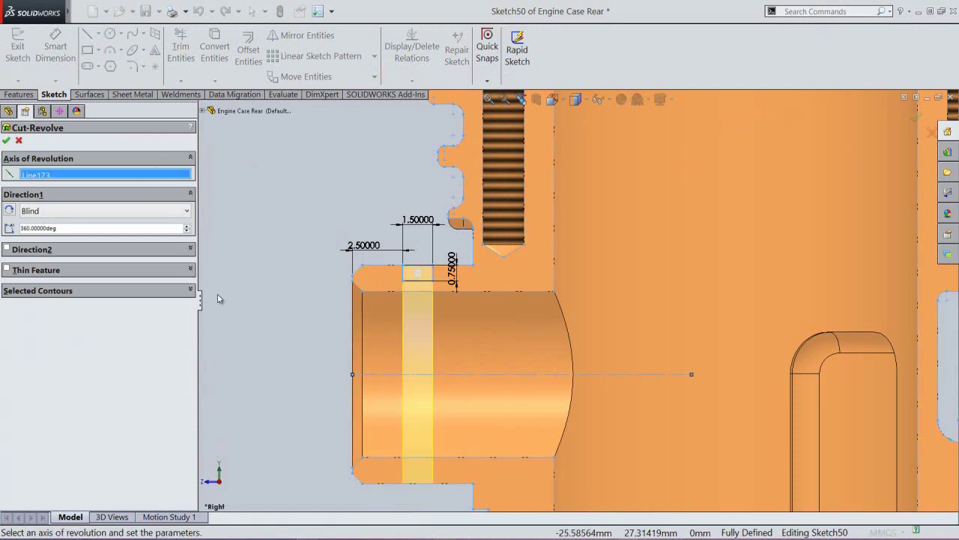
click(6, 142)
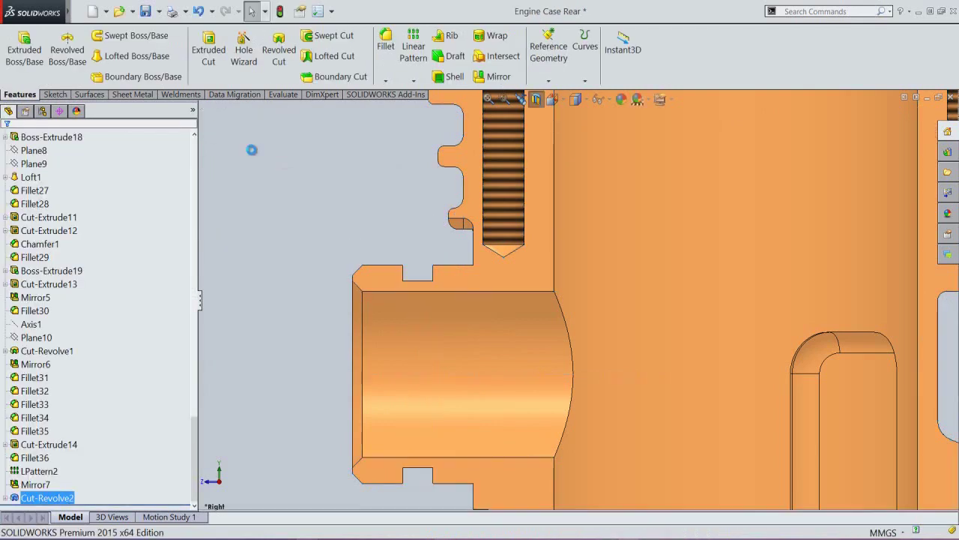
Step: Return to an unsectioned isometric view with the feature tree collapsed, and save the part
click(535, 100)
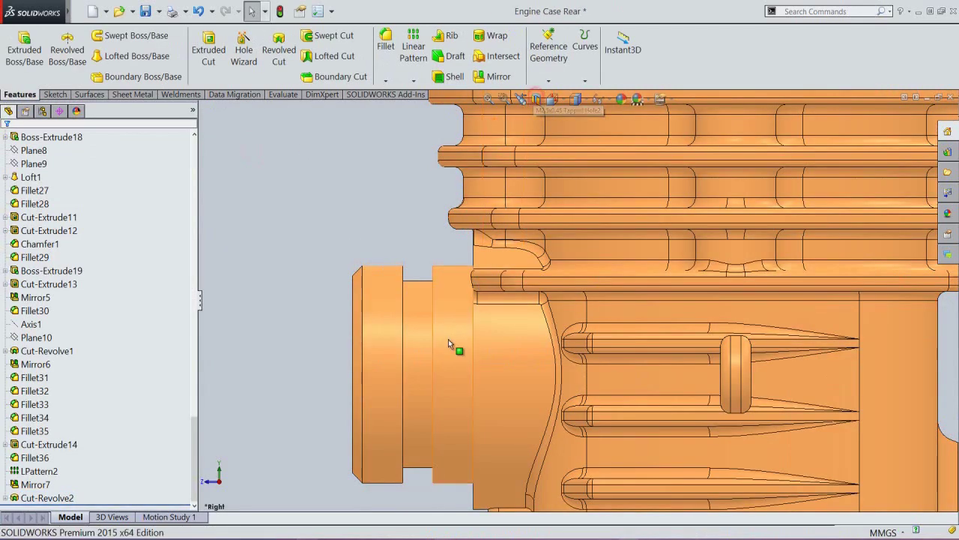
middle_drag(449, 340, 480, 362)
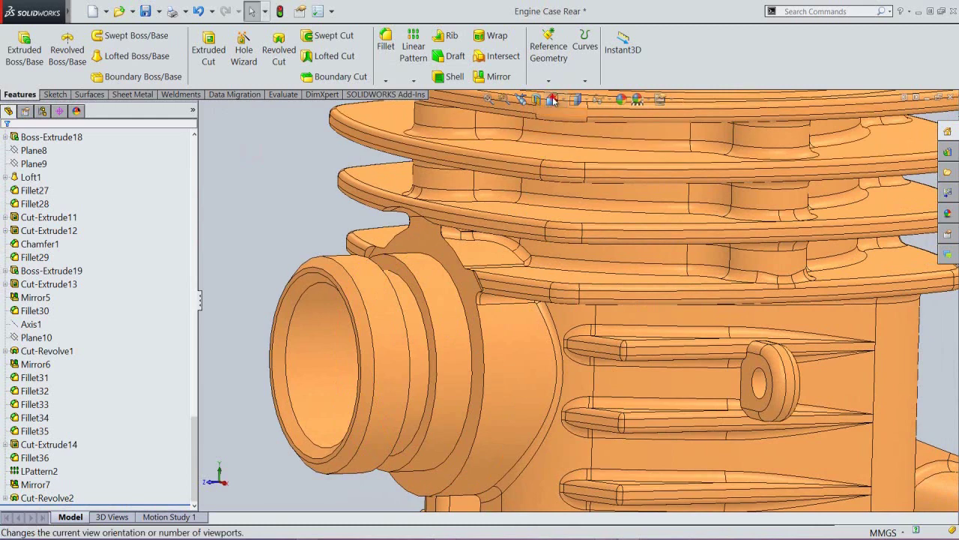
click(552, 99)
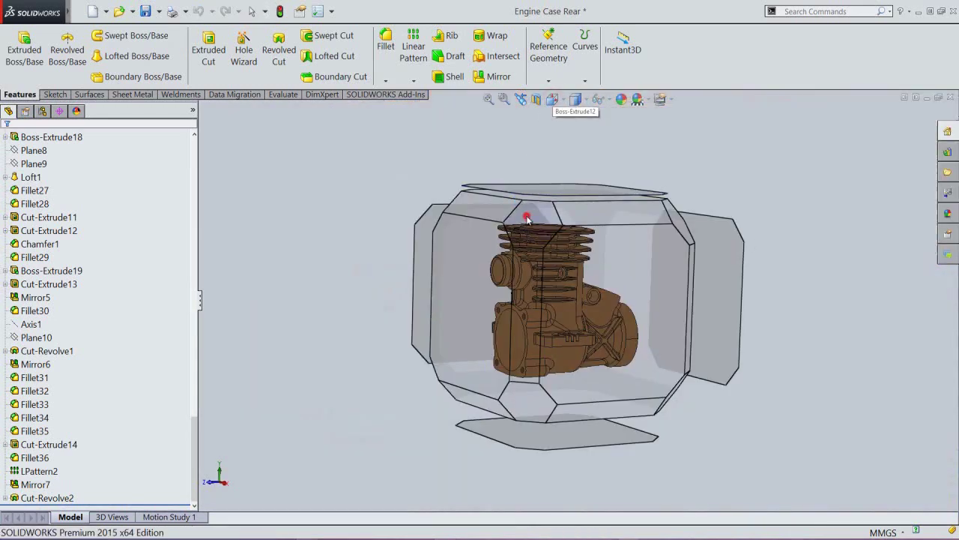
click(523, 214)
right_click(164, 193)
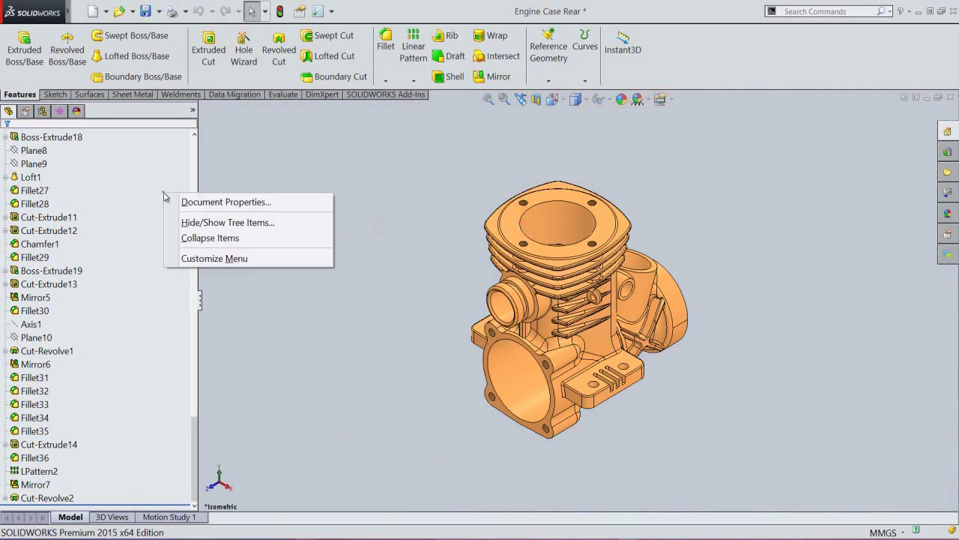
click(194, 240)
click(146, 11)
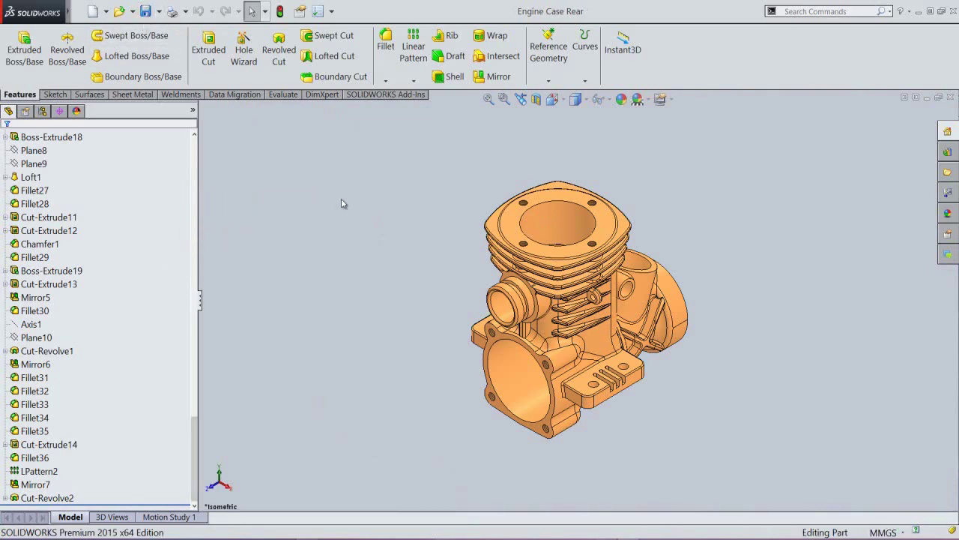
Step: Fillet the outer rim edge of the angled rear port and its connecting rib with a 0.3 mm radius, and save the part
click(532, 101)
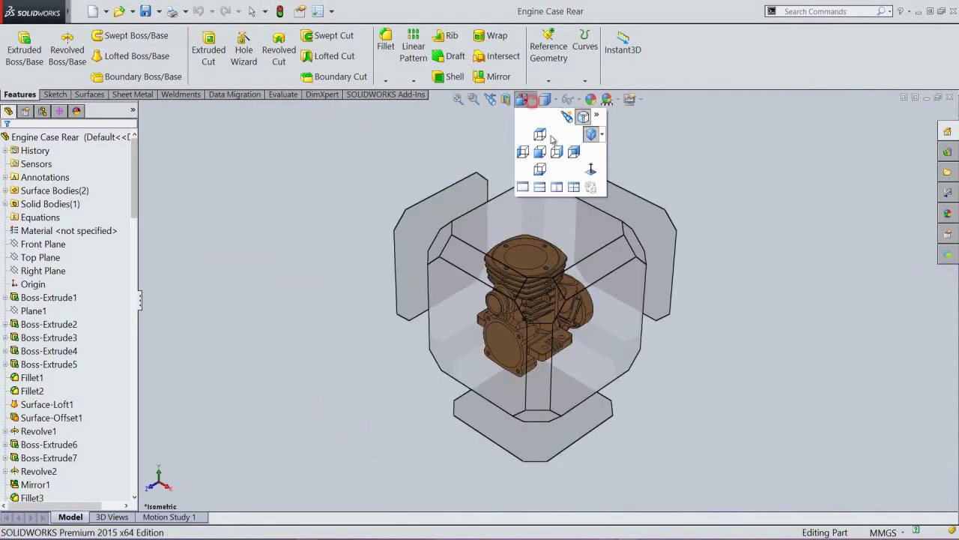
click(633, 246)
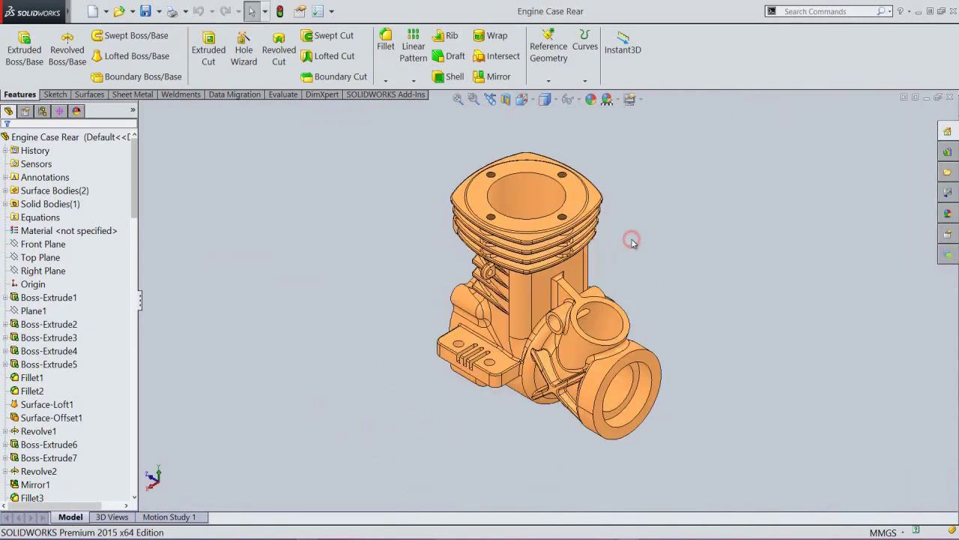
scroll(622, 314, down, 5)
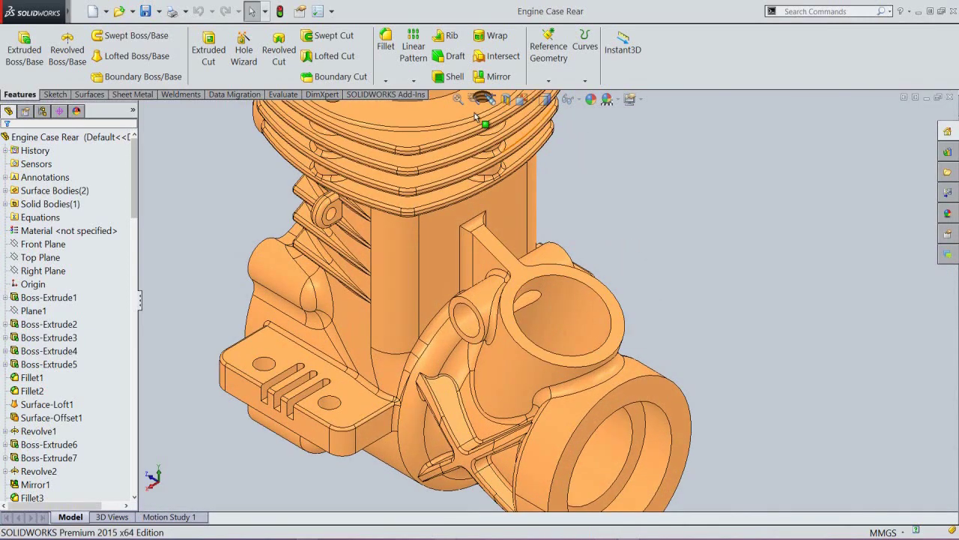
click(387, 50)
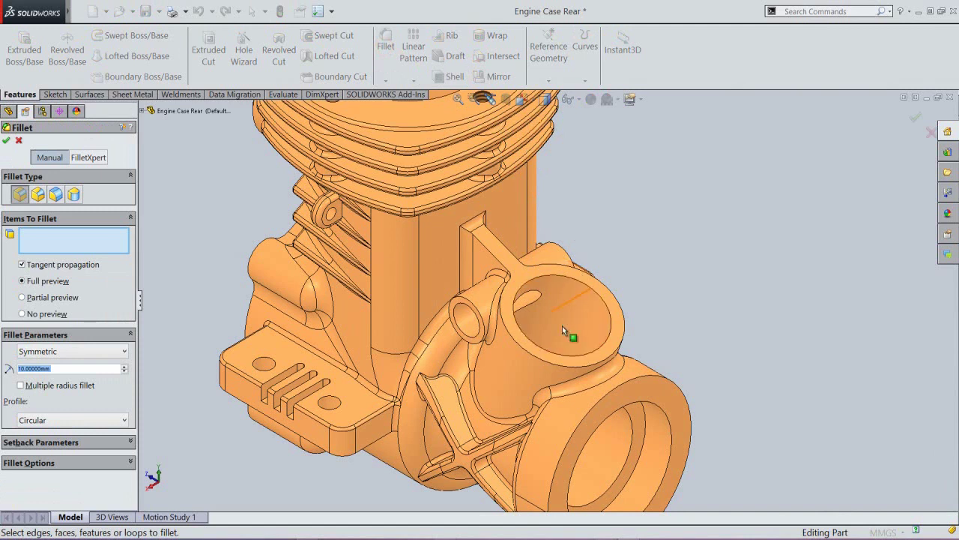
click(542, 360)
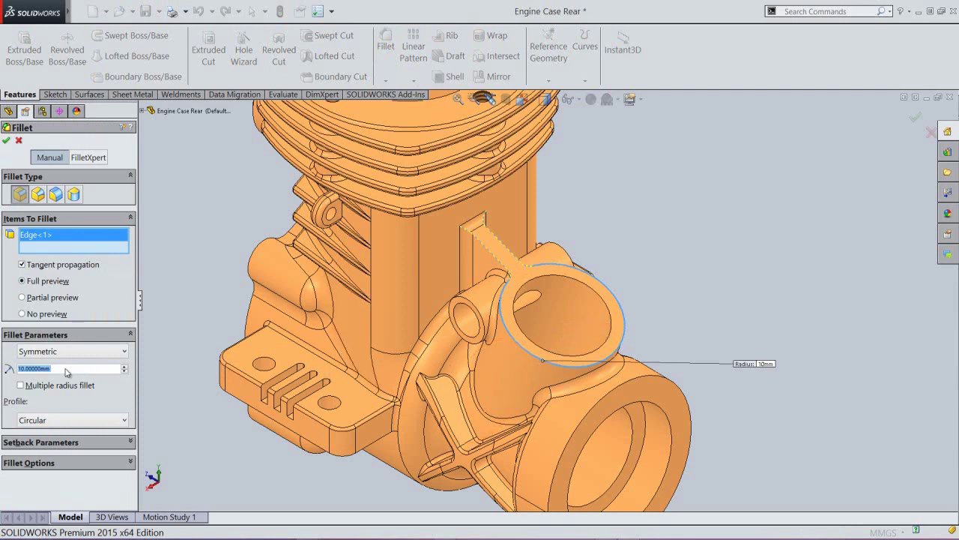
text(0.3)
key(Return)
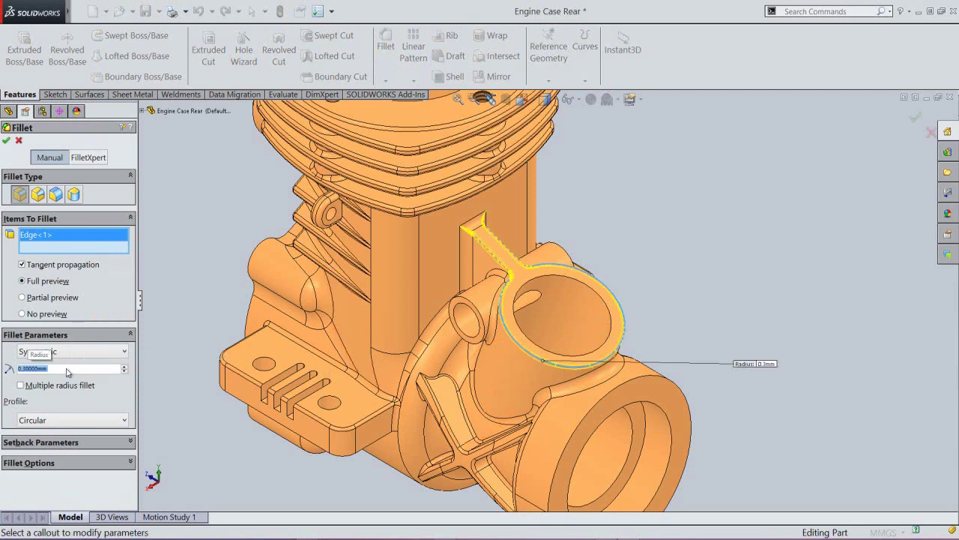
right_click(218, 206)
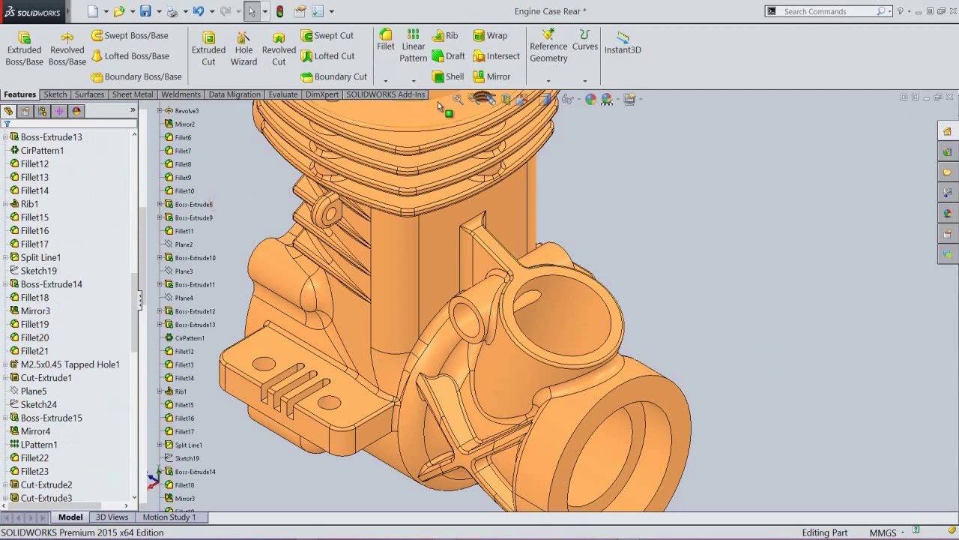
click(493, 99)
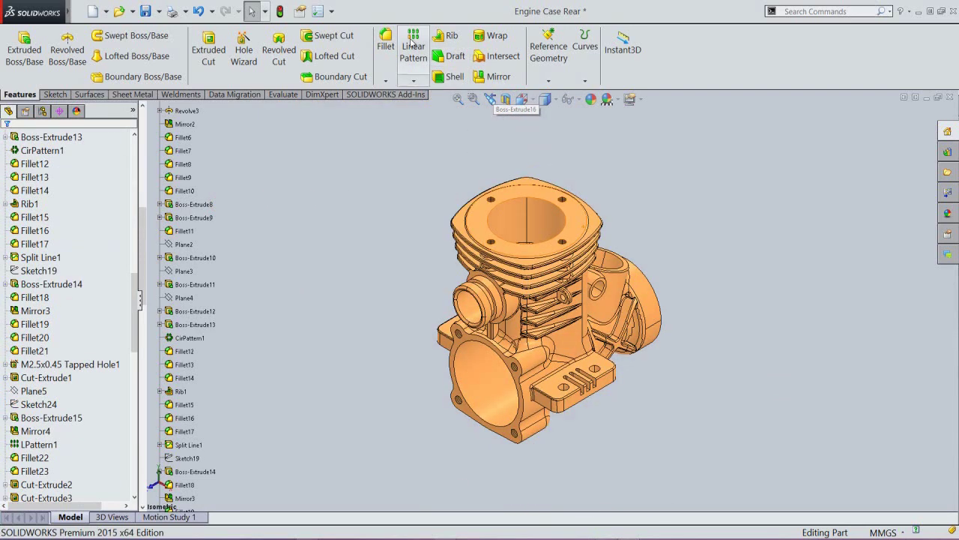
click(281, 11)
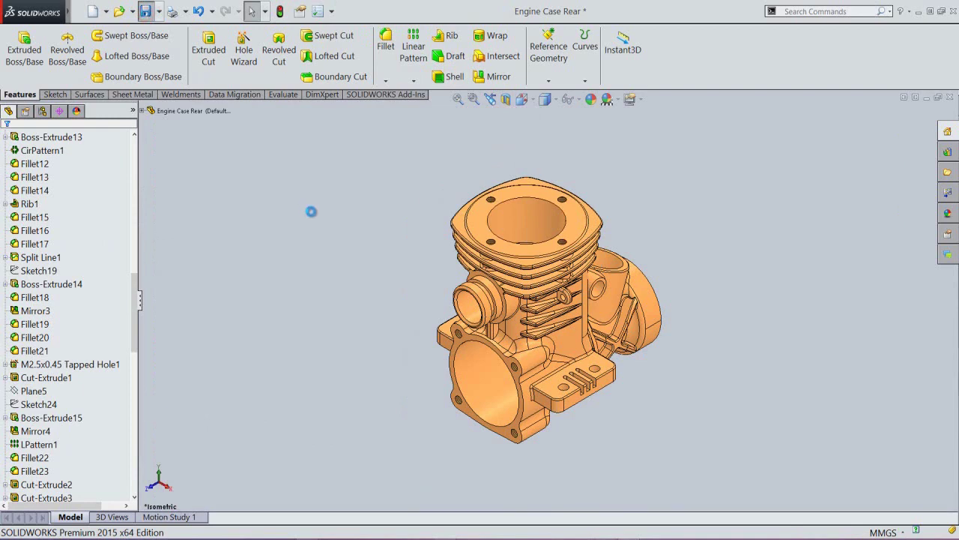
Step: Collapse the feature tree pane and switch the command toolbar to small buttons without text
click(140, 301)
right_click(720, 49)
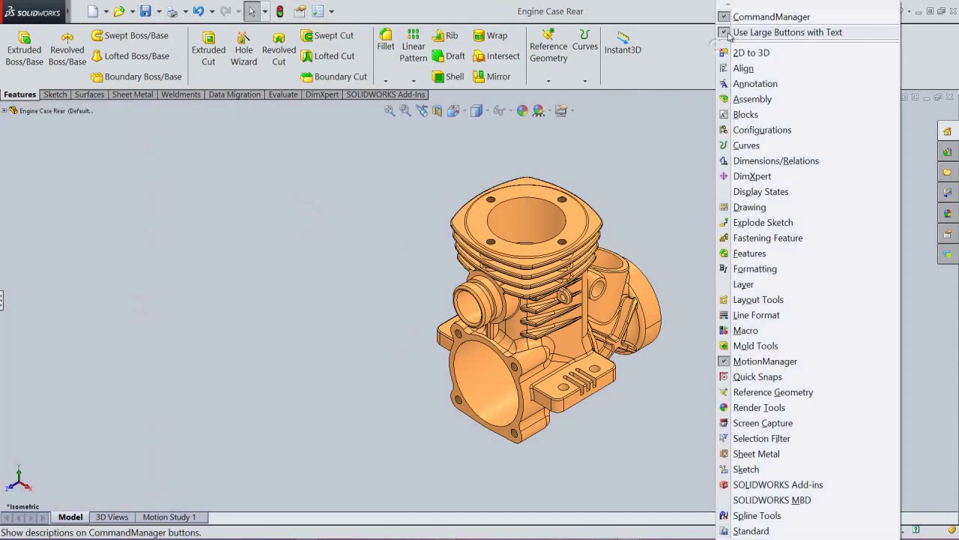
click(787, 33)
right_click(728, 33)
scroll(780, 437, down, 1)
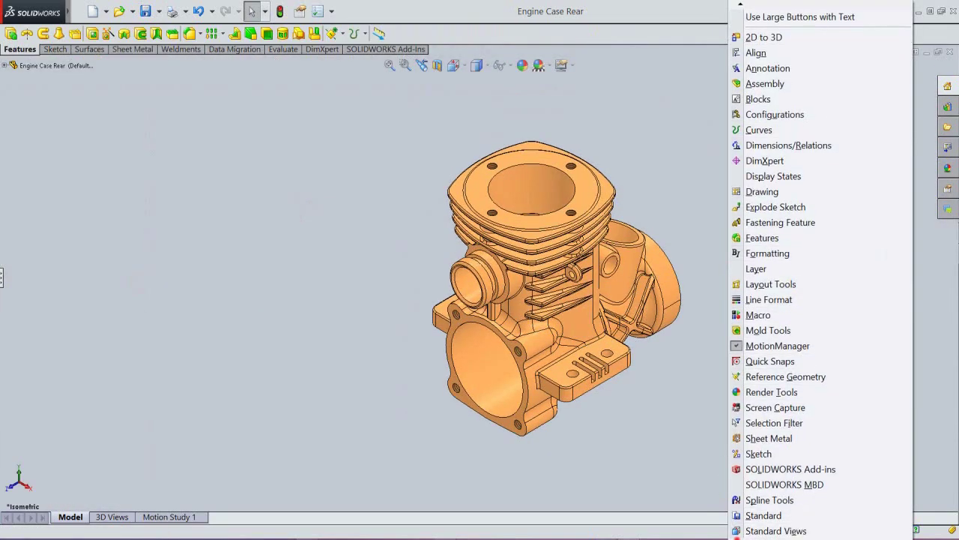
scroll(780, 458, down, 3)
click(703, 148)
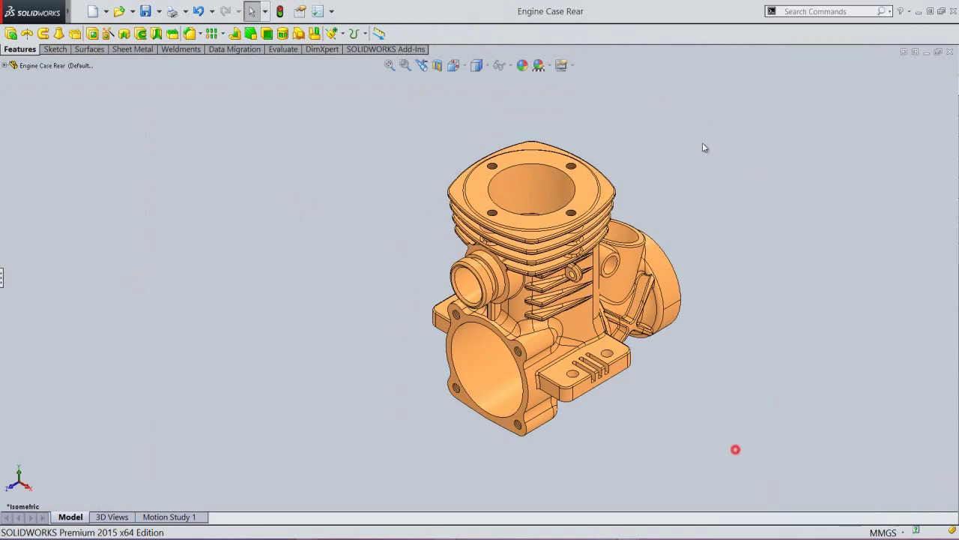
Step: Hide the View (Heads-Up) toolbar
right_click(711, 35)
scroll(795, 449, down, 2)
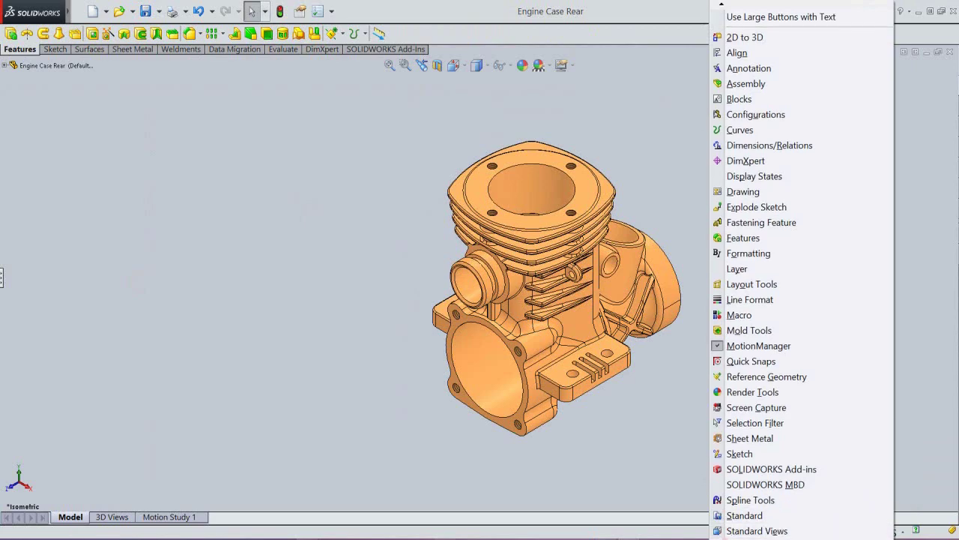
scroll(749, 494, down, 2)
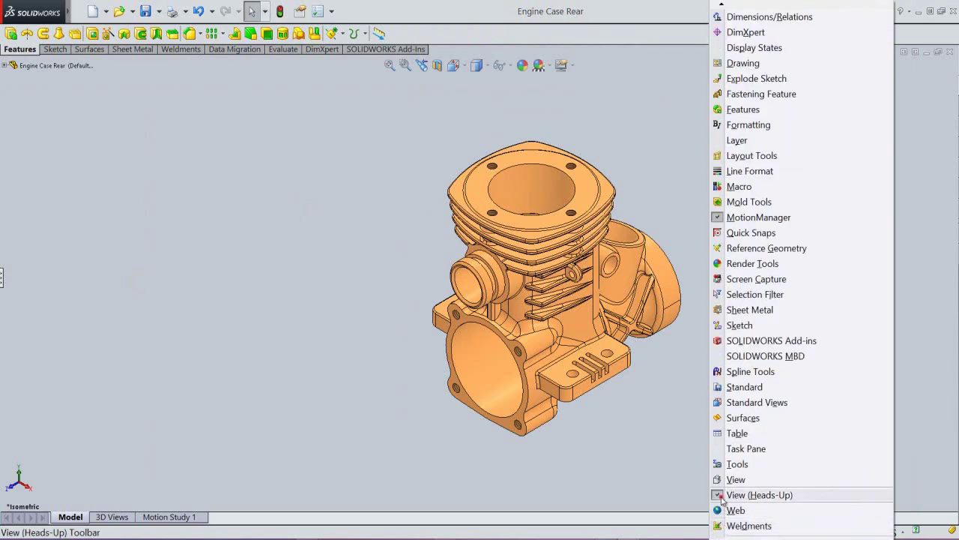
click(721, 497)
Step: Enlarge the finished part and reposition it in the isometric view to inspect the whole engine case
right_click(729, 202)
click(749, 210)
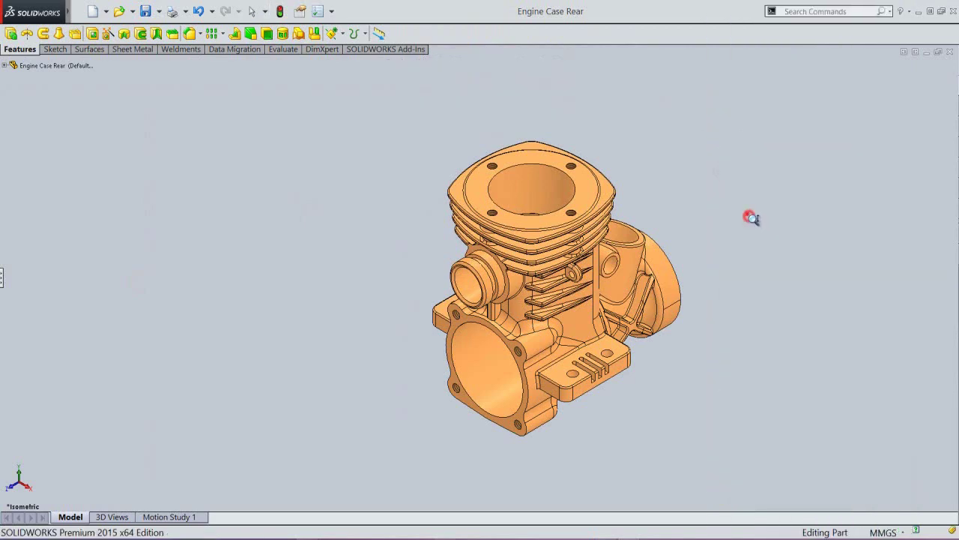
drag(750, 217, 746, 197)
right_click(680, 209)
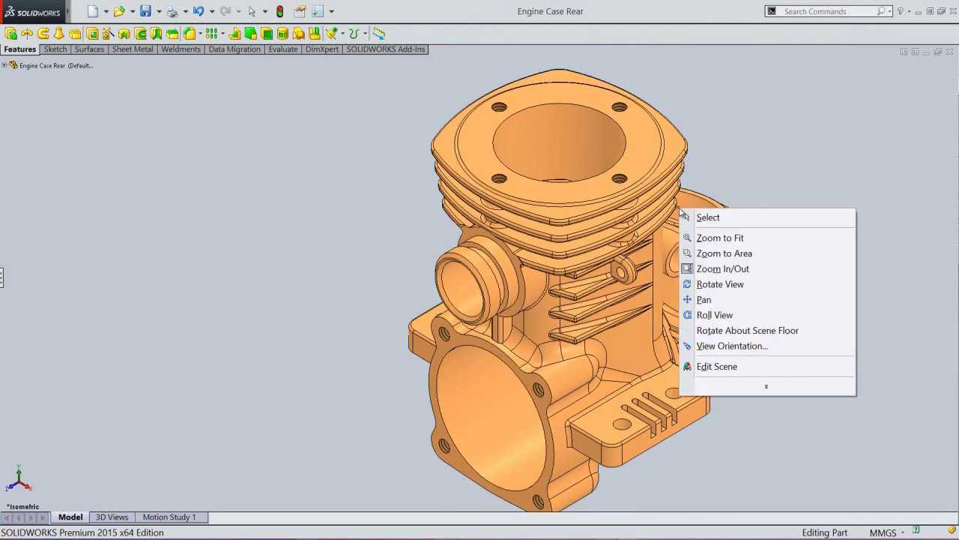
click(698, 299)
drag(583, 330, 547, 315)
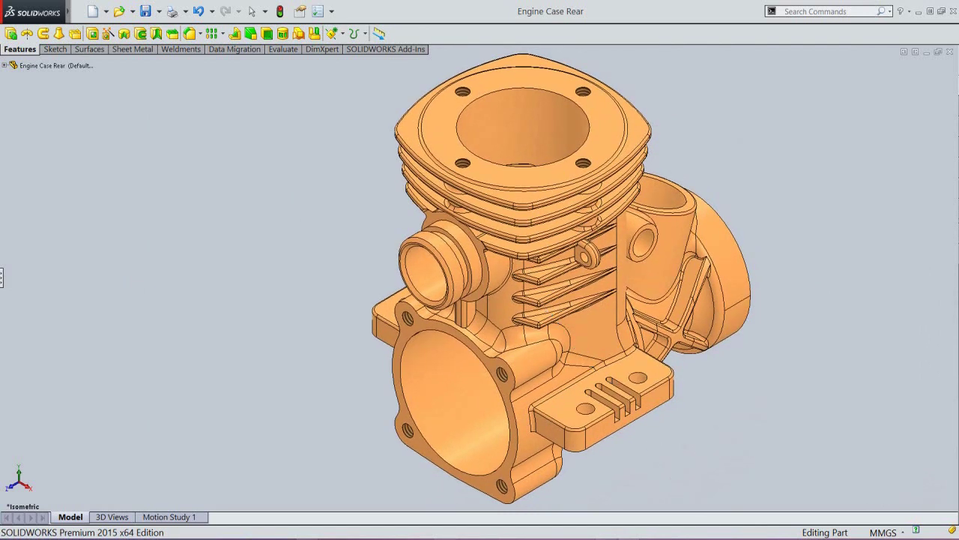
Step: Turn the engine case to an isometric view from its rear port side, enlarge it and reposition it to inspect that side
key(space)
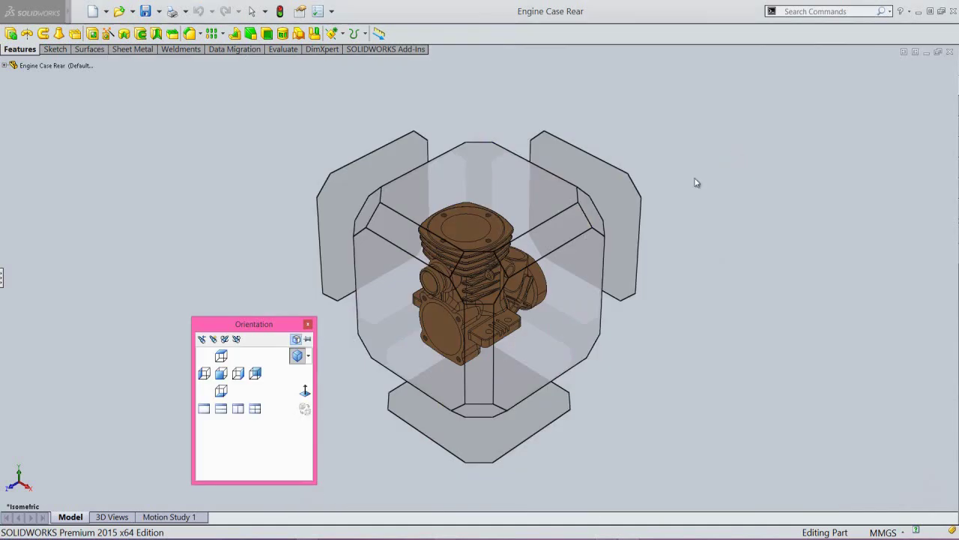
click(590, 225)
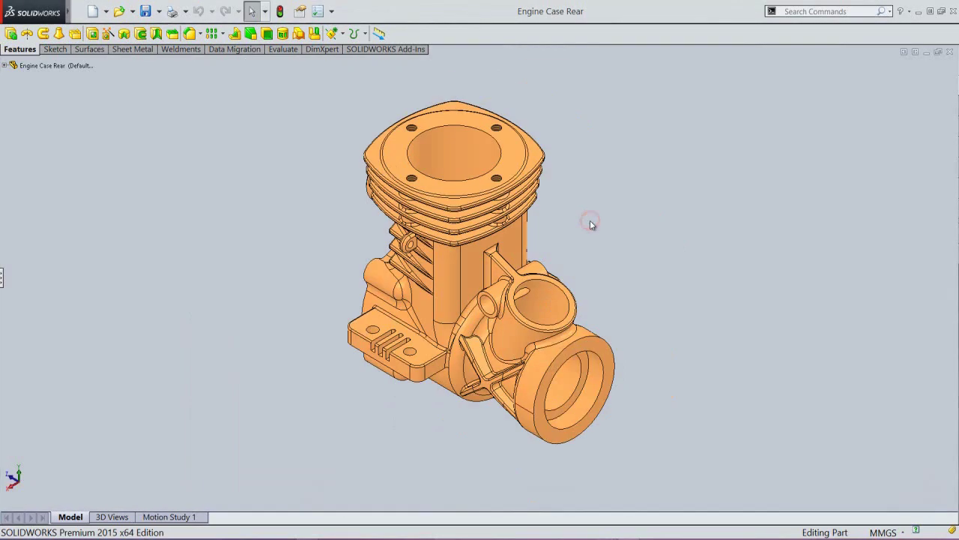
right_click(630, 177)
click(660, 201)
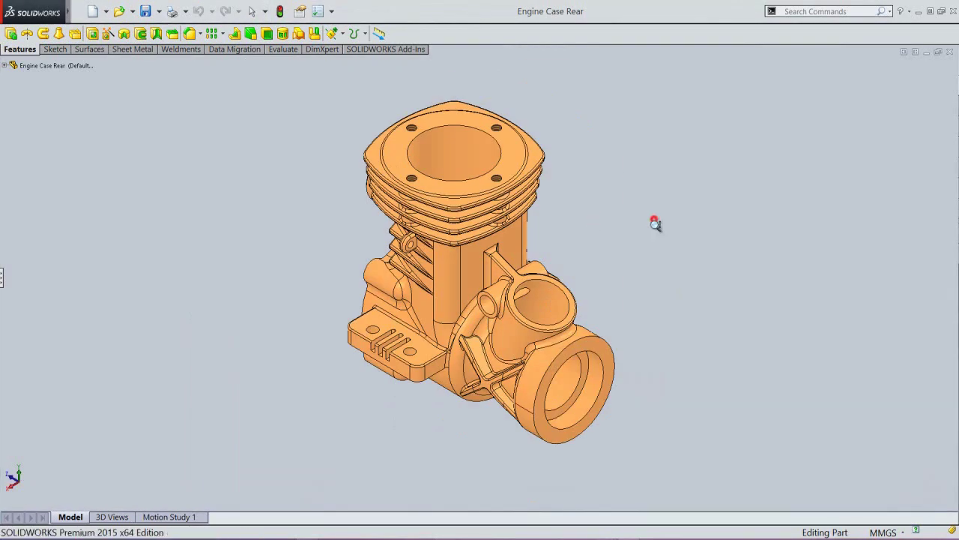
click(649, 220)
drag(656, 234, 656, 212)
right_click(649, 207)
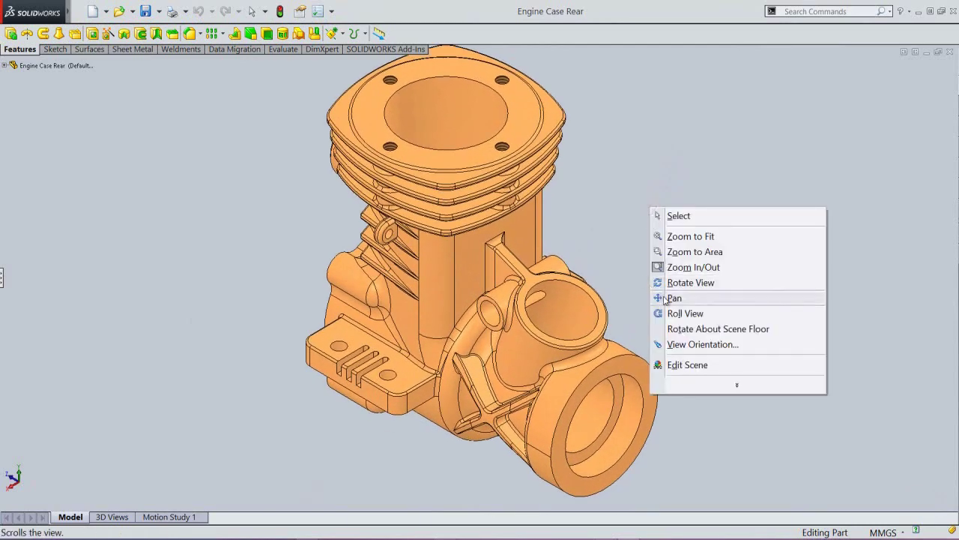
click(666, 298)
drag(604, 333, 655, 340)
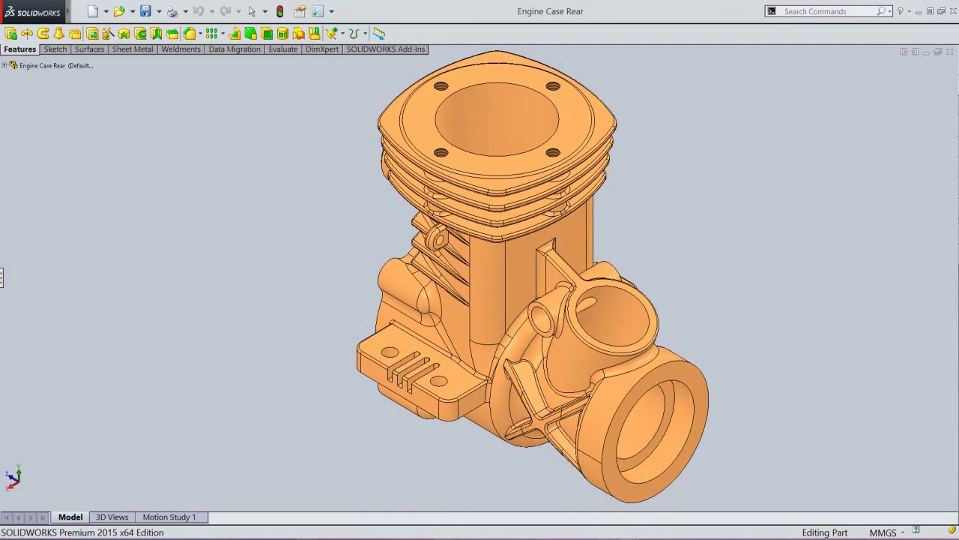
right_click(725, 236)
click(734, 242)
Step: Restore the command toolbar's large buttons with text and show the Task Pane
right_click(685, 36)
click(749, 31)
right_click(700, 34)
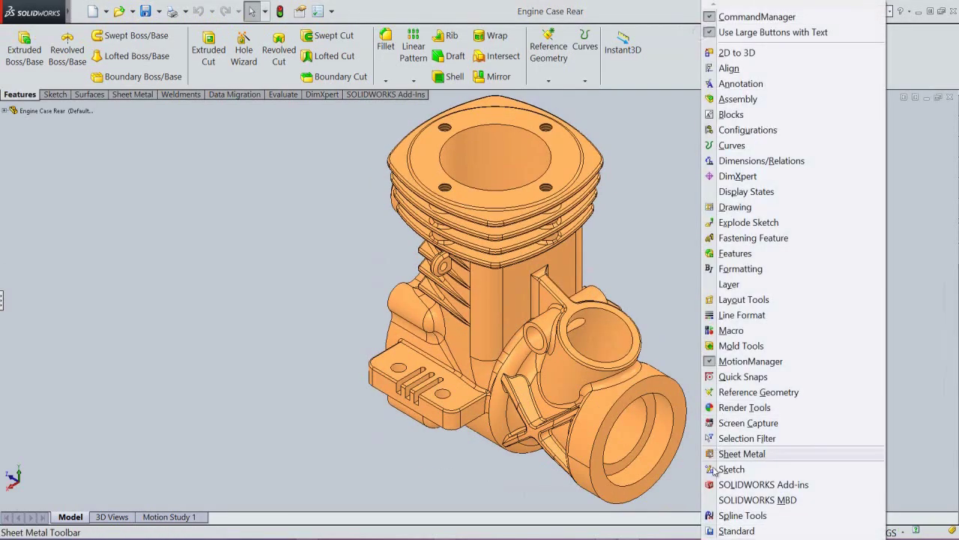
mouse_move(710, 535)
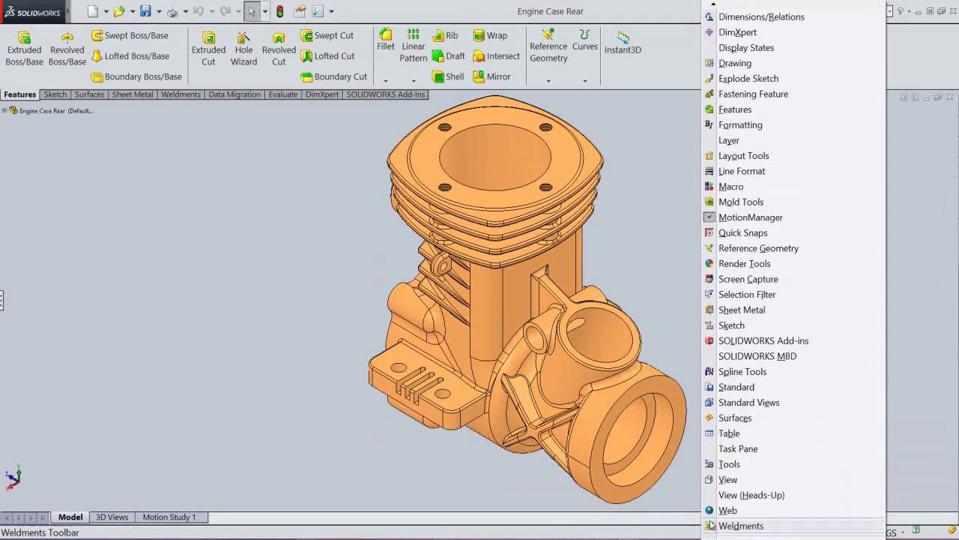
click(711, 449)
Step: Show the View (Heads-Up) toolbar and expand the feature tree pane
right_click(712, 36)
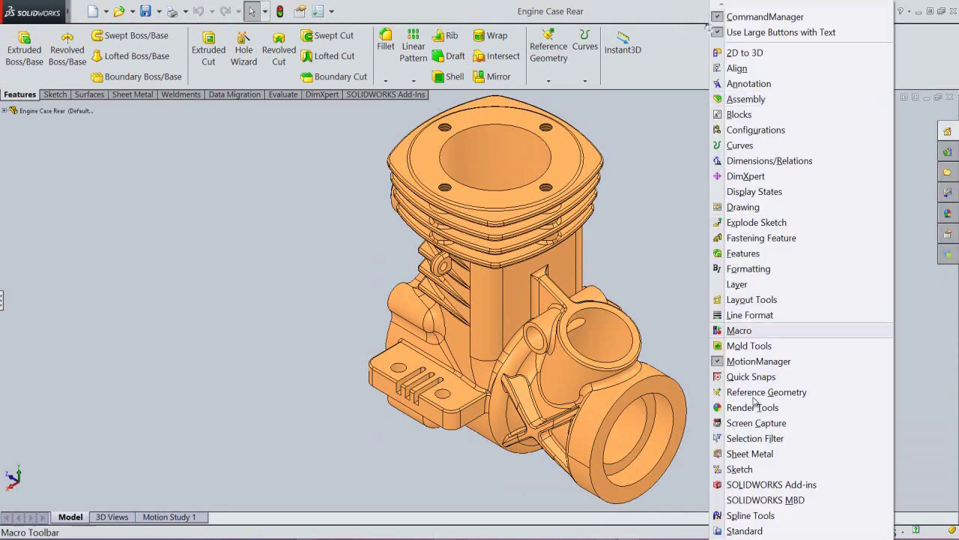
mouse_move(710, 535)
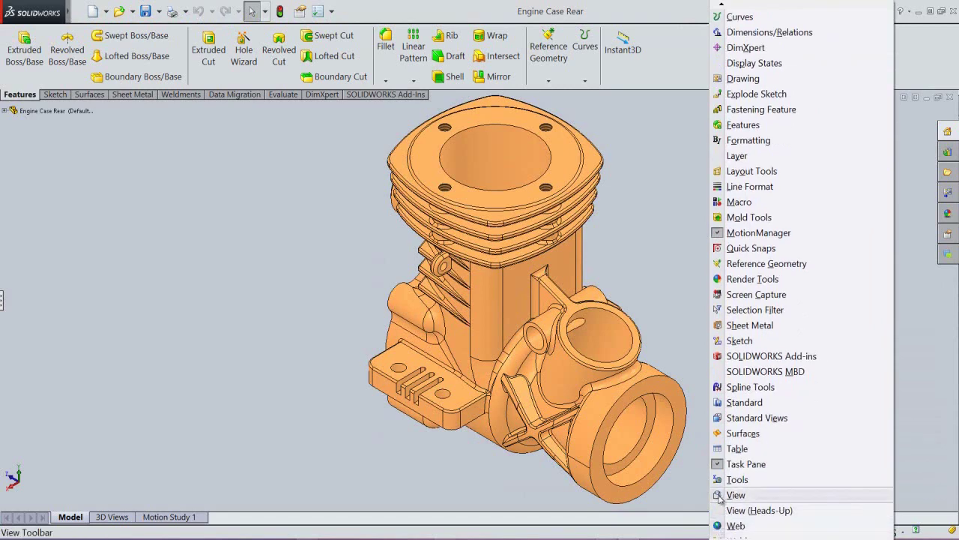
click(717, 510)
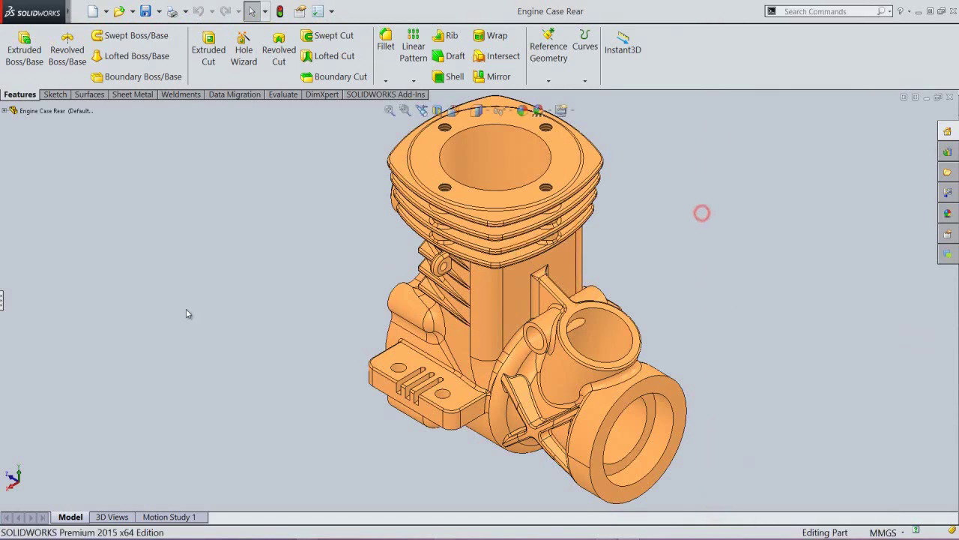
click(3, 300)
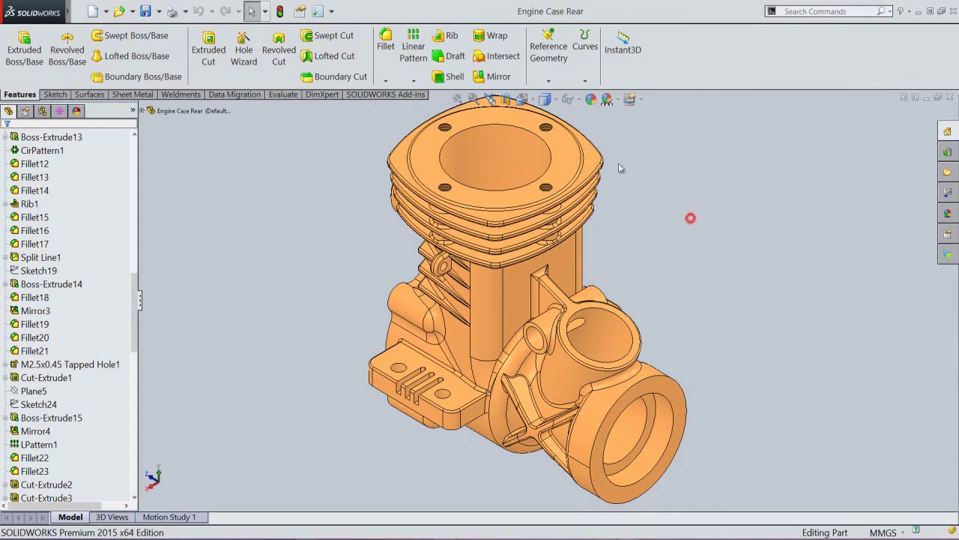
Step: Return the engine case to the standard isometric view, enlarged and centred, and bring up the beginning of its feature tree
click(522, 99)
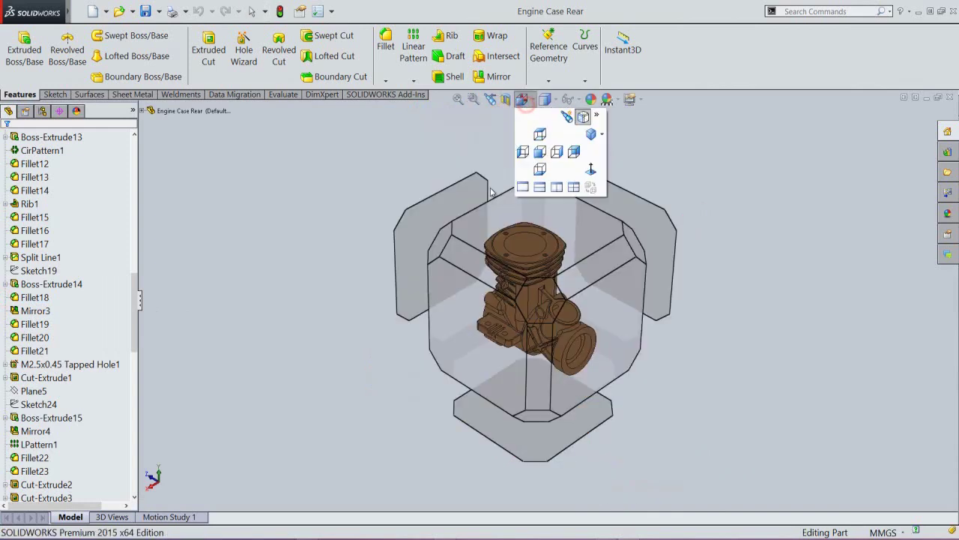
click(447, 237)
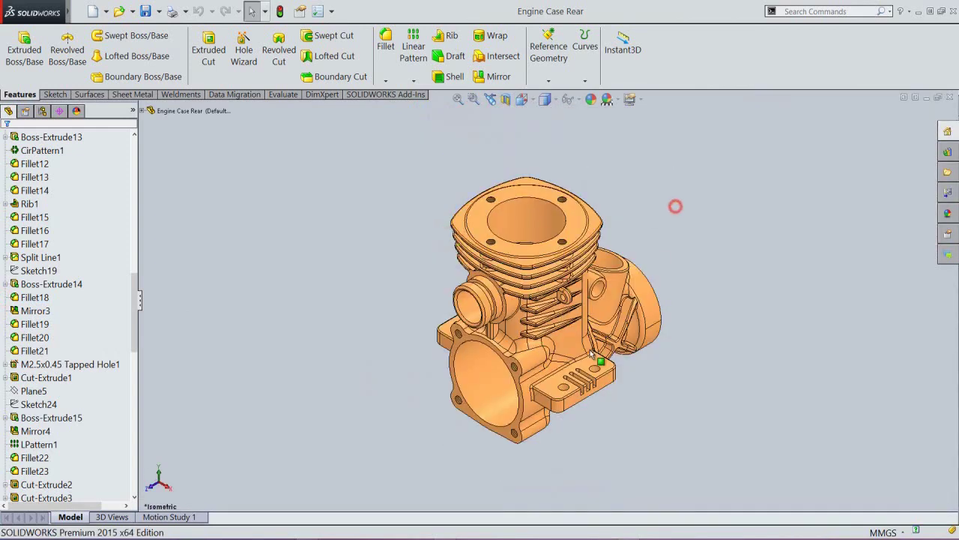
scroll(556, 308, down, 2)
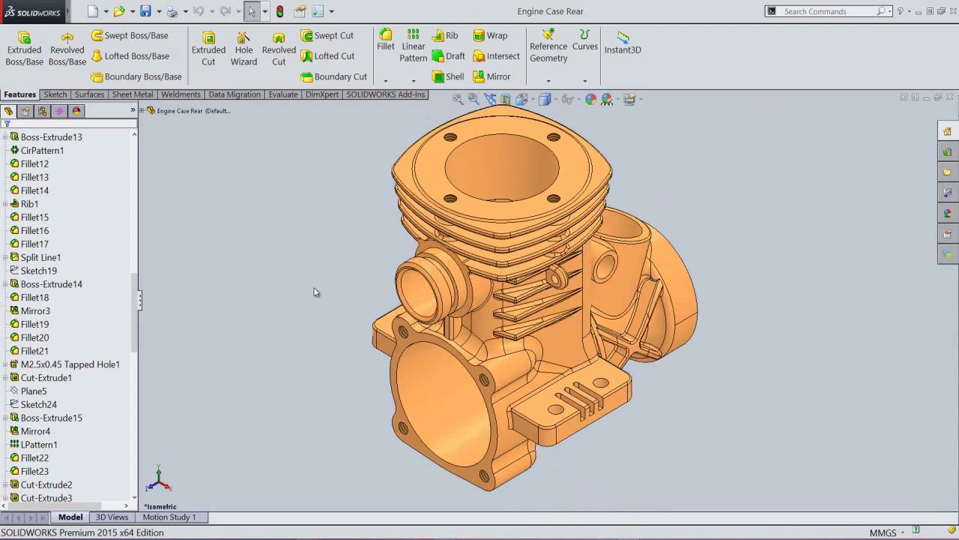
right_click(293, 283)
click(315, 351)
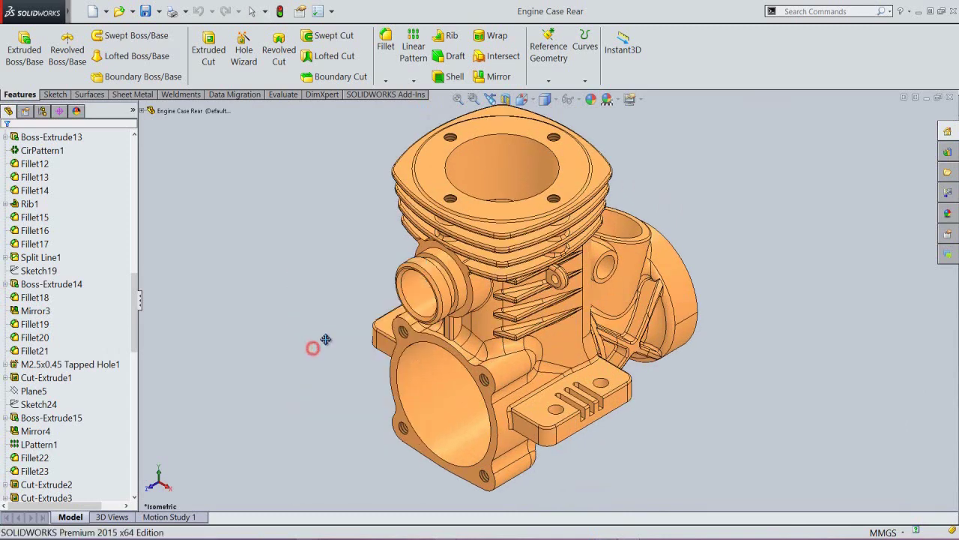
drag(325, 336, 327, 348)
right_click(311, 244)
click(339, 259)
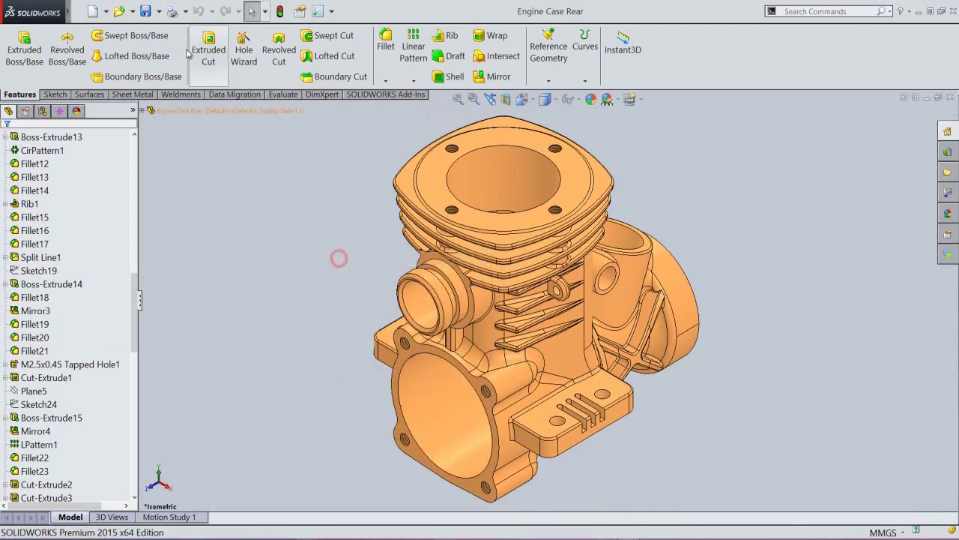
click(188, 159)
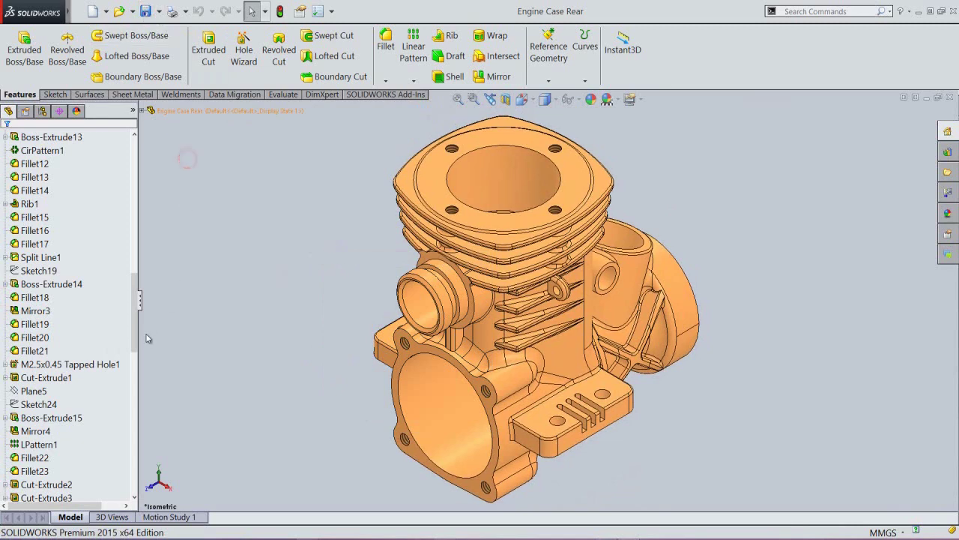
drag(134, 346, 126, 198)
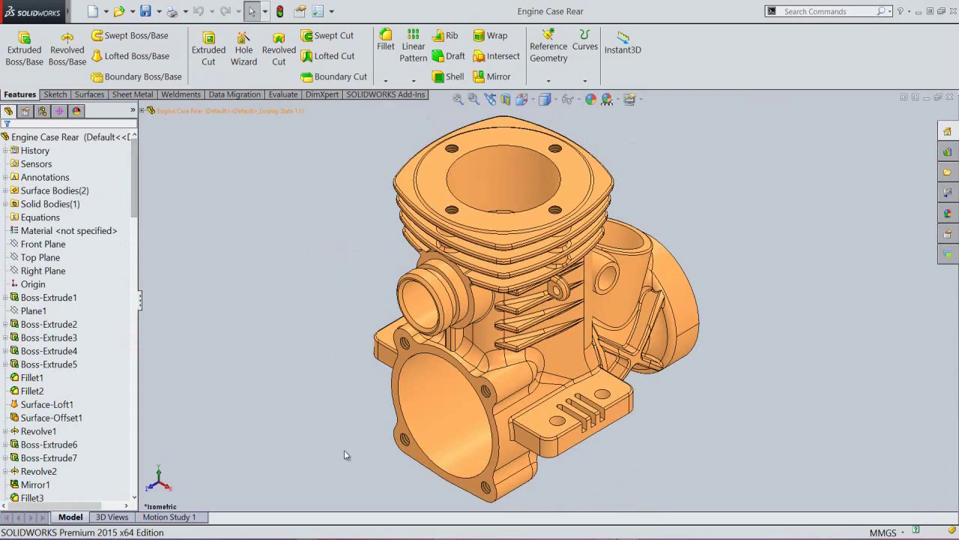